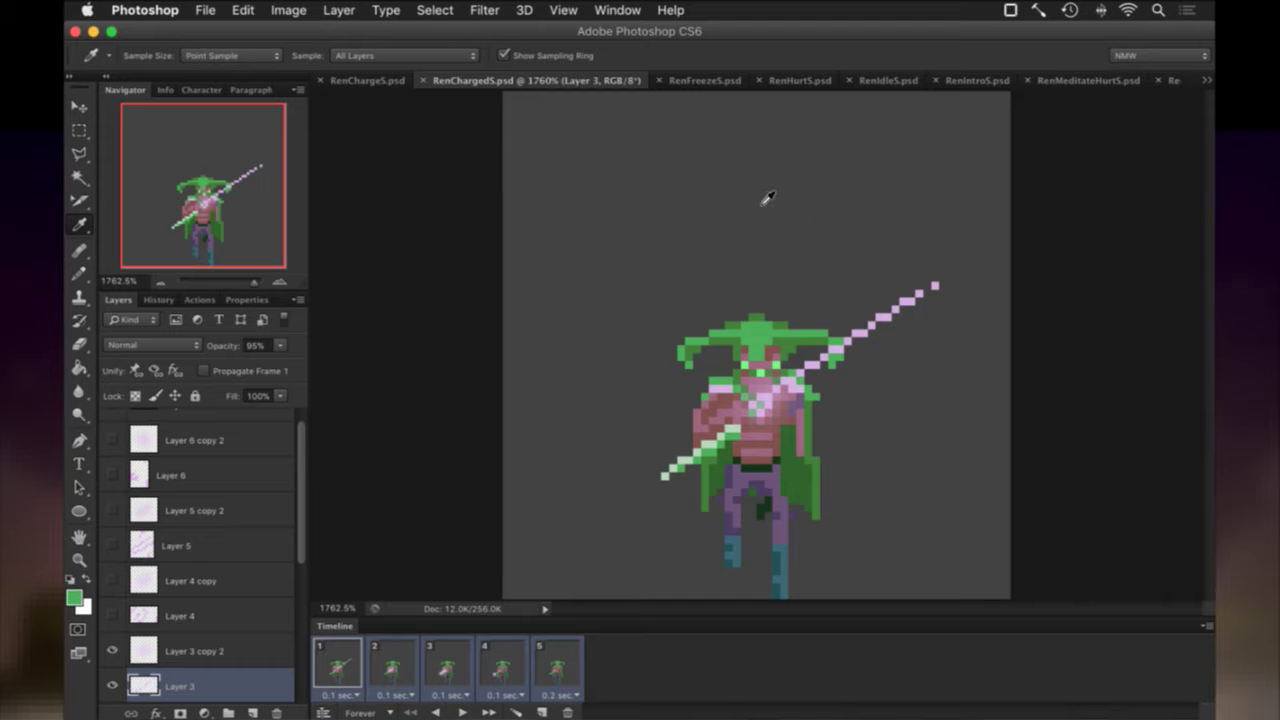
key("super+Tab")
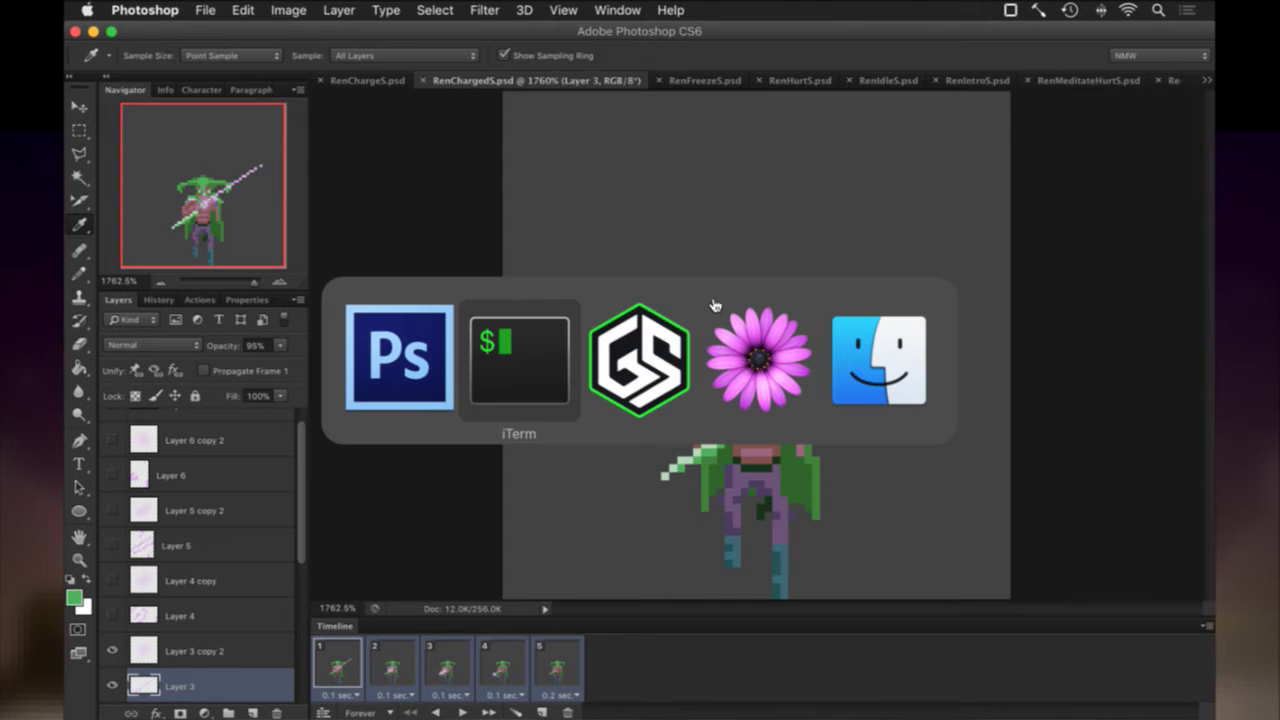
key("super+shift+Tab")
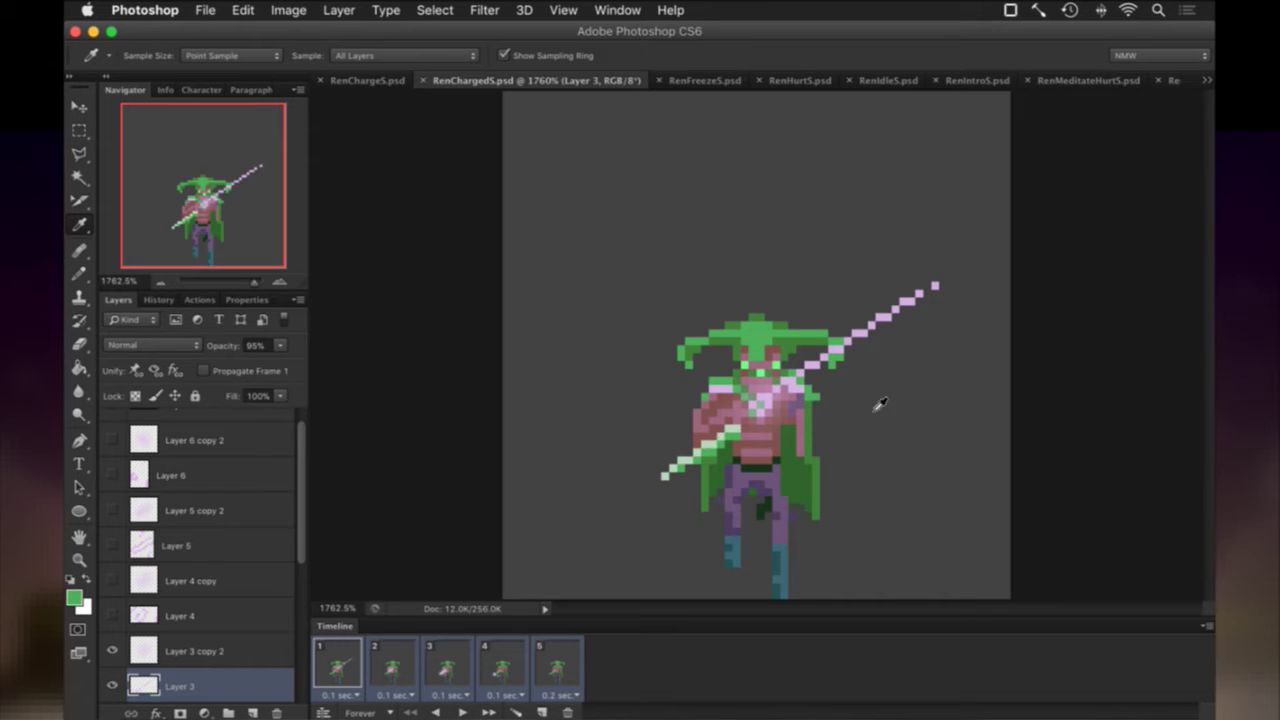
Close the GhostSwordLaunchE.psd and GhostSwordE.psd documents.
left_click(1208, 80)
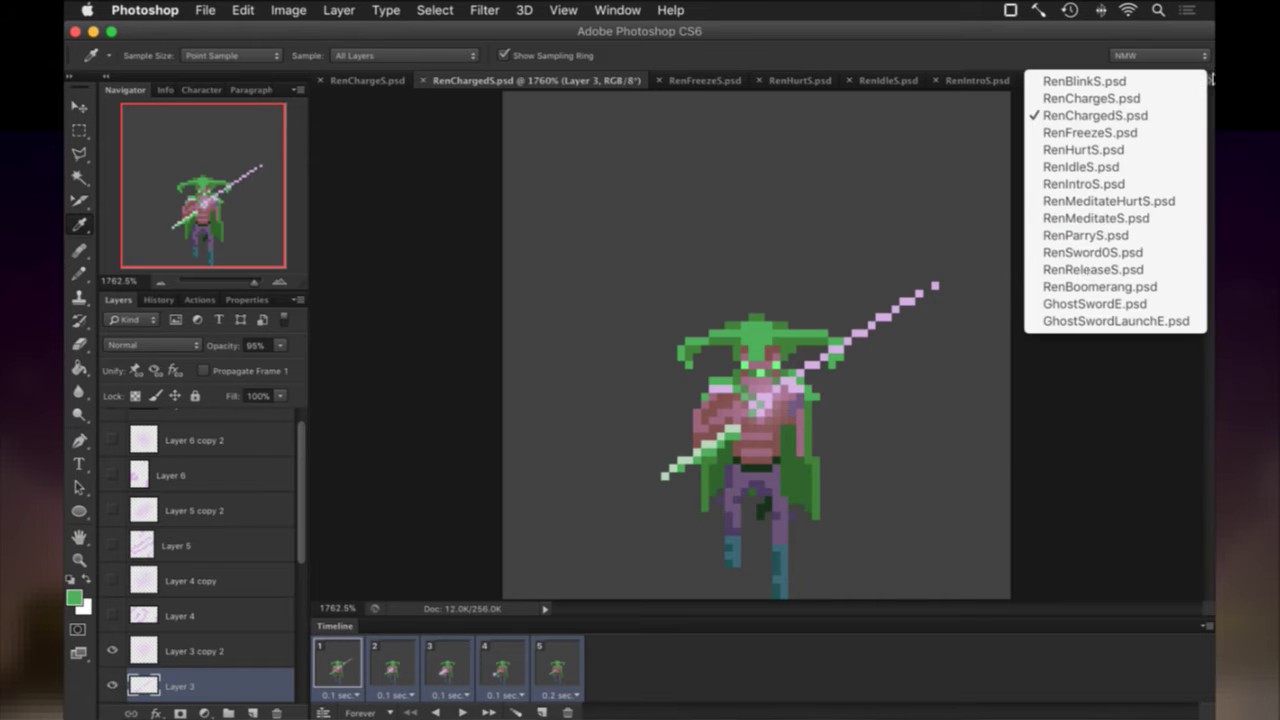
left_click(1060, 321)
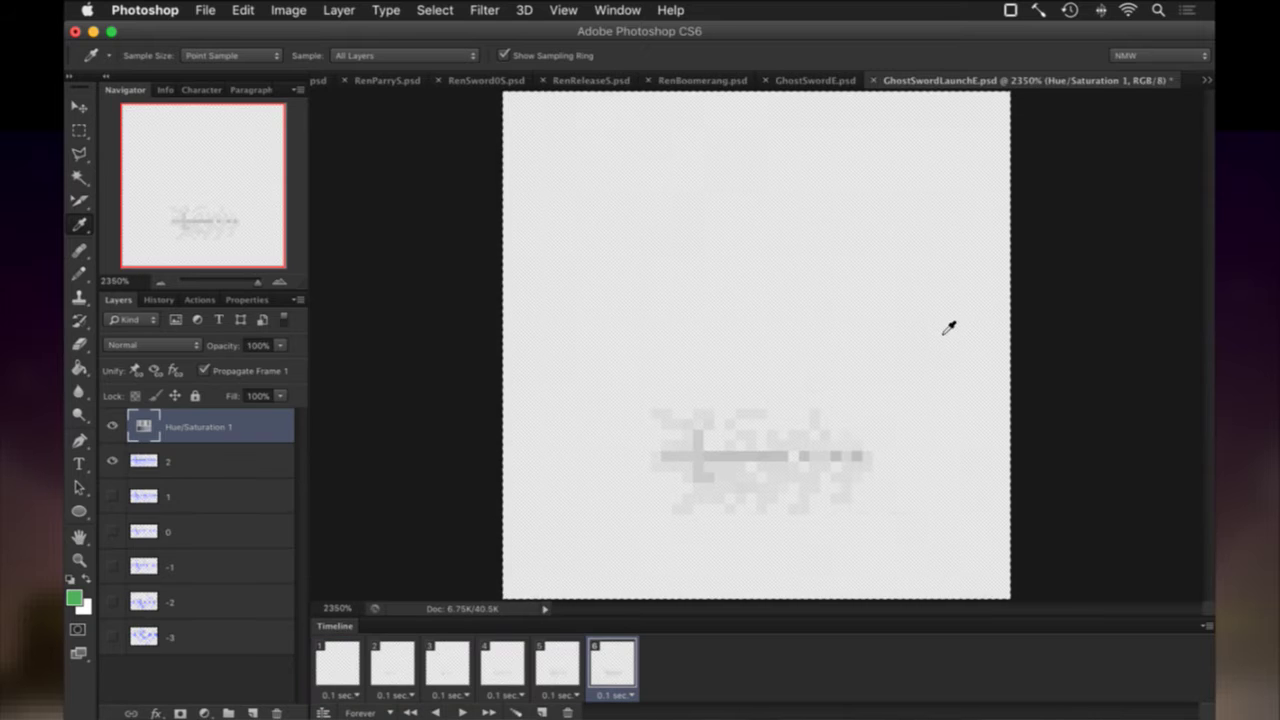
key("super+w")
key("Escape")
left_click(1207, 80)
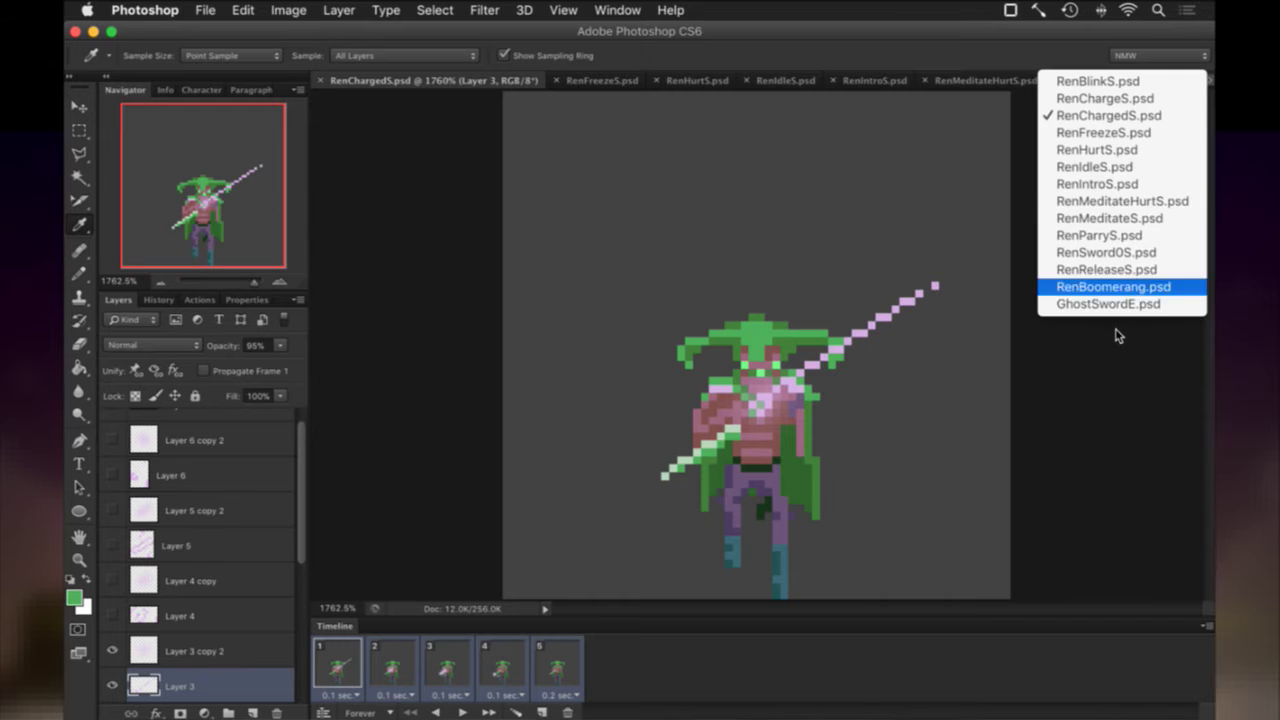
left_click(1110, 304)
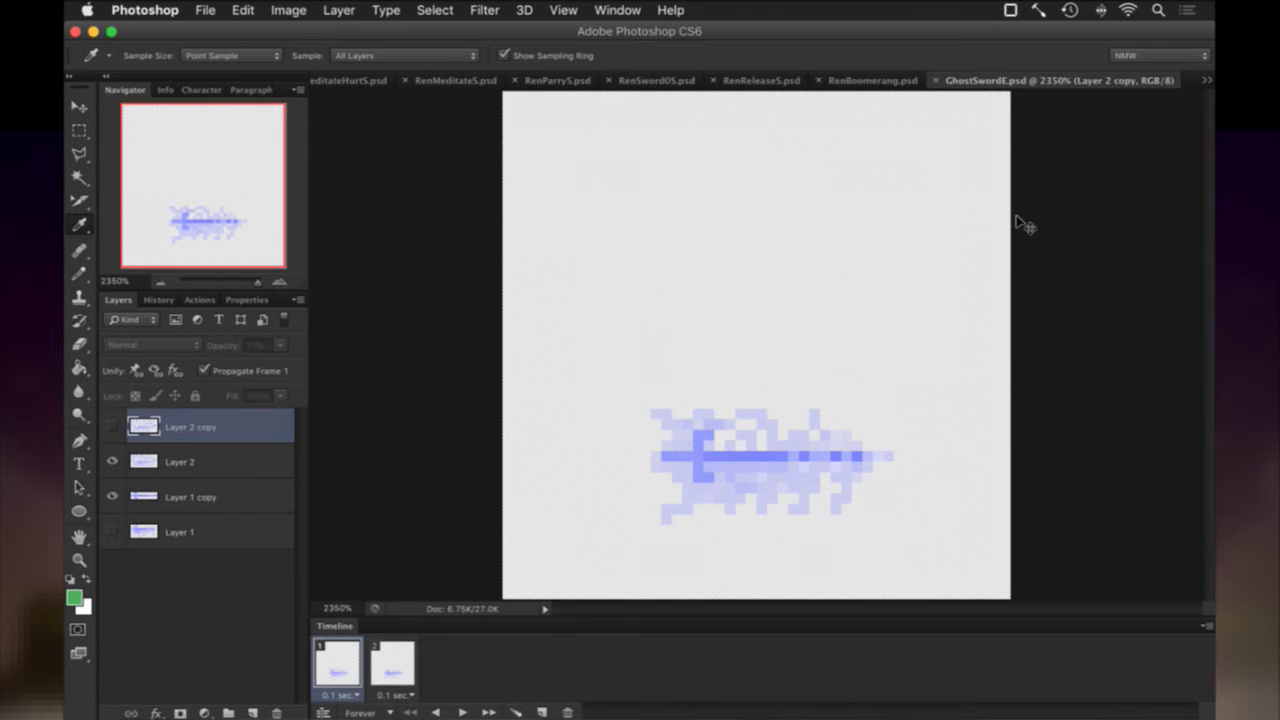
key("super+w")
Bring up RenBoomerang.psd and preview its ten-frame animation, ending on frame 1.
left_click(1207, 80)
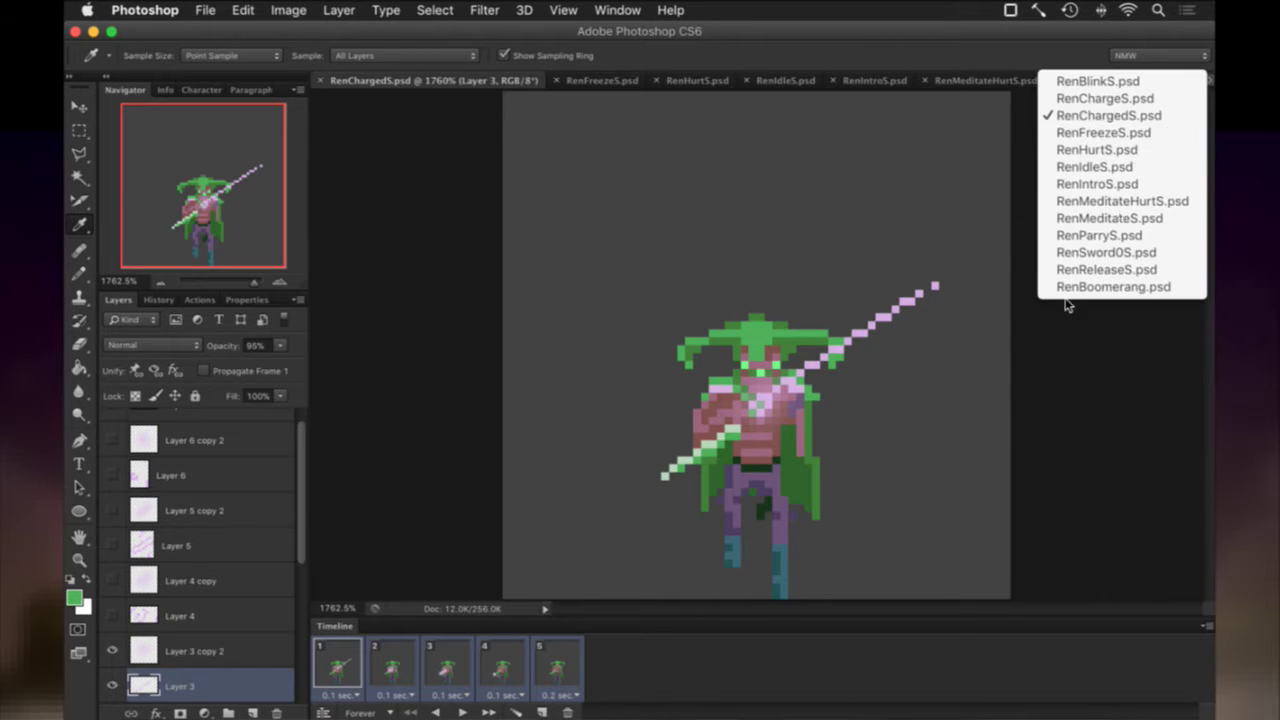
left_click(1068, 288)
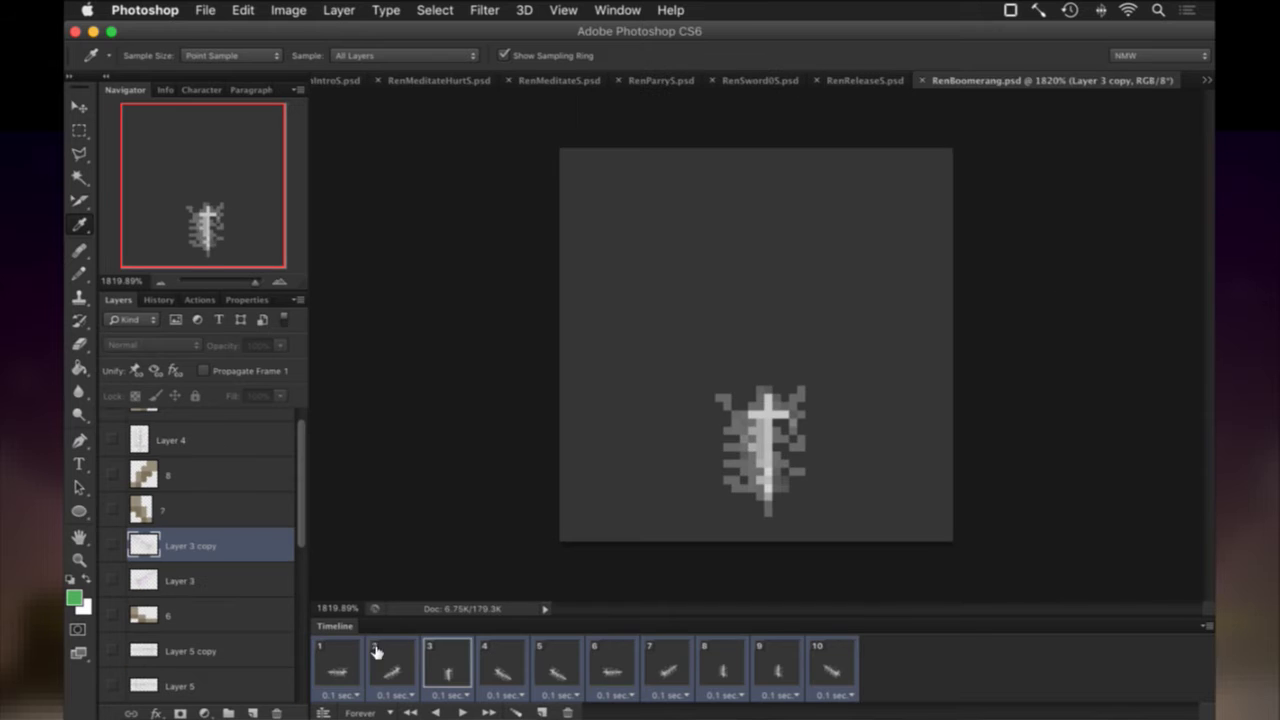
left_click(340, 657)
left_click(462, 712)
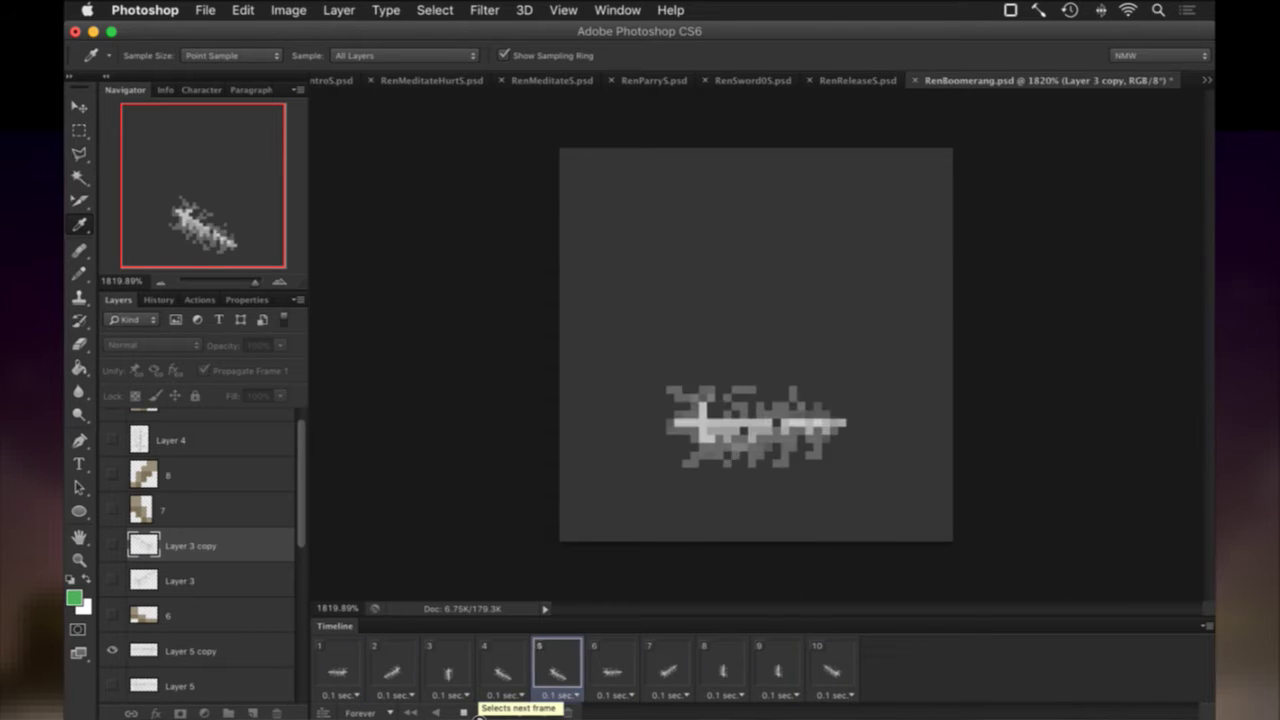
left_click(467, 711)
left_click(348, 667)
Switch to iTerm, set maxFPS to 30 under settings-mac in Saves.txt, and write the file.
key("super+Tab")
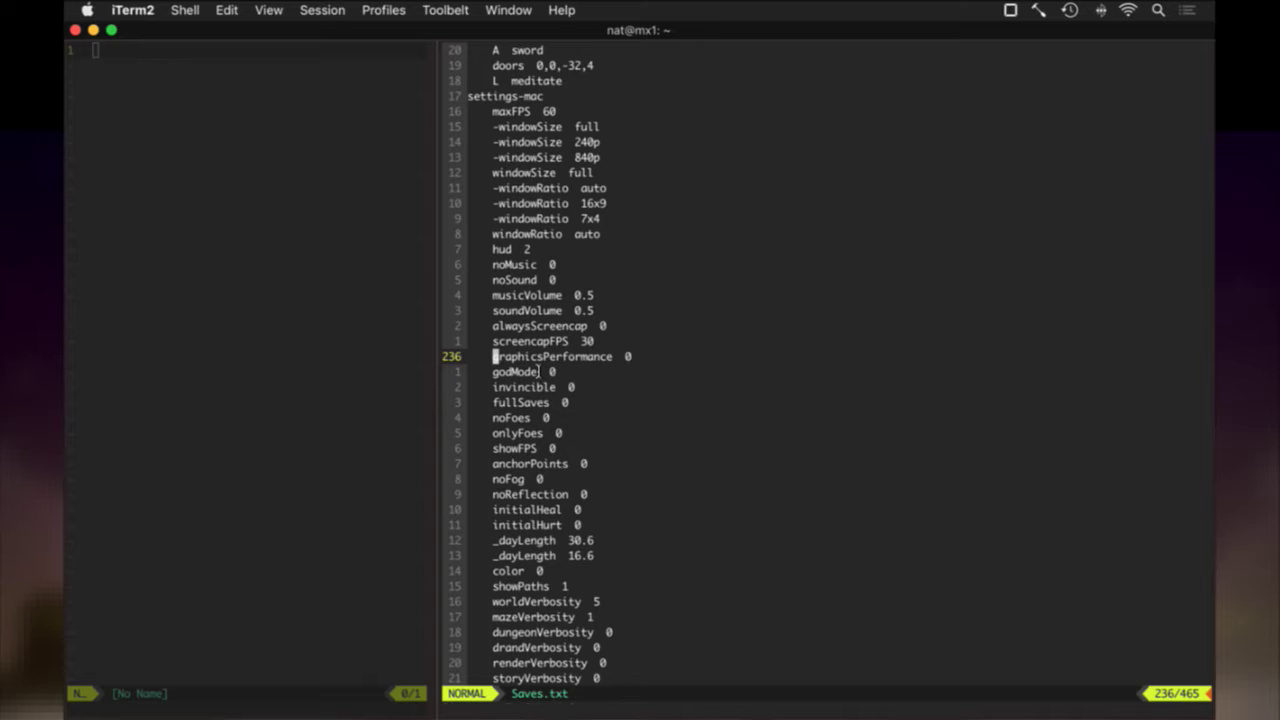
key("k")
key("k")
key("k")
key("k")
key("k")
key("k")
key("k")
key("k")
key("k")
key("k")
key("k")
key("k")
key("k")
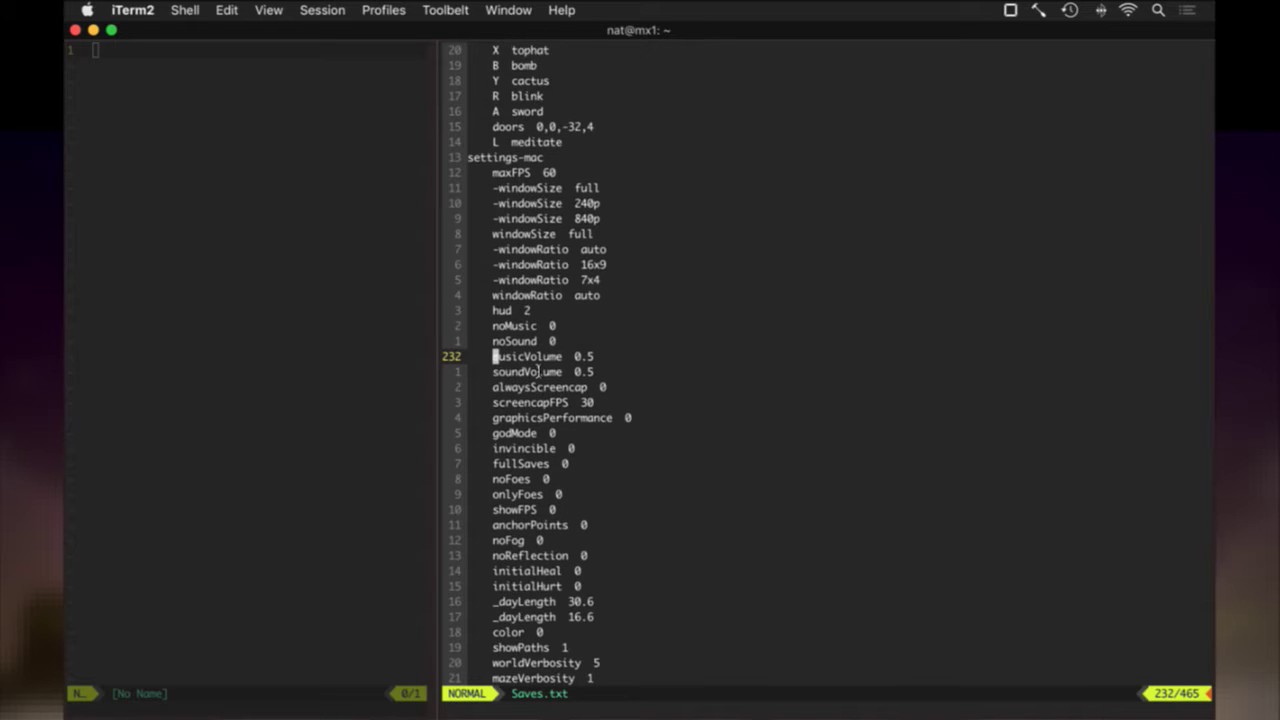
key("k")
key("l")
key("l")
key("l")
key("l")
key("l")
key("l")
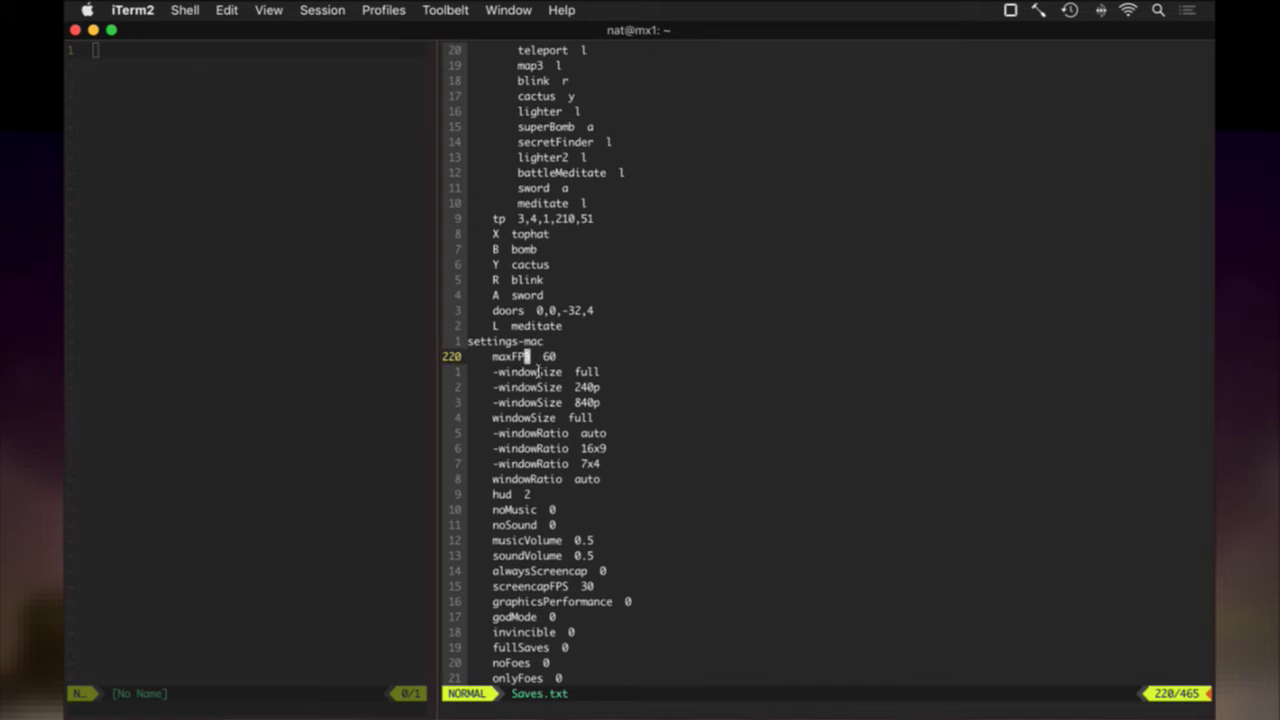
type(":e")
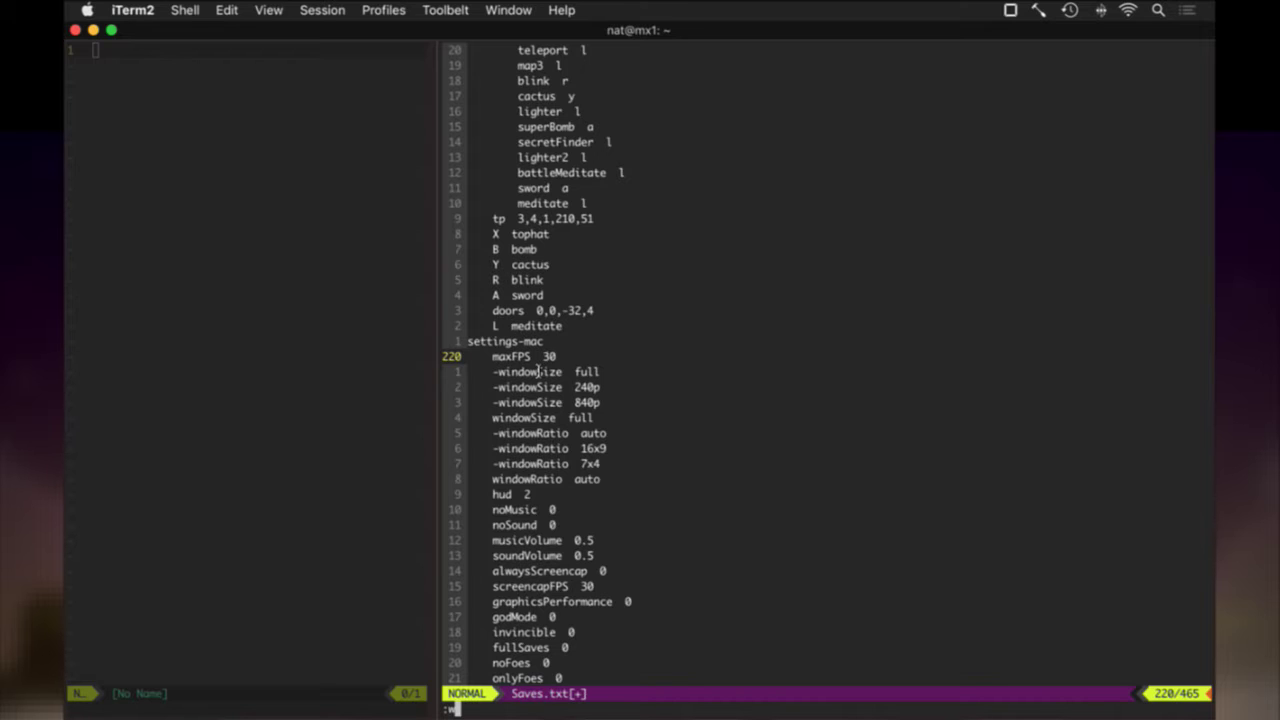
key("Return")
Go to the Songbringer terminal window and bring up the RenBoomerang.txt weapon file in the editor.
key("super+grave")
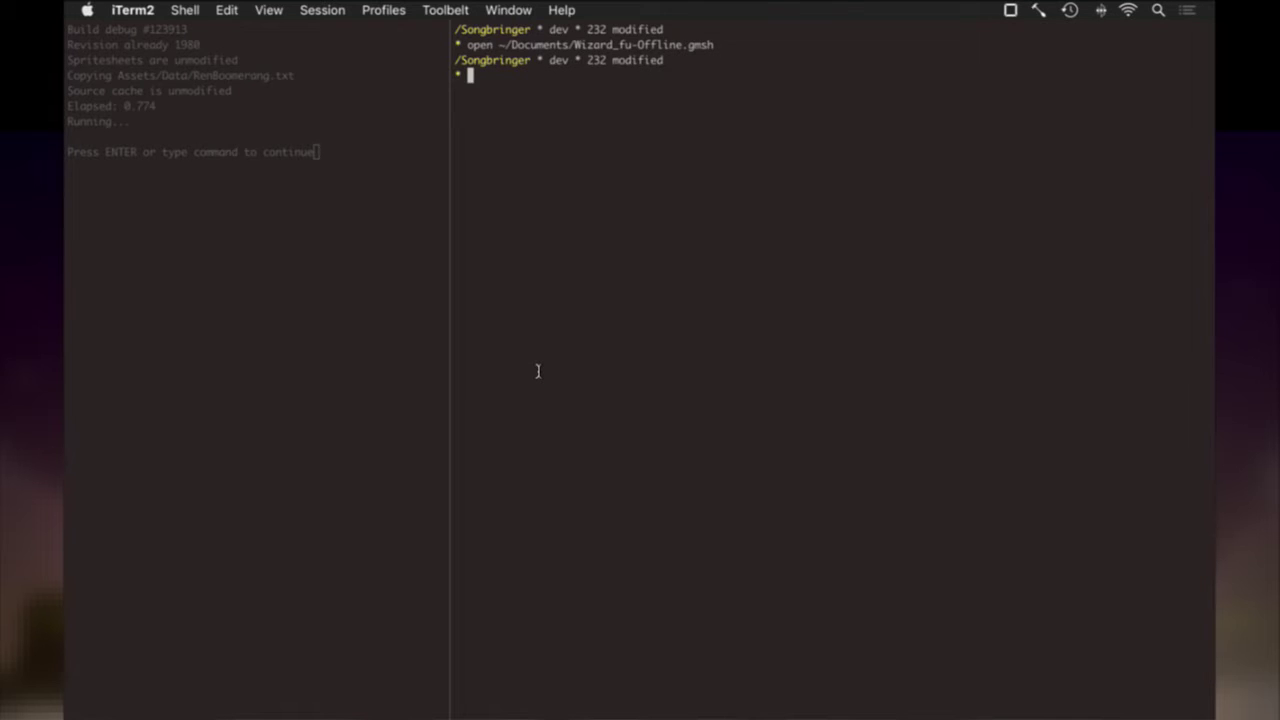
type("v")
key("Return")
key("Return")
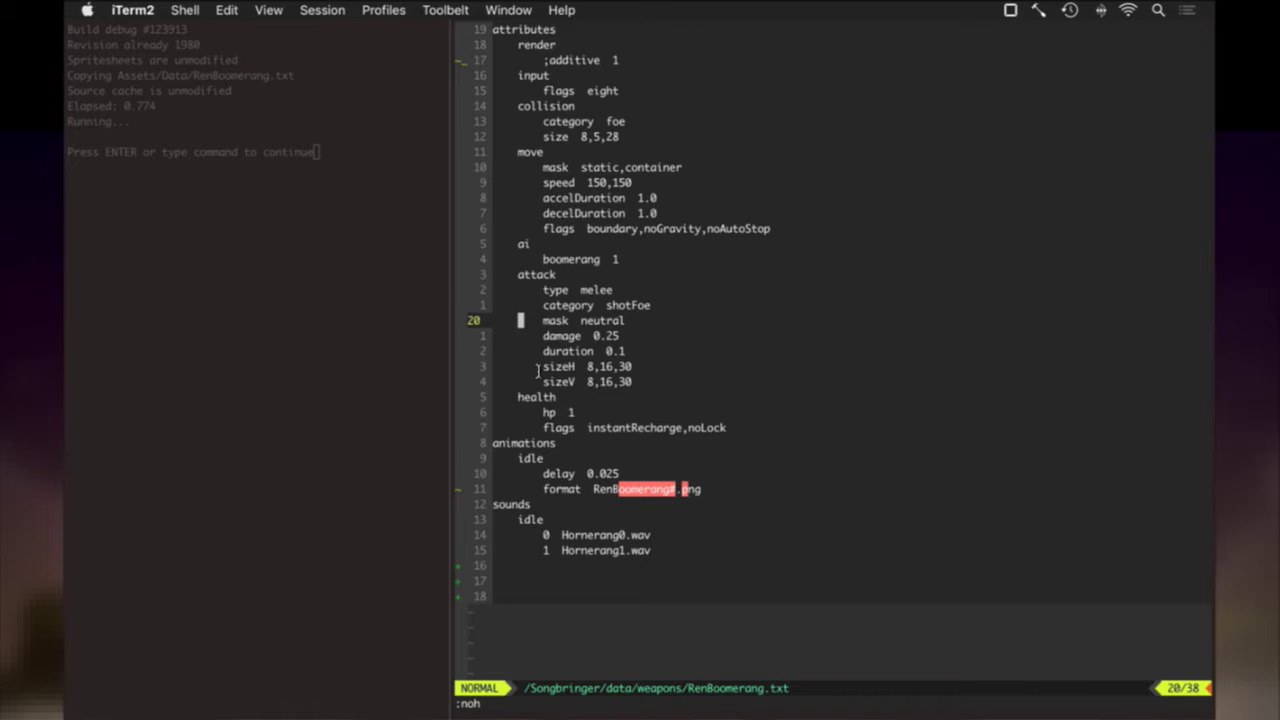
key("super+Tab")
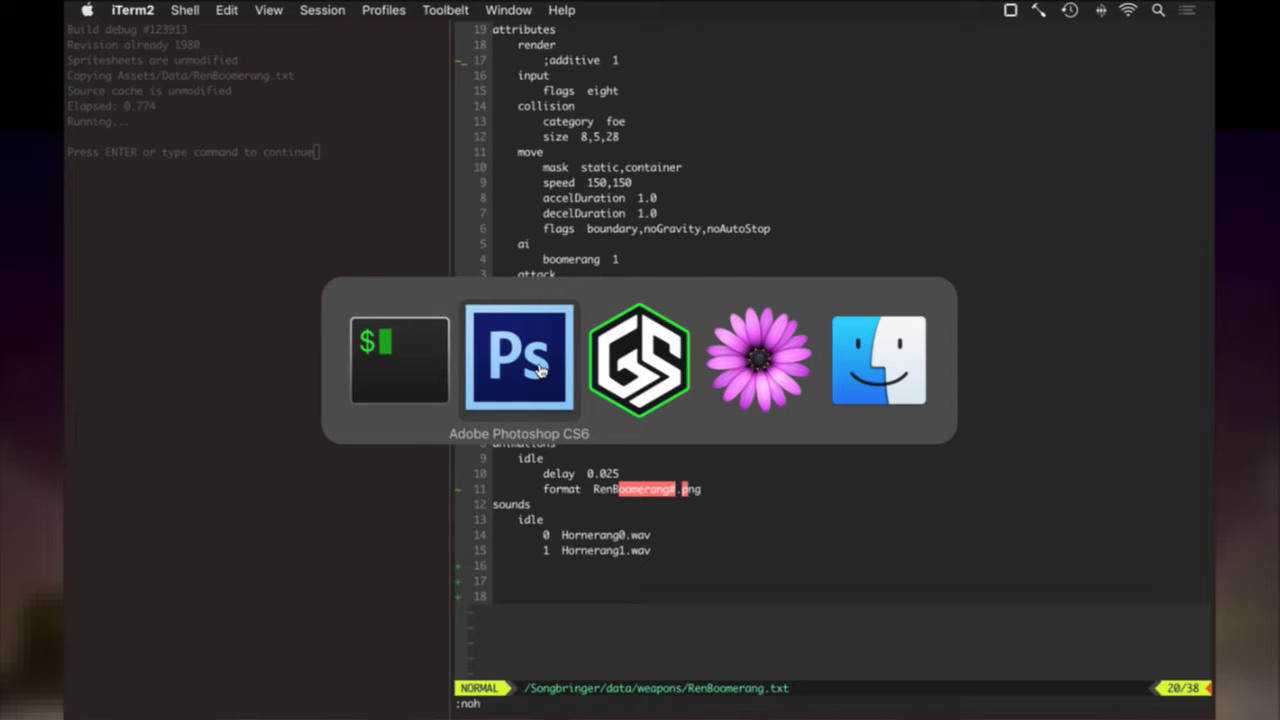
key("super+shift+Tab")
Launch the Songbringer game from the terminal for testing the boomerang weapon.
key("ctrl+s")
key("super+alt+Left")
key("Return")
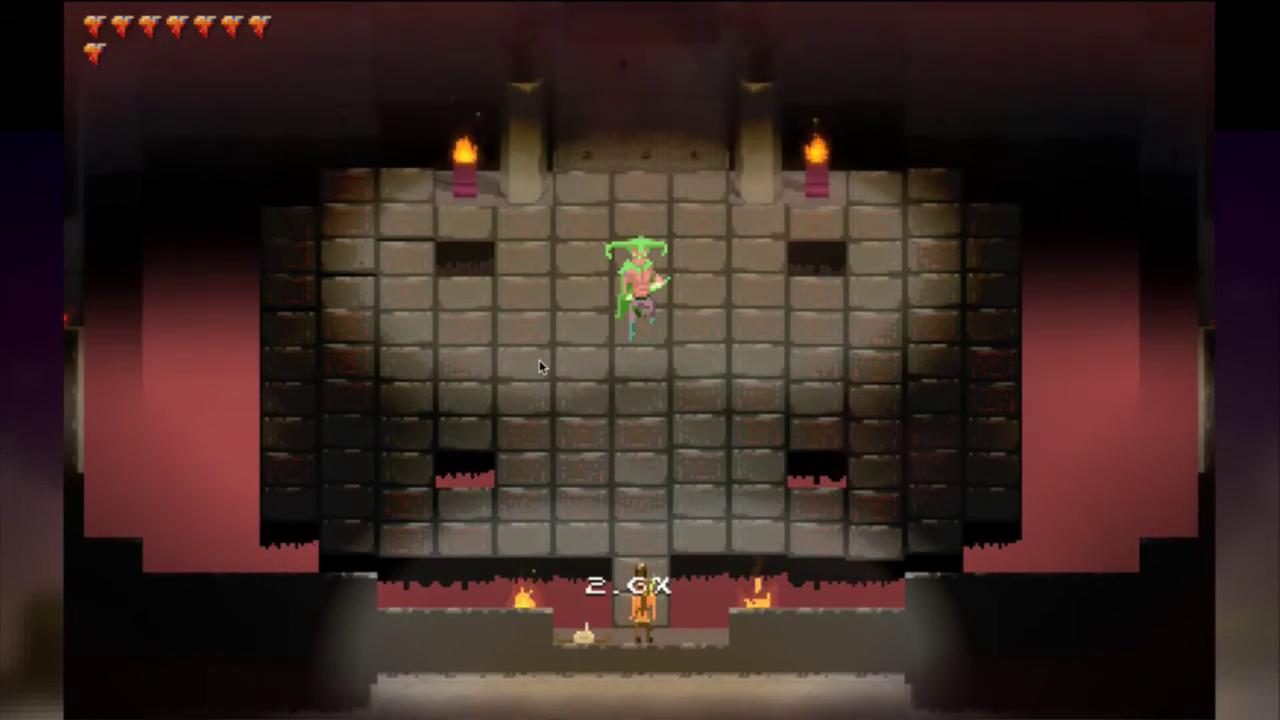
Fight the green boss to examine how its thrown boomerang sword looks in play, and quit the game.
key("space")
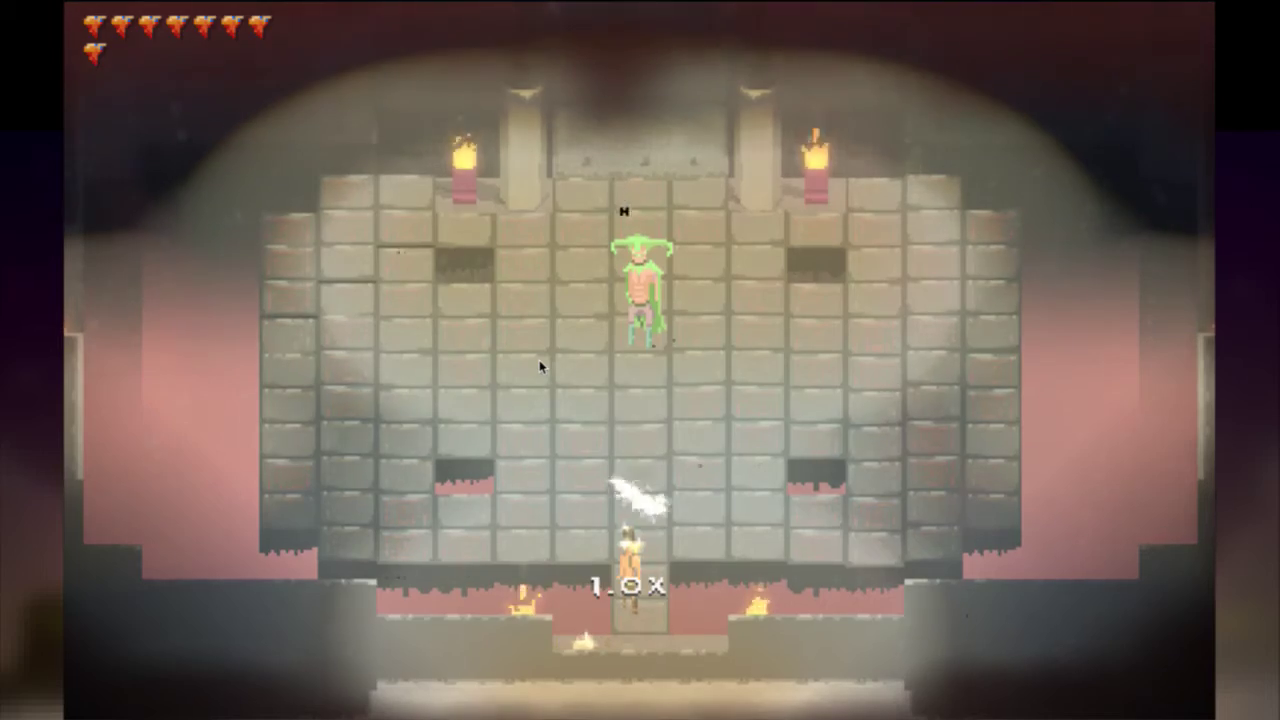
key("Left")
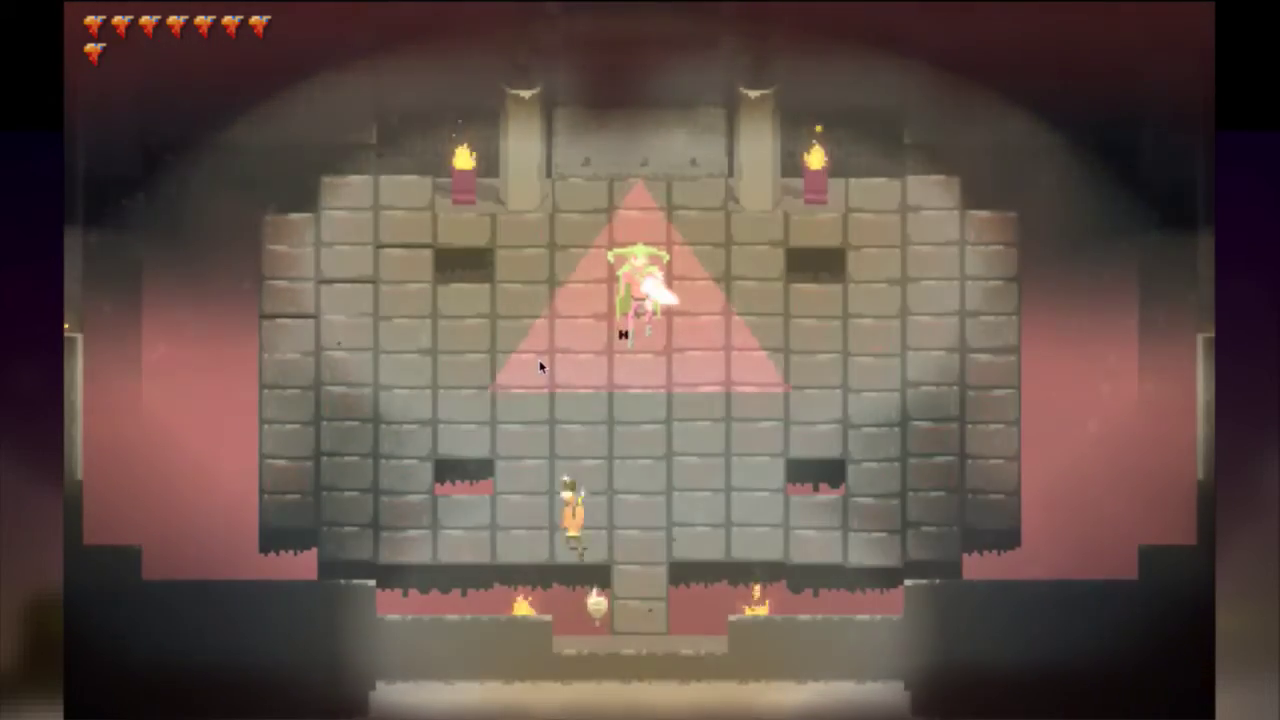
key("space")
key("Left")
key("Up")
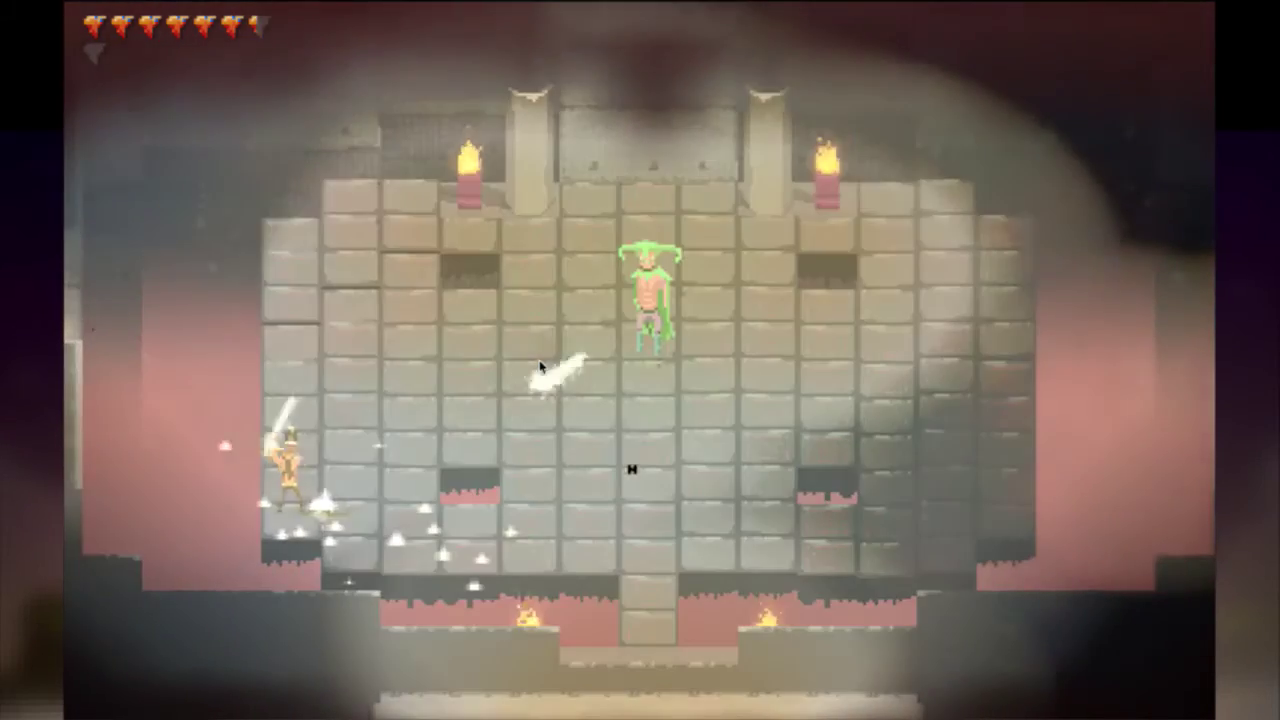
key("Right")
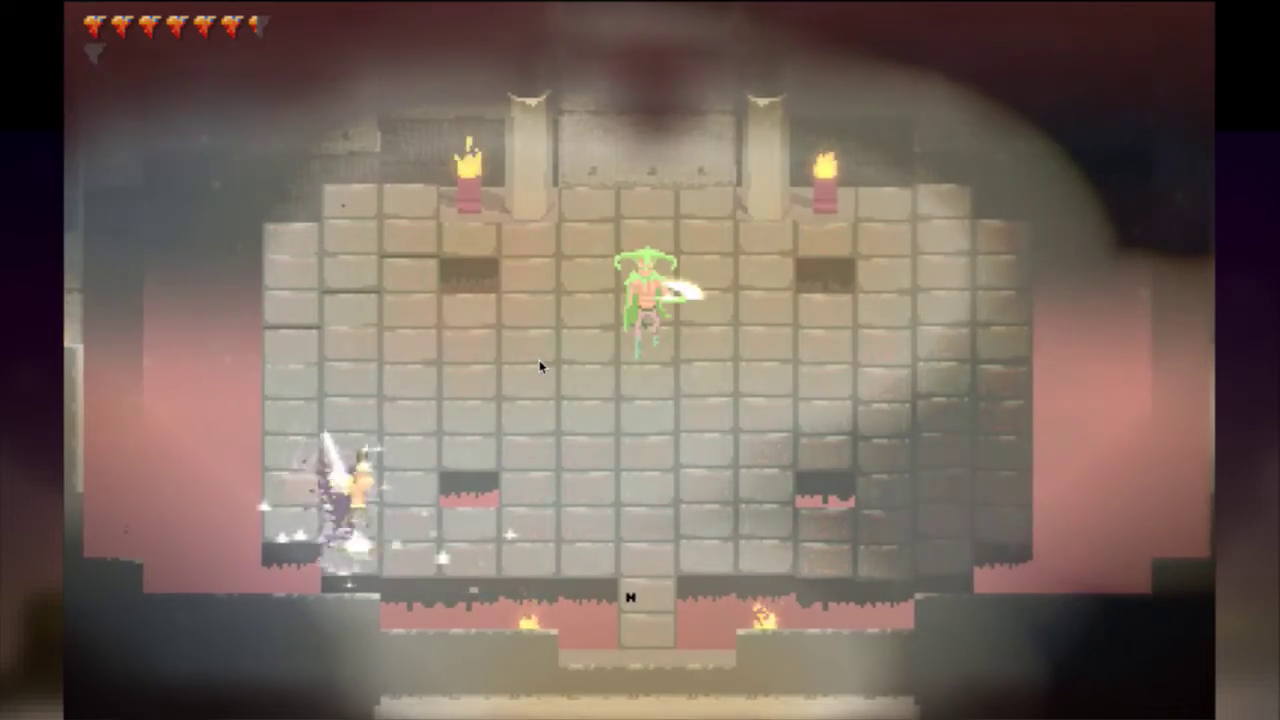
key("space")
key("Right")
key("space")
key("Up")
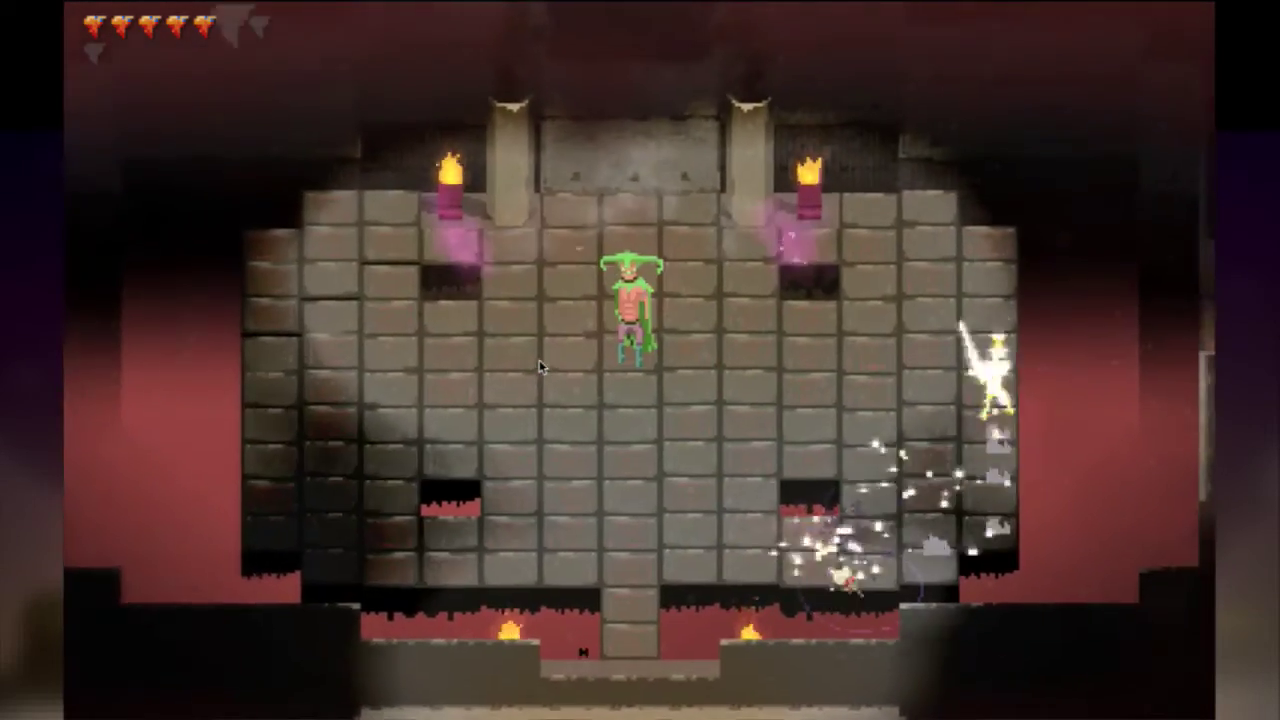
key("x")
key("Down")
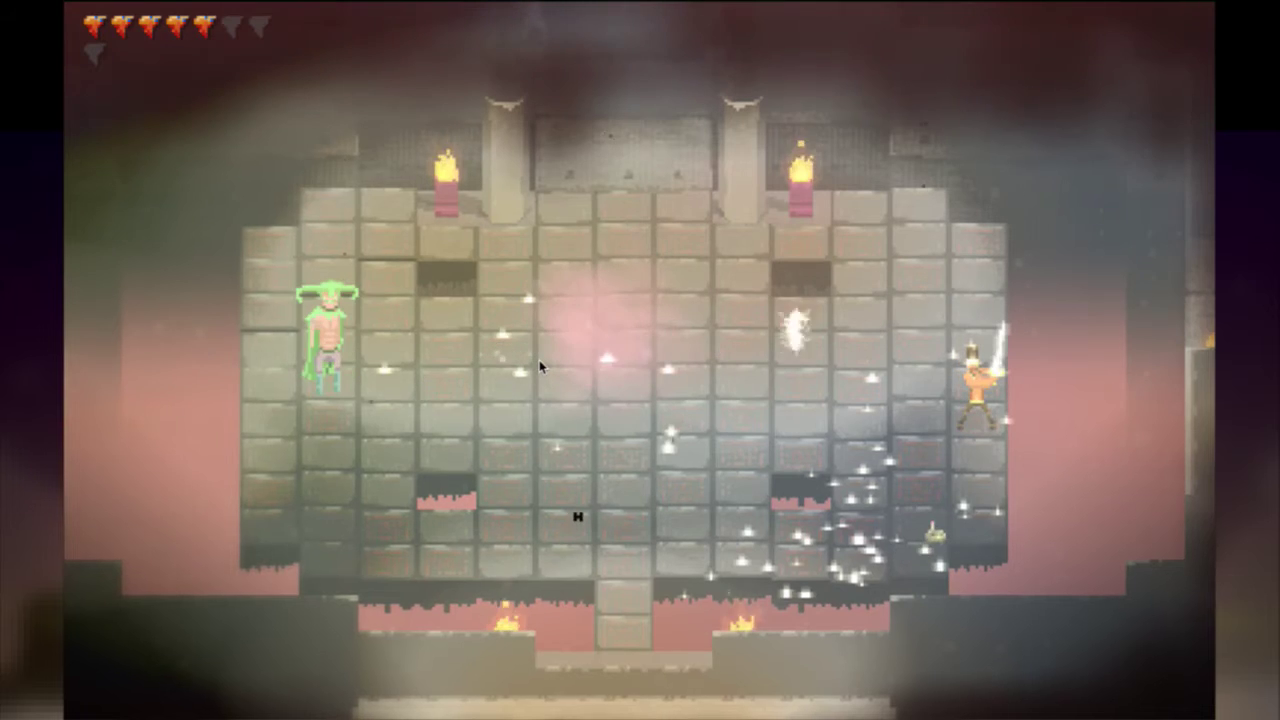
key("super+q")
Switch to Photoshop and, with all ten RenBoomerang frames selected, add a Hue/Saturation adjustment layer above layer 9.
key("super+Tab")
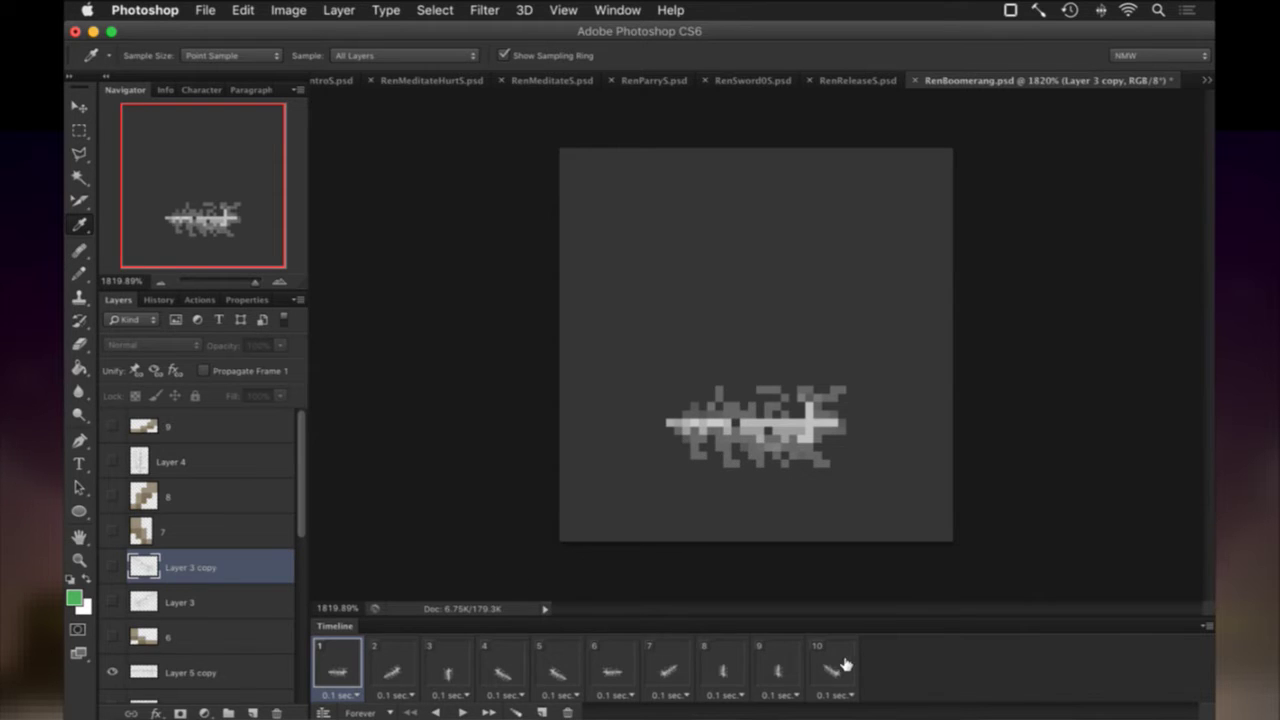
left_click(849, 663, "shift")
left_click(170, 426)
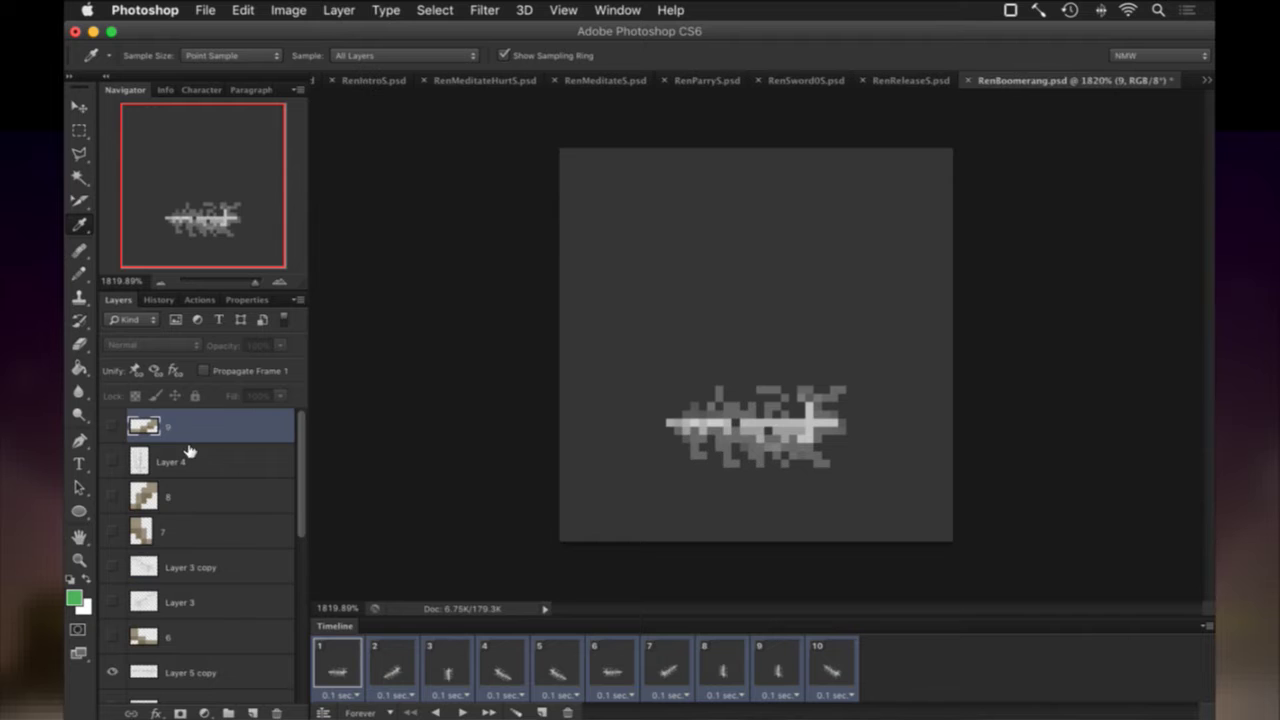
left_click(204, 713)
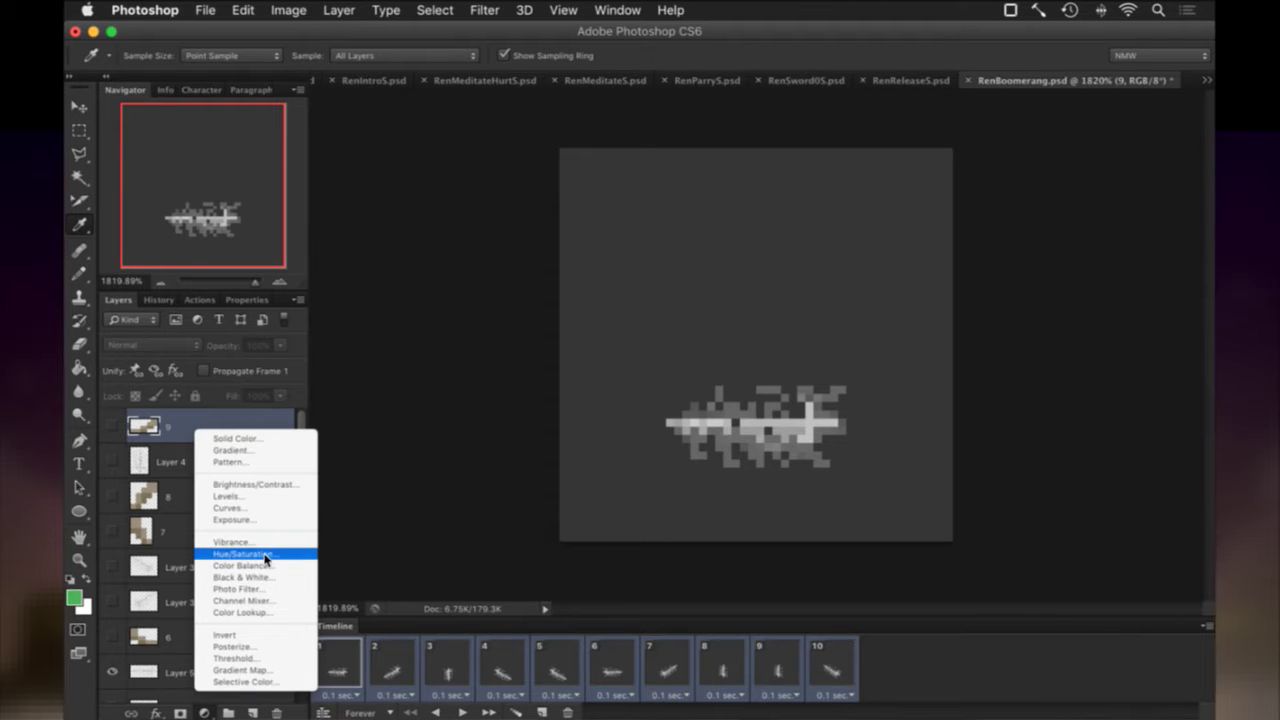
left_click(262, 555)
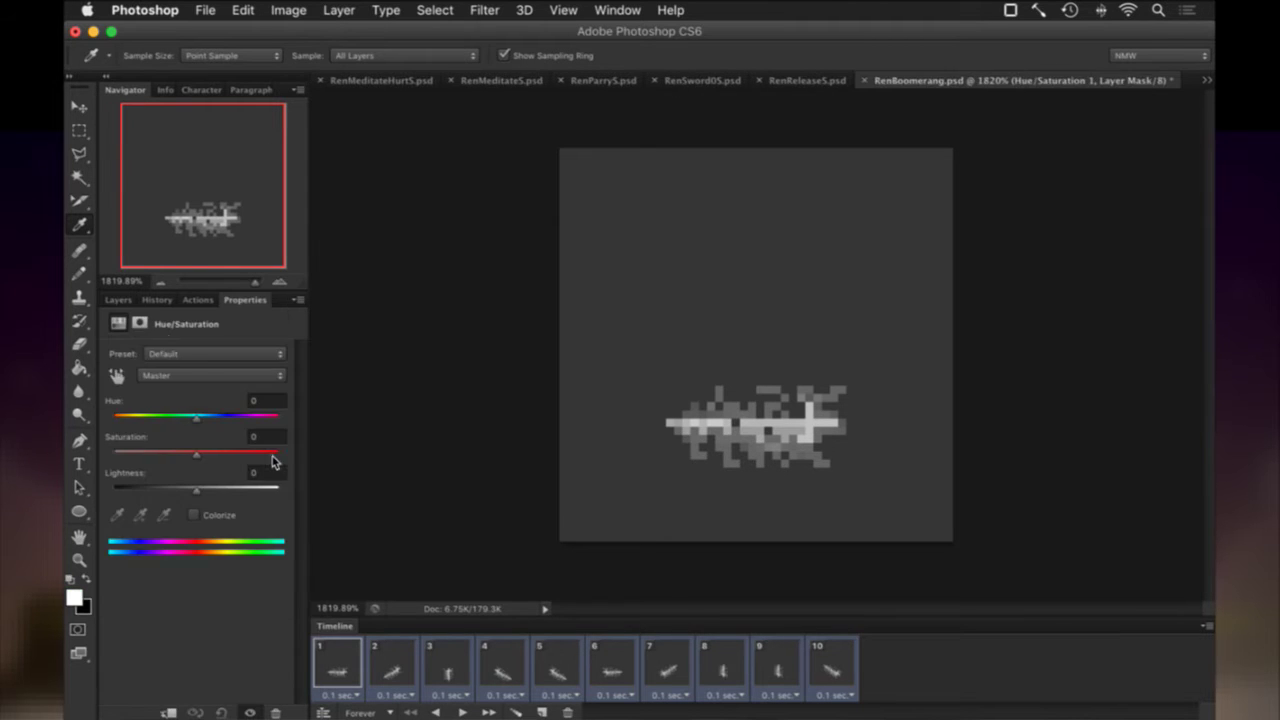
Delete the Hue/Saturation layer's mask and enable Colorize for the adjustment.
left_click(120, 301)
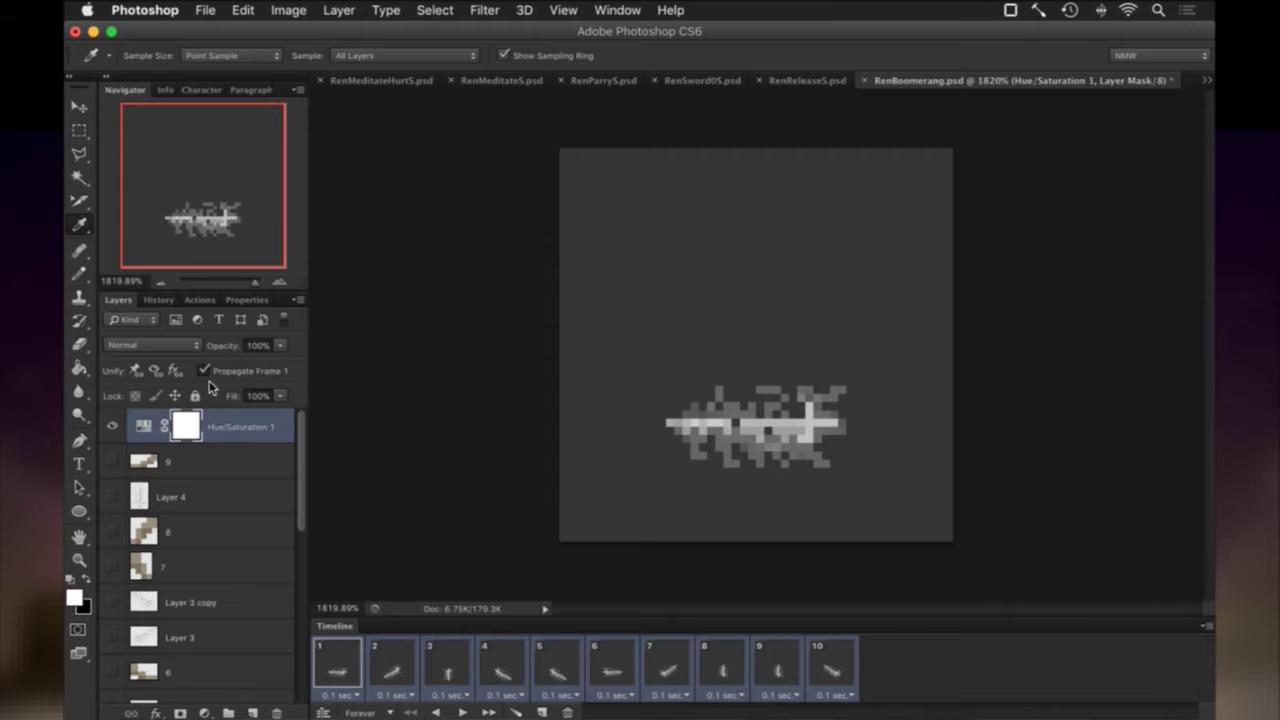
right_click(186, 427)
left_click(196, 449)
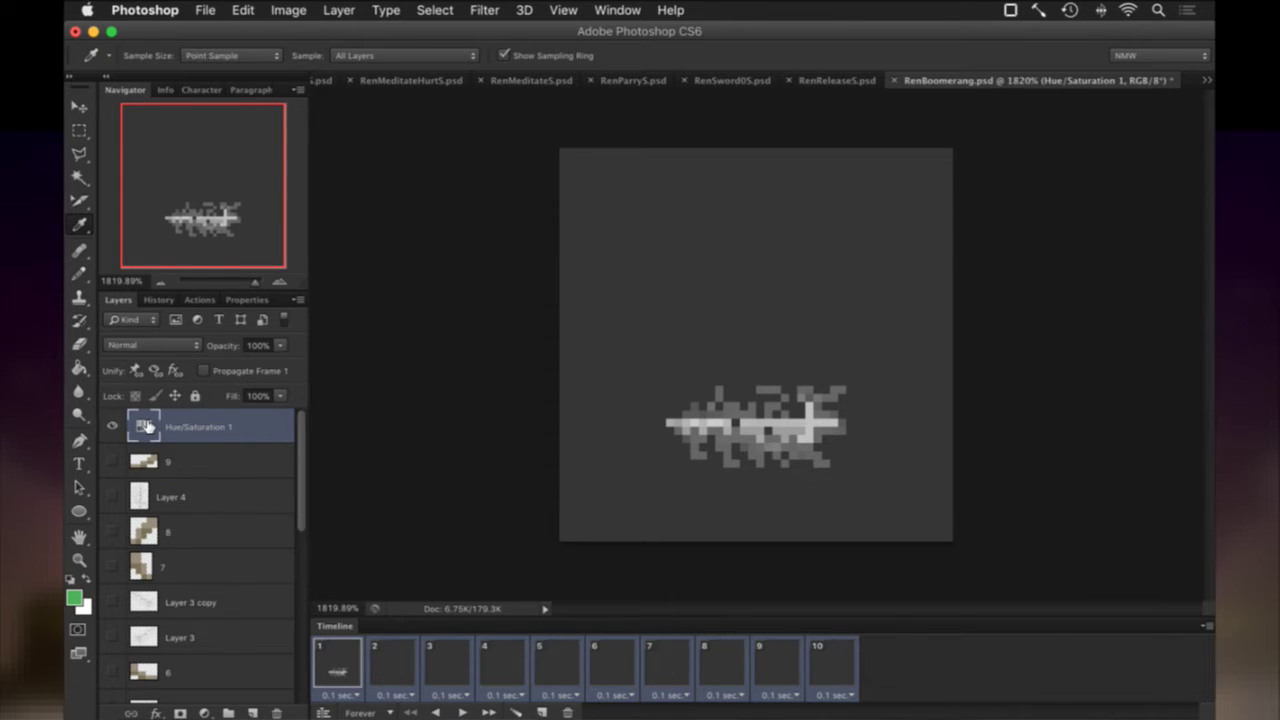
double_click(146, 427)
left_click(208, 514)
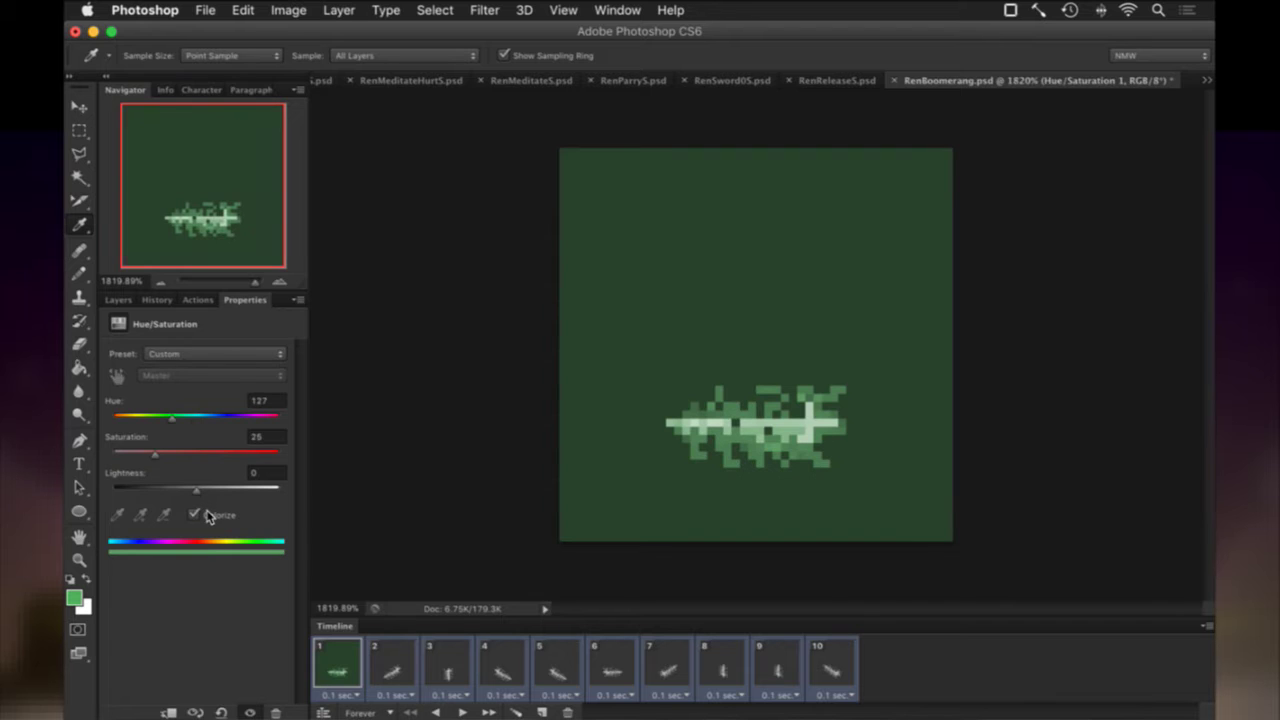
left_click(125, 302)
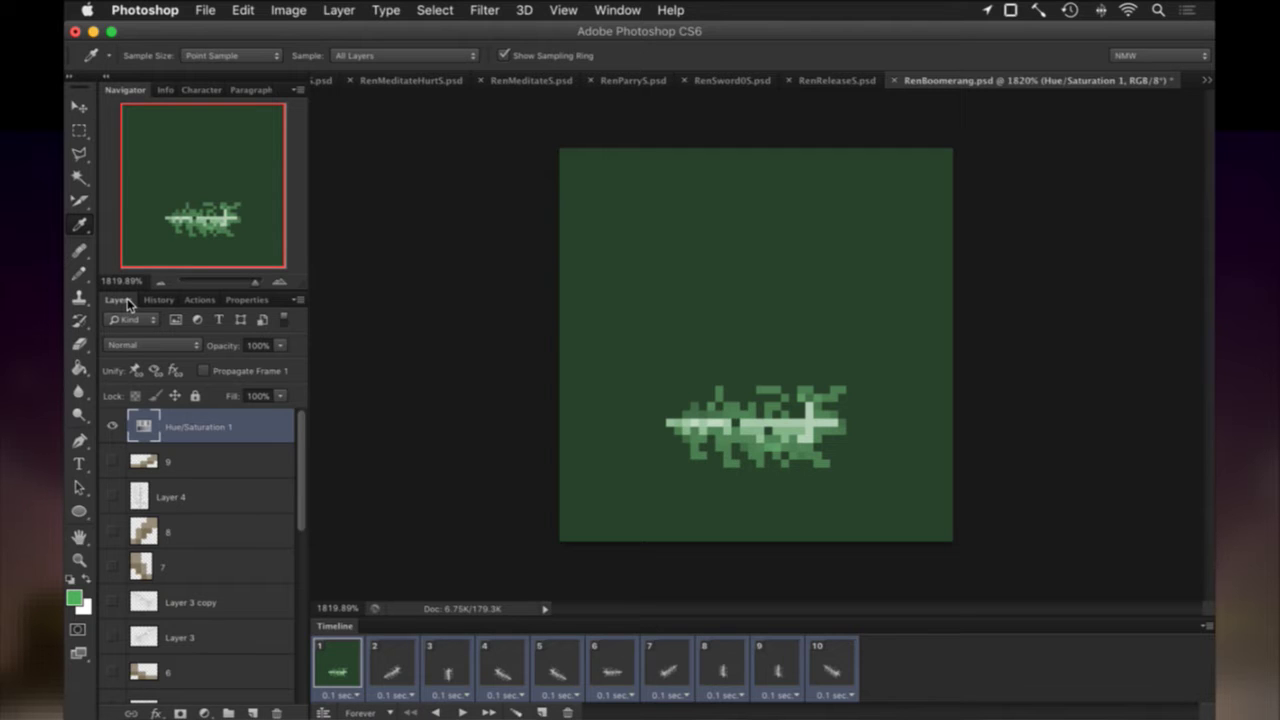
Create a layer group below the Hue/Saturation layer and move all layers from 9 down to 0 into it, excluding Color Fill 1.
left_click(191, 456)
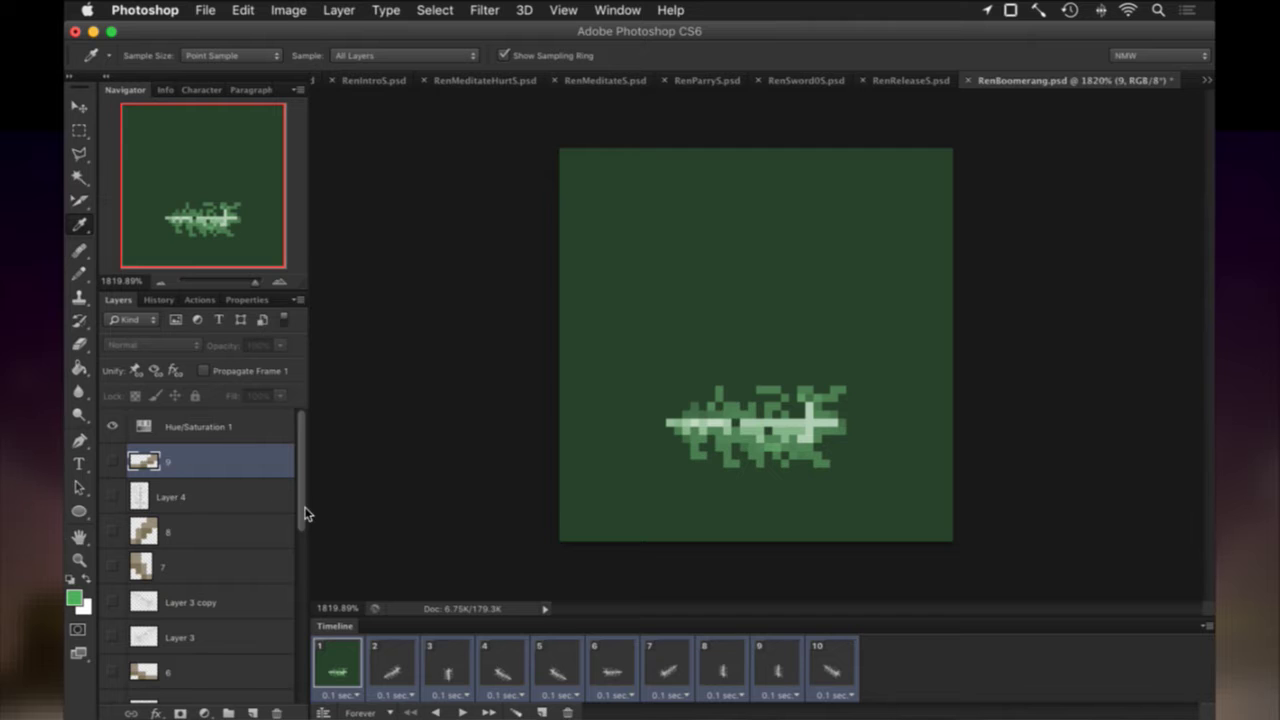
left_click(228, 713)
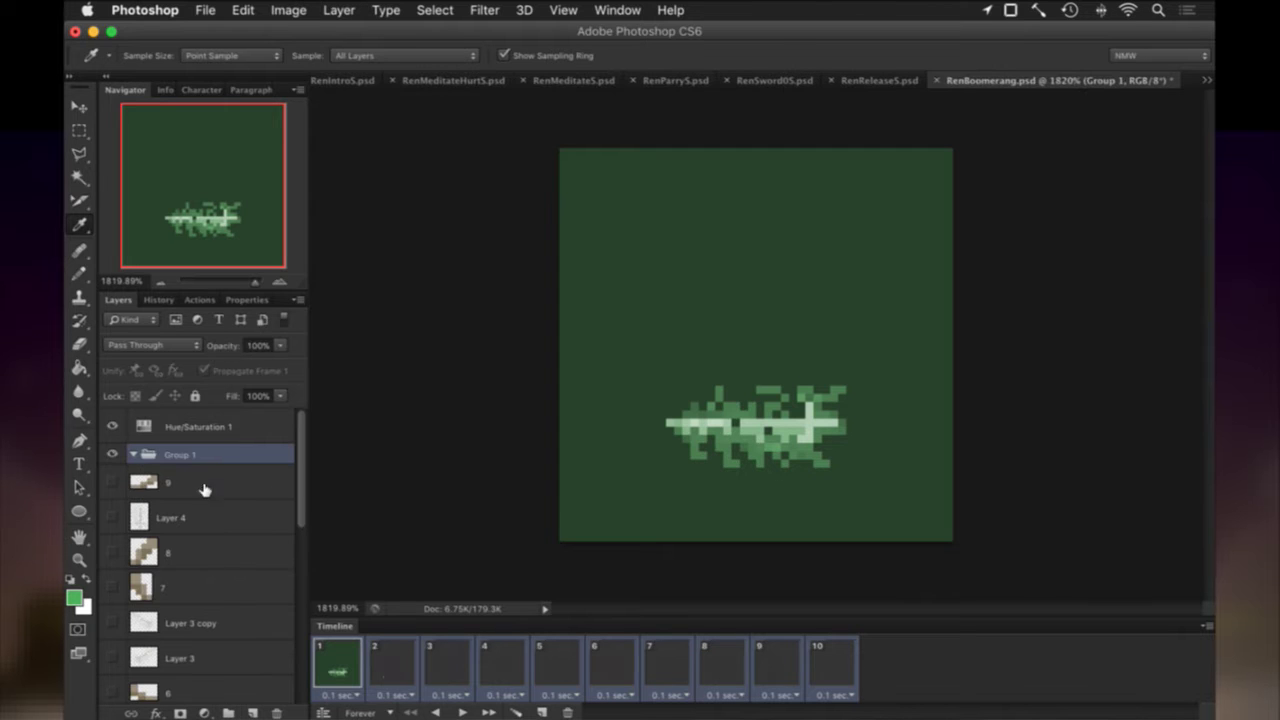
left_click(202, 476)
scroll(202, 476, "down", 1)
scroll(190, 600, "down", 5)
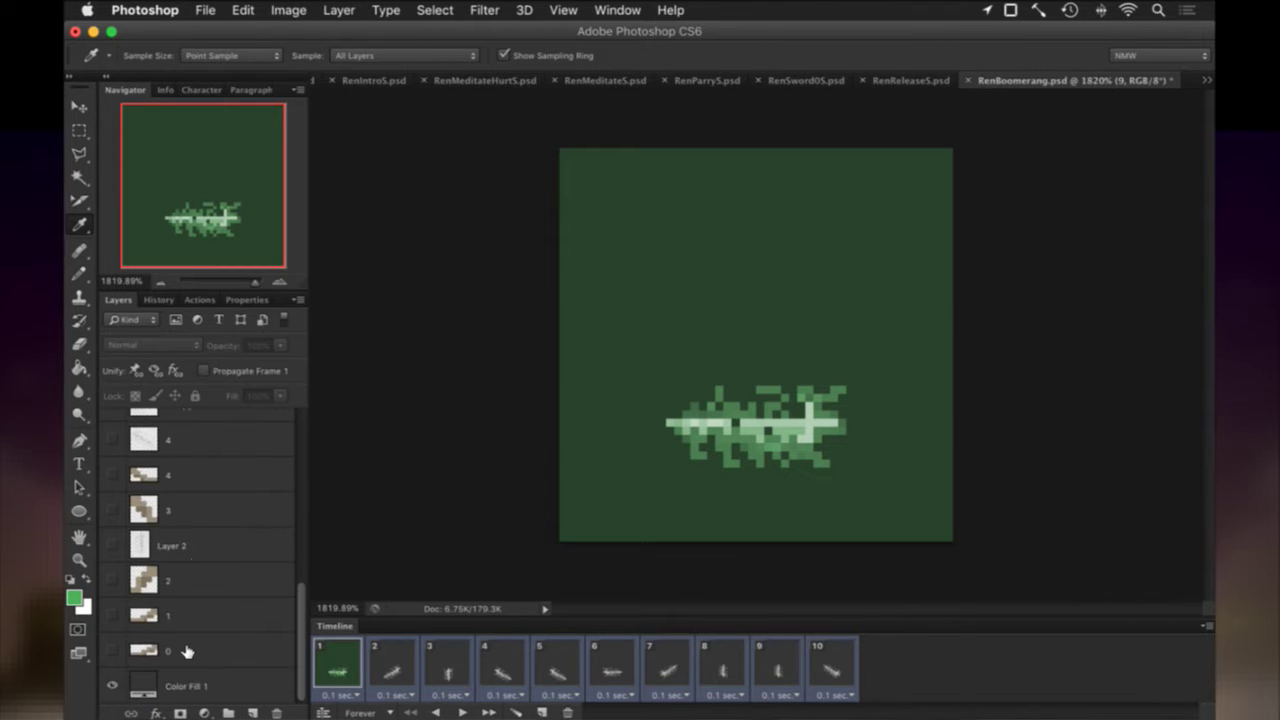
left_click(187, 651, "shift")
scroll(187, 645, "up", 5)
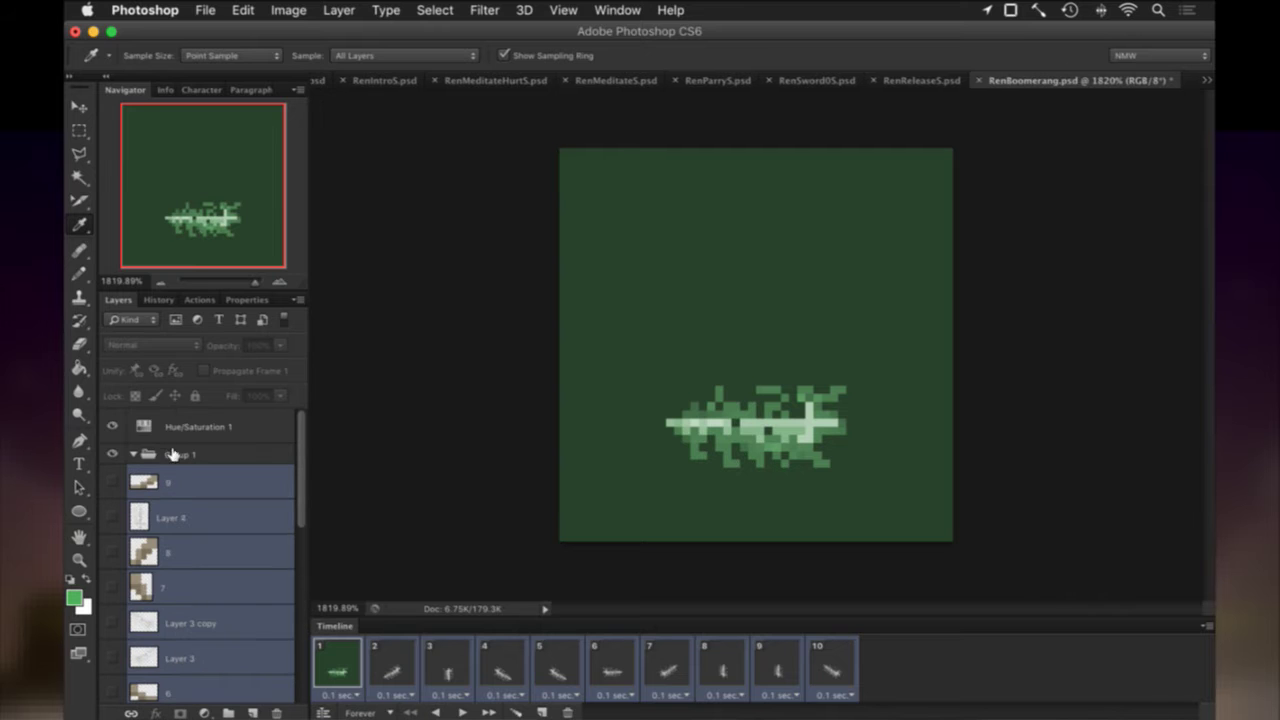
left_click_drag(172, 484, 176, 467)
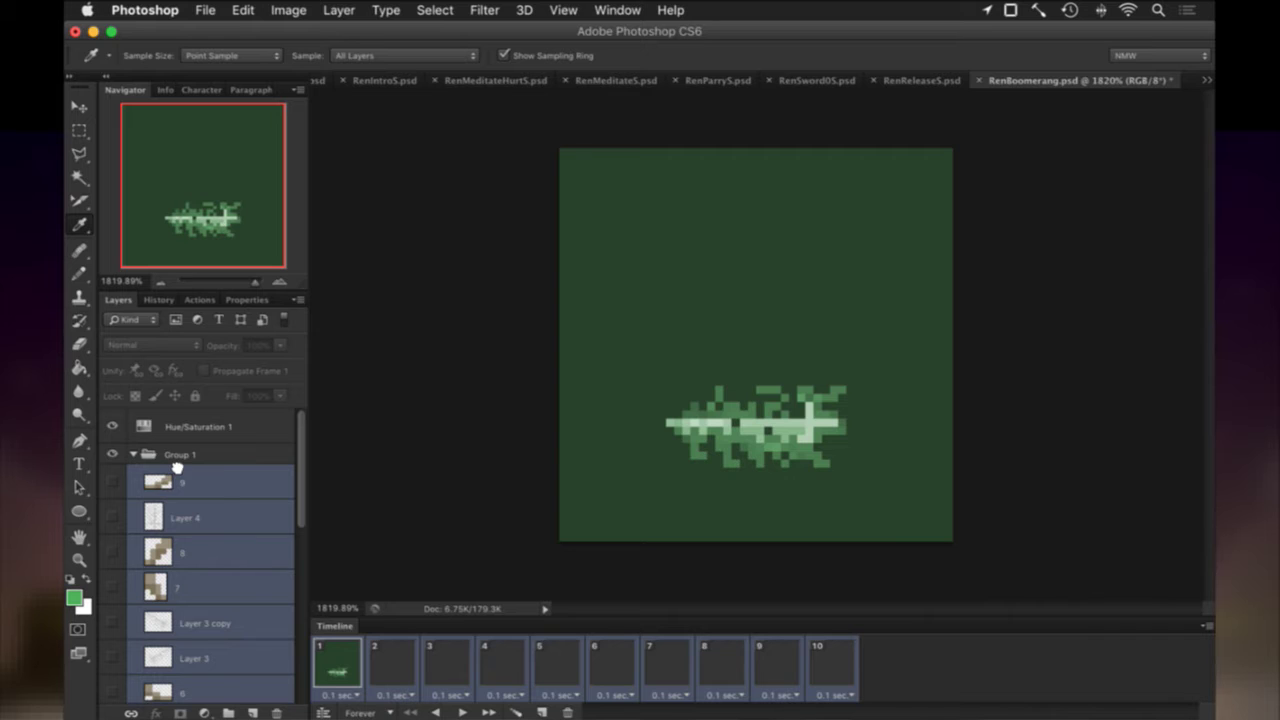
Clip the Hue/Saturation 1 adjustment to Group 1 so it affects only the sword layers and not the background fill.
left_click(114, 452)
left_click(114, 452)
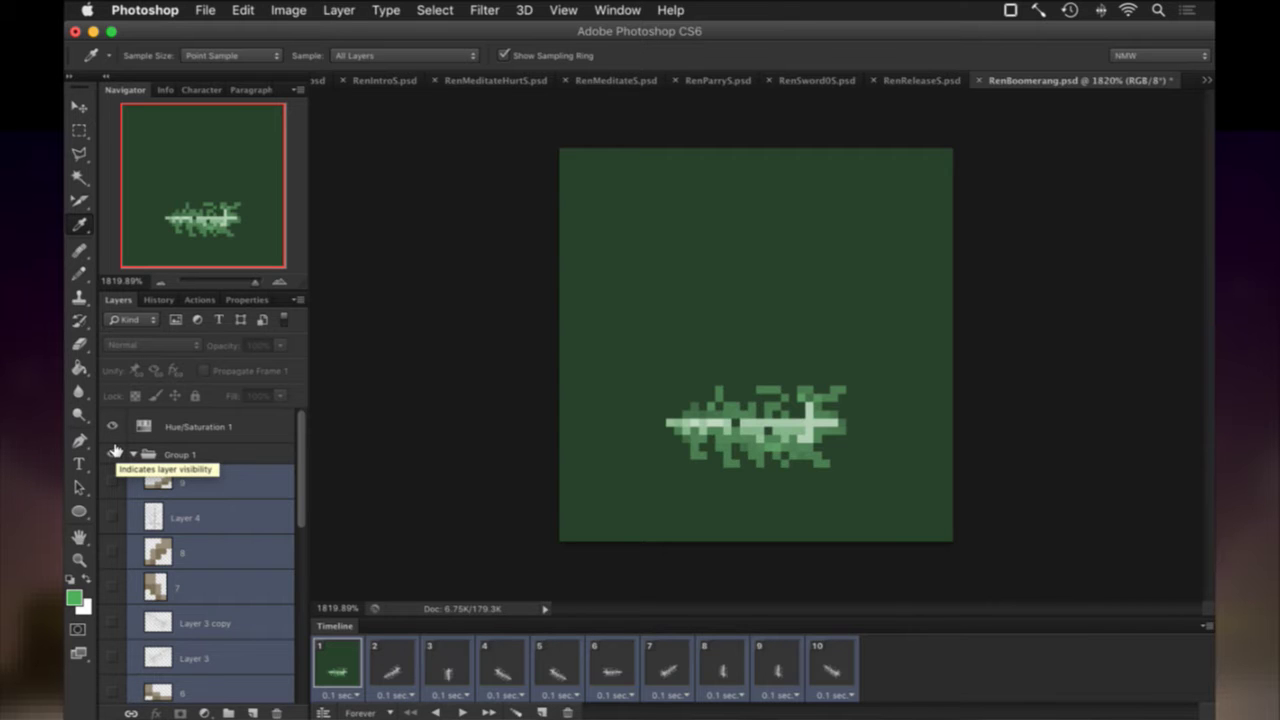
left_click(155, 454)
left_click(161, 430)
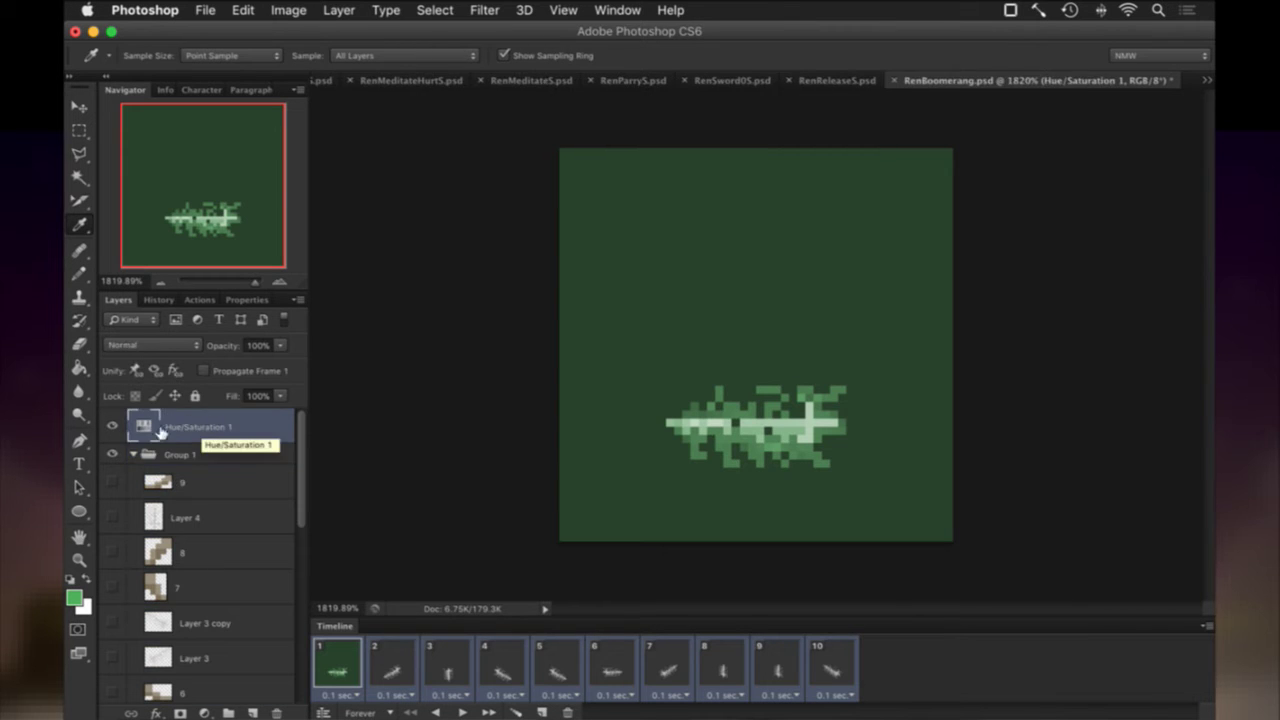
left_click_drag(175, 440, 176, 432)
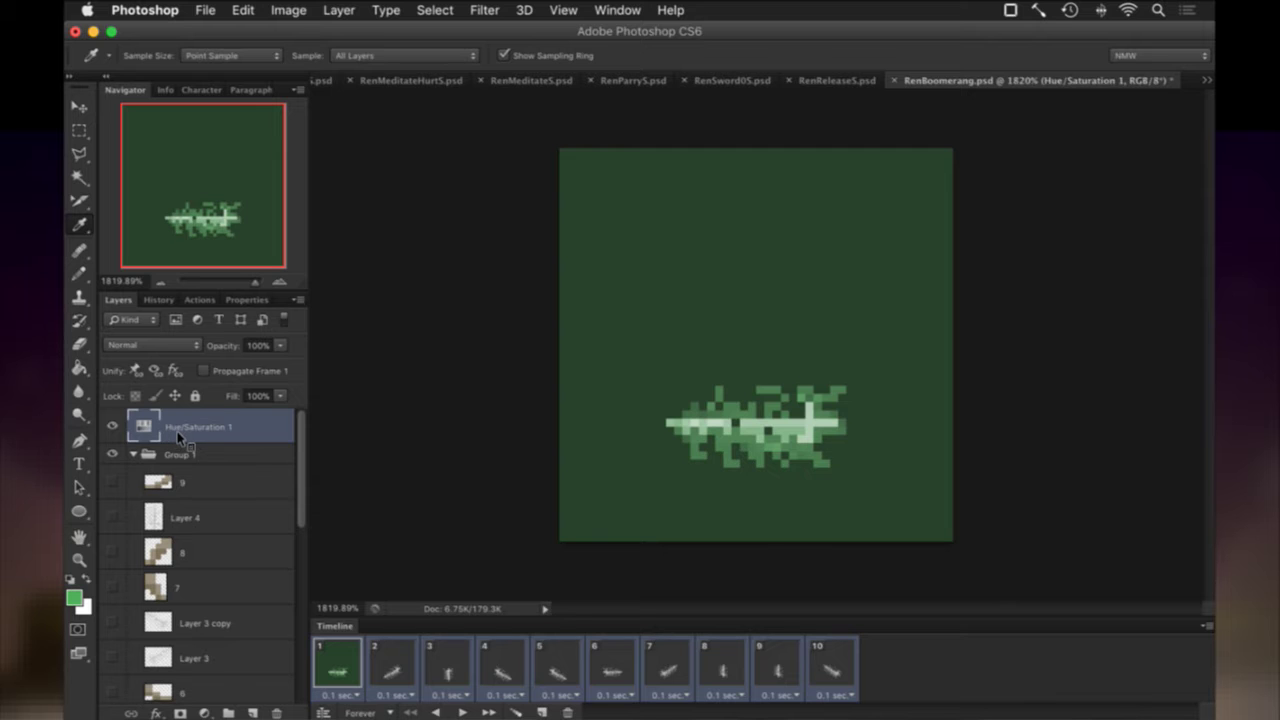
left_click(177, 446, "alt")
Set the saturation of the Hue/Saturation 1 adjustment to 75.
double_click(160, 425)
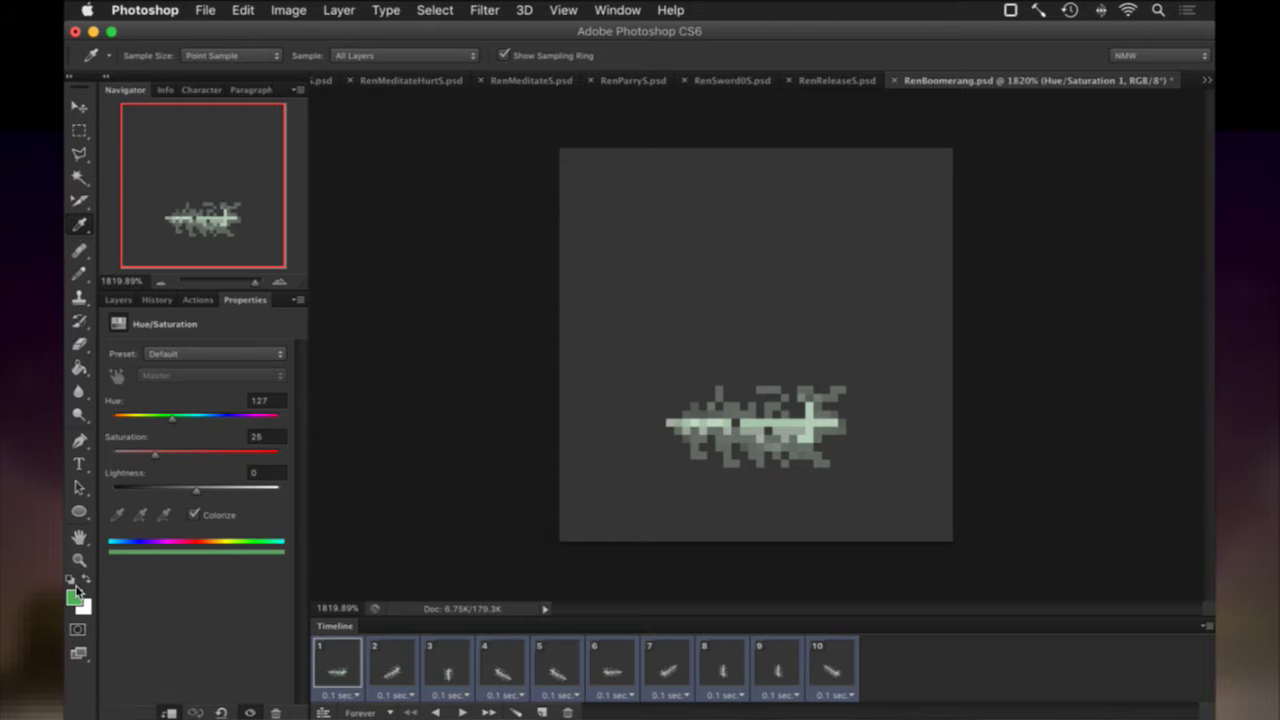
left_click_drag(155, 458, 240, 468)
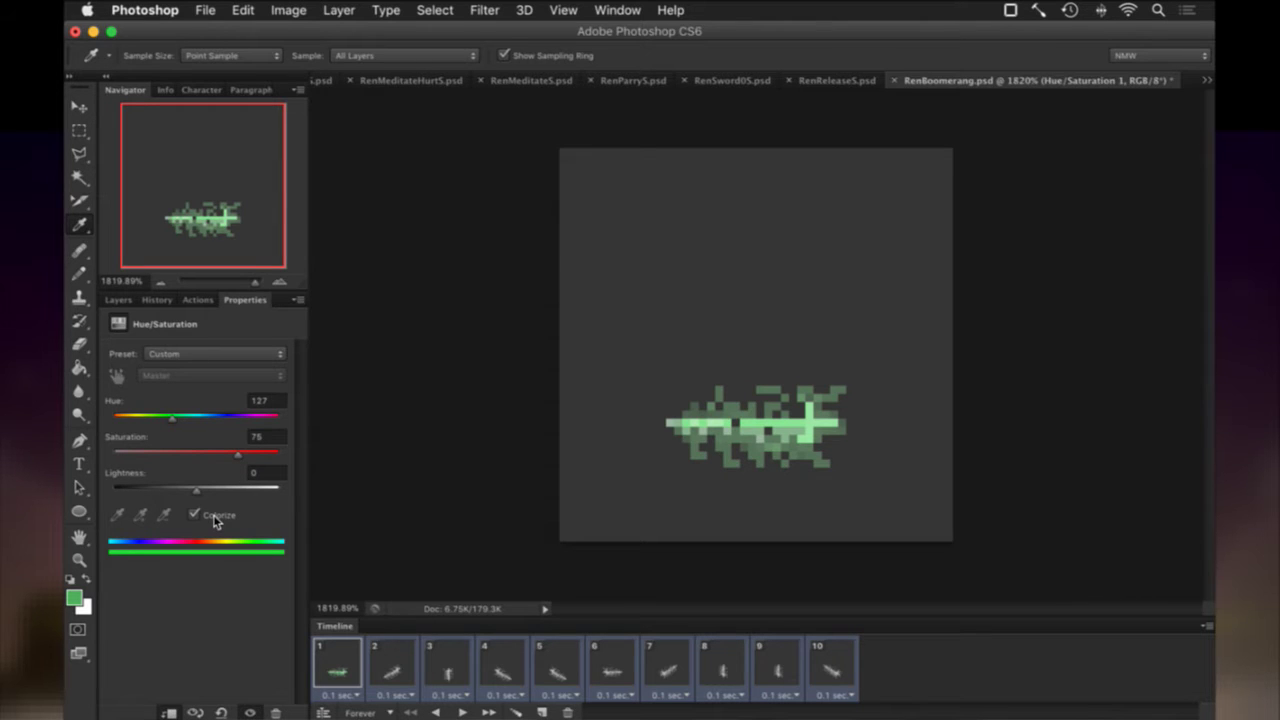
left_click(118, 300)
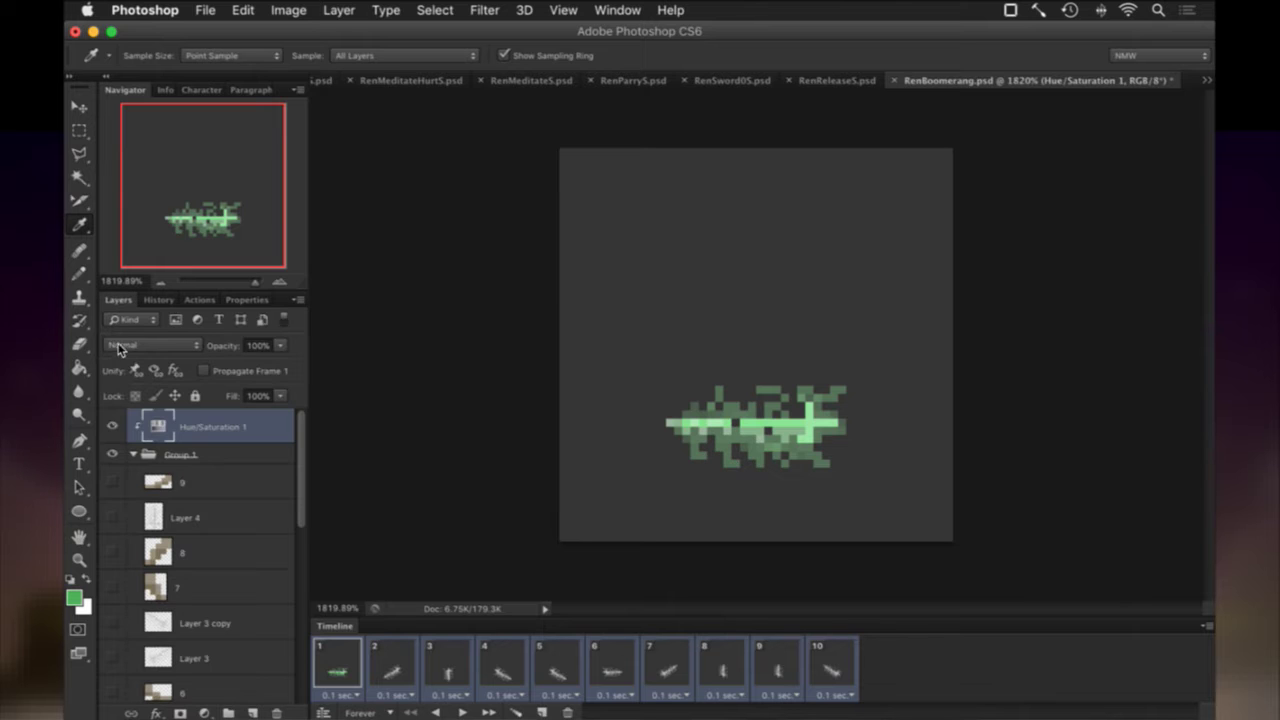
Export the green RenBoomerang frames and relaunch the Songbringer game for testing.
left_click(112, 423)
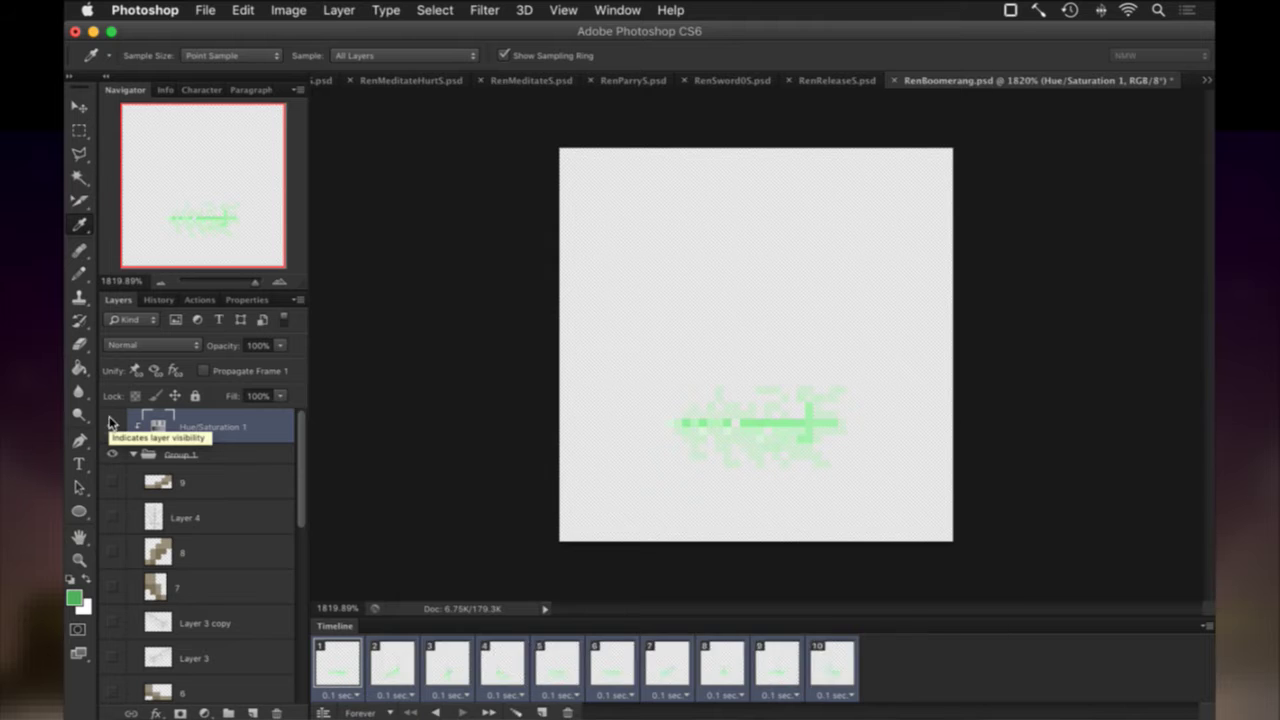
key("super+alt+shift+r")
key("Return")
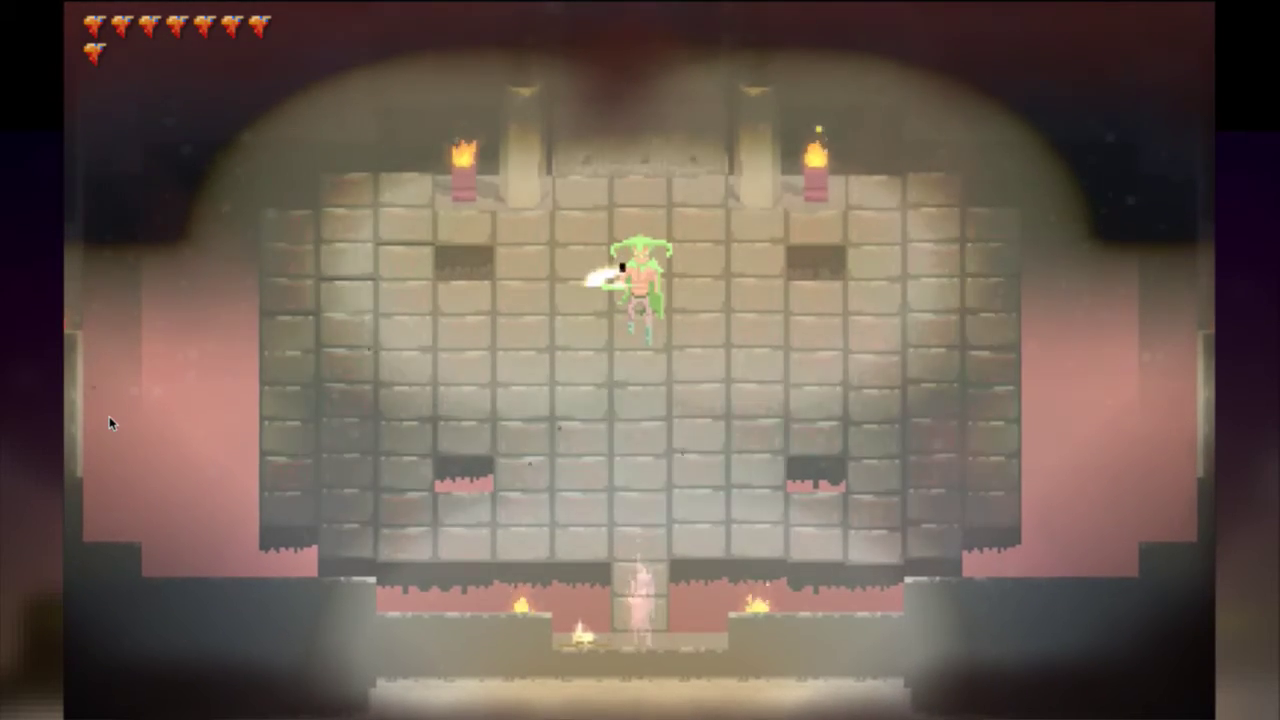
Fight the green boss to examine how the recoloured boomerang sword looks in play, and quit the game.
key("Up")
key("Left")
key("Up")
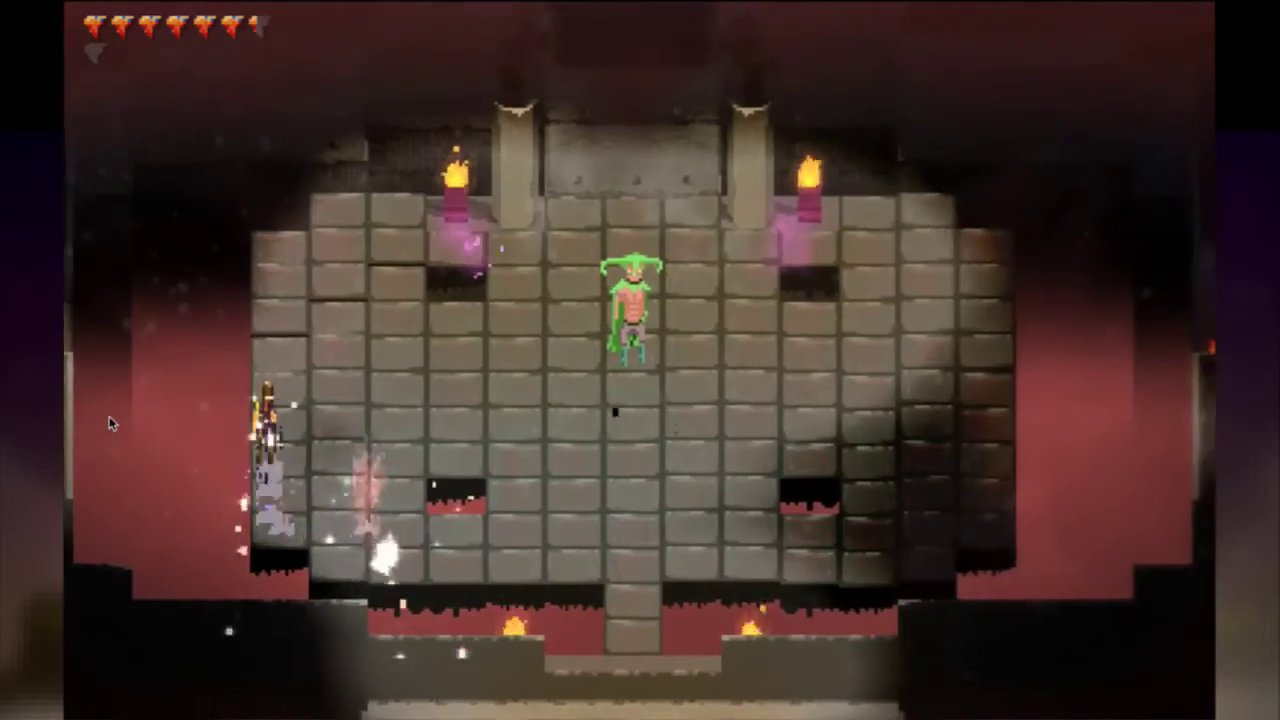
key("Right")
key("Right")
key("Down")
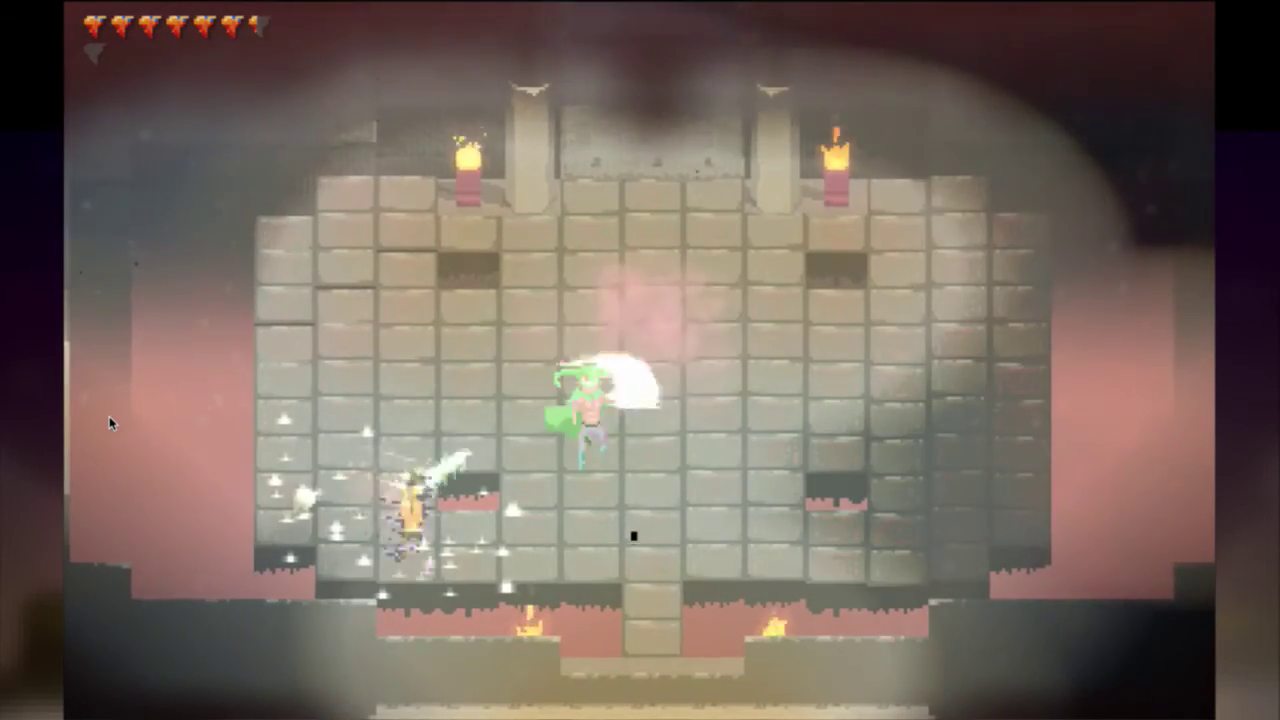
key("Right")
key("Right")
key("Up")
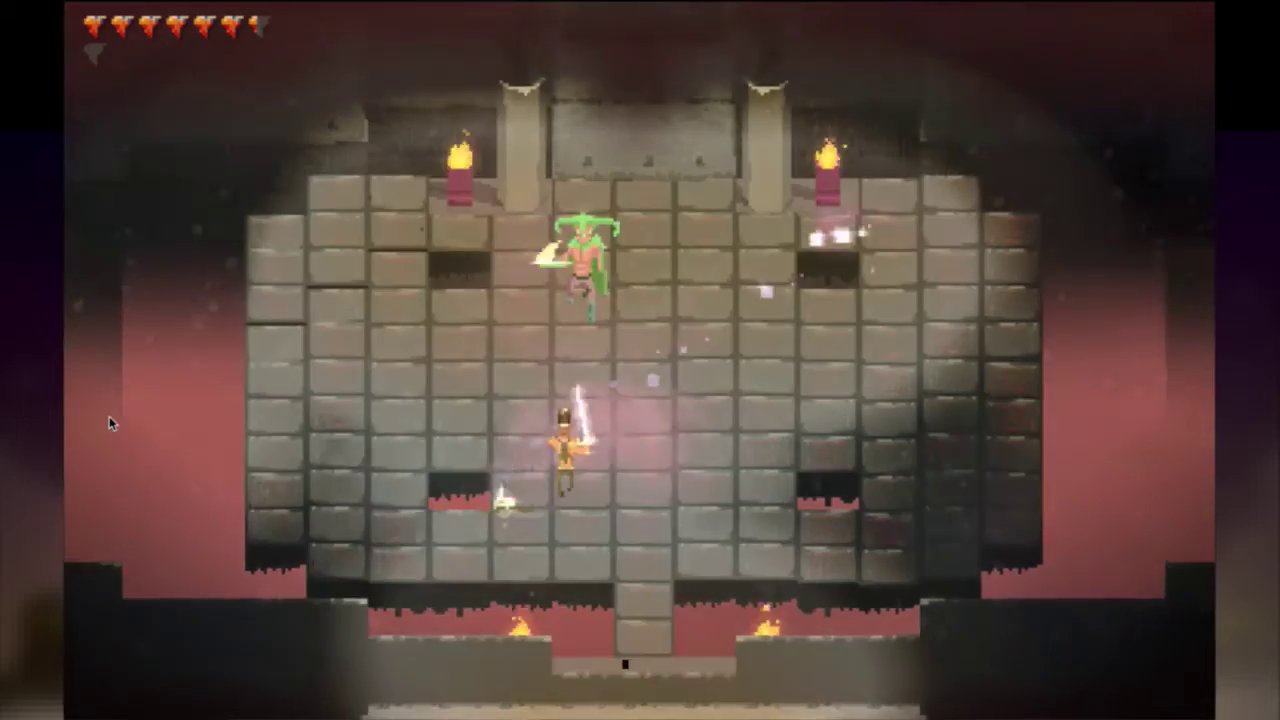
key("Down")
key("Up")
key("Right")
key("Right")
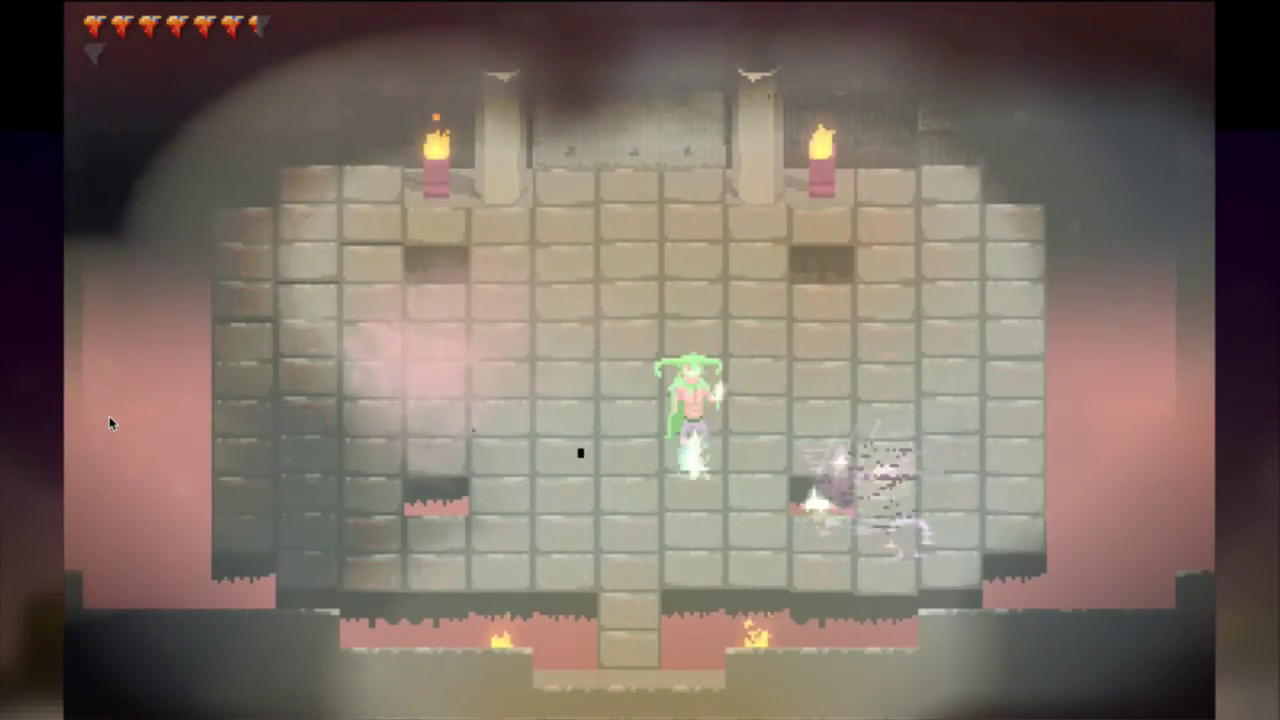
key("Up")
key("Right")
key("Left")
key("Up")
key("x")
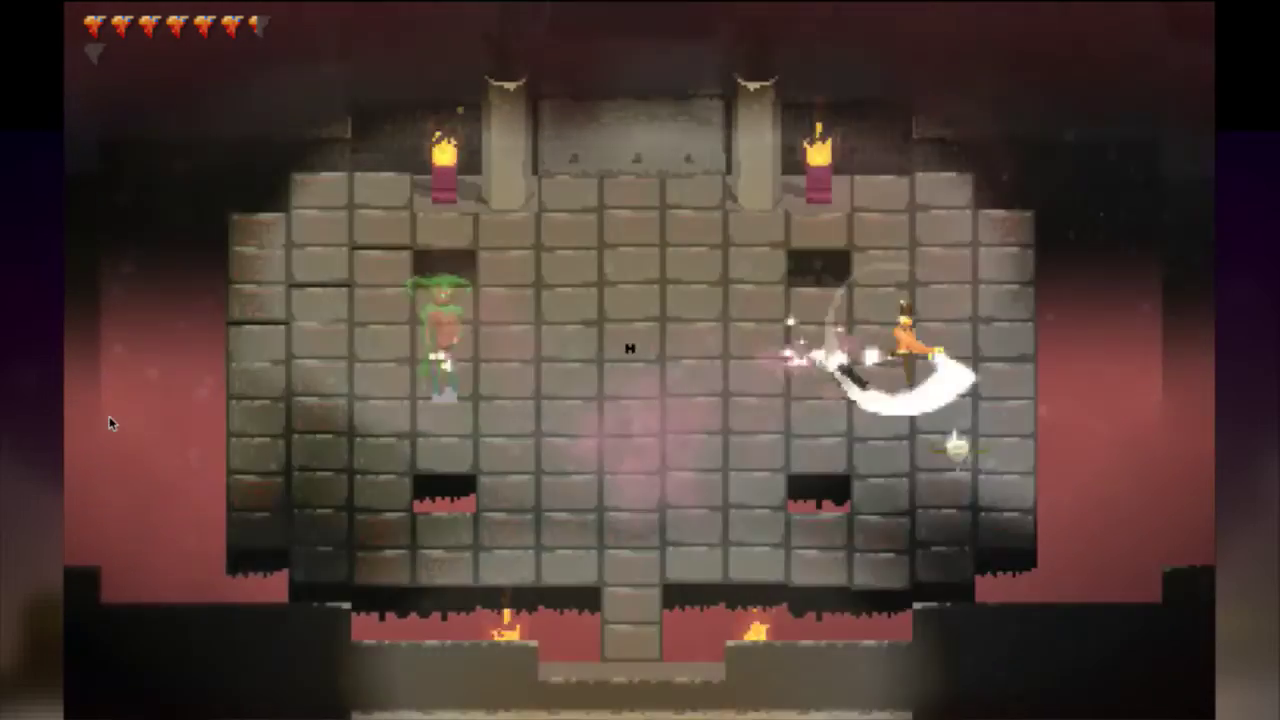
key("Right")
key("Down")
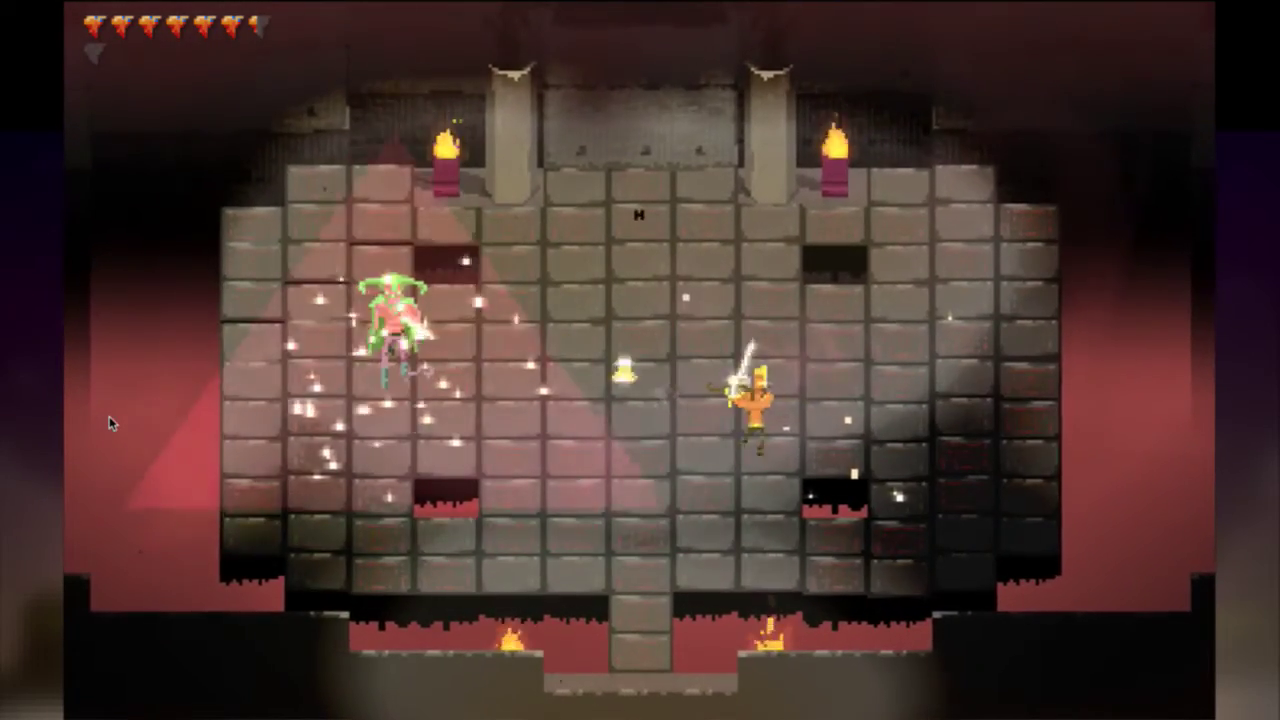
key("Up")
key("Up")
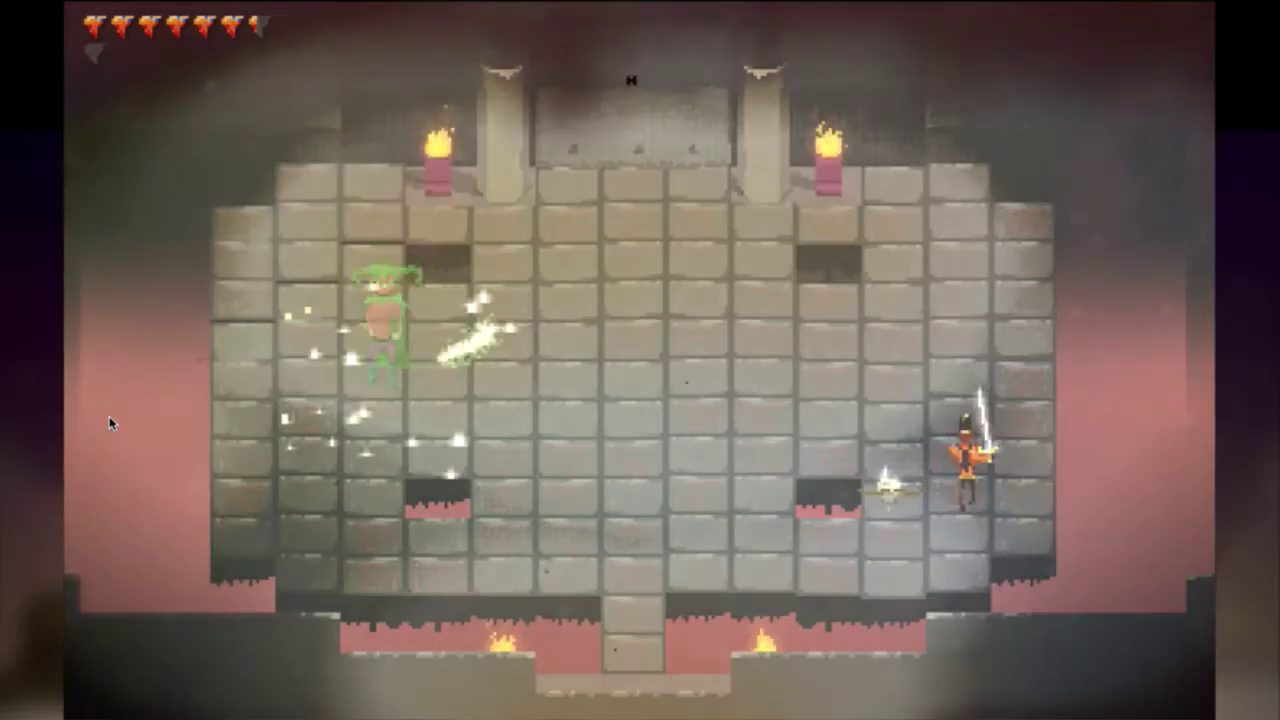
key("Up")
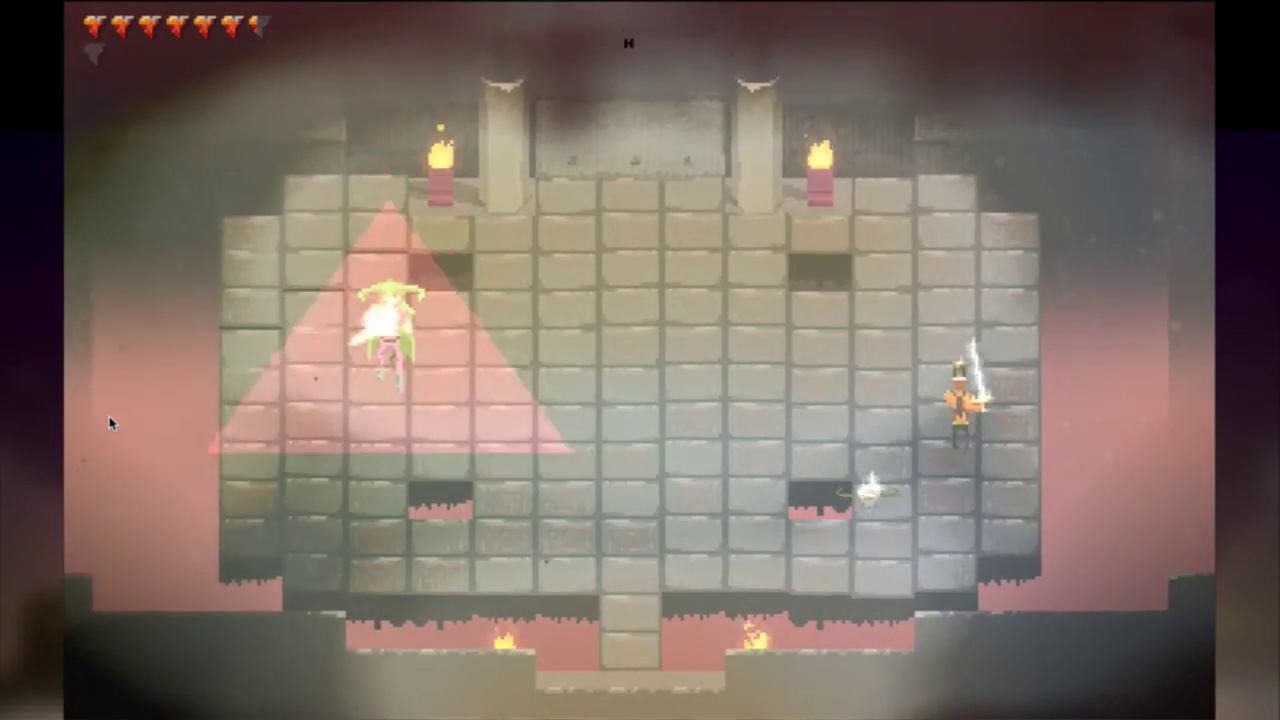
key("Left")
key("Right")
key("Down")
key("Right")
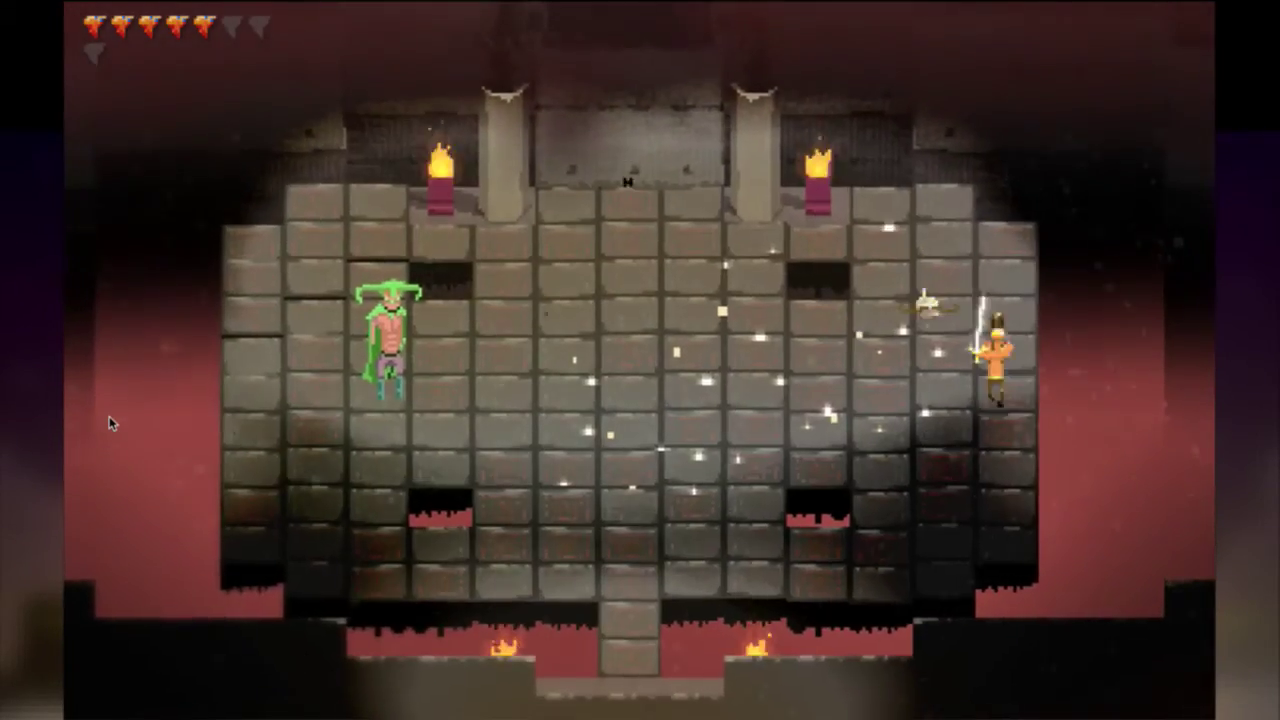
key("Left")
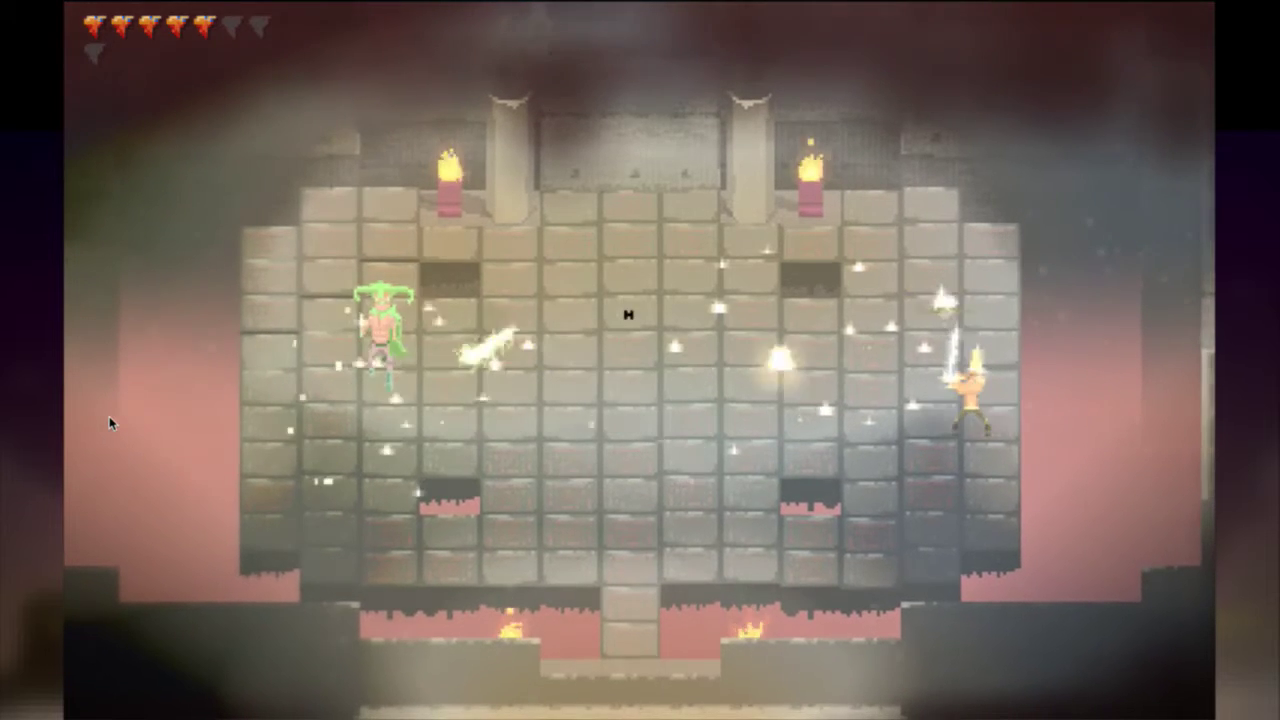
key("super+q")
key("j")
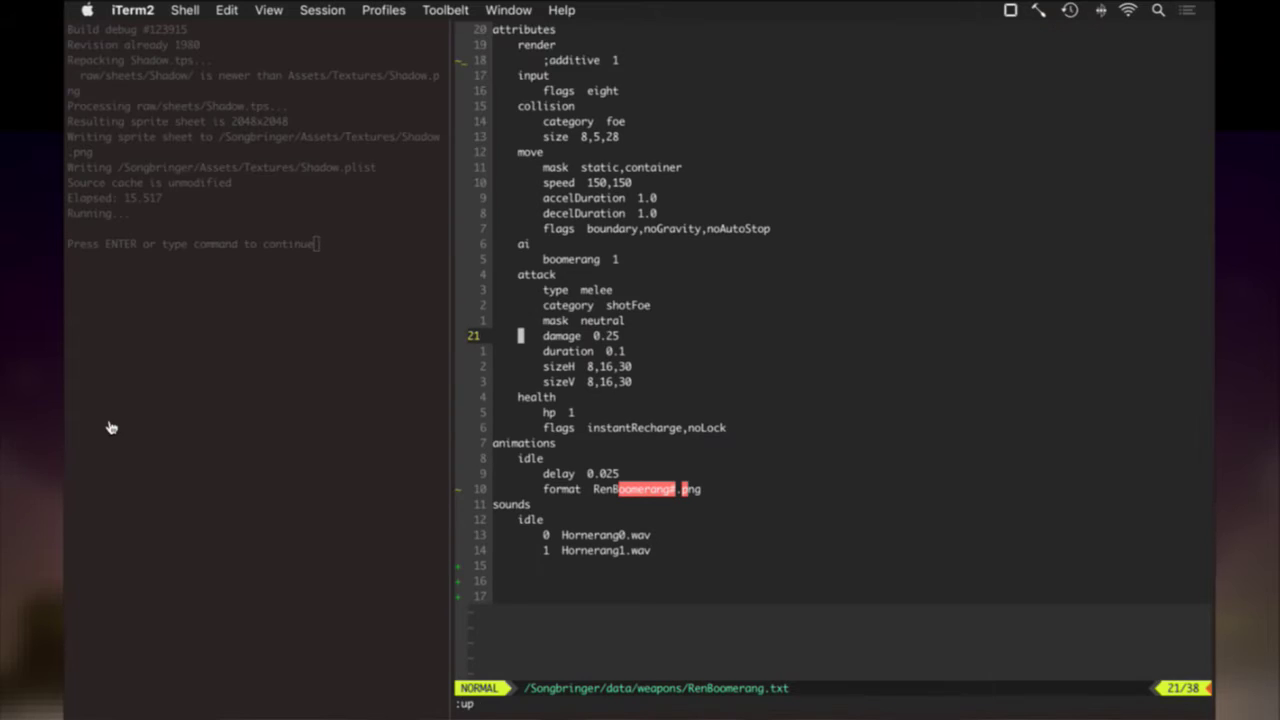
Switch to Photoshop, look up the hue of hex colour ca2048 in the foreground Color Picker, and leave the foreground colour unchanged.
key("super+Tab")
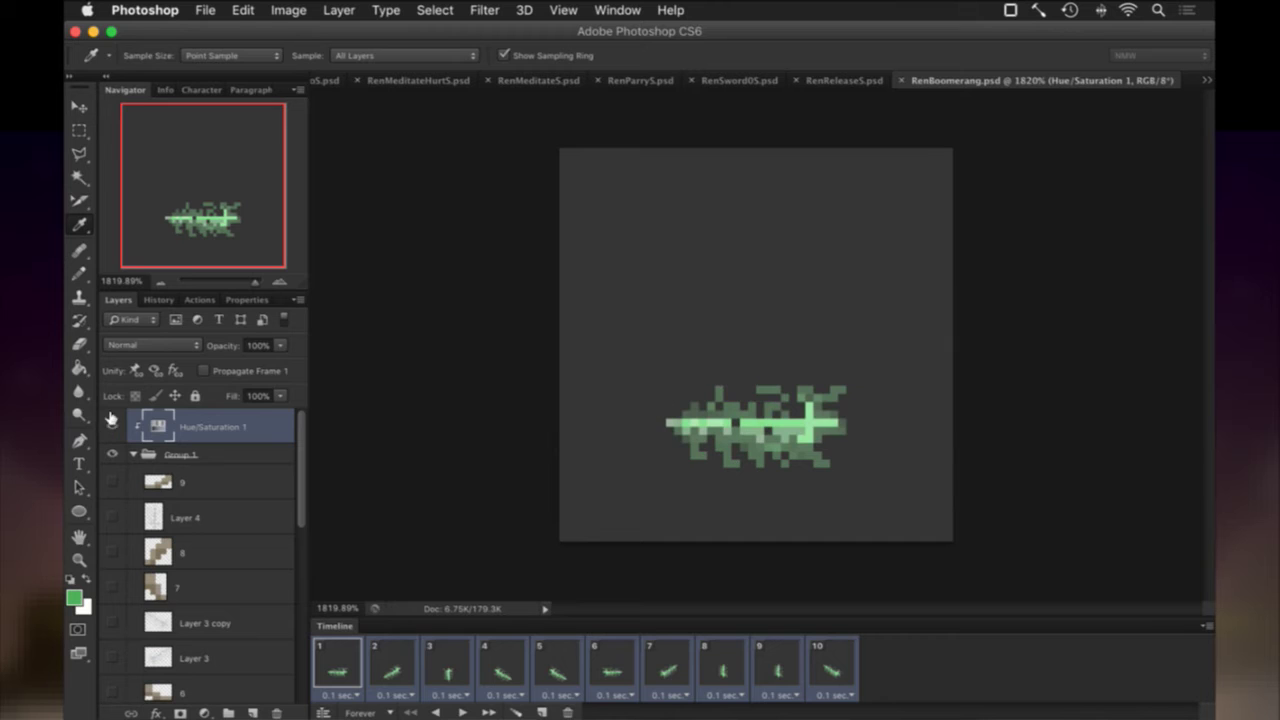
left_click(81, 601)
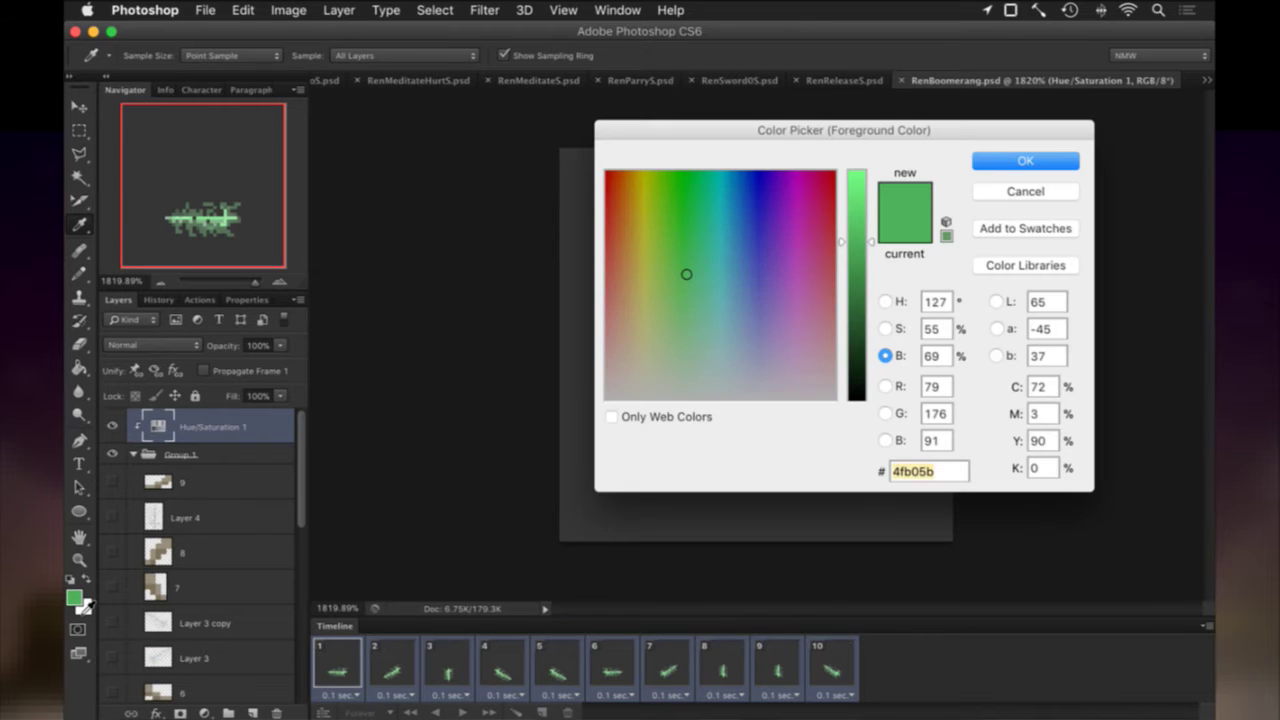
type("ca2048")
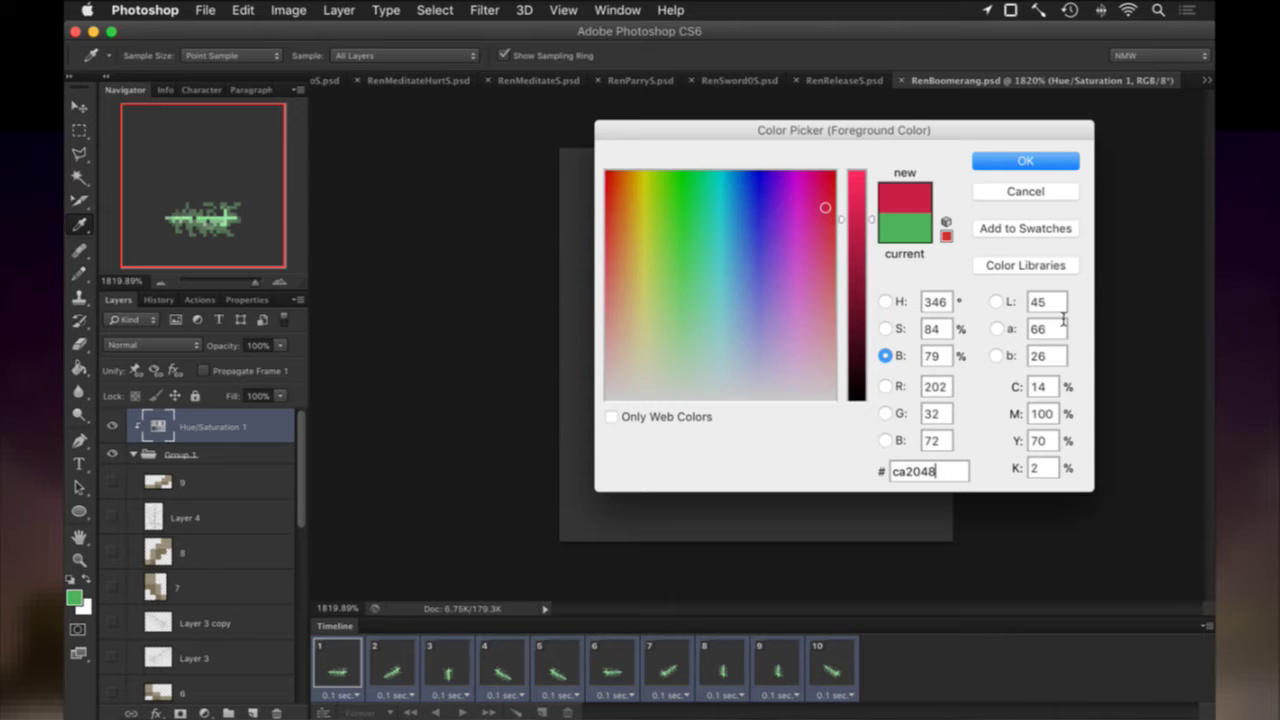
left_click(1014, 190)
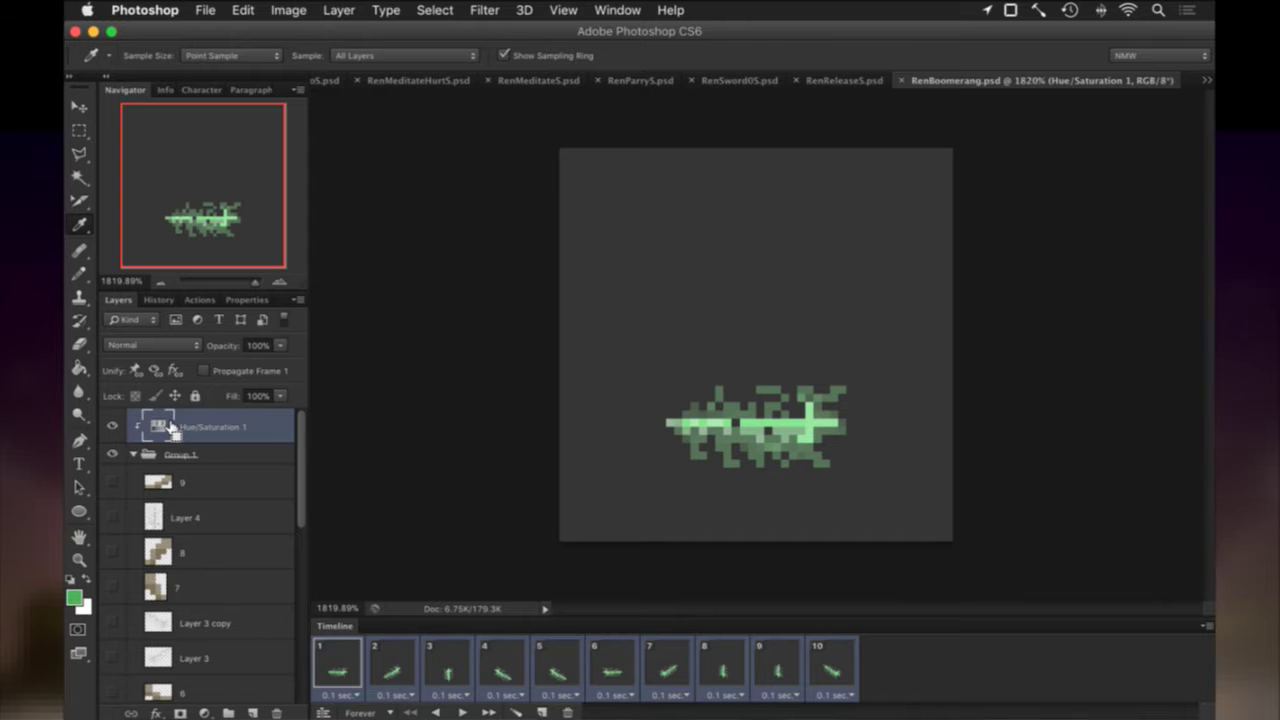
Duplicate the Hue/Saturation 1 adjustment, clip the copy to the sword group, and hide the original adjustment.
key("super+j")
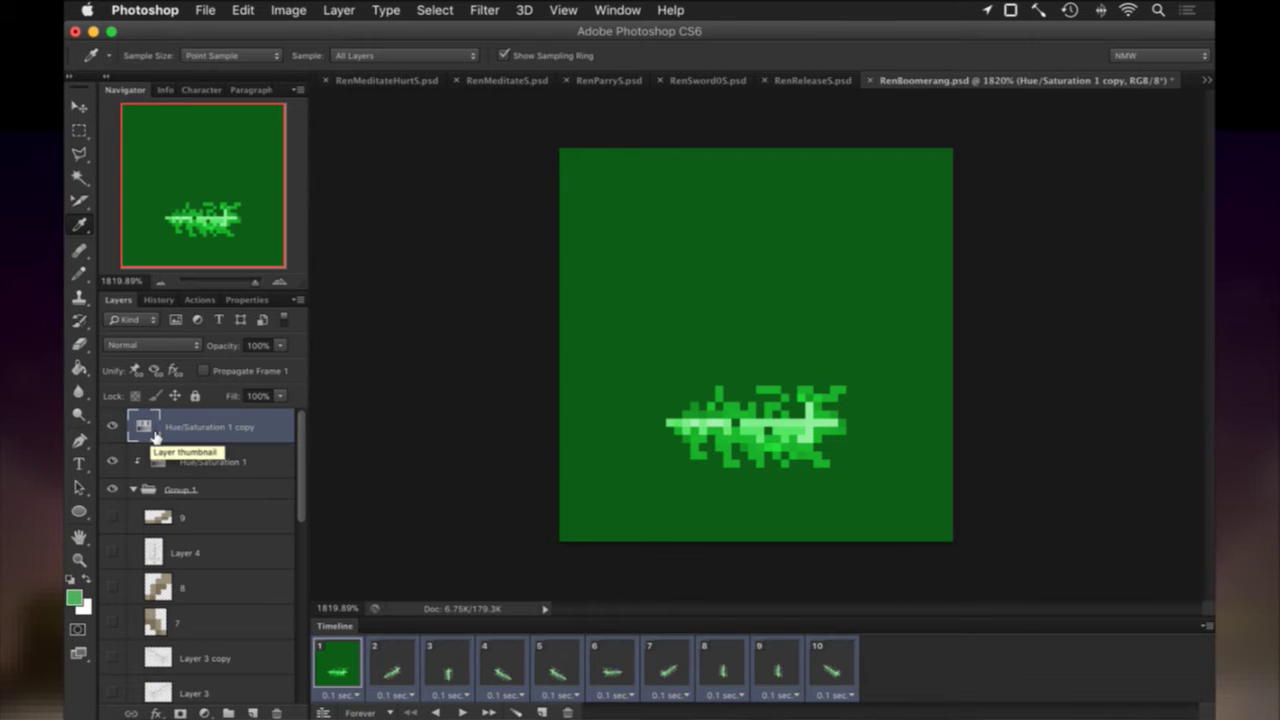
left_click(157, 447, "alt")
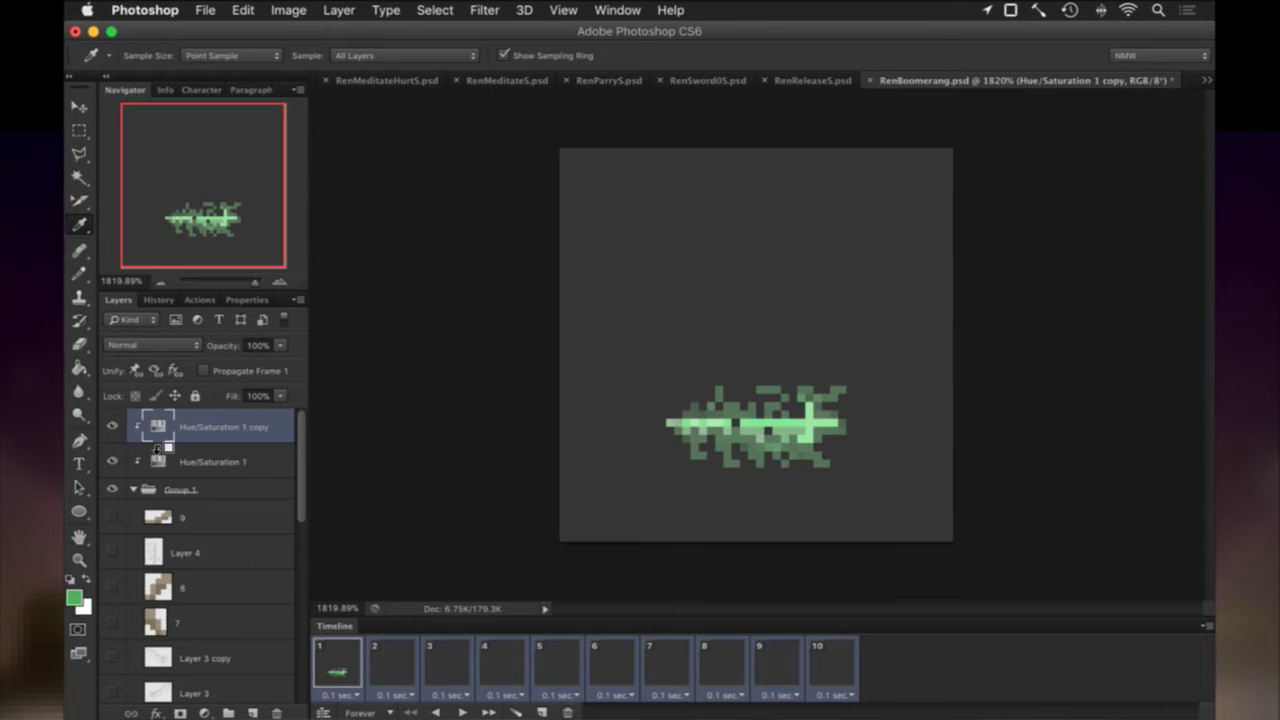
left_click(111, 461)
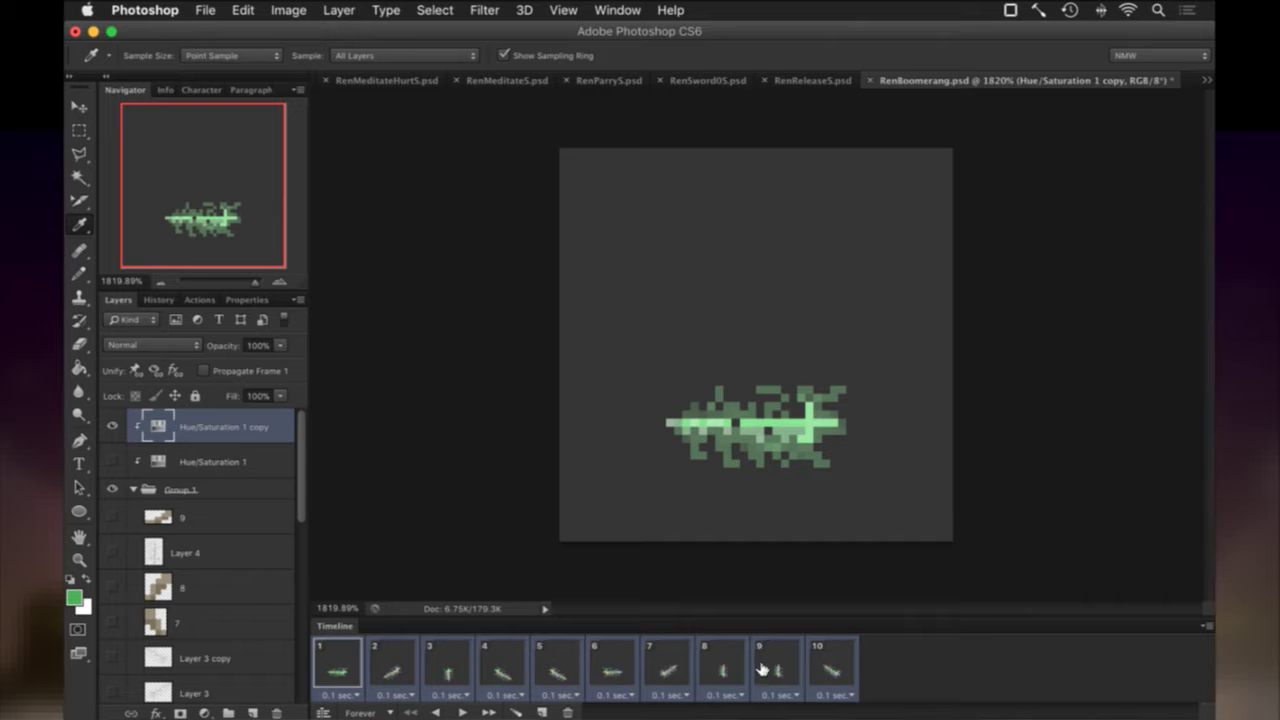
left_click(112, 425)
left_click(112, 425)
Set the hue of the Hue/Saturation 1 copy adjustment to 346.
double_click(156, 424)
left_click(265, 401)
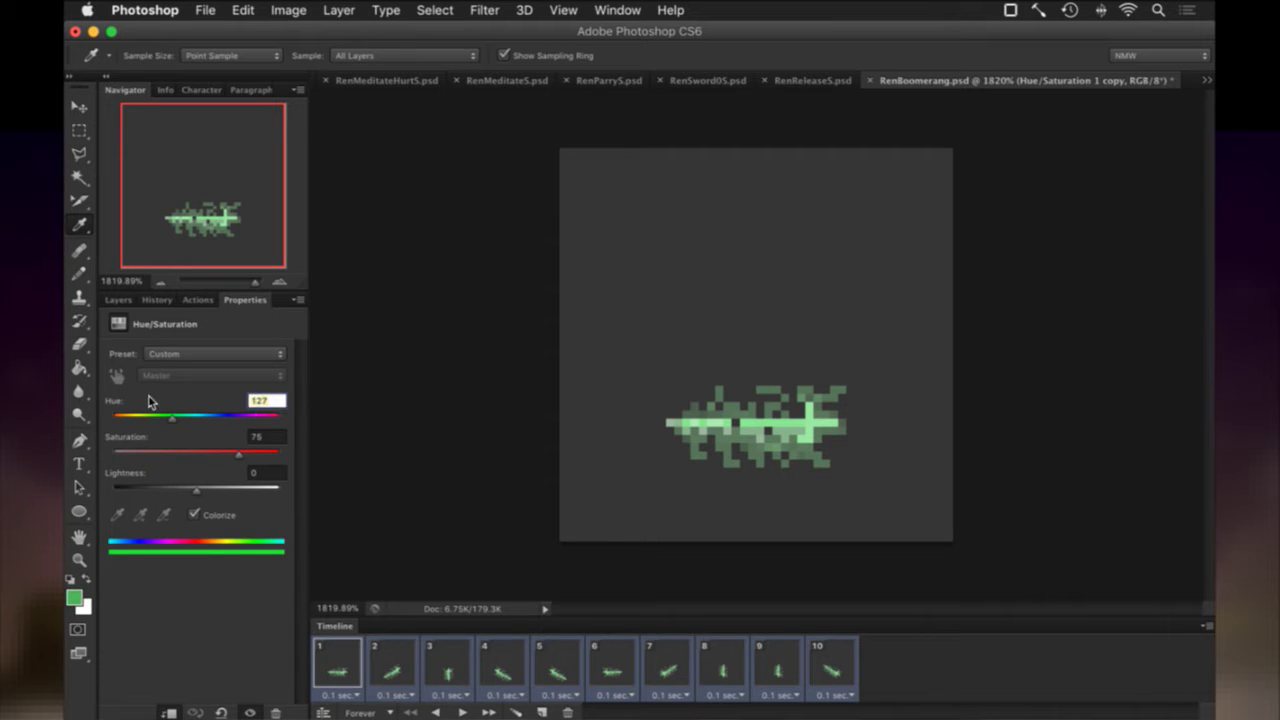
type("346")
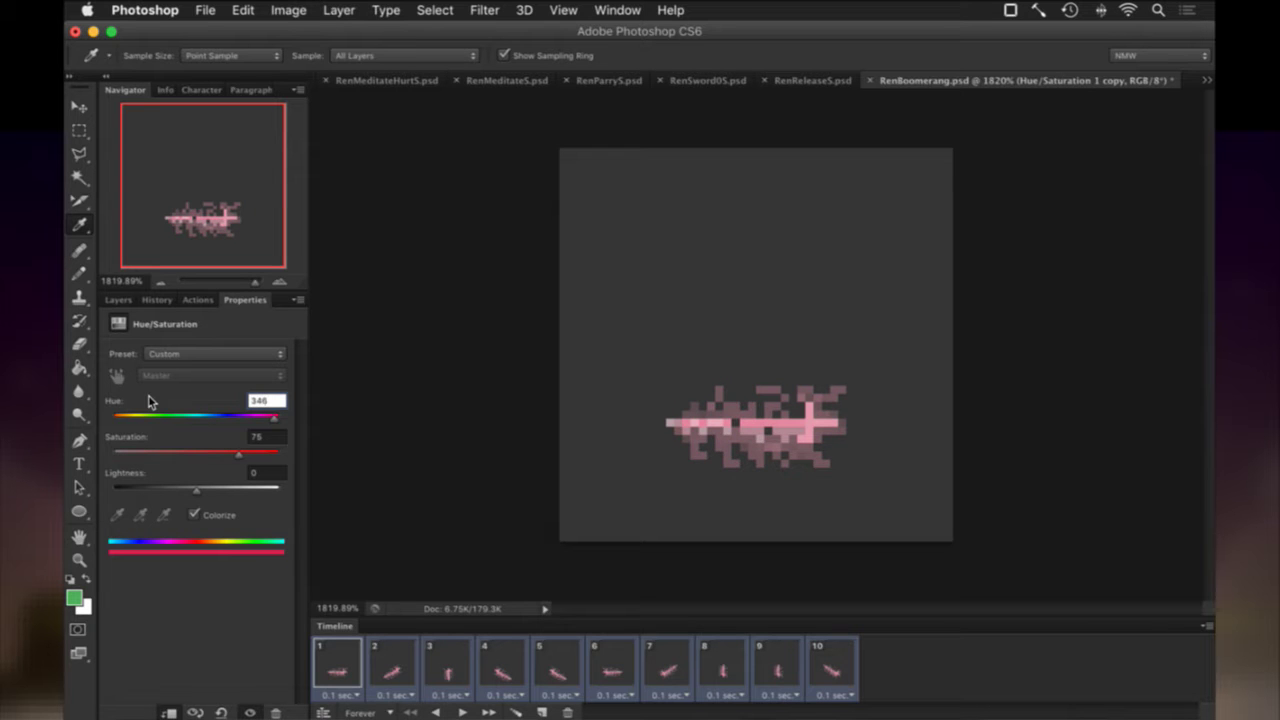
Save RenBoomerang.psd and export its red frames for the game, then return to the list of layers.
key("F2")
key("Return")
key("Return")
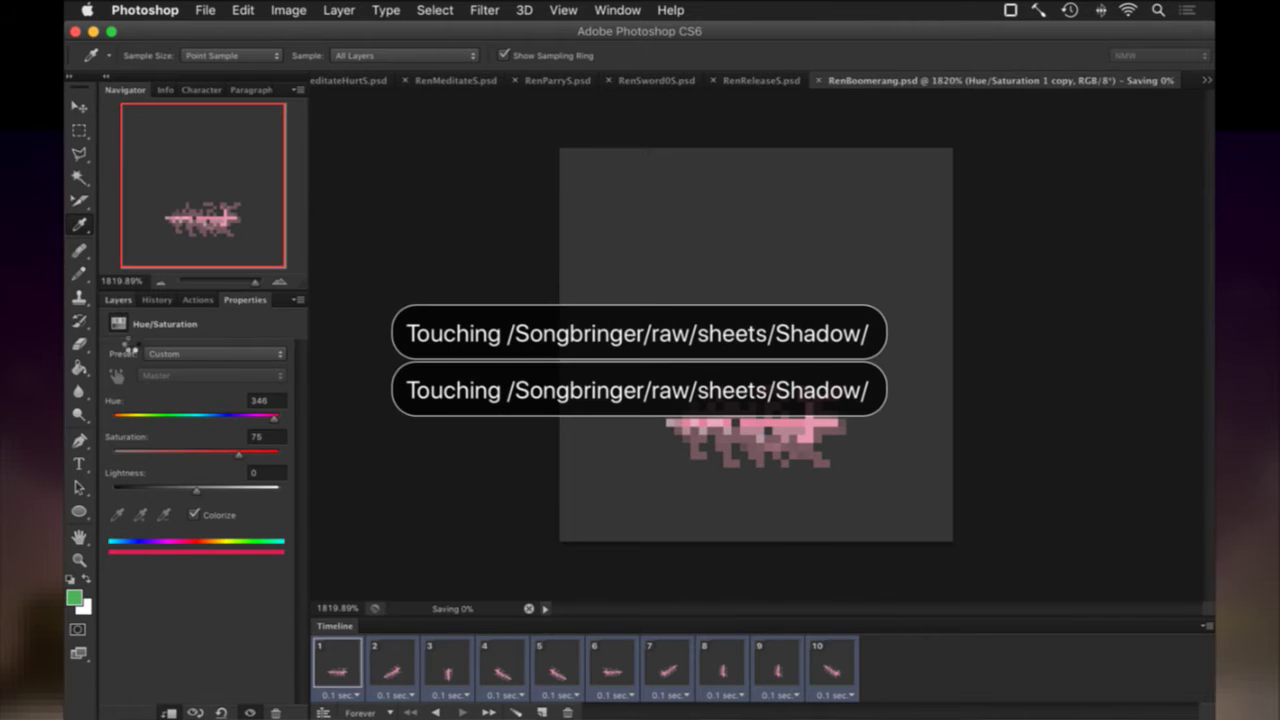
left_click(117, 300)
scroll(254, 554, "down", 6)
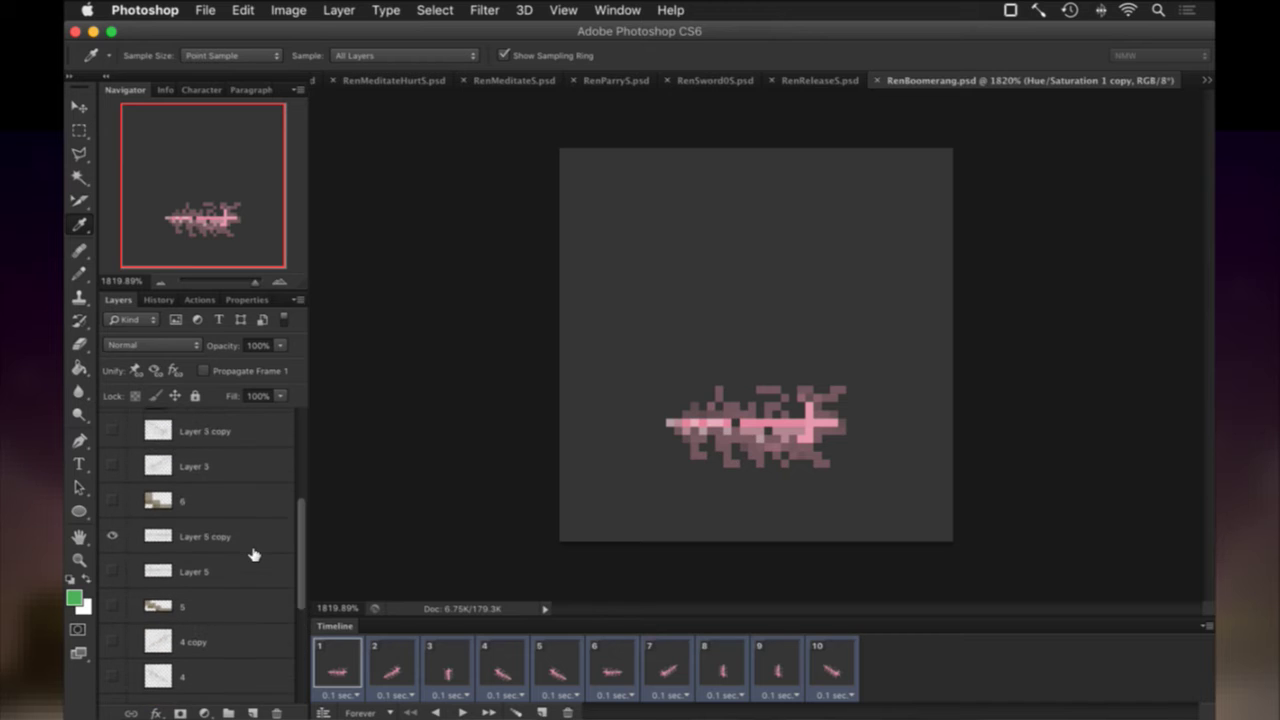
Set the opacity of Group 1 to 70% and render the frames as the RenBoomerang.png image sequence into the Shadow folder.
scroll(254, 554, "up", 2)
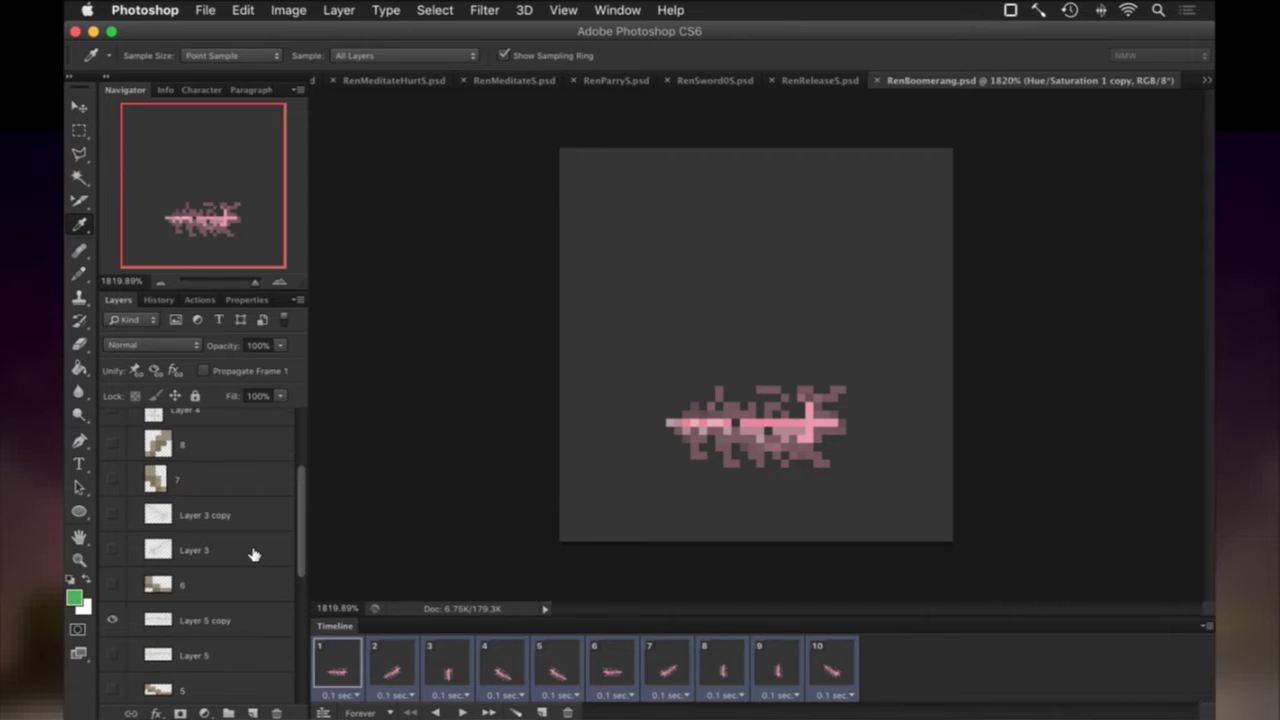
scroll(254, 554, "up", 3)
left_click(199, 489)
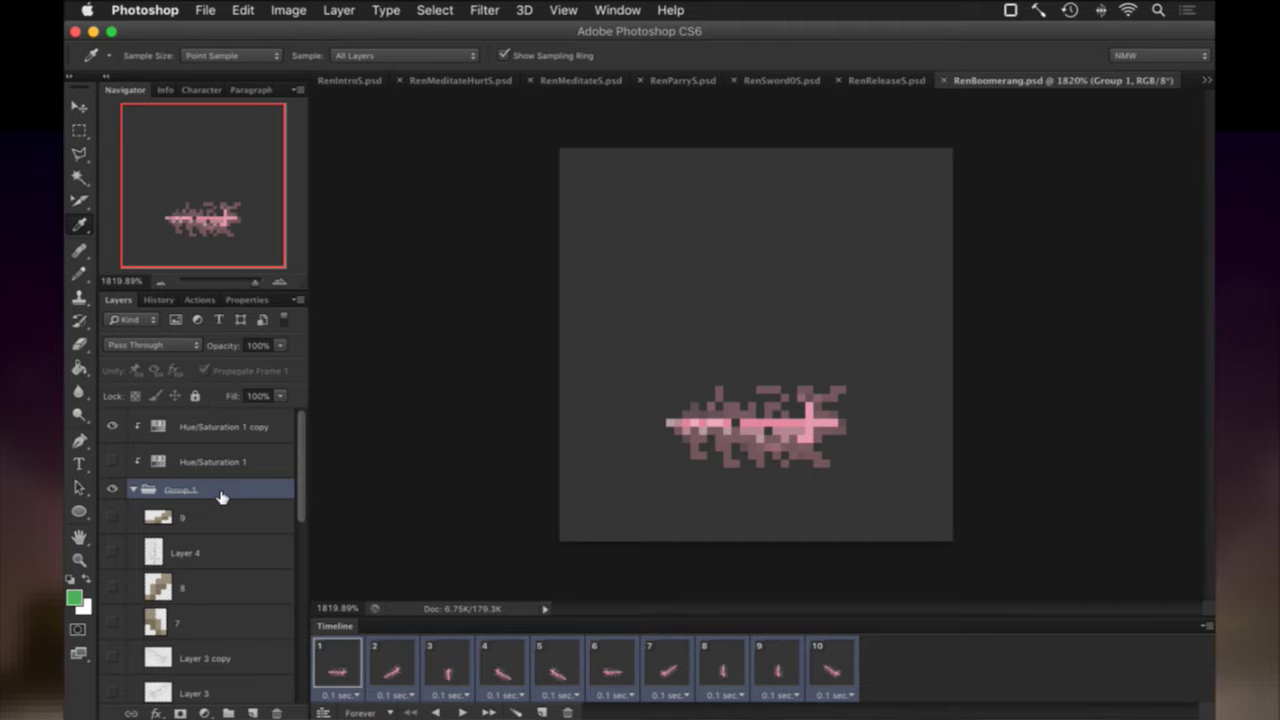
key("8")
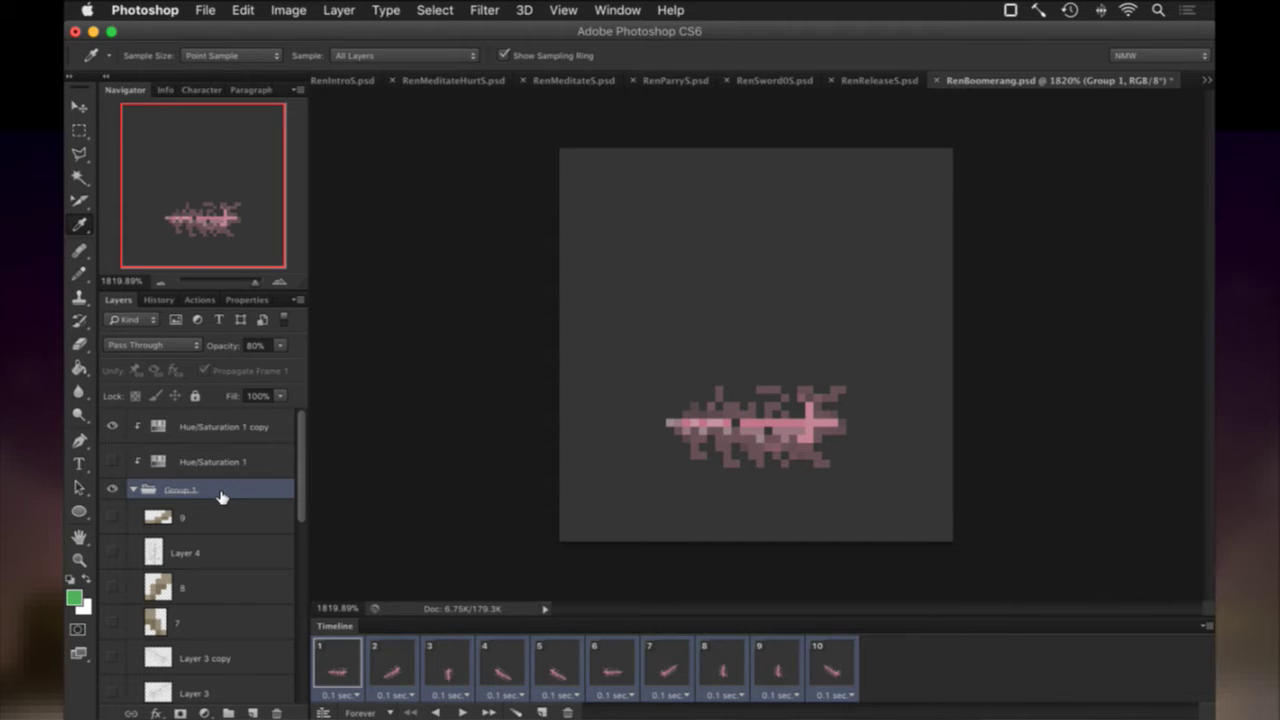
key("1")
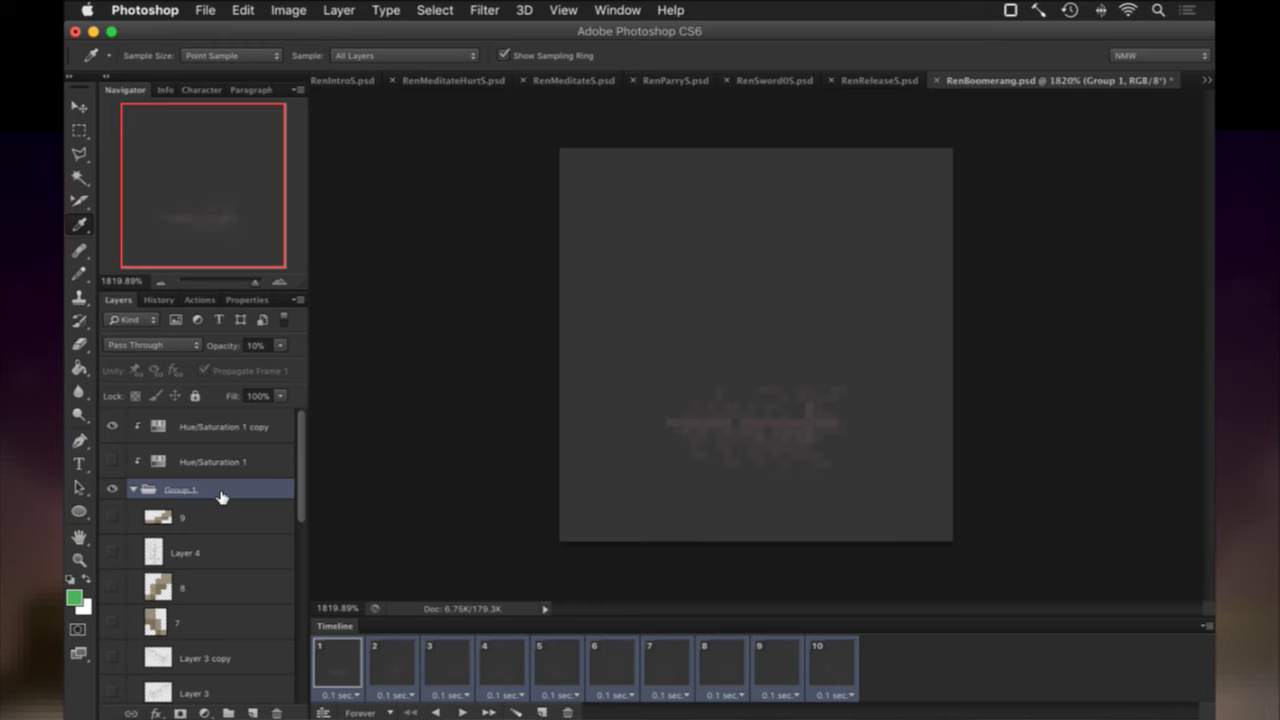
key("6")
key("7")
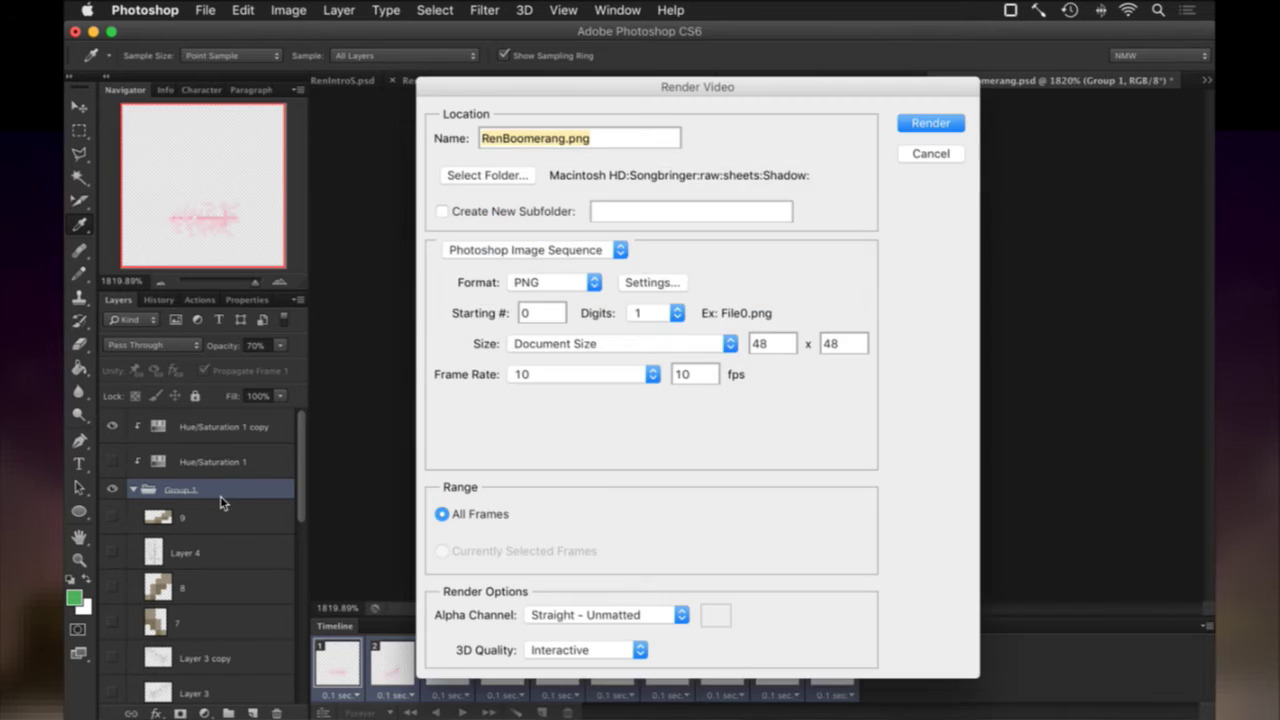
key("Return")
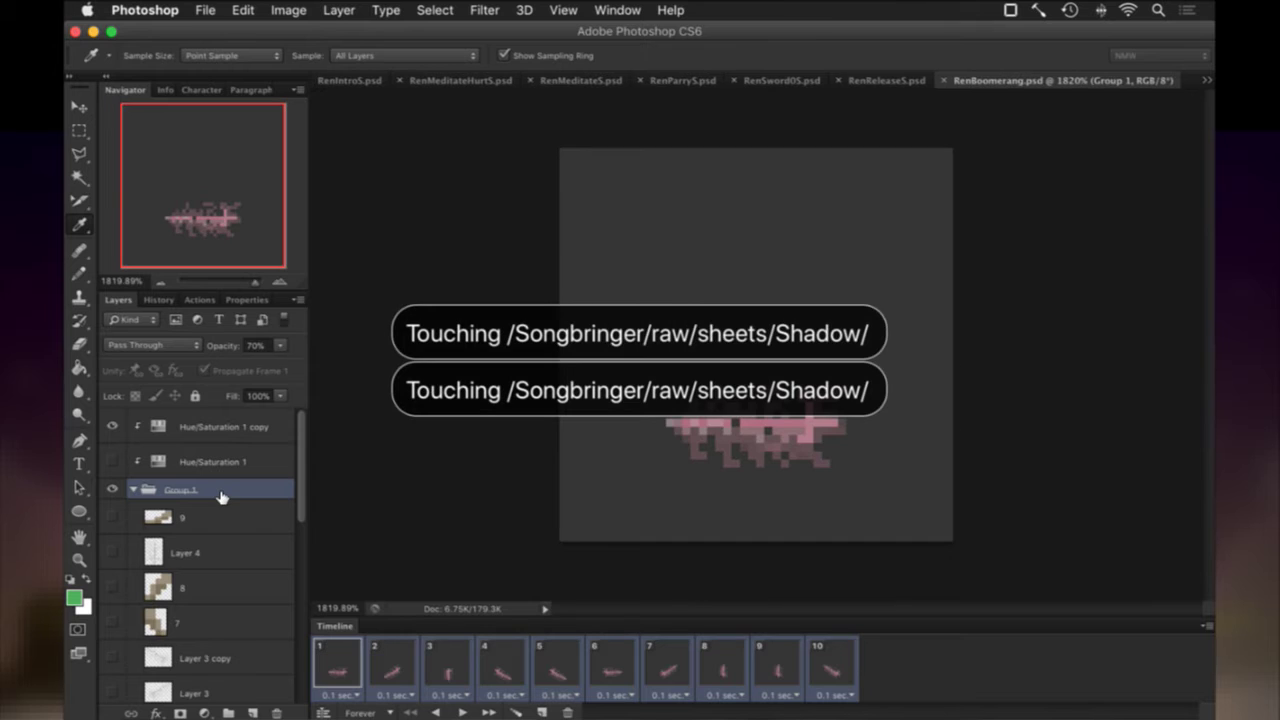
Switch to iTerm, then rebuild and launch the game with the newly exported boomerang frames.
key("super+Tab")
key("super+[")
key("Return")
key("super+]")
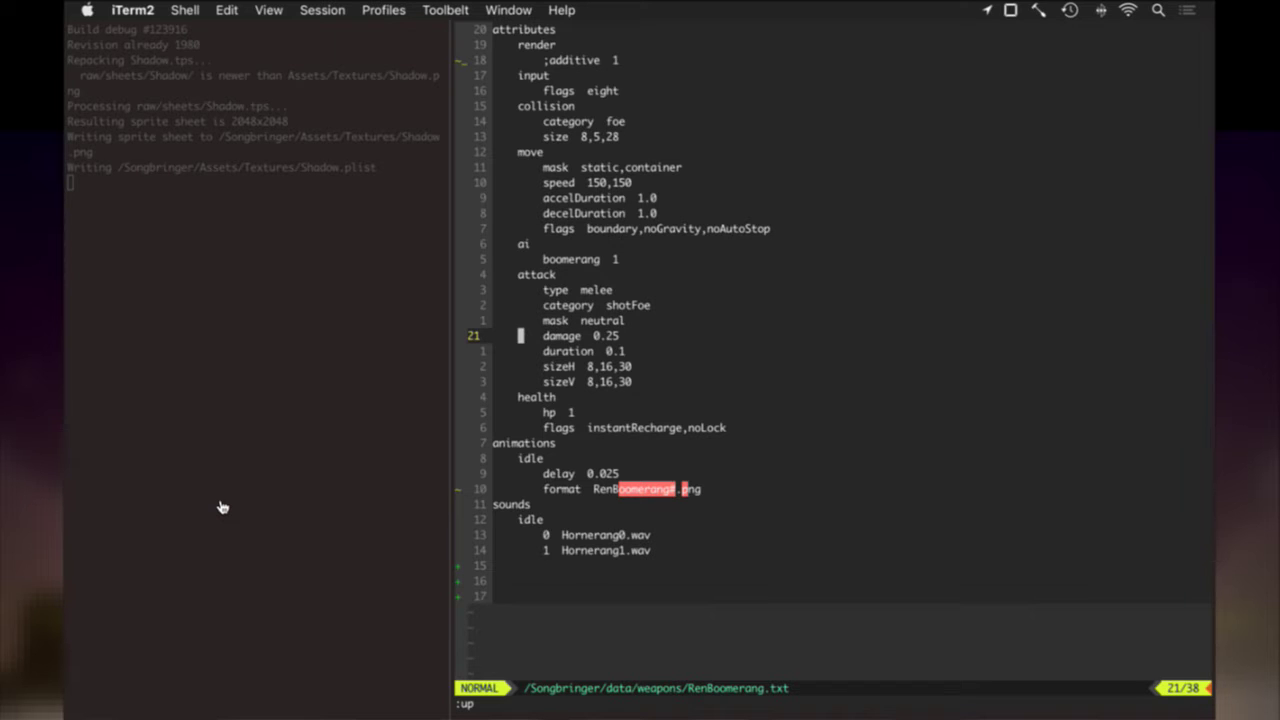
left_click(222, 507)
key("super+k")
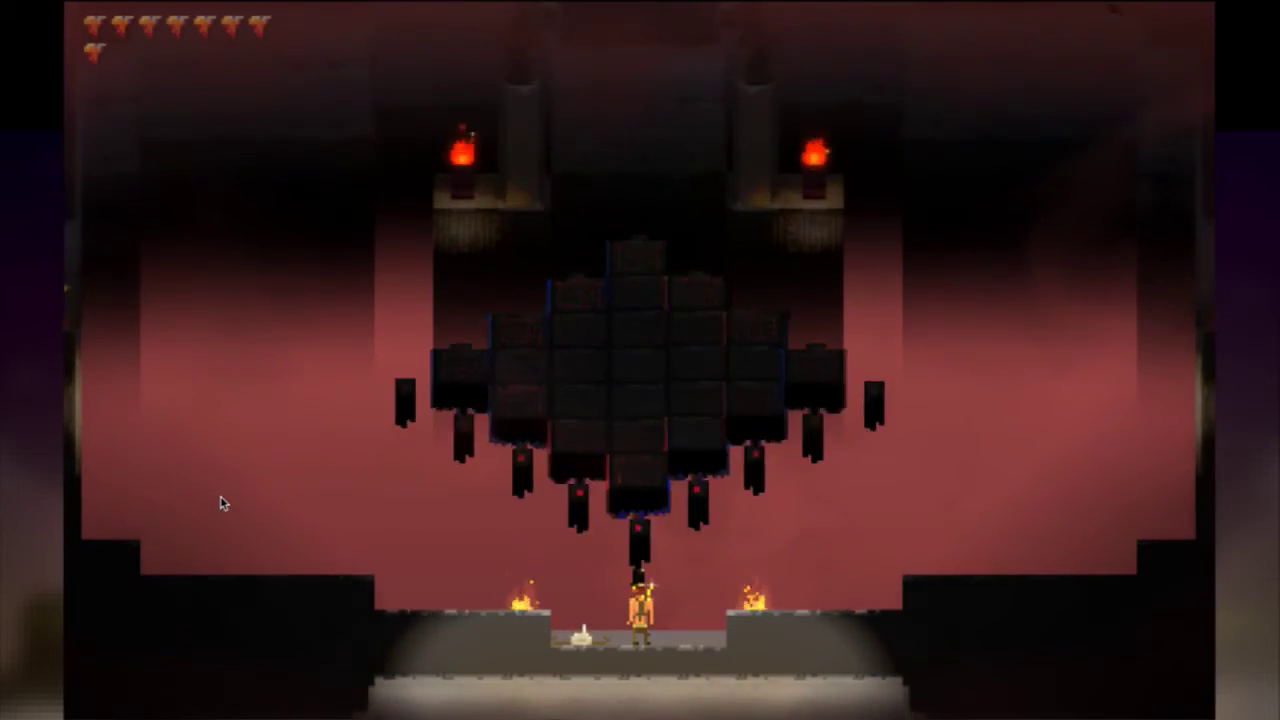
Move the player up into the boss arena and dash across its floor to start the boss encounter.
key("Up")
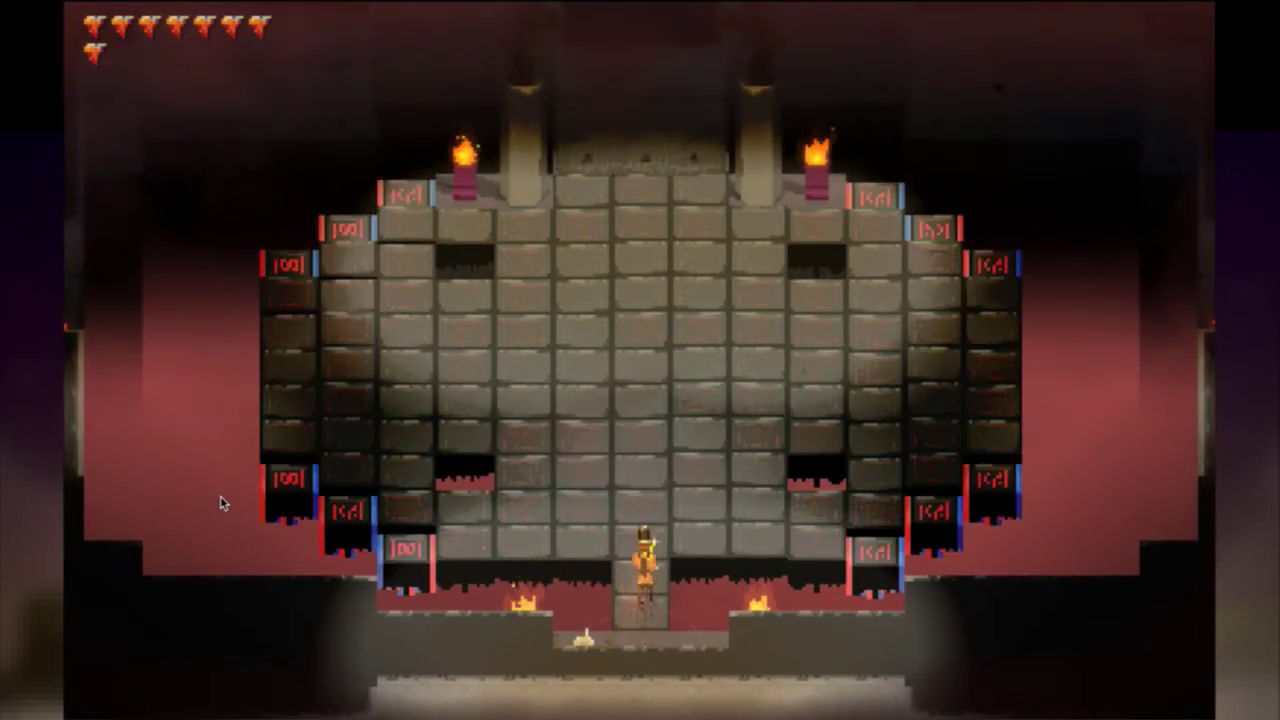
key("Left")
key("space")
key("Left")
key("space")
key("Up")
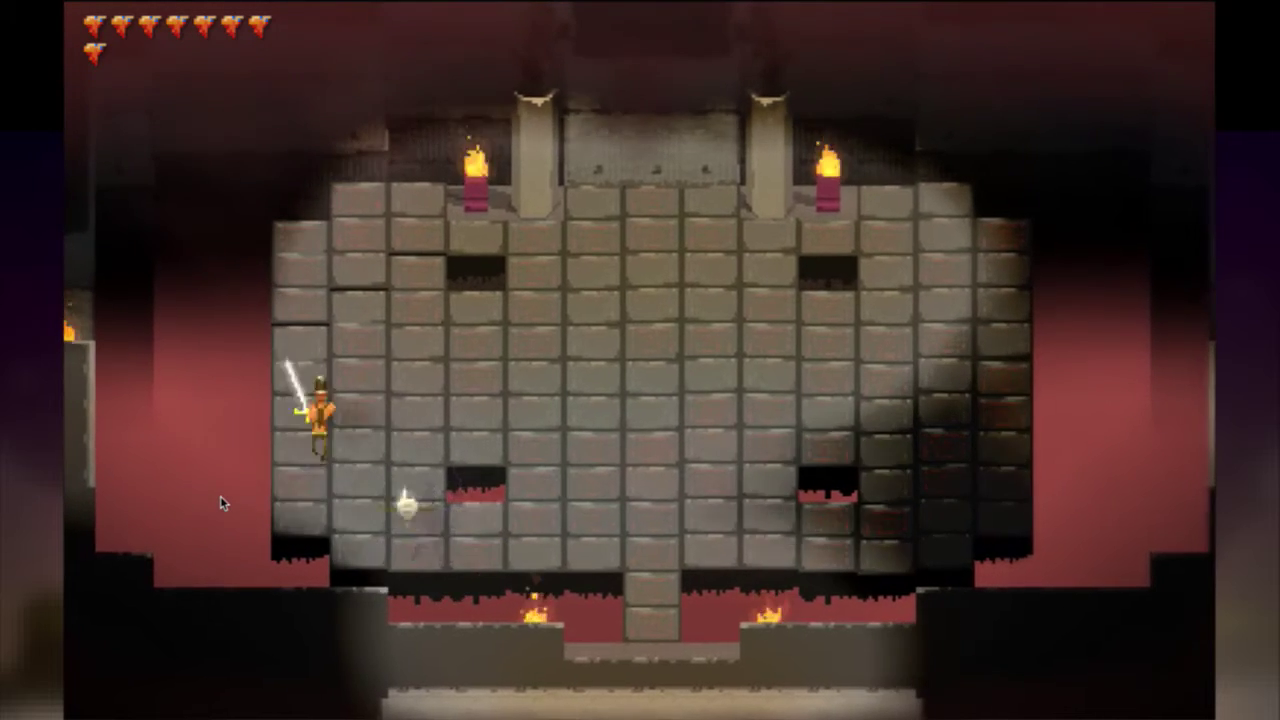
key("Right")
key("space")
key("Down")
key("Right")
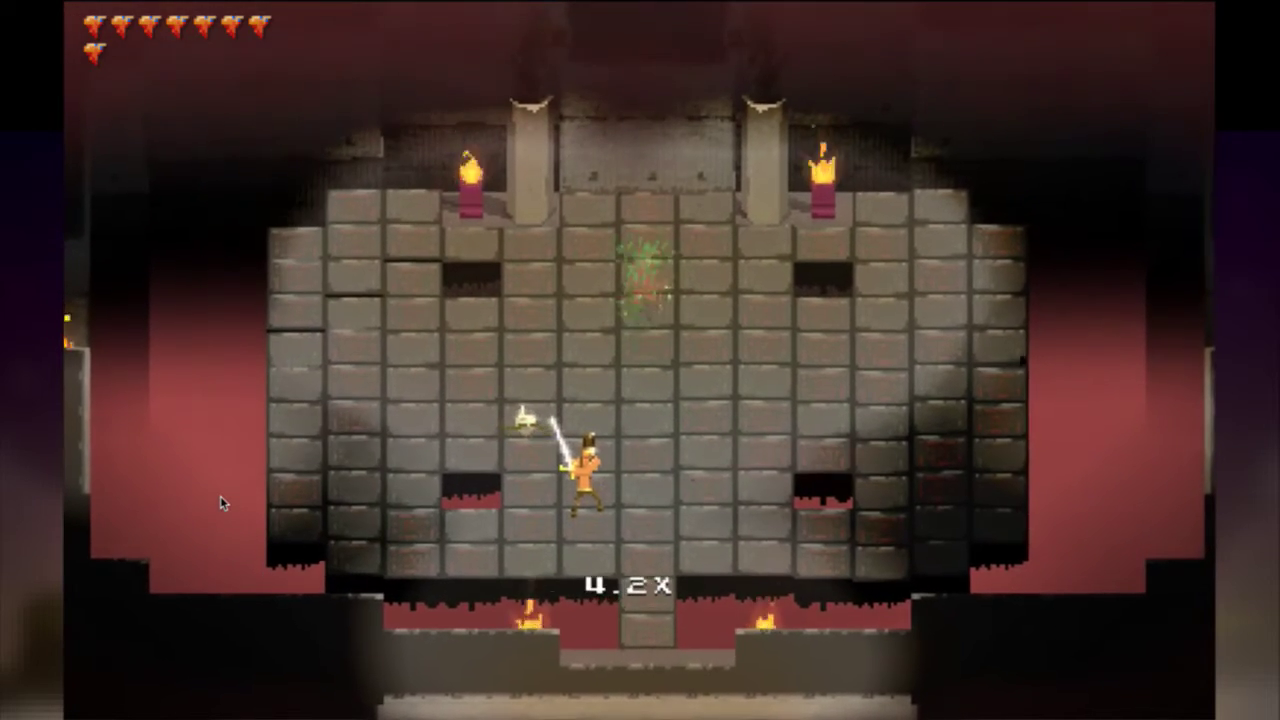
key("Right")
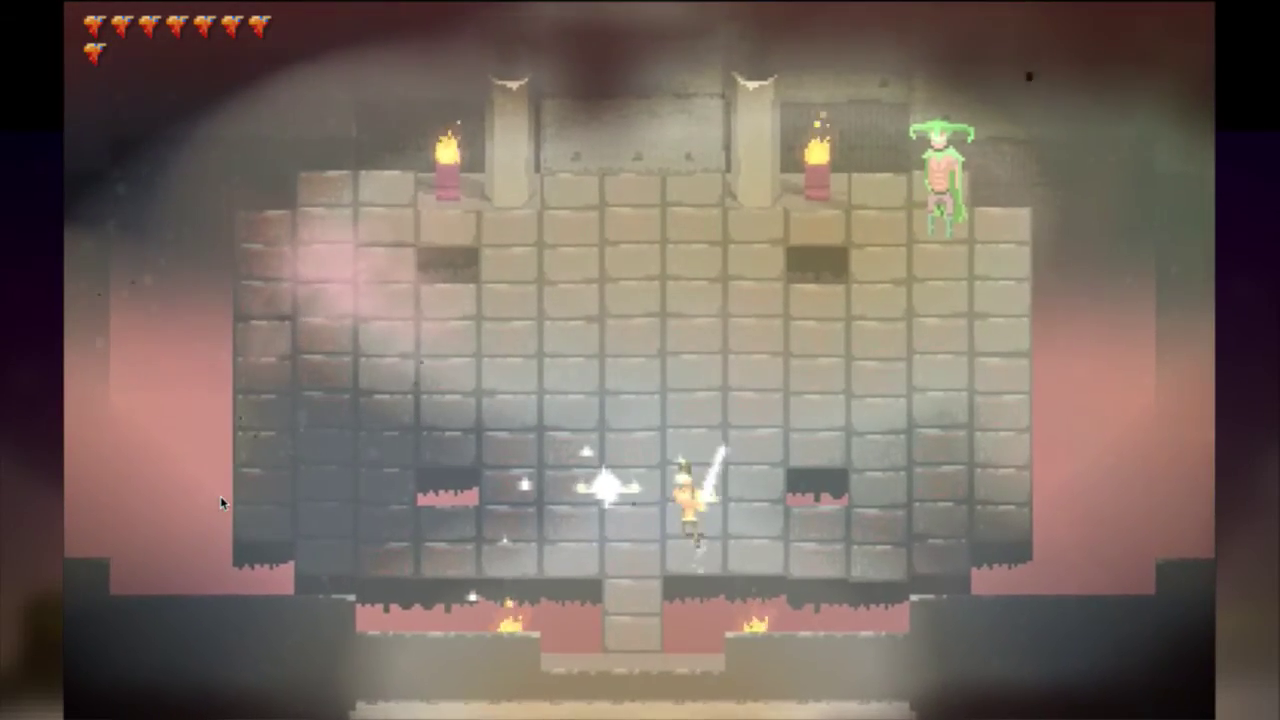
Dodge around the boss to examine how the more transparent boomerang looks in the fight, and quit the game.
key("Left")
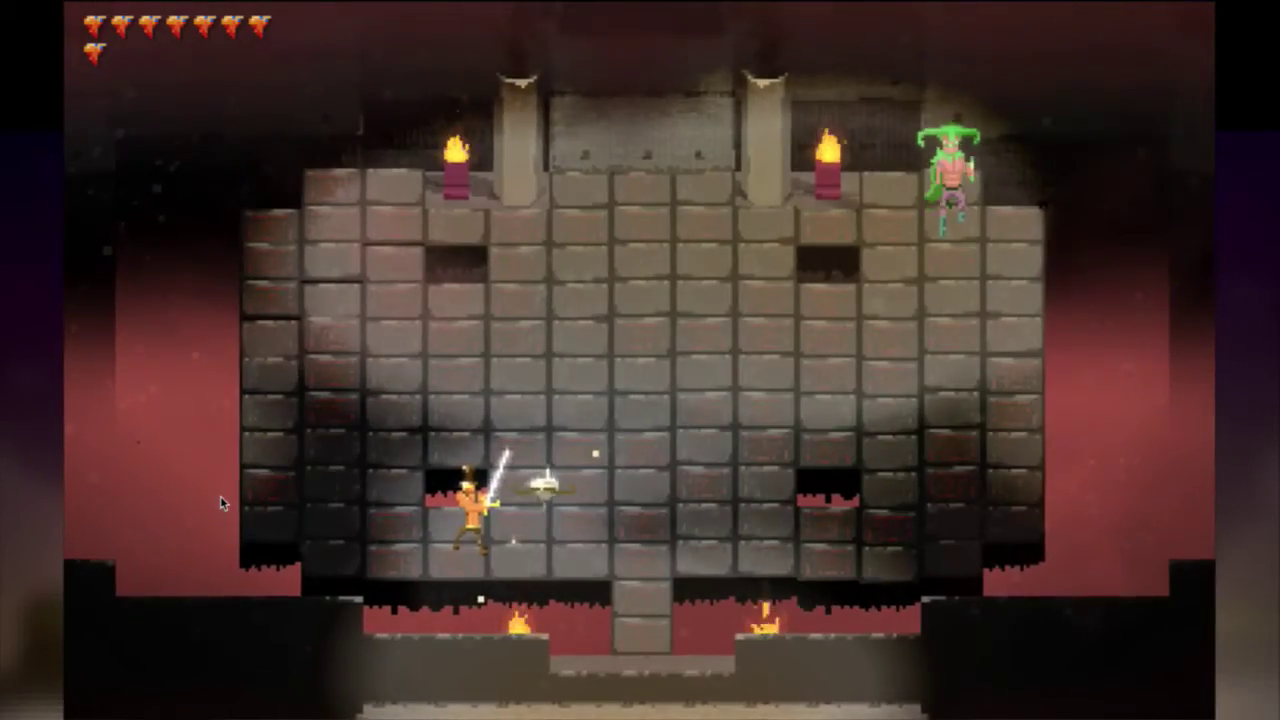
key("Left")
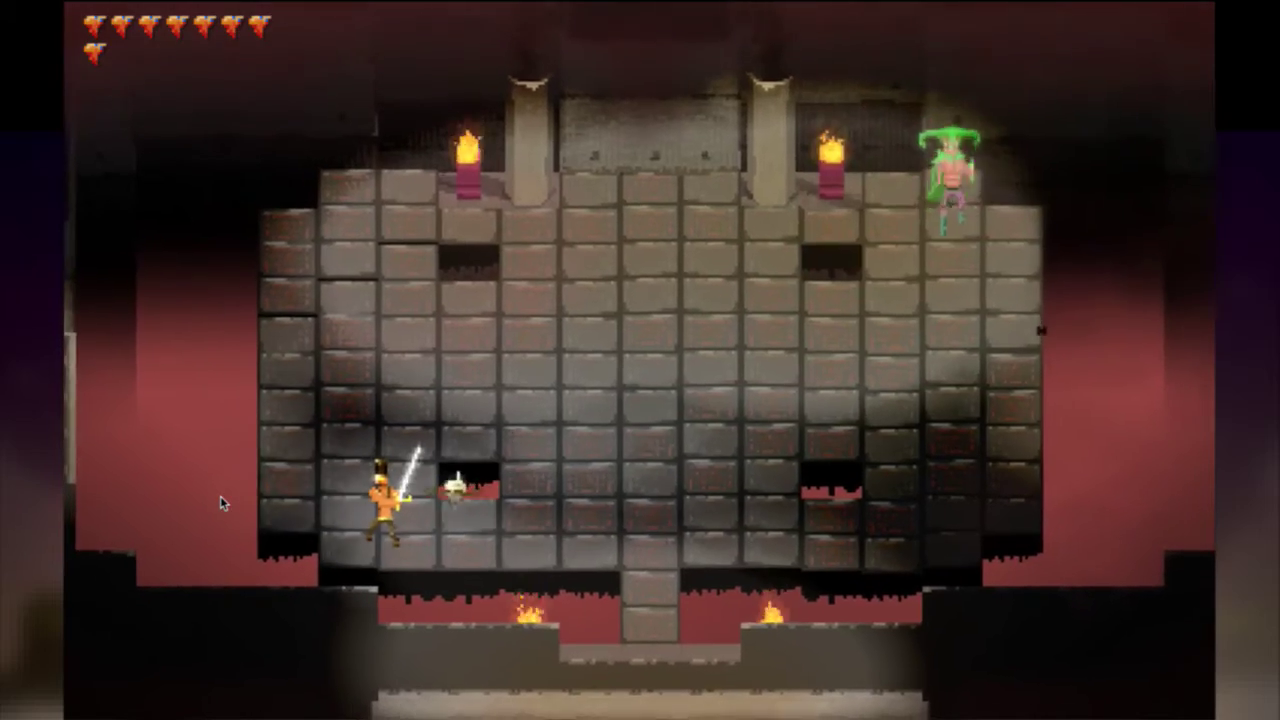
key("Left")
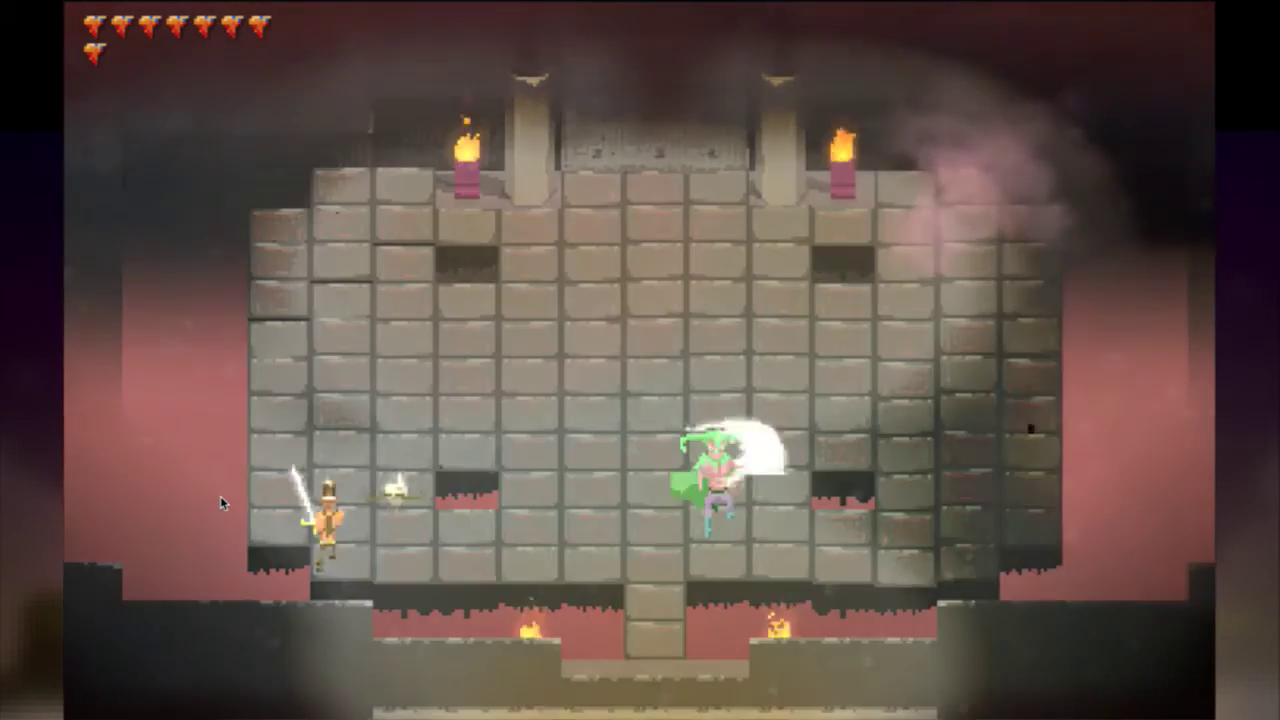
key("Right")
key("Left")
key("Right")
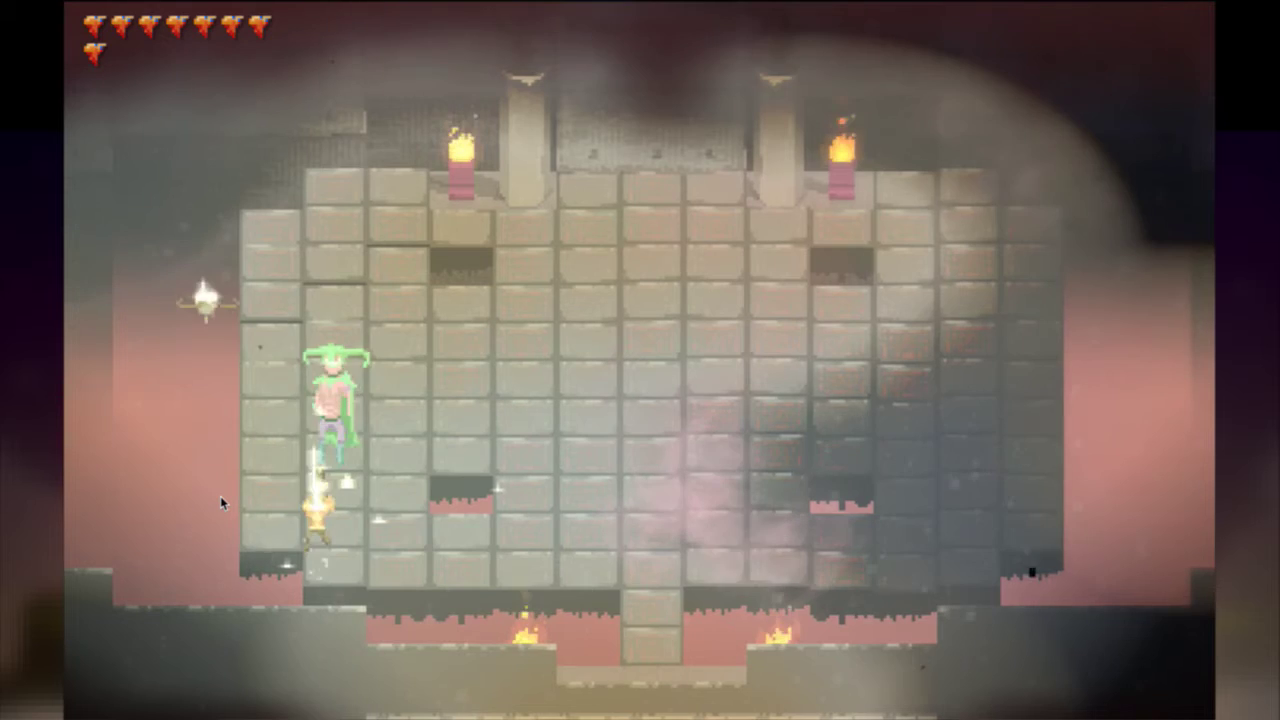
key("Left")
key("super+q")
Switch to Photoshop, set the opacity of Group 1 to 100%, and render the RenBoomerang.png image sequence again.
key("super+Tab")
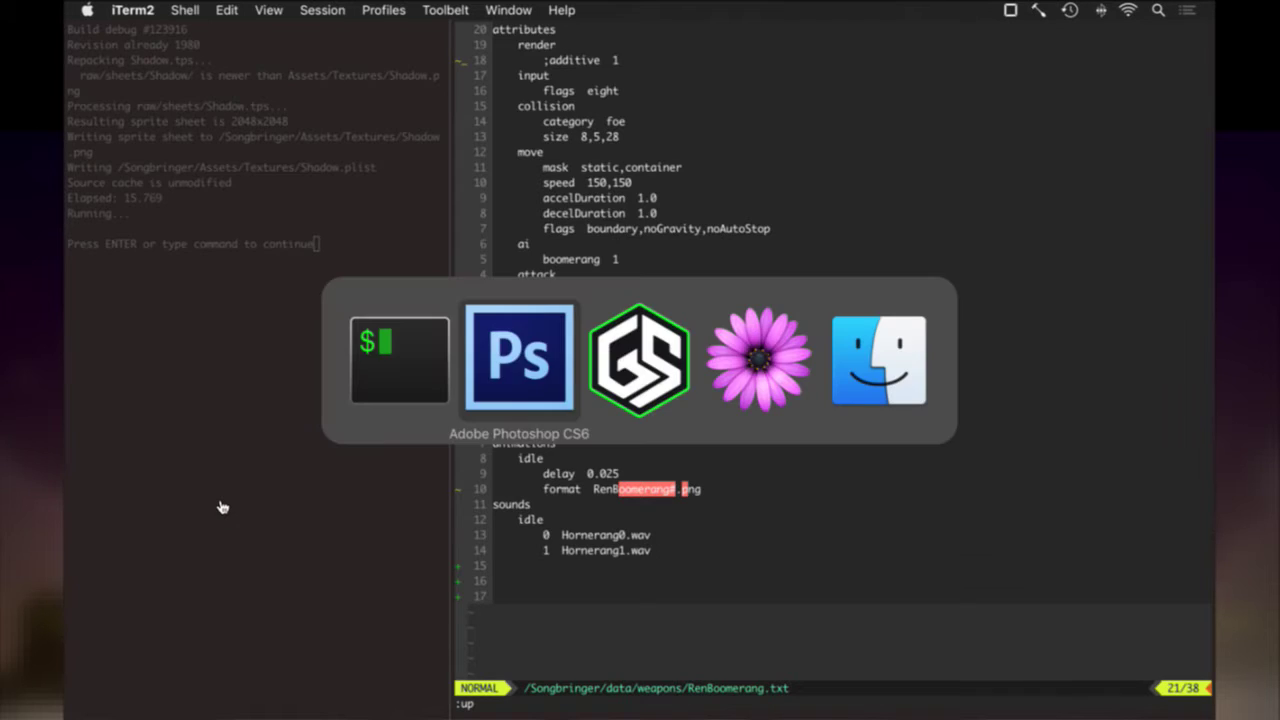
key("5")
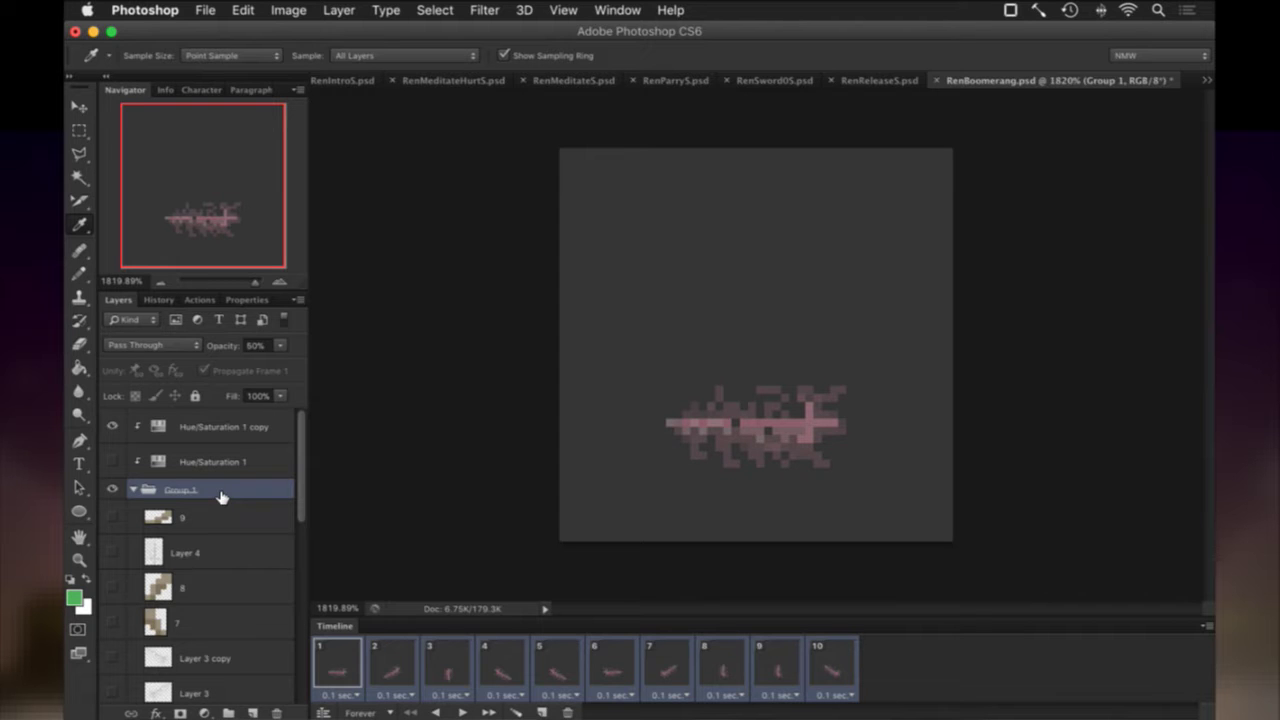
key("0")
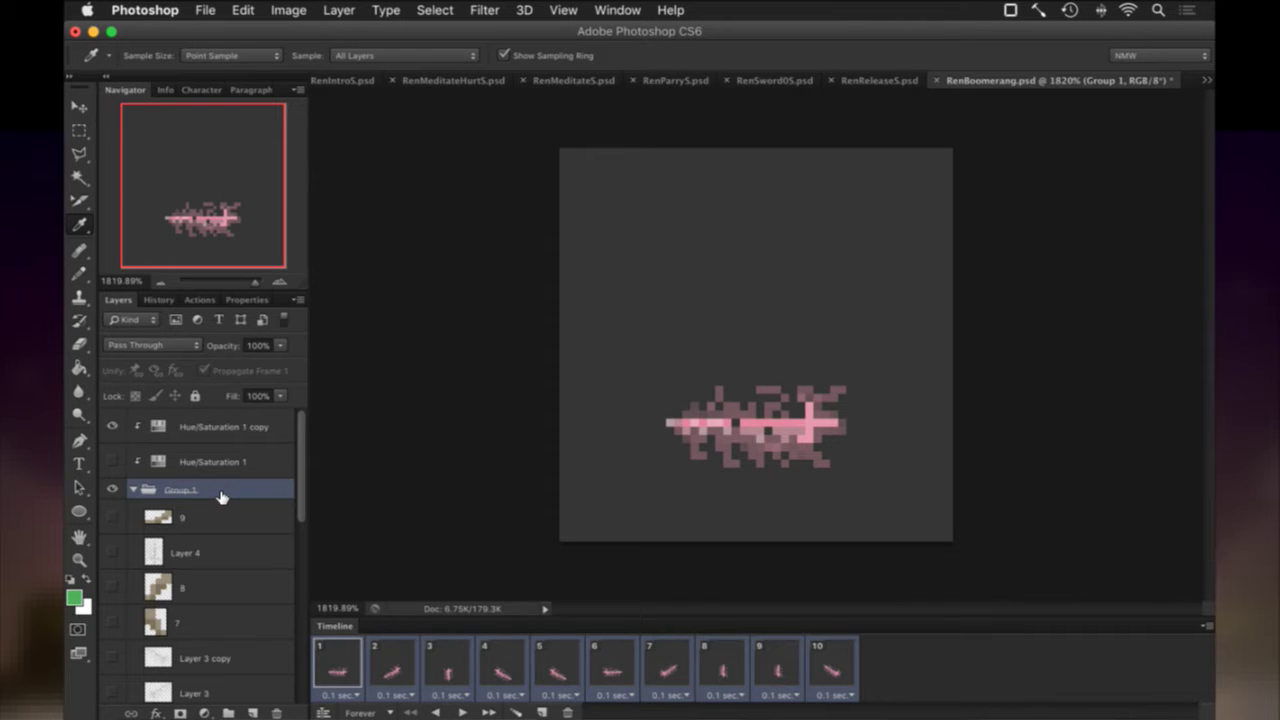
key("F1")
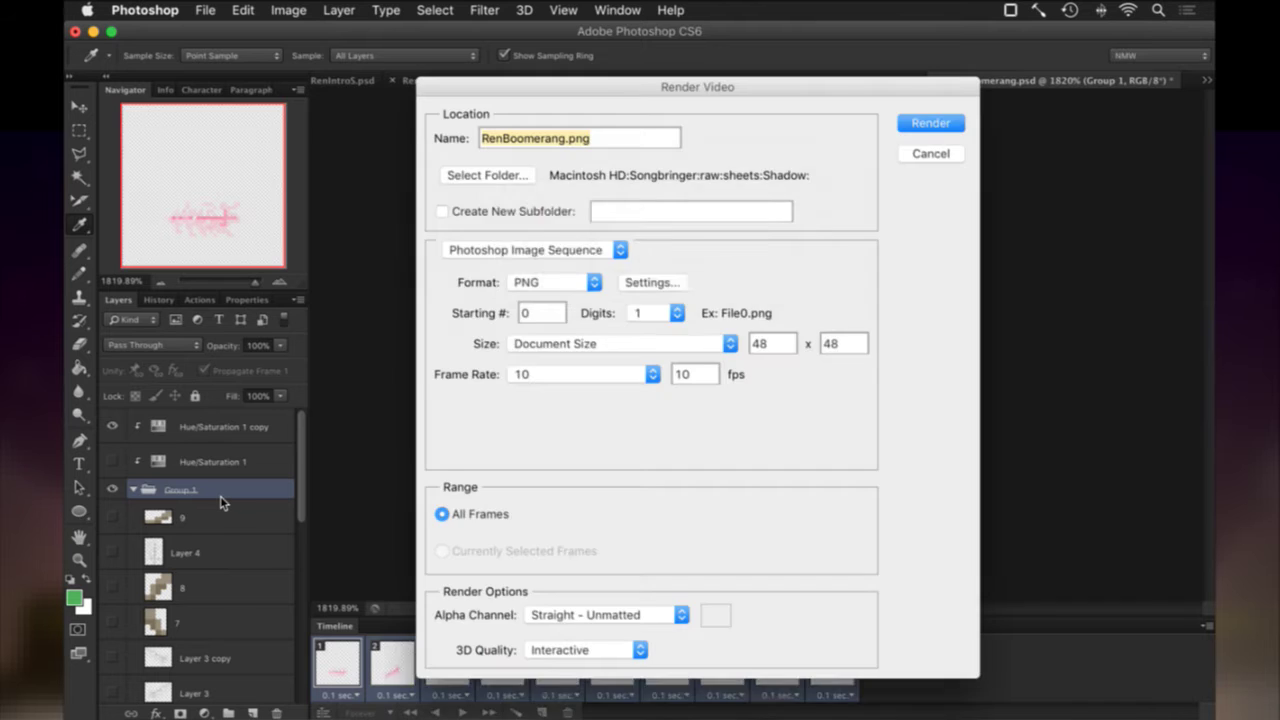
key("Return")
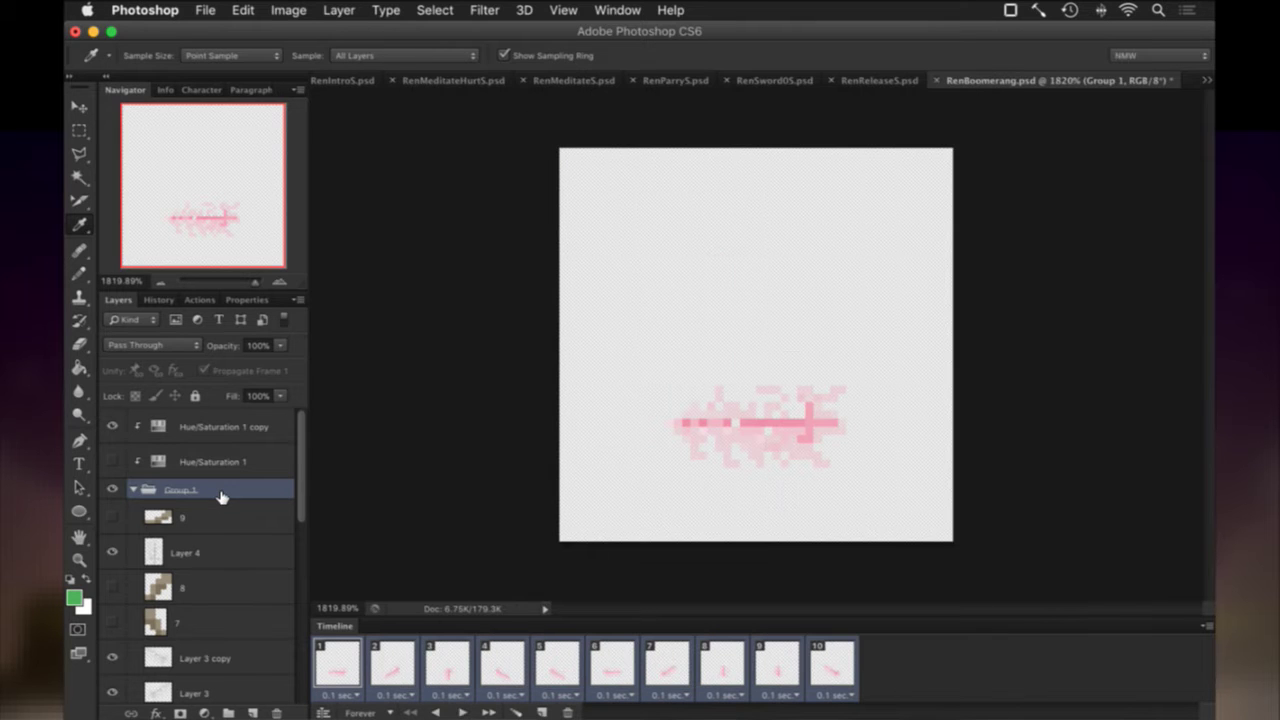
Switch to iTerm and add the line "opacity 0.5" above the additive line in the render block of RenBoomerang.txt.
key("super+Tab")
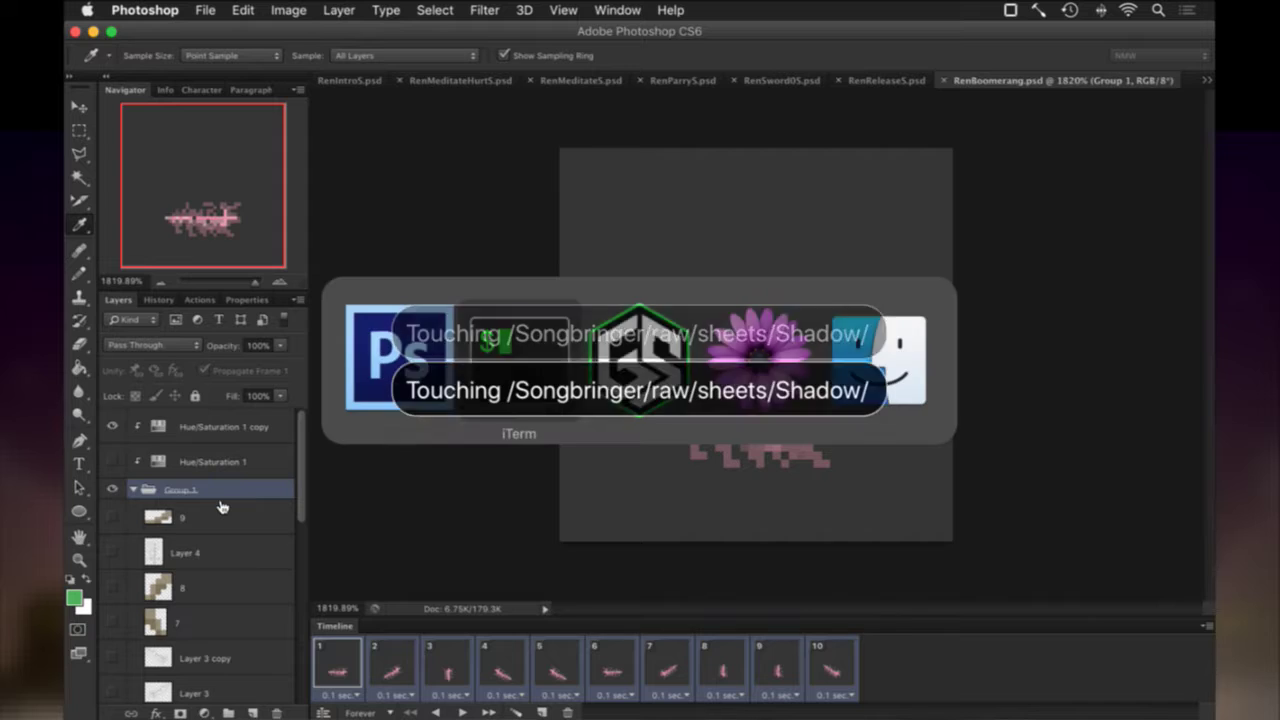
key("k")
key("k")
key("k")
key("k")
key("k")
key("k")
key("k")
key("k")
key("k")
key("k")
key("k")
key("k")
key("k")
key("k")
key("k")
key("k")
key("k")
key("k")
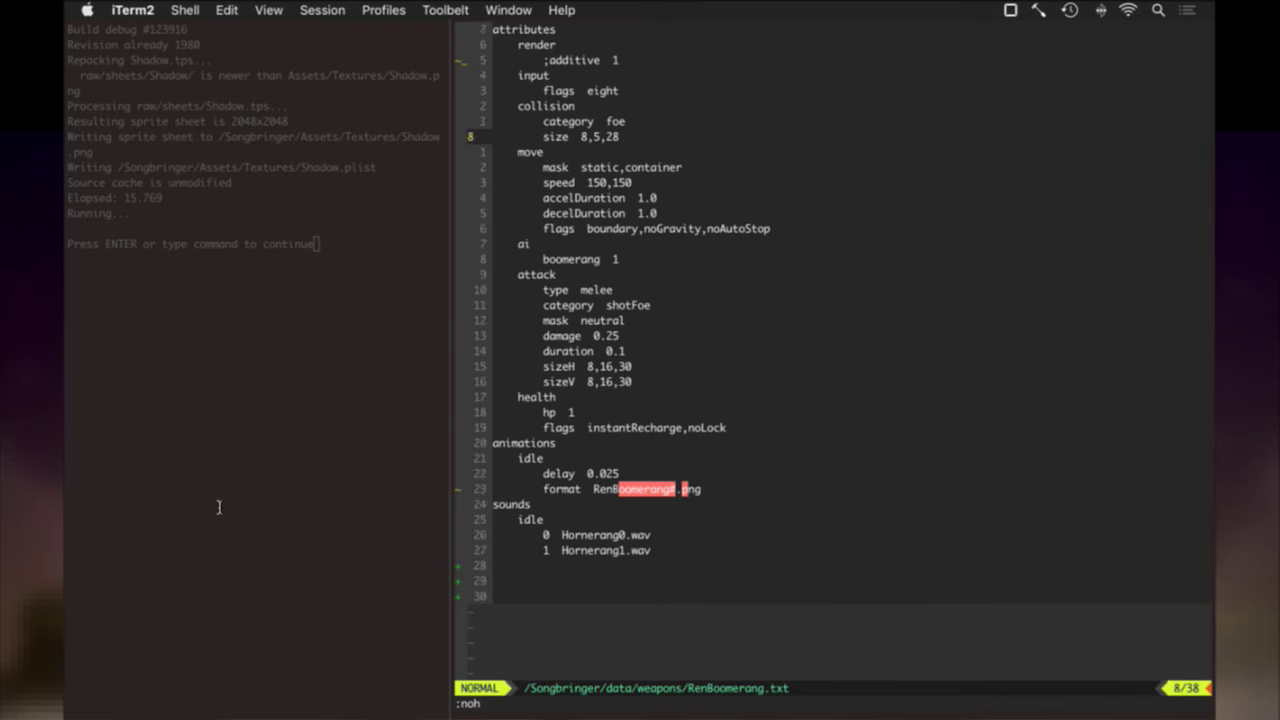
key("O")
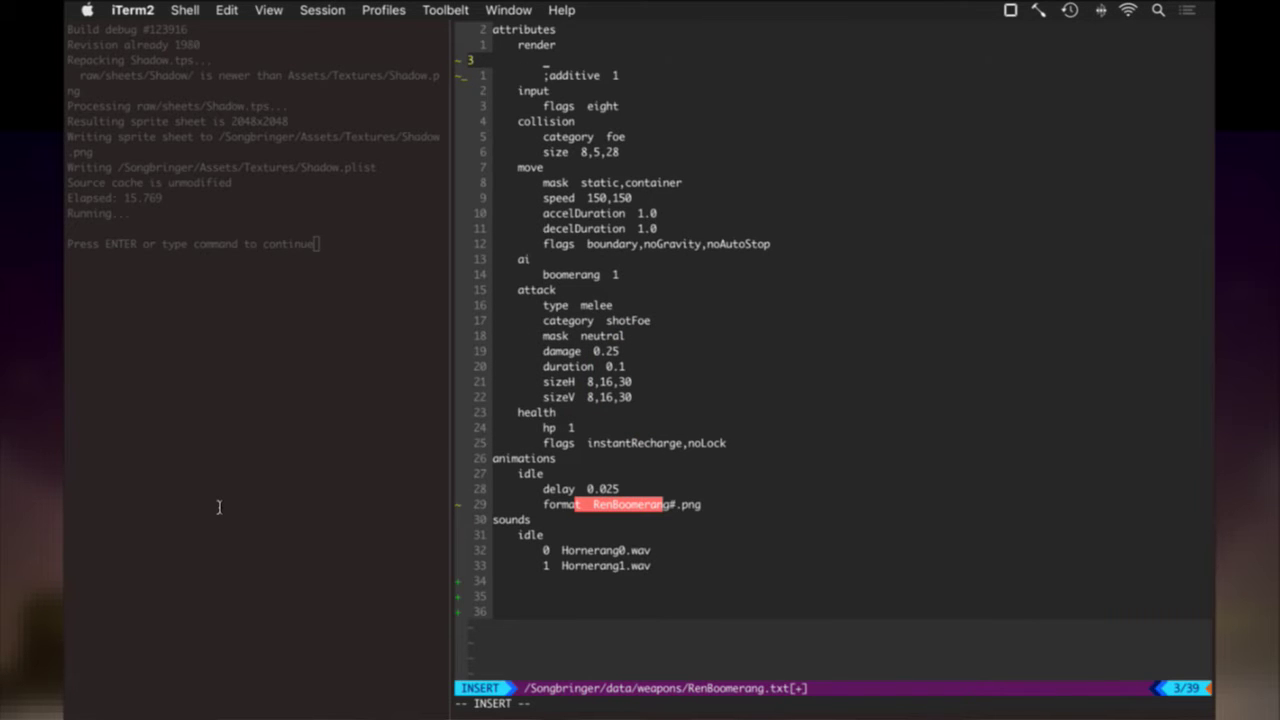
type("opacity  0.5")
key("Escape")
key("k")
key("j")
key("h")
key("k")
key("j")
key("0")
key("w")
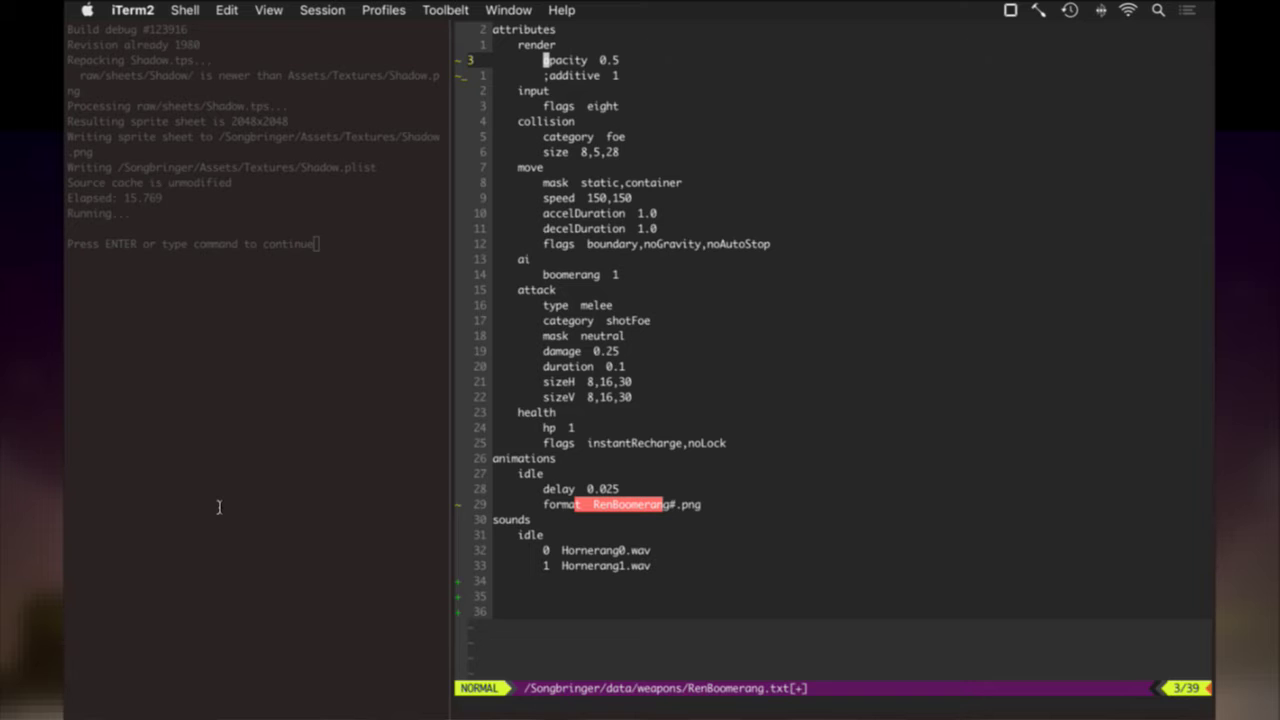
Save RenBoomerang.txt, then rebuild and run the game to test the boomerang's opacity setting.
type(":up")
key("Return")
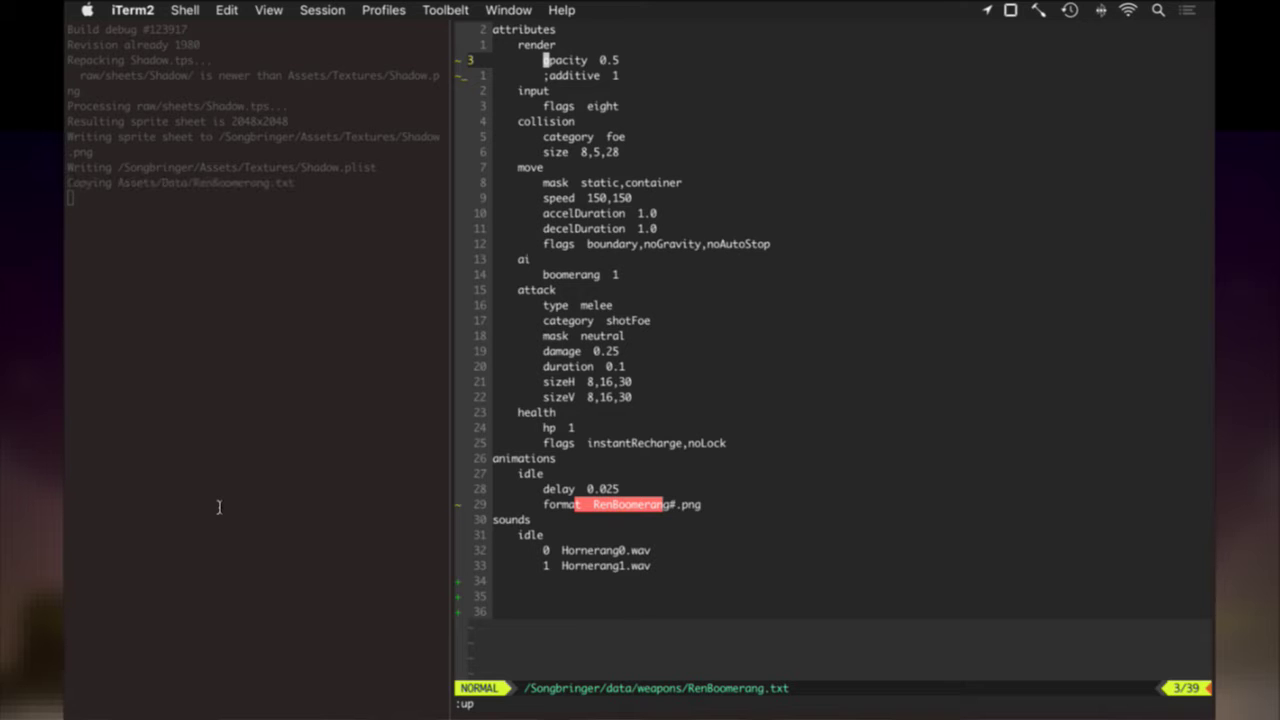
left_click(220, 505)
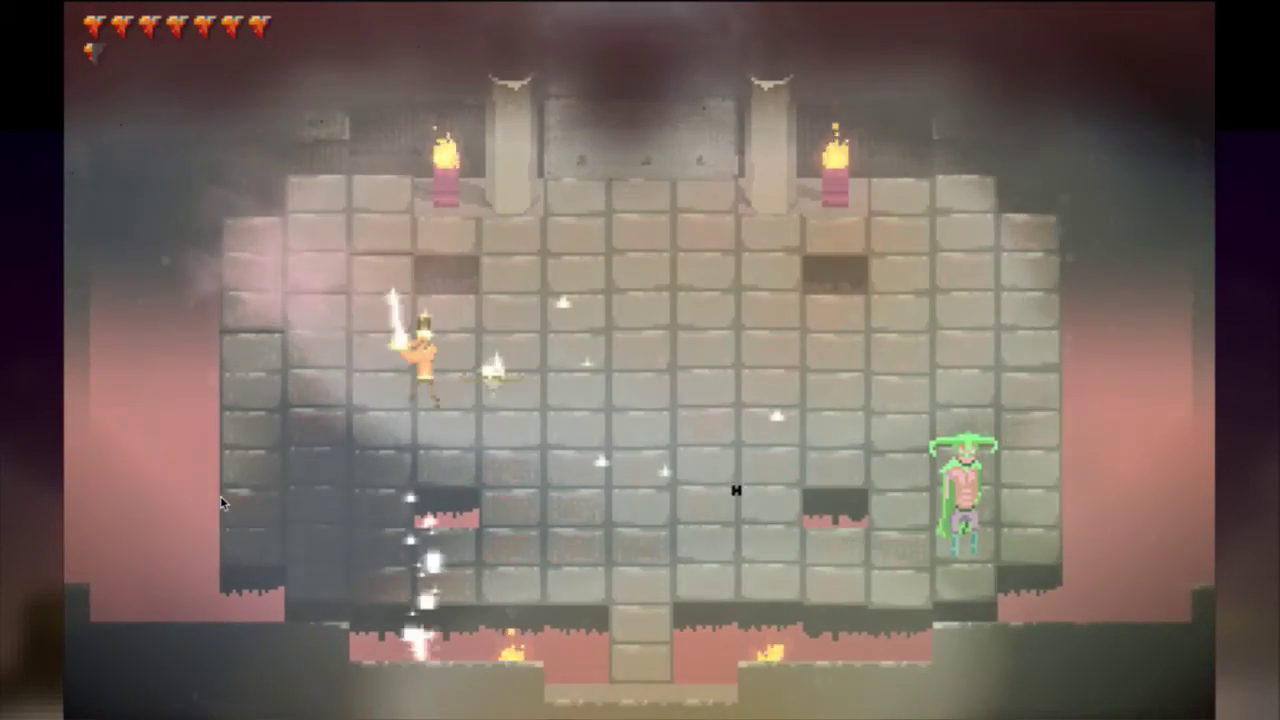
Return to iTerm, uncomment "additive 1" in the render block of RenBoomerang.txt, and relaunch the game.
key("super+shift+Tab")
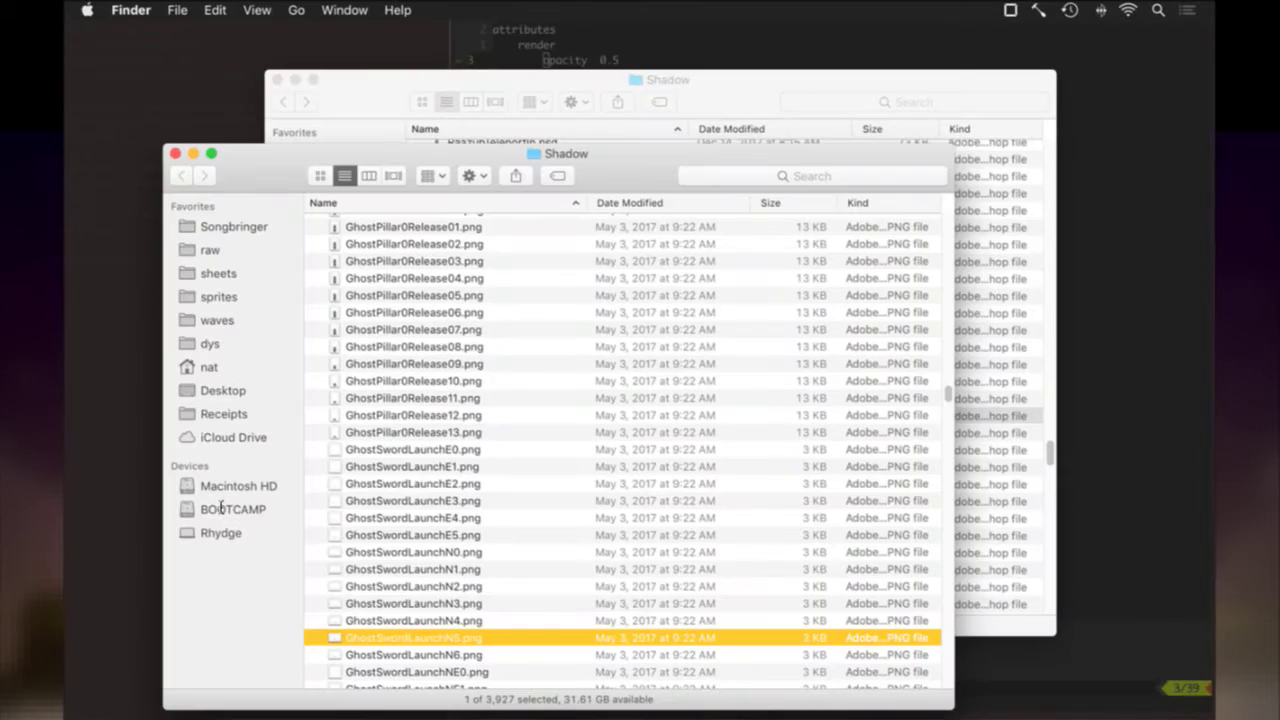
key("super+Tab")
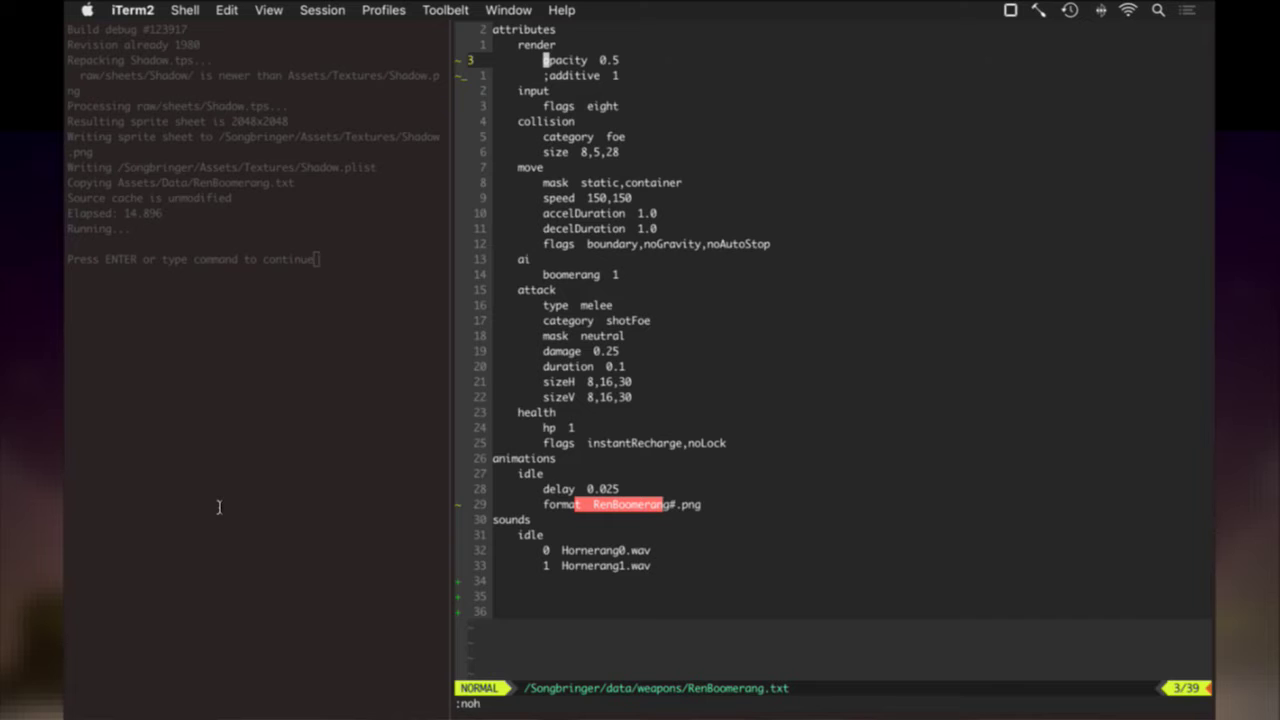
key("j")
key("x")
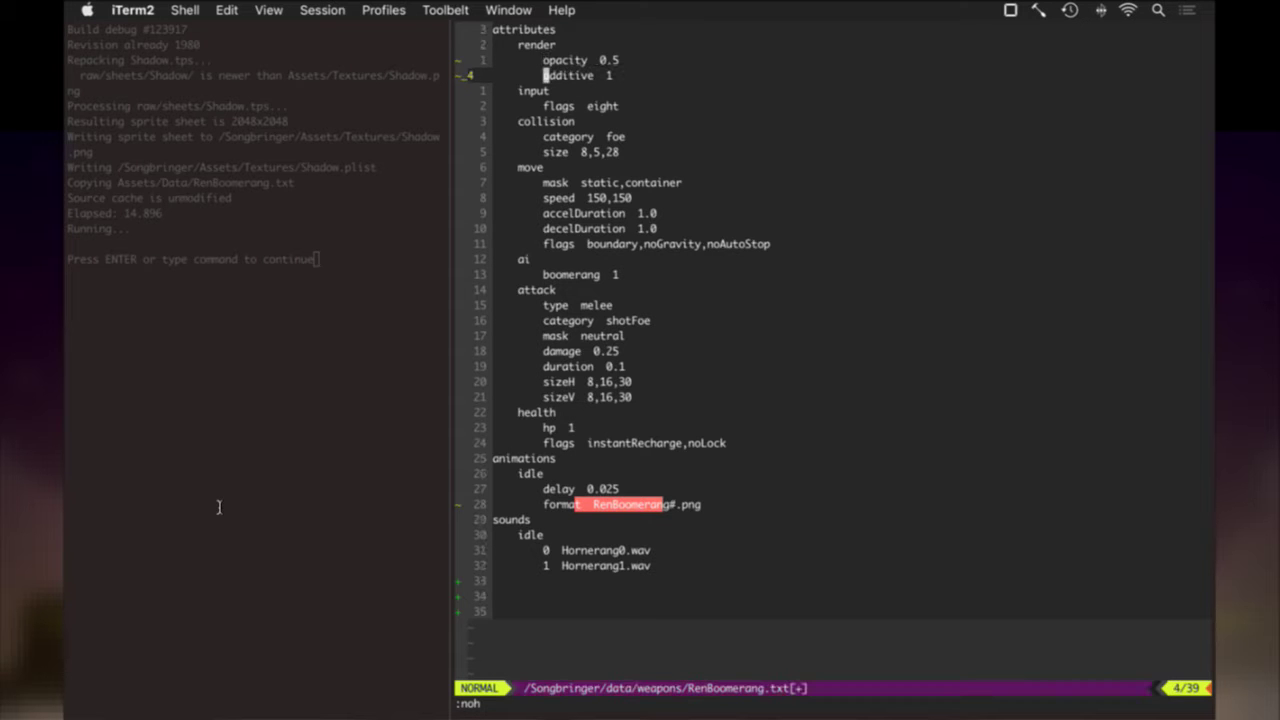
key("super+[")
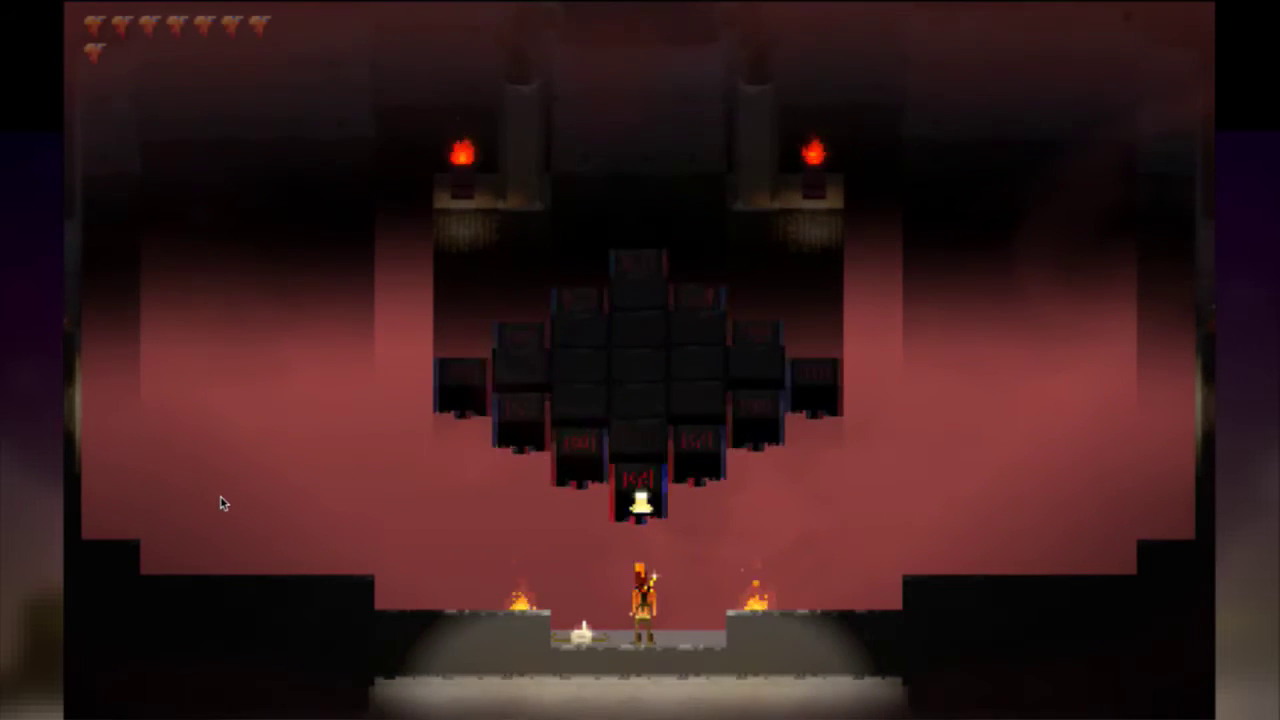
Enter the boss arena, pause the game to view the audio options, and resume without changing them.
key("Up")
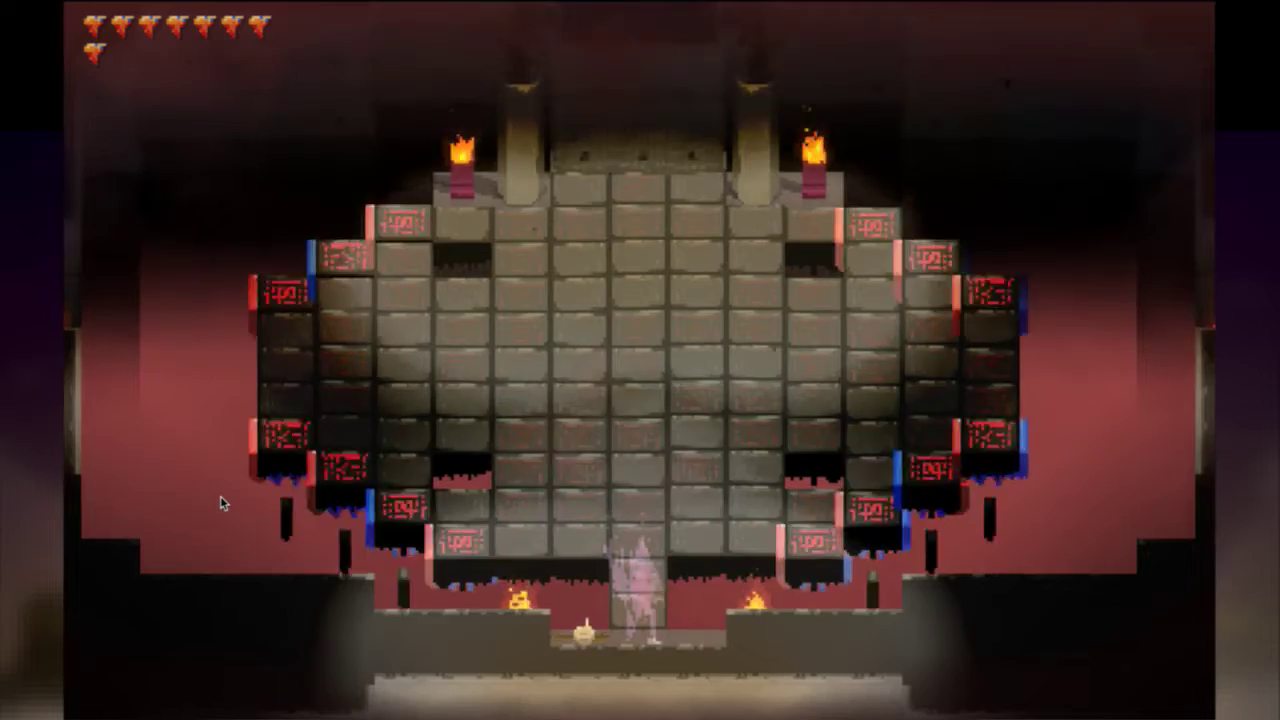
key("Left")
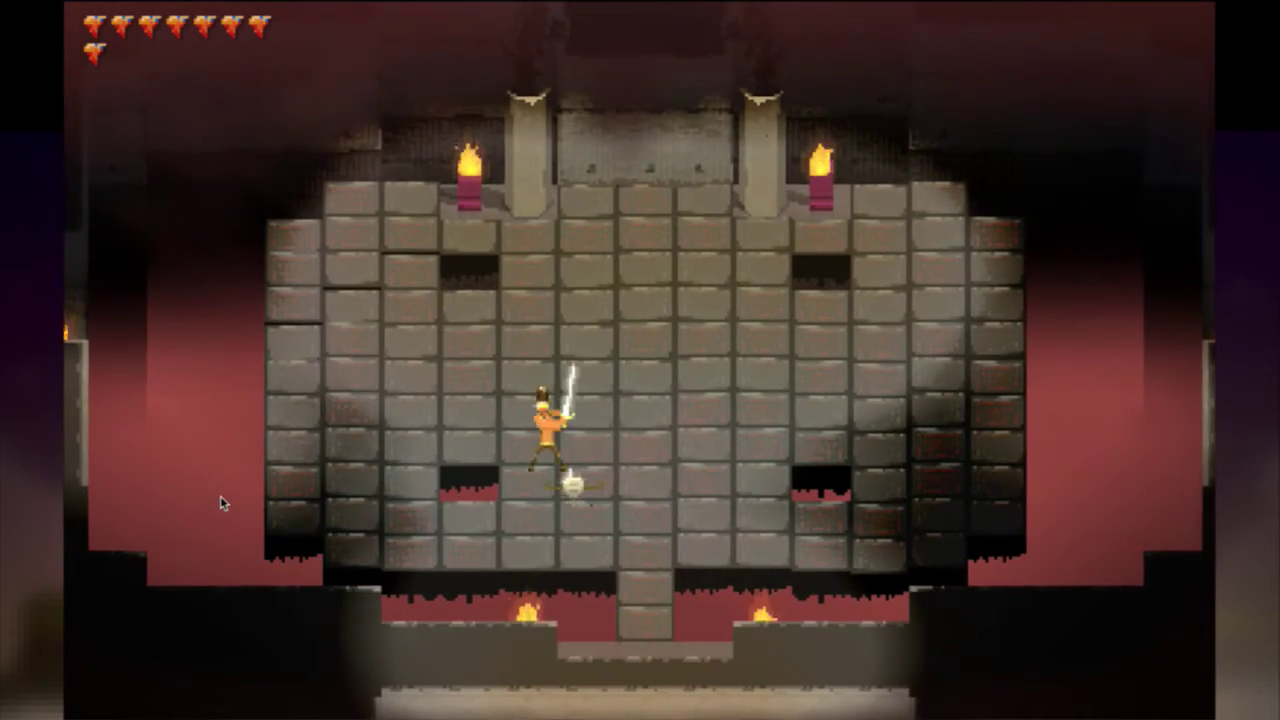
key("Escape")
key("Down")
key("Return")
key("Down")
key("Return")
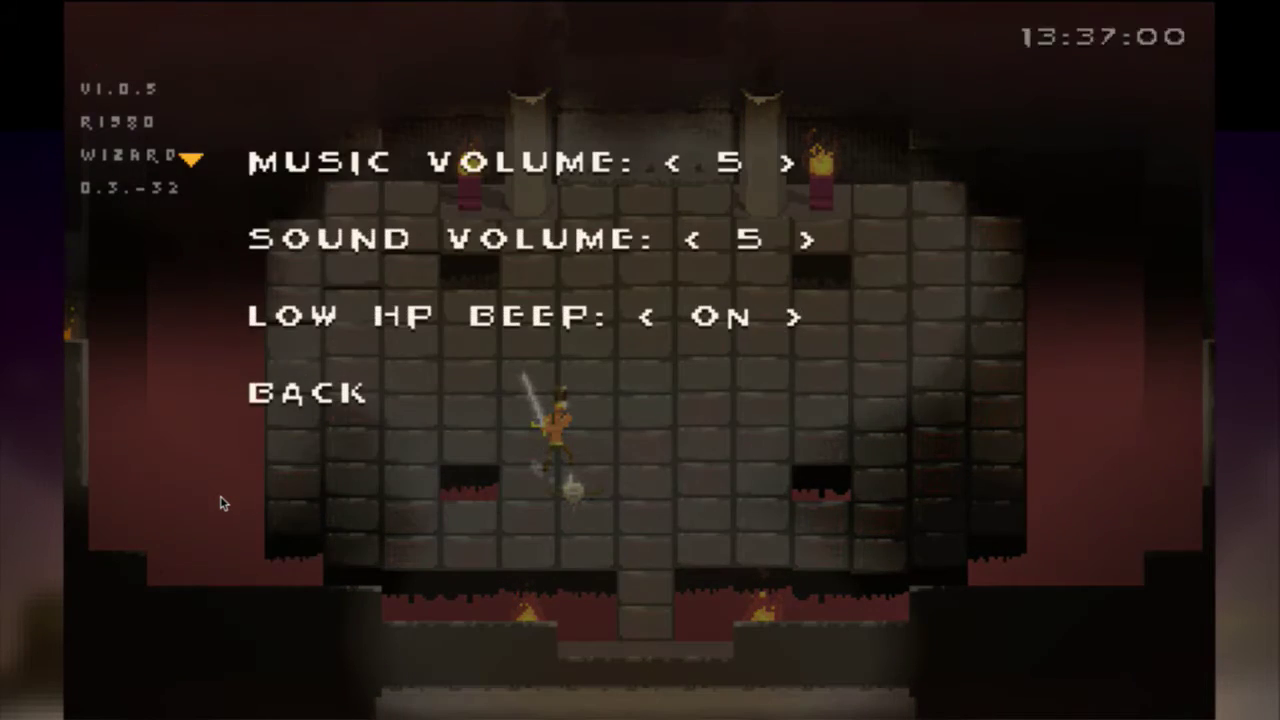
key("Escape")
Fight and dodge the boss in the arena to watch how the boomerang renders at opacity 0.5 with additive enabled.
key("Right")
key("space")
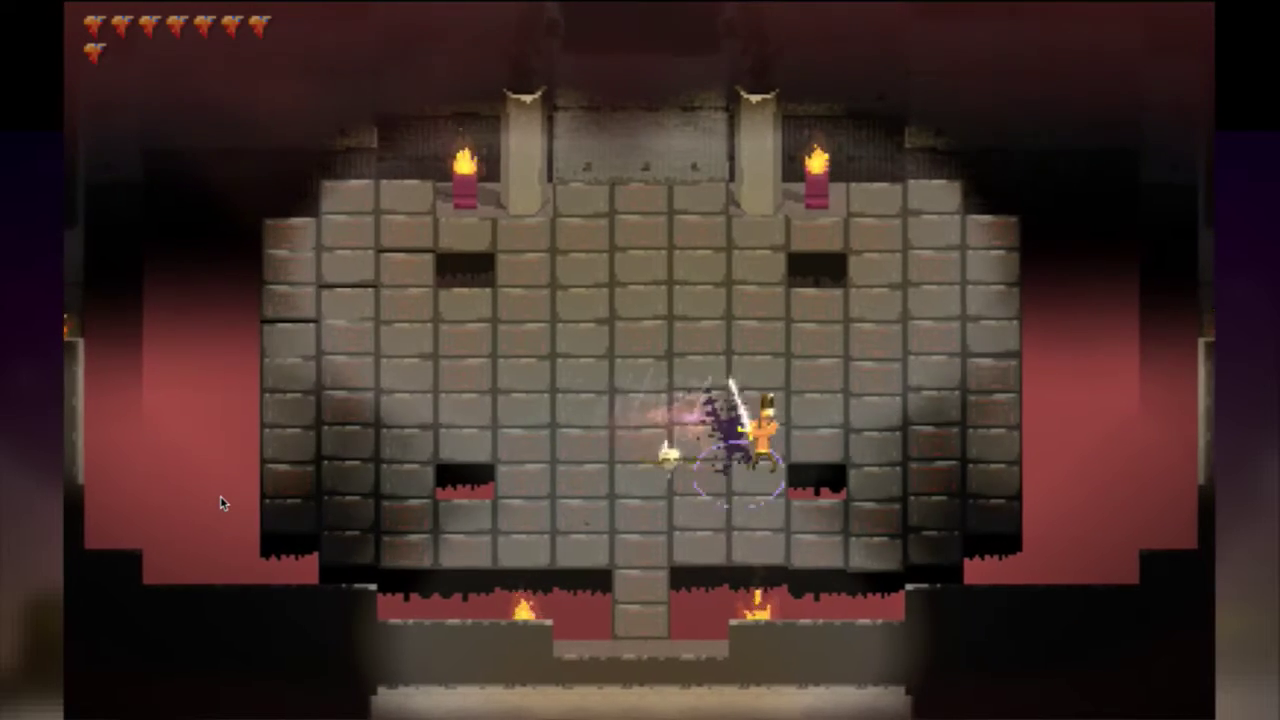
key("Down")
key("space")
key("Left")
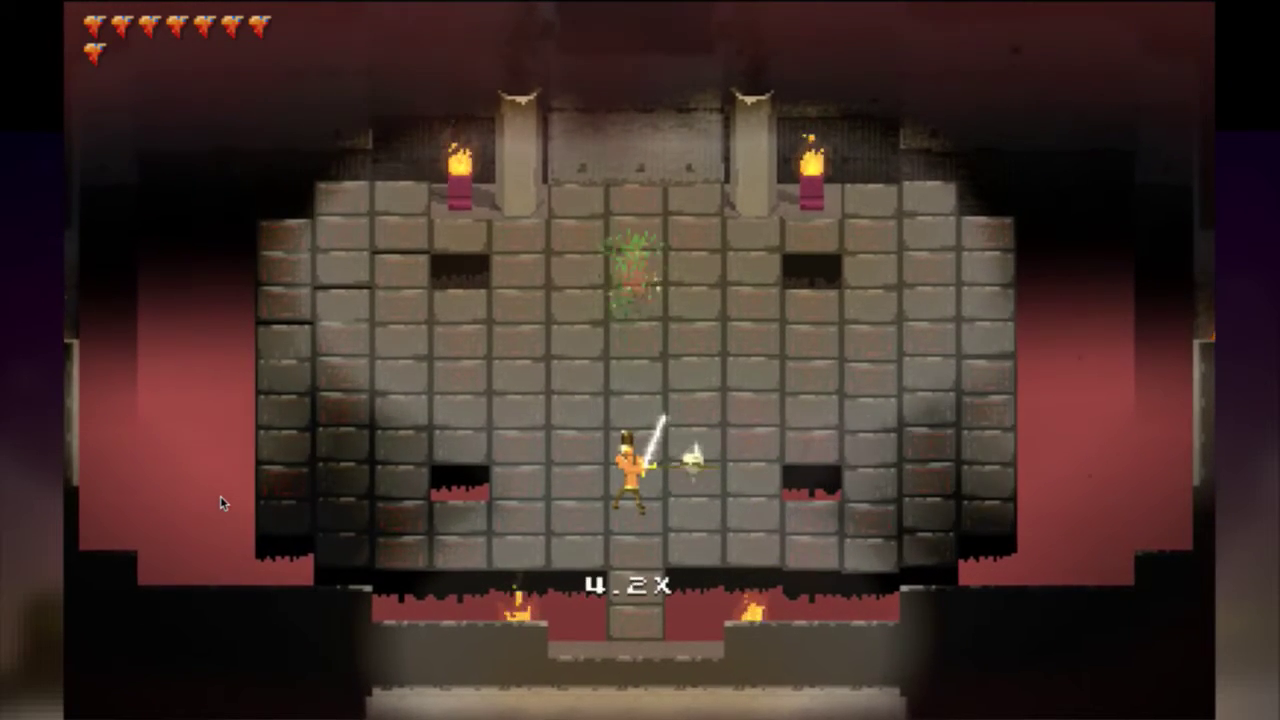
key("Right")
key("space")
key("x")
key("Left")
key("space")
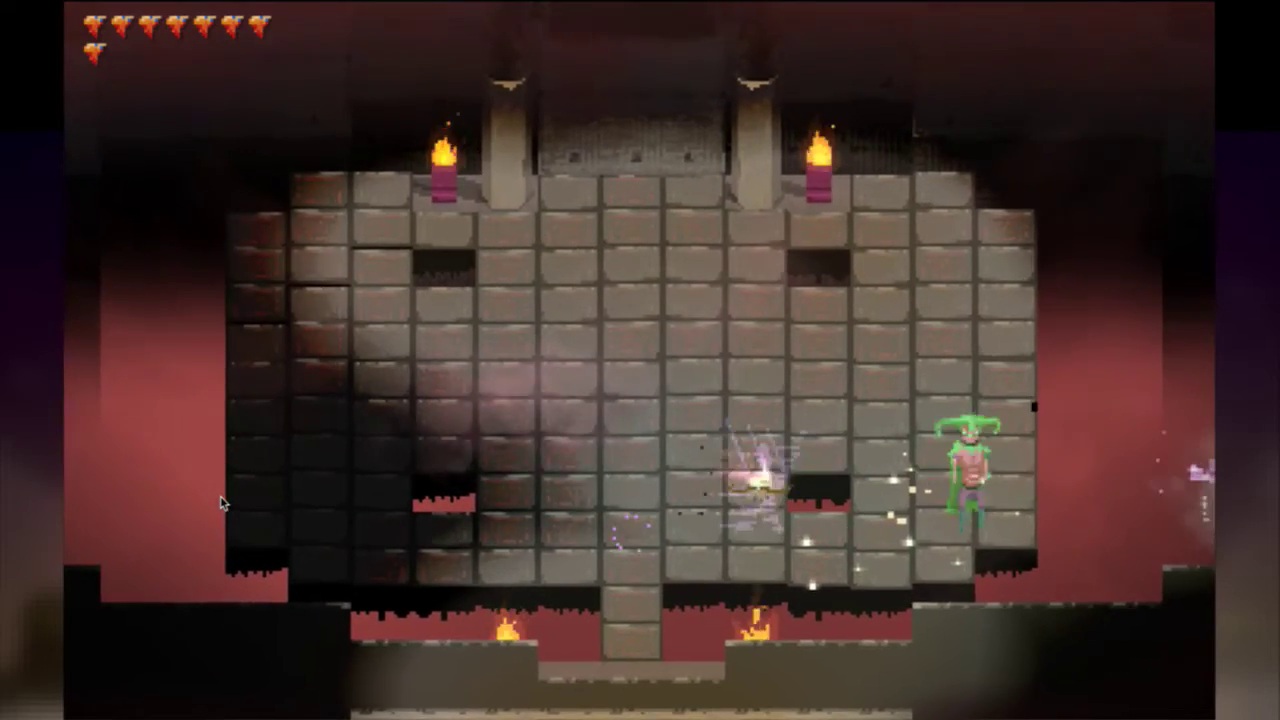
key("Right")
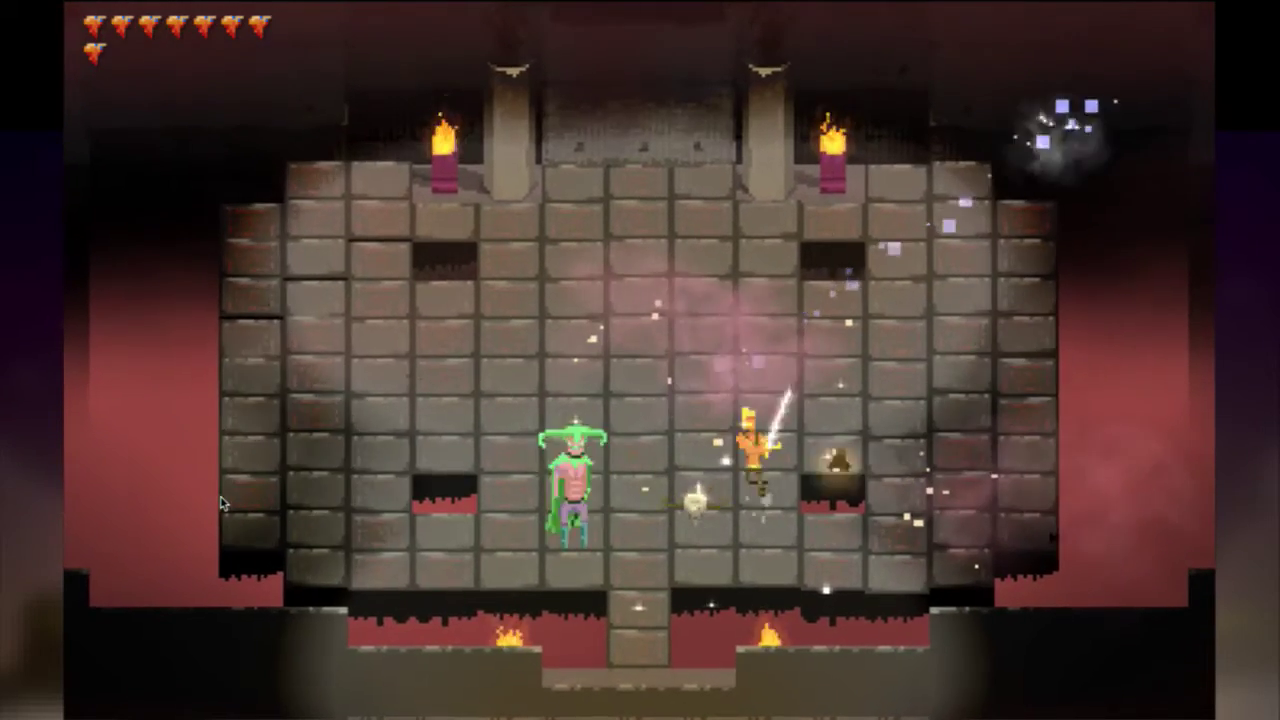
key("Left")
key("Left")
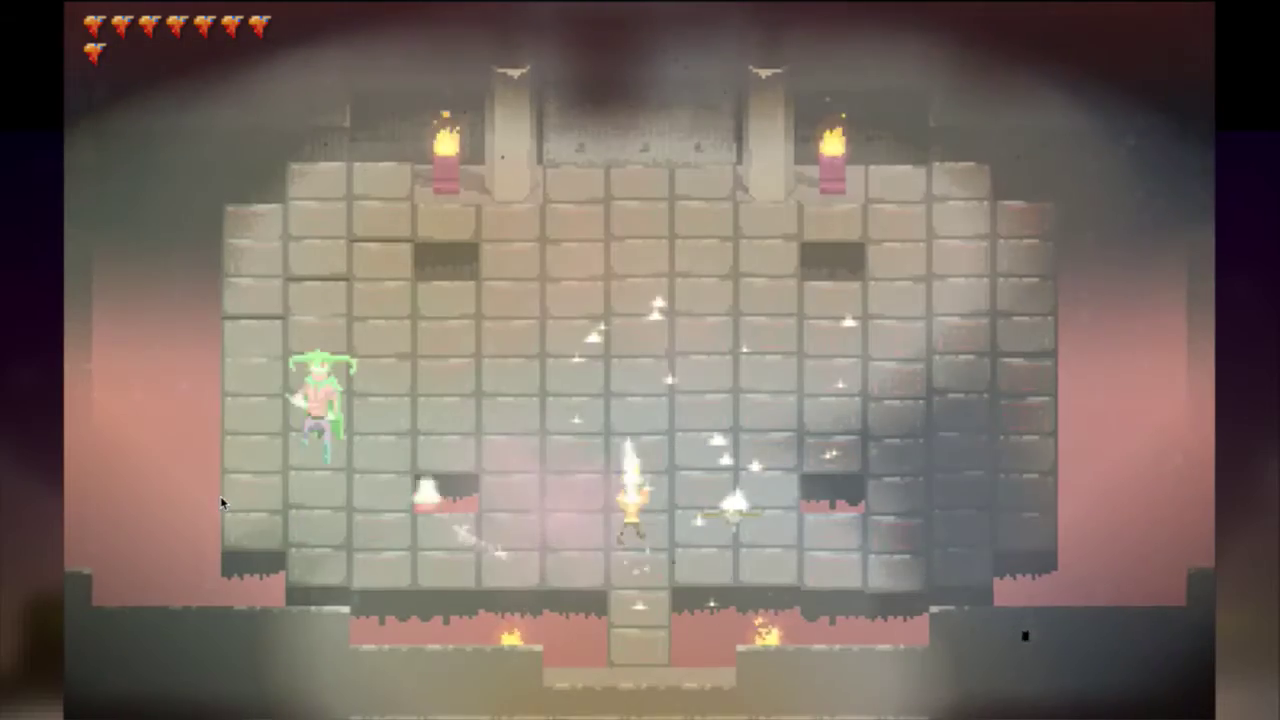
key("Left")
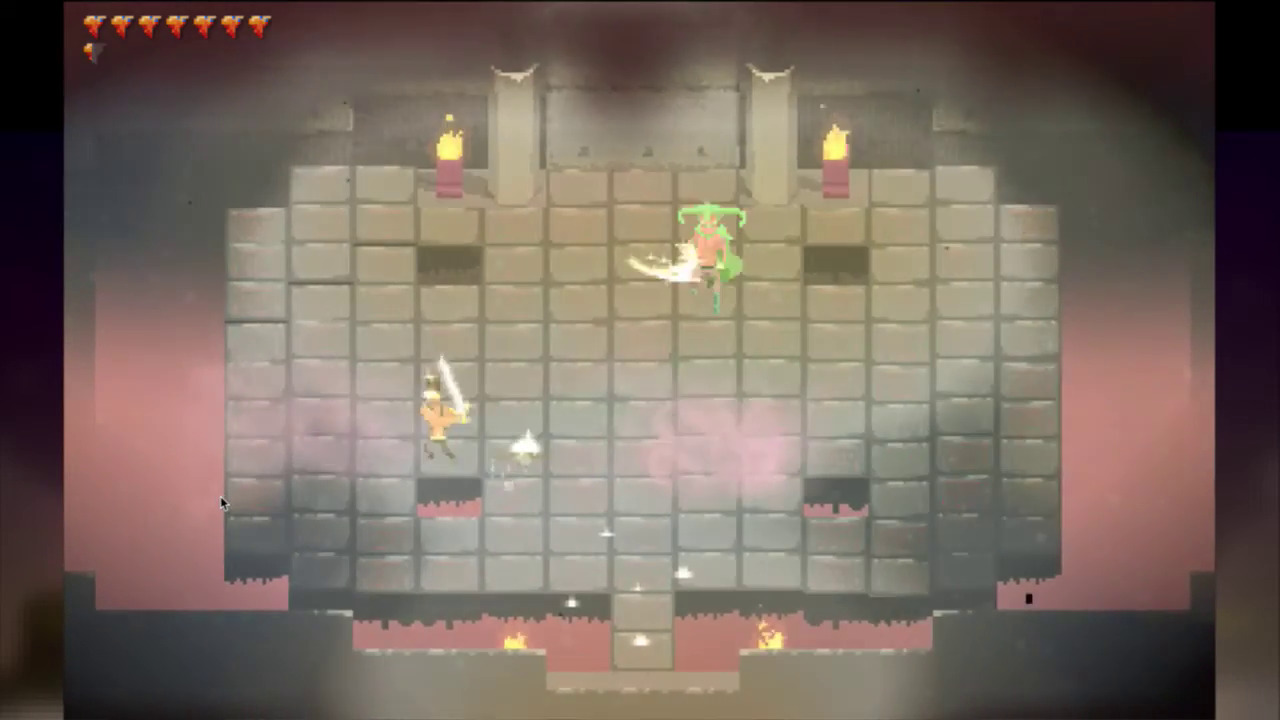
key("Left")
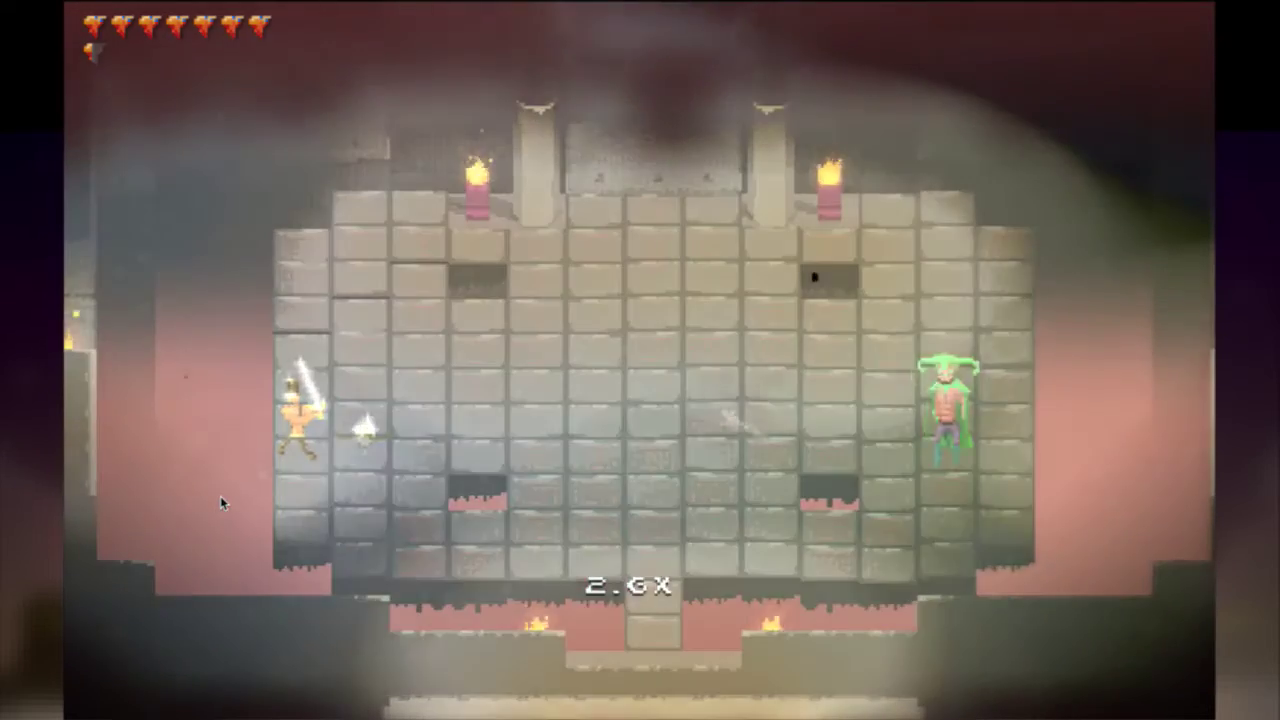
key("Up")
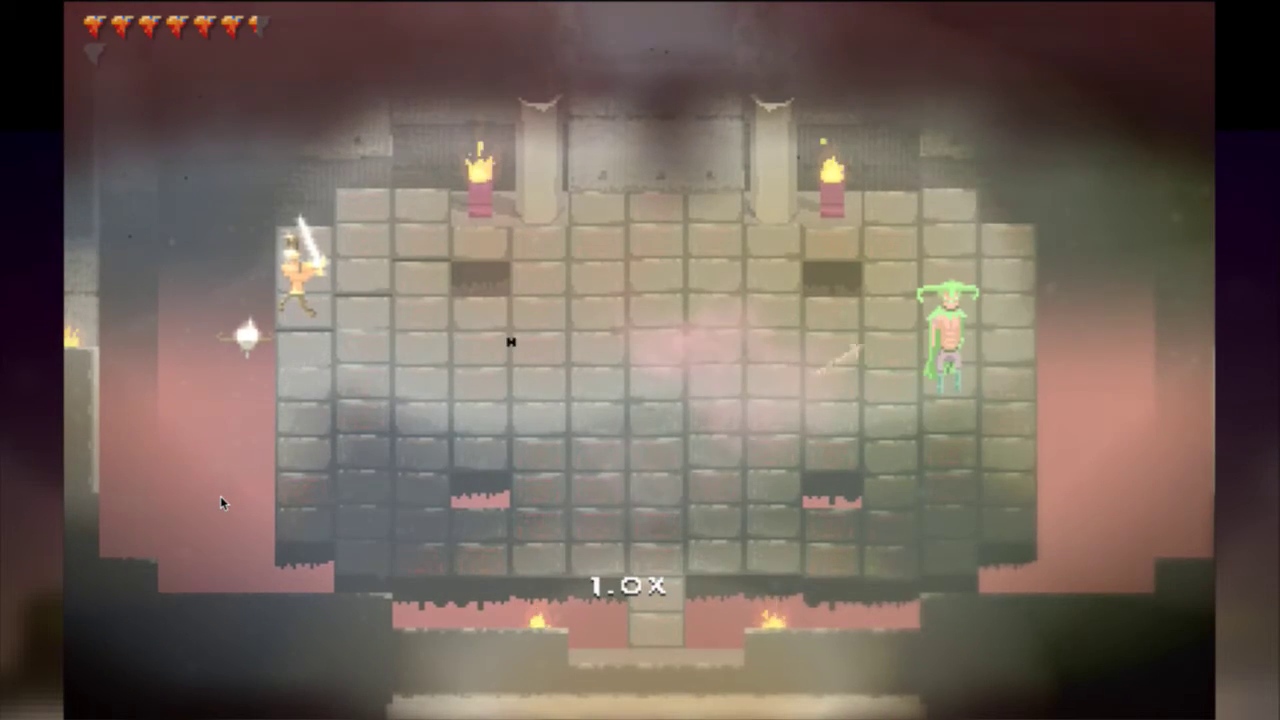
Switch to iTerm and review the RenBoomerang.txt attributes from the input block down to the attack duration.
key("super+Tab")
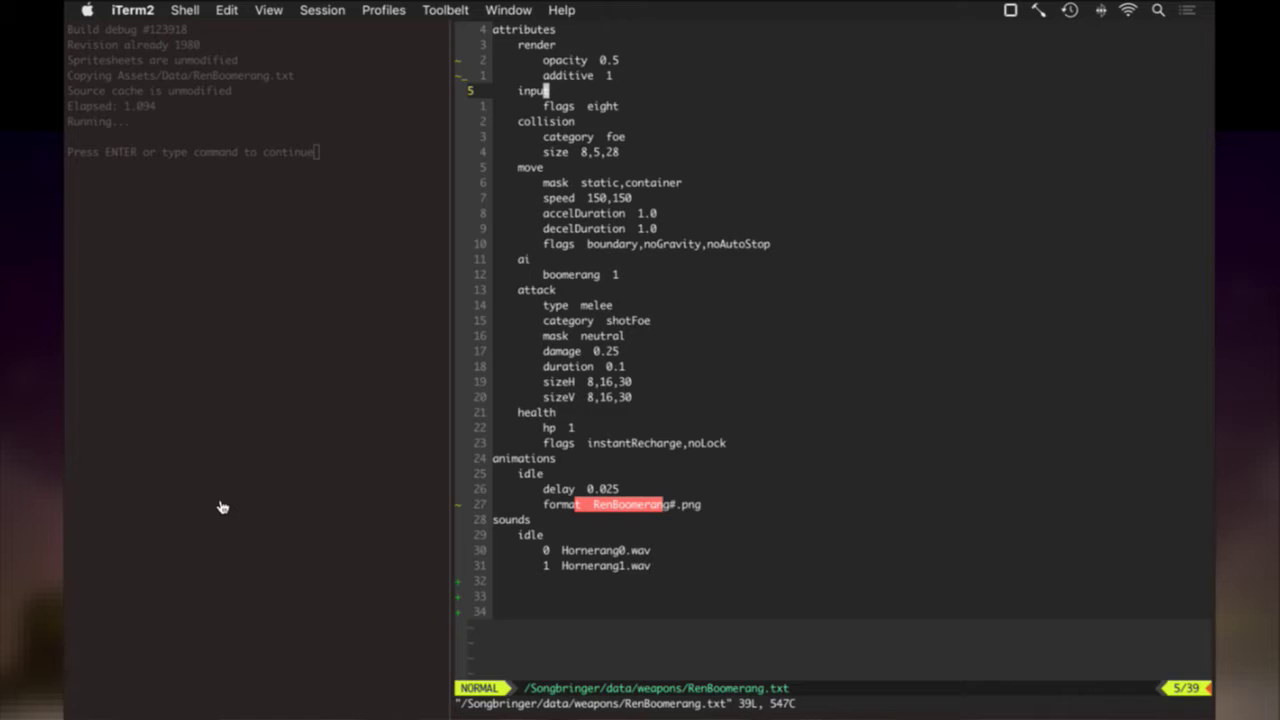
key("j")
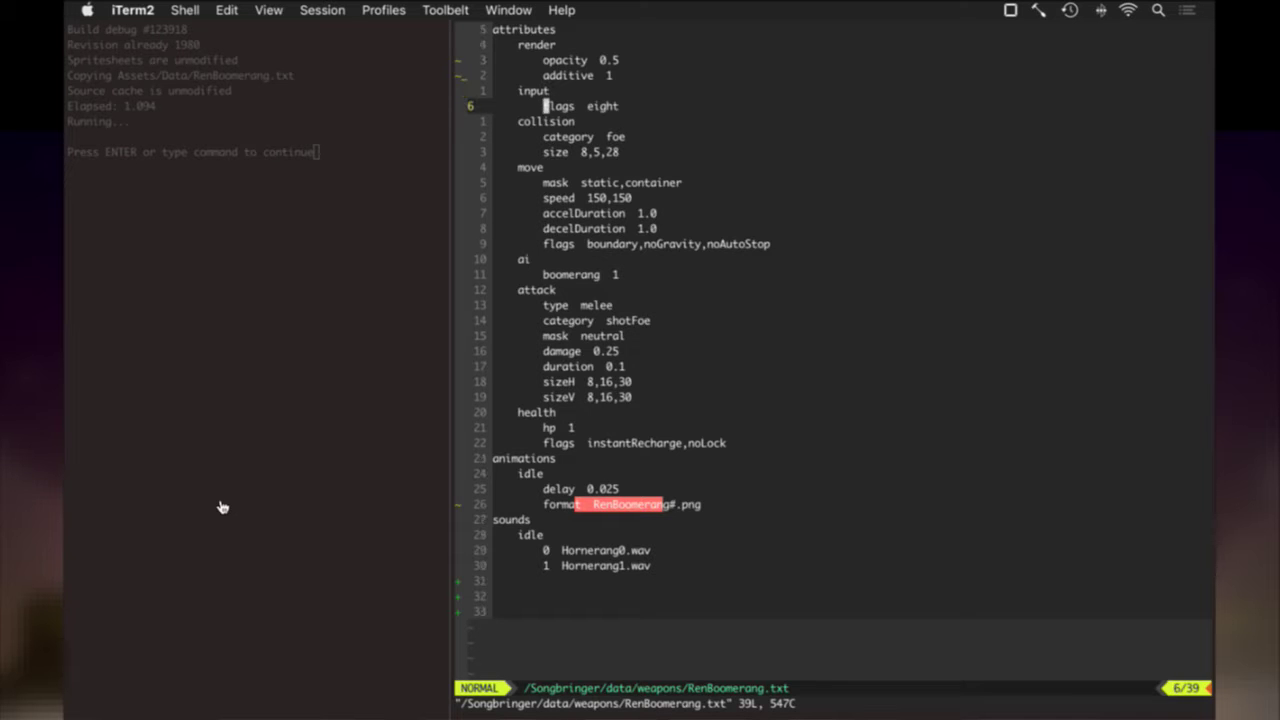
key("j")
key("j")
key("j")
key("j")
key("j")
key("j")
key("j")
key("j")
key("j")
key("j")
key("j")
key("j")
key("j")
key("j")
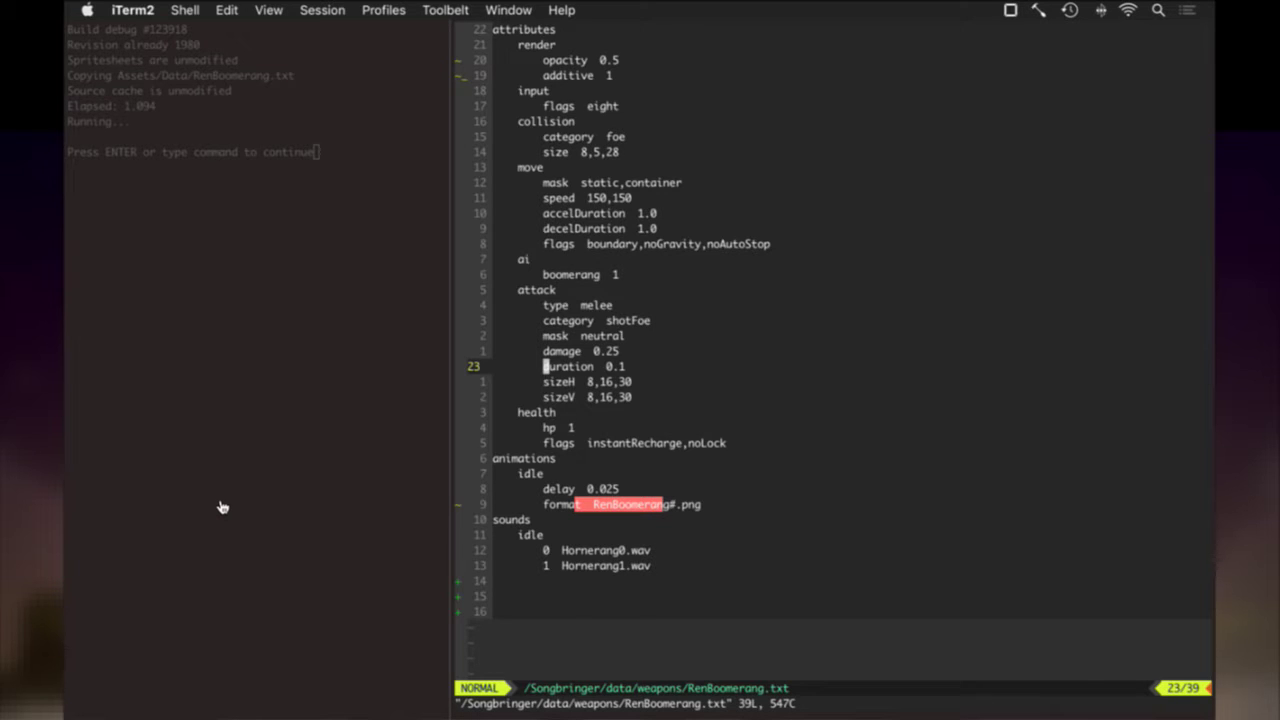
Delete the "additive 1" line from the render block of RenBoomerang.txt.
key("k")
key("k")
key("k")
key("k")
key("k")
key("k")
key("k")
key("k")
key("k")
key("k")
key("k")
key("k")
key("k")
key("k")
key("k")
key("k")
key("k")
key("k")
key("d")
key("d")
Set the render opacity to 0.62 and save RenBoomerang.txt.
key("k")
key("A")
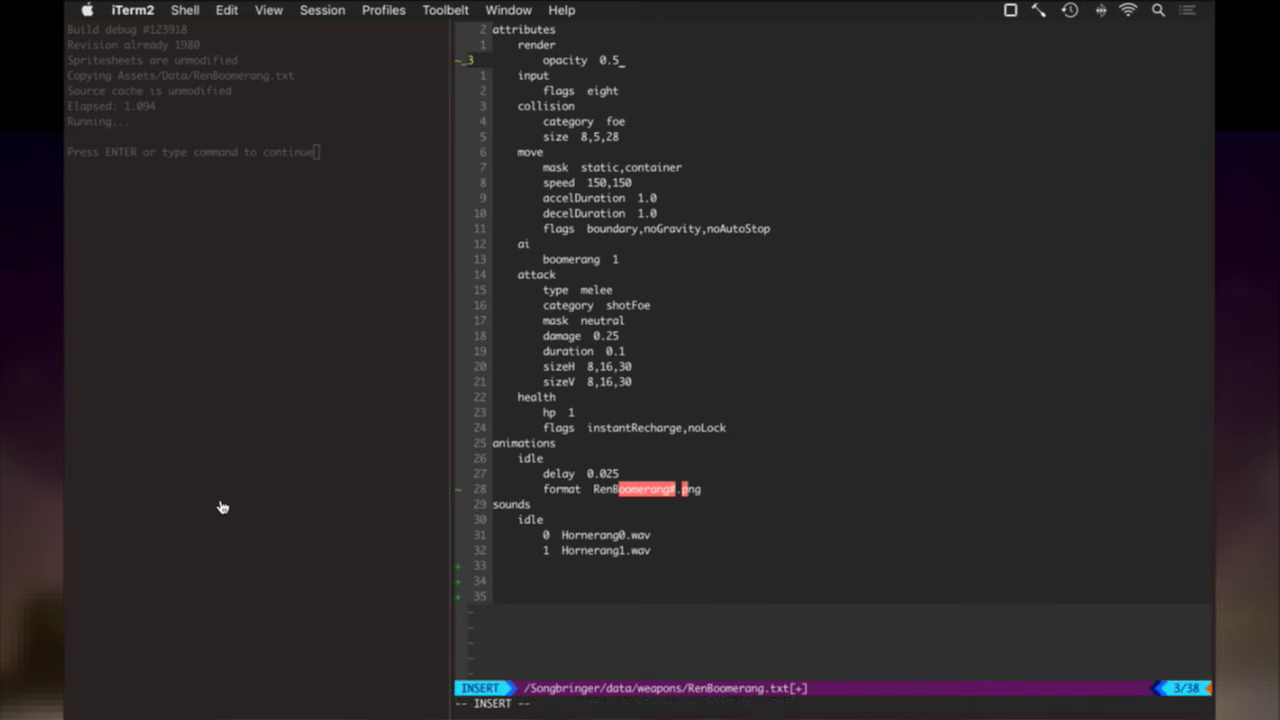
key("Escape")
type(":w")
key("Return")
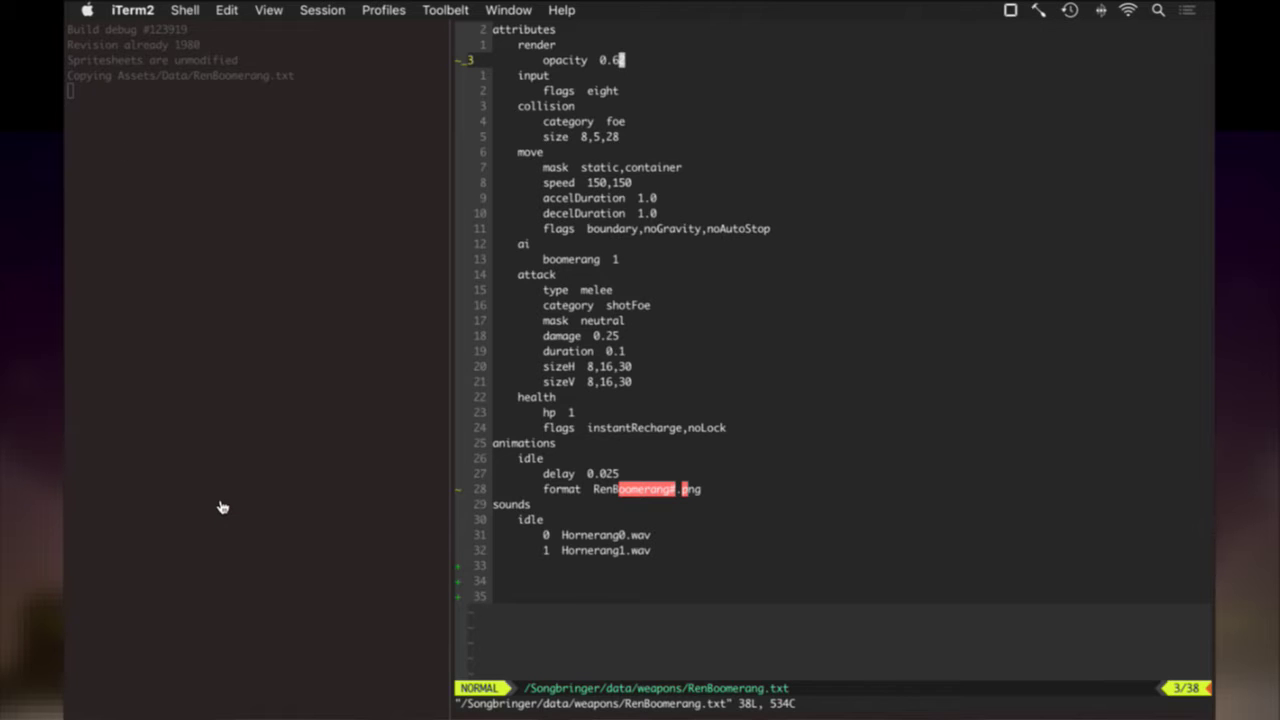
Relaunch the game and move into the boss arena to start the fight.
left_click(222, 504)
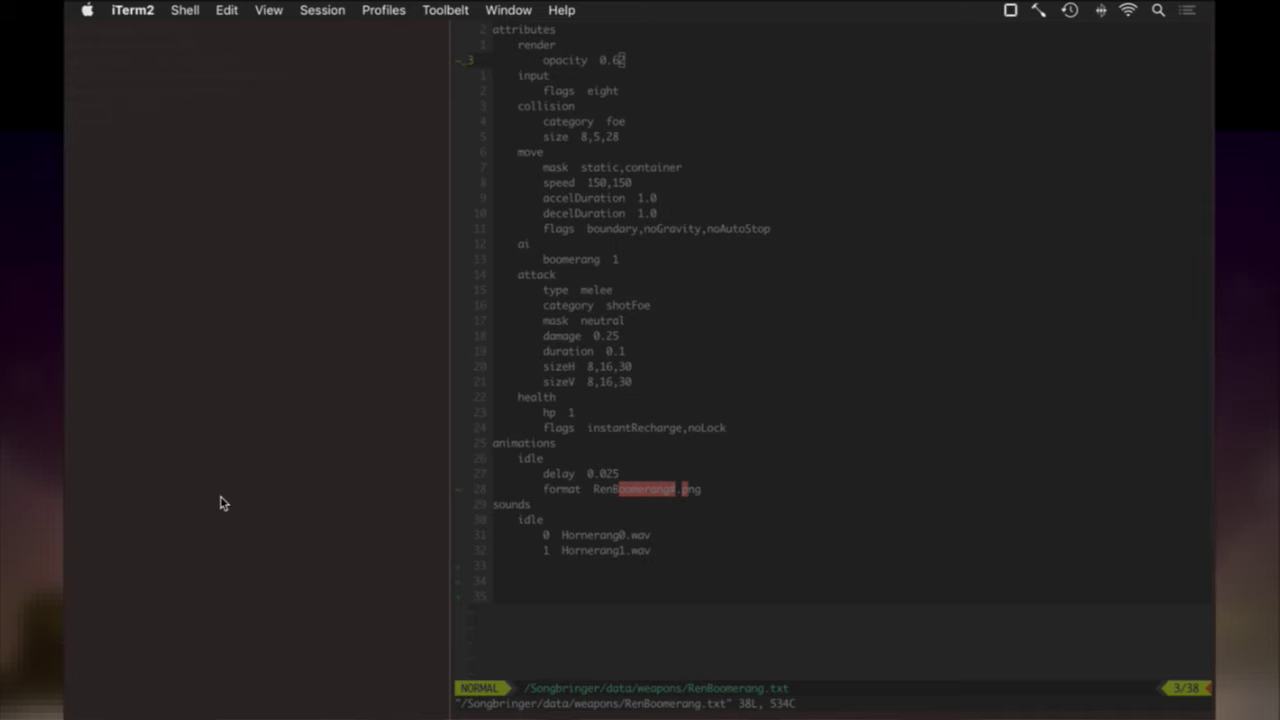
key("Return")
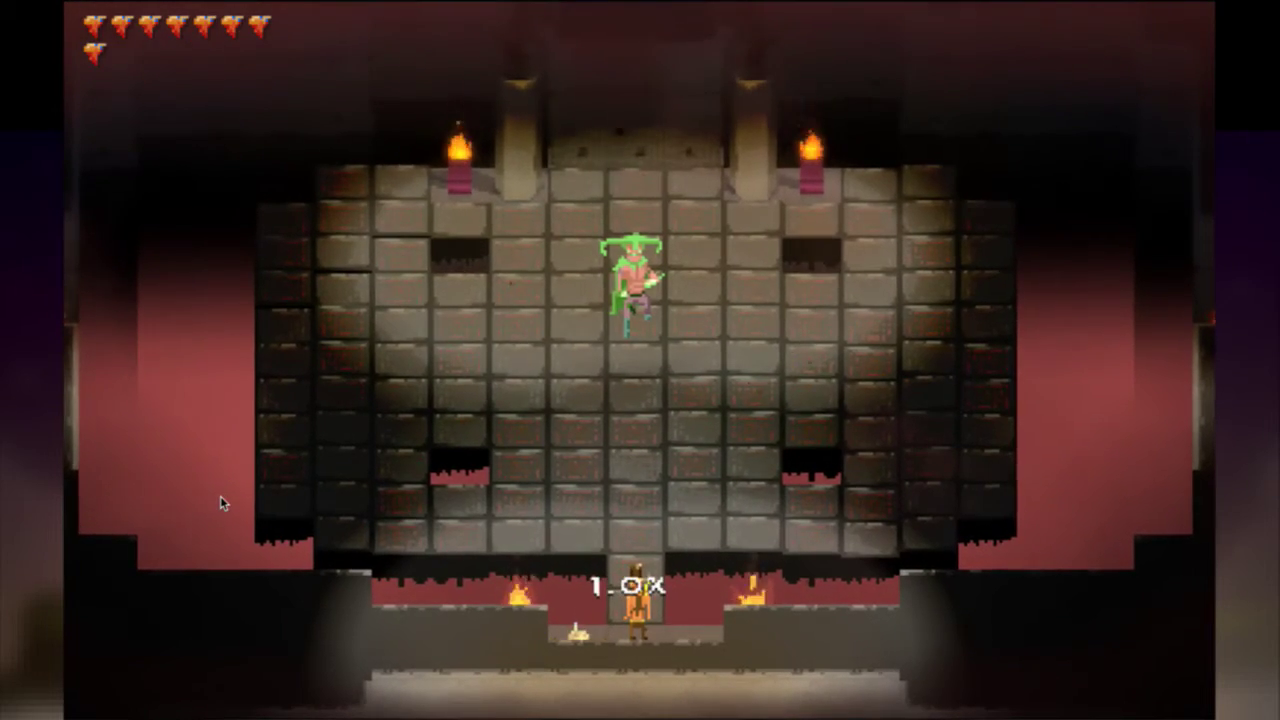
key("space")
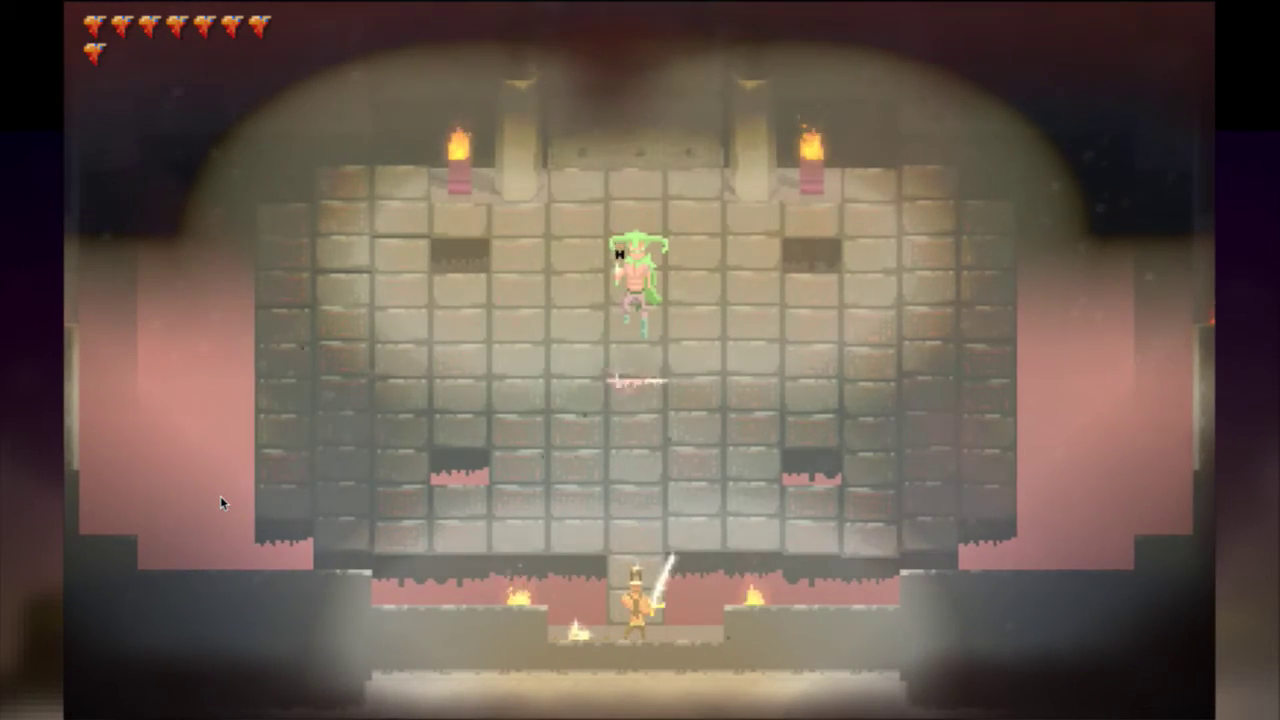
key("Up")
key("Left")
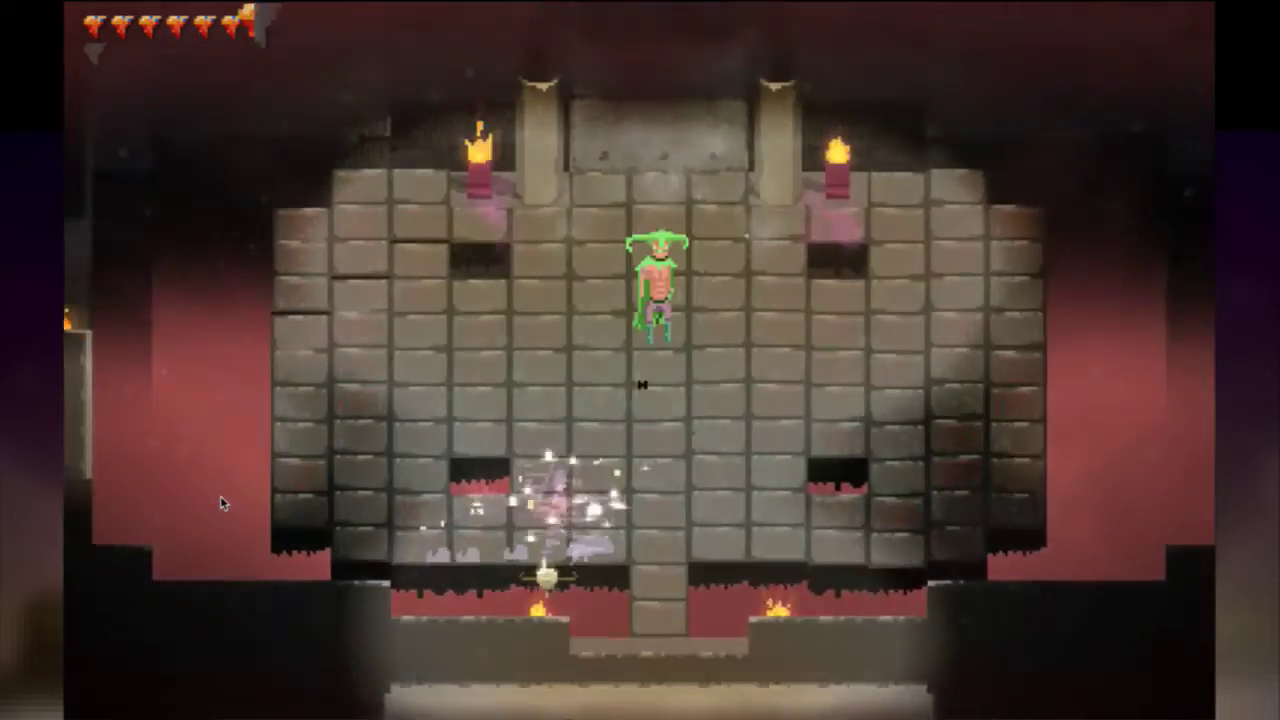
Dodge and attack the boss around the arena to examine the boomerang's look at opacity 0.62 without additive rendering.
key("Right")
key("space")
key("Right")
key("Left")
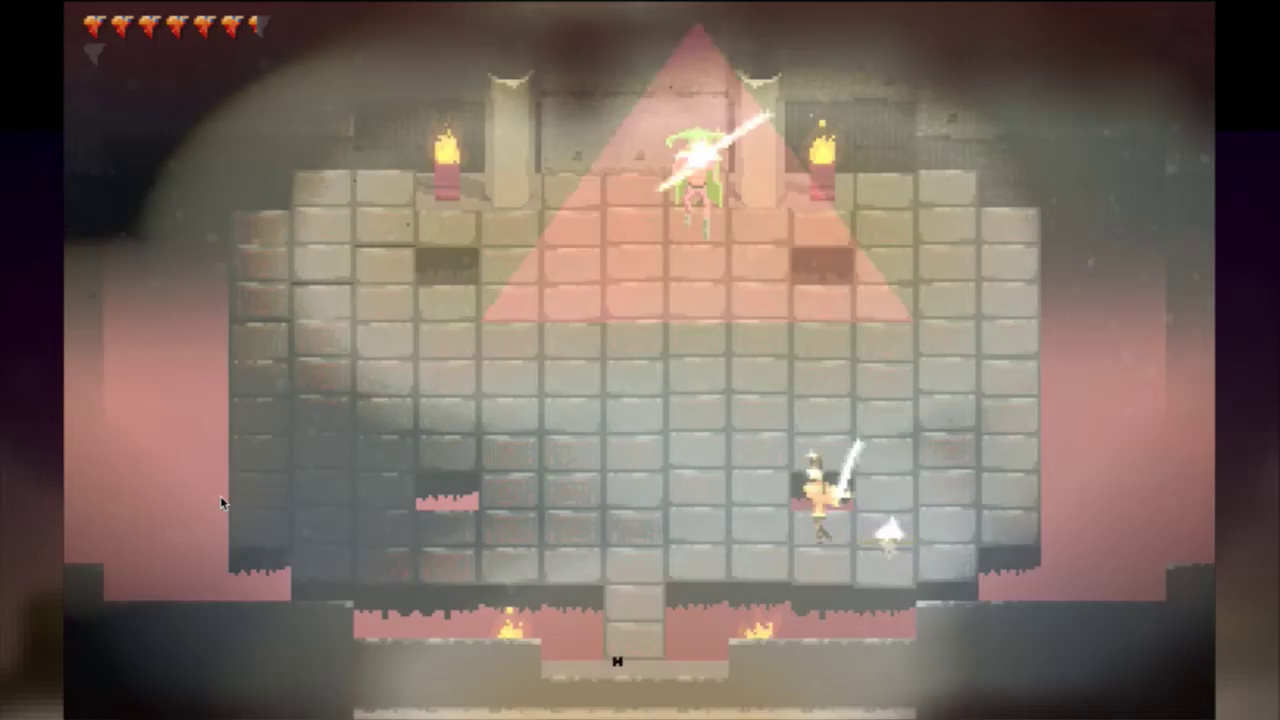
key("a")
key("Up")
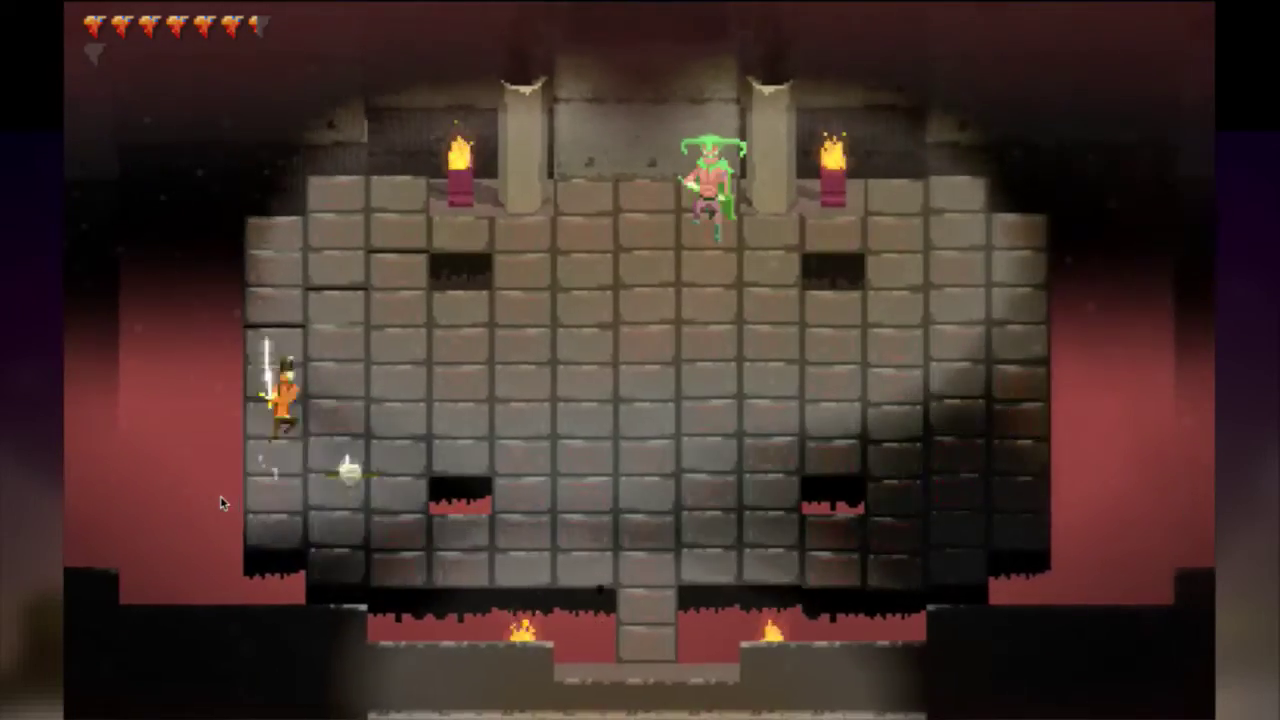
key("Right")
key("space")
key("Down")
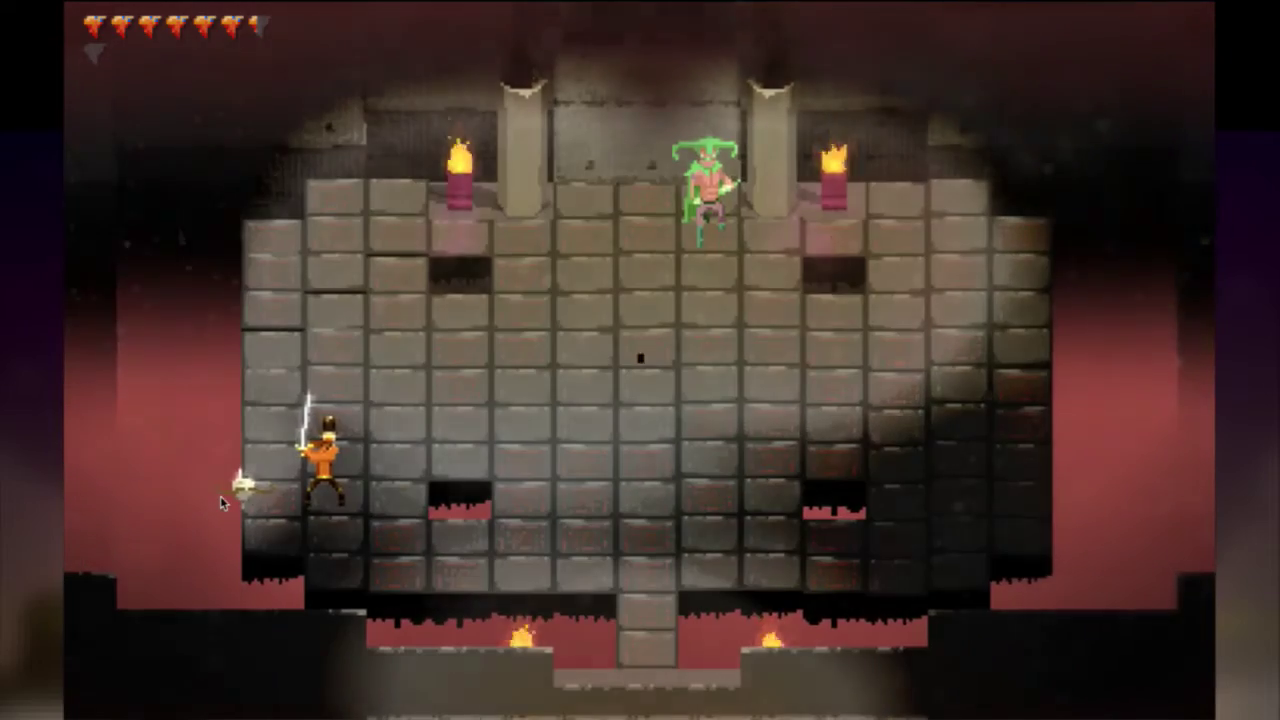
key("Right")
key("Up")
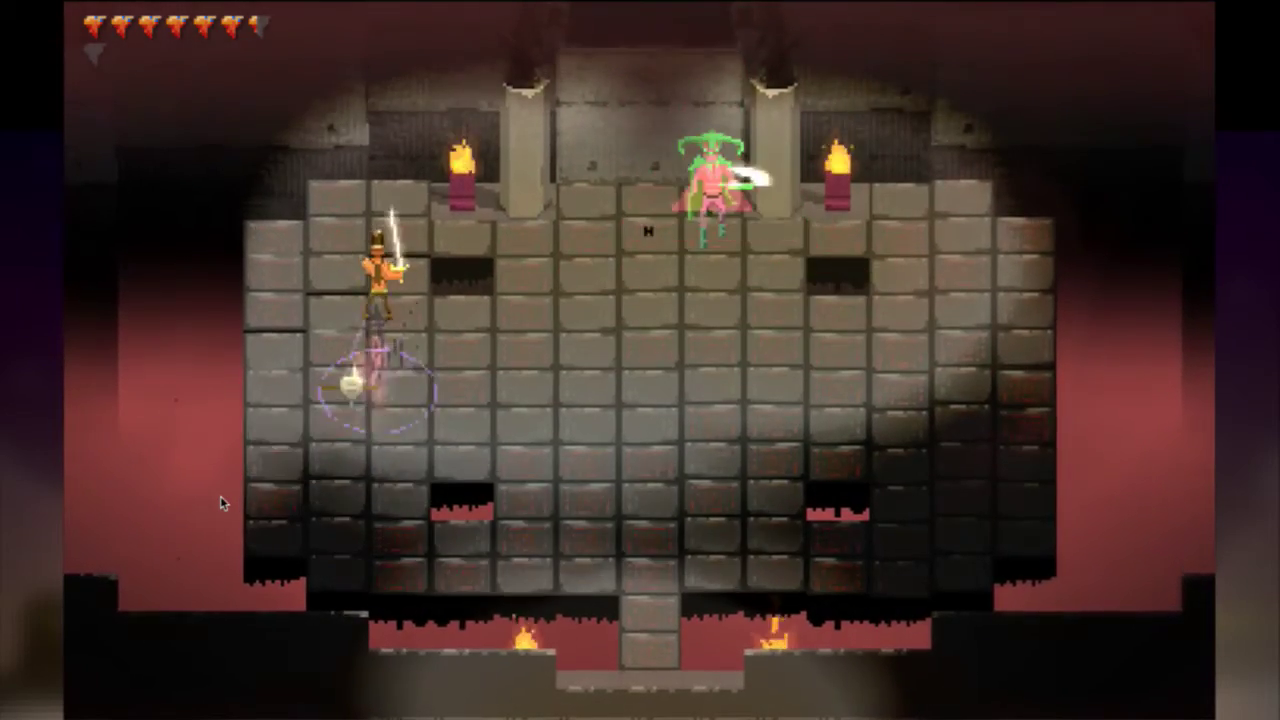
key("Left")
key("Right")
key("Down")
key("Up")
key("Right")
key("space")
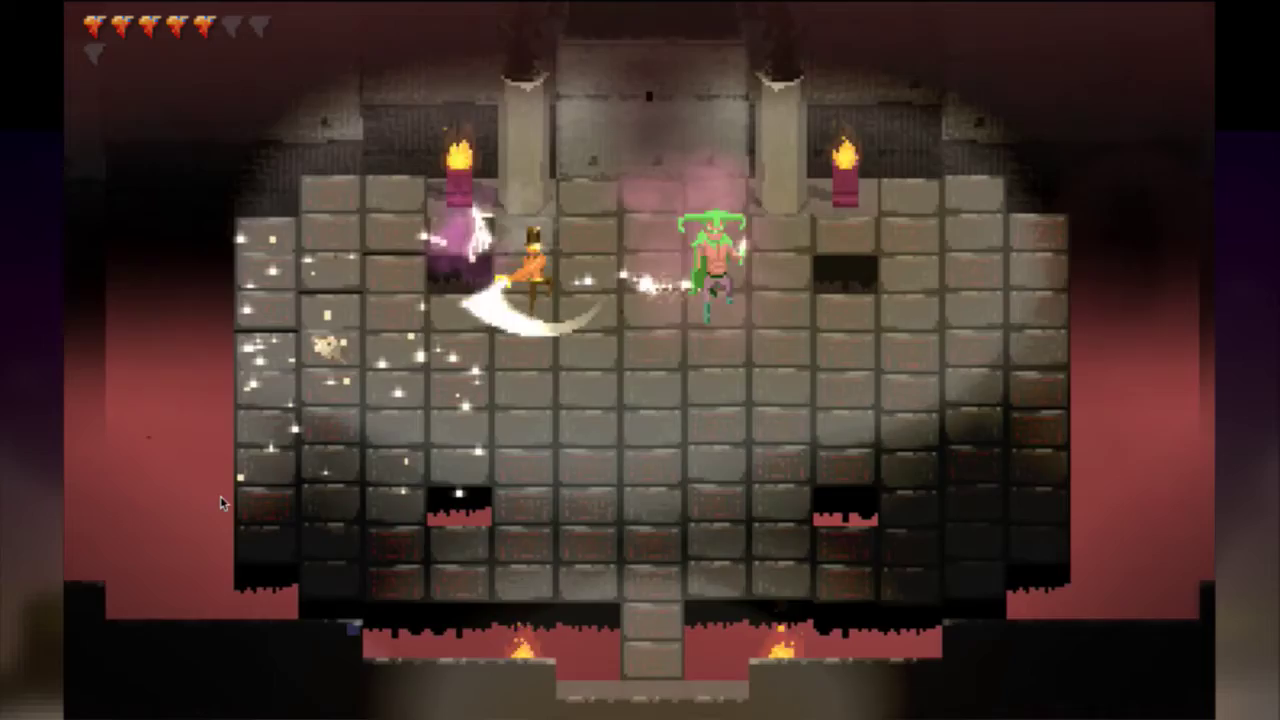
key("Down")
key("space")
key("Down")
key("space")
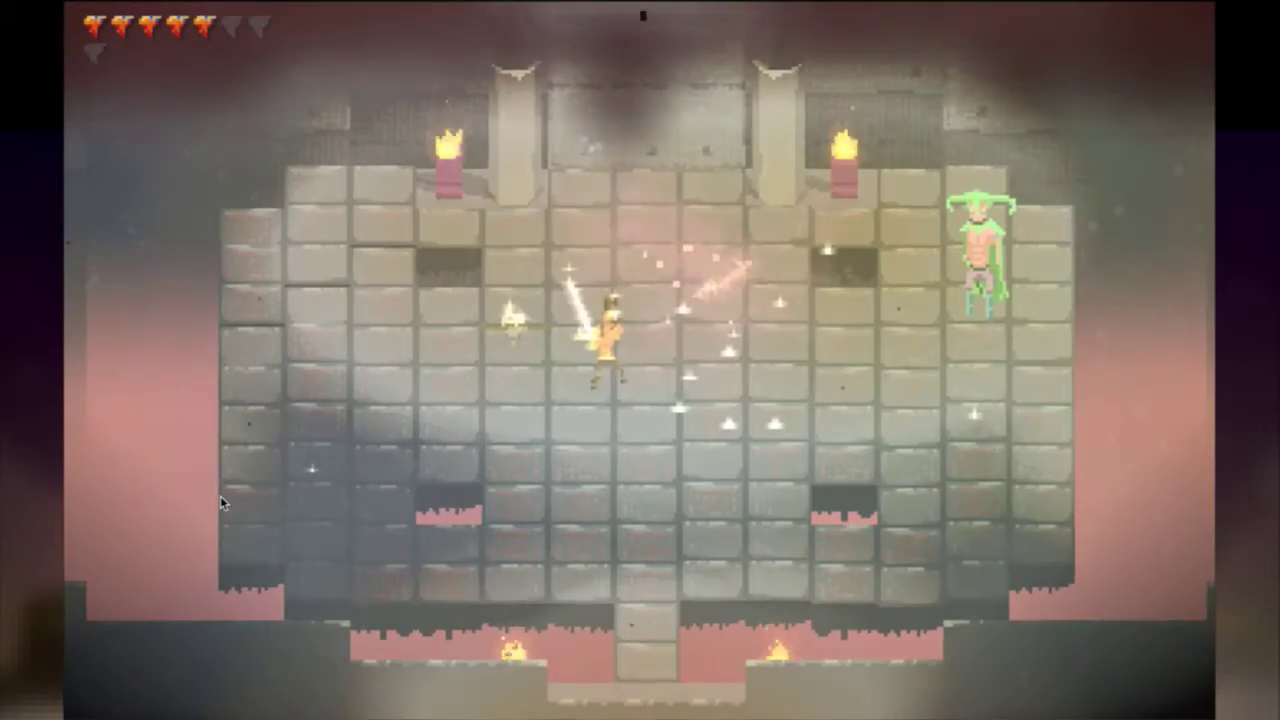
key("Left")
key("Up")
key("Left")
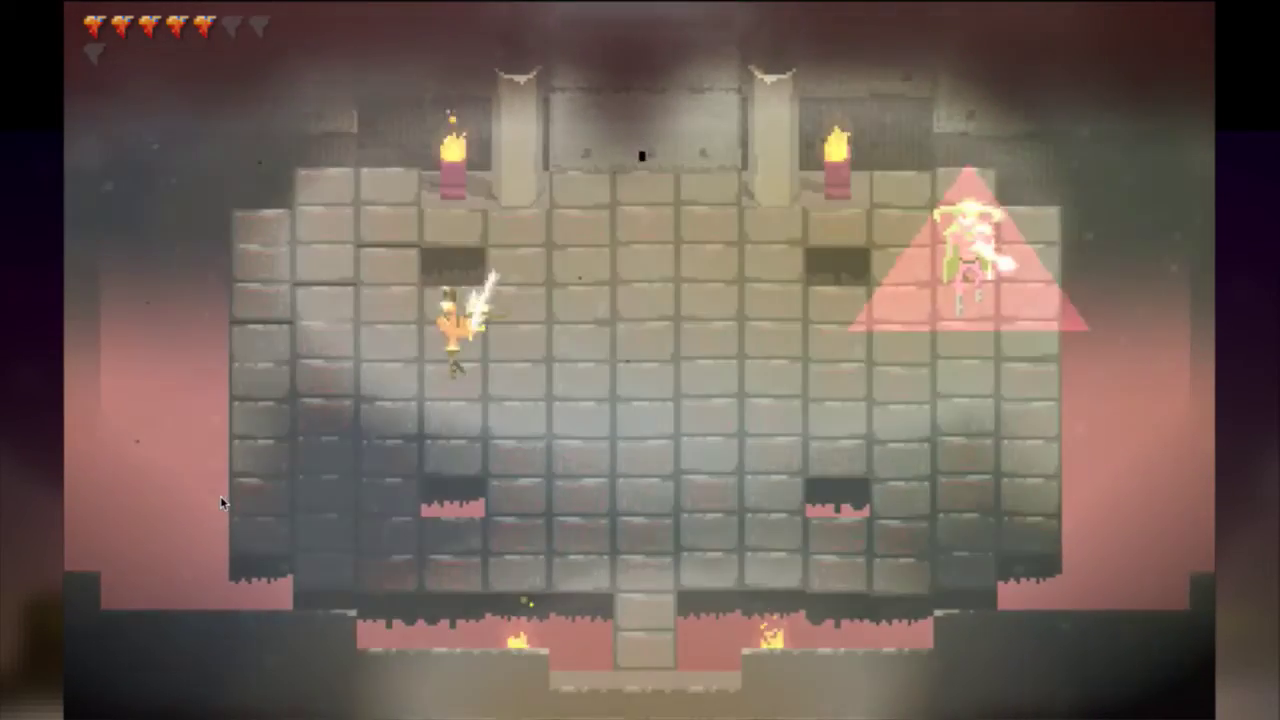
key("Right")
key("Down")
key("Right")
key("Down")
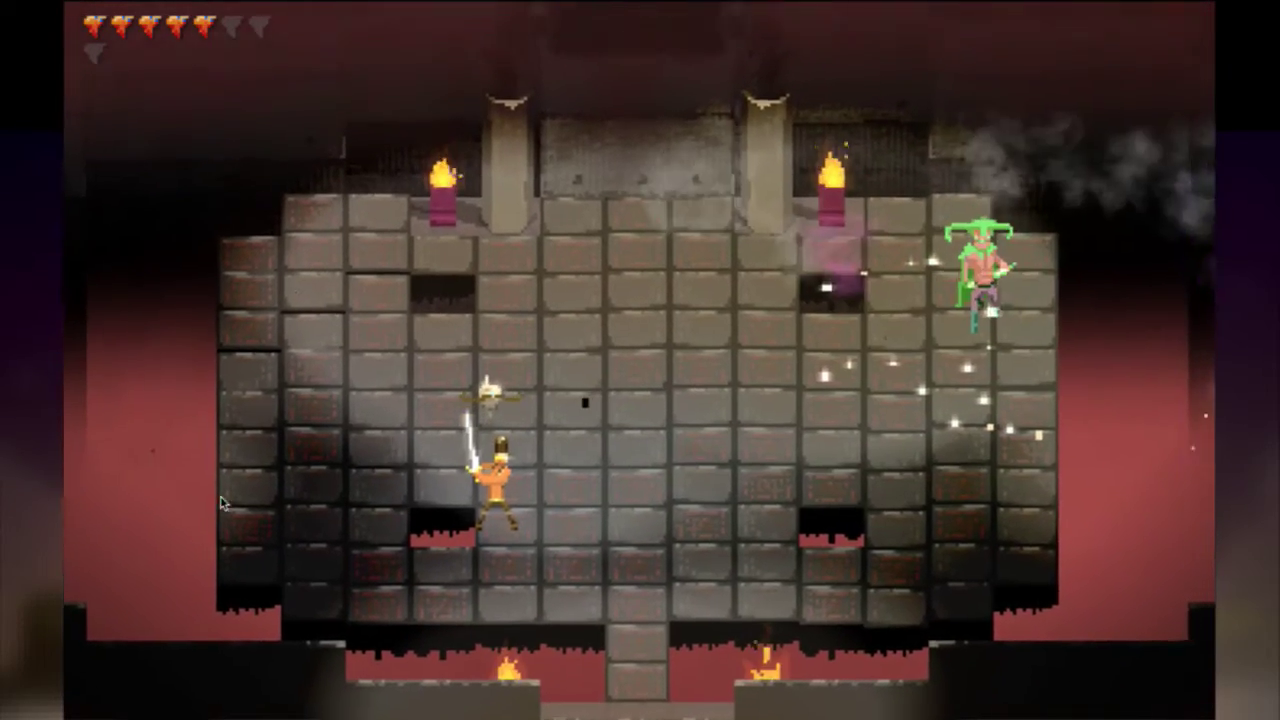
key("Down")
key("Up")
key("Left")
key("Right")
key("Up")
key("Up")
key("Left")
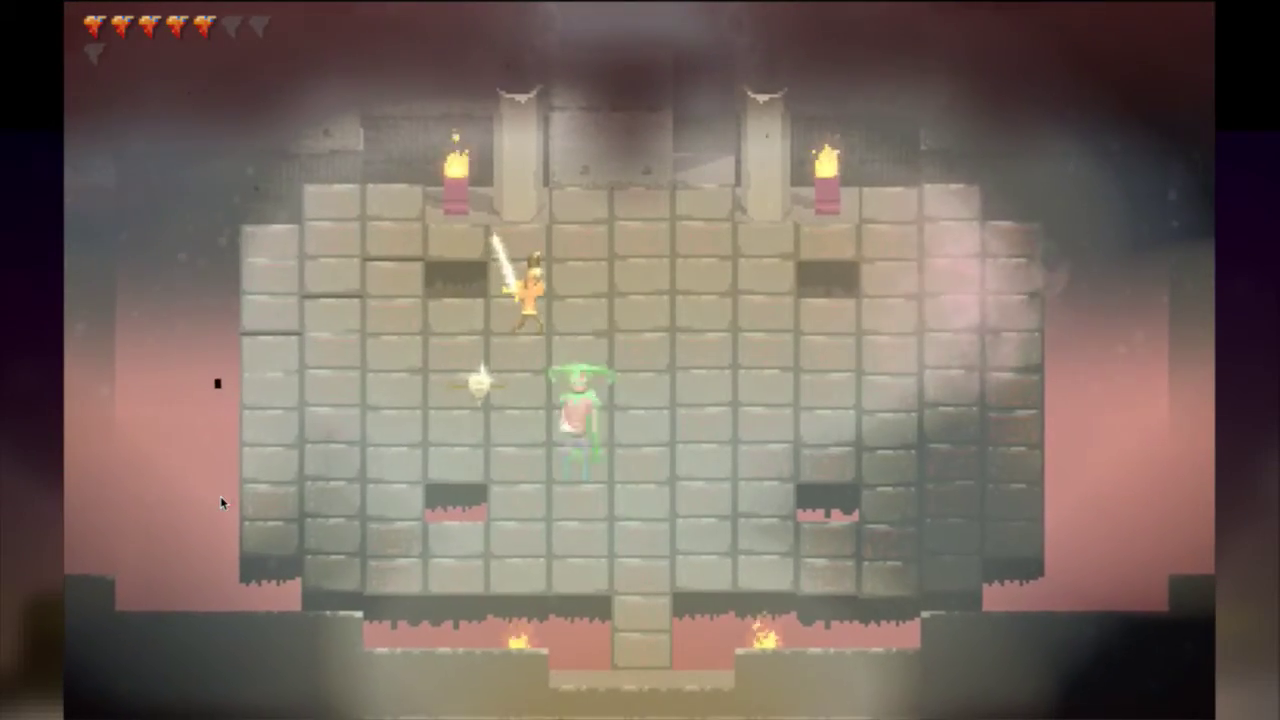
key("Right")
key("Left")
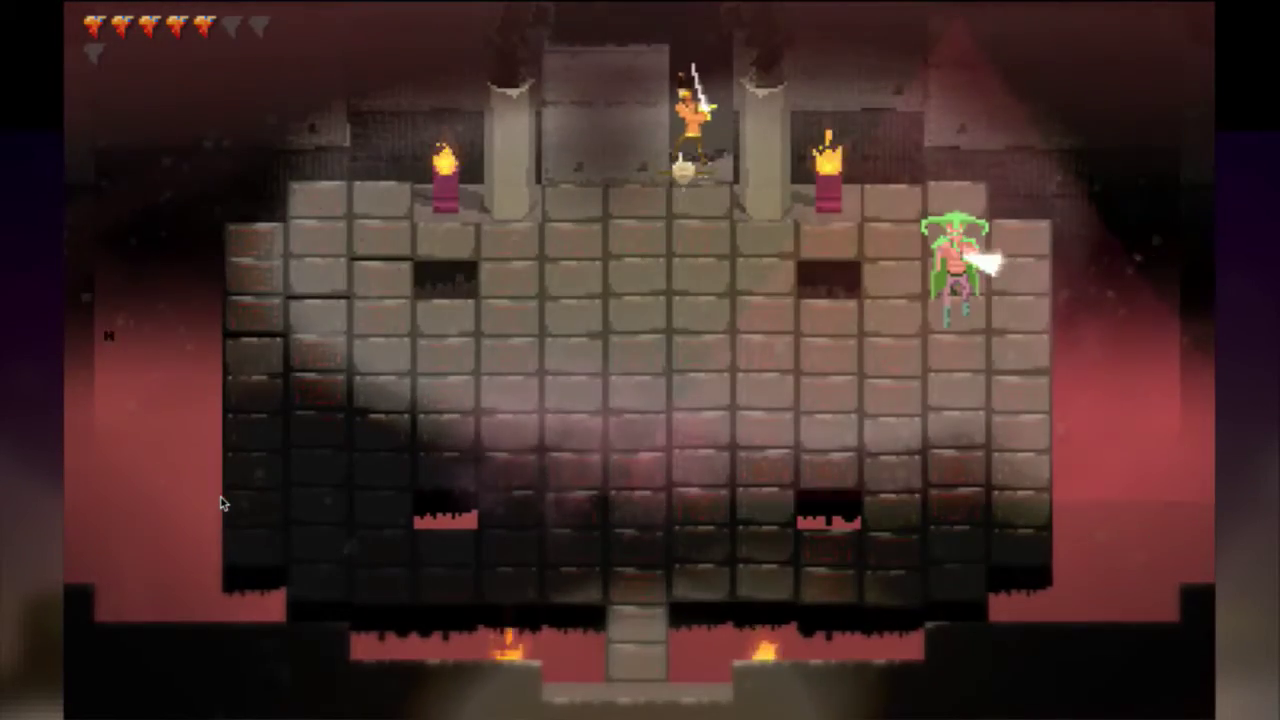
key("Up")
key("Right")
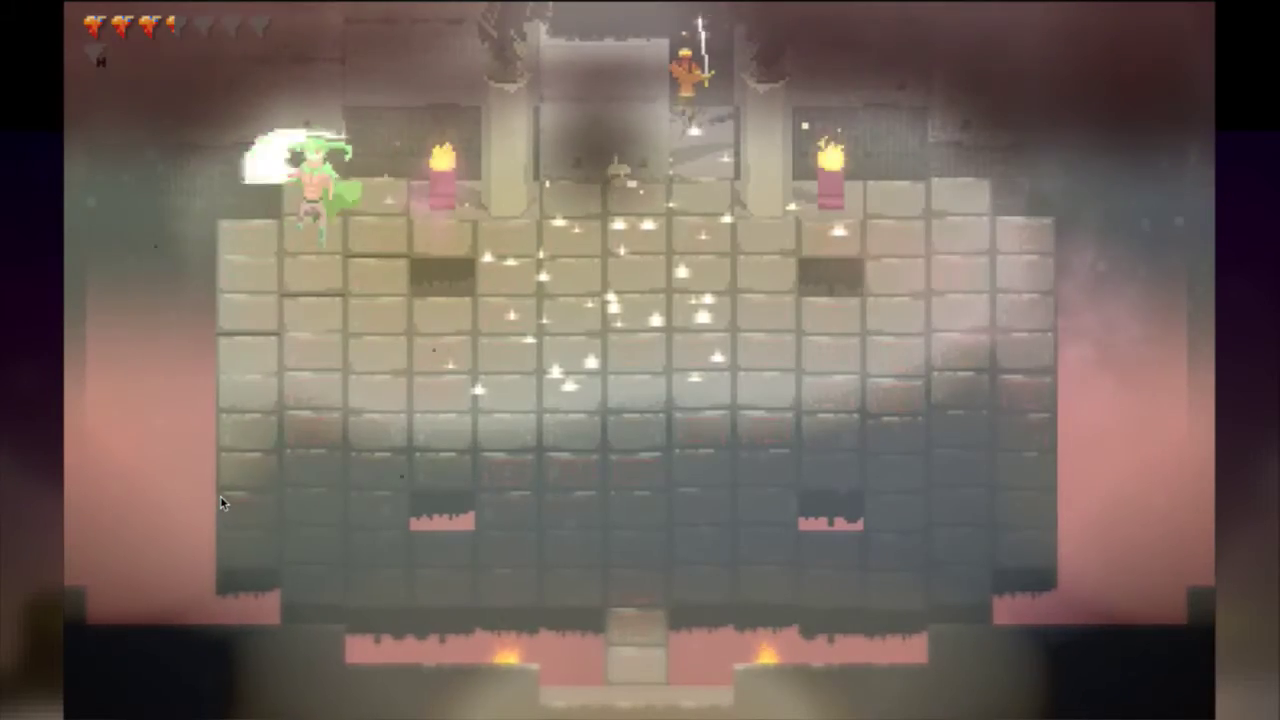
key("Down")
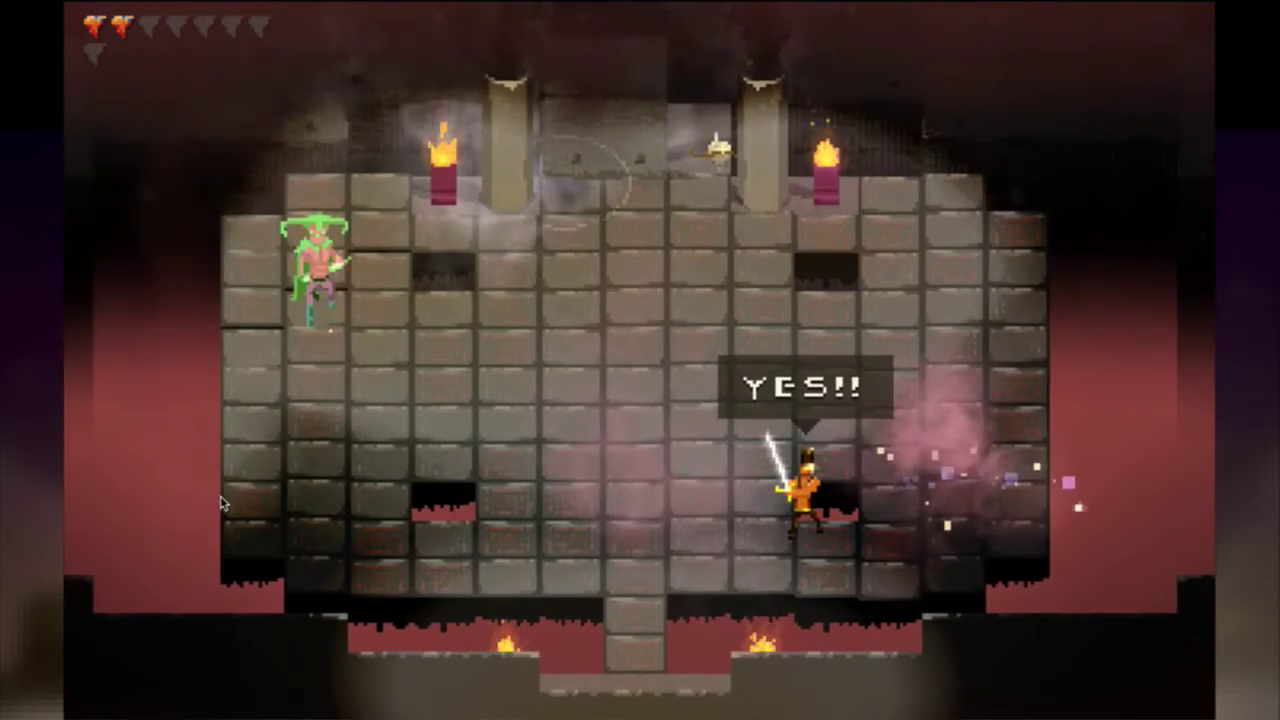
Quit the game and clear the search highlighting in RenBoomerang.txt with the noh command.
key("super+q")
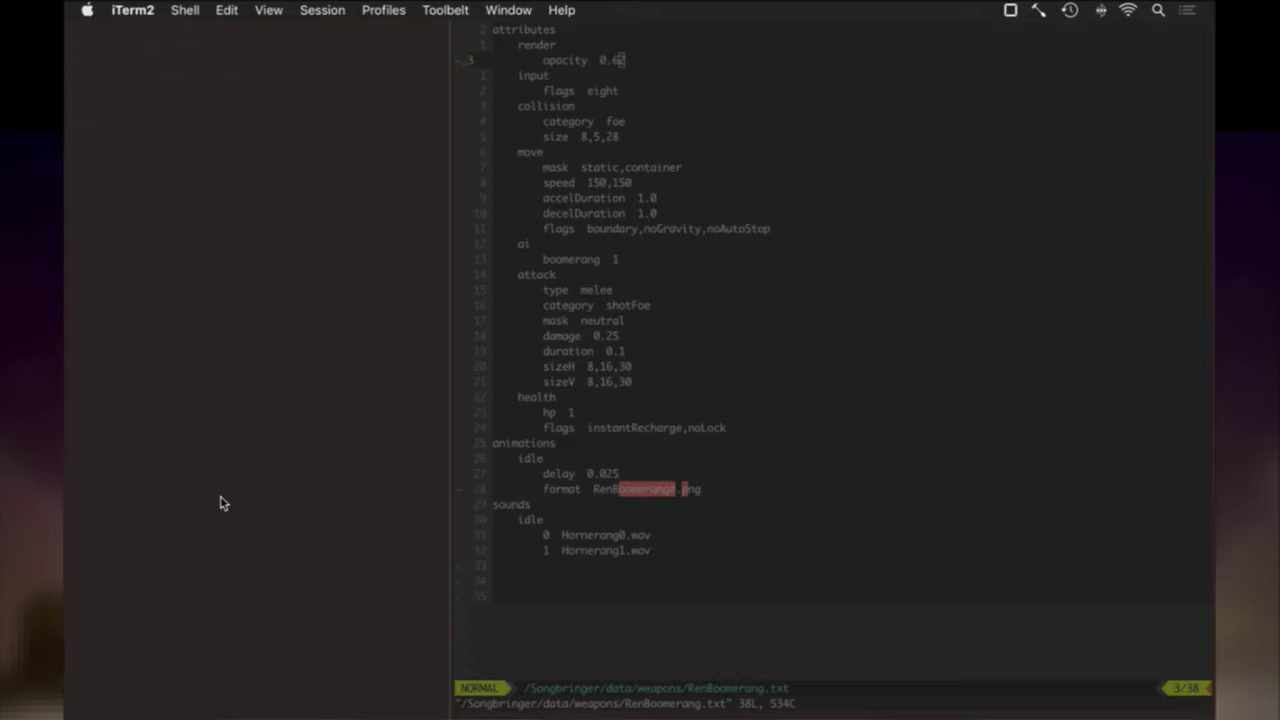
type("j:noh")
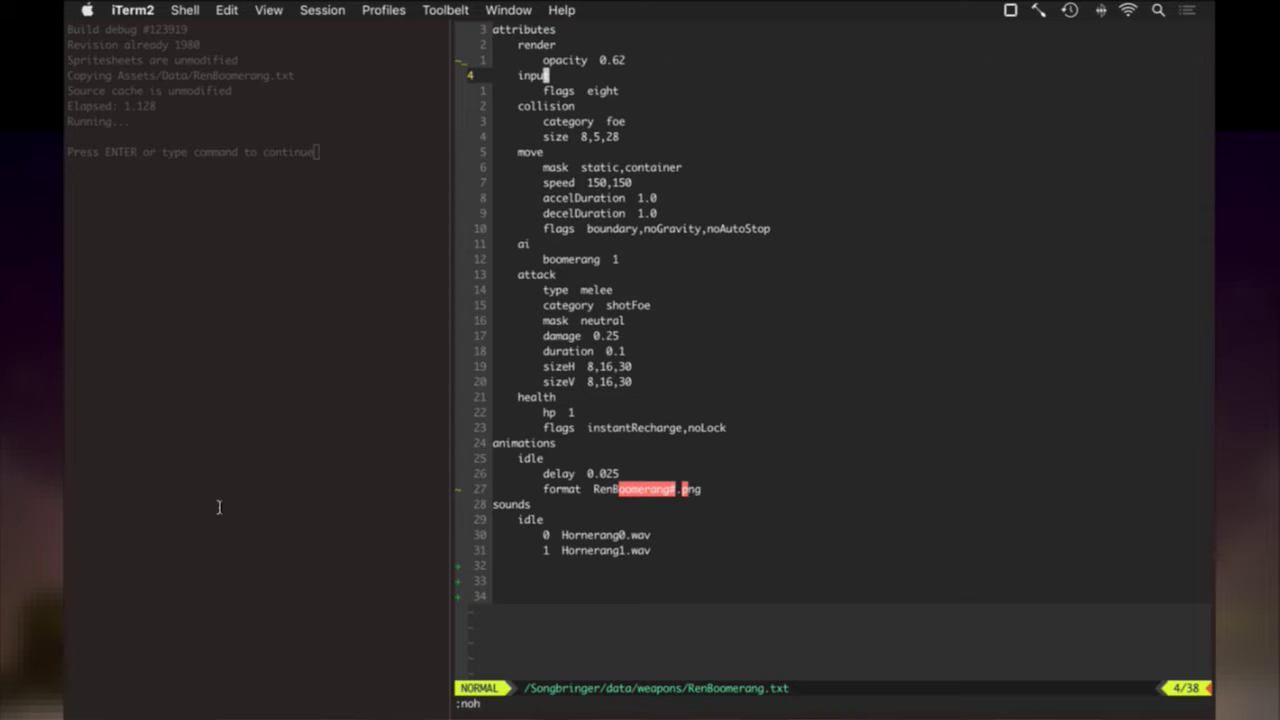
Switch to Finder, reveal the desktop and open the old-ren folder.
key("super+Tab")
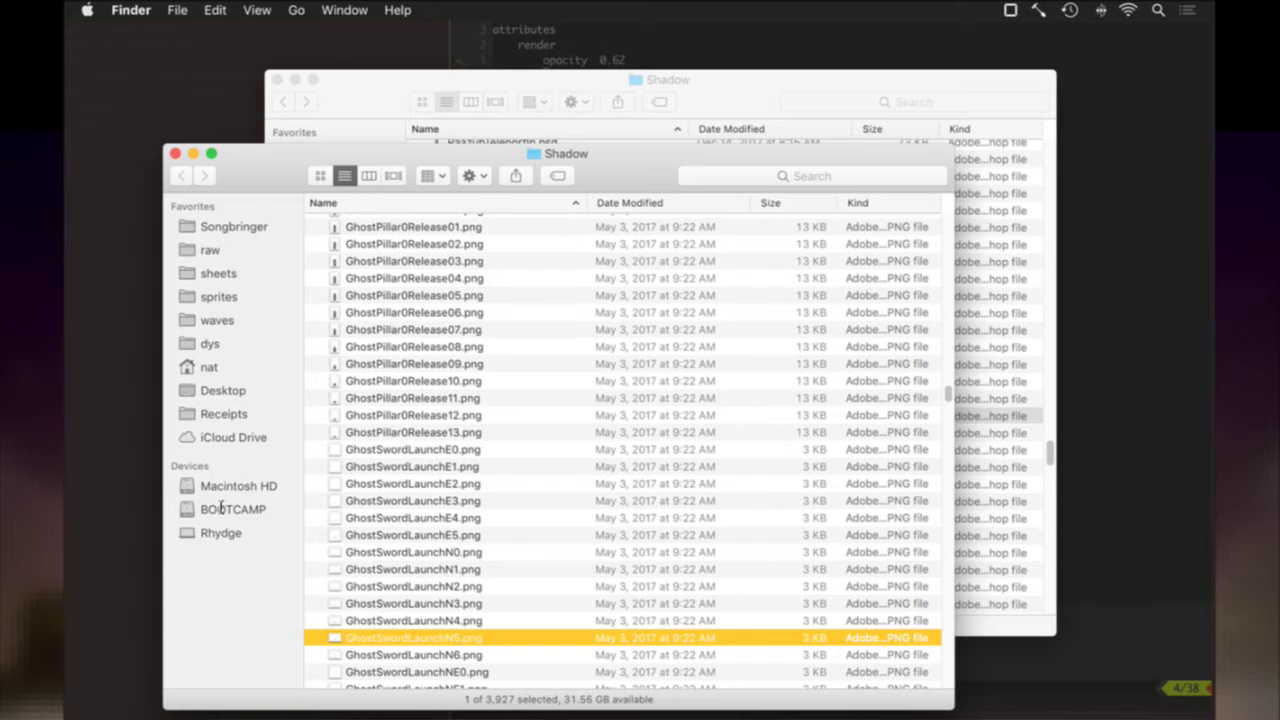
left_click(745, 107)
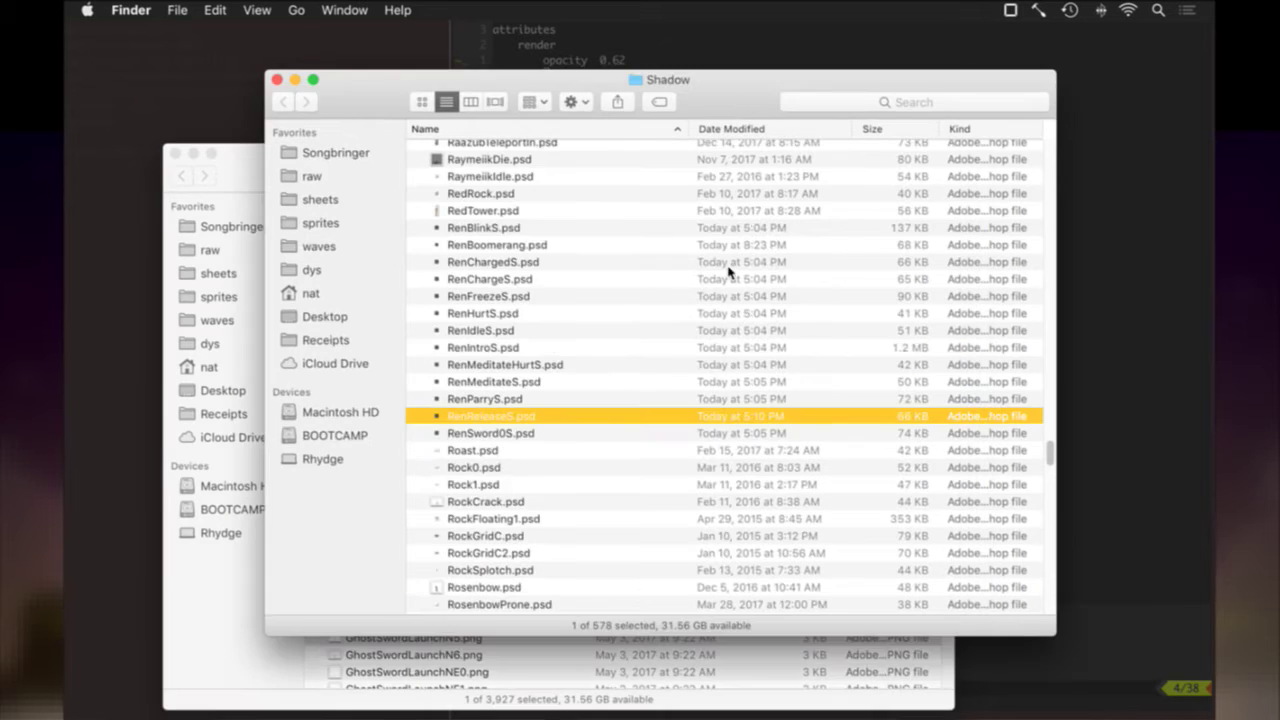
left_click(592, 400)
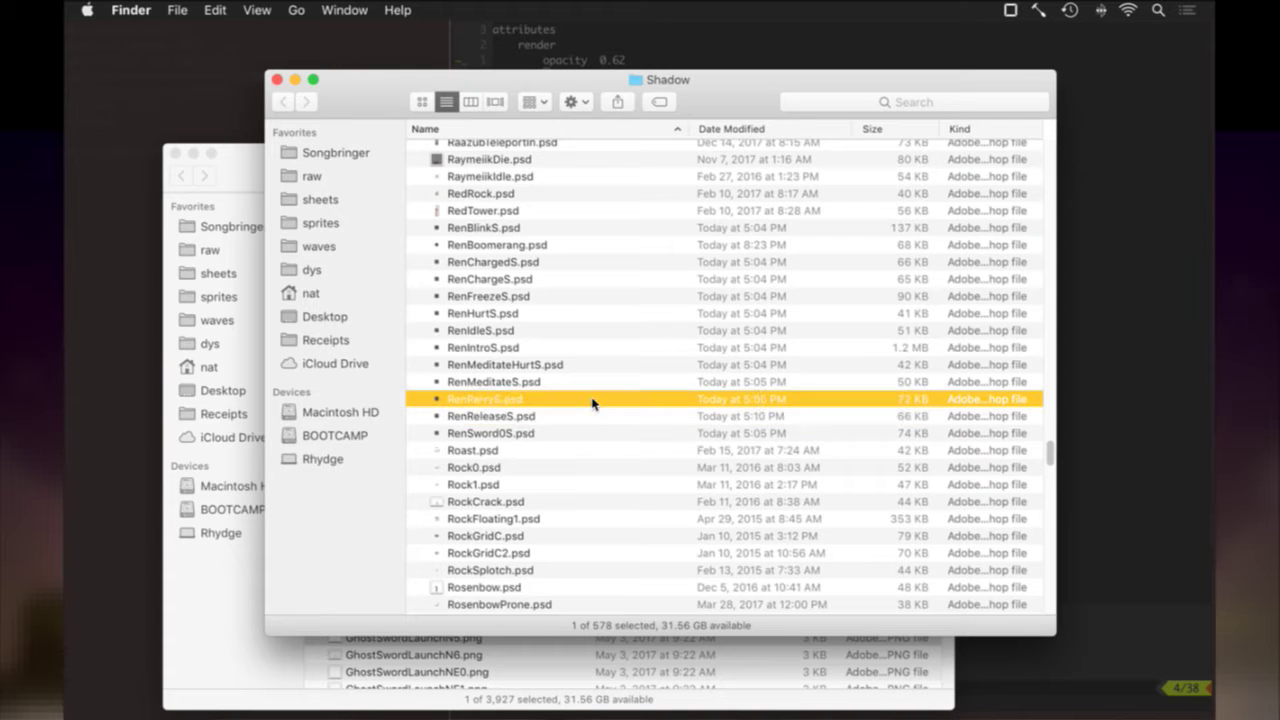
key("F11")
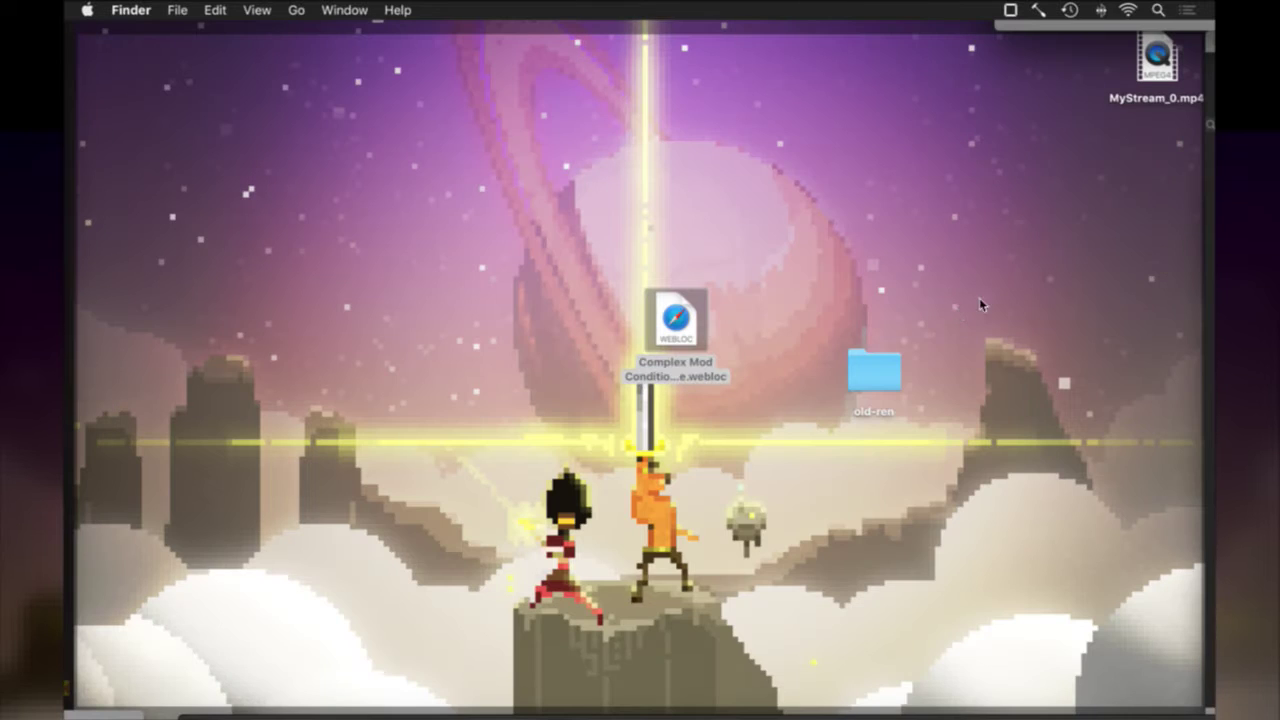
left_click(887, 382)
double_click(872, 371)
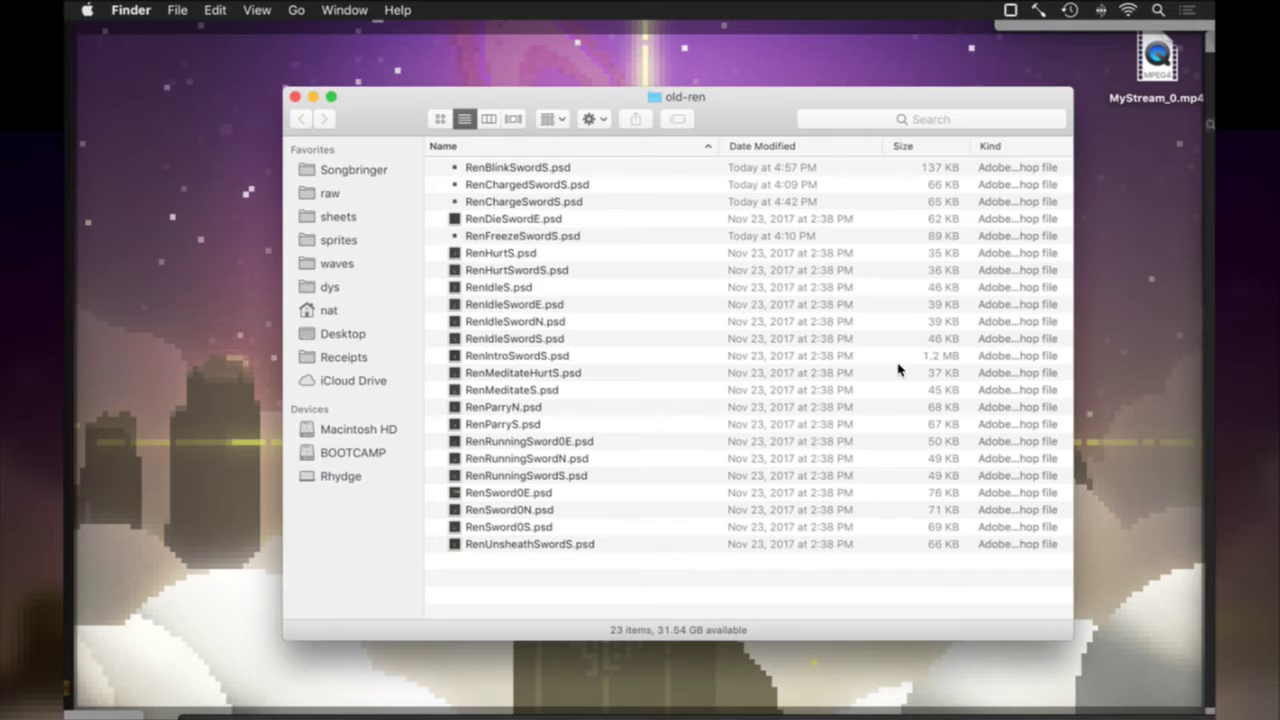
Copy RenSword0E.psd and RenSword0N.psd from the old-ren folder into the Shadow folder.
left_click(536, 497)
key("F11")
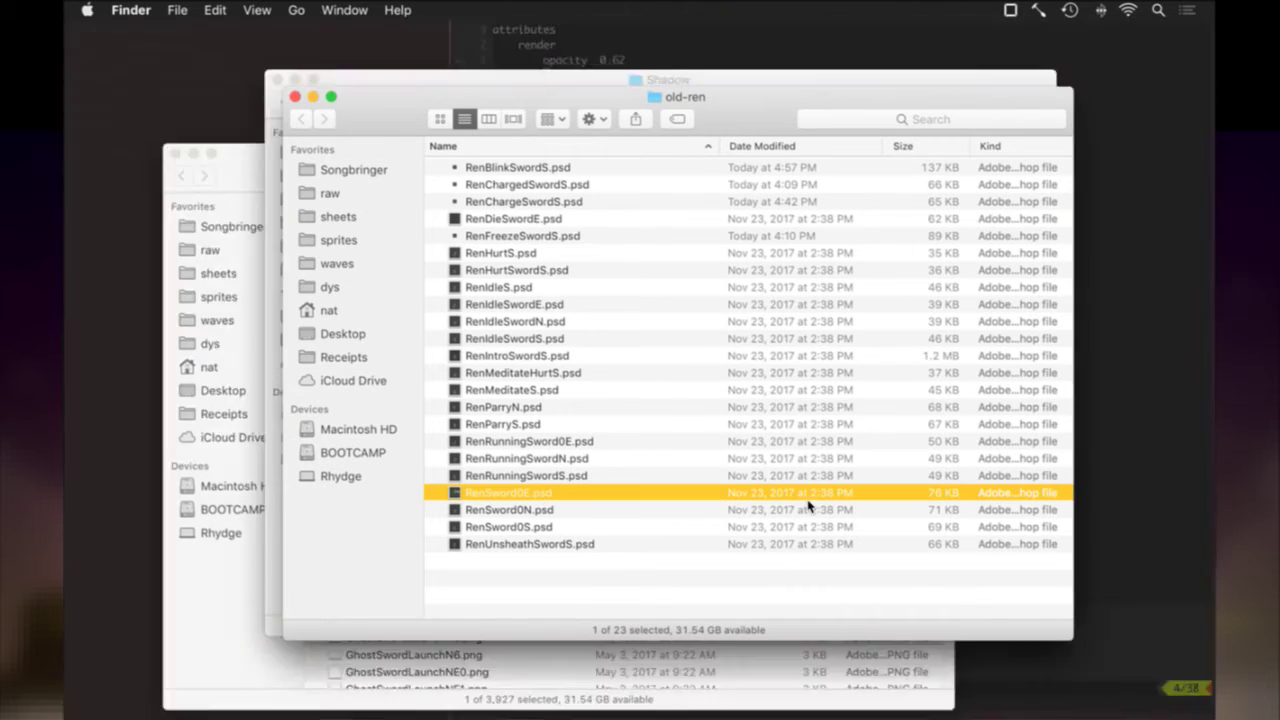
left_click_drag(745, 99, 1203, 34)
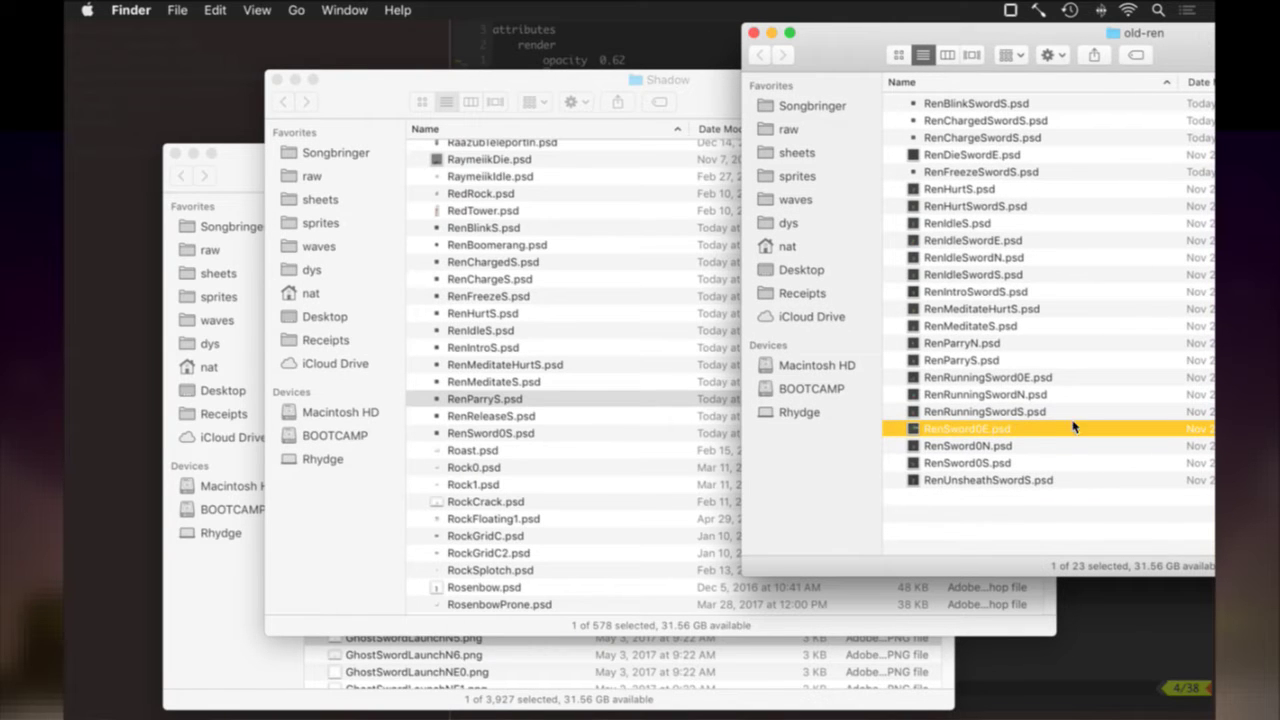
left_click(1020, 446)
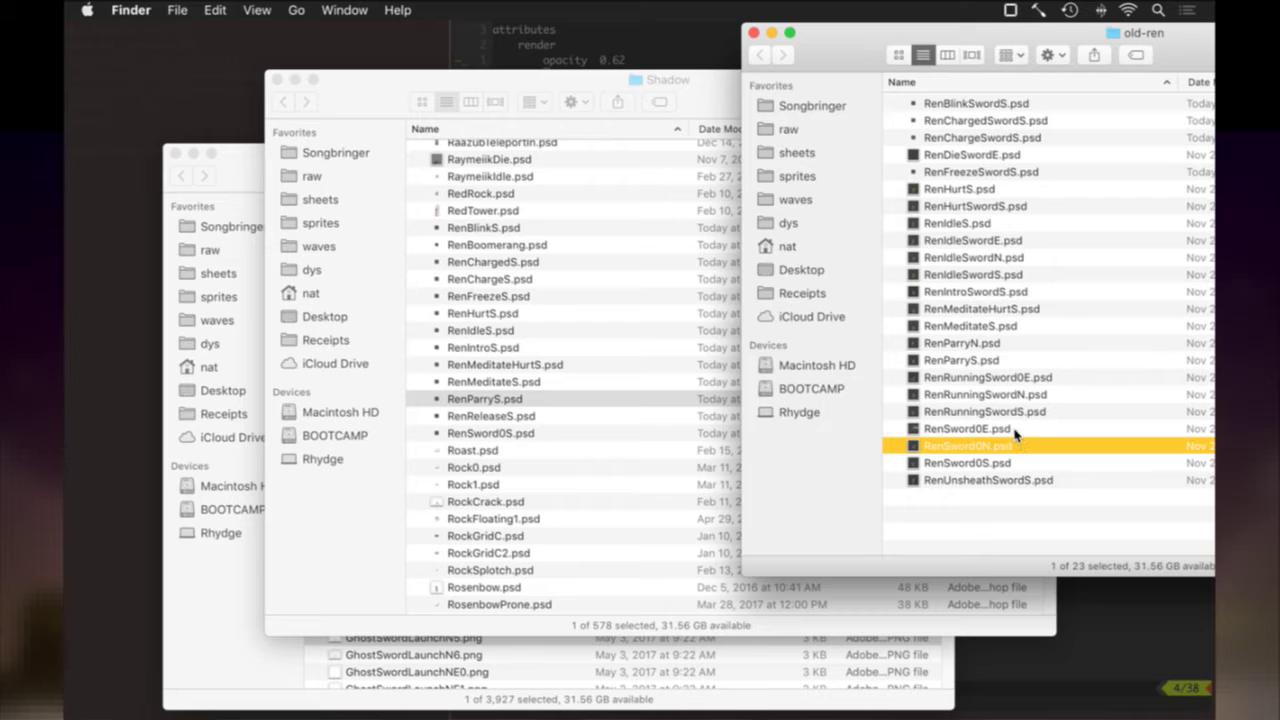
left_click(1016, 429, "super")
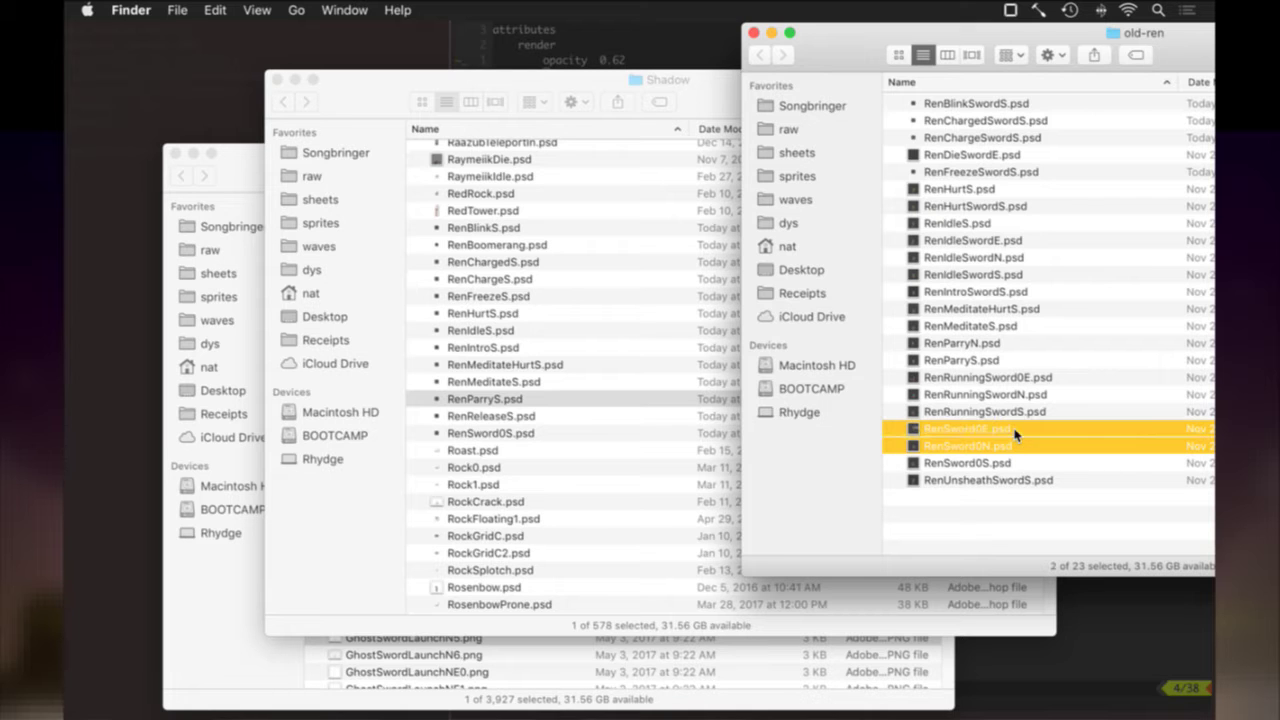
left_click_drag(988, 430, 654, 386)
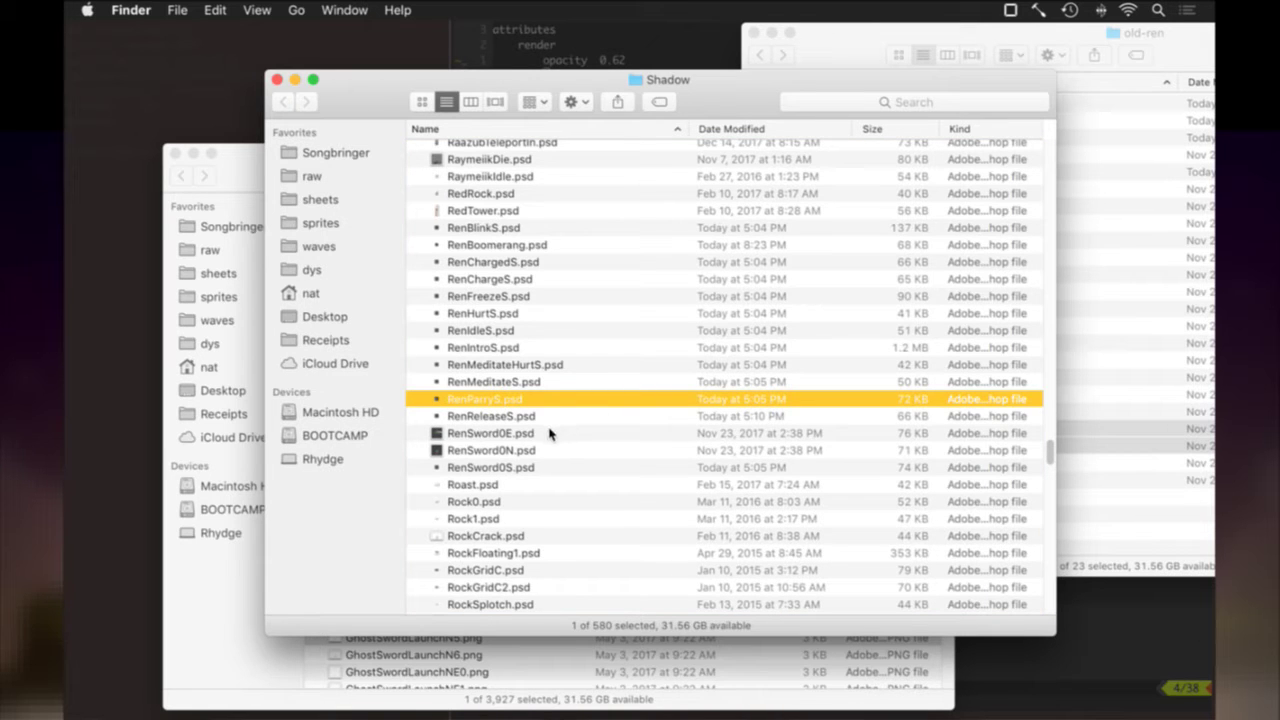
Open RenSword0E.psd and RenSword0N.psd from the Shadow folder in Photoshop and close RenSword0N.psd.
double_click(550, 432)
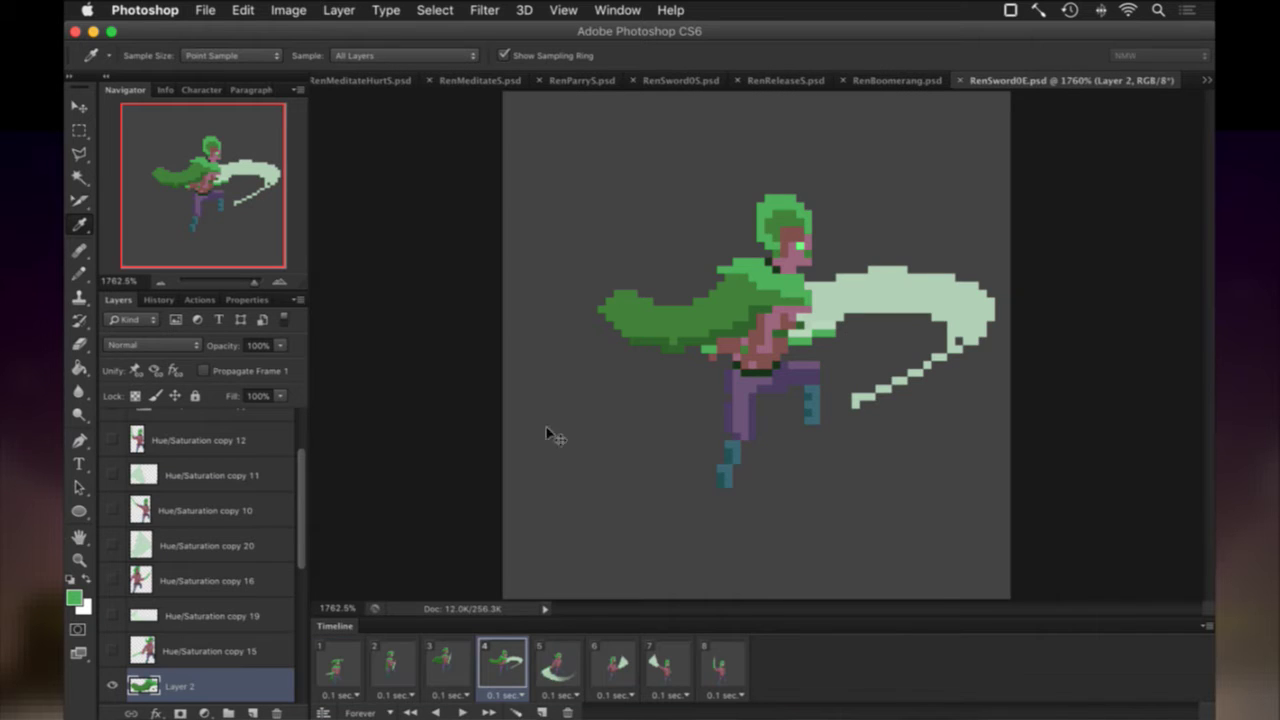
key("super+Tab")
double_click(481, 451)
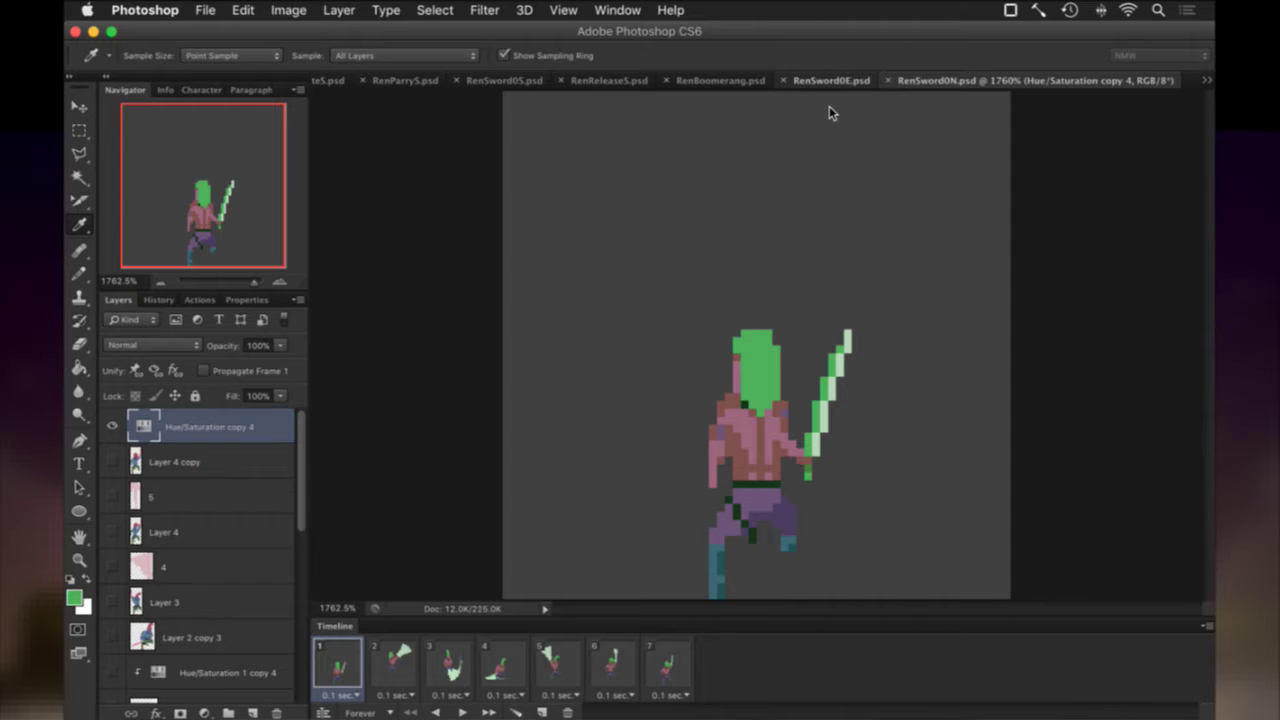
key("super+w")
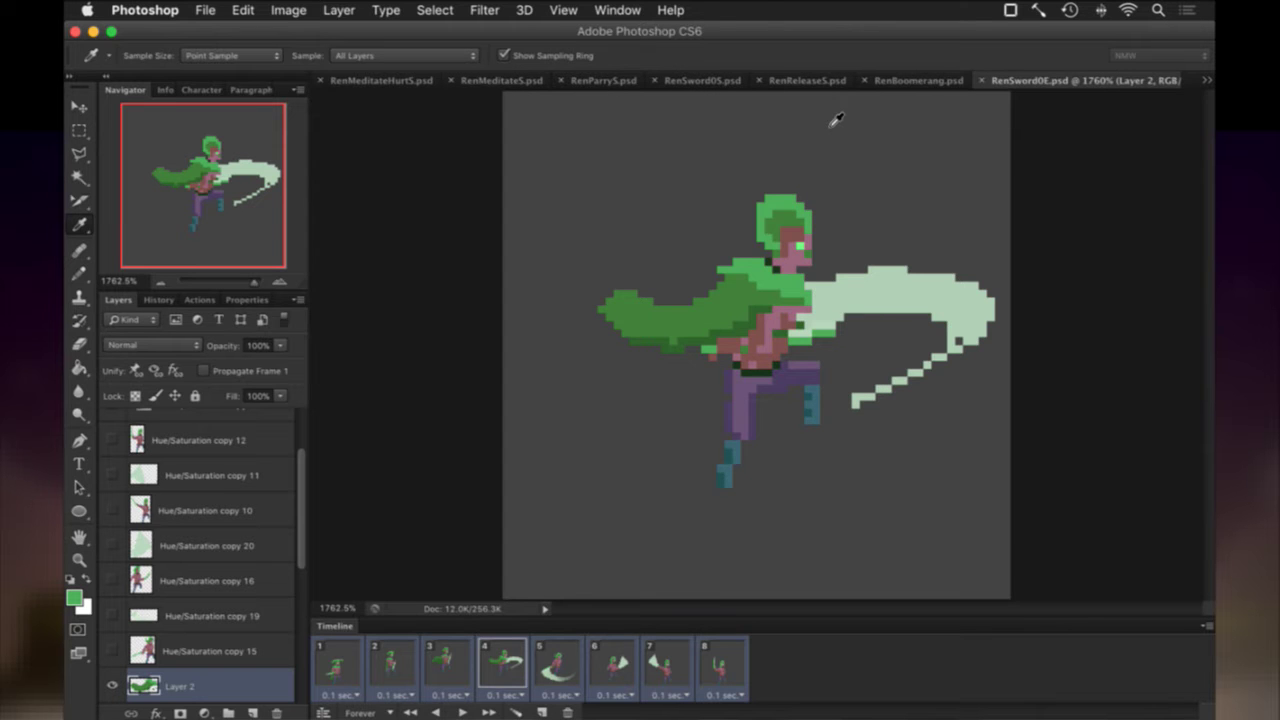
Switch to iTerm2 and rebuild and launch the game with the repacked sprites.
key("super+Tab")
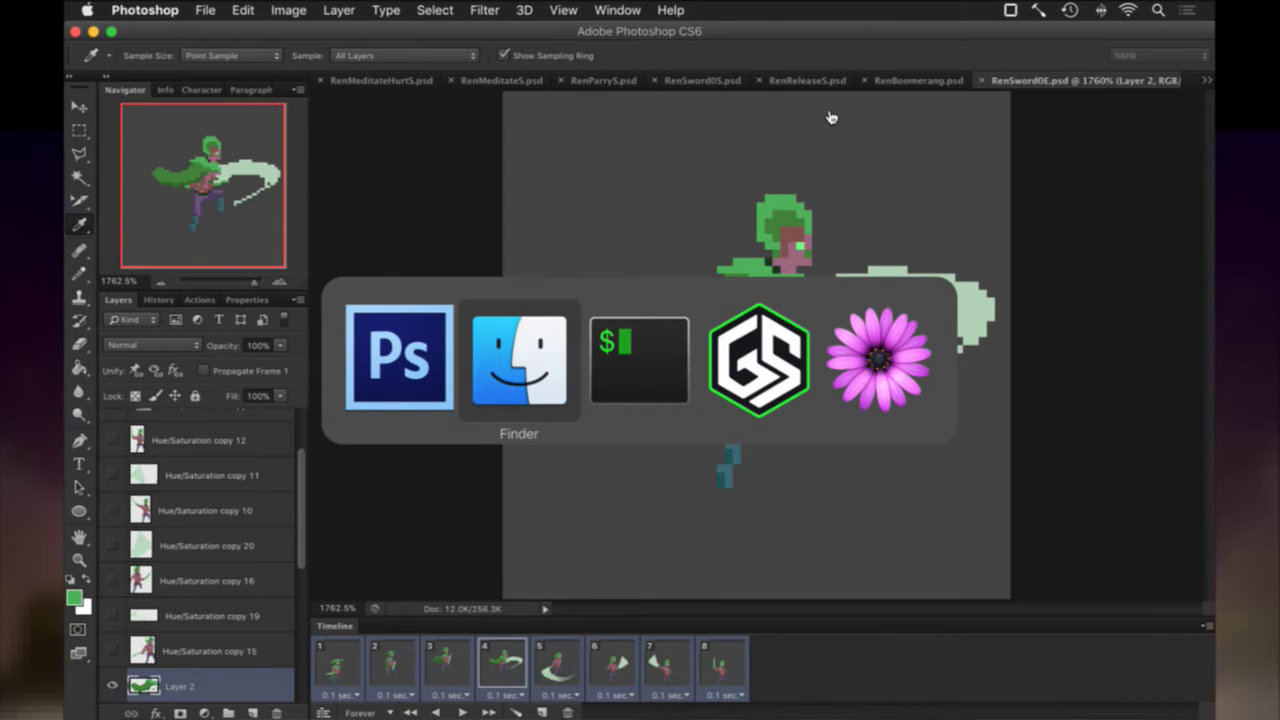
key("super+Tab")
type(":up")
key("Return")
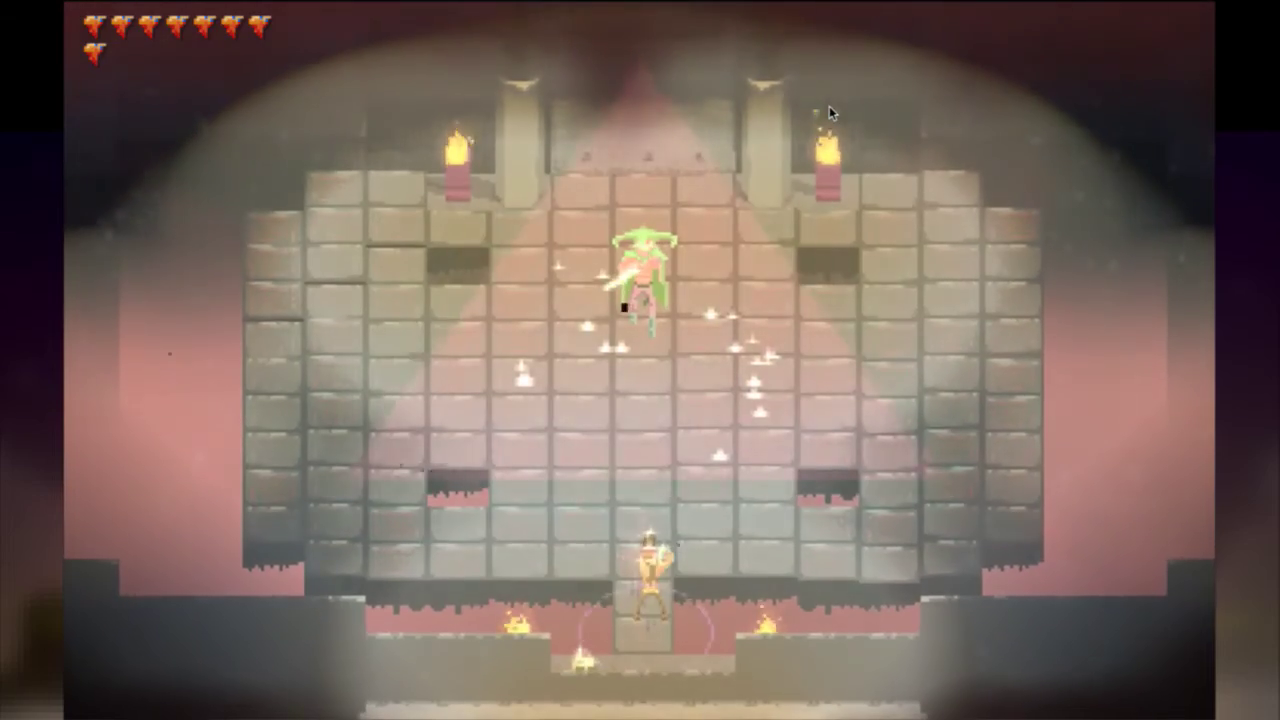
Move around the boss arena and attack while examining Ren's sword and boomerang animations.
key("Left")
key("Left")
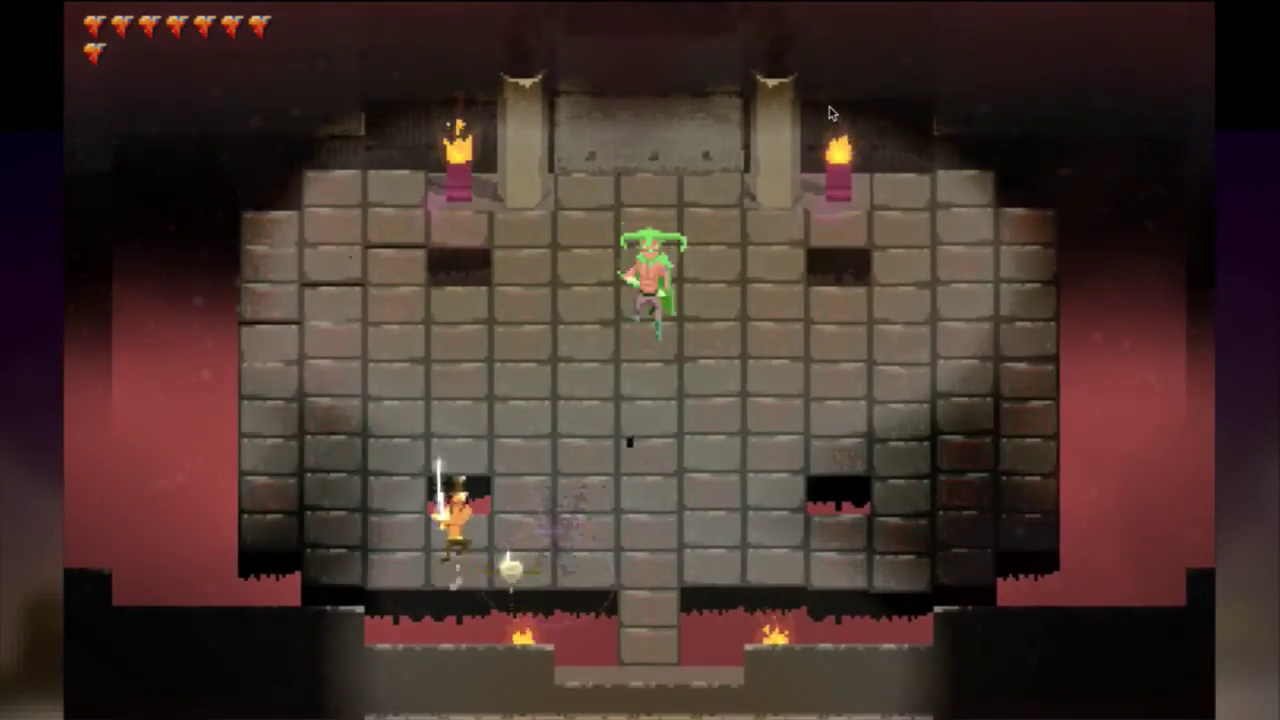
key("Right")
key("Up")
key("x")
key("Down")
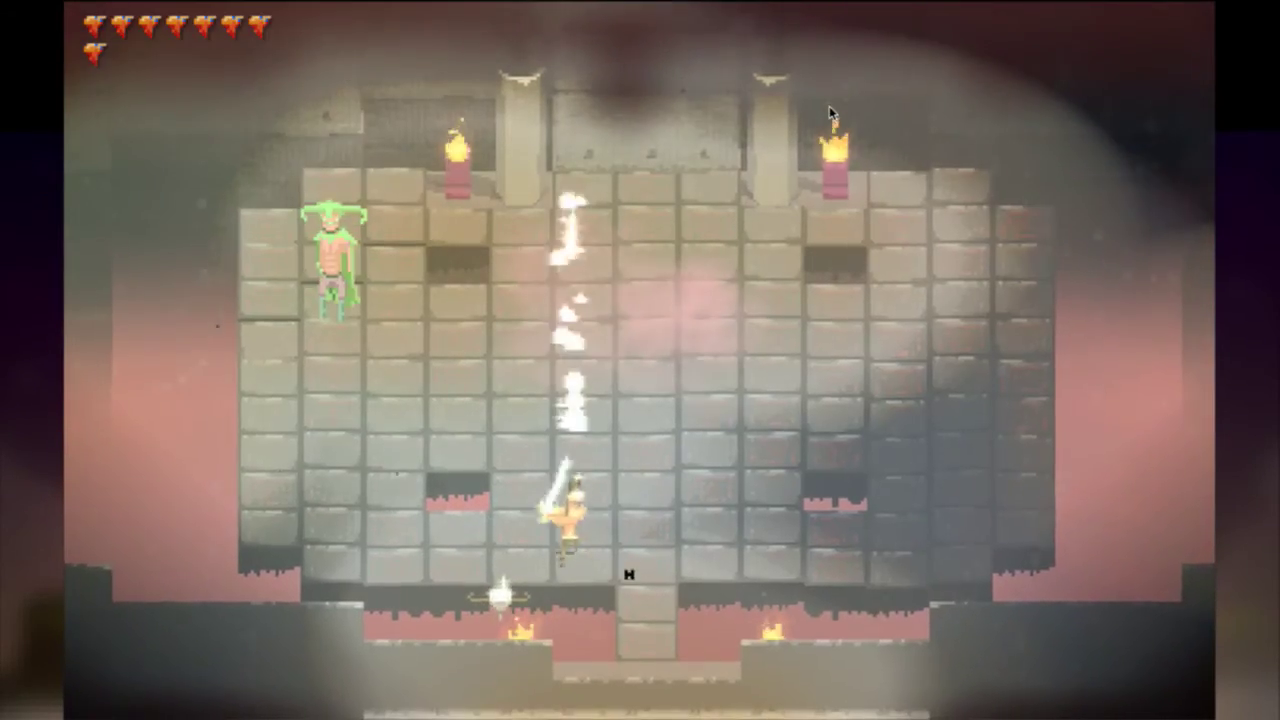
key("x")
key("Right")
key("Down")
key("Right")
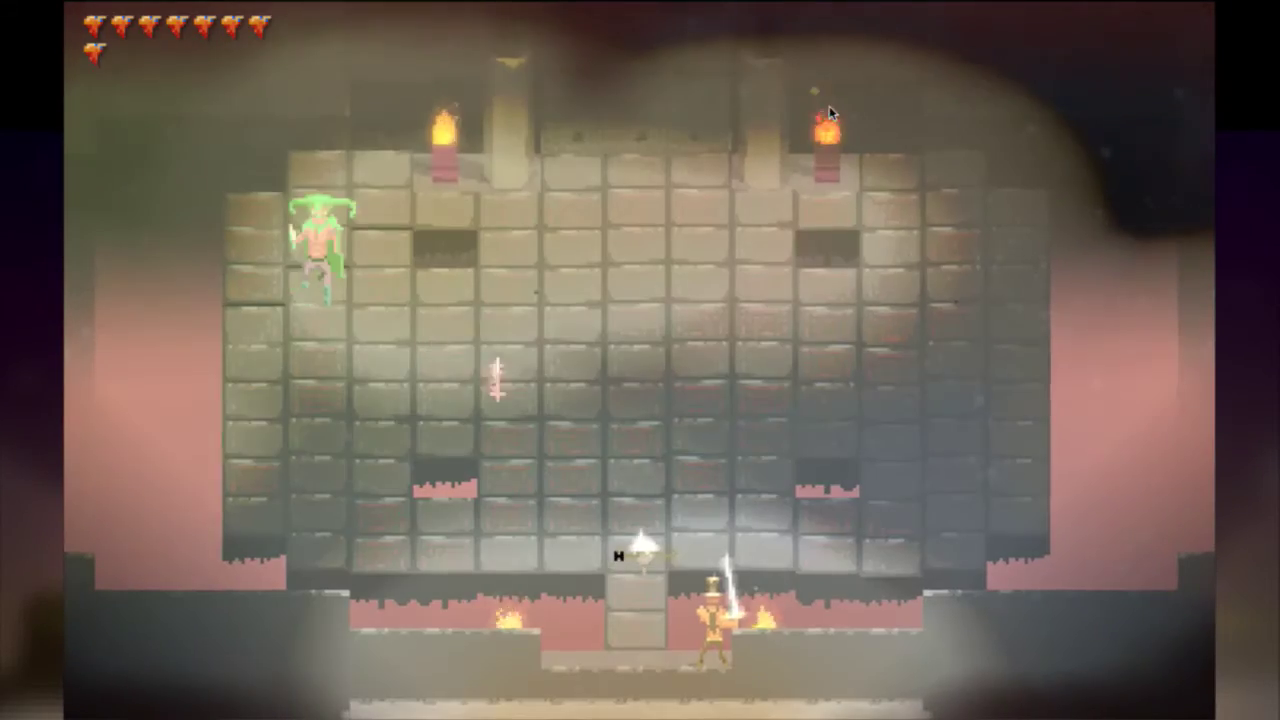
Return to the editor, search the tags for charg, inspect chargedDoubles in Anims.cpp and close that buffer.
key("super+Tab")
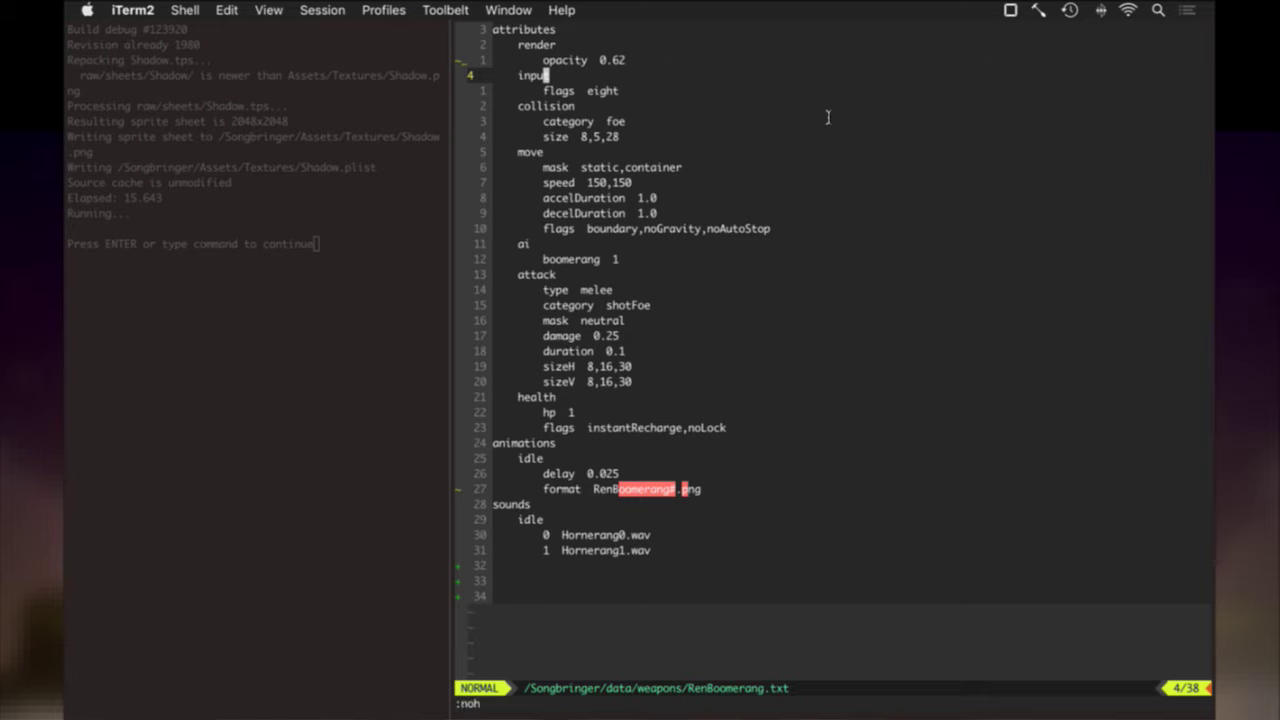
key("ctrl+t")
type("charg")
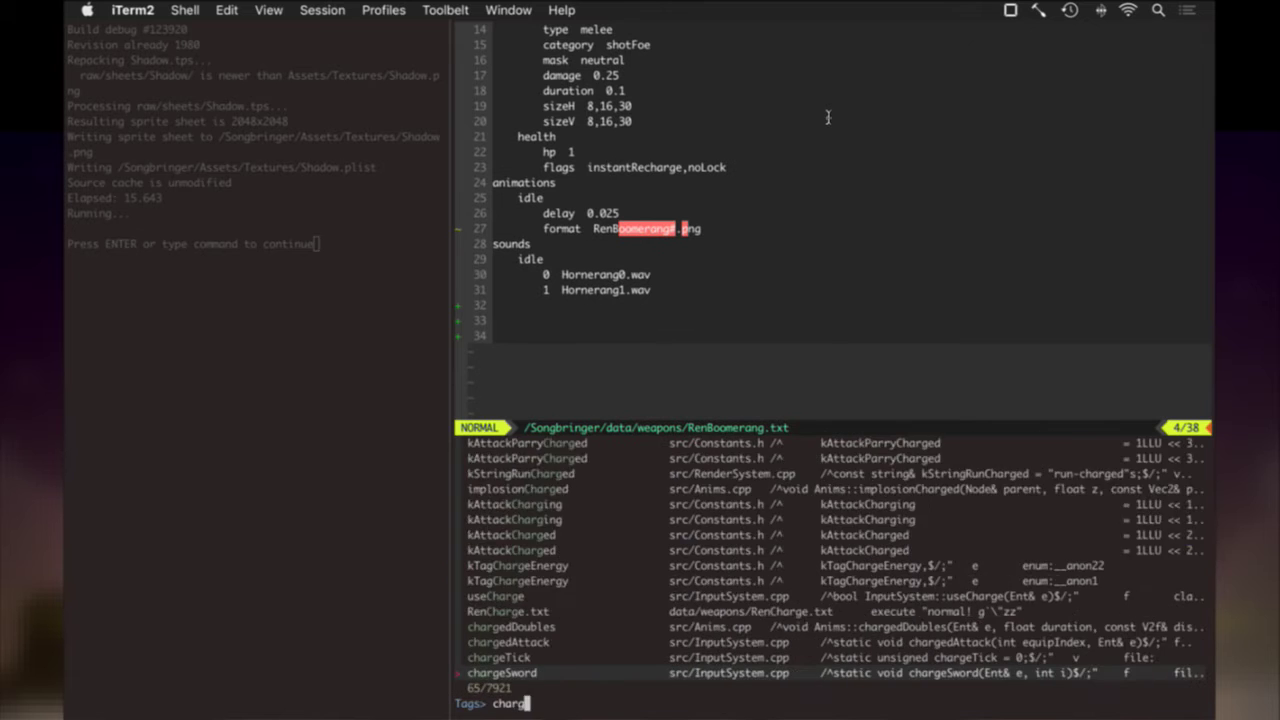
key("Up")
key("Up")
key("Up")
key("Return")
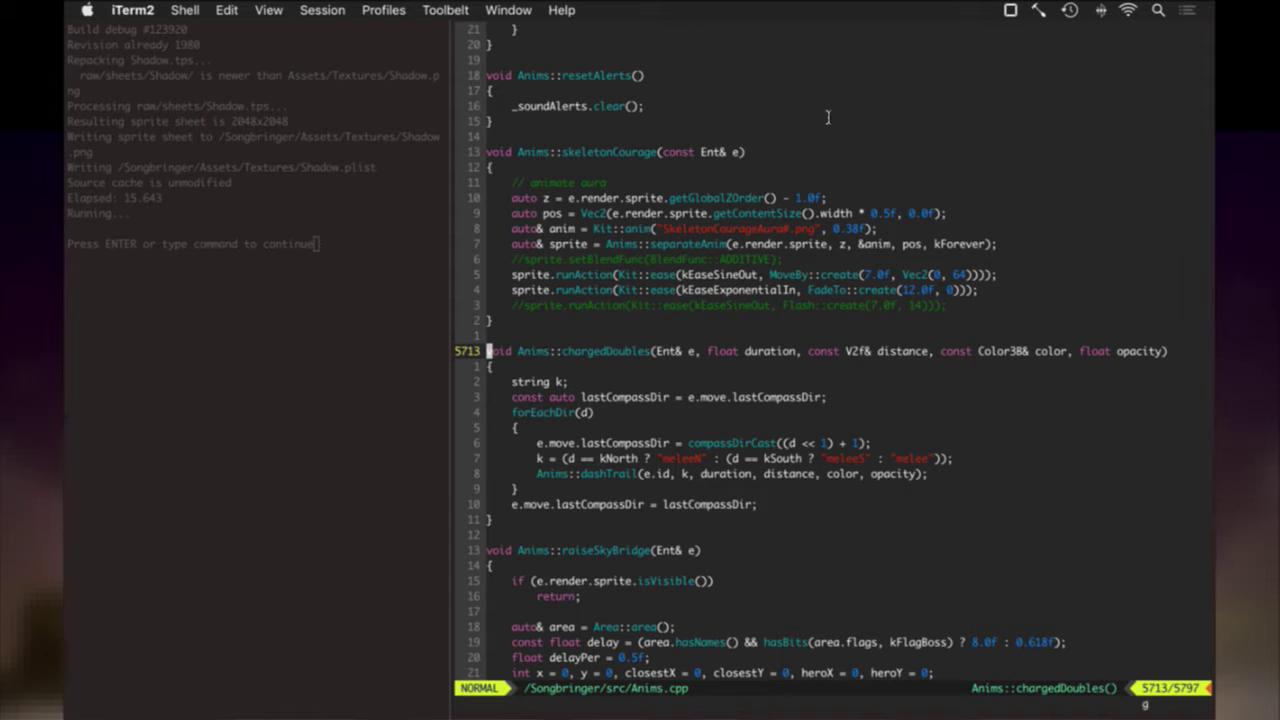
type(":bd")
key("Return")
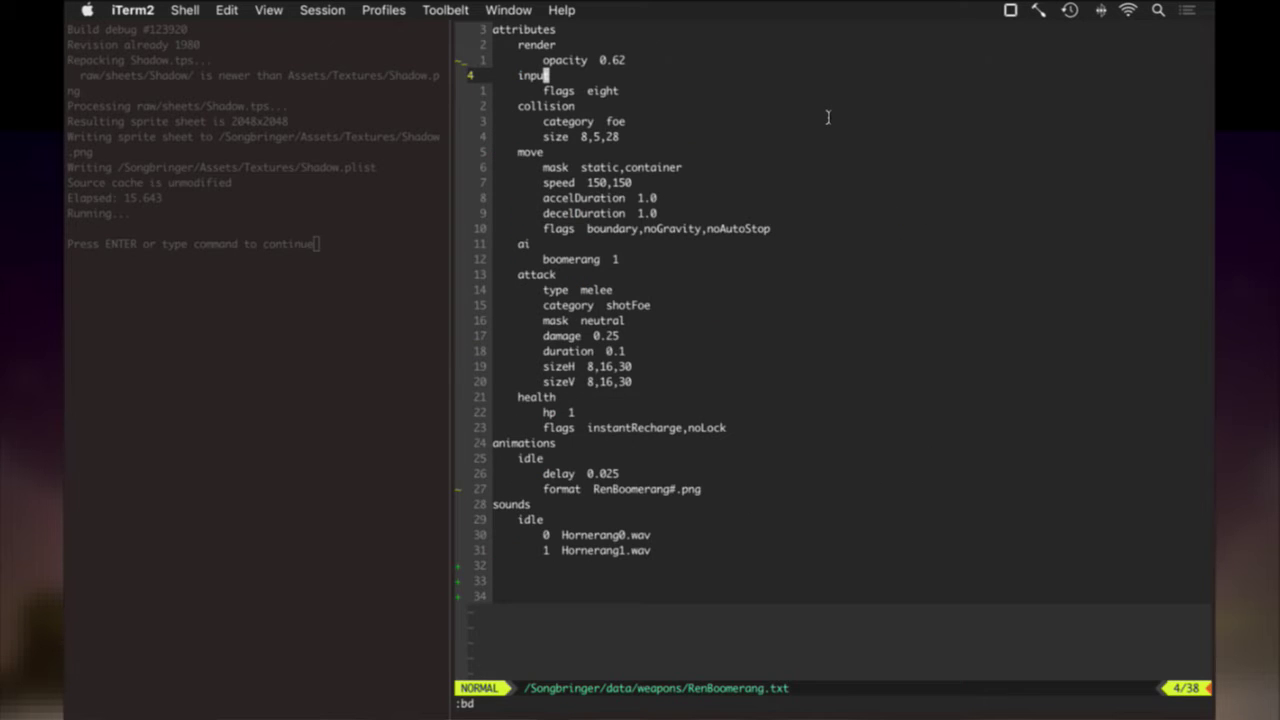
Switch to the Ren.txt buffer and rename the melee-sword animation to melee.
type(":bp!")
key("Return")
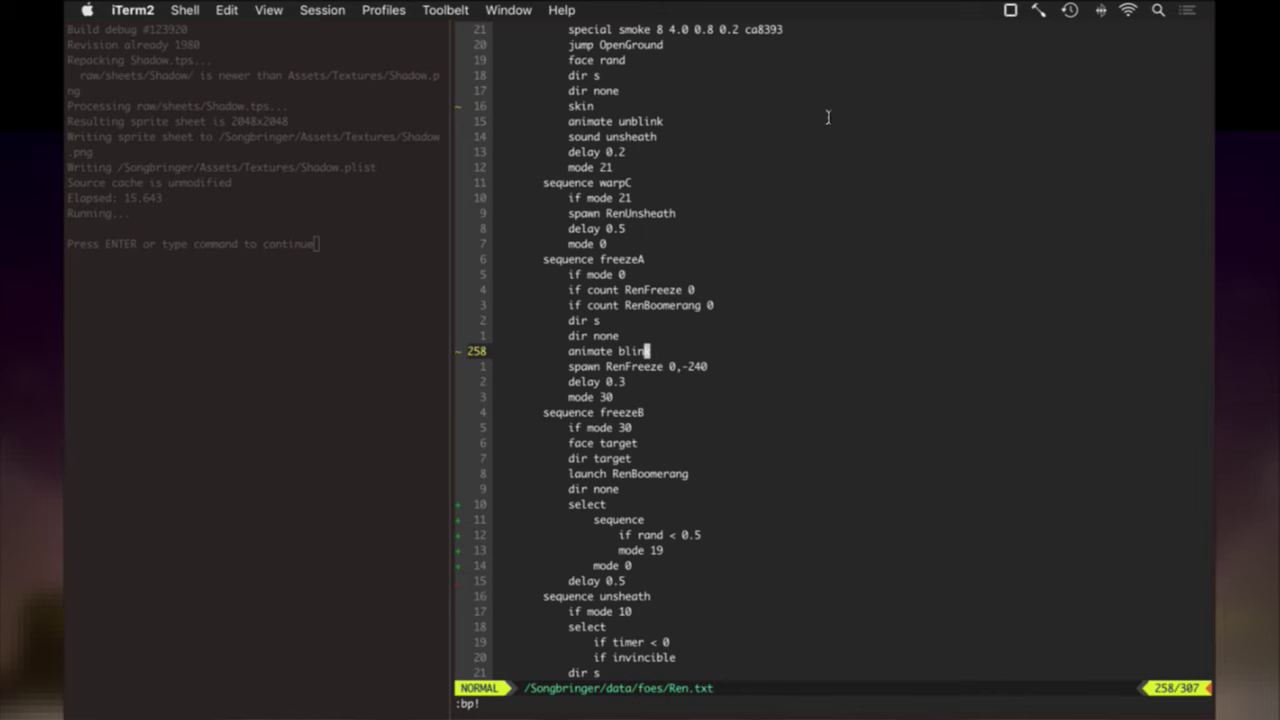
scroll(828, 117, "up", 20)
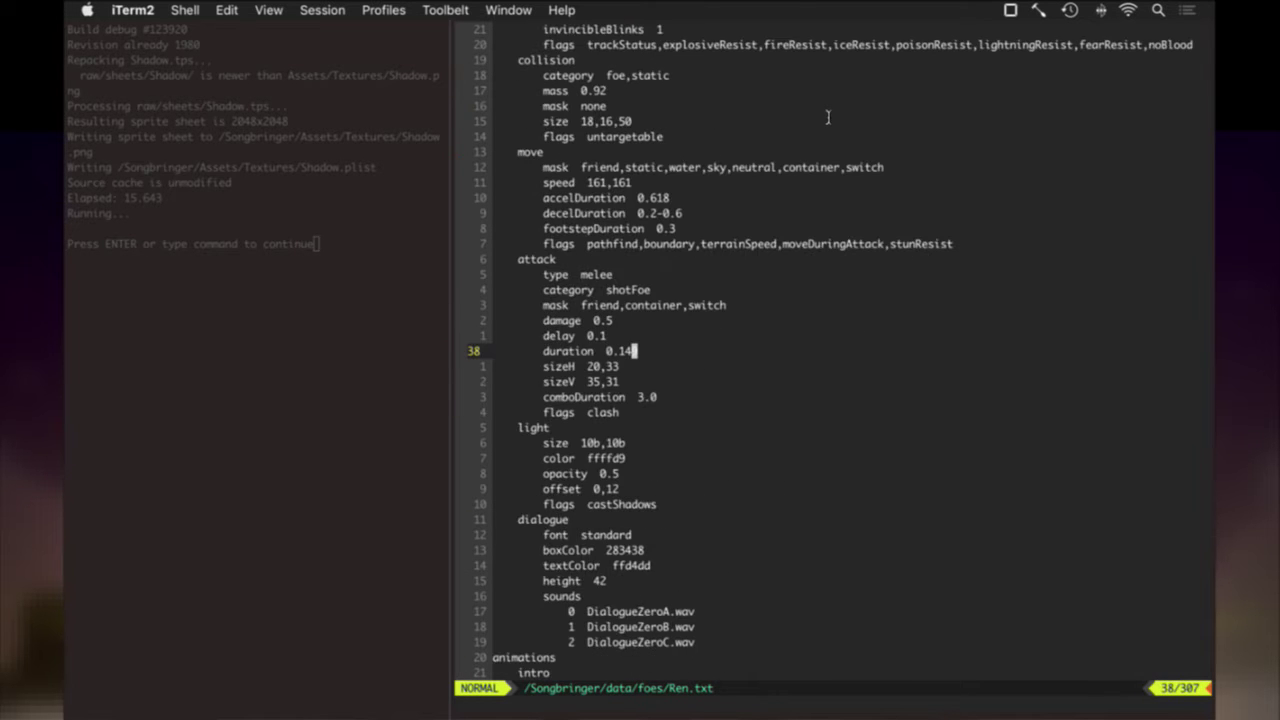
scroll(828, 117, "down", 10)
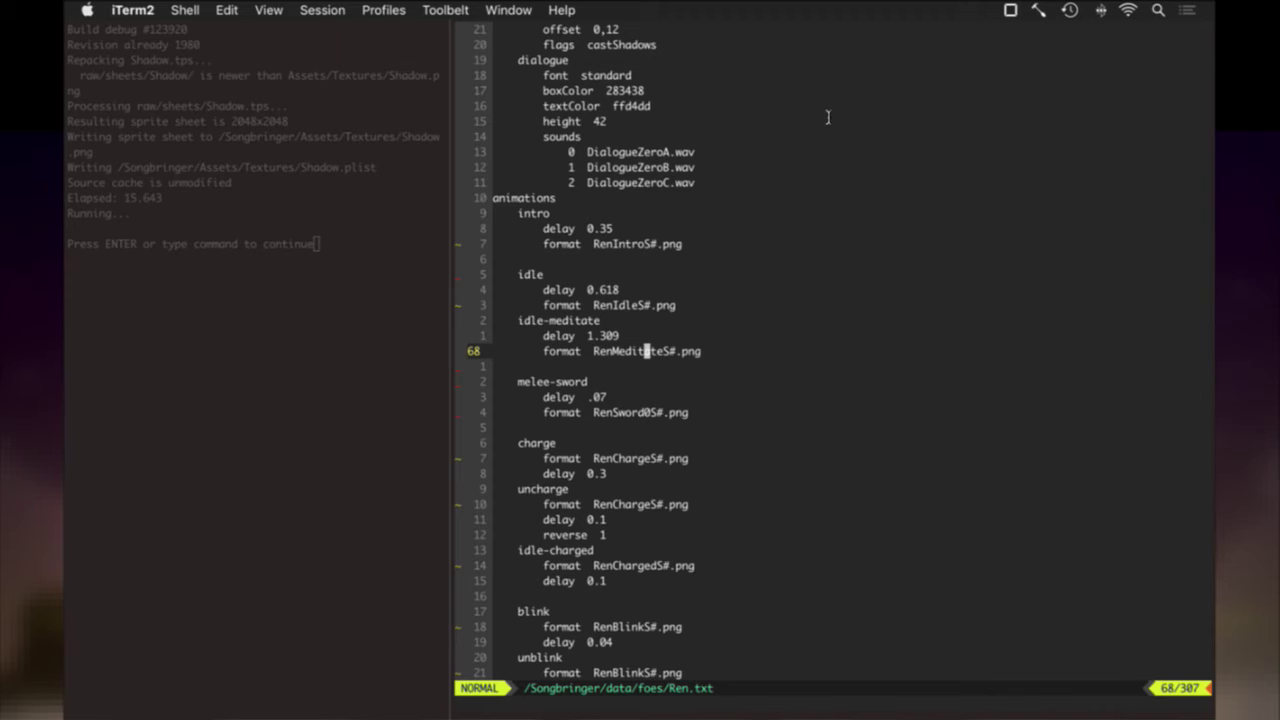
scroll(828, 117, "down", 2)
key("A")
key("BackSpace")
key("BackSpace")
key("BackSpace")
key("BackSpace")
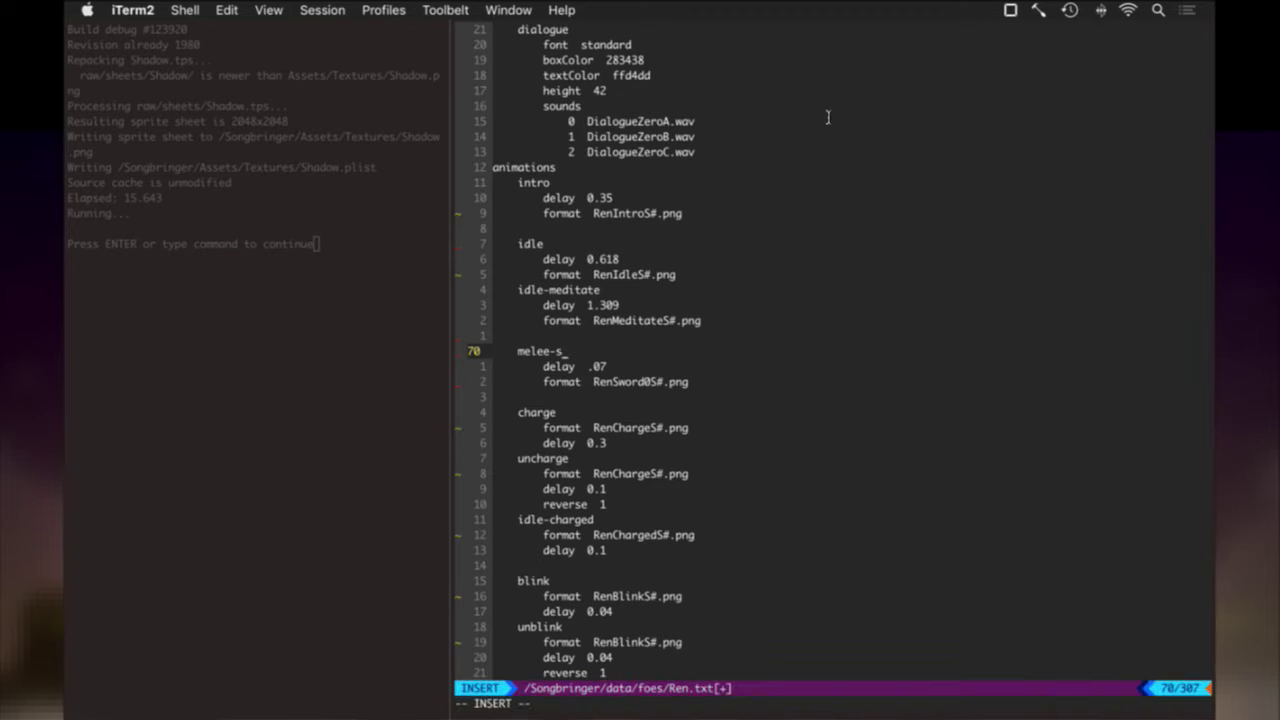
key("Escape")
key("j")
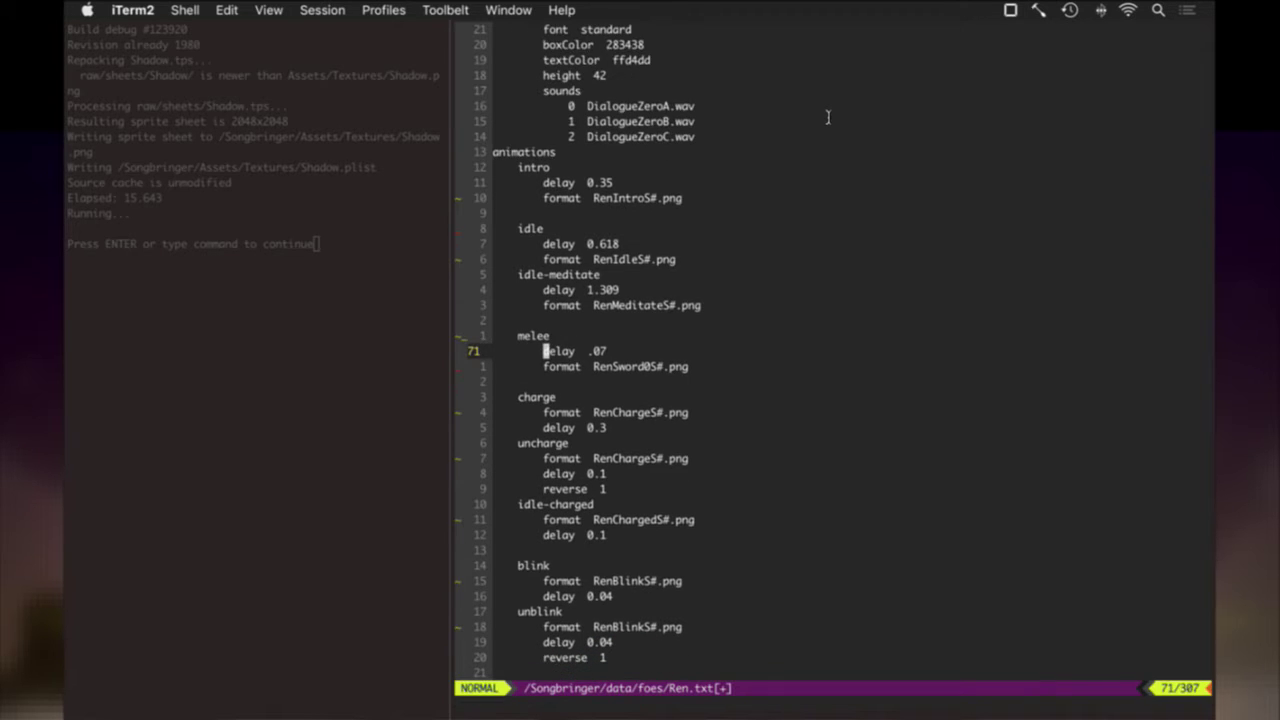
Duplicate the three-line melee animation block twice, directly below the original.
key("k")
key("V")
key("j")
key("j")
key("y")
key("j")
key("j")
key("j")
key("P")
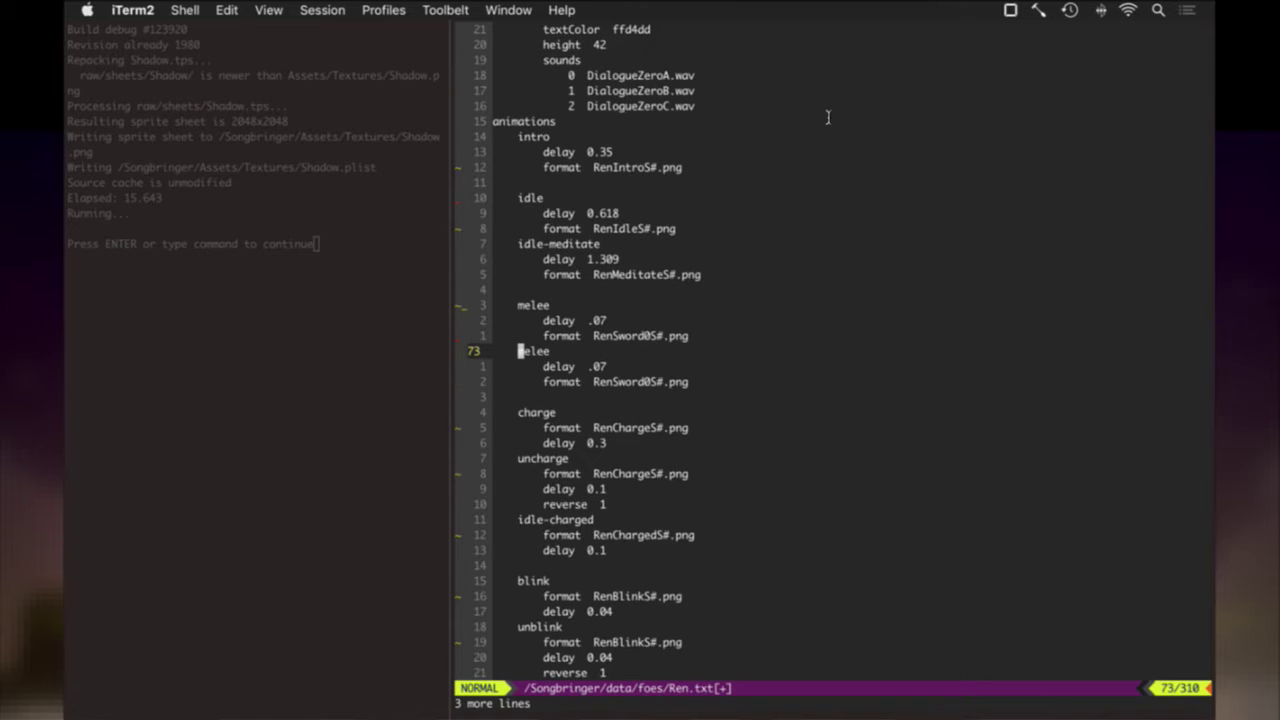
key("P")
Rename the second melee block meleeS and the third one meleeN.
key("A")
key("Escape")
key("shift+a")
type("S")
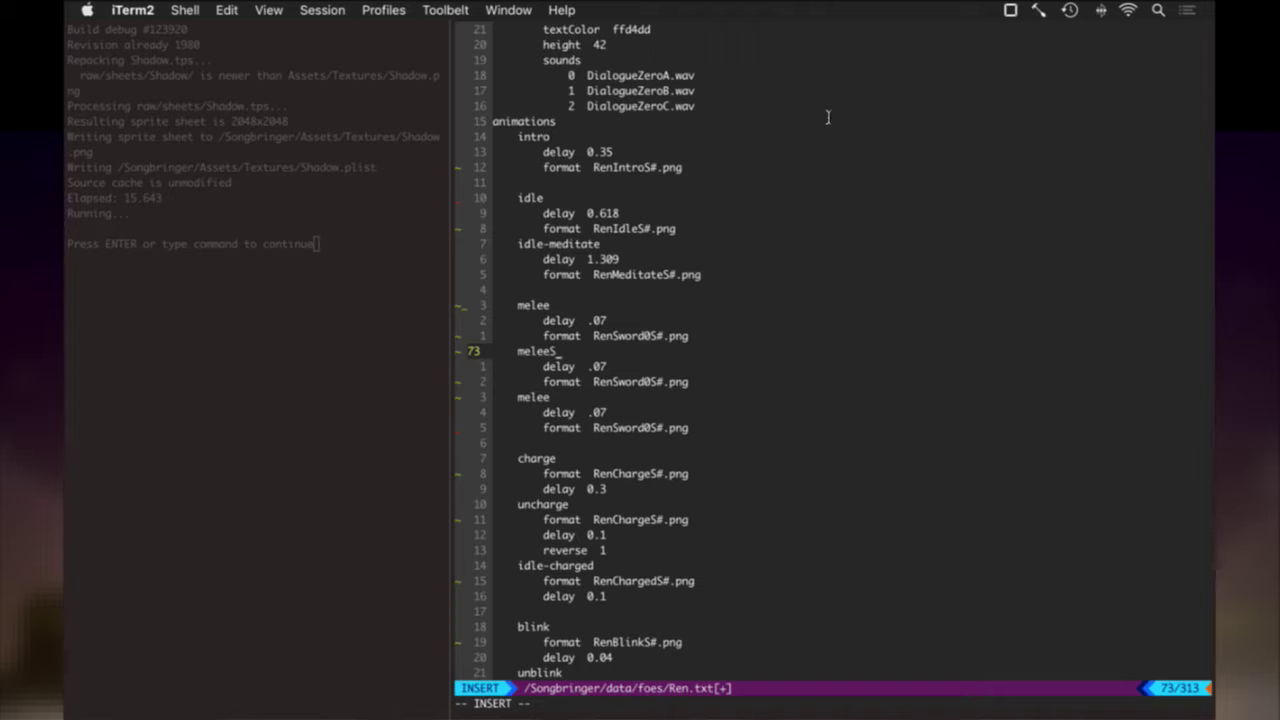
key("Escape")
key("j")
key("j")
key("j")
type("A")
type("N")
key("Escape")
Set the sprite format of the meleeN animation to RenSword0N#.png.
key("j")
key("j")
key("w")
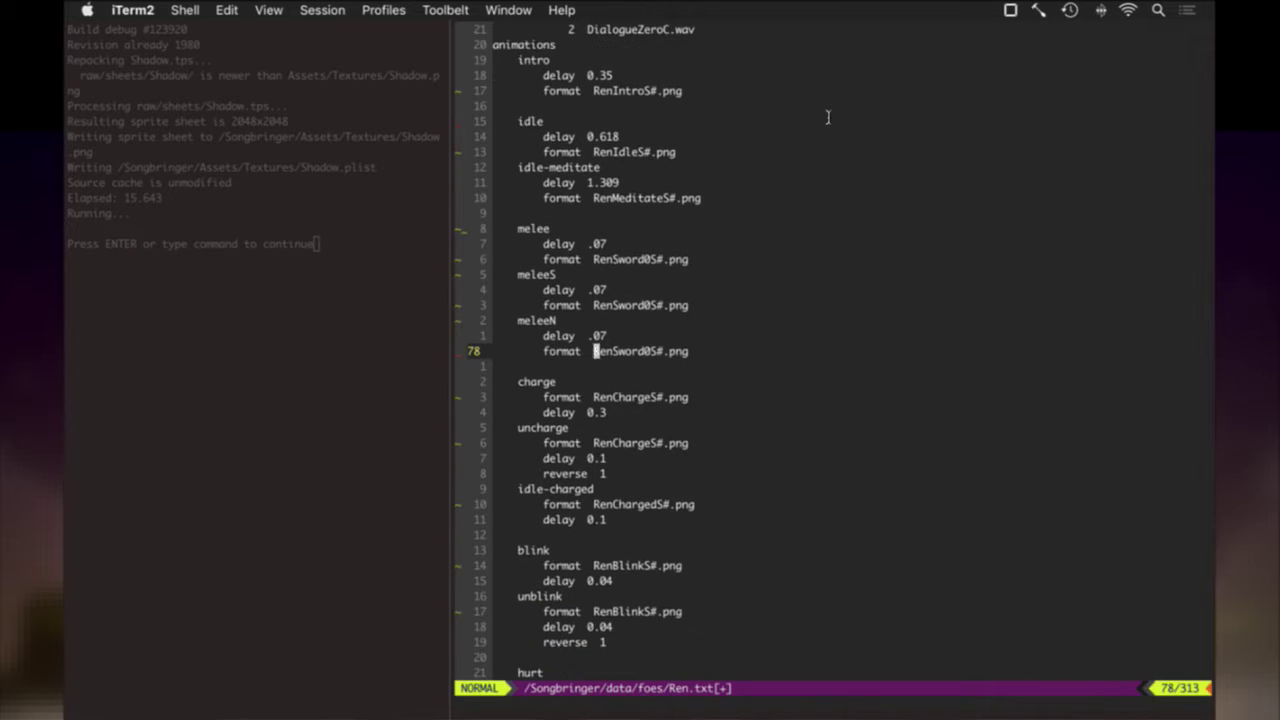
key("r")
key("N")
key("k")
key("k")
key("k")
key("k")
key("k")
key("k")
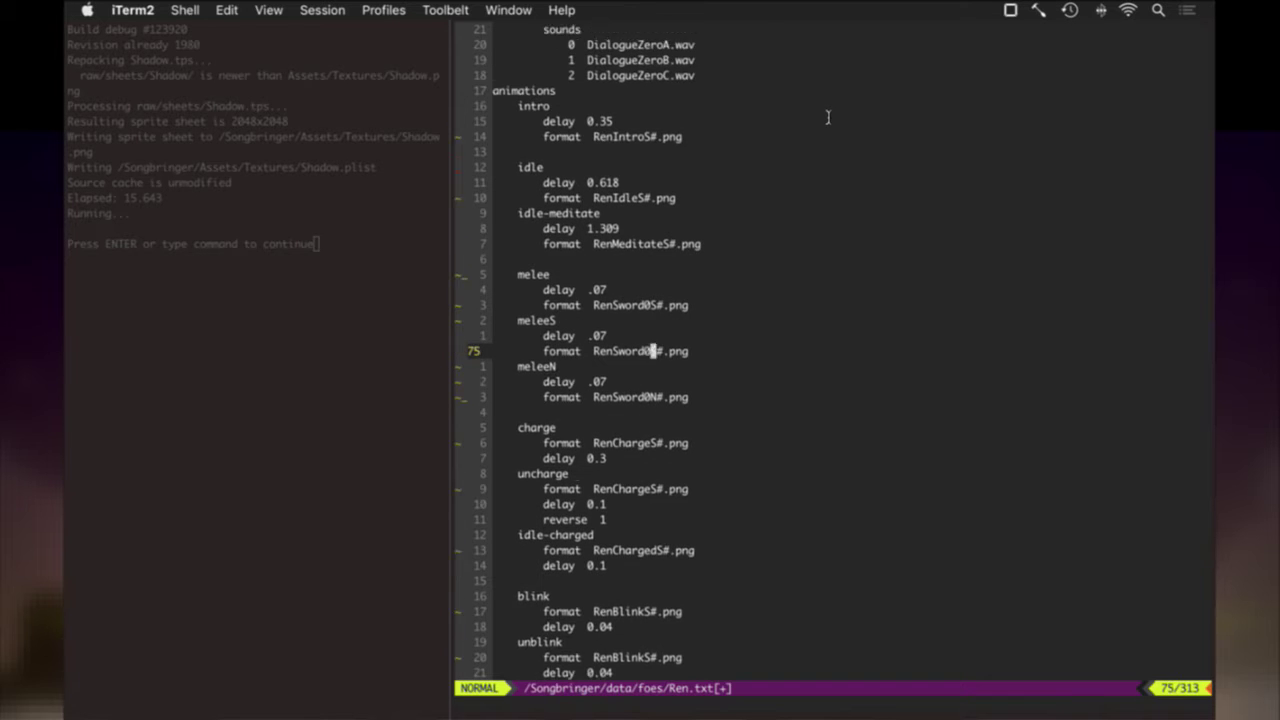
Save Ren.txt, then rebuild and launch the game with the new melee animations.
type(":w")
key("Return")
key("super+alt+Left")
key("Return")
key("super+alt+Right")
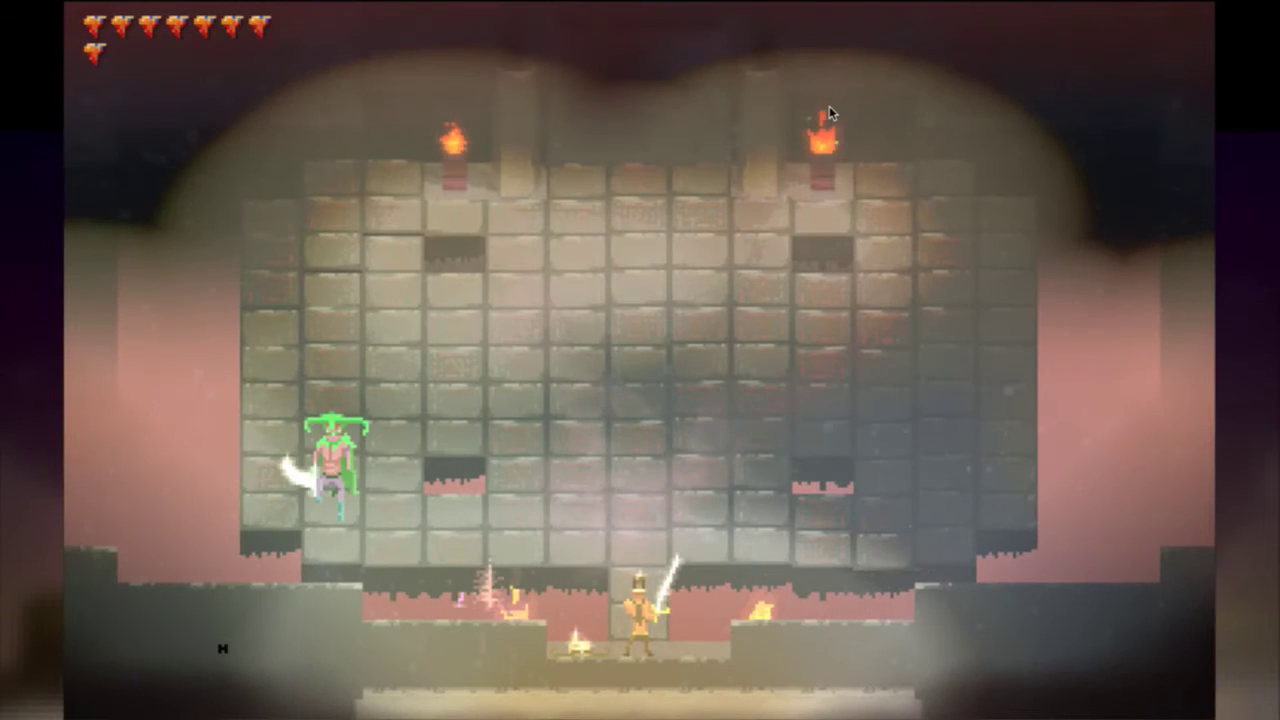
Leave the game and return to the Shadow folder in Finder.
key("super+Tab")
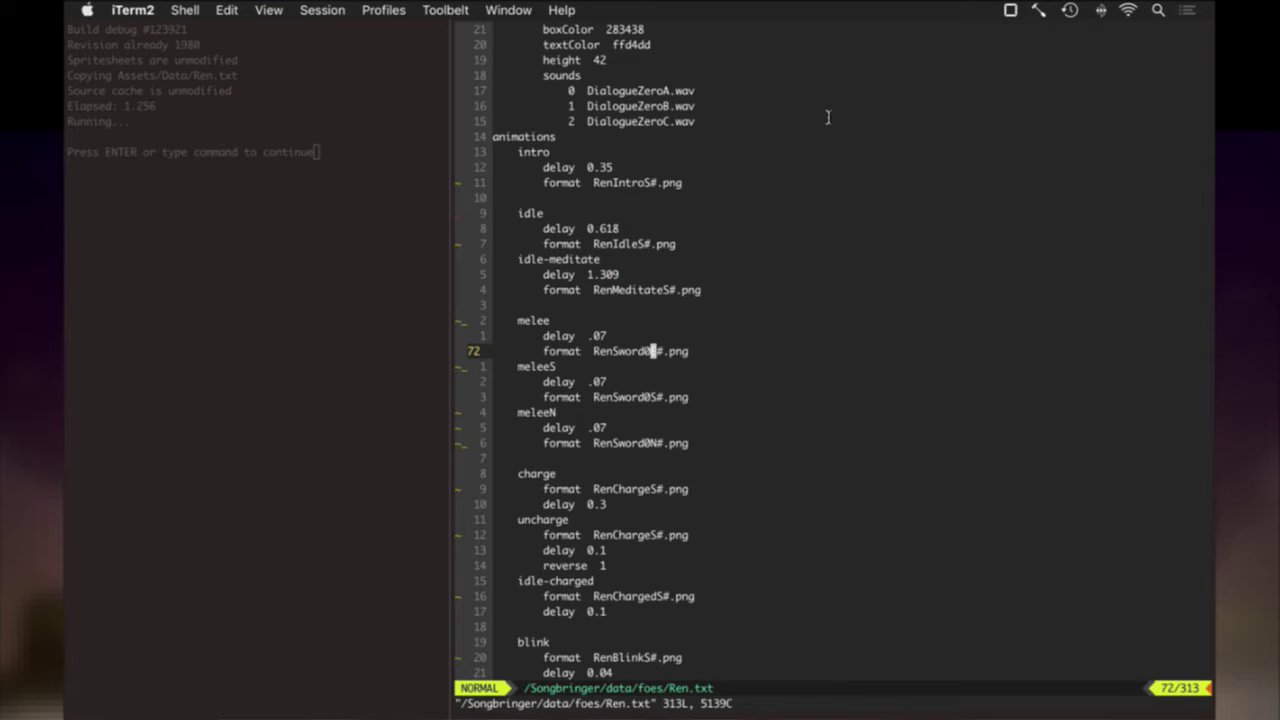
key("super+Tab")
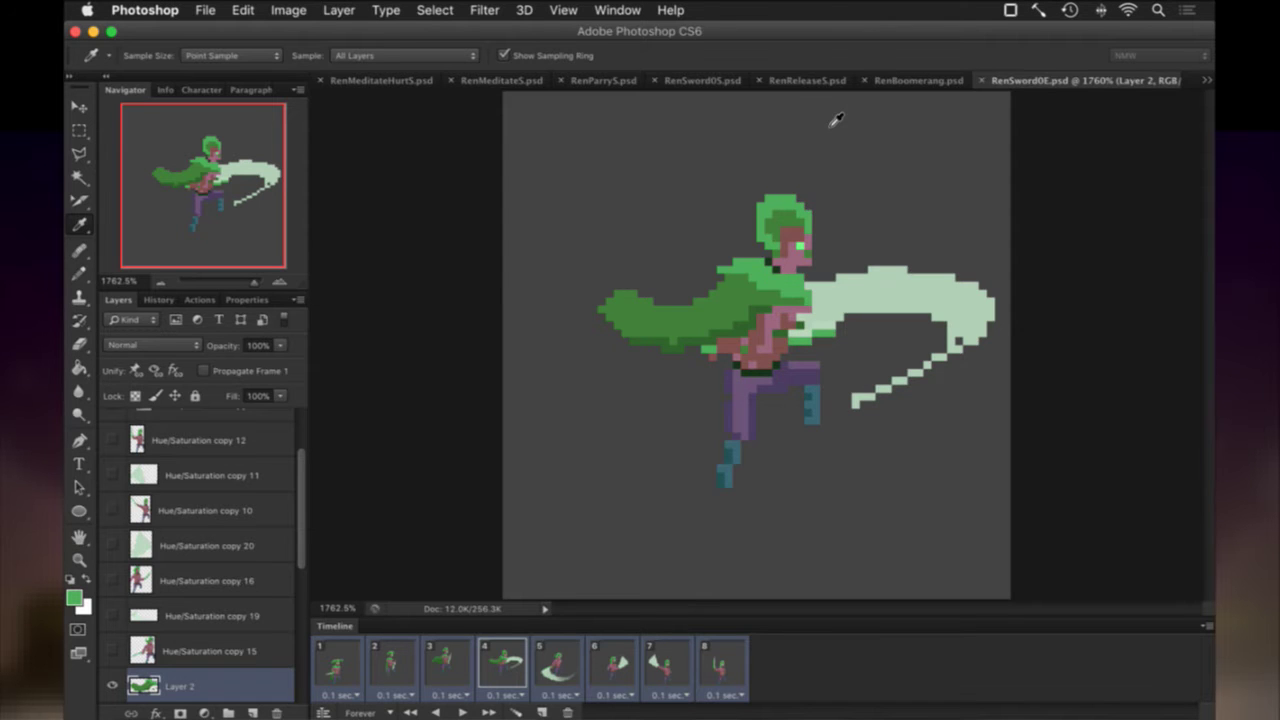
key("super+Tab")
key("super+Tab")
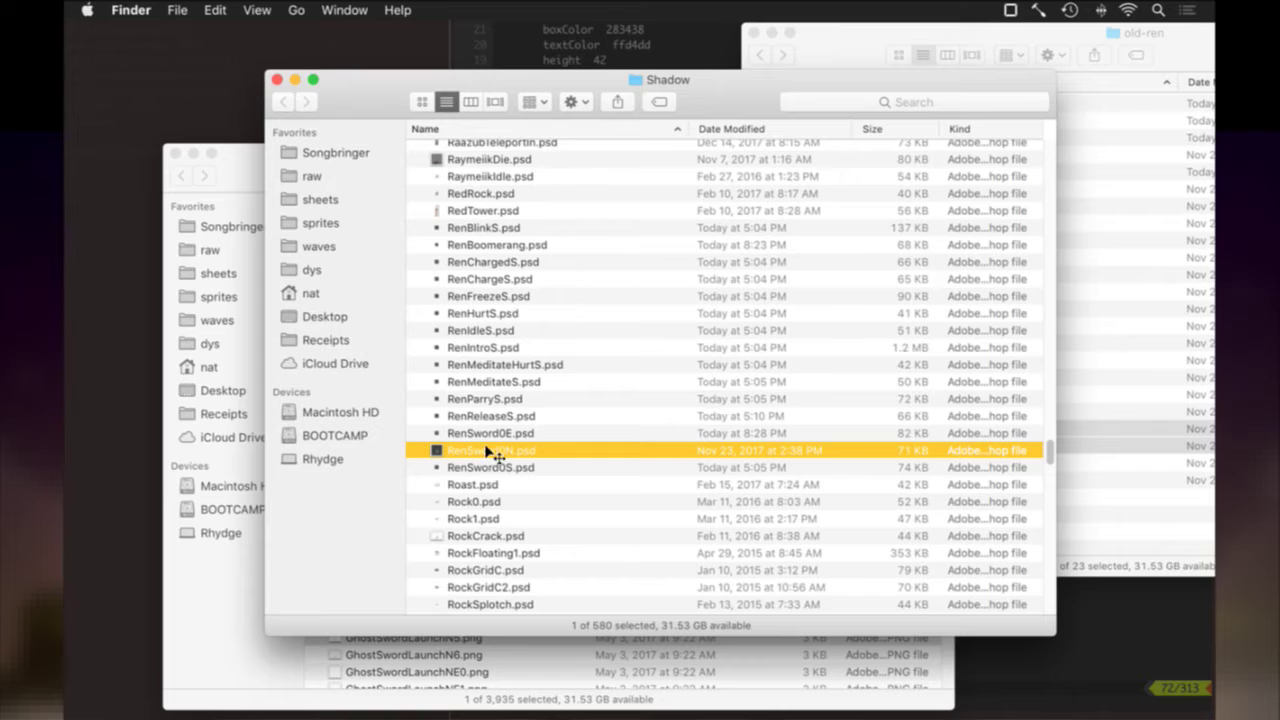
Open RenSword0N.psd in Photoshop and export its animation frames as sprites.
double_click(497, 452)
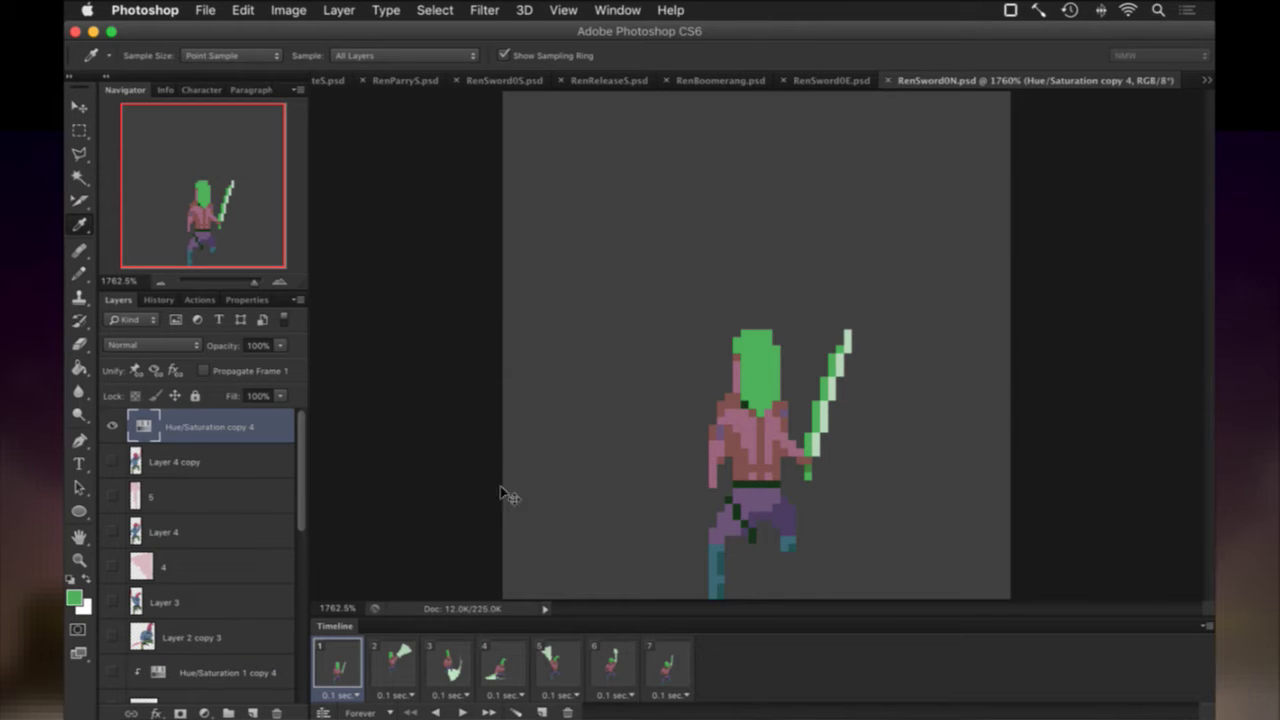
key("F1")
key("Return")
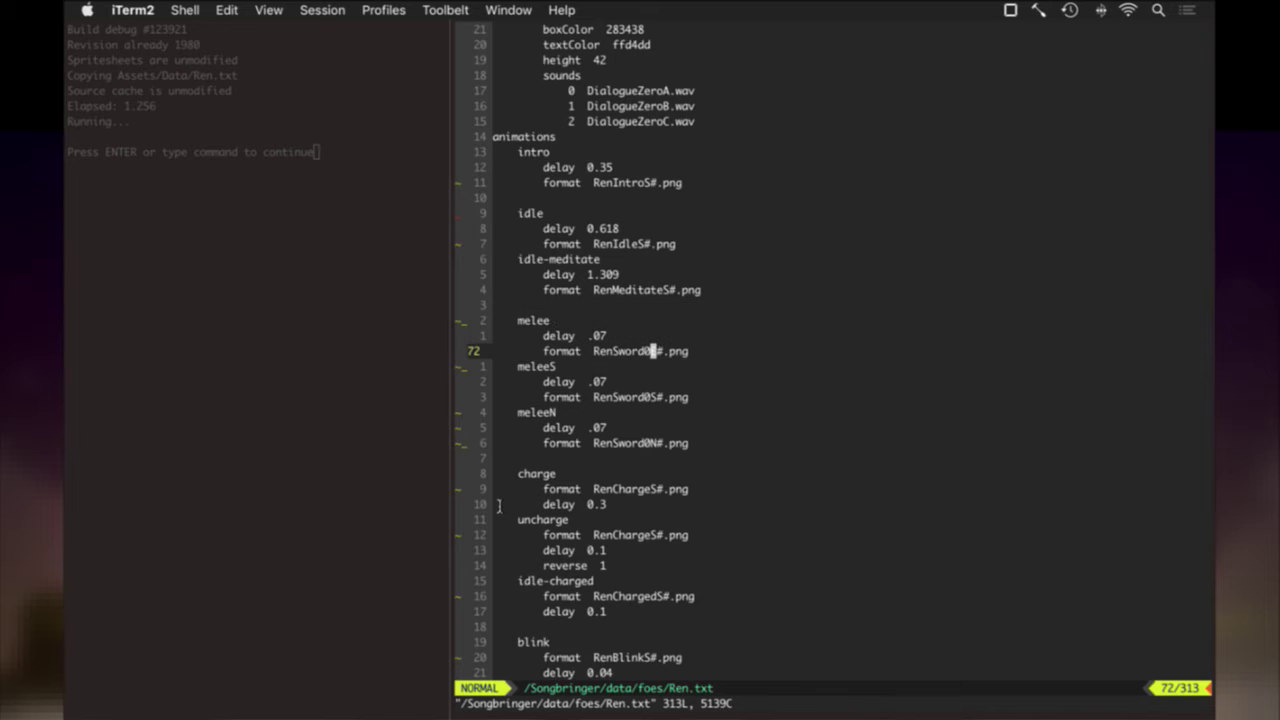
Switch to Ren.txt in iTerm2, save it, and rebuild and launch the game with the updated Shadow sprites.
type(":up")
key("Return")
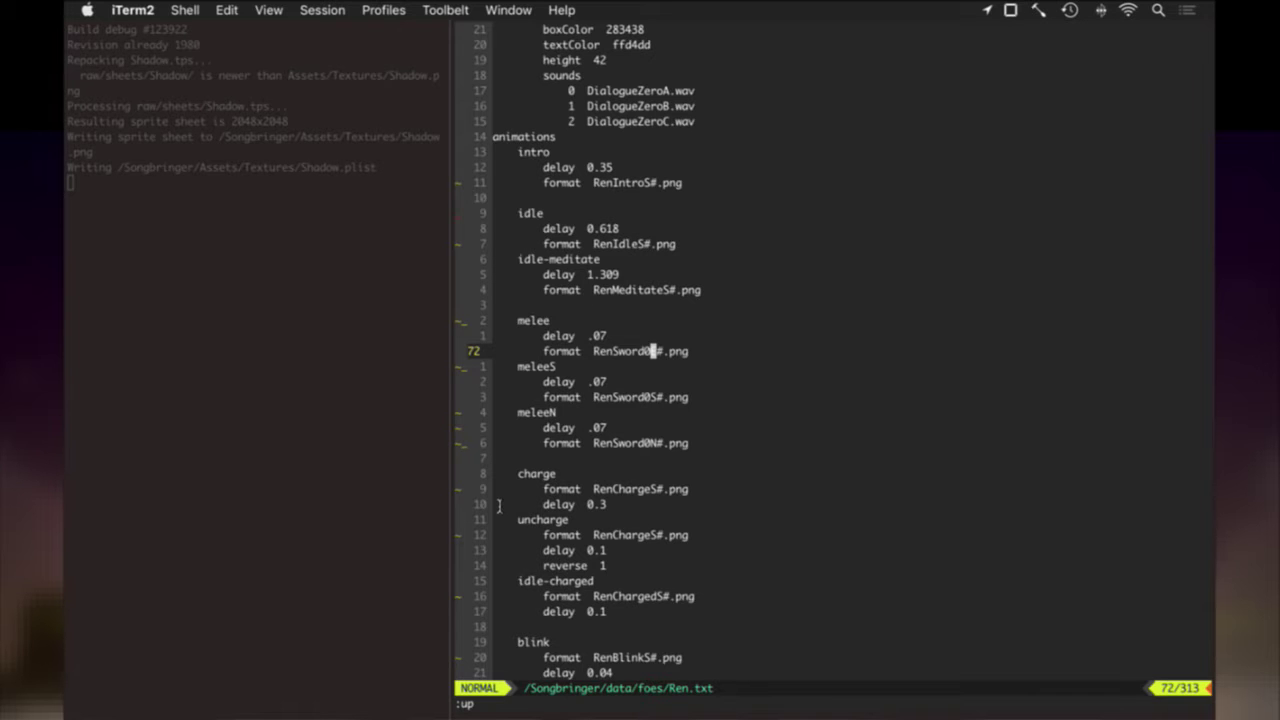
key("super+bracketleft")
key("super+k")
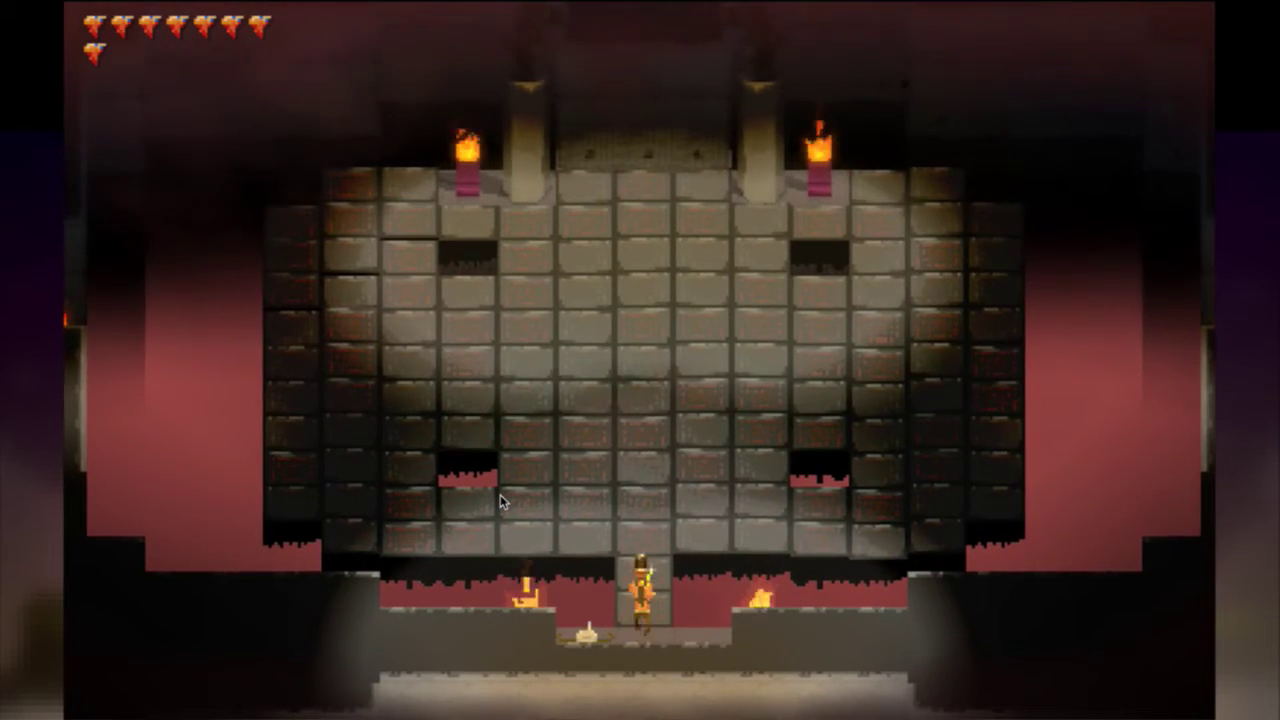
Fight Ren around the arena to examine the sword melee animations in different directions, and quit the game.
key("z")
key("x")
key("Left")
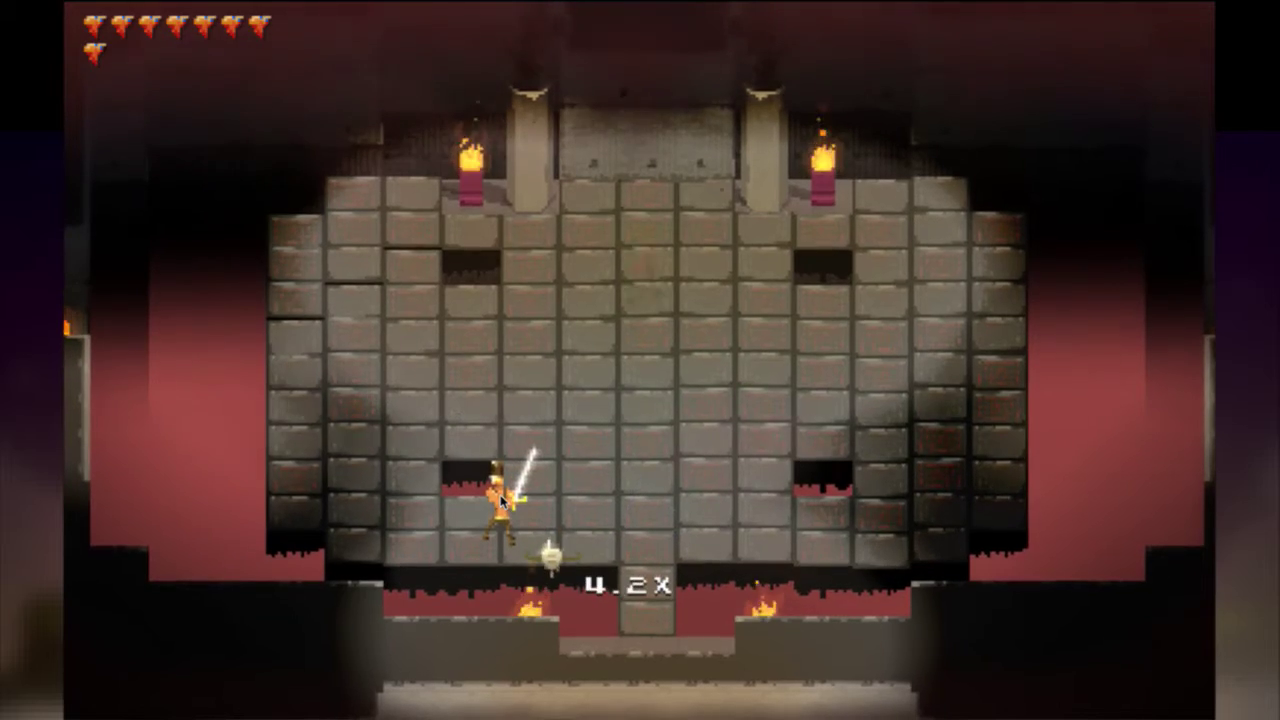
key("Up")
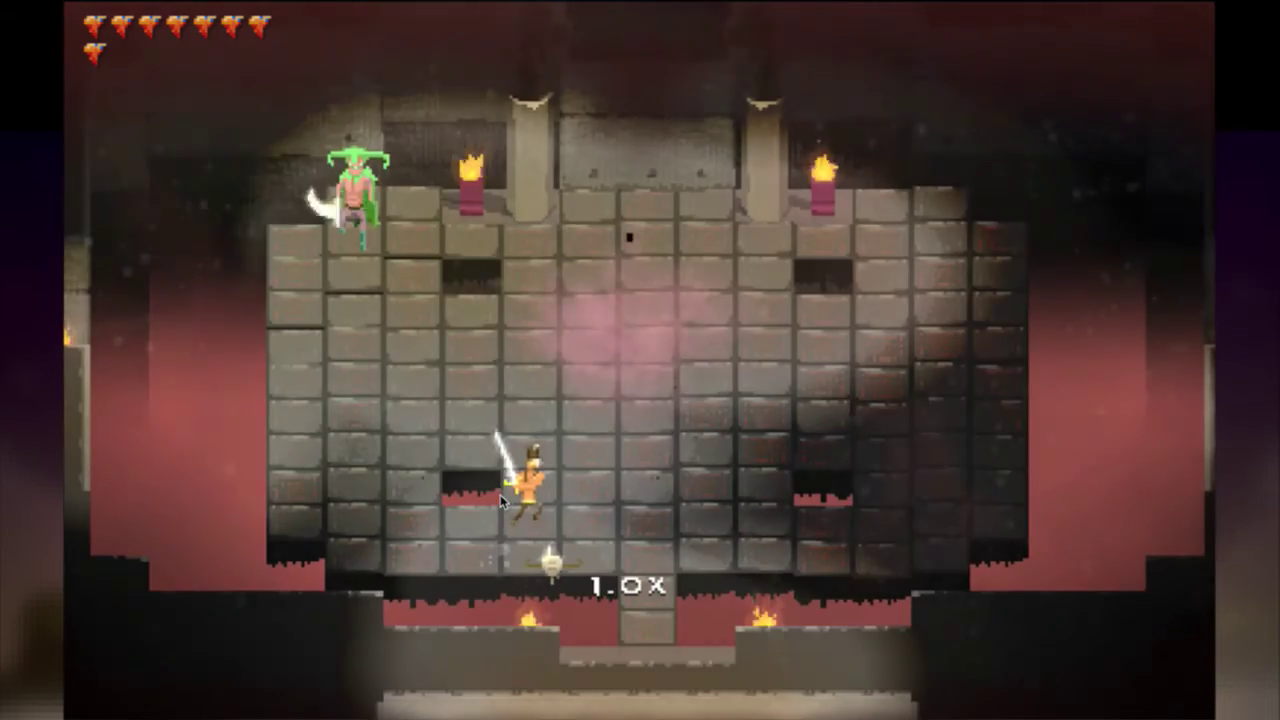
key("z")
key("Right")
key("Left")
key("x")
key("Up")
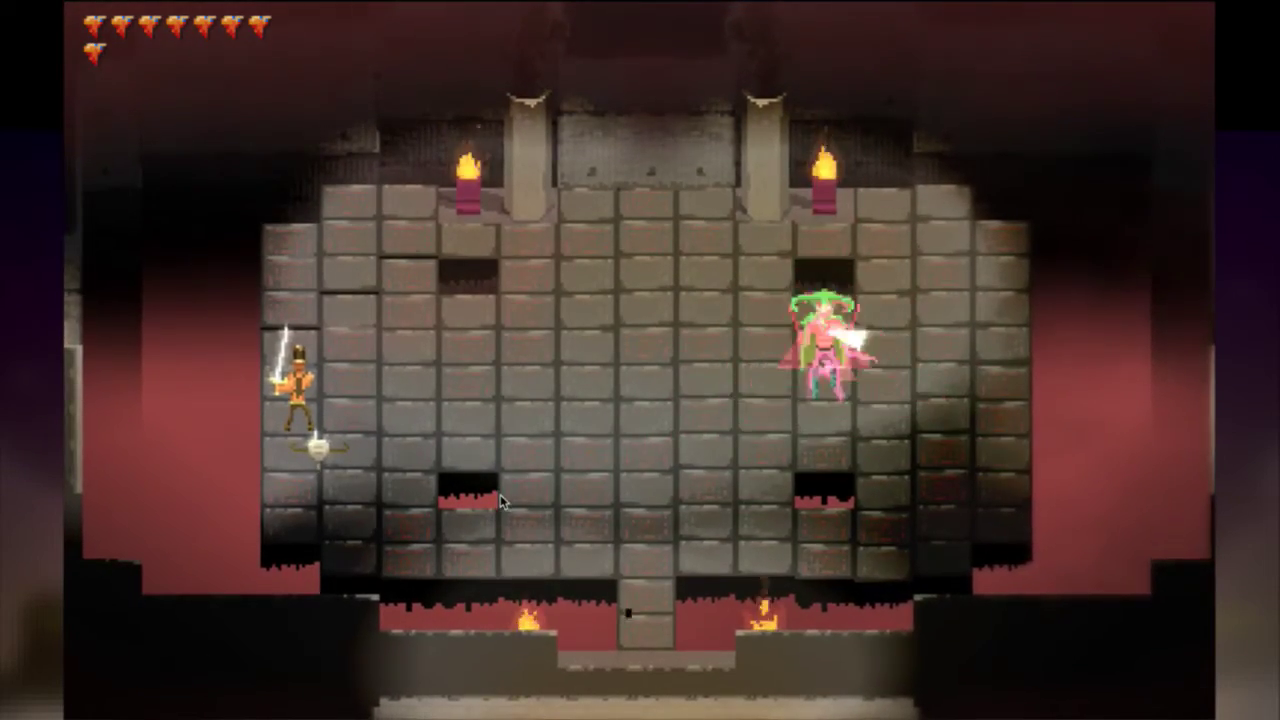
key("Up")
key("Right")
key("z")
key("Down")
key("Right")
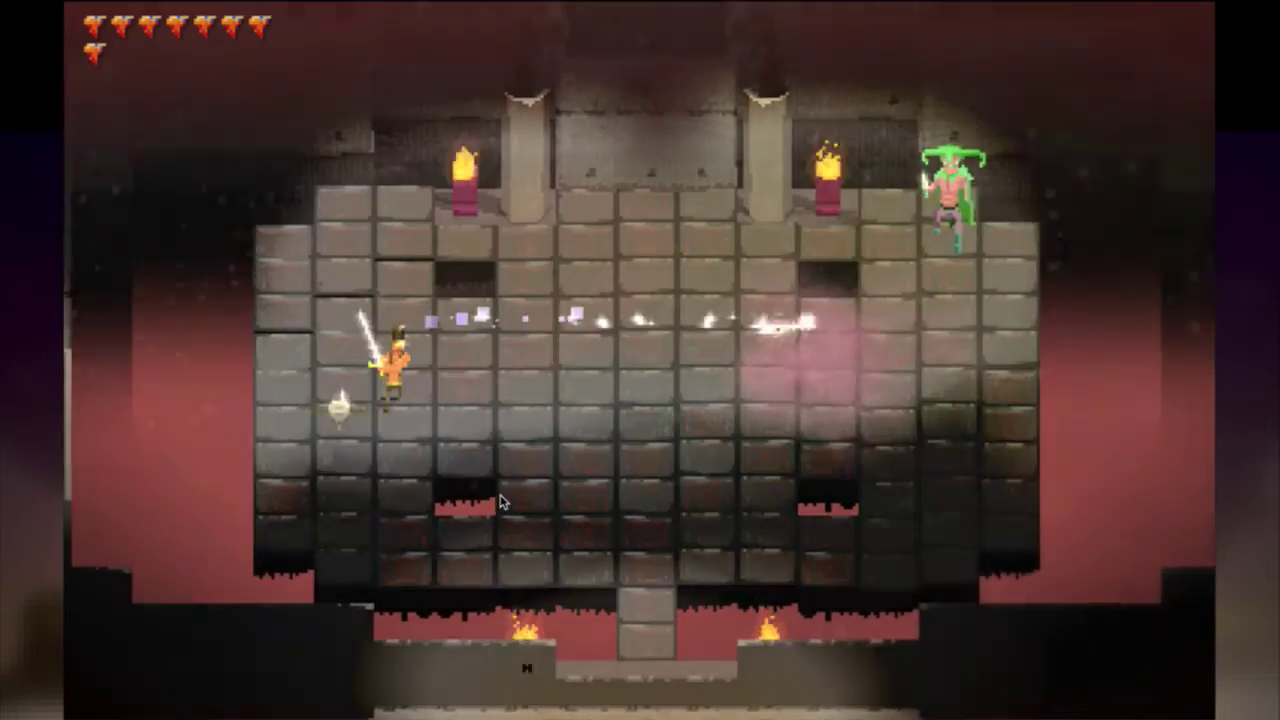
key("Up")
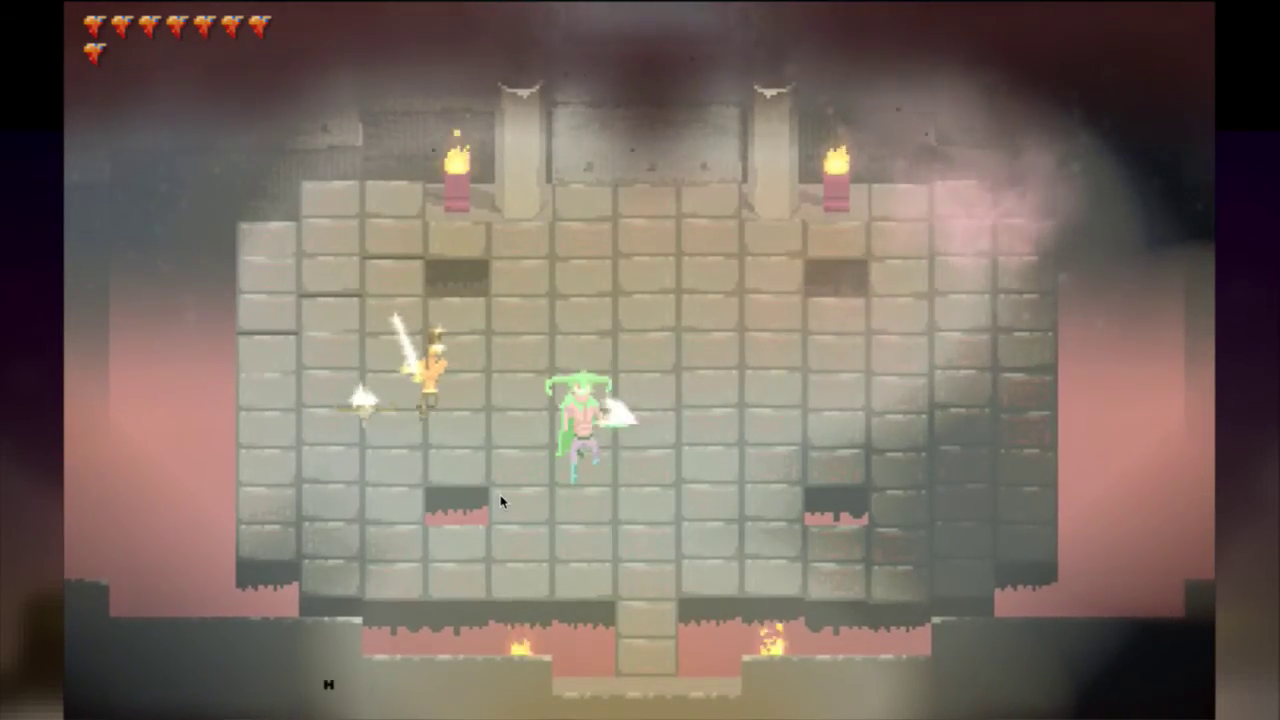
key("z")
key("Right")
key("Down")
key("Up")
key("Right")
key("z")
key("Left")
key("Down")
key("Right")
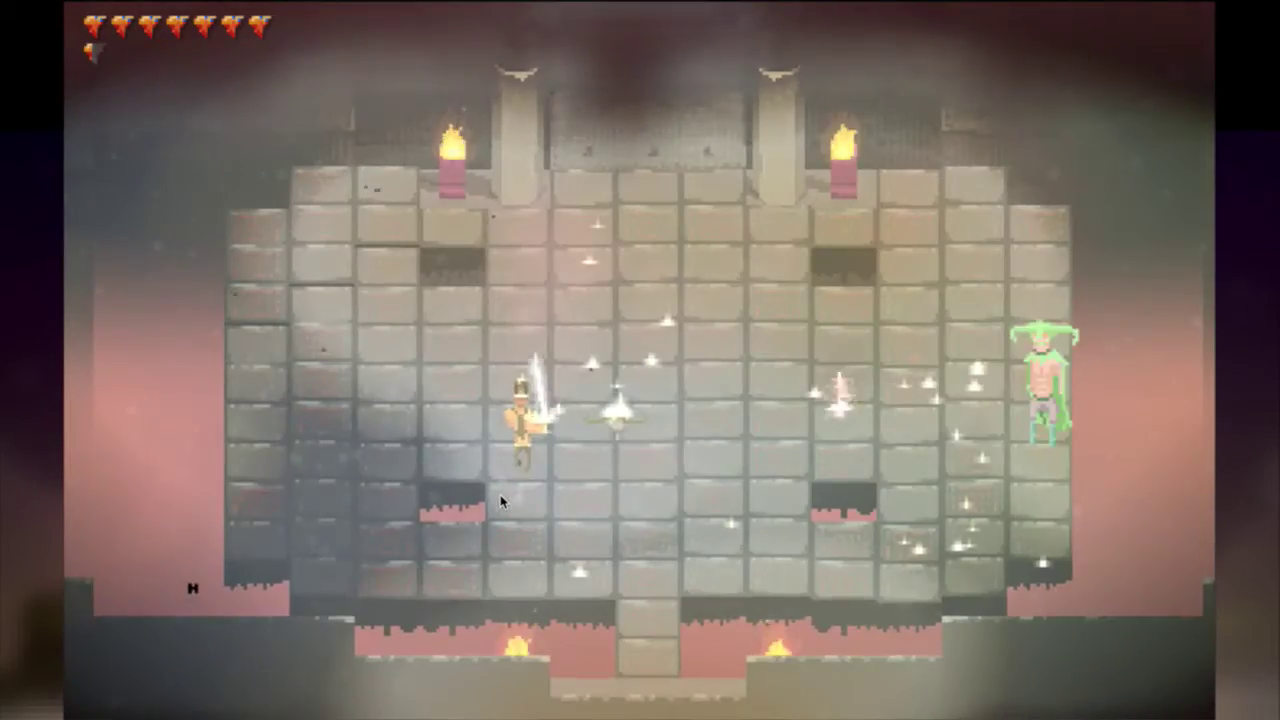
key("Up")
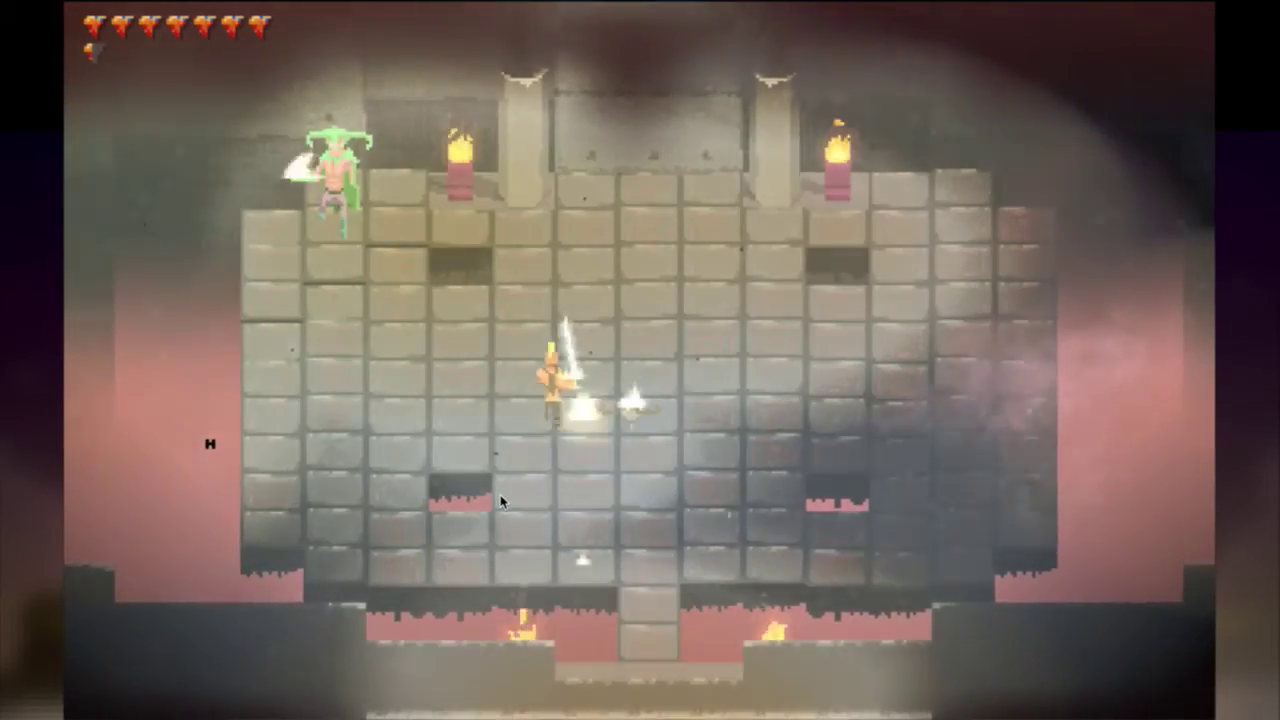
key("Left")
key("z")
key("Down")
key("Right")
key("Left")
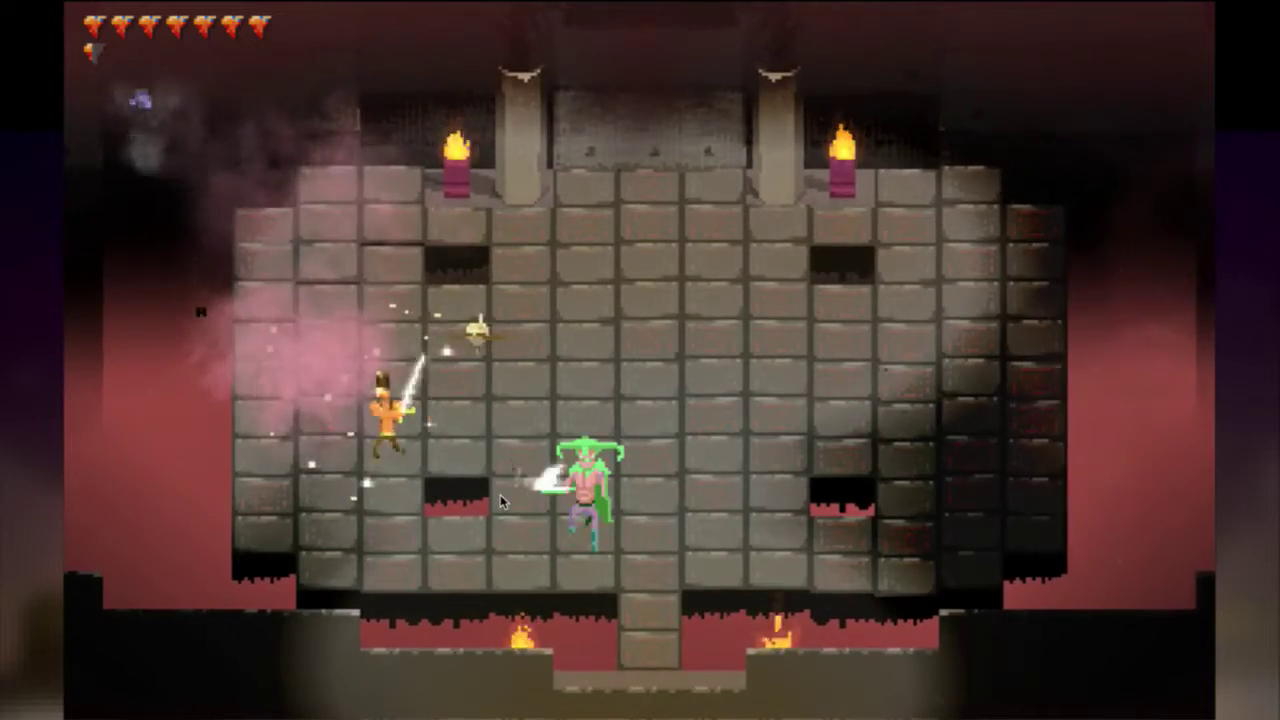
key("Right")
key("Up")
key("Left")
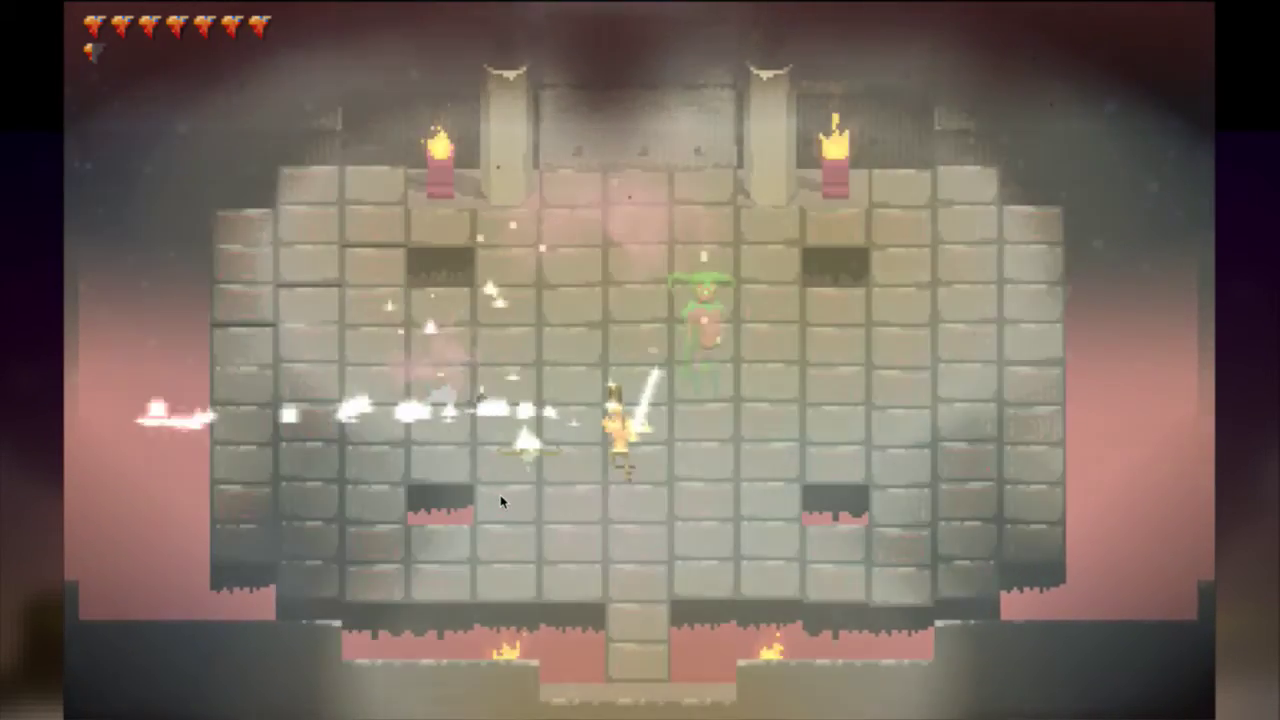
key("Up")
key("Left")
key("Right")
key("Down")
key("Left")
key("Right")
key("Up")
key("Down")
key("Up")
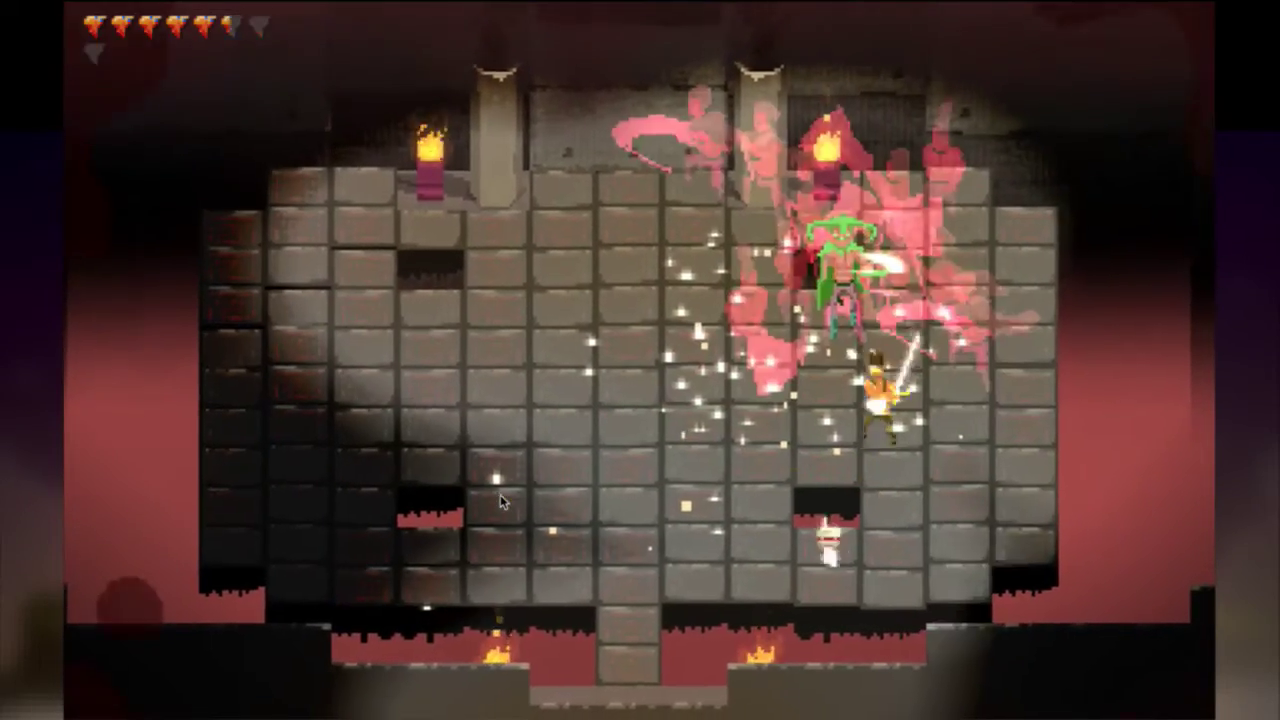
key("Right")
key("Down")
key("Left")
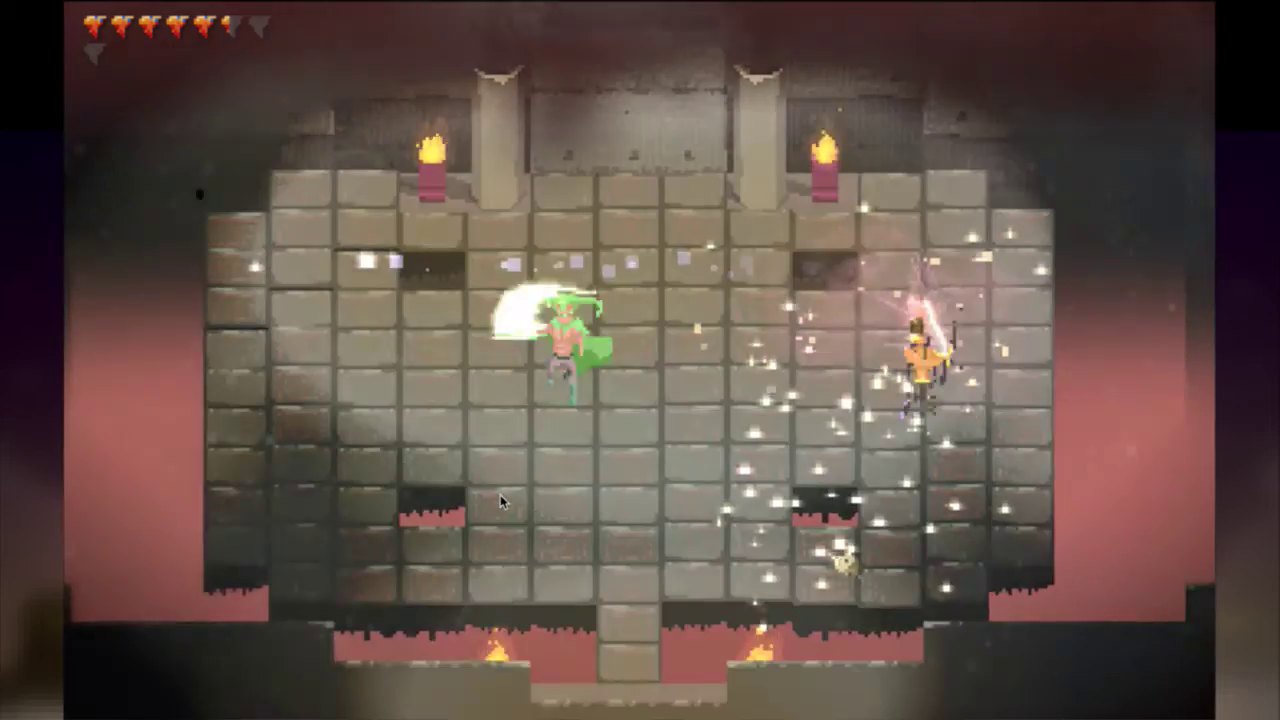
key("Down")
key("Left")
key("Right")
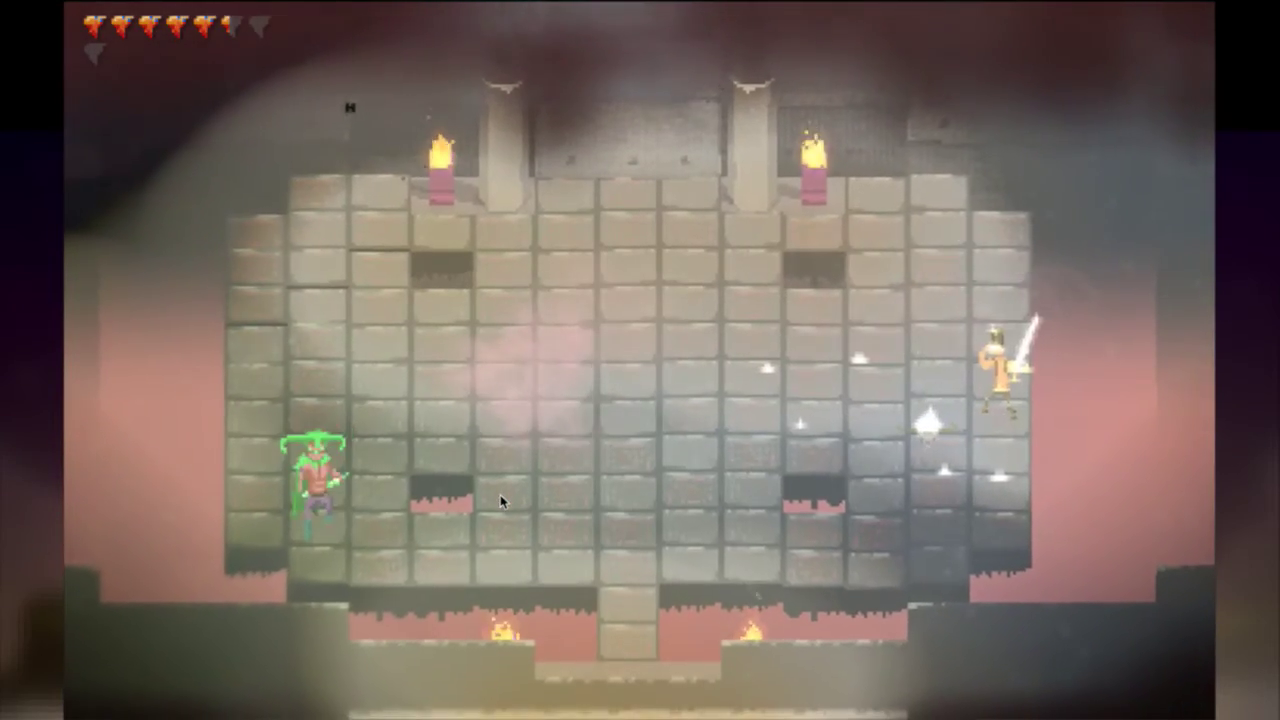
key("Down")
key("Left")
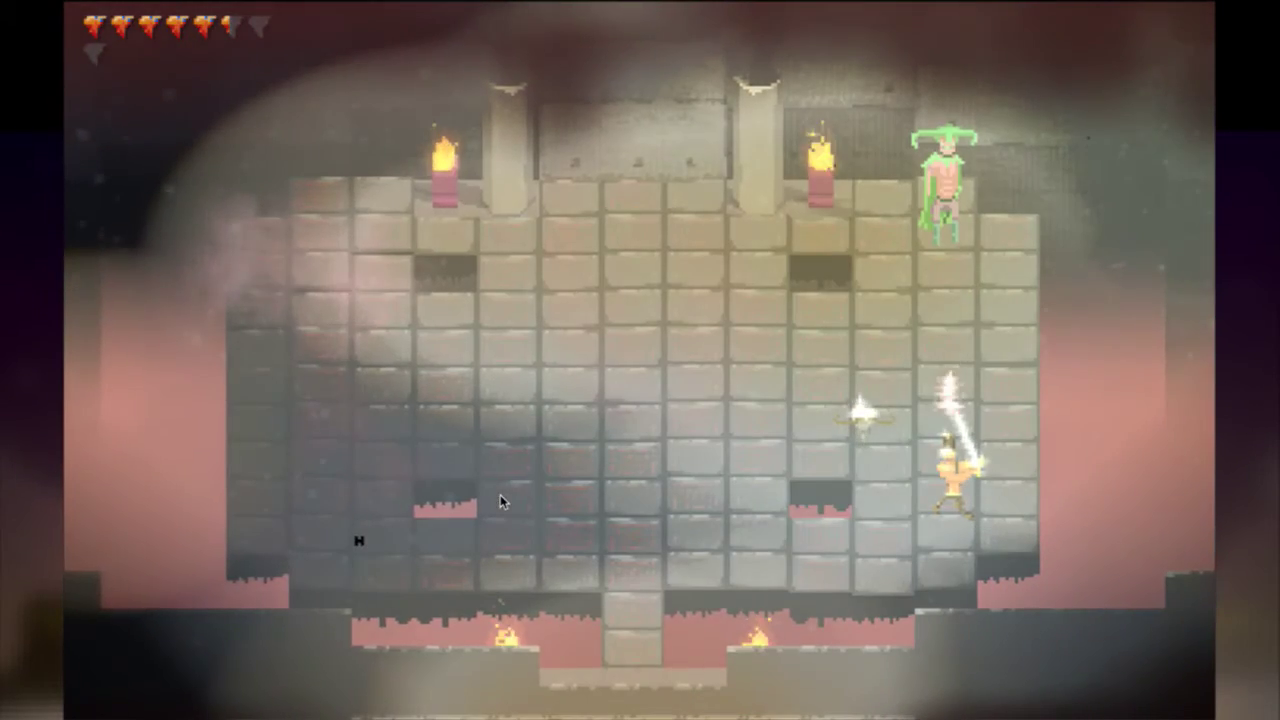
key("super+q")
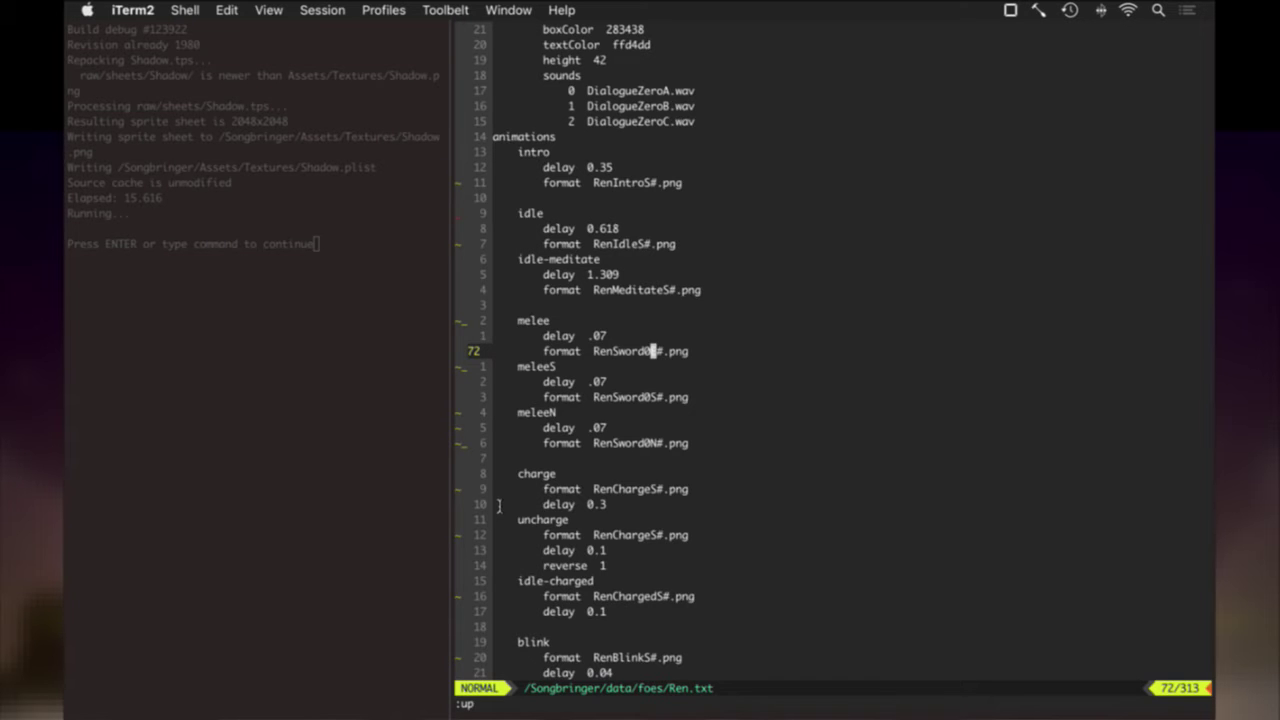
Search Ren.txt for smoke to locate the special smoke lines in the warpB sequence, and clear the search highlighting.
key("j")
key("j")
key("j")
key("j")
key("j")
key("j")
key("j")
key("j")
key("j")
key("j")
key("j")
key("j")
key("j")
key("j")
key("j")
key("j")
key("j")
key("j")
key("j")
key("j")
key("j")
key("j")
key("j")
key("j")
key("j")
key("j")
key("j")
key("j")
key("j")
key("j")
key("j")
key("j")
key("j")
key("j")
key("j")
key("j")
key("j")
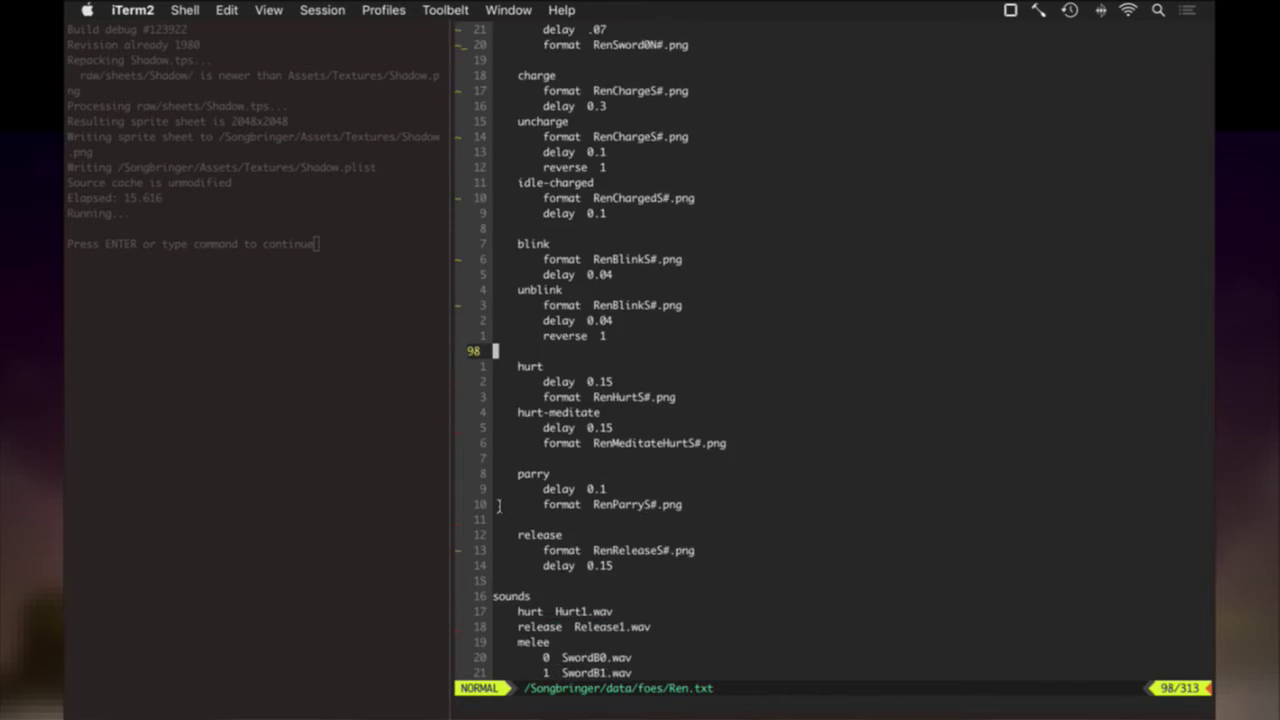
type("/smoke")
key("Return")
type(":noh")
key("Return")
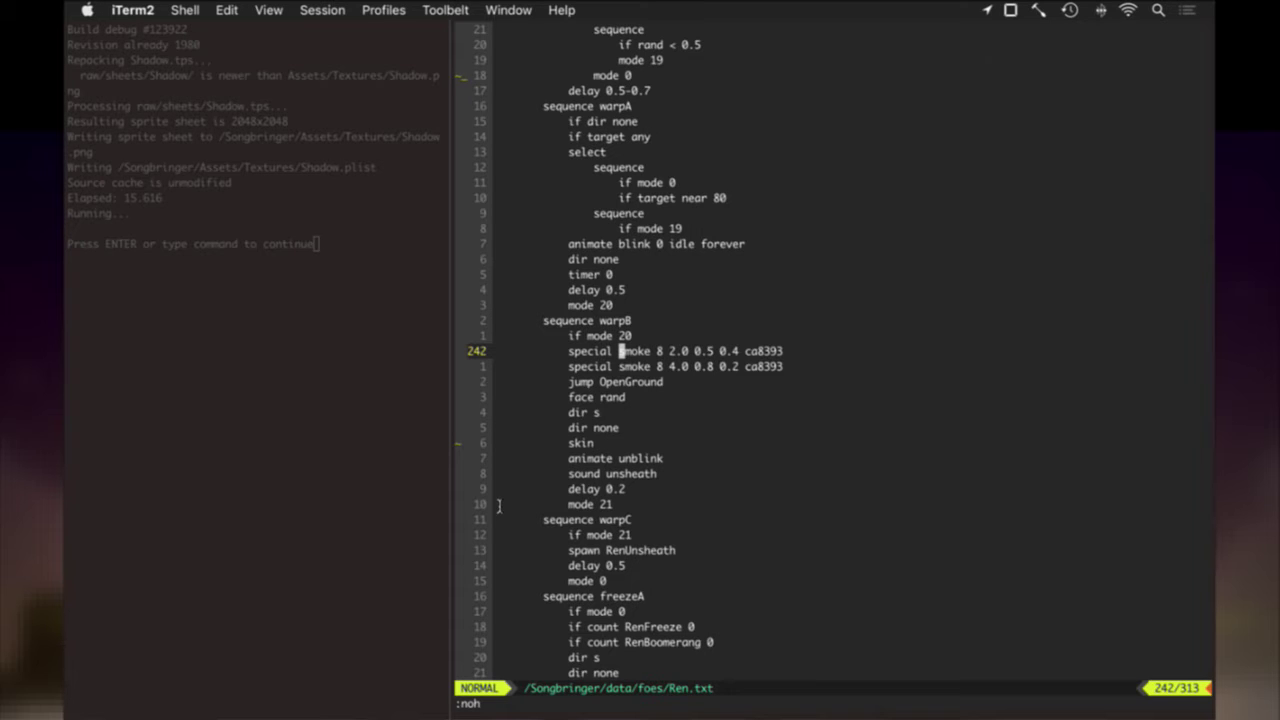
key("d")
key("d")
key("d")
key("d")
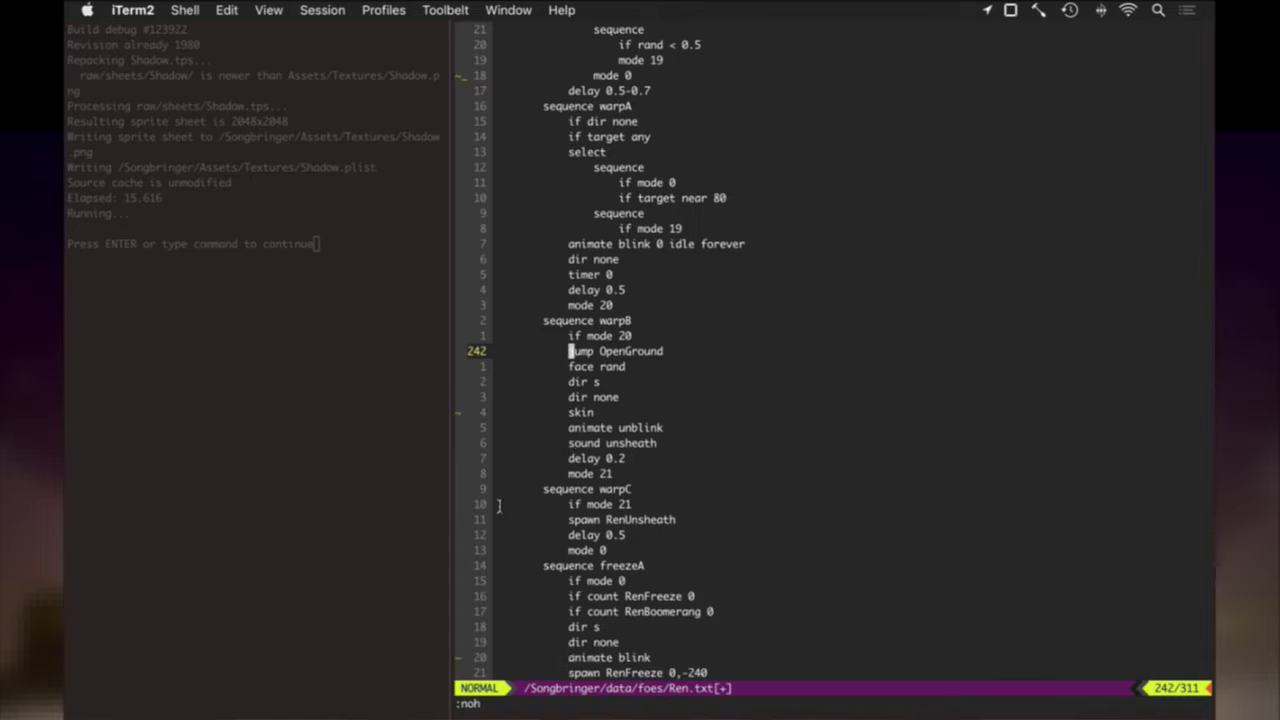
key("k")
key("k")
key("k")
key("k")
key("k")
key("k")
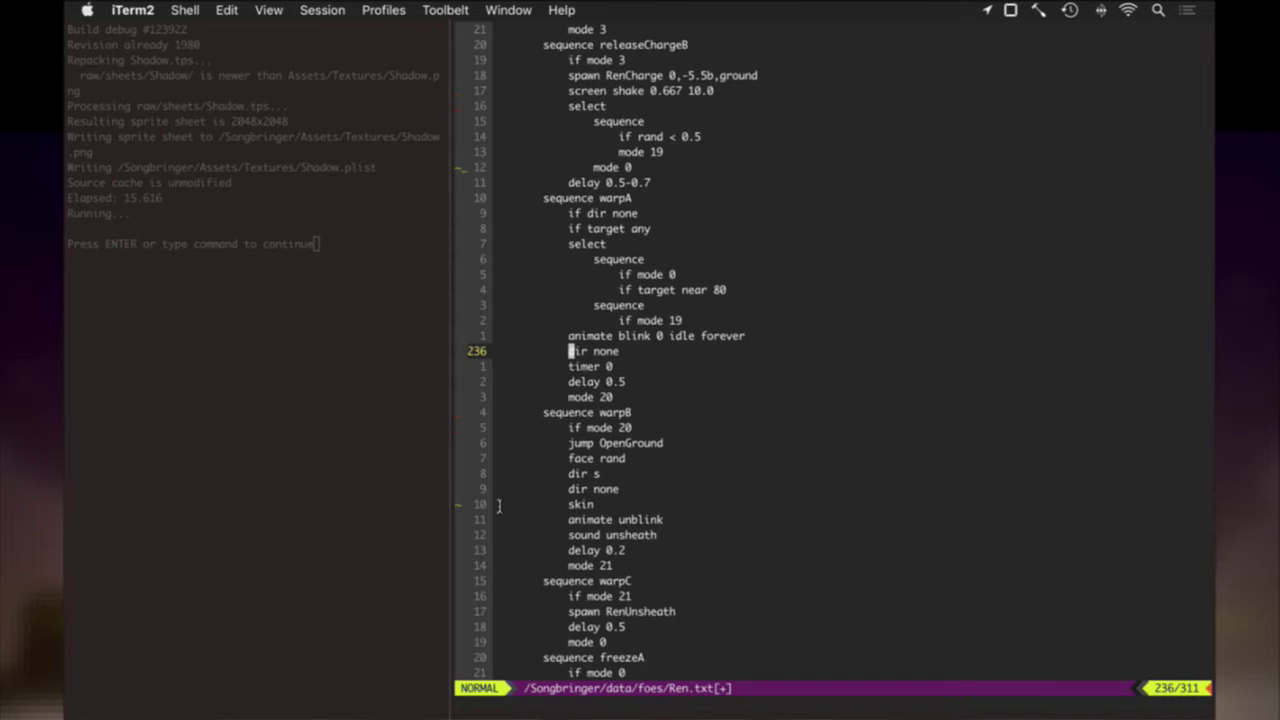
key("P")
key("u")
key("u")
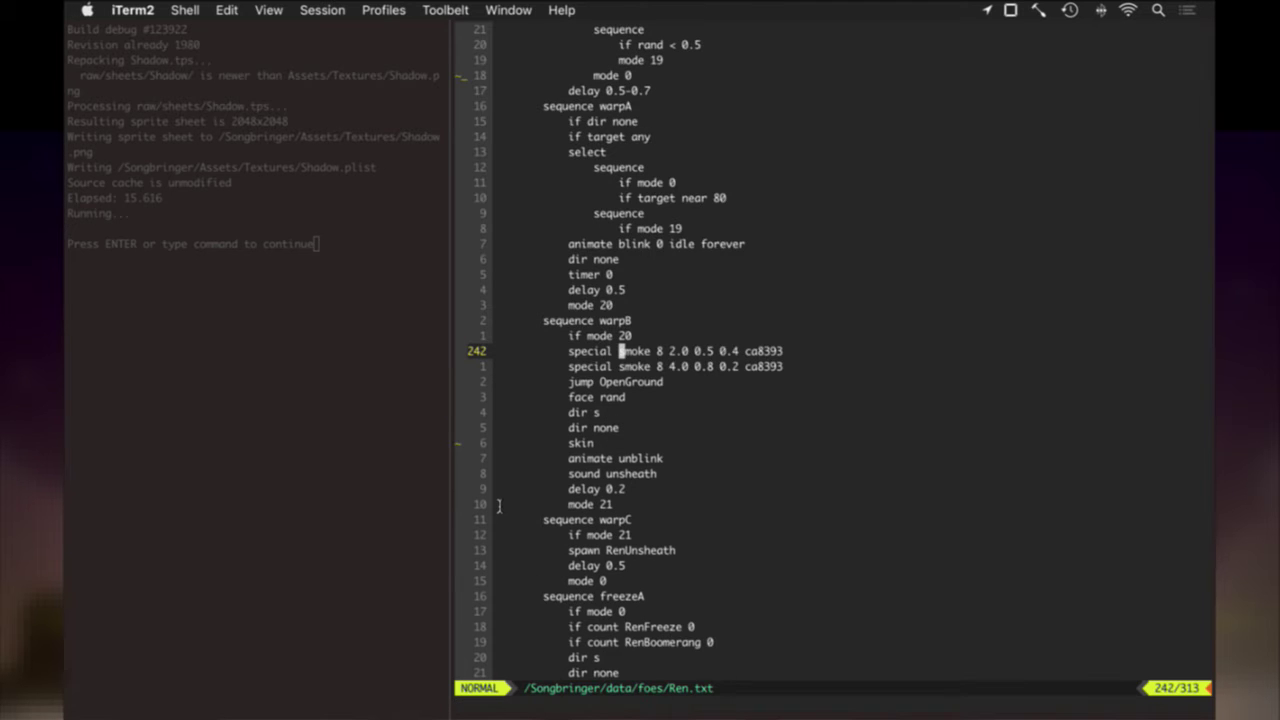
Move both special smoke lines from warpB into warpA, above dir none, and save Ren.txt to rebuild the game.
key("d")
key("j")
type("6kP:w")
key("Return")
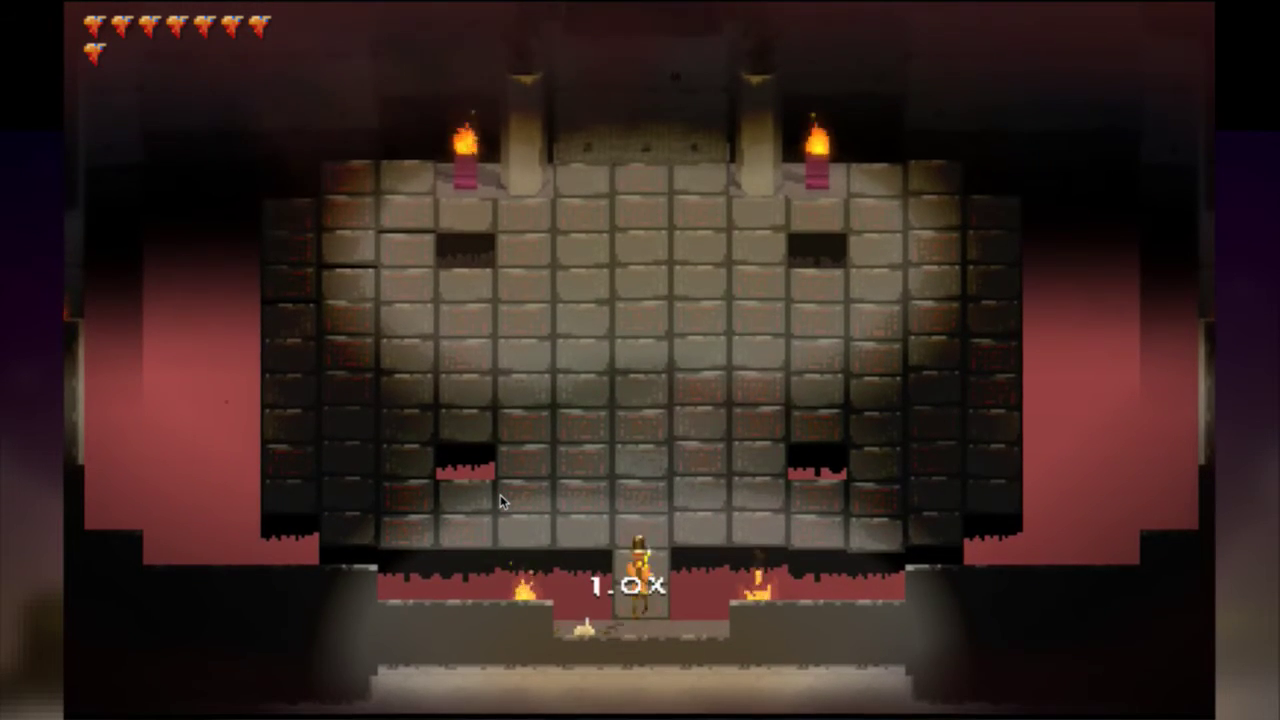
Move the hero around the arena to examine Ren's smoke effect during warps, and return to Ren.txt.
key("Up")
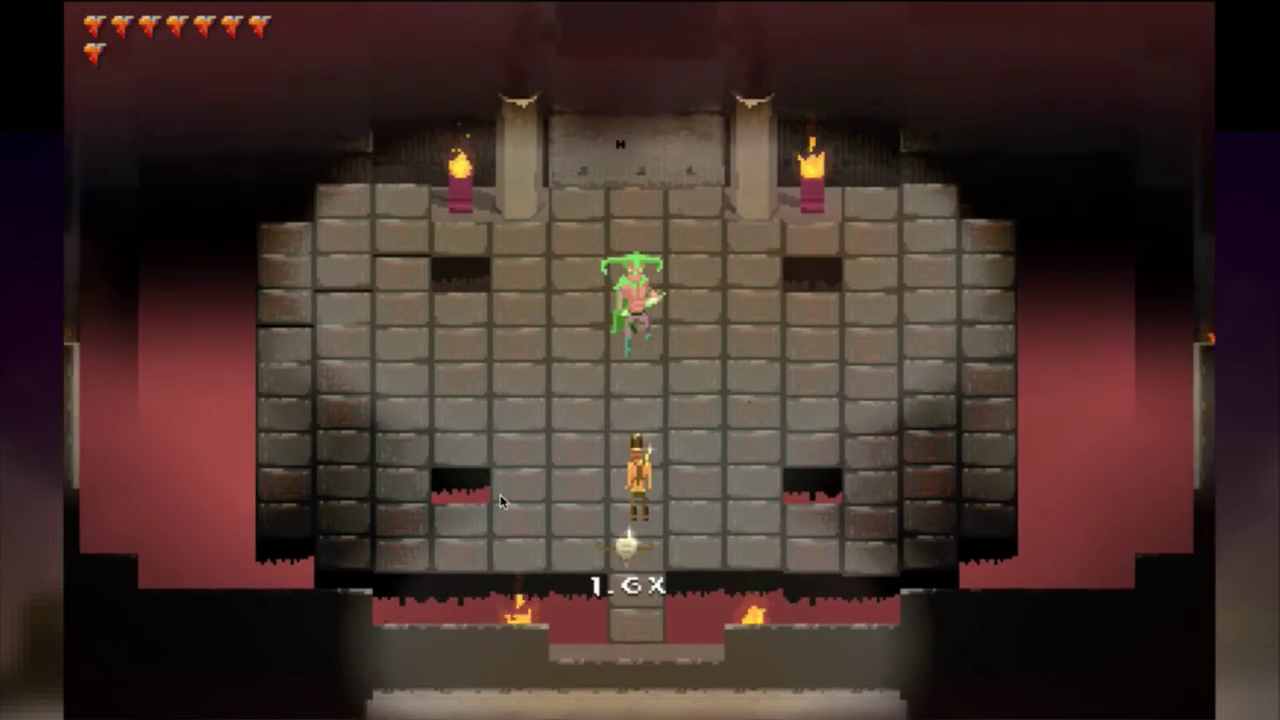
key("Right")
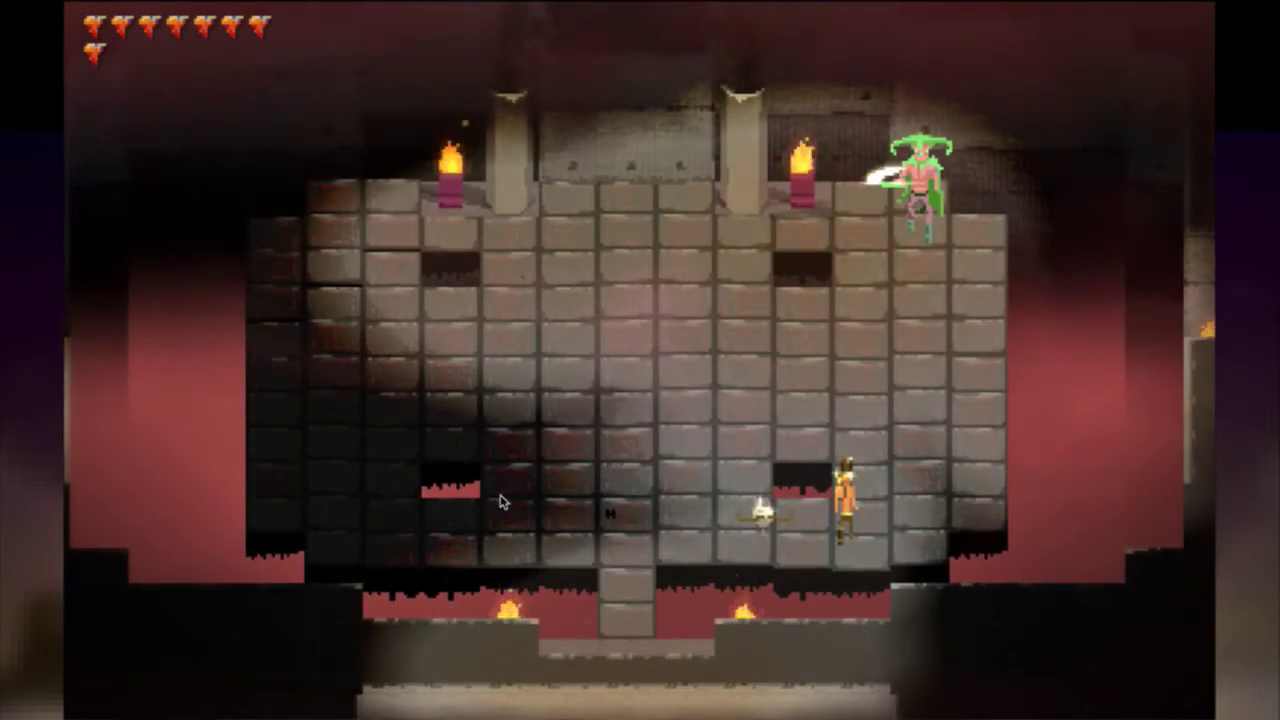
key("Left")
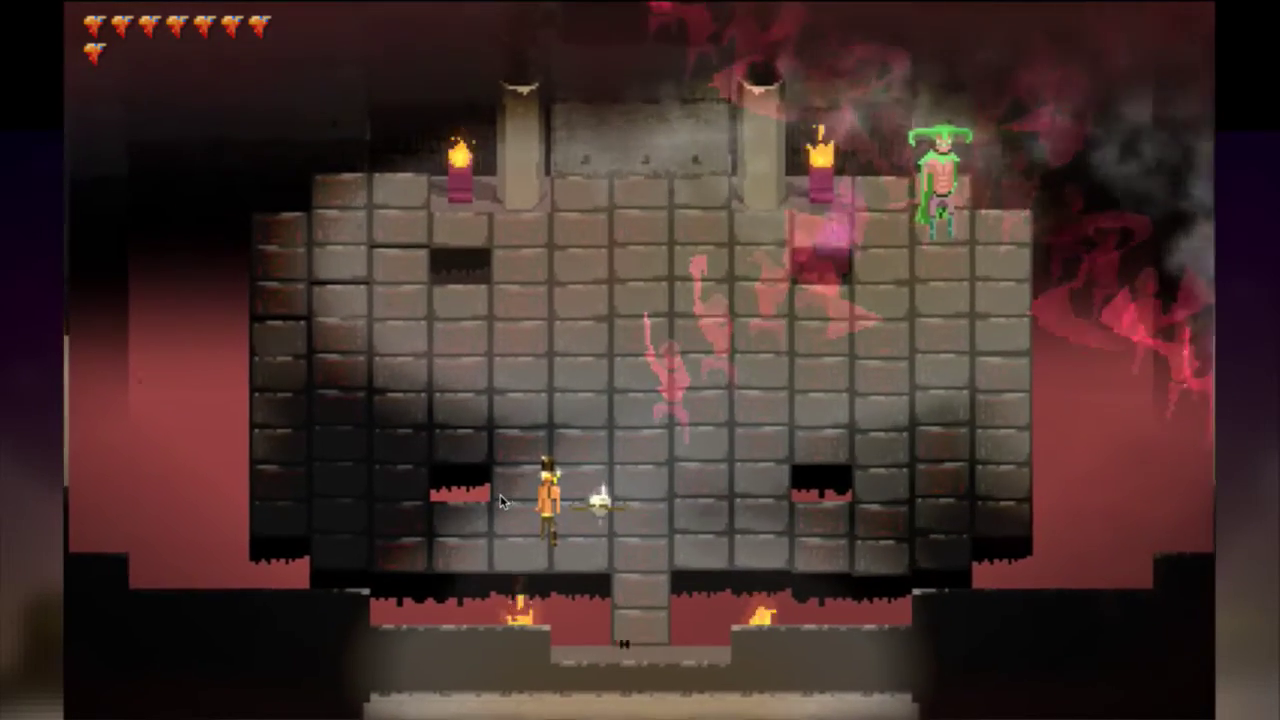
key("Left")
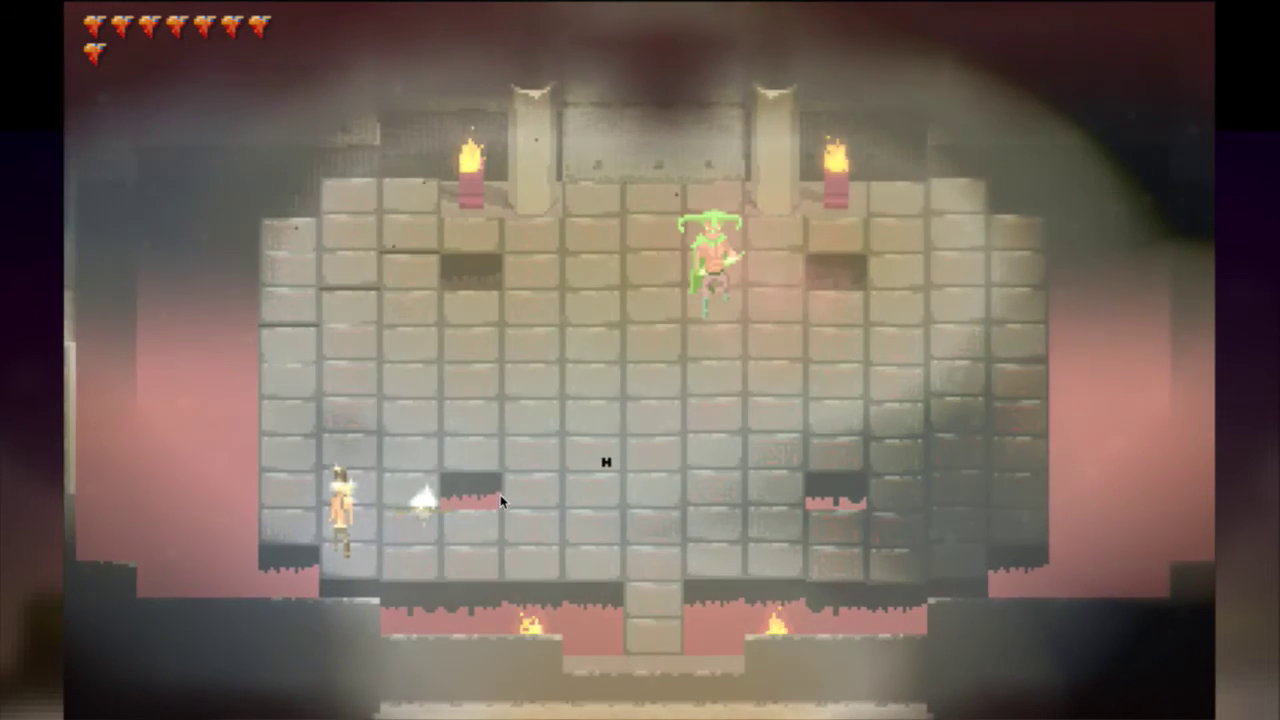
key("super+Tab")
In the freezeA sequence of Ren.txt, change animate blink to animate melee and save the file.
key("j")
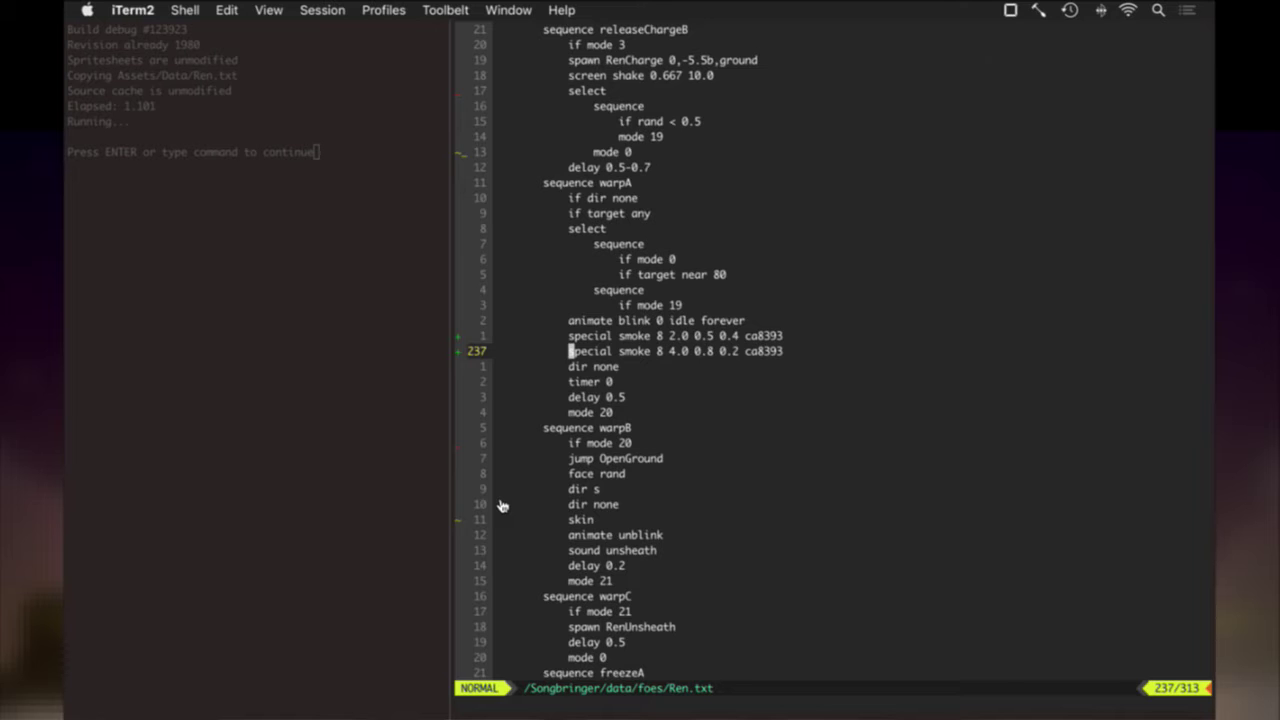
key("j")
key("j")
key("j")
key("j")
key("j")
key("j")
key("j")
key("j")
key("j")
key("j")
key("j")
key("j")
key("j")
key("j")
key("j")
key("j")
key("j")
key("j")
key("j")
key("j")
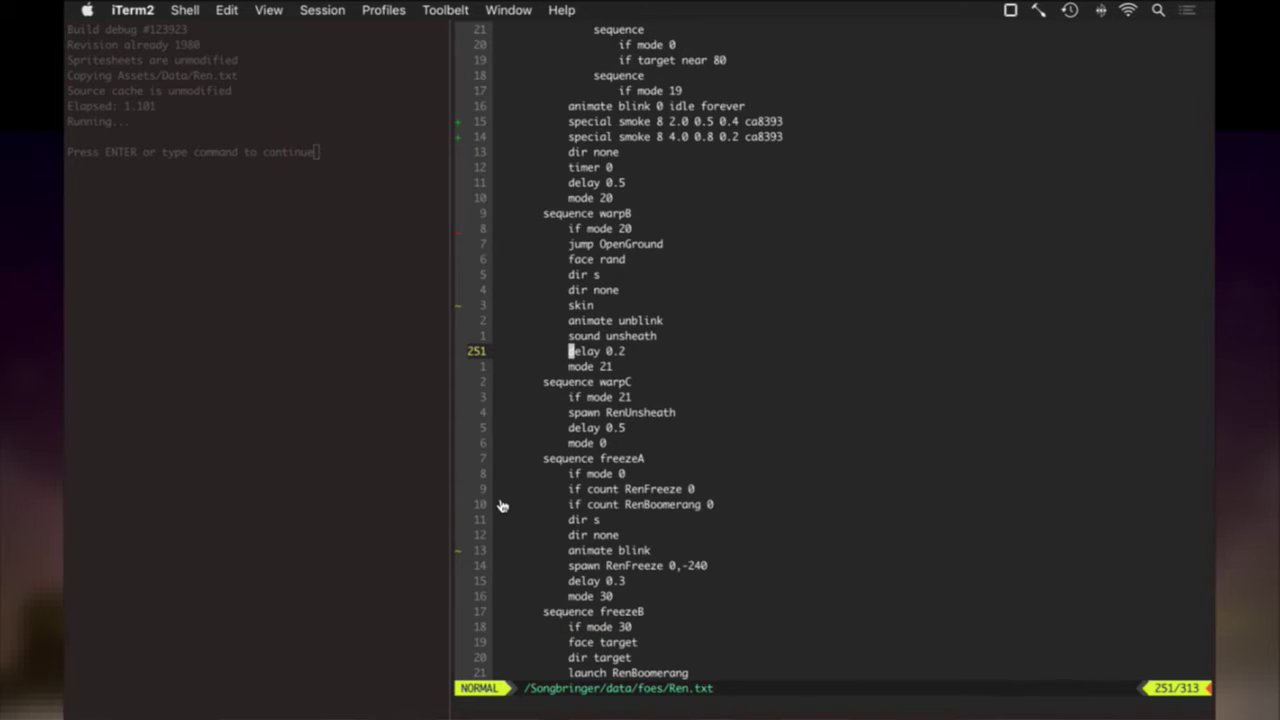
key("k")
key("k")
key("k")
key("k")
key("k")
key("k")
key("k")
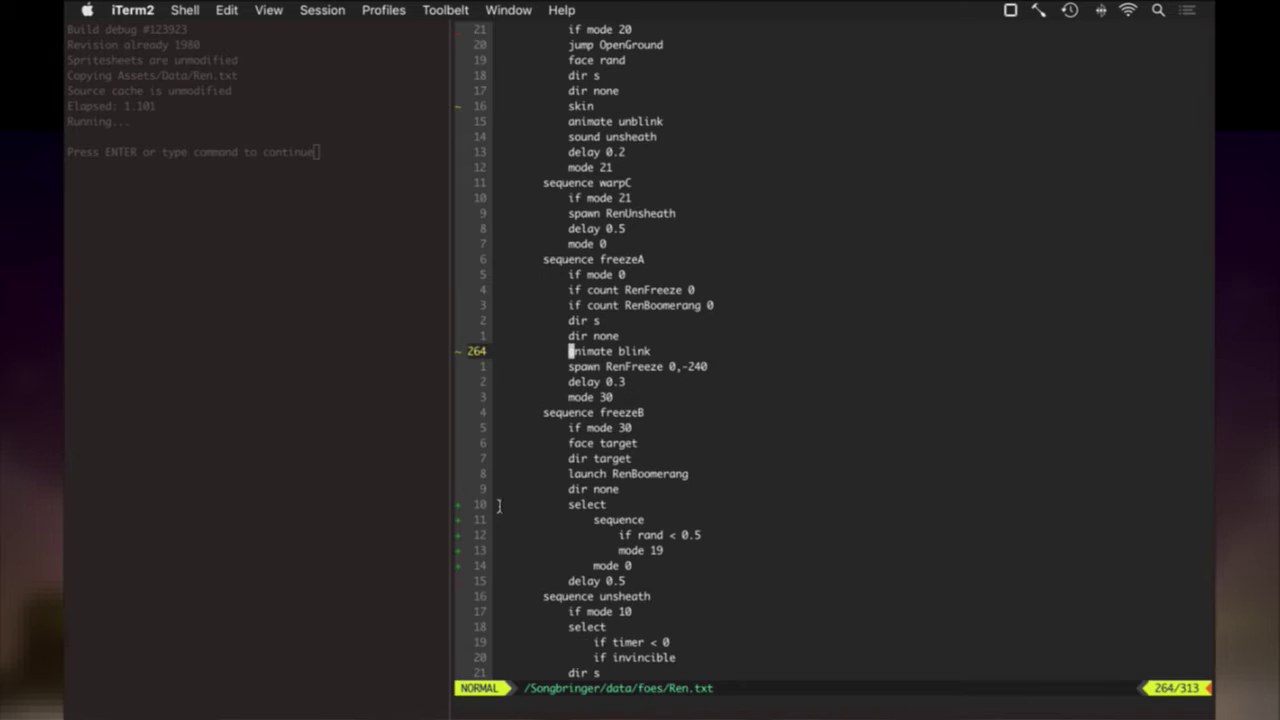
key("A")
key("BackSpace")
key("BackSpace")
key("BackSpace")
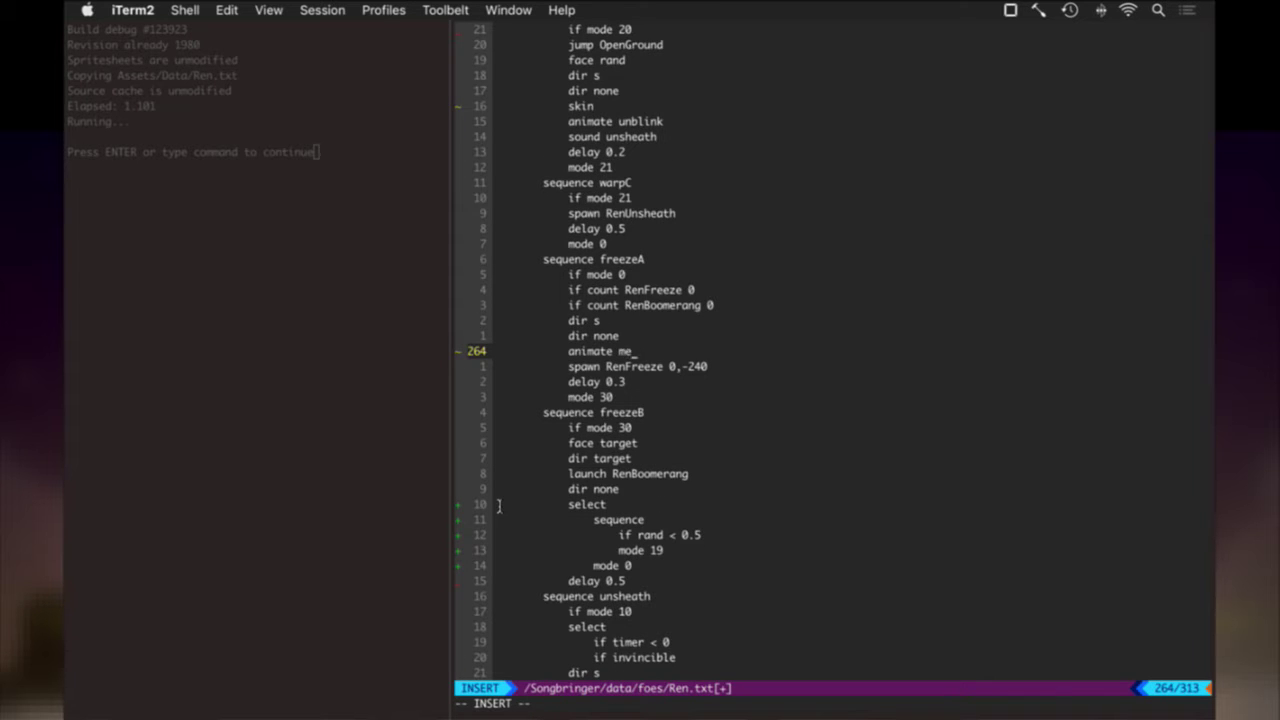
type("melee")
key("Escape")
type(":w")
key("Return")
Comment out the first special smoke line in warpA, smoke 8 2.0 0.5 0.4 ca8393, with a semicolon.
key("k")
key("k")
key("k")
key("k")
key("k")
key("k")
key("k")
key("k")
key("k")
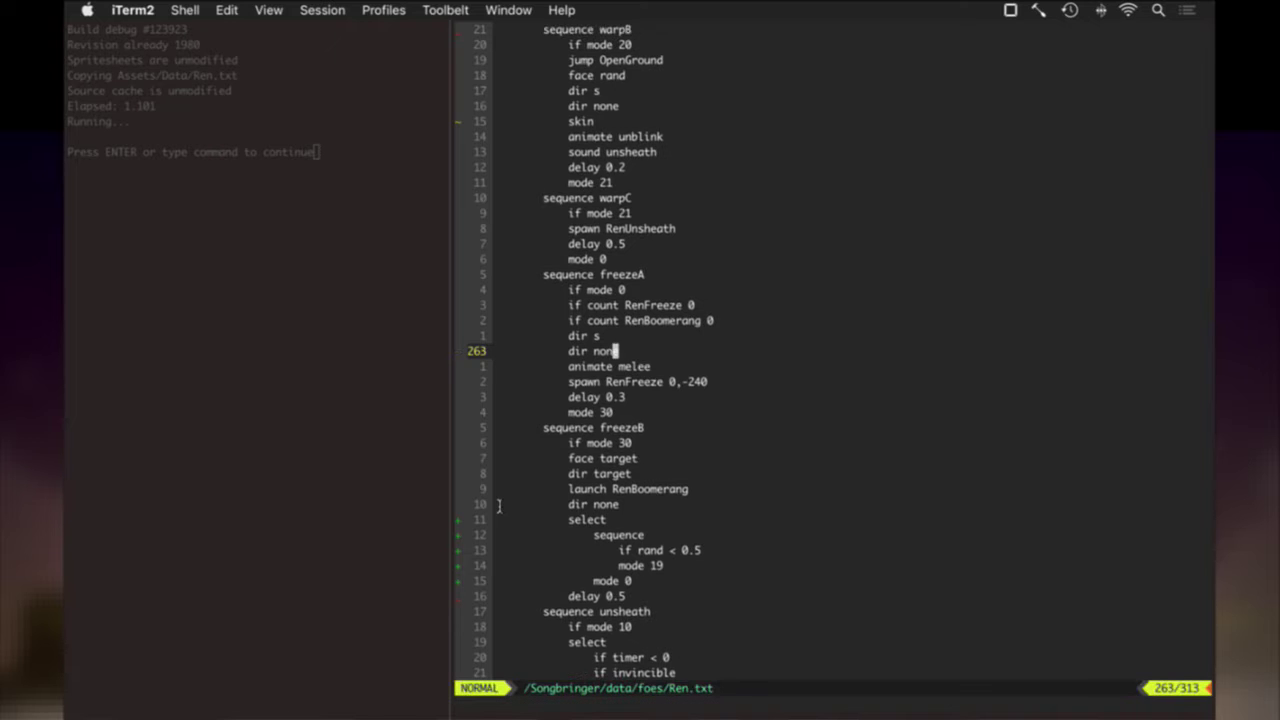
key("k")
key("k")
key("k")
key("k")
key("k")
key("k")
key("k")
key("k")
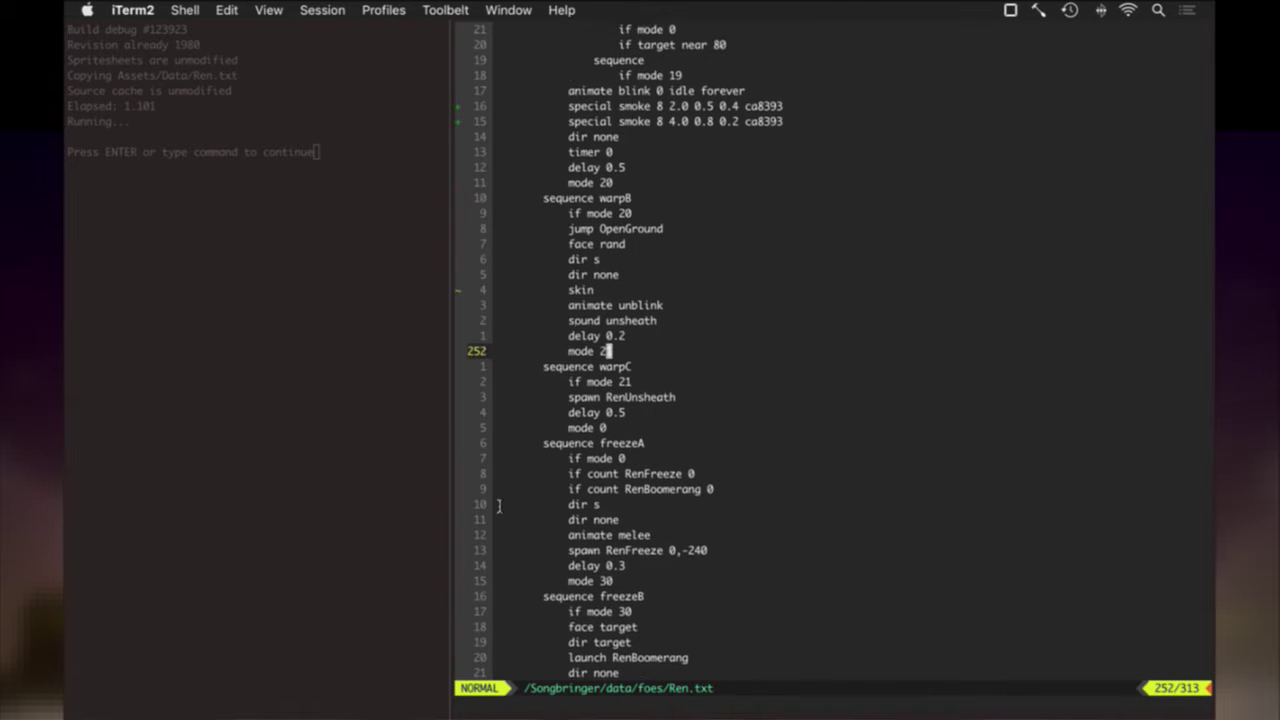
key("k")
key("k")
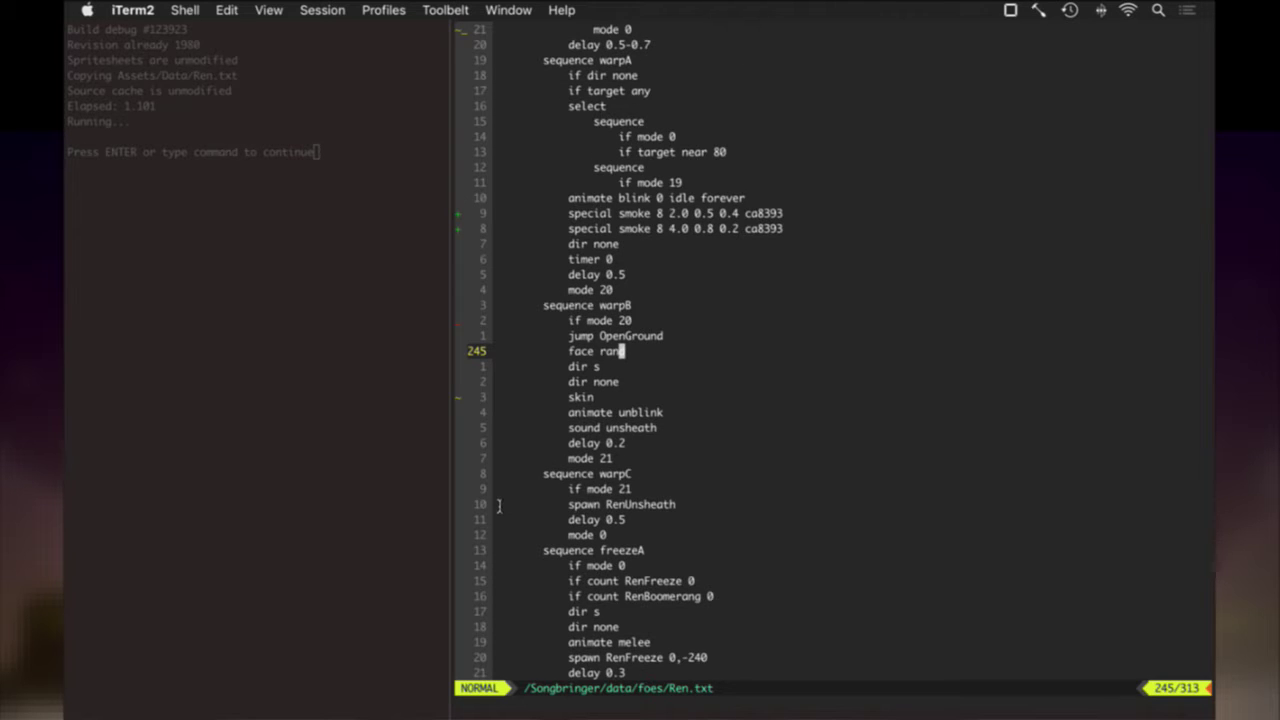
key("k")
key("k")
key("k")
key("k")
key("k")
key("k")
key("k")
key("k")
key("k")
key("f")
key("5")
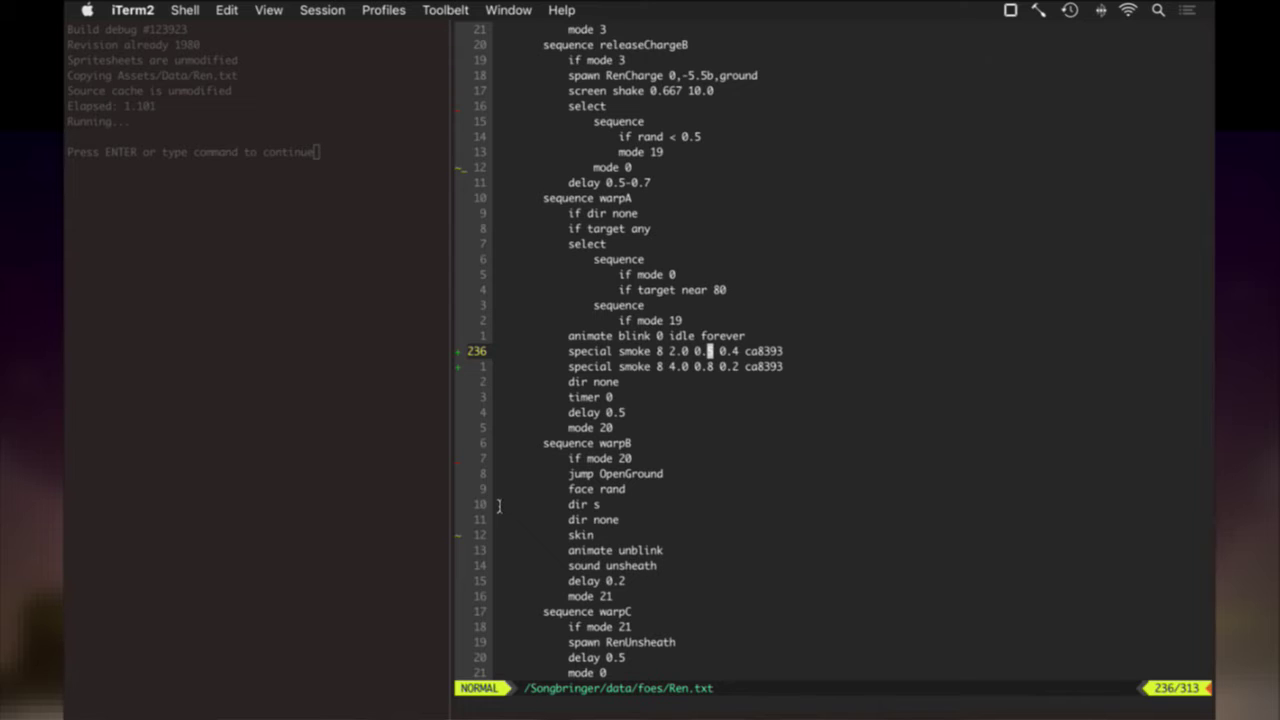
key("B")
key("B")
key("W")
key("W")
key("h")
key("B")
key("B")
key("B")
key("B")
type("Bi;")
key("Escape")
Uncomment the first special smoke line in warpA, comment out the second one, 8 4.0 0.8 0.2 ca8393, and save Ren.txt.
key("j")
key("l")
key("l")
key("l")
key("l")
key("l")
key("l")
key("l")
key("l")
key("l")
key("l")
key("l")
key("l")
key("l")
key("l")
key("l")
key("l")
key("l")
key("l")
key("l")
key("l")
key("l")
key("l")
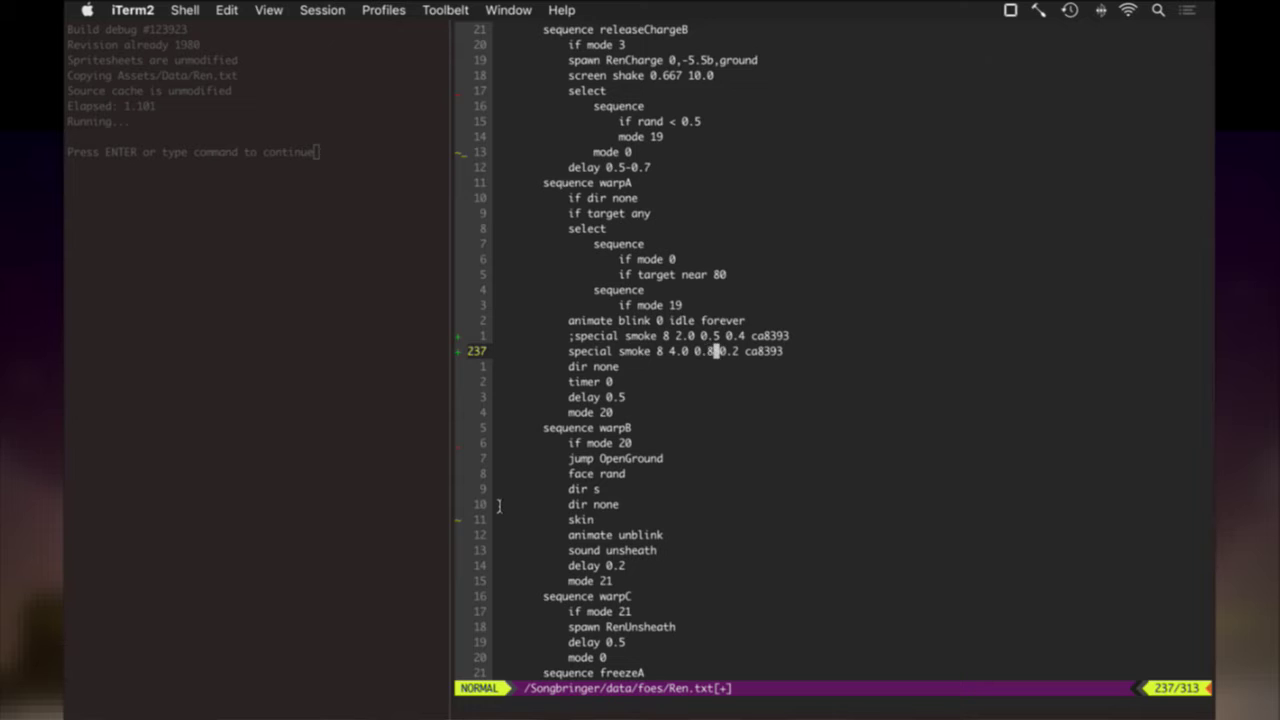
key("h")
key("h")
key("h")
key("h")
key("h")
key("k")
type("xji;")
key("Escape")
Rebuild and run the game, and move the hero around the arena to examine Ren's warp smoke and freeze animation.
key("super+[")
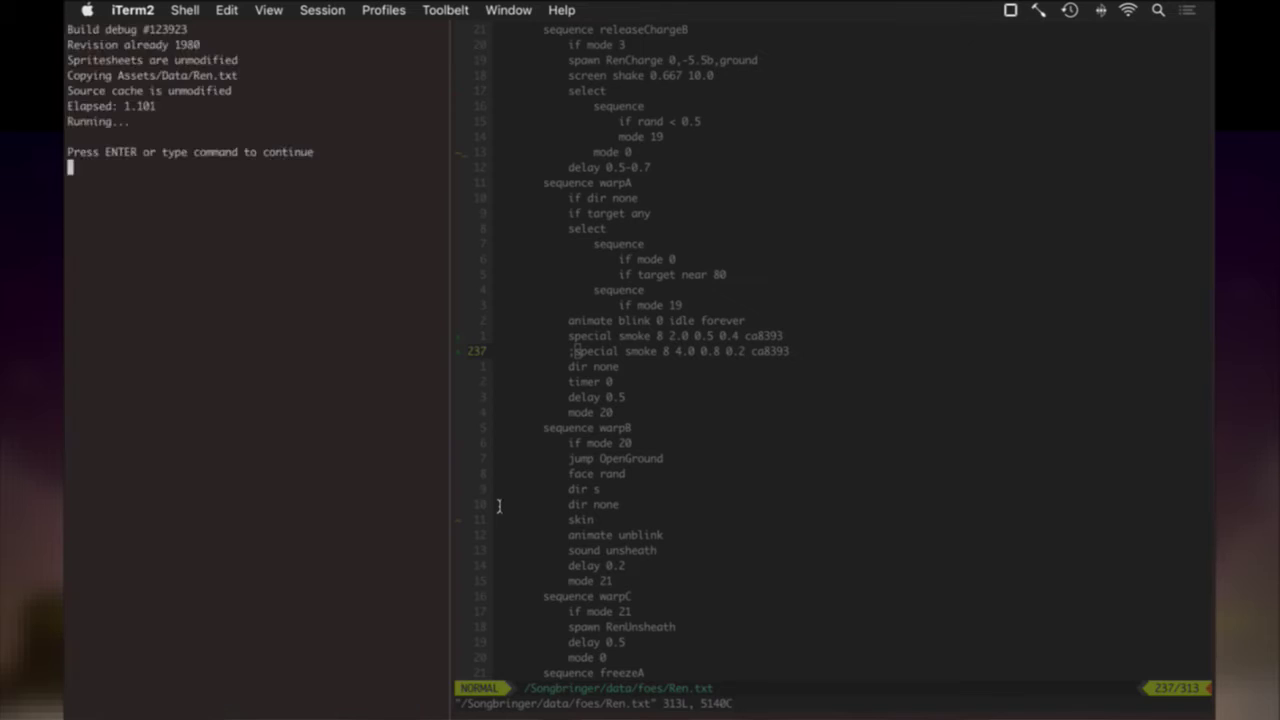
key("Return")
key("super+bracketright")
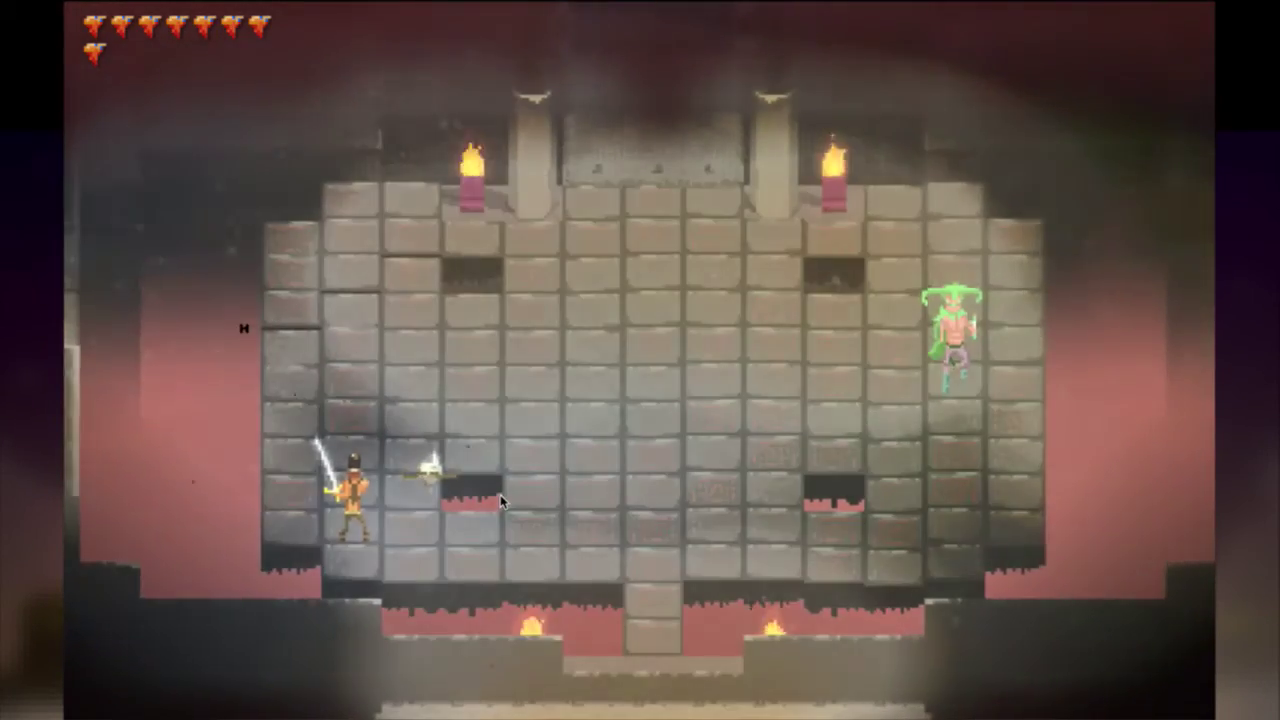
key("w")
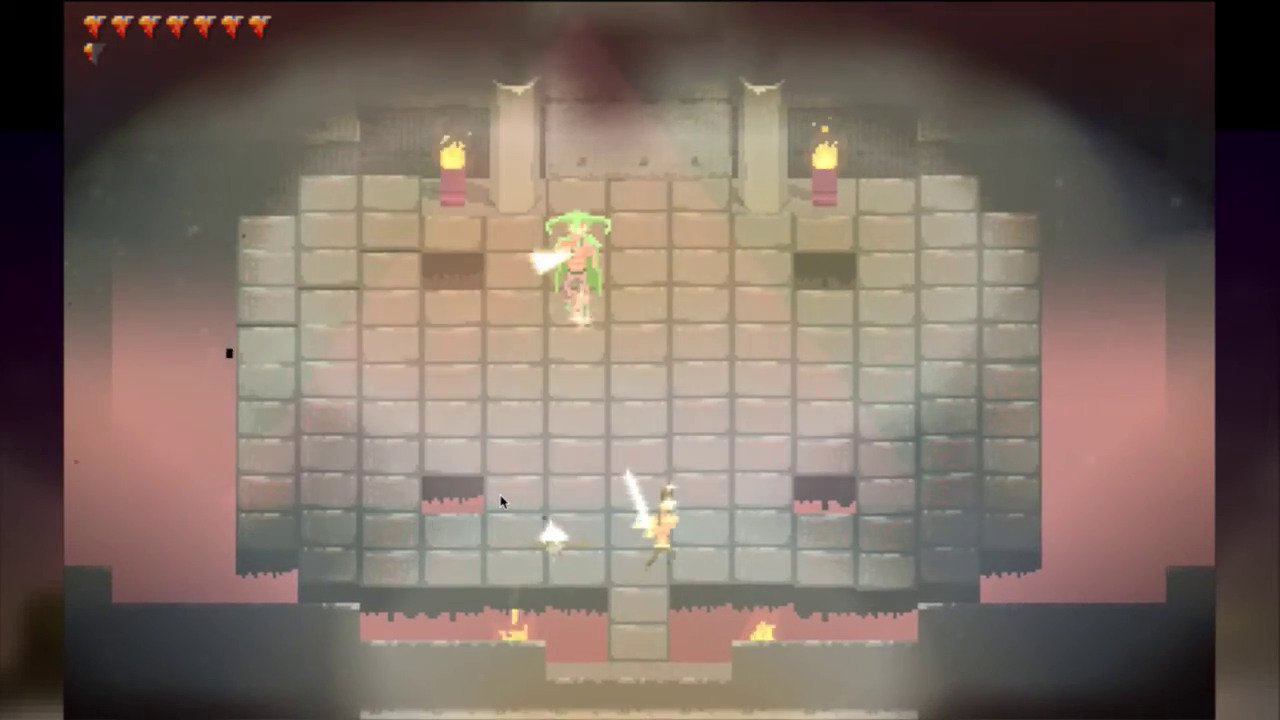
Switch to Photoshop and bring up the RenBoomerang.psd document.
key("super+Tab")
key("super+Tab")
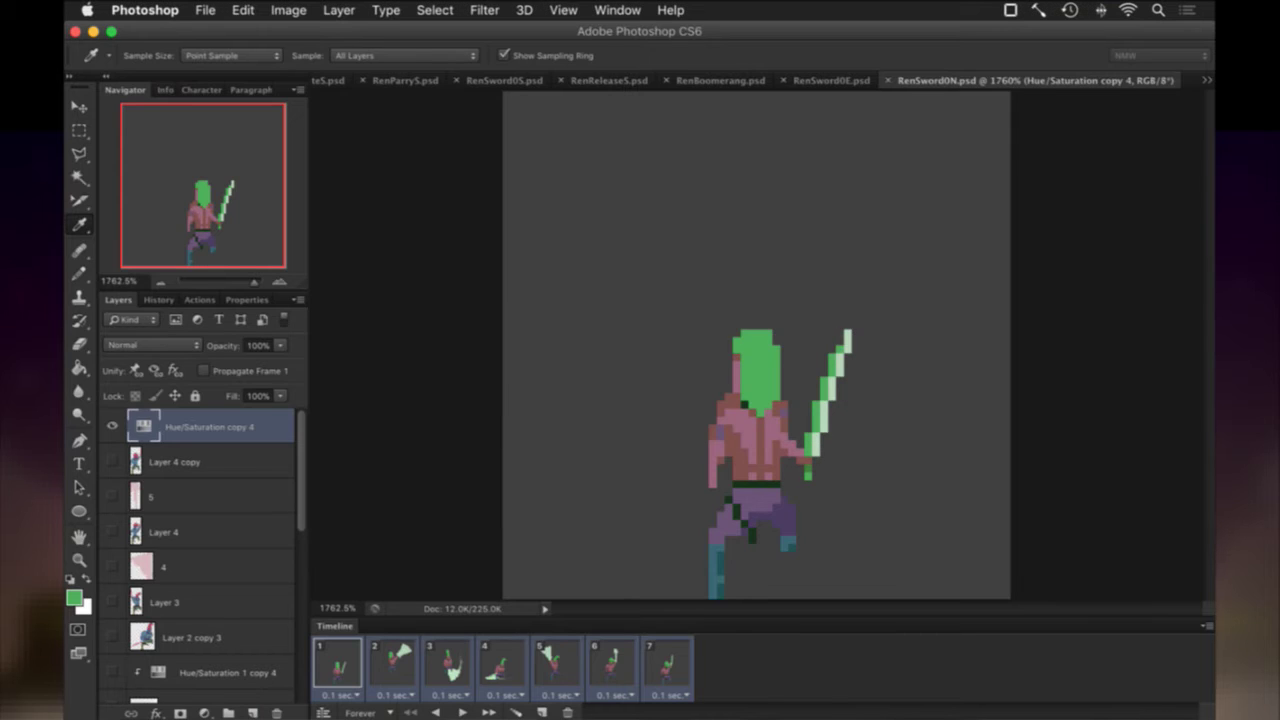
left_click(1204, 81)
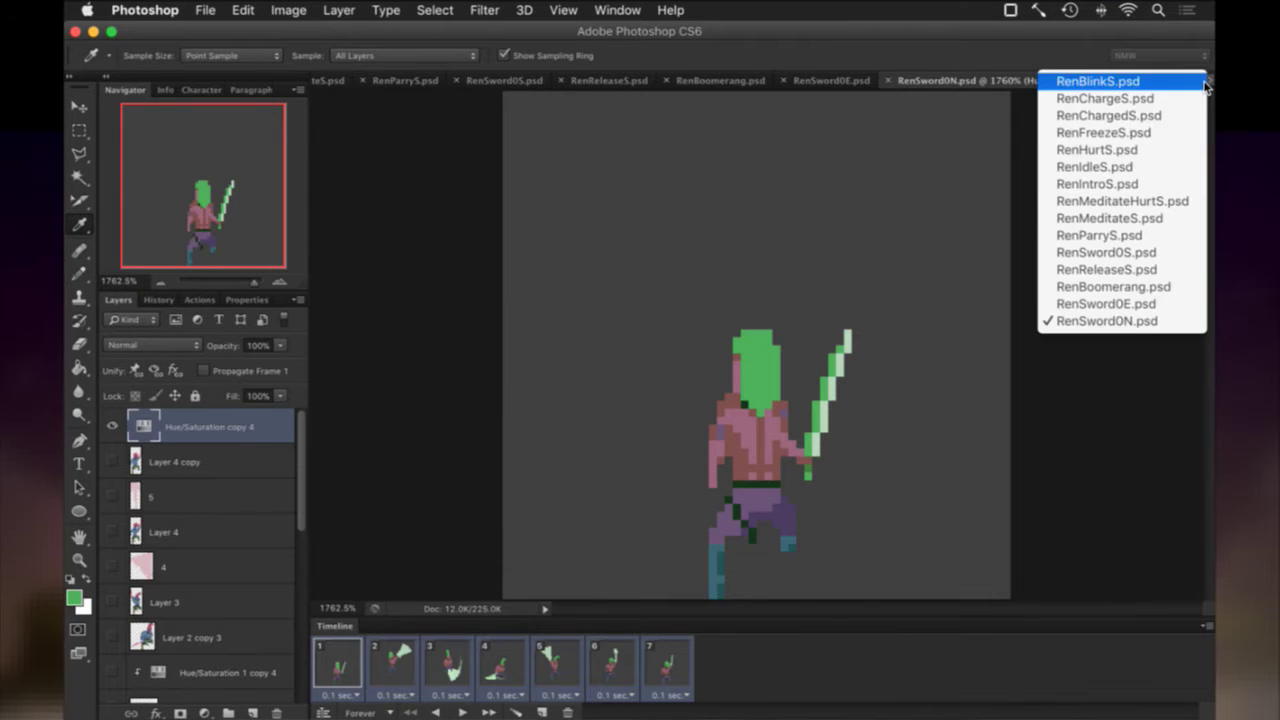
left_click(1129, 290)
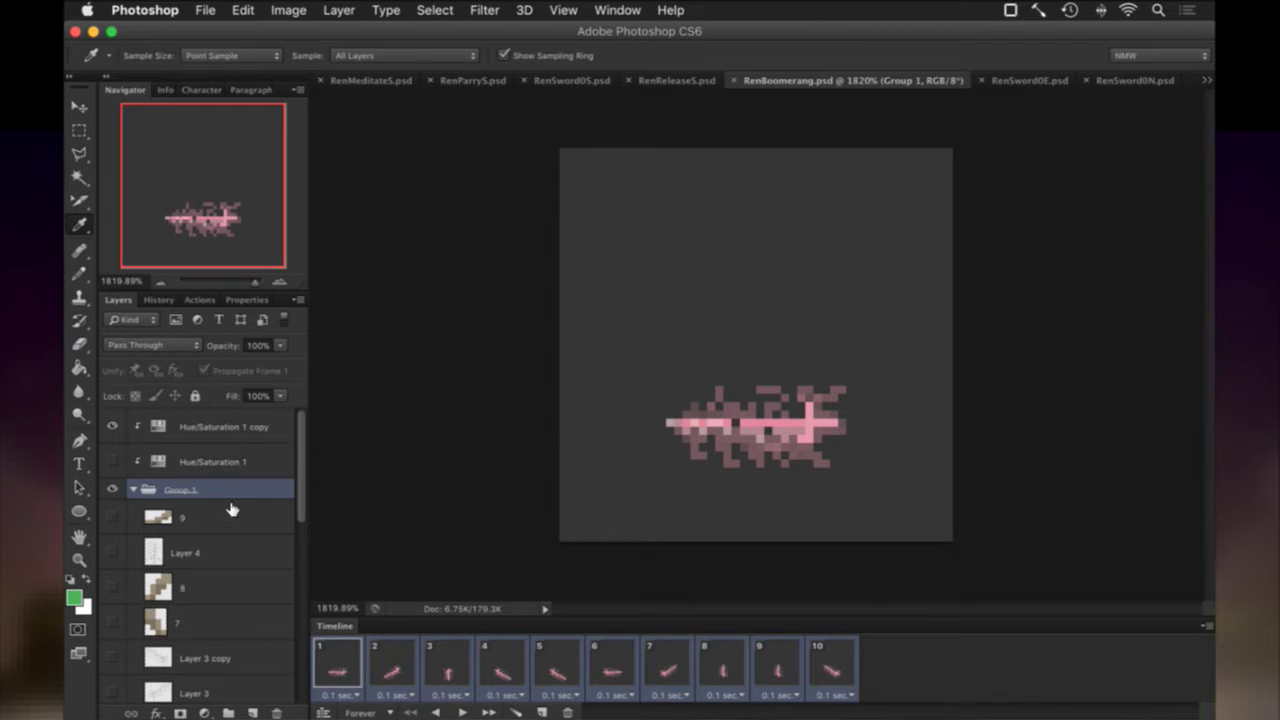
Delete the hidden layers 9, 8, 7 and 6 from Group 1 in RenBoomerang.psd.
left_click_drag(226, 514, 277, 713)
left_click(205, 565)
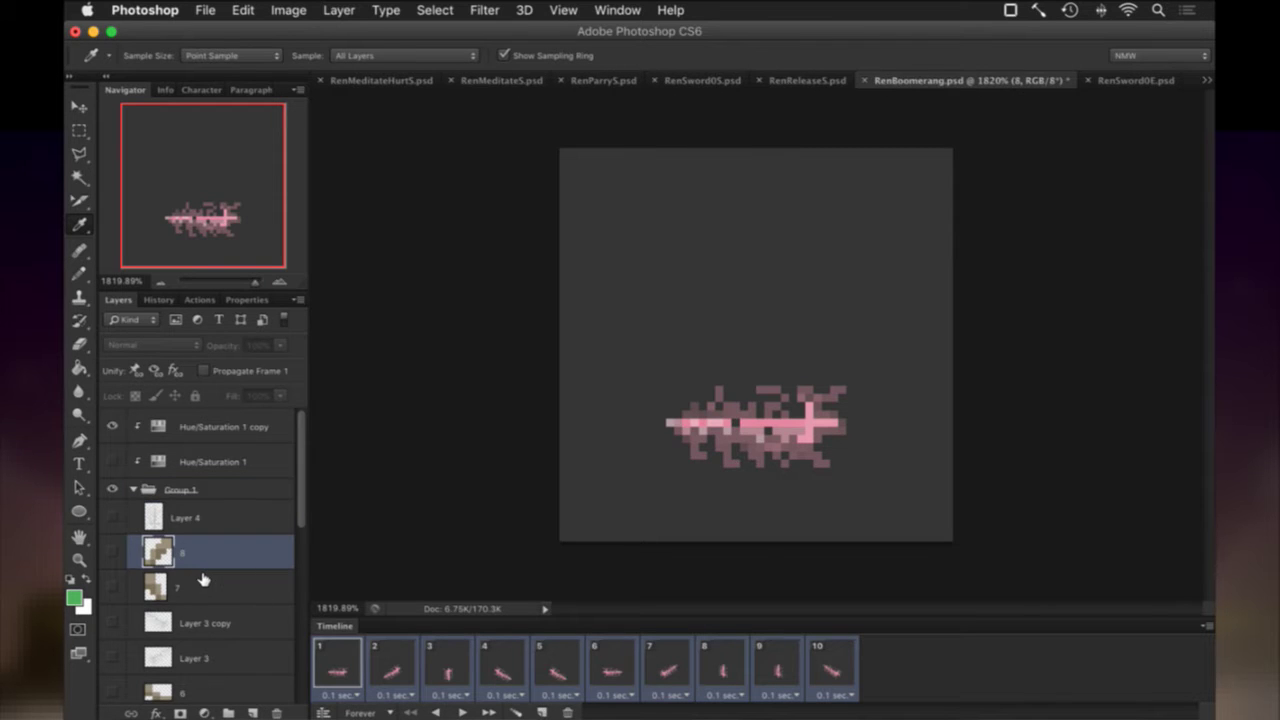
left_click(206, 586, "shift")
left_click(274, 708)
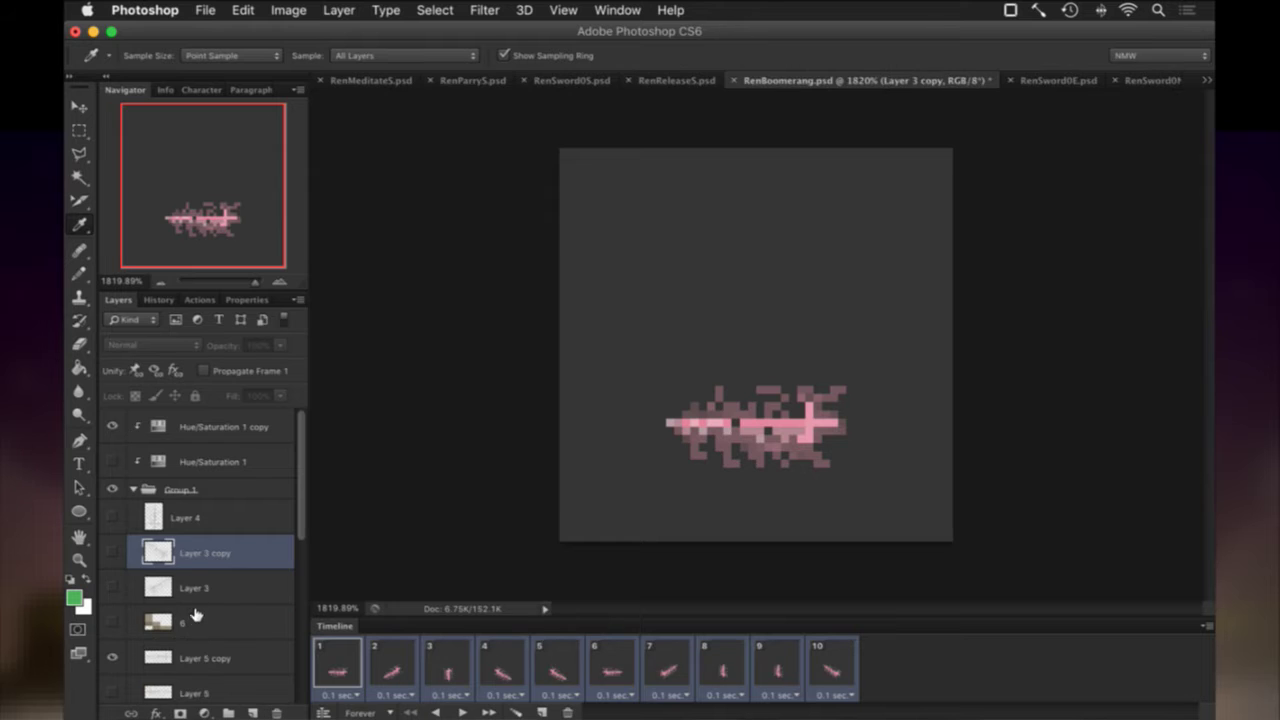
left_click(200, 620)
left_click(277, 713)
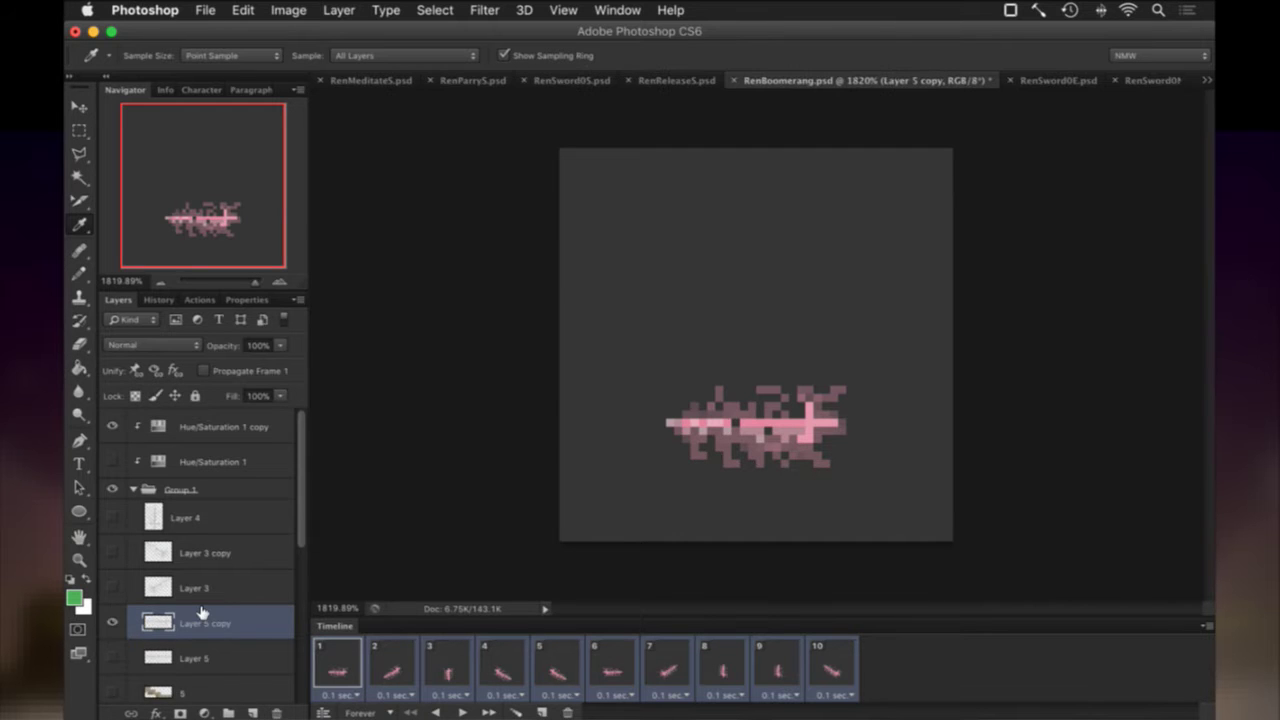
Delete the hidden brown layers 4, 3, 2, 1 and 0 from the lower part of Group 1.
scroll(197, 612, "down", 5)
left_click(204, 474)
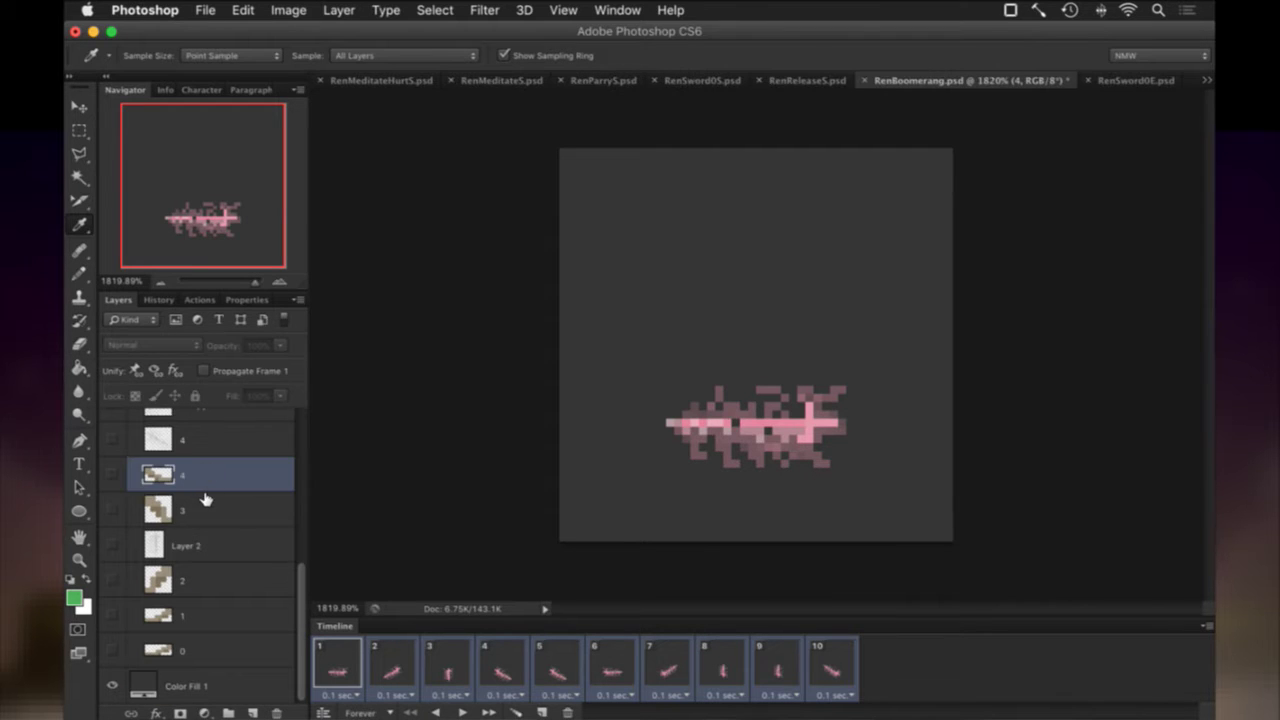
left_click(207, 506, "shift")
left_click(274, 712)
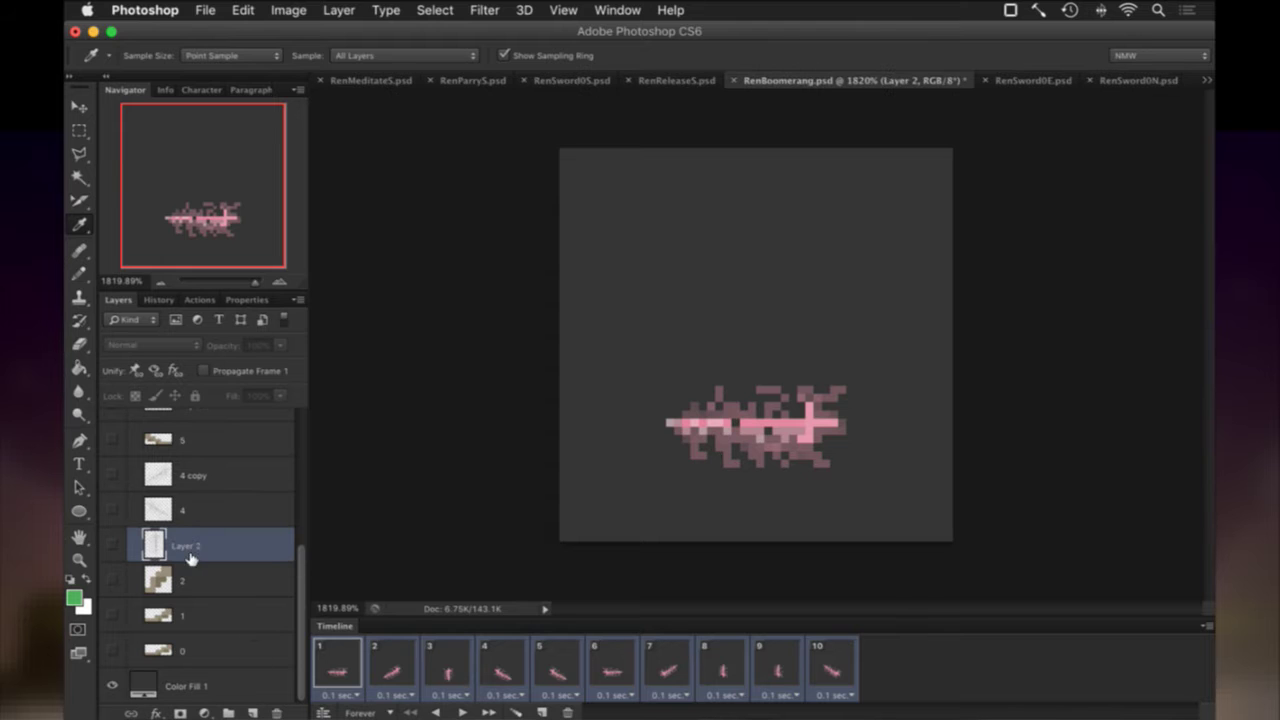
left_click(190, 578)
left_click(189, 616, "shift")
left_click(189, 646, "shift")
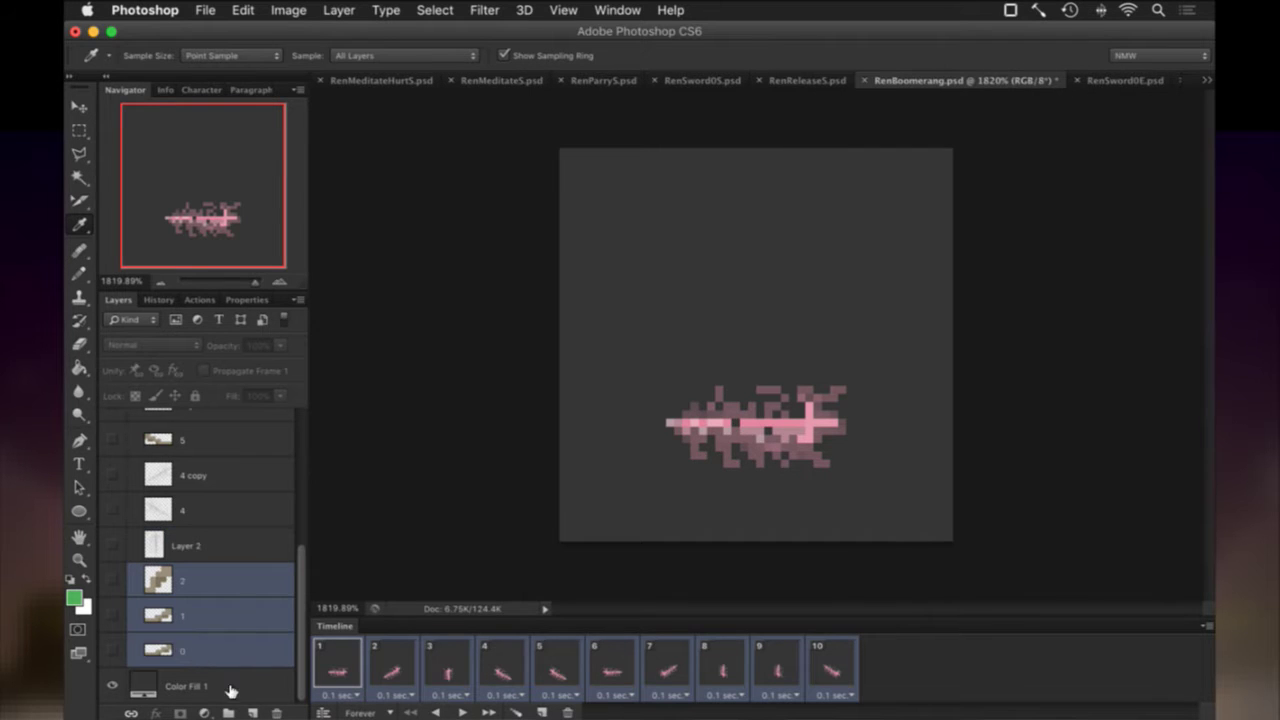
left_click(274, 712)
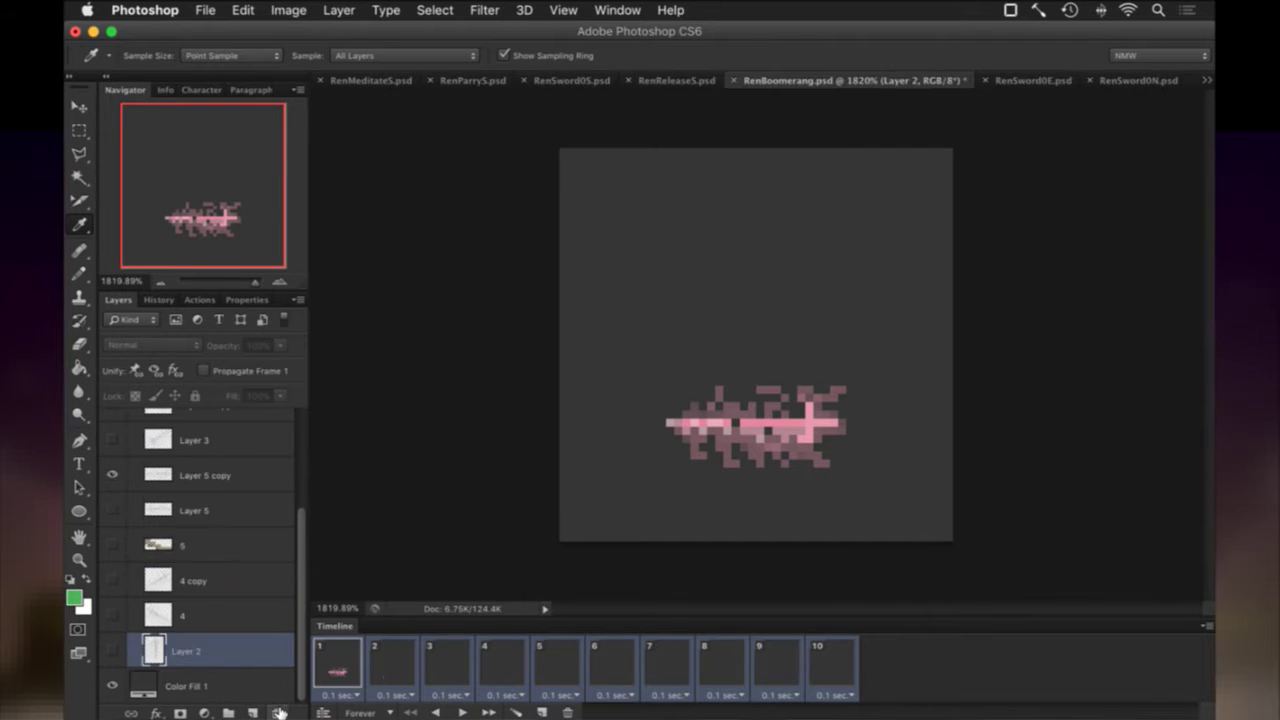
Delete the hidden layer 5 from Group 1 and save RenBoomerang.psd.
left_click(216, 545)
left_click(278, 712)
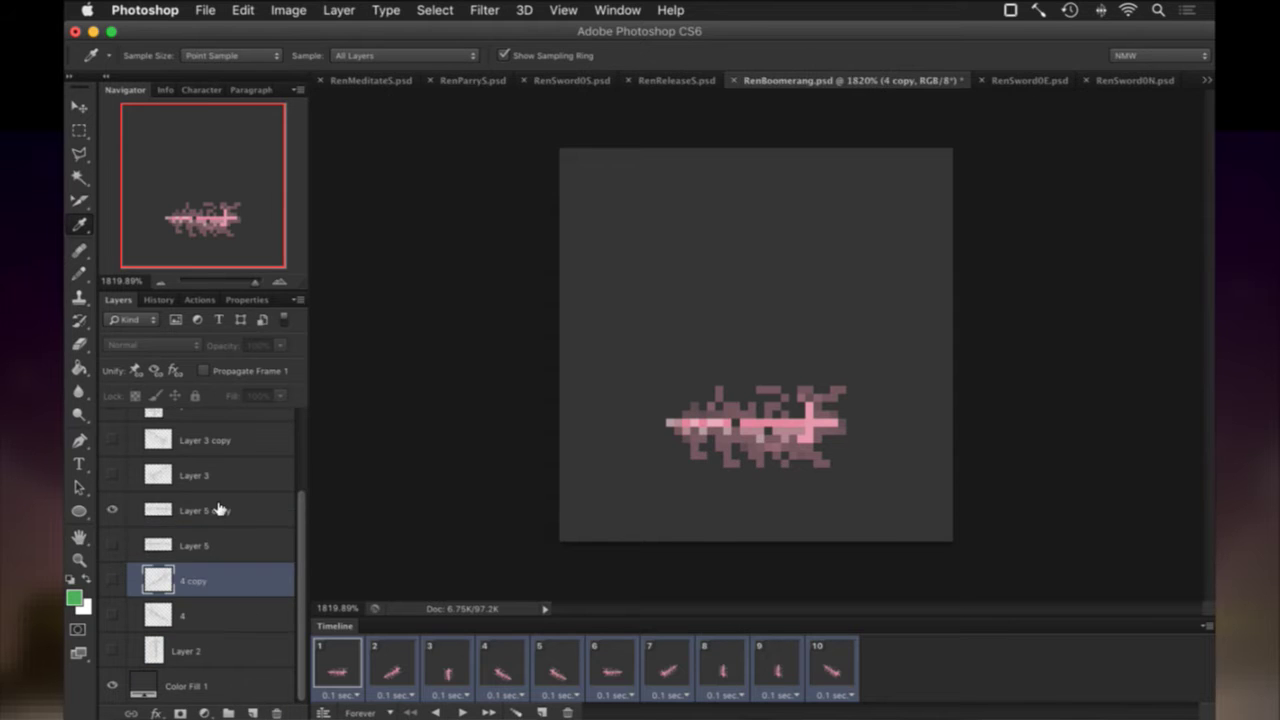
scroll(220, 509, "up", 3)
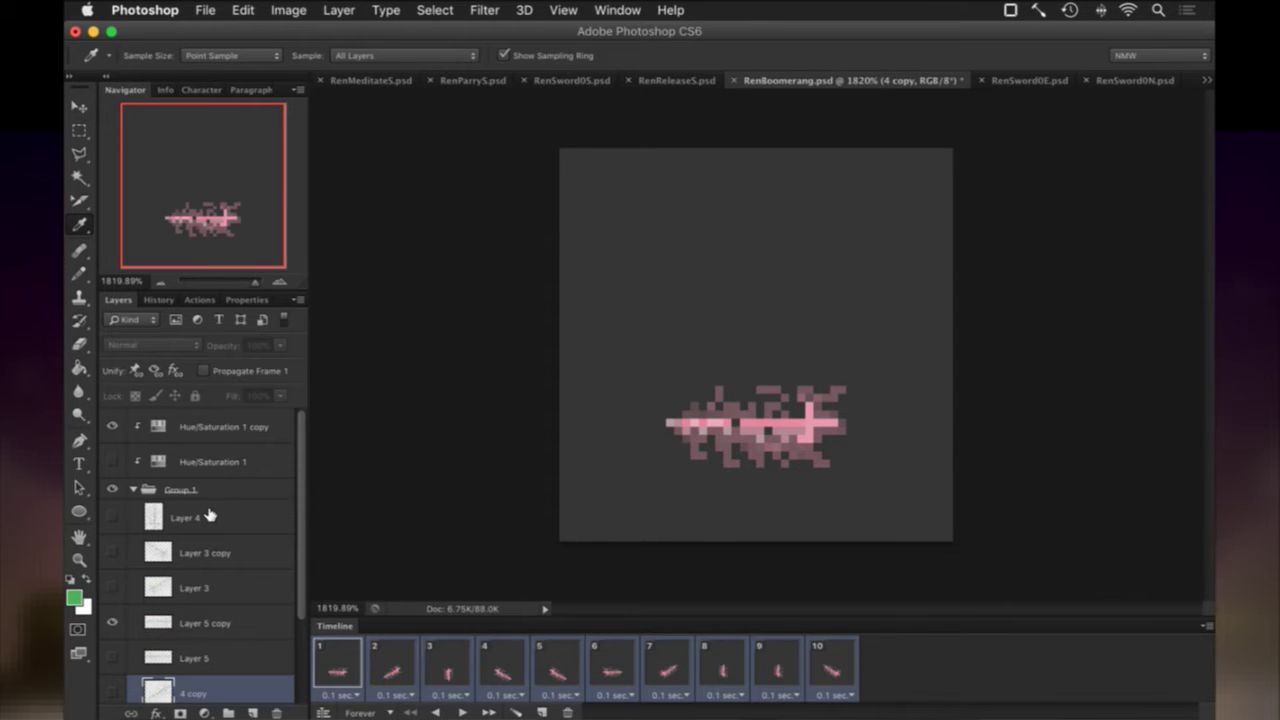
key("super+s")
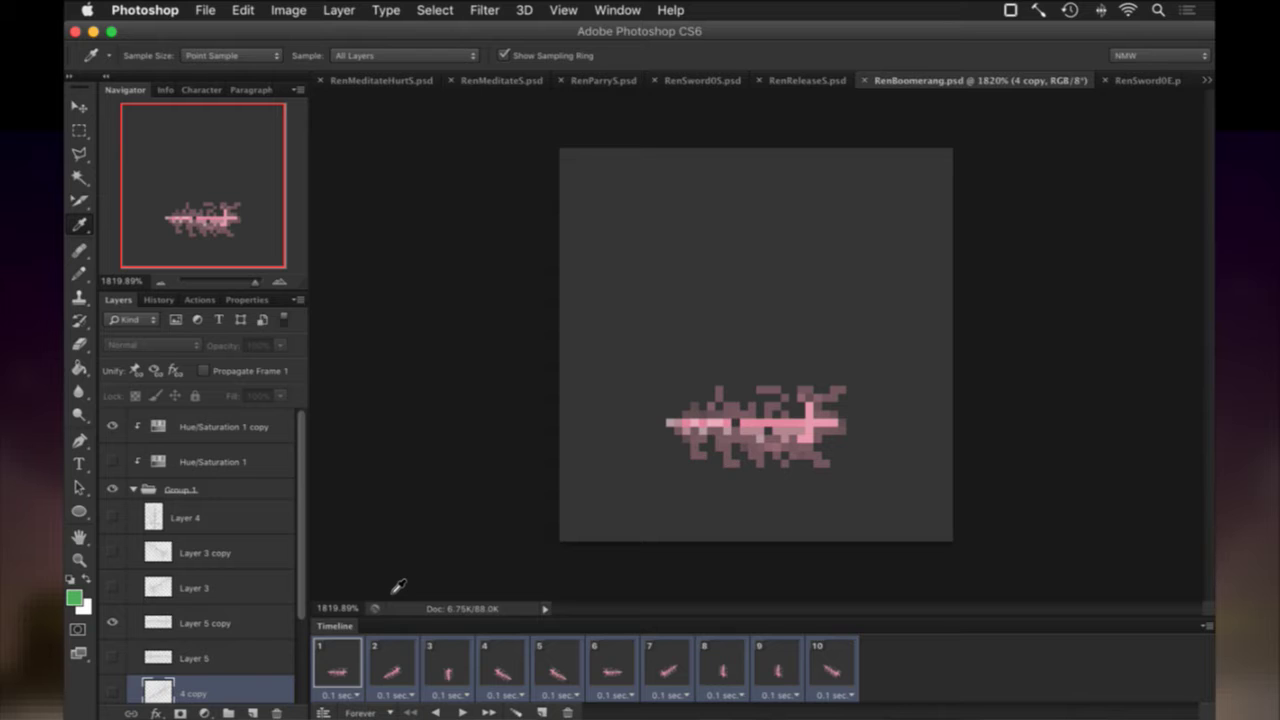
Go through the boomerang's timeline frames one by one and play the animation to examine its rotation.
left_click(372, 671)
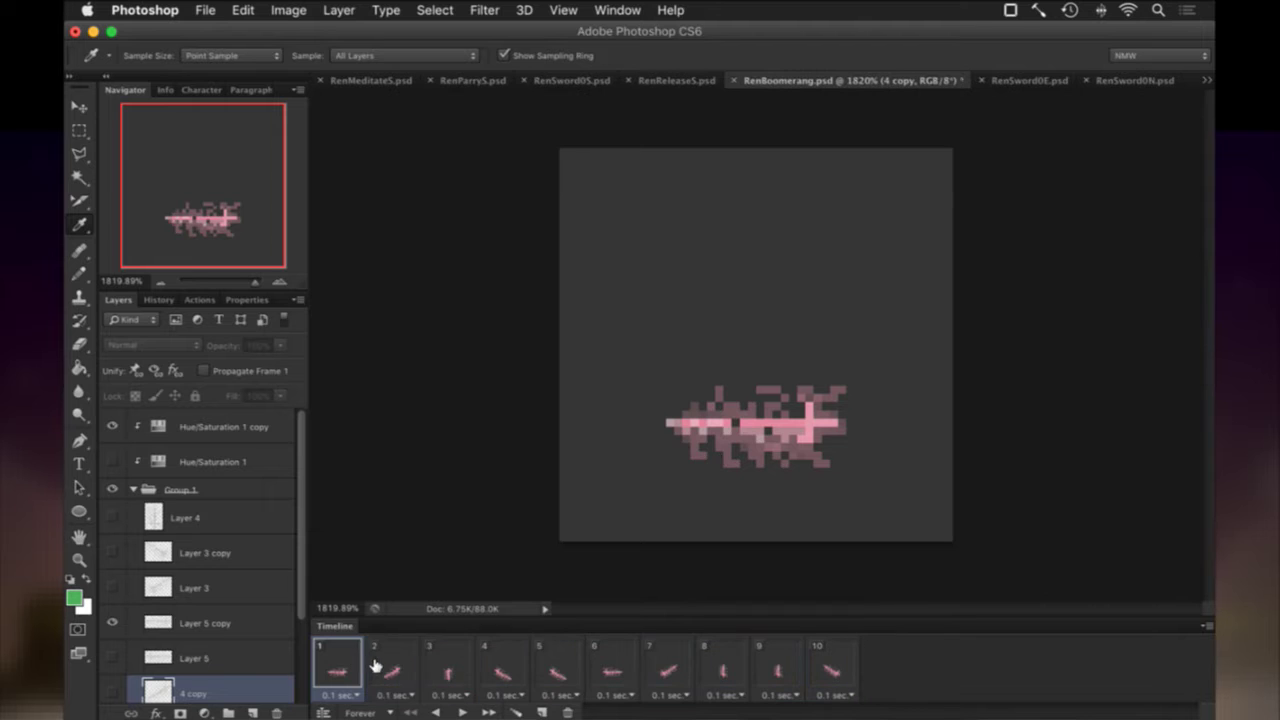
left_click(438, 668)
left_click(513, 671)
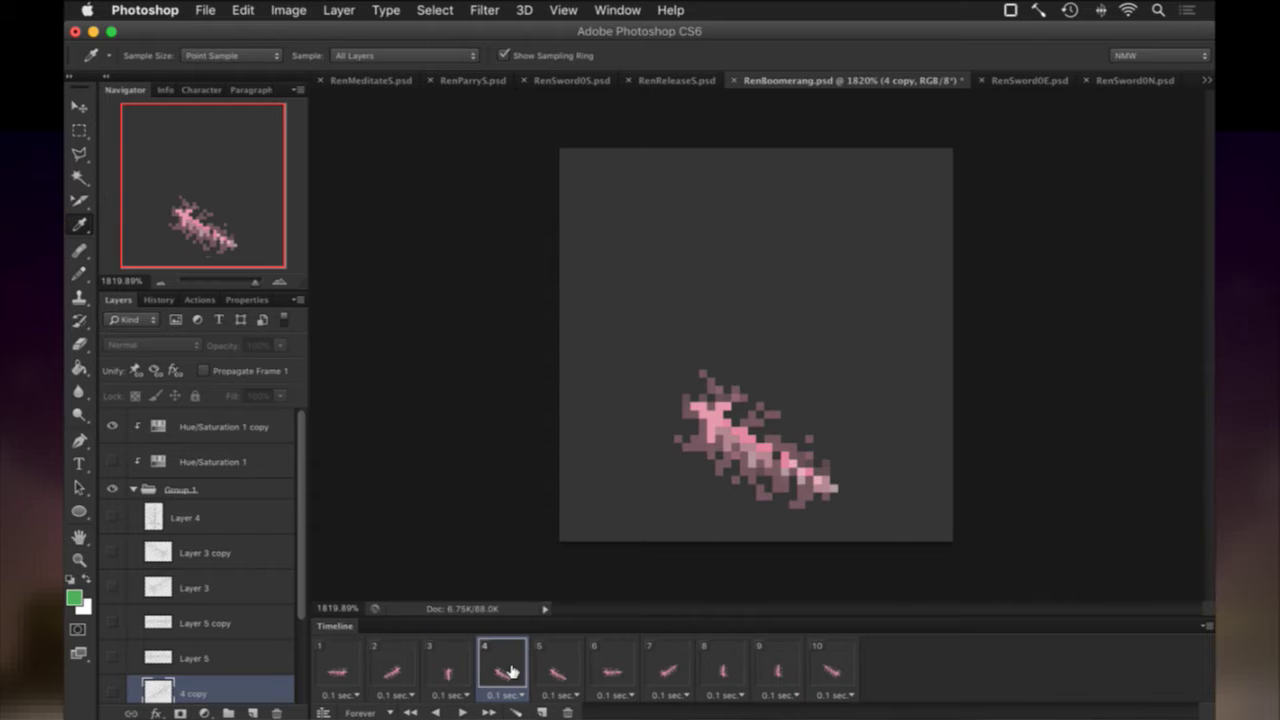
left_click(554, 672)
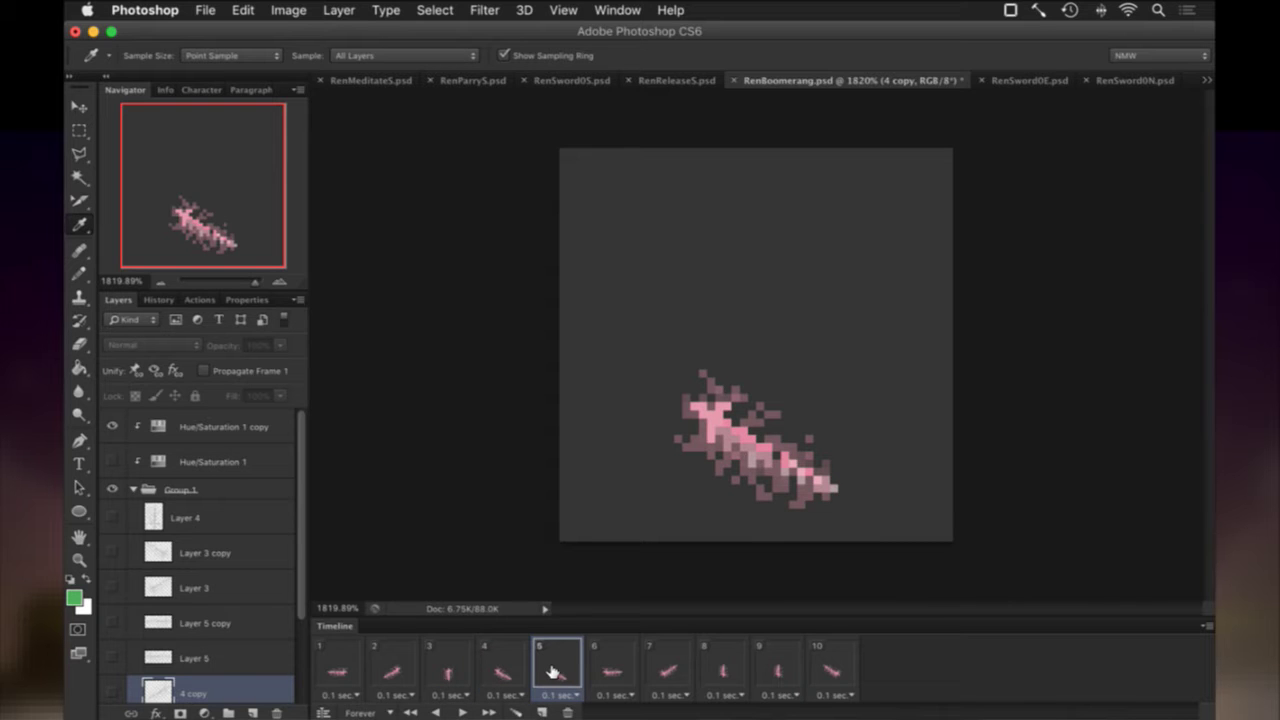
left_click(607, 668)
left_click(679, 672)
left_click(726, 669)
left_click(778, 672)
left_click(833, 670)
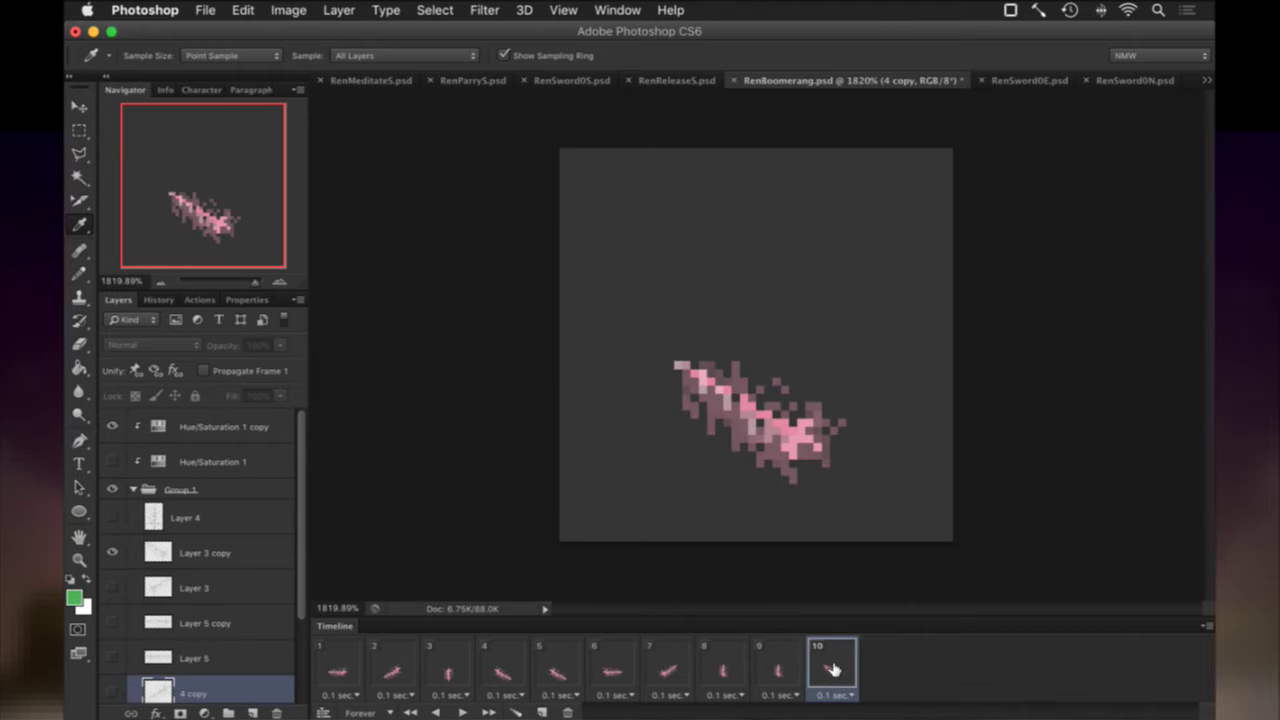
left_click(779, 669)
left_click(364, 666)
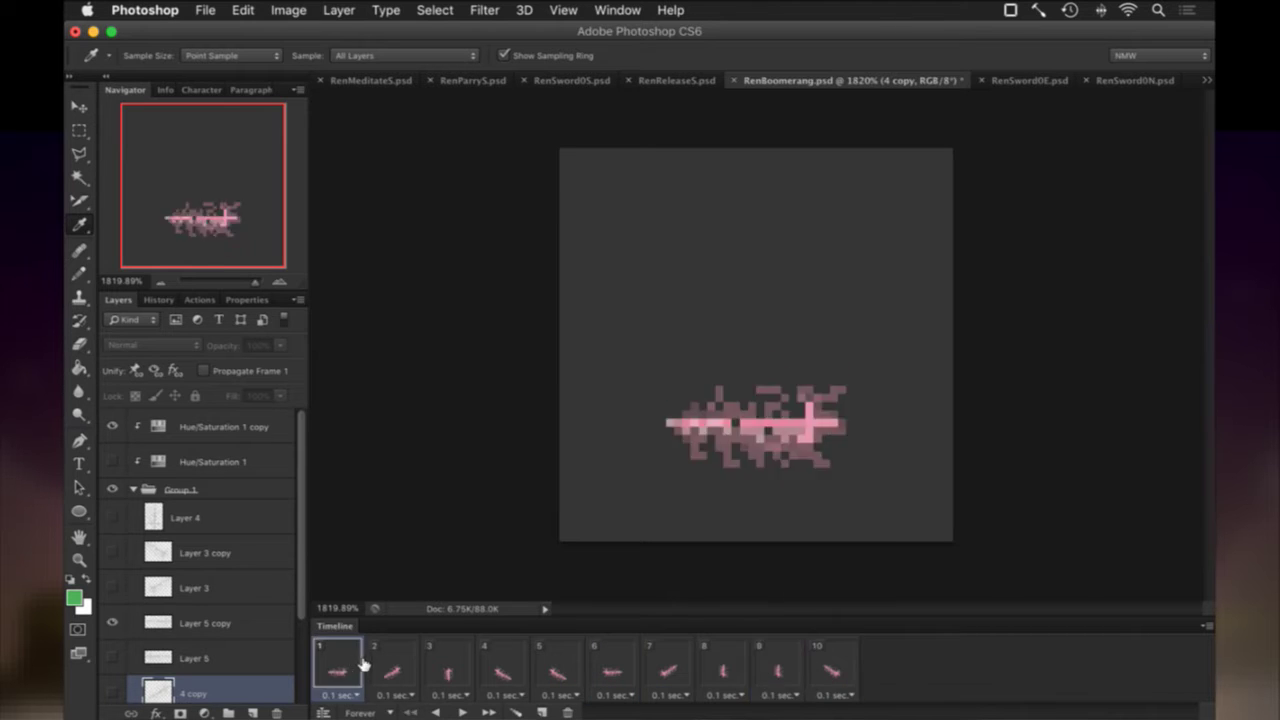
left_click(463, 711)
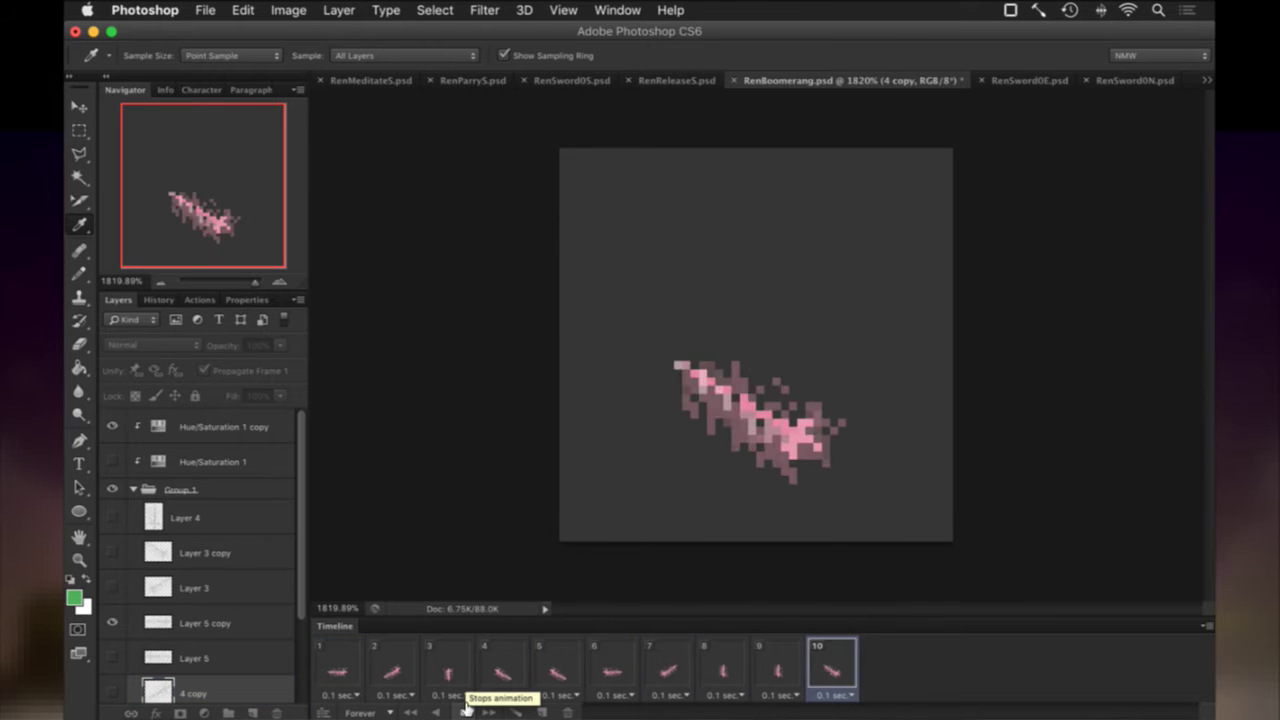
left_click(465, 708)
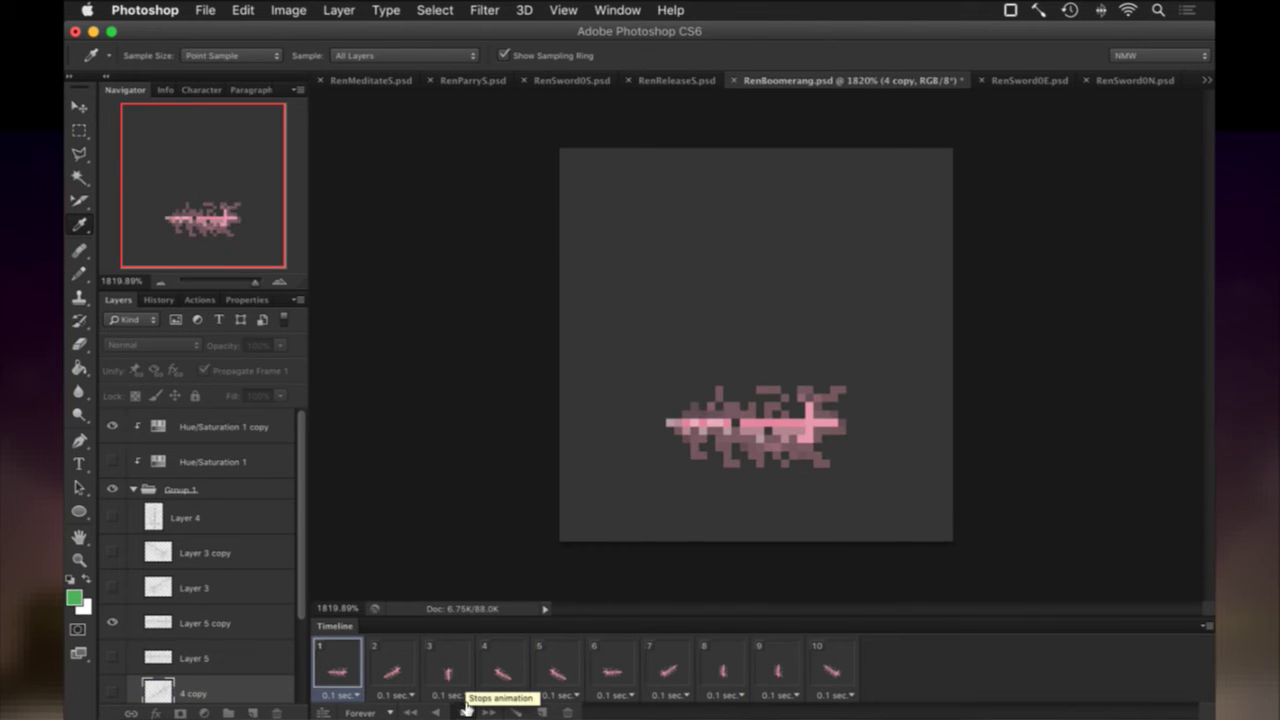
Delete frame 5 and then the resulting frame 8 from the boomerang timeline, and switch back to Ren.txt in iTerm2.
left_click(560, 668)
left_click(568, 711)
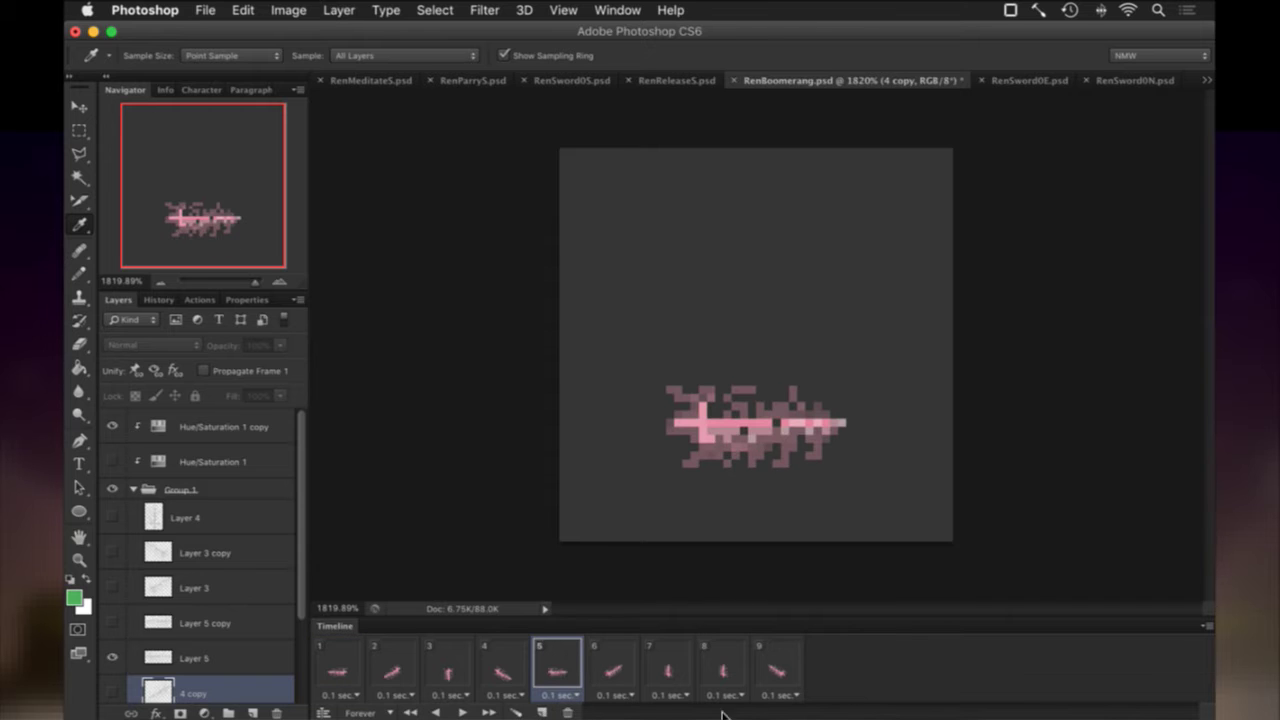
left_click(725, 664)
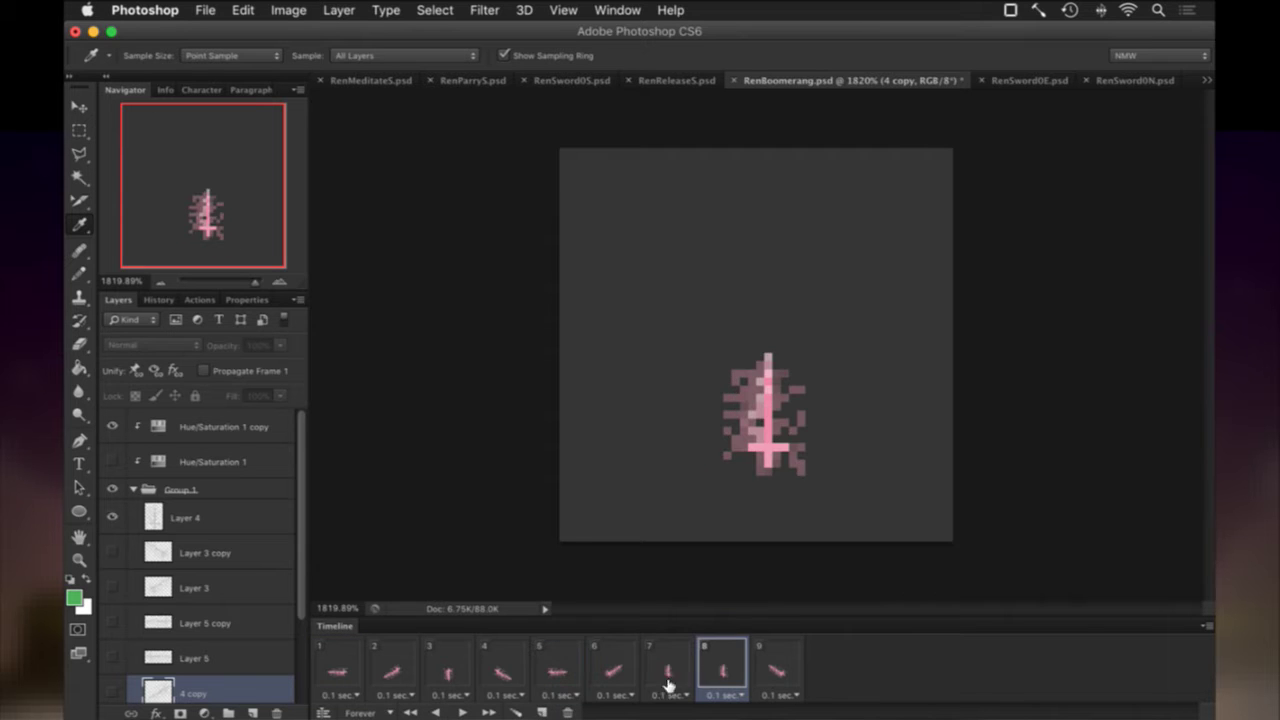
left_click(568, 711)
key("super+Tab")
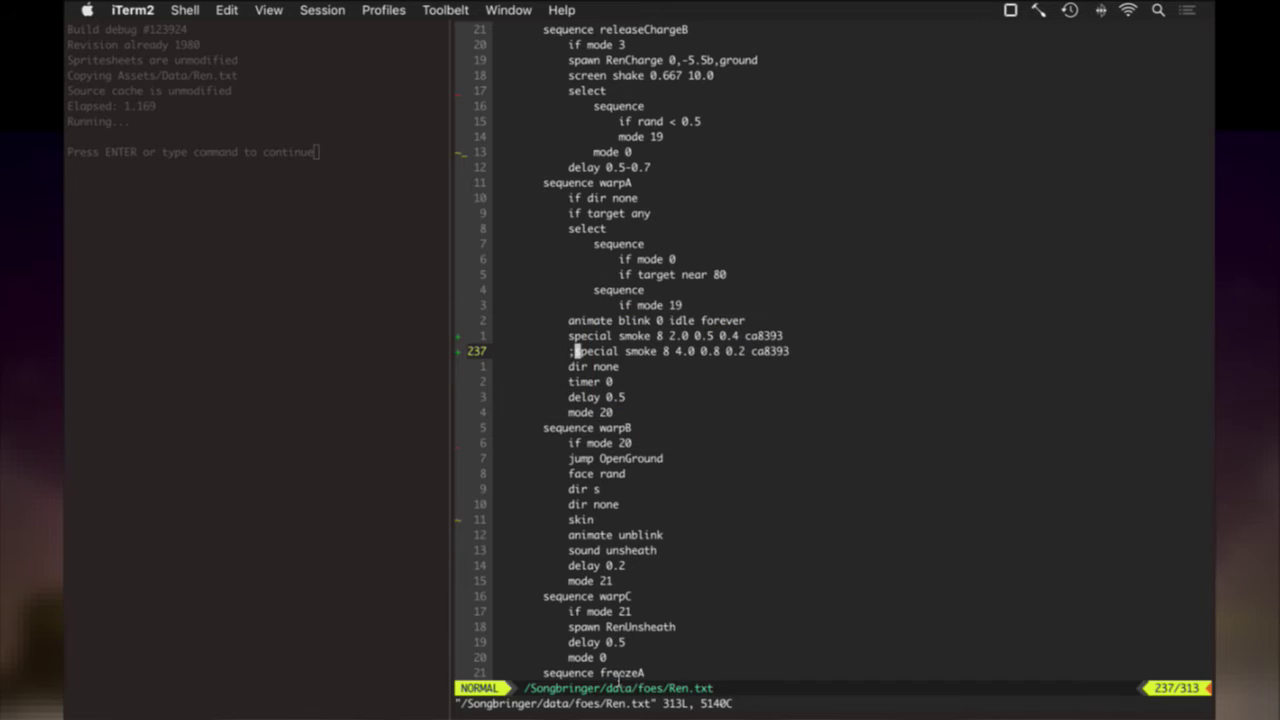
Remove the old boomerang sprite images by running !rm raw/sheets/Shadow/RenBoomerang* from the editor.
type(":!rm ra")
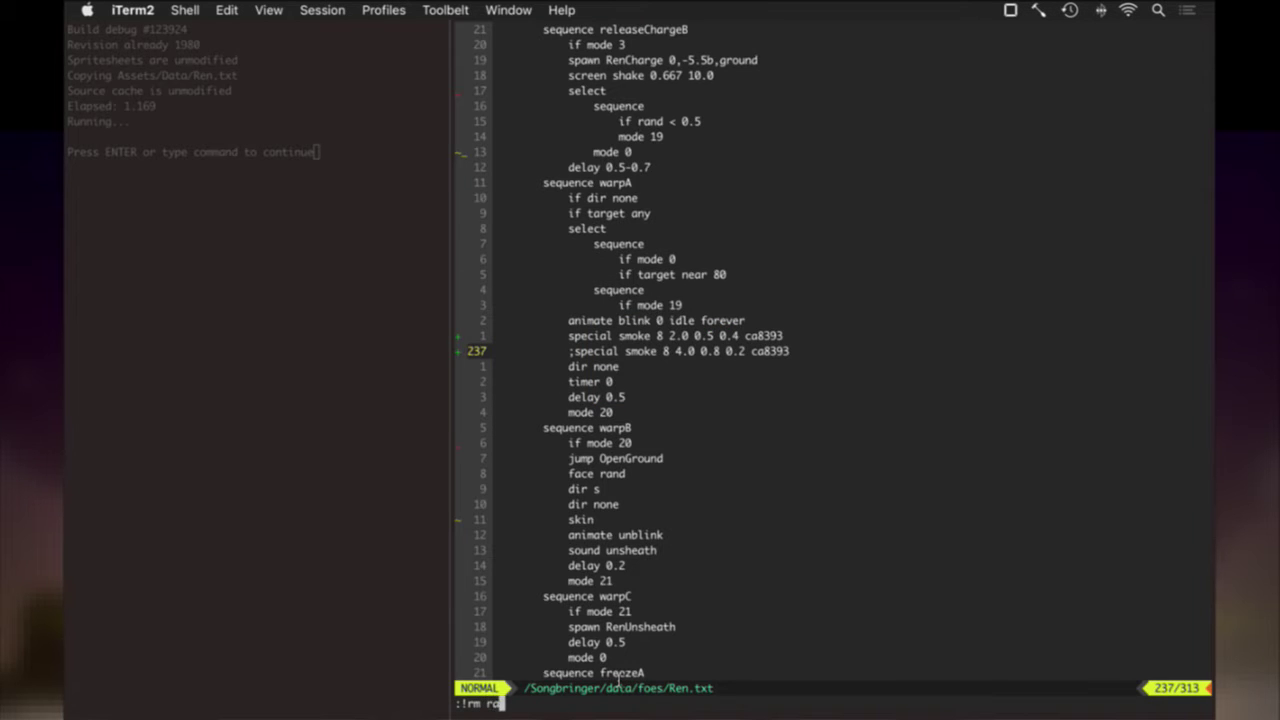
type("w/sheets/Shad")
key("Tab")
type("RenB")
key("Tab")
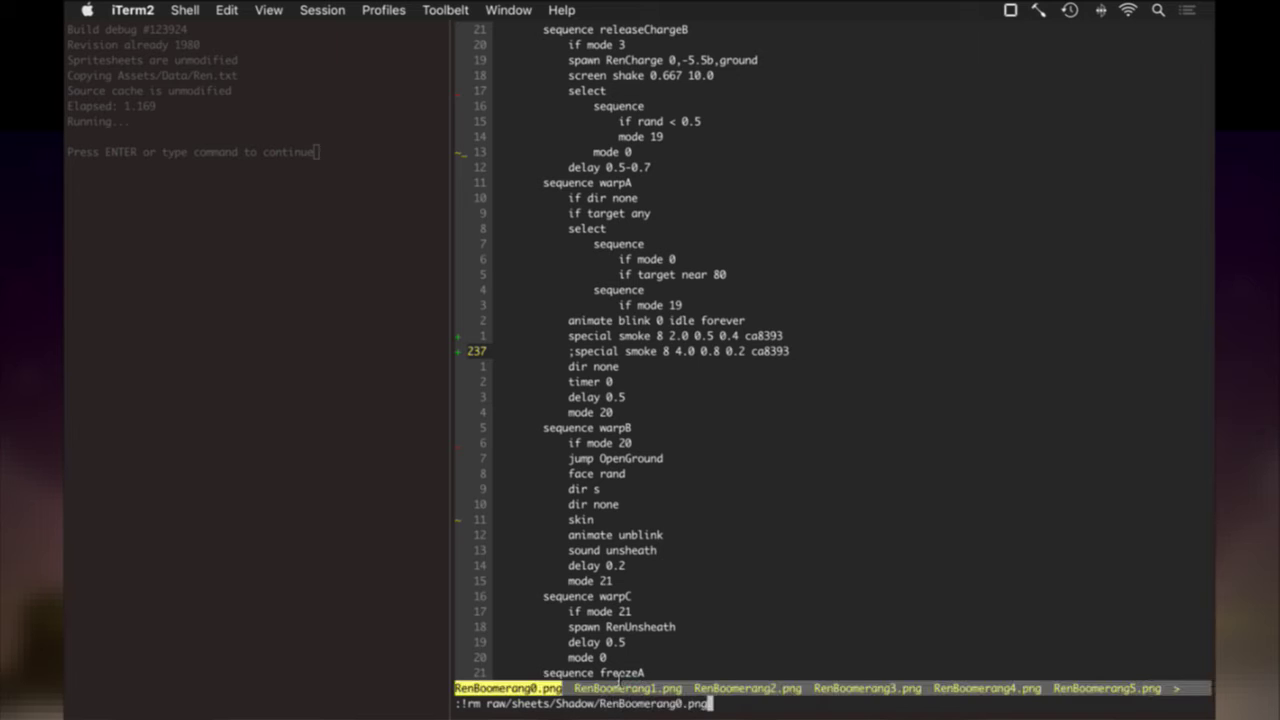
key("BackSpace")
key("BackSpace")
key("BackSpace")
key("BackSpace")
key("BackSpace")
type("*")
key("Return")
key("Return")
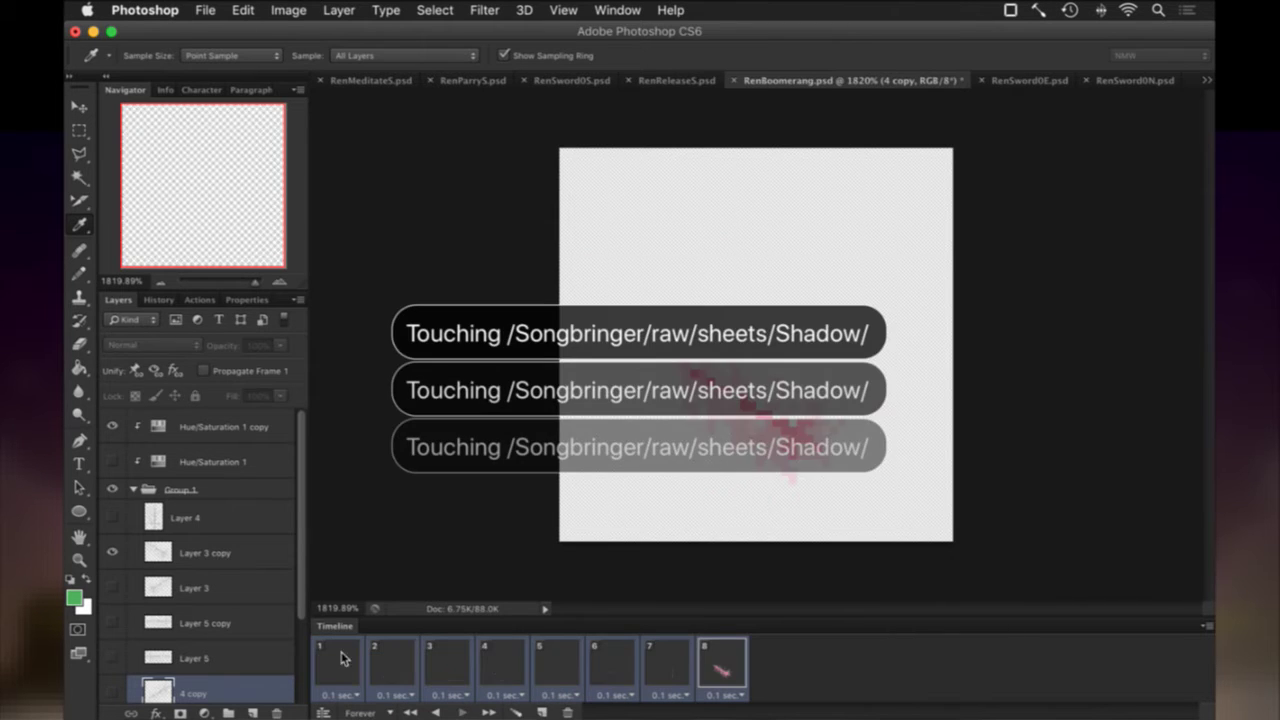
Play the boomerang animation in Photoshop, and switch to iTerm2 to rebuild and run the game.
left_click(462, 712)
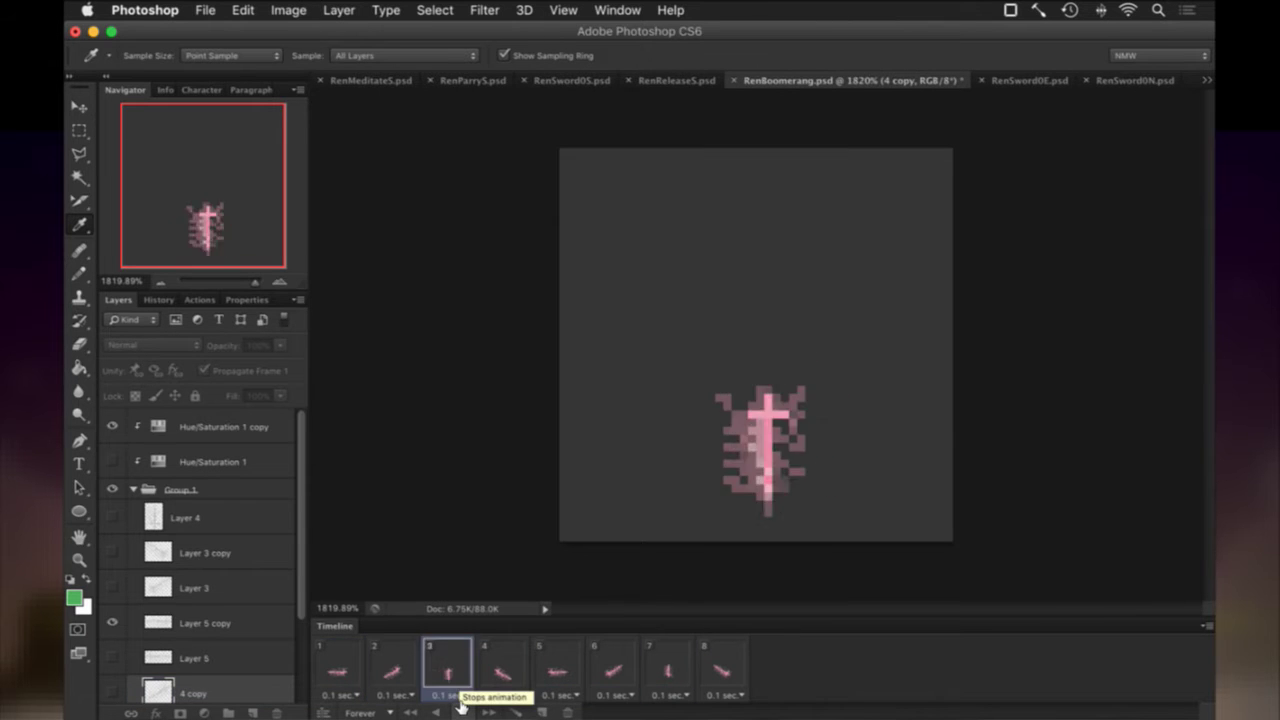
key("super+Tab")
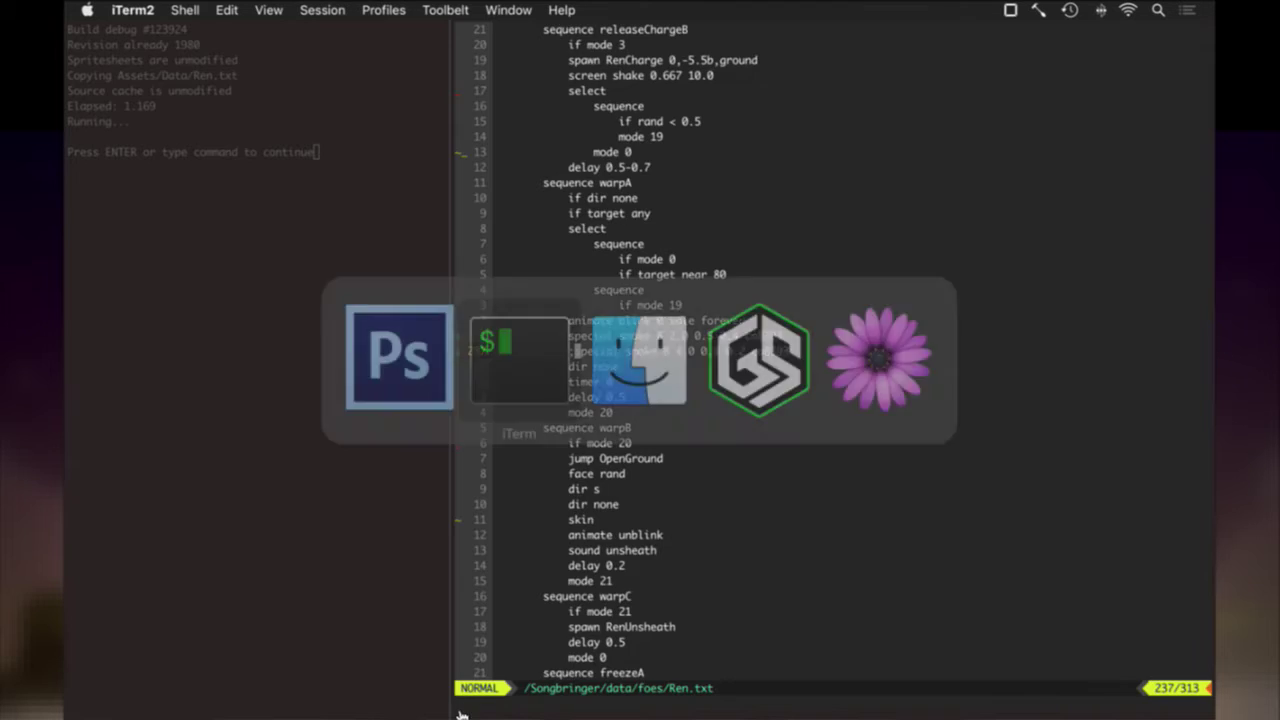
key("Return")
key("super+]")
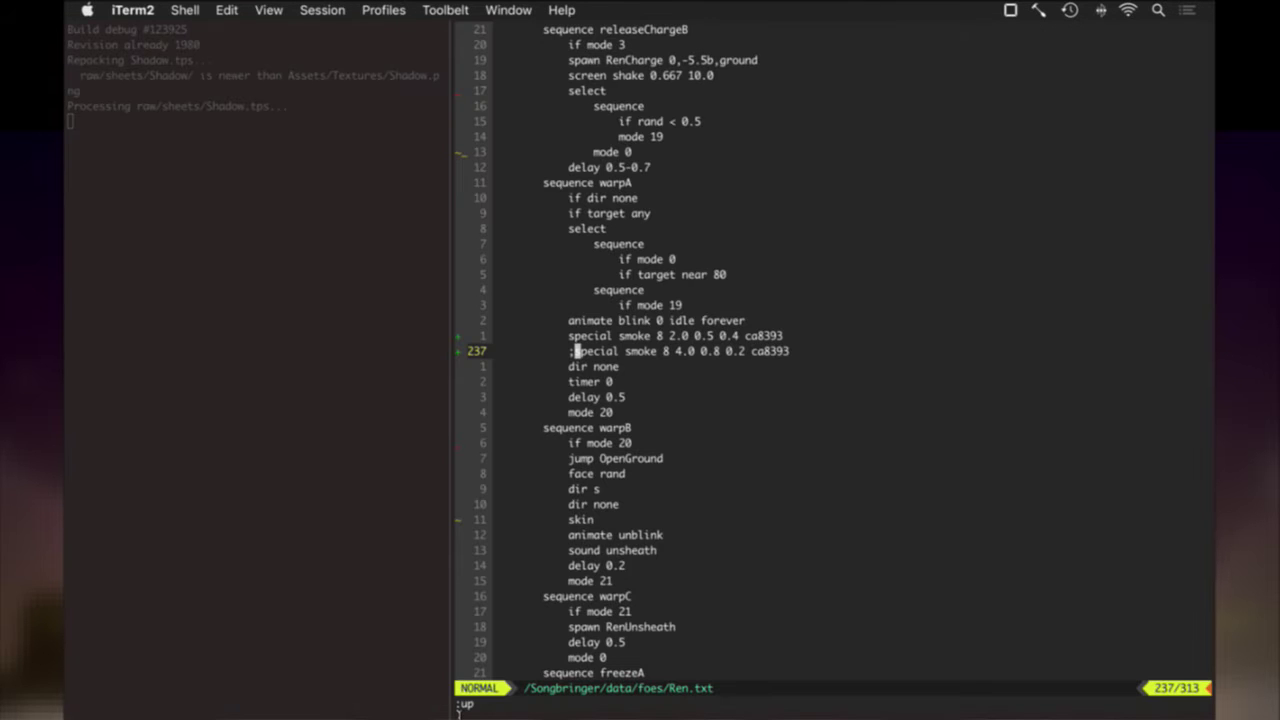
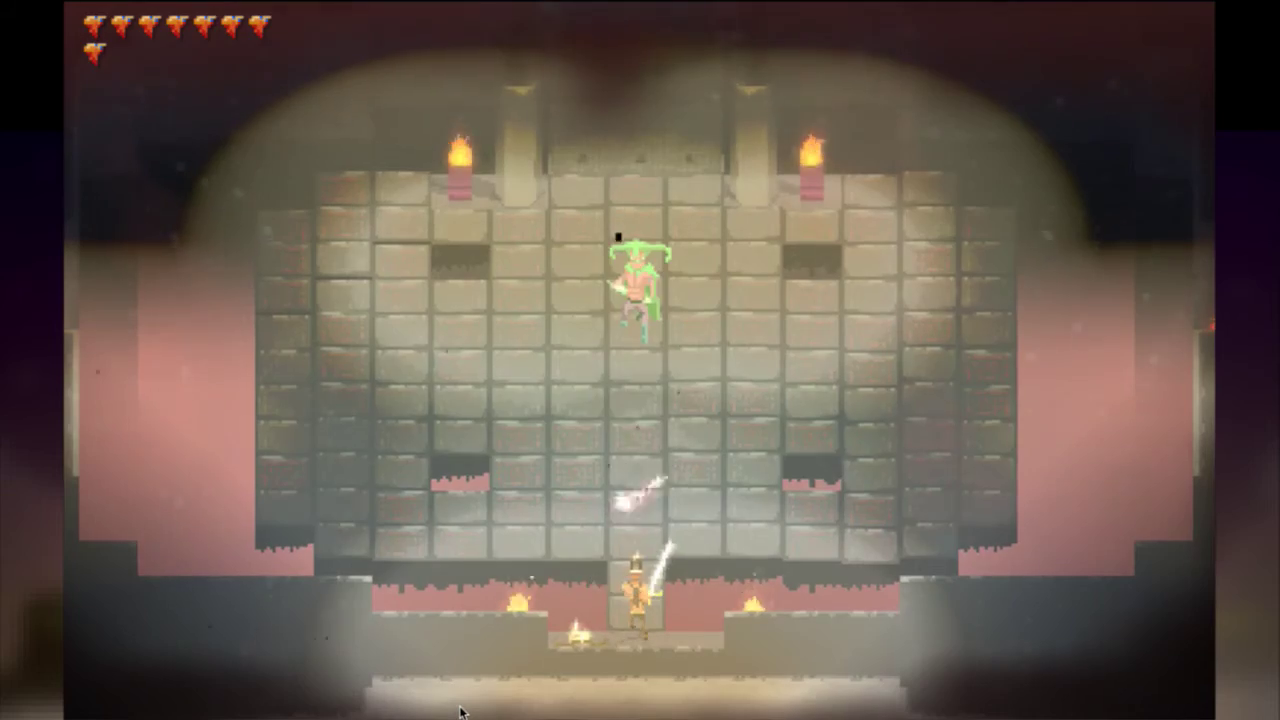
Move around the arena during Ren's fight in Songbringer to examine how his boomerang spins in flight.
key("Up")
key("Left")
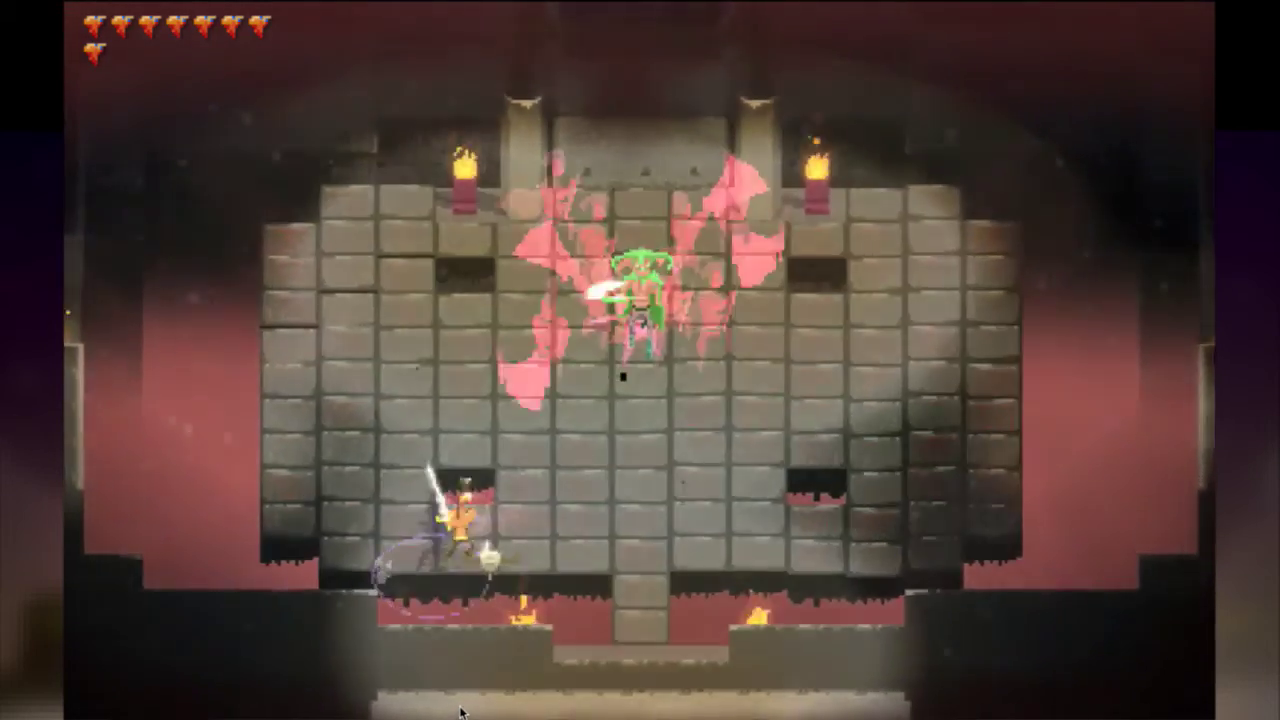
key("Right")
key("Up")
key("Down")
key("Right")
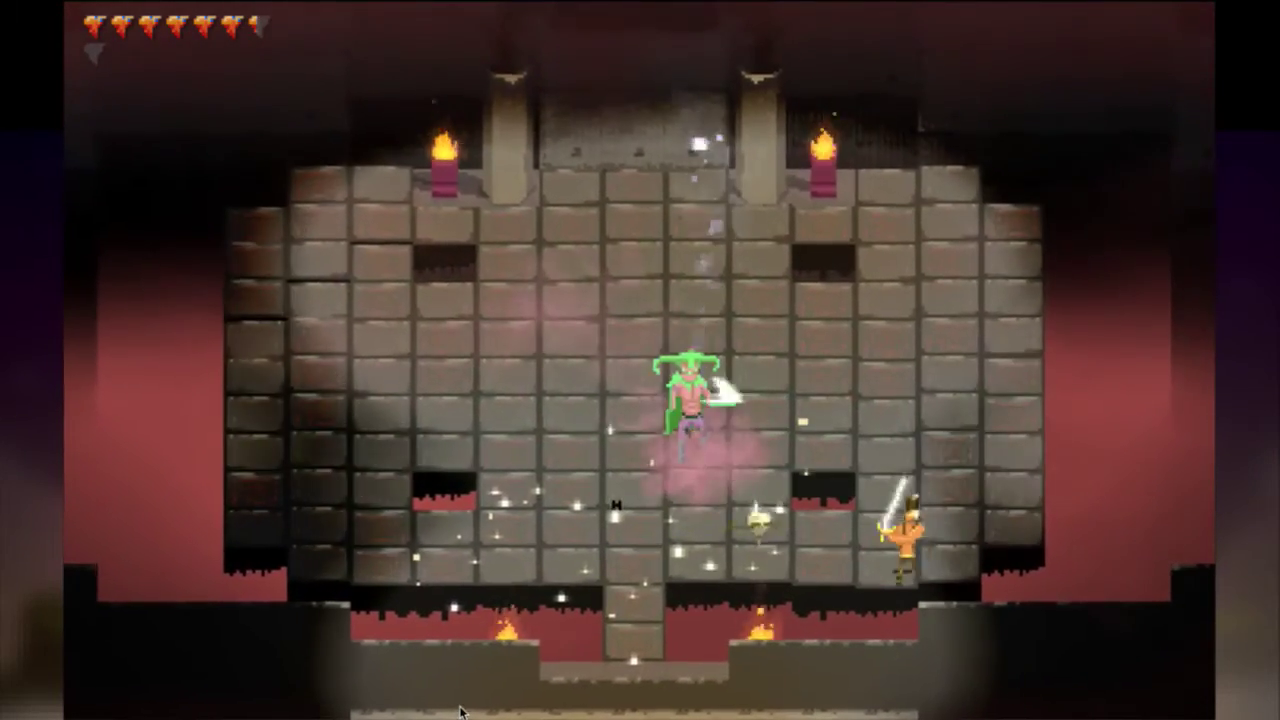
key("Up")
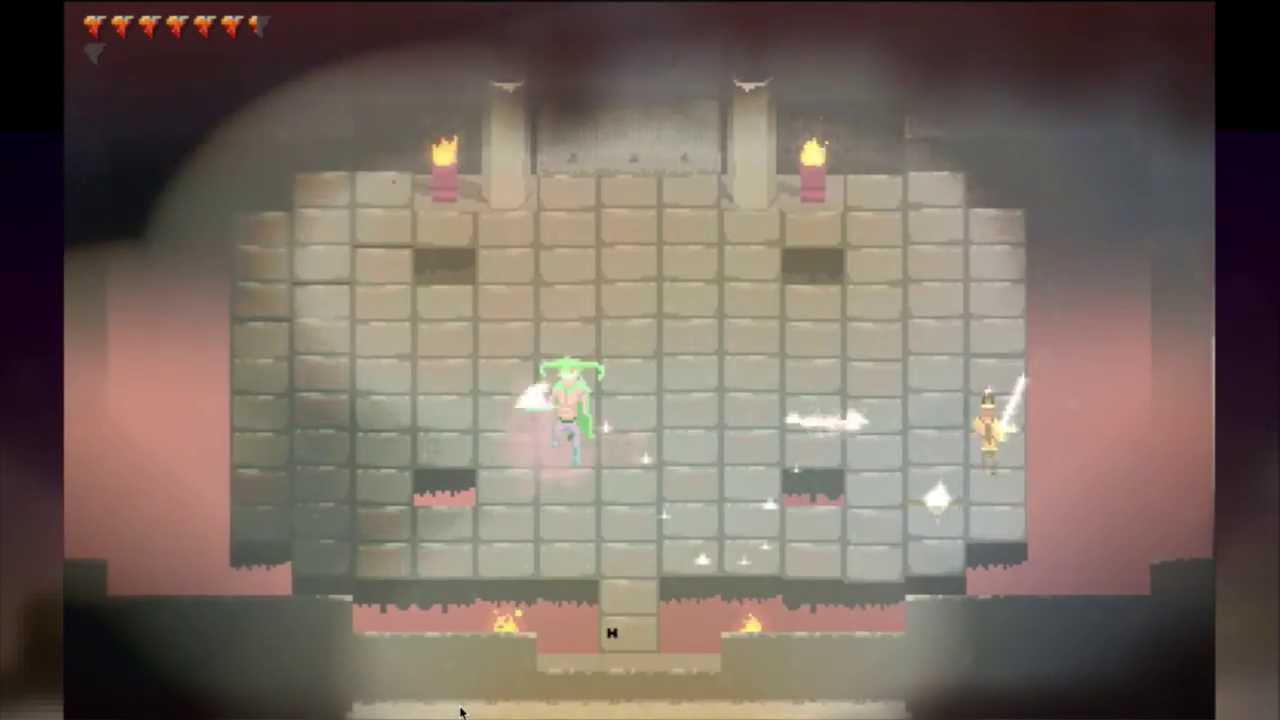
key("Up")
key("Left")
key("Left")
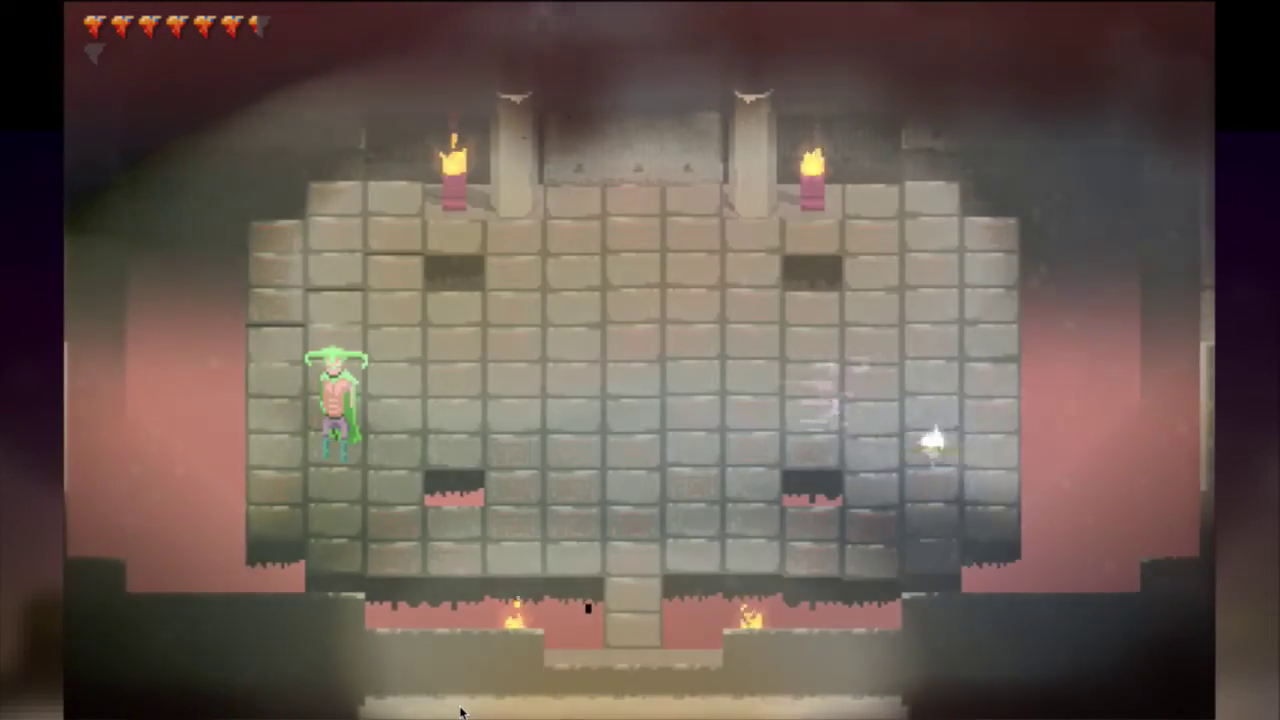
key("Right")
key("Down")
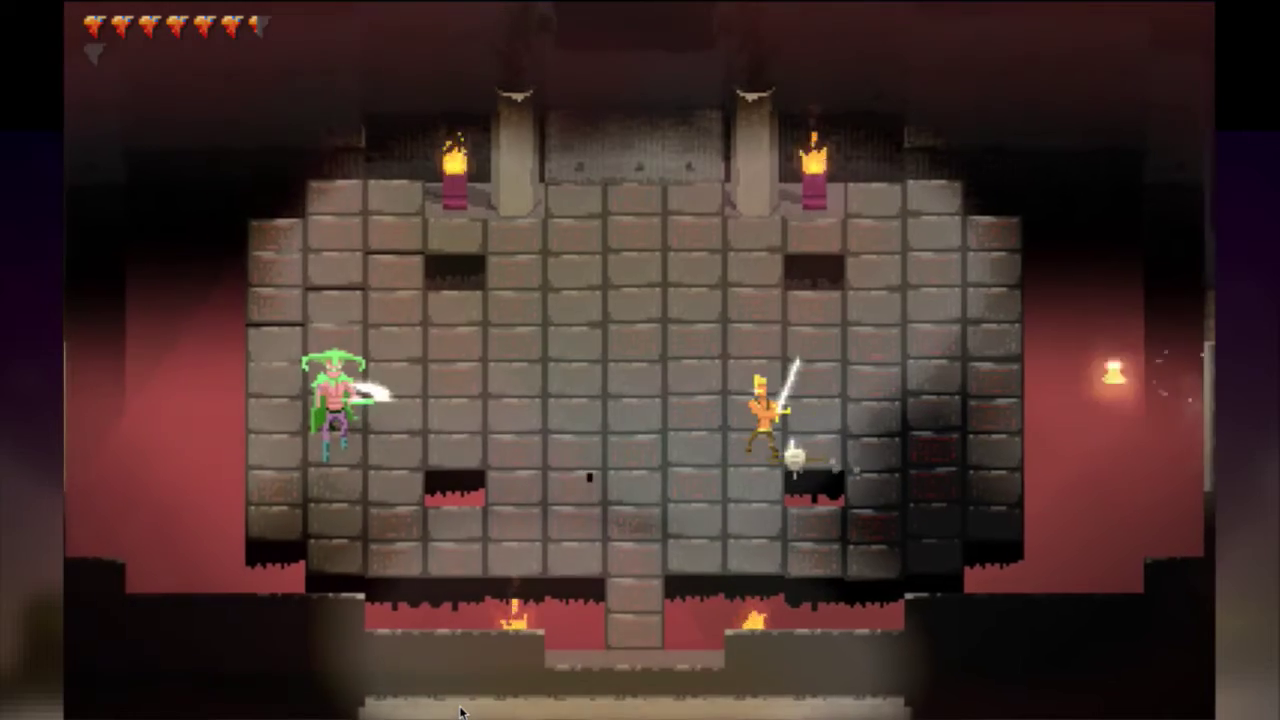
key("Left")
key("Left")
key("Right")
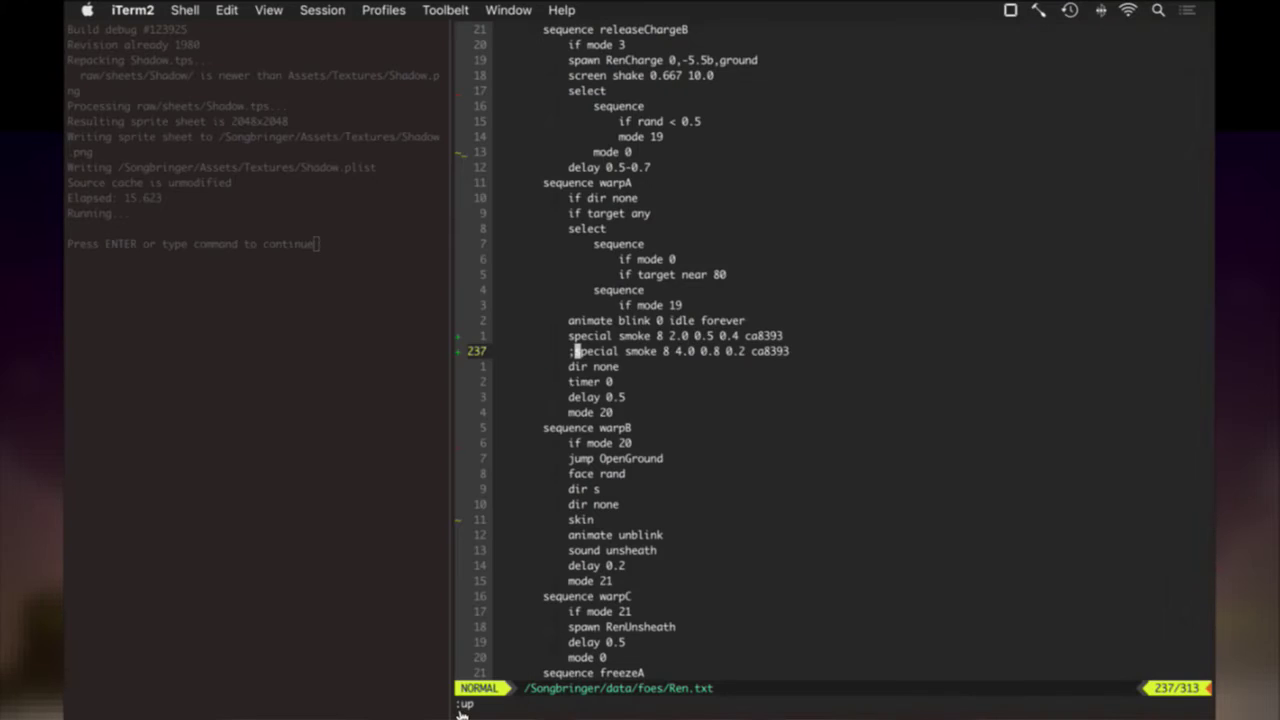
Switch to Photoshop and, in frame 1, cut the Layer 5 copy pixels above and below the horizontal blade line into a new layer.
key("super+Tab")
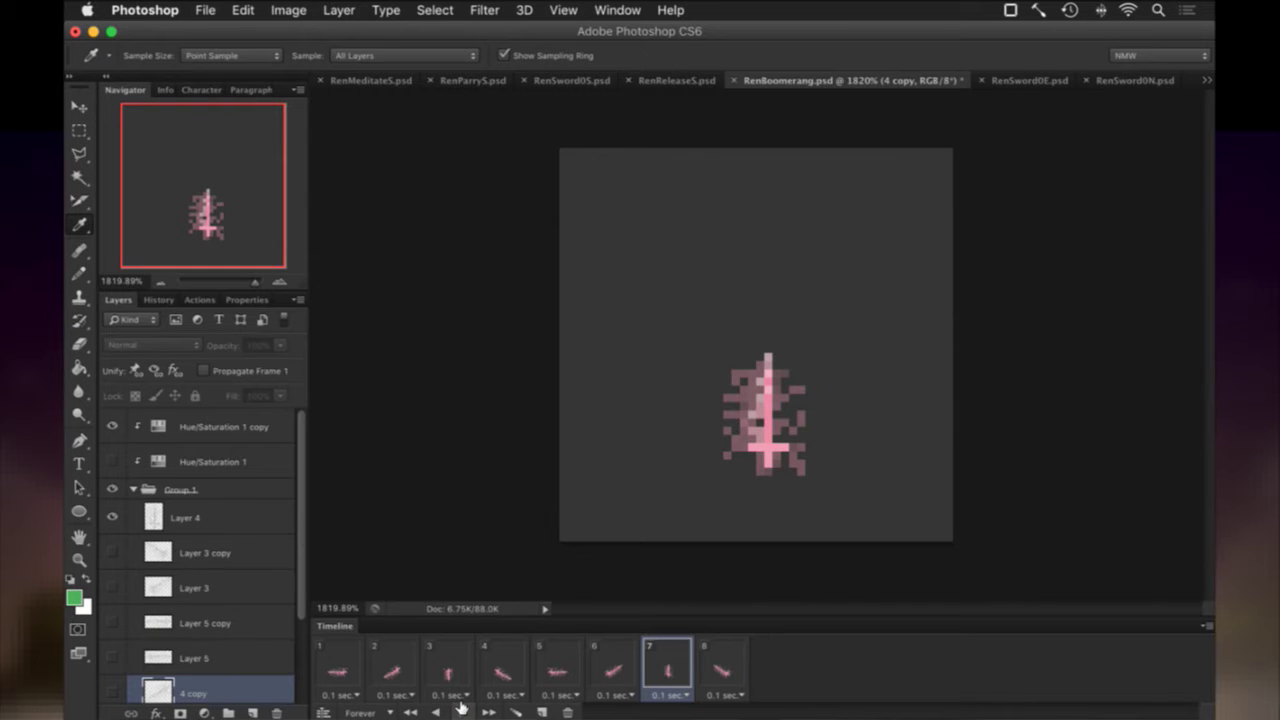
left_click(331, 661)
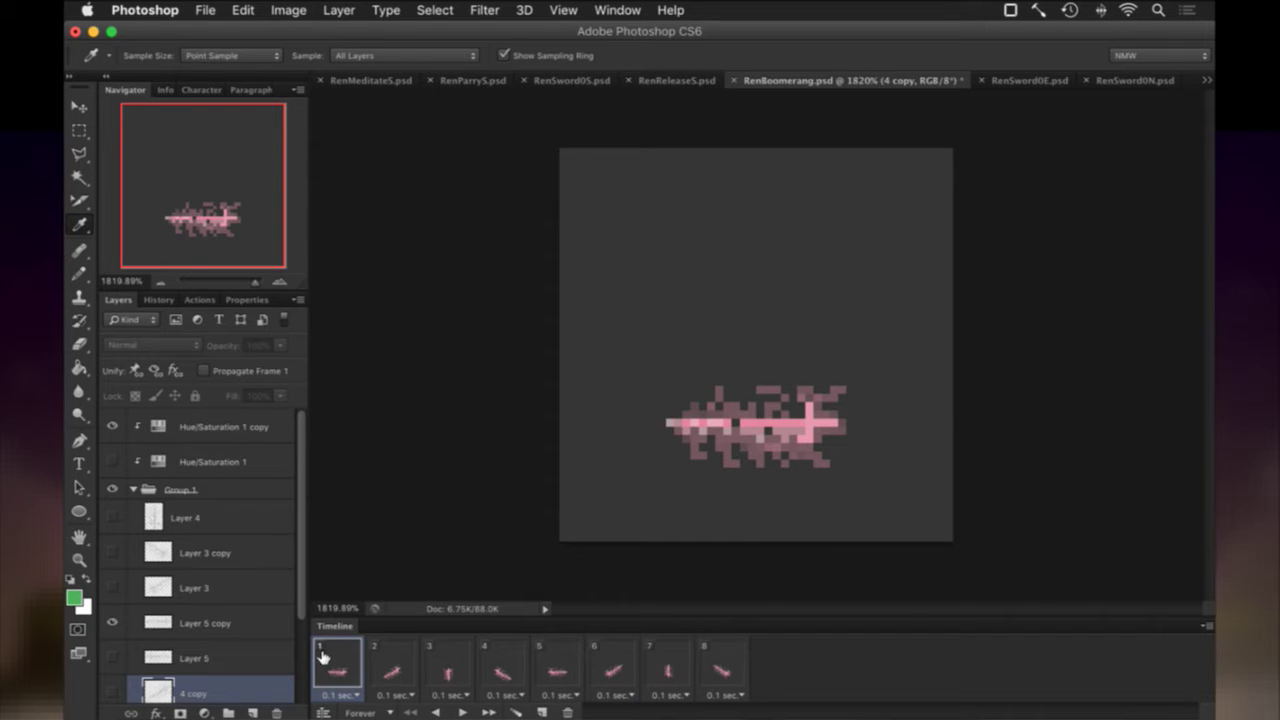
scroll(205, 588, "down", 3)
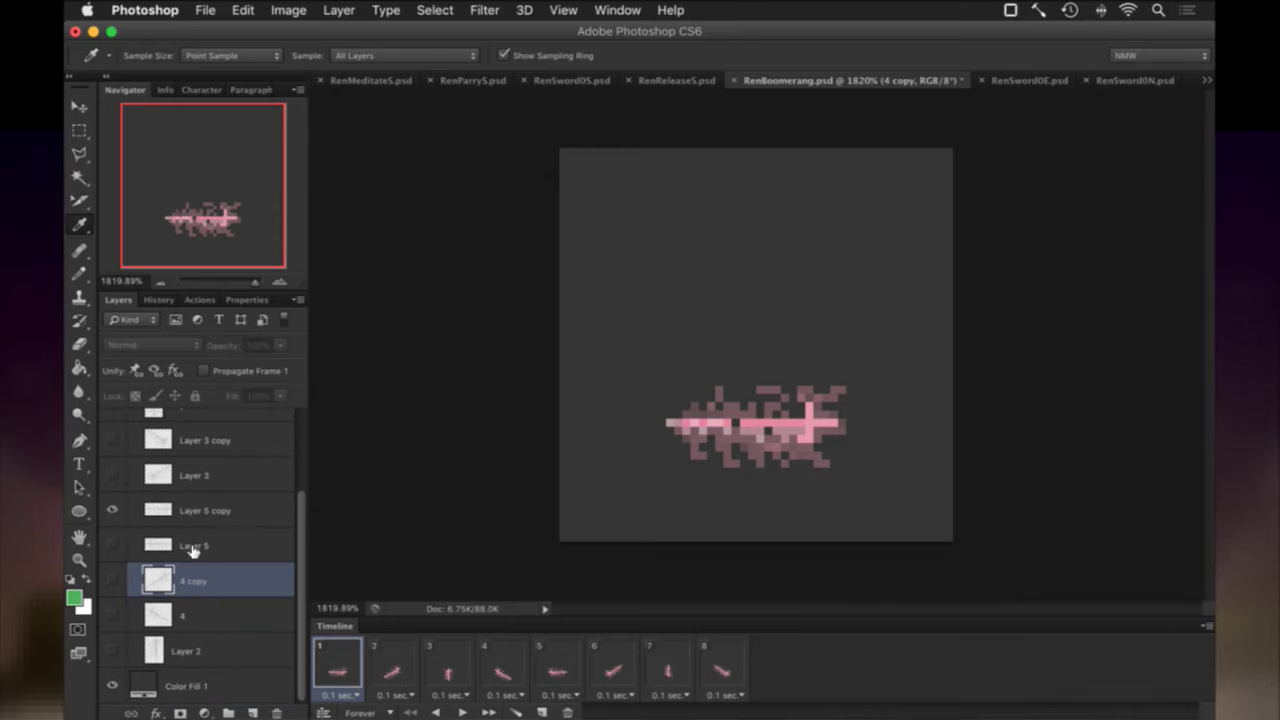
left_click(200, 509)
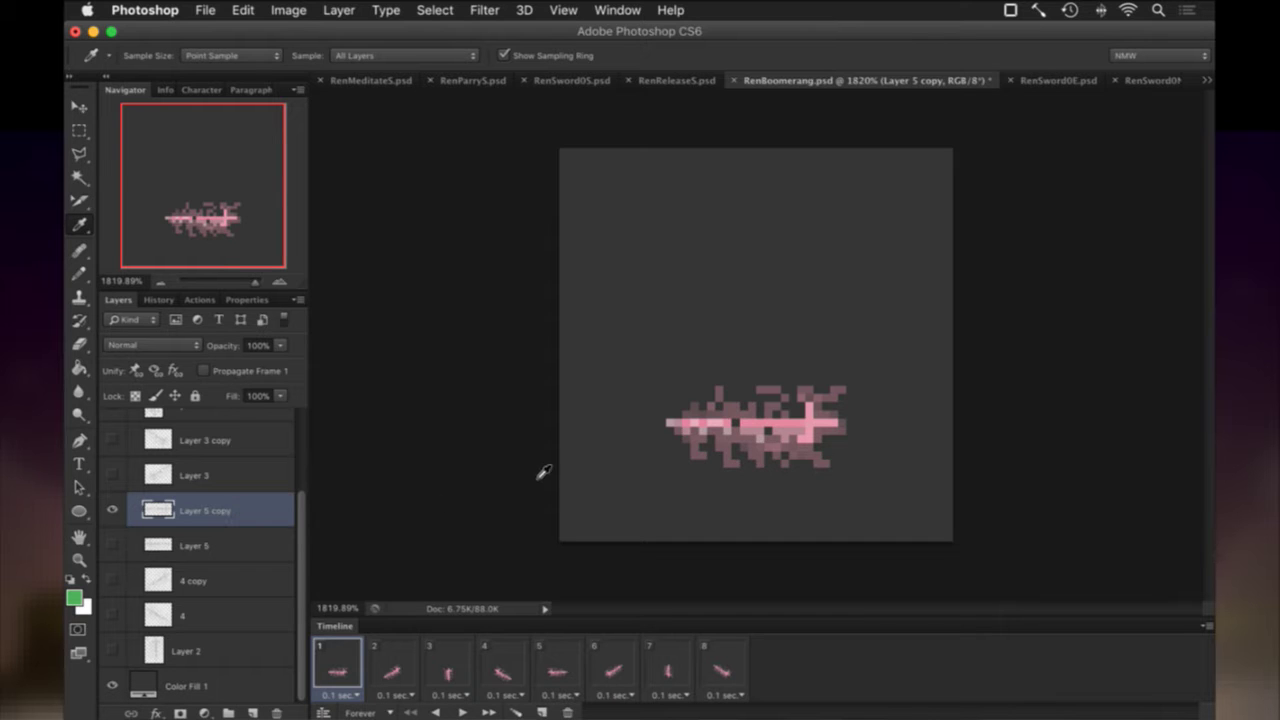
key("m")
left_click_drag(657, 428, 854, 476)
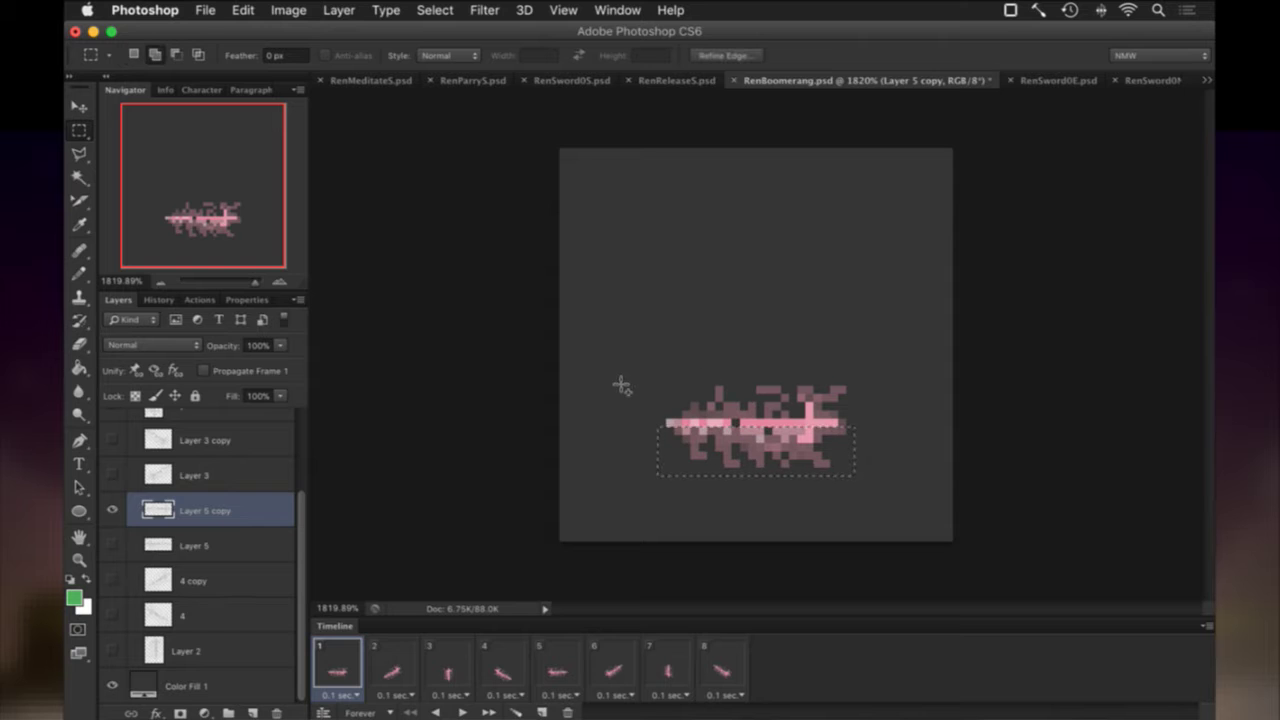
left_click_drag(618, 379, 843, 420)
left_click(851, 428, "shift")
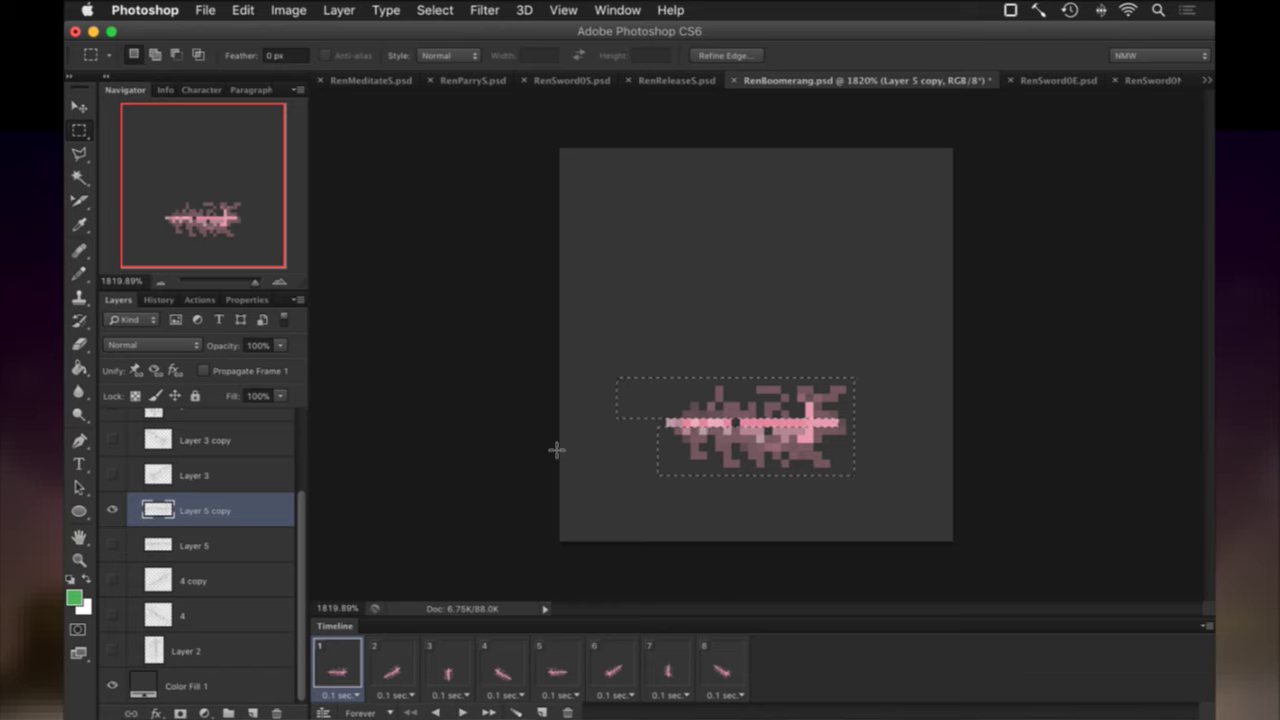
right_click(751, 369)
left_click(764, 514)
Turn off Propagate Frame 1 for Layer 6 and set the layer's opacity to 50%.
left_click(262, 370)
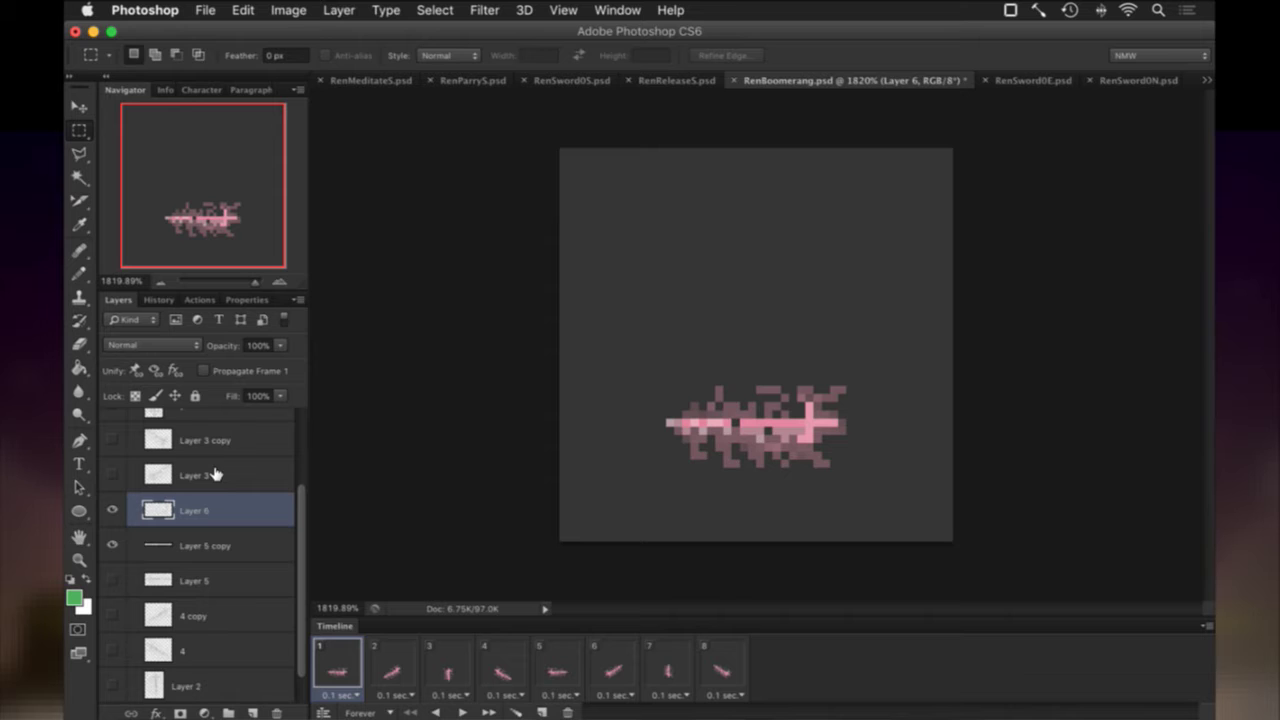
key("5")
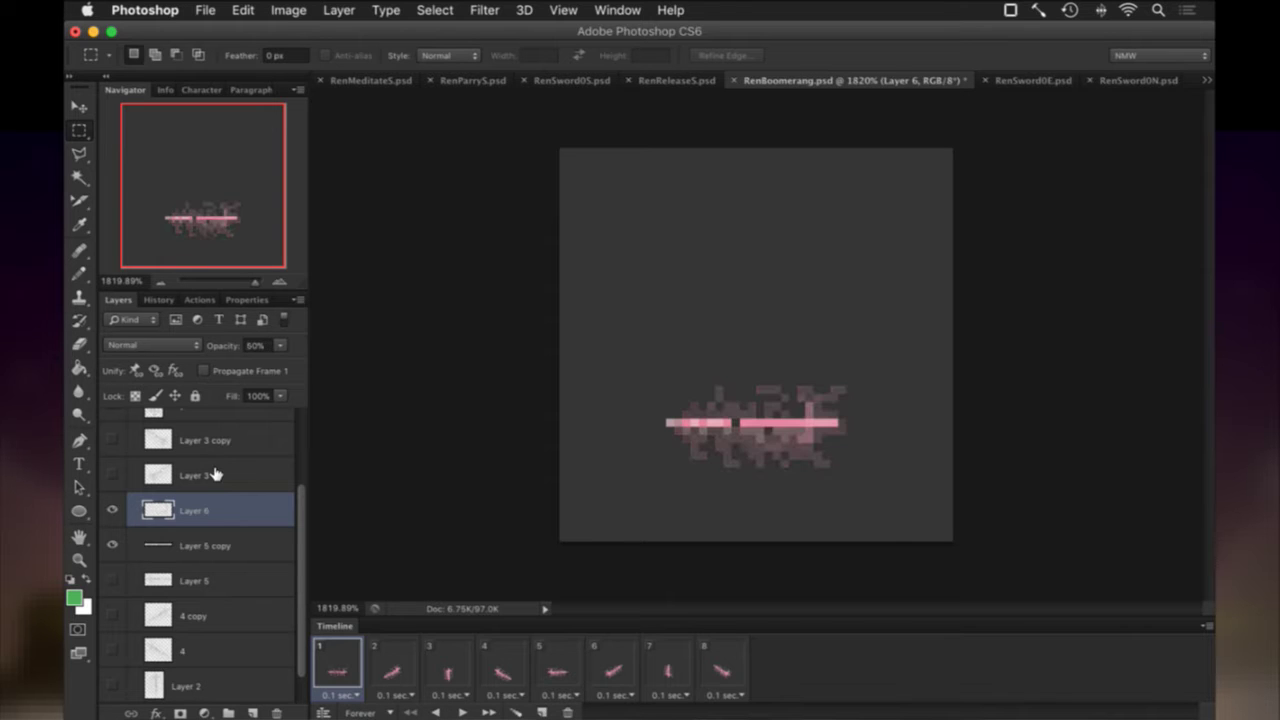
key("3")
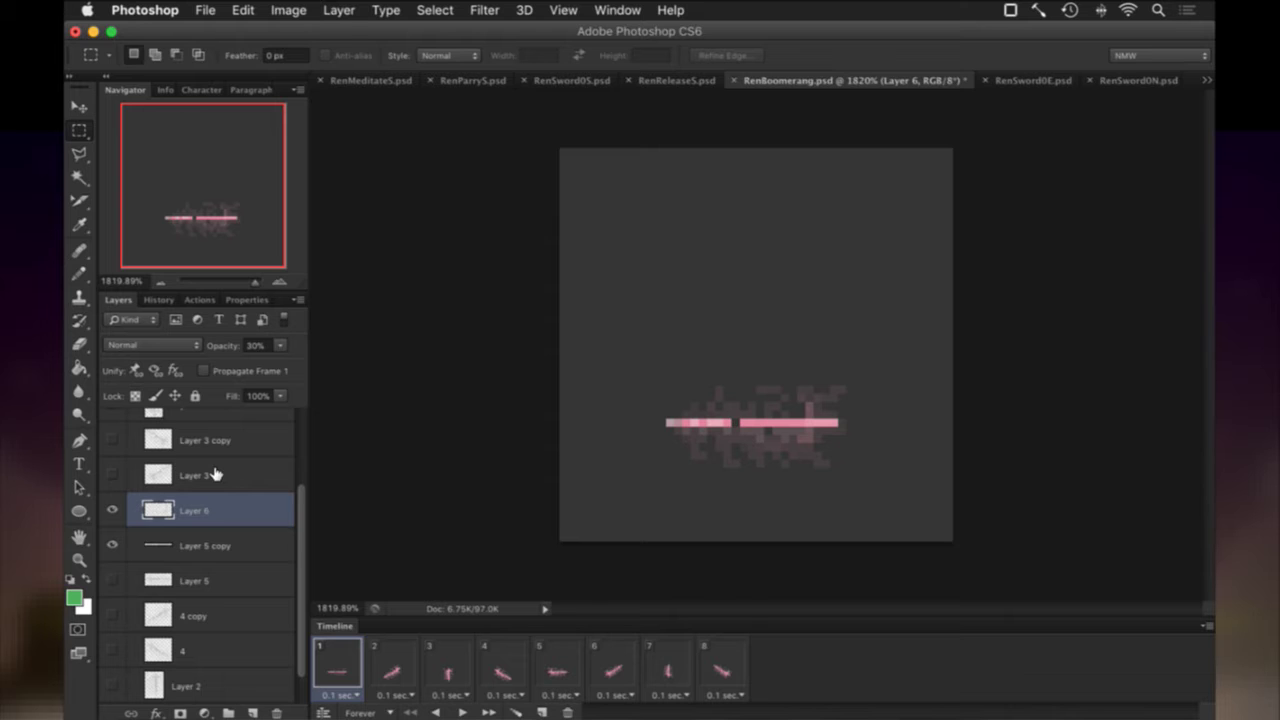
key("6")
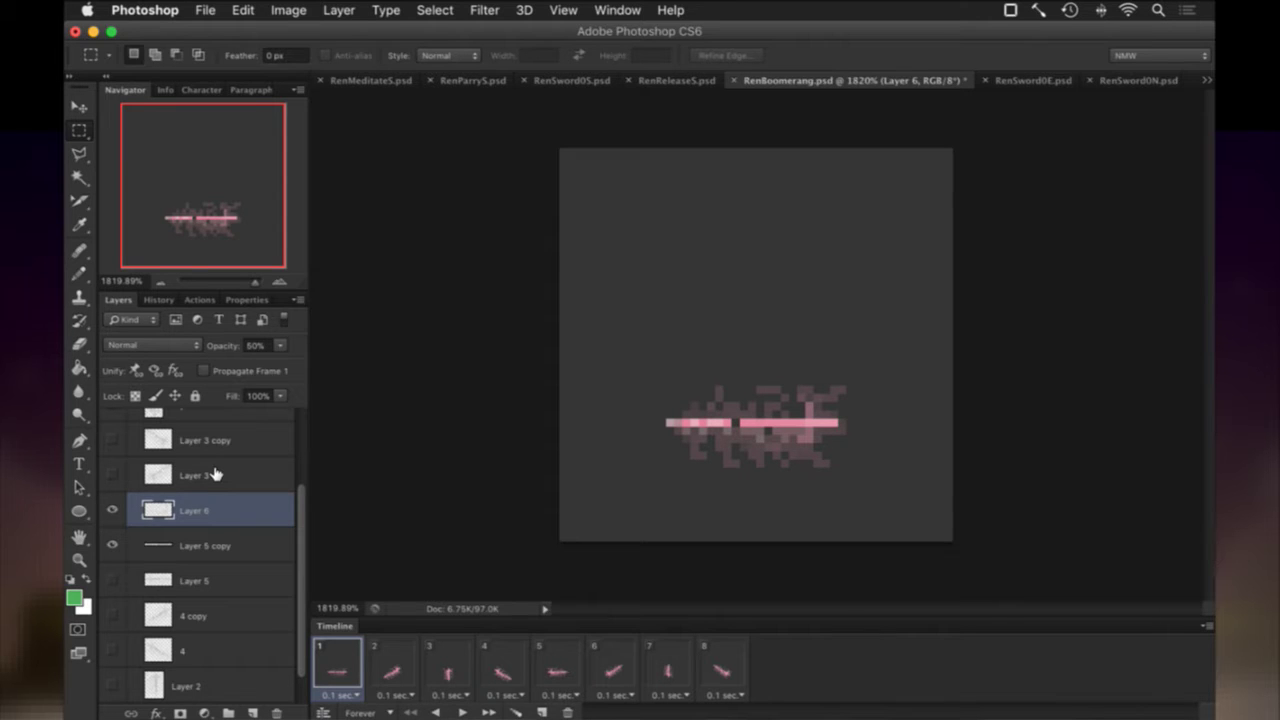
In frame 2, cut the glow pixels around the diagonal blade line of layer 4 copy into a new layer and set its opacity to 50%.
left_click(403, 669)
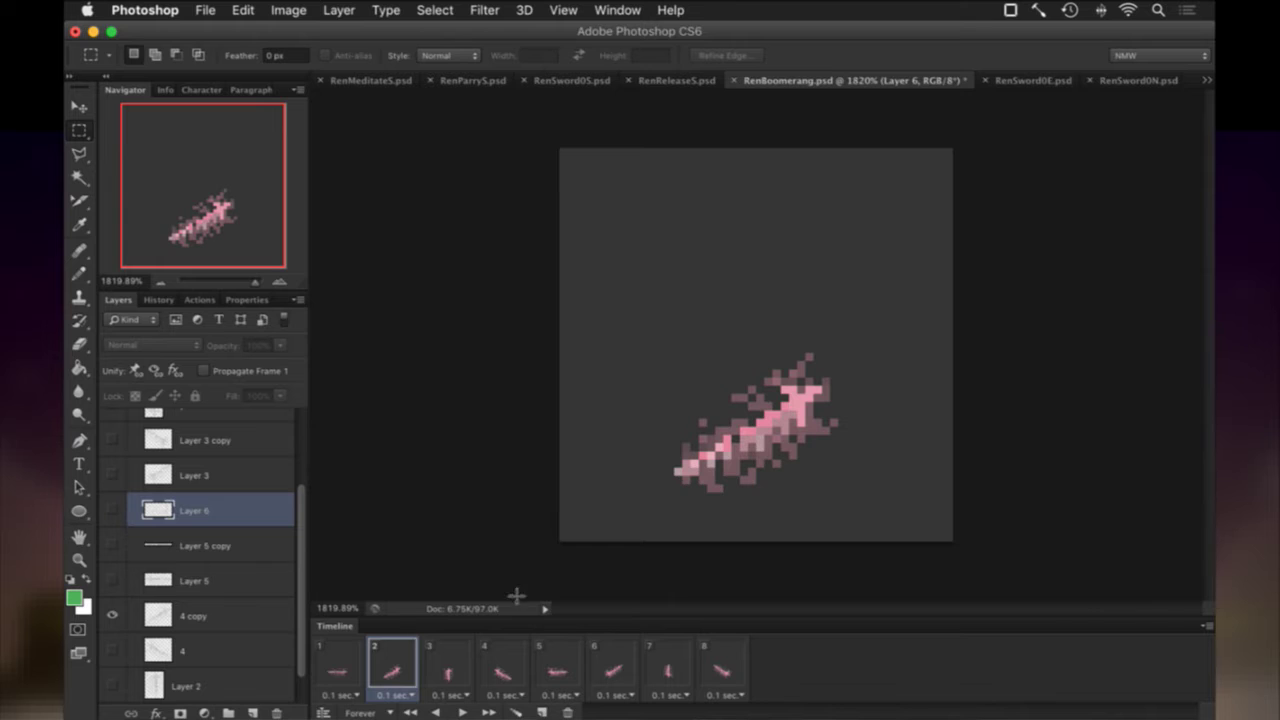
left_click(195, 614)
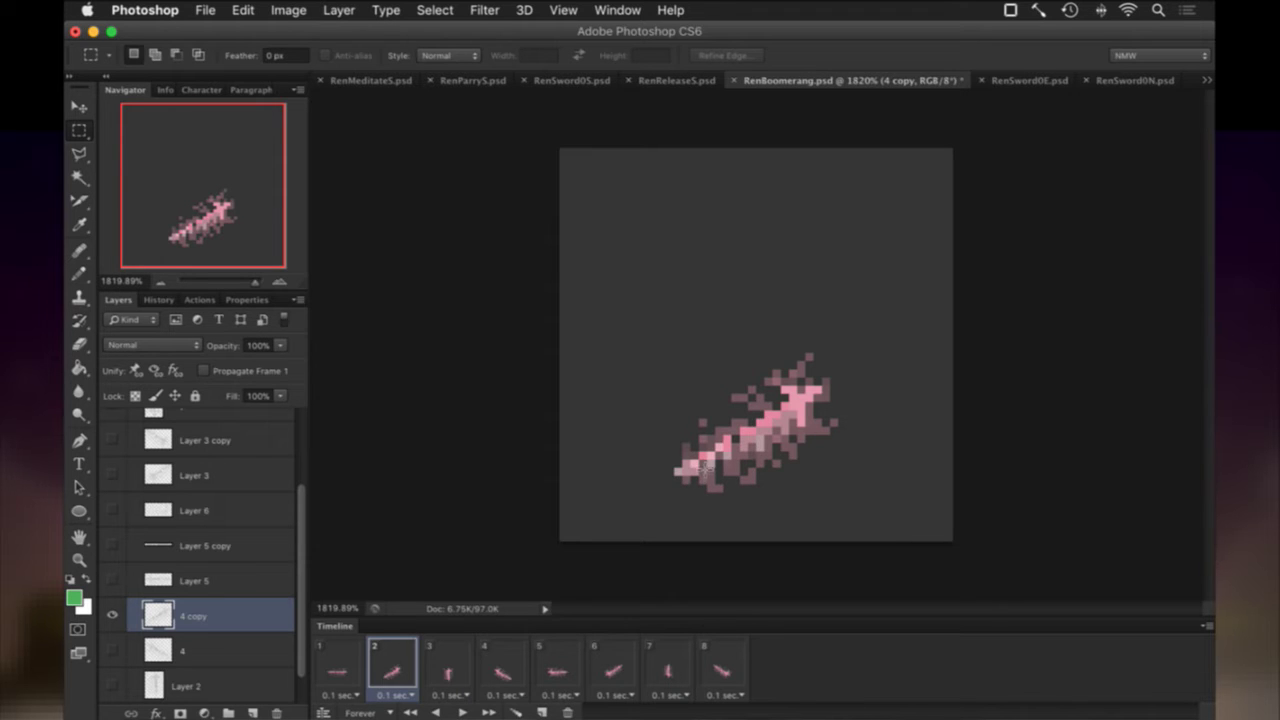
left_click_drag(698, 461, 781, 517)
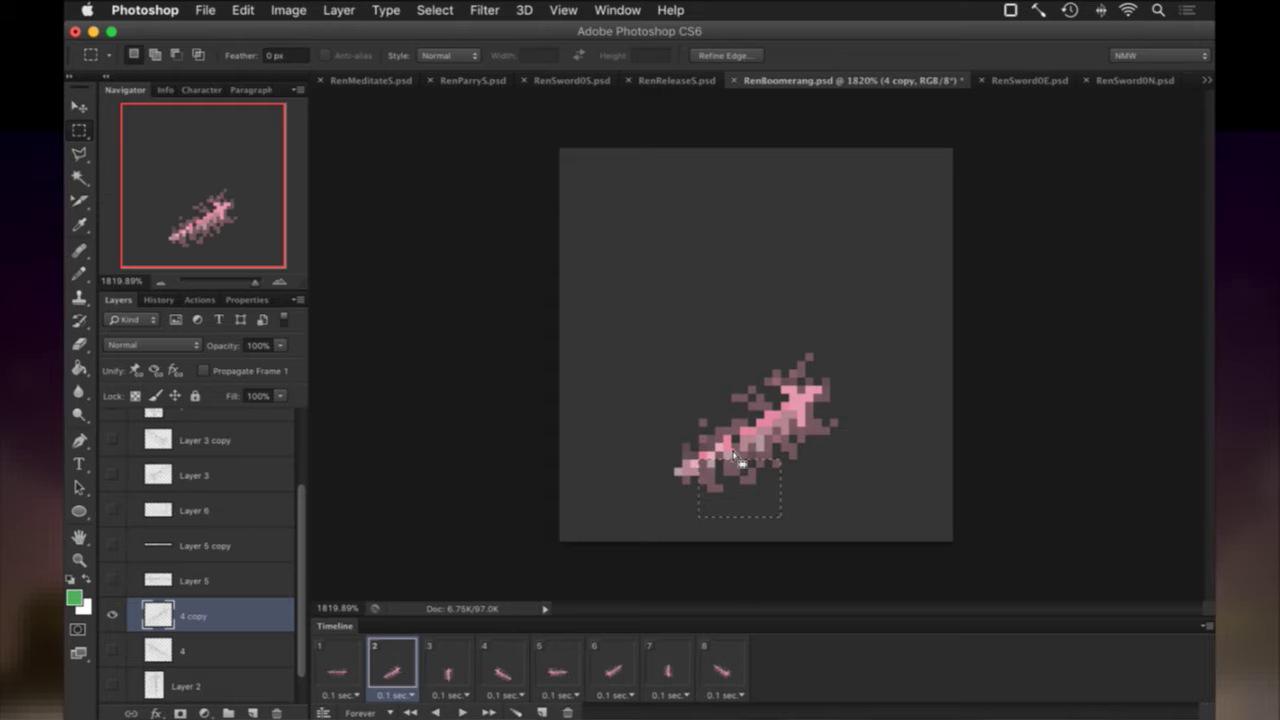
left_click_drag(723, 458, 805, 484)
left_click_drag(730, 446, 801, 452)
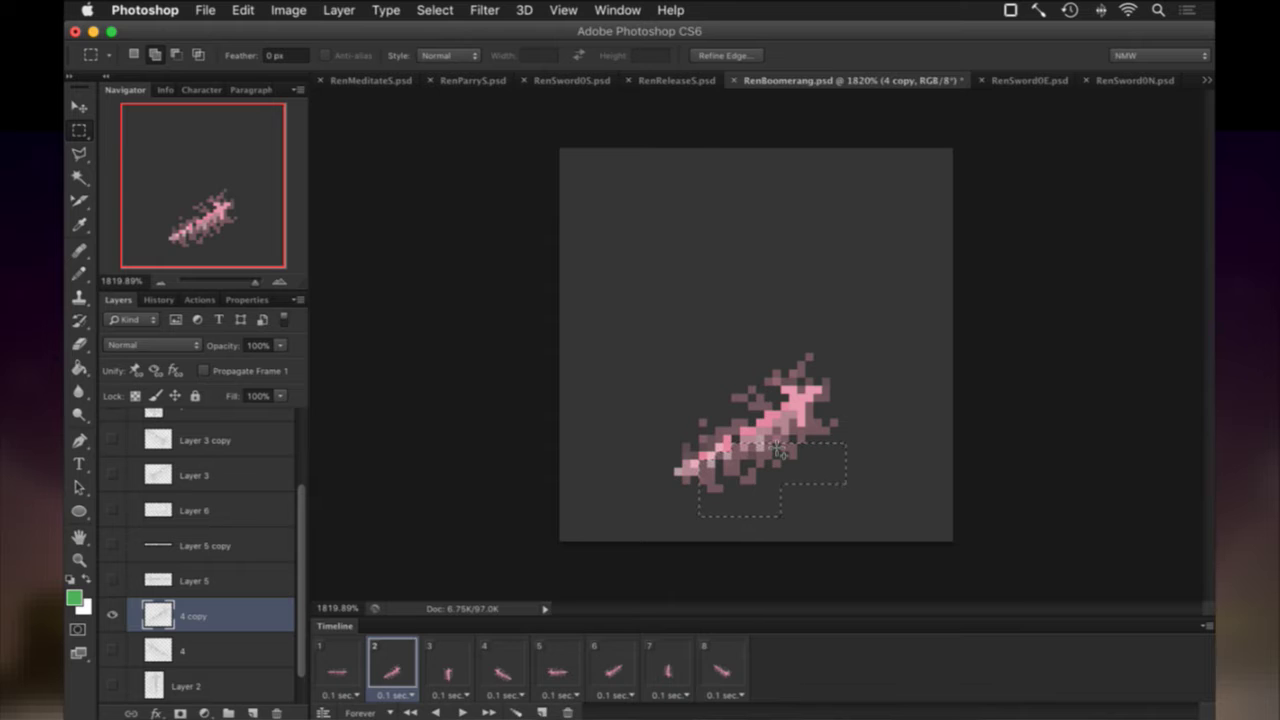
left_click_drag(740, 436, 887, 467)
left_click_drag(804, 410, 937, 492)
left_click_drag(804, 403, 833, 426)
left_click_drag(810, 375, 822, 402)
left_click_drag(741, 329, 853, 385)
left_click_drag(600, 328, 772, 408)
left_click_drag(657, 403, 708, 428)
left_click_drag(681, 418, 721, 444)
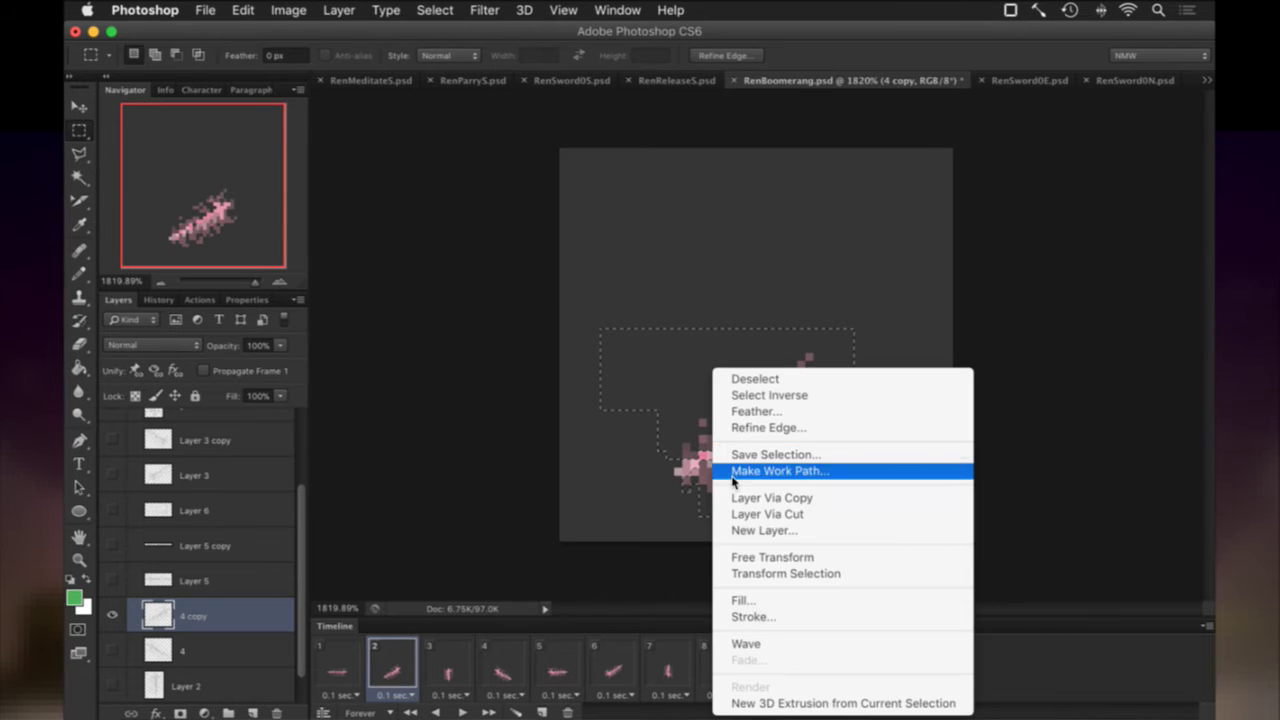
left_click(736, 514)
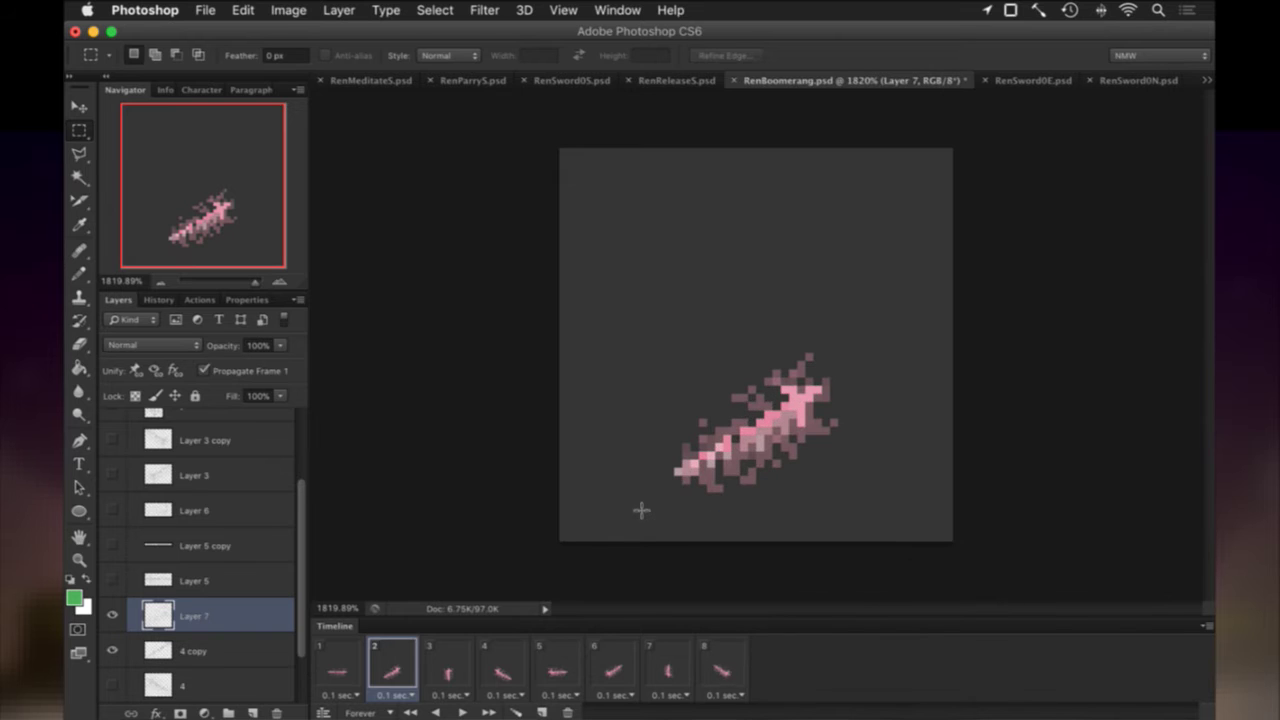
key("5")
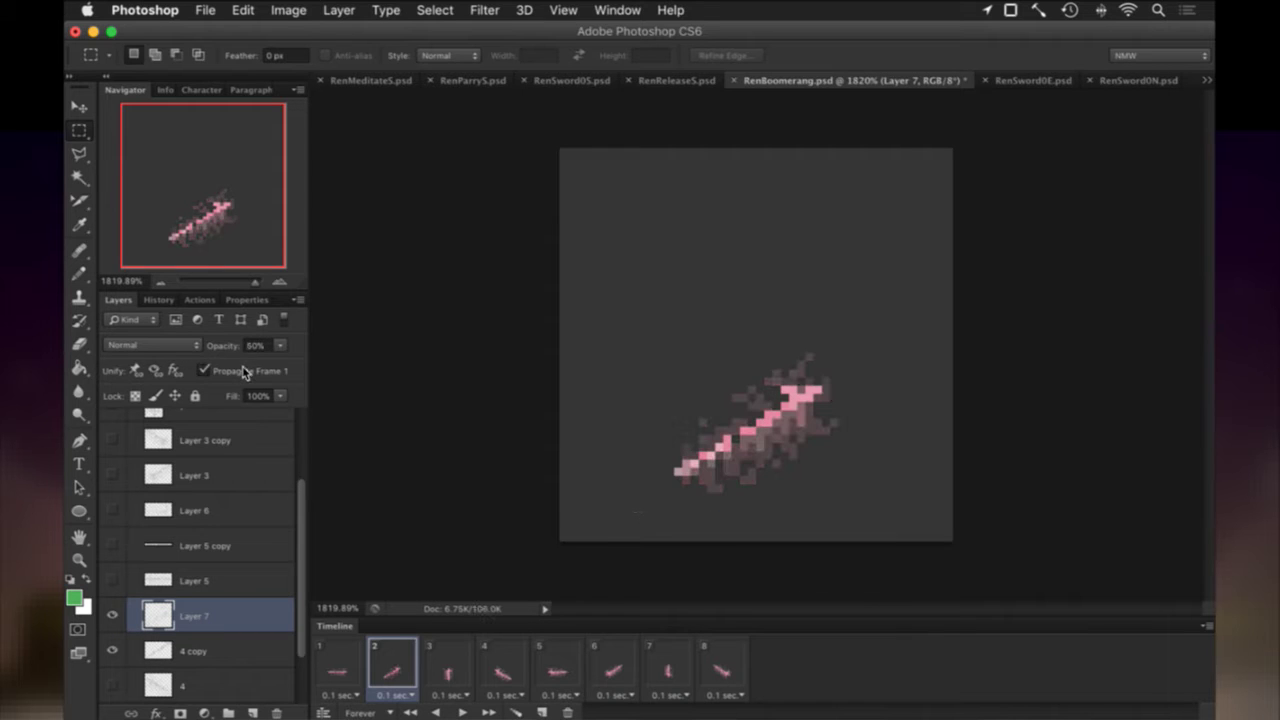
In frame 3, select the glow pixels of Layer 2 around the cross-shaped blade, leaving the vertical line and crossbar out.
left_click(437, 667)
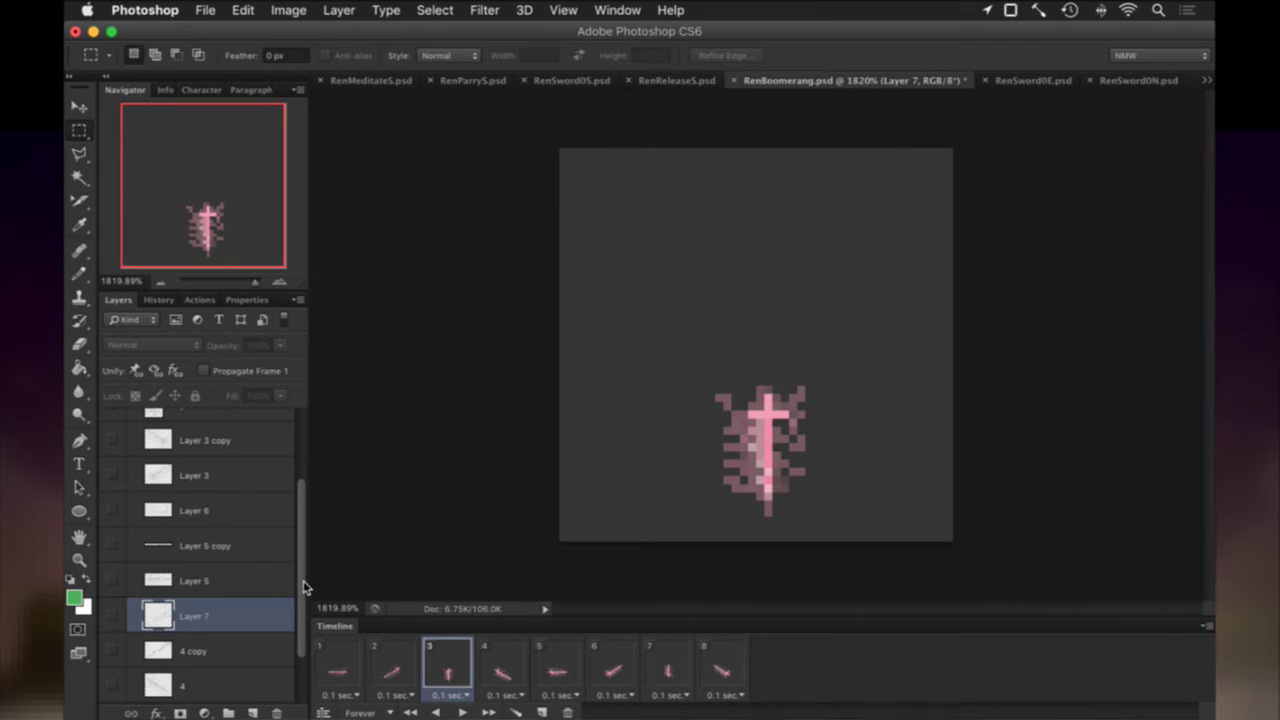
scroll(298, 640, "down", 2)
left_click(253, 647)
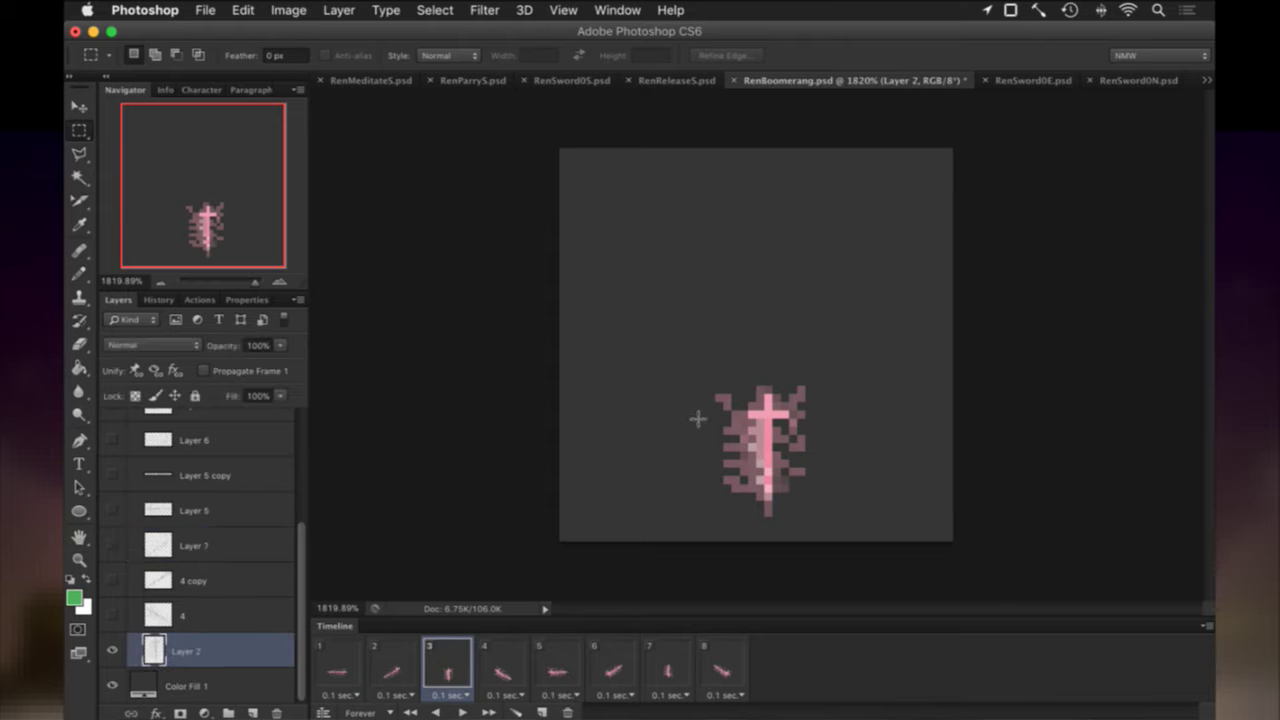
left_click_drag(666, 371, 747, 532)
left_click_drag(884, 330, 788, 525)
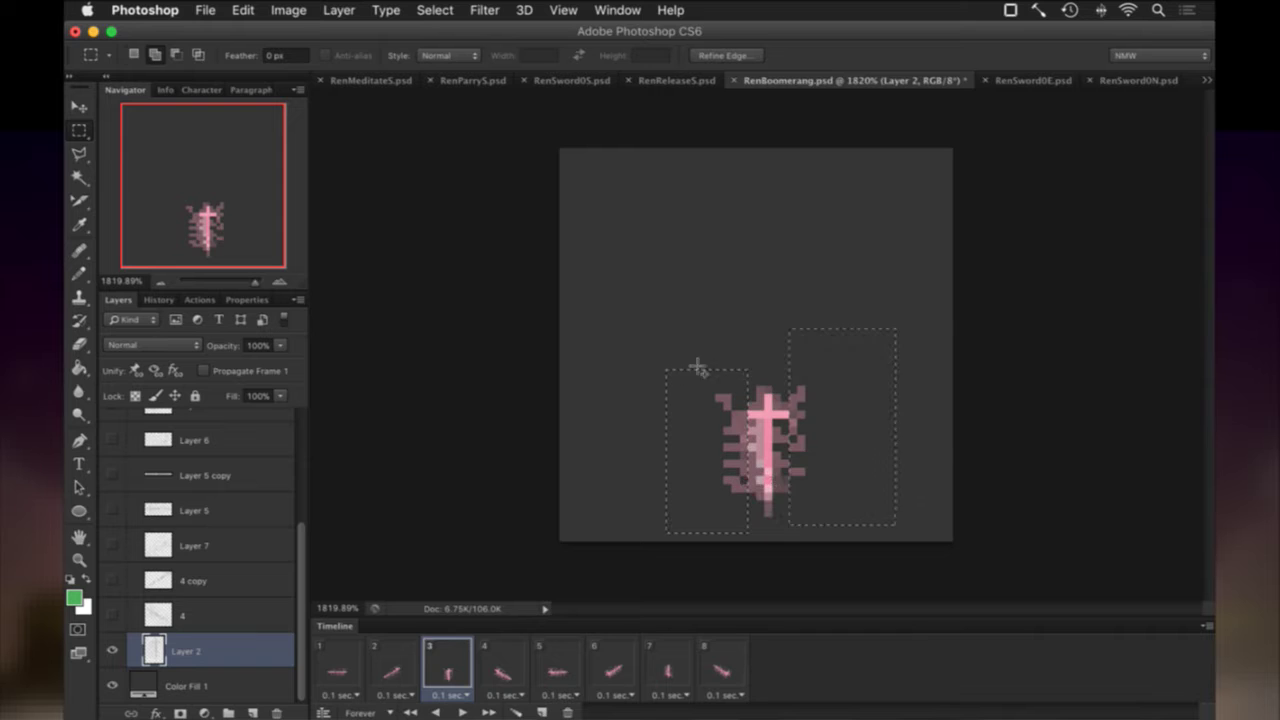
left_click_drag(682, 321, 792, 408)
left_click_drag(714, 362, 781, 541)
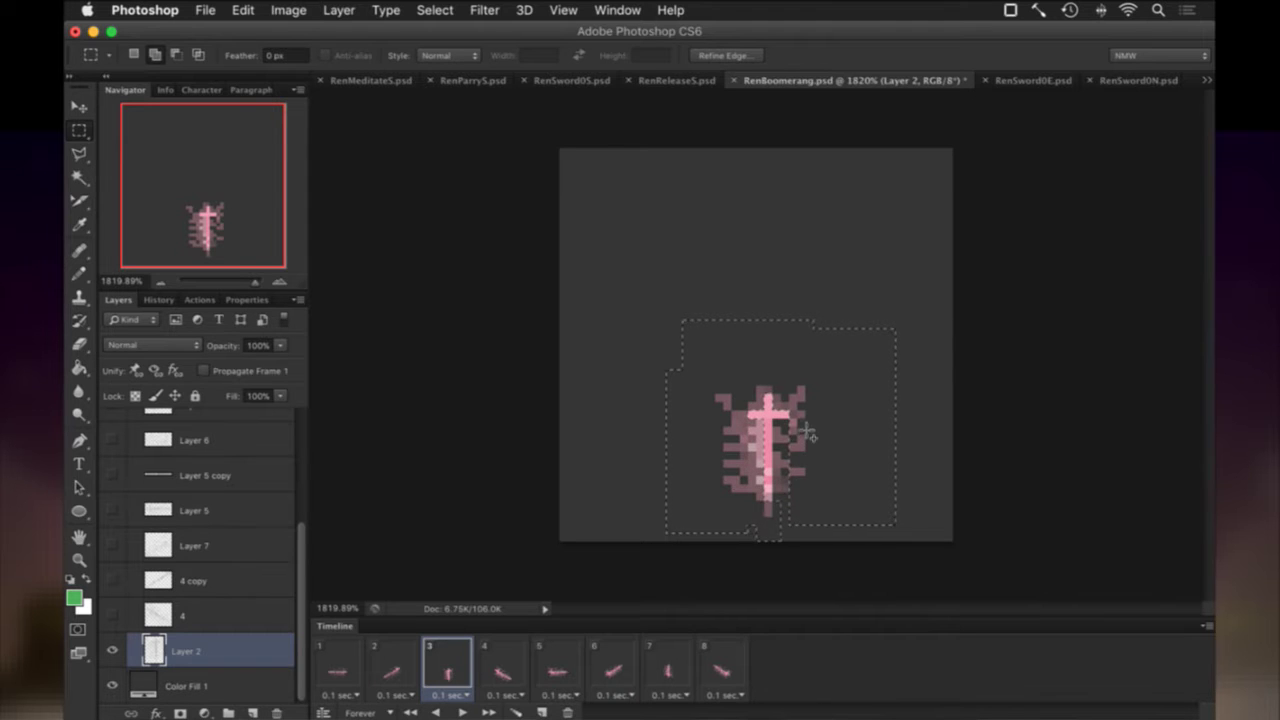
left_click_drag(806, 428, 780, 517)
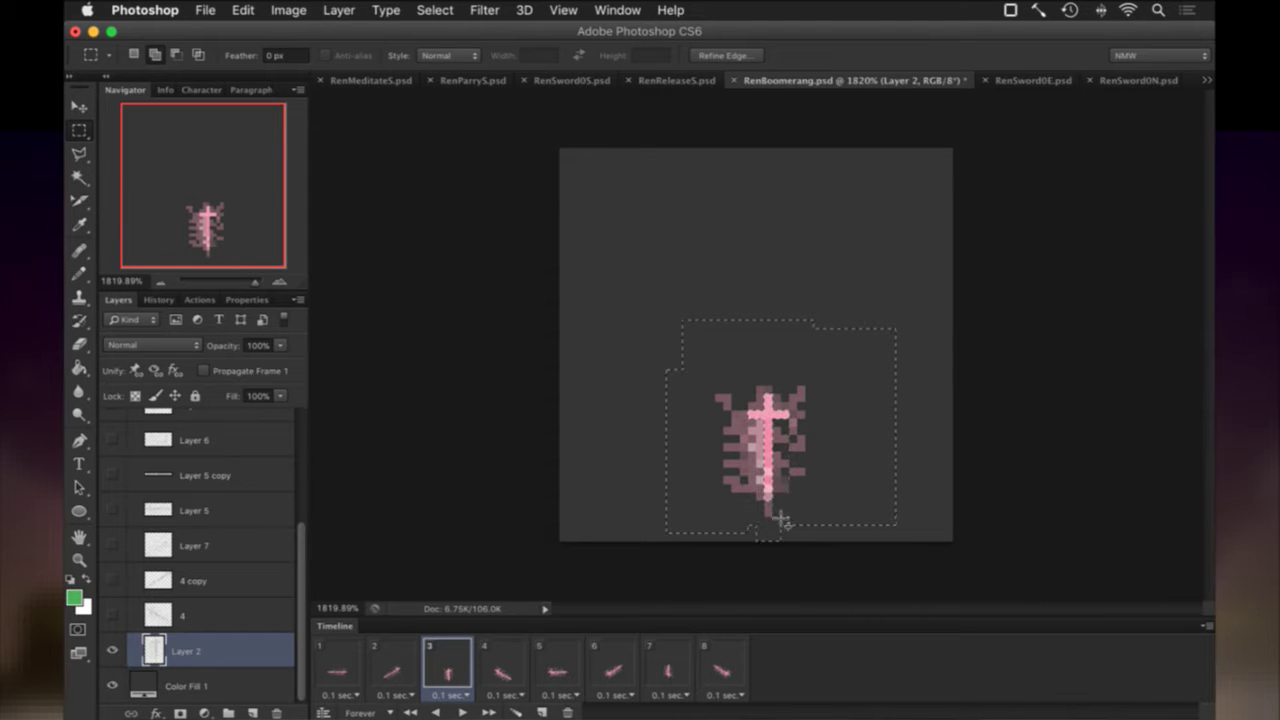
Cut the selected frame 3 glow into a new layer at 50% opacity and save the file.
right_click(820, 448)
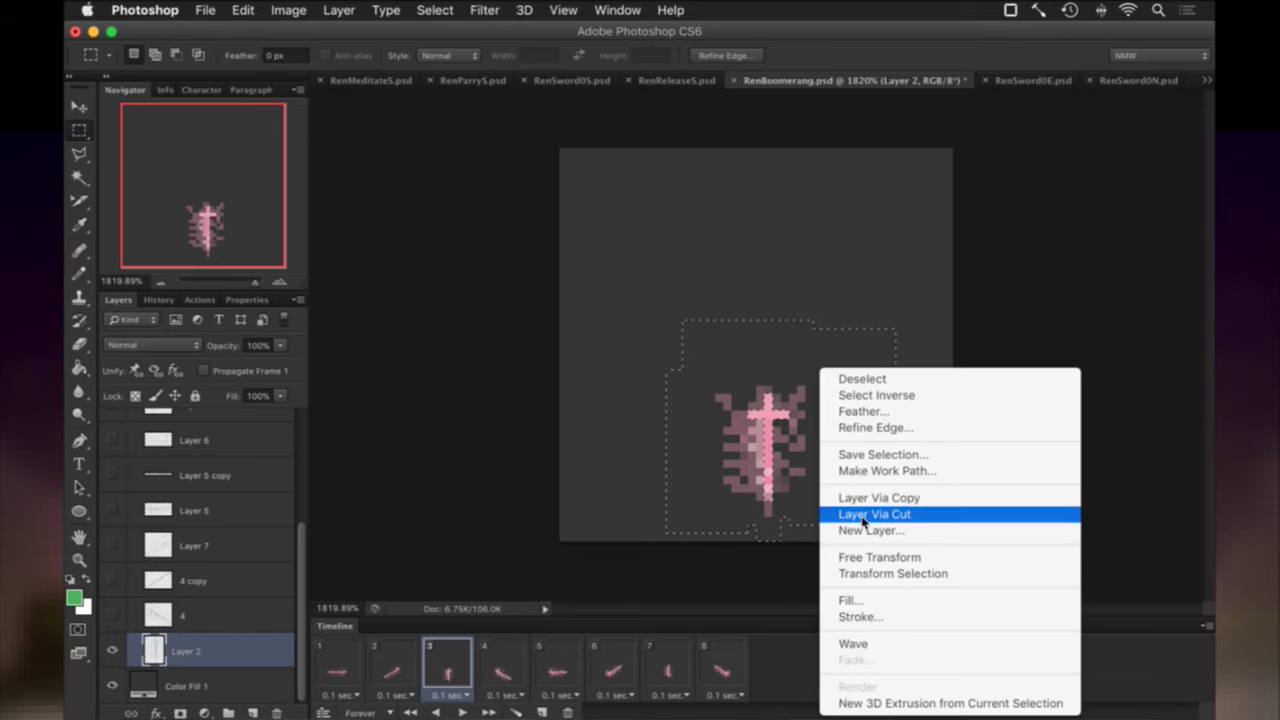
left_click(862, 530)
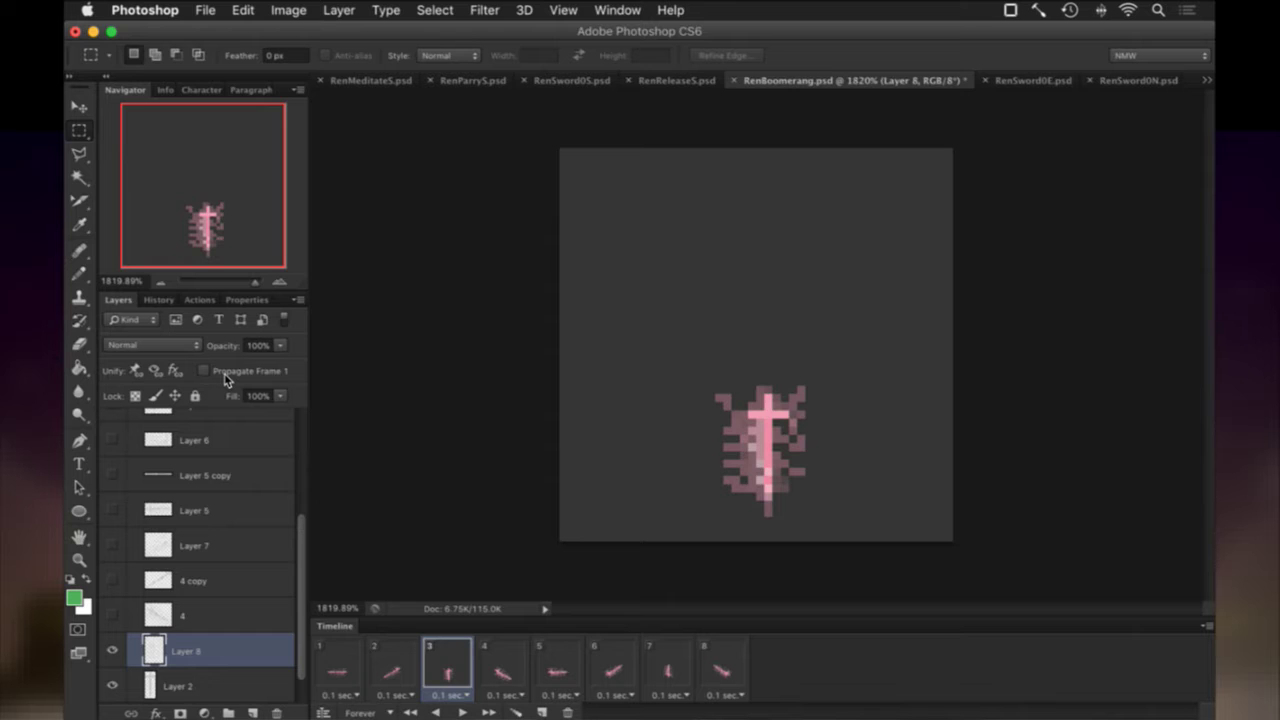
key("5")
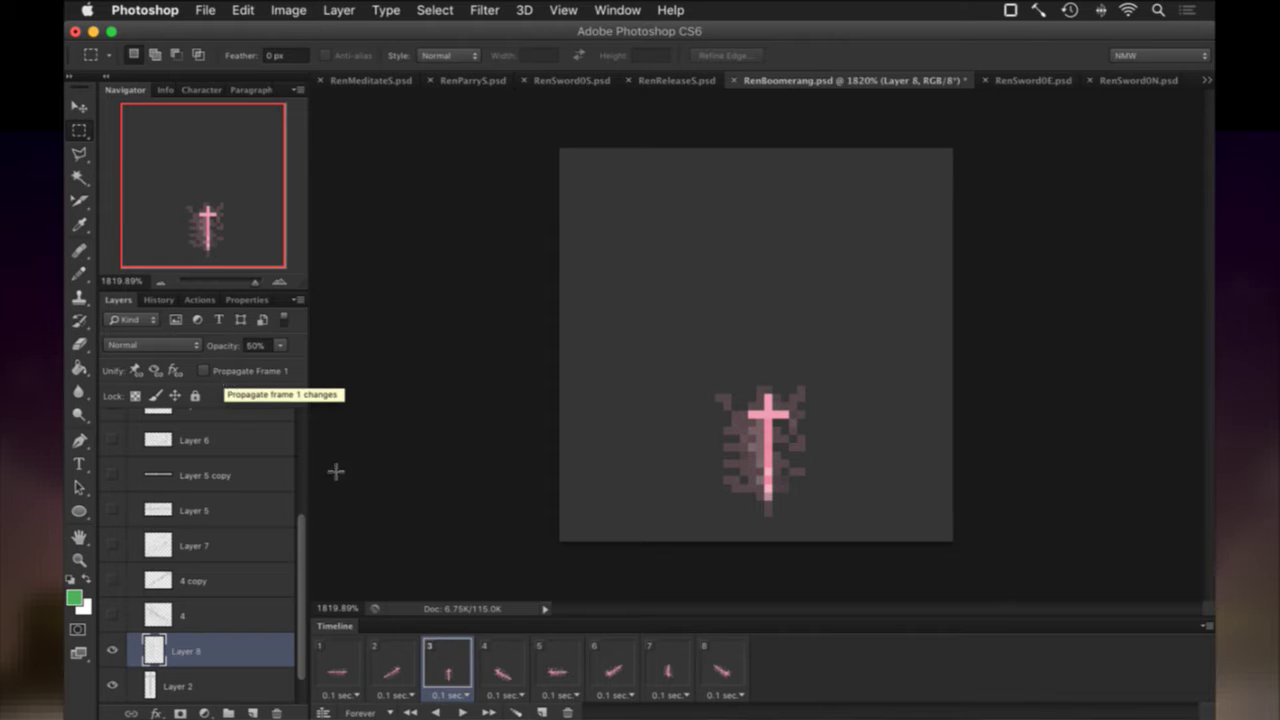
key("super+s")
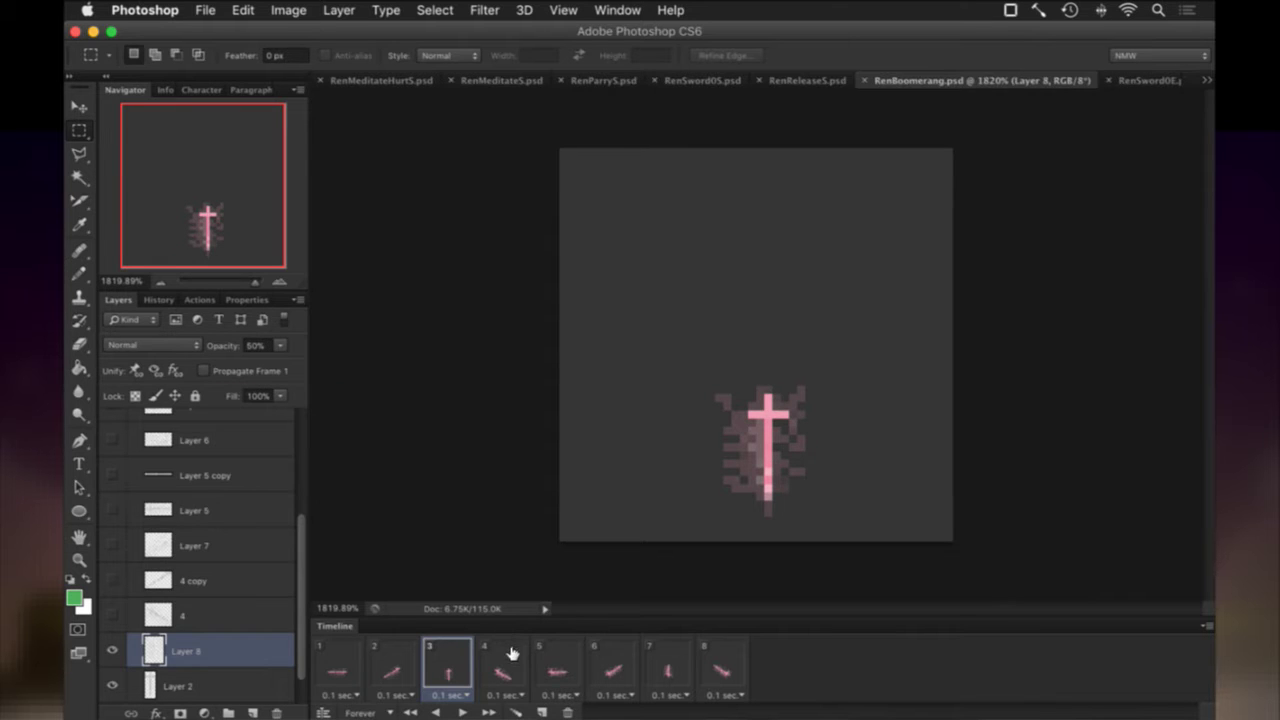
In frame 4, cut the glow pixels on both sides of layer 4's diagonal blade line into a new layer.
left_click(502, 667)
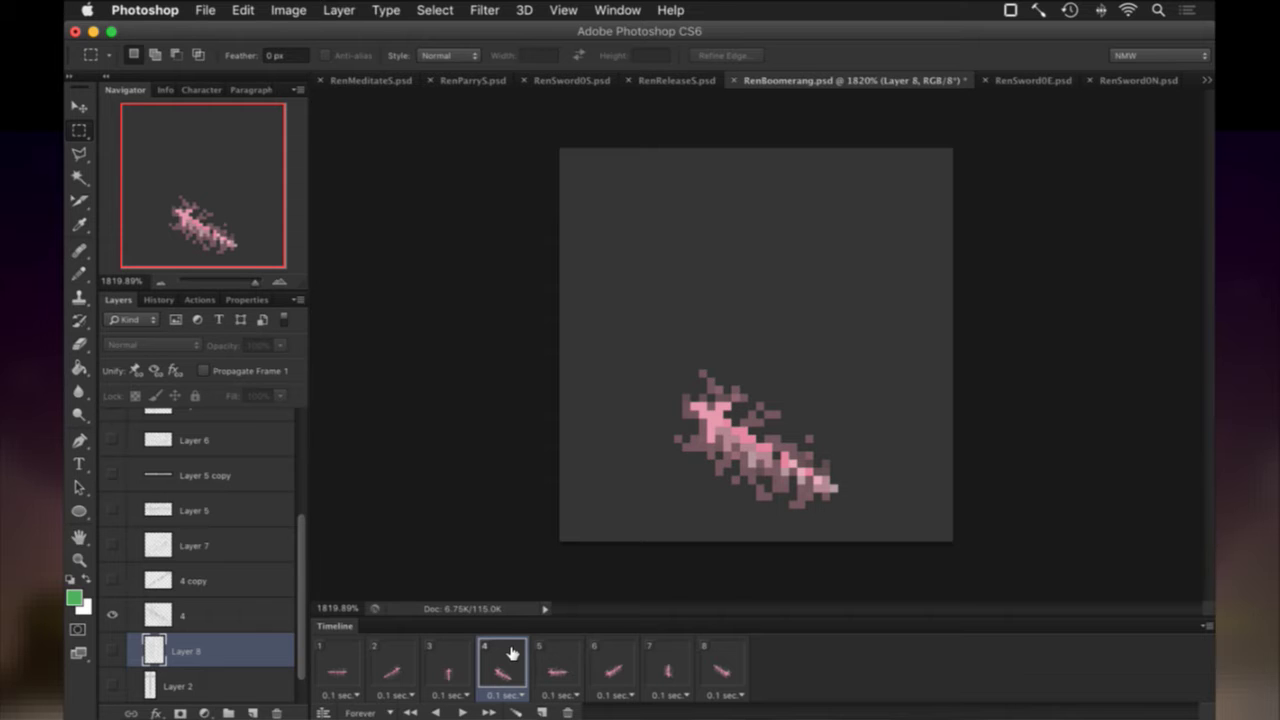
left_click(198, 623)
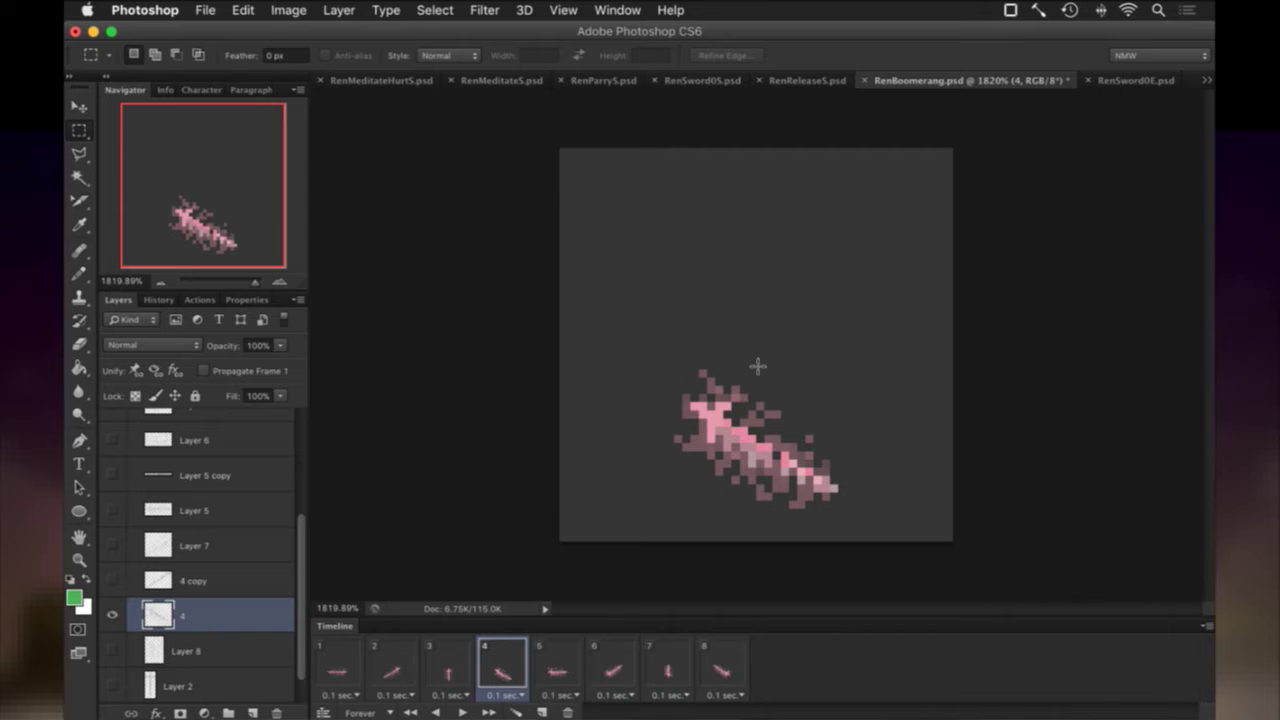
left_click_drag(645, 348, 694, 357)
left_click(520, 353)
left_click_drag(520, 353, 831, 470)
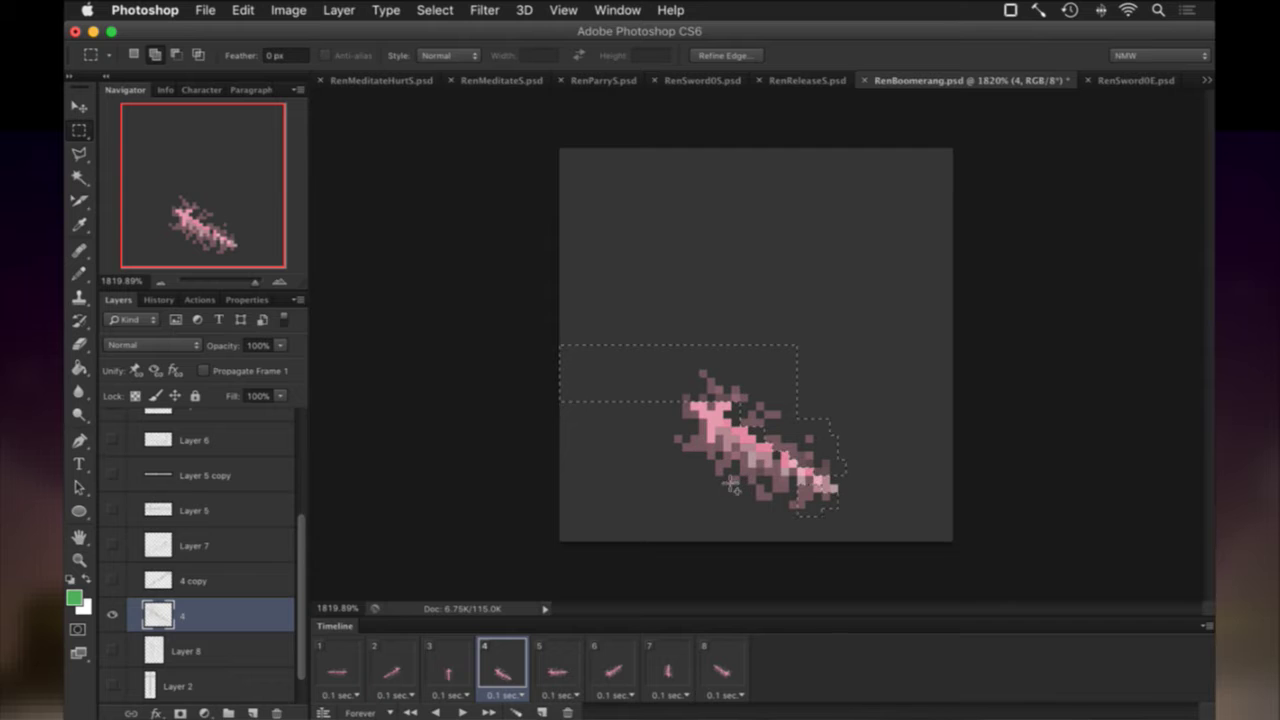
left_click_drag(800, 520, 797, 516)
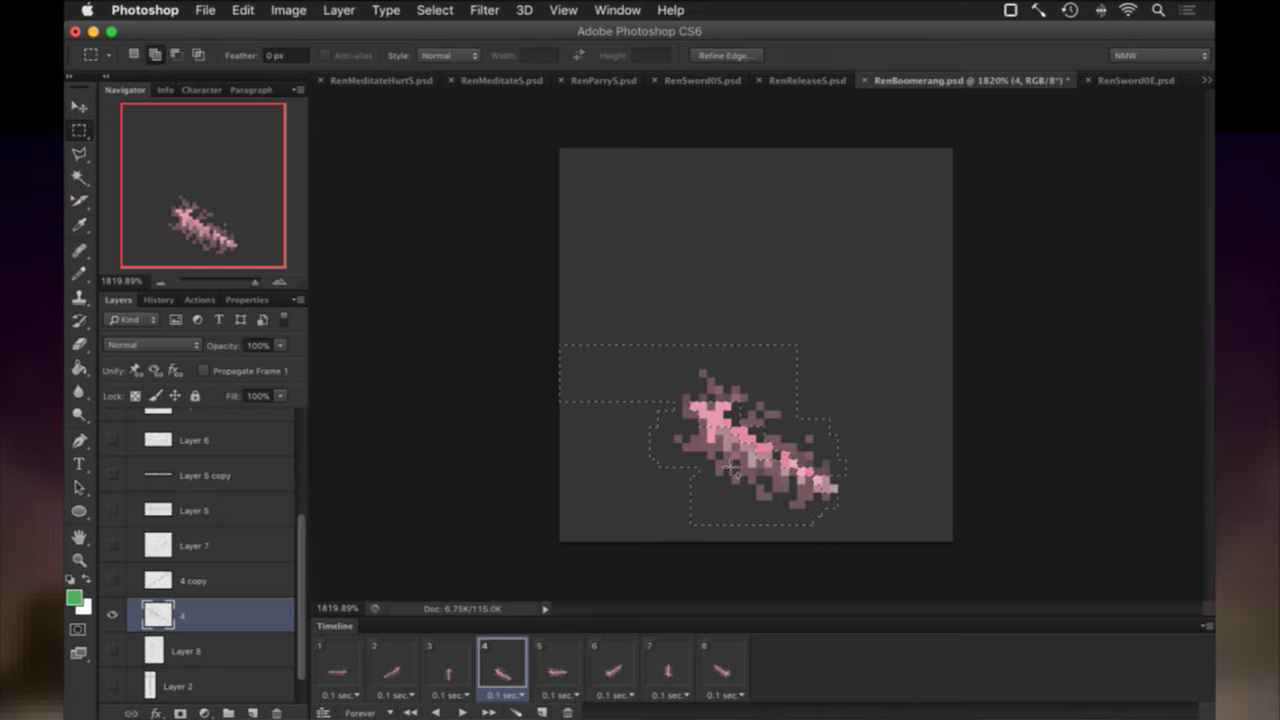
right_click(733, 370)
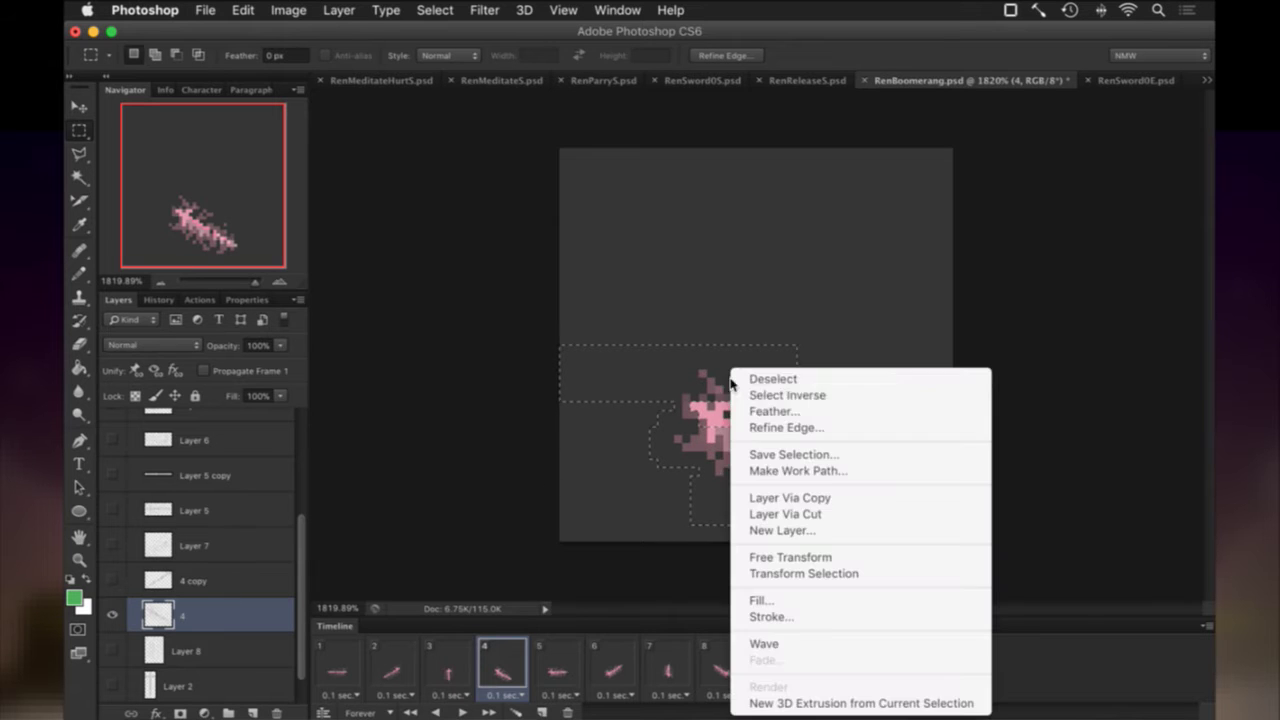
left_click(766, 514)
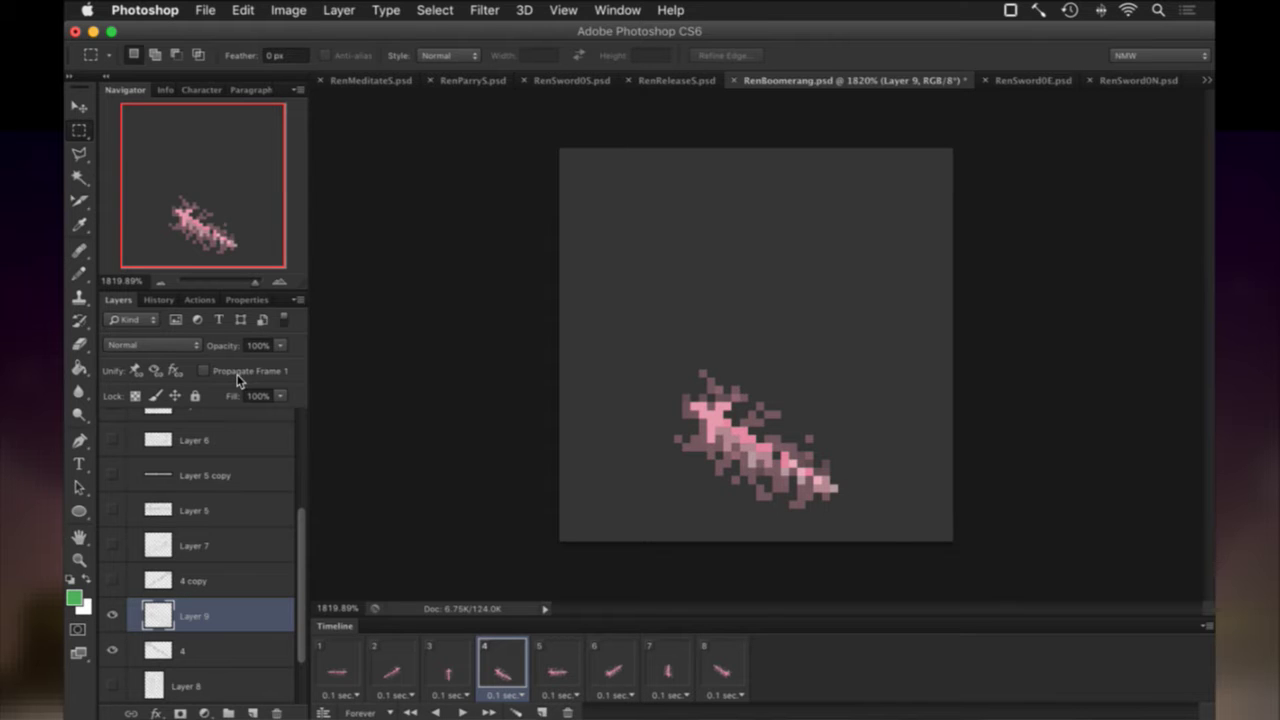
In frame 5, select the Layer 5 glow pixels above and below the horizontal blade line.
left_click(566, 660)
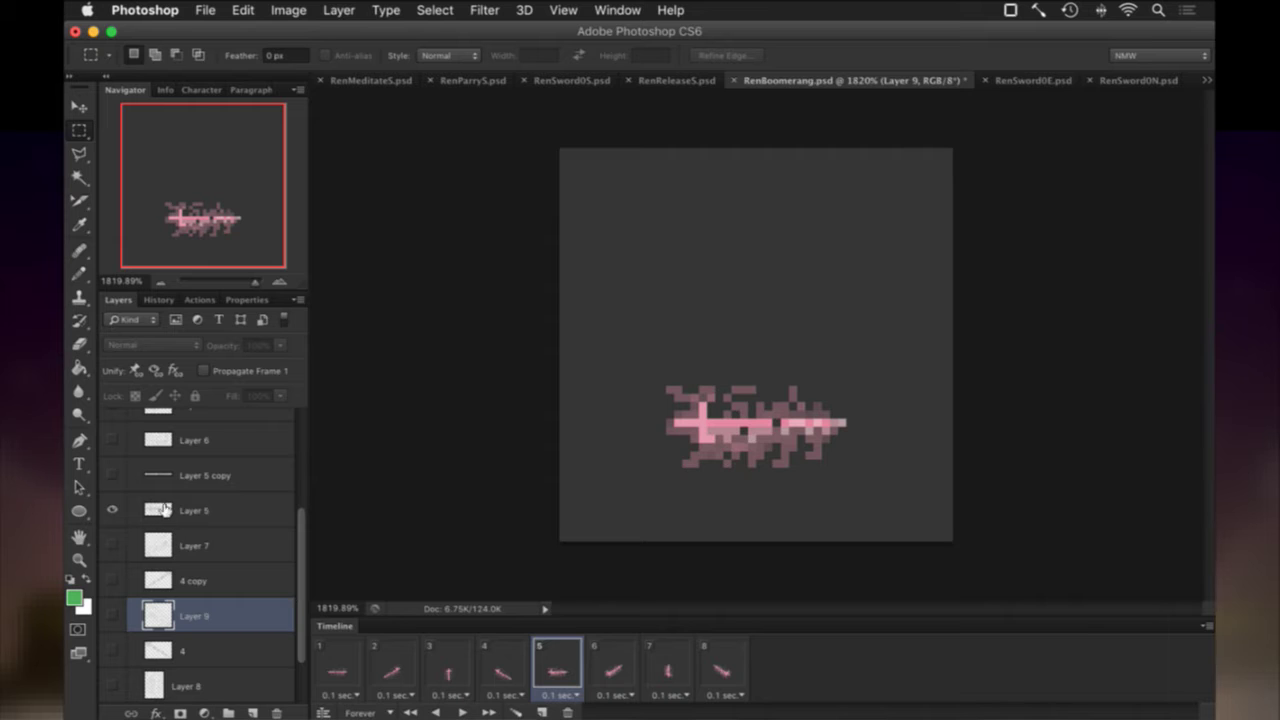
left_click(165, 510)
left_click_drag(650, 445, 870, 491)
left_click_drag(584, 352, 901, 415)
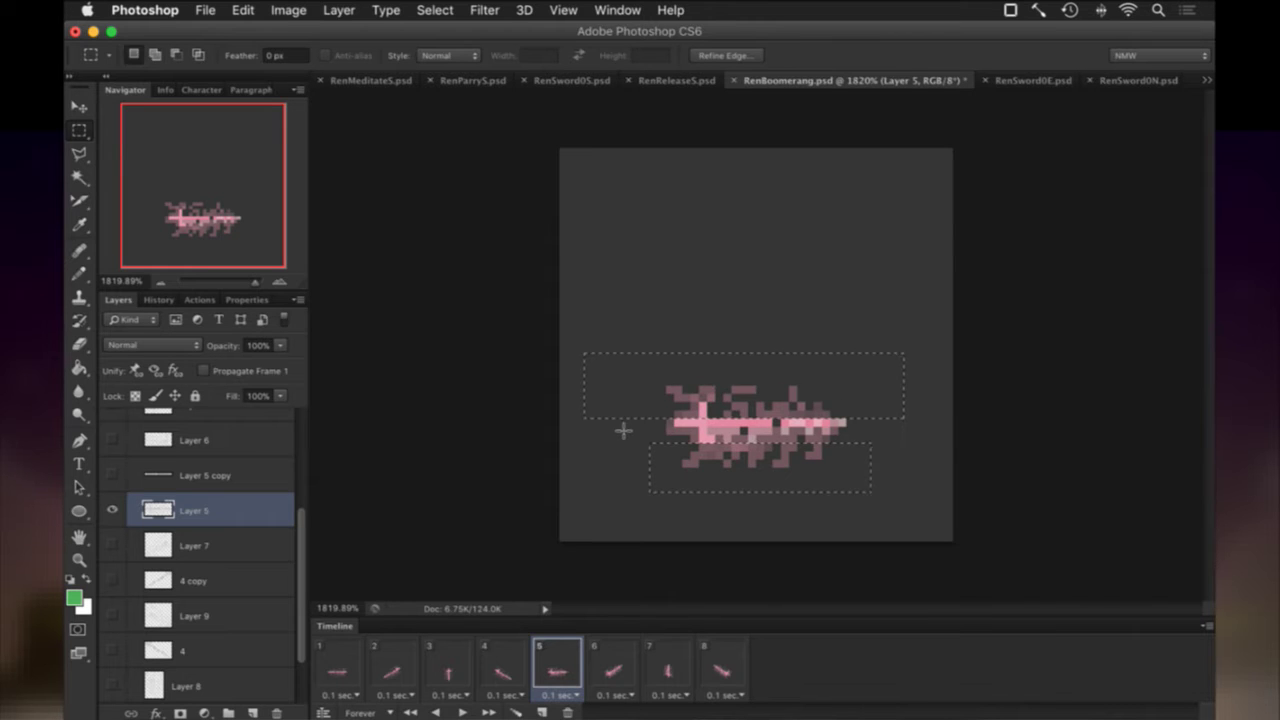
left_click_drag(618, 427, 886, 467)
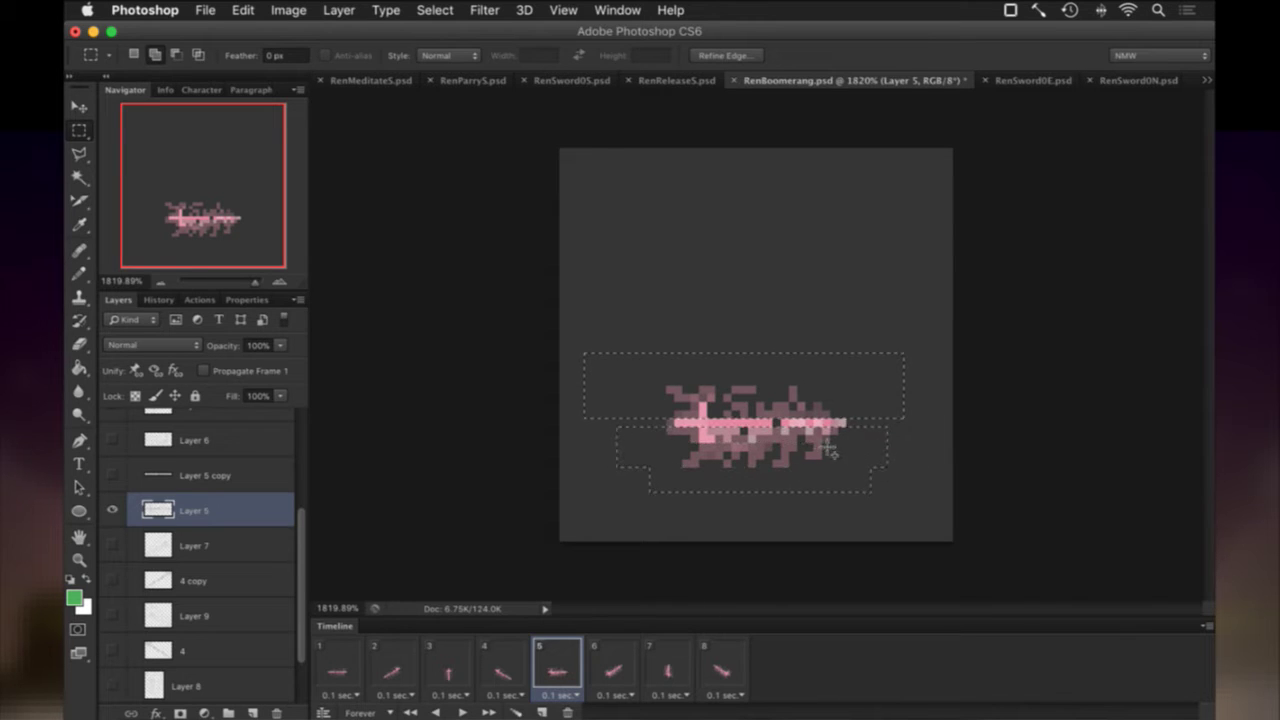
left_click_drag(628, 405, 672, 443)
Cut the selected frame 5 glow into a new layer at 50% opacity with Propagate Frame 1 off, and save the file.
right_click(634, 400)
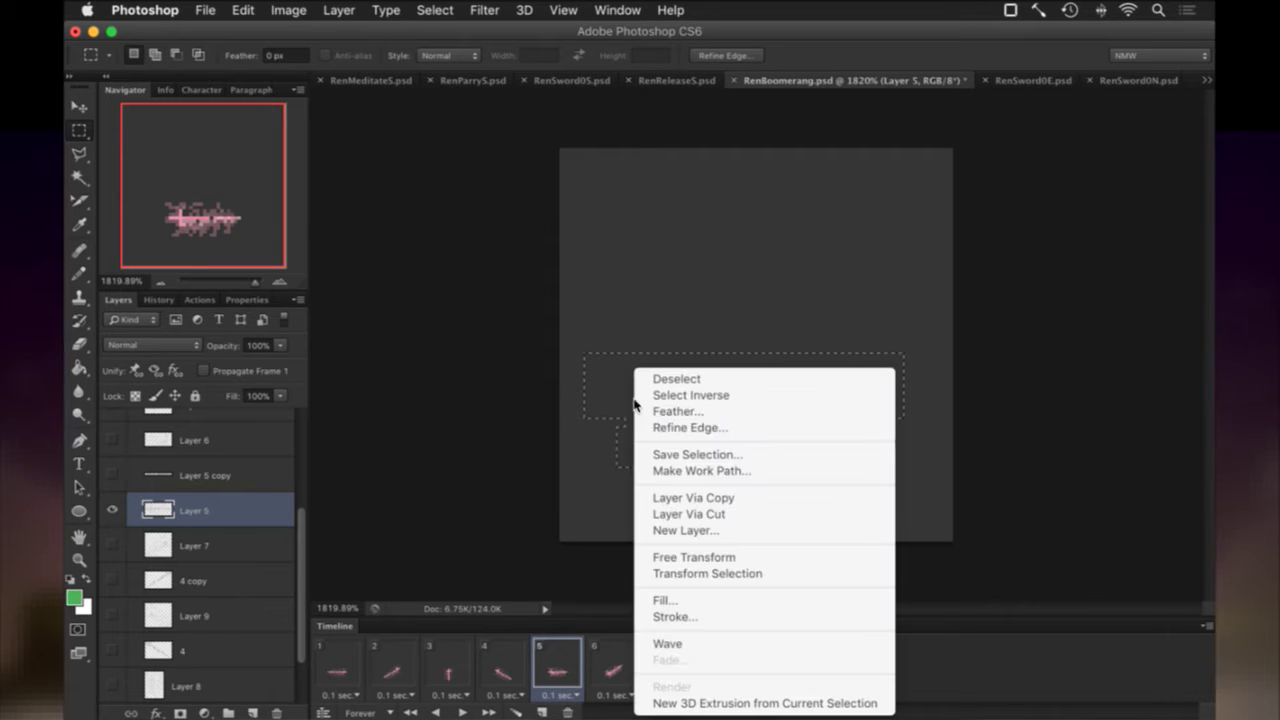
left_click(657, 513)
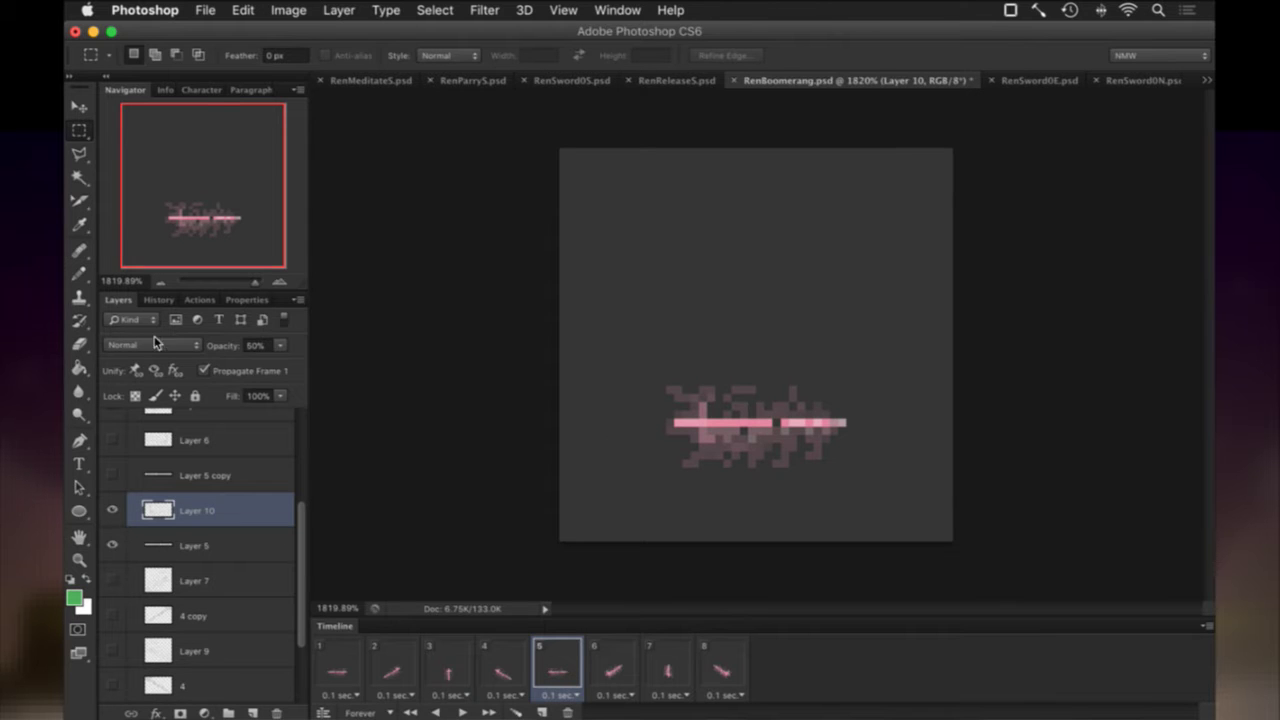
left_click(205, 370)
key("super+s")
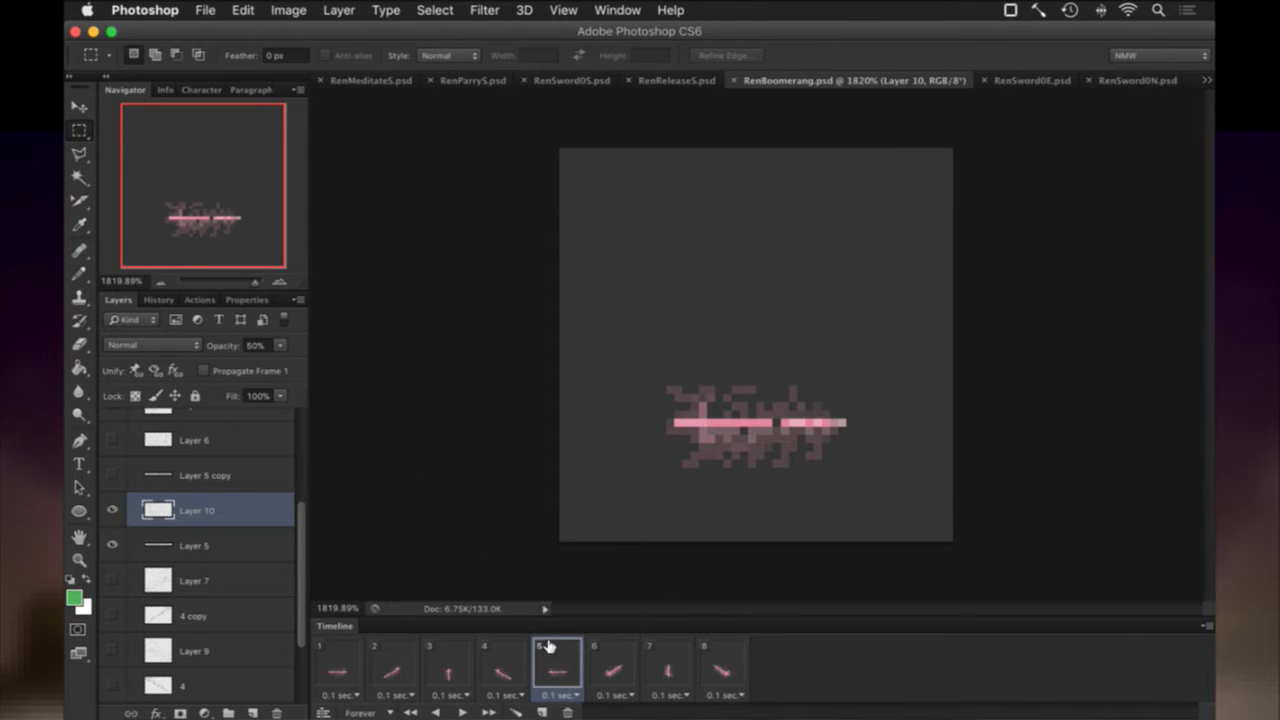
In frame 6, select the glow pixels of Layer 3 along the underside of the diagonal blade line.
left_click(613, 667)
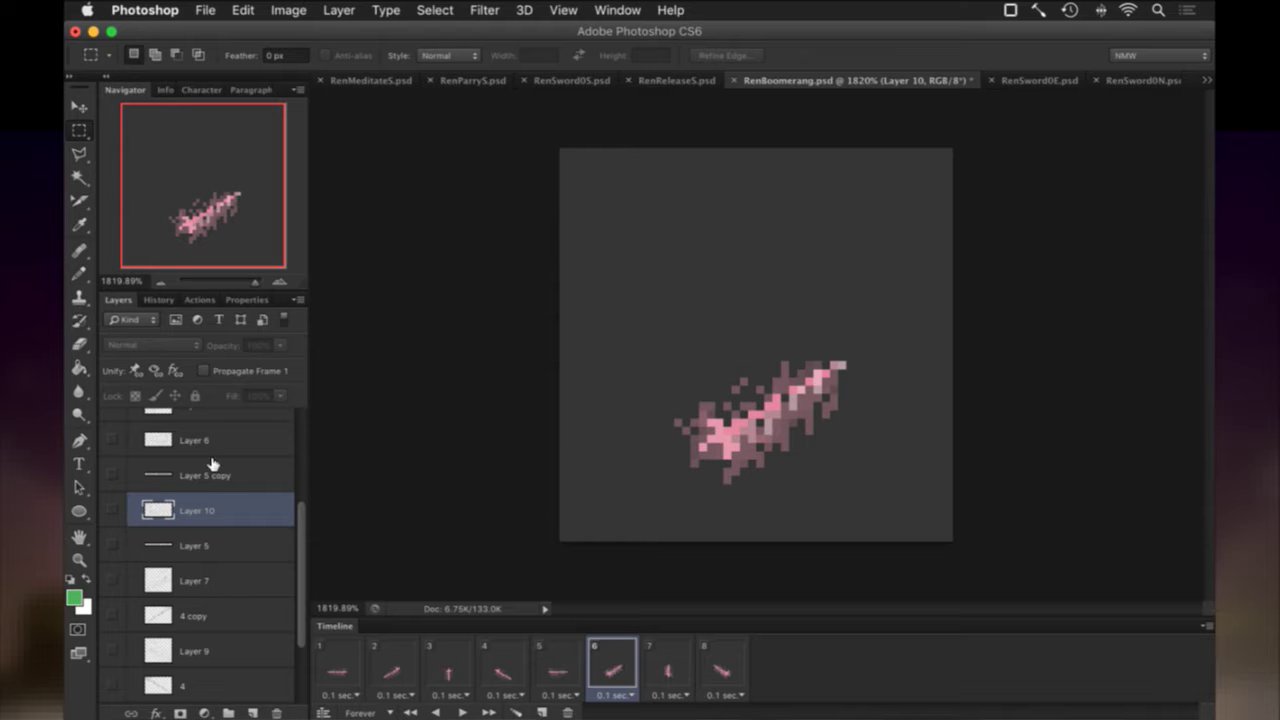
scroll(212, 463, "up", 5)
left_click(195, 588)
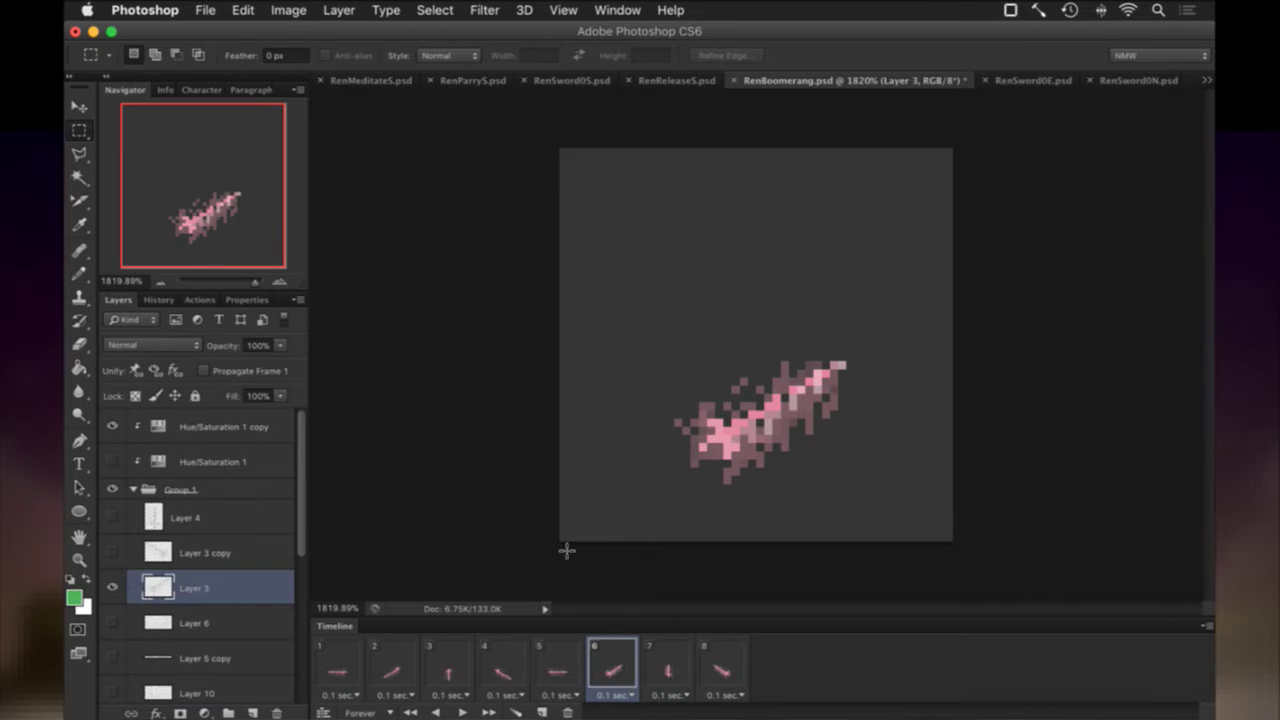
left_click_drag(680, 455, 789, 517)
left_click(689, 371)
left_click_drag(720, 443, 879, 485)
left_click_drag(736, 436, 829, 484)
left_click_drag(777, 443, 883, 473)
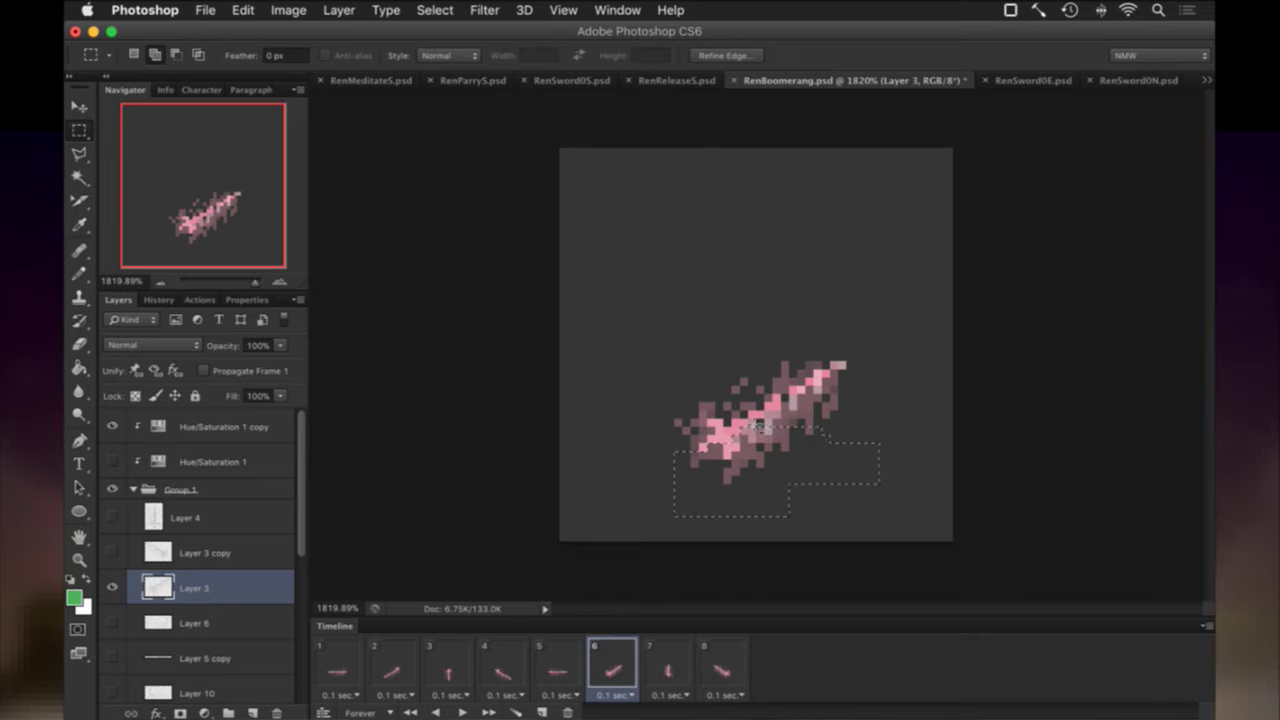
left_click_drag(755, 428, 841, 457)
left_click_drag(768, 412, 879, 450)
left_click_drag(838, 387, 888, 427)
left_click_drag(833, 380, 857, 396)
Add the glow above frame 6's diagonal blade line to the selection and cut it all into a new layer at 50% opacity.
left_click_drag(741, 329, 829, 367)
left_click_drag(706, 345, 776, 373)
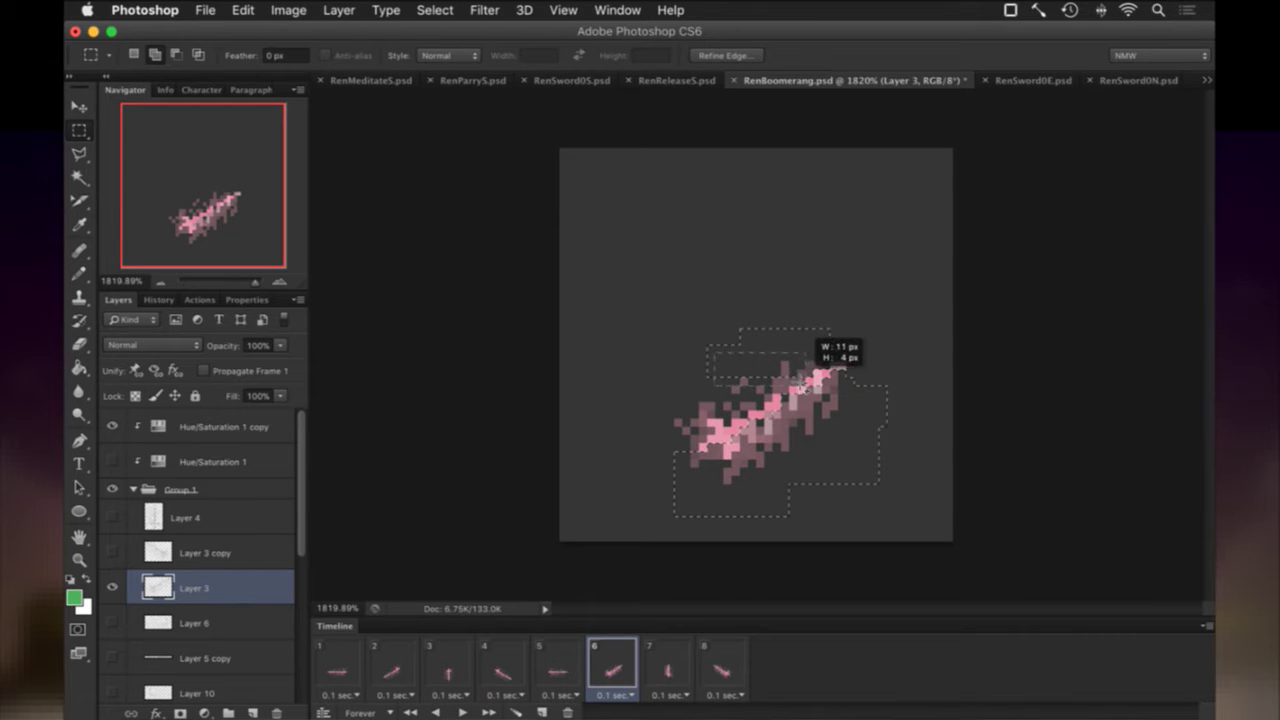
left_click_drag(702, 373, 777, 394)
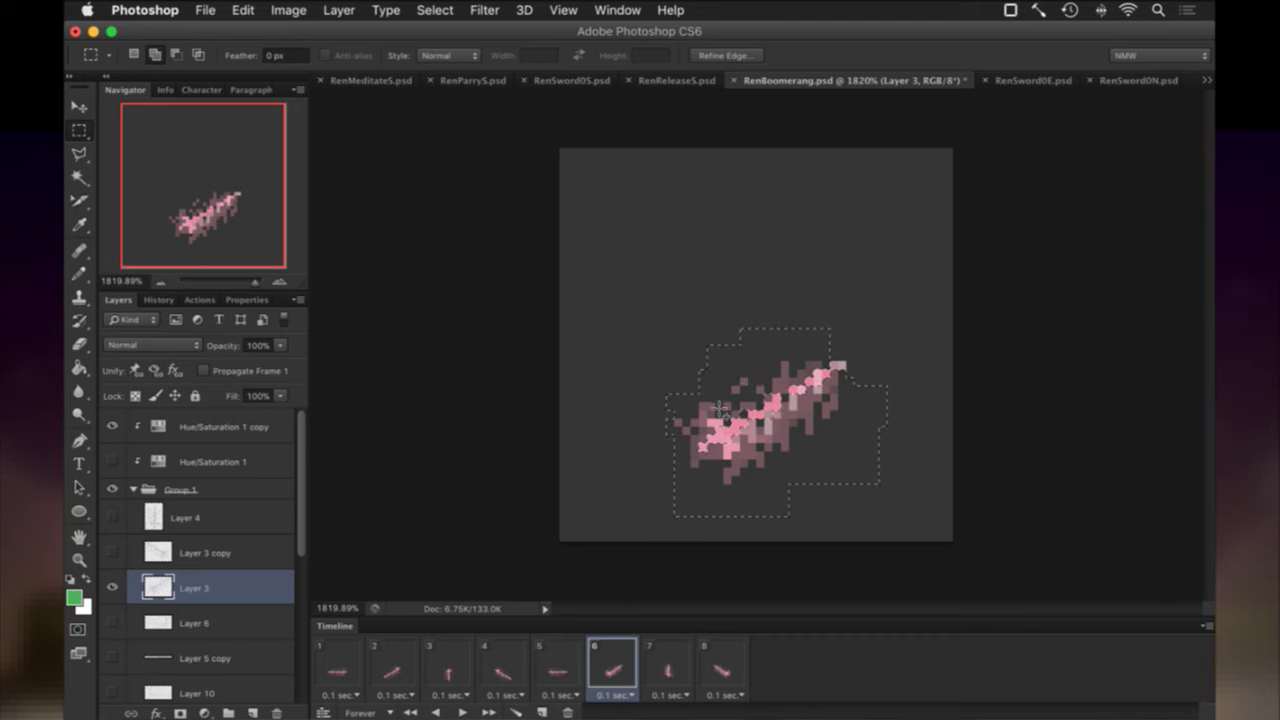
left_click_drag(710, 421, 728, 398)
right_click(786, 373)
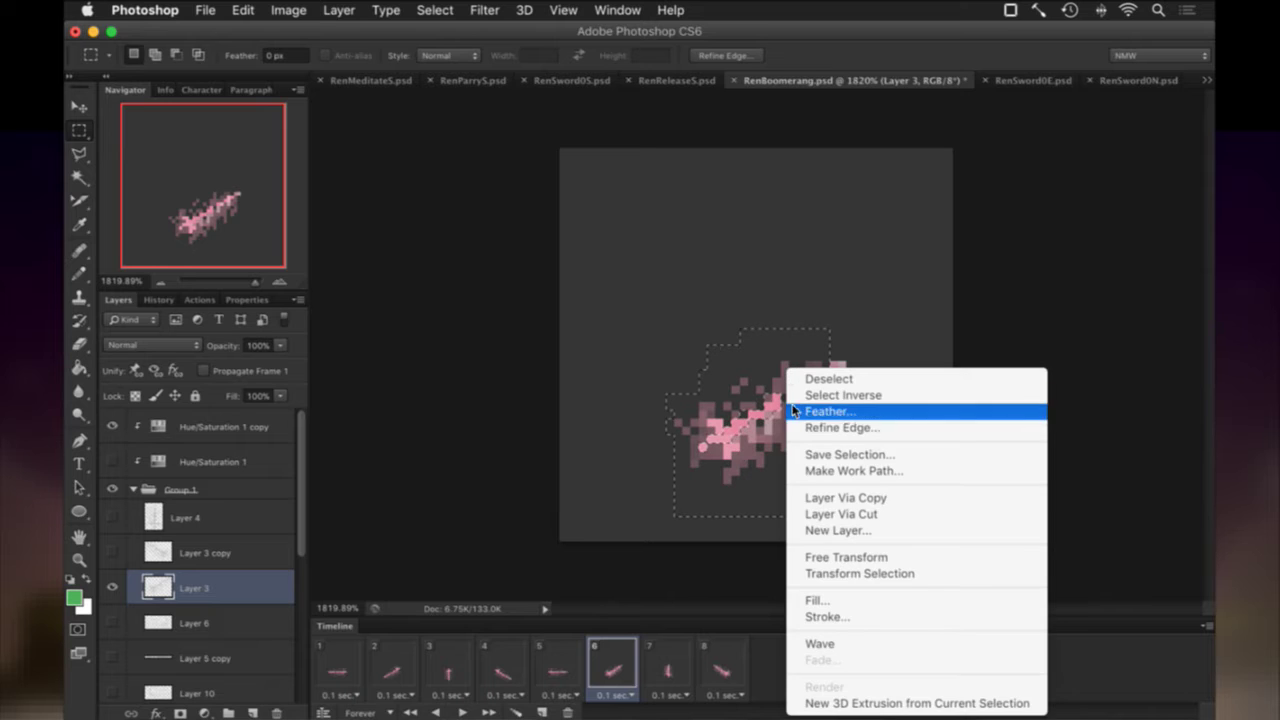
left_click(820, 513)
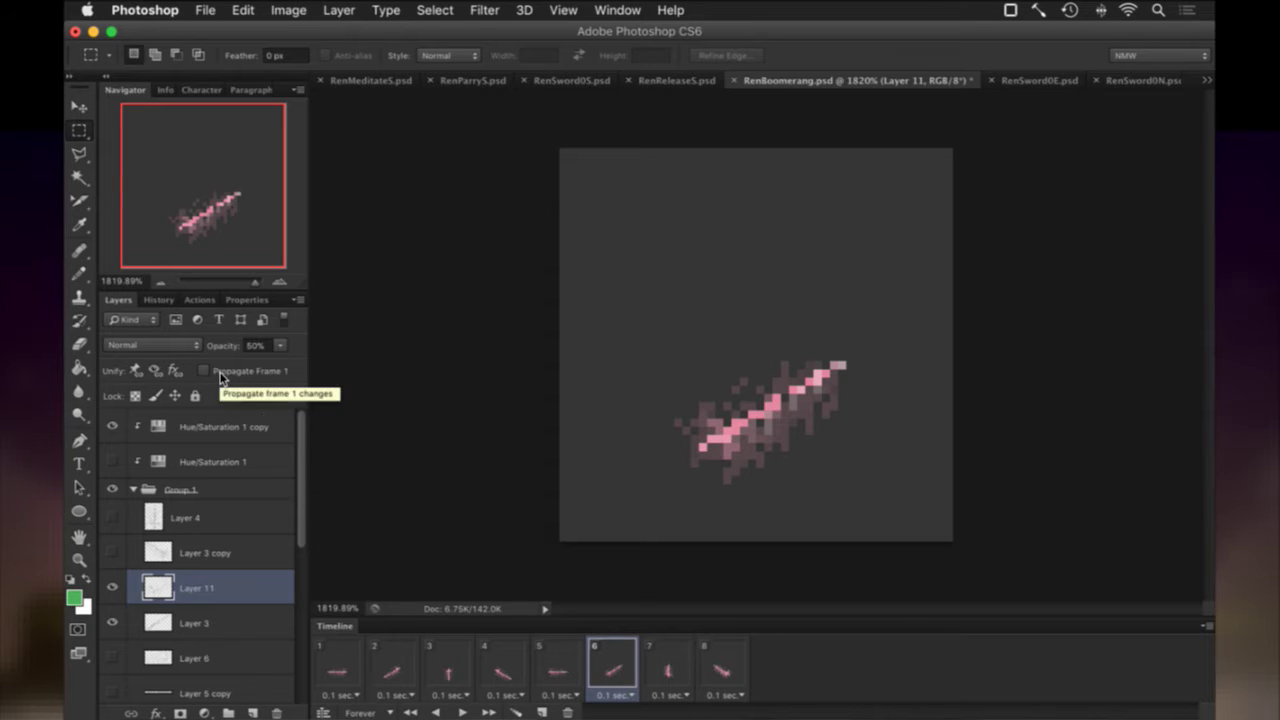
In frame 7, select the Layer 4 glow pixels on both sides of the vertical blade line.
left_click(663, 659)
left_click(207, 515)
left_click_drag(585, 338, 765, 524)
left_click_drag(880, 321, 777, 495)
left_click(751, 470)
key("super+z")
left_click_drag(755, 468, 781, 488)
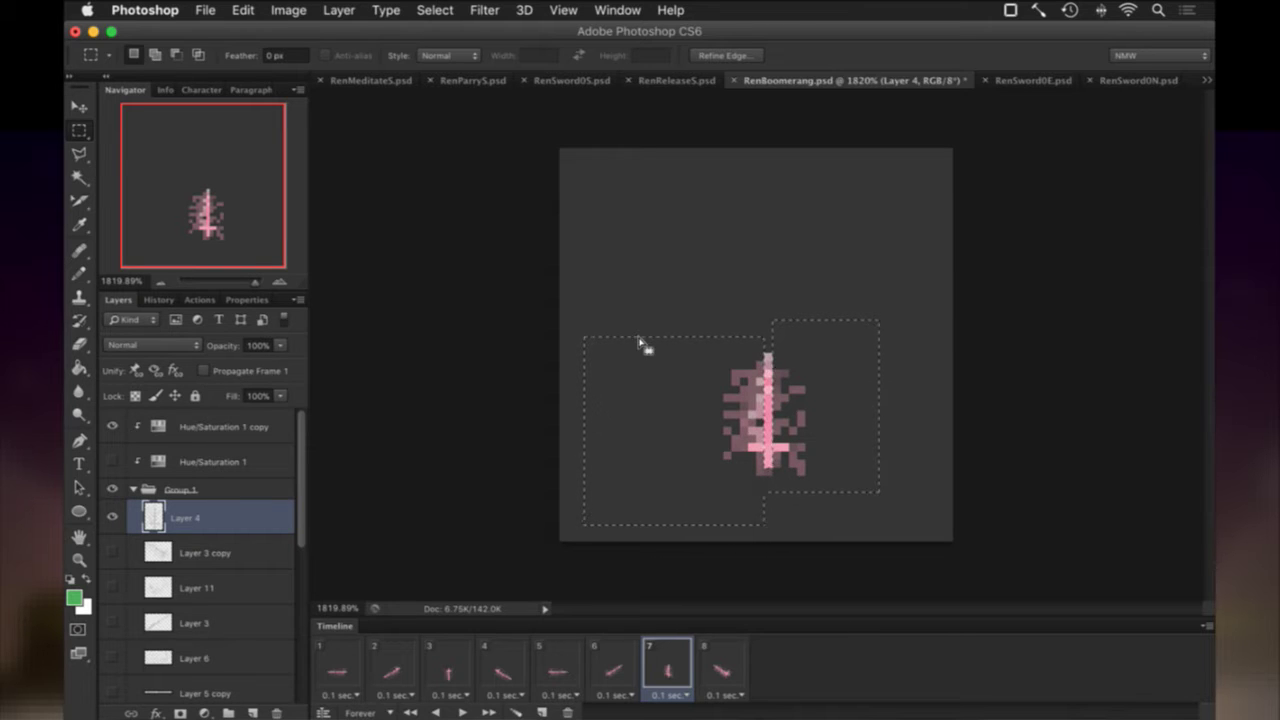
Cut the selected frame 7 glow into a new layer at 50% opacity with Propagate Frame 1 off, and save the file.
right_click(845, 339)
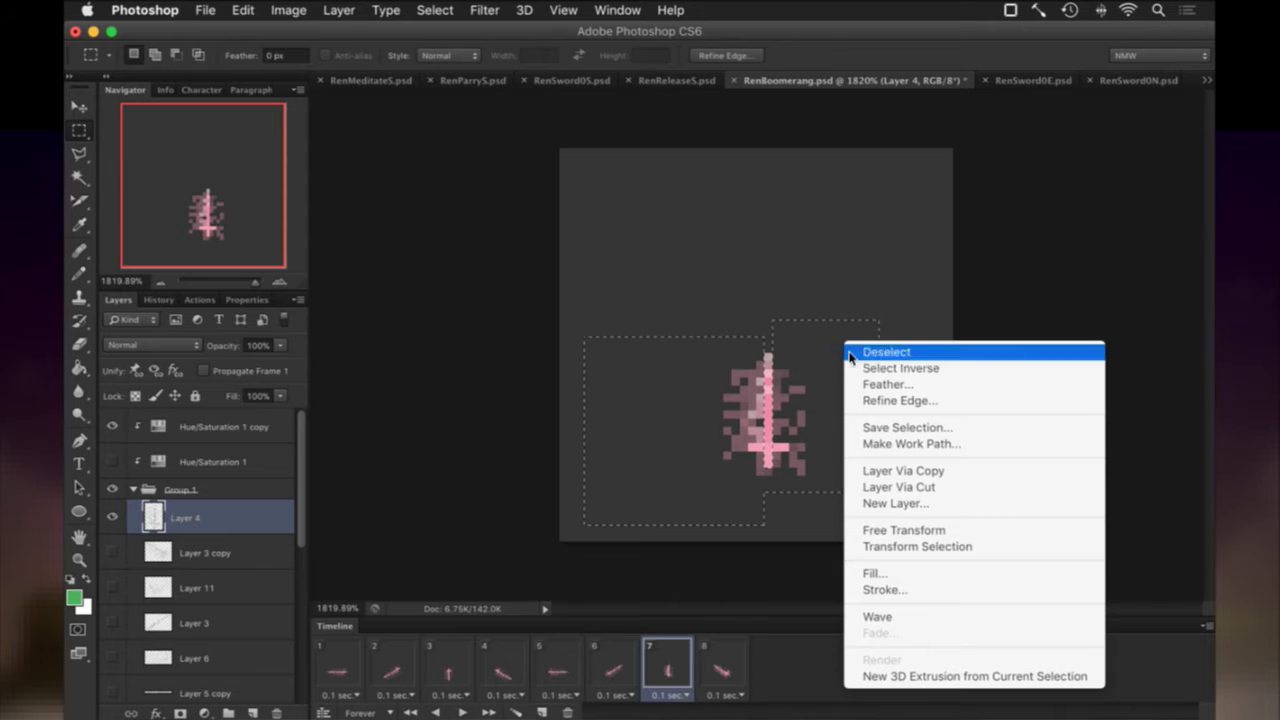
left_click(876, 487)
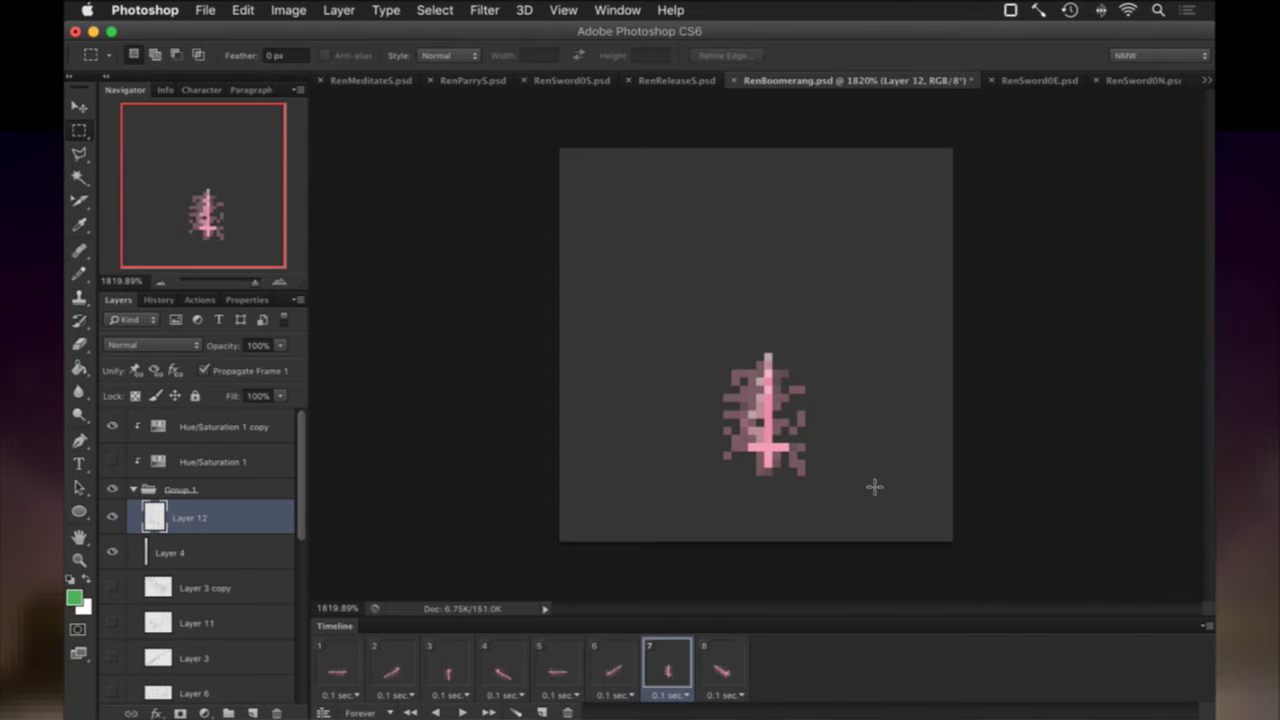
key("5")
left_click(204, 371)
key("cmd+s")
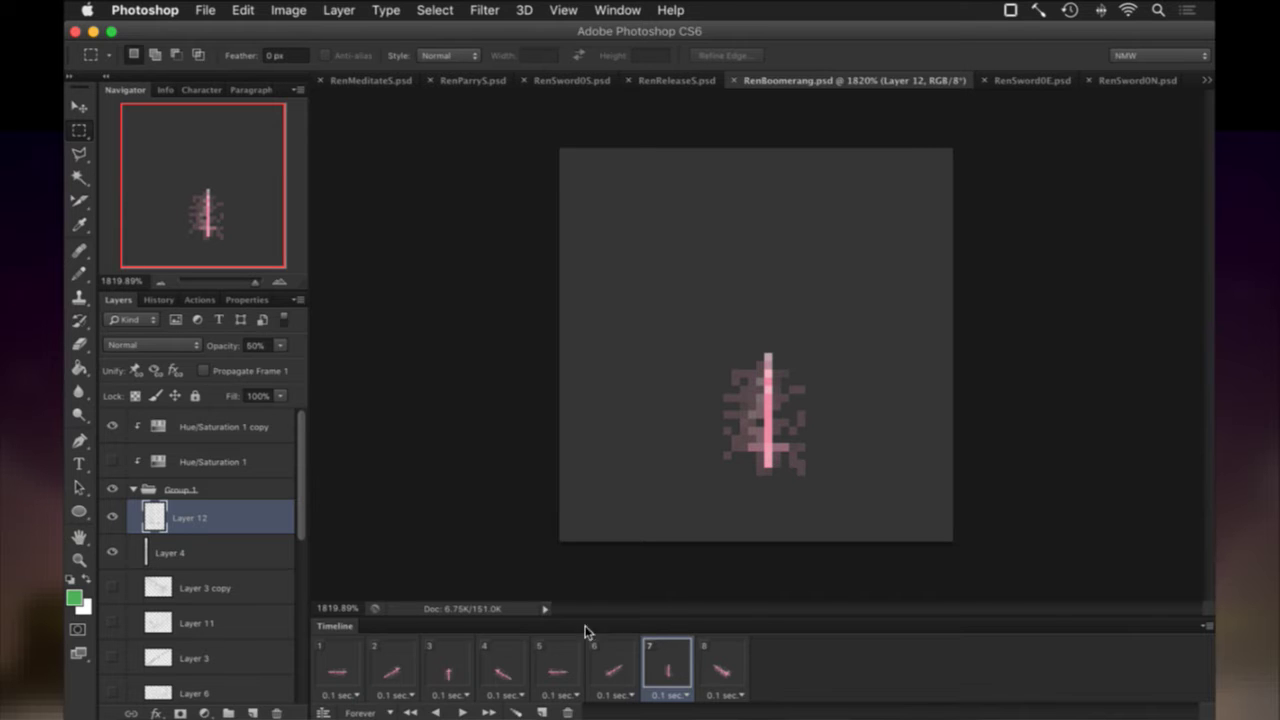
In frame 8, select the Layer 3 copy glow pixels above the diagonal blade line and around its lower end.
left_click(708, 665)
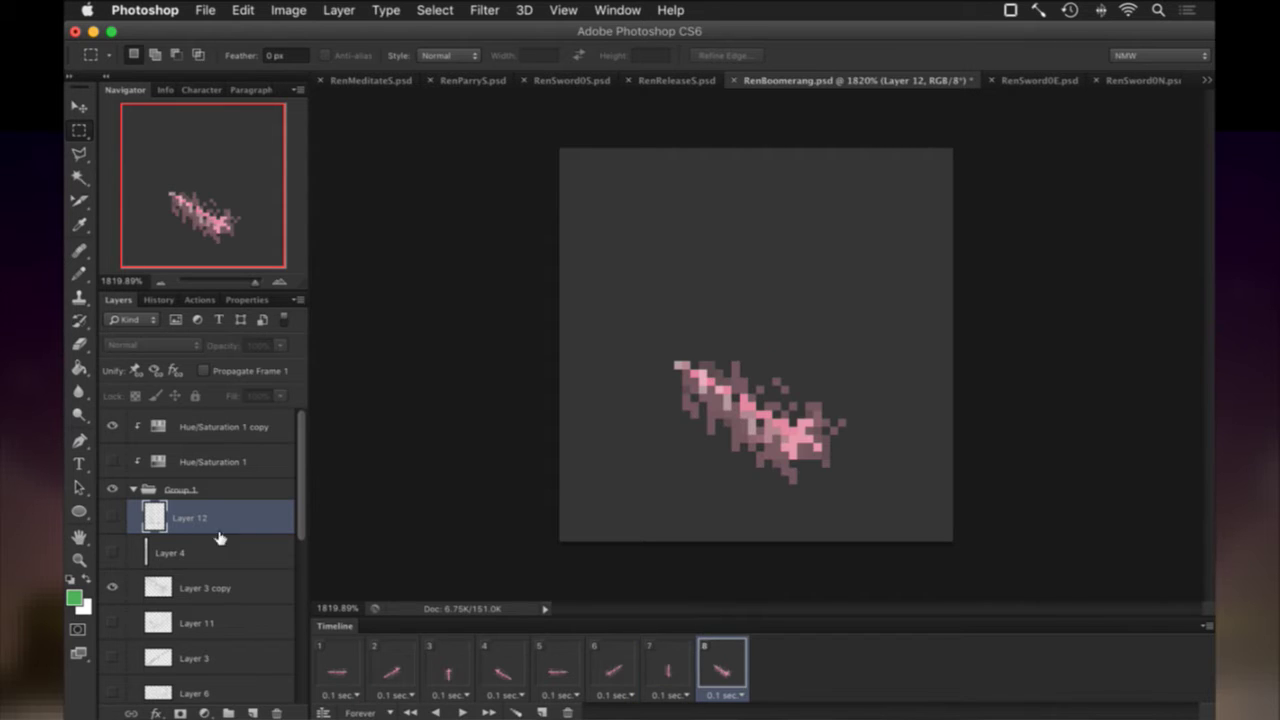
left_click(188, 578)
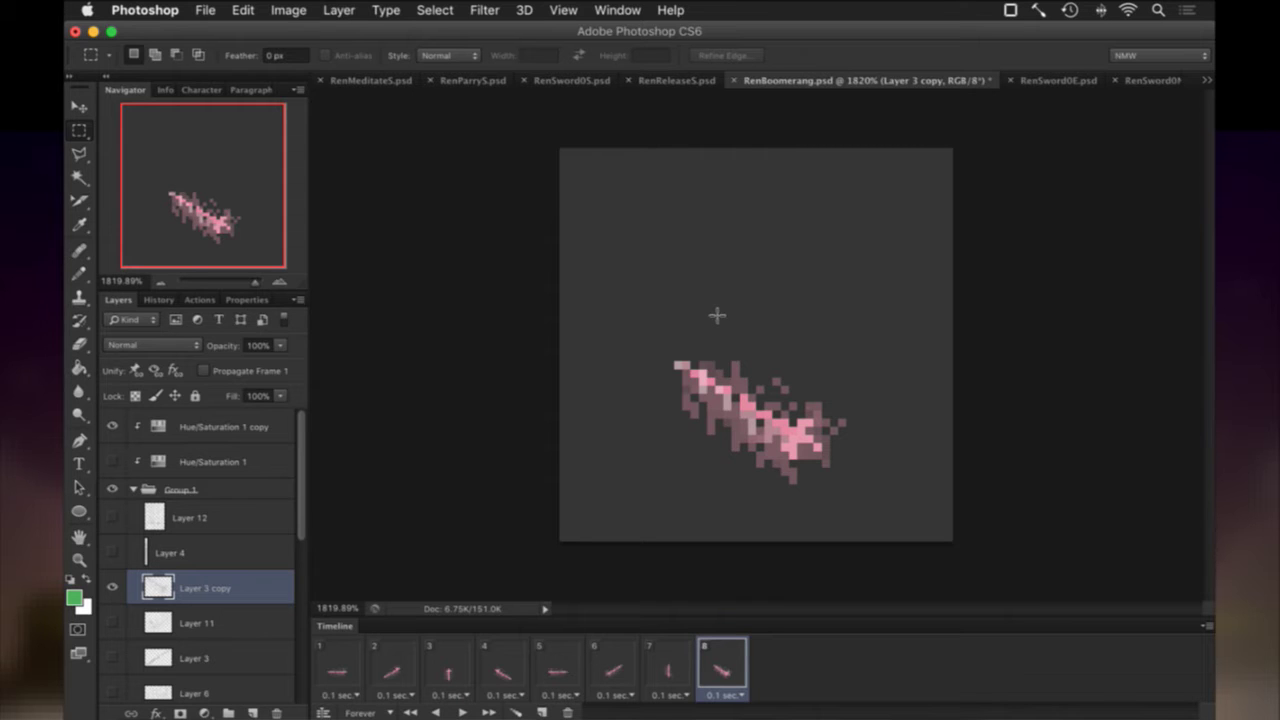
left_click_drag(689, 337, 811, 392)
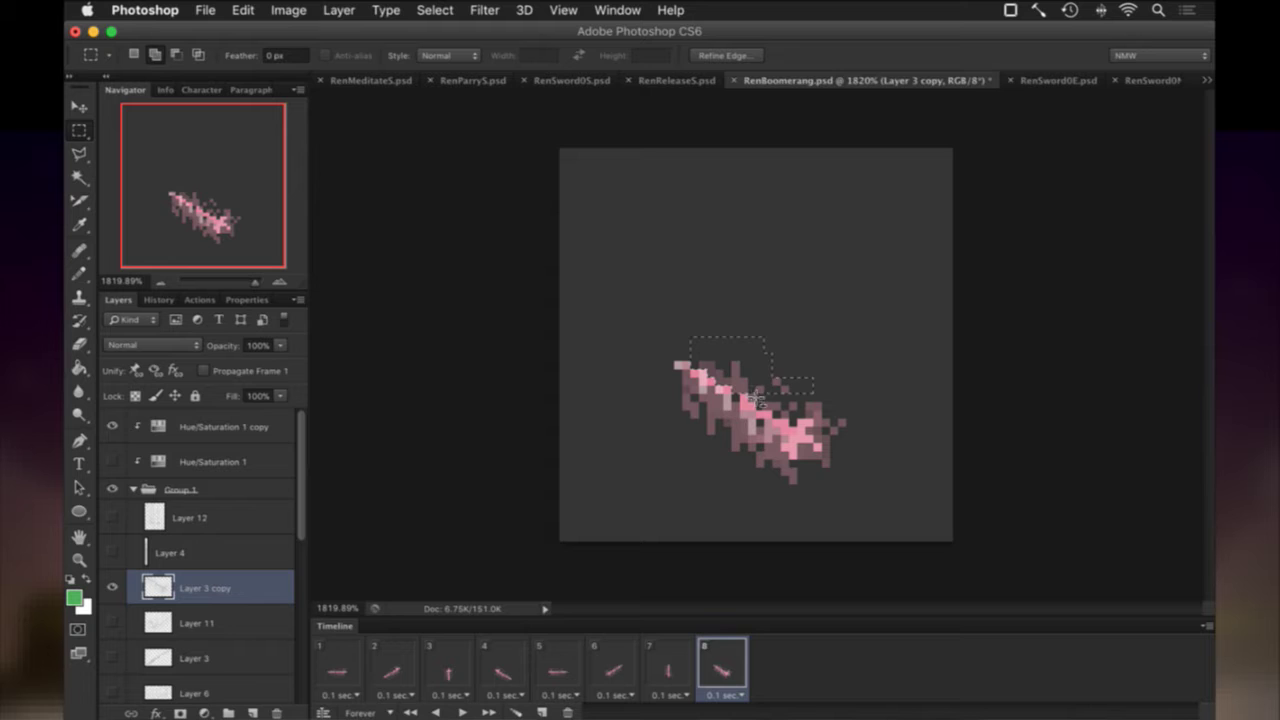
left_click_drag(762, 390, 849, 428)
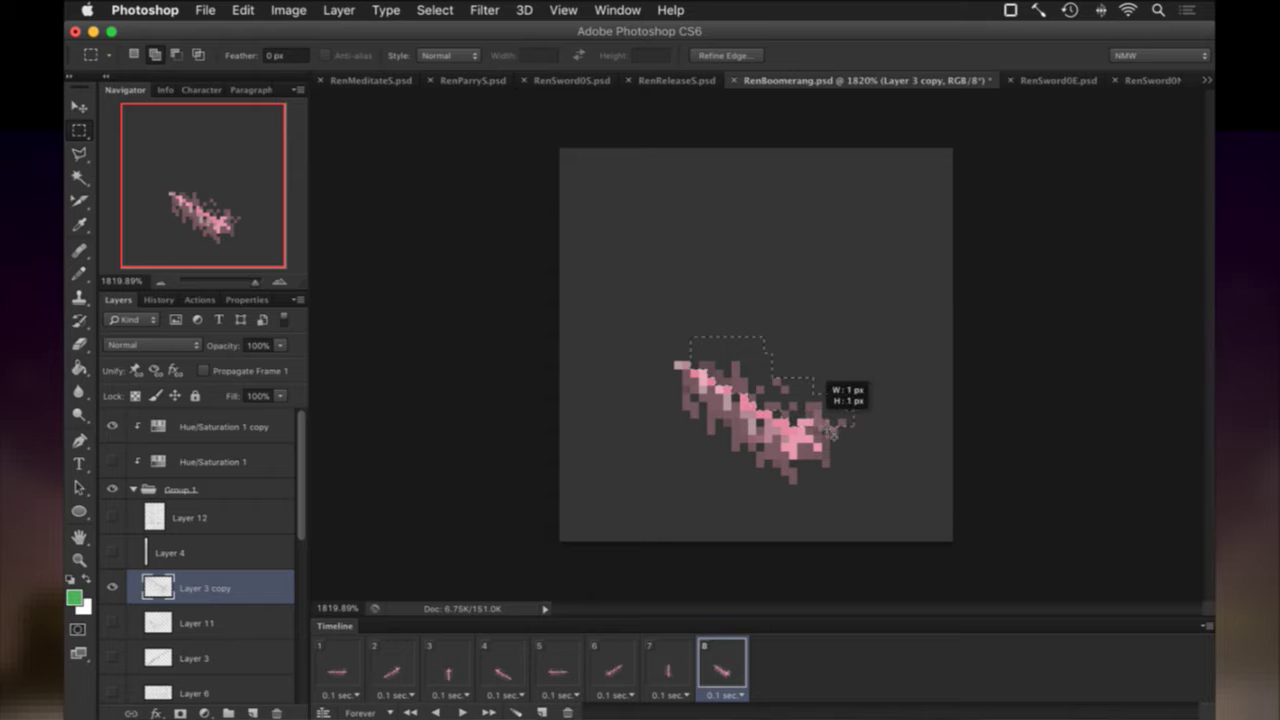
left_click_drag(841, 473, 829, 467)
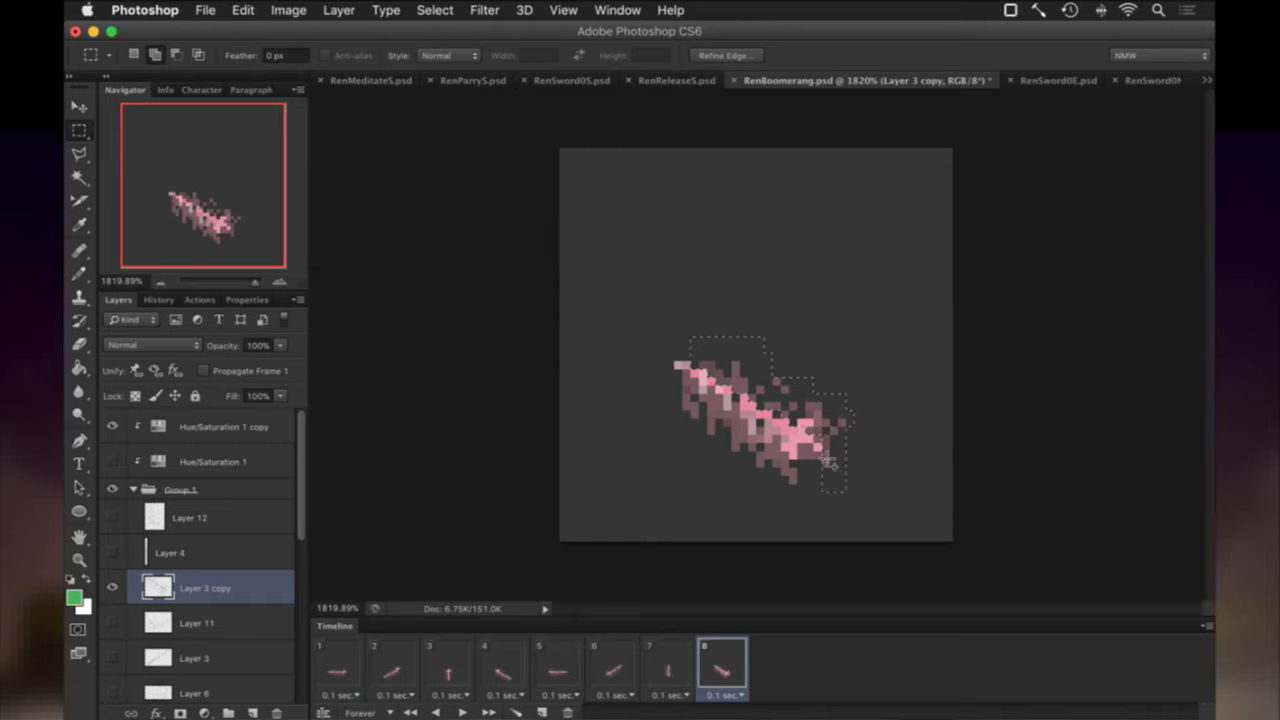
left_click_drag(677, 464, 827, 483)
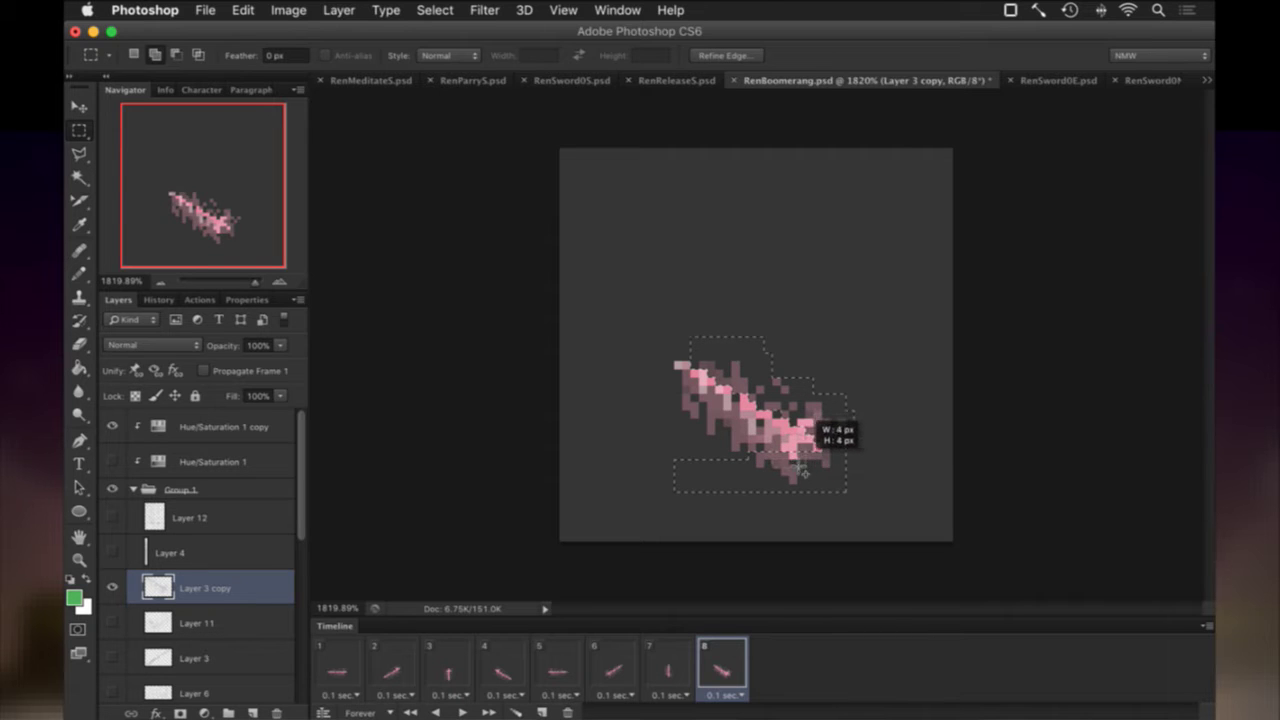
Add the remaining glow pixels along the underside of frame 8's diagonal blade line to the selection.
left_click_drag(811, 462, 617, 517)
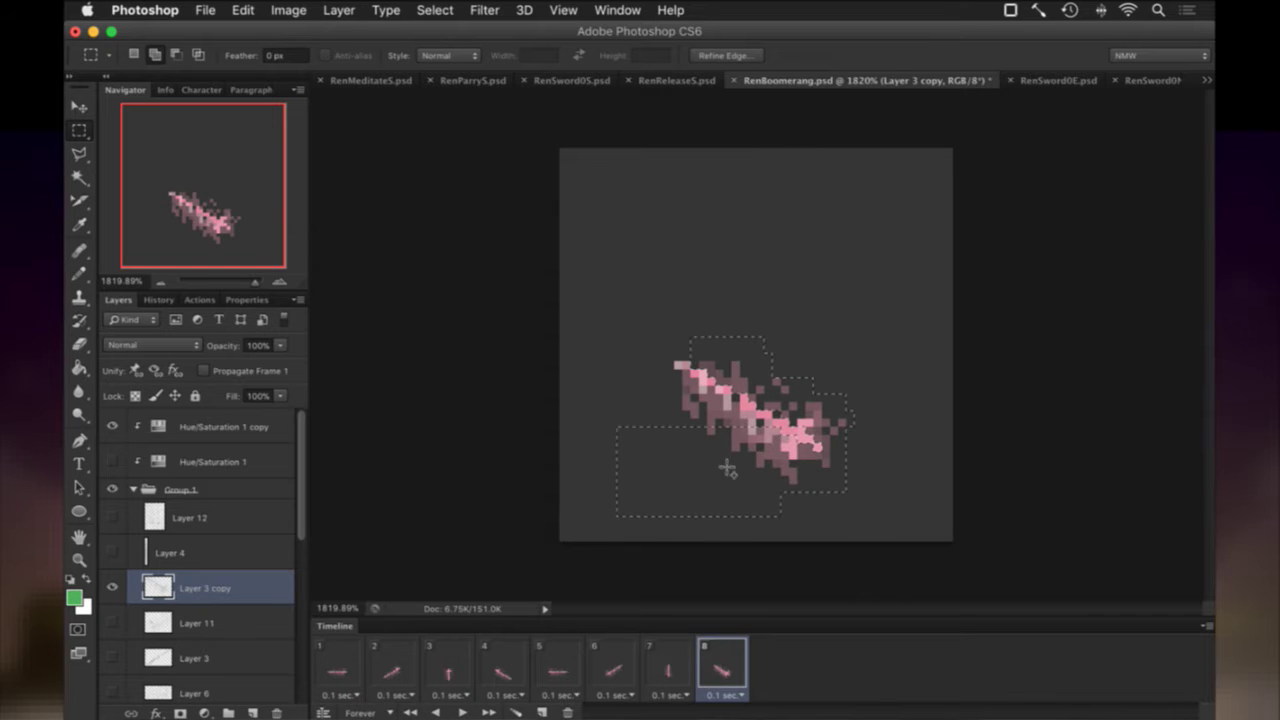
left_click_drag(668, 430, 627, 447)
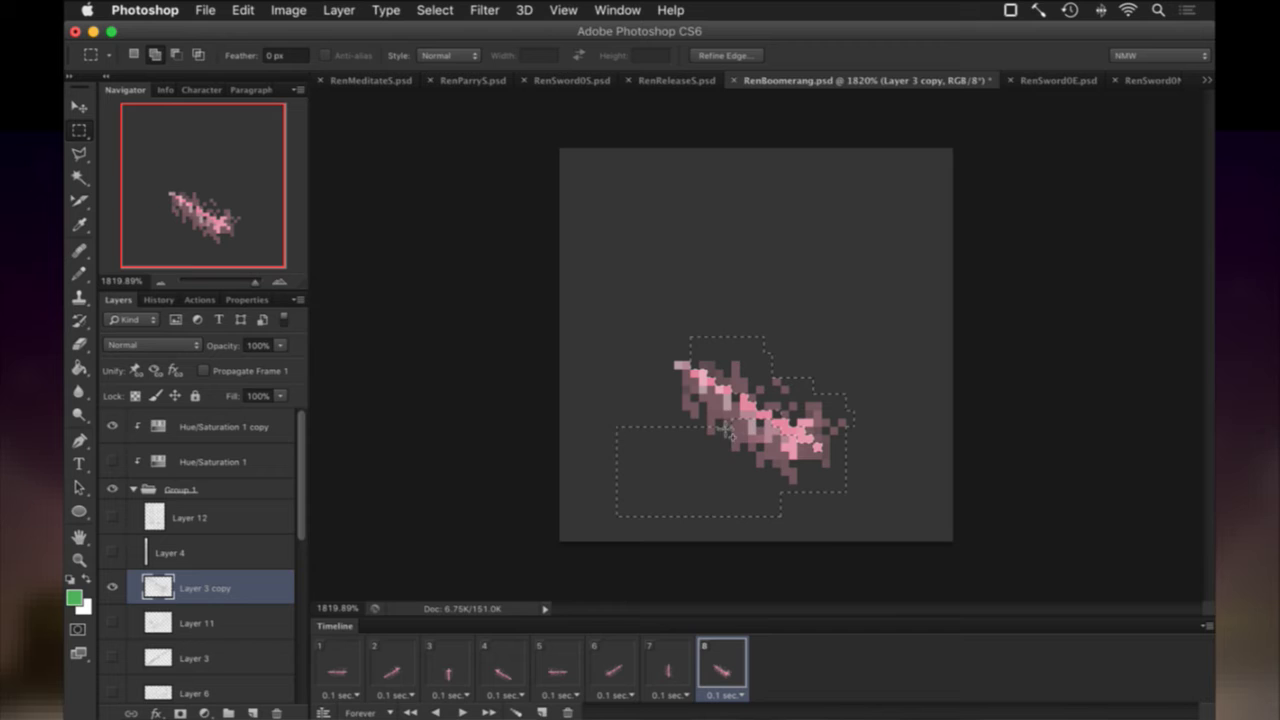
left_click_drag(726, 410, 641, 440)
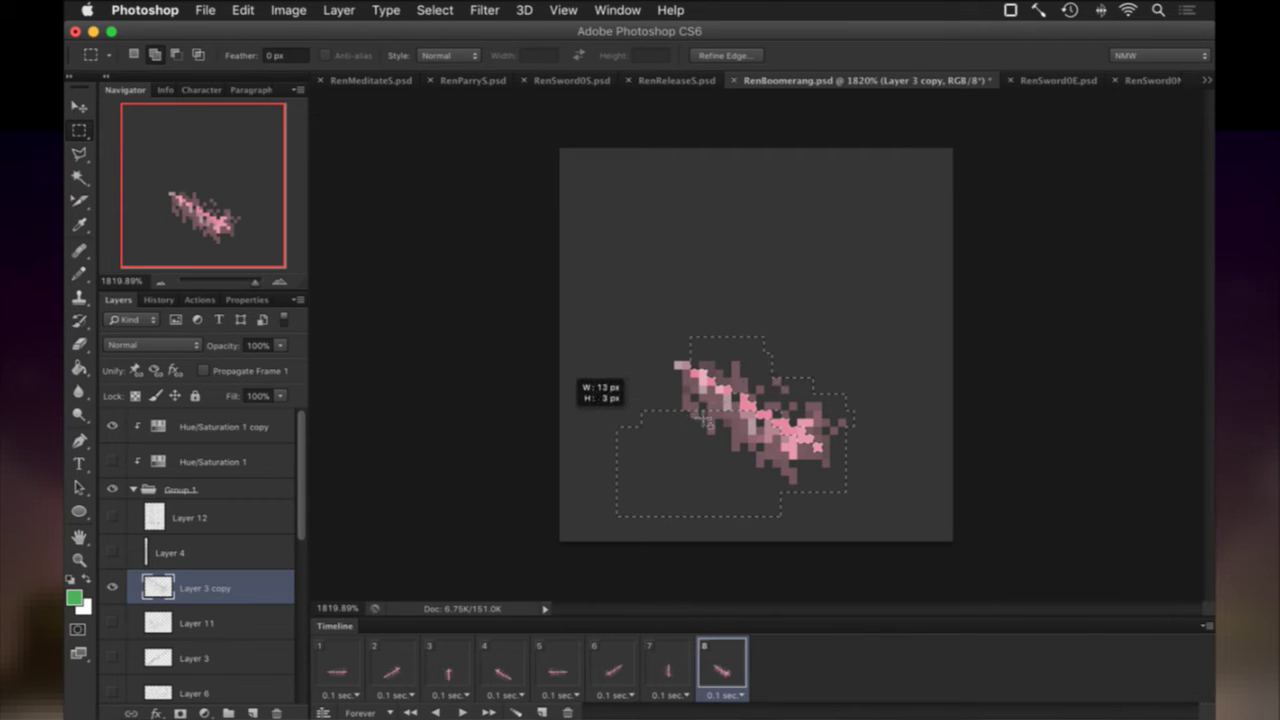
left_click_drag(703, 398, 650, 386)
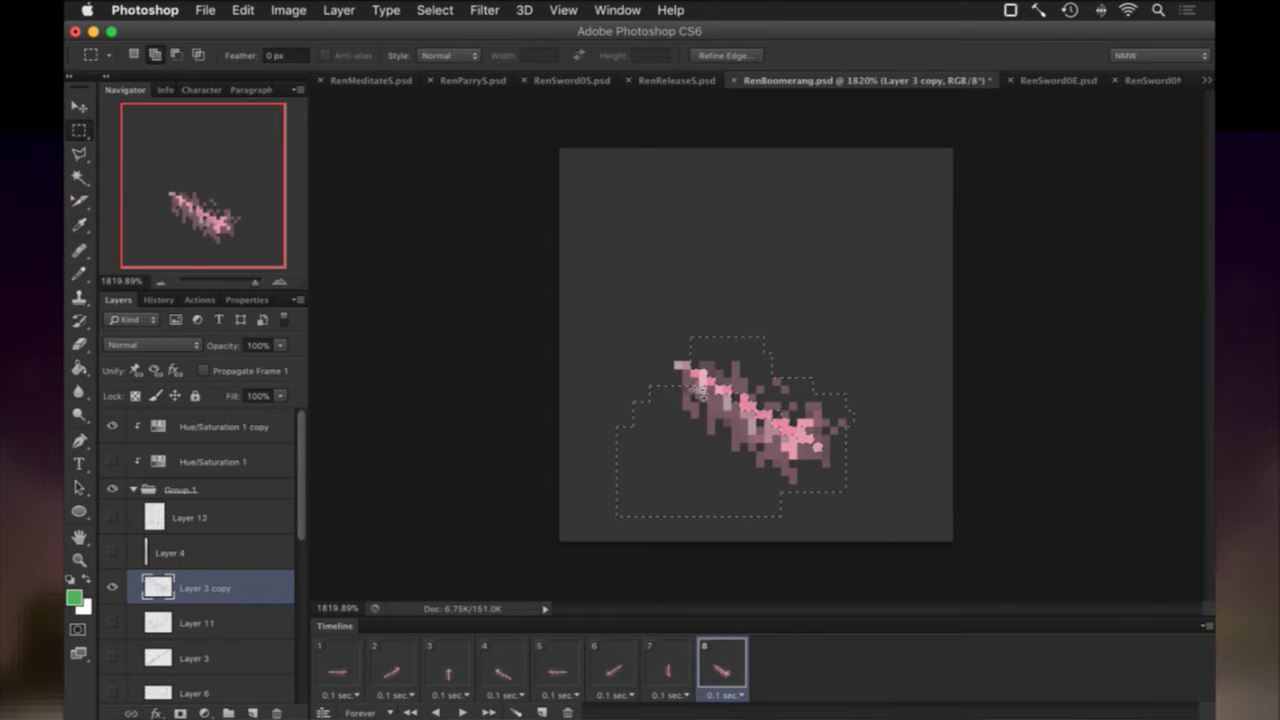
left_click_drag(664, 387, 665, 386)
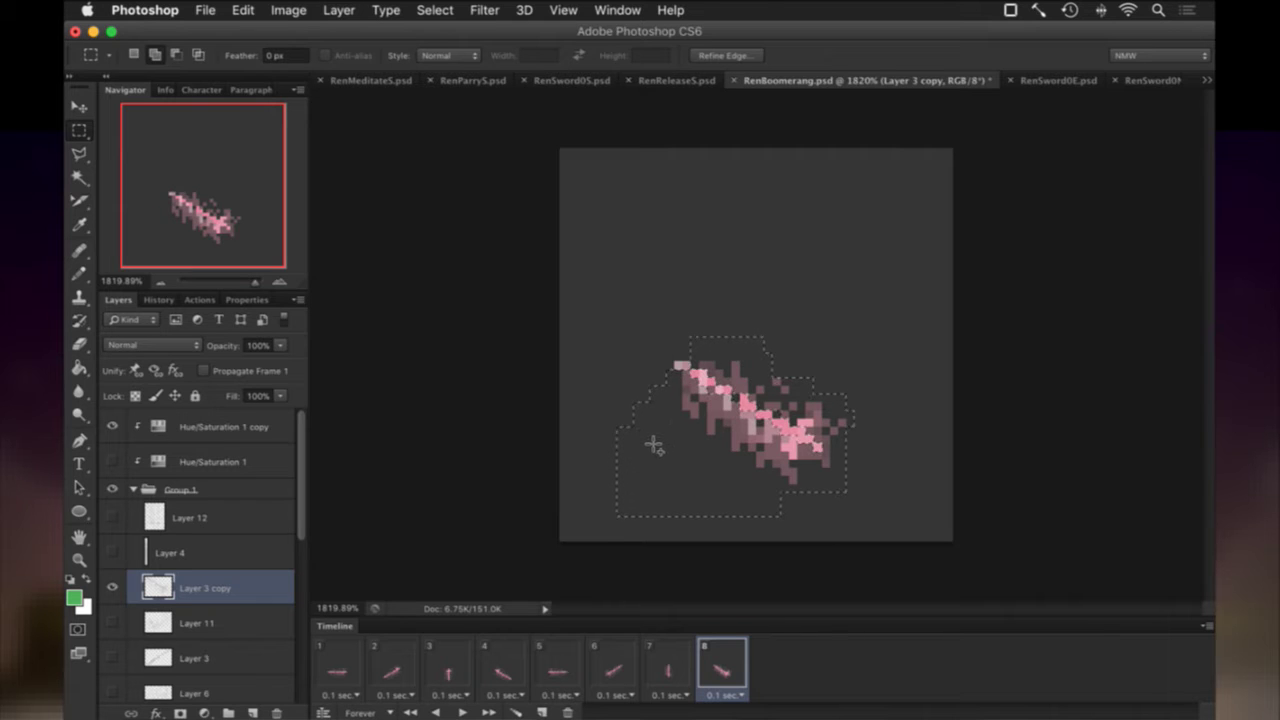
right_click(218, 592)
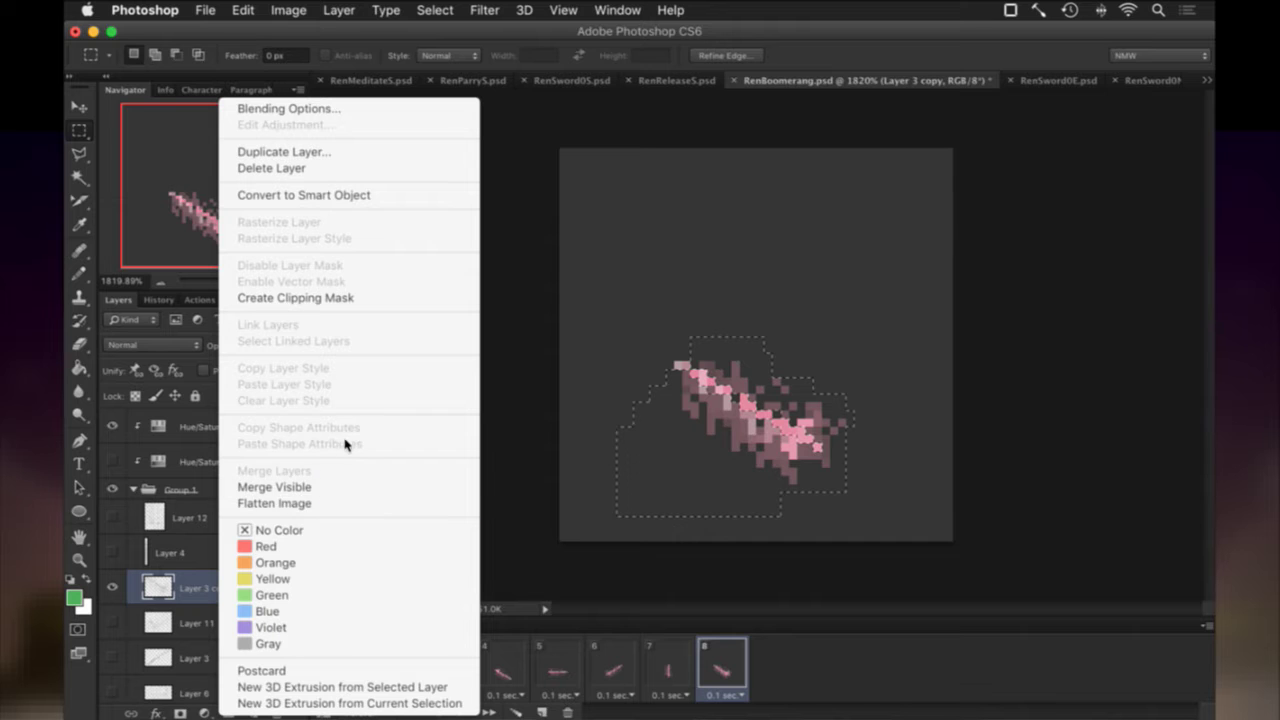
left_click(889, 32)
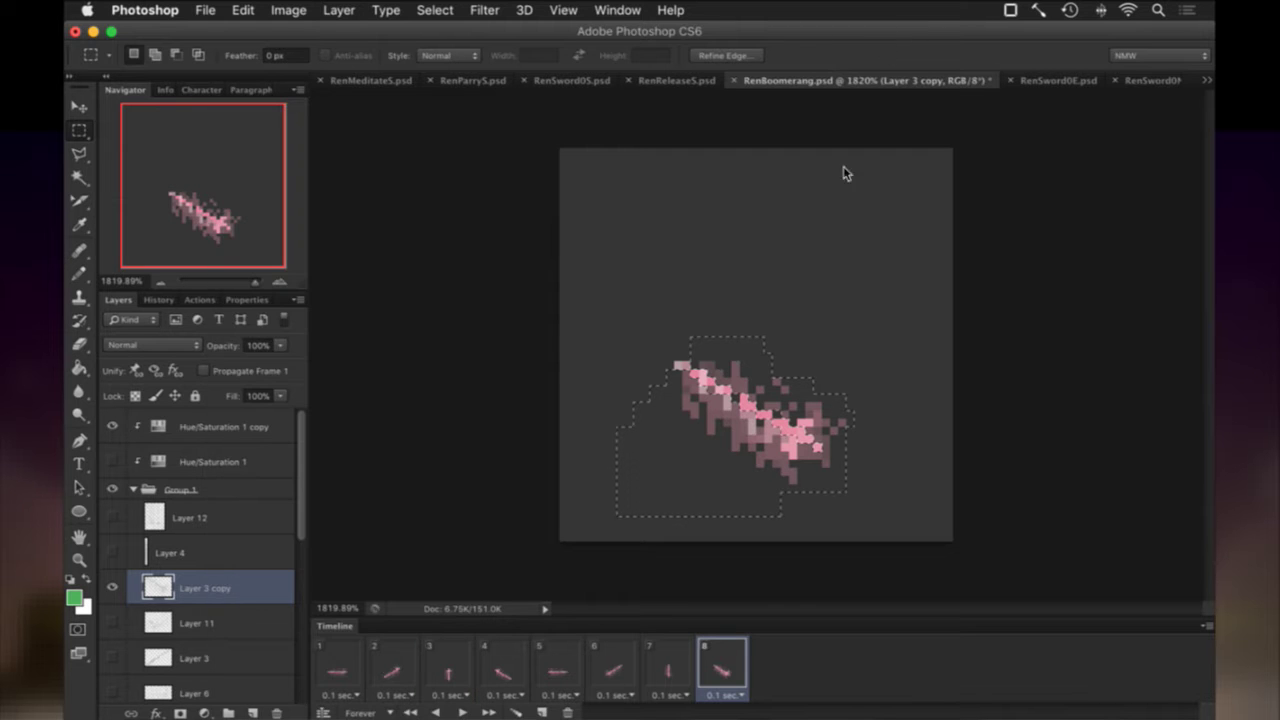
right_click(744, 363)
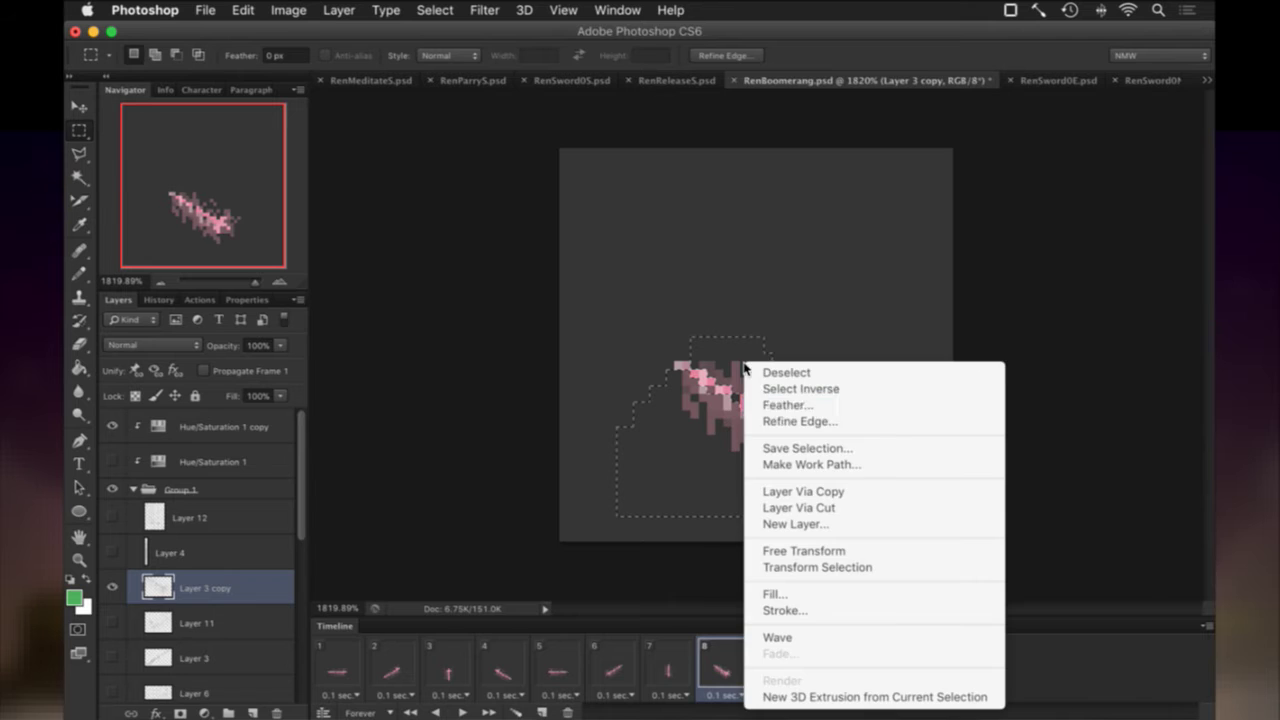
left_click(792, 495)
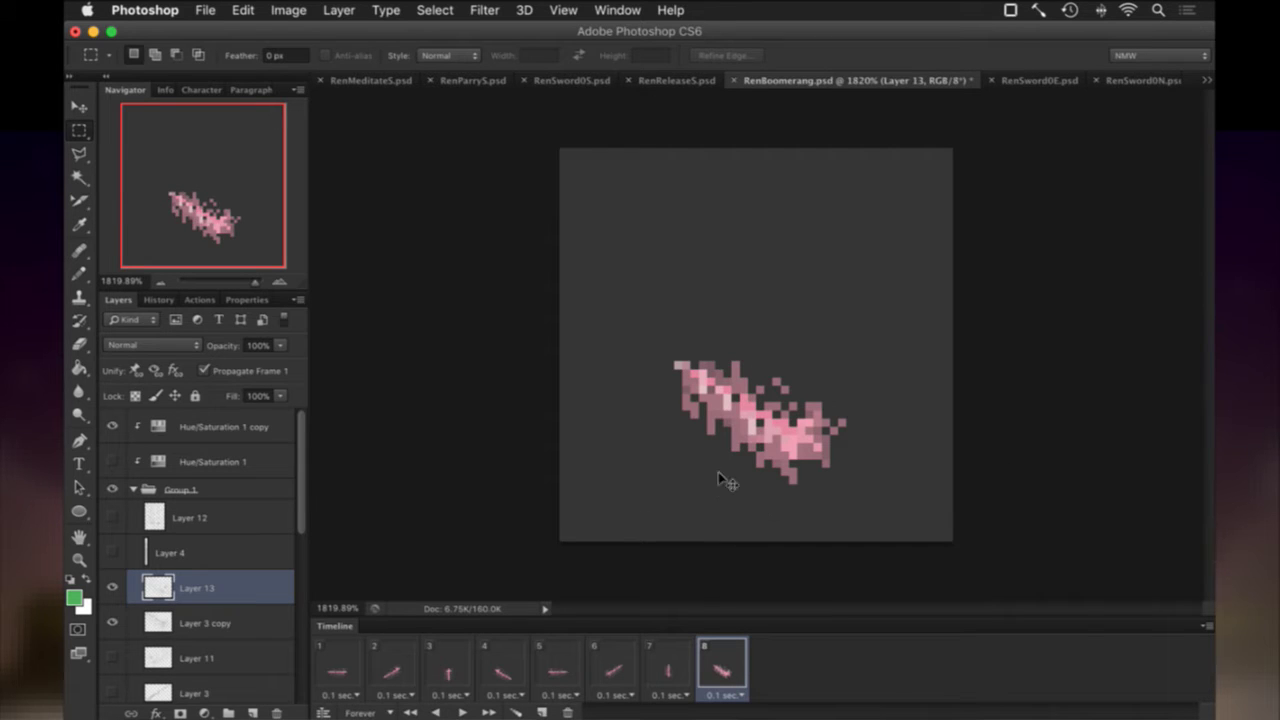
key("ctrl+z")
Cut the selected frame 8 glow into a new layer at 50% opacity with Propagate Frame 1 off.
right_click(781, 400)
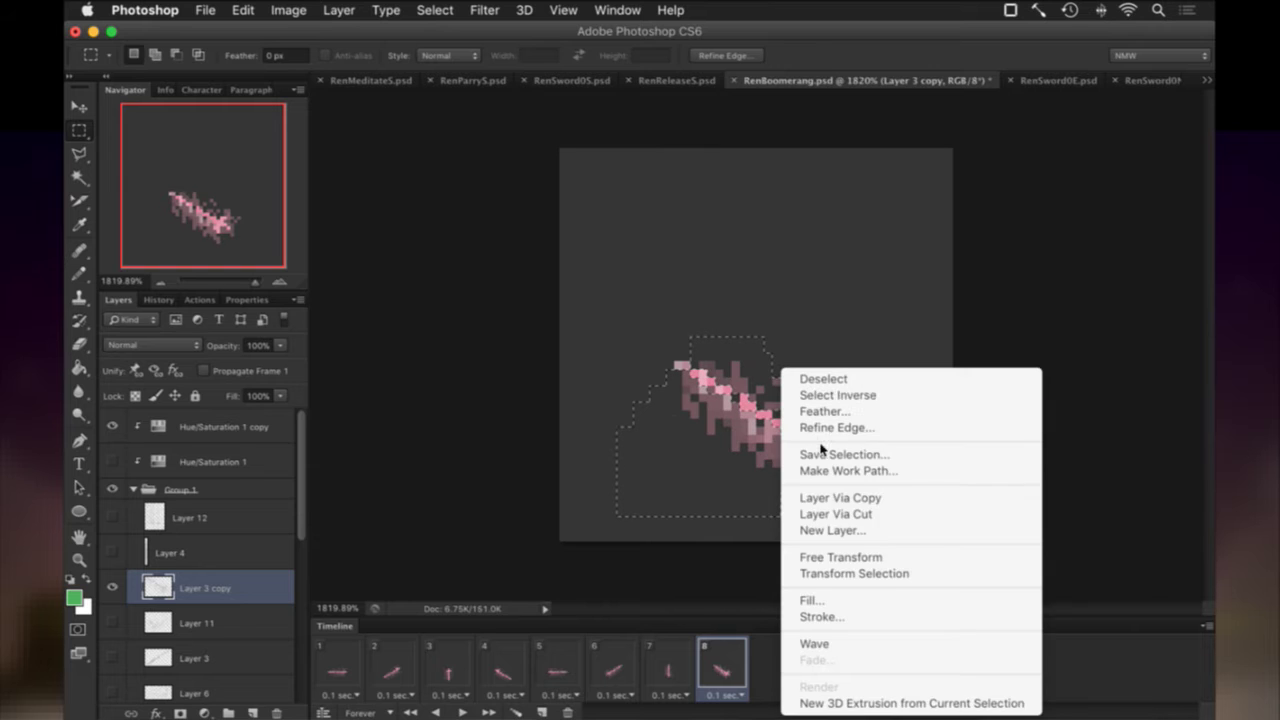
left_click(830, 514)
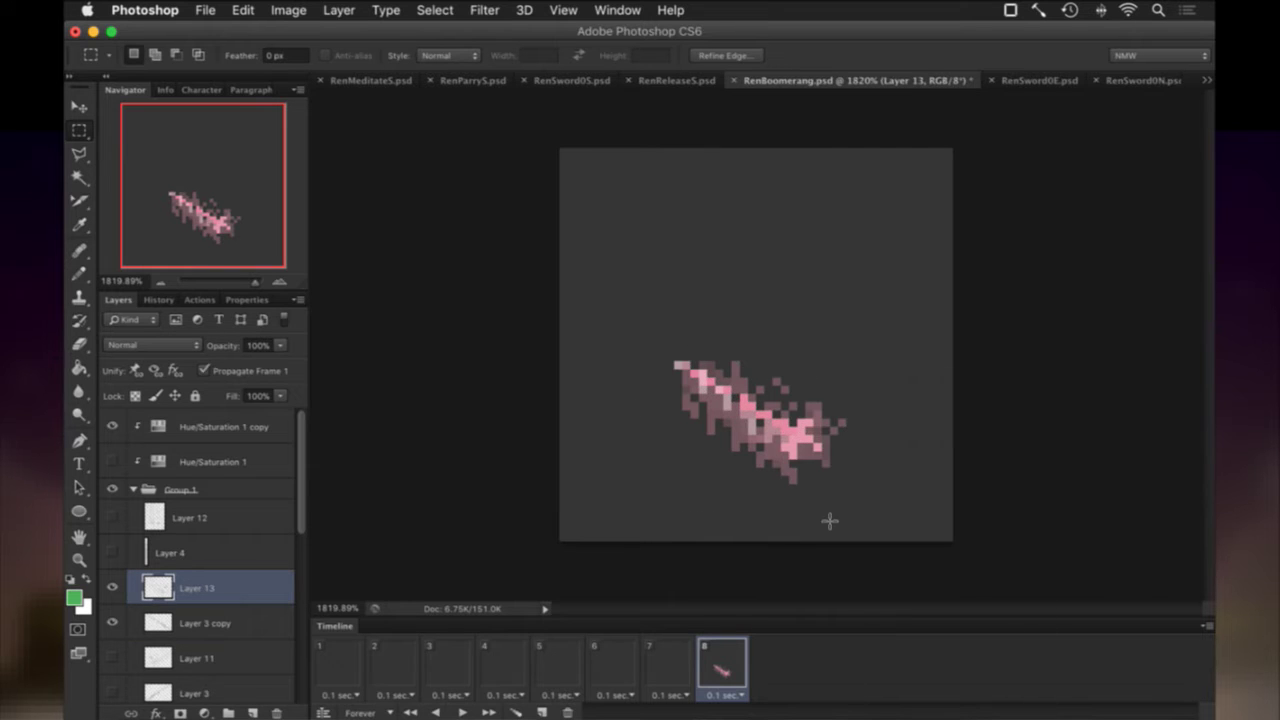
key("5")
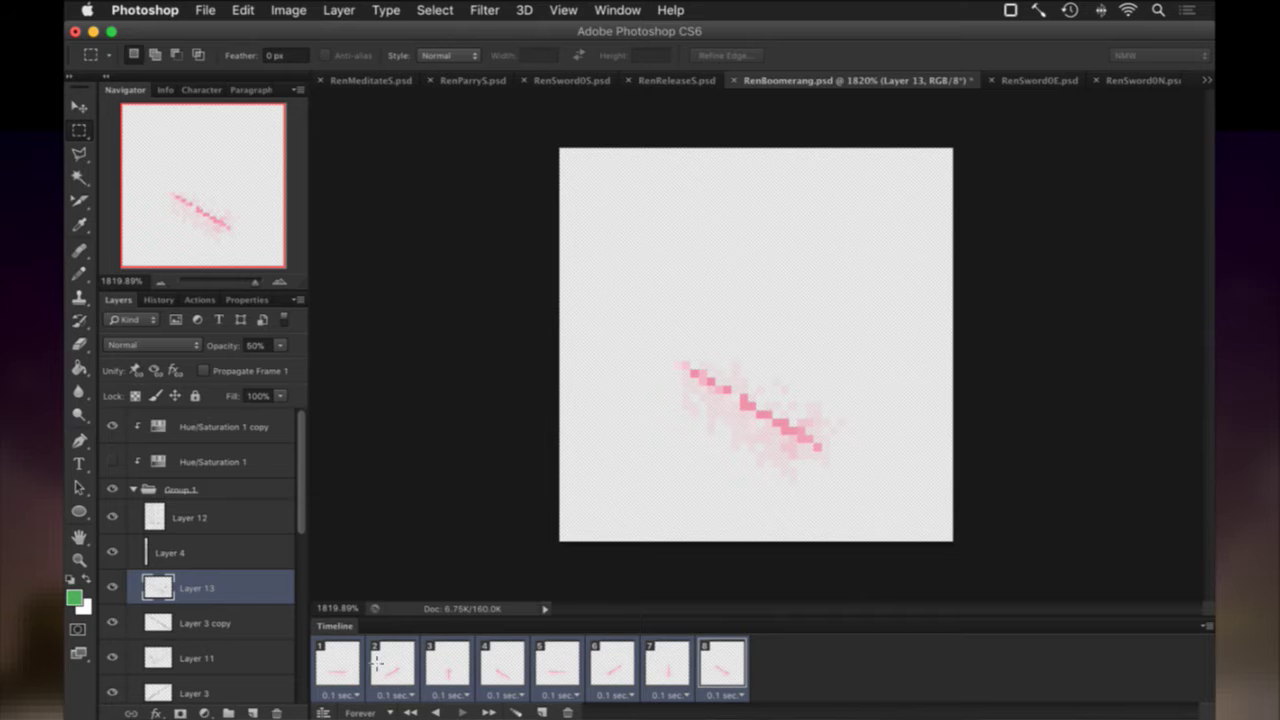
In frame 2, select all the blade and glow layers from Layer 12 down to Layer 2.
left_click(357, 660)
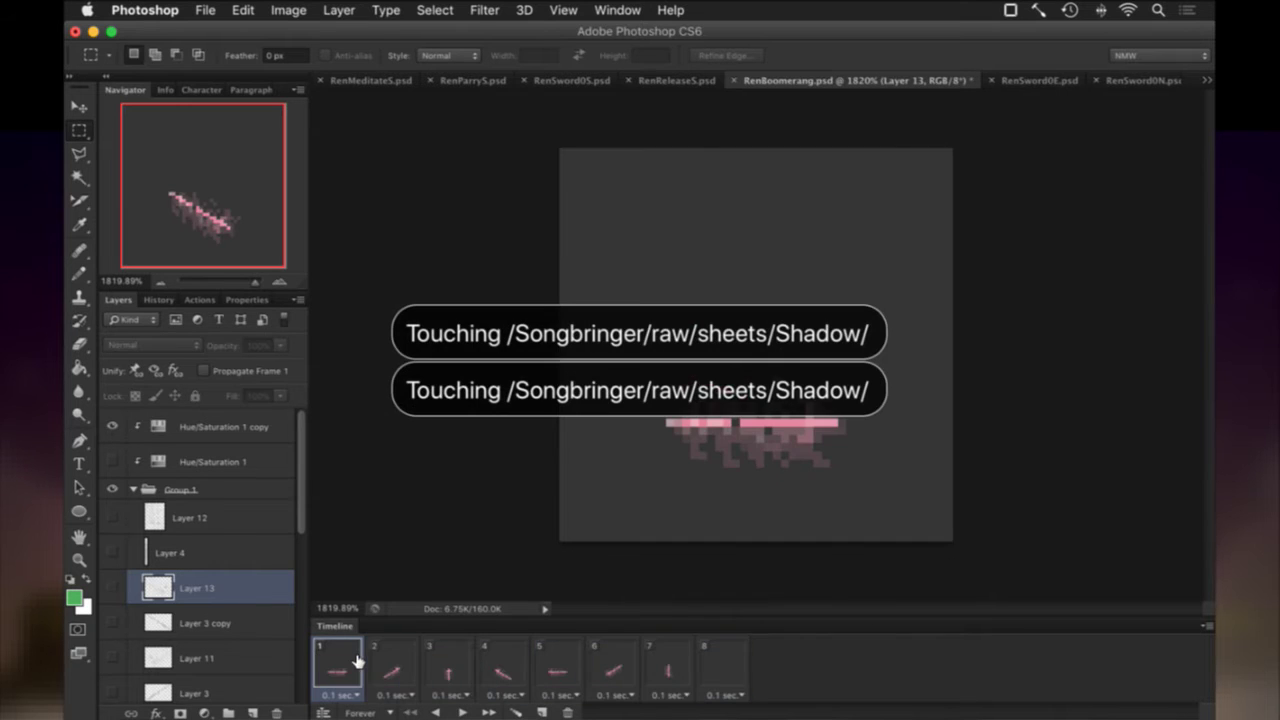
left_click(380, 660)
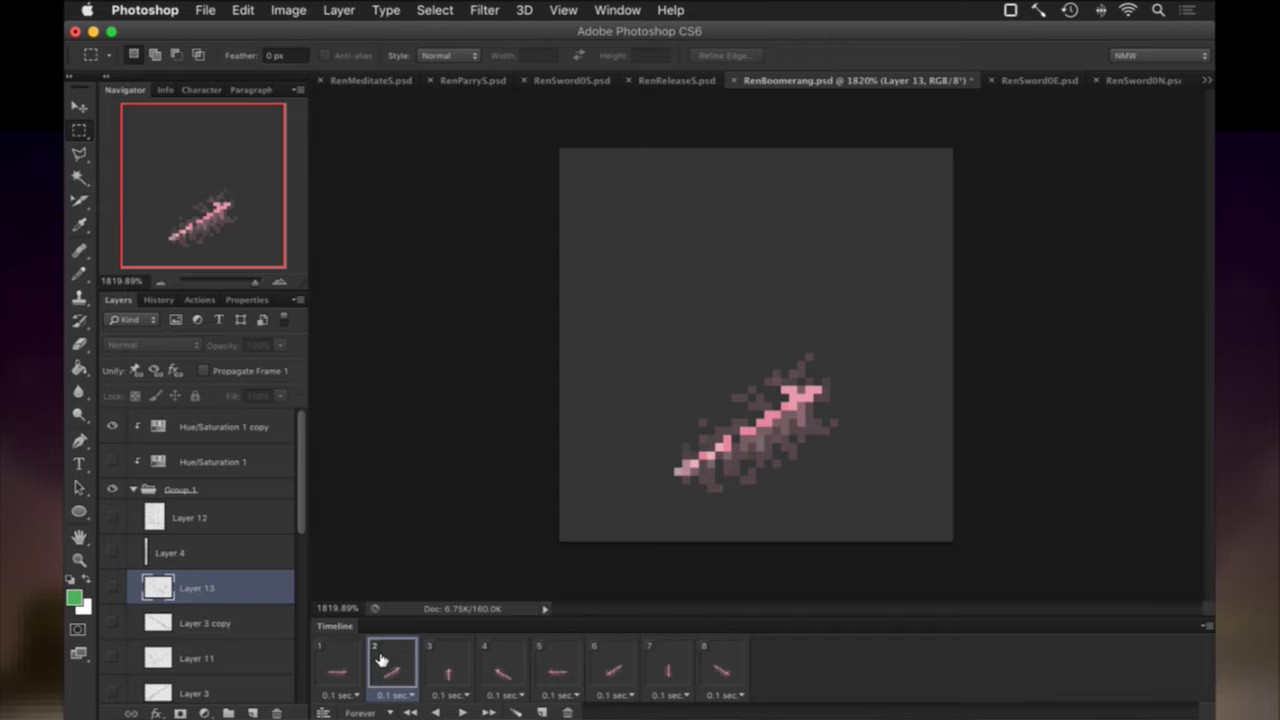
scroll(171, 578, "down", 5)
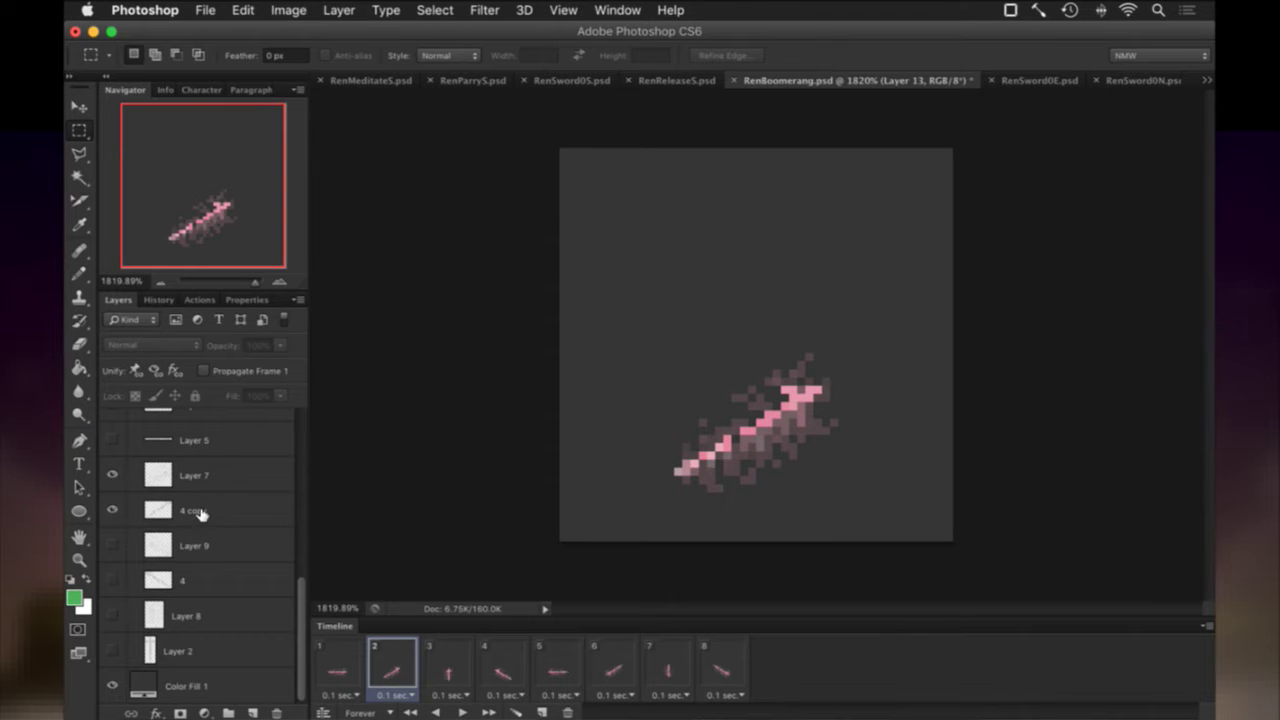
left_click(200, 513)
scroll(213, 468, "up", 8)
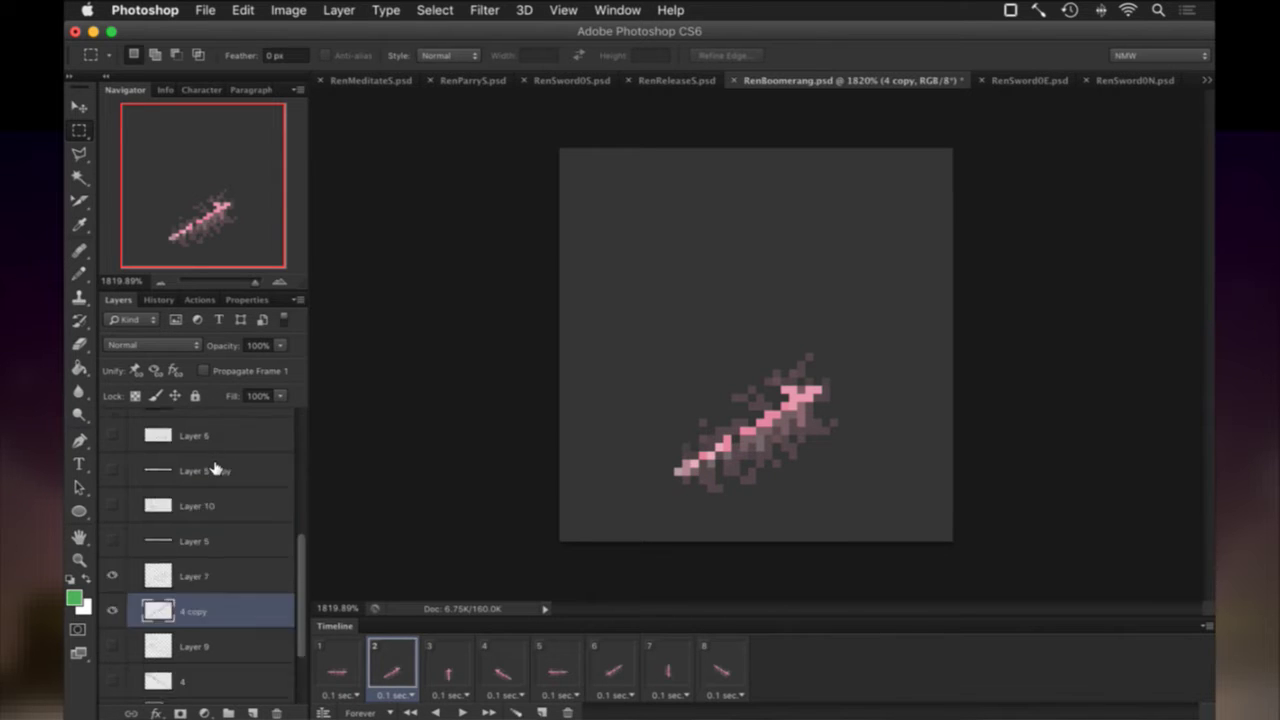
left_click(195, 511)
scroll(203, 594, "down", 6)
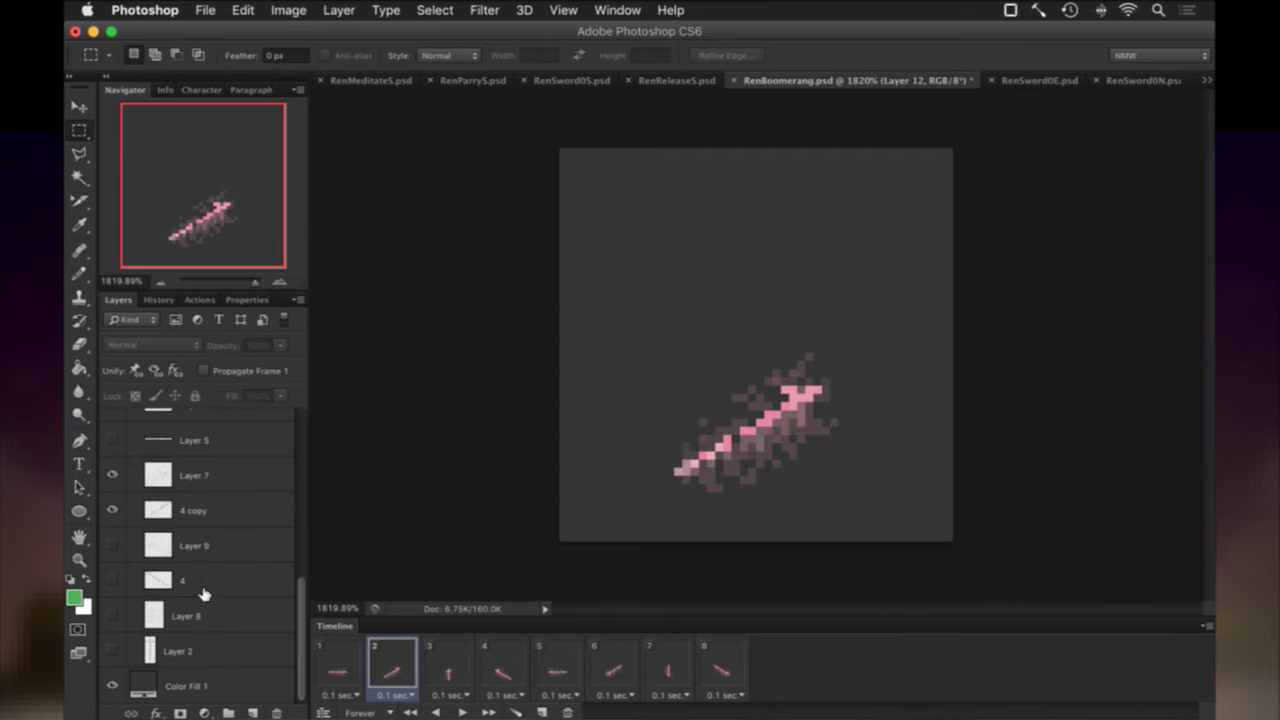
left_click(196, 640, "shift")
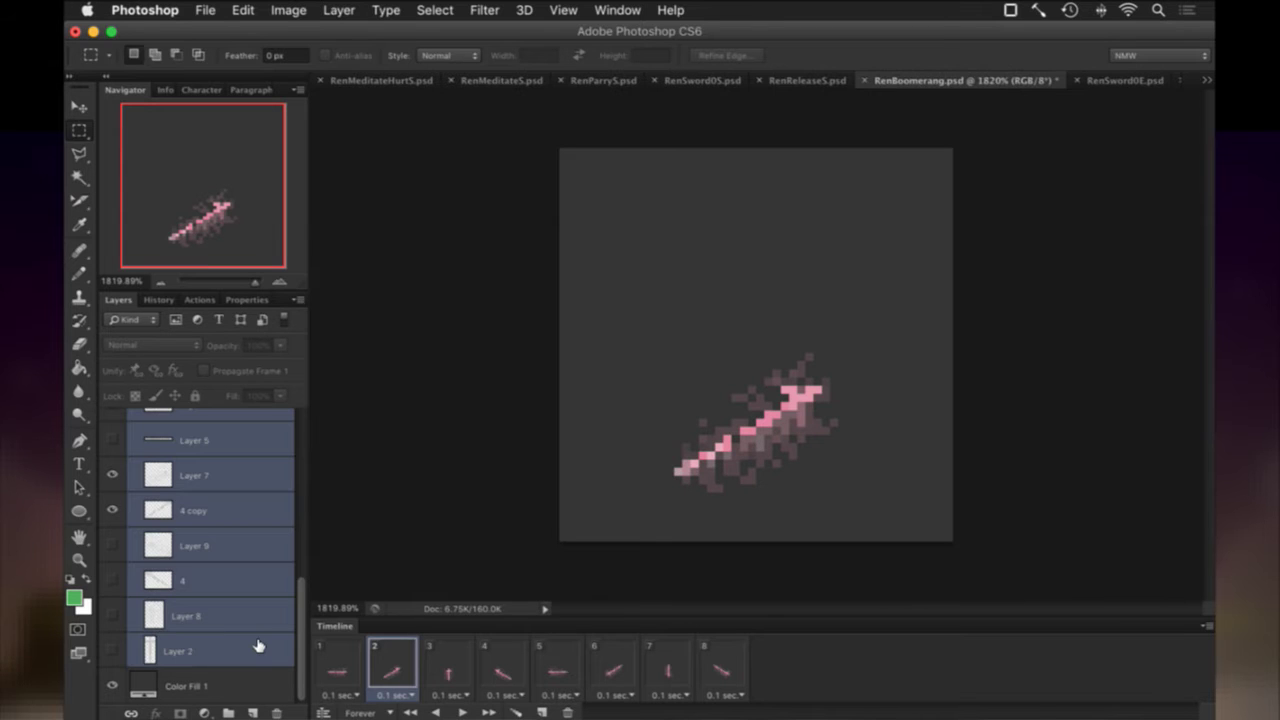
Shift the selected layers down in frames 2, 3 and 4, by 2 pixels in frame 3 and 1 pixel in frame 4.
key("v")
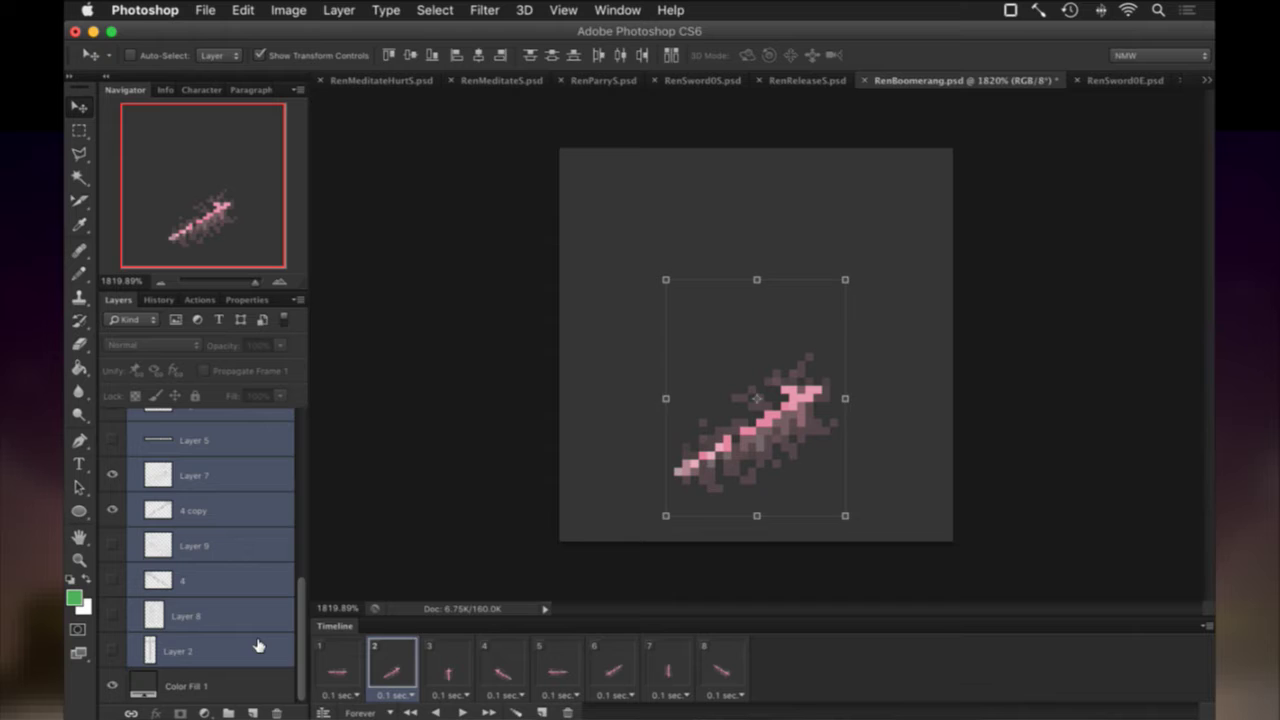
key("Down")
scroll(257, 645, "up", 3)
left_click(462, 657)
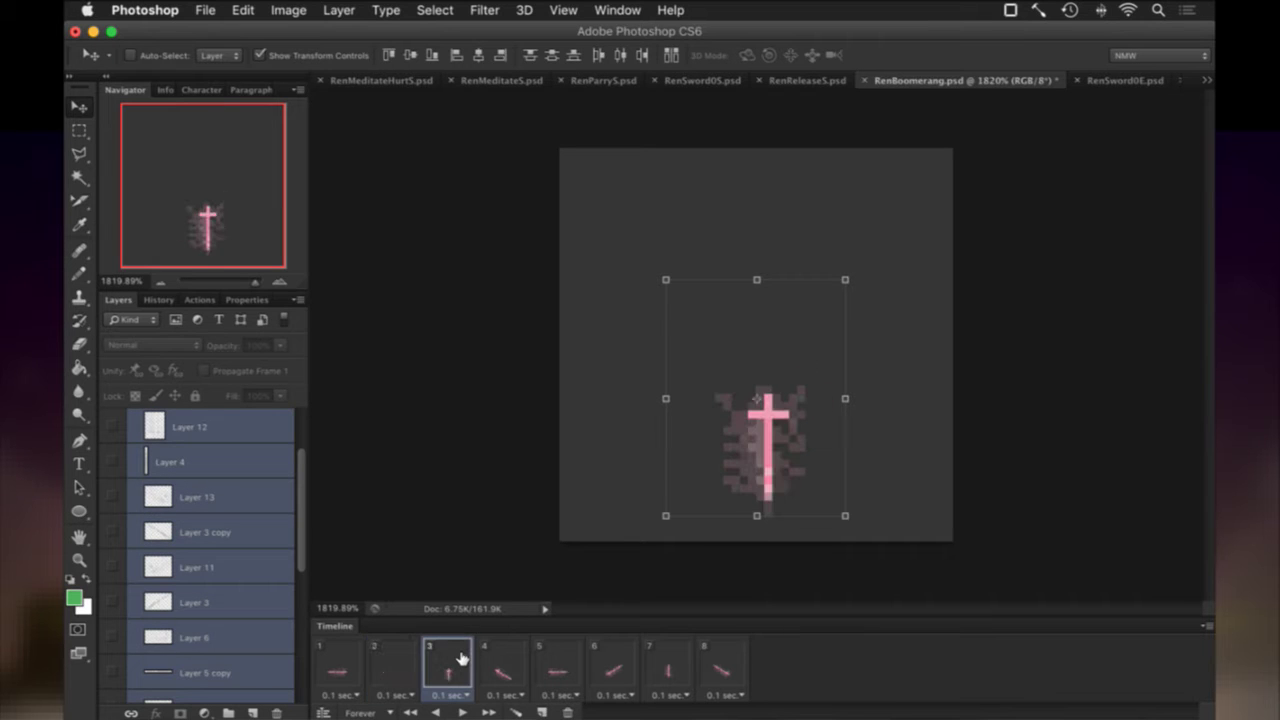
key("Down")
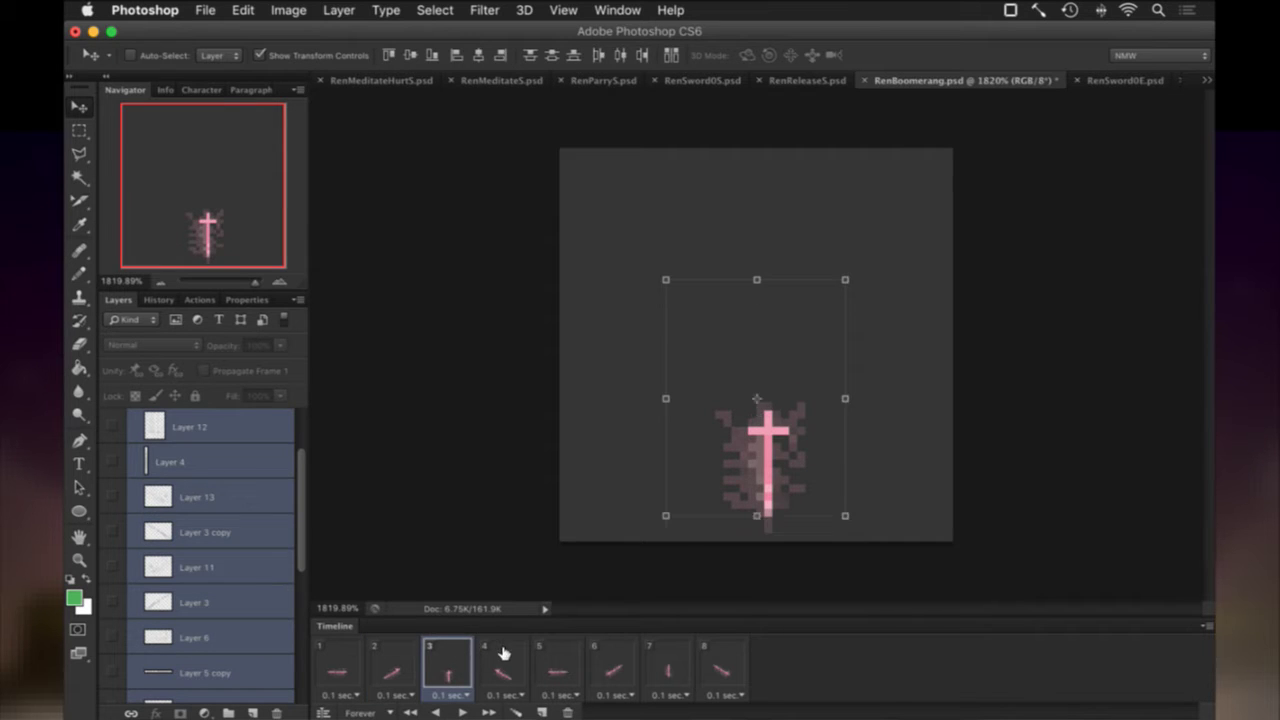
left_click(503, 653)
key("Down")
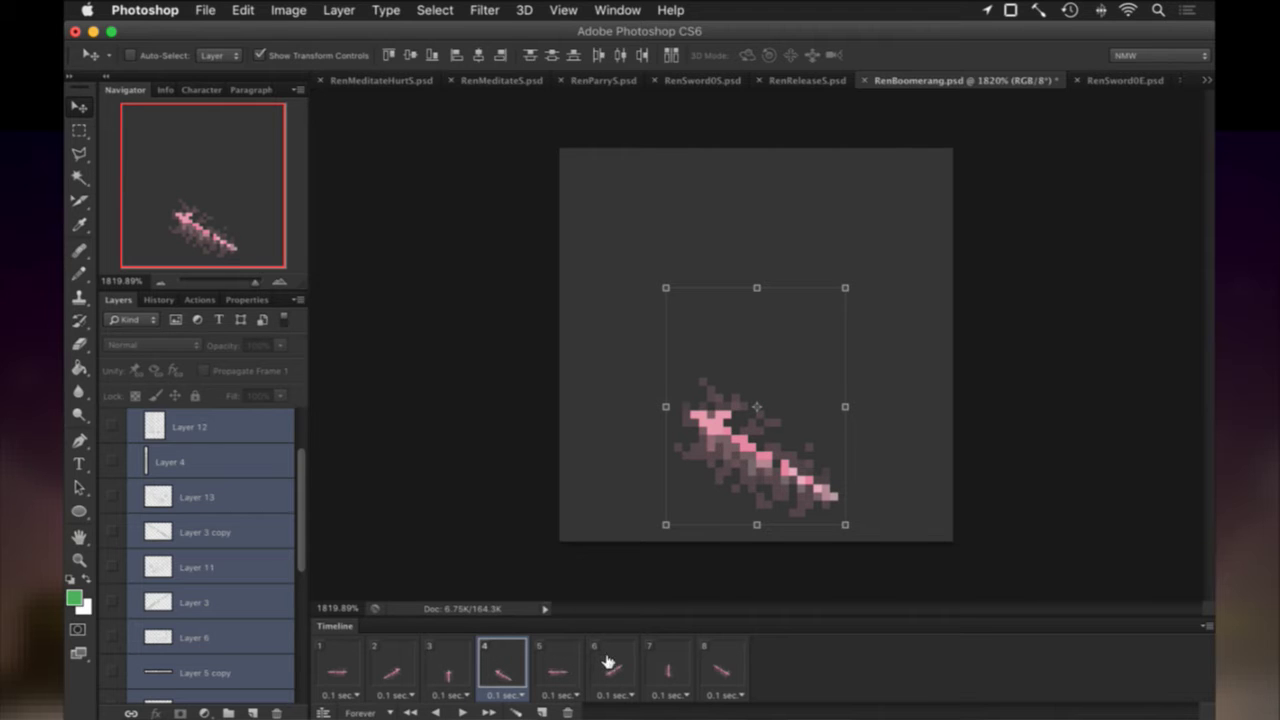
Shift the selected layers up in frames 6, 7 and 8, by 2 pixels in frame 7.
left_click(610, 664)
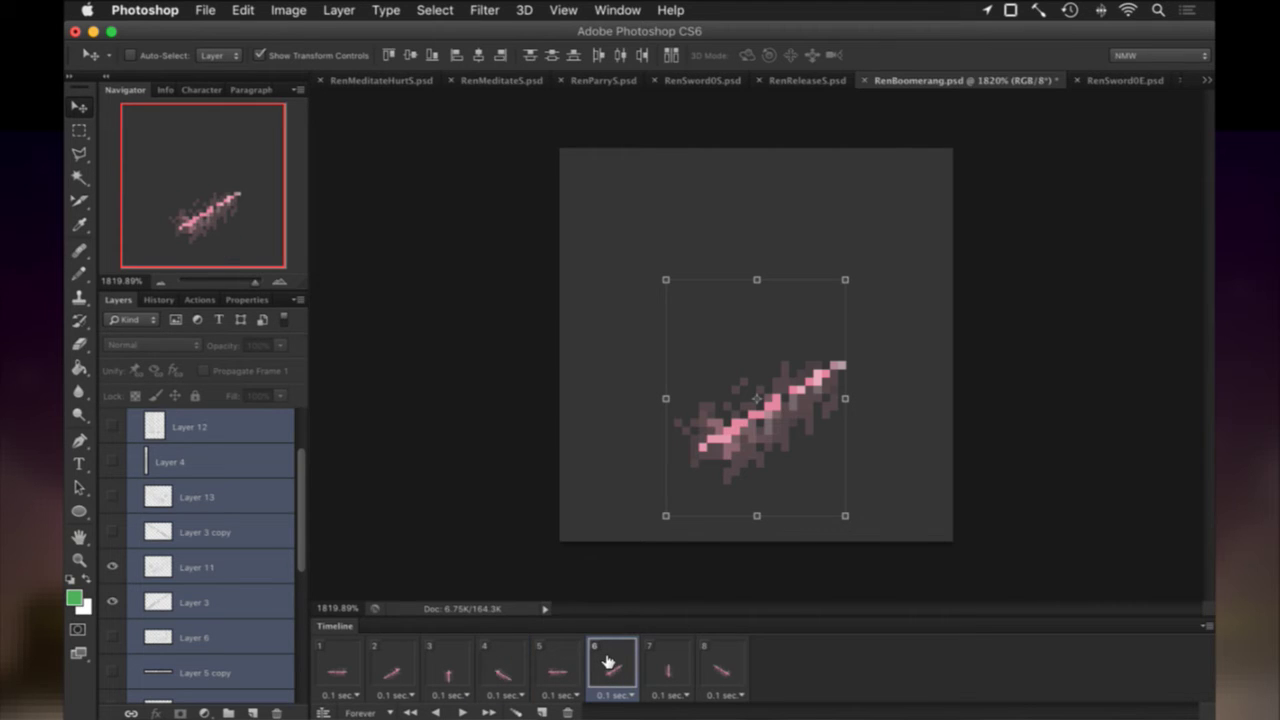
left_click(671, 660)
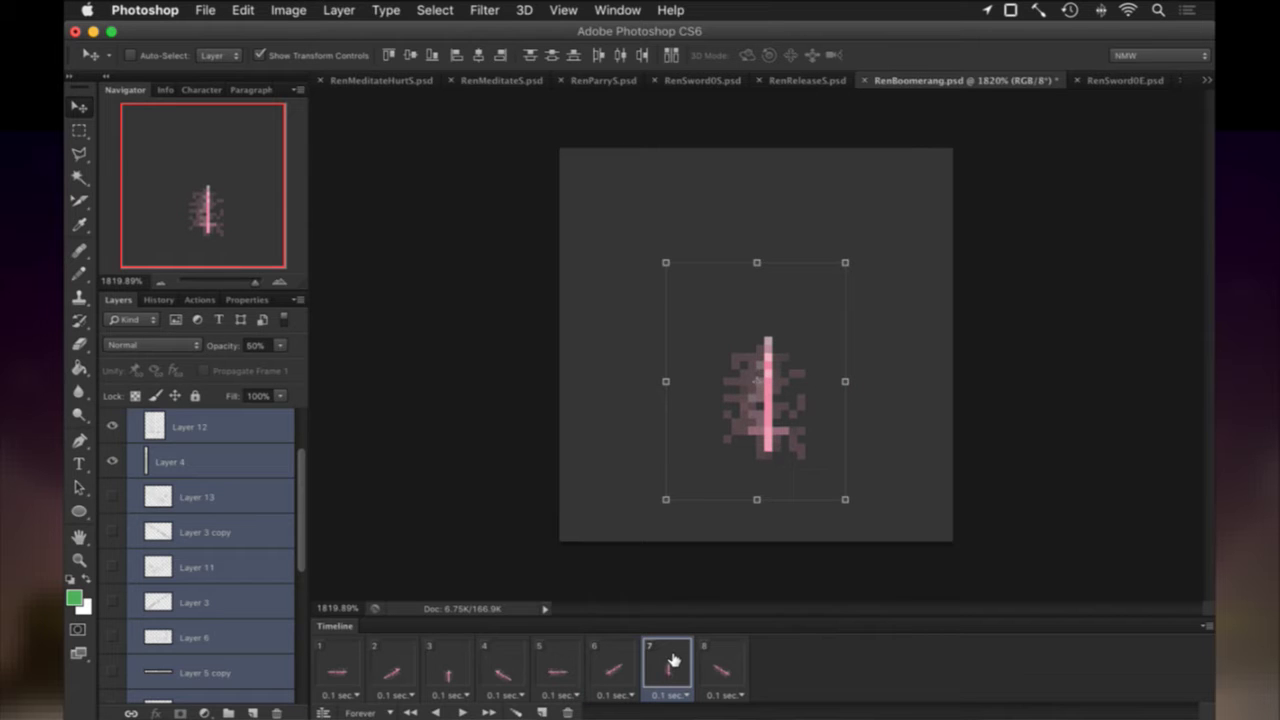
left_click(743, 660)
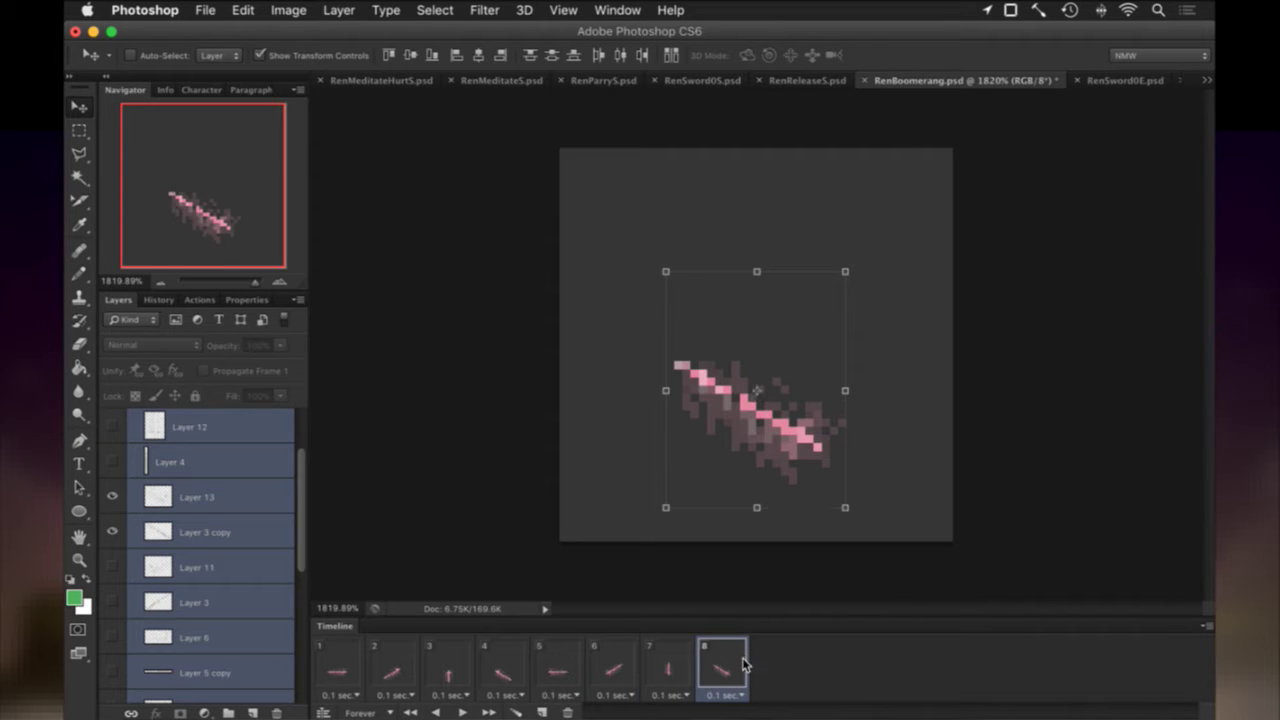
Nudge the boomerang artwork in animation frame 8 up one pixel and preview the animation from frame 1.
key("Up")
left_click(356, 664)
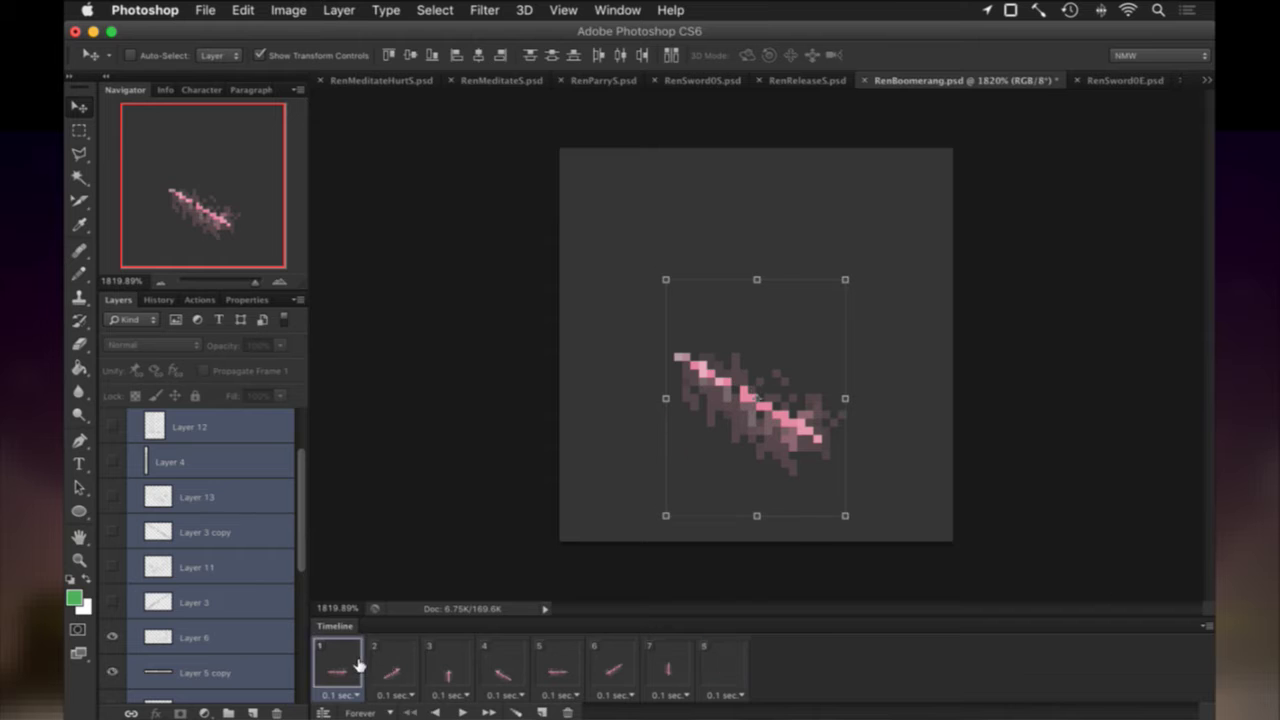
left_click(462, 711)
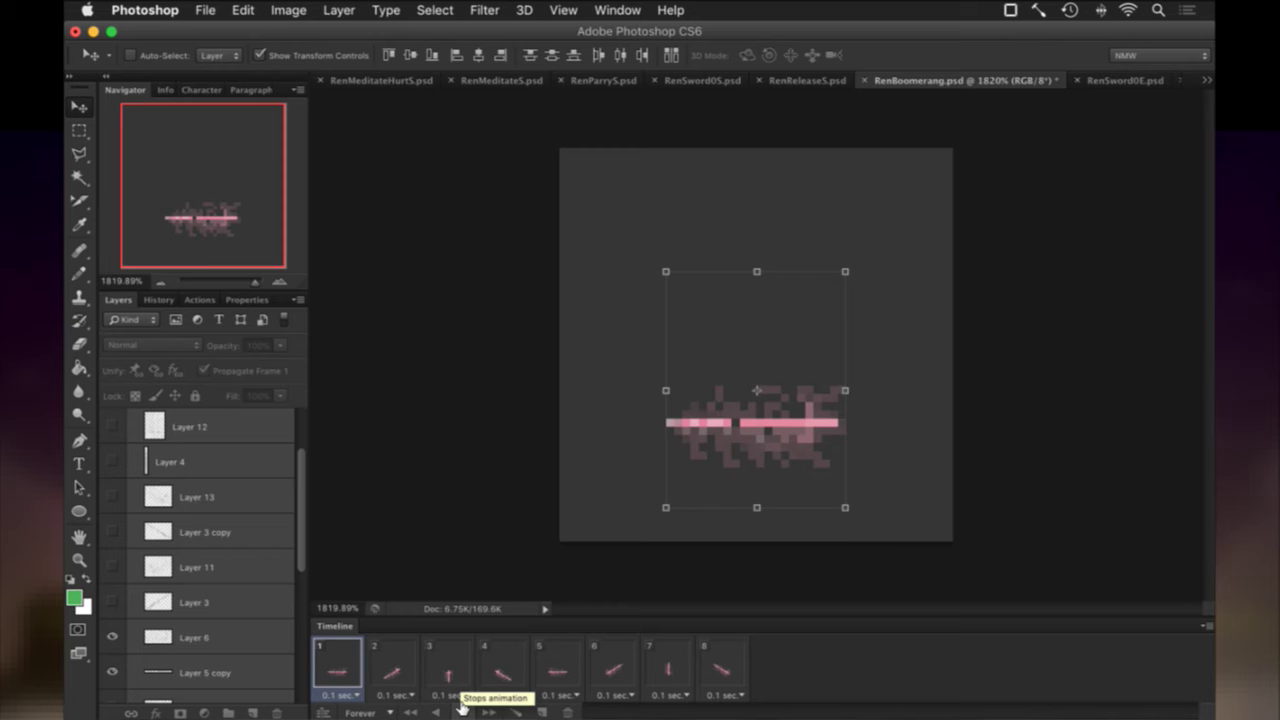
left_click(462, 711)
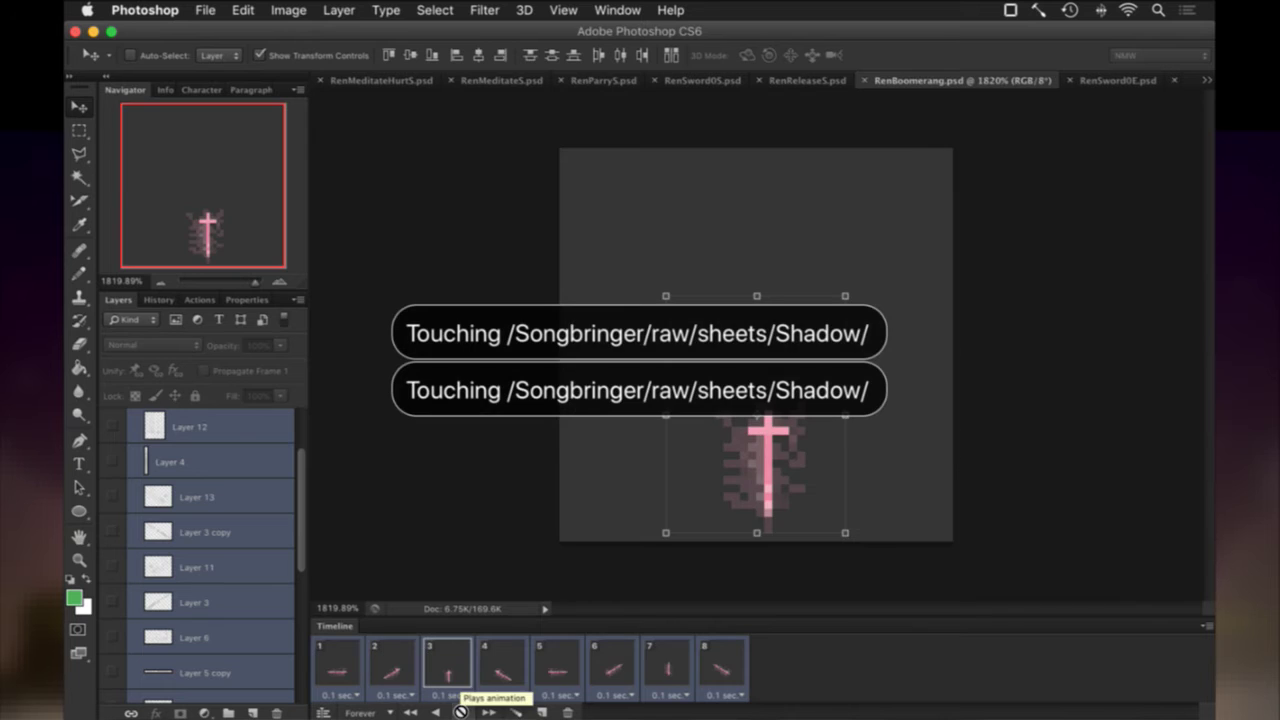
Save RenBoomerang.psd and switch to the running game build.
key("super+Tab")
key("ctrl+s")
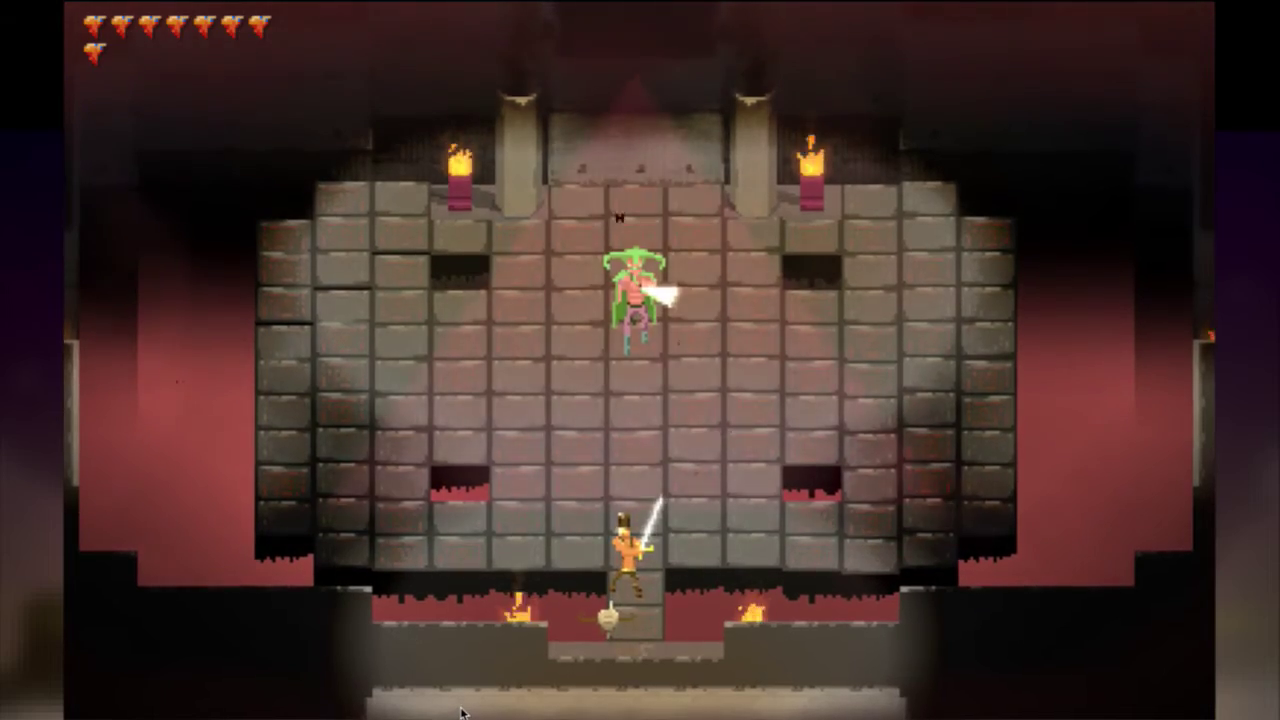
key("Left")
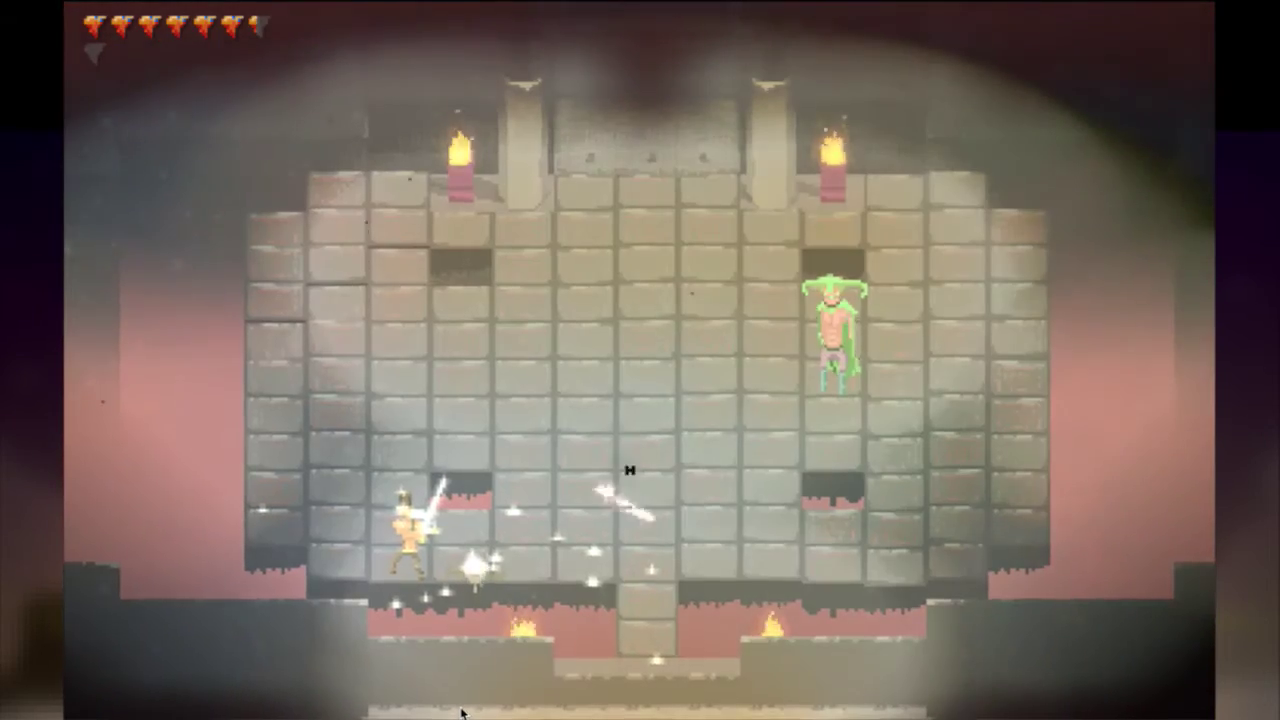
key("Up")
key("Left")
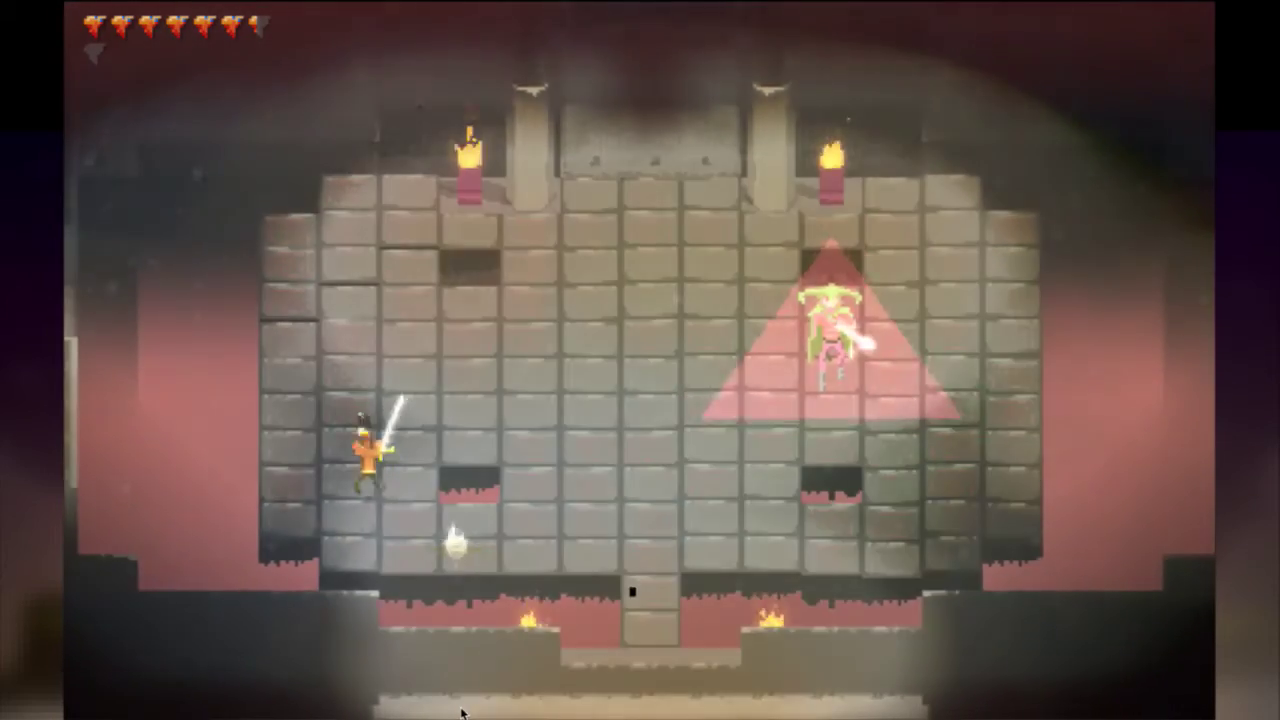
key("Left")
key("Up")
key("Down")
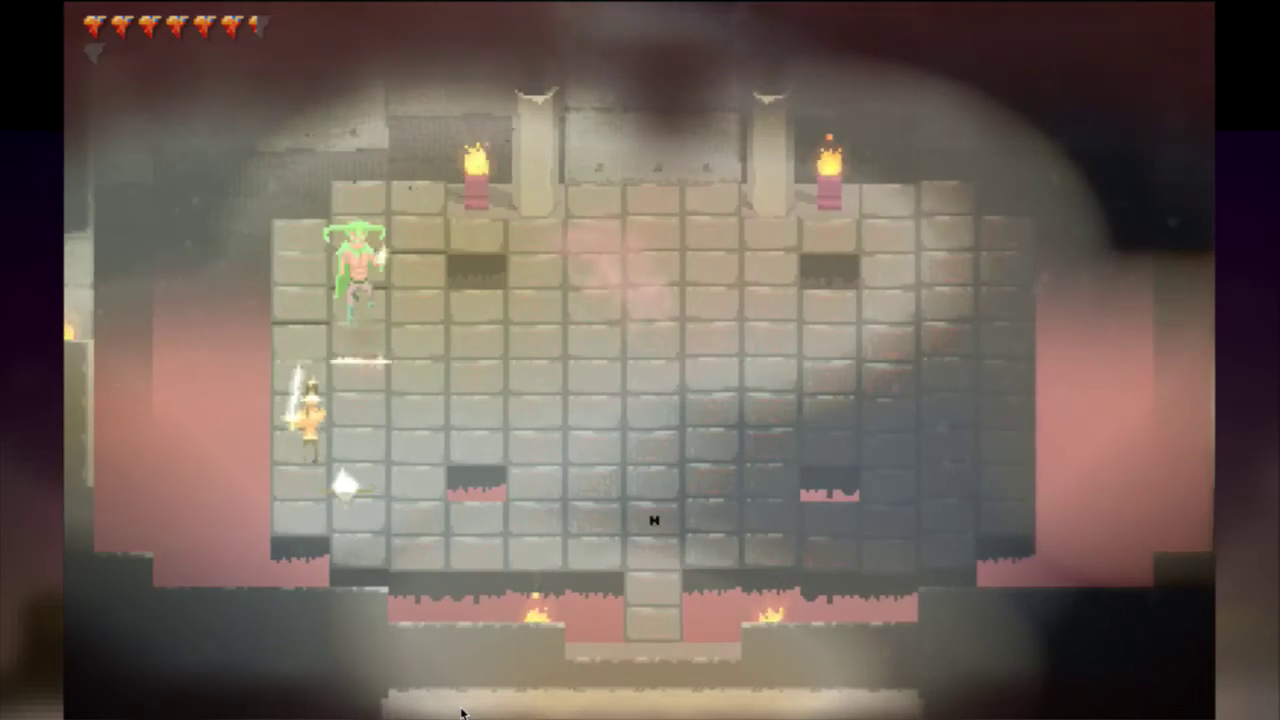
key("Right")
key("Up")
key("x")
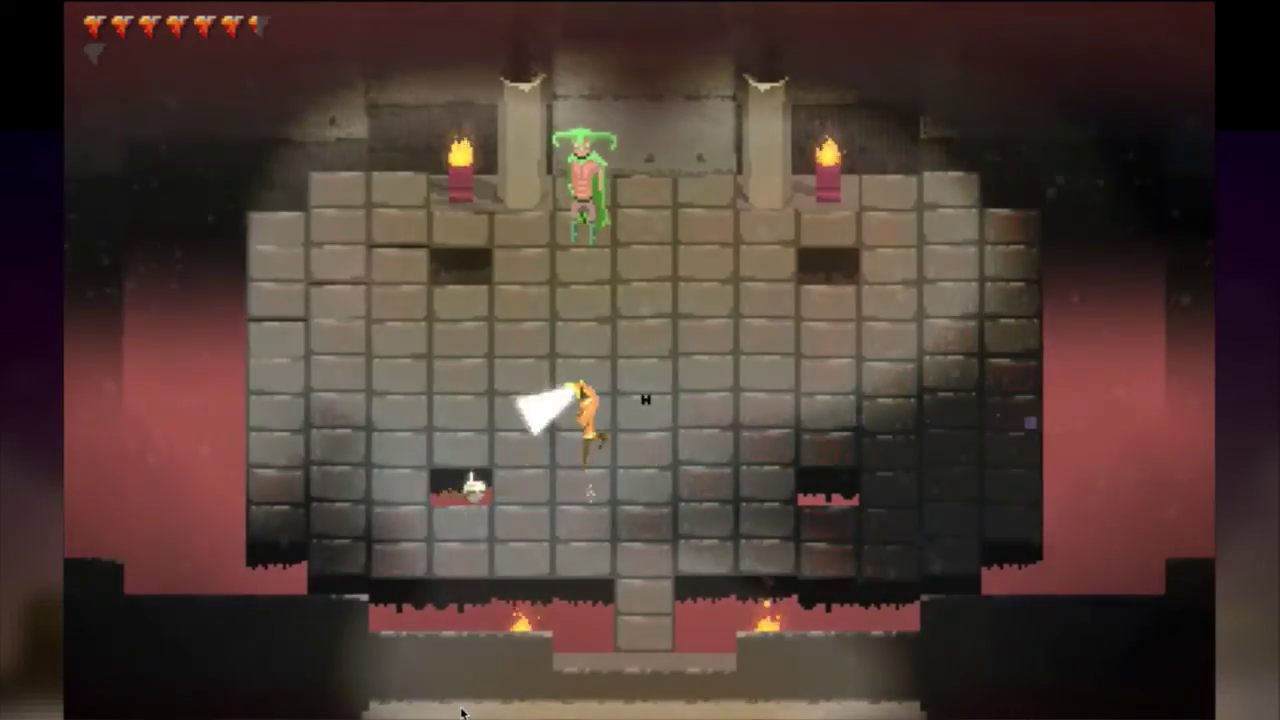
key("Down")
key("Right")
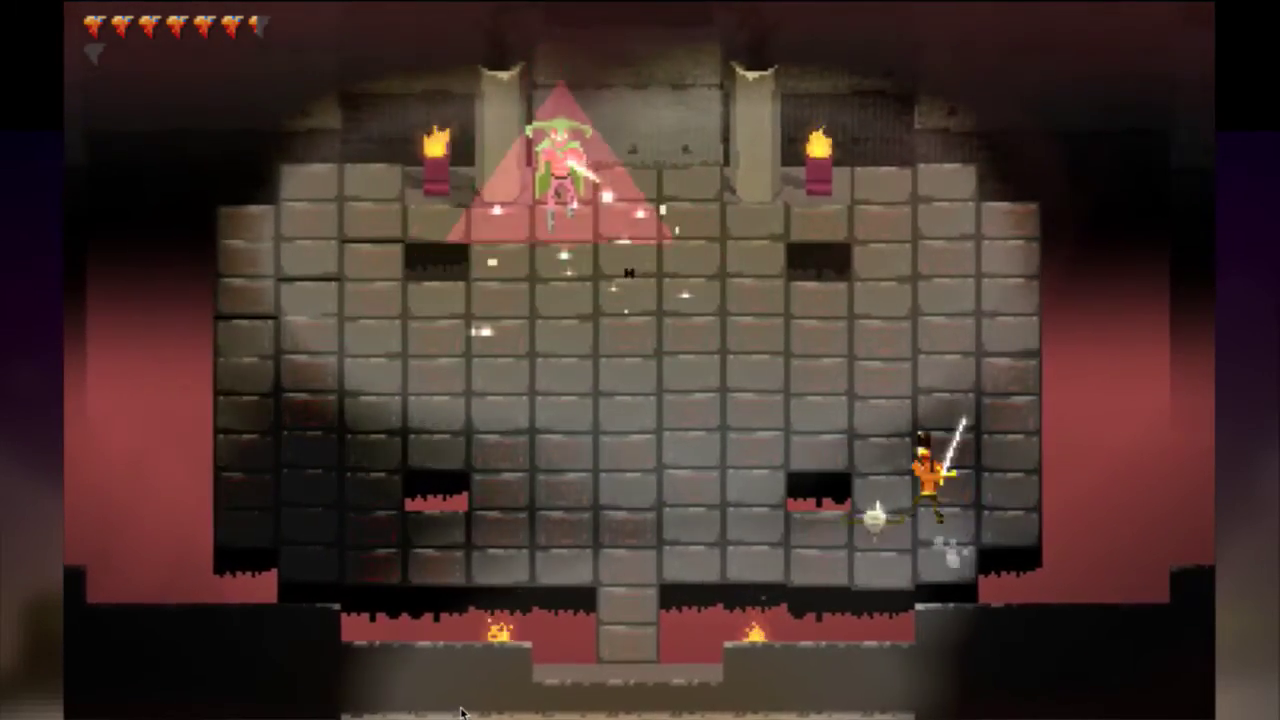
key("Right")
key("Left")
key("Up")
key("x")
key("Down")
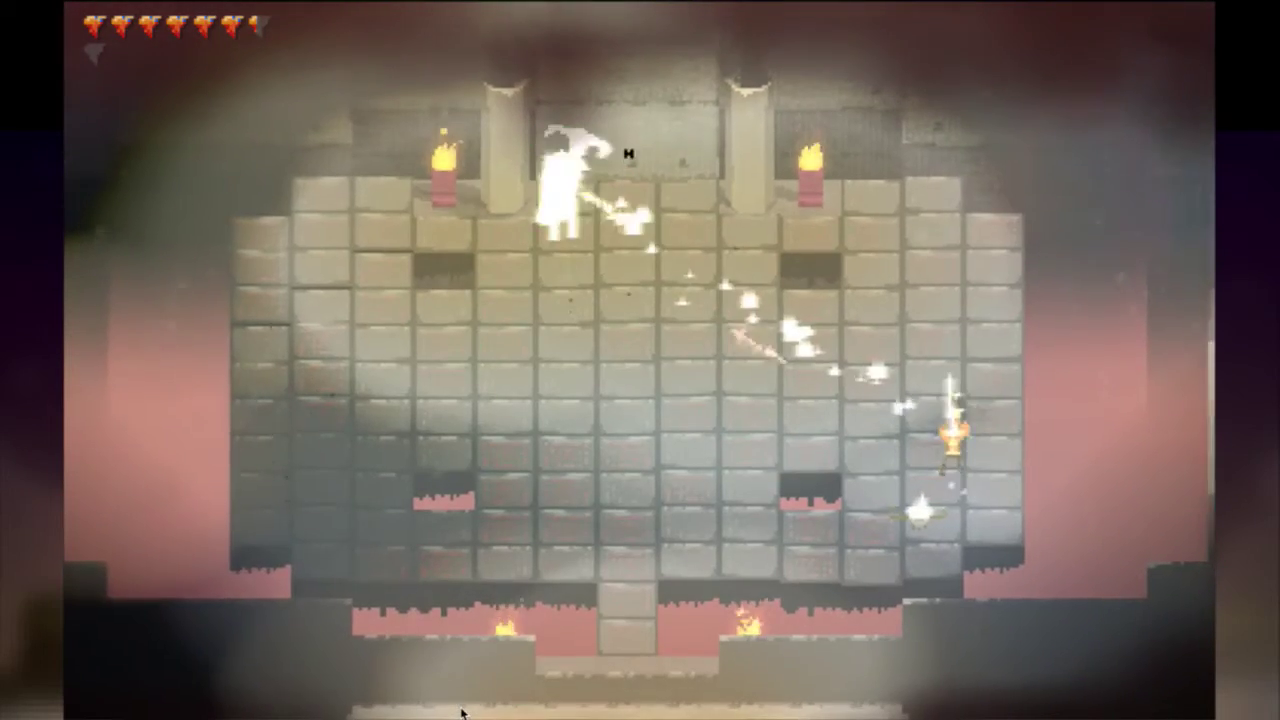
Quit the game, switch to iTerm2 and go to the previous editor buffer, RenBoomerang.txt.
key("super+q")
key("super+Tab")
key("super+shift+Tab")
type(":bp!")
key("Return")
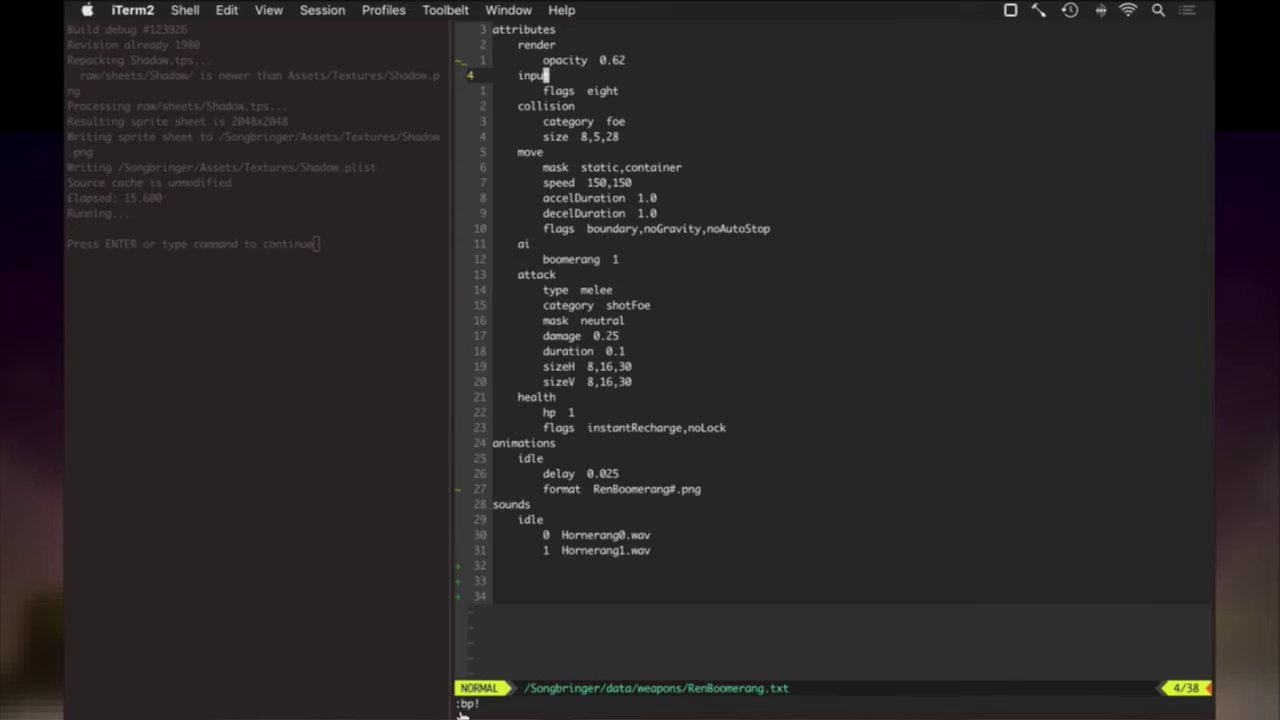
Set the render opacity in RenBoomerang.txt to 0.77 and save the file.
key("k")
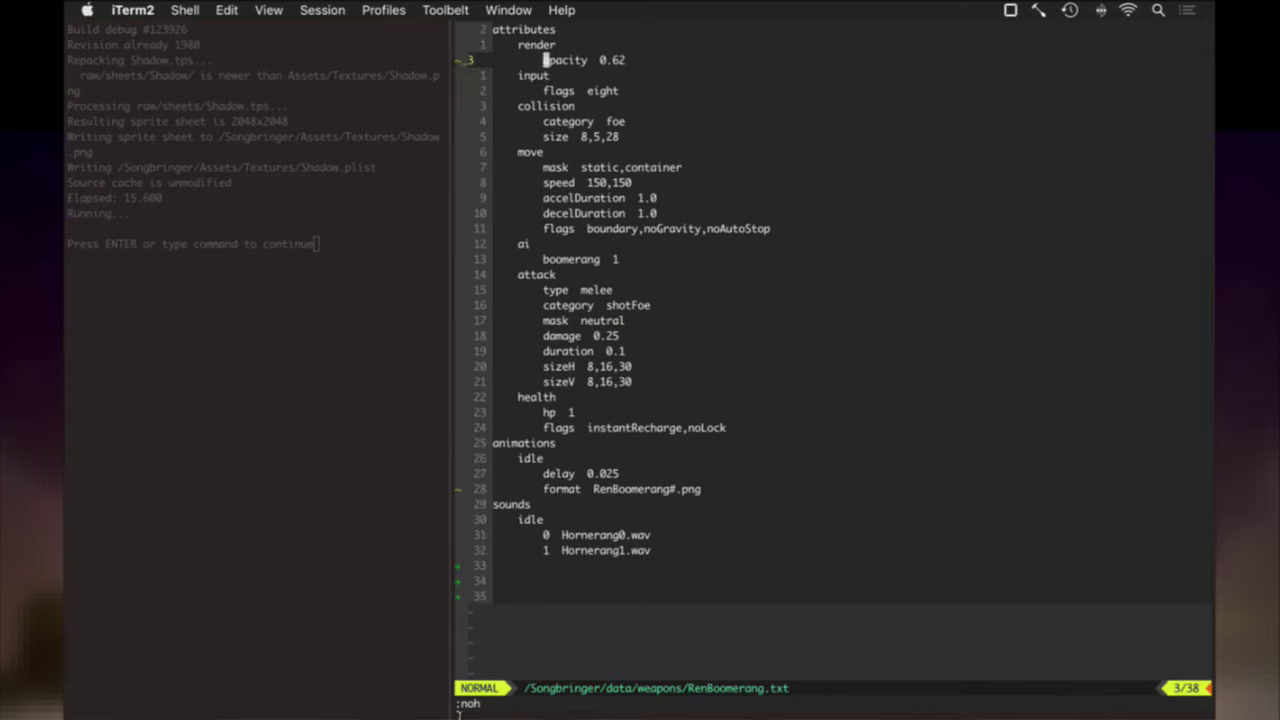
key("A")
key("BackSpace")
key("BackSpace")
type("75")
key("Escape")
type(":w")
key("Return")
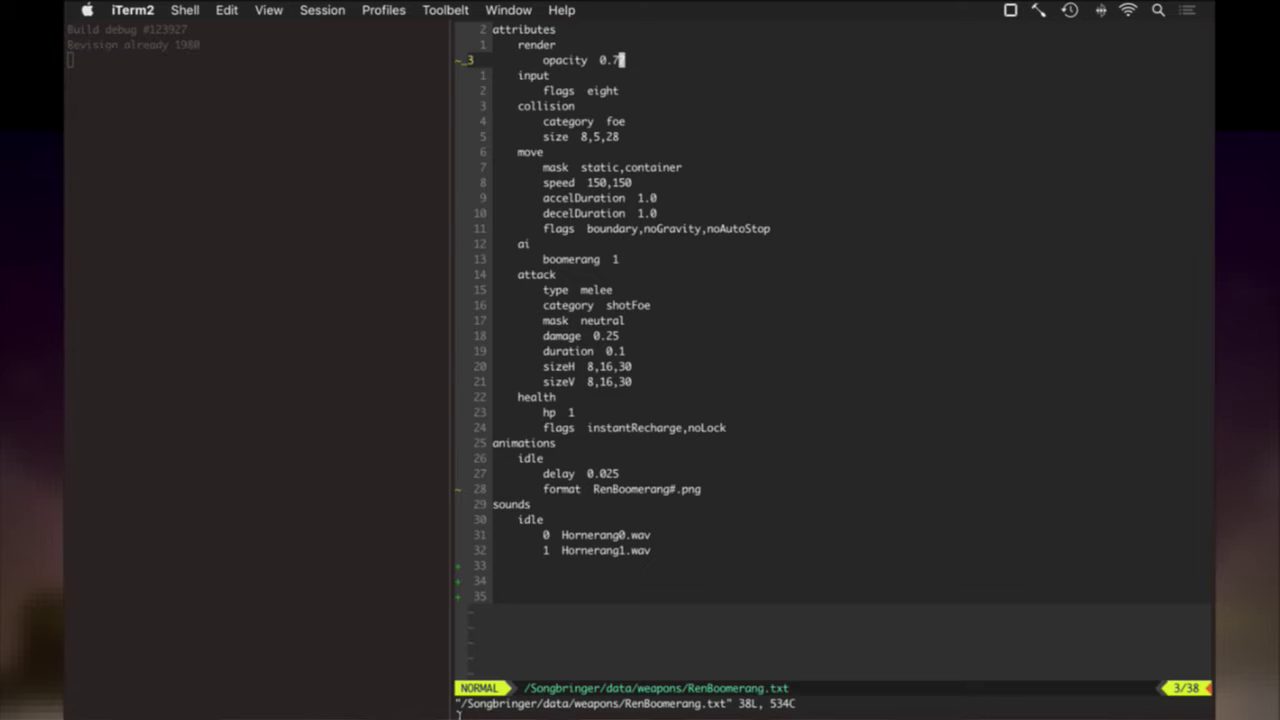
Set the delay of the idle animation in RenBoomerang.txt to 0.04.
key("super+[")
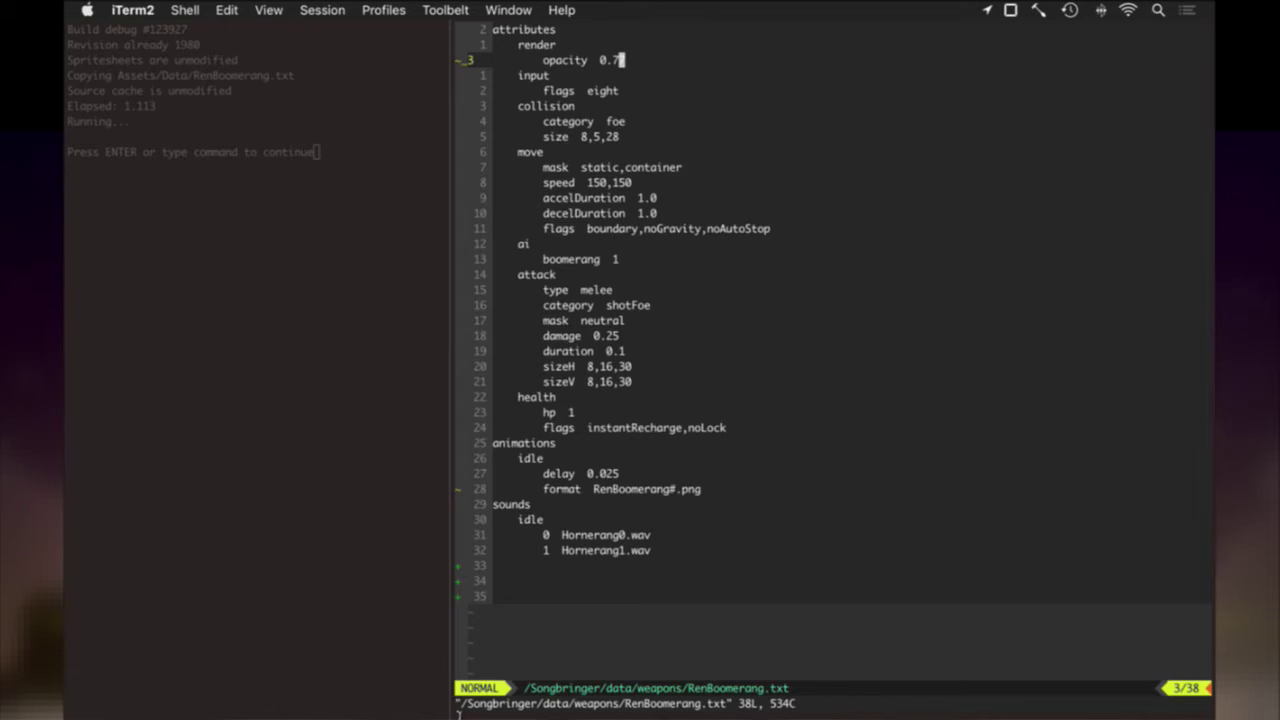
key("j")
key("j")
key("j")
key("j")
key("j")
key("j")
key("j")
key("j")
key("j")
key("j")
key("j")
key("j")
key("j")
key("j")
key("j")
key("j")
key("j")
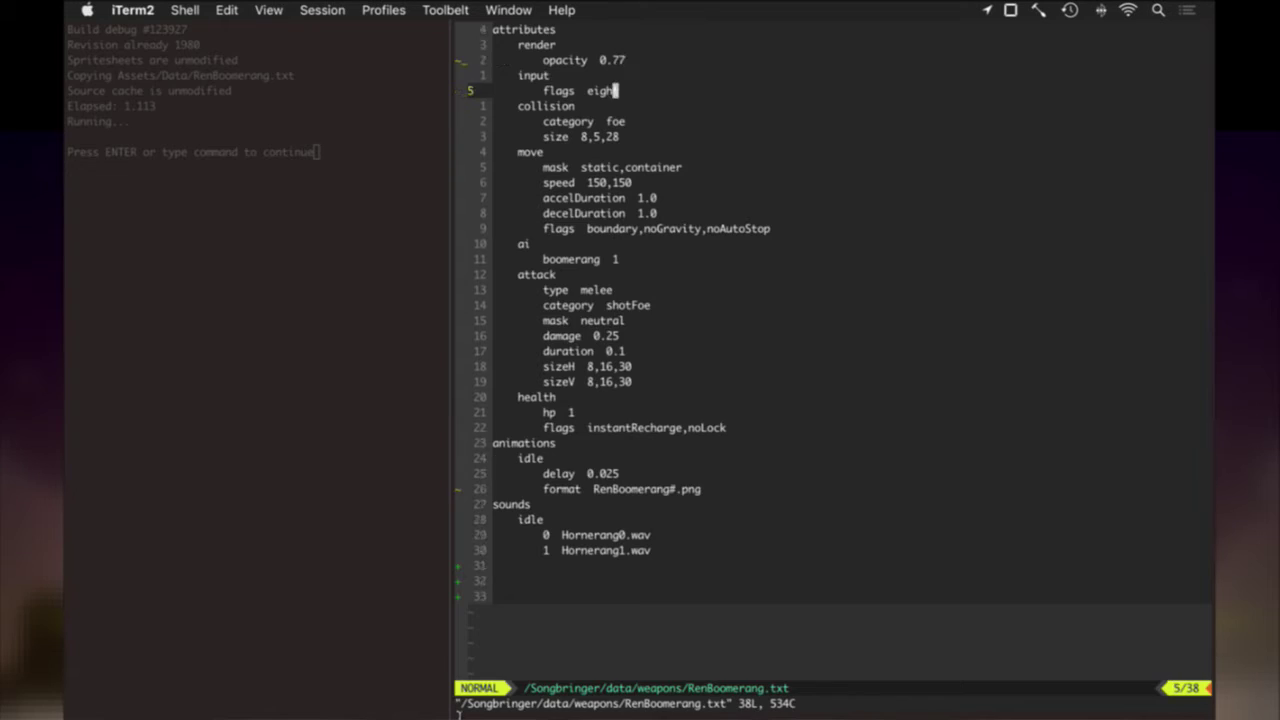
key("j")
key("j")
key("j")
key("j")
key("j")
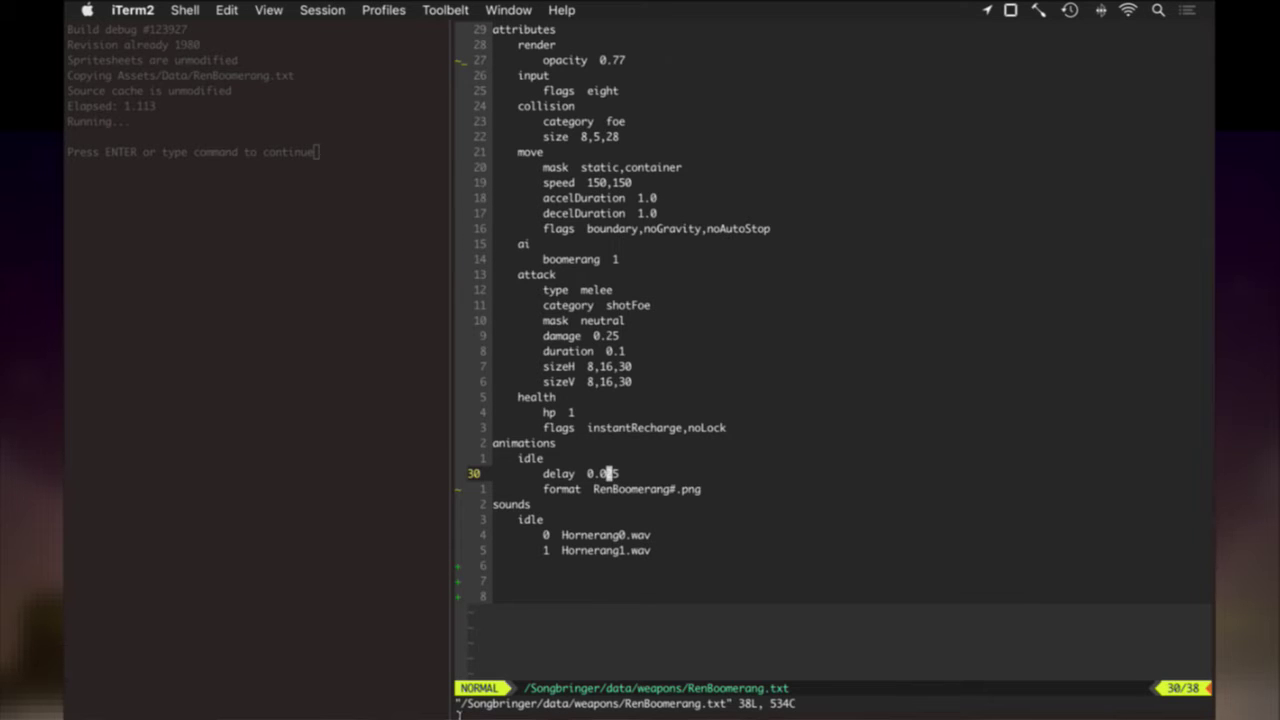
type("s4")
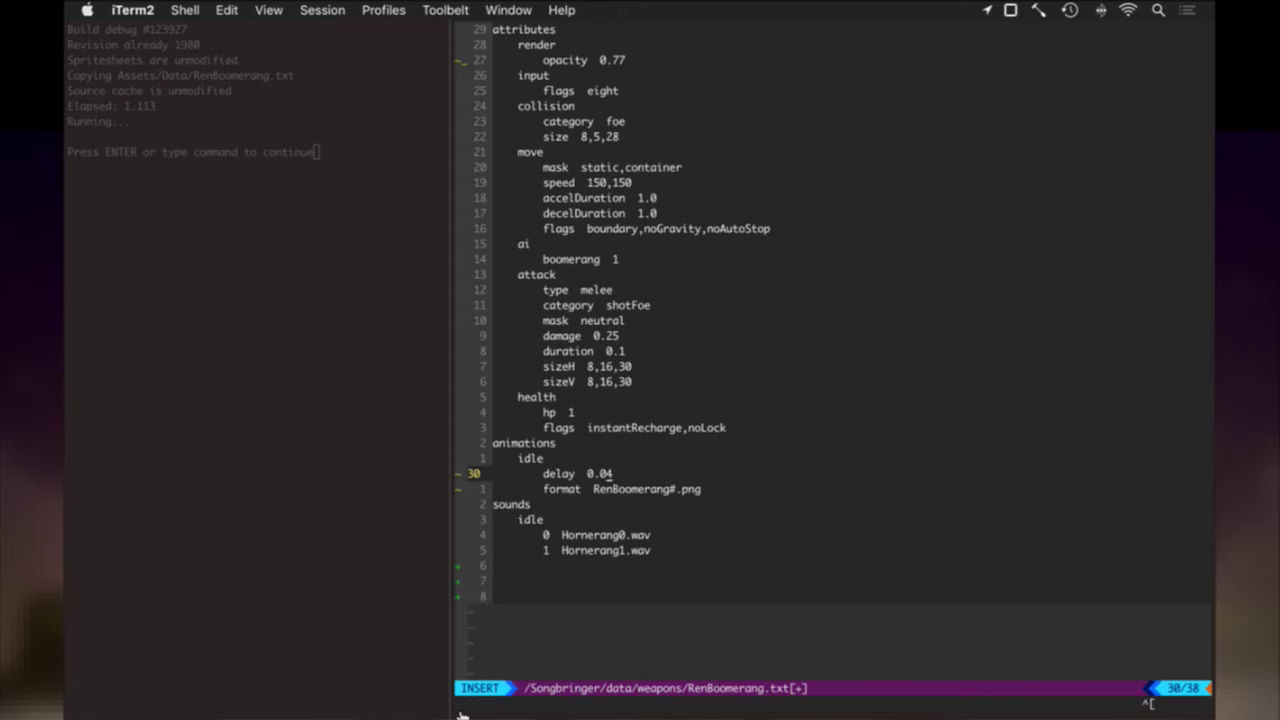
Dismiss the finished build's prompt and rerun the last build command to relaunch the game.
key("super+alt+Left")
key("Return")
type(":")
key("Up")
key("Return")
key("super+alt+Right")
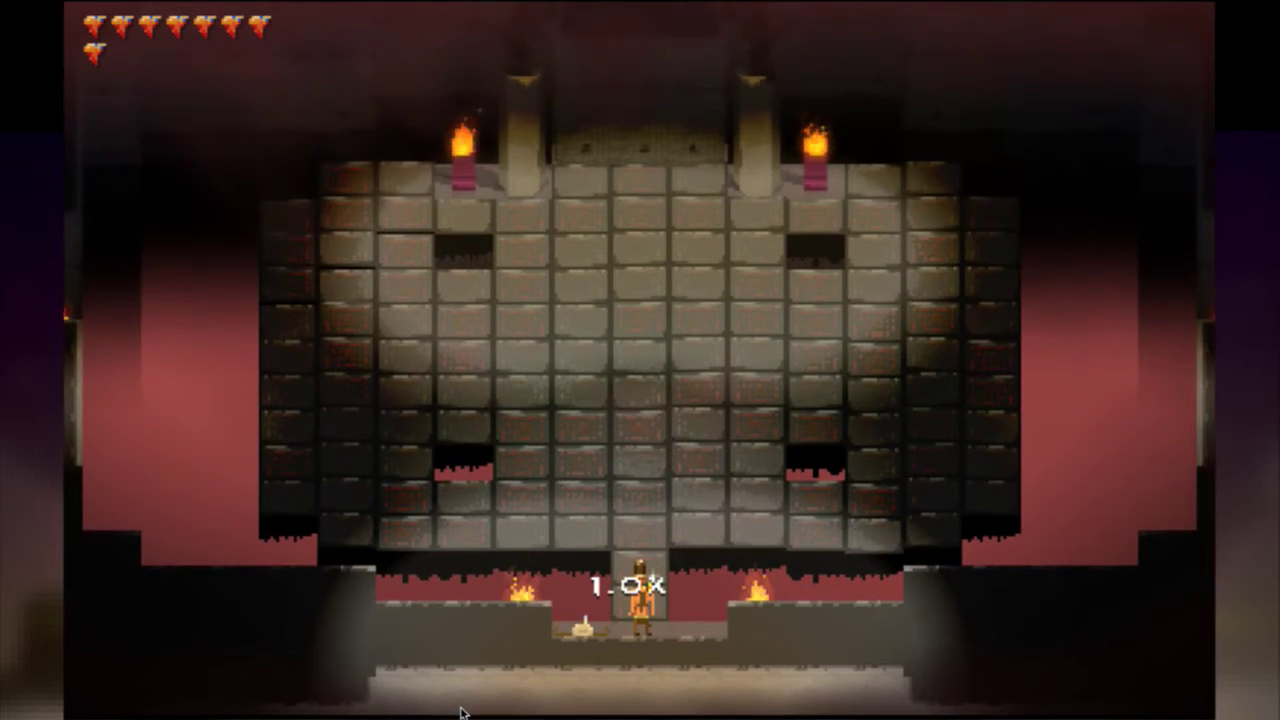
key("Up")
key("Left")
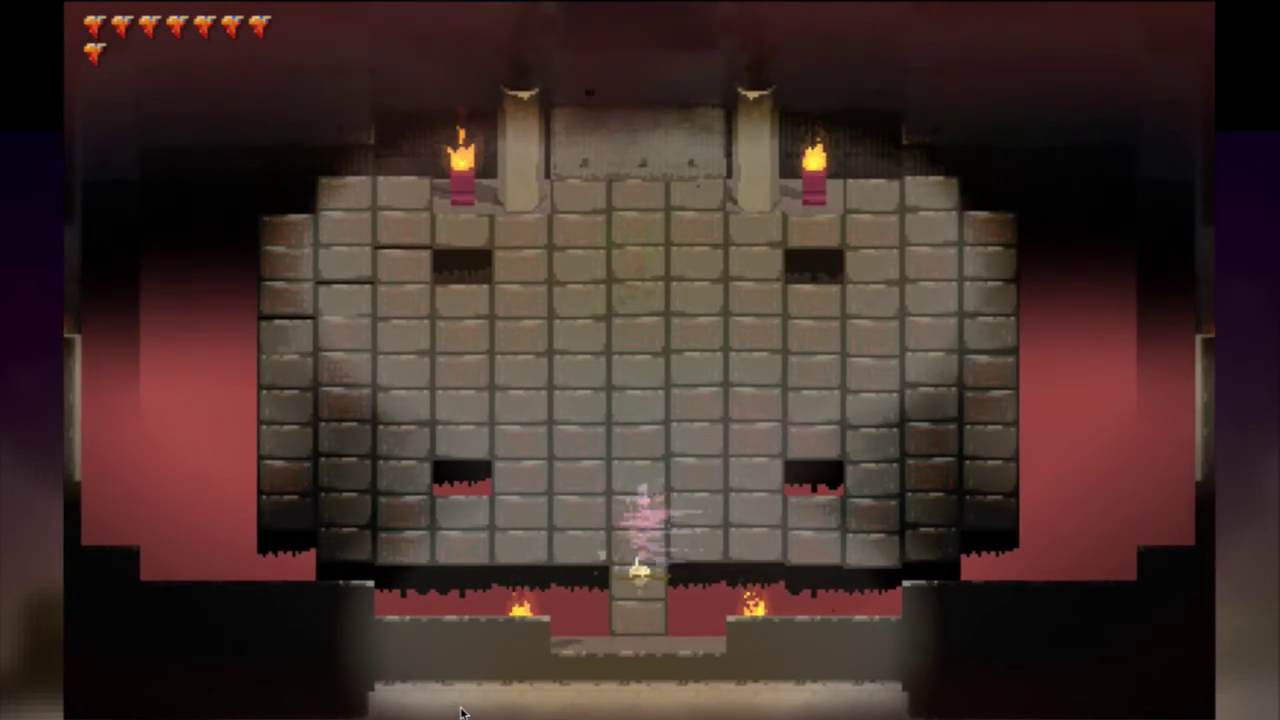
key("Right")
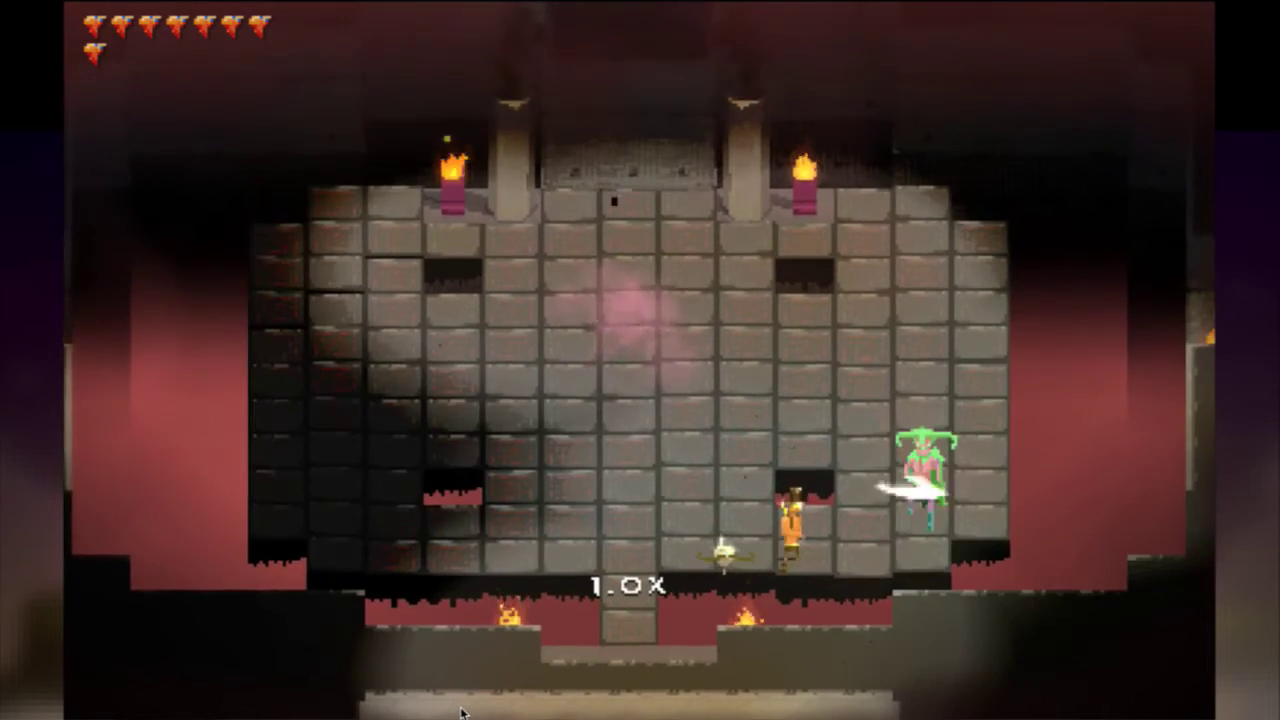
key("Left")
key("x")
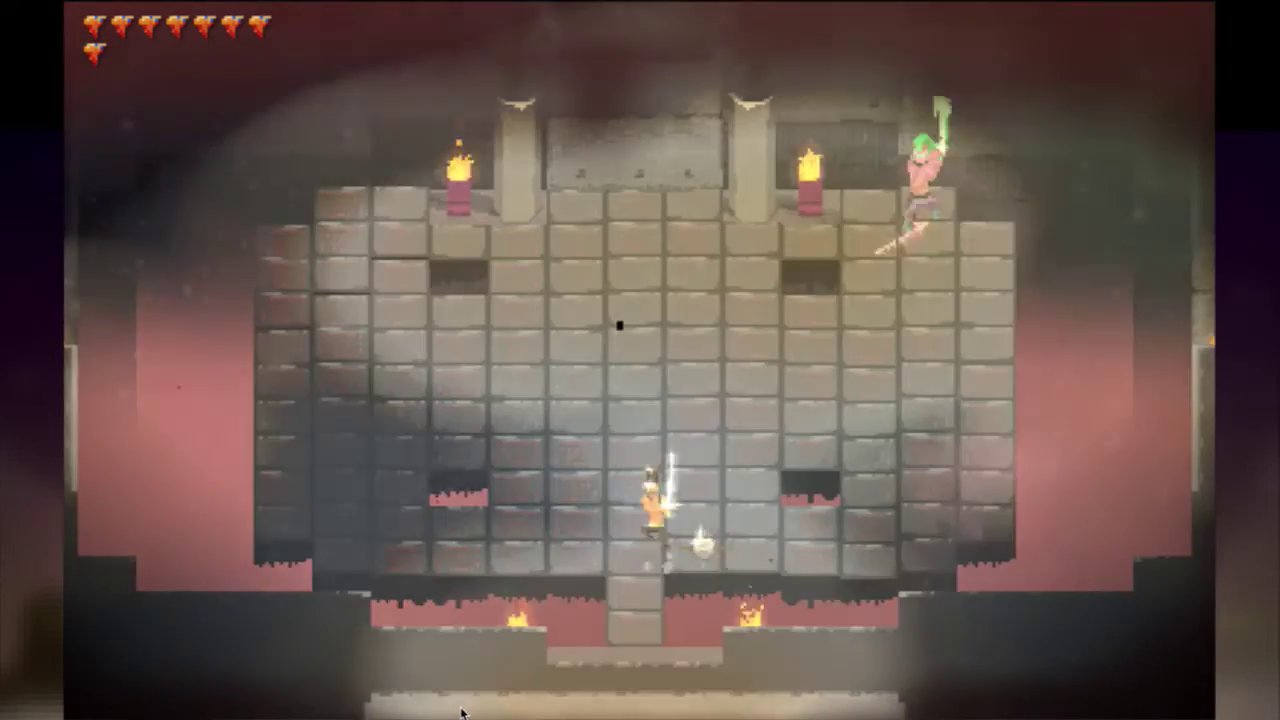
key("Right")
key("Up")
key("x")
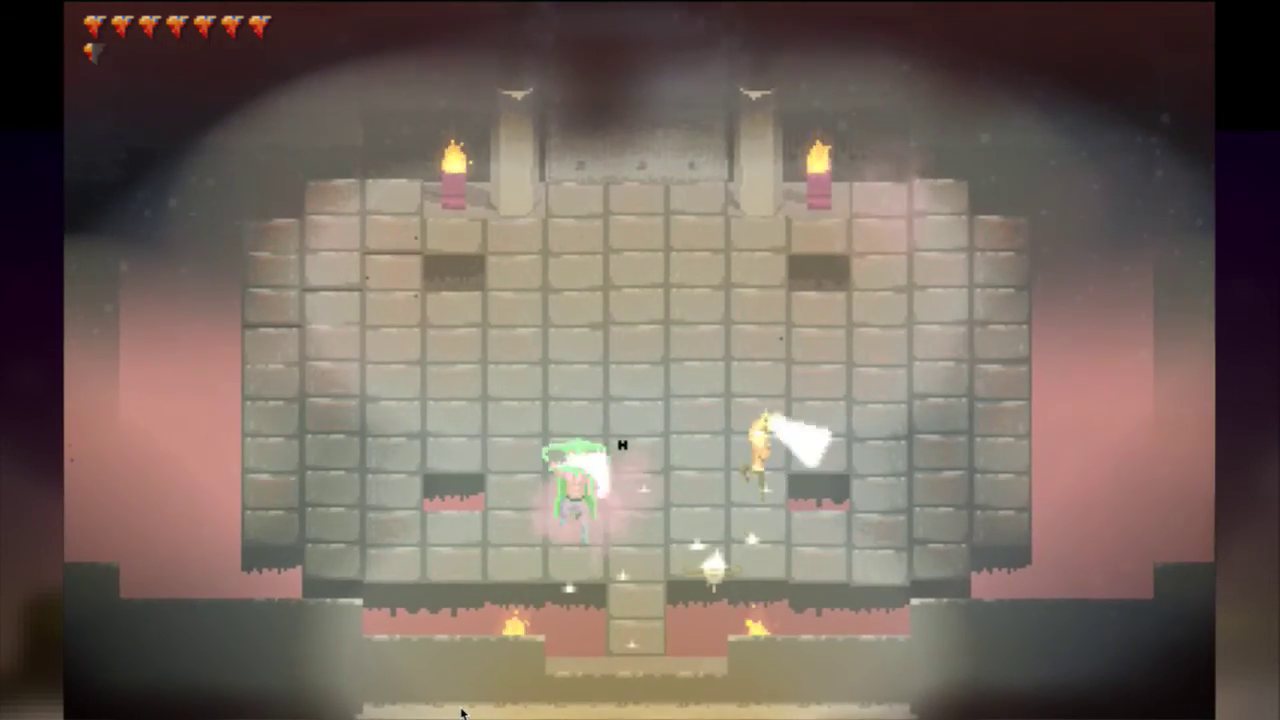
key("Down")
key("Up")
key("Left")
key("x")
key("Right")
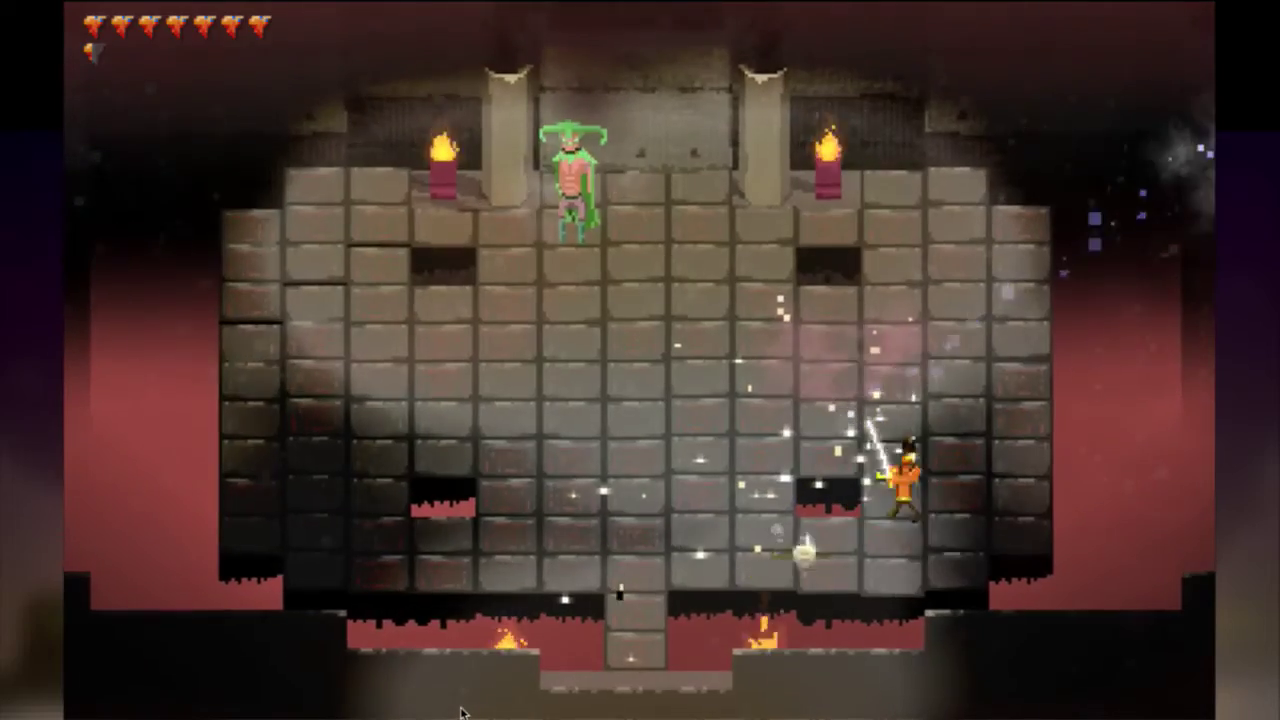
key("Left")
key("Right")
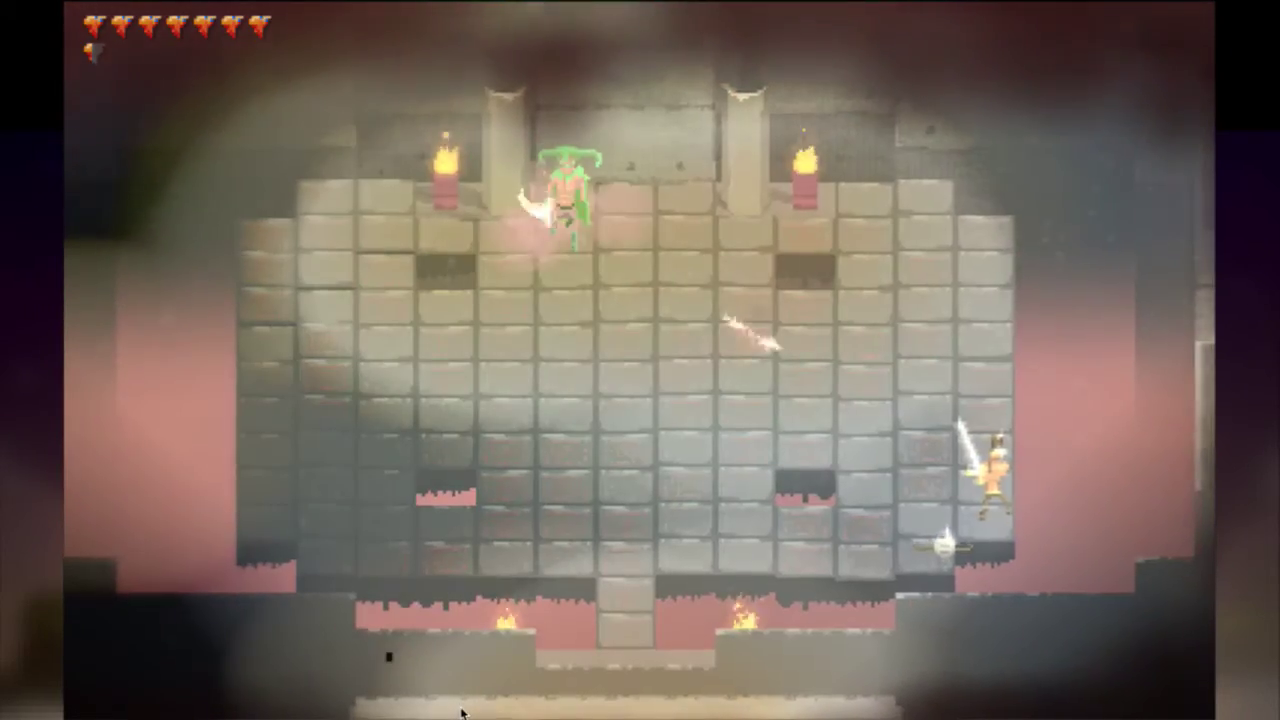
key("Up")
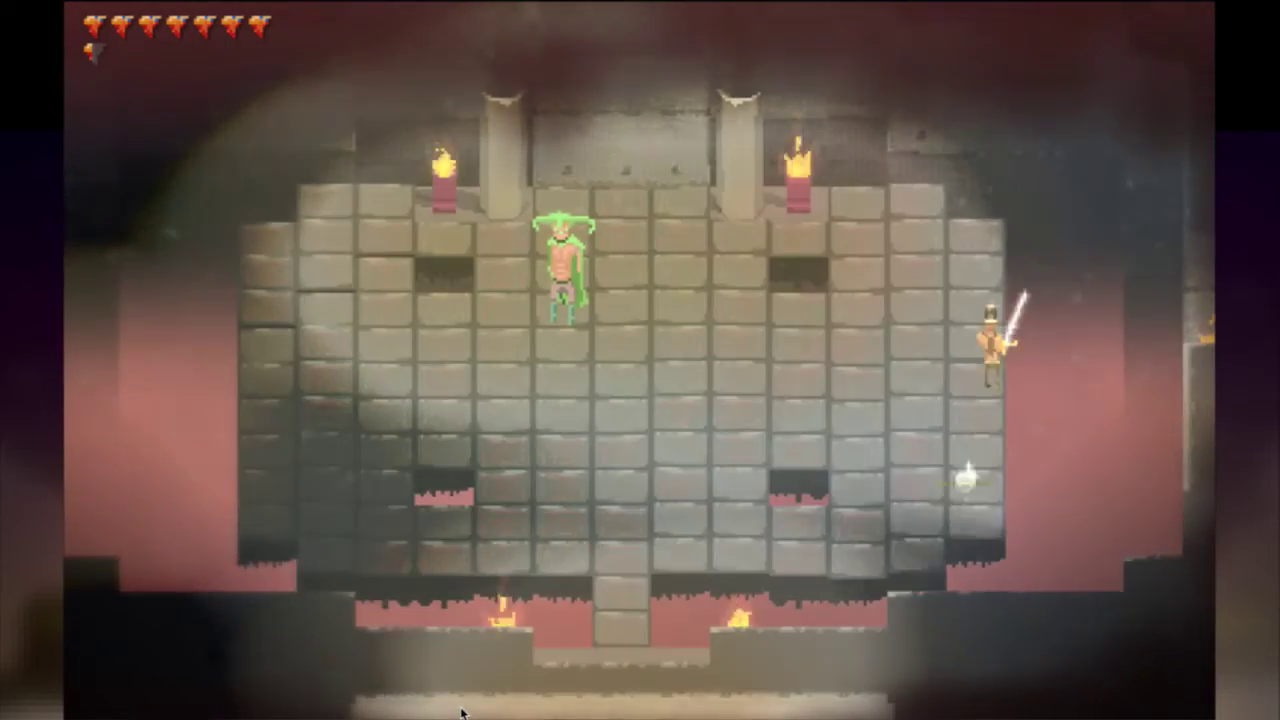
key("Down")
key("Left")
key("Right")
key("Down")
key("Left")
key("Up")
key("Up")
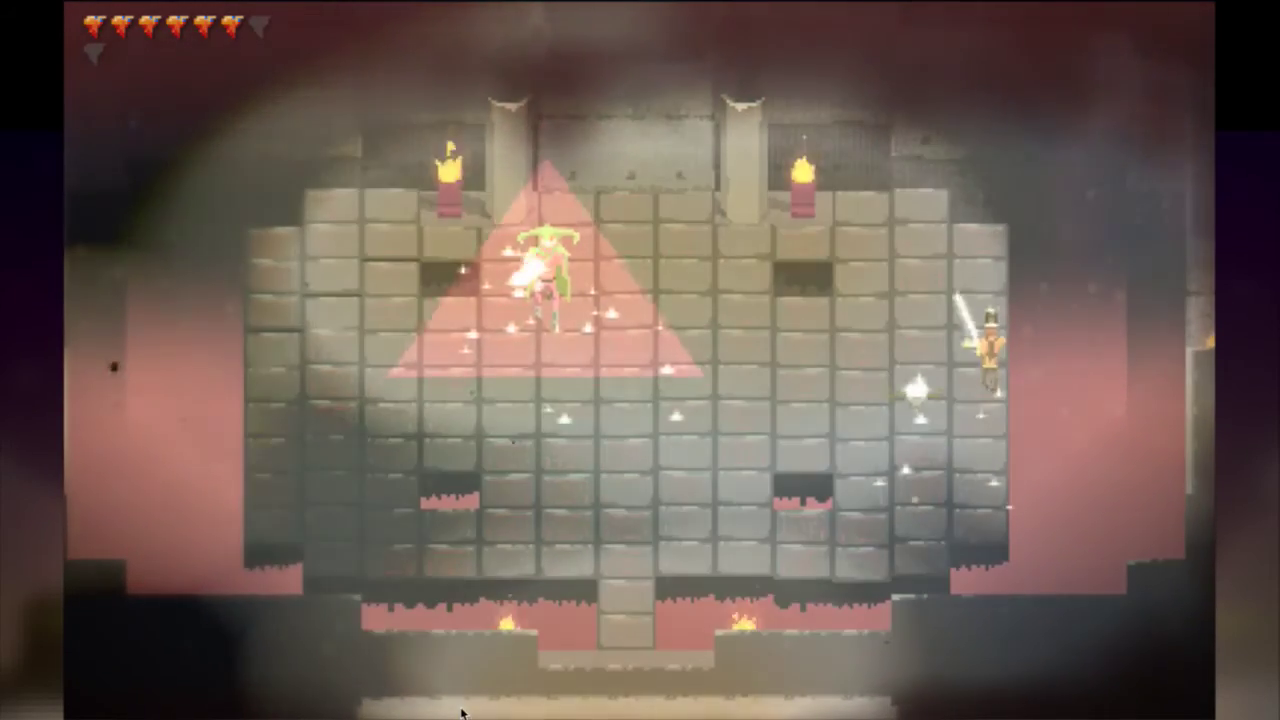
key("Right")
key("Down")
key("Left")
key("Right")
key("Down")
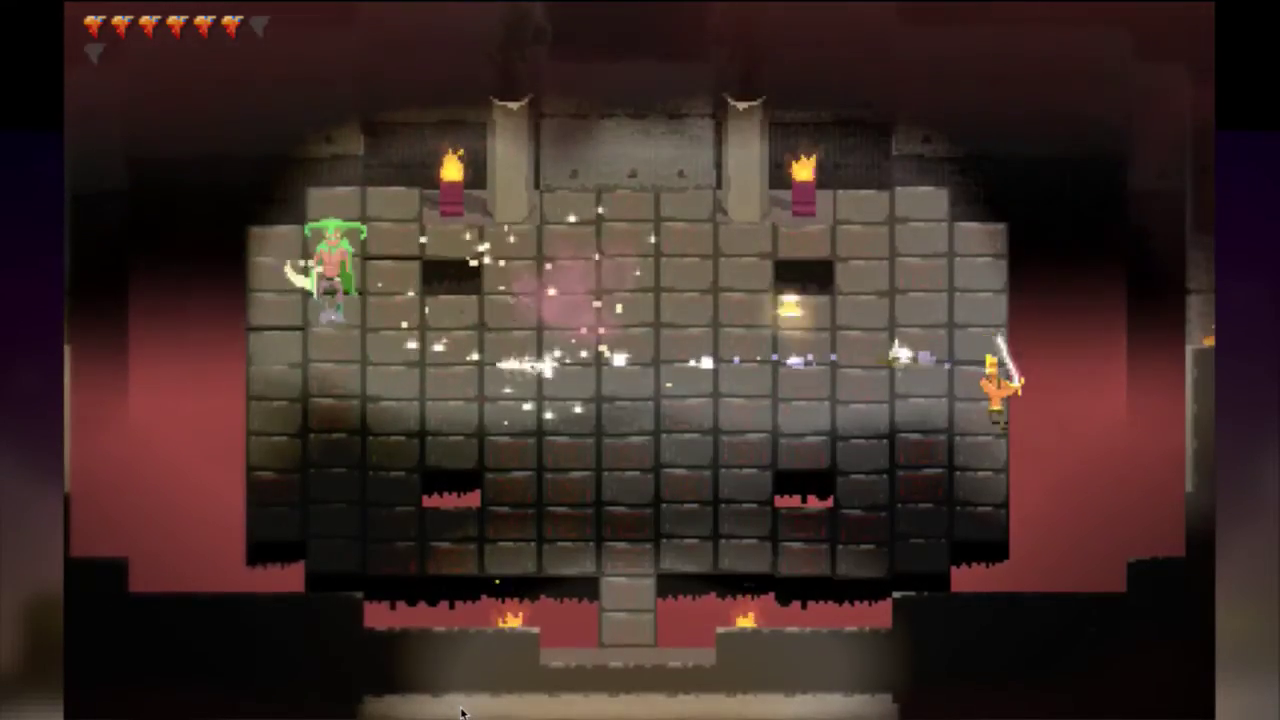
key("Left")
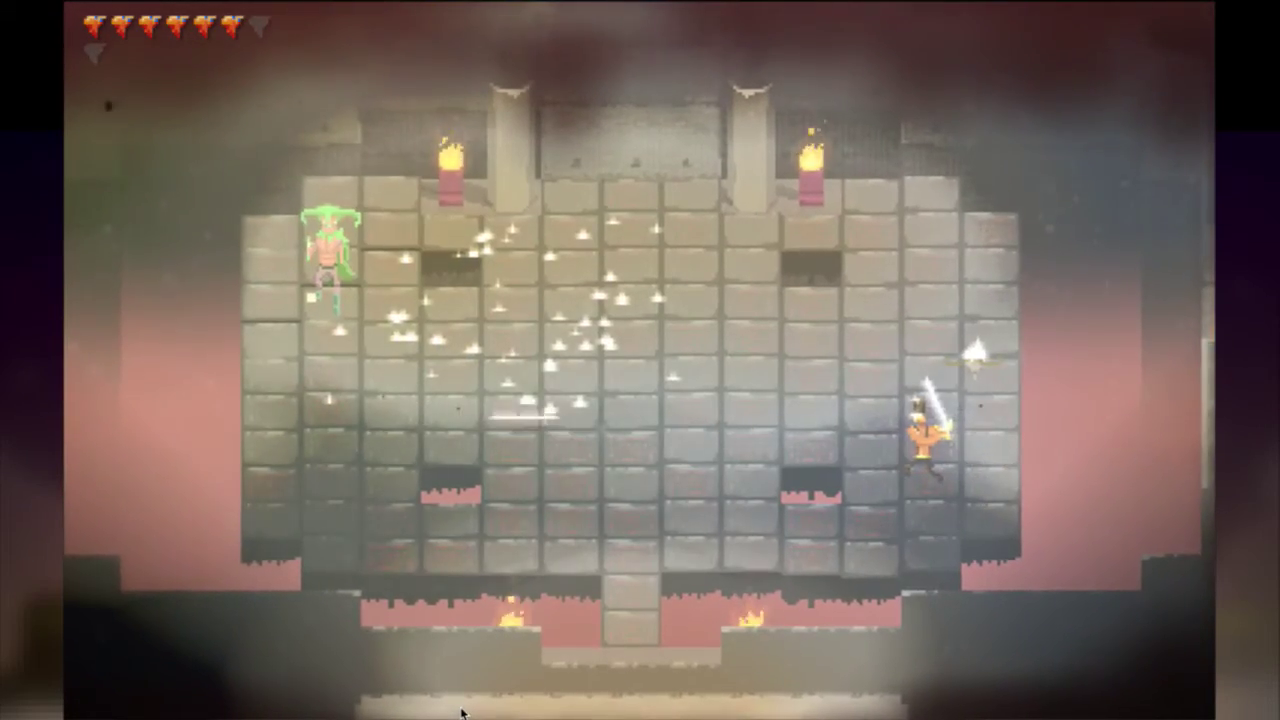
key("Left")
key("Up")
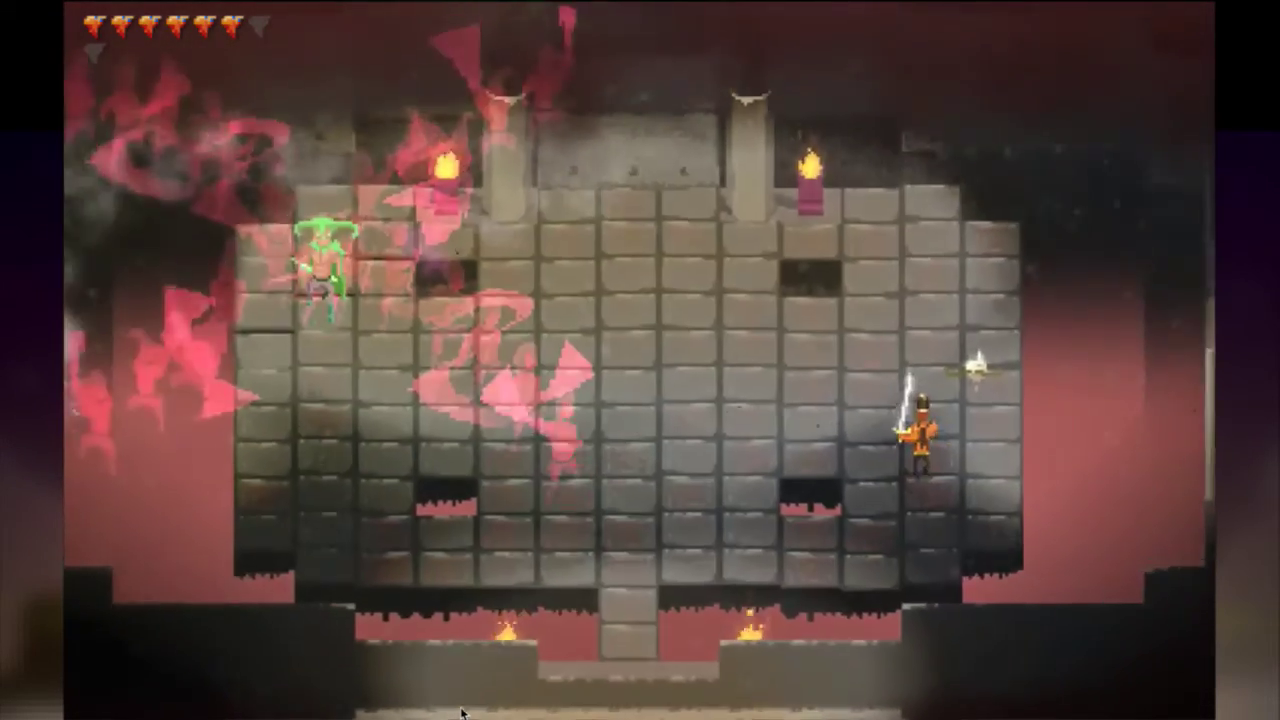
key("Right")
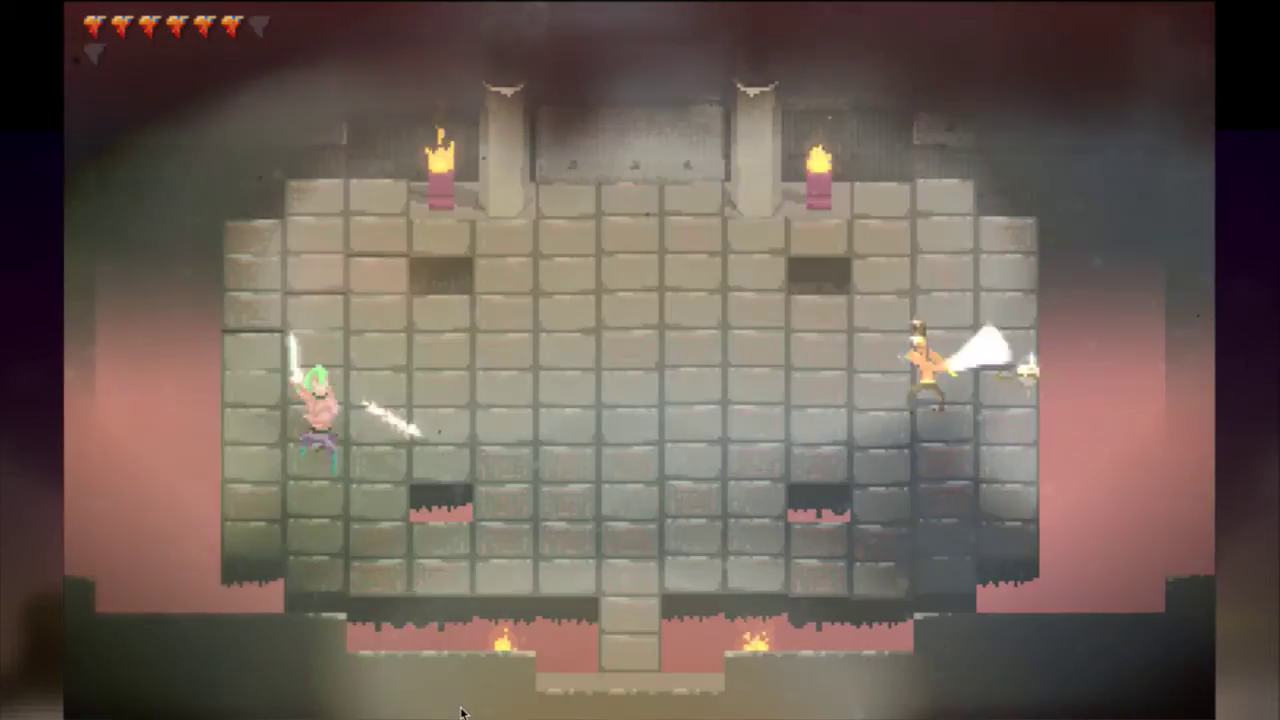
key("Left")
key("Down")
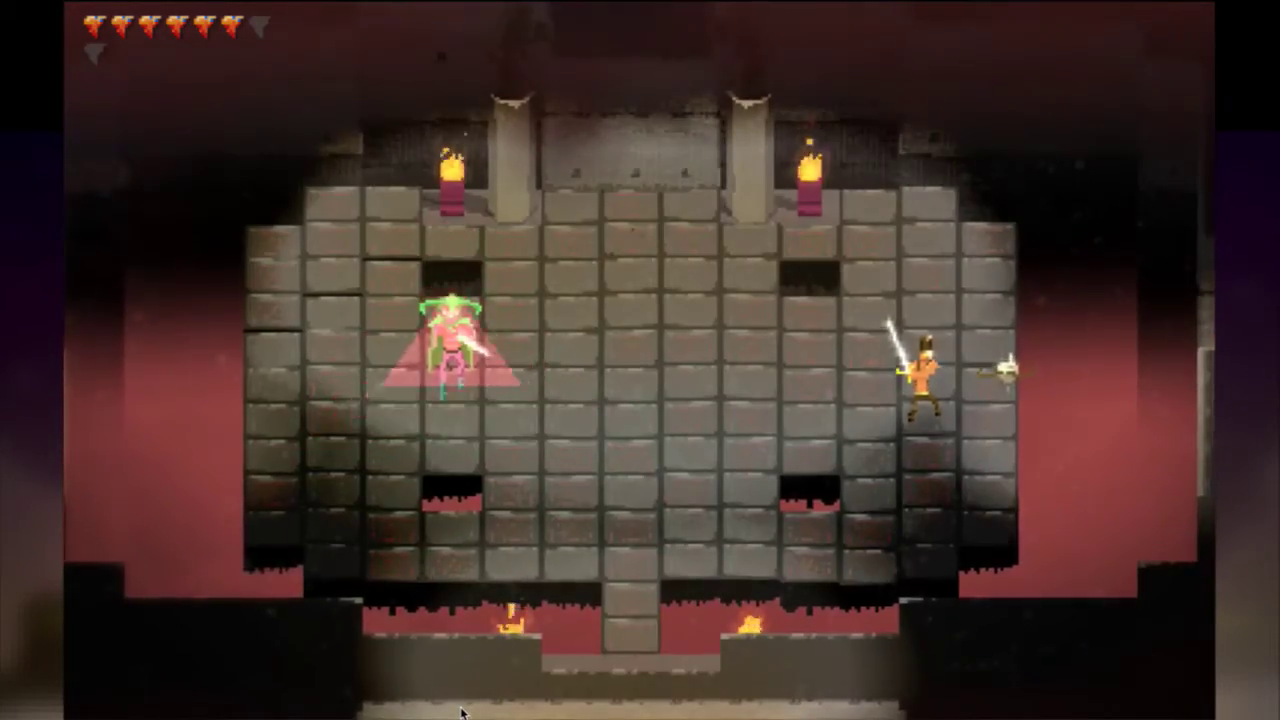
key("space")
key("Right")
key("Left")
key("Up")
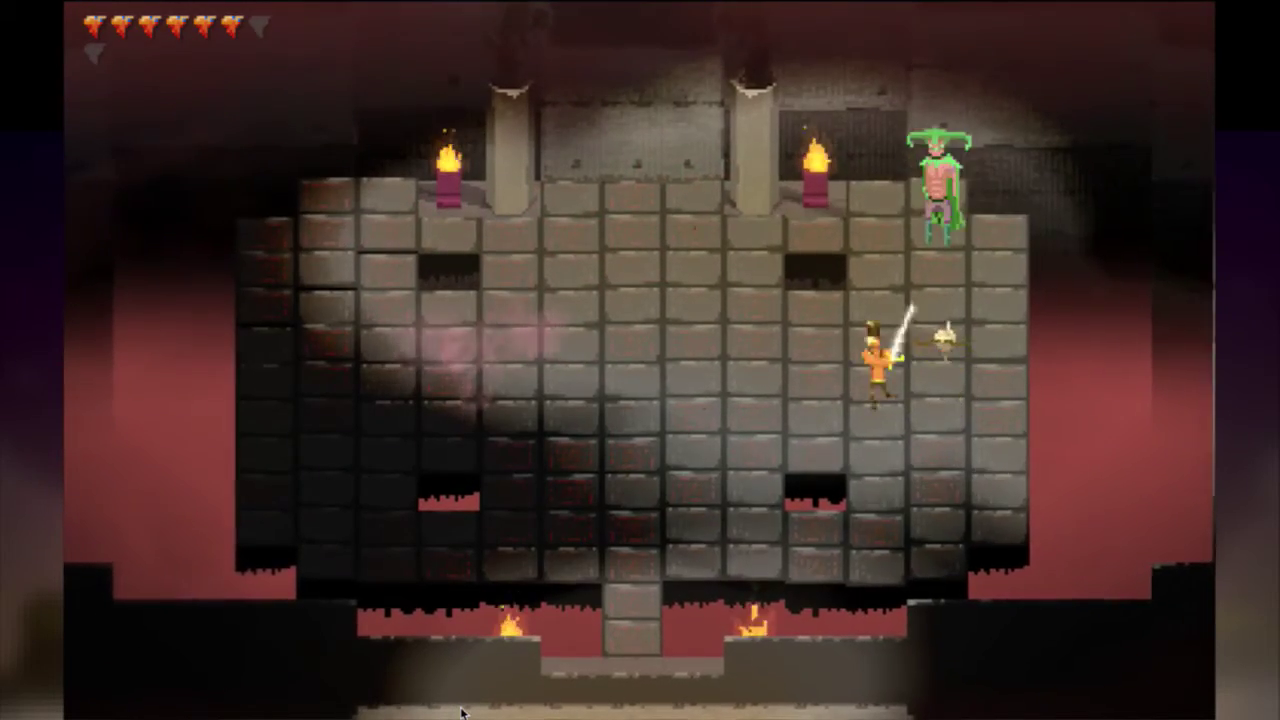
key("x")
key("Left")
key("Left")
key("x")
key("Down")
key("x")
key("Left")
key("Up")
key("Right")
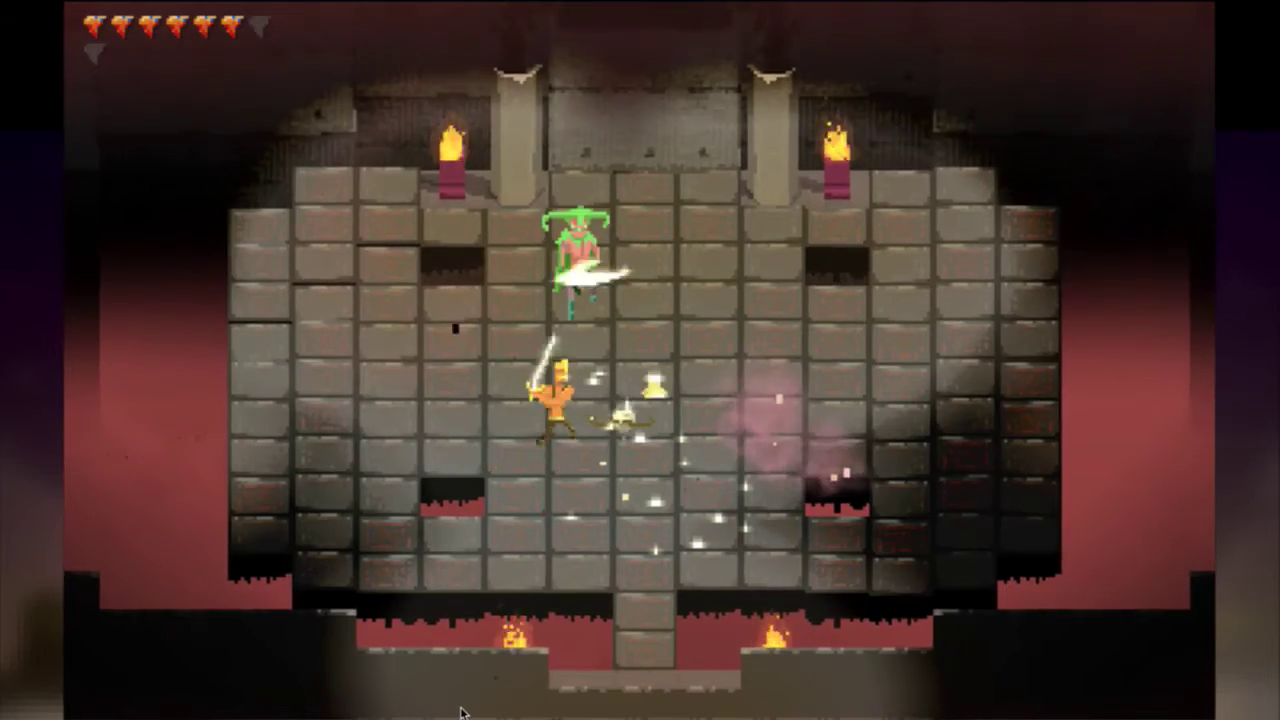
key("Left")
key("Right")
key("Right")
key("Down")
key("x")
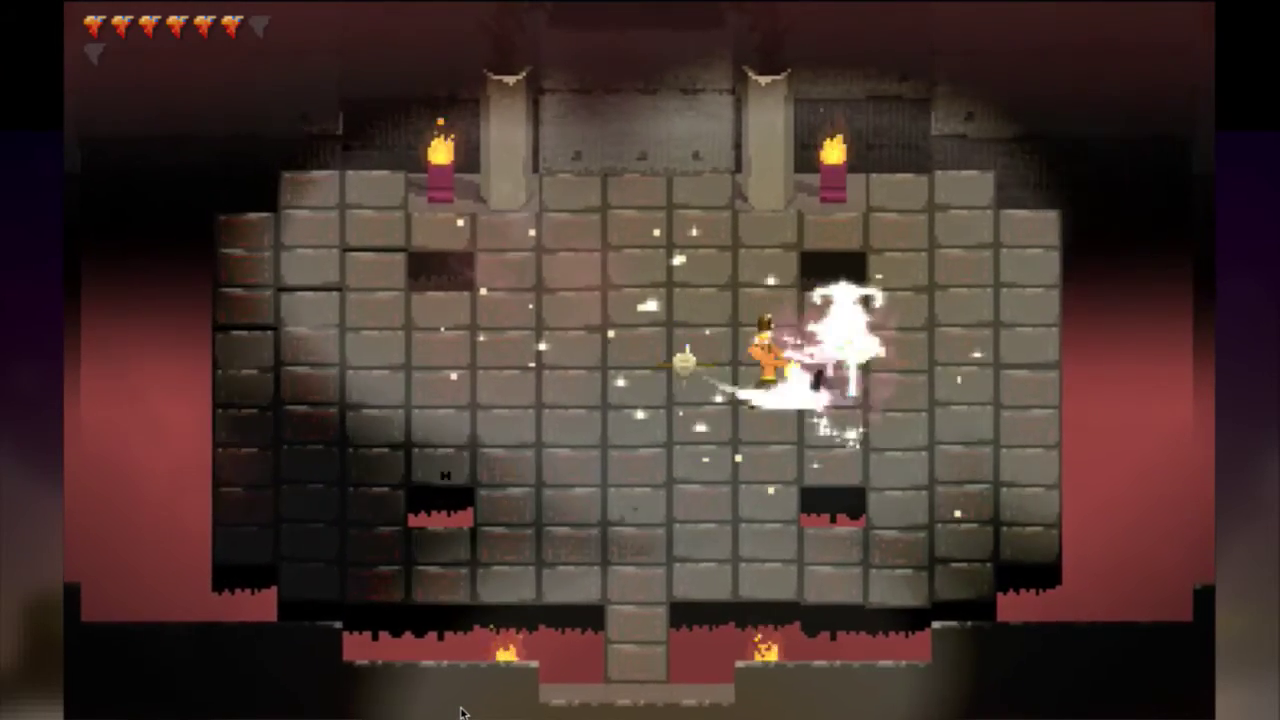
key("Left")
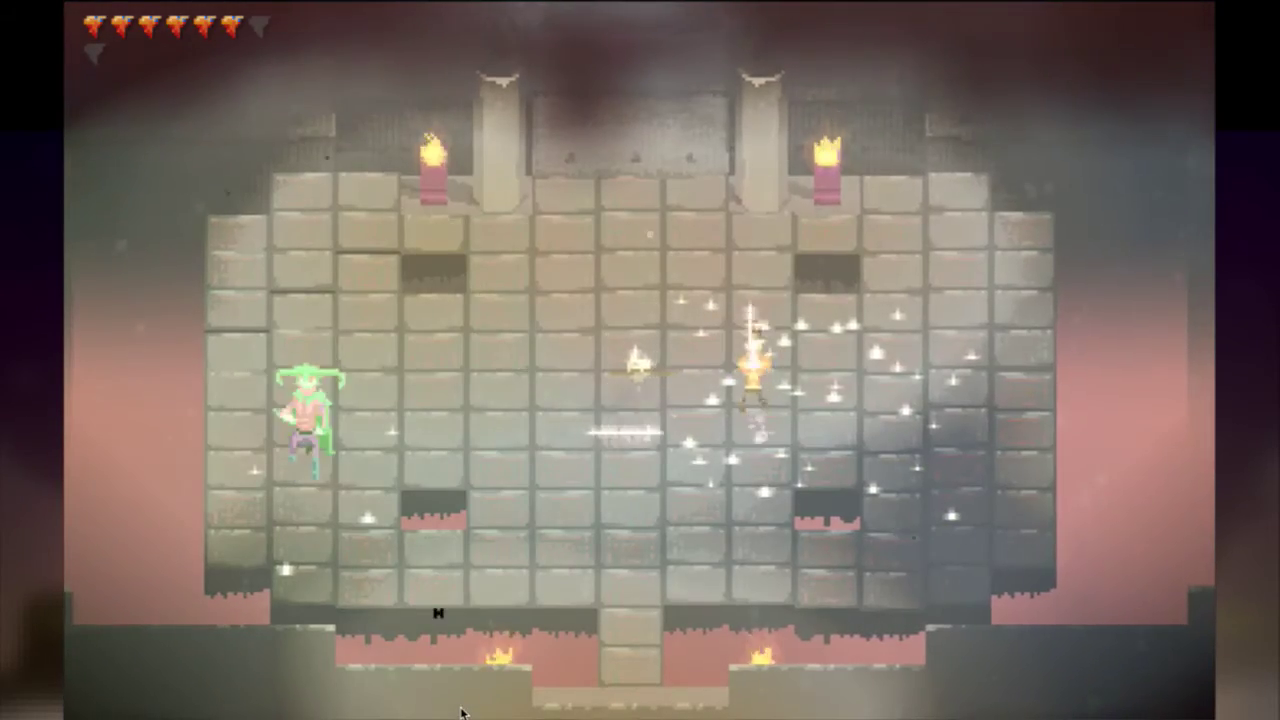
Fight the green-horned boss in the arena, moving around and attacking, to examine the boomerang's opacity and spin speed.
key("Right")
key("Down")
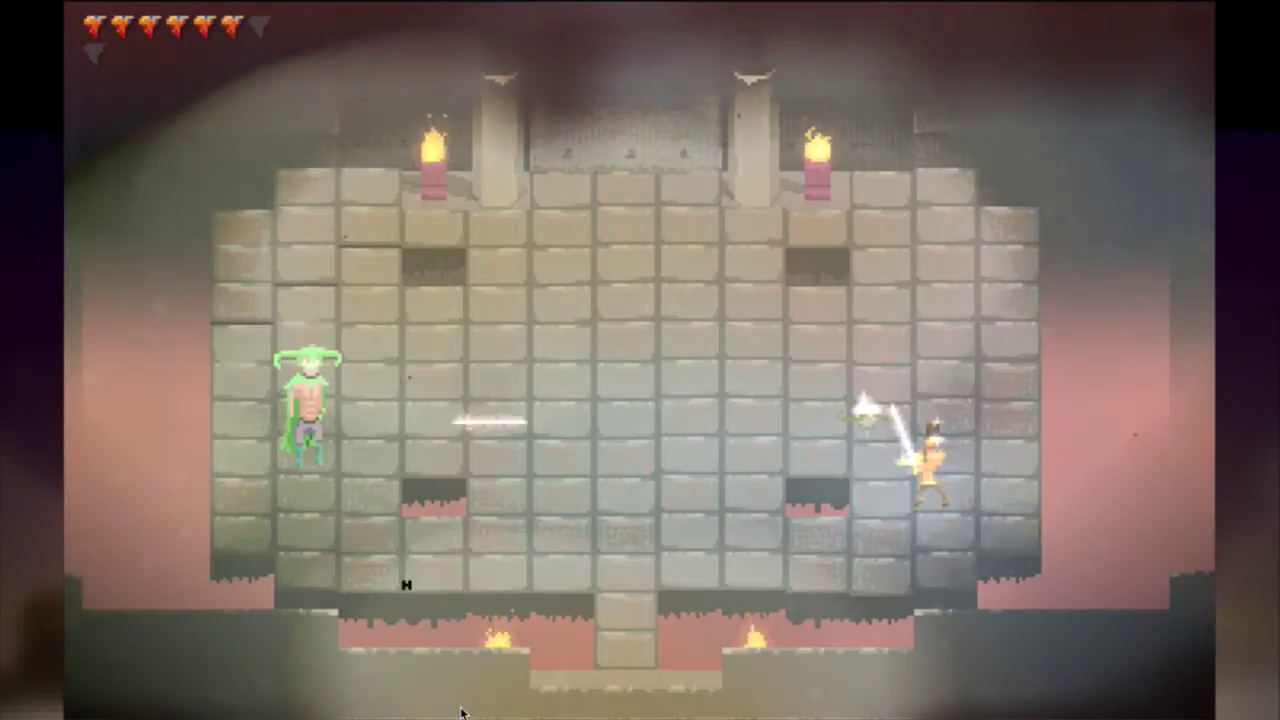
key("Left")
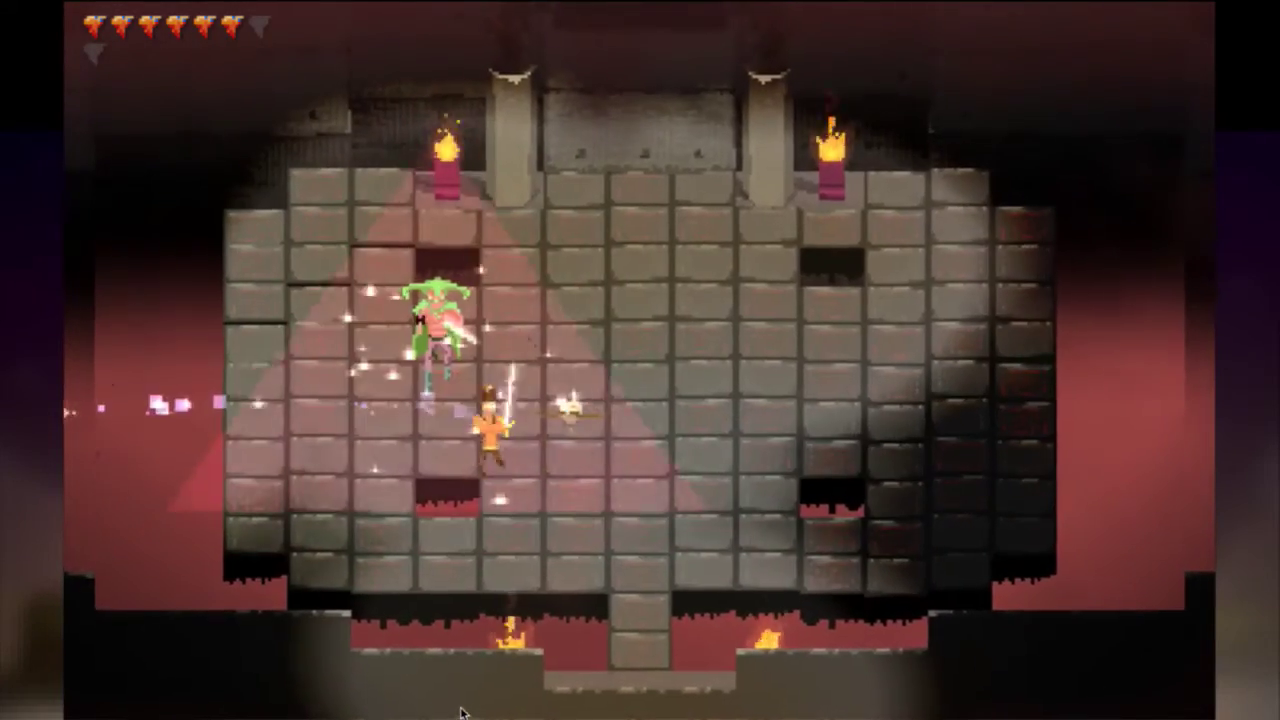
key("Right")
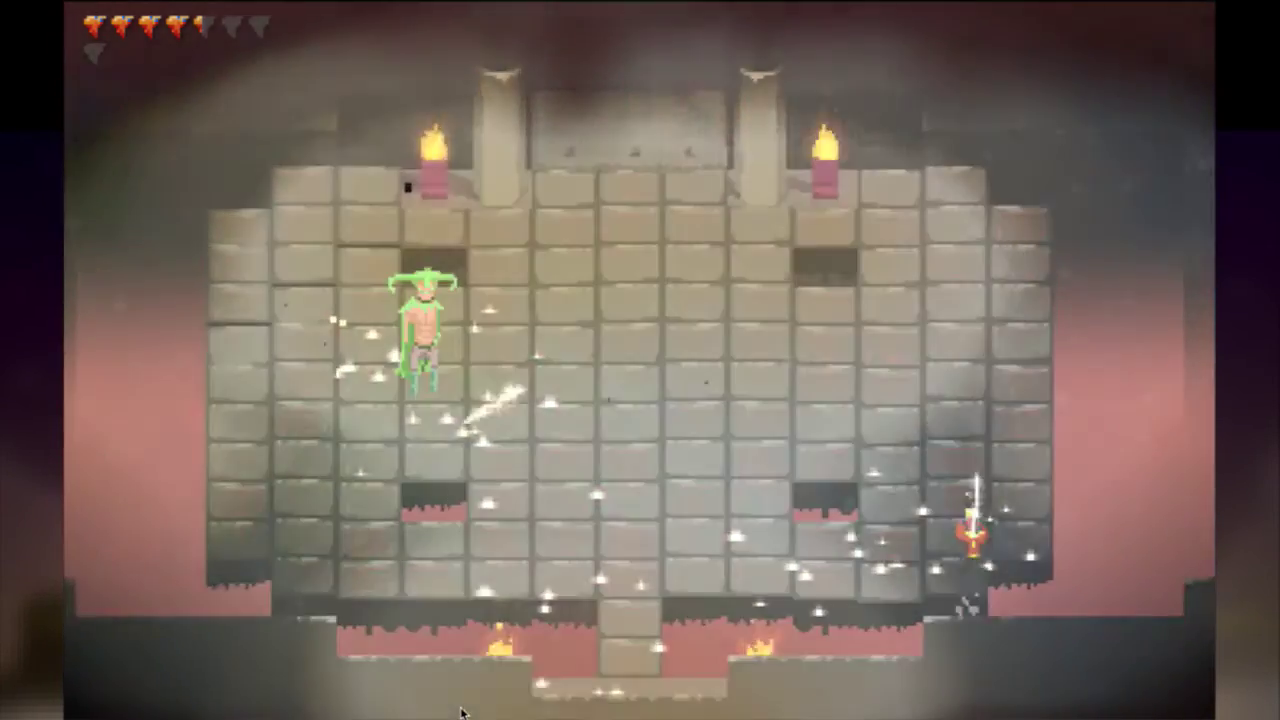
key("Left")
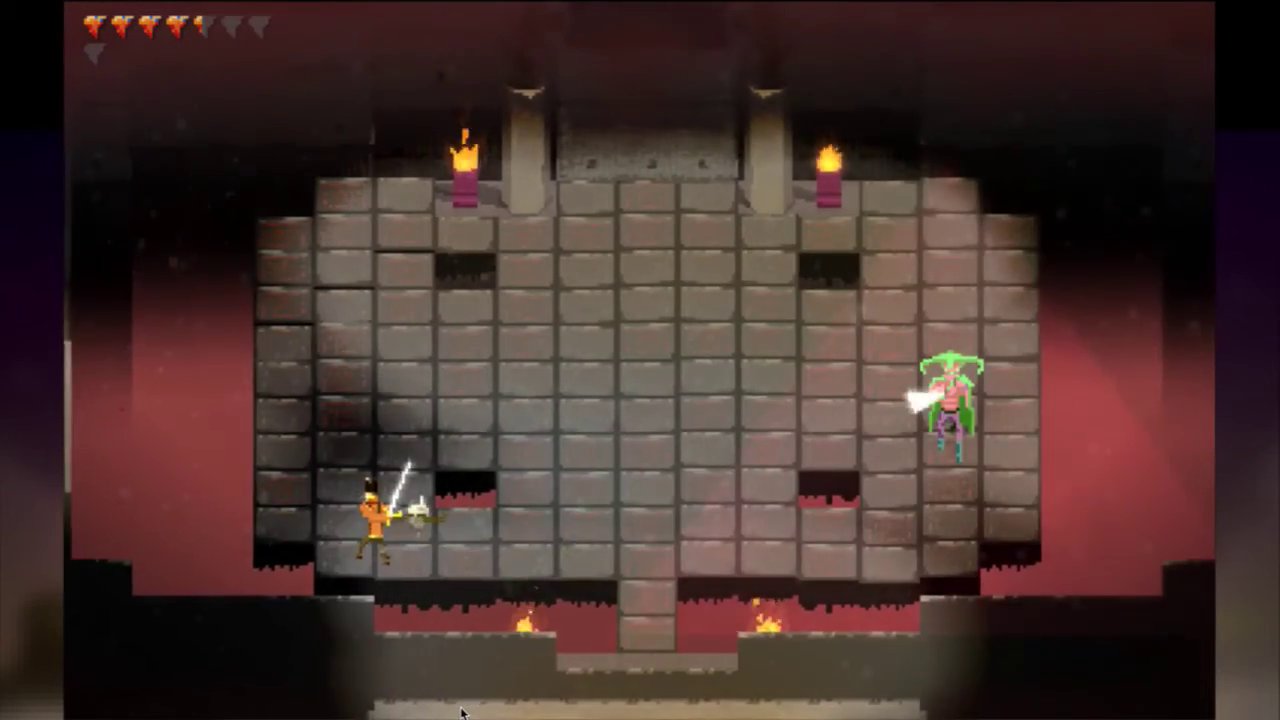
key("Up")
key("Right")
key("Down")
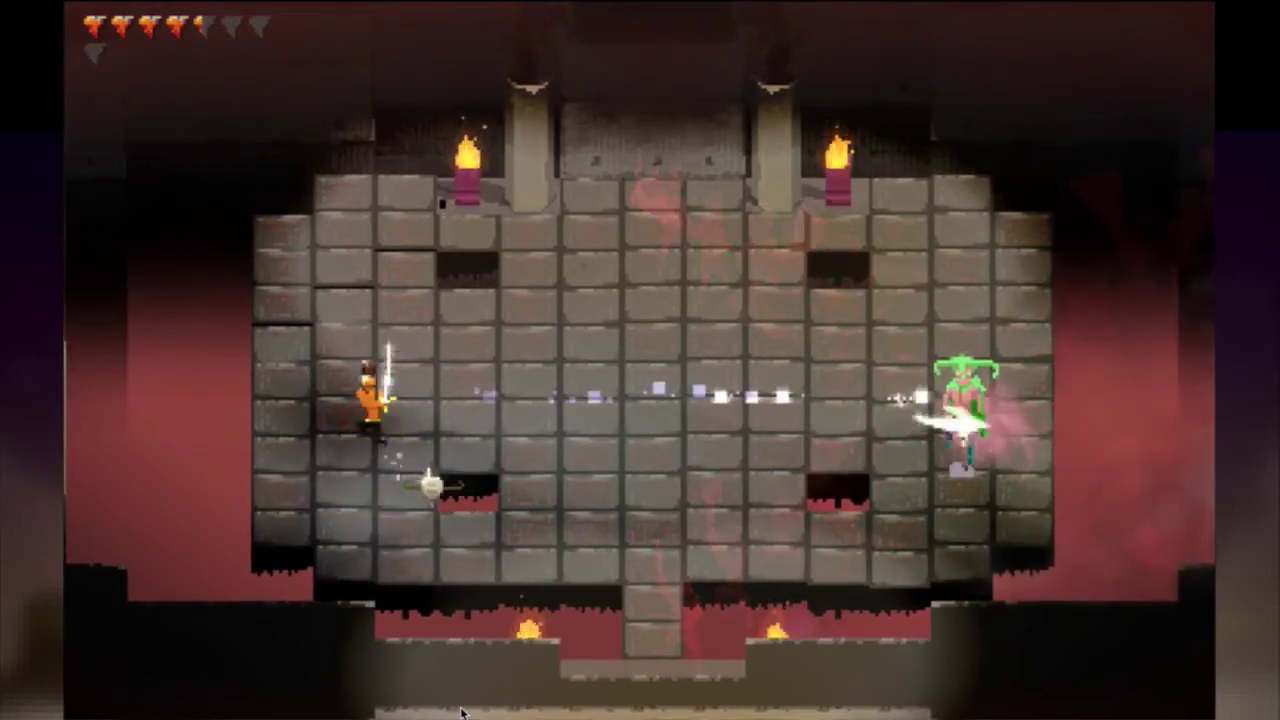
key("Left")
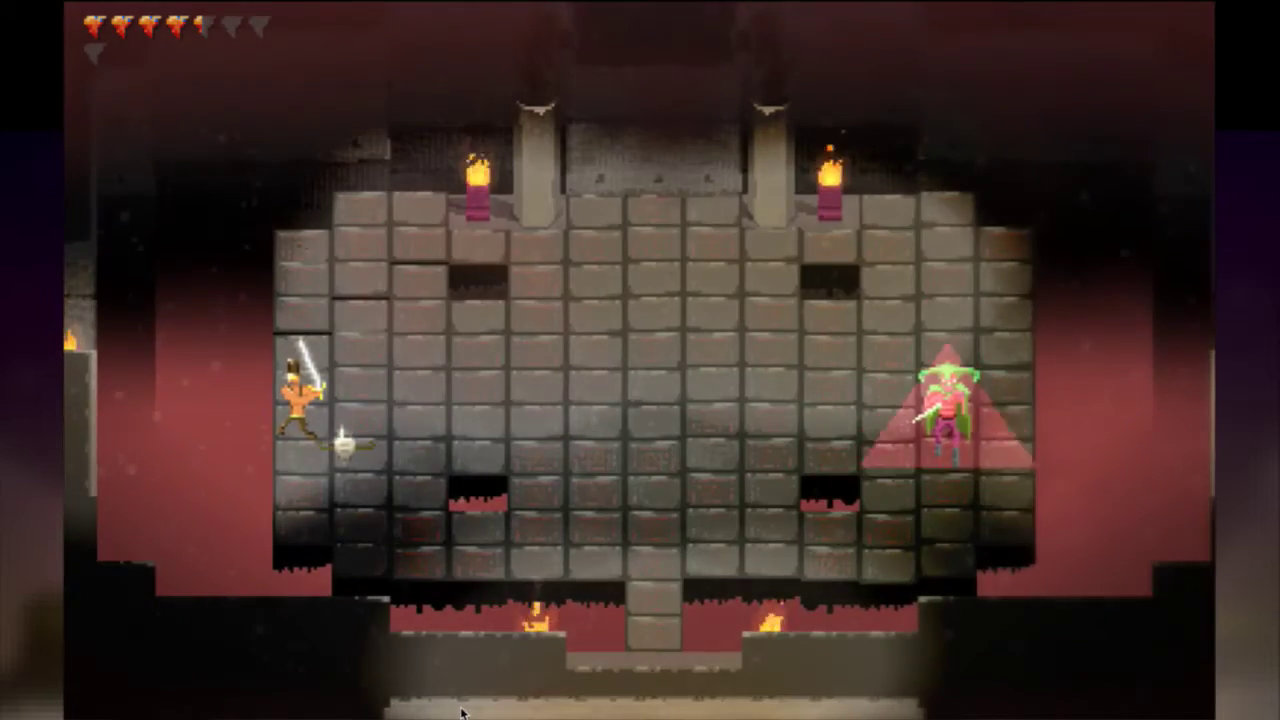
key("Up")
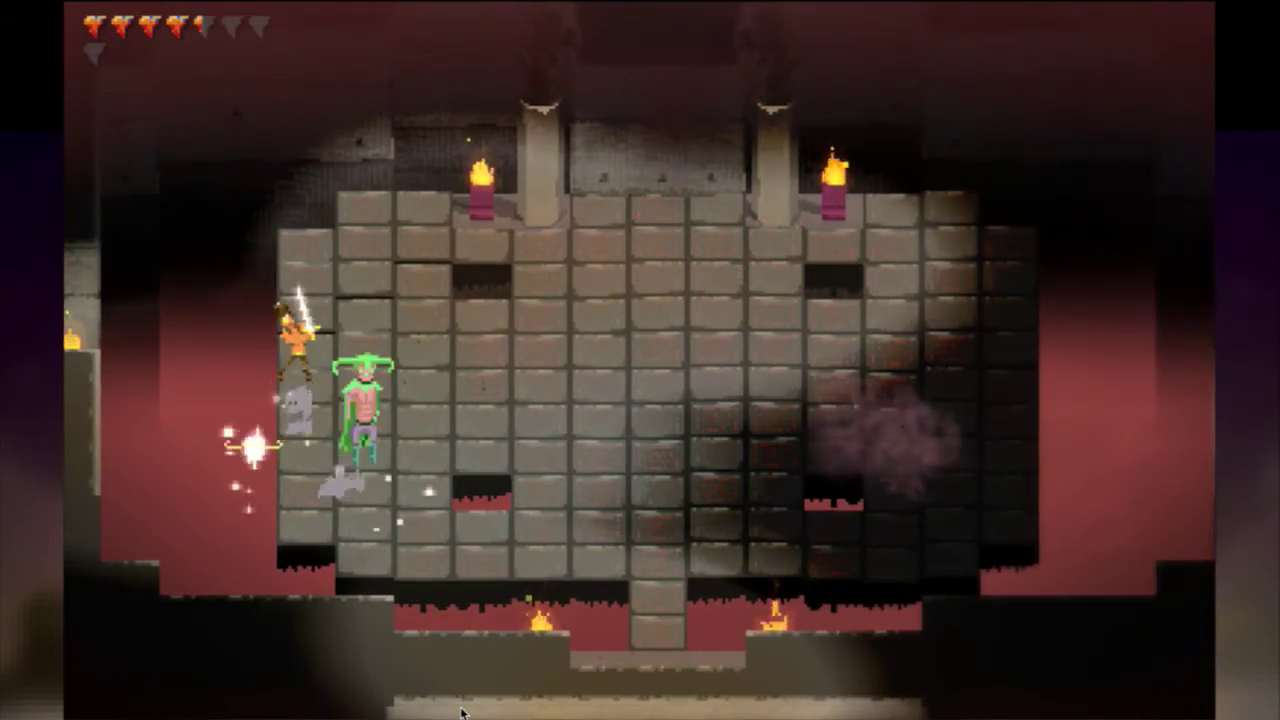
key("x")
key("Right")
key("Down")
key("x")
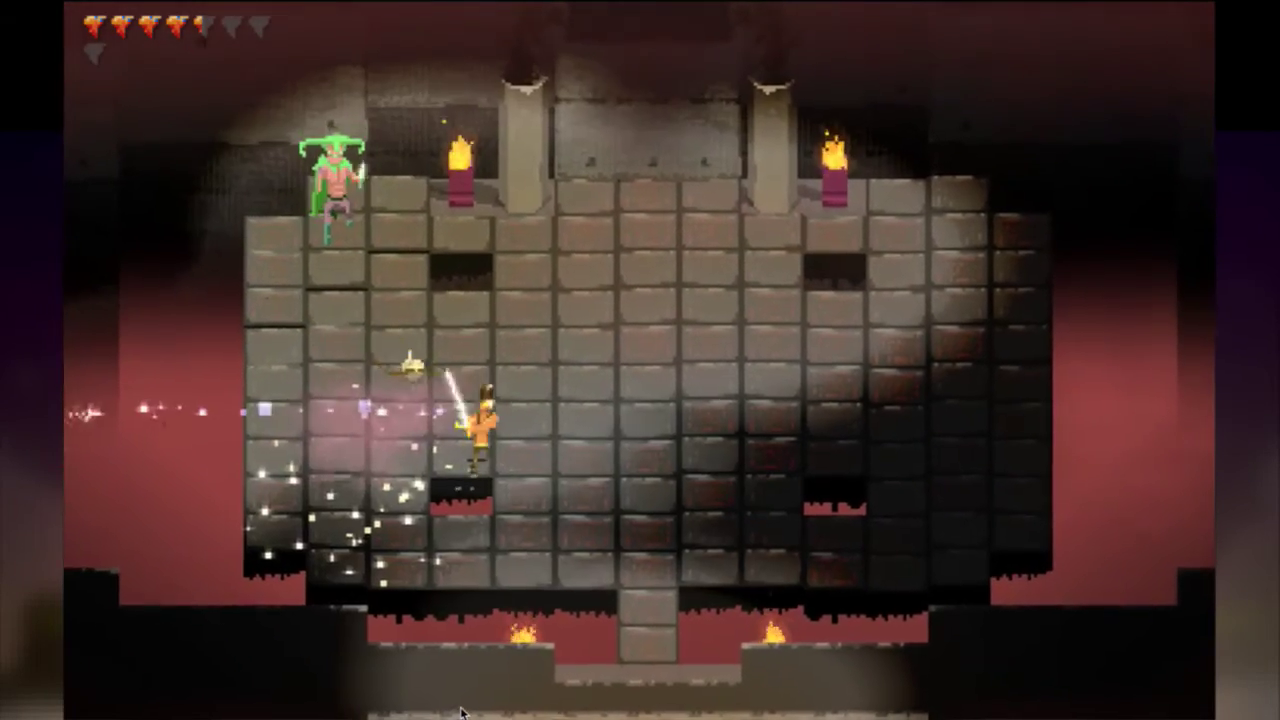
key("Right")
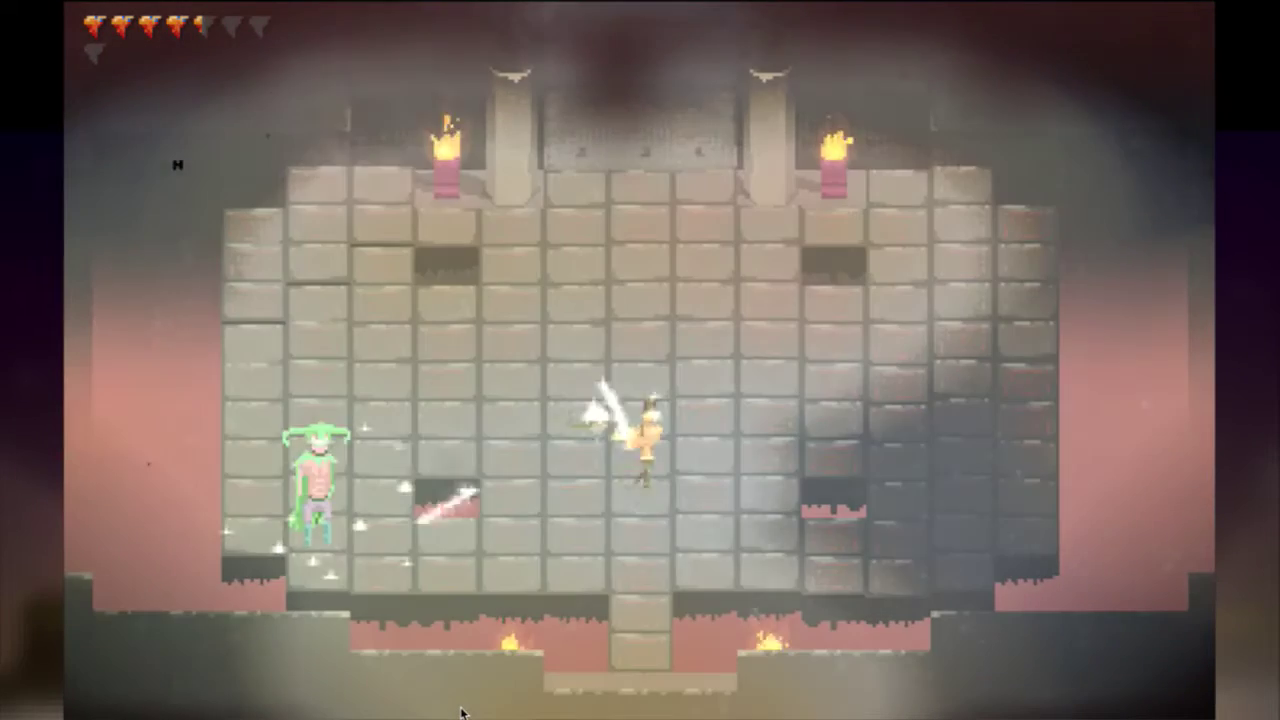
key("Right")
key("Up")
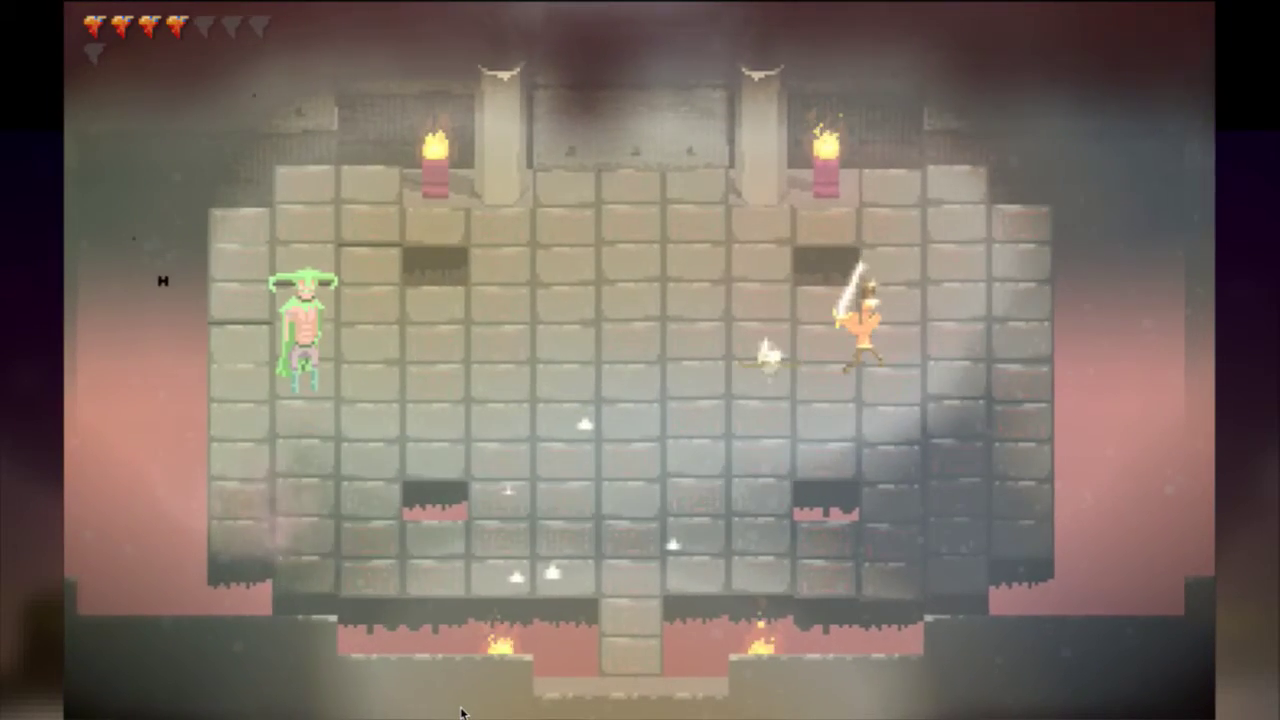
Switch to Photoshop and replace the Hue/Saturation 1 copy tint with Hue/Saturation 1 across the RenBoomerang.psd frames.
key("super+Tab")
key("super+Tab")
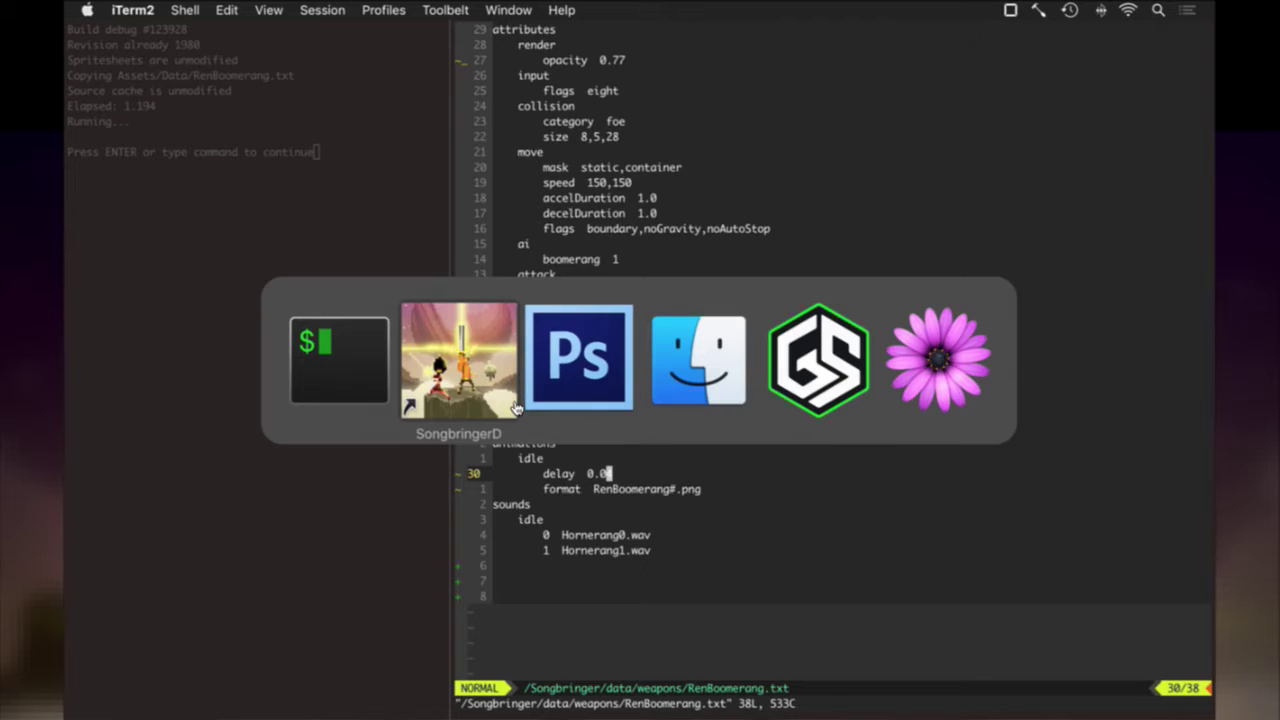
key("super+Tab")
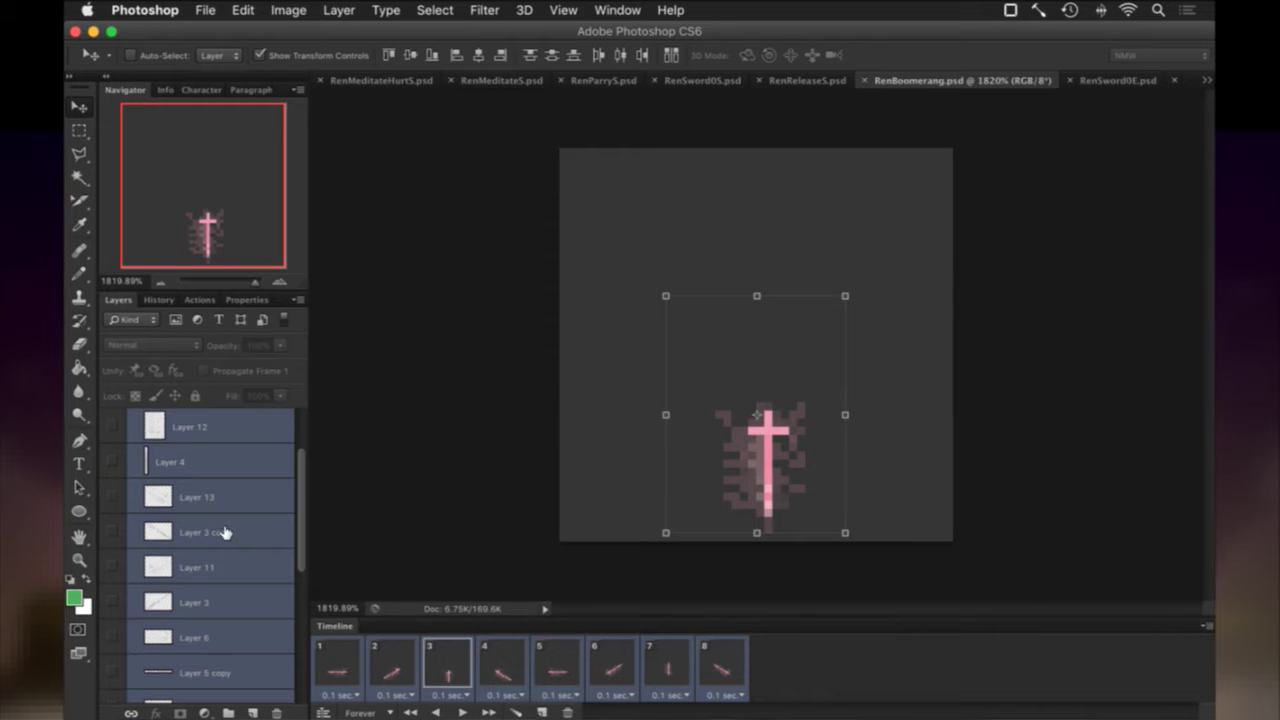
scroll(225, 533, "up", 3)
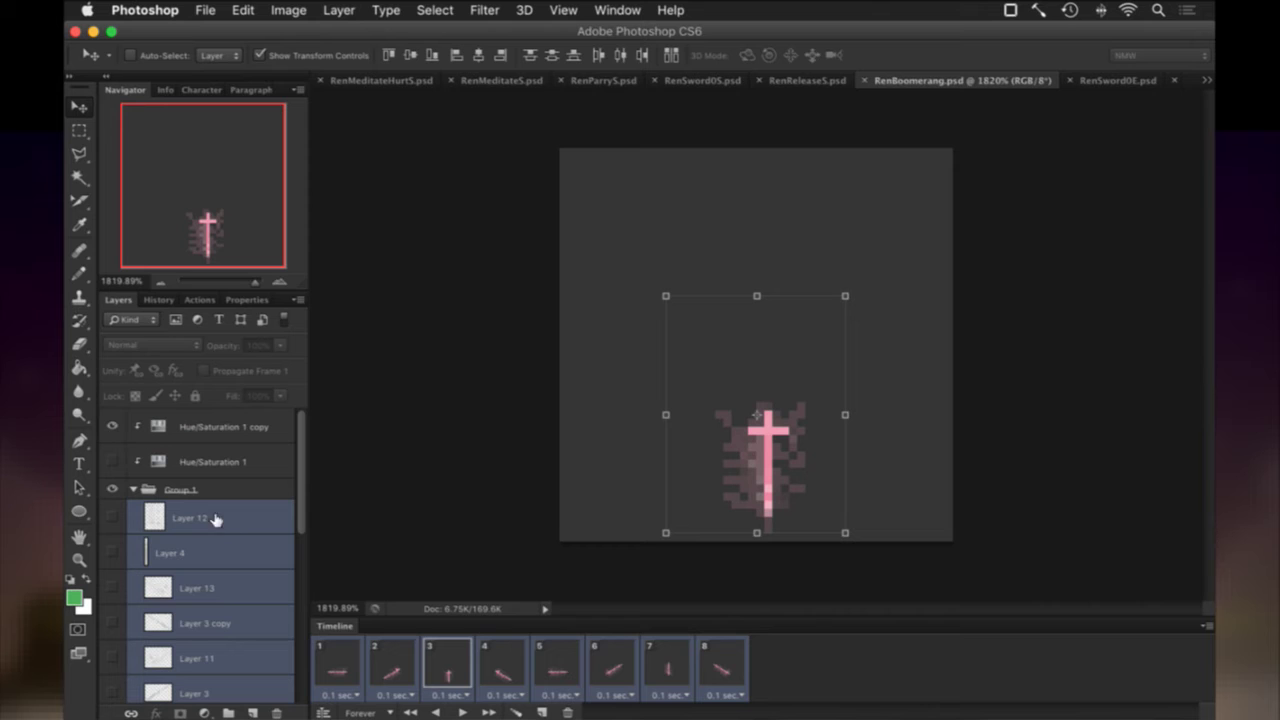
left_click(168, 458)
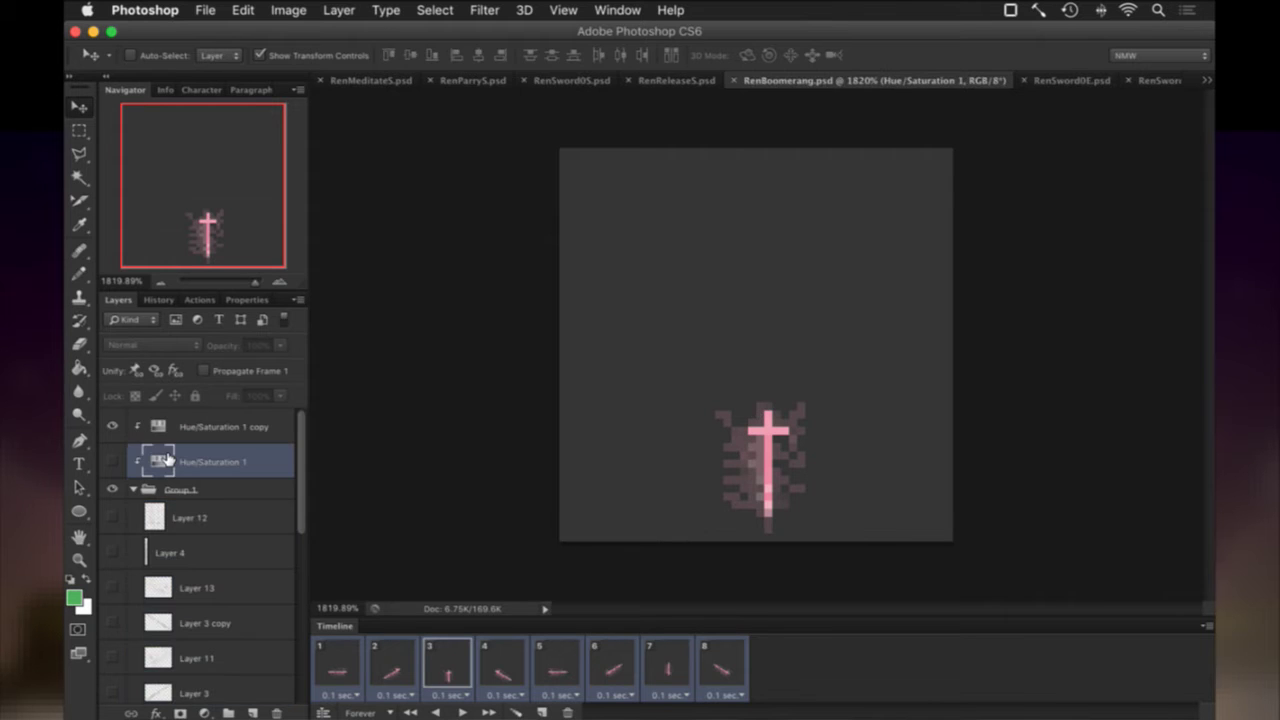
left_click(112, 428)
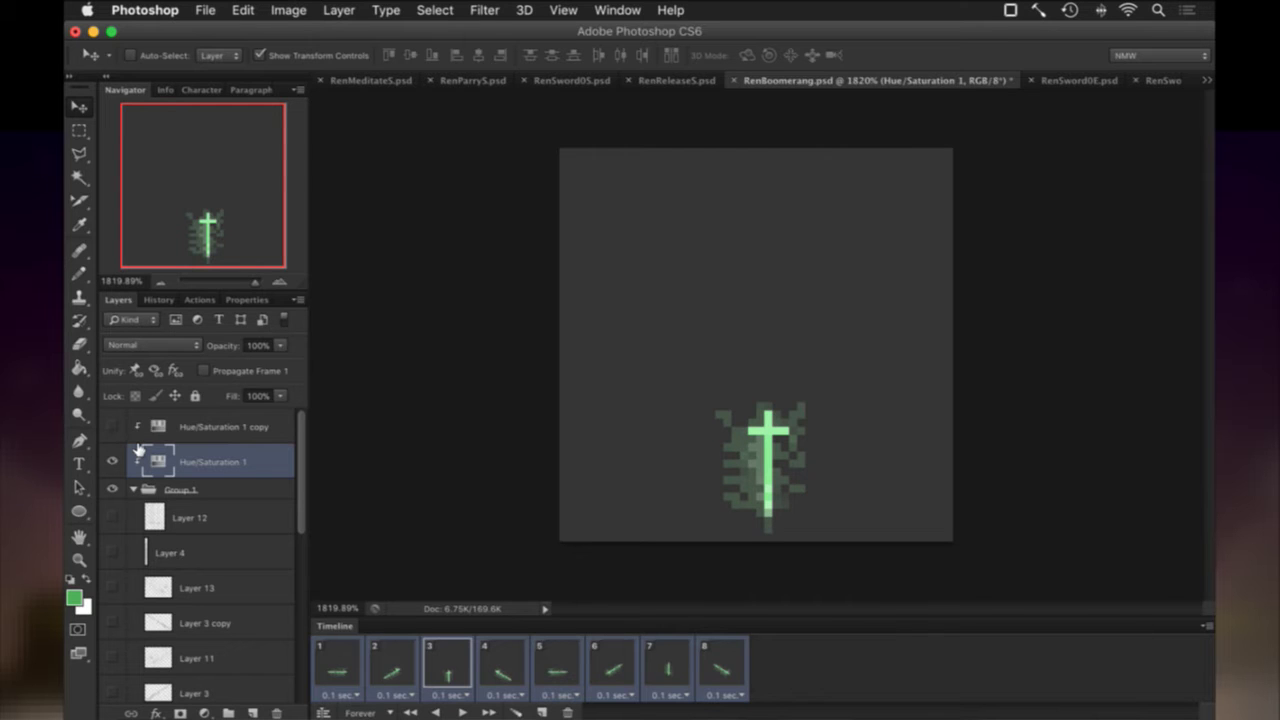
Check the first animation frames and merge frame 3's Layer 8 and Layer 2 into one layer.
left_click(339, 665)
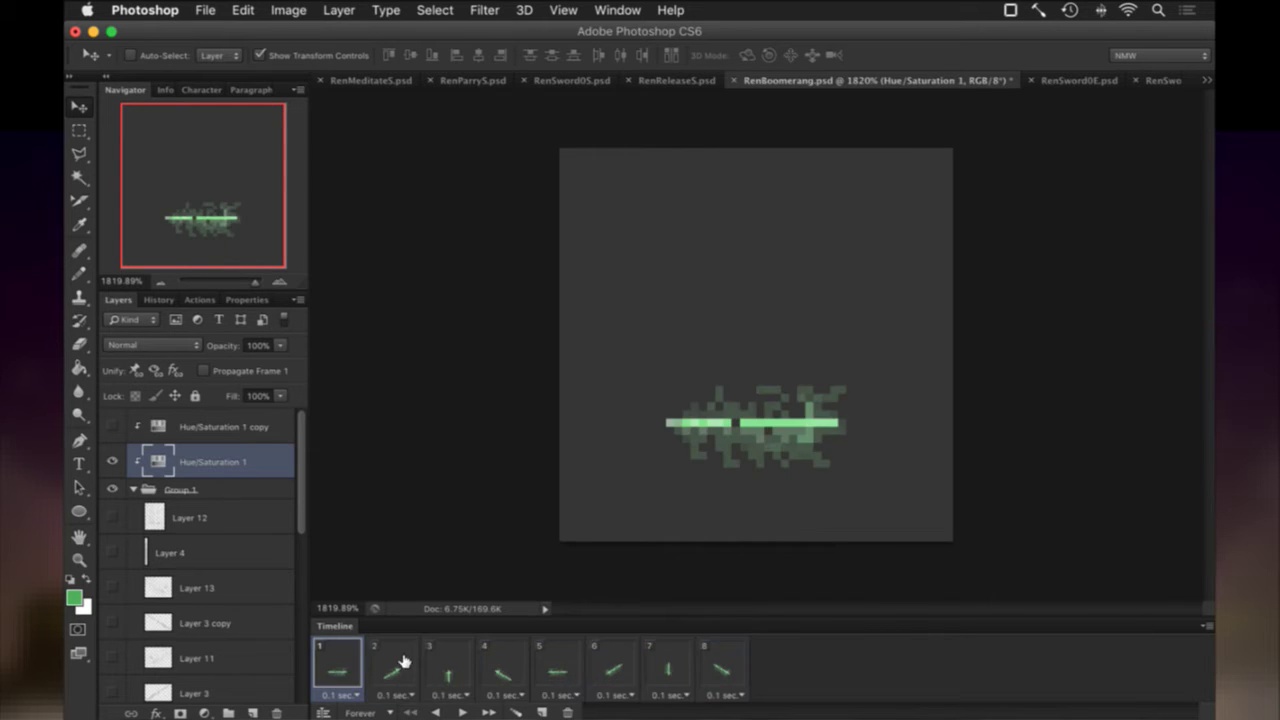
left_click(397, 664)
left_click(463, 658)
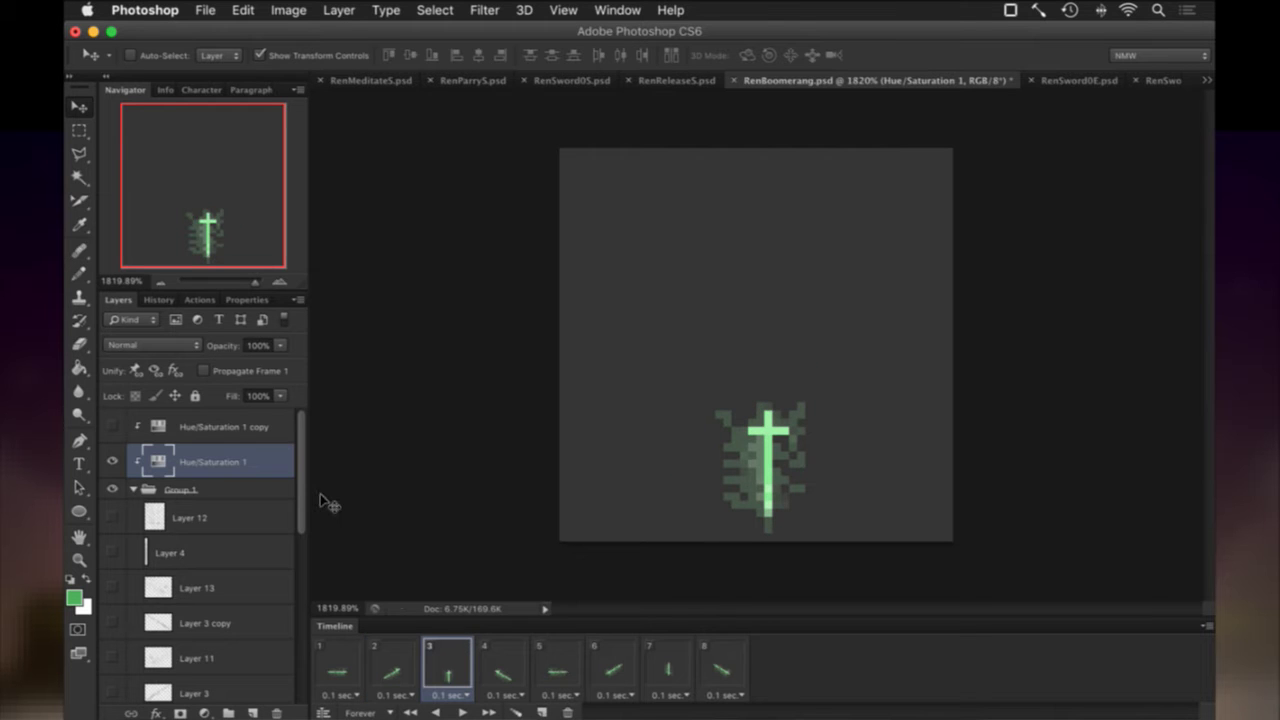
scroll(287, 531, "down", 10)
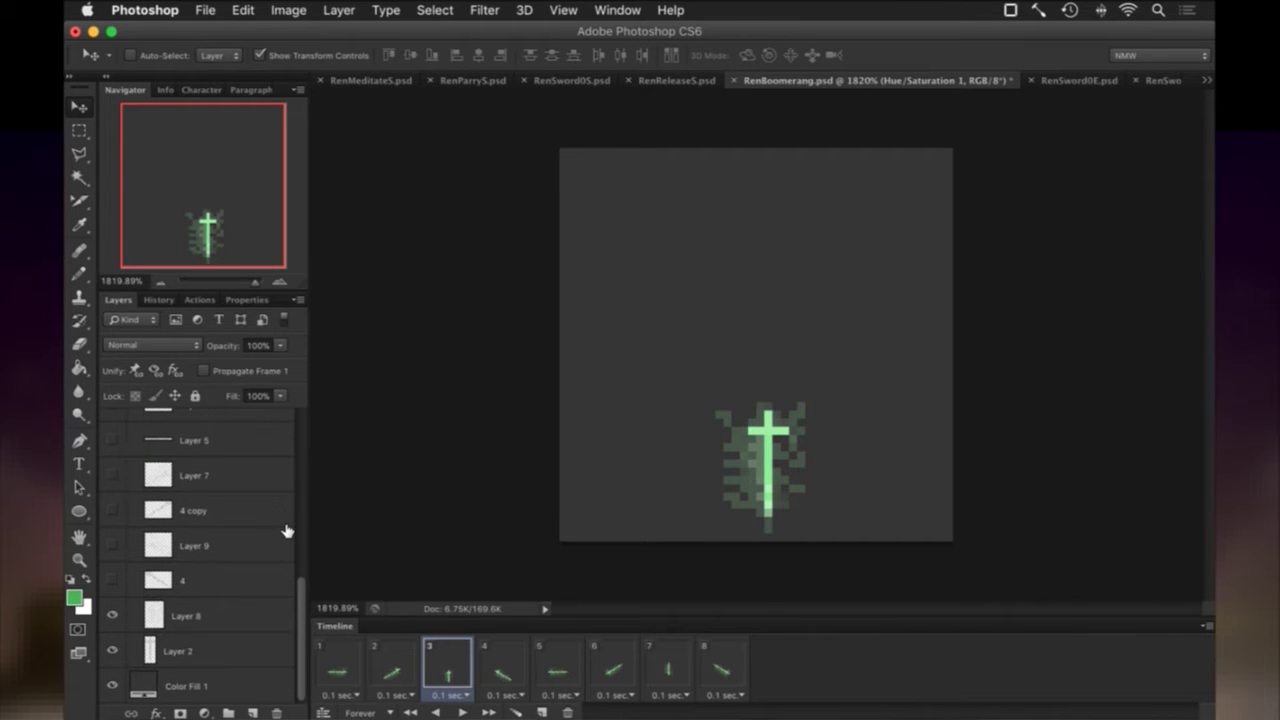
left_click(200, 612)
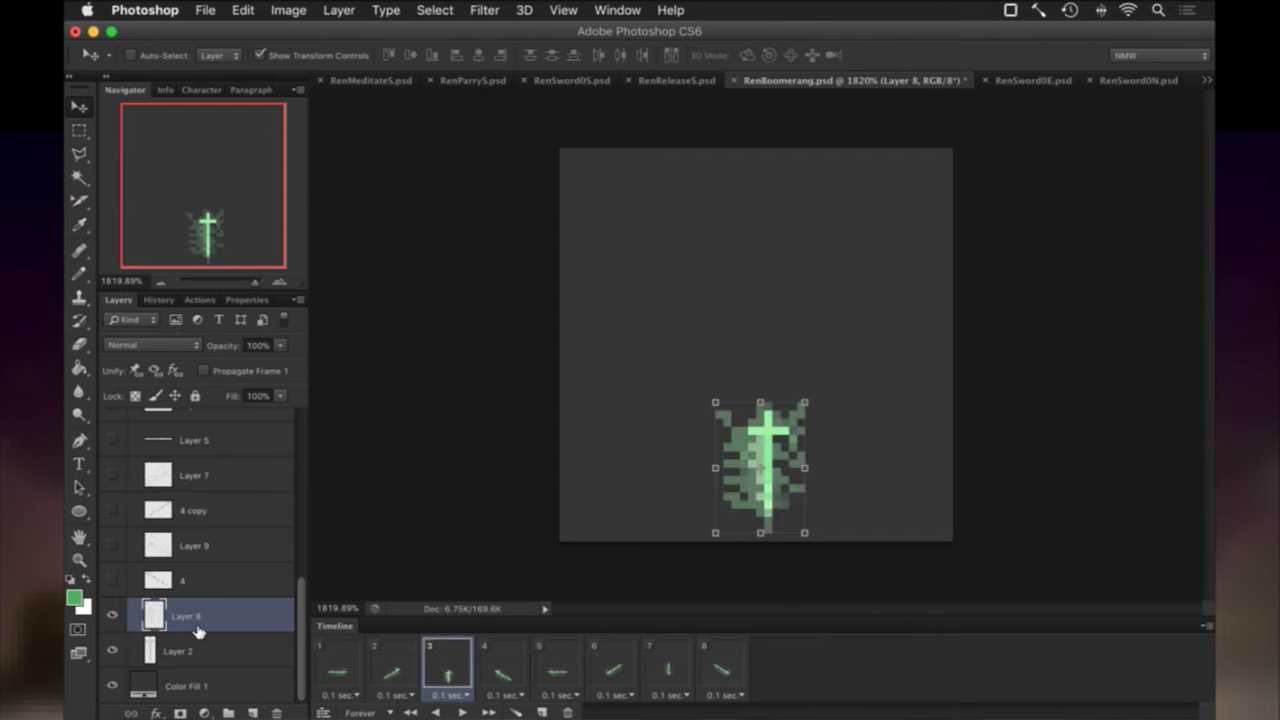
left_click(183, 652, "shift")
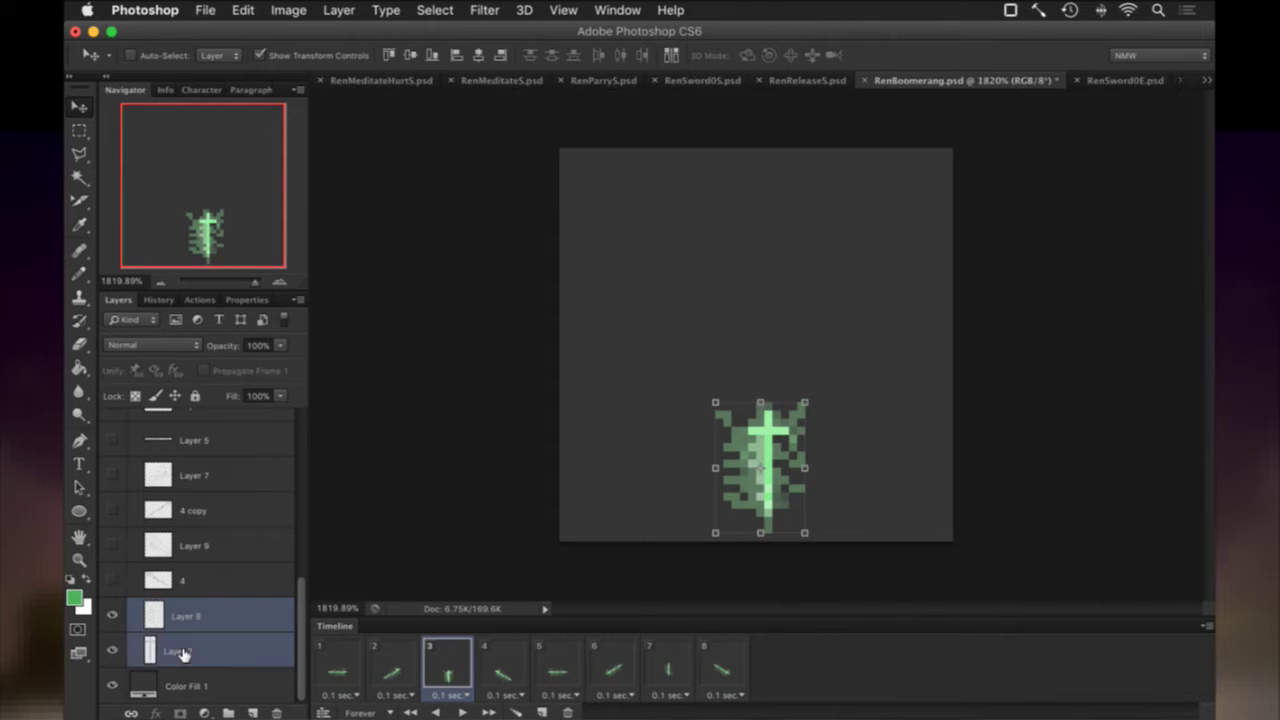
right_click(190, 651)
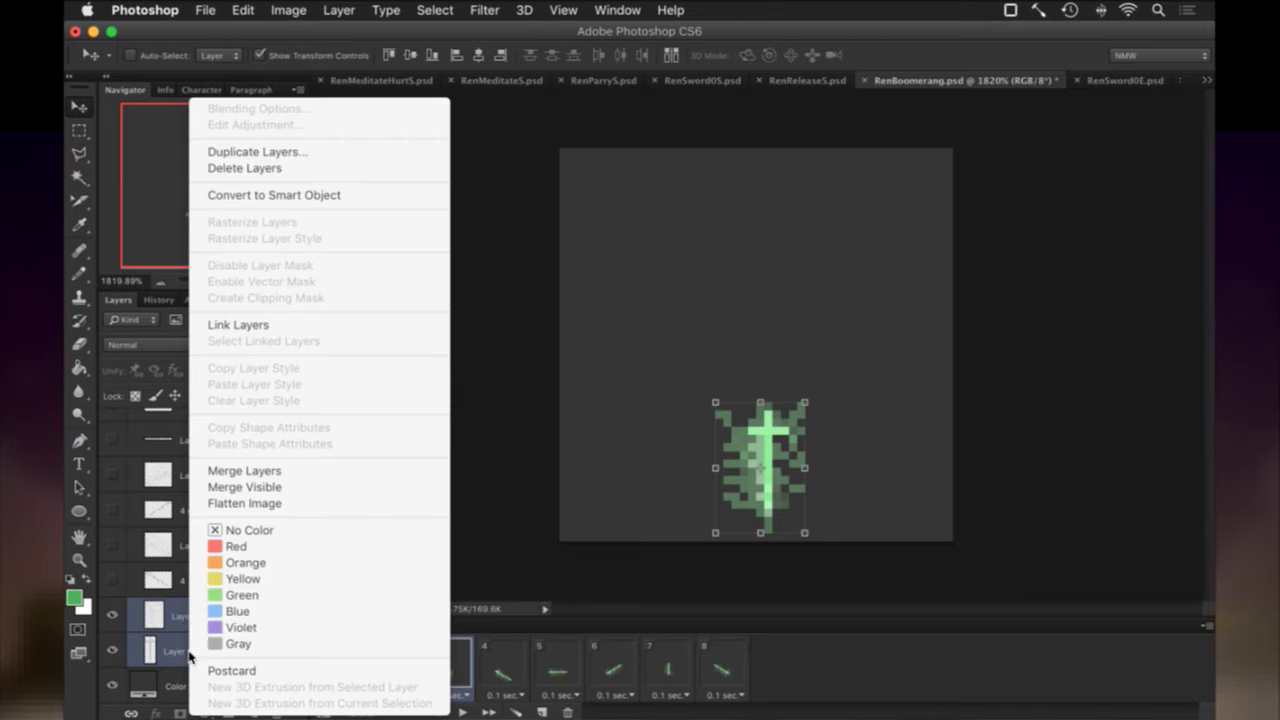
left_click(240, 471)
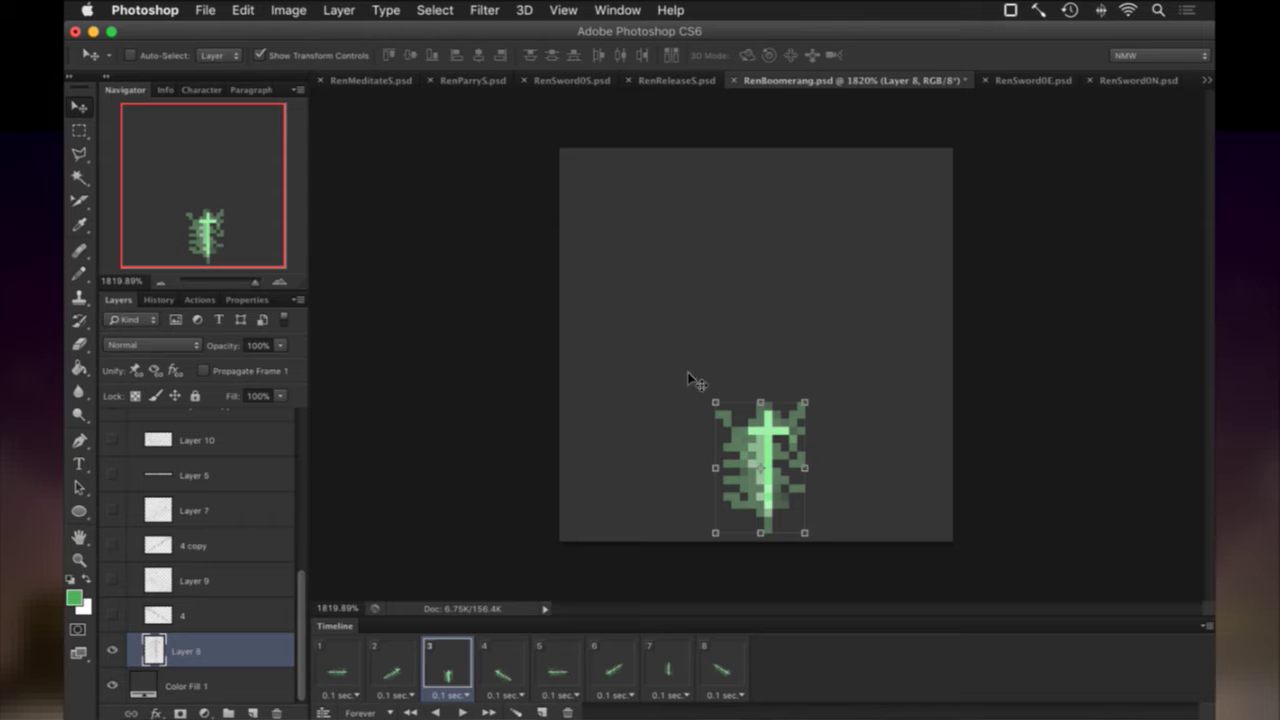
Cut everything around the vertical blade on frame 3's Layer 8 to a new layer and set that layer's opacity to 50%.
key("m")
left_click_drag(666, 352, 758, 634)
key("shift")
left_click_drag(838, 360, 780, 546)
left_click_drag(740, 361, 786, 402)
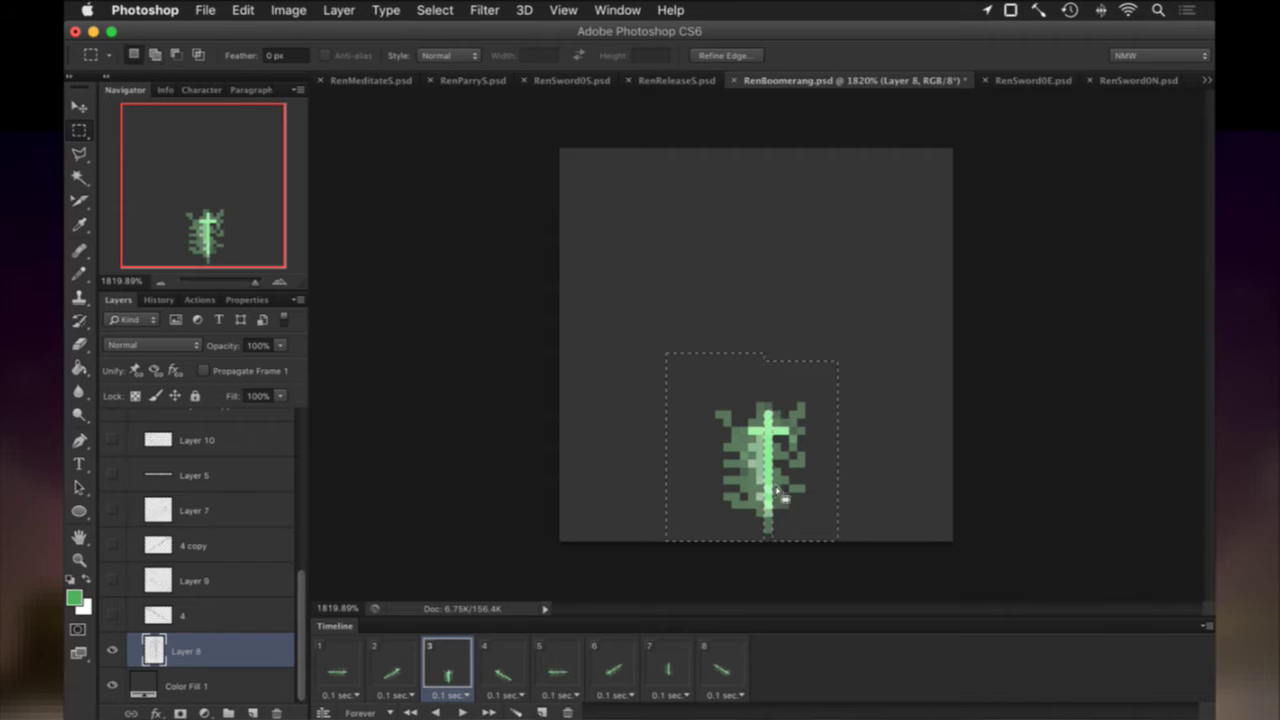
left_click_drag(760, 528, 784, 535)
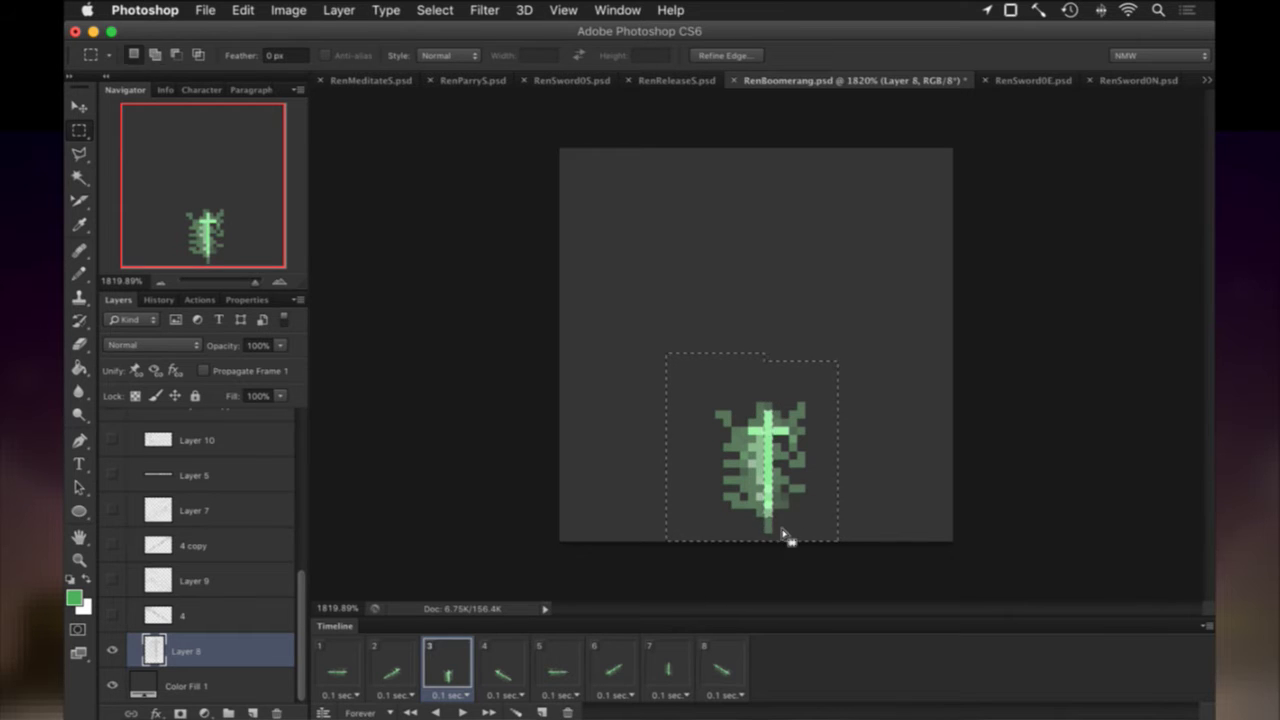
right_click(698, 424)
left_click(731, 516)
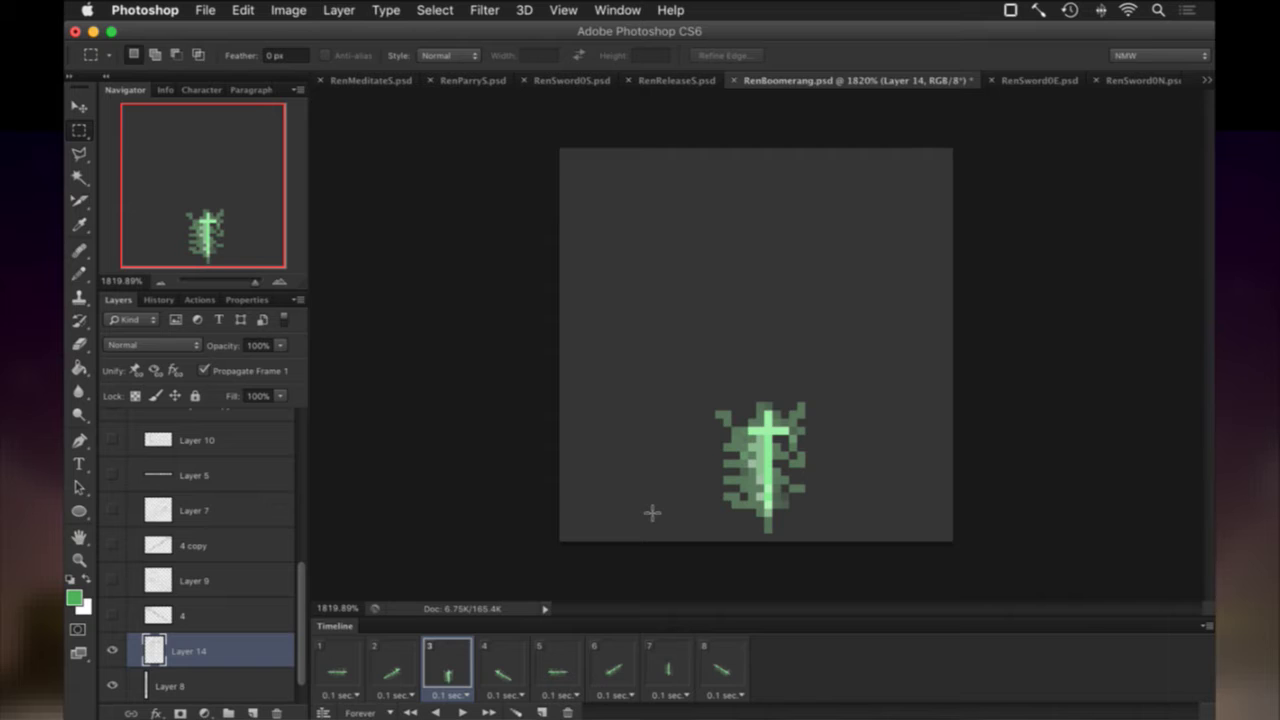
key("6")
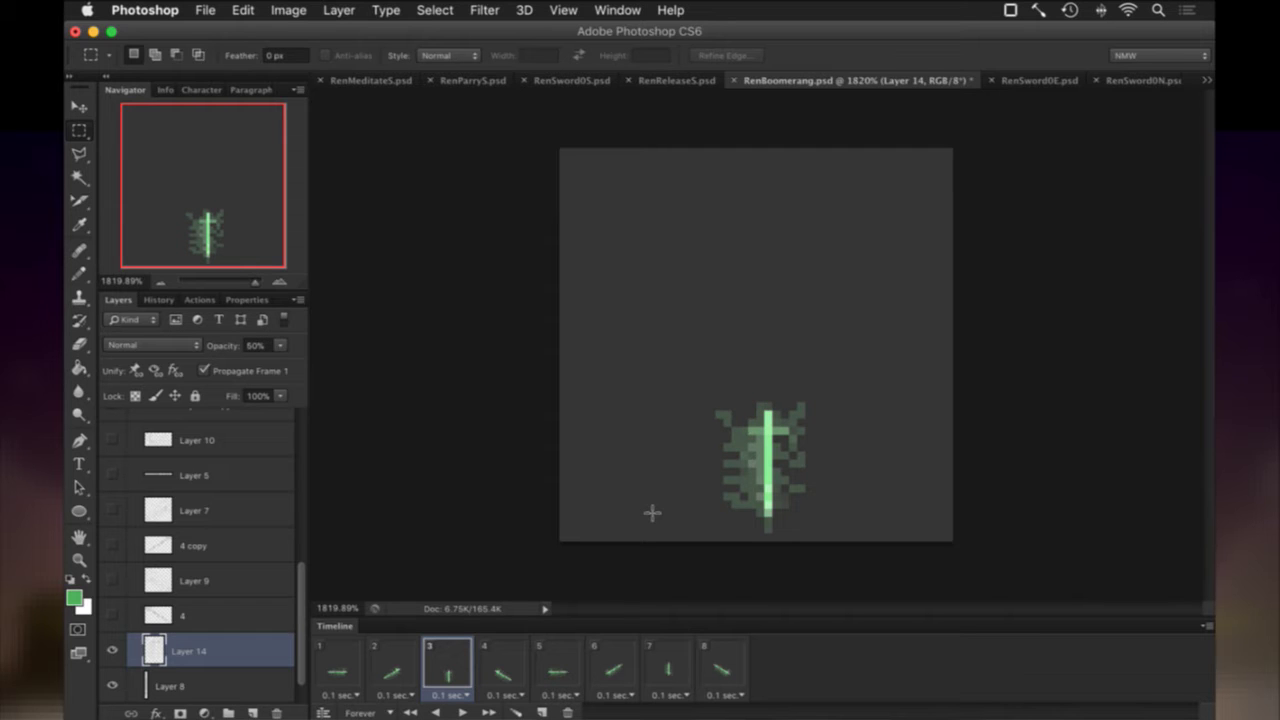
In animation frame 4, erase the crossguard pixels from the sword on layer 4 with the 1-pixel Eraser.
left_click(503, 654)
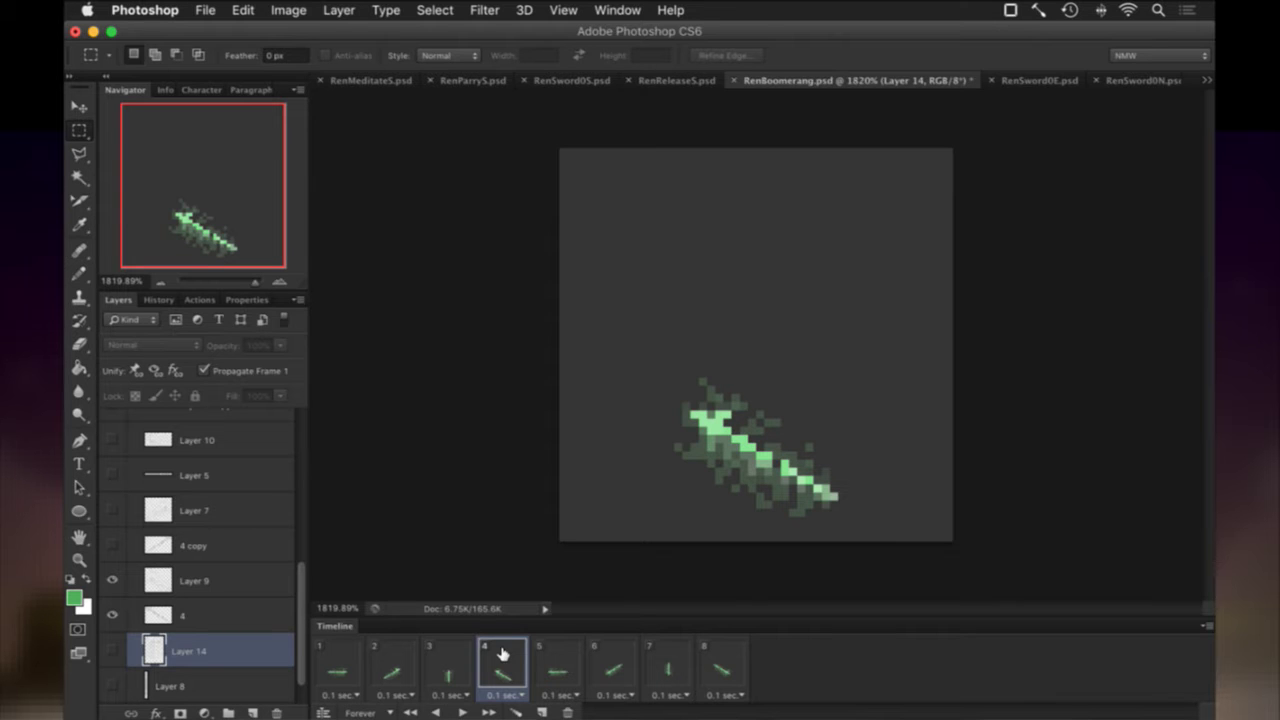
left_click(162, 612)
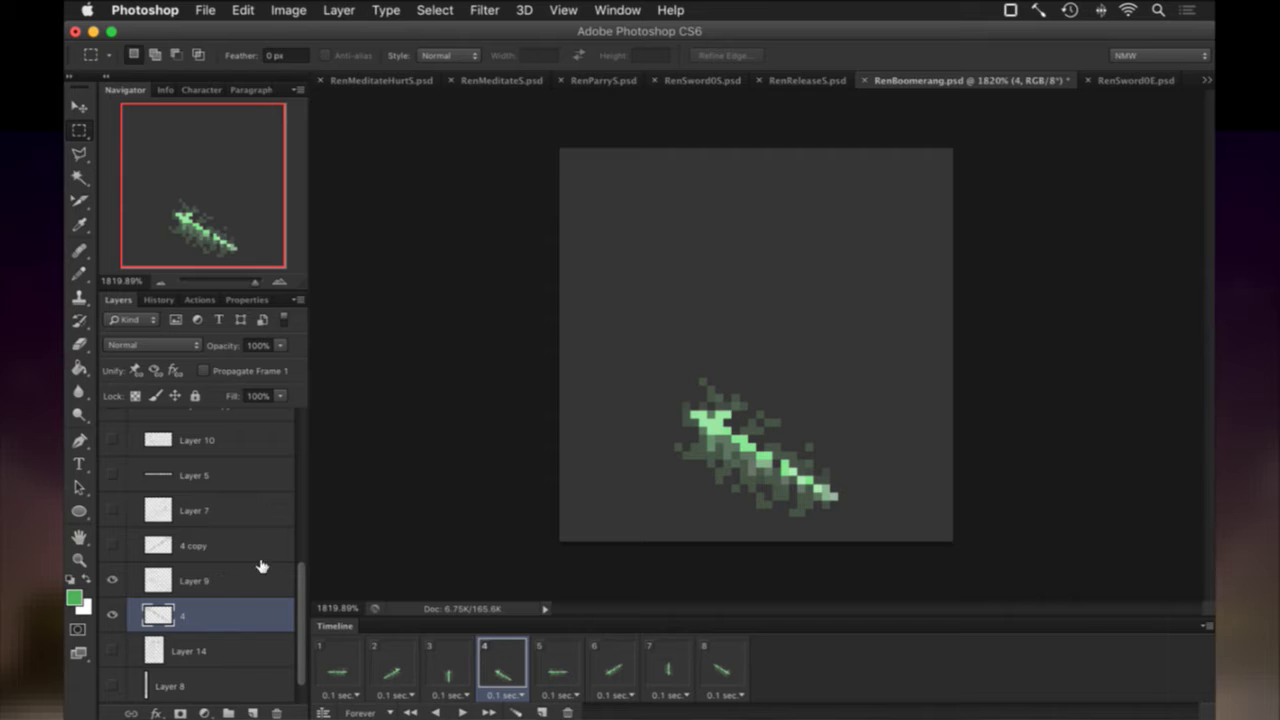
key("e")
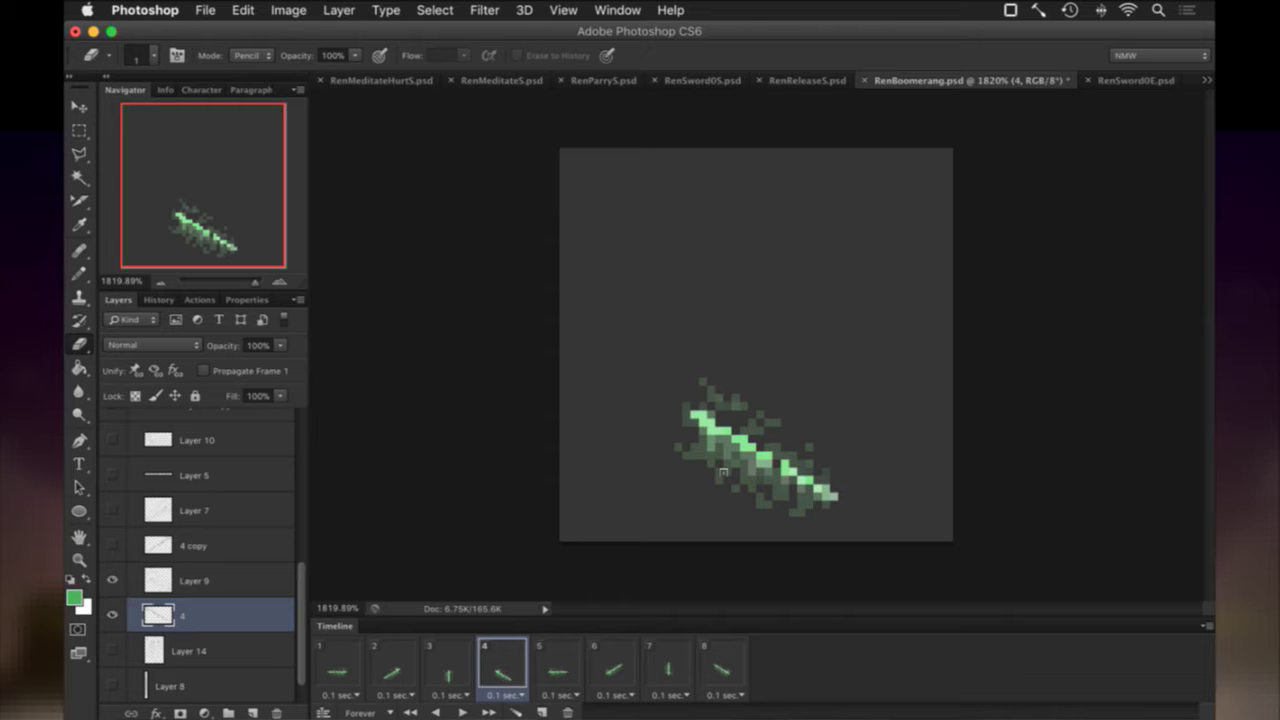
key("super+z")
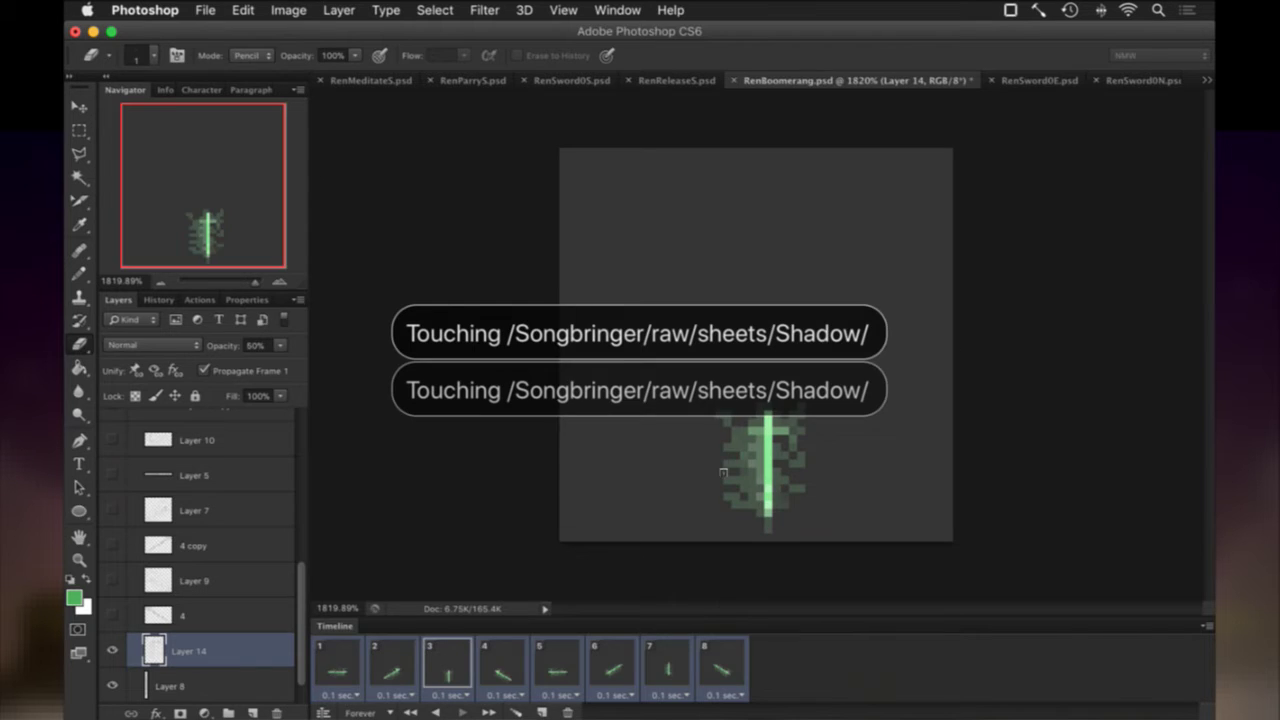
Switch to iTerm2 and rerun the last build command to relaunch the game.
type(":up")
key("Return")
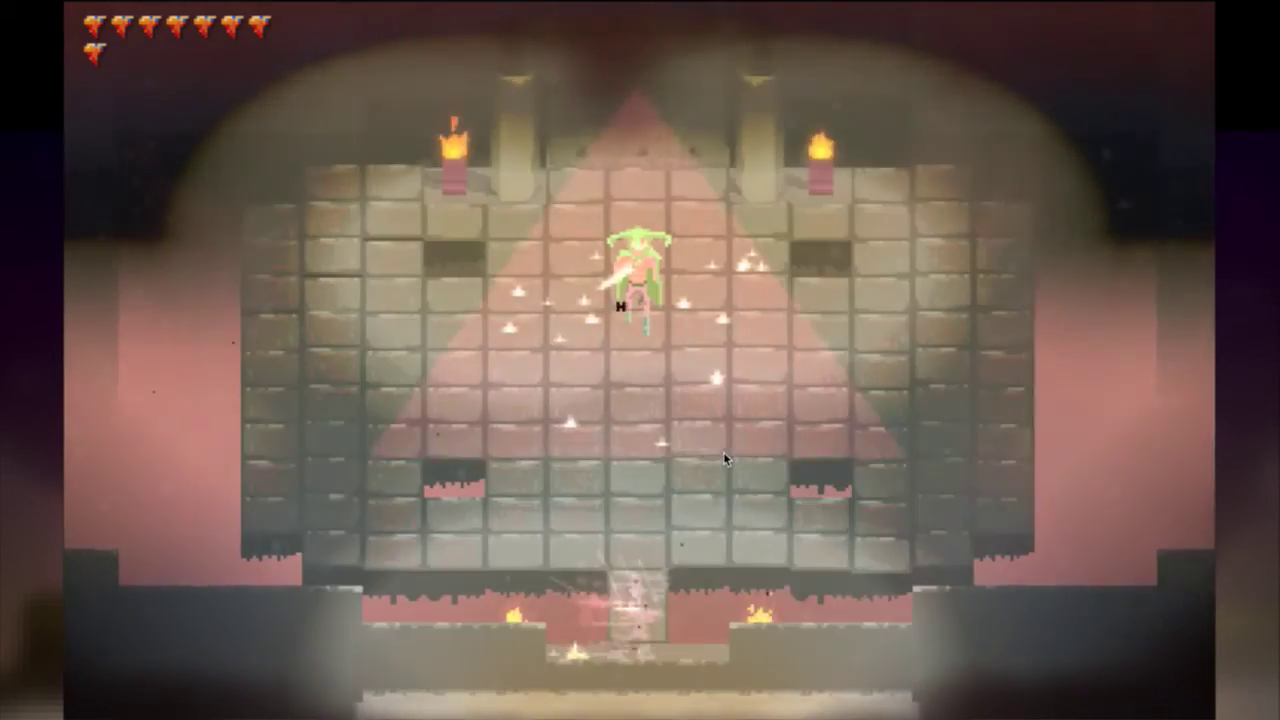
Play through the boss fight in the relaunched game to check how the green boomerang looks in action.
key("Left")
key("Right")
key("Up")
key("Left")
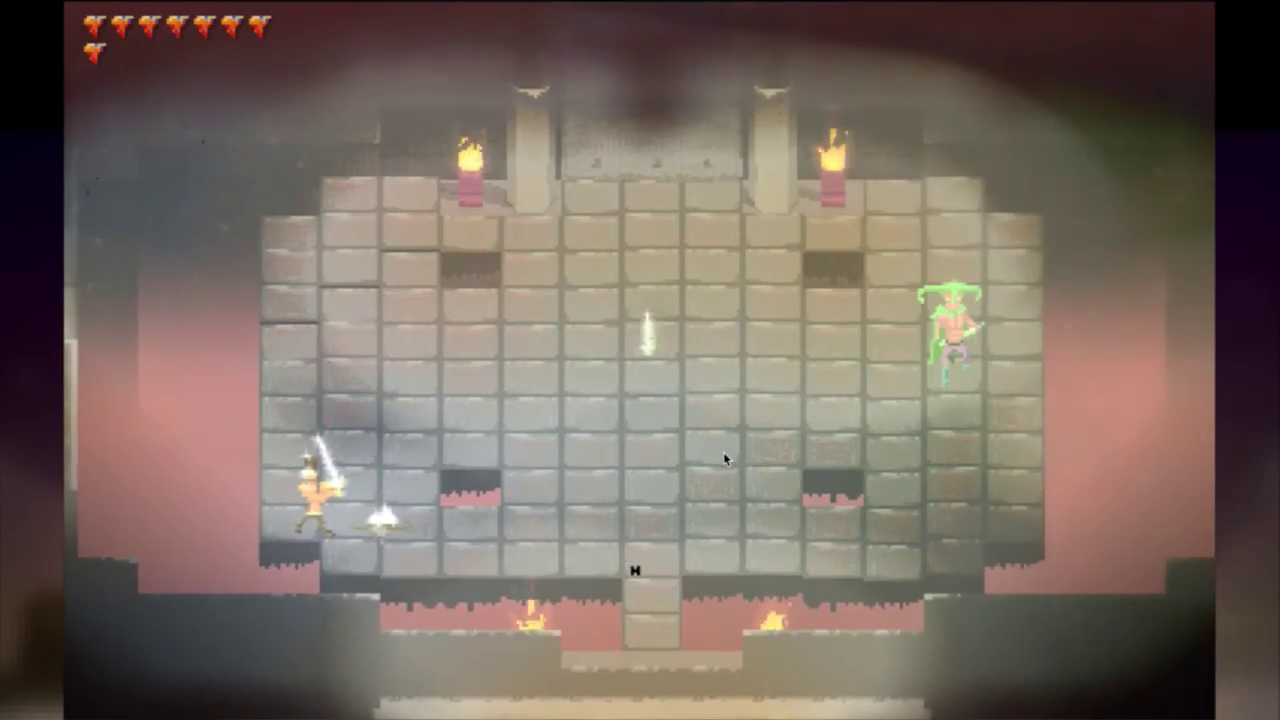
key("Right")
key("Up")
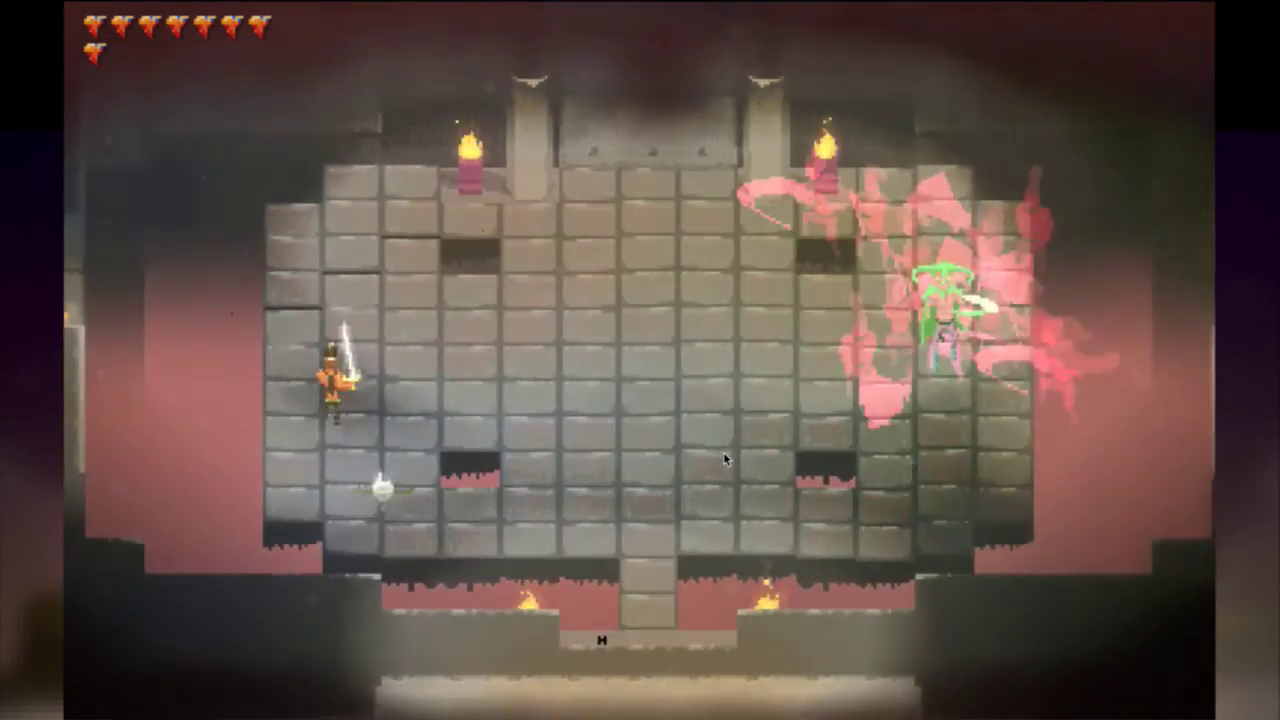
key("x")
key("Right")
key("Down")
key("Right")
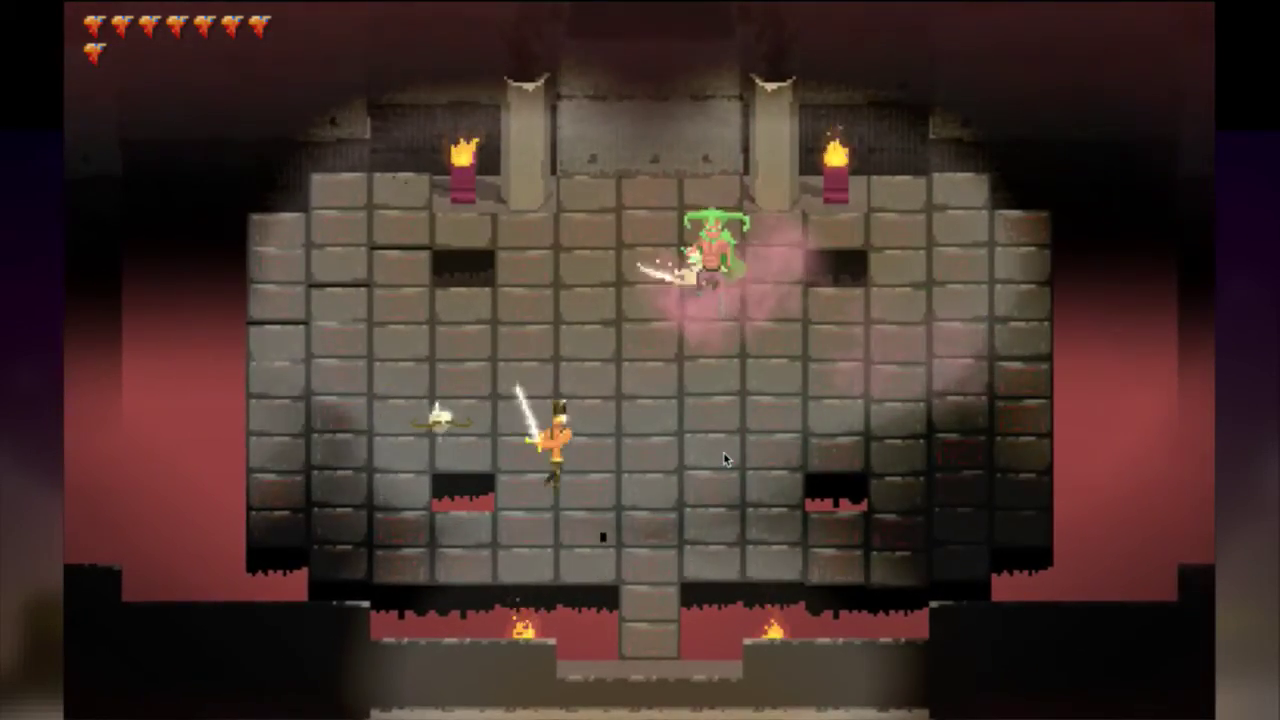
key("Down")
key("x")
key("Right")
key("x")
key("Right")
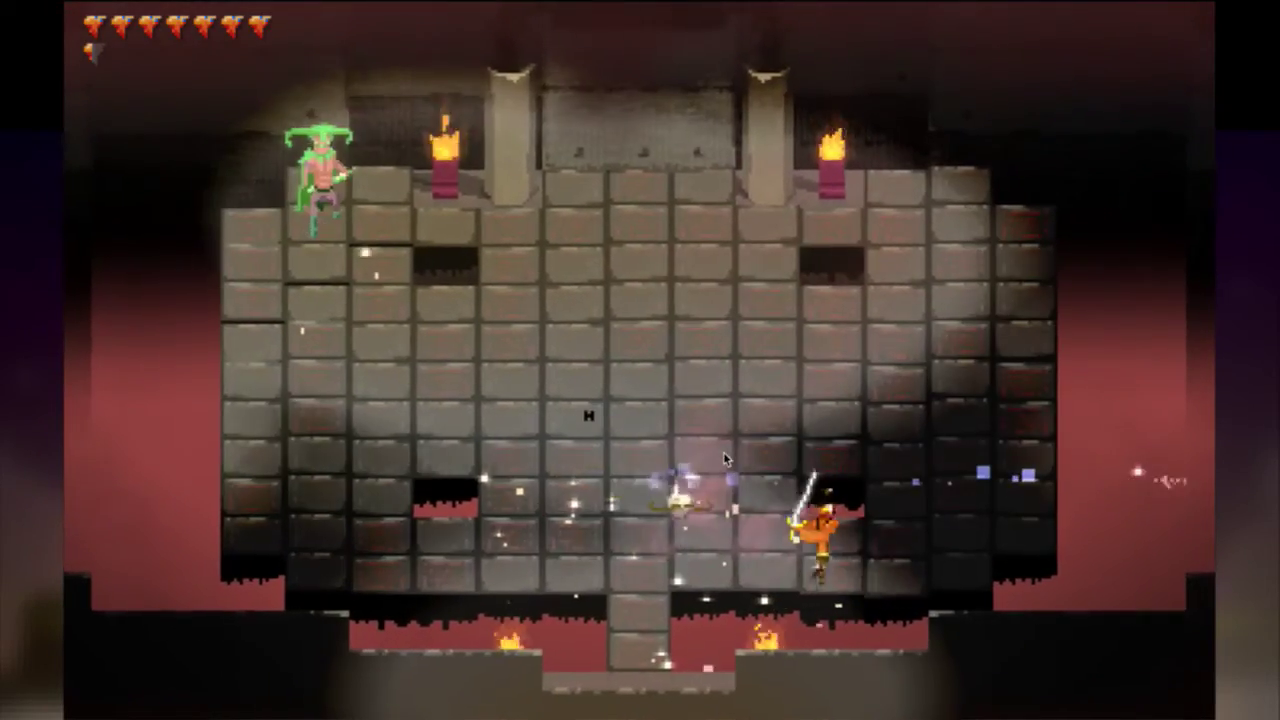
key("Up")
key("x")
key("Down")
key("Right")
key("Up")
key("Left")
key("x")
key("Down")
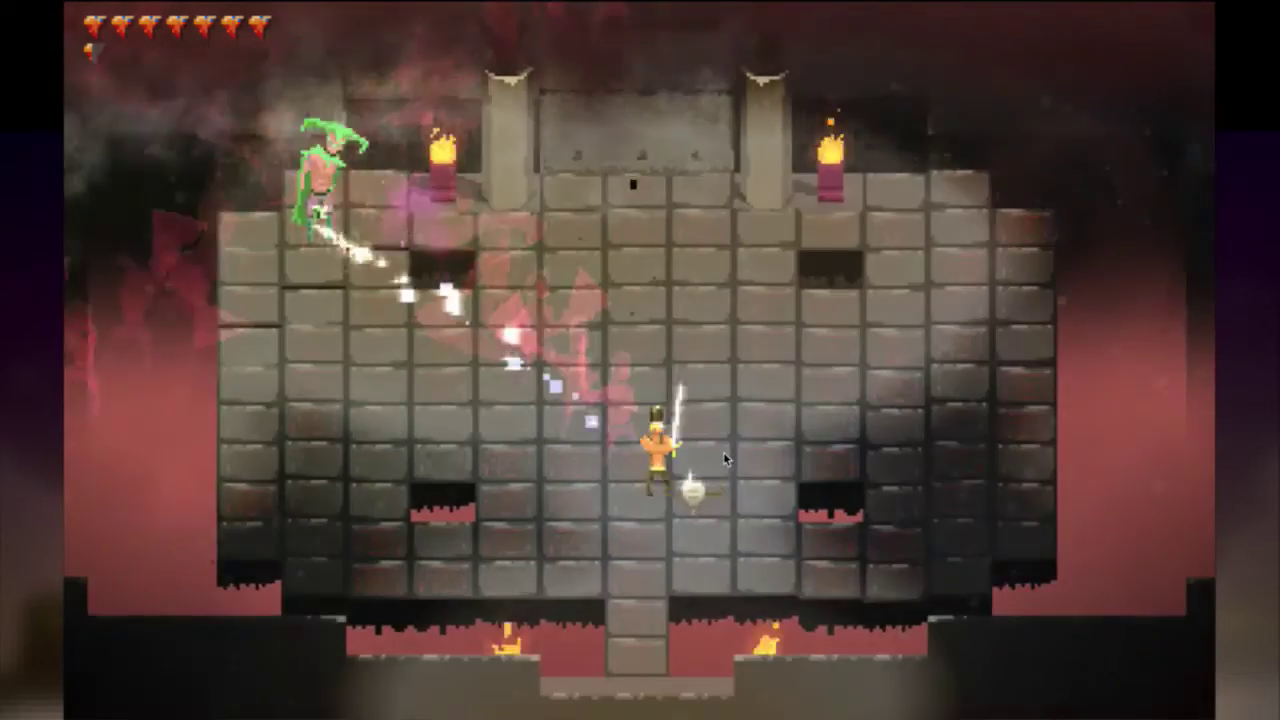
key("Right")
key("Up")
key("Left")
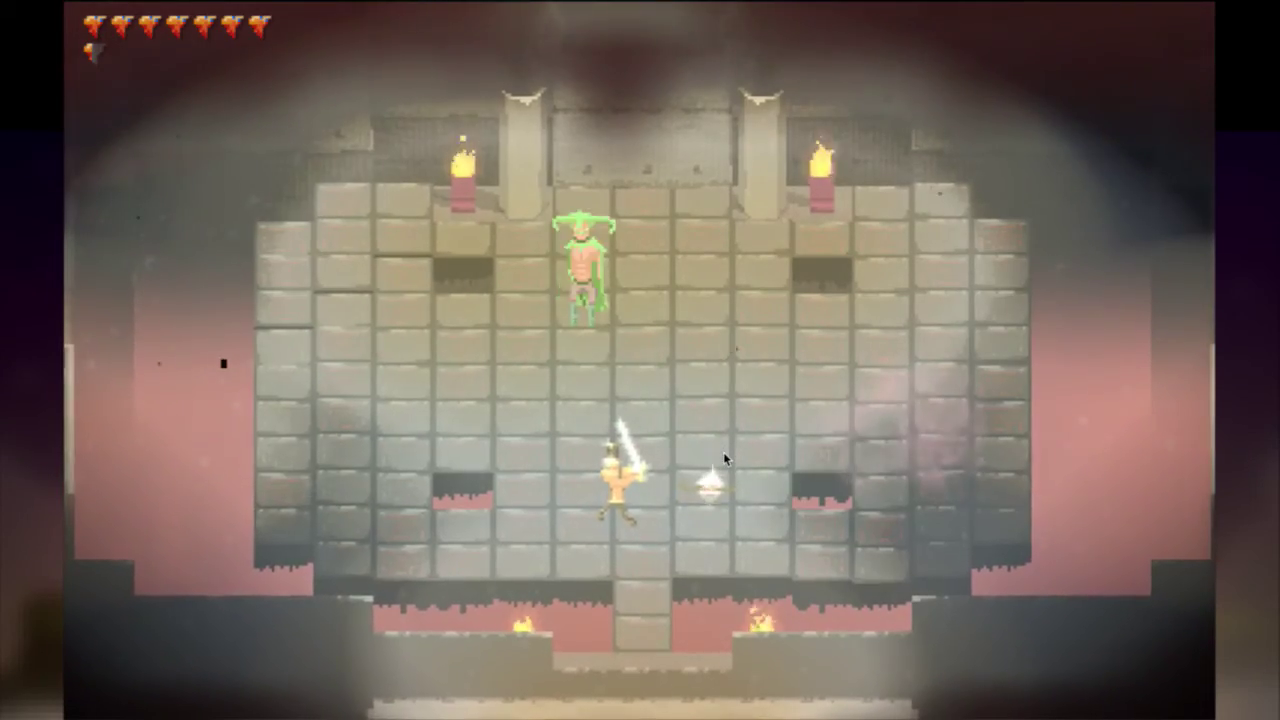
key("Right")
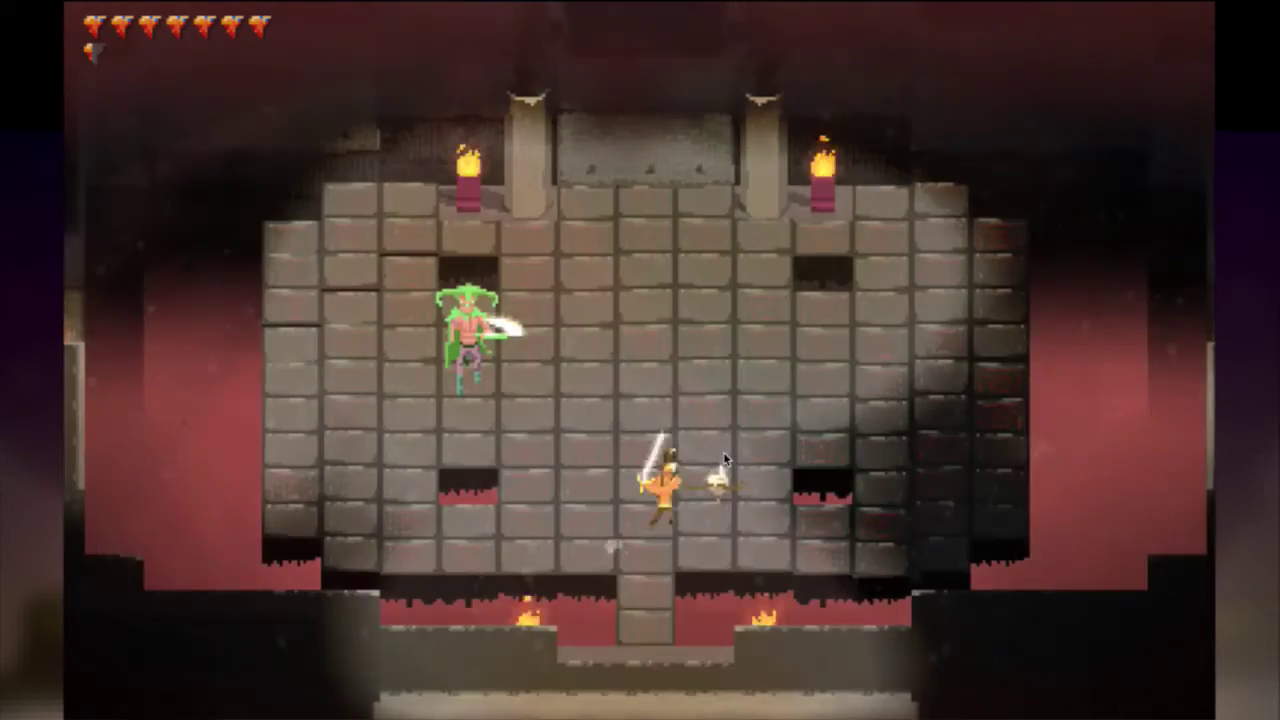
key("Right")
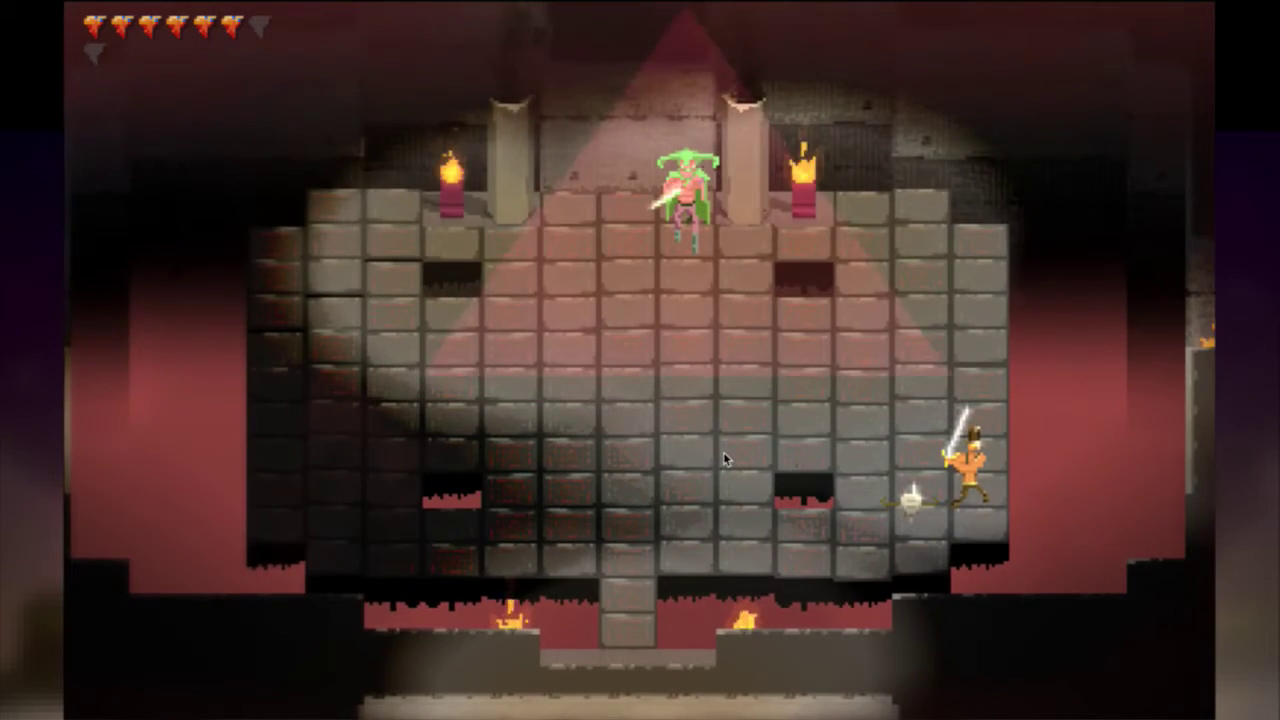
Switch to Photoshop and look through the list of open documents without leaving RenBoomerang.psd.
key("super+Tab")
key("super+Tab")
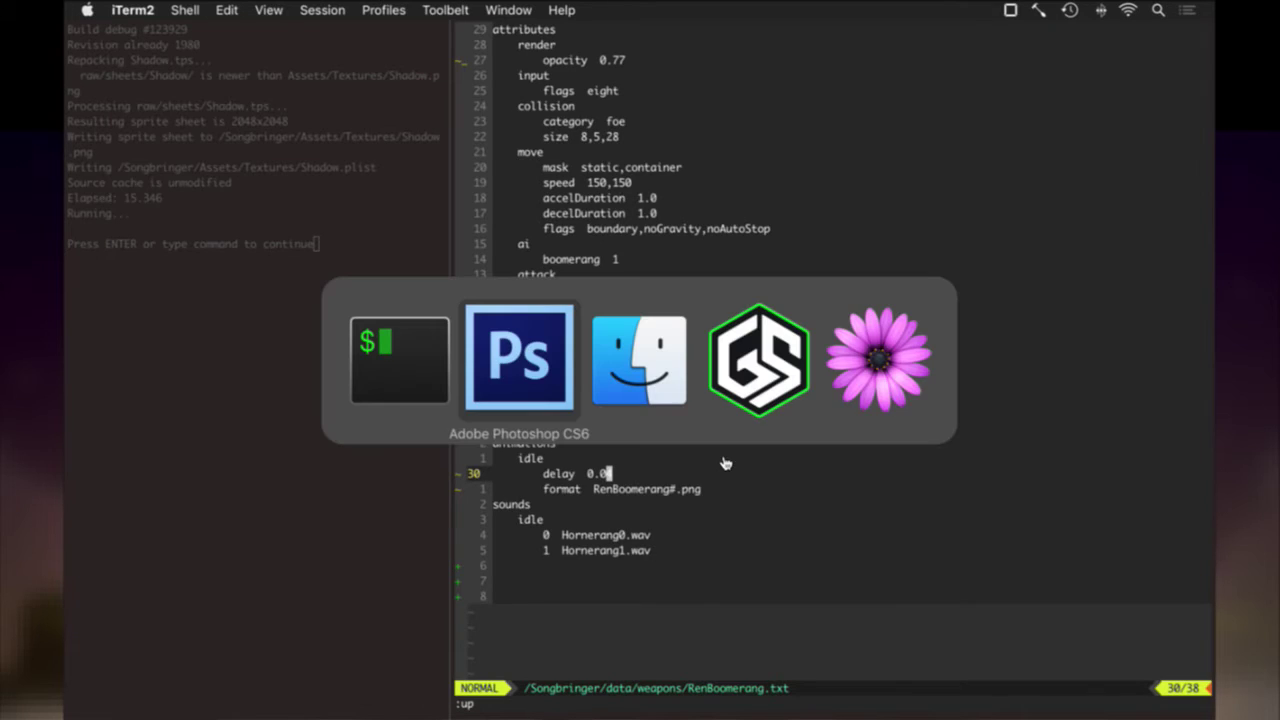
key("super+shift+Tab")
key("super+Tab")
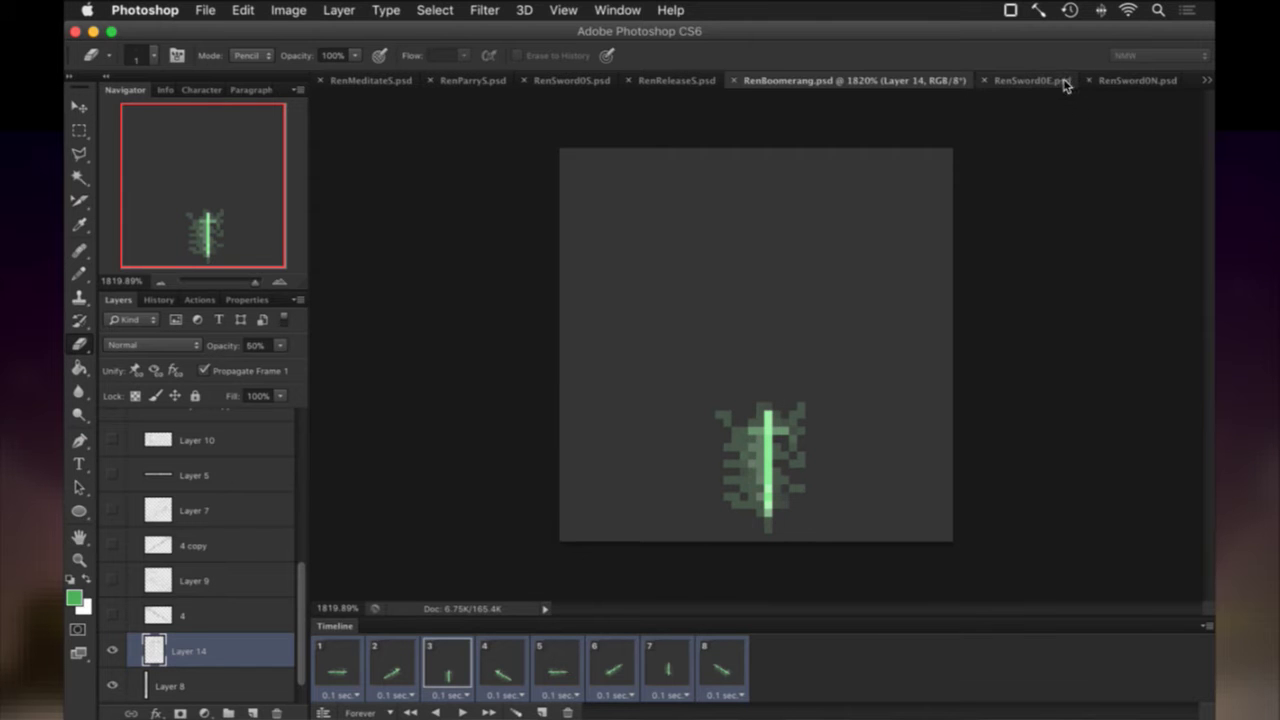
left_click(1206, 79)
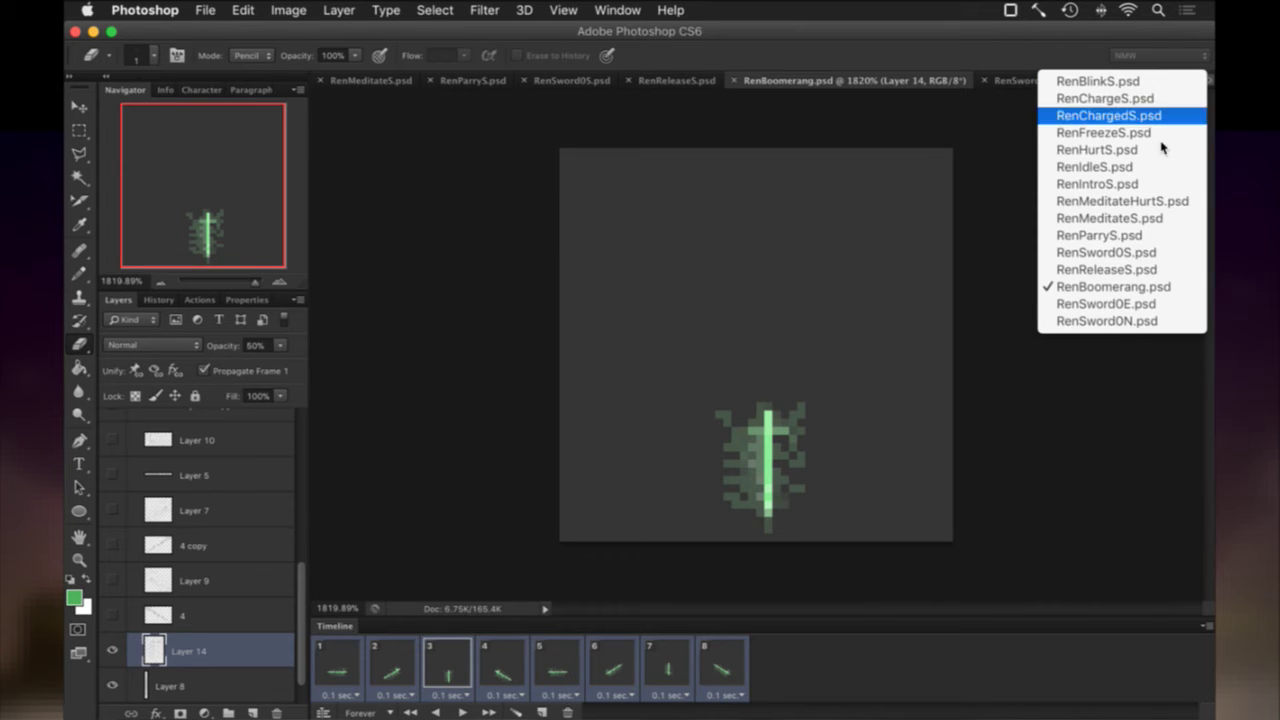
left_click(1004, 130)
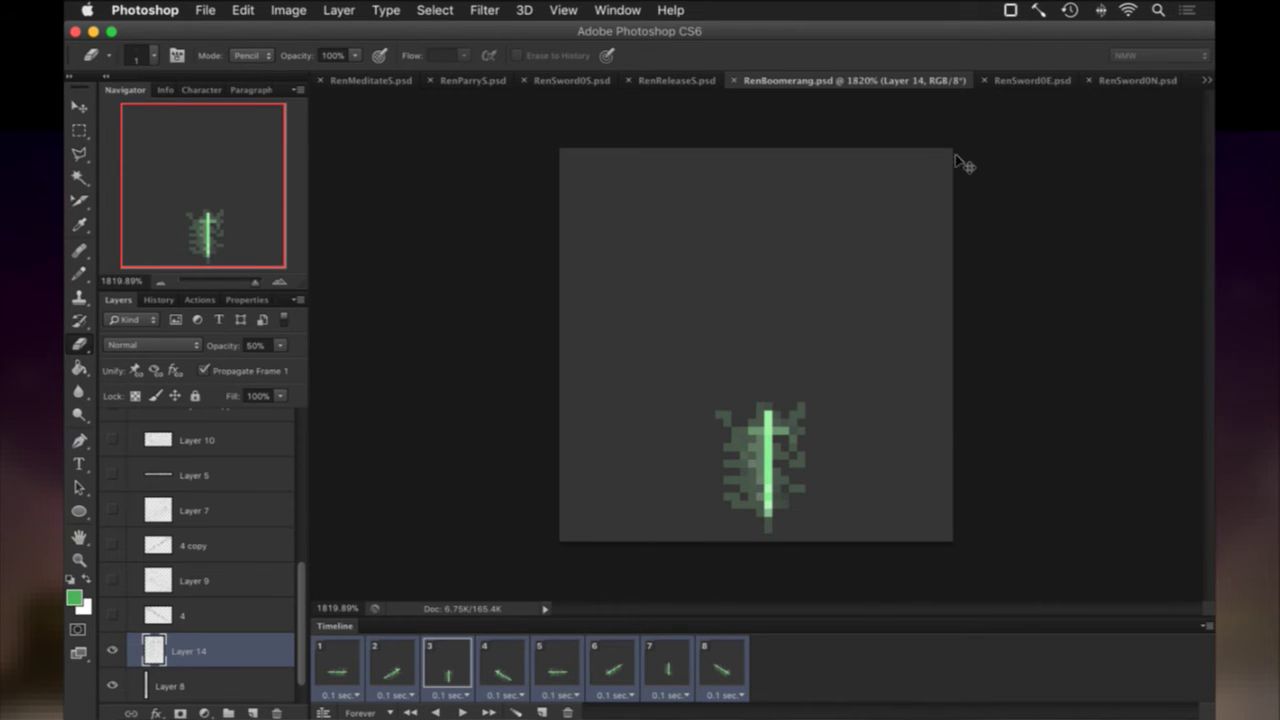
Switch to iTerm2, show the git status and review the modified, deleted and untracked files back to the start of the list.
key("super+Tab")
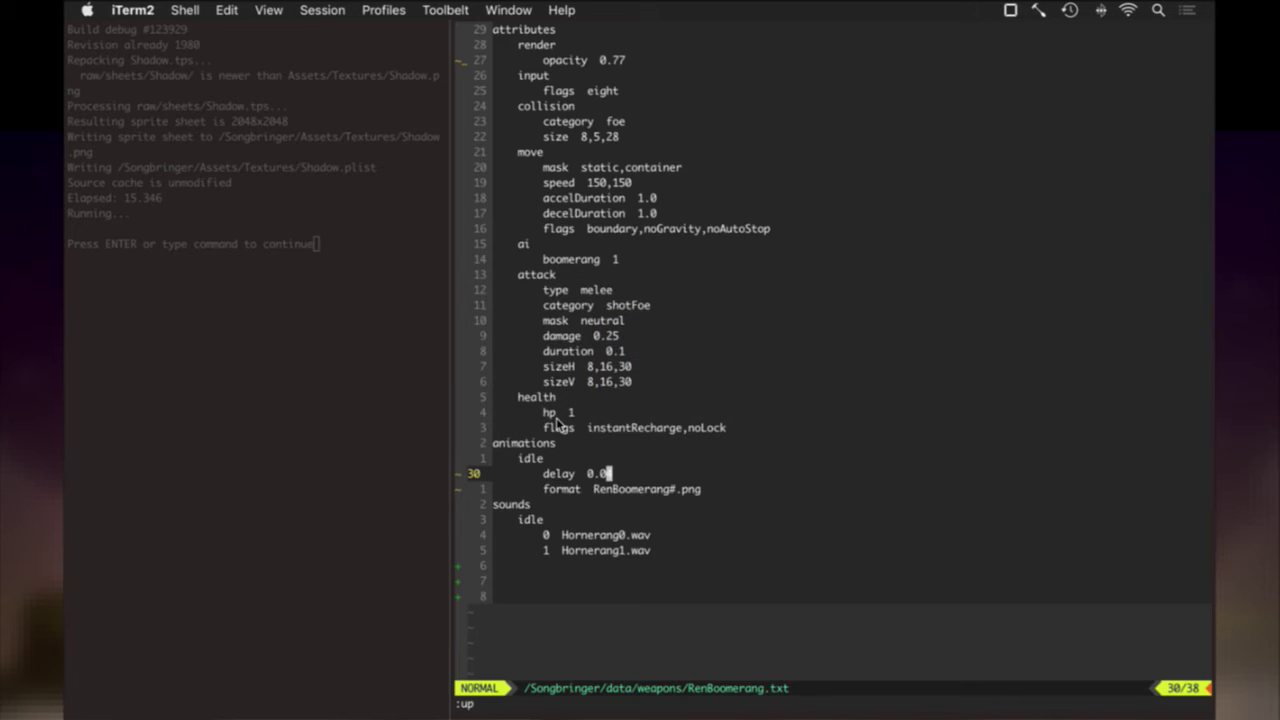
key("Escape")
key("s")
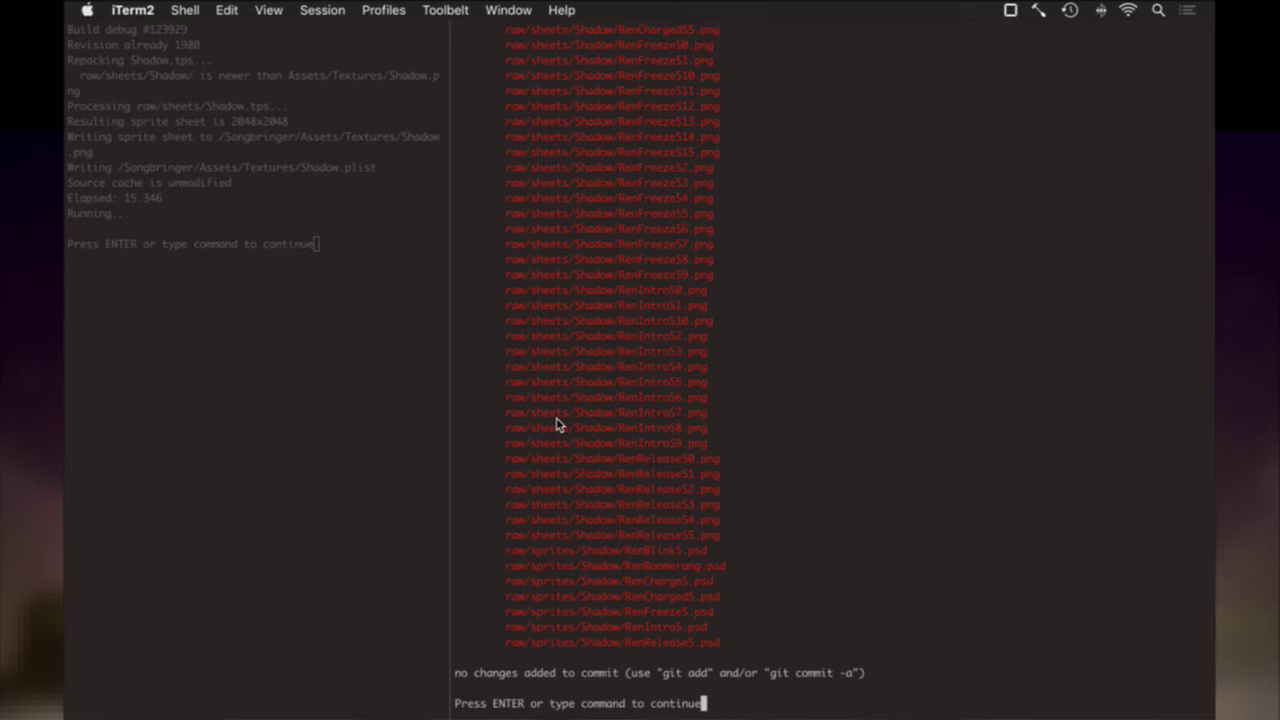
scroll(555, 292, "up", 8)
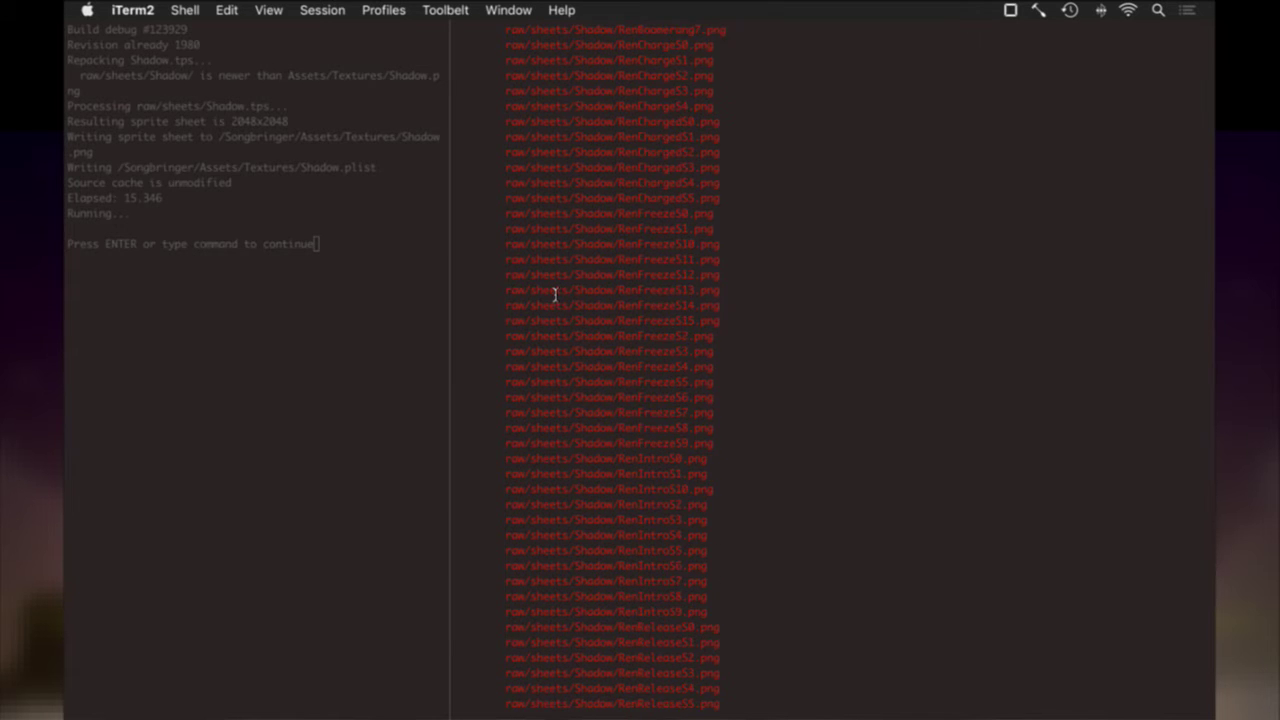
scroll(555, 292, "up", 5)
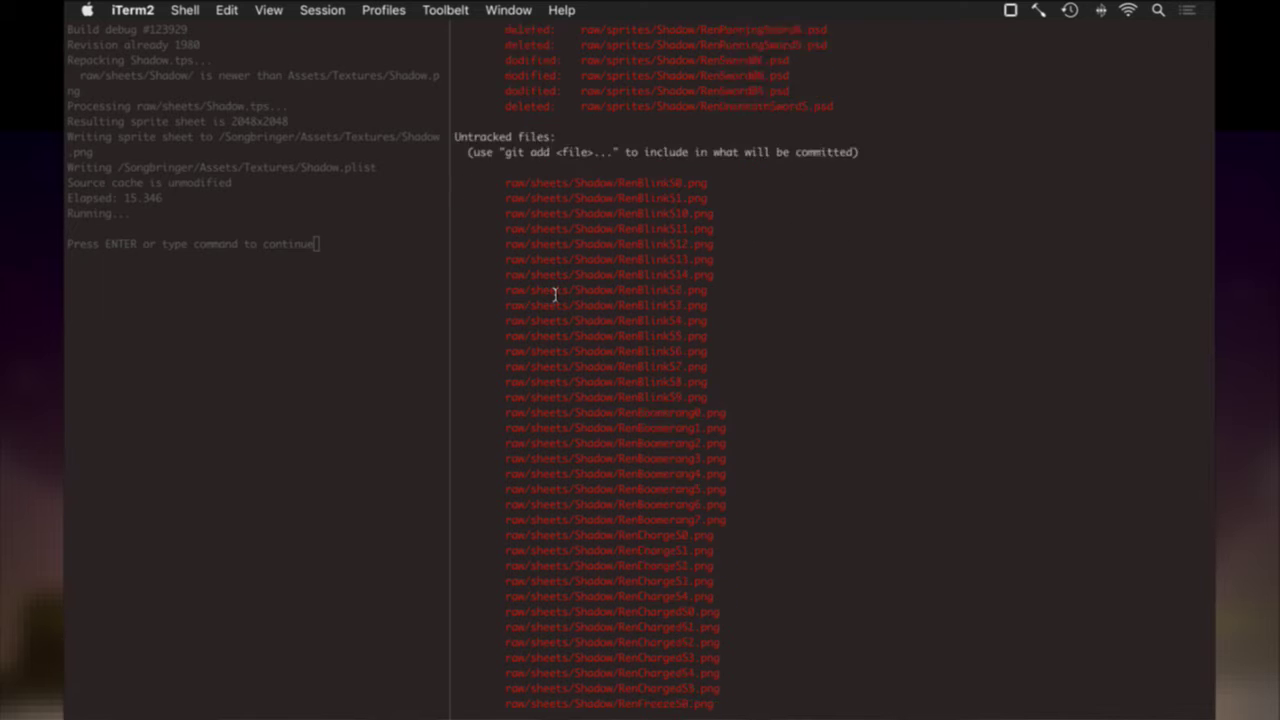
scroll(557, 290, "up", 10)
scroll(557, 290, "up", 10)
scroll(555, 291, "up", 10)
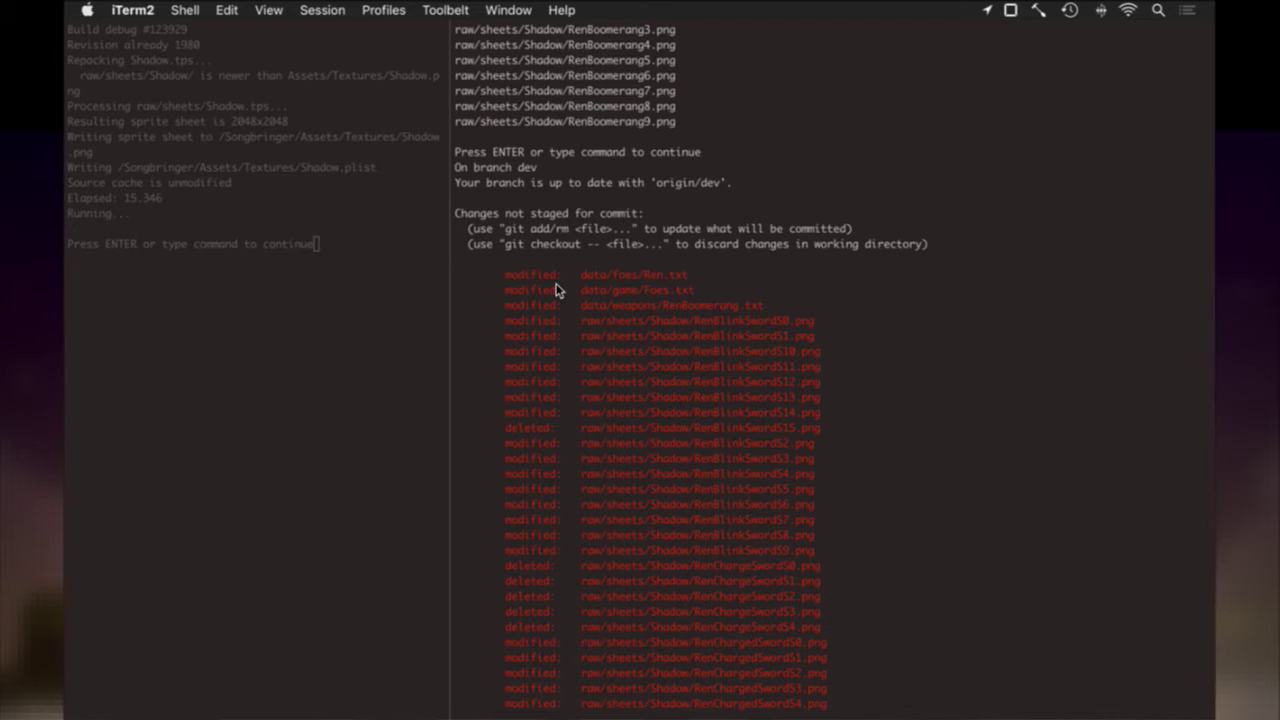
Leave the status output and start a git commit command in Vim for data/weapons/RenBoomerang.txt.
key("Return")
type(":!git ")
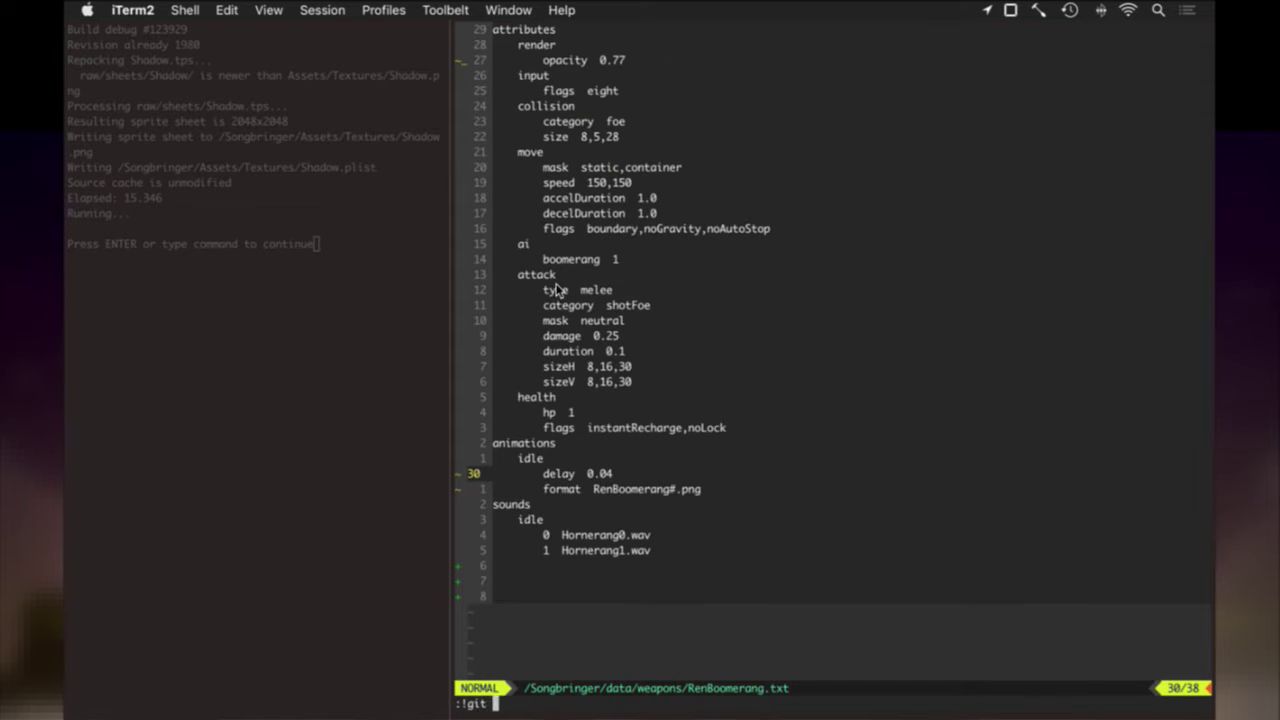
type("commit data/foes/renbo")
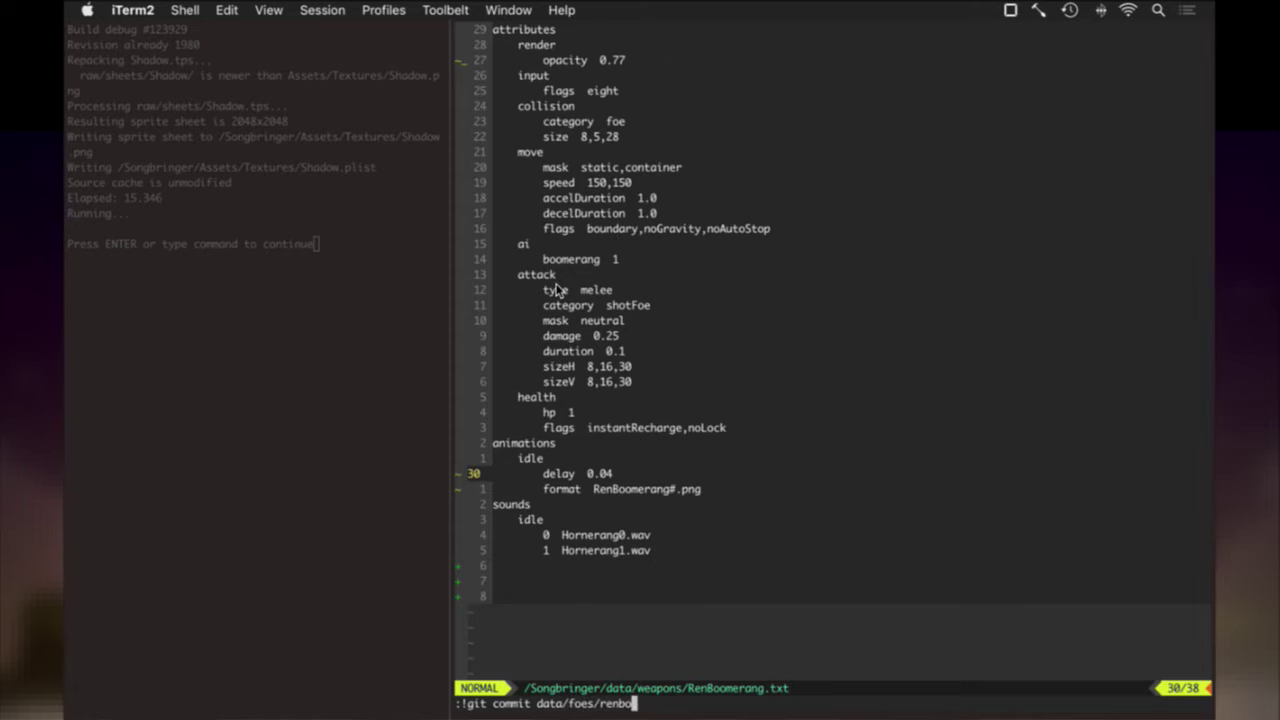
key("BackSpace")
key("BackSpace")
key("BackSpace")
key("BackSpace")
key("BackSpace")
key("BackSpace")
key("BackSpace")
key("BackSpace")
key("BackSpace")
key("BackSpace")
type("weapons/rencoo")
key("BackSpace")
key("BackSpace")
key("BackSpace")
key("Tab")
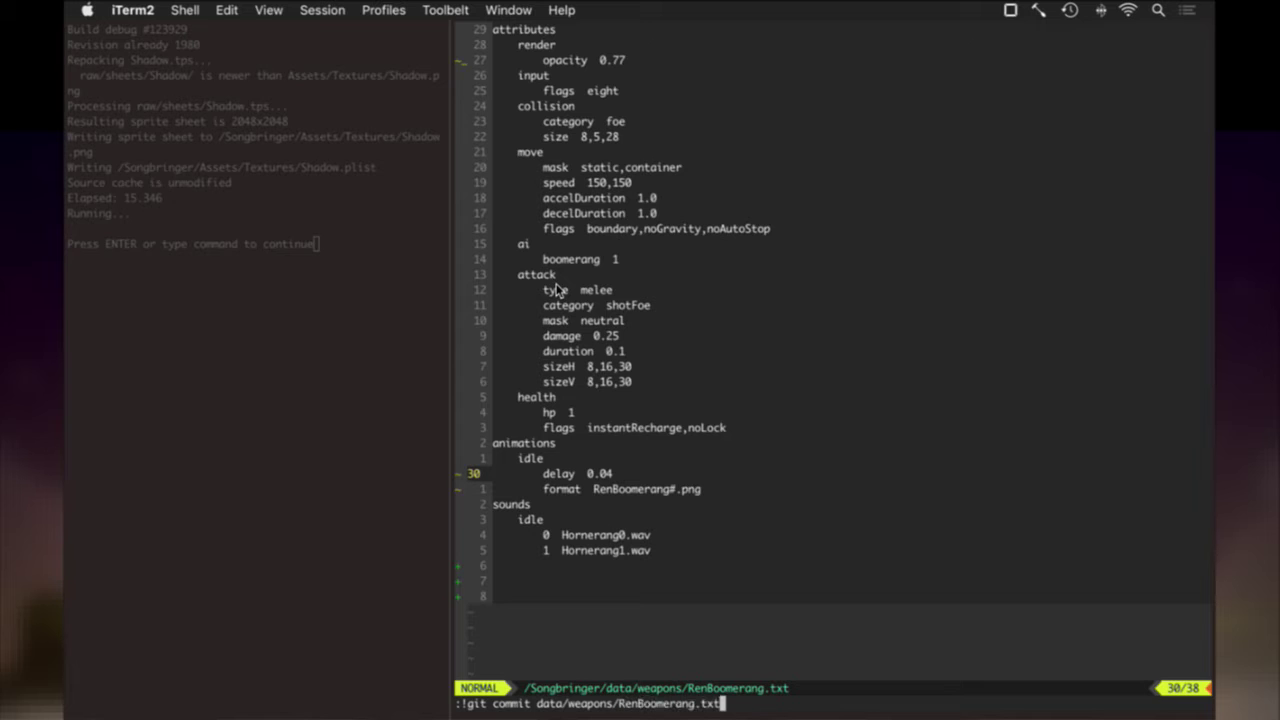
Add the path raw/sheets/Shadow/RenBoomerang* to the git commit command.
type("raw/she")
key("Tab")
type("re")
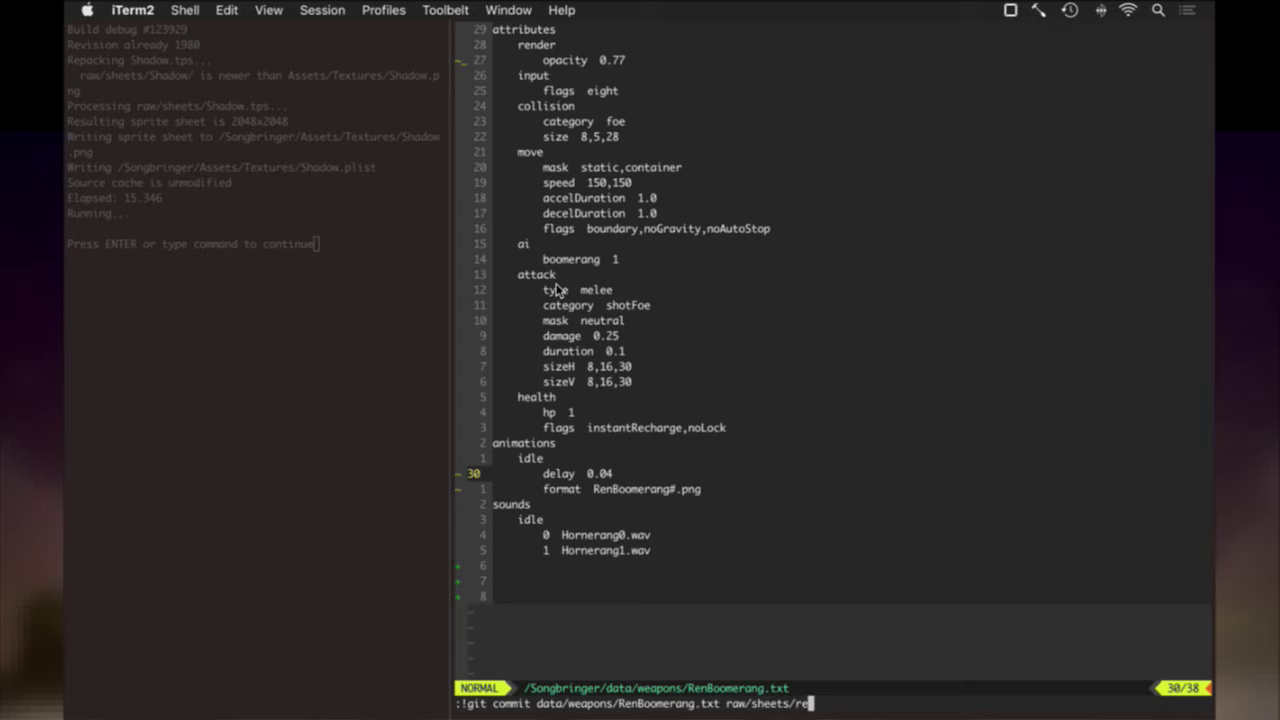
key("BackSpace")
key("BackSpace")
type("Sh")
key("Tab")
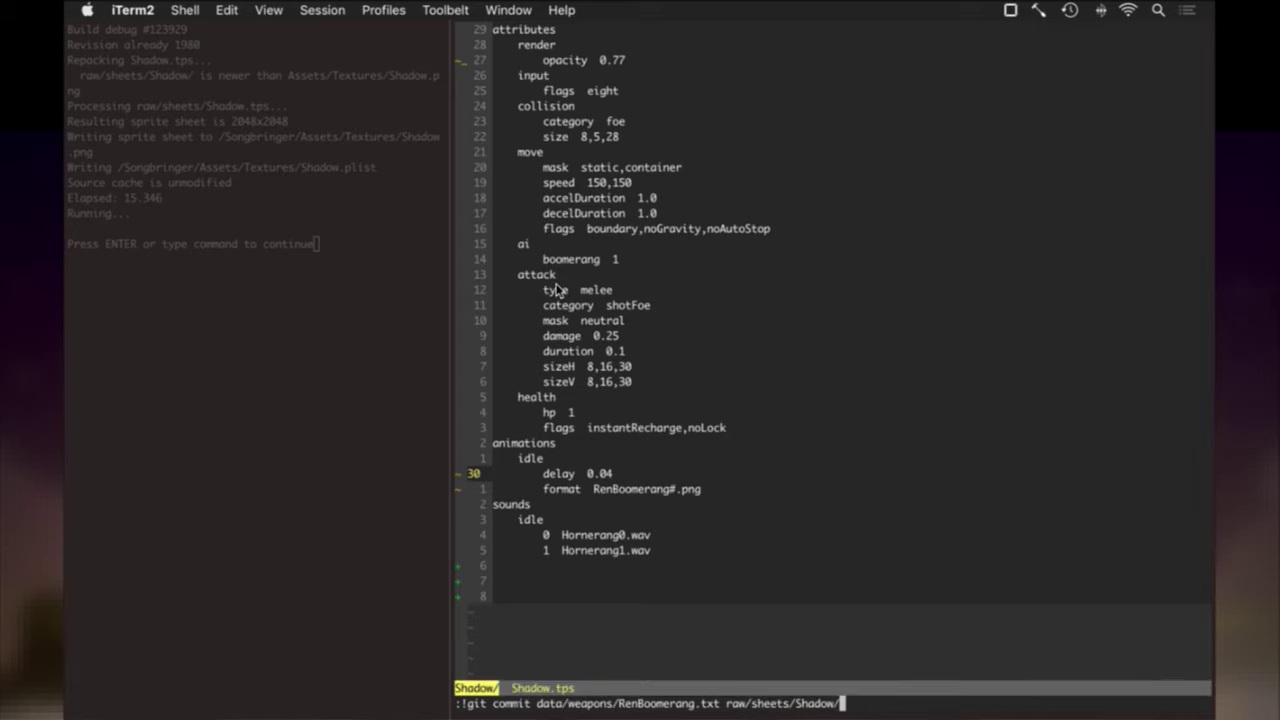
type("RenBoom")
key("Tab")
key("BackSpace")
key("BackSpace")
key("BackSpace")
key("BackSpace")
key("BackSpace")
type("* ")
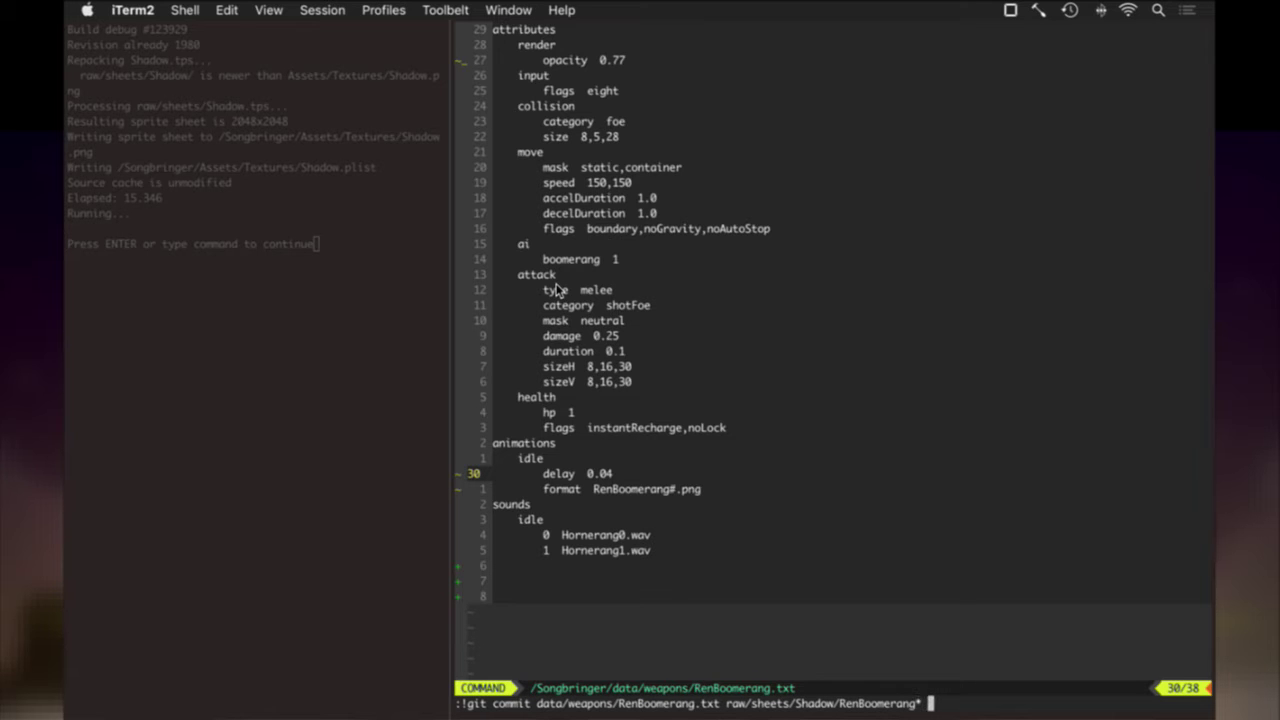
Add raw/sprites/Shadow/RenBoomerang.psd to the git commit command and run it.
type("raw/sprites/renbo")
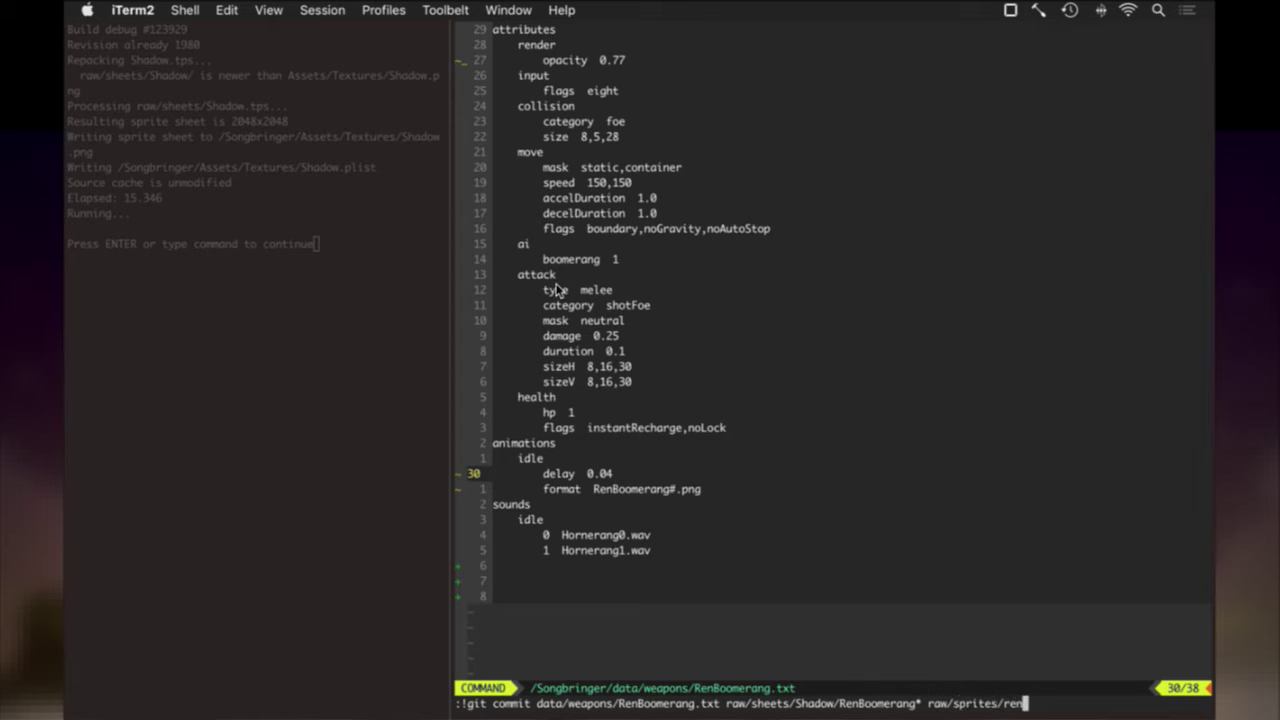
key("BackSpace")
key("BackSpace")
key("BackSpace")
key("BackSpace")
key("BackSpace")
type("Shadow/RenBoomerang.psd")
key("Return")
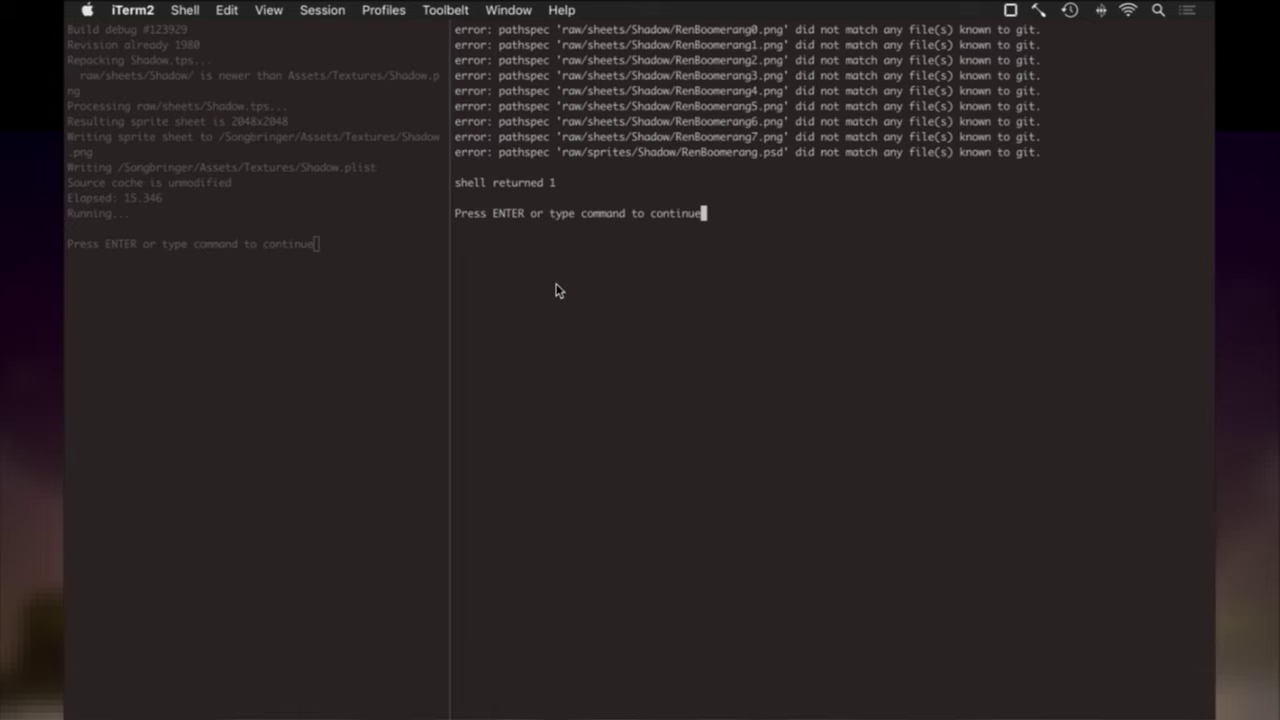
Recall the commit command and copy its raw/sheets/Shadow/RenBoomerang* and raw/sprites/Shadow/RenBoomerang.psd paths.
key("Return")
type(":!git add")
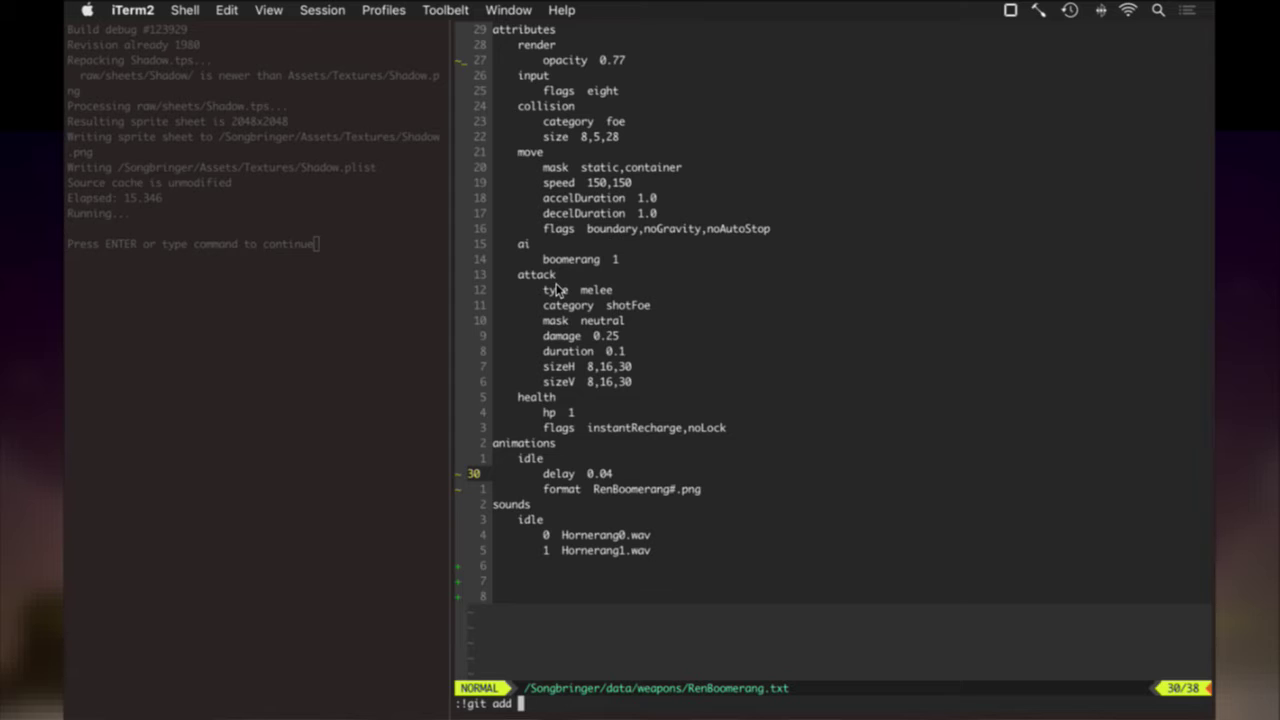
key("Escape")
type(":!")
key("Up")
key("Up")
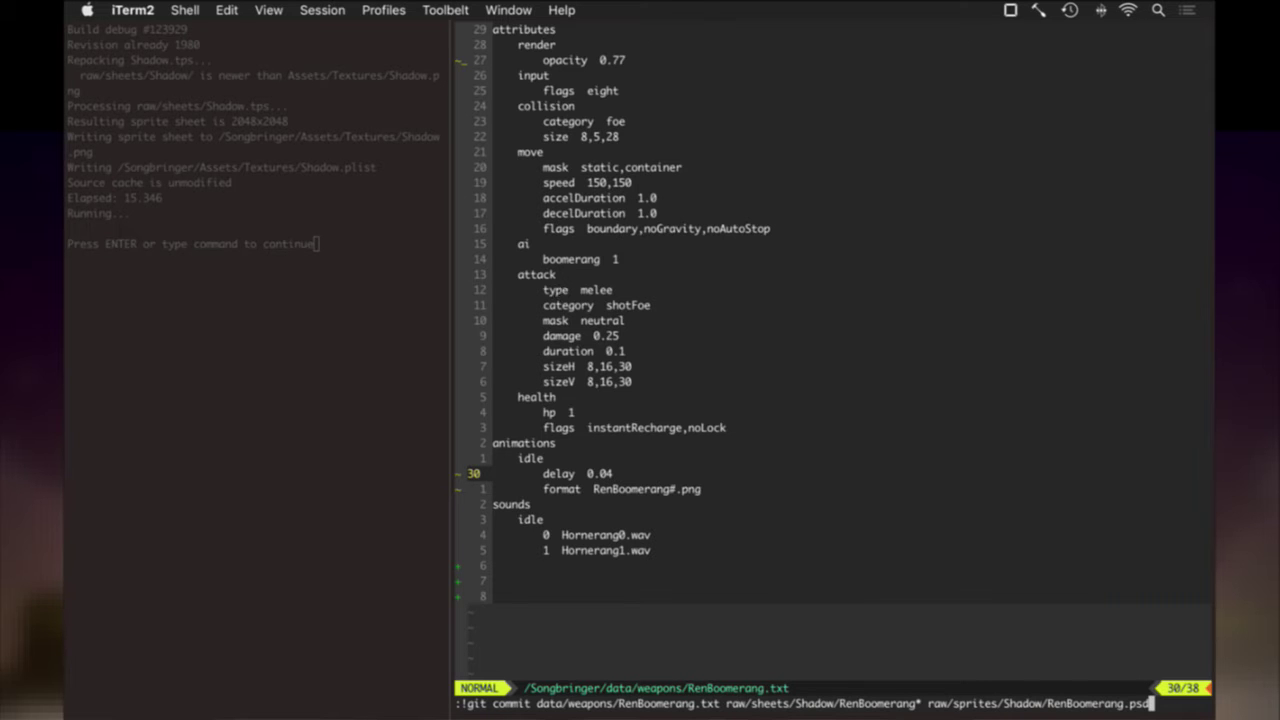
left_click_drag(727, 710, 1148, 708)
key("super+c")
Stage the copied RenBoomerang sheet and sprite paths with git add.
key("Escape")
type(":!git add")
key("super+v")
key("Return")
key("Return")
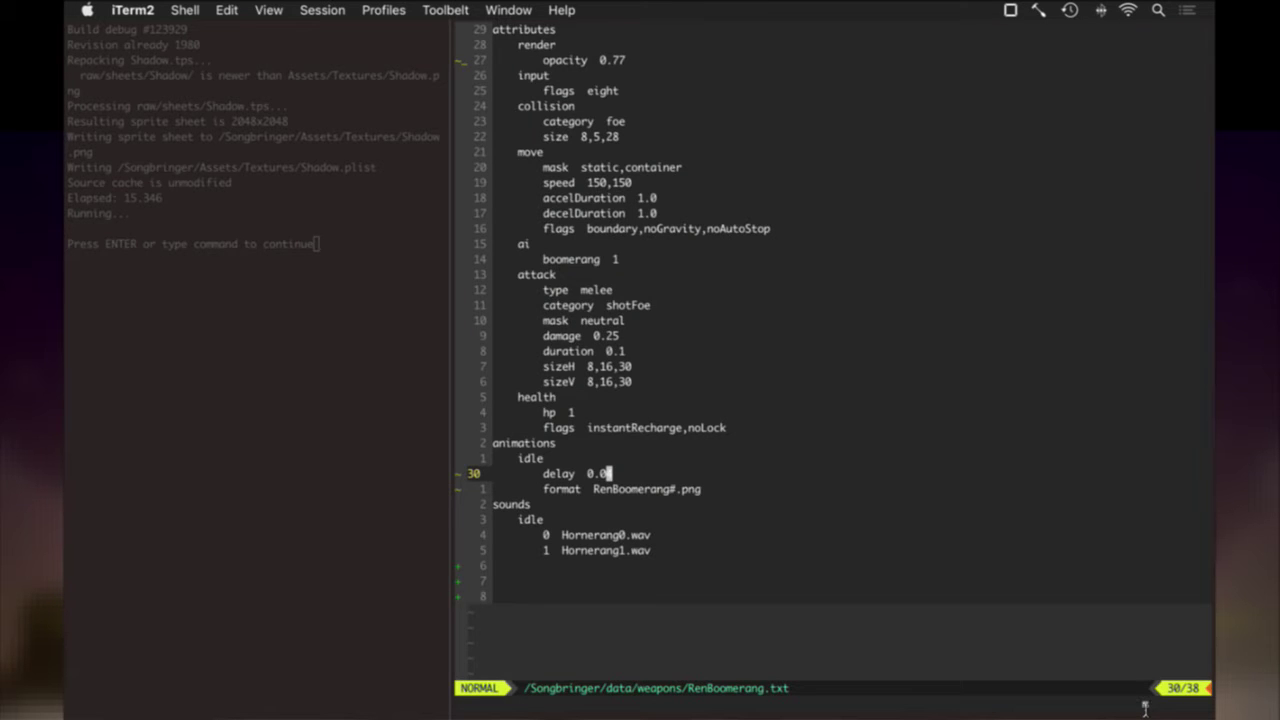
Rerun the earlier git commit command for RenBoomerang.txt, the RenBoomerang sheet images and RenBoomerang.psd.
type(":")
key("Up")
key("ctrl+w")
key("ctrl+w")
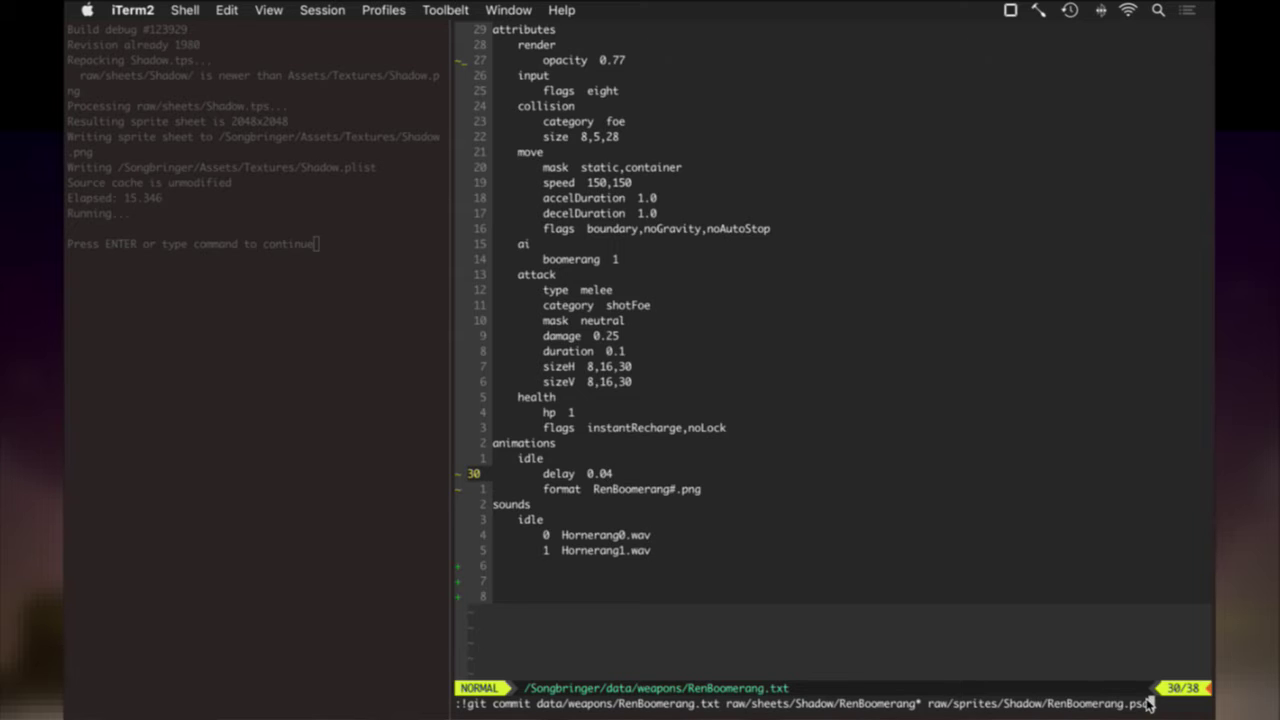
key("Return")
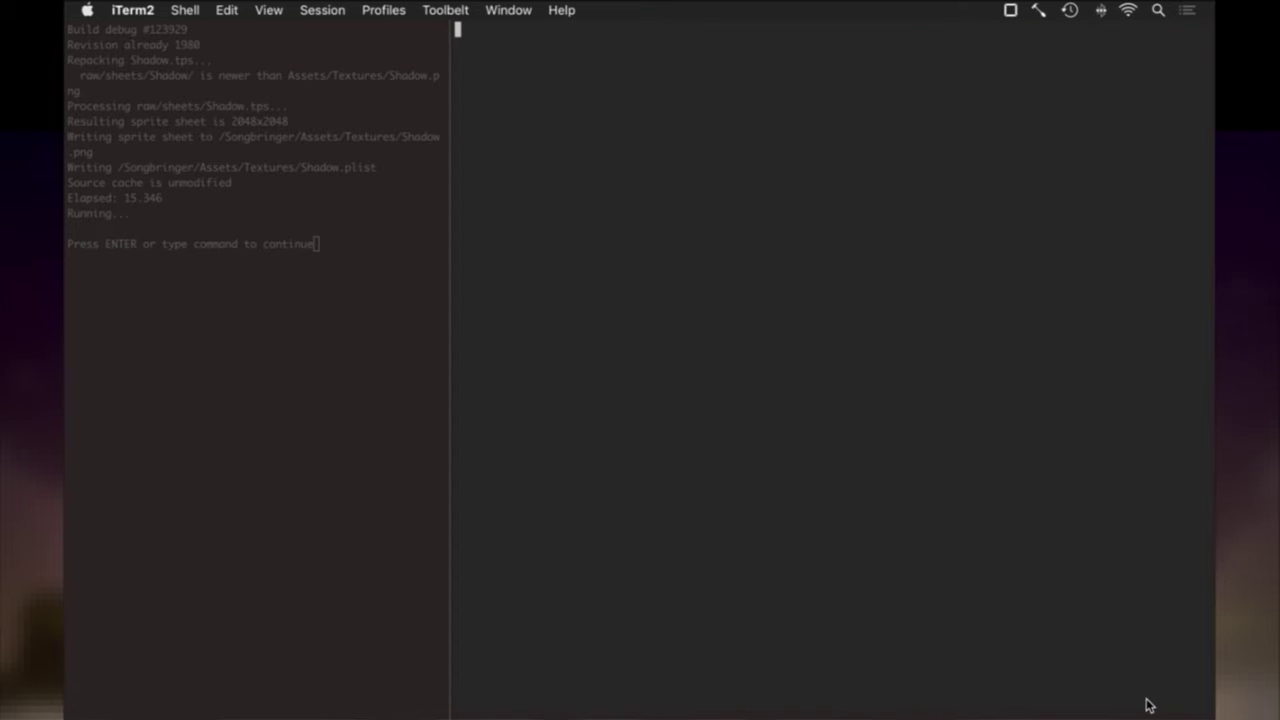
Save the commit with the message "Draw new RenBoomerang" and switch back to Photoshop.
key("i")
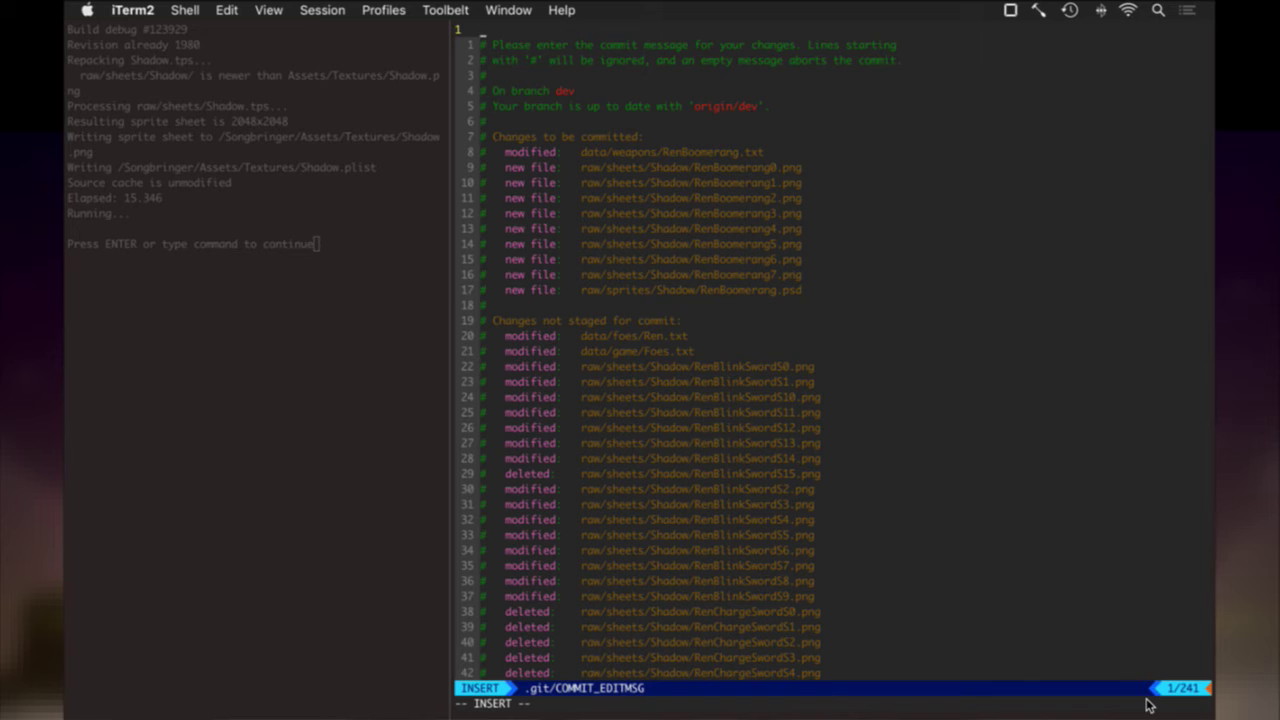
type("Dr")
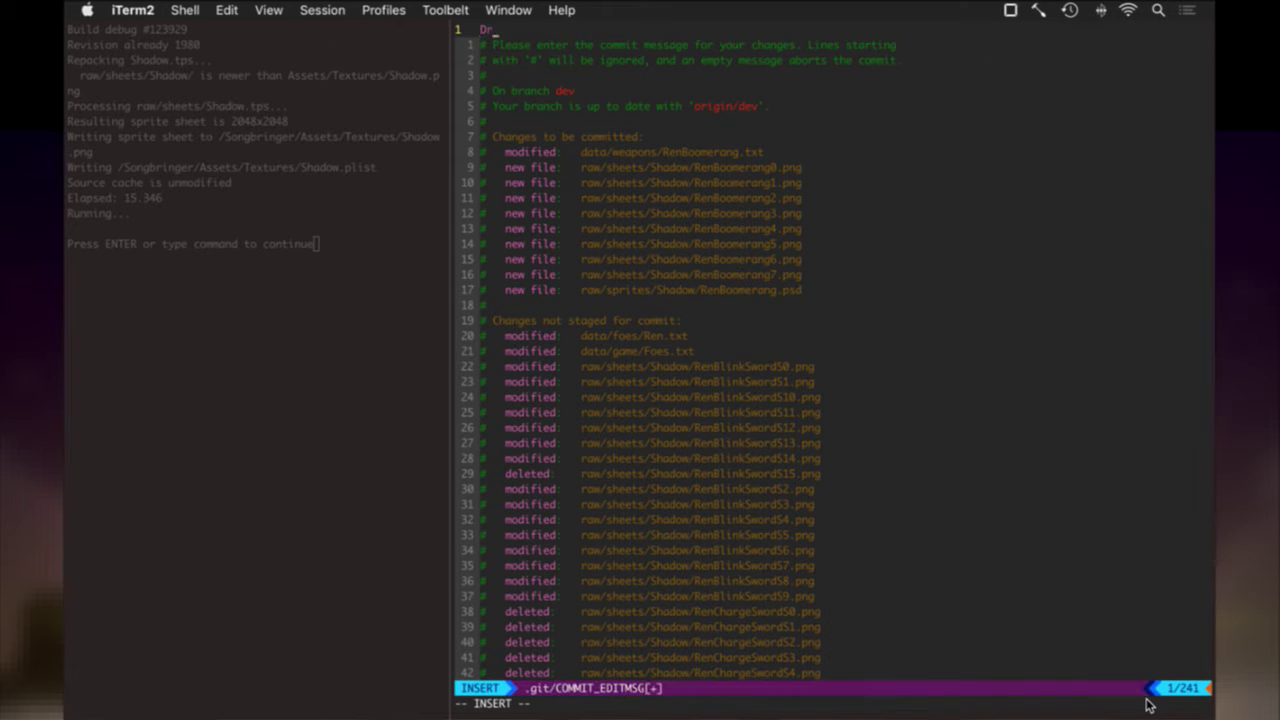
type("aw new RenBoomerang")
key("Escape")
type(":x")
key("Return")
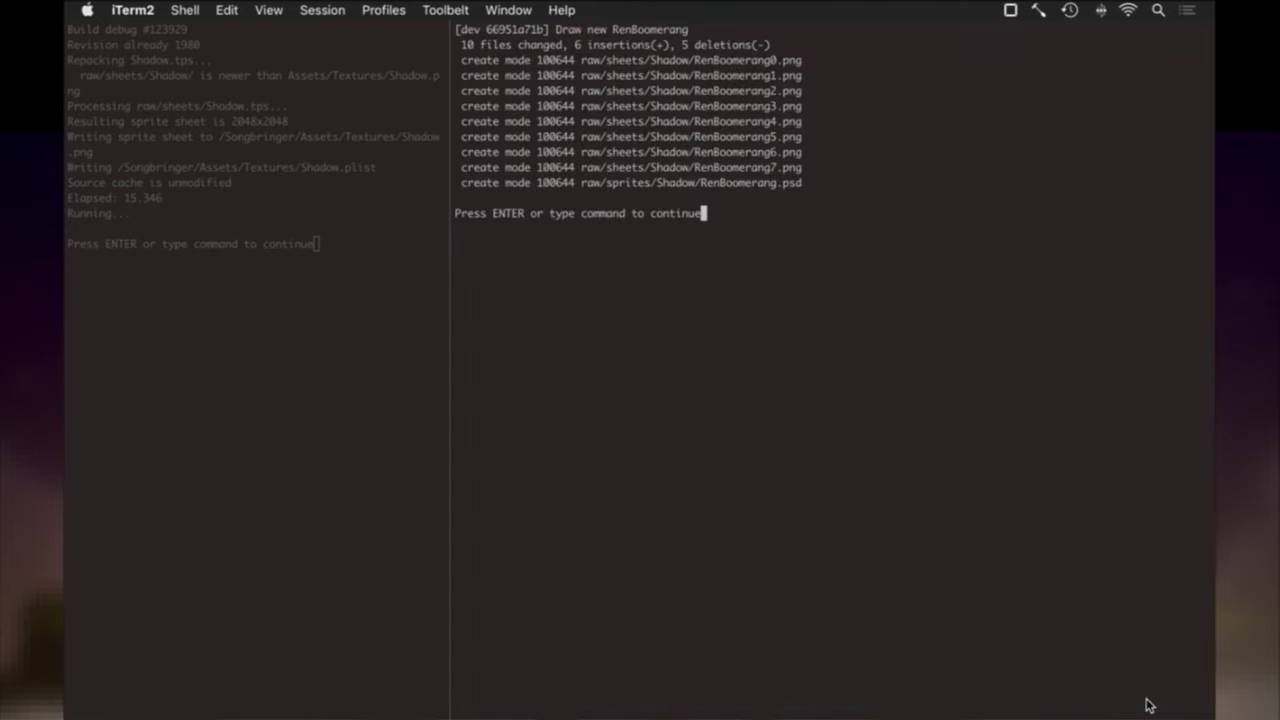
key("Return")
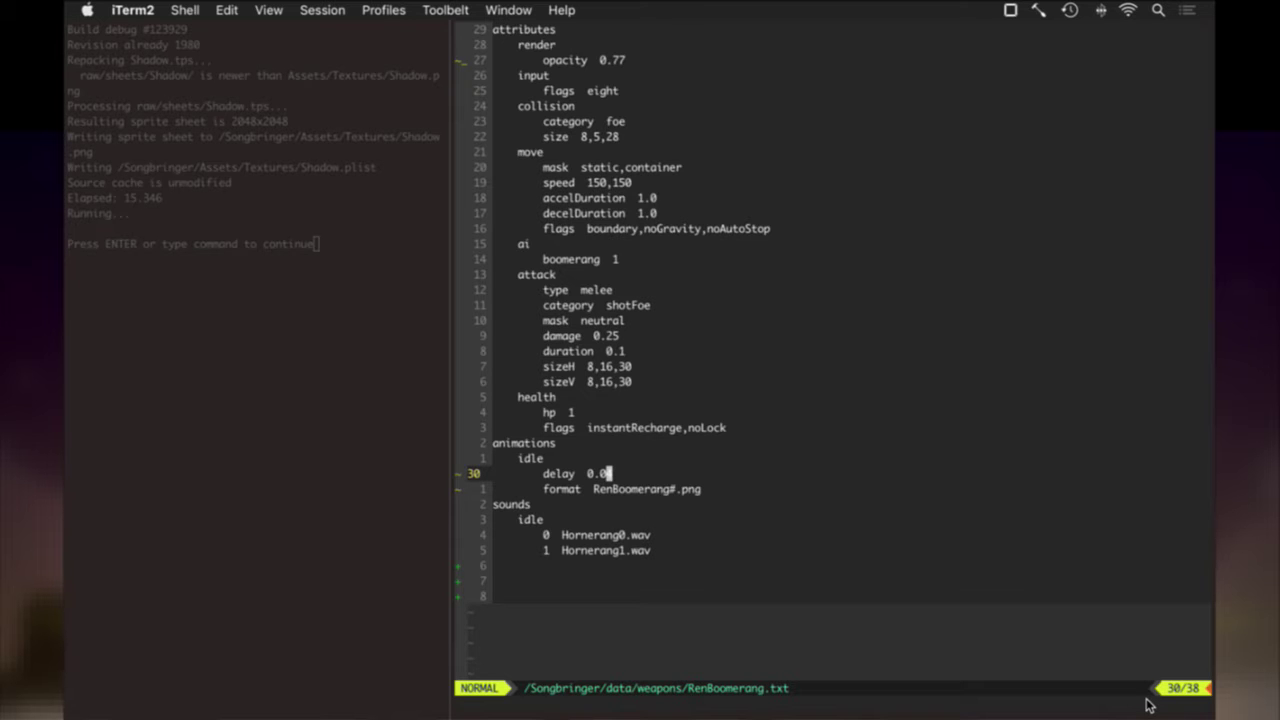
key("super+Tab")
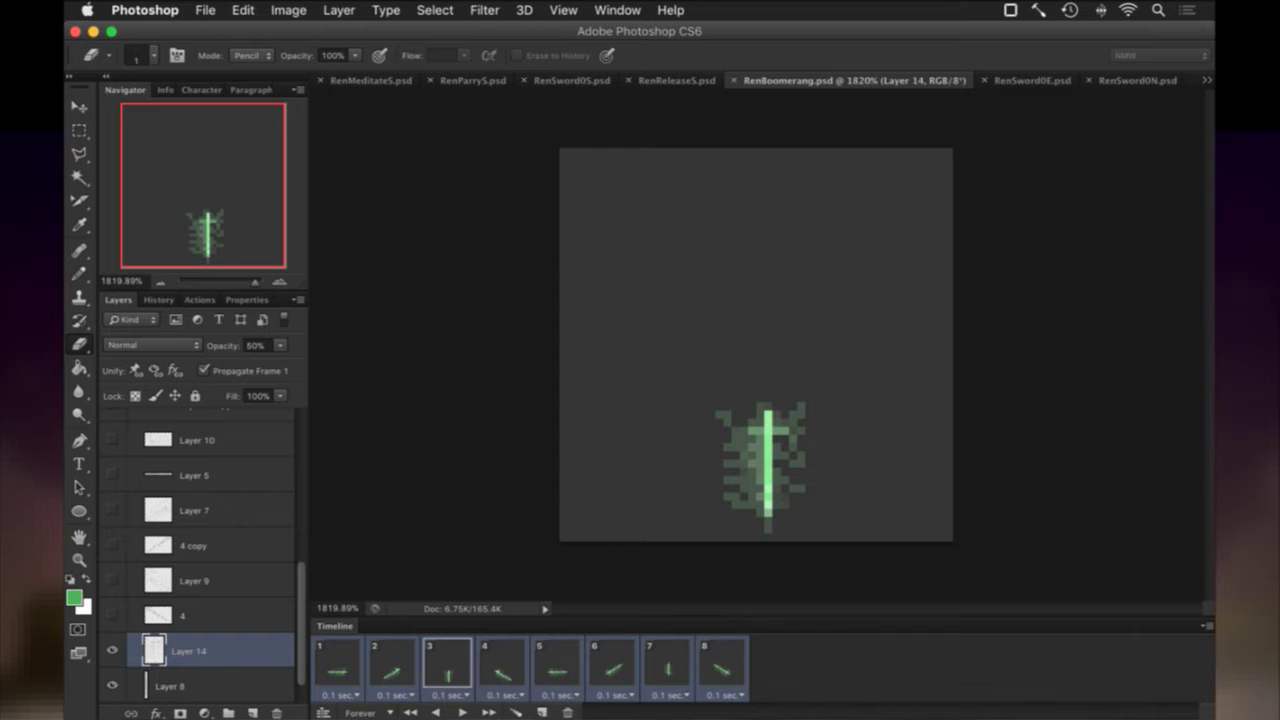
Open the RenIntroS.psd document and look through its animation frames up to frame 8.
left_click(1207, 80)
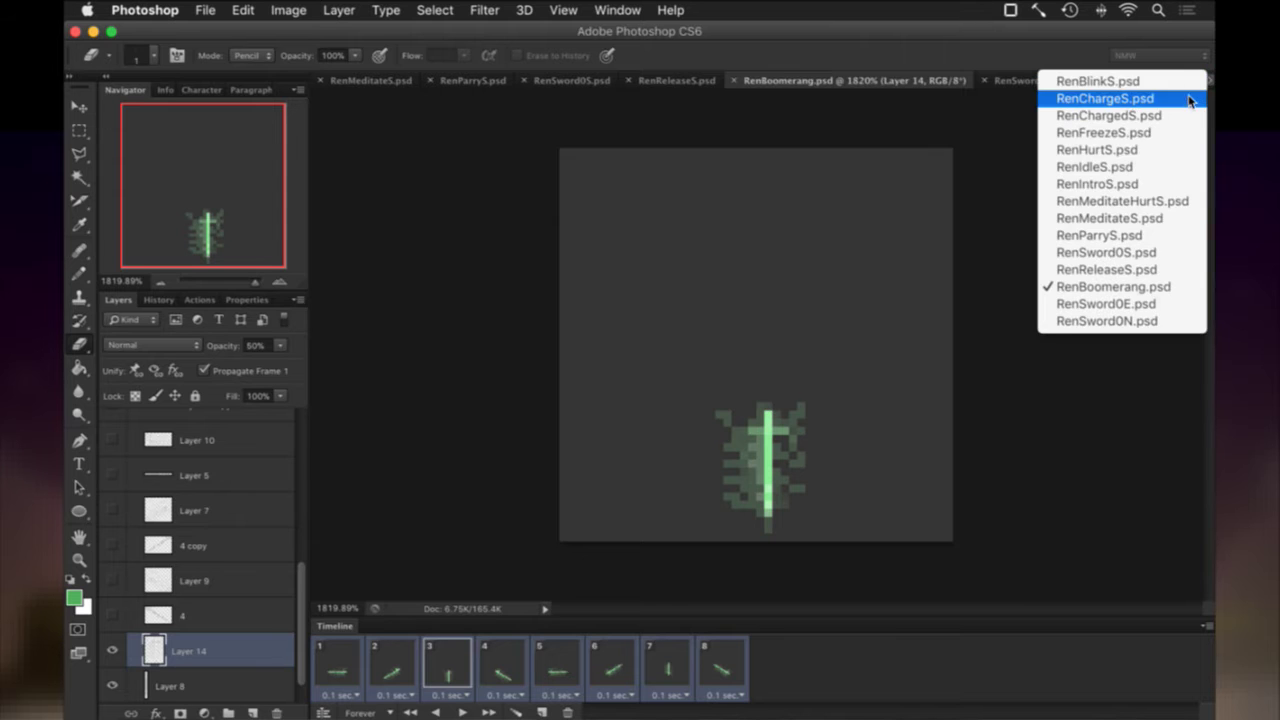
left_click(1128, 189)
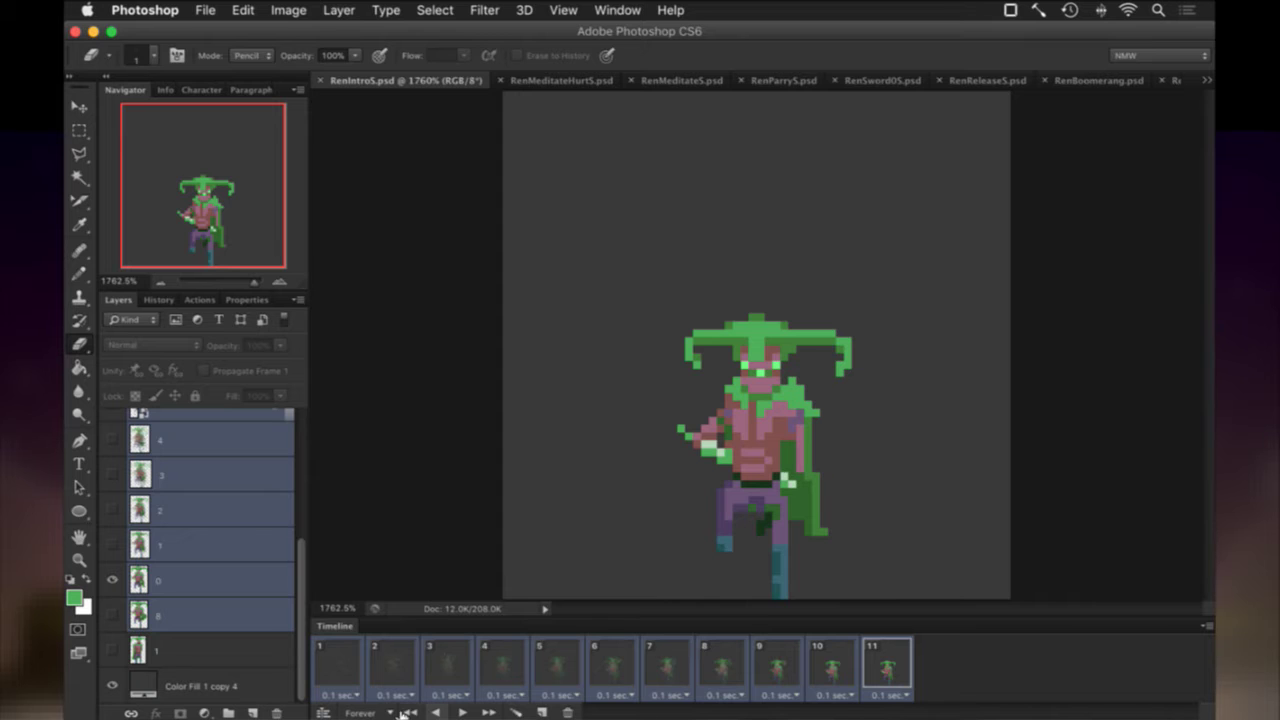
left_click(352, 676)
left_click(375, 670)
left_click(437, 664)
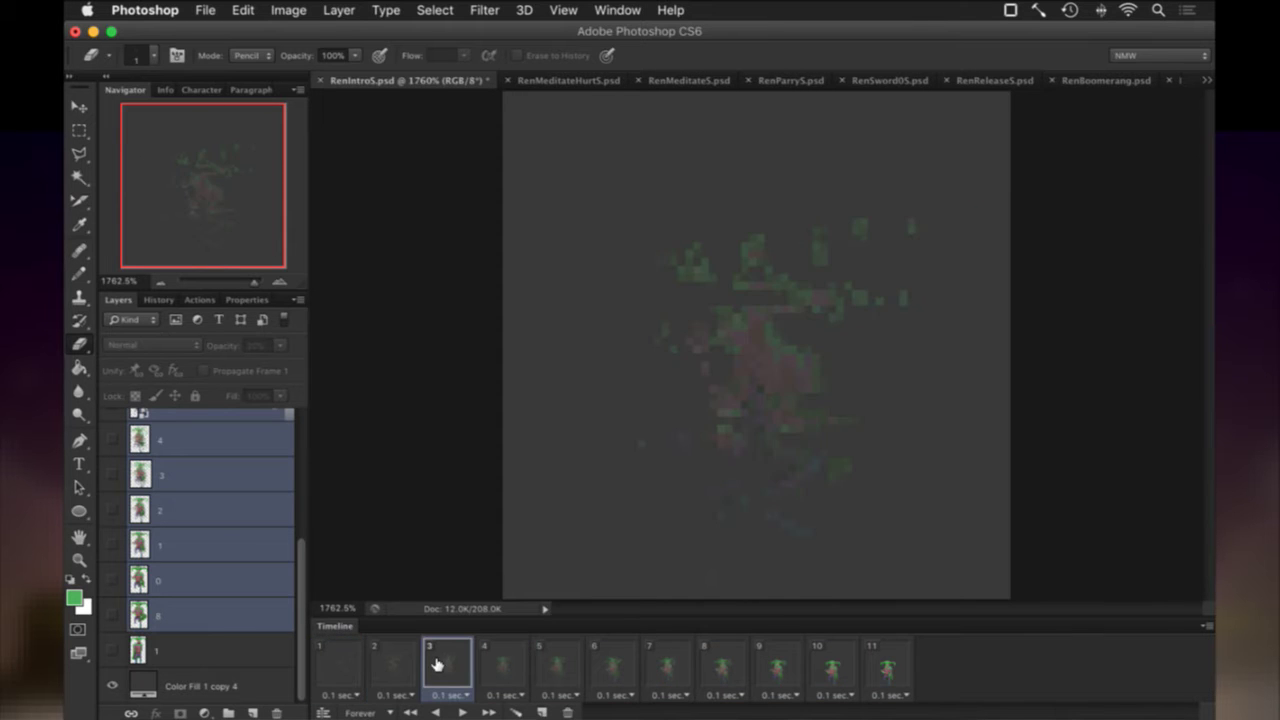
left_click(541, 664)
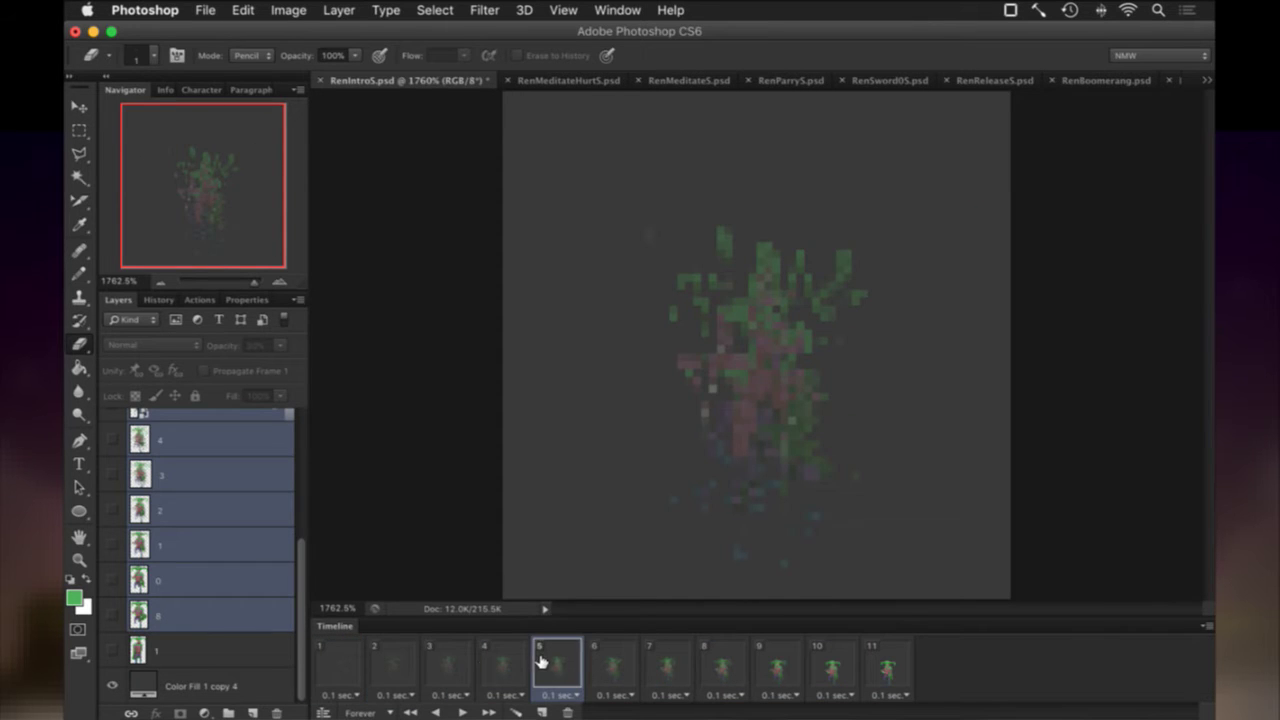
left_click(664, 670)
left_click(724, 664)
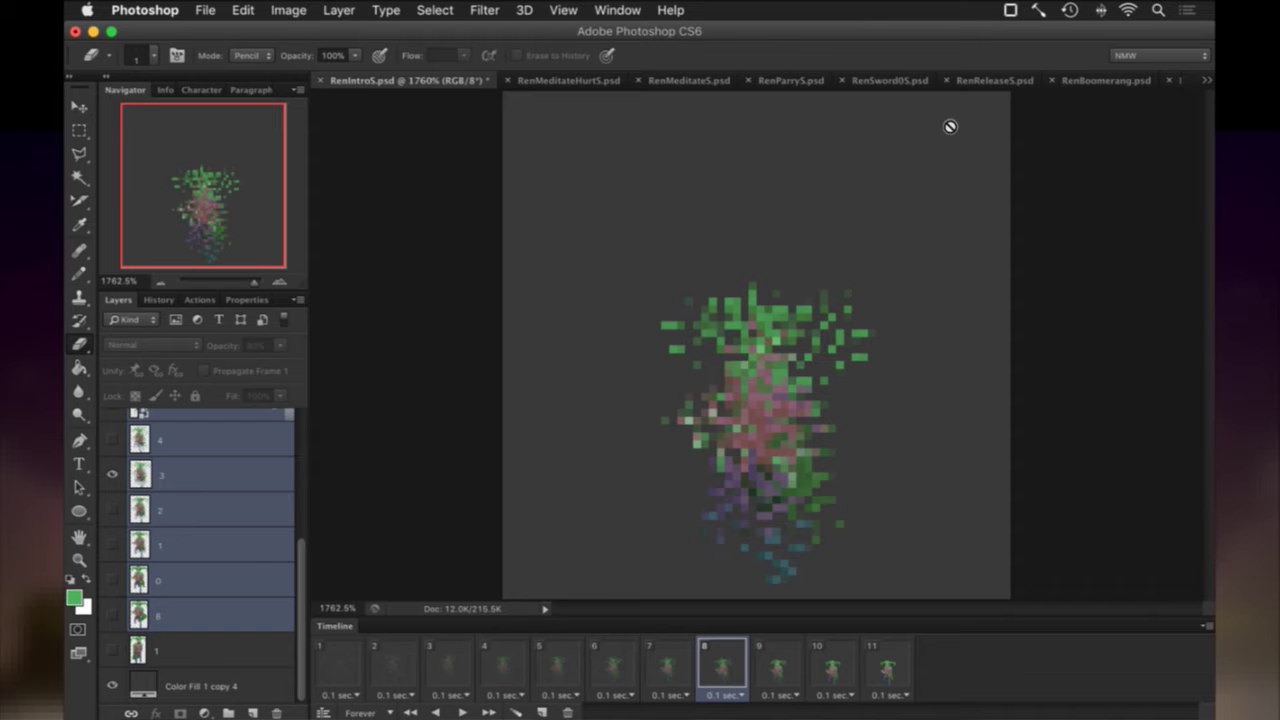
Switch to the RenIdleS.psd document and play its idle animation from frame 1.
mouse_move(1214, 2)
left_click(1183, 27)
left_click(1200, 82)
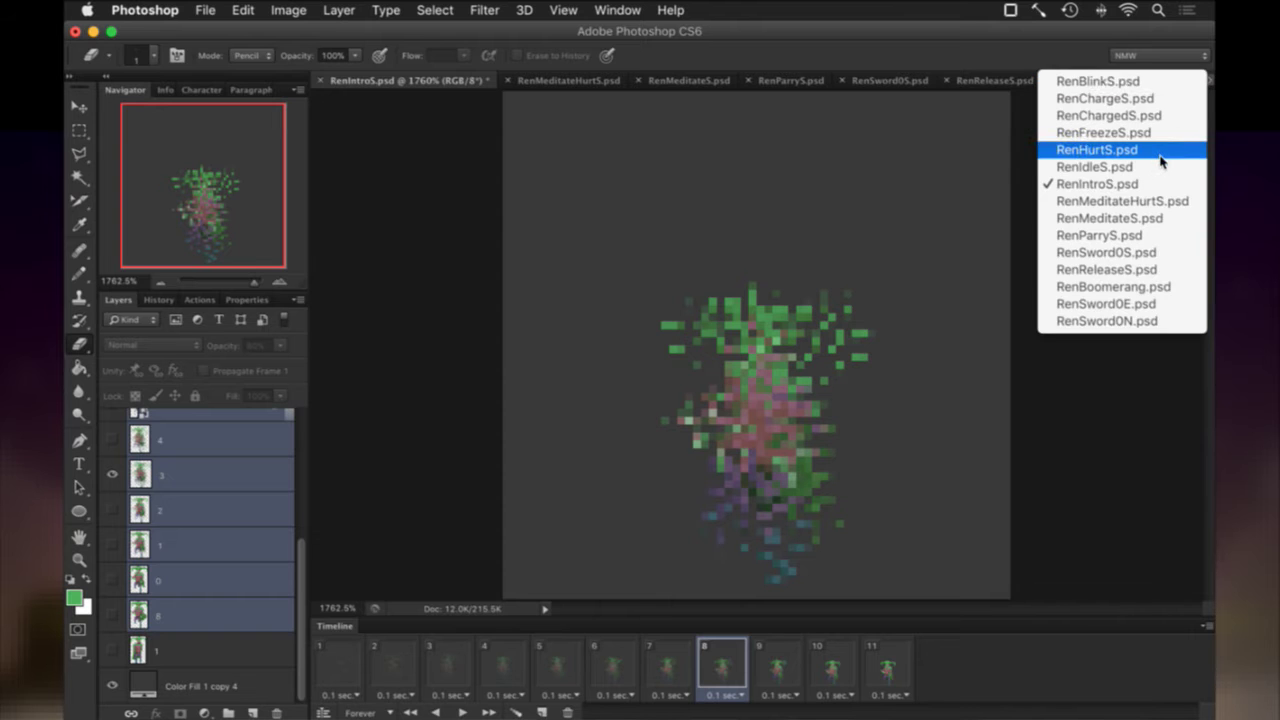
left_click(1118, 167)
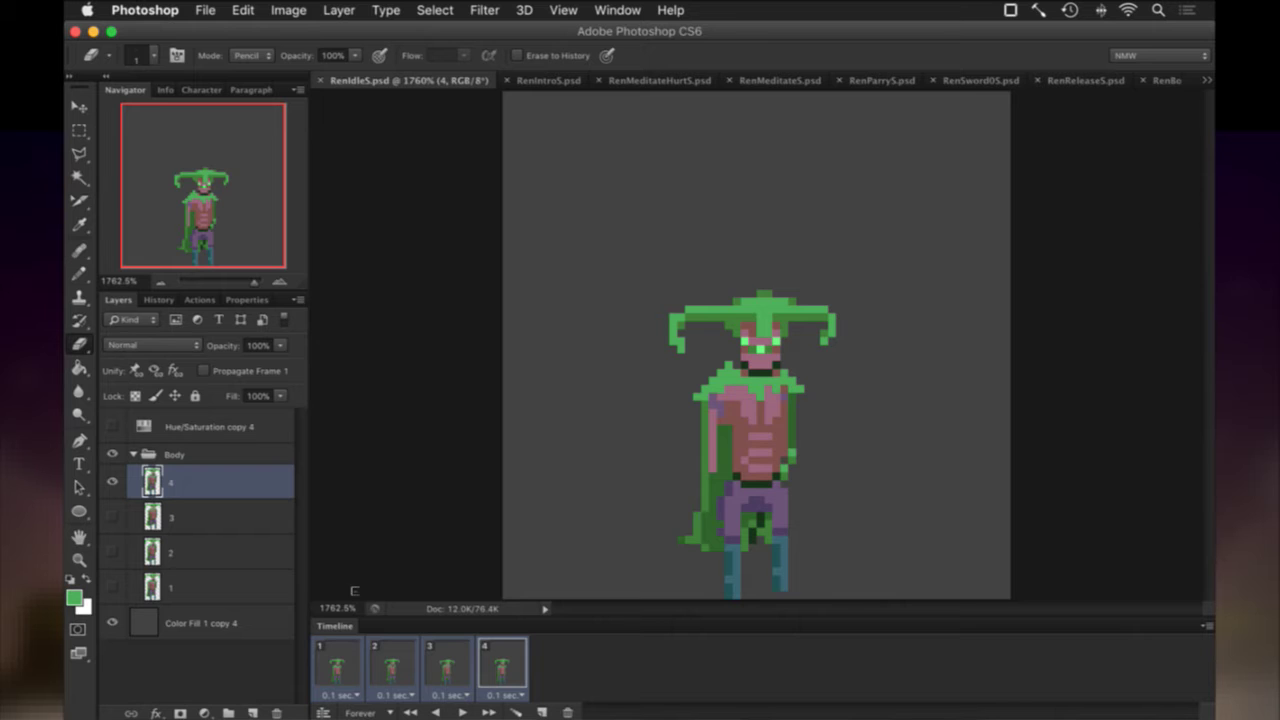
left_click(324, 667)
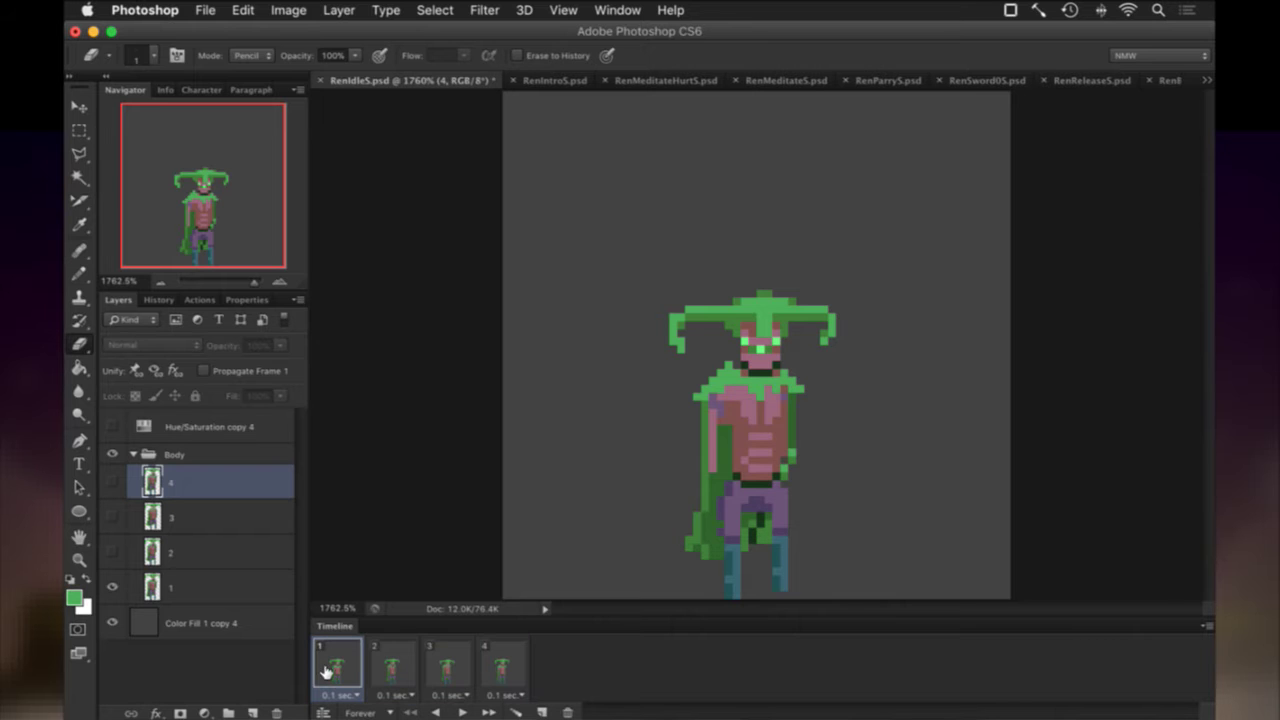
left_click(460, 710)
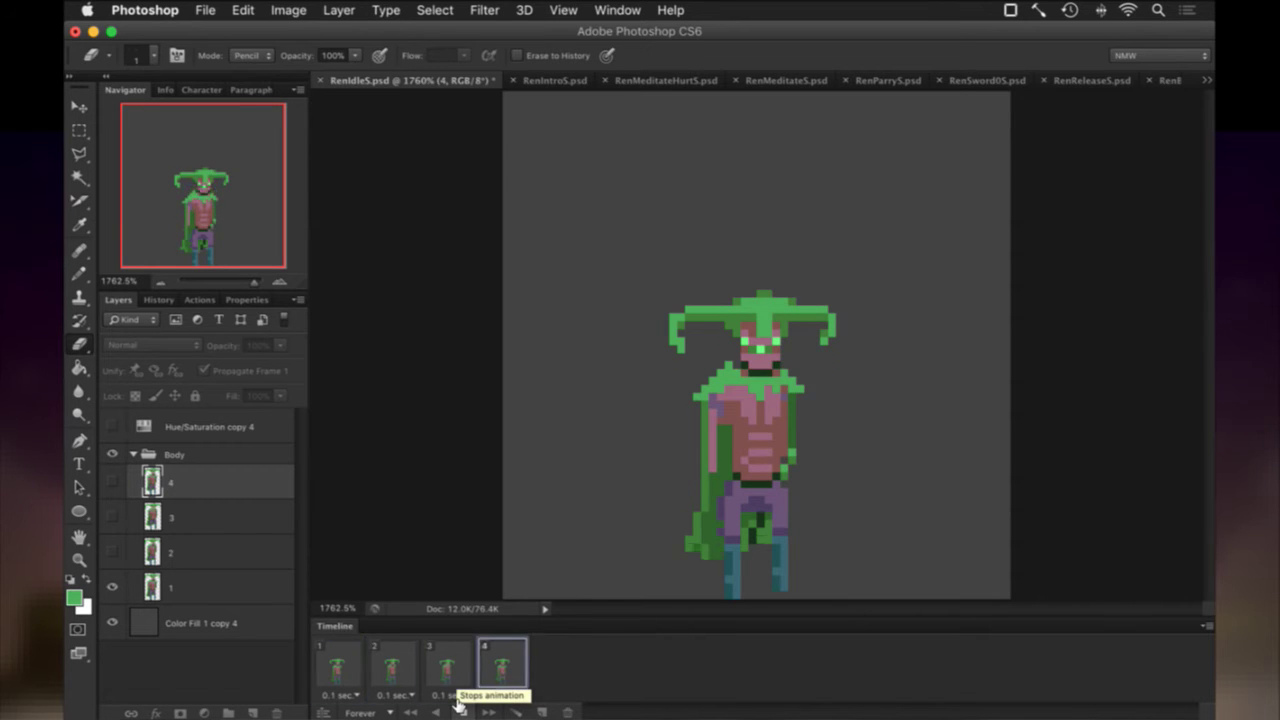
left_click(458, 705)
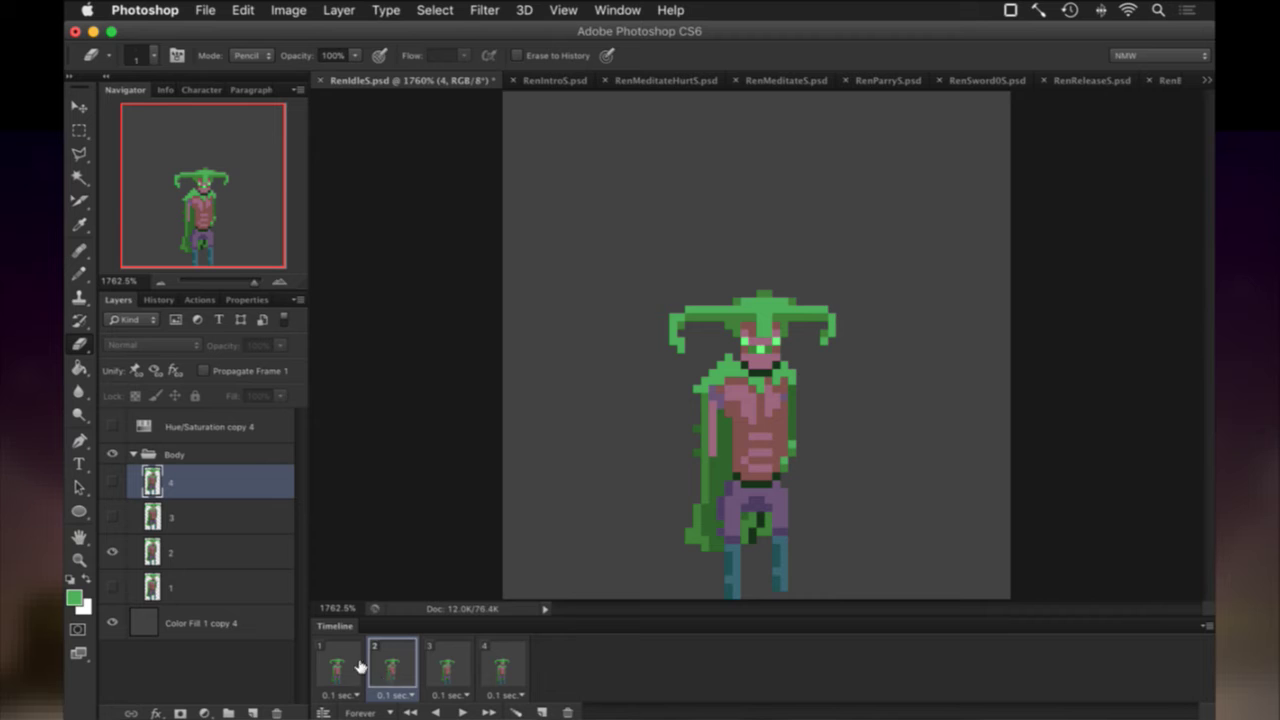
Compare the poses of the four RenIdleS animation frames one after another.
left_click(360, 668)
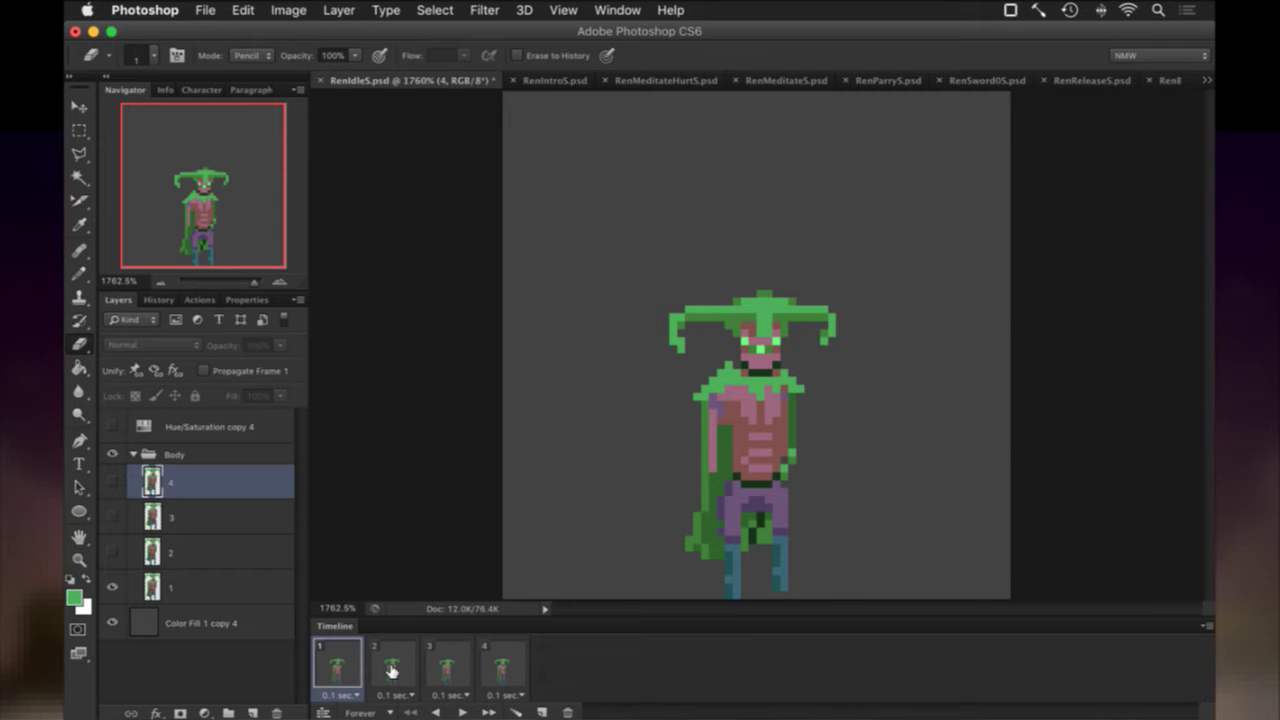
left_click(391, 670)
left_click(432, 667)
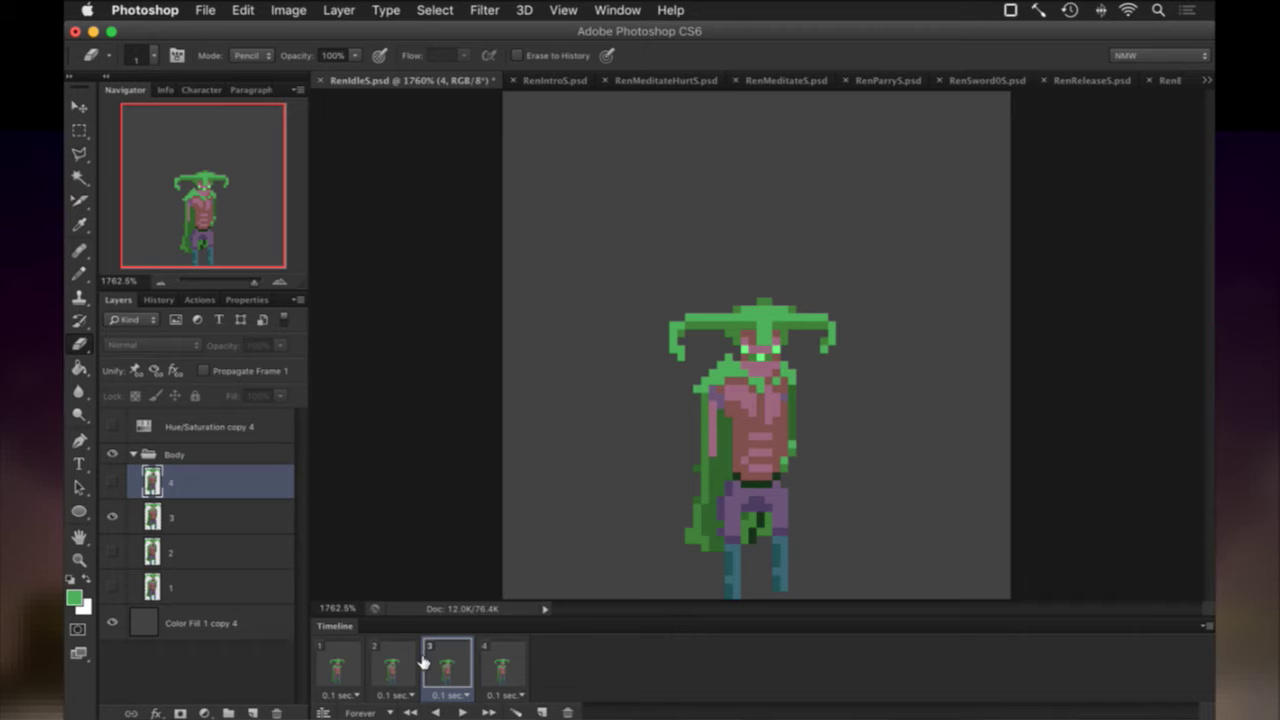
left_click(412, 660)
left_click(460, 661)
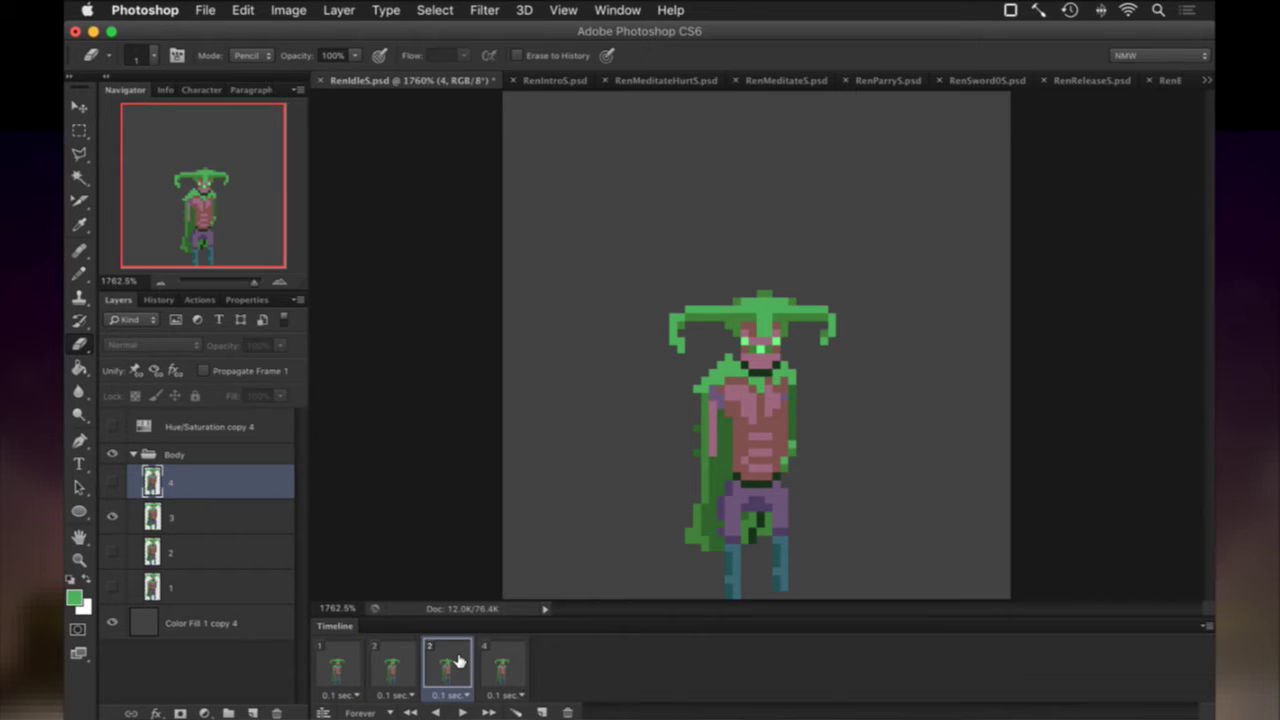
left_click(508, 662)
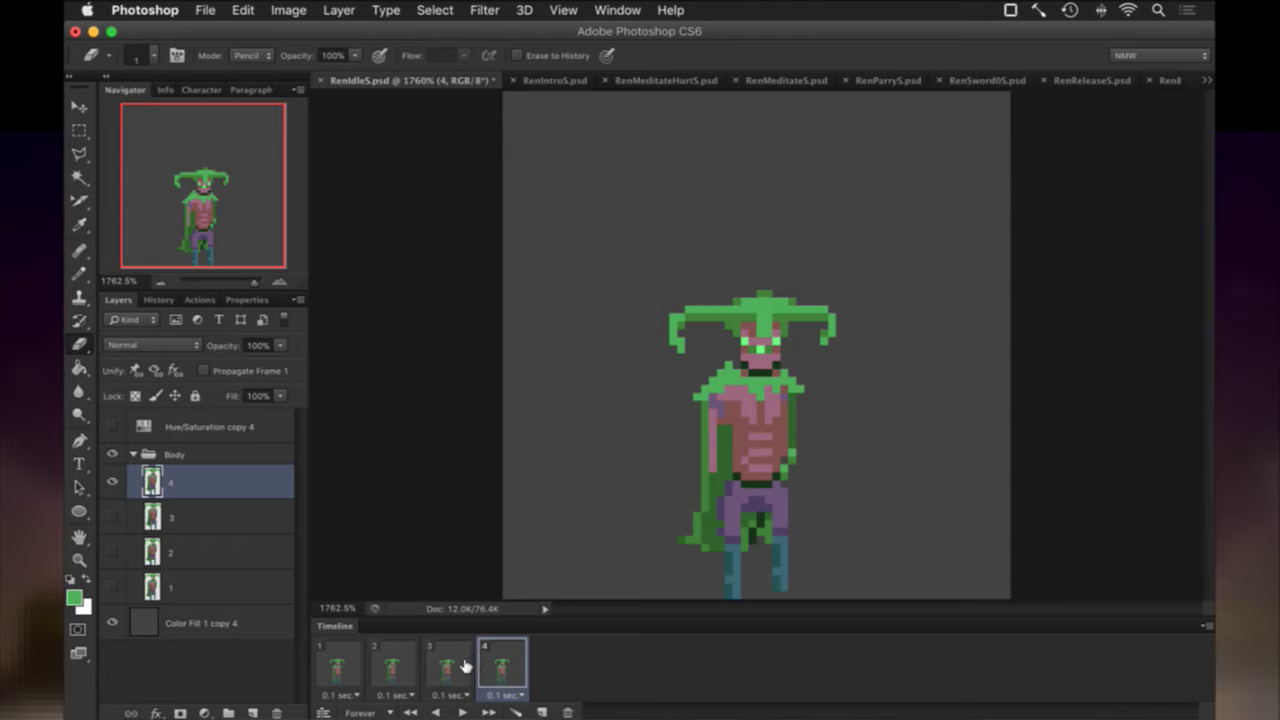
In frame 3, select the head and hat on layer 3 without the collar and move them up one pixel.
left_click(467, 664)
left_click(190, 515)
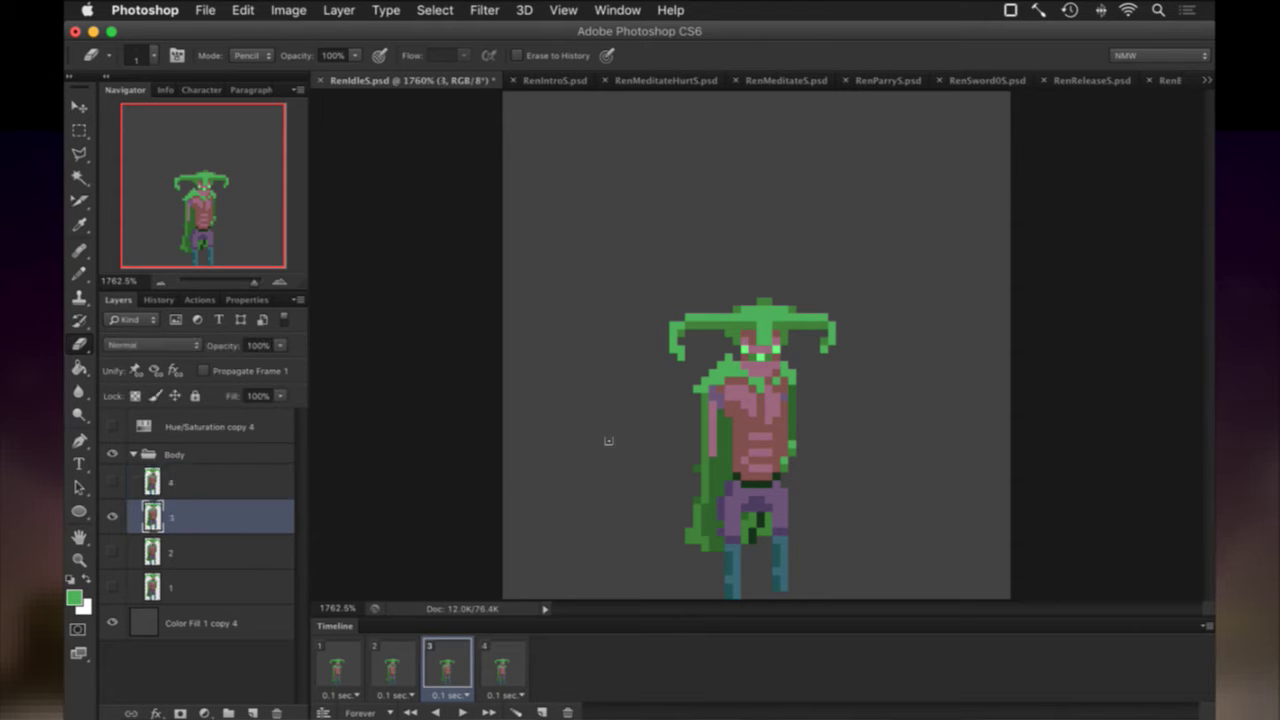
key("m")
left_click_drag(605, 273, 858, 375)
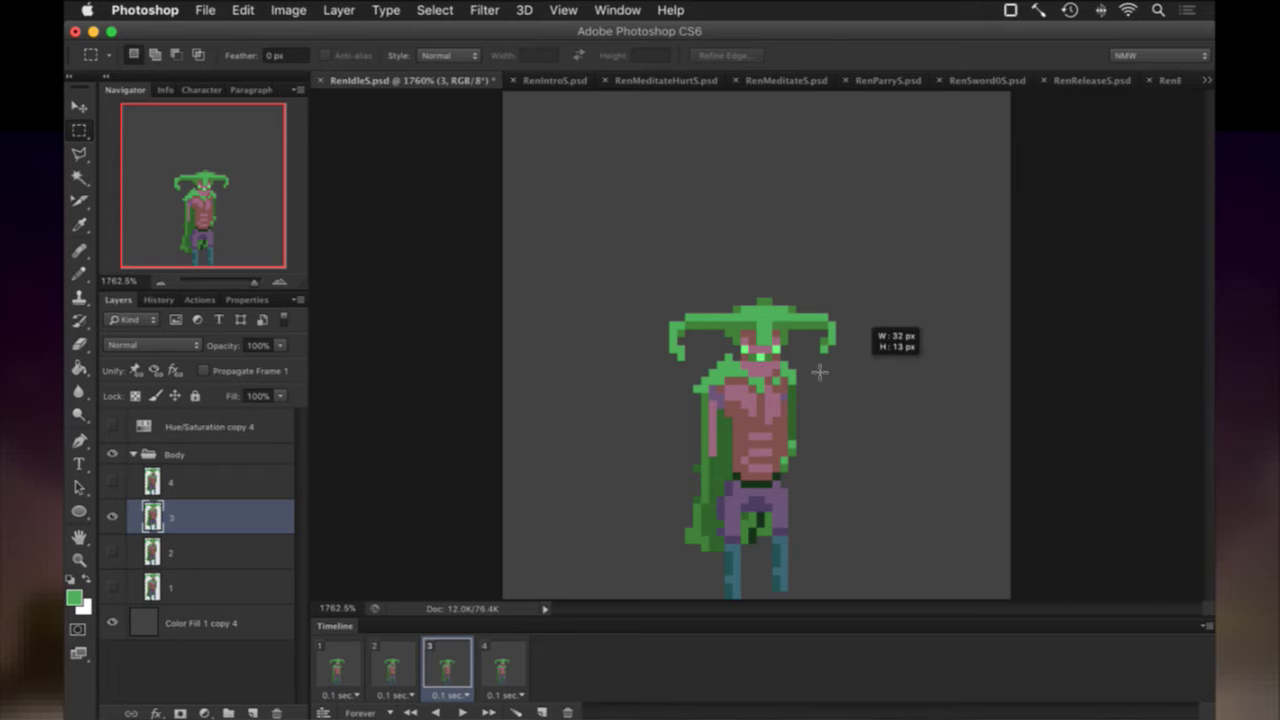
key("alt")
left_click_drag(701, 361, 803, 388)
key("alt")
key("super+Up")
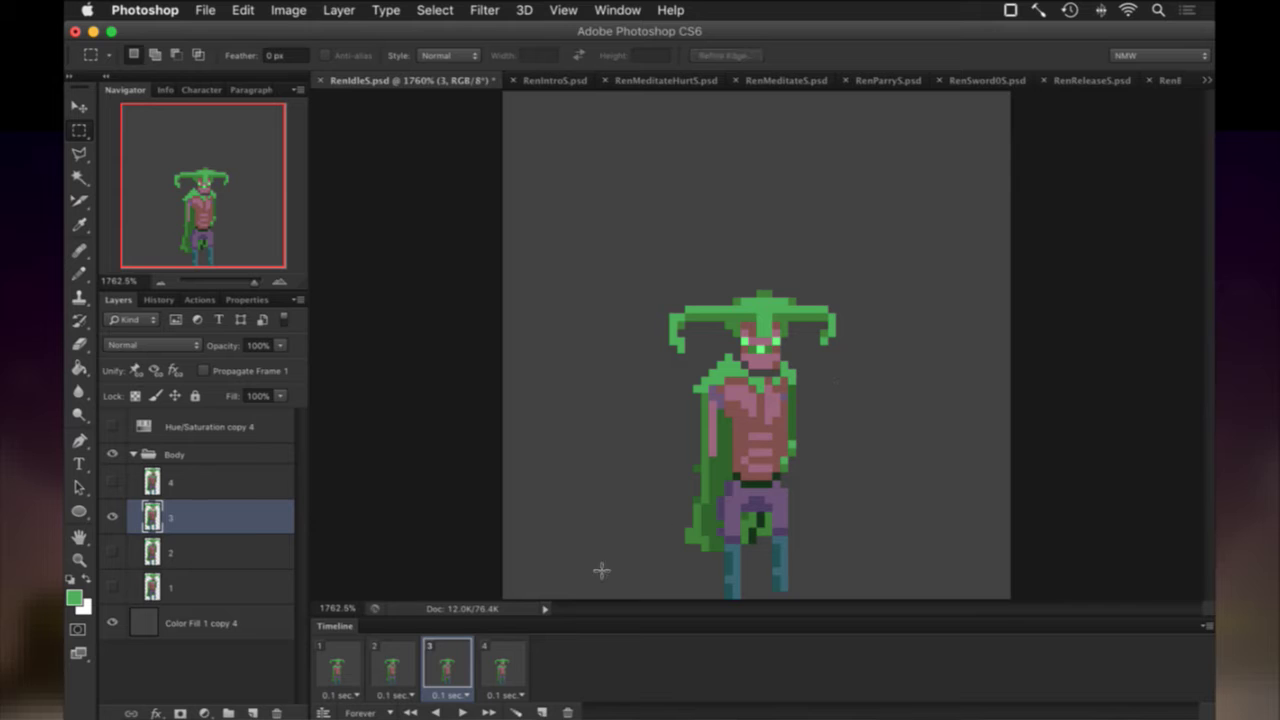
Sample the dark green neck shadow and pencil it under the raised head on layer 3, comparing with frame 2.
left_click(406, 659)
left_click(450, 659)
left_click(410, 661)
key("i")
left_click(761, 387)
left_click(456, 662)
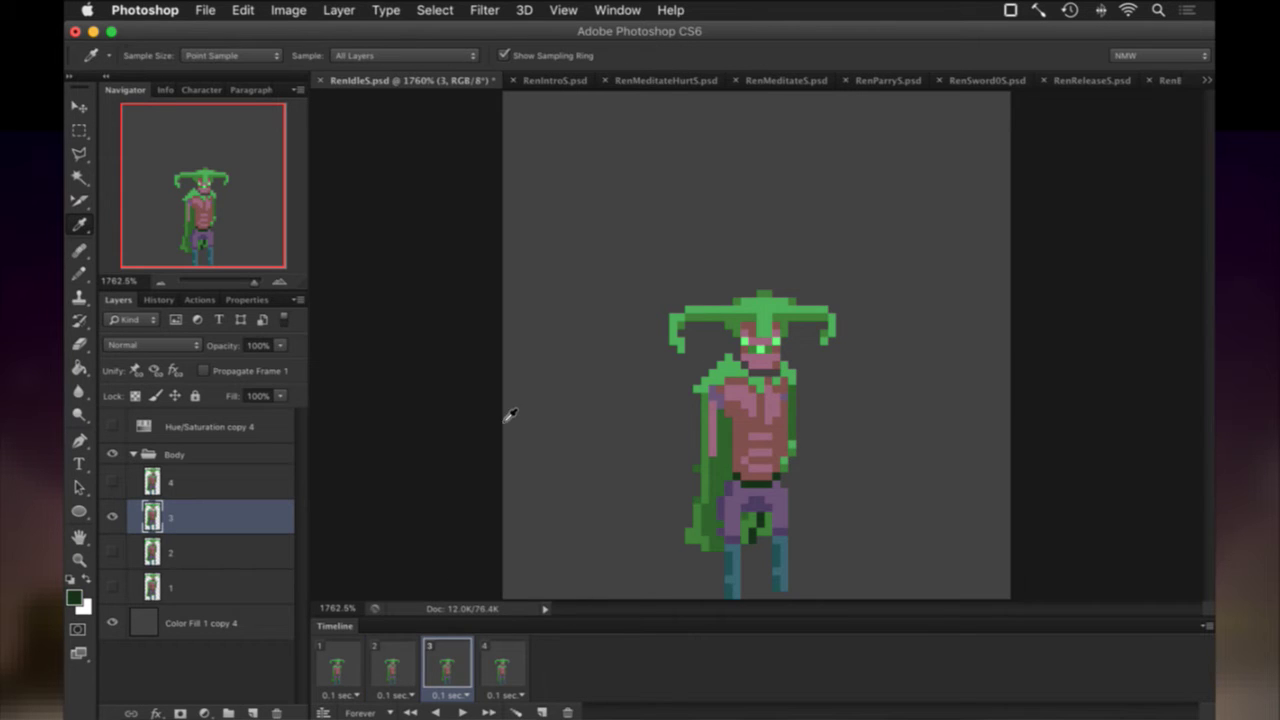
key("b")
left_click_drag(749, 385, 767, 389)
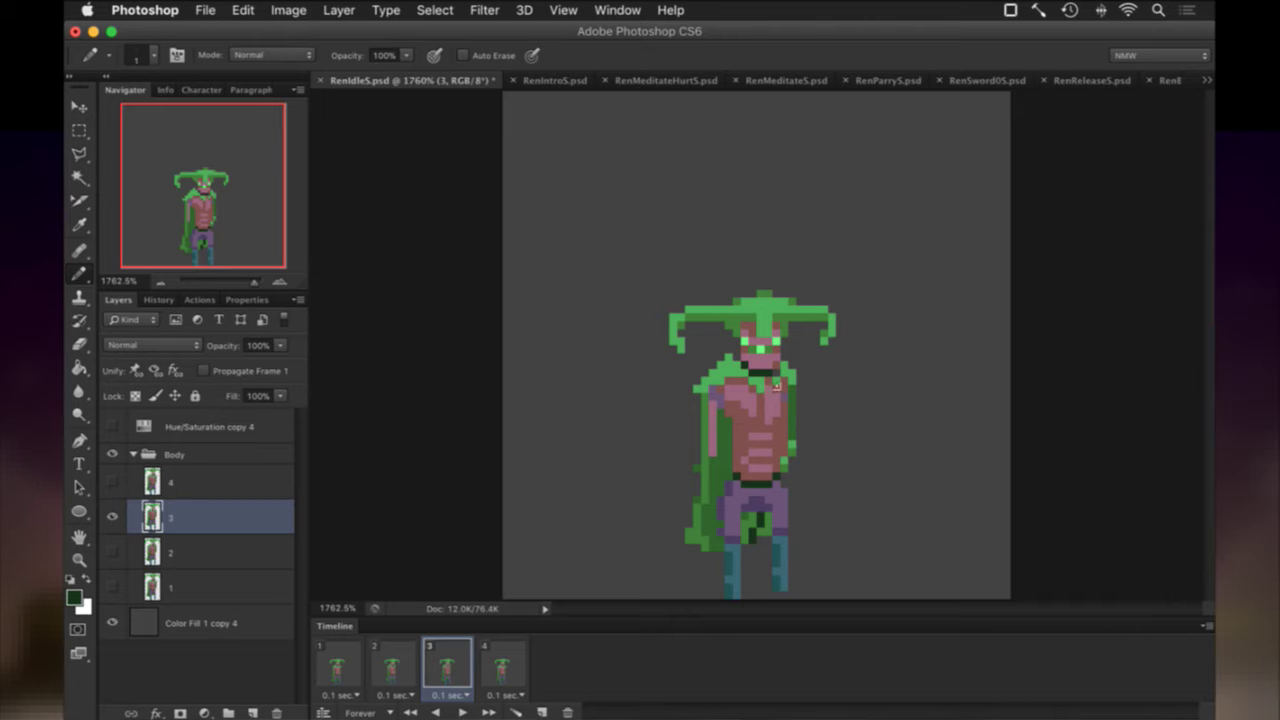
Sample the collar's green and step through all four idle frames to check the edited frame 3.
left_click(386, 669)
left_click(426, 672)
left_click(791, 388, "alt")
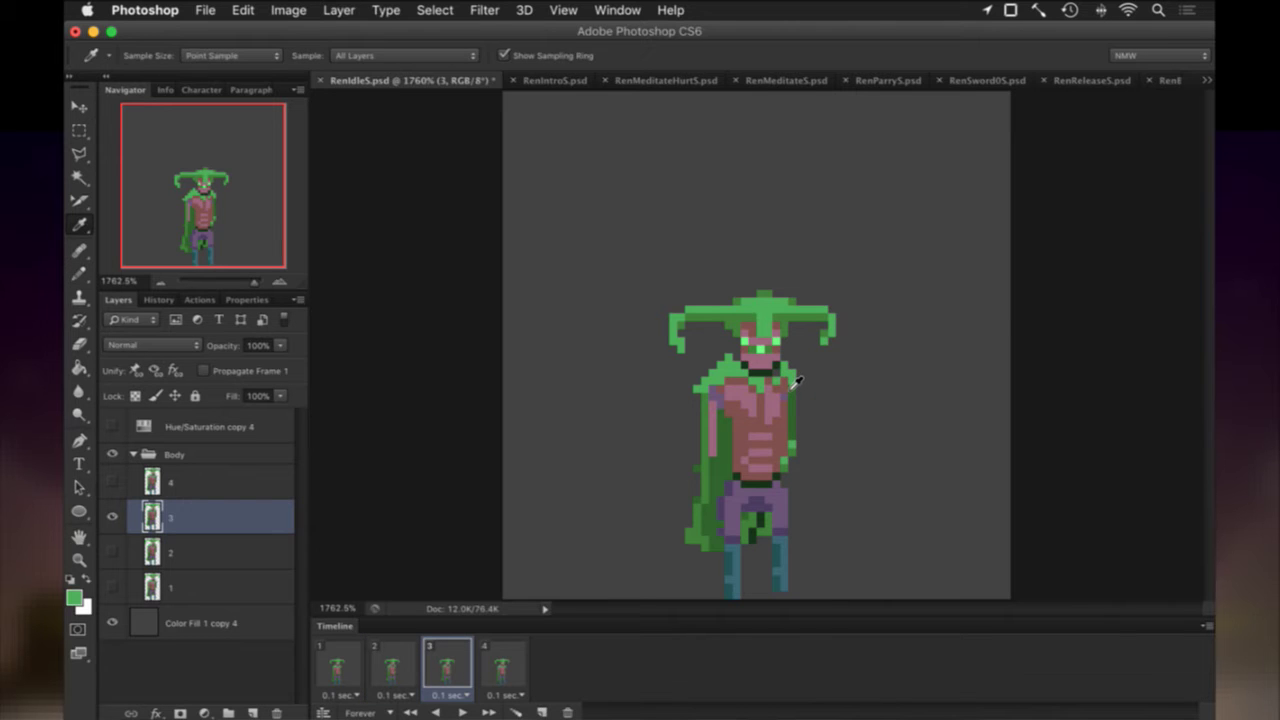
left_click(400, 666)
left_click(340, 665)
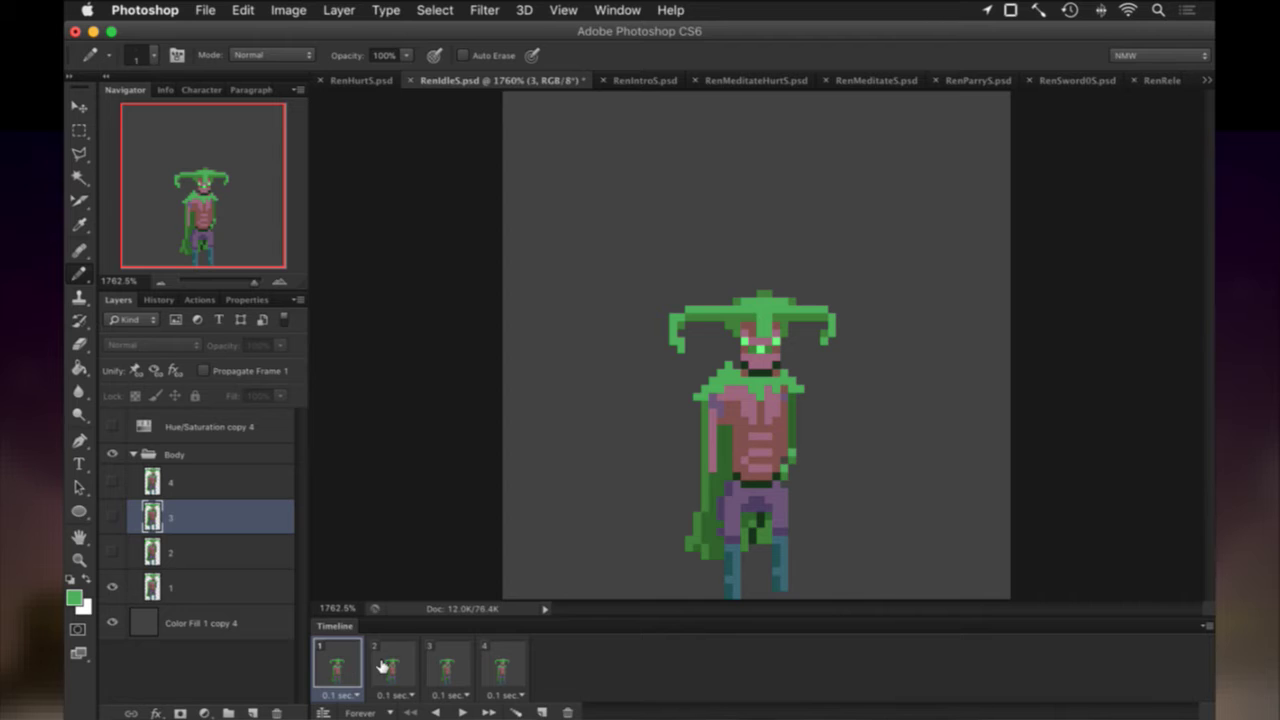
left_click(385, 666)
left_click(448, 663)
left_click(510, 660)
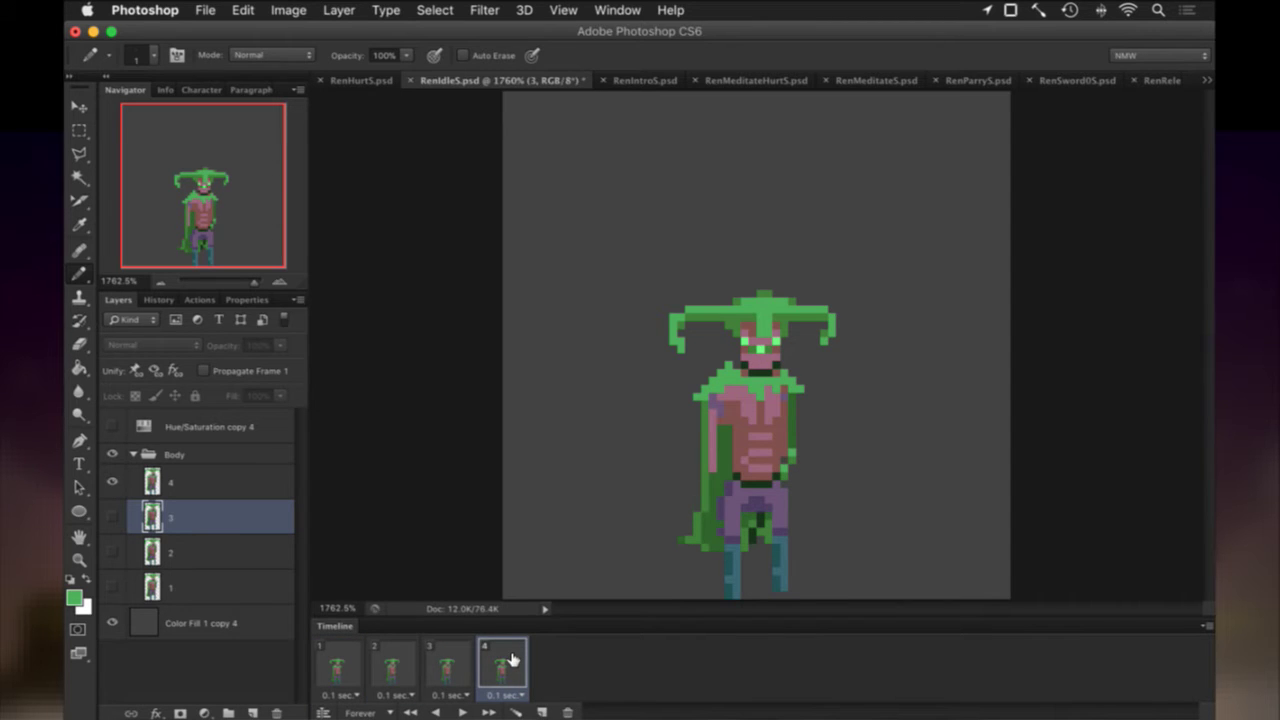
left_click(452, 658)
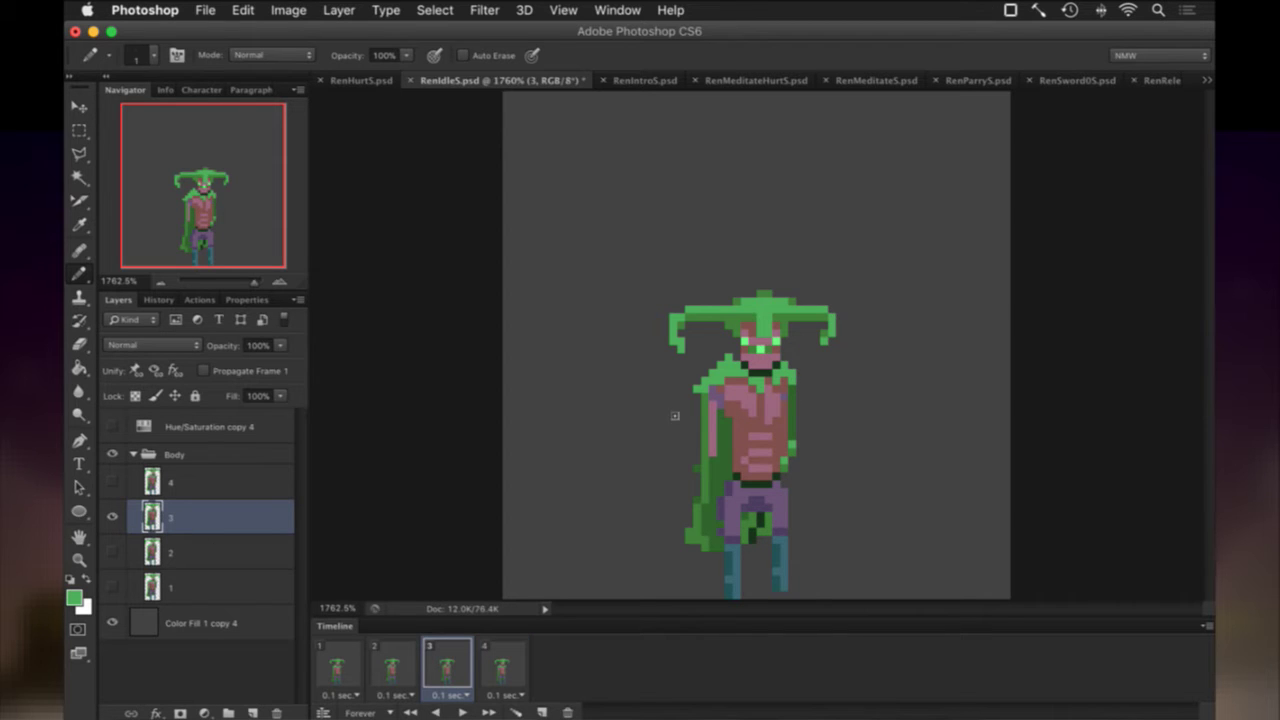
On layer 3, move both drooping hat tips one pixel inward toward the head.
key("m")
left_click_drag(813, 298, 843, 342)
key("v")
key("Left")
key("m")
left_click(846, 293)
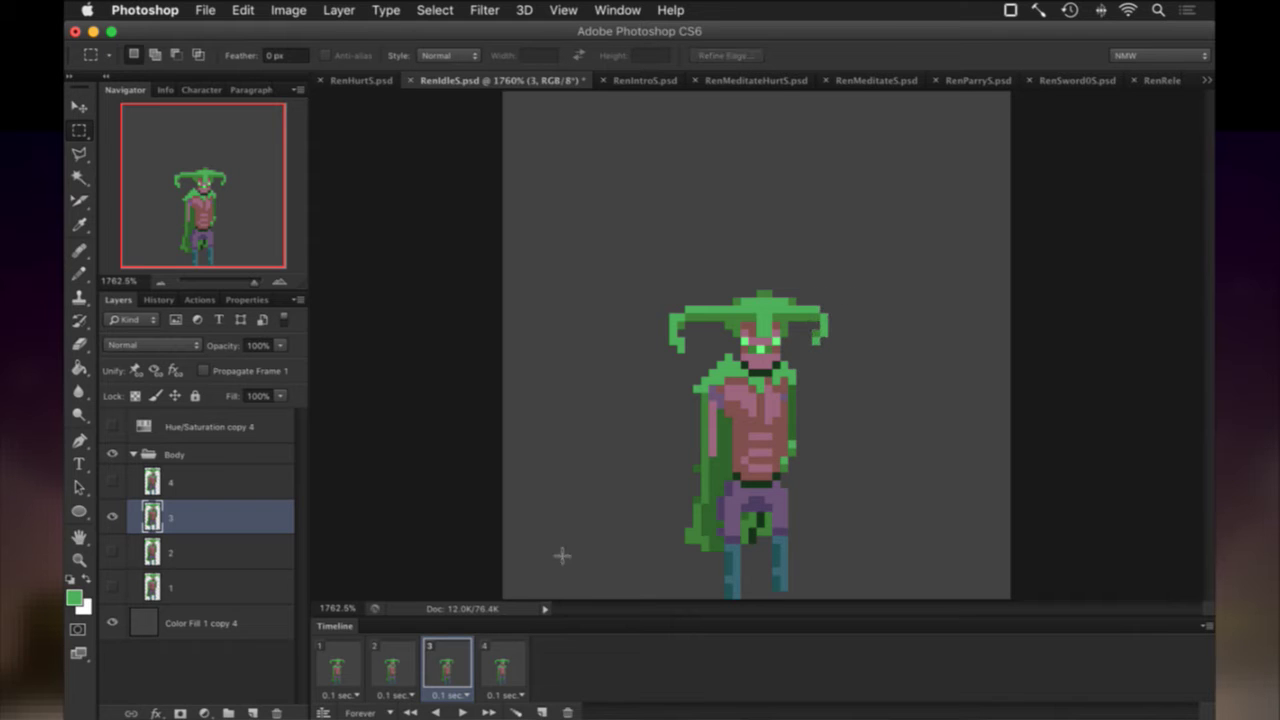
left_click_drag(646, 292, 698, 357)
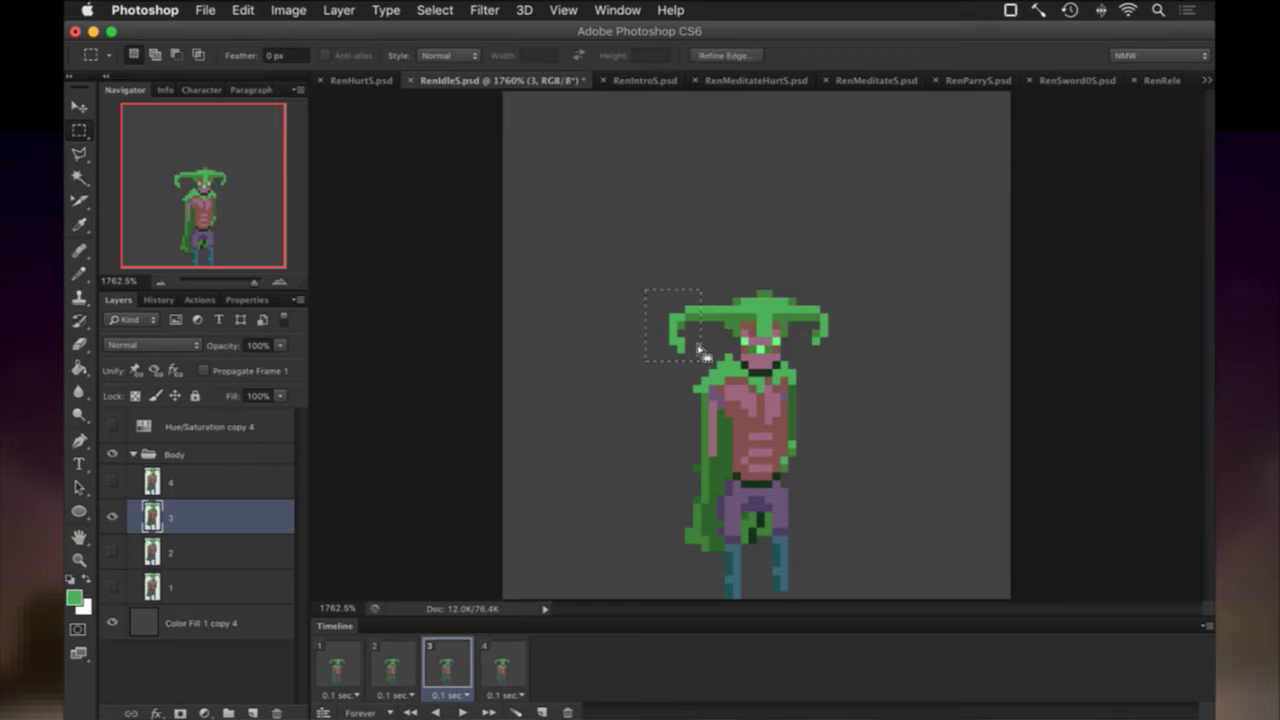
key("ctrl+Right")
left_click(603, 437)
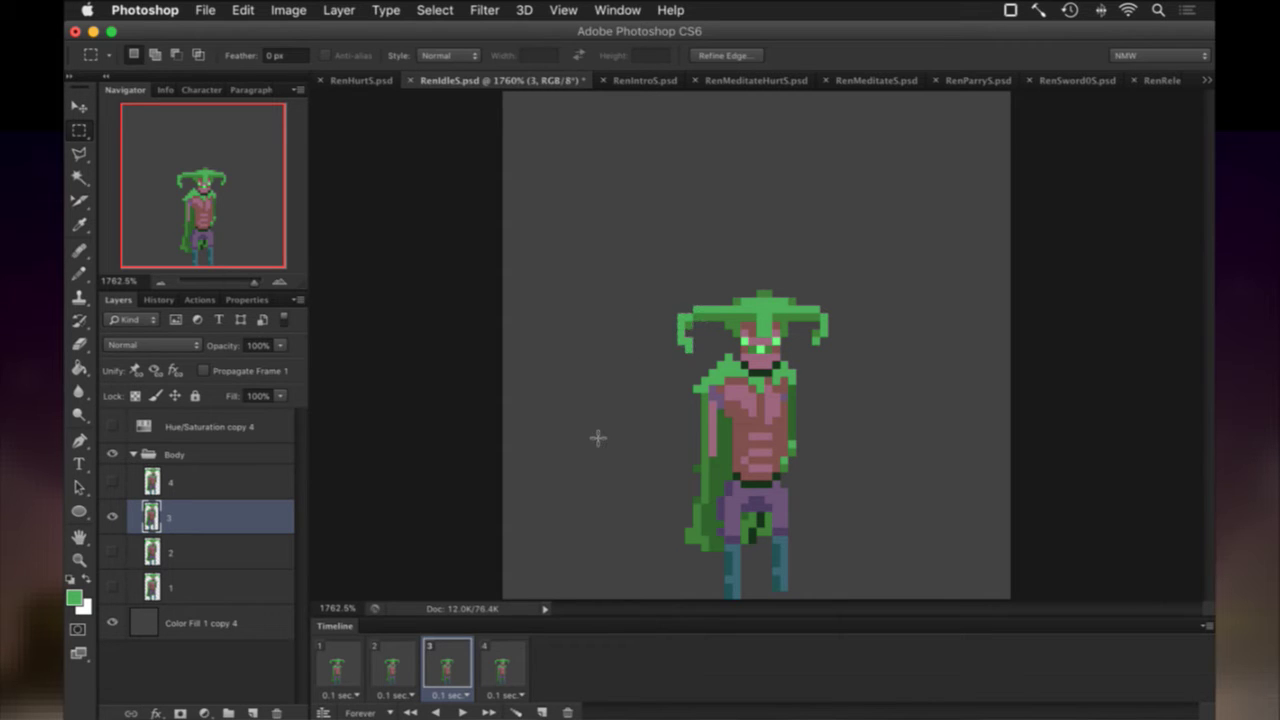
Shift the bright green nose pixel on layer 3 one pixel to the right and fill its old spot with darker green.
left_click(389, 658)
left_click(433, 652)
key("i")
left_click(766, 352)
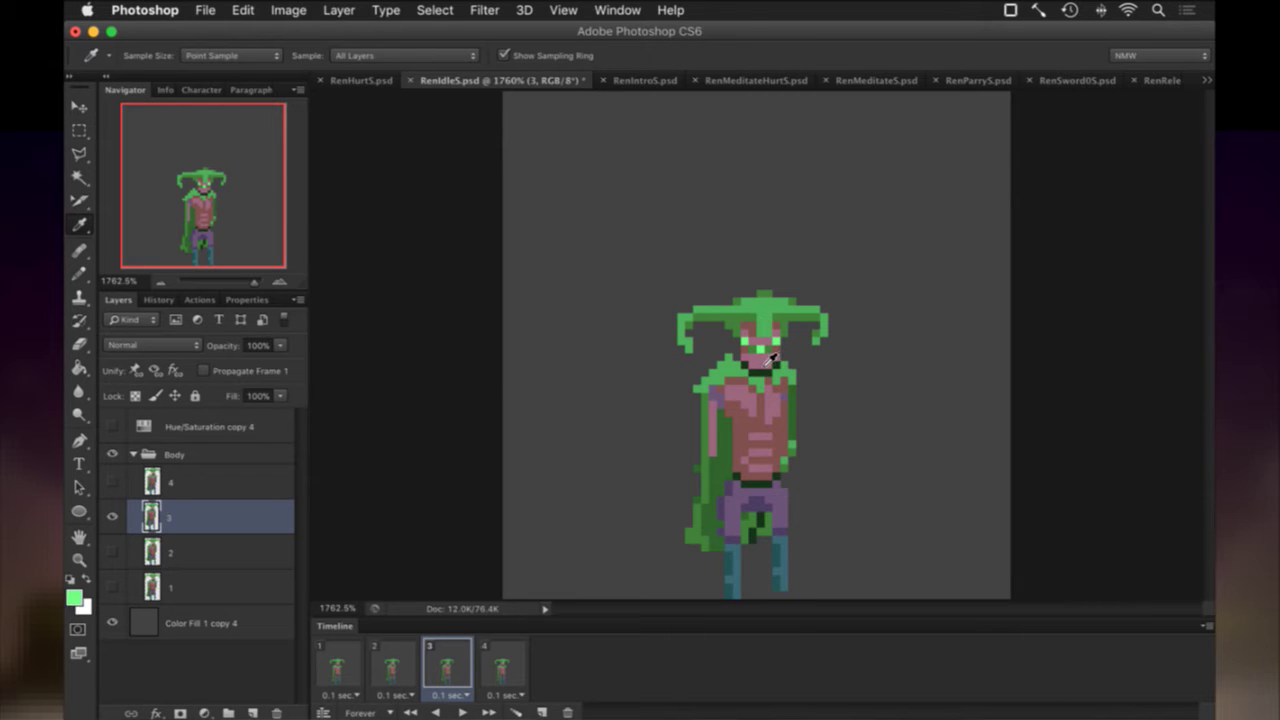
key("b")
left_click(757, 350, "alt")
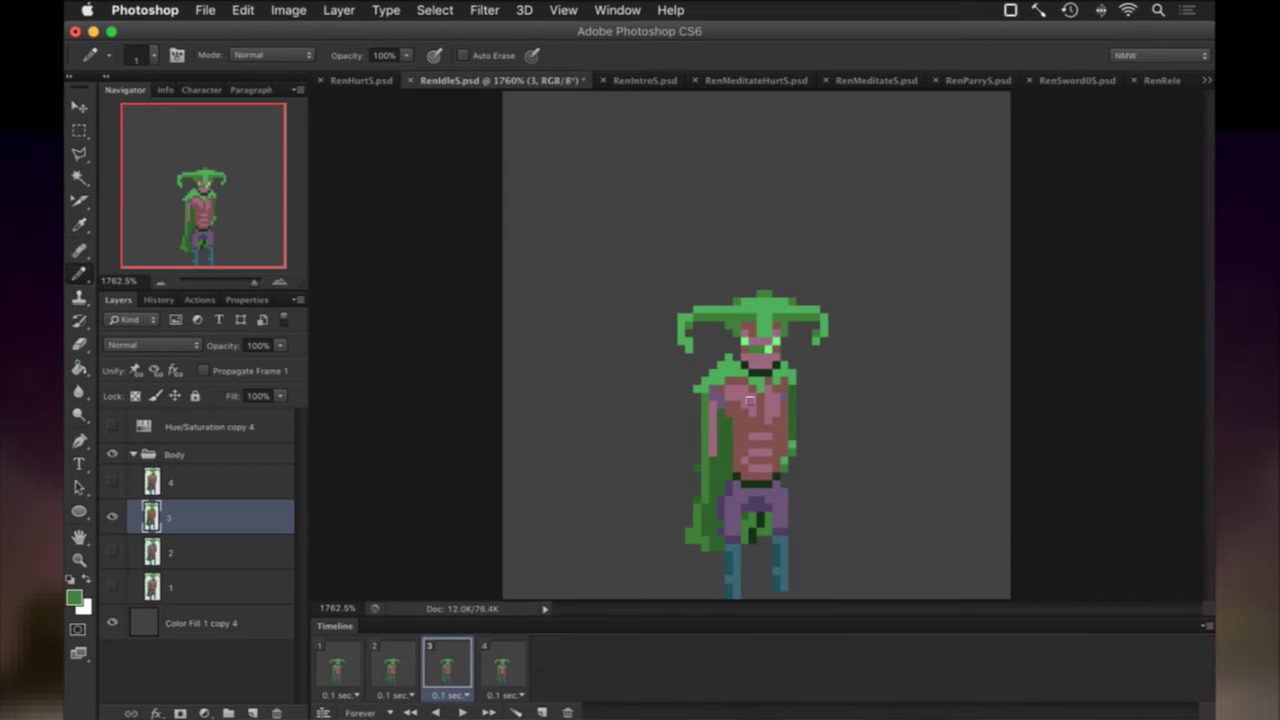
Check the edited idle animation by comparing frames and playing it, and save and export RenIdleS to /Songbringer/raw/sheets/Shadow/.
left_click(406, 670)
left_click(432, 670)
left_click(397, 672)
left_click(449, 664)
left_click(353, 670)
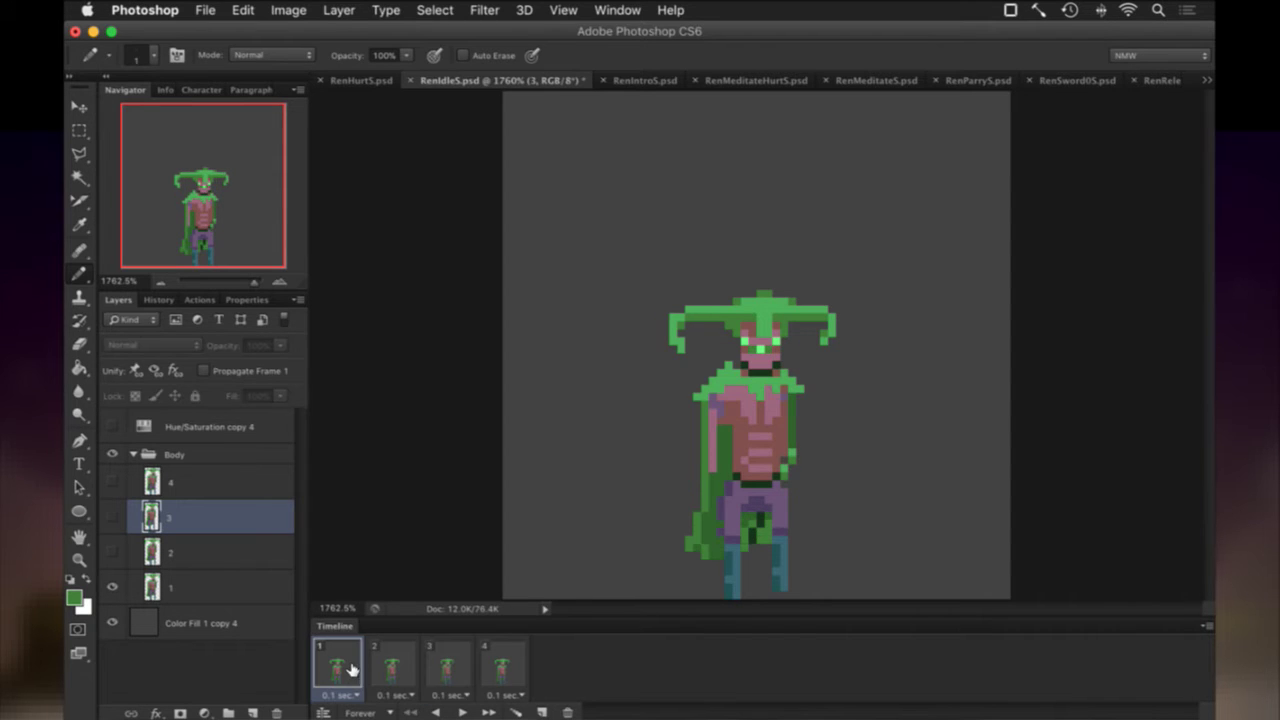
left_click(462, 711)
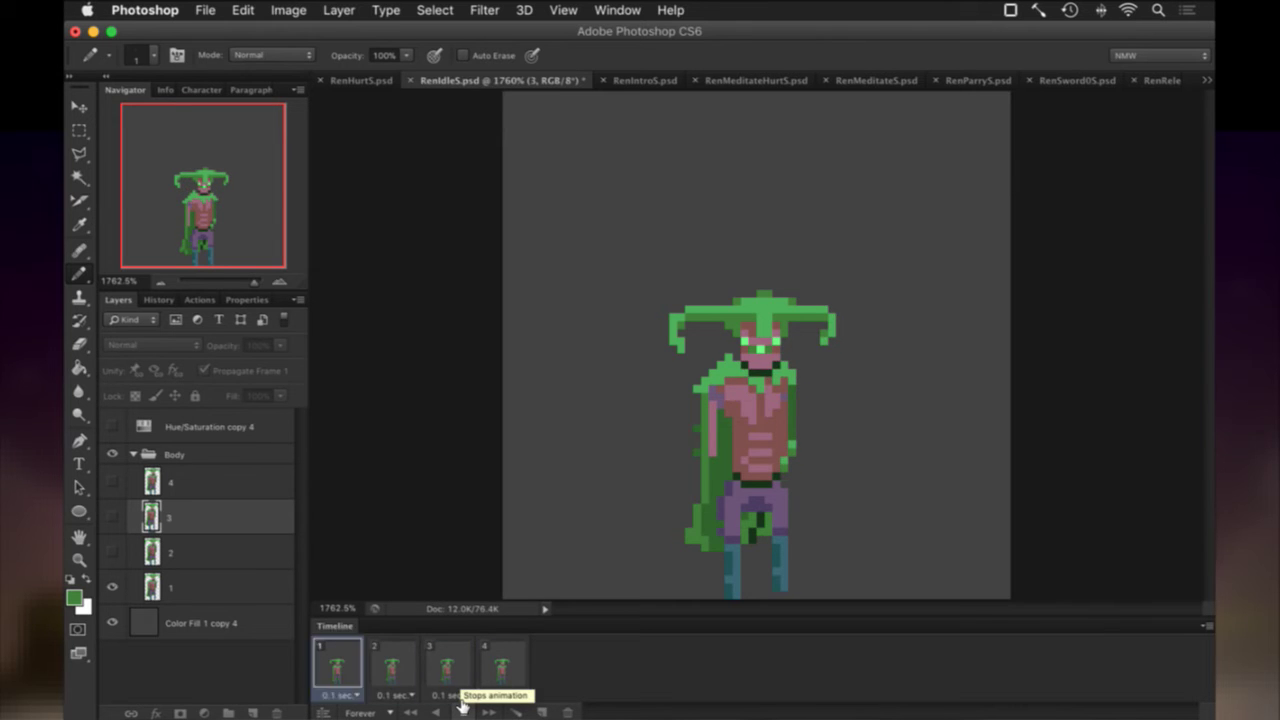
left_click(462, 709)
left_click(405, 678)
left_click(437, 675)
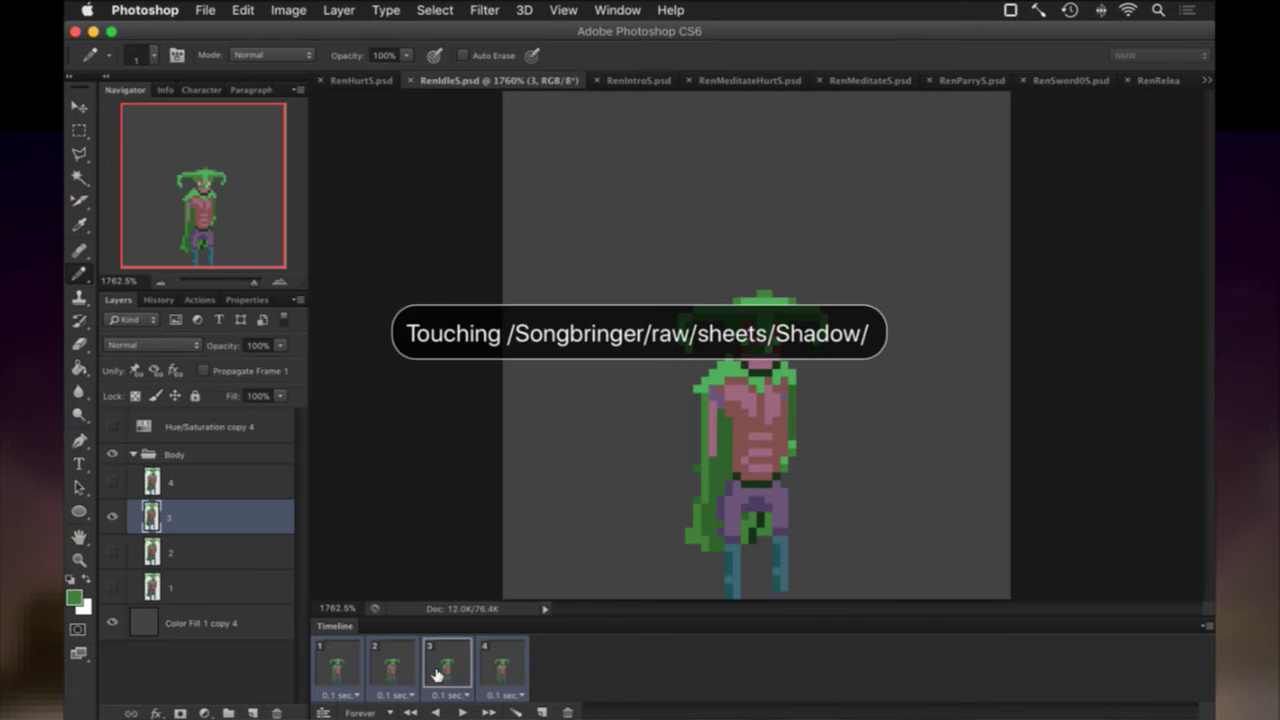
Switch to iTerm2, write RenBoomerang.txt with :up, rebuild and run the game to test the sprites, and return to the terminal.
key("super+Tab")
type(":up")
key("Return")
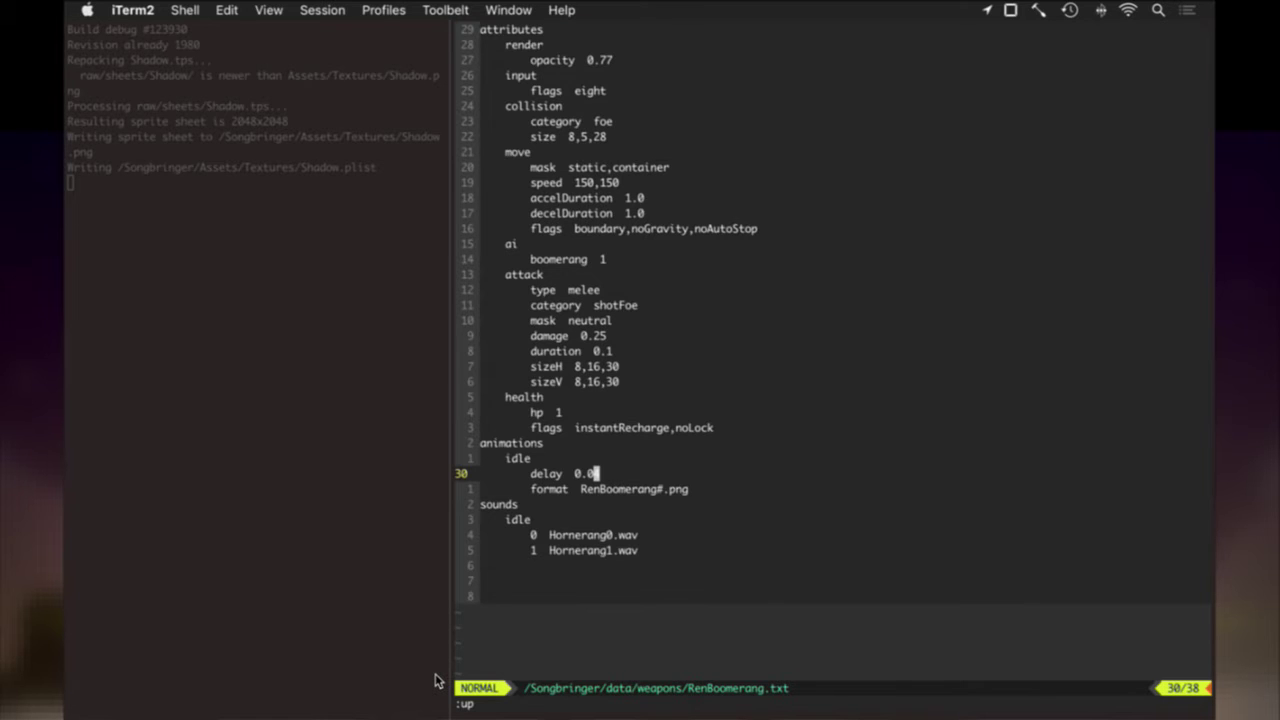
left_click(435, 680)
key("super+k")
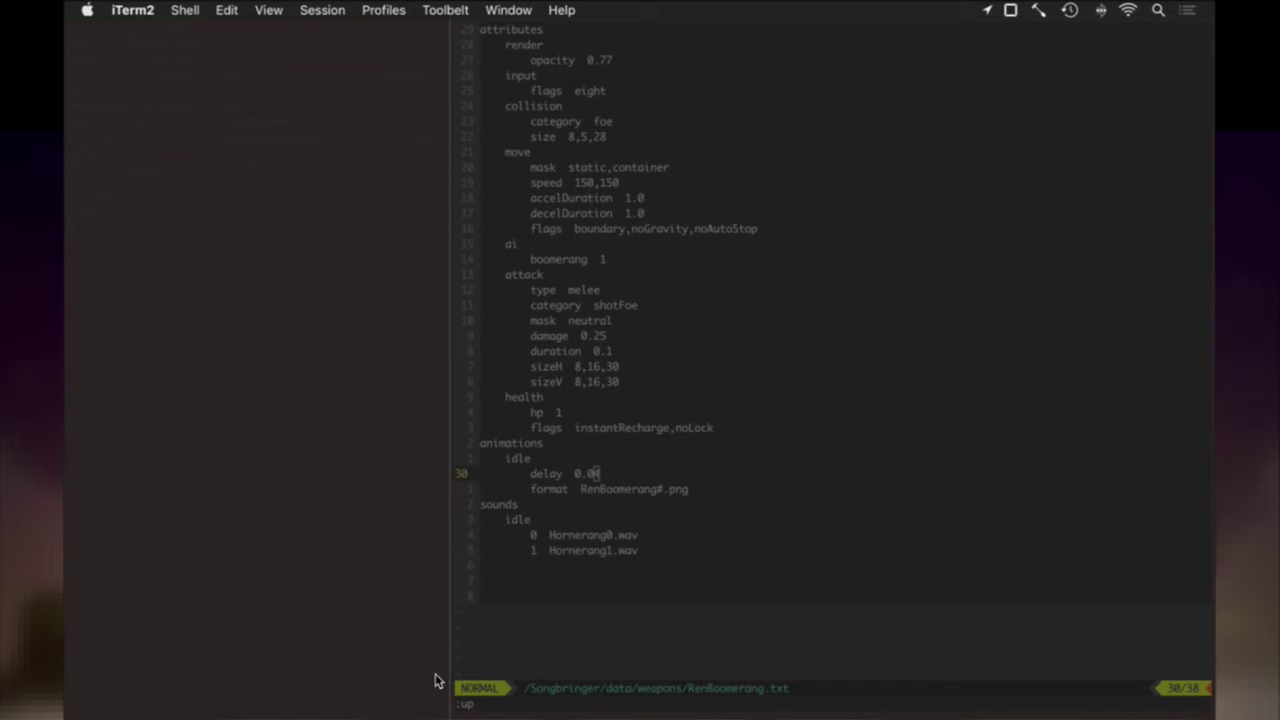
key("Up")
key("Return")
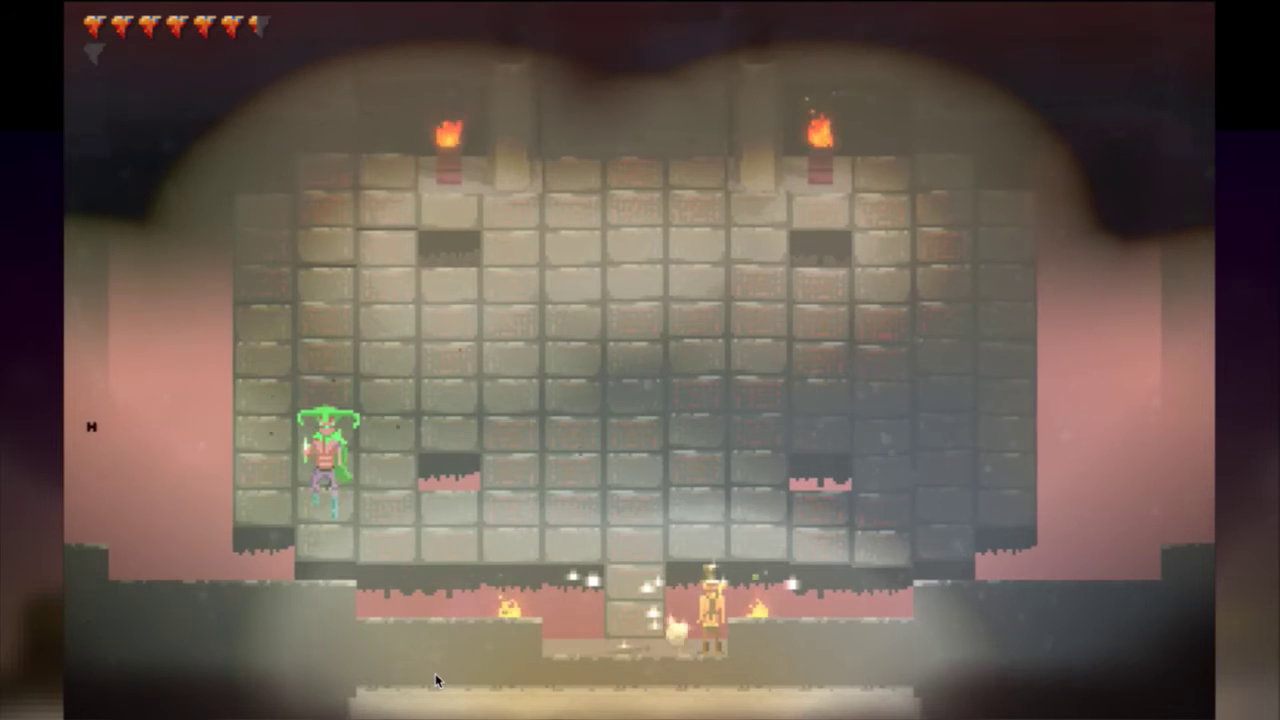
key("super+Tab")
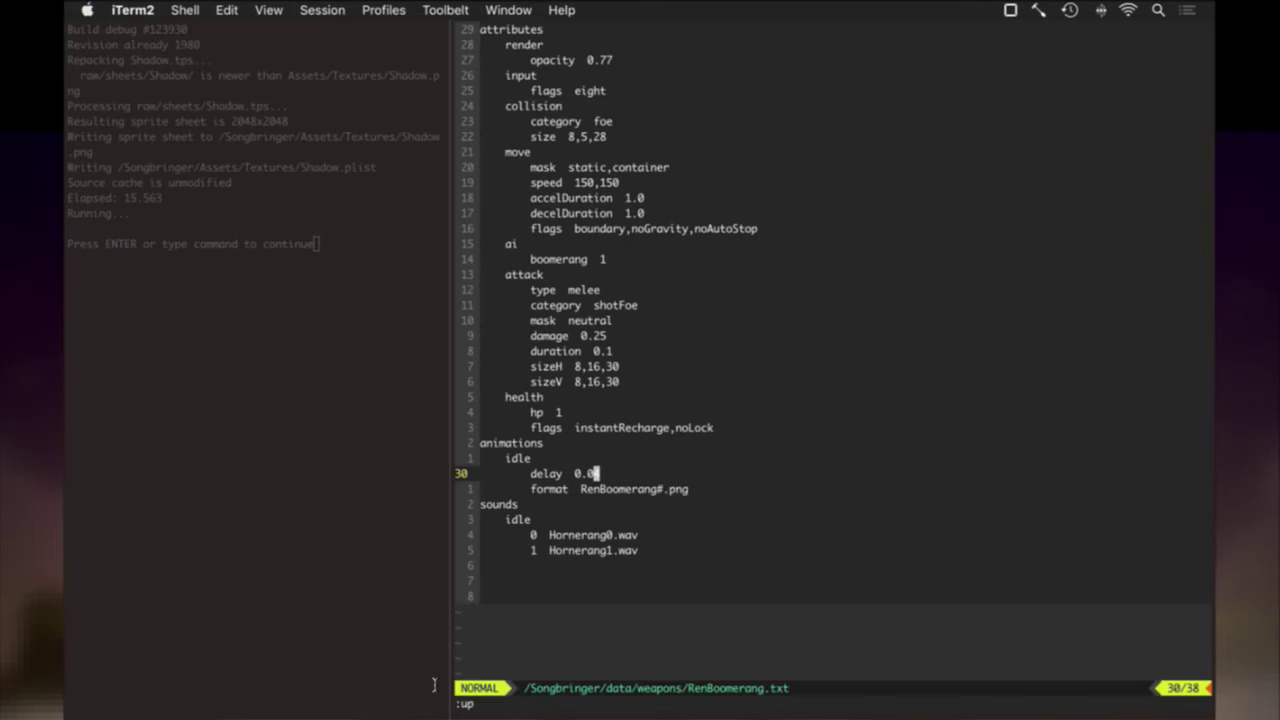
Switch to Photoshop and look at RenChargeS.psd and the first frame of RenIdleS.psd.
key("super+Tab")
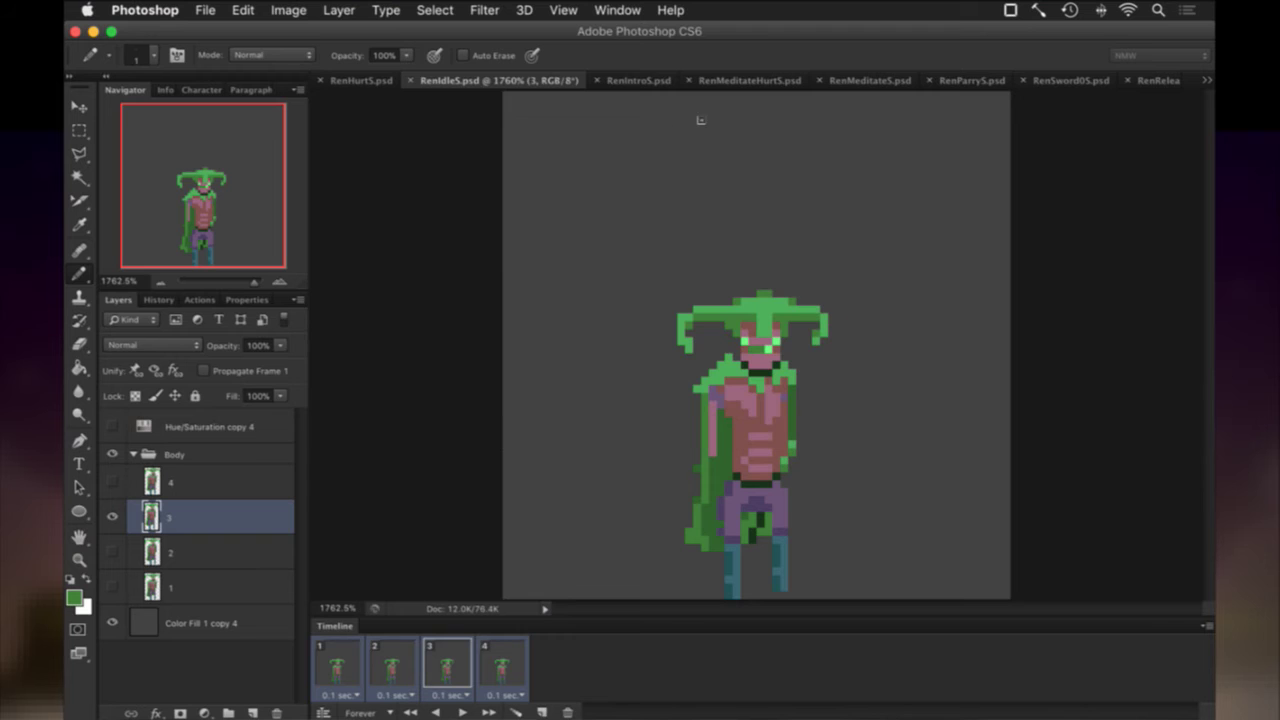
left_click(1207, 80)
left_click(1105, 98)
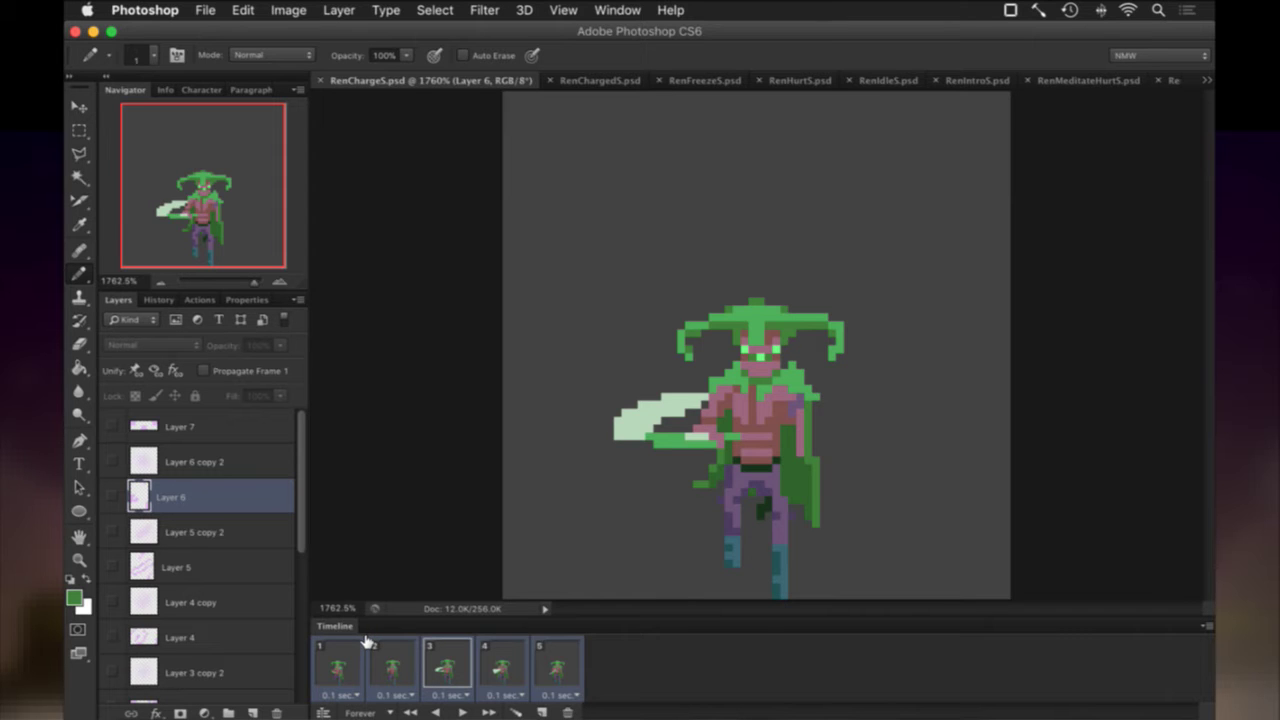
left_click(1207, 80)
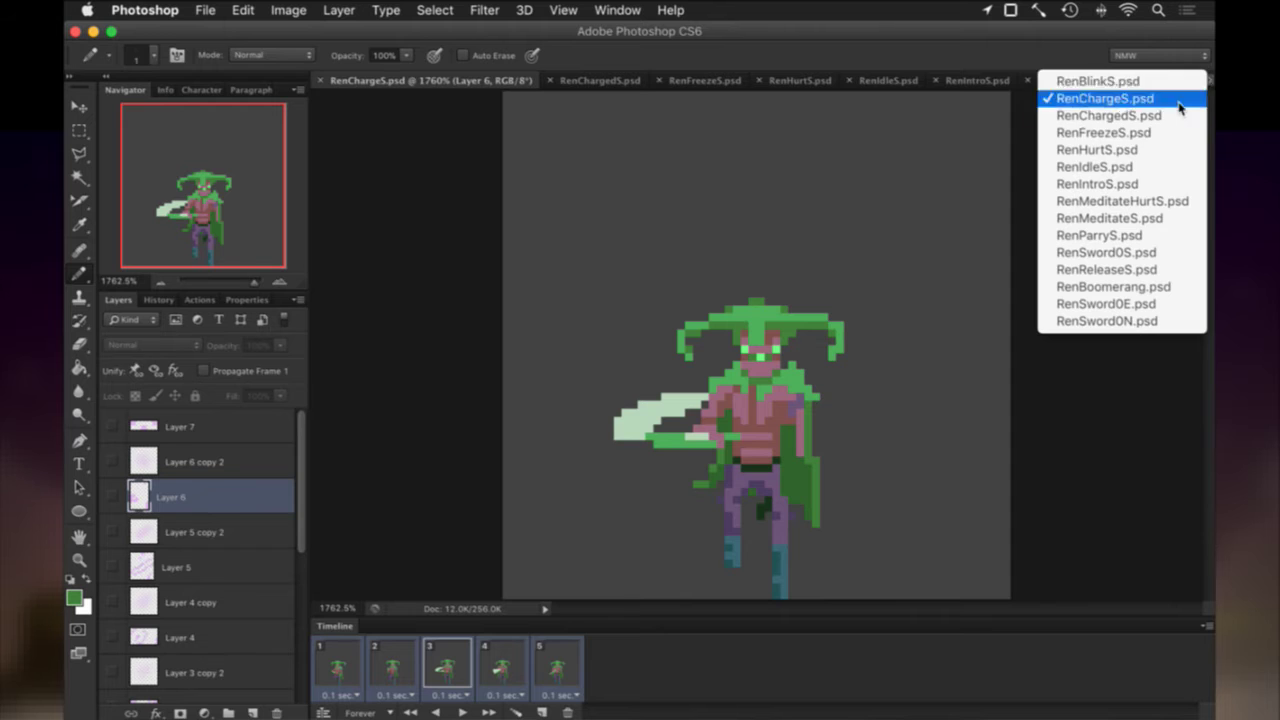
left_click(1128, 166)
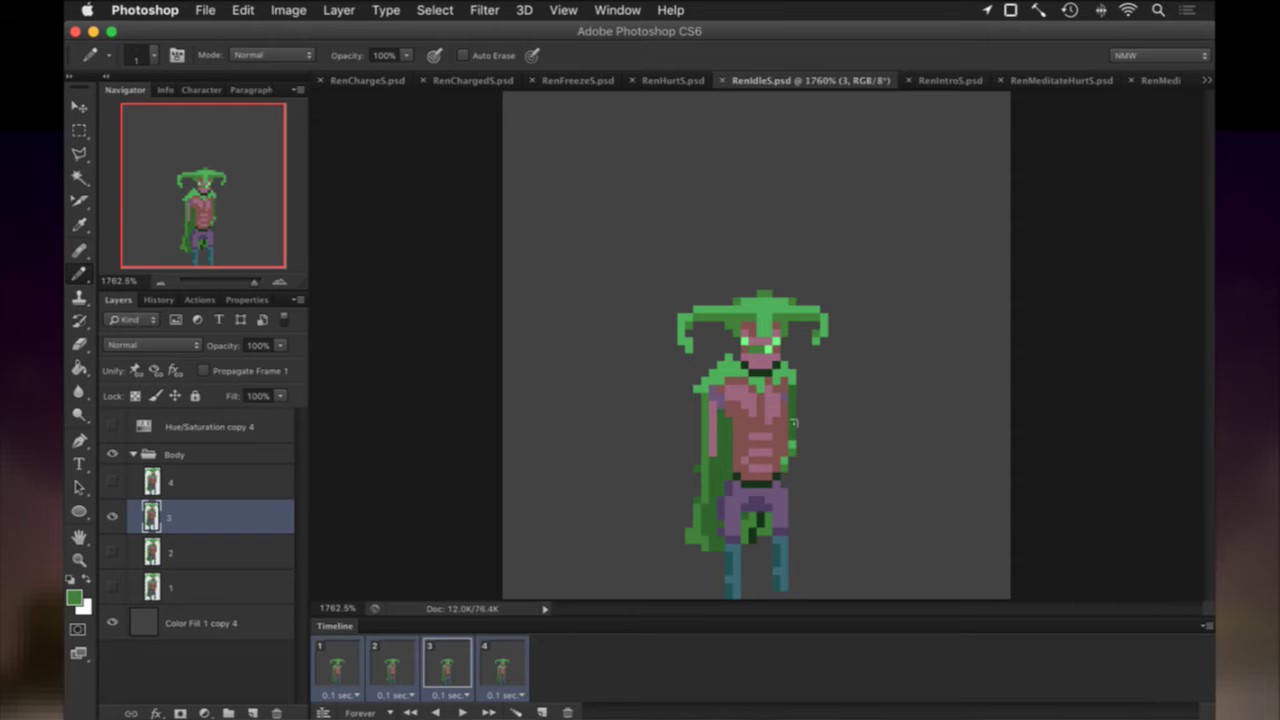
left_click(347, 672)
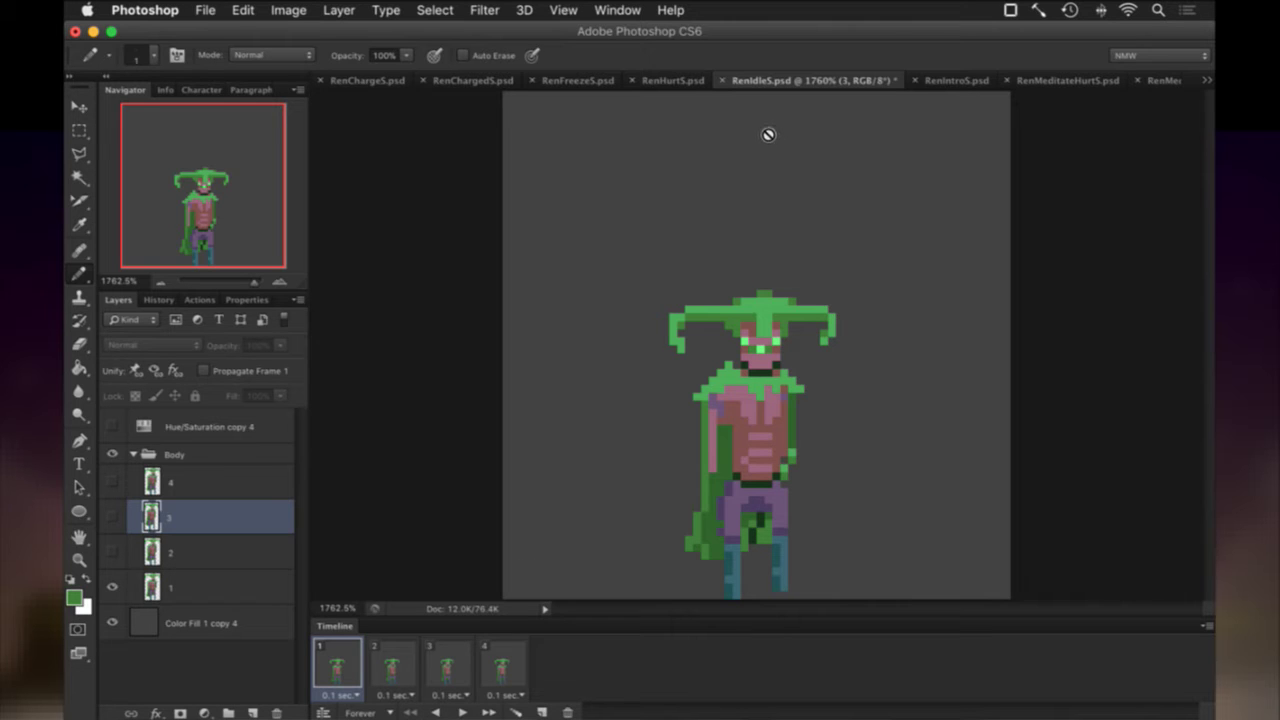
Move RenIdleS.psd directly before RenChargeS.psd in the document order and compare the first frames of both animations.
left_click(357, 80)
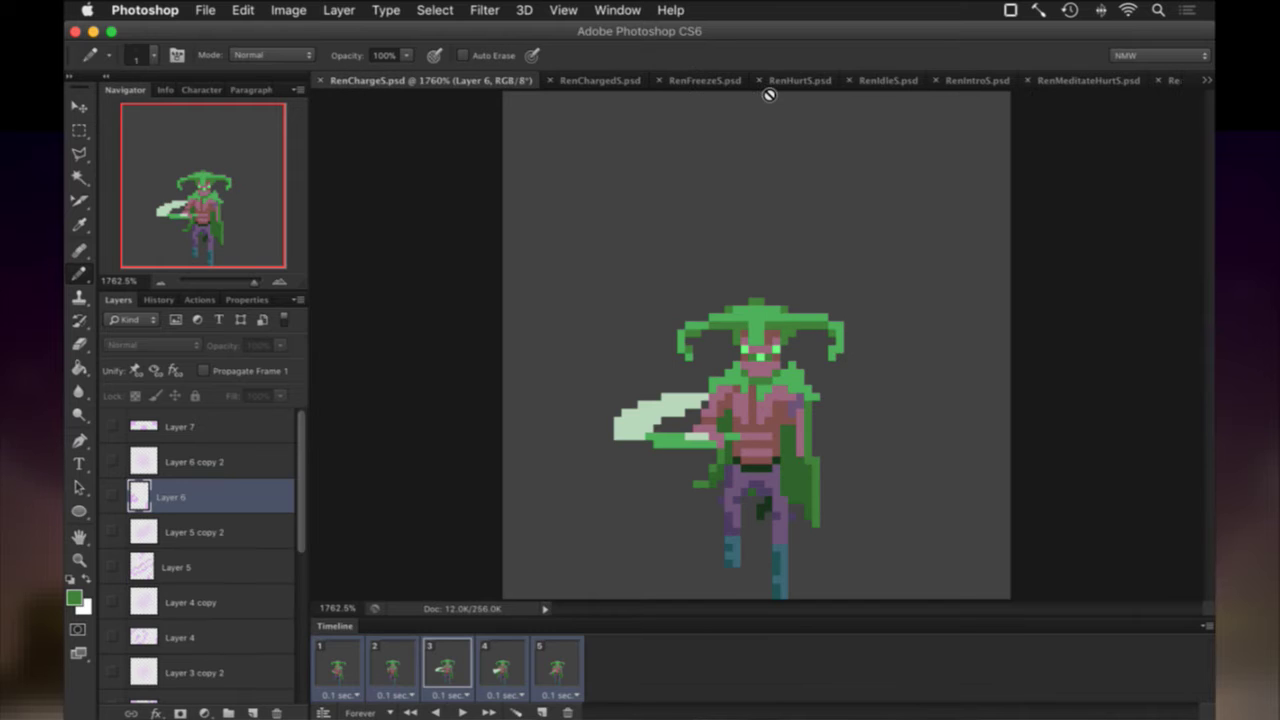
left_click_drag(888, 84, 340, 80)
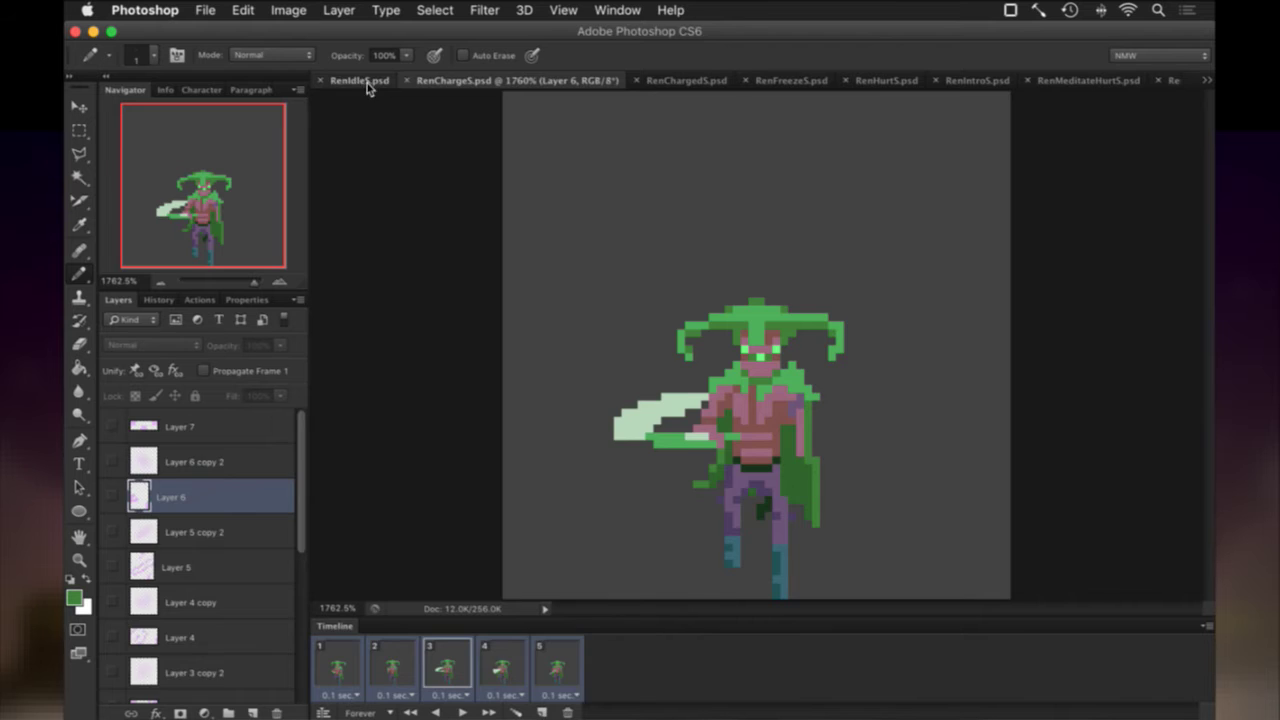
left_click(358, 80)
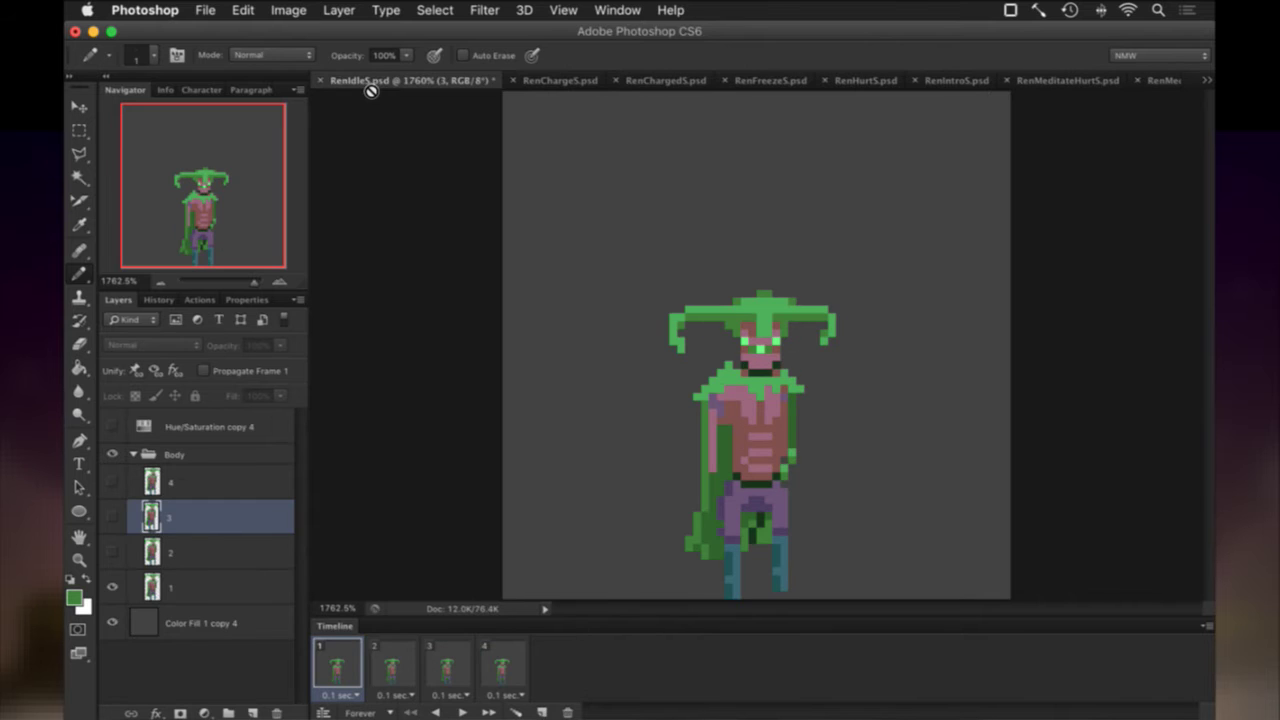
left_click(571, 85)
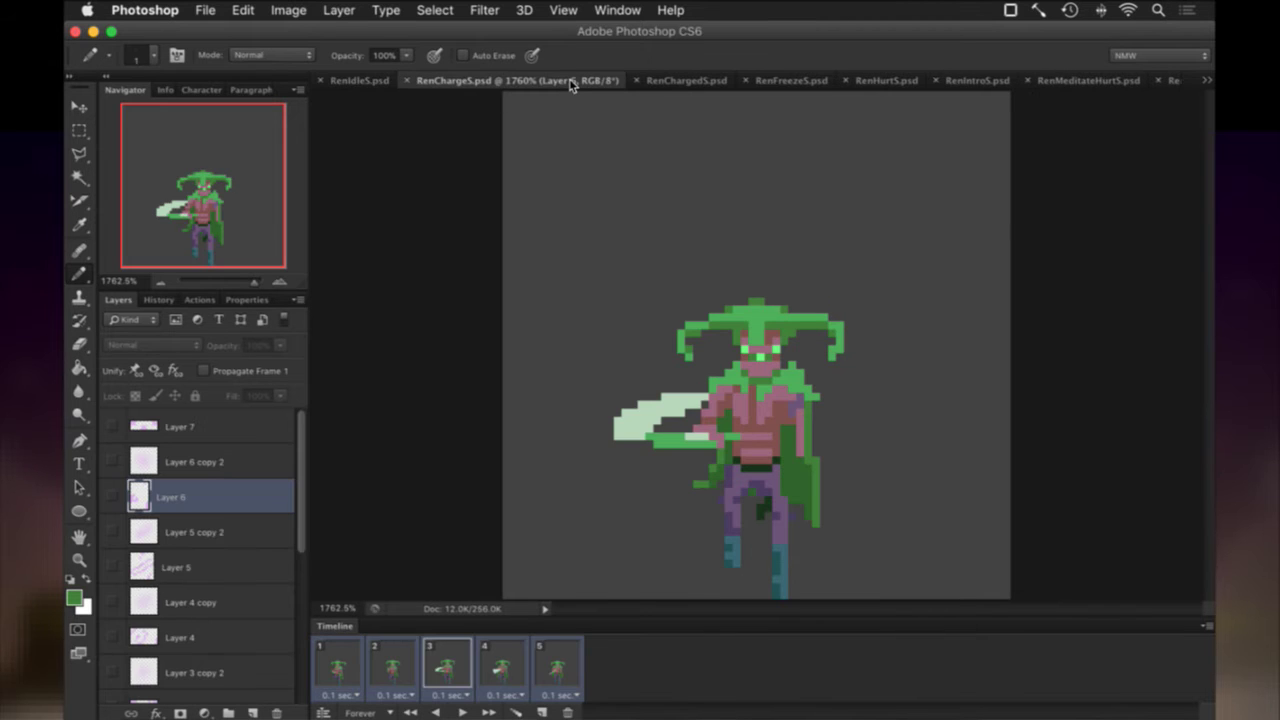
left_click(355, 672)
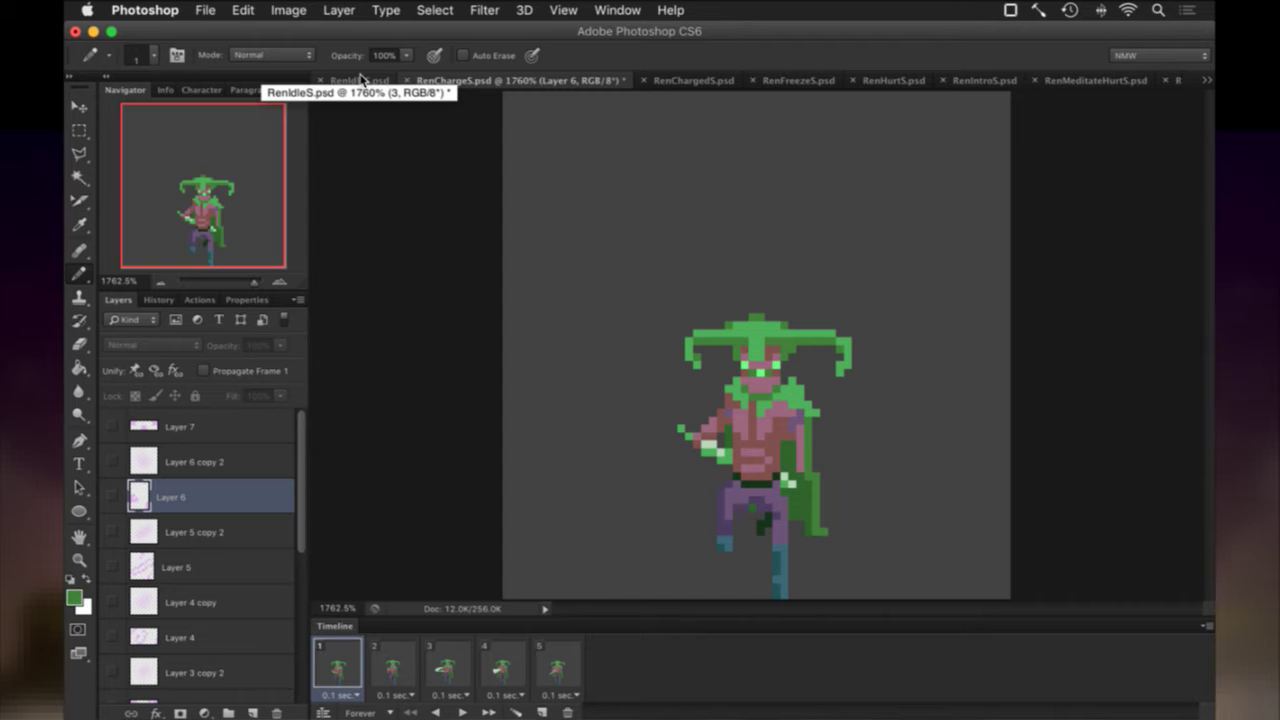
Select all five frames of RenChargeS, flip the canvas horizontally, and play the animation to check it.
left_click(556, 676, "shift")
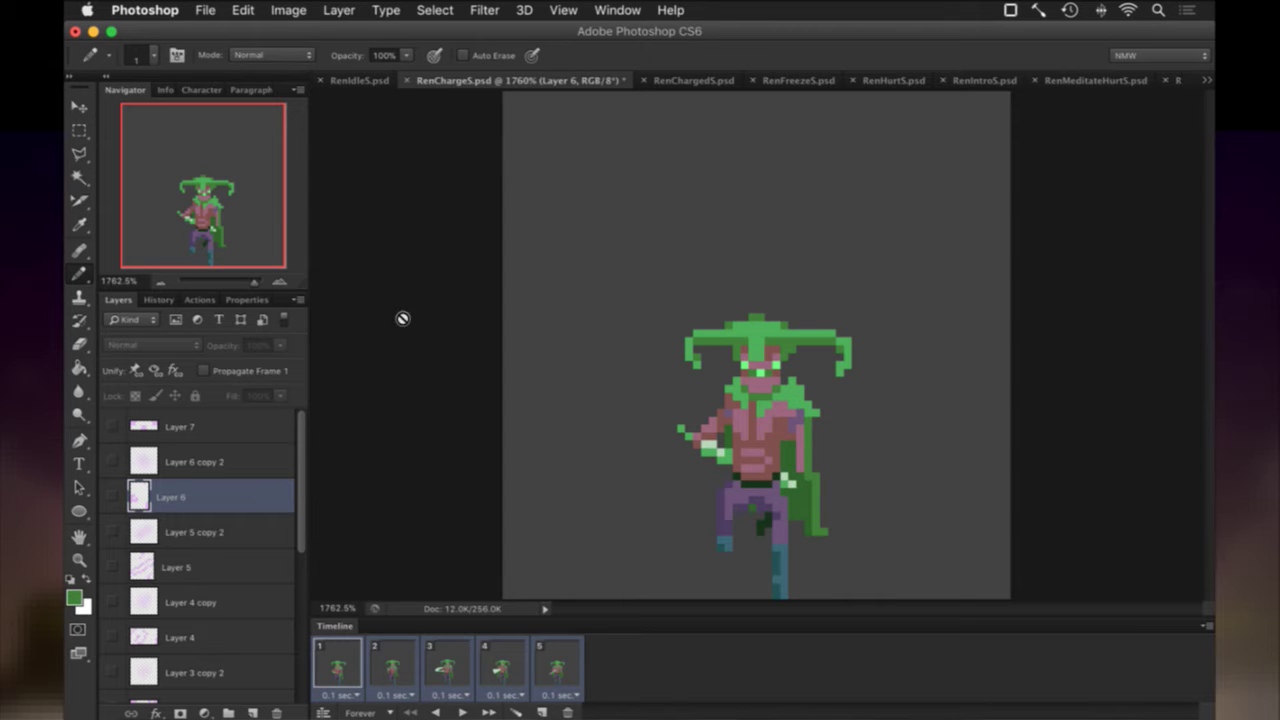
left_click(289, 10)
mouse_move(312, 200)
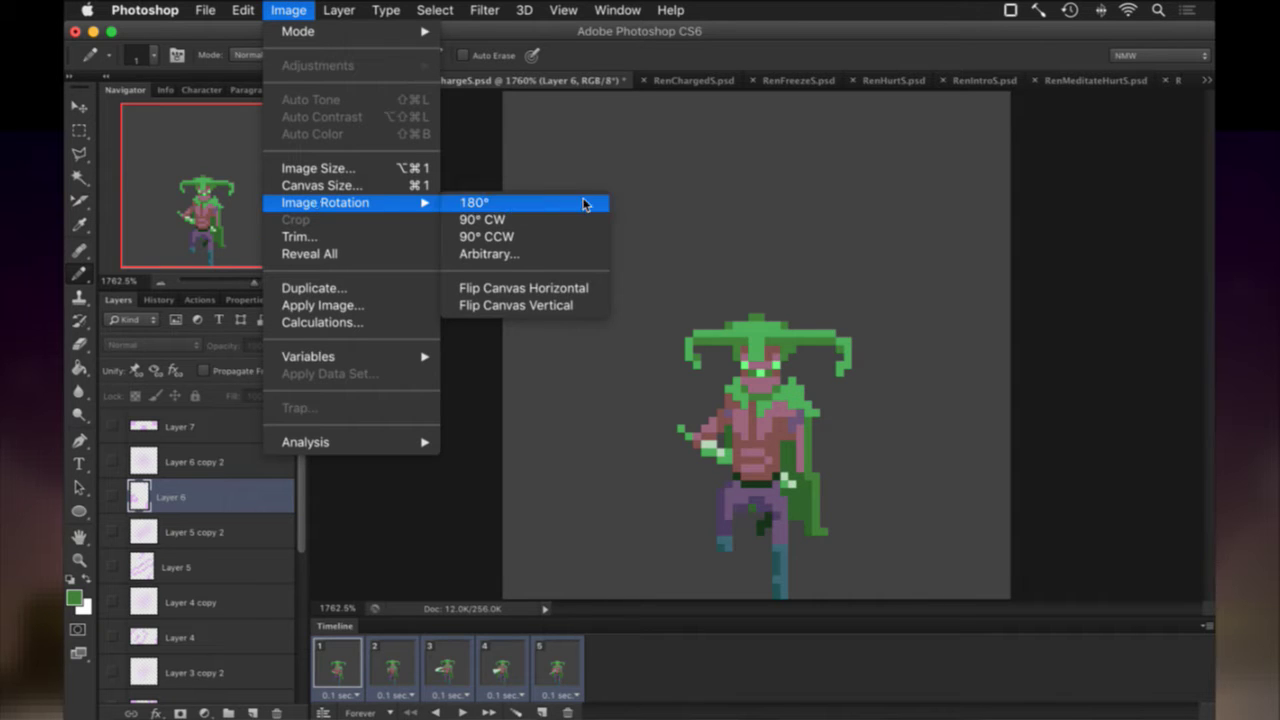
left_click(558, 290)
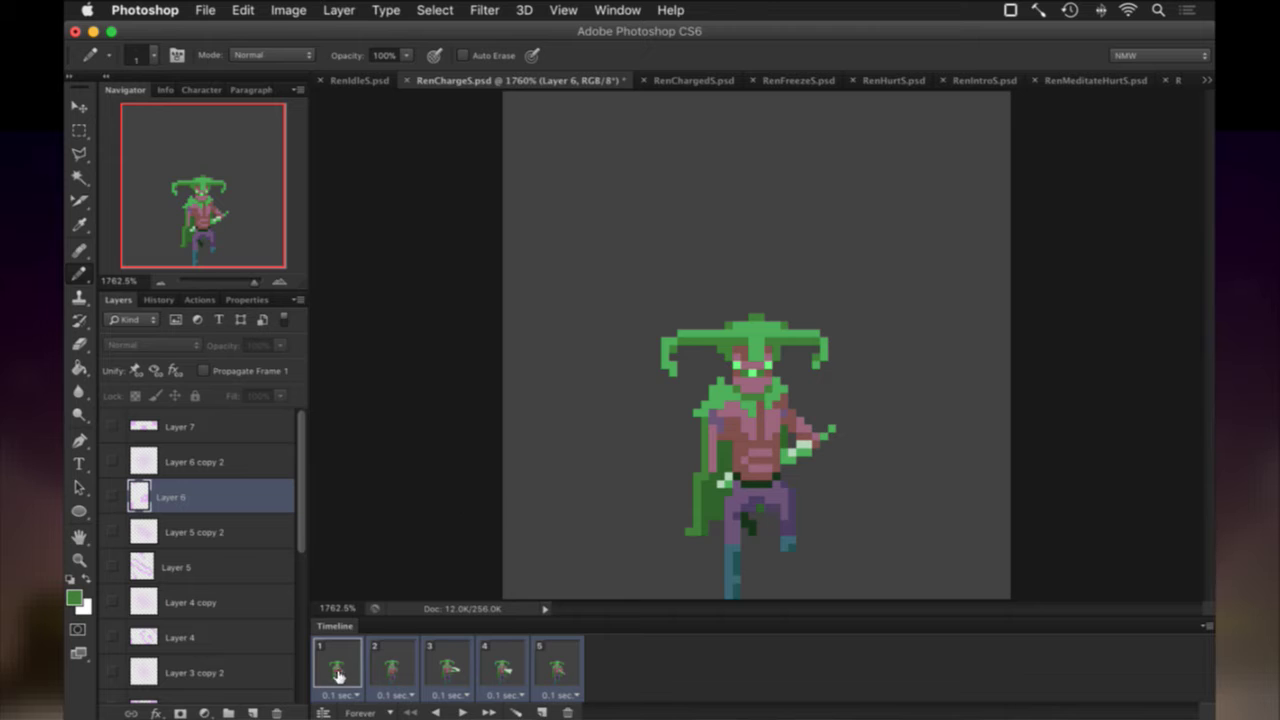
left_click(451, 712)
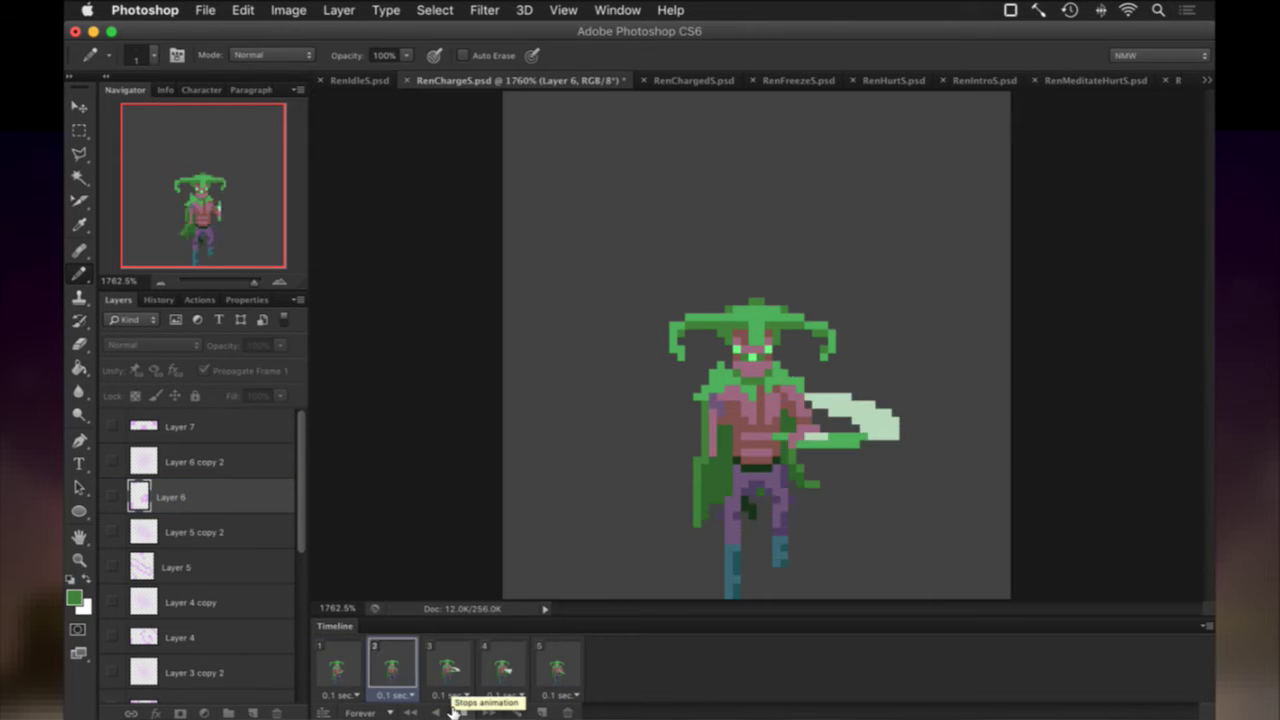
left_click(451, 710)
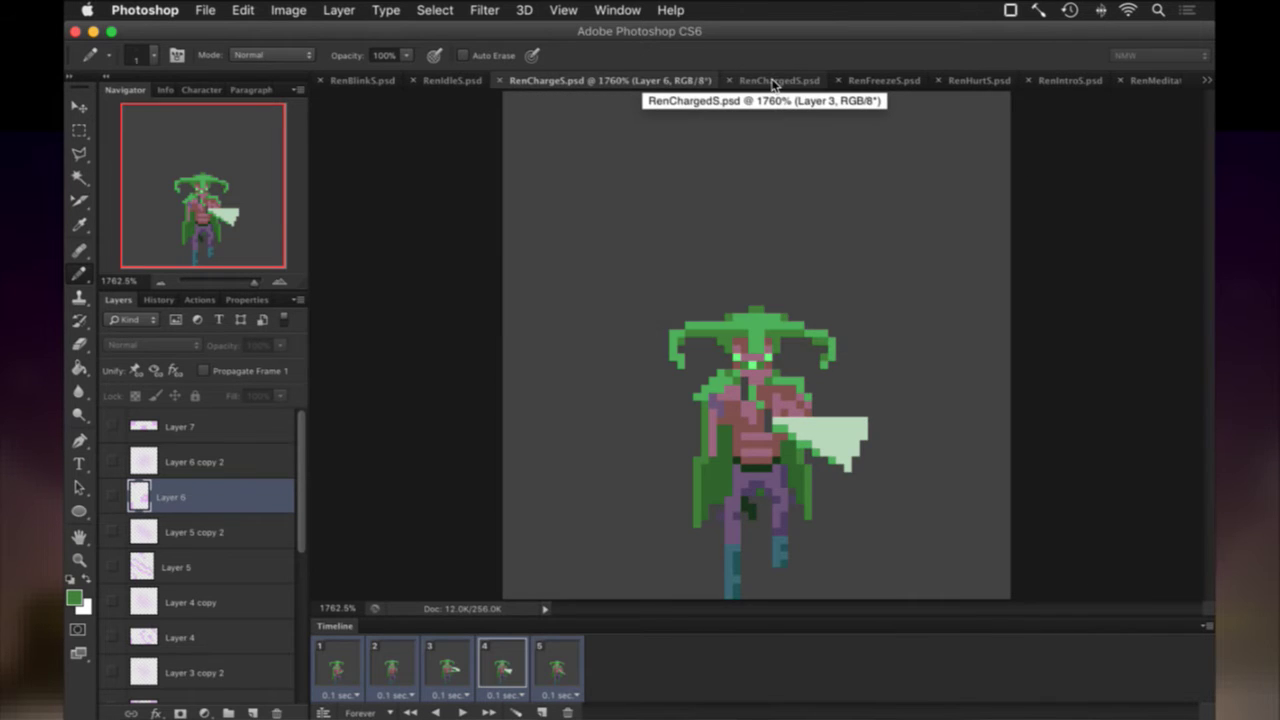
Flip the RenChargedS.psd canvas horizontally and check its third and fourth frames.
left_click(775, 81)
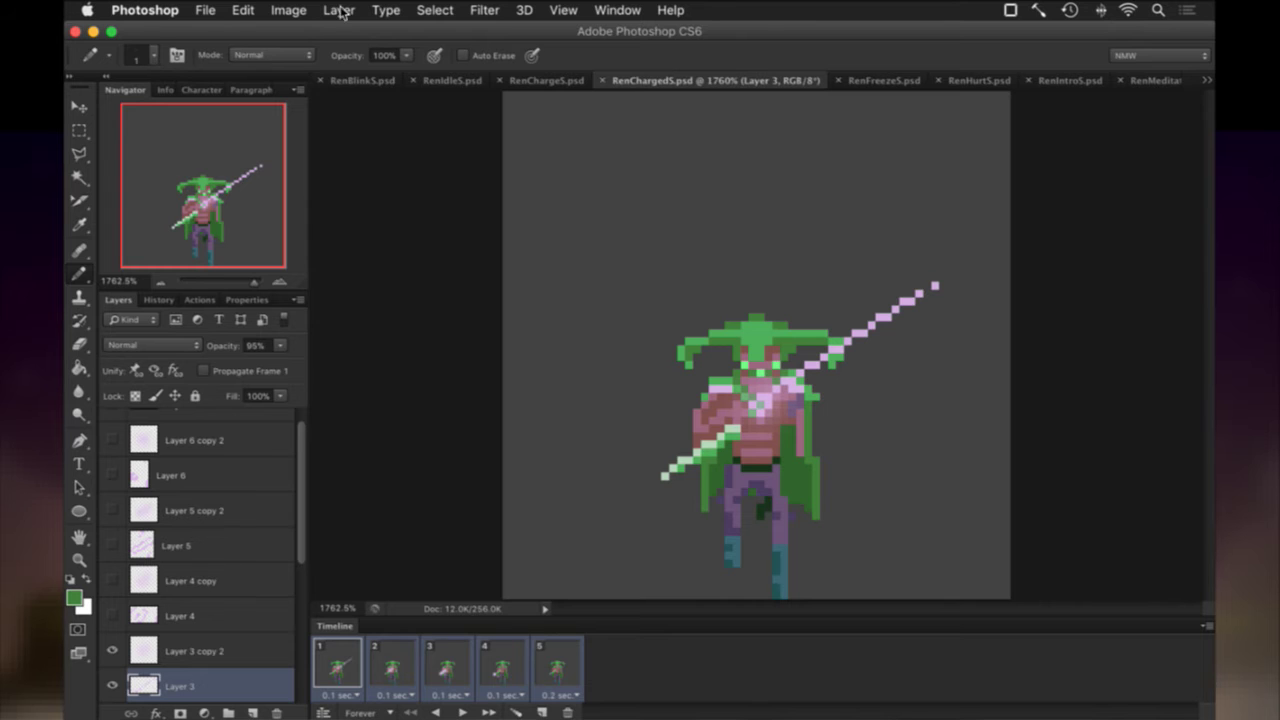
left_click(281, 11)
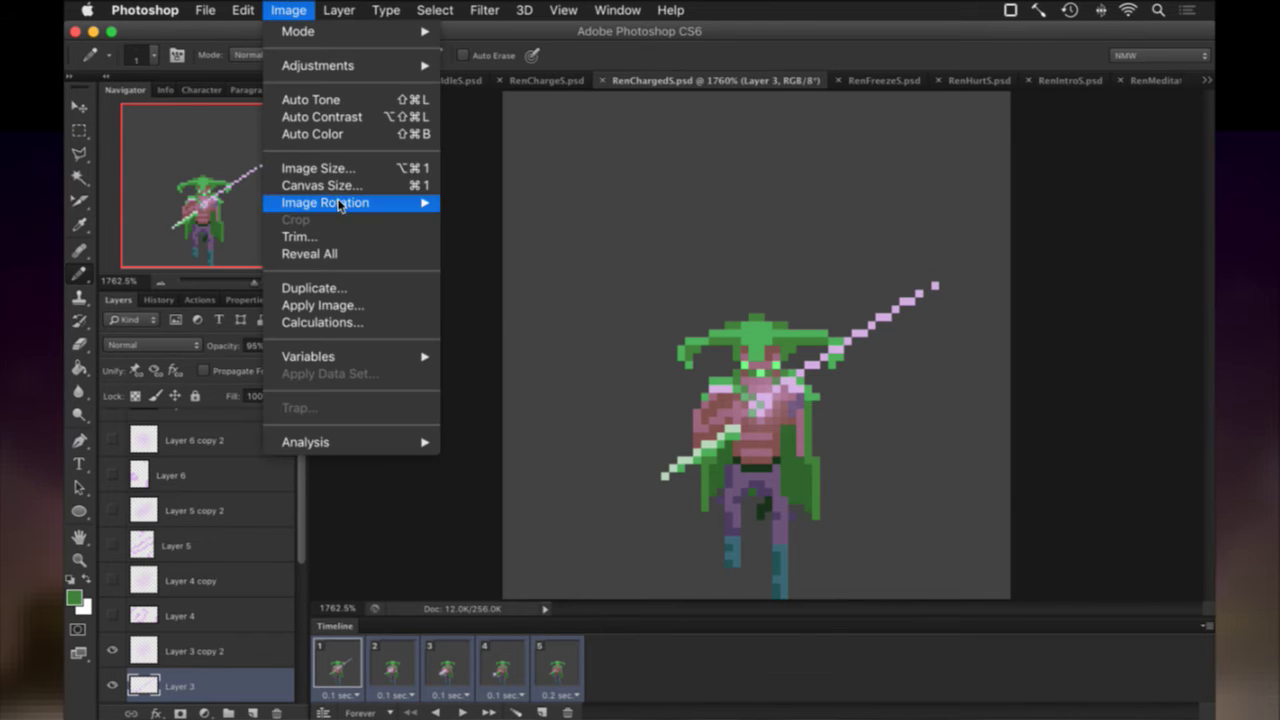
mouse_move(344, 207)
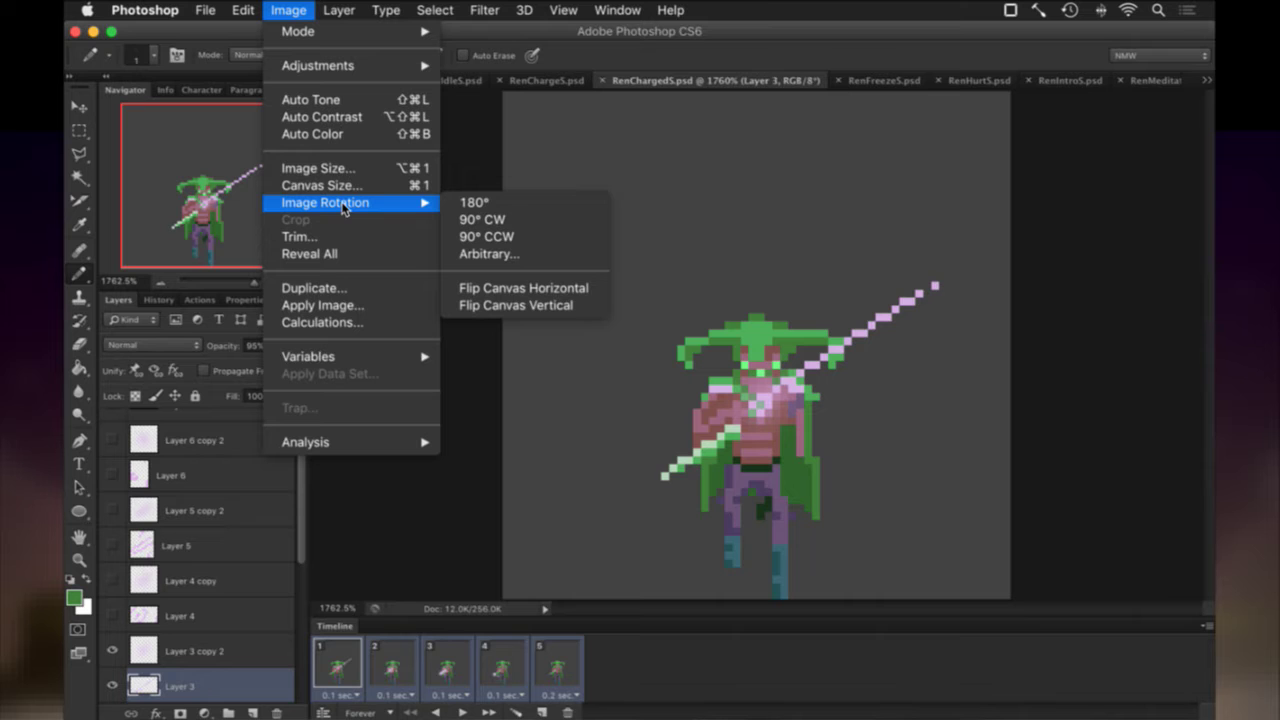
left_click(537, 288)
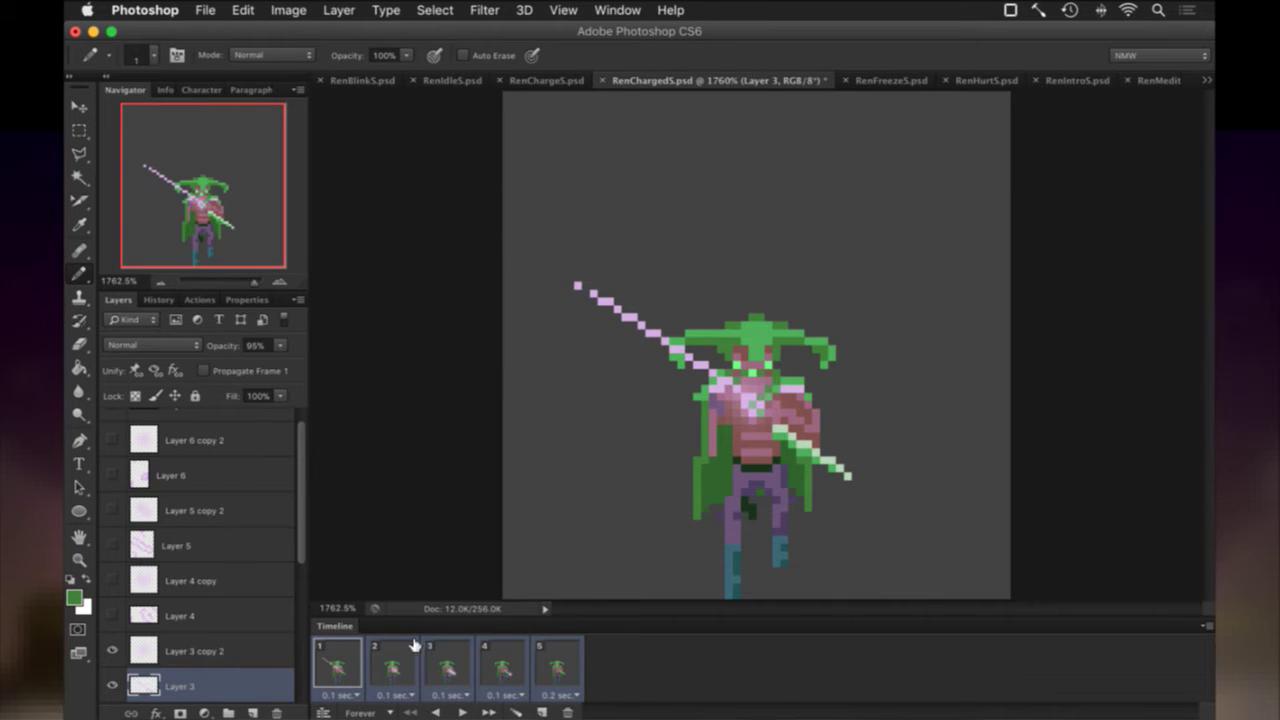
left_click(449, 668)
left_click(505, 668)
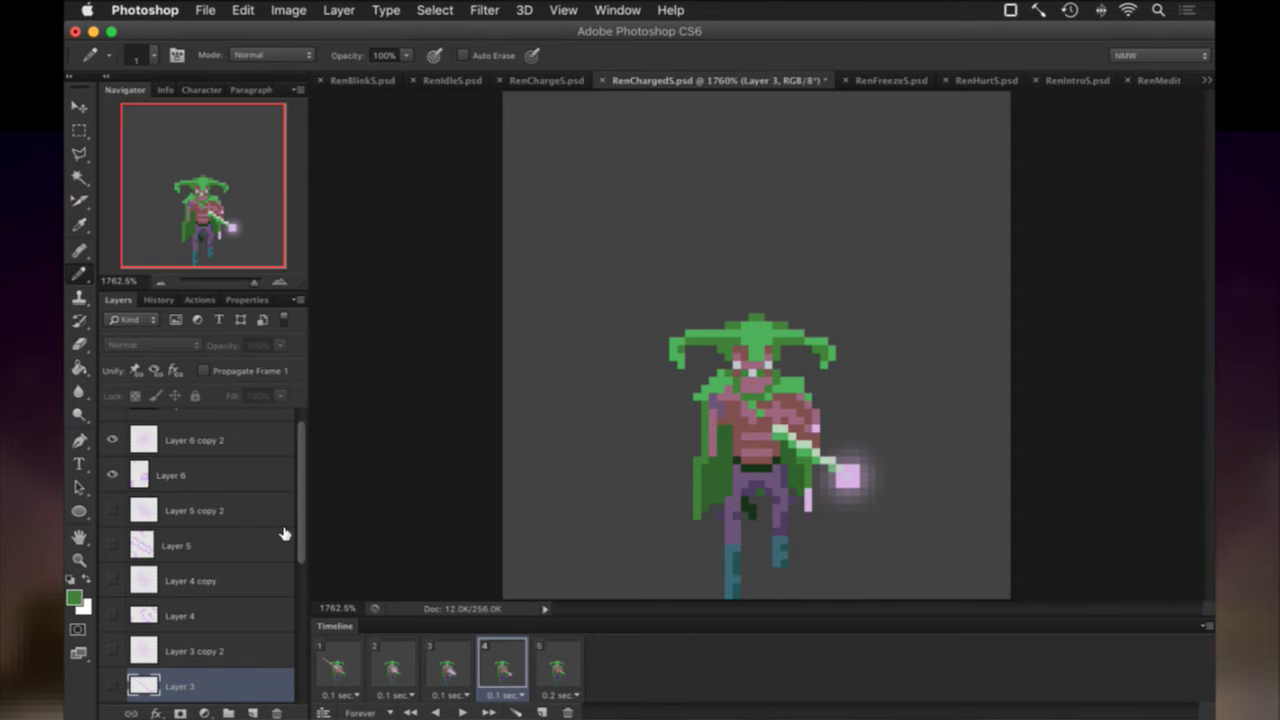
With Layer 6 active on frame 4, sample the light purple of the glowing weapon tip and save RenChargedS.psd.
scroll(200, 530, "up", 1)
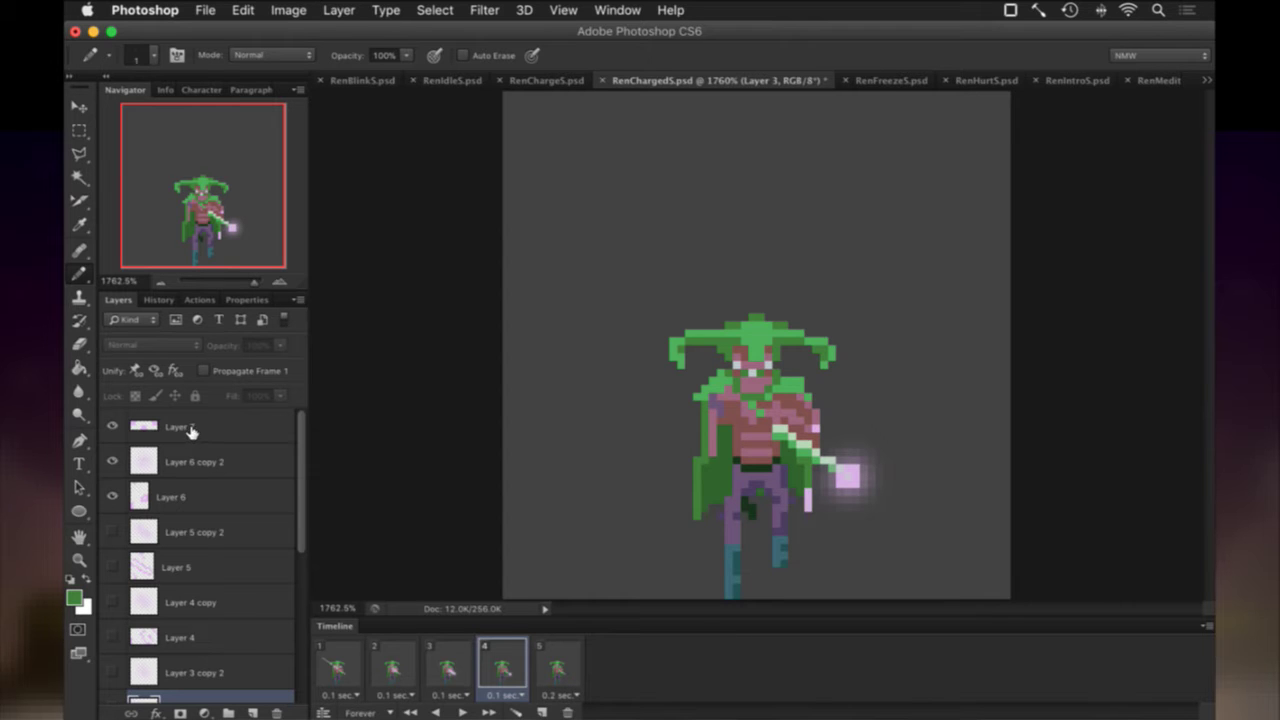
left_click(191, 430)
left_click(172, 494)
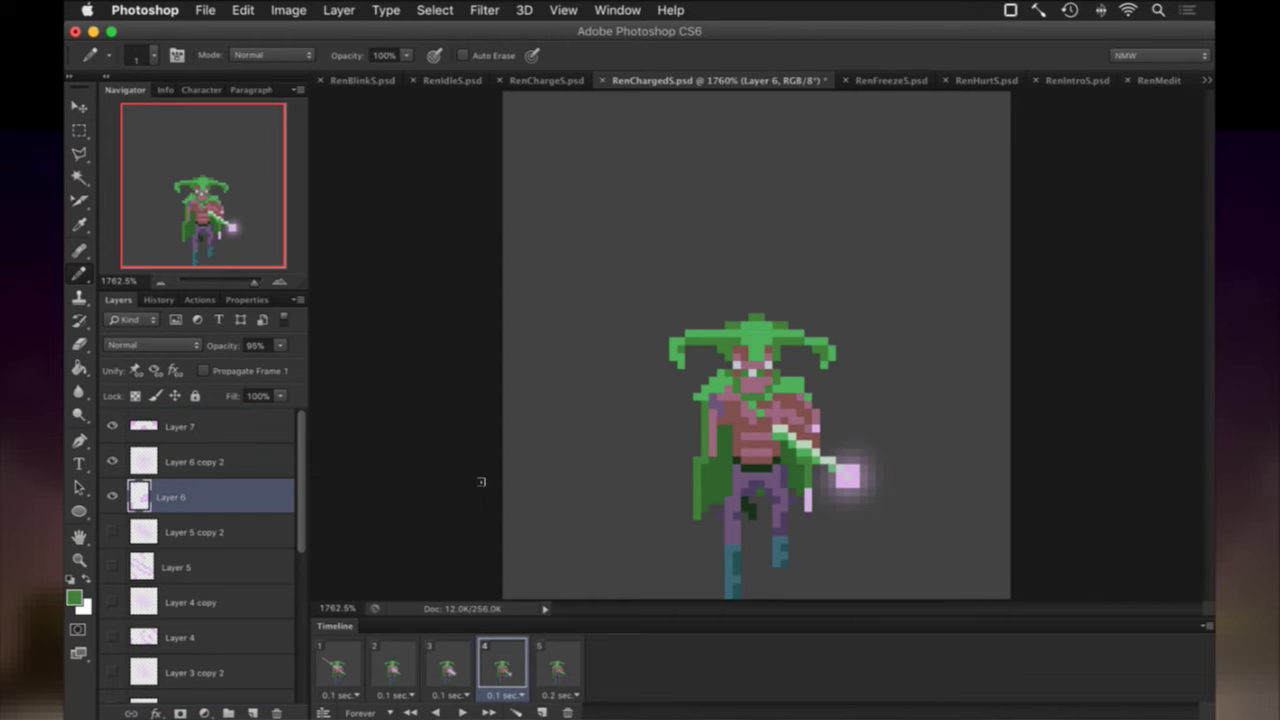
key("i")
left_click(849, 474)
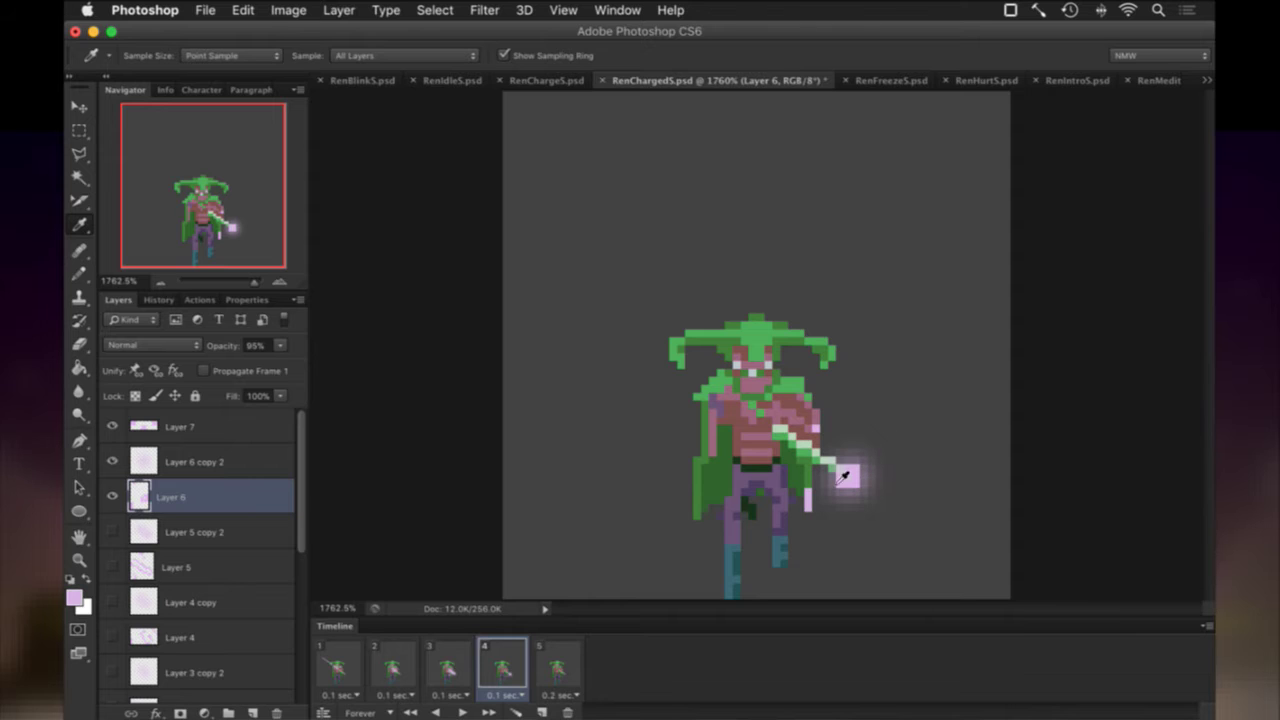
key("super+s")
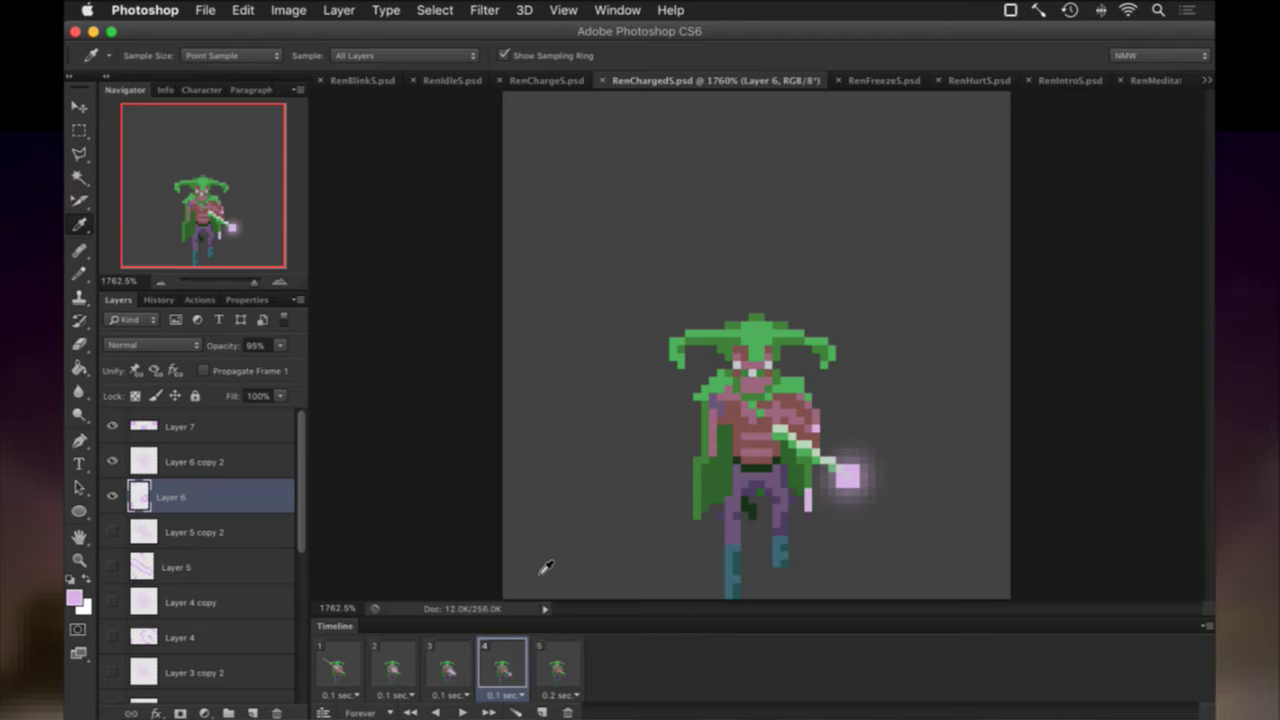
Add a new empty layer and place it above Layer 7 for pencil drawing.
key("b")
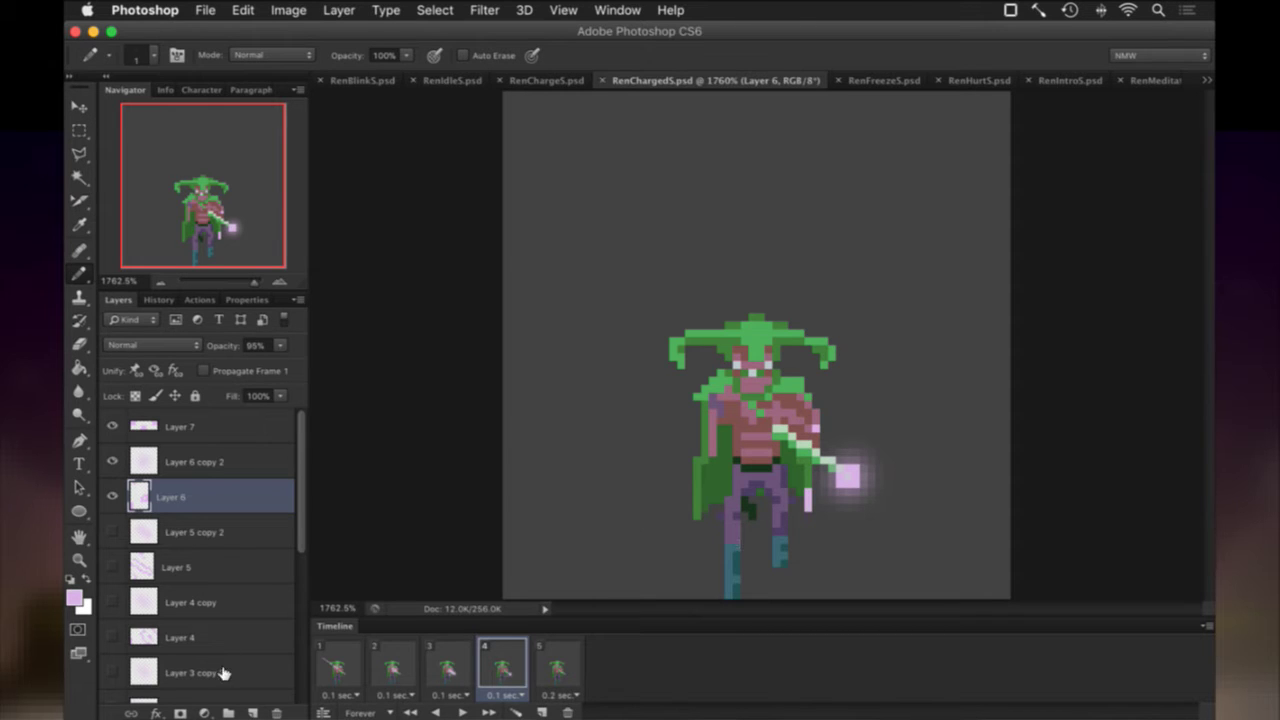
left_click(253, 712)
left_click_drag(143, 481, 145, 415)
left_click(207, 371)
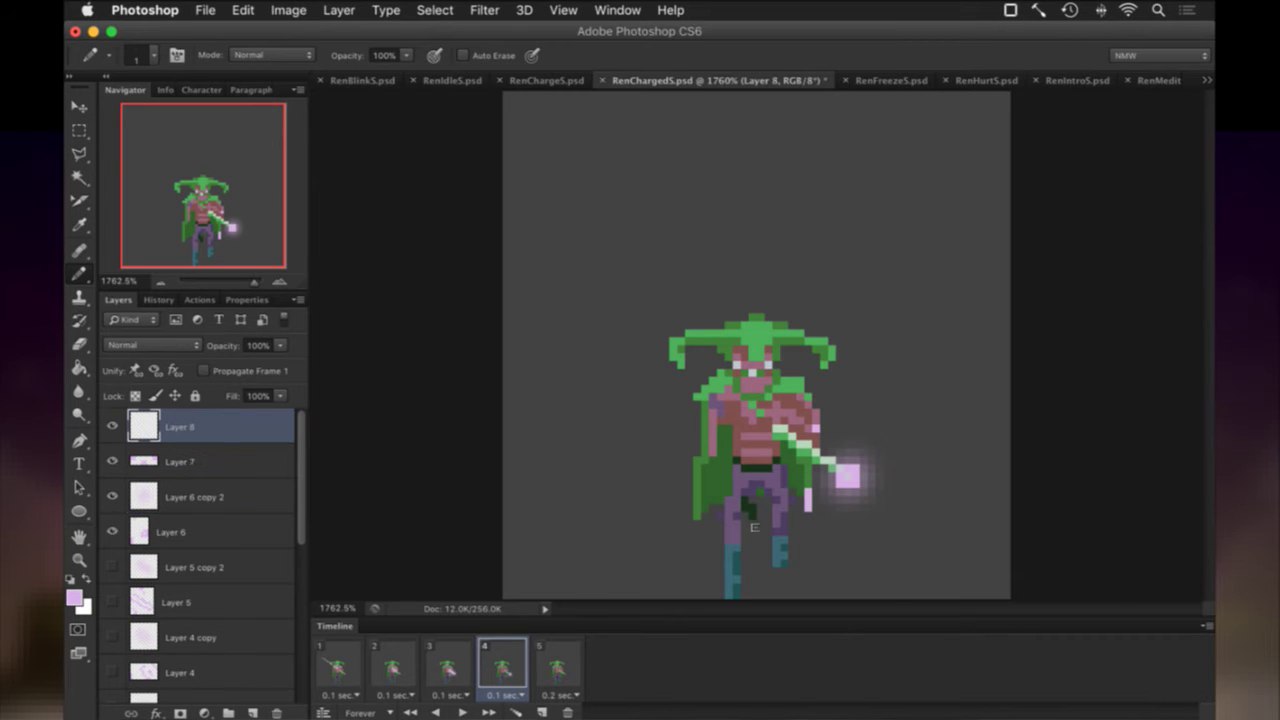
On the new layer, pencil a light purple outline up the standing leg, cape-side arm, shoulder and side of the face.
mouse_move(720, 611)
left_mouse_down()
mouse_move(729, 428)
mouse_move(721, 458)
left_mouse_up()
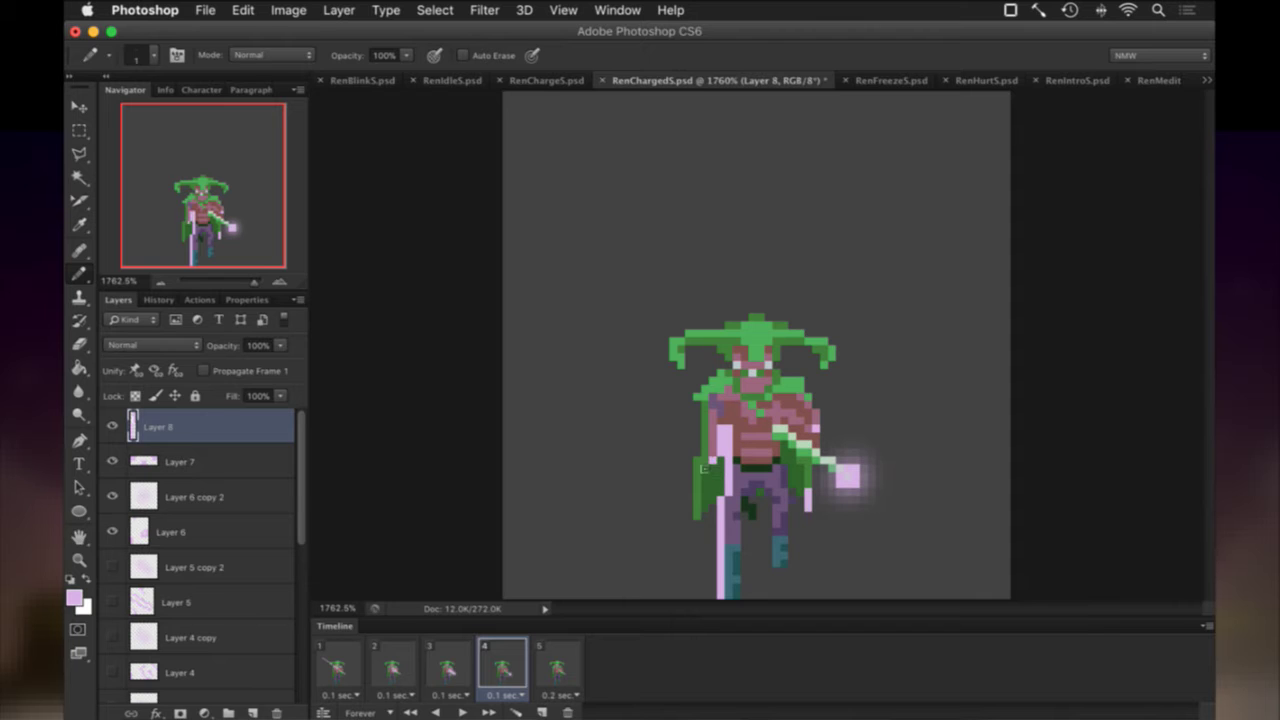
left_click_drag(704, 456, 706, 405)
left_click(705, 398)
left_click(713, 390)
left_click_drag(728, 397, 729, 369)
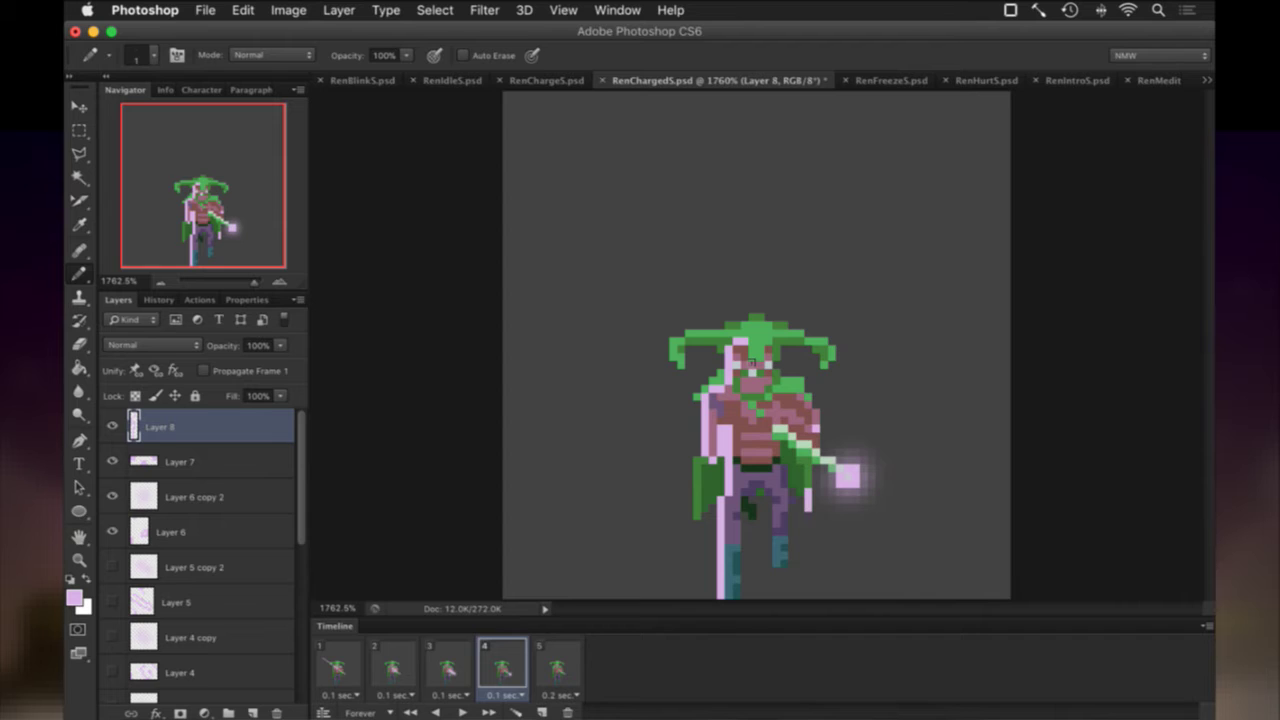
Continue the light purple outline down the other side of the face and around the shoulder and upper arm holding the weapon.
mouse_move(753, 358)
left_mouse_down()
mouse_move(770, 359)
mouse_move(775, 387)
left_mouse_up()
left_click(776, 381)
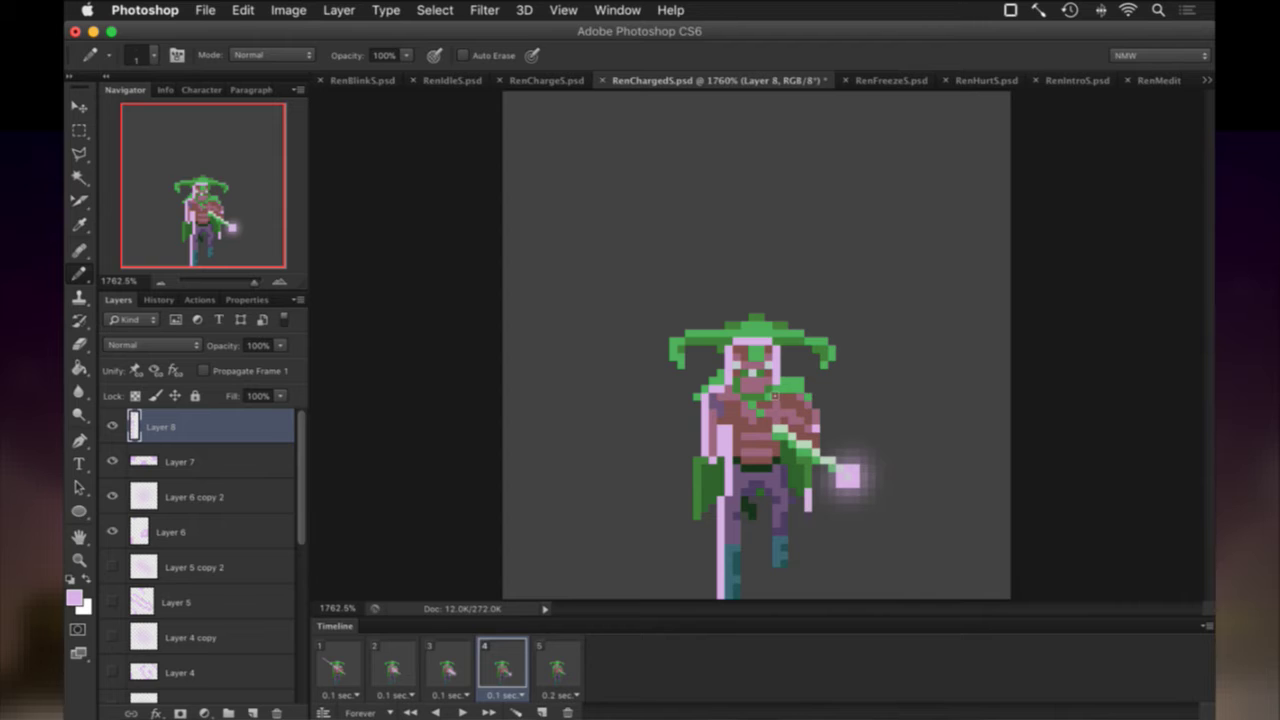
left_click(775, 397)
left_click(801, 389)
left_click(808, 397)
left_click(817, 405)
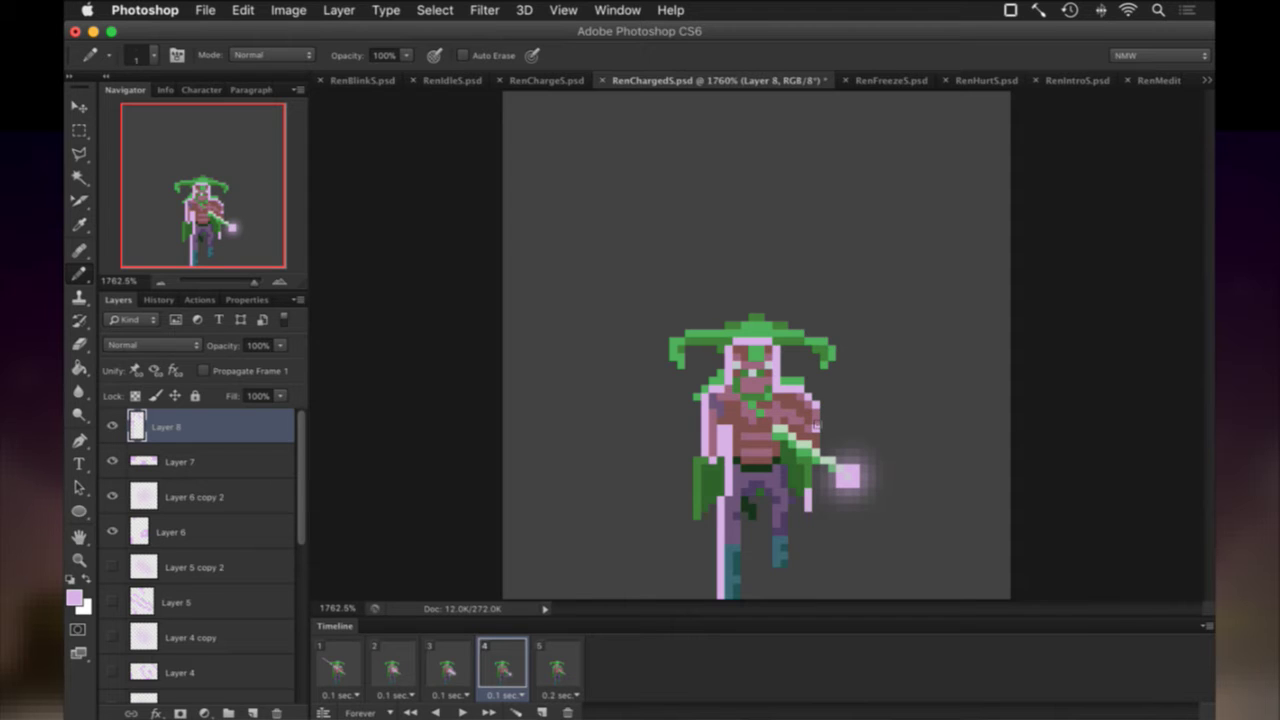
left_click(822, 413)
left_click(822, 421)
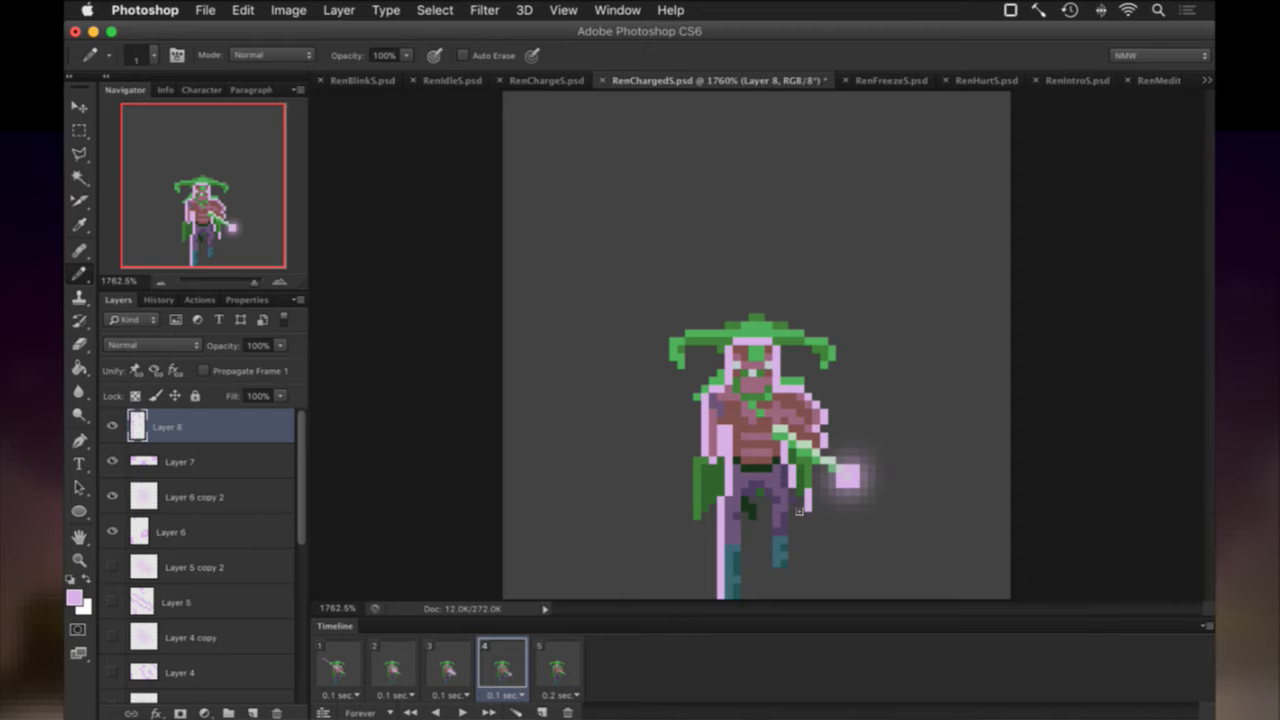
Outline the hand below the weapon, both sides of the raised leg and the standing leg's inner edge, erasing the stray pixel under the foot.
left_click(800, 492)
left_click(800, 500)
left_click(800, 508)
left_click_drag(796, 523, 795, 572)
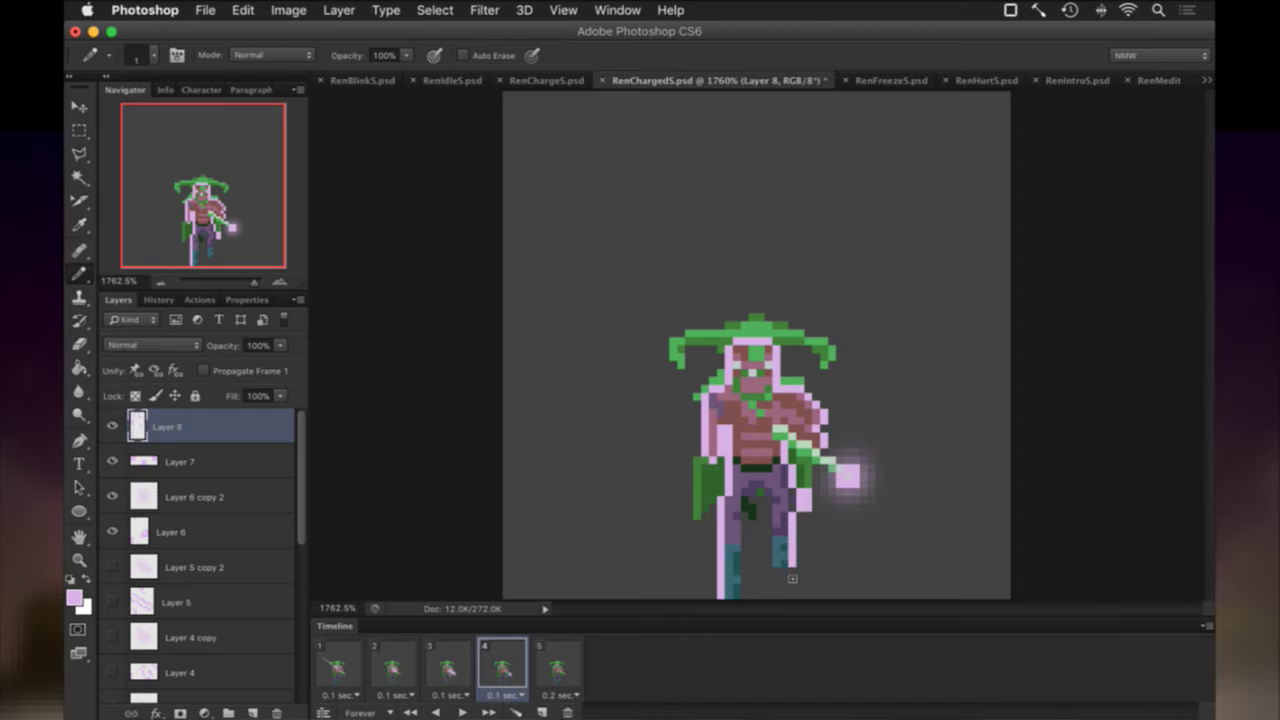
key("e")
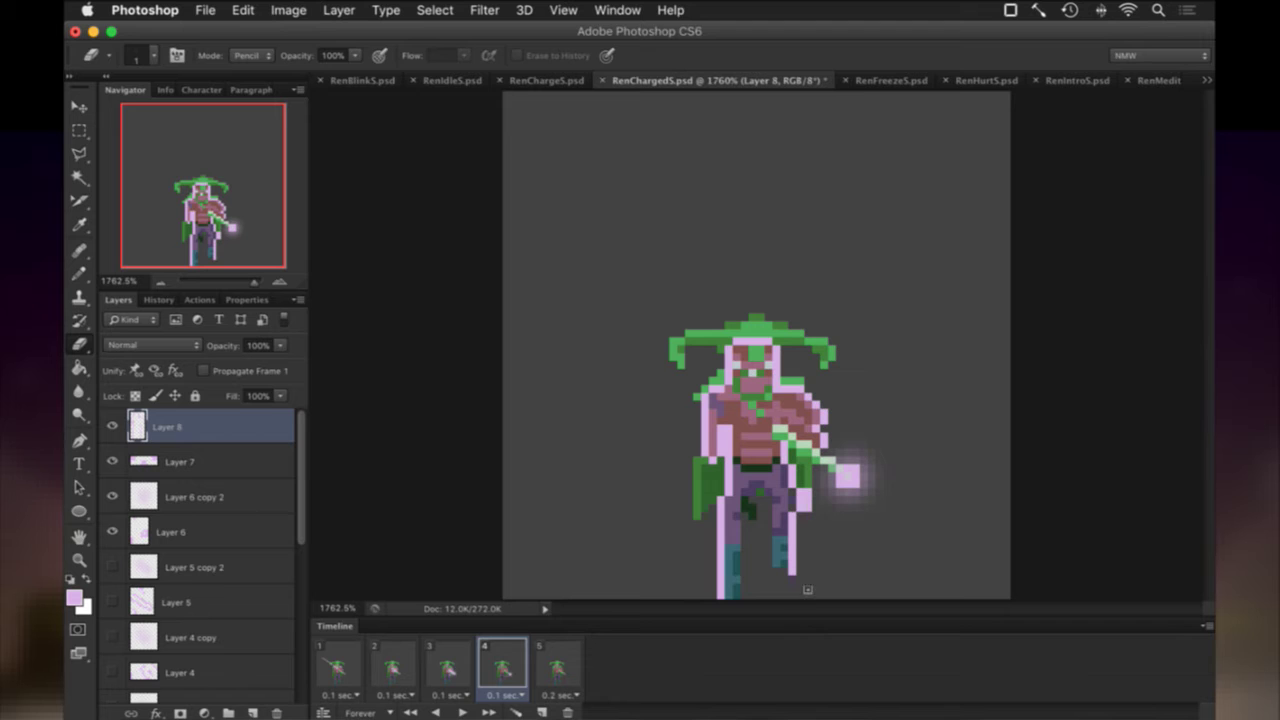
left_click(792, 571)
key("b")
left_click_drag(768, 563, 767, 515)
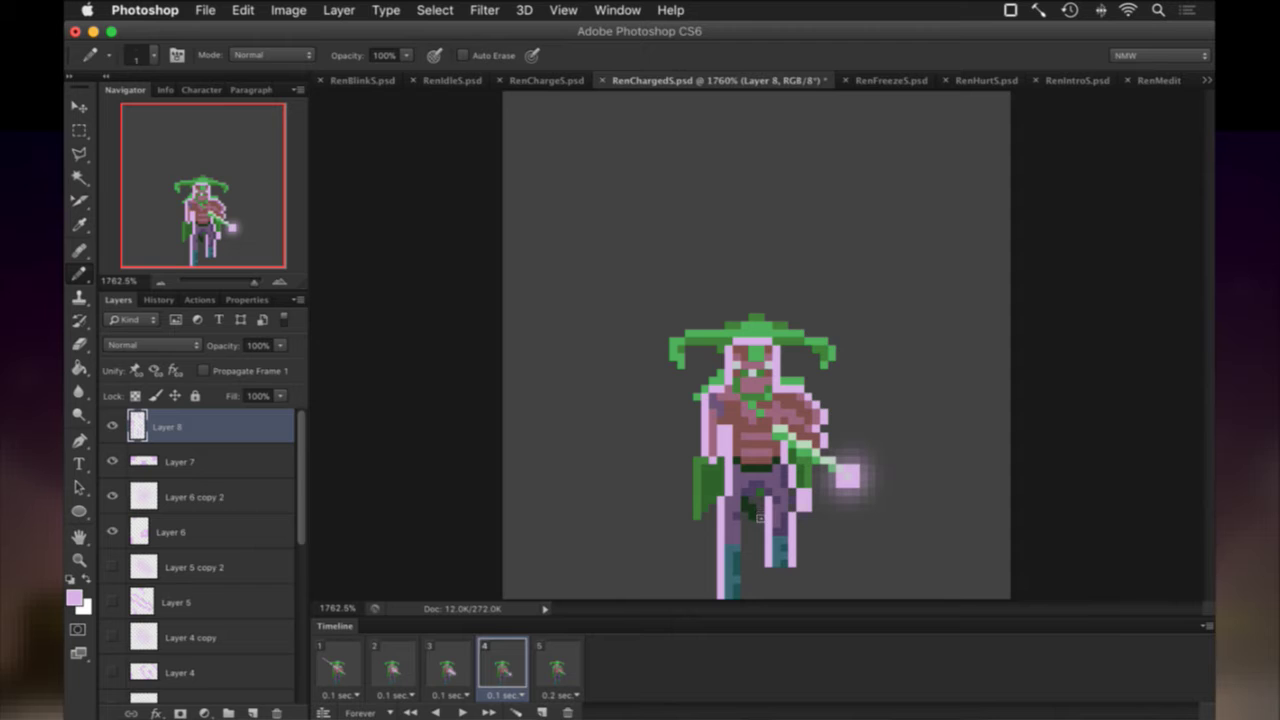
left_click(745, 523)
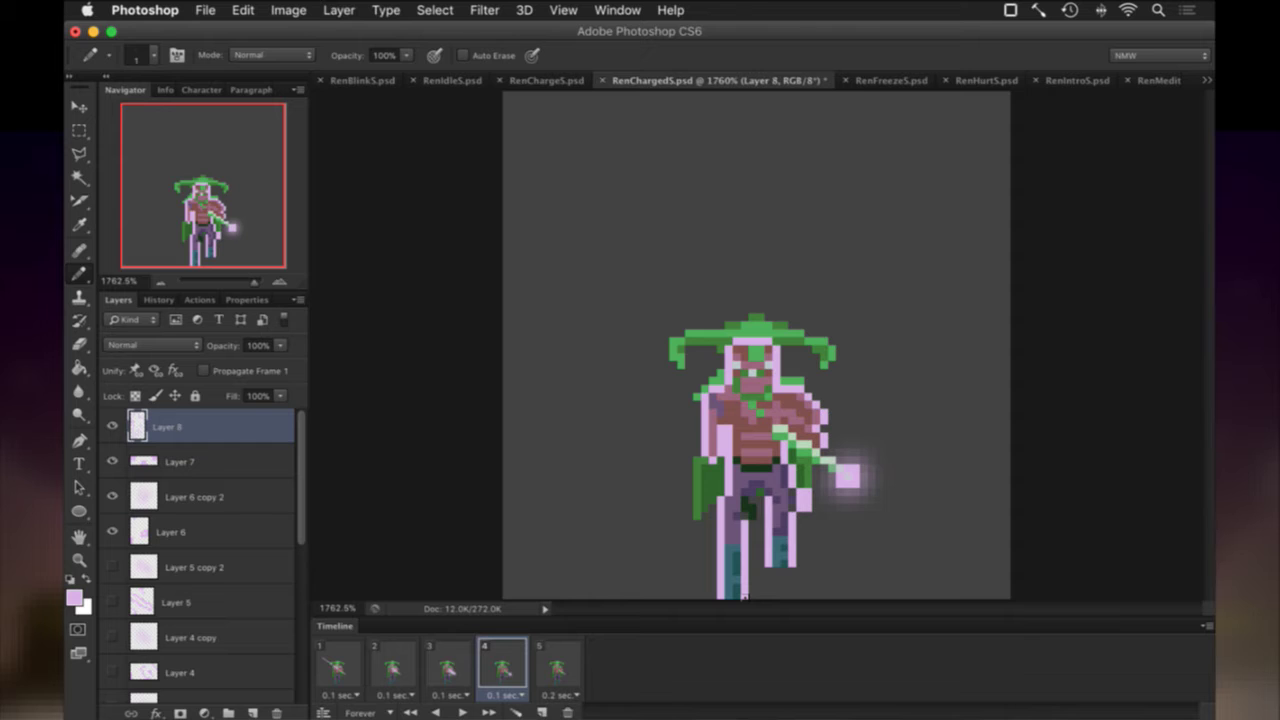
Erase the outline pixels across the forehead under the hat, and pencil the light purple outline along the hat's crown and both brim tips.
key("e")
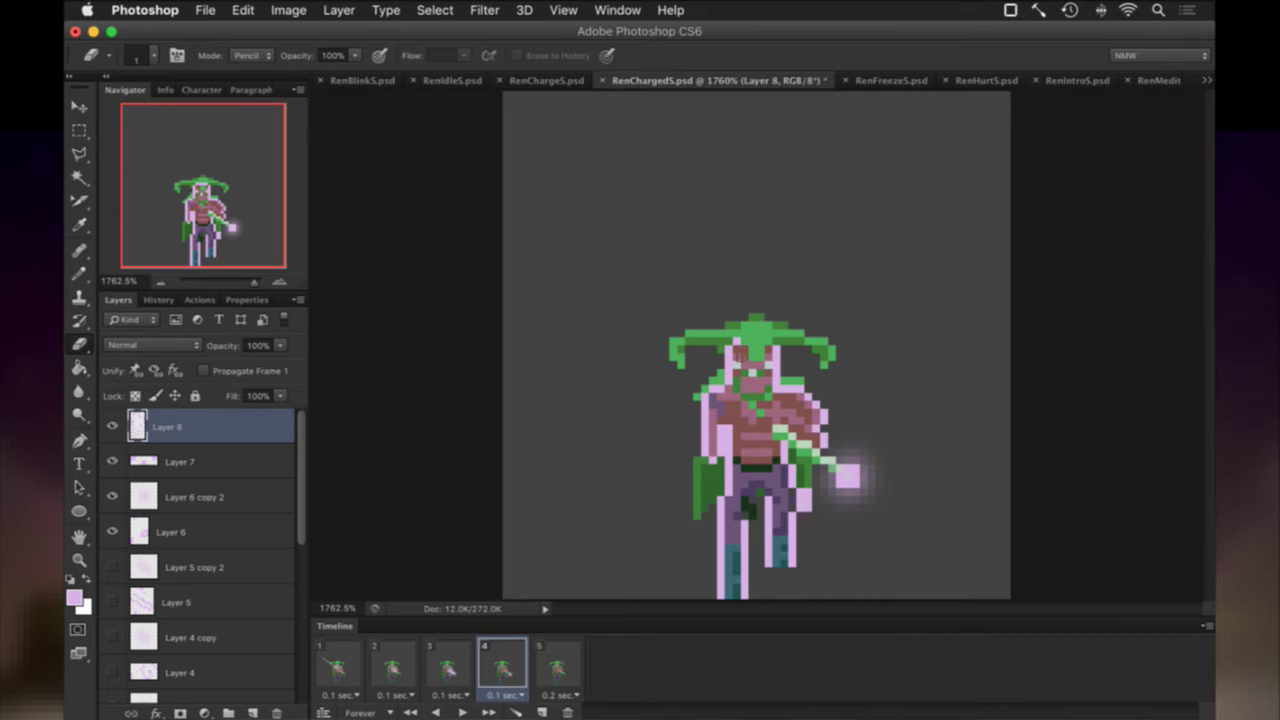
left_click(729, 473)
key("b")
mouse_move(742, 333)
left_mouse_down()
mouse_move(688, 329)
mouse_move(664, 374)
left_mouse_up()
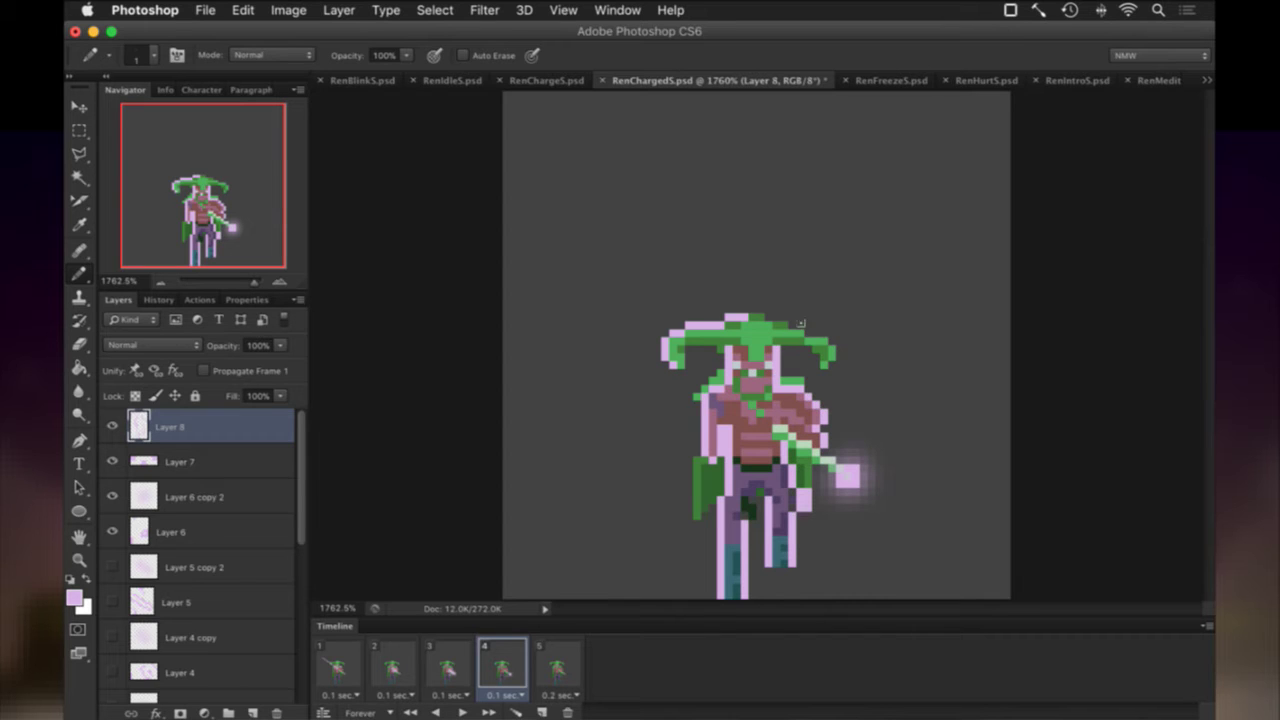
left_click_drag(753, 327, 820, 350)
left_click(832, 341)
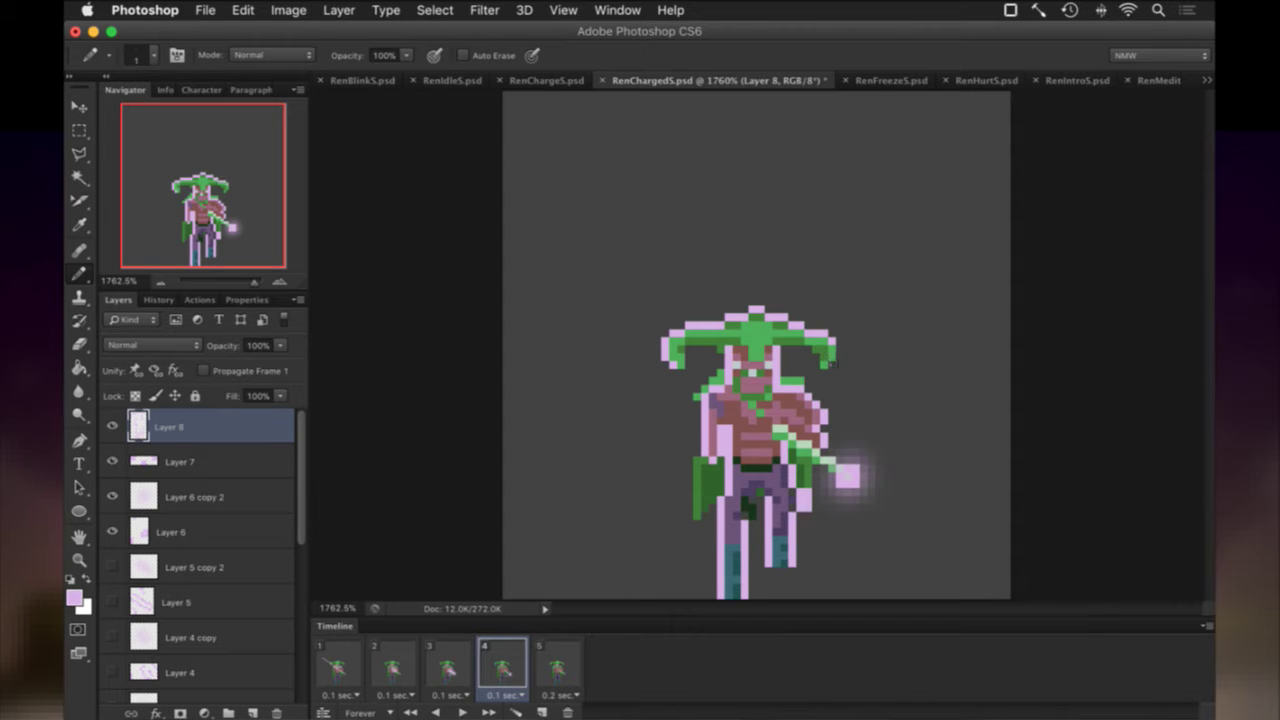
left_click(840, 352)
key("e")
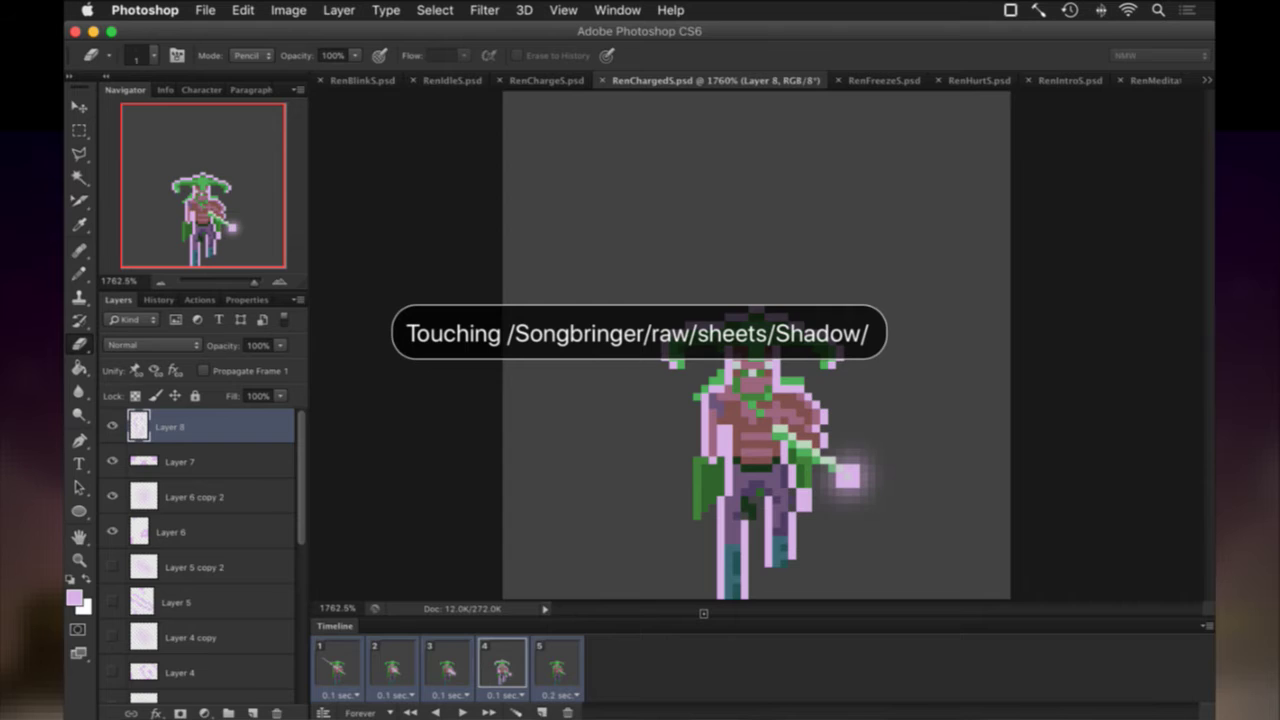
Switch to iTerm2, build and run the game, check Ren's outlined charged animation in the boss room, and return to Photoshop.
key("super+Tab")
key("F5")
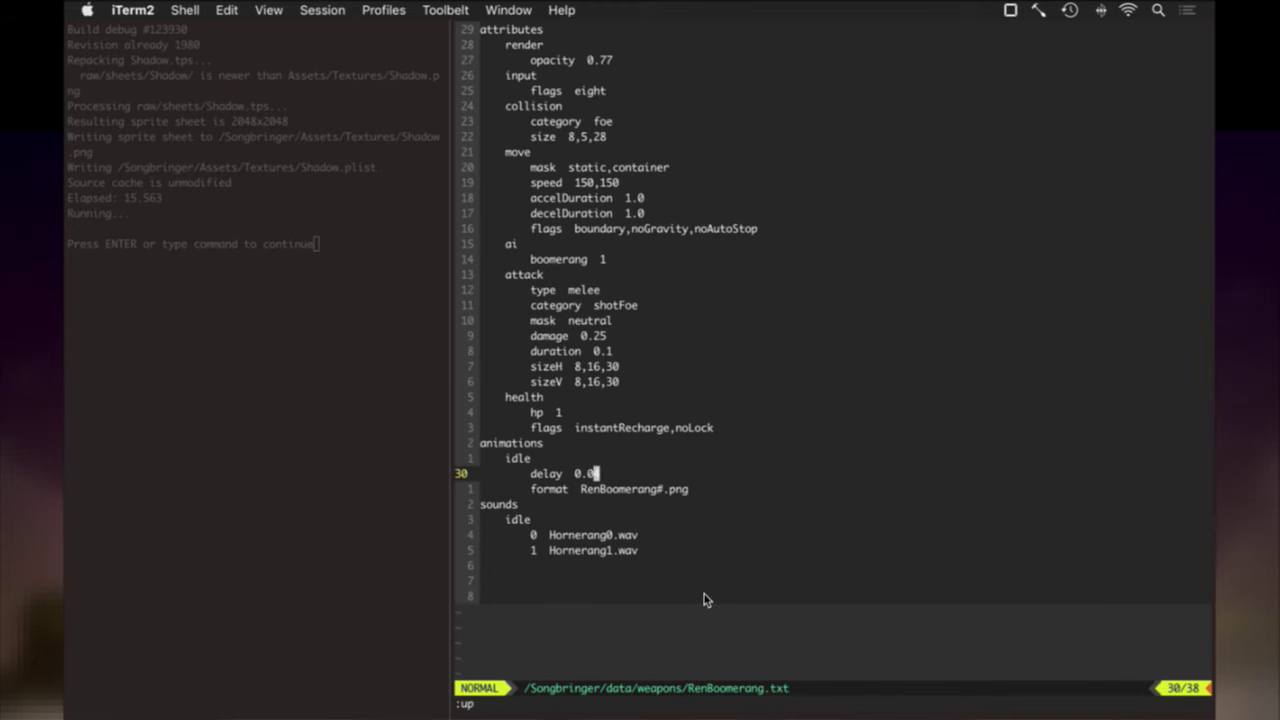
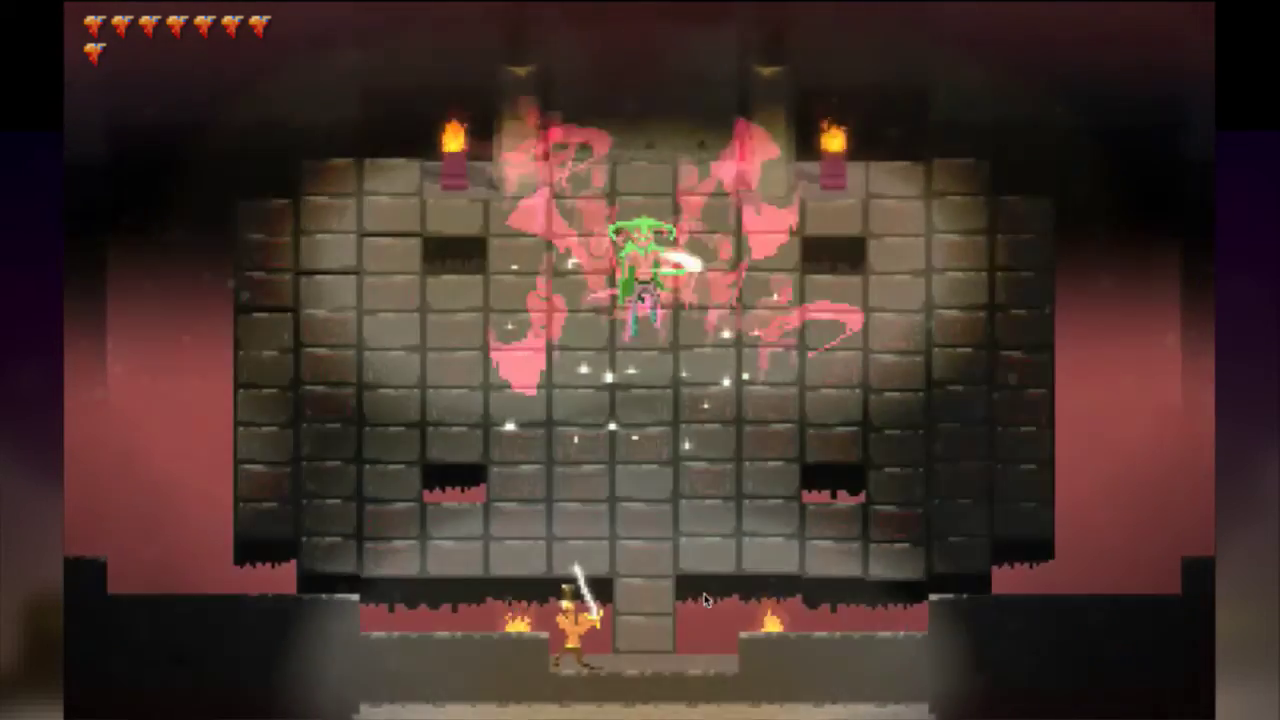
key("Right")
key("Up")
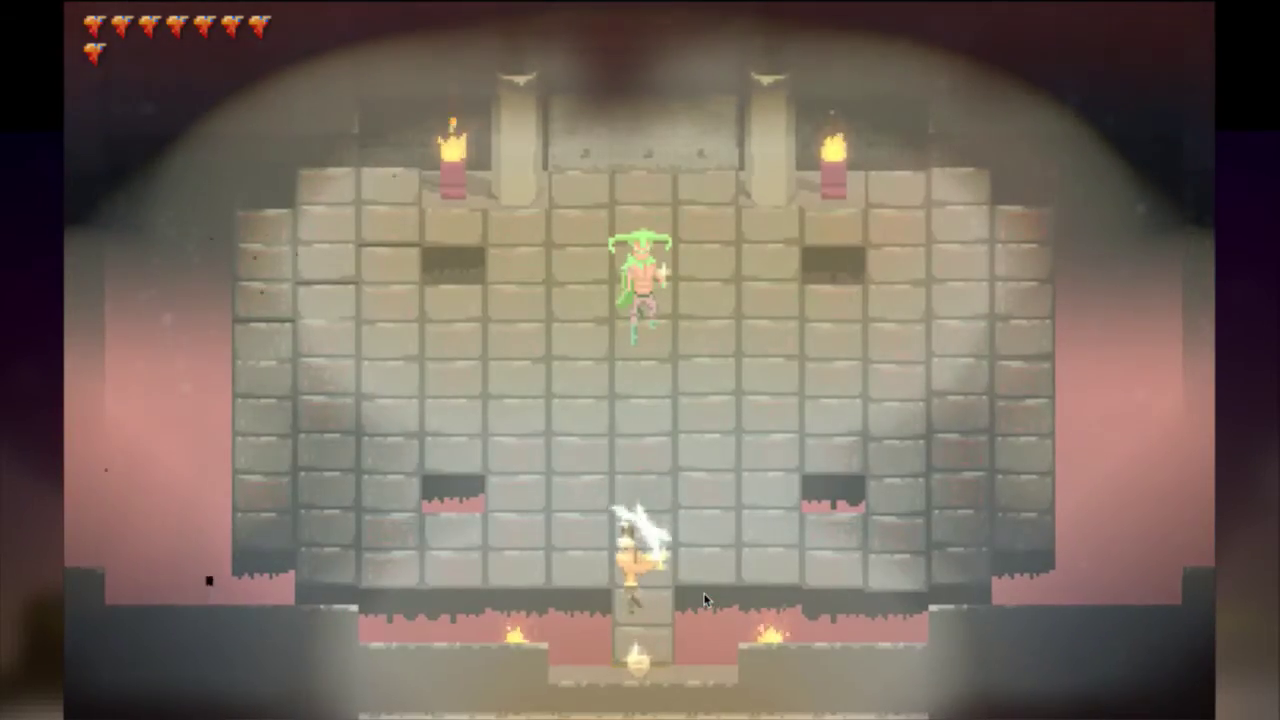
key("Left")
key("Left")
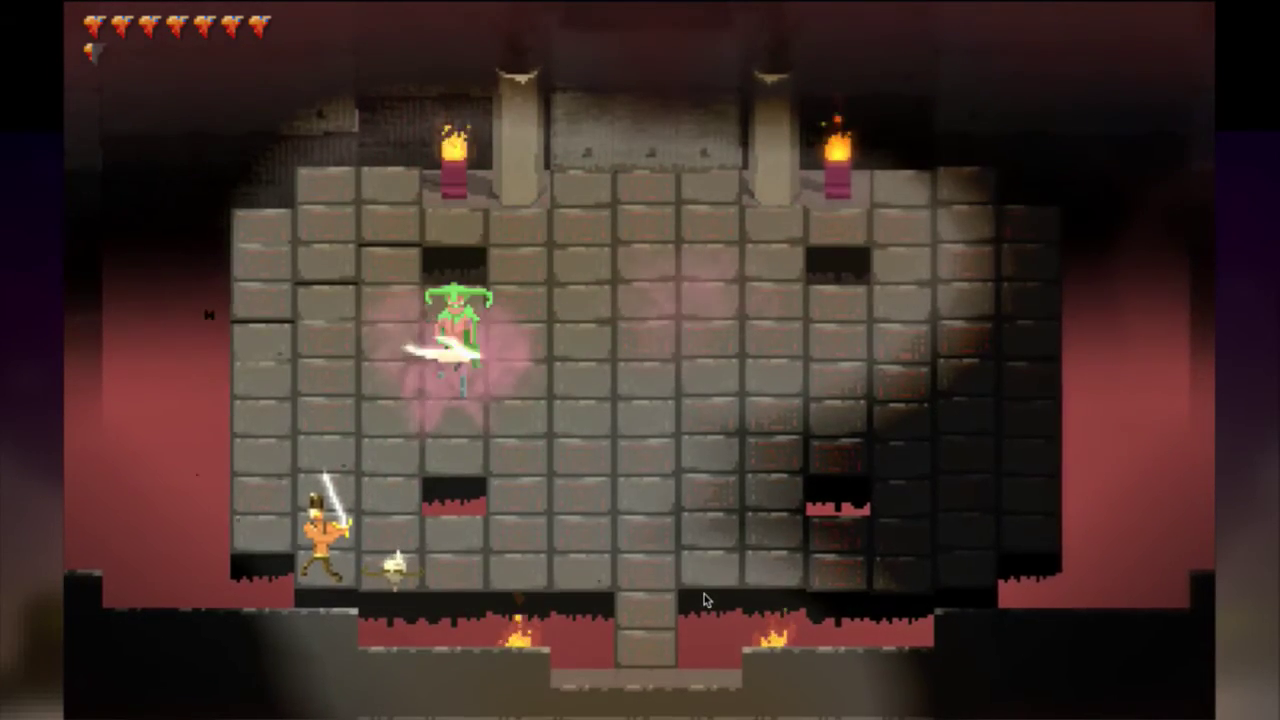
key("super+q")
key("super+Tab")
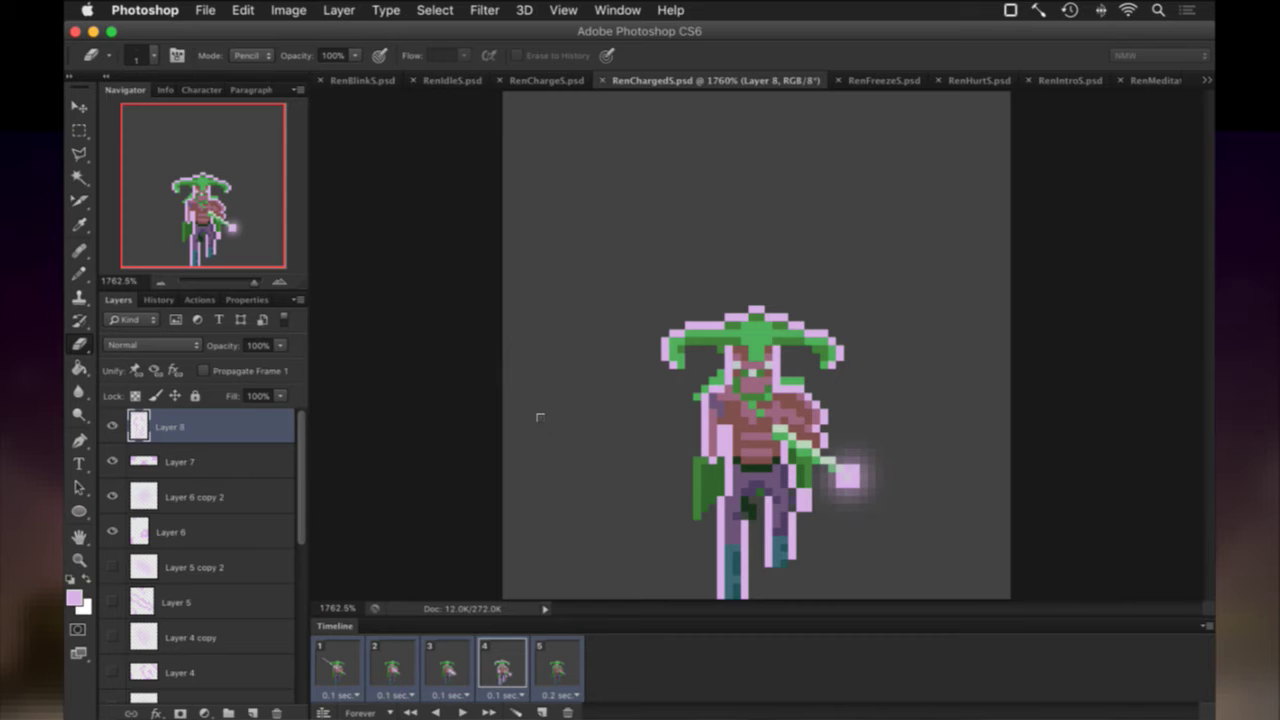
Hide Layer 8 in frame 4 and show it at full opacity in frame 1.
left_click(112, 419)
left_click(447, 665)
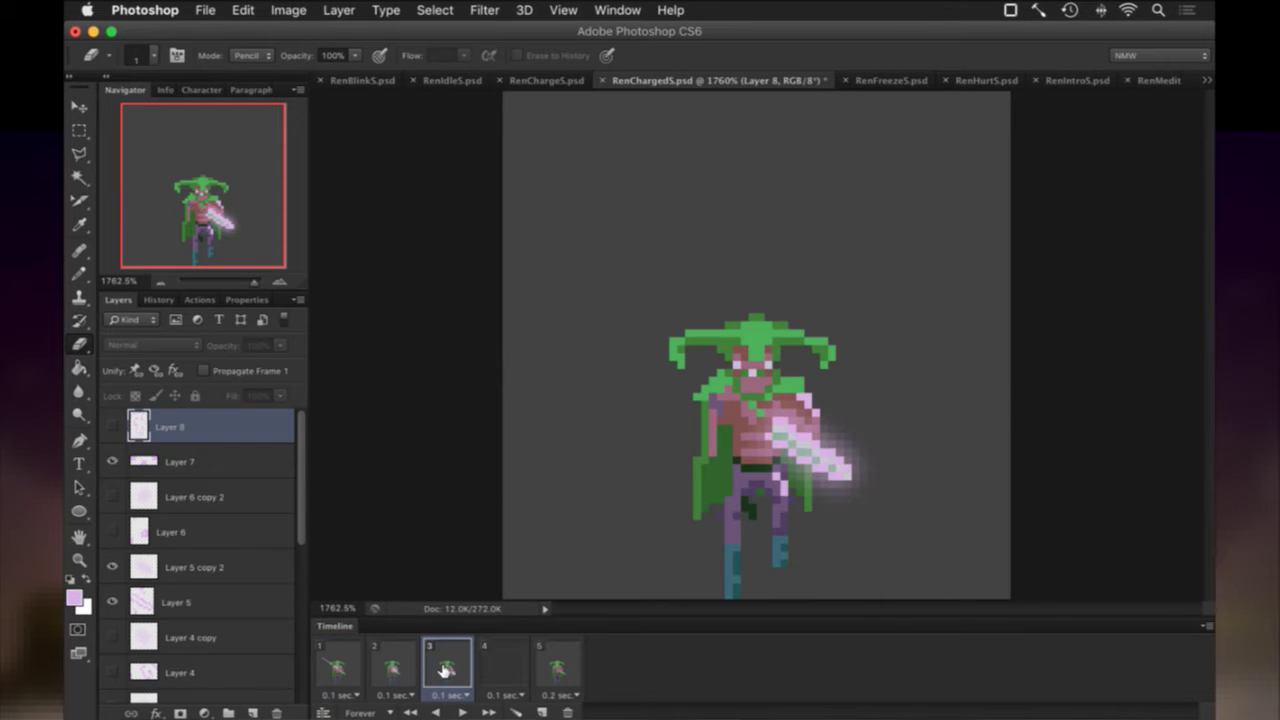
left_click(403, 668)
left_click(332, 668)
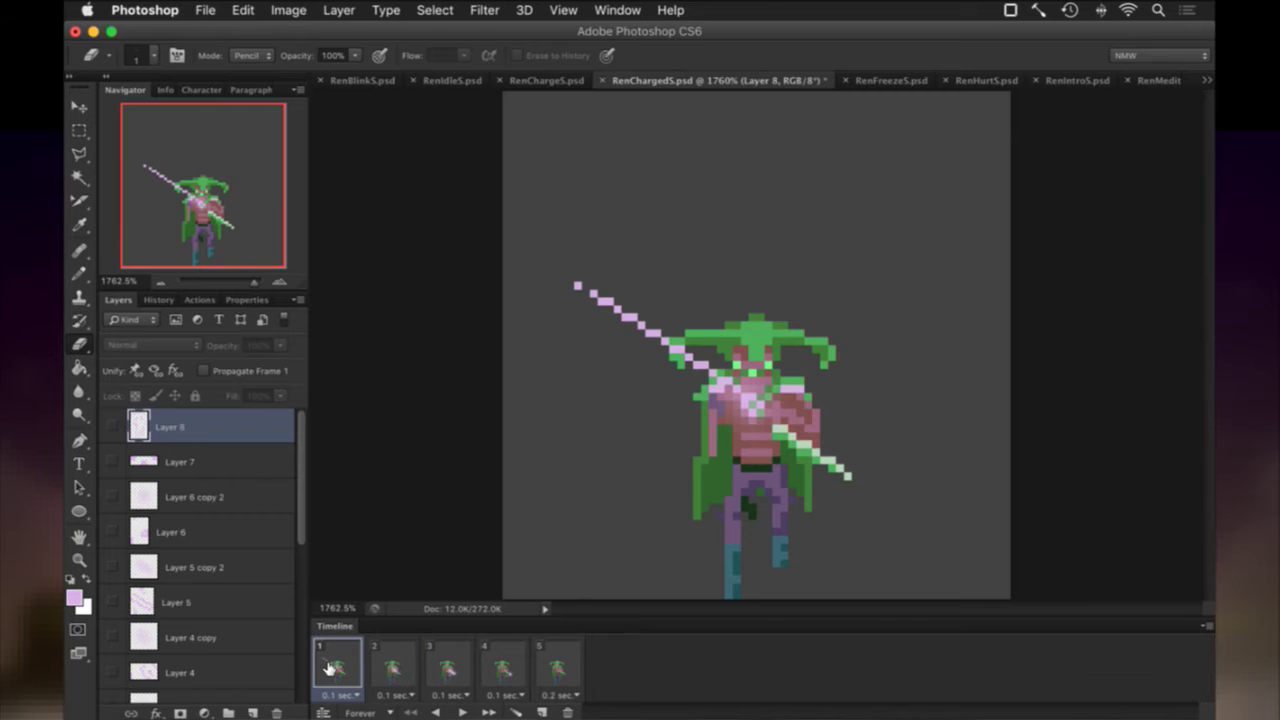
left_click(114, 426)
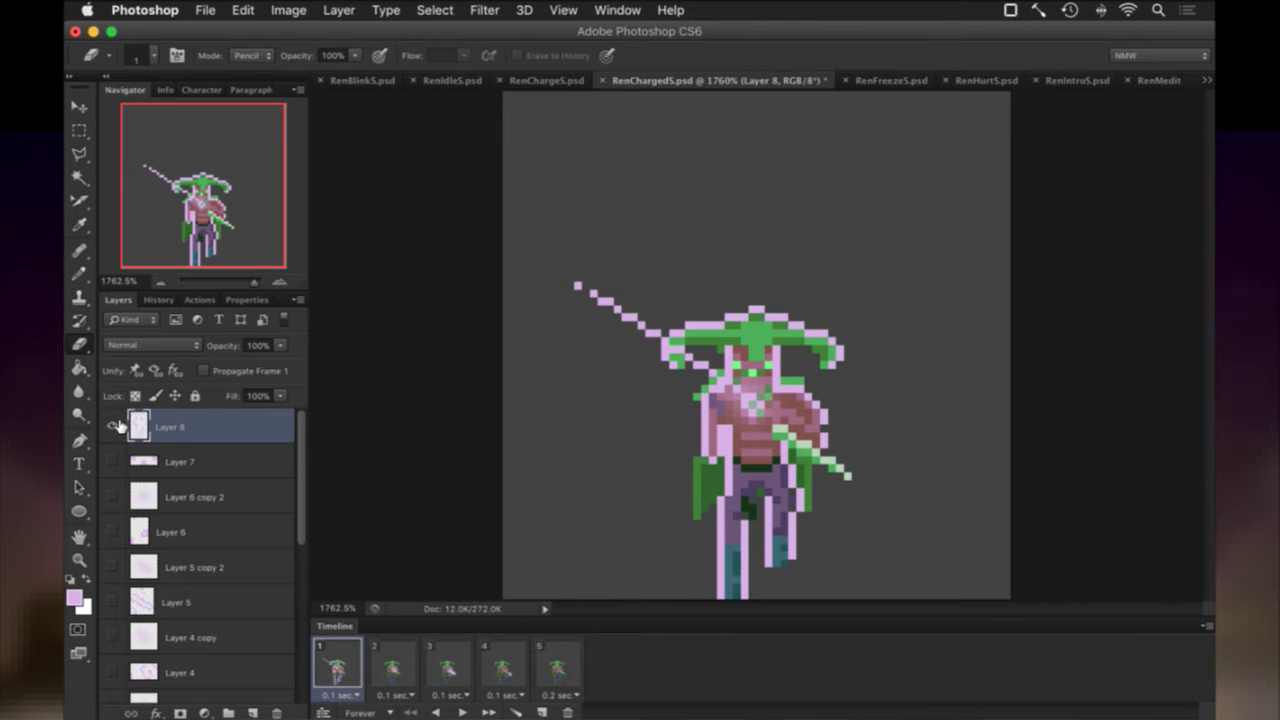
Show Layer 8 at 50% opacity in frame 2 and at 20% opacity in frame 3.
left_click(392, 665)
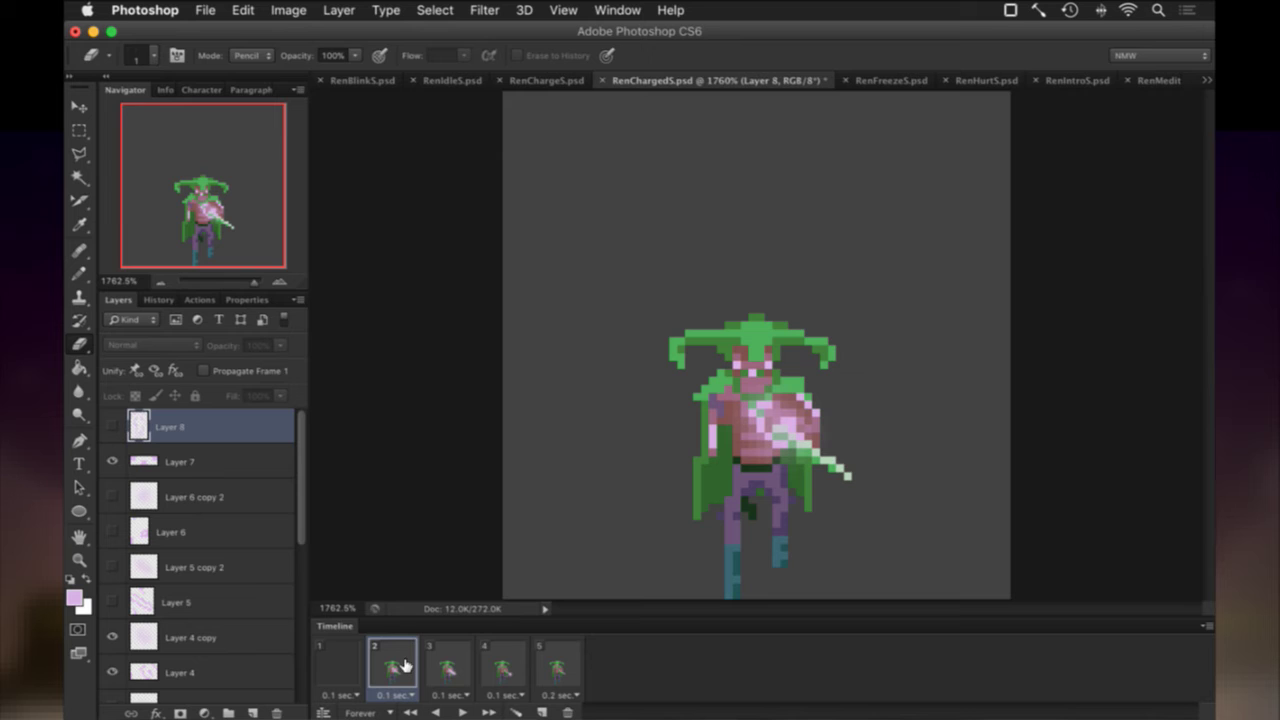
left_click(112, 426)
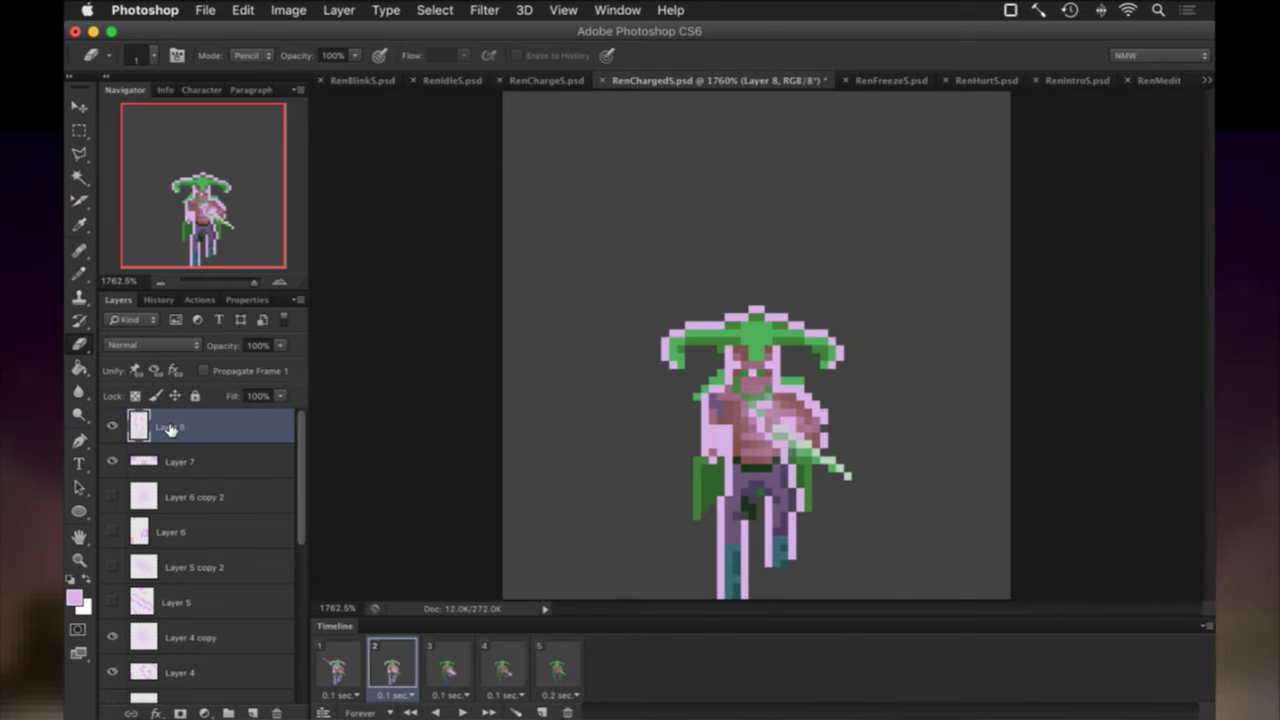
key("5")
key("m")
key("5")
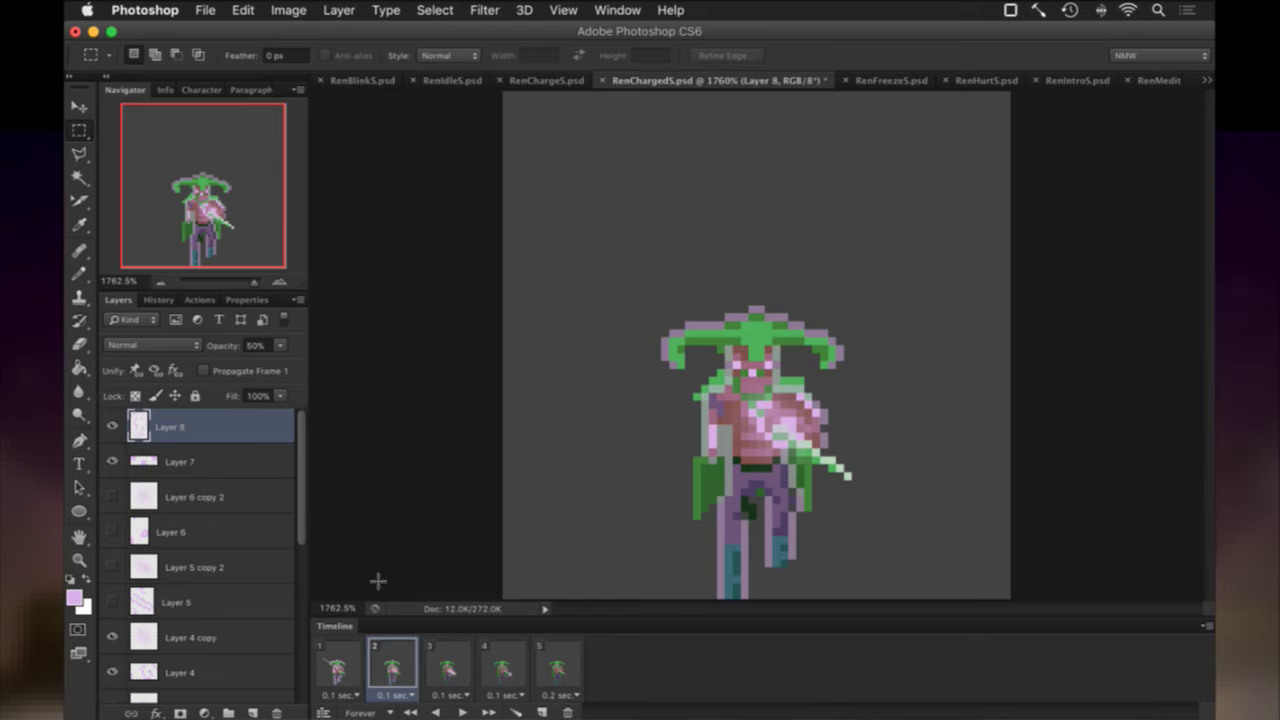
left_click(448, 666)
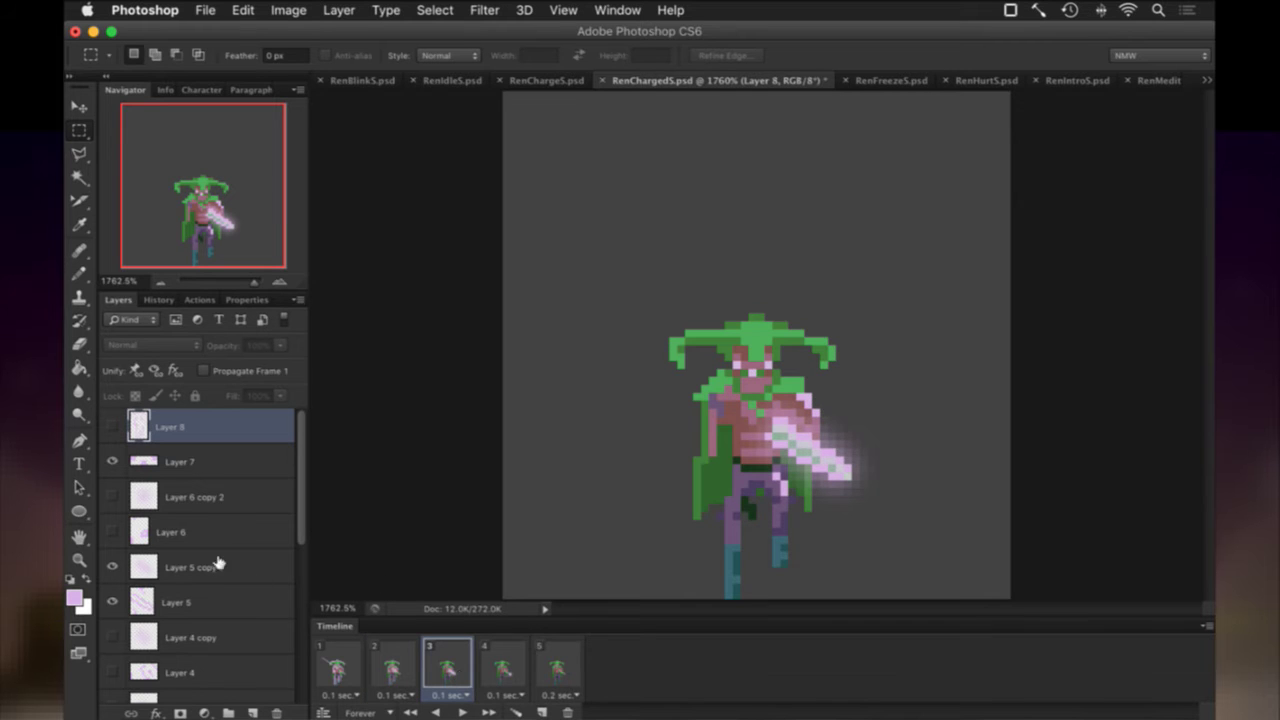
left_click(112, 426)
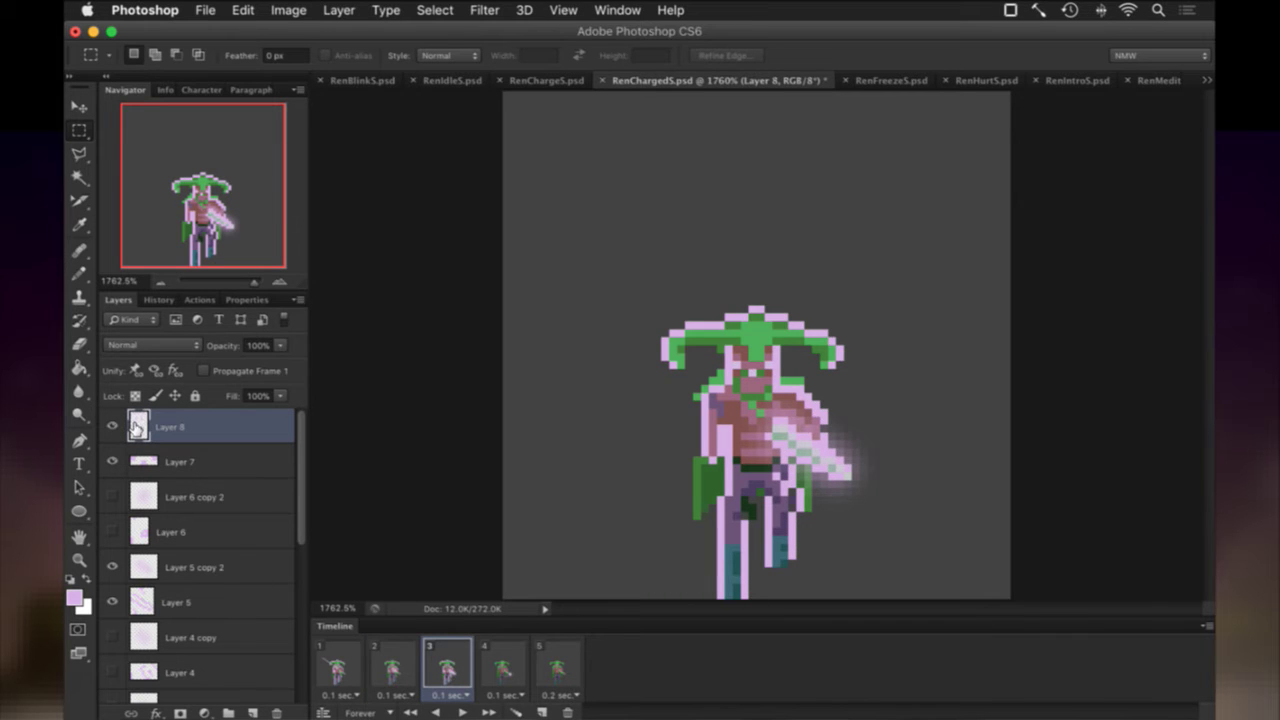
key("2")
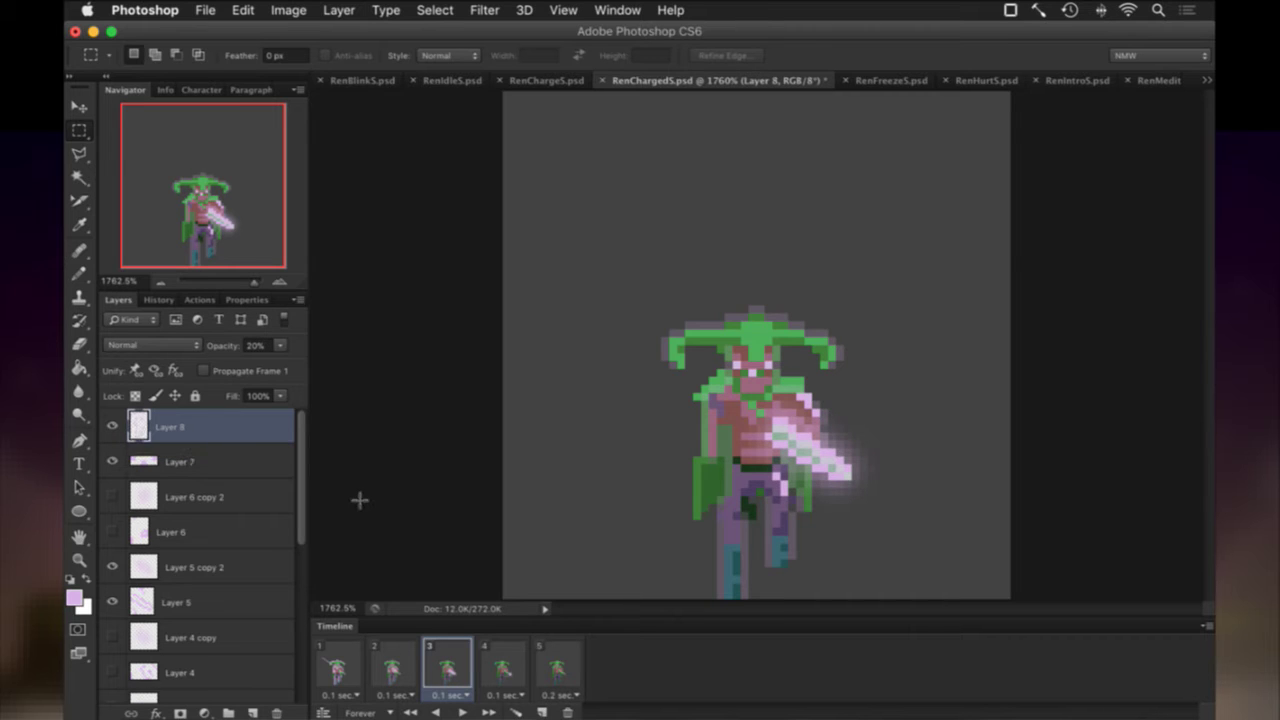
Export the updated RenChargedS.psd frames to the Shadow sprite sheet folder and preview the animation in the timeline.
left_click(350, 657)
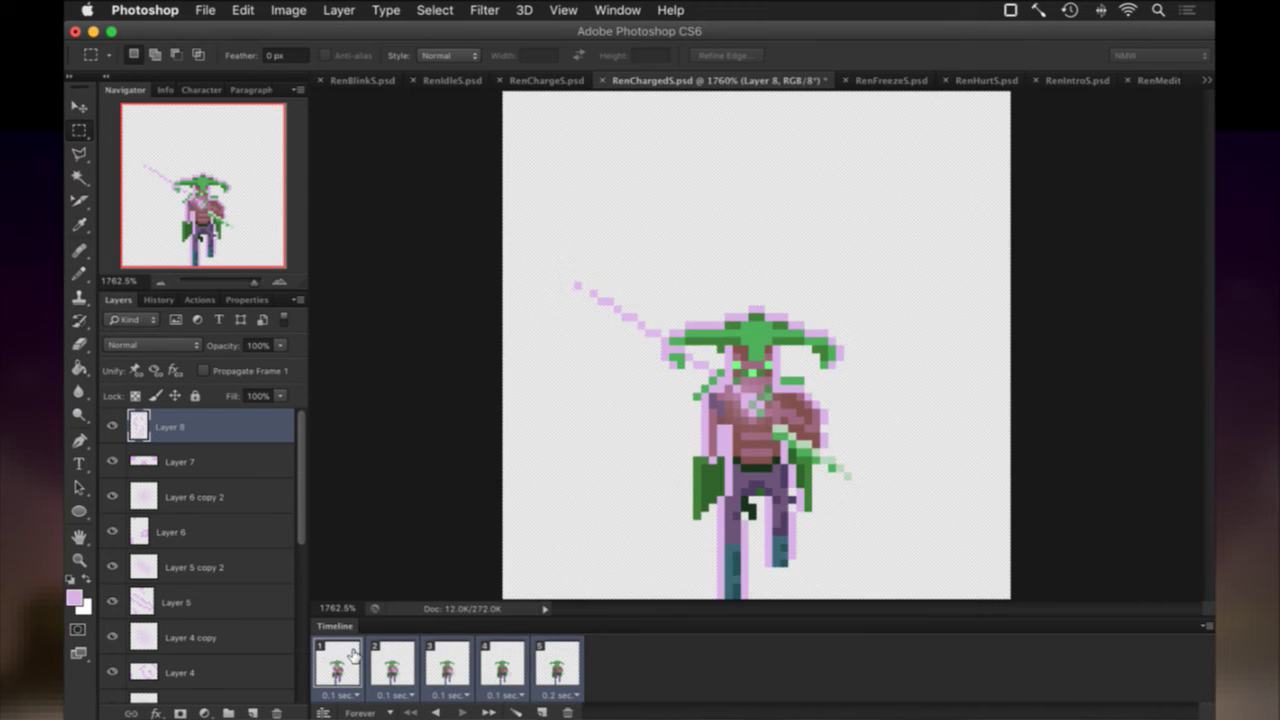
left_click(345, 660)
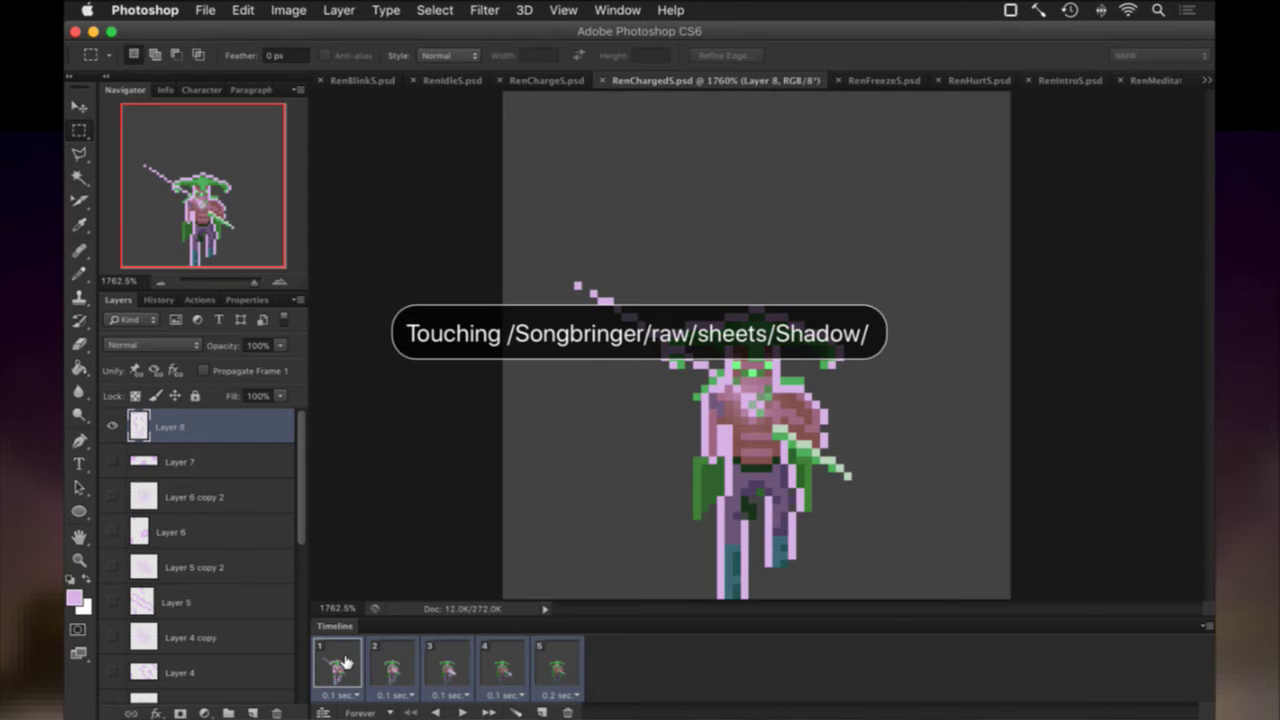
left_click(462, 712)
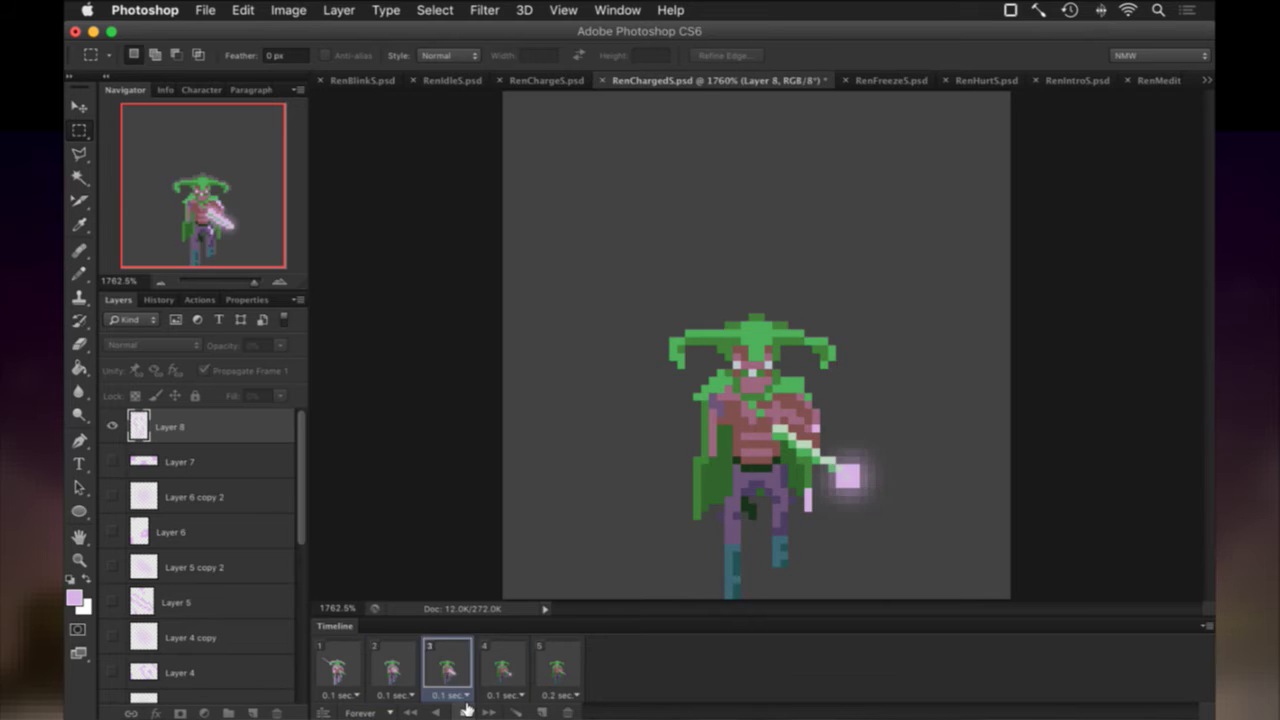
left_click(465, 710)
Switch to iTerm2 and rebuild and run the game with the updated charged frames.
key("super+Tab")
key("super+[")
key("Return")
key("super+]")
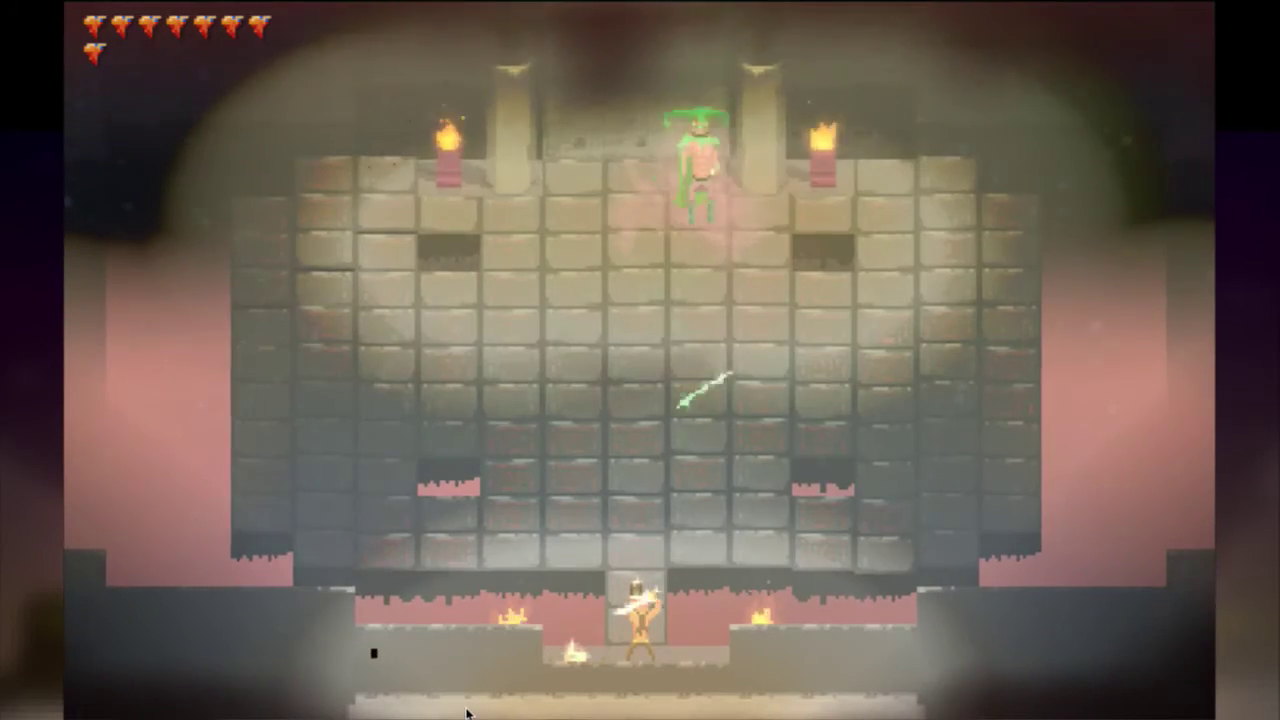
Move the hero around the boss room, dodging Ren's attacks, to examine the fading outline in the charged animation.
key("space")
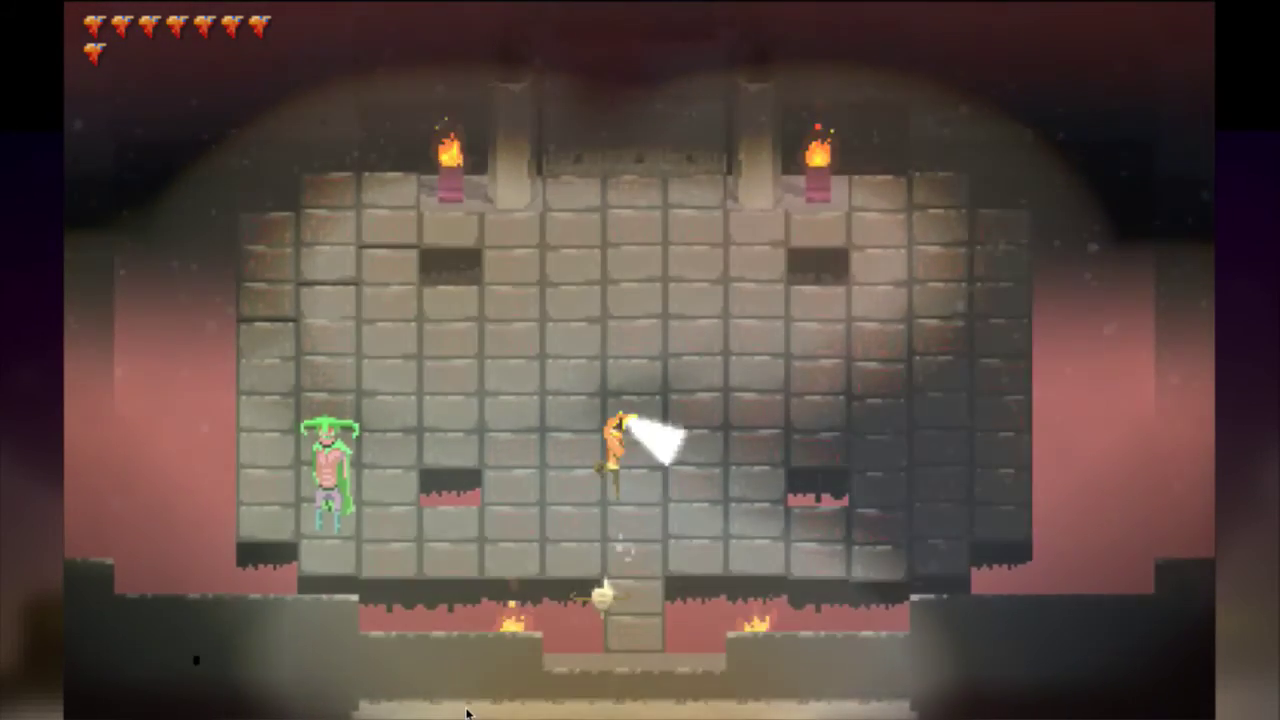
key("Right")
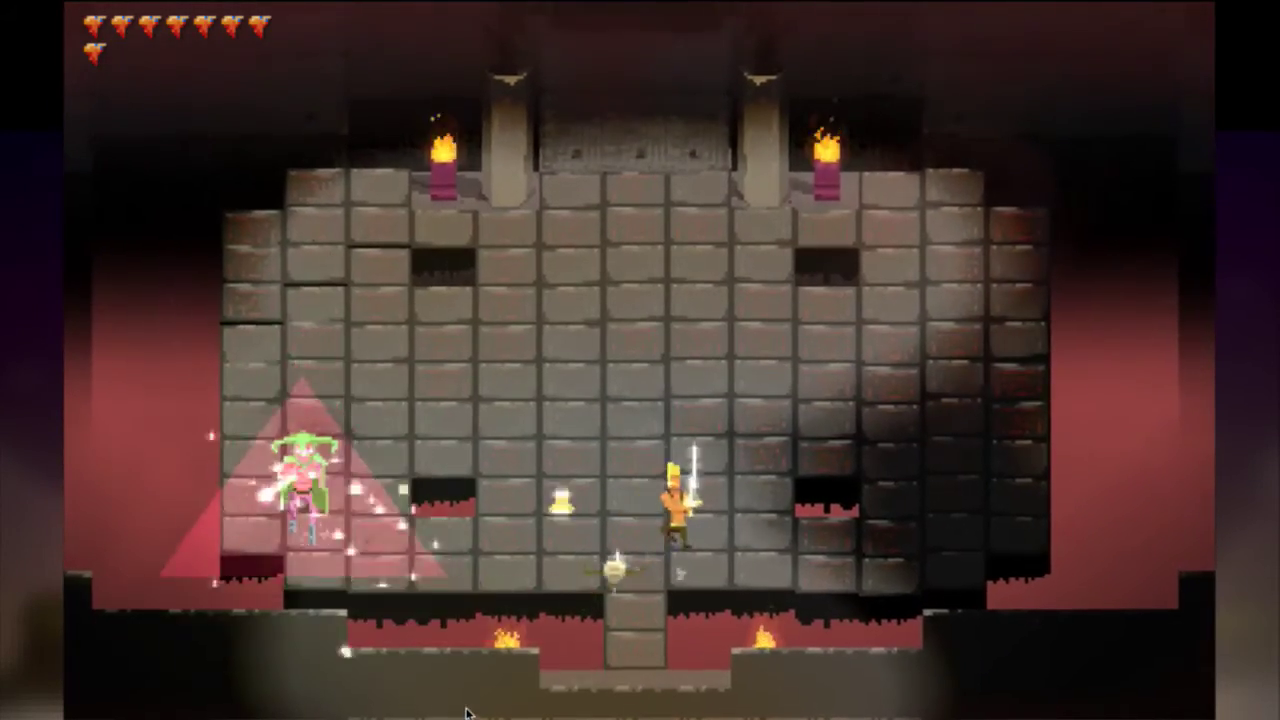
key("Left")
key("Up")
key("Right")
key("Left")
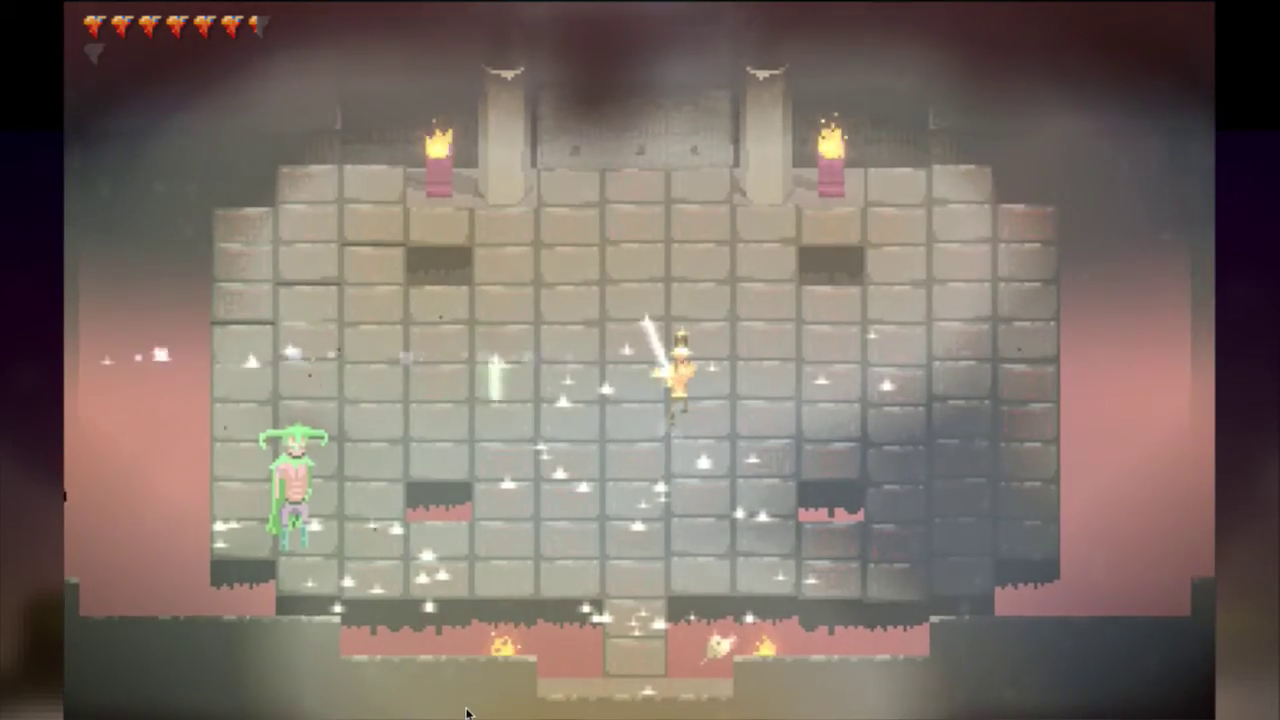
key("Right")
key("space")
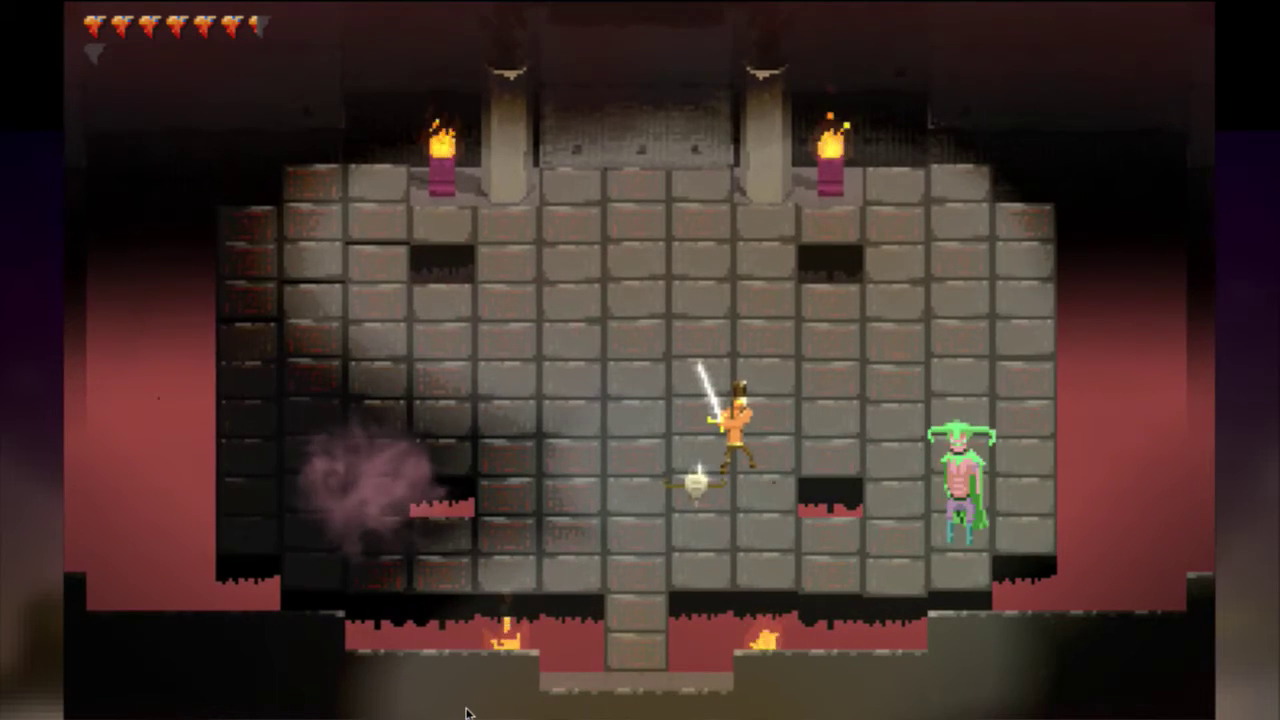
key("Right")
key("Left")
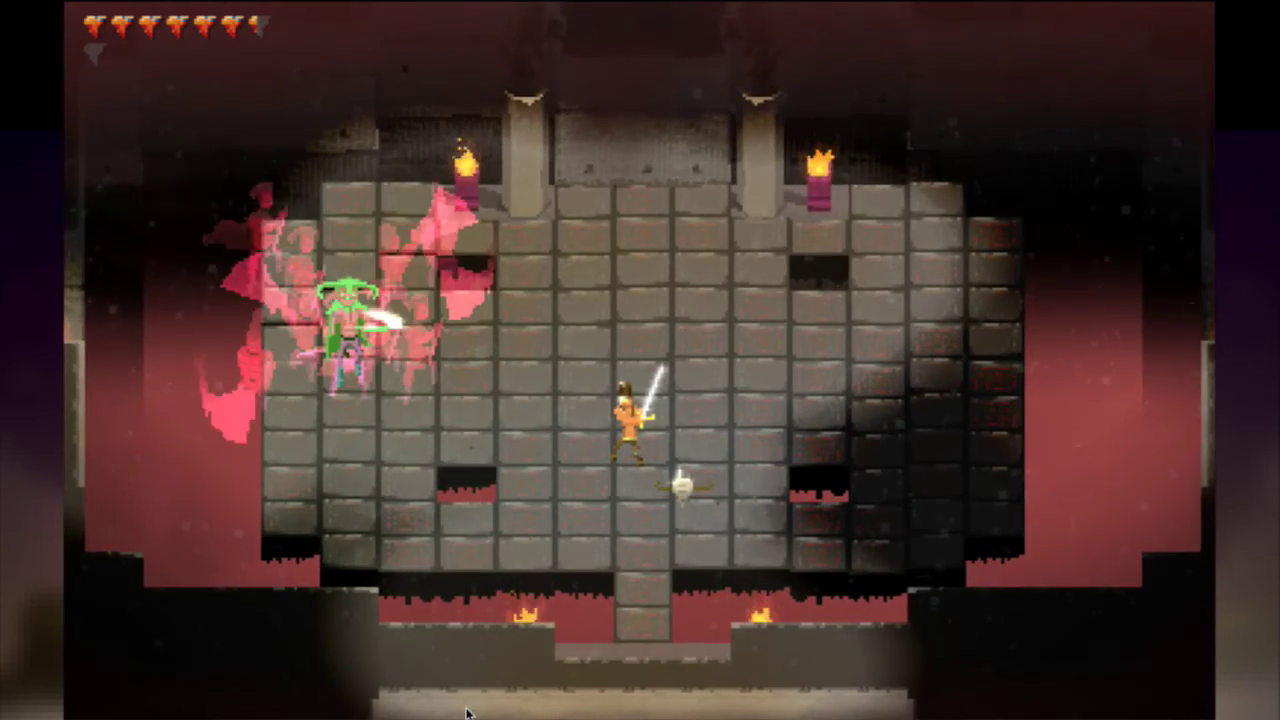
key("Right")
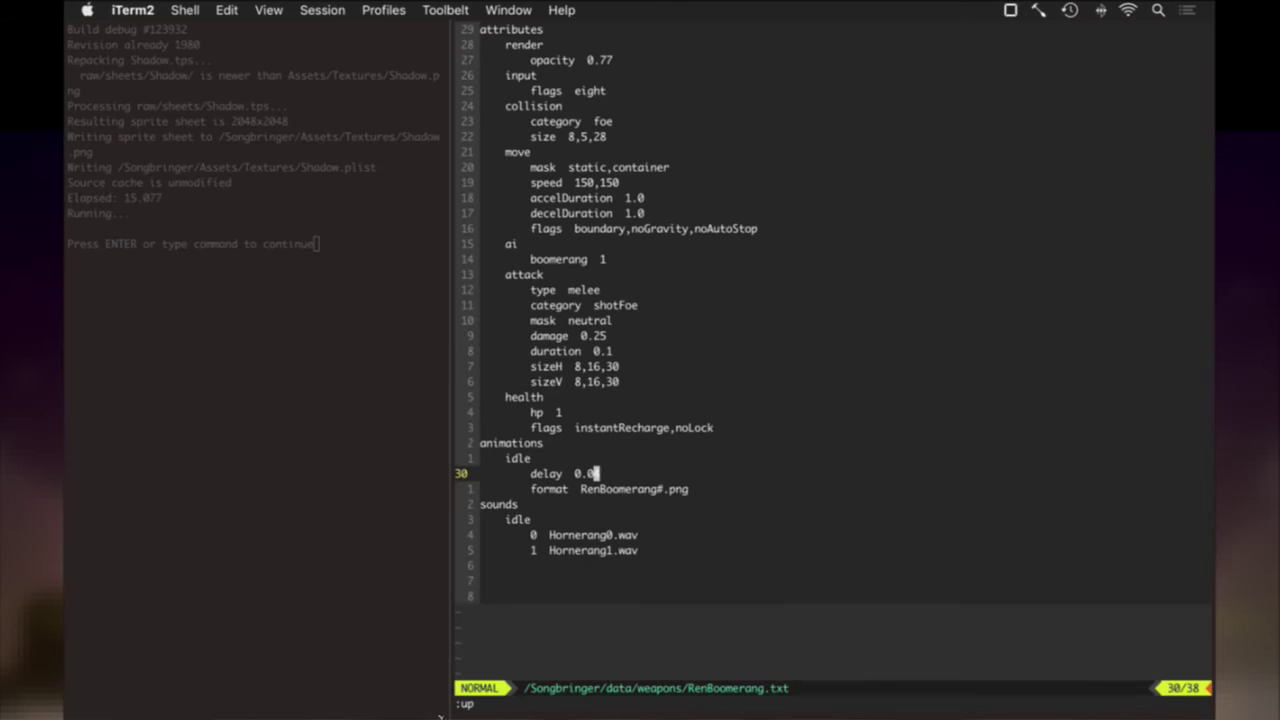
Return to Photoshop and compare the first frame of RenChargeS.psd with the idle pose in RenIdleS.psd.
key("super+Tab")
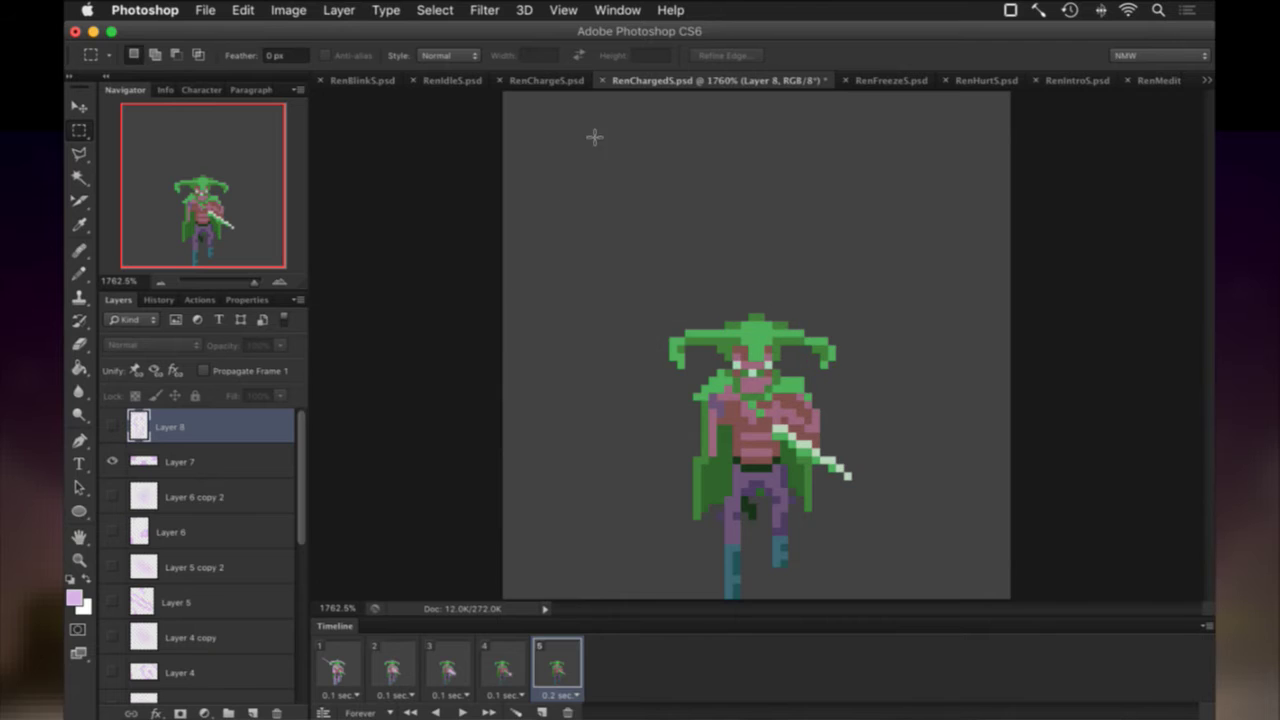
left_click(553, 81)
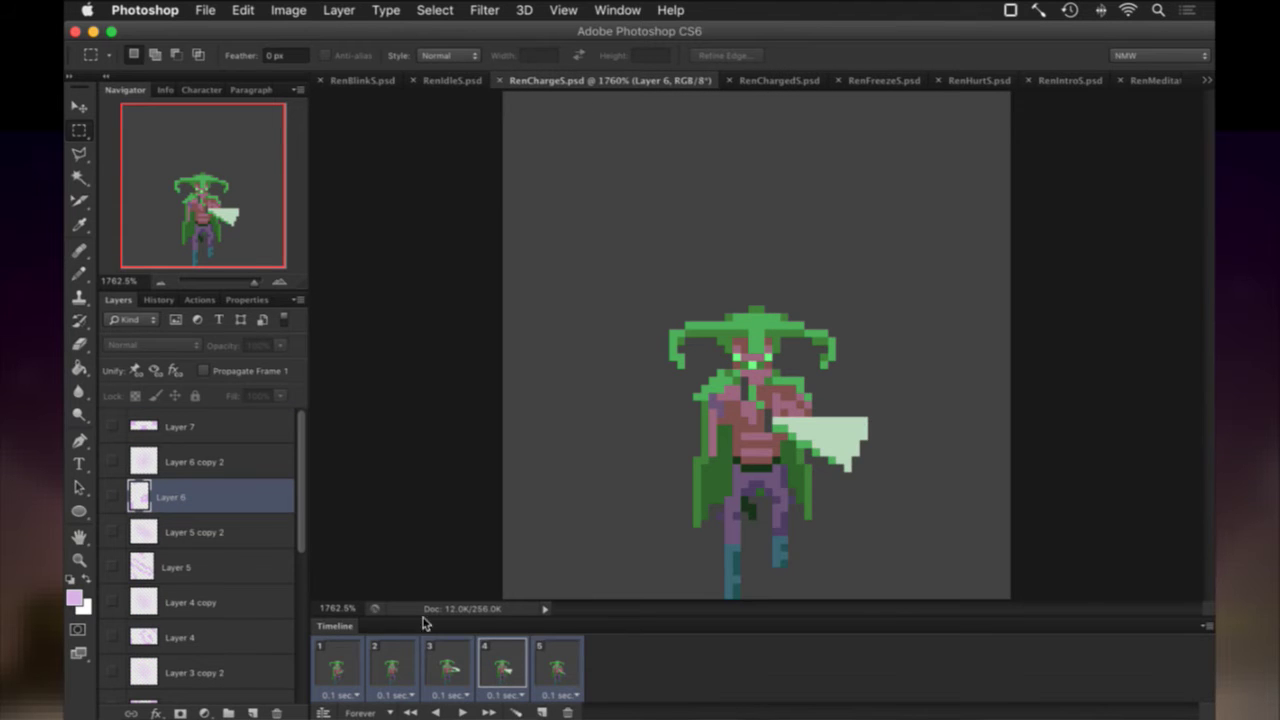
left_click(338, 665)
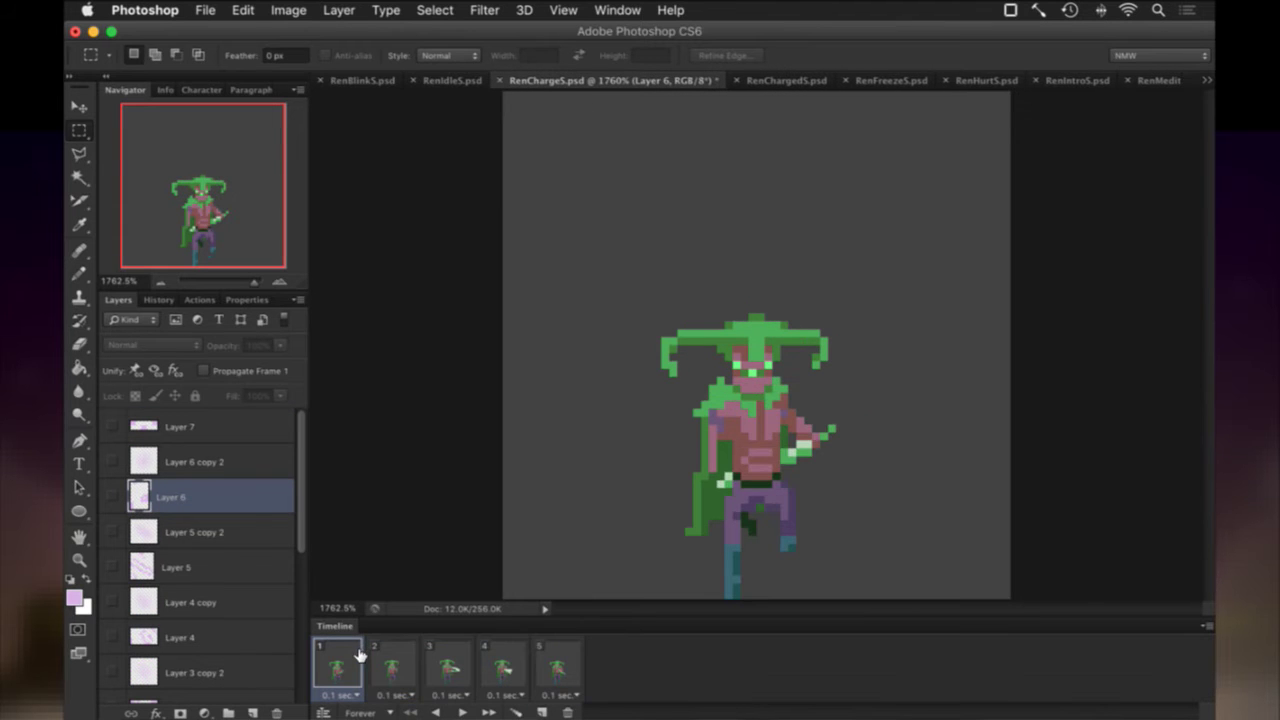
left_click(440, 82)
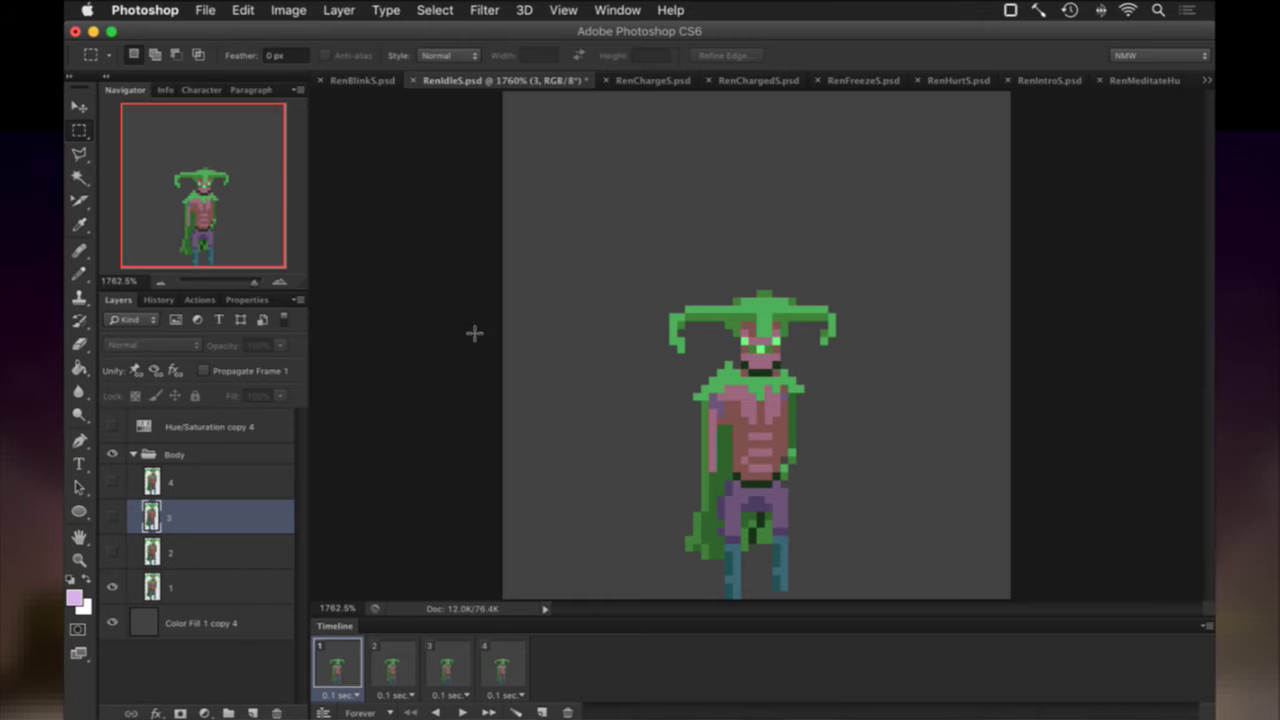
left_click(652, 80)
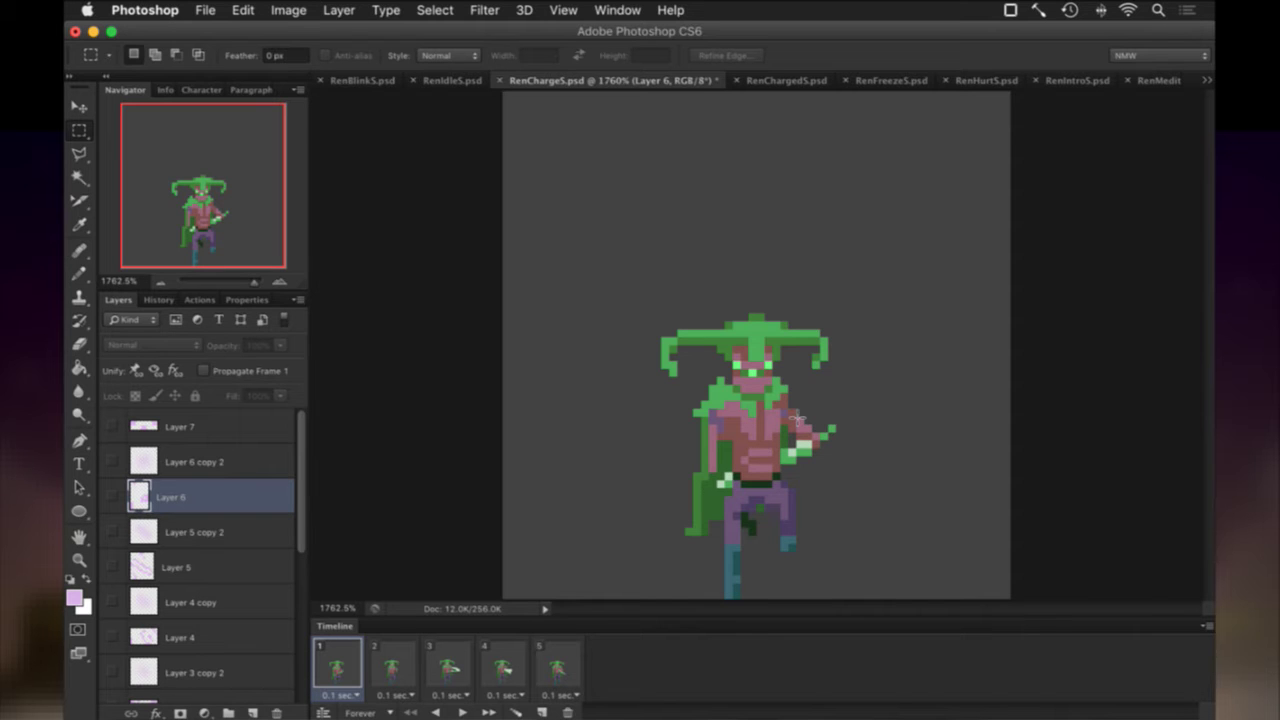
Copy the bent arm and the opposite hand from layer 0 of RenChargeS.psd and paste them above layer 1 in RenIdleS.psd.
left_click_drag(787, 416, 842, 471)
key("shift")
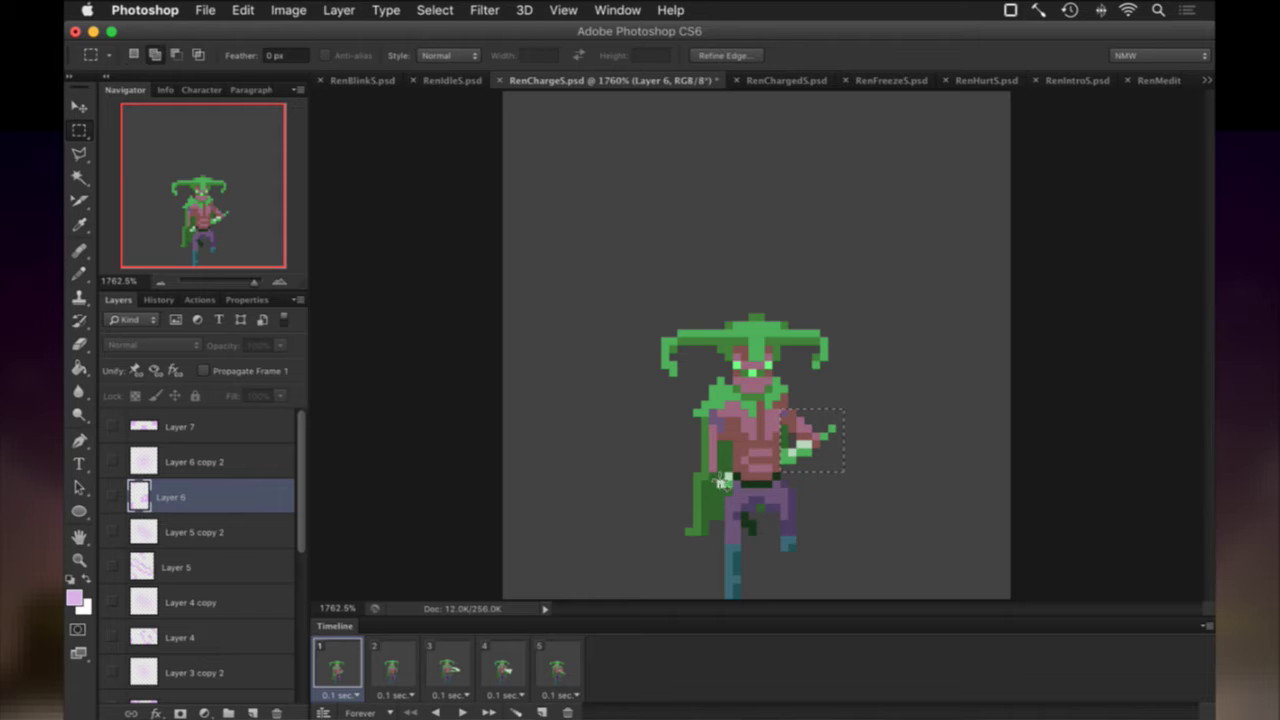
left_click_drag(729, 486, 732, 488)
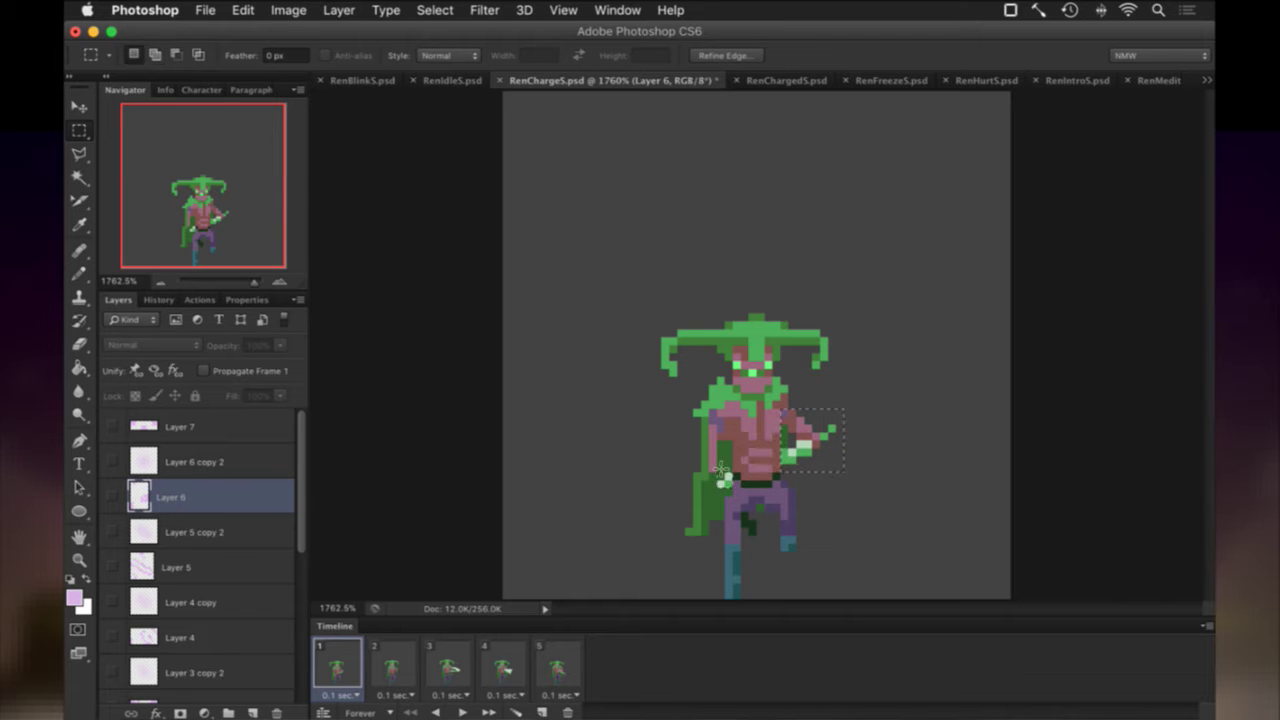
key("alt")
scroll(288, 580, "down", 10)
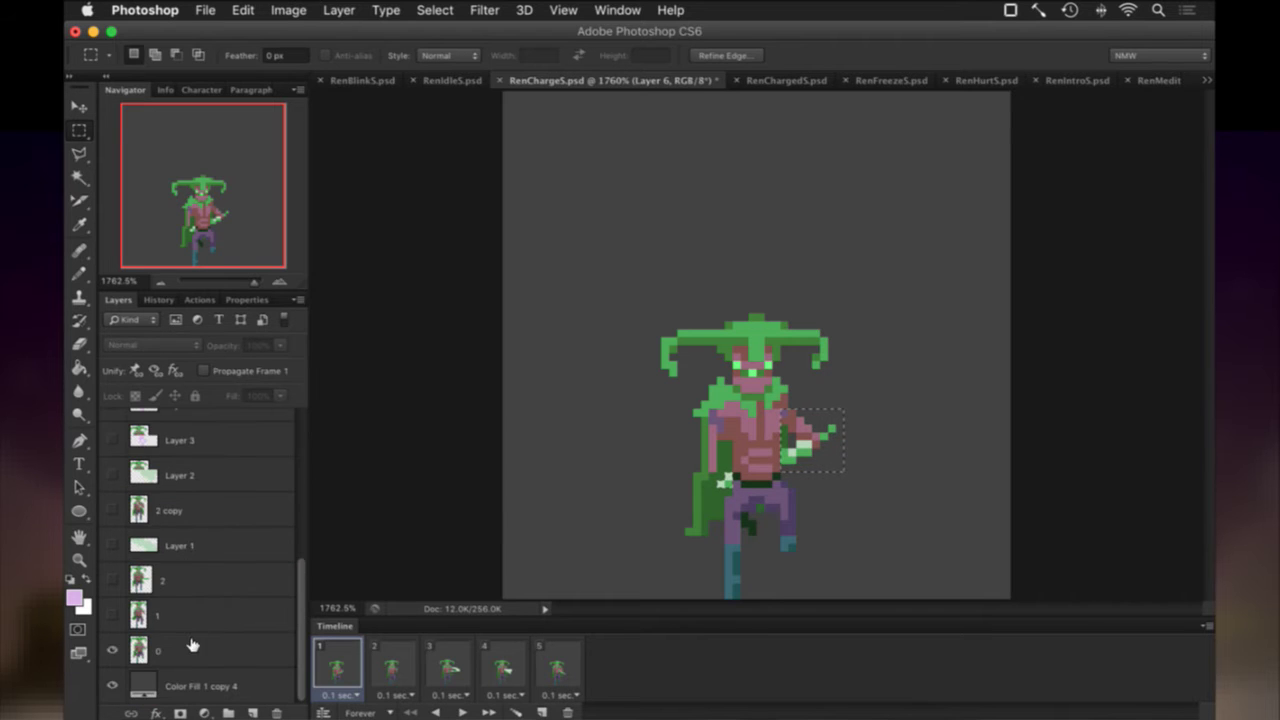
left_click(193, 646)
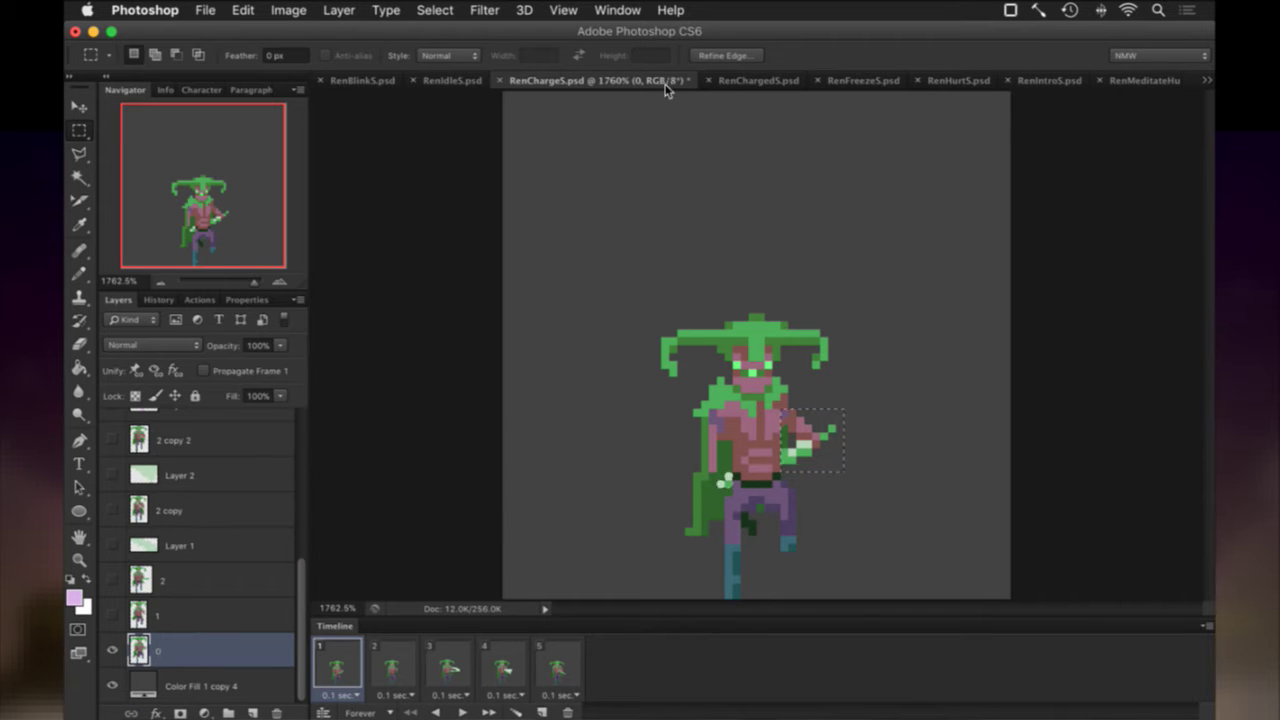
left_click(450, 81)
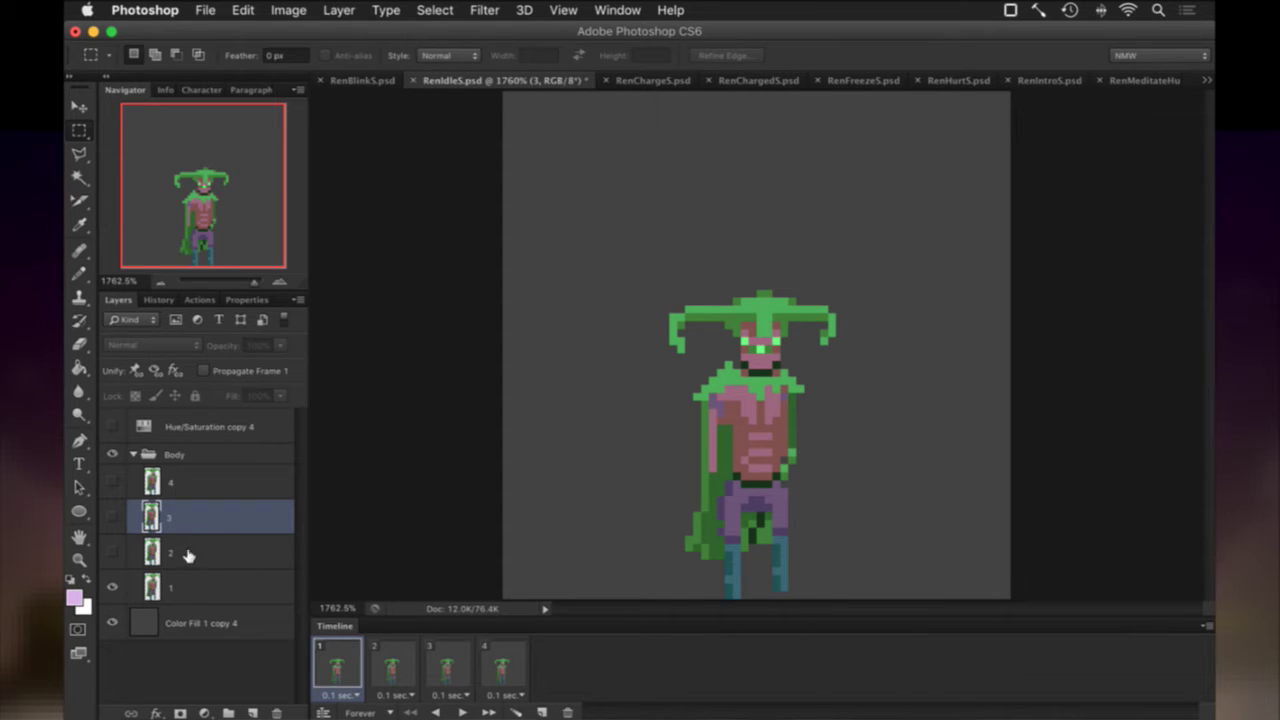
left_click(180, 586)
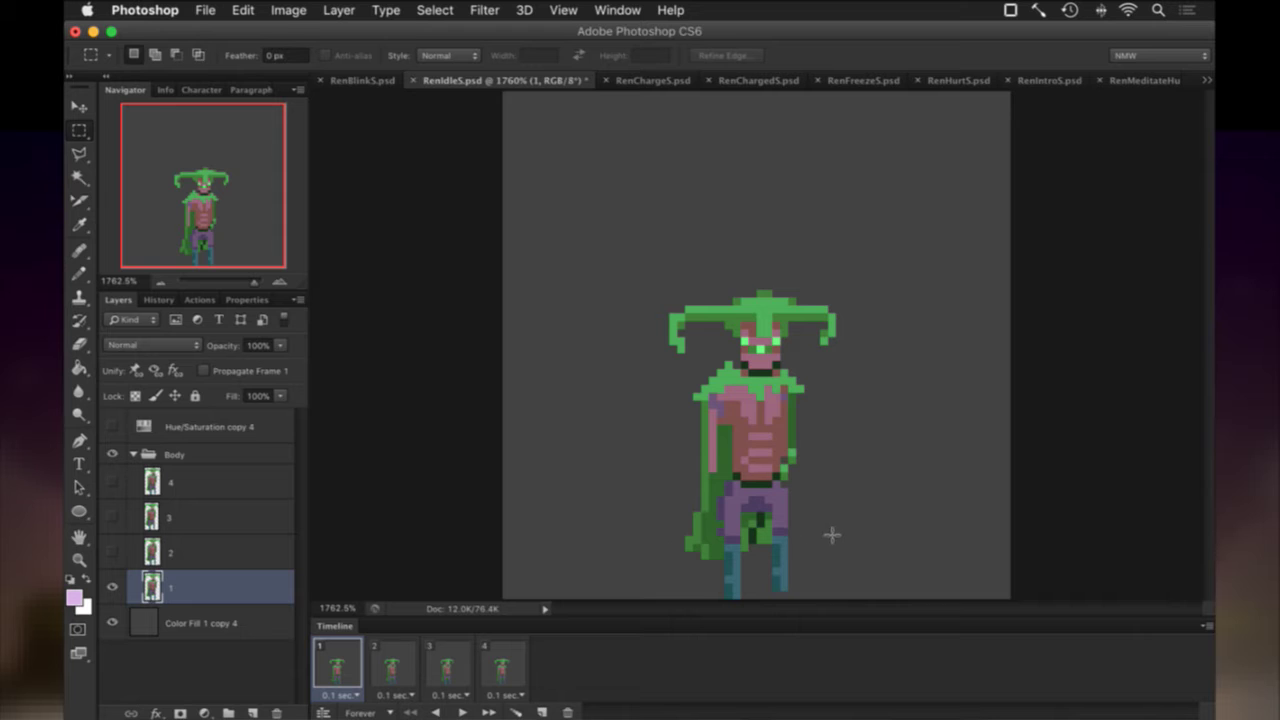
key("super+v")
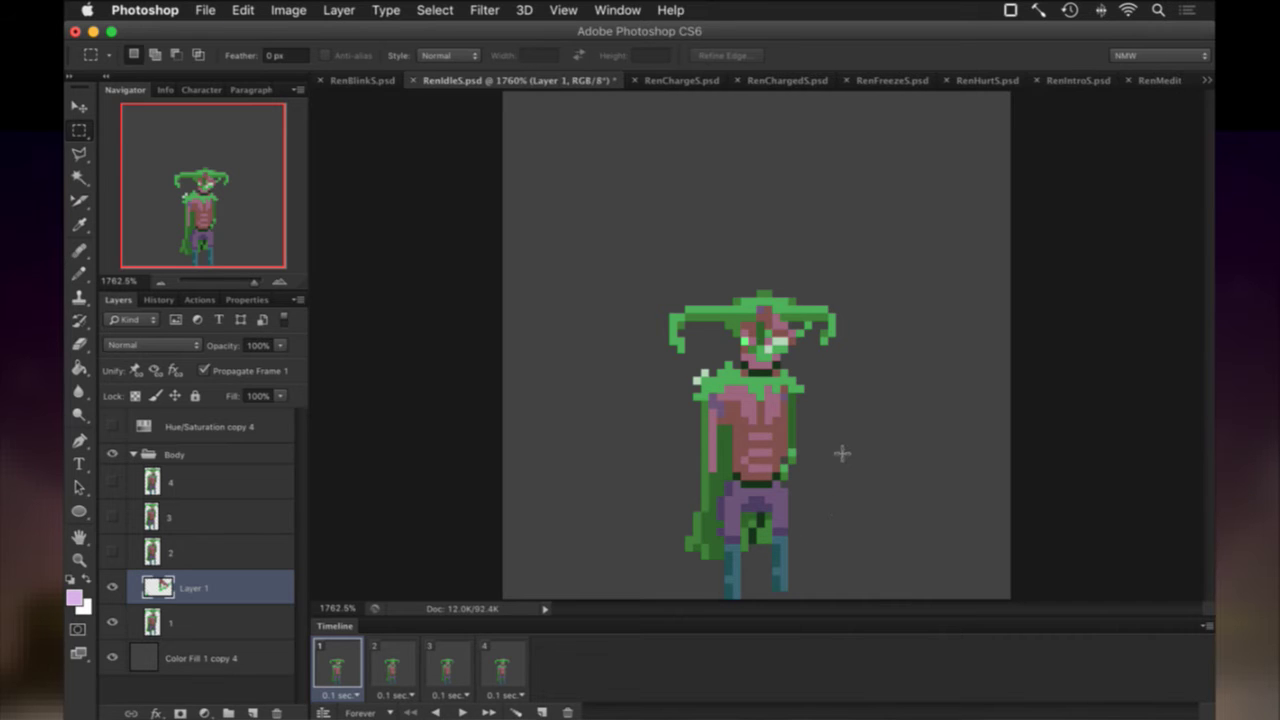
Move the pasted arm and hand down and slightly right from the head onto the idle figure's torso and waist.
key("v")
key("Down")
key("Down")
key("Down")
key("Down")
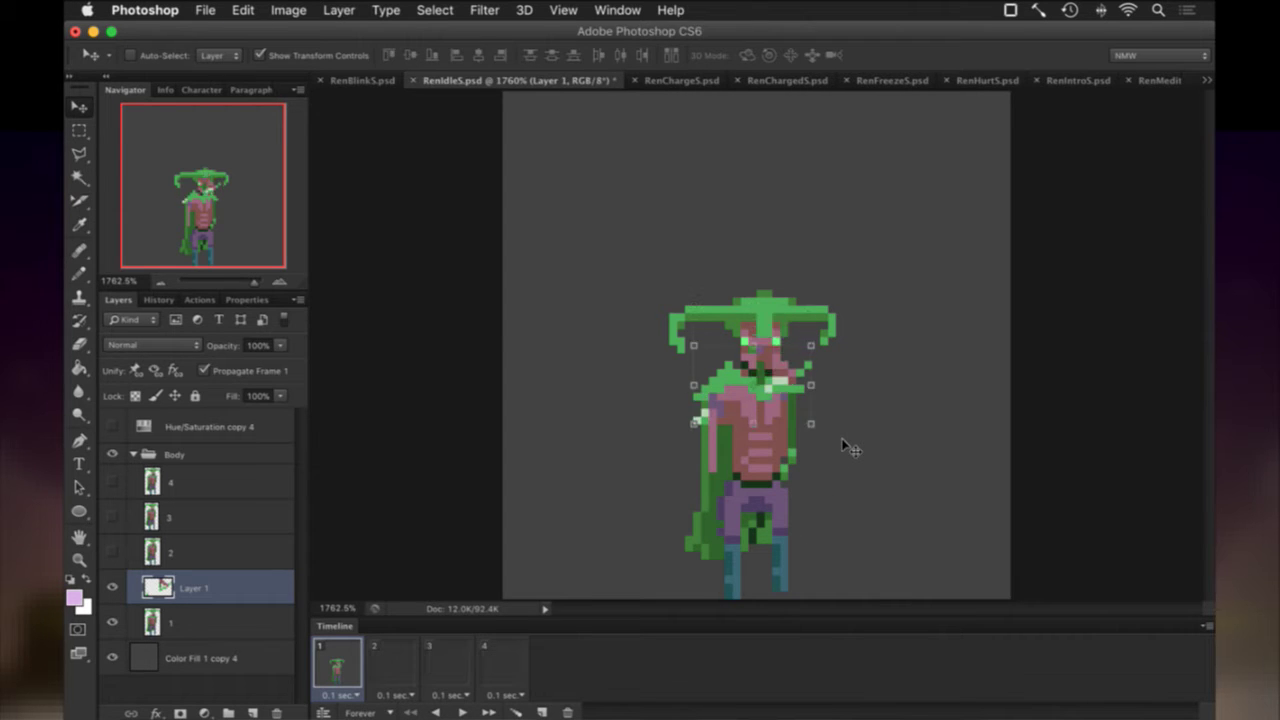
key("Right")
key("Down")
key("Down")
key("Down")
key("Down")
key("Down")
key("Right")
key("Right")
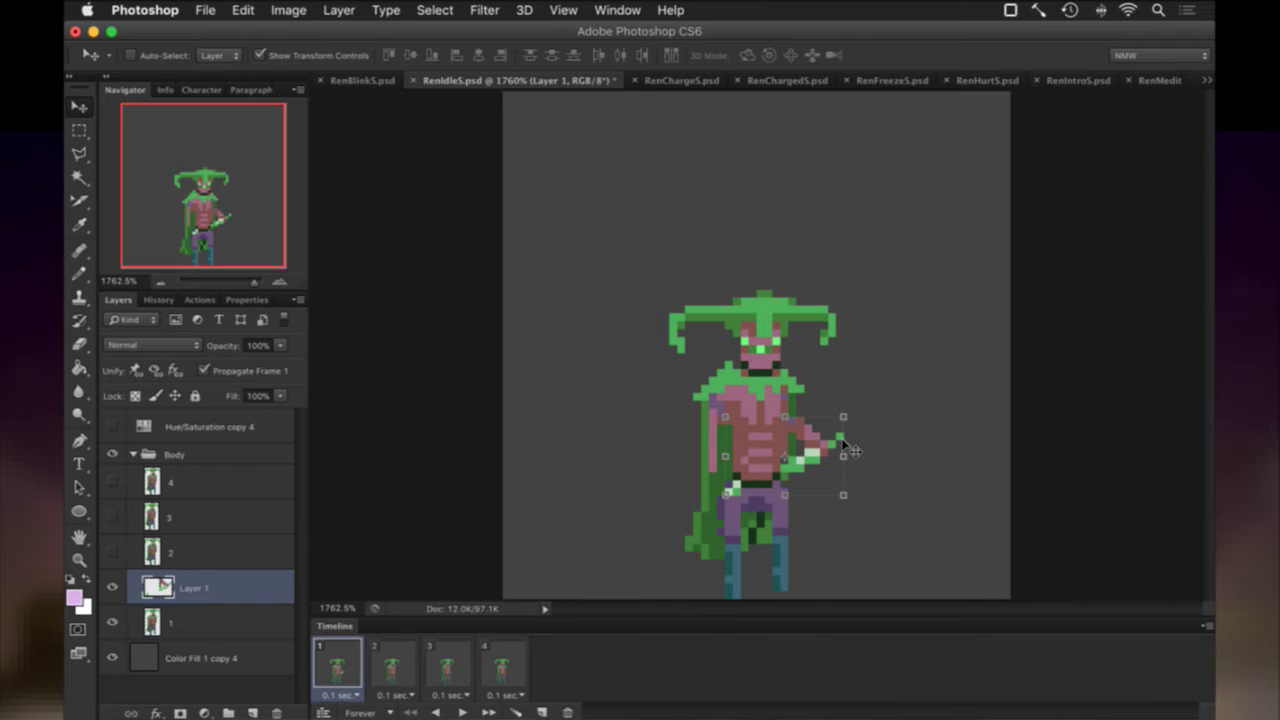
Nudge the pasted arm and hand in single-pixel steps, settling them one pixel further left and one pixel lower on the idle body.
key("Up")
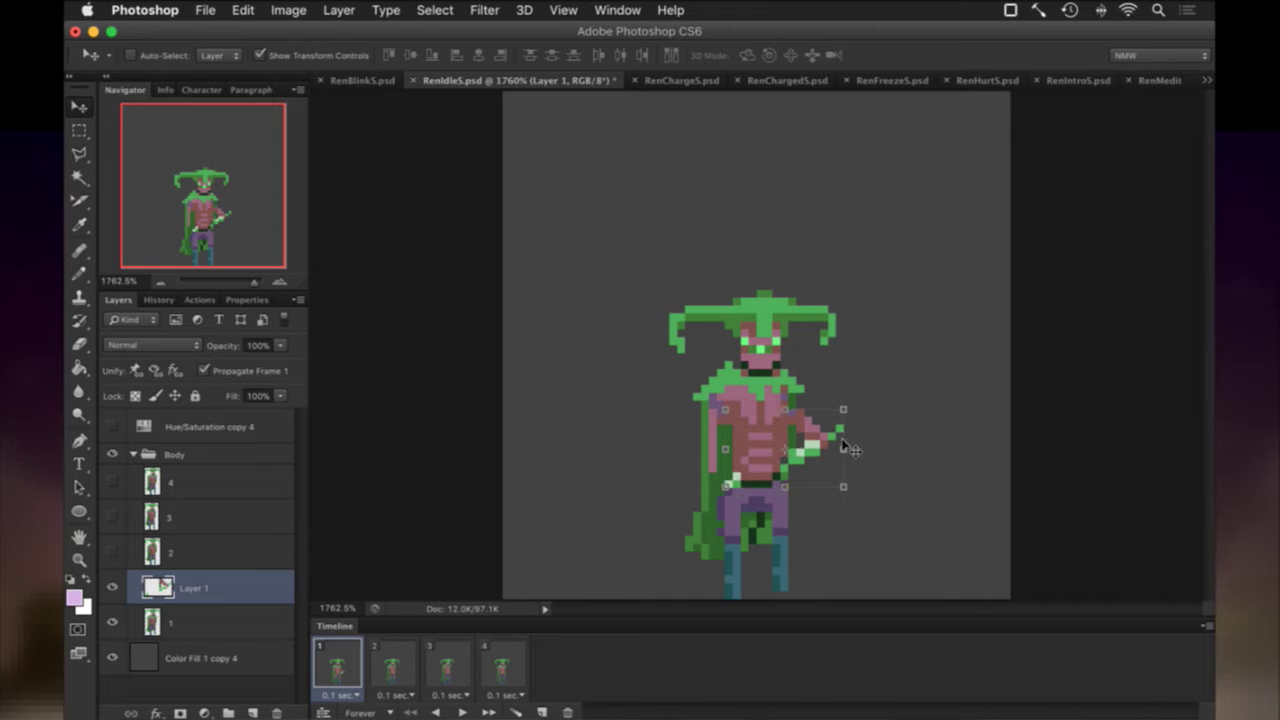
key("Down")
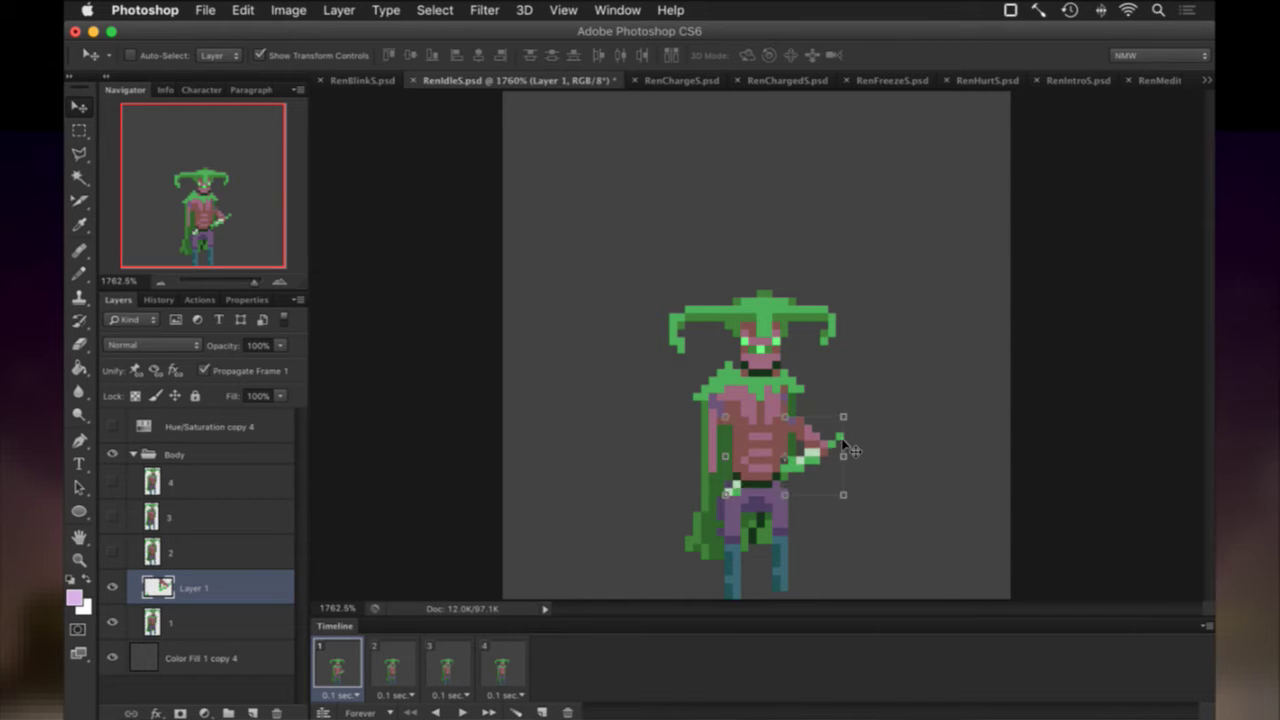
key("Left")
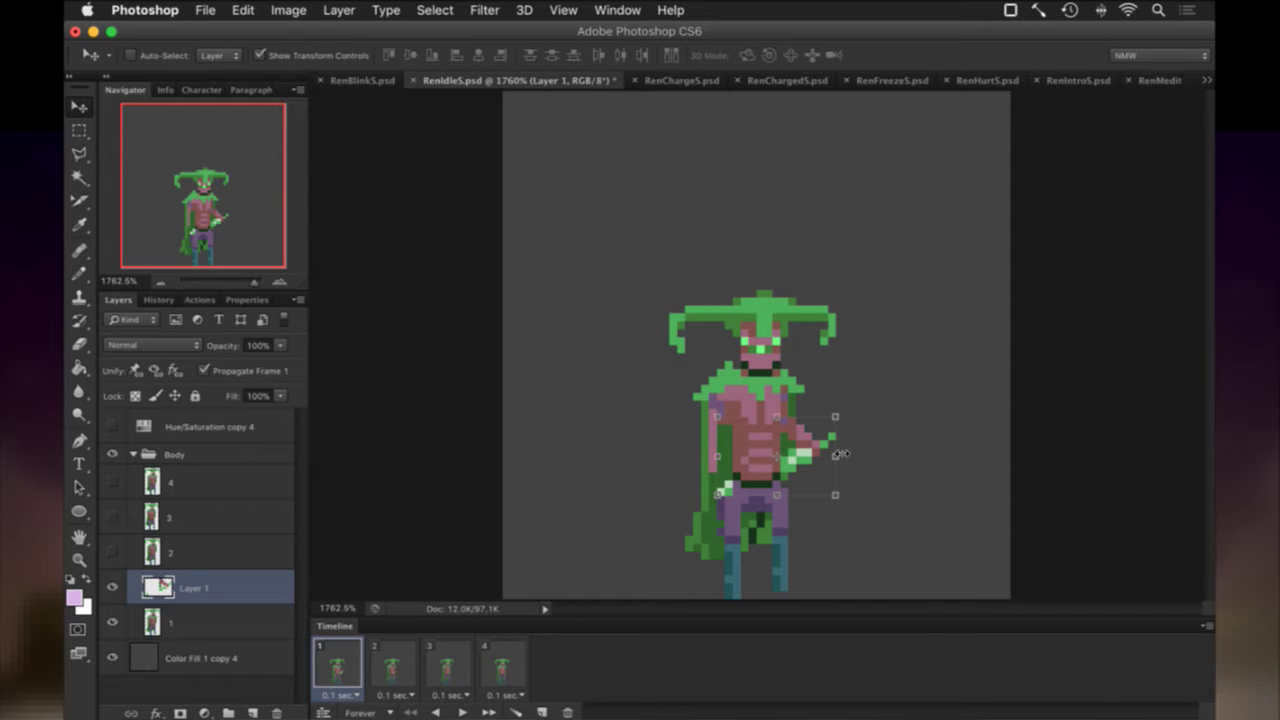
key("Right")
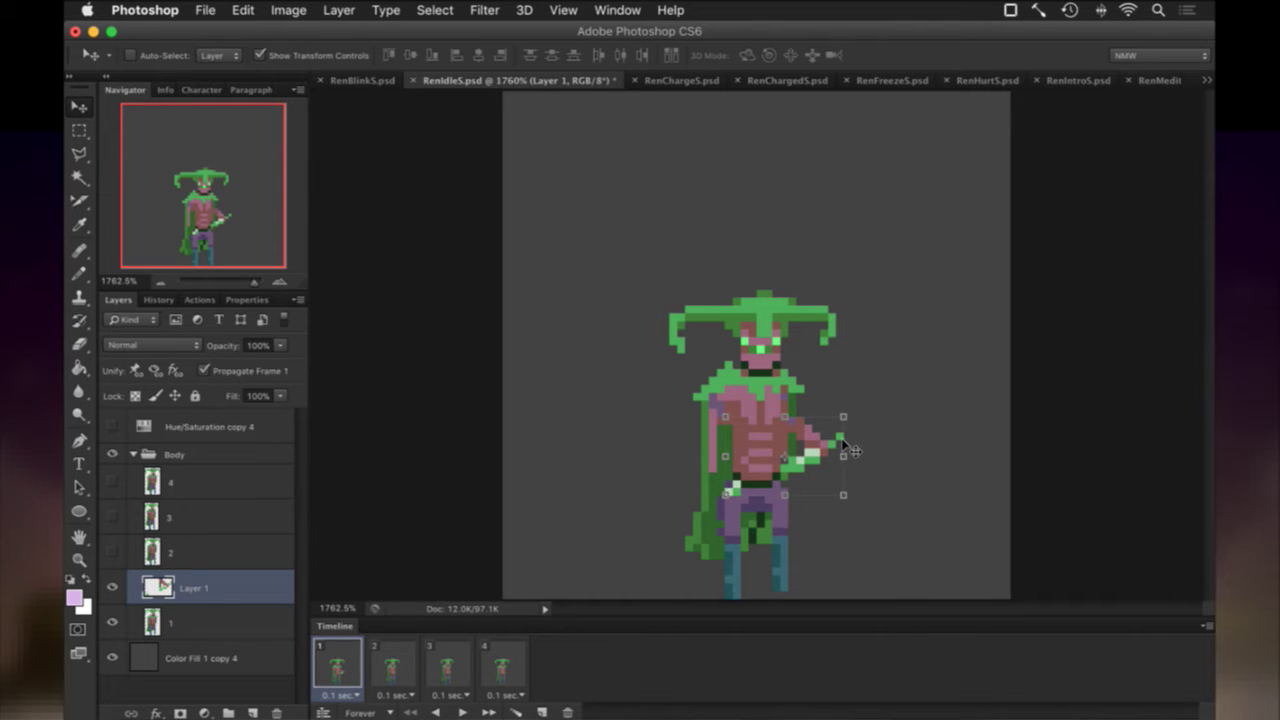
key("Down")
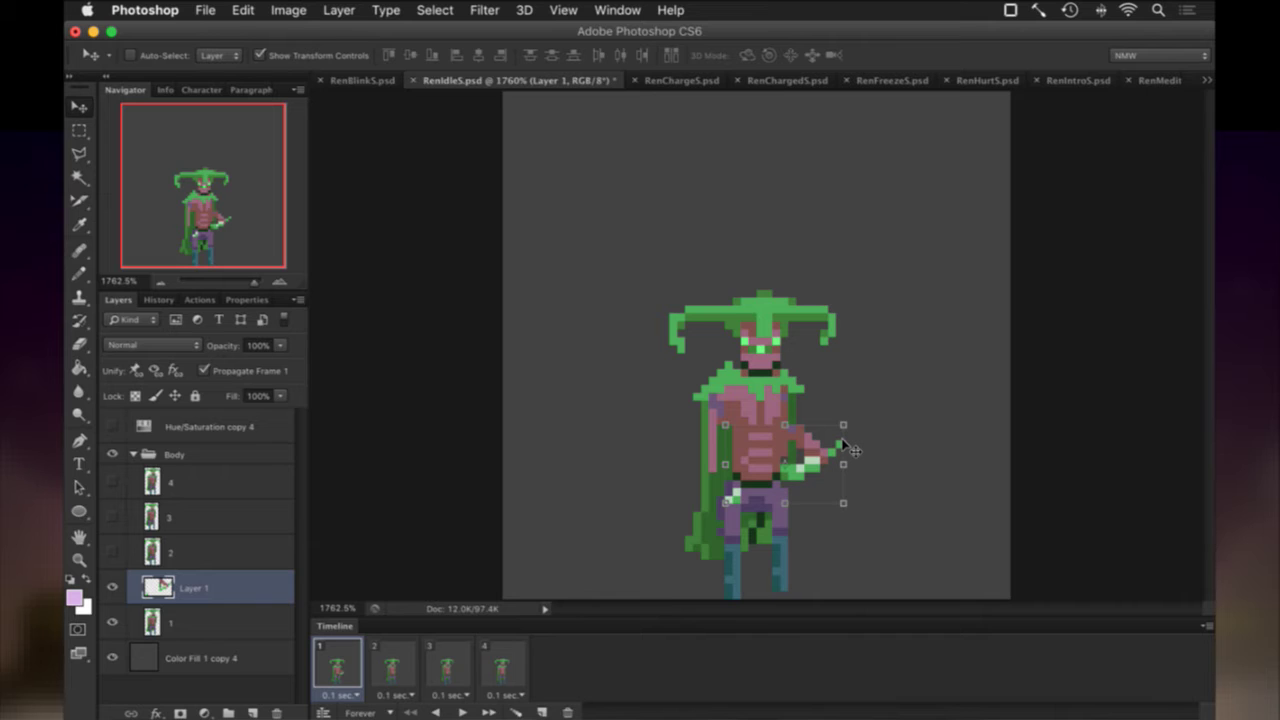
left_click_drag(849, 450, 842, 453)
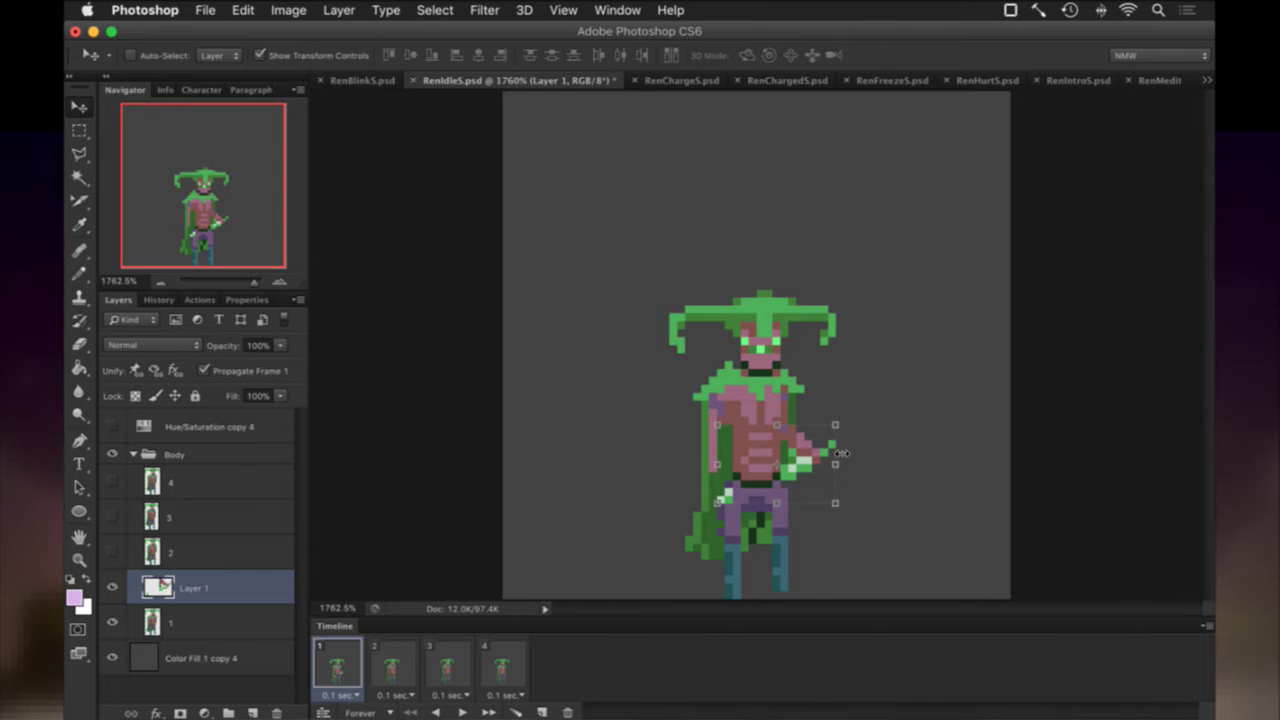
key("Left")
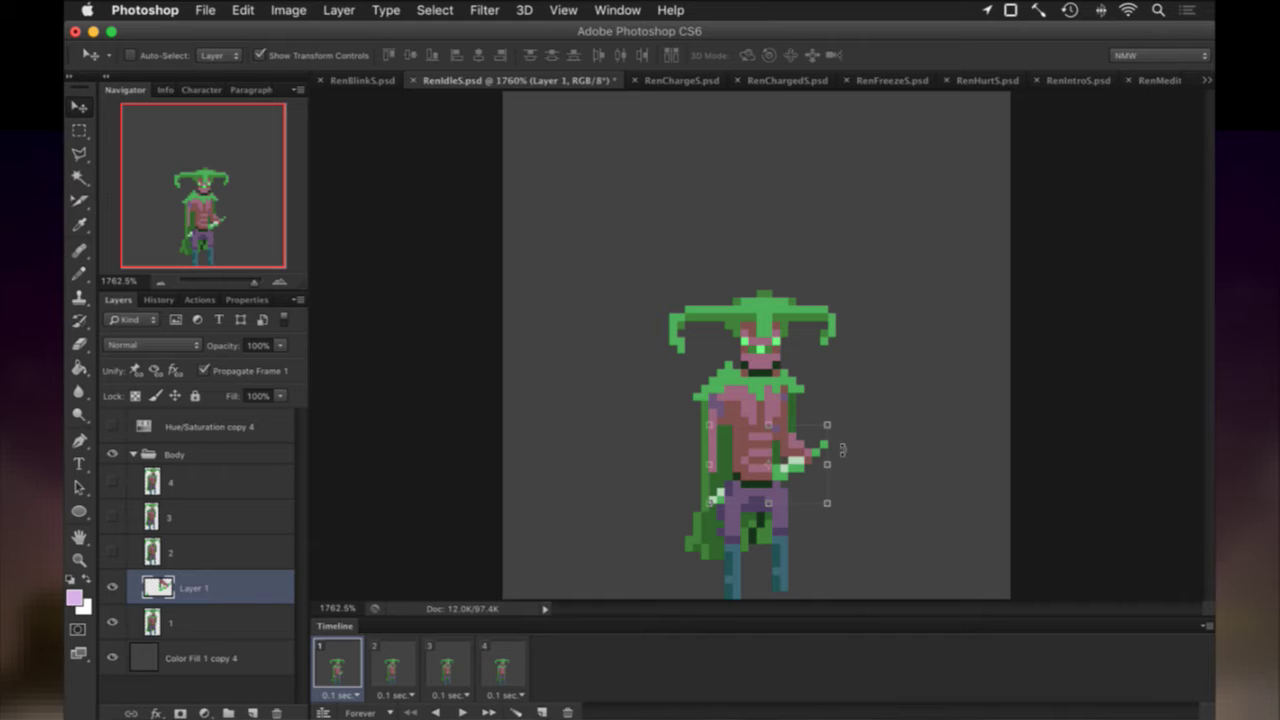
key("Right")
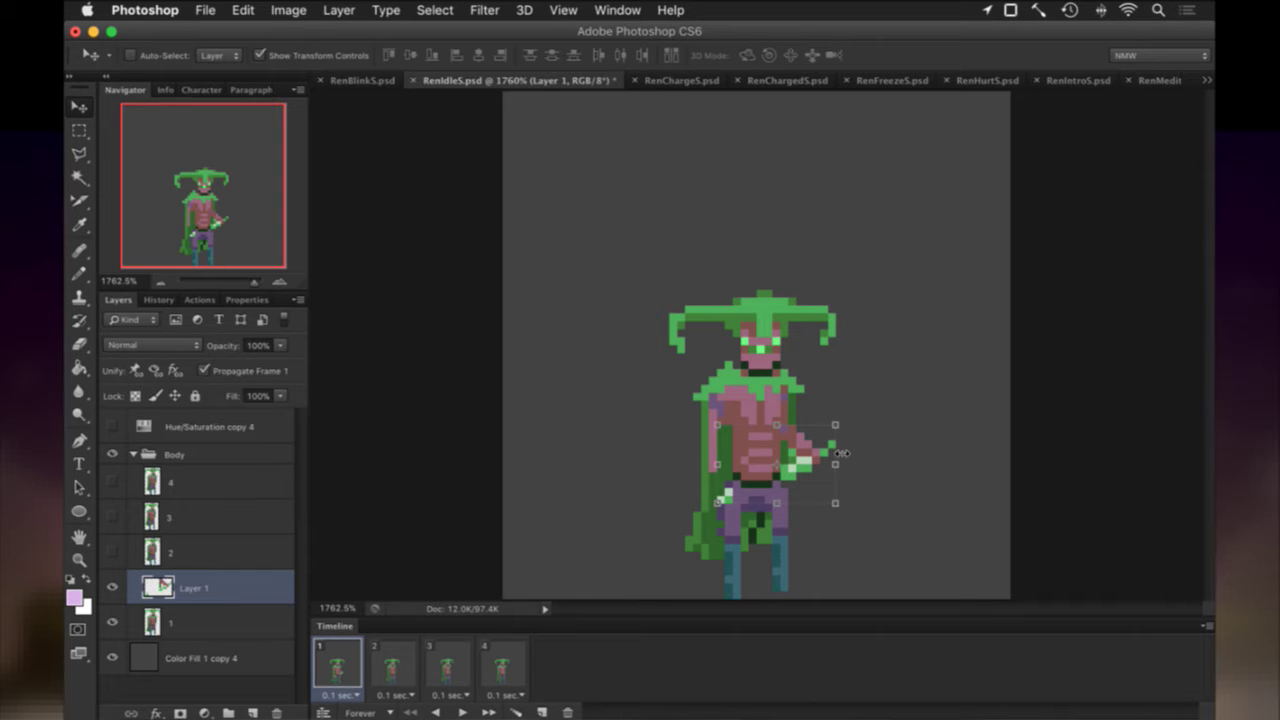
left_click_drag(843, 453, 852, 451)
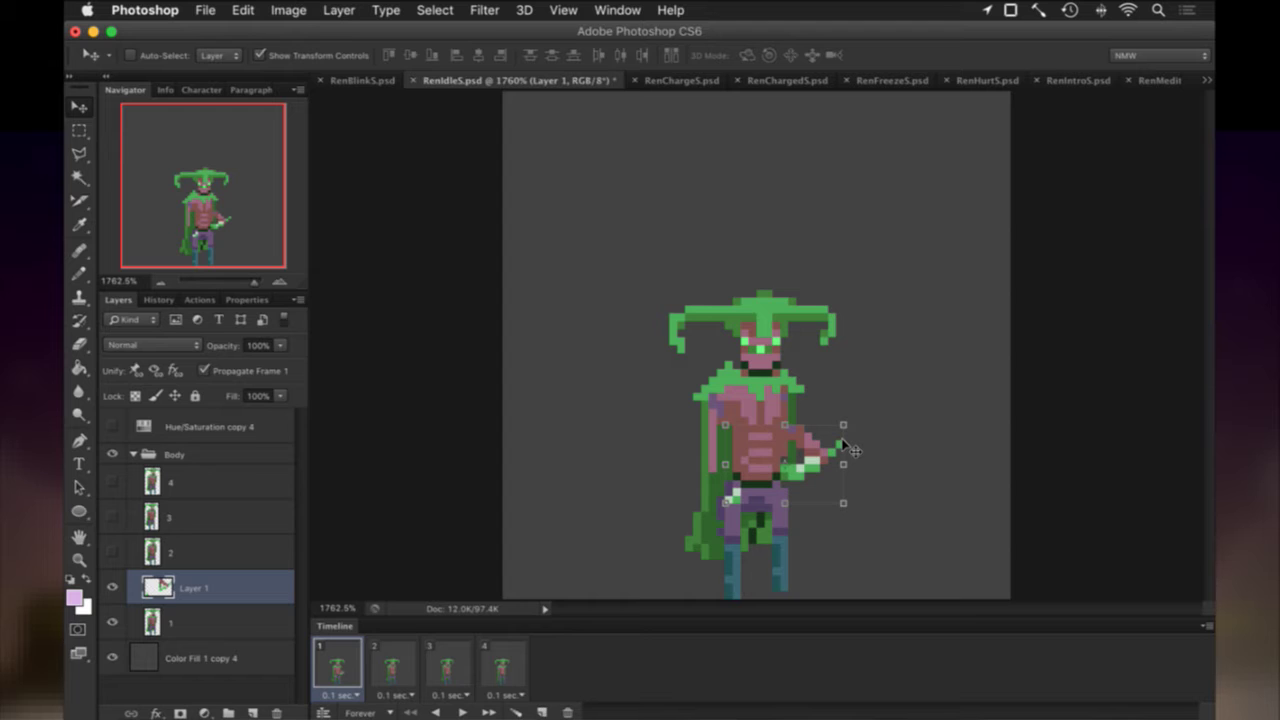
key("Left")
key("Right")
key("Right")
key("Left")
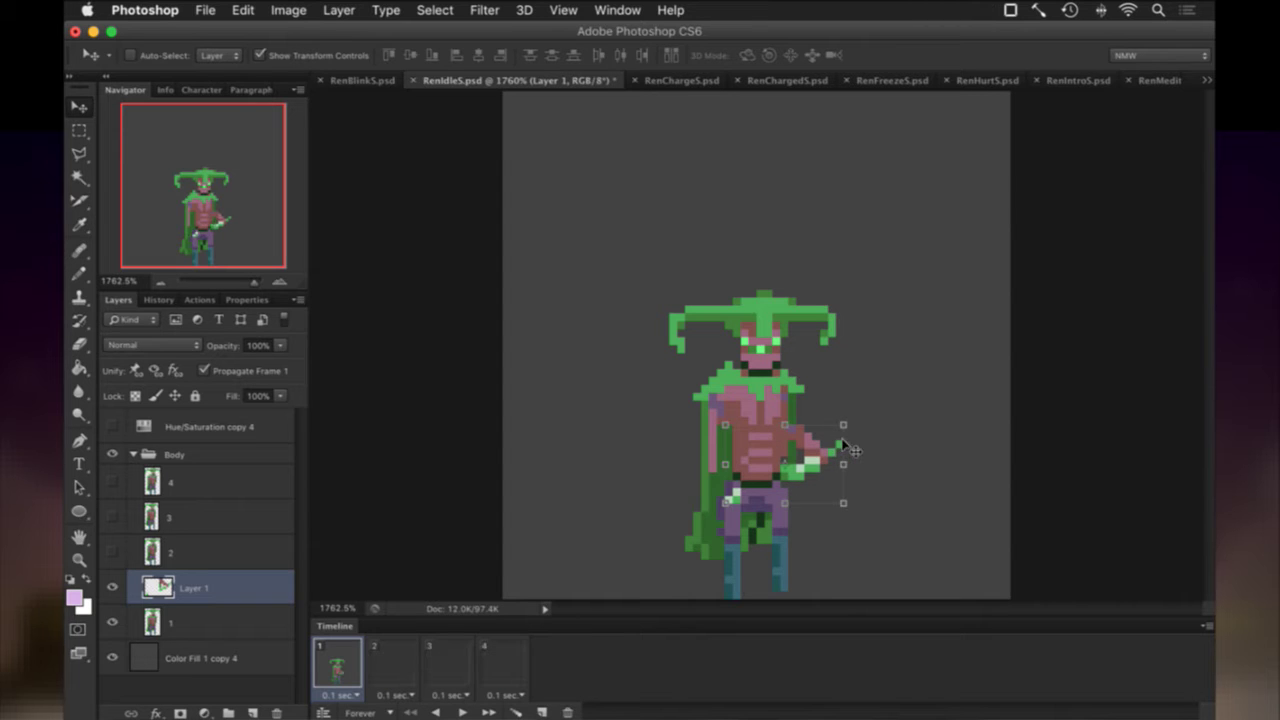
left_click_drag(852, 451, 842, 453)
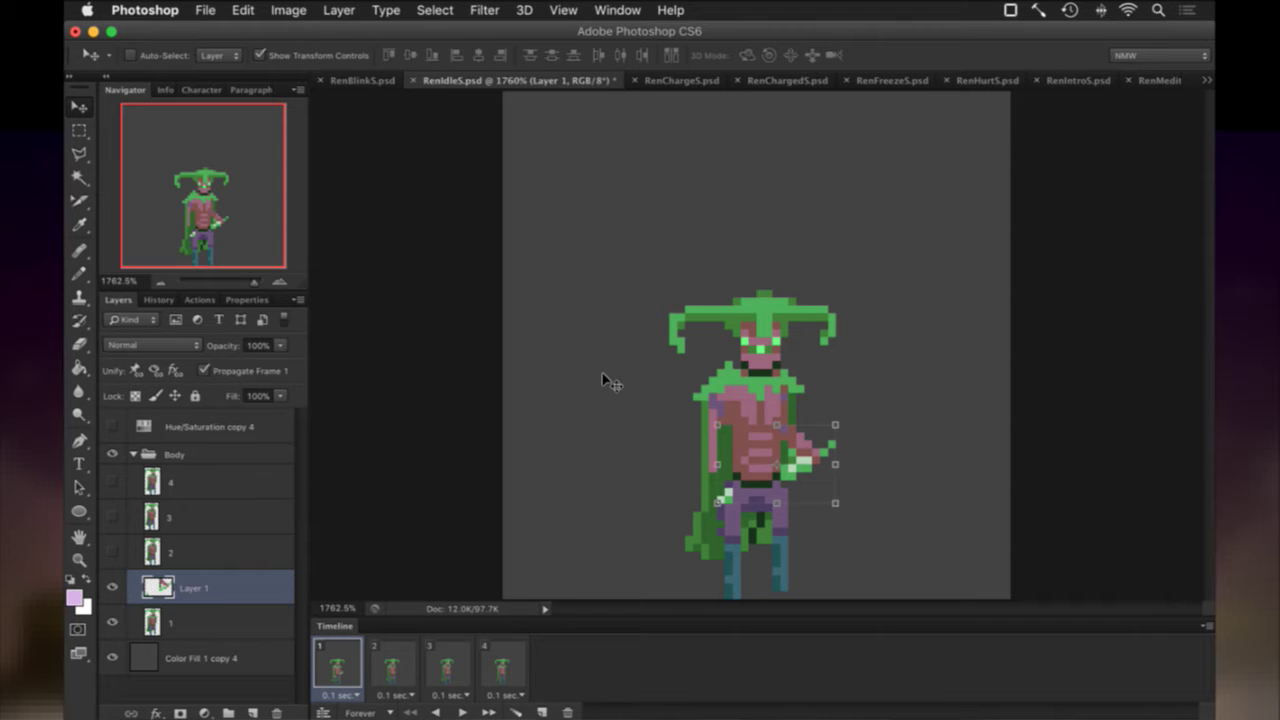
key("Left")
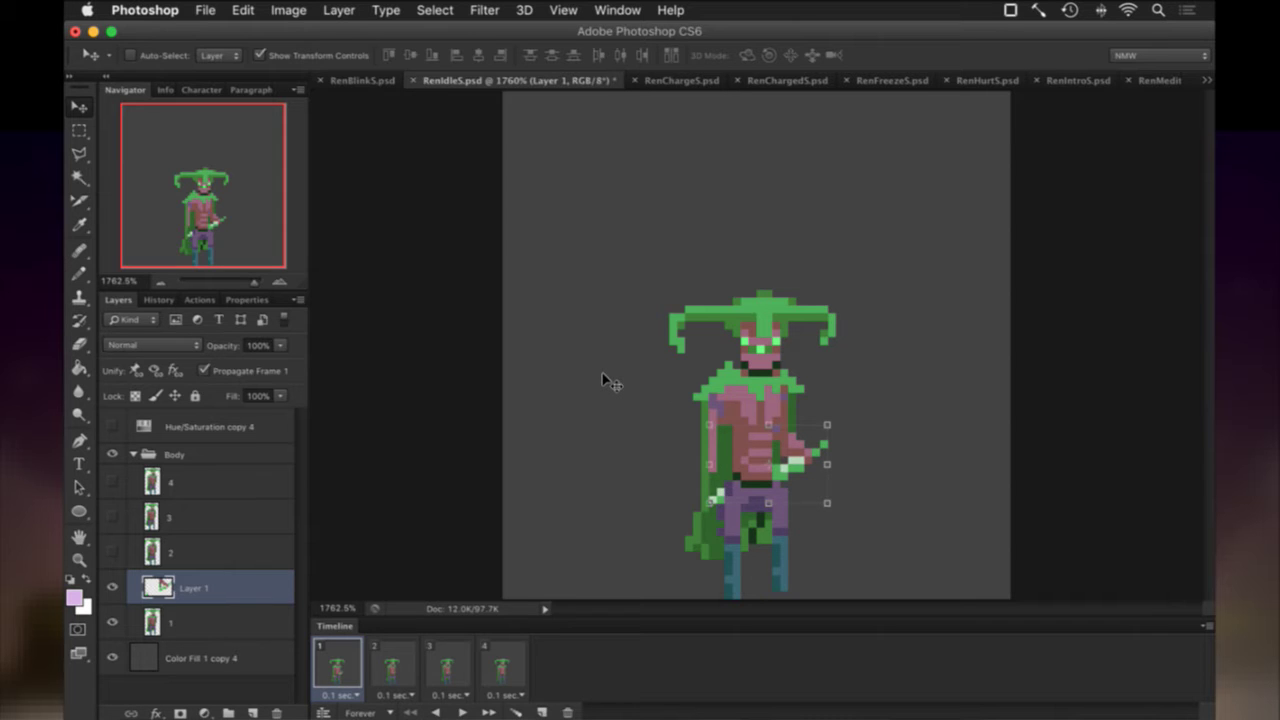
key("Right")
key("Left")
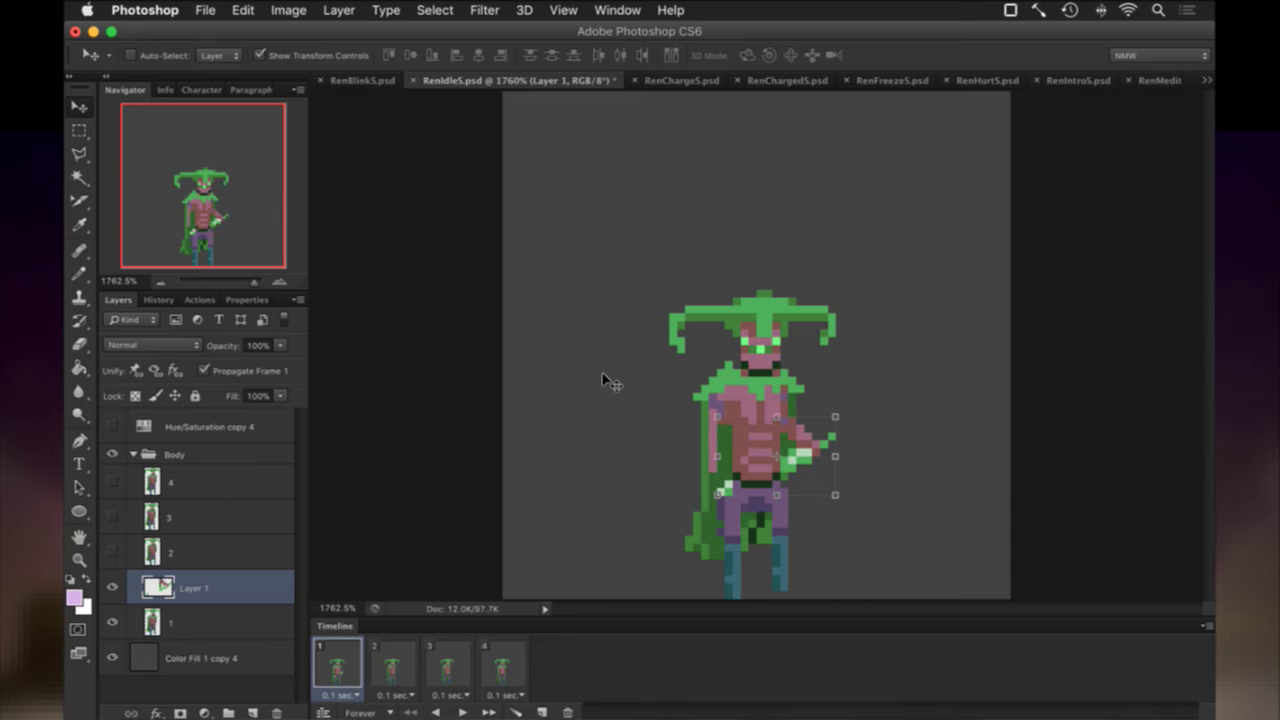
key("Right")
key("Down")
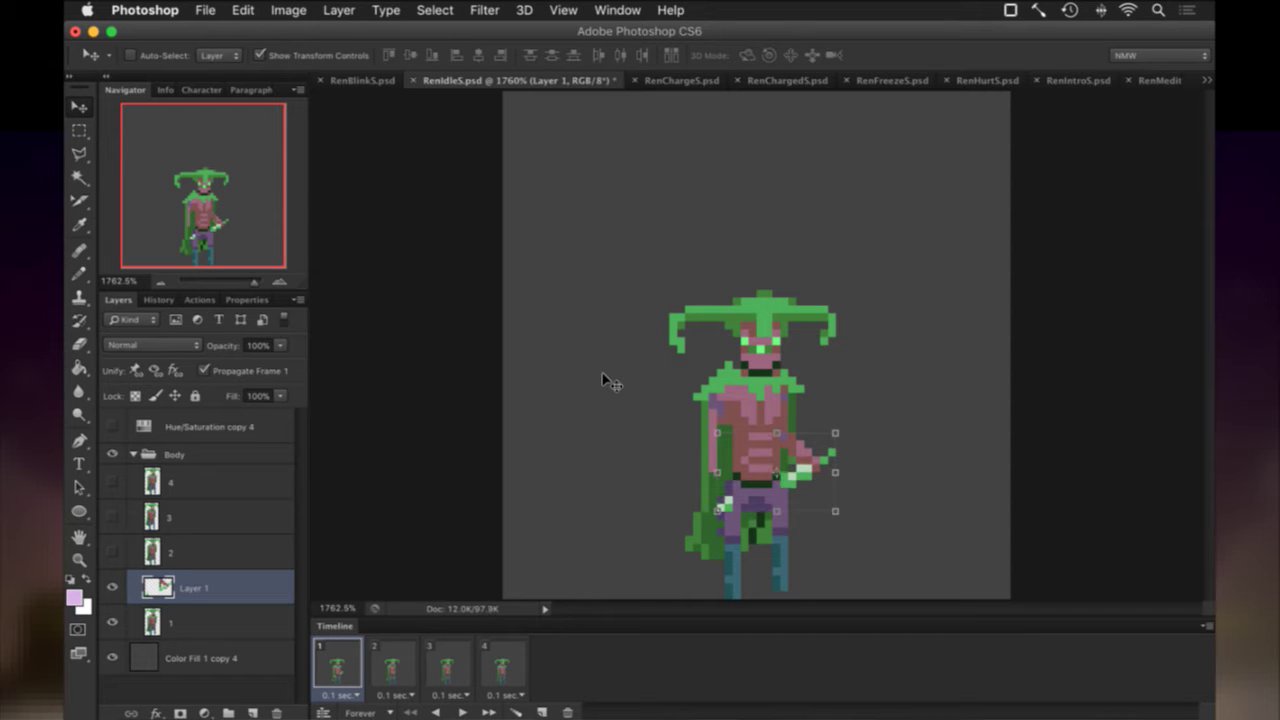
key("Up")
Turn off Propagate Frame 1 and hide the pasted arm layer, Layer 1, in the first idle frame.
key("m")
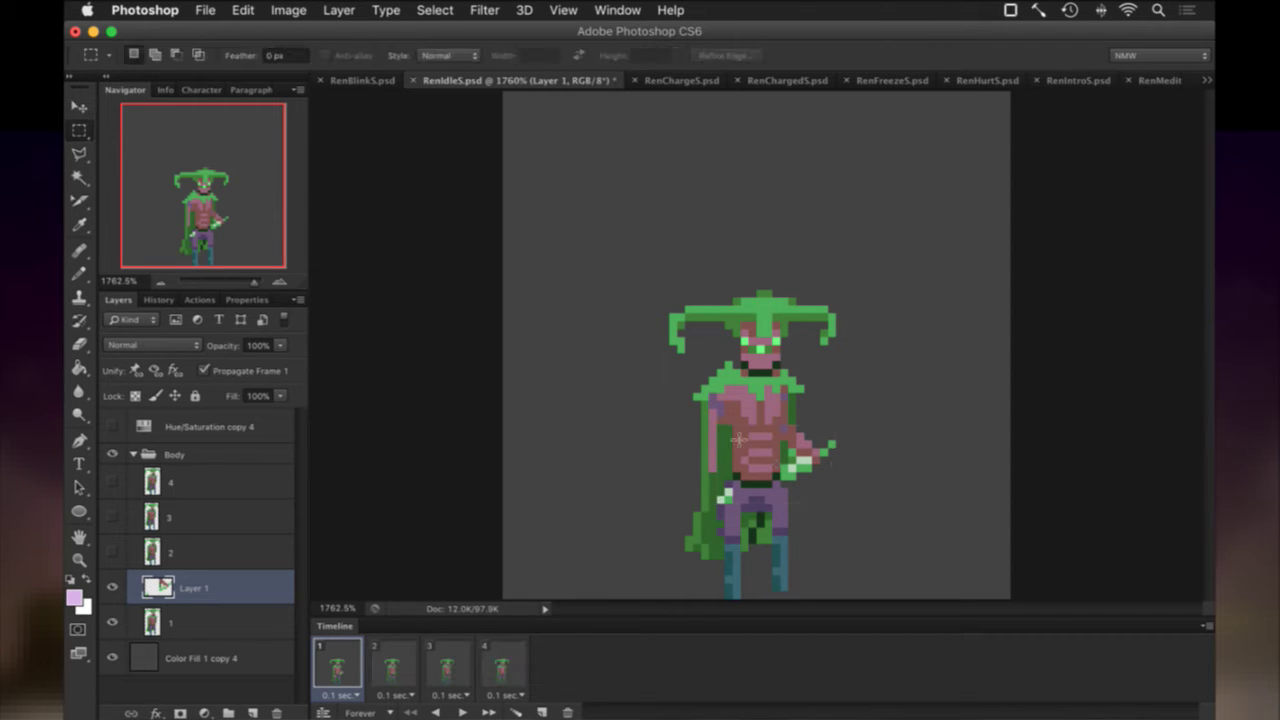
left_click(204, 370)
left_click(114, 586)
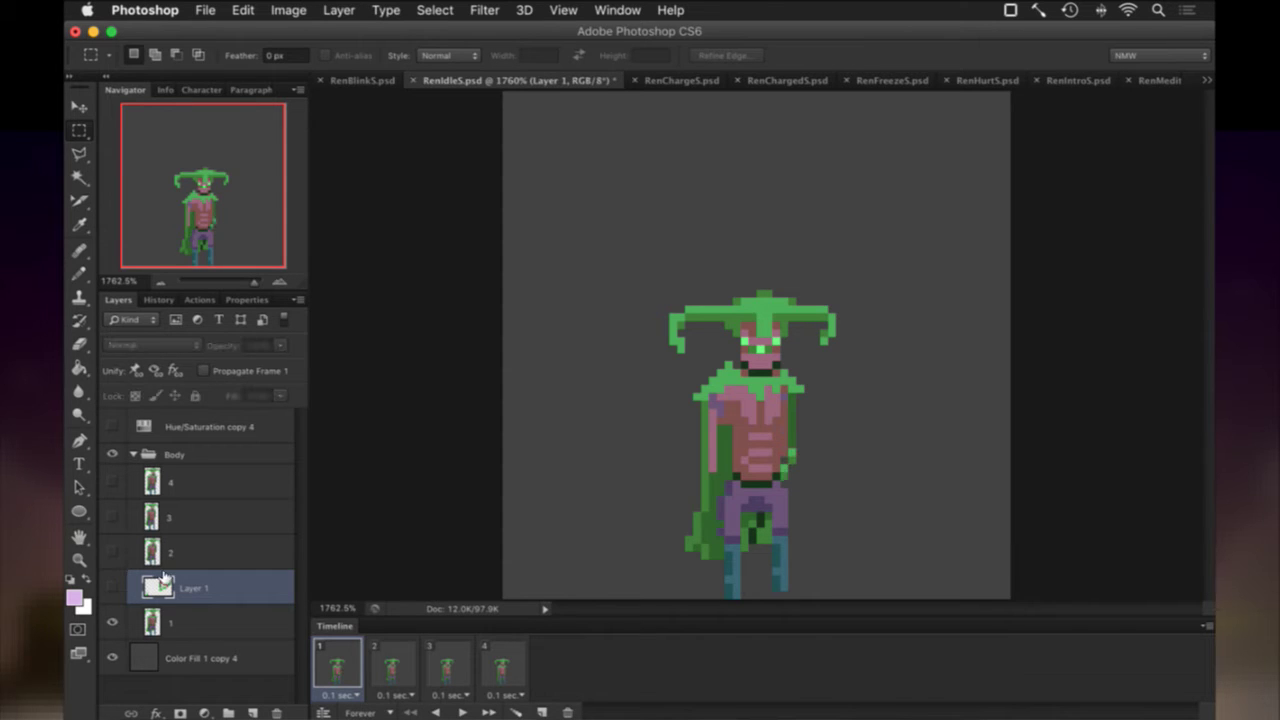
On layer 1, replace the dark pixels between the legs with cape green, remove the light hand pixels at the hip, and save.
left_click(200, 627)
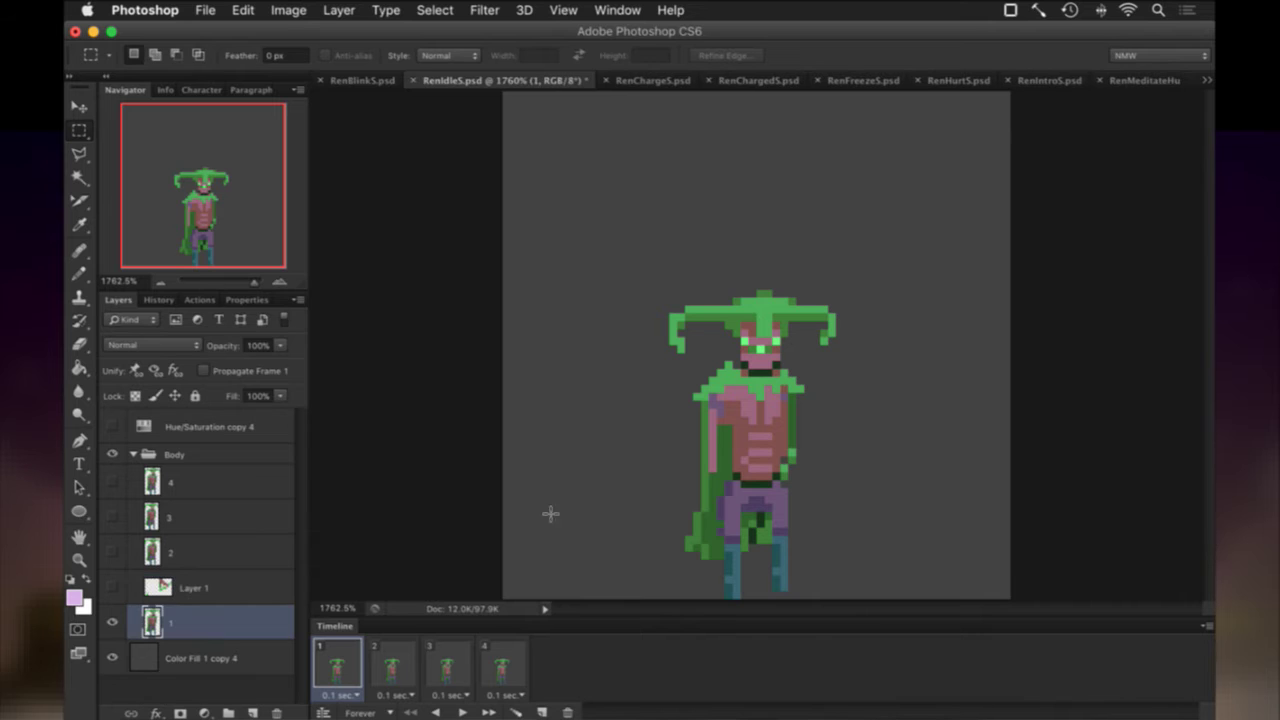
key("i")
left_click(768, 546)
key("b")
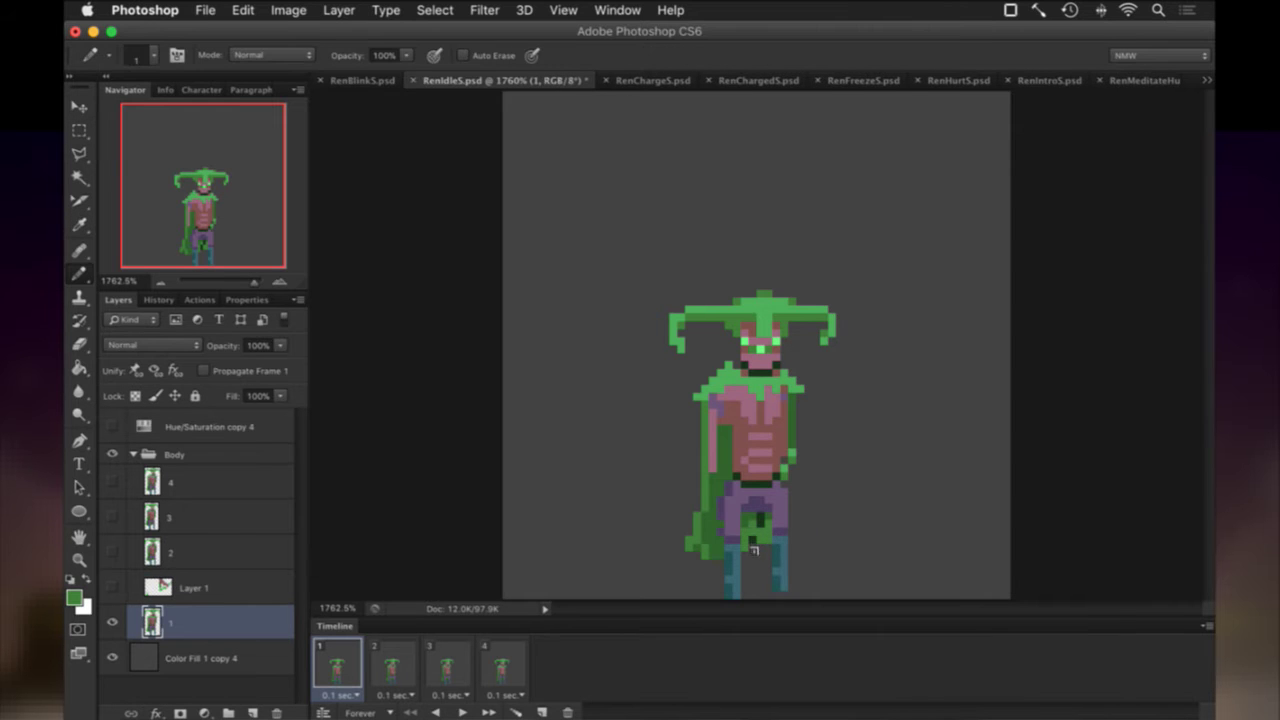
left_click(762, 538, "alt")
key("e")
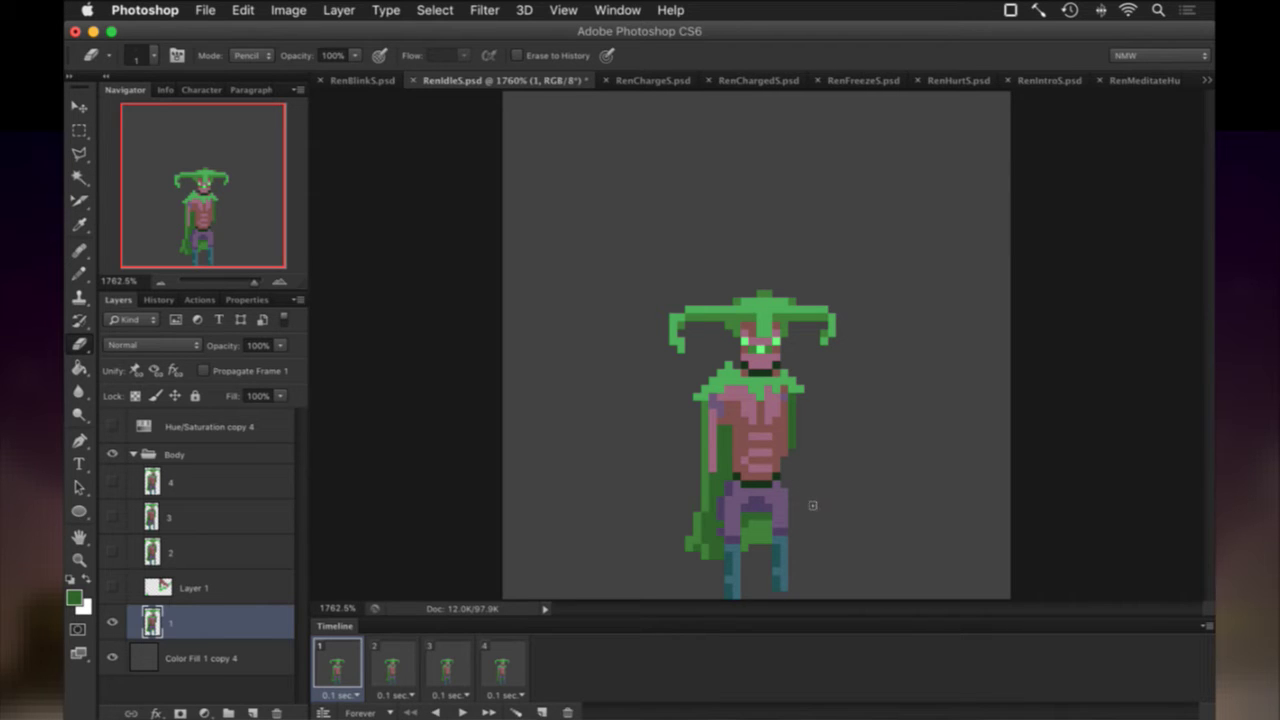
key("i")
key("b")
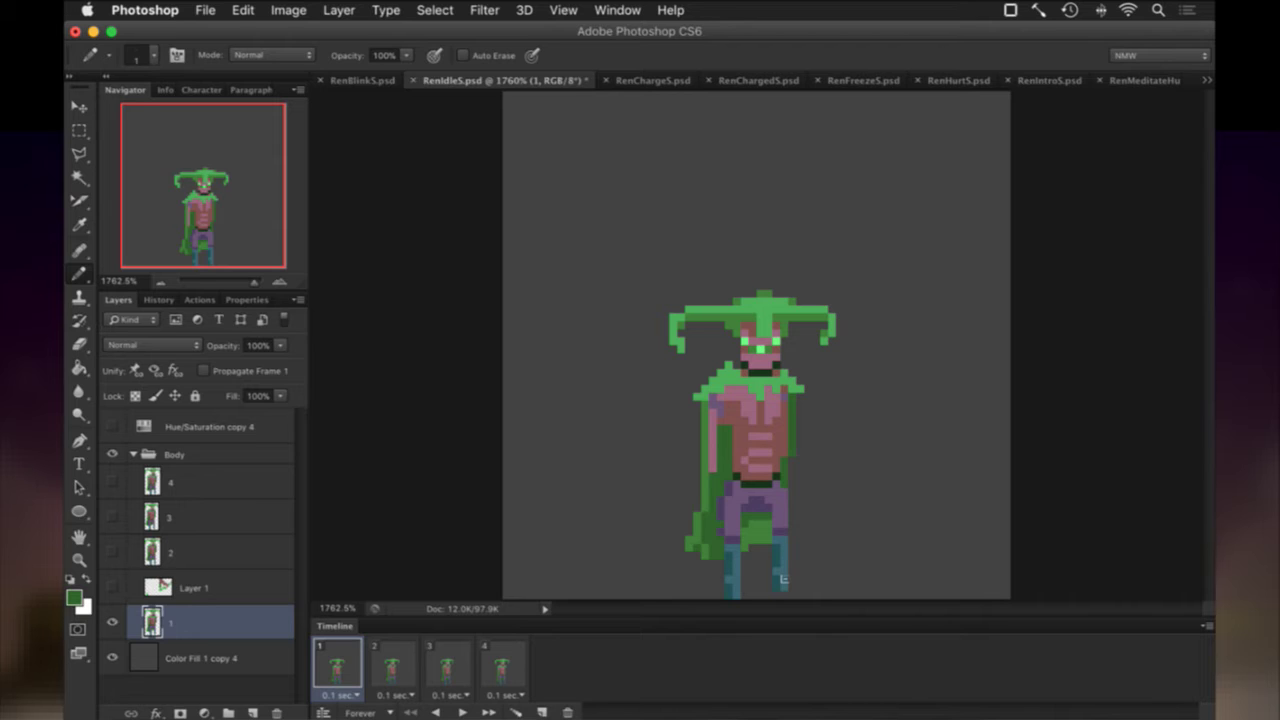
key("super+s")
Clean up the dark pixels between the legs and the light hand pixels on layer 2 in frame 2, and save RenIdleS.psd.
left_click(400, 654)
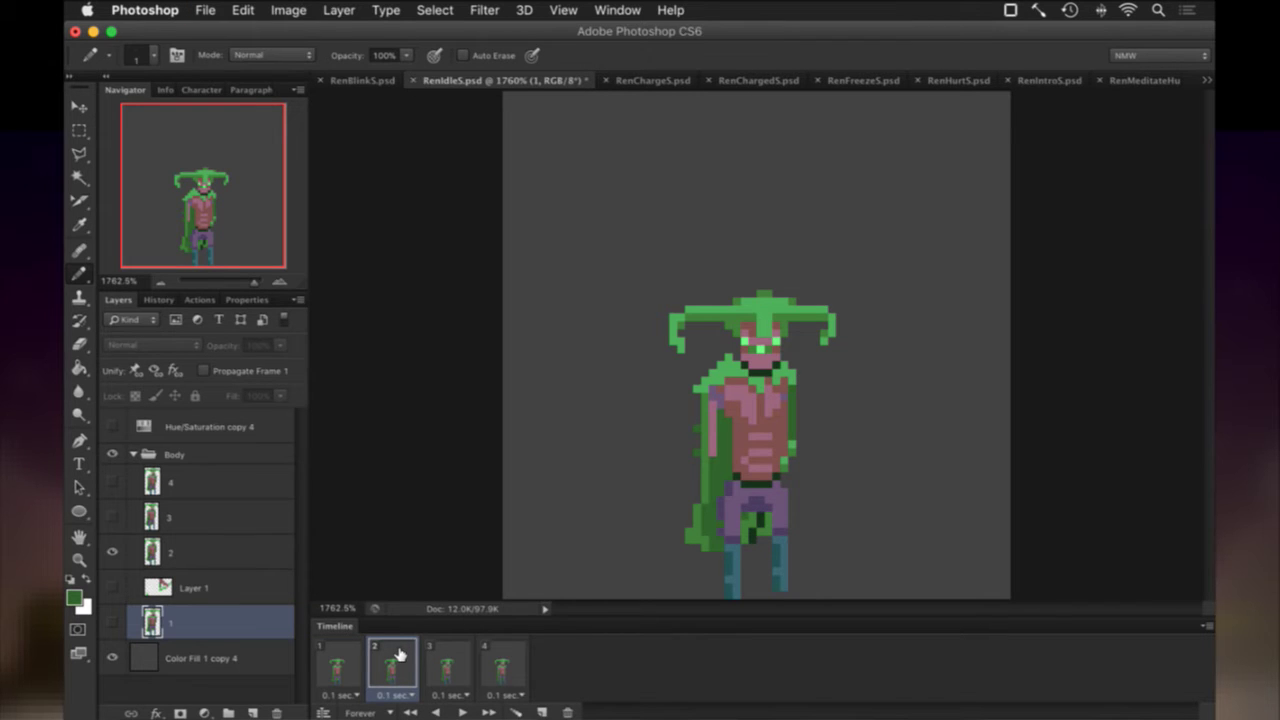
left_click(229, 557)
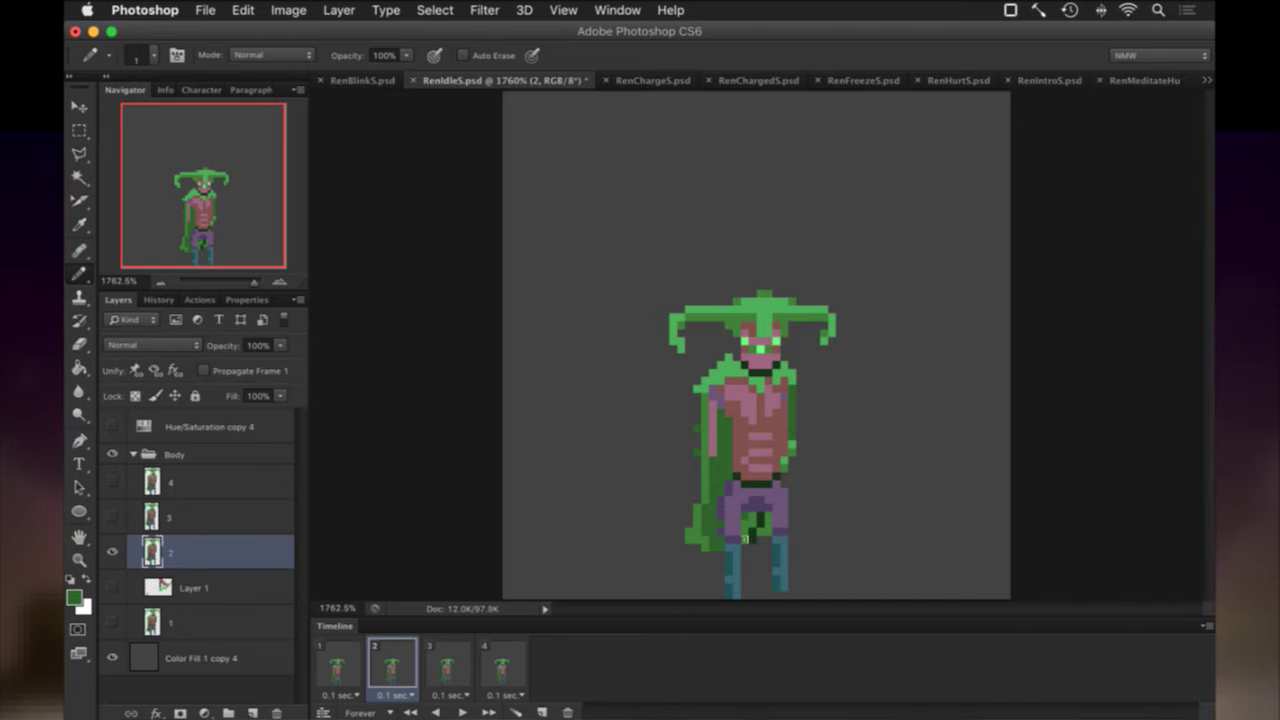
key("i")
left_click(773, 540)
key("b")
left_click(792, 460, "alt")
key("super+s")
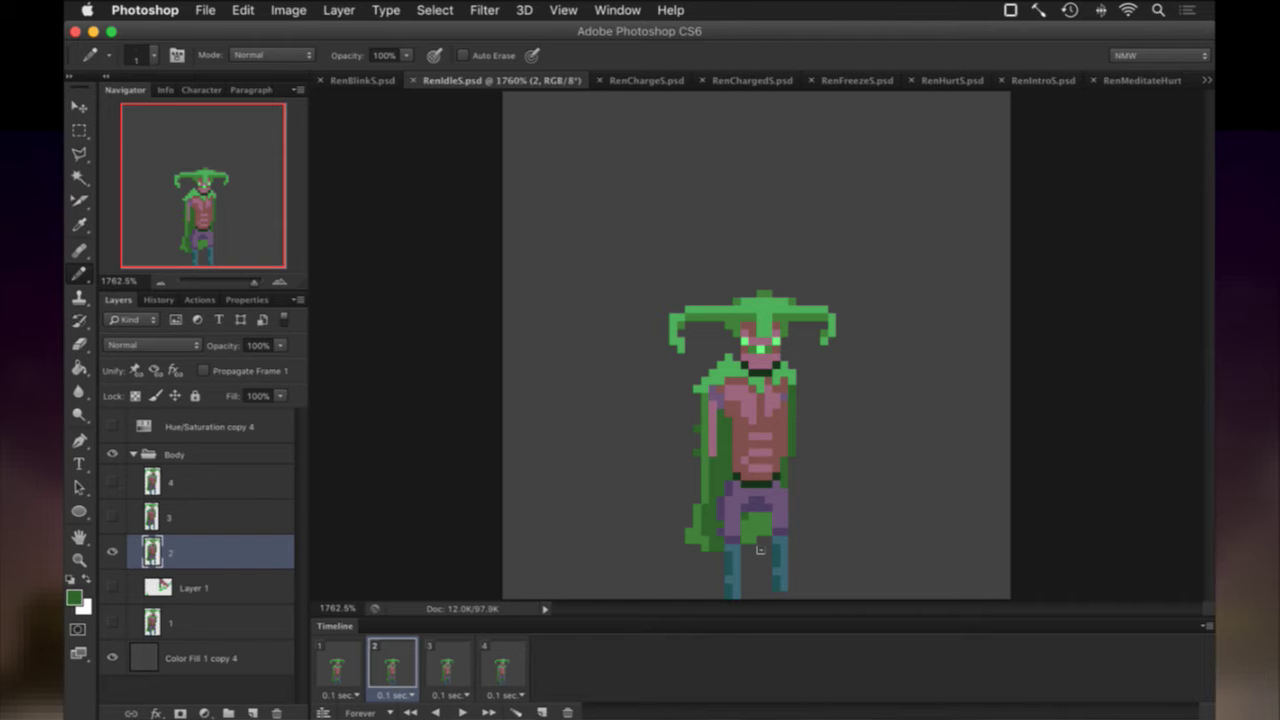
Compare the cleaned first idle frame with the first frame of RenChargeS.psd, ending back in RenIdleS.psd.
left_click(344, 662)
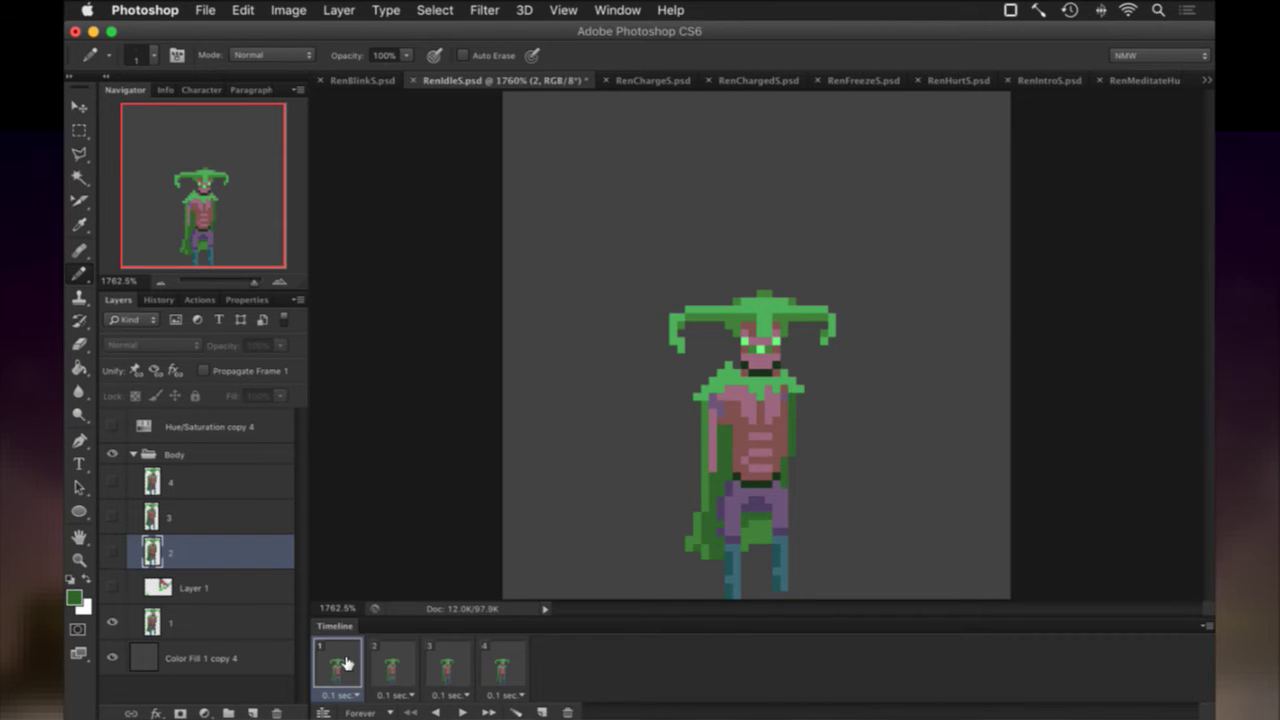
left_click(646, 80)
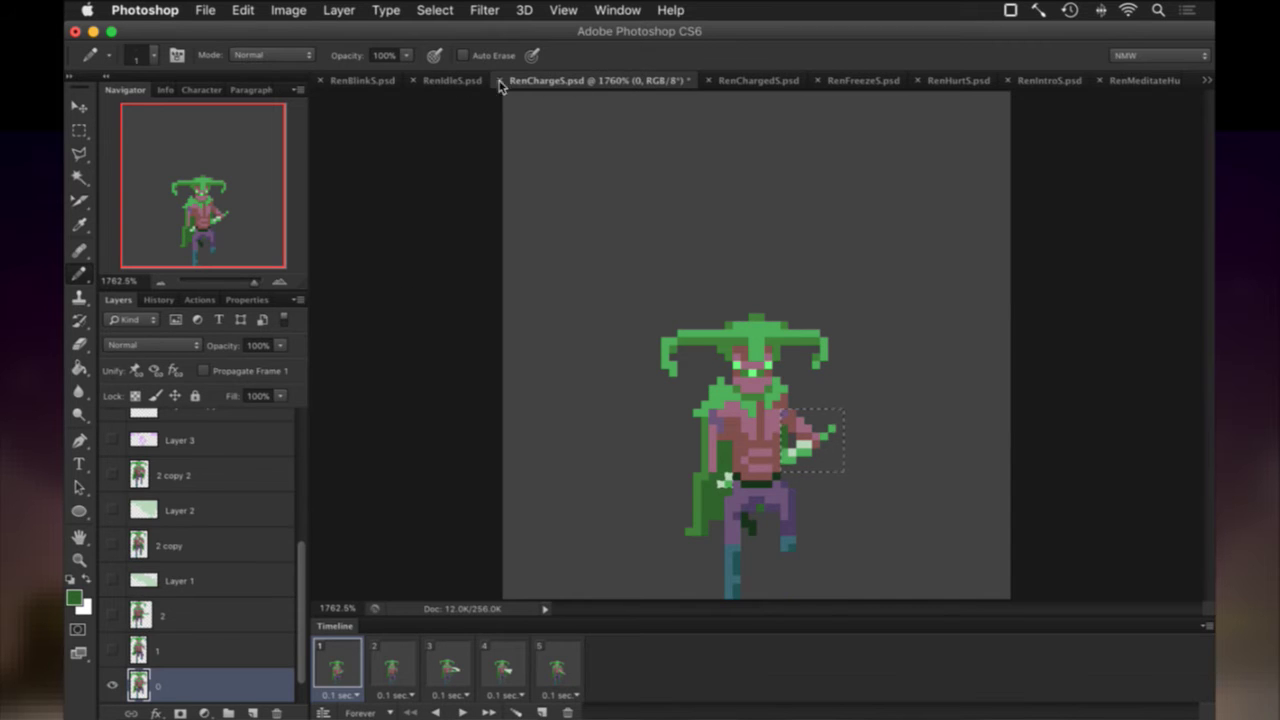
left_click(450, 82)
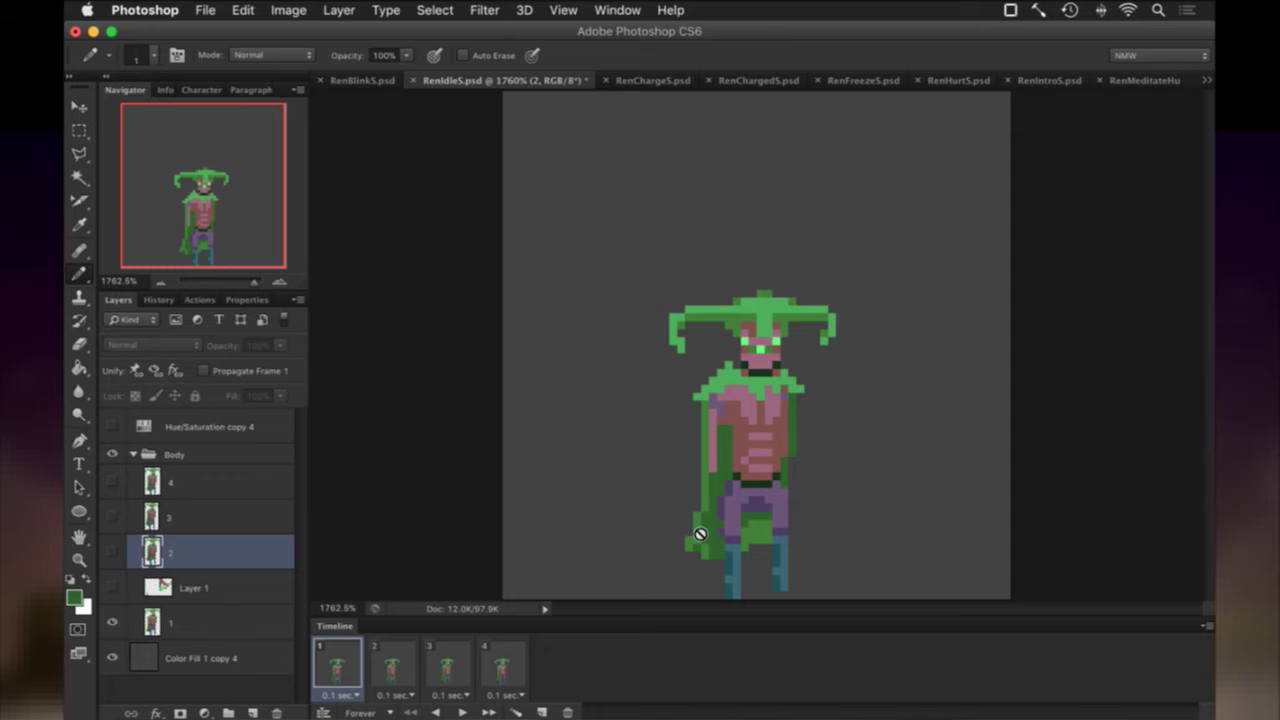
Fill the lighter cape area between the legs on layer 2 with the dark cape green, using the Paint Bucket with Contiguous on.
left_click(178, 628)
key("i")
left_click(708, 528)
key("g")
left_click(761, 523)
key("super+z")
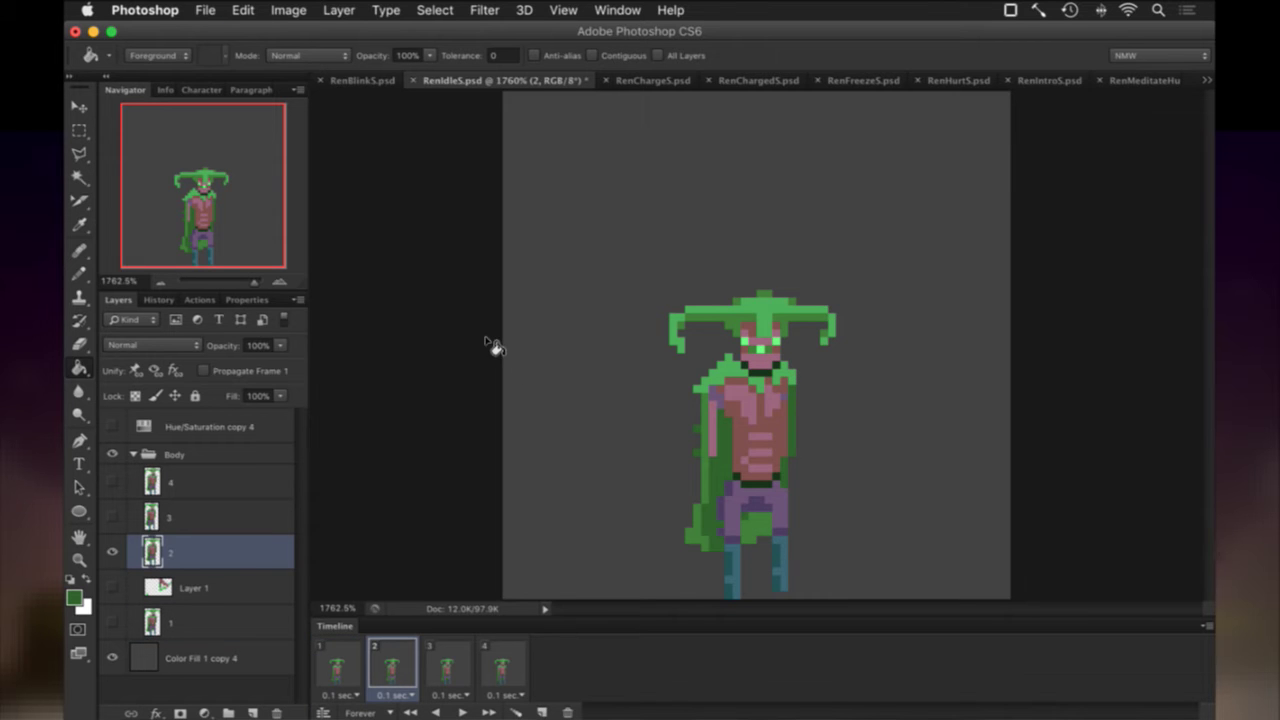
left_click(593, 55)
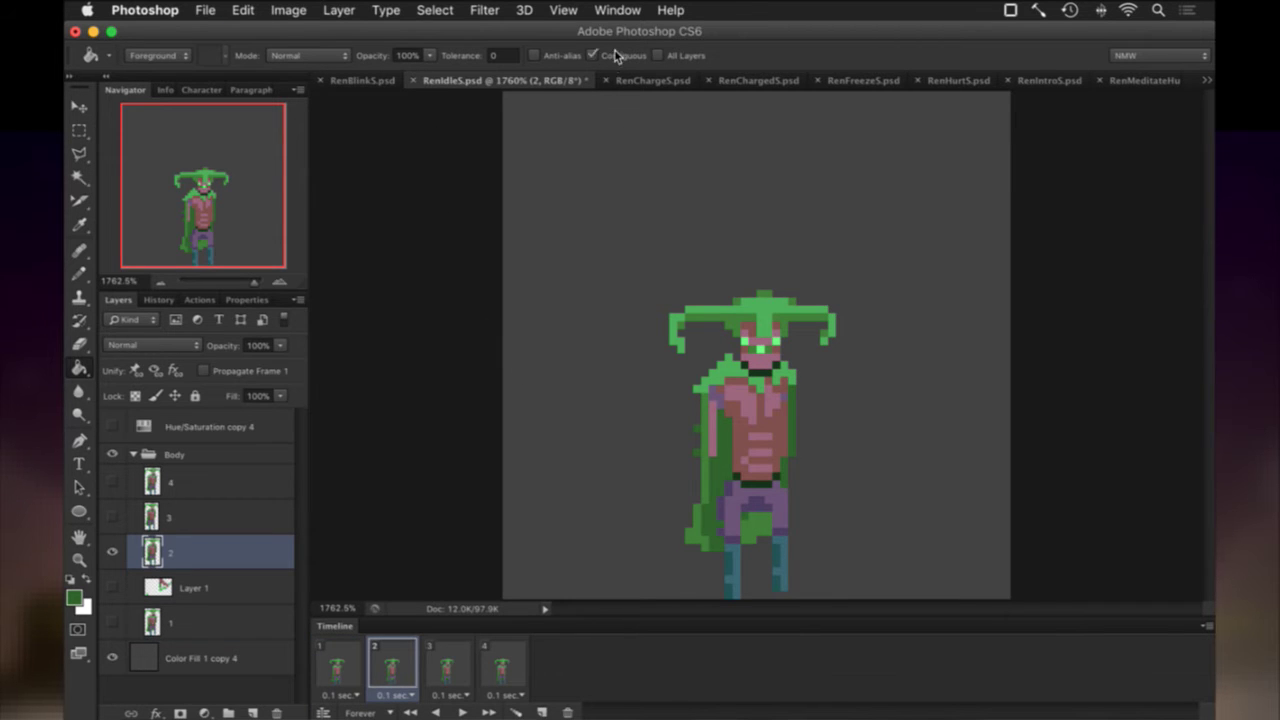
left_click(759, 519)
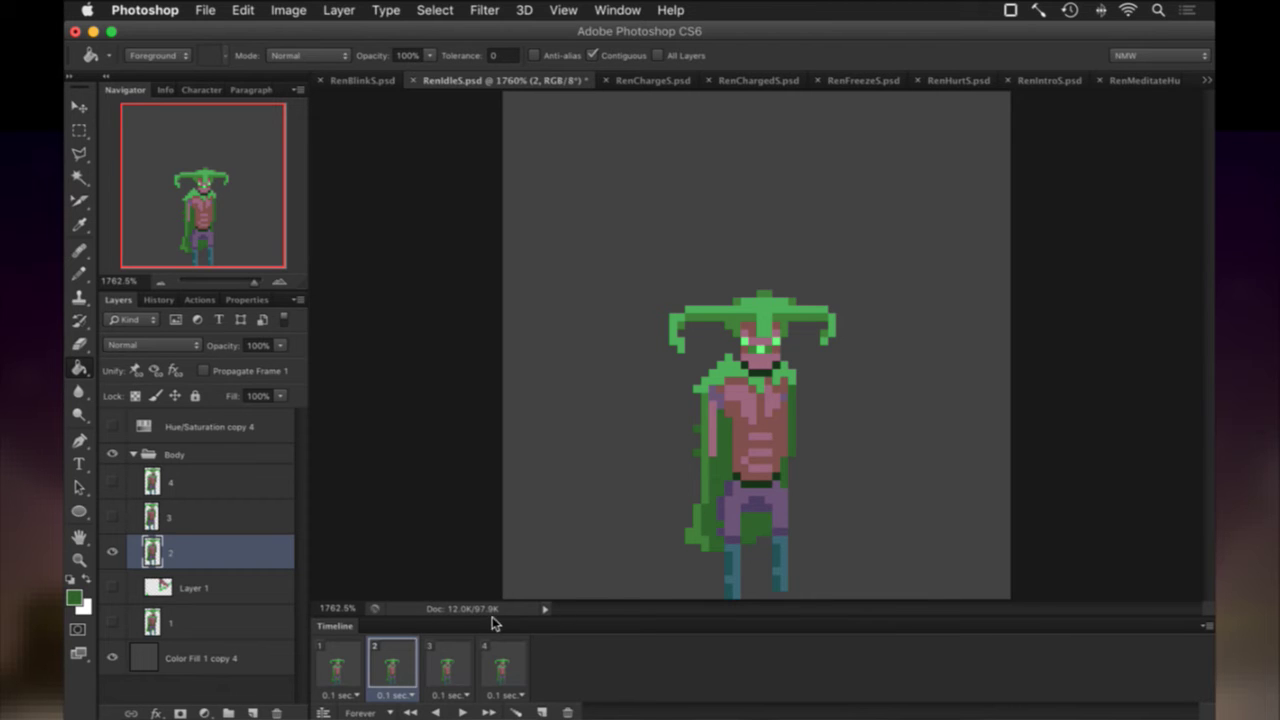
Fill the cape area between the legs on layer 1 with the same dark green and compare frames 1 and 2.
left_click(352, 656)
left_click(171, 620)
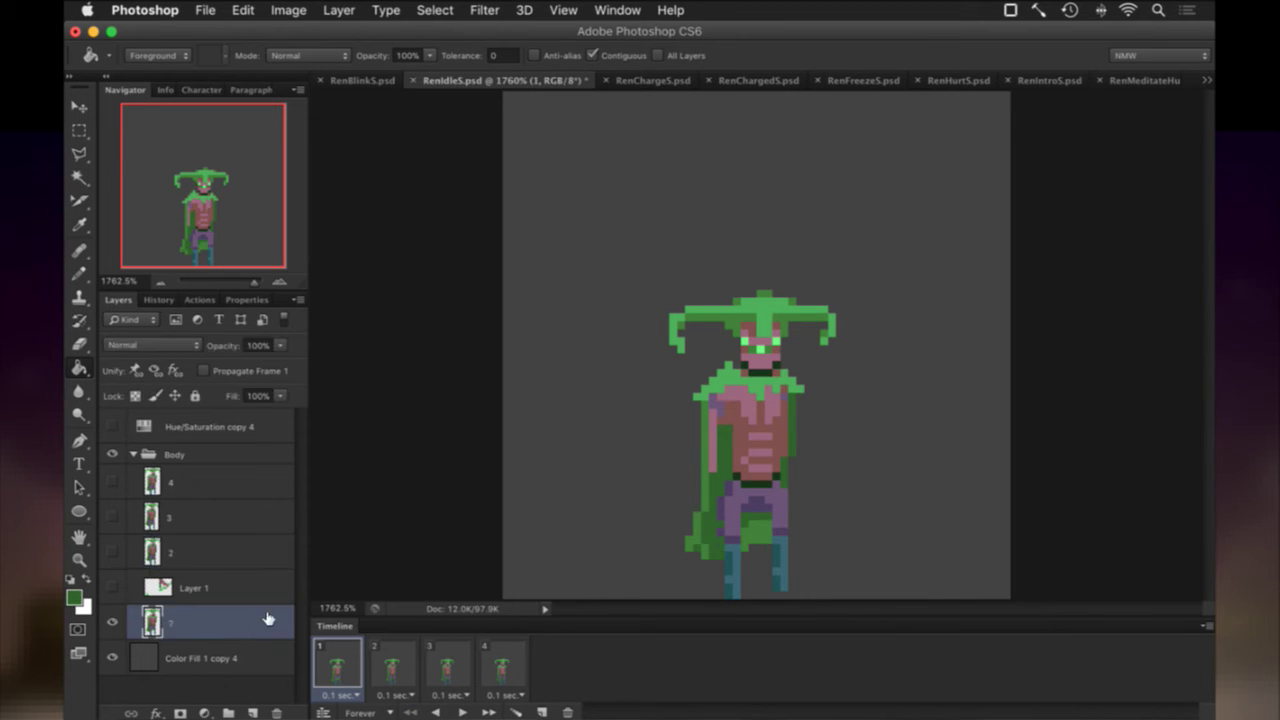
left_click(760, 531)
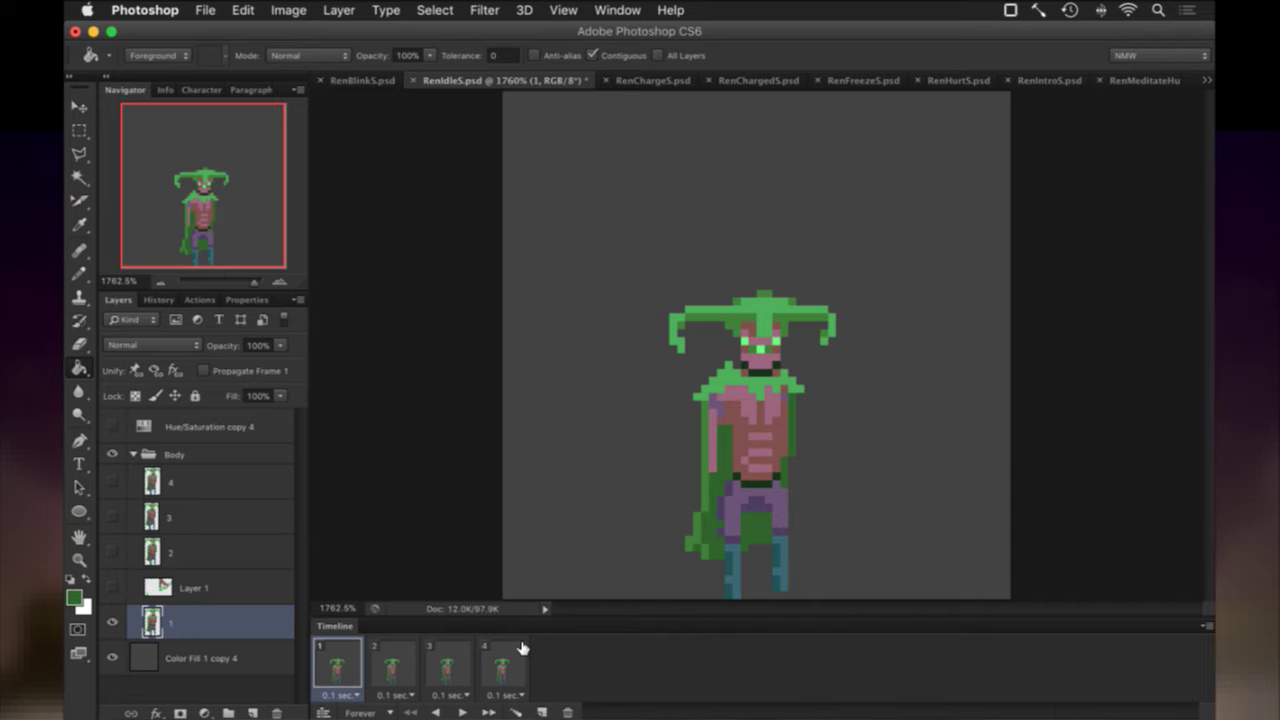
left_click(402, 659)
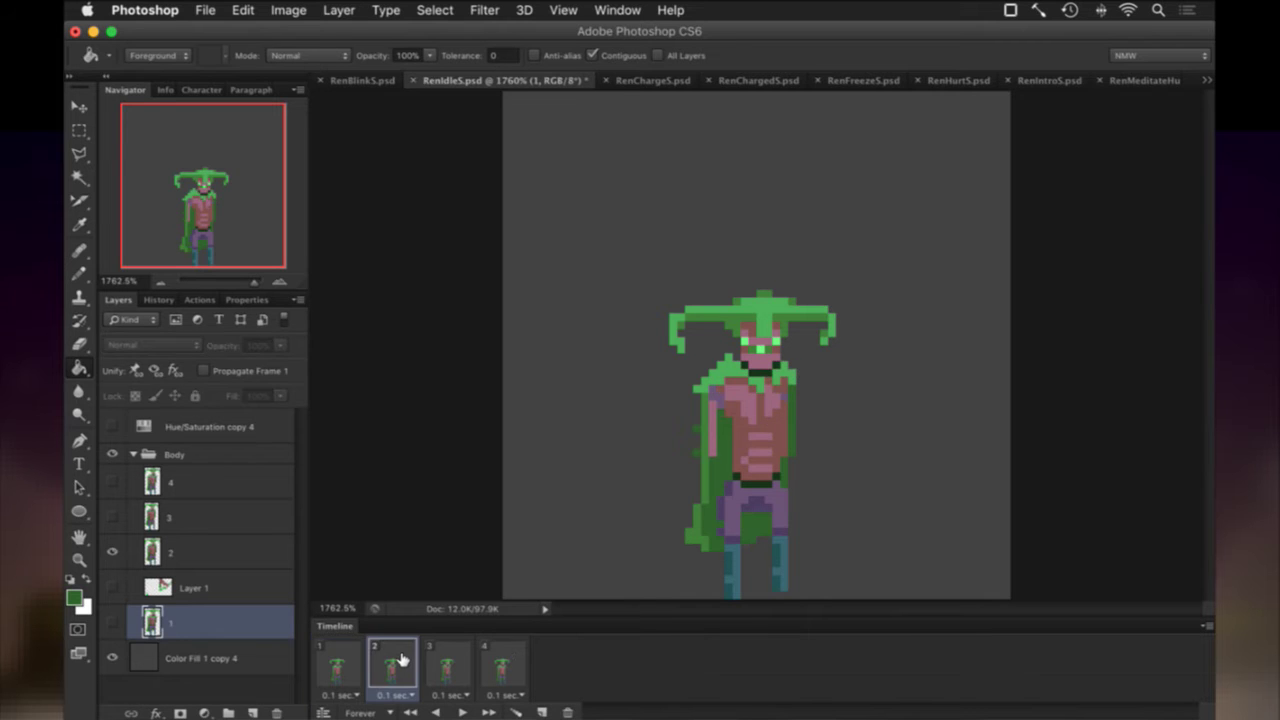
left_click(337, 662)
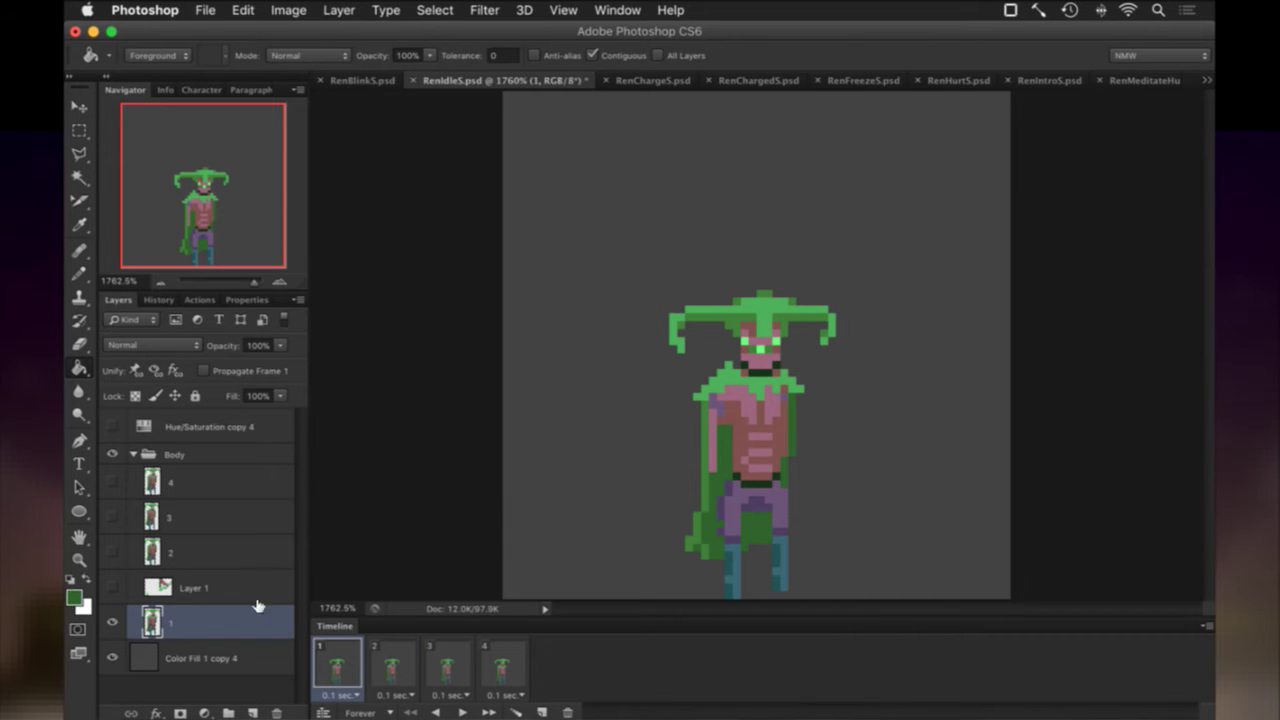
key("i")
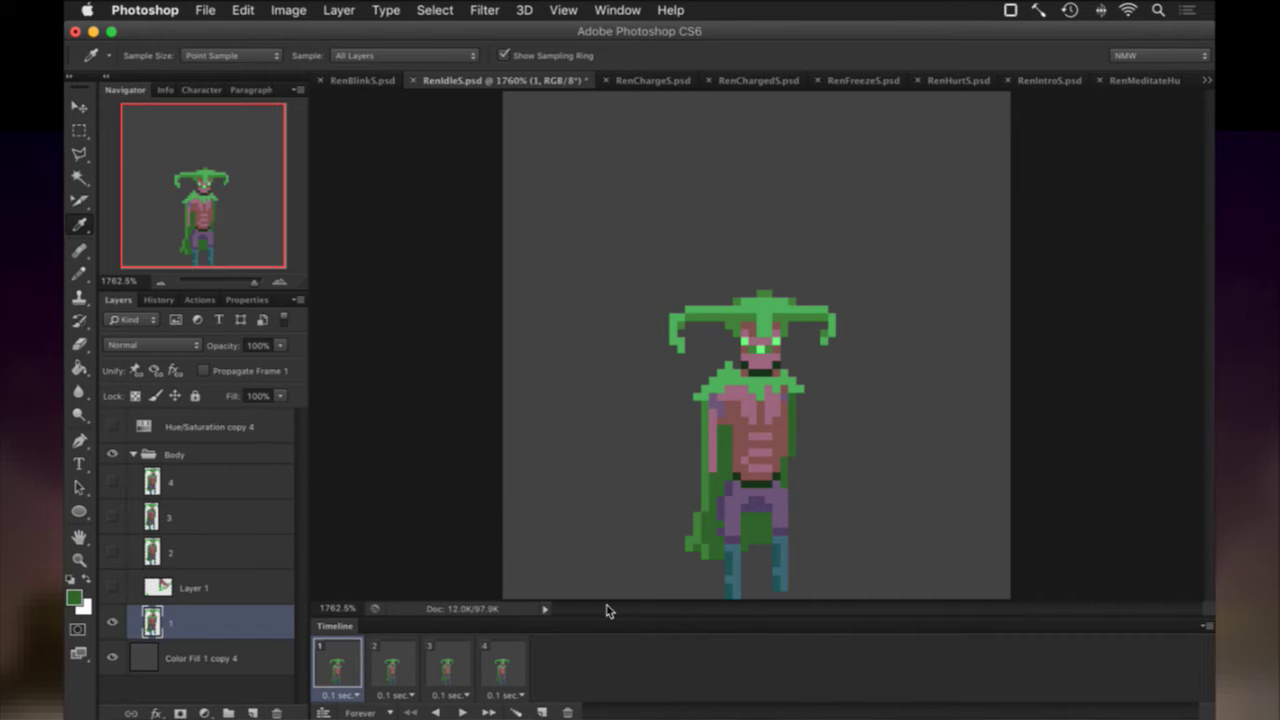
left_click(397, 666)
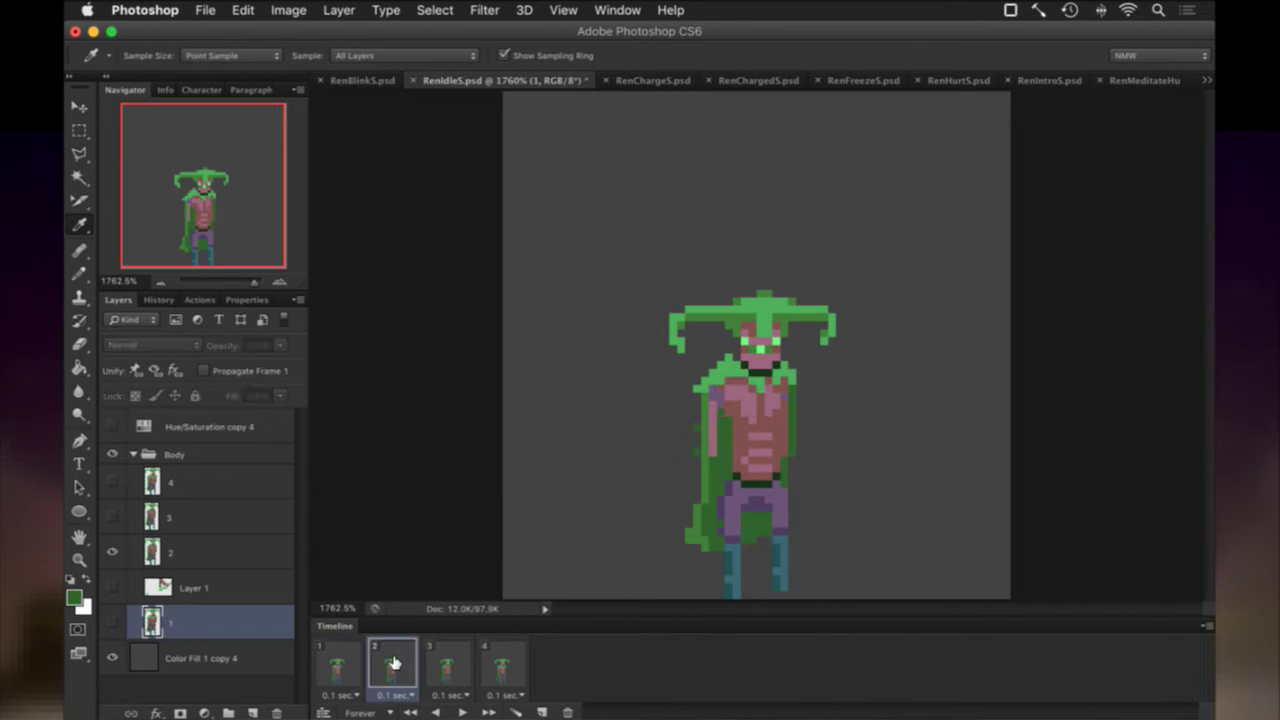
On layer 3 in frame 3, paint the area between the legs dark cape green, remove the light hand pixels at the hip, and save.
left_click(457, 665)
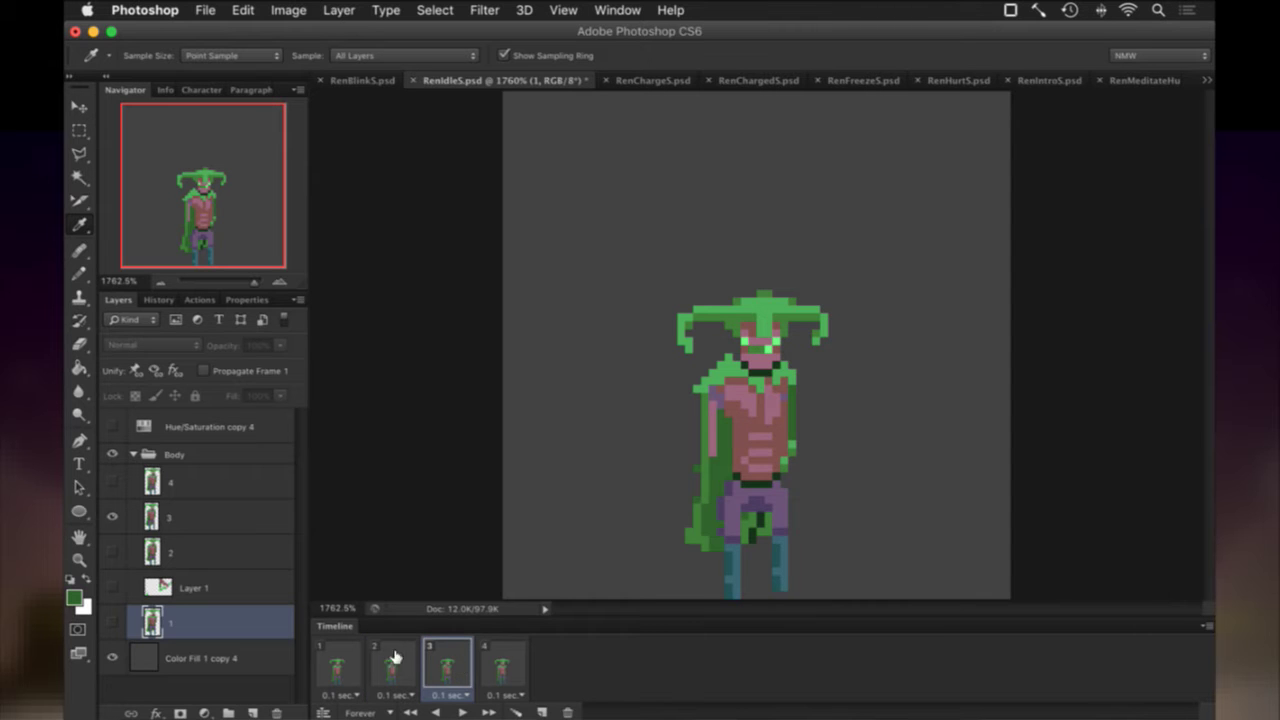
left_click(168, 522)
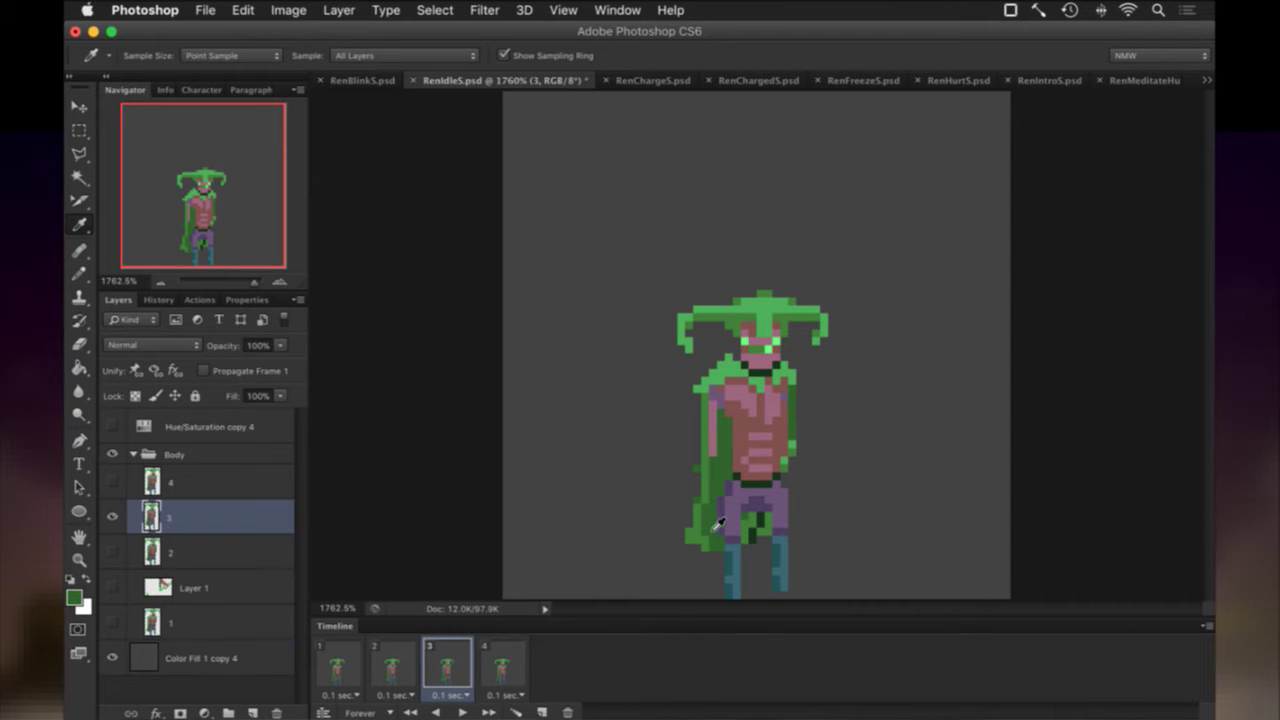
key("b")
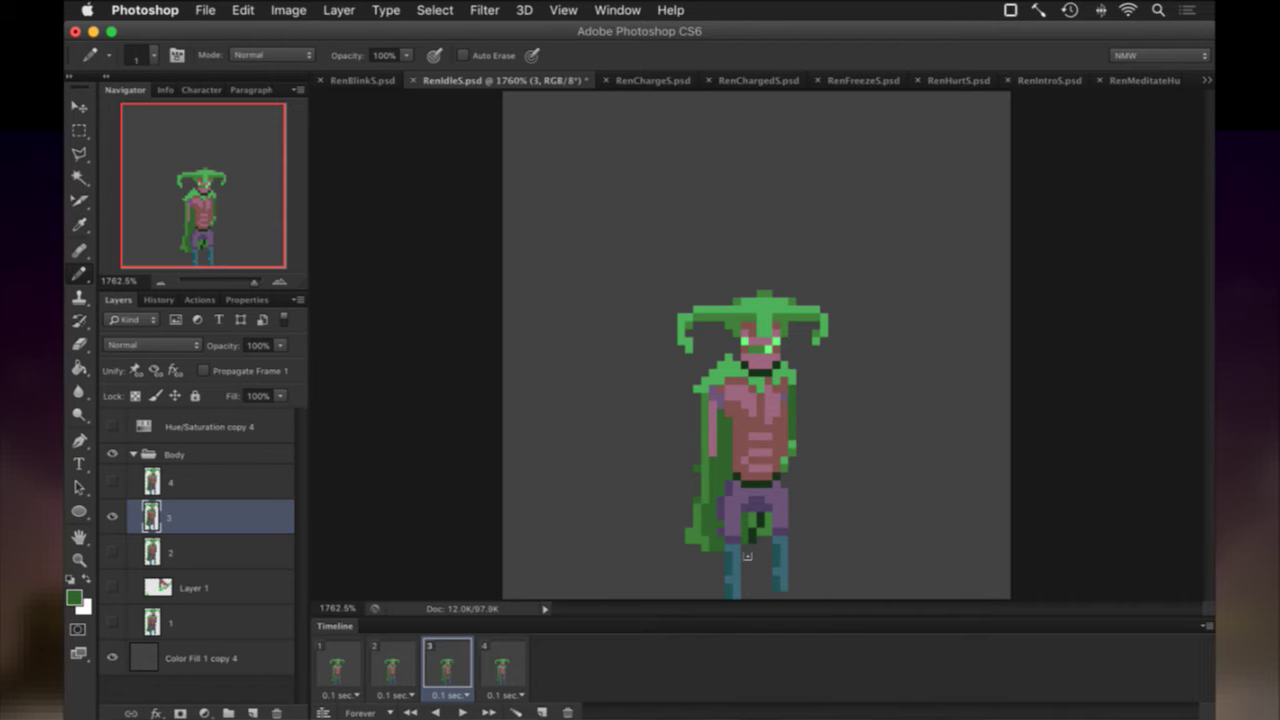
left_click(757, 525)
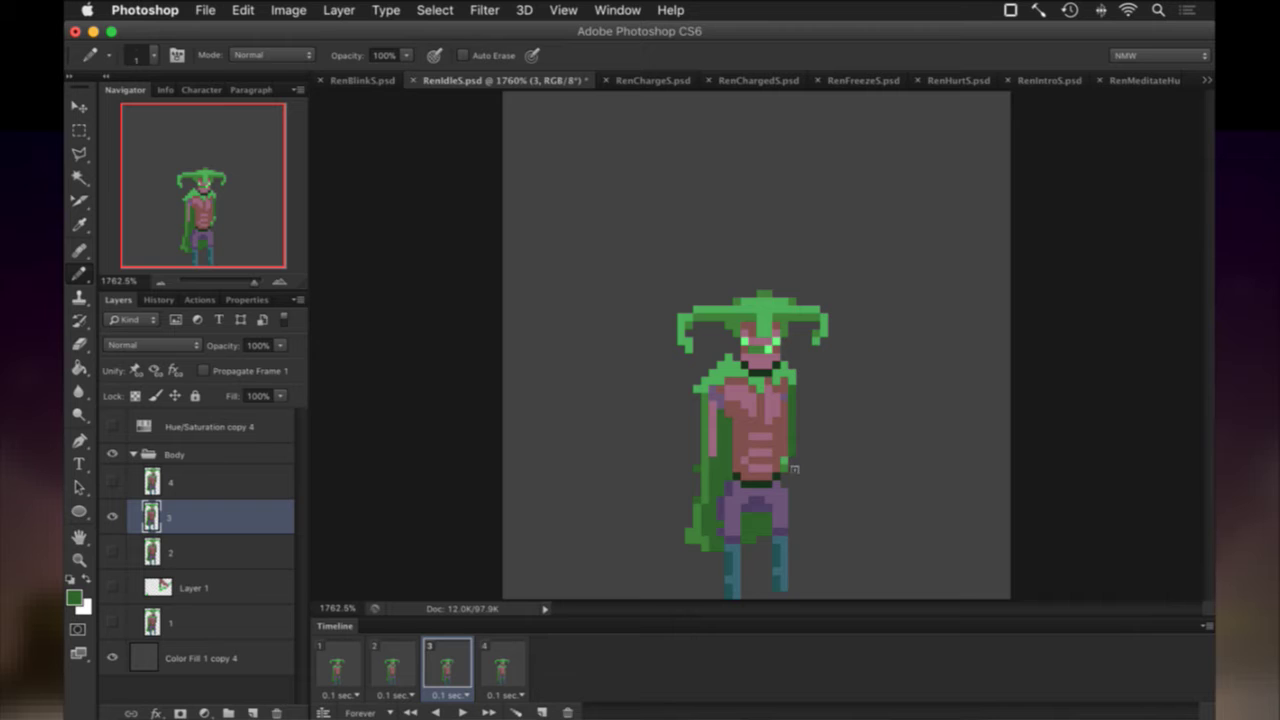
left_click(789, 511, "alt")
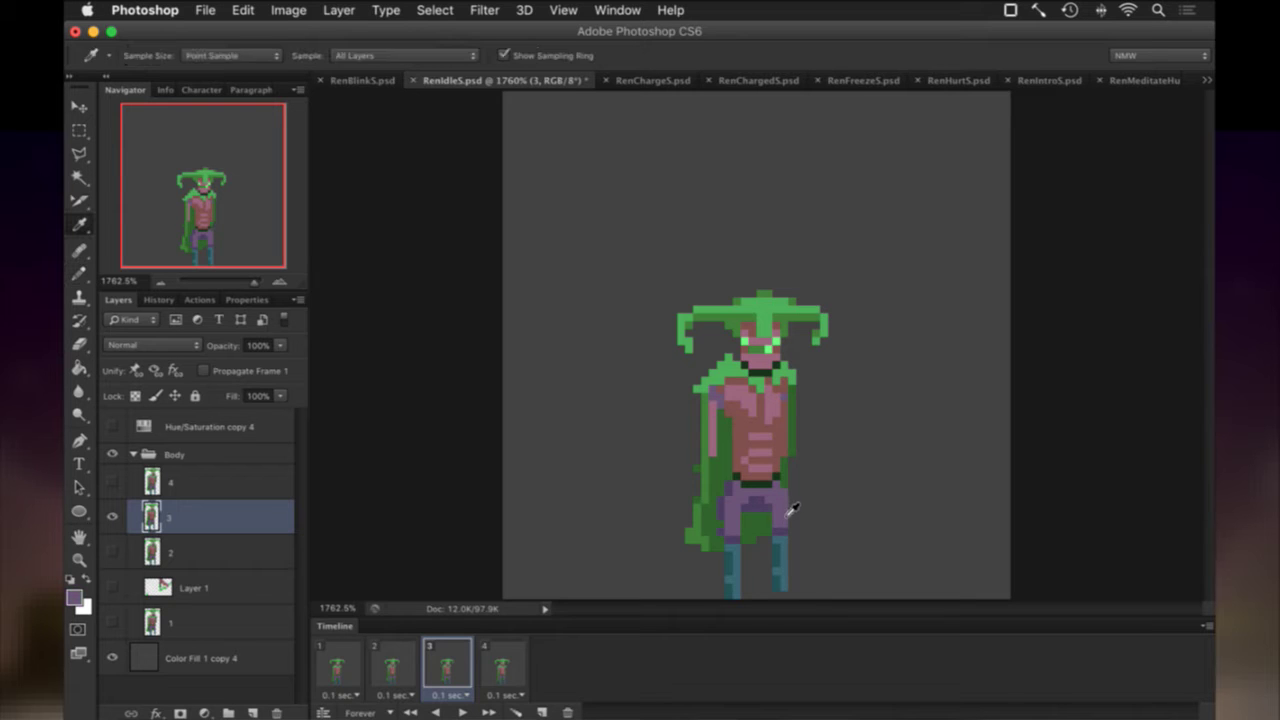
left_click(391, 660)
left_click(437, 660)
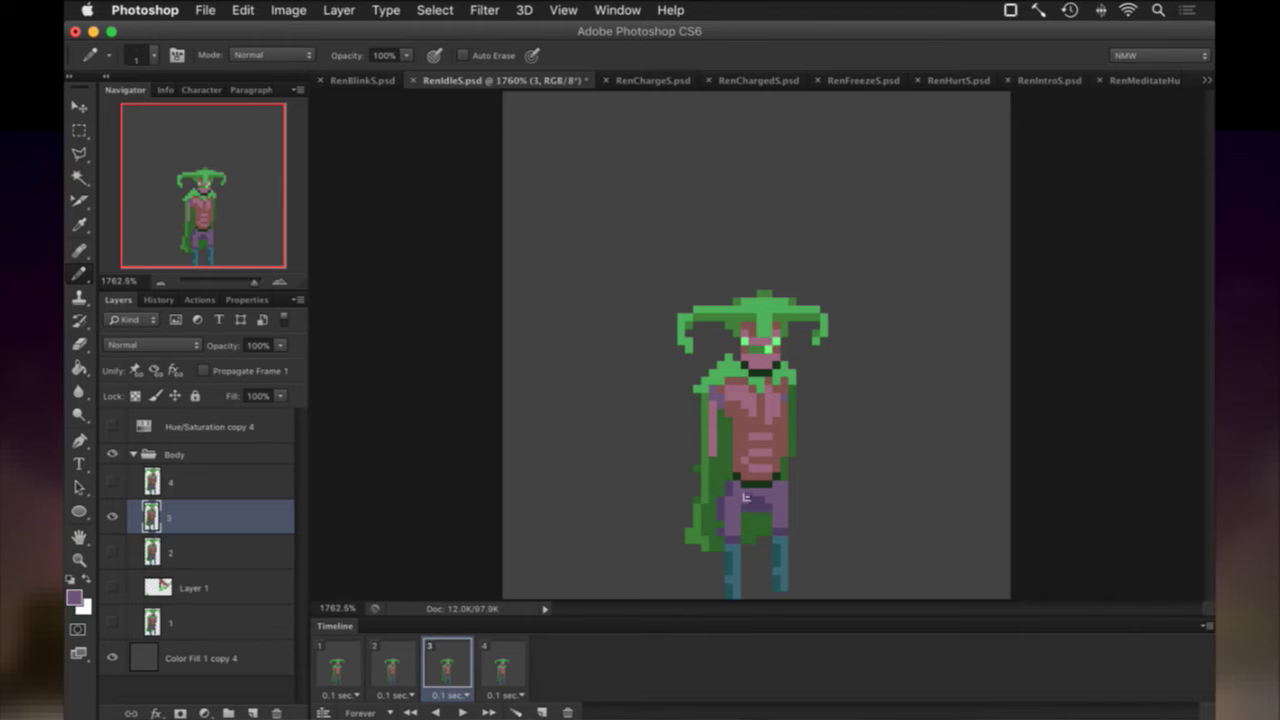
left_click(790, 478, "alt")
key("super+s")
On layer 4 in frame 4, paint the area between the legs dark green, clean off the light hand pixels, and save RenIdleS.psd.
left_click(503, 652)
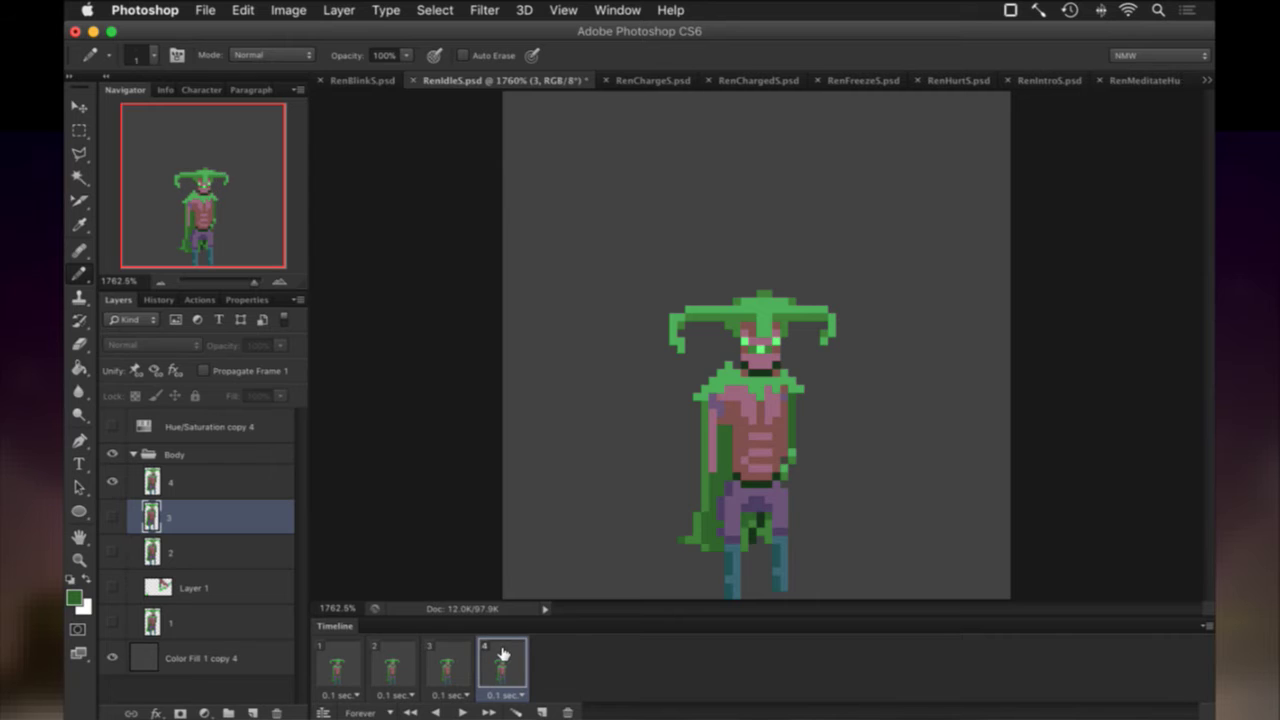
left_click(165, 484)
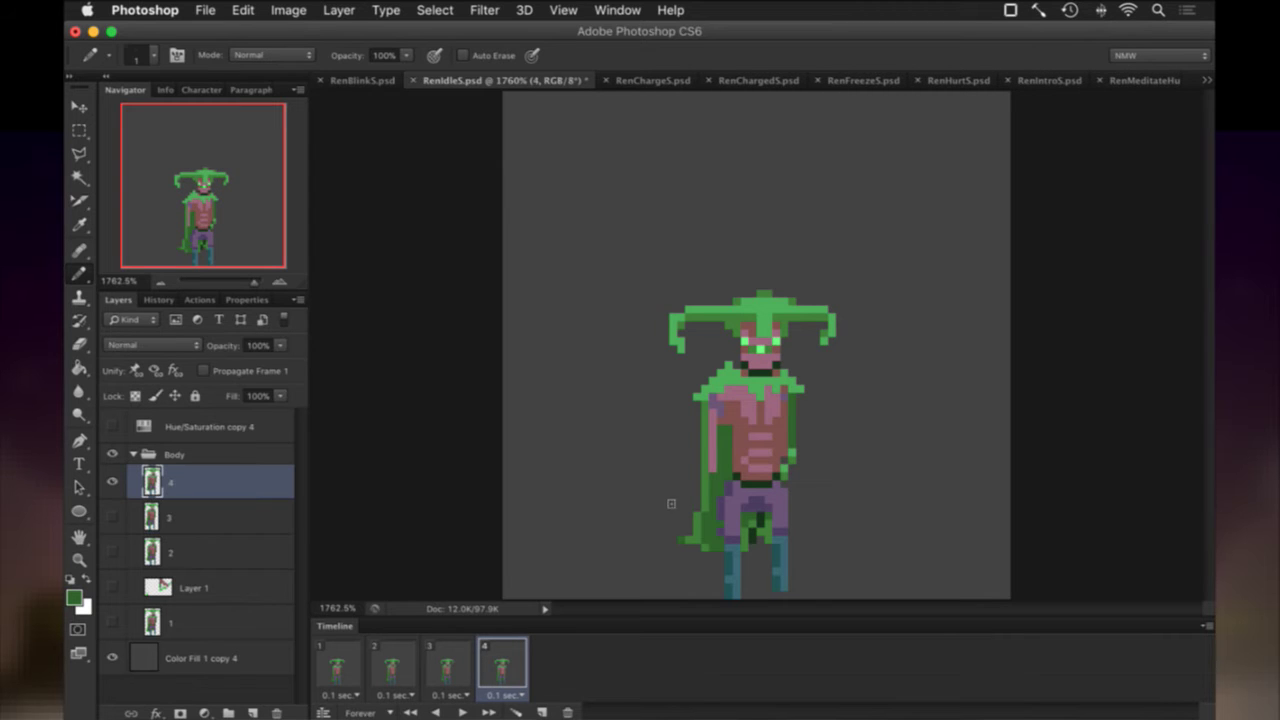
left_click(798, 448, "alt")
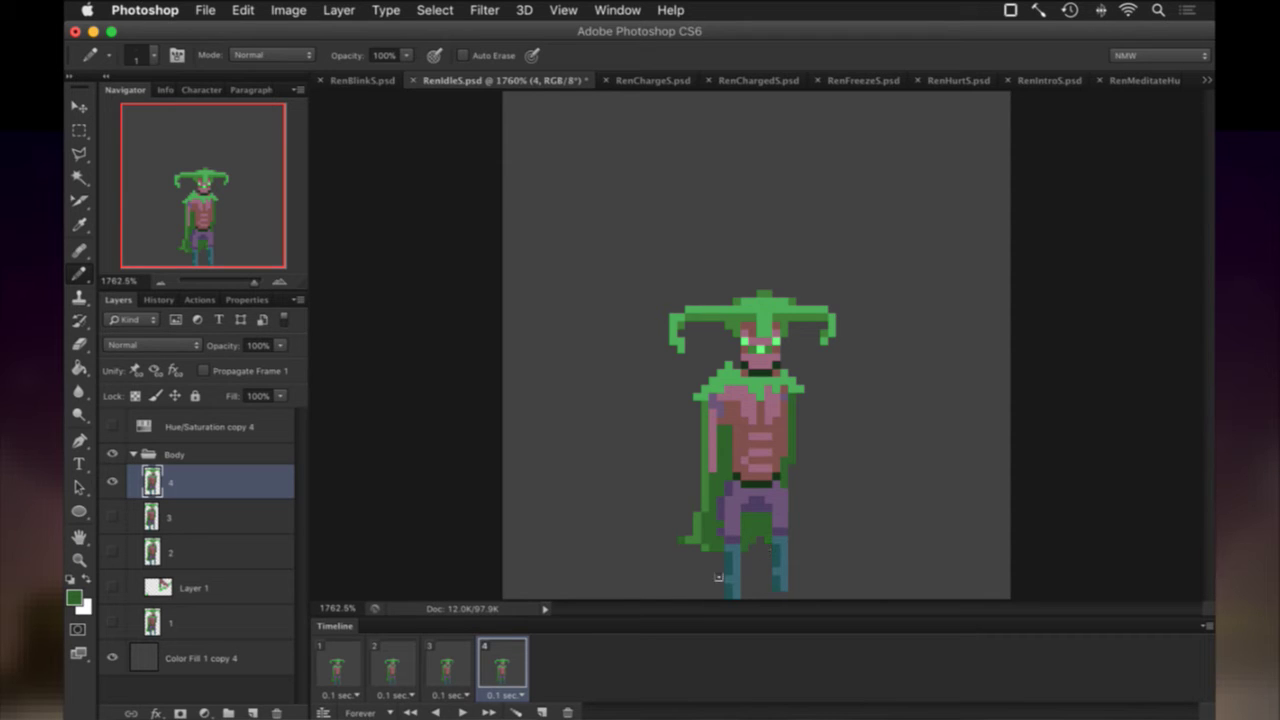
key("super+s")
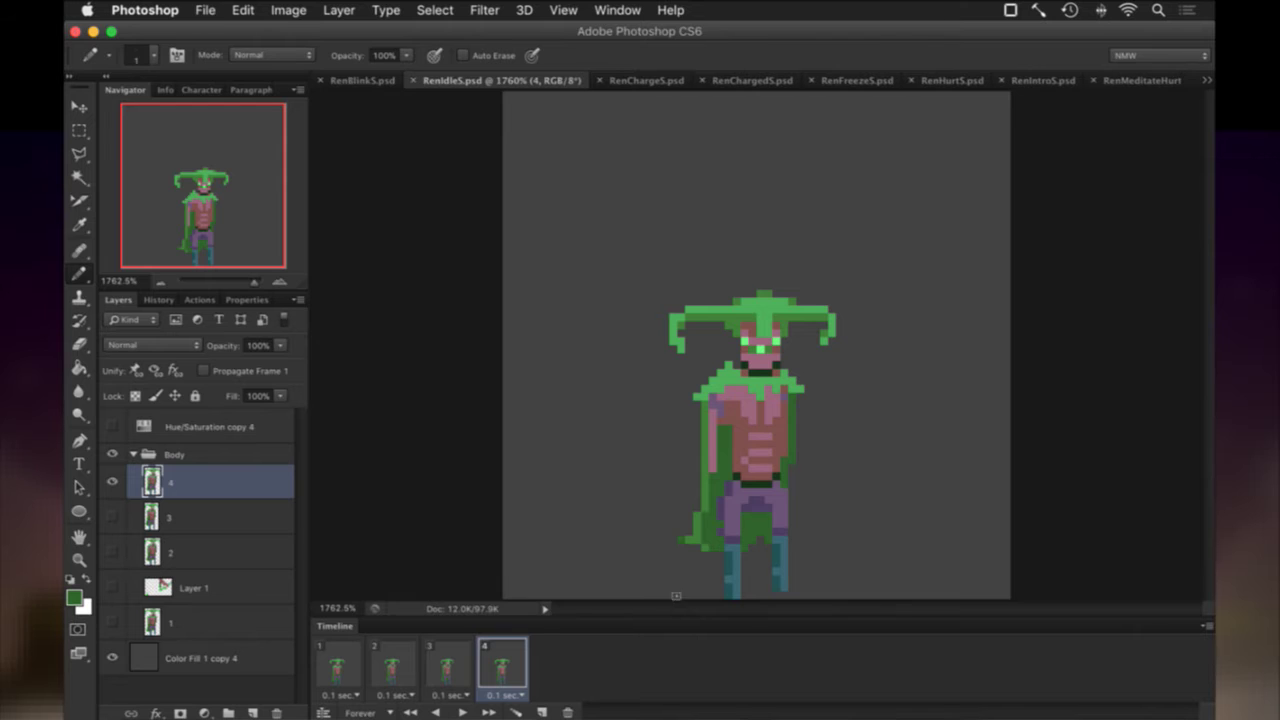
Play the idle animation from the first frame to check the cleaned frames, and stop it.
left_click(333, 663)
left_click(463, 712)
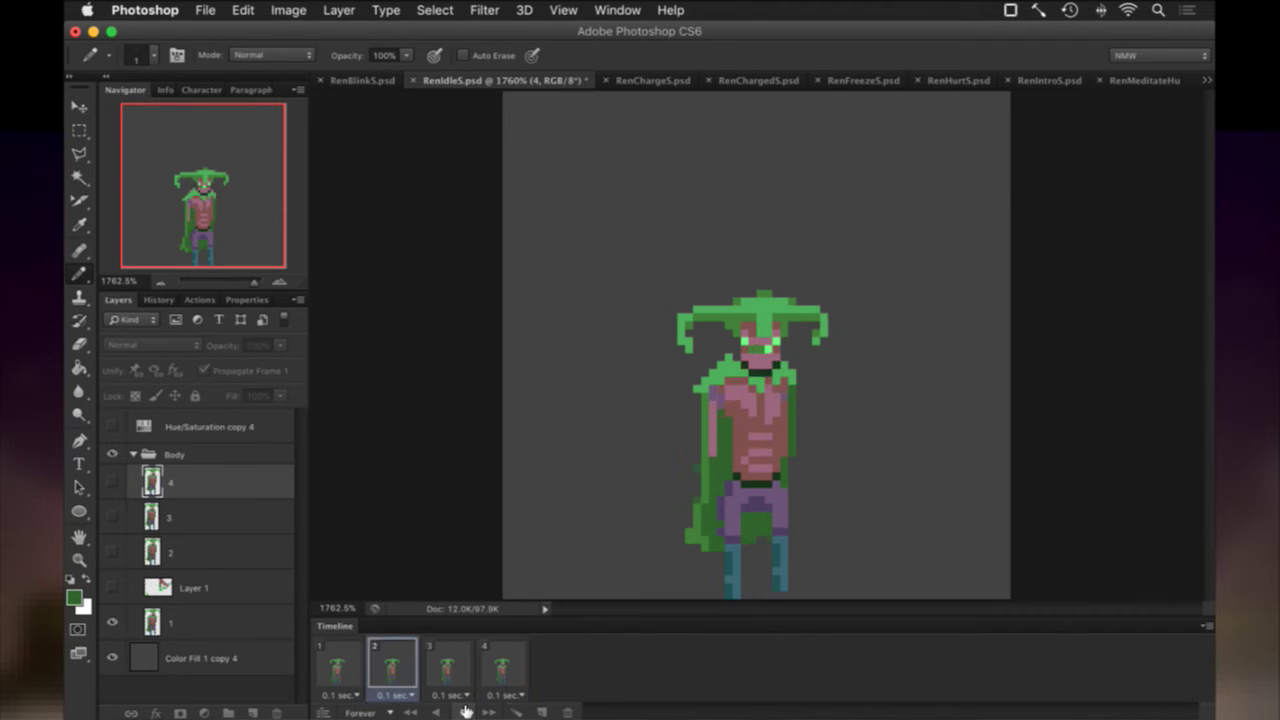
left_click(465, 711)
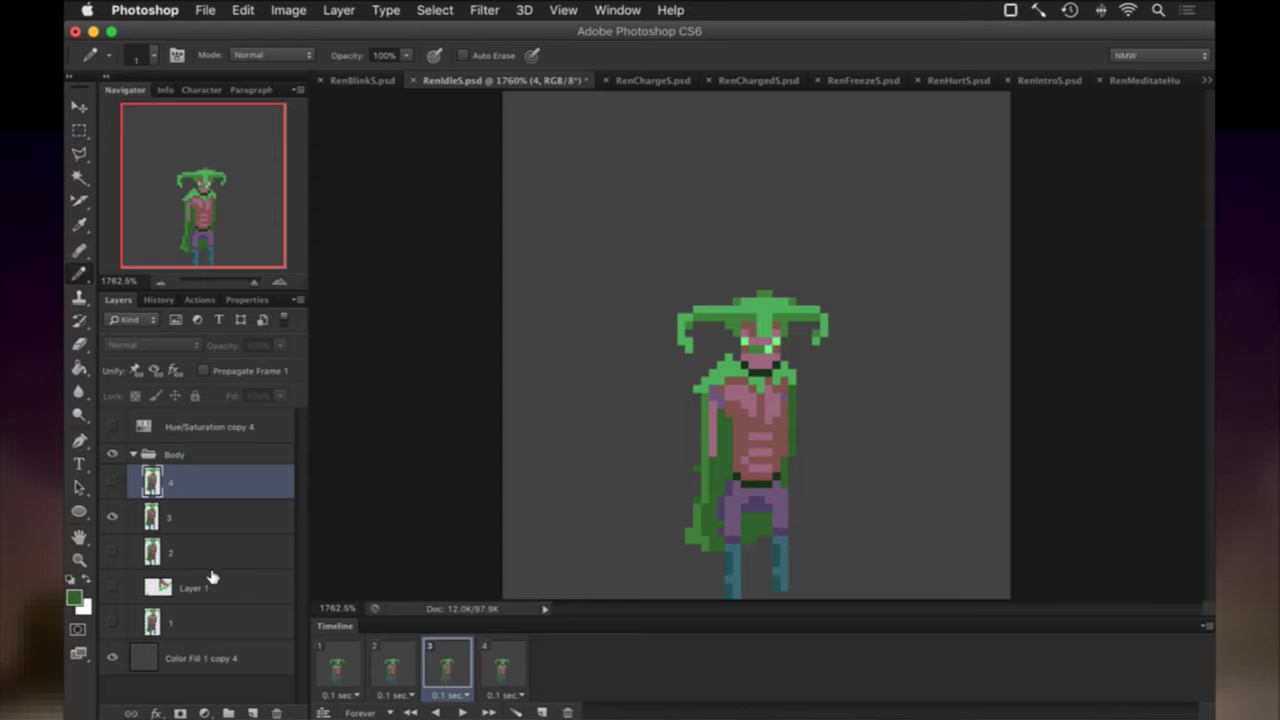
Show Layer 1 in the first frame, cut the small hand beside the cape at the hip onto its own layer, and hide that layer.
left_click(345, 662)
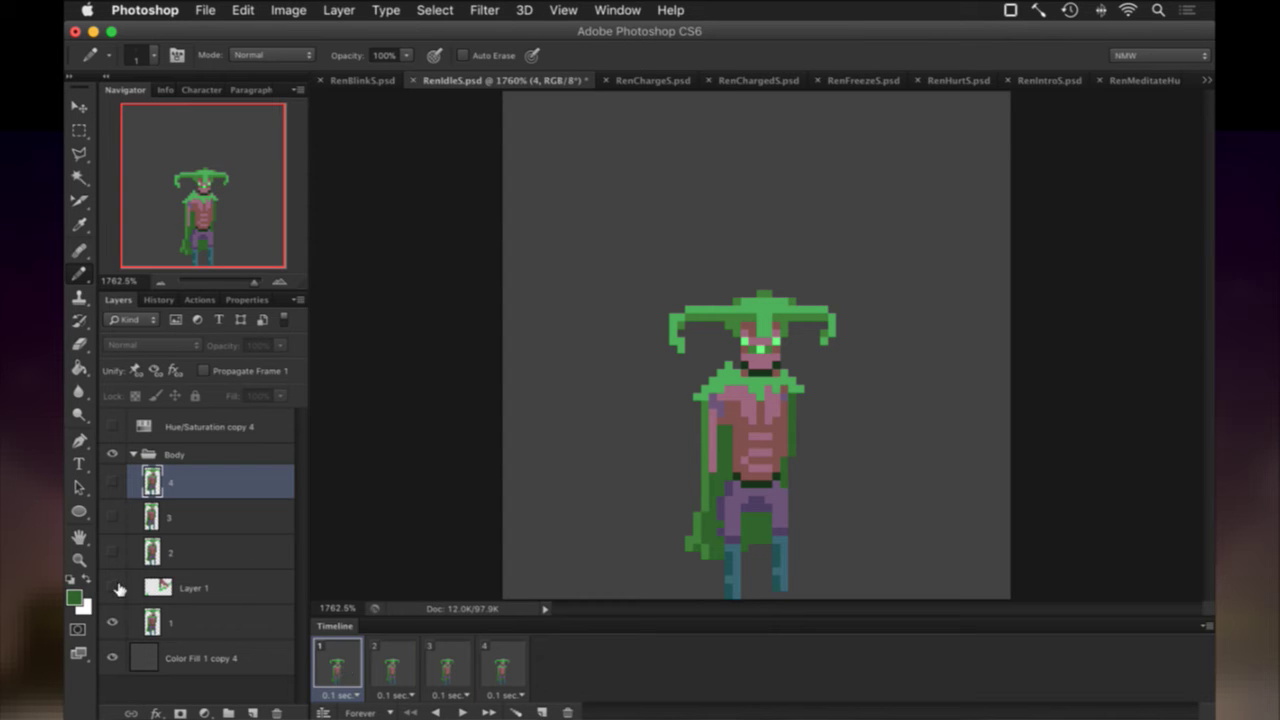
left_click(112, 588)
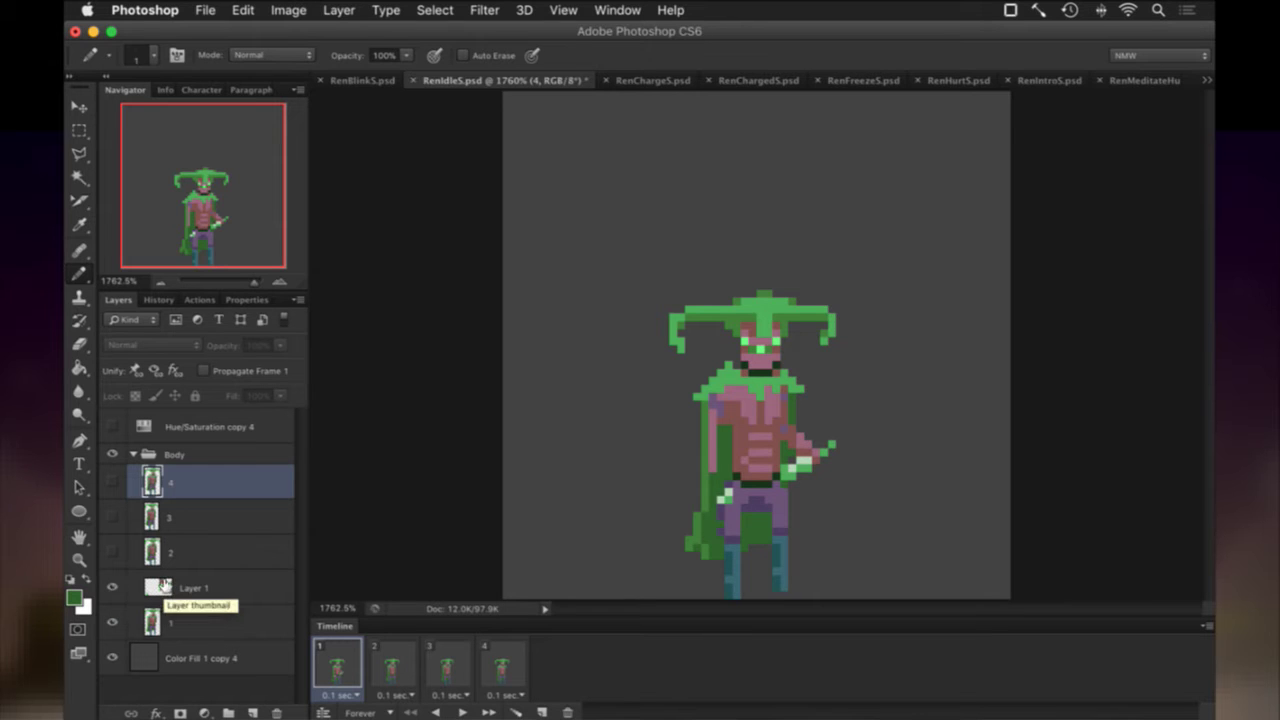
left_click(160, 588)
key("m")
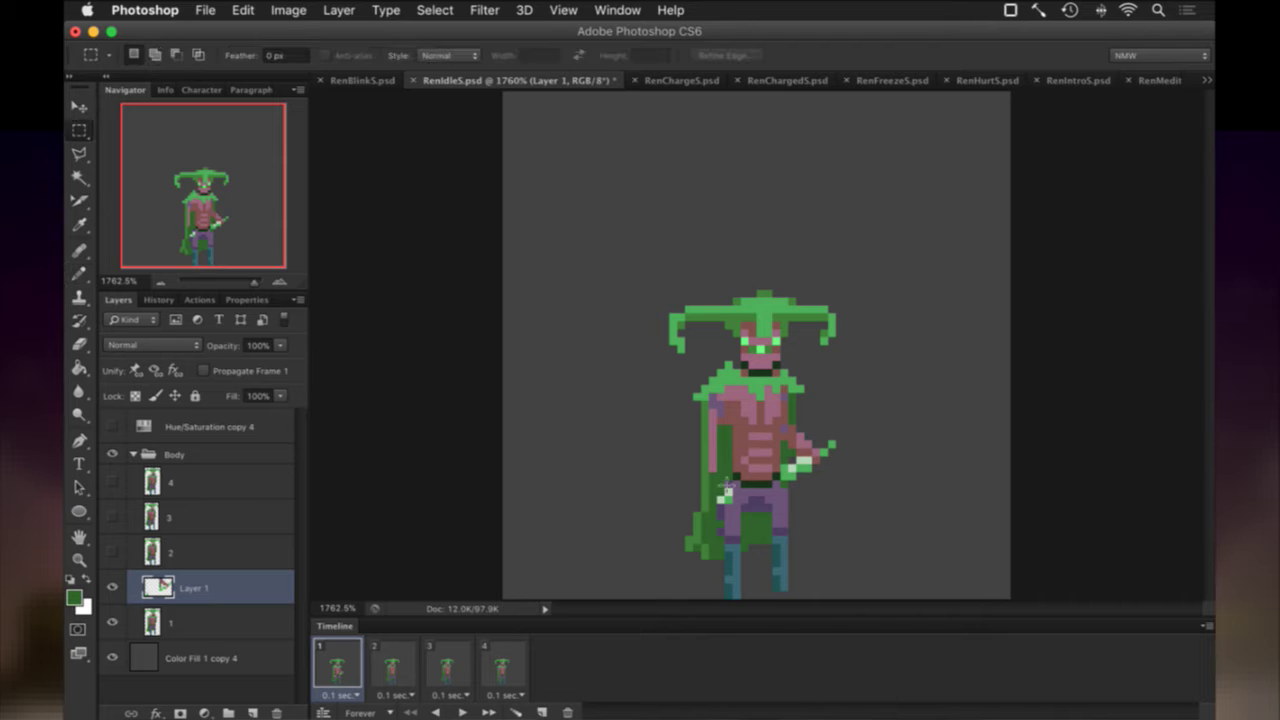
key("v")
key("m")
key("v")
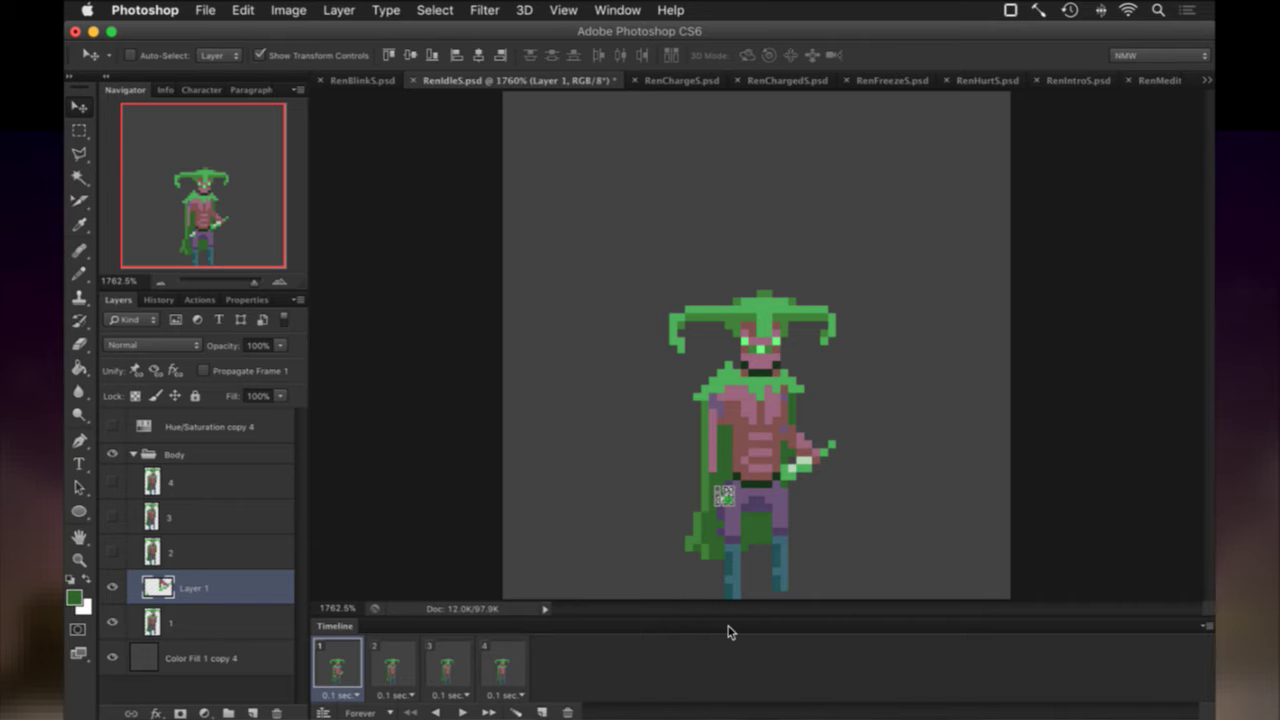
key("m")
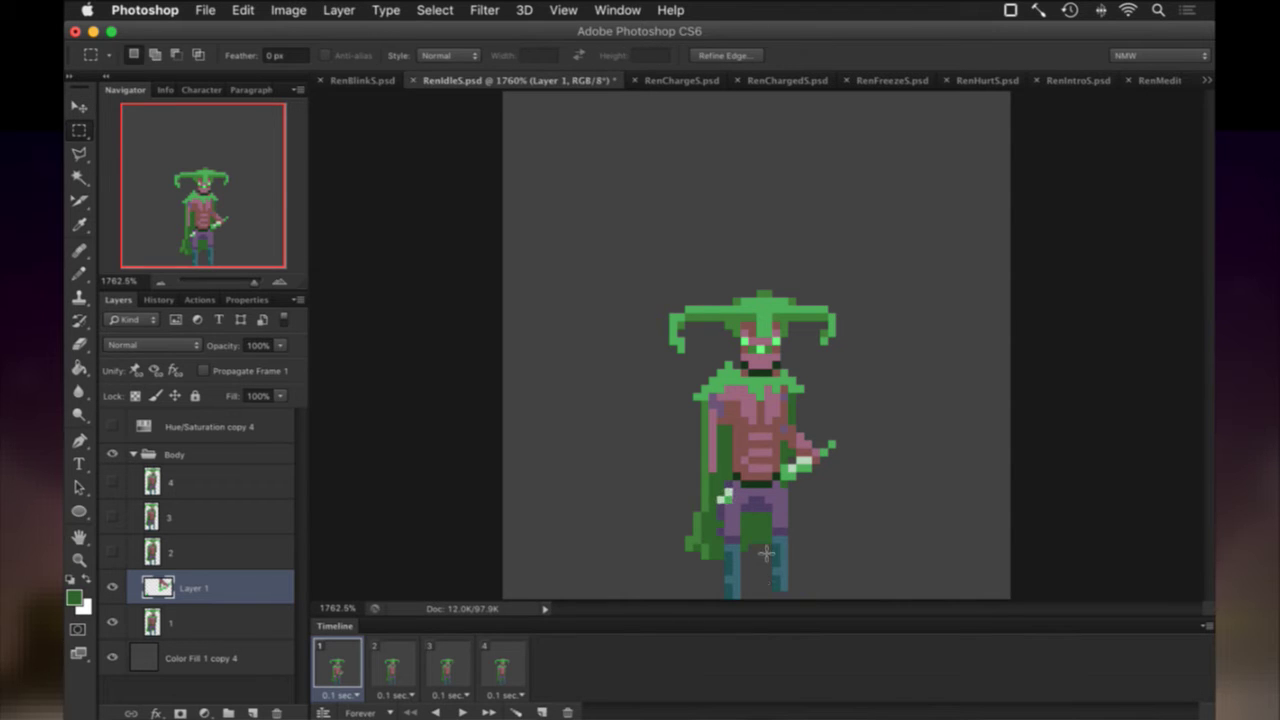
left_click_drag(718, 492, 735, 508)
right_click(724, 488)
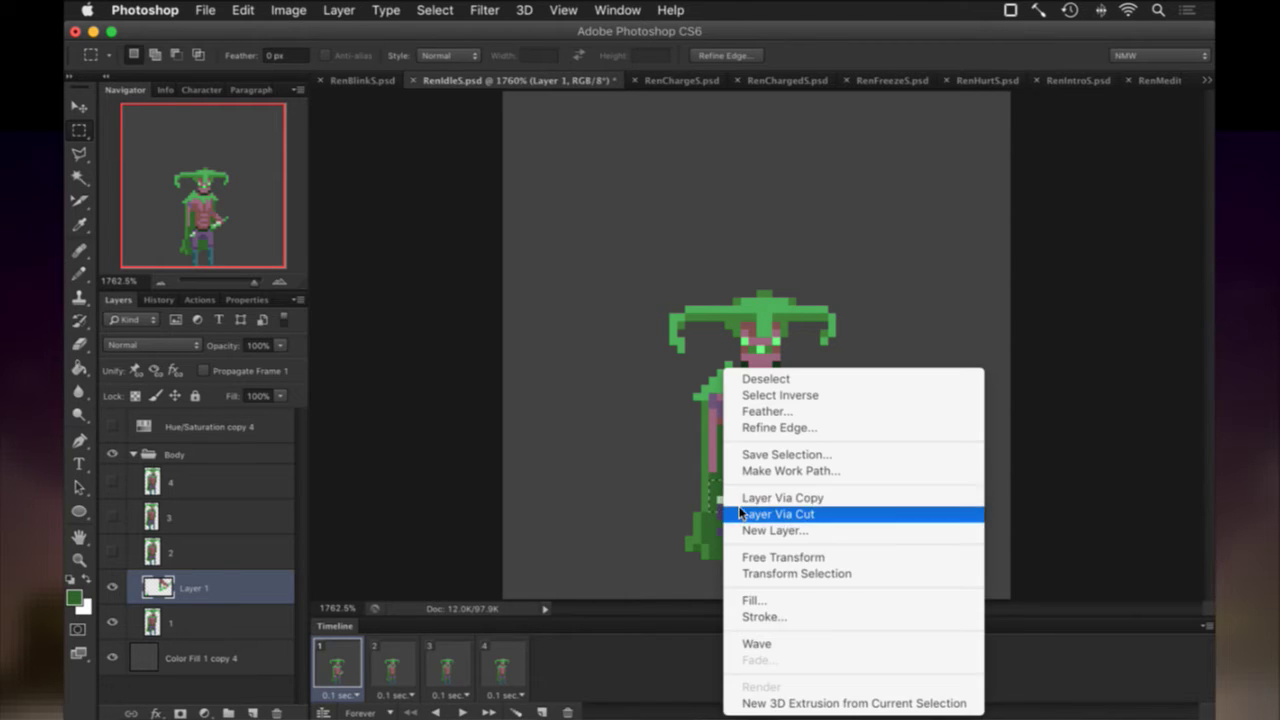
left_click(760, 514)
left_click(112, 588)
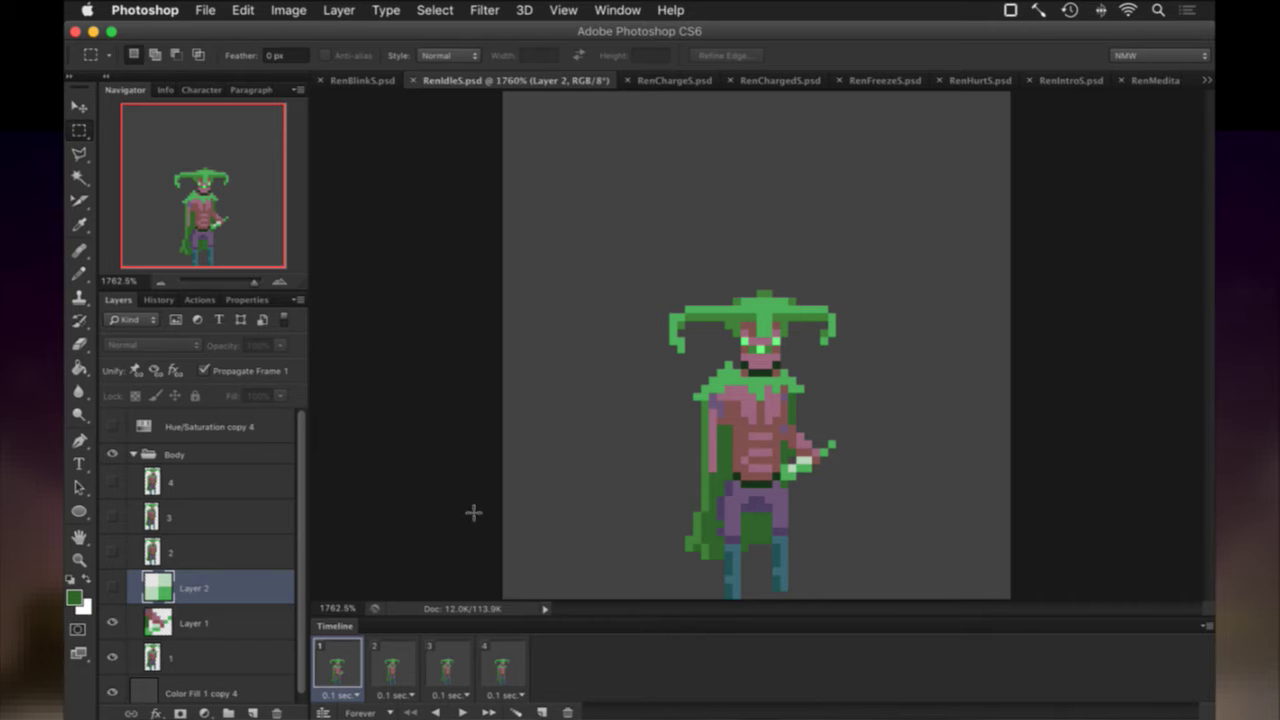
Show the arm layer, Layer 1, in frame 2 and move it above layer 4 in the Body group.
left_click(408, 654)
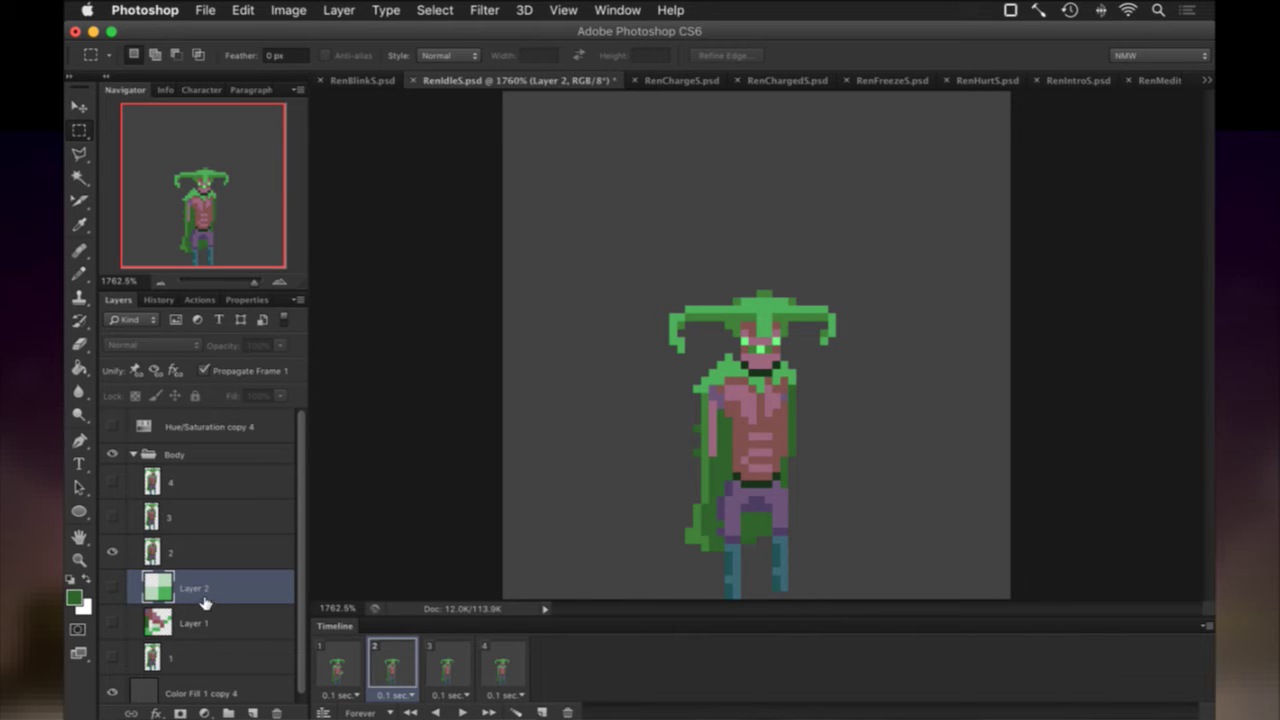
left_click(152, 623)
left_click(114, 624)
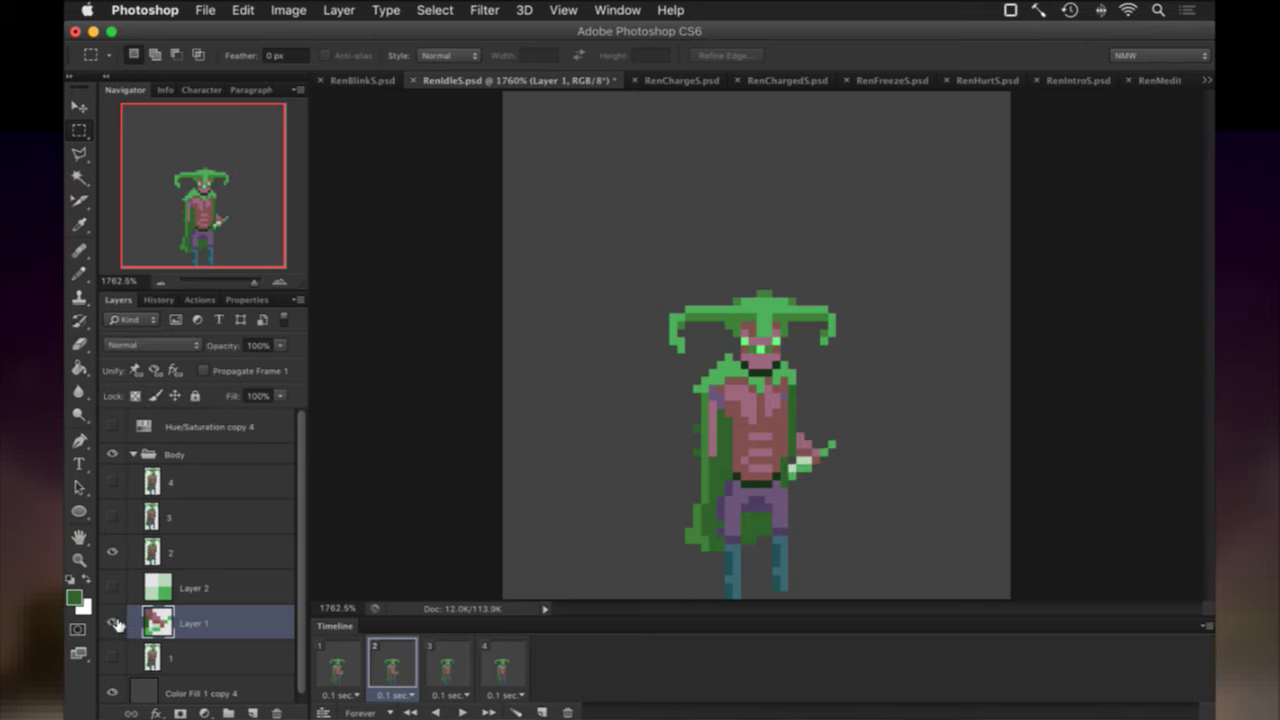
key("v")
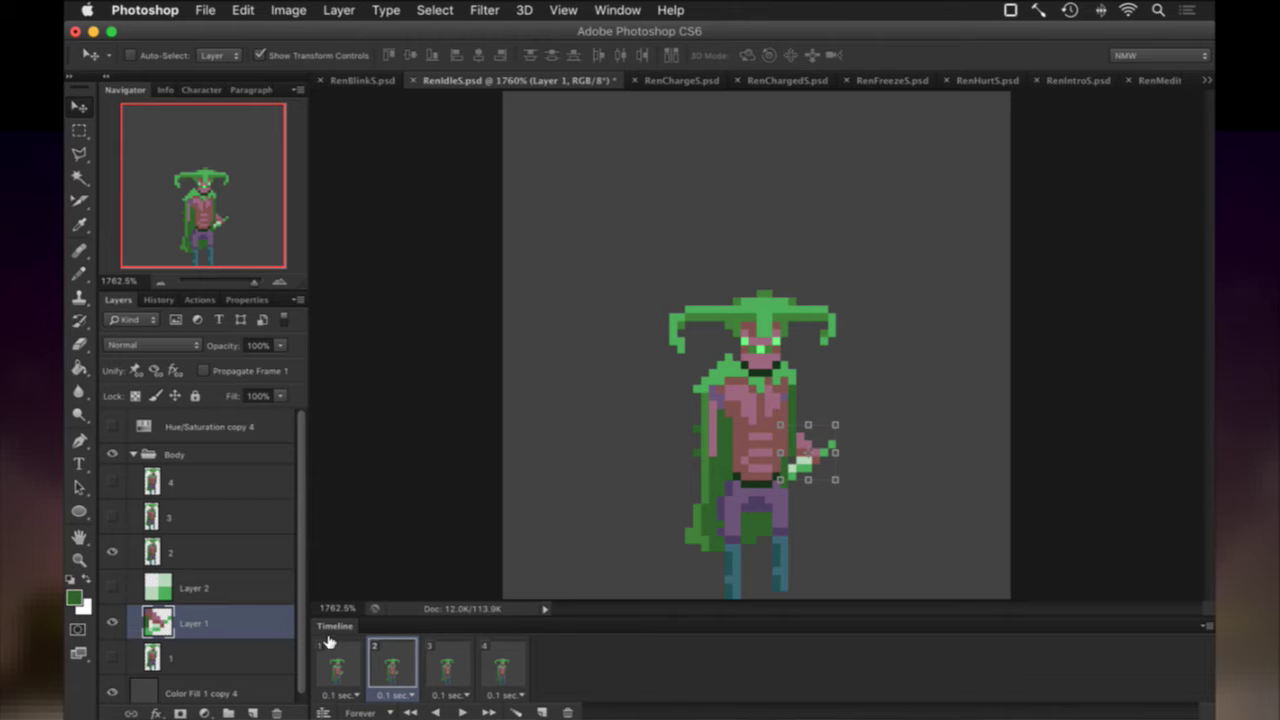
left_click(337, 660)
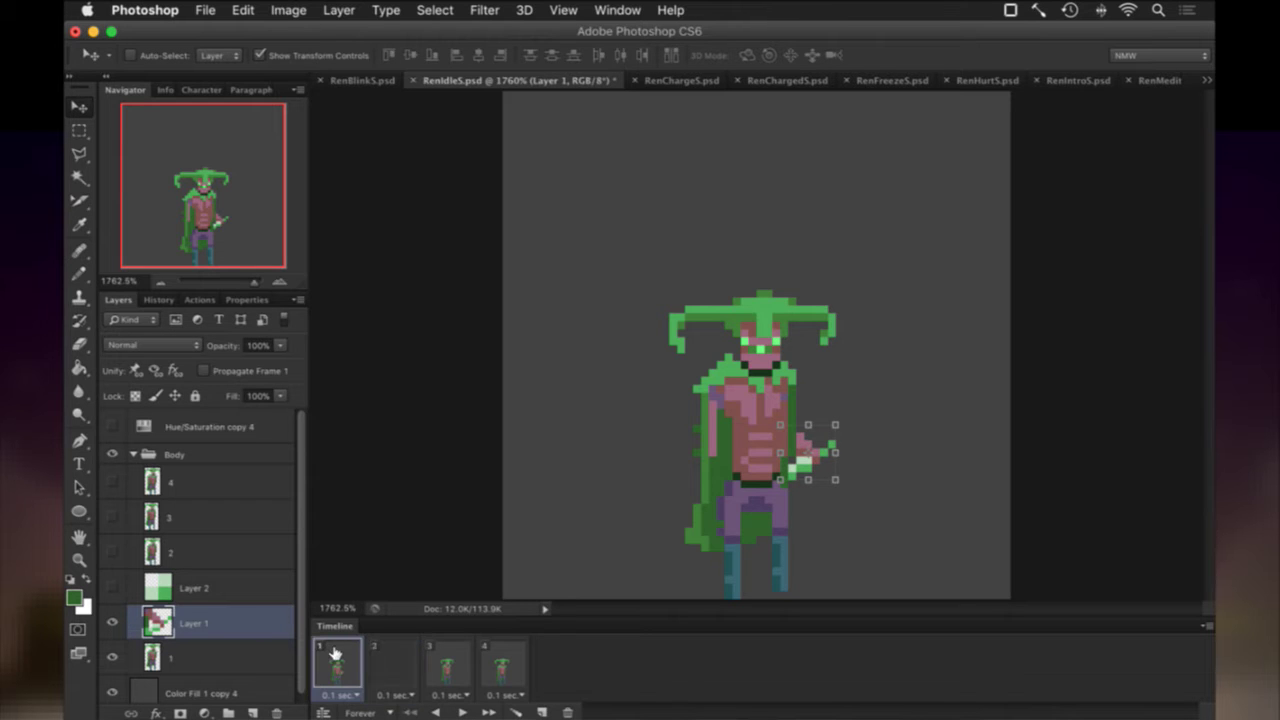
left_click(406, 657)
left_click_drag(168, 617, 195, 477)
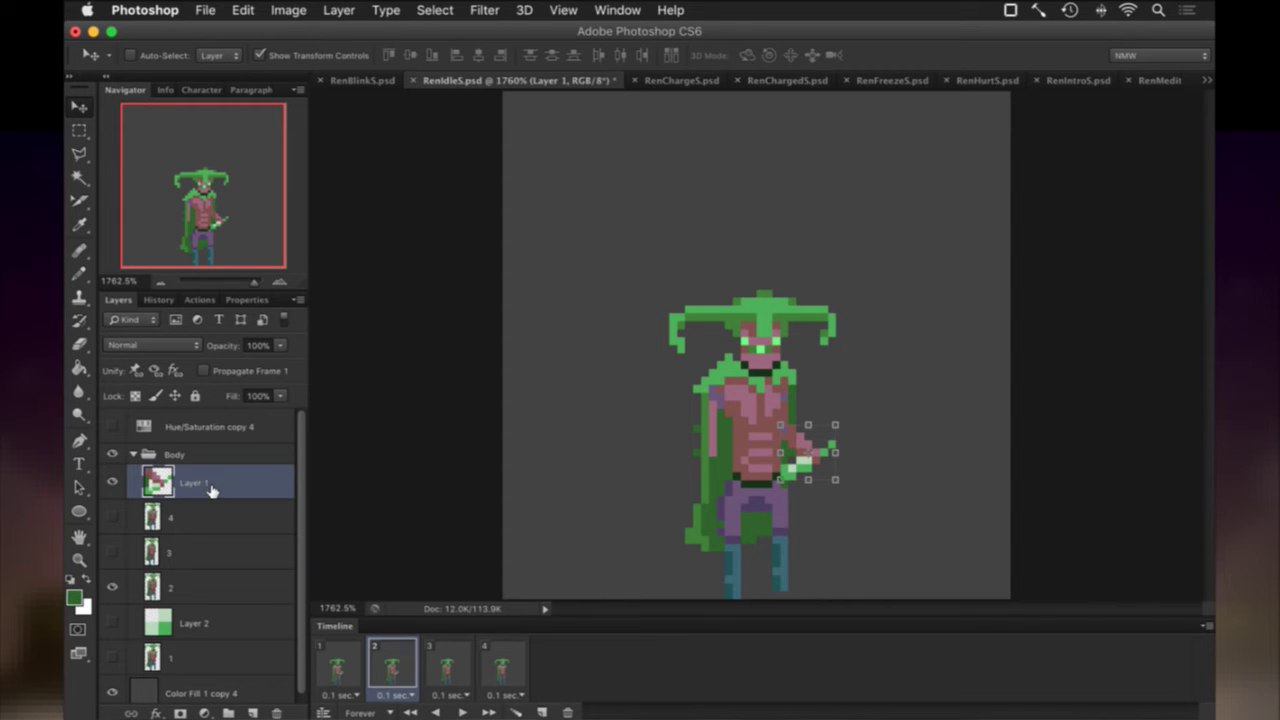
Compare the arm in frames 1 and 2, and nudge it up one pixel in frame 2.
left_click(345, 665)
left_click(410, 648)
key("Up")
key("m")
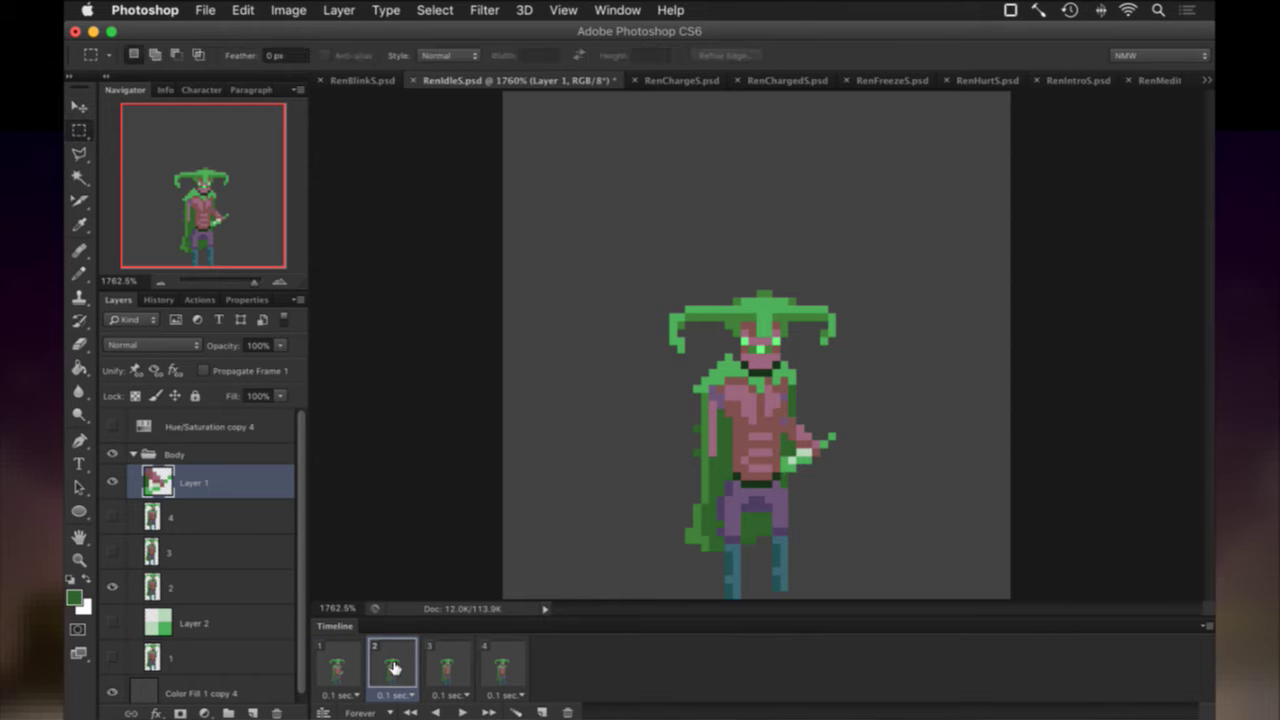
In frame 3, duplicate the arm layer Layer 1, hide the original, and nudge the copy one pixel left.
left_click(448, 660)
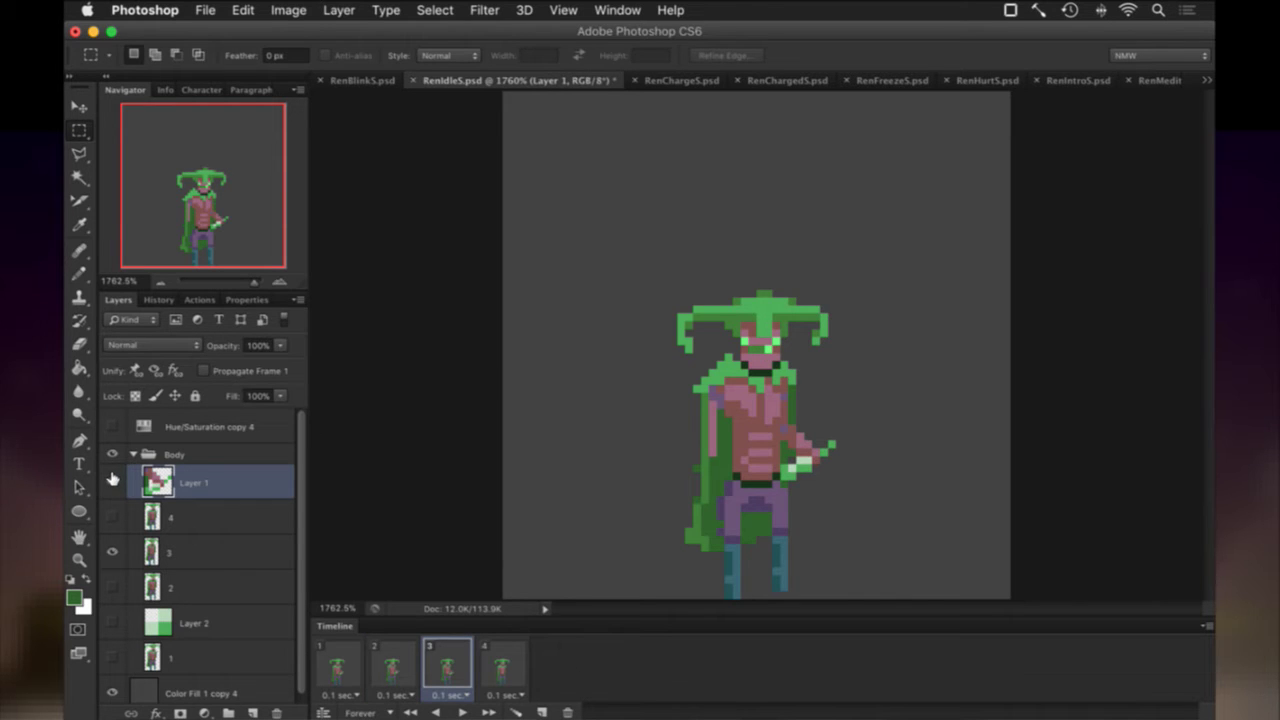
key("v")
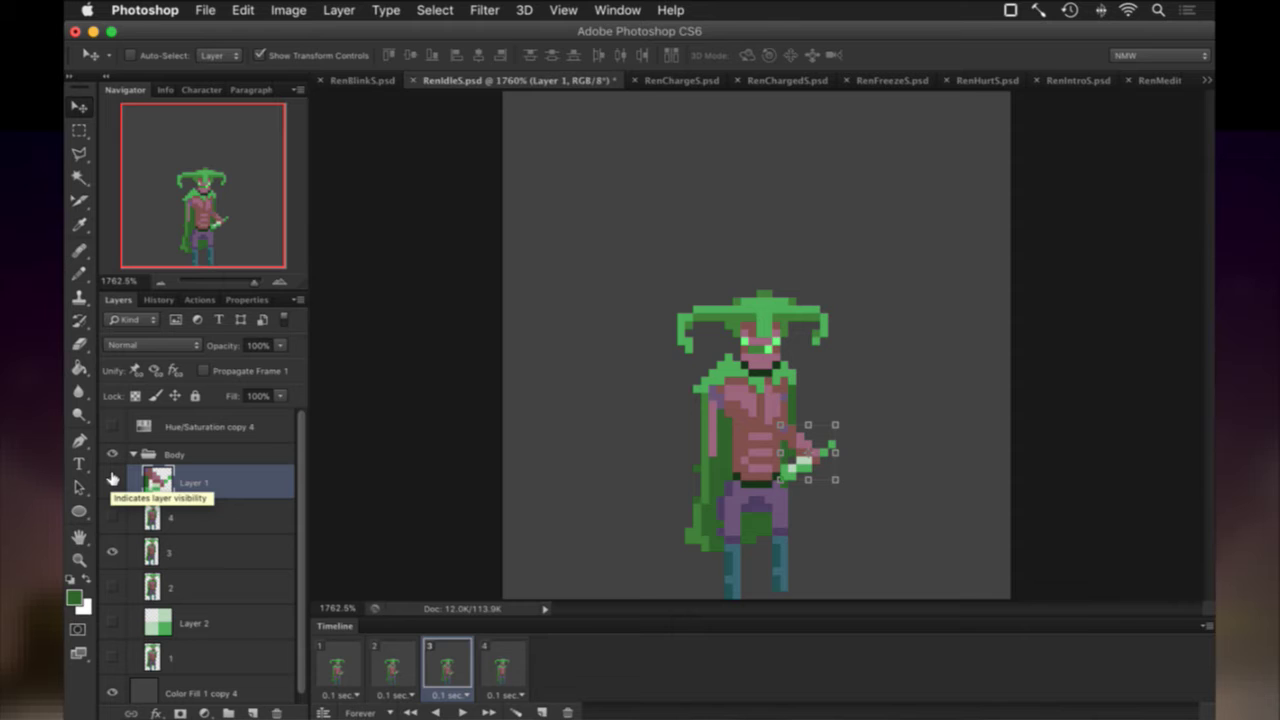
key("Left")
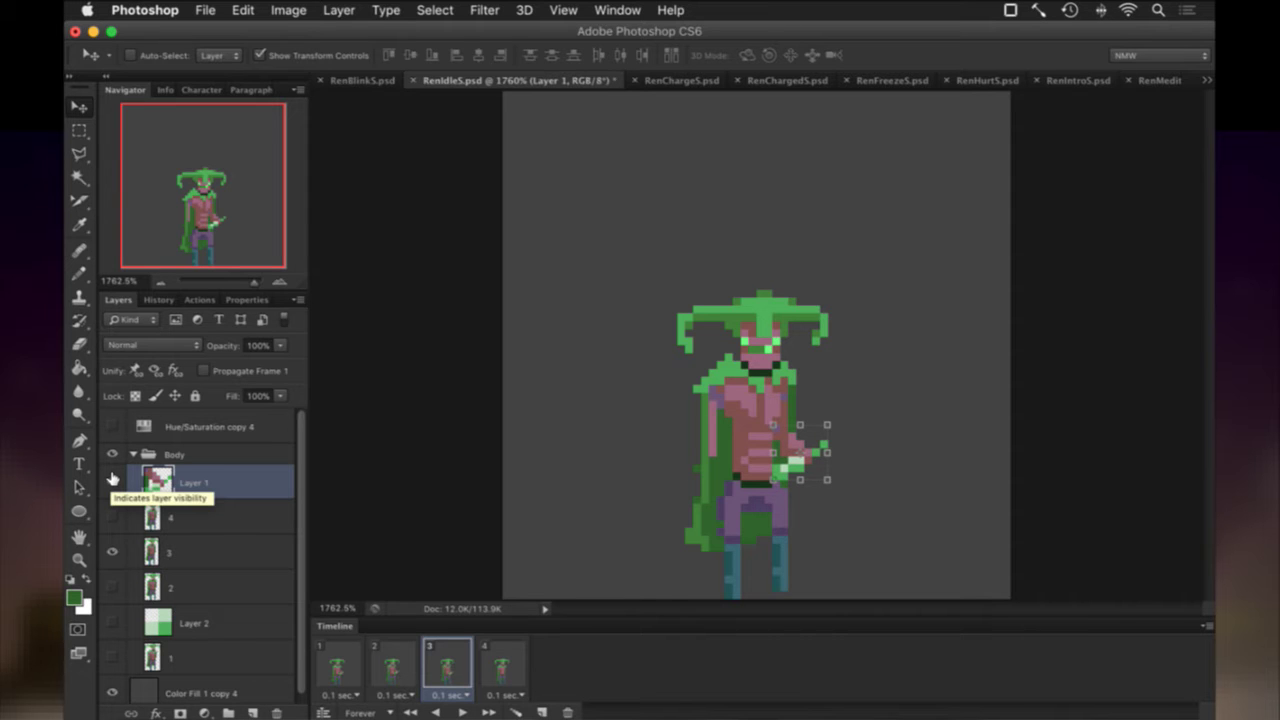
key("Right")
key("super+j")
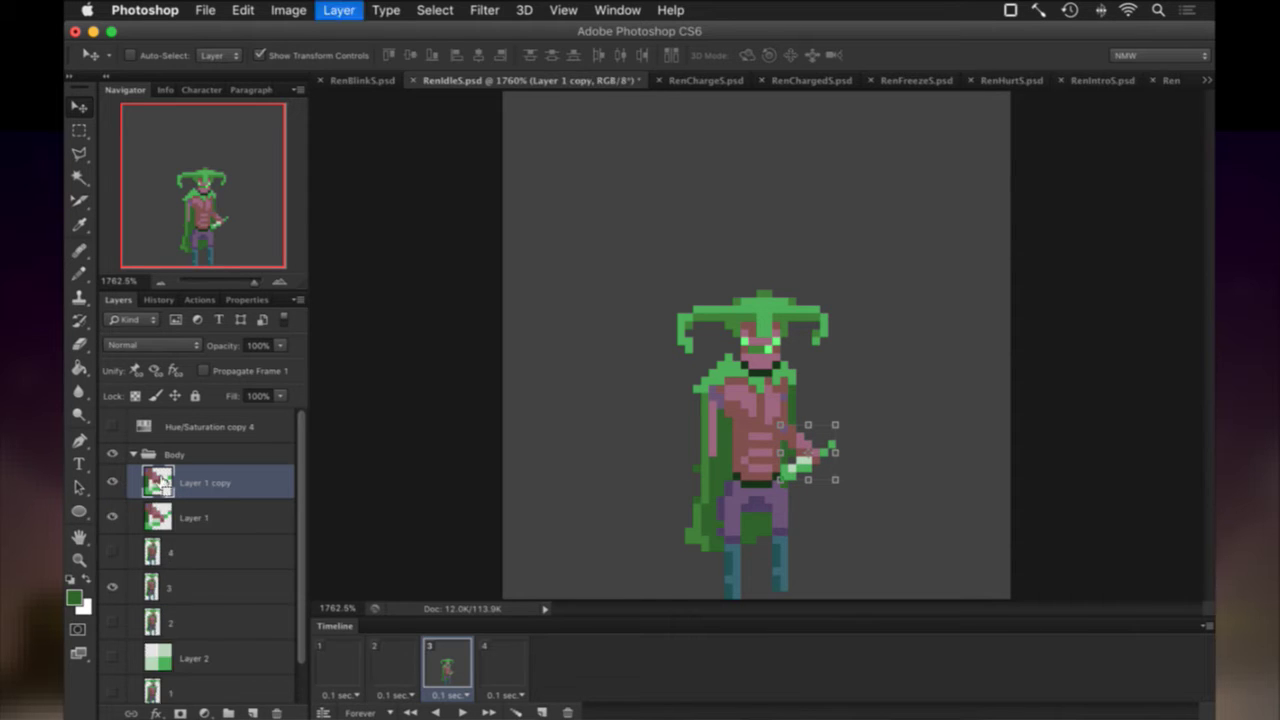
left_click(112, 517)
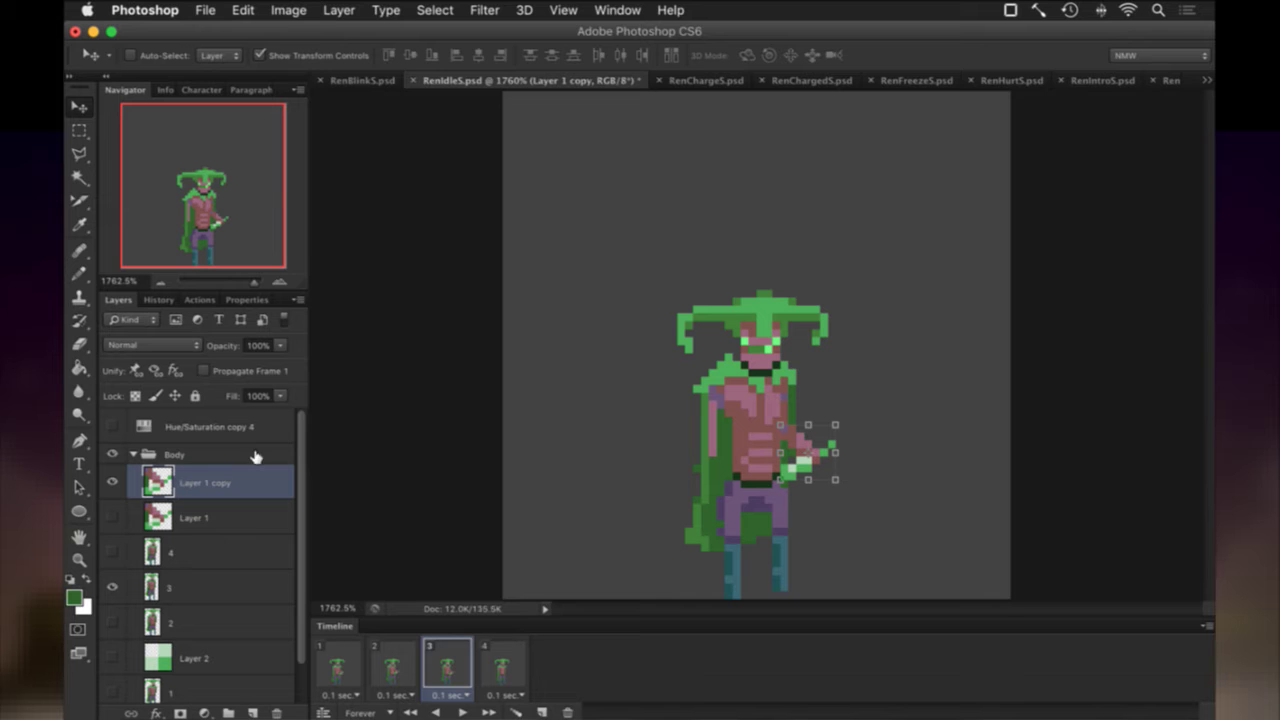
key("m")
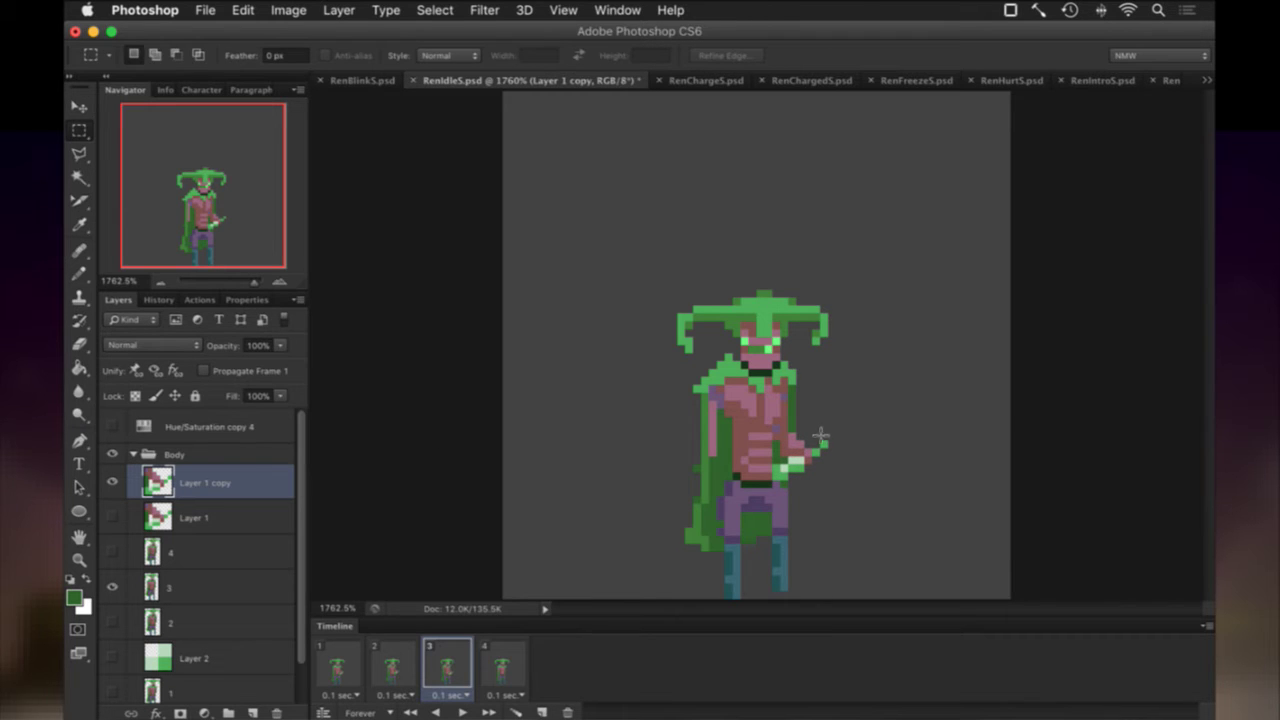
Erase the stray green pixels at the hip from Layer 1 copy, save, and clean the same spot on Layer 1 in frame 2.
key("e")
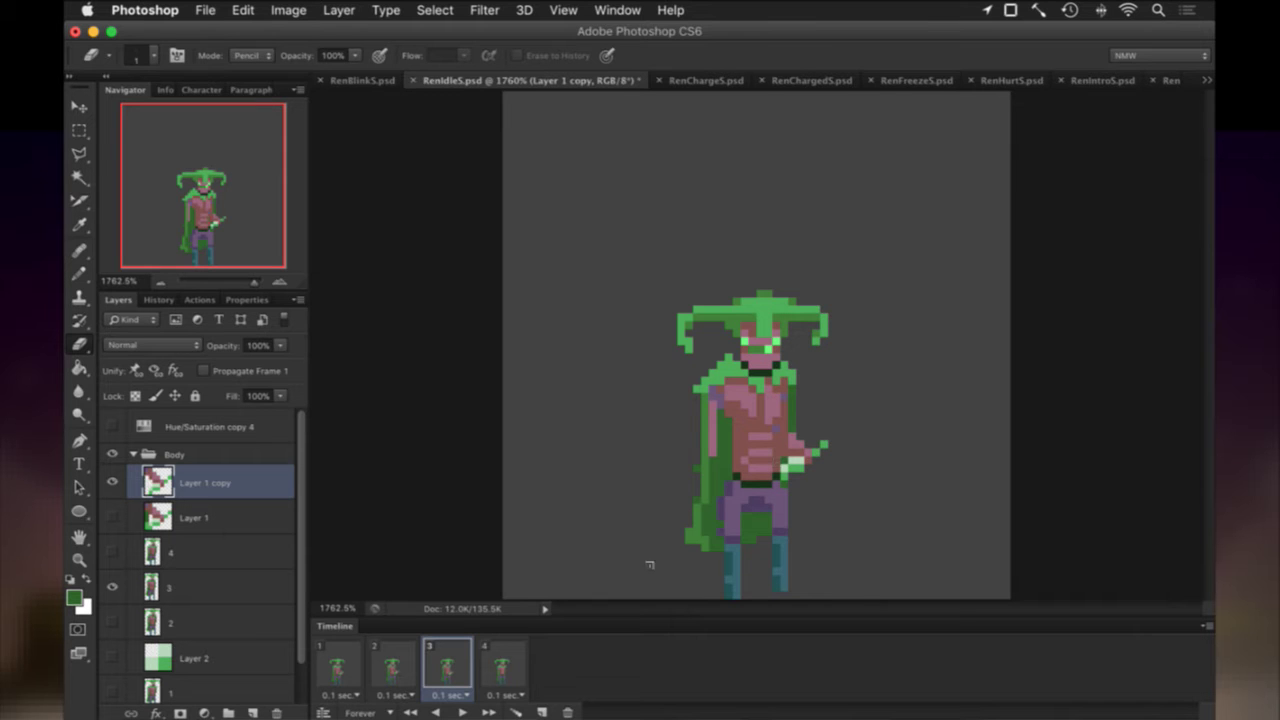
key("super+s")
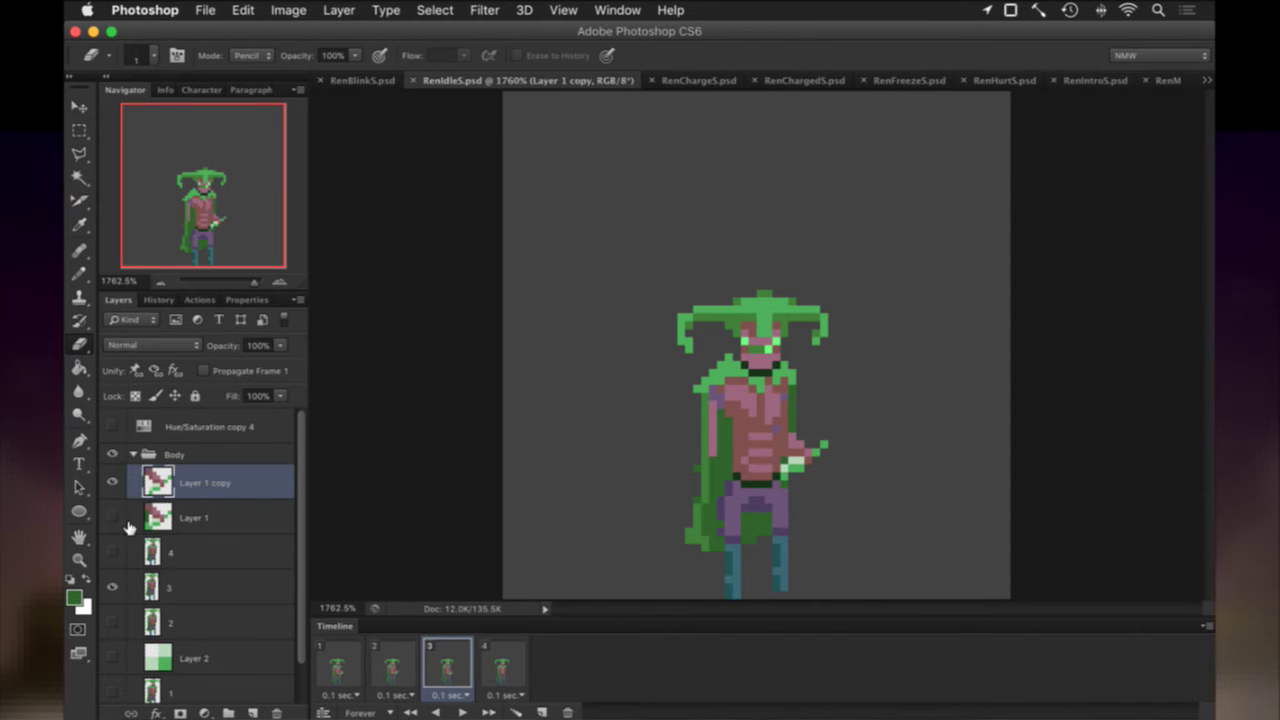
left_click(155, 517)
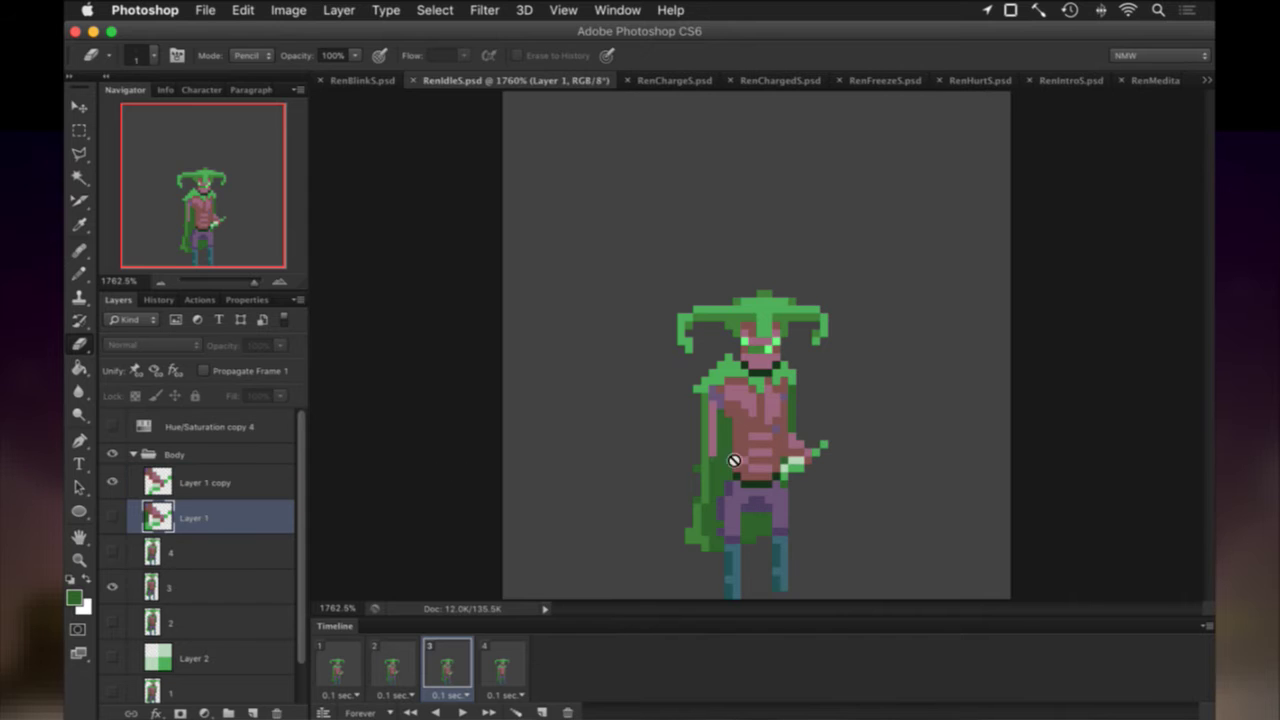
left_click(393, 664)
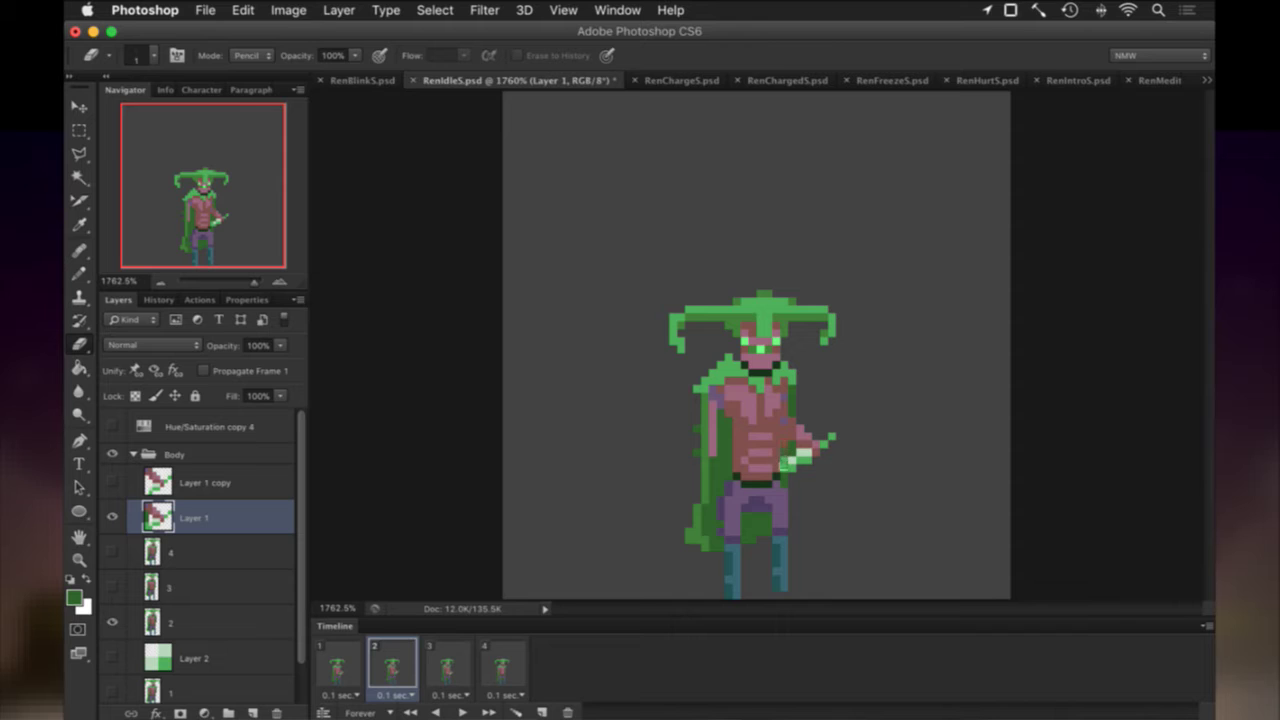
left_click(789, 462)
Hide the arm in frame 2 and touch up the dark green cape beside the waist on layer 2 with the Pencil.
left_click(112, 517)
key("i")
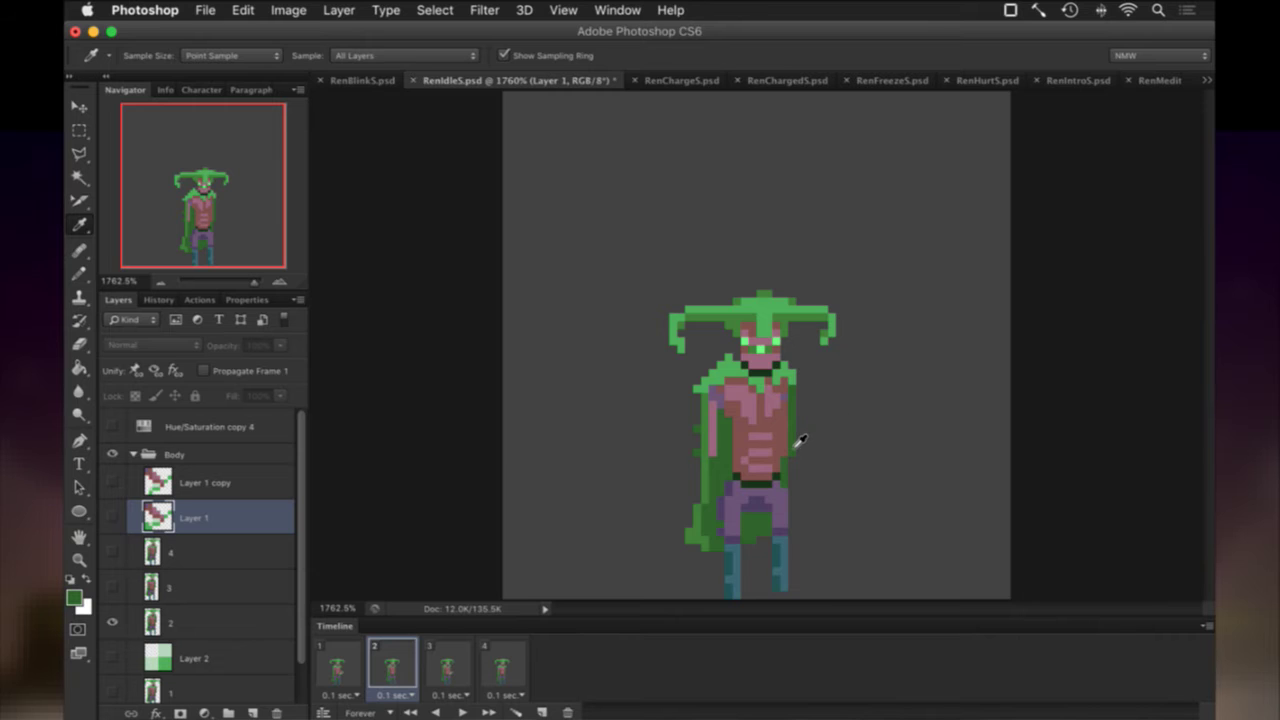
key("b")
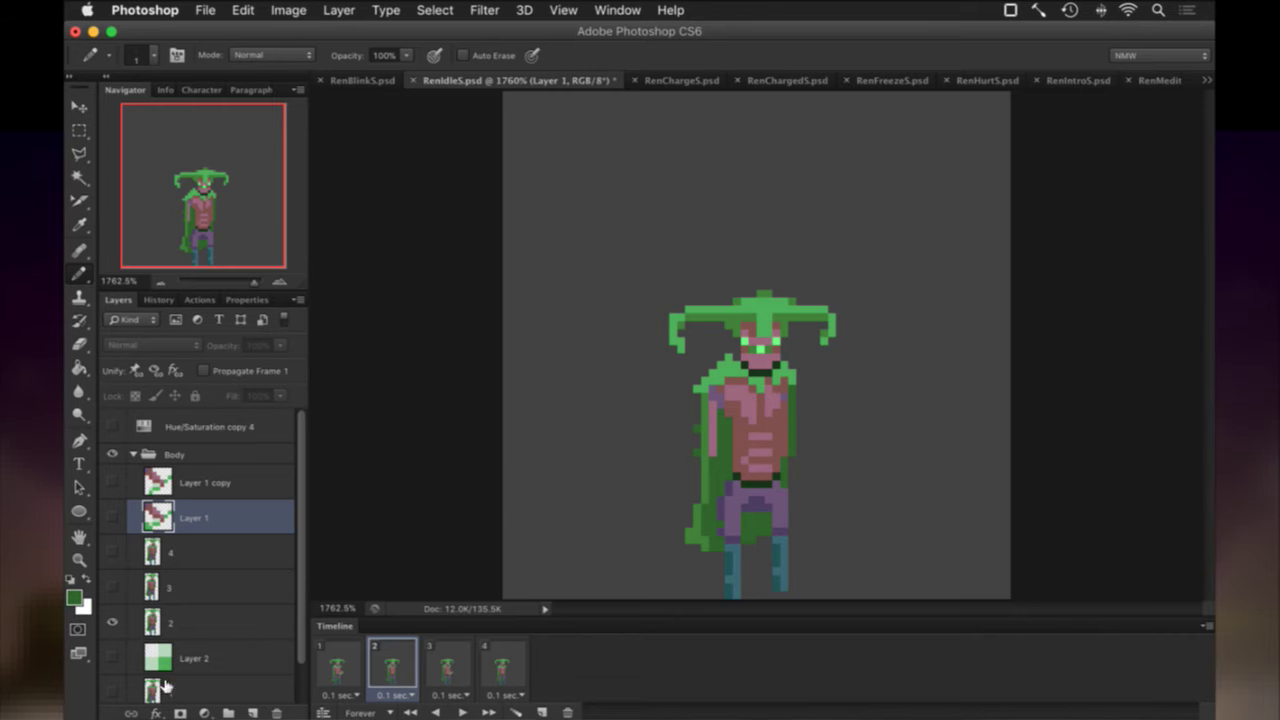
left_click(171, 622)
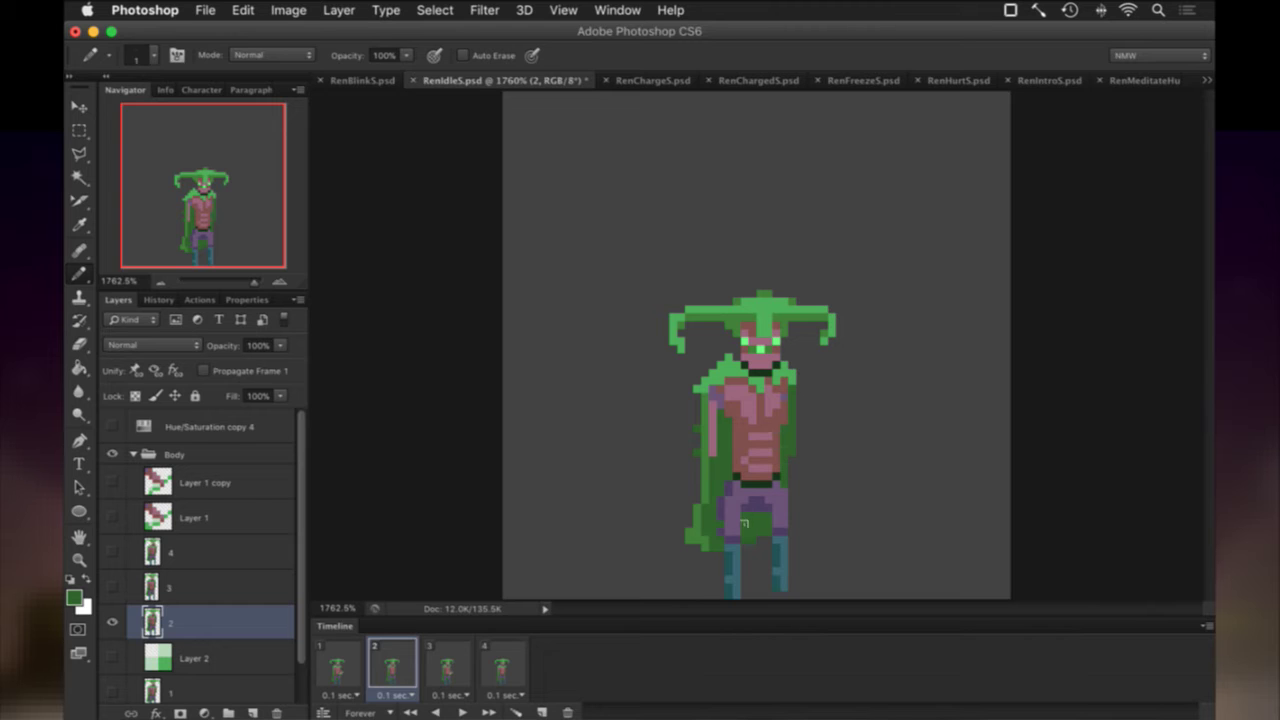
In frame 1, touch up the dark green cape behind the arm on layer 1, hiding Layer 1 while painting and showing it again.
left_click(338, 664)
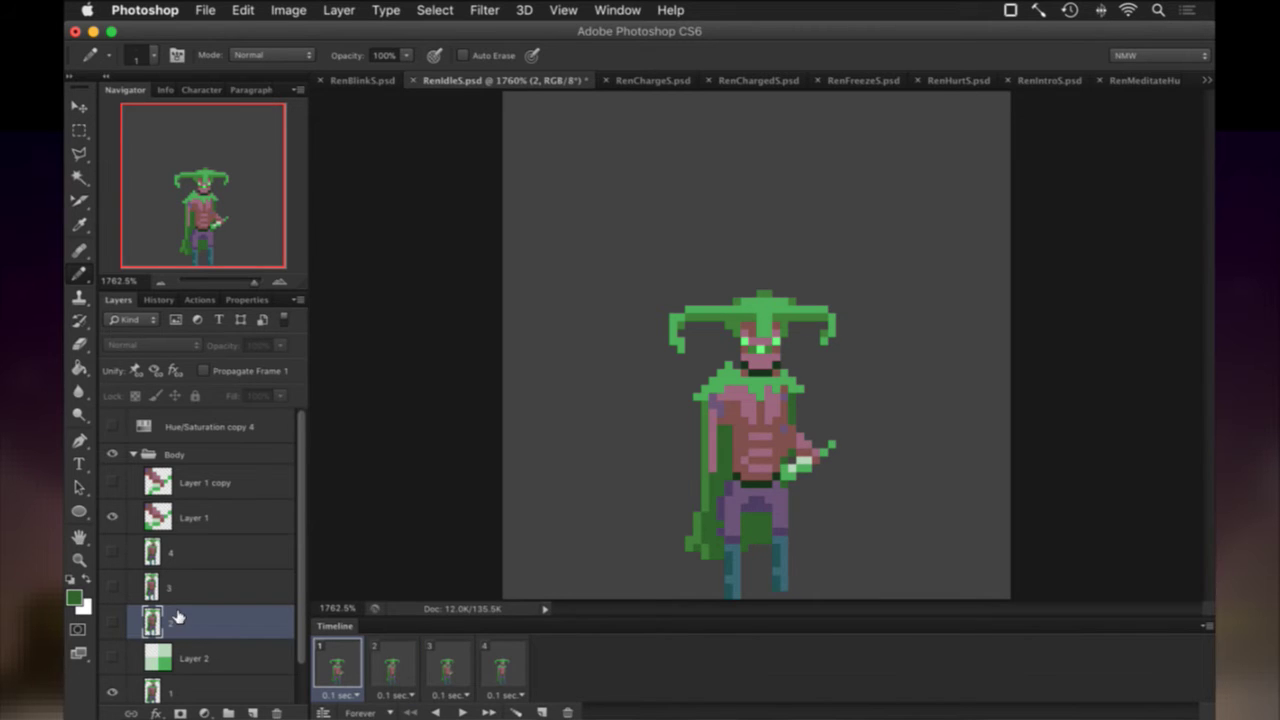
scroll(176, 617, "down", 1)
left_click(166, 648)
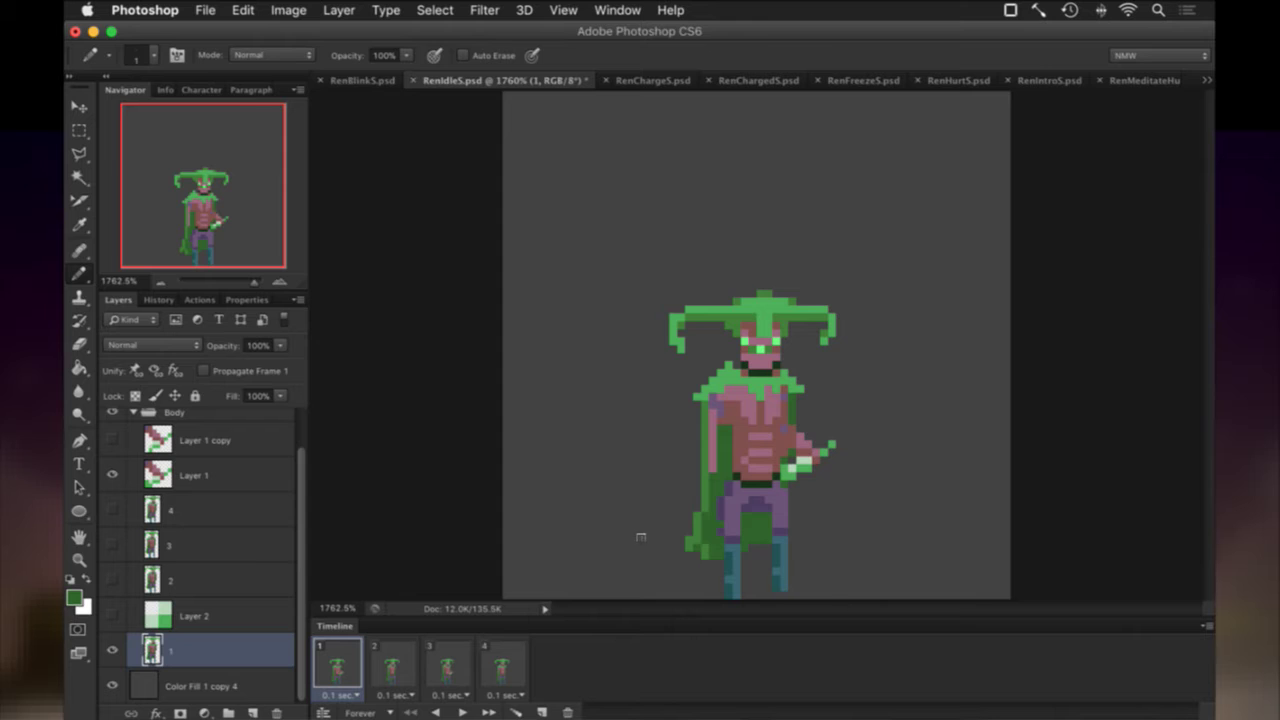
left_click(114, 474)
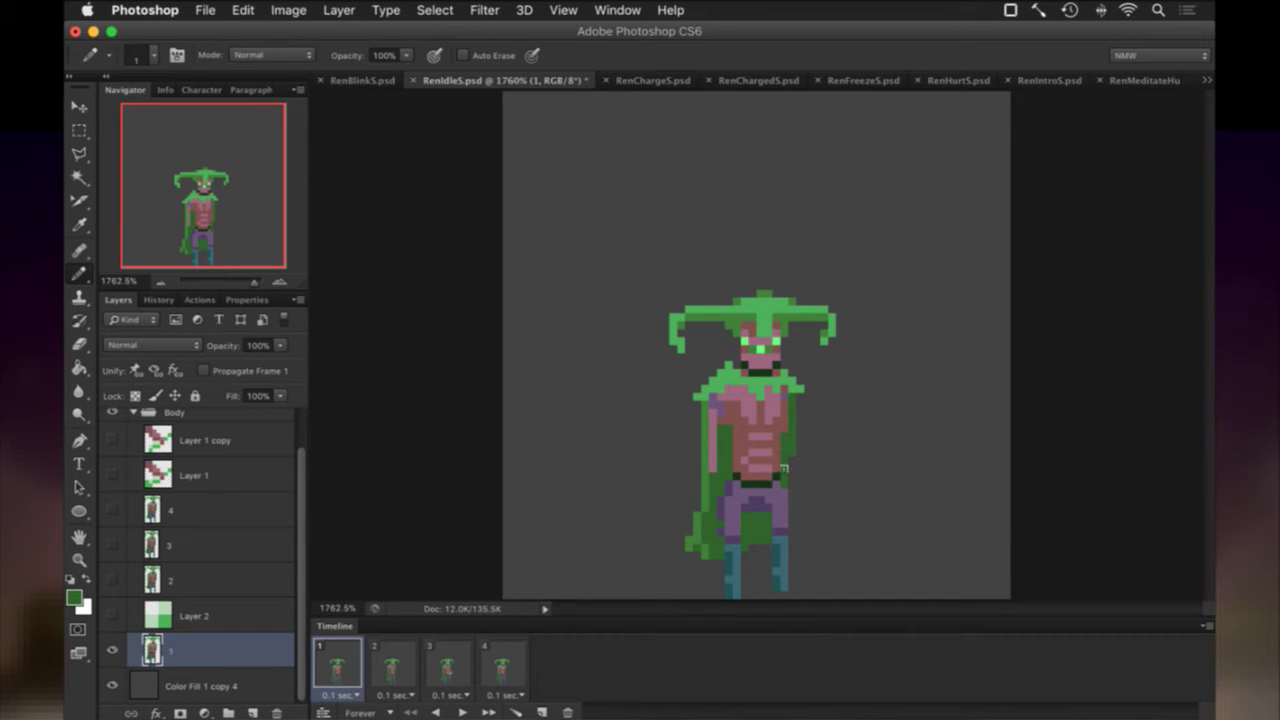
left_click(113, 475)
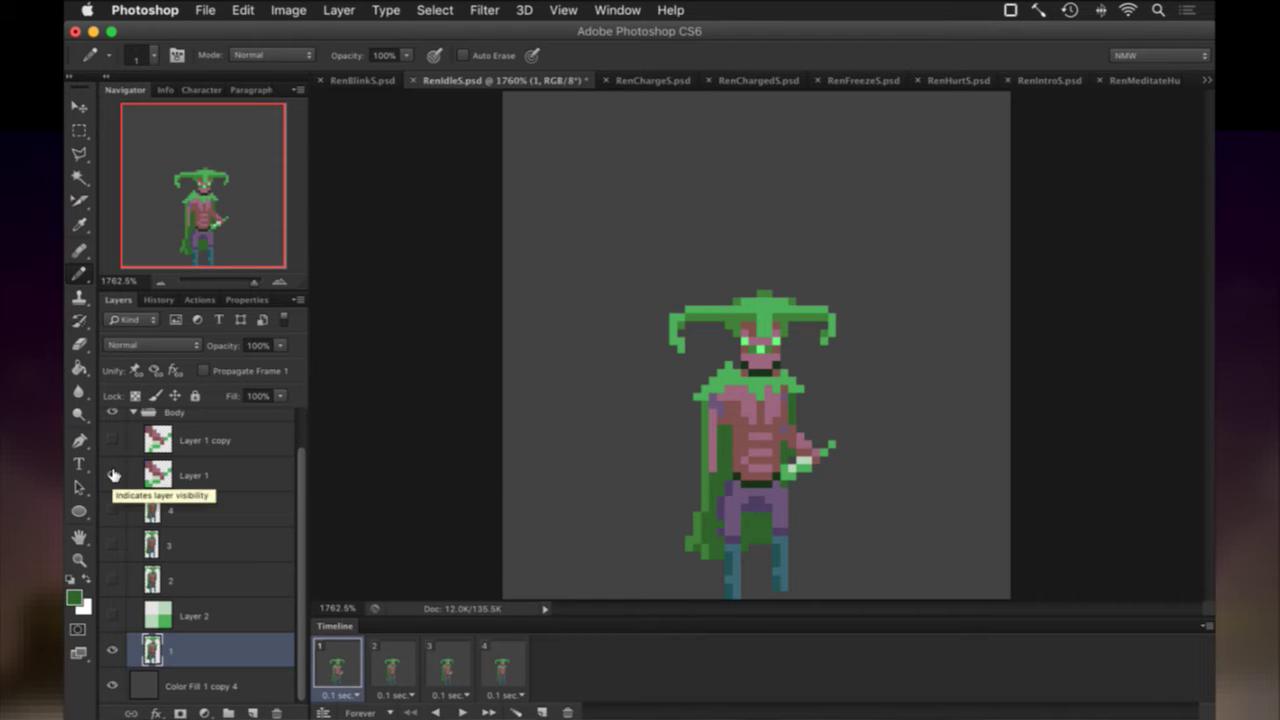
Show Layer 1 copy as the arm in frame 2 and nudge it up one pixel.
left_click(389, 656)
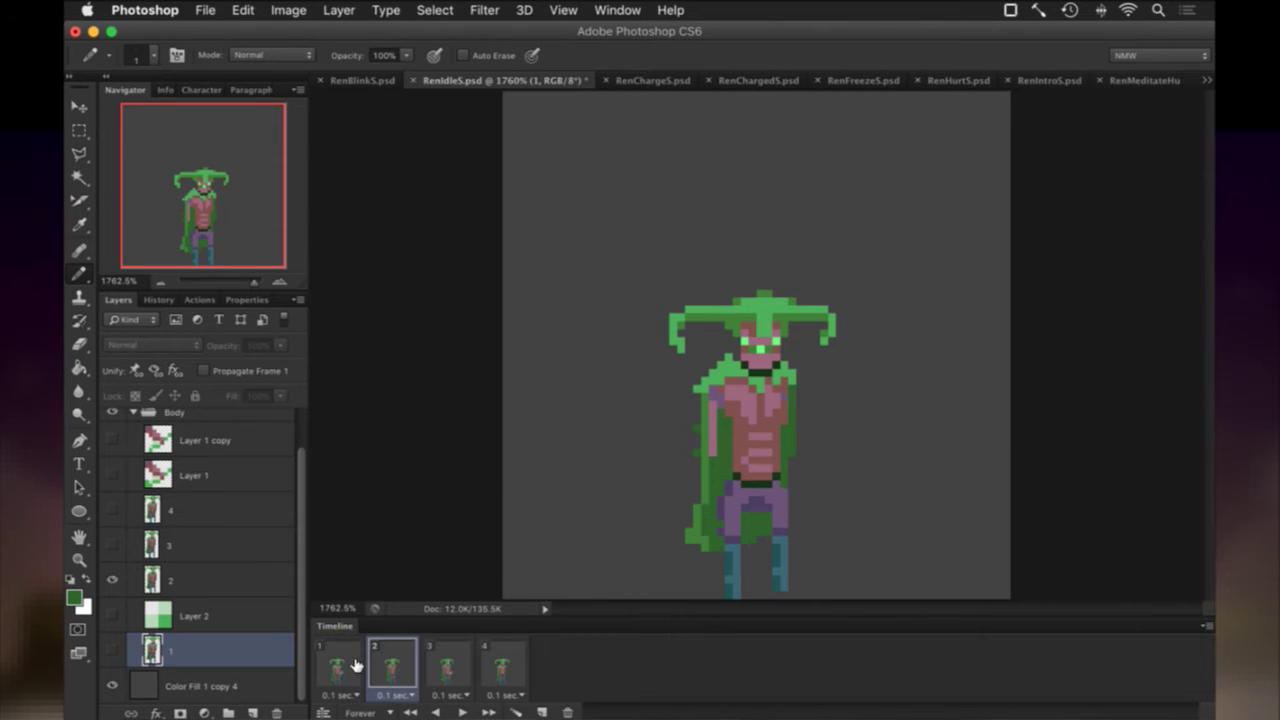
left_click(340, 667)
left_click(385, 665)
left_click(112, 440)
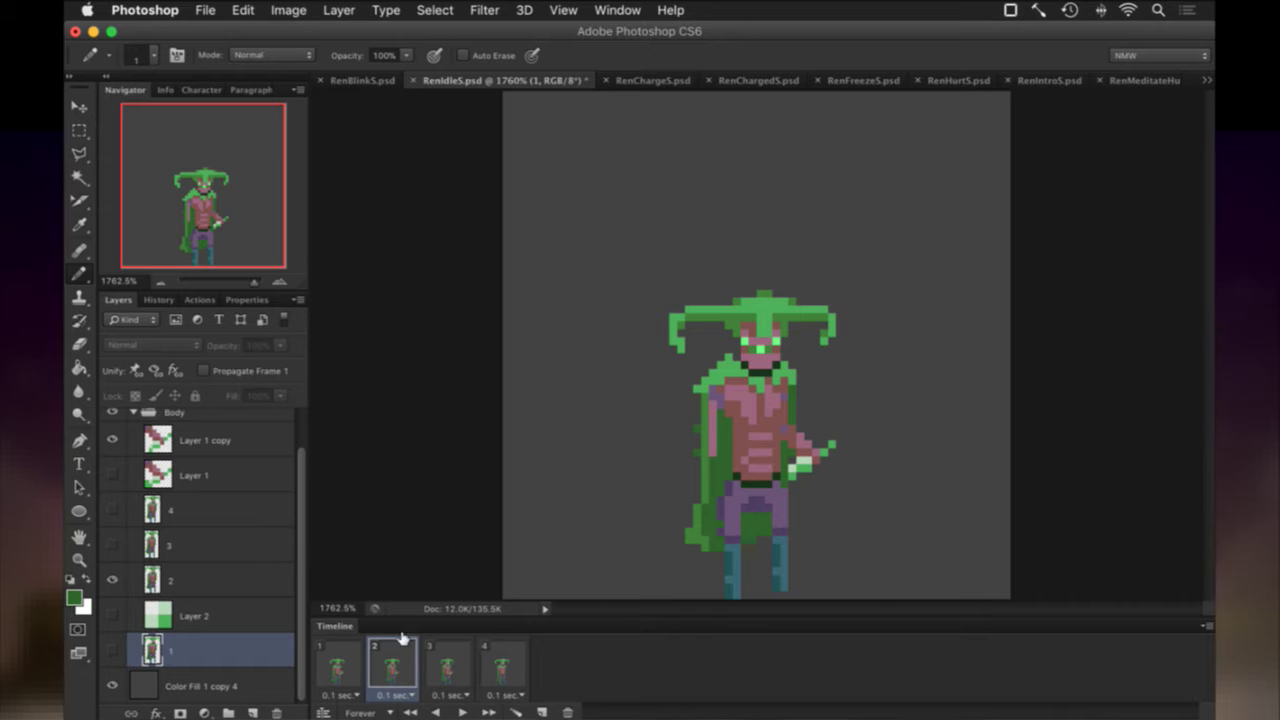
left_click(358, 664)
left_click(166, 433)
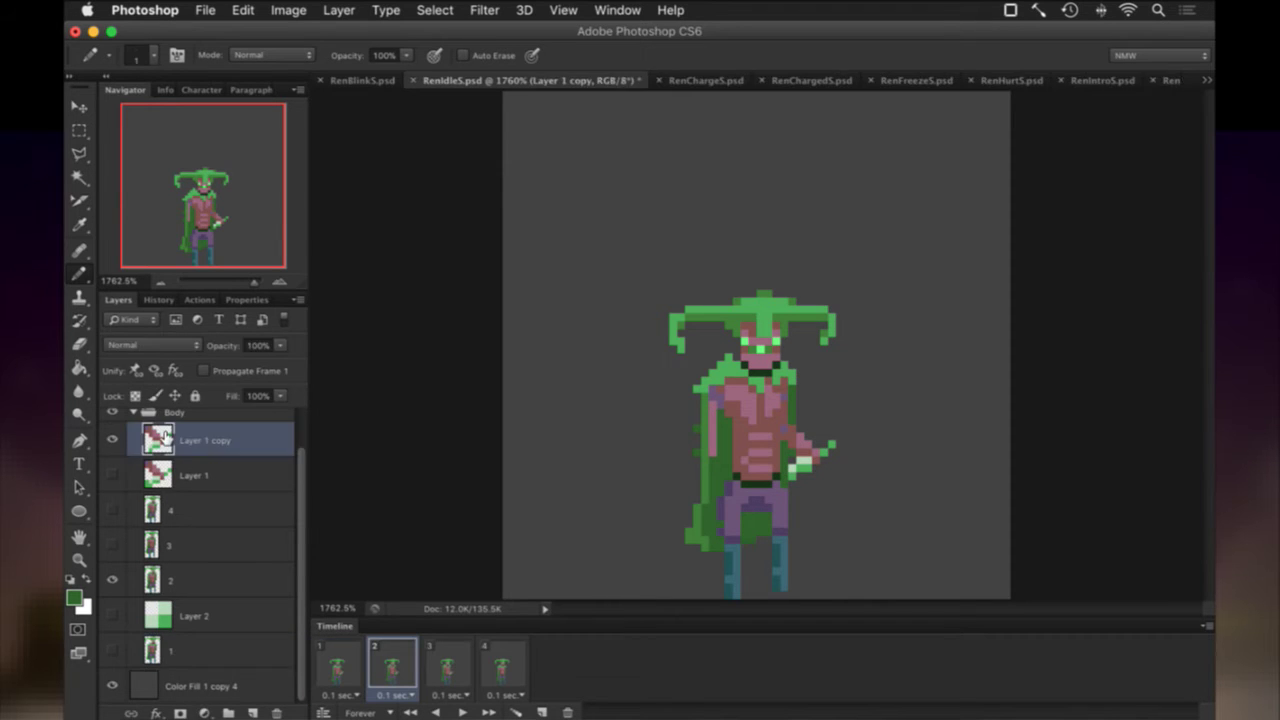
key("m")
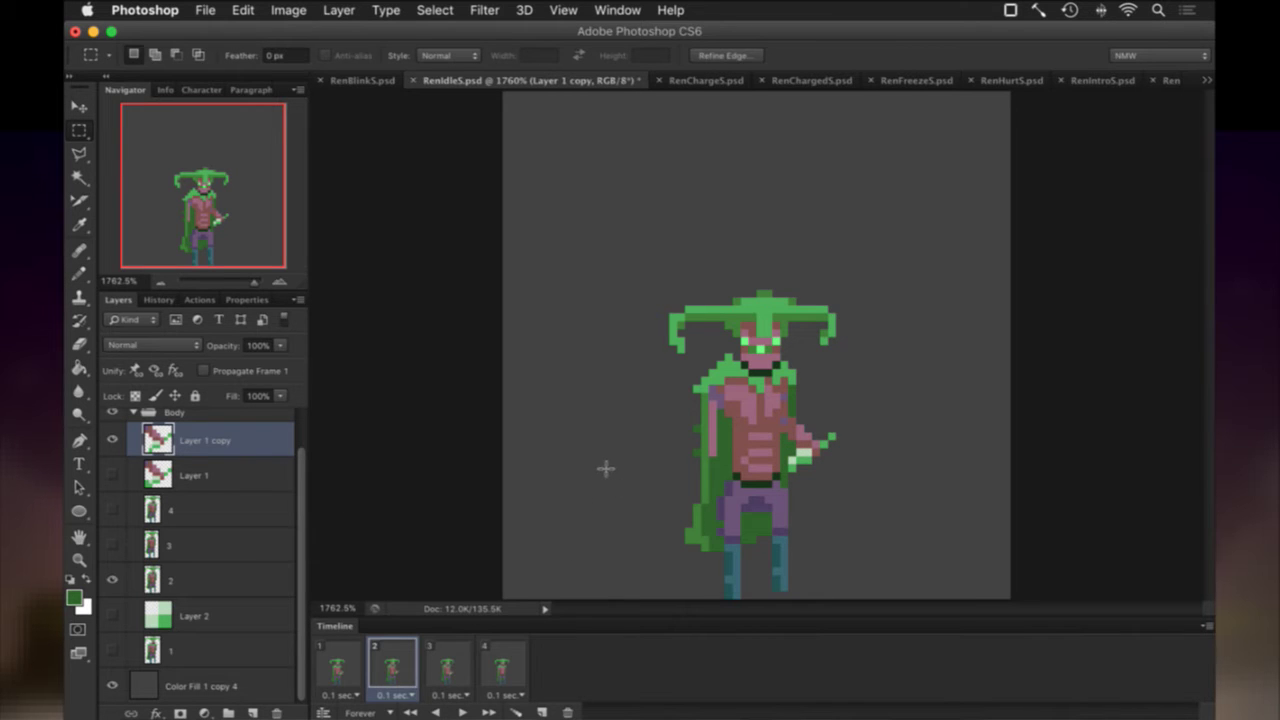
Compare the arm position across frames 1 to 3, and check frame 3 with and without Layer 1 copy.
left_click(340, 667)
left_click(393, 665)
left_click(441, 663)
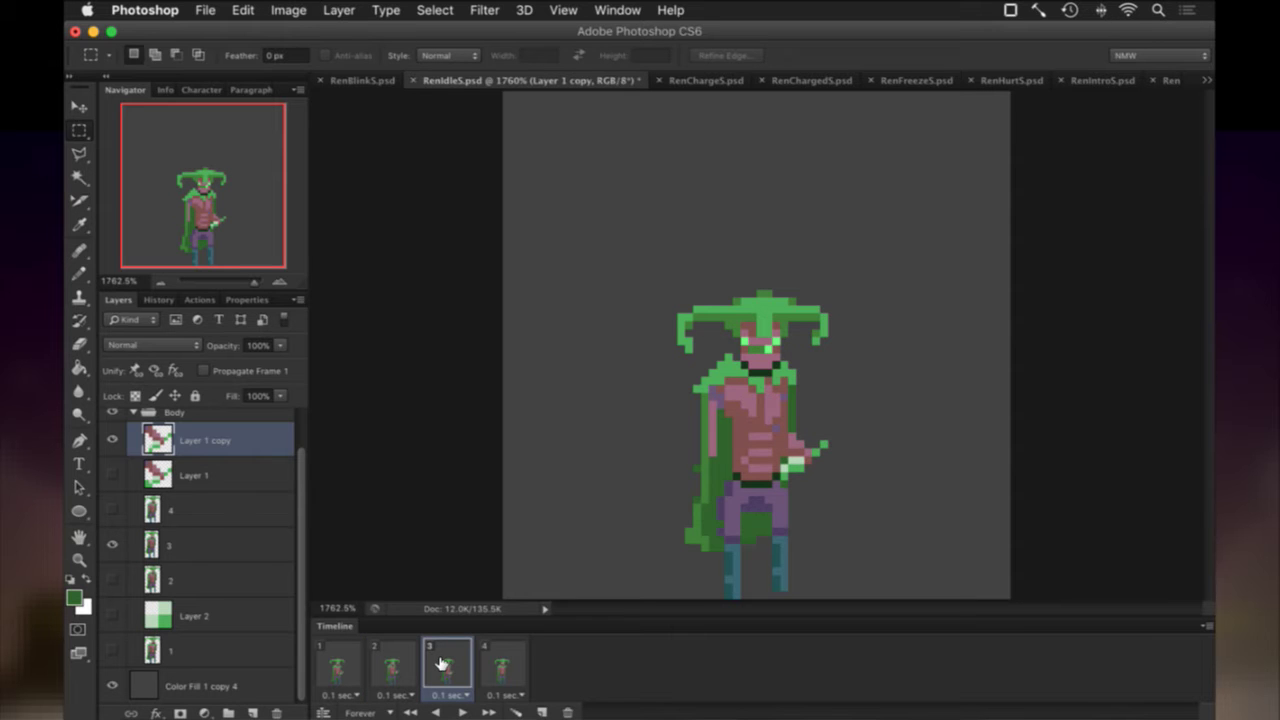
left_click(348, 654)
left_click(391, 660)
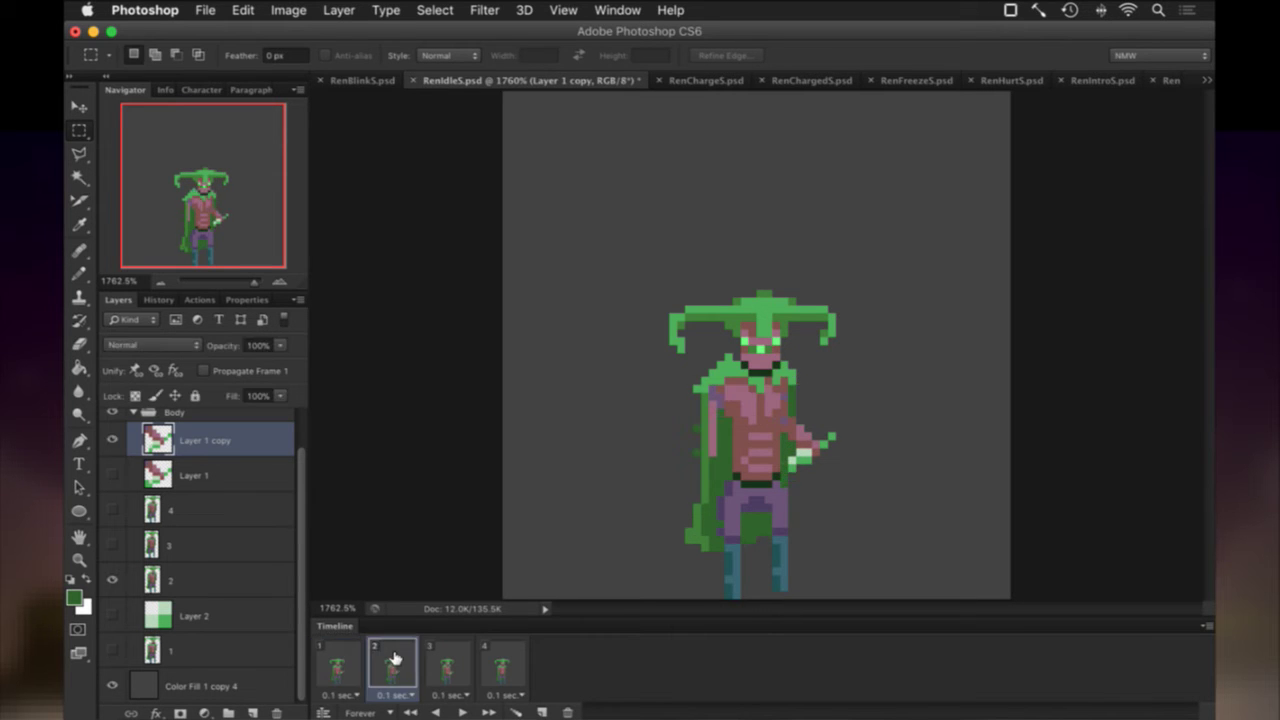
left_click(444, 664)
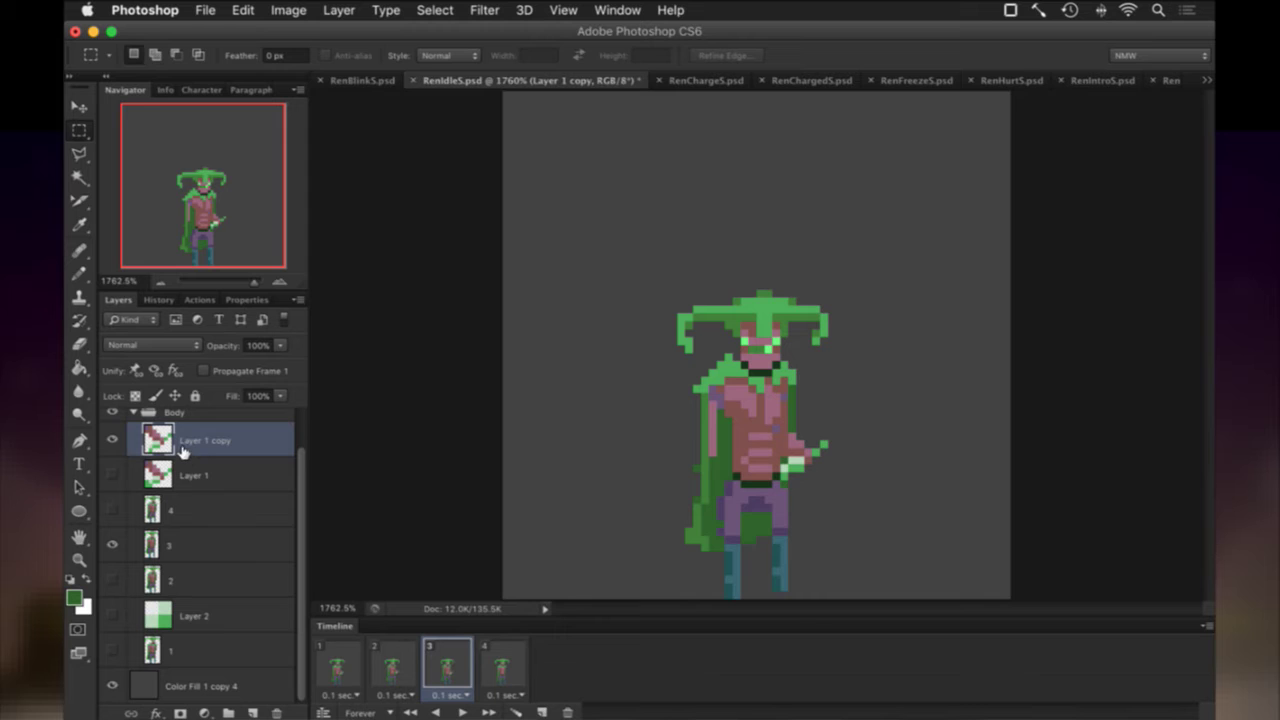
left_click(114, 439)
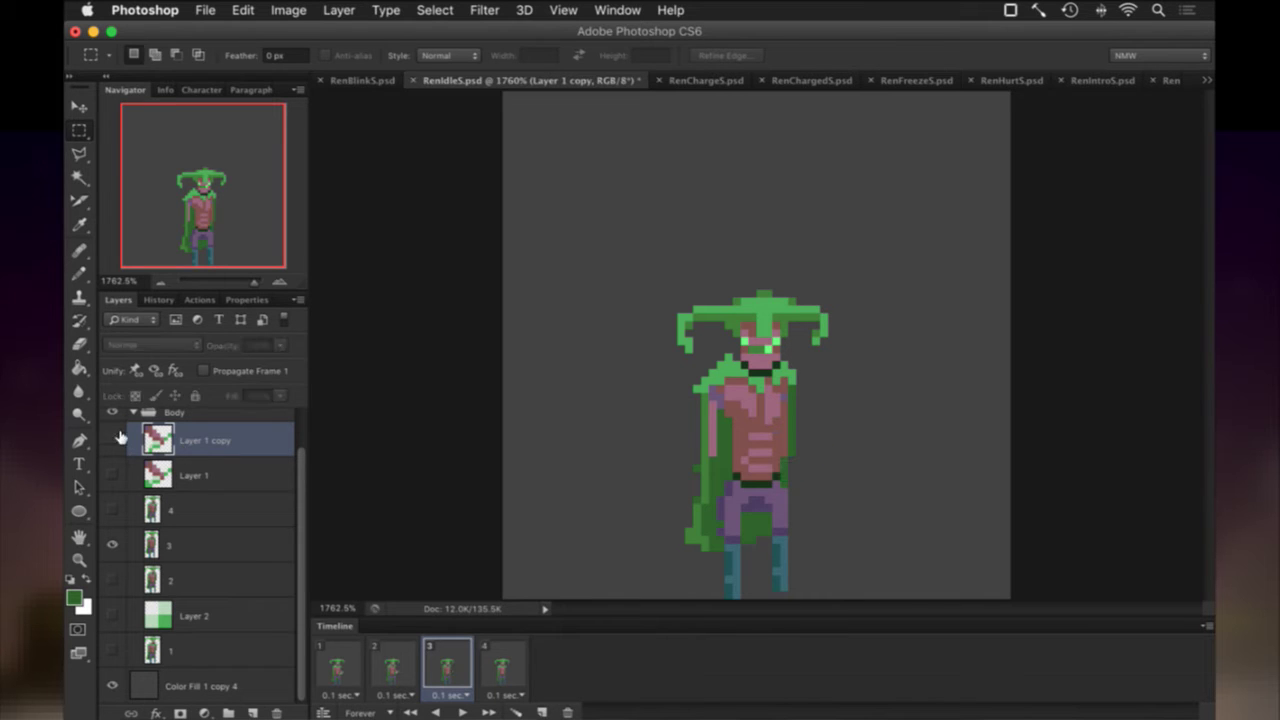
left_click(115, 439)
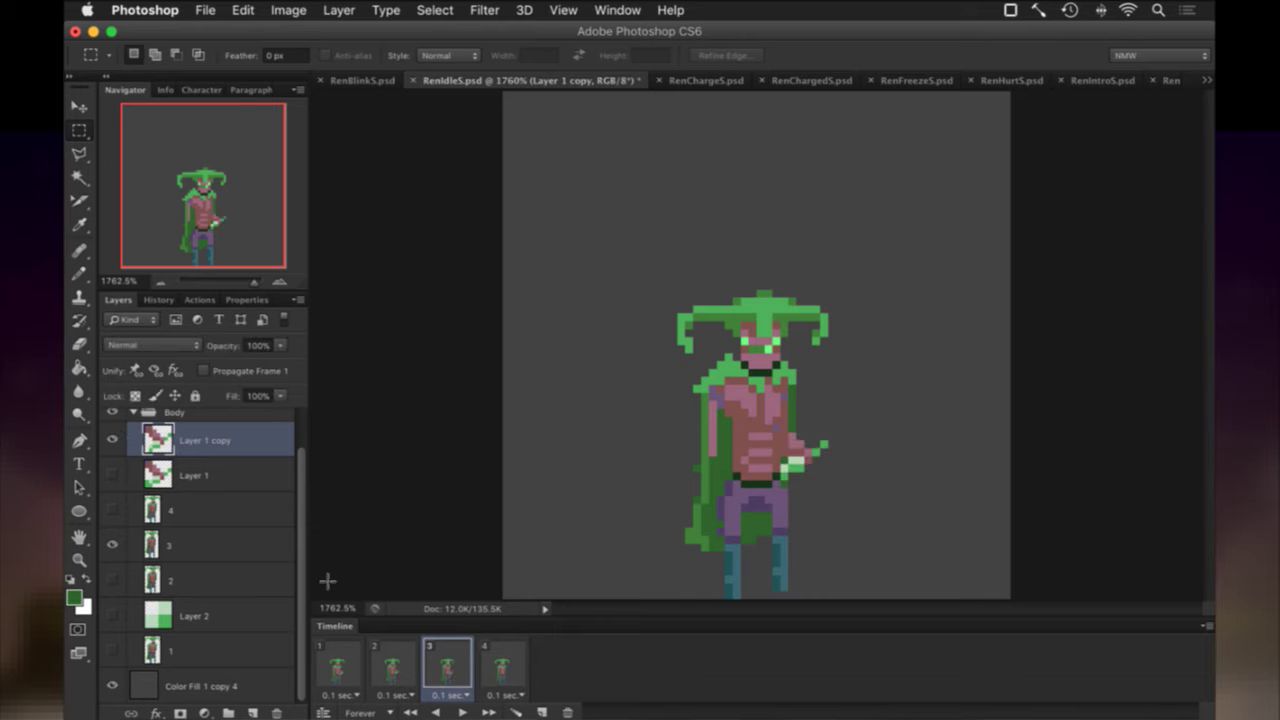
Show the arm layer, Layer 1, in frame 4 and compare it with frame 3.
left_click(507, 668)
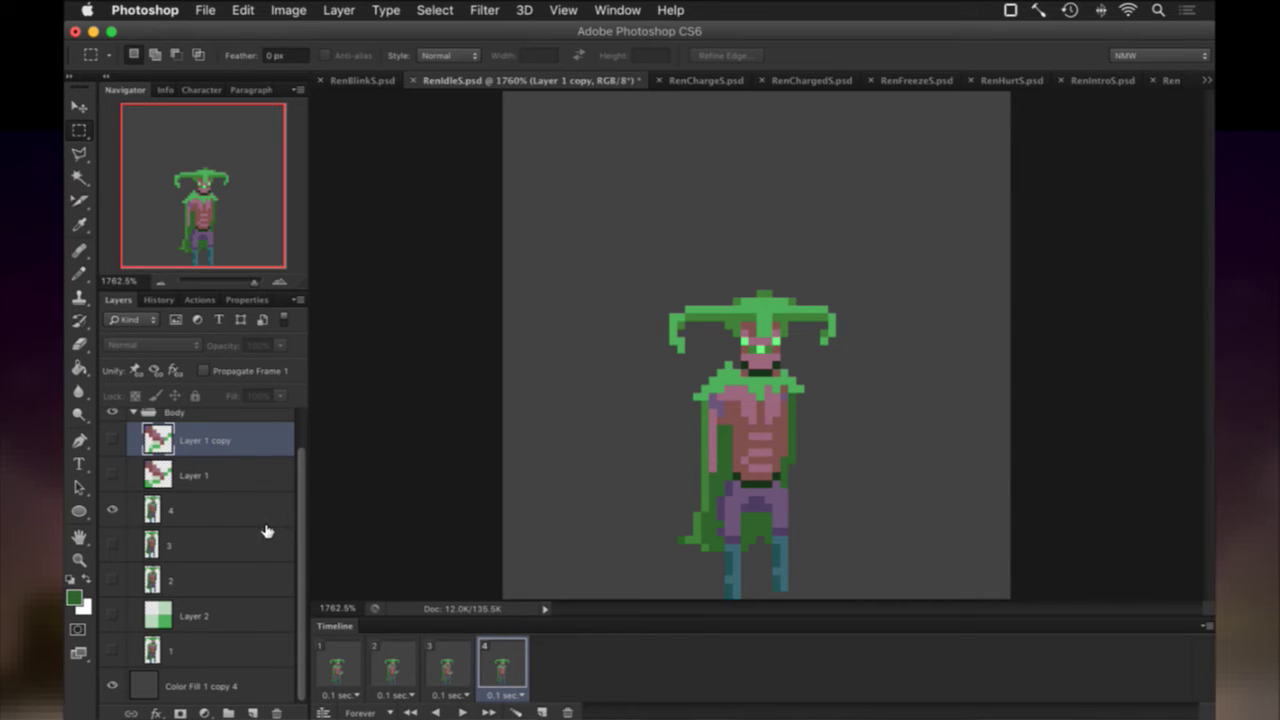
left_click(116, 474)
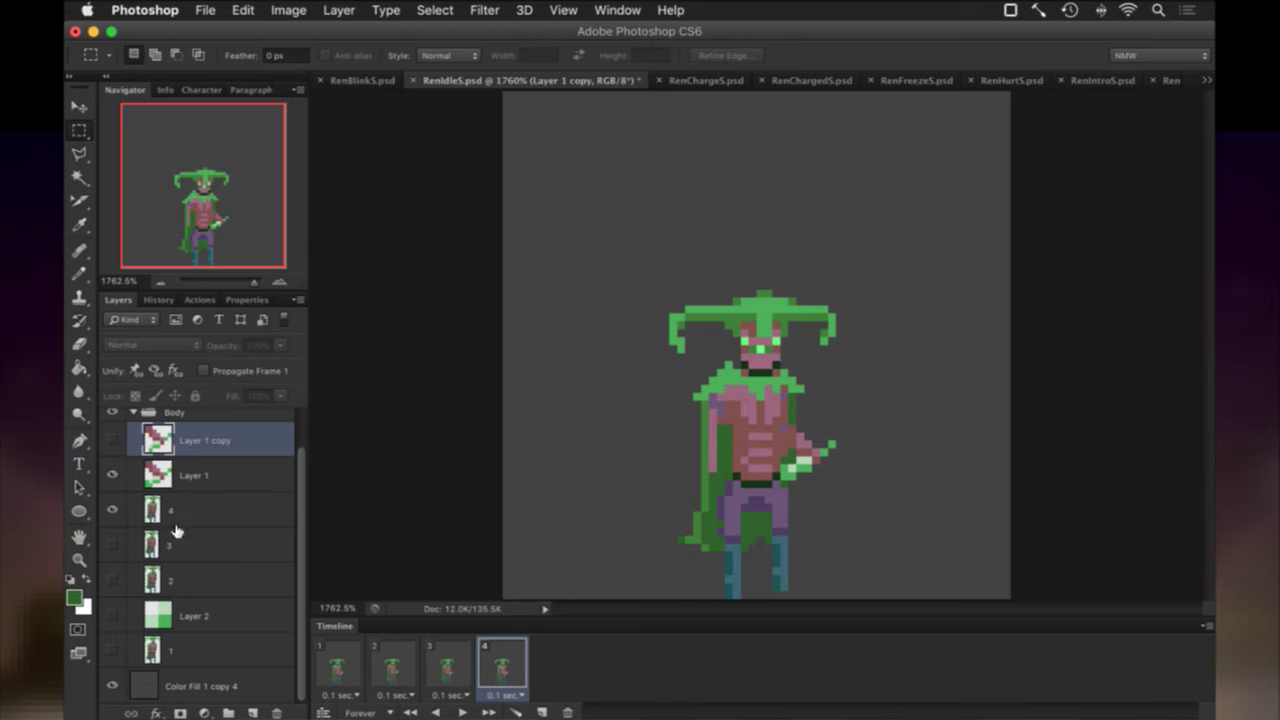
left_click(453, 667)
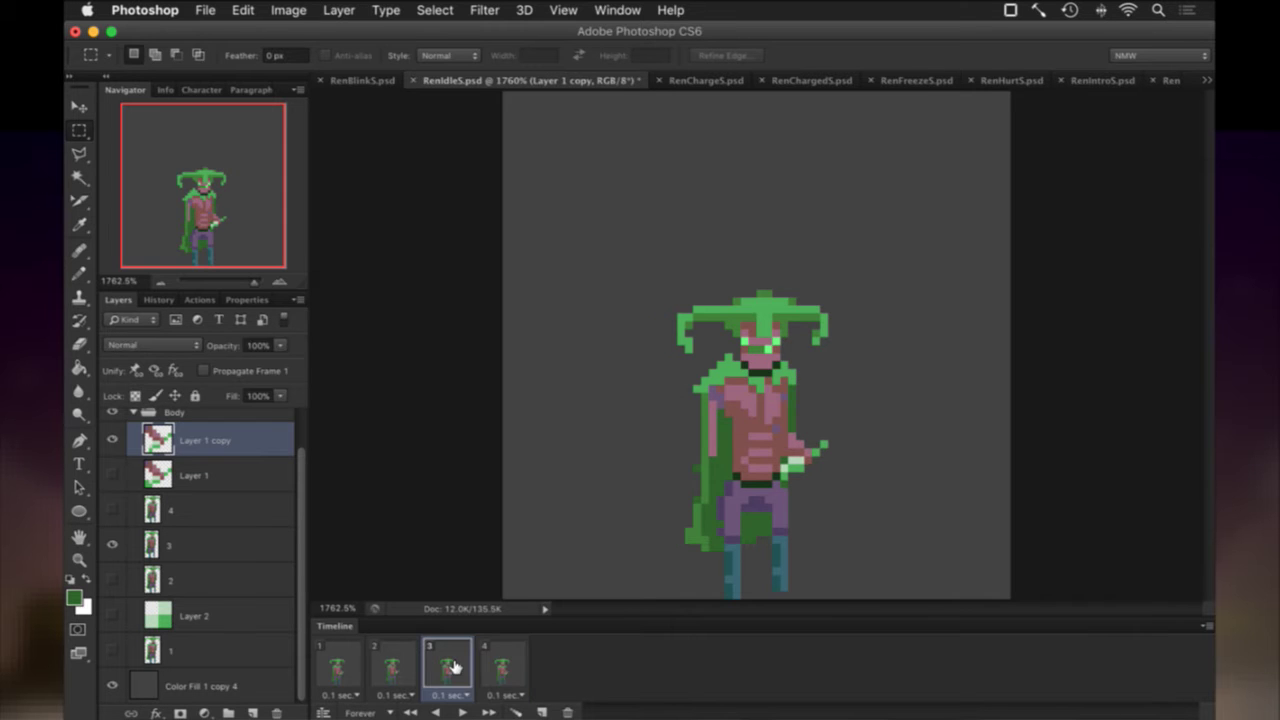
left_click(503, 667)
Play the idle animation from frame 1, stop it, and step back and forth through frames 1 to 3 to check the arm motion.
left_click(322, 657)
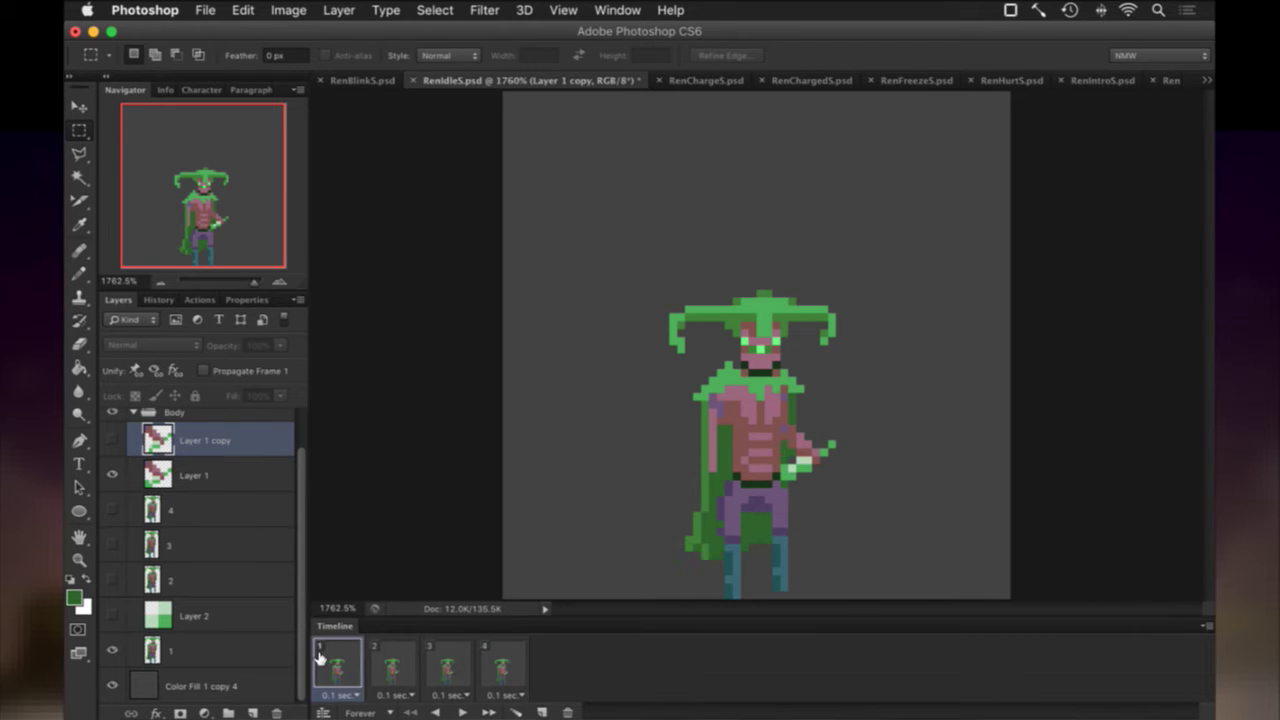
left_click(462, 712)
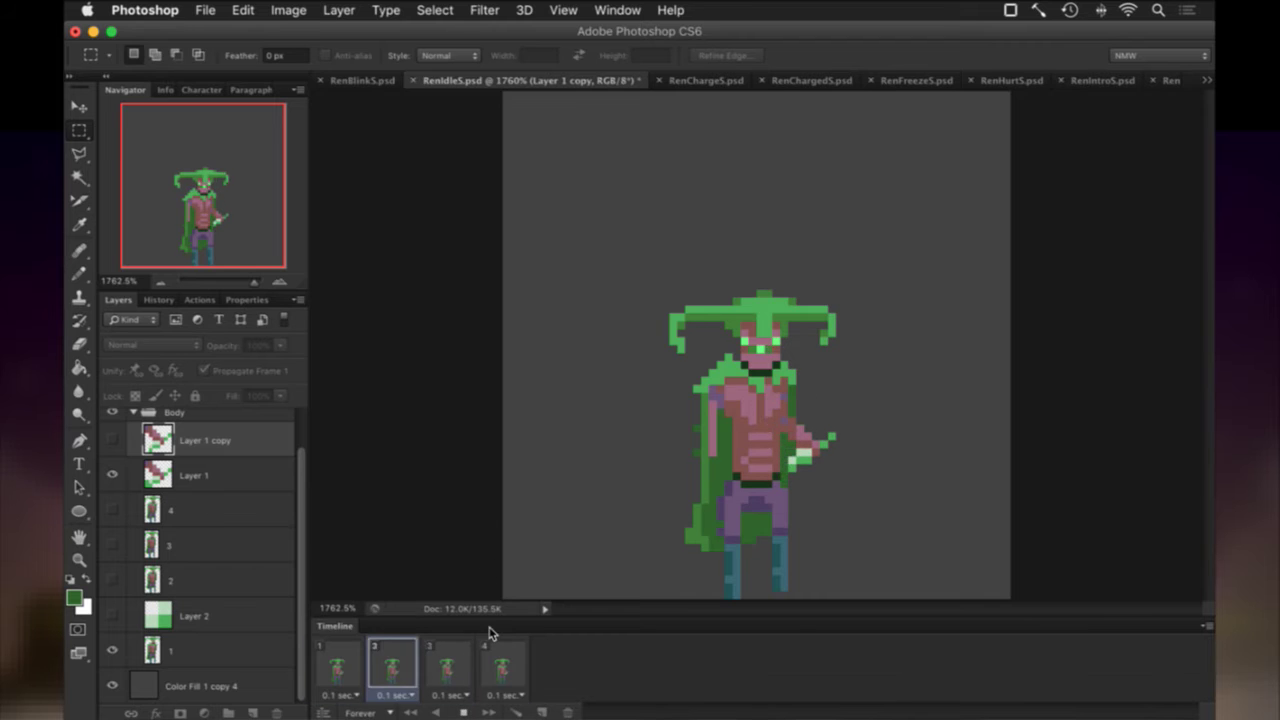
left_click(467, 711)
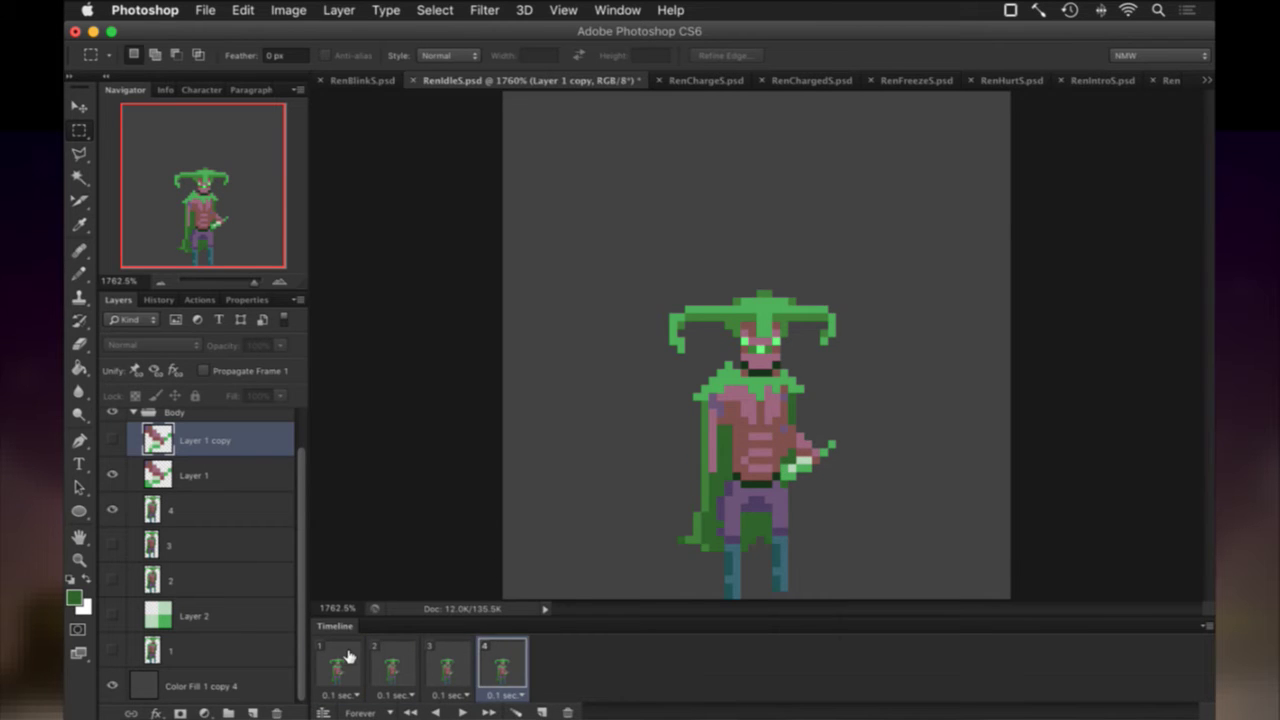
left_click(348, 655)
left_click(393, 663)
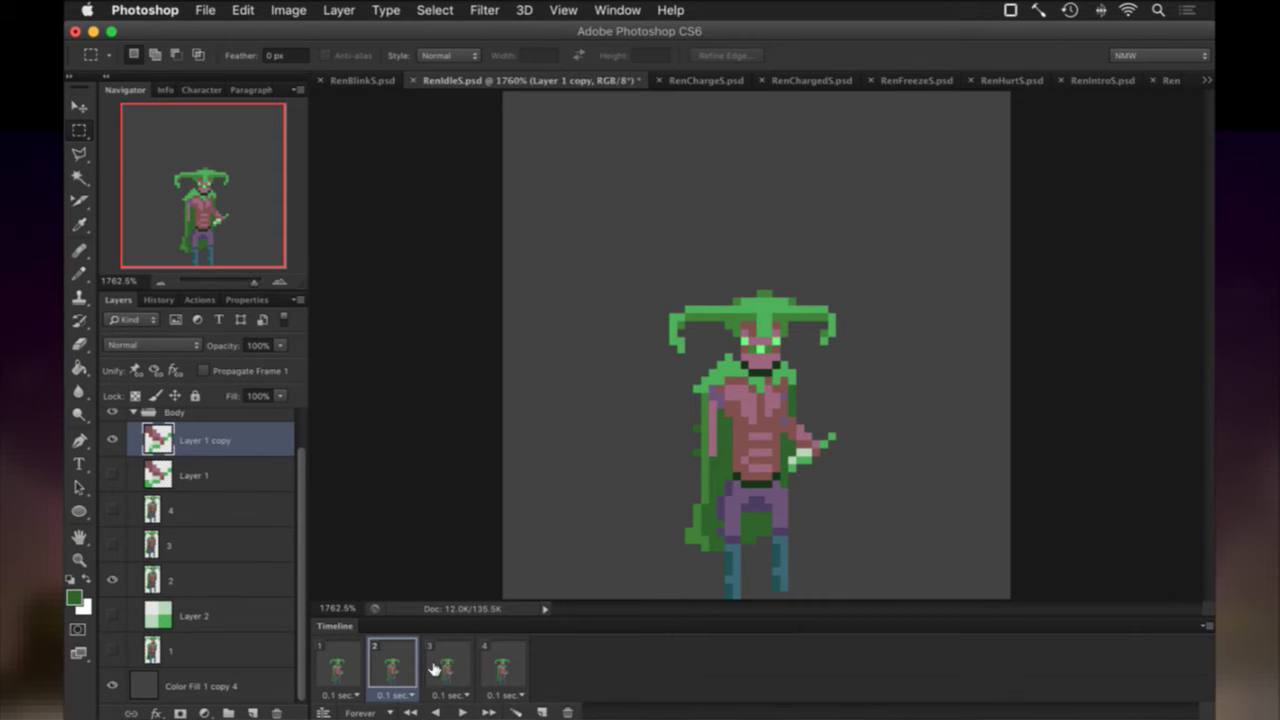
left_click(434, 669)
left_click(400, 666)
left_click(340, 660)
left_click(385, 663)
left_click(440, 655)
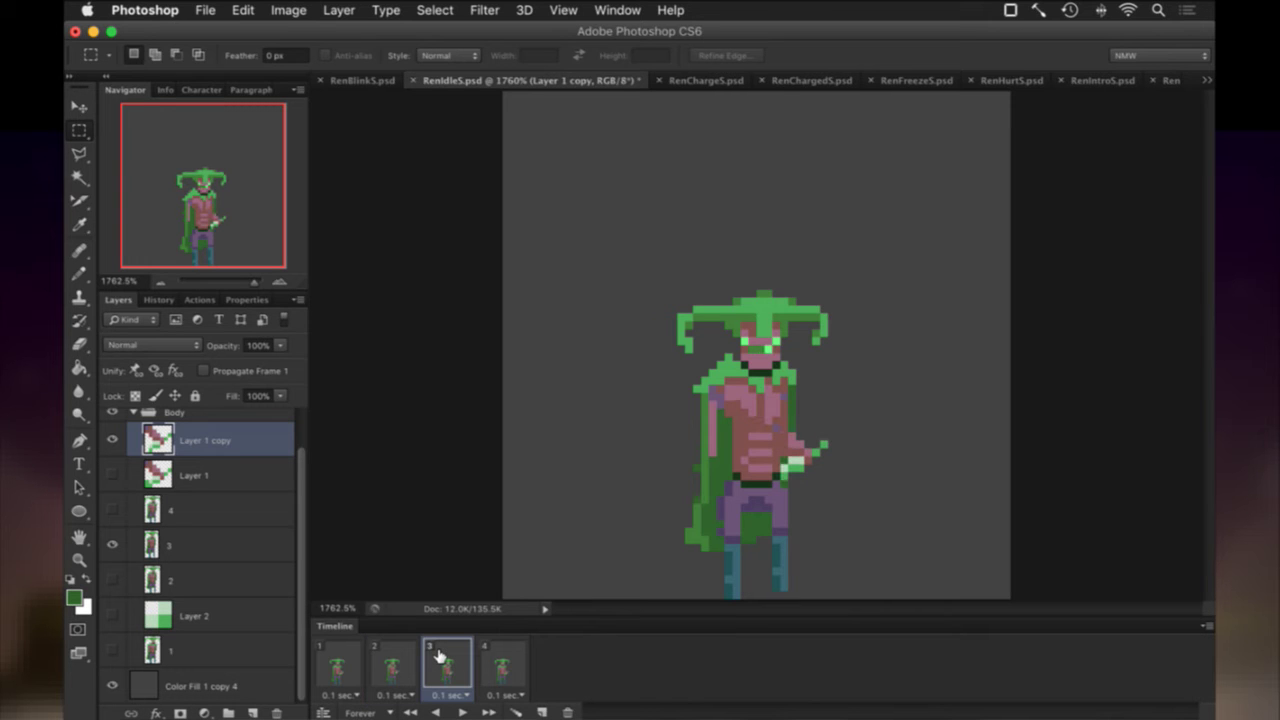
left_click(398, 660)
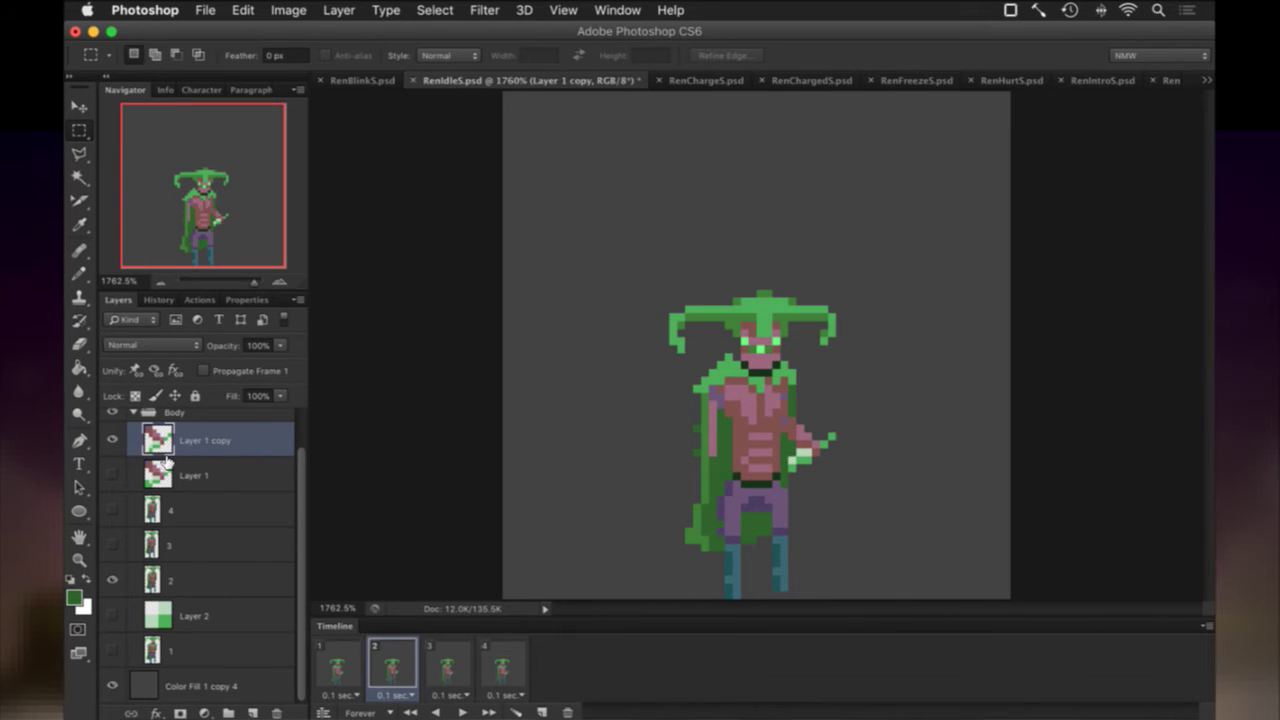
Duplicate the arm layer in frame 2 as Layer 1 copy 2, retouch the green pixels under the hand with sampled colours, and save.
key("super+j")
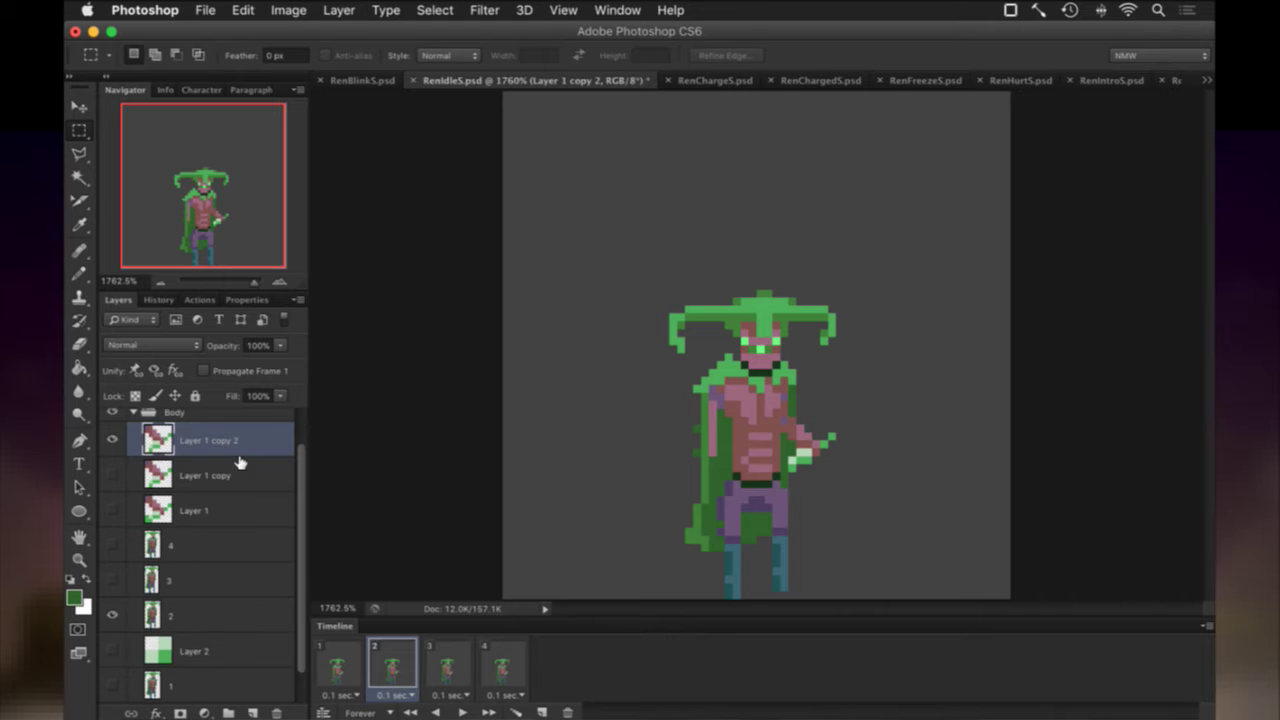
key("i")
left_click(797, 468)
key("b")
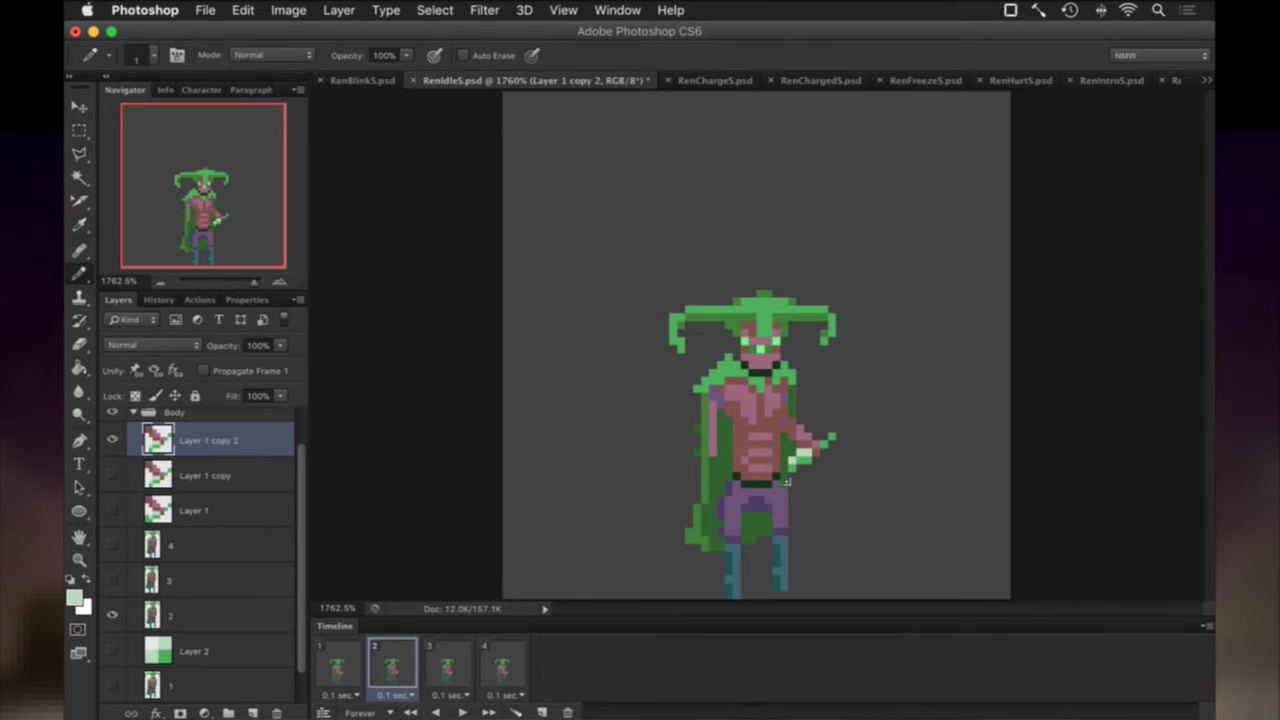
left_click(790, 480, "alt")
key("cmd+s")
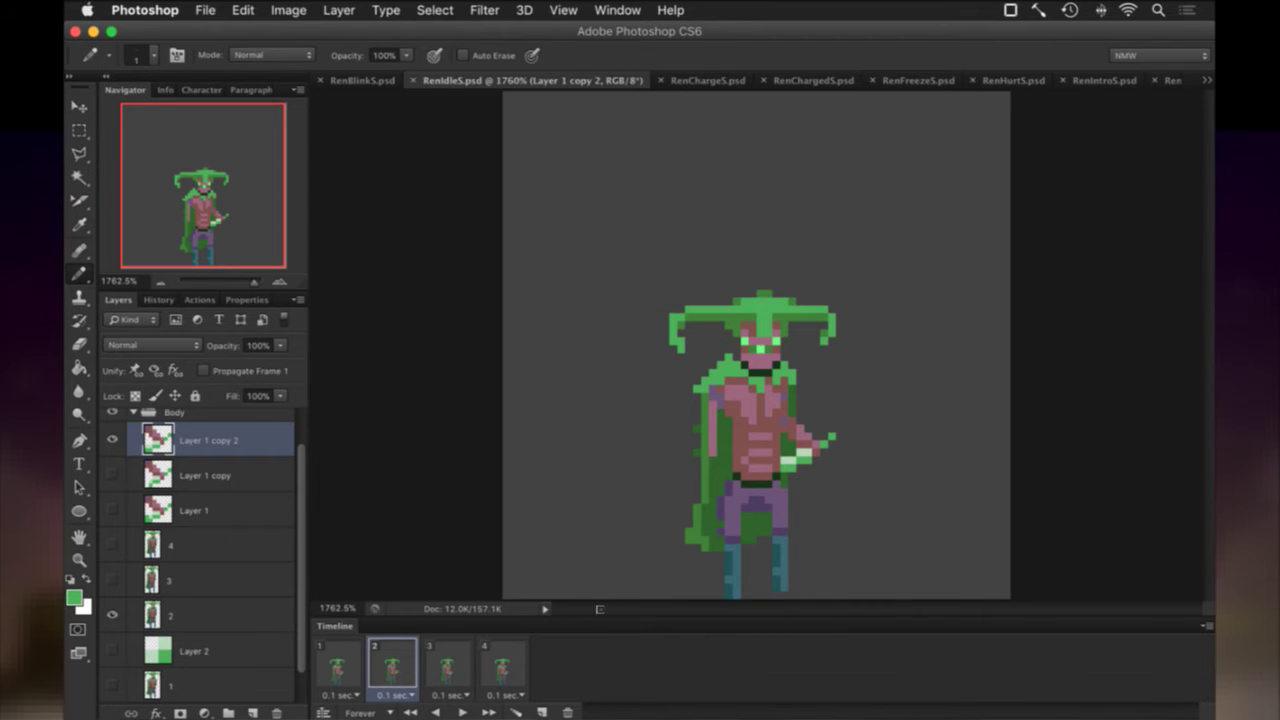
Compare the retouched arm in frame 2 with the arm in frames 3, 4 and 1.
left_click(446, 668)
left_click(504, 666)
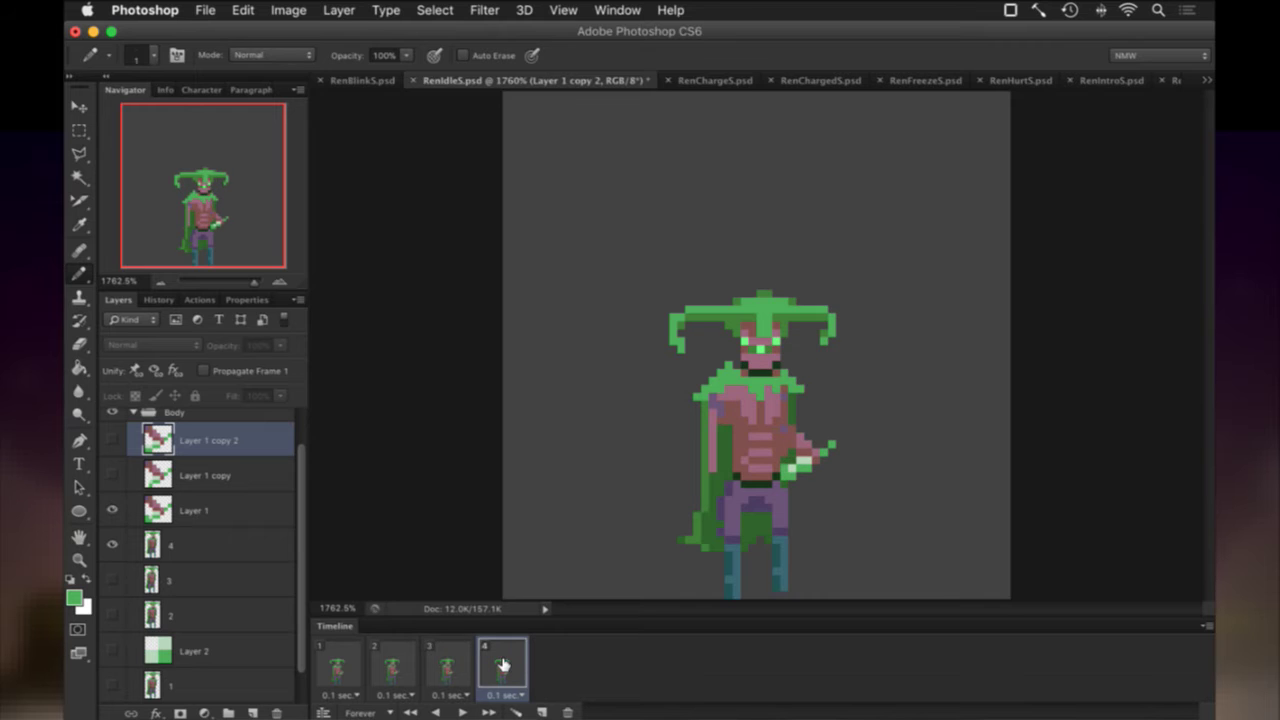
left_click(341, 666)
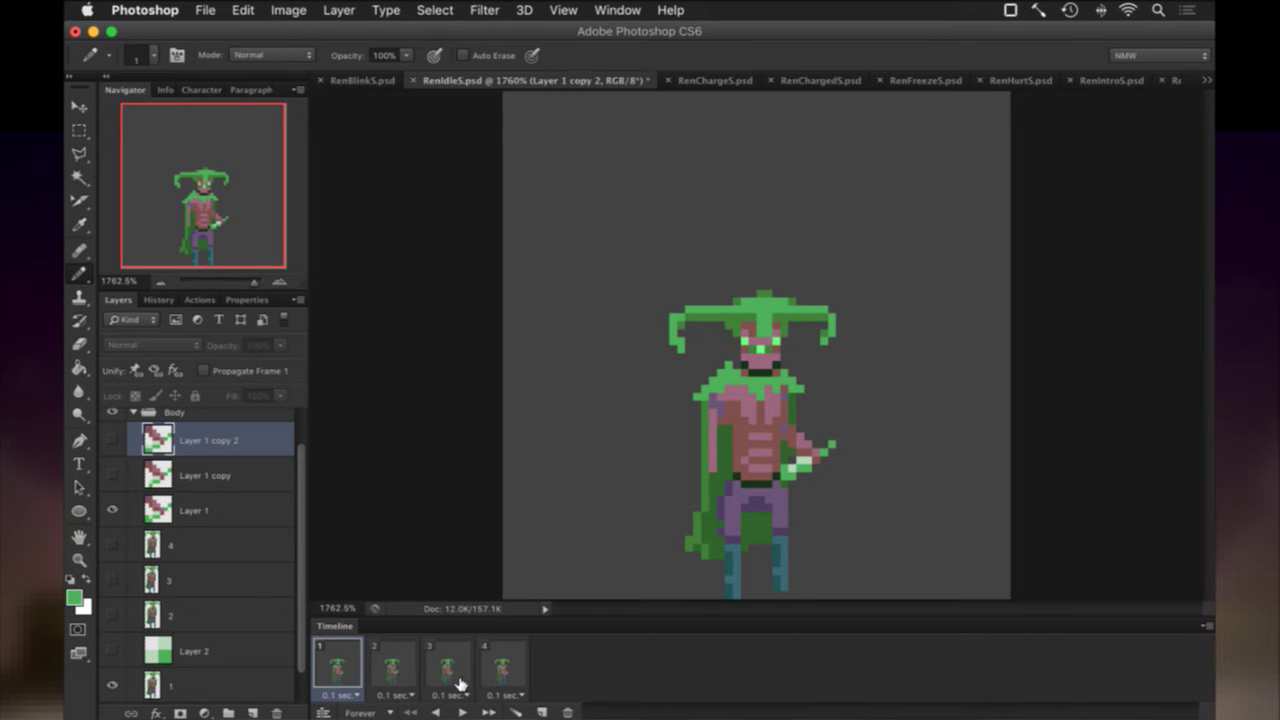
left_click(402, 668)
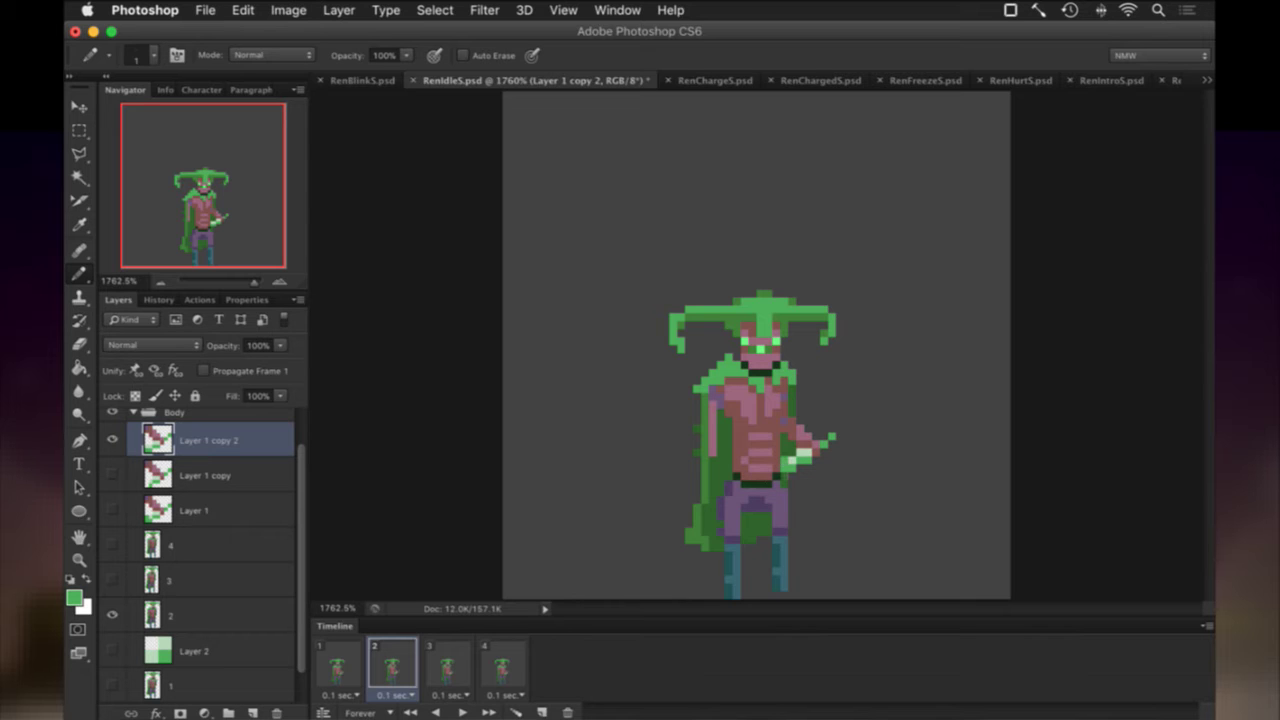
Play the idle animation from frame 1, stop it, step through frames 2 to 4, and select all four frames.
mouse_move(349, 654)
left_mouse_down()
mouse_move(462, 680)
mouse_move(357, 676)
left_mouse_up()
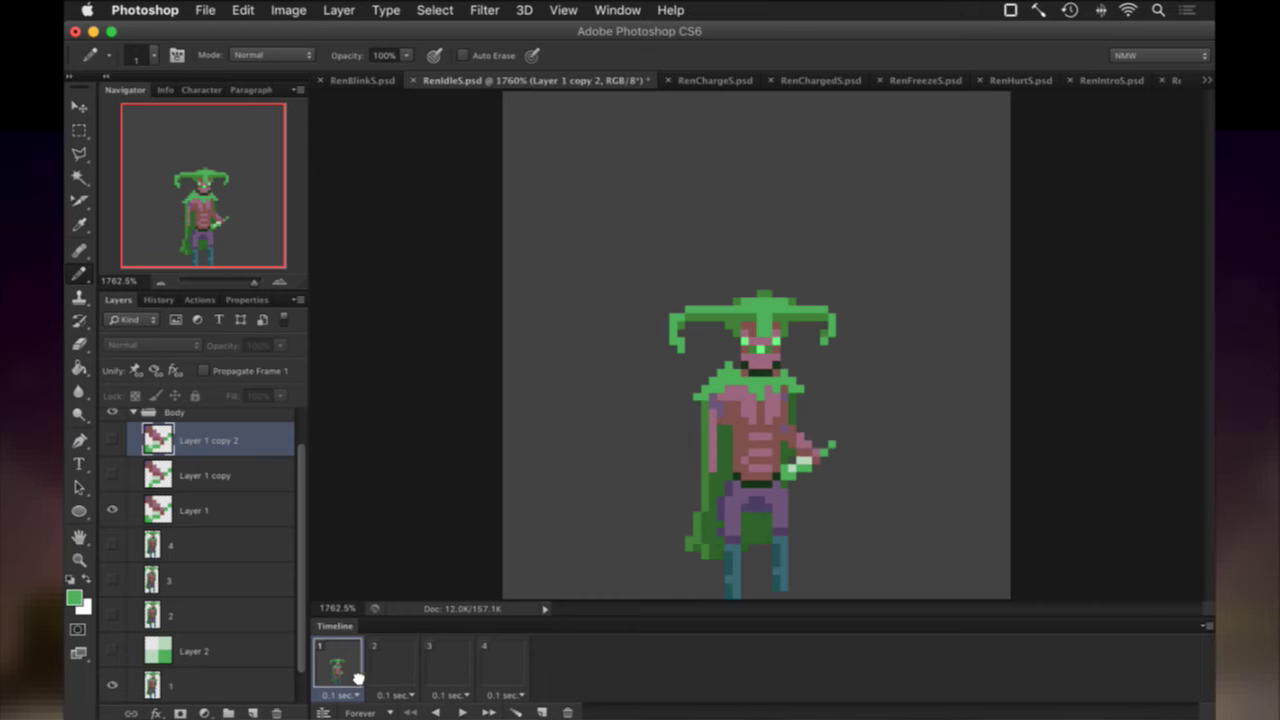
left_click(466, 710)
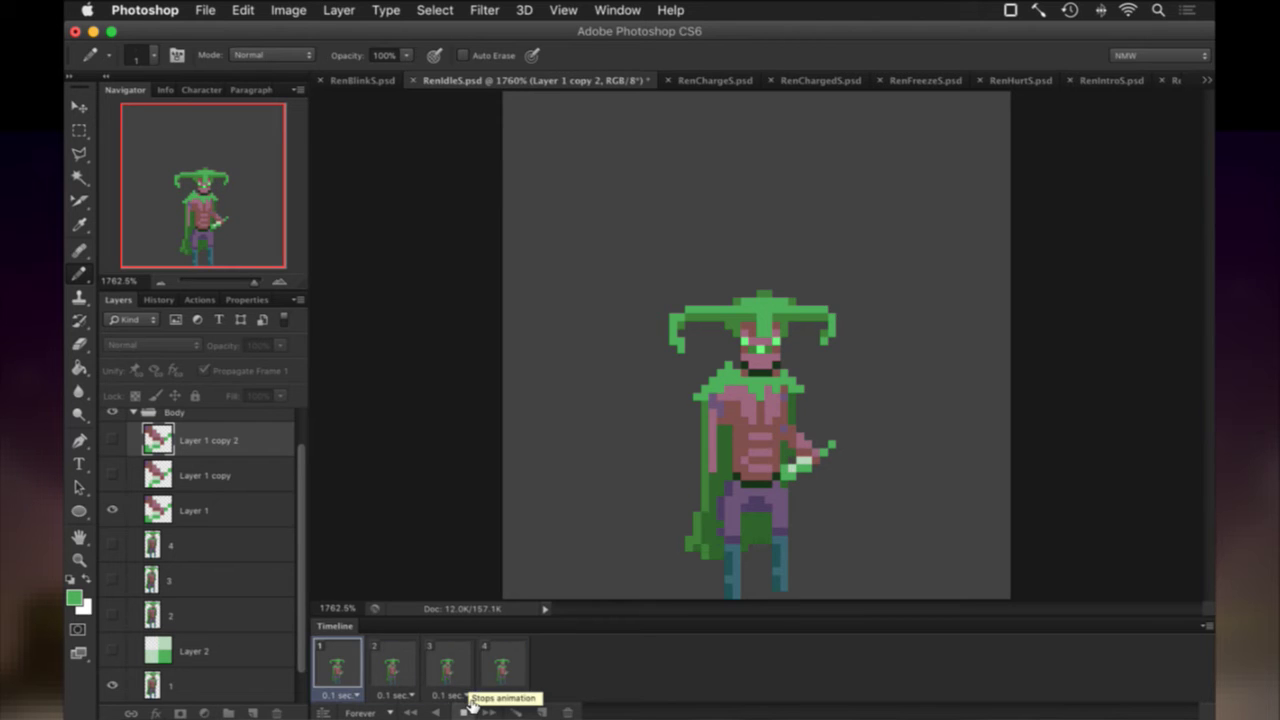
left_click(465, 709)
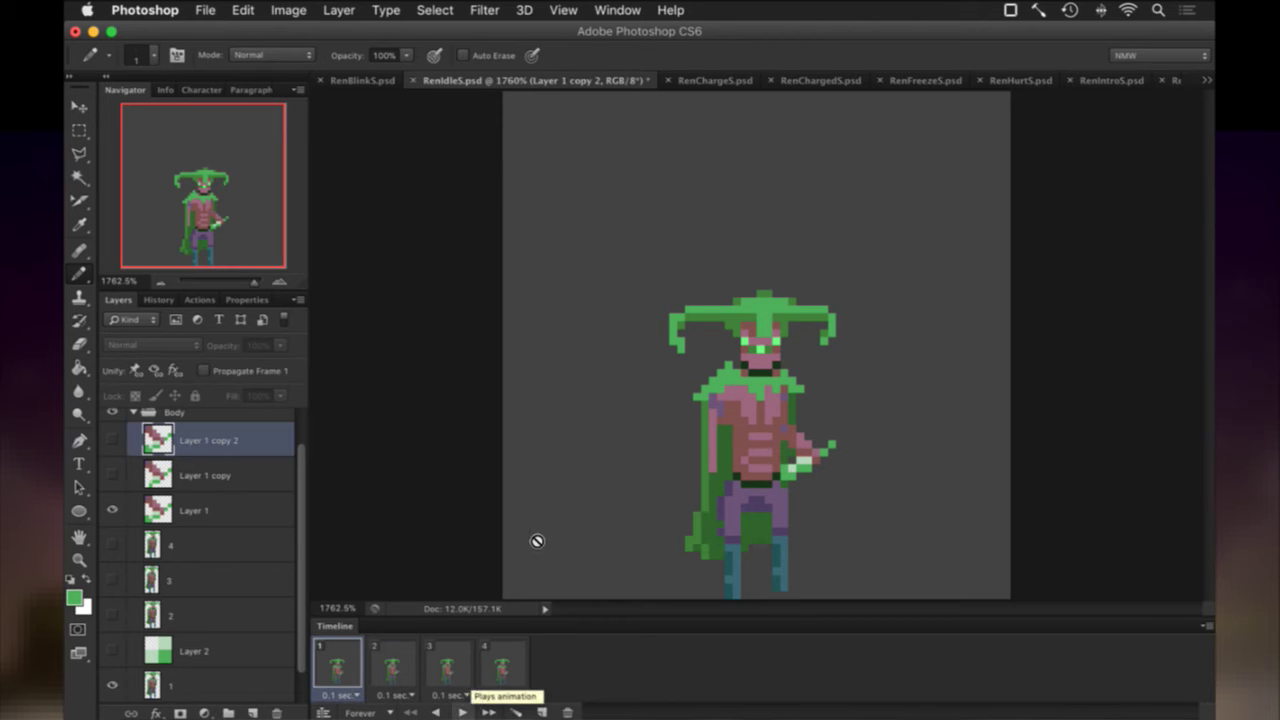
left_click(381, 656)
left_click(445, 666)
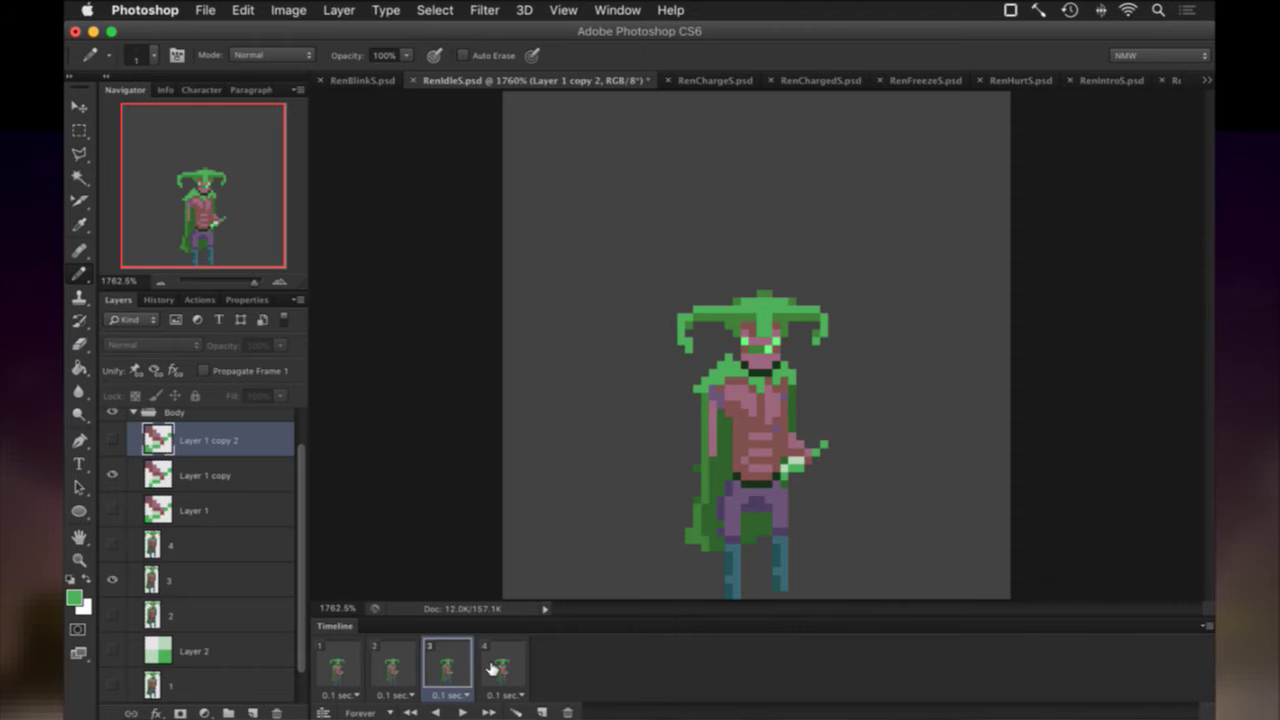
left_click(492, 668)
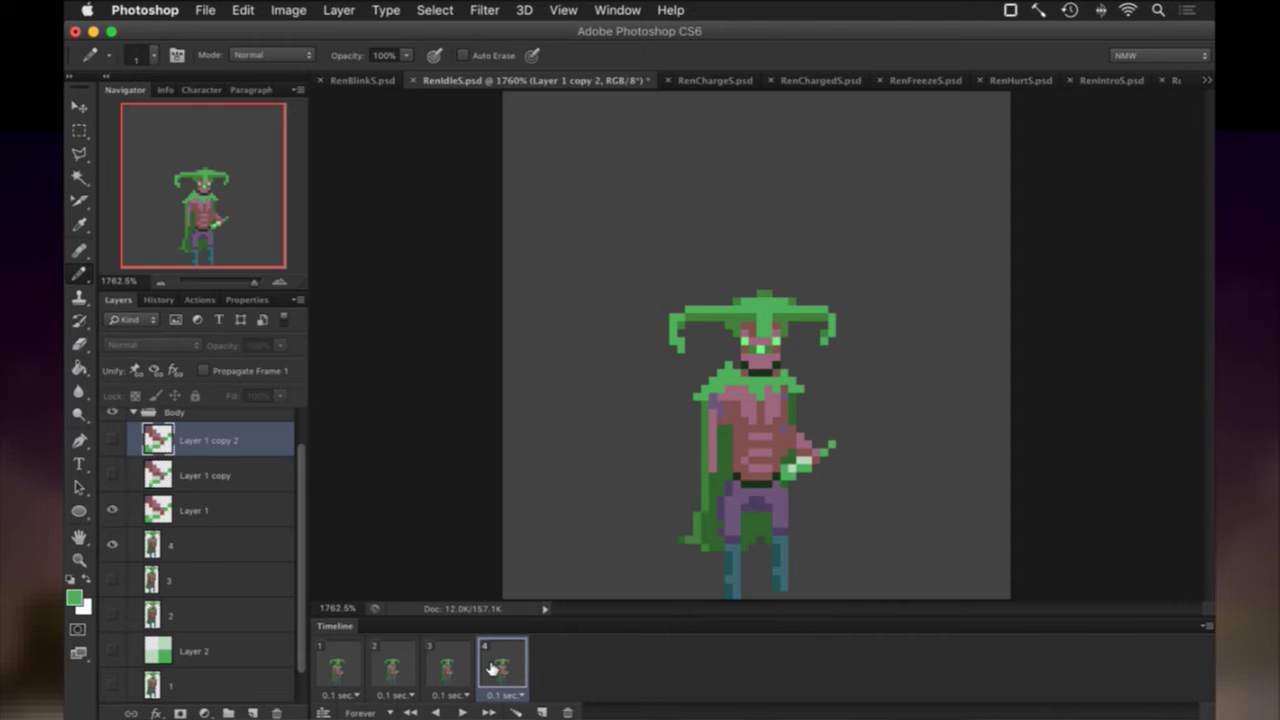
left_click(347, 659)
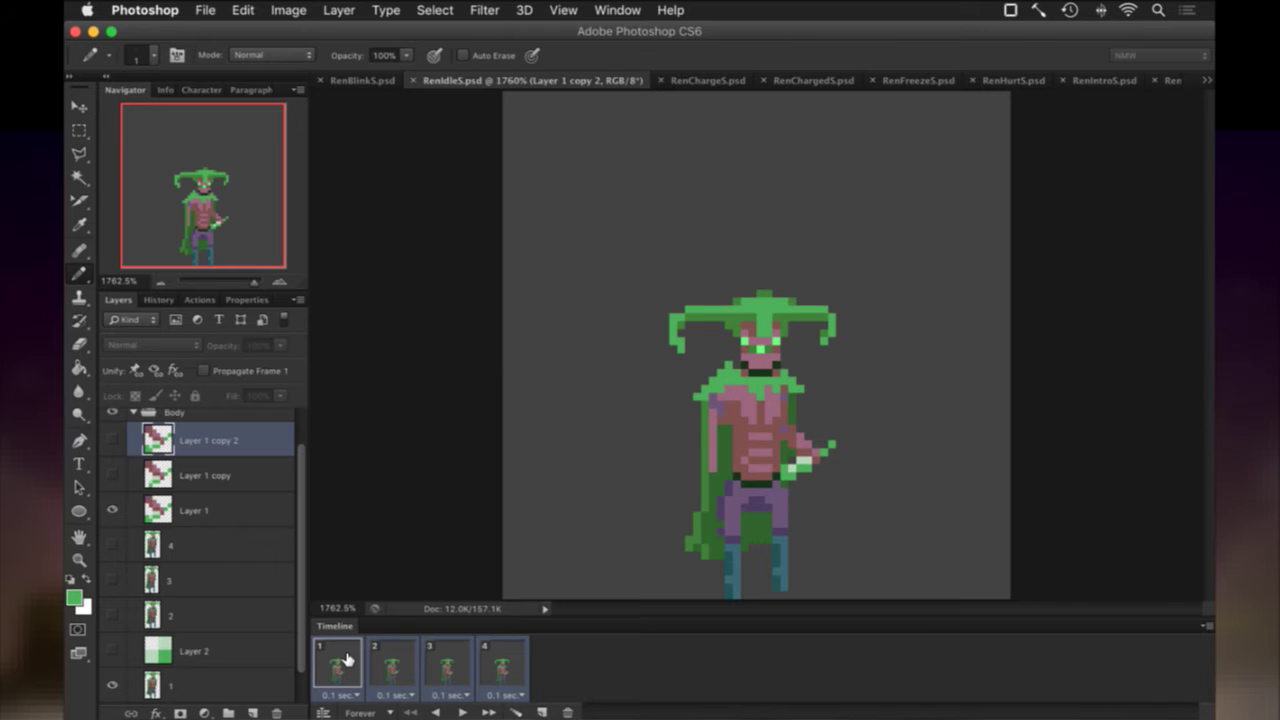
Switch to iTerm2, dismiss the previous build output, and build and run Songbringer to test the updated Ren sprites.
key("super+Tab")
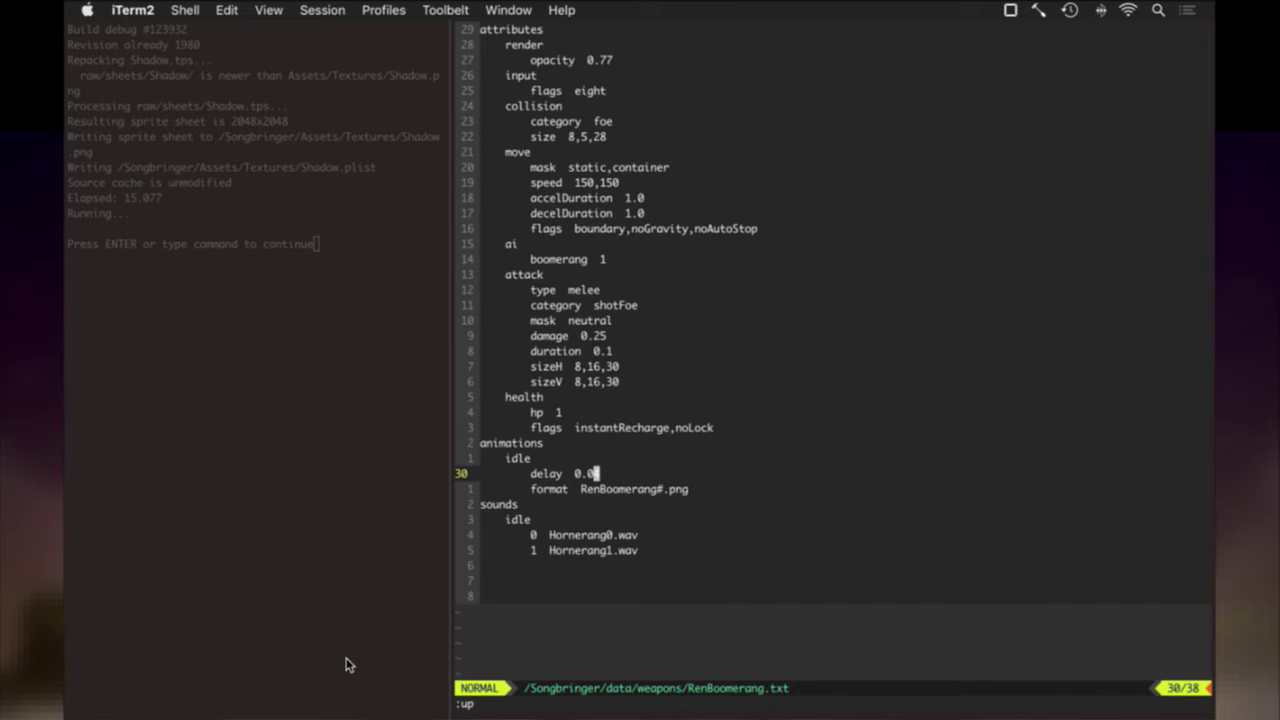
key("super+[")
key("Return")
key("super+]")
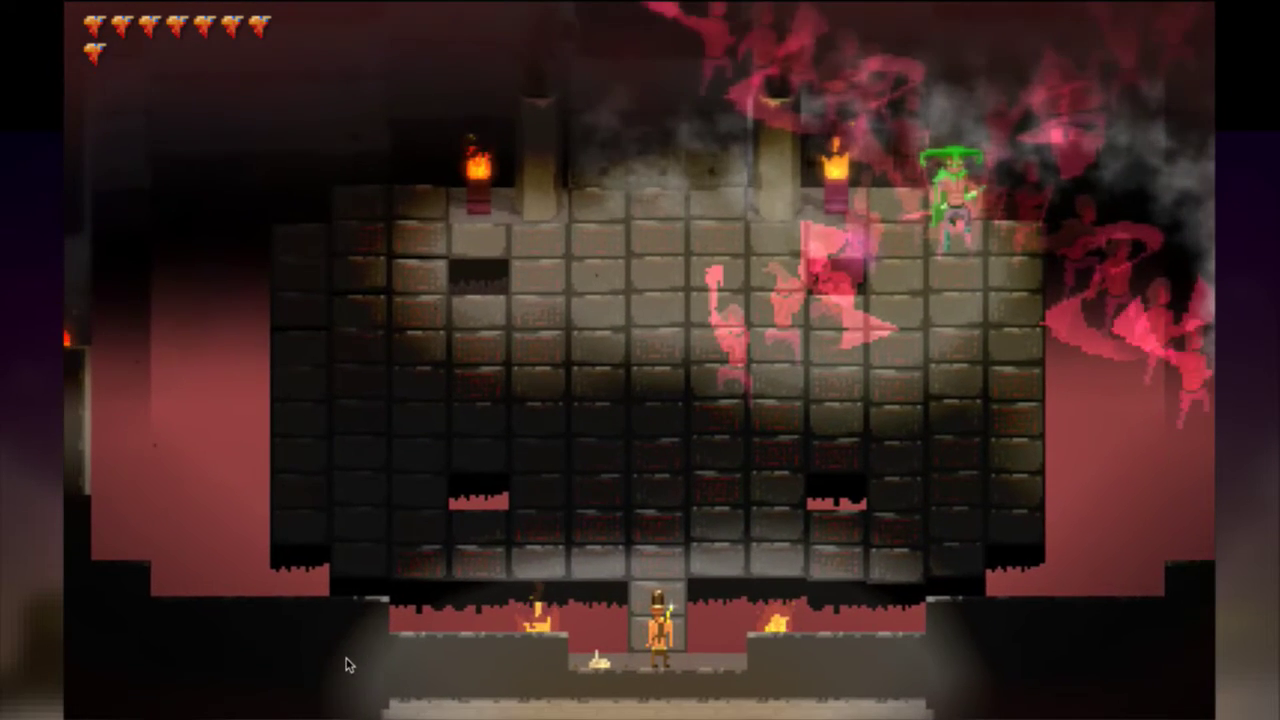
Quit the game and switch to Photoshop, bringing up the RenIdleS.psd document.
key("super+q")
key("super+Tab")
left_click(527, 416)
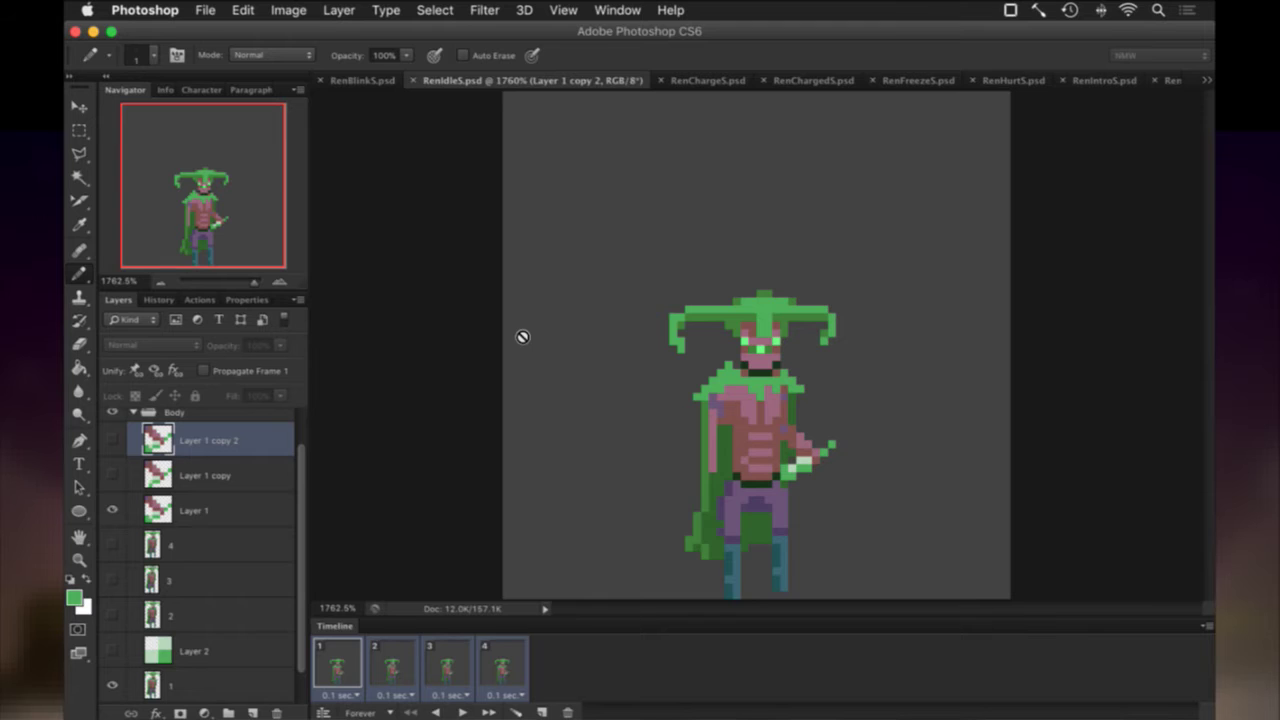
Examine frames 1 to 3 of the idle animation and check which body and arm layers each one shows.
left_click(337, 662)
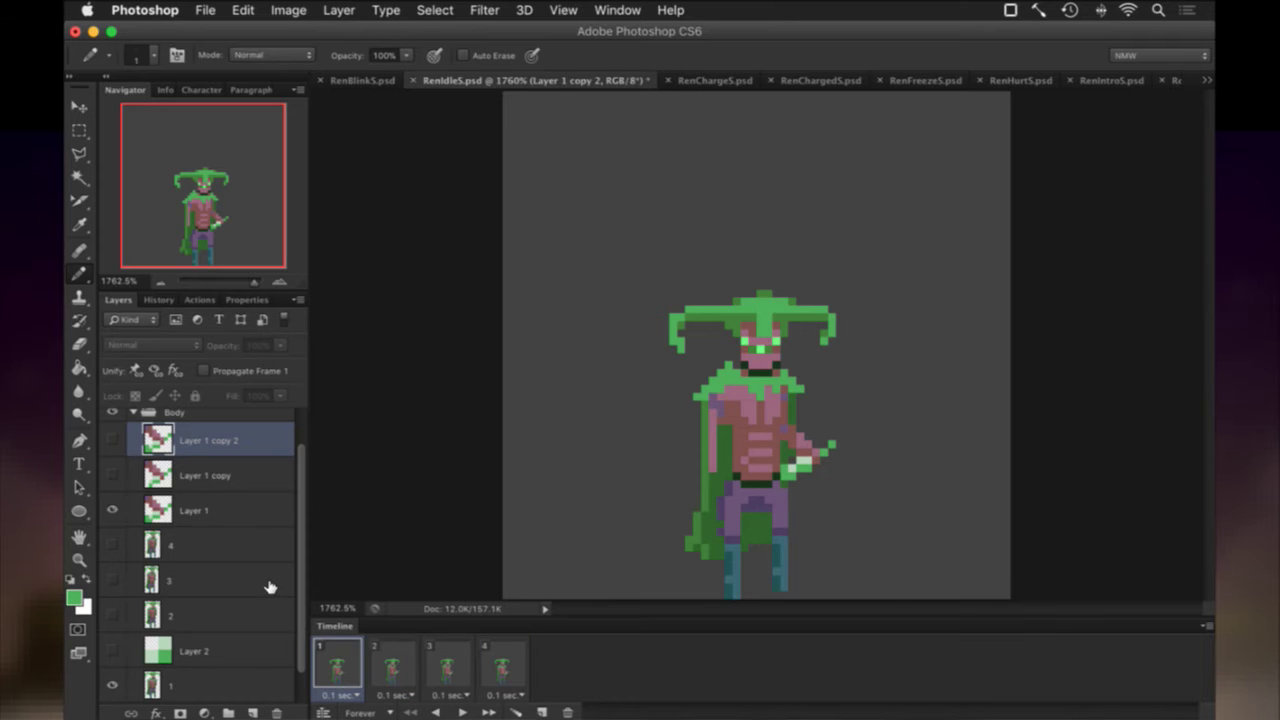
scroll(255, 580, "down", 1)
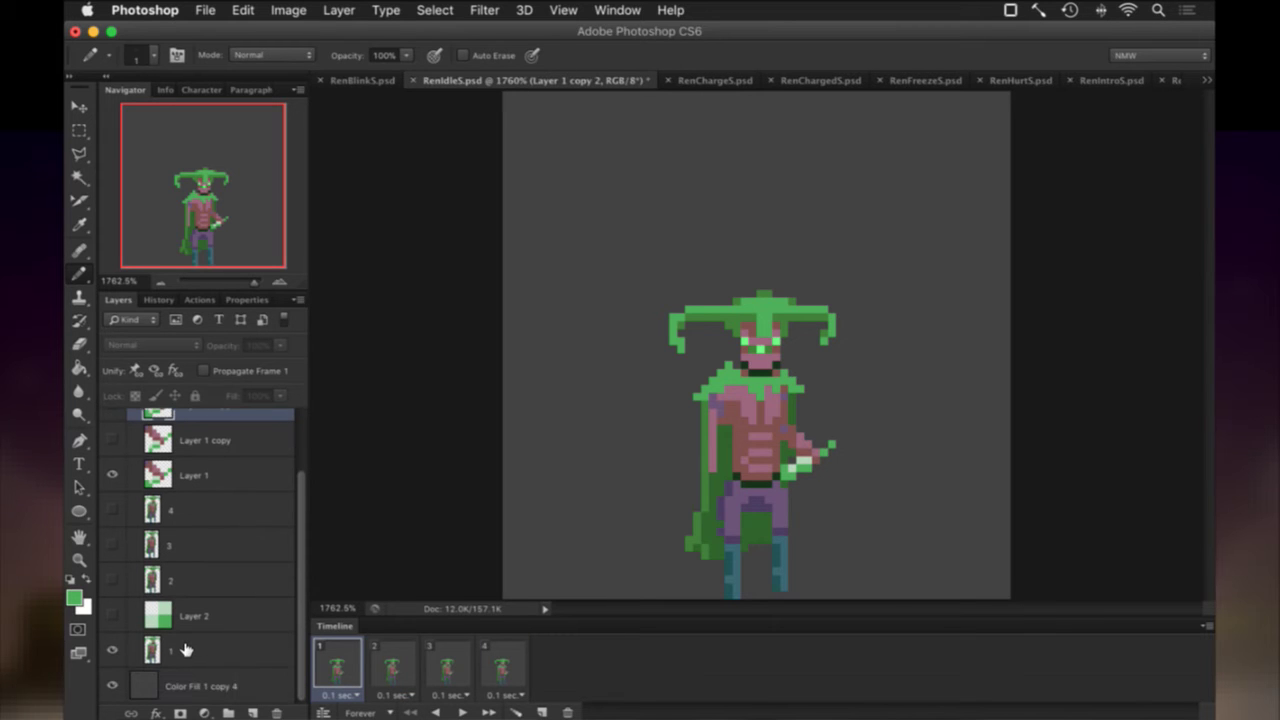
key("super+a")
scroll(185, 650, "up", 2)
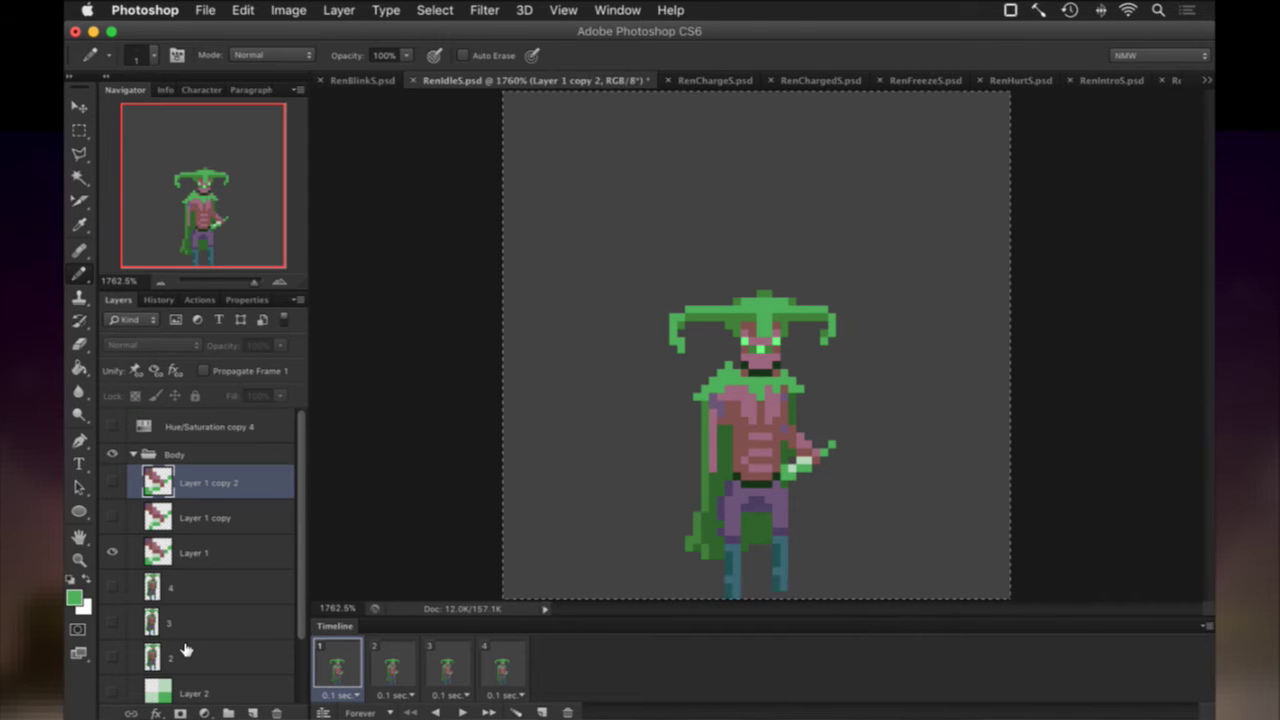
scroll(185, 650, "down", 2)
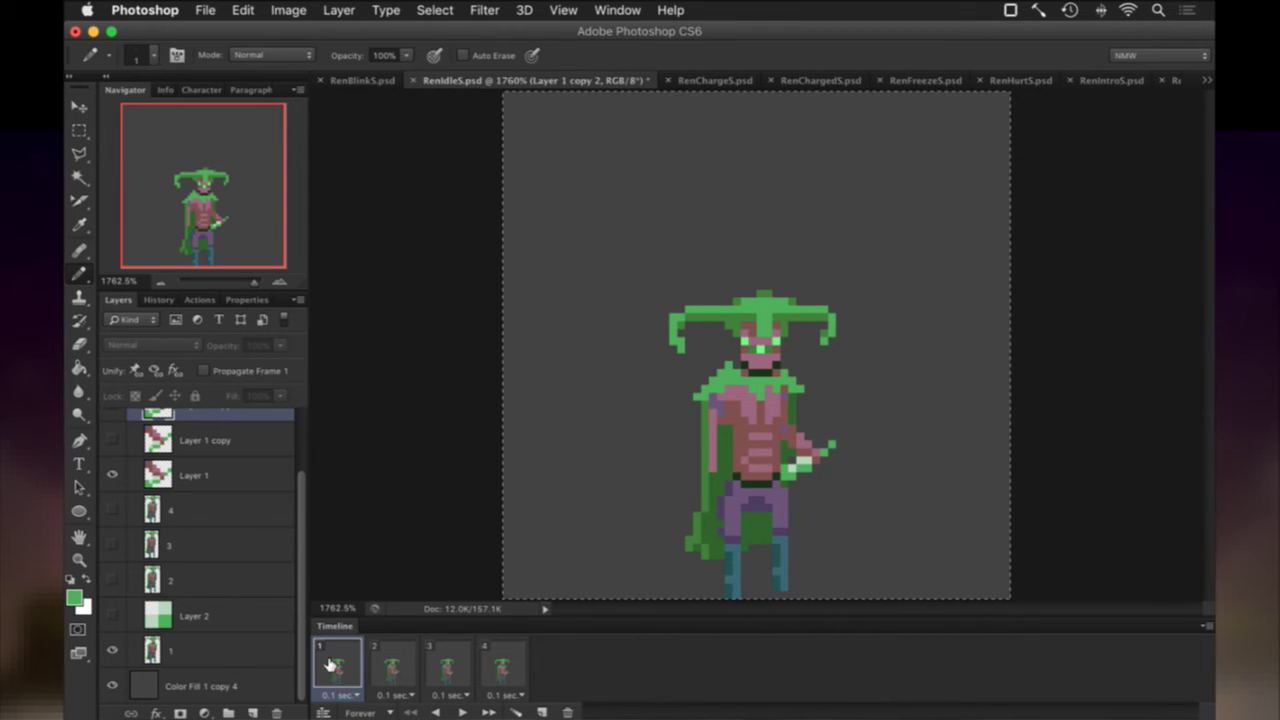
left_click(390, 657)
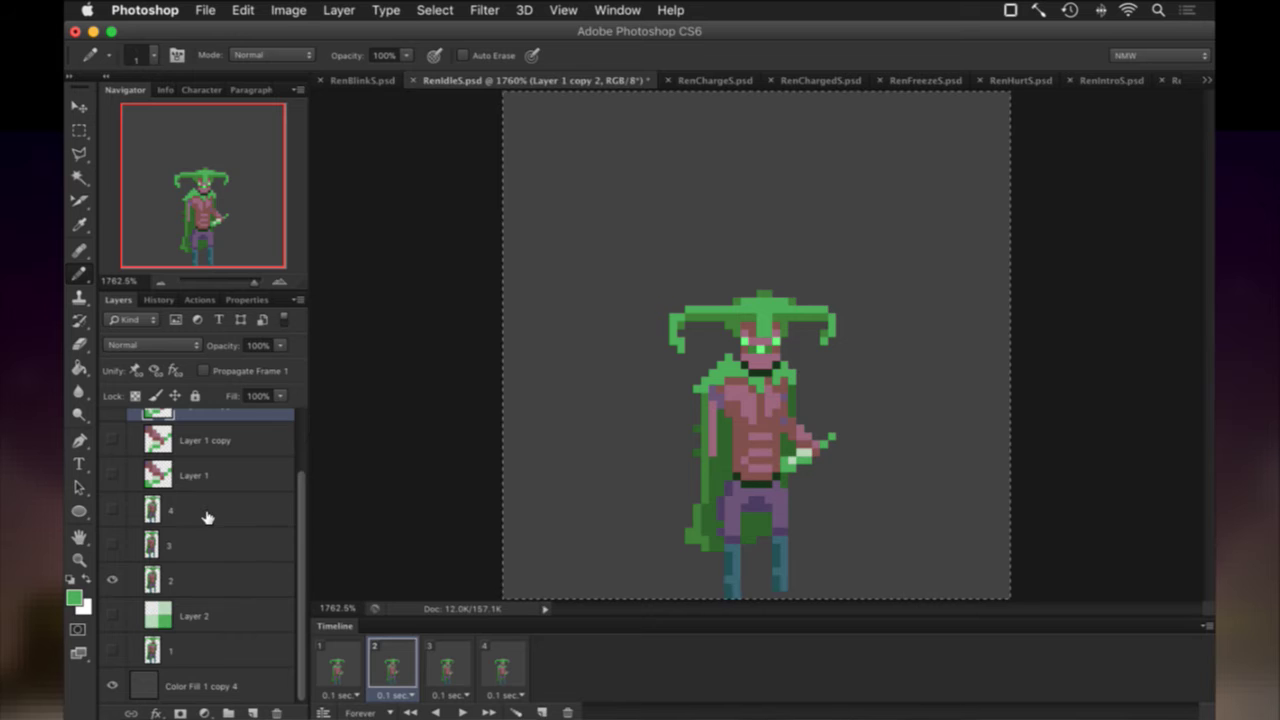
scroll(207, 517, "up", 3)
left_click(337, 671)
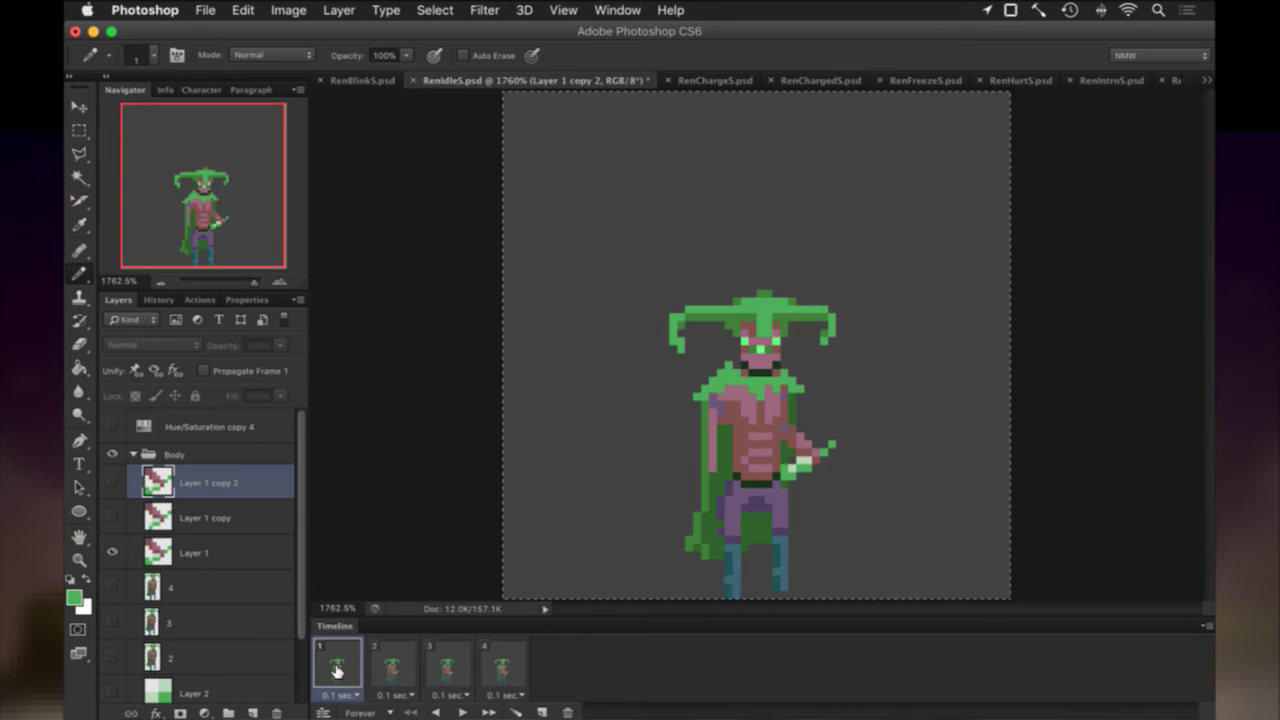
key("m")
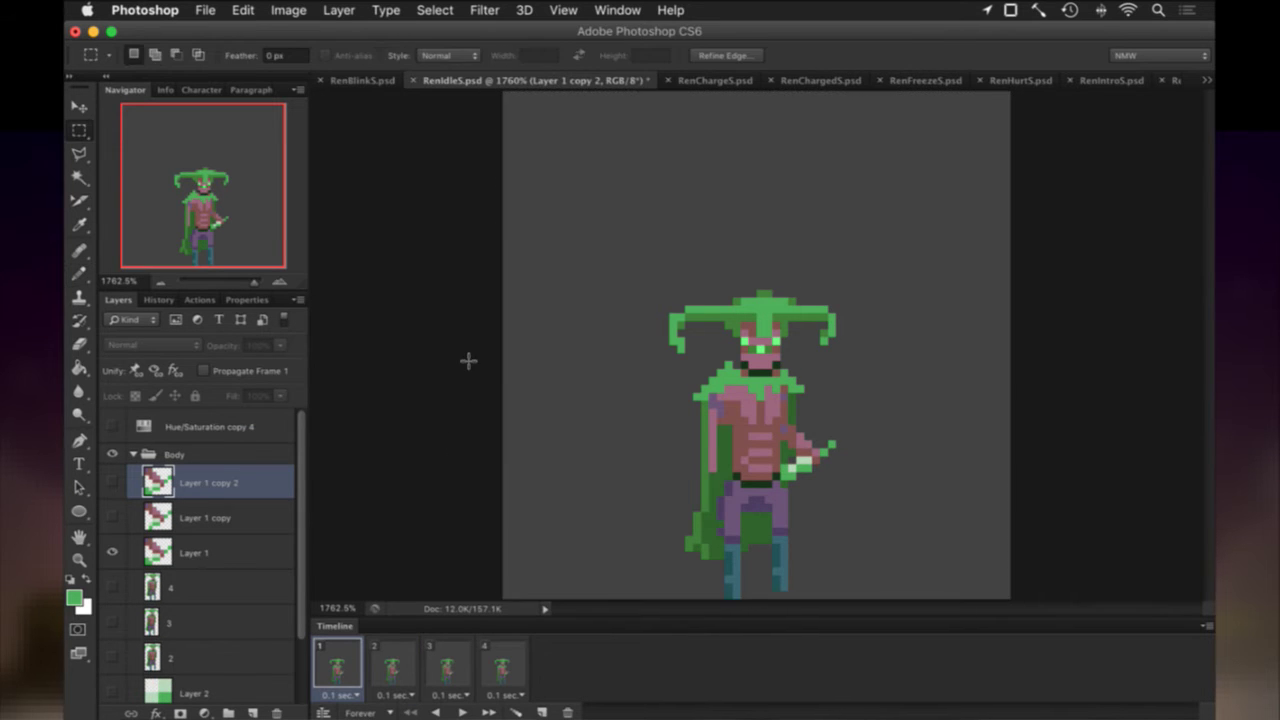
left_click(395, 664)
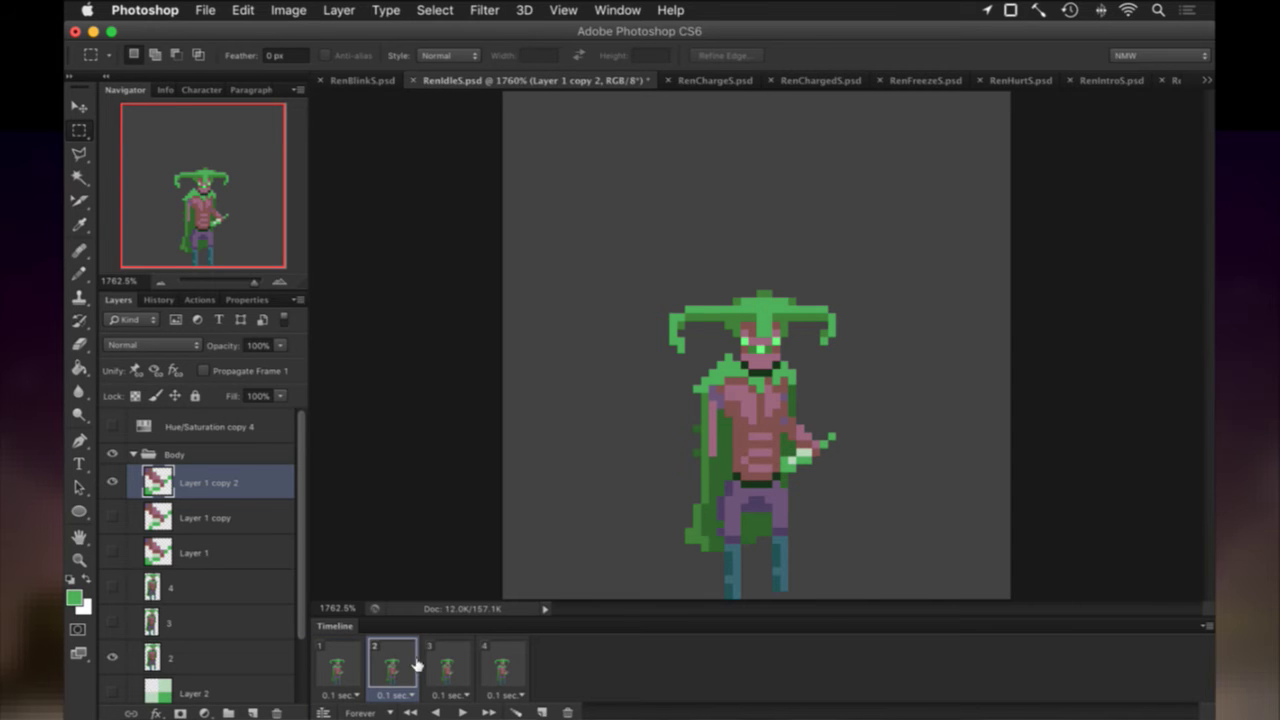
left_click(447, 667)
In frame 4, duplicate Layer 1 and hide the original so the frame uses its own arm copy.
left_click(502, 665)
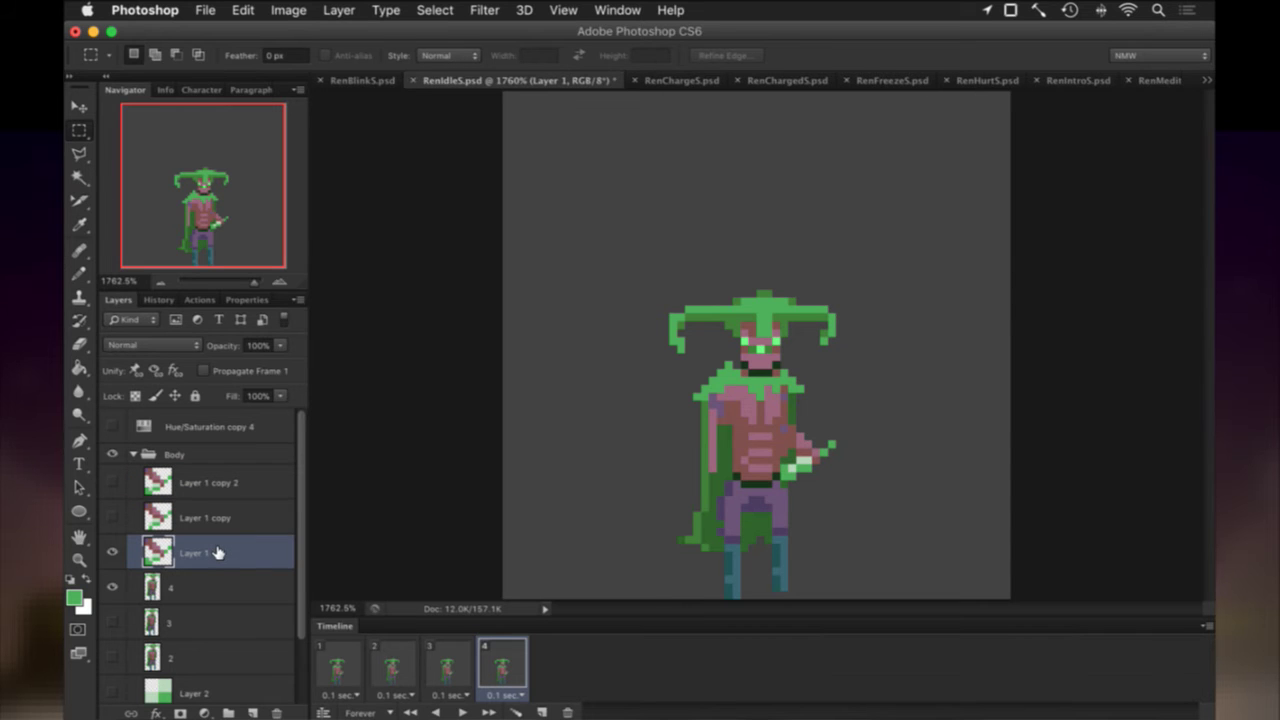
key("super+j")
left_click(113, 587)
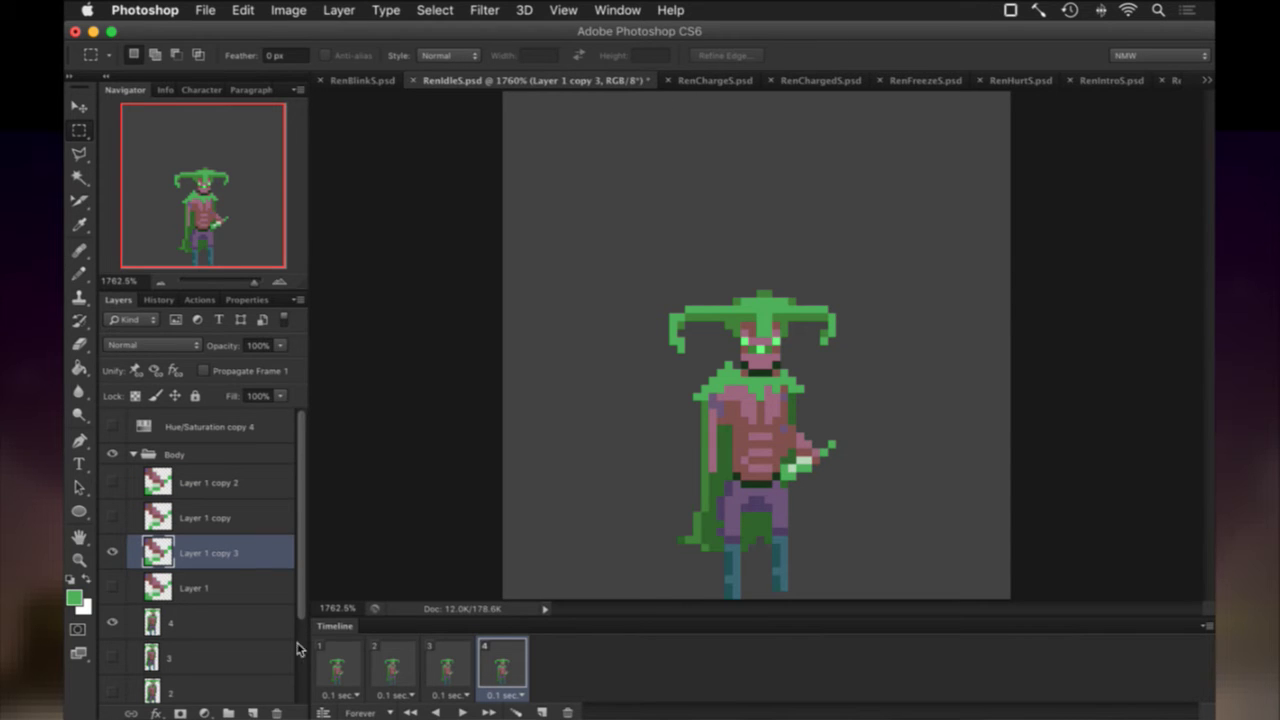
In frame 1, merge Layer 1 with body layer 1 and turn off Propagate Frame 1 for the merged layer.
left_click(361, 665)
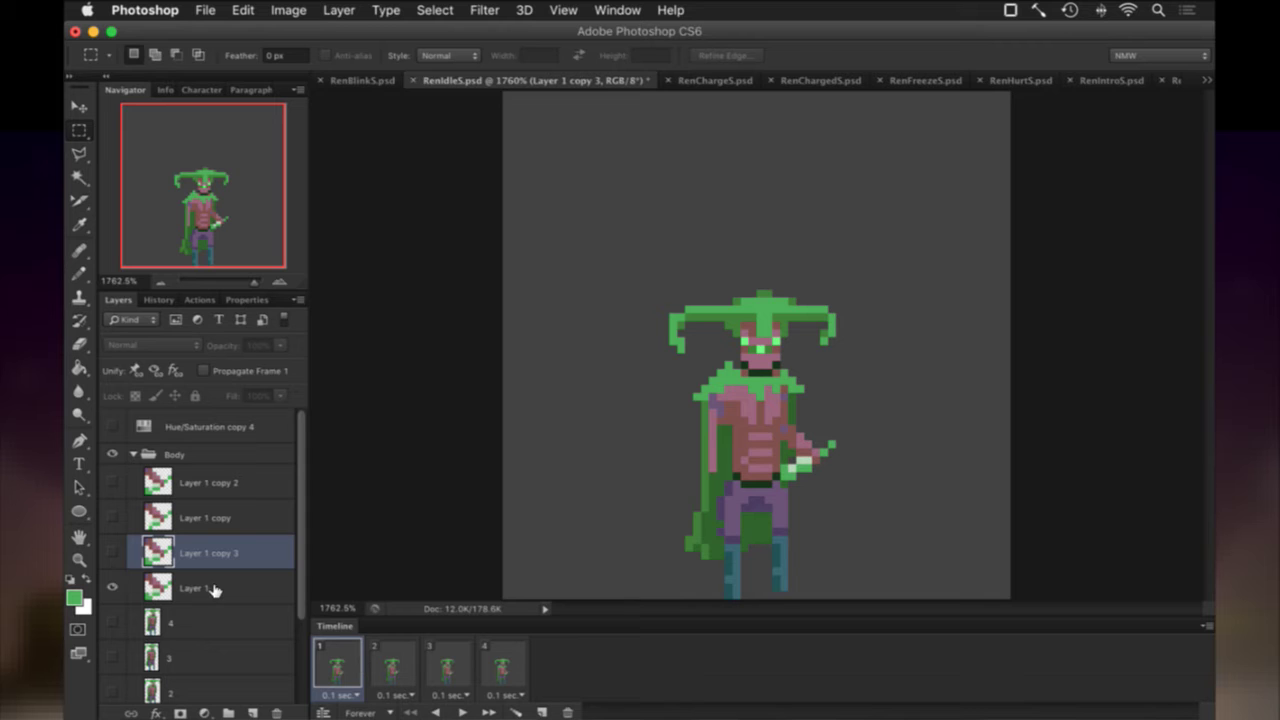
left_click(213, 590)
scroll(213, 590, "down", 3)
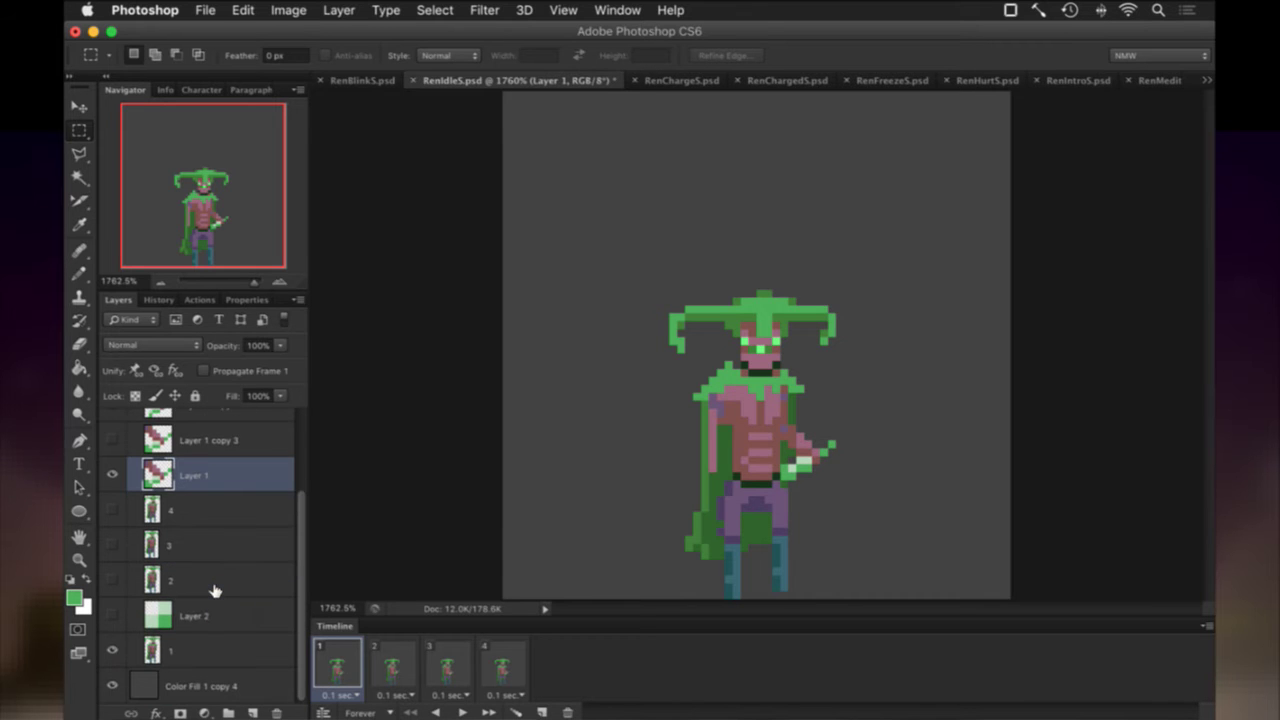
right_click(185, 635)
key("Escape")
left_click(198, 651, "super")
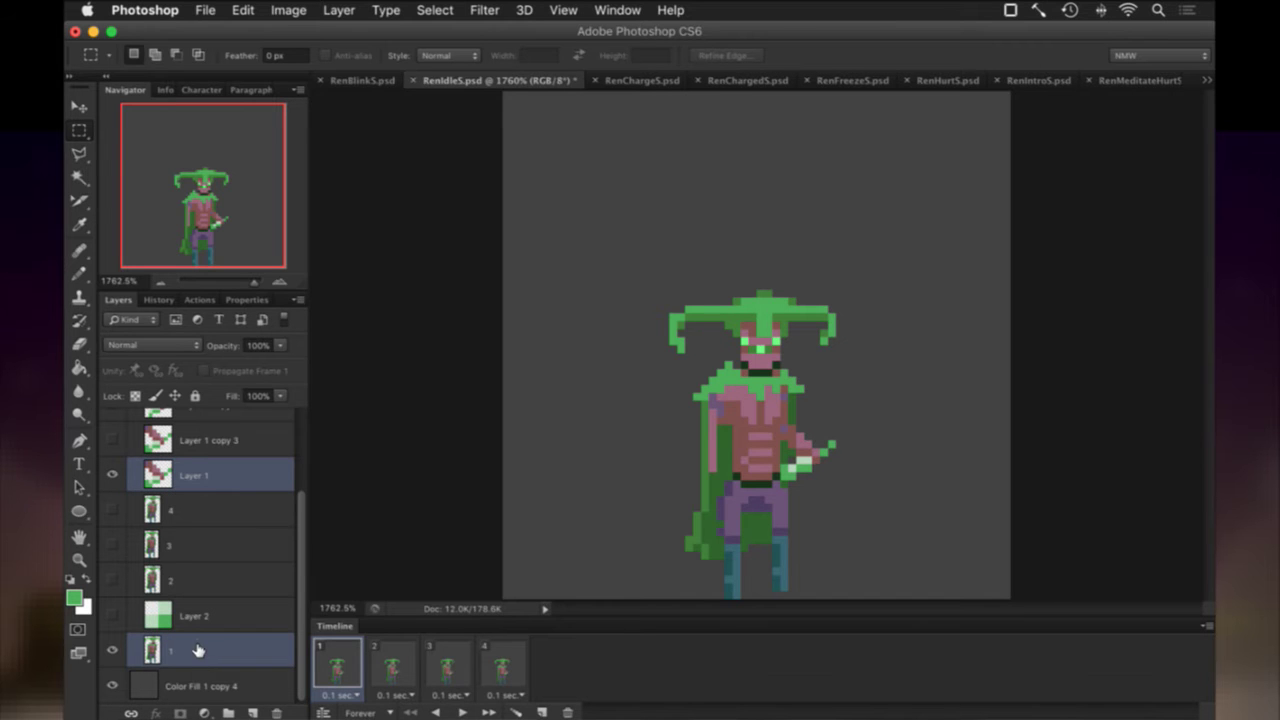
right_click(198, 651)
left_click(253, 467)
left_click(222, 371)
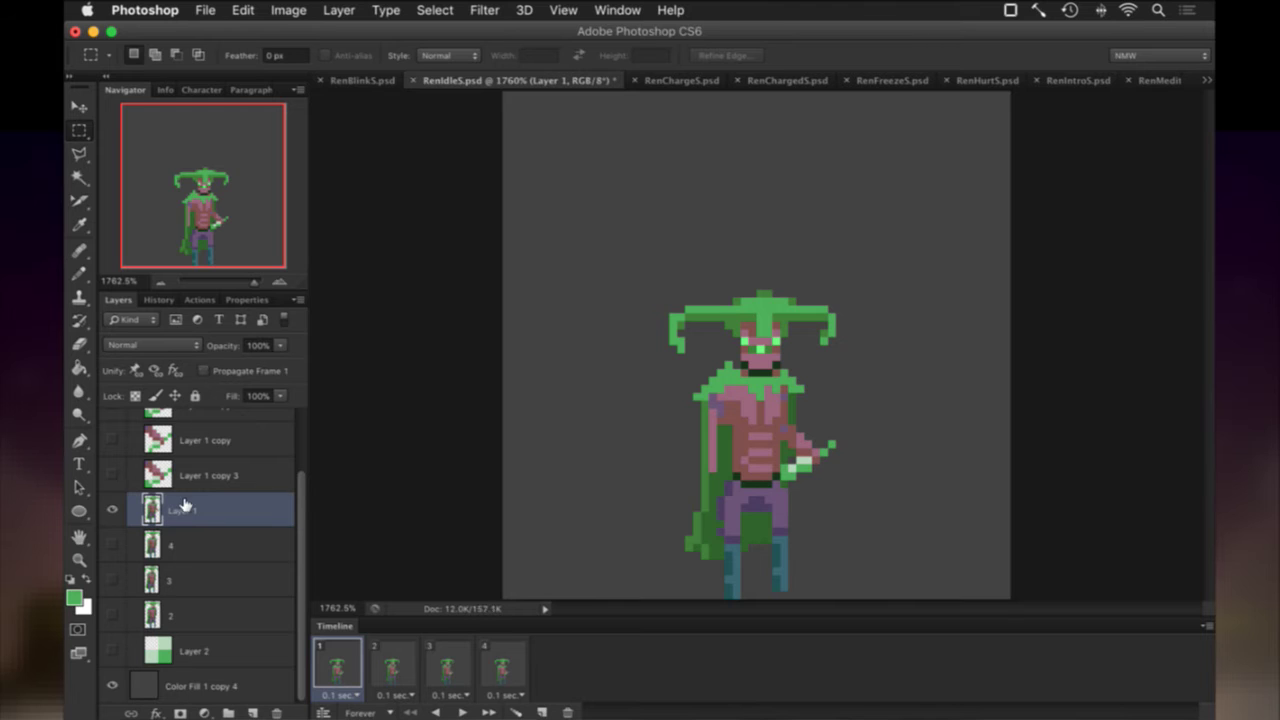
Rename the merged frame 1 layer as 1.
double_click(183, 511)
type("1")
key("Return")
Move layer 1 directly below layer 2 in the stack and delete the hidden Layer 2 with the green swatches.
mouse_move(151, 615)
left_mouse_down()
mouse_move(145, 630)
mouse_move(148, 620)
left_mouse_up()
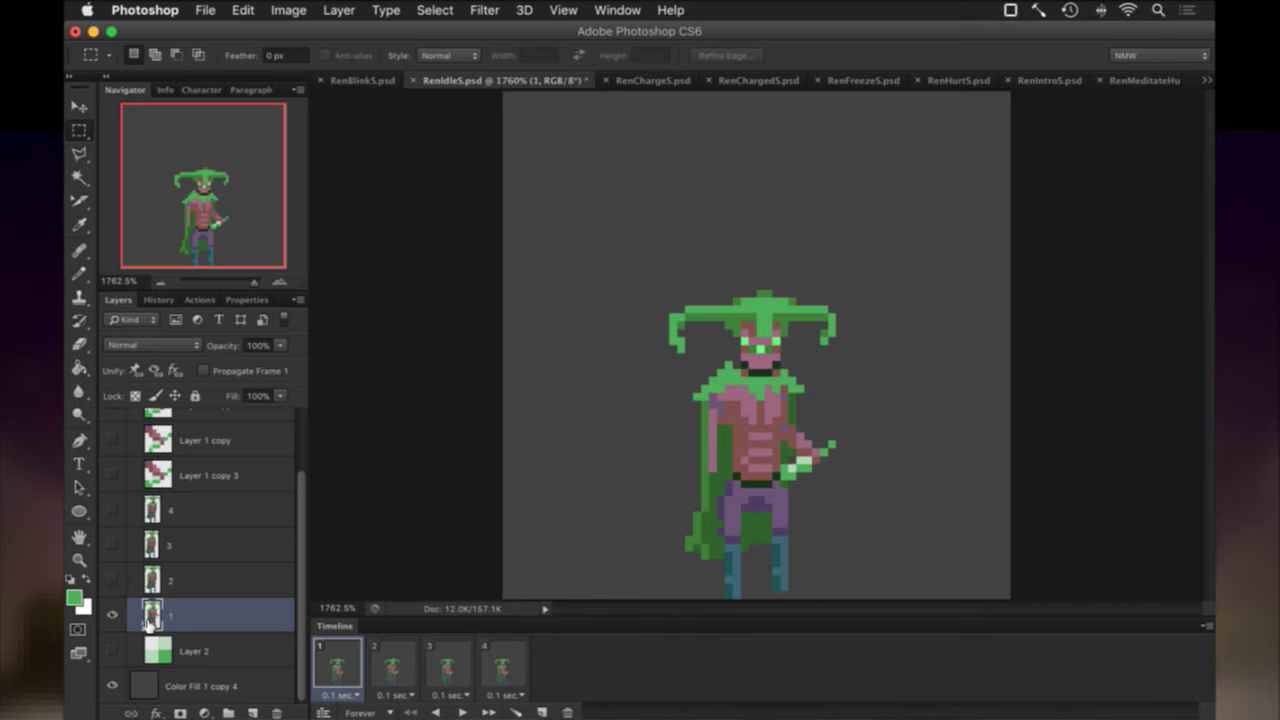
left_click(157, 648)
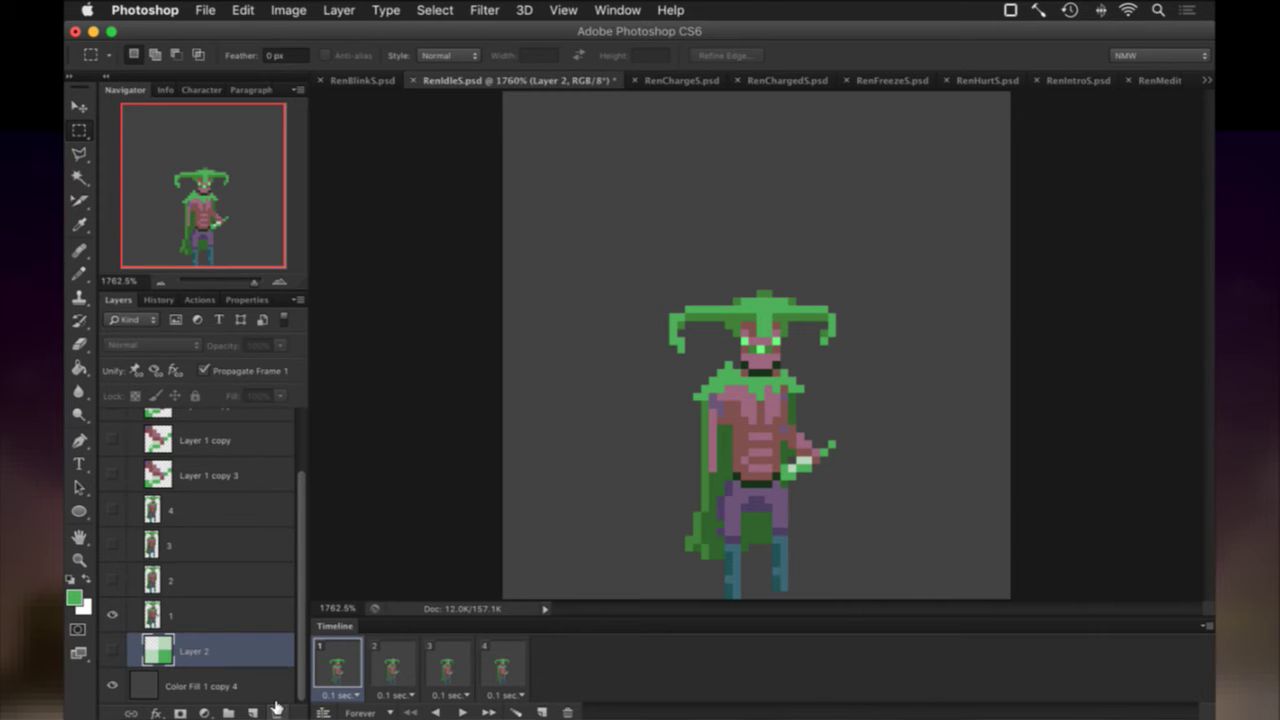
left_click(277, 711)
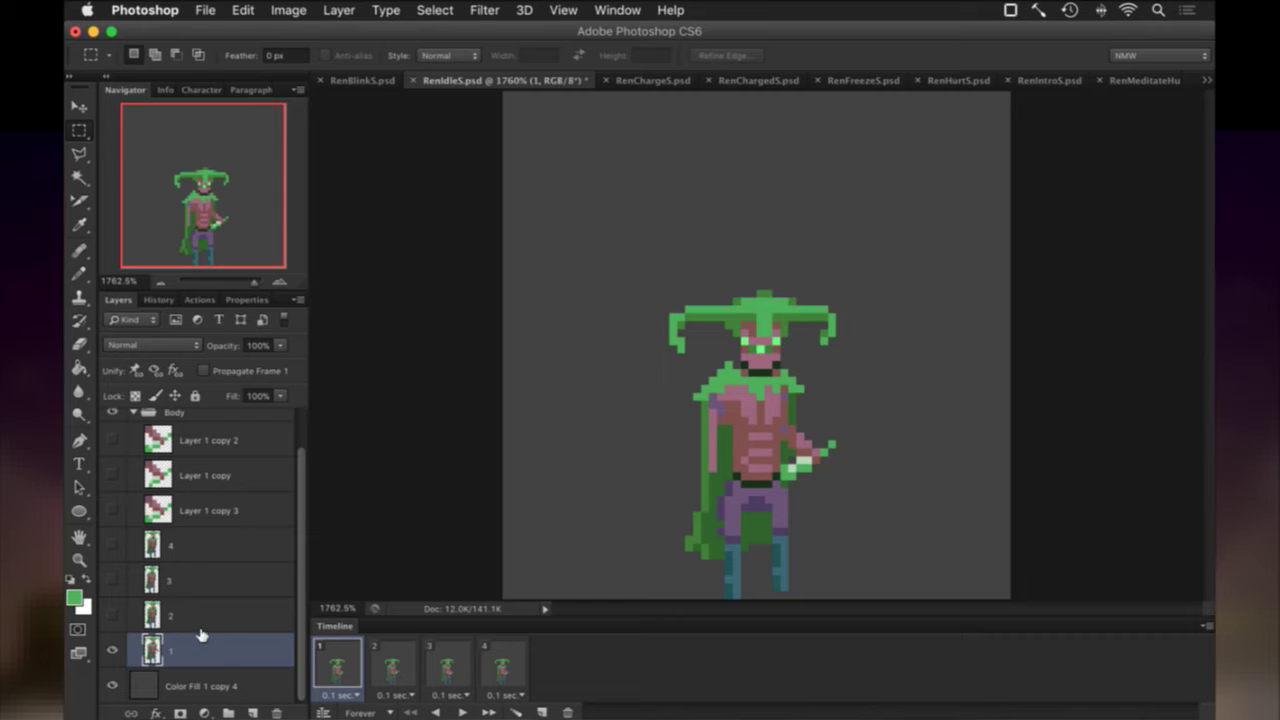
In frame 2, move Layer 1 copy 2 directly above body layer 2 and merge the two layers.
left_click(393, 662)
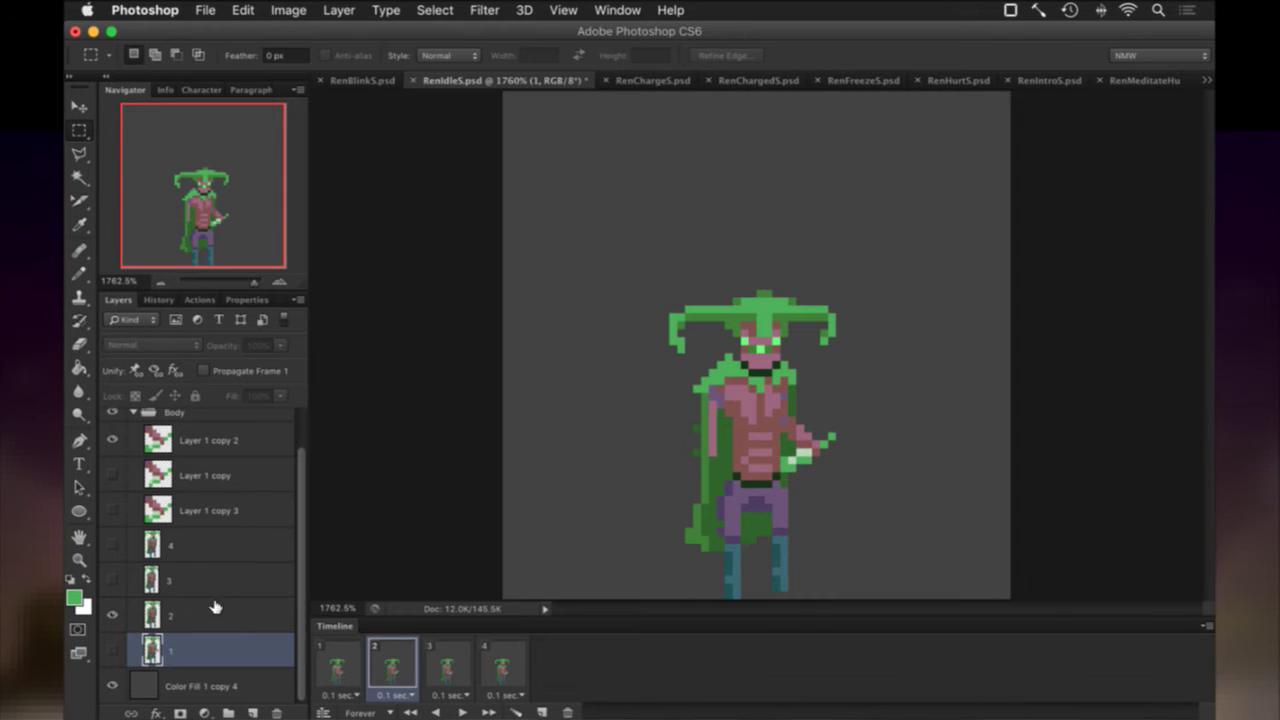
left_click_drag(163, 442, 158, 592)
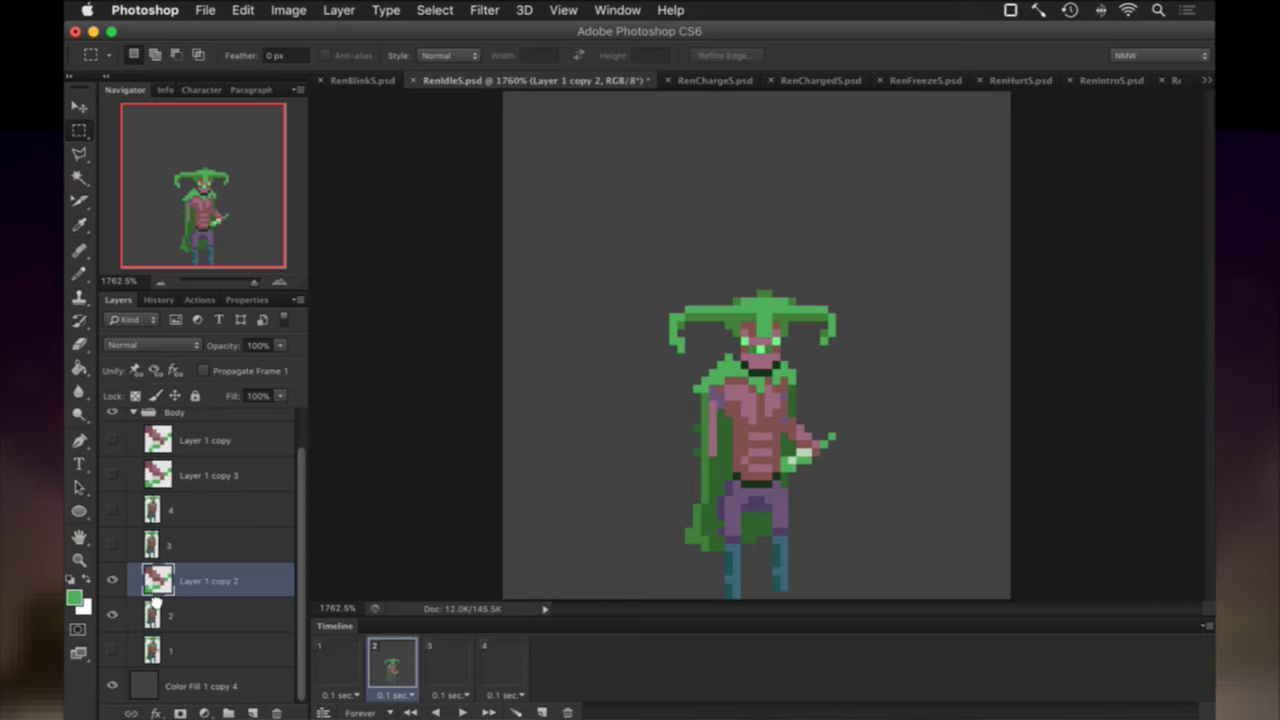
left_click_drag(158, 578, 214, 595)
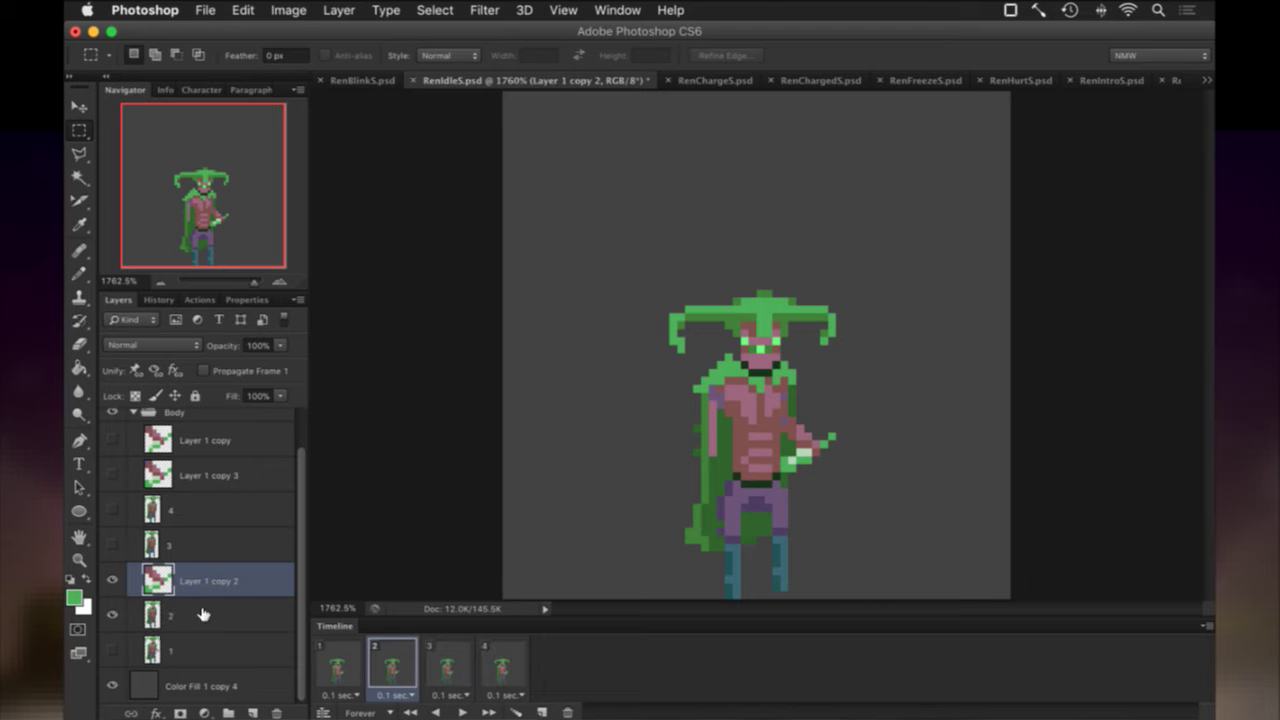
left_click(205, 614, "shift")
right_click(220, 619)
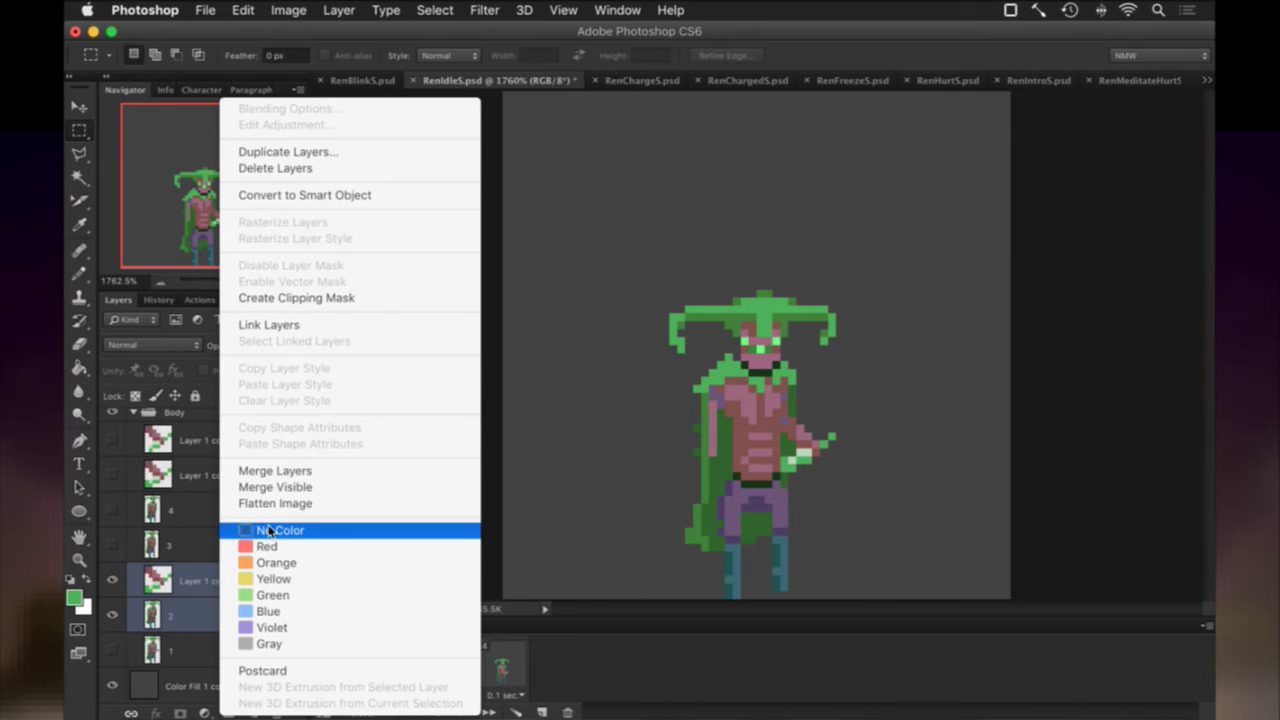
left_click(282, 471)
Rename the merged frame 2 layer as 2.
double_click(184, 615)
type("2")
key("Return")
Turn off Propagate Frame 1 for layer 2 and save the document.
left_click(206, 370)
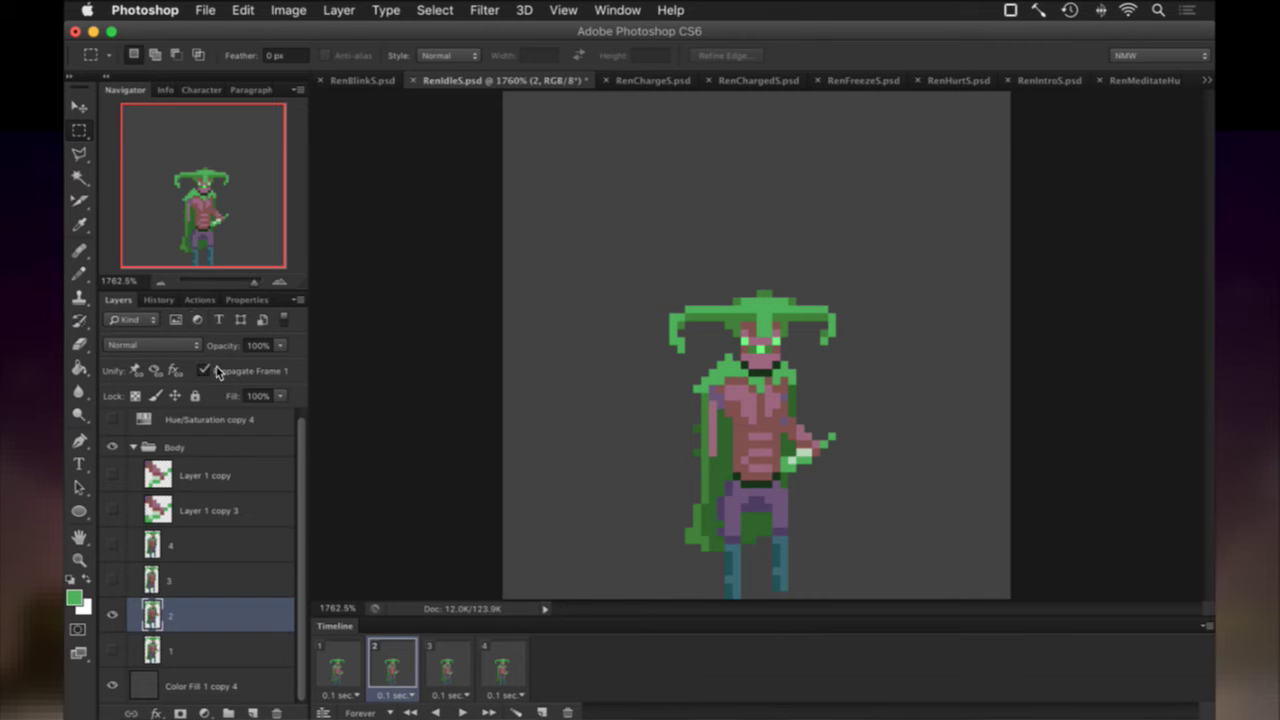
key("super+s")
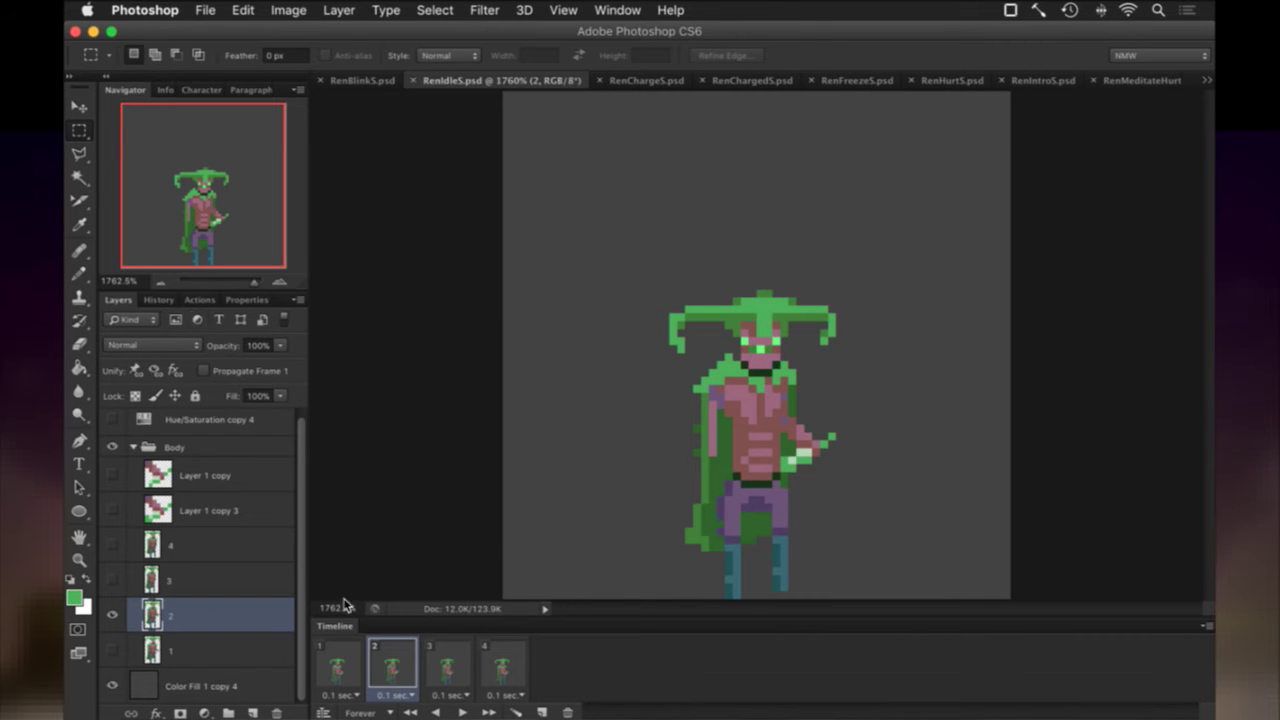
In frame 3, move Layer 1 copy directly above body layer 3 and merge the two layers.
left_click(437, 662)
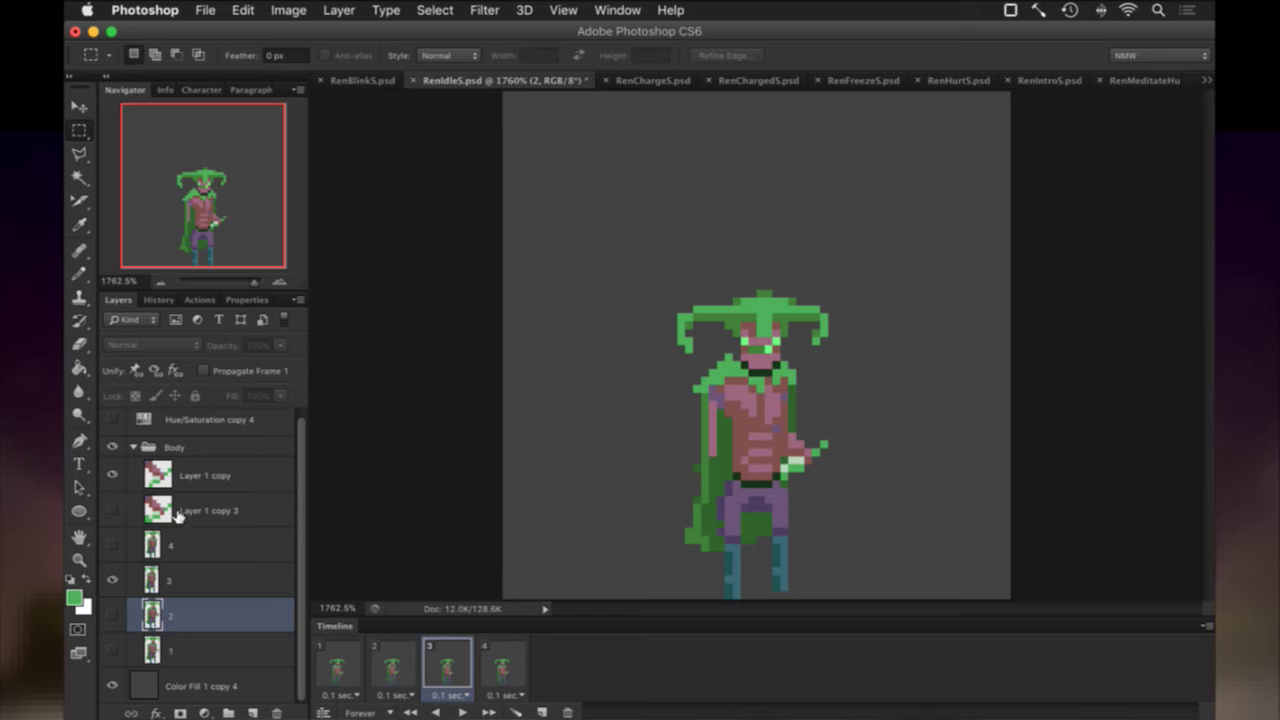
left_click_drag(159, 476, 158, 563)
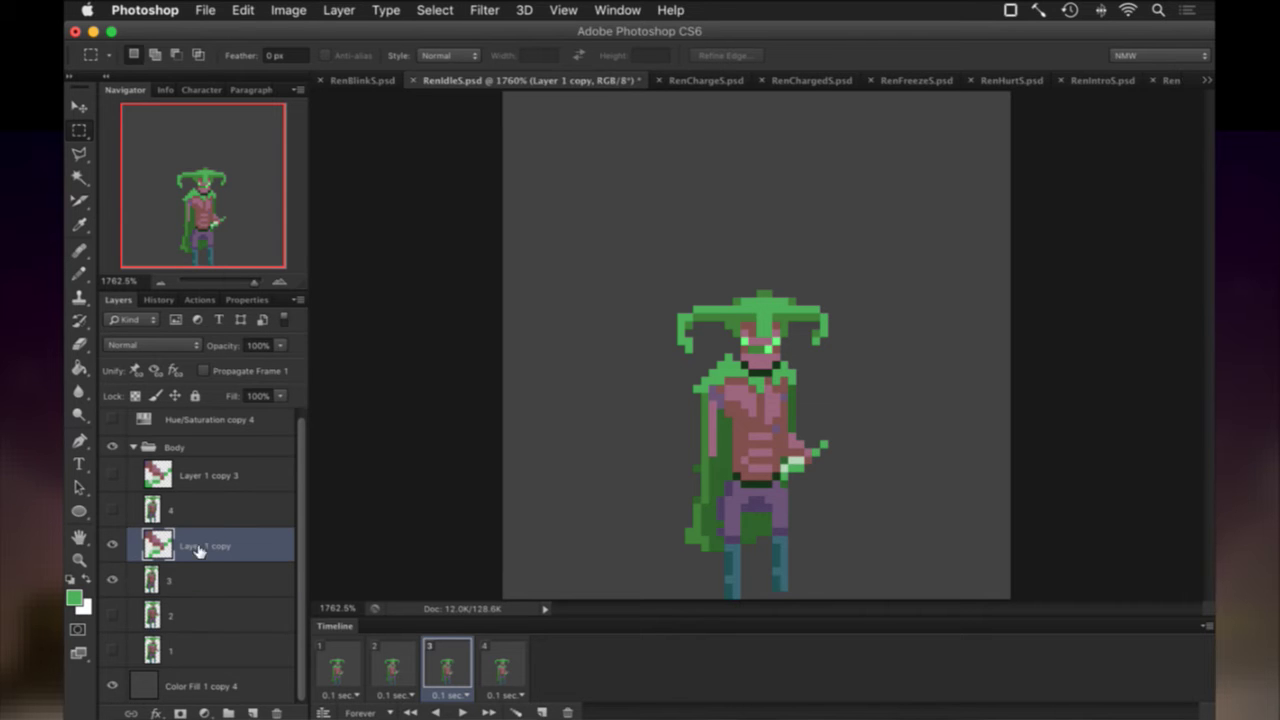
left_click(216, 575, "shift")
right_click(216, 575)
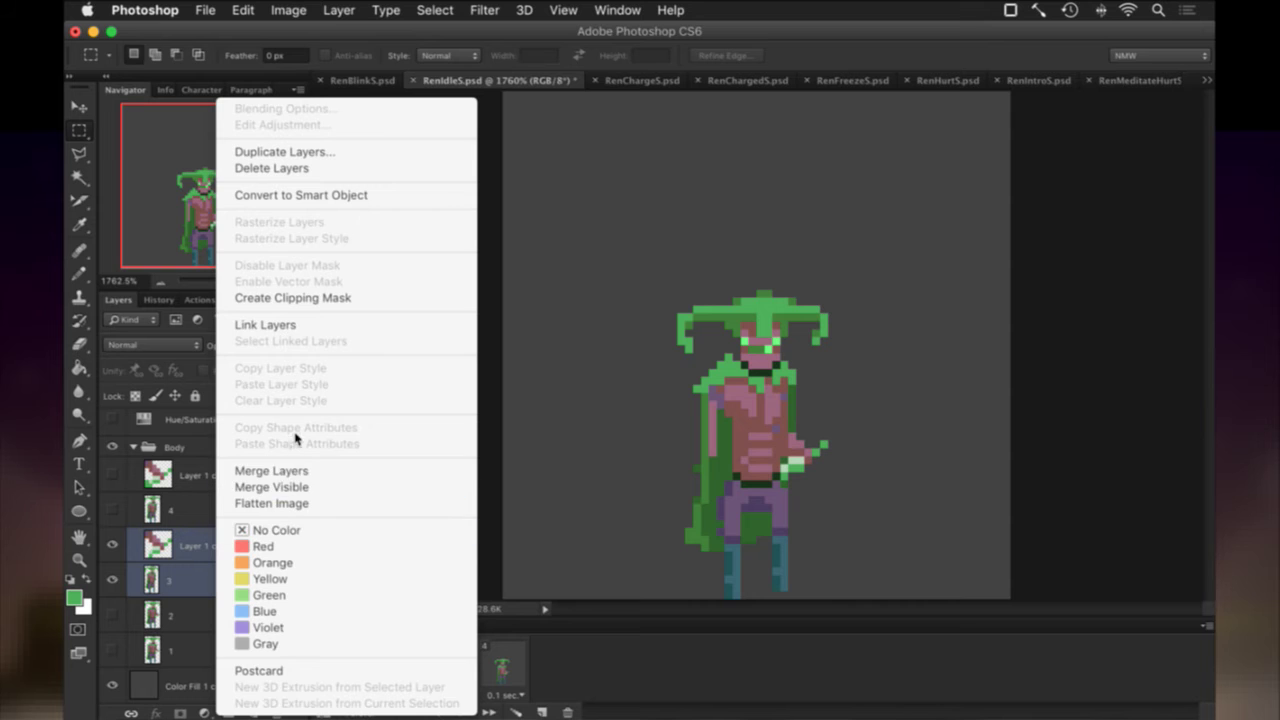
left_click(282, 474)
Rename the merged frame 3 layer as 3 and turn off its Propagate Frame 1 option.
double_click(195, 556)
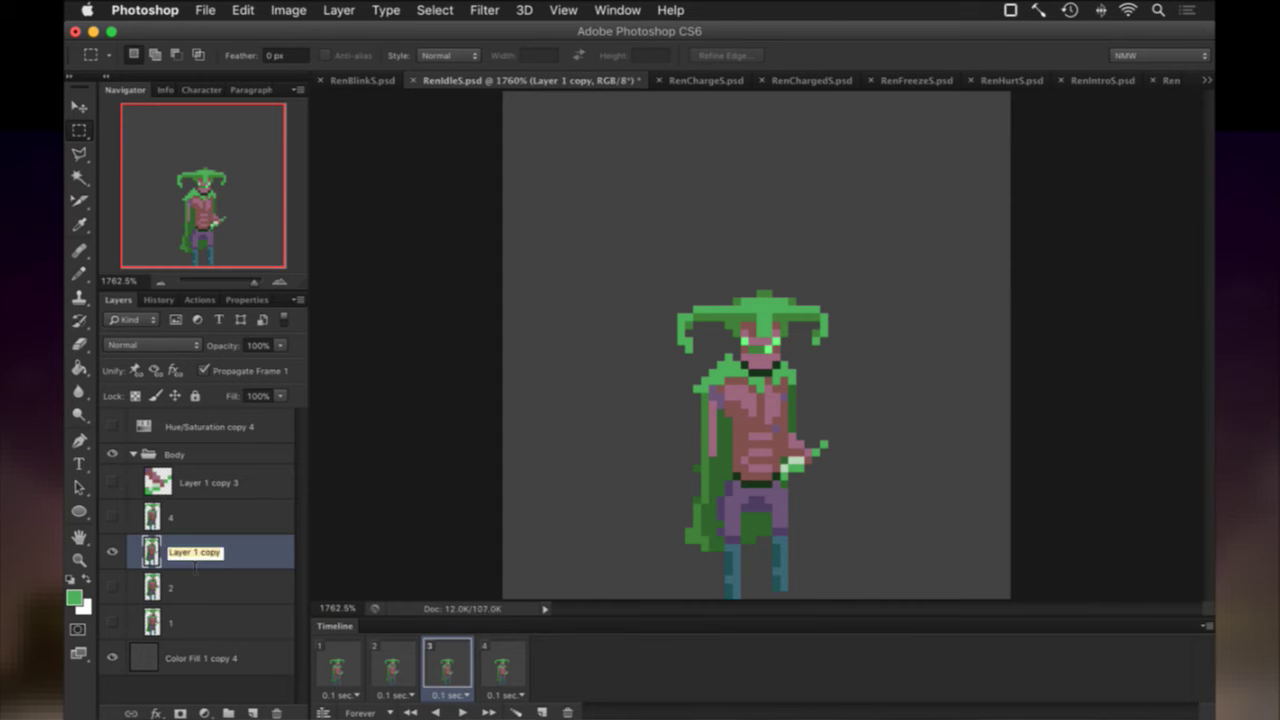
type("3")
key("Return")
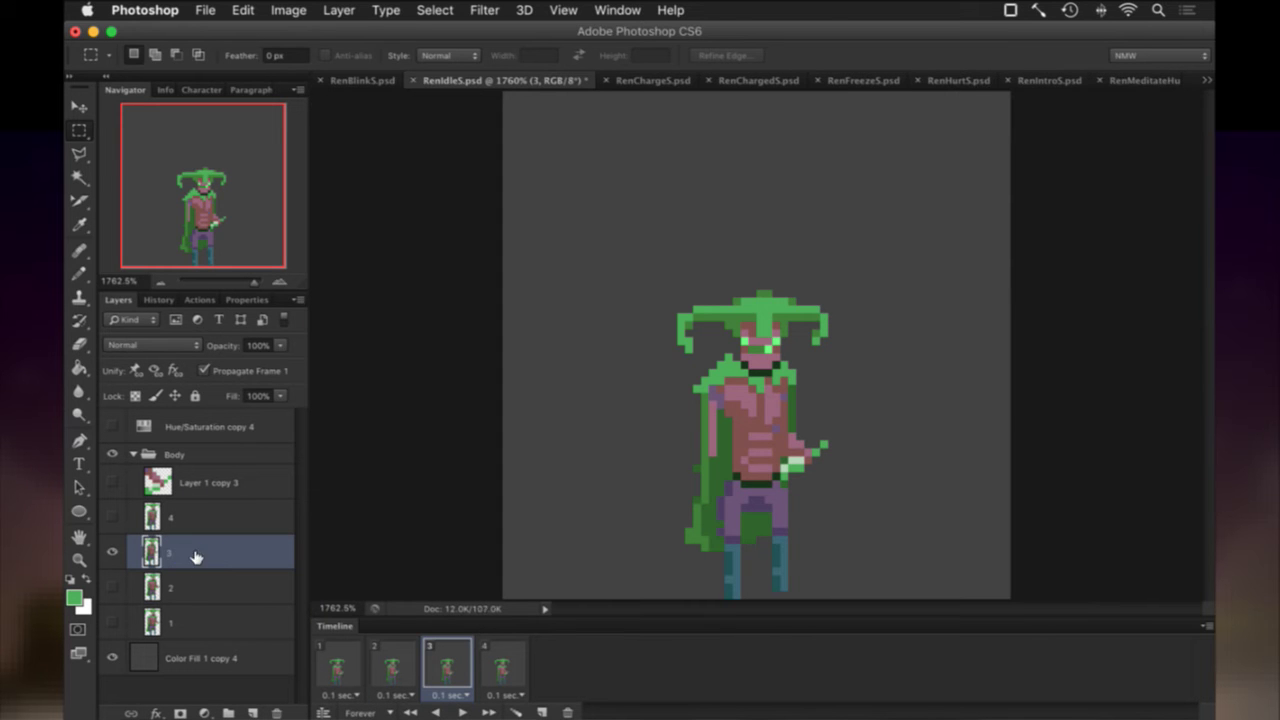
left_click(206, 371)
In frame 4, merge Layer 1 copy 3 with body layer 4 and turn off Propagate Frame 1 for the result.
left_click(501, 668)
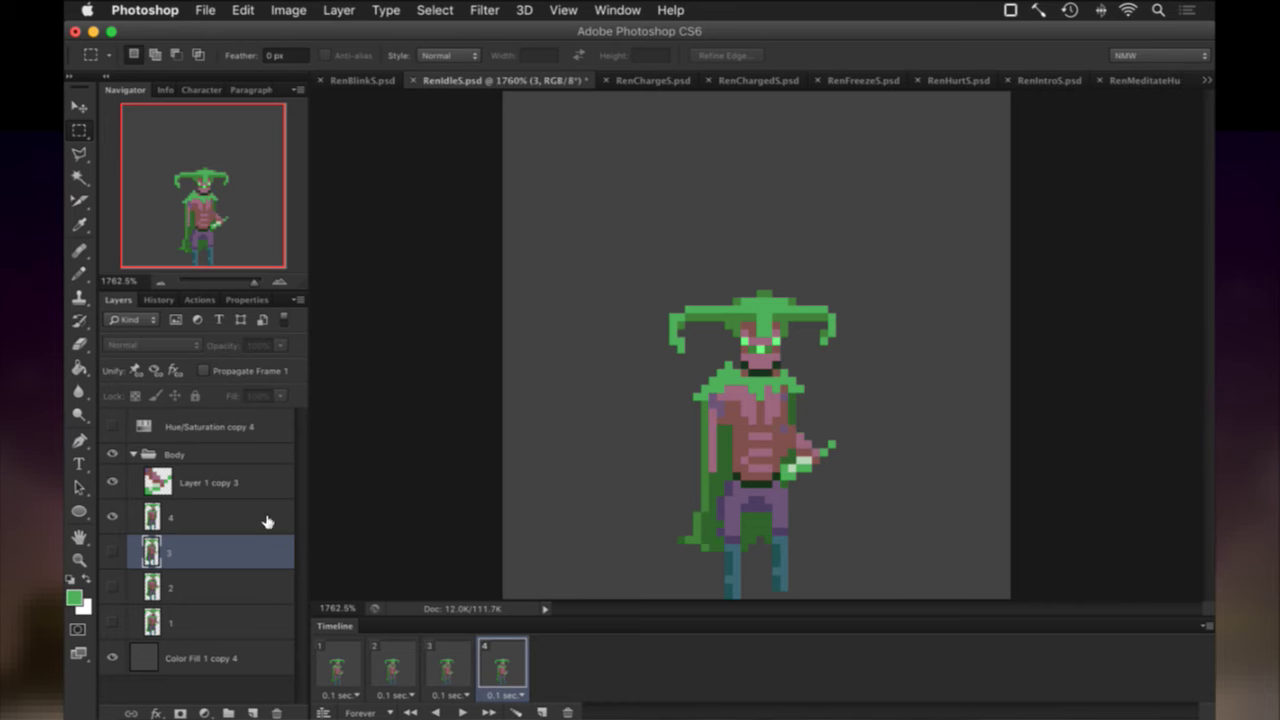
left_click(186, 485)
left_click(195, 515, "shift")
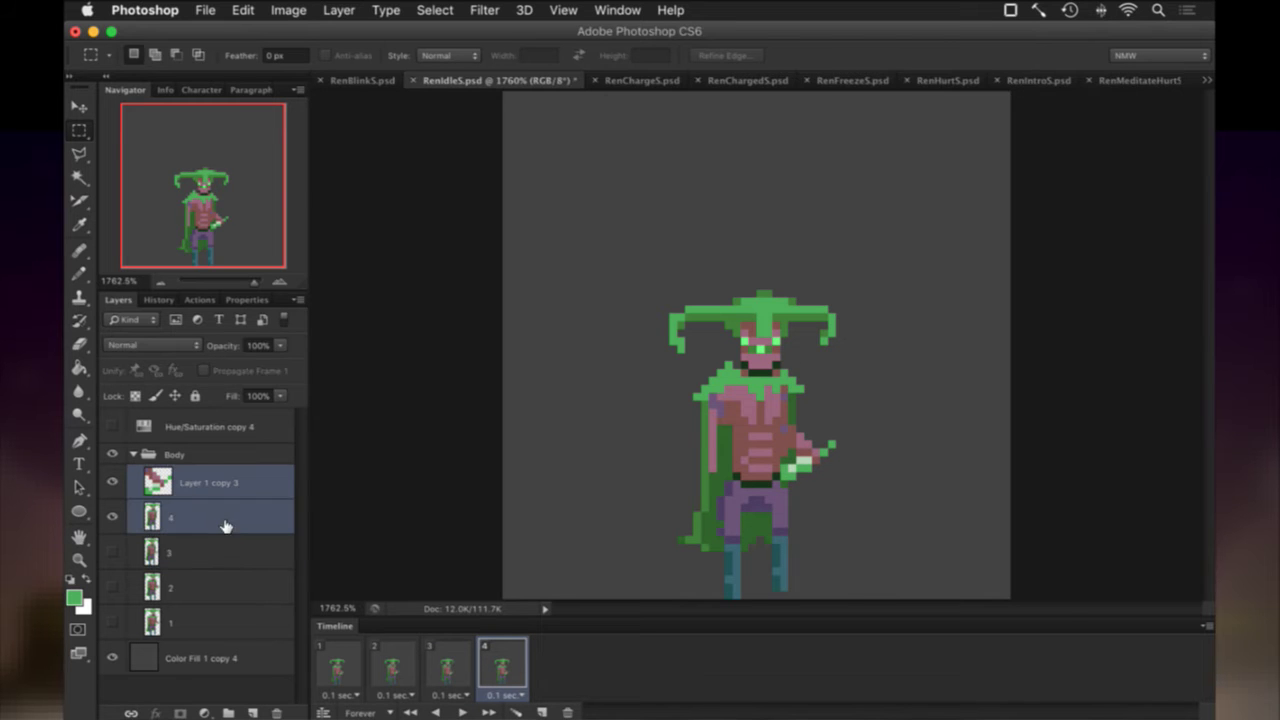
right_click(227, 530)
left_click(277, 471)
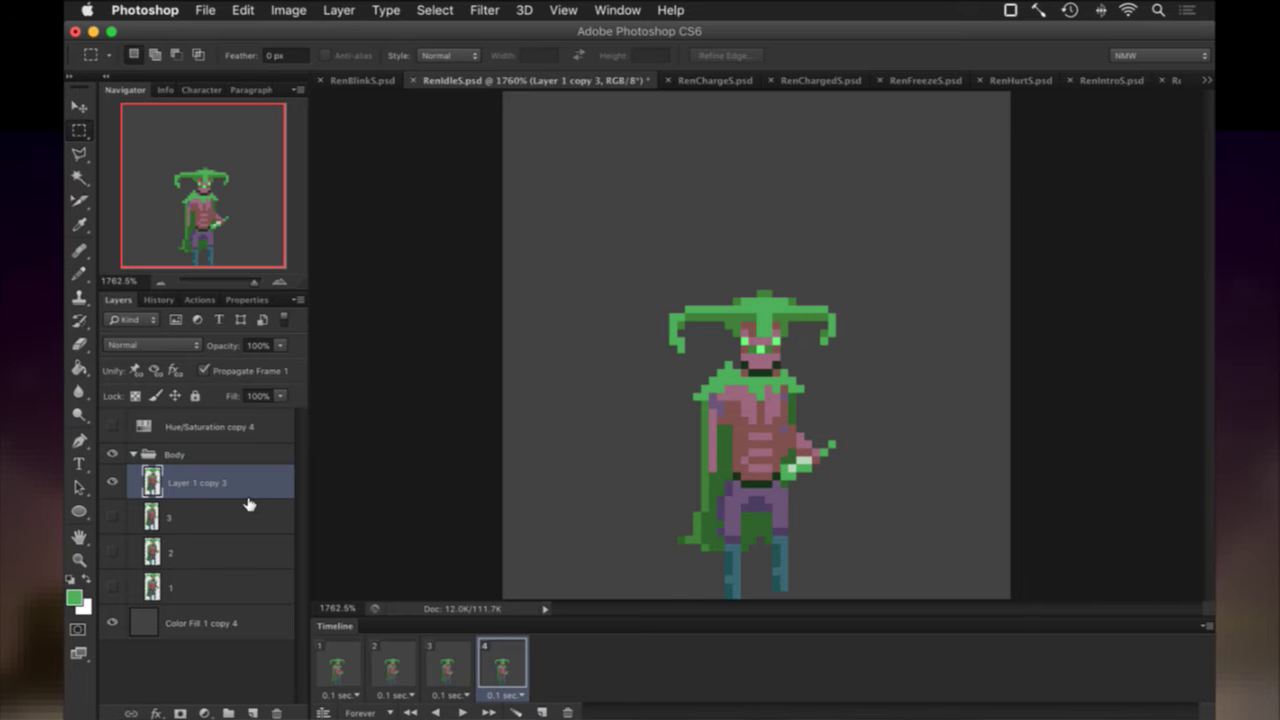
left_click(228, 375)
Delete the Hue/Saturation copy 4 adjustment layer and ungroup the Body group.
left_click_drag(186, 420, 277, 711)
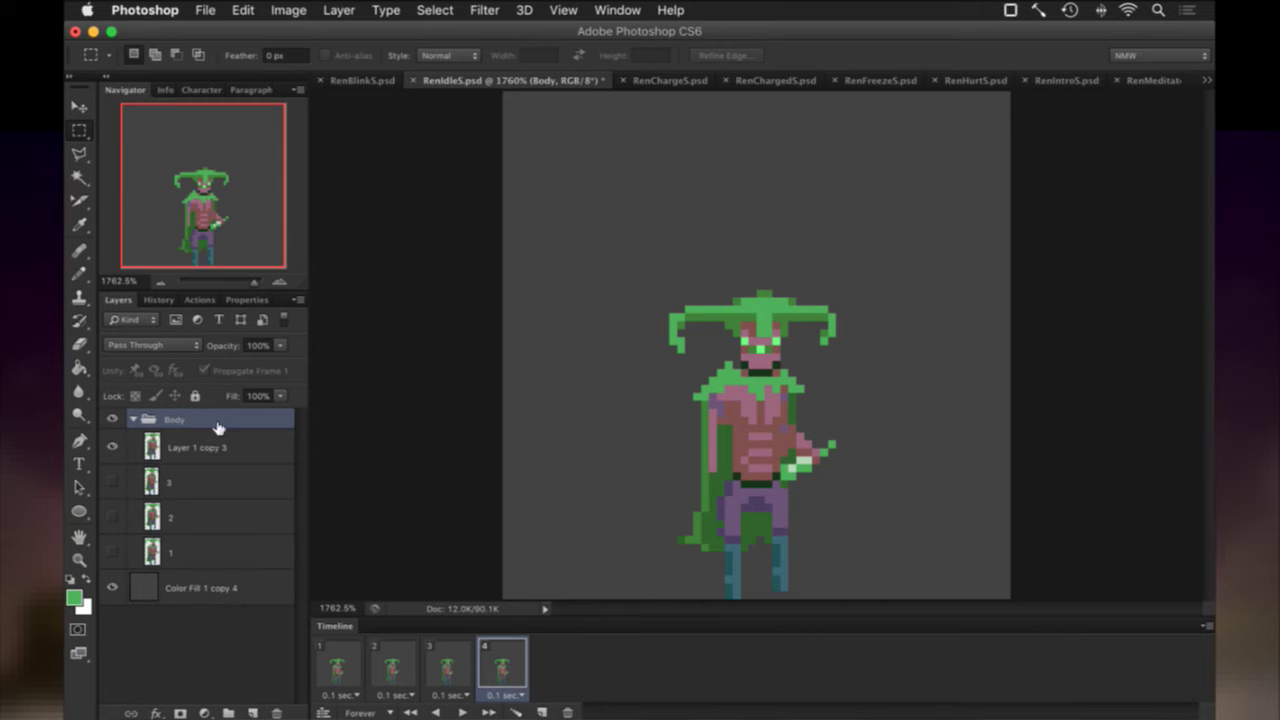
right_click(199, 415)
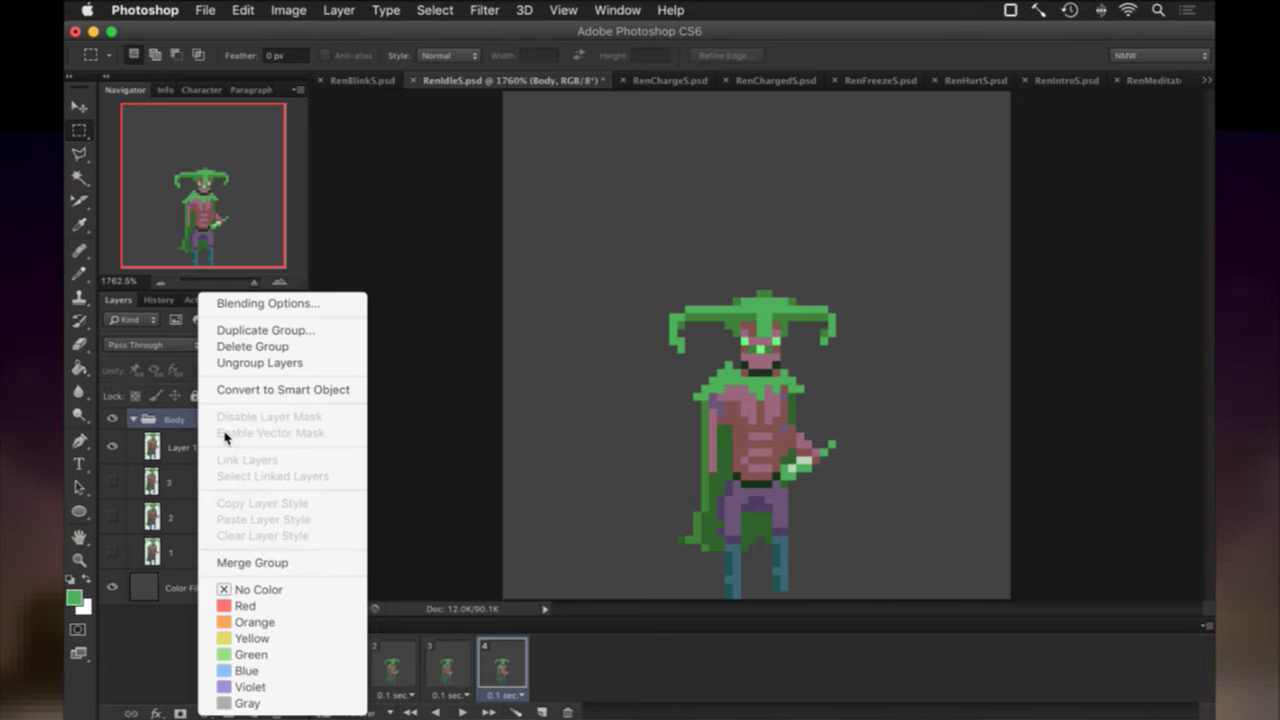
left_click(243, 362)
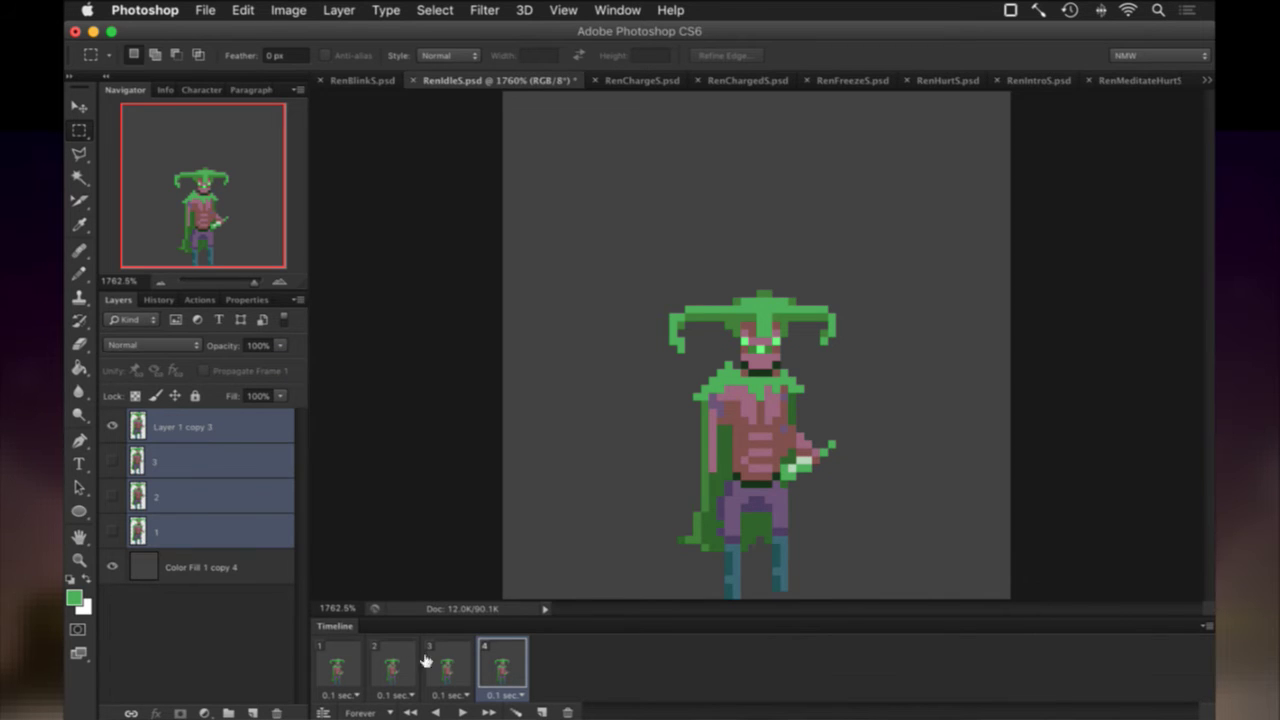
Rename Layer 1 copy 3 as 4 and save RenIdleS.psd.
left_click(462, 668)
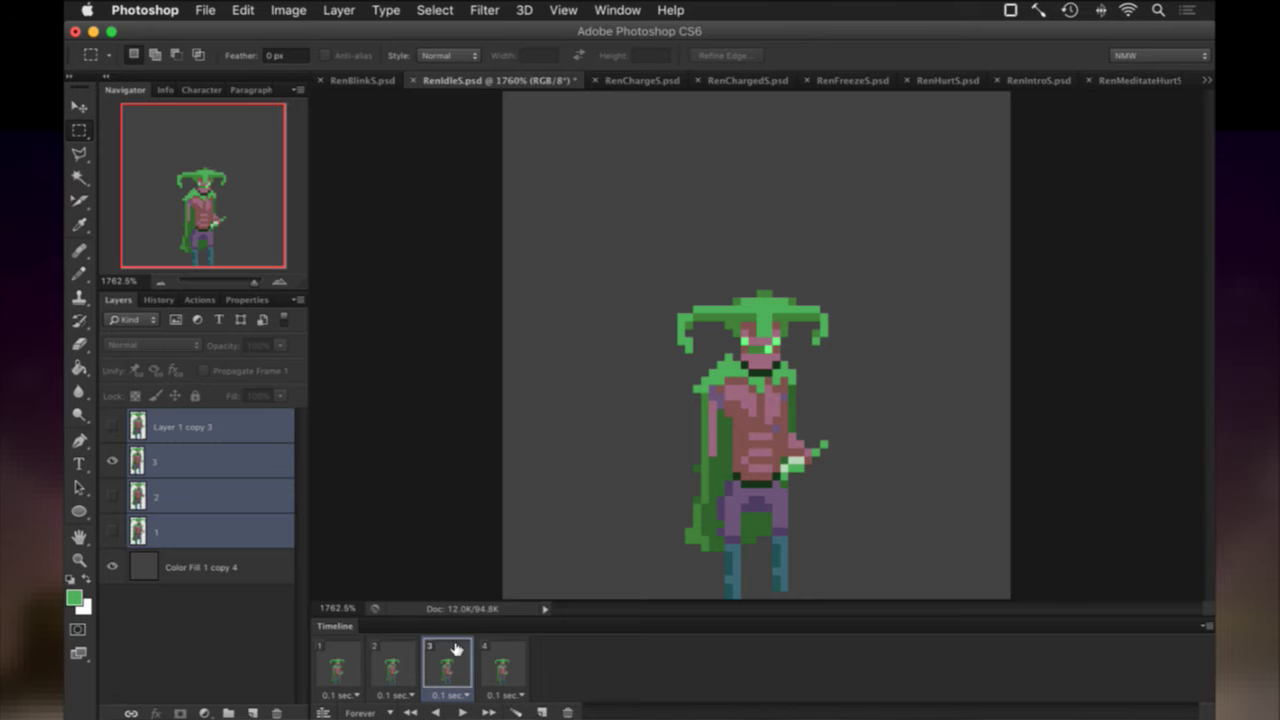
double_click(176, 427)
type("4")
key("Return")
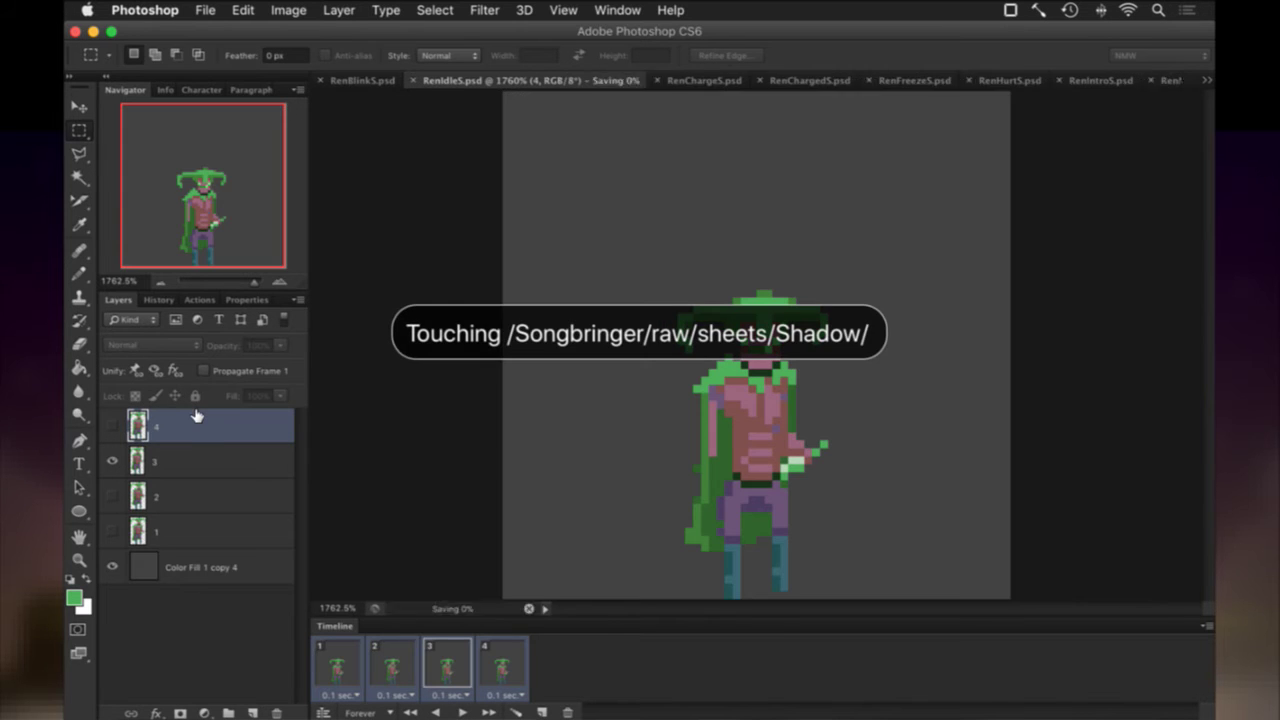
Switch to iTerm and run git commit on raw/sprites/Shadow/RenIdleS.psd from the Vim command line.
key("super+Tab")
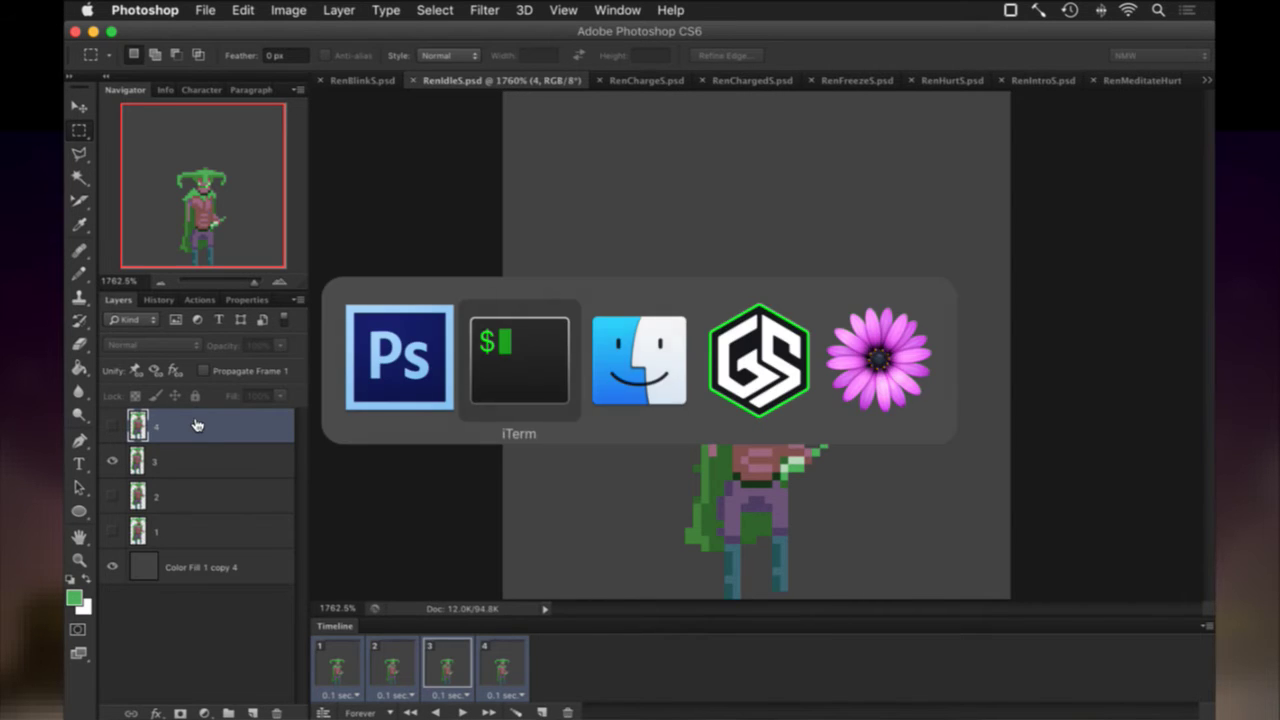
type(":!git ")
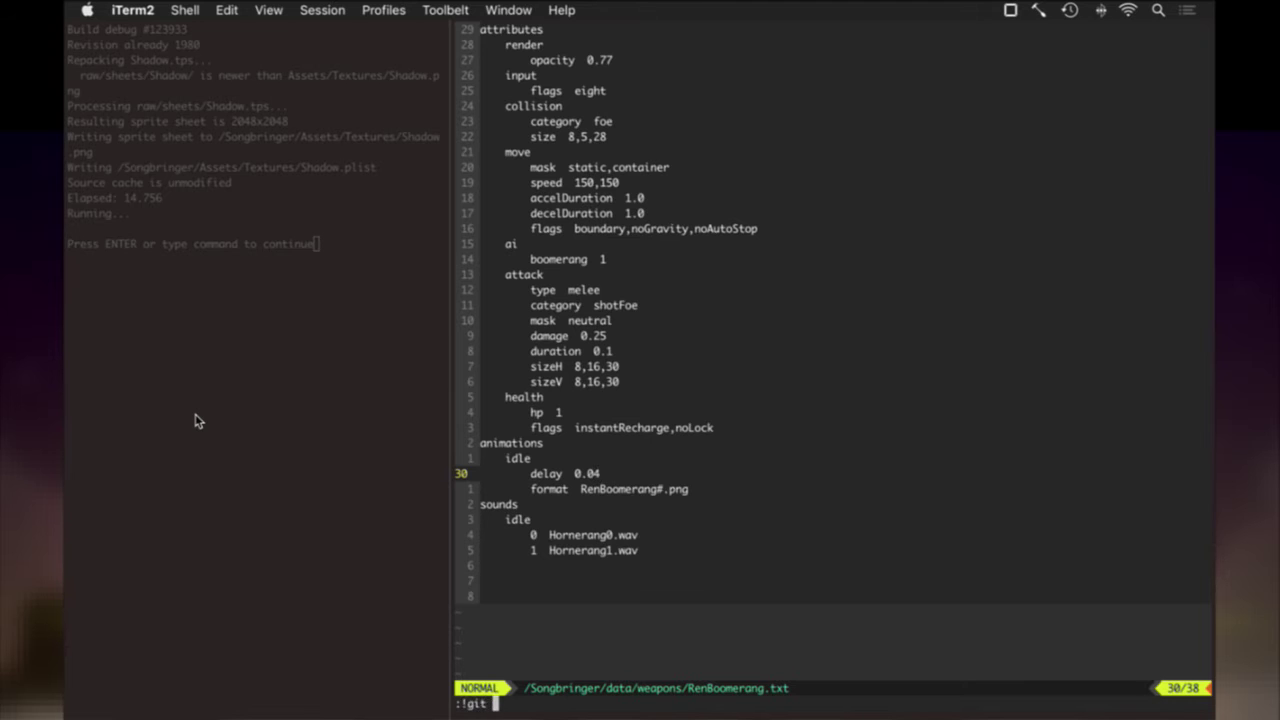
type("commit raw/sprites/Shadow/RenIdleS.psd")
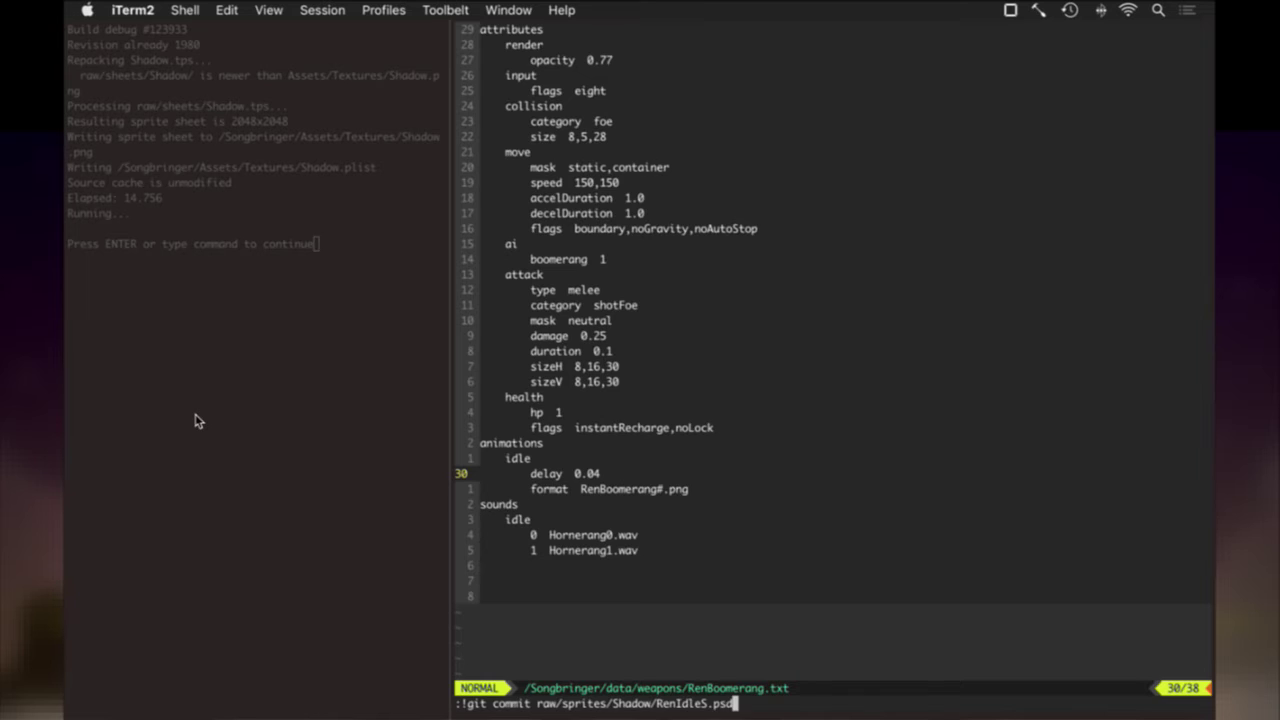
key("Return")
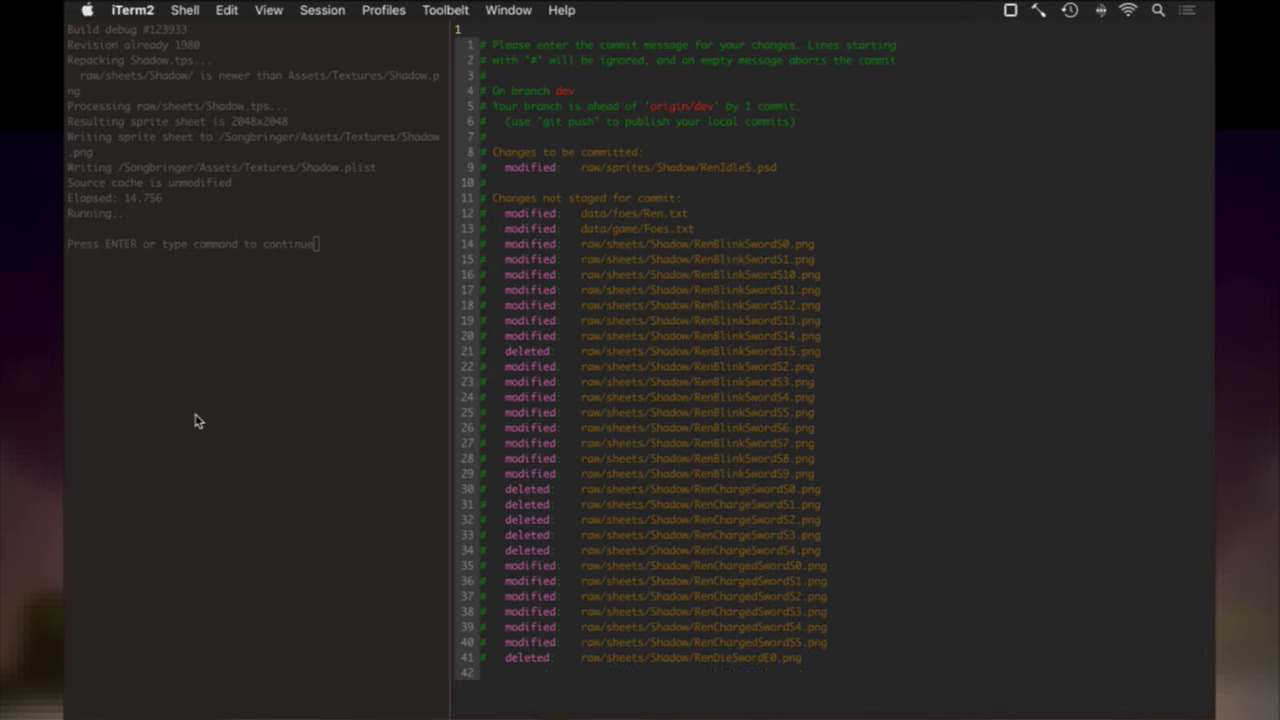
Enter "." as the commit message, save and close the message file, and return to Photoshop.
type("i.")
key("Escape")
type(":x")
key("Return")
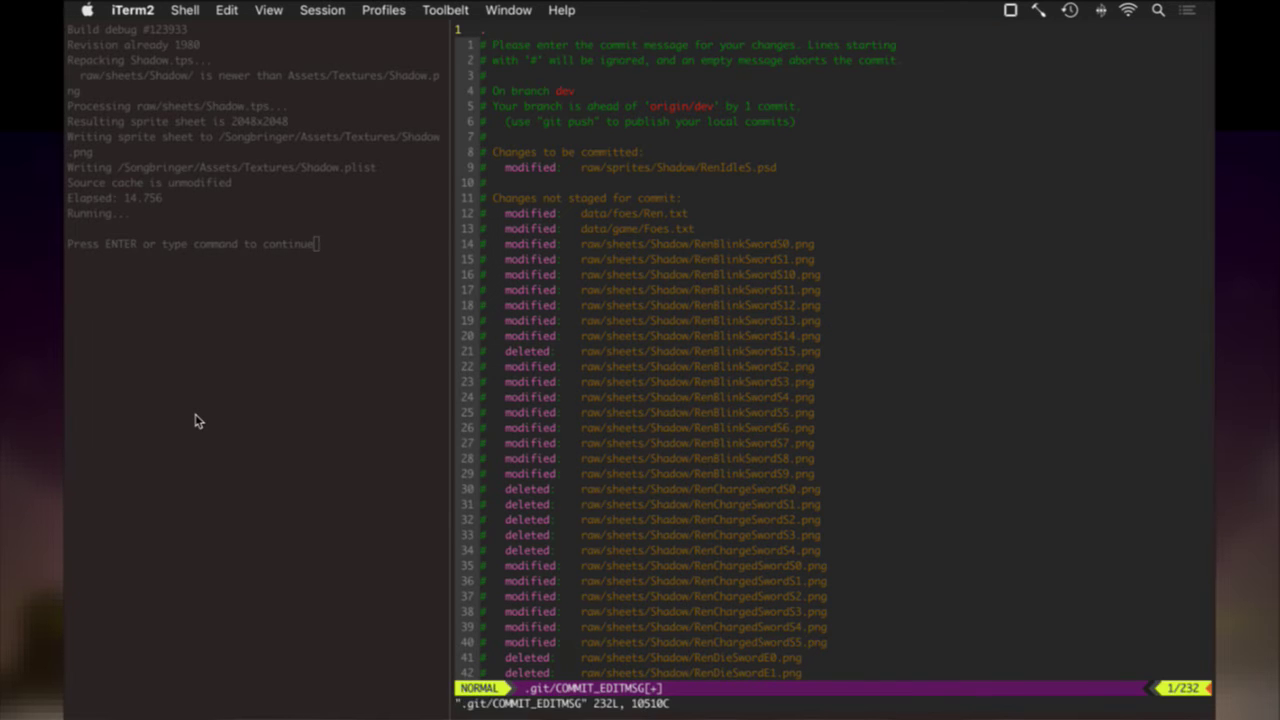
key("Return")
key("super+Tab")
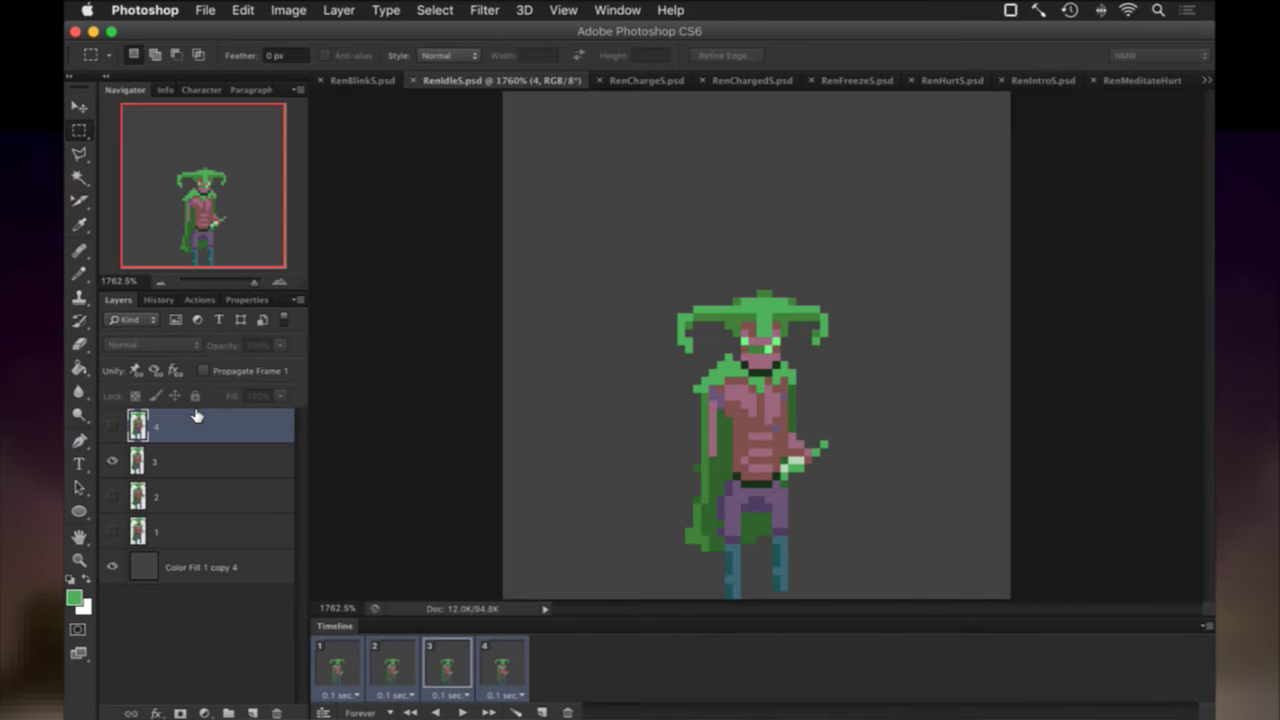
In iTerm, dismiss the finished build output in the other pane, view the running game, and return to Photoshop.
key("super+Tab")
key("super+[")
key("Return")
key("super+]")
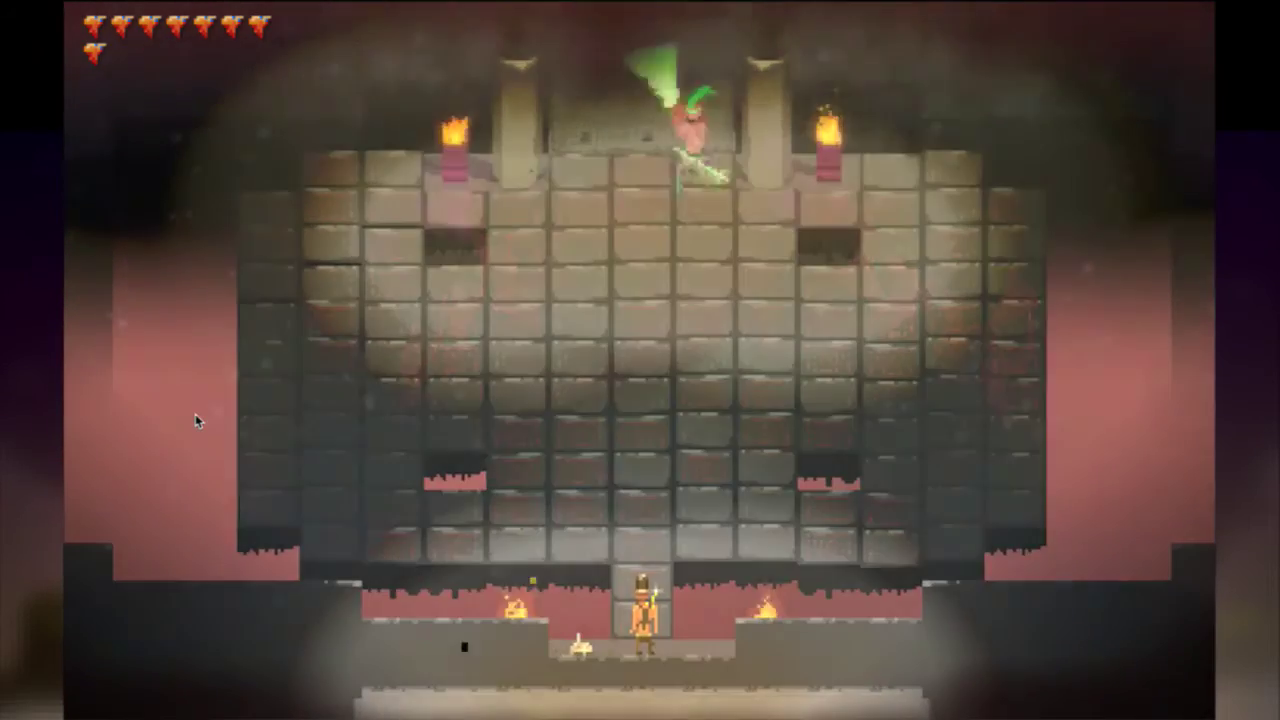
key("super+Tab")
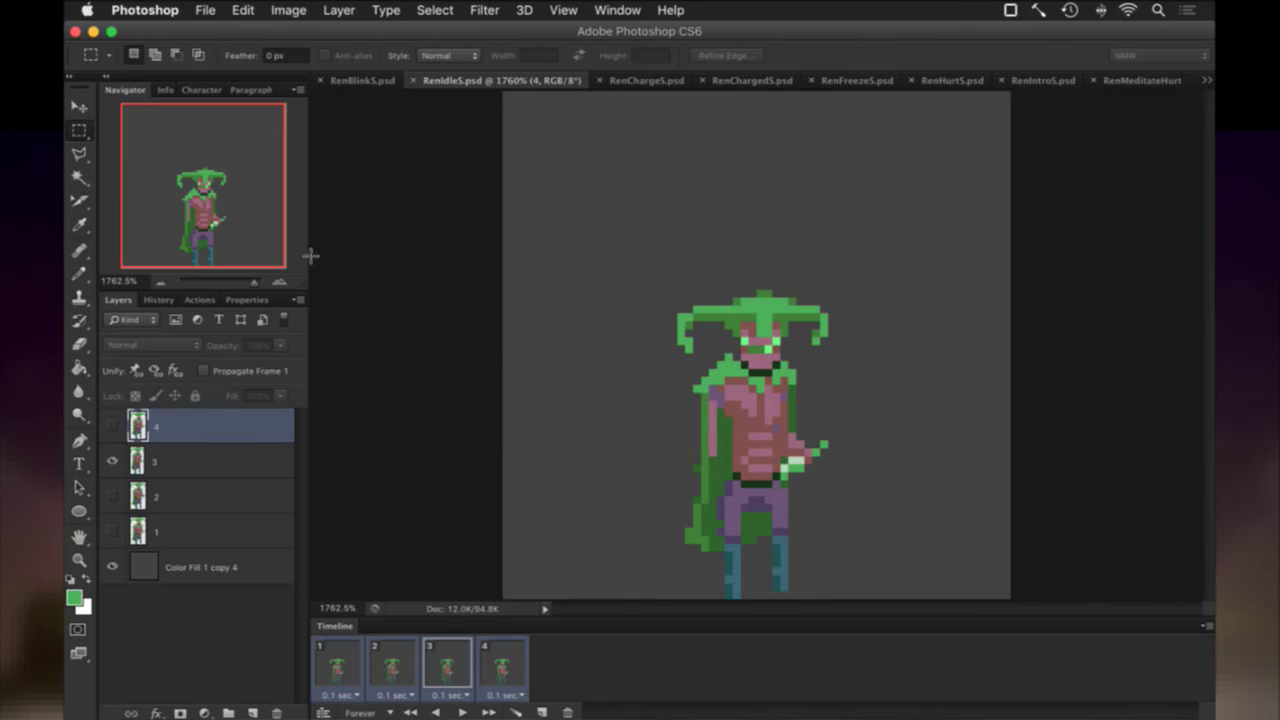
Copy the full contents of layer 3 in RenIdleS.psd, clear the selection, and switch to RenChargeS.psd.
left_click(208, 446)
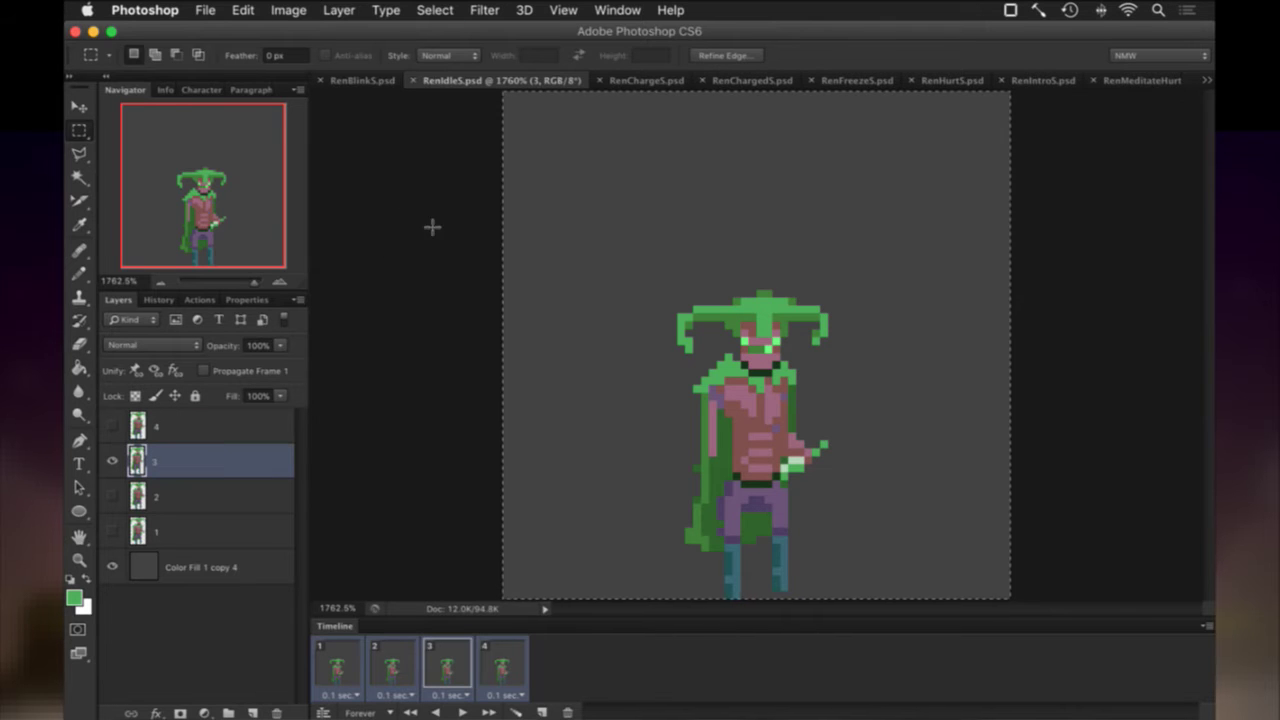
key("super+a")
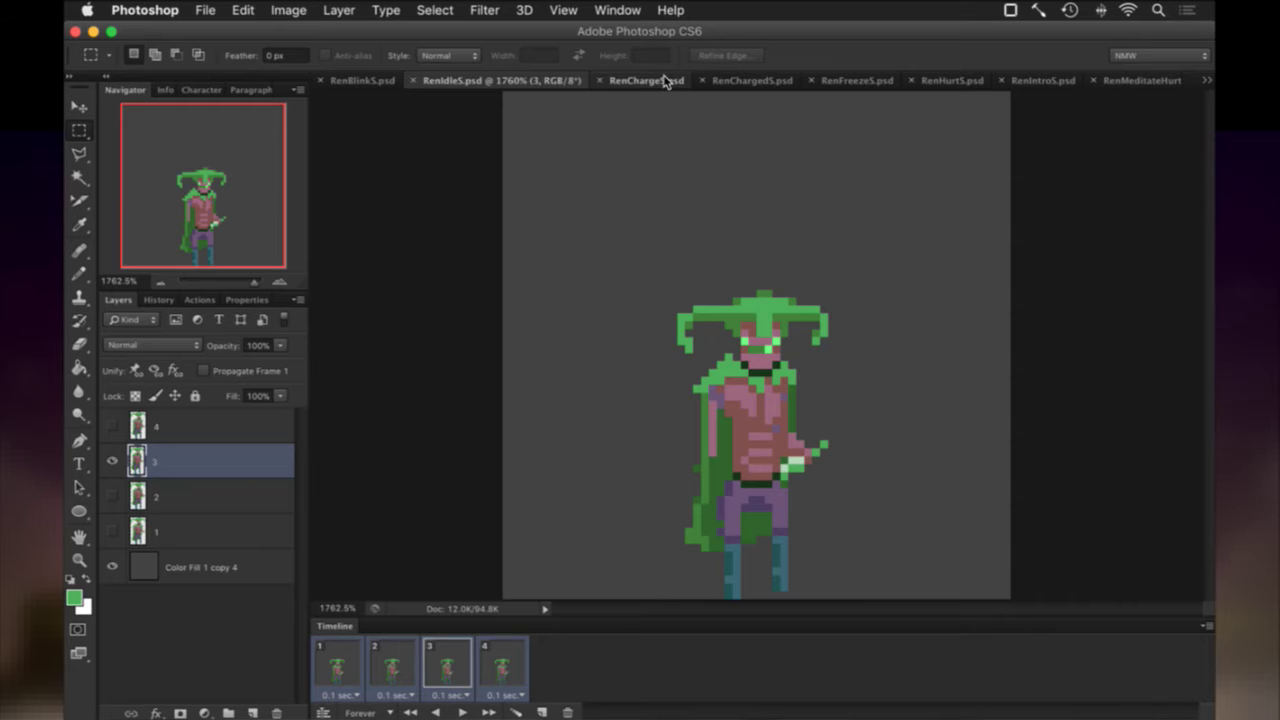
left_click(663, 80)
key("super+d")
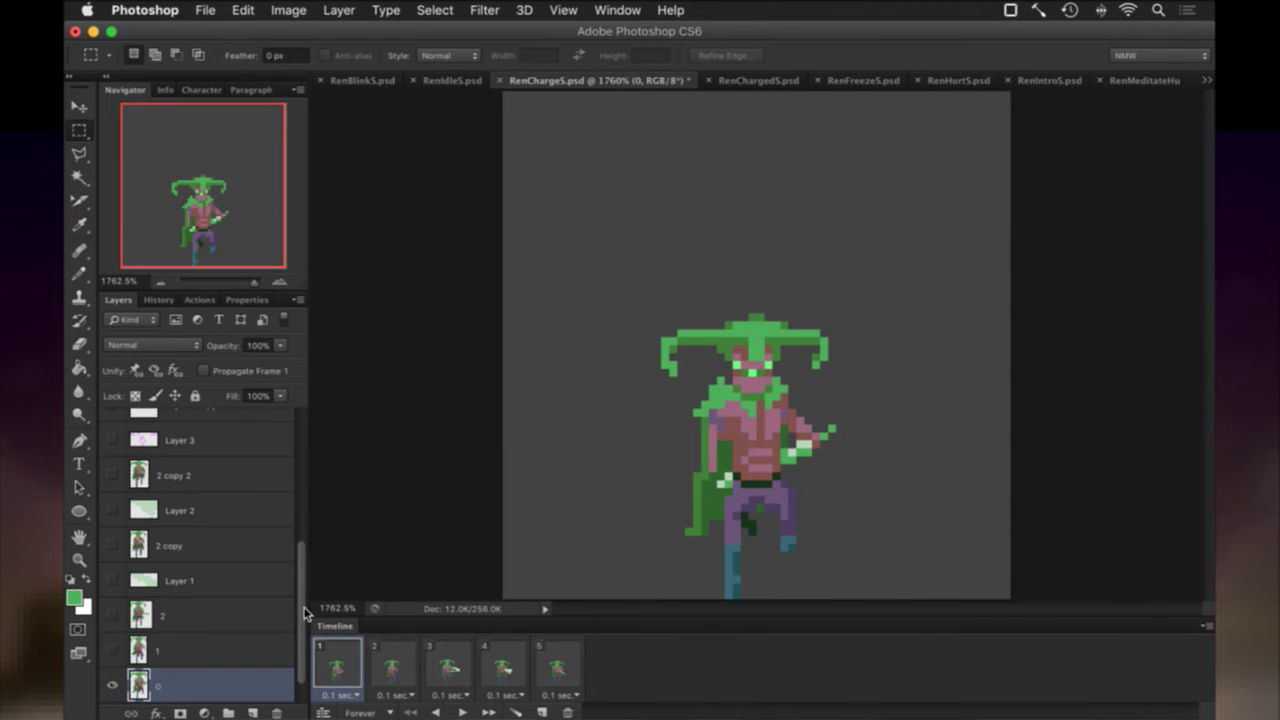
Duplicate the first animation frame of RenChargeS.psd and make frame 1 active.
scroll(302, 628, "down", 1)
left_click(246, 695)
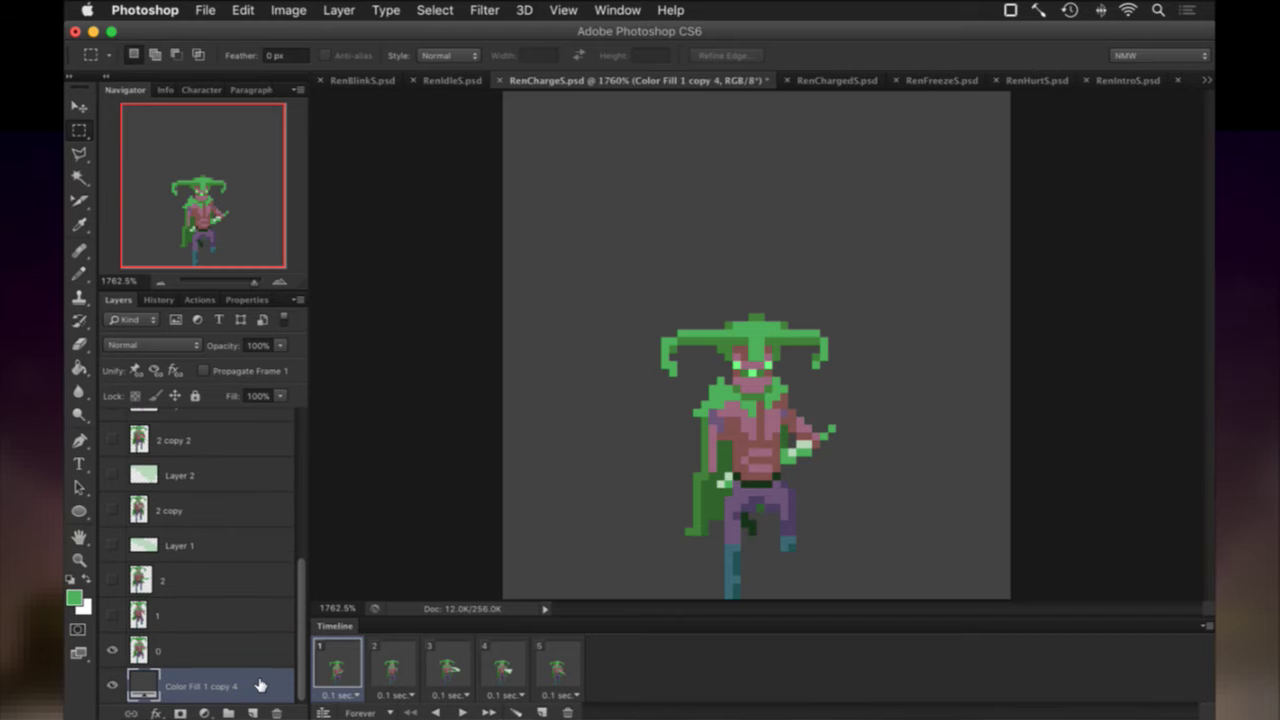
left_click(539, 712)
left_click(340, 664)
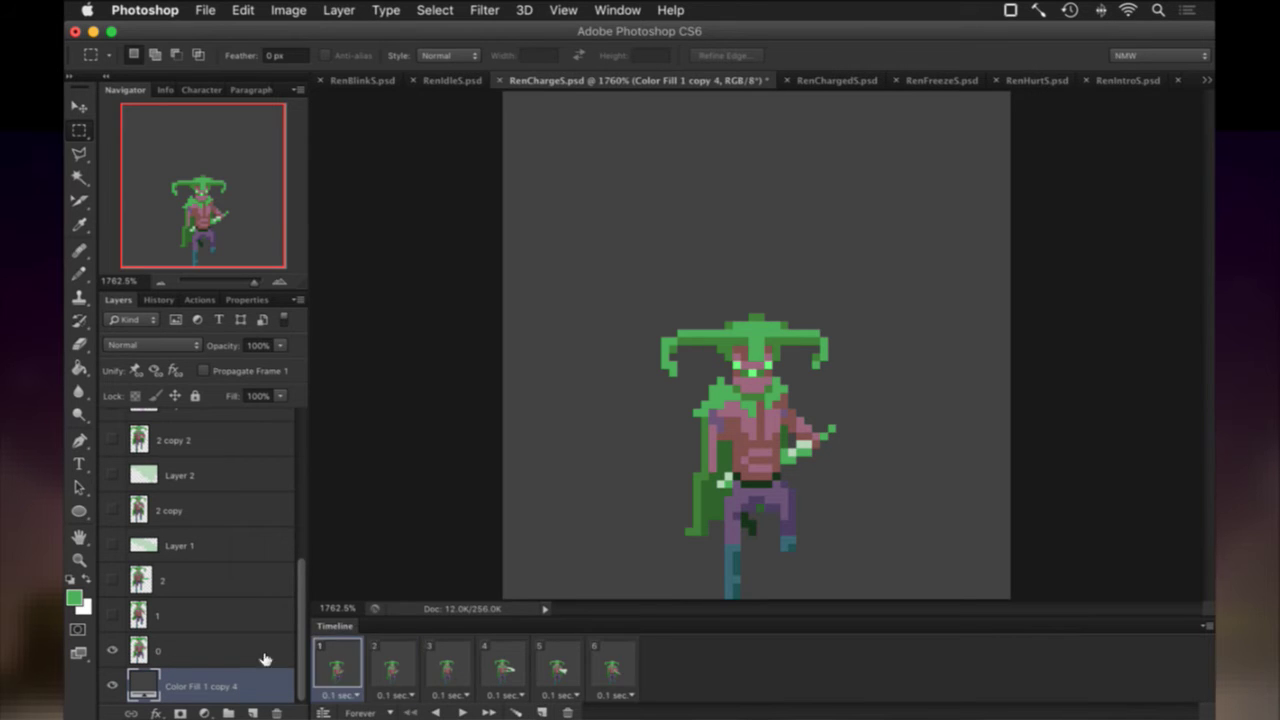
Paste the copied idle sprite above layer 0 in frame 1 and move it down 13 pixels to its idle height.
left_click(195, 653)
key("ctrl+v")
key("v")
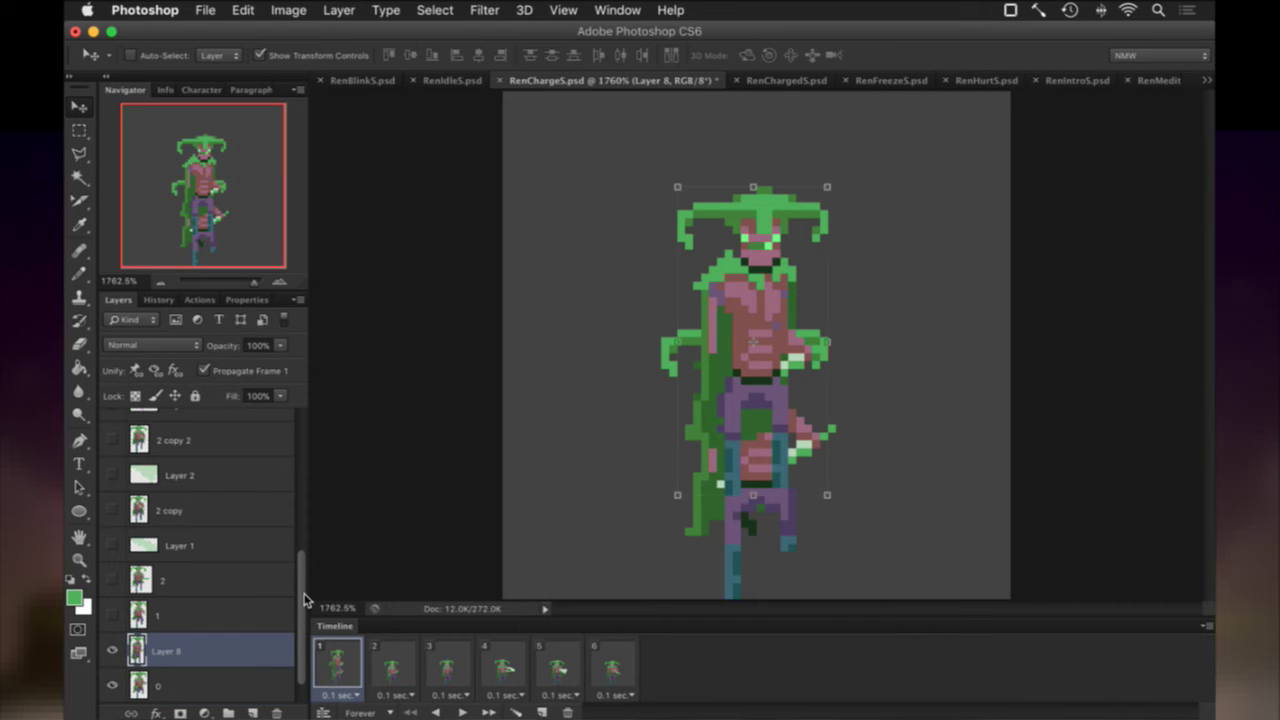
key("Down")
key("Down")
key("Down")
key("Down")
key("Down")
key("Down")
key("Down")
key("Down")
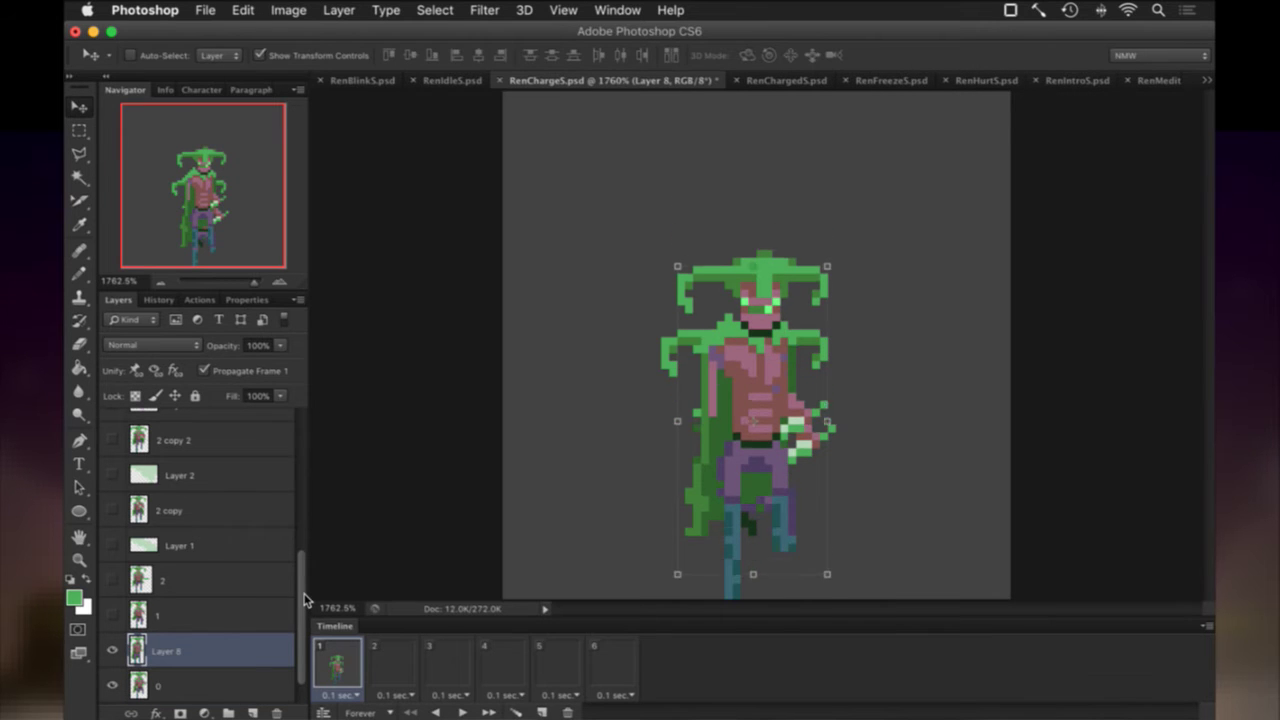
key("Down")
key("Down")
key("Down")
key("Down")
key("Down")
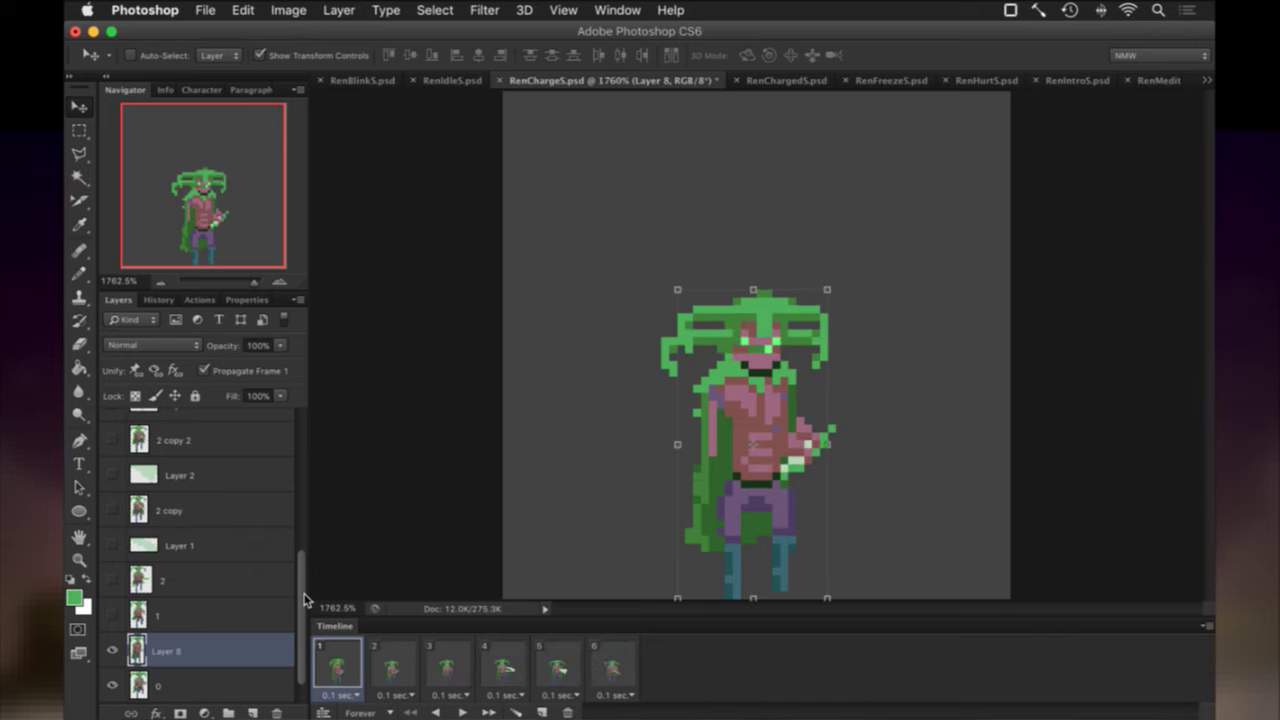
Move Layer 8 below layer 0 in the layer stack and hide layer 0 in frame 1.
left_click_drag(153, 645, 146, 684)
scroll(148, 680, "down", 1)
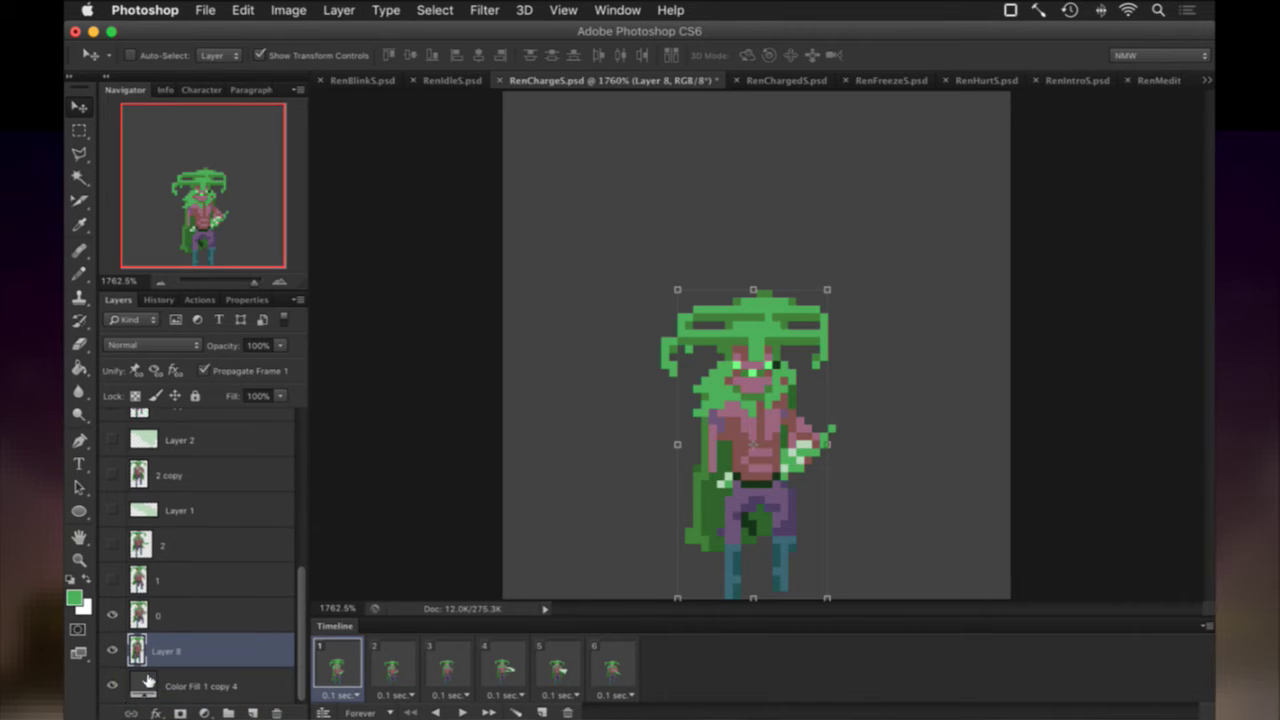
left_click(113, 614)
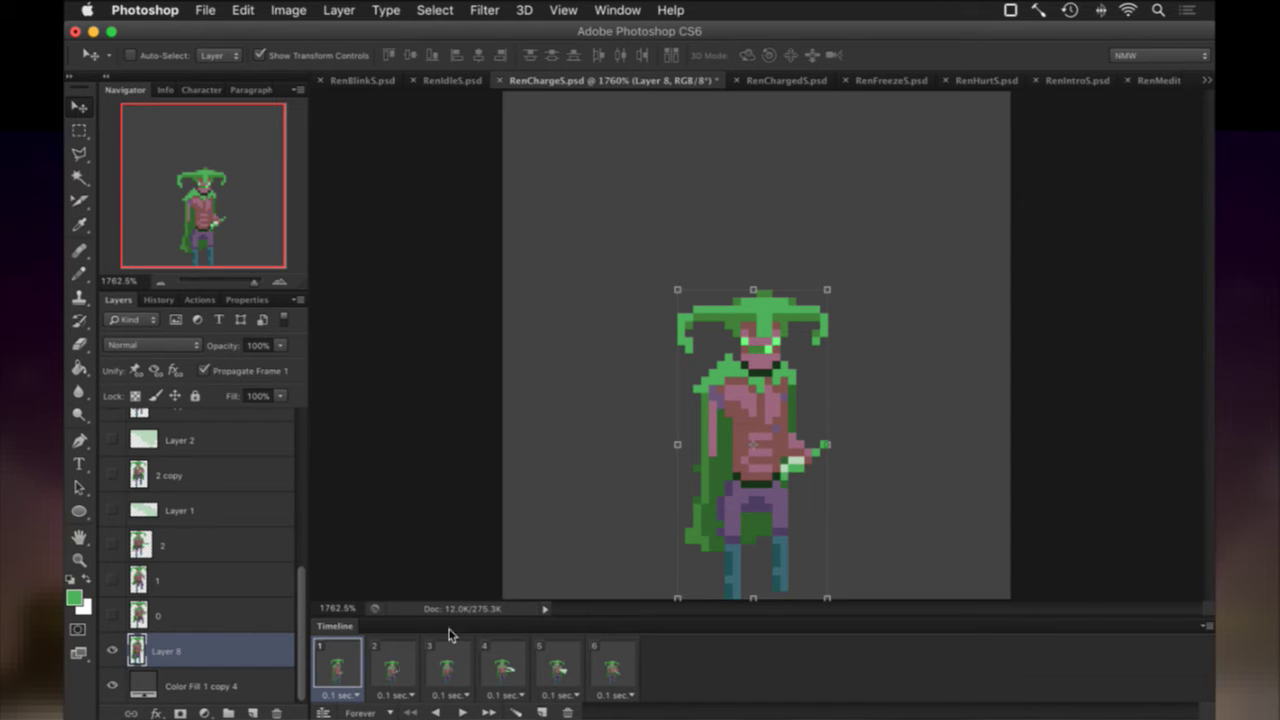
key("m")
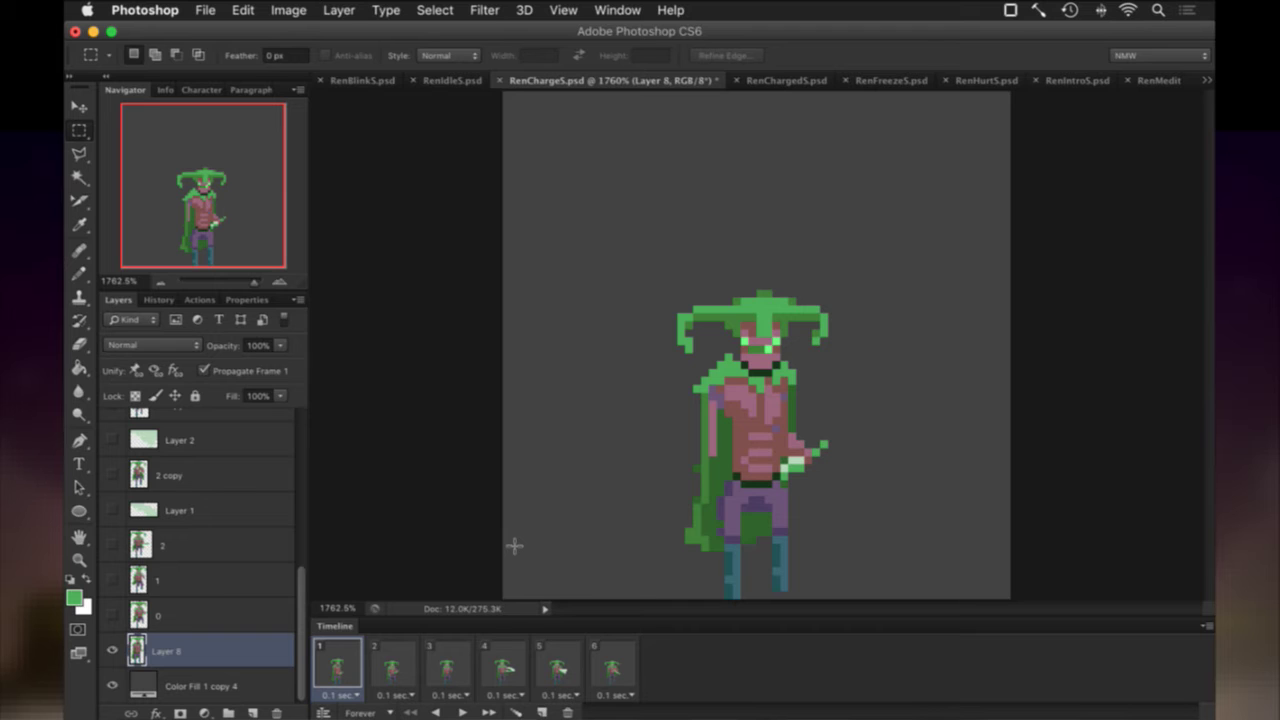
Compare the first two frames of RenChargeS.psd, and examine the poses in the four frames of RenIdleS.psd.
left_click(392, 662)
left_click(358, 656)
left_click(418, 655)
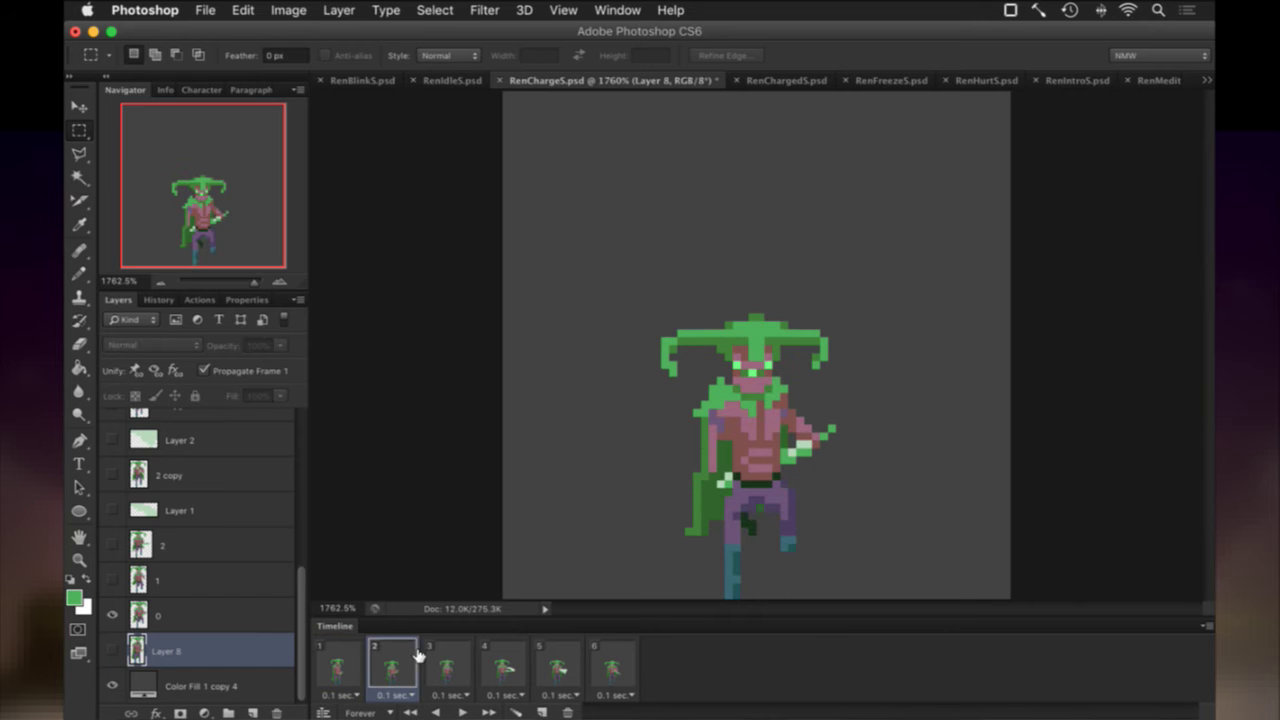
left_click(348, 658)
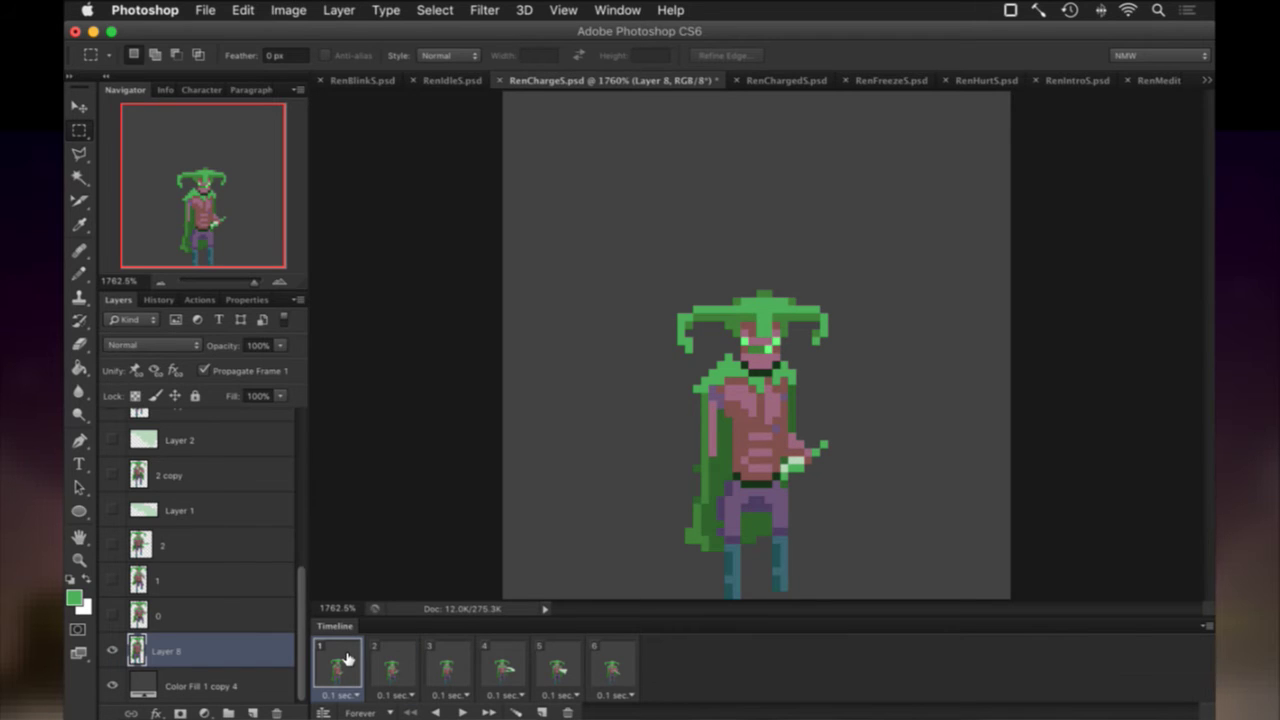
left_click(452, 80)
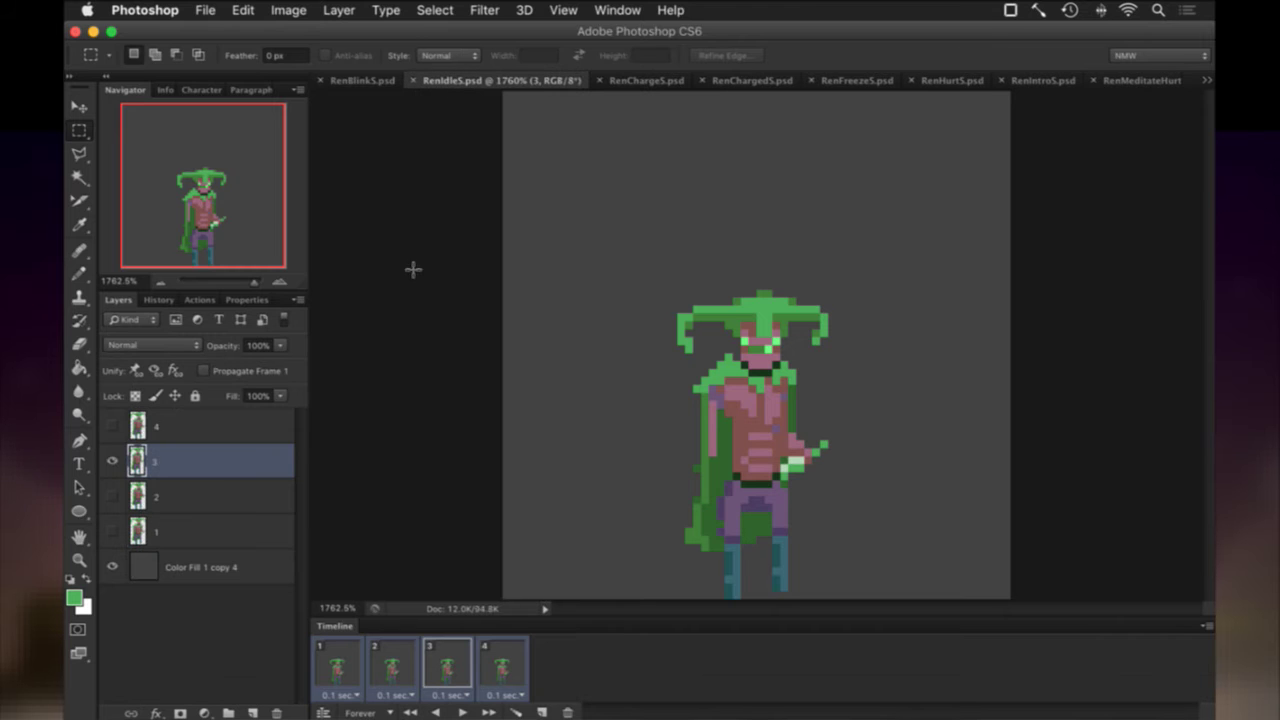
left_click(321, 649)
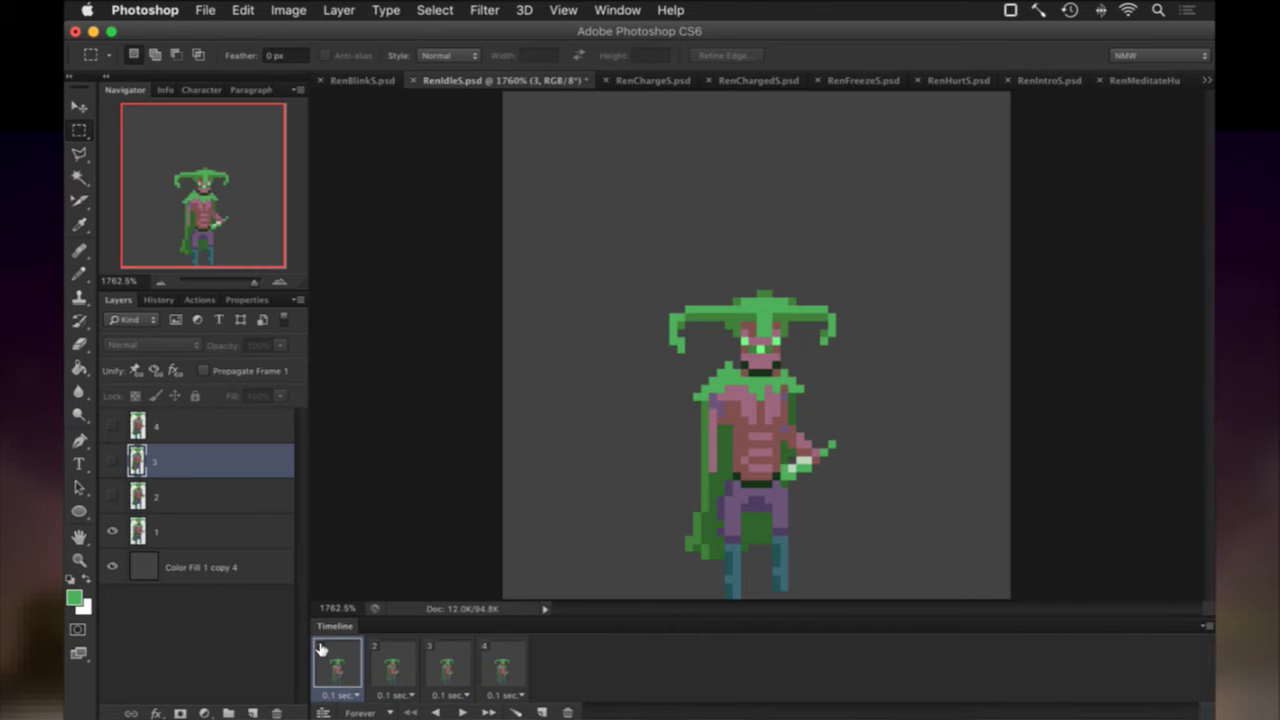
left_click(391, 664)
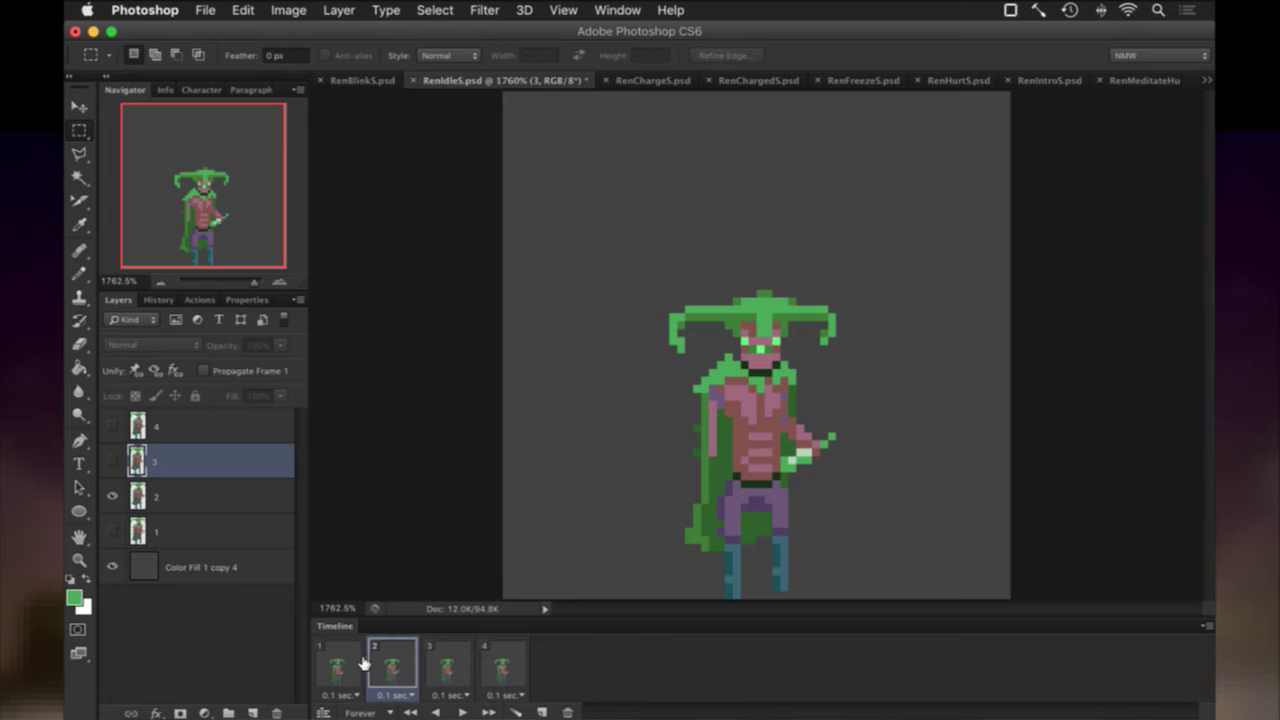
left_click(362, 663)
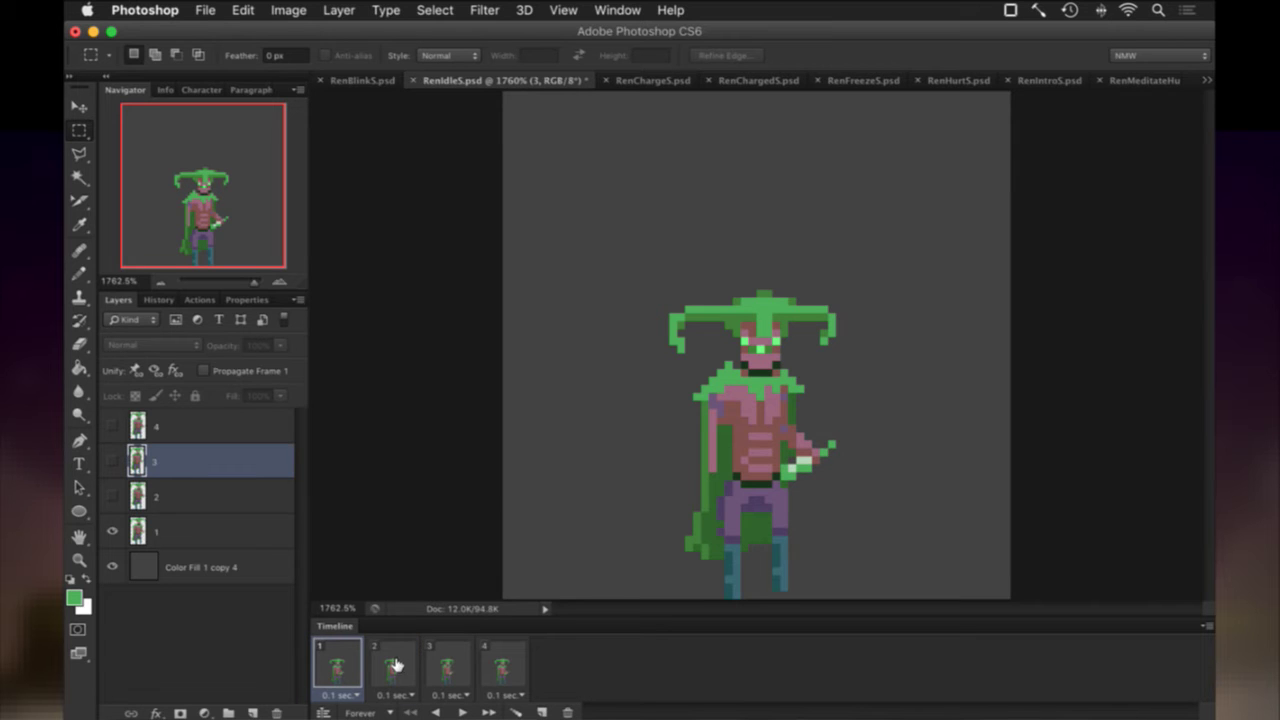
left_click(397, 665)
left_click(433, 667)
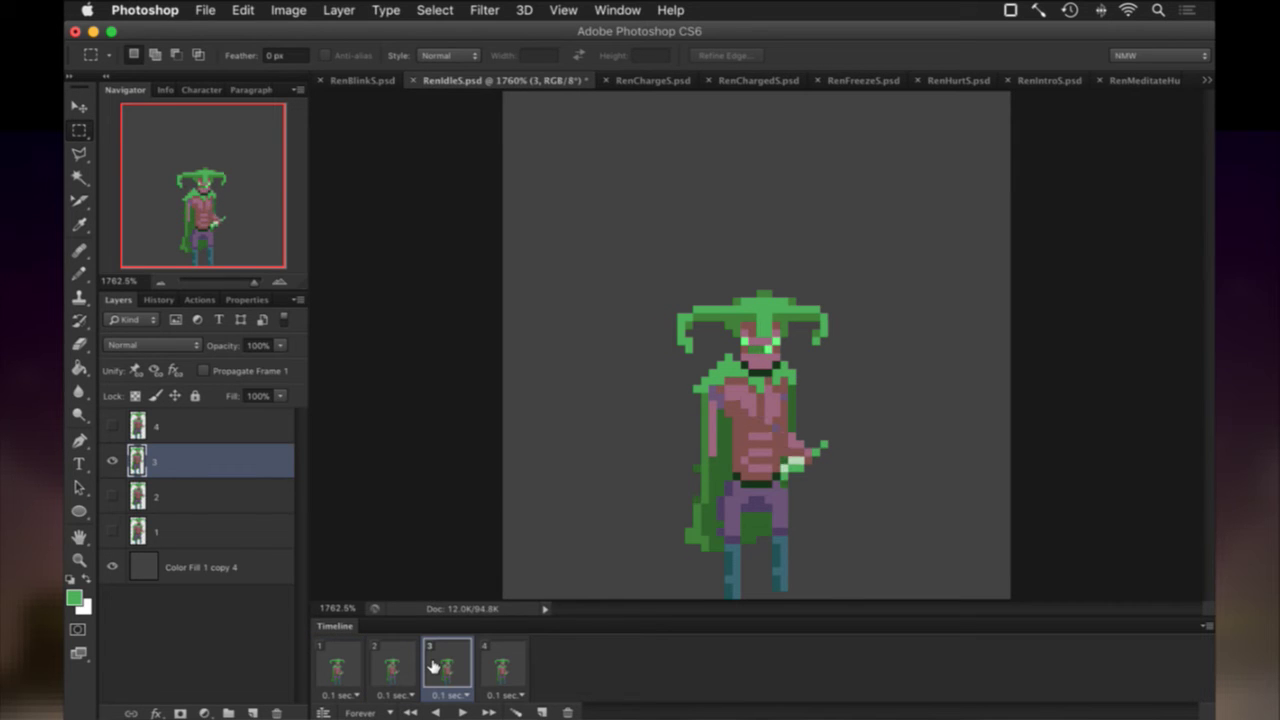
left_click(490, 665)
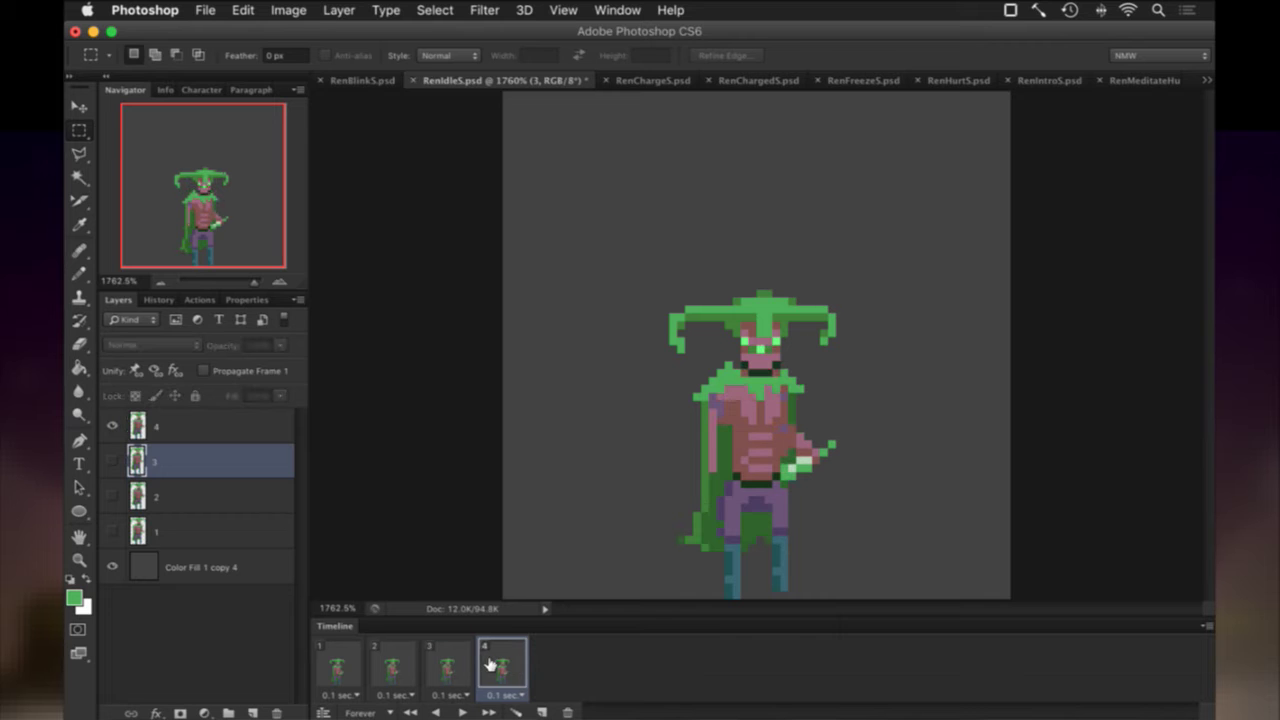
left_click(438, 671)
Return to RenChargeS.psd and step through its six frames to examine the transition from idle pose to charge.
left_click(637, 80)
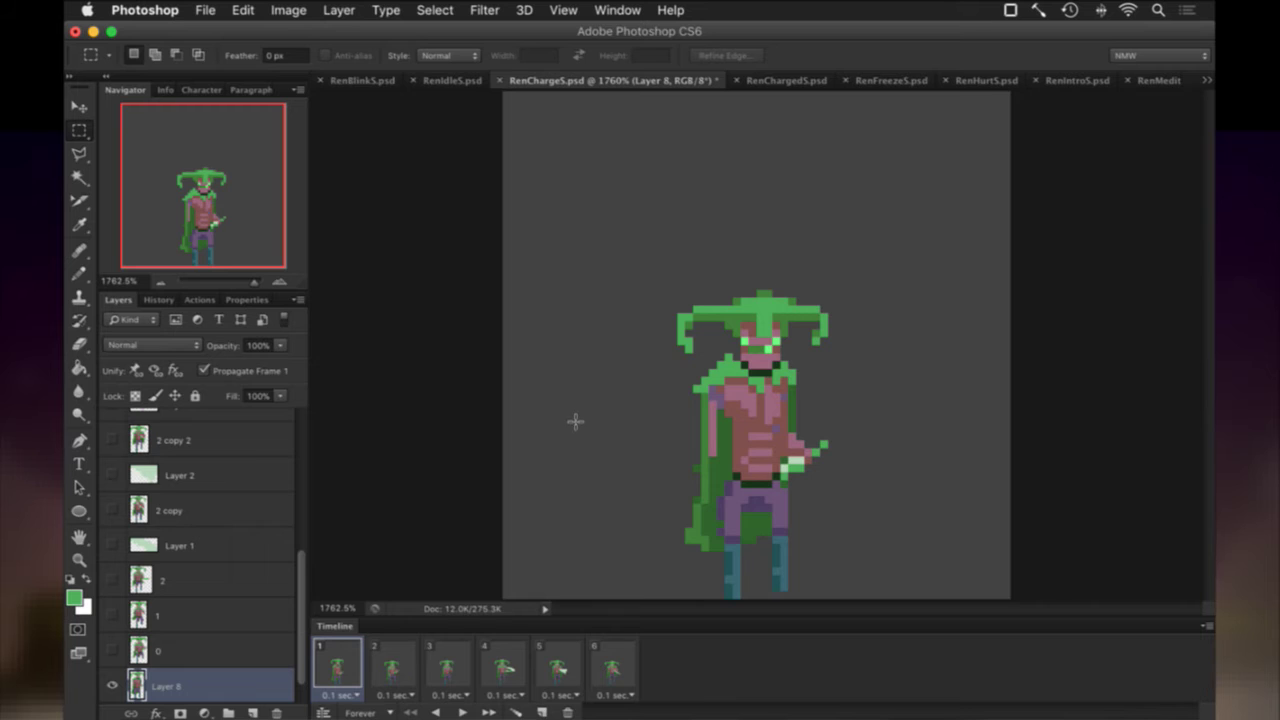
left_click(397, 650)
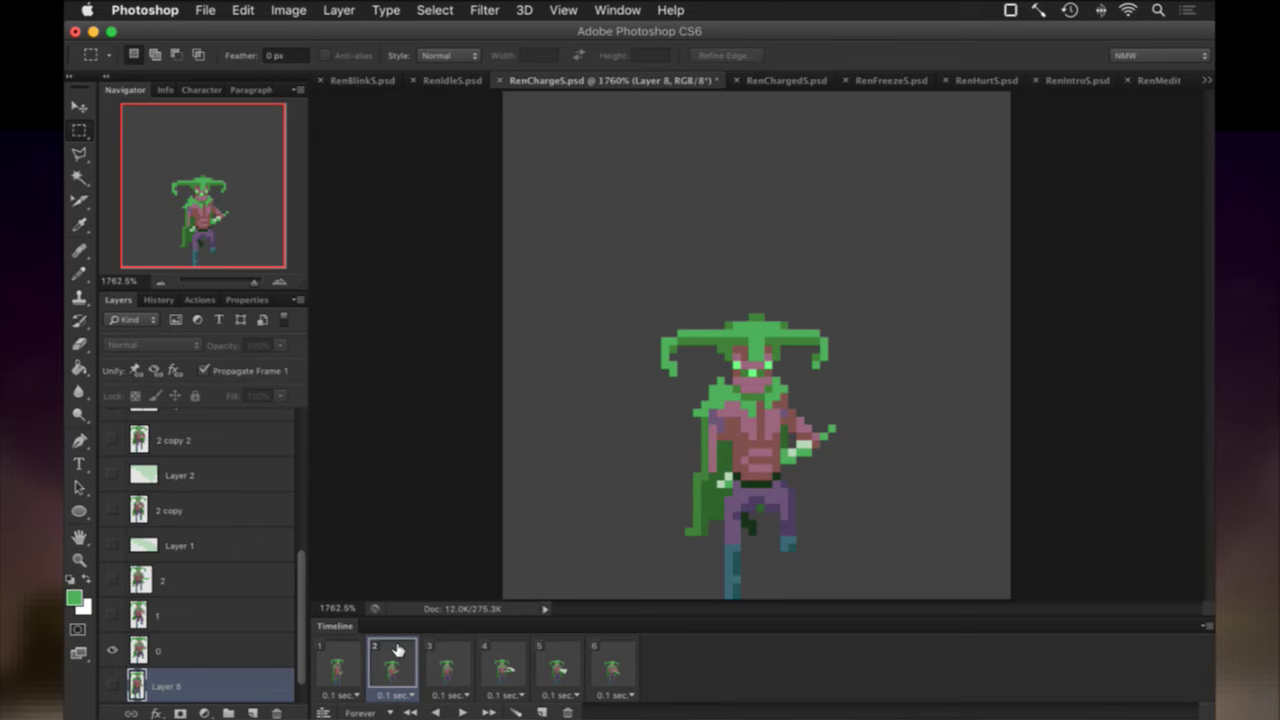
left_click(451, 660)
left_click(505, 667)
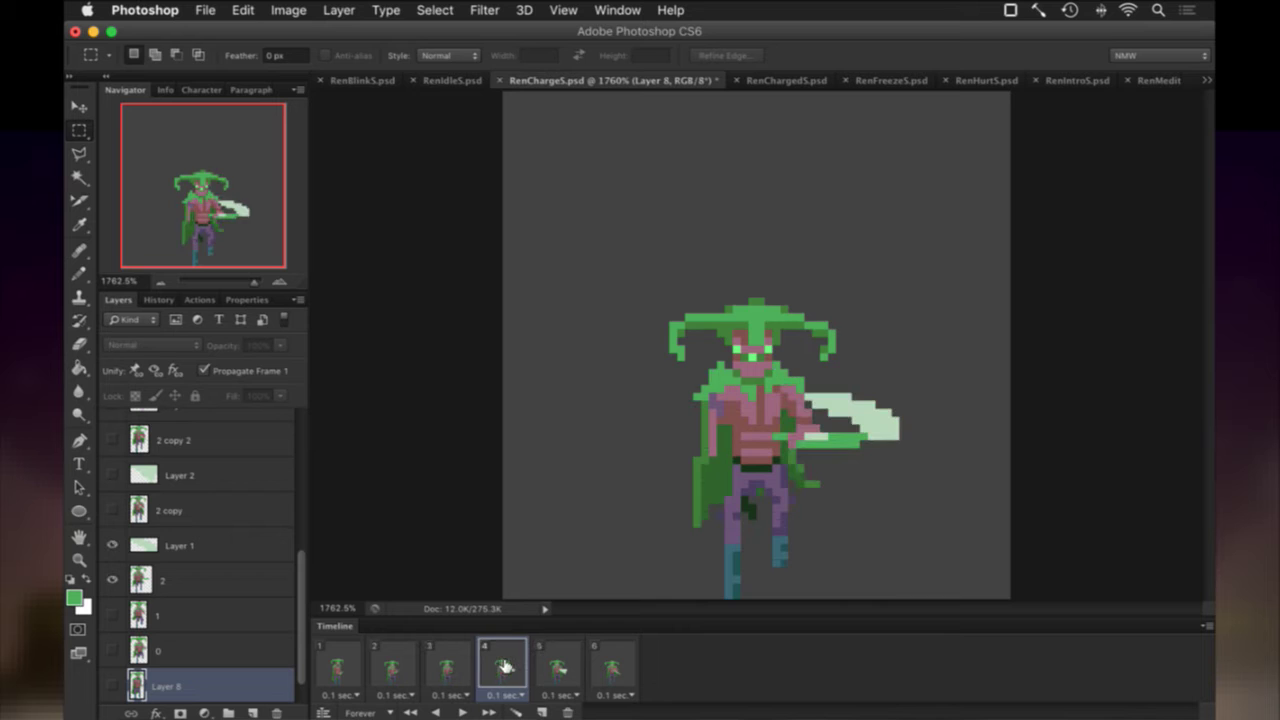
left_click(557, 670)
left_click(611, 670)
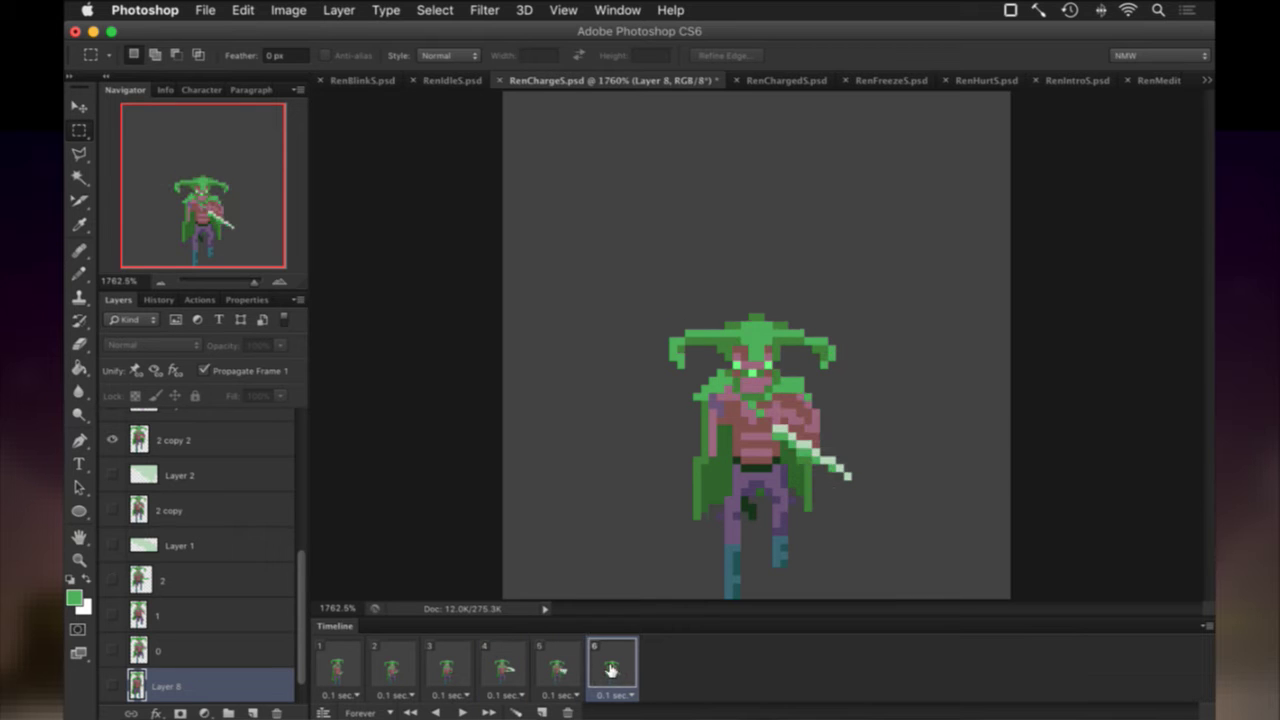
left_click(409, 665)
left_click(333, 670)
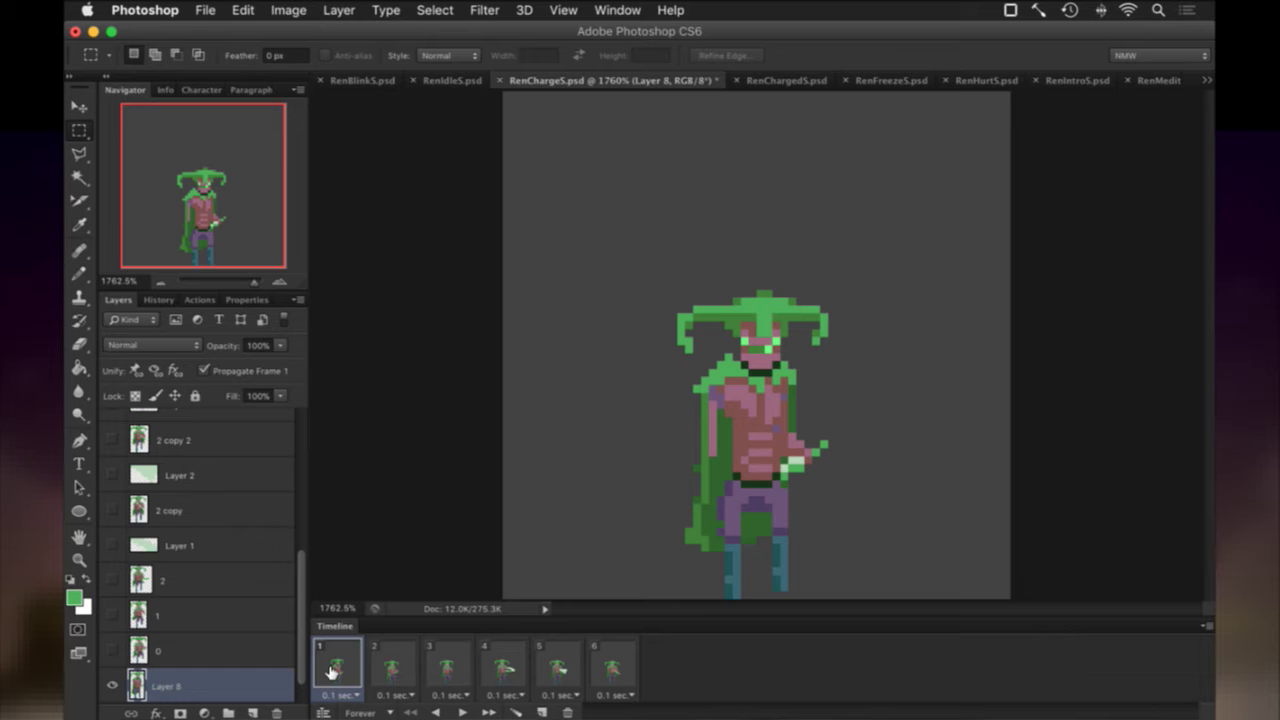
left_click(378, 668)
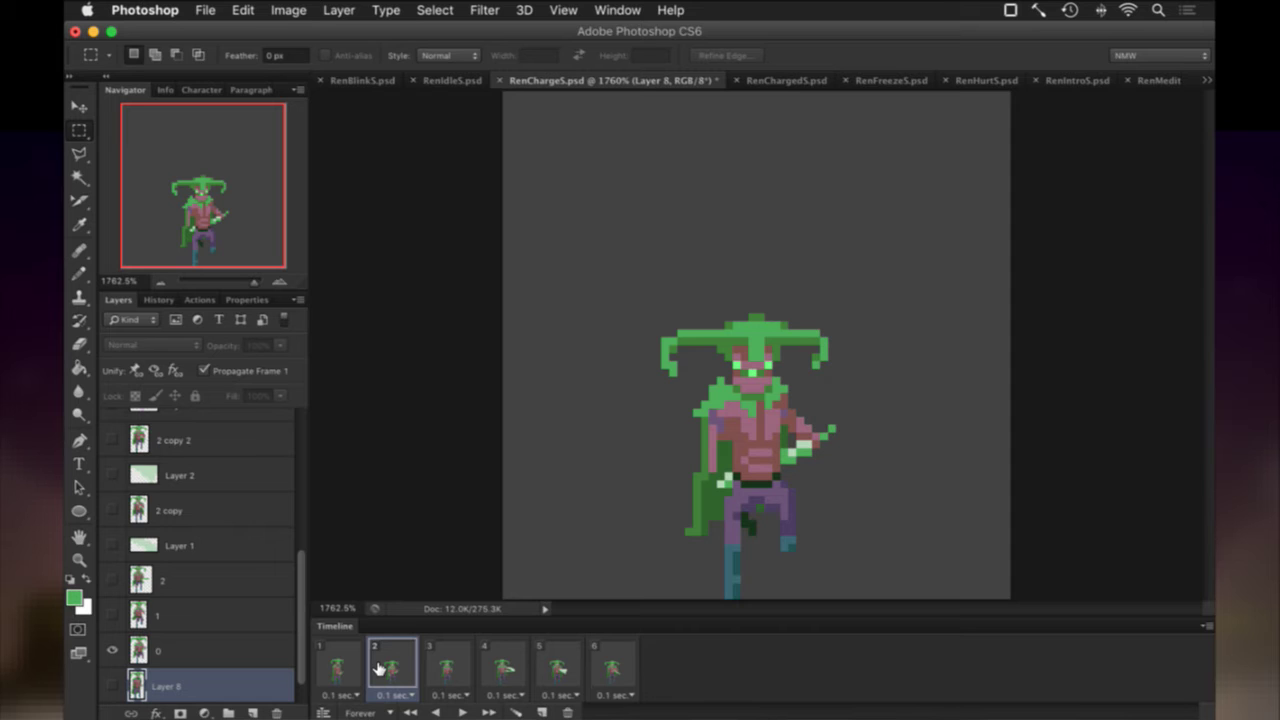
Copy the whole idle sprite on layer 1 from frame 1 of RenIdleS.psd.
left_click(340, 667)
left_click_drag(300, 648, 296, 676)
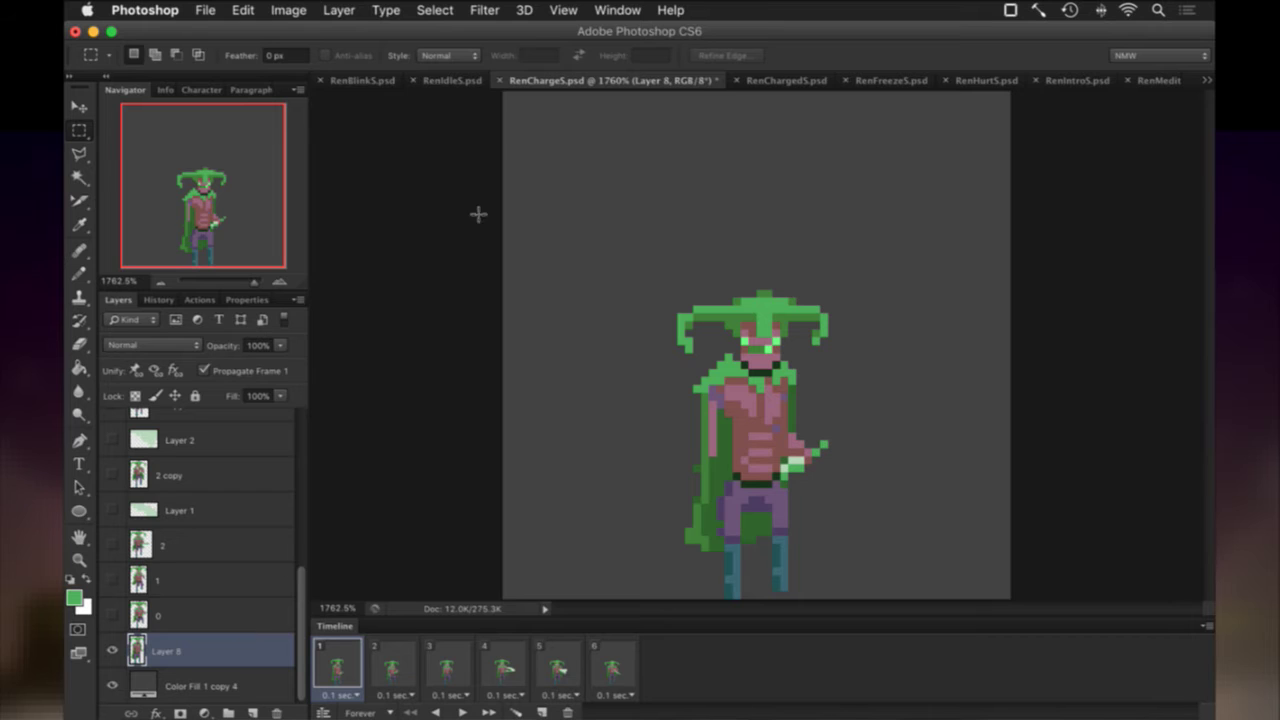
left_click(427, 80)
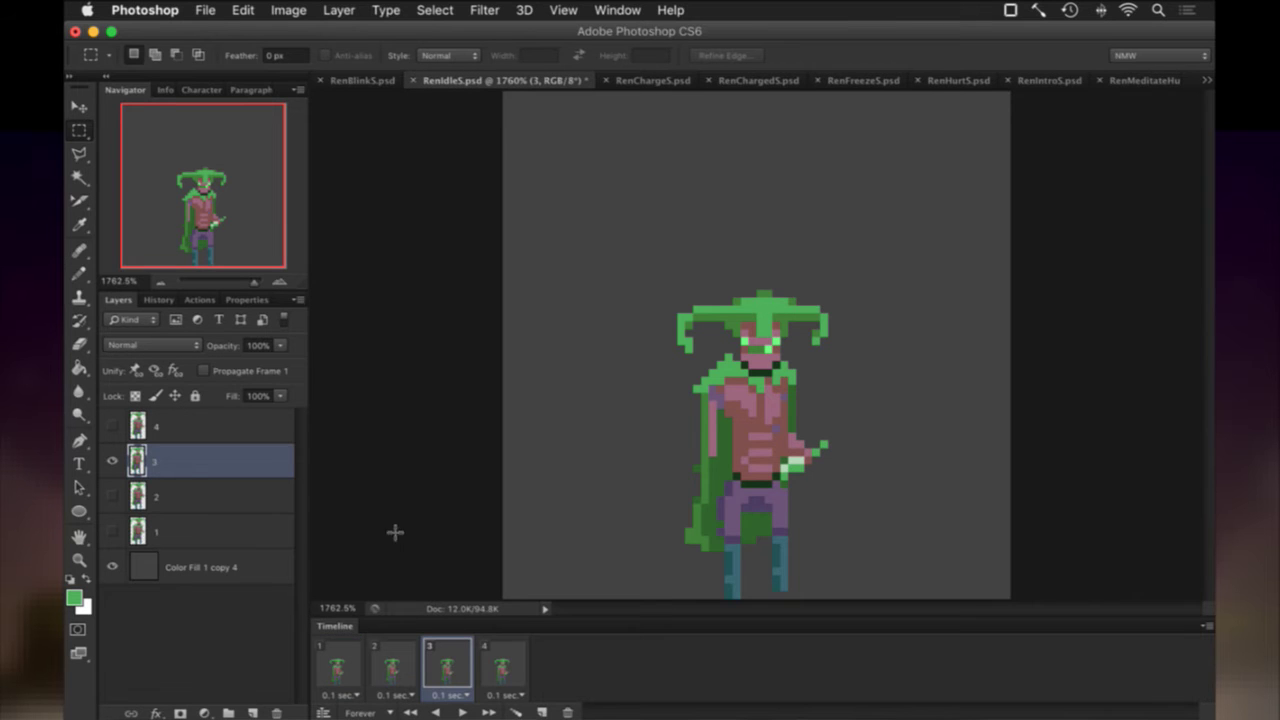
left_click(338, 662)
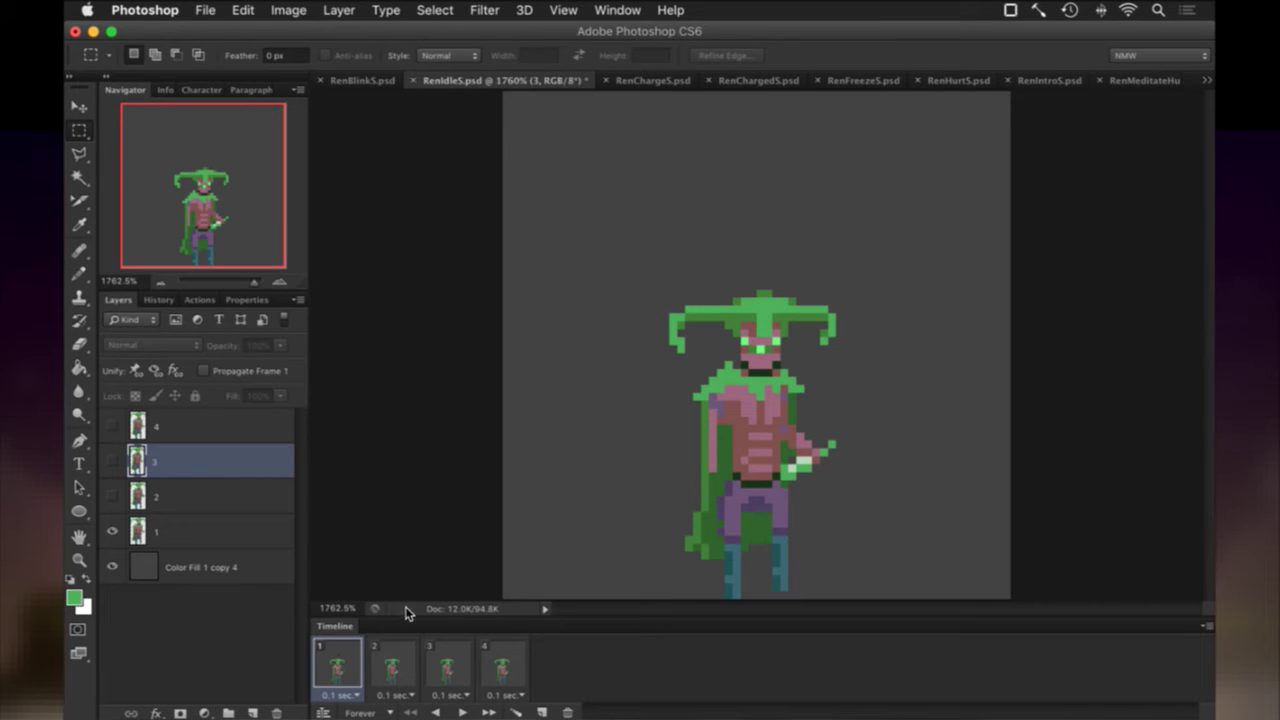
left_click(267, 525)
key("super+a")
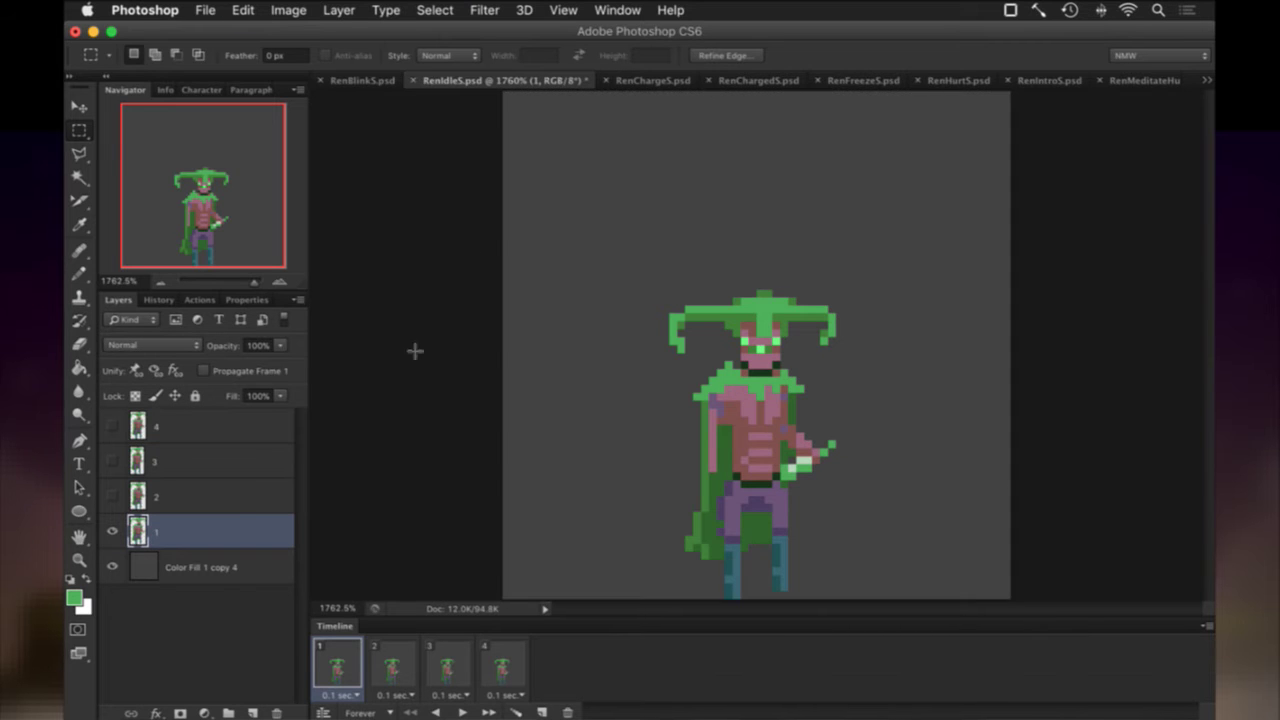
Return to RenChargeS.psd, delete Layer 8 and select layer 0 in frame 1.
left_click(645, 81)
left_click(466, 80)
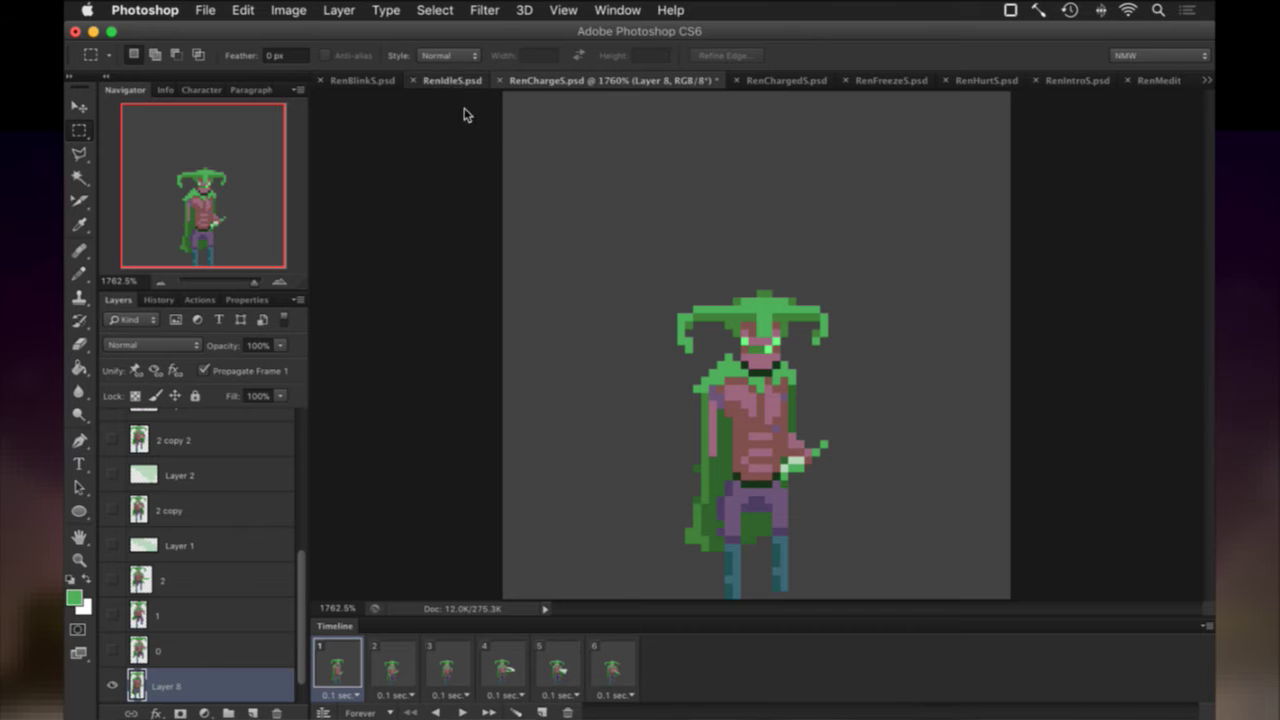
left_click(640, 81)
scroll(225, 440, "down", 2)
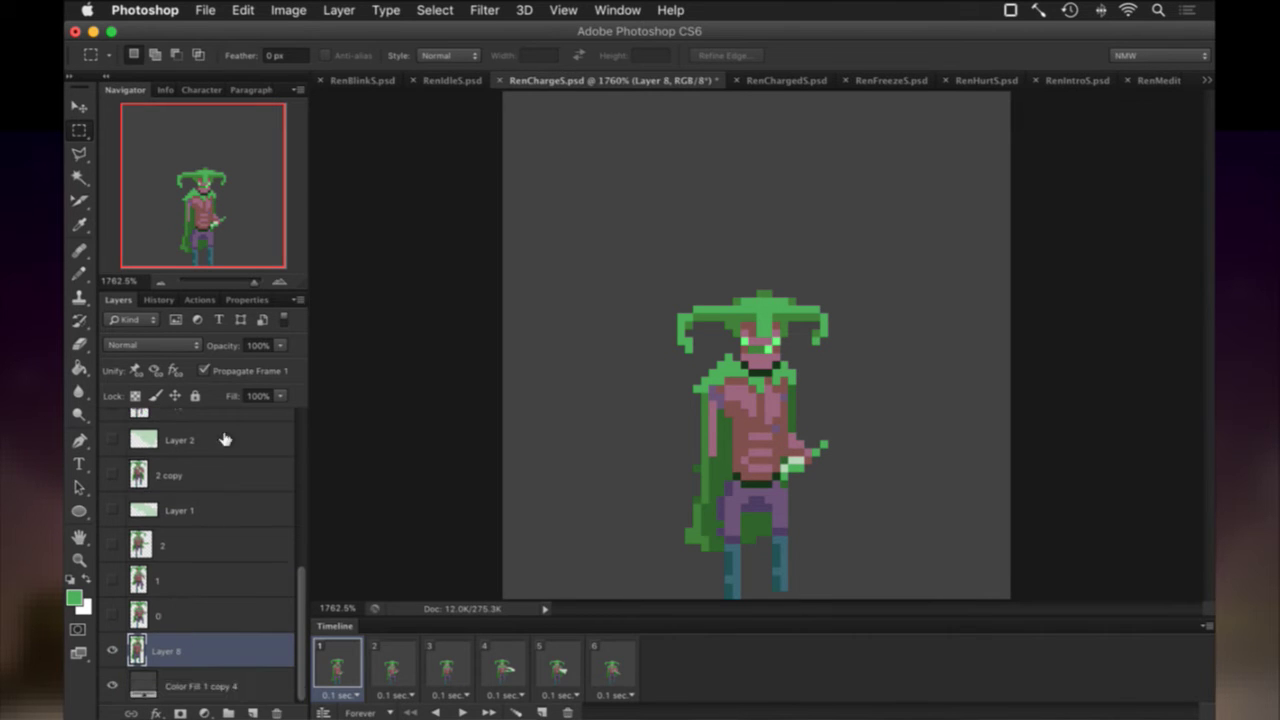
left_click(204, 370)
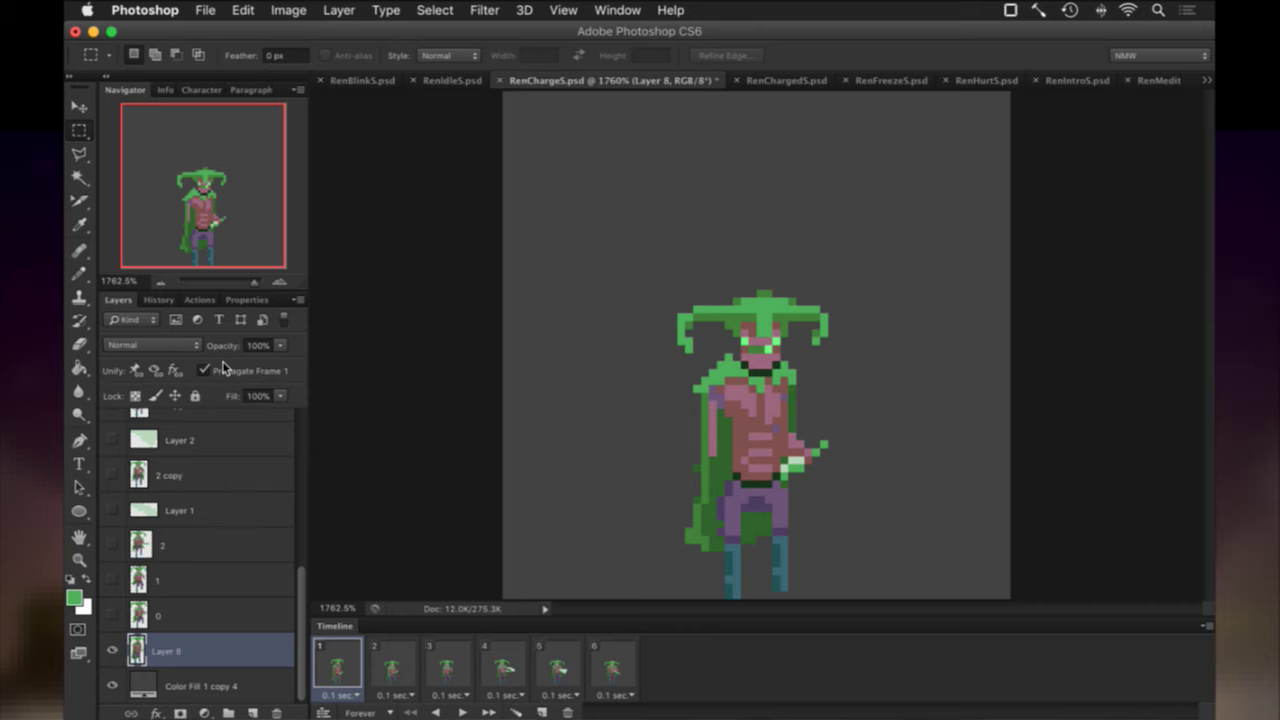
left_click(277, 713)
left_click(228, 652)
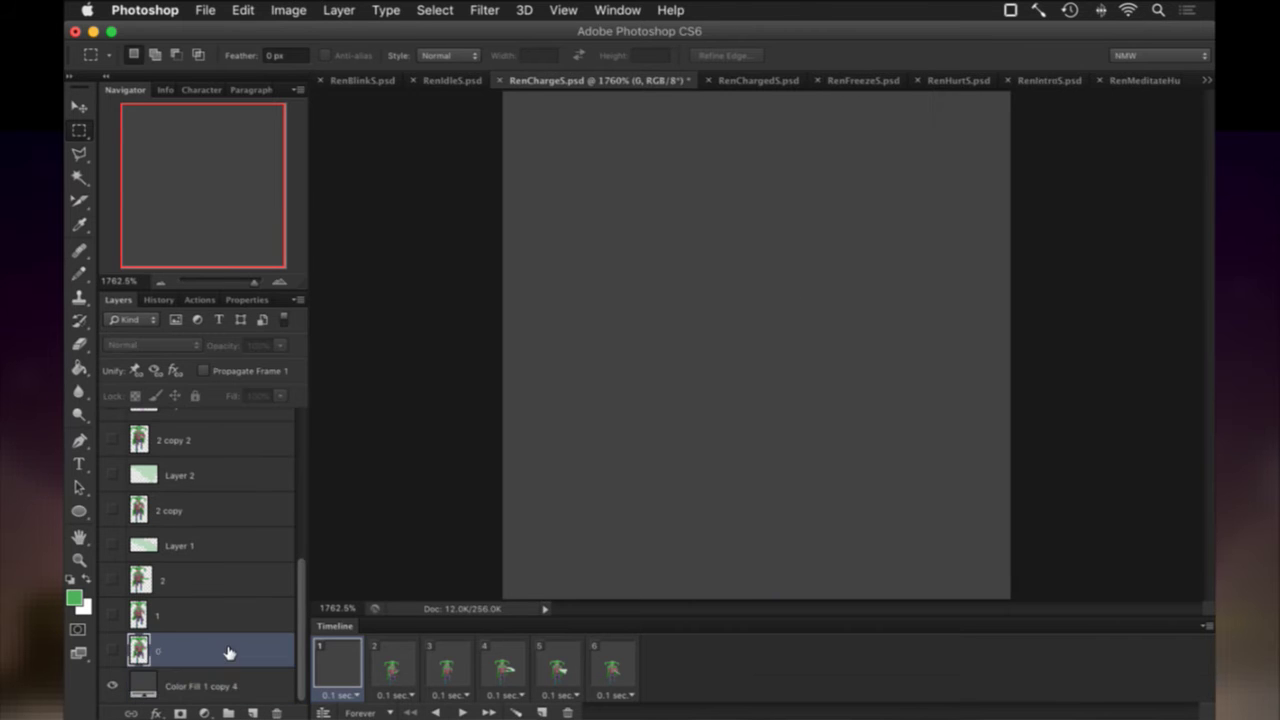
Paste the copied first idle pose above layer 0 and move it down about 13 pixels to its idle height.
key("super+z")
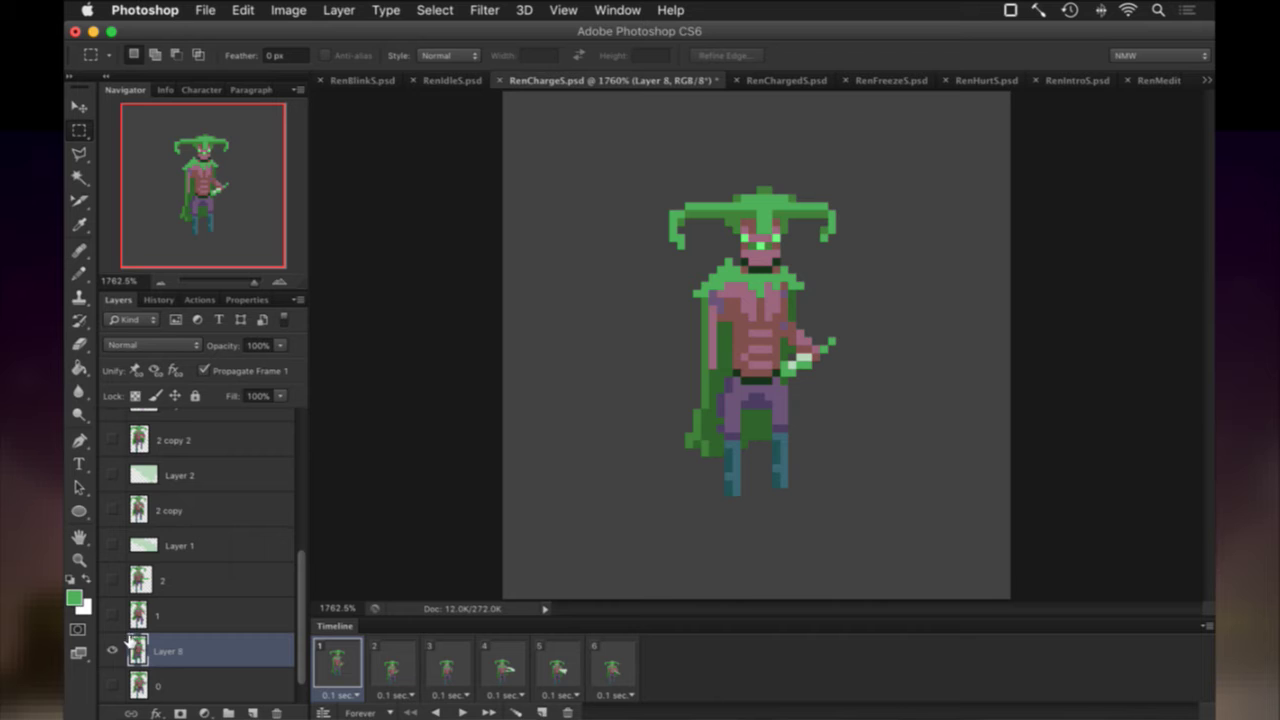
key("v")
left_click_drag(738, 265, 735, 384)
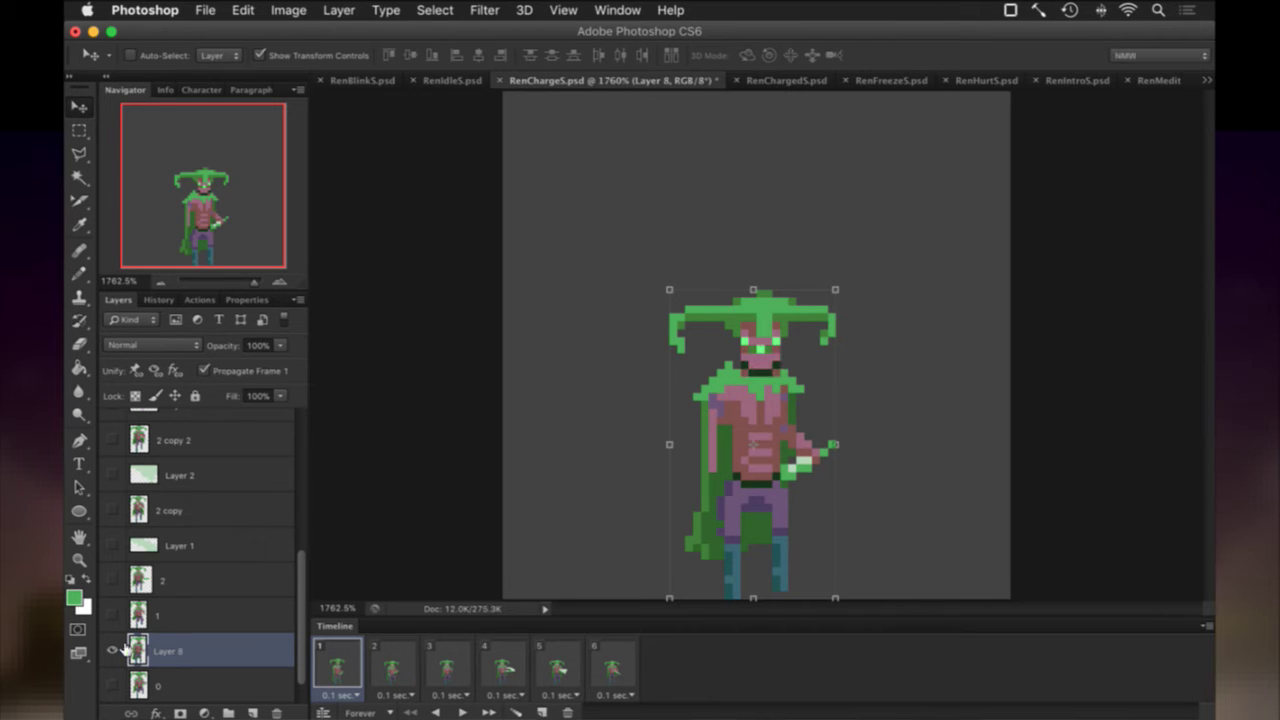
Check the pasted pose against layer 0 and frame 2, and move Layer 8 below layer 0 in the stack.
left_click(112, 682)
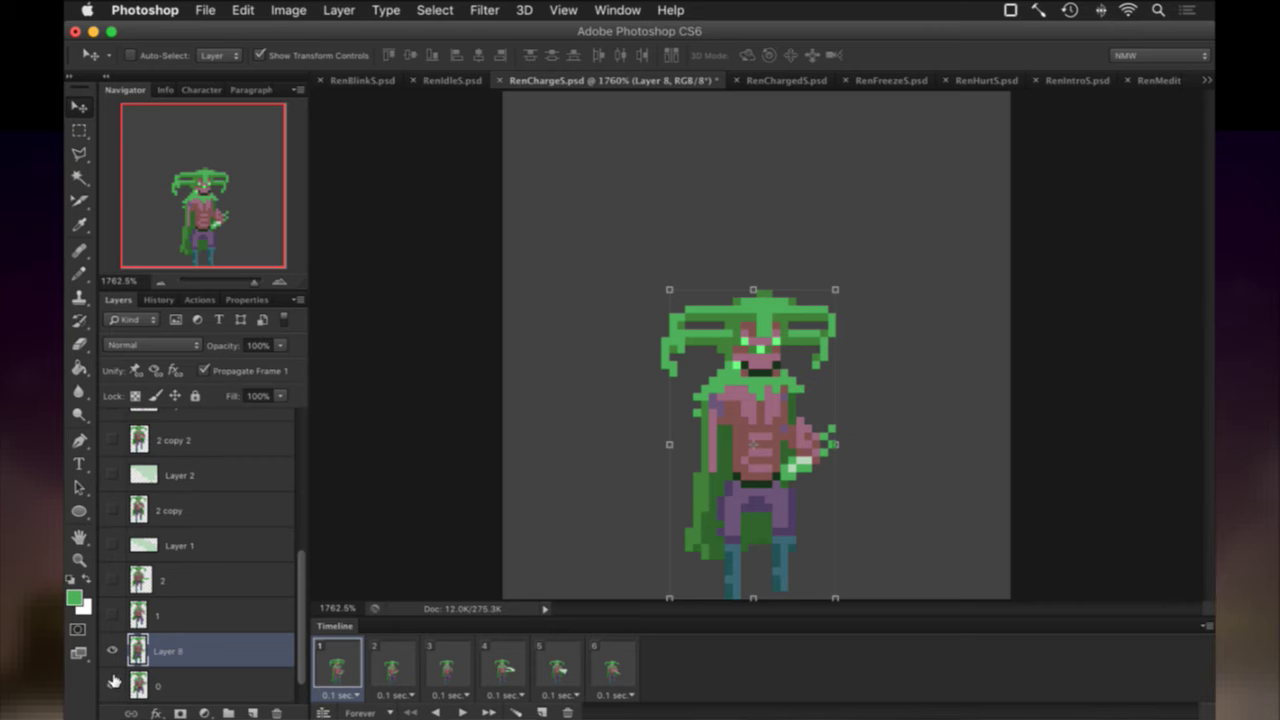
left_click(113, 681)
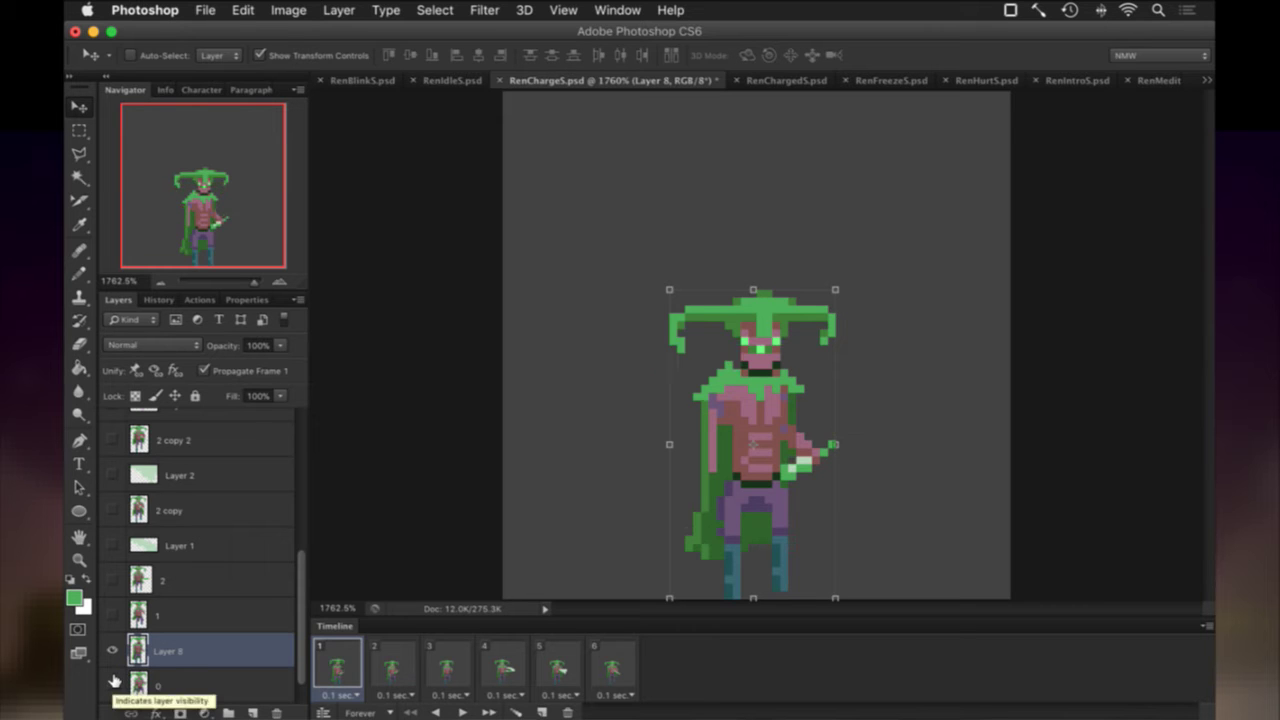
left_click(372, 658)
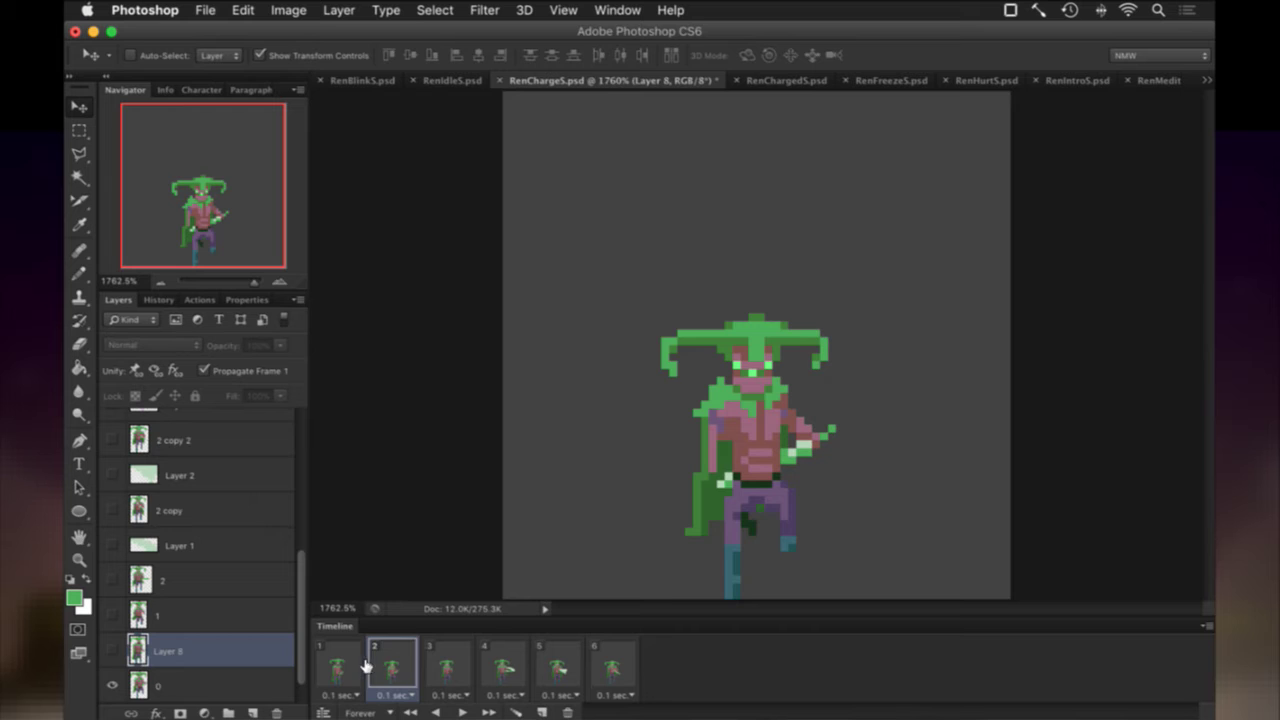
left_click(352, 665)
left_click(381, 669)
left_click(337, 667)
scroll(220, 609, "down", 1)
left_click_drag(152, 615, 162, 651)
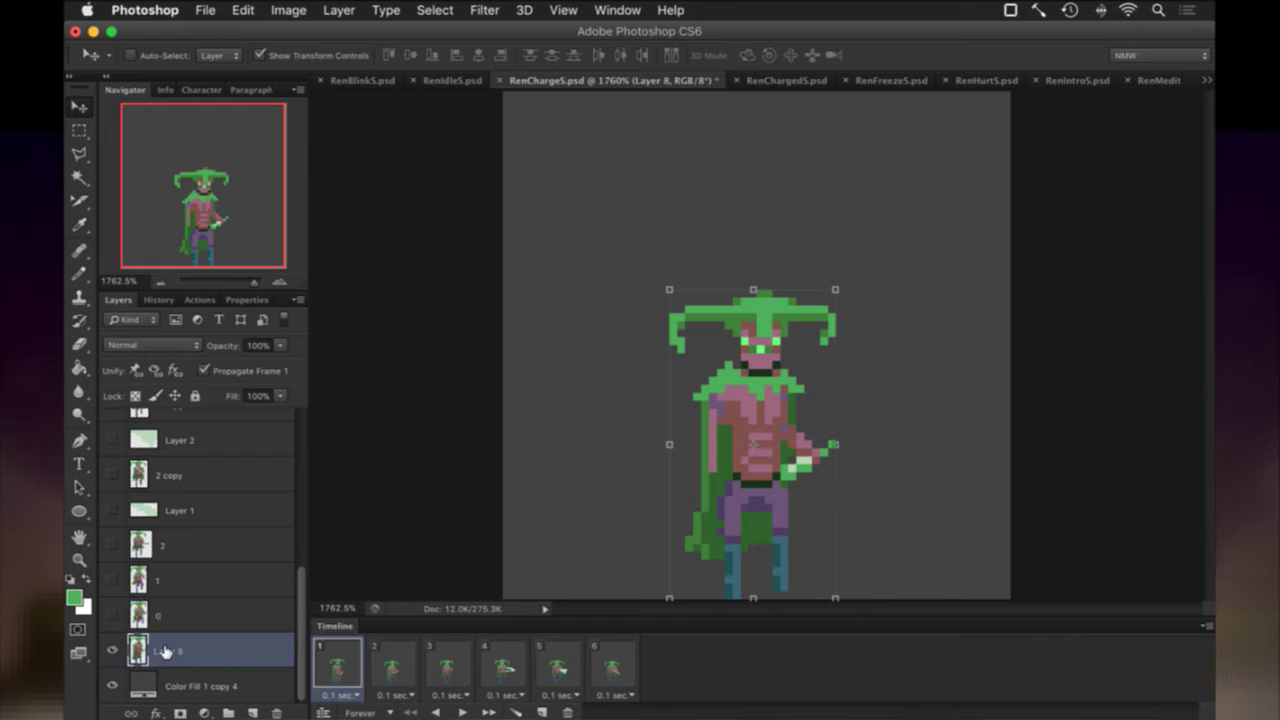
Duplicate Layer 8 and hide the original in frame 1.
key("super+j")
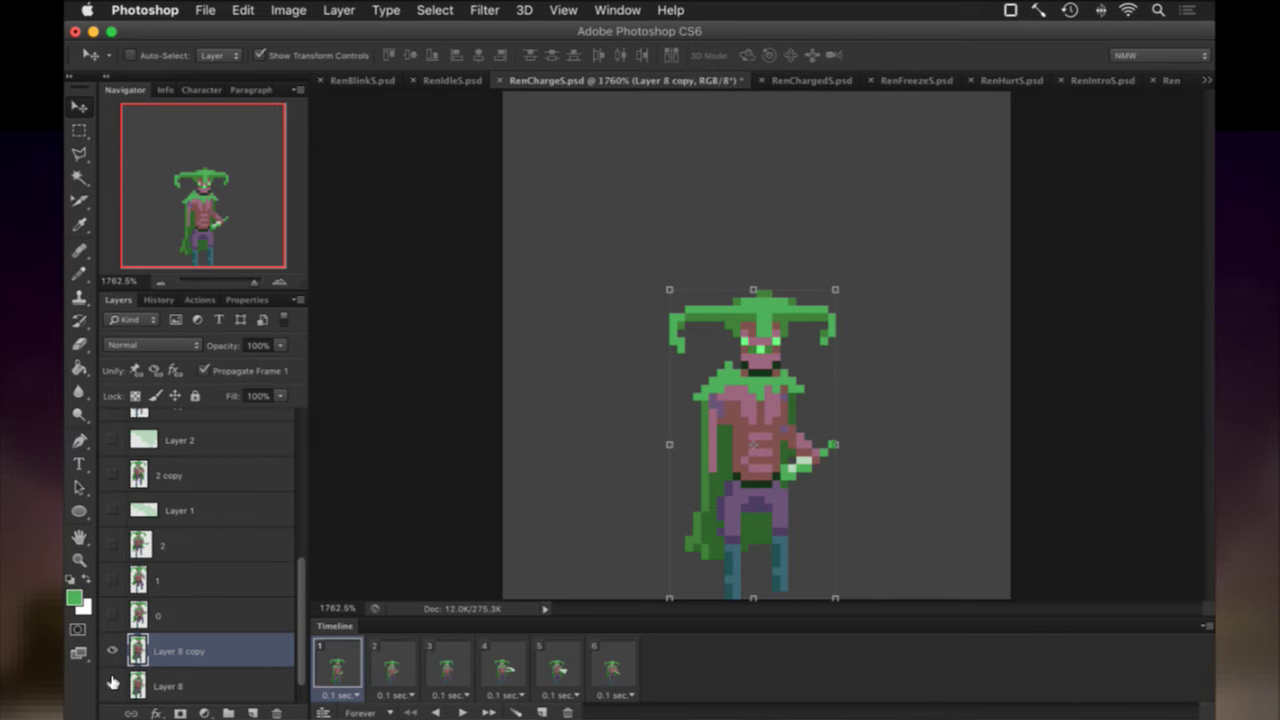
key("m")
left_click_drag(655, 245, 838, 344)
left_click(891, 317)
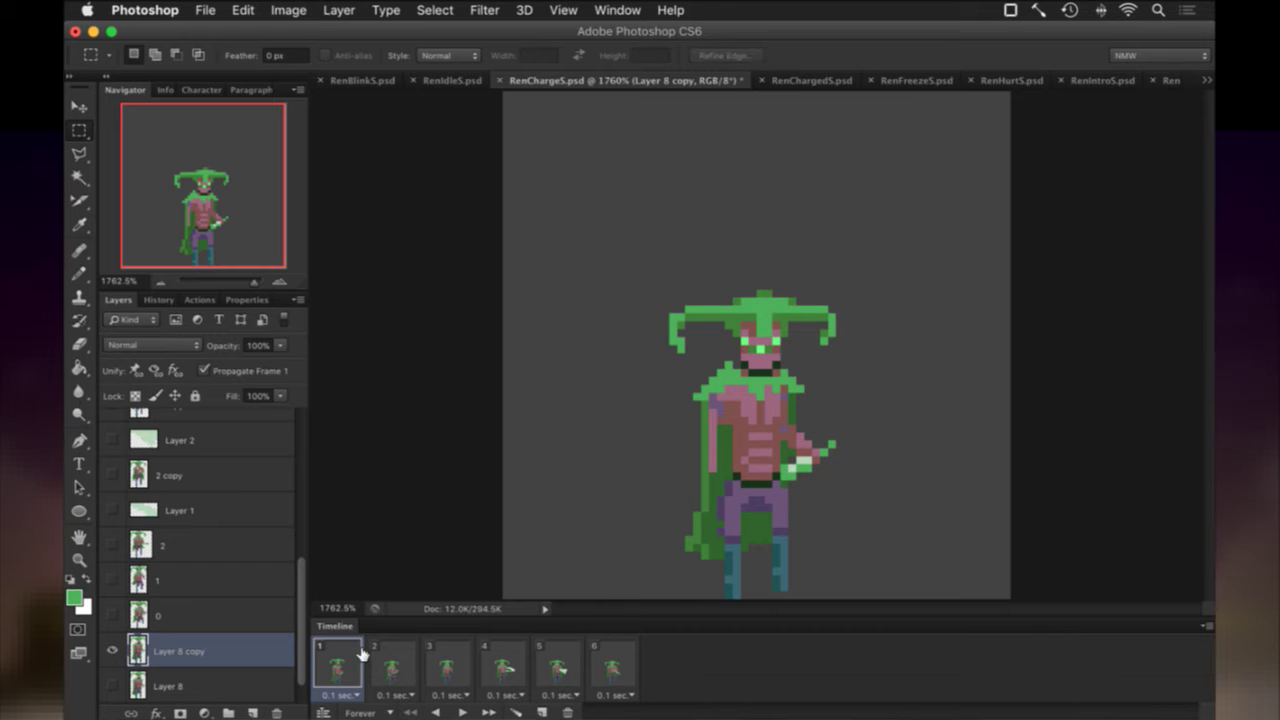
Select the hat and head on Layer 8 copy in frame 1, move them down one pixel and deselect.
left_click(380, 663)
left_click(360, 664)
left_click_drag(612, 268, 923, 360)
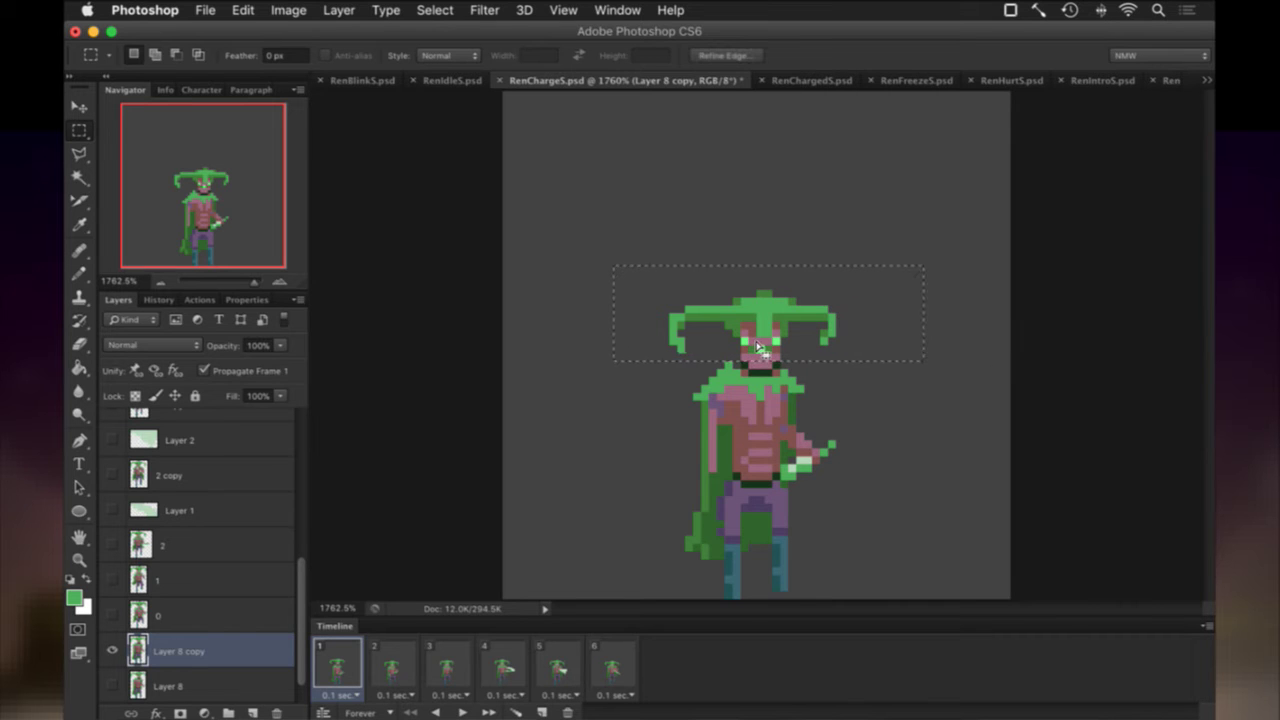
left_click_drag(761, 360, 783, 380)
key("v")
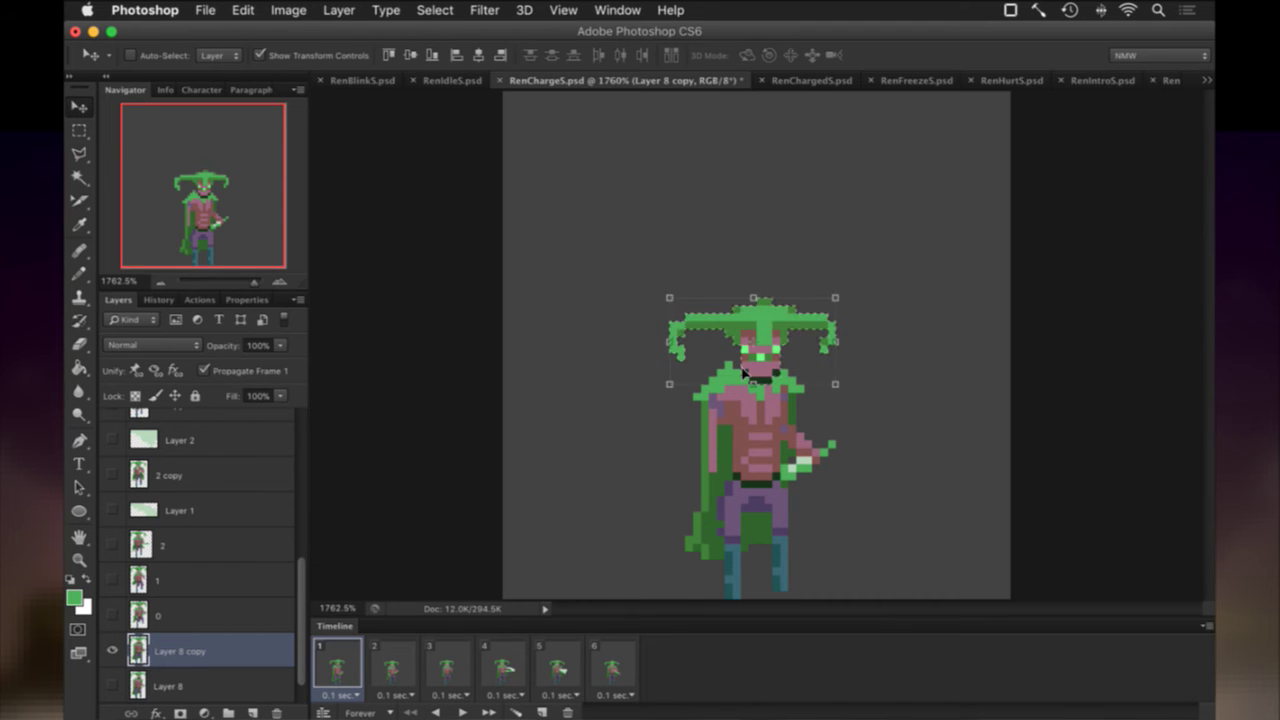
key("ctrl+d")
key("m")
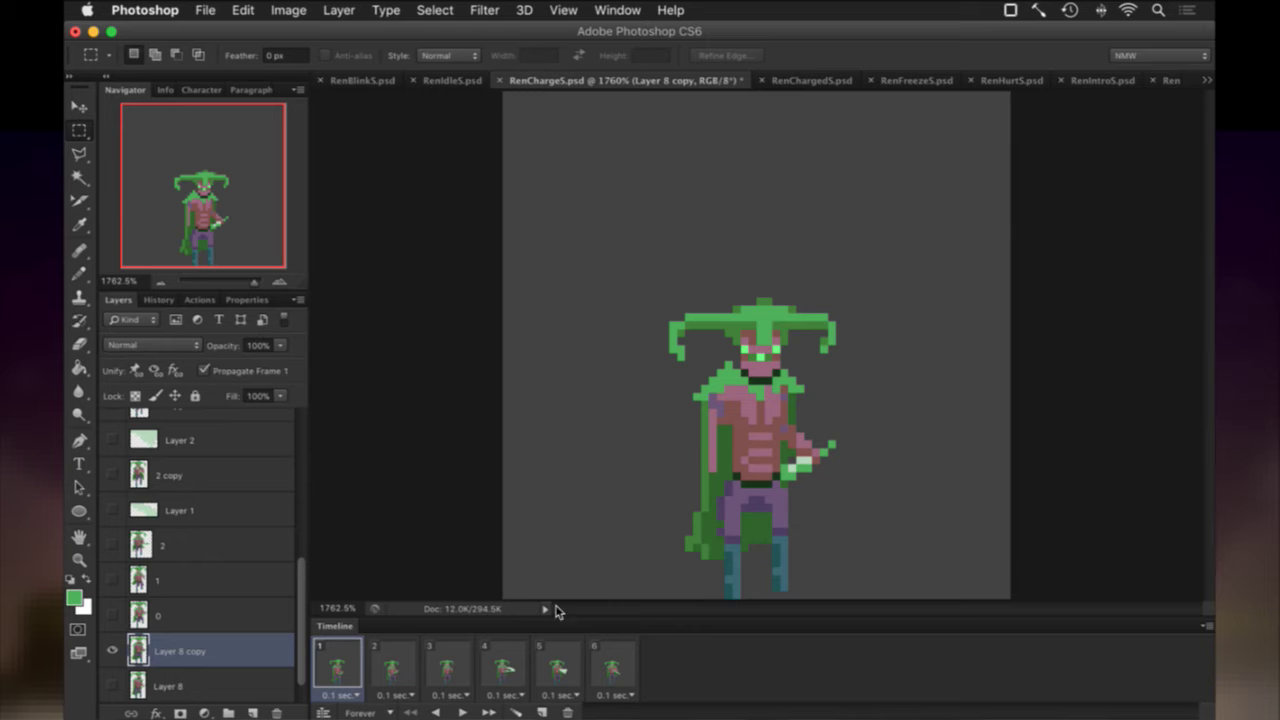
Flip repeatedly between frames 1 and 2 to compare the lowered head with the following charge pose.
left_click(412, 668)
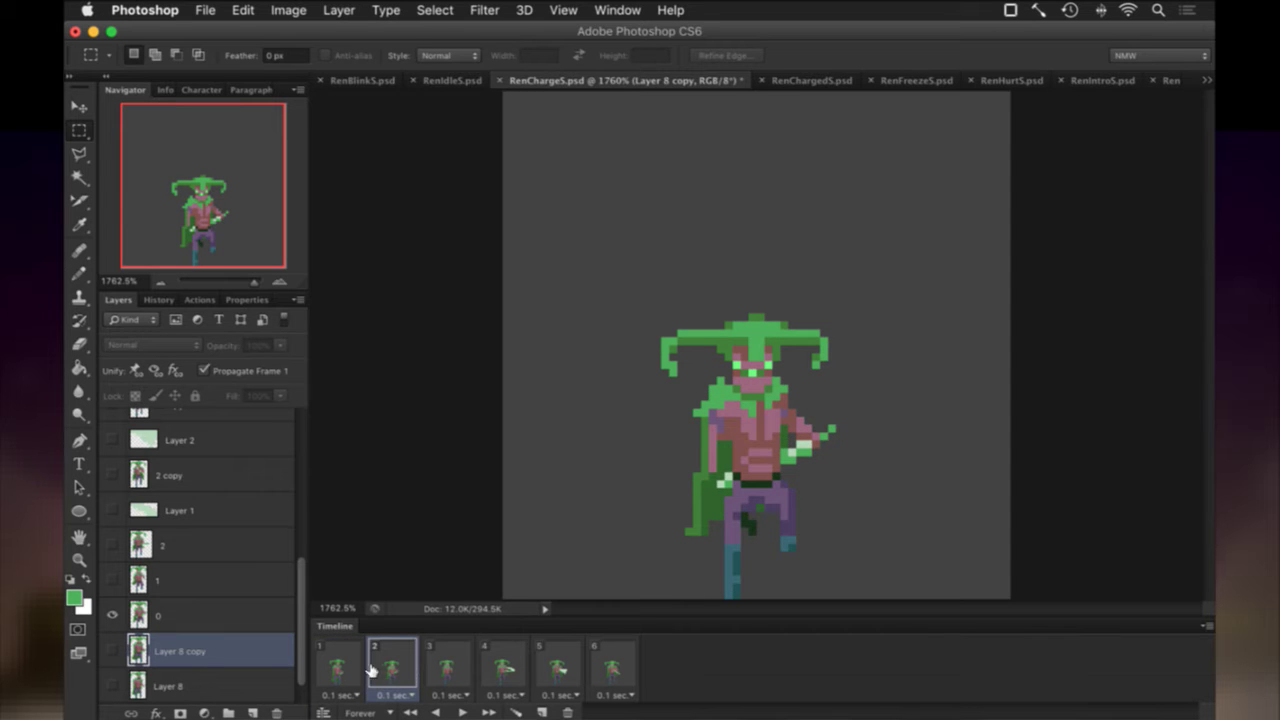
left_click(340, 673)
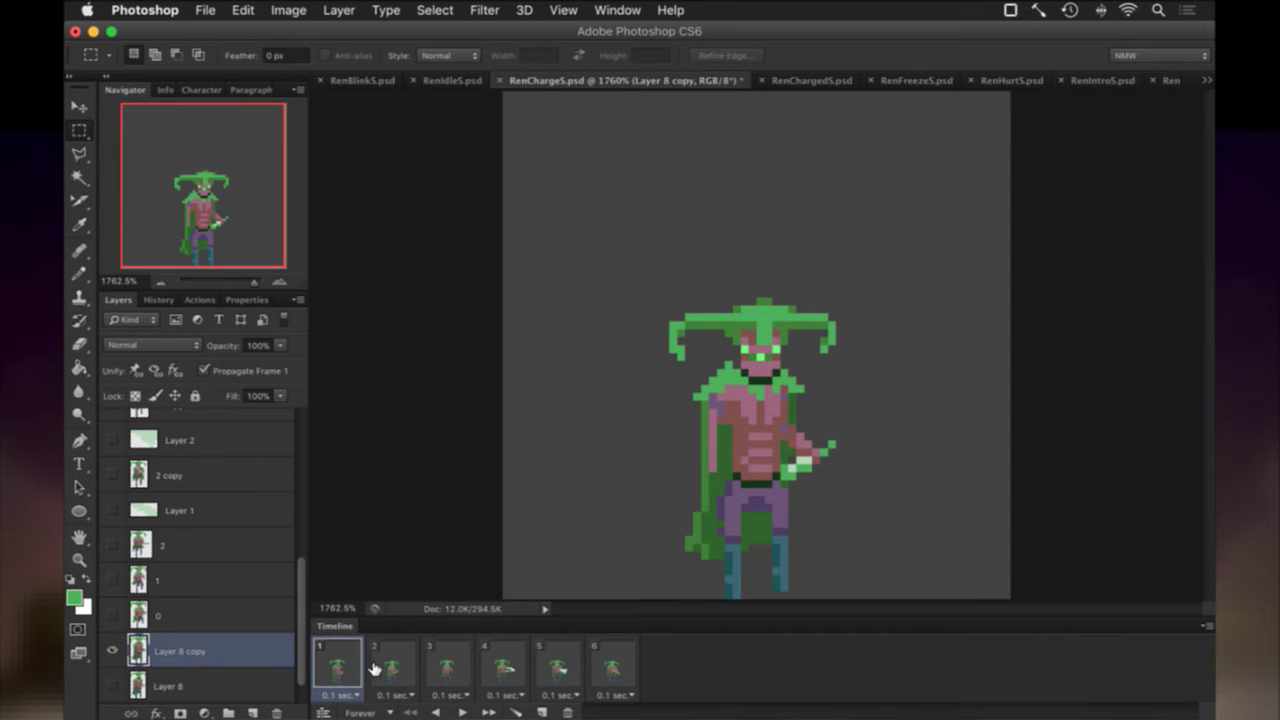
left_click(383, 668)
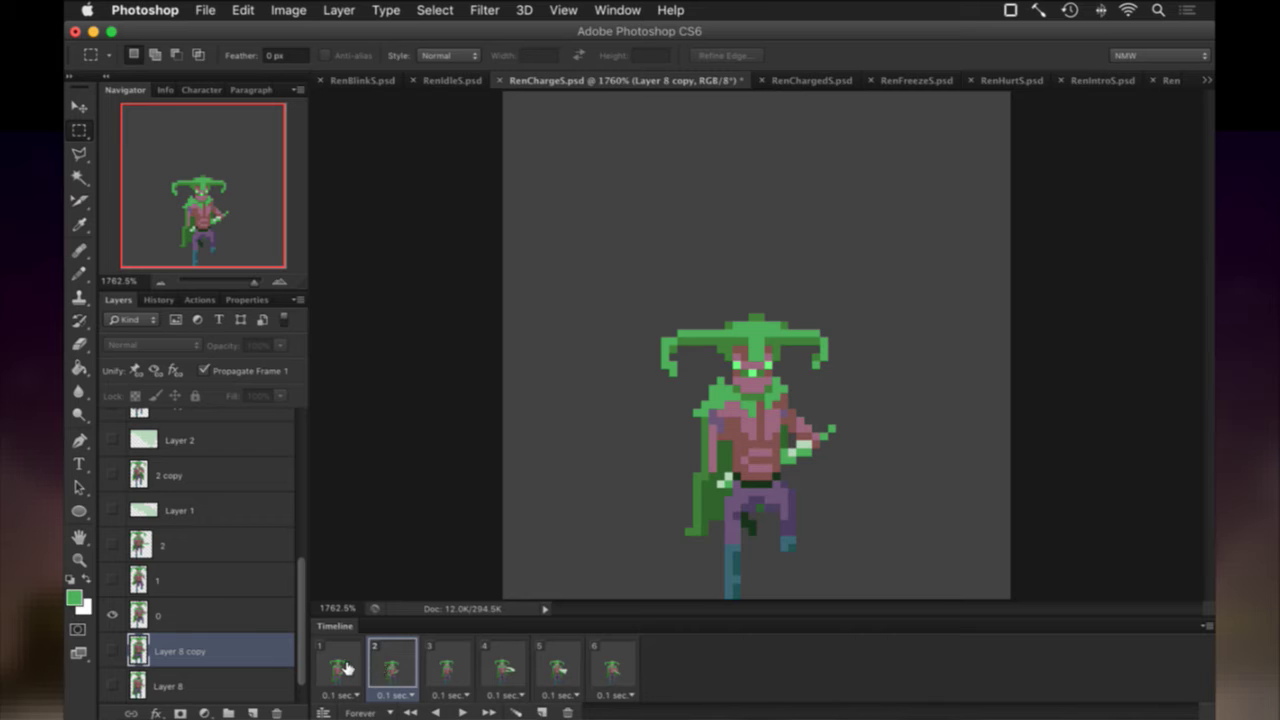
left_click(341, 668)
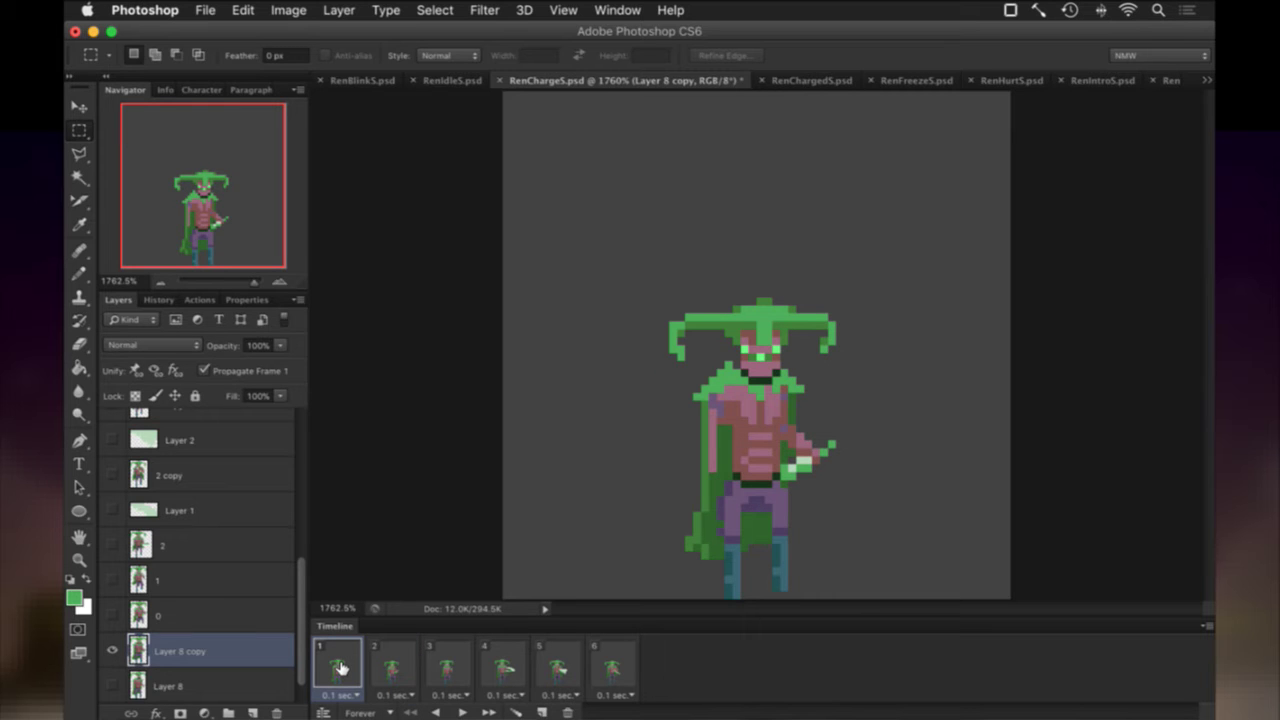
left_click(393, 660)
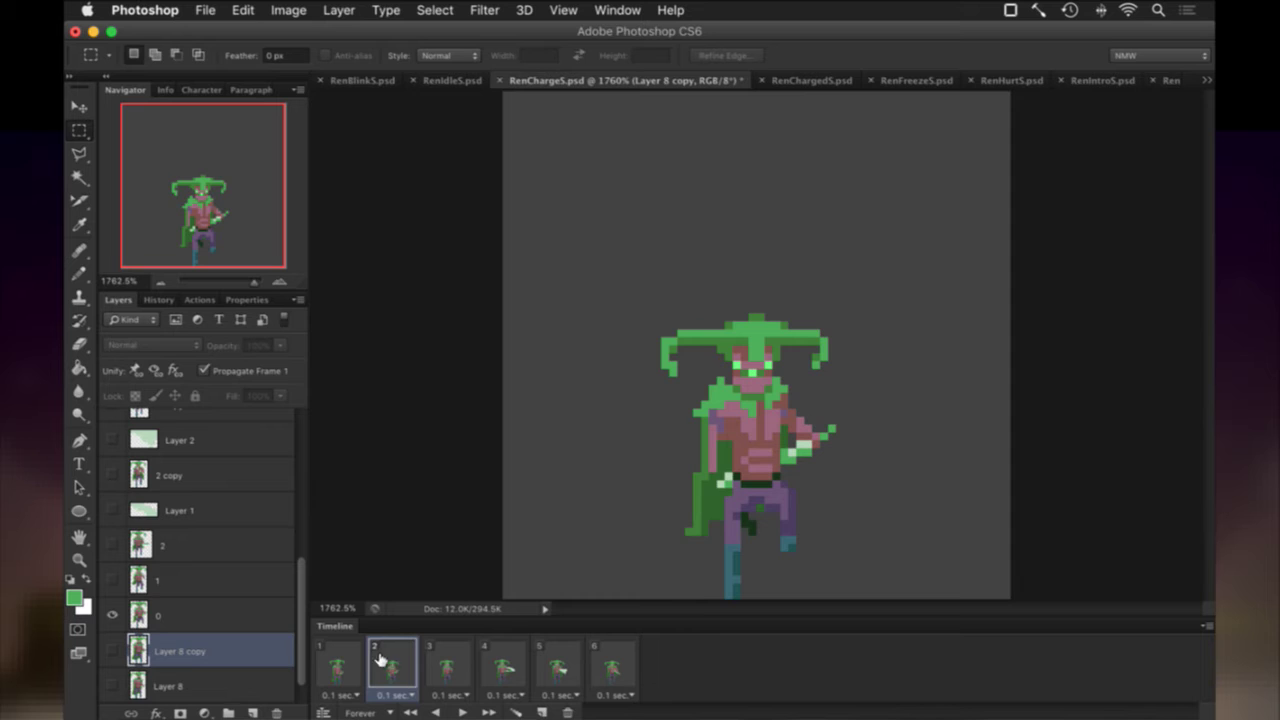
left_click(346, 664)
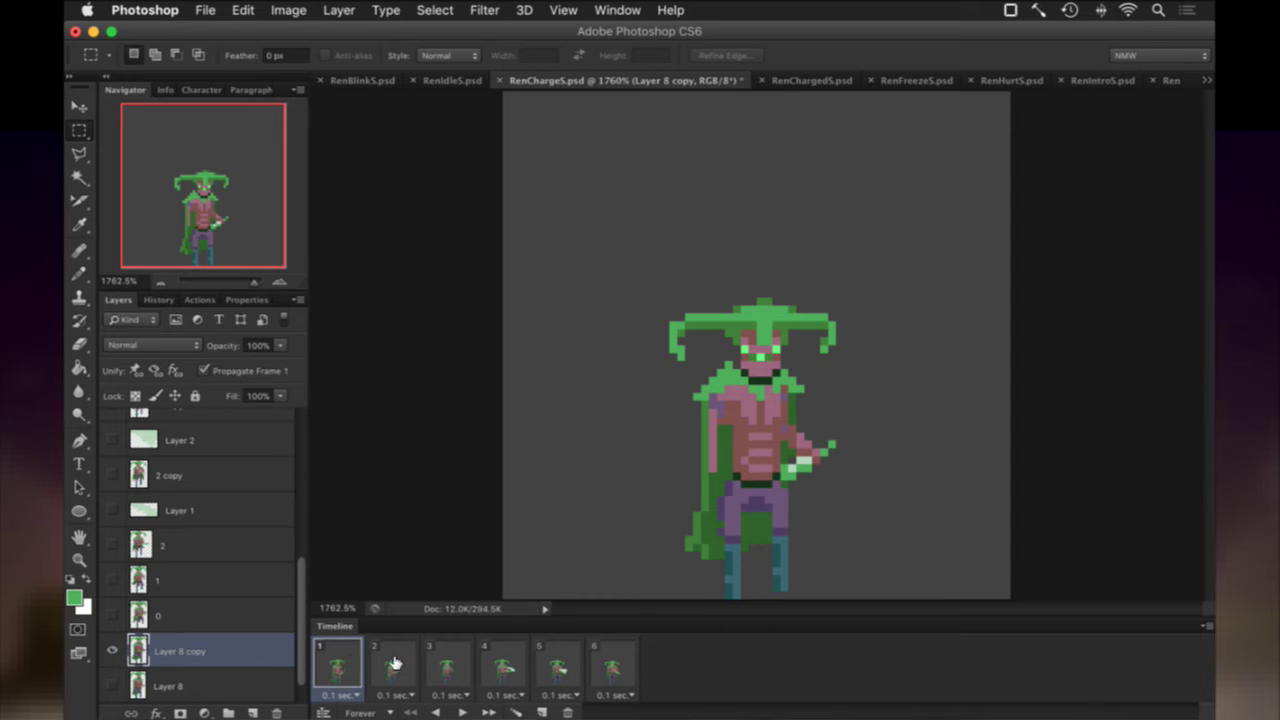
left_click(395, 662)
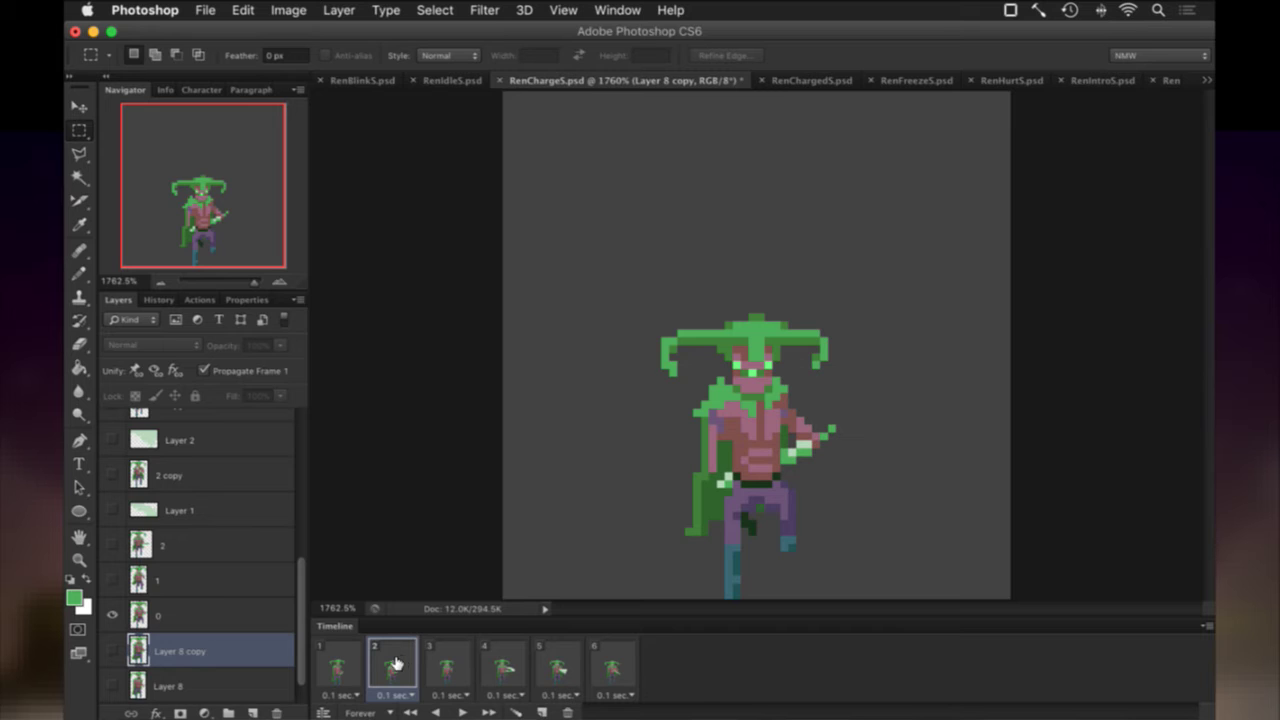
Select the hat, head and upper chest on Layer 8 copy in frame 1, move them down one pixel and deselect.
left_click(361, 665)
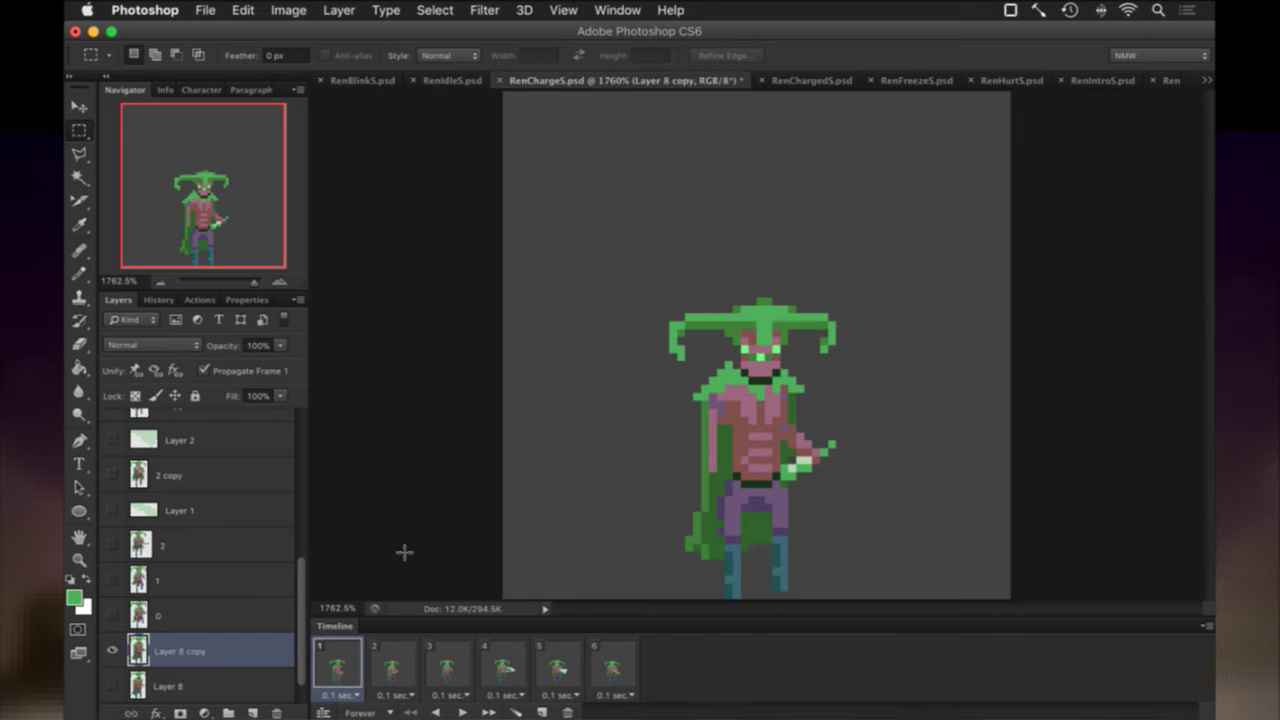
left_click_drag(582, 258, 901, 431)
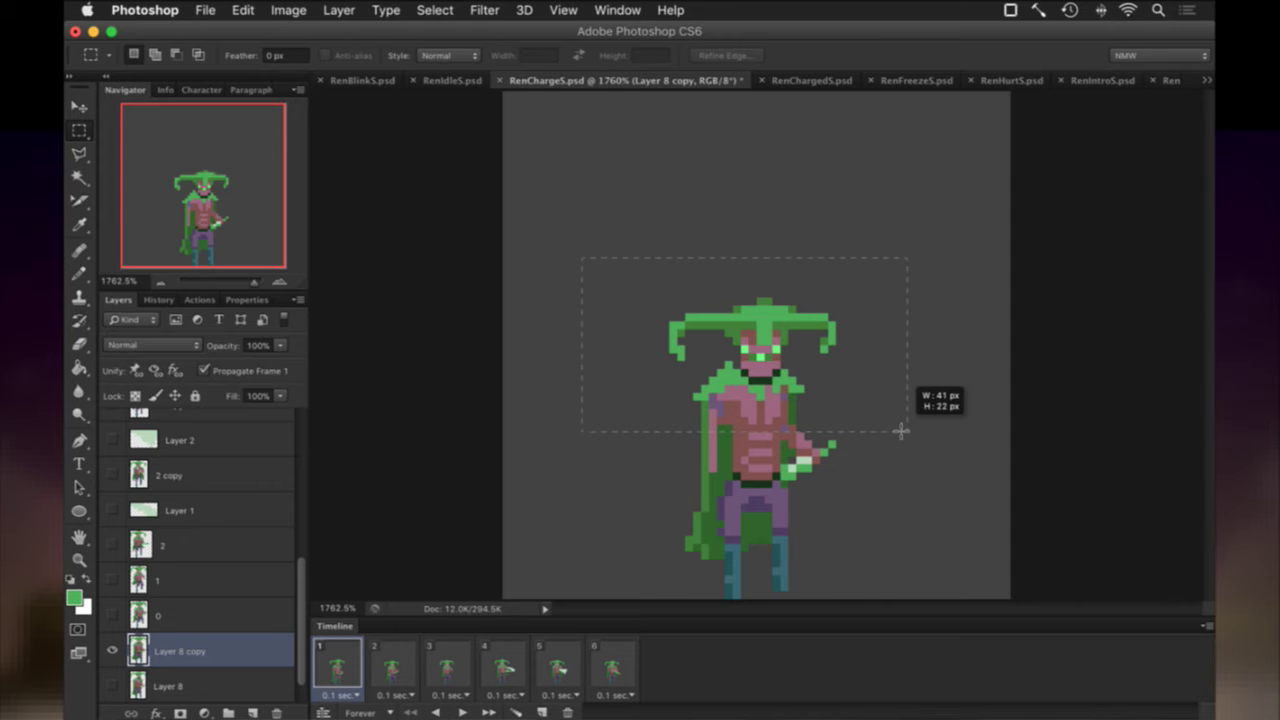
left_click_drag(897, 431, 897, 431)
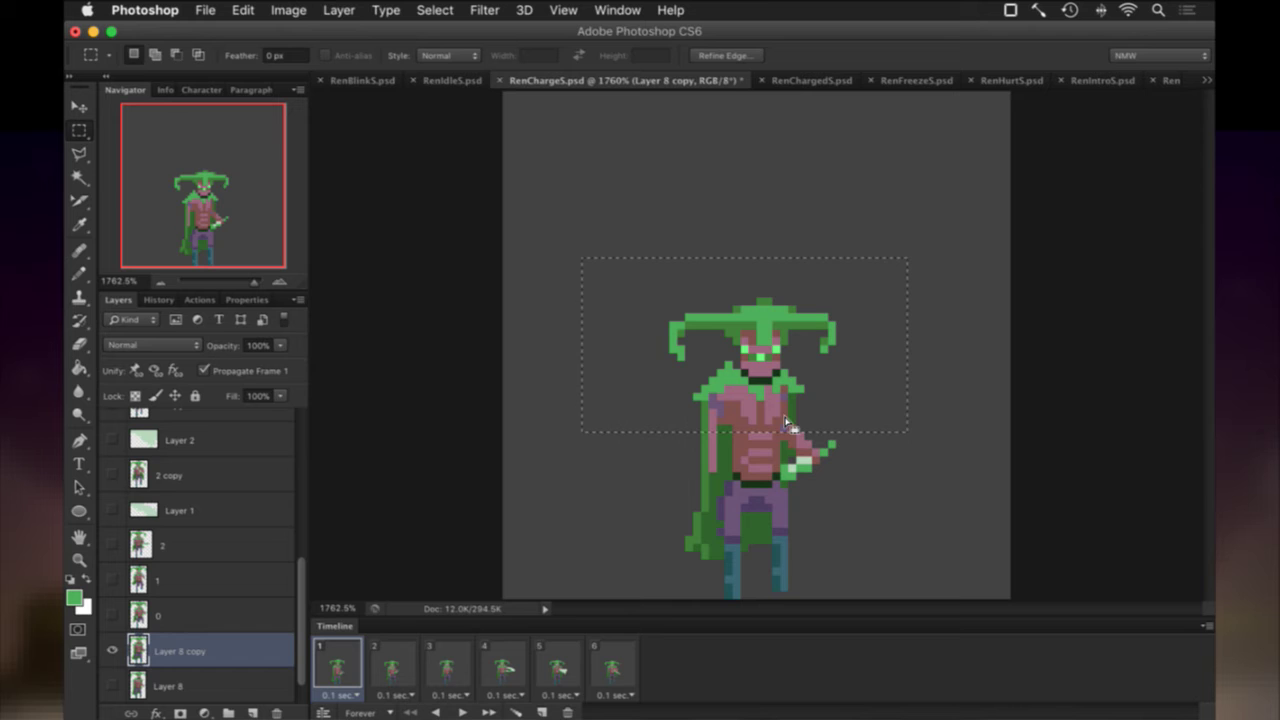
left_click_drag(781, 423, 836, 444)
key("v")
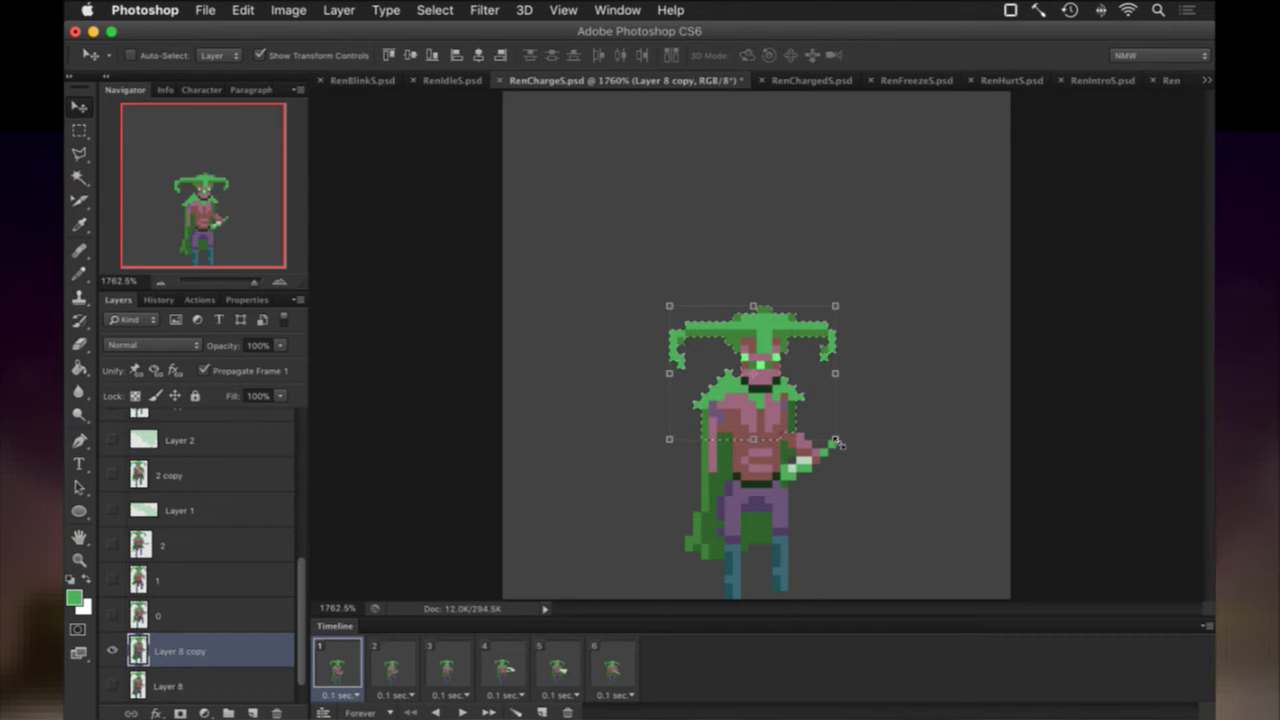
key("m")
key("ctrl+d")
Alternate between frames 1 and 2 to examine how the lowered upper body leads into the charge pose.
left_click(399, 662)
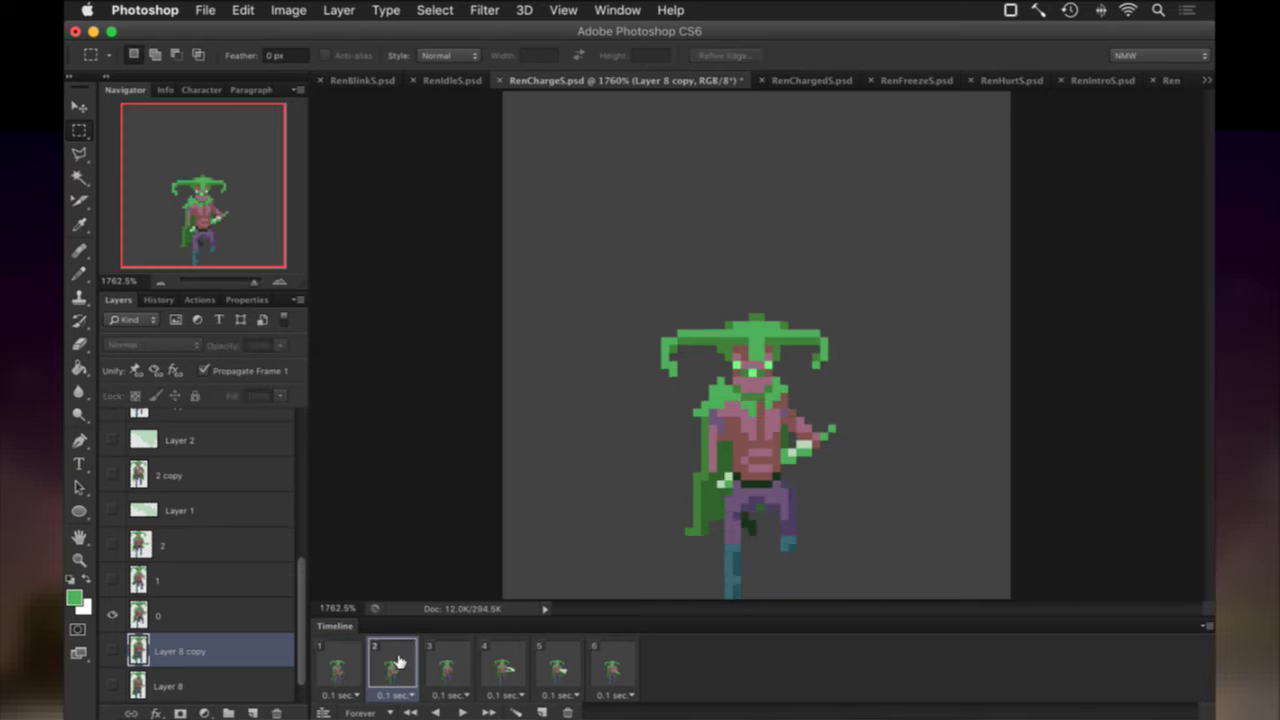
left_click(350, 662)
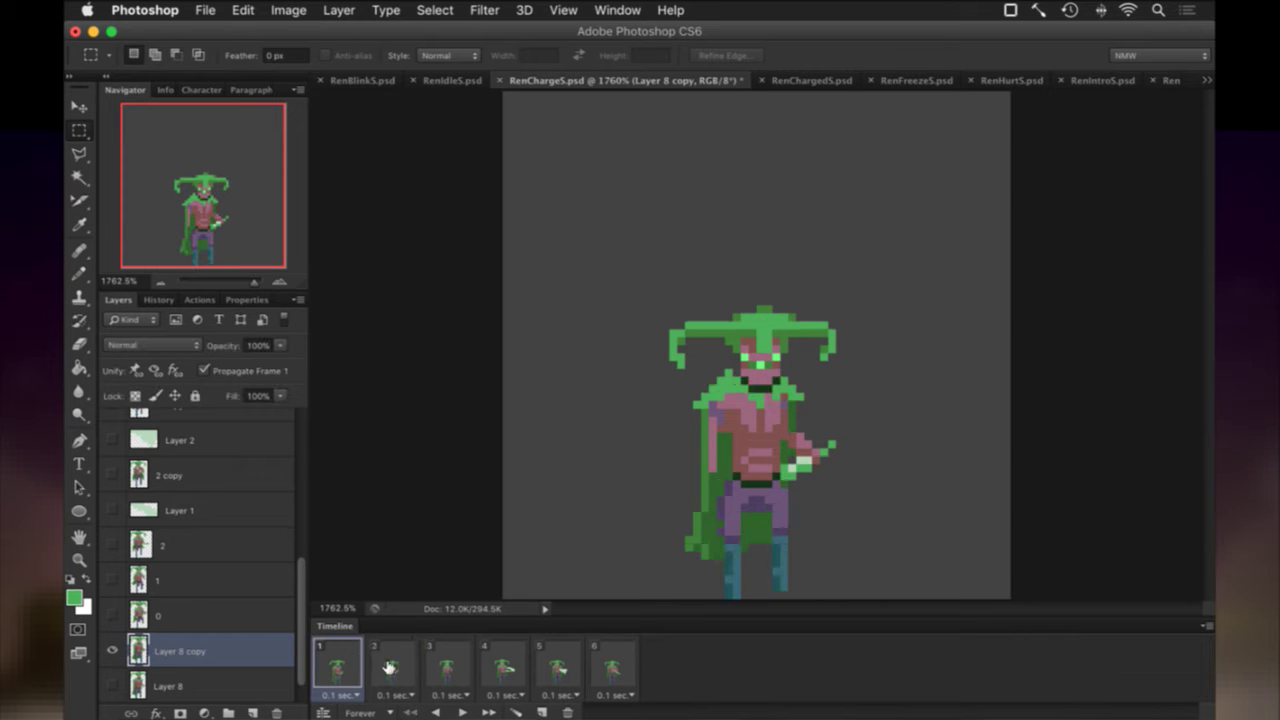
left_click(391, 667)
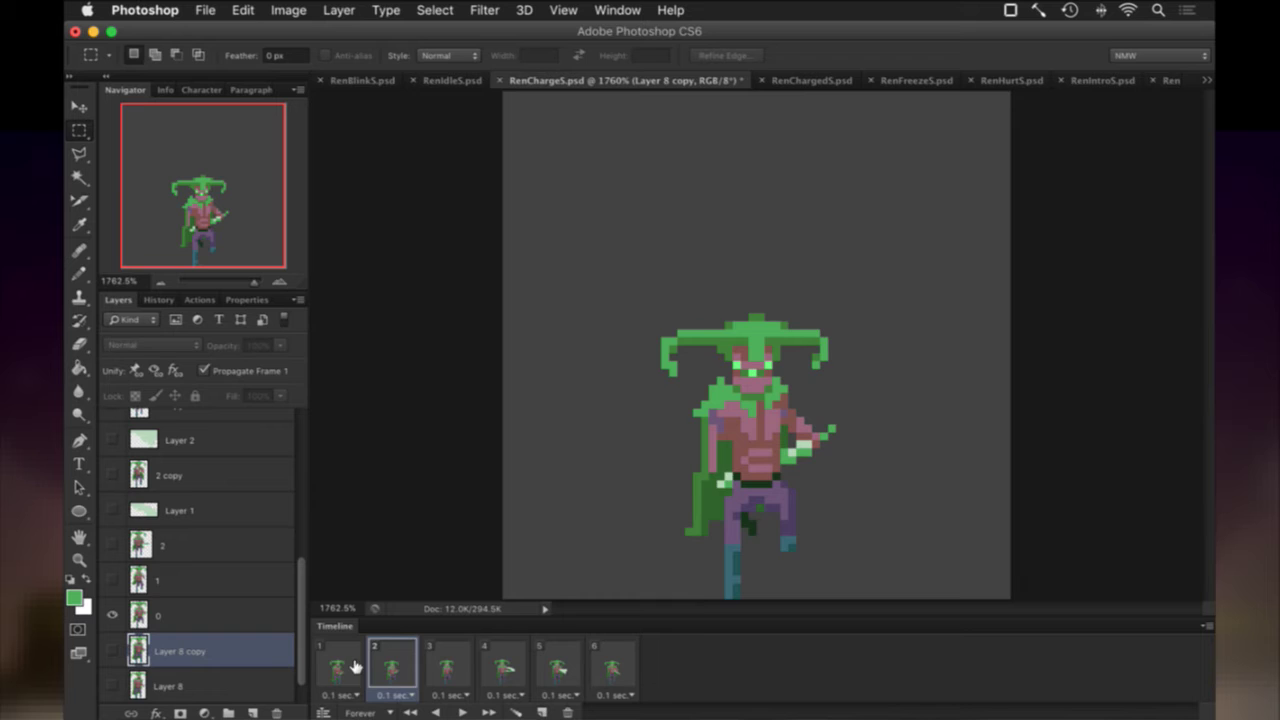
left_click(352, 668)
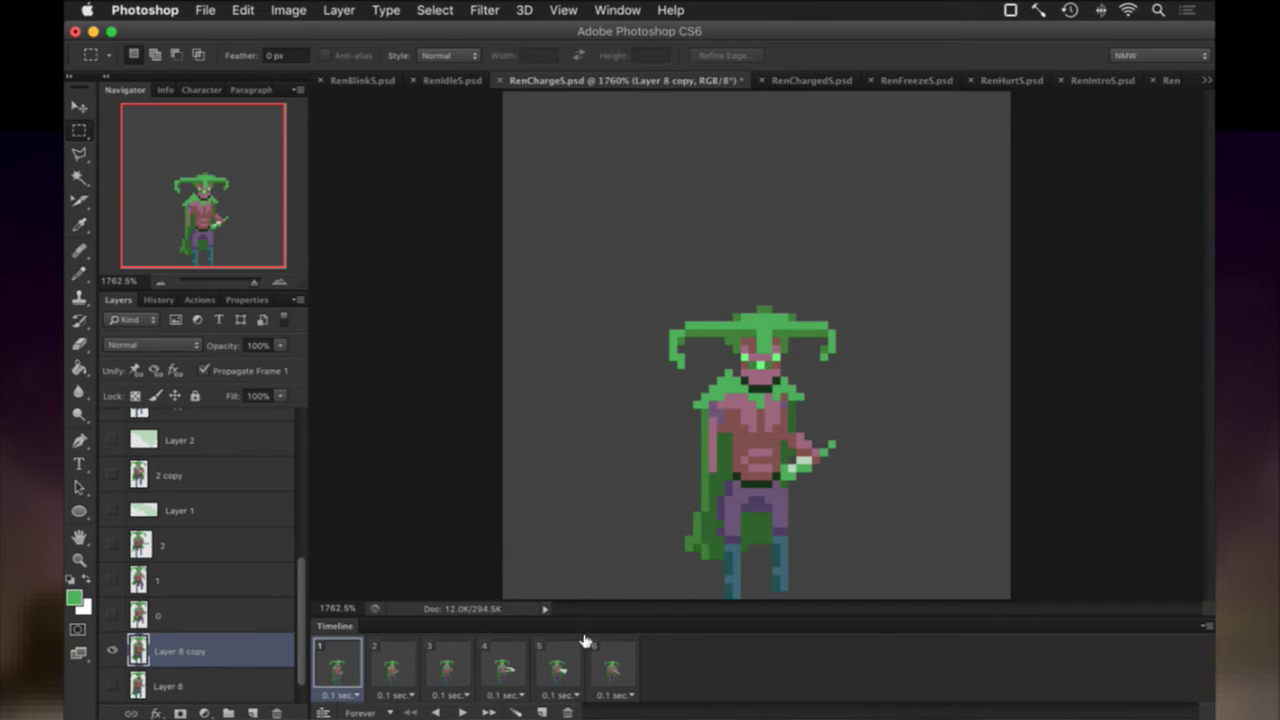
left_click(392, 664)
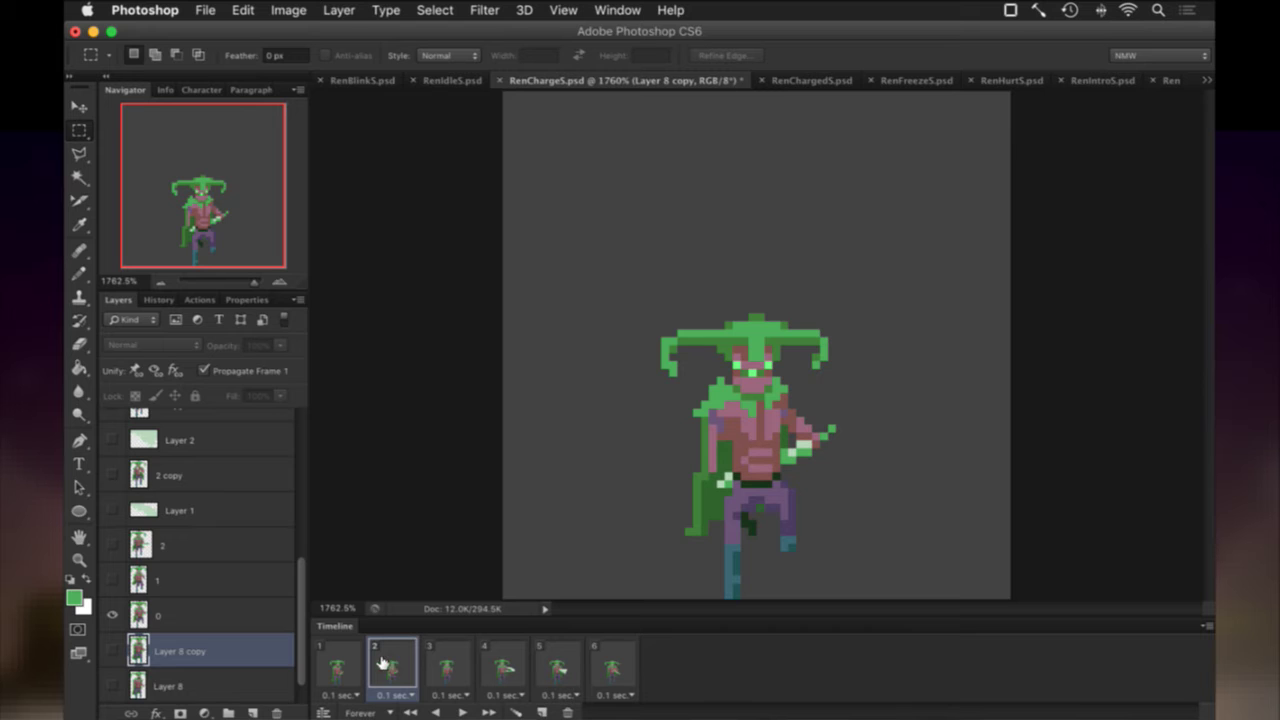
Select the bent leg's lower part on Layer 8 copy in frame 1, raise it about two pixels and deselect.
left_click(354, 664)
key("e")
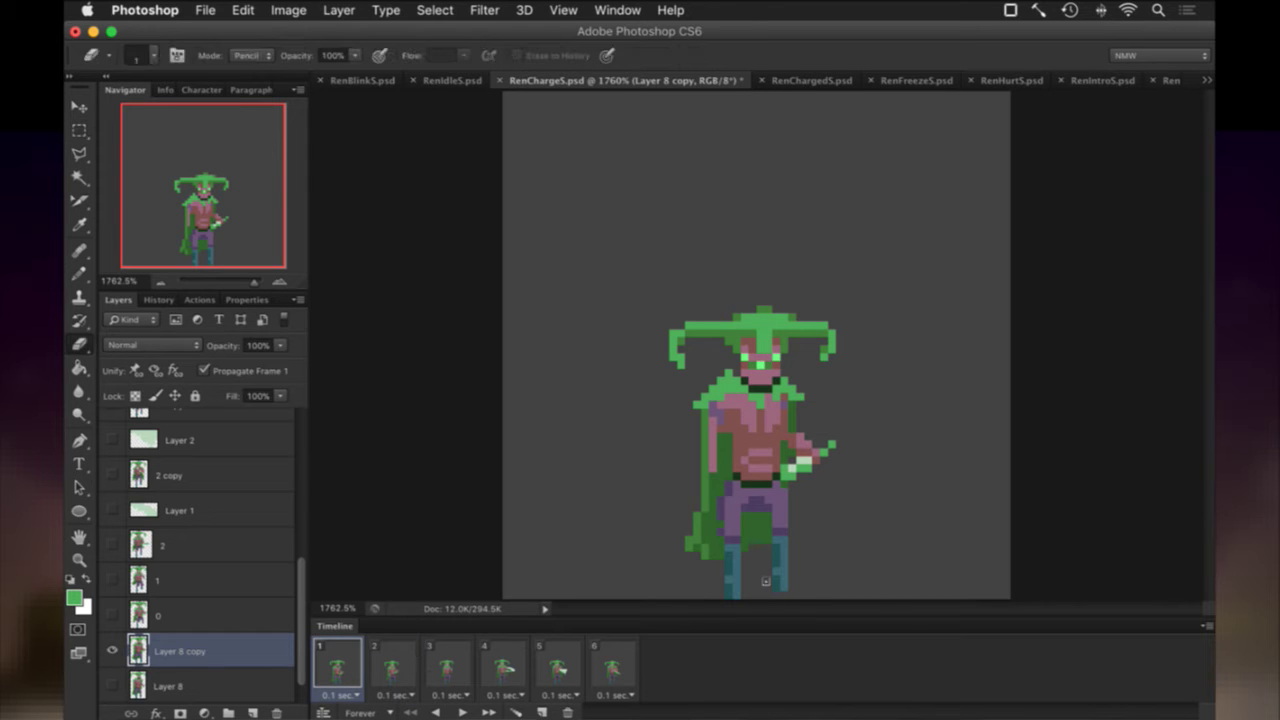
key("m")
left_click_drag(770, 548, 791, 586)
key("v")
key("m")
key("ctrl+d")
left_click_drag(770, 510, 801, 600)
key("v")
key("ctrl+d")
key("m")
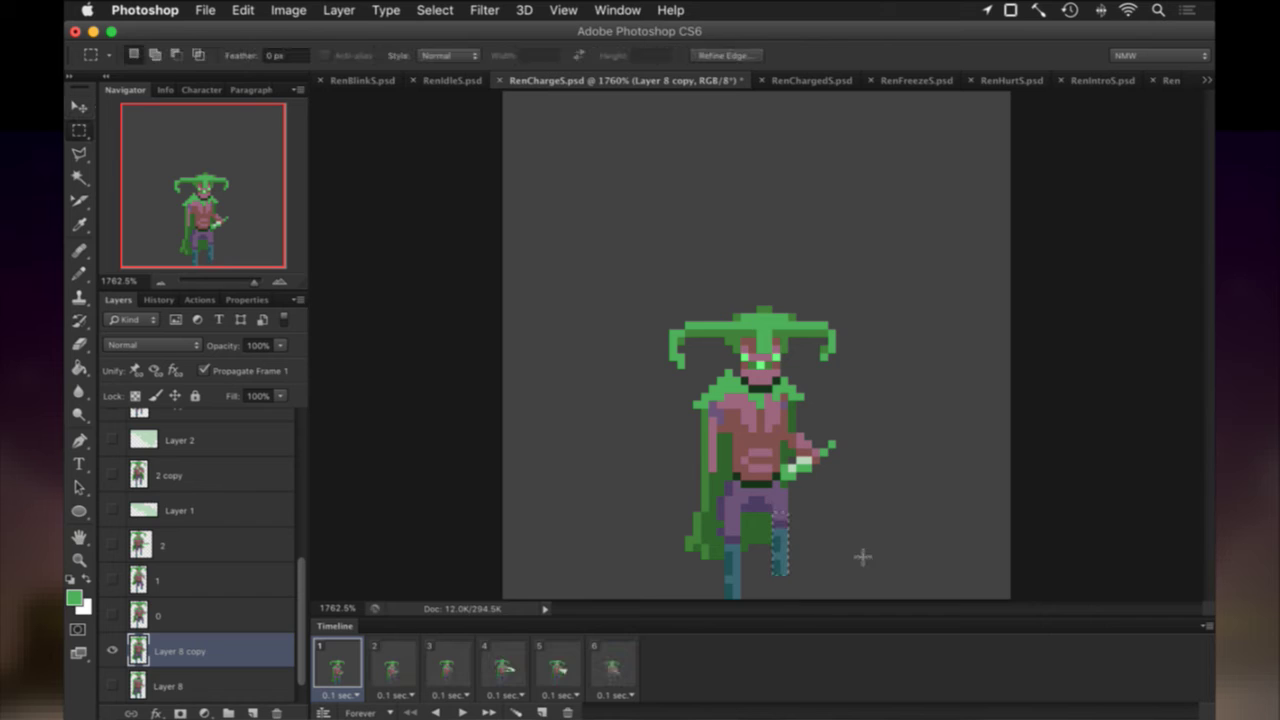
Flip between frames 1 and 2 to compare the raised leg with the following charge pose.
left_click(394, 663)
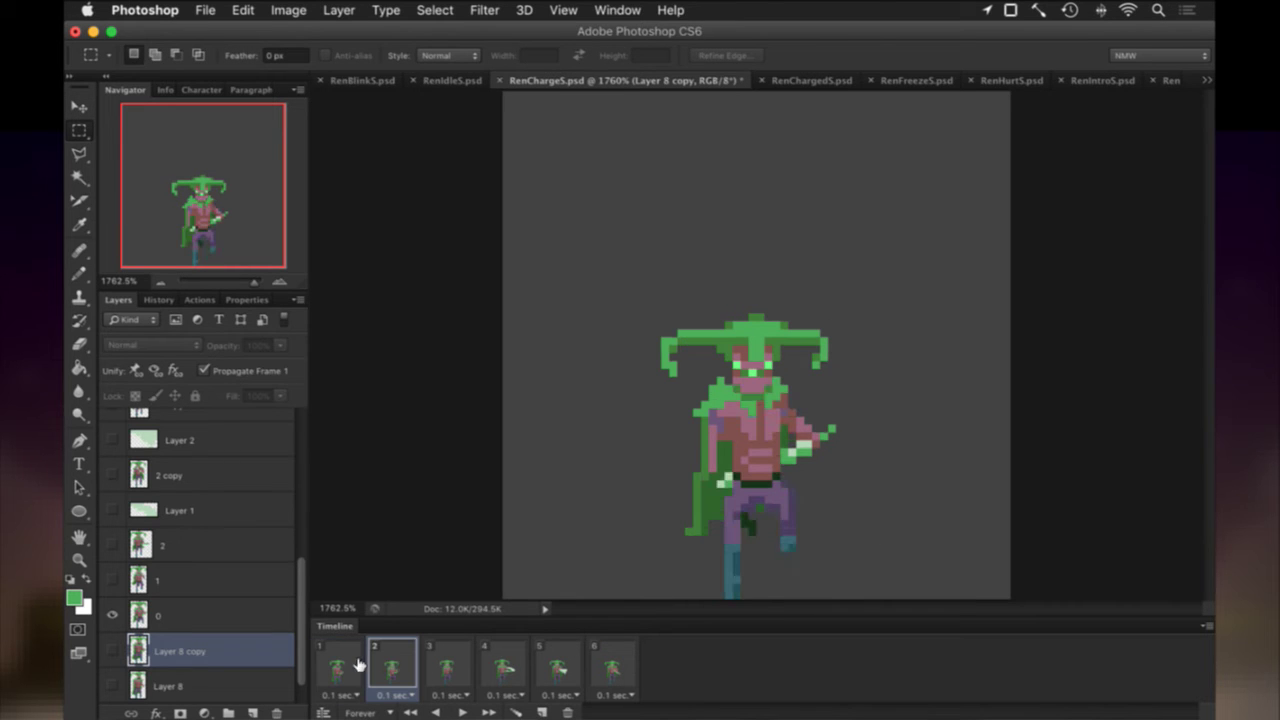
left_click(358, 665)
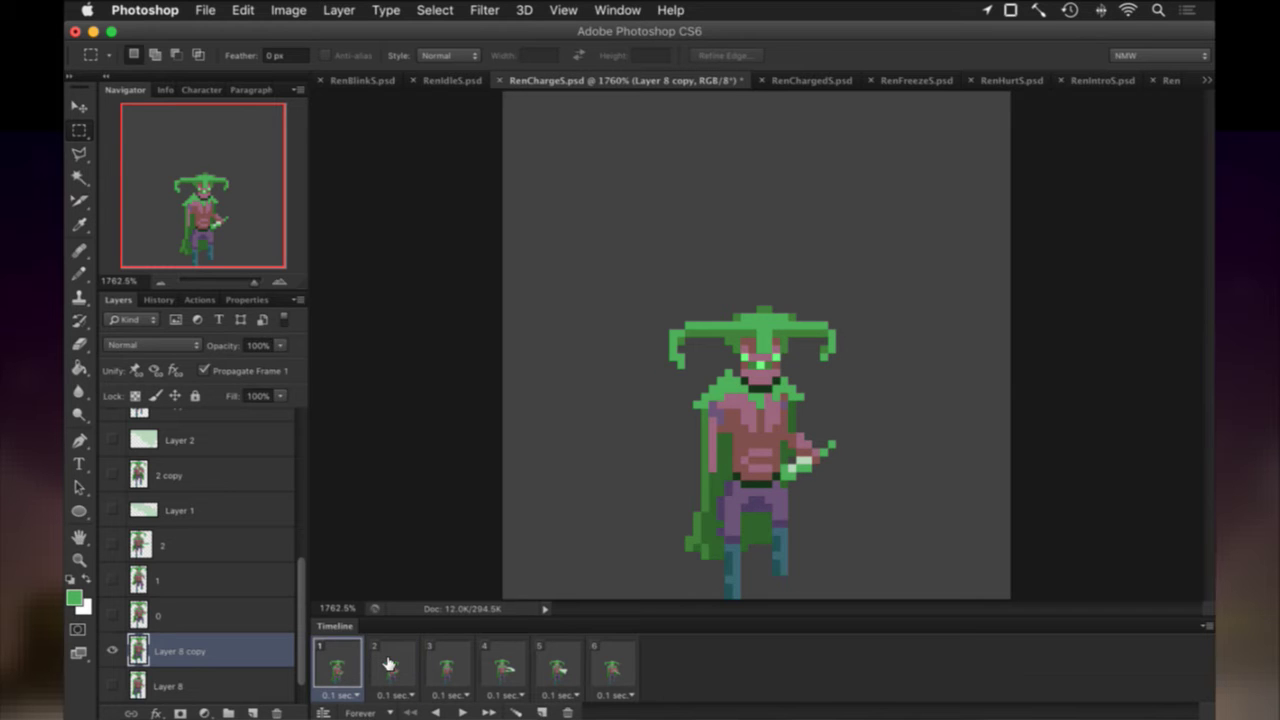
left_click(389, 664)
left_click(350, 663)
left_click(372, 664)
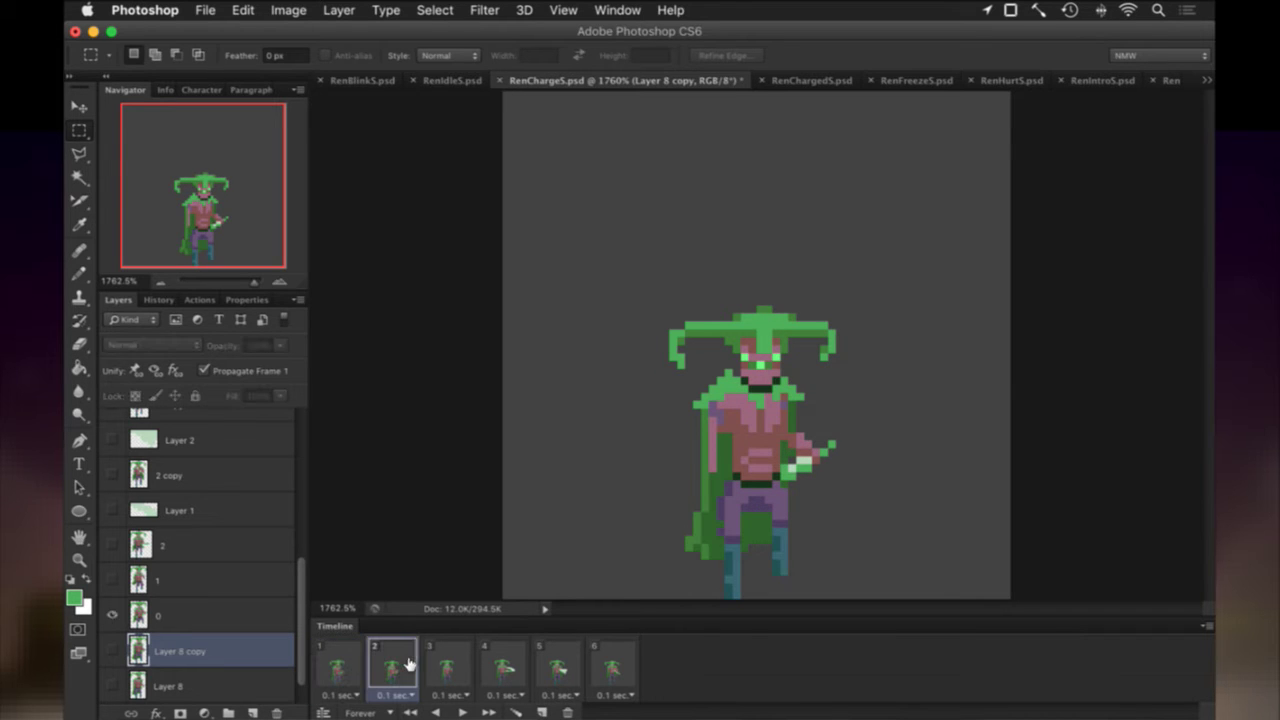
left_click(340, 664)
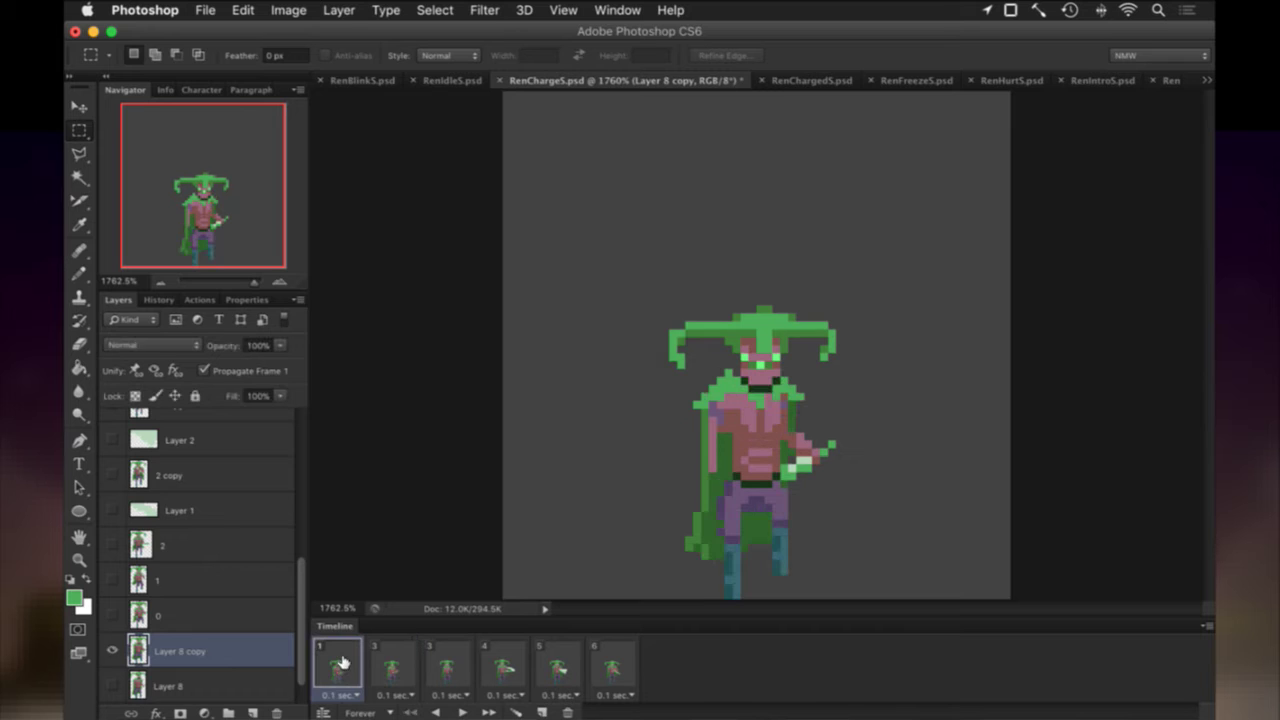
Retouch the raised leg's knee on Layer 8 copy in frame 1 with sampled dark purple, then sample the boot's teal.
key("i")
left_click(787, 535)
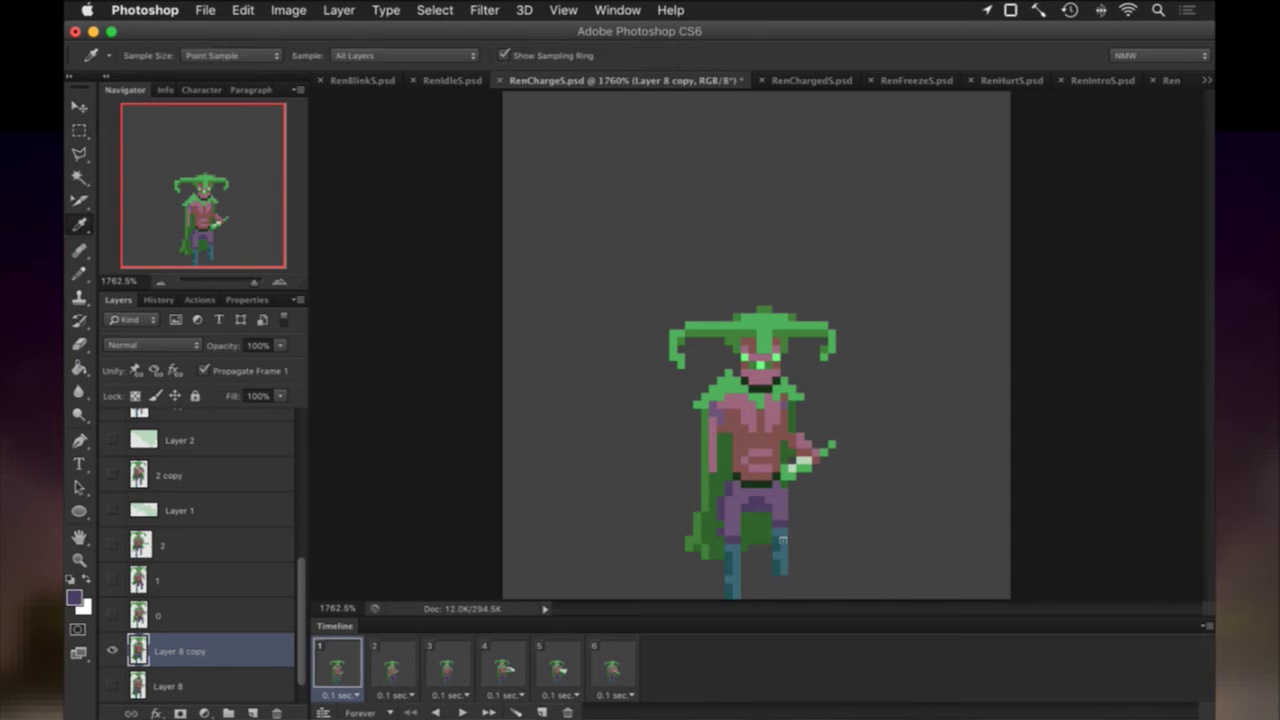
key("b")
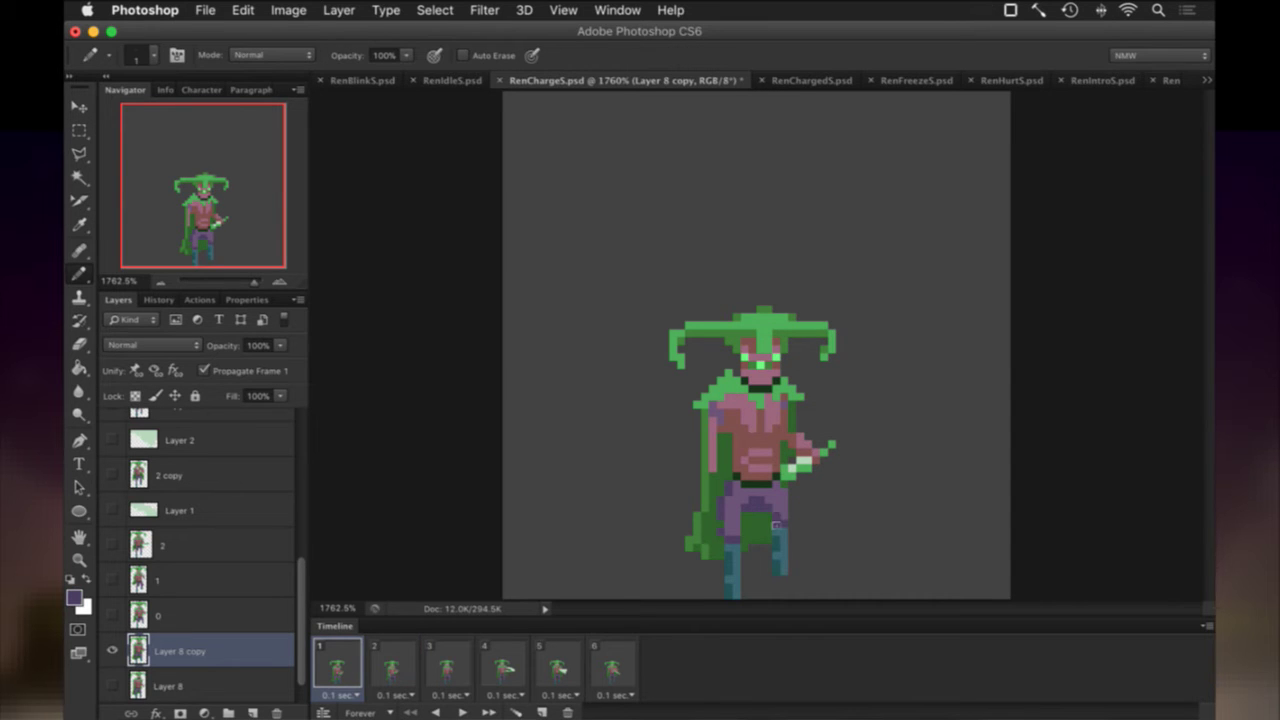
left_click(389, 658)
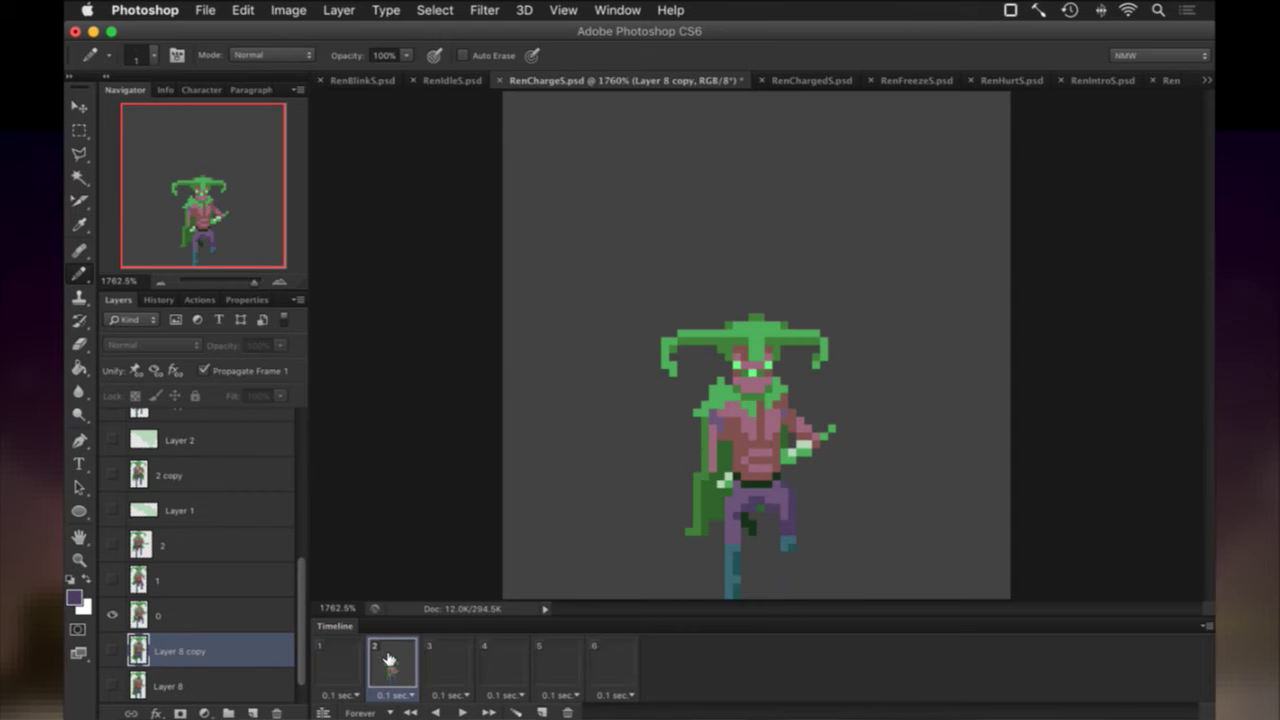
left_click(345, 657)
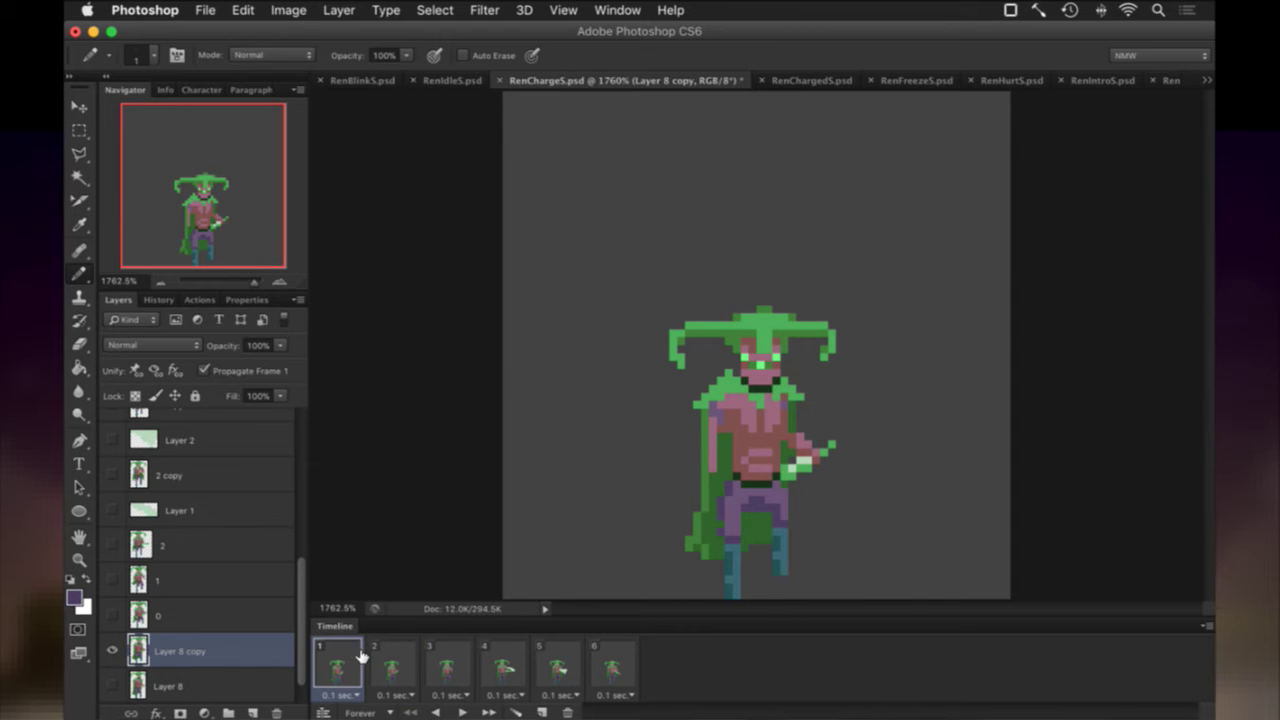
left_click(379, 657)
left_click(334, 662)
left_click(786, 556, "alt")
Compare frames 1 and 2, then go through frames 3 to 6 to examine how the raised leg leads into the charge.
left_click(388, 662)
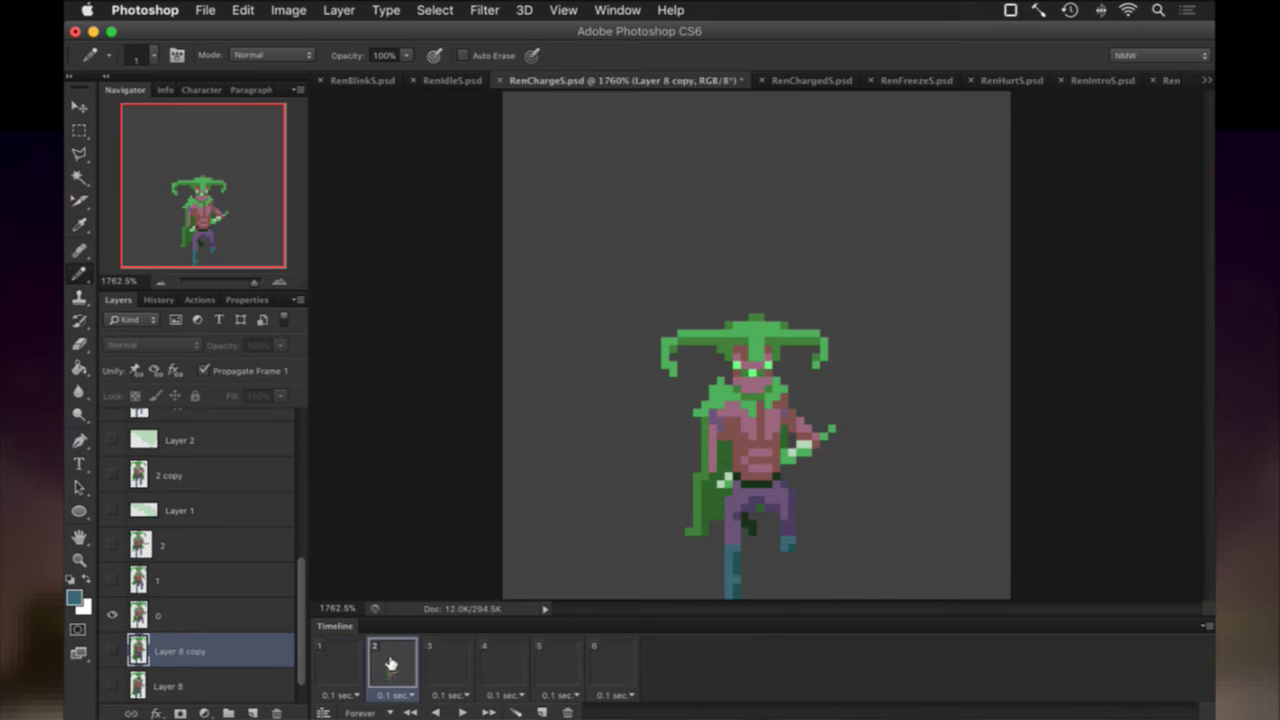
left_click(340, 662)
left_click(392, 662)
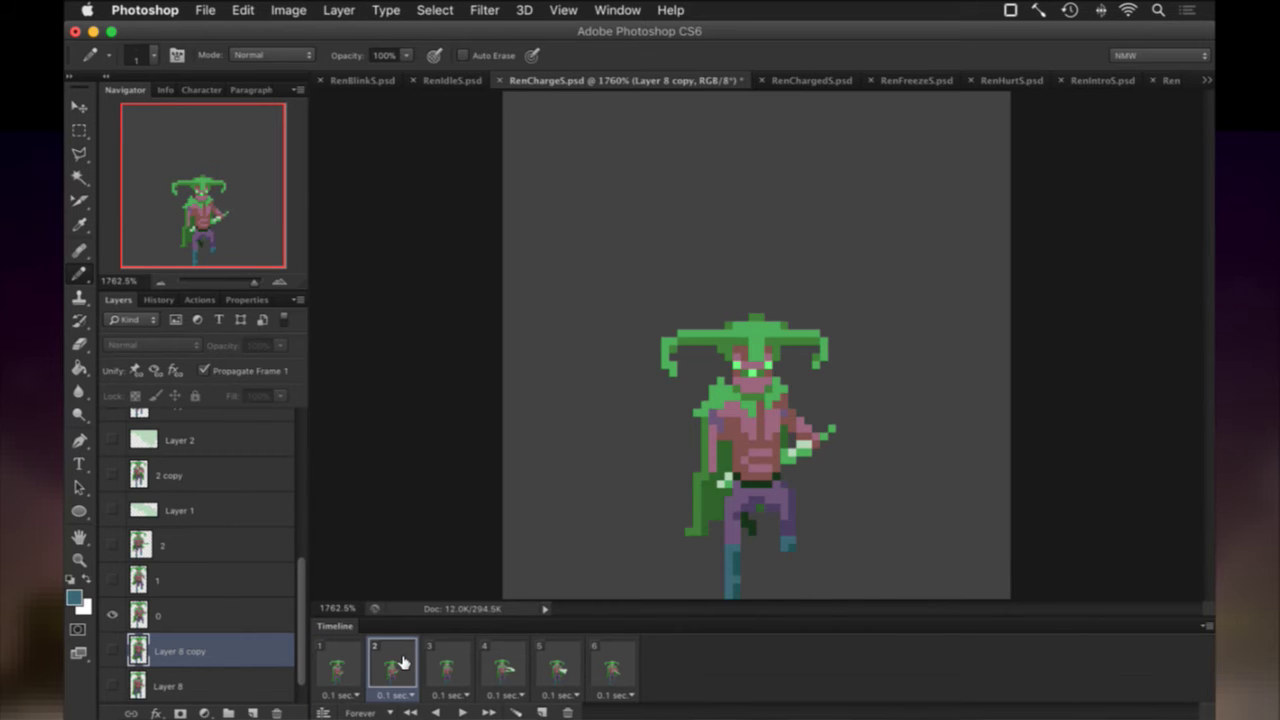
left_click(357, 660)
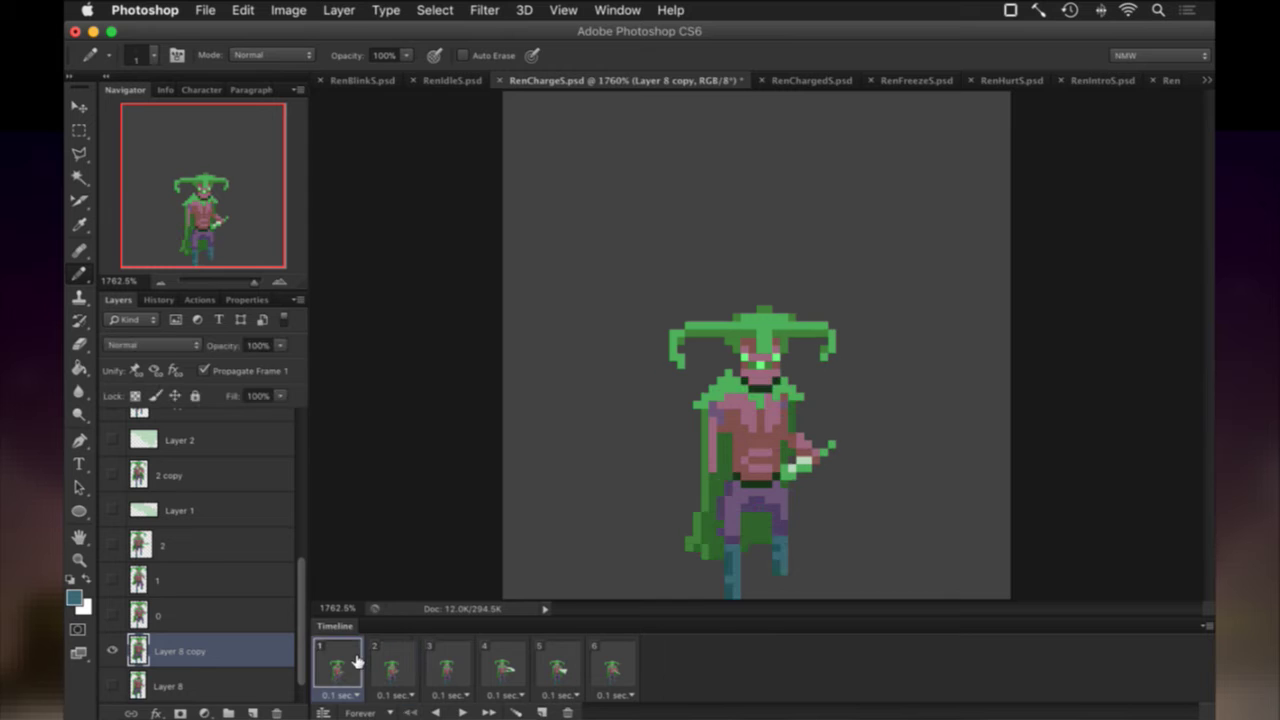
left_click(391, 663)
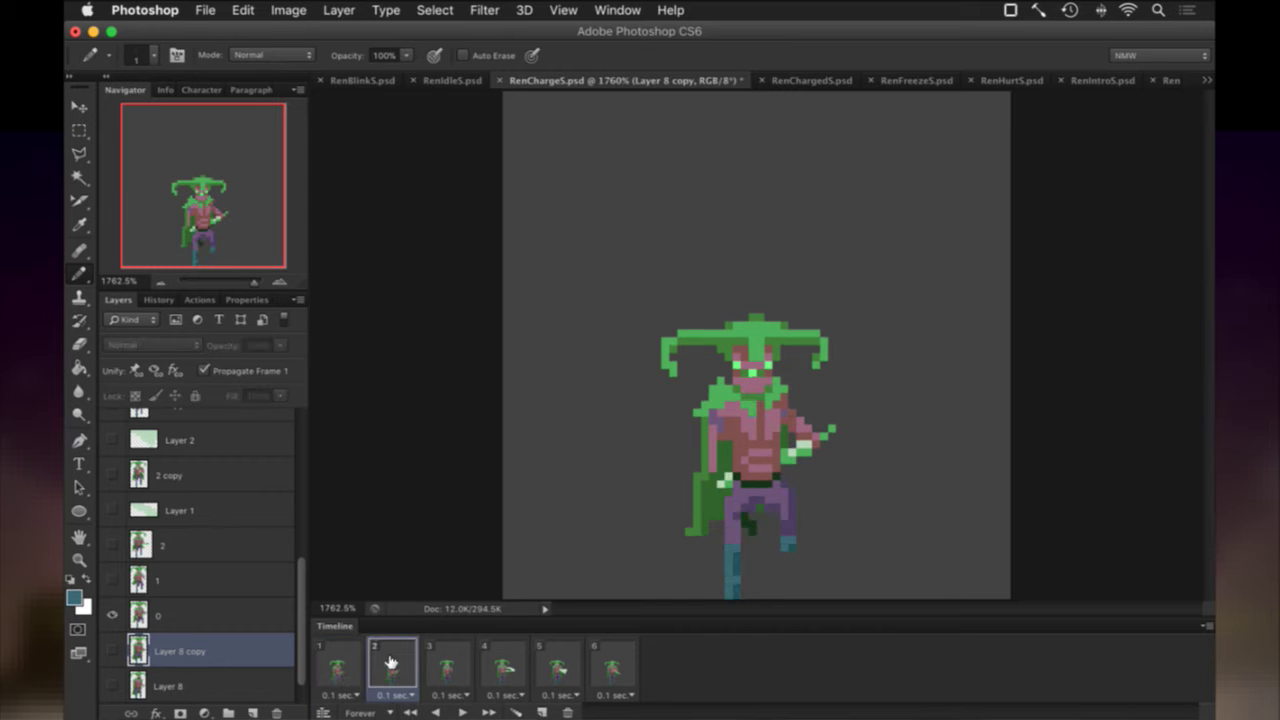
left_click(445, 663)
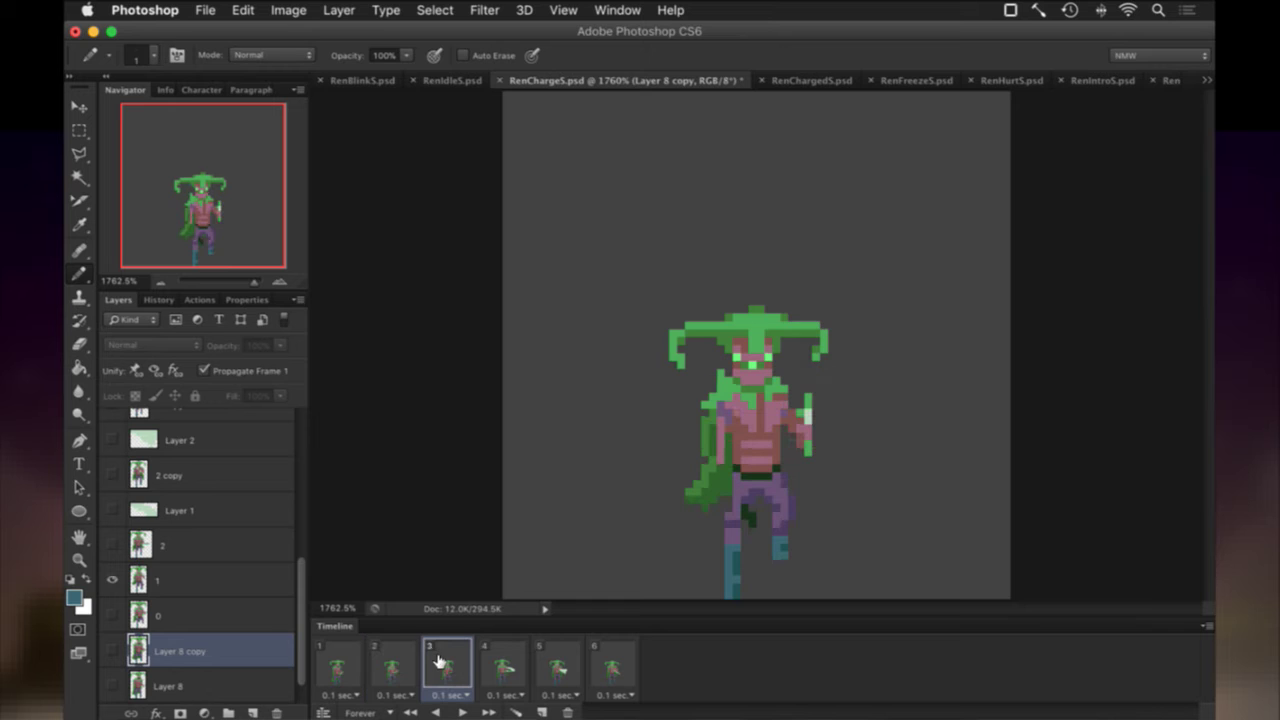
left_click(495, 663)
left_click(540, 663)
left_click(637, 663)
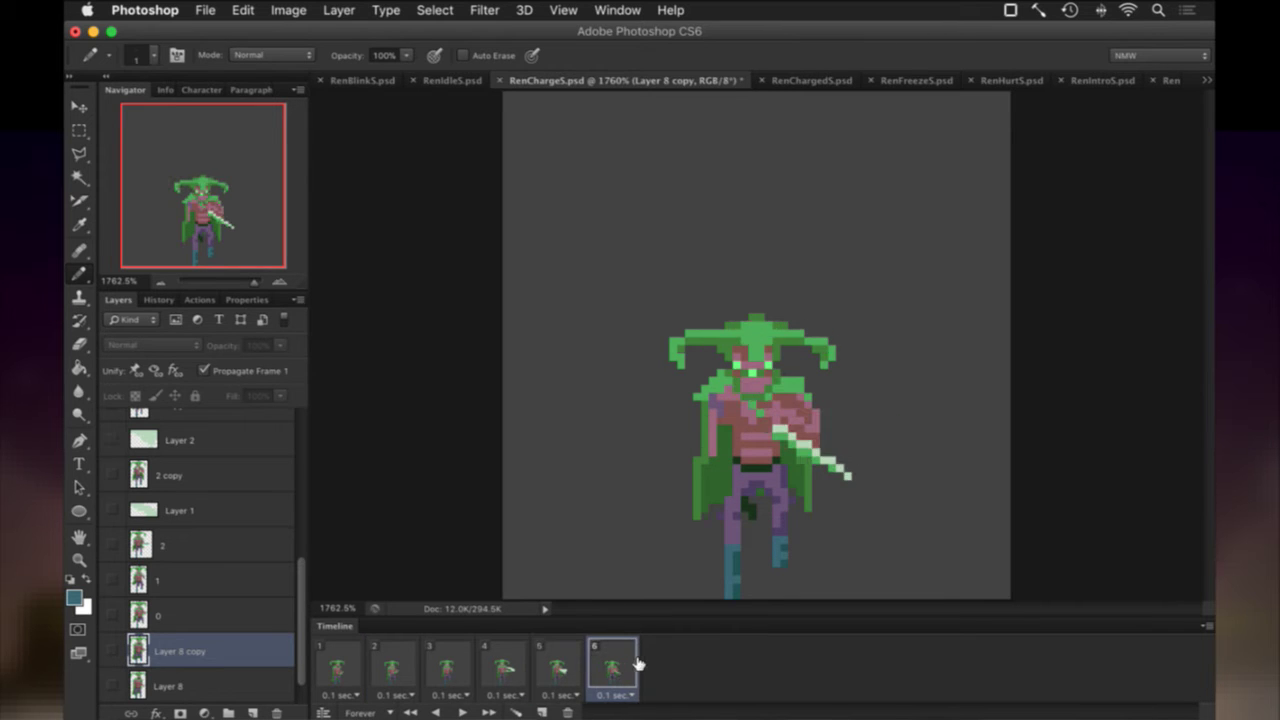
left_click(400, 665)
left_click(327, 665)
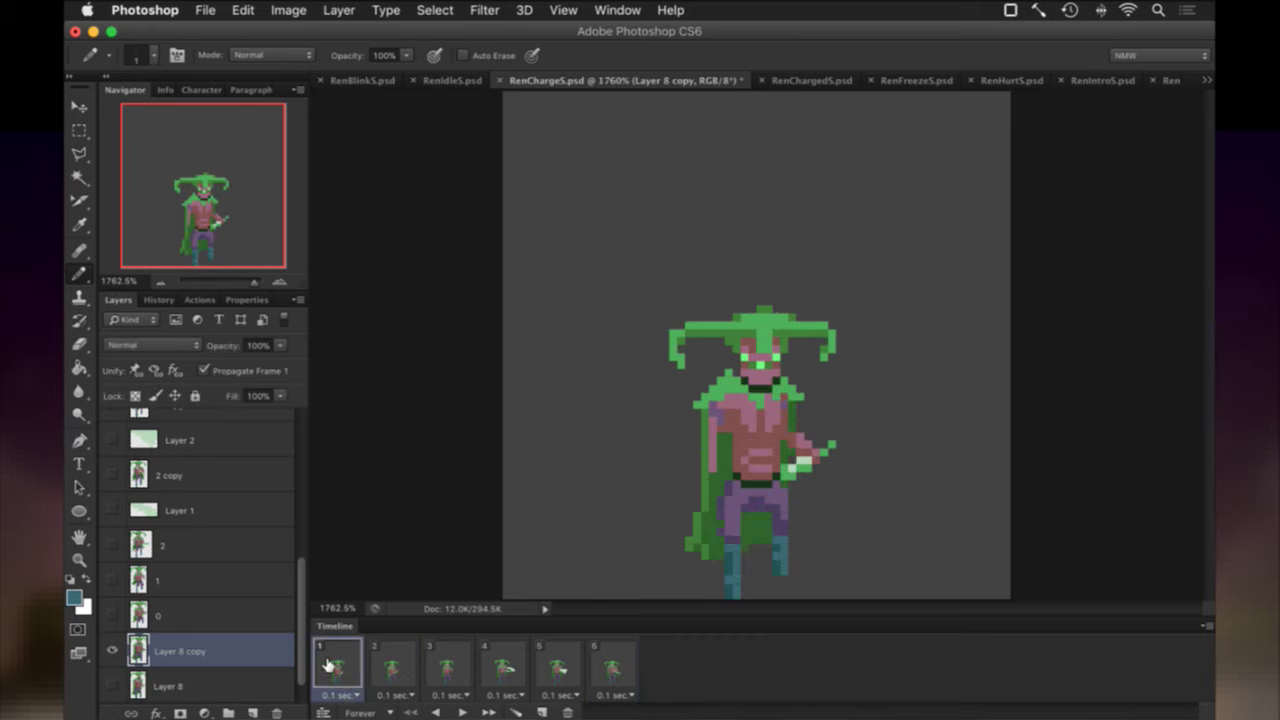
Examine the transition between frames 1, 2 and 3 again, then review the remaining charge frames for differences in the character's shading.
left_click(378, 665)
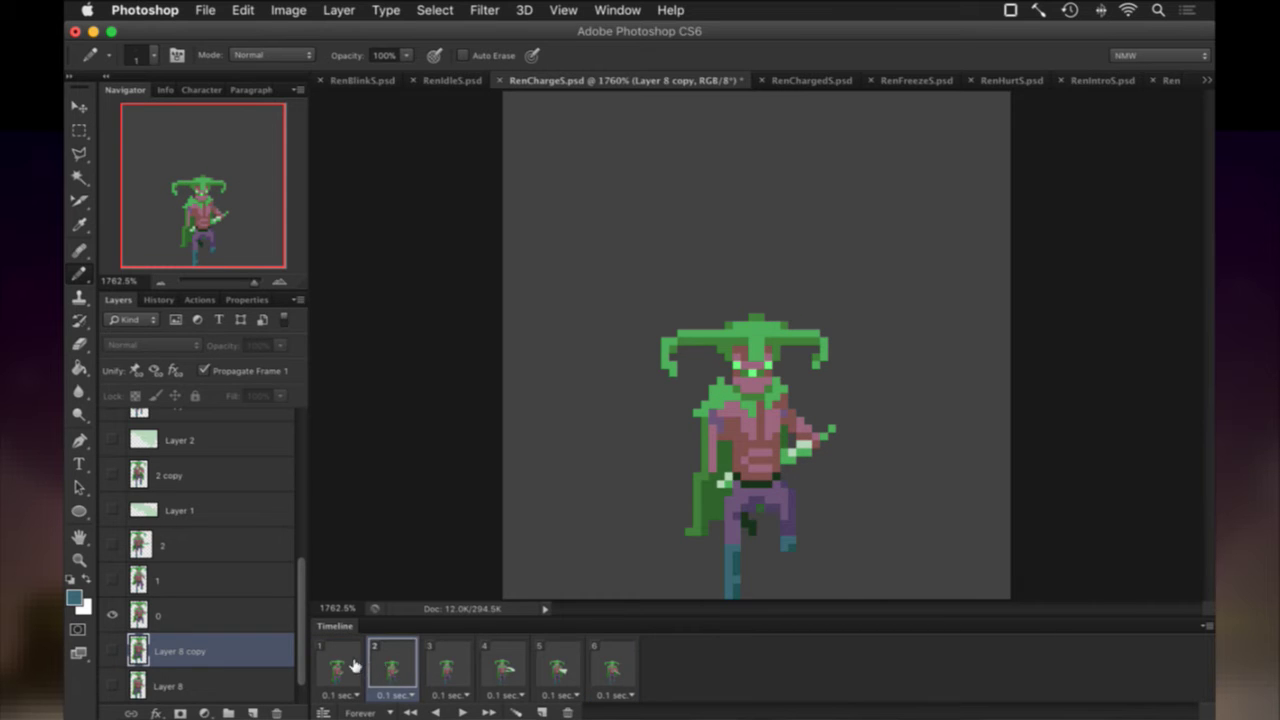
left_click(354, 666)
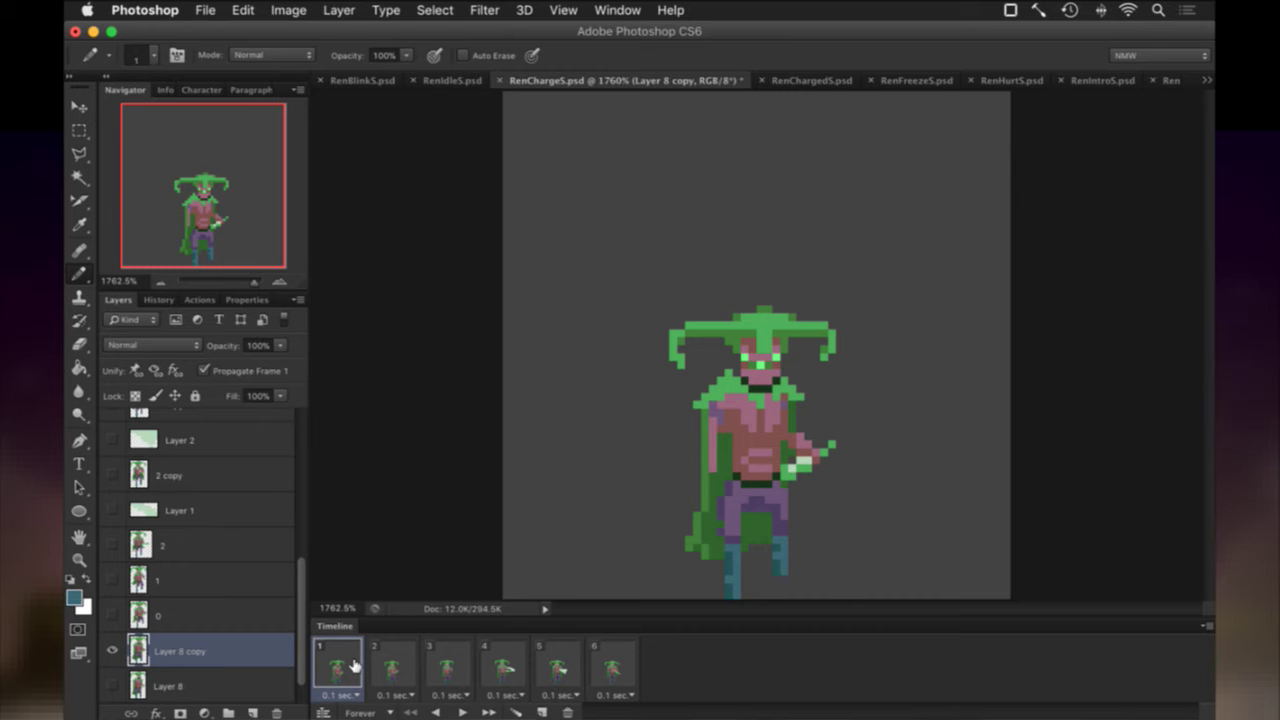
left_click(391, 666)
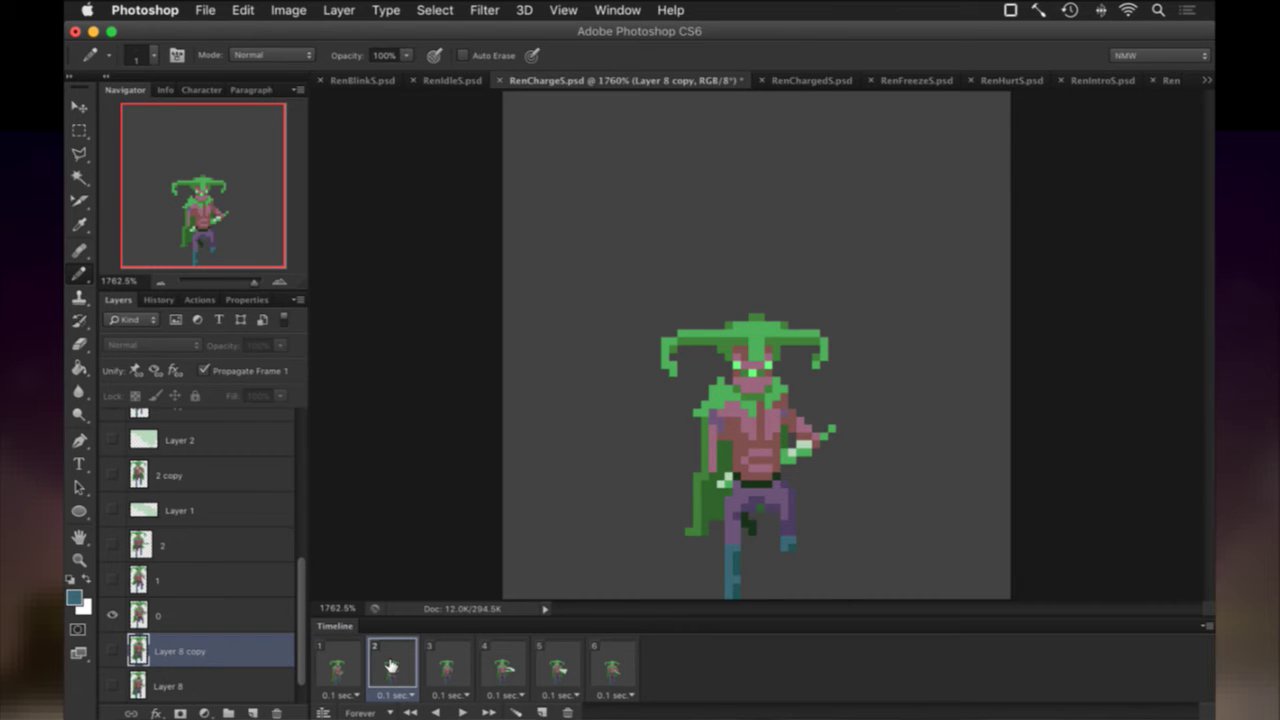
left_click(444, 664)
left_click(387, 667)
left_click(353, 665)
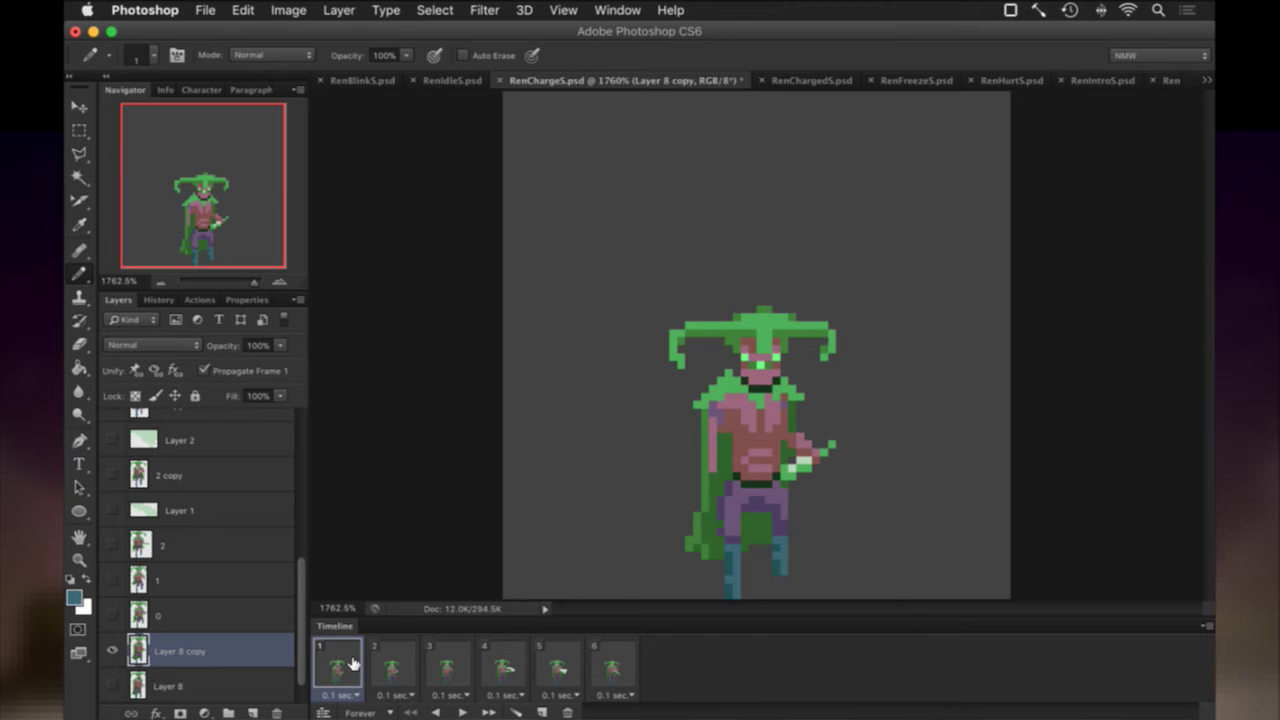
left_click(391, 668)
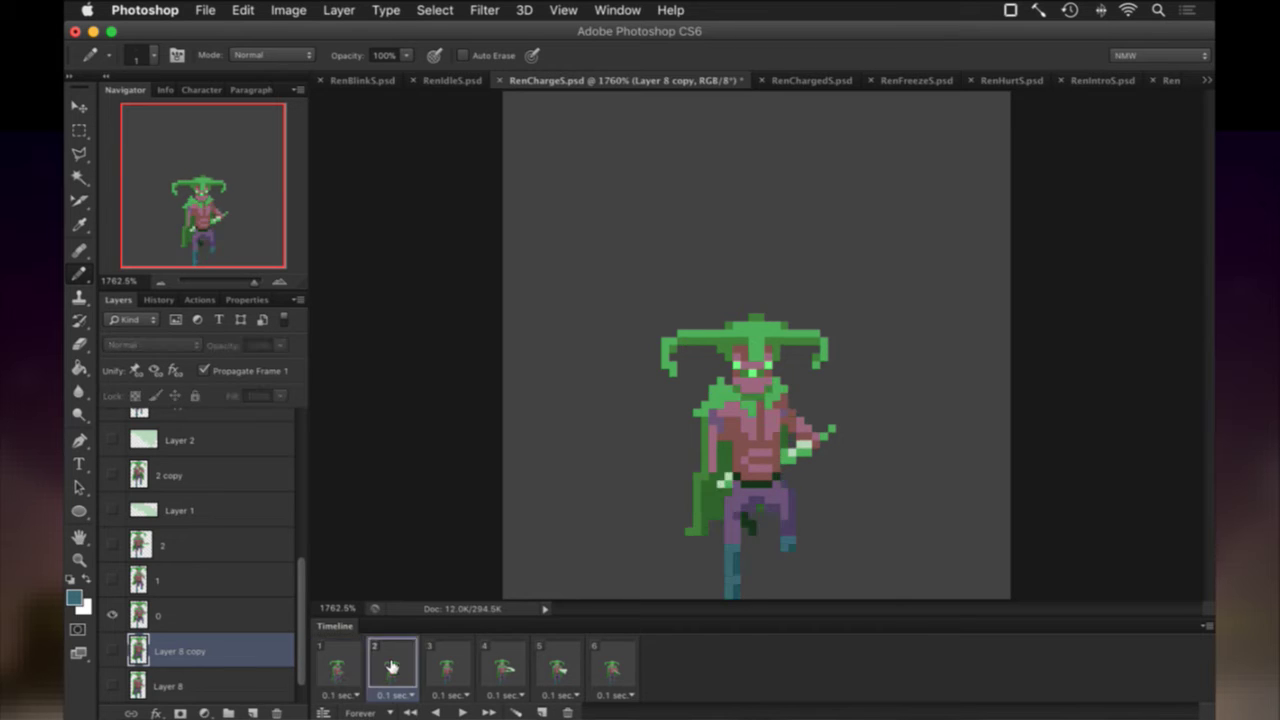
left_click(443, 667)
left_click(505, 666)
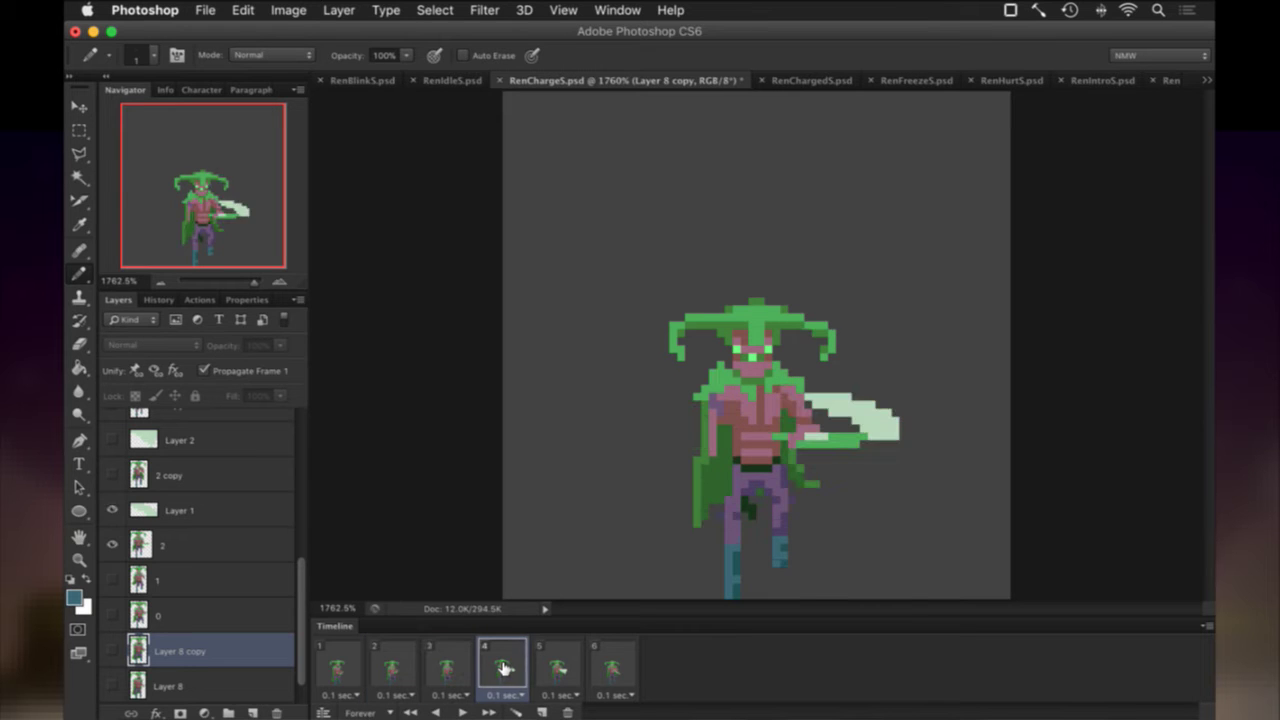
left_click(560, 668)
left_click(625, 667)
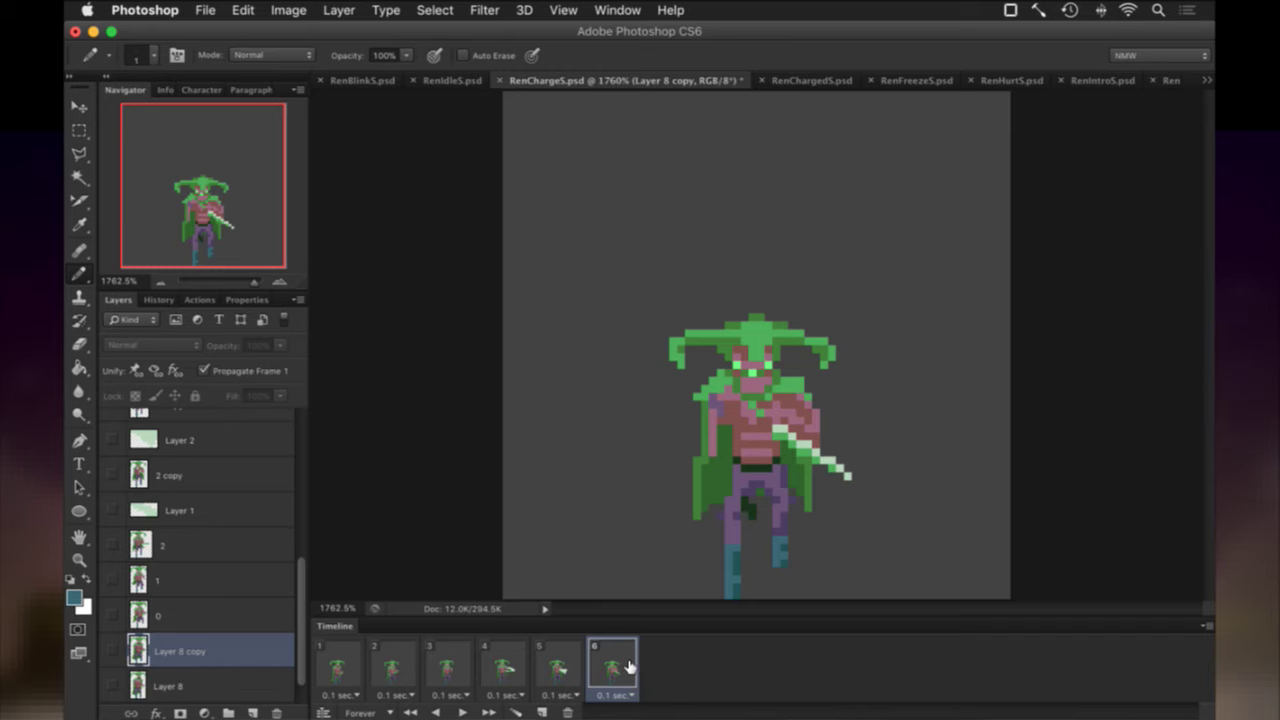
left_click(400, 672)
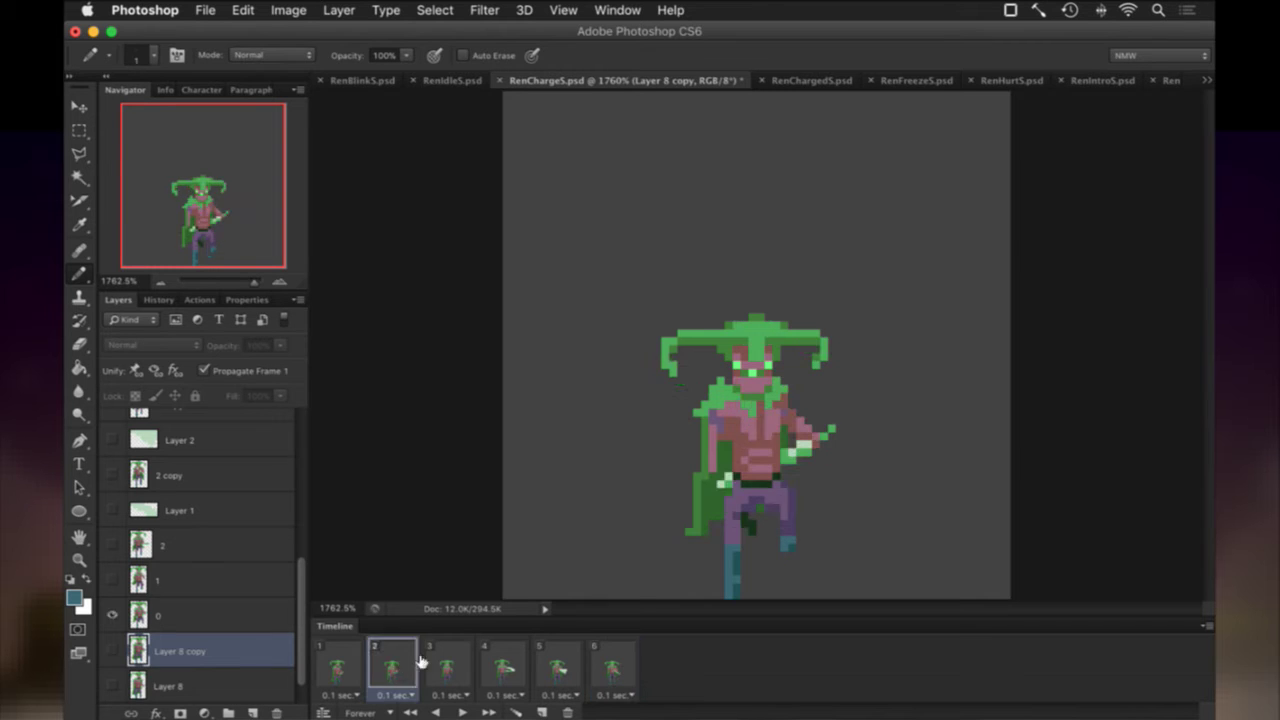
Sample the dark green neck shadow from frame 1 and paint it under the chin on layer 0 in frame 2.
left_click(340, 668)
key("i")
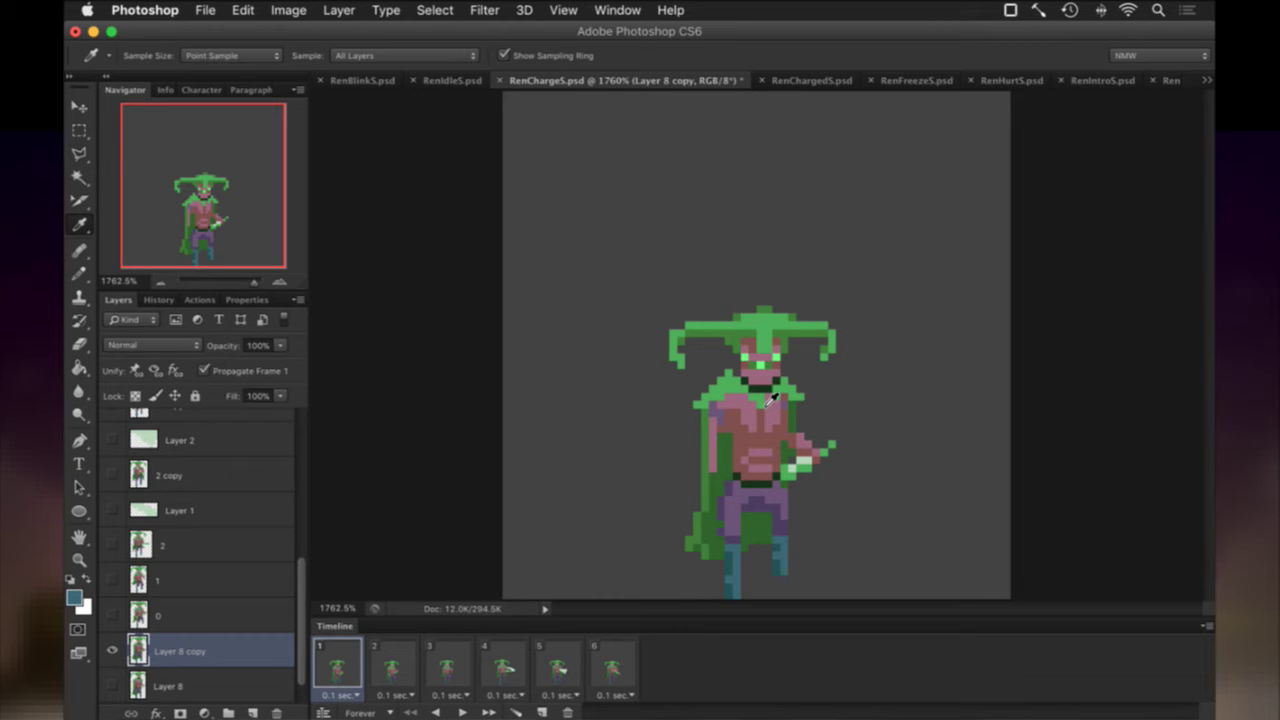
left_click(378, 668)
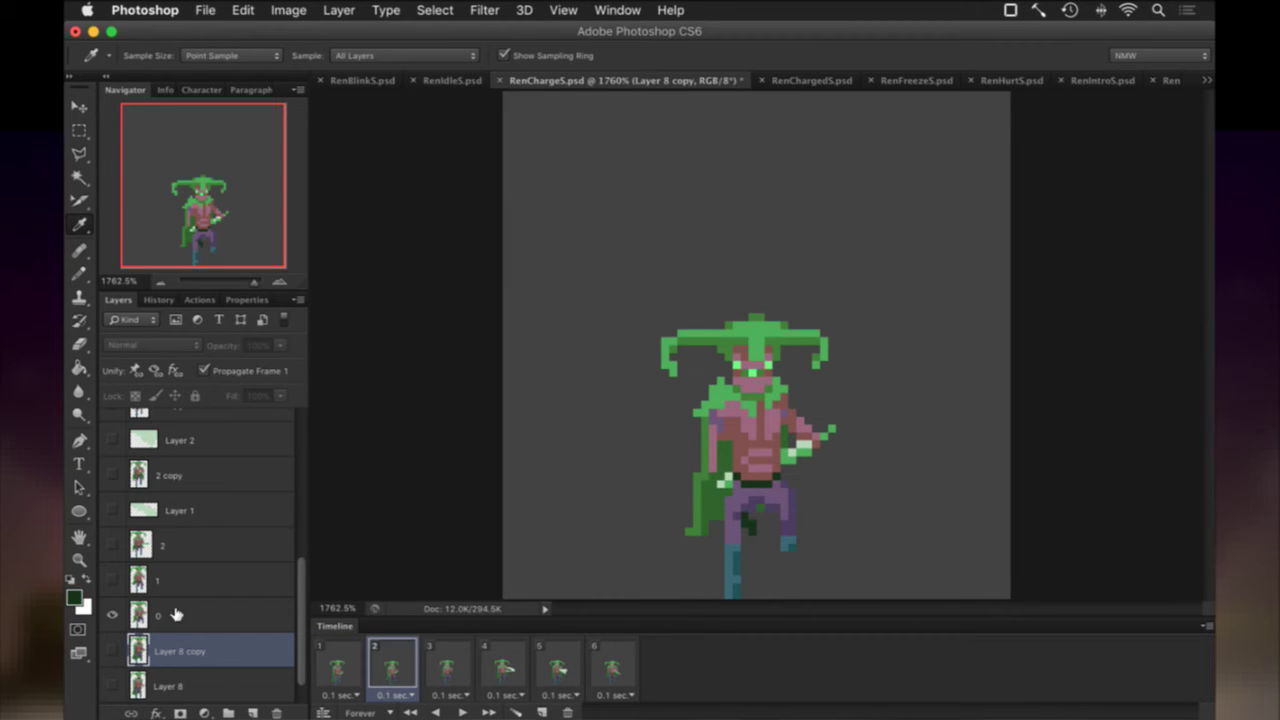
left_click(174, 613)
key("b")
left_click_drag(745, 397, 753, 397)
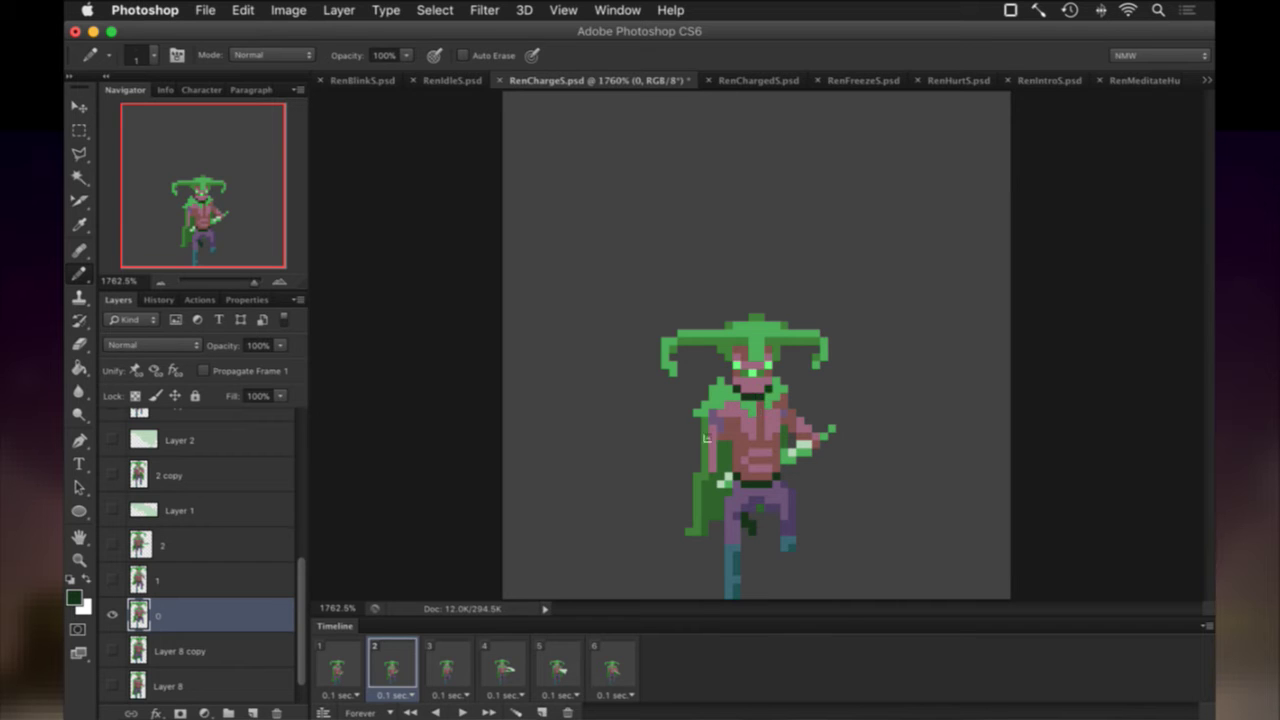
Paint the same dark green neck shadow under the chin on layer 1 in frame 3 and layer 2 in frame 4.
left_click(446, 660)
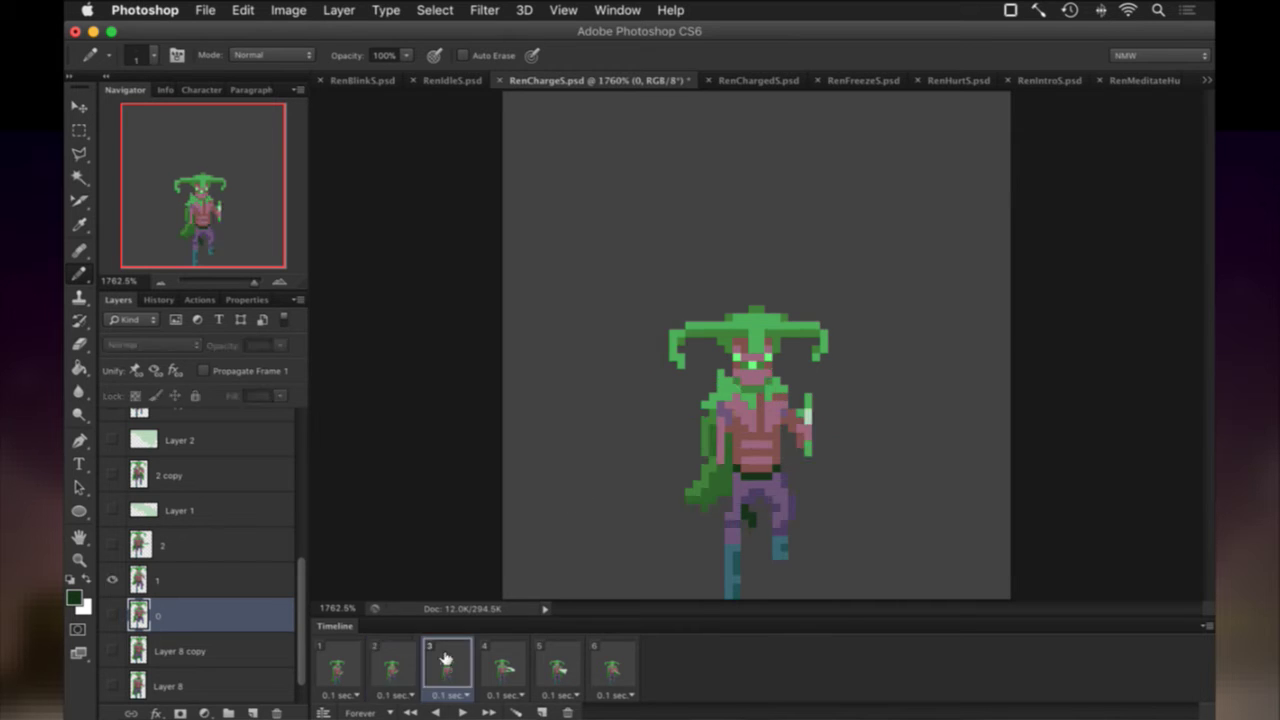
left_click(222, 576)
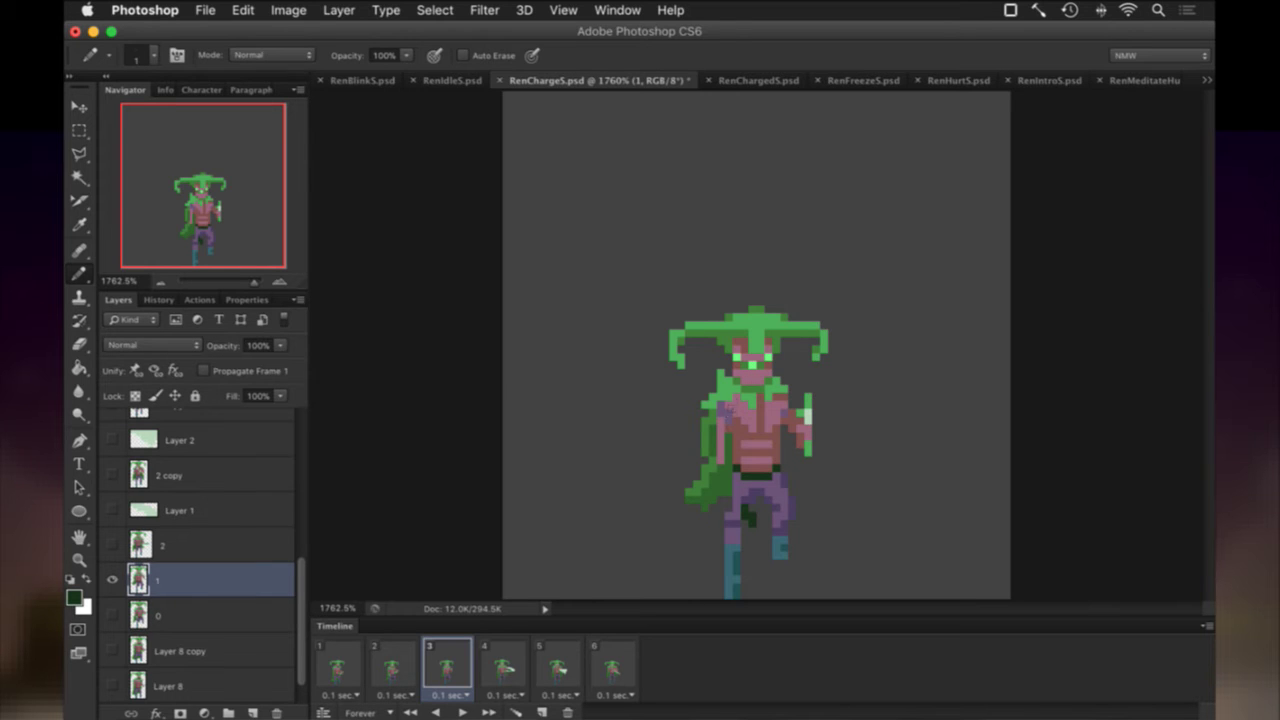
left_click_drag(748, 404, 760, 406)
left_click(513, 652)
left_click(163, 540)
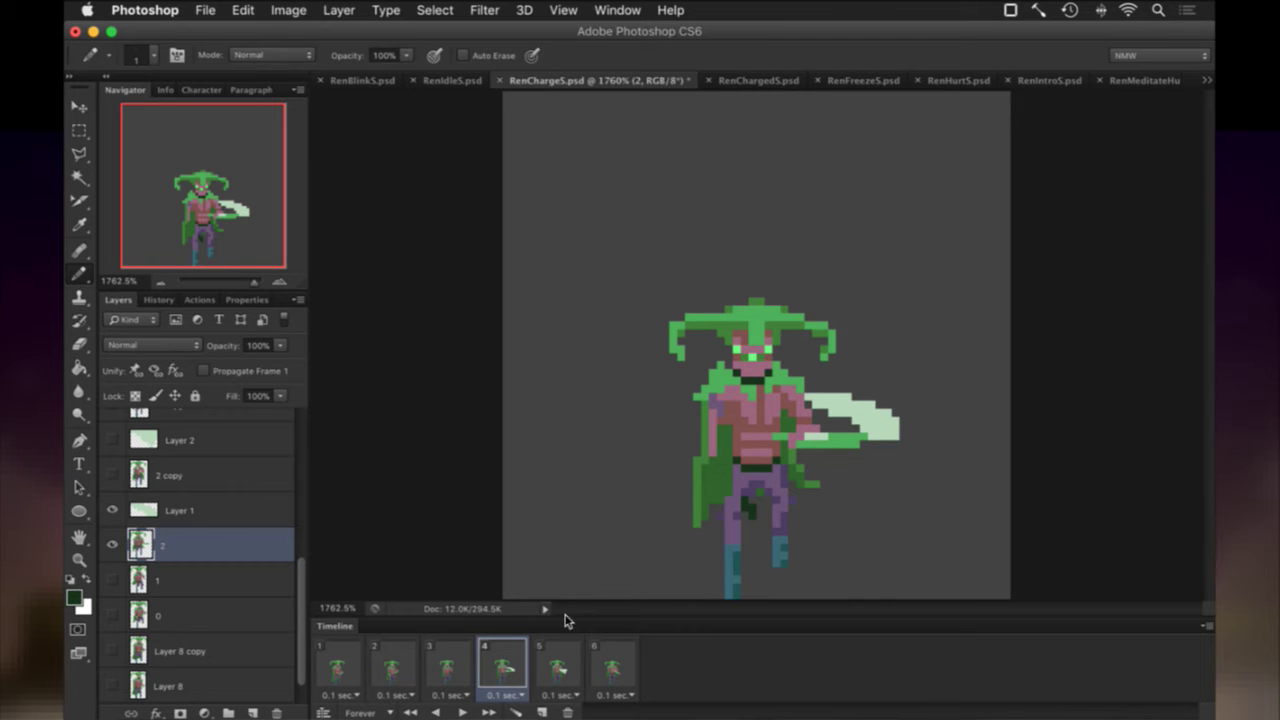
Compare frame 5 with frame 4 and sample the skin tones and dark green neck shadow for retouching the neck on layer 2 copy.
left_click(548, 666)
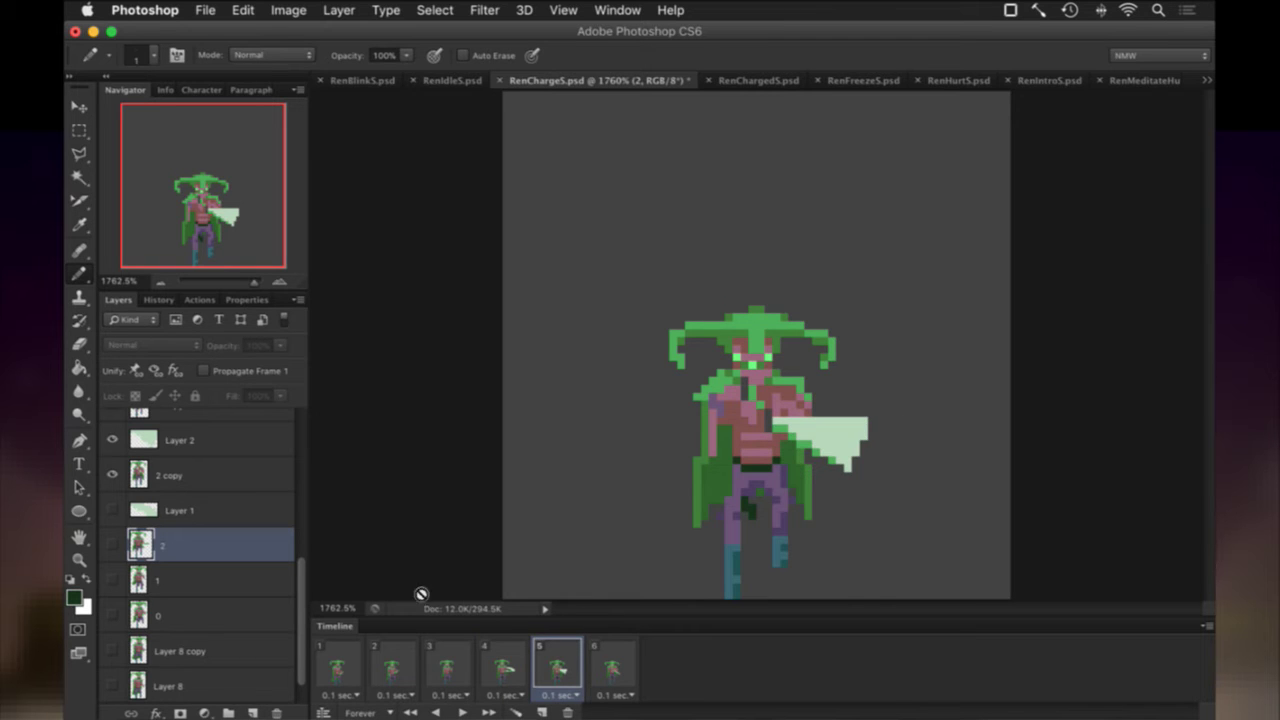
left_click(176, 476)
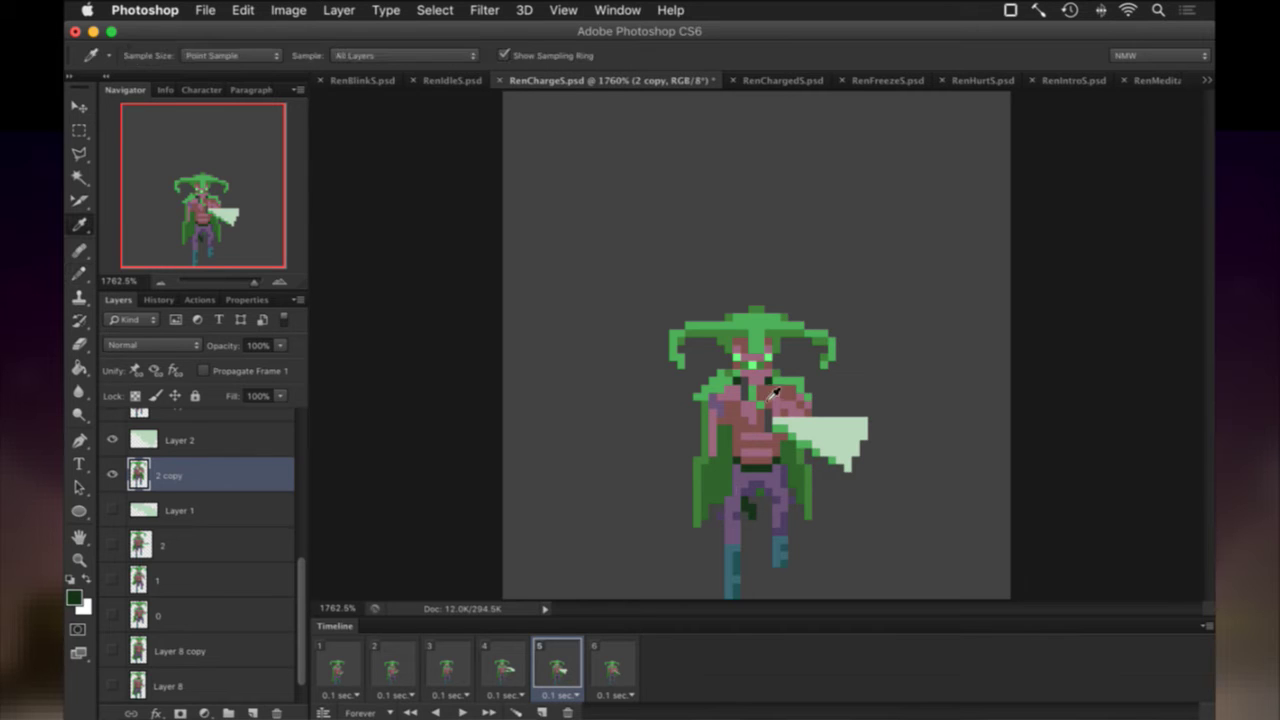
left_click(738, 388, "alt")
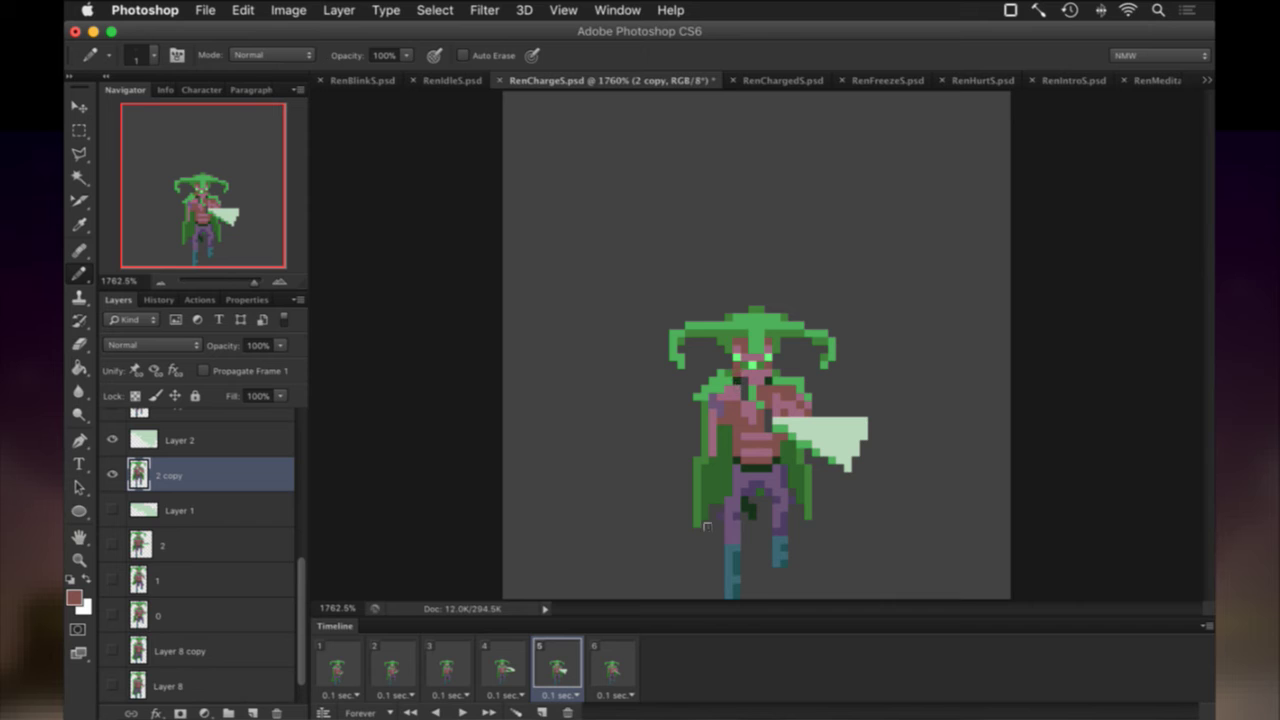
left_click(522, 664)
left_click(557, 665)
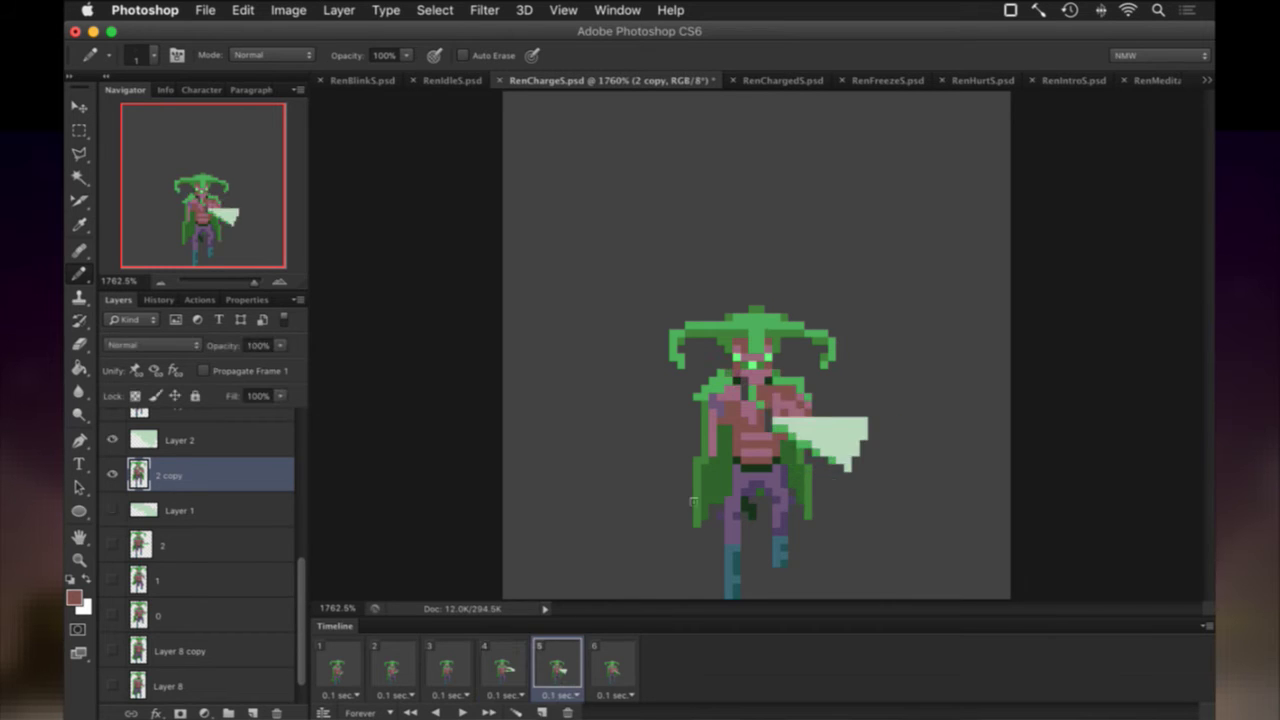
left_click(765, 385, "alt")
left_click(503, 666)
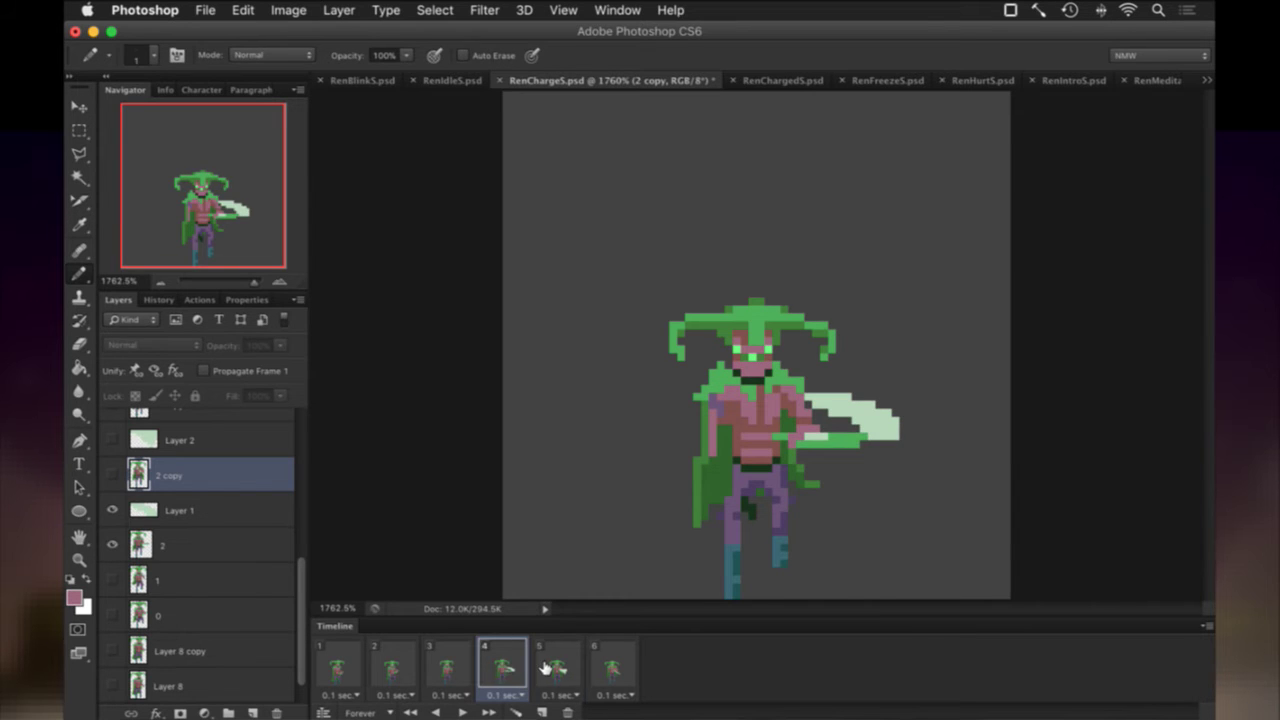
left_click(547, 667)
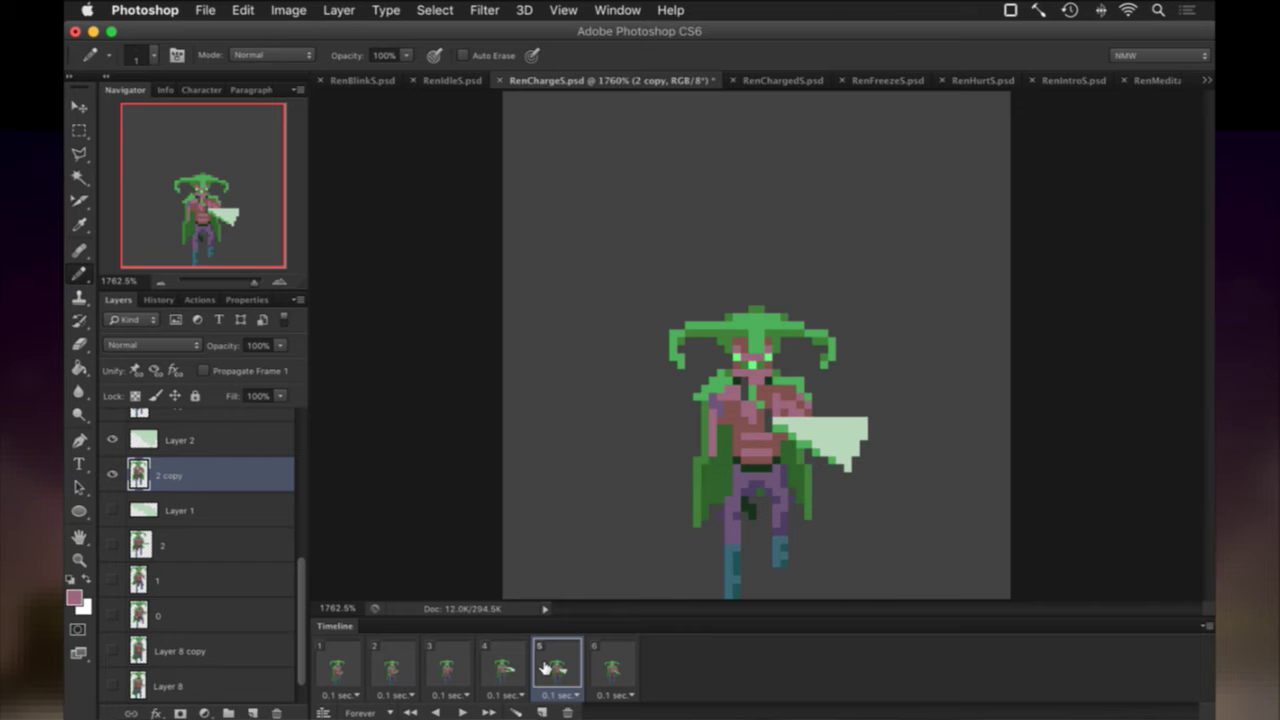
key("alt")
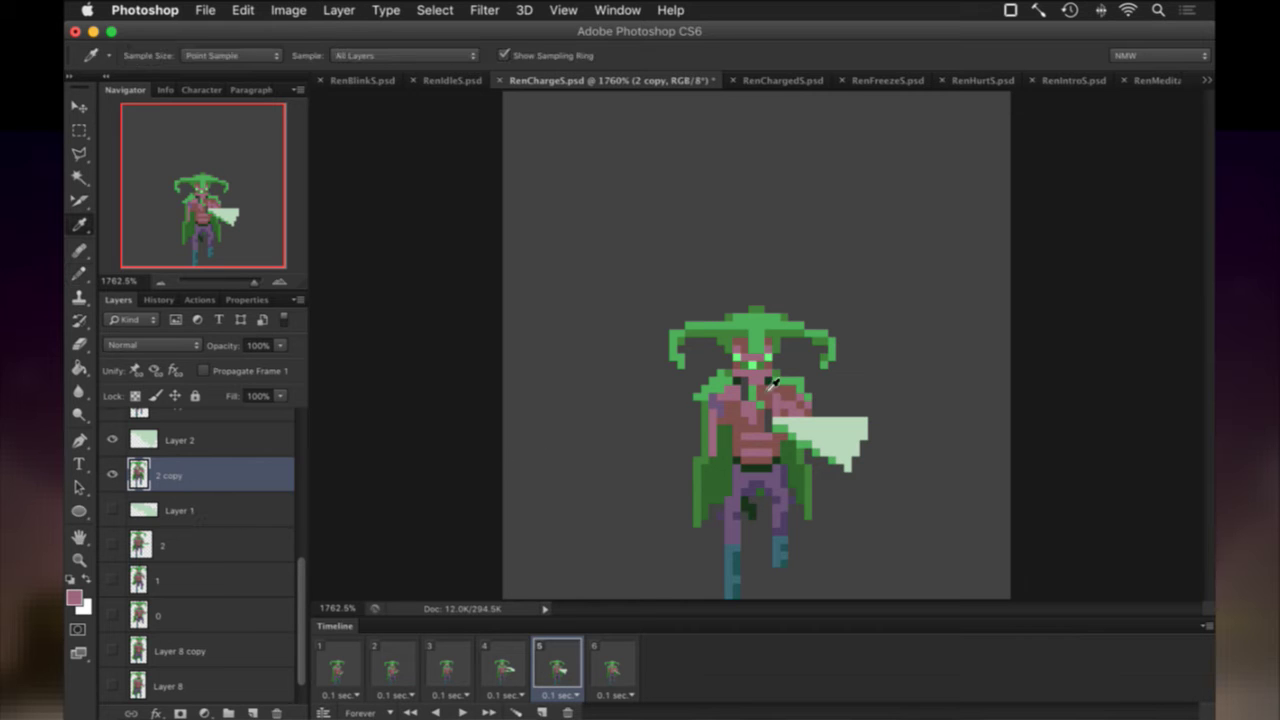
left_click(772, 384, "alt")
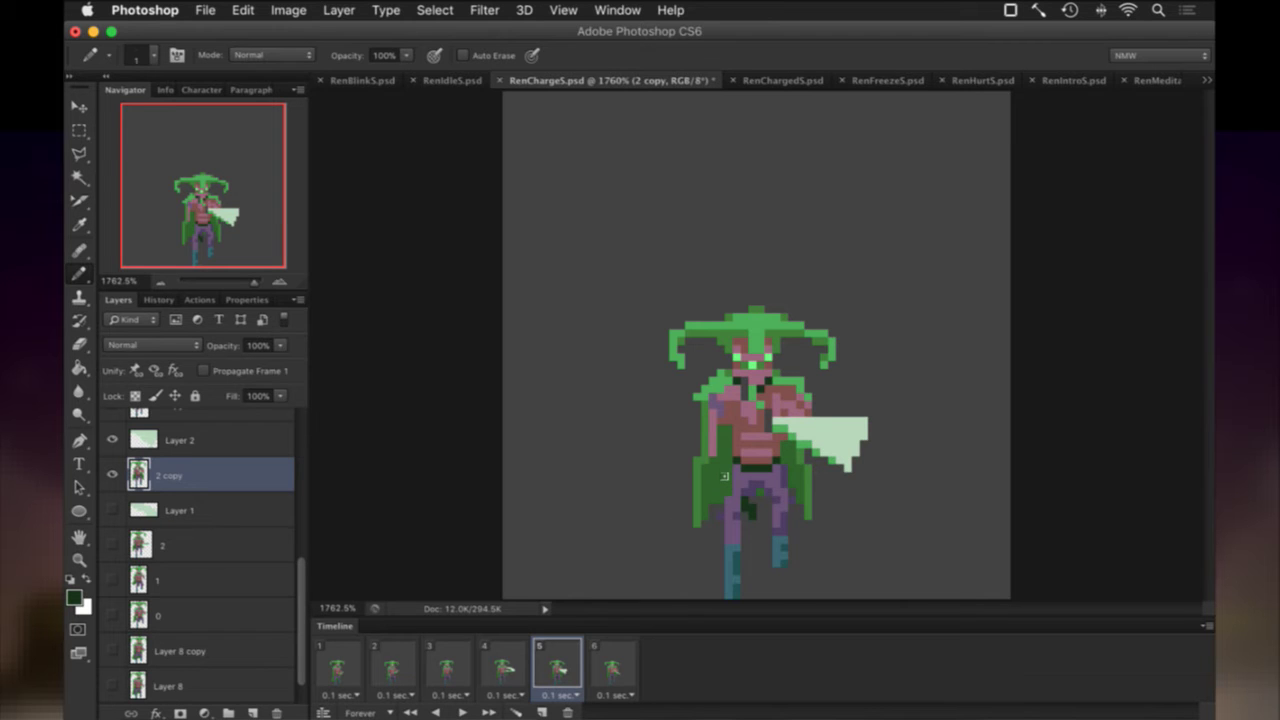
left_click(112, 474)
left_click(112, 472)
Paint the dark green shadow under the chin on layer 2 copy in frame 5, retouch the adjoining pixels, and save the file.
key("e")
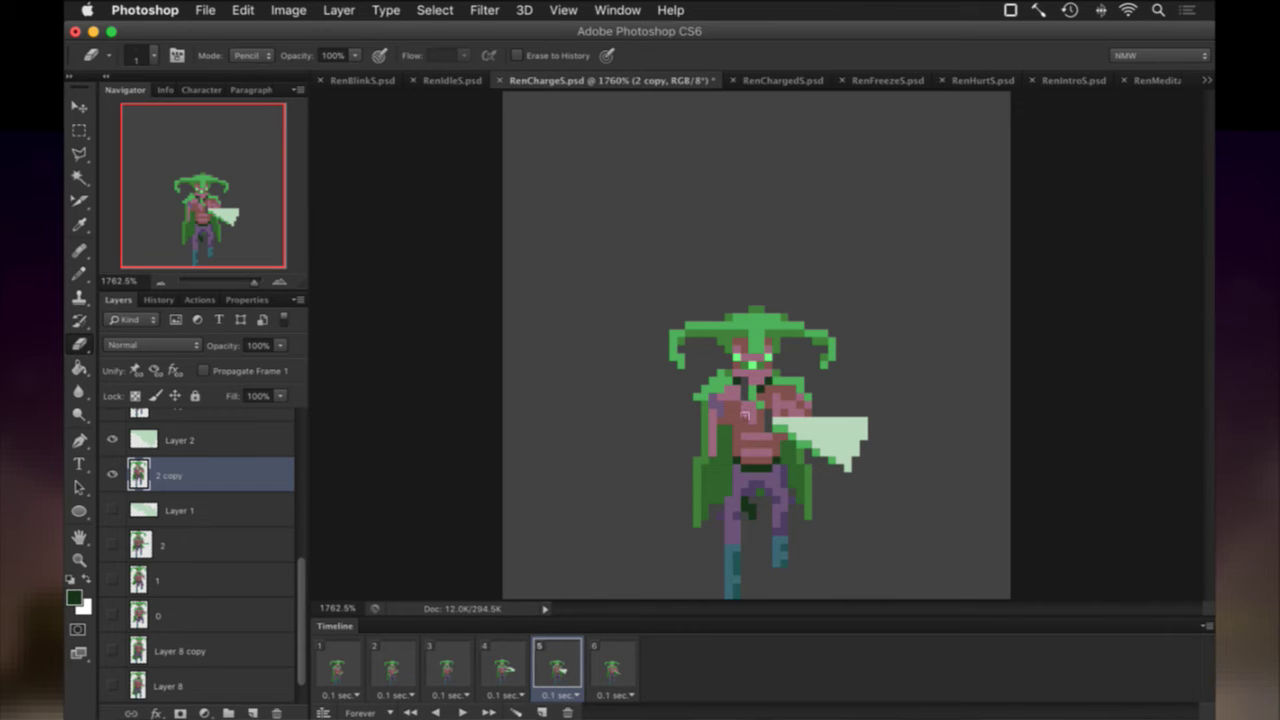
key("i")
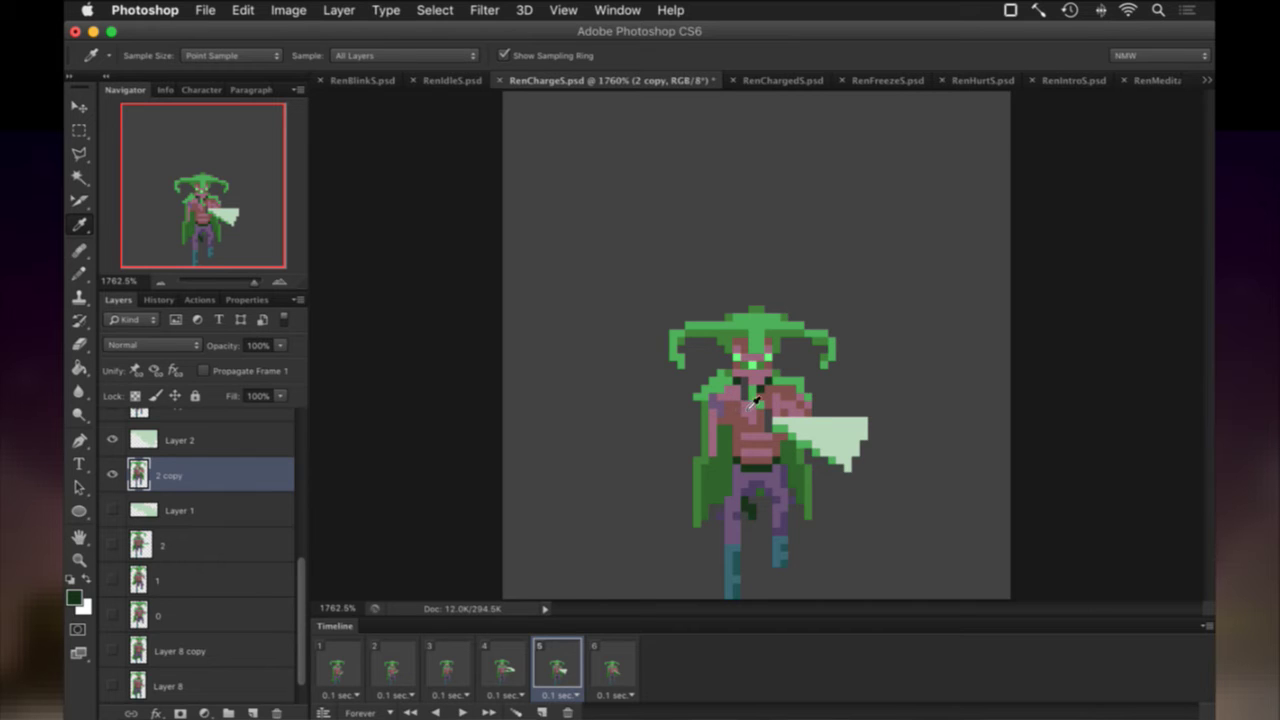
left_click(752, 392)
key("b")
key("i")
left_click(755, 402)
key("b")
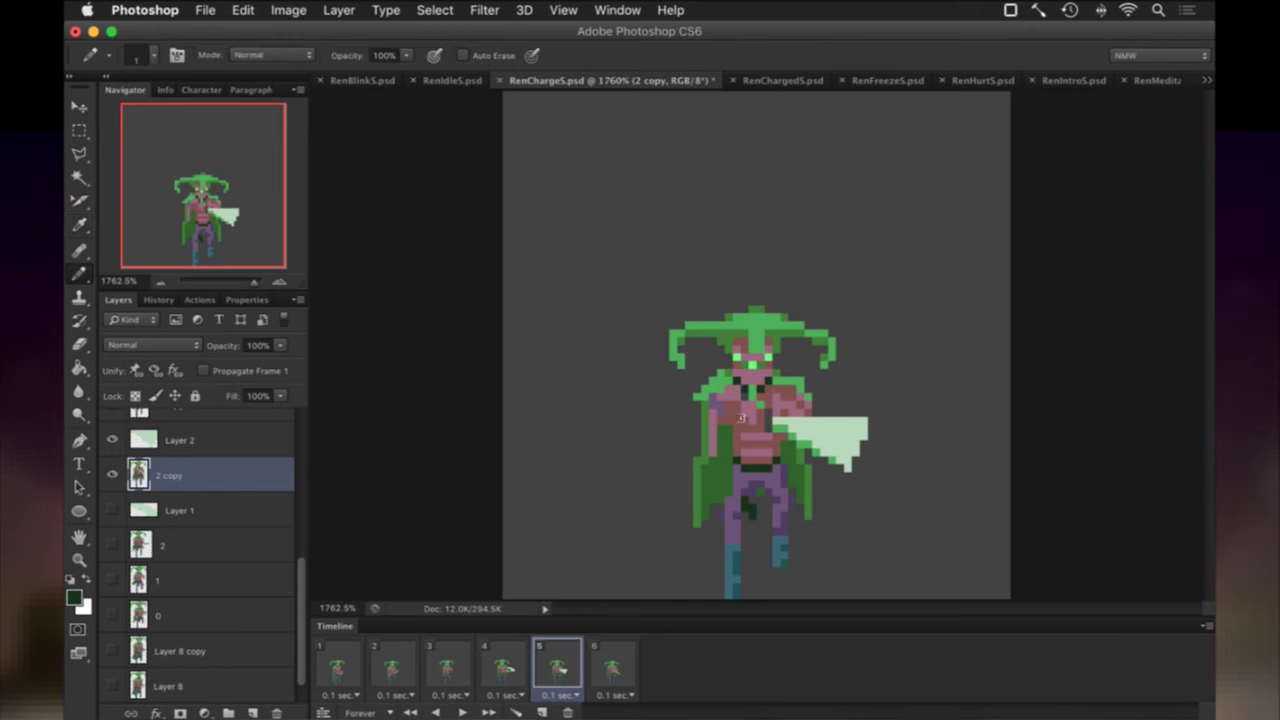
key("i")
left_click(772, 403)
key("b")
key("super+s")
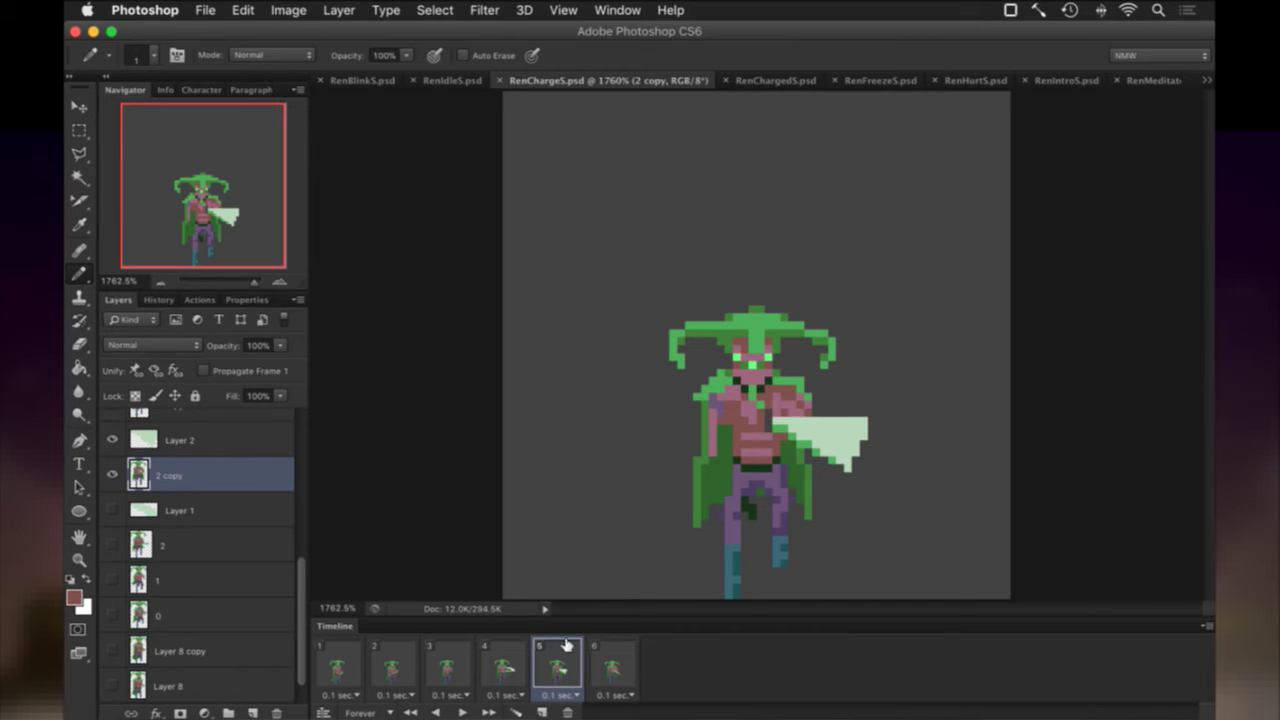
Sample the dark green from frame 5, paint the neck shadow under the chin on layer 2 copy 2 in frame 6, and retouch the skin.
left_click(620, 660)
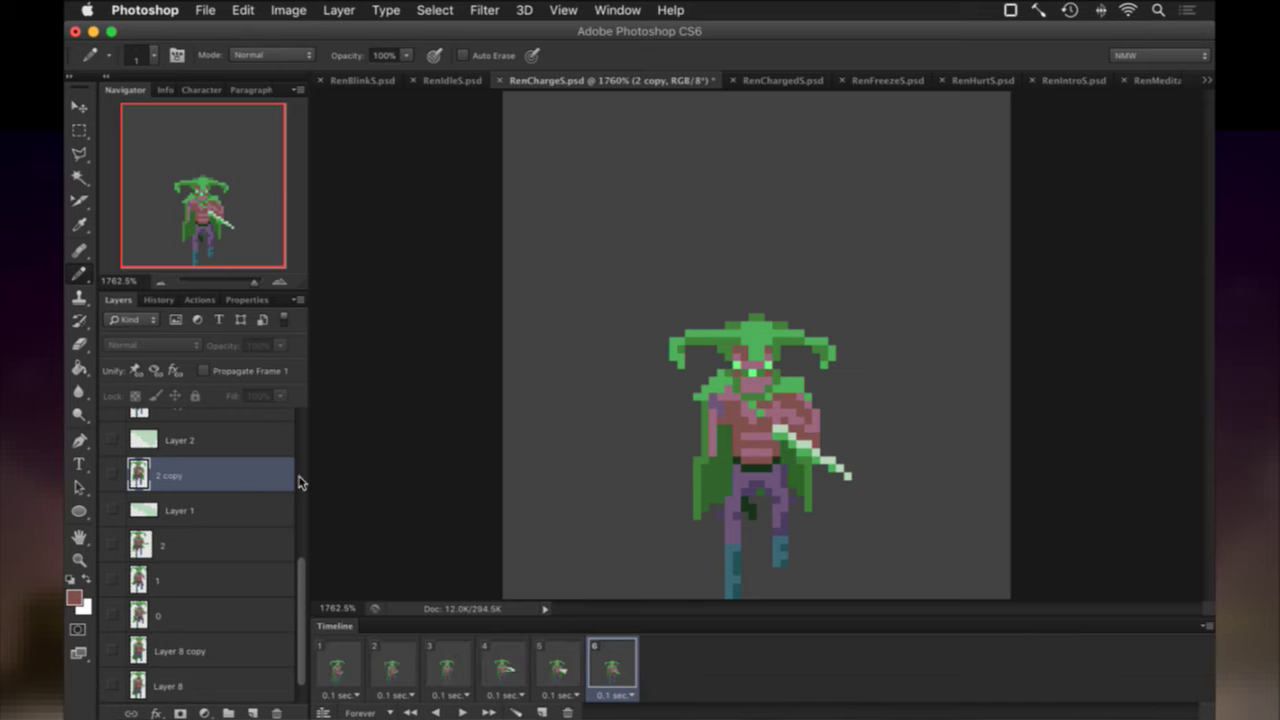
scroll(200, 485, "up", 5)
scroll(178, 628, "down", 3)
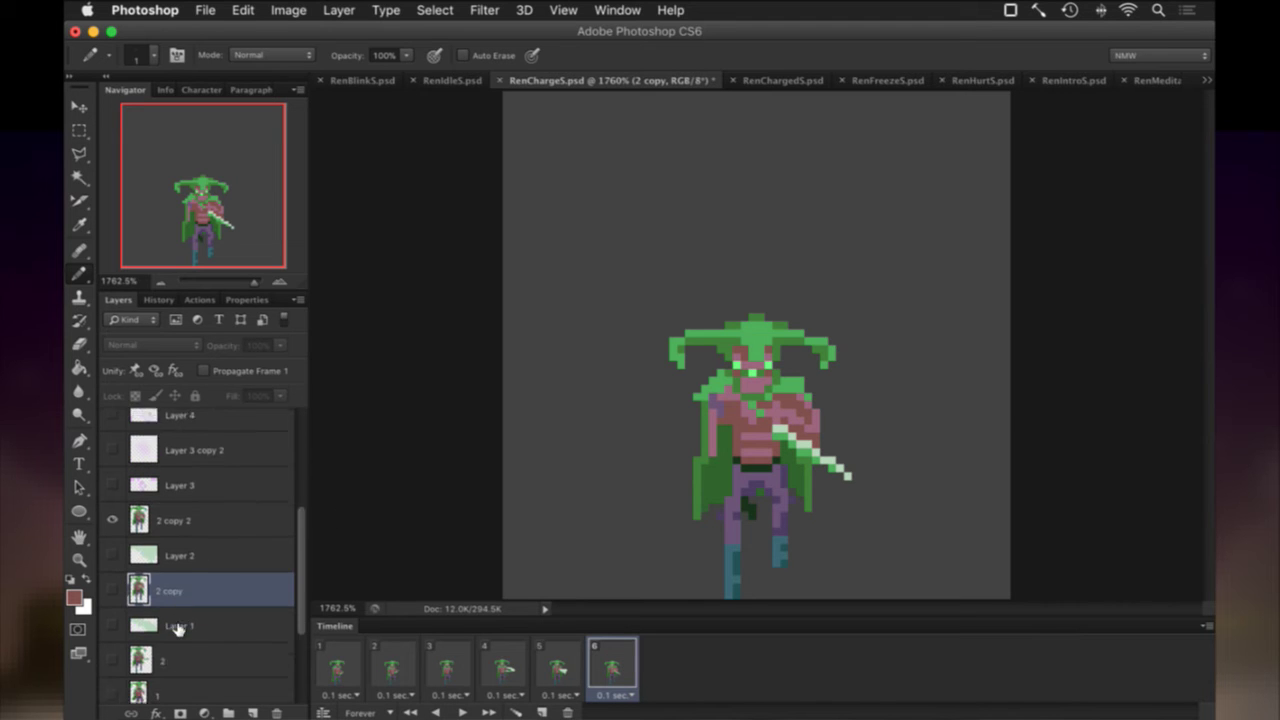
scroll(178, 628, "down", 1)
left_click(180, 502)
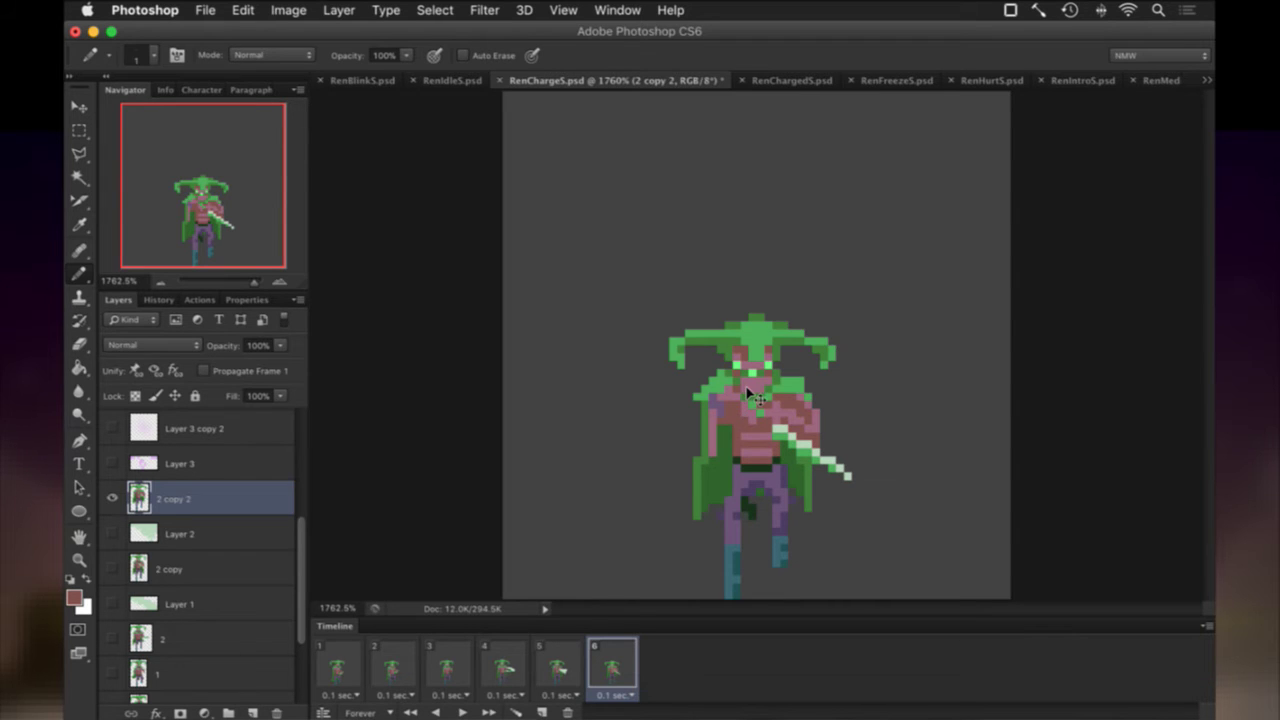
left_click(558, 662)
key("i")
left_click(763, 404)
left_click(622, 650)
key("b")
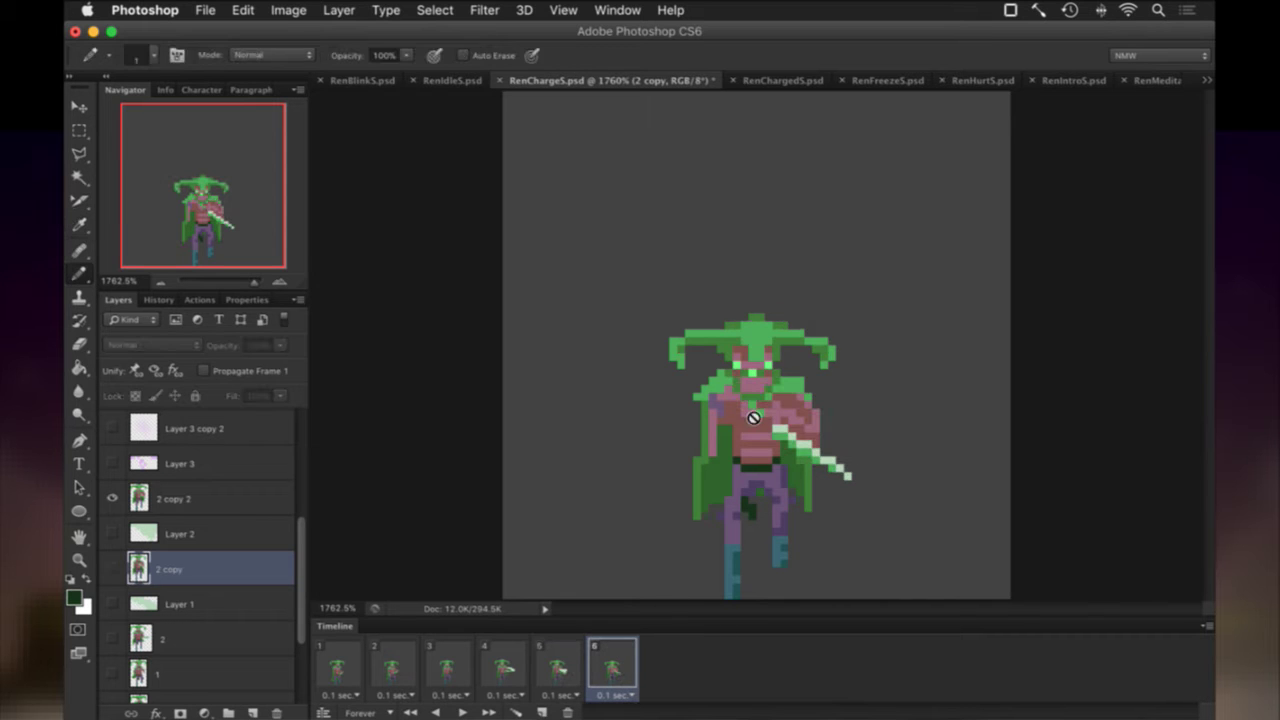
left_click(191, 498)
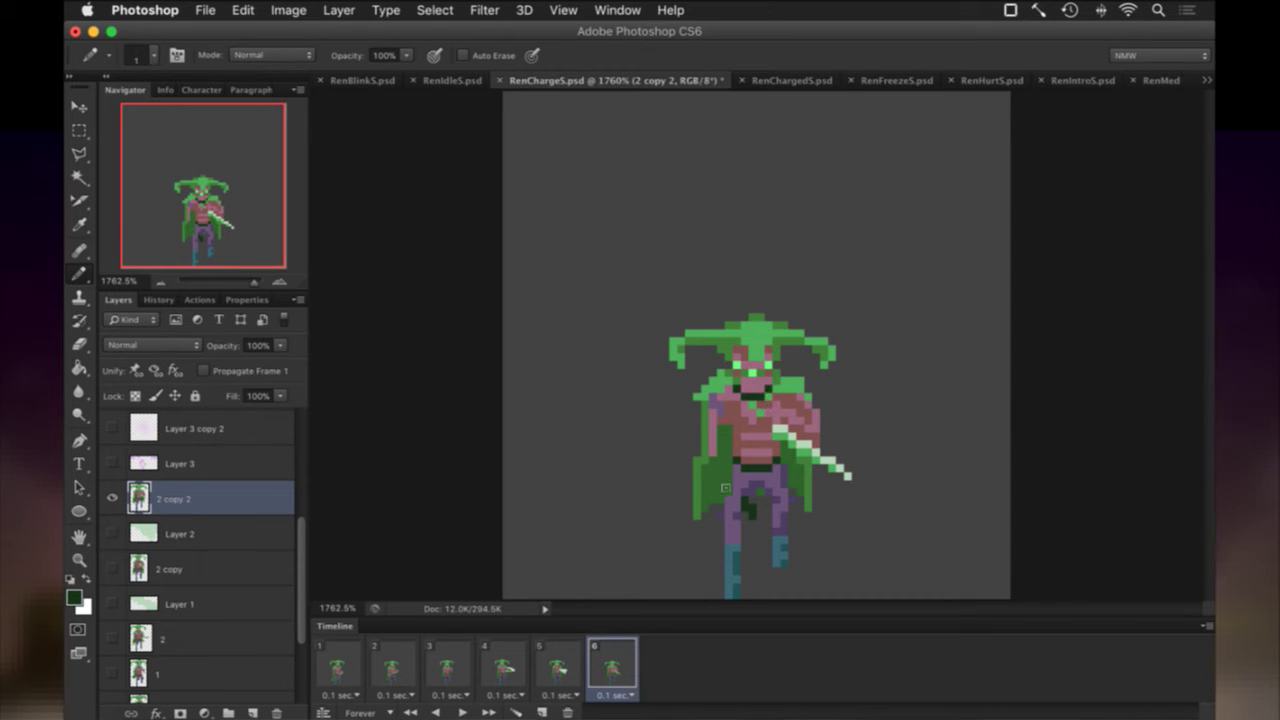
left_click(750, 390, "alt")
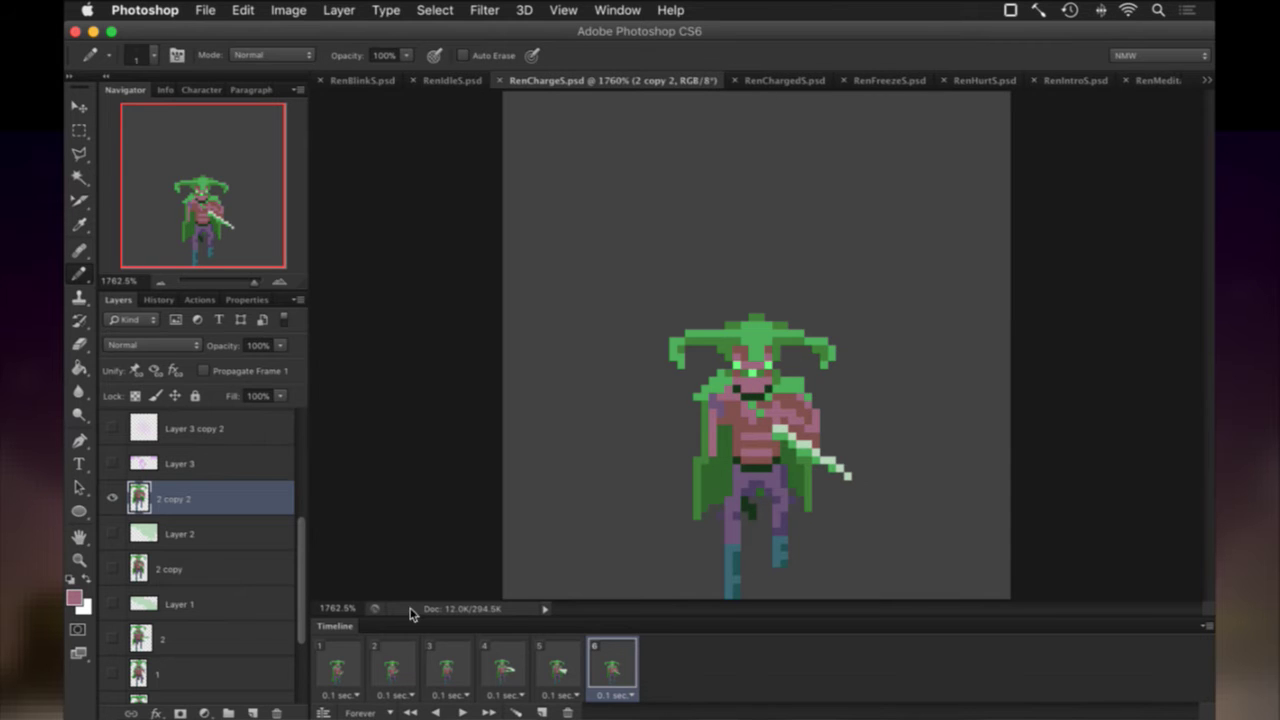
Play the charge animation from frame 1 and stop it to check the neck shading across the frames.
left_click(337, 665)
left_click(460, 710)
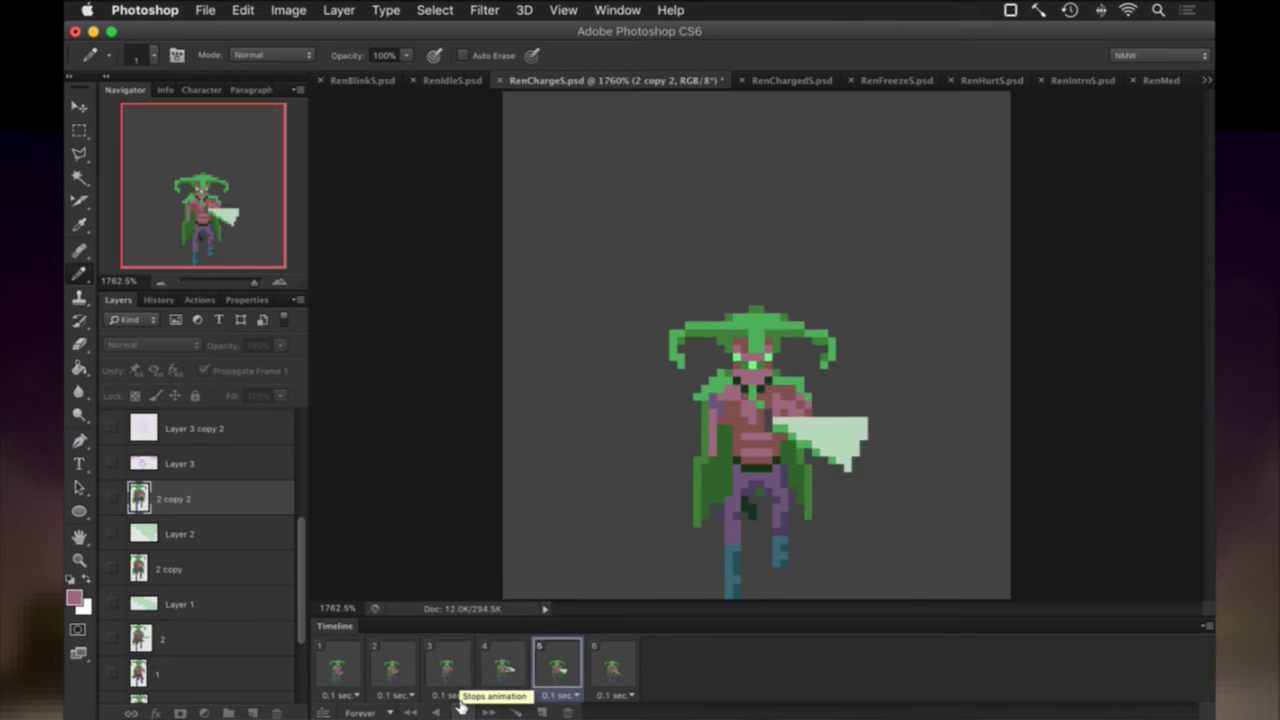
left_click(463, 710)
left_click(410, 664)
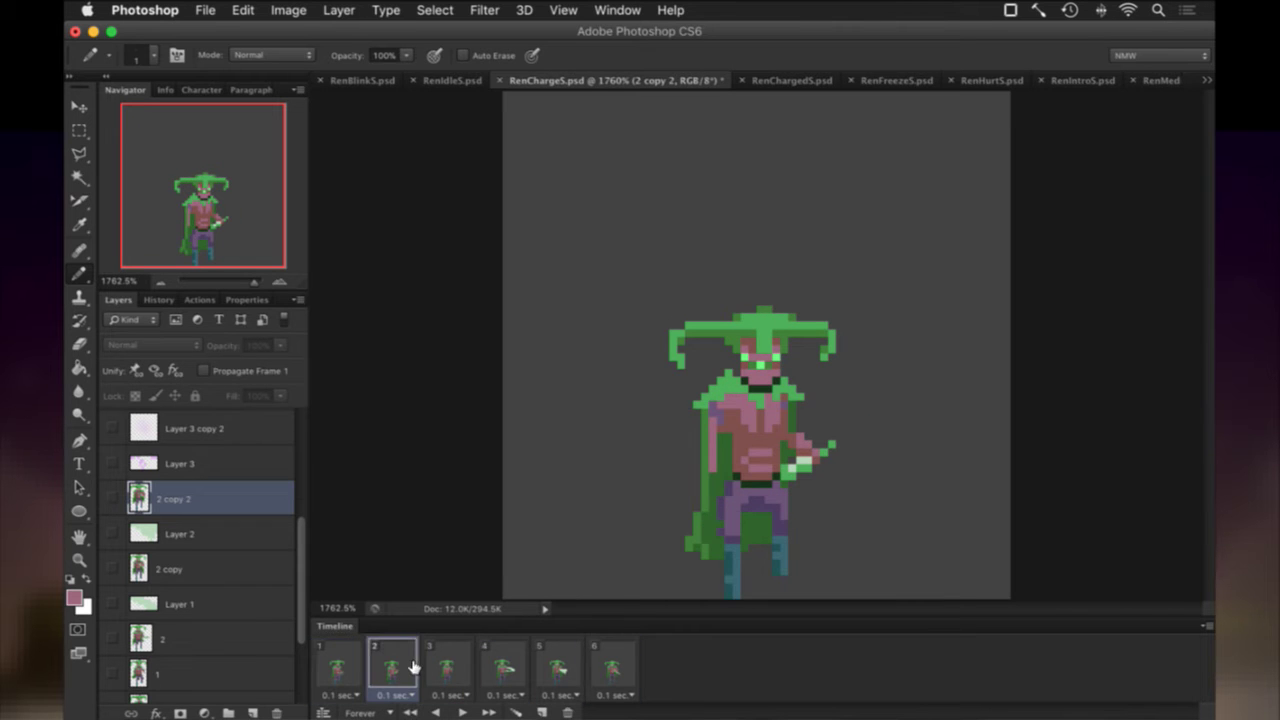
Sample the light green from the glowing hand and paint it beside the belt at the cape on Layer 8 copy in frame 1.
left_click(363, 660)
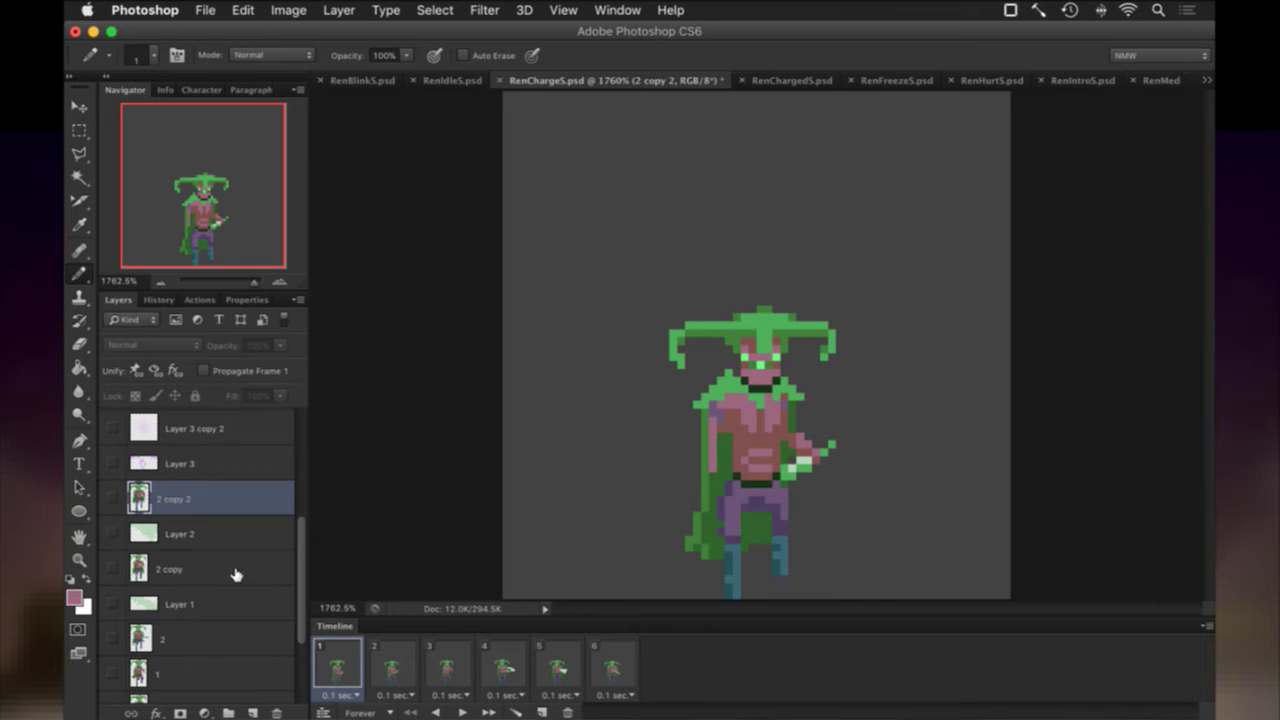
scroll(211, 651, "down", 3)
left_click(192, 612)
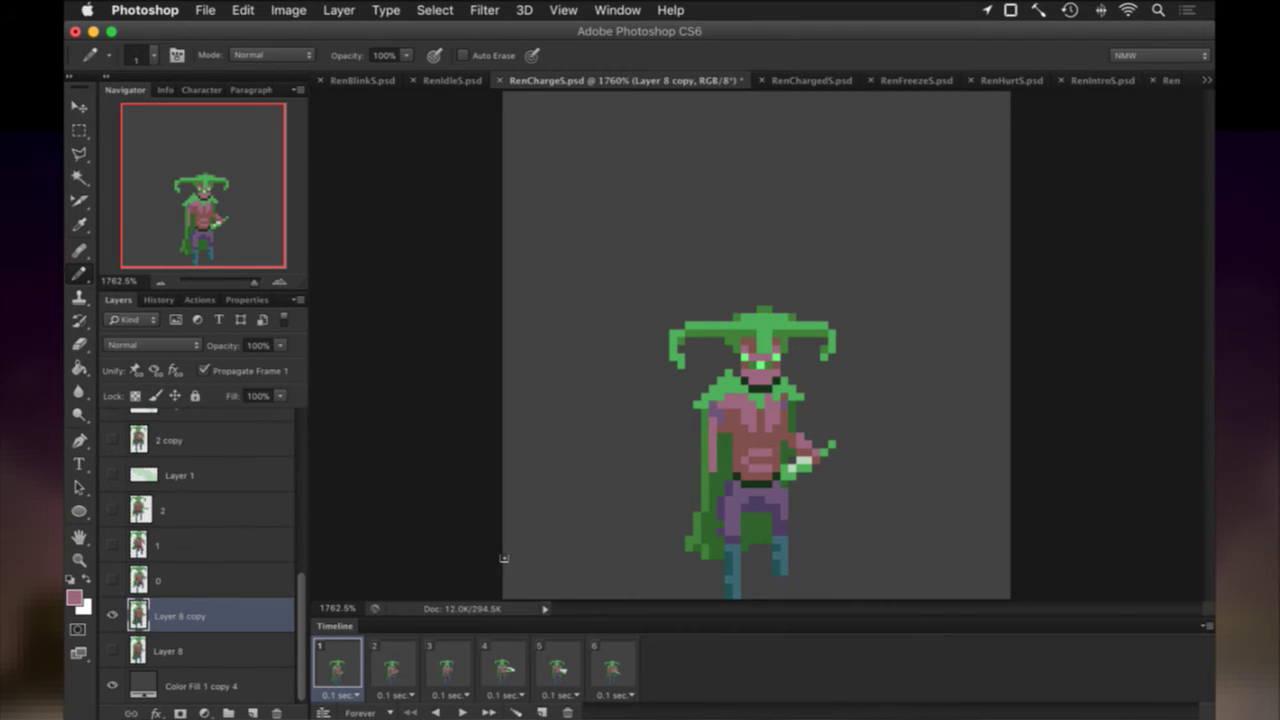
key("i")
left_click(782, 476)
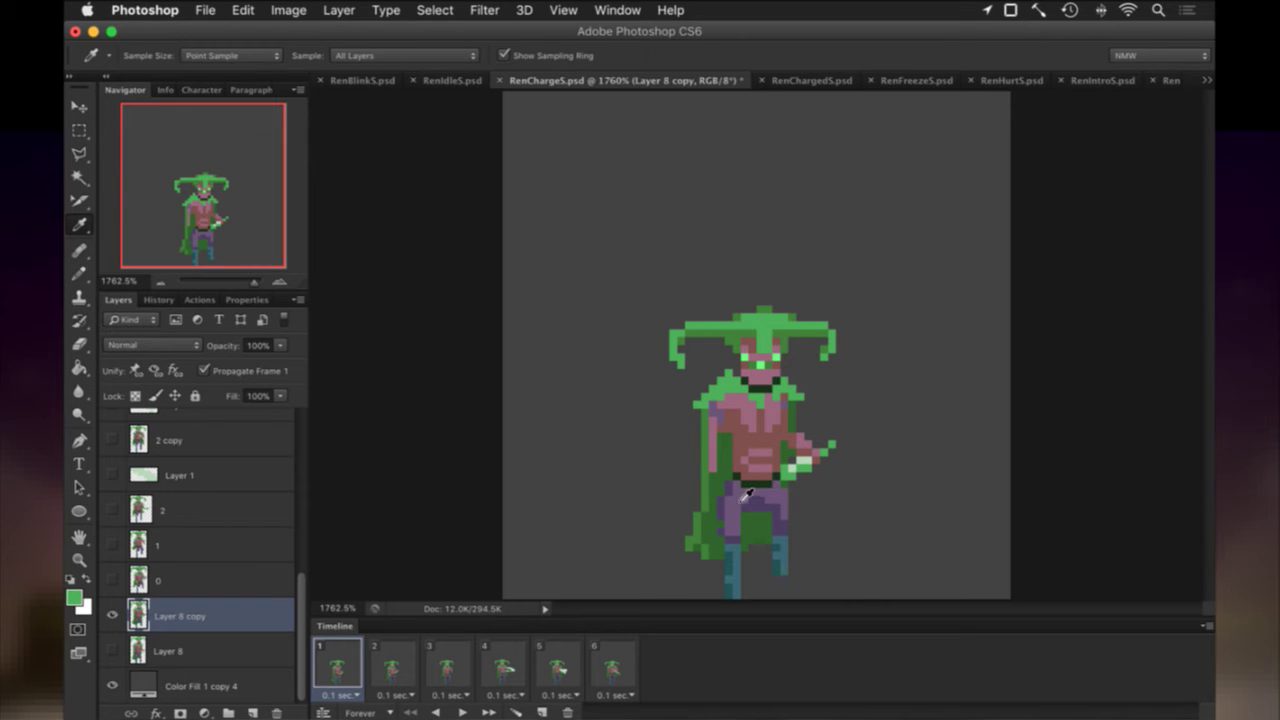
key("b")
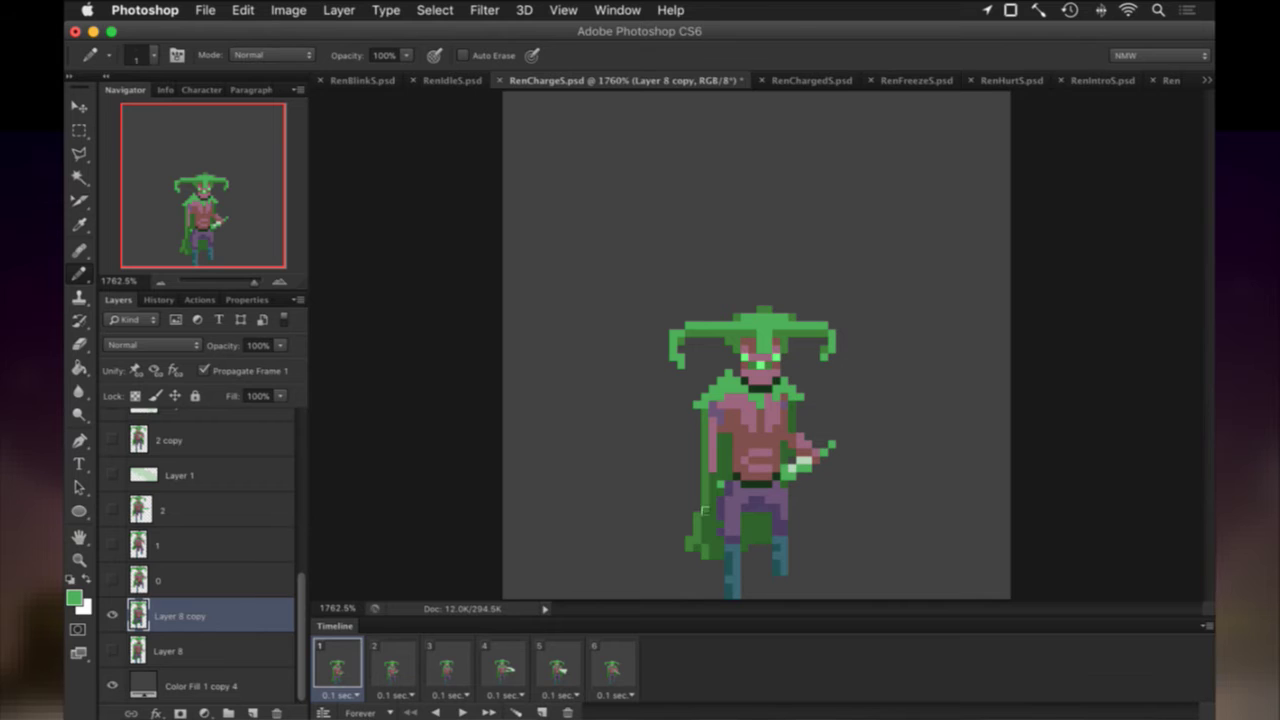
left_click(610, 665)
left_click(340, 662)
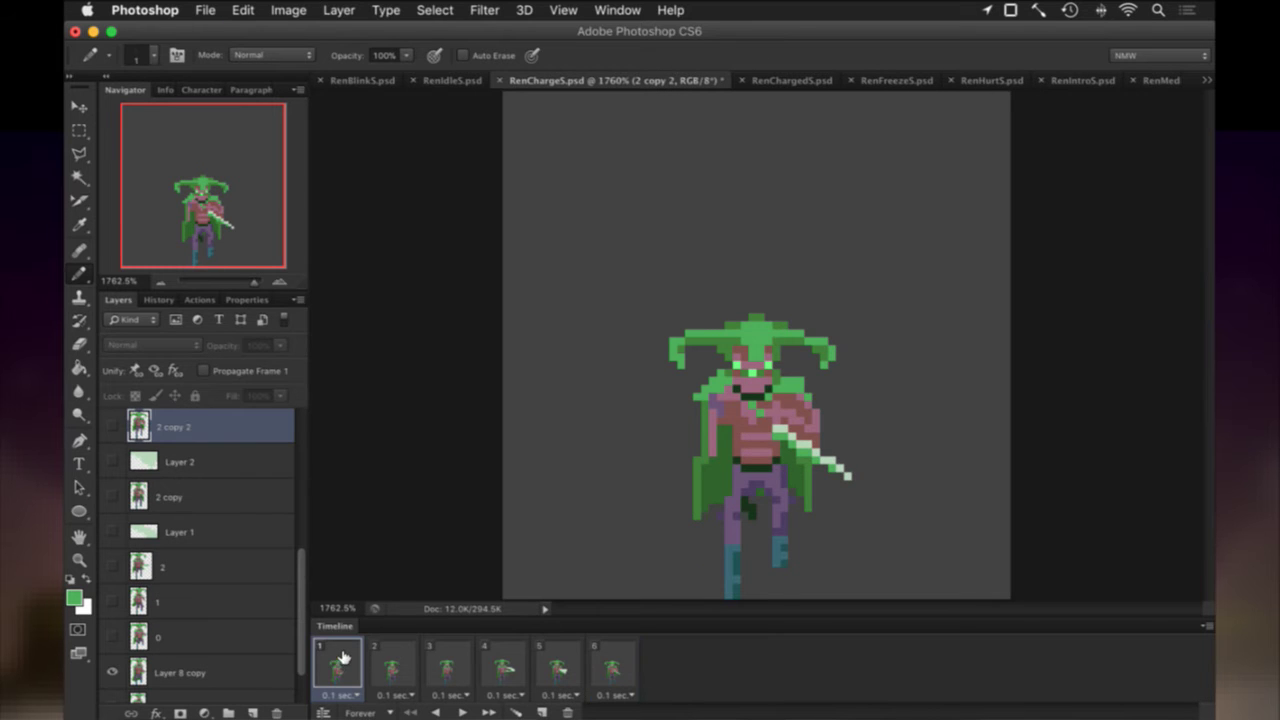
left_click(238, 660)
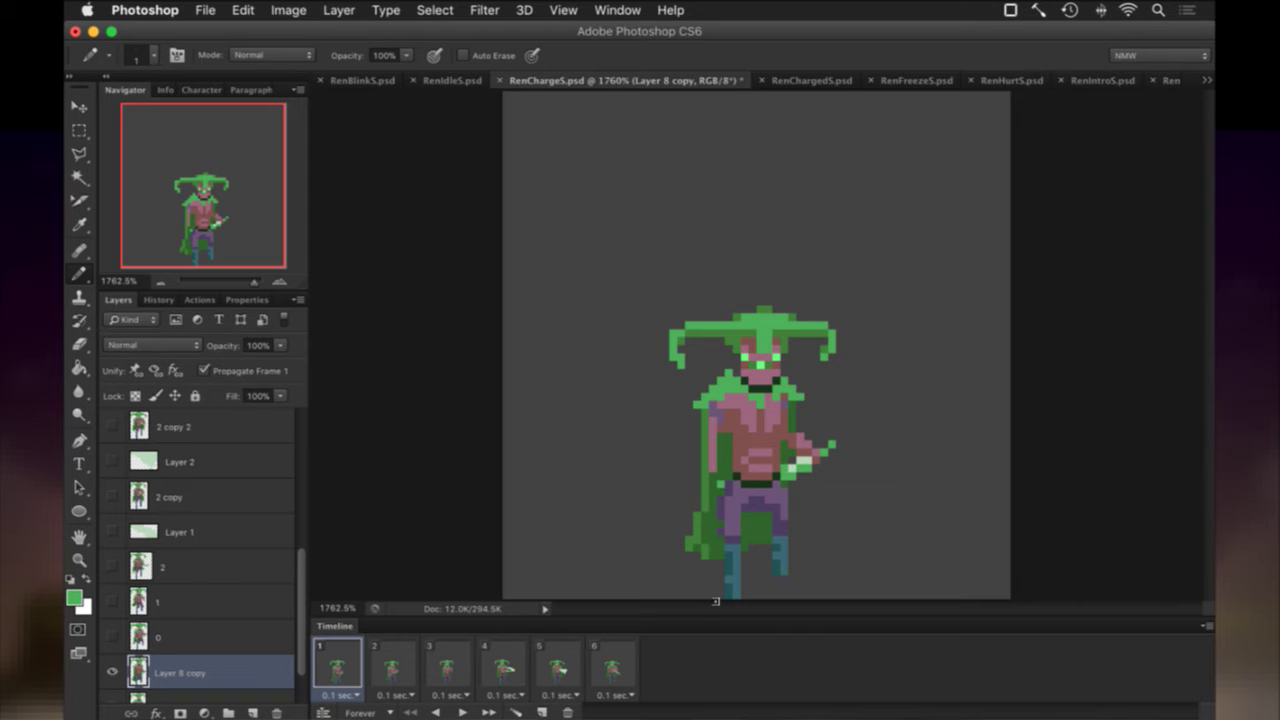
left_click(722, 495, "alt")
left_click(797, 489, "alt")
Go through frames 2 to 6 and back to frame 2 to examine the hands, cape and shading between poses.
left_click(393, 667)
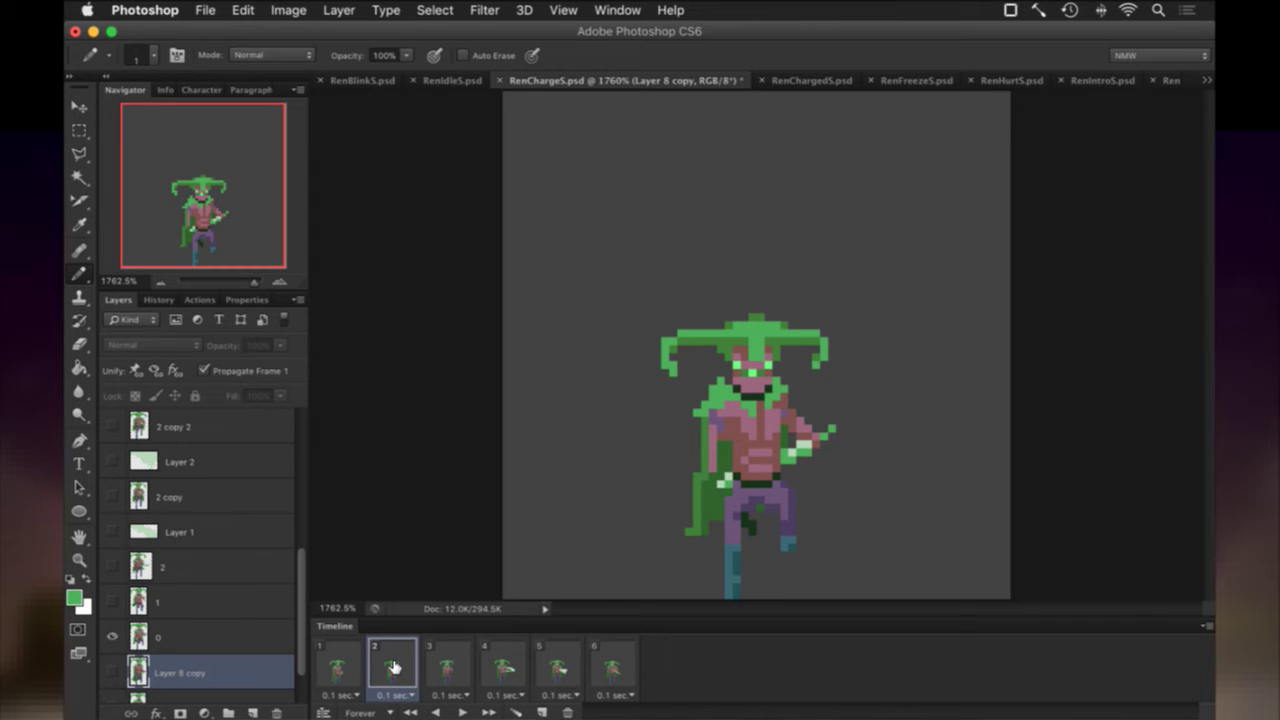
left_click(437, 665)
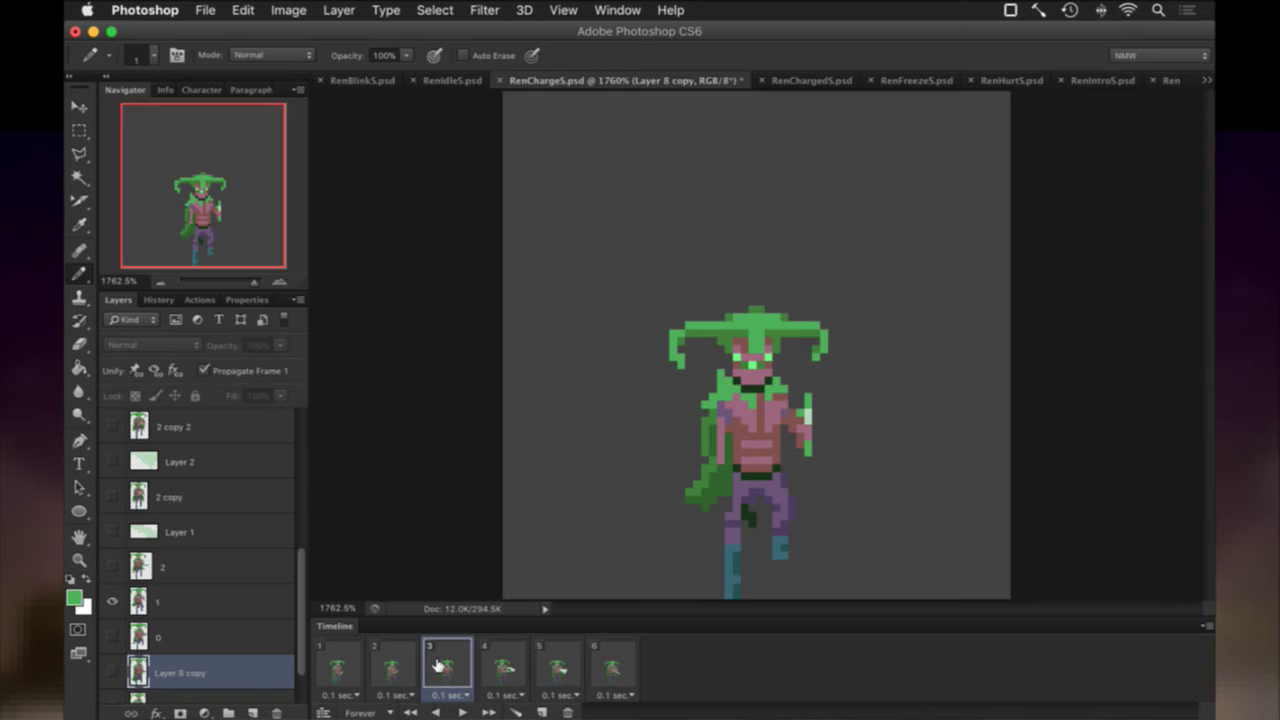
left_click(395, 664)
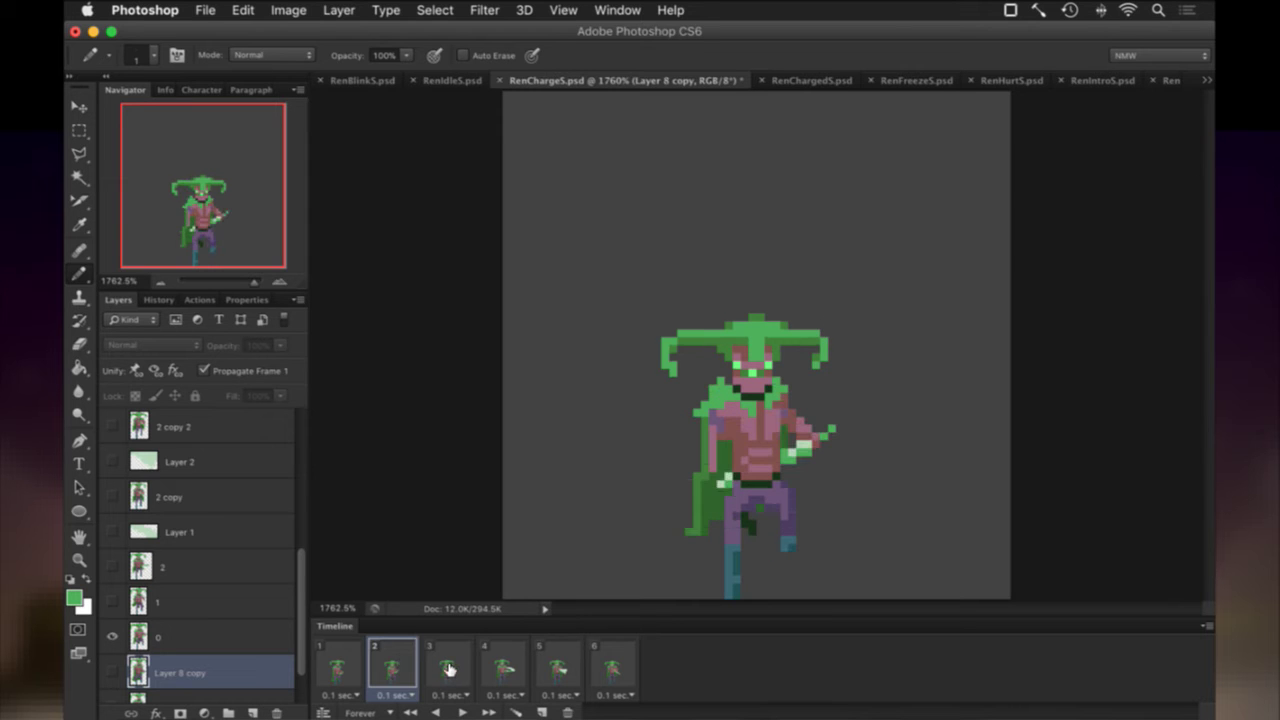
left_click(449, 669)
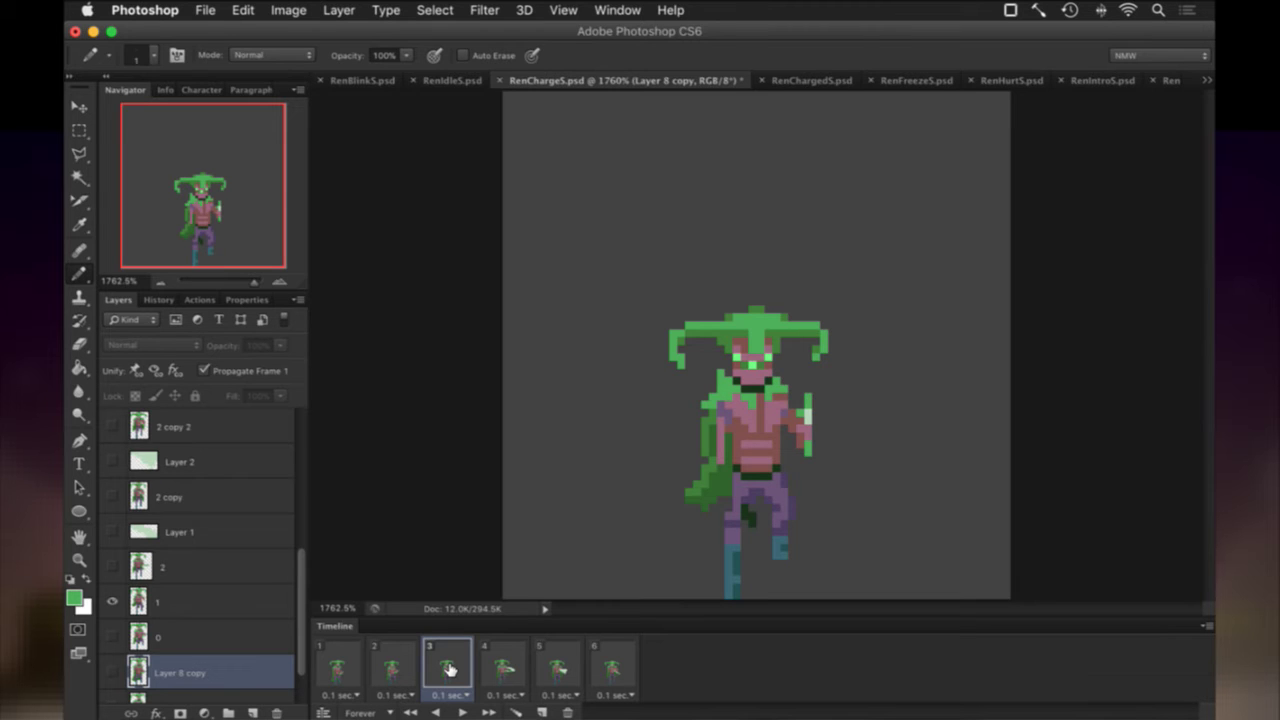
left_click(500, 669)
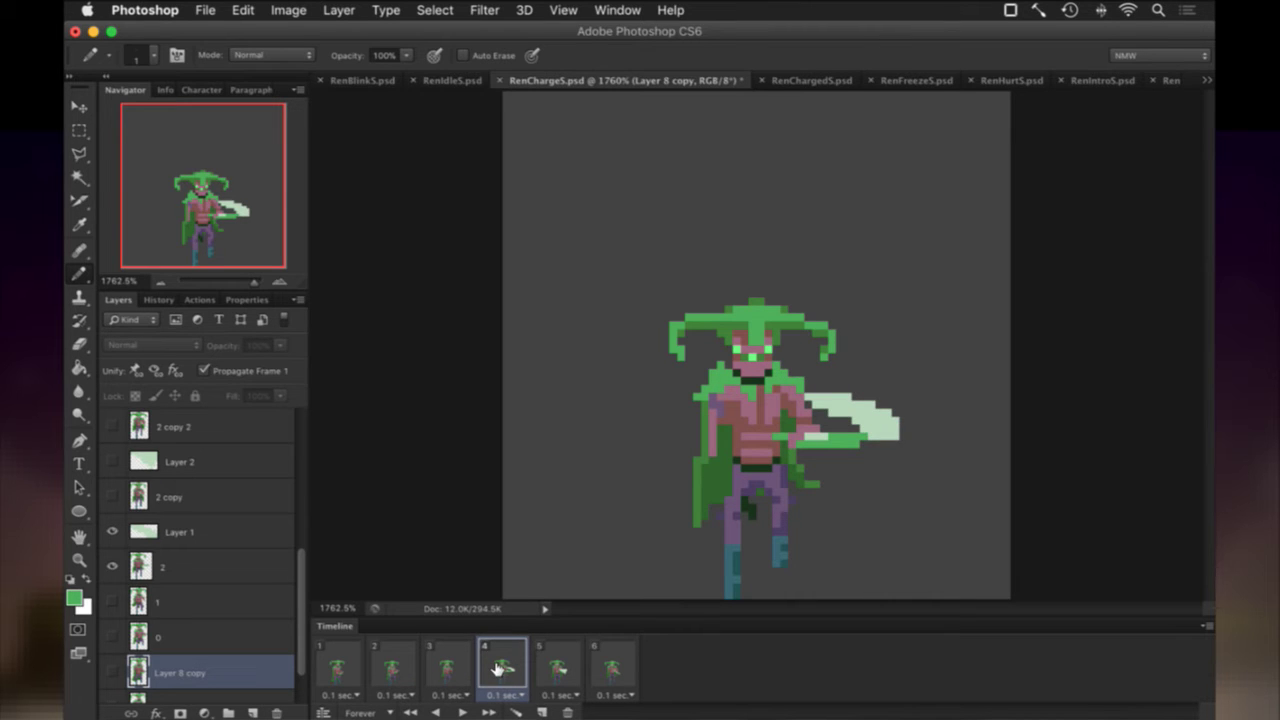
left_click(558, 669)
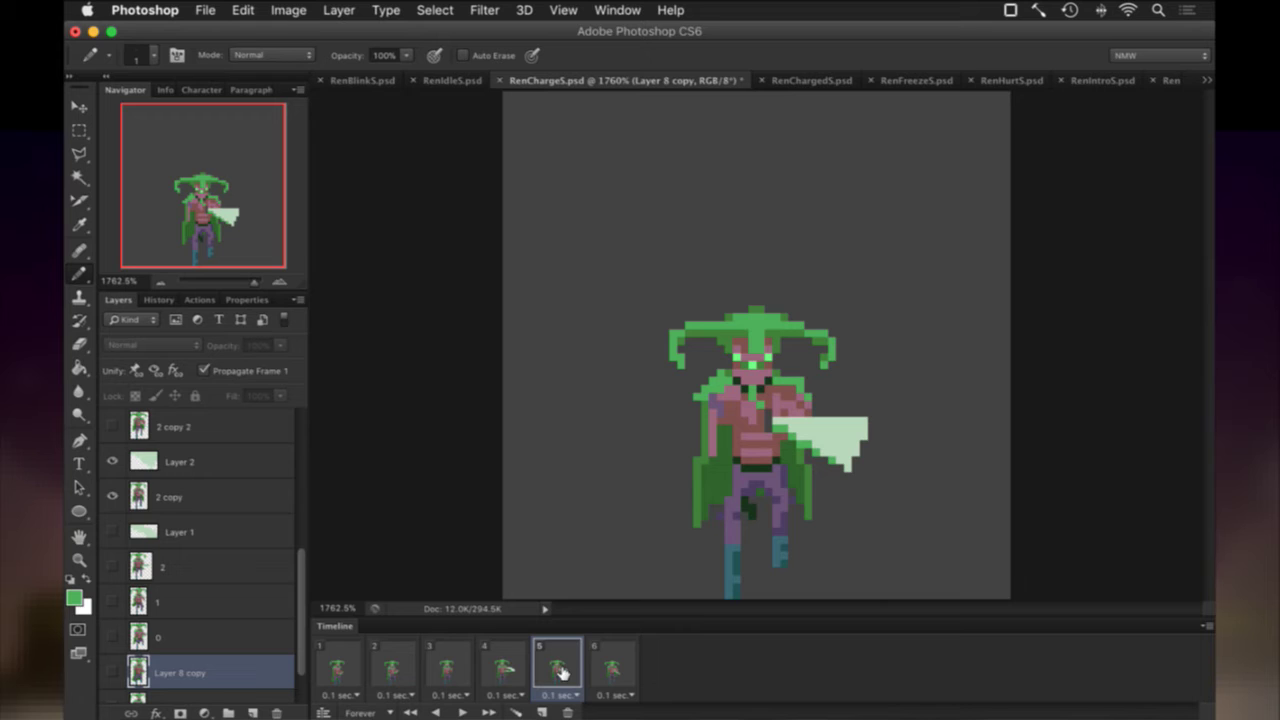
left_click(616, 671)
left_click(566, 667)
left_click(505, 667)
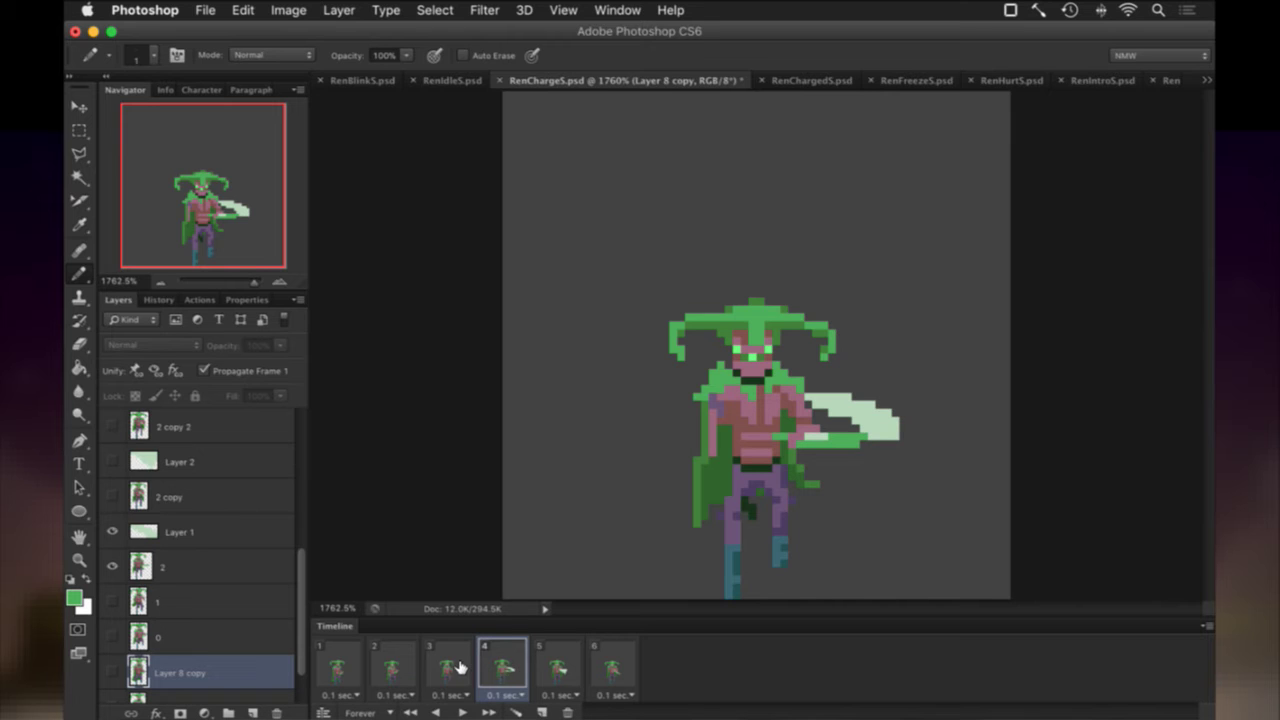
left_click(461, 668)
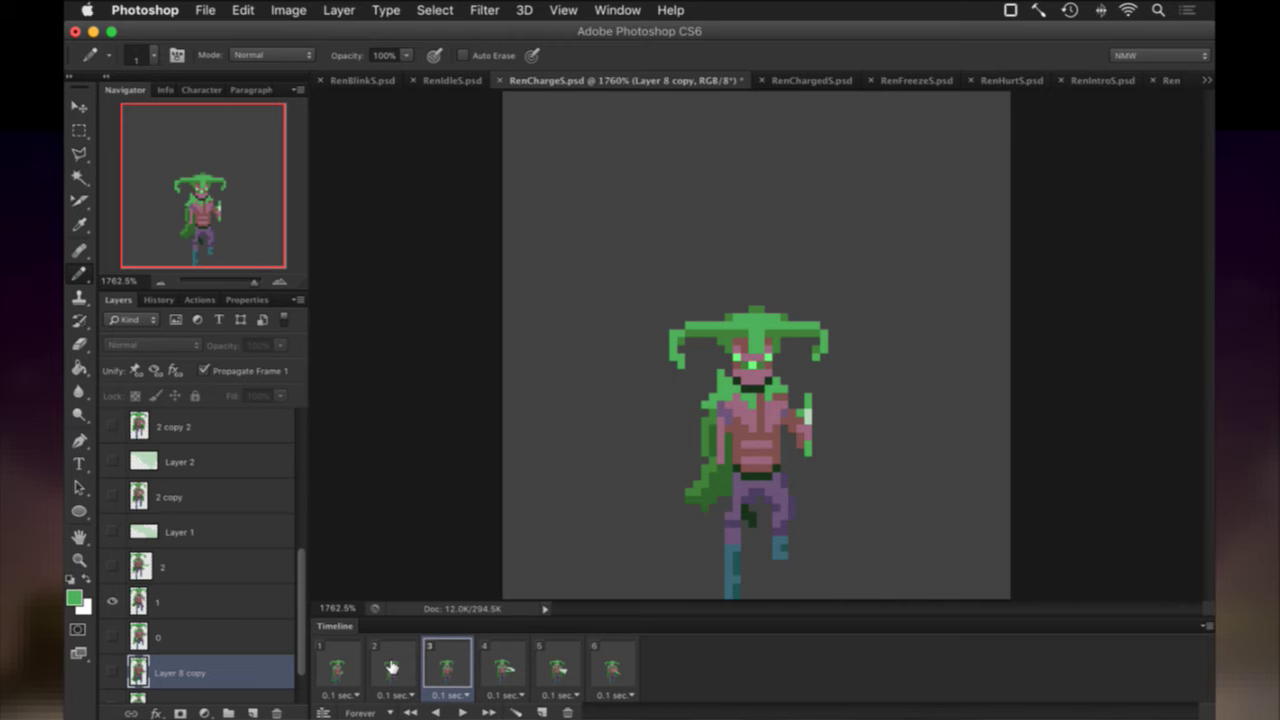
left_click(391, 668)
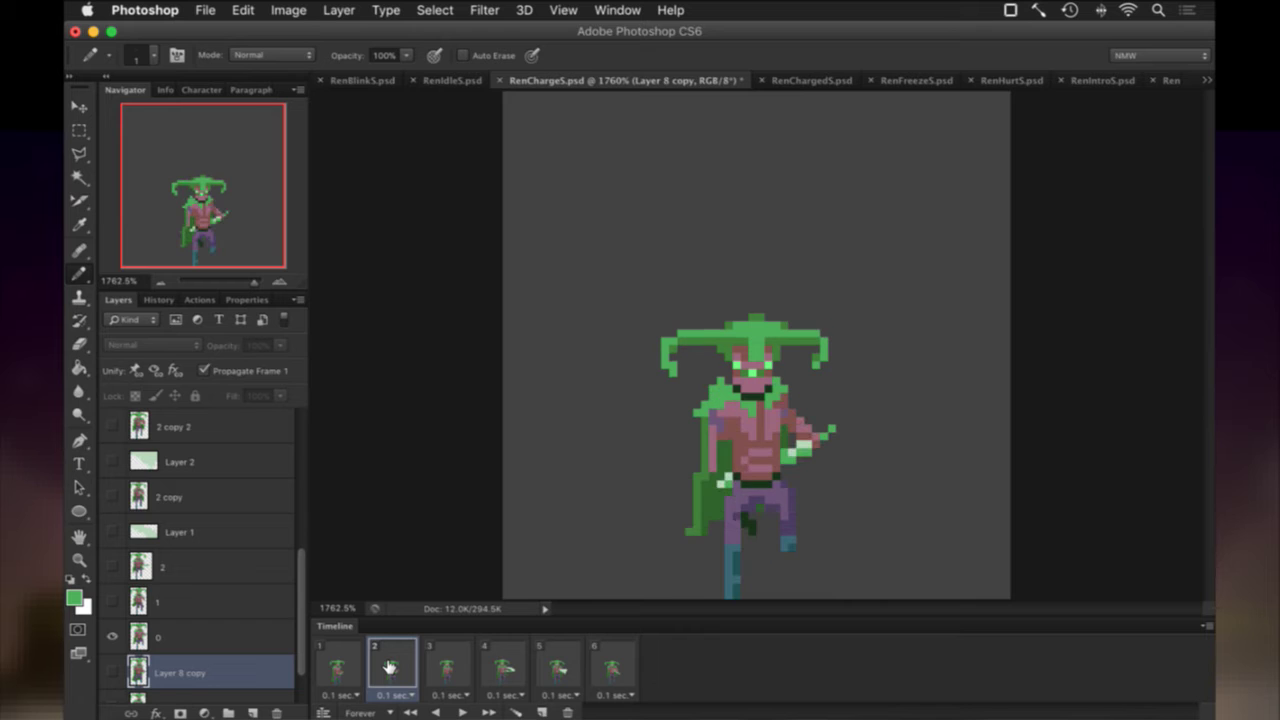
In frame 3, sample the cape's green and extend its lower outer tip outward on layer 1, erasing the excess end pixel.
left_click(447, 668)
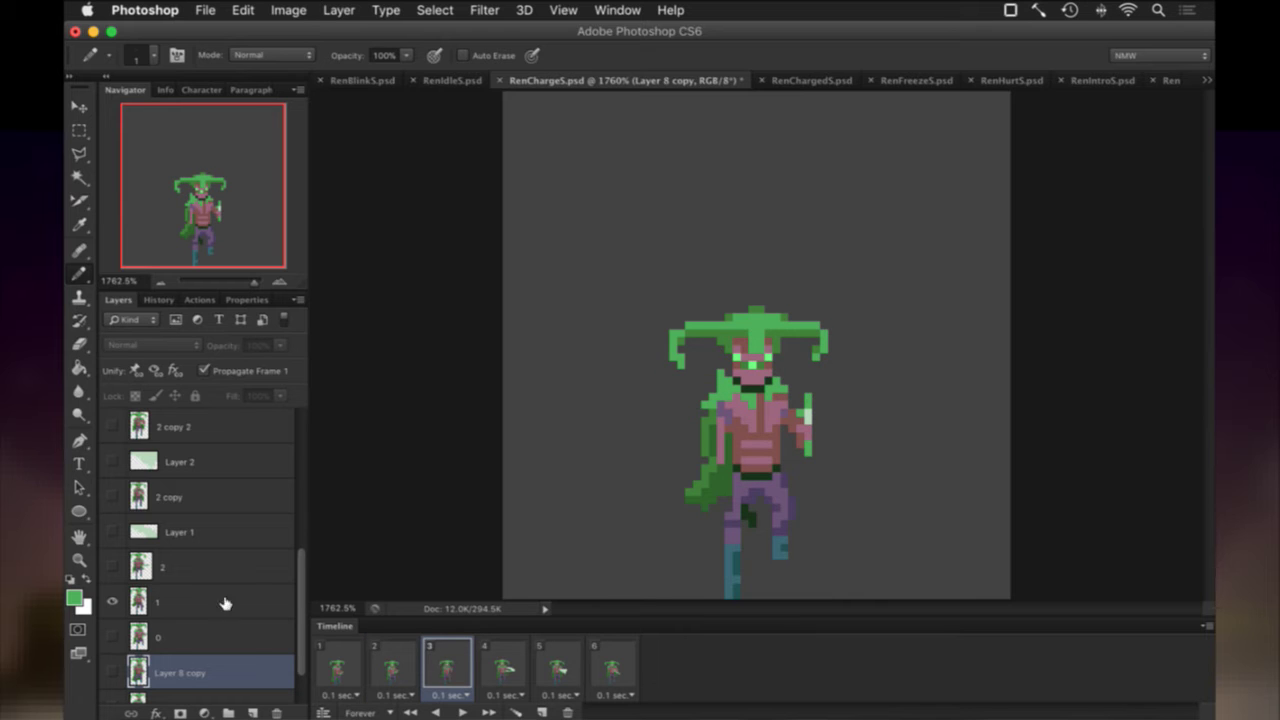
left_click(283, 598)
key("i")
left_click(699, 506)
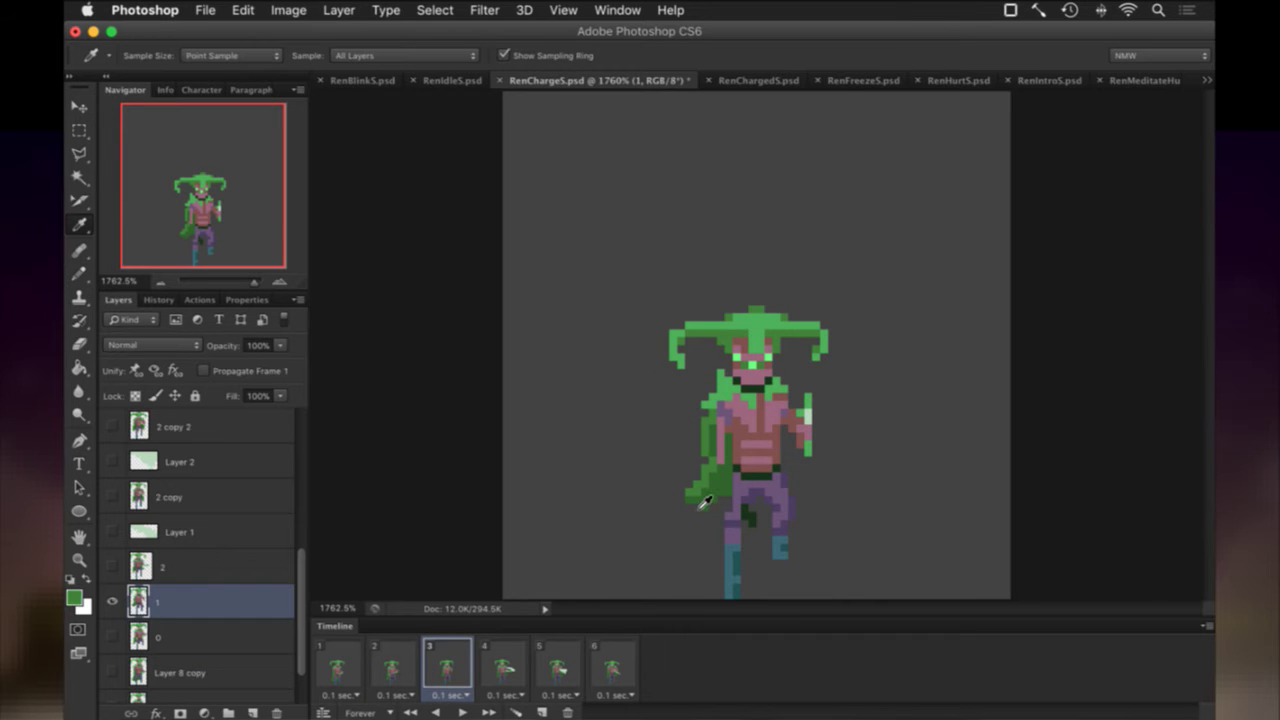
key("b")
left_click(681, 492)
left_click(665, 485)
left_click(672, 485)
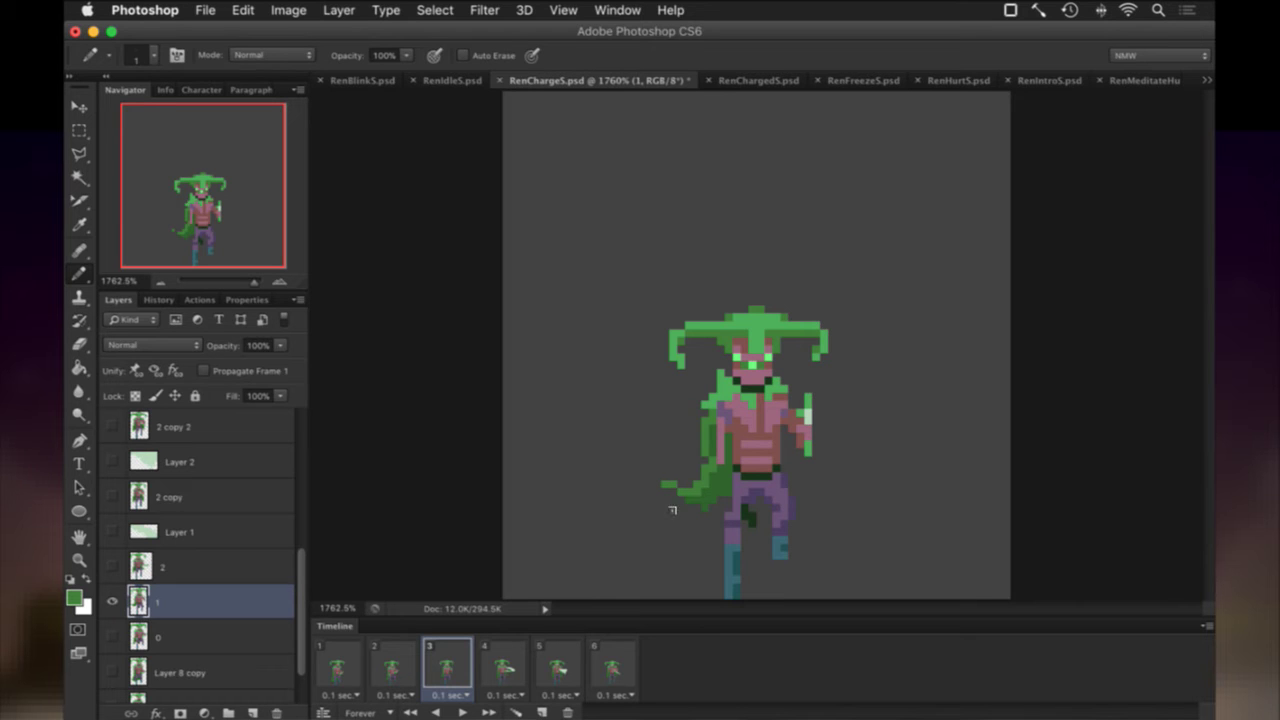
key("e")
left_click(665, 484)
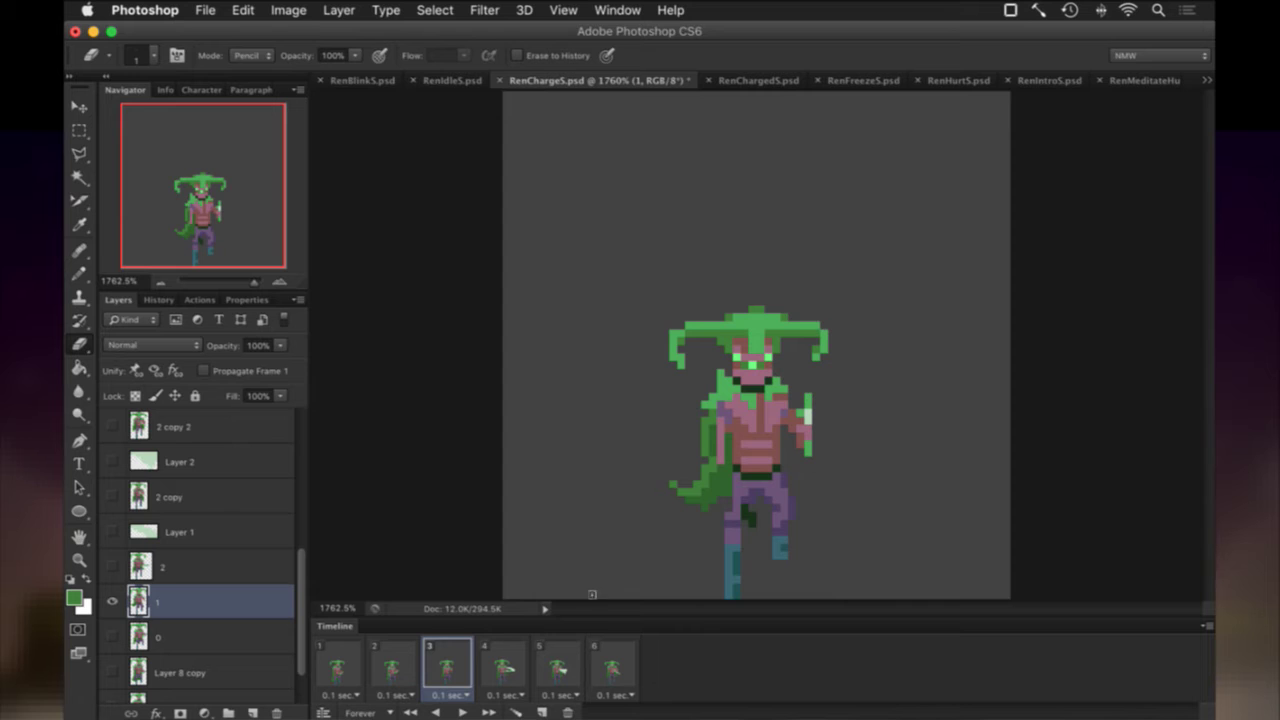
Compare frames 4 and 5, trim the cape's lower outer edge on layer 2 in frame 4, and repaint the edge in mid green.
left_click(508, 660)
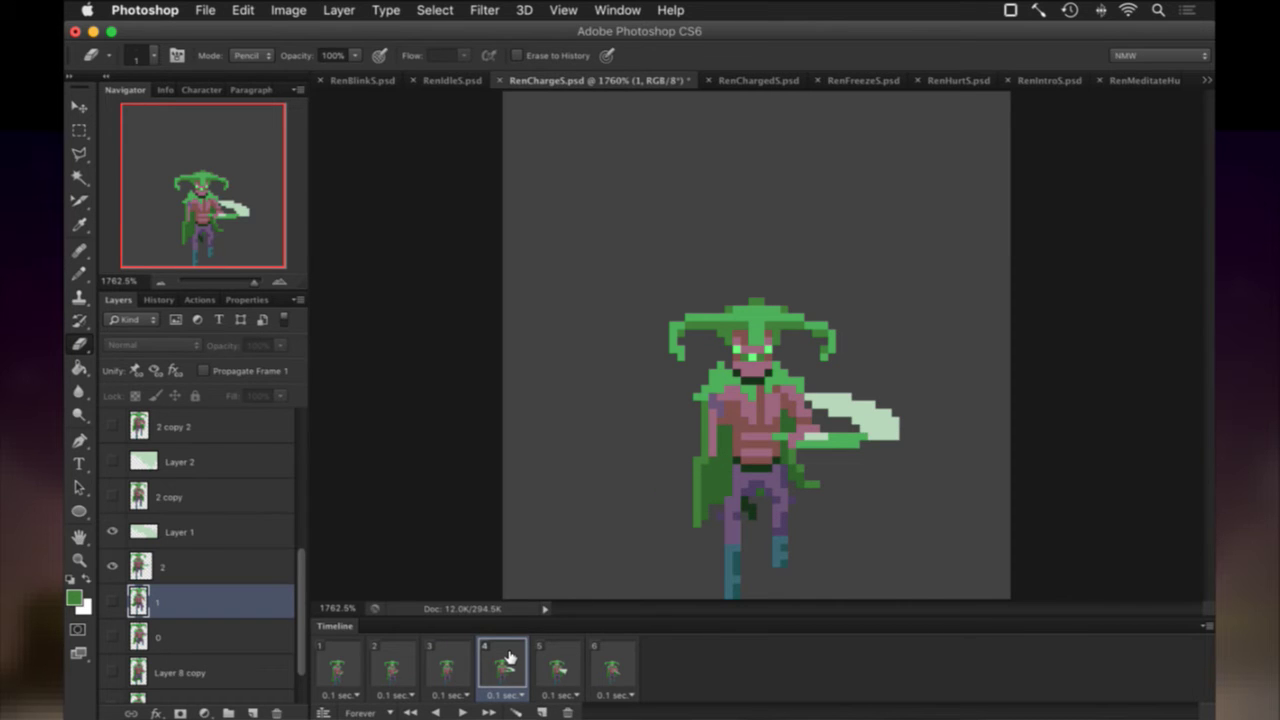
left_click(548, 663)
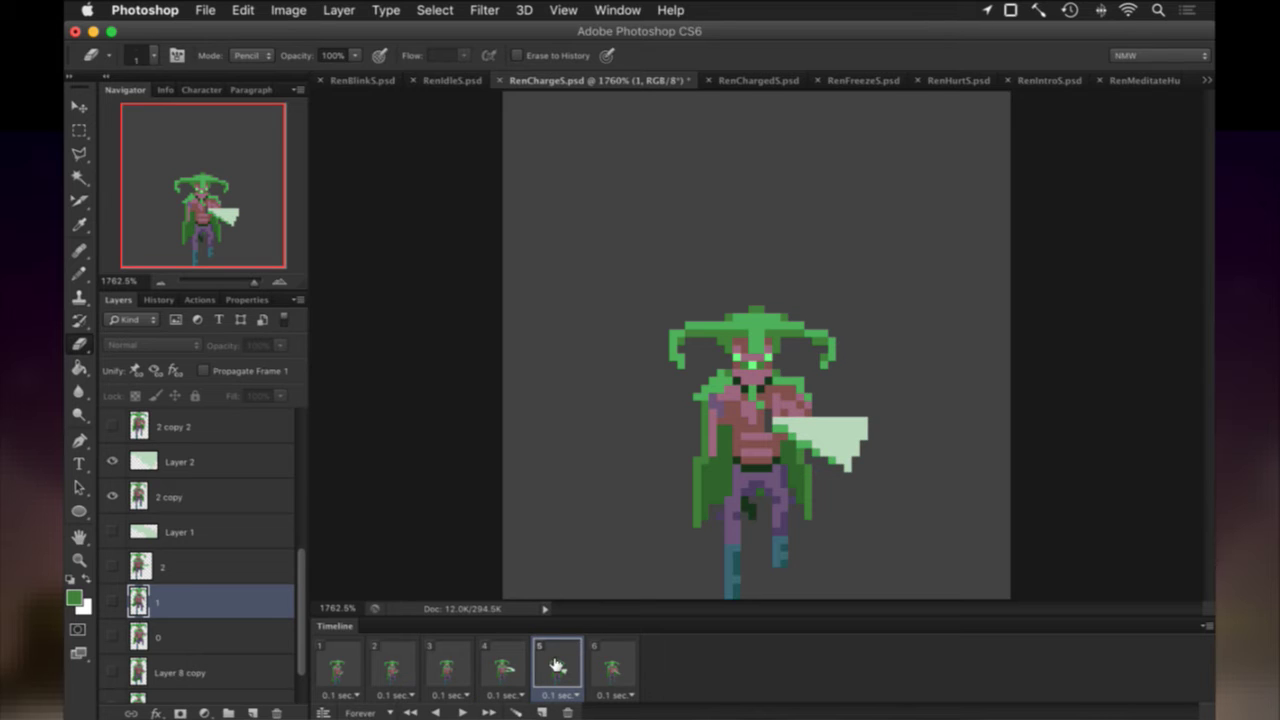
left_click(508, 667)
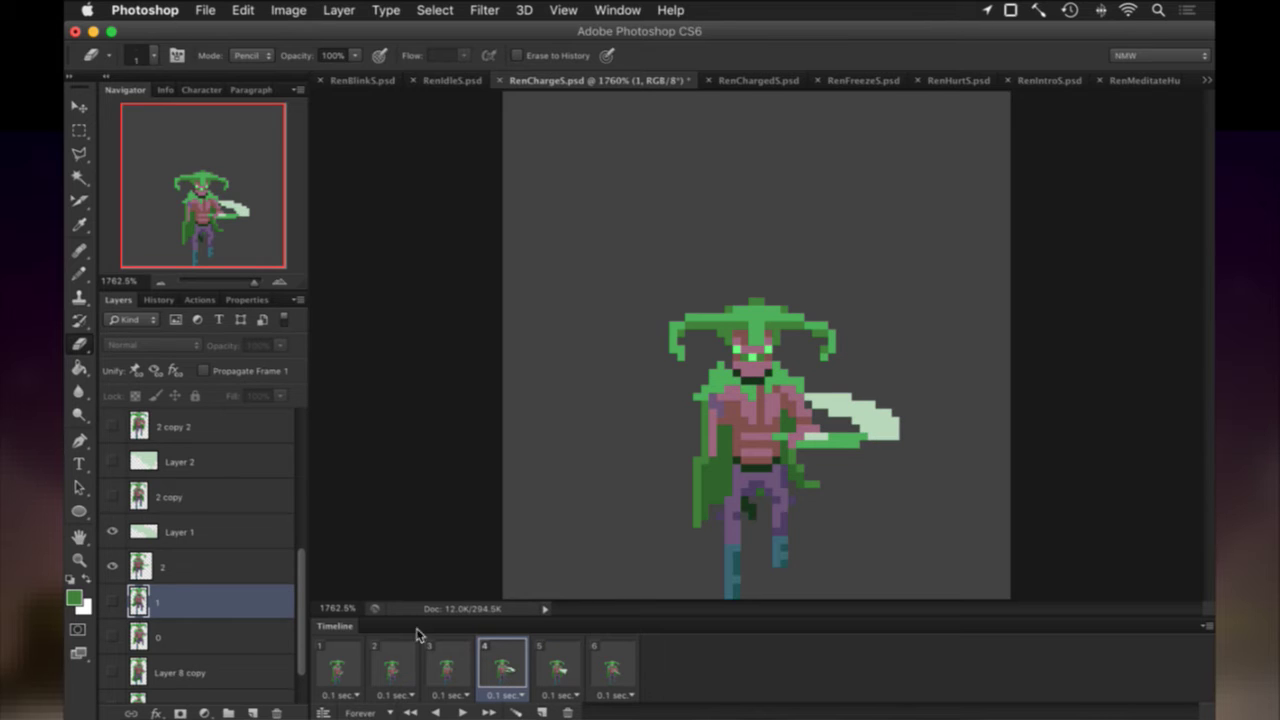
left_click(202, 562)
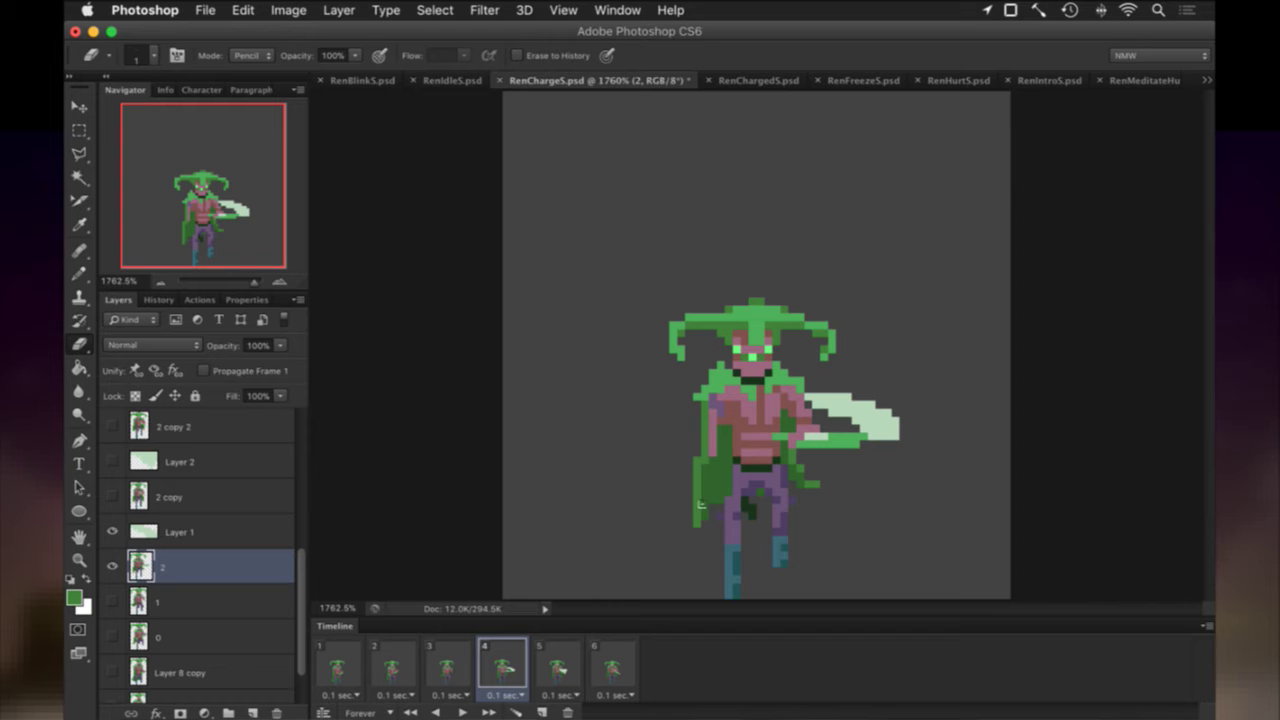
key("i")
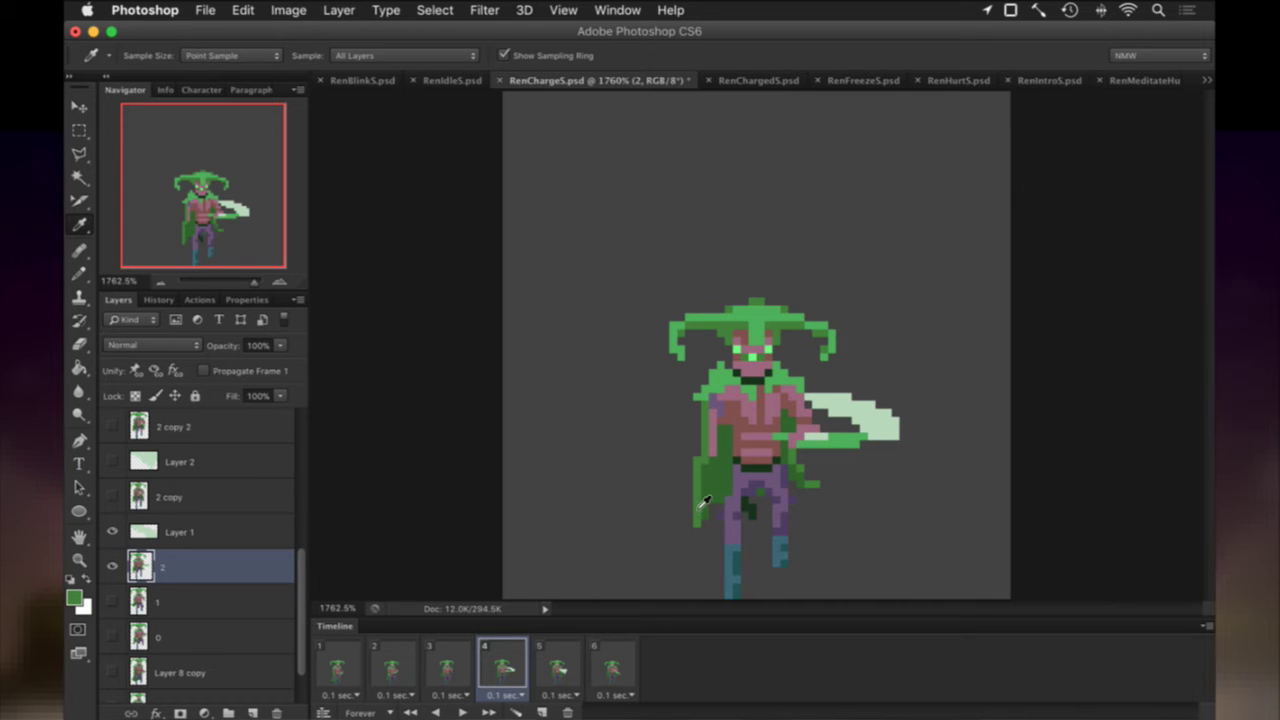
key("e")
left_click_drag(697, 492, 697, 524)
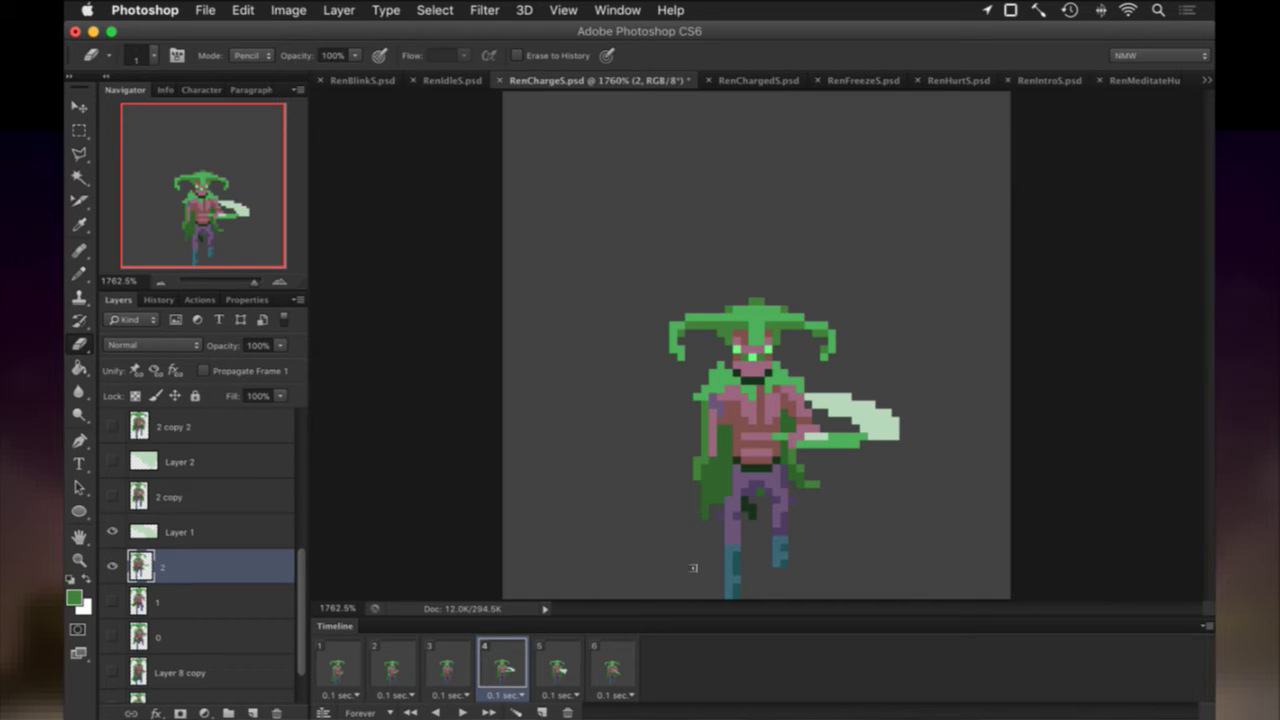
key("i")
key("b")
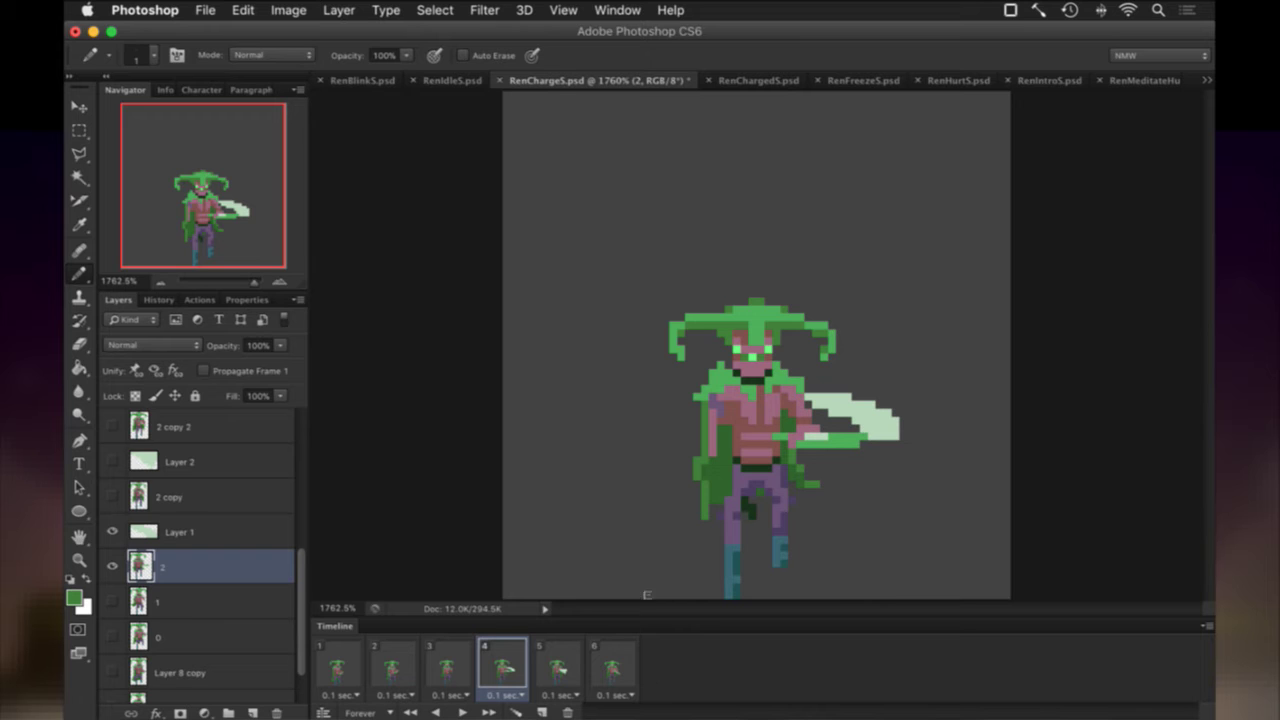
View frames 5 and 6, play the charge animation from frame 1, and stop it after checking the cape's motion.
left_click(559, 674)
left_click(603, 668)
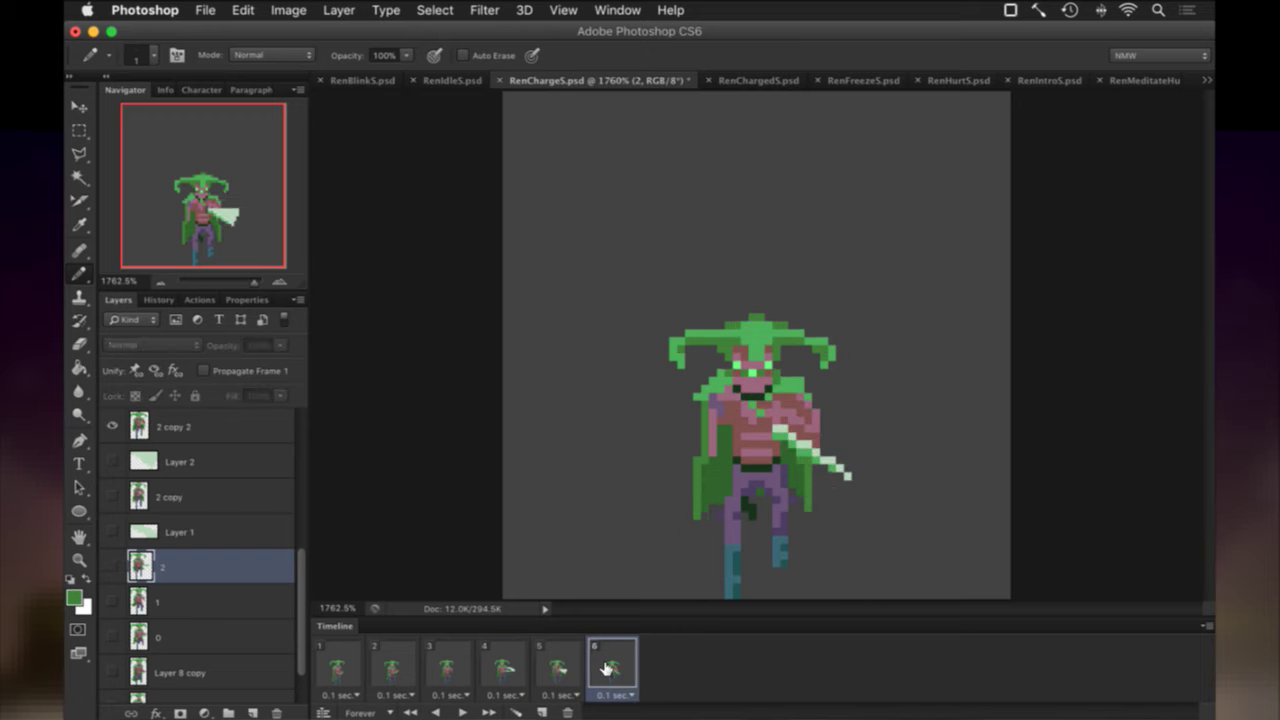
left_click(342, 662)
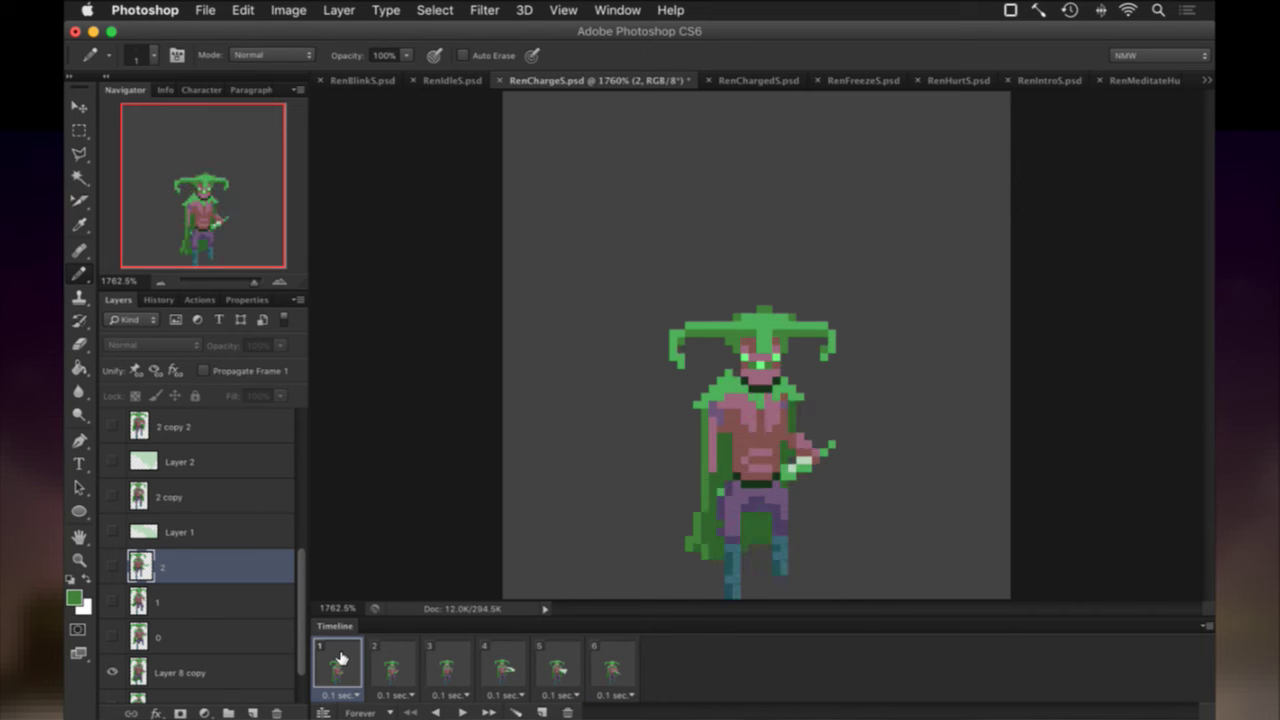
left_click(466, 708)
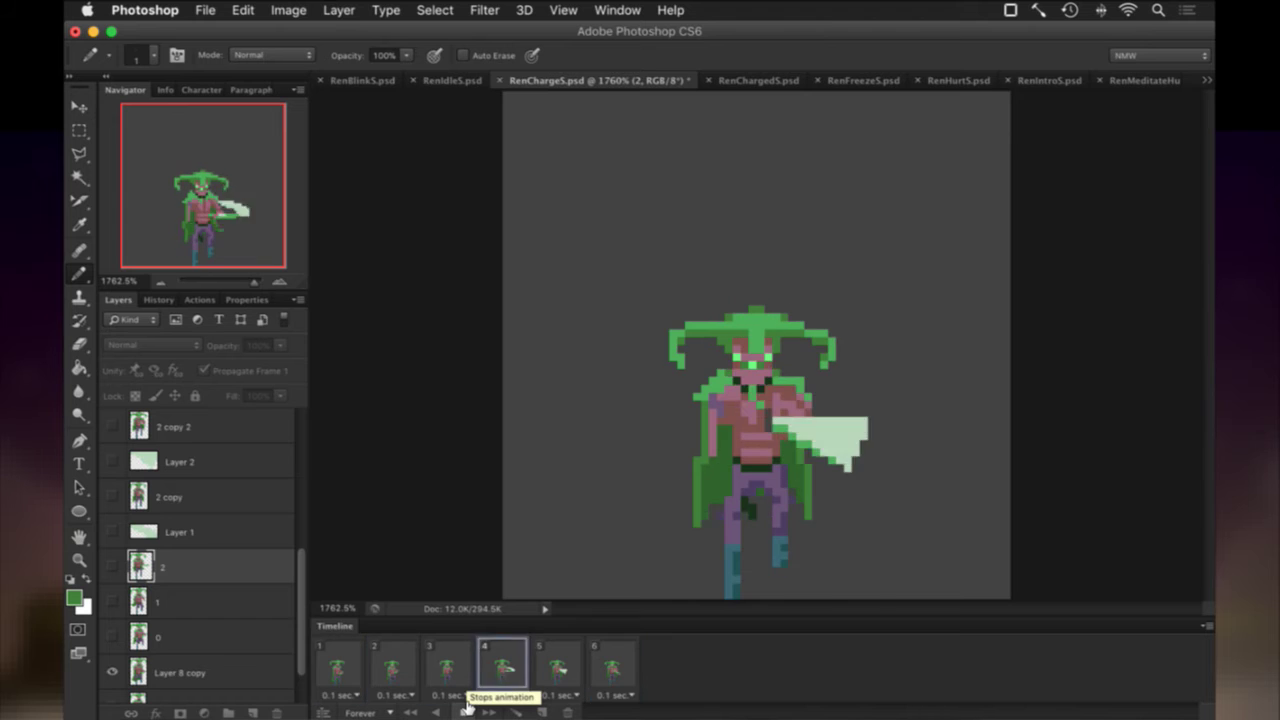
left_click(463, 708)
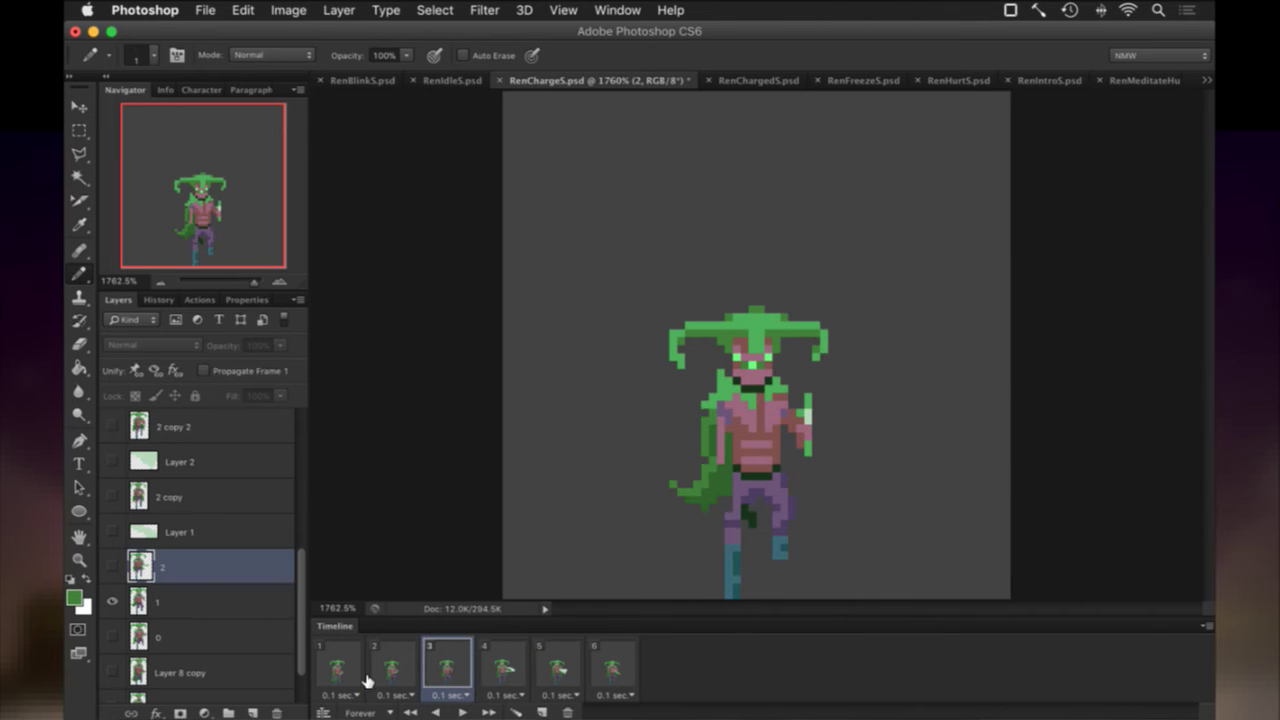
Compare the cape's shape in frame 1 with frames 3 to 6, one frame at a time.
left_click(345, 667)
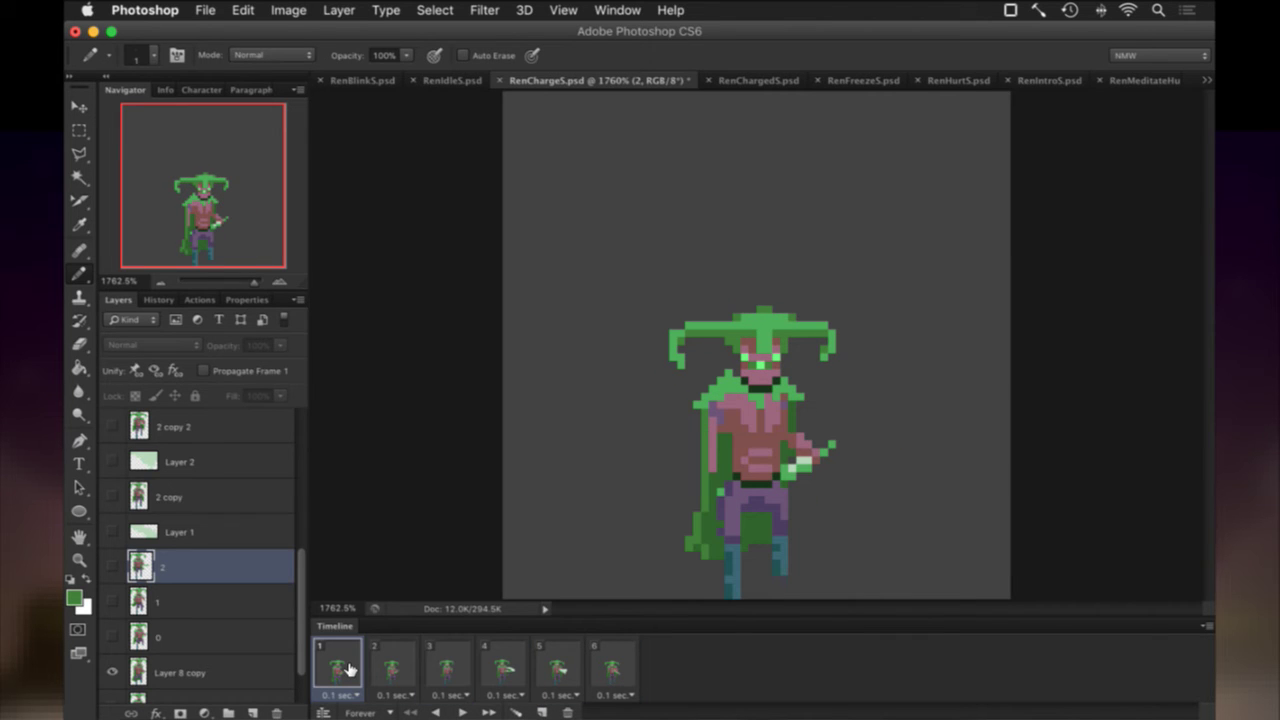
left_click(460, 666)
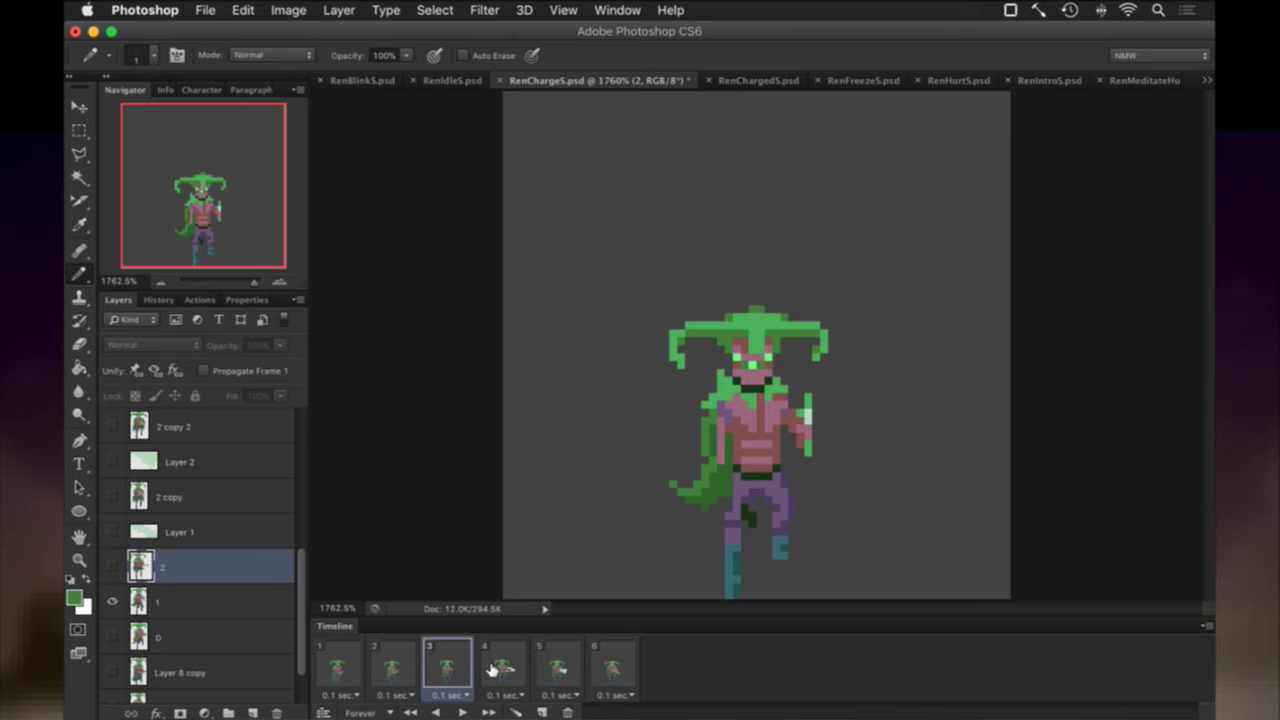
left_click(512, 671)
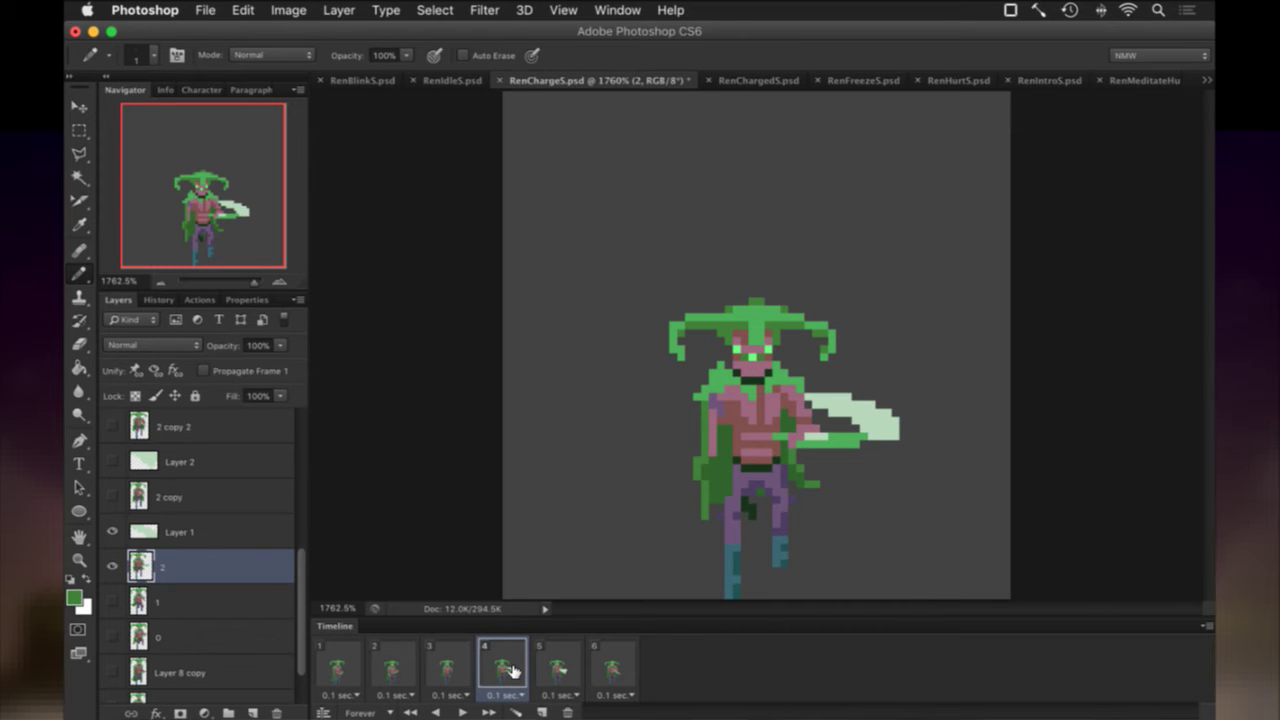
left_click(553, 670)
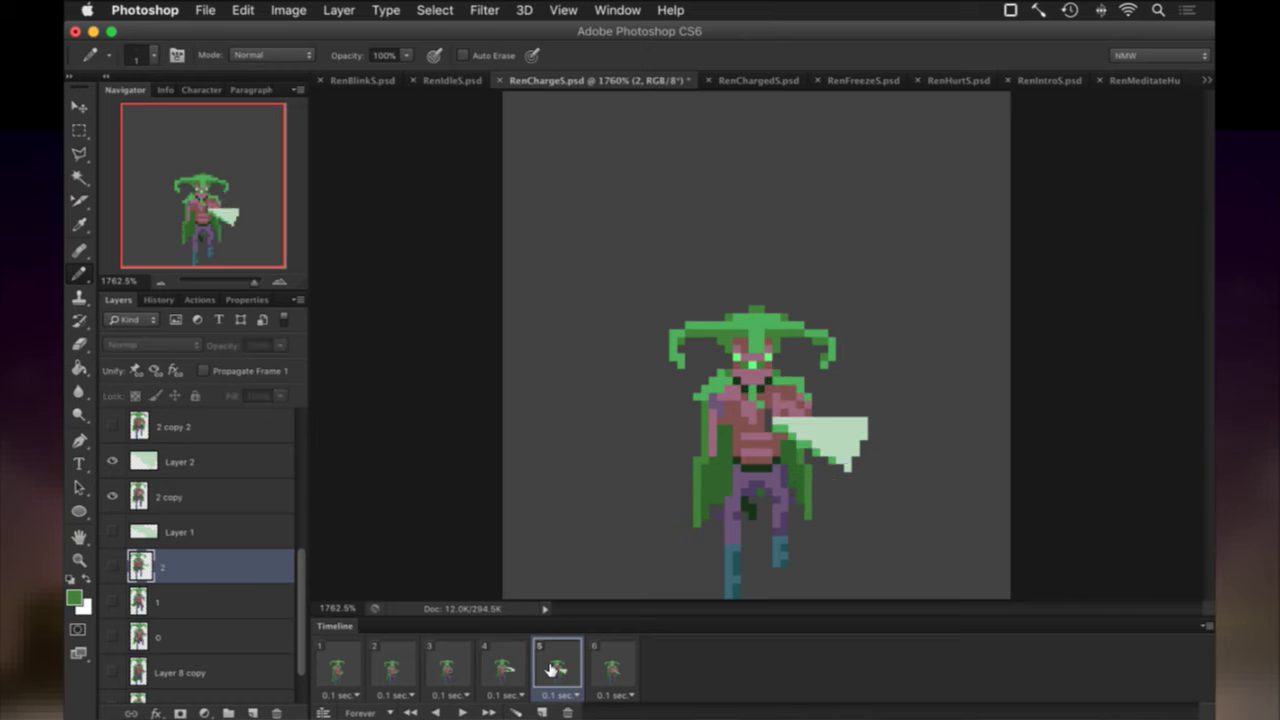
left_click(606, 665)
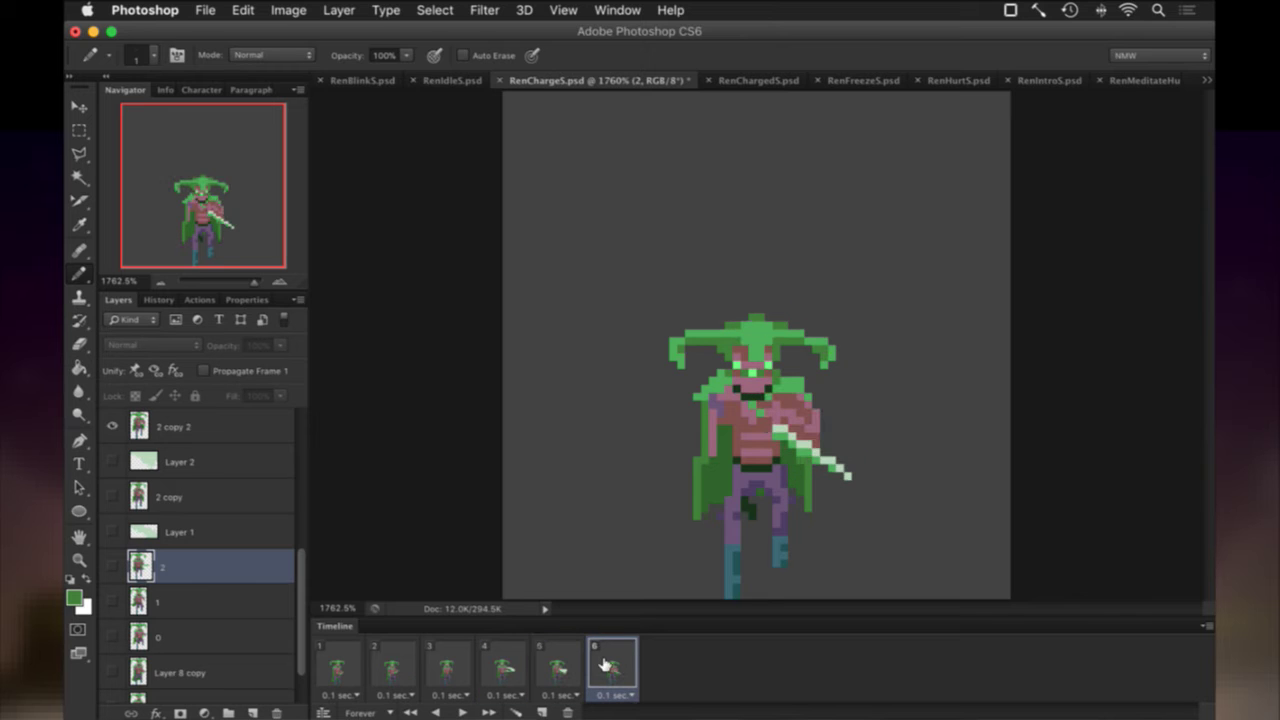
left_click(566, 665)
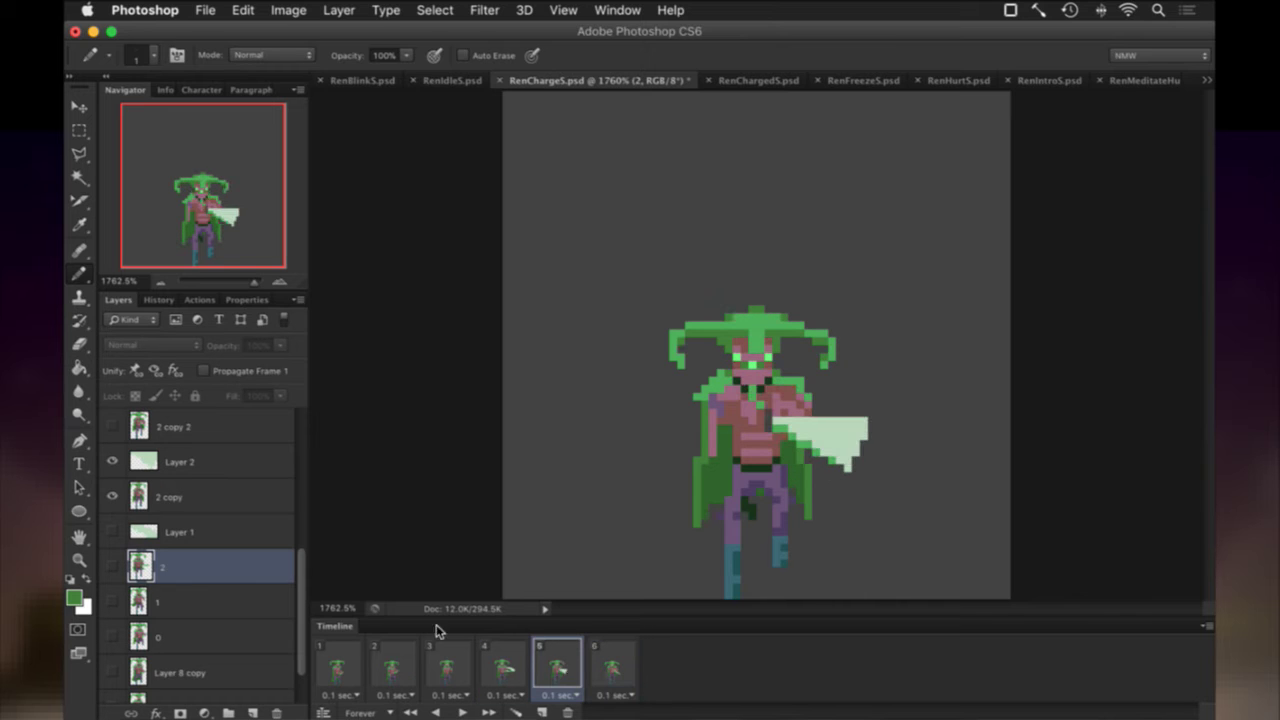
key("i")
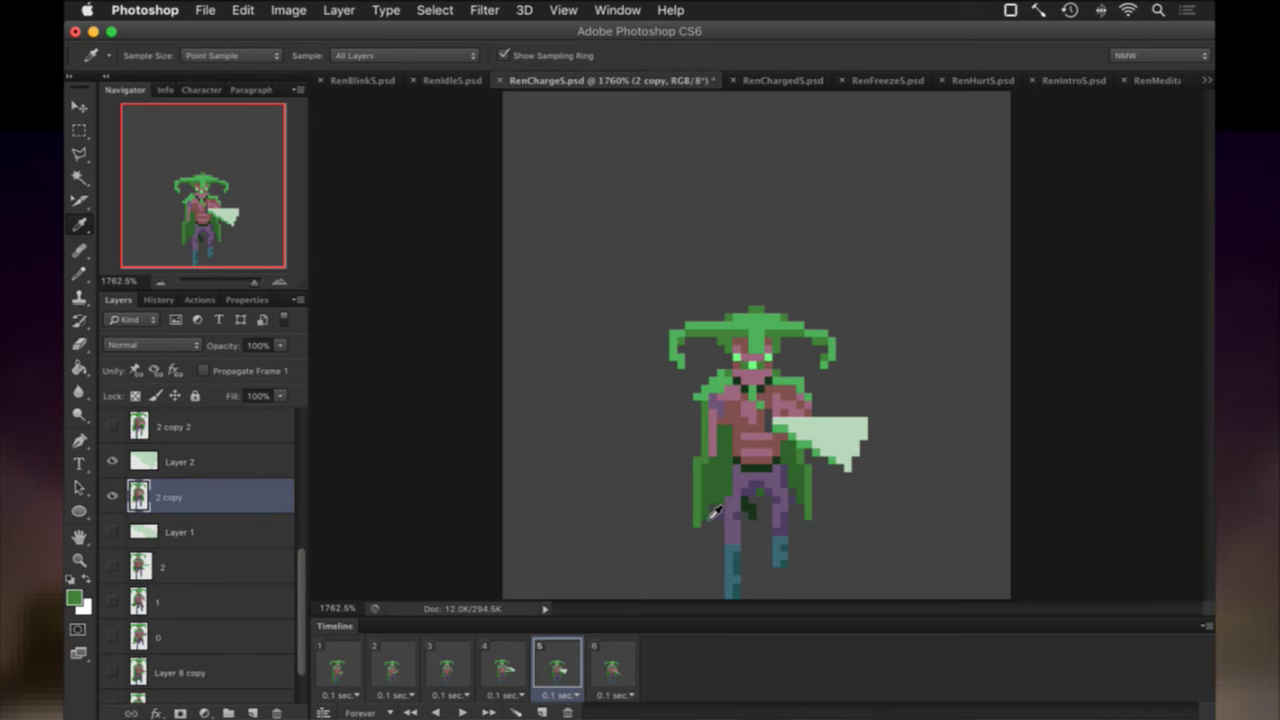
key("b")
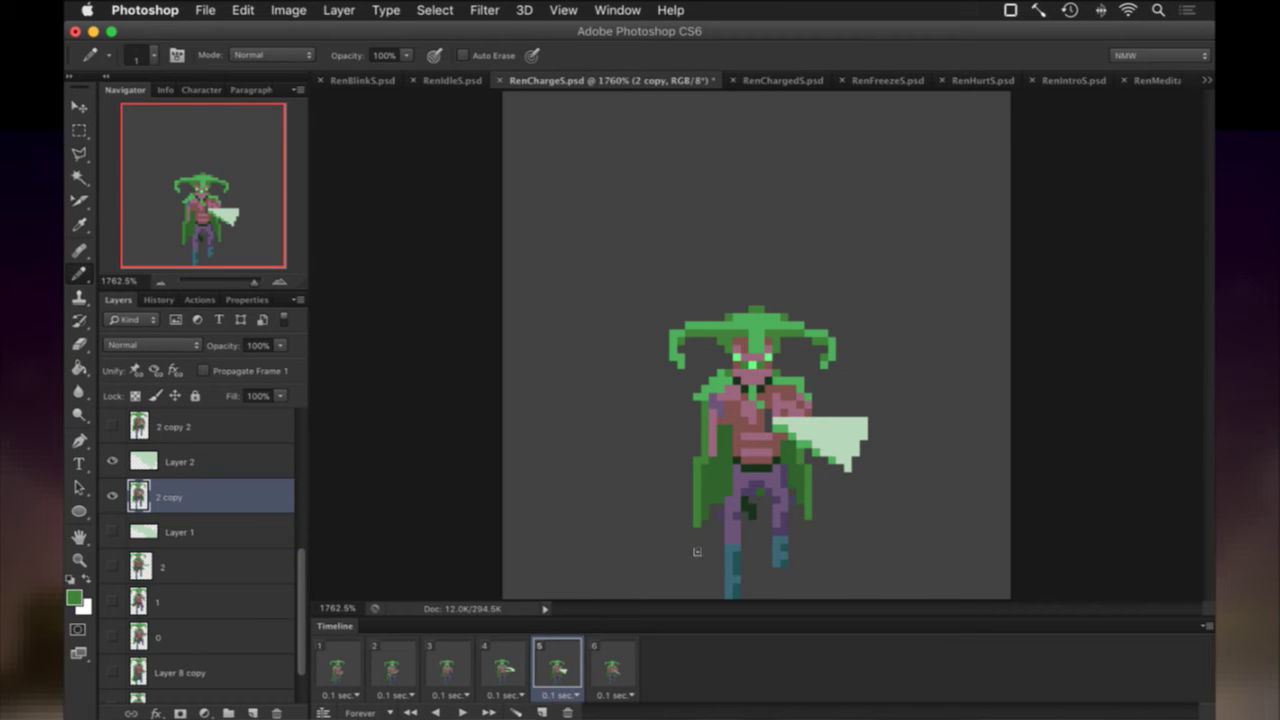
left_click(803, 500, "alt")
key("alt+super+z")
key("alt+super+z")
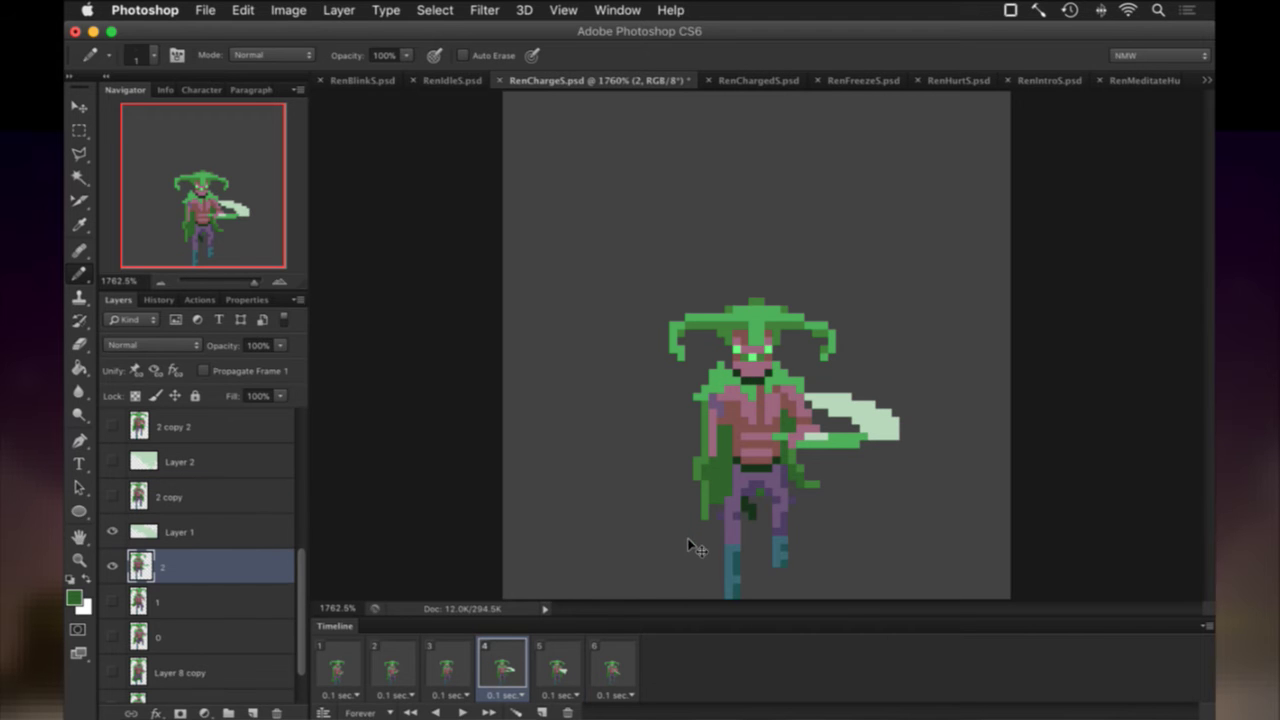
Step back and forth through frames 3 to 6 to examine how the cape's lower edge moves between poses.
left_click(466, 678)
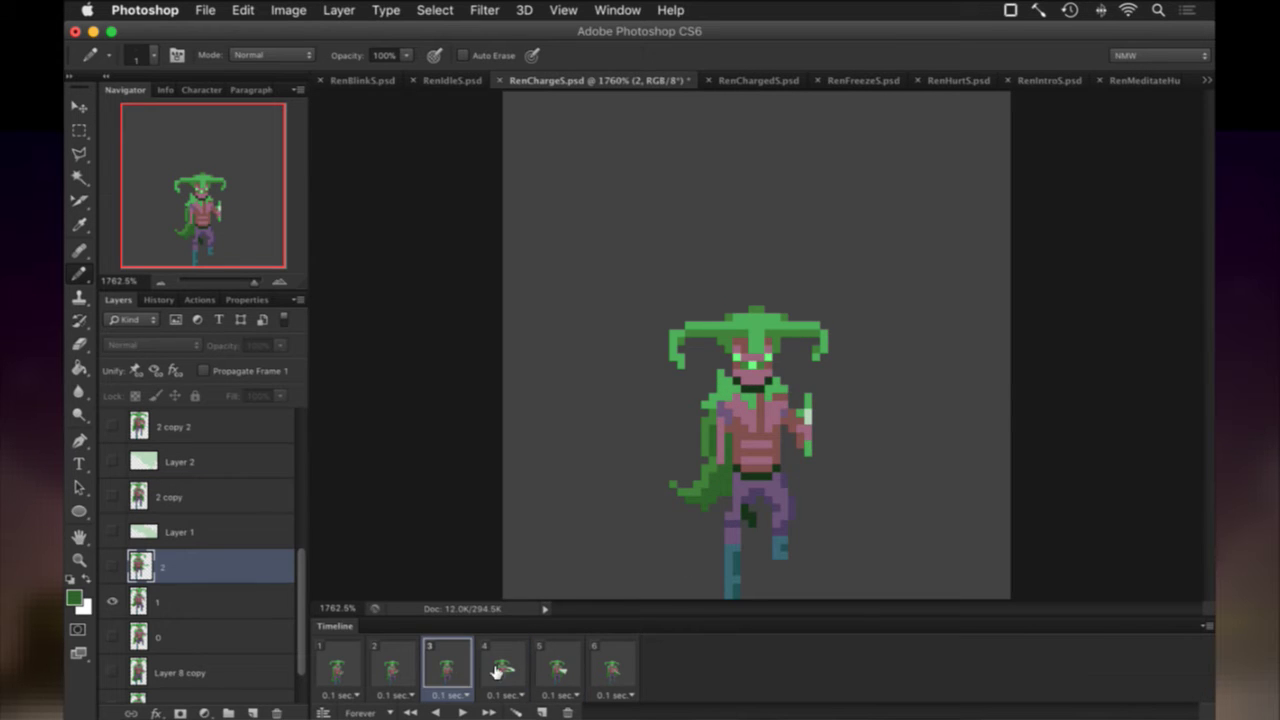
left_click(503, 670)
left_click(549, 668)
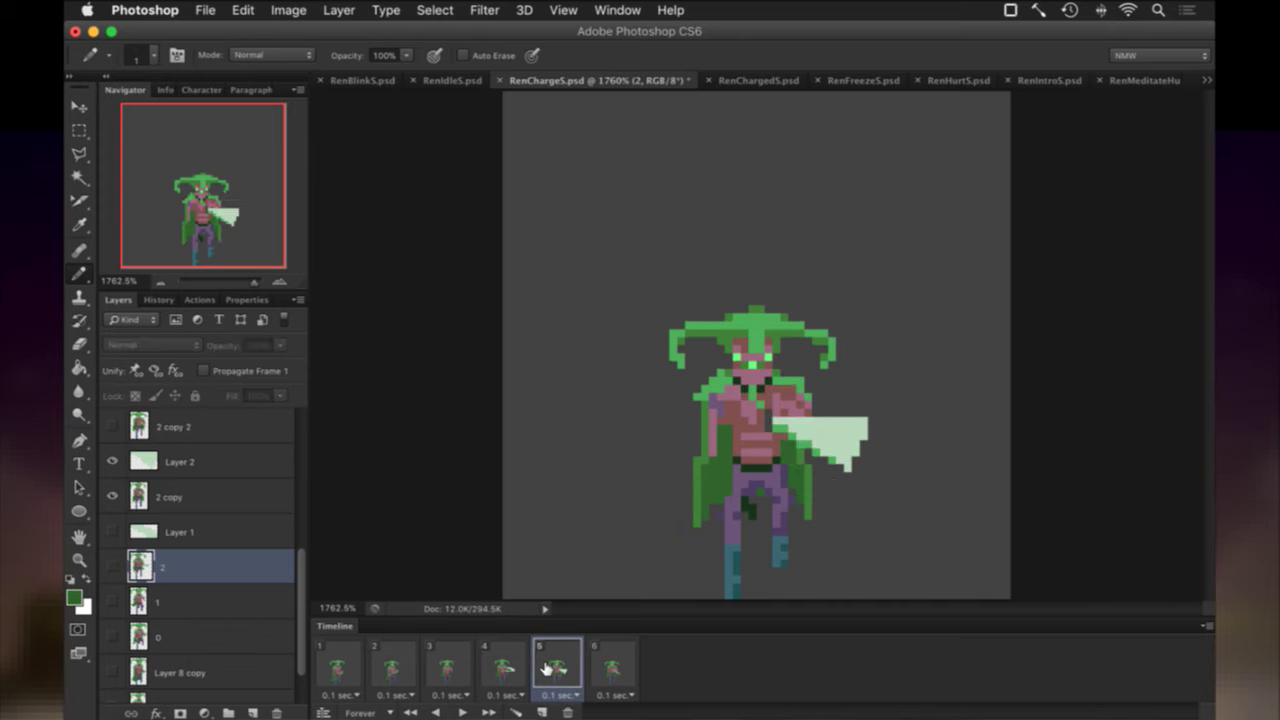
left_click(507, 668)
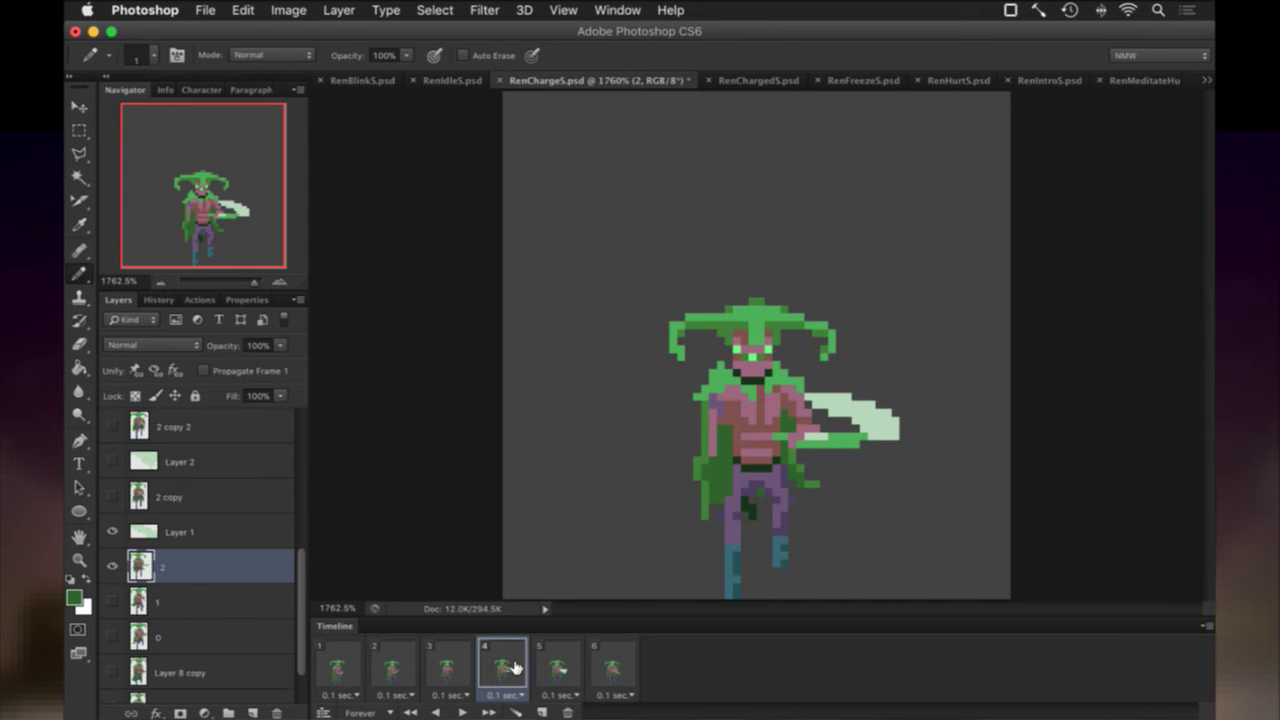
key("i")
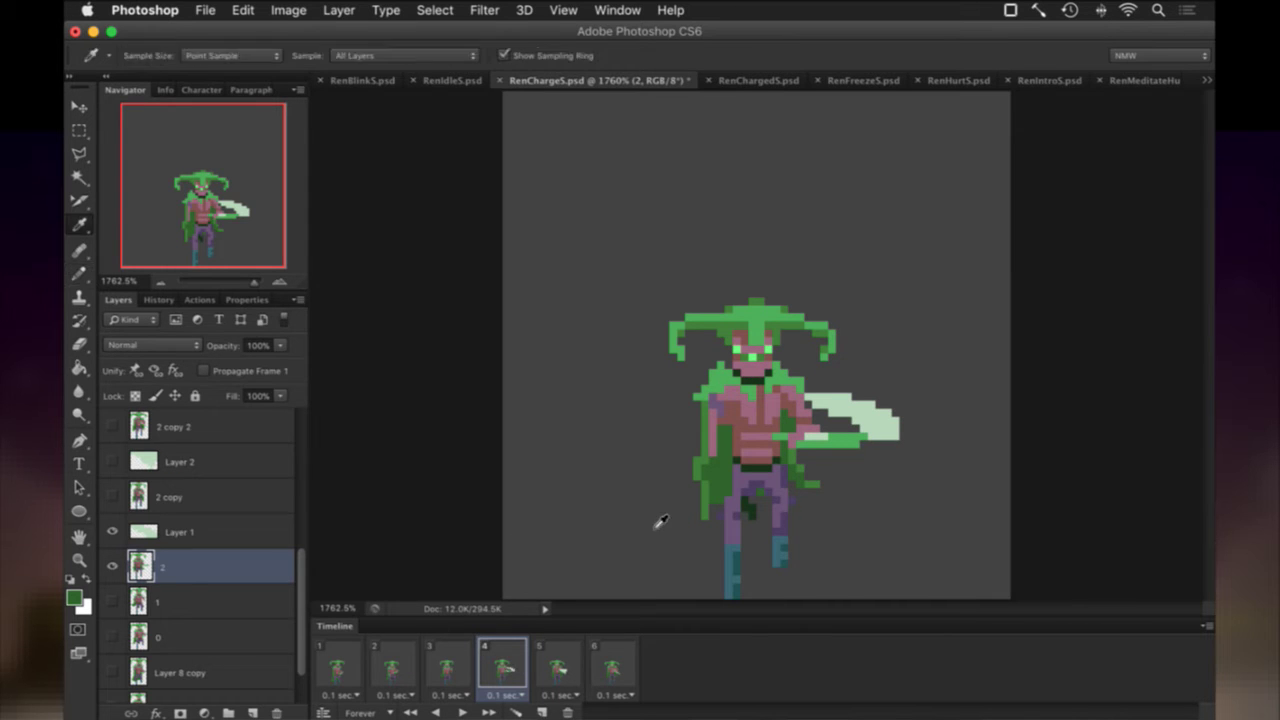
left_click(446, 668)
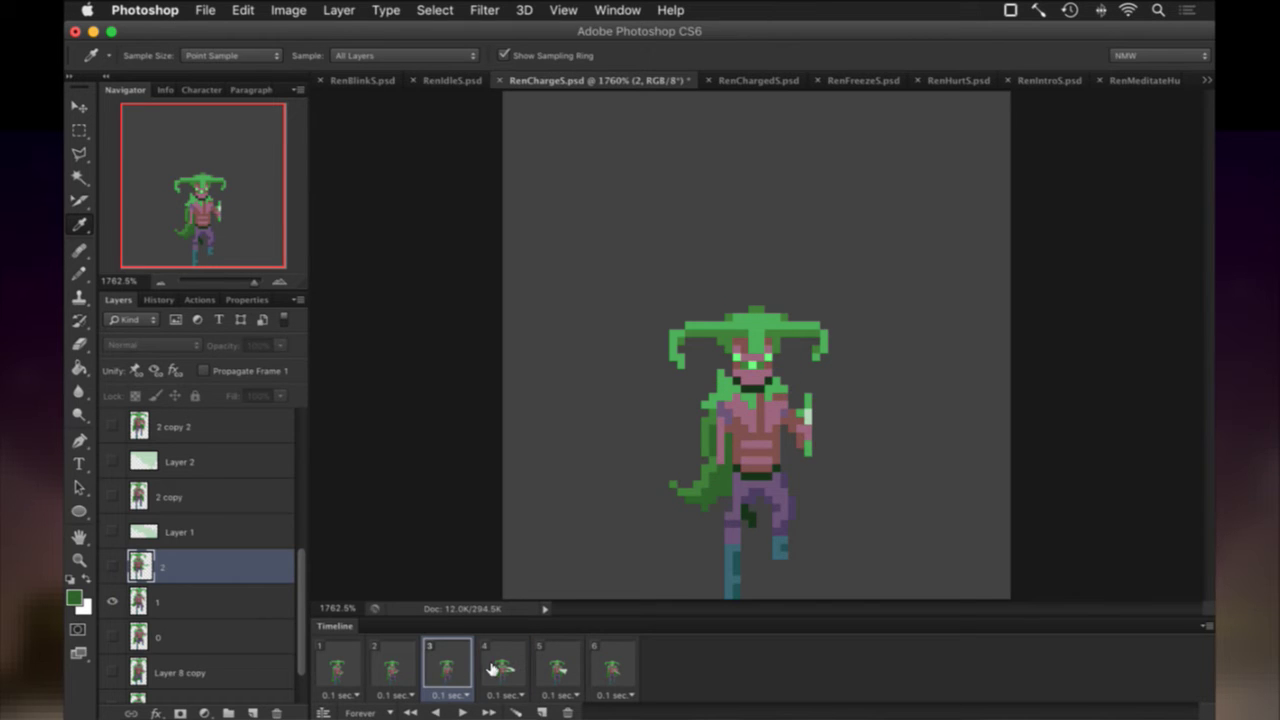
left_click(492, 670)
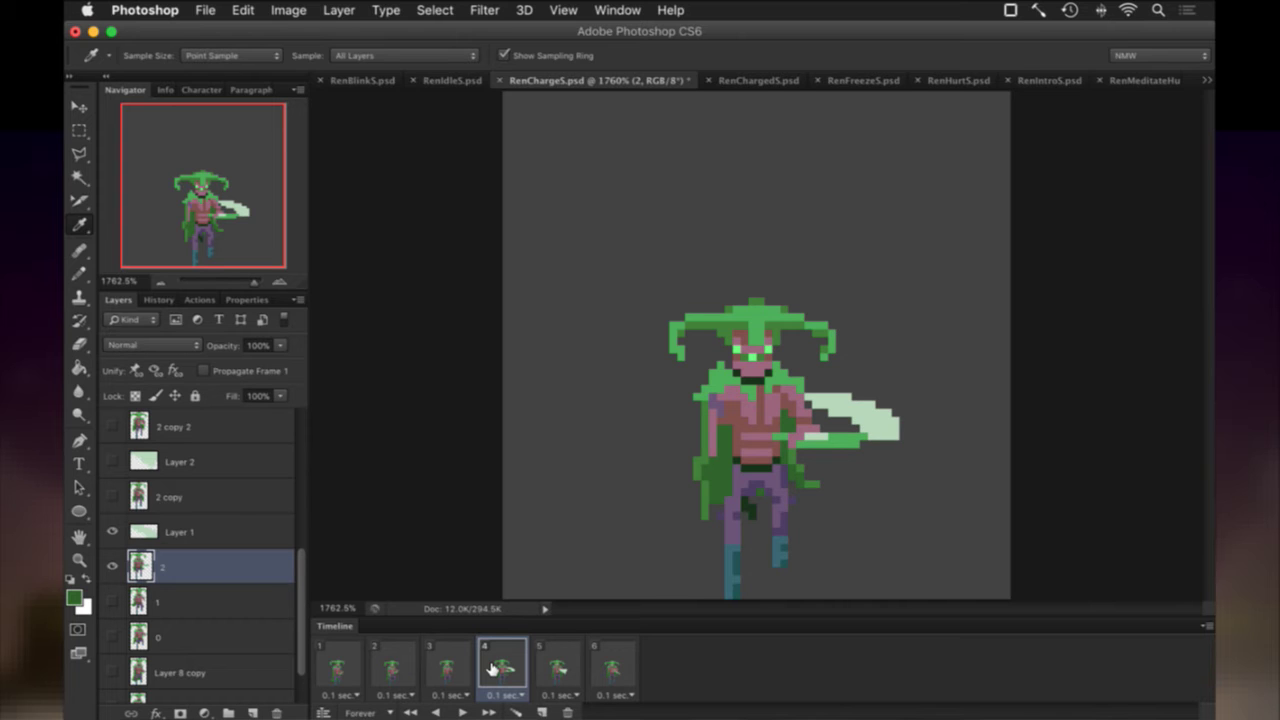
left_click(546, 674)
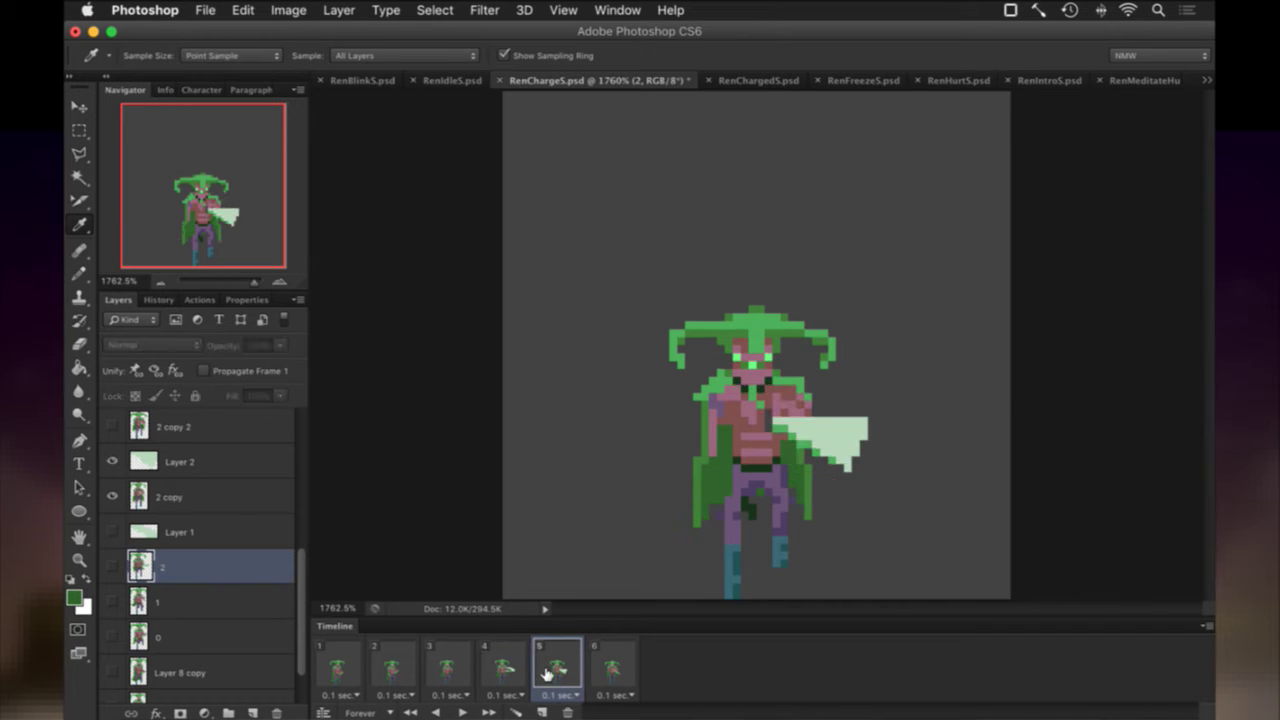
left_click(612, 668)
In frame 5, sample the cape's greens and lengthen its lower corners on both sides on layer 2 copy, and show frame 6.
left_click(560, 668)
left_click(195, 490)
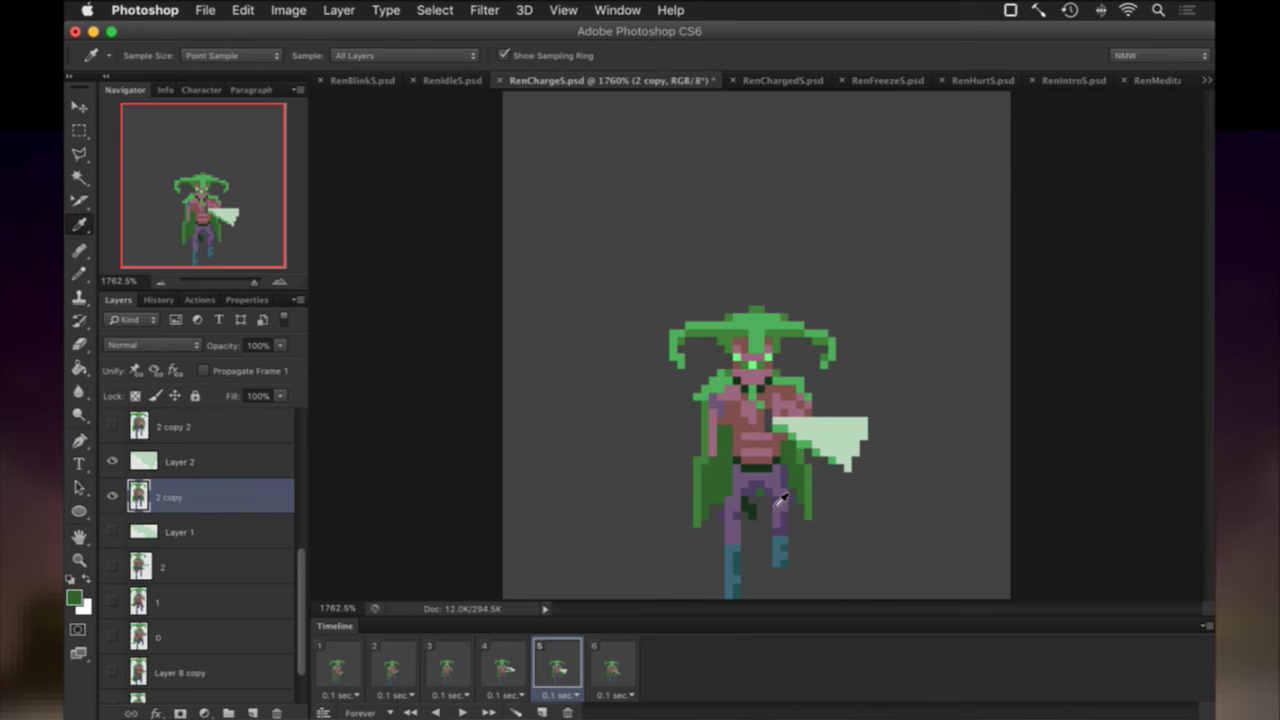
left_click(709, 520)
key("b")
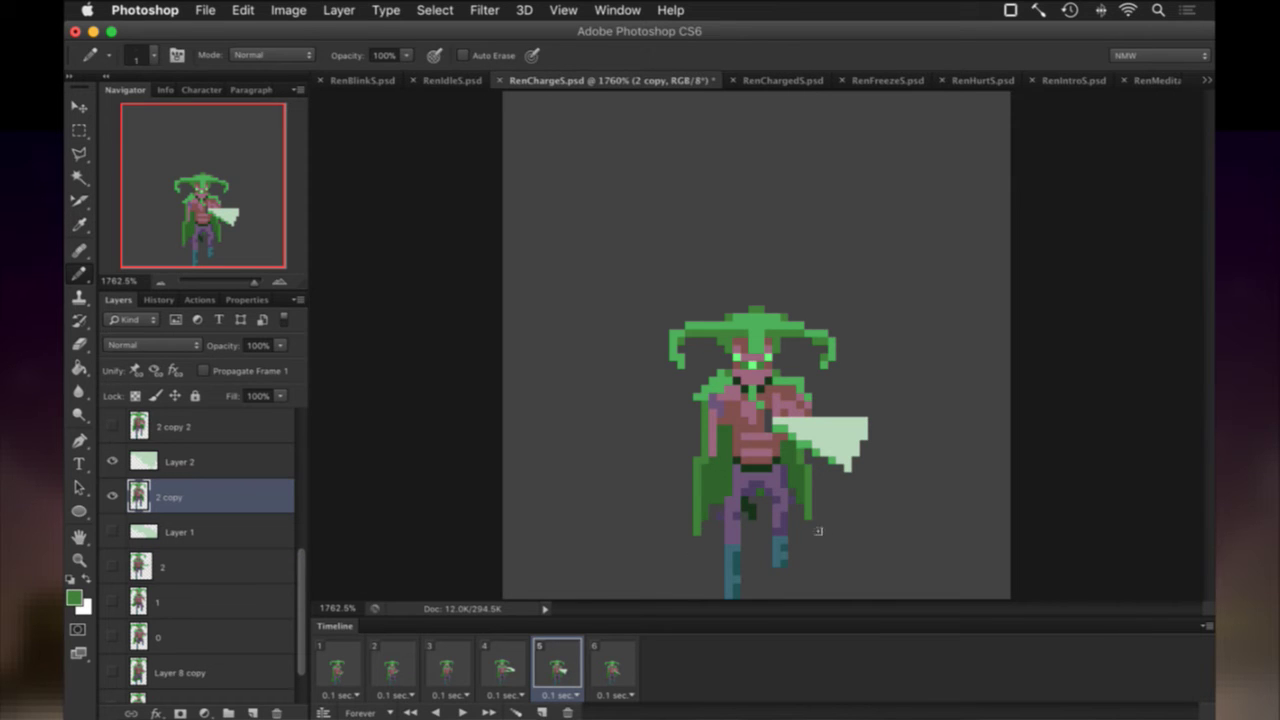
left_click(805, 498, "alt")
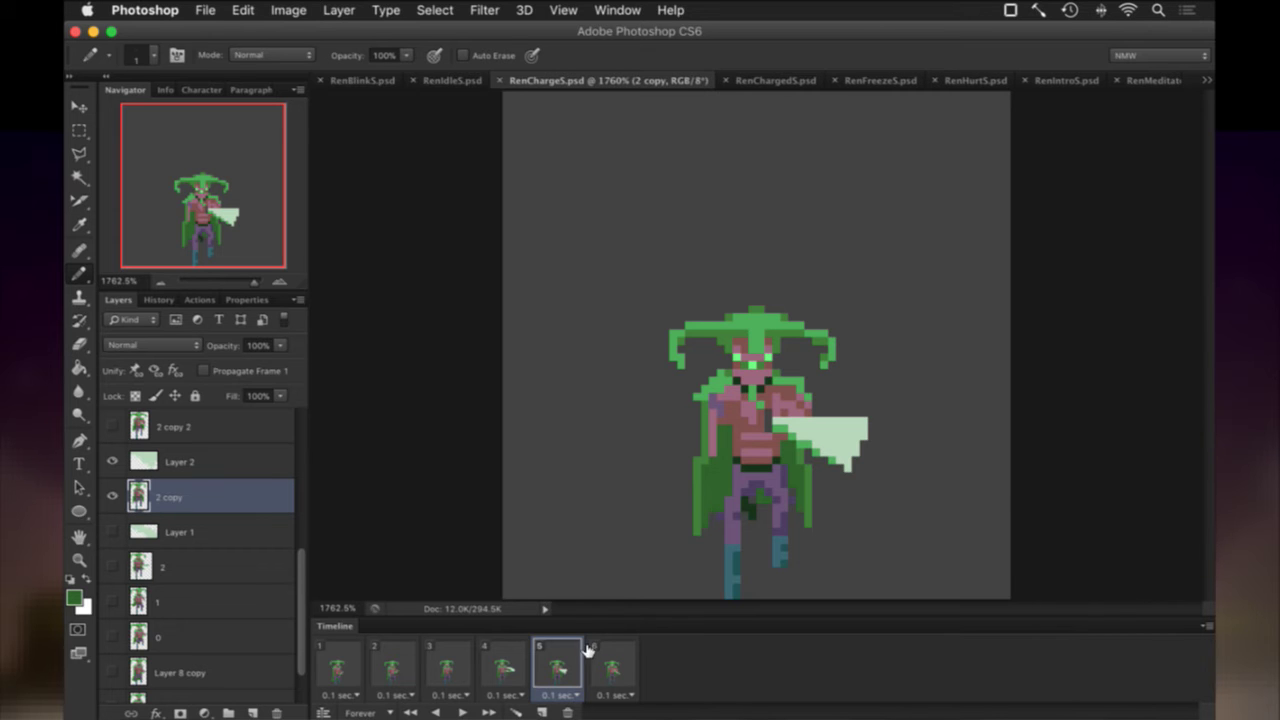
left_click(613, 662)
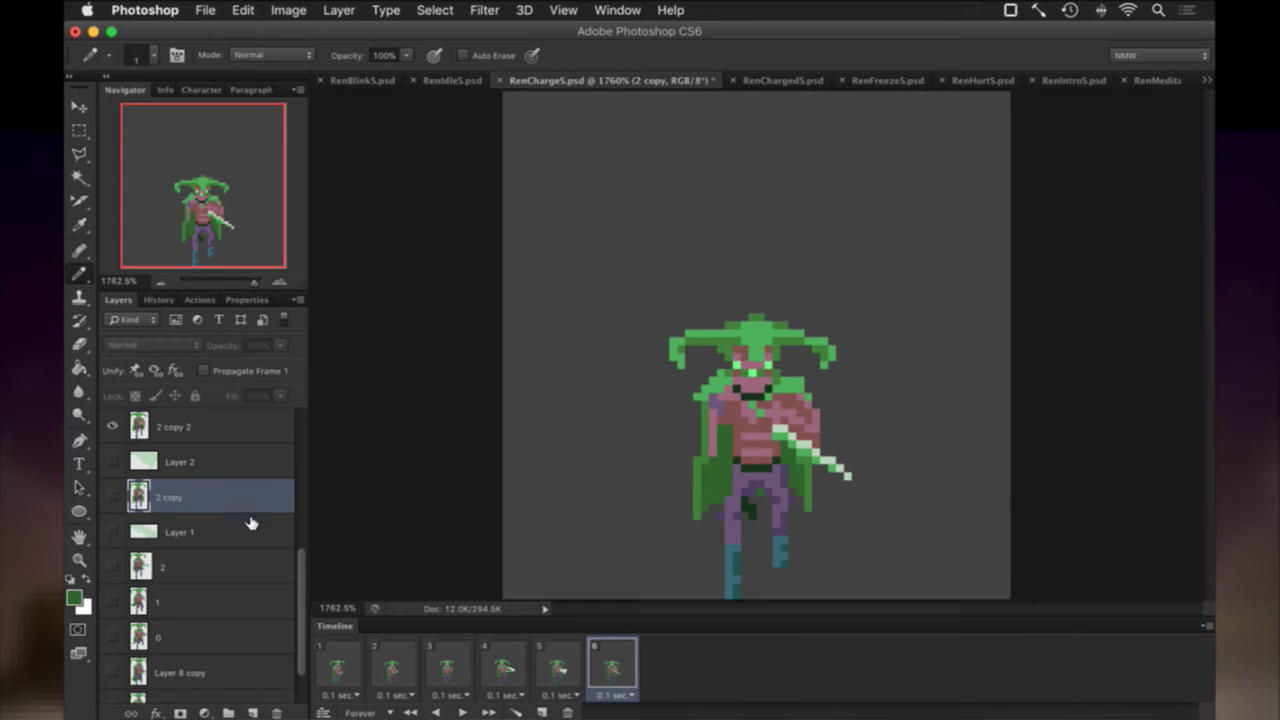
In frame 6, lengthen the cape's lower corners on layer 2 copy 2 and play the charge animation from frame 1 to check them.
left_click(200, 424)
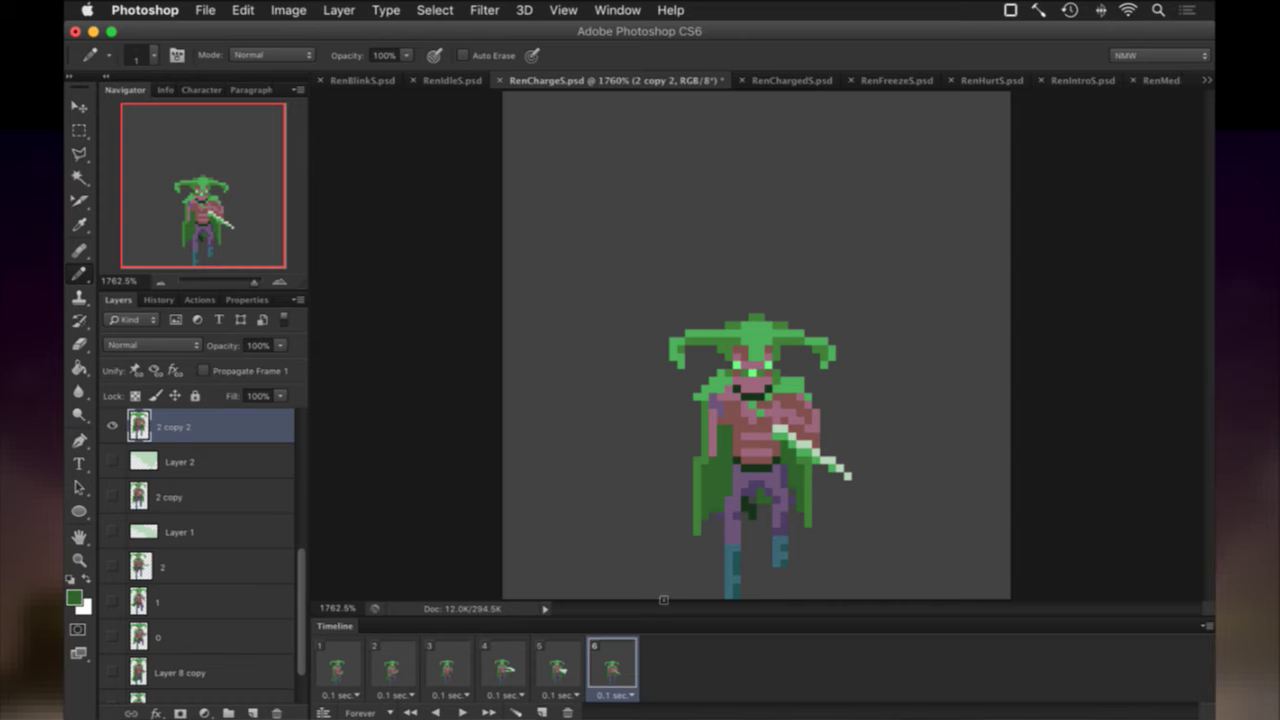
left_click(338, 668)
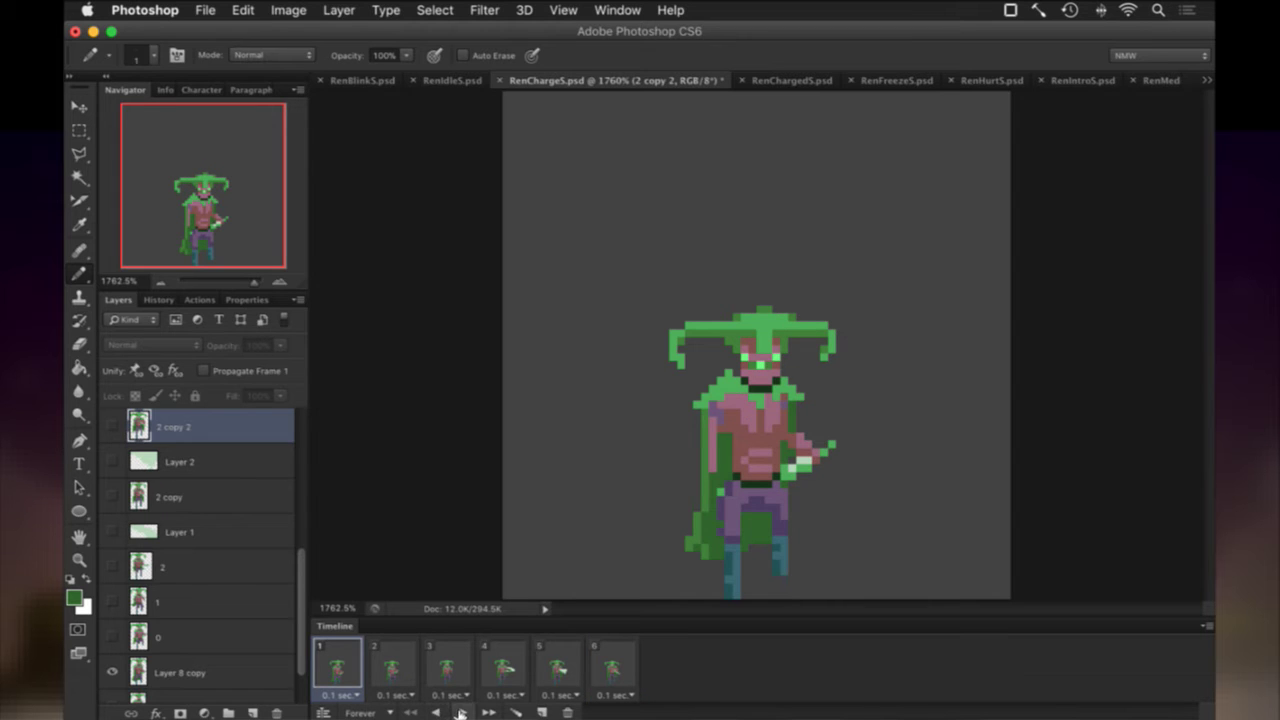
left_click(461, 712)
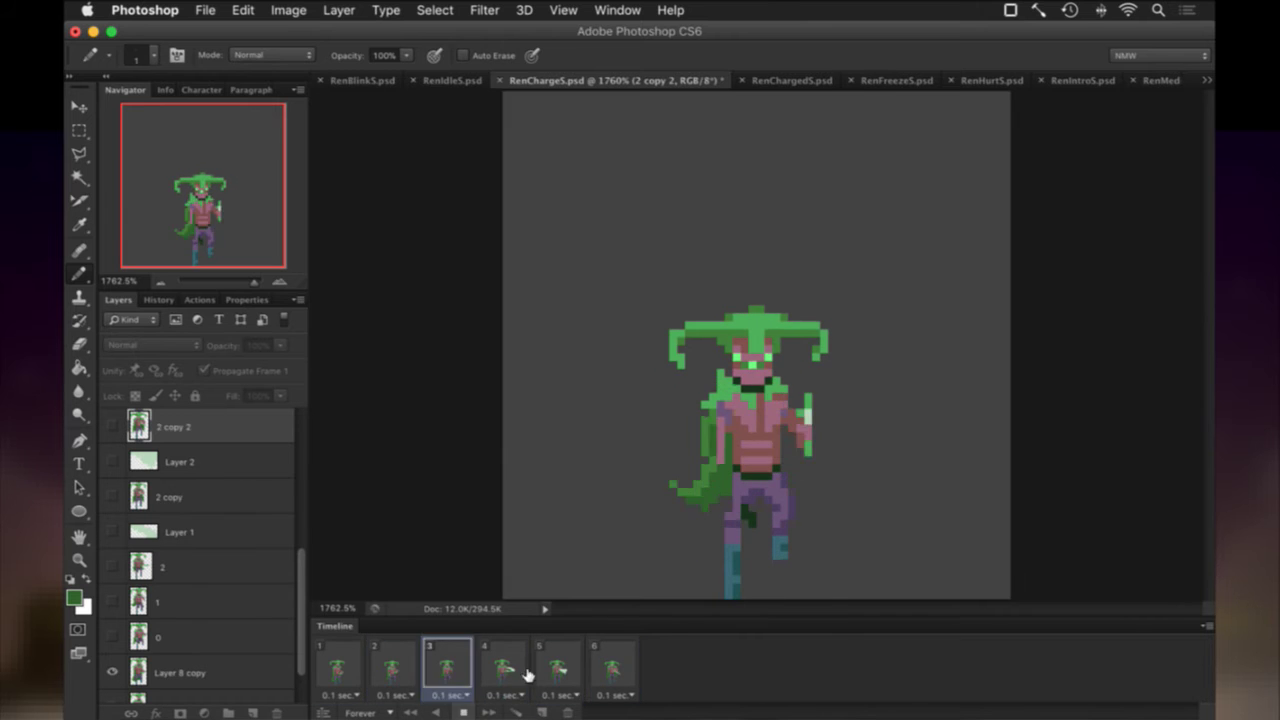
left_click(461, 712)
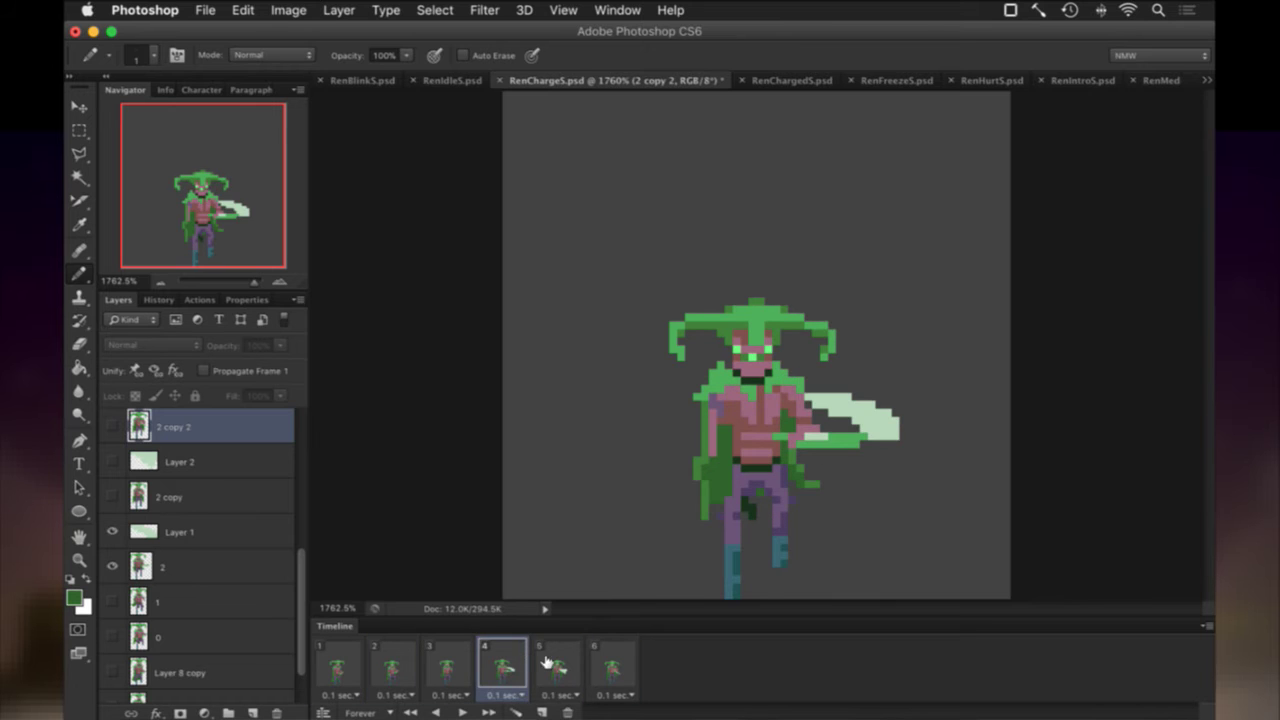
Compare frames 4 to 6 and reshape the cape's corner below the sword in frame 5 on layer 2 copy, flaring it outward in sampled greens.
left_click(547, 662)
left_click(606, 660)
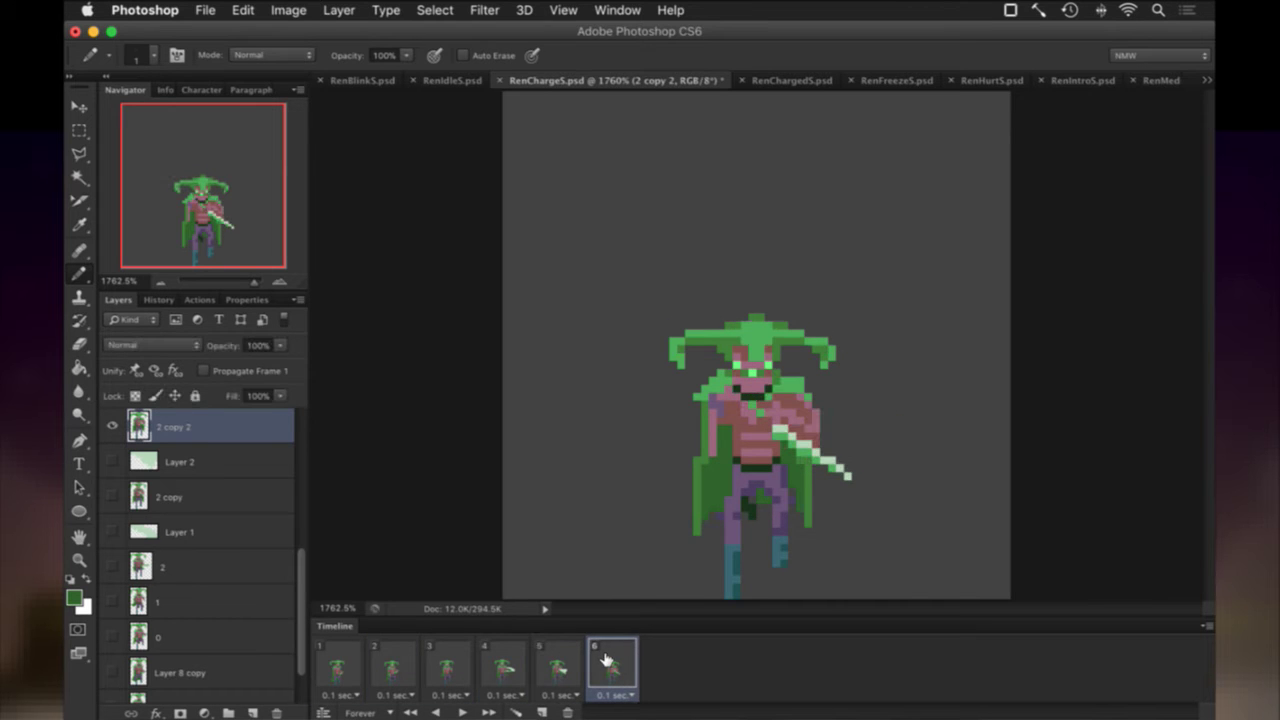
left_click(518, 665)
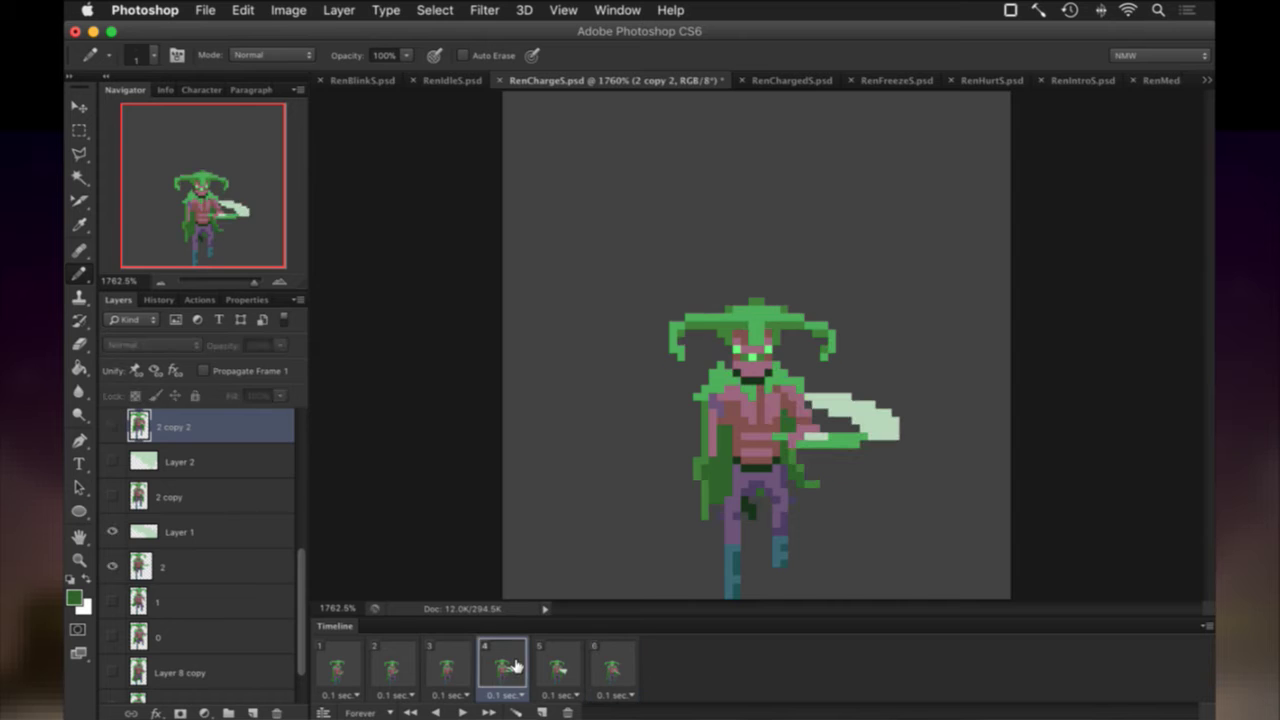
left_click(547, 665)
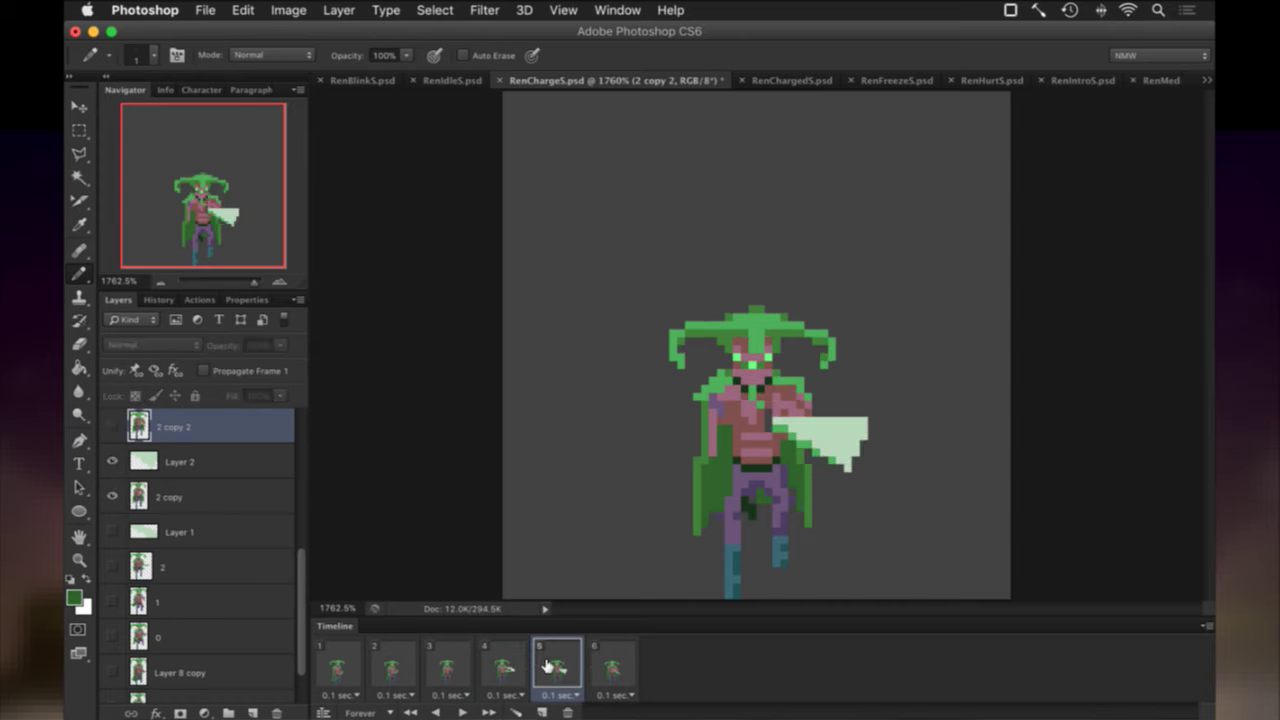
left_click(150, 495)
key("e")
key("b")
left_click(808, 518, "alt")
left_click_drag(816, 500, 816, 512)
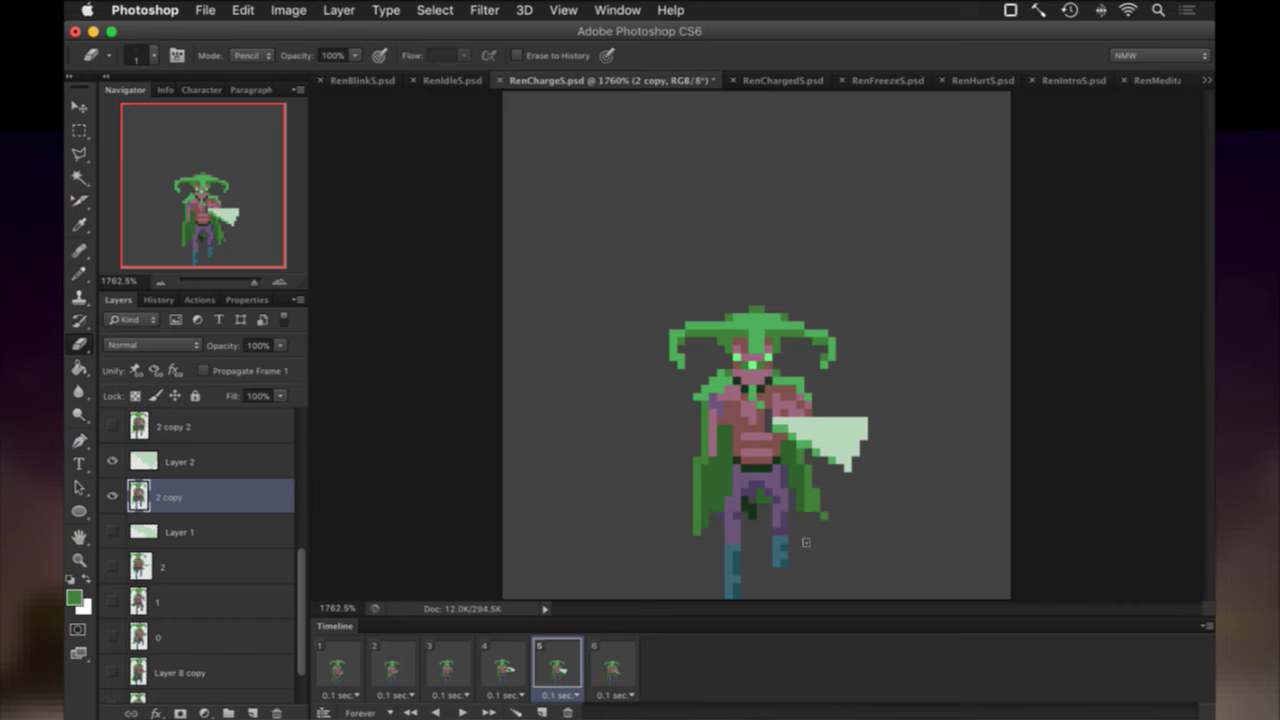
key("i")
left_click(802, 510)
key("b")
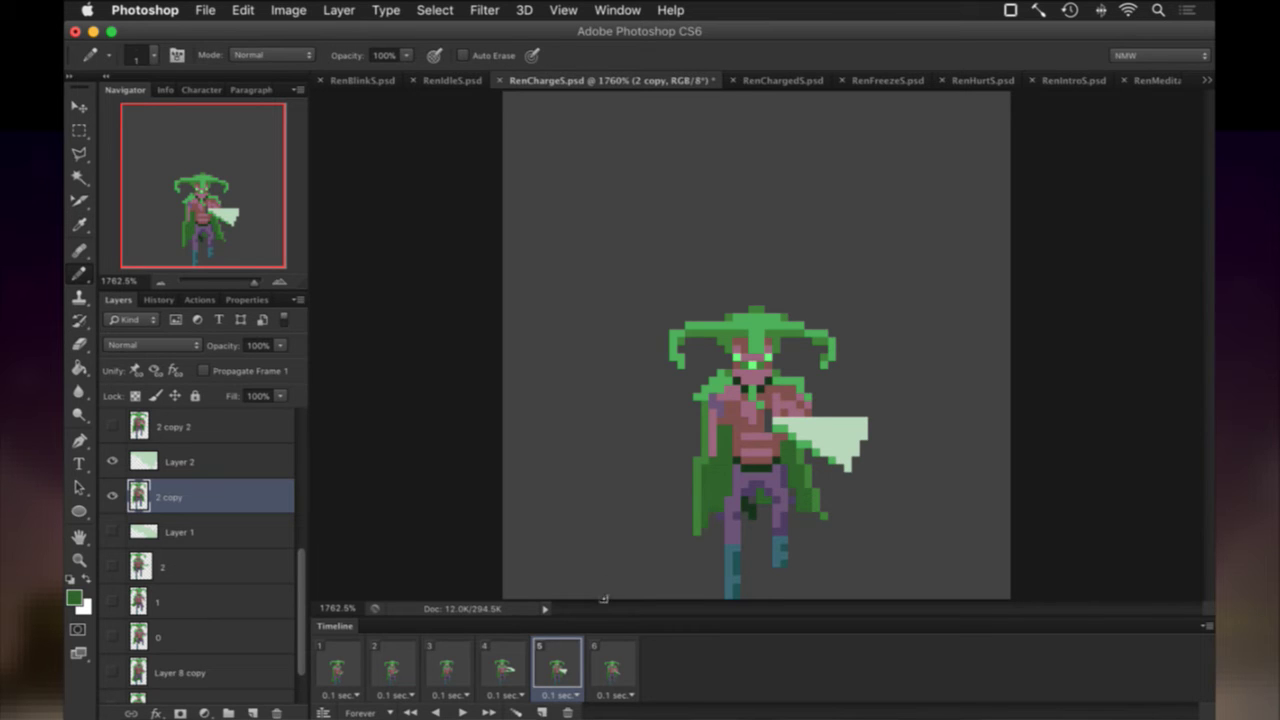
Play the charge animation from frame 1 to check the cape, save RenChargeS.psd, and select all its frames.
left_click(596, 653)
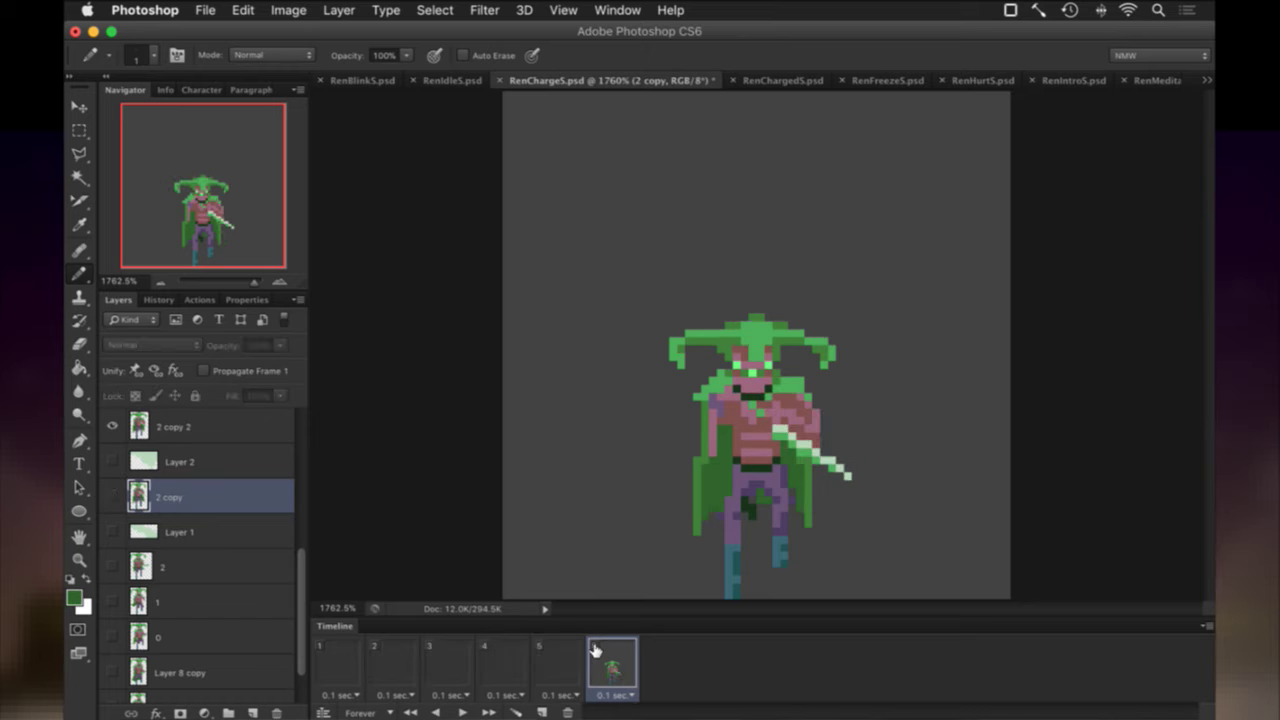
left_click(349, 663)
left_click(462, 712)
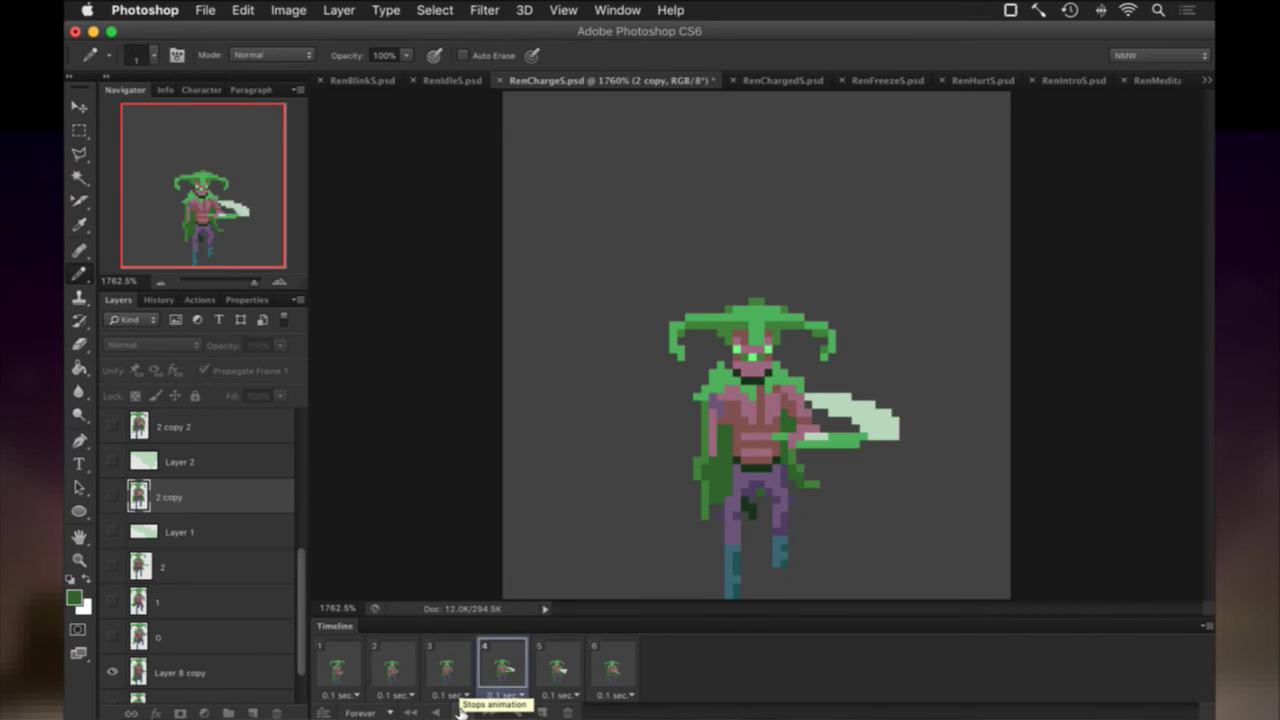
left_click(460, 710)
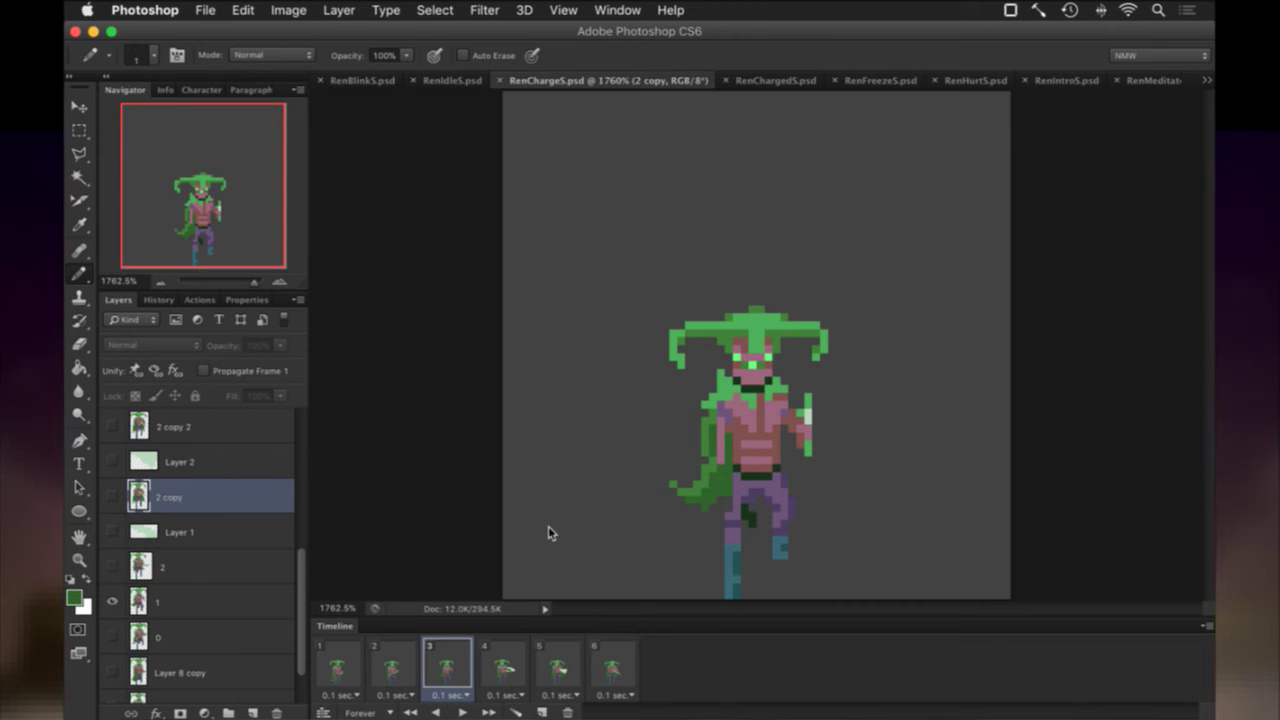
key("super+F2")
key("Return")
key("Return")
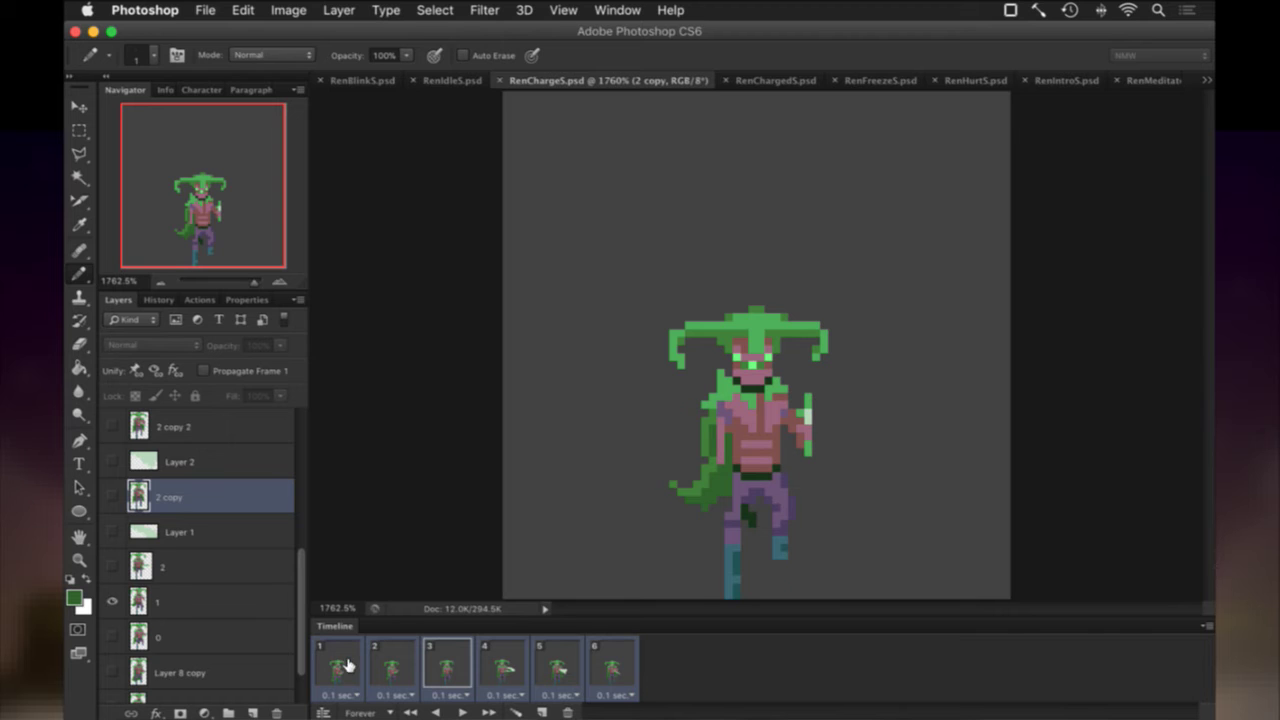
Rename the layer Layer 8 copy as 00 and Layer 8 as idle.
left_click(347, 665)
scroll(300, 620, "down", 2)
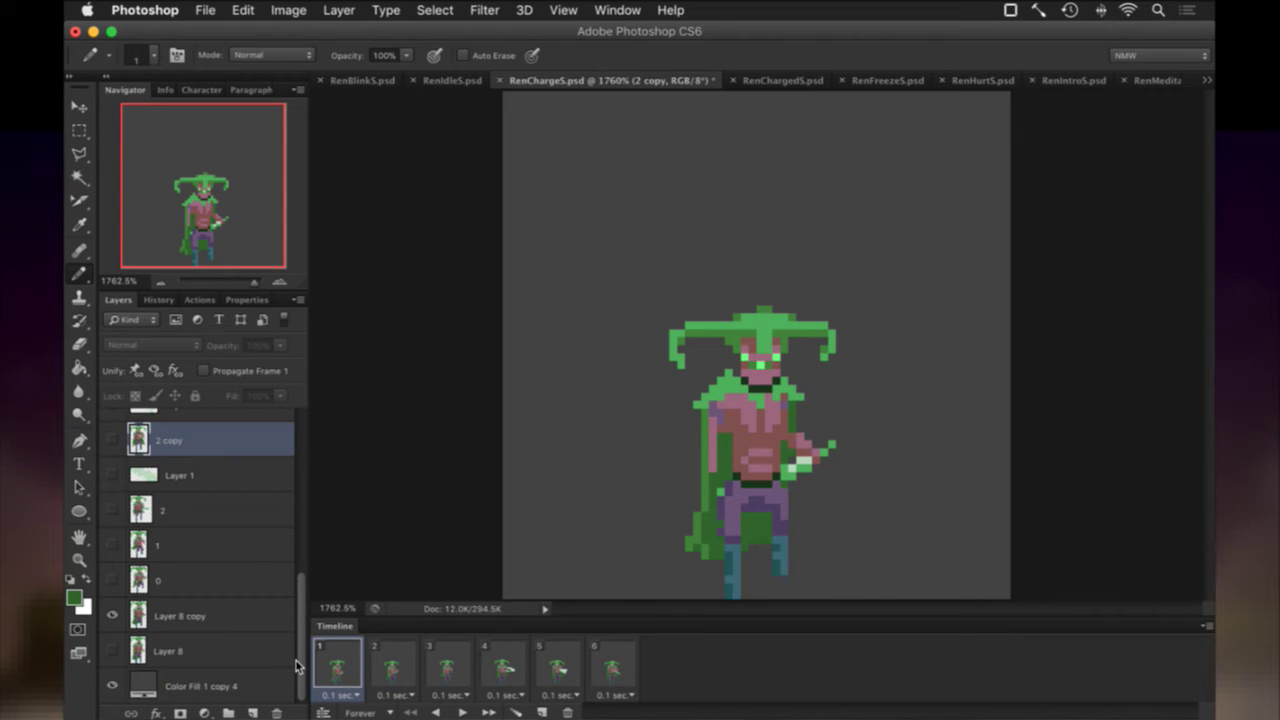
left_click(389, 663)
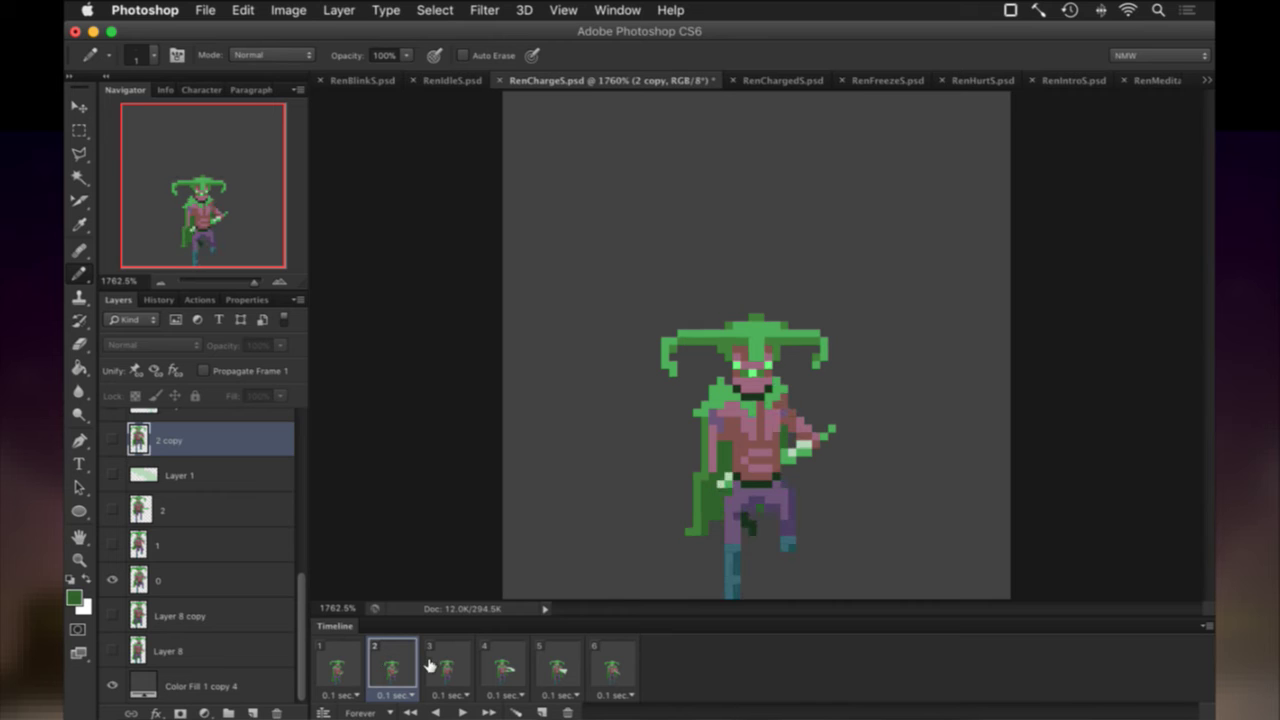
left_click(356, 668)
double_click(180, 615)
type("00")
key("Return")
double_click(172, 651)
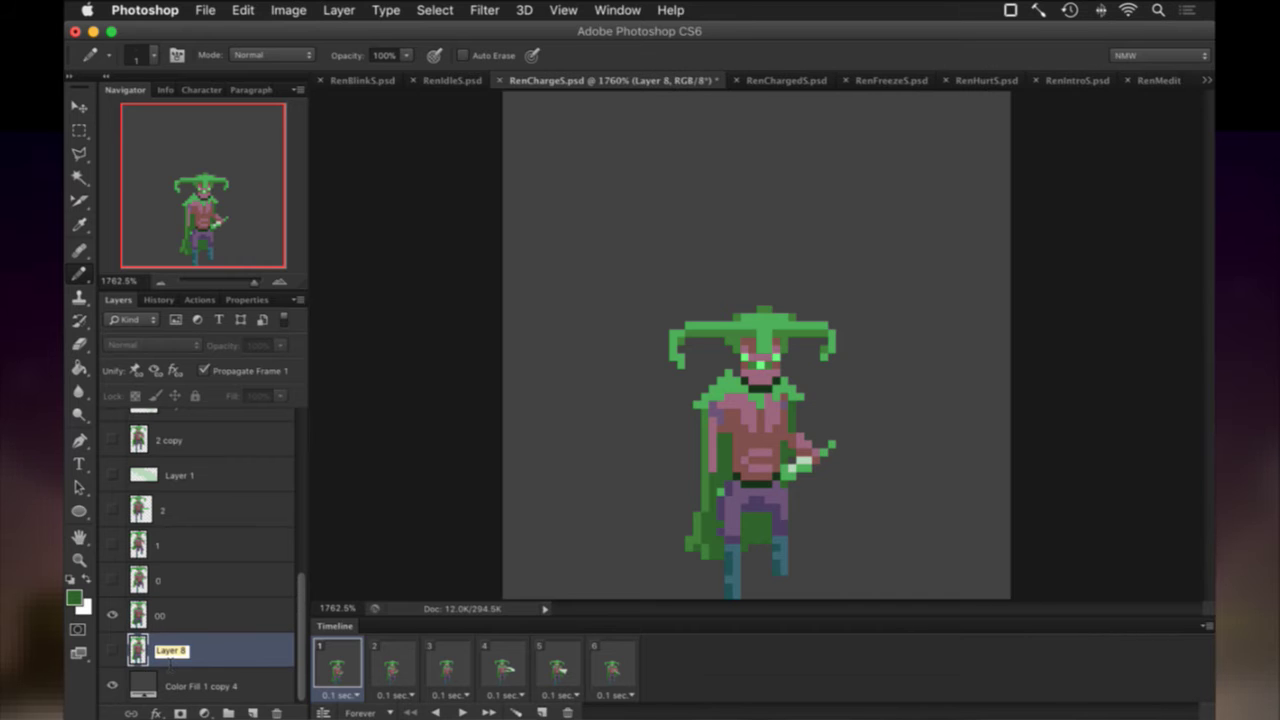
type("01")
key("Return")
Turn off Propagate Frame 1 and check which layers frames 4 and 5 use.
left_click(470, 665)
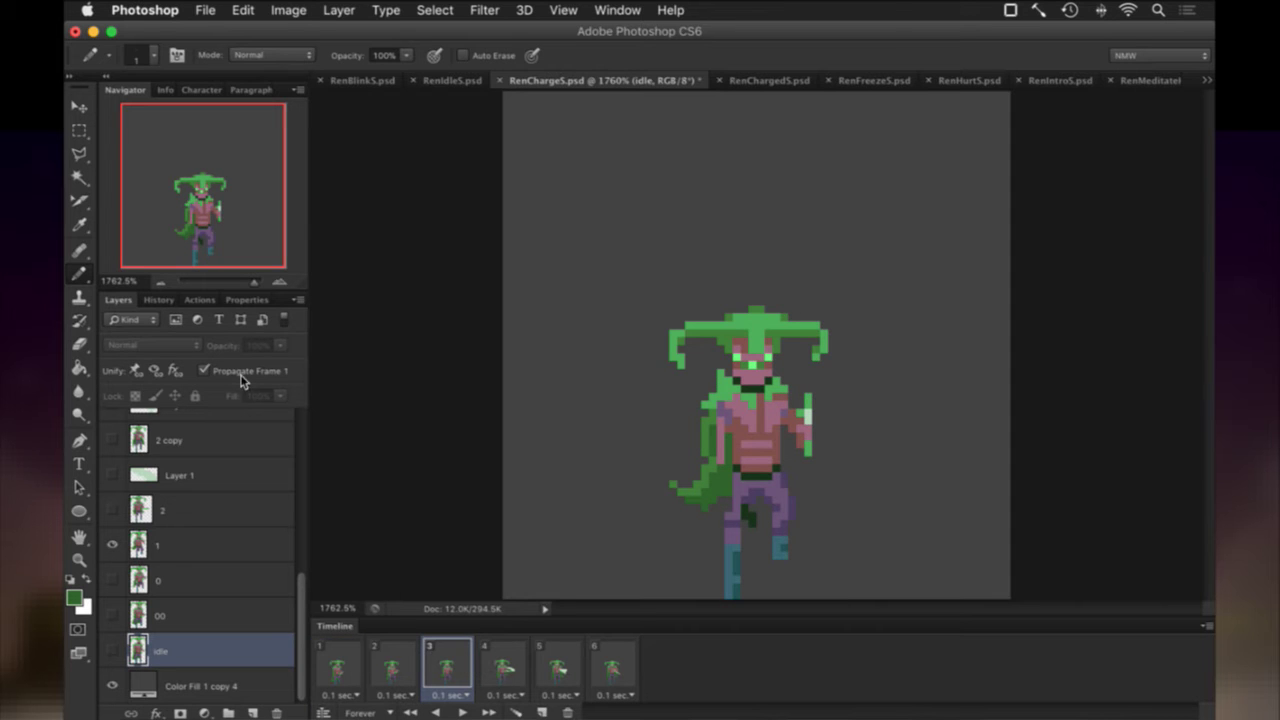
left_click(240, 376)
left_click(503, 665)
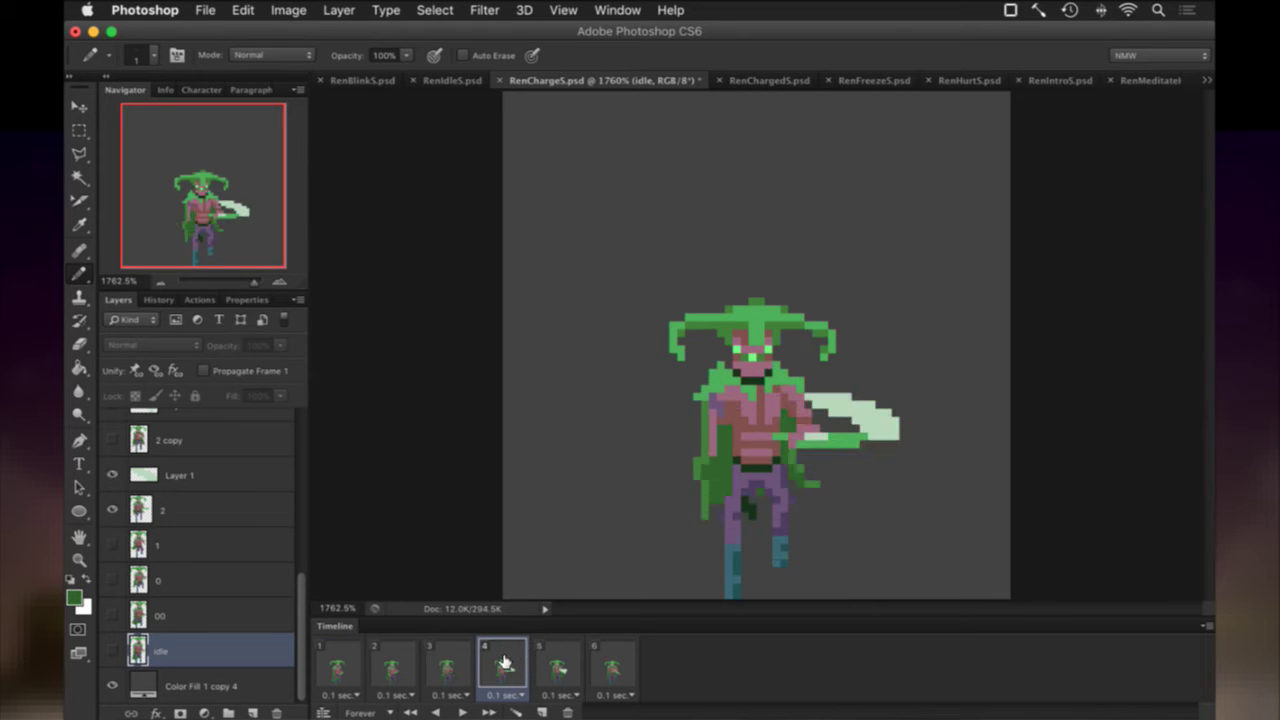
left_click(229, 503)
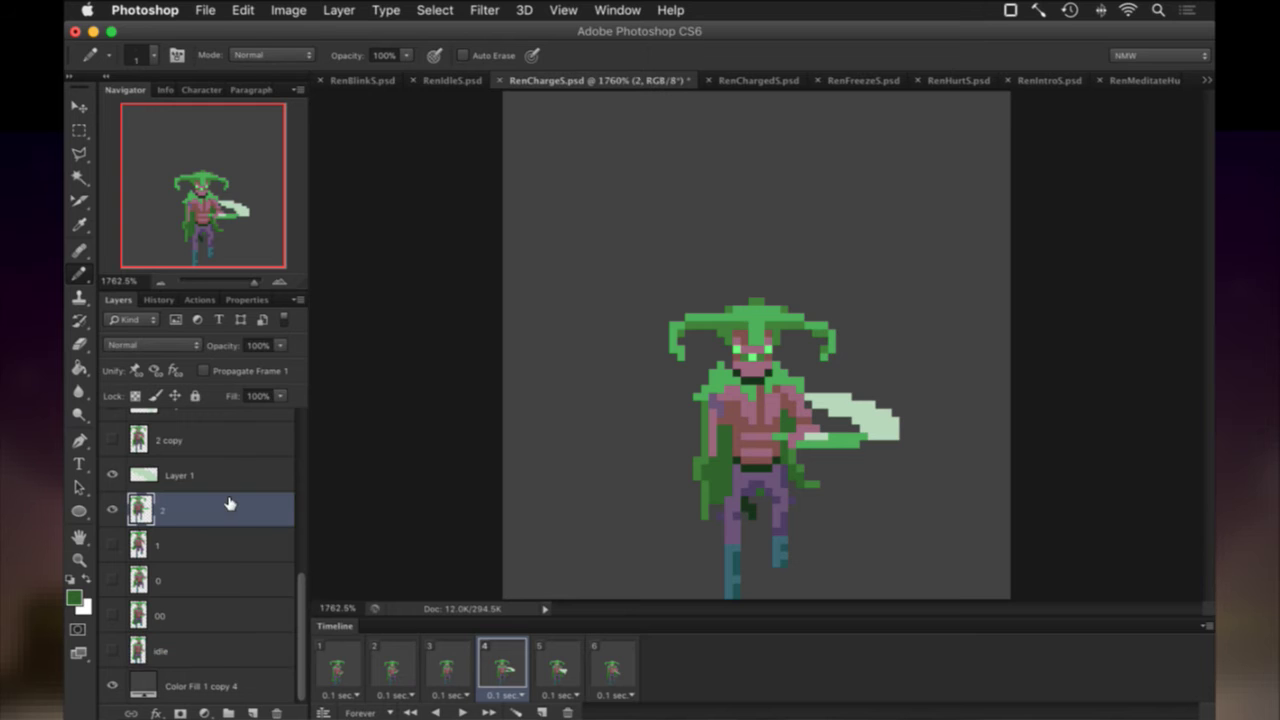
scroll(229, 503, "up", 3)
scroll(229, 503, "down", 3)
left_click(557, 653)
scroll(199, 521, "up", 5)
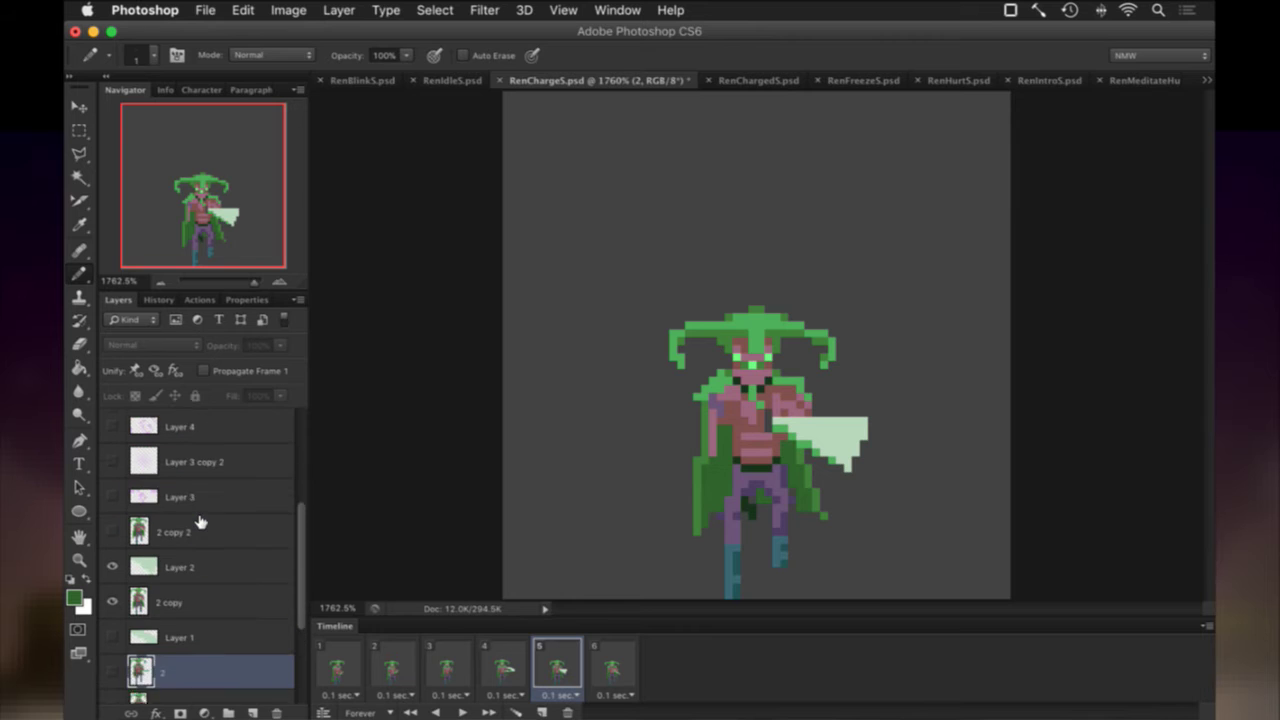
Delete the leftover sketch layers from Layer 3 up to Layer 7.
left_click(628, 665)
scroll(231, 545, "up", 2)
left_click(206, 592)
scroll(206, 592, "up", 3)
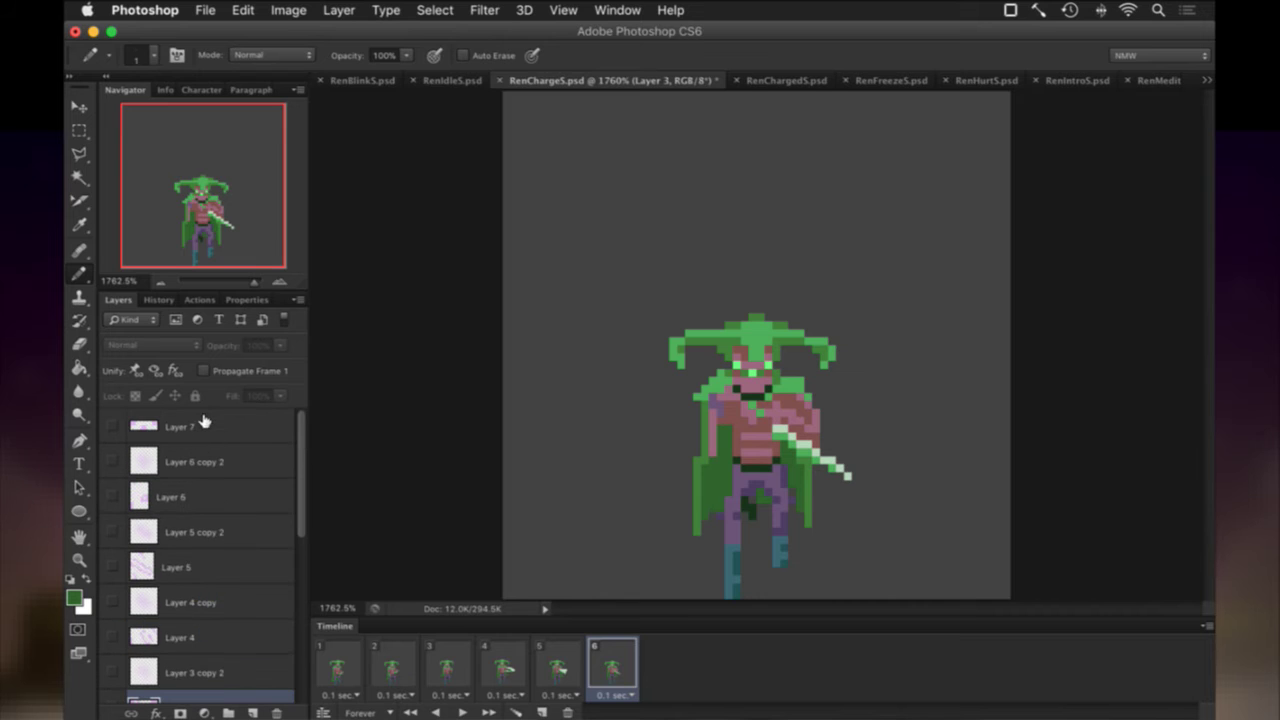
left_click(204, 426, "shift")
left_click(281, 712)
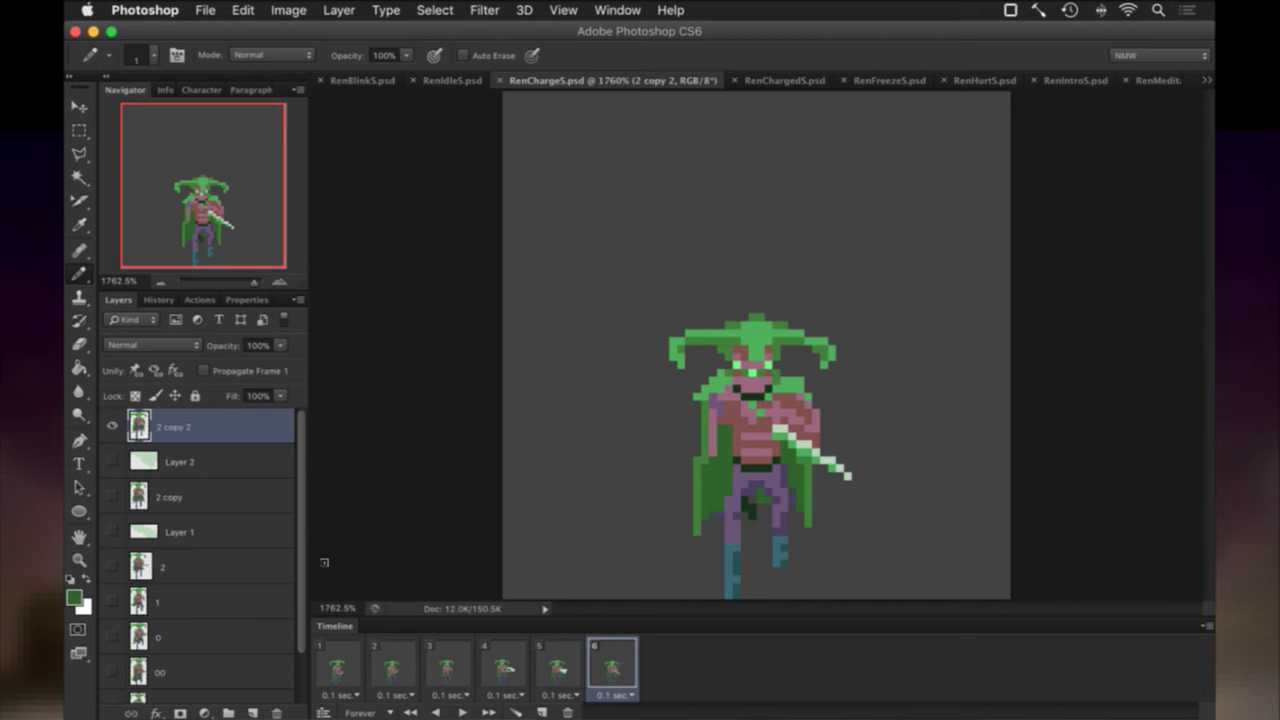
Rename the layer 2 copy as 3 and the layer 2 copy 2 as 4.
left_click(184, 493)
double_click(184, 493)
type("3")
key("Return")
double_click(163, 426)
type("4")
key("Return")
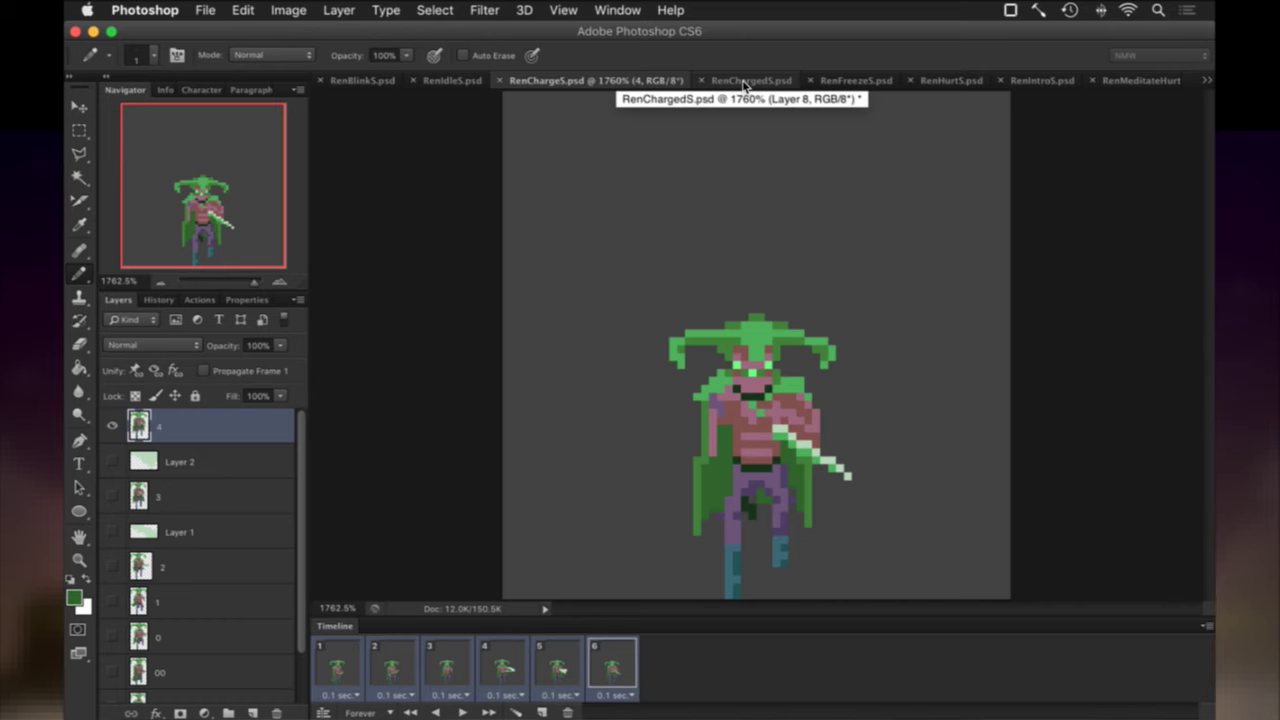
Compare the final poses of RenChargeS.psd and RenChargedS.psd, and select layer 2 copy 2 in RenChargedS.psd.
left_click(744, 81)
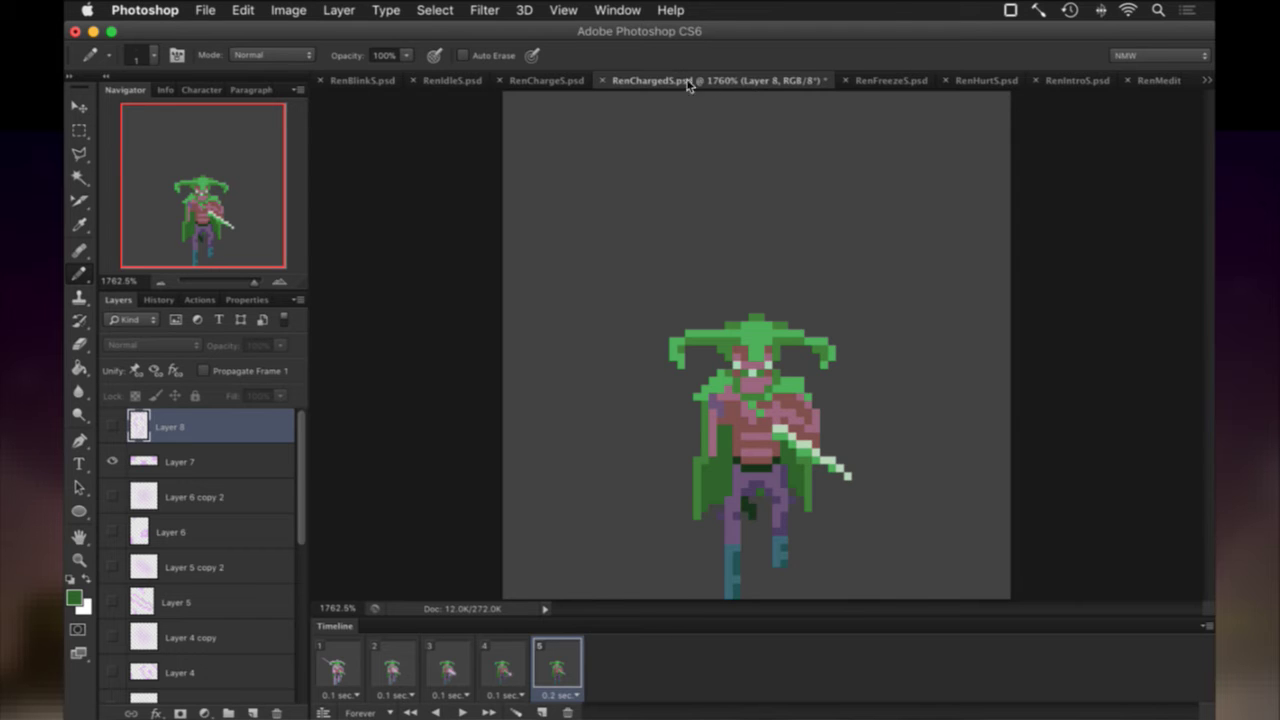
left_click(563, 79)
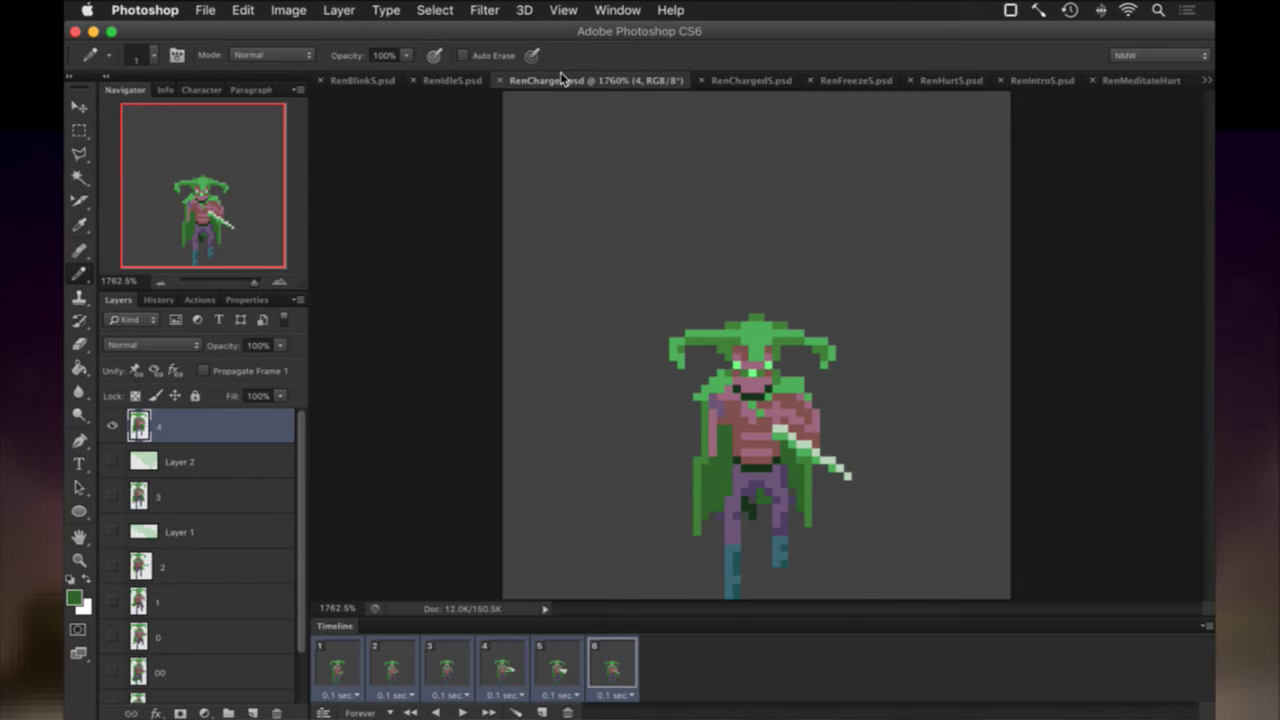
left_click(741, 80)
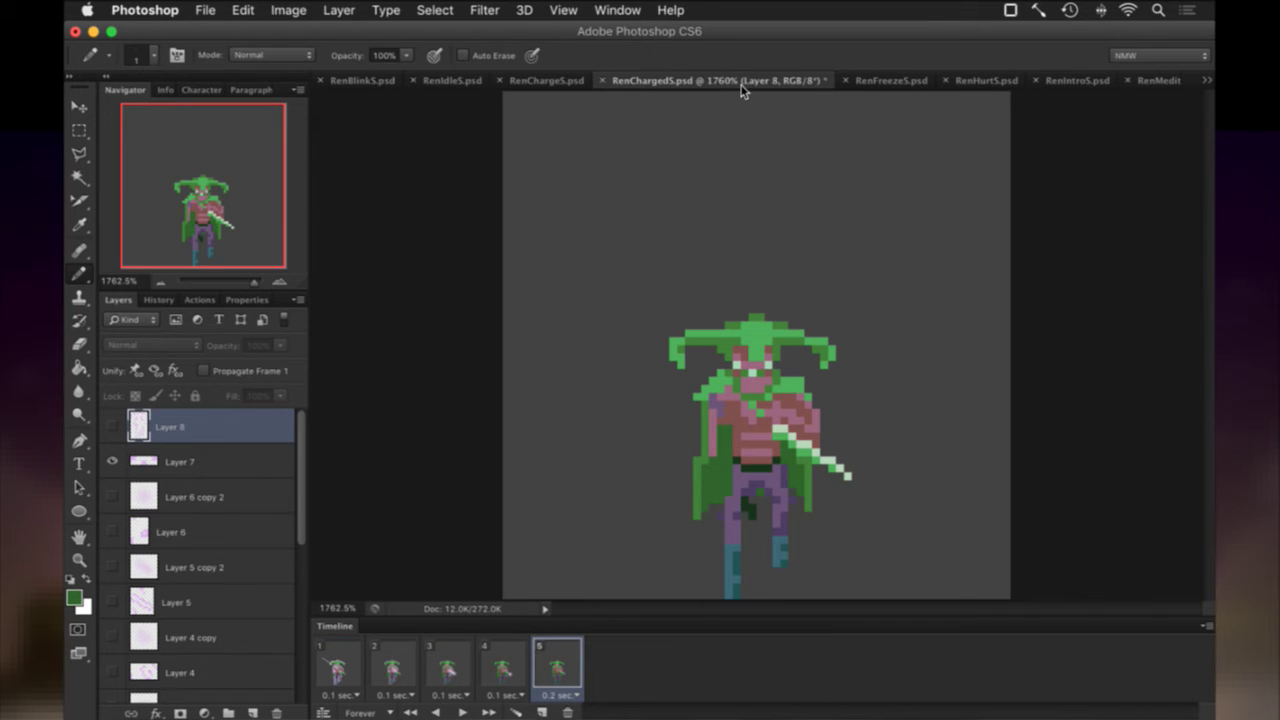
scroll(208, 478, "down", 10)
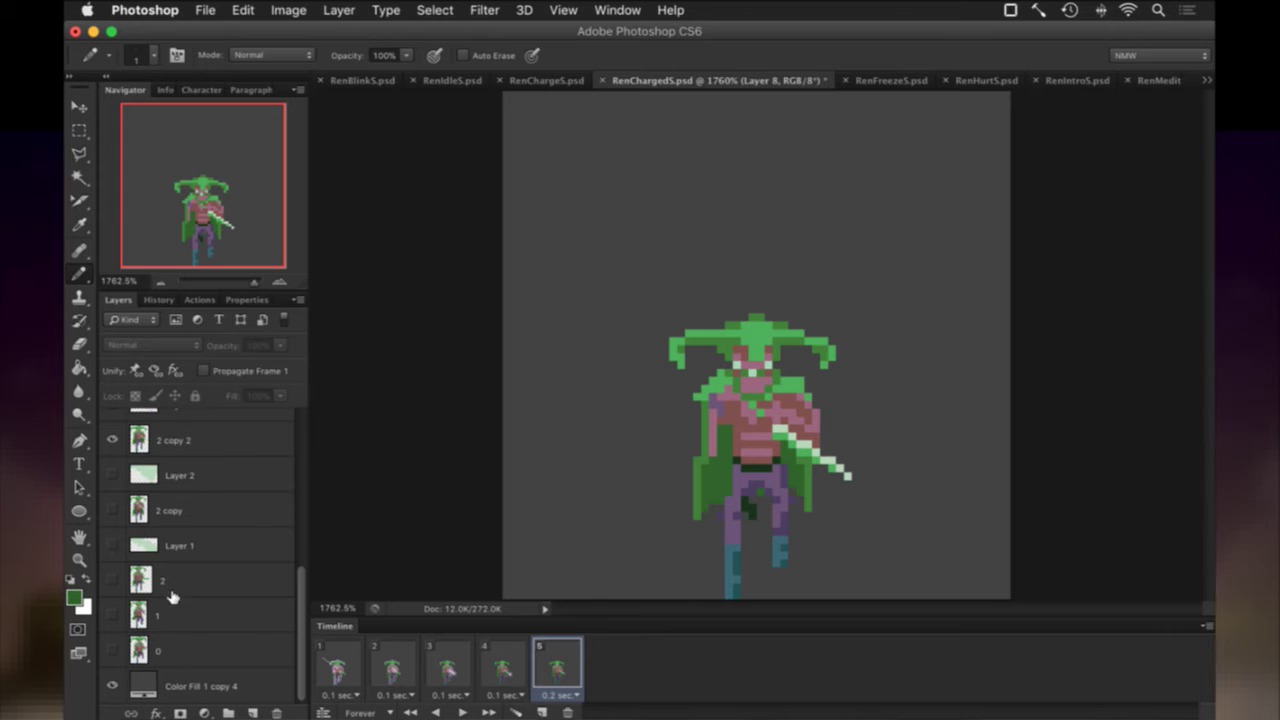
left_click(188, 441)
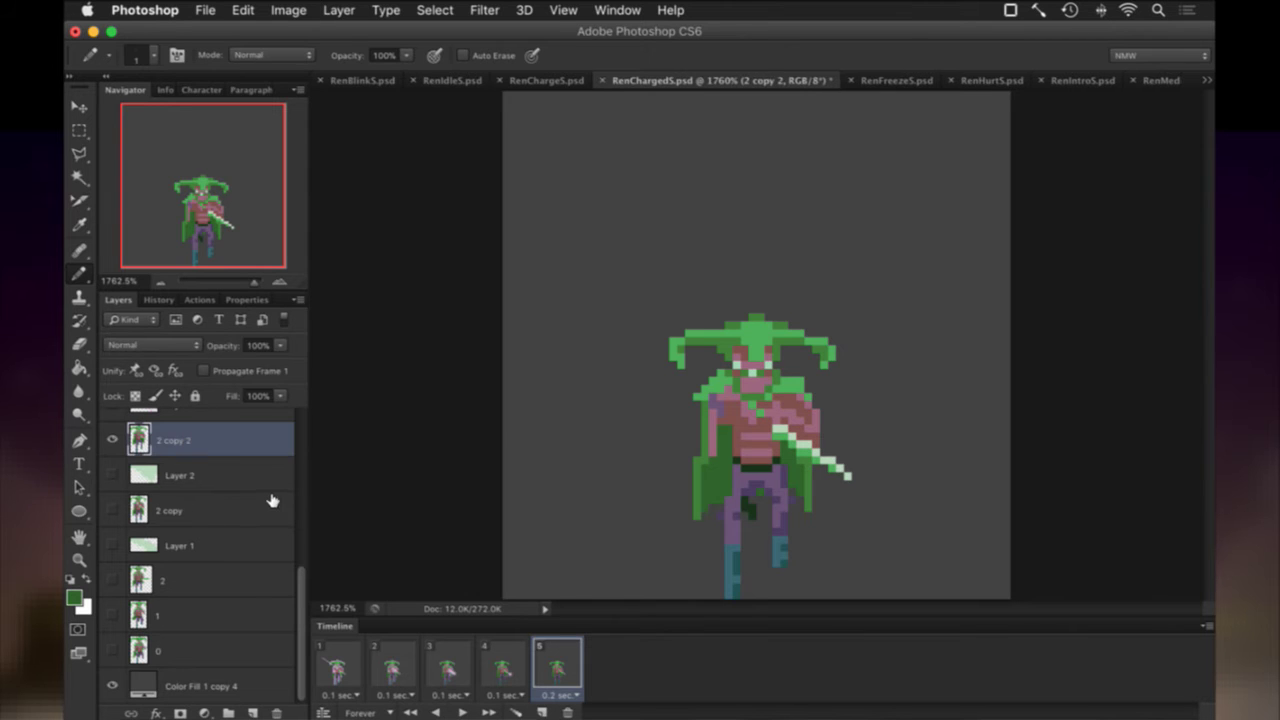
Step through frames 1 to 5 of RenChargedS.psd and return to frame 1 to examine the cape and the sketch overlay.
left_click(337, 665)
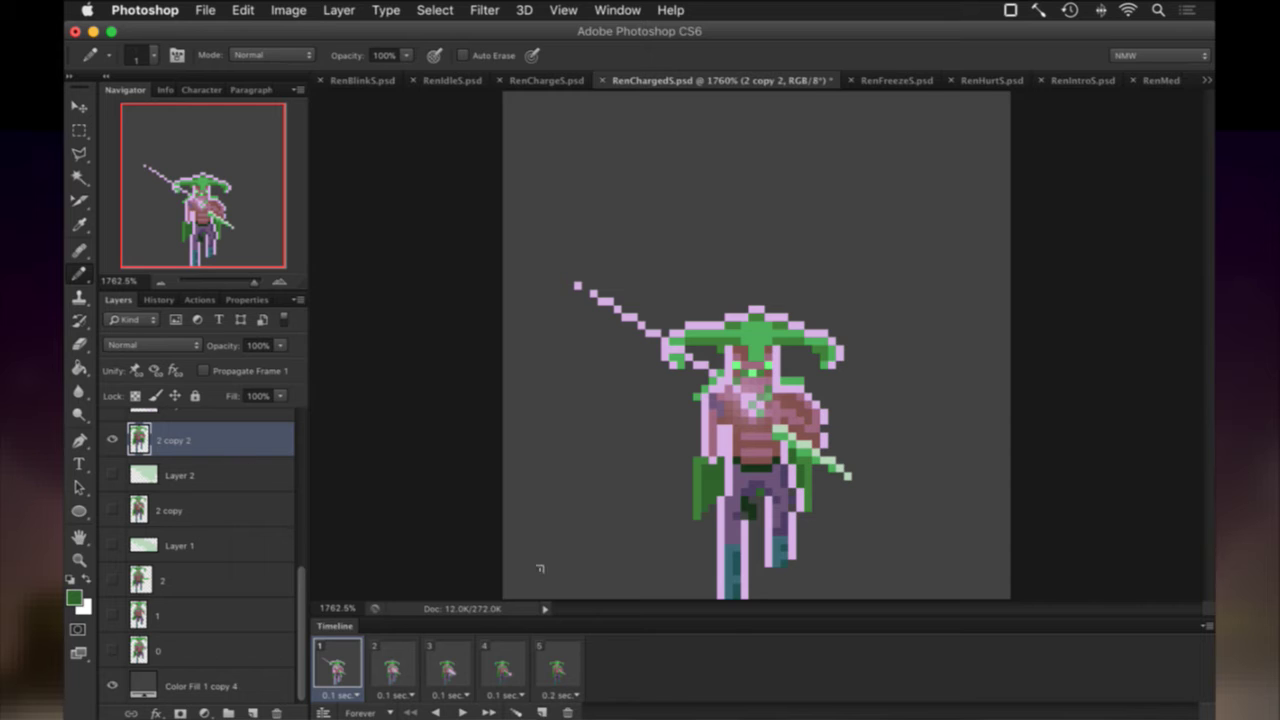
key("i")
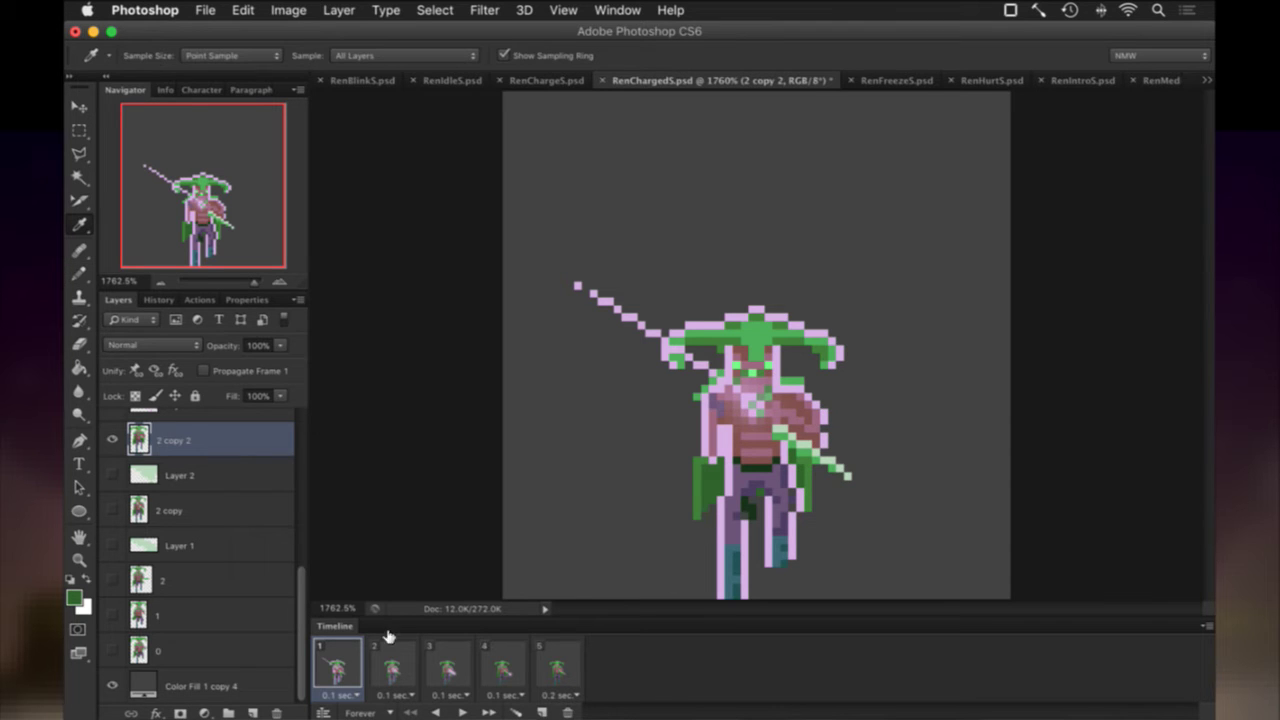
left_click(391, 662)
left_click(443, 665)
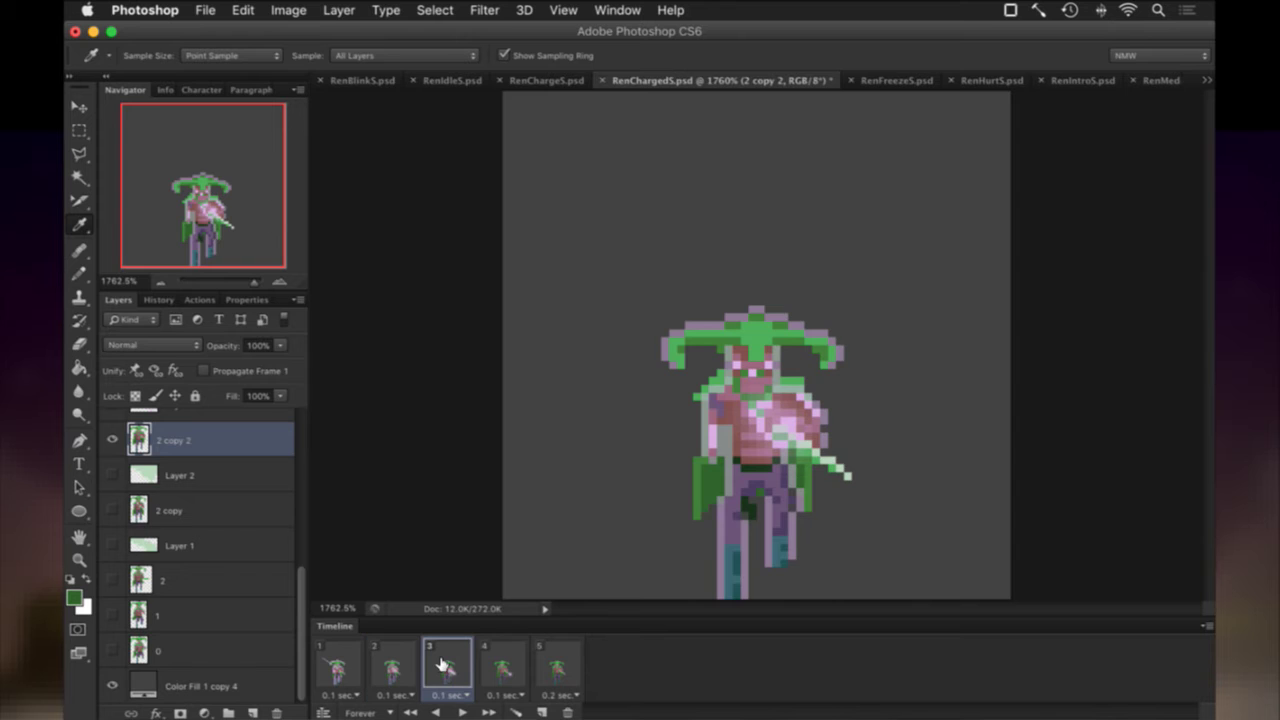
left_click(496, 670)
left_click(558, 668)
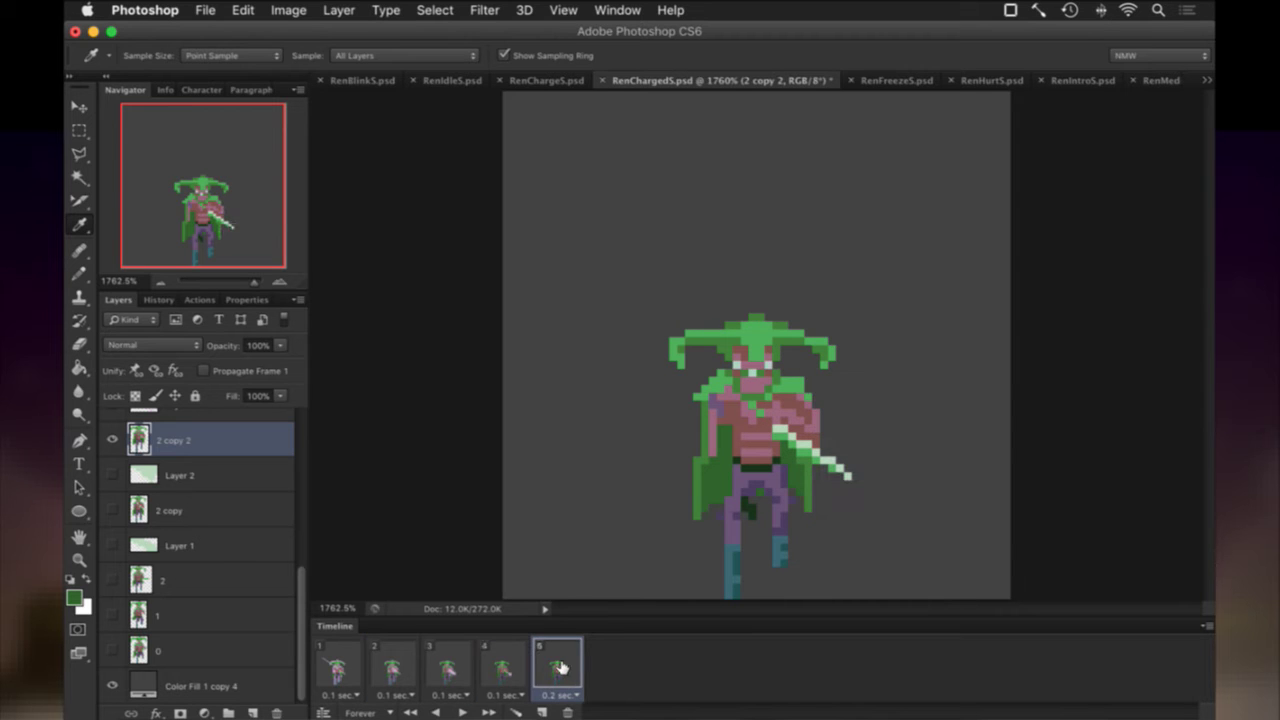
left_click(338, 660)
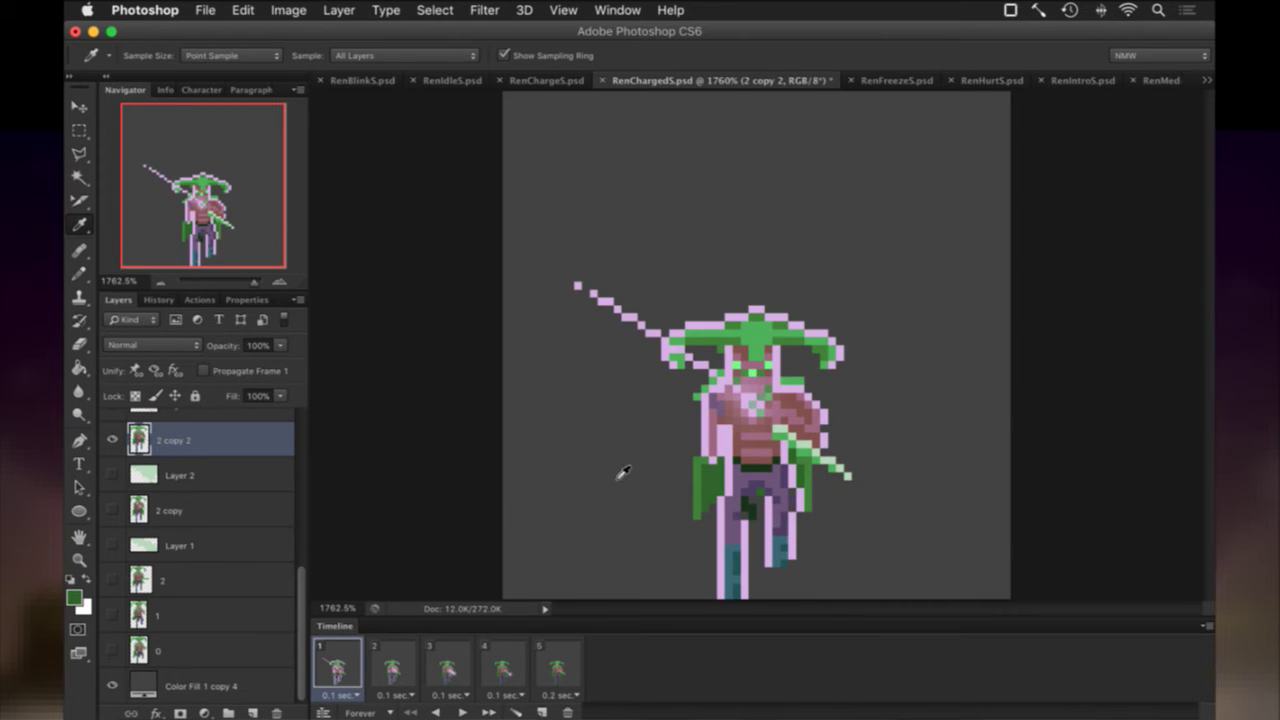
In frame 5, extend the cape's hem beside the thigh and paint the area between the legs with sampled cape greens.
left_click(561, 658)
key("b")
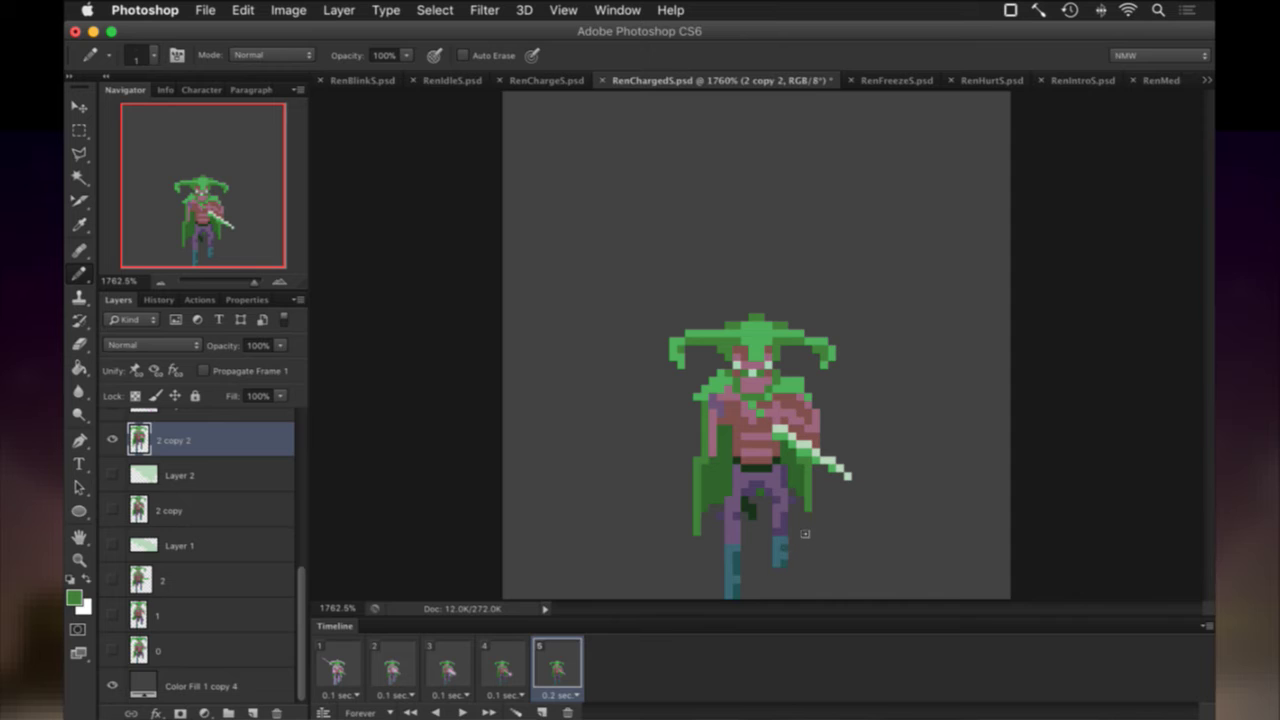
left_click(810, 491, "alt")
key("i")
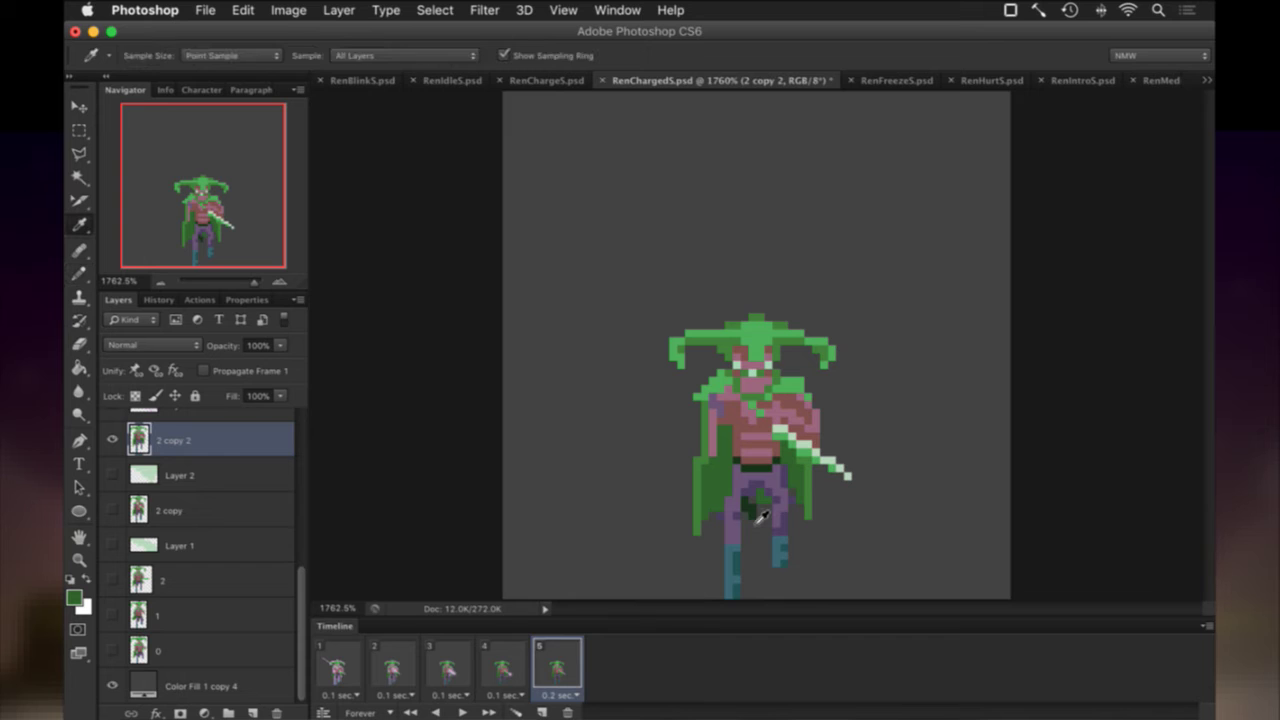
left_click(754, 485)
key("b")
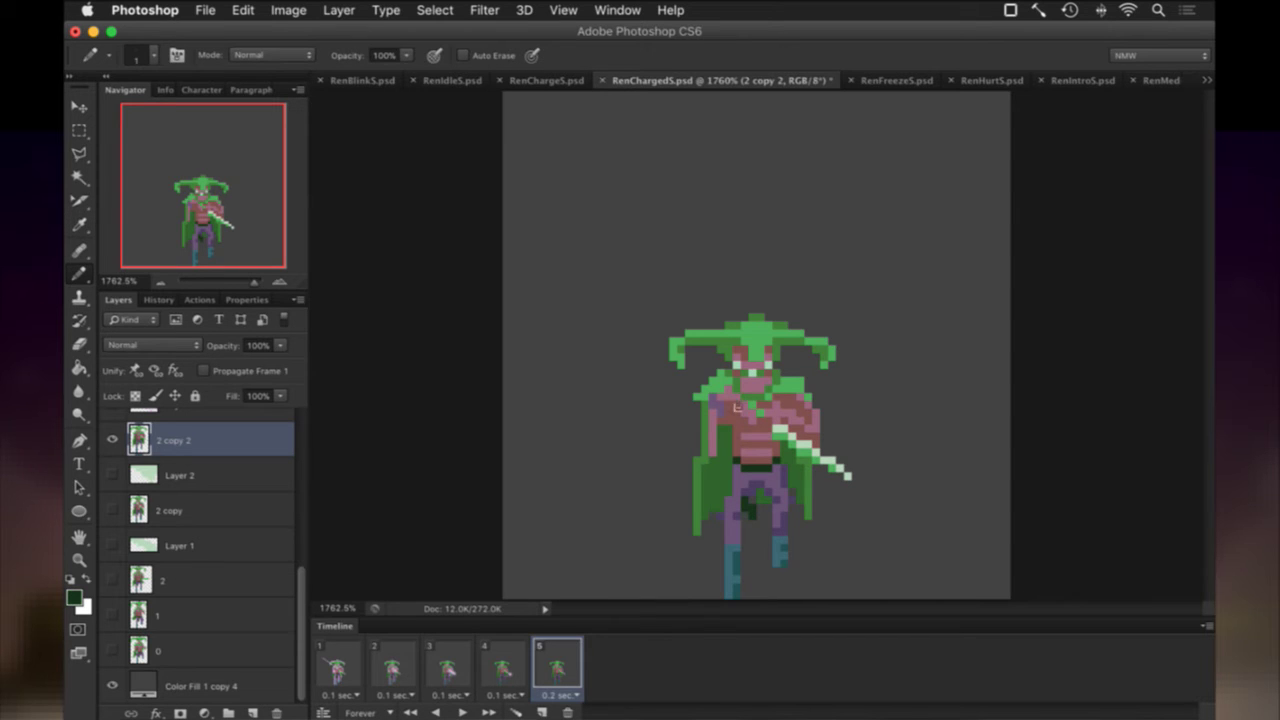
Shade the neckline below the chin in dark green, sample the skin pink for the lower face, and save RenChargedS.psd.
left_click_drag(746, 412, 760, 413)
key("i")
left_click(756, 393)
key("b")
key("ctrl+s")
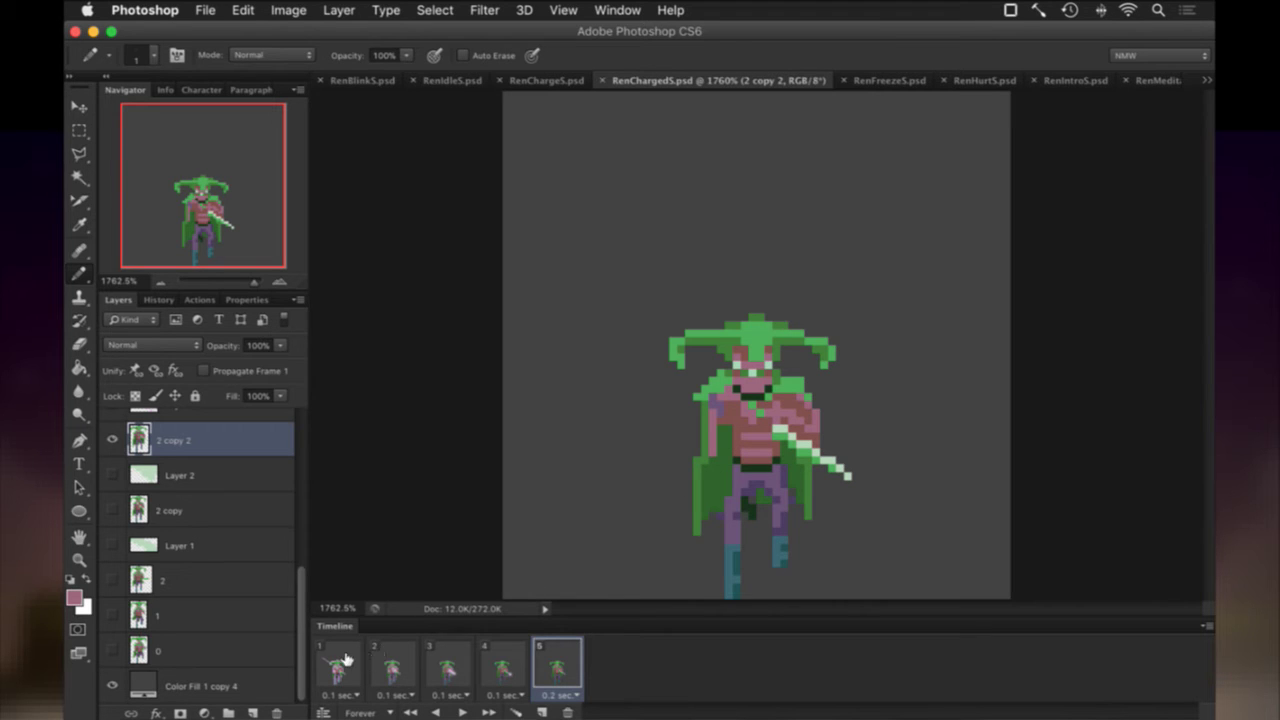
Step through frames 1 to 5 to check the retouched cape and neckline under the charge effects.
left_click(338, 667)
left_click(391, 667)
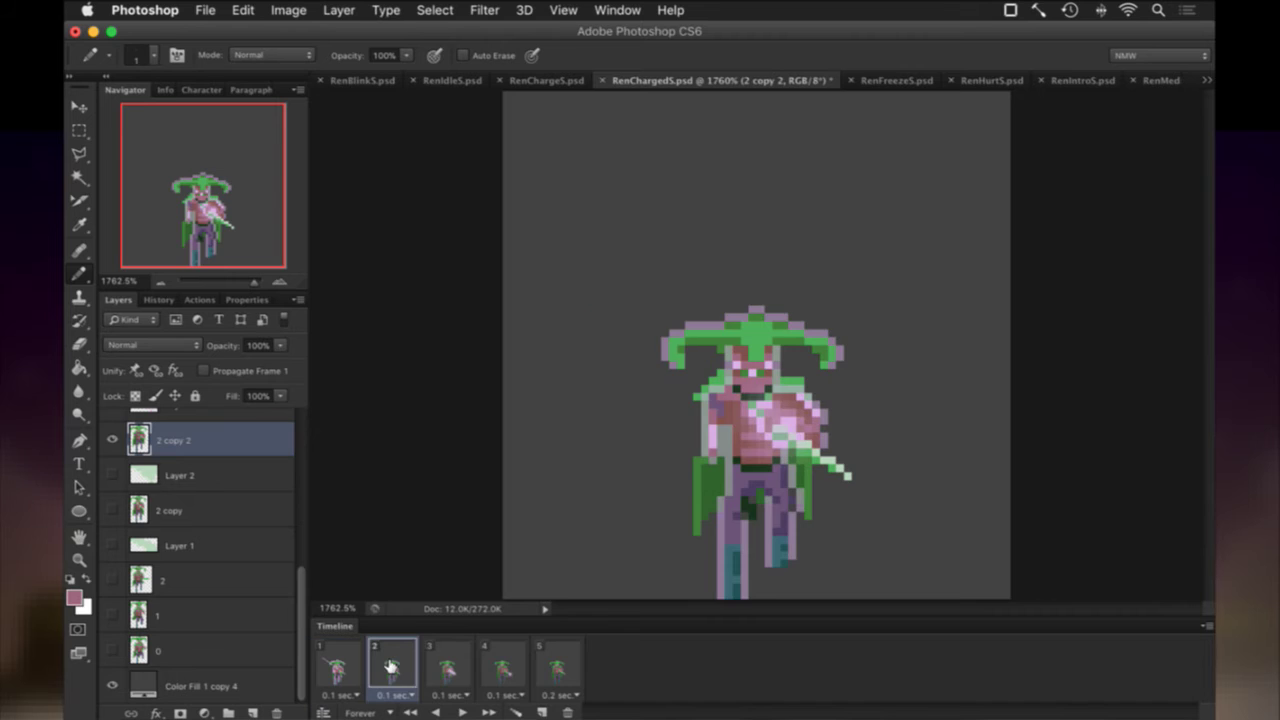
left_click(446, 667)
left_click(501, 667)
left_click(558, 667)
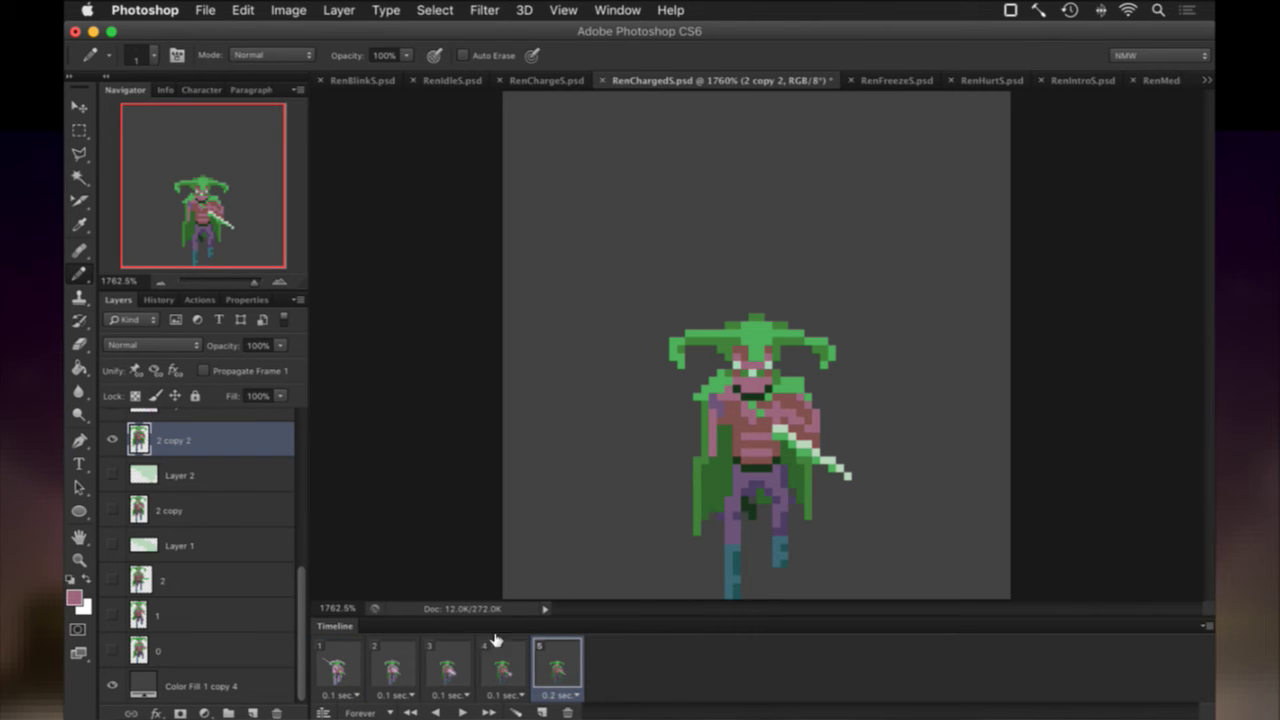
Delete the unused layers from Layer 2 down to layer 0 and select layer 2 copy 2.
left_click(222, 476)
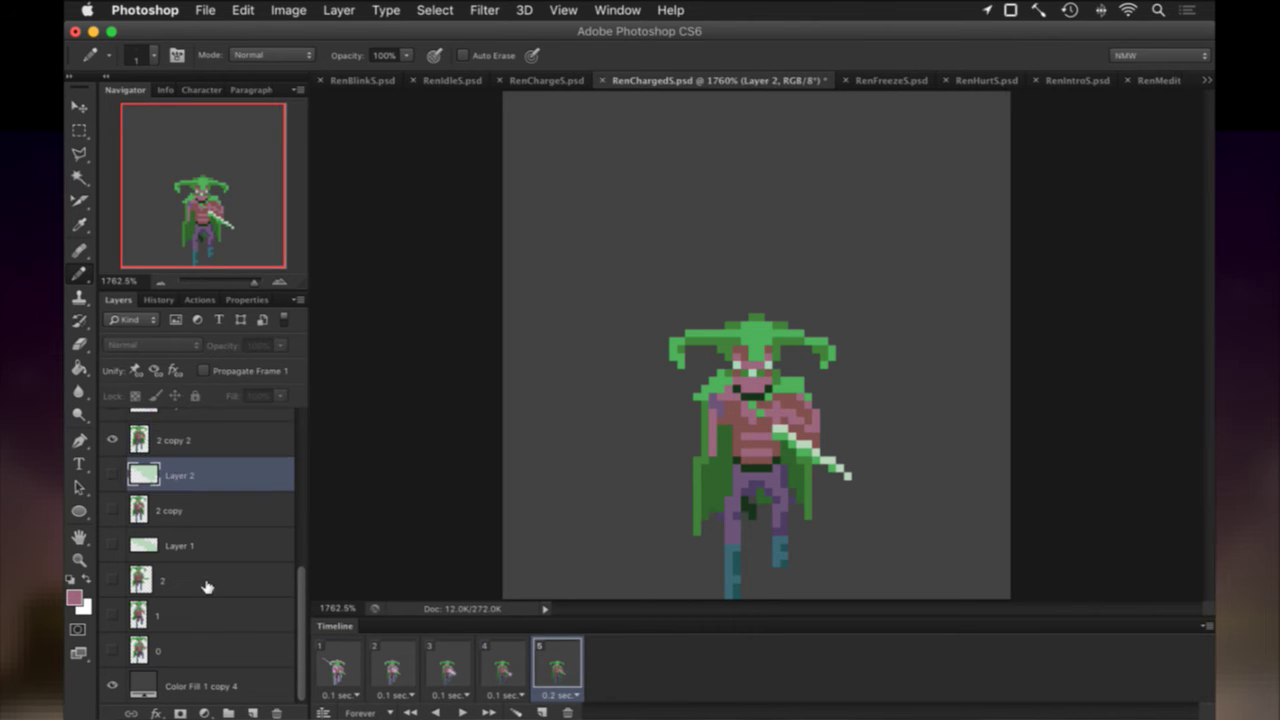
left_click(194, 651, "shift")
left_click(277, 713)
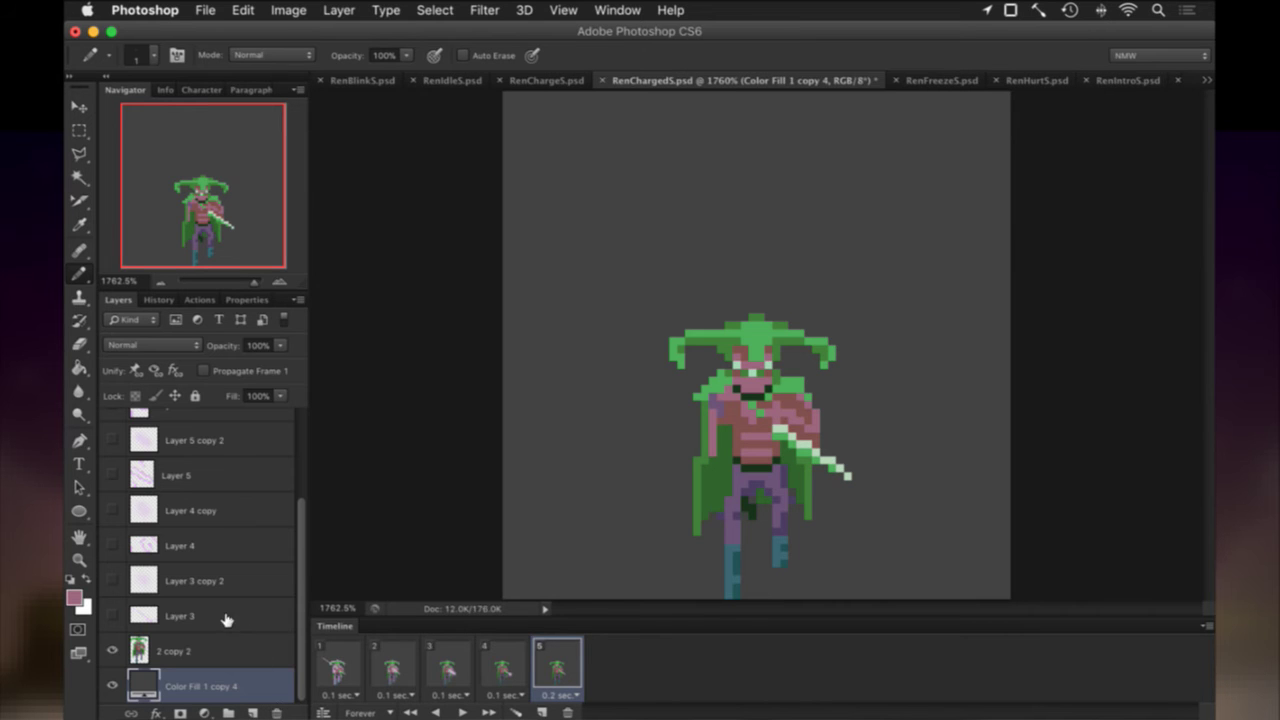
left_click(216, 648)
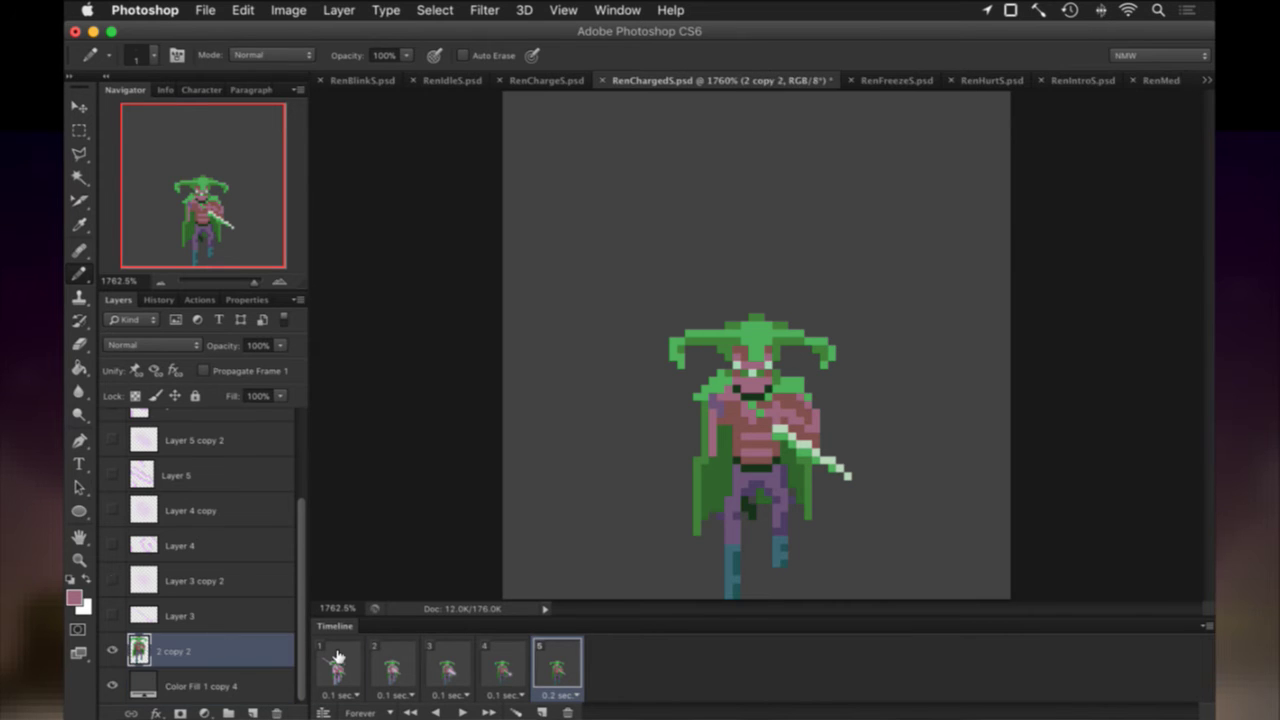
Review frames 1 to 4 and their effect layers with the unused pose layers removed.
left_click(338, 658)
left_click(396, 670)
left_click(450, 667)
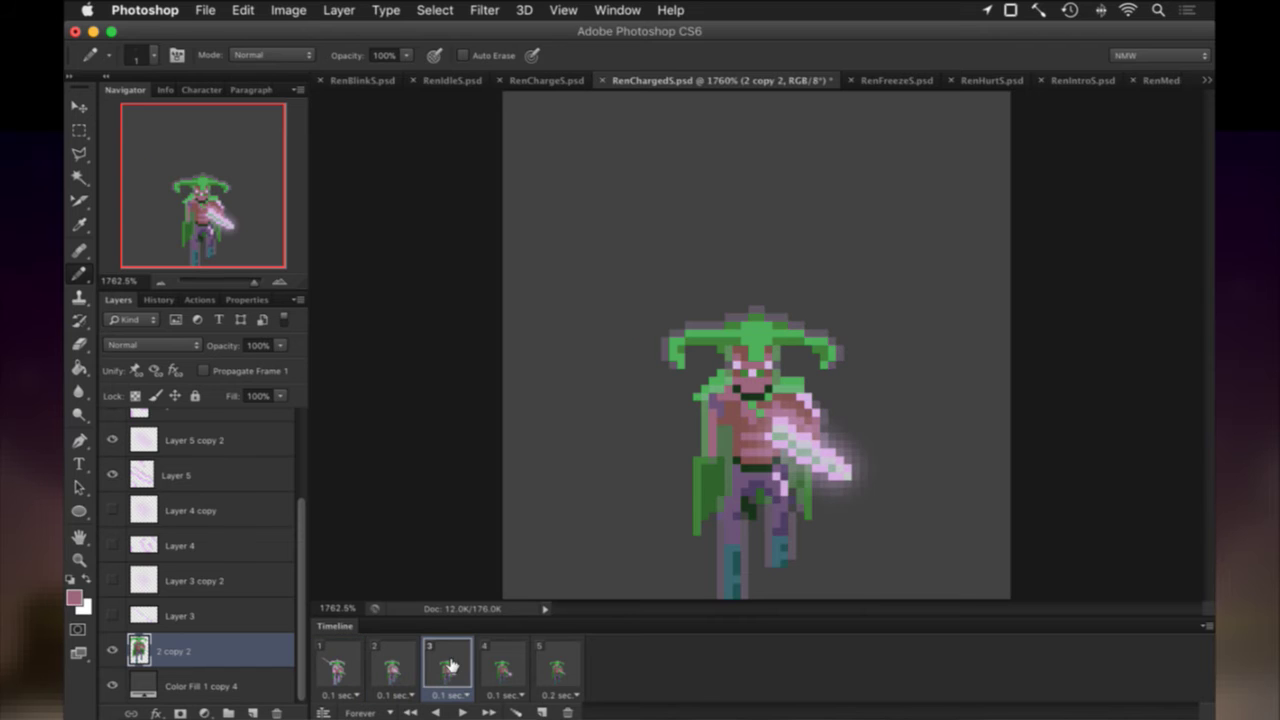
left_click(505, 668)
scroll(195, 548, "up", 4)
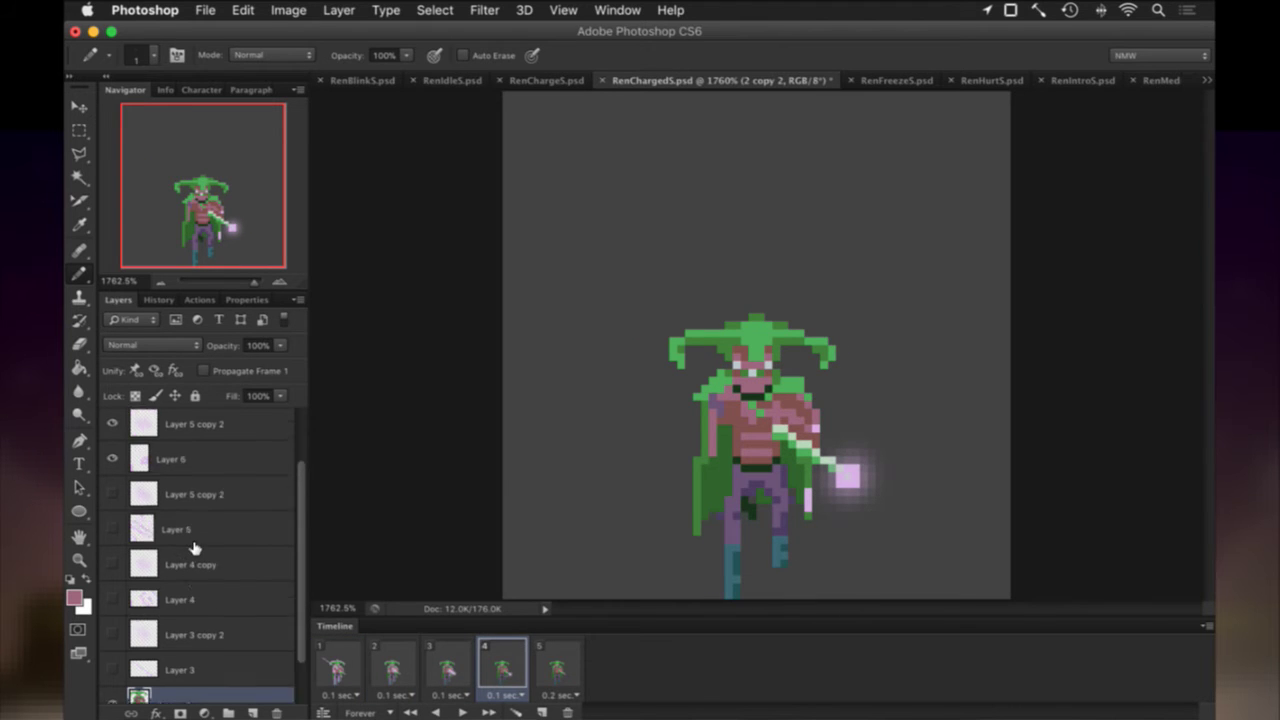
Return to frame 1 and play back the RenChargedS.psd animation, stopping it after review.
left_click(354, 677)
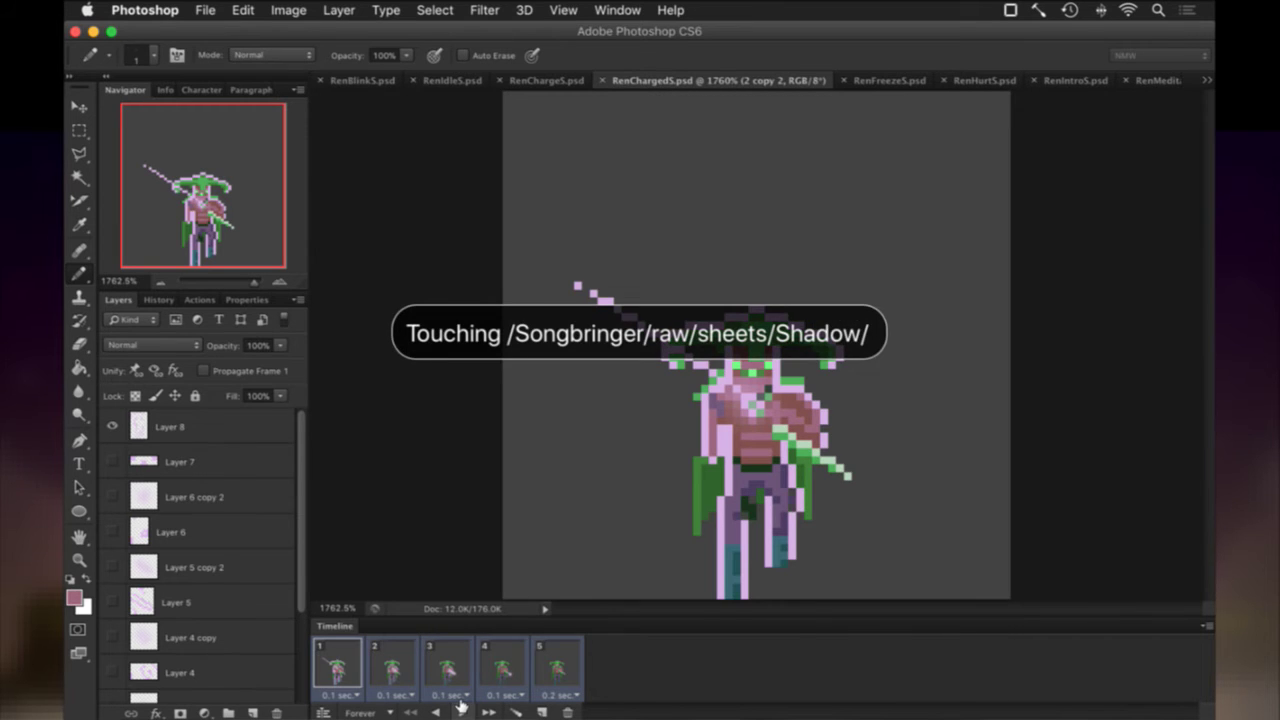
left_click(460, 709)
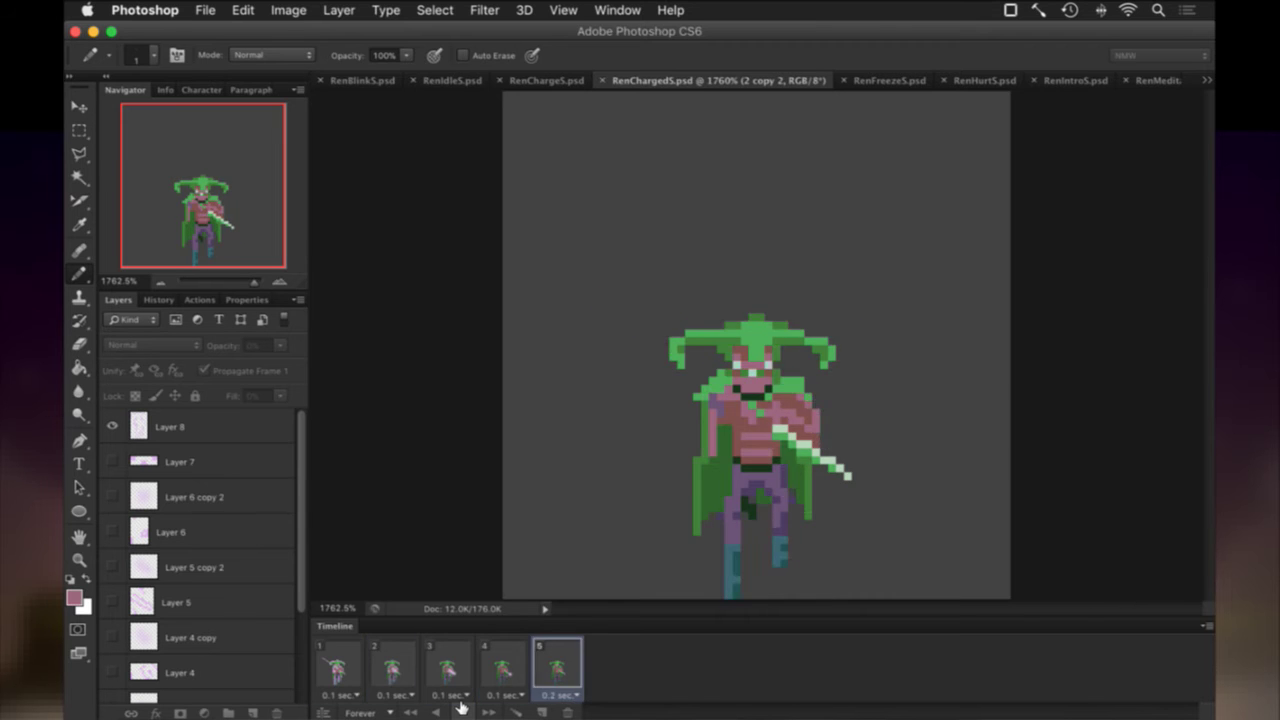
left_click(460, 707)
Switch to iTerm and run the debug build to launch Songbringer with the updated Shadow sprite sheet.
key("super+Tab")
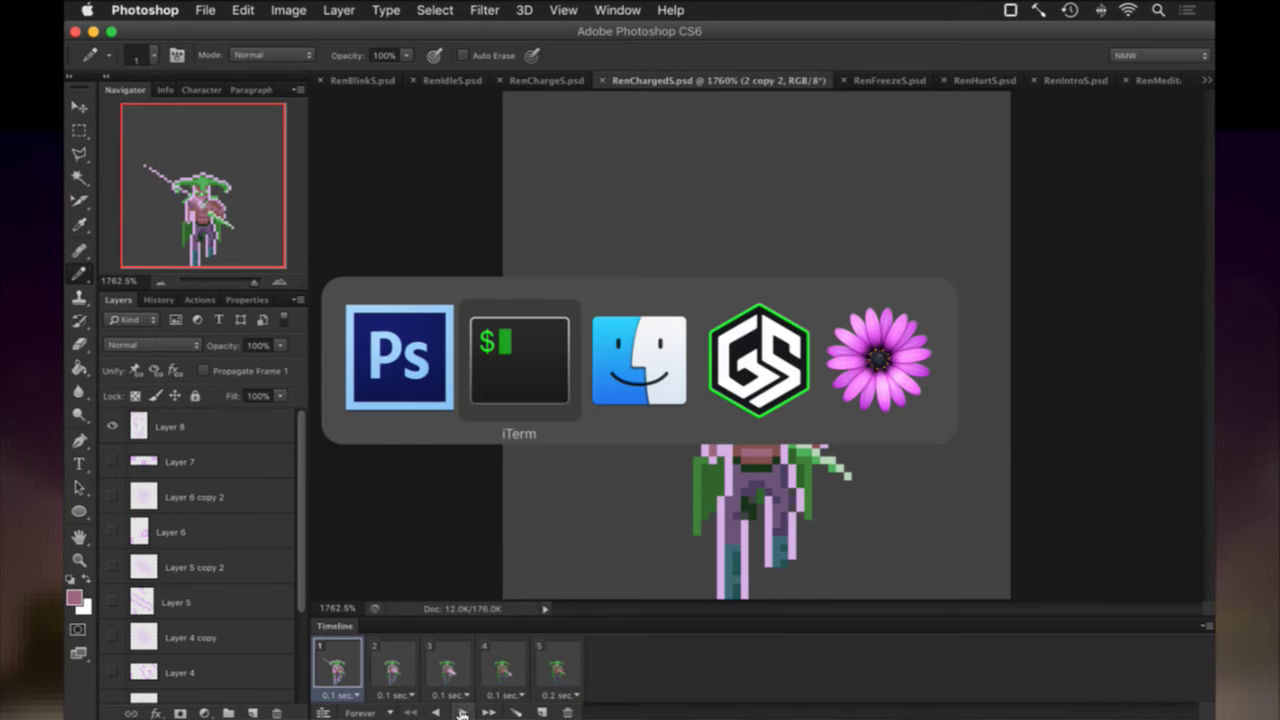
key("super+[")
key("Return")
key("super+]")
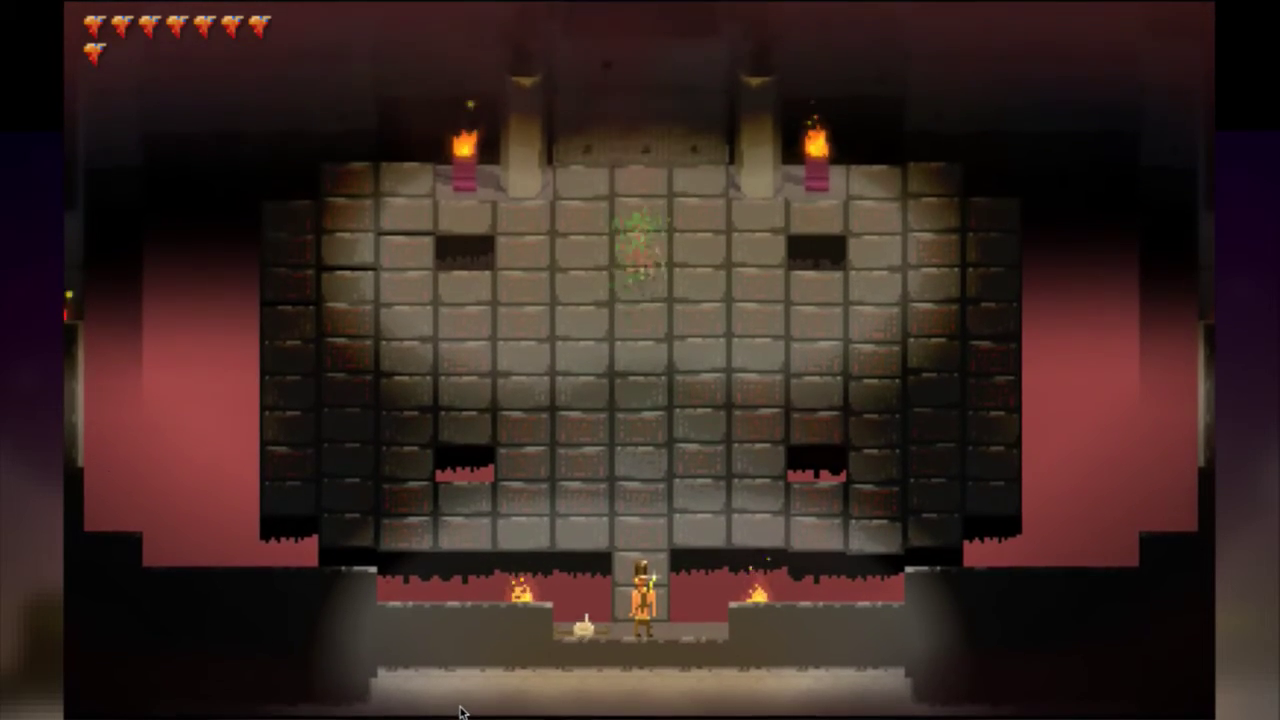
Play-test the fight against the caped boss to examine its charge and release animations in the game.
key("Up")
key("x")
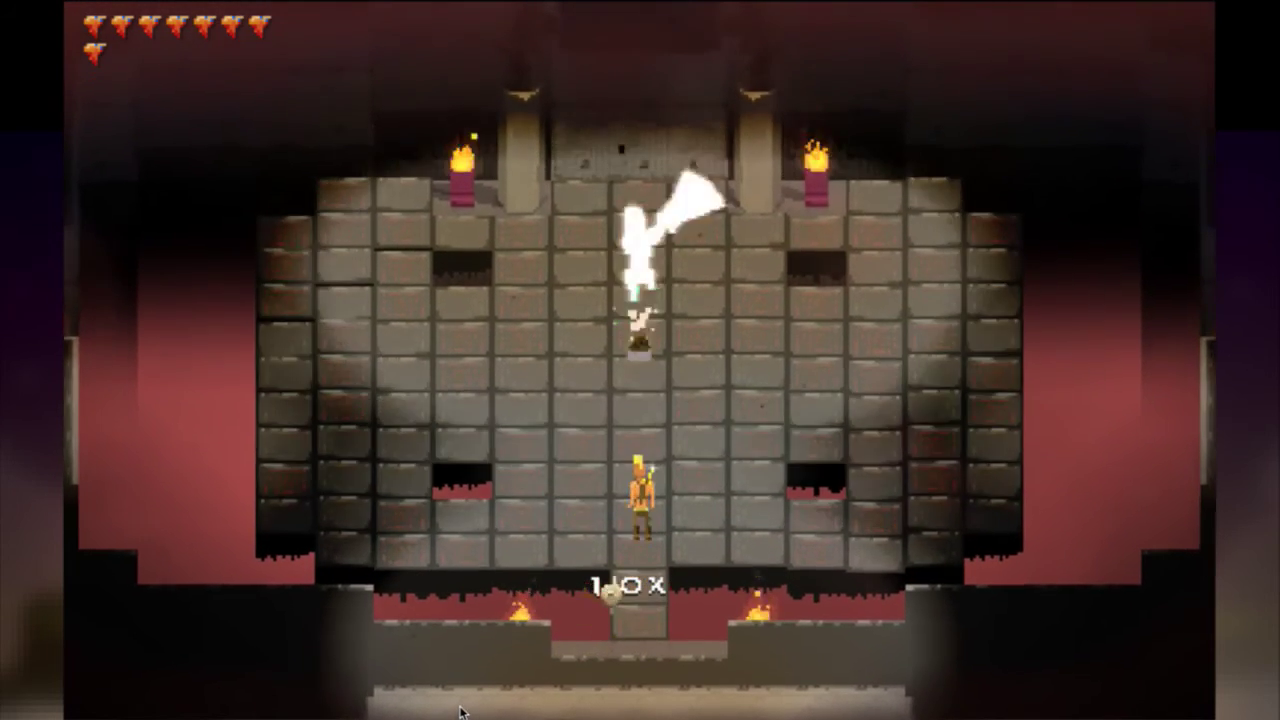
key("Left")
key("x")
key("Right")
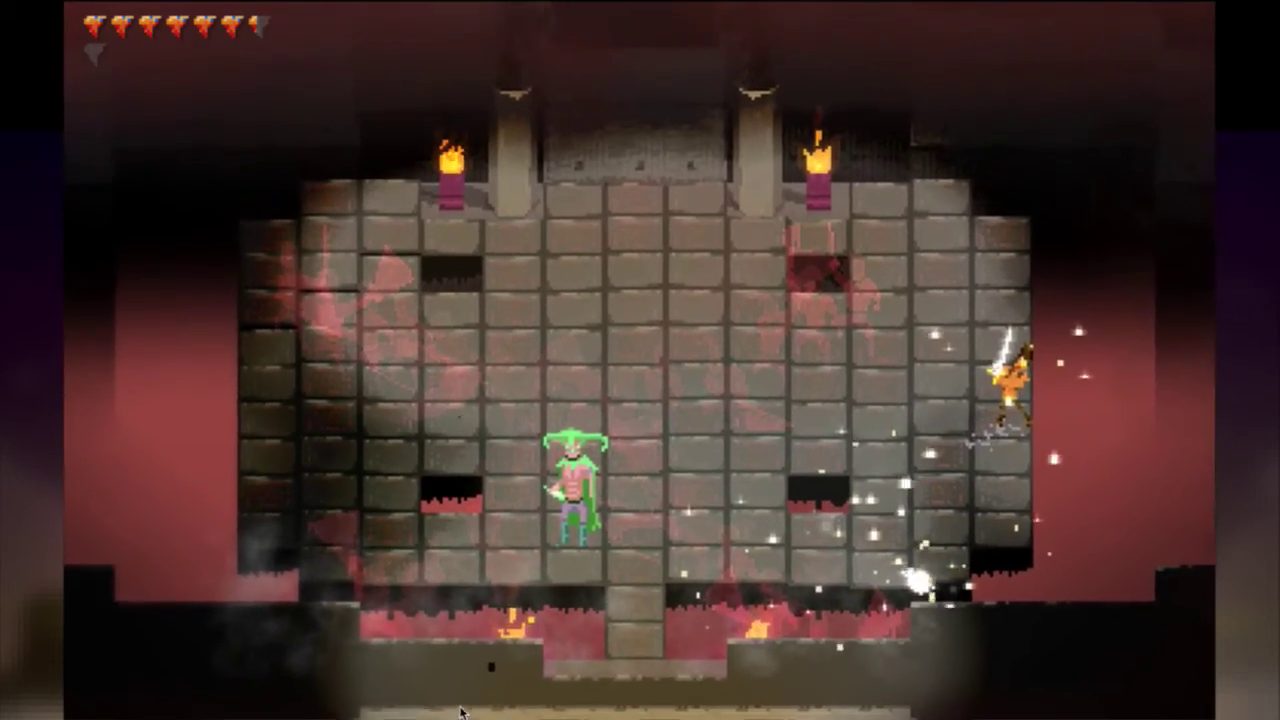
key("x")
key("x")
key("x")
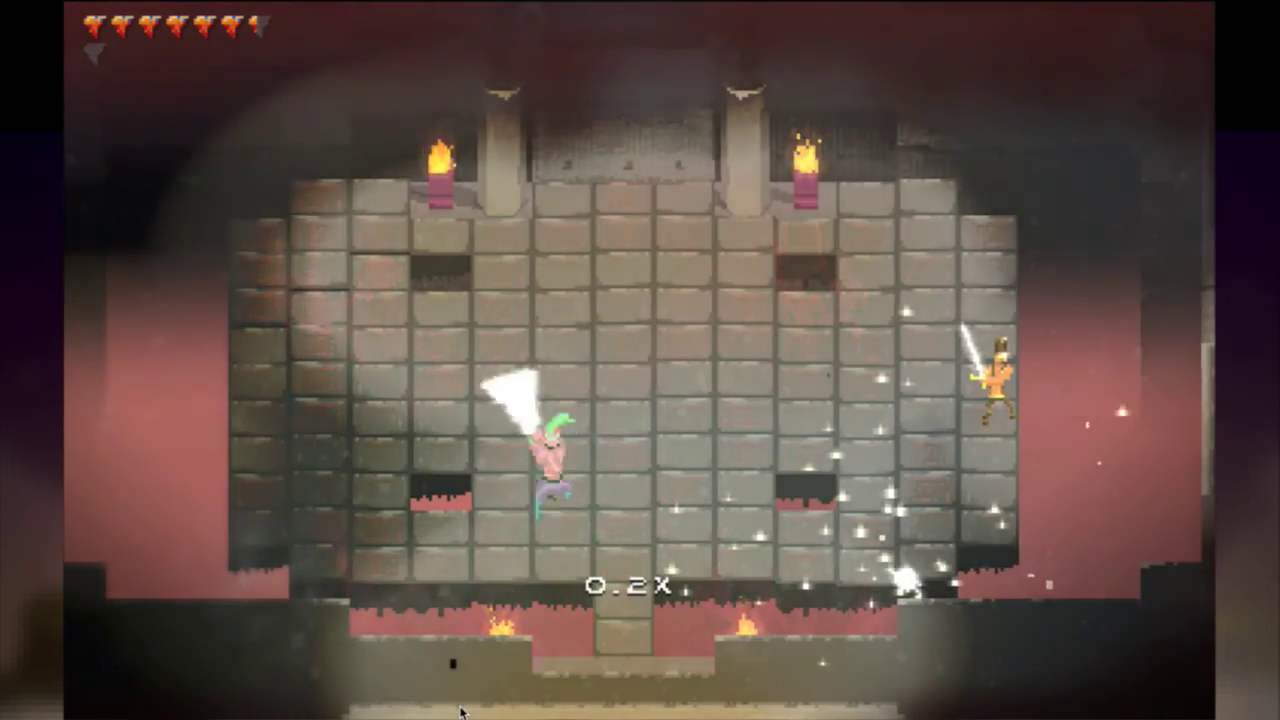
Switch back to iTerm and close the RenBoomerang.txt buffer to return to Ren.txt.
key("super+Tab")
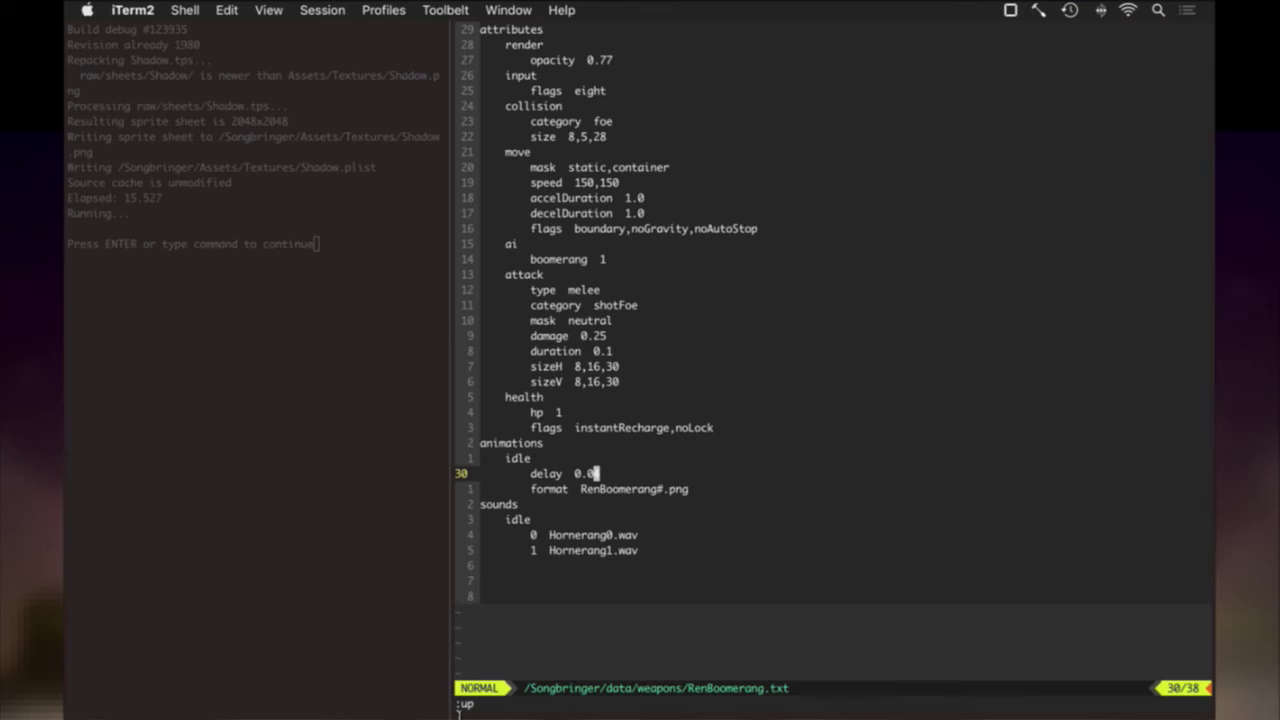
type(":bd")
key("Return")
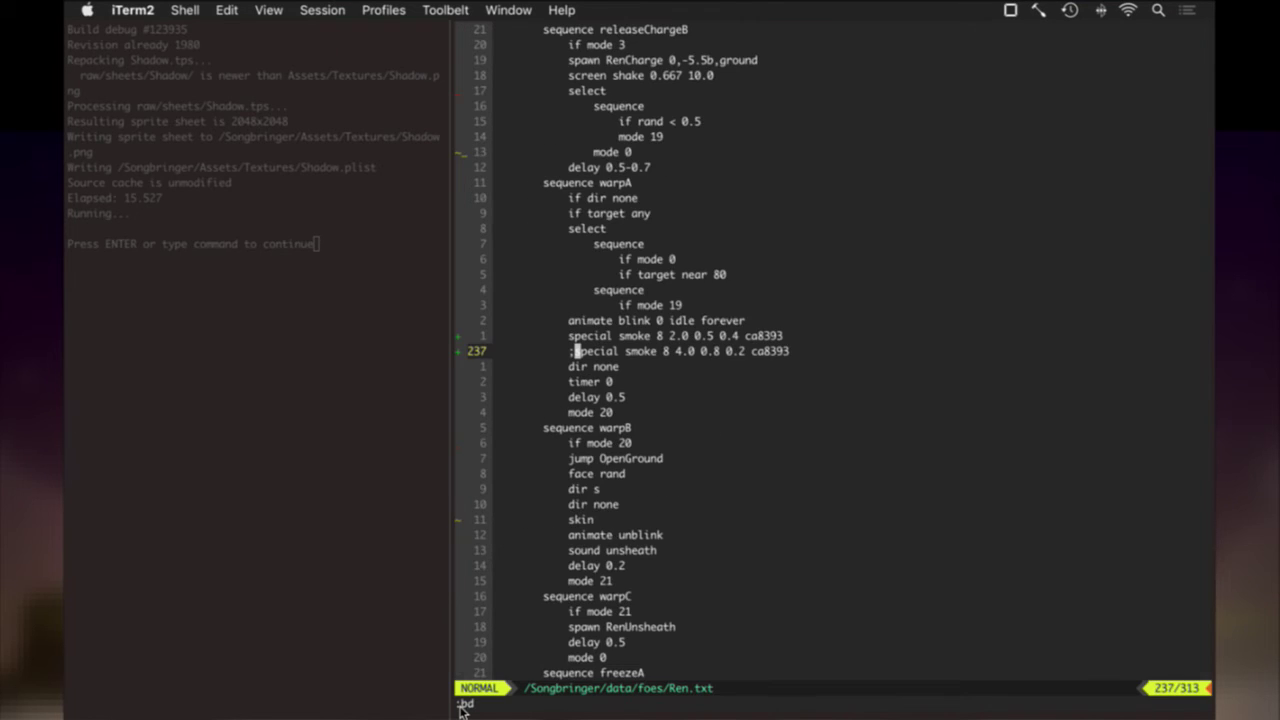
Scan Ren.txt from its beginning down to the charge and uncharge animation definitions.
key("g")
key("g")
key("j")
key("j")
key("j")
key("j")
key("j")
key("j")
key("j")
key("j")
key("j")
key("j")
key("j")
key("j")
key("j")
key("j")
key("j")
key("j")
key("j")
key("j")
key("j")
key("j")
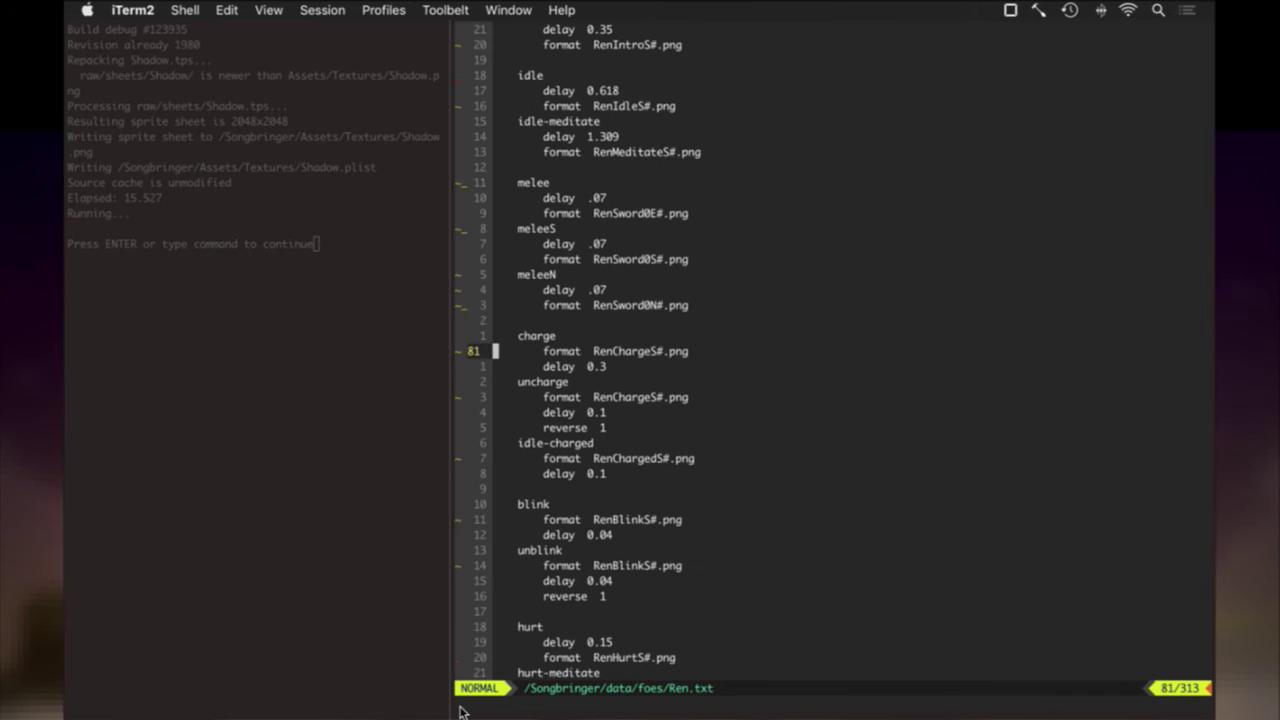
key("j")
key("j")
Search Ren.txt for "unchar" and compare the uncharge animation definition with its use in the releaseChargeA sequence.
type("/unchar")
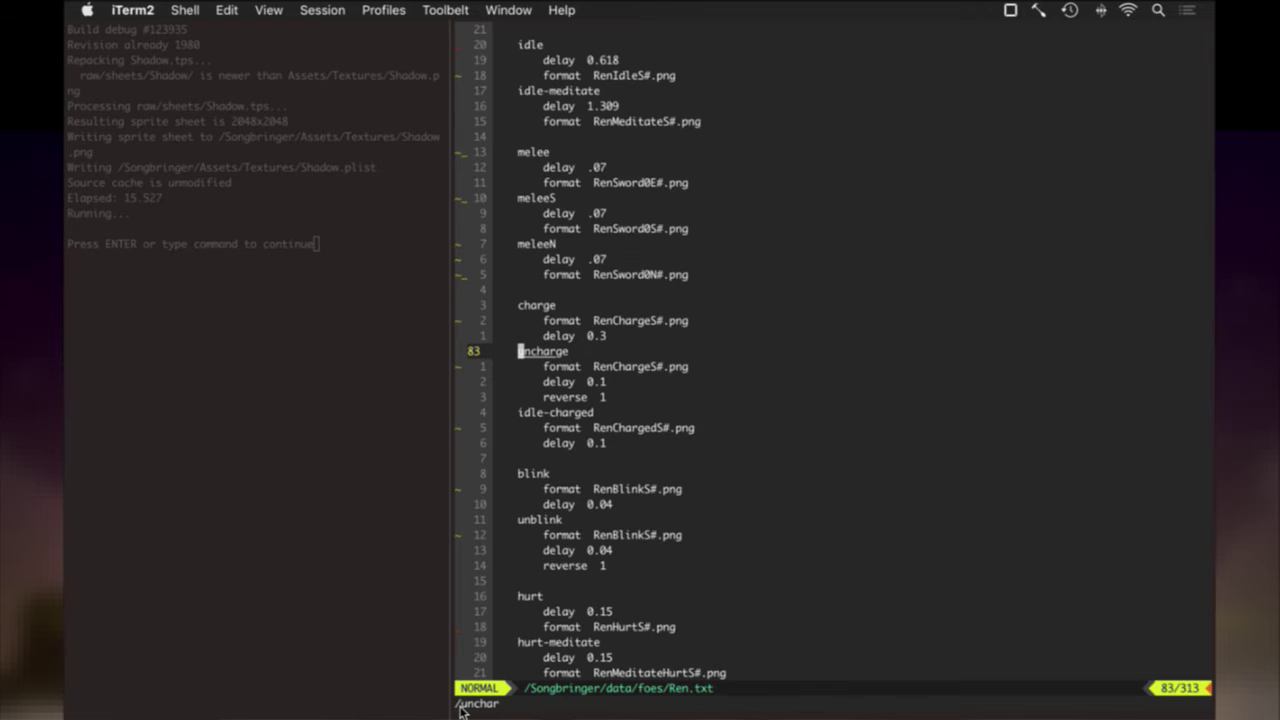
key("Return")
key("j")
key("j")
key("j")
key("n")
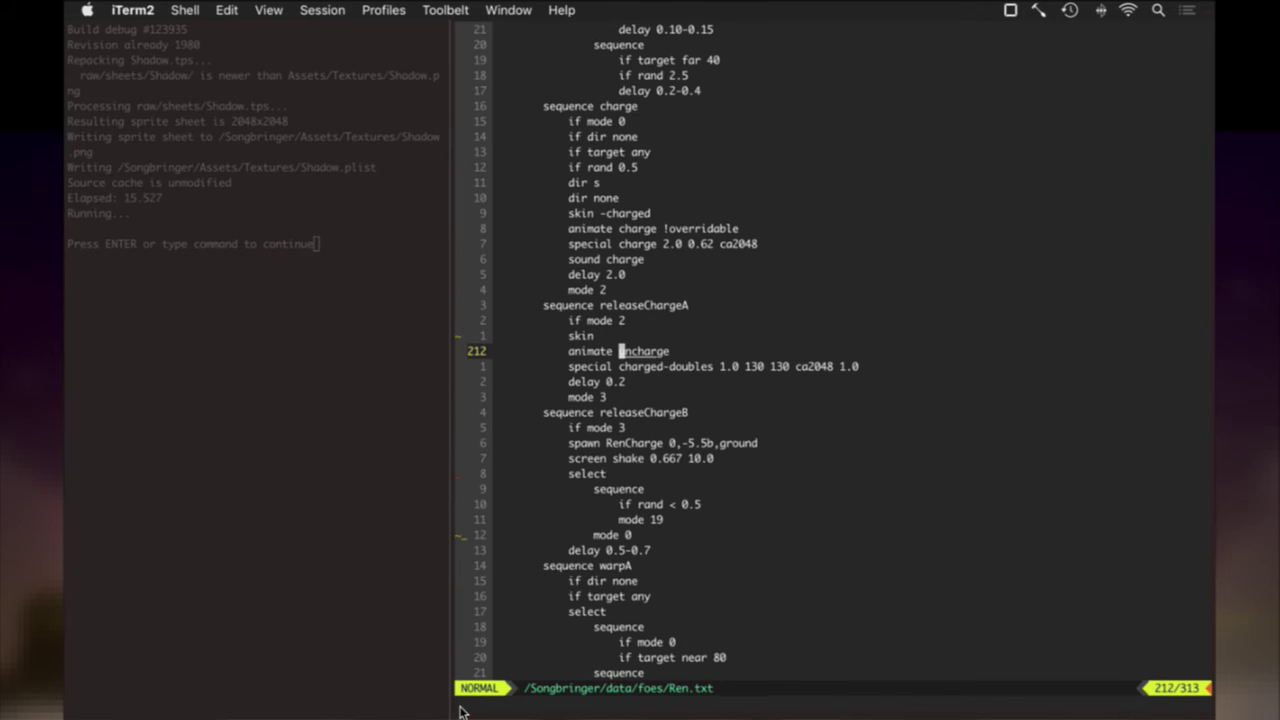
key("n")
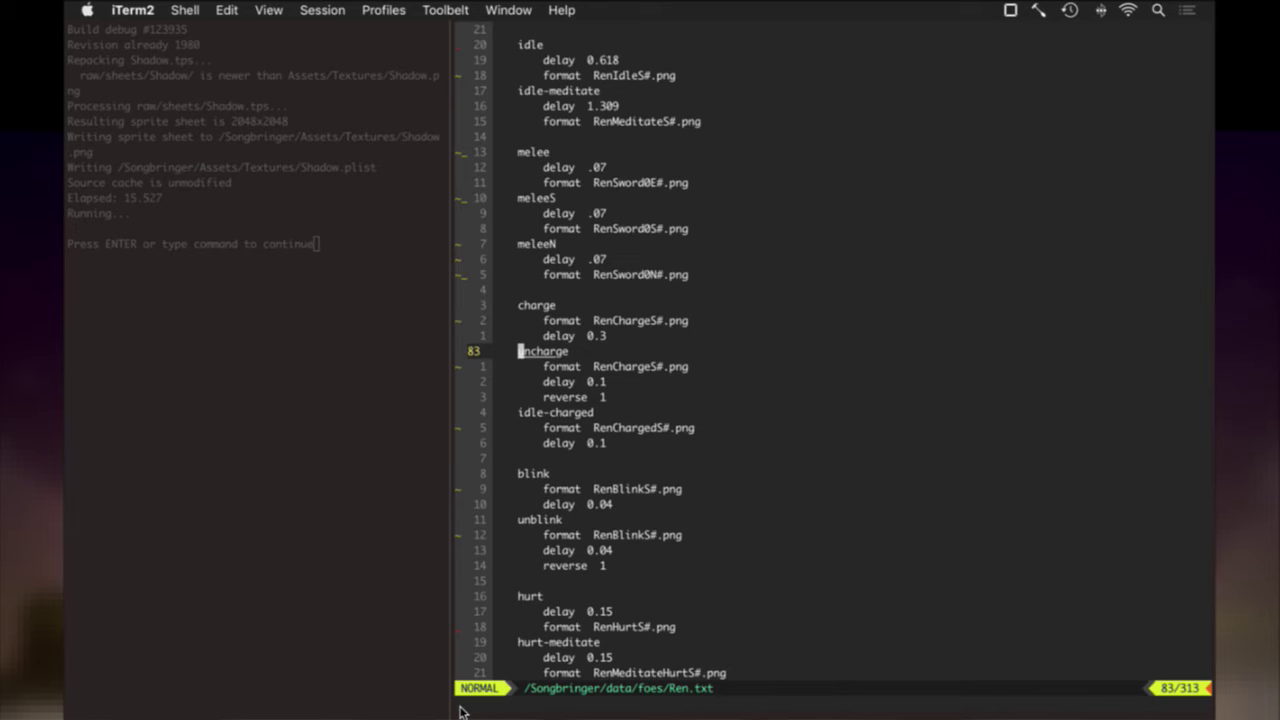
key("n")
key("j")
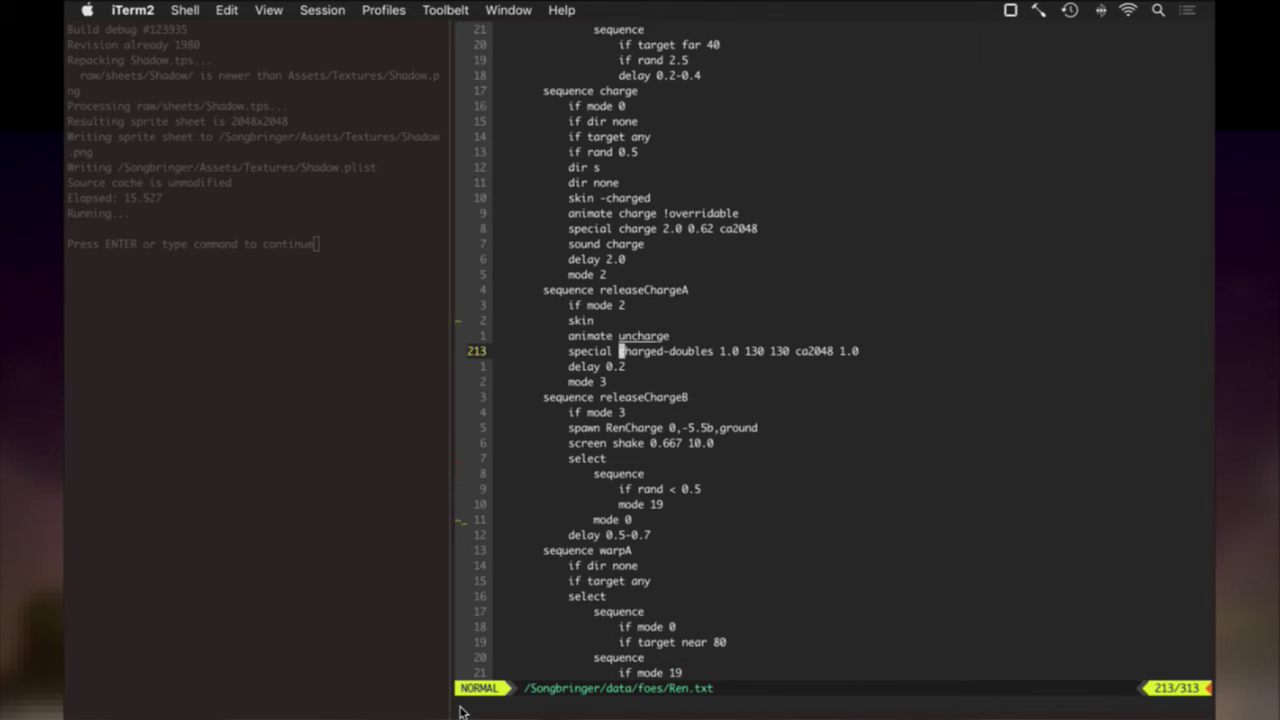
Try changing the delay of the releaseChargeA sequence to animate, and save Ren.txt.
key("j")
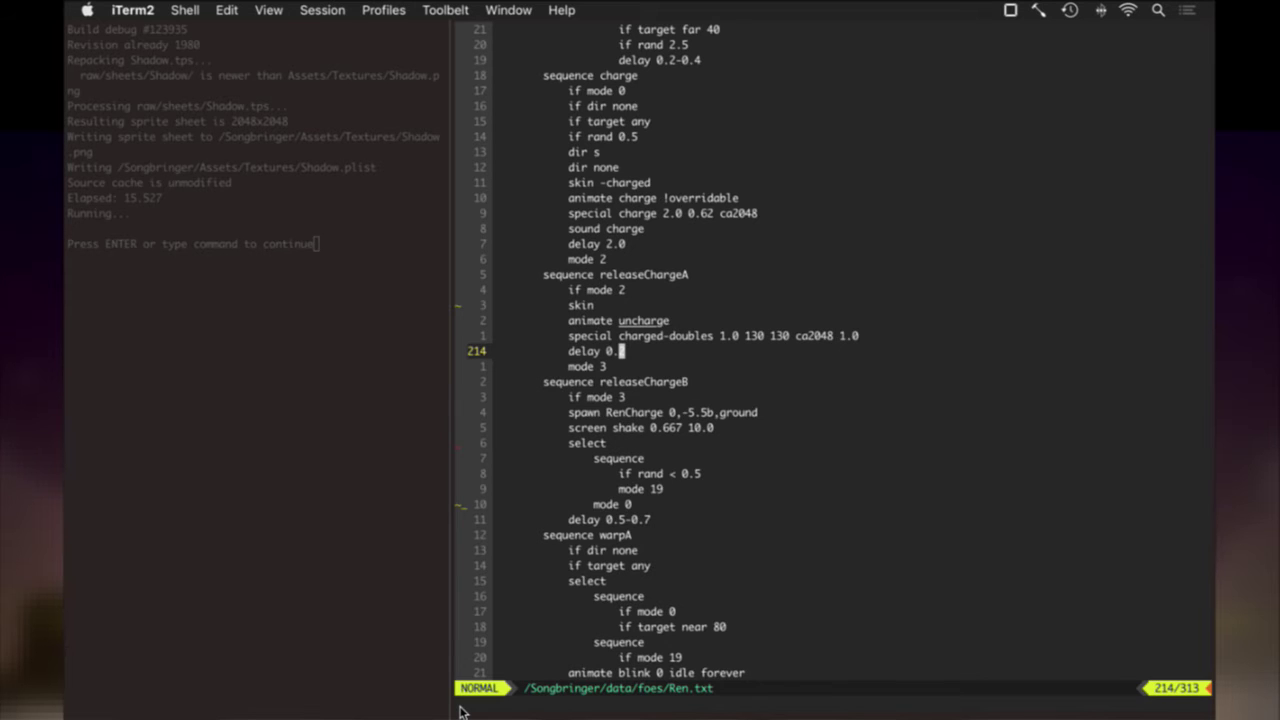
key("j")
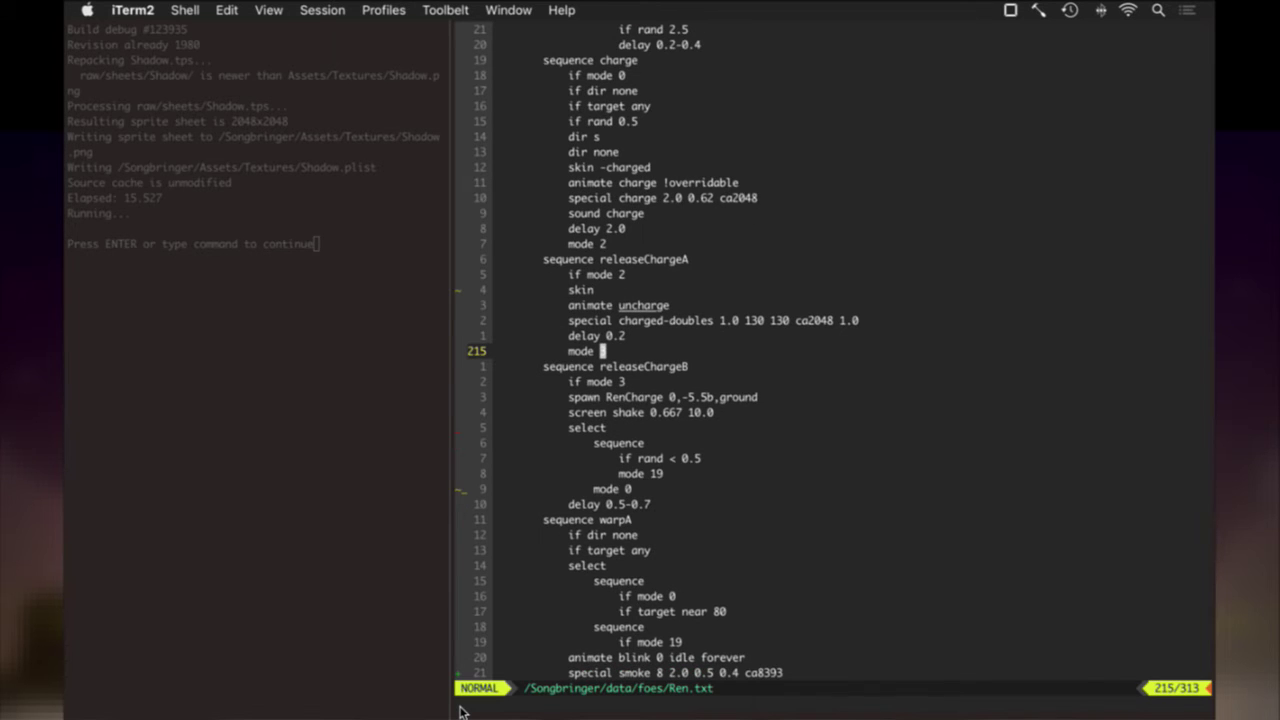
key("k")
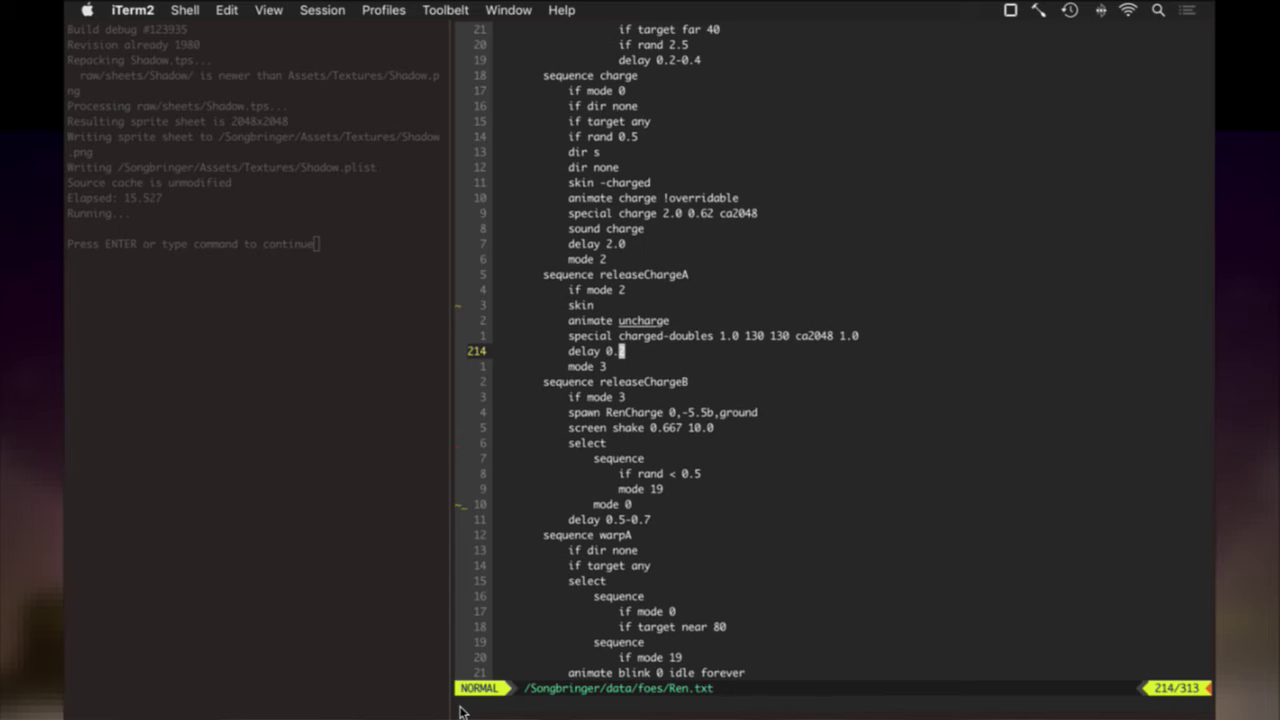
key("a")
key("BackSpace")
key("BackSpace")
key("BackSpace")
type("animat")
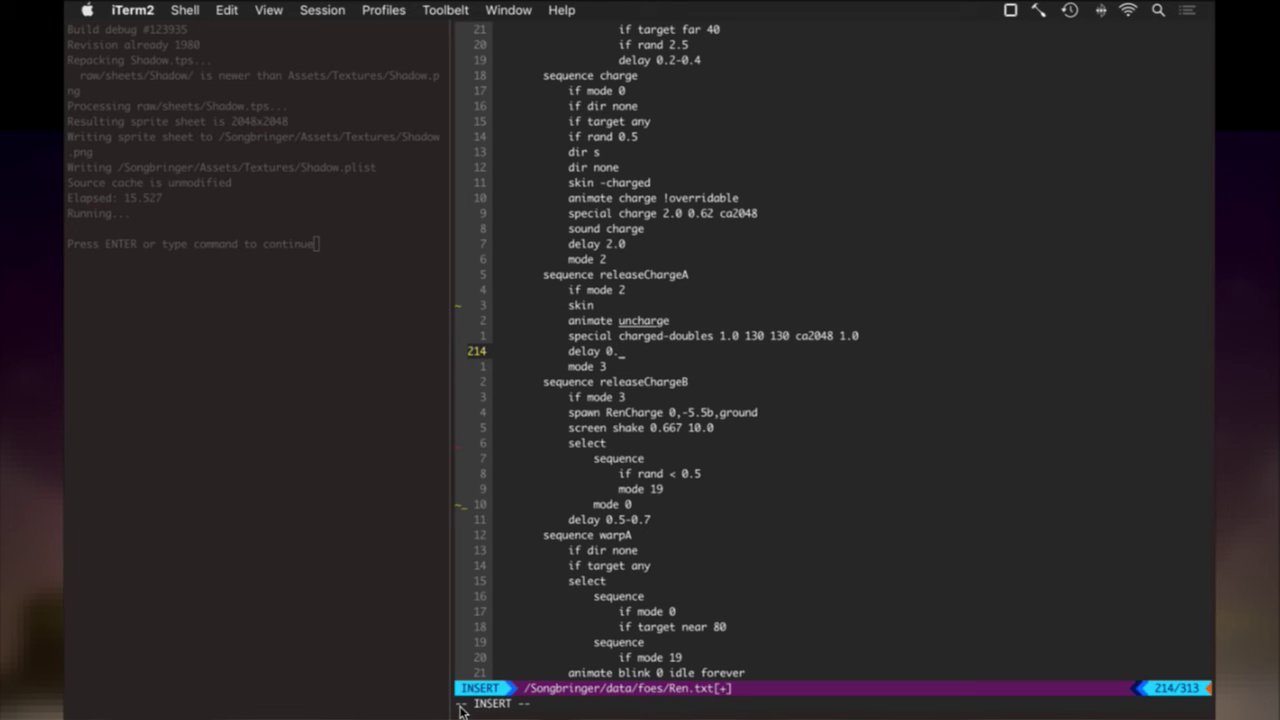
type("e")
key("Escape")
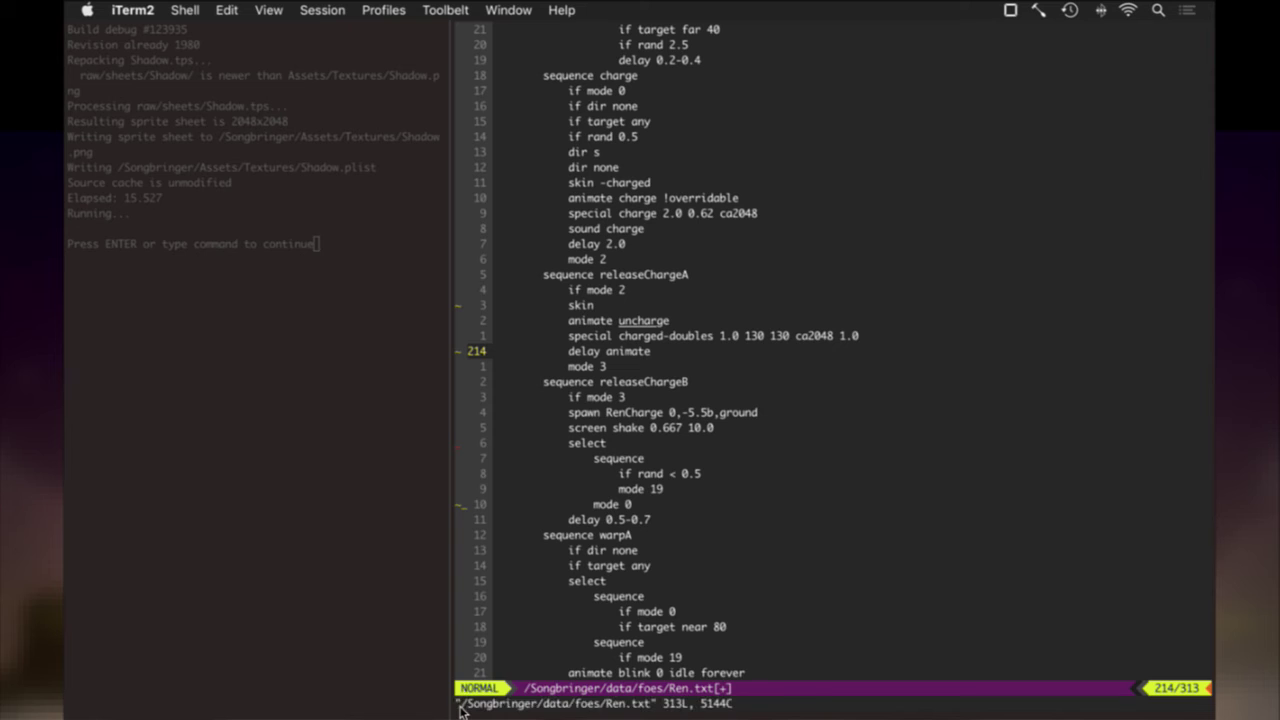
type(":w")
key("Return")
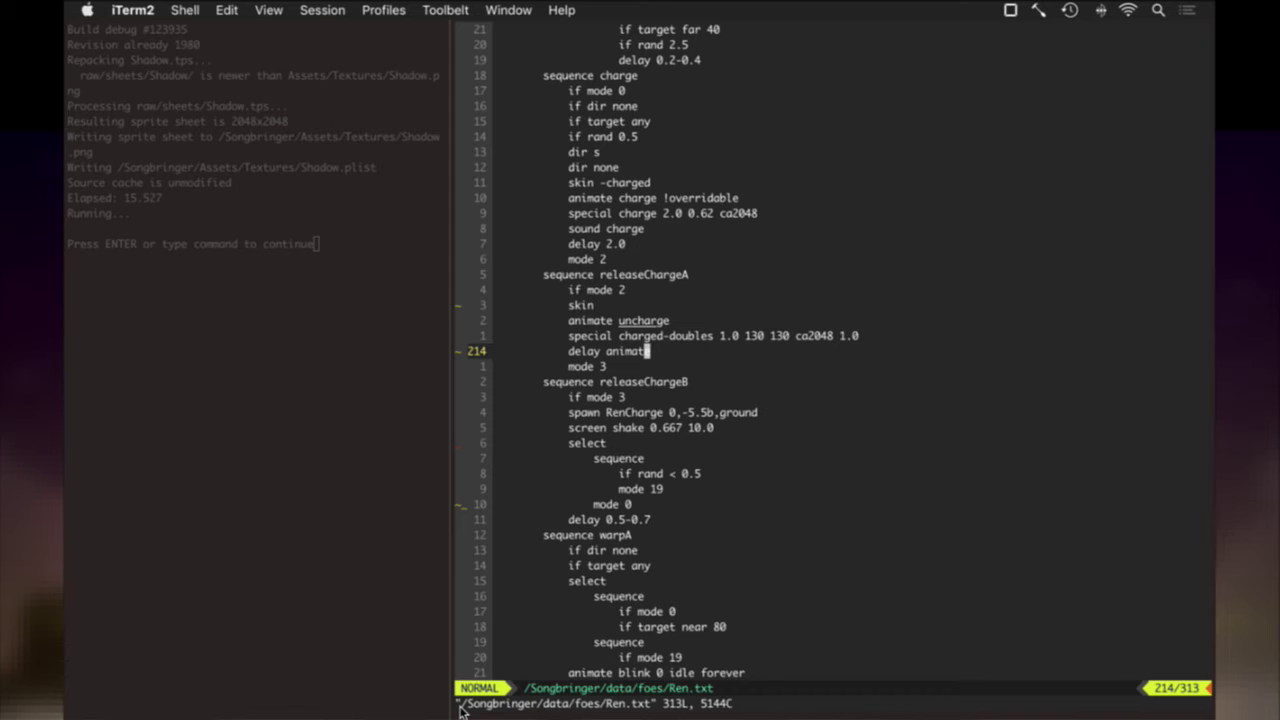
Undo the delay change in the releaseChargeA sequence and save Ren.txt again.
key("u")
key("j")
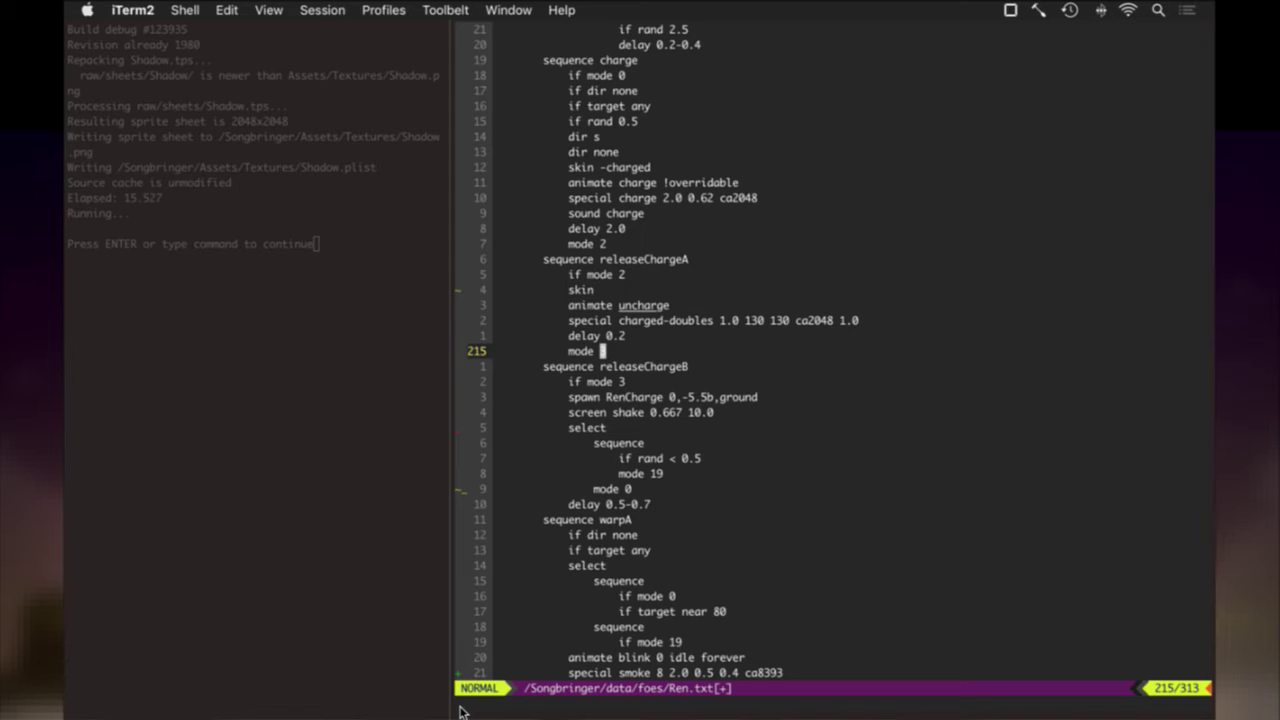
key("k")
key("k")
key("k")
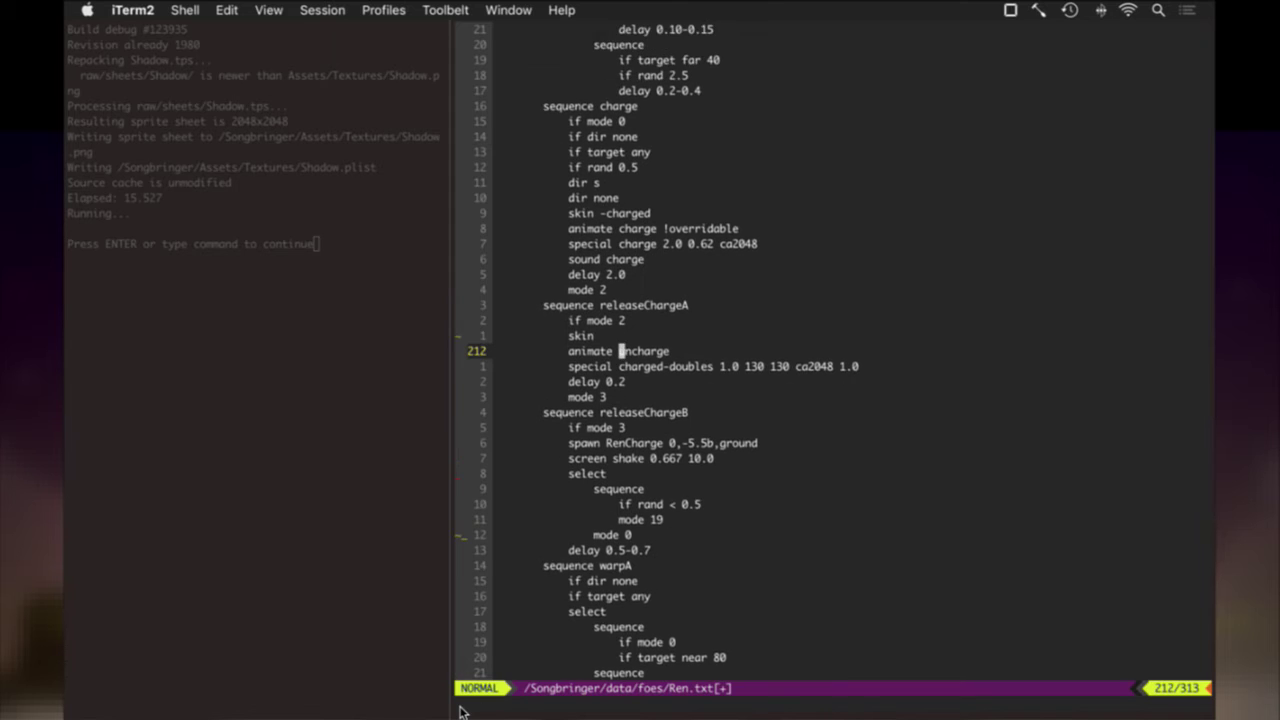
type(":w")
key("Return")
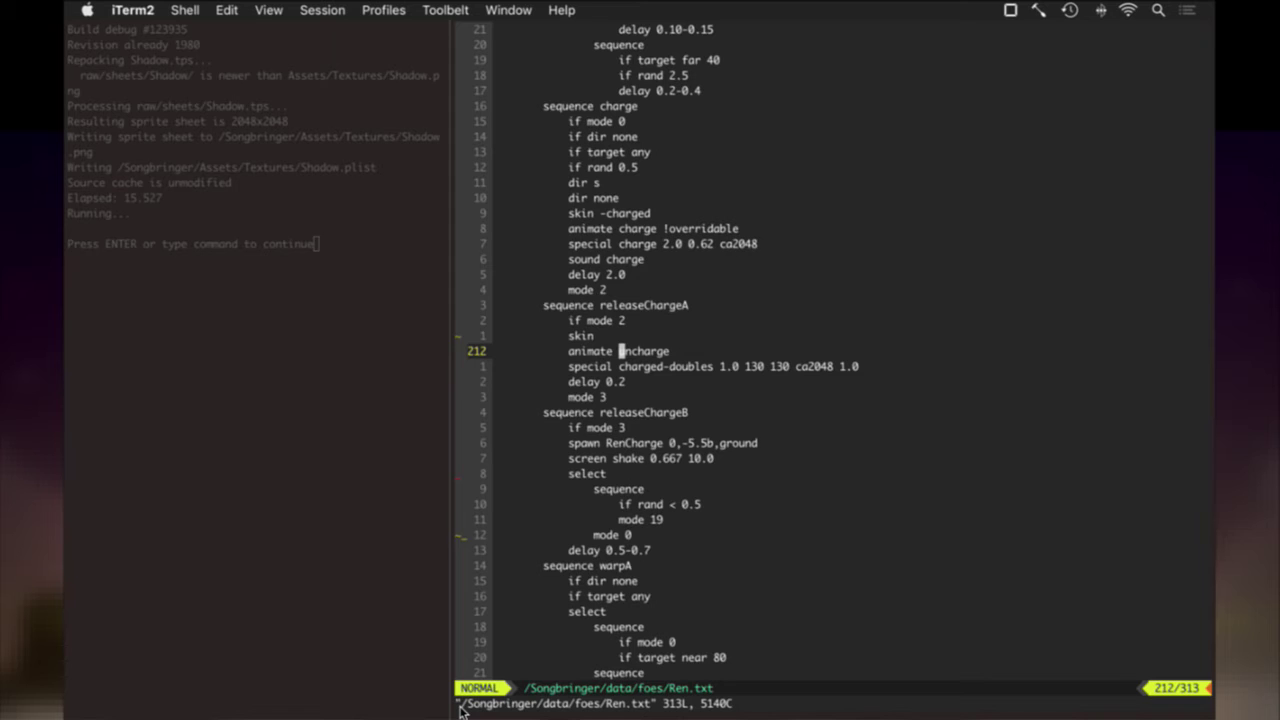
Try to commit the raw/sprites/Shadow/RenCharge* files with git and return to Ren.txt.
type(":!git")
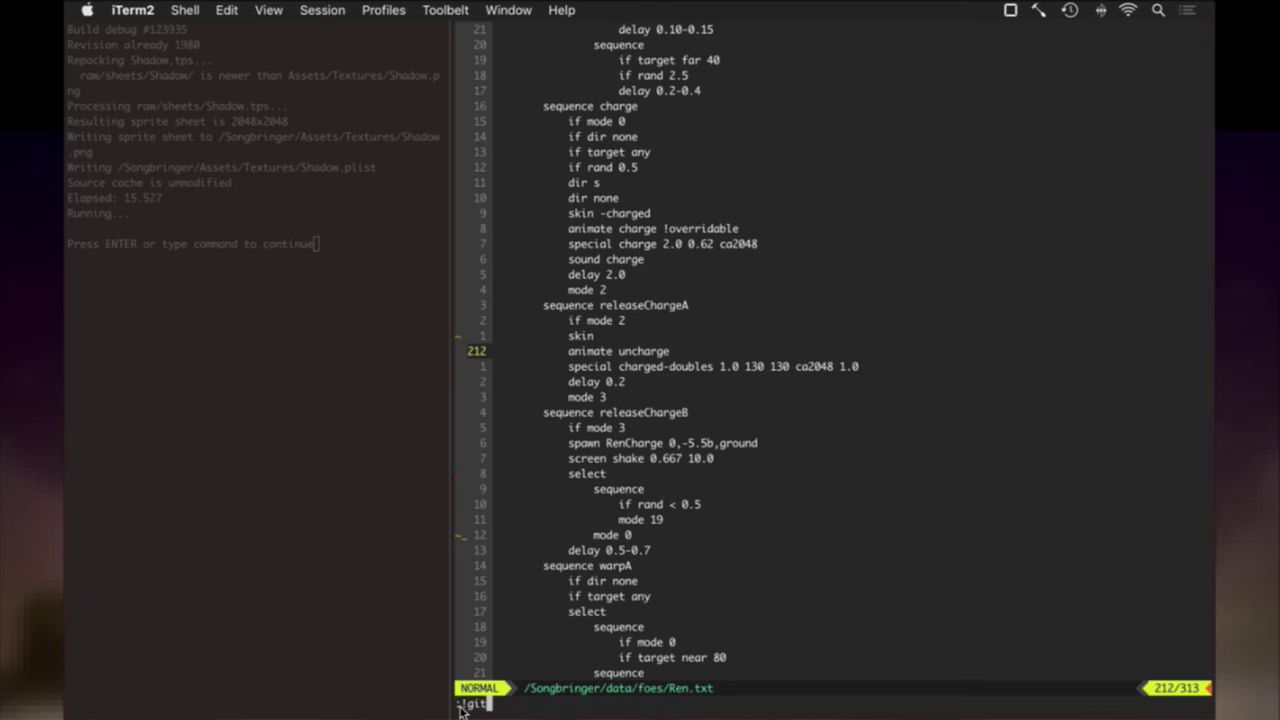
type(" commit raw/sprites/")
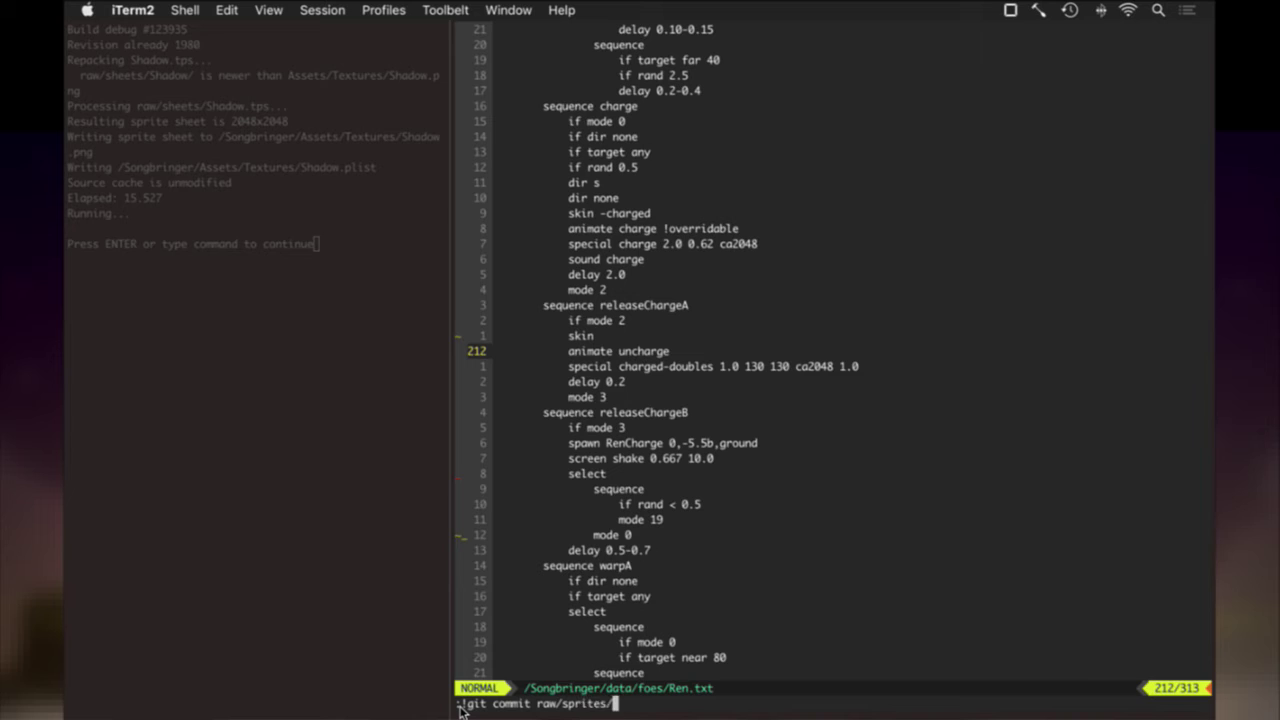
type("Shadow/renchar")
key("Tab")
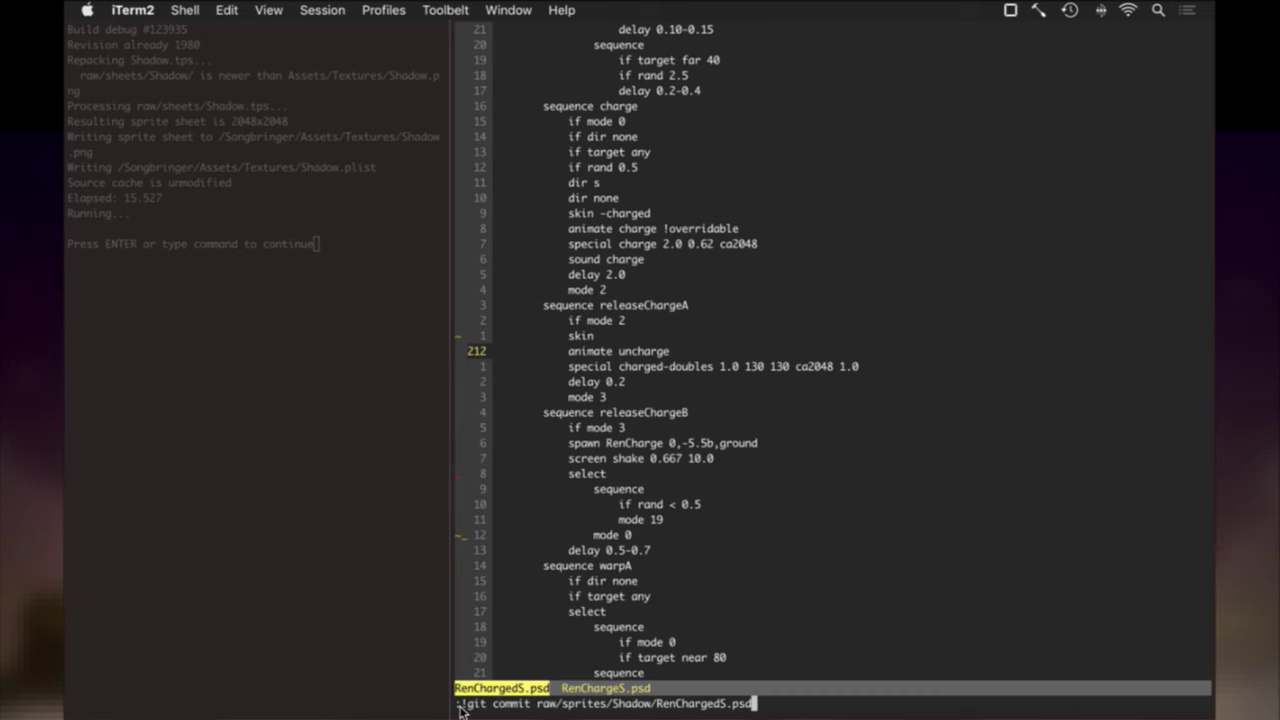
key("BackSpace")
key("BackSpace")
key("BackSpace")
key("BackSpace")
key("BackSpace")
key("BackSpace")
key("BackSpace")
key("BackSpace")
key("BackSpace")
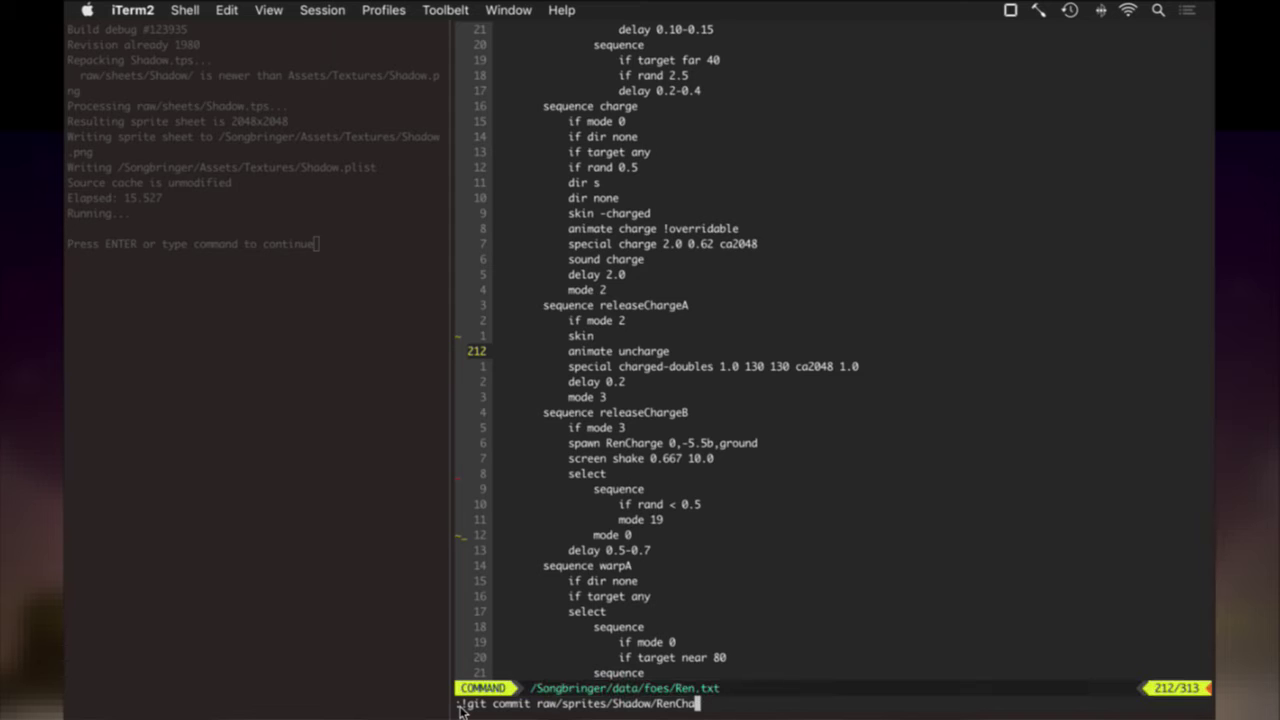
type("rge*")
key("Return")
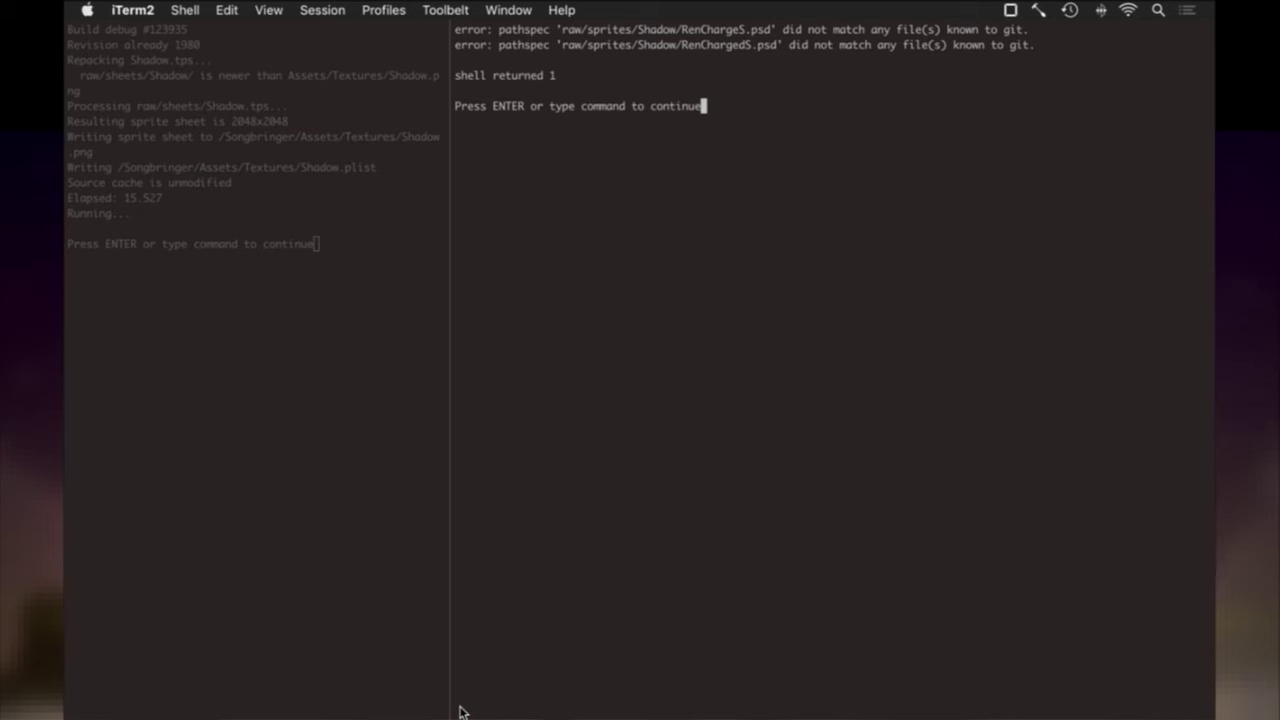
key("Return")
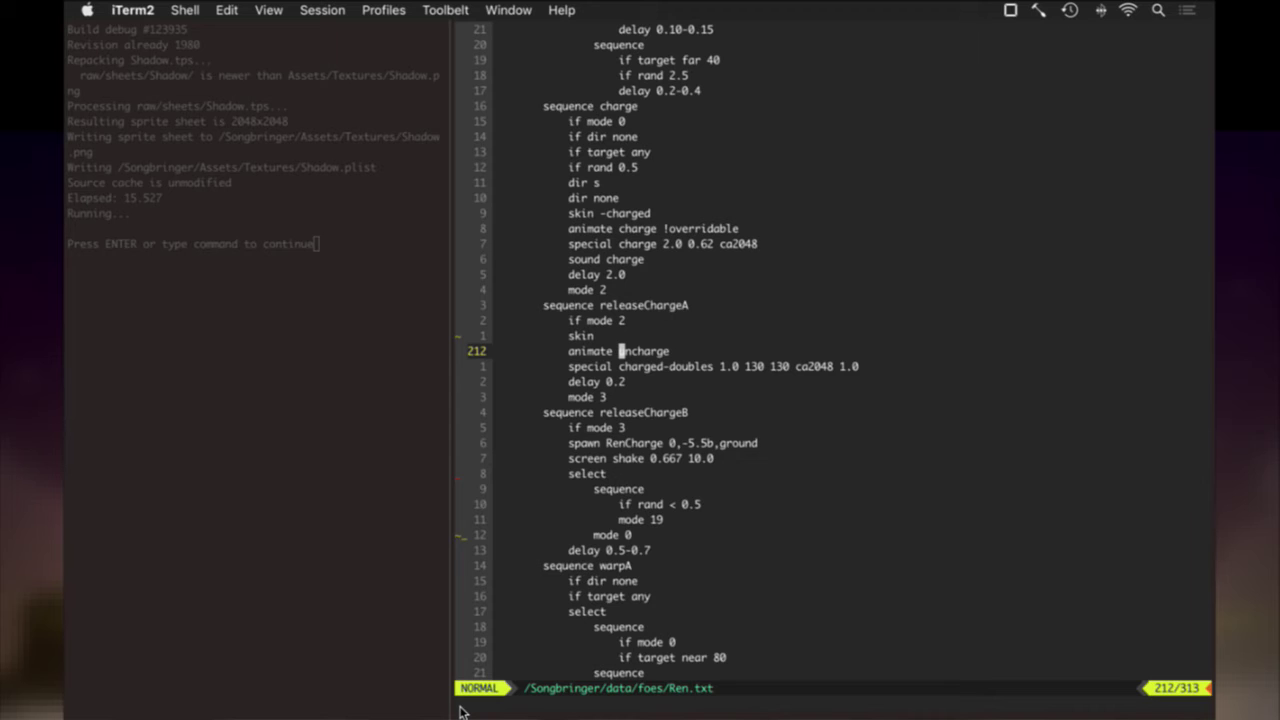
Stage the new sprite files by running git add on raw/sprites/Shadow/RenCharge*.
key("m")
key("colon")
key("Up")
key("Left")
key("Left")
key("Left")
key("Left")
key("Left")
key("Left")
key("Left")
key("Left")
key("Left")
key("Left")
key("Left")
key("Left")
key("Left")
key("Left")
key("Left")
key("Left")
key("Left")
key("Left")
key("Left")
key("Left")
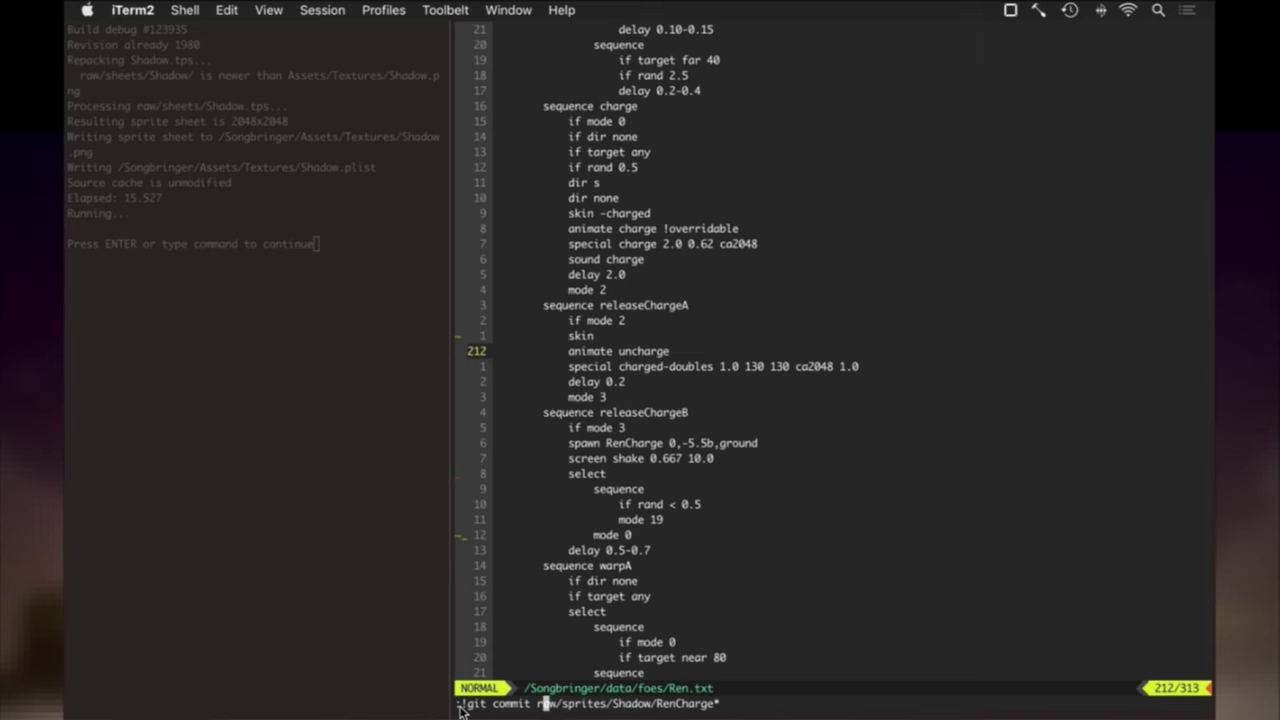
key("BackSpace")
key("BackSpace")
key("BackSpace")
key("BackSpace")
key("BackSpace")
key("BackSpace")
type("add")
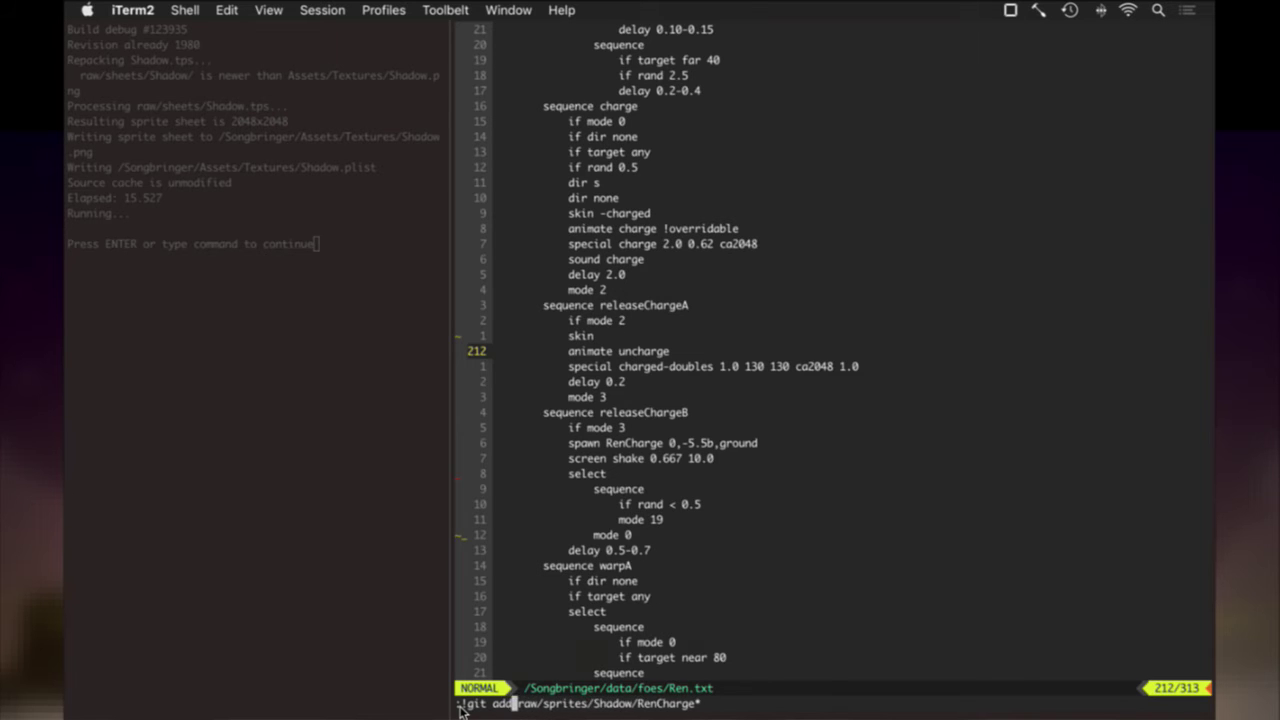
key("Return")
key("Return")
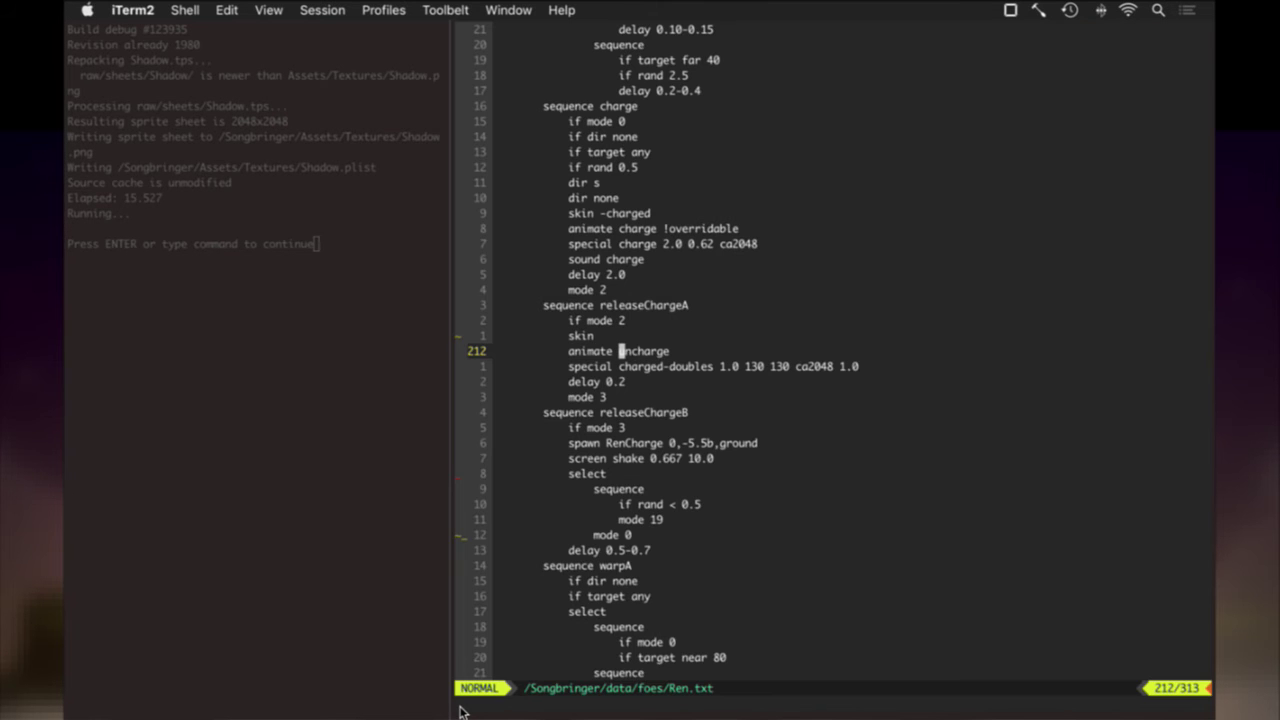
Commit raw/sprites/Shadow/RenCharge* with "." as the commit message and return to Ren.txt.
key("colon")
key("Up")
key("Up")
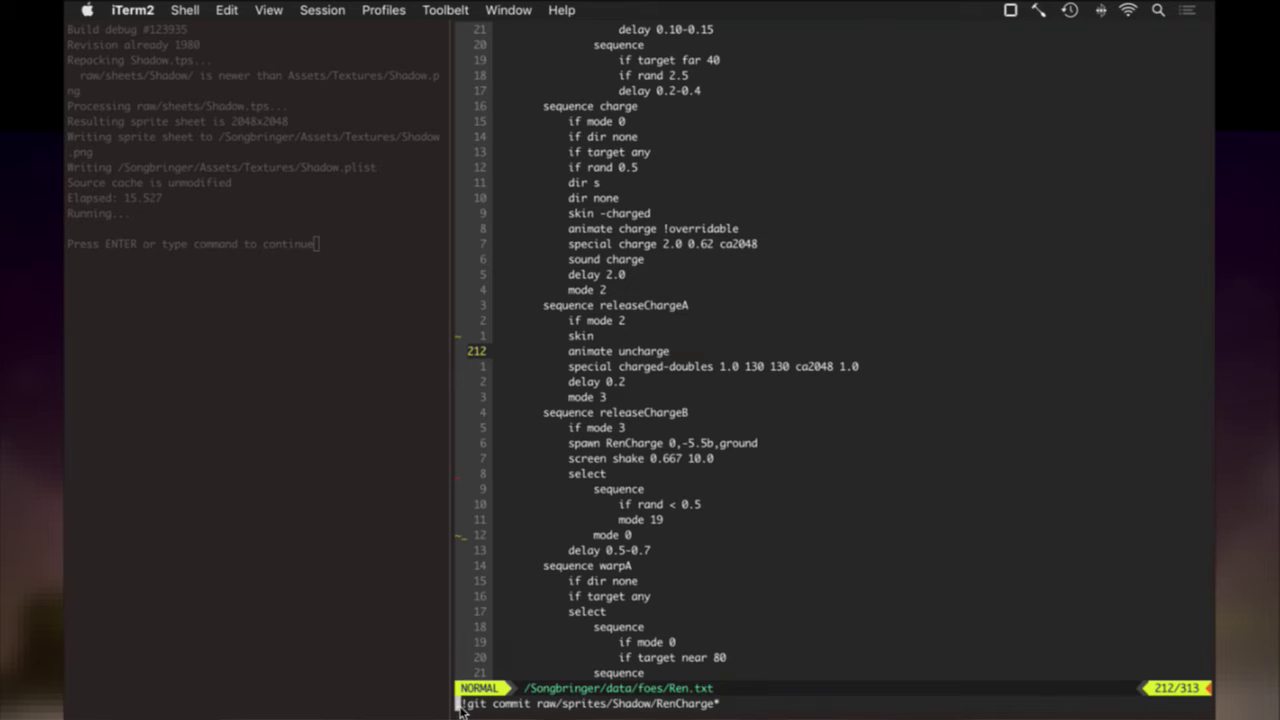
key("Return")
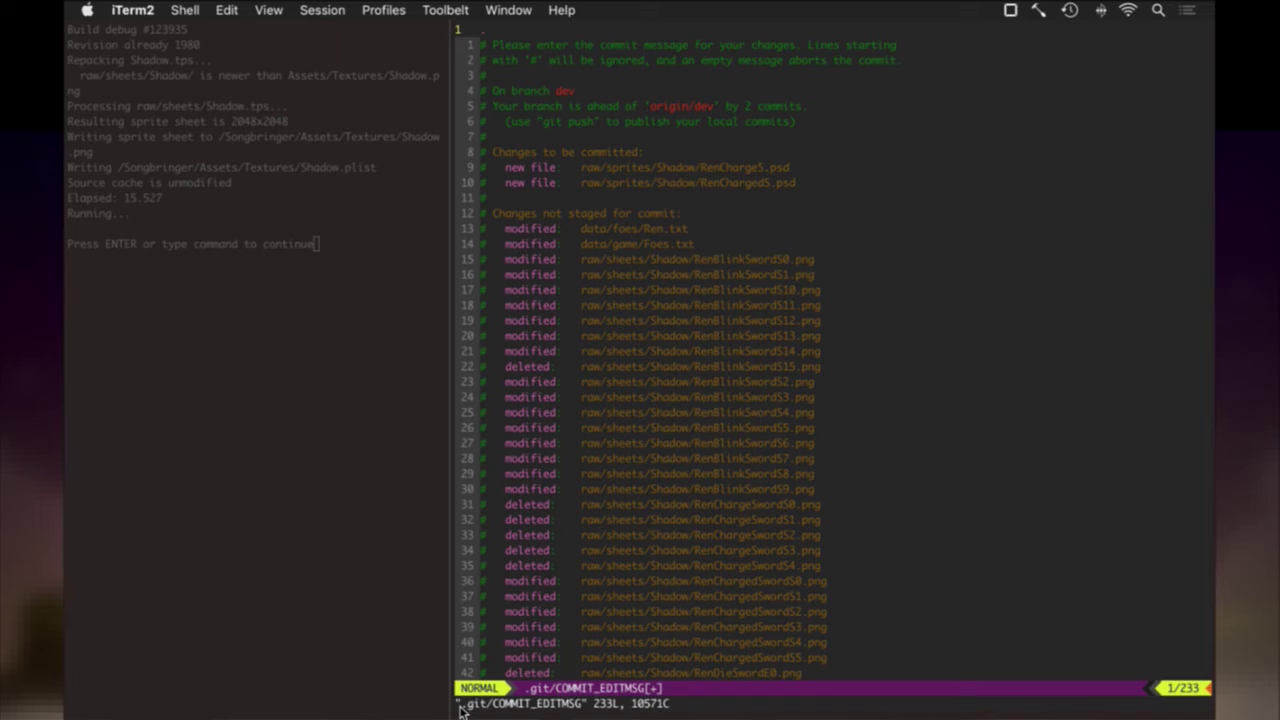
type(":wq")
key("Return")
key("Return")
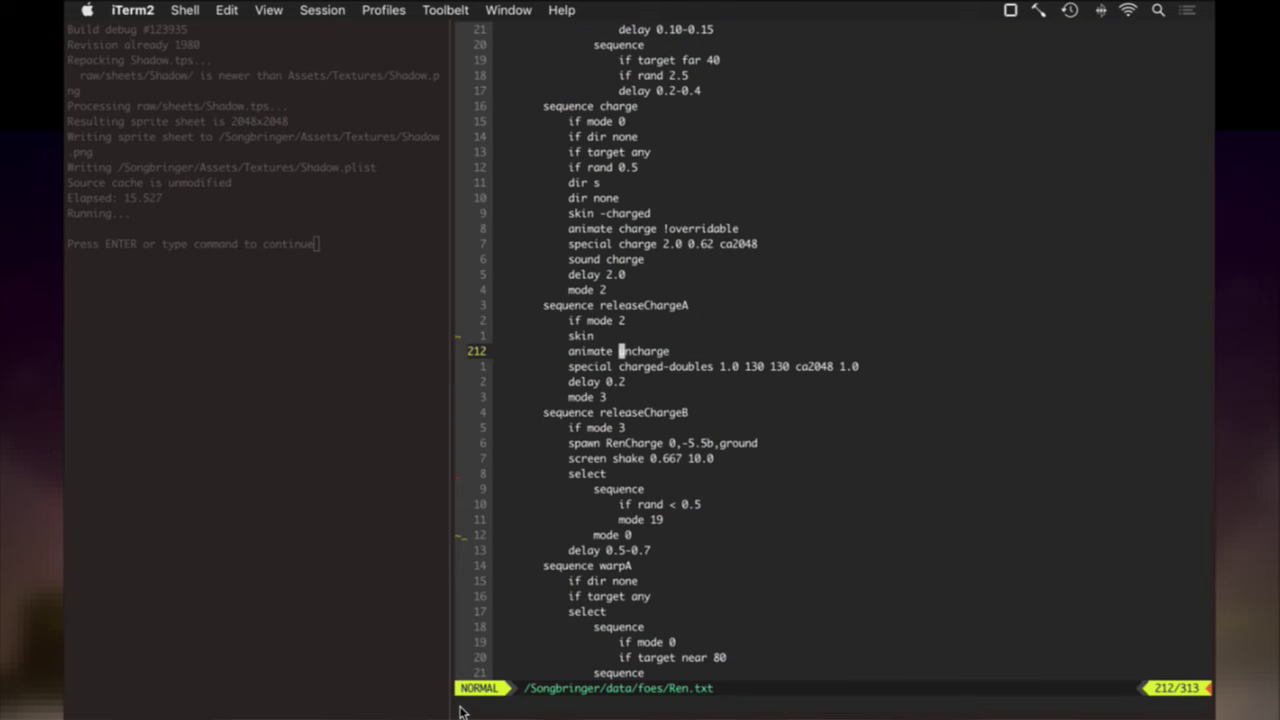
Switch to Photoshop and reorder the open documents so RenIntroS.psd and RenBlinkS.psd follow RenChargedS.psd.
key("super+Tab")
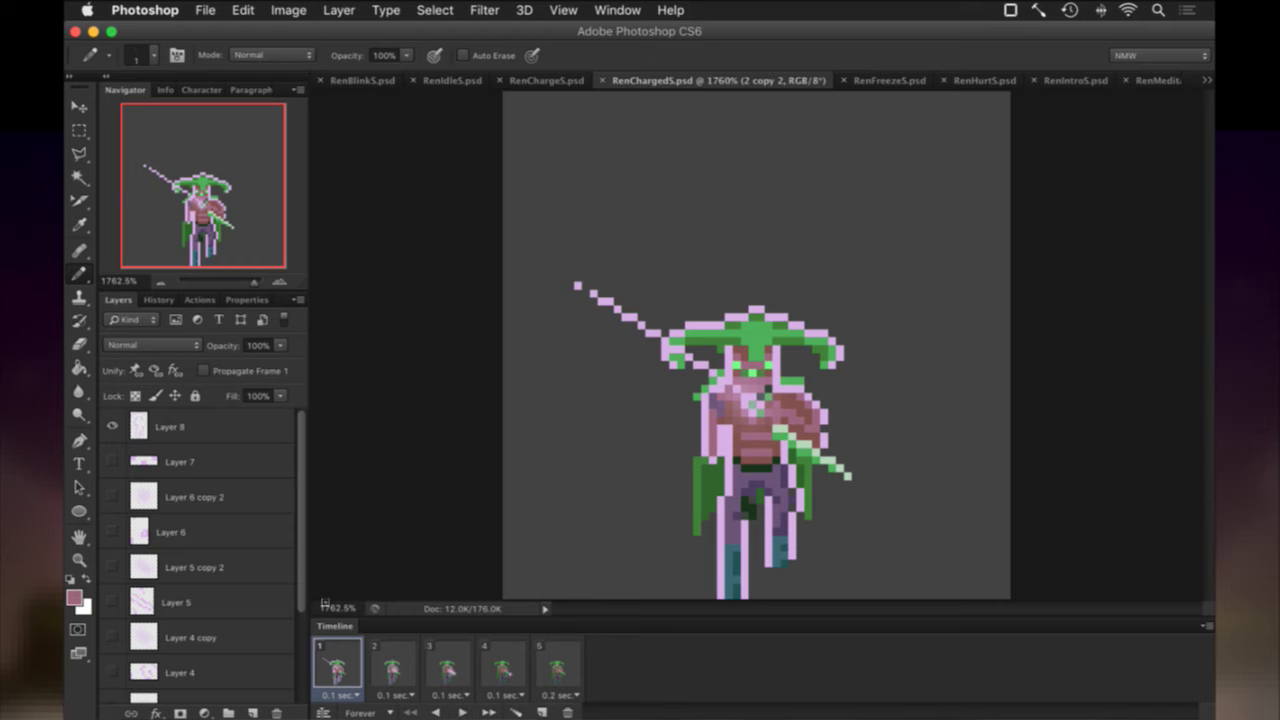
left_click_drag(1065, 80, 855, 108)
left_click_drag(368, 82, 852, 88)
left_click_drag(890, 83, 890, 83)
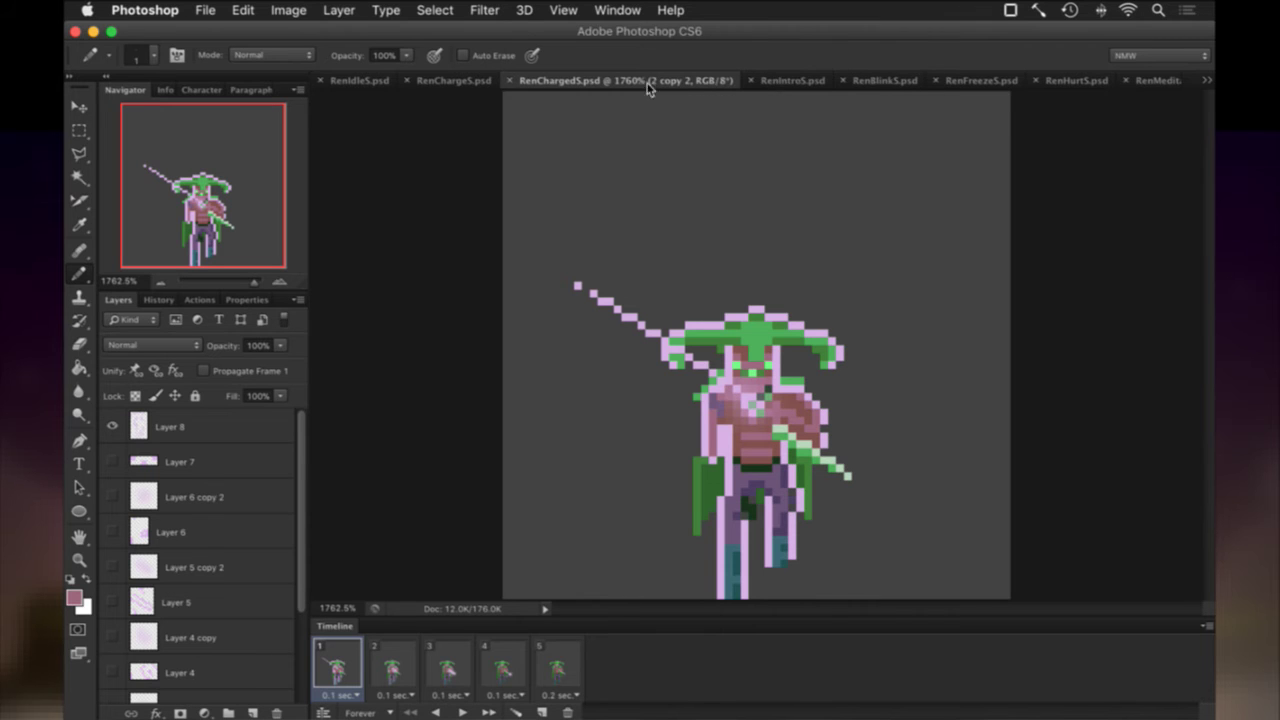
Copy the whole sprite on layer 1 of RenIdleS.psd and clear the selection.
left_click(366, 82)
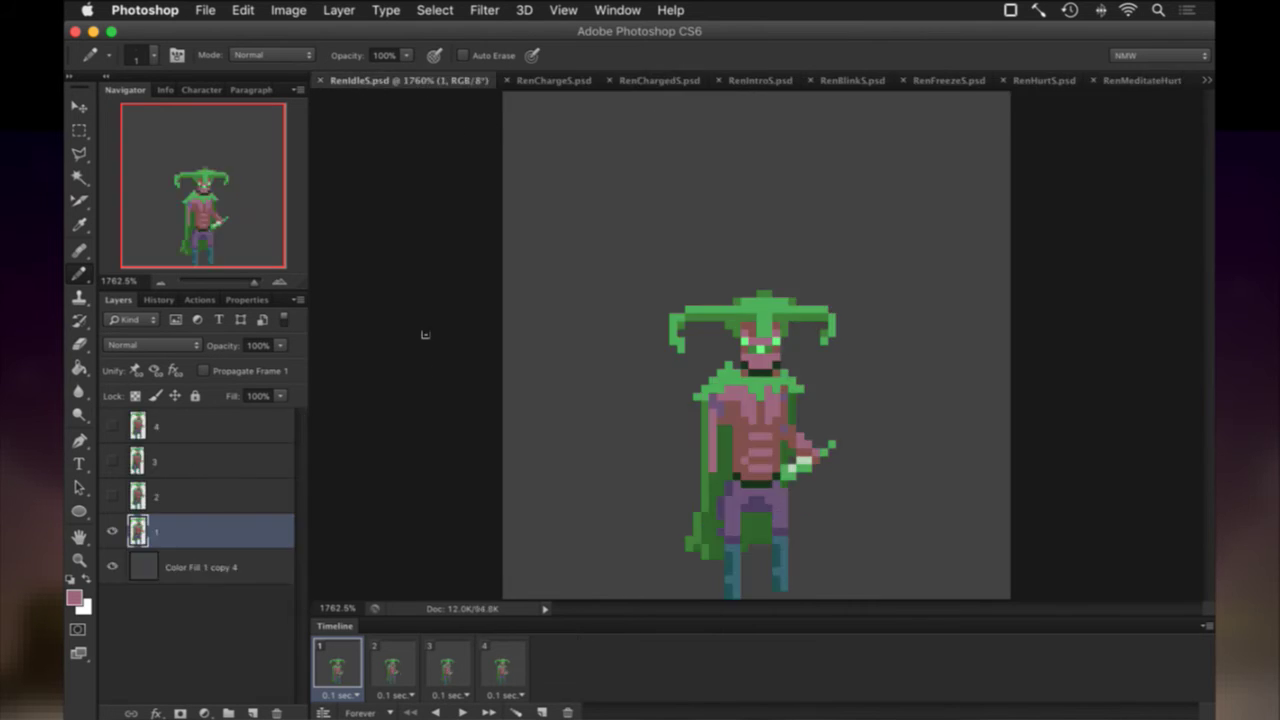
key("super+a")
key("Tab")
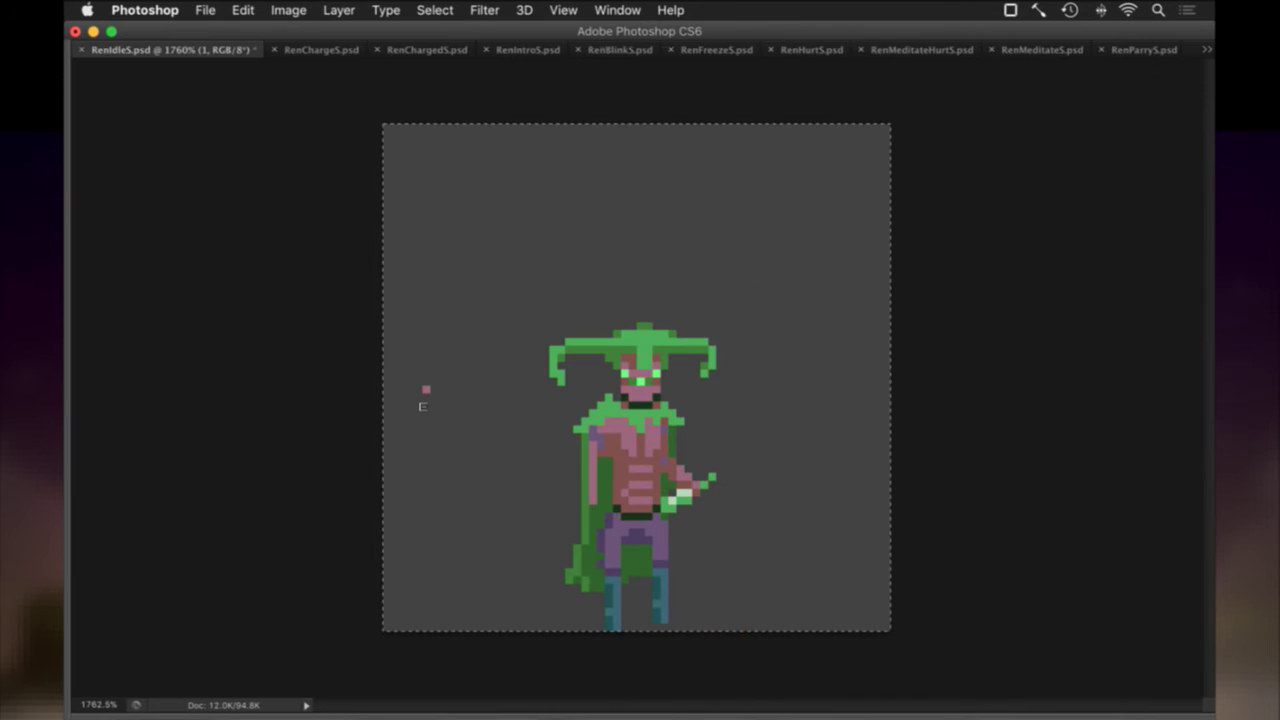
key("super+z")
key("Tab")
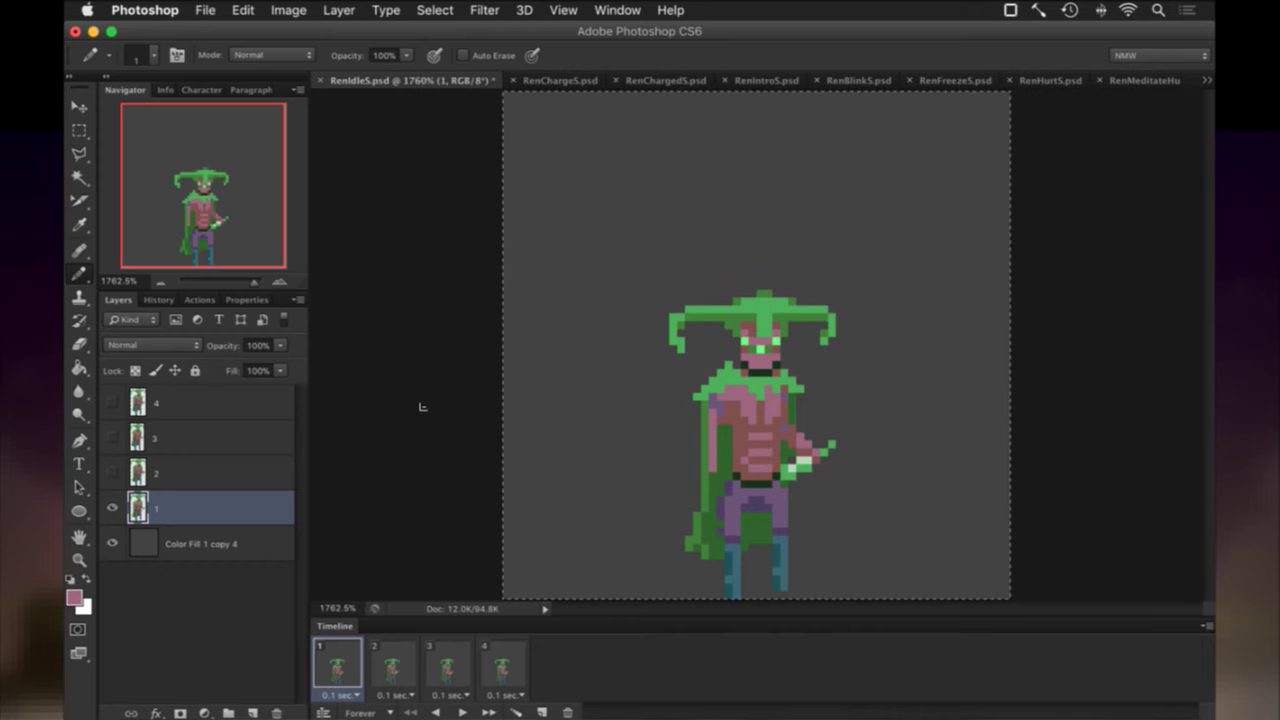
key("Tab")
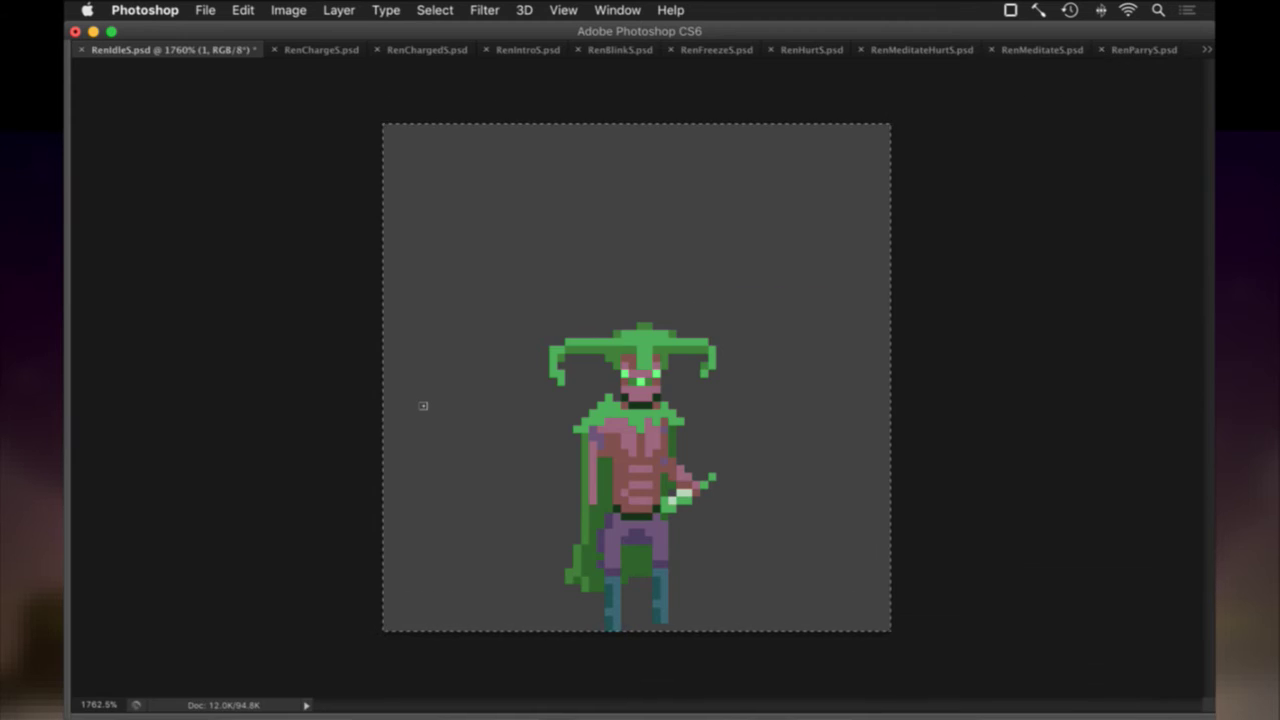
key("Tab")
key("super+d")
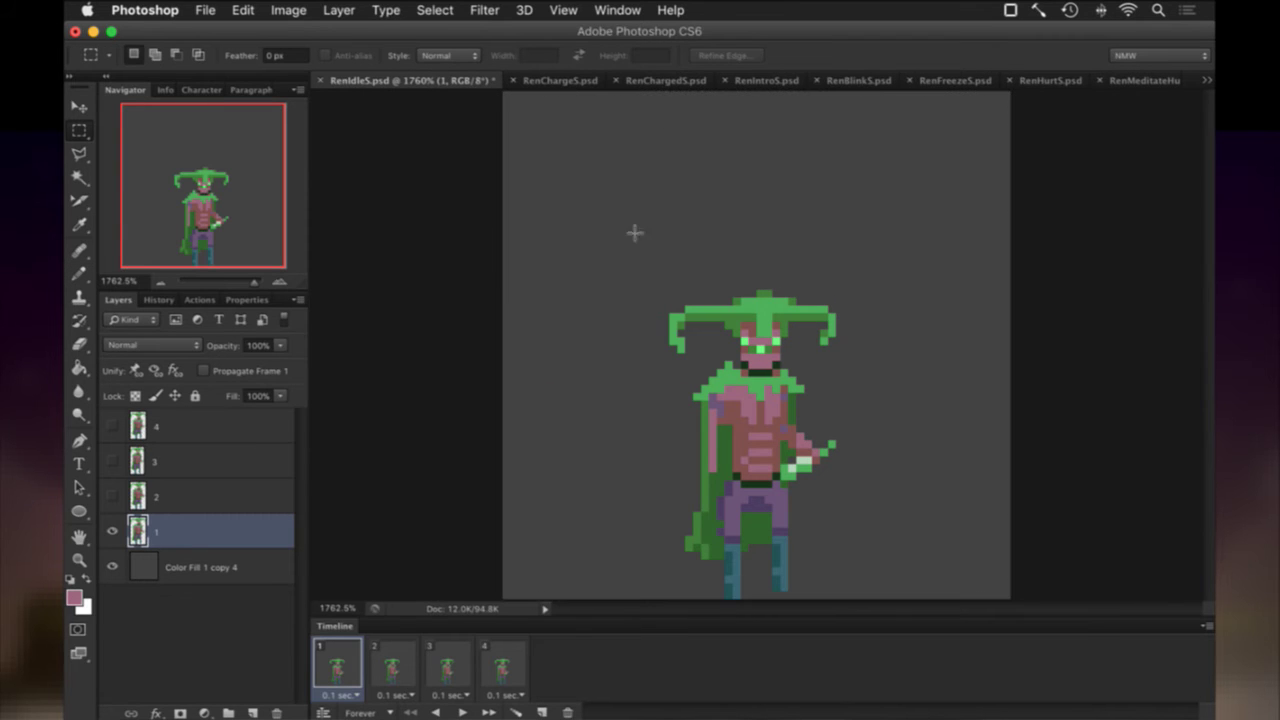
Select all 11 animation frames of RenIntroS.psd and flip its canvas horizontally.
left_click(778, 81)
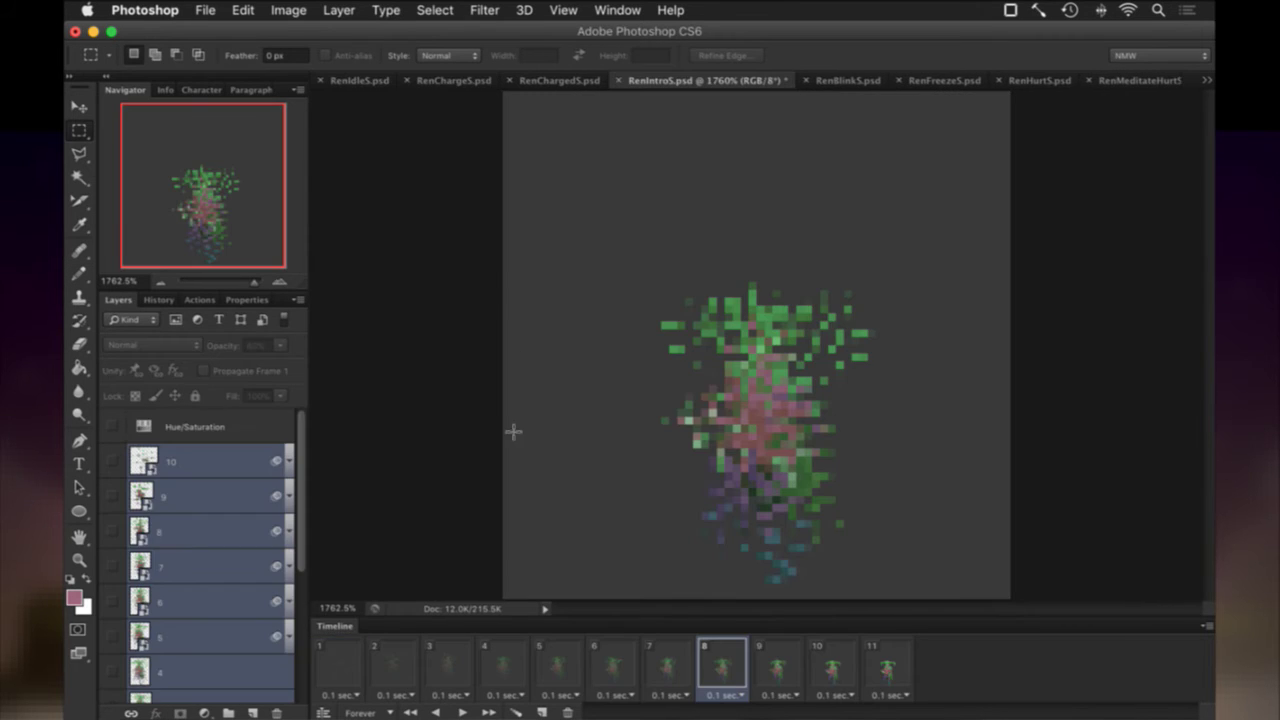
left_click(886, 666)
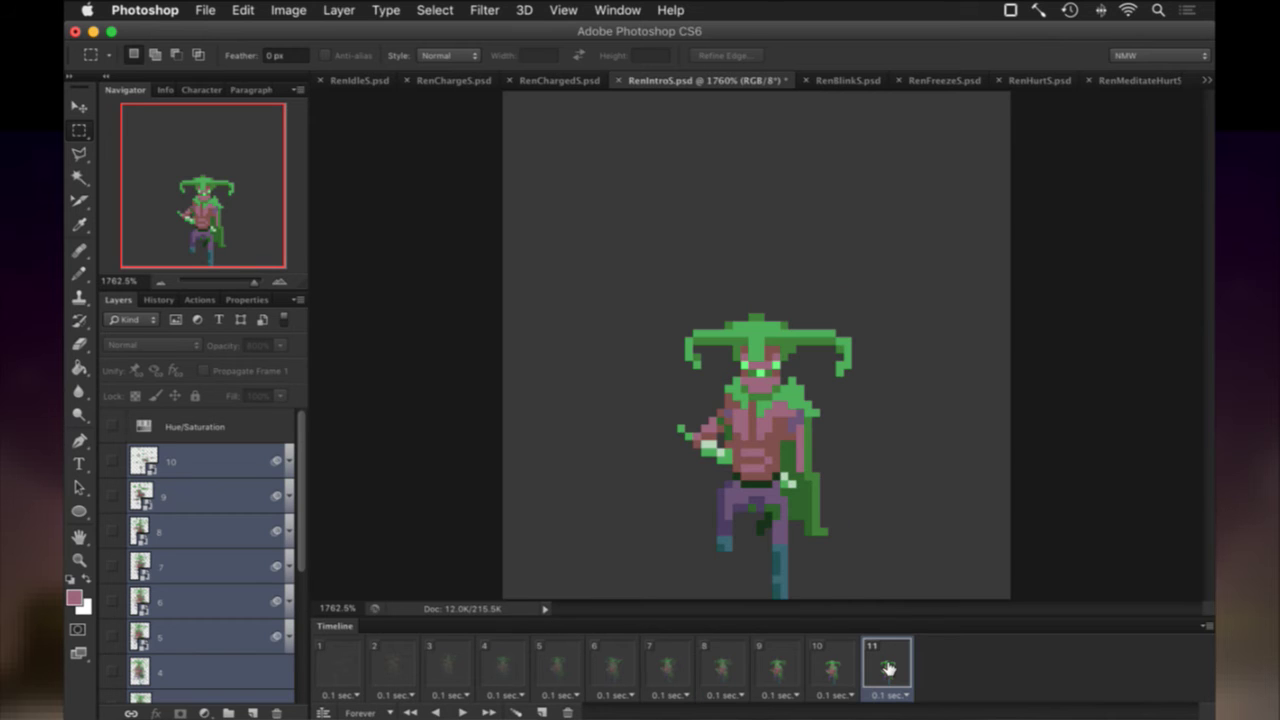
left_click(340, 657, "shift")
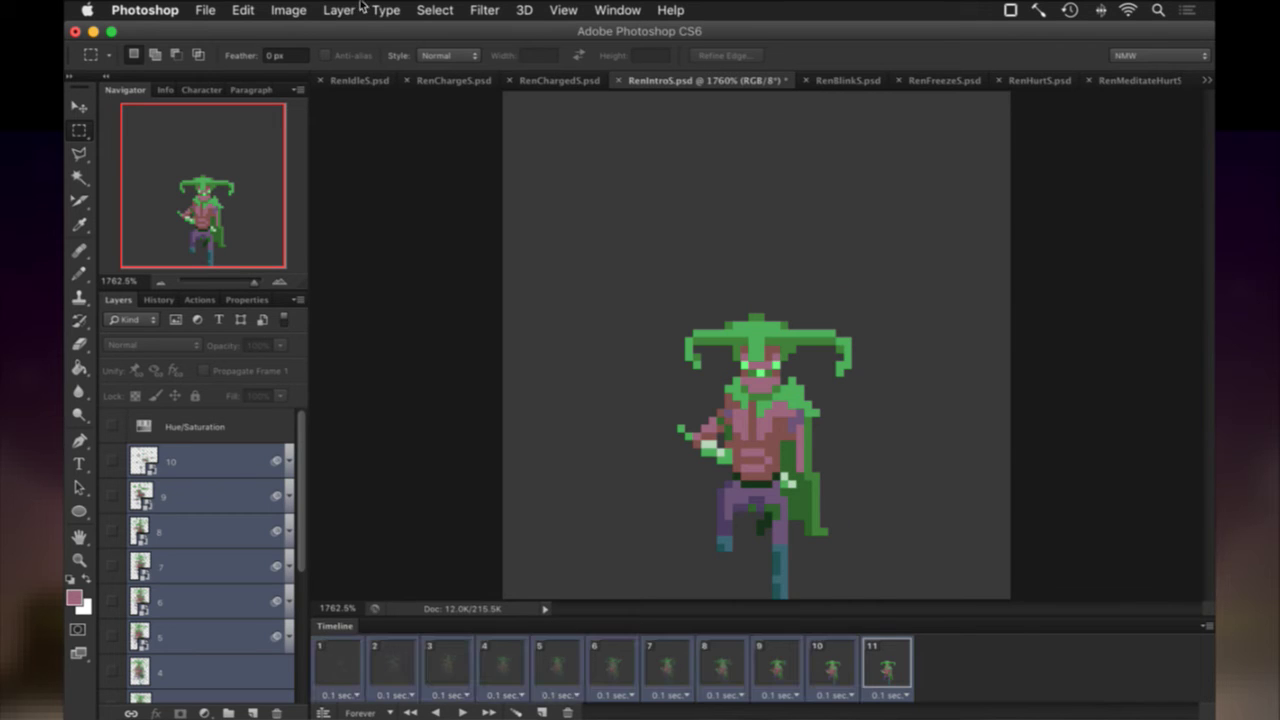
left_click(287, 10)
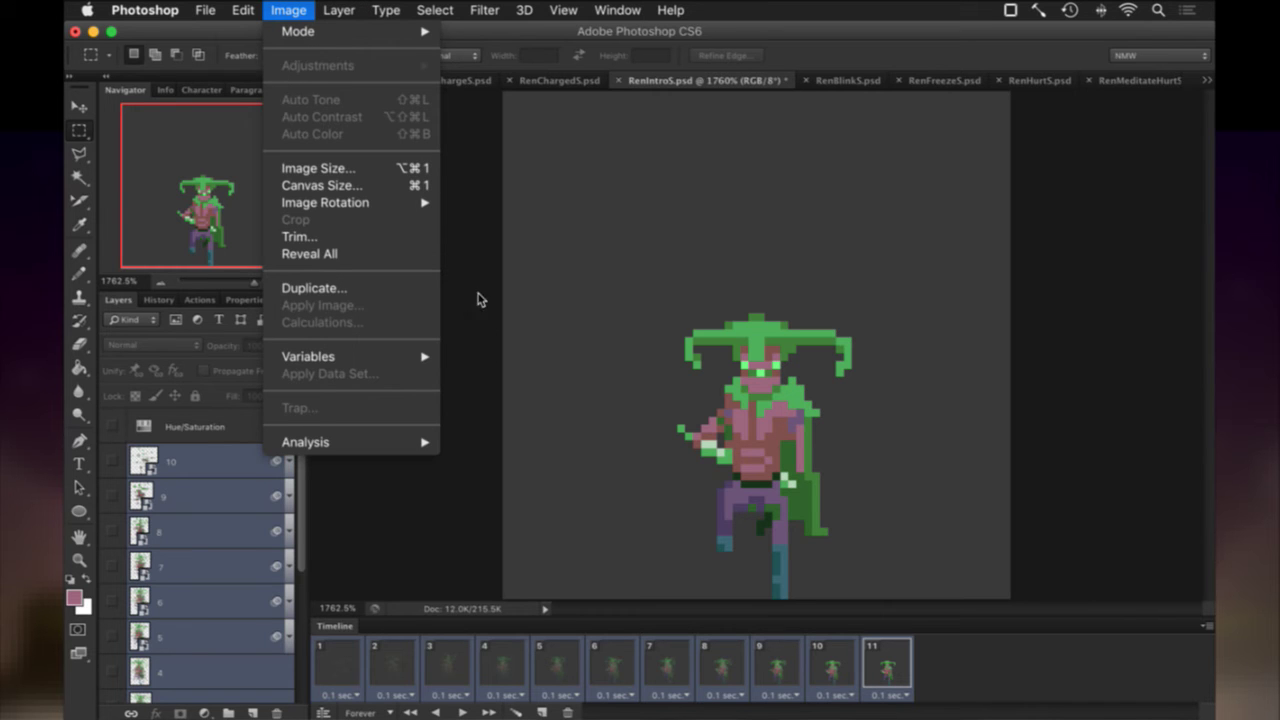
mouse_move(427, 205)
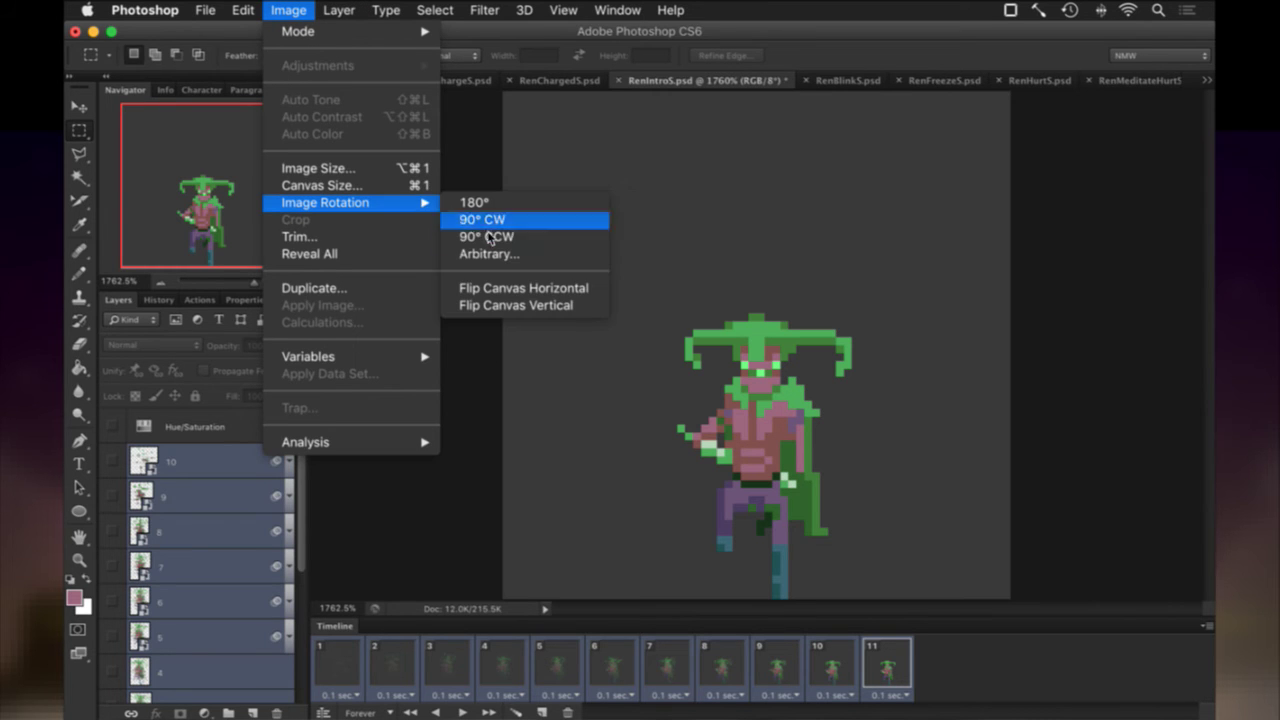
left_click(528, 289)
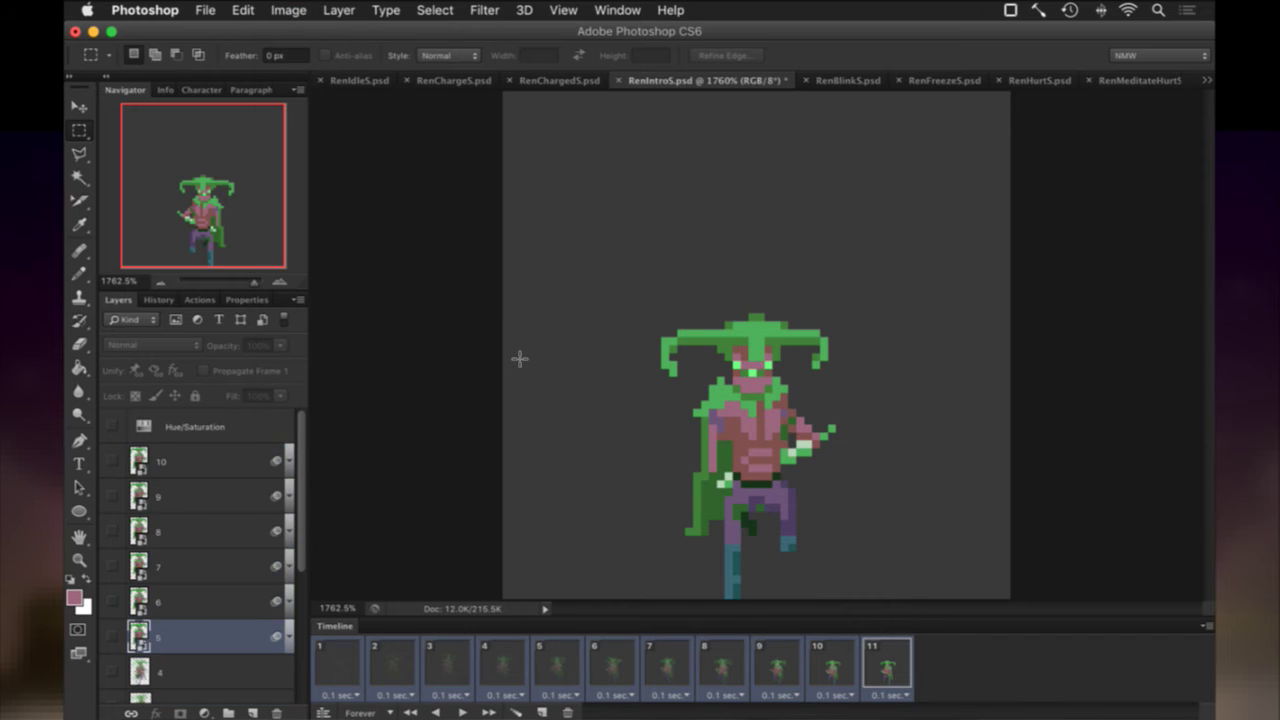
Paste the copied idle sprite above layer 0 in frame 11 of RenIntroS.psd.
left_click(895, 662)
scroll(213, 533, "down", 5)
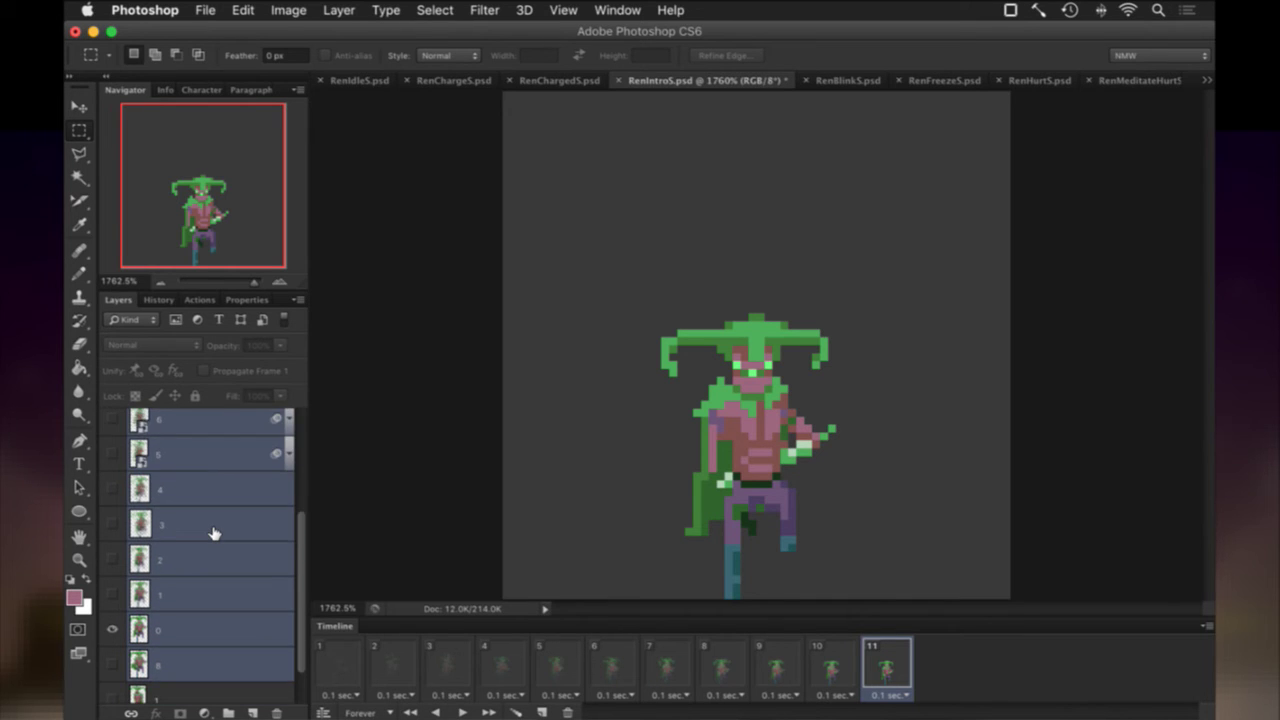
scroll(213, 533, "down", 2)
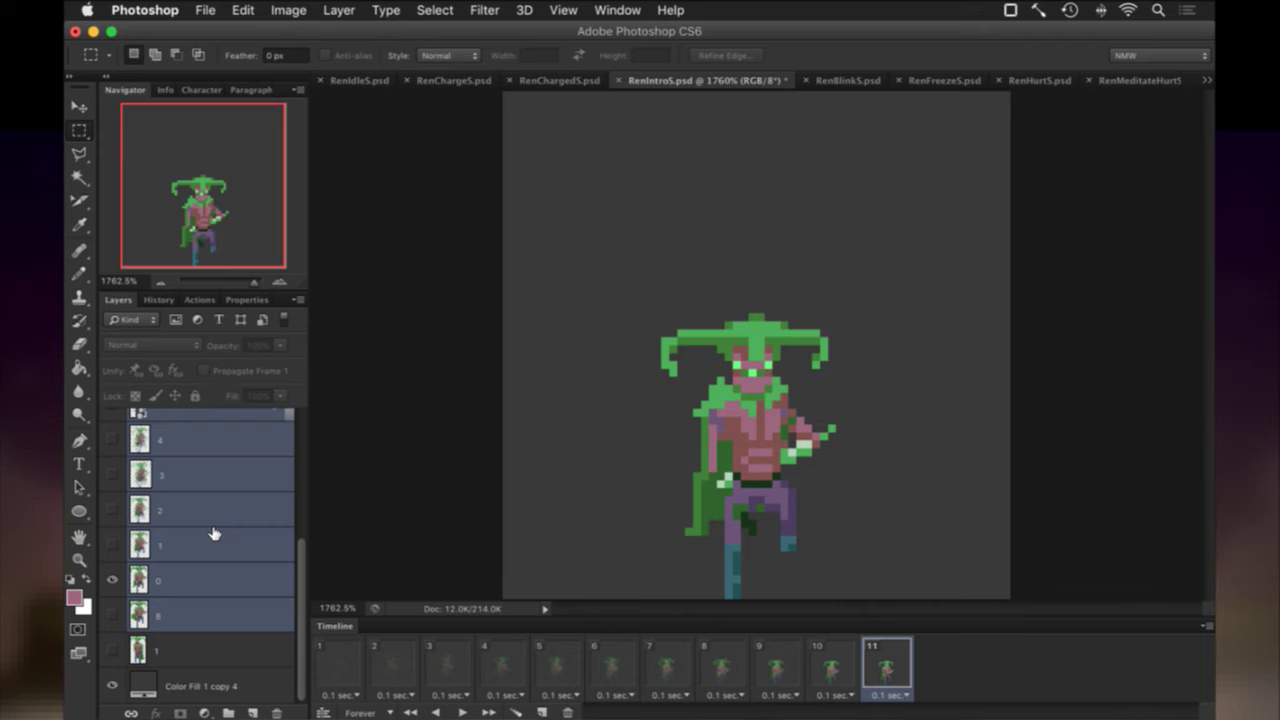
left_click(189, 645)
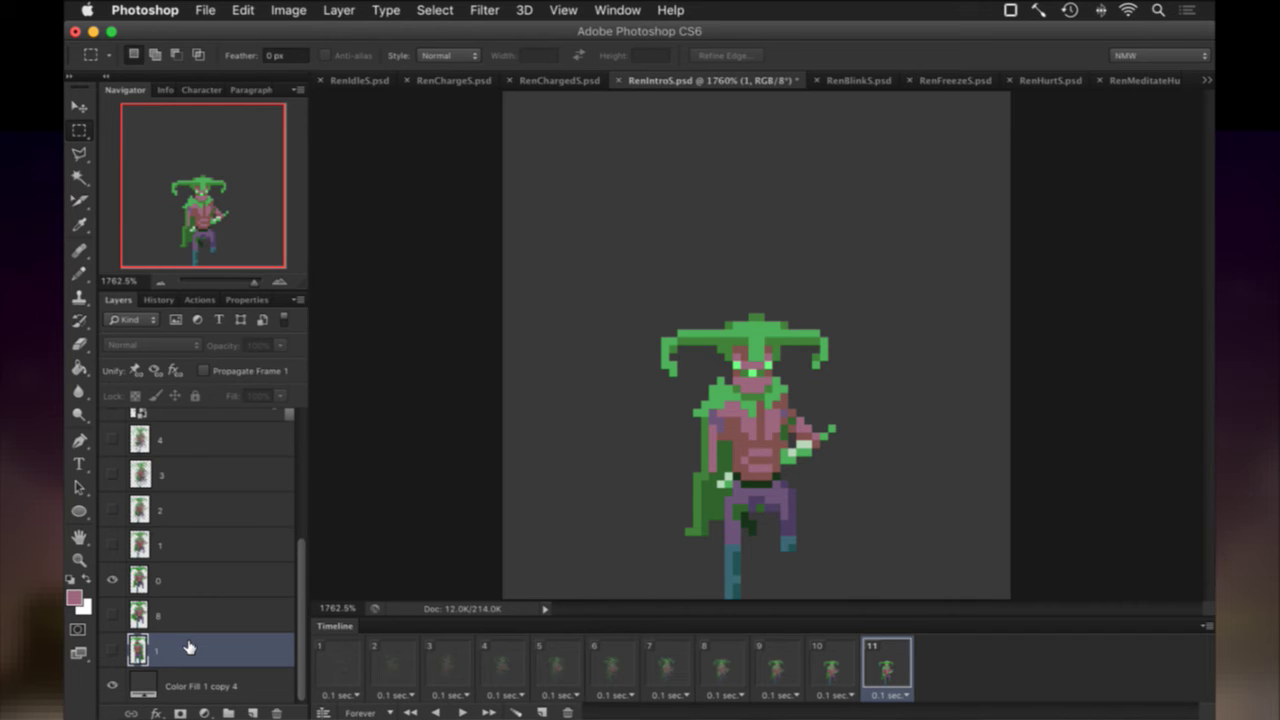
left_click(210, 582)
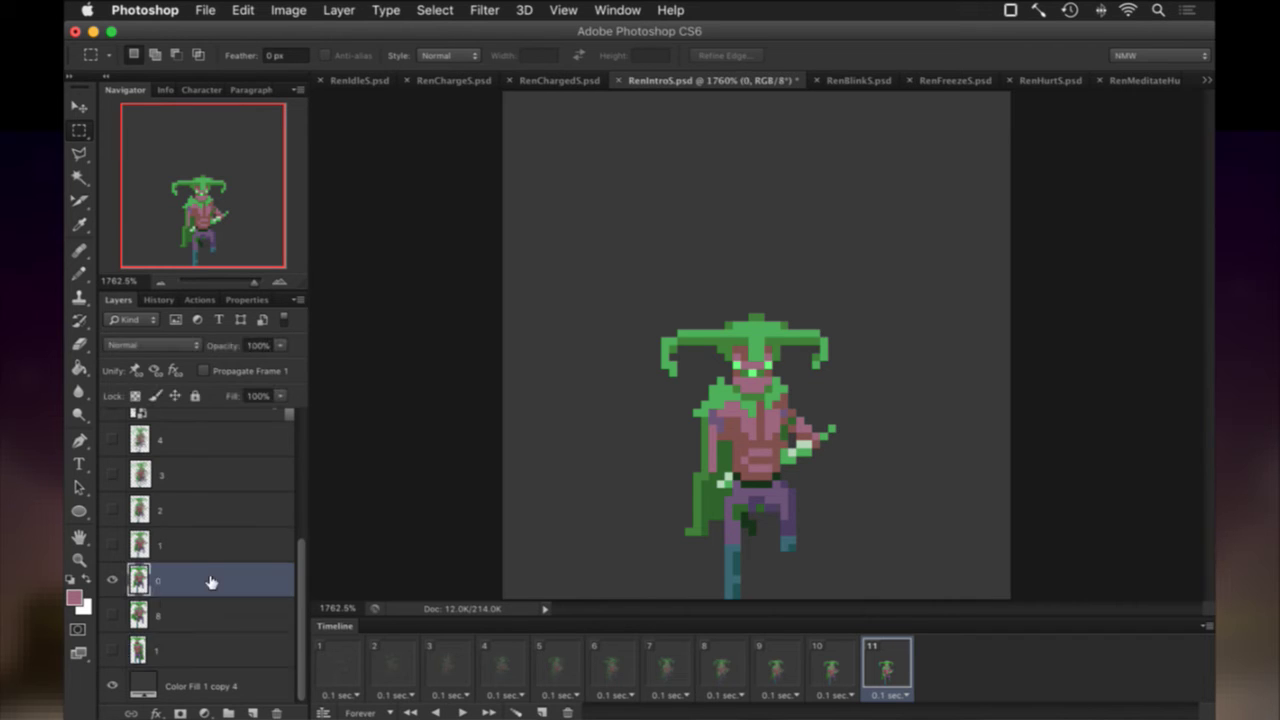
key("ctrl+v")
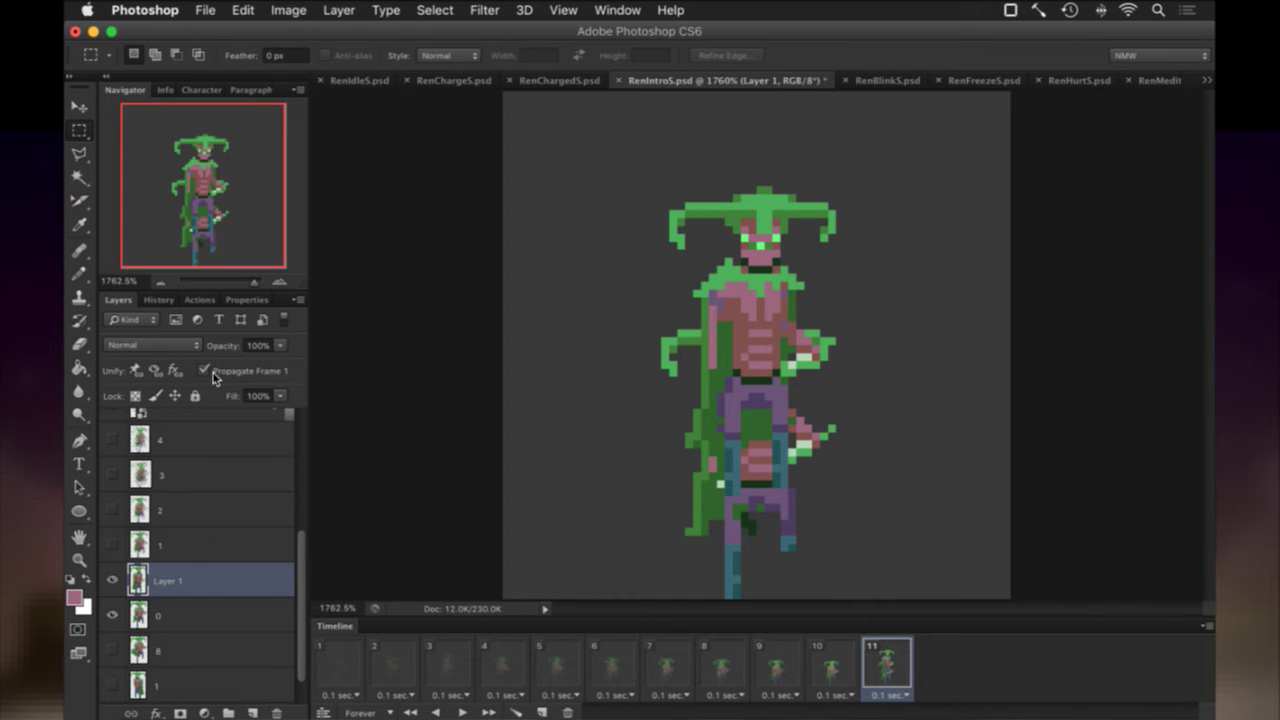
Turn off Propagate Frame 1 and show the pasted sprite layer in all 11 frames.
left_click(210, 372)
key("v")
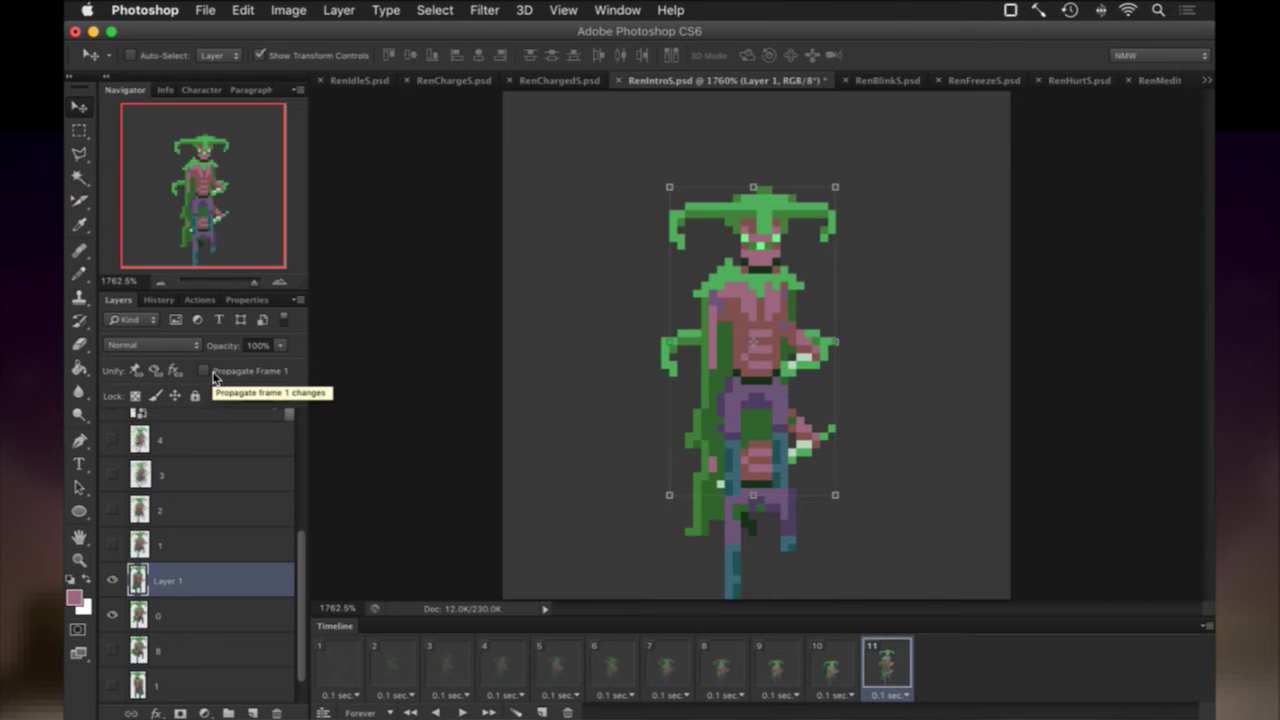
key("m")
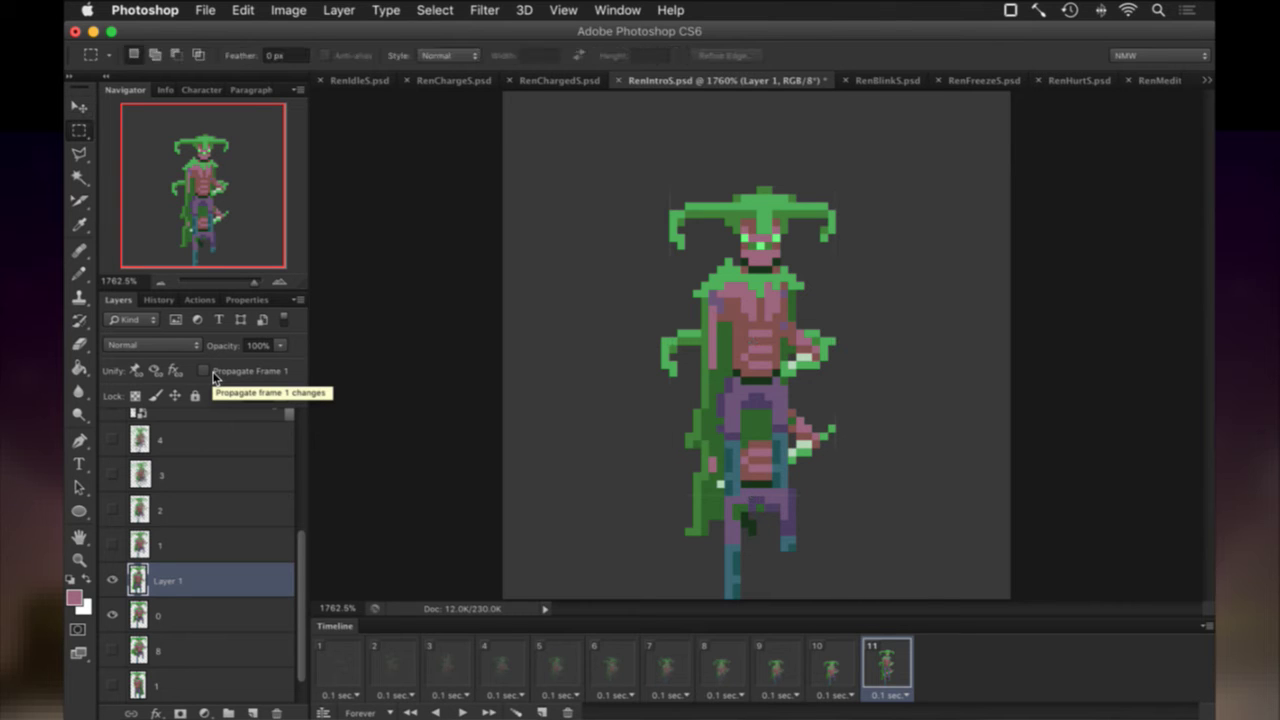
left_click(326, 651, "shift")
left_click(112, 581)
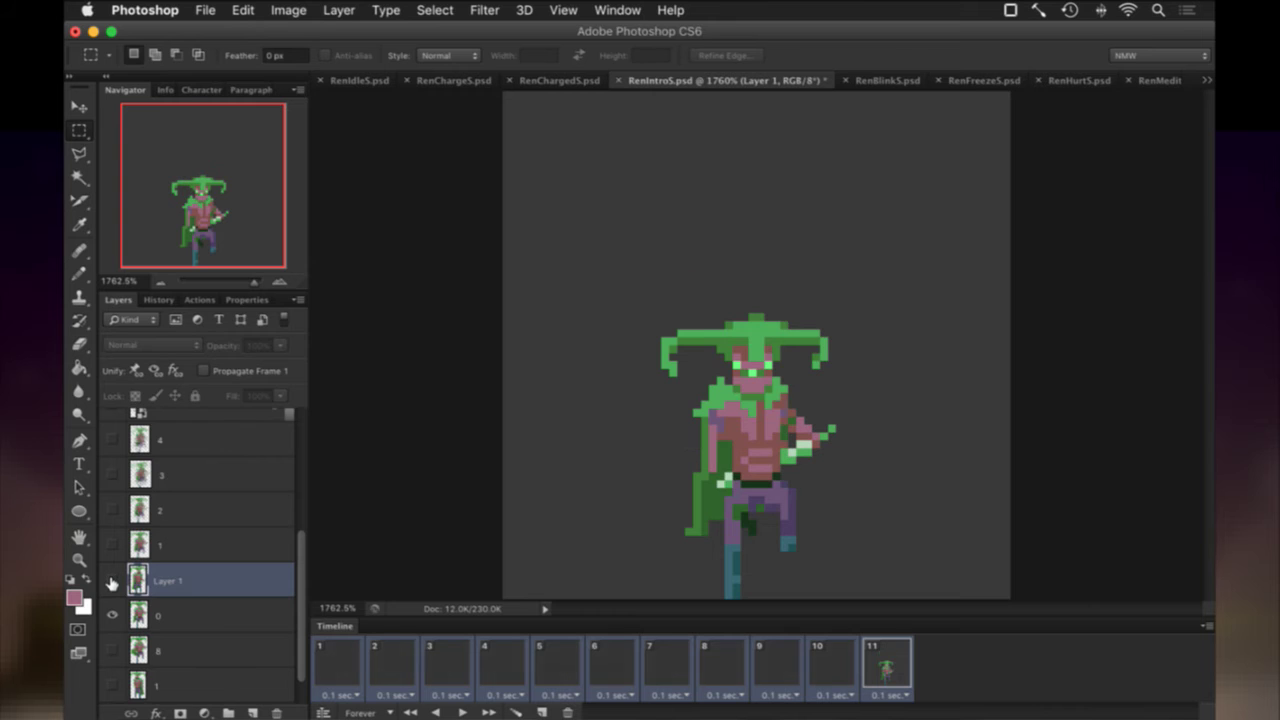
left_click(112, 581)
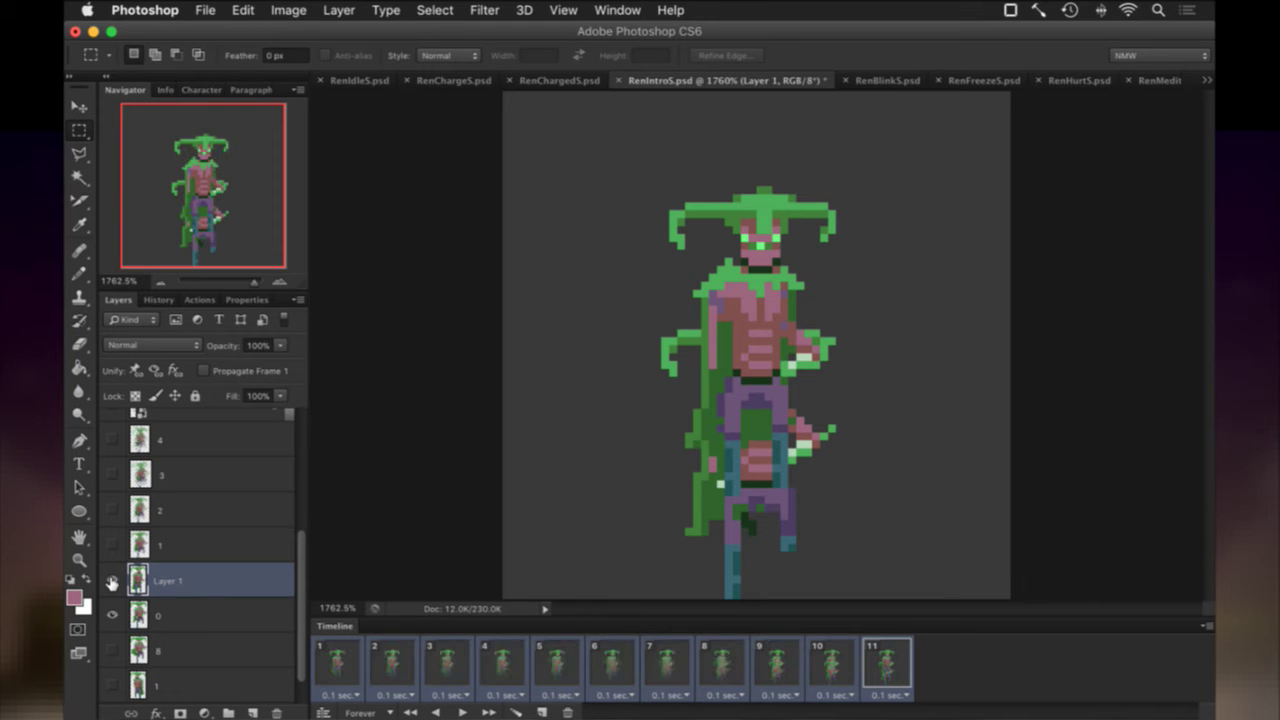
Move the pasted idle sprite straight down until its feet reach the canvas's bottom edge.
key("v")
key("Down")
key("Down")
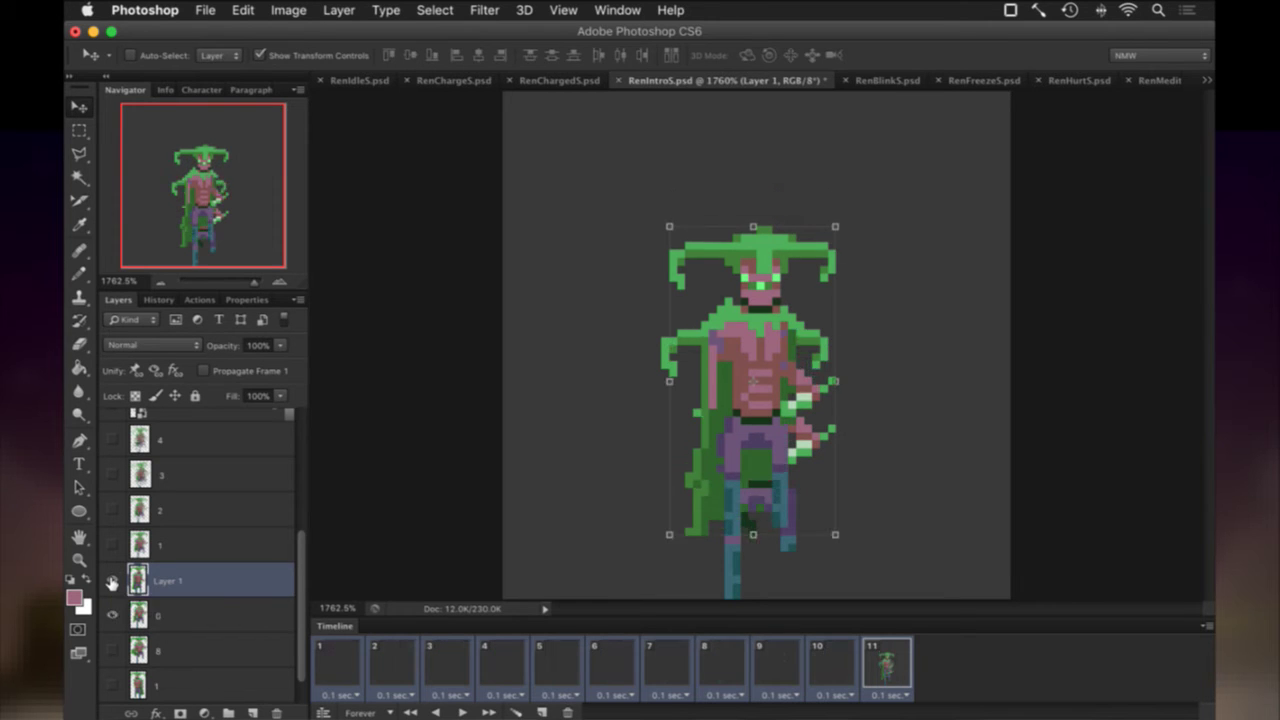
key("Down")
key("Down")
key("Down")
key("Down")
key("Down")
key("Down")
key("Down")
key("Down")
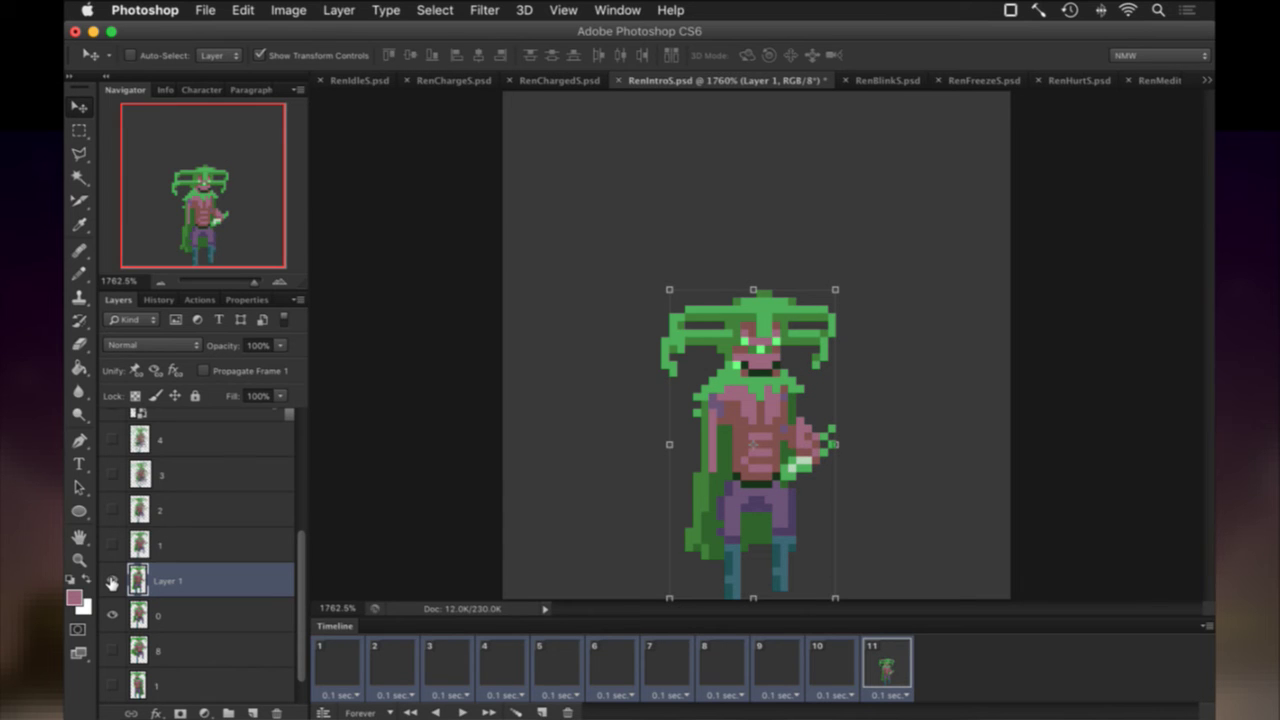
key("m")
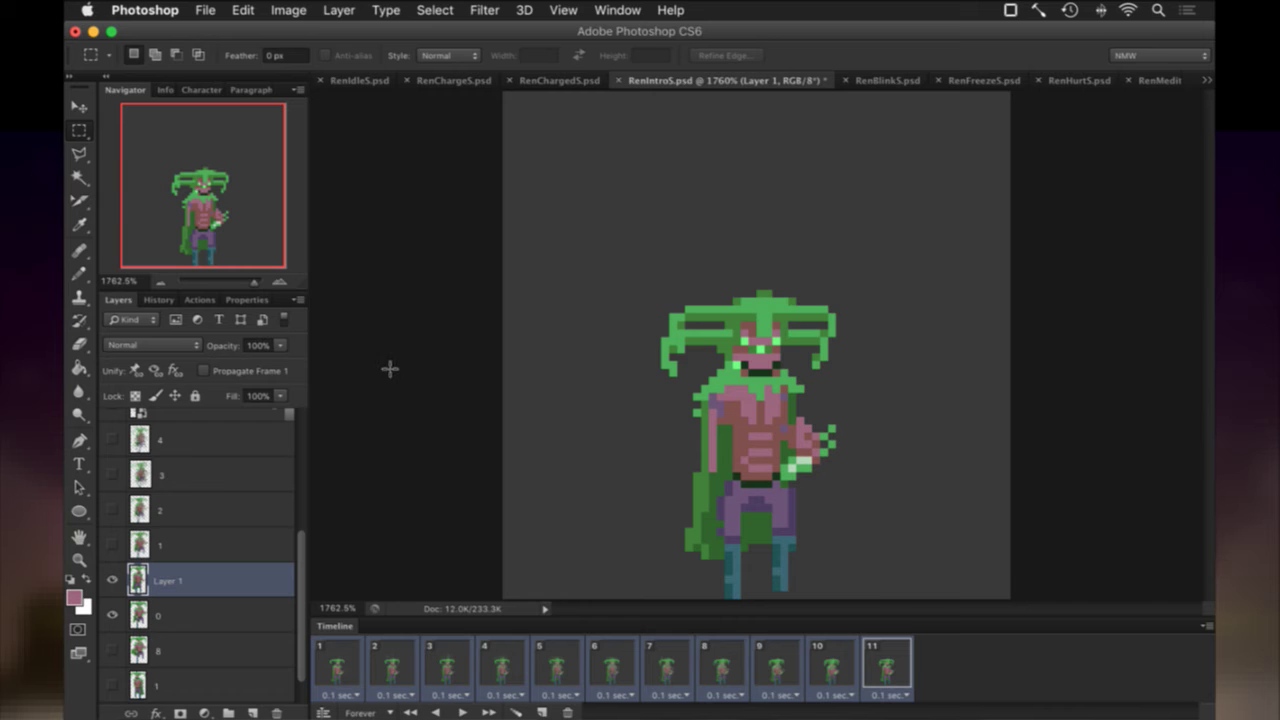
Hide the pasted sprite layer to compare it with the old layer 0 sprite, clear any selection, and show it again.
left_click(113, 580)
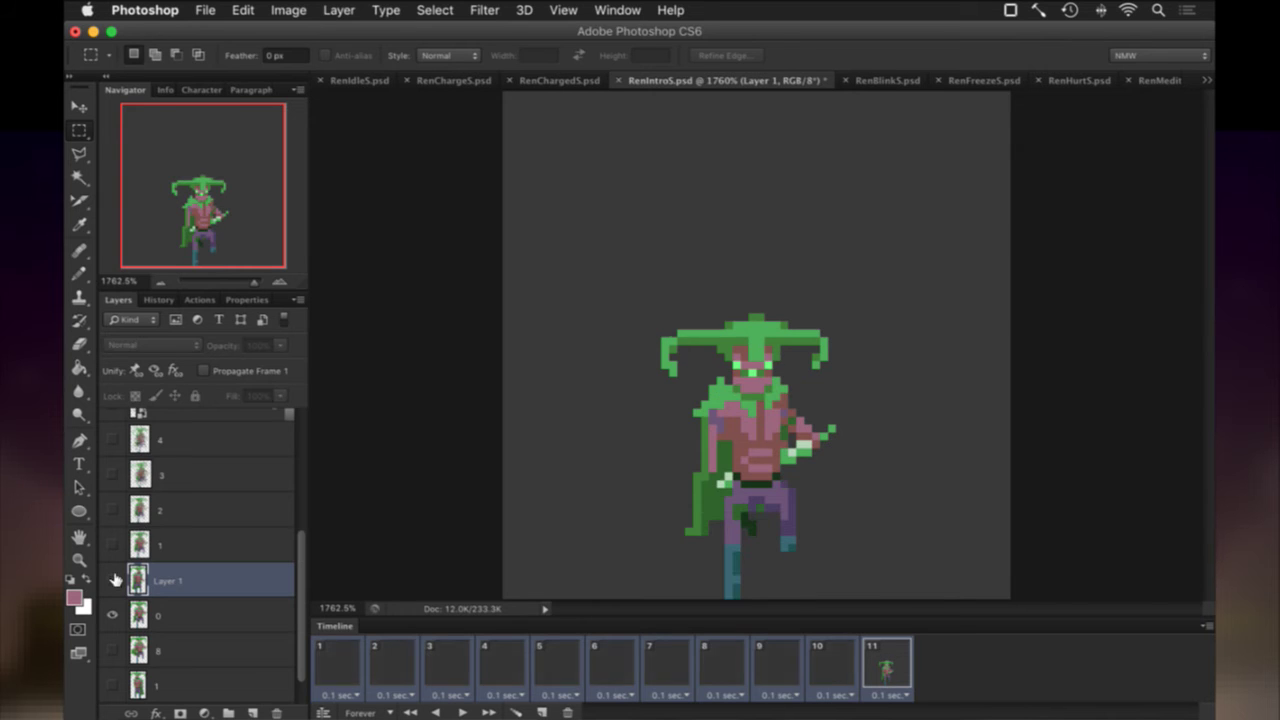
left_click_drag(503, 313, 769, 442)
key("super+d")
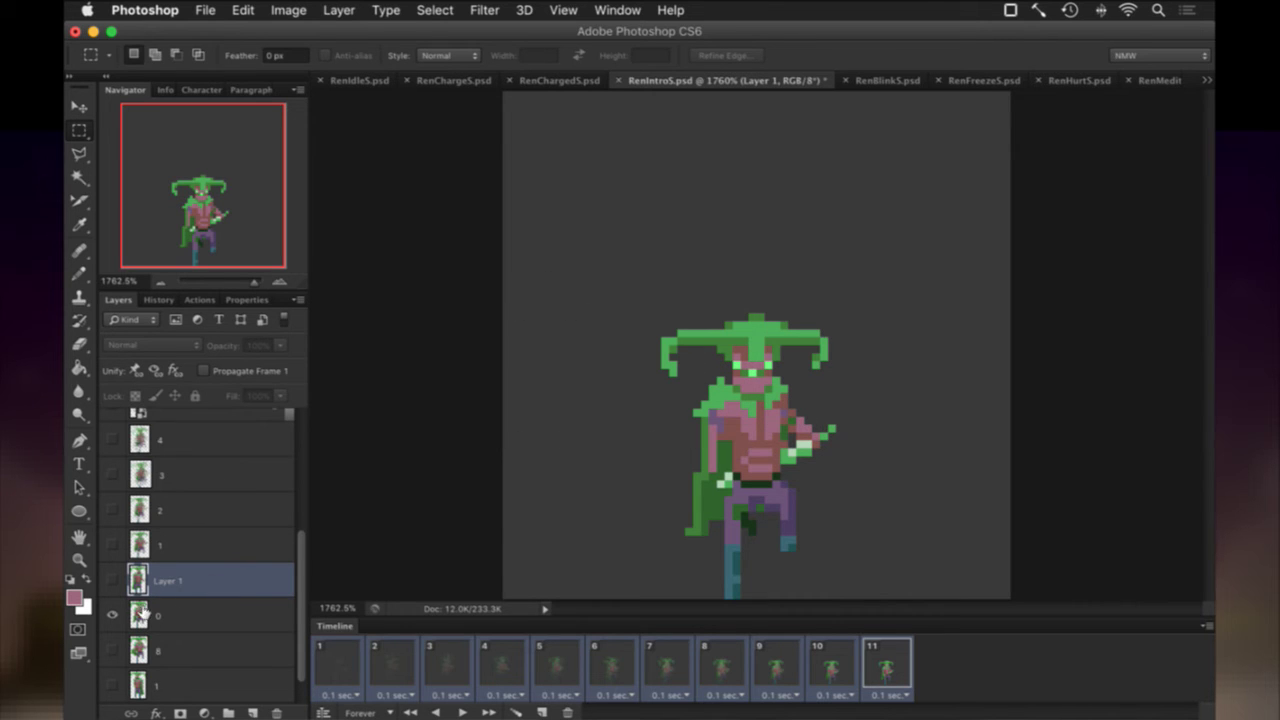
left_click(113, 580)
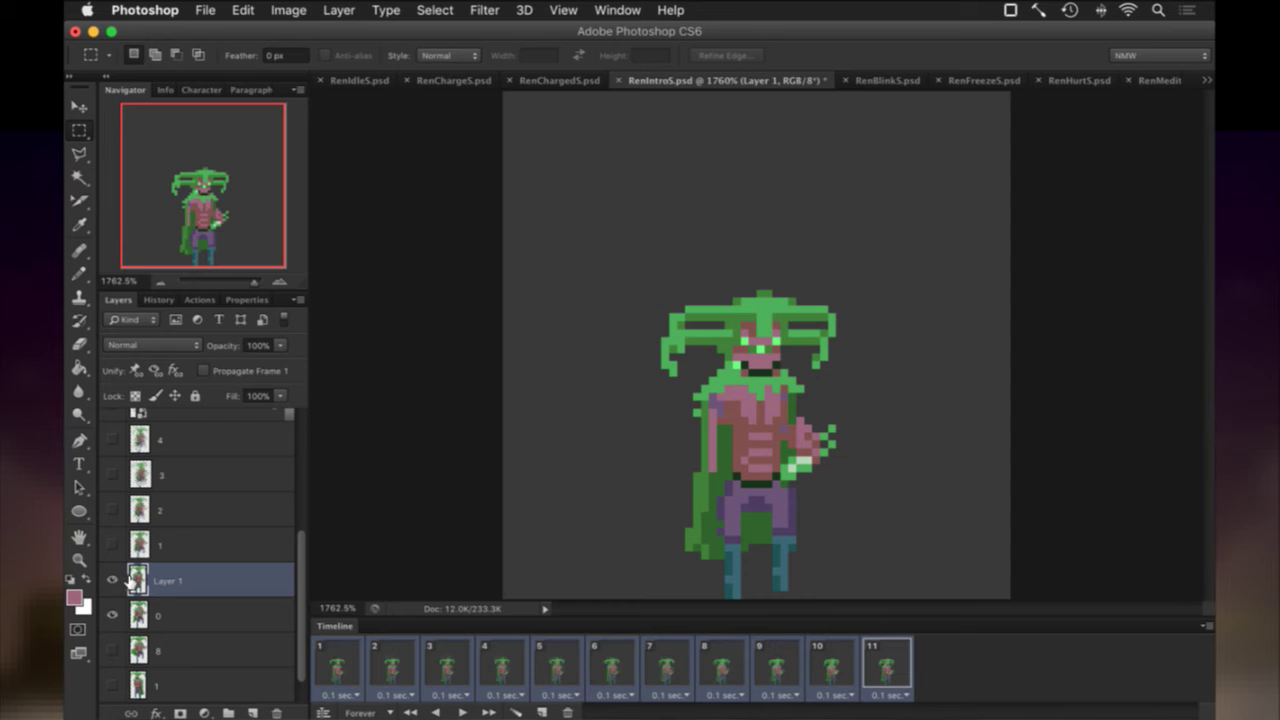
Rename the pasted sprite layer as 0.
double_click(165, 580)
type("0")
key("Return")
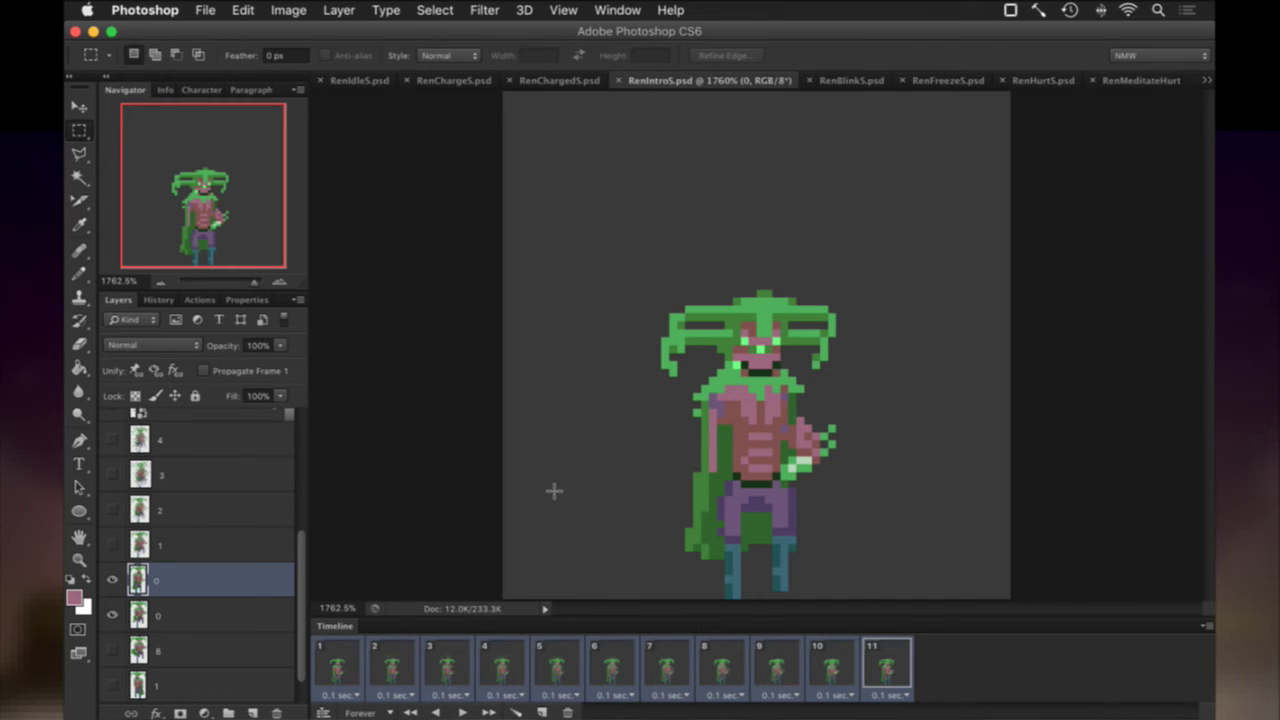
Select all 11 animation frames and hide the new layer 0 in them.
left_click(831, 660)
left_click(886, 660)
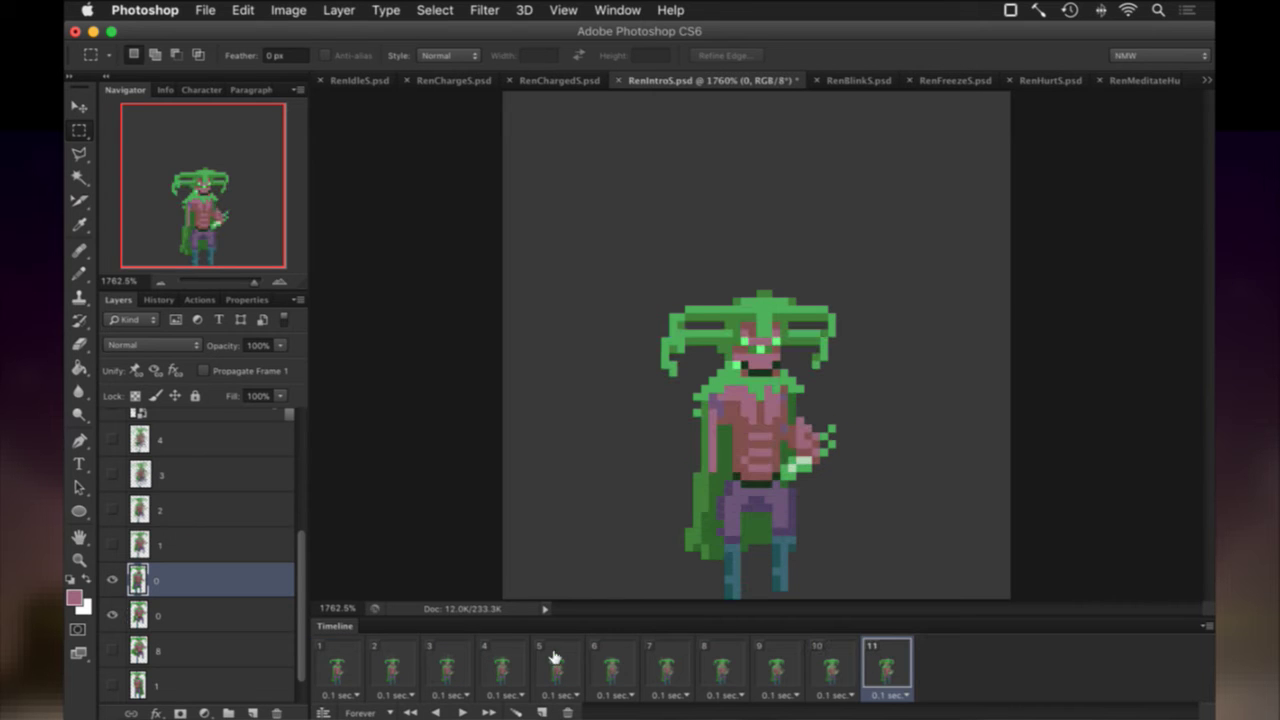
left_click(337, 660, "shift")
left_click(110, 581)
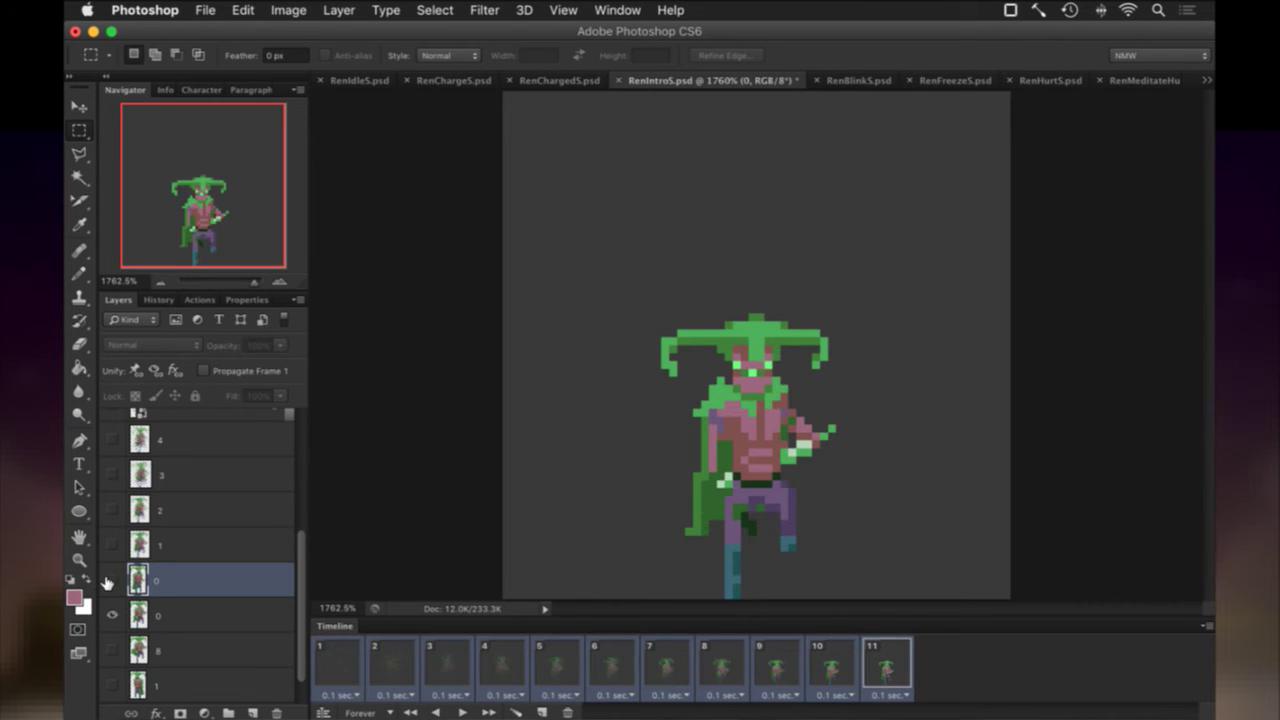
In frame 11 only, show the new layer 0 and hide the old layer 0.
left_click(890, 670)
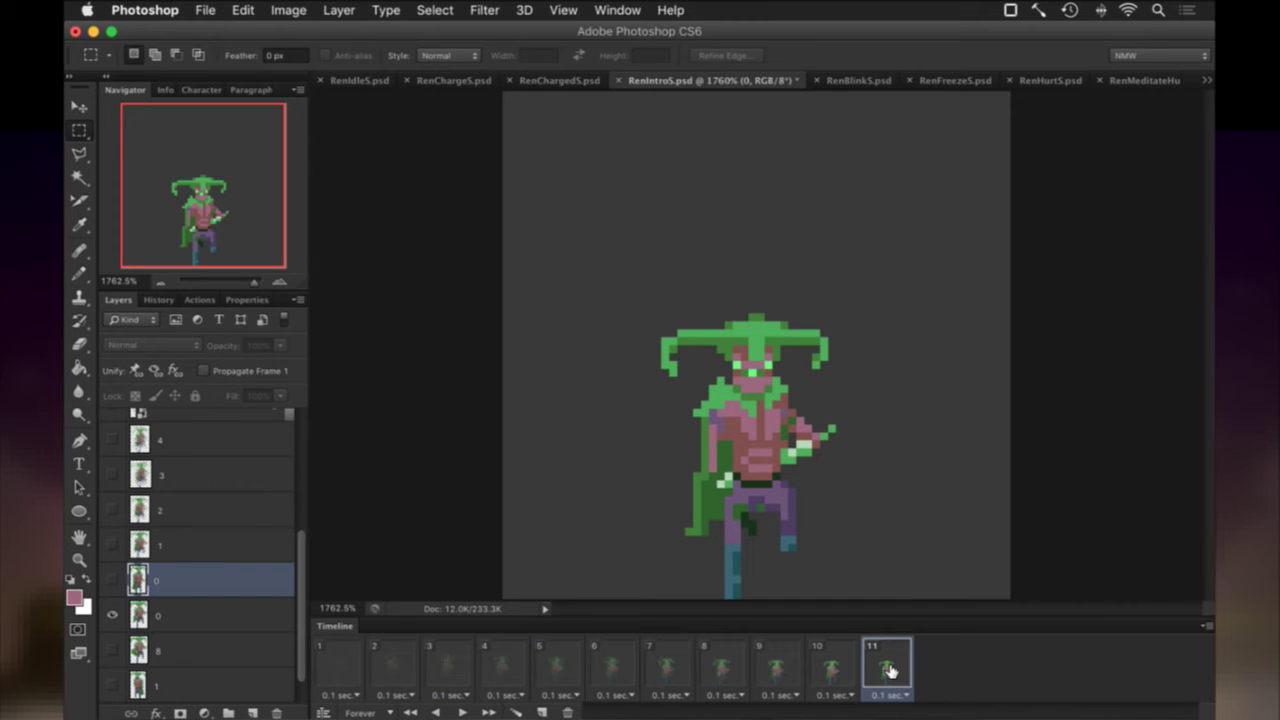
left_click(112, 580)
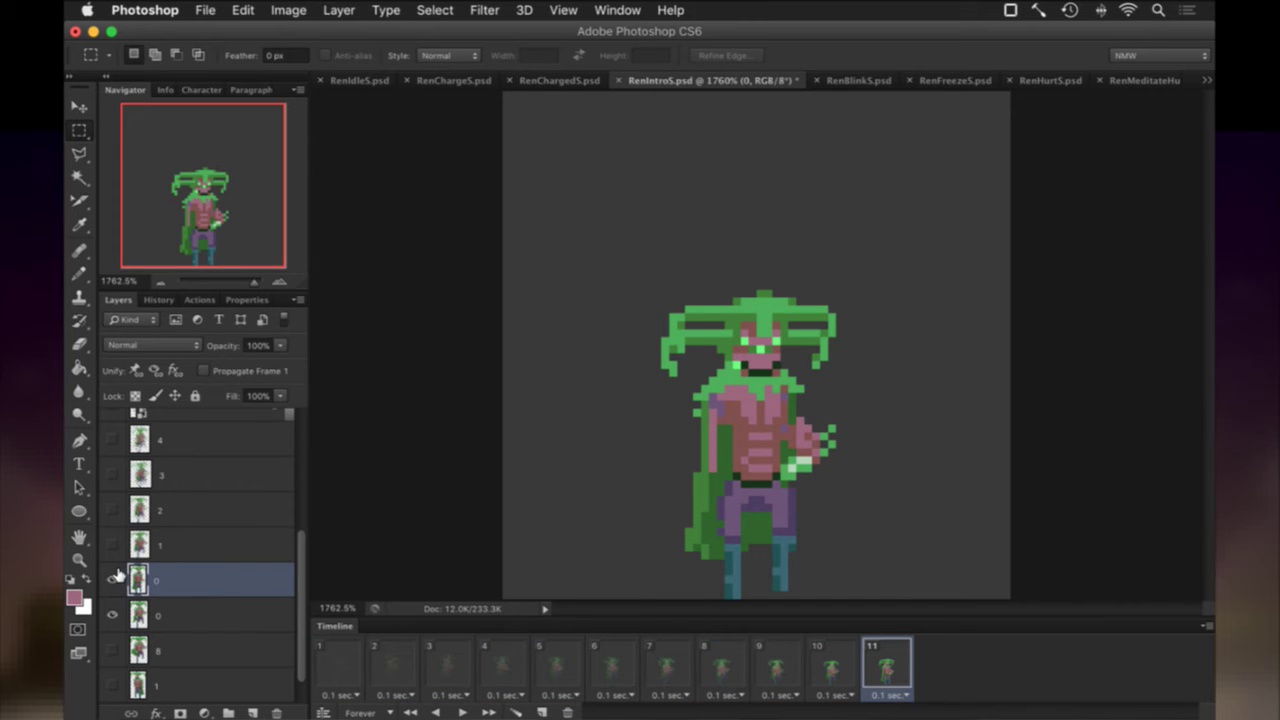
left_click(112, 614)
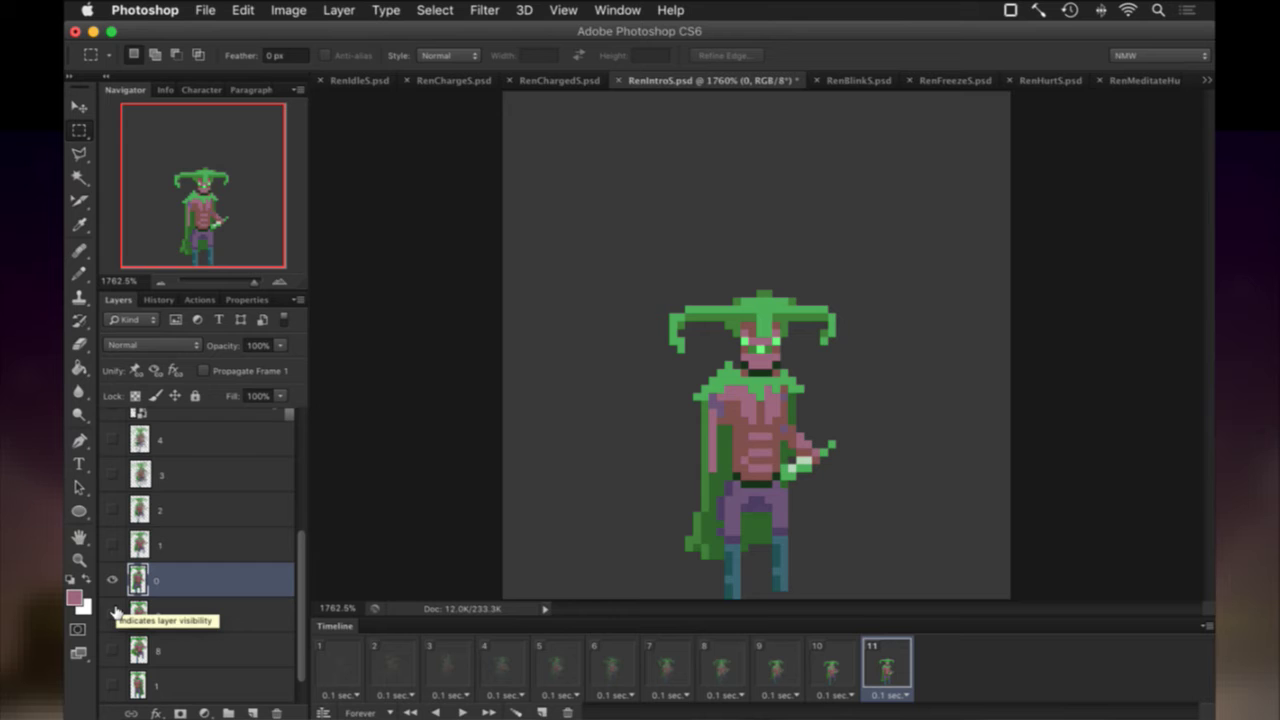
Go through the old layers beneath the new layer 0 and show layer 8 in frame 11 to compare the sprites.
left_click(202, 613)
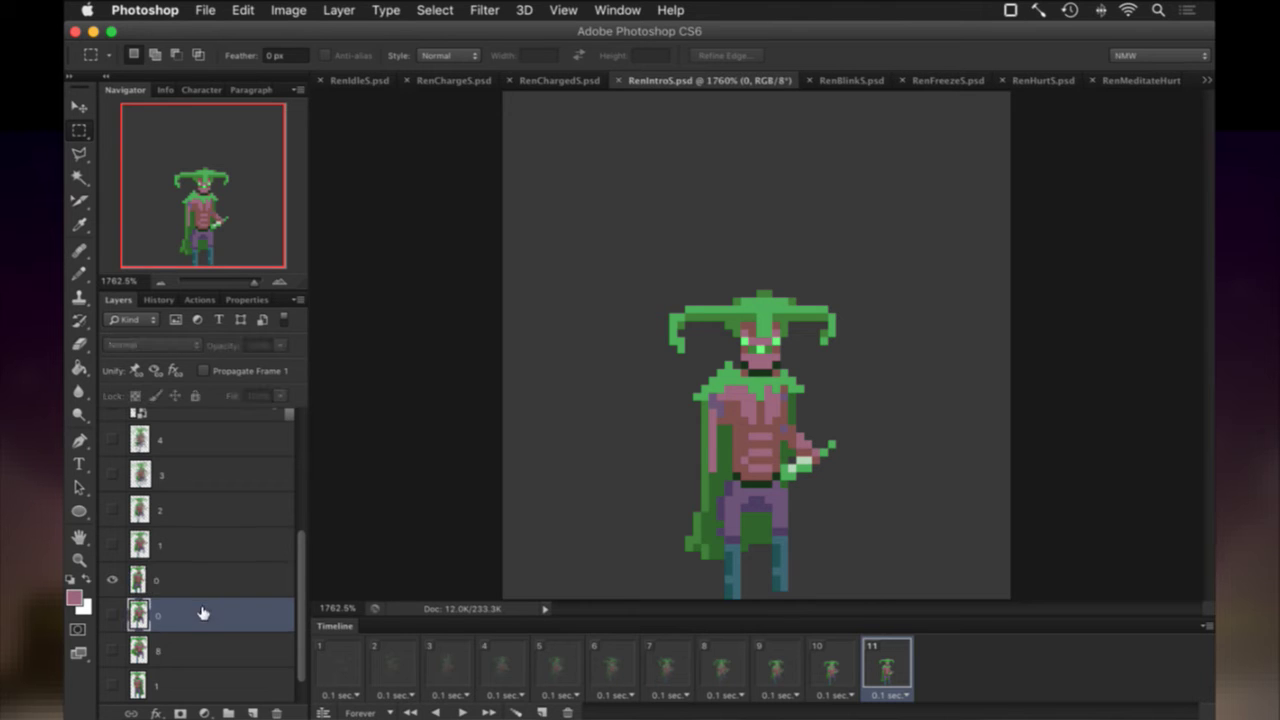
left_click(187, 679, "shift")
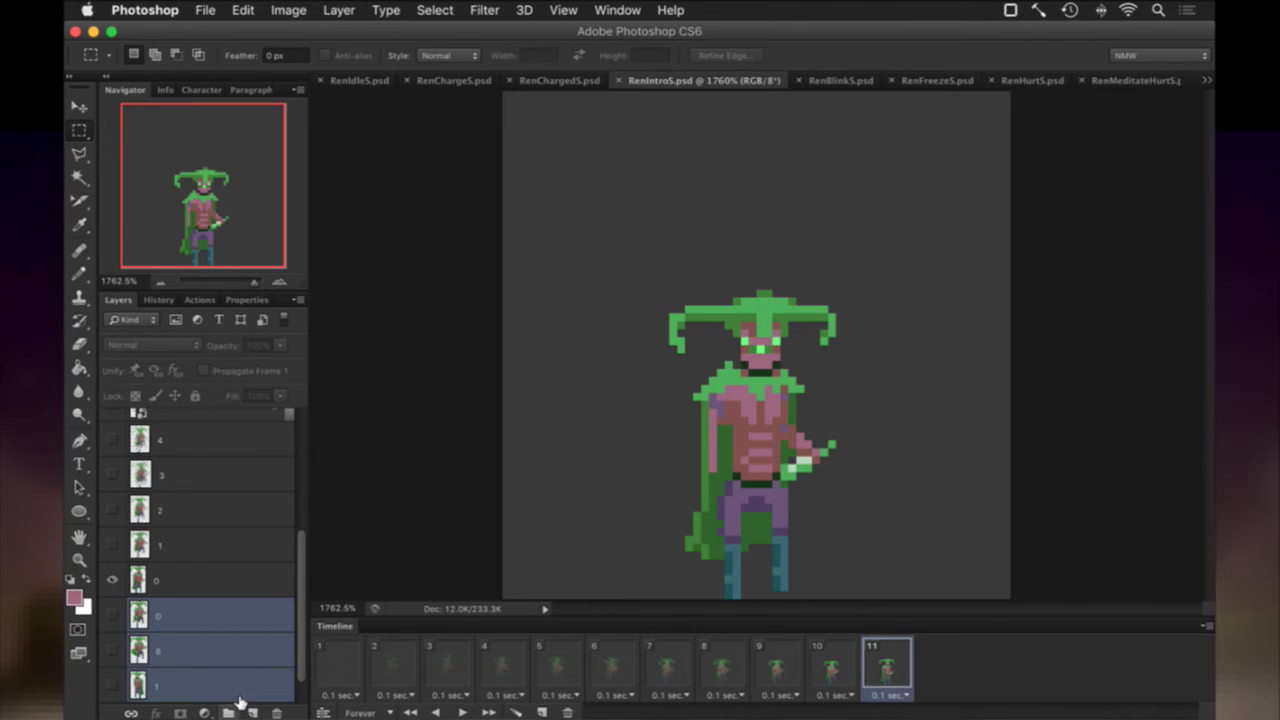
scroll(240, 652, "down", 1)
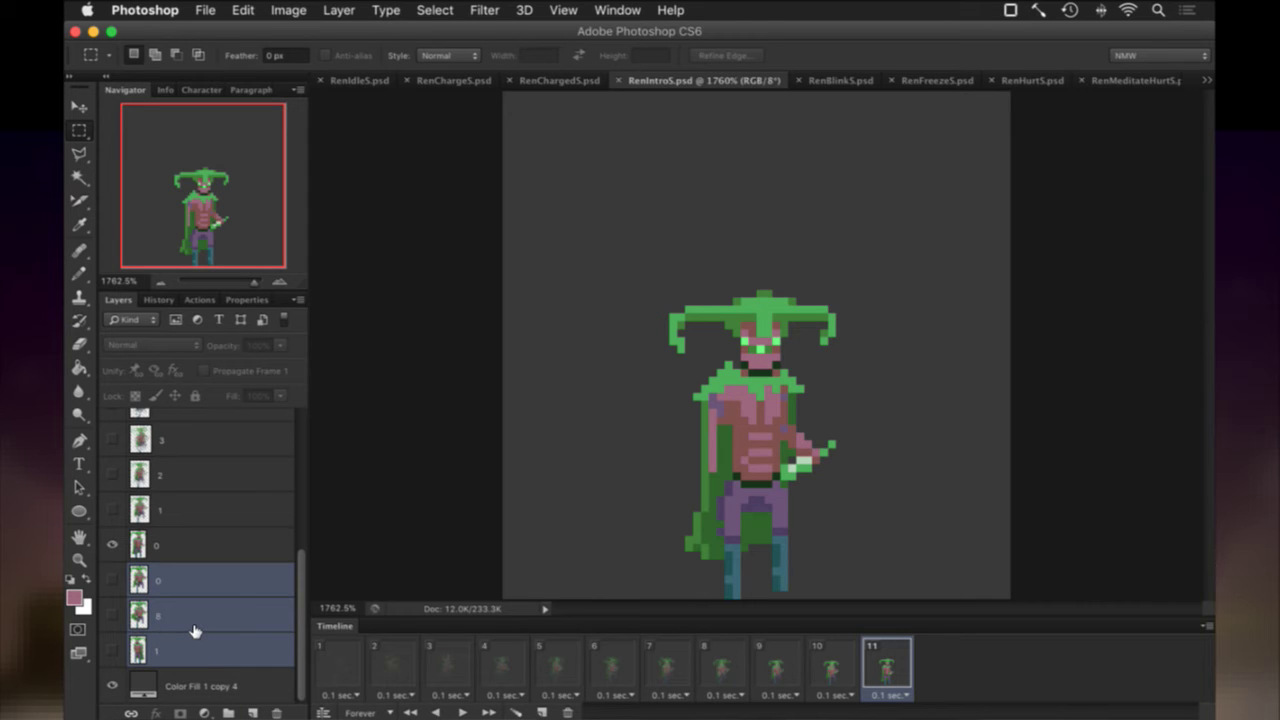
left_click(186, 615)
left_click(113, 613)
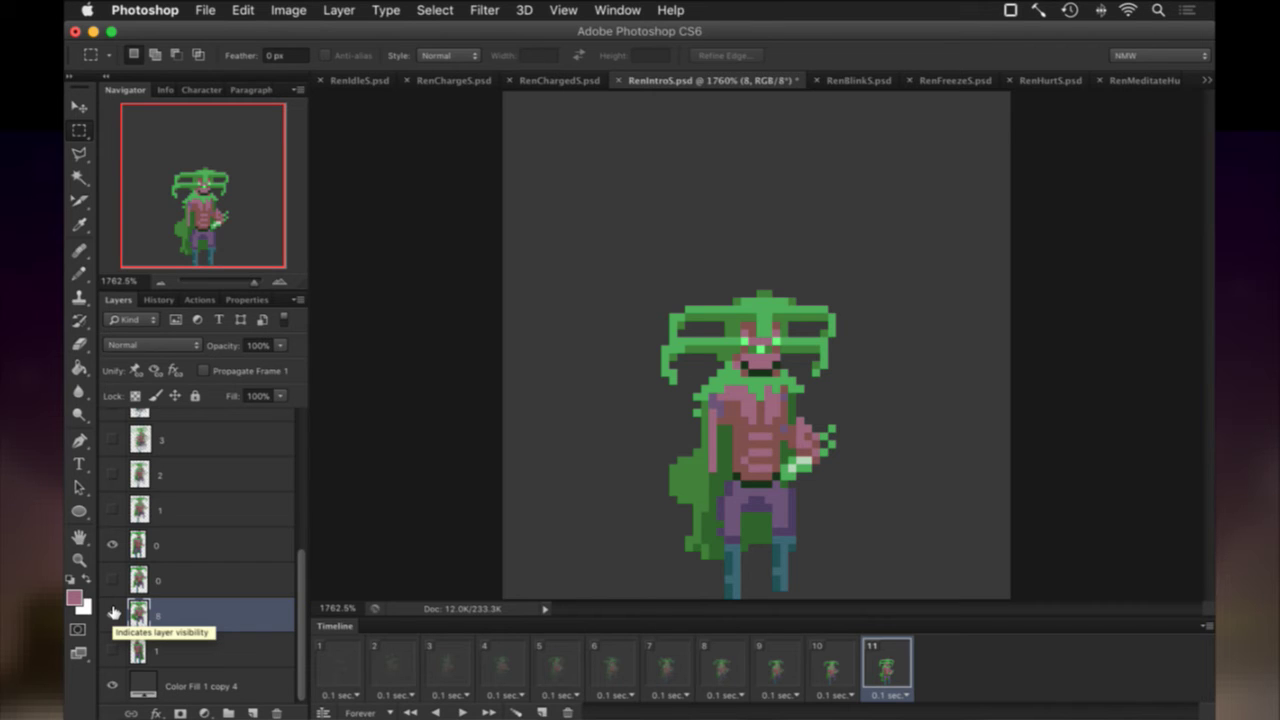
Delete the three spare layers 0, 8 and 1 directly above the Color Fill 1 copy 4 layer, and save the file.
left_click(203, 580)
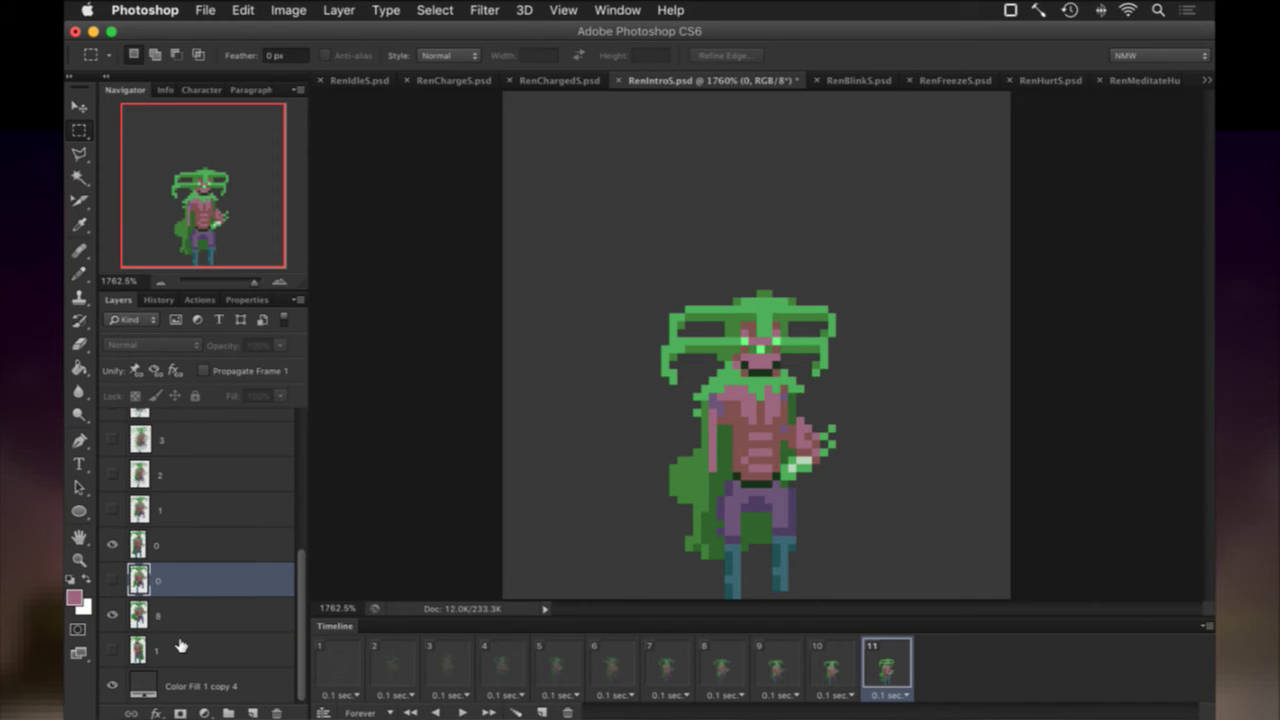
left_click(181, 646, "shift")
left_click(277, 713)
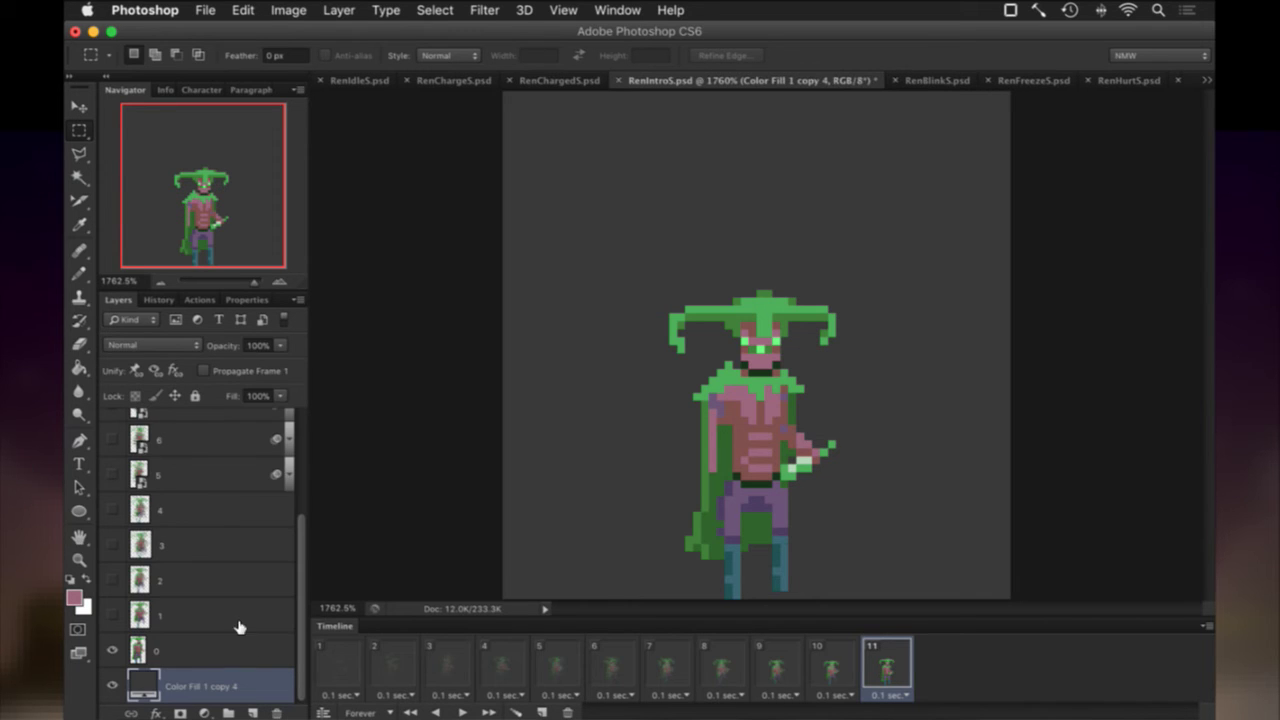
left_click(202, 648)
key("super+s")
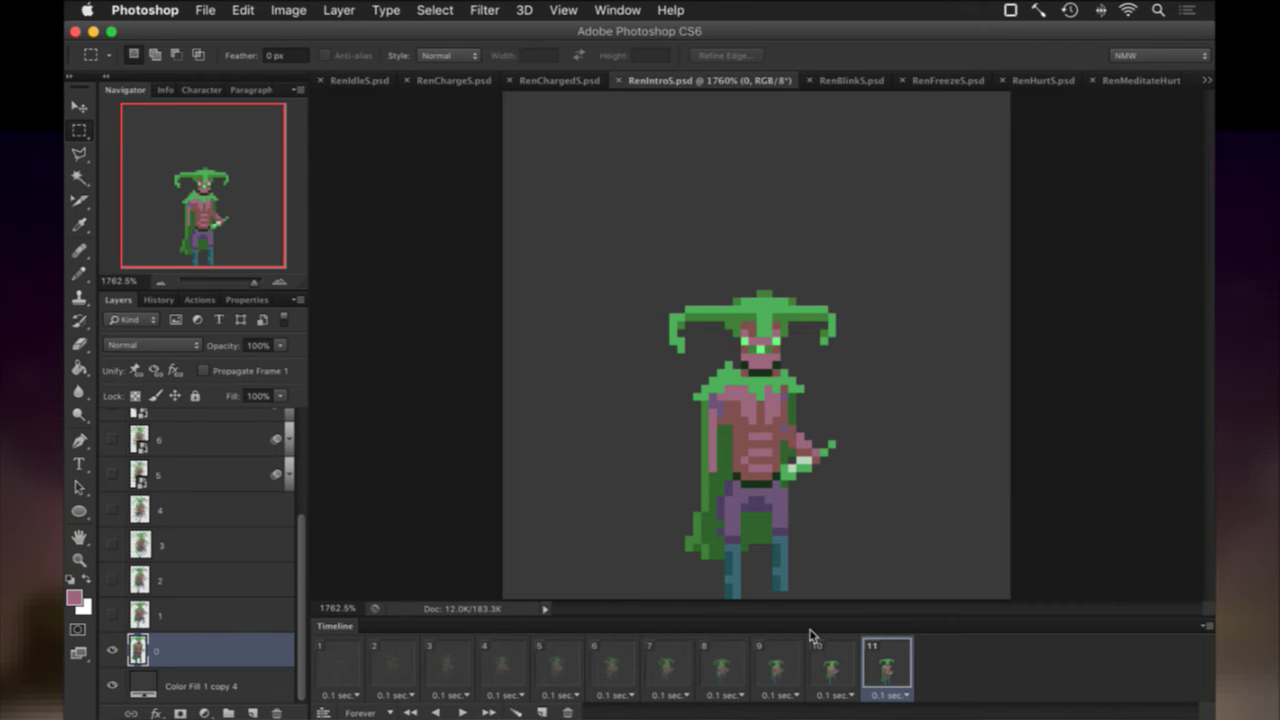
In animation frame 10, duplicate layer 0 and show the copy instead of layer 1.
left_click(834, 664)
left_click(888, 663)
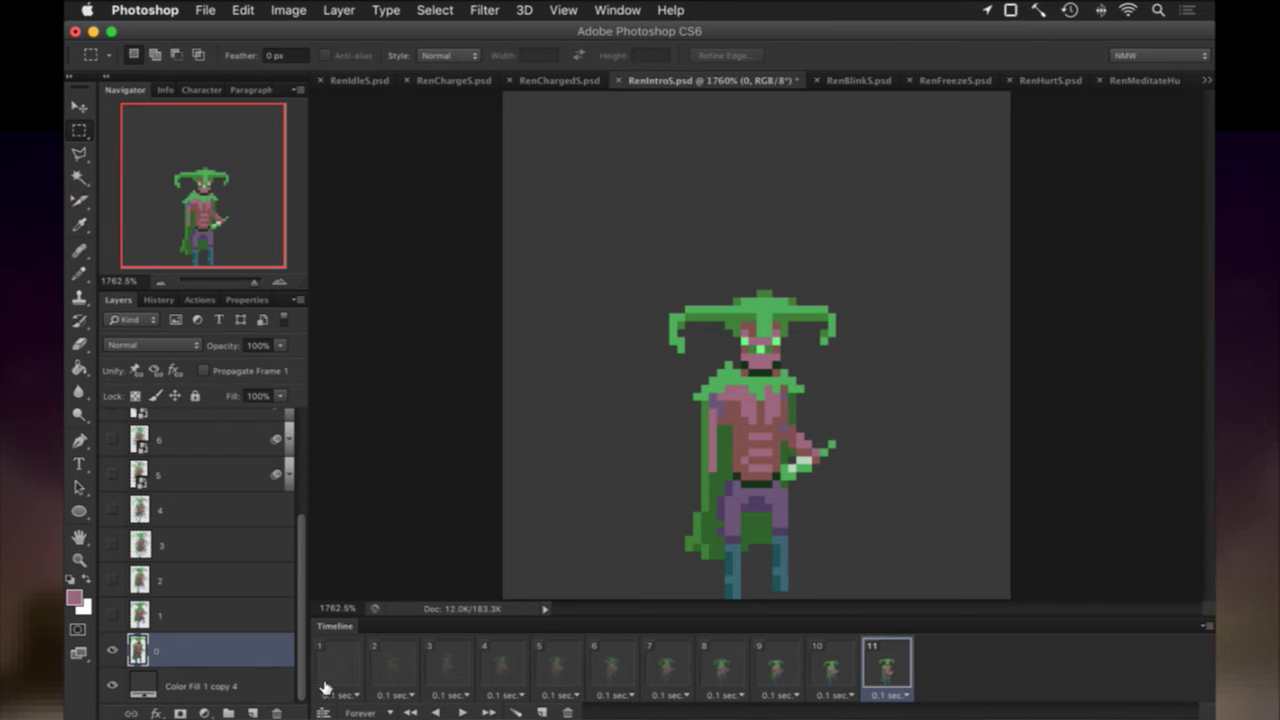
left_click(852, 668)
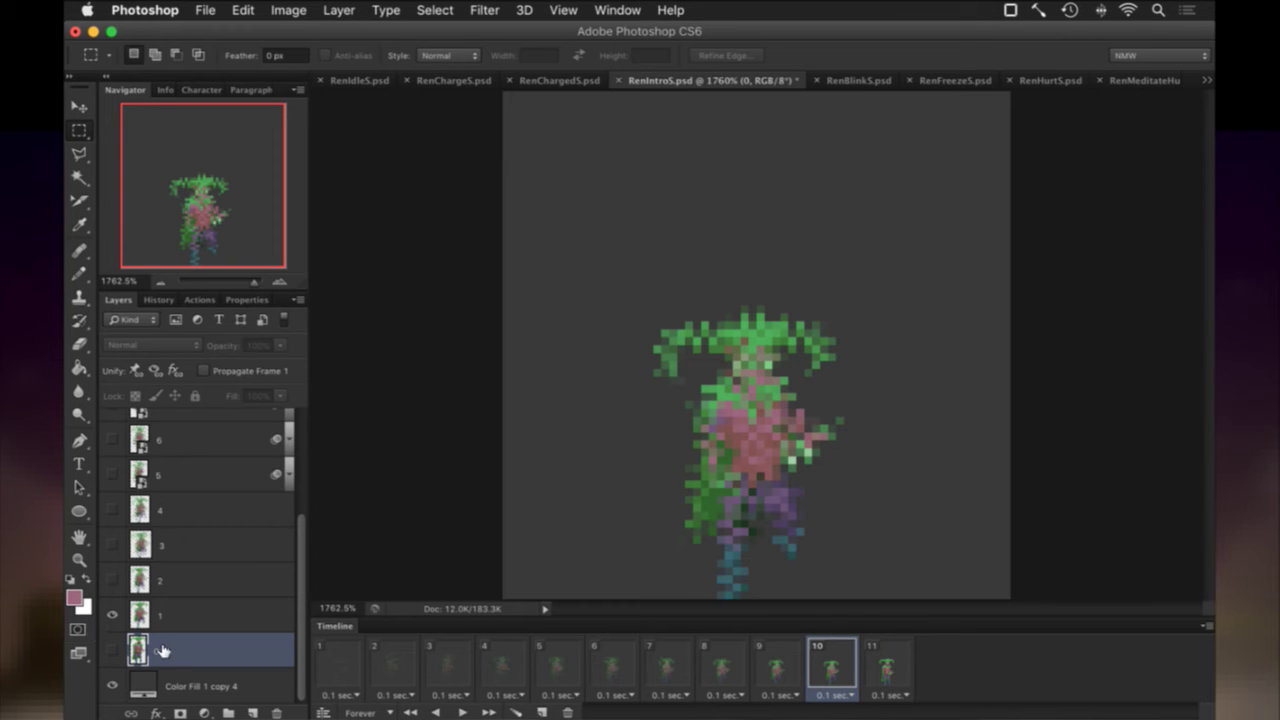
key("super+j")
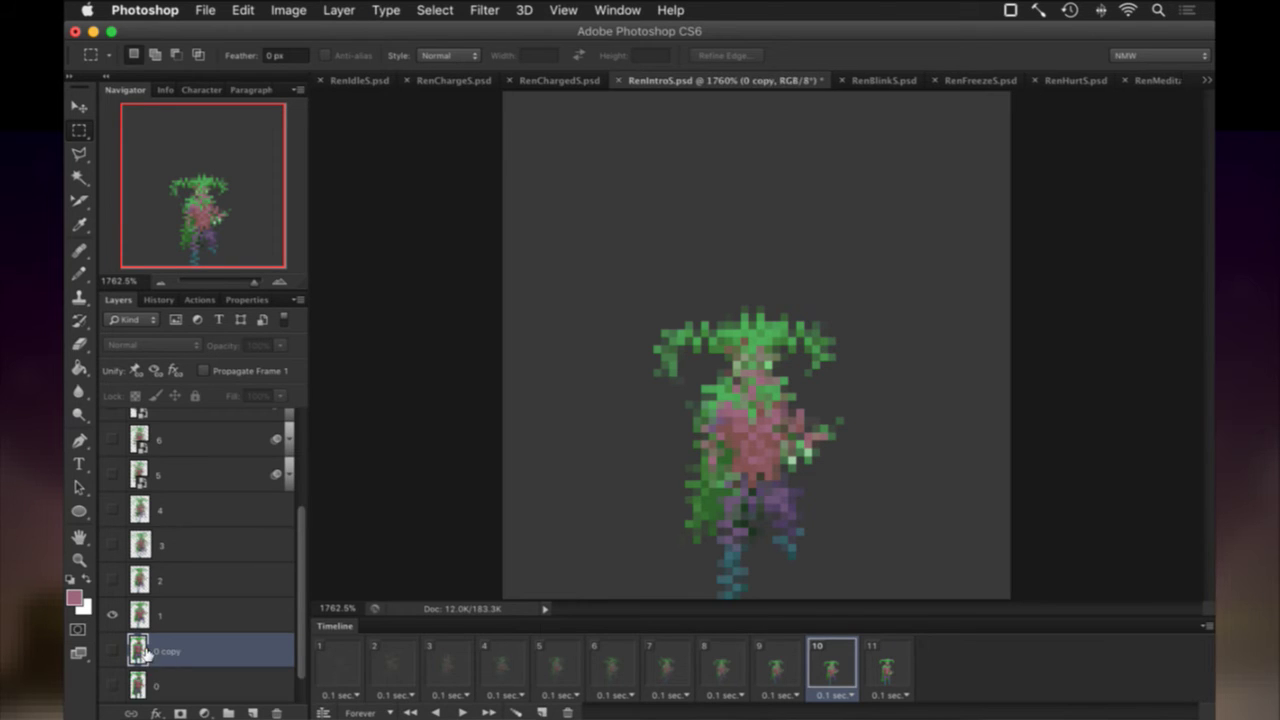
left_click(112, 651)
left_click(112, 615)
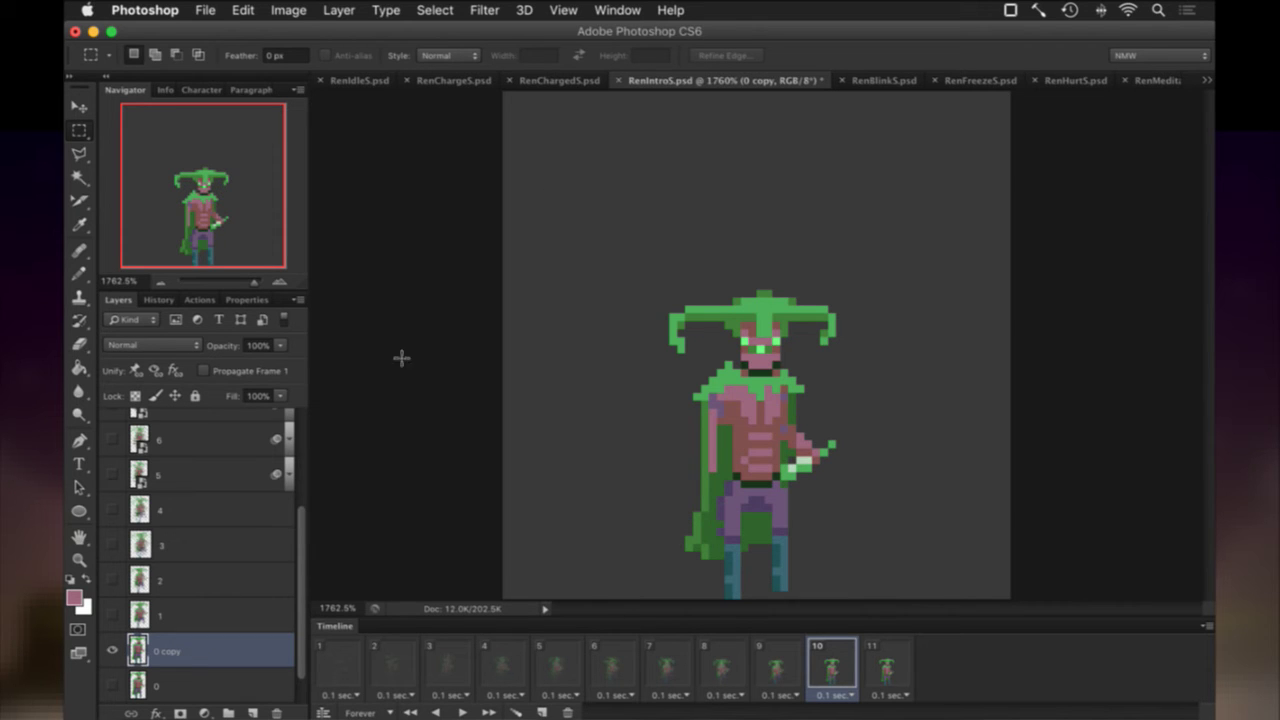
Rename the duplicated sprite layer as 10.
double_click(166, 651)
type("10")
key("Return")
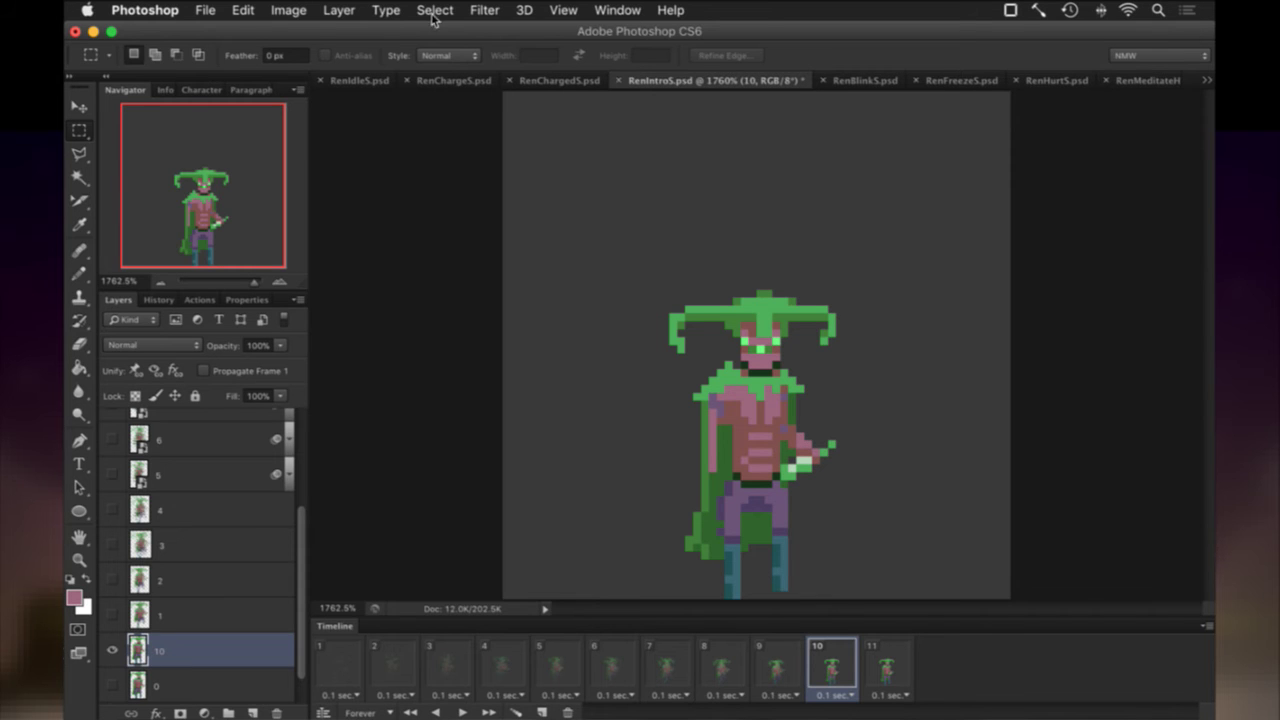
Apply a Ripple distortion to the new layer 10 with an amount of 10% and Medium size.
left_click(485, 10)
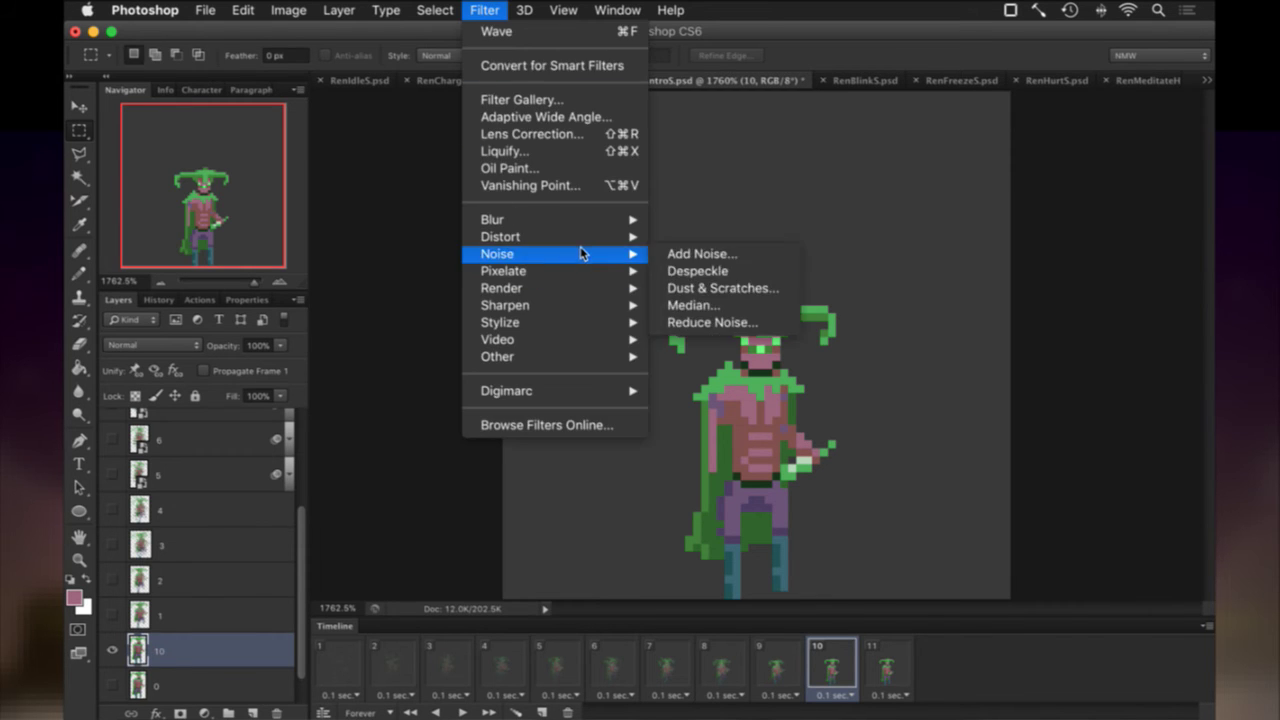
mouse_move(582, 240)
left_click(742, 289)
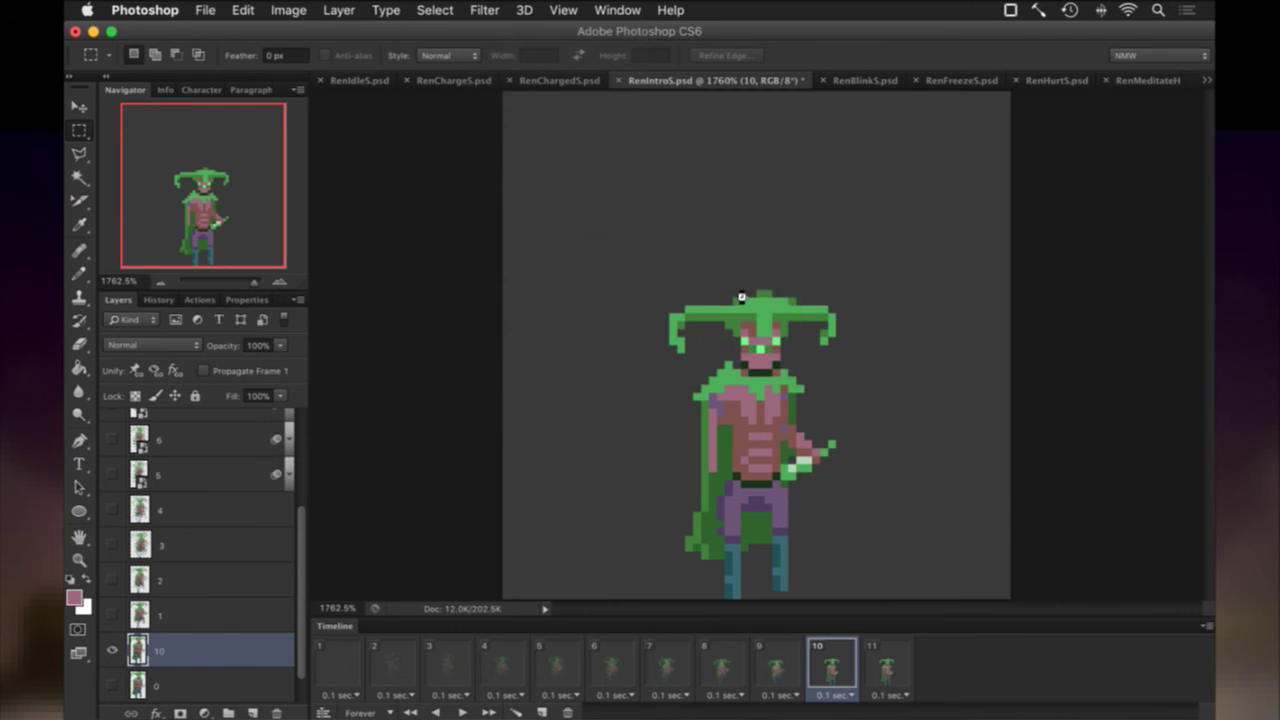
type("10")
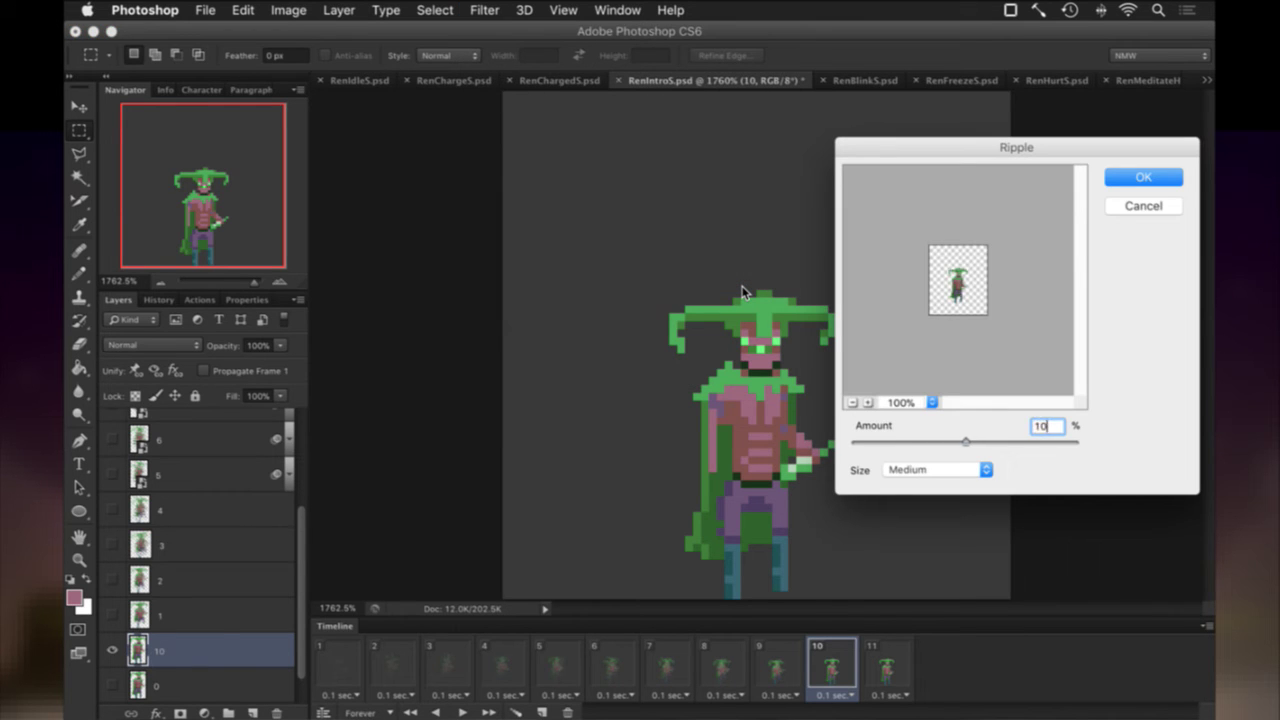
key("Return")
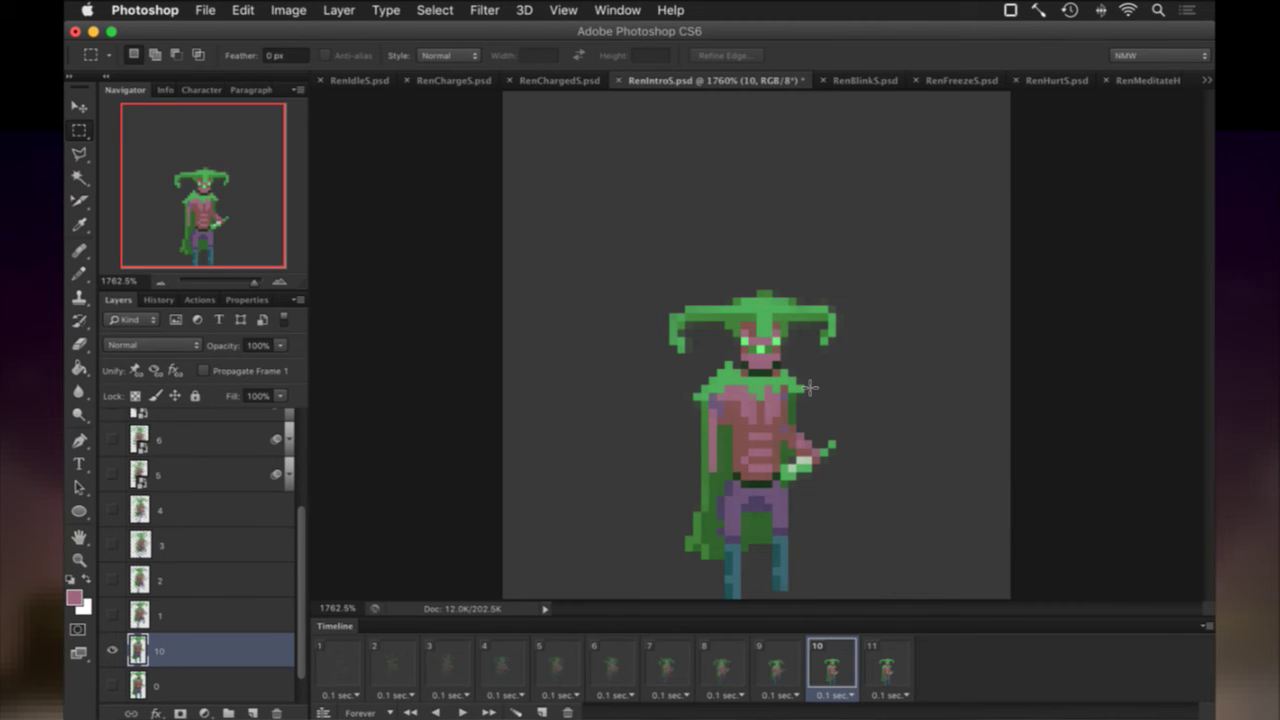
Check the opacity of the sprite layers shown in animation frames 9, 8 and 7.
scroll(173, 648, "down", 1)
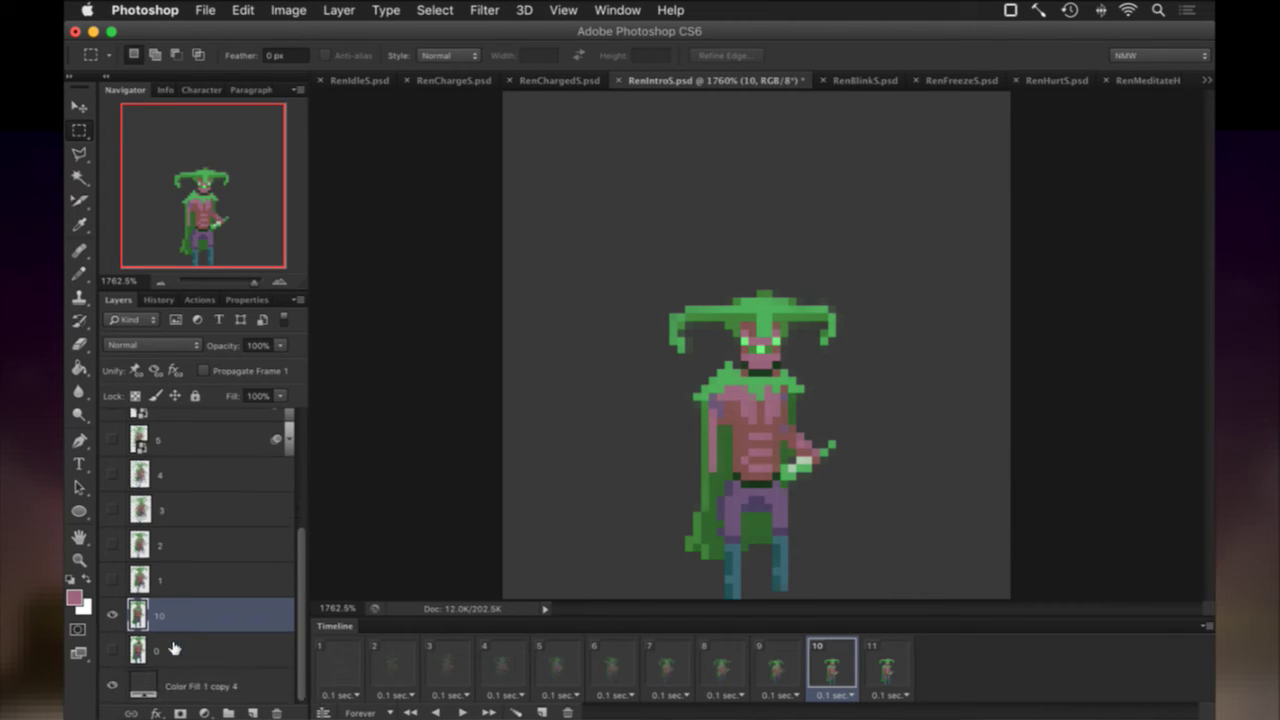
left_click(763, 665)
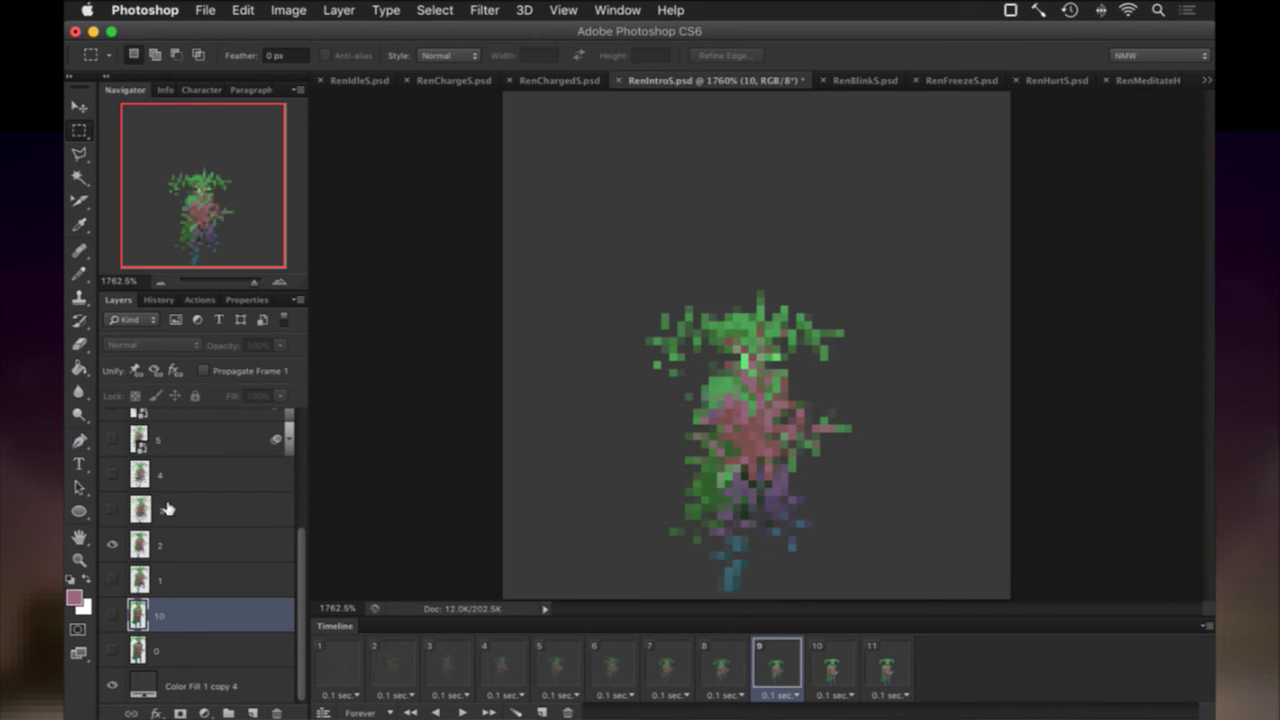
left_click(181, 543)
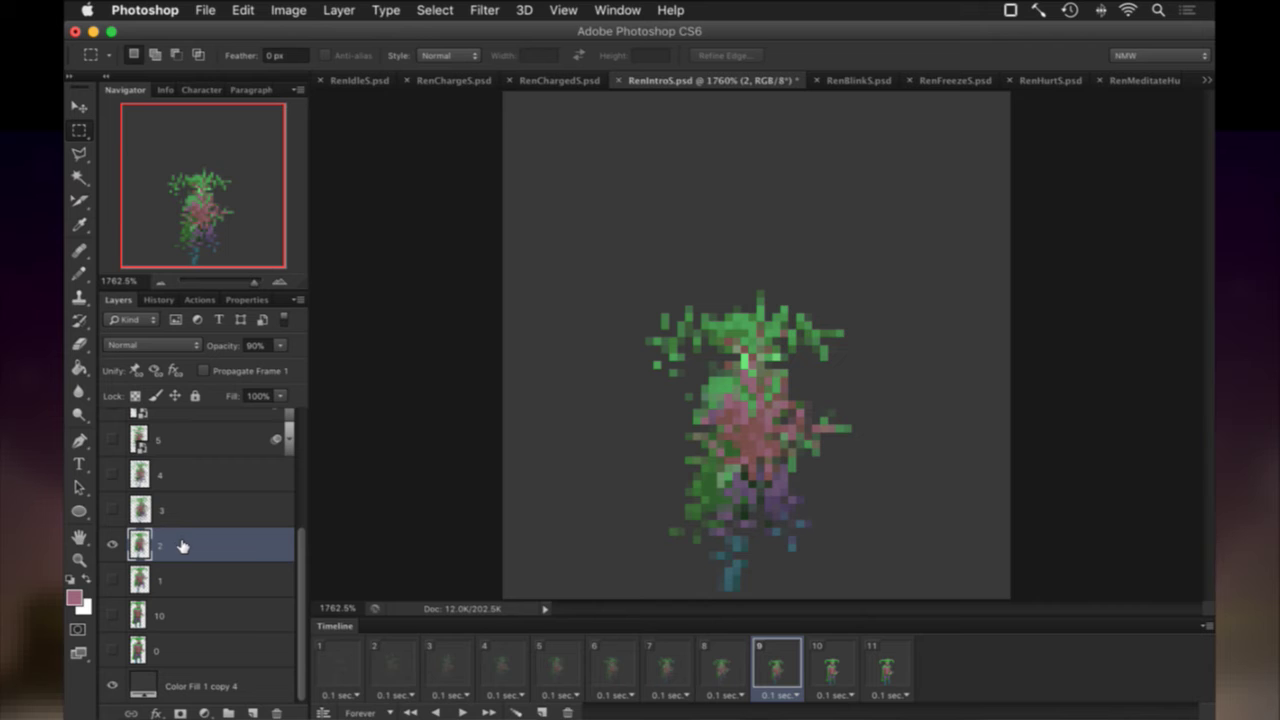
left_click(741, 666)
left_click(233, 511)
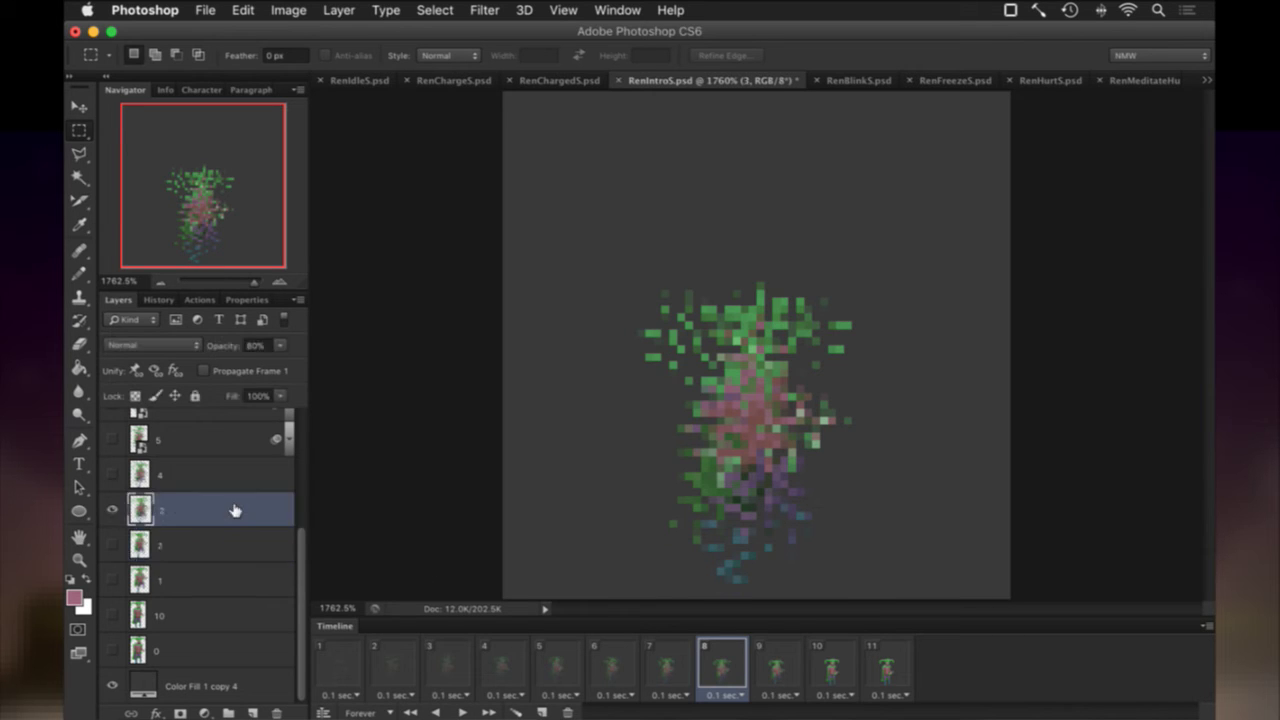
left_click(678, 665)
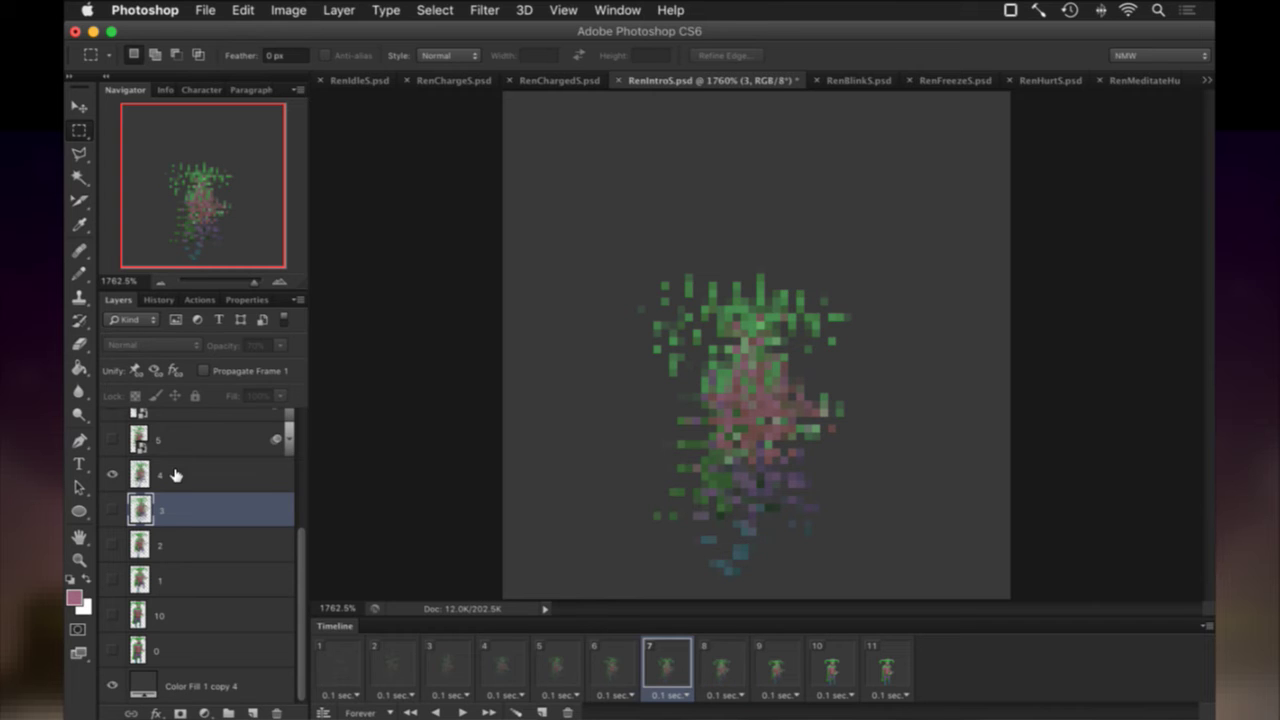
left_click(175, 474)
left_click(770, 670)
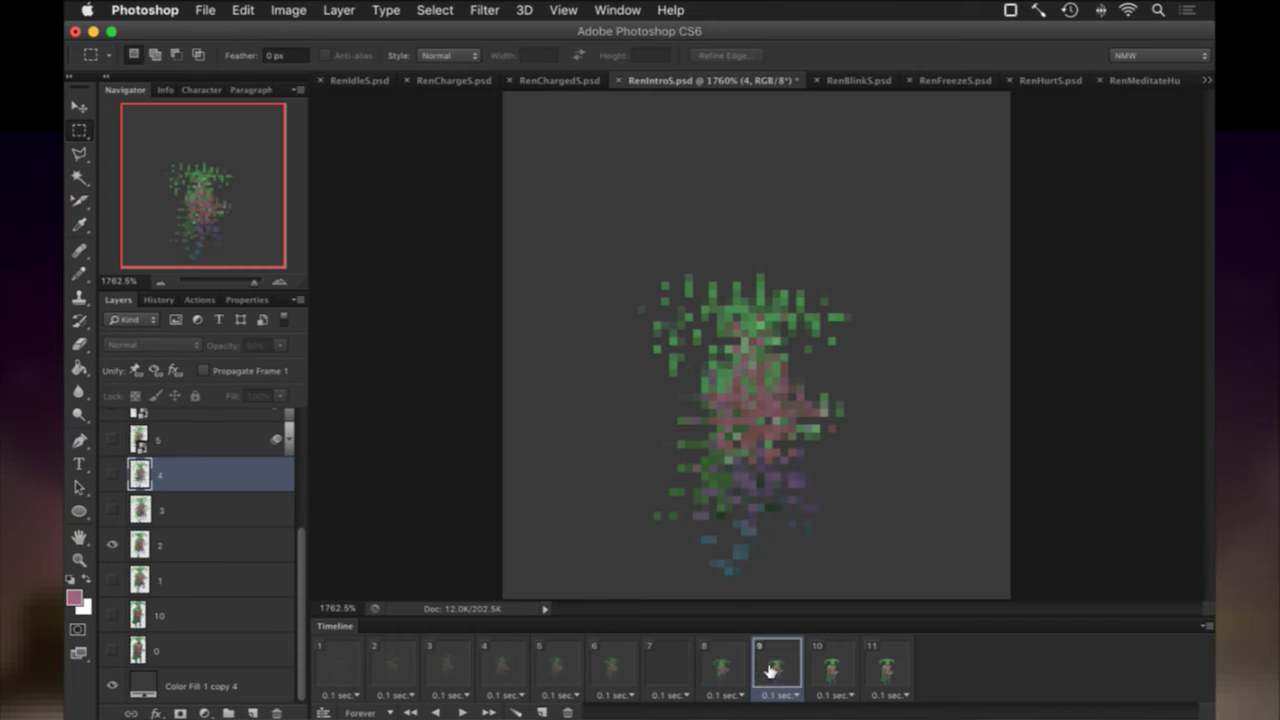
Set the opacity of the rippled layer 10 in animation frame 10 to 95% and save the file.
left_click(850, 665)
left_click(250, 618)
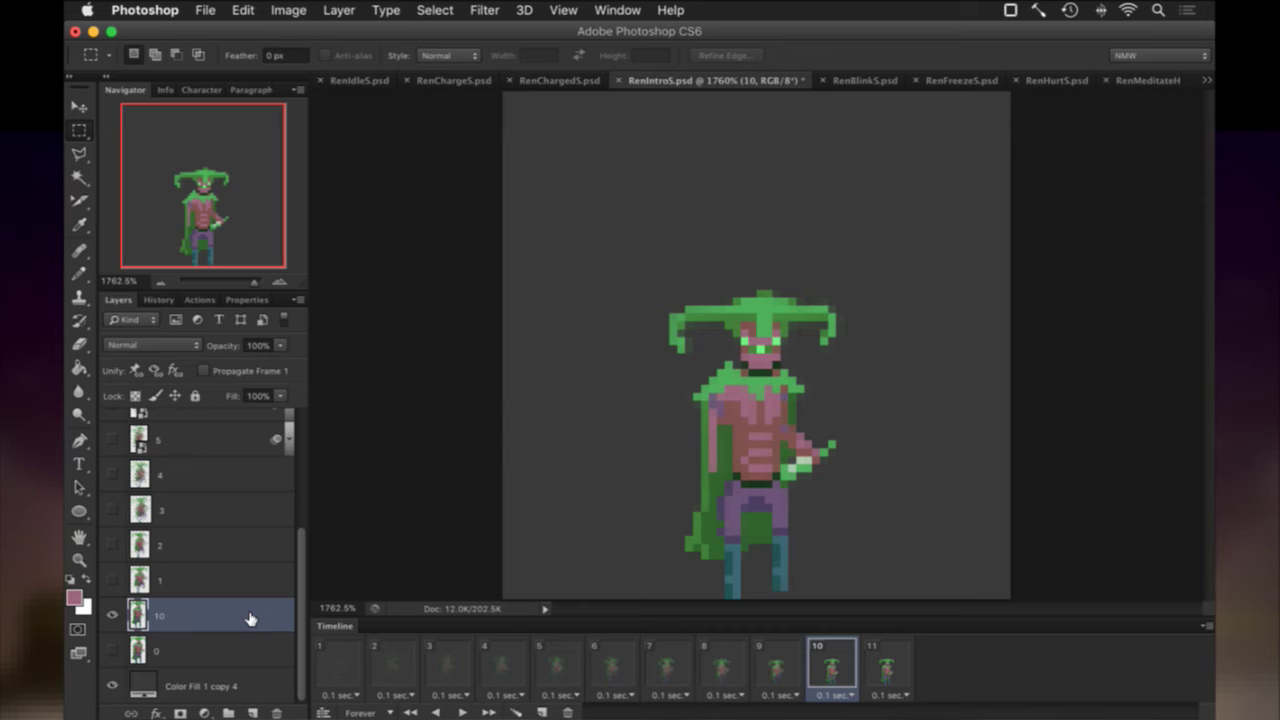
left_click(262, 346)
type("95")
key("Return")
key("ctrl+s")
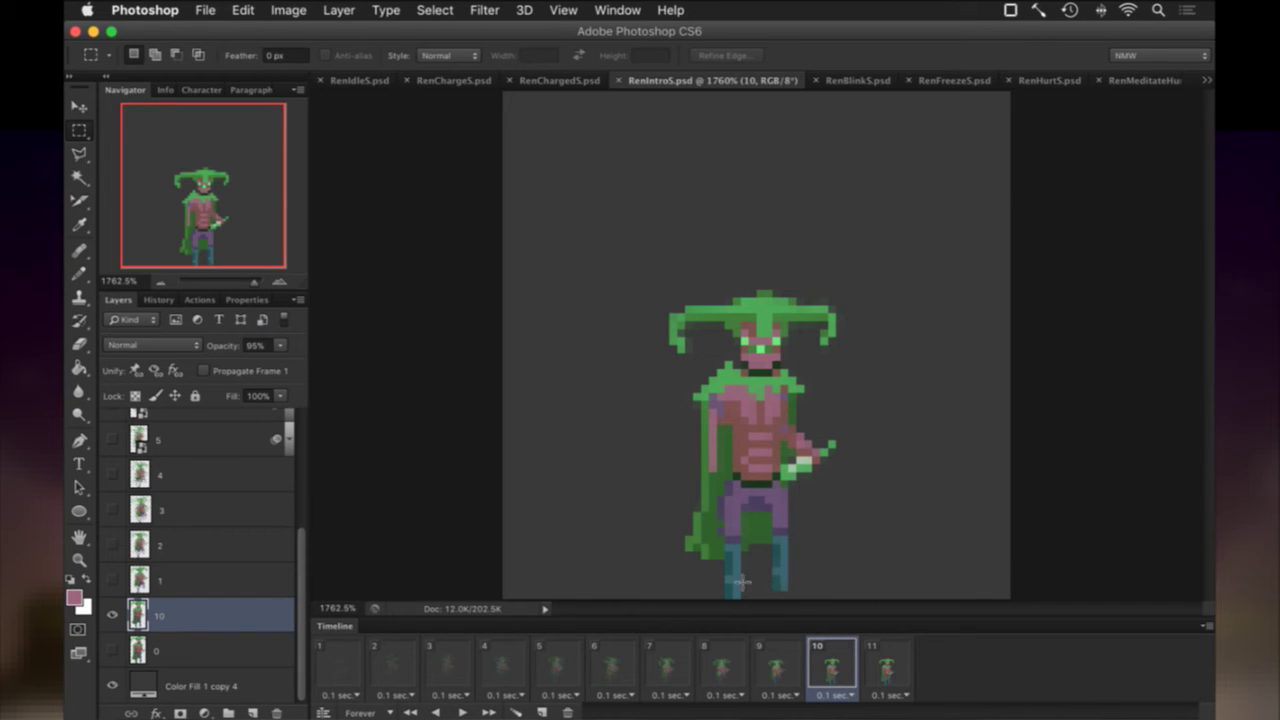
In animation frame 1, duplicate layer 0 and move the copy directly below the Hue/Saturation layer.
left_click(774, 668)
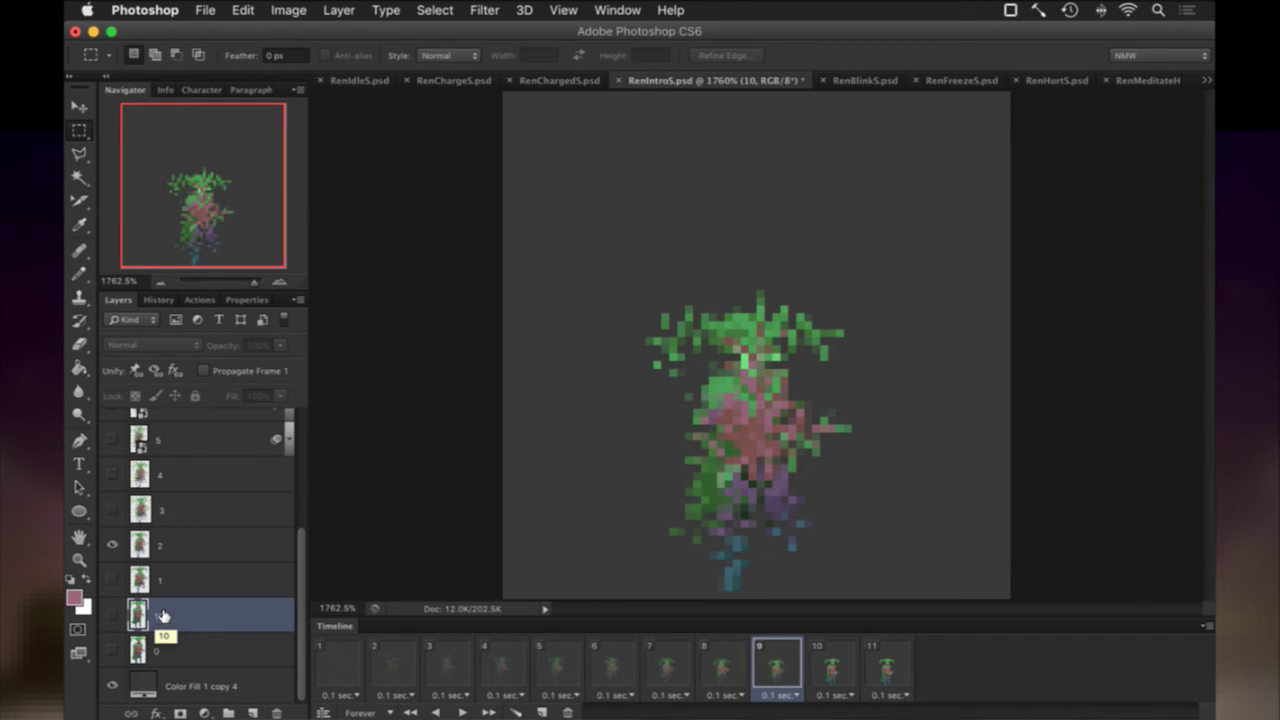
left_click(341, 662)
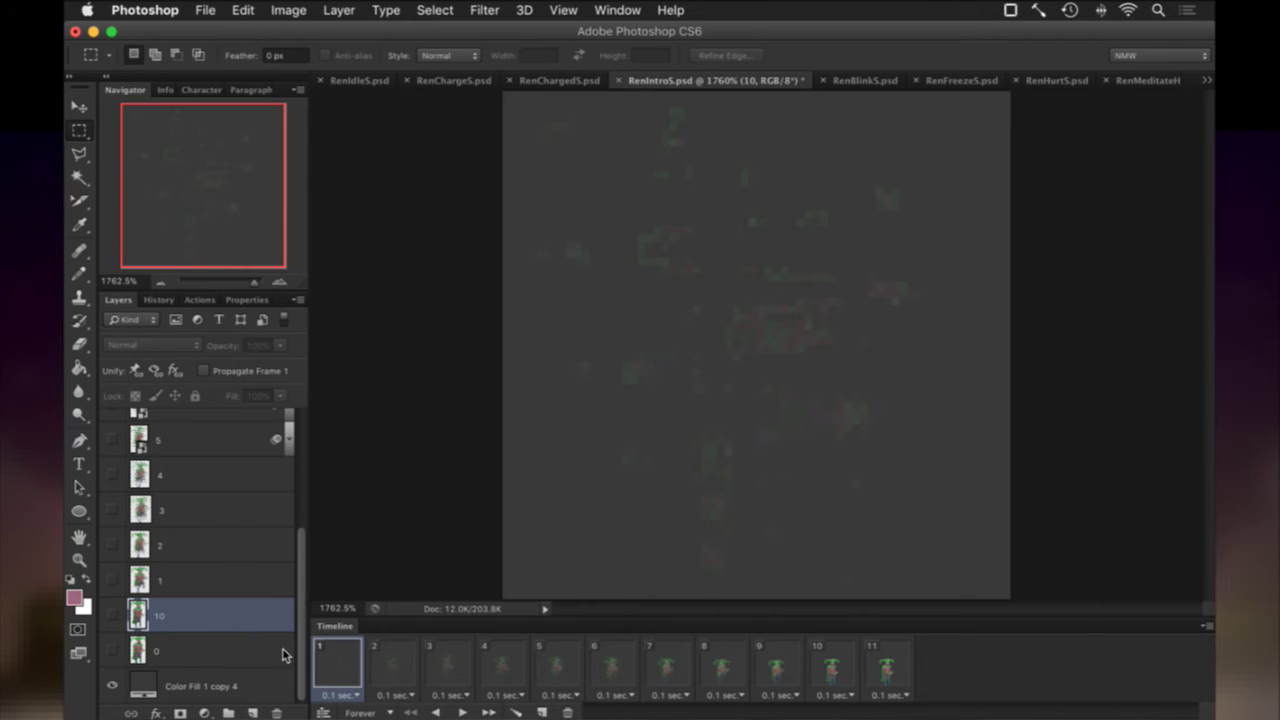
scroll(215, 618, "up", 5)
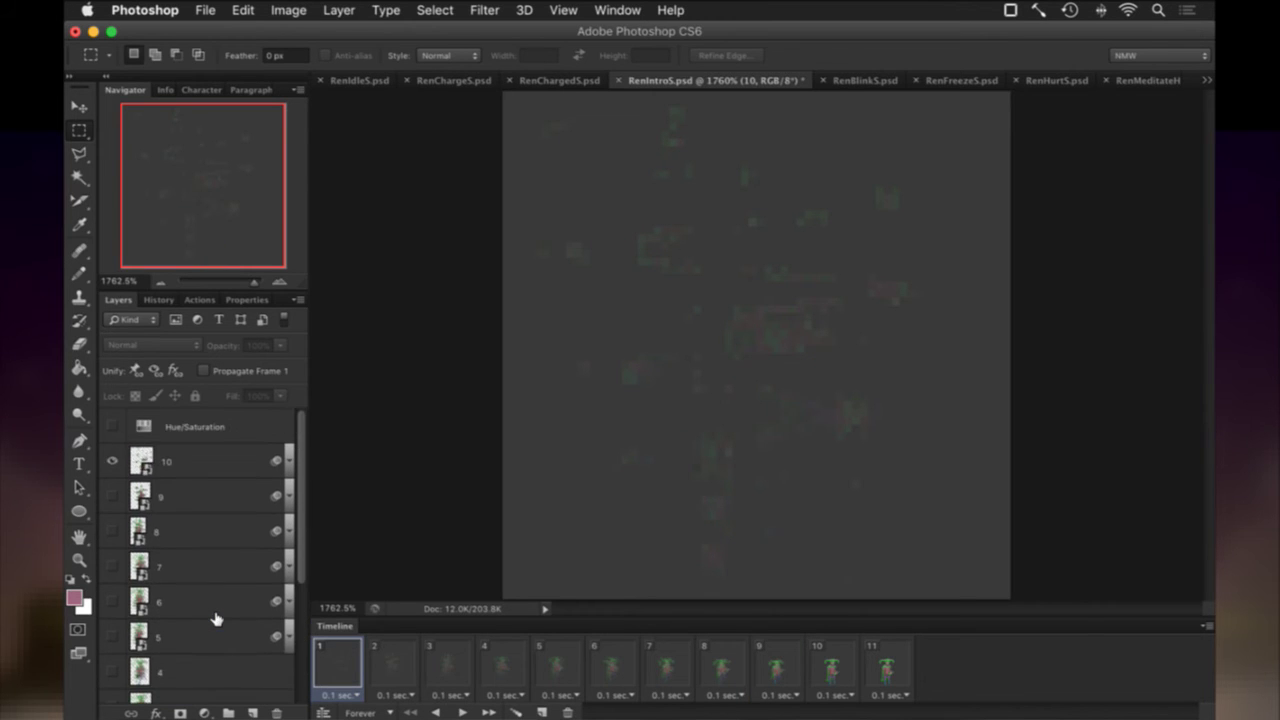
scroll(215, 619, "down", 5)
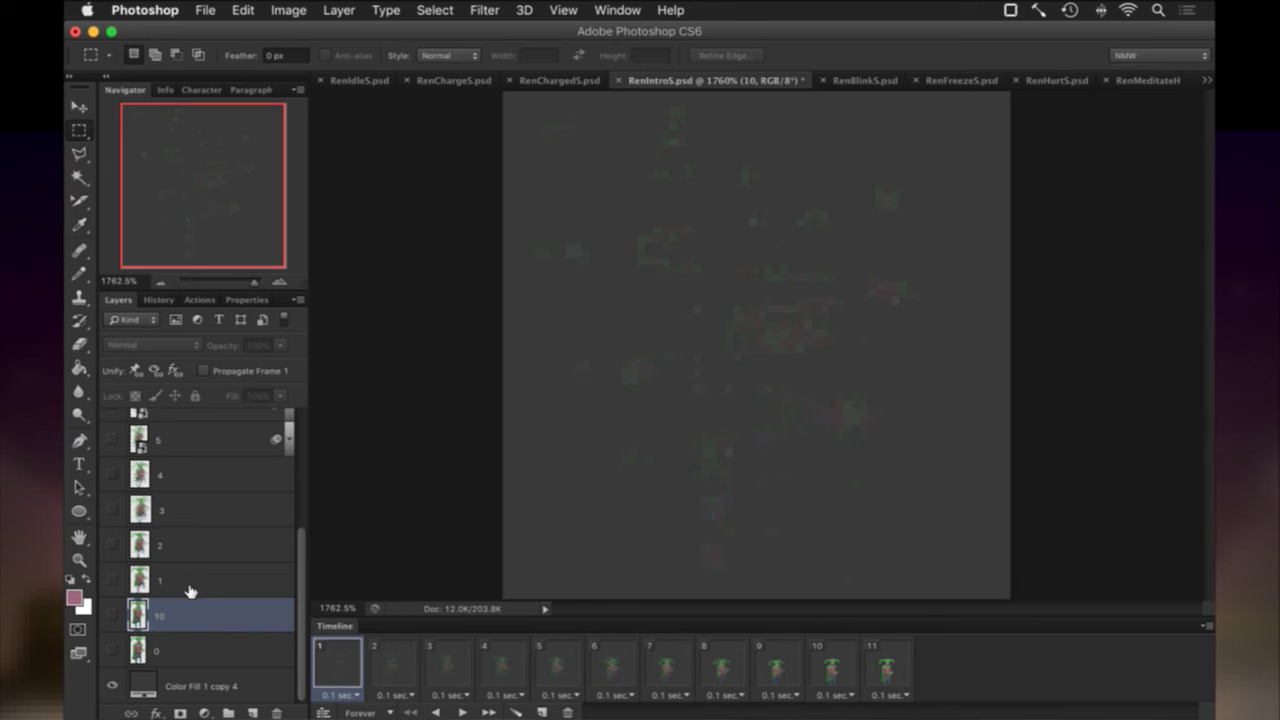
left_click(186, 645)
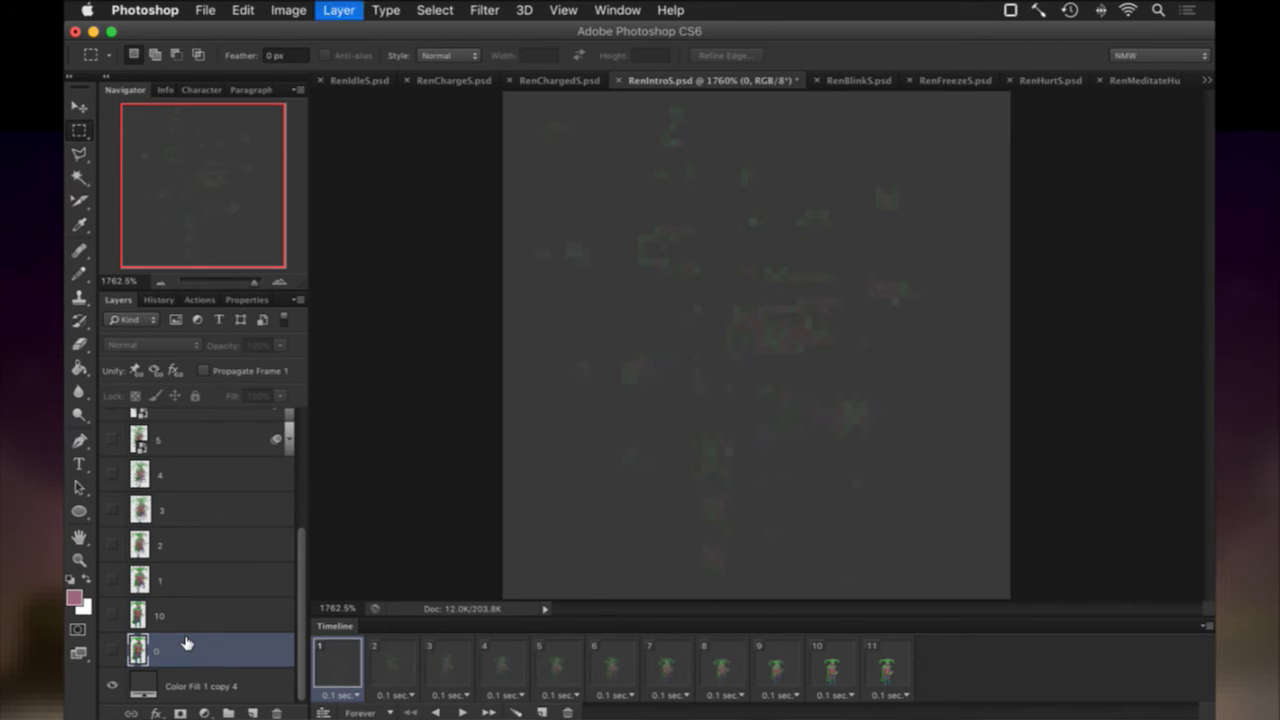
key("super+j")
left_click_drag(157, 648, 186, 451)
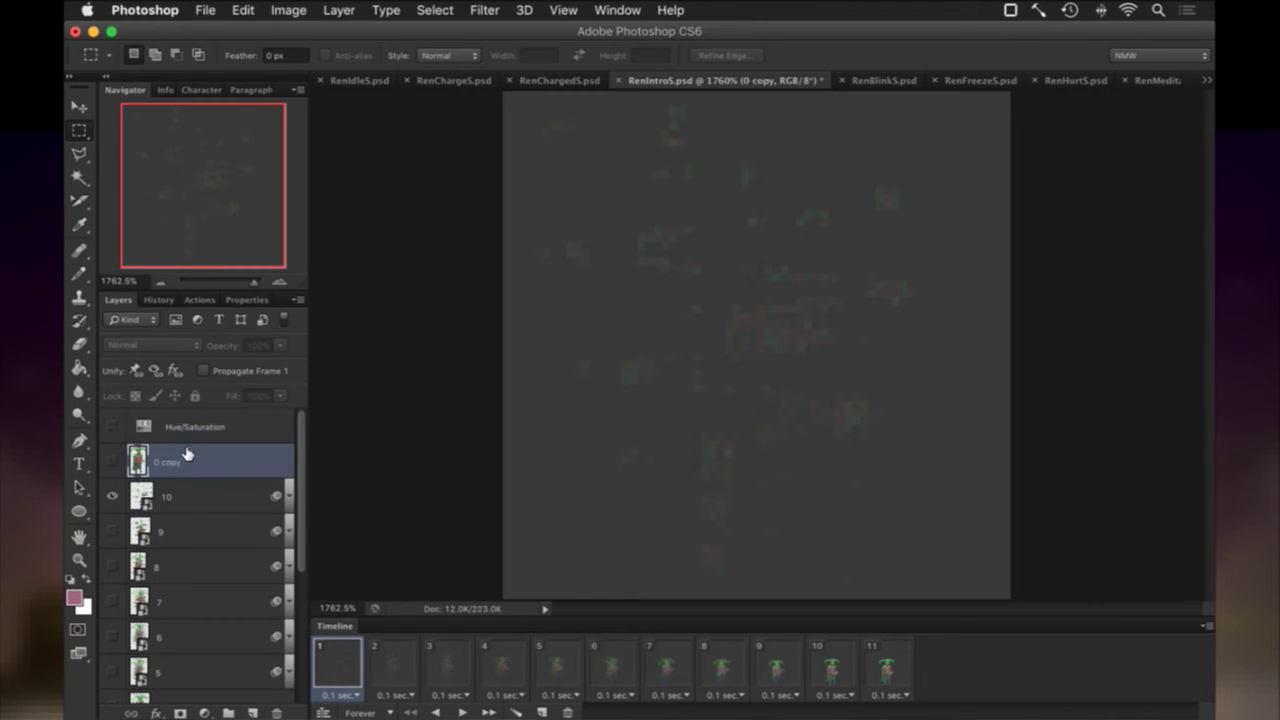
Name the copied sprite layer 100 and make it visible in frame 1.
double_click(170, 460)
type("100\\")
key("Return")
left_click(112, 460)
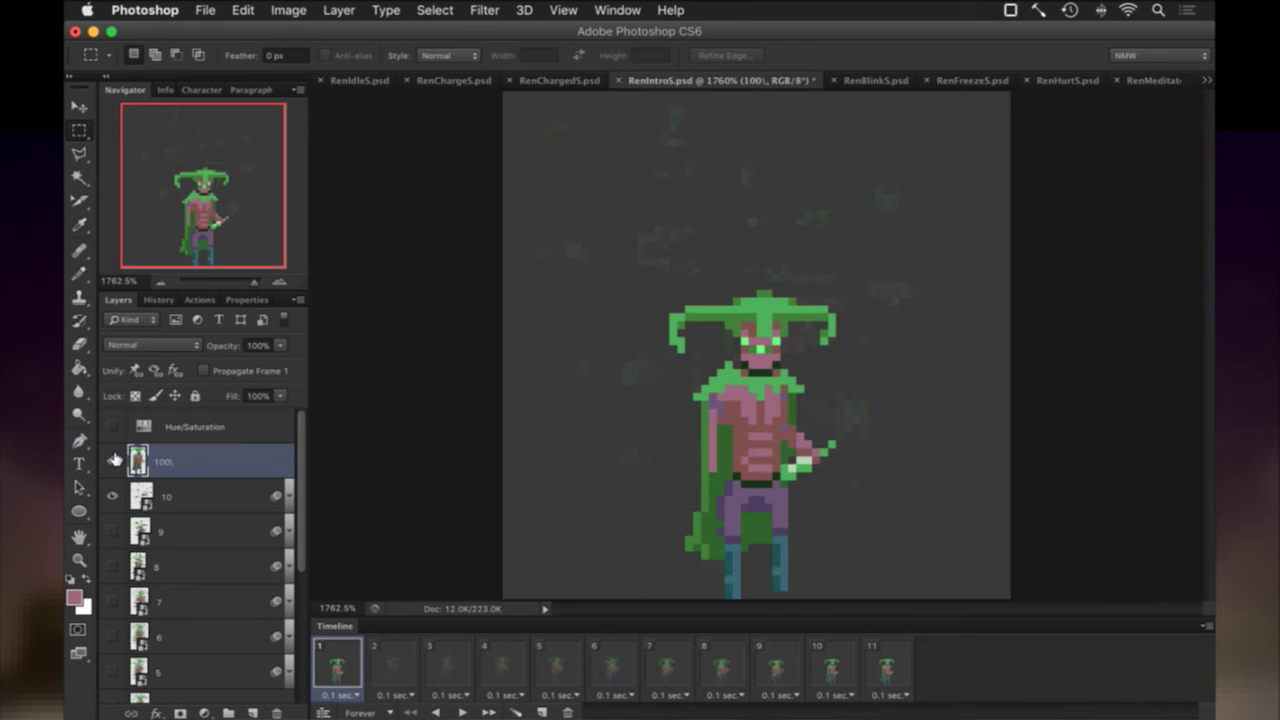
double_click(166, 461)
type("100")
key("Return")
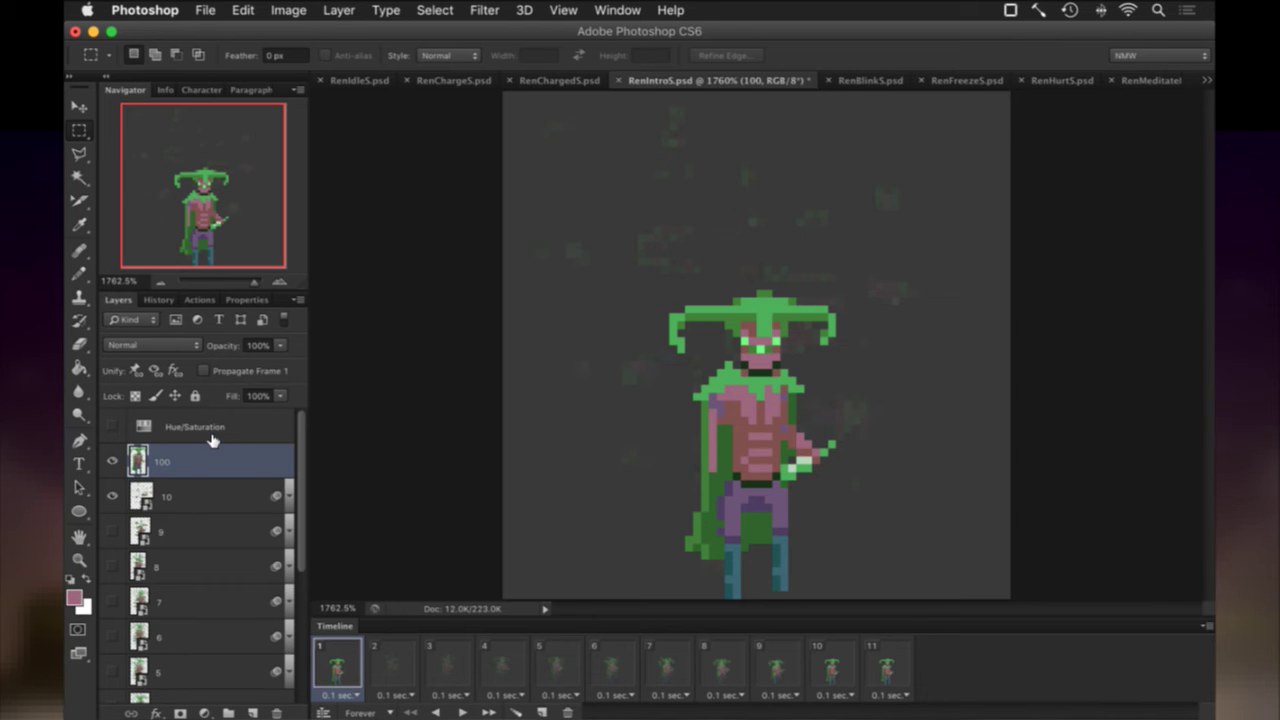
Try a Ripple distortion of 100% at Medium size on layer 100, and undo it.
left_click(484, 10)
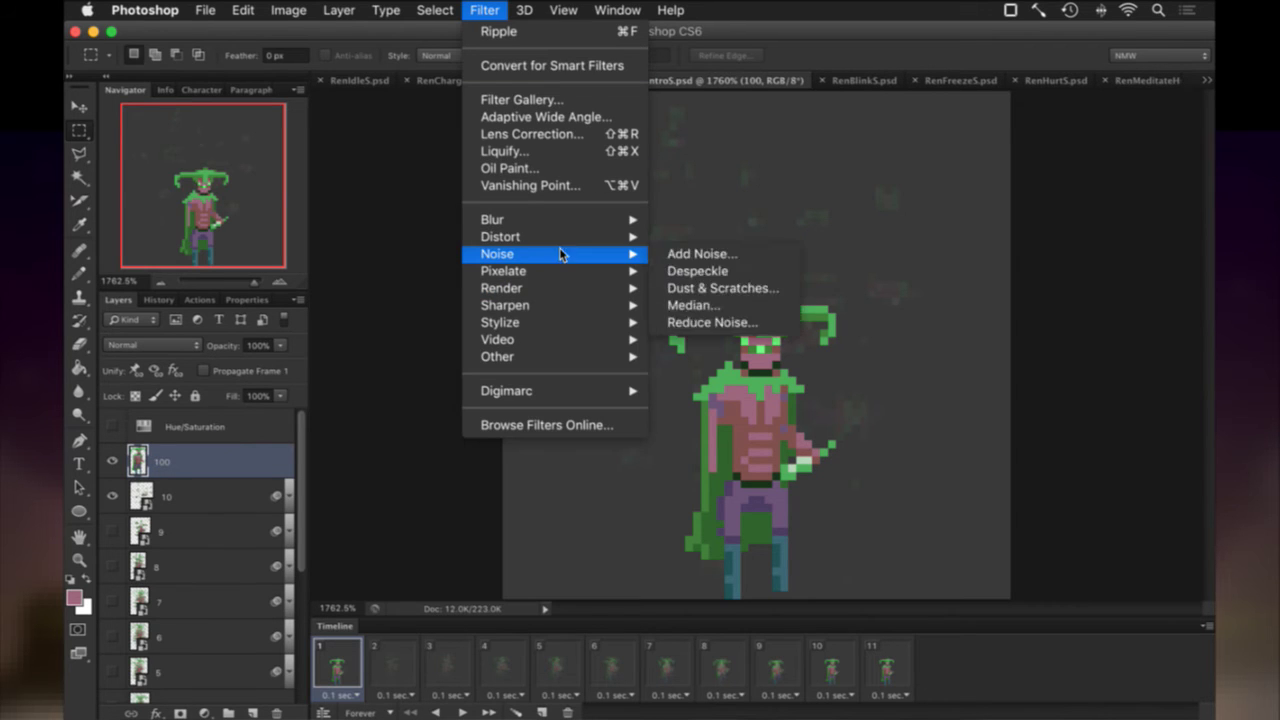
mouse_move(580, 237)
left_click(749, 288)
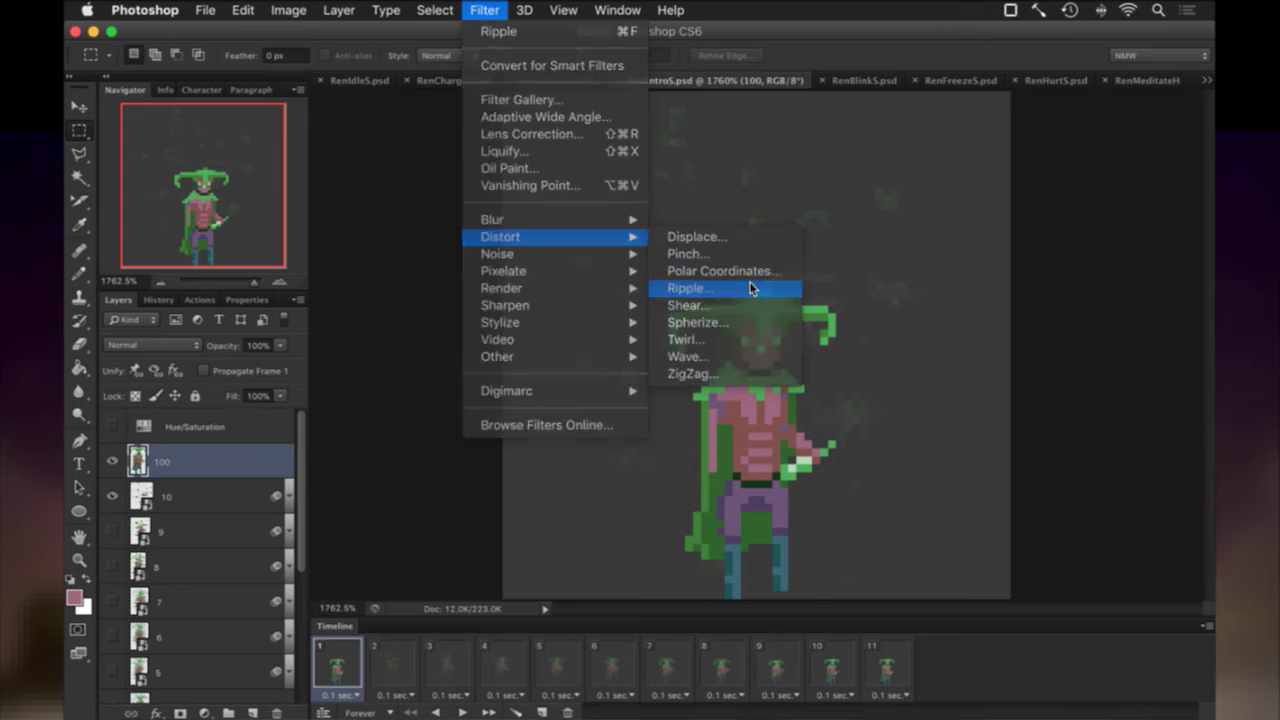
type("100")
key("Return")
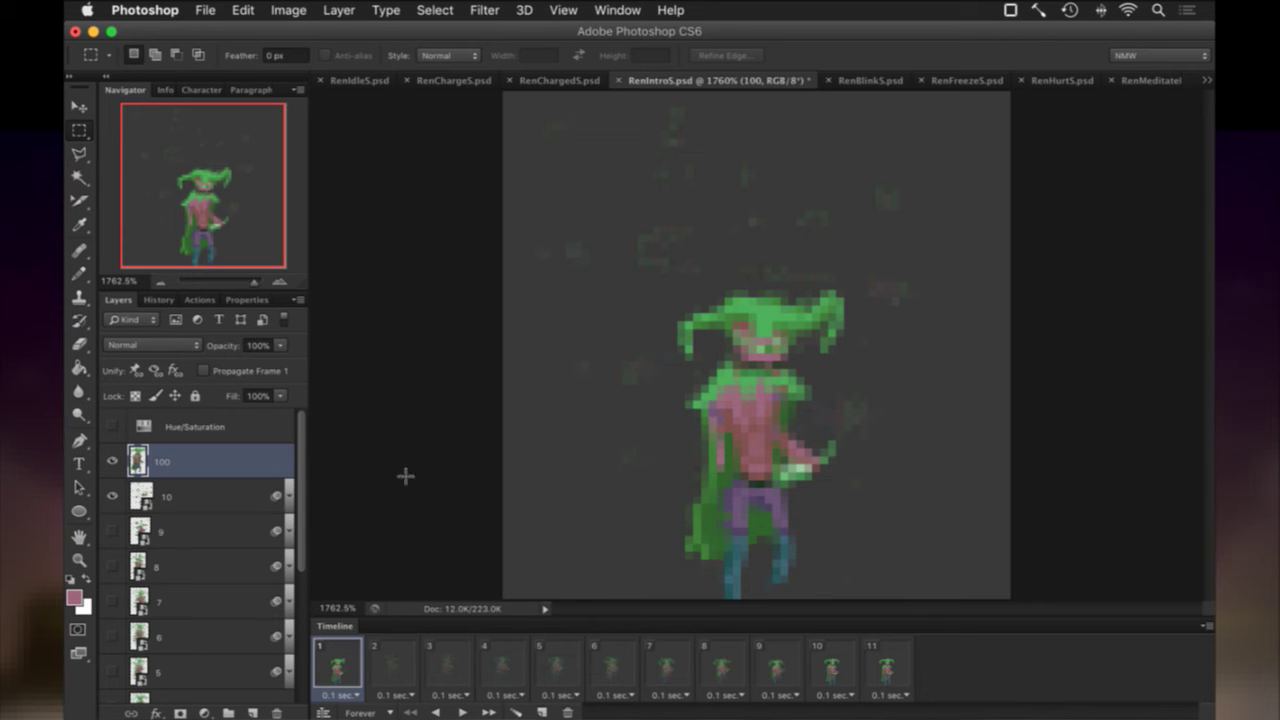
key("super+z")
Open the Ripple filter for layer 100 and preview the Large size with an amount of 360%.
left_click(513, 5)
left_click(484, 10)
mouse_move(537, 237)
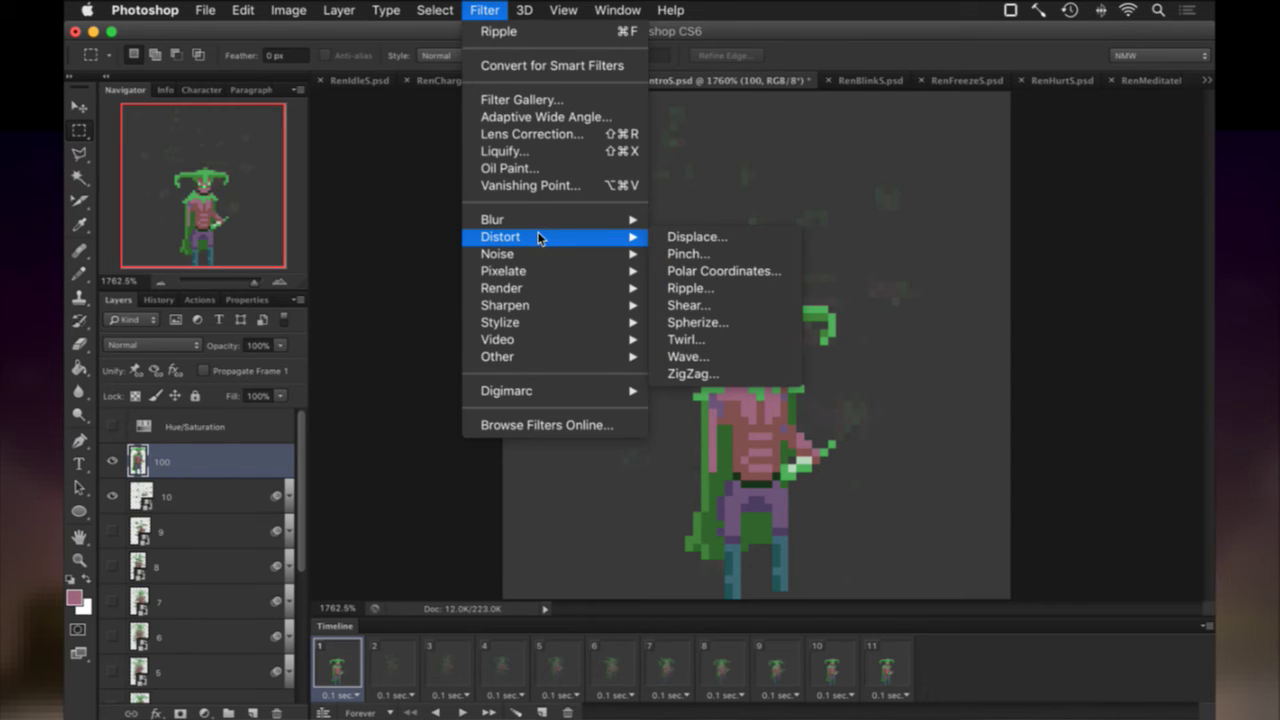
left_click(701, 288)
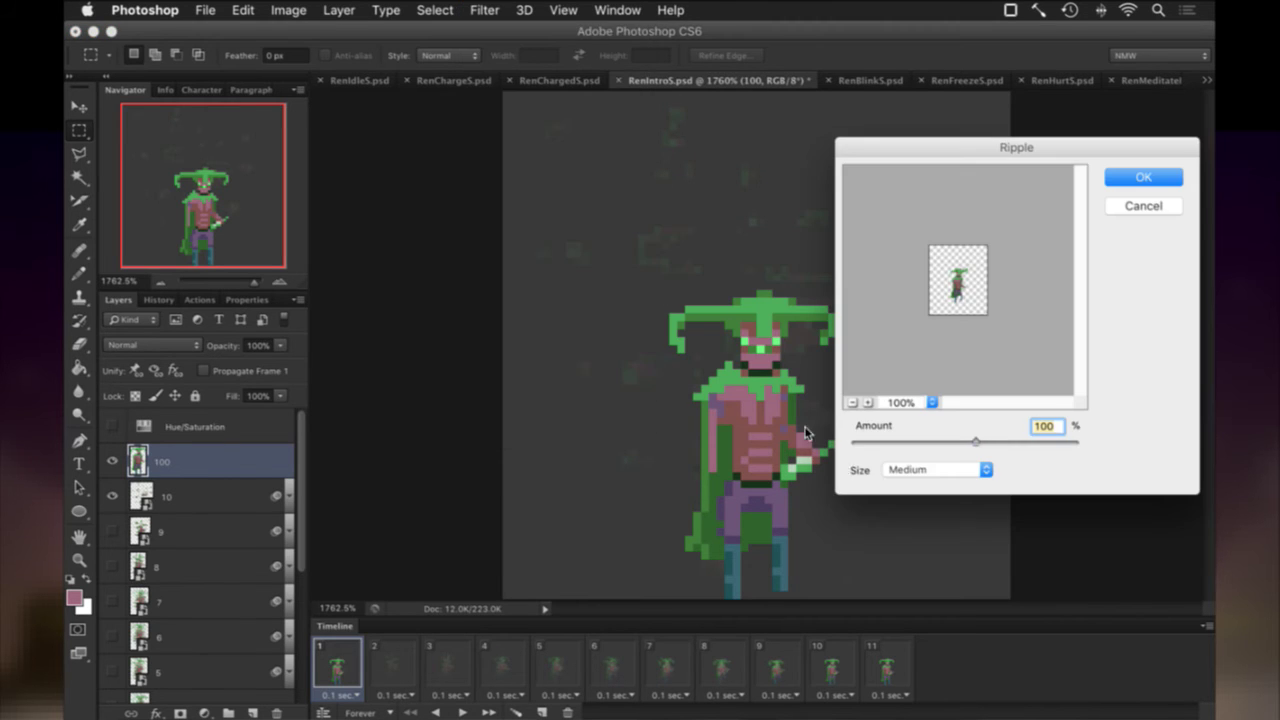
left_click(926, 478)
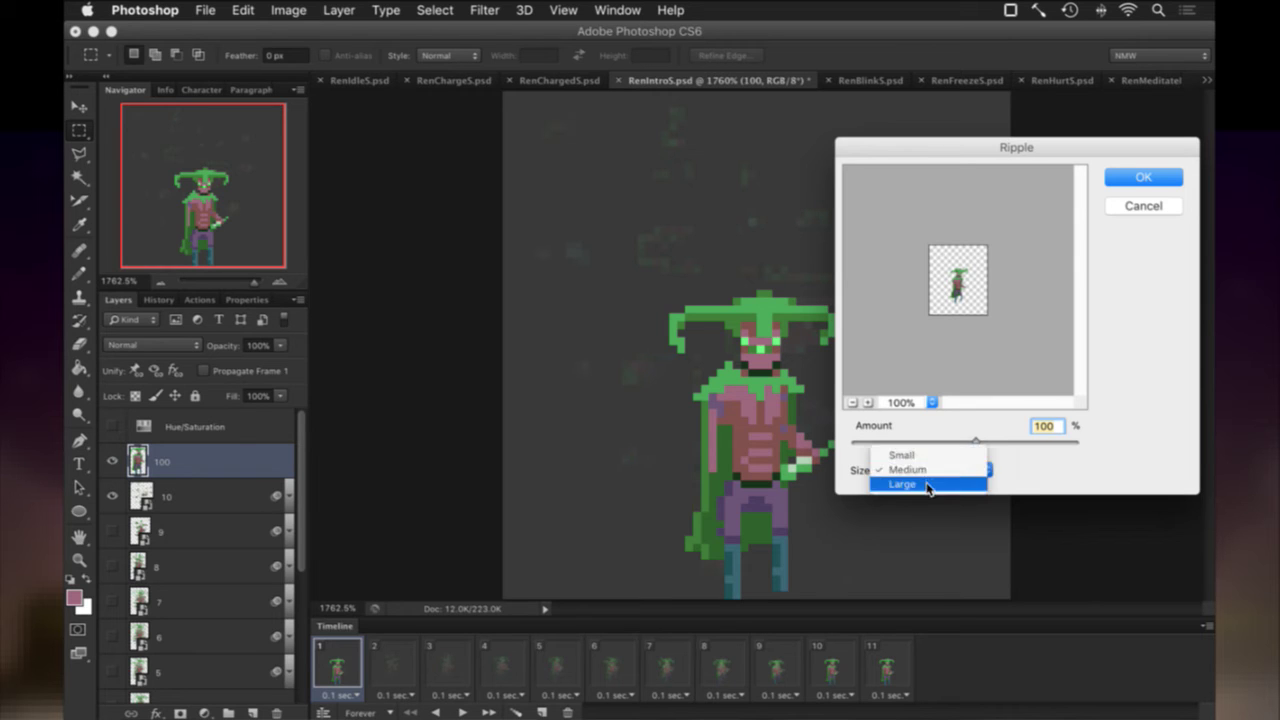
left_click(928, 485)
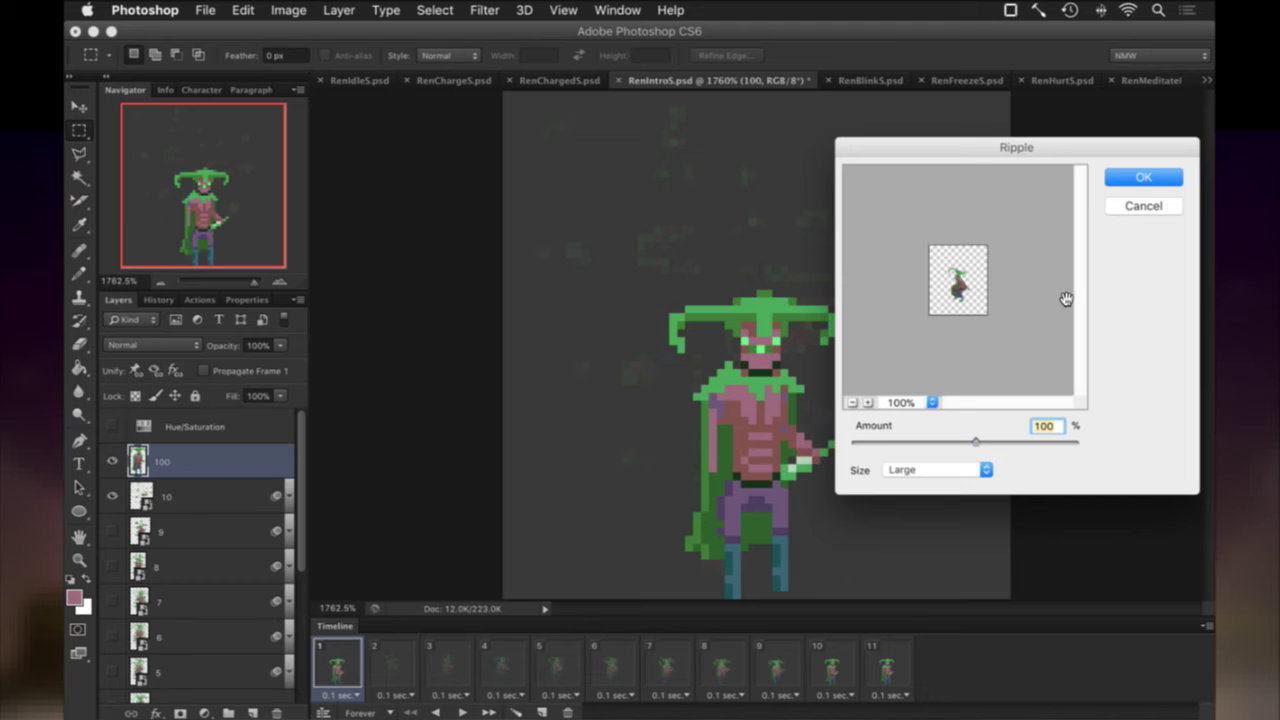
left_click_drag(978, 442, 1006, 431)
Try the ripple at Medium size with 393%, and at Small size with 999%.
left_click(936, 470)
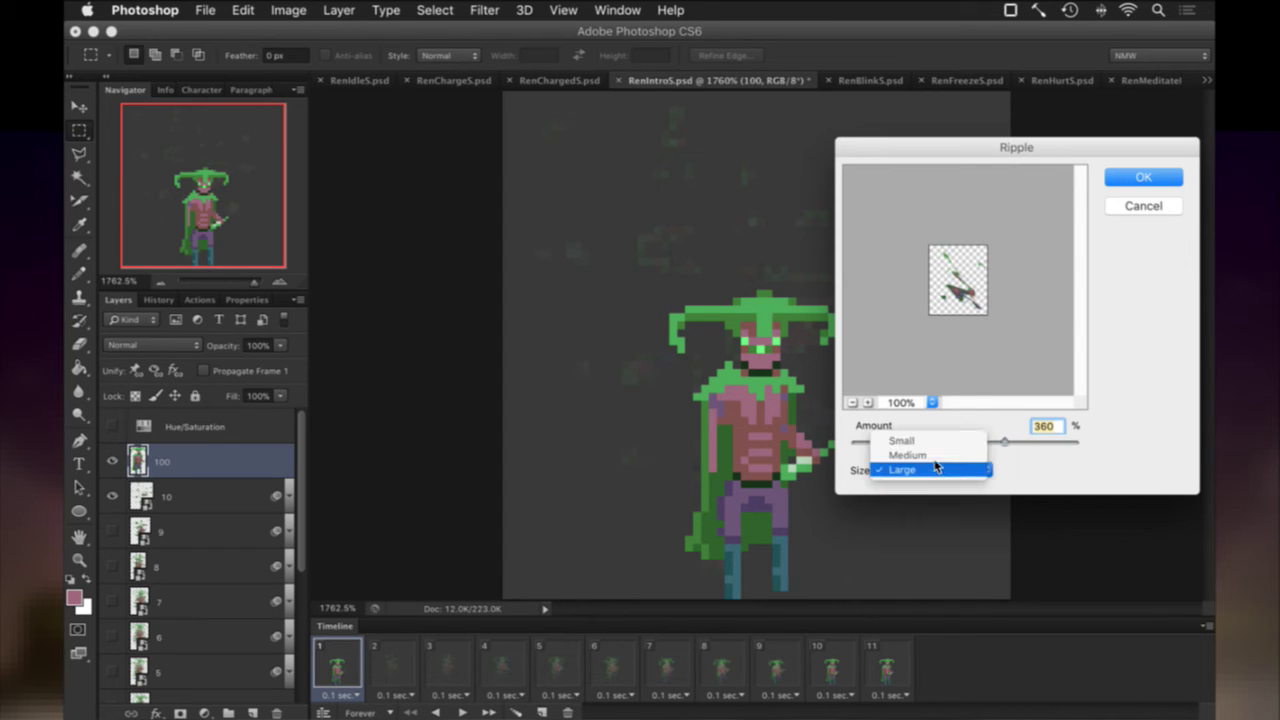
left_click(935, 456)
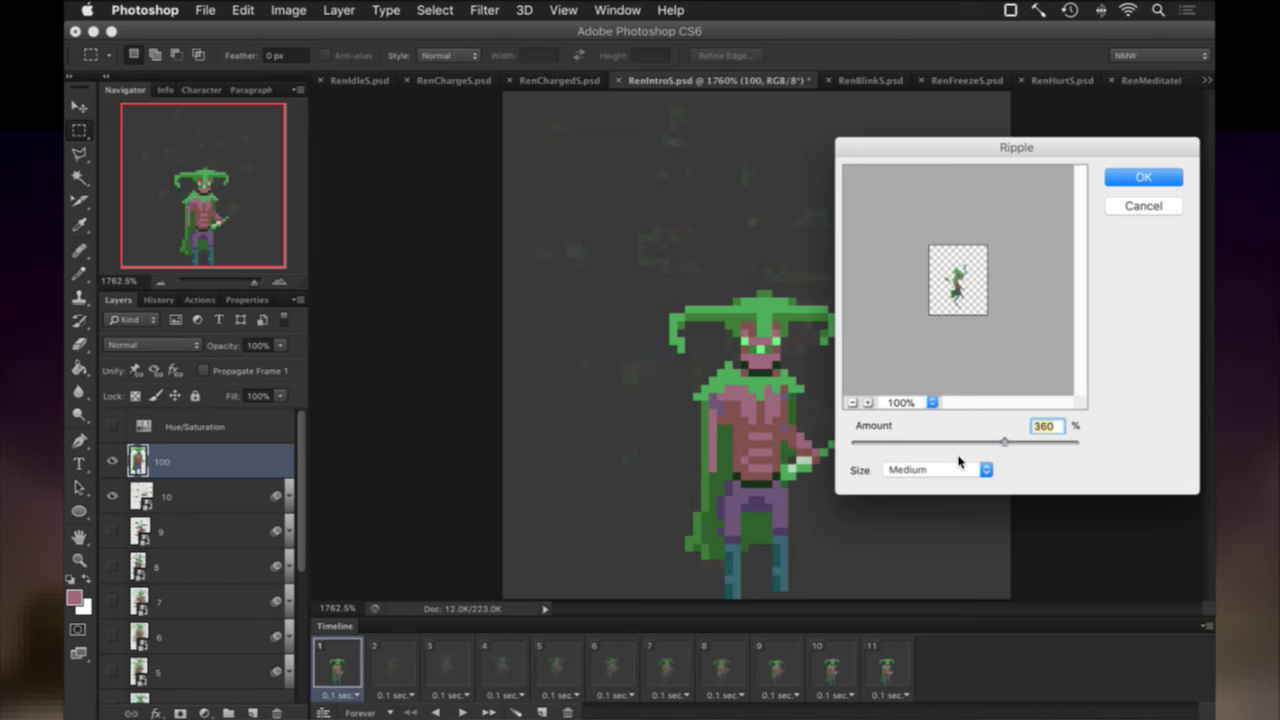
mouse_move(1004, 441)
left_mouse_down()
mouse_move(1024, 441)
mouse_move(874, 450)
mouse_move(1036, 446)
mouse_move(908, 453)
mouse_move(1007, 453)
left_mouse_up()
left_click(960, 472)
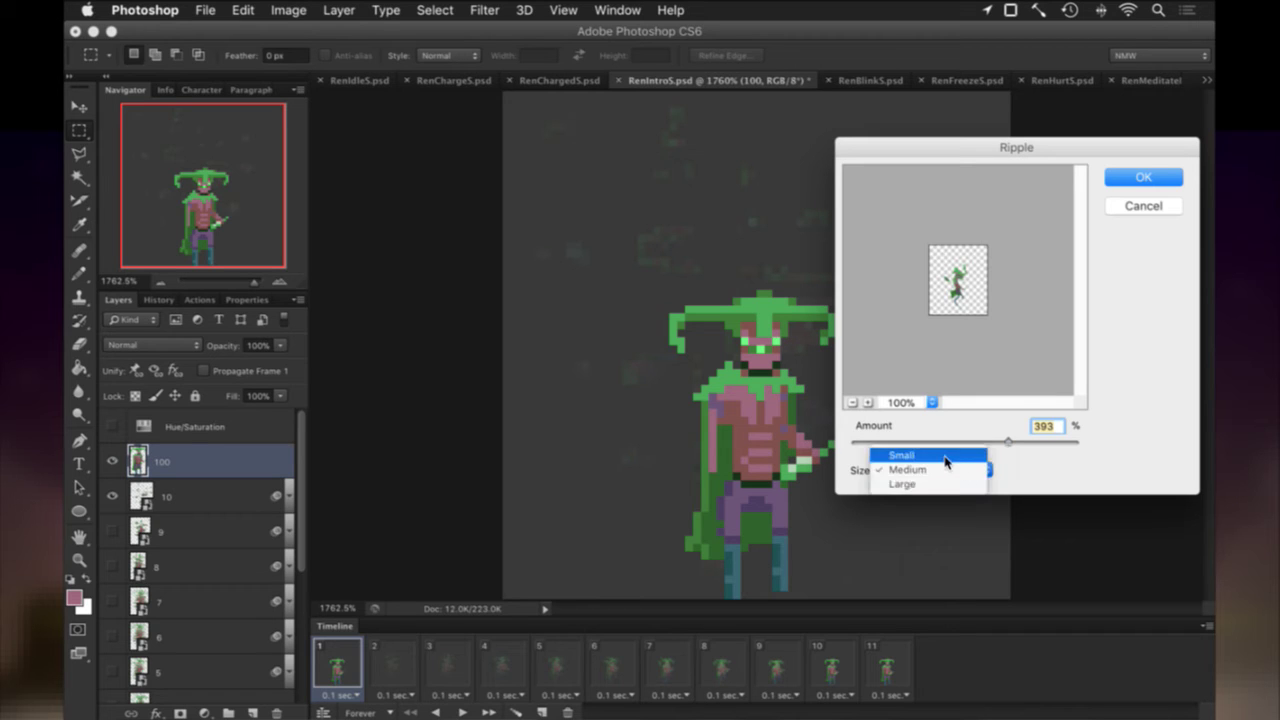
left_click(945, 461)
left_click_drag(1007, 442, 1086, 447)
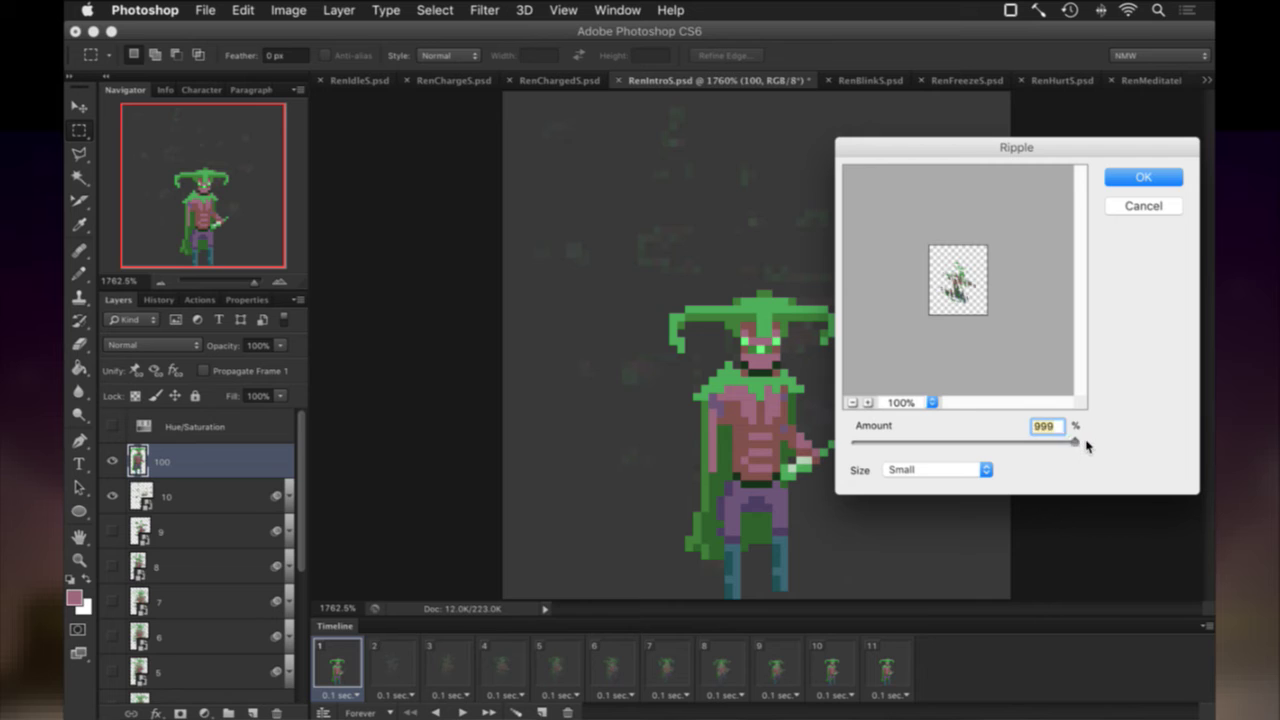
Apply a Ripple distortion of 400% at Medium size to layer 100 and save the file.
left_click(921, 470)
left_click(920, 484)
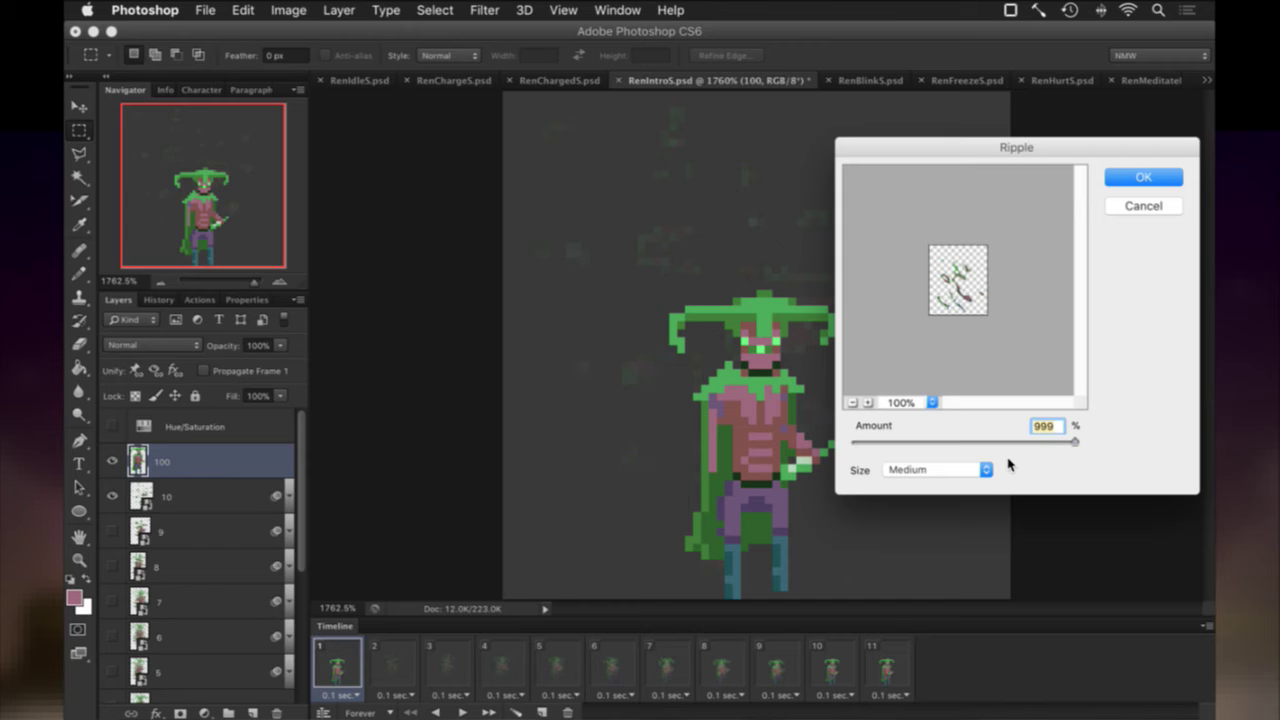
type("400")
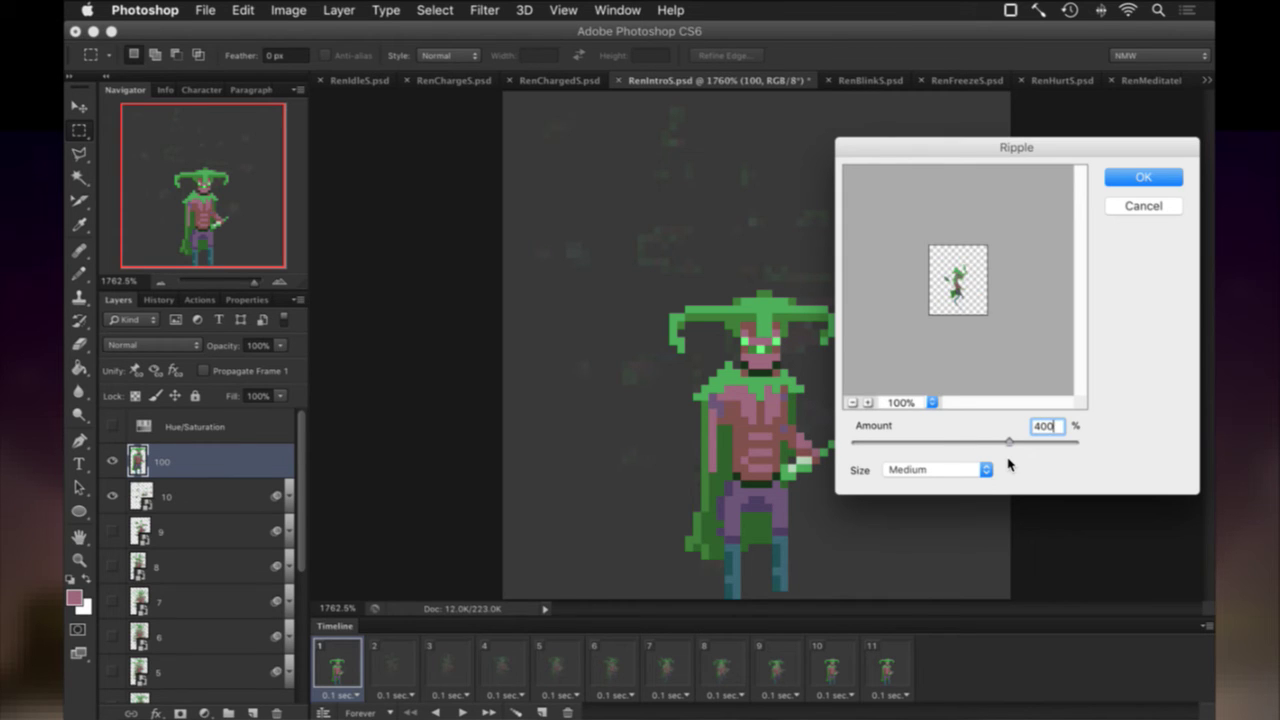
key("Return")
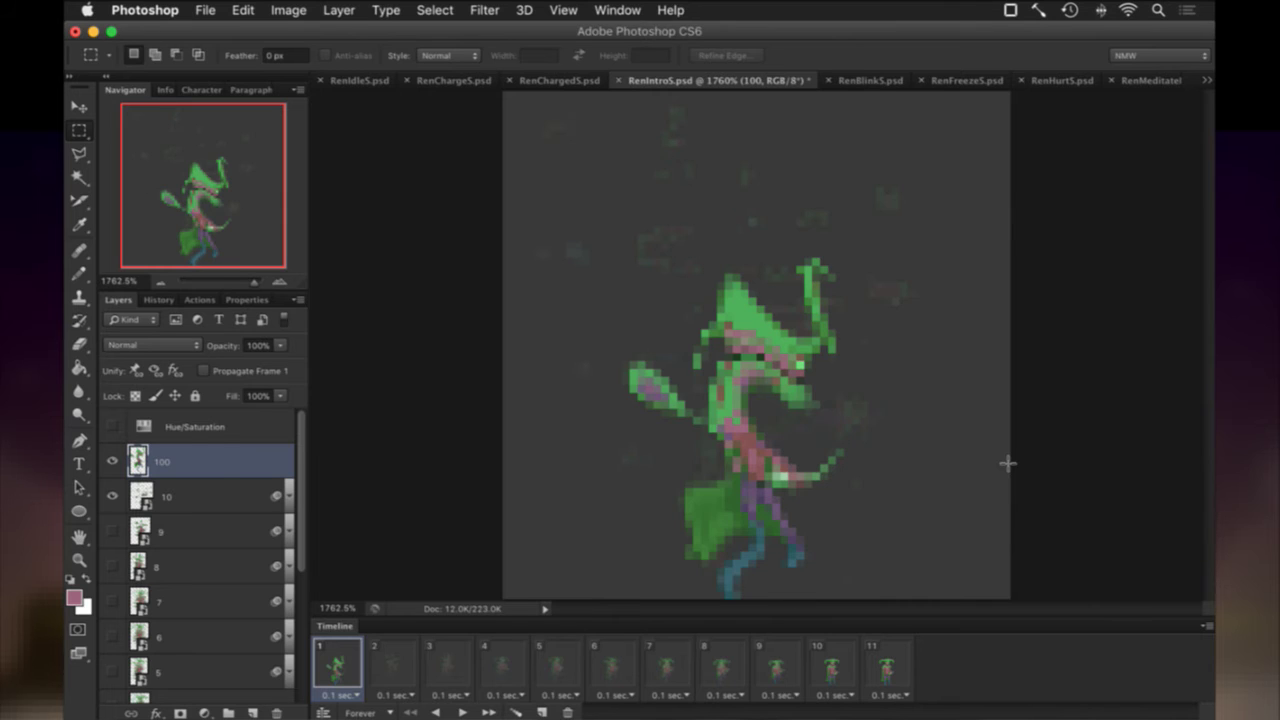
key("super+s")
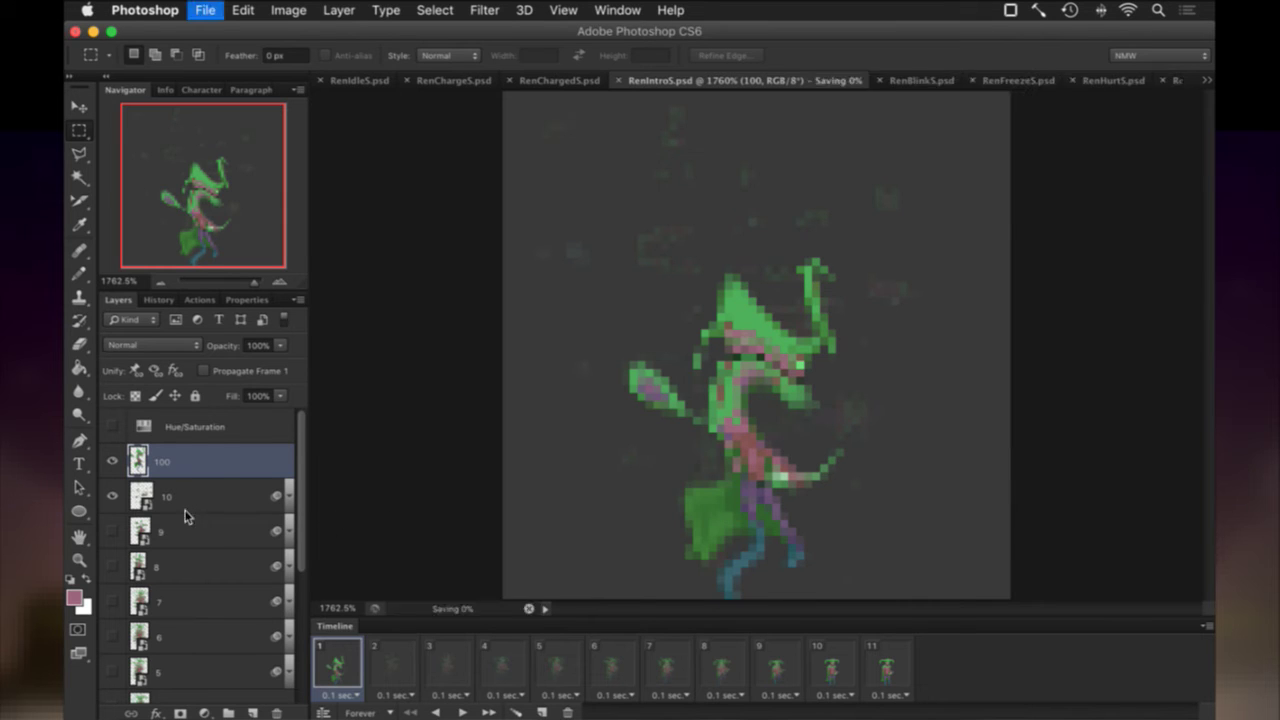
Hide the smart-object layer 10 in frame 1 and move layer 100 directly below layer 1.
left_click(182, 503)
left_click(112, 495)
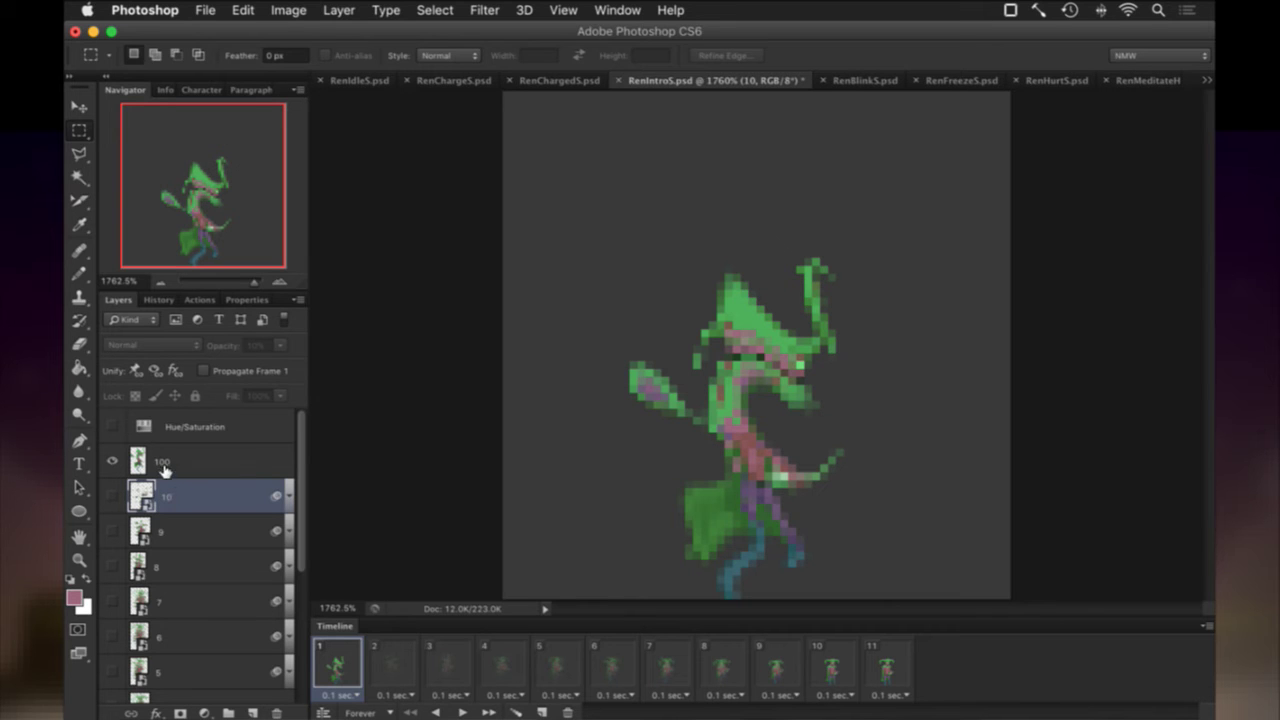
scroll(110, 690, "down", 1)
left_click_drag(150, 704, 185, 612)
Save the file and set the opacity of layer 100 to 10% in frame 1.
key("super+s")
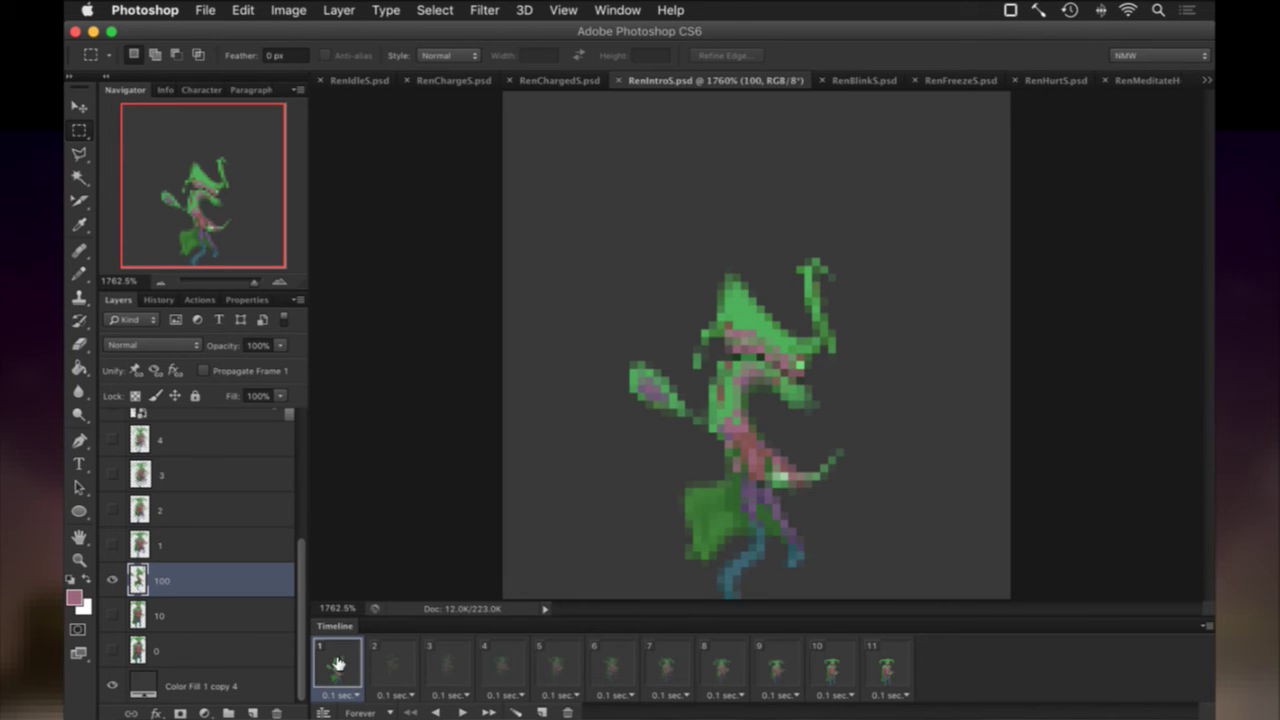
key("1")
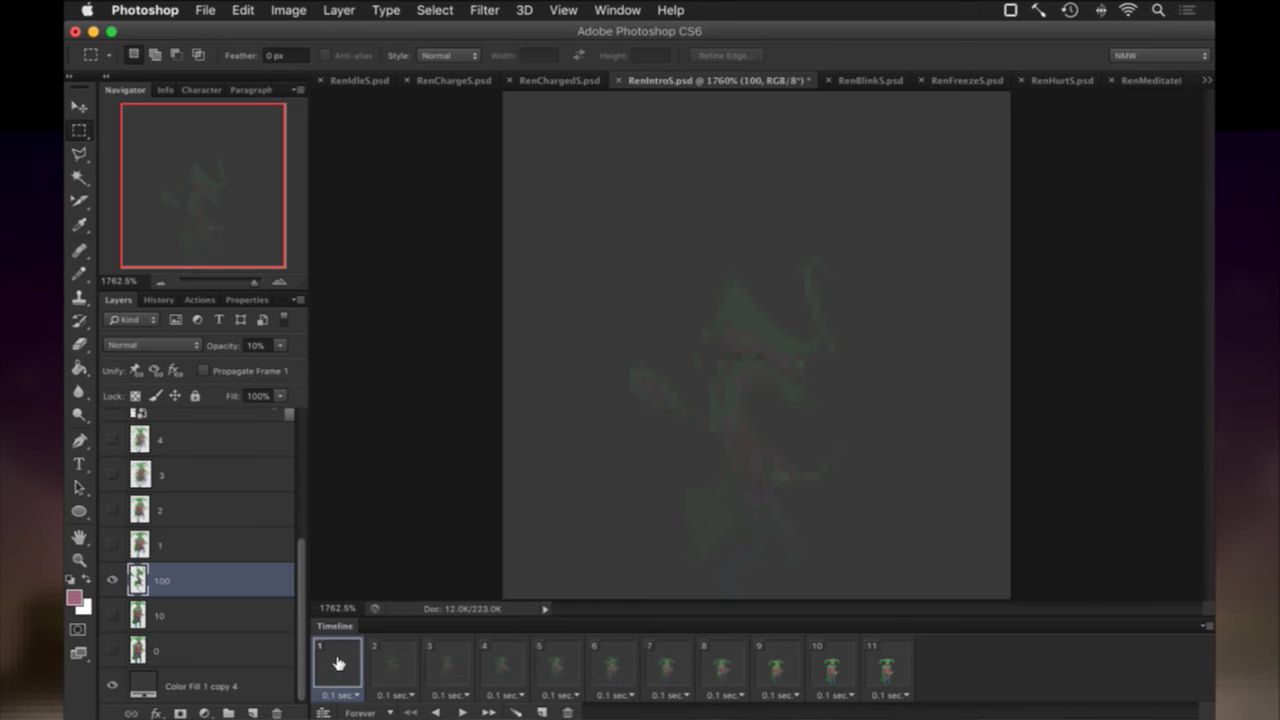
In animation frame 2, delete the plain layer 10 that sits directly above layer 0.
left_click(390, 669)
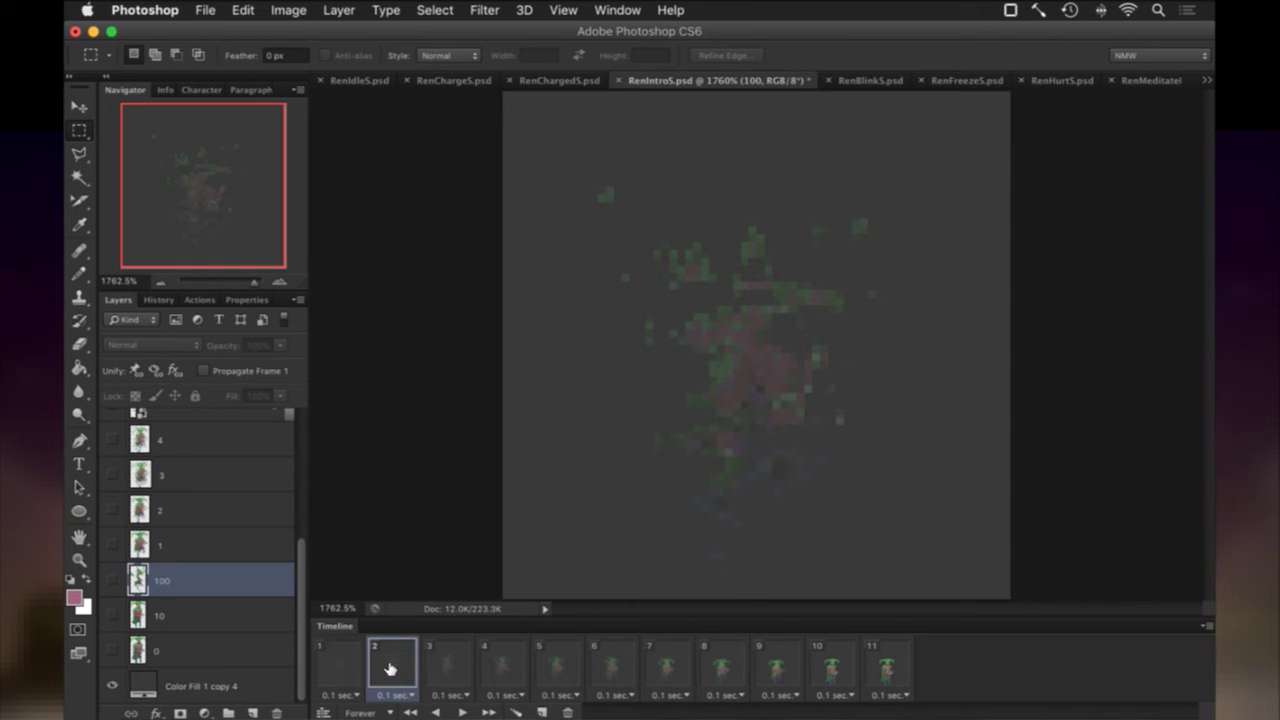
left_click(189, 636)
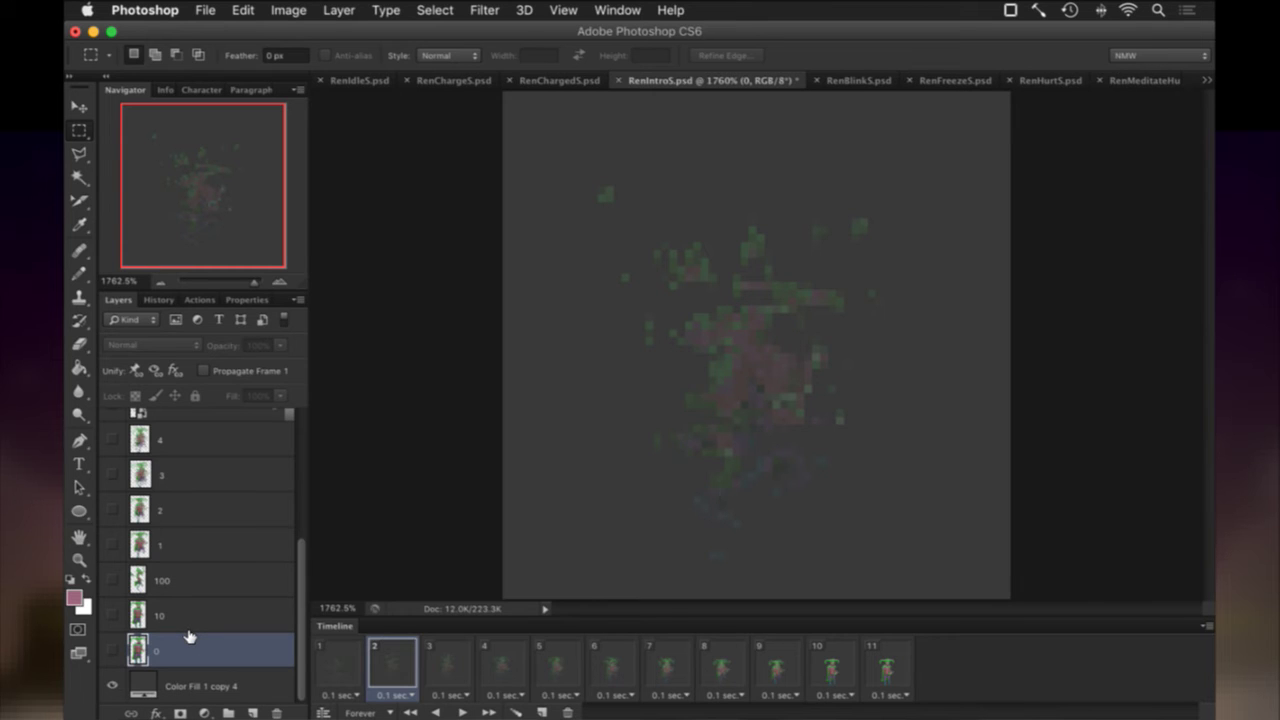
left_click(168, 614)
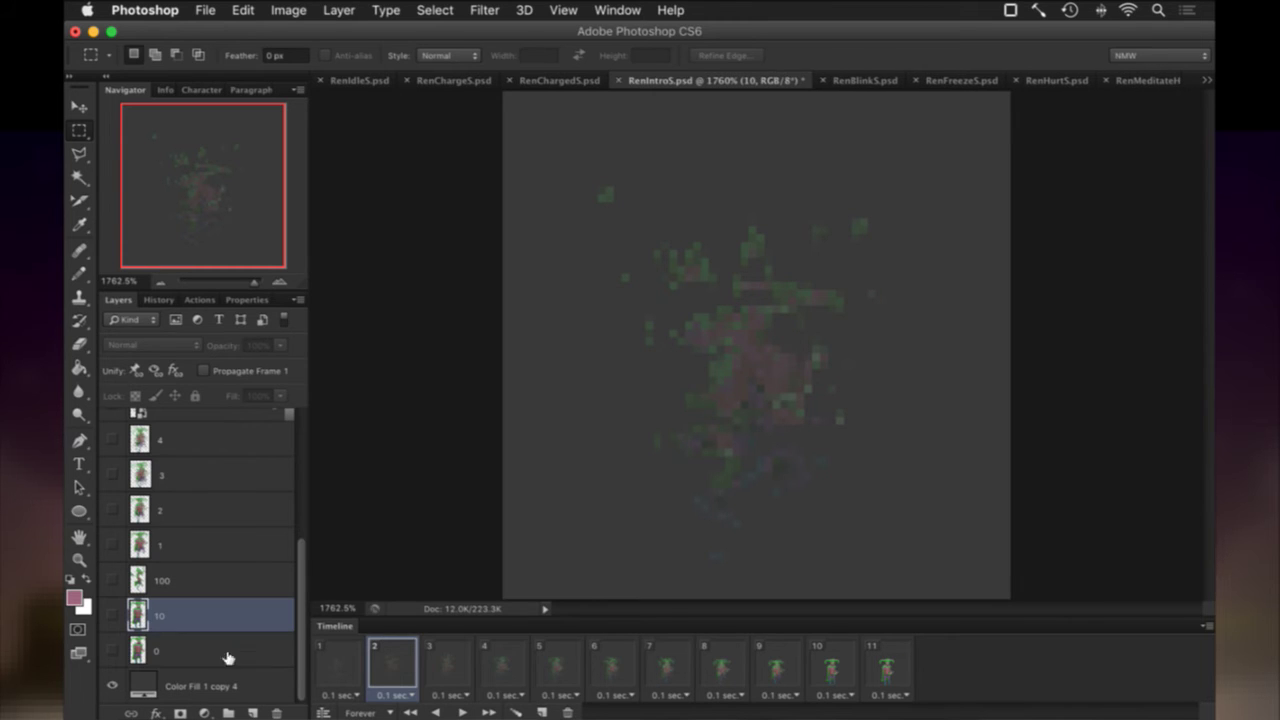
left_click(273, 710)
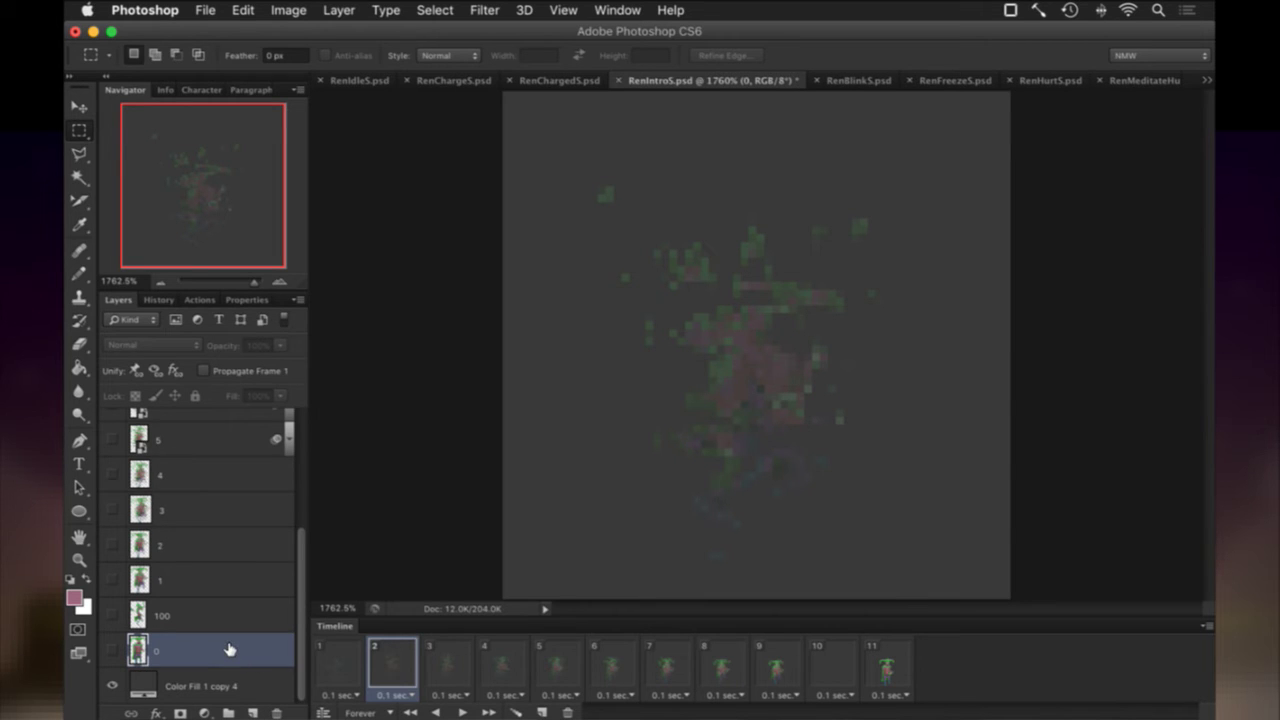
Duplicate layer 0 and make the copy visible in frame 2.
key("super+j")
left_click(111, 651)
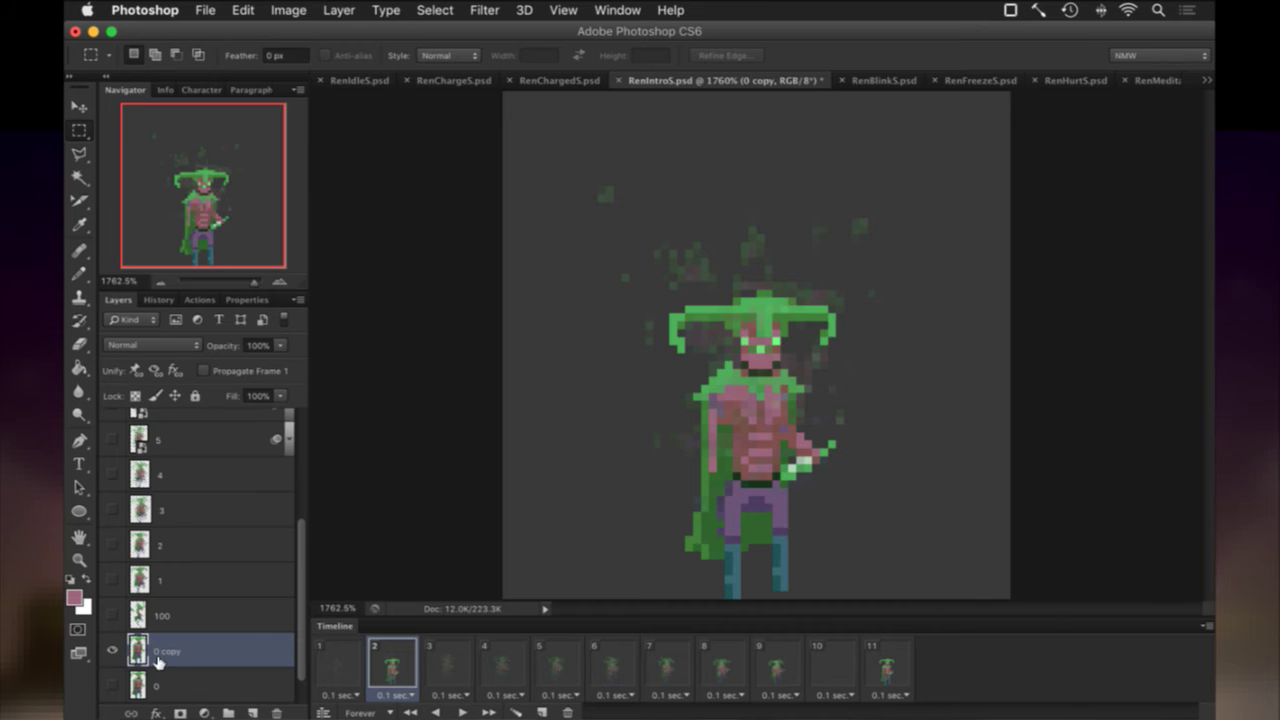
scroll(165, 655, "down", 2)
mouse_move(139, 612)
left_mouse_down()
mouse_move(149, 603)
mouse_move(144, 612)
left_mouse_up()
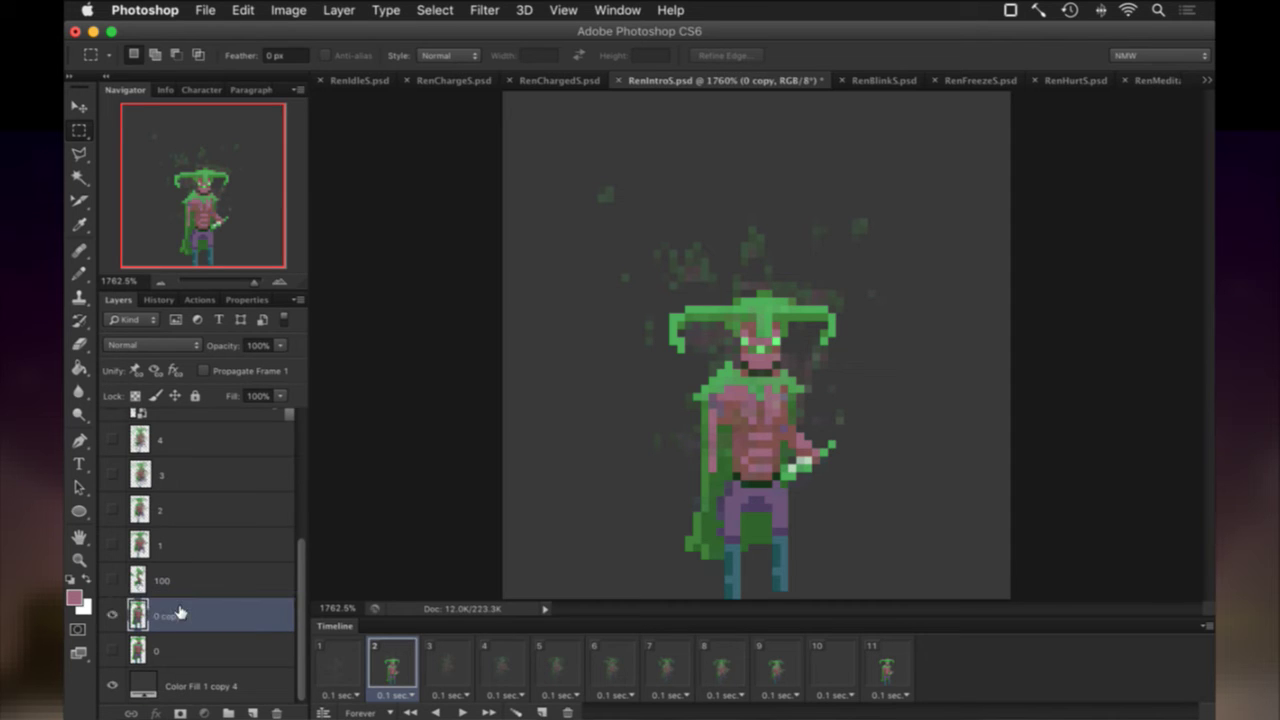
Rename the rippled layer 100 as 400.
double_click(162, 581)
type("400")
key("Return")
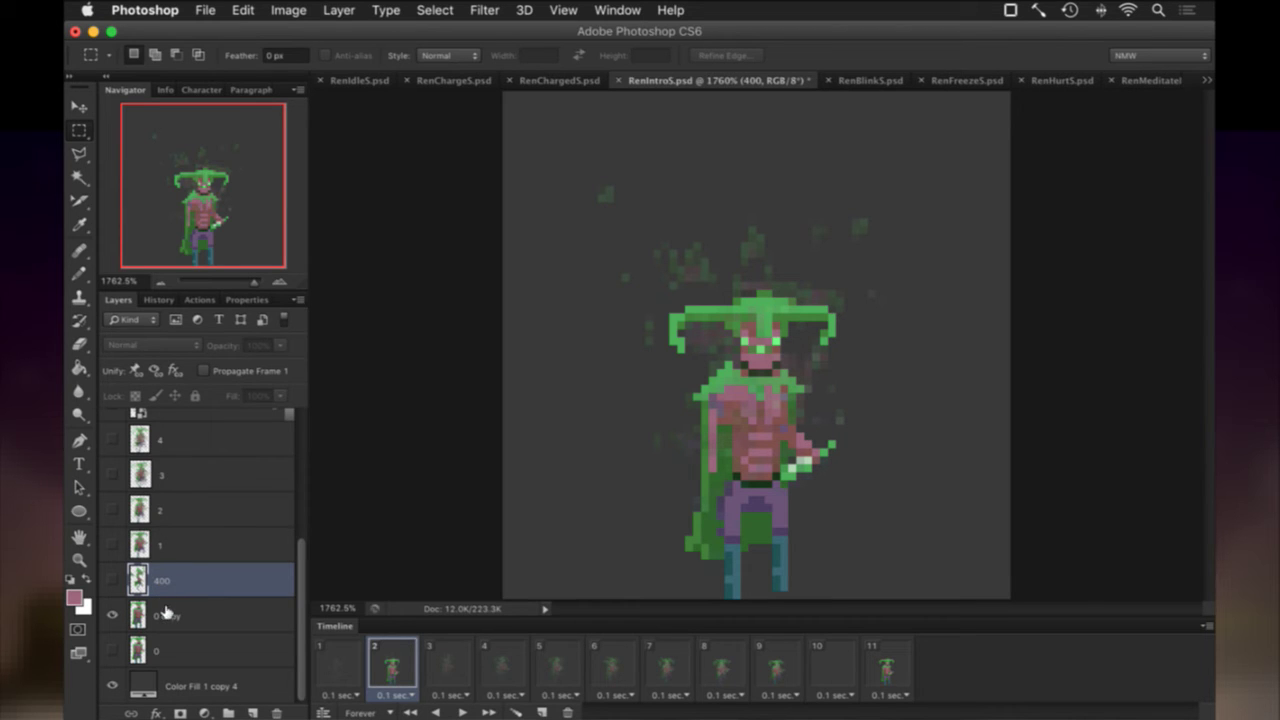
Select the copy of layer 0 and hide layer 9 in frame 2.
left_click(166, 612)
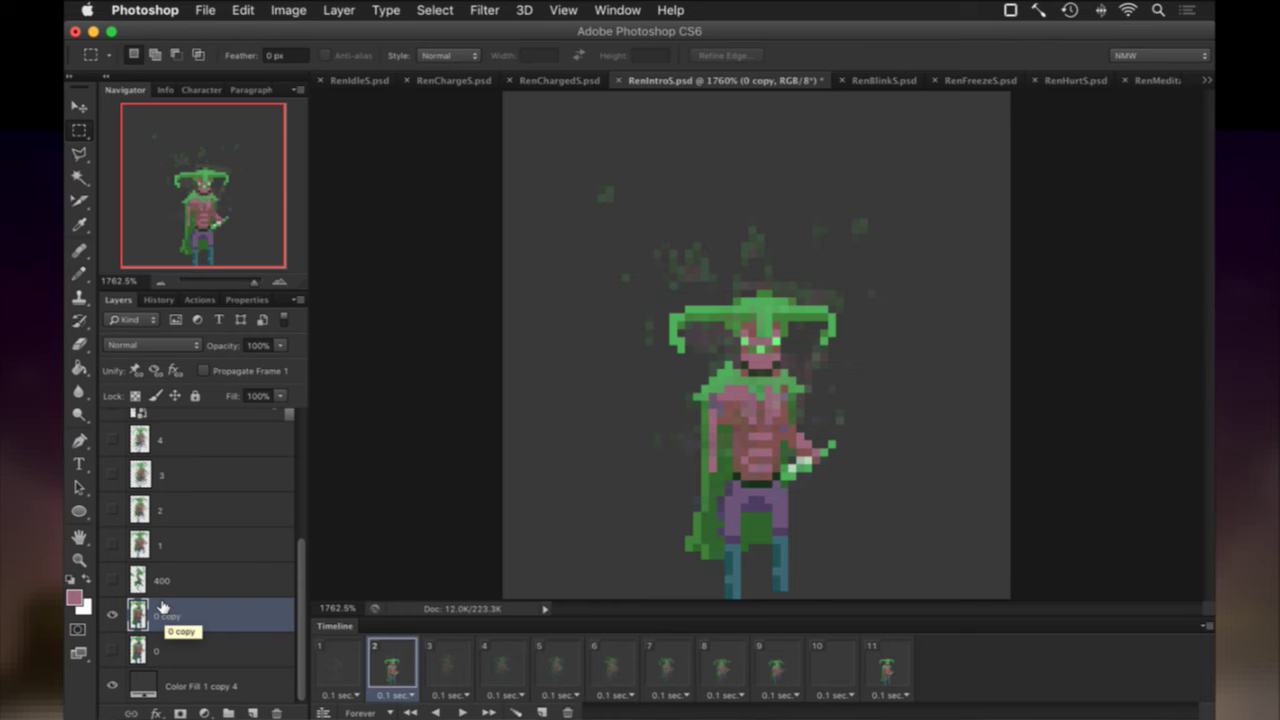
scroll(161, 603, "up", 5)
left_click(113, 493)
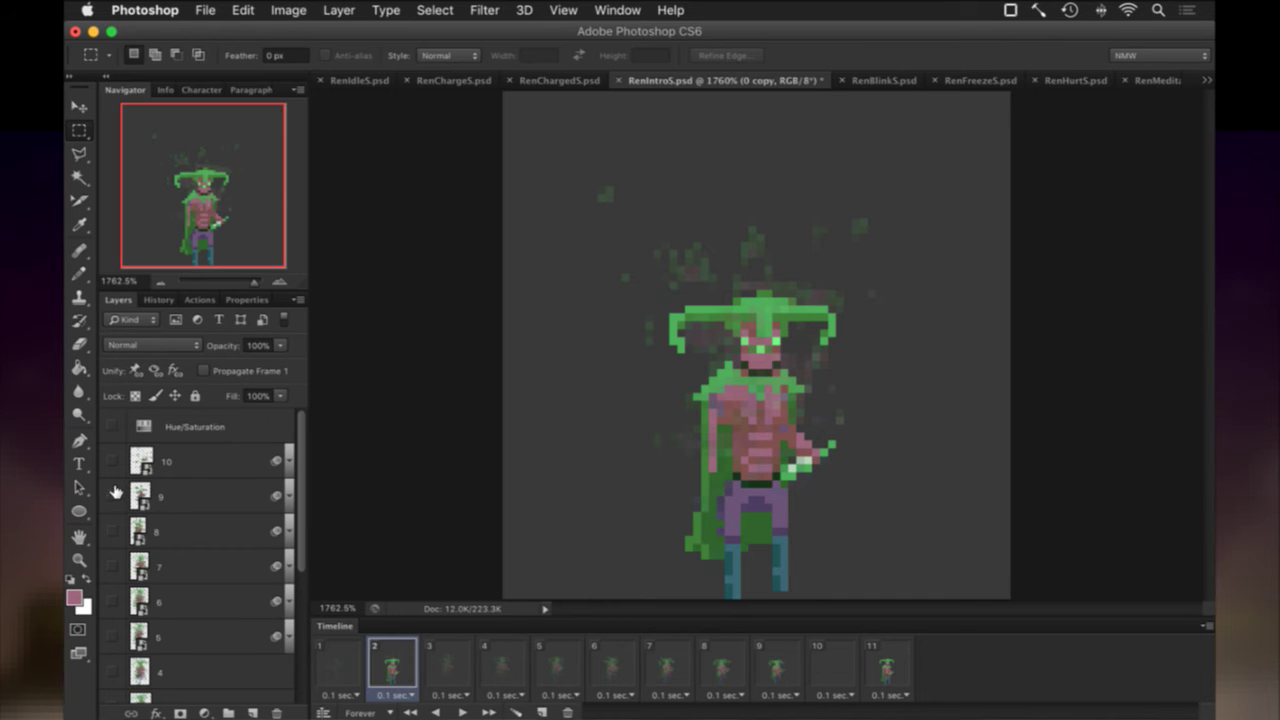
Hide layer 8 in frame 3 and layer 7 in frame 4.
left_click(437, 666)
left_click(765, 668, "shift")
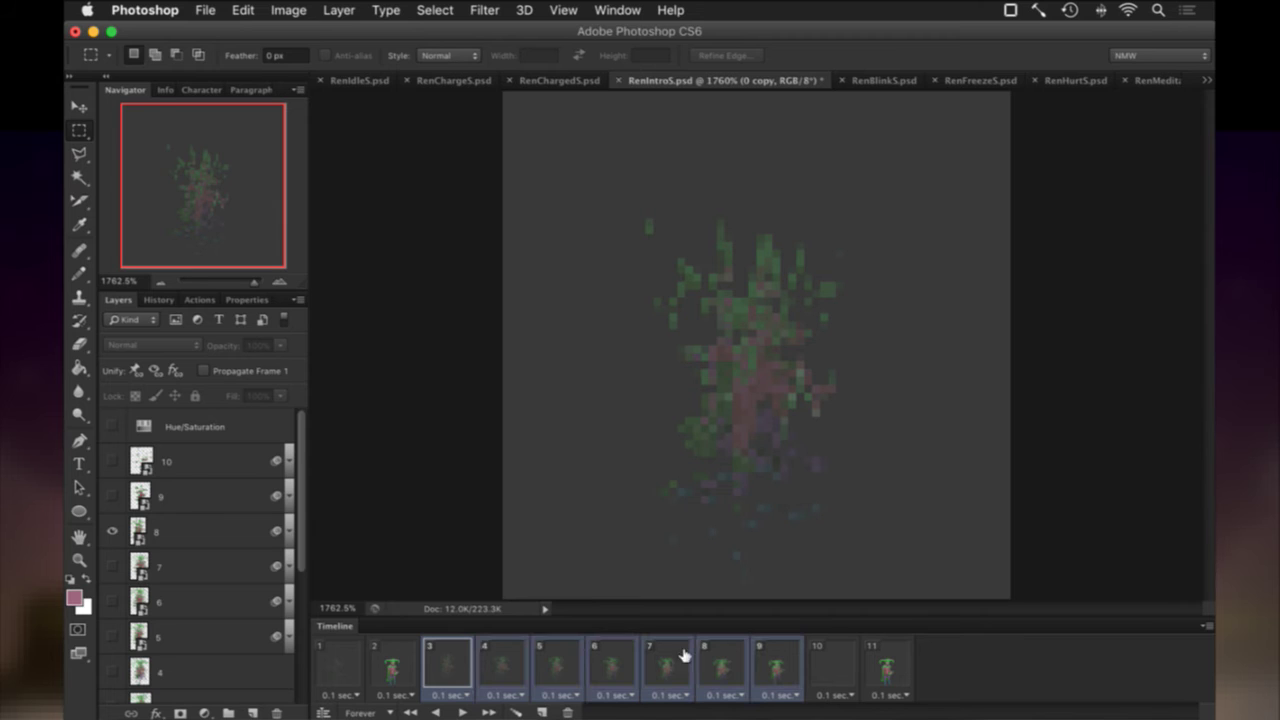
left_click(113, 529)
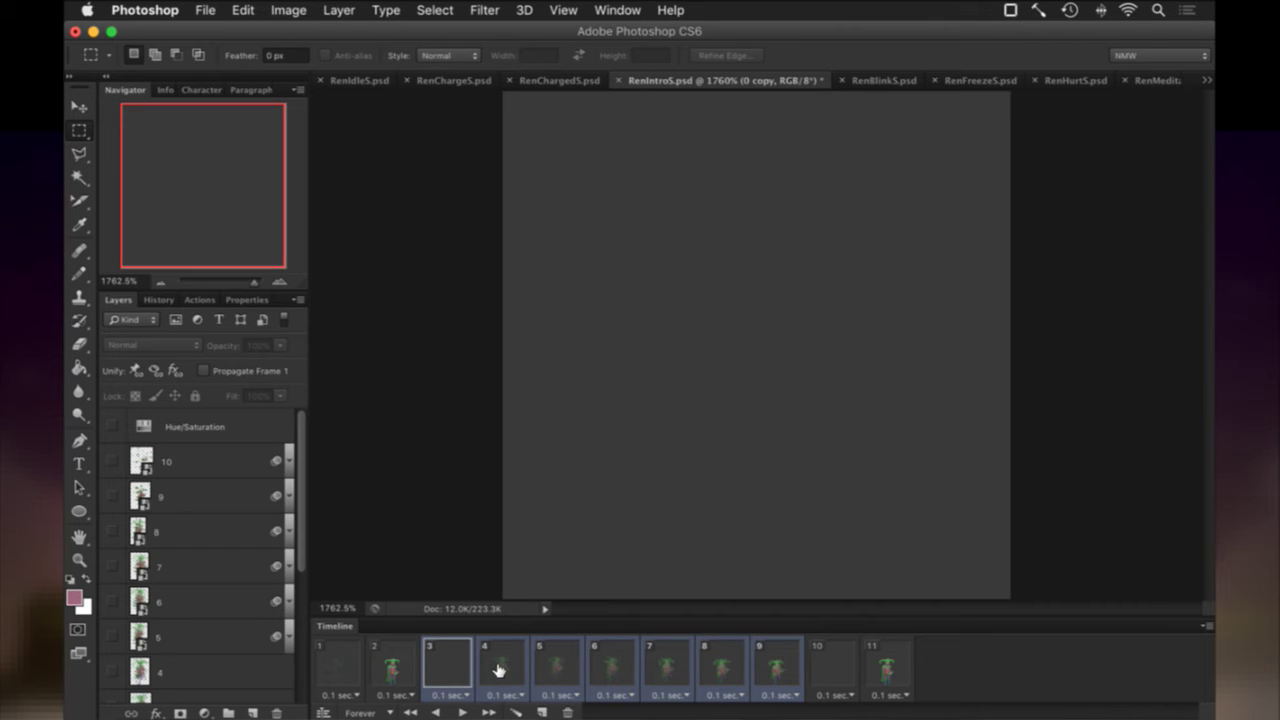
left_click(498, 670)
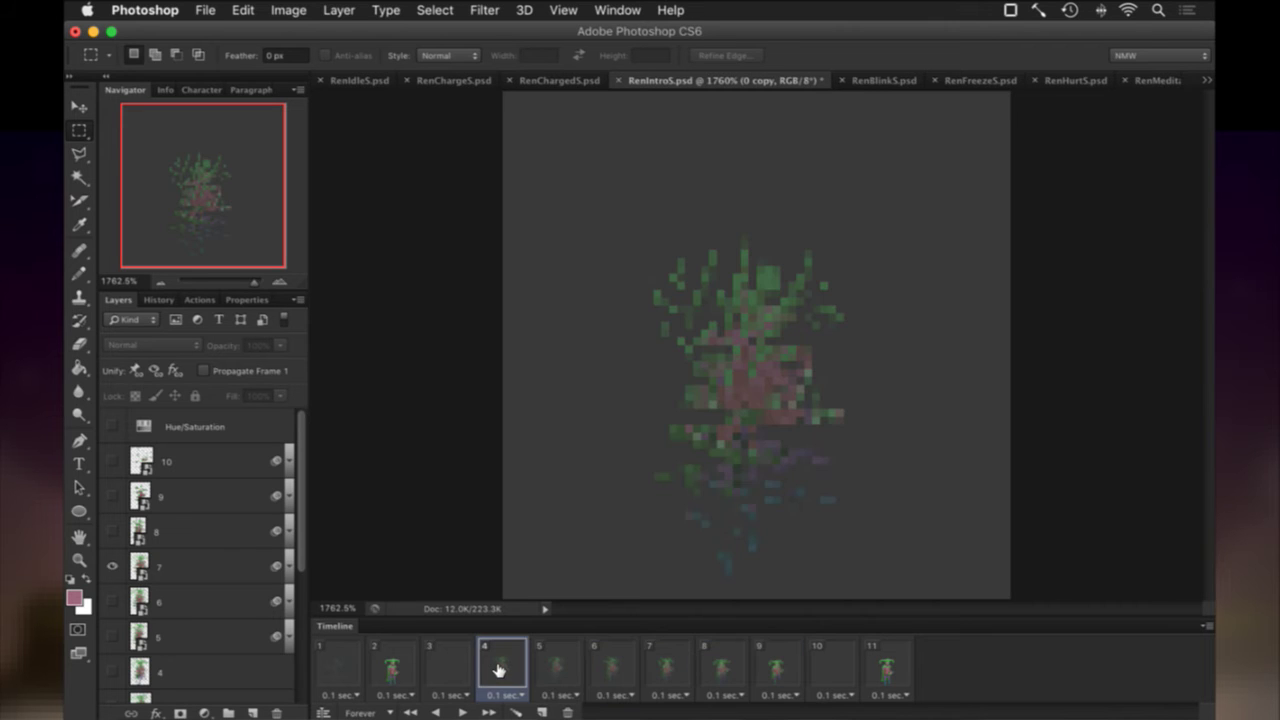
left_click(112, 566)
Hide layer 6 in frame 5, layer 5 in frame 6 and layer 4 in frame 7.
left_click(552, 652)
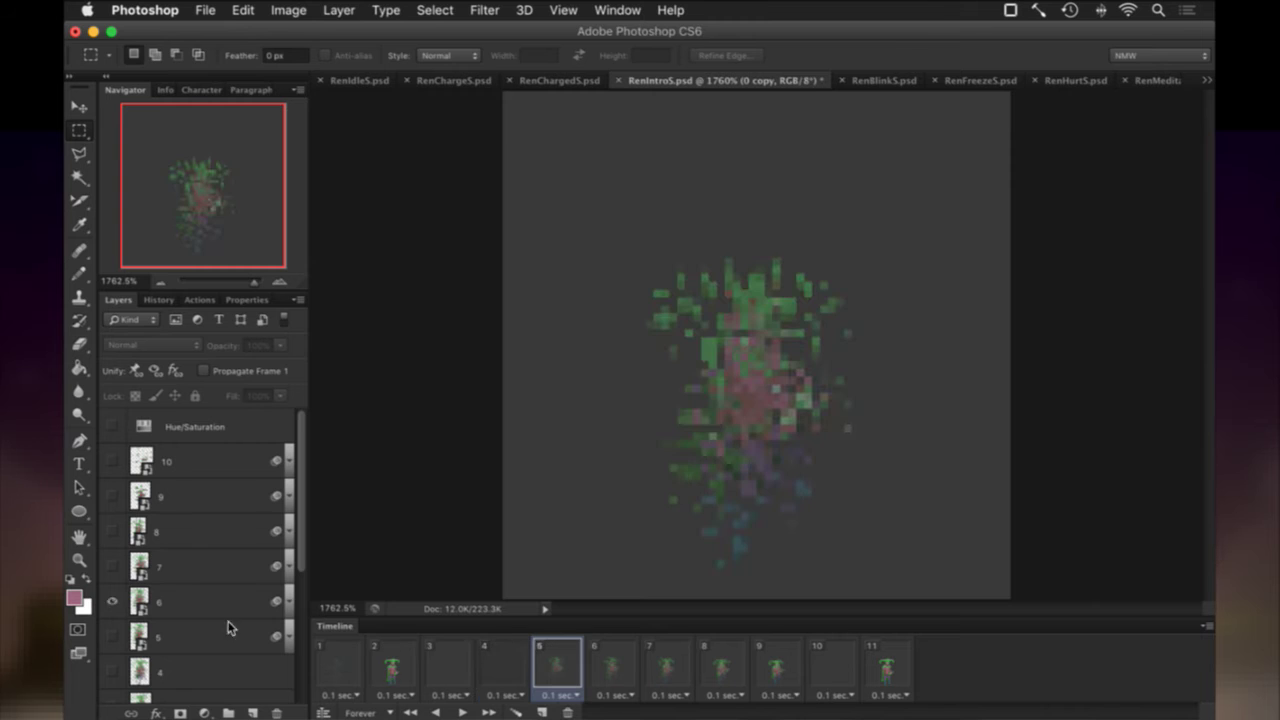
left_click(113, 601)
left_click(612, 662)
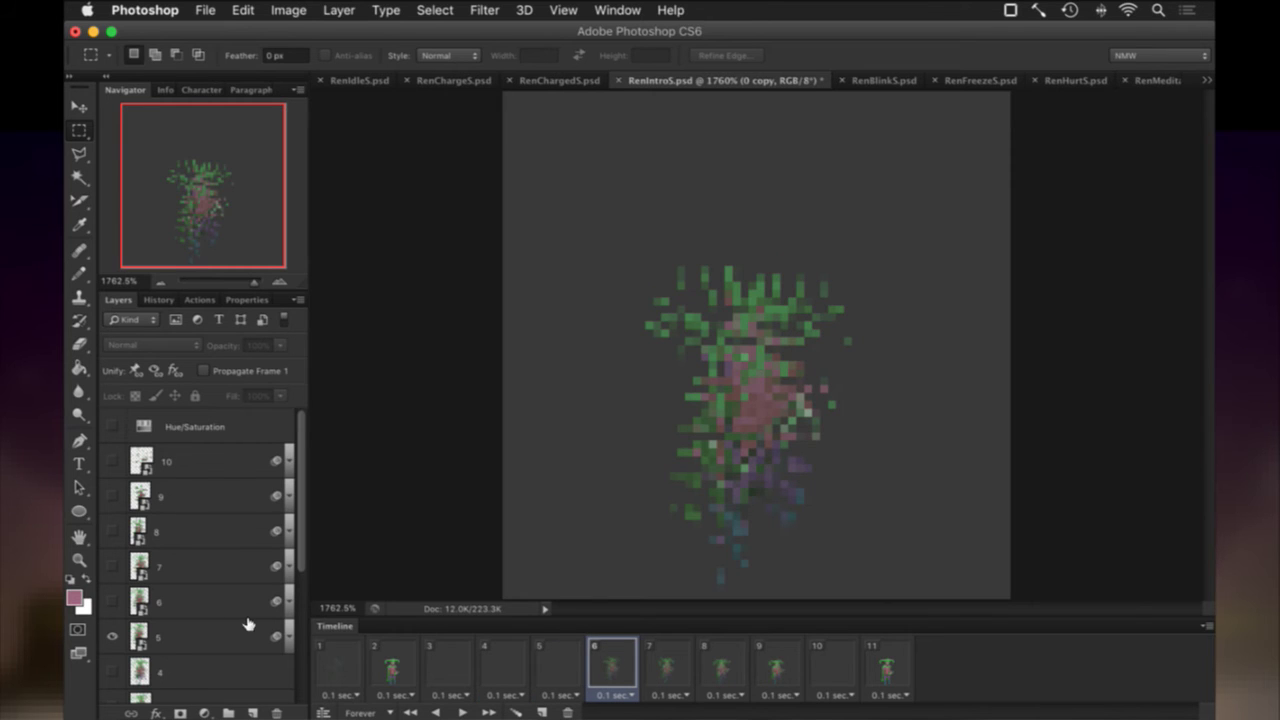
left_click(113, 637)
left_click(677, 654)
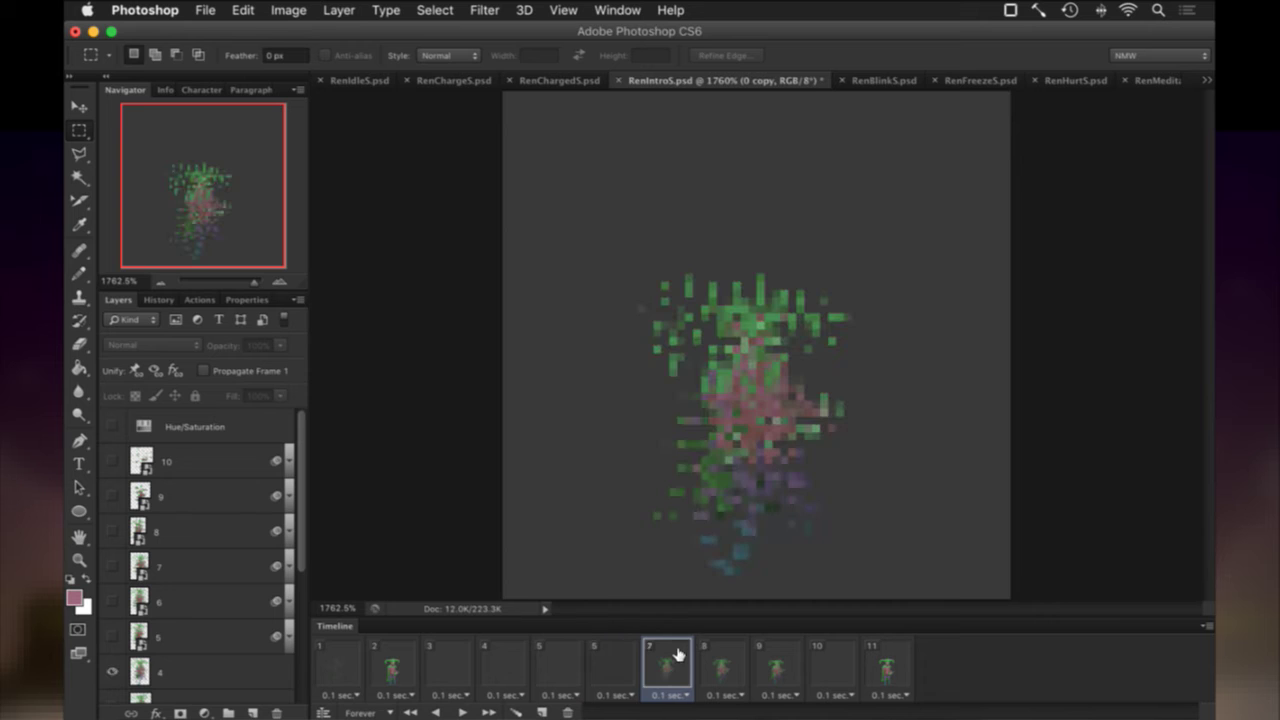
left_click(113, 672)
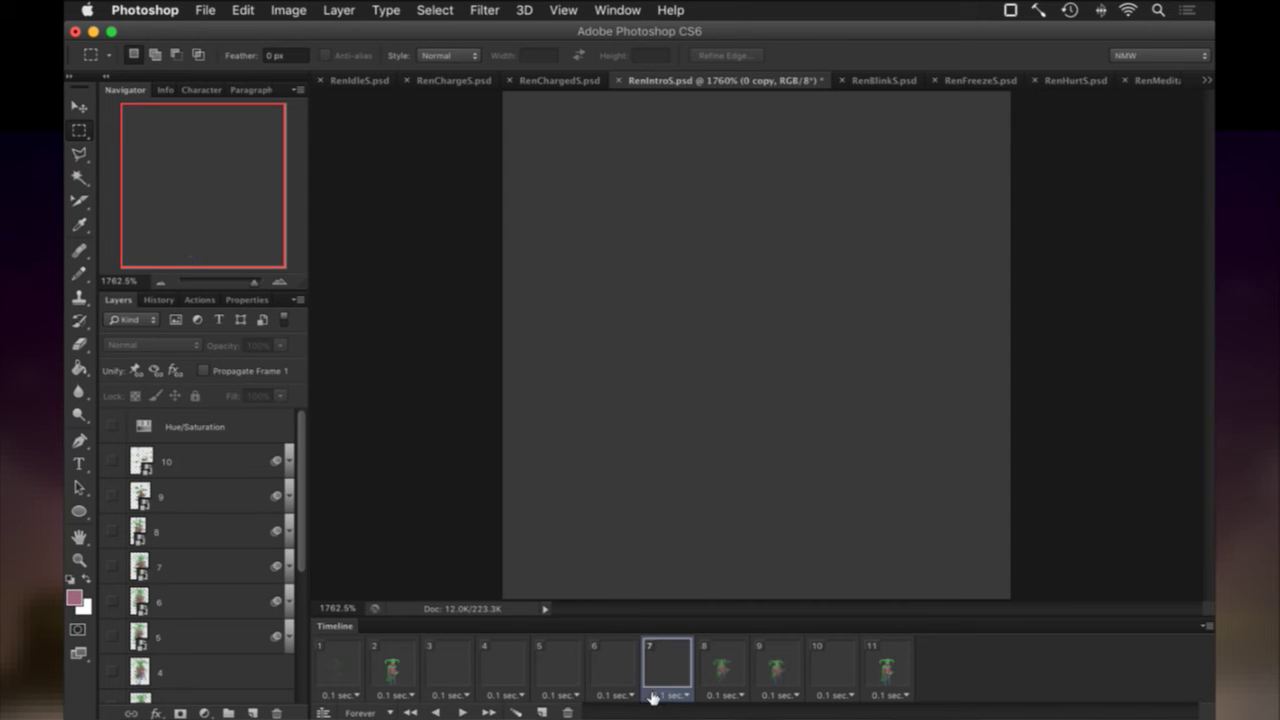
Hide layer 3 in frame 8 and layer 2 in frame 9, and check frames 10 and 1.
left_click(720, 663)
scroll(171, 623, "down", 5)
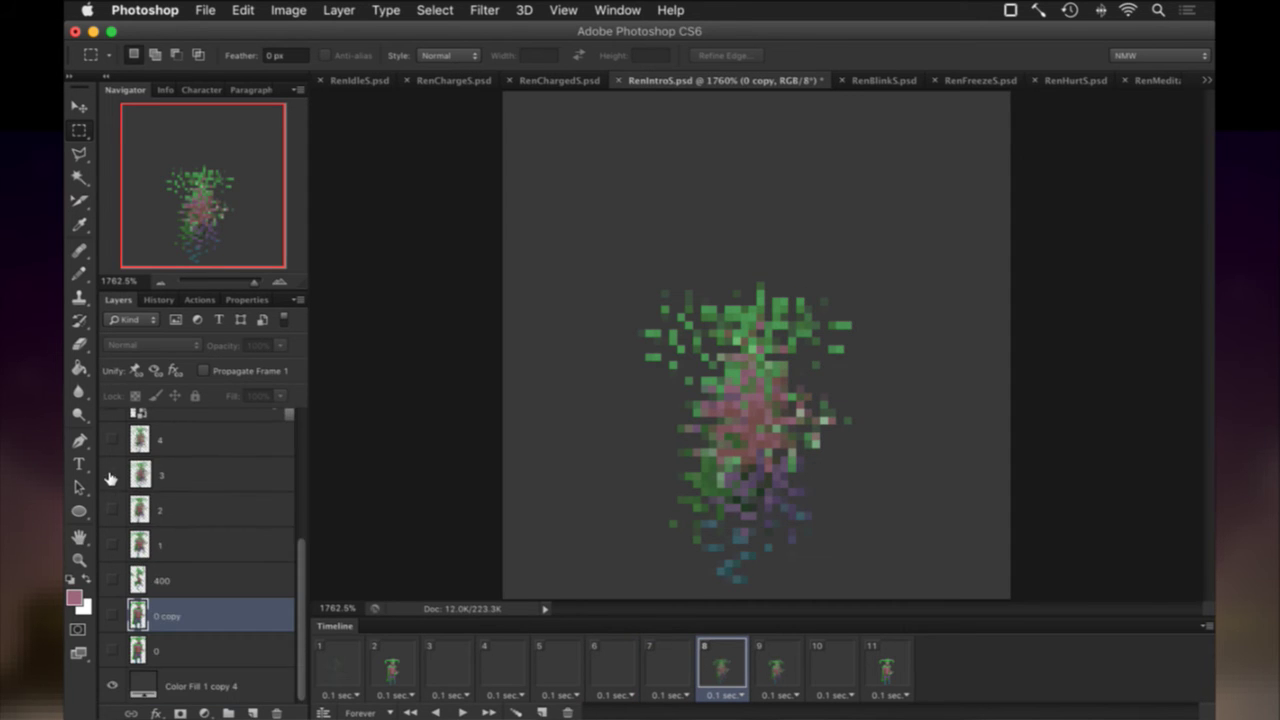
left_click(111, 475)
left_click(768, 665)
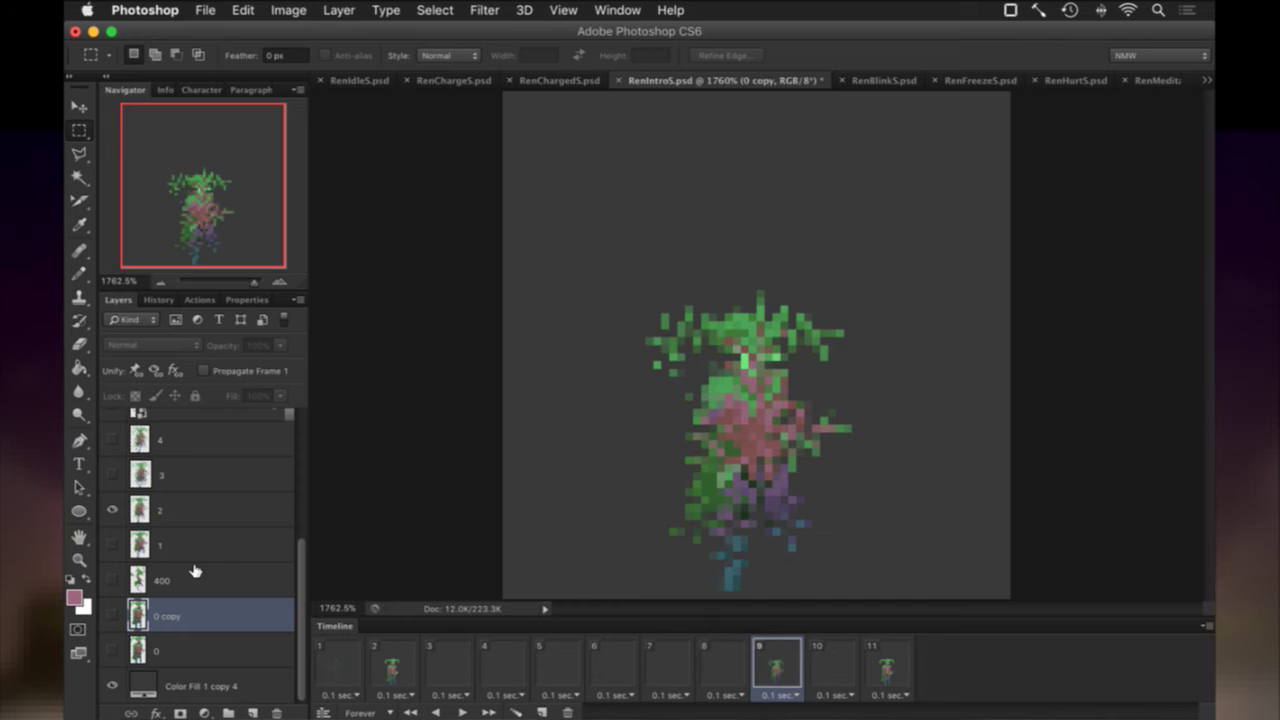
left_click(113, 508)
left_click(834, 660)
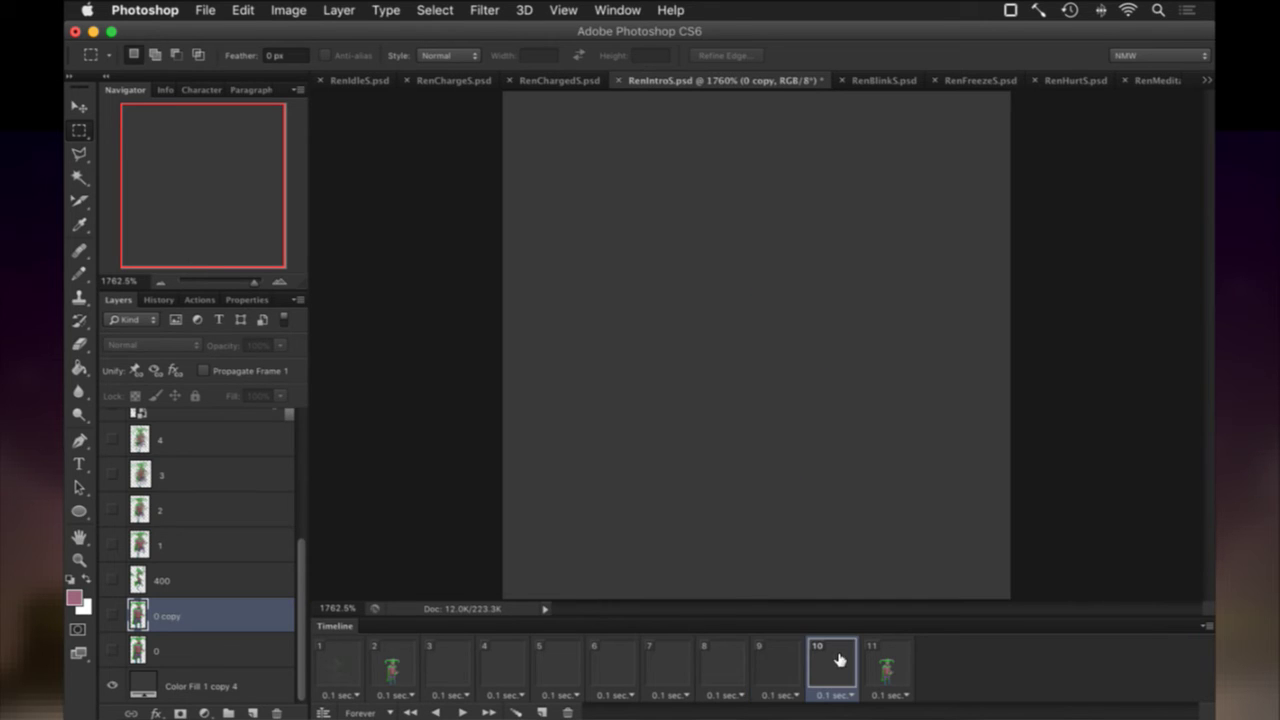
left_click(345, 668)
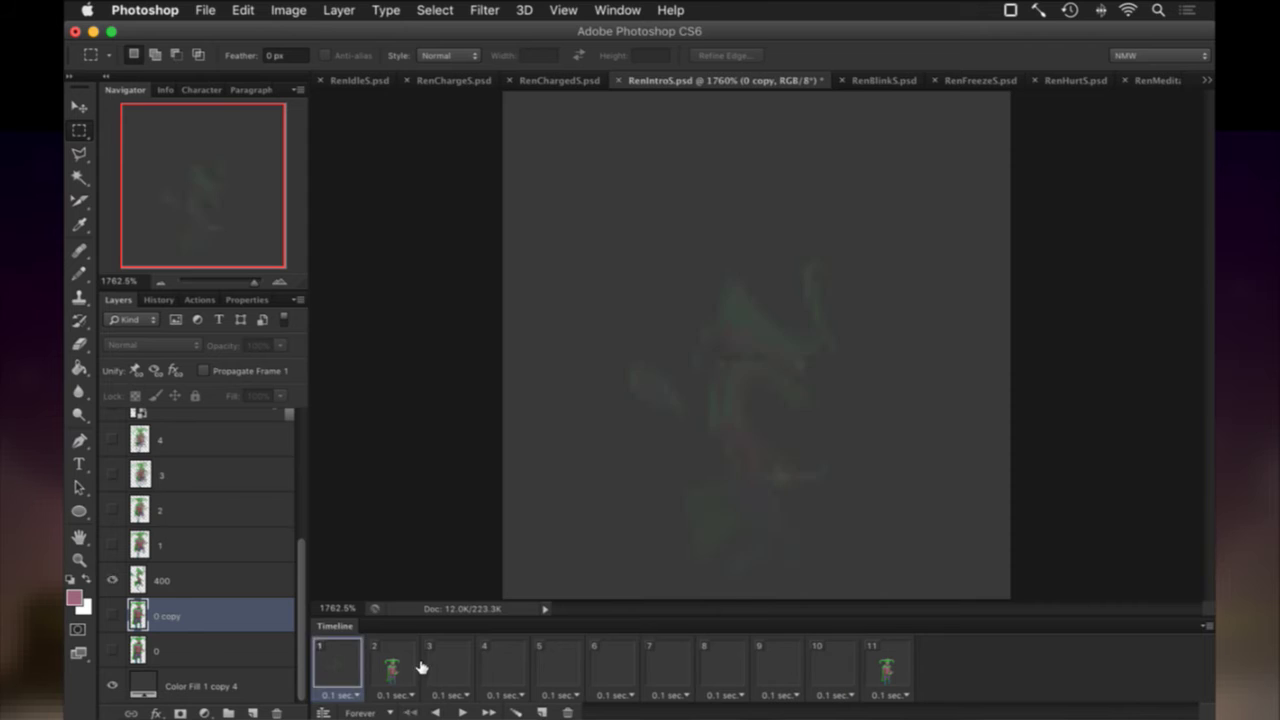
Select frame 2 of the animation and save the document.
left_click(395, 668)
key("super+s")
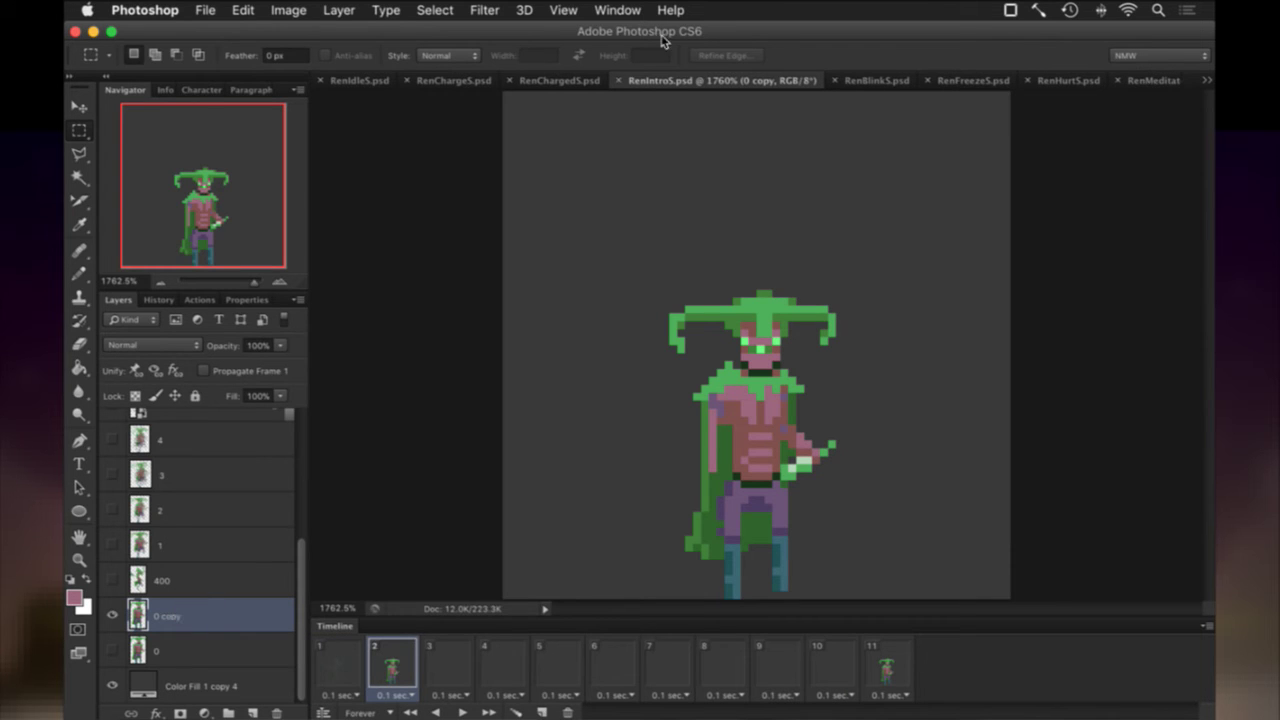
Try a medium Ripple distortion of -360% on the copy of layer 0 in frame 2 and compare it with frame 1.
left_click(485, 10)
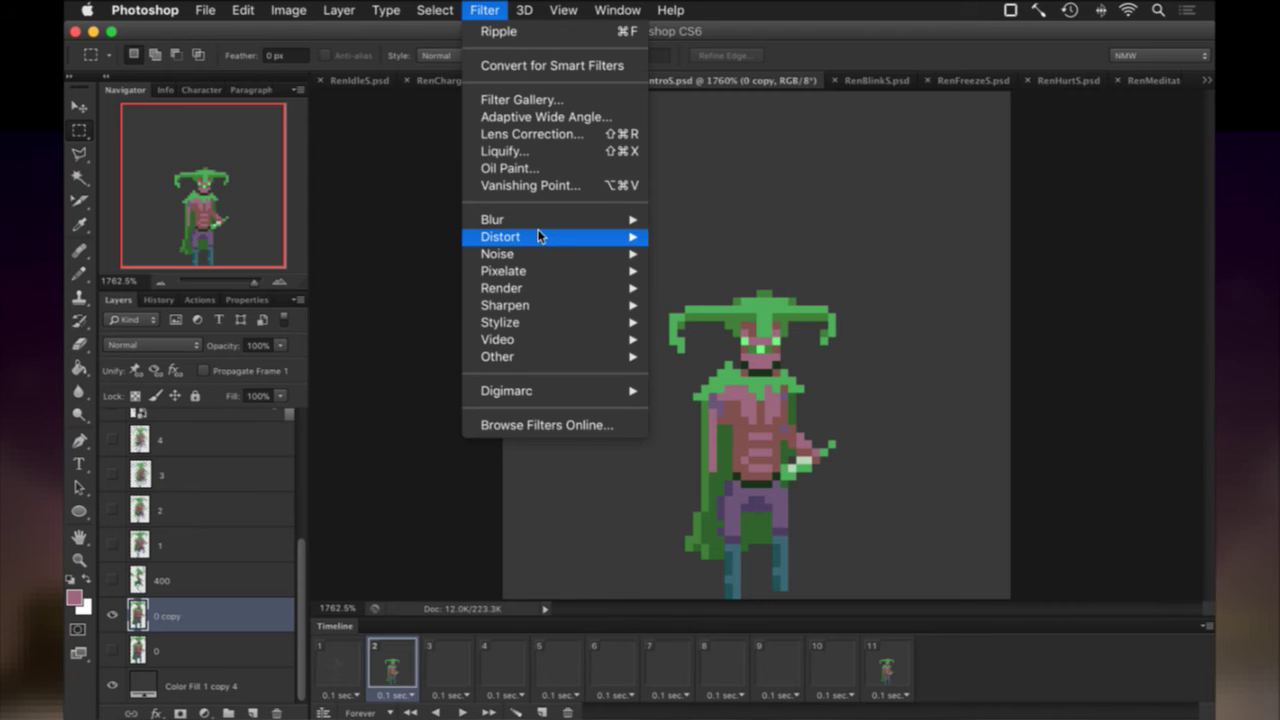
mouse_move(538, 234)
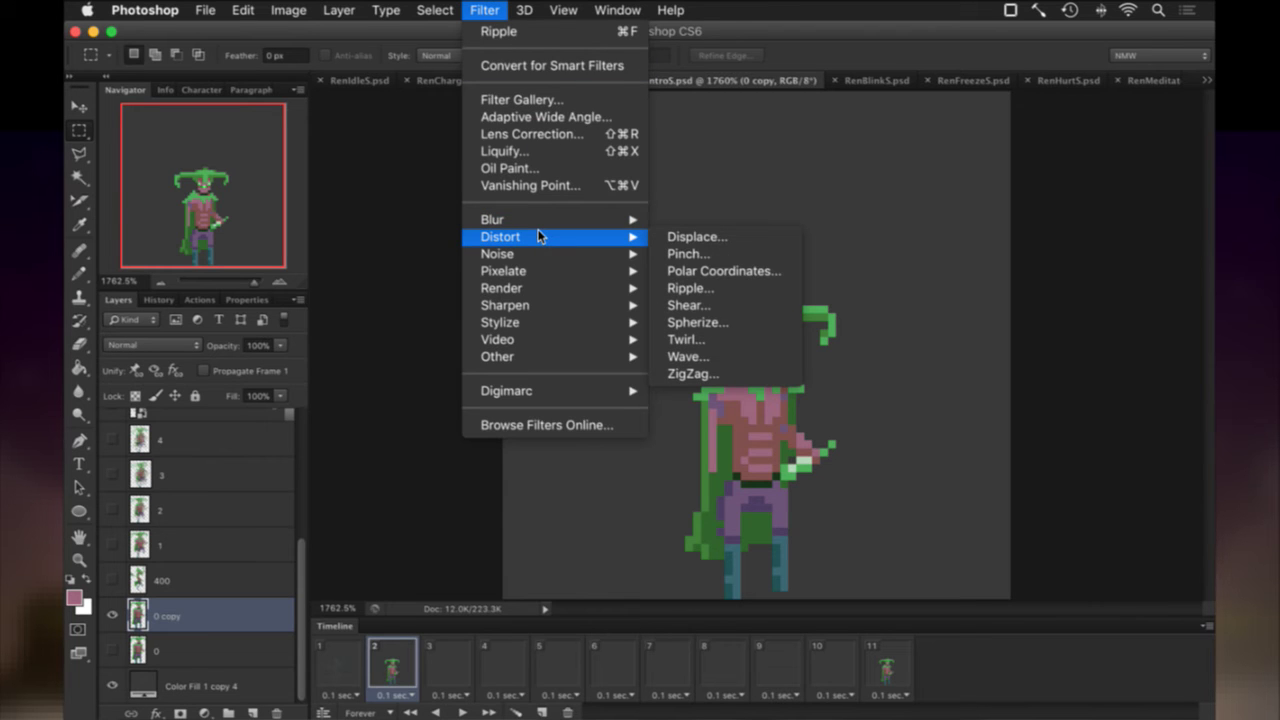
left_click(700, 290)
type("-400")
key("Return")
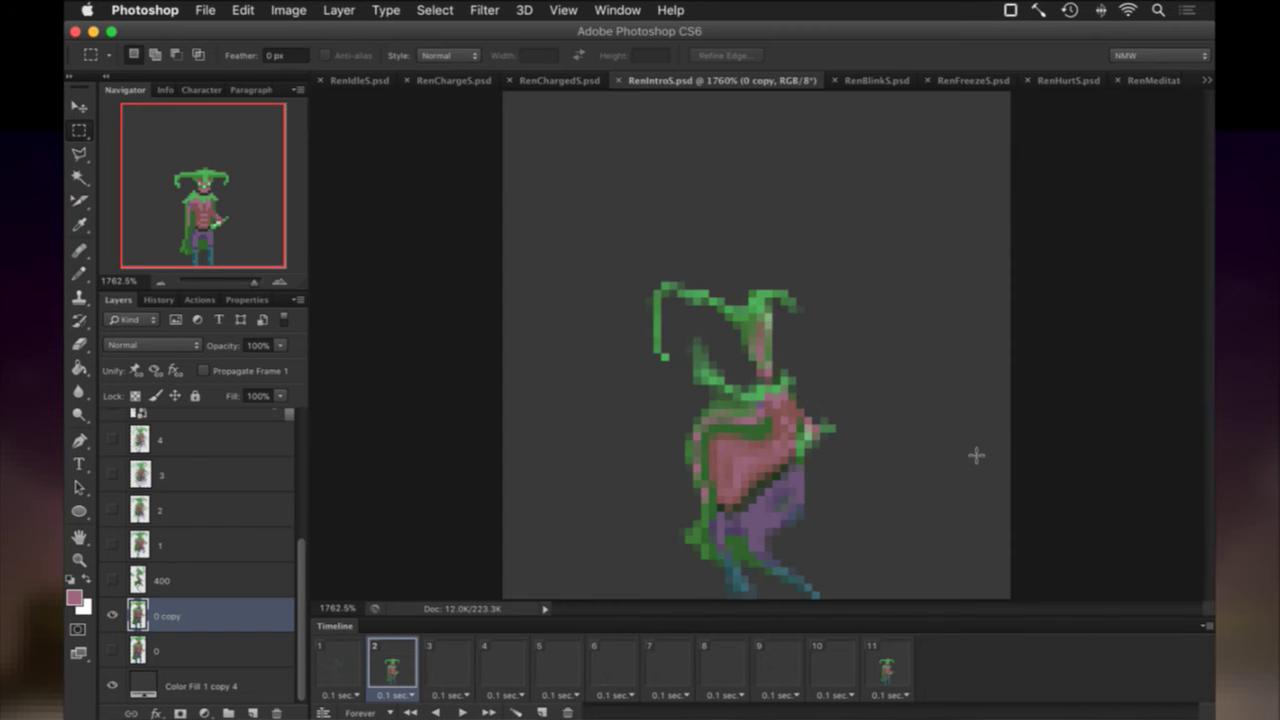
left_click(329, 672)
left_click(390, 669)
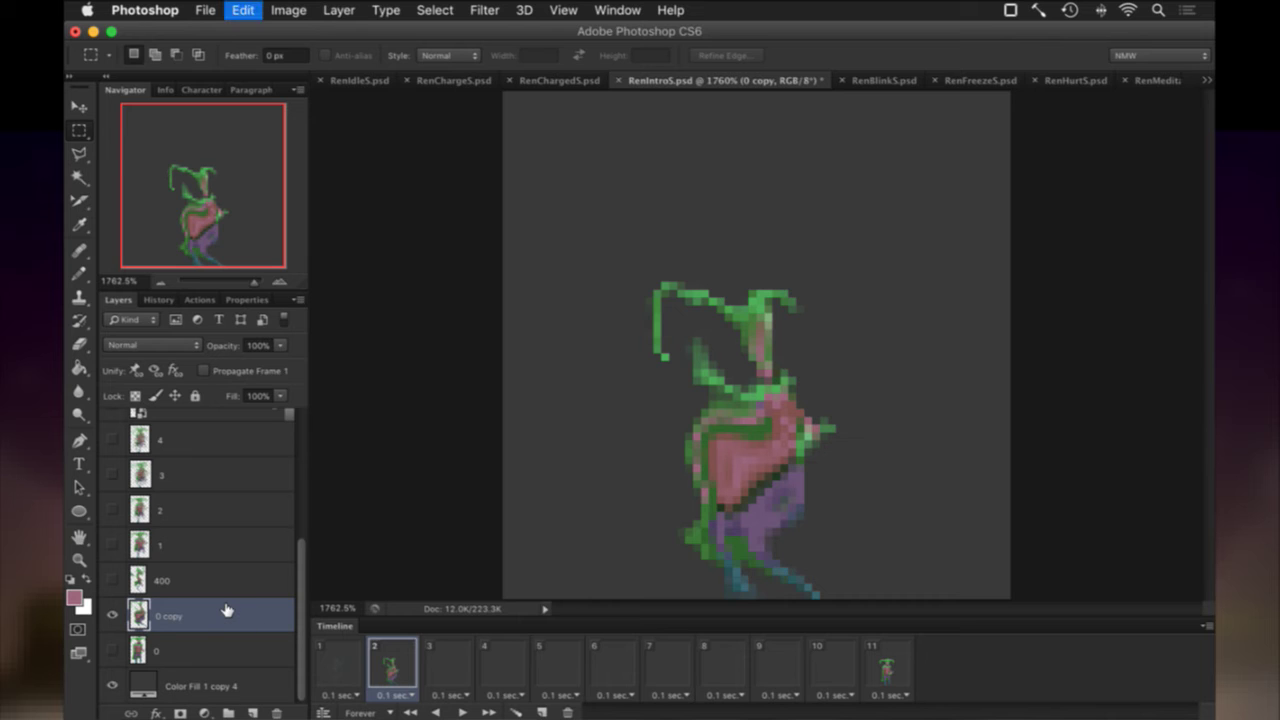
key("ctrl+z")
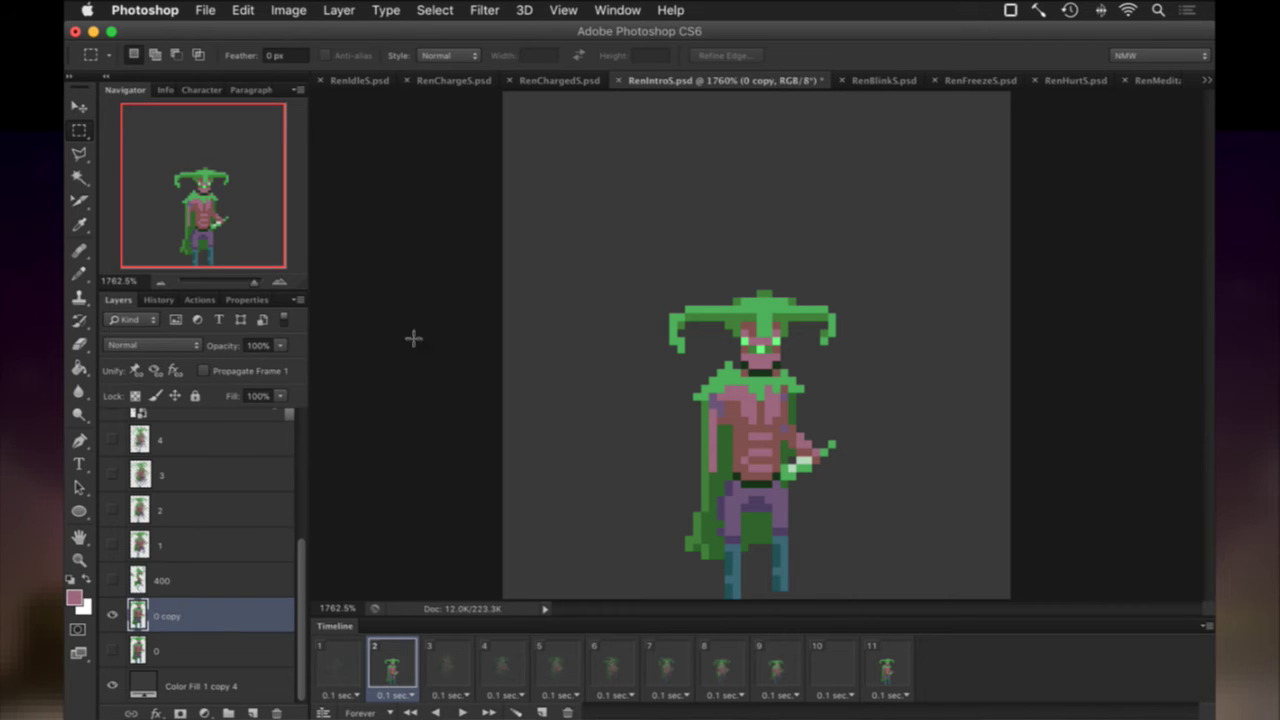
Try a medium Ripple distortion of 360% on the copy of layer 0 and compare frame 2 with frame 1.
left_click(476, 8)
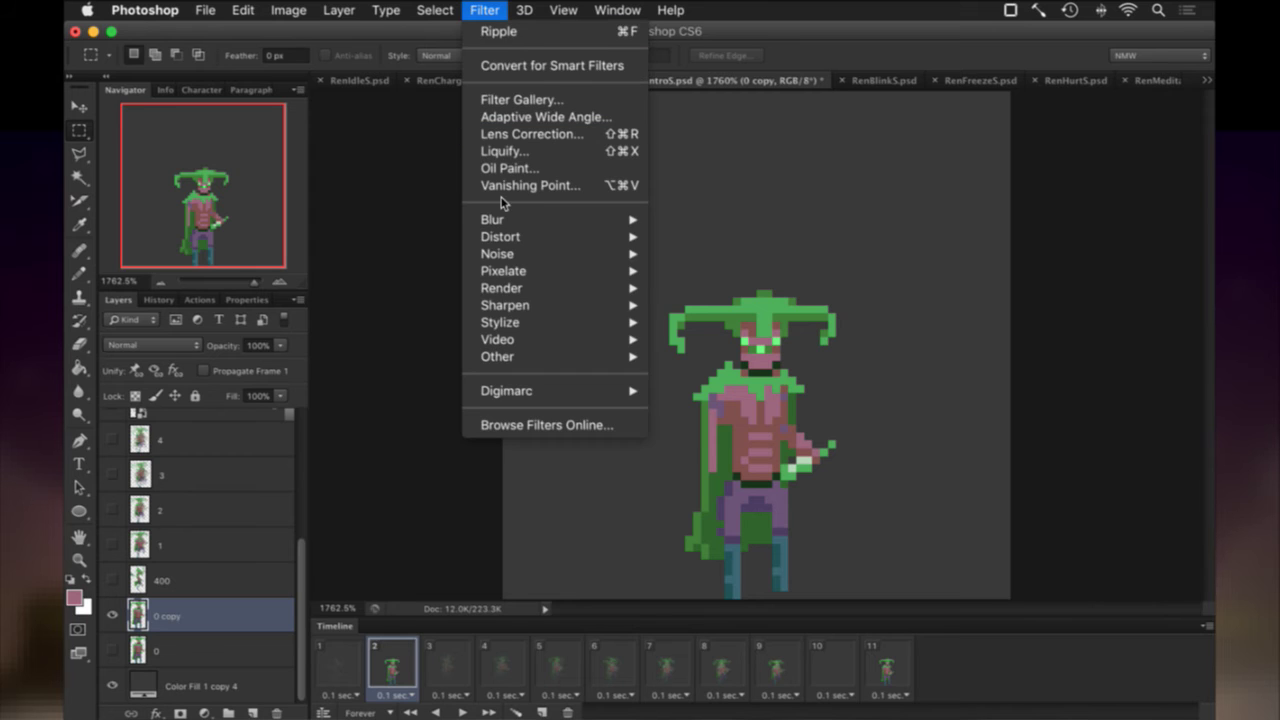
mouse_move(509, 241)
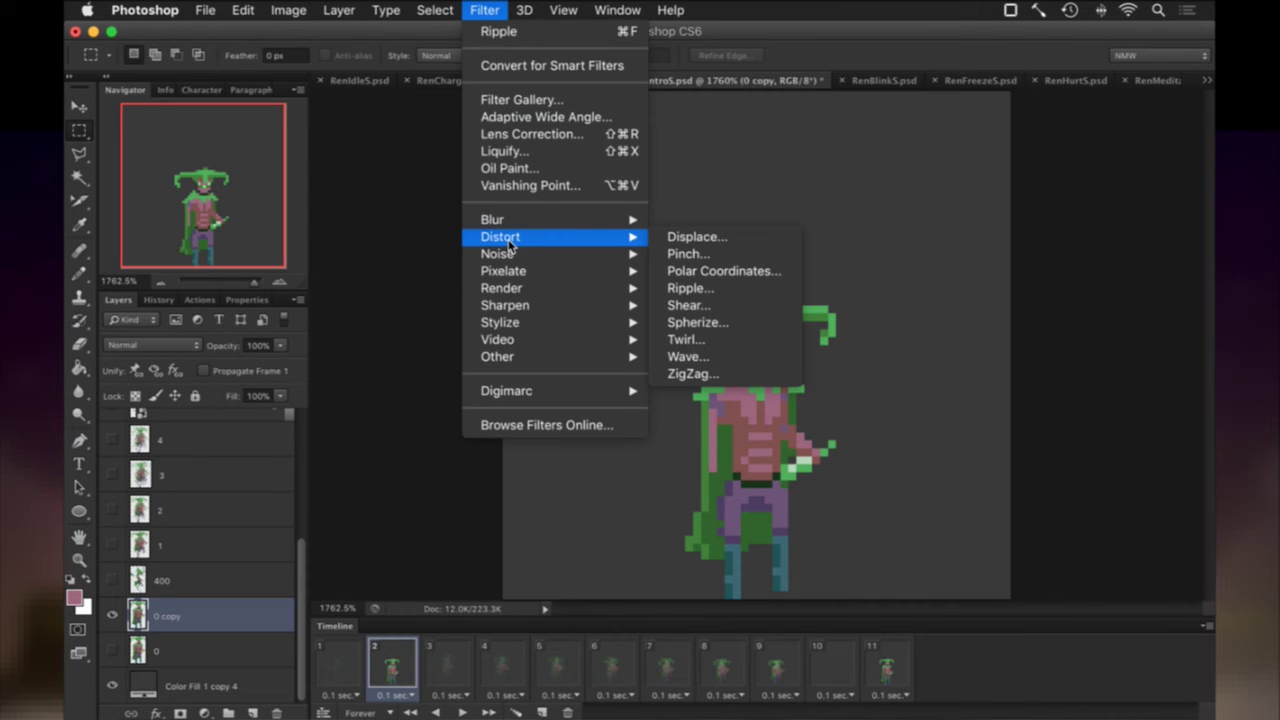
left_click(700, 287)
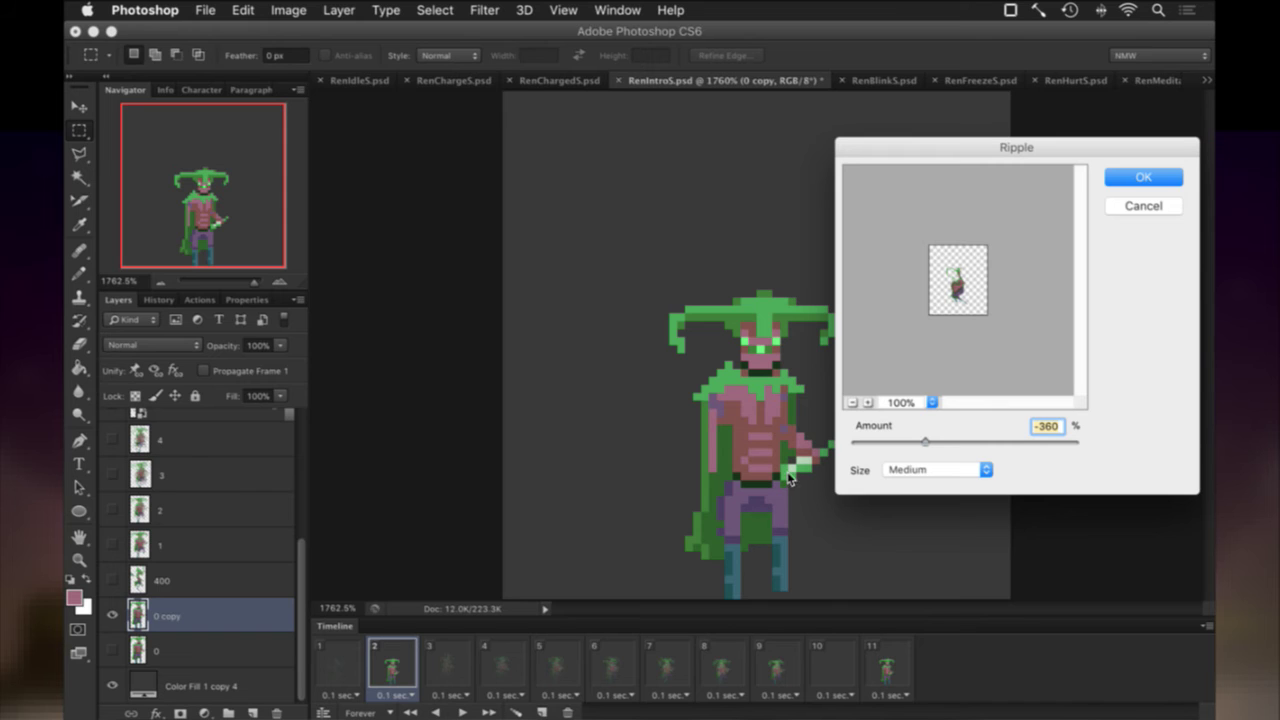
type("360")
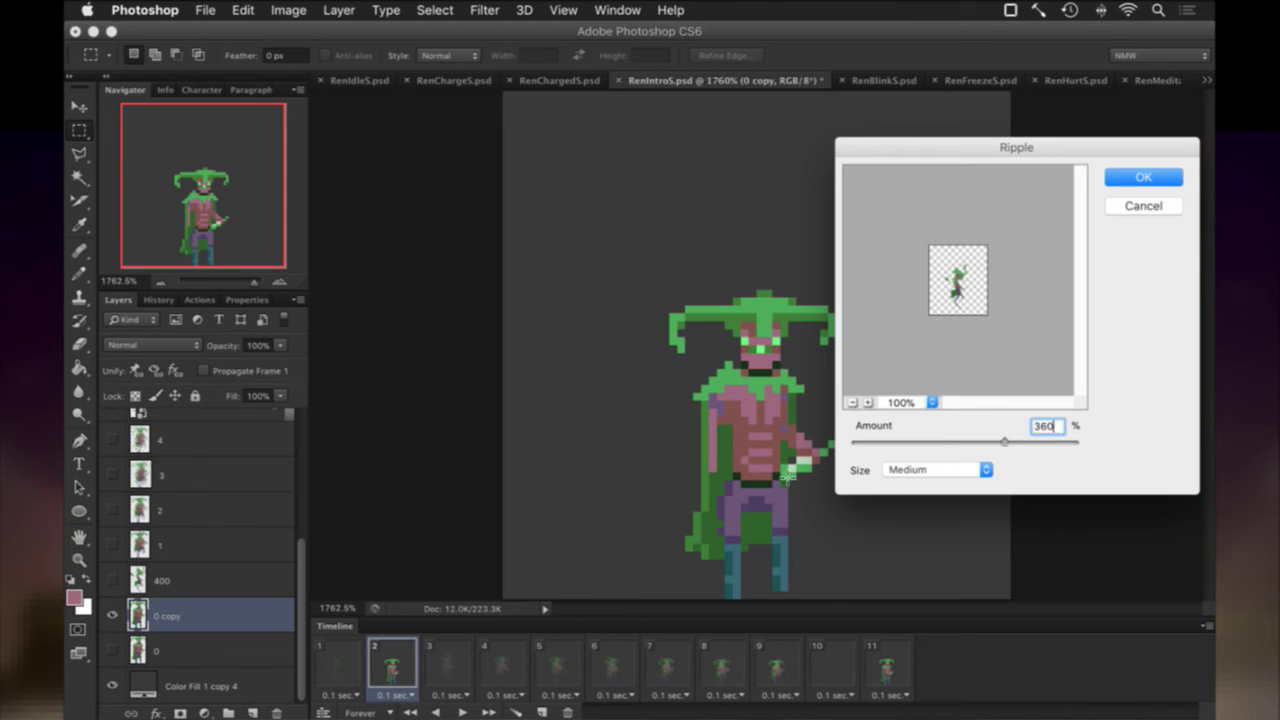
key("Return")
left_click(355, 664)
left_click(398, 662)
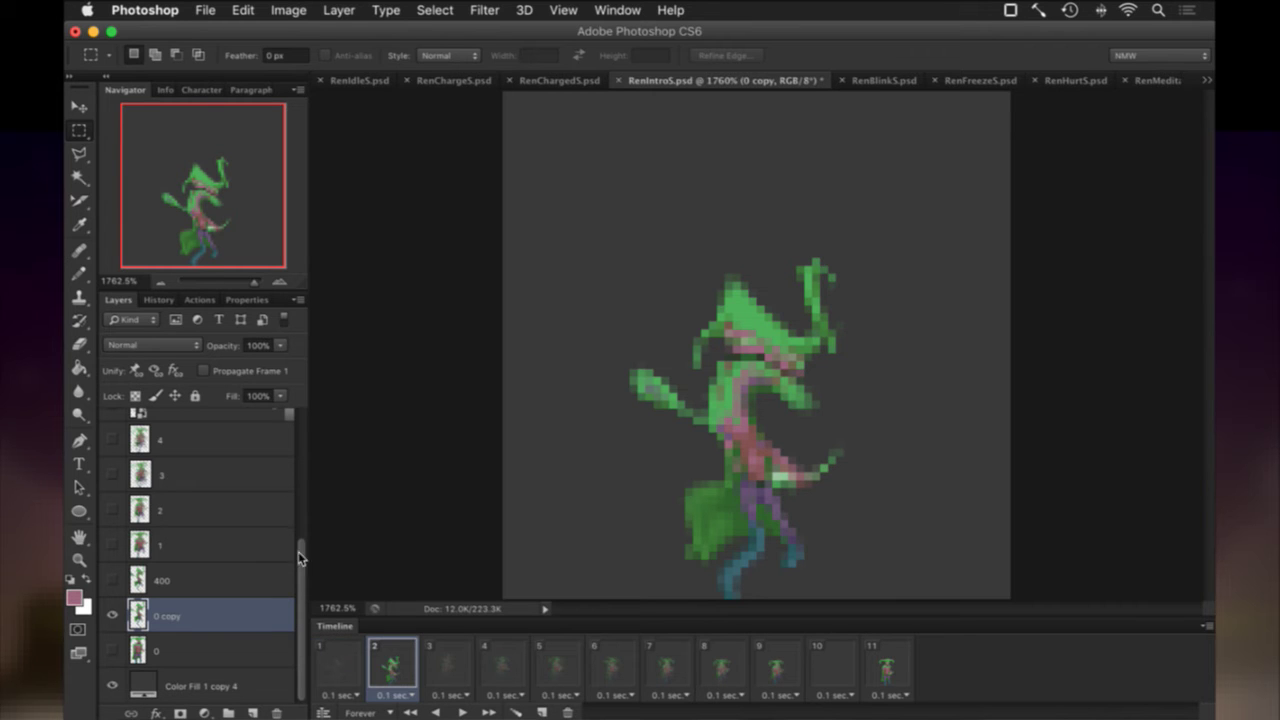
key("ctrl+z")
Flip the undistorted copy of layer 0 horizontally in frame 2.
left_click(322, 664)
left_click(388, 668)
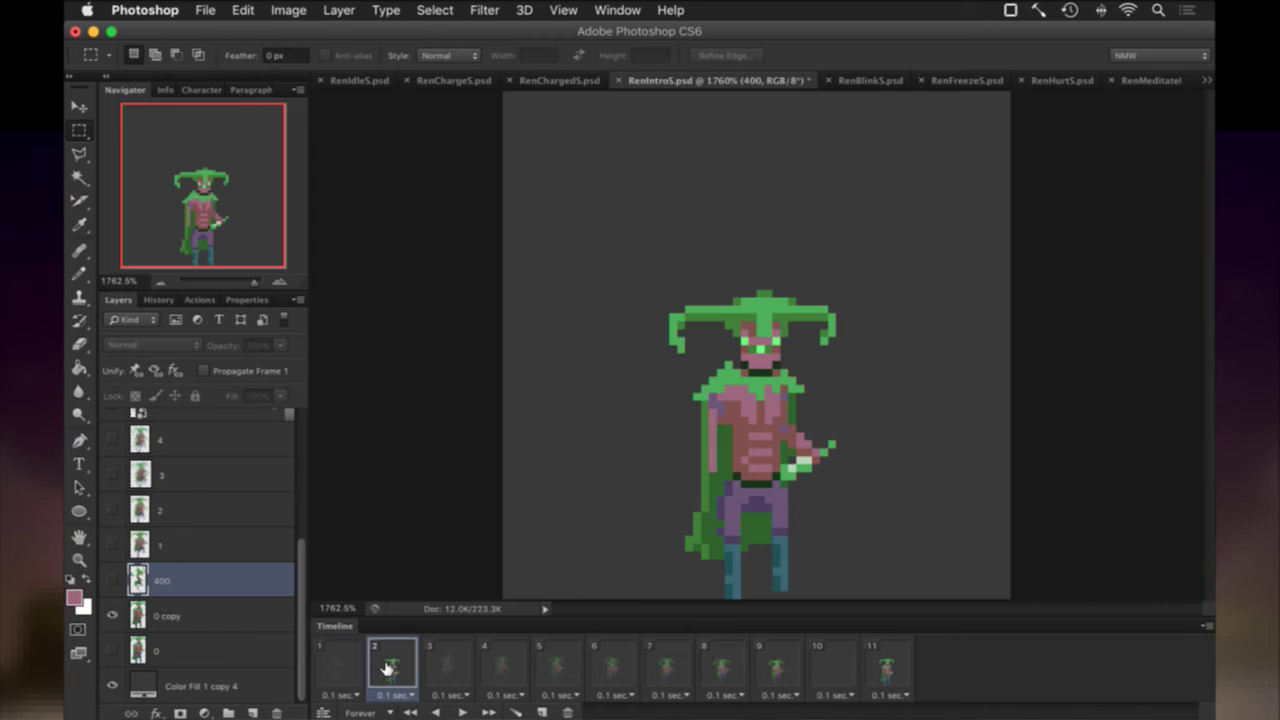
left_click(205, 612)
key("v")
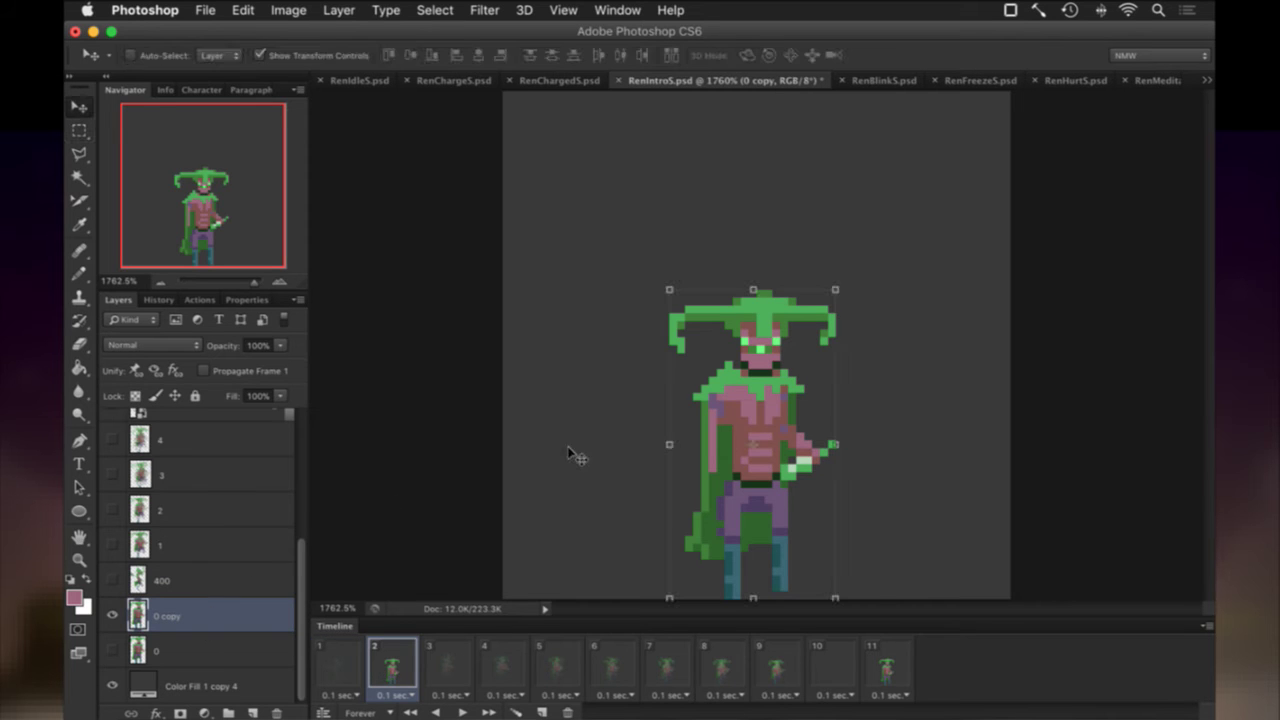
left_click(667, 444)
right_click(725, 365)
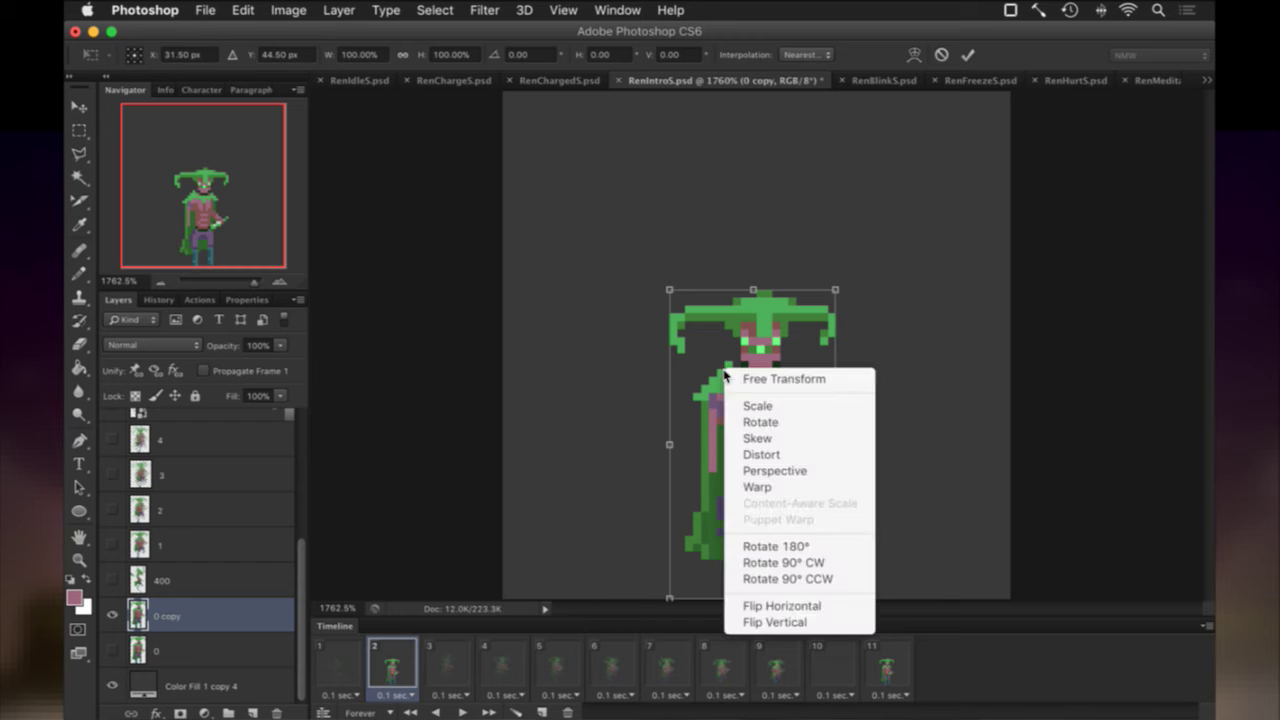
left_click(709, 521)
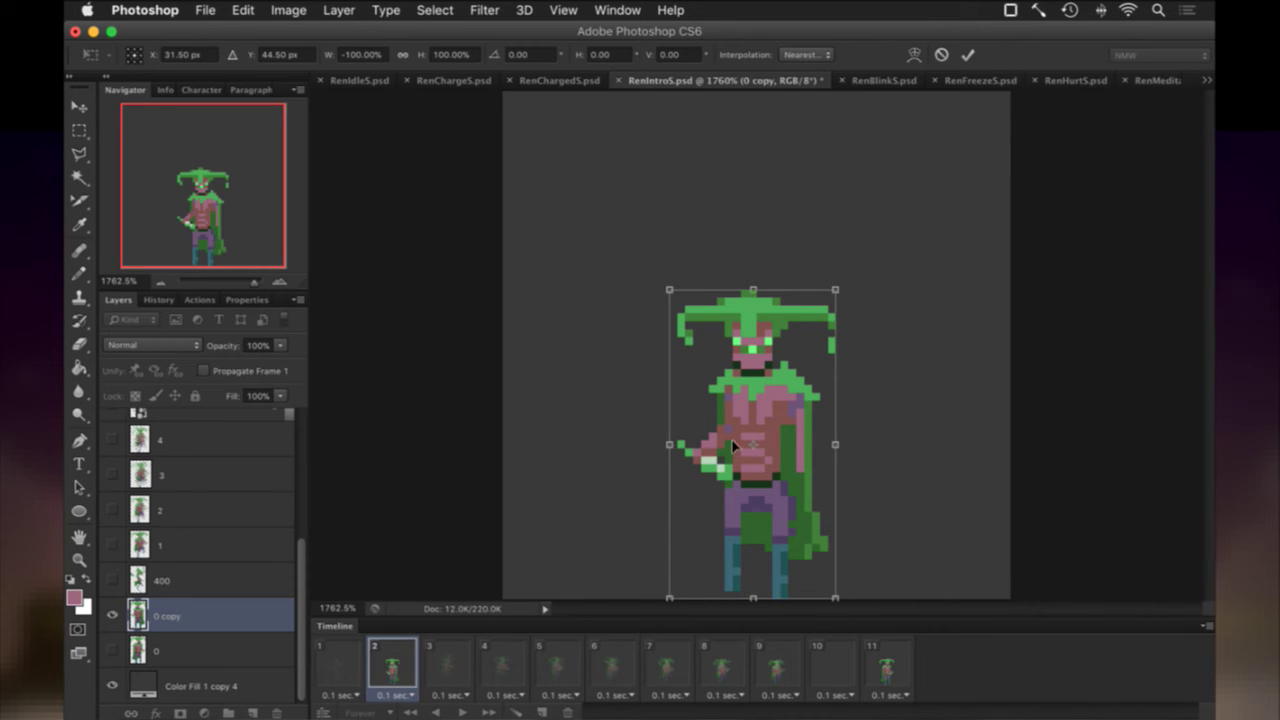
key("Return")
Apply a medium Ripple distortion of 361% to the mirrored copy of layer 0.
left_click(476, 10)
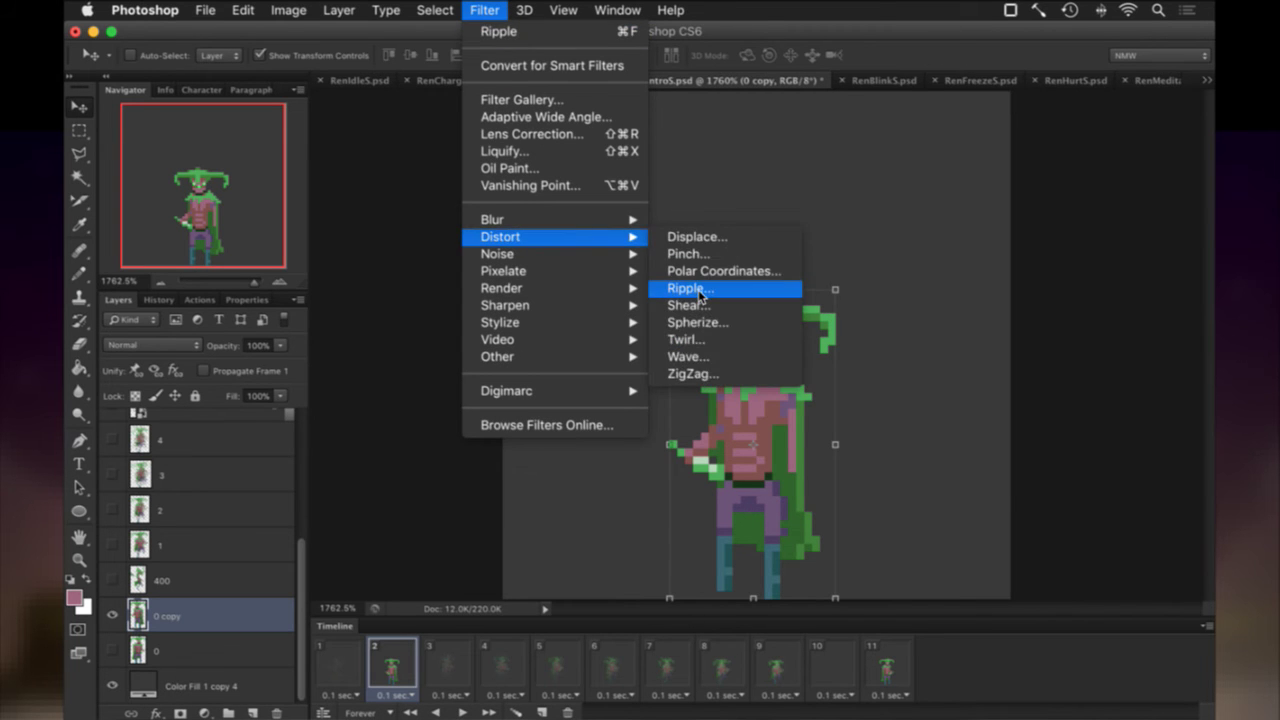
left_click(692, 288)
key("Return")
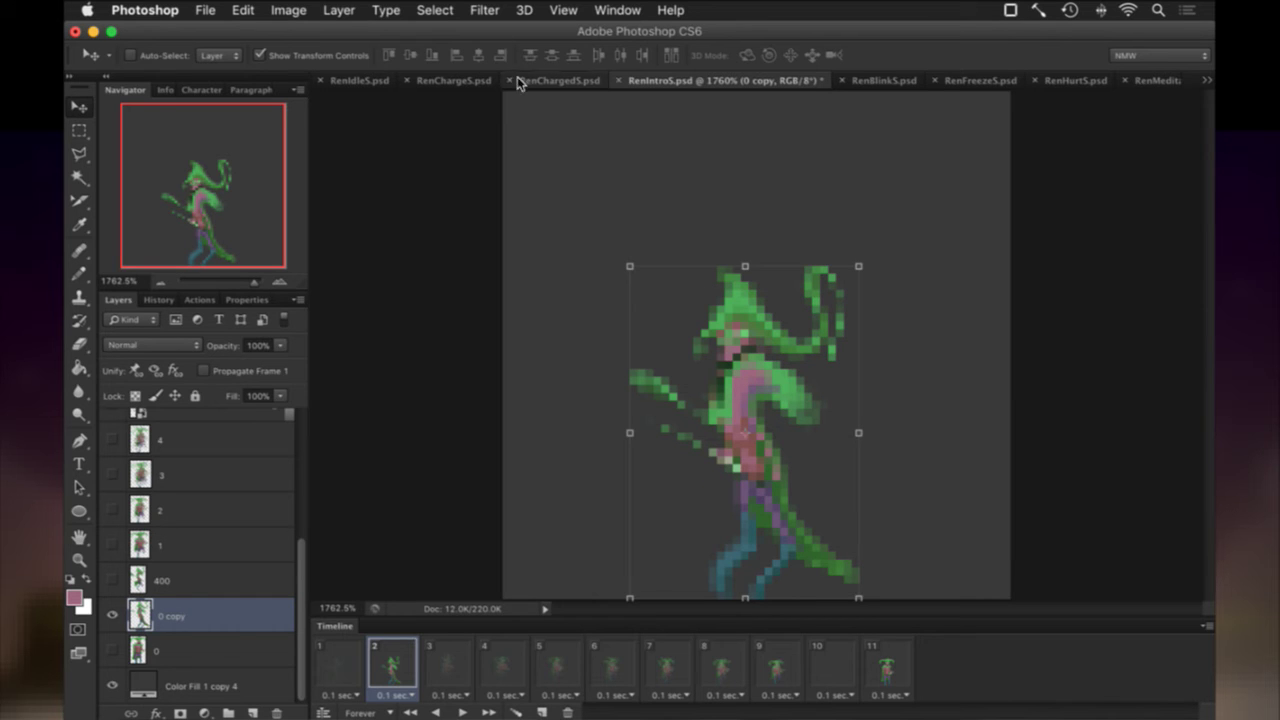
left_click(276, 6)
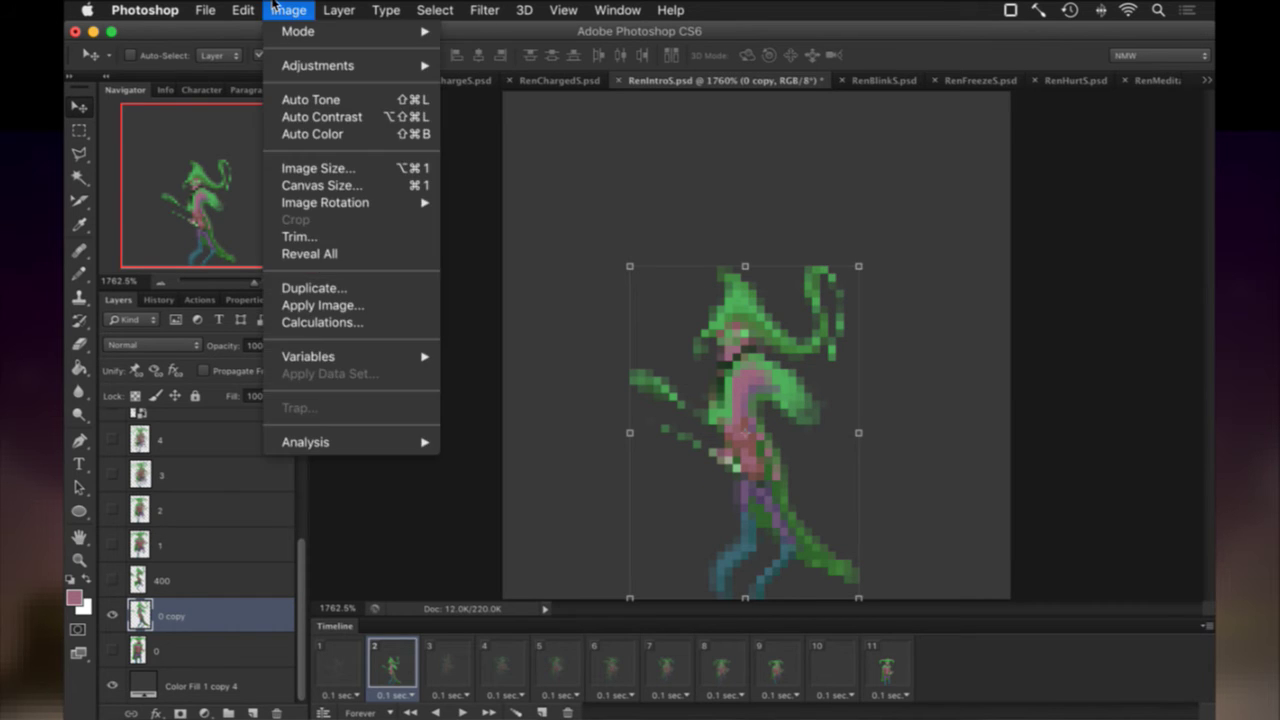
left_click(866, 6)
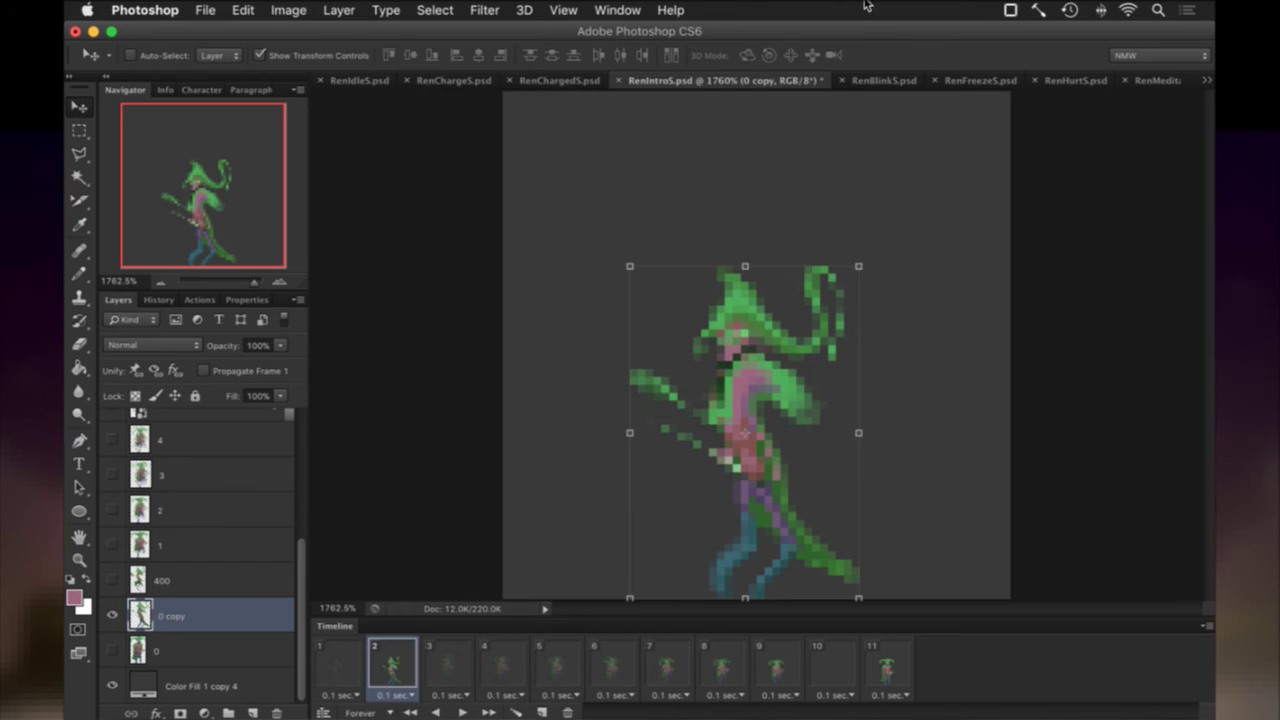
Flip the rippled copy of layer 0 horizontally back to its original facing direction.
left_click(860, 437)
right_click(838, 424)
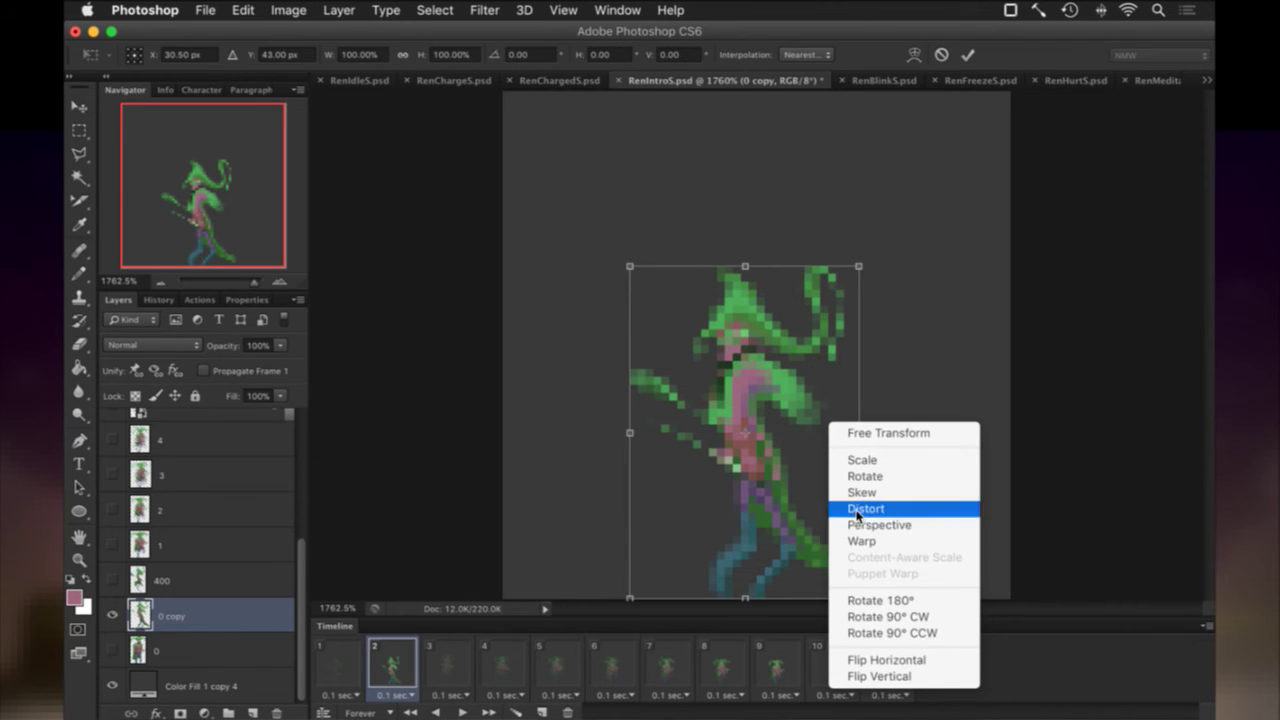
left_click(866, 653)
key("Return")
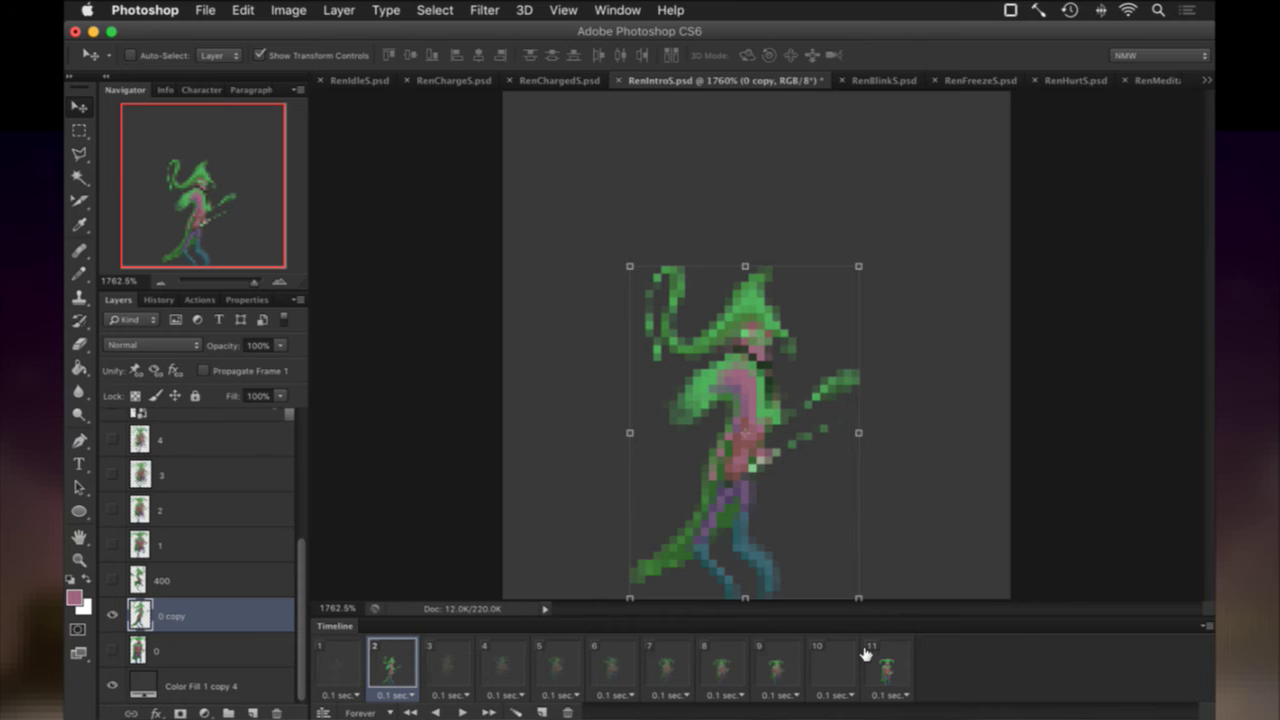
Set the rippled copy's opacity to 20% in frame 2 and compare the frame with frame 1.
key("2")
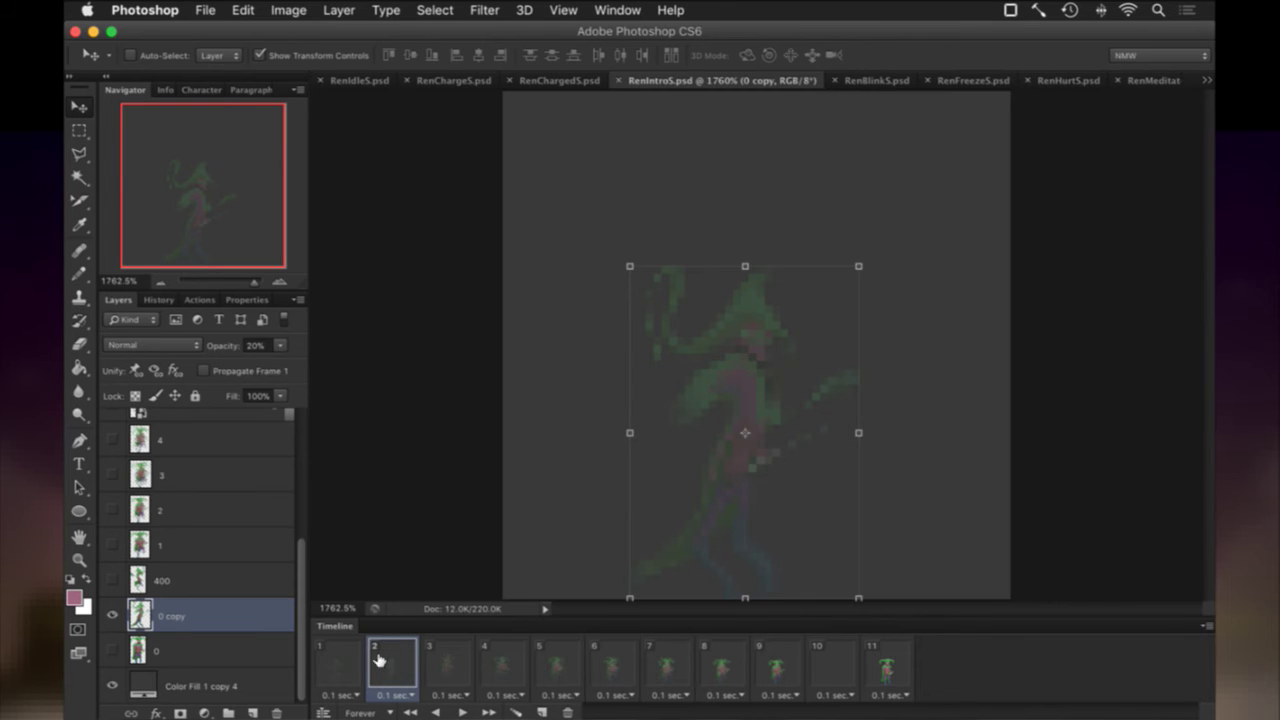
left_click(348, 668)
left_click(391, 670)
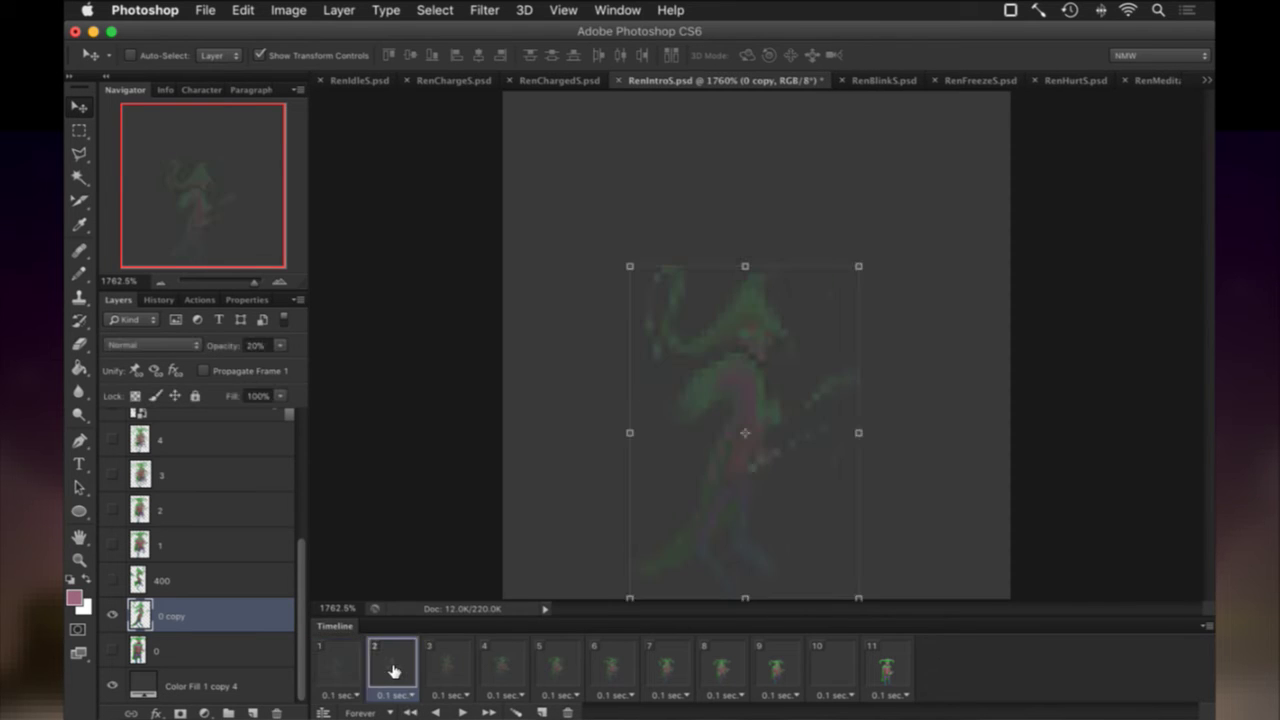
left_click(347, 667)
left_click(378, 665)
left_click(351, 666)
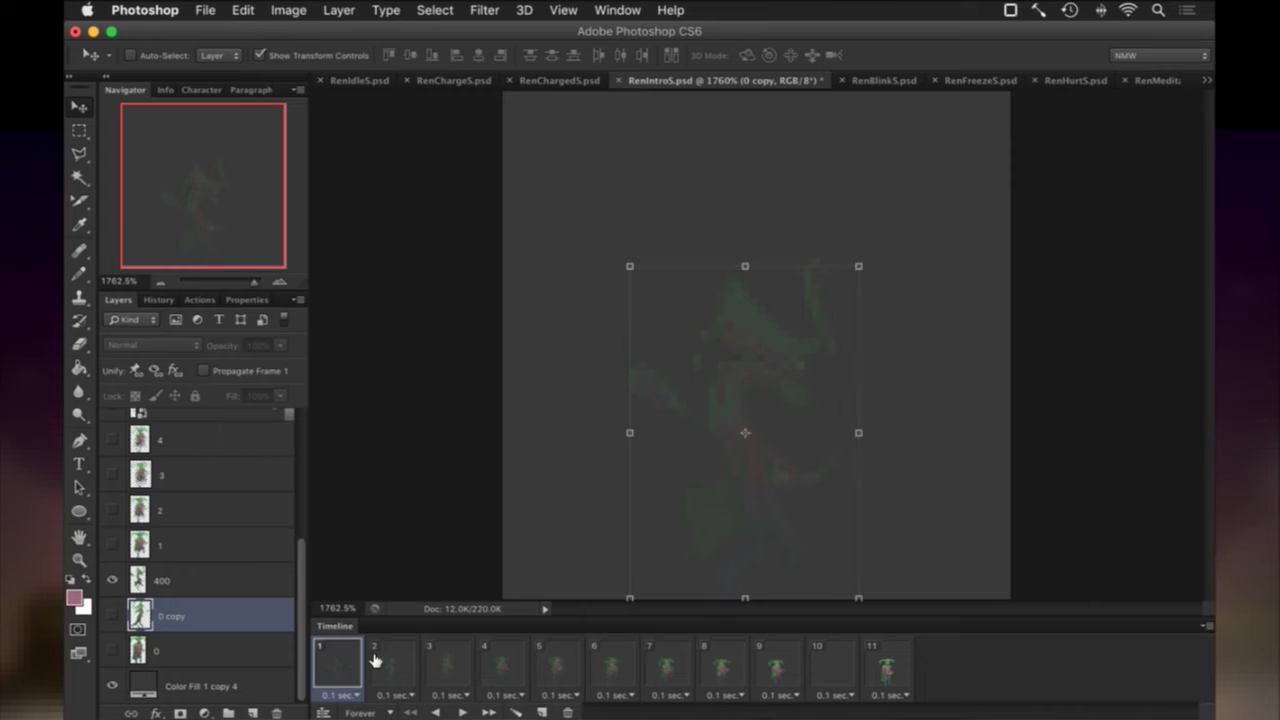
left_click(375, 661)
Duplicate layer 0 once more and make the new copy visible in frame 2.
left_click(207, 647)
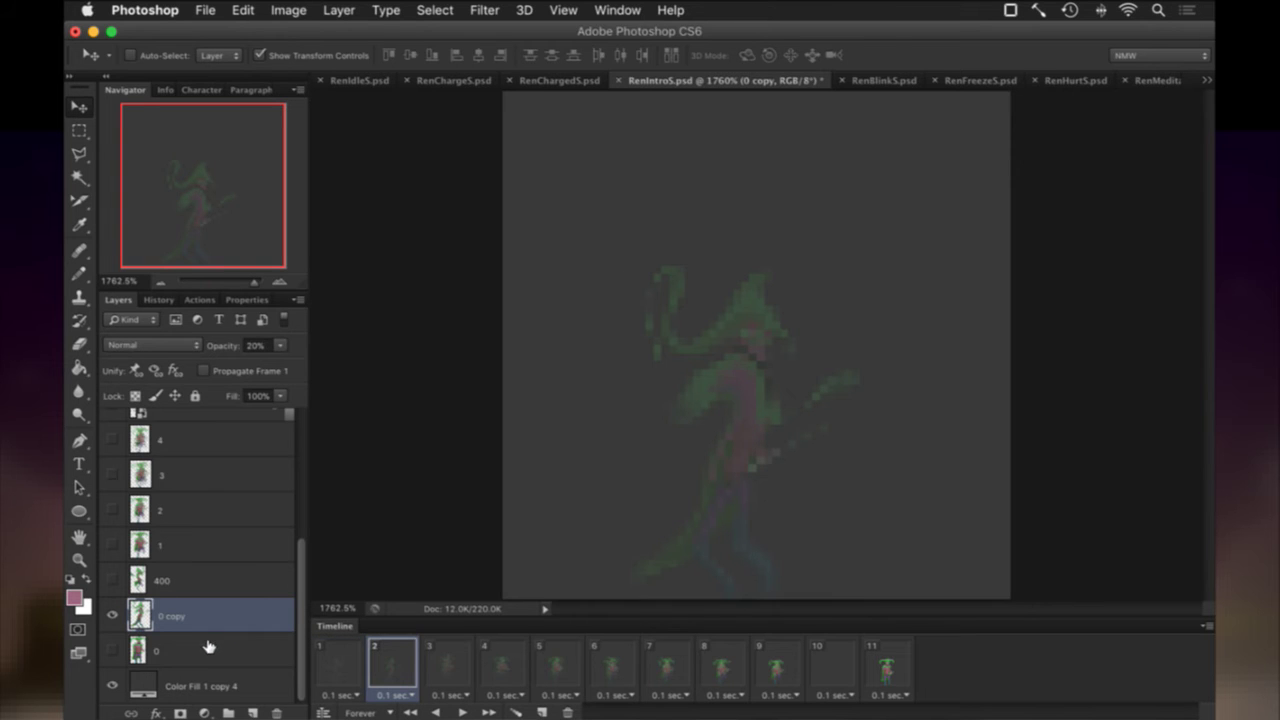
key("super+j")
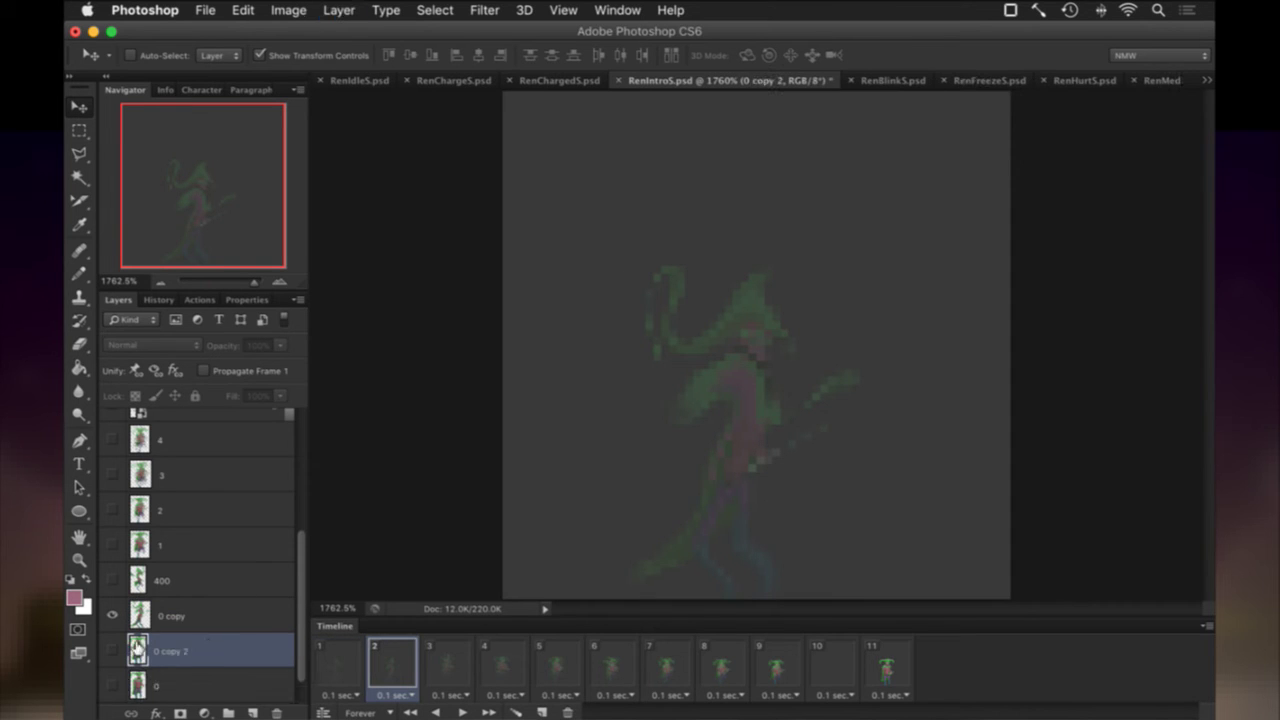
left_click(114, 650)
Apply a medium Ripple distortion of -360% to the second copy of layer 0.
left_click(485, 10)
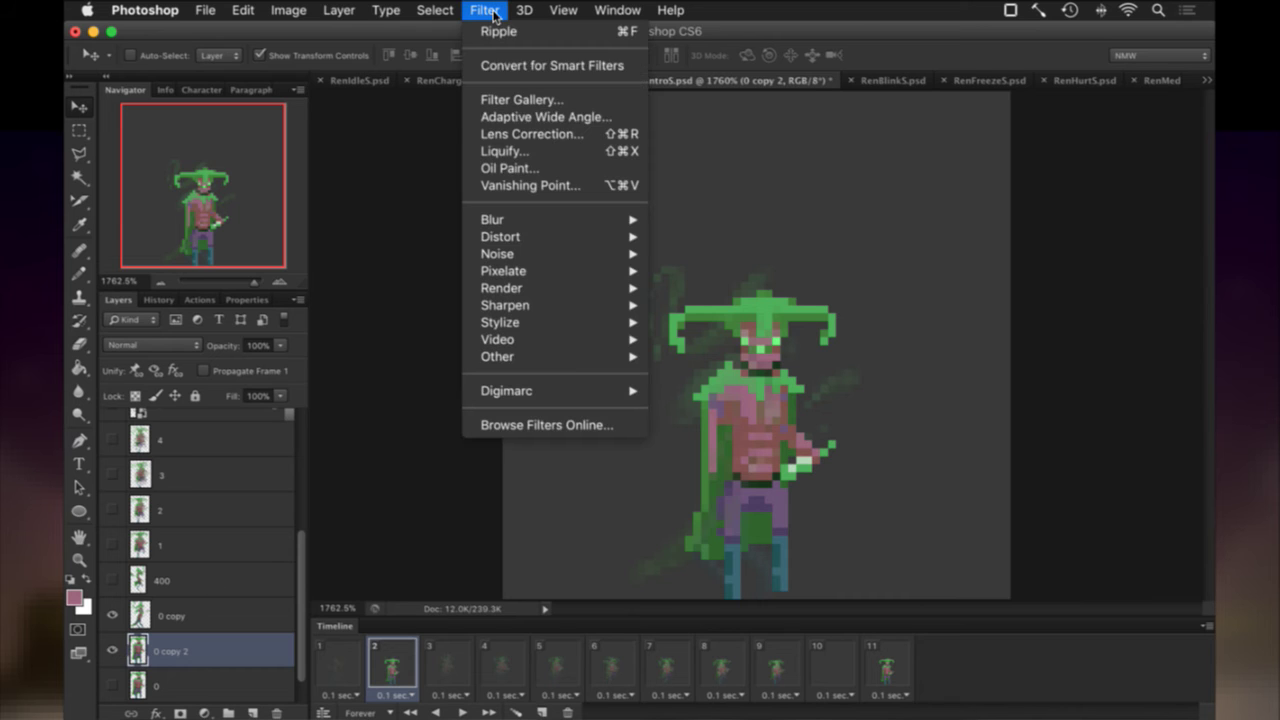
mouse_move(531, 234)
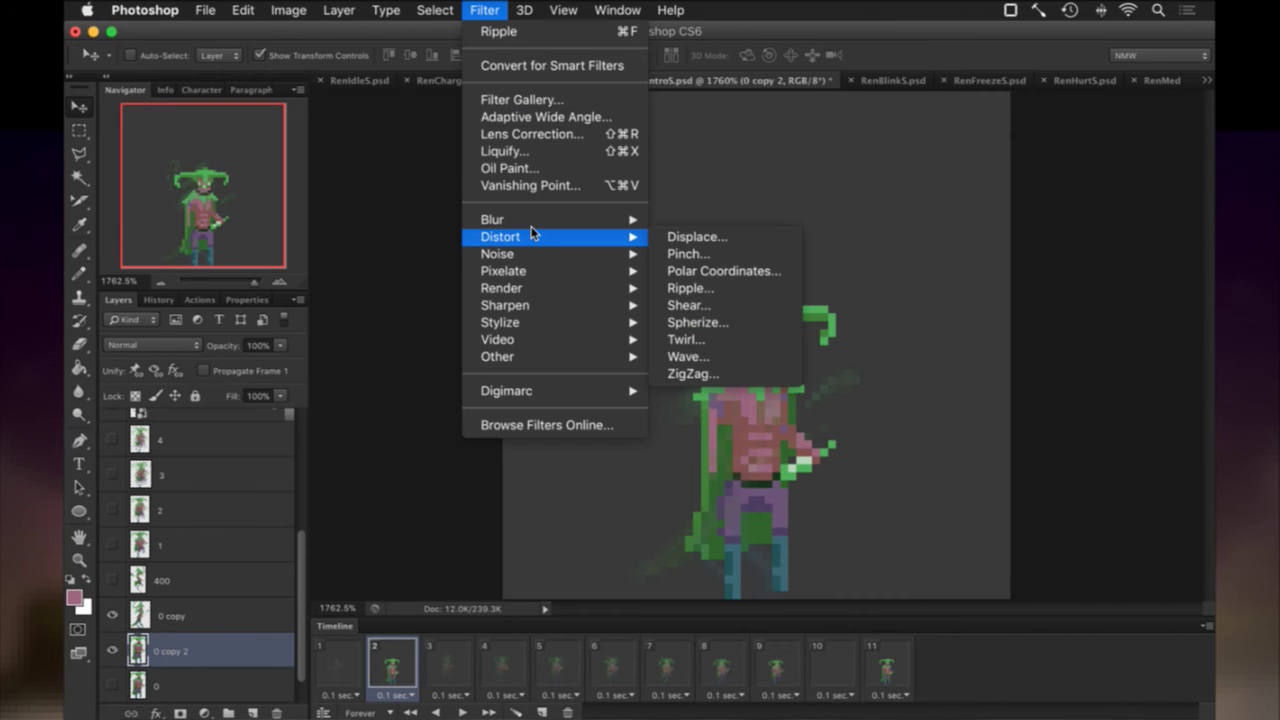
left_click(691, 289)
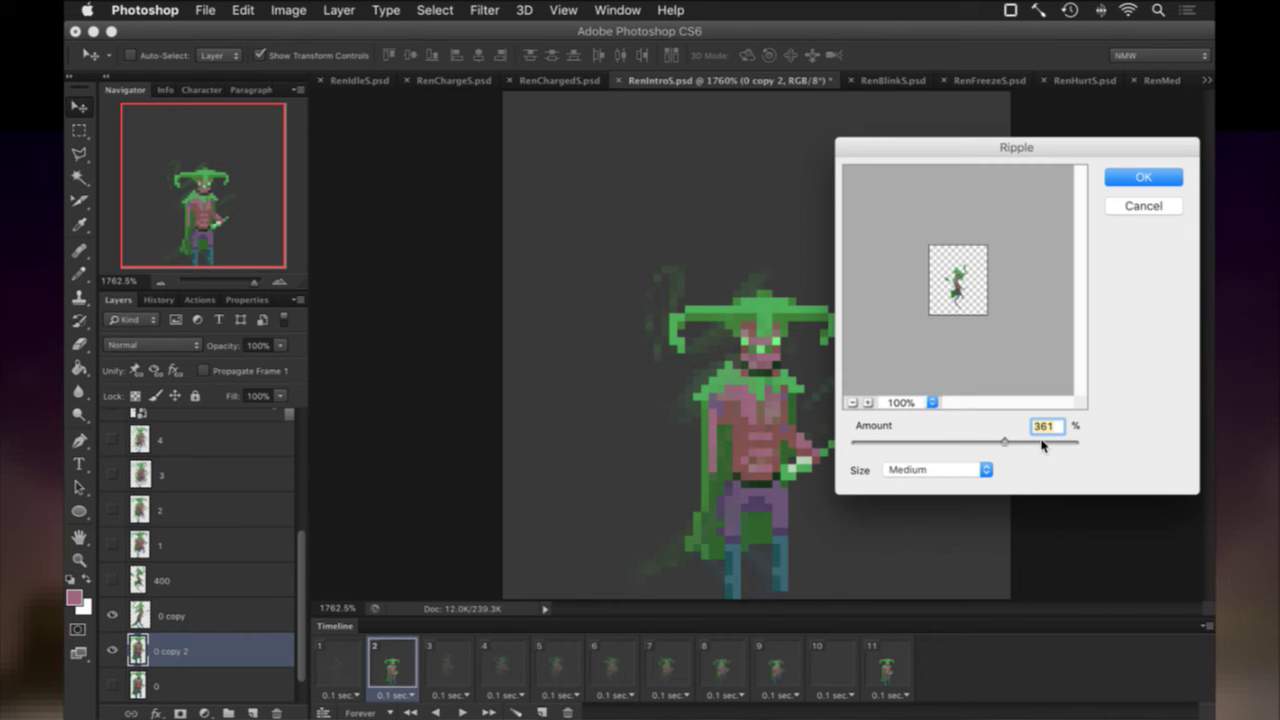
type("400")
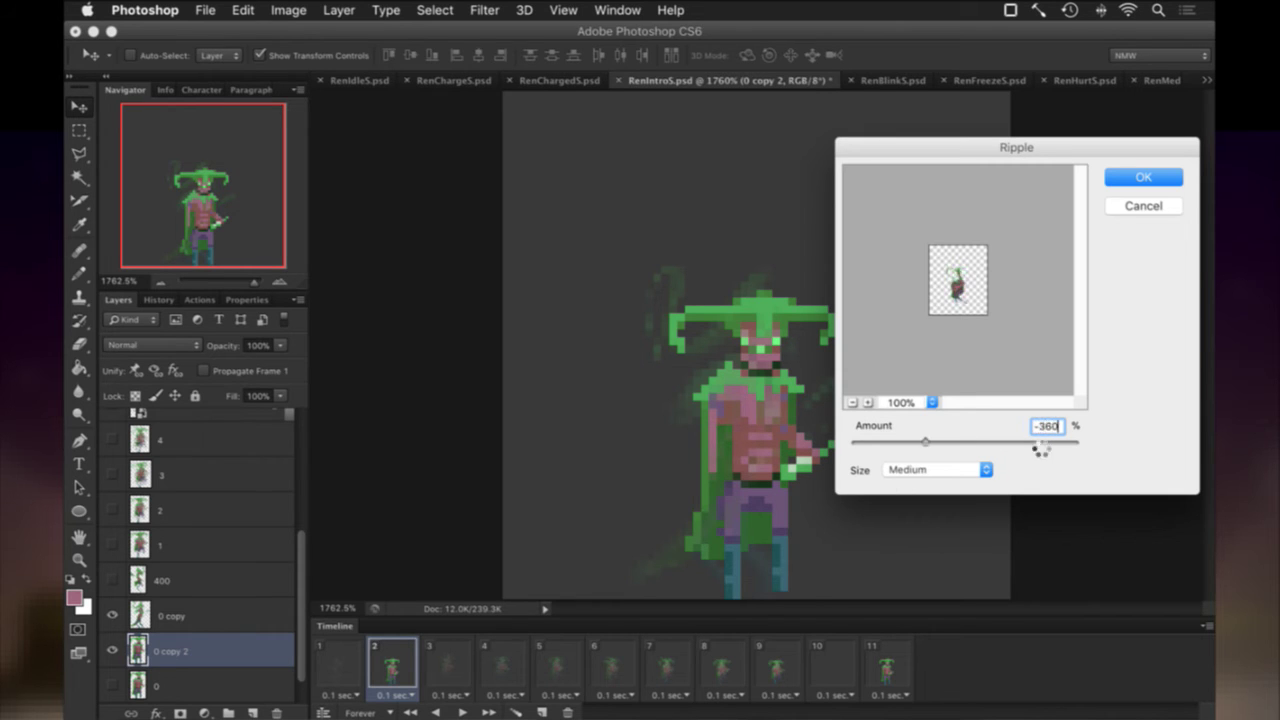
key("Return")
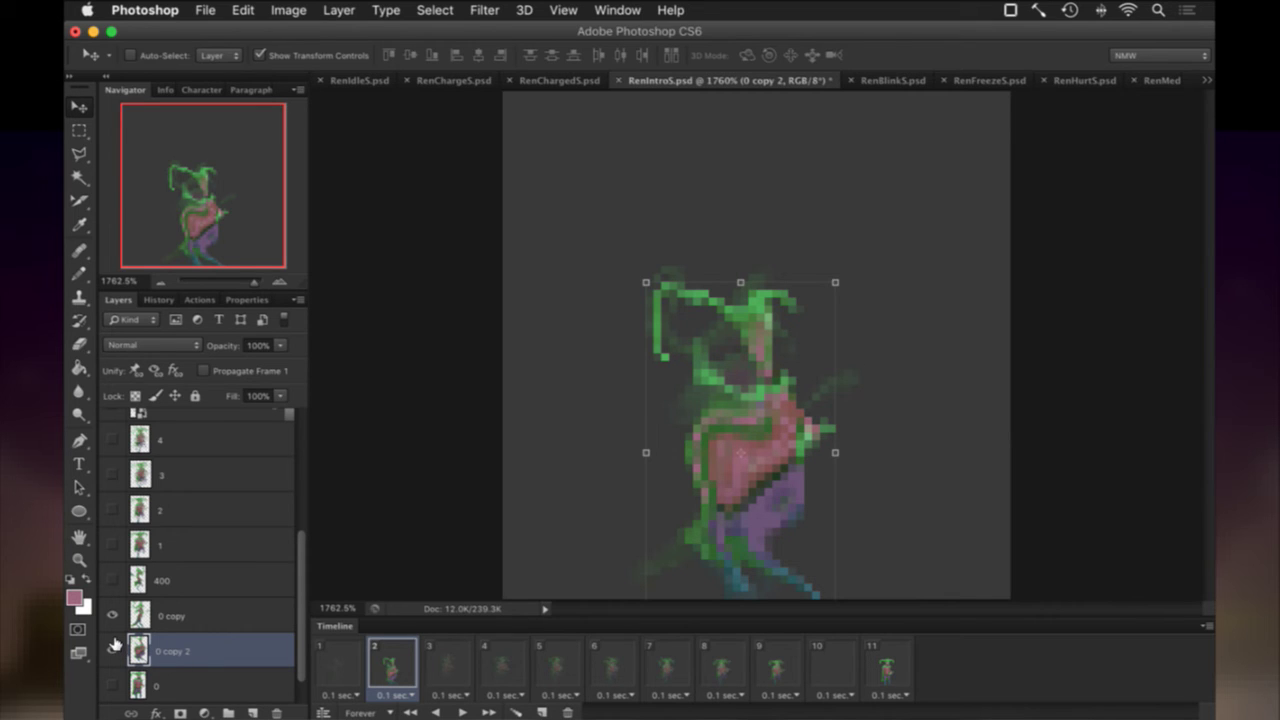
Set the first rippled copy's opacity to 100% and toggle the second copy's visibility to compare the two distortions.
left_click(146, 614)
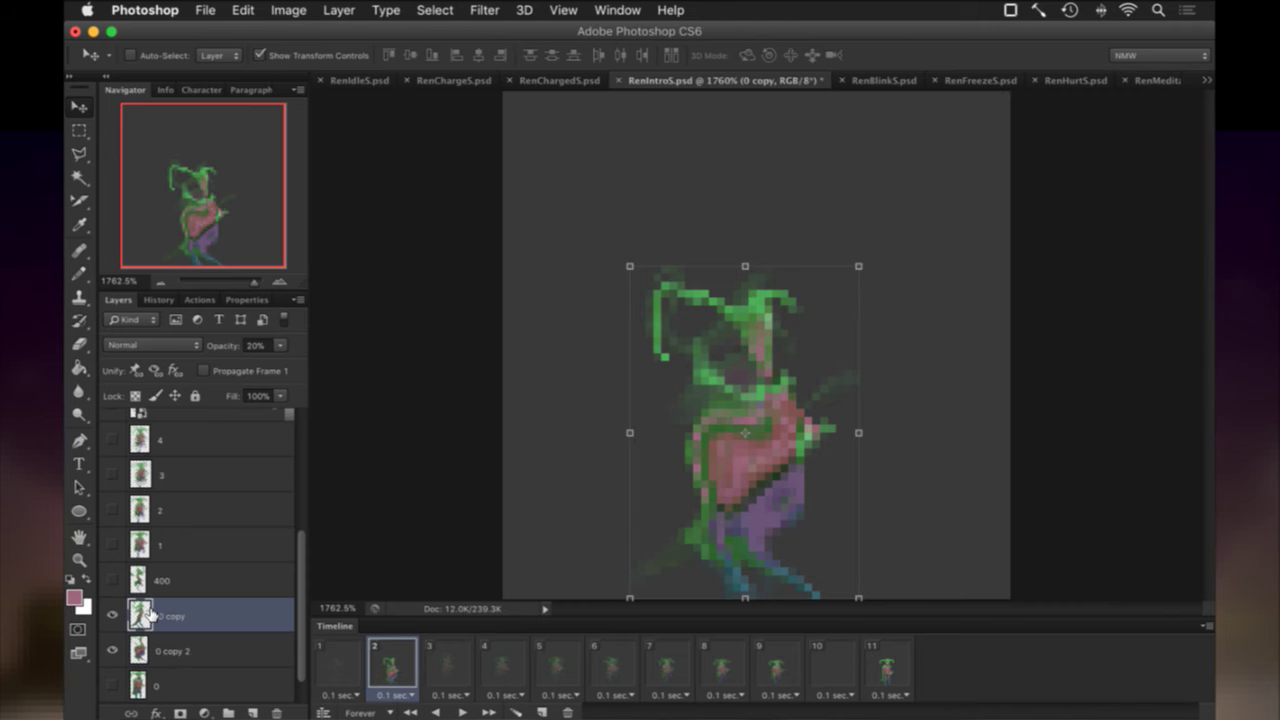
key("0")
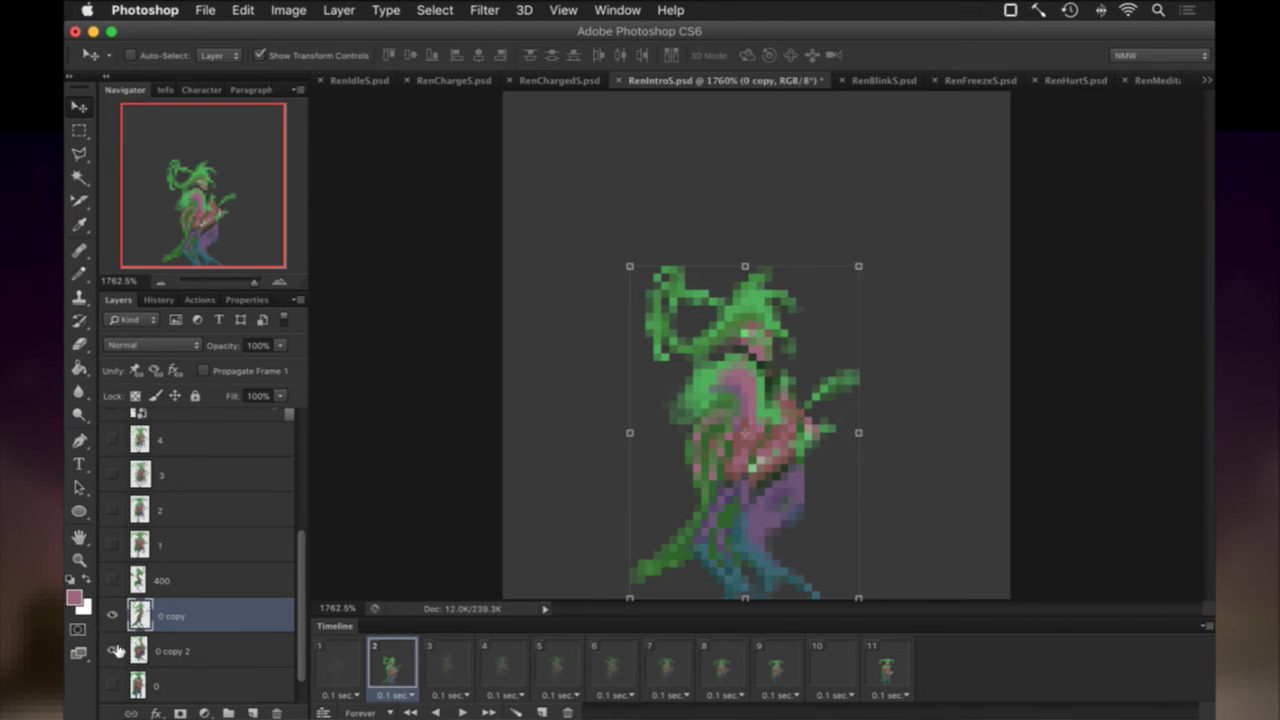
left_click(113, 651)
left_click(114, 651)
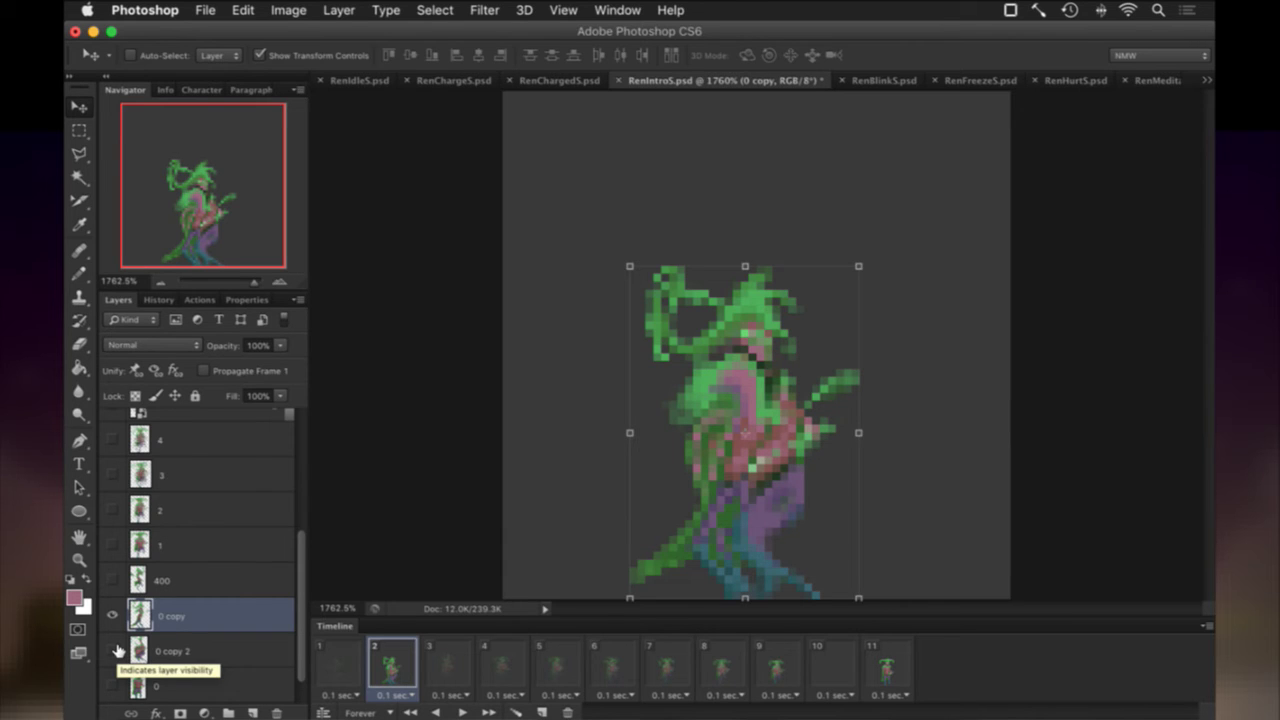
left_click(114, 651)
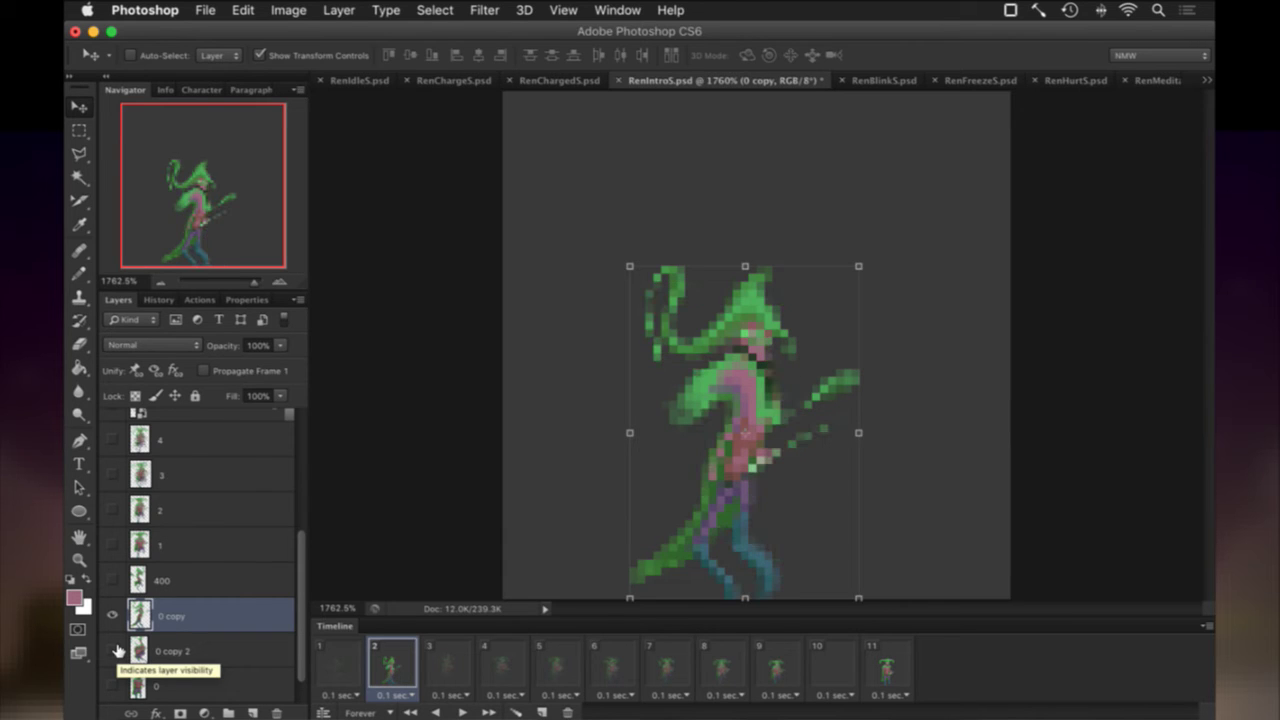
Delete the second copy of layer 0 and set the remaining rippled copy's opacity to 20% in frame 2.
left_click(172, 651)
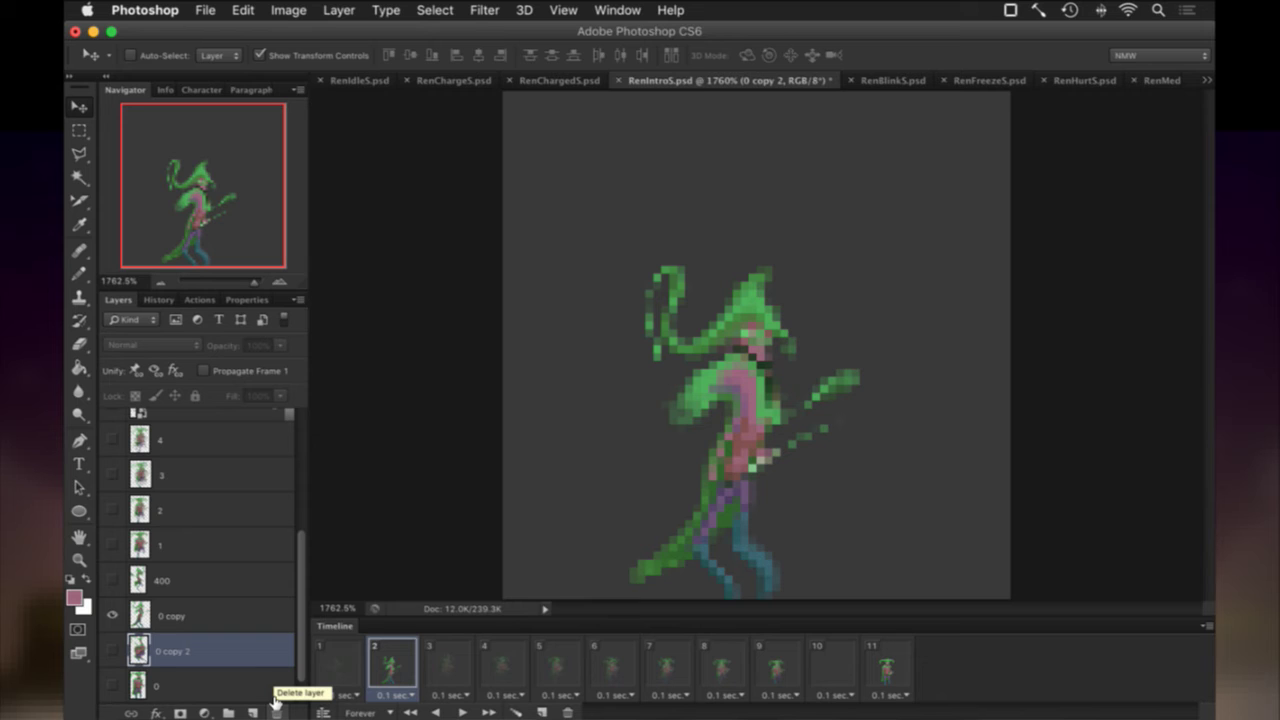
left_click(276, 703)
left_click(176, 612)
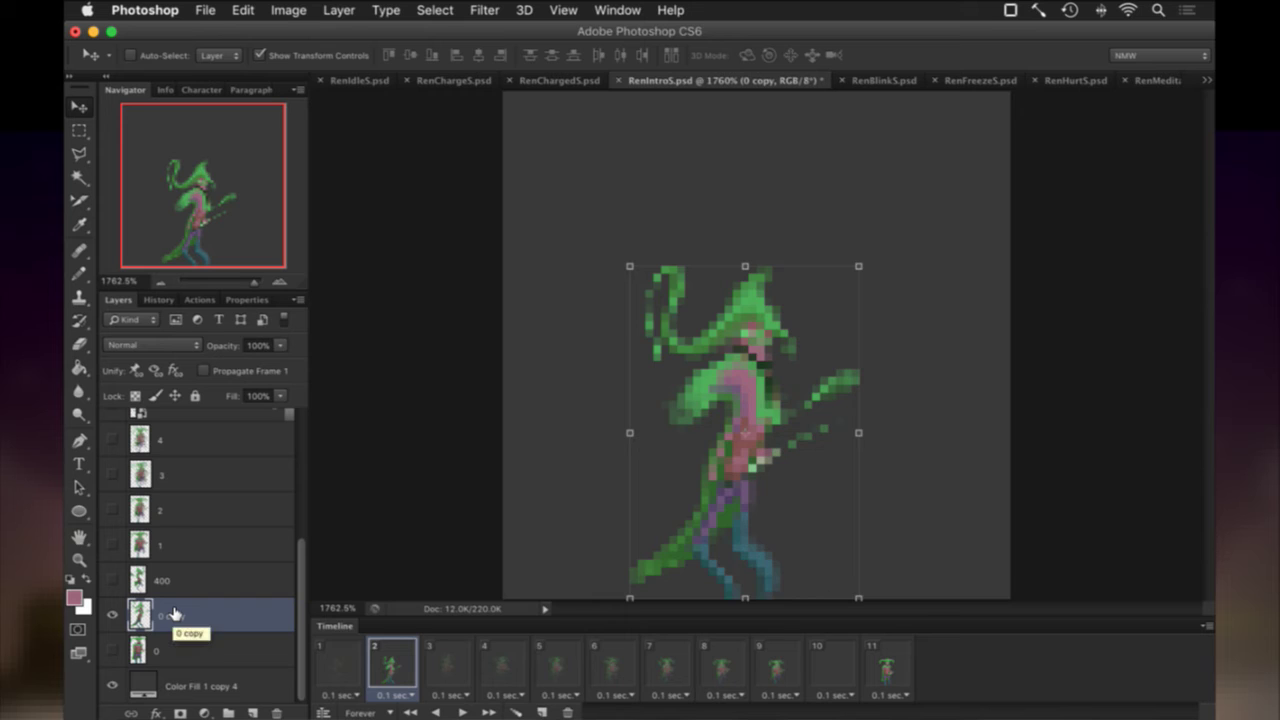
key("2")
Save the document and rename the rippled frame 2 copy as 360f.
key("super+s")
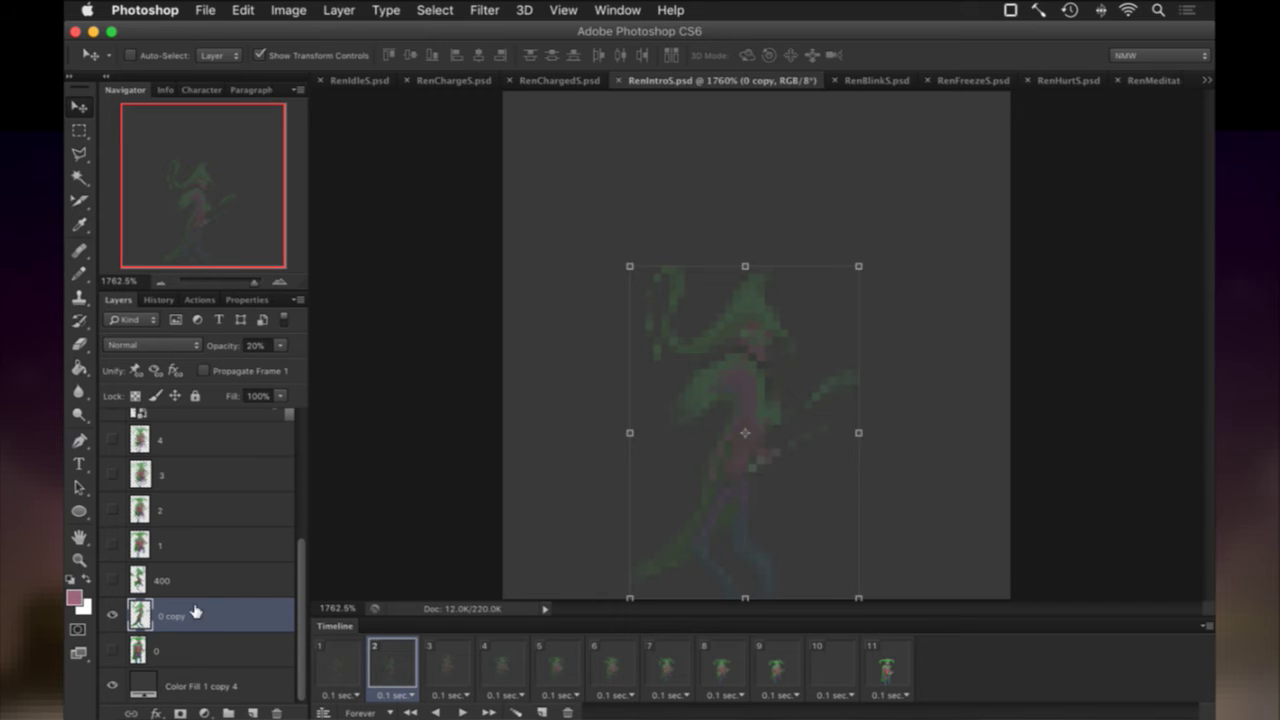
double_click(182, 617)
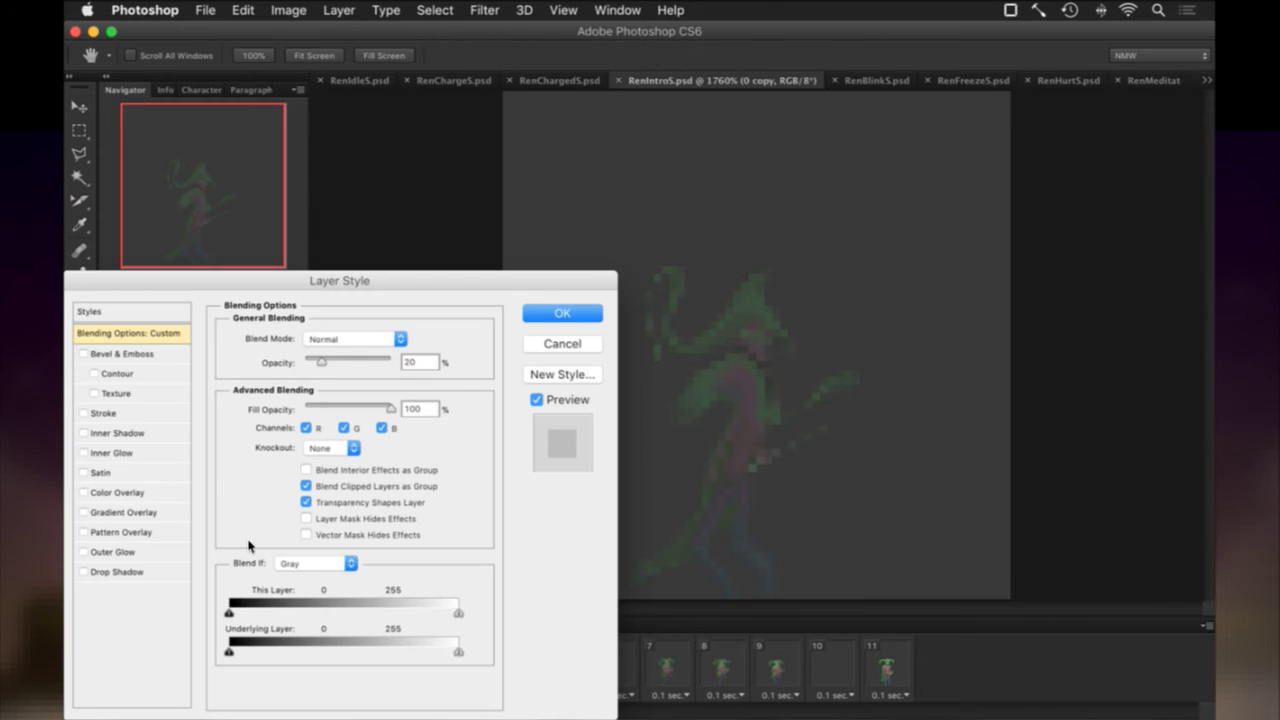
left_click(537, 346)
double_click(172, 616)
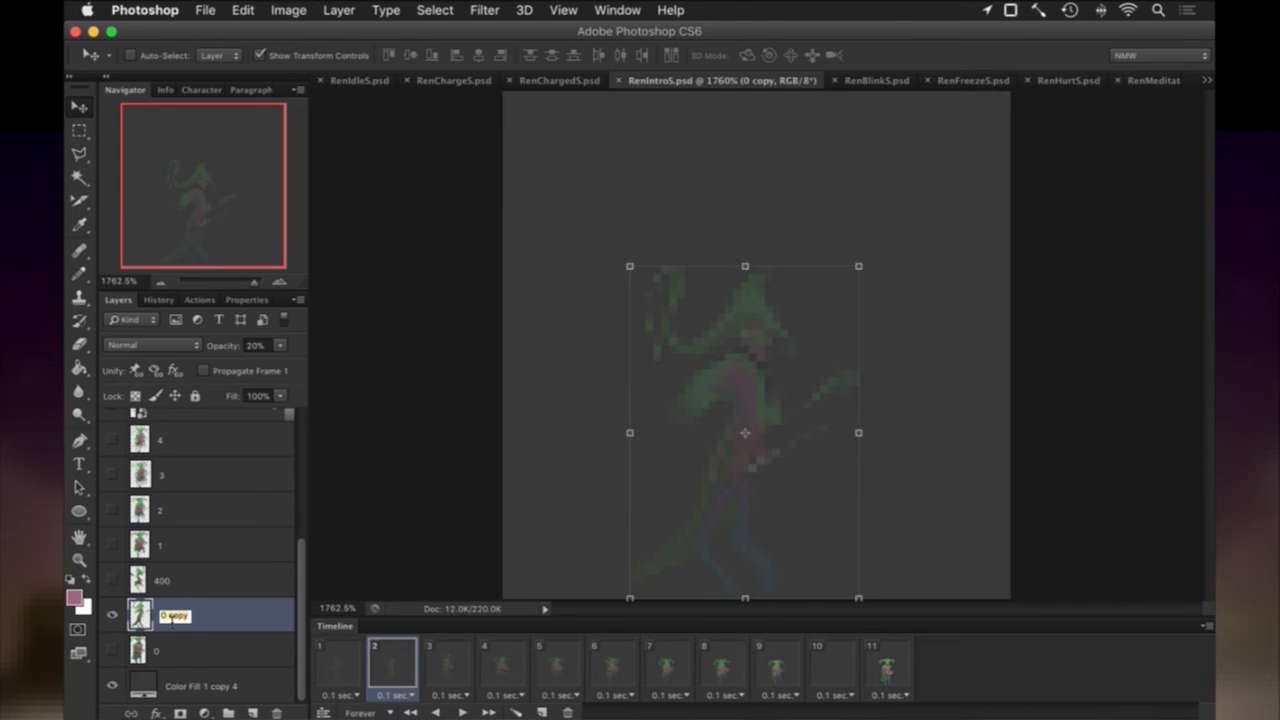
type("360f")
key("Return")
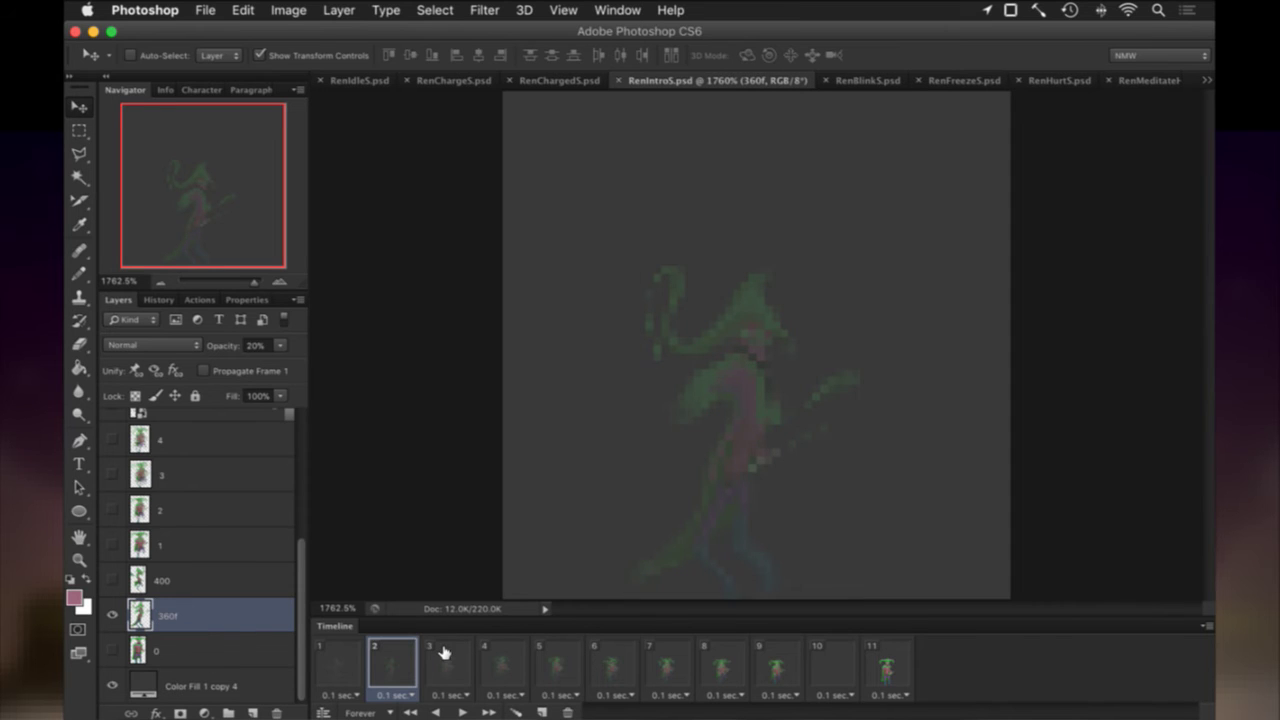
Duplicate layer 0 and show the copy in frame 3 in place of the old layer 8.
left_click(444, 653)
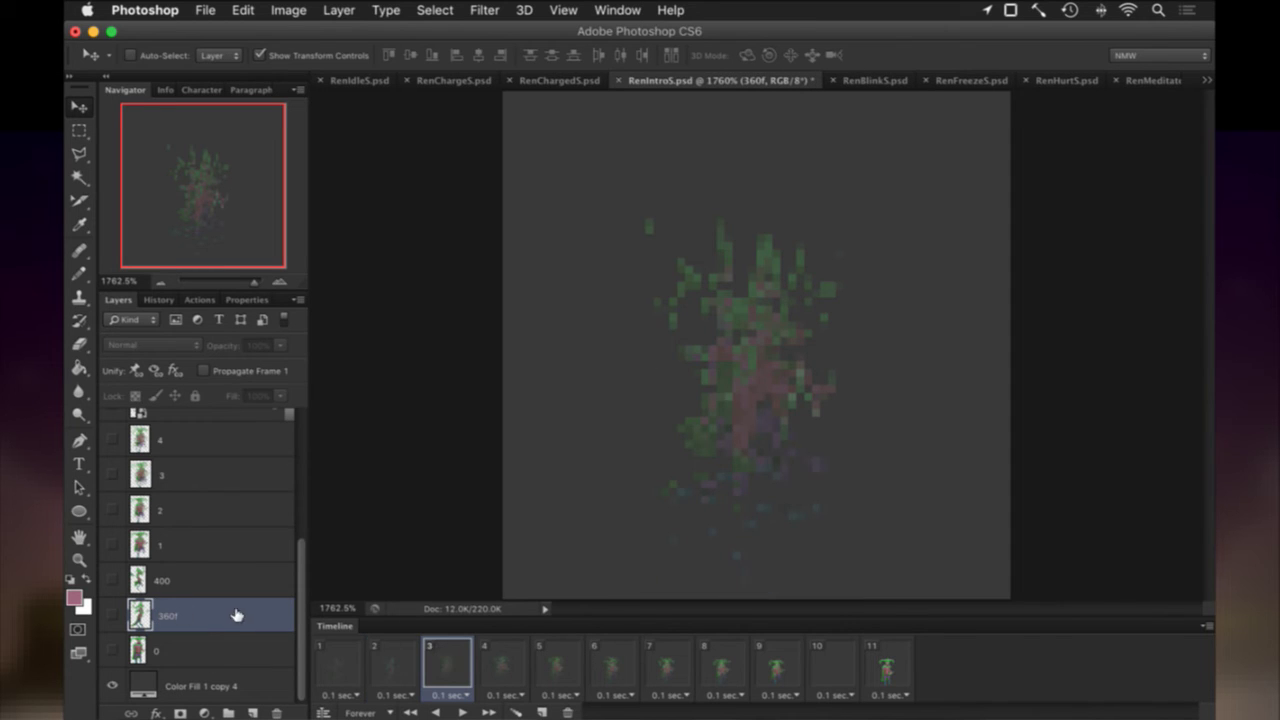
left_click(168, 650)
key("super+j")
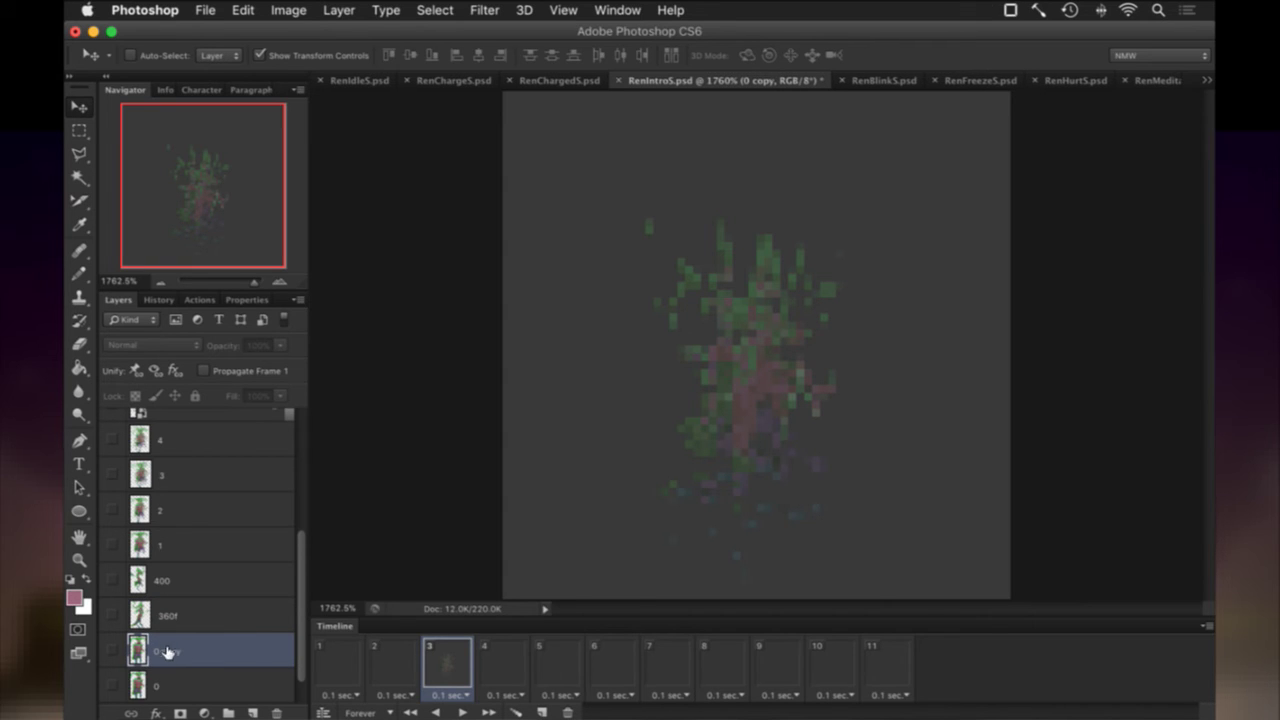
left_click(111, 651)
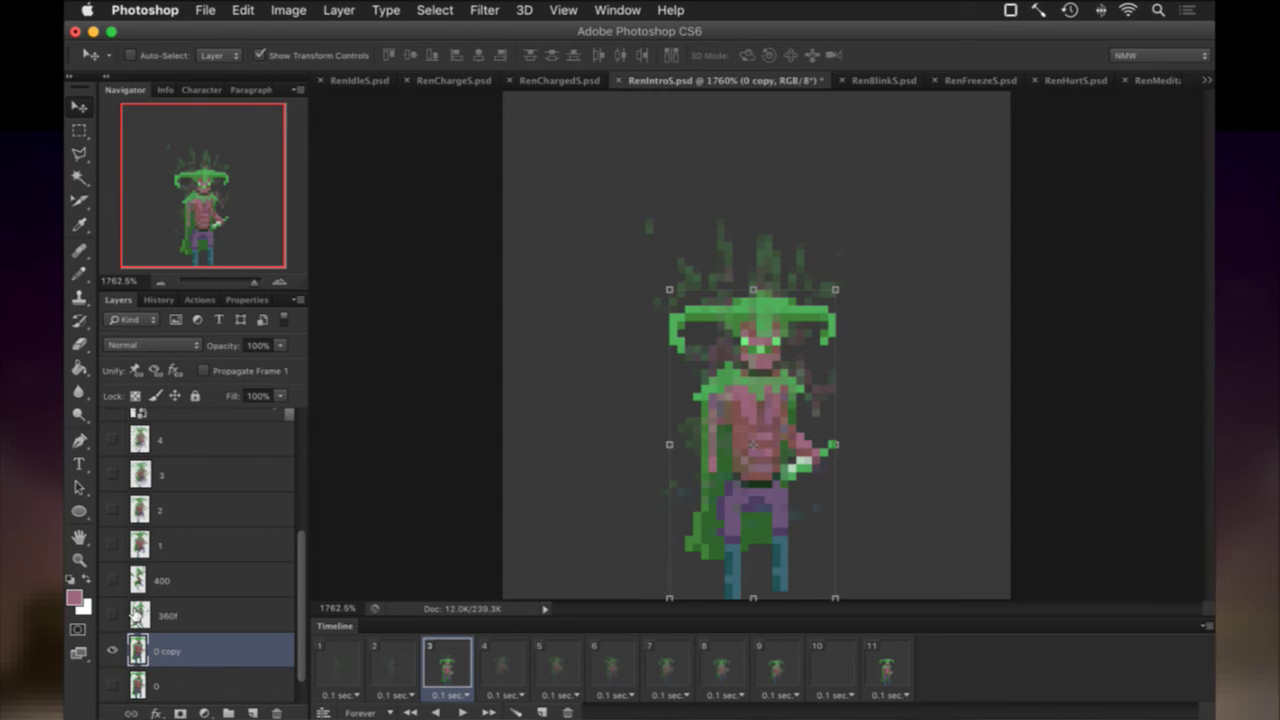
scroll(135, 615, "up", 5)
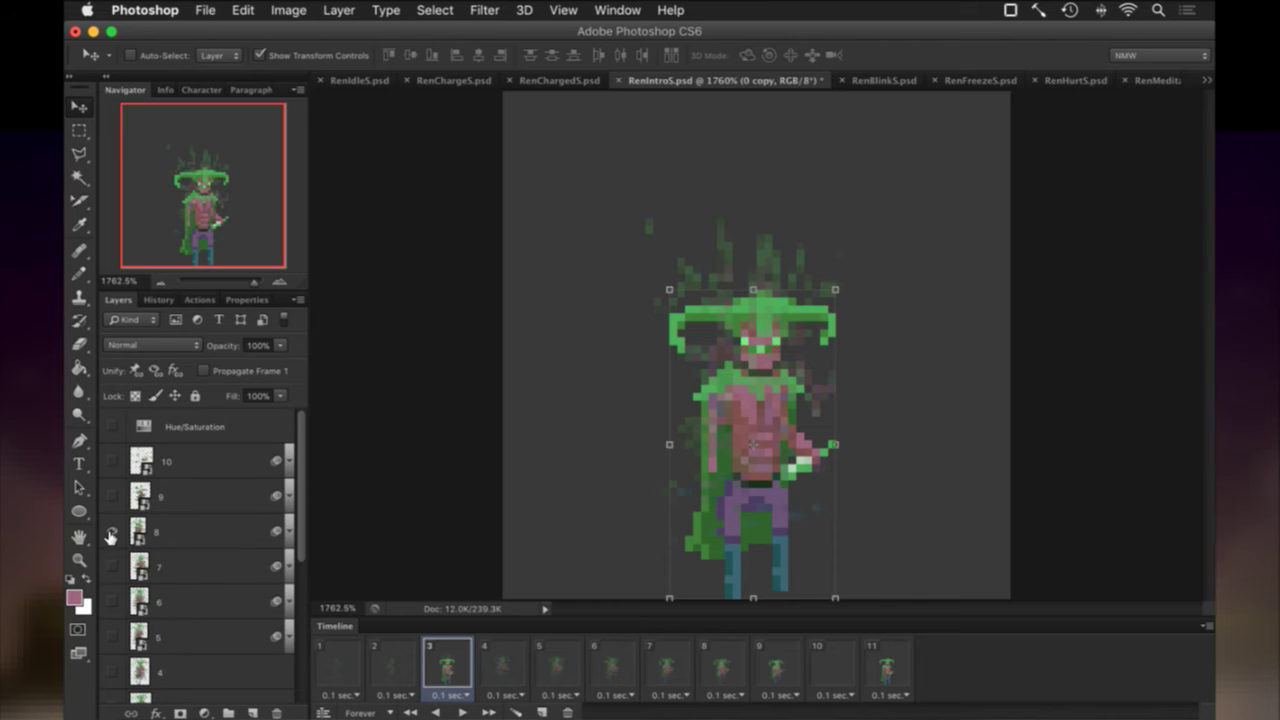
left_click(110, 537)
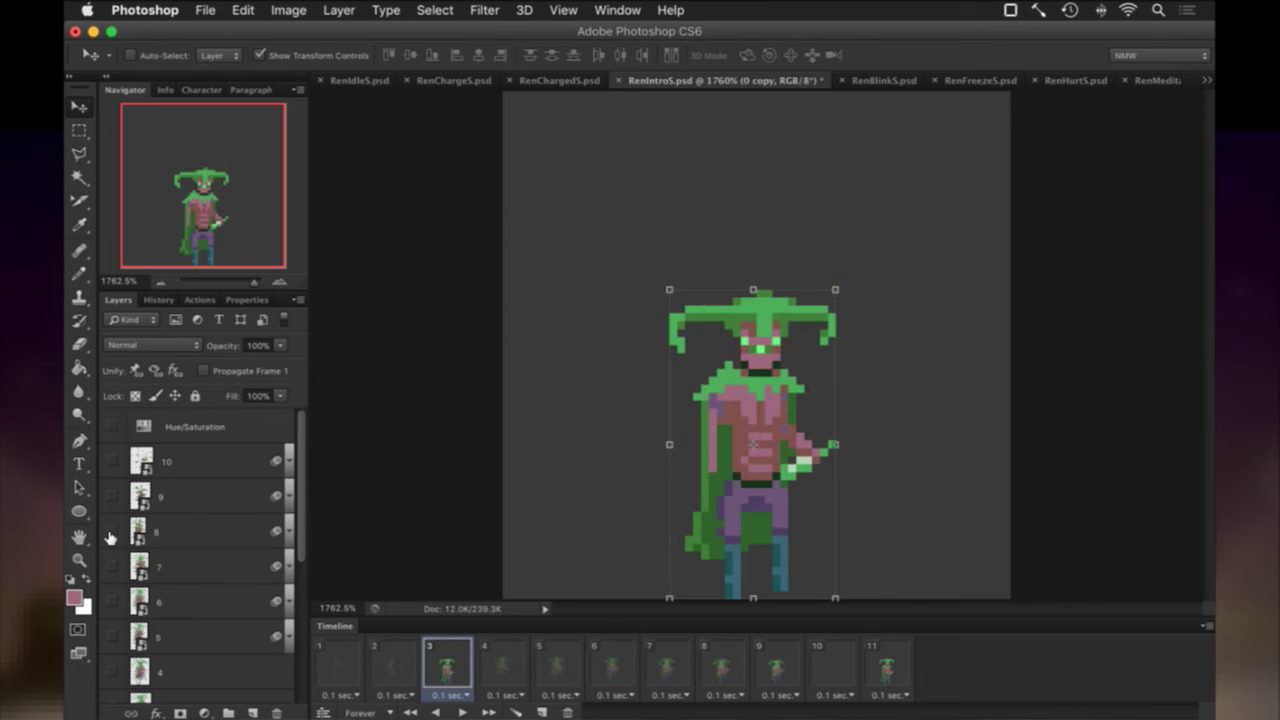
Hide the old distorted layers 7 down to 2 across frames 4 to 9.
left_click(493, 657)
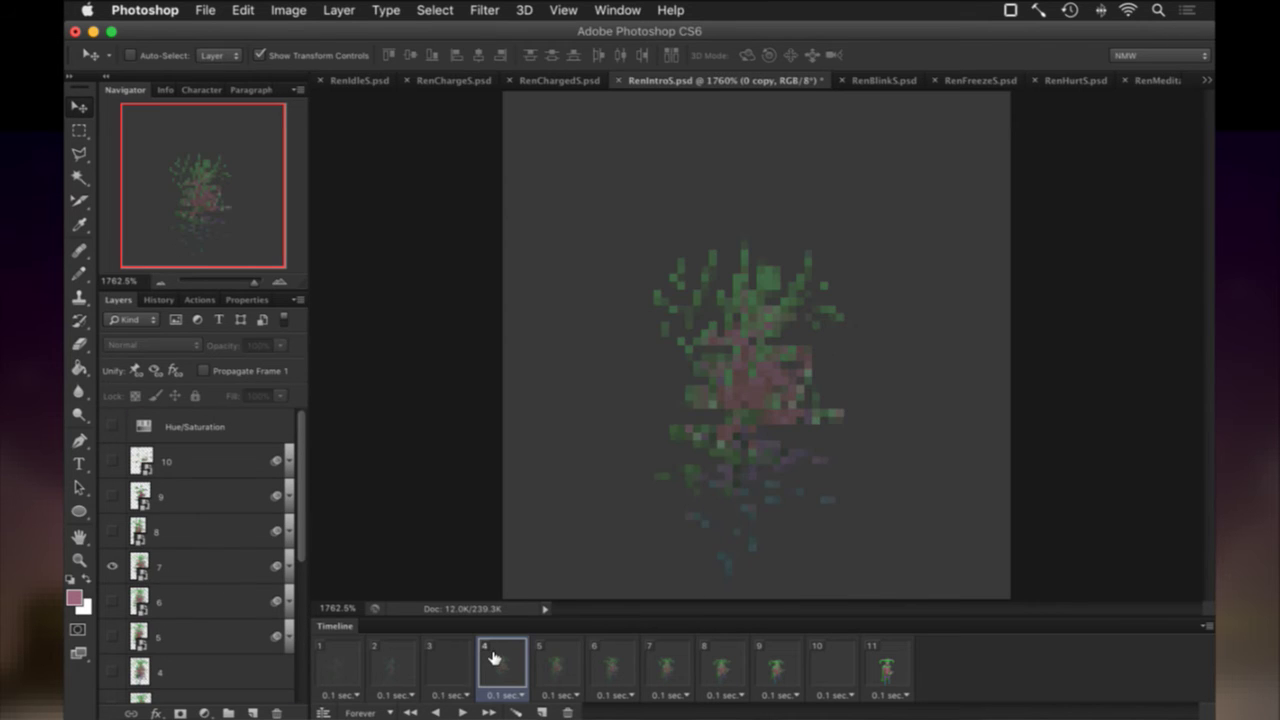
left_click(790, 664, "shift")
left_click(113, 566)
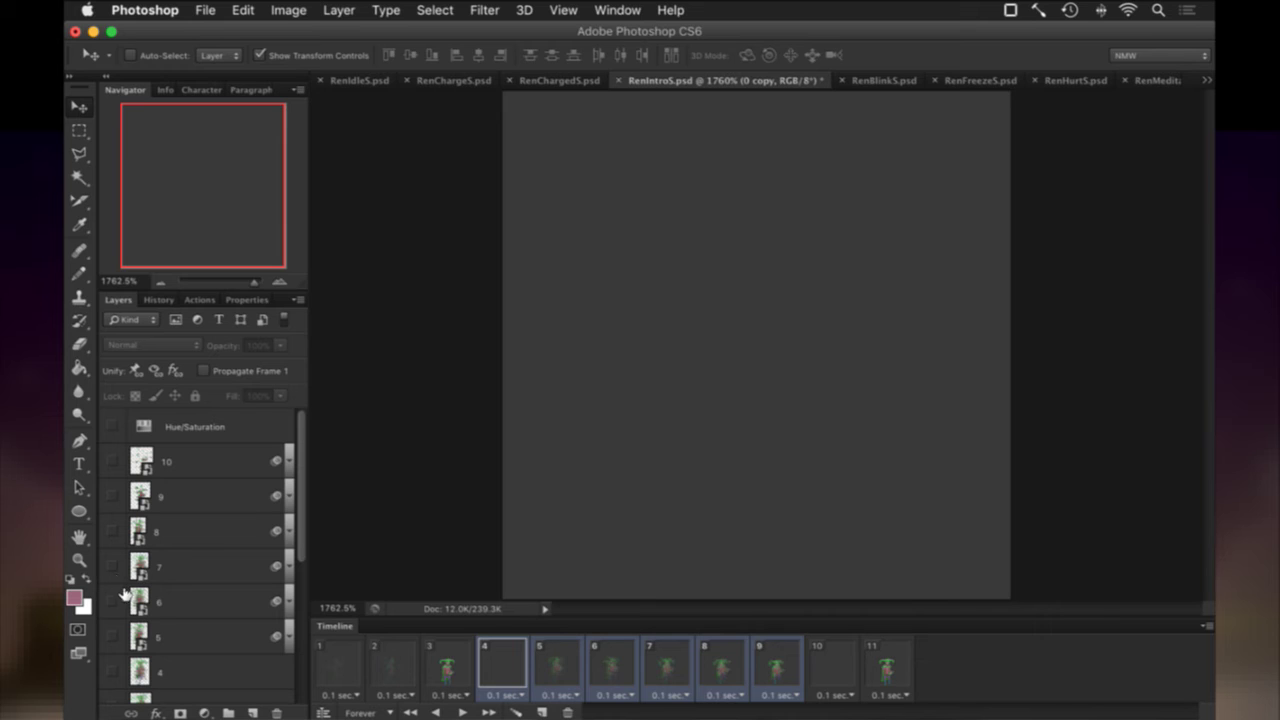
left_click(113, 601)
left_click(113, 636)
left_click(113, 636)
scroll(113, 669, "down", 4)
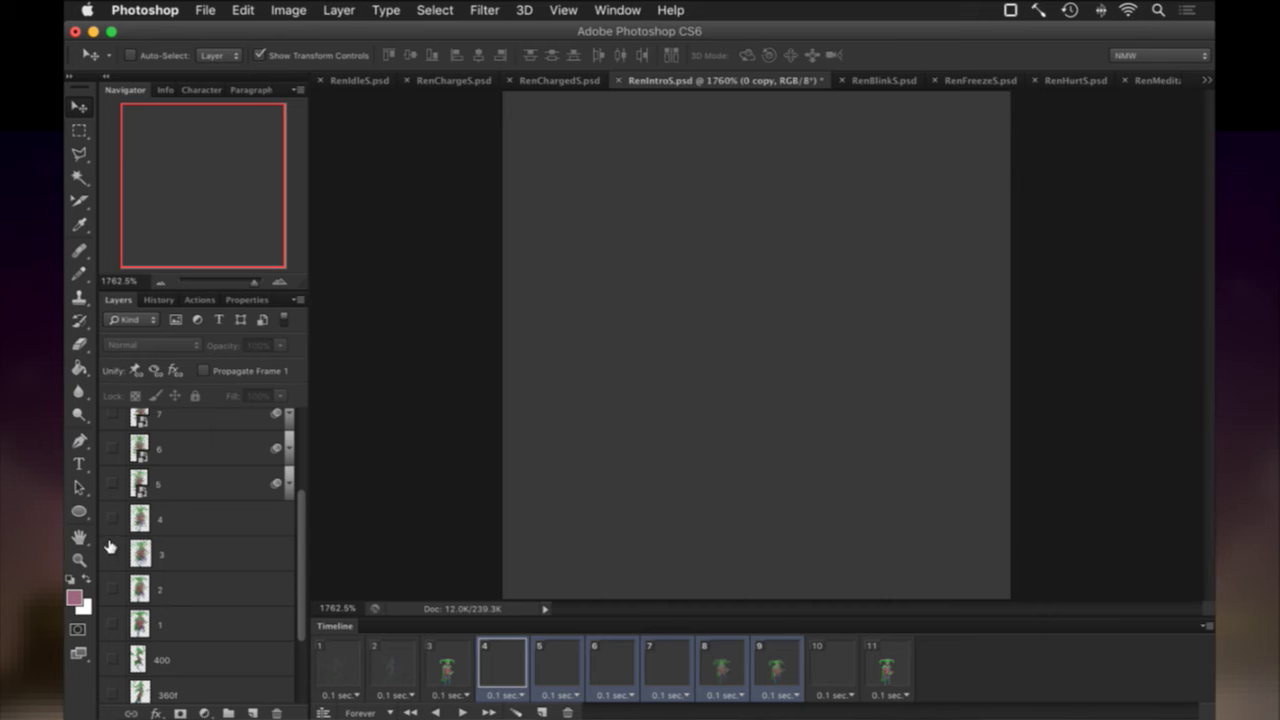
left_click(111, 556)
left_click(111, 556)
left_click(113, 590)
left_click(113, 590)
Apply a medium Ripple distortion of 320% to the copy of layer 0 in frame 3.
left_click(452, 660)
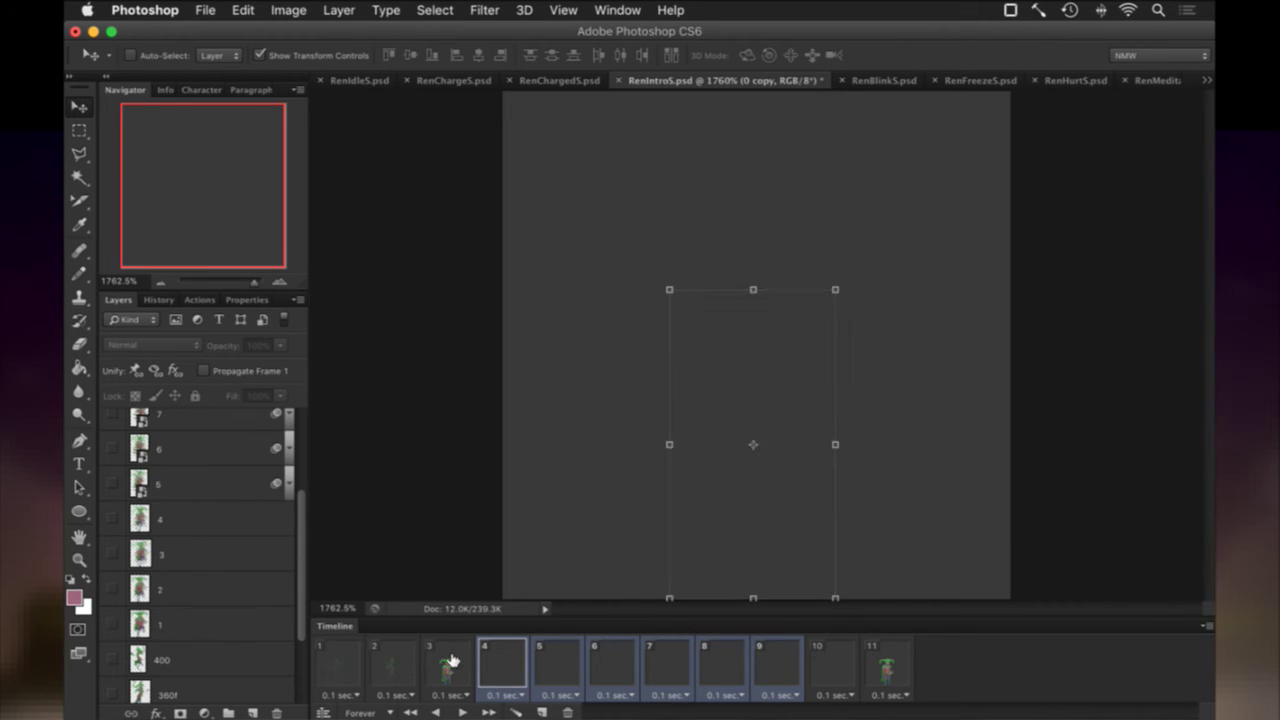
left_click(512, 660)
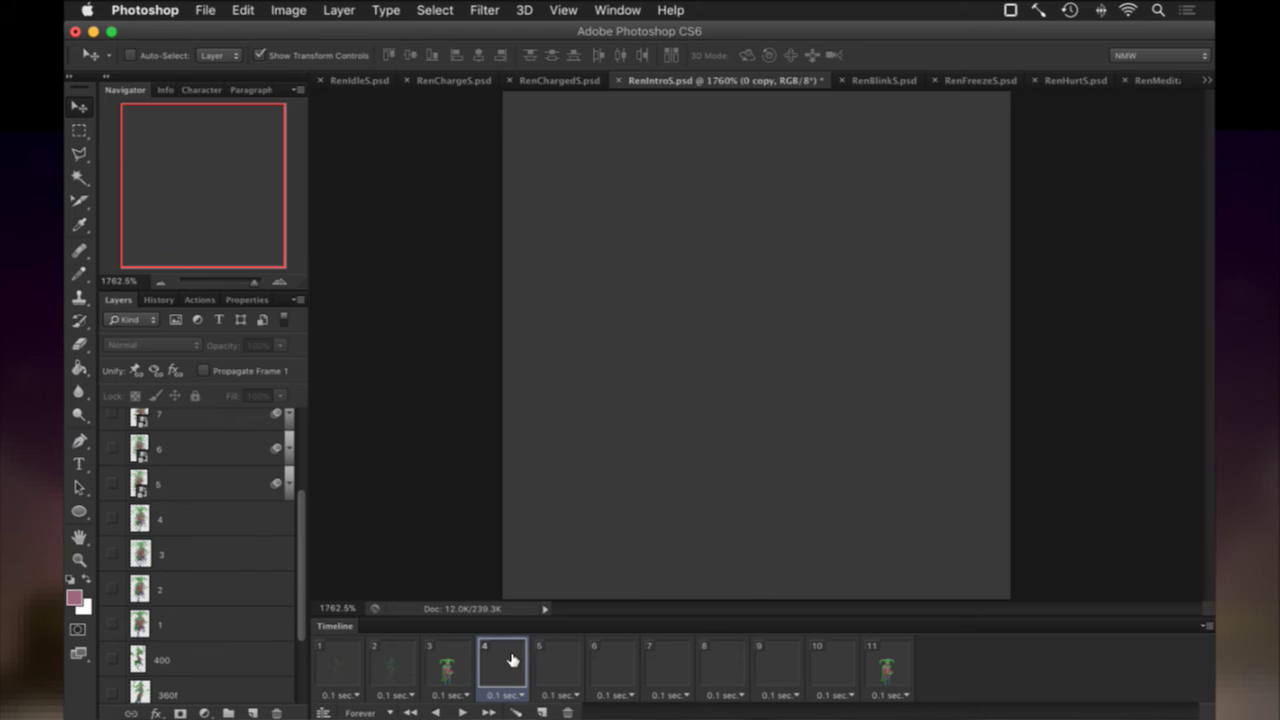
left_click(452, 665)
scroll(223, 594, "down", 4)
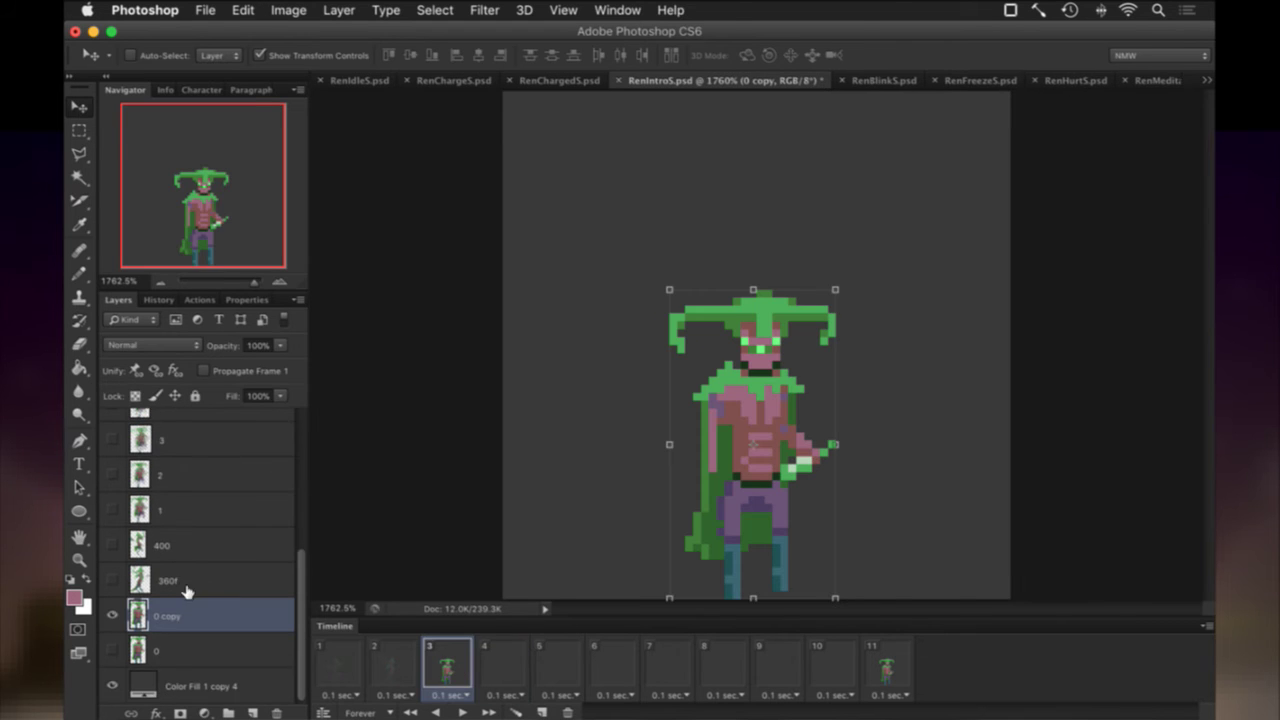
left_click(484, 10)
mouse_move(566, 234)
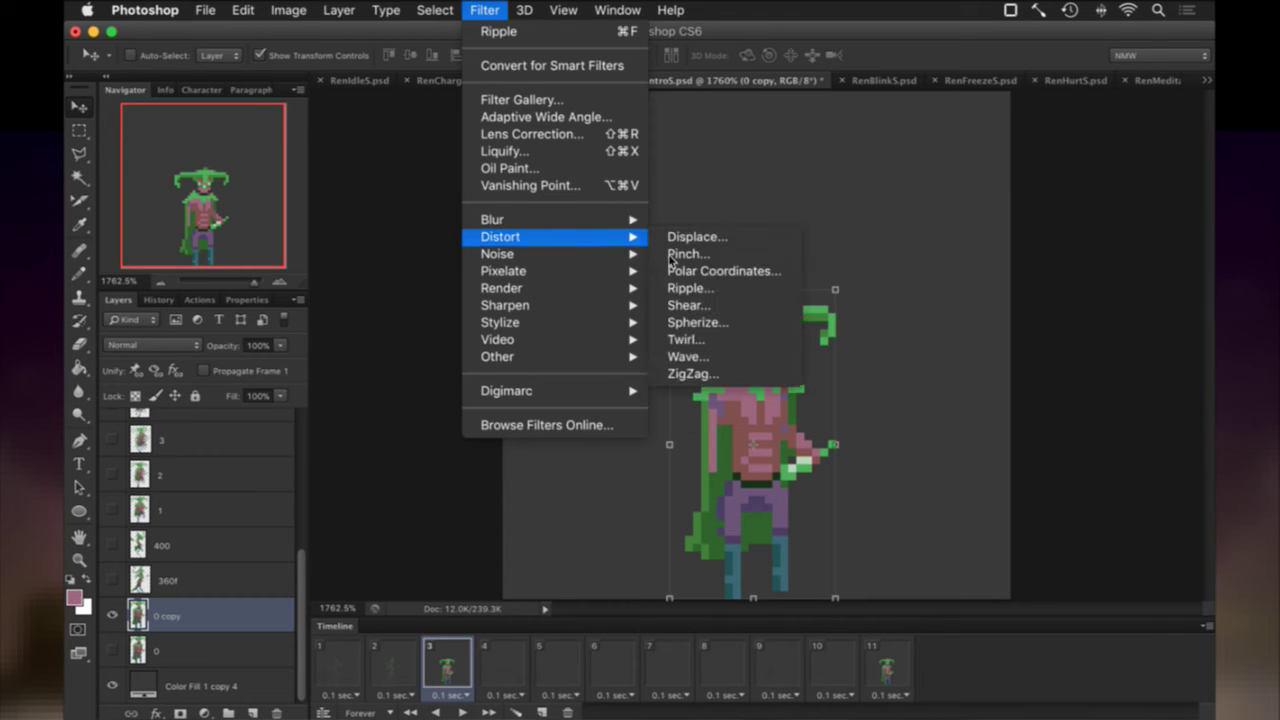
left_click(688, 289)
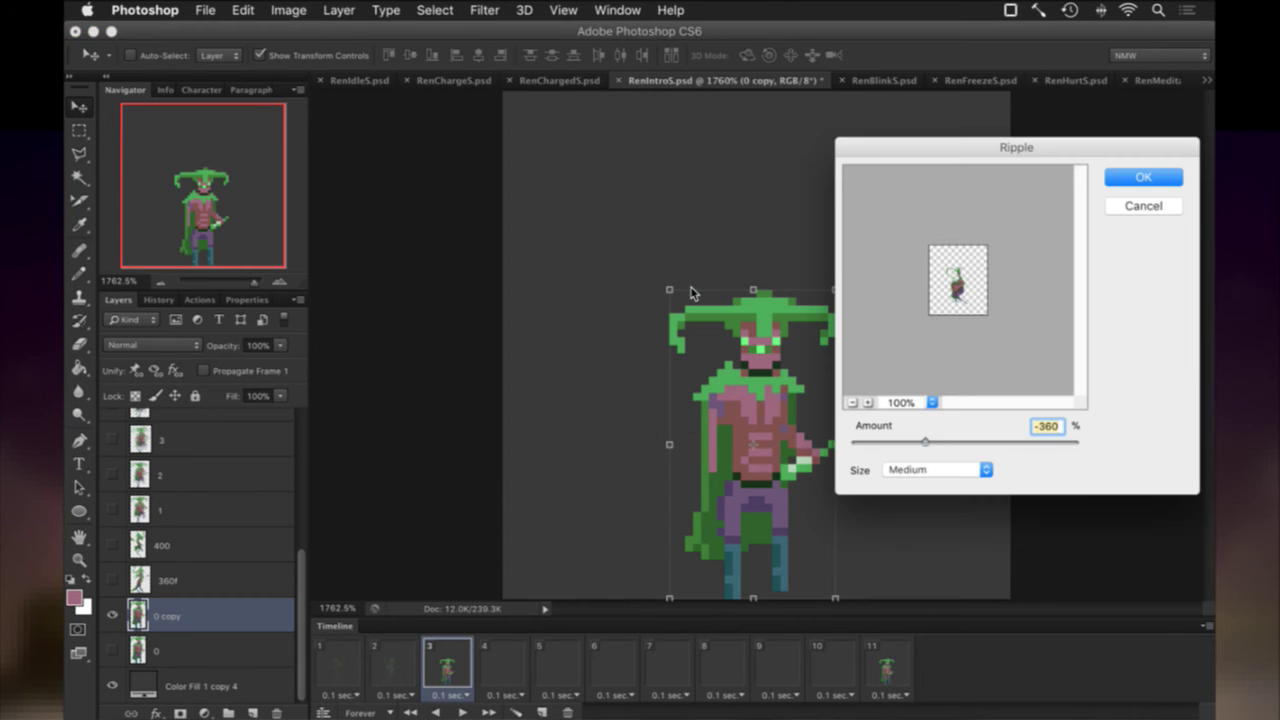
key("Return")
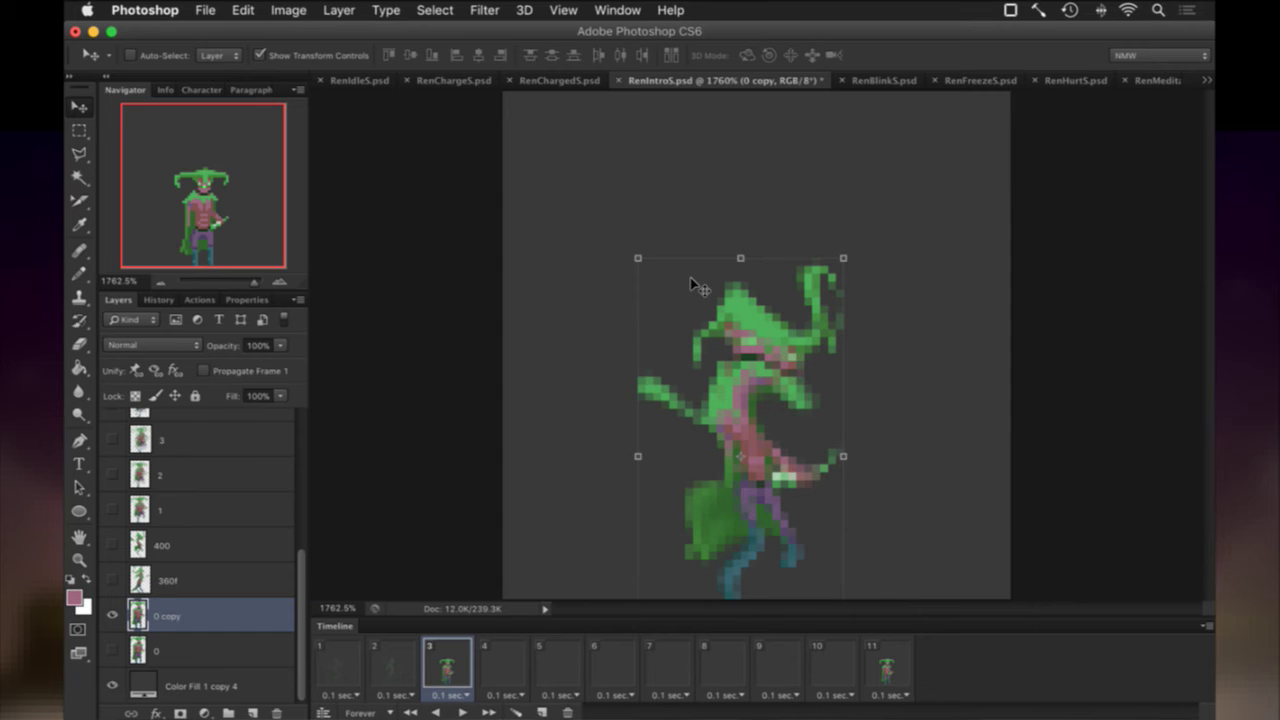
Set the frame 3 copy's opacity to 30% and rename the layer 320.
key("4")
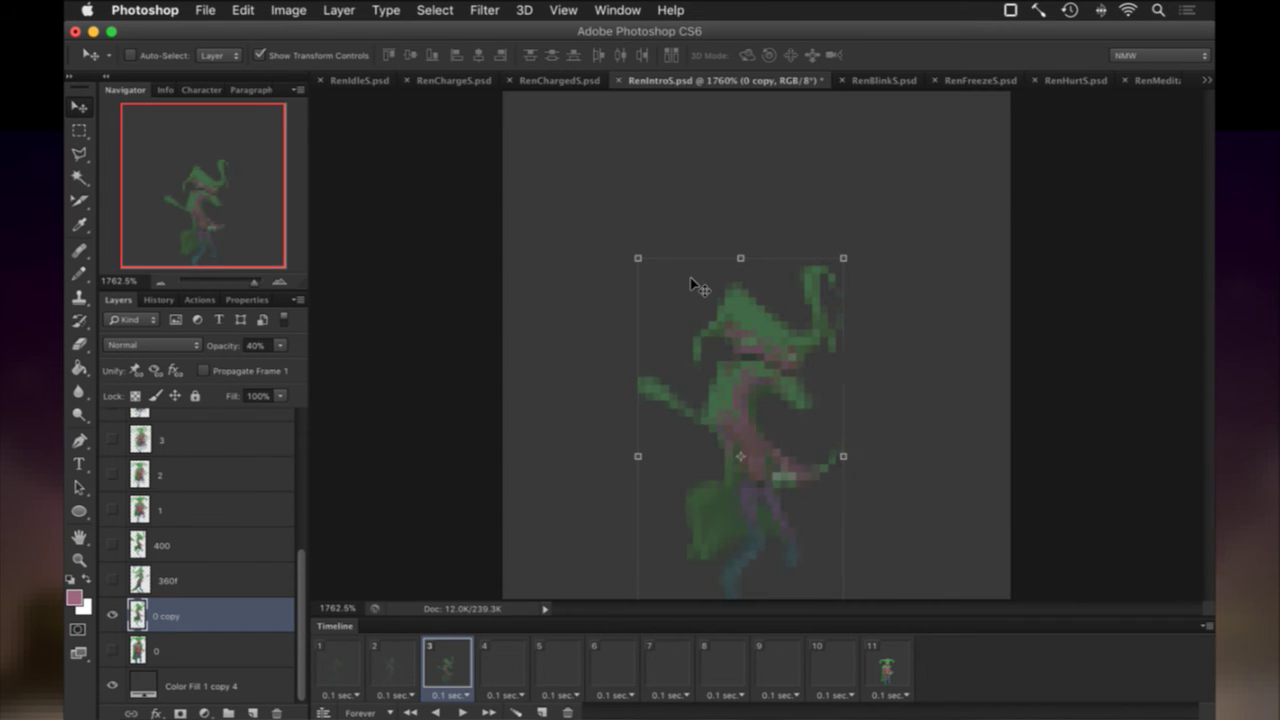
key("3")
double_click(170, 615)
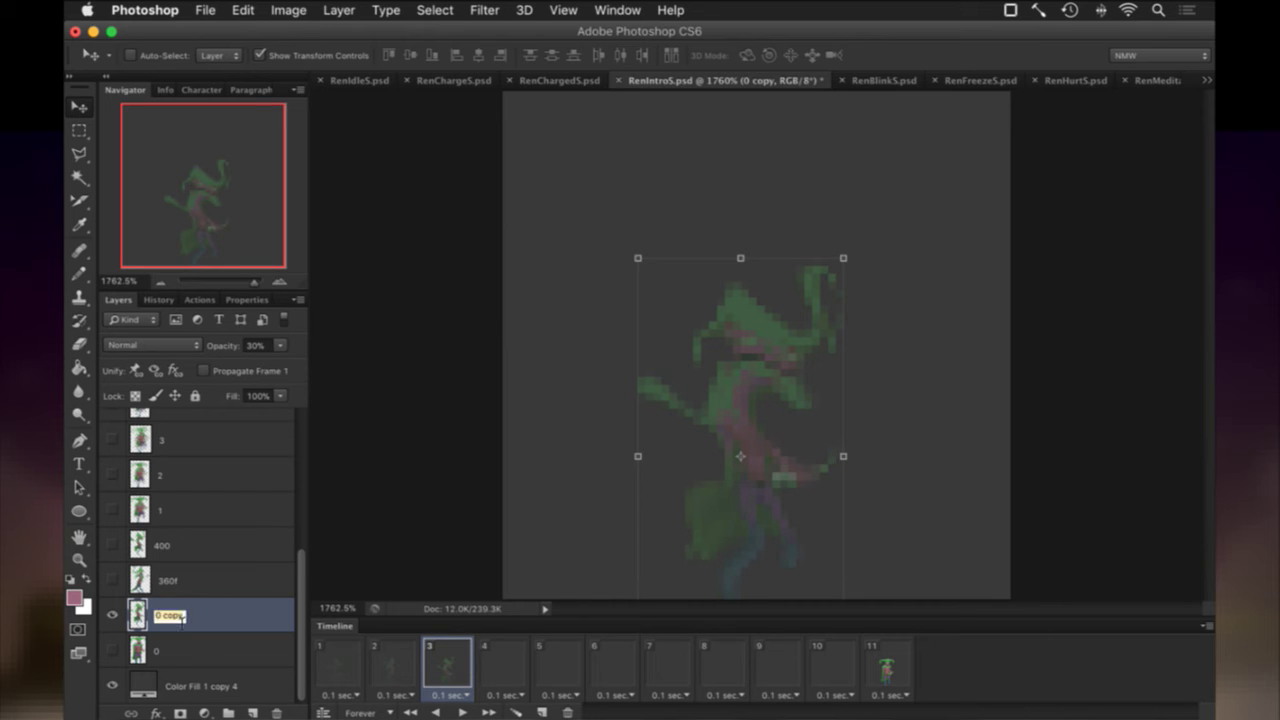
type("320")
key("Return")
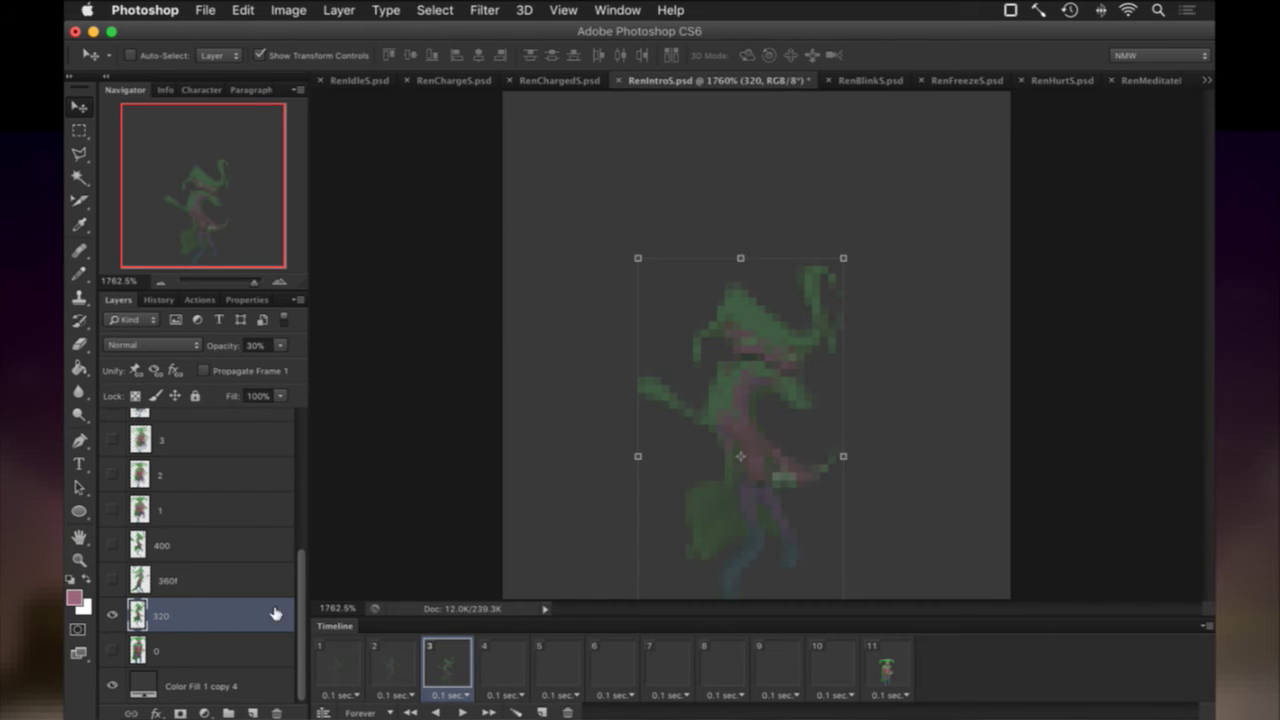
Save the document and step through frames 1 to 4 to review the rebuilt sequence.
key("super+s")
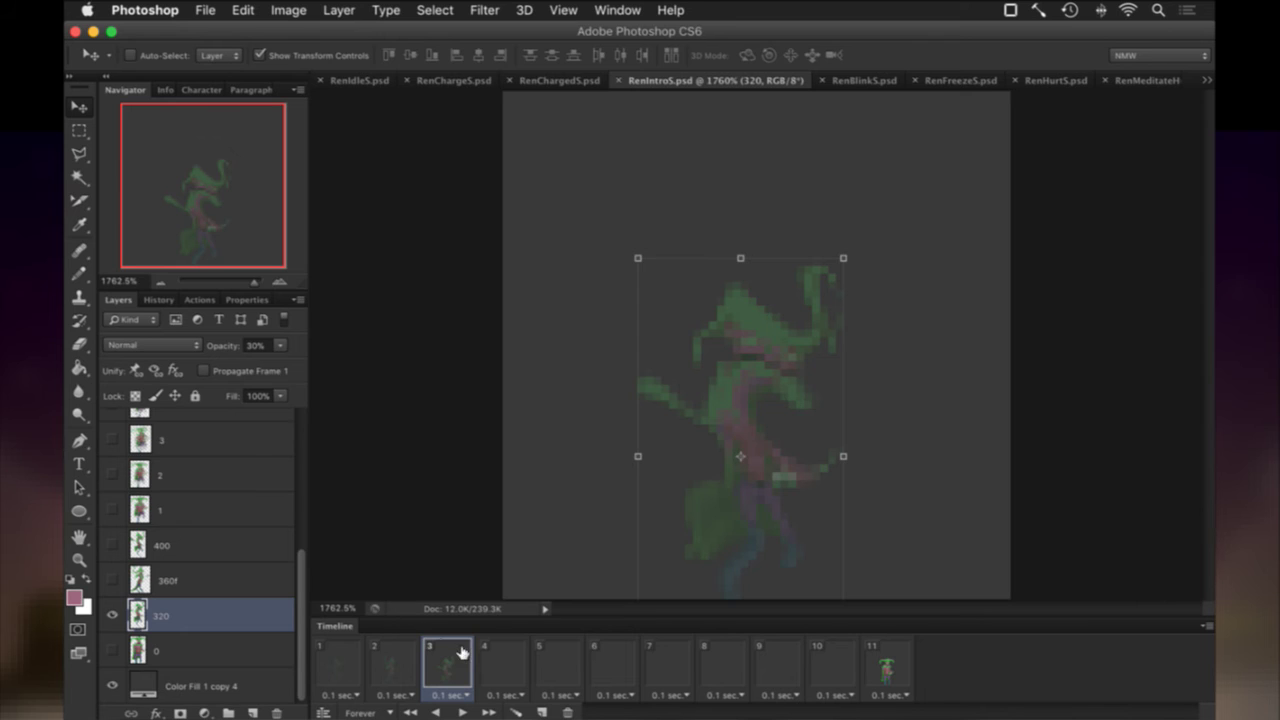
left_click(500, 658)
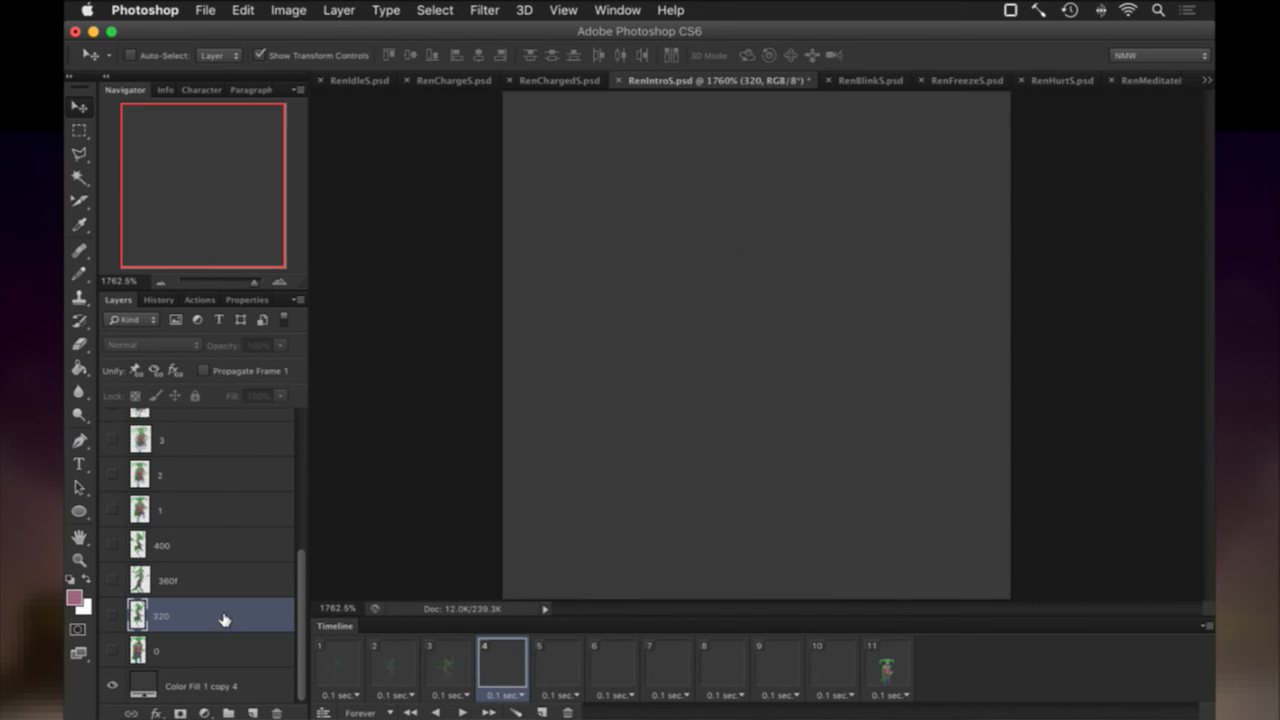
left_click(337, 651)
left_click(414, 663)
left_click(470, 663)
left_click(523, 656)
Duplicate layer 0 and make the new copy visible in frame 4.
left_click(200, 646)
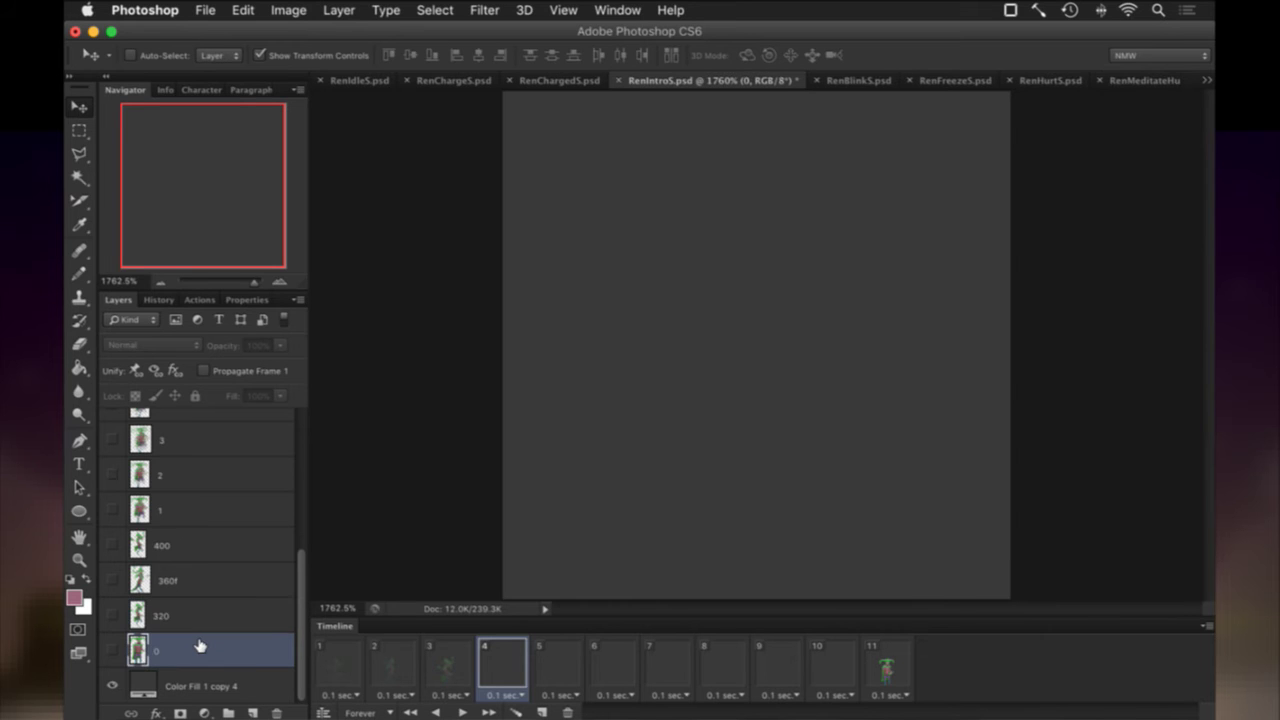
key("super+j")
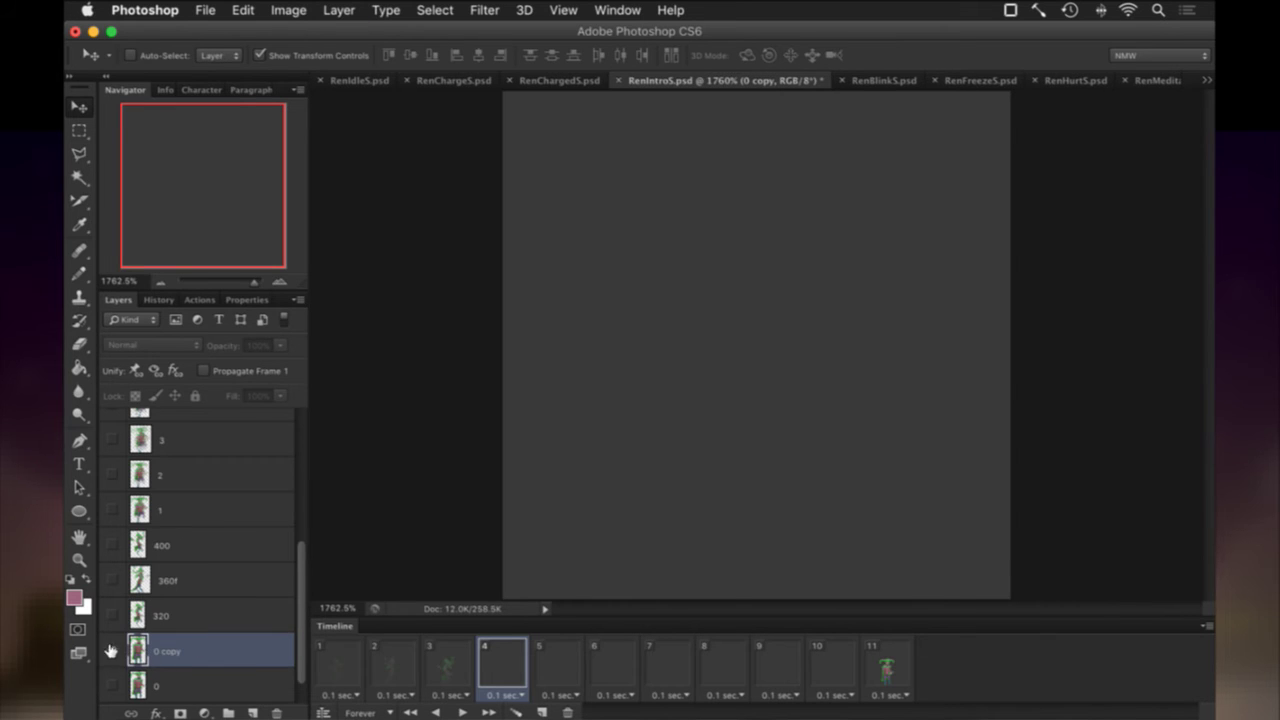
left_click(112, 650)
Flip the frame 4 copy of the sprite horizontally.
key("m")
key("v")
key("super+t")
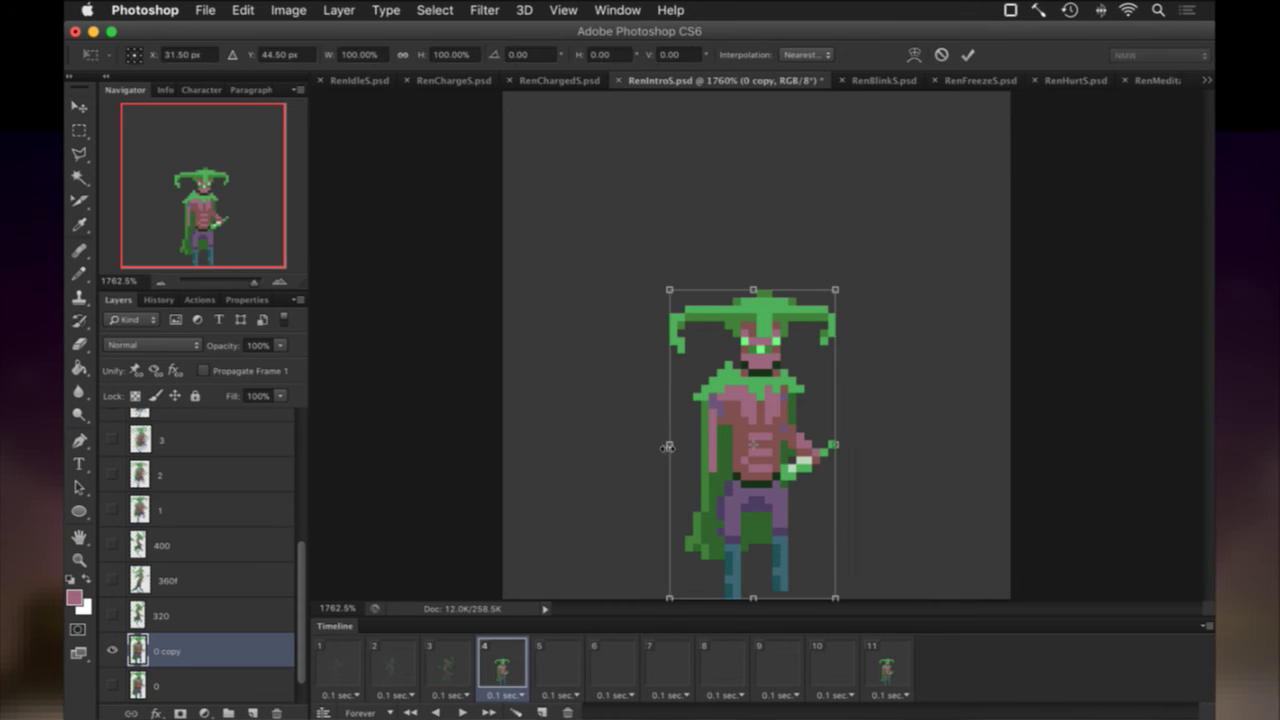
right_click(676, 428)
left_click(691, 674)
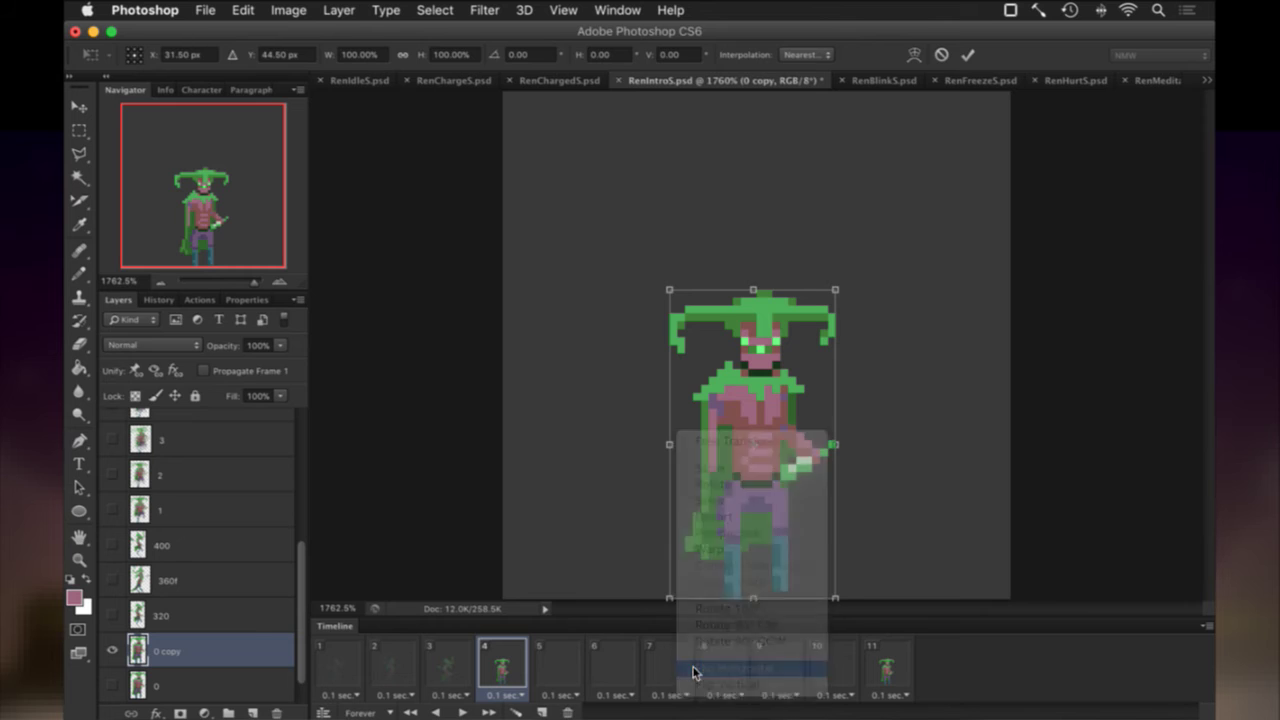
key("Return")
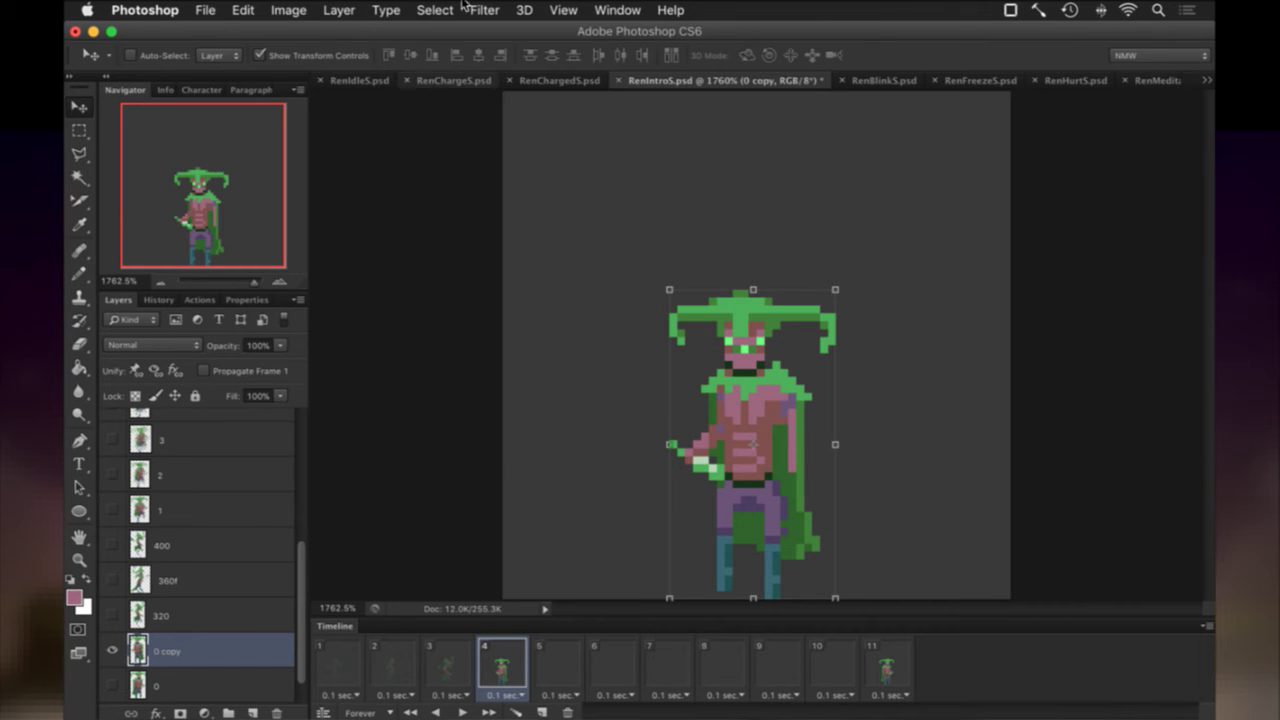
Apply a medium Ripple distortion of 280% to the flipped copy in frame 4.
left_click(458, 9)
mouse_move(484, 9)
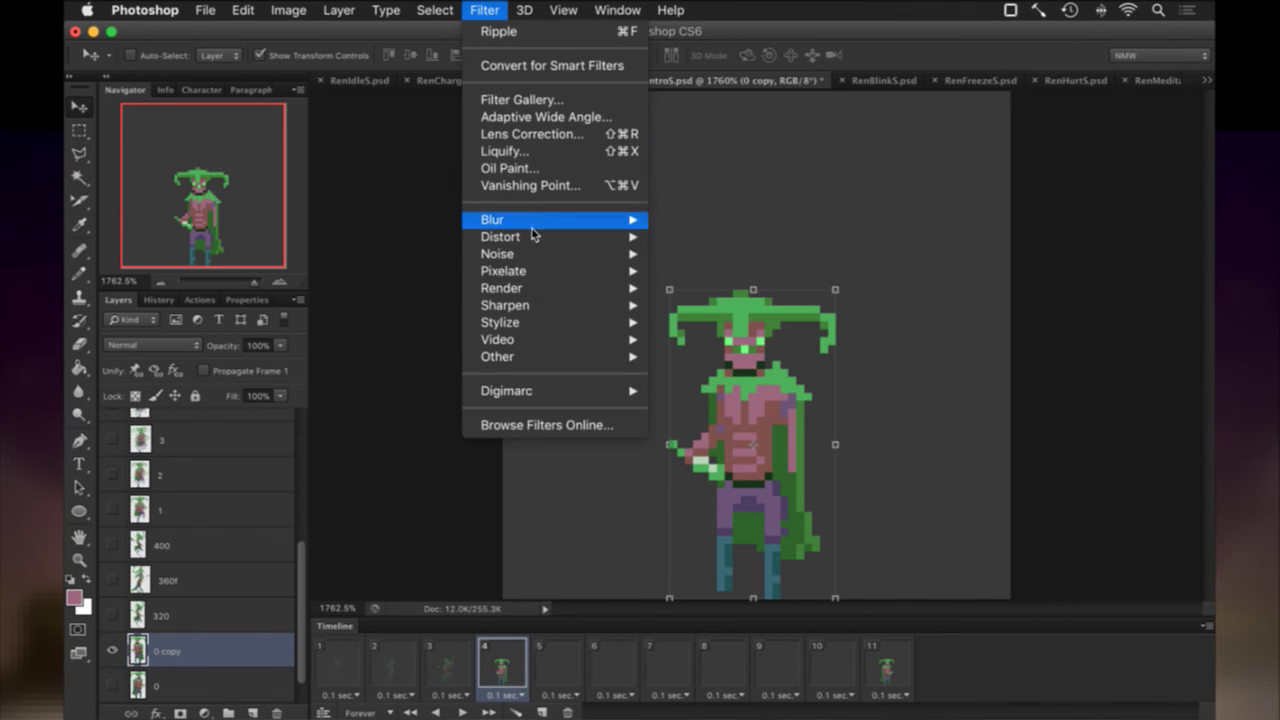
mouse_move(536, 245)
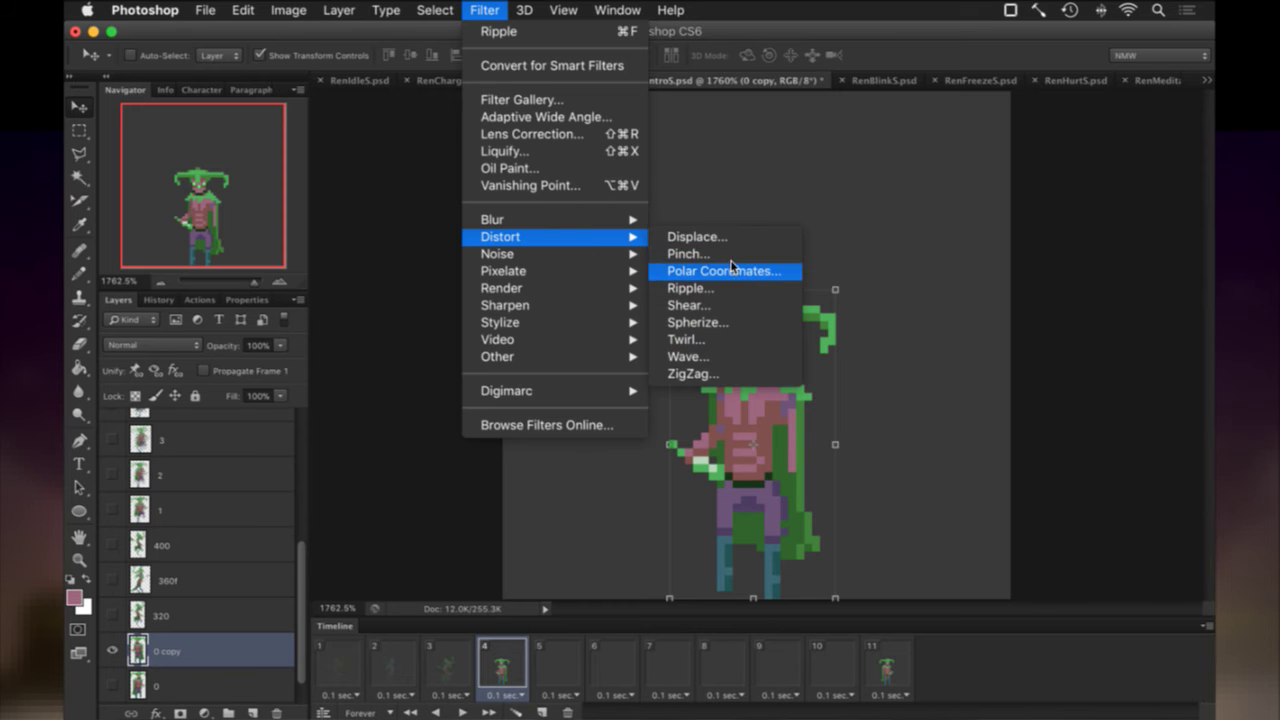
left_click(724, 286)
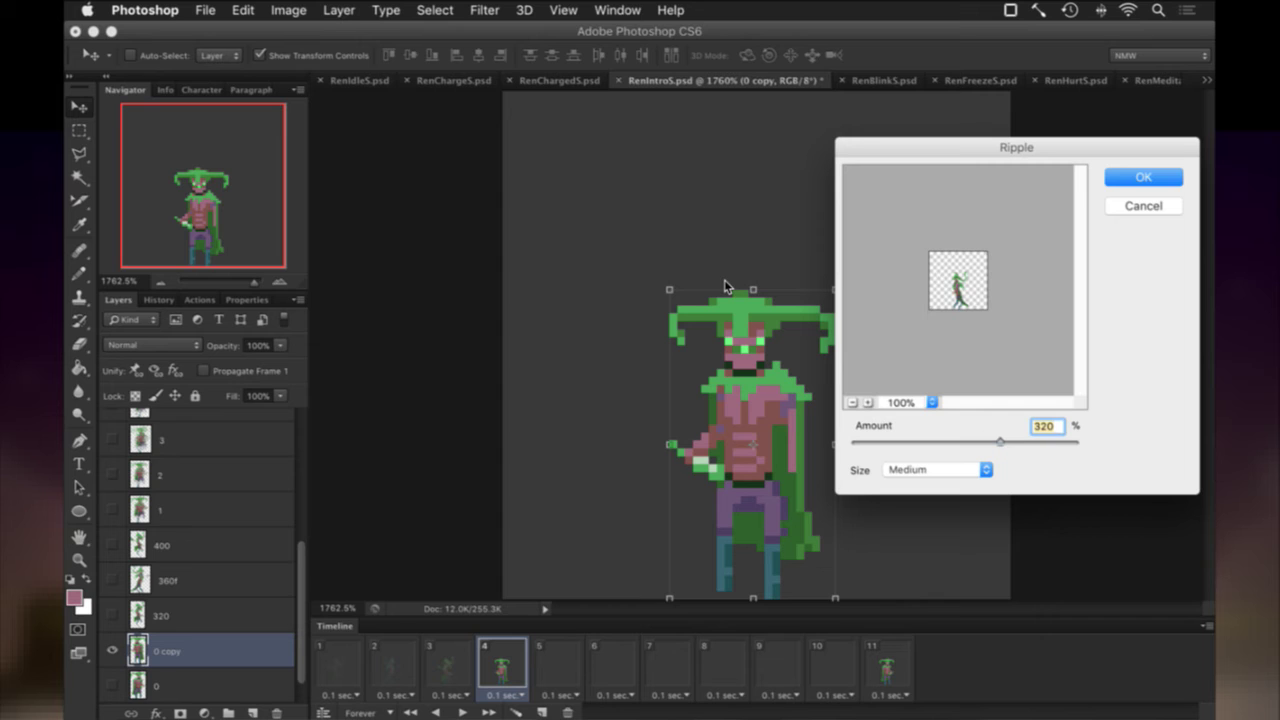
type("280")
key("Return")
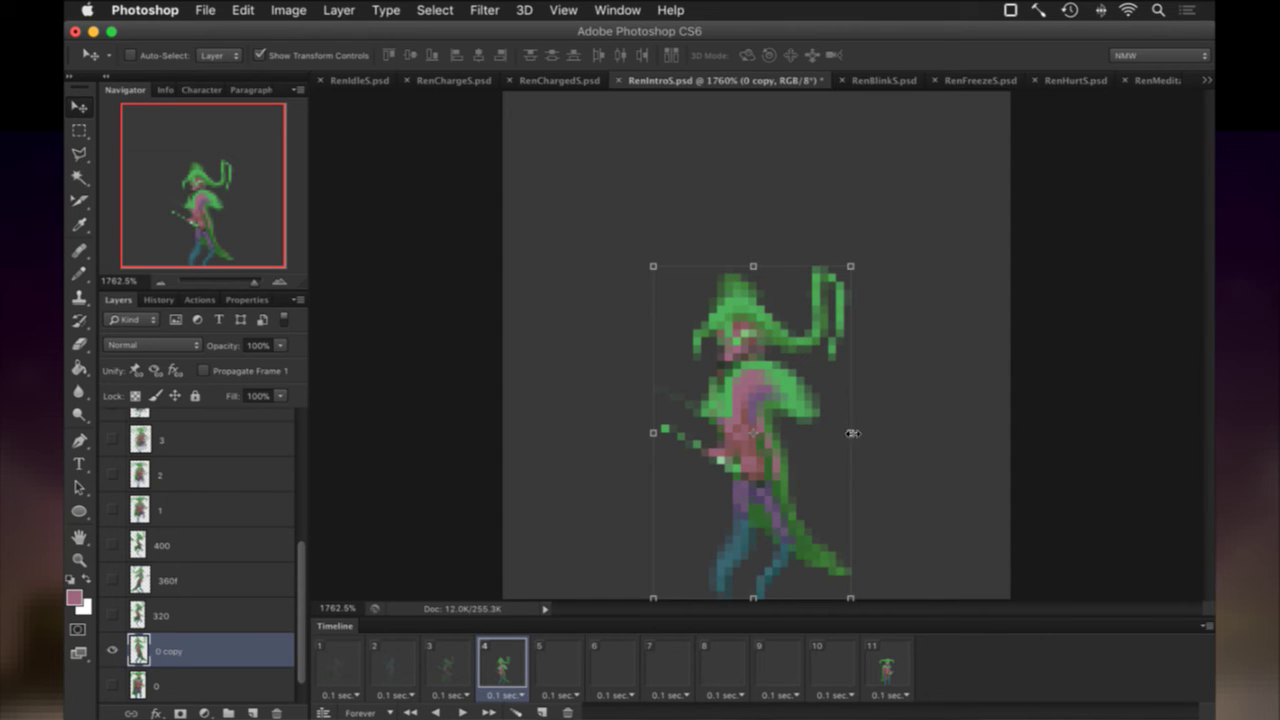
Flip the rippled frame 4 sprite copy horizontally back to its original facing and reduce its opacity to 40%.
key("ctrl+t")
right_click(801, 430)
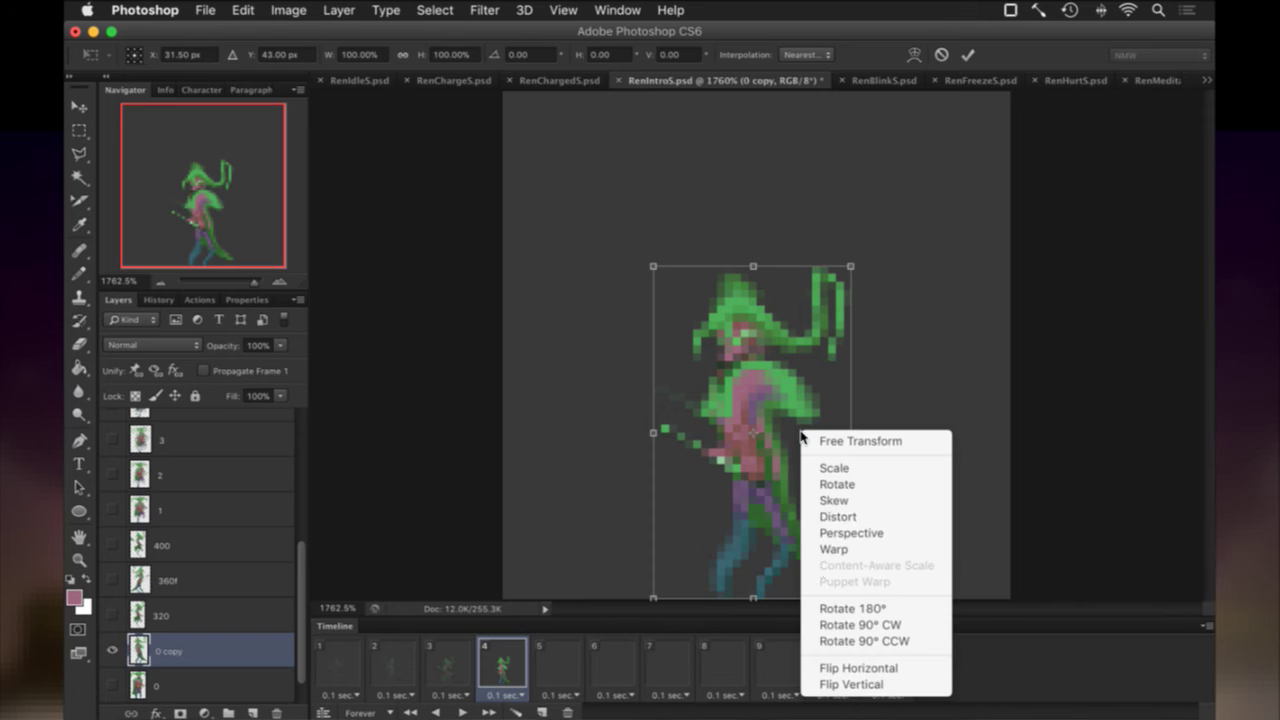
left_click(830, 668)
key("Return")
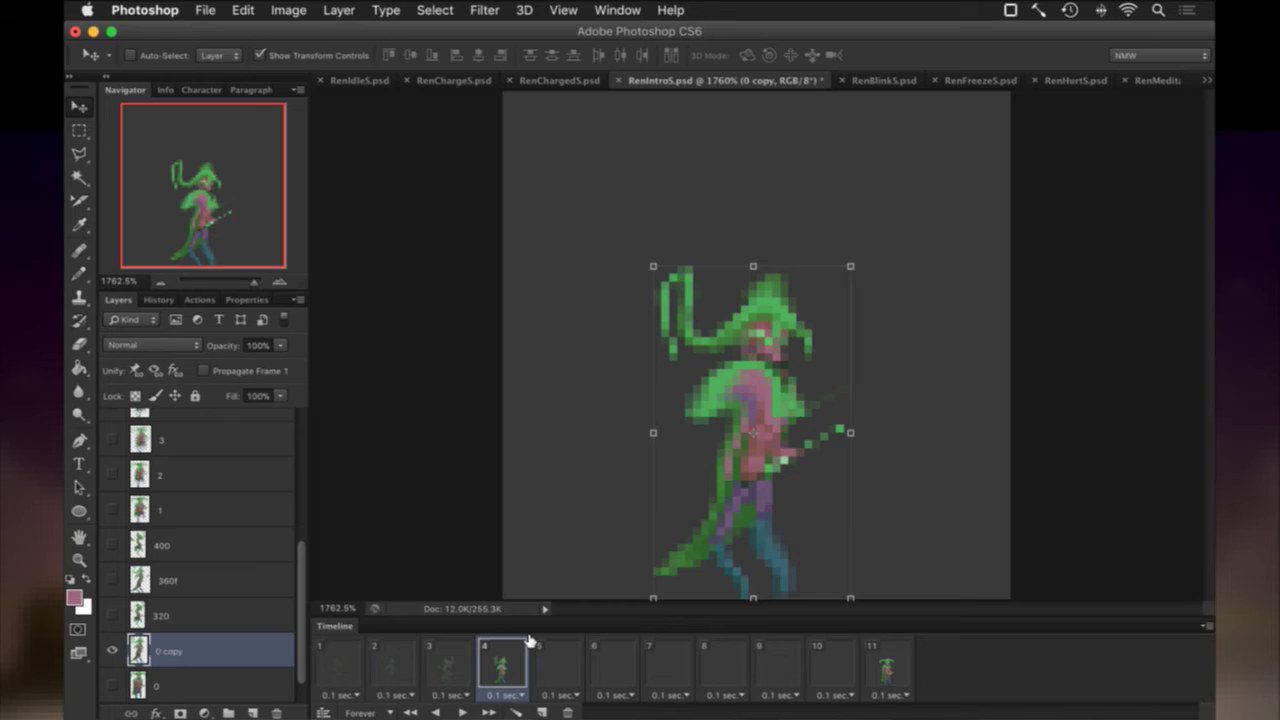
left_click(462, 666)
left_click(505, 665)
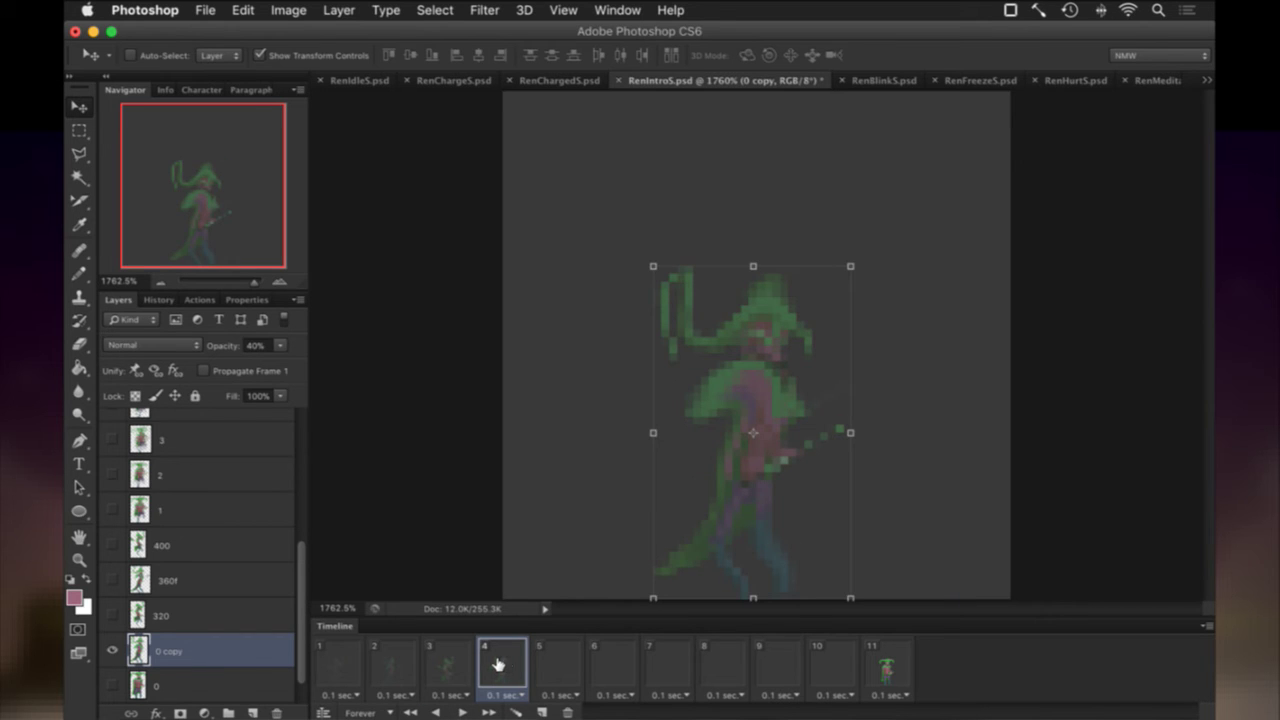
Rename the frame 4 sprite copy as 280f and save the document.
double_click(172, 651)
type("280f")
key("Return")
key("super+s")
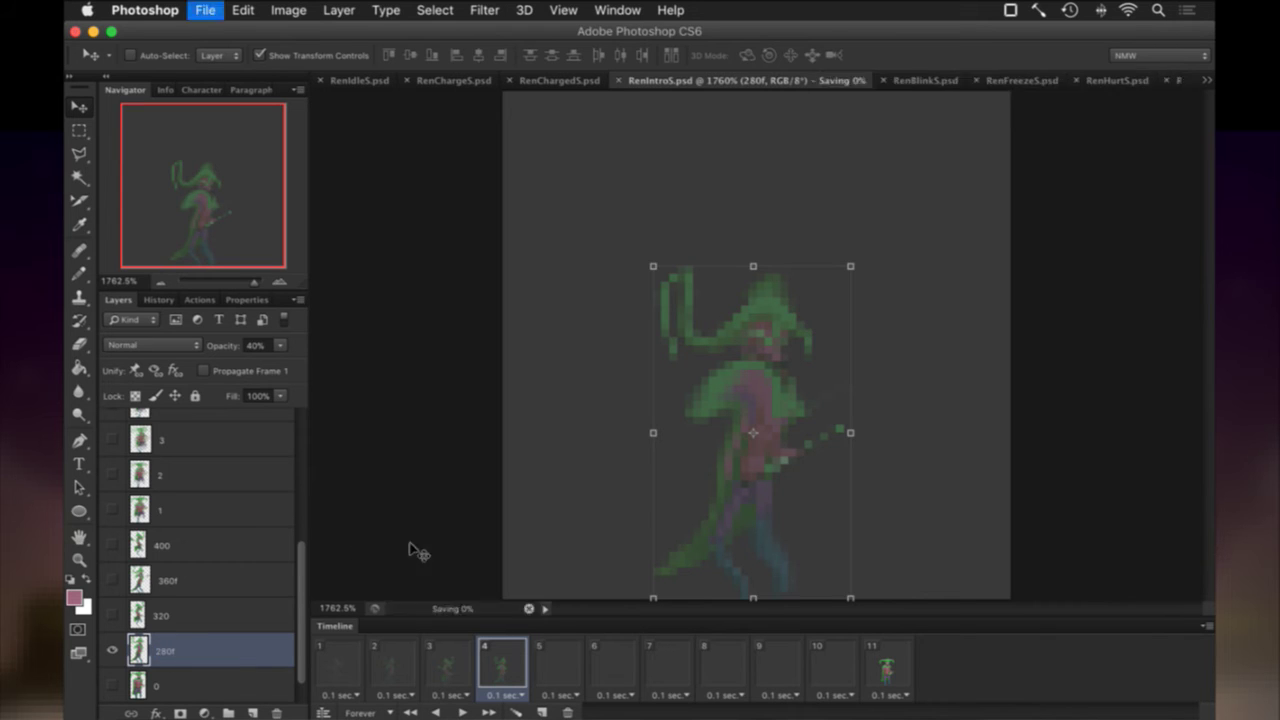
Duplicate layer 0 and make the new copy visible in frame 5.
left_click(575, 662)
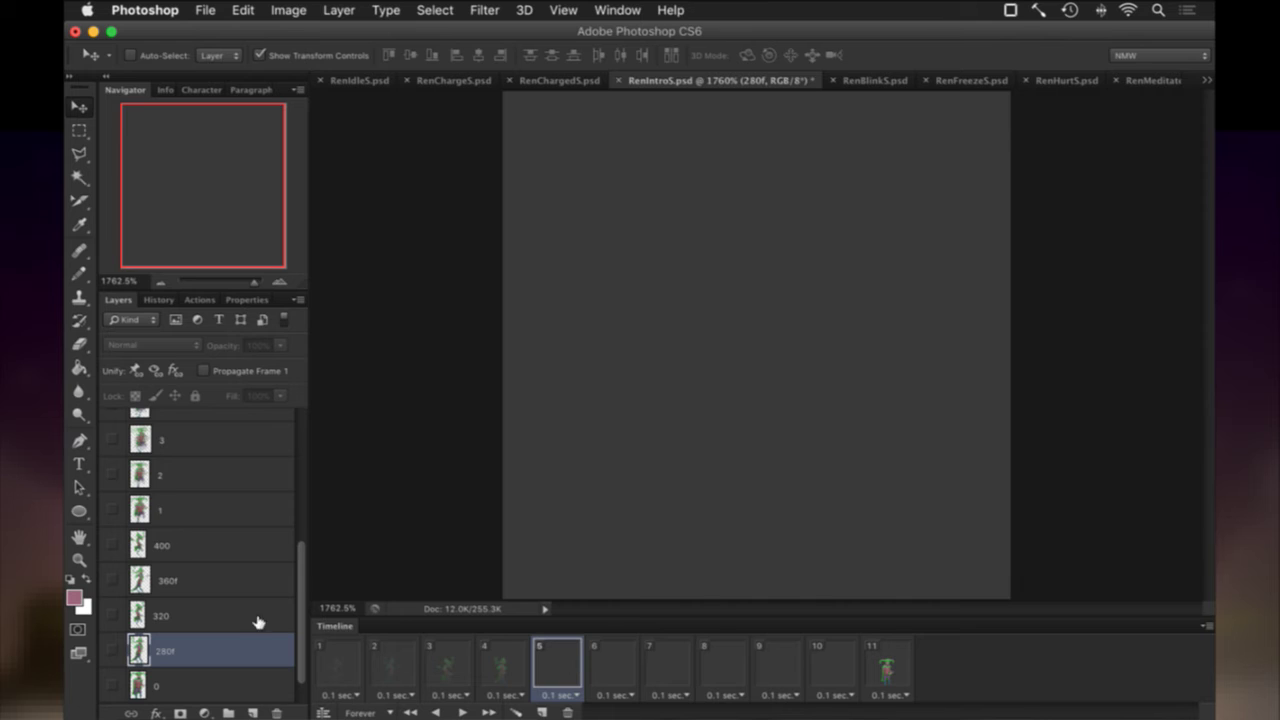
scroll(185, 630, "down", 1)
left_click(200, 652)
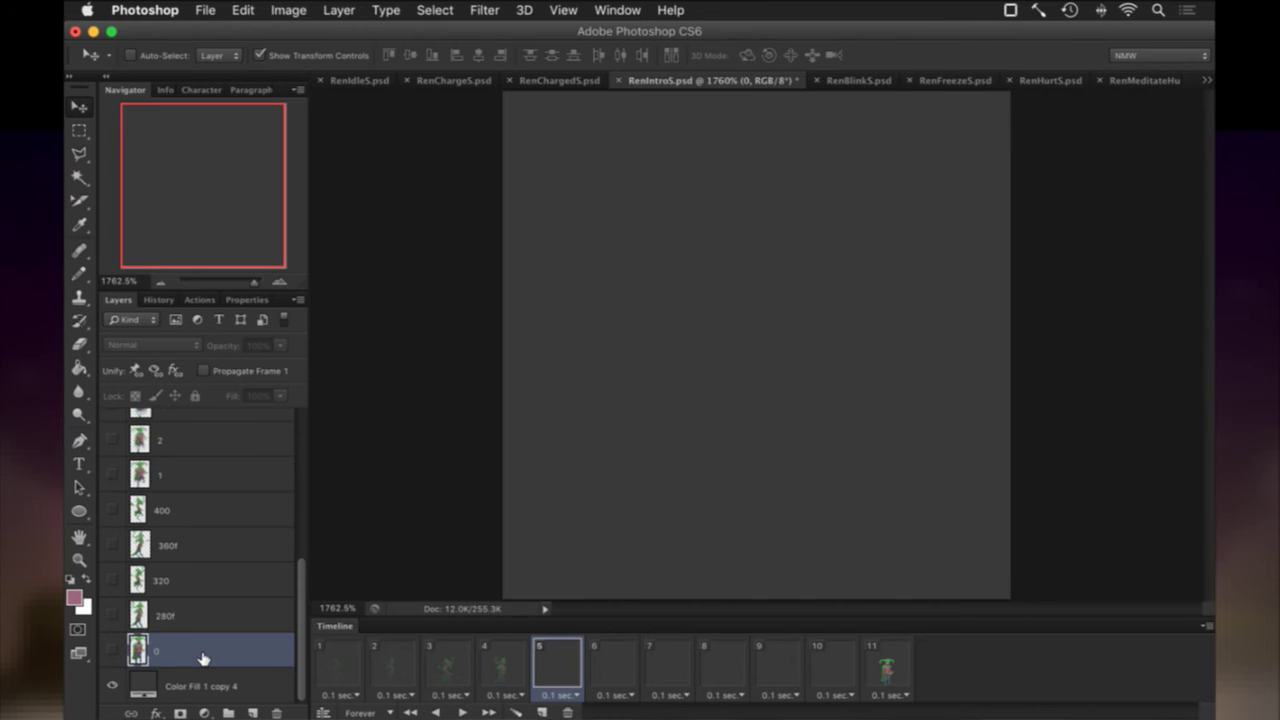
key("super+j")
left_click(111, 651)
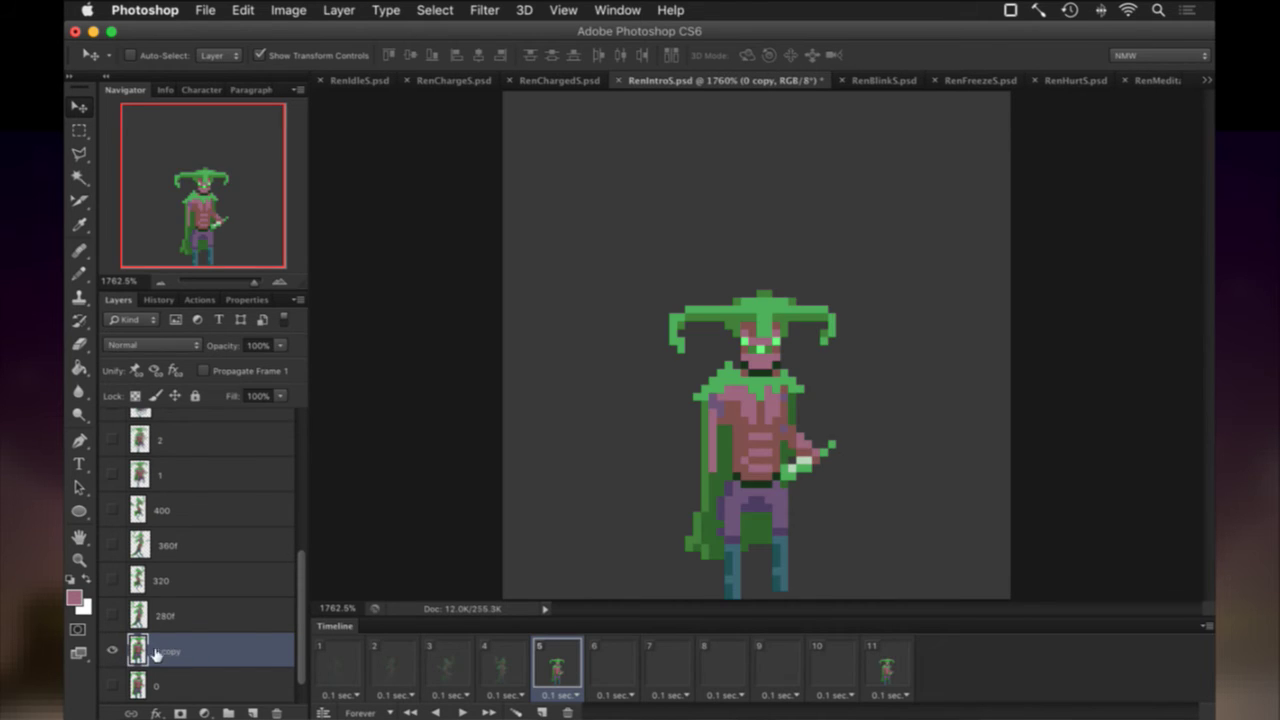
Apply a medium Ripple distortion to the sprite copy in frame 5.
left_click(484, 10)
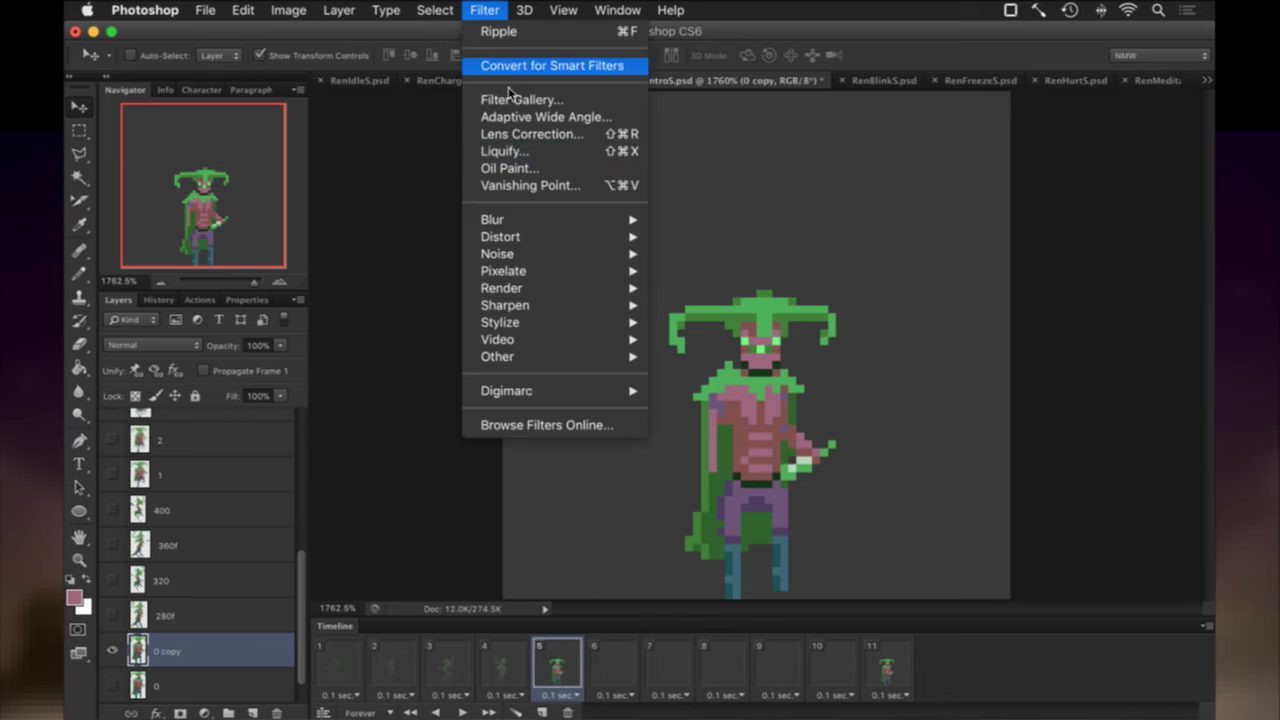
mouse_move(552, 237)
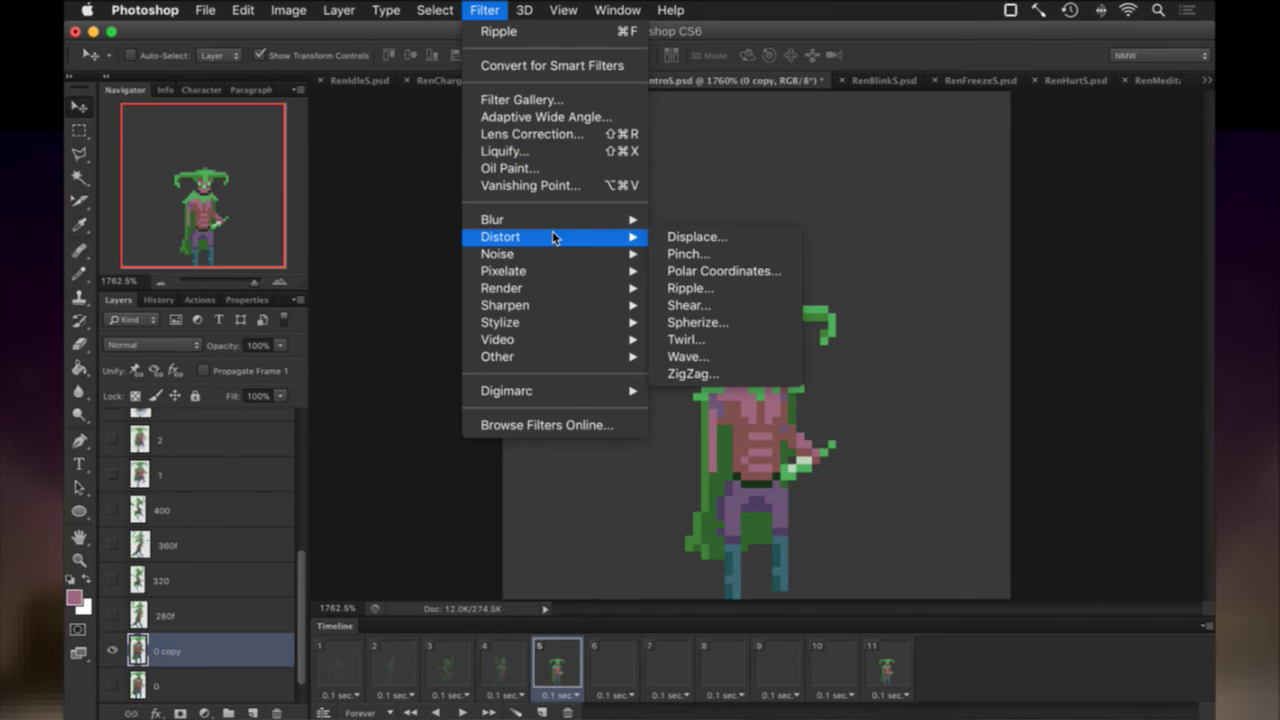
left_click(705, 288)
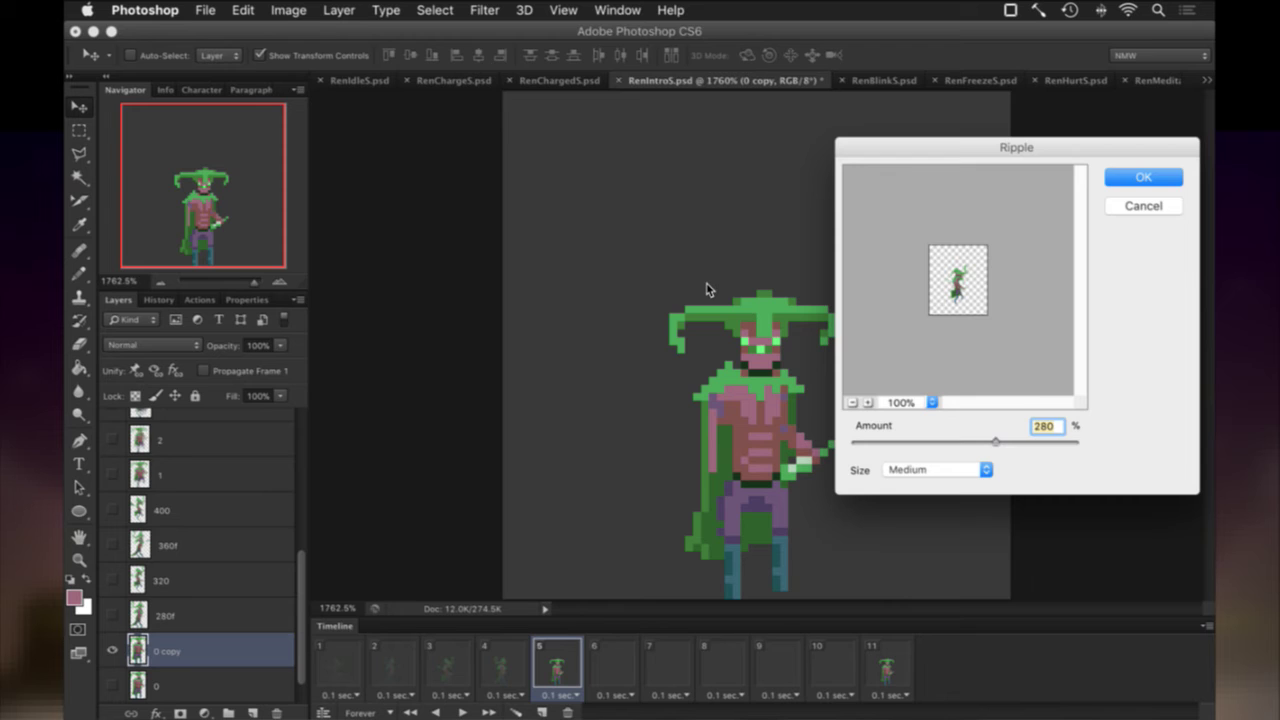
key("Return")
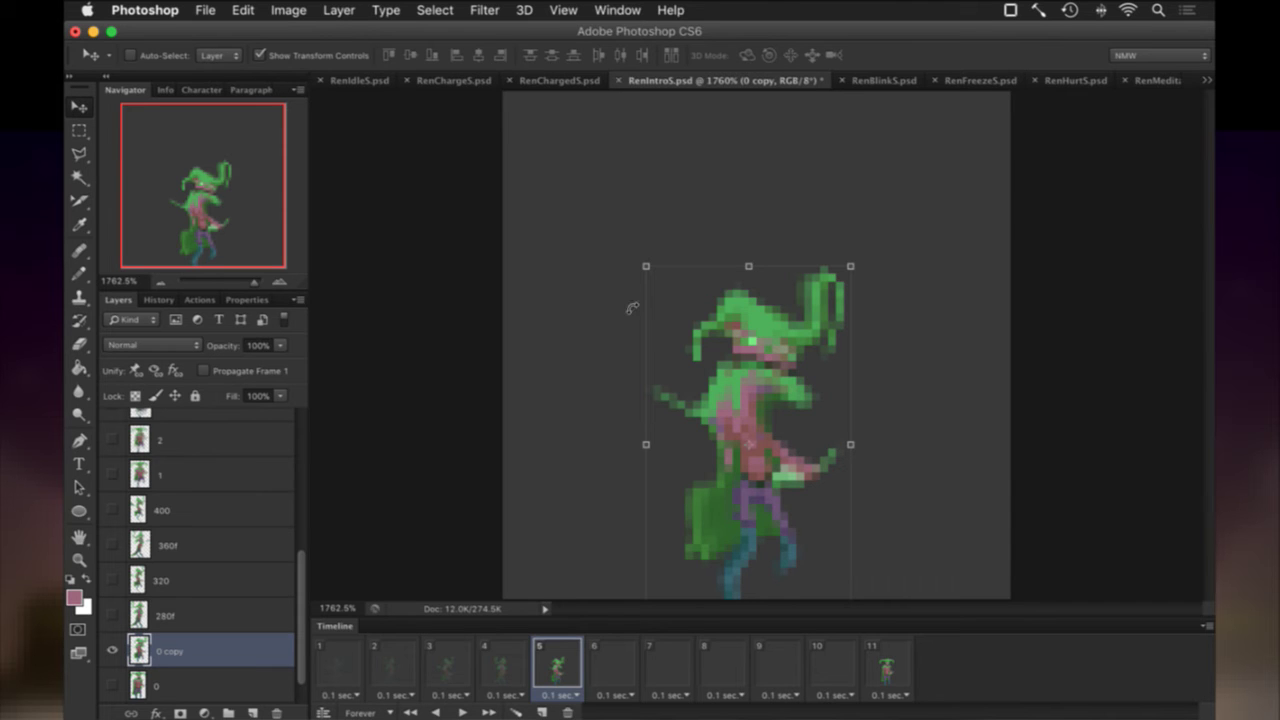
Reduce the frame 5 sprite copy to 50% opacity and rename its layer as 240.
key("5")
double_click(172, 651)
type("240")
key("Return")
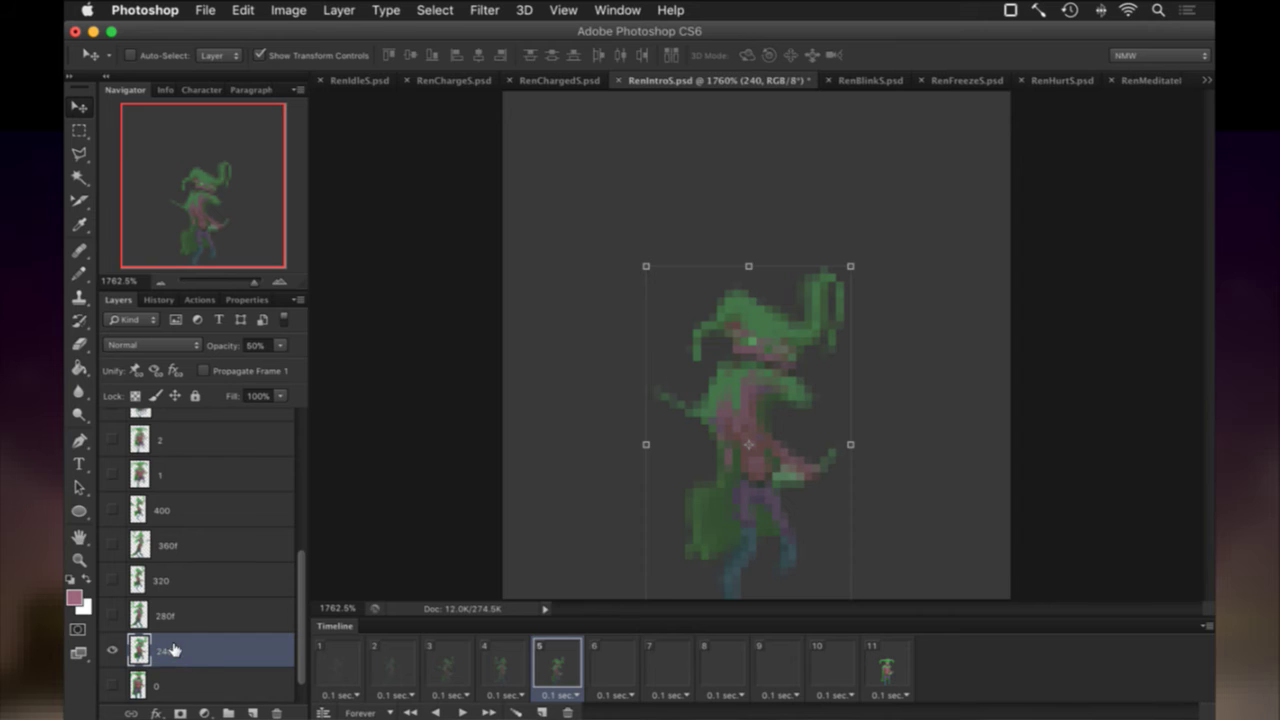
Duplicate layer 0 and make the new copy visible in frame 6.
left_click(605, 663)
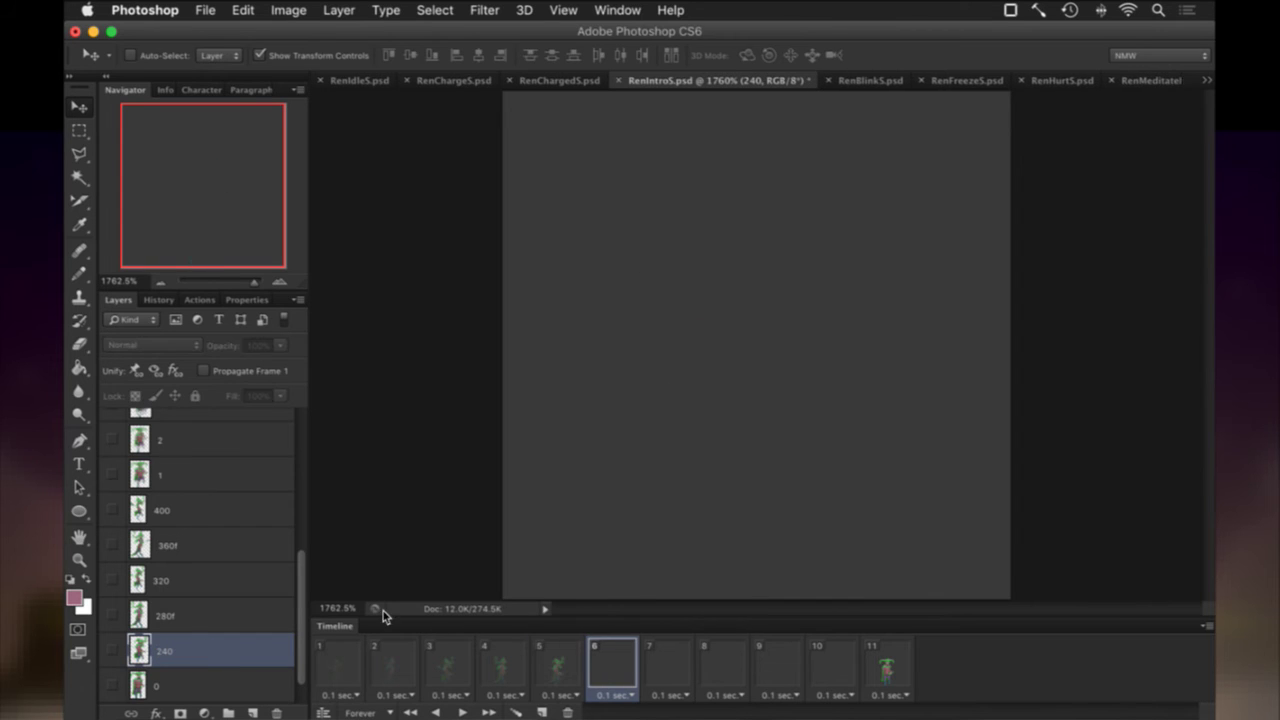
scroll(178, 621, "down", 1)
scroll(178, 621, "down", 1)
left_click(174, 645)
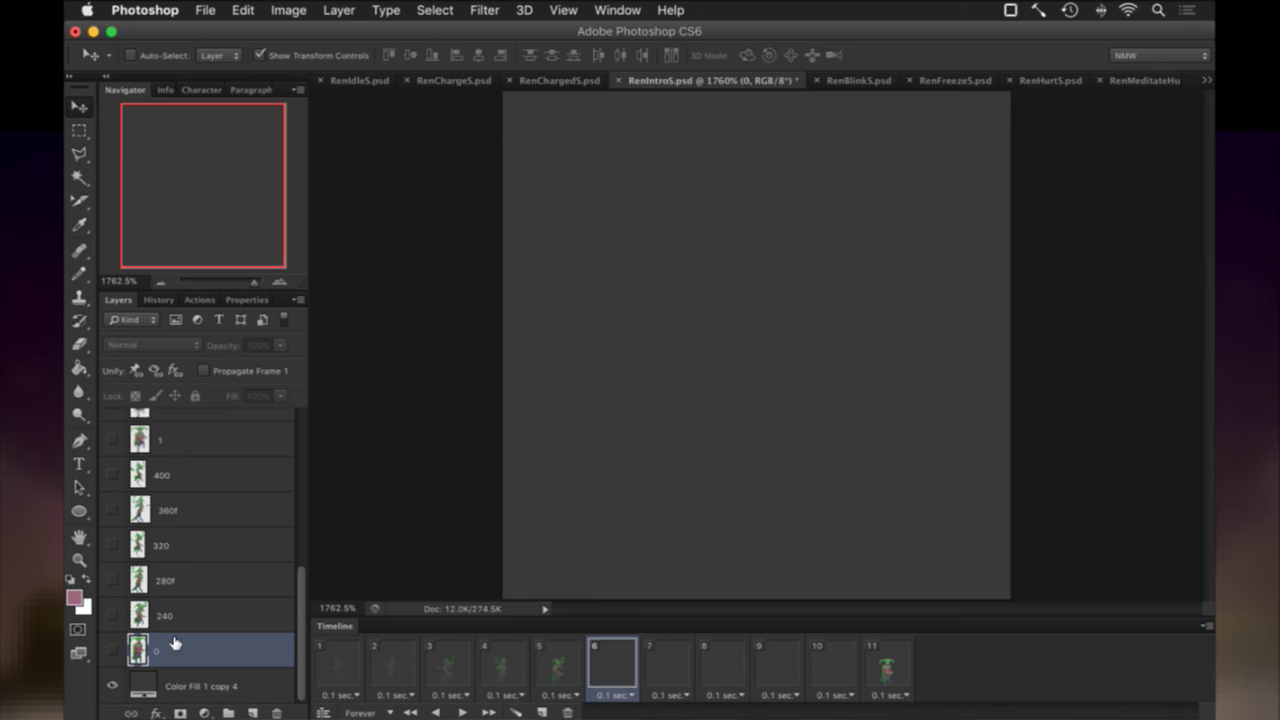
key("super+j")
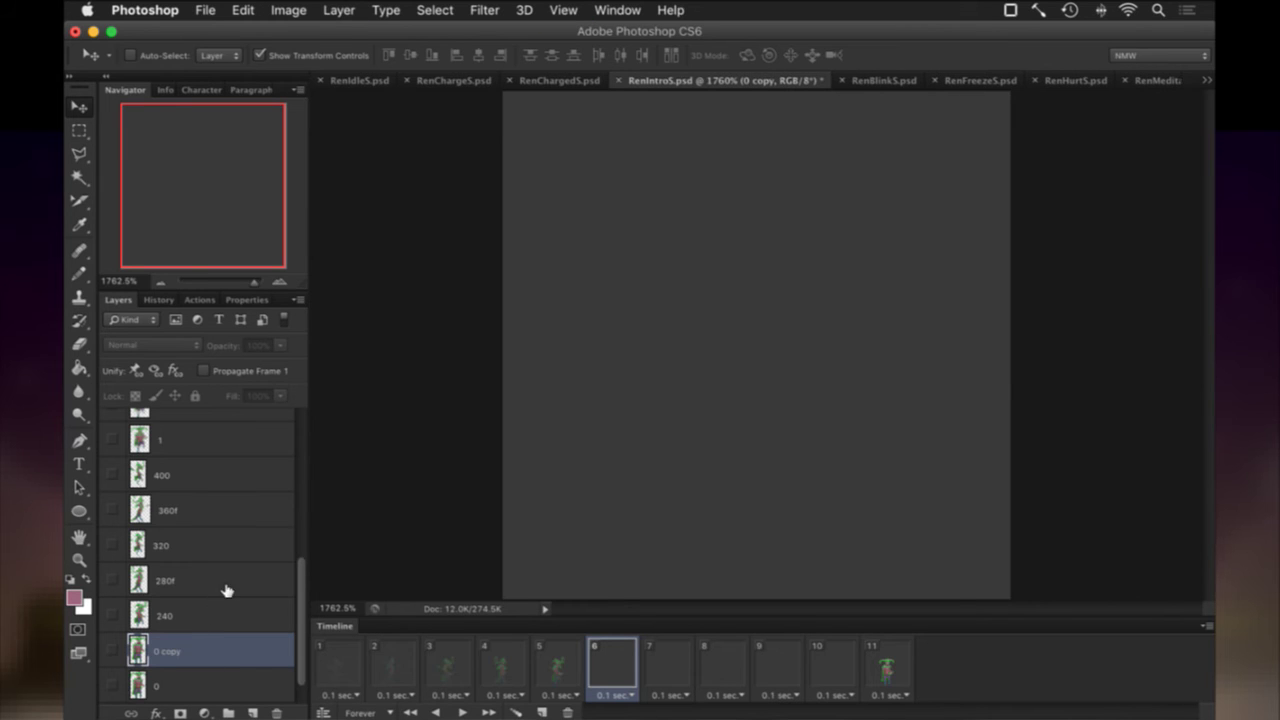
left_click(112, 651)
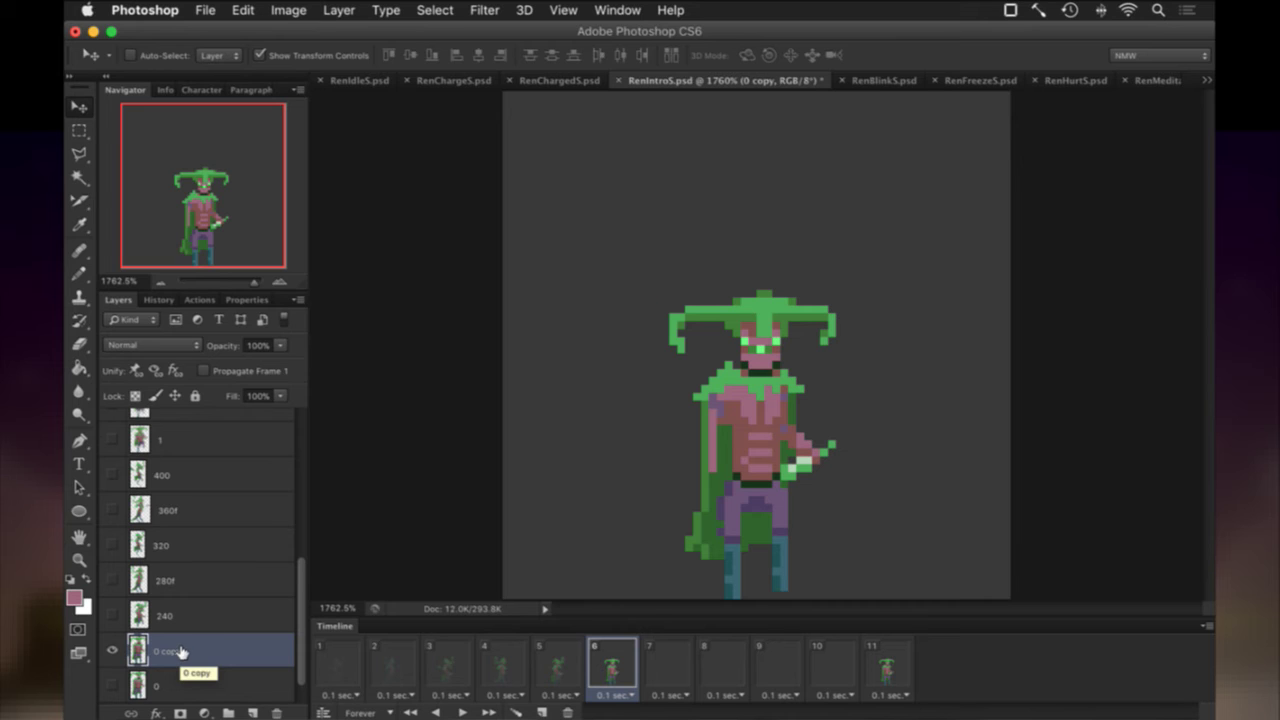
key("m")
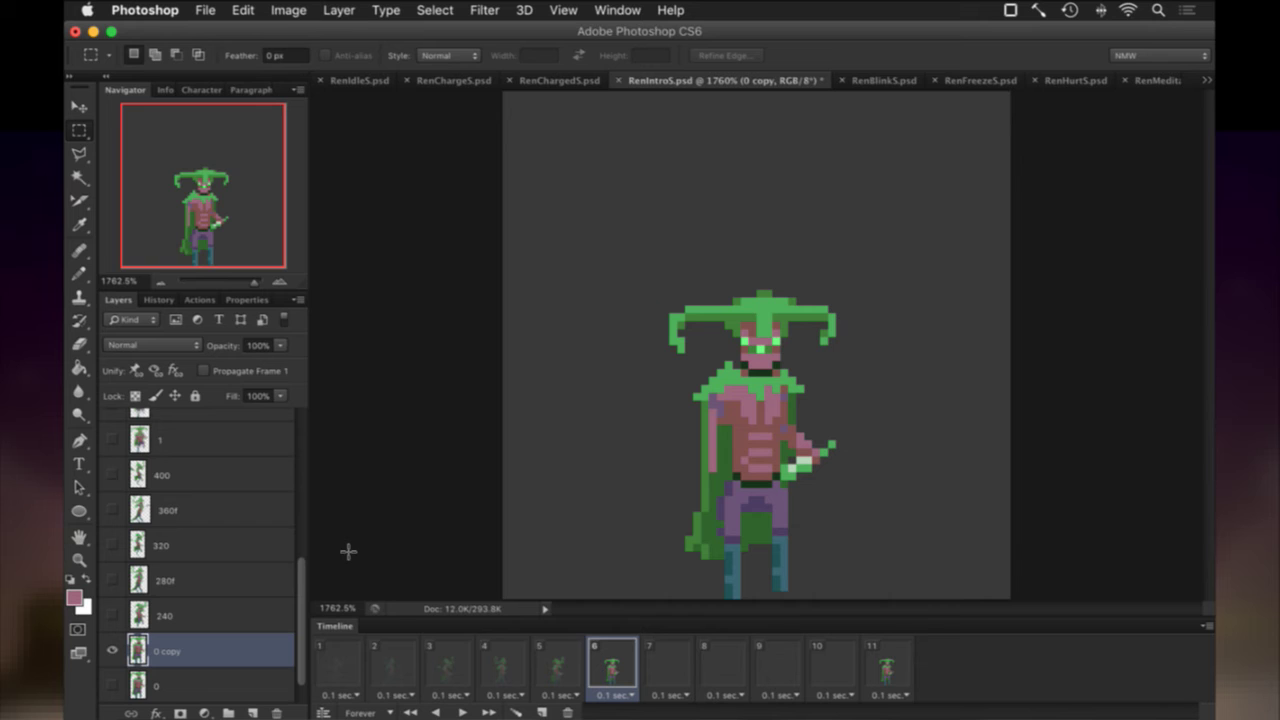
key("v")
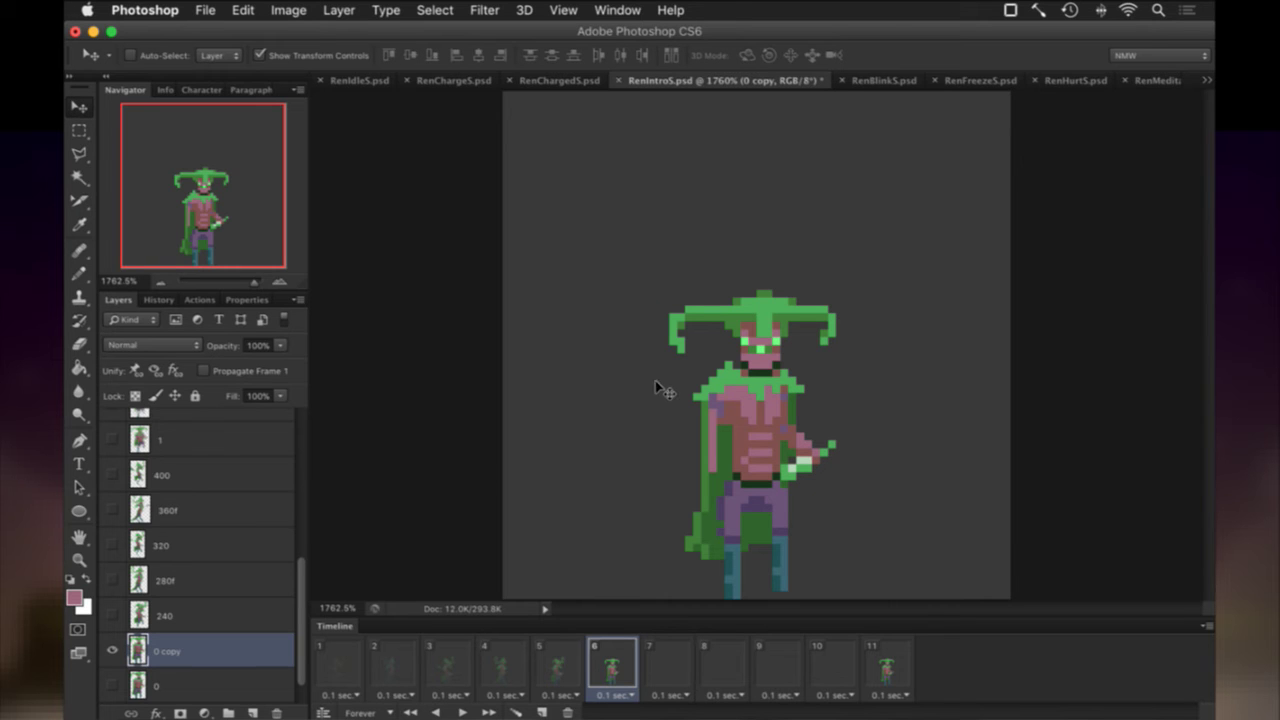
left_click_drag(660, 380, 601, 367)
key("super+z")
left_click(182, 618)
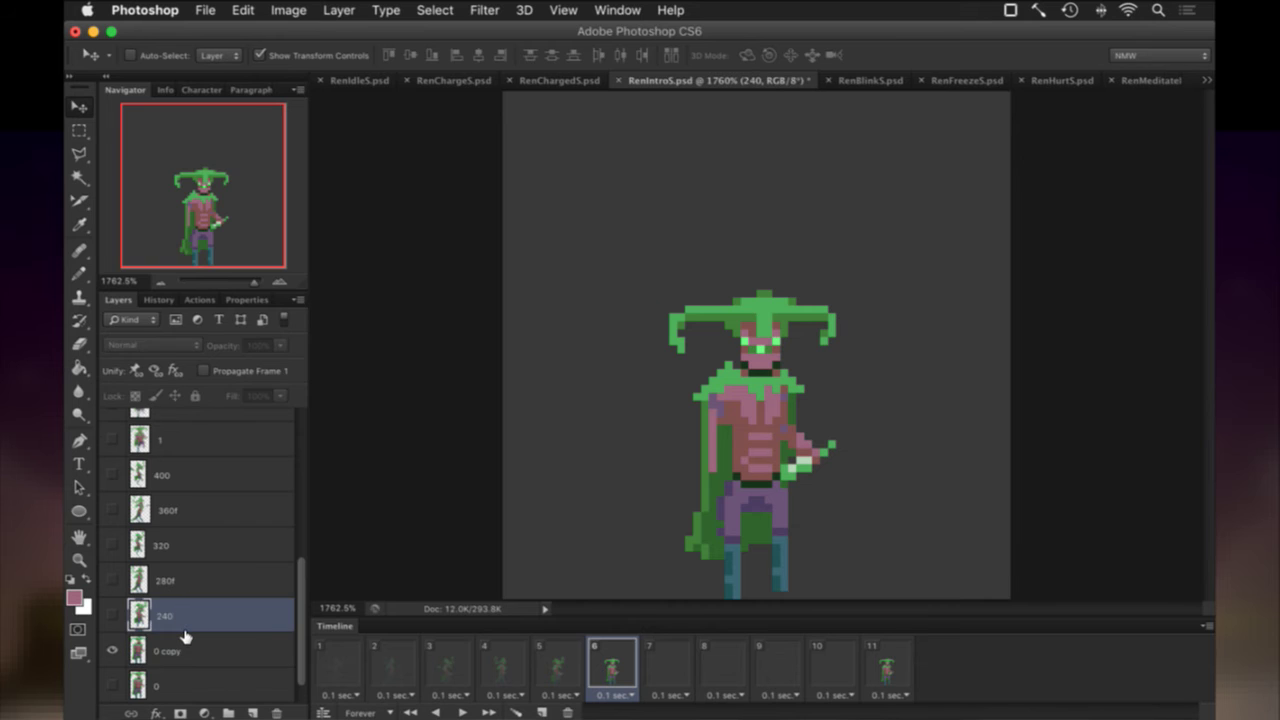
left_click(184, 645)
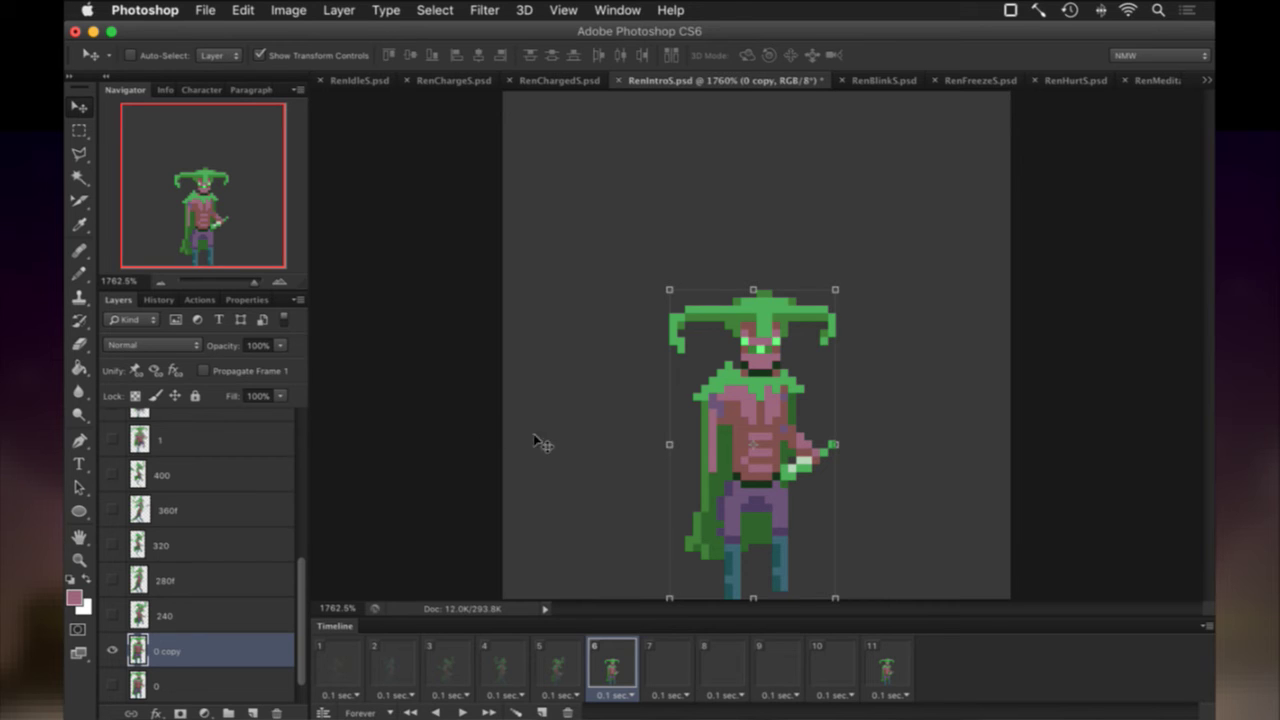
Flip the undistorted sprite copy in frame 6 horizontally.
left_click(668, 447)
right_click(720, 436)
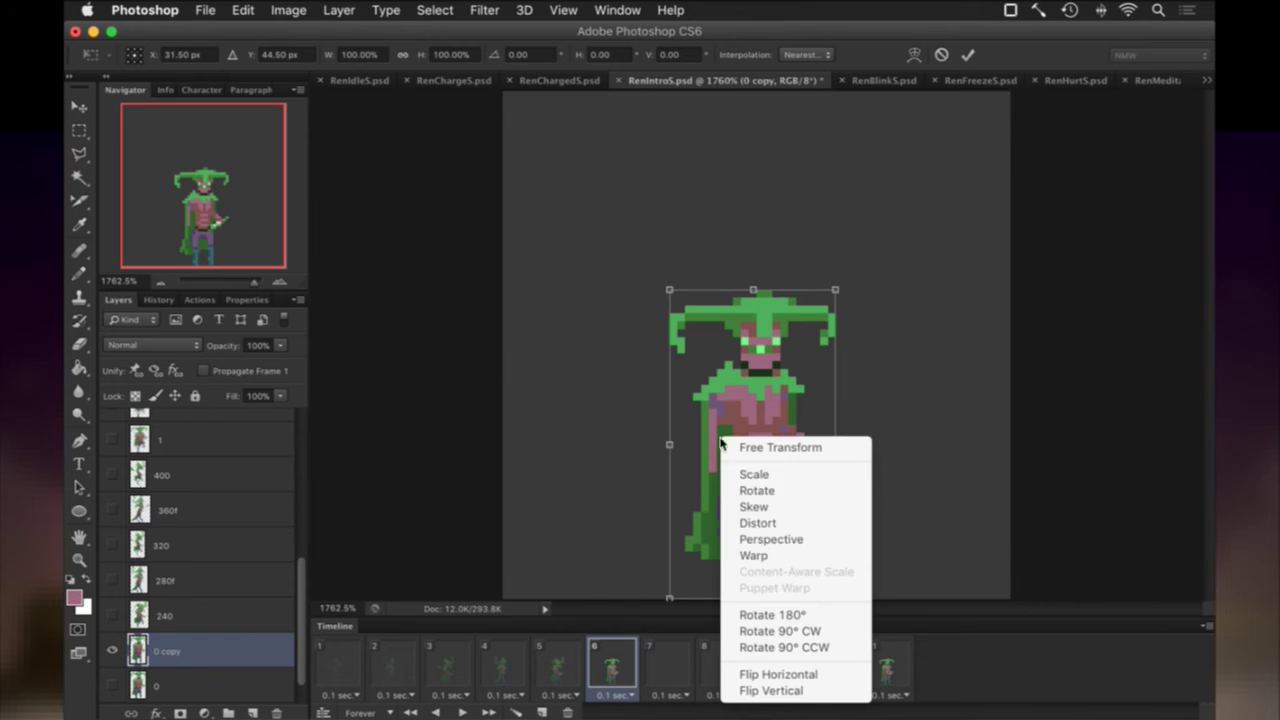
left_click(760, 674)
key("Return")
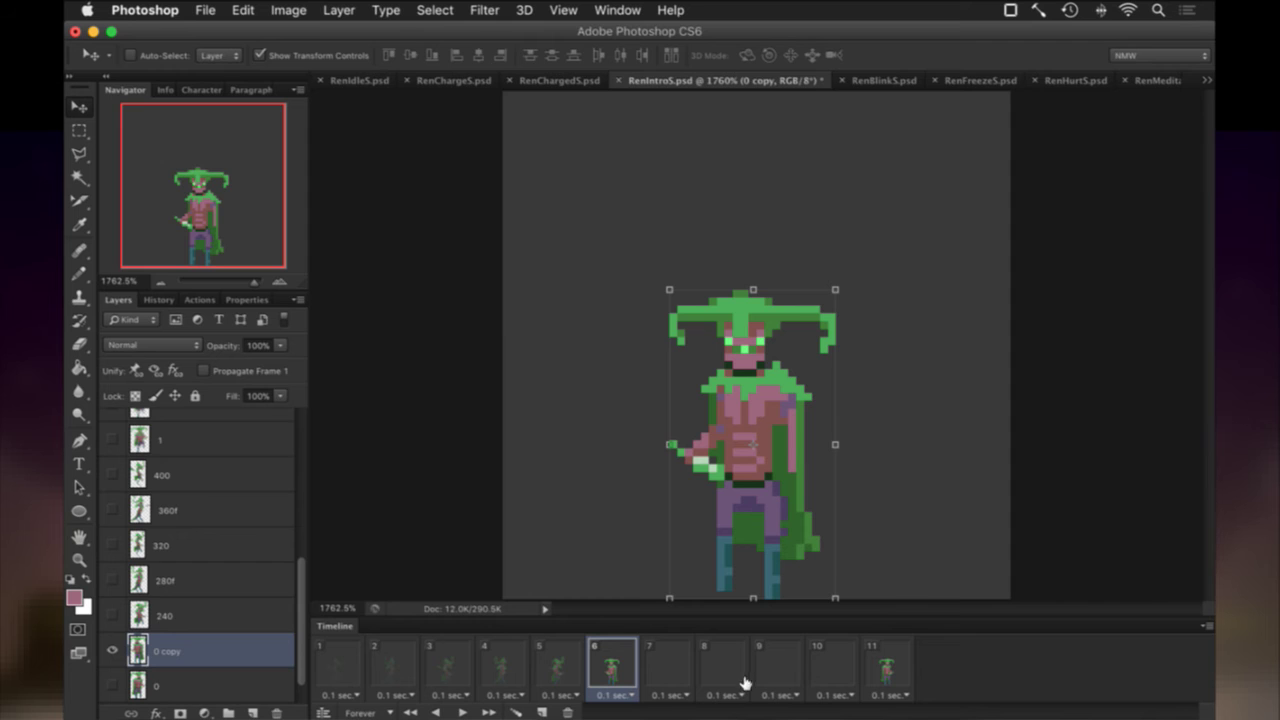
Apply a medium Ripple distortion of 200% to the flipped copy in frame 6.
left_click(484, 10)
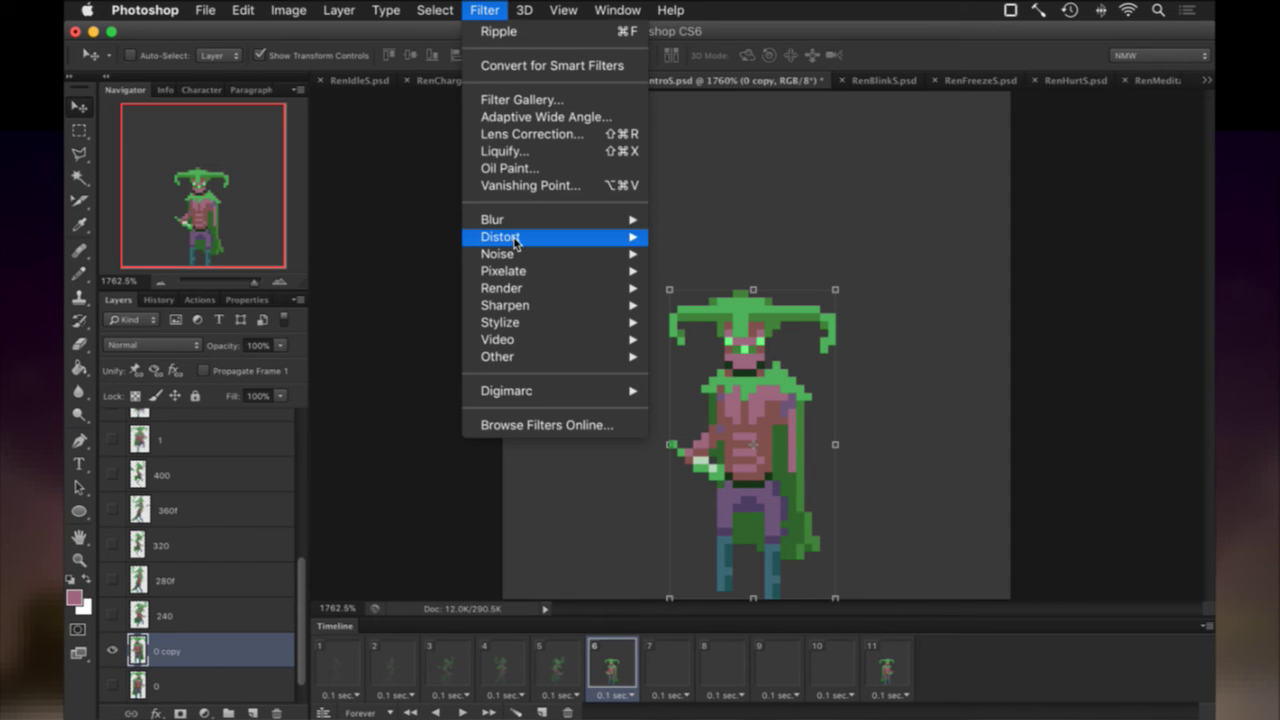
mouse_move(514, 244)
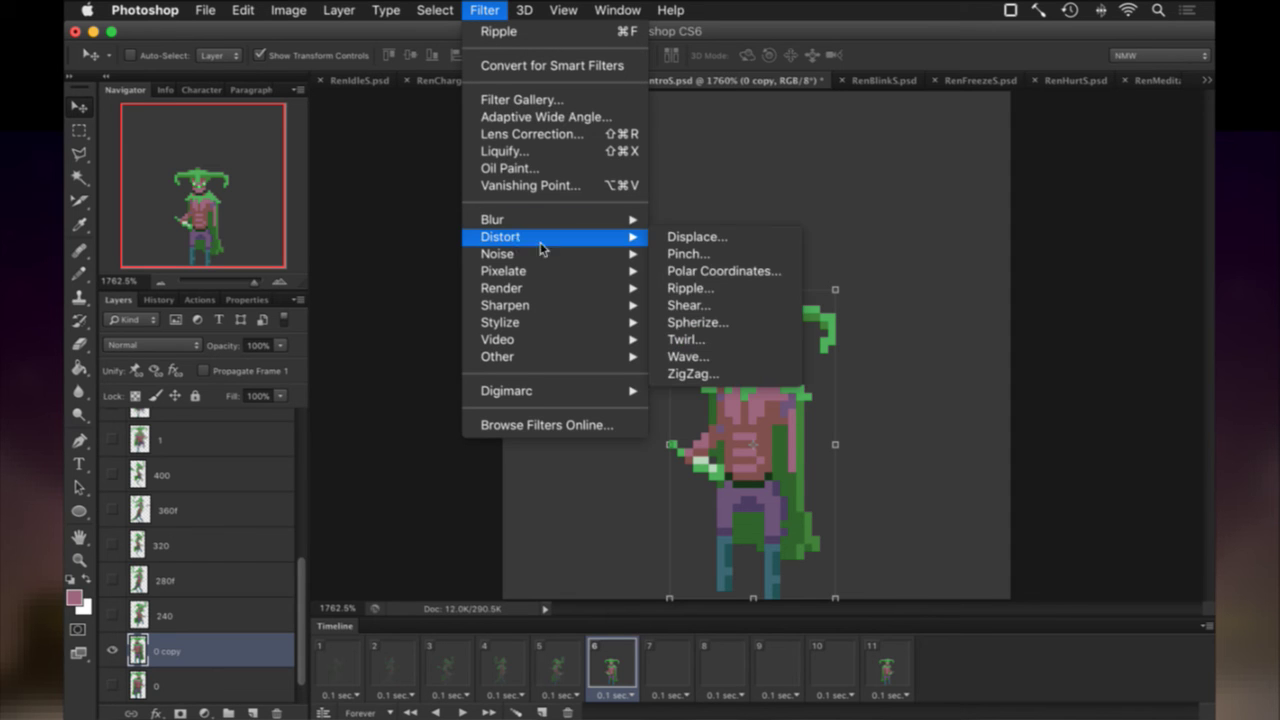
left_click(690, 288)
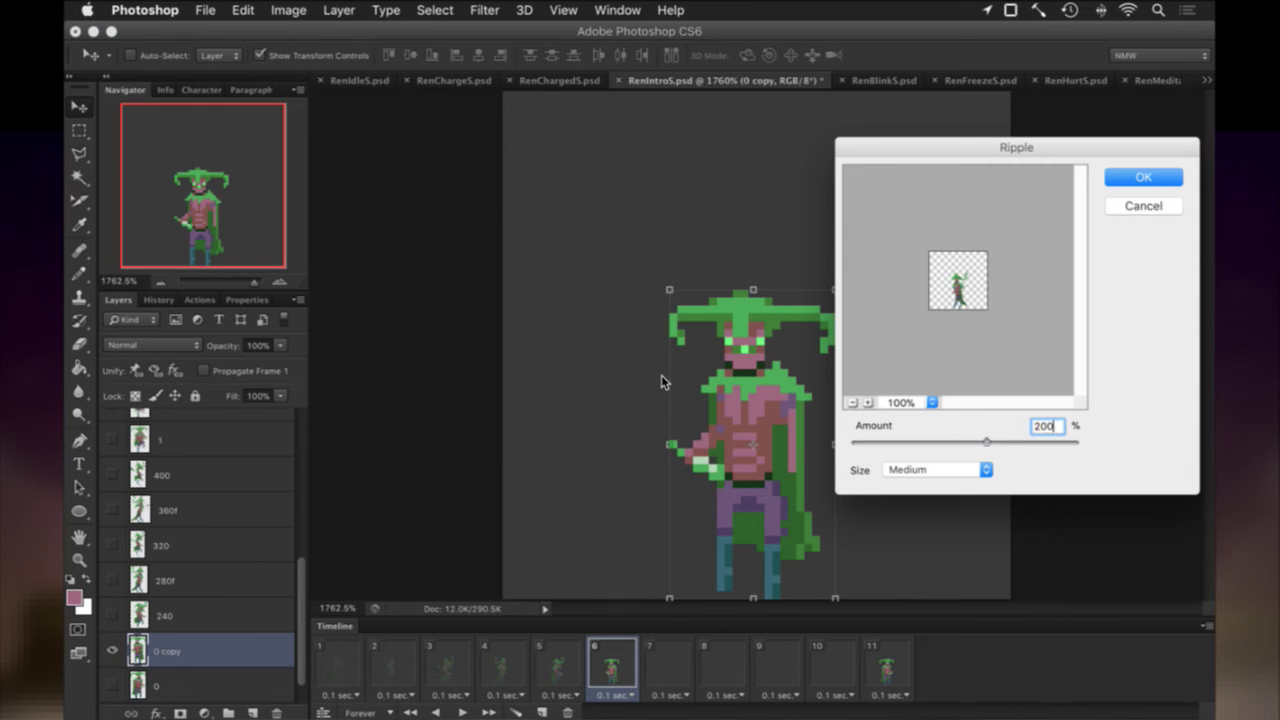
key("Return")
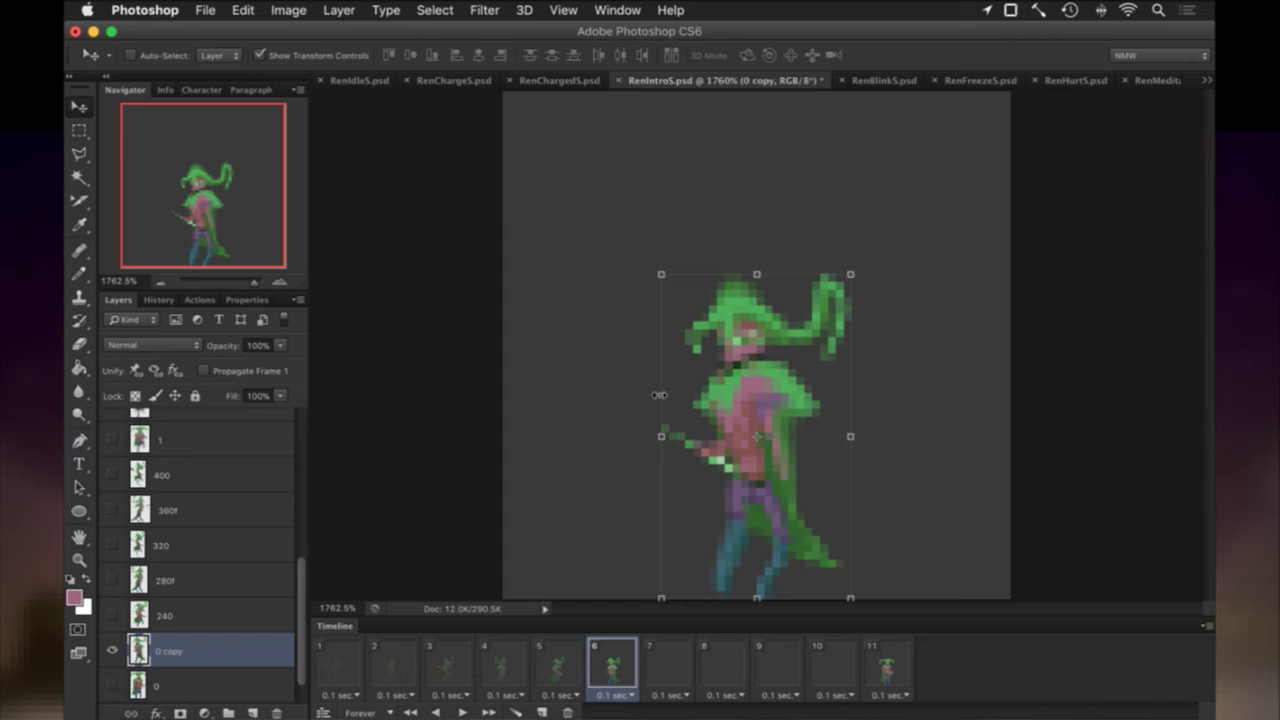
Flip the rippled frame 6 copy horizontally so it faces its original direction.
left_click(663, 436)
right_click(717, 408)
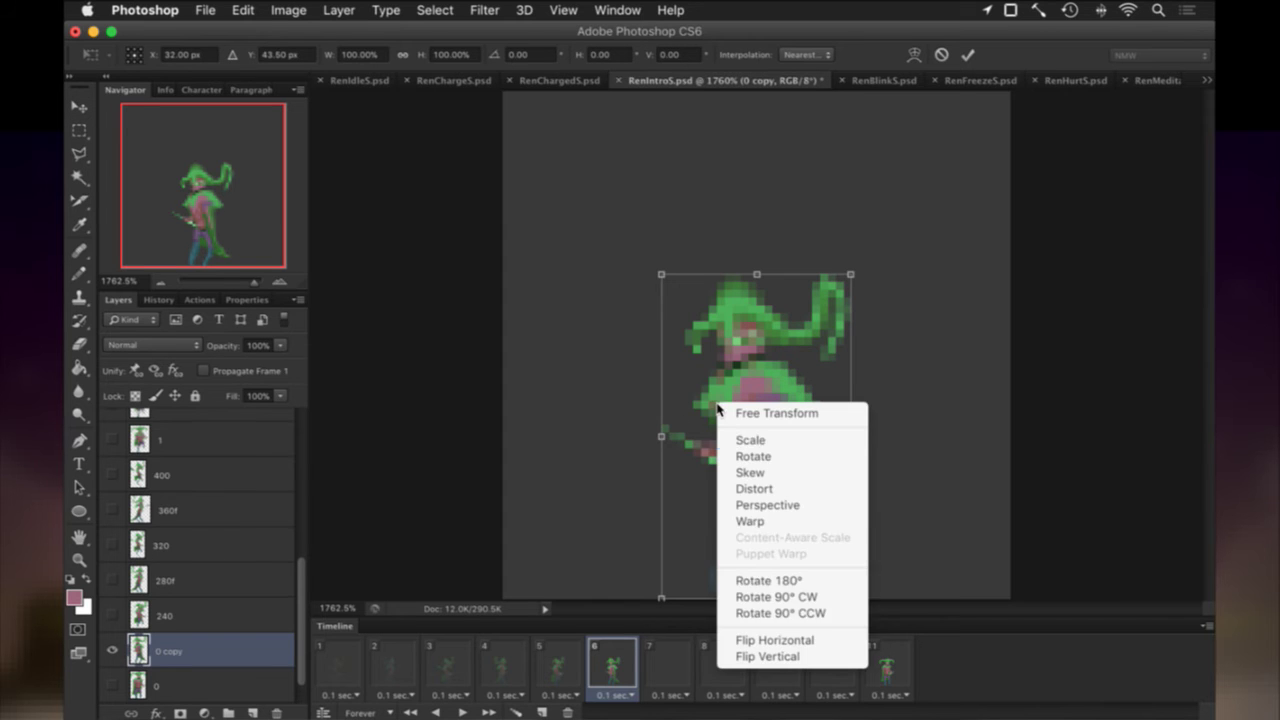
left_click(748, 640)
key("Return")
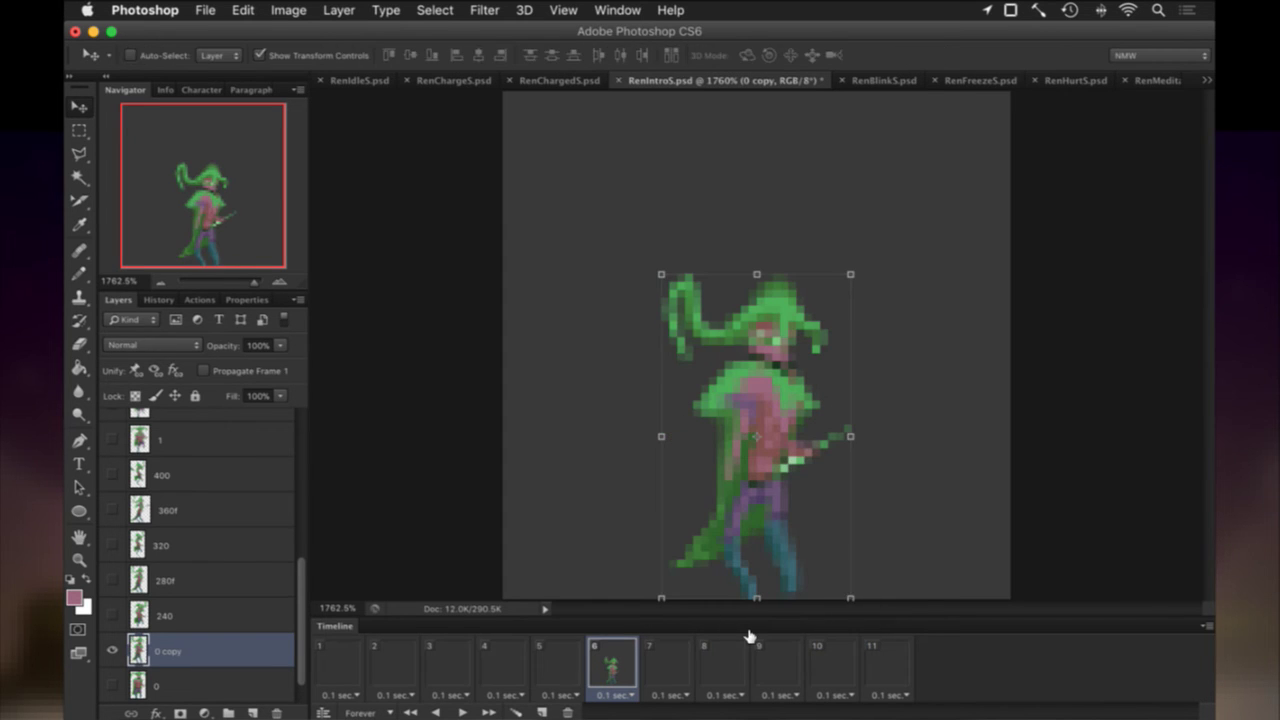
Rename the frame 6 sprite copy as 200.
double_click(172, 648)
type("200")
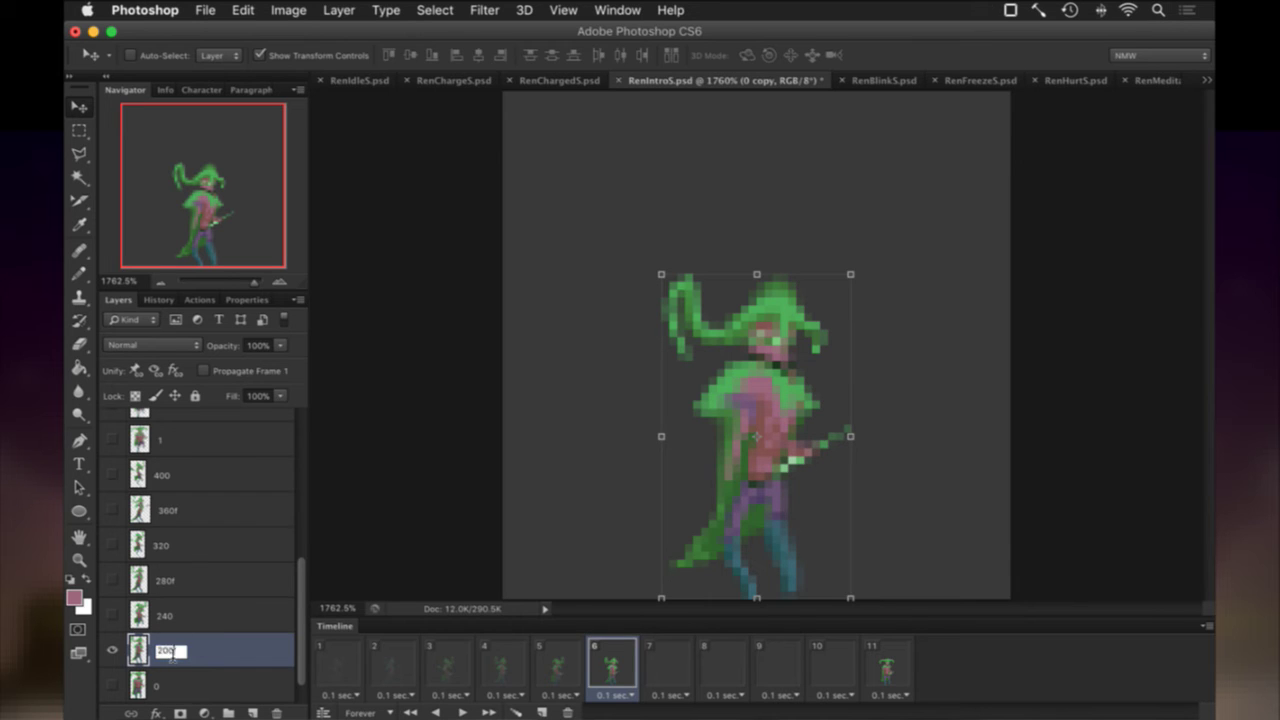
key("Return")
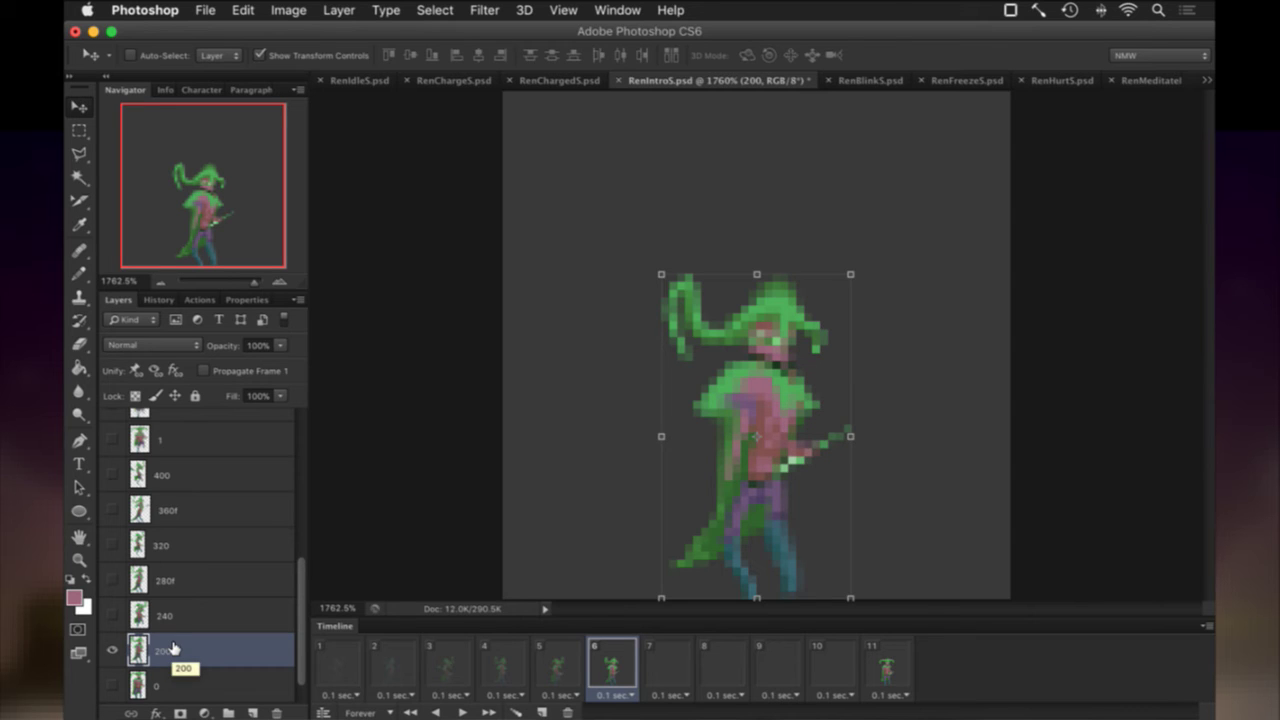
Compare frame 6 with frame 5 and reduce the frame 6 sprite's opacity to 60%.
key("m")
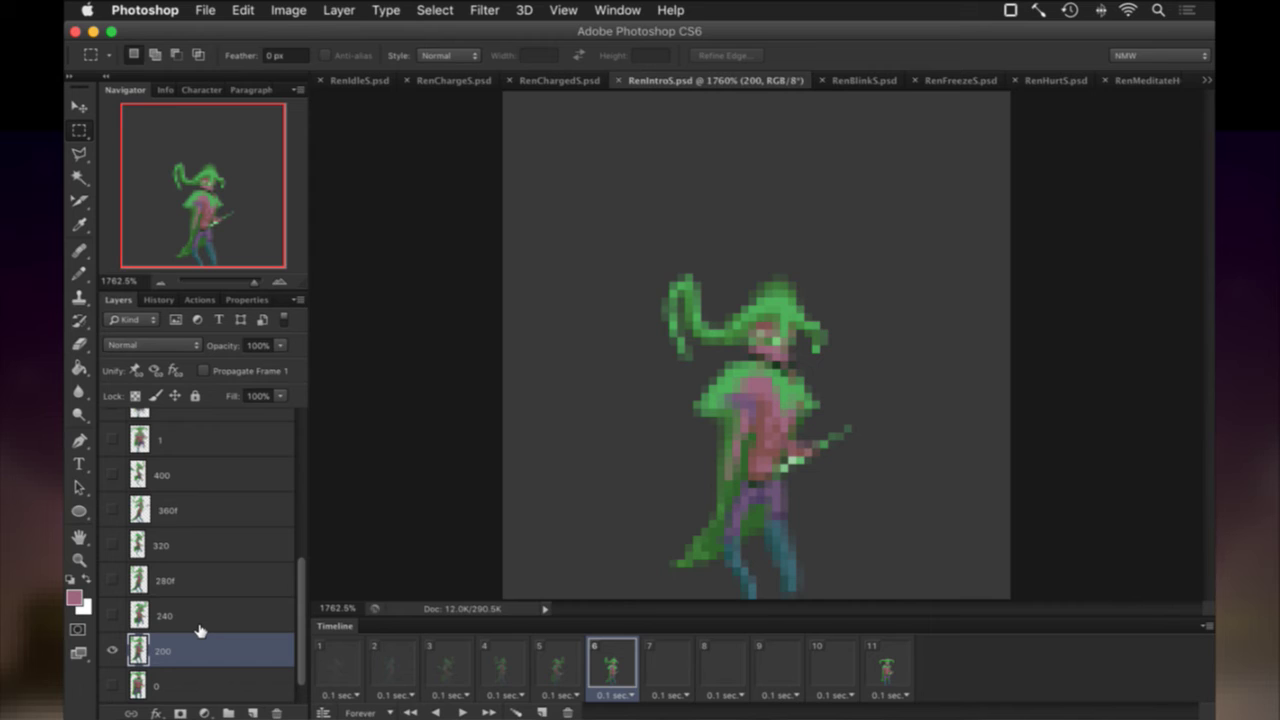
left_click(566, 665)
left_click(618, 666)
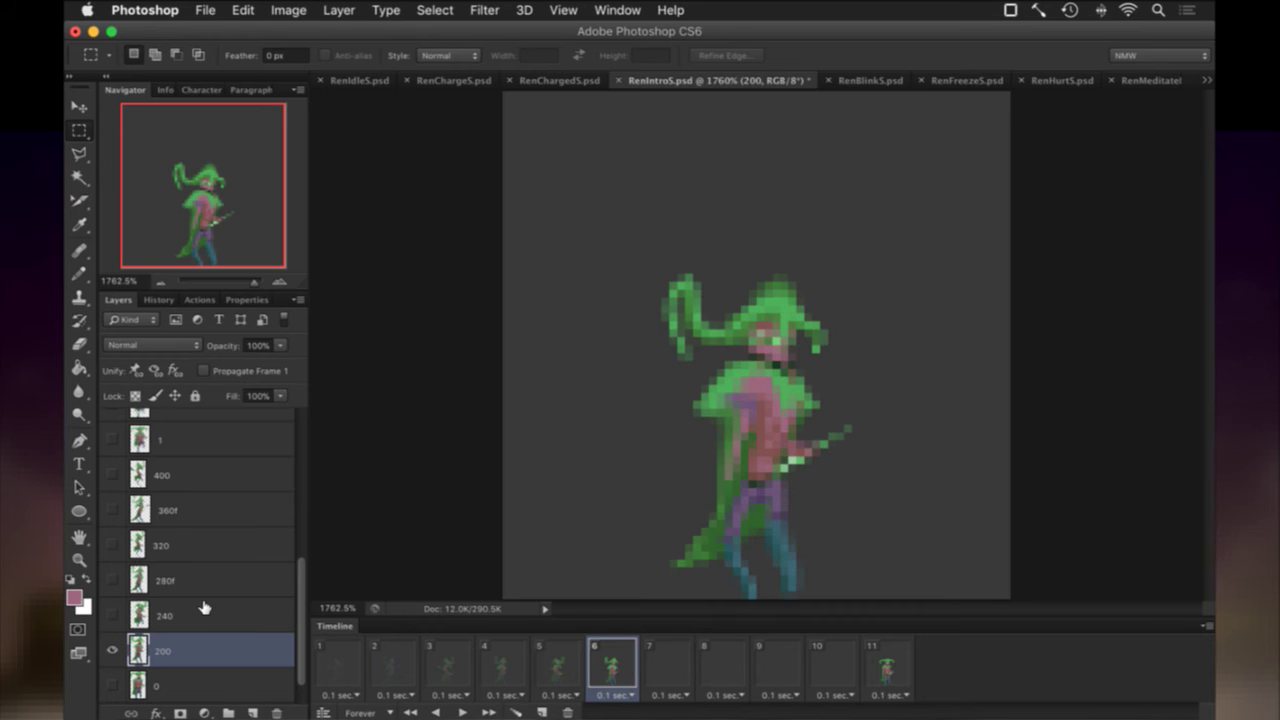
key("6")
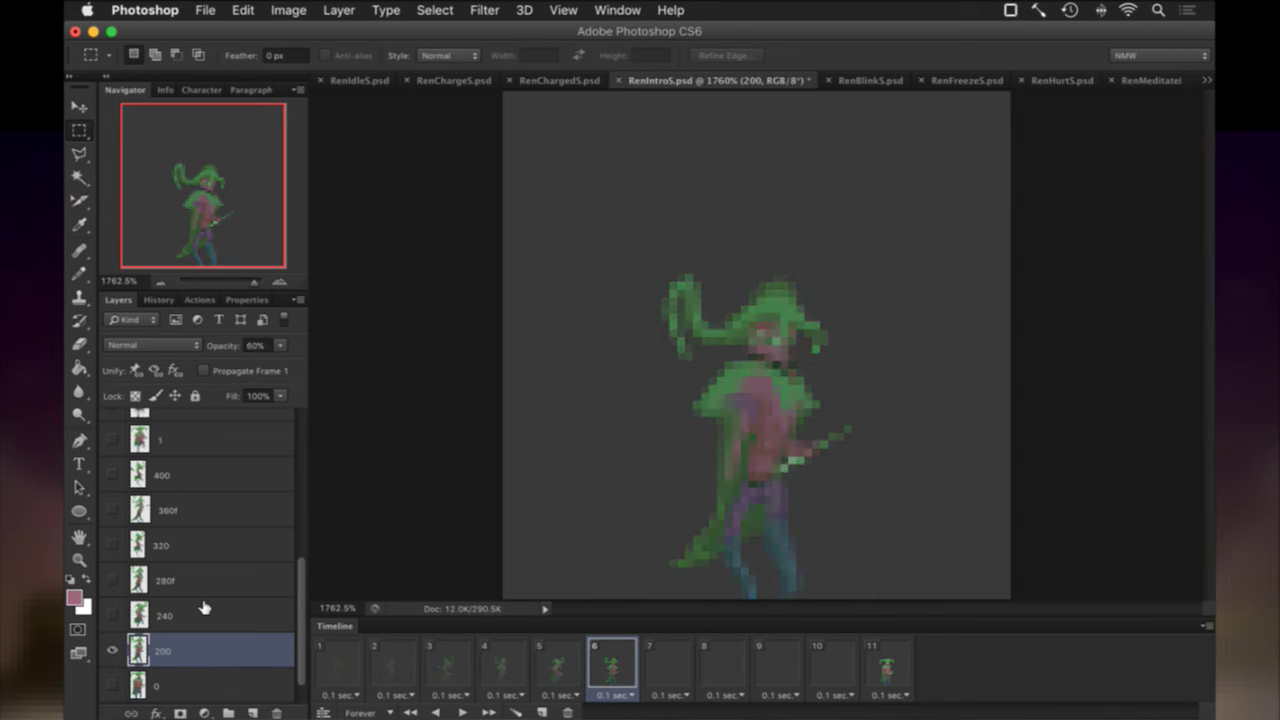
Move on to frame 7 and rename layer 200 as 200f.
left_click(660, 665)
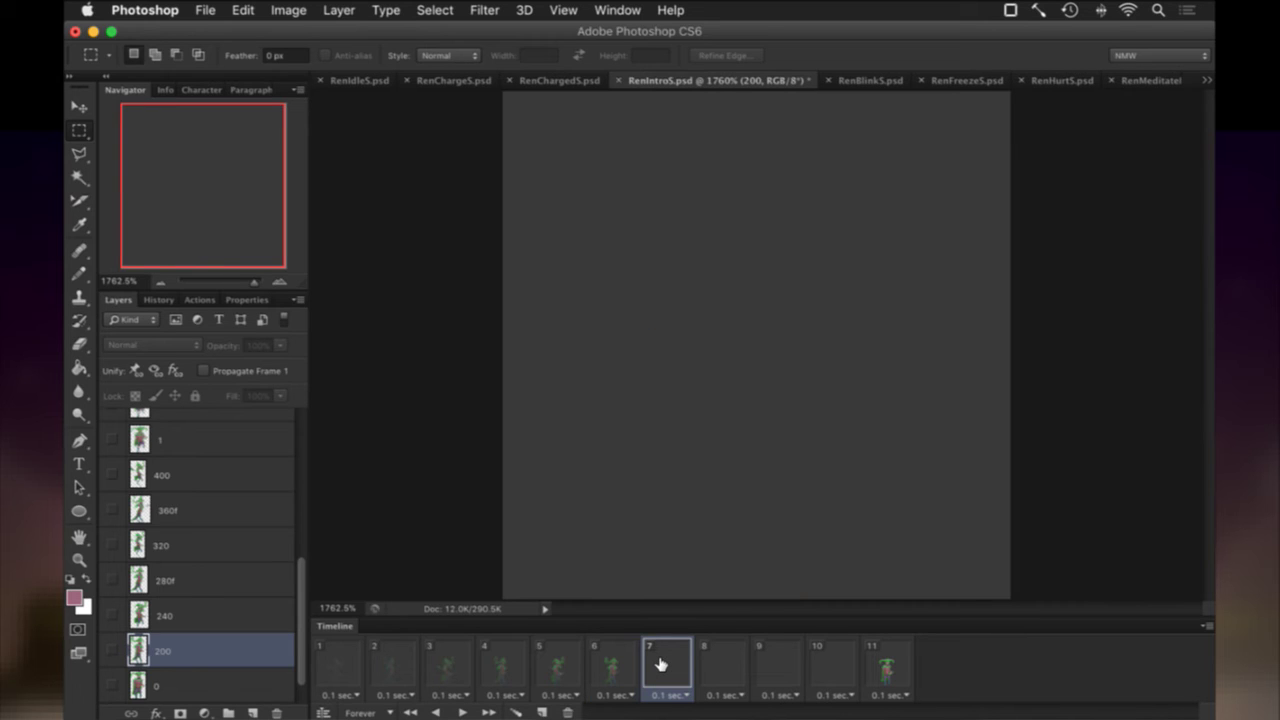
double_click(170, 651)
type("f")
key("Return")
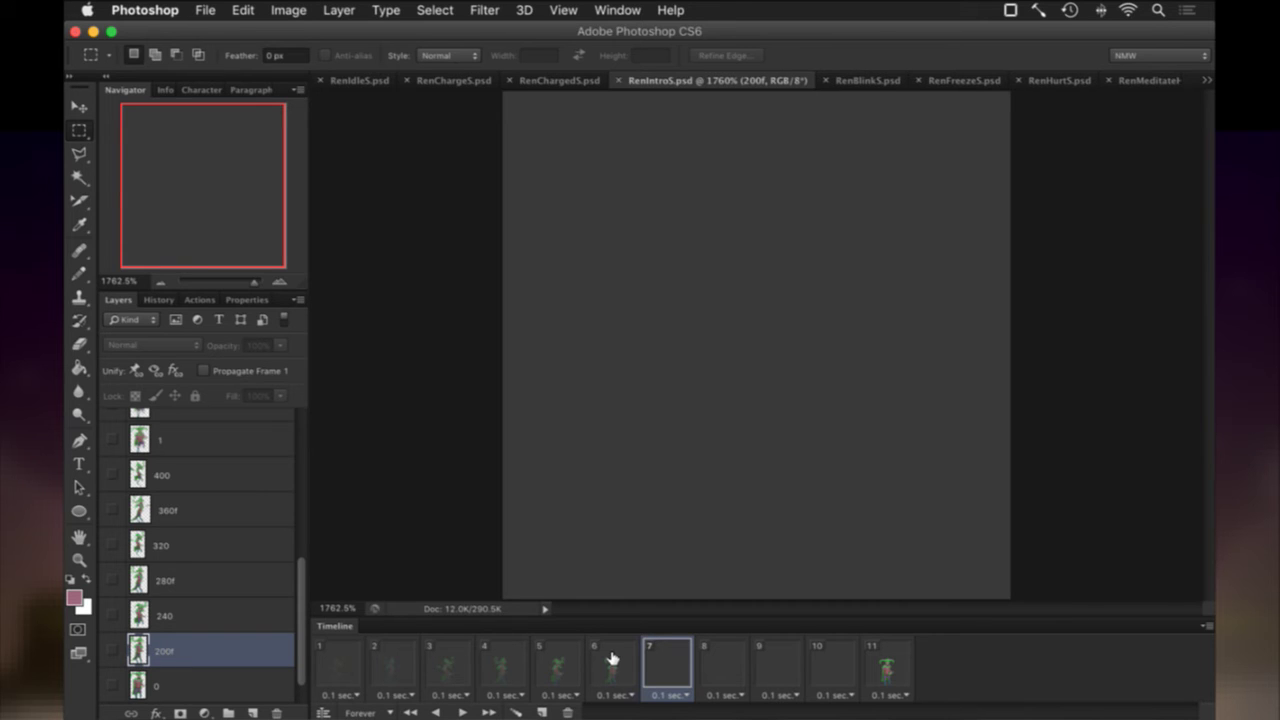
Duplicate the undistorted sprite layer 0 and make the copy visible in frame 7.
left_click(243, 683)
key("super+j")
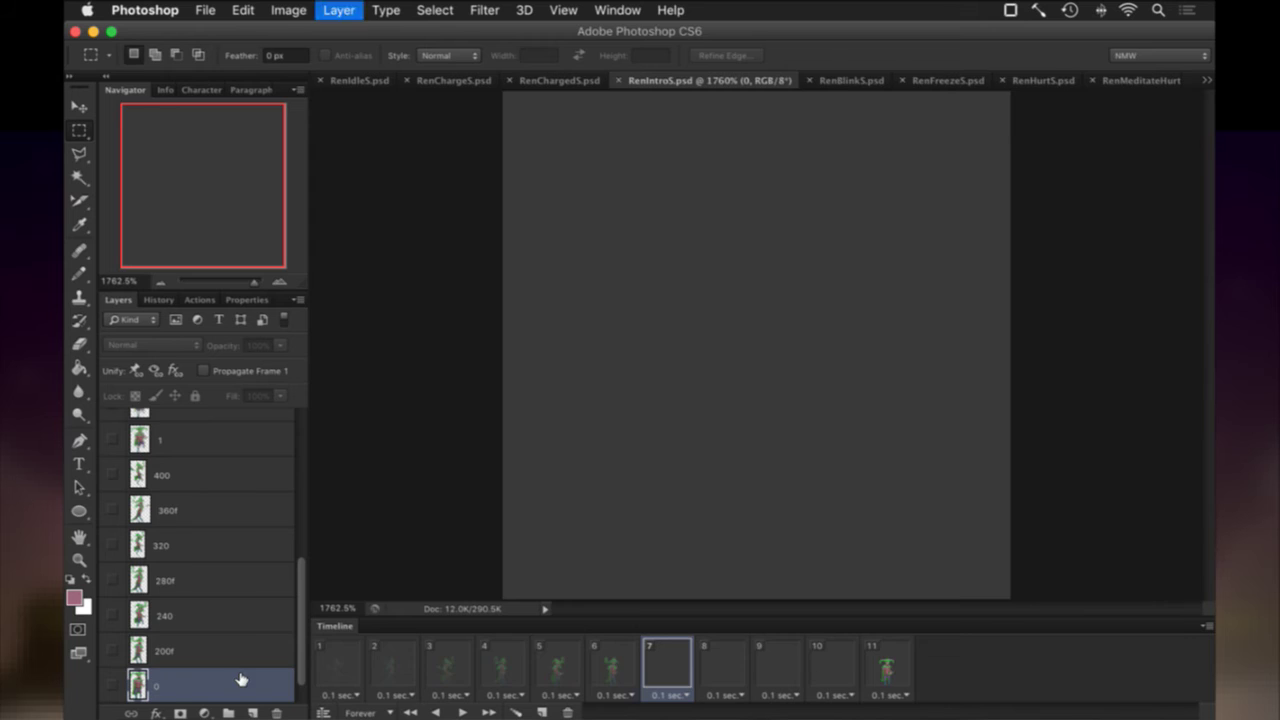
scroll(148, 683, "down", 2)
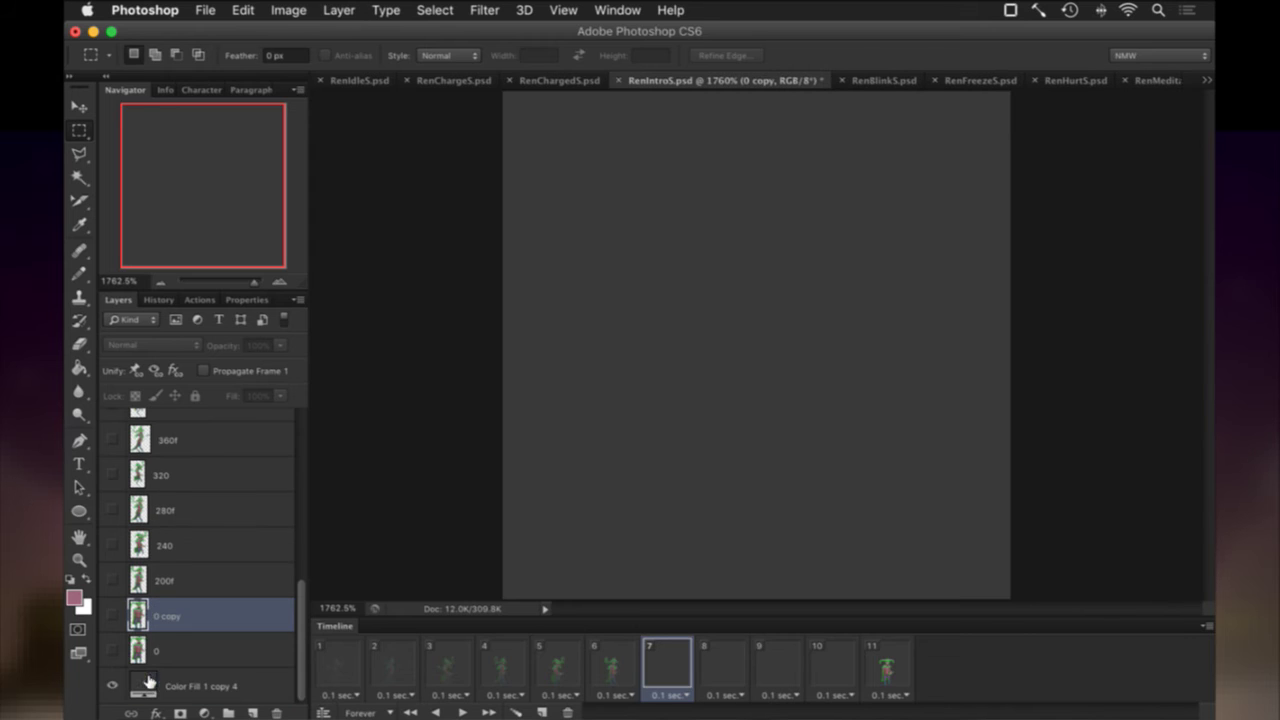
left_click(113, 615)
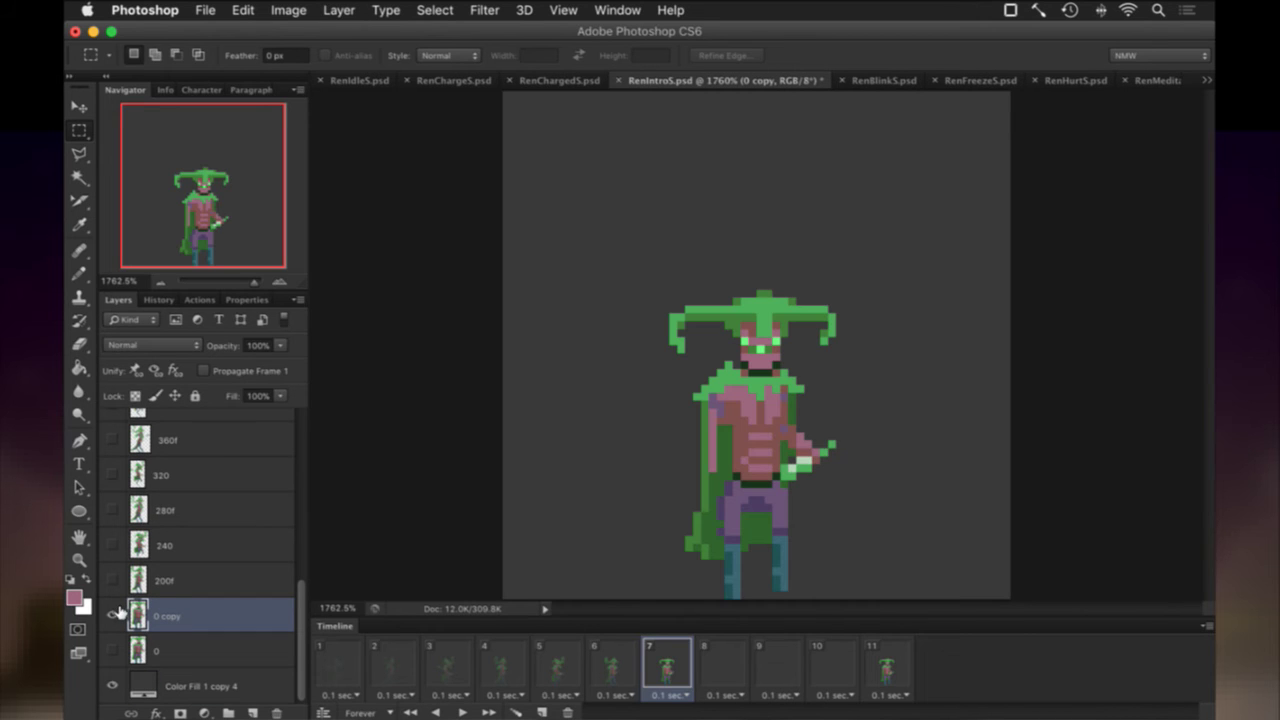
Apply a Ripple distortion of 160% at Medium size to the frame 7 sprite copy.
left_click(485, 10)
mouse_move(525, 252)
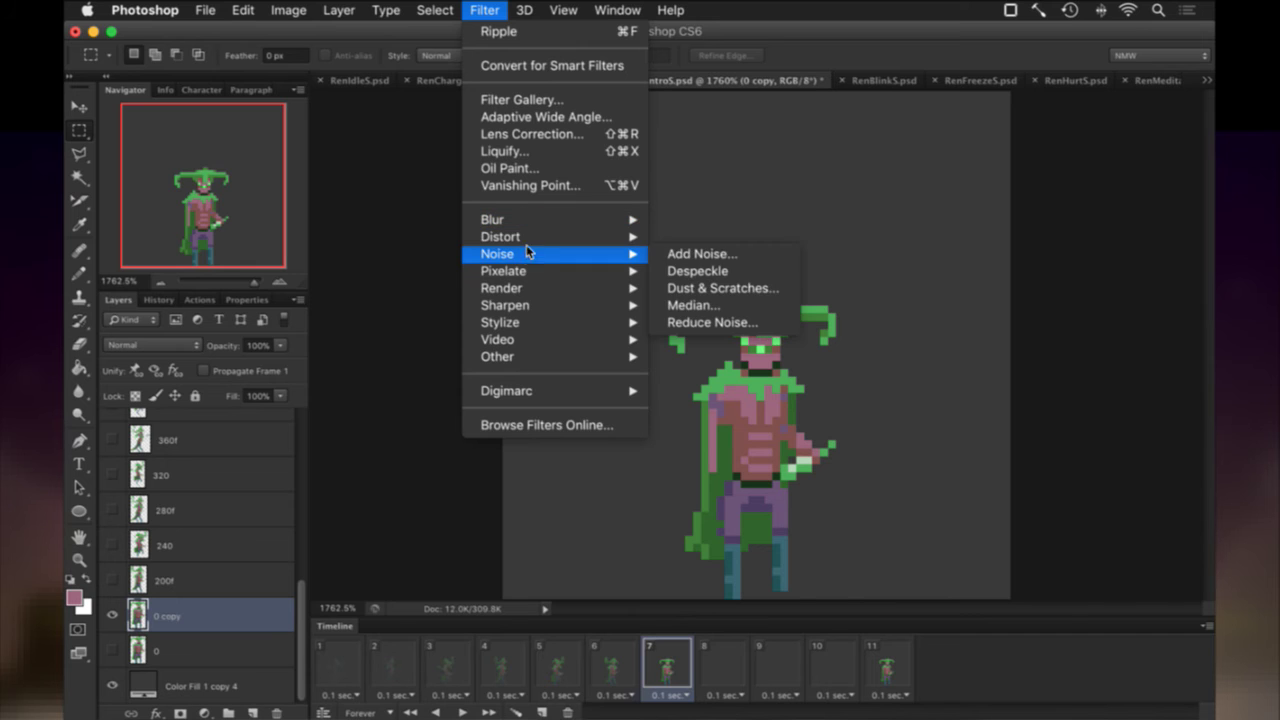
left_click(688, 290)
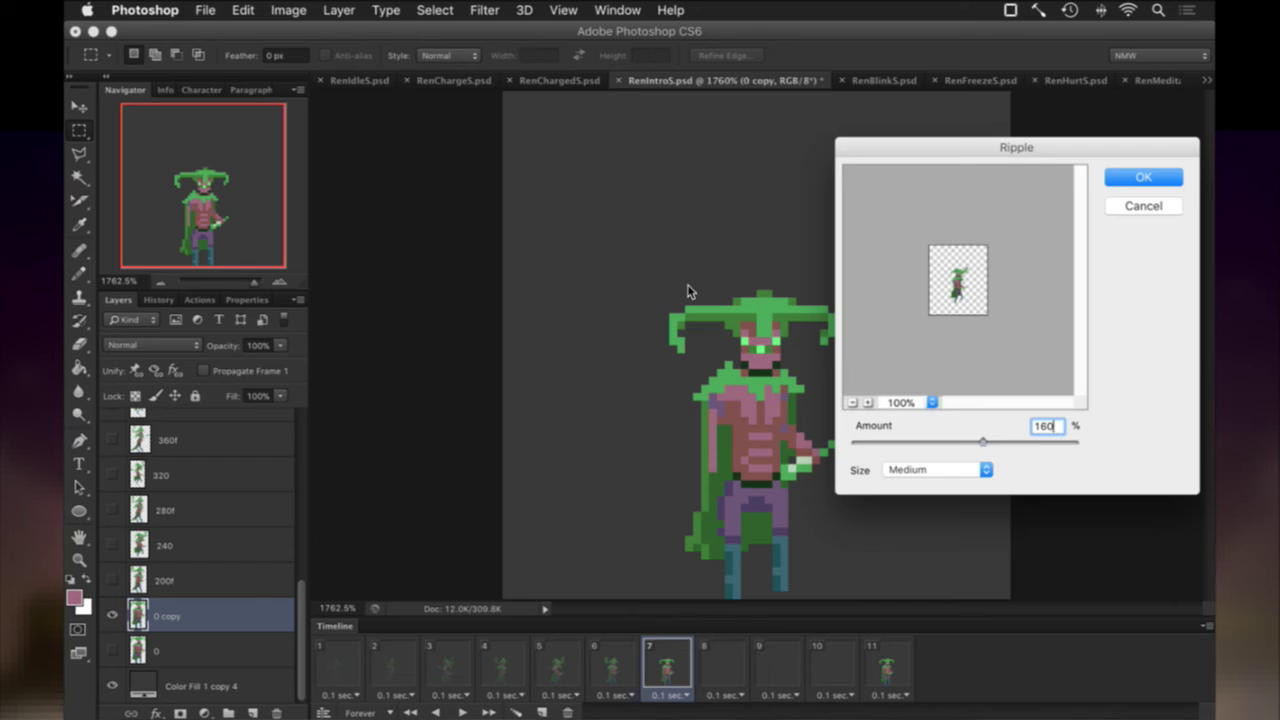
key("Return")
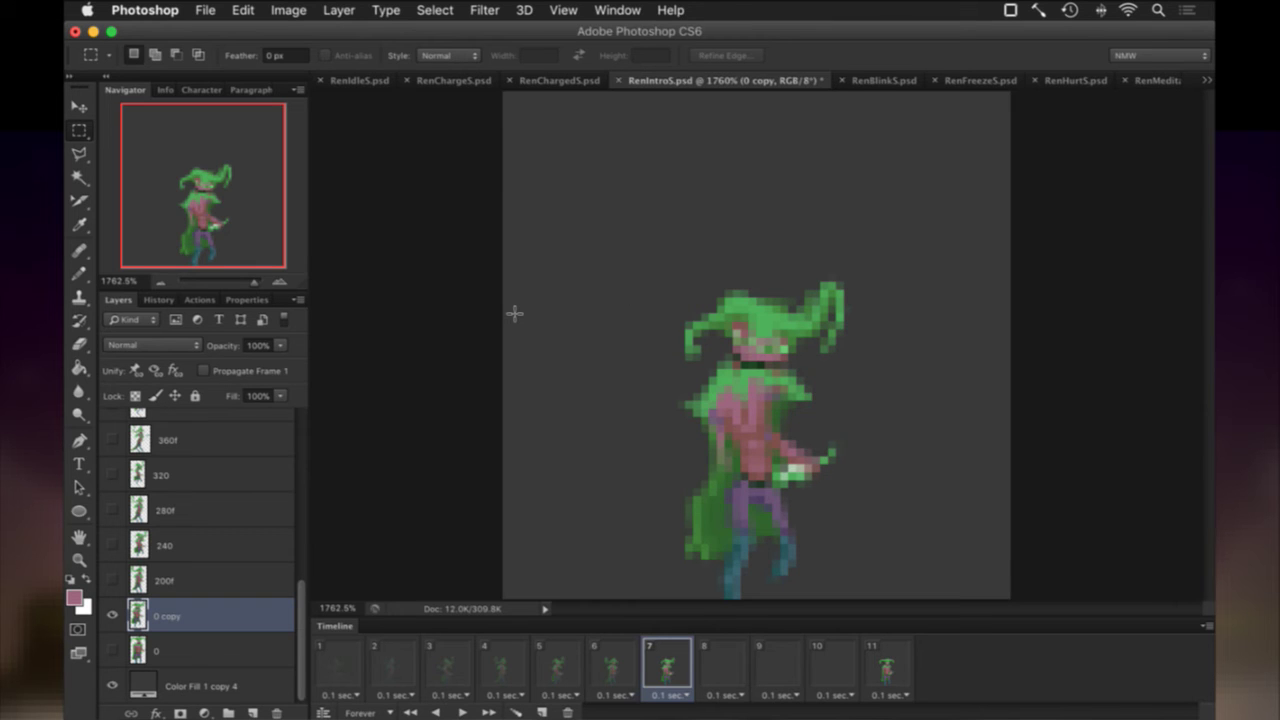
Reduce the frame 7 sprite copy's opacity to 70% and rename its layer as 160.
key("7")
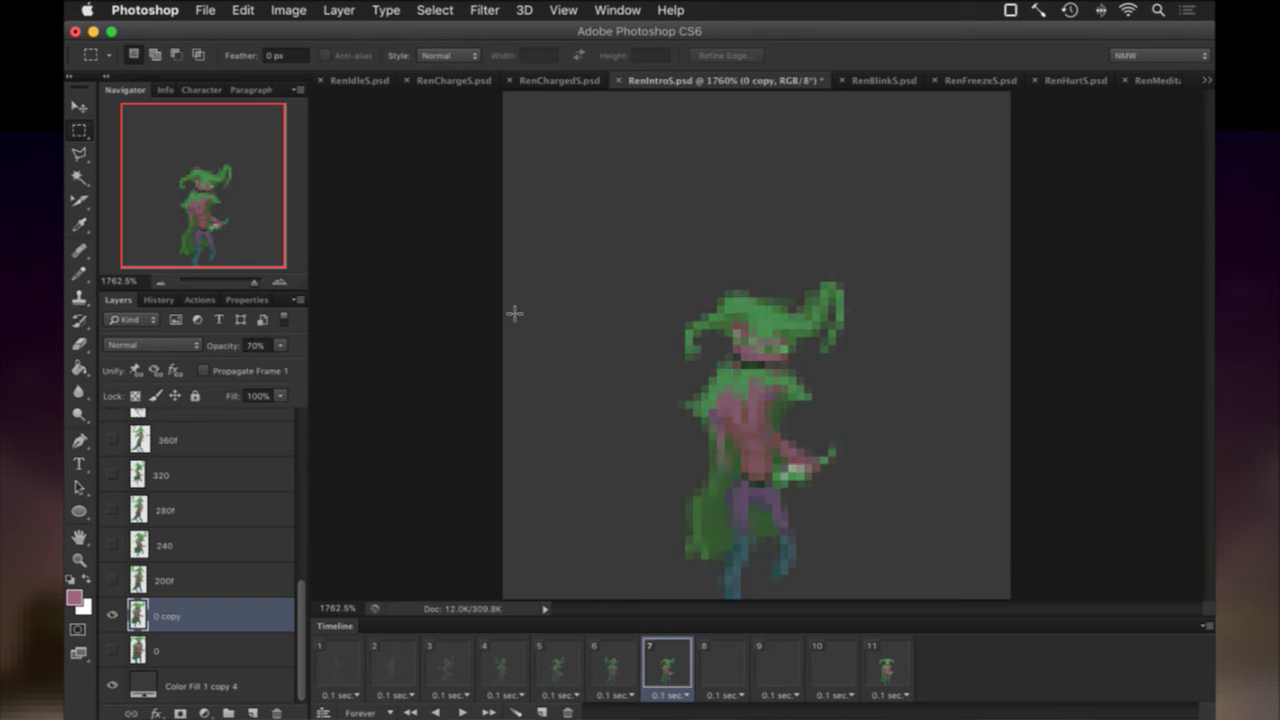
double_click(170, 616)
key("Return")
Move on to frame 8, duplicate the original sprite layer 0, and show only the copy over the background.
left_click(730, 652)
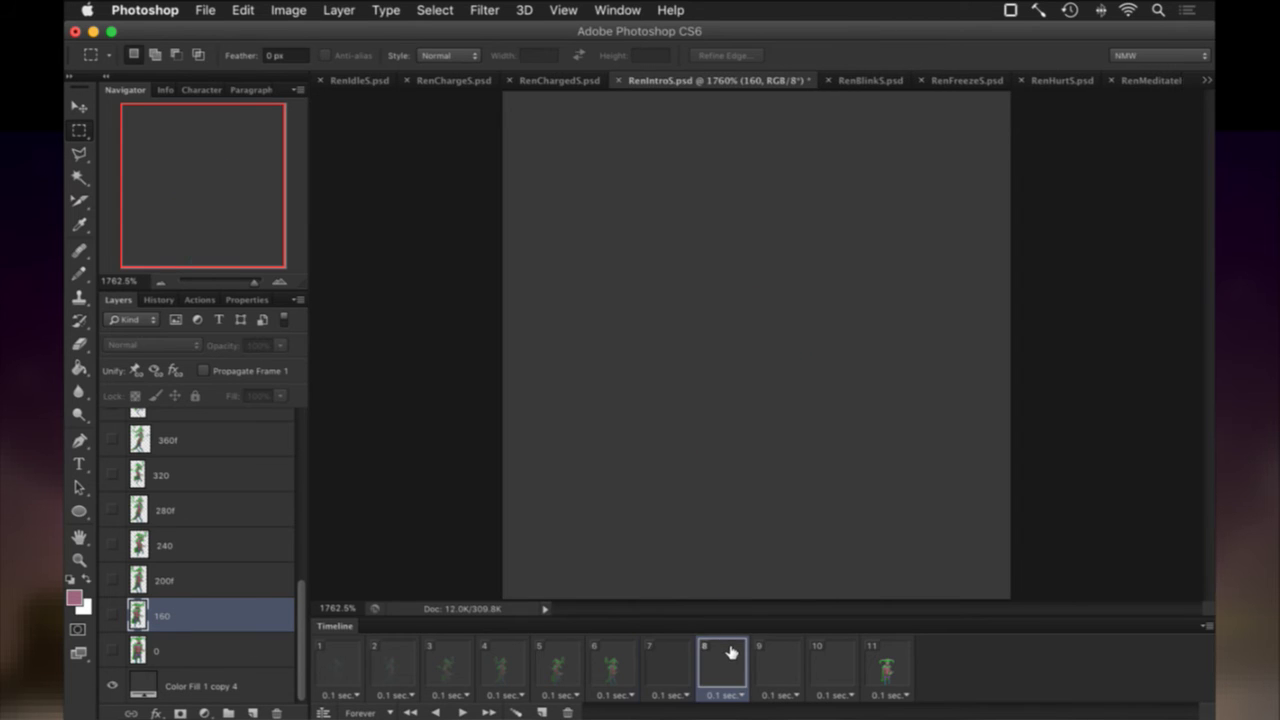
left_click(113, 648)
left_click(182, 643)
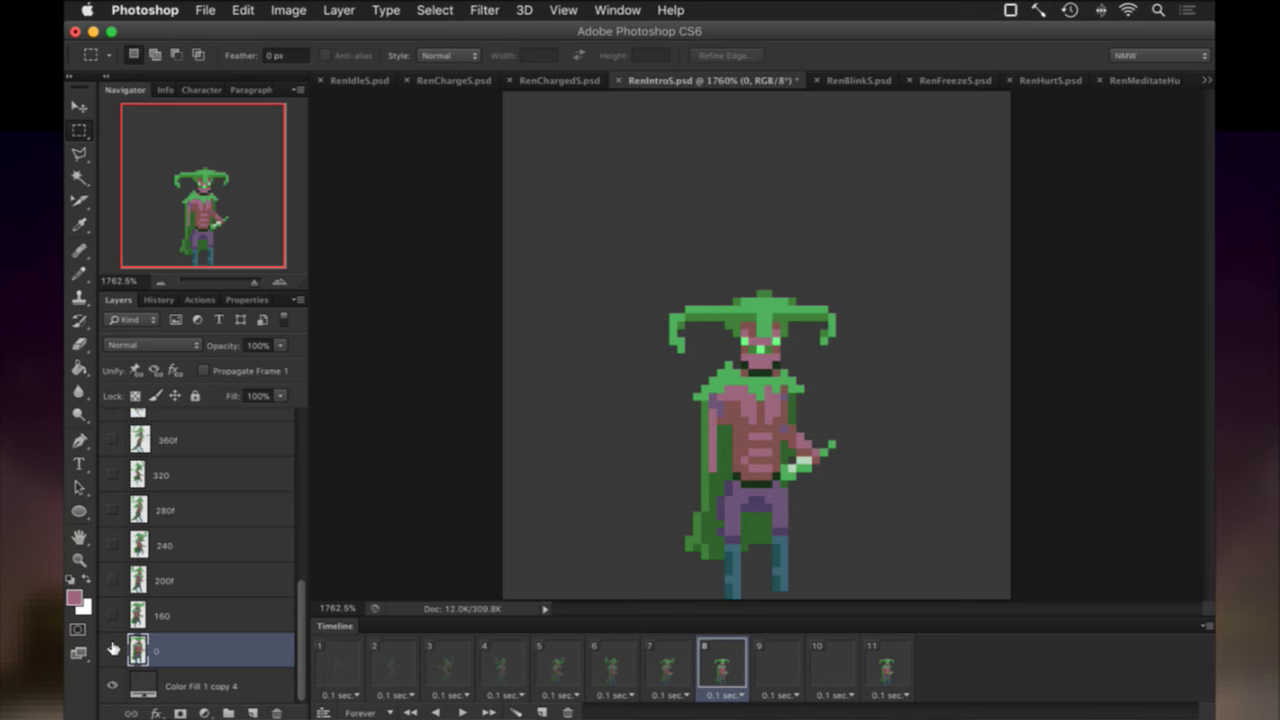
left_click(113, 648)
key("super+j")
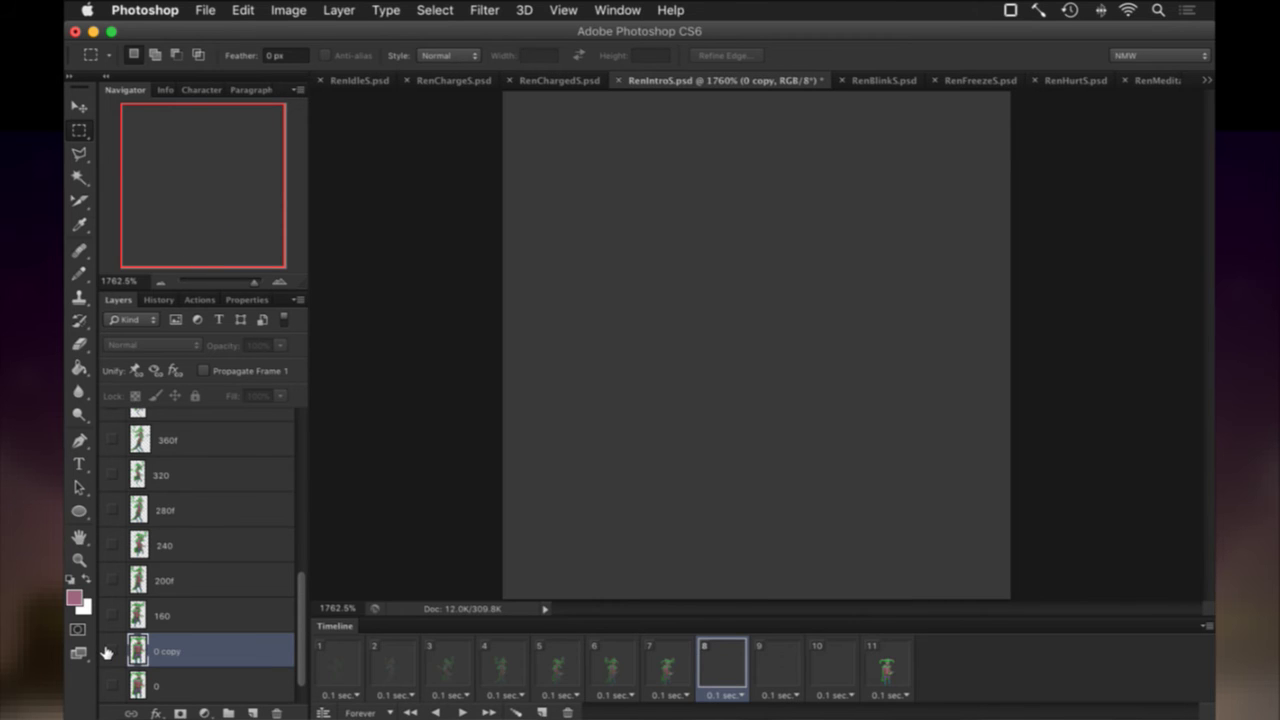
left_click(112, 650)
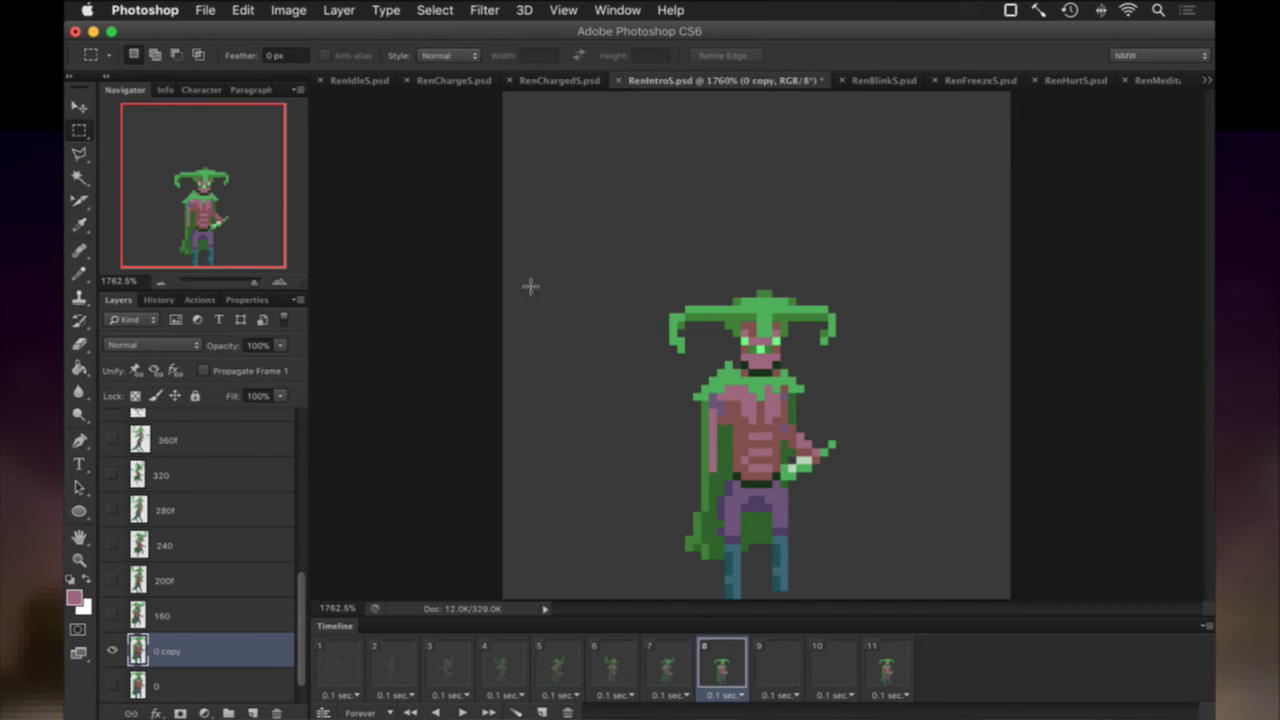
Flip the frame 8 sprite copy horizontally.
key("v")
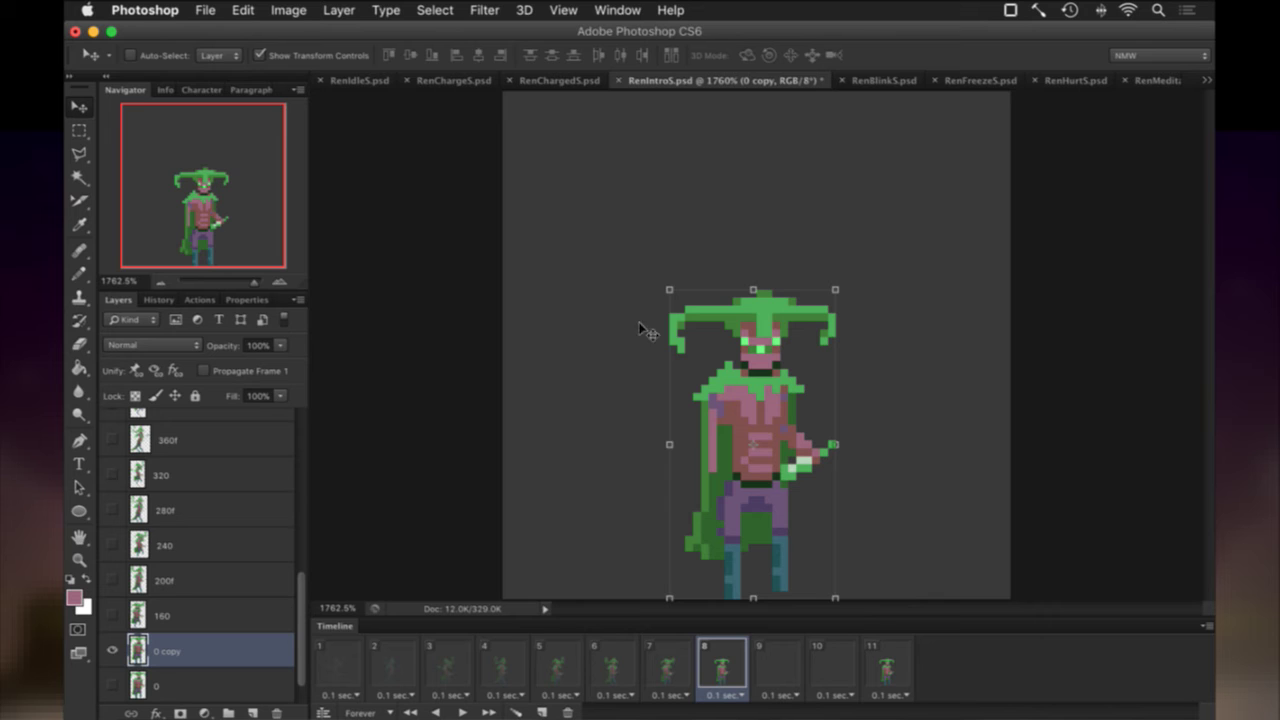
left_click(670, 442)
right_click(702, 438)
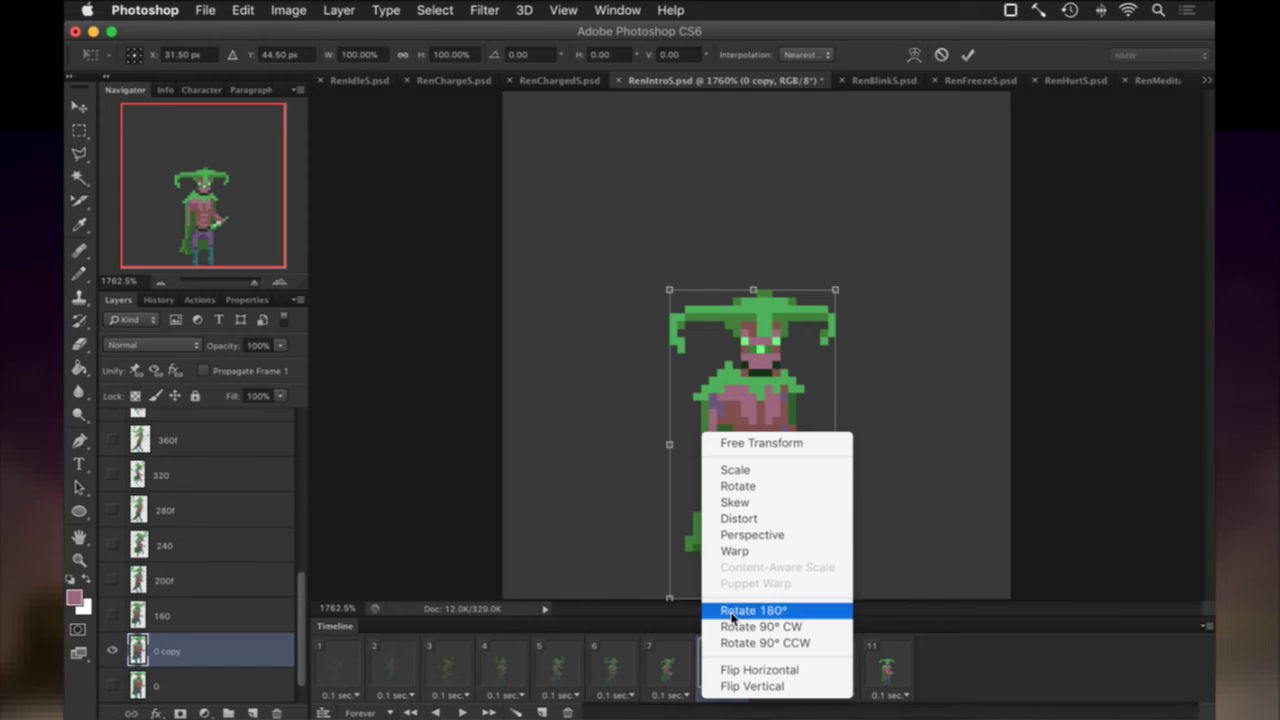
left_click(733, 666)
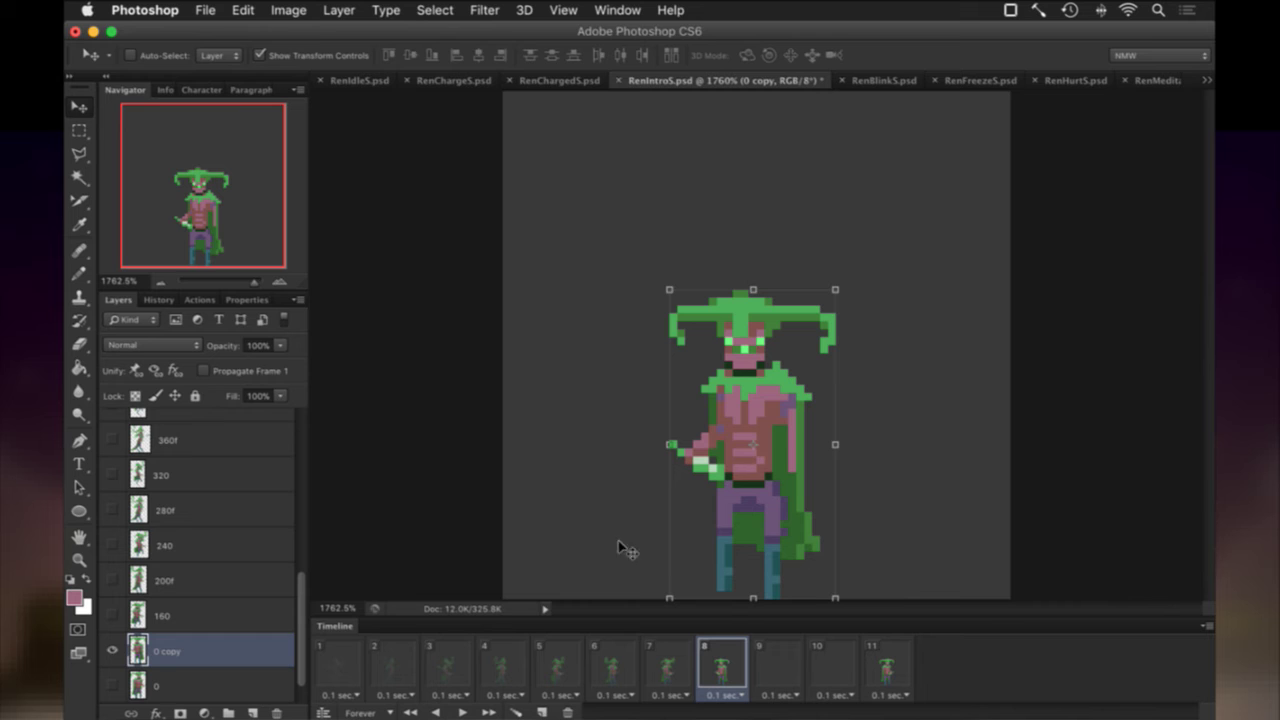
Apply a Ripple distortion of 120% at Medium size to the flipped frame 8 sprite.
left_click(455, 9)
mouse_move(476, 5)
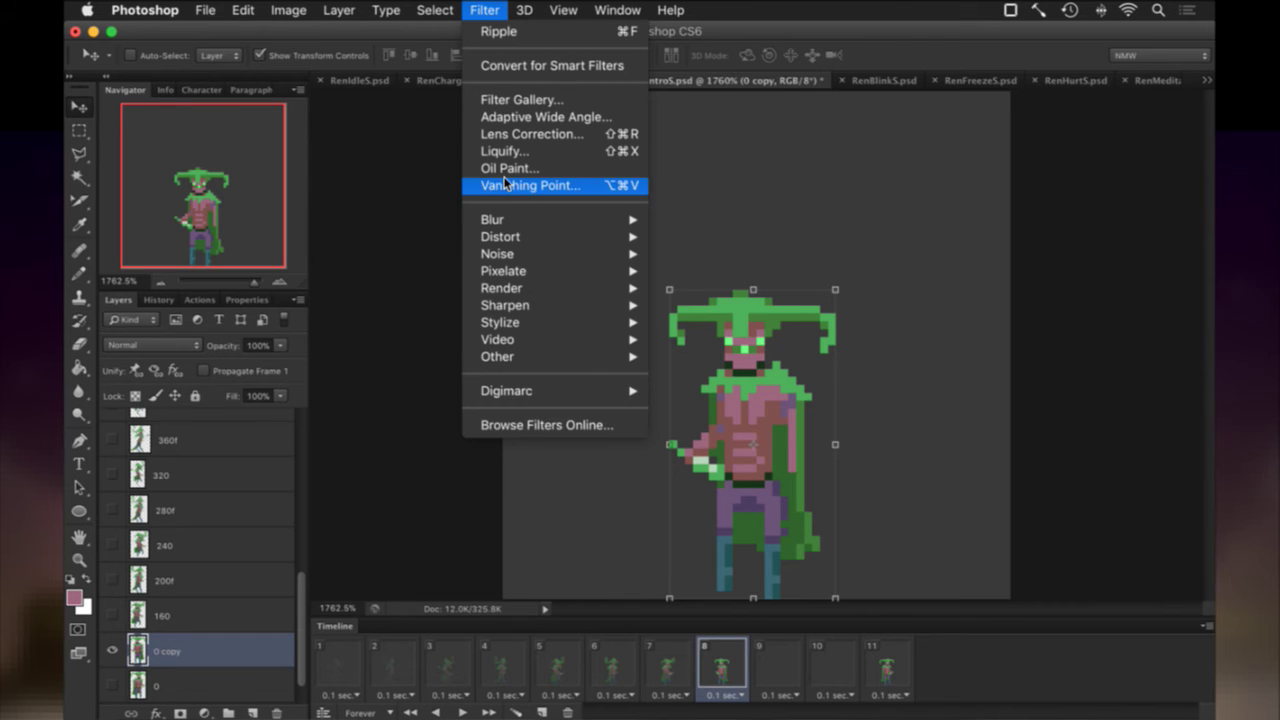
mouse_move(527, 235)
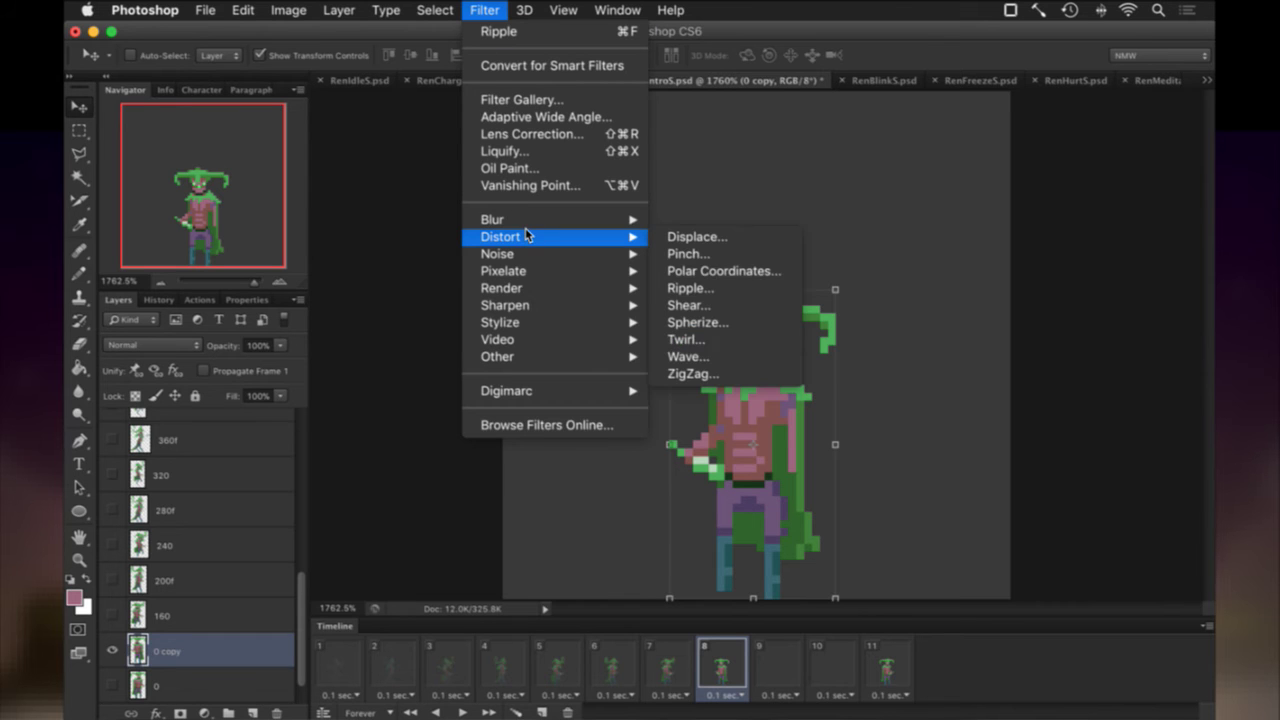
left_click(717, 300)
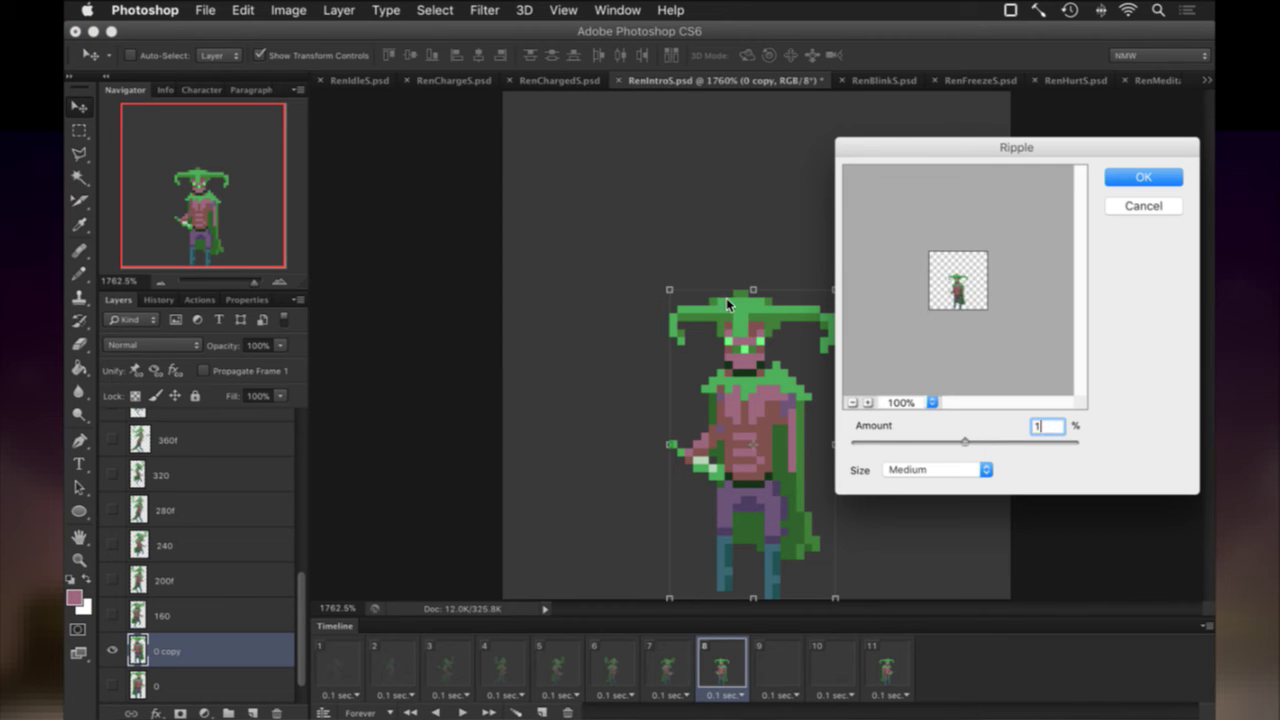
key("Return")
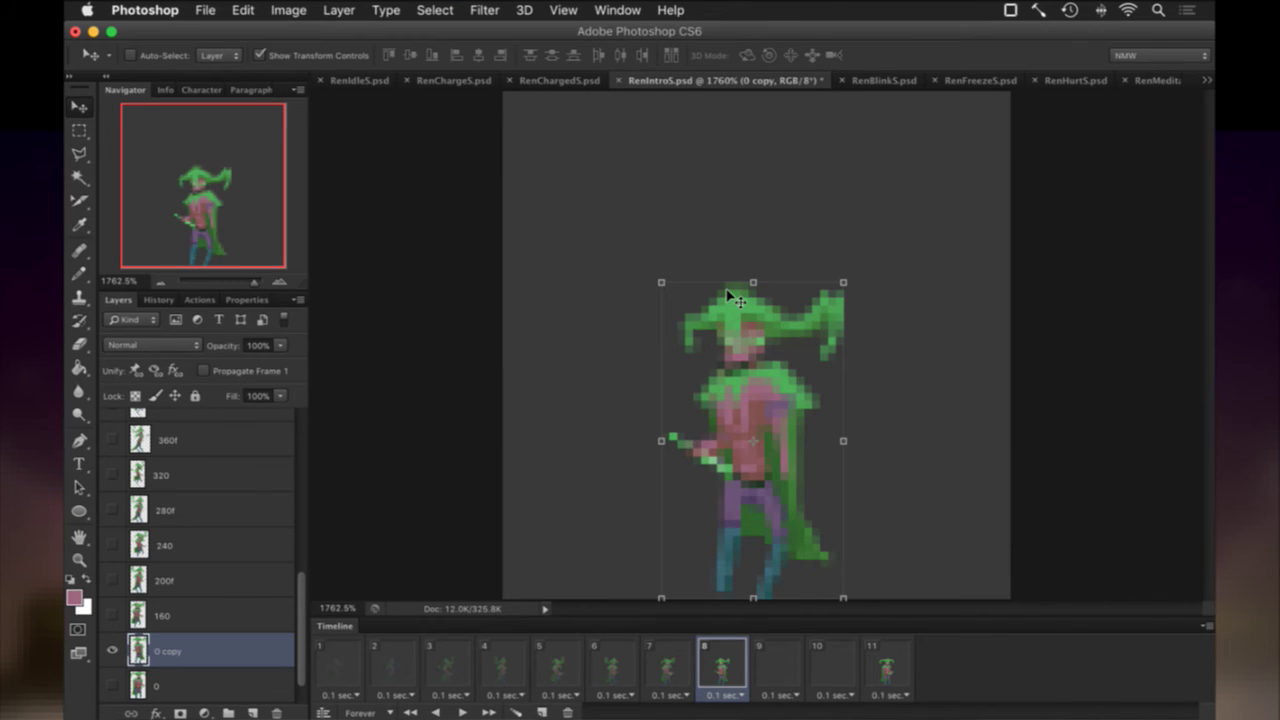
Flip the rippled frame 8 sprite horizontally back to its original facing direction.
left_click(661, 440)
right_click(691, 418)
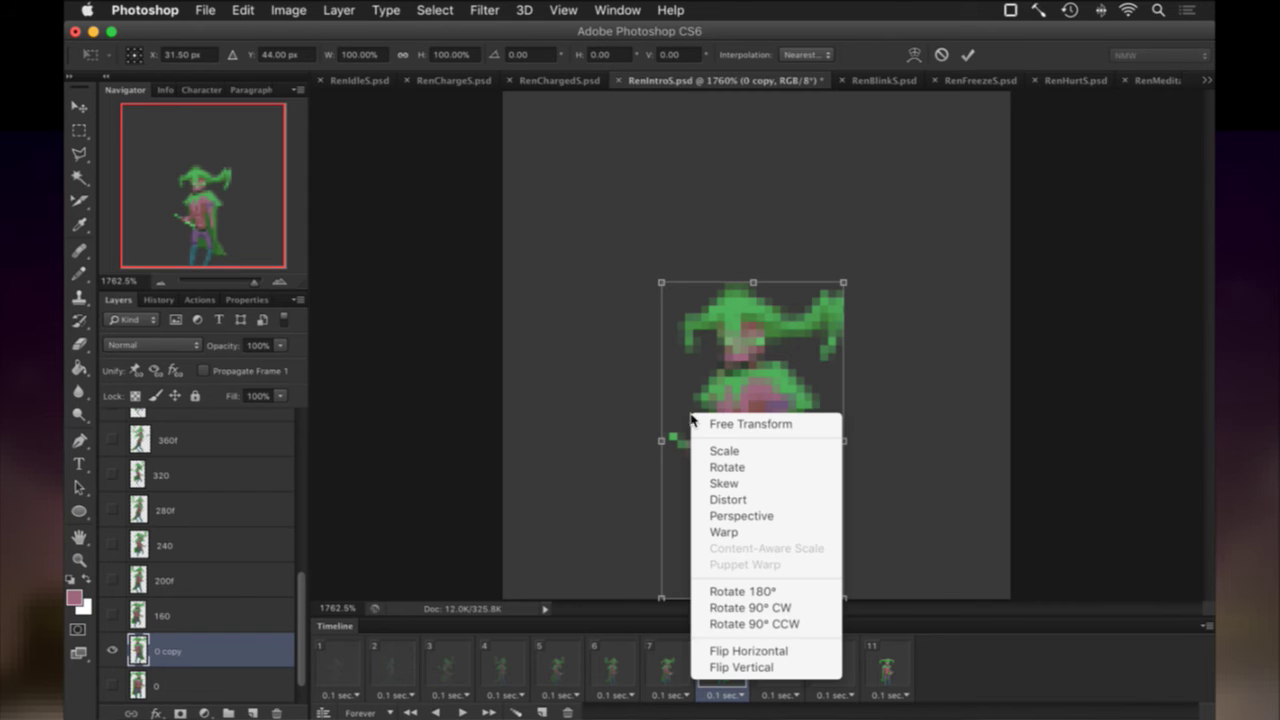
left_click(717, 649)
key("Return")
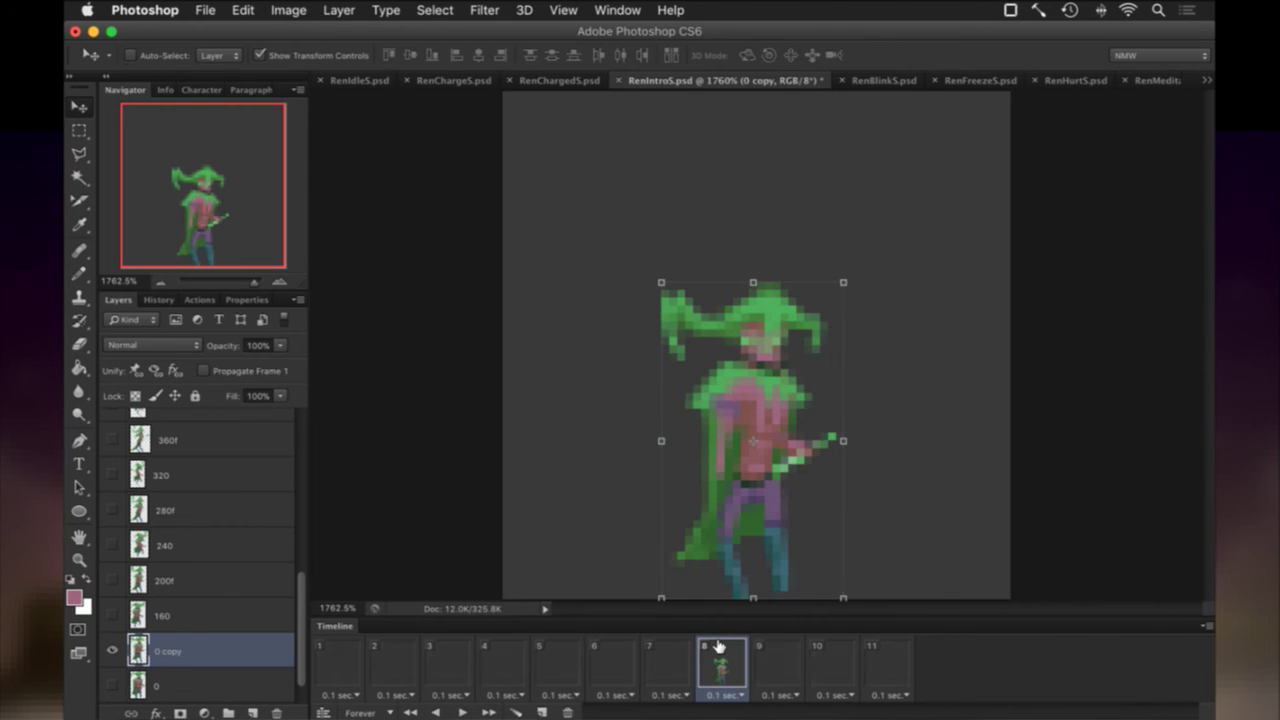
Reduce the frame 8 sprite's opacity to 80% and rename its layer as 120f.
key("8")
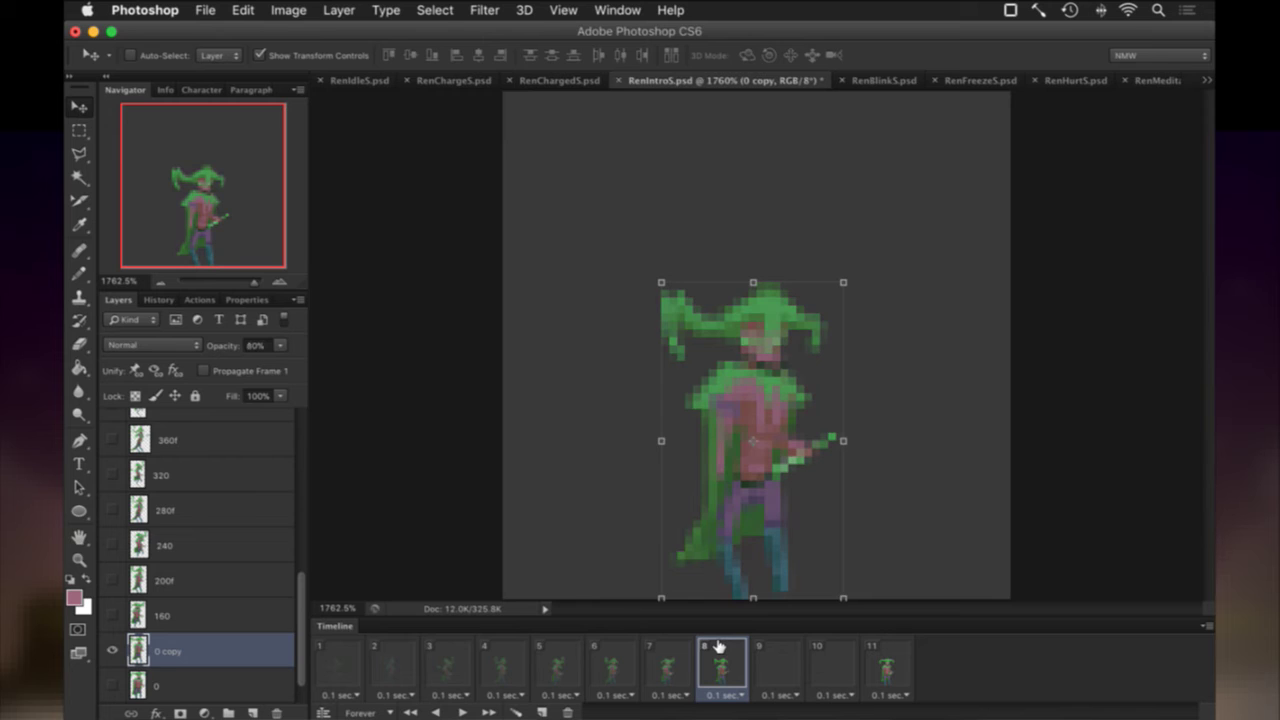
double_click(165, 650)
type("120f")
key("Return")
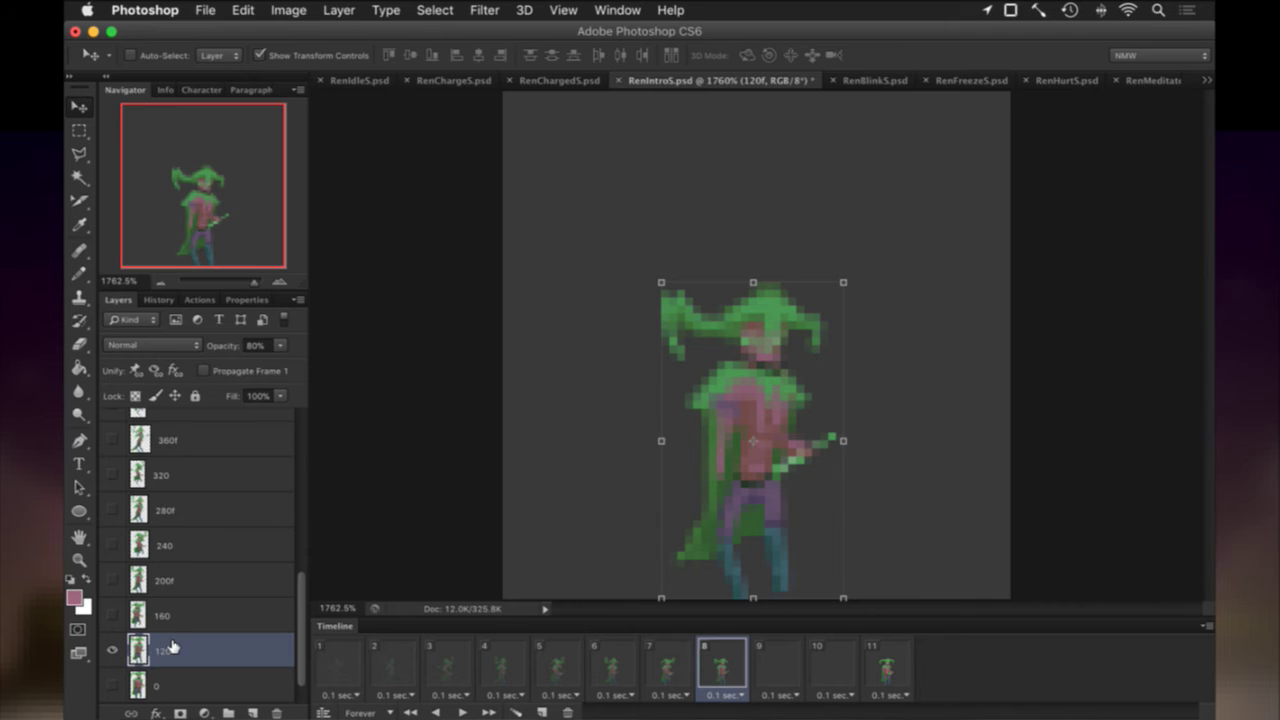
Move on to frame 9, duplicate the original sprite layer 0, and make the copy visible.
left_click(770, 665)
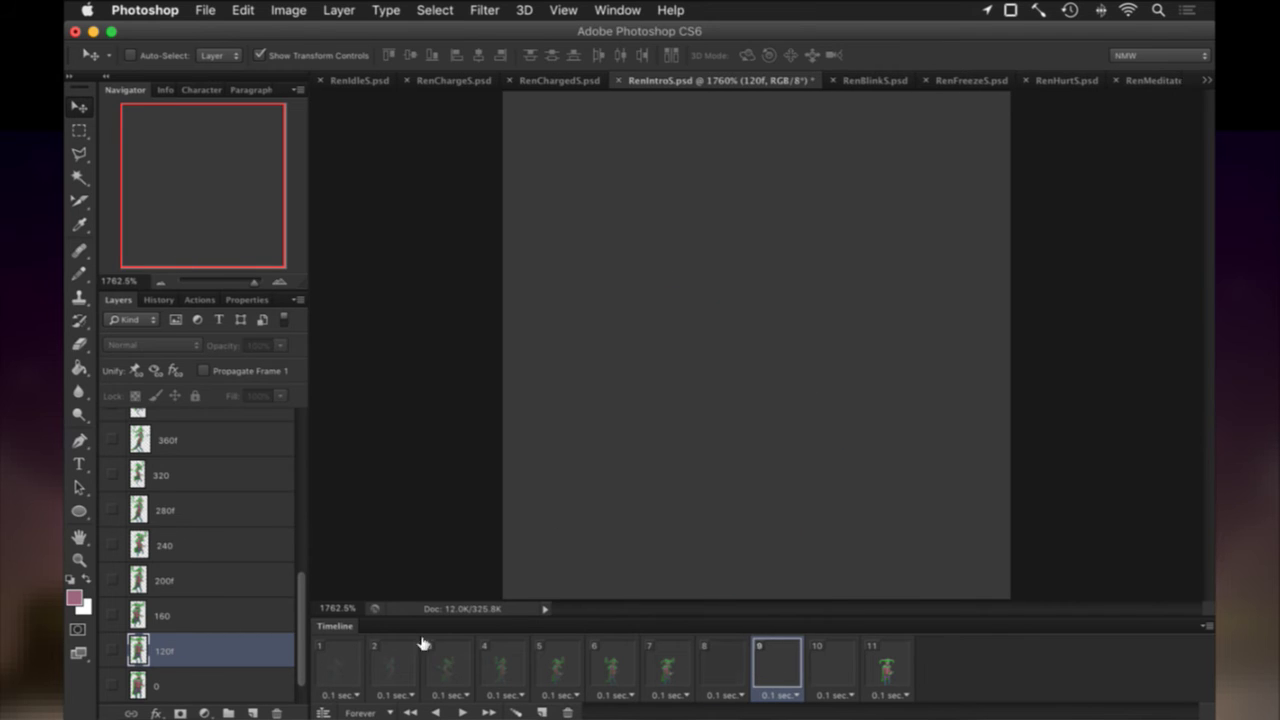
scroll(170, 605, "down", 2)
left_click(176, 657)
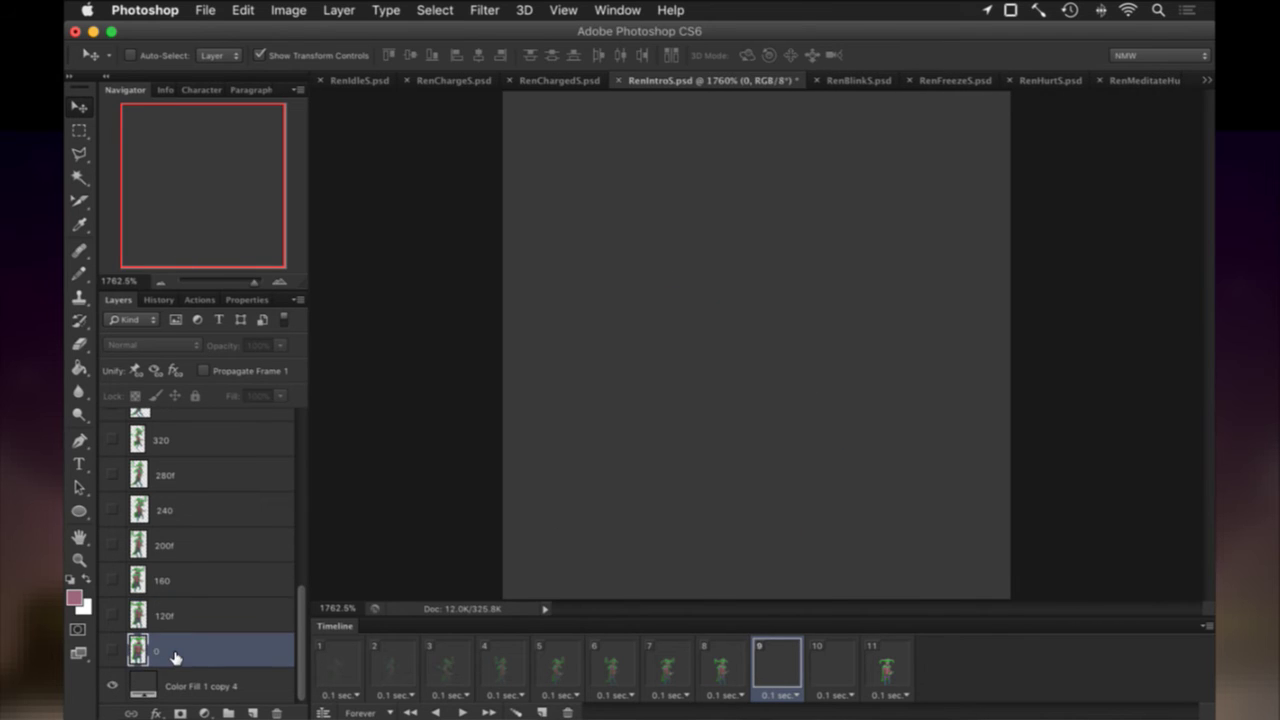
key("super+j")
left_click(111, 651)
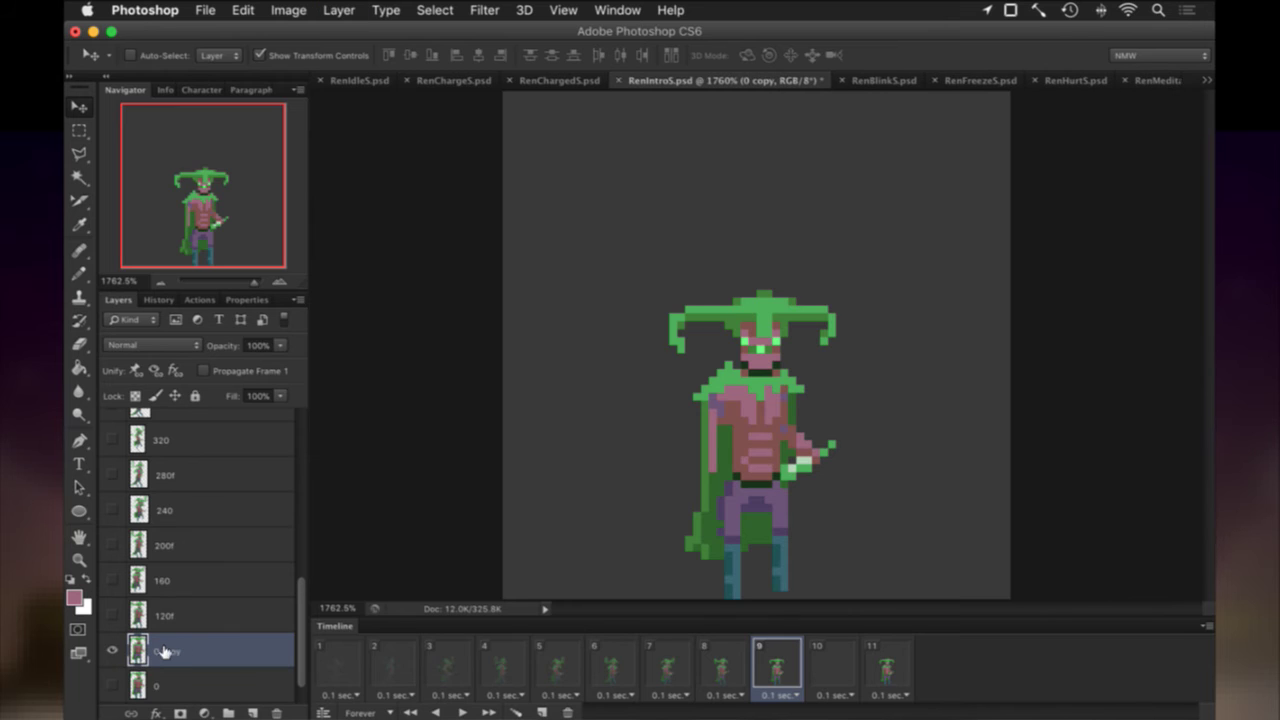
Apply a Ripple distortion weaker than frame 8's 120% to the frame 9 sprite copy, leaving it unflipped.
left_click(484, 10)
mouse_move(521, 236)
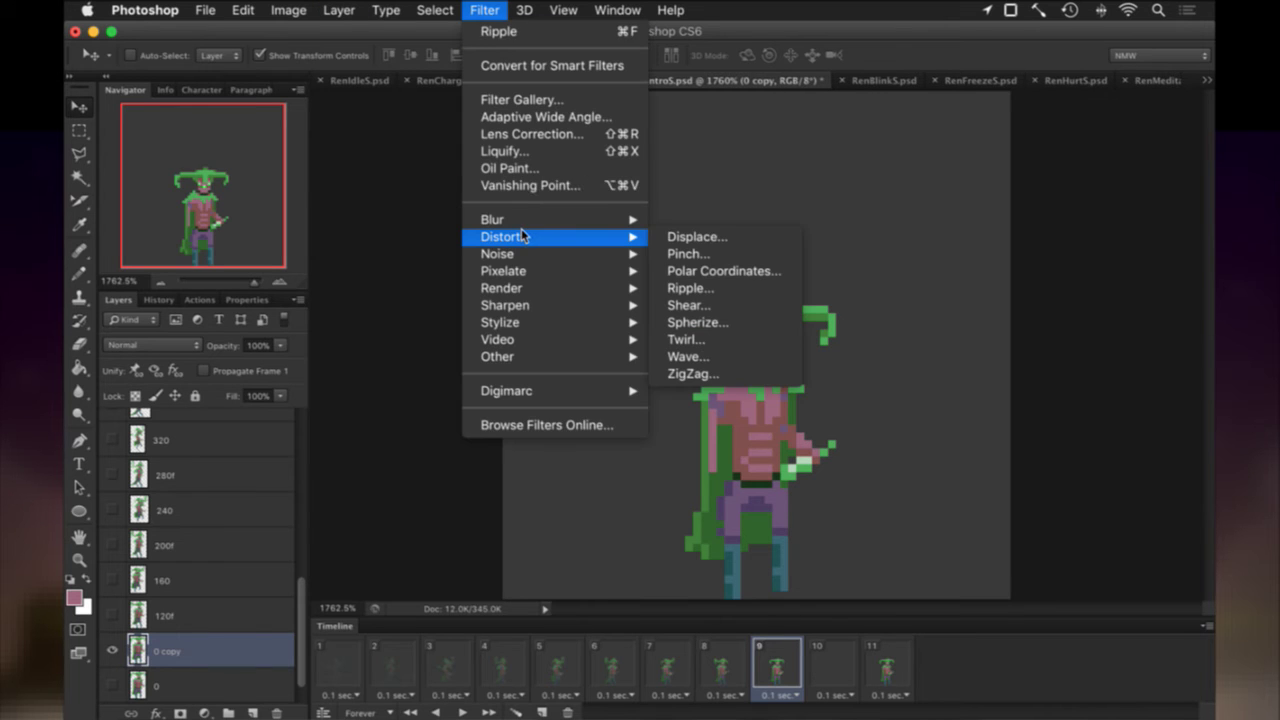
left_click(716, 290)
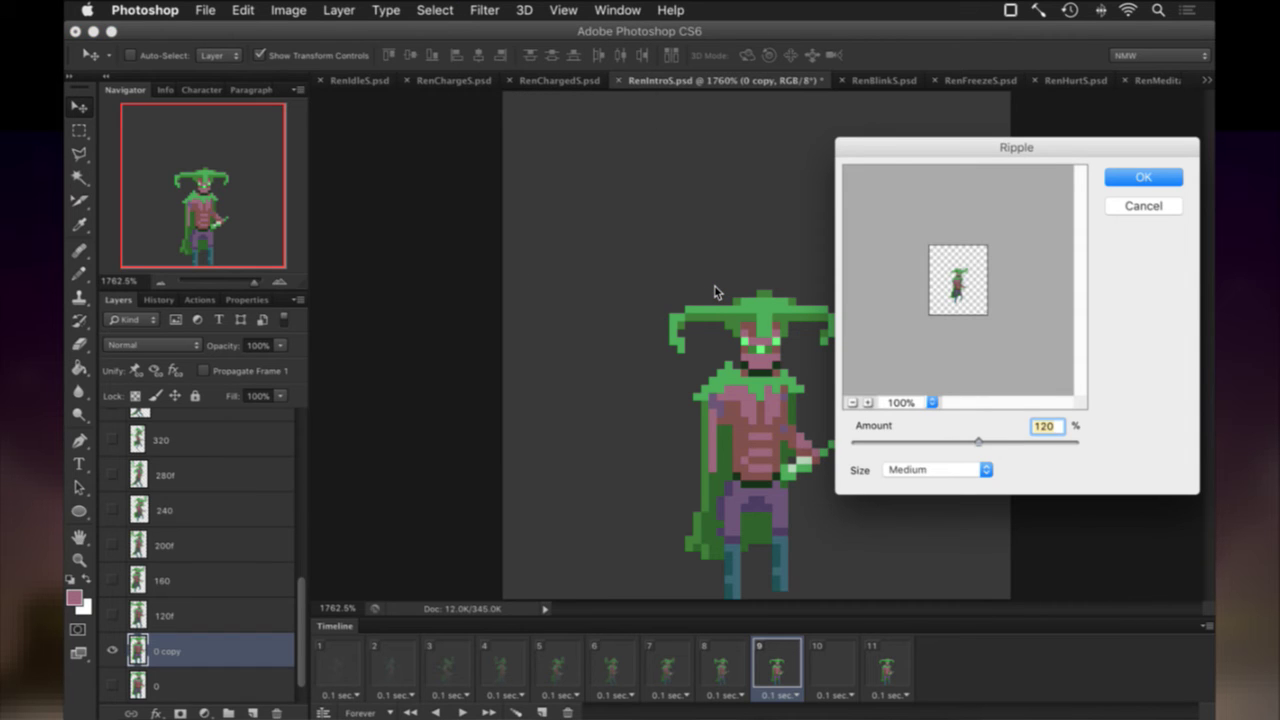
key("Return")
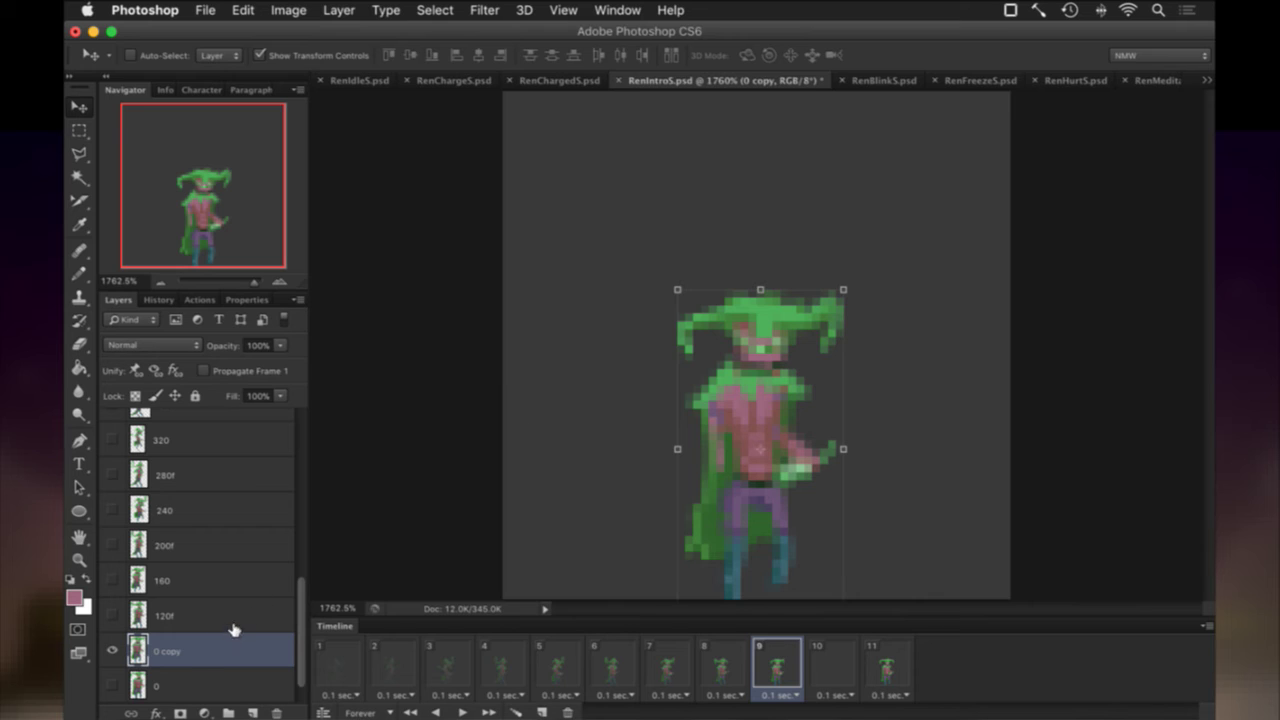
Rename the frame 9 sprite copy as 80 and save the document with that layer at 90% opacity.
double_click(165, 651)
type("80")
key("Return")
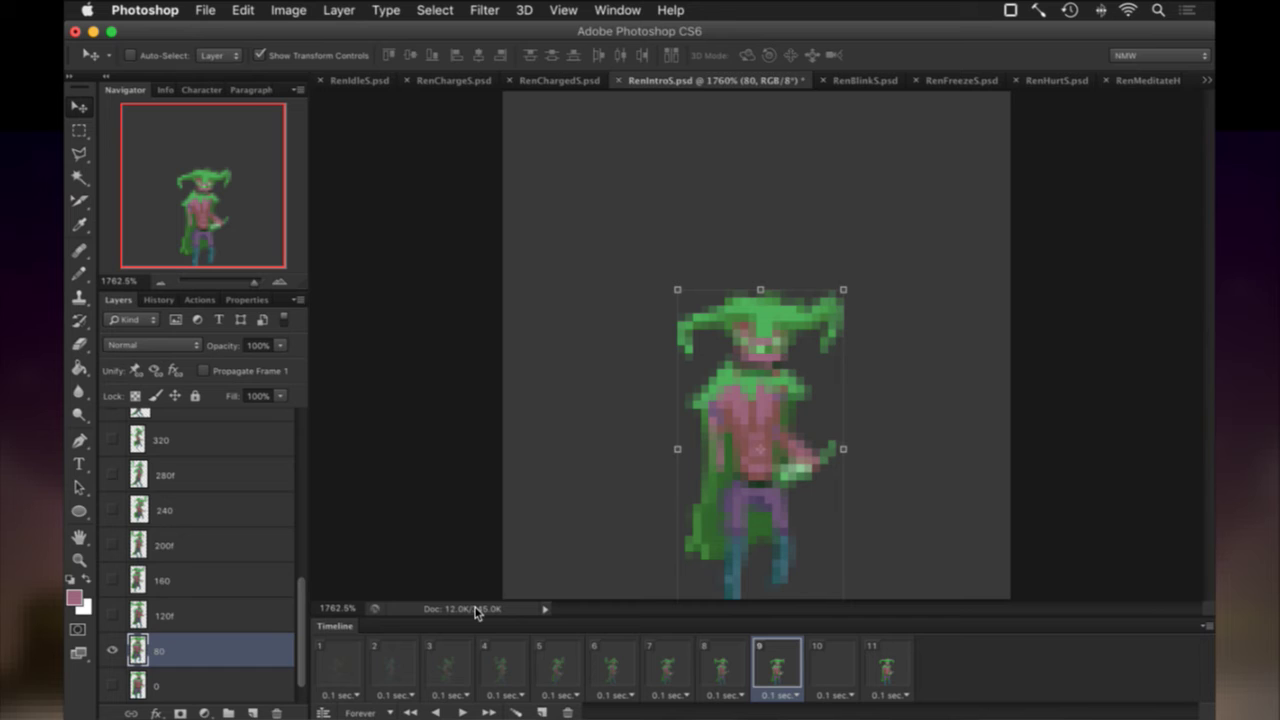
key("9")
key("super+s")
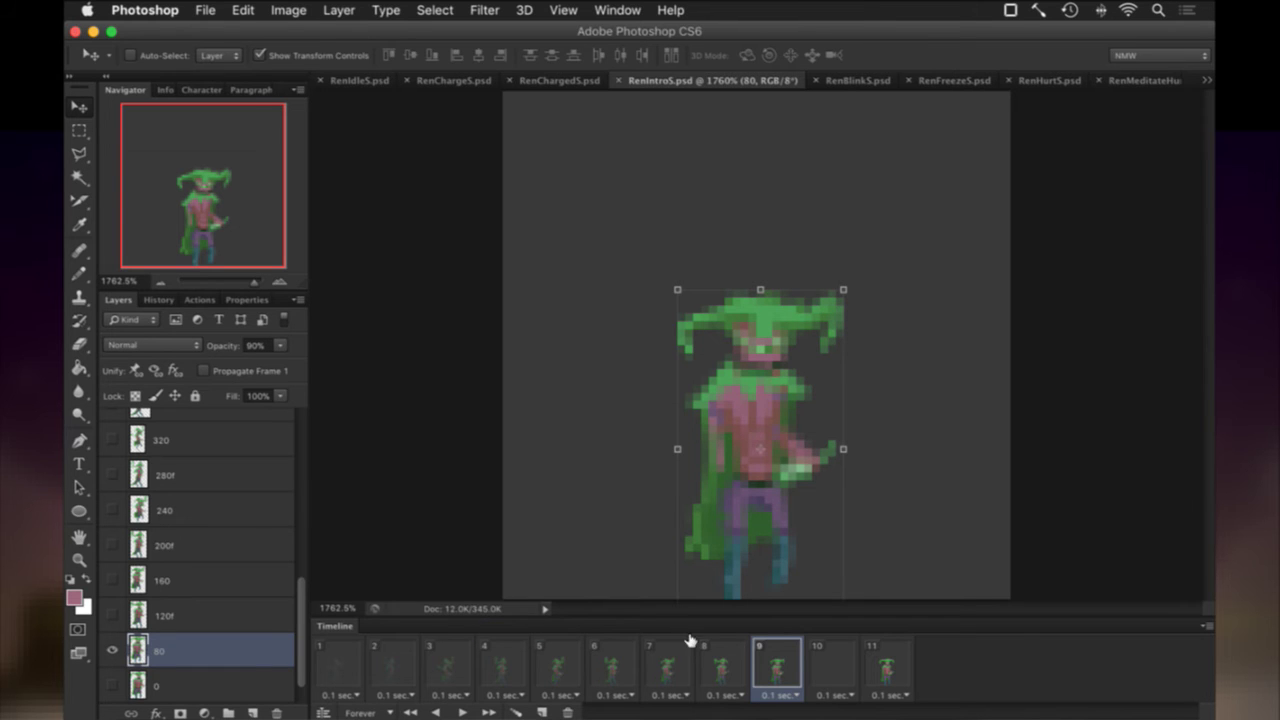
Move on to frame 10, duplicate the original sprite layer 0, and make the copy visible.
left_click(822, 667)
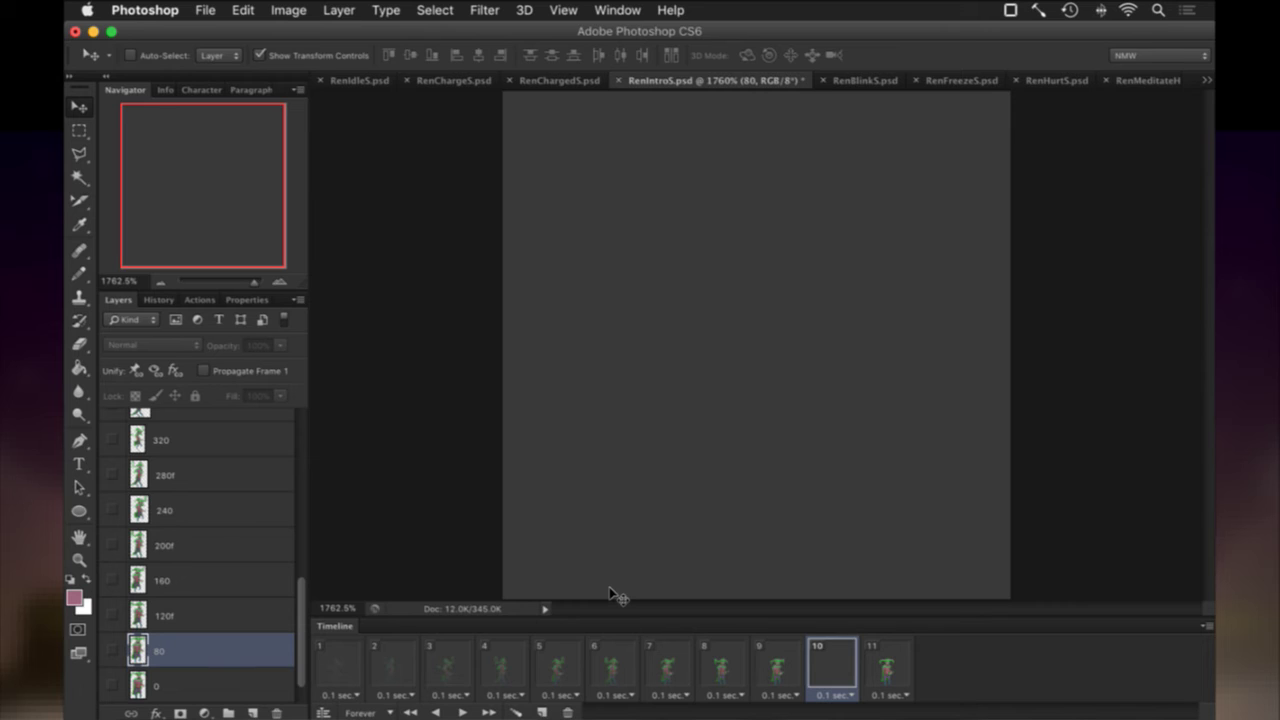
scroll(210, 651, "down", 1)
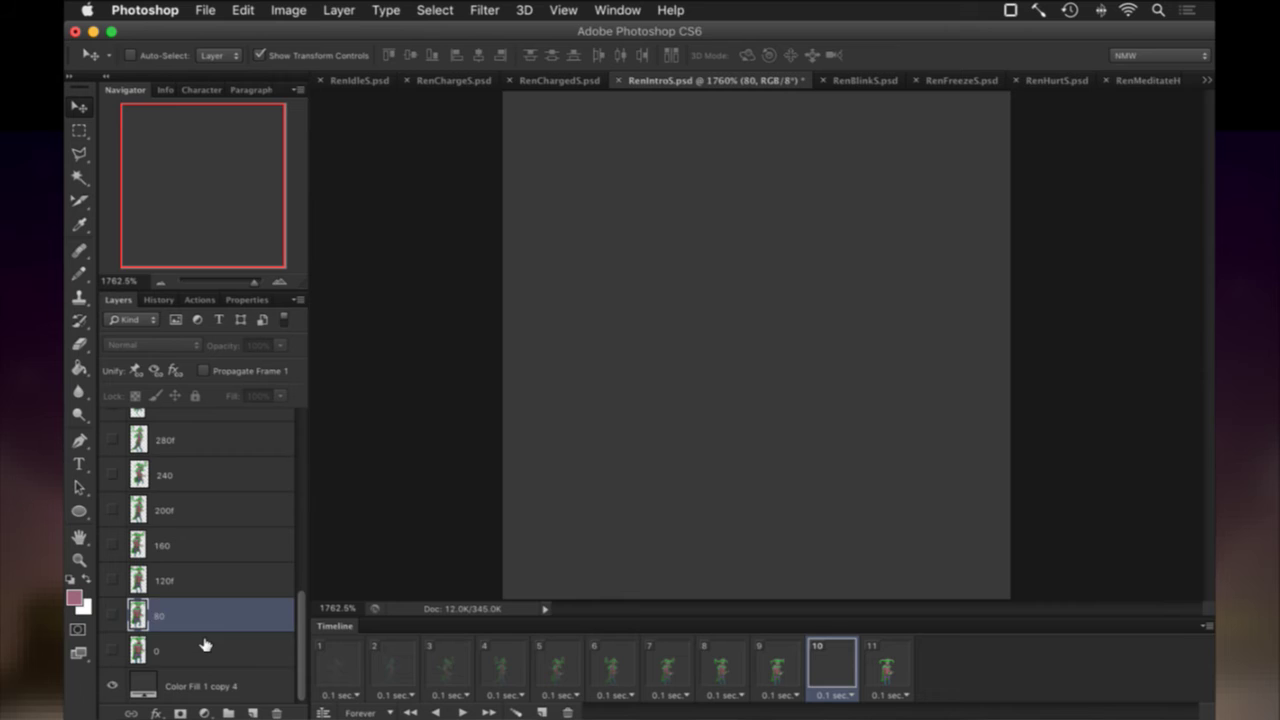
left_click(204, 645)
key("super+j")
left_click(112, 651)
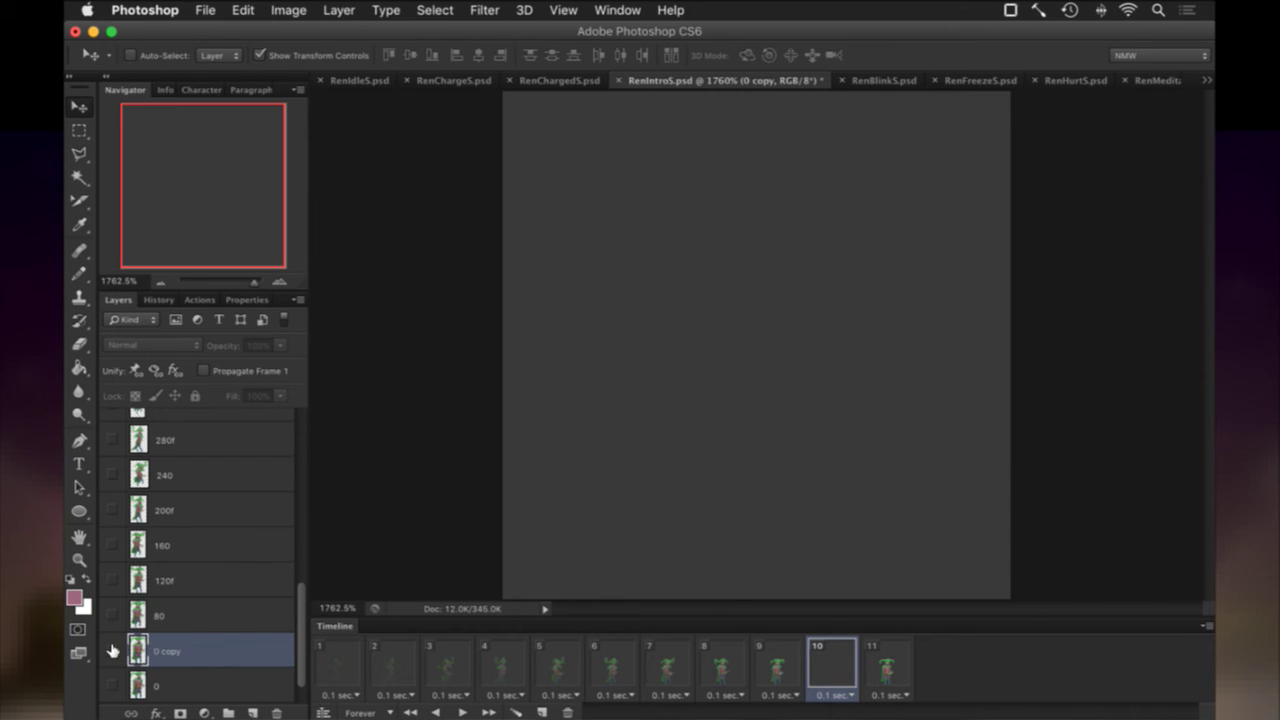
Rename the frame 10 sprite copy as 40f.
double_click(173, 650)
type("40f")
key("Return")
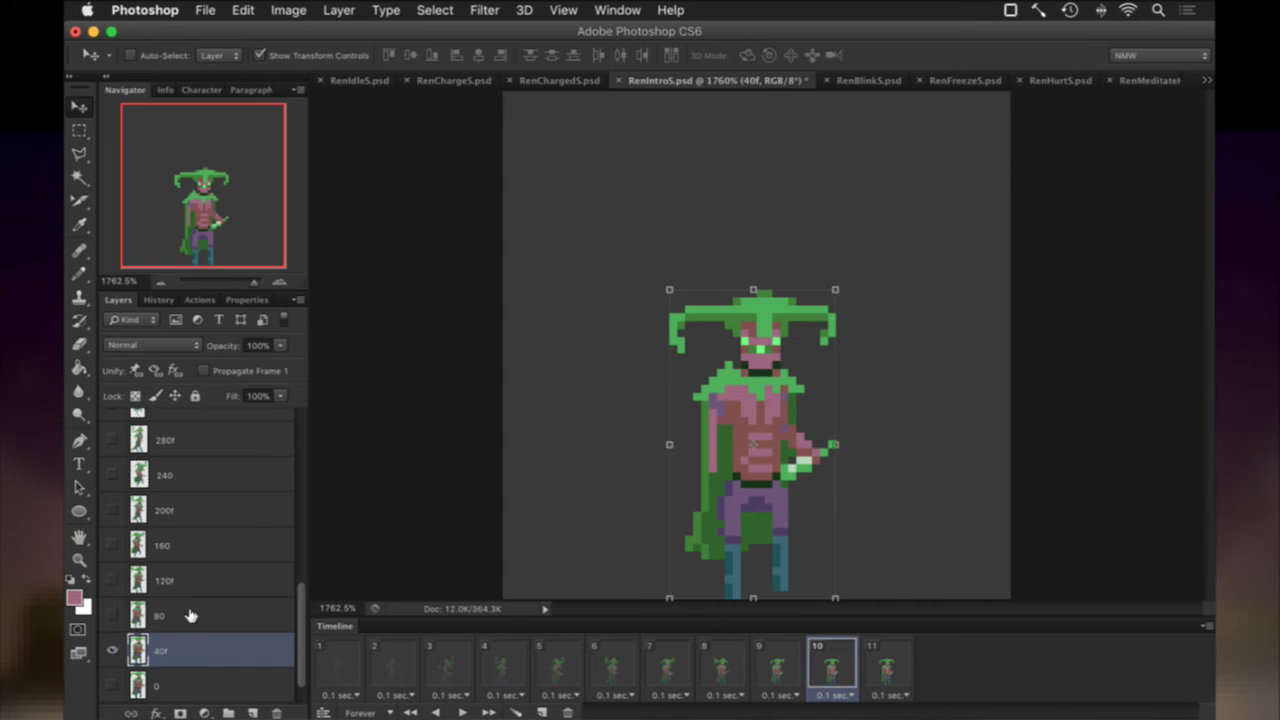
Flip the frame 10 sprite copy 40f horizontally.
left_click(669, 445)
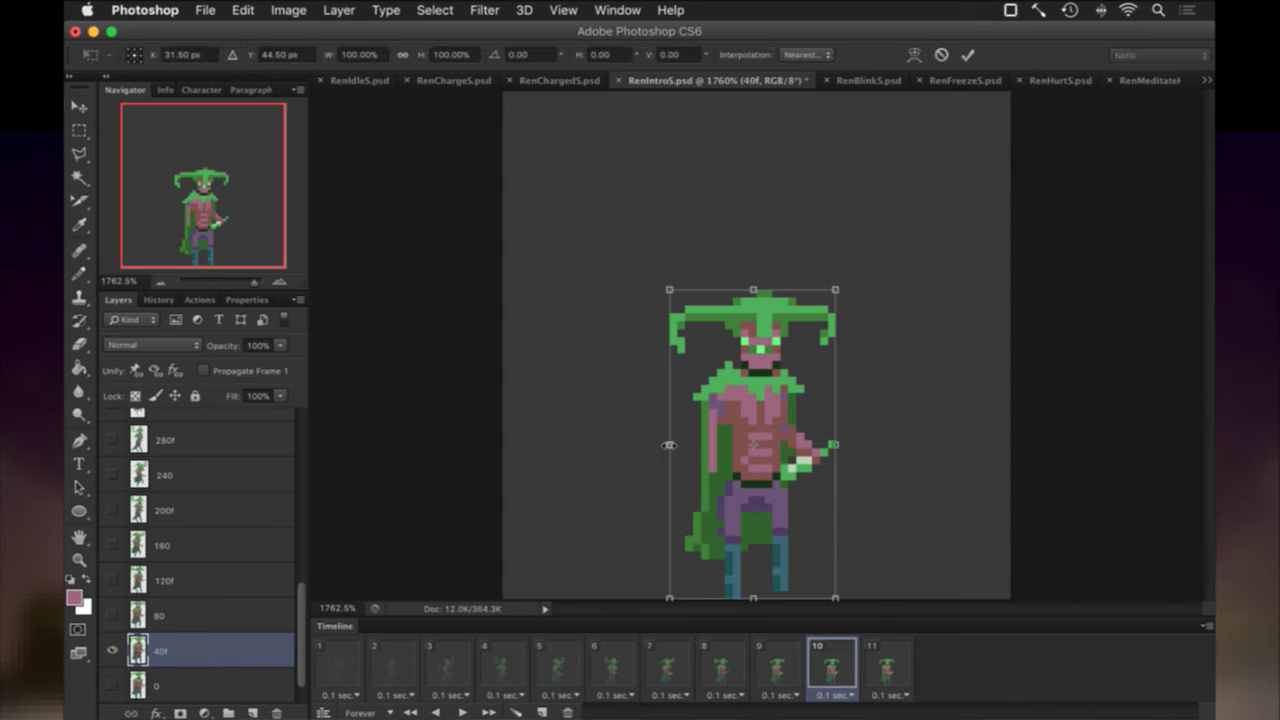
right_click(720, 410)
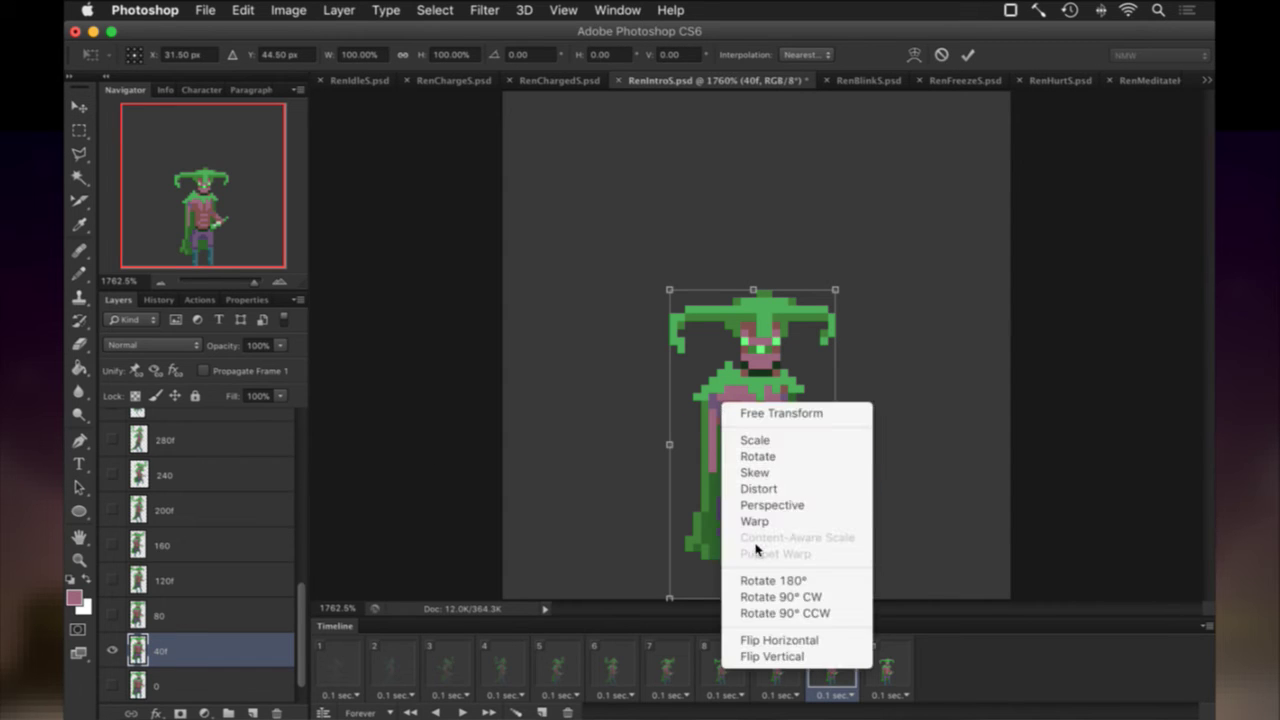
left_click(760, 638)
key("Return")
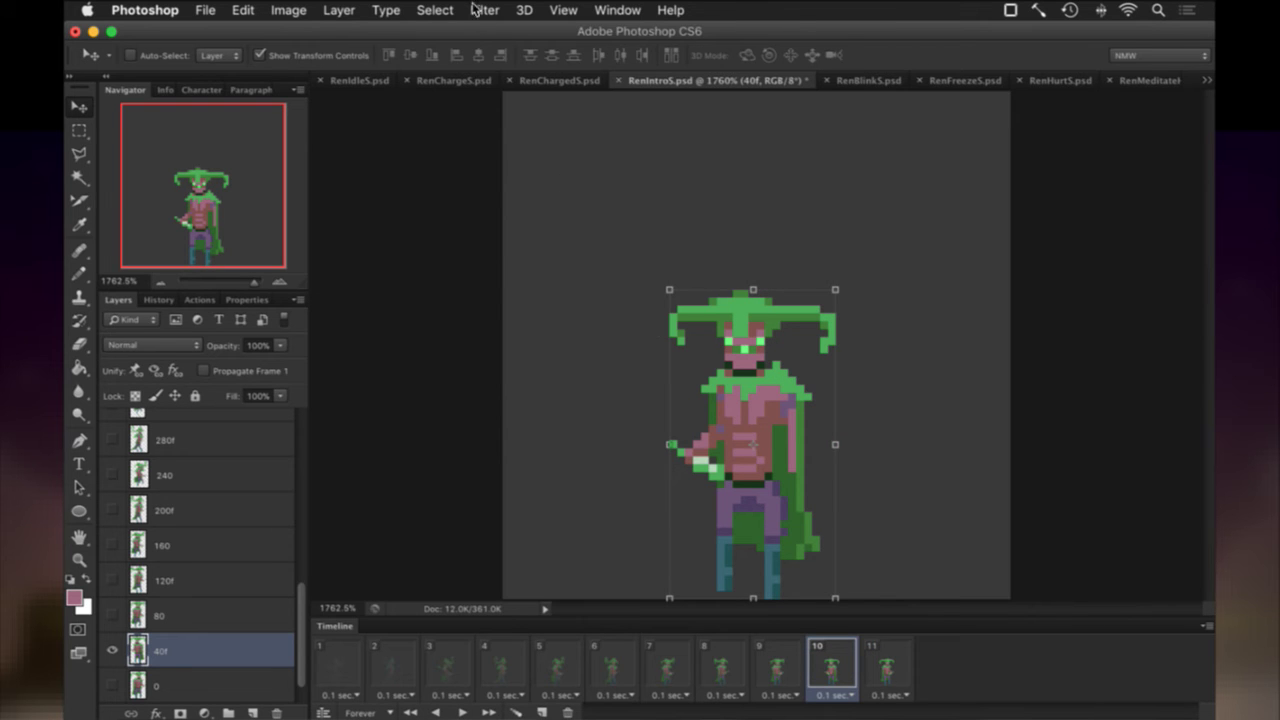
Apply a Ripple distortion of 40% at medium size to layer 40f.
left_click(484, 10)
mouse_move(537, 236)
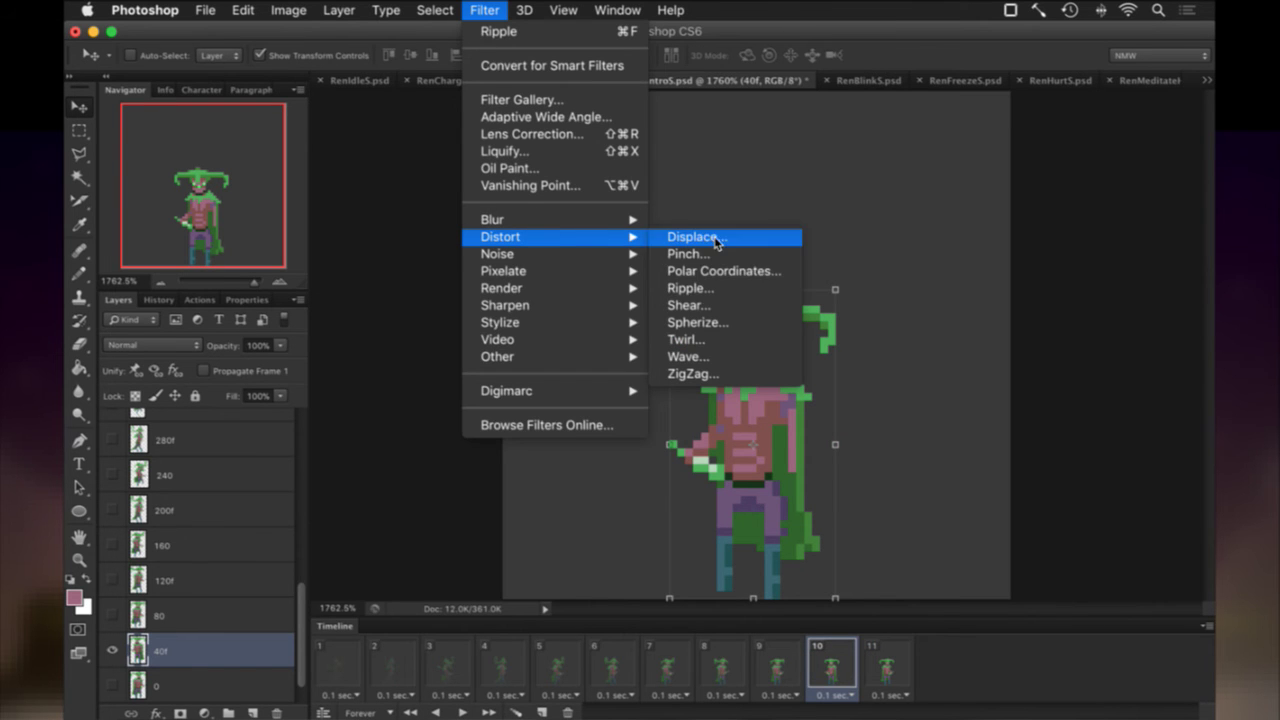
left_click(707, 288)
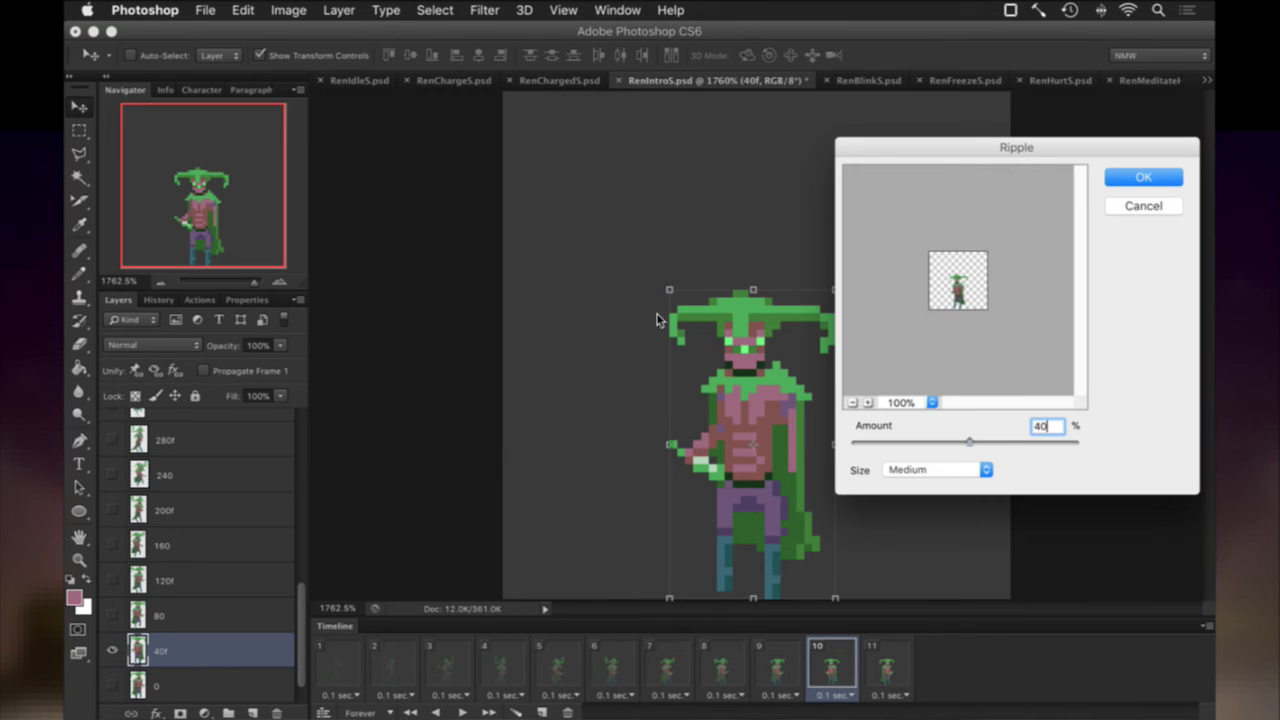
key("Return")
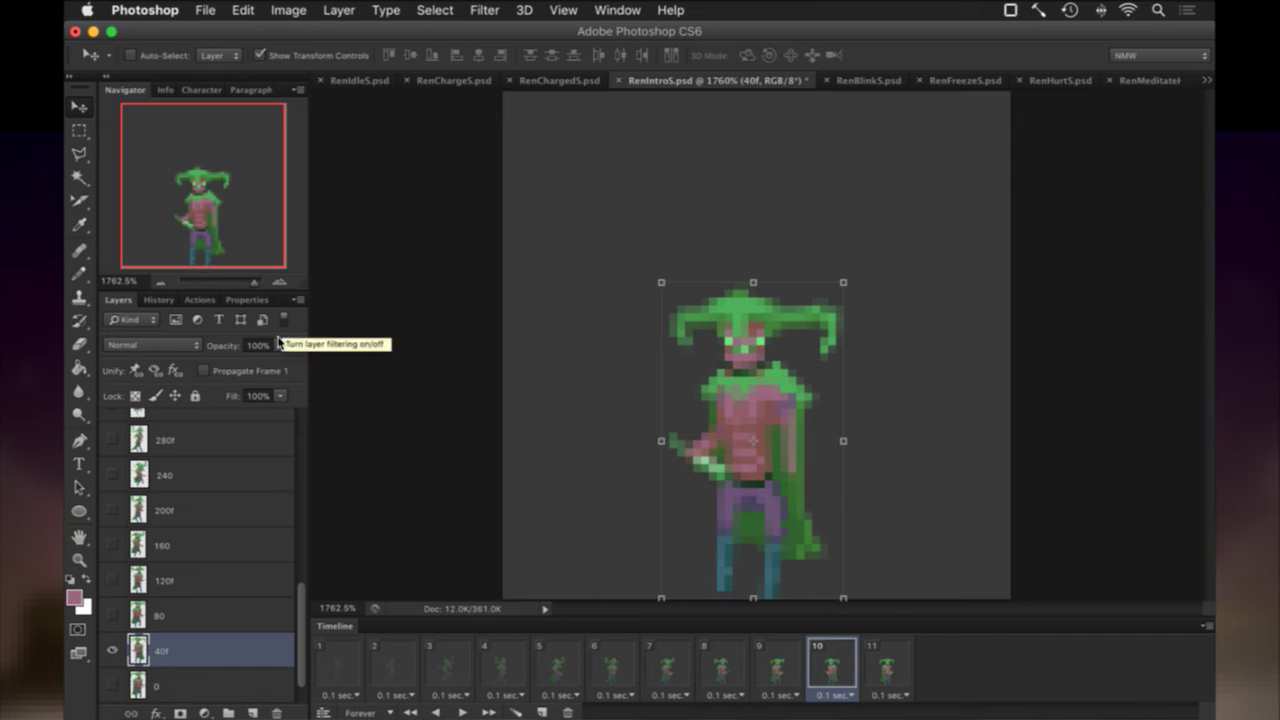
Set layer 40f to 95% opacity and flip it horizontally back to the original facing direction.
left_click(218, 343)
type("95")
key("Return")
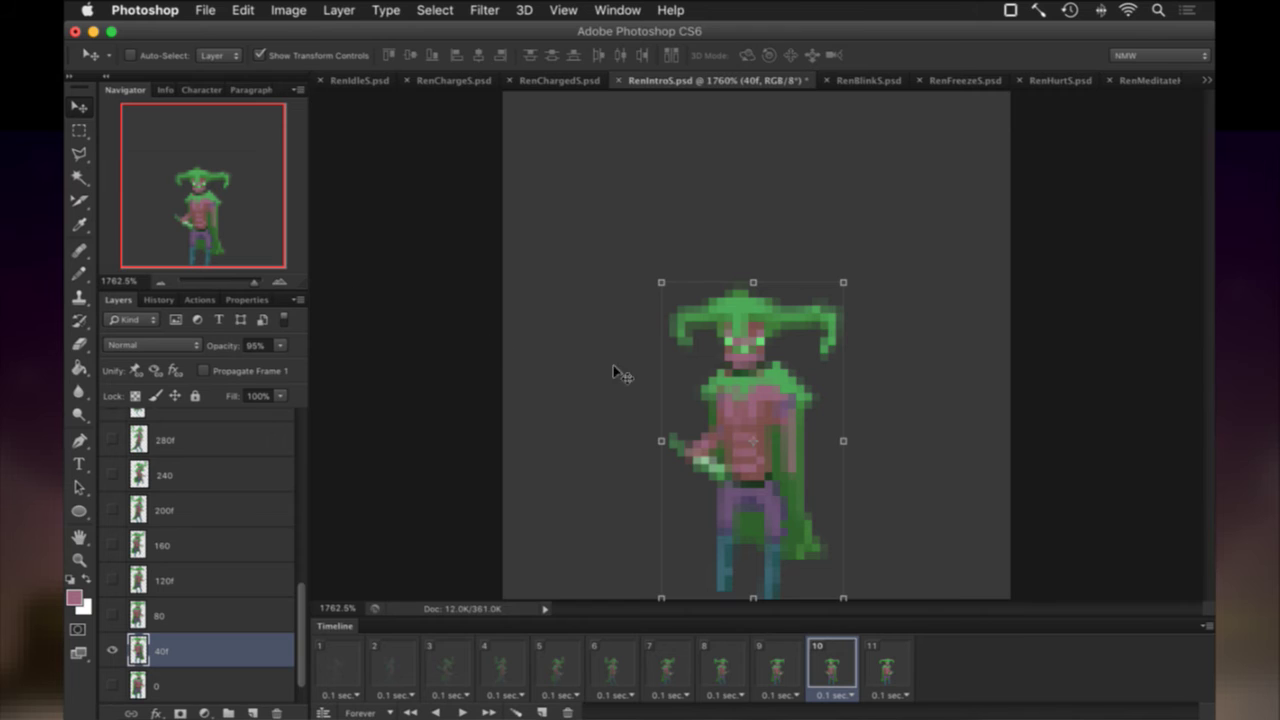
left_click(661, 441)
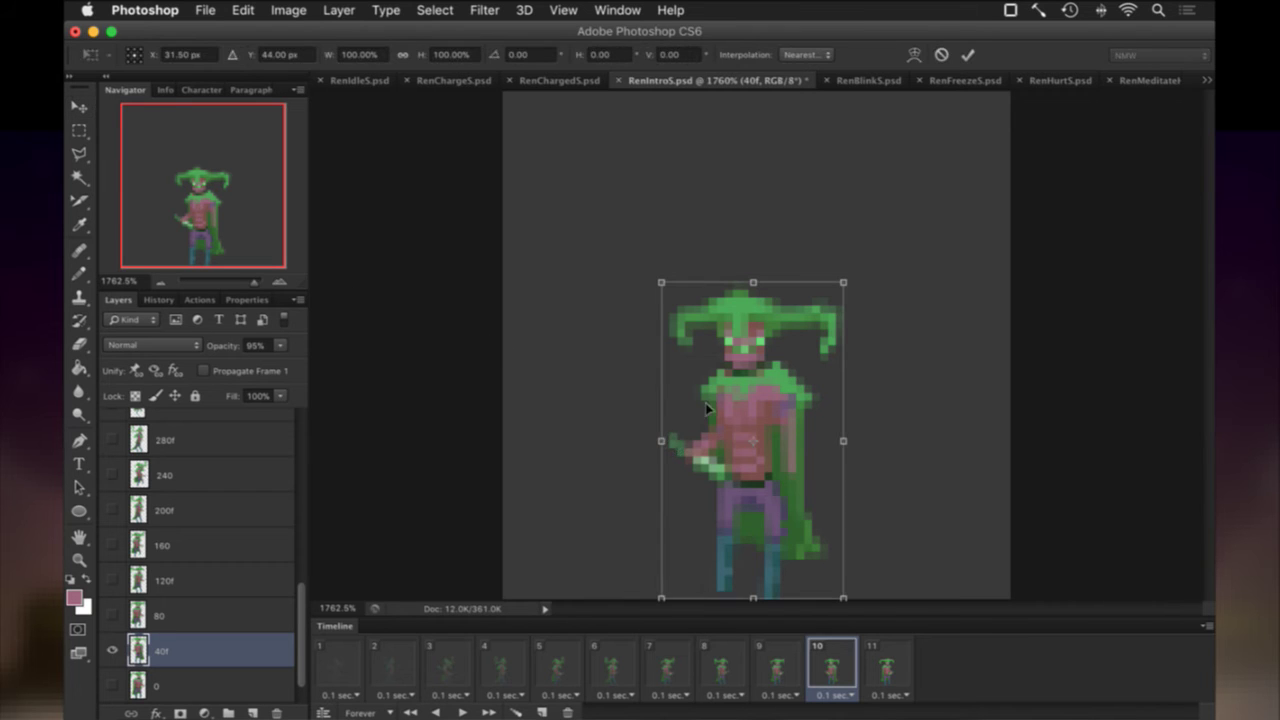
right_click(706, 406)
left_click(733, 651)
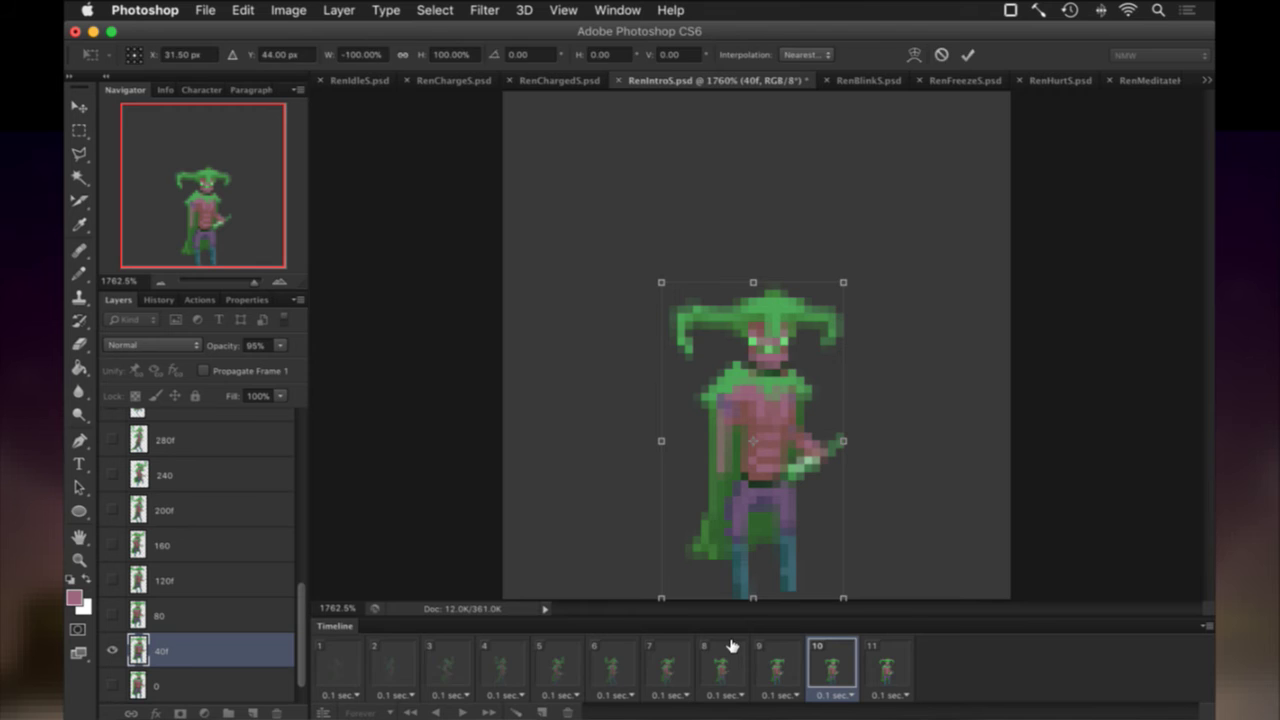
key("Return")
Play the intro animation from frame 1 to review it, stop playback and return to frame 1.
left_click(350, 653)
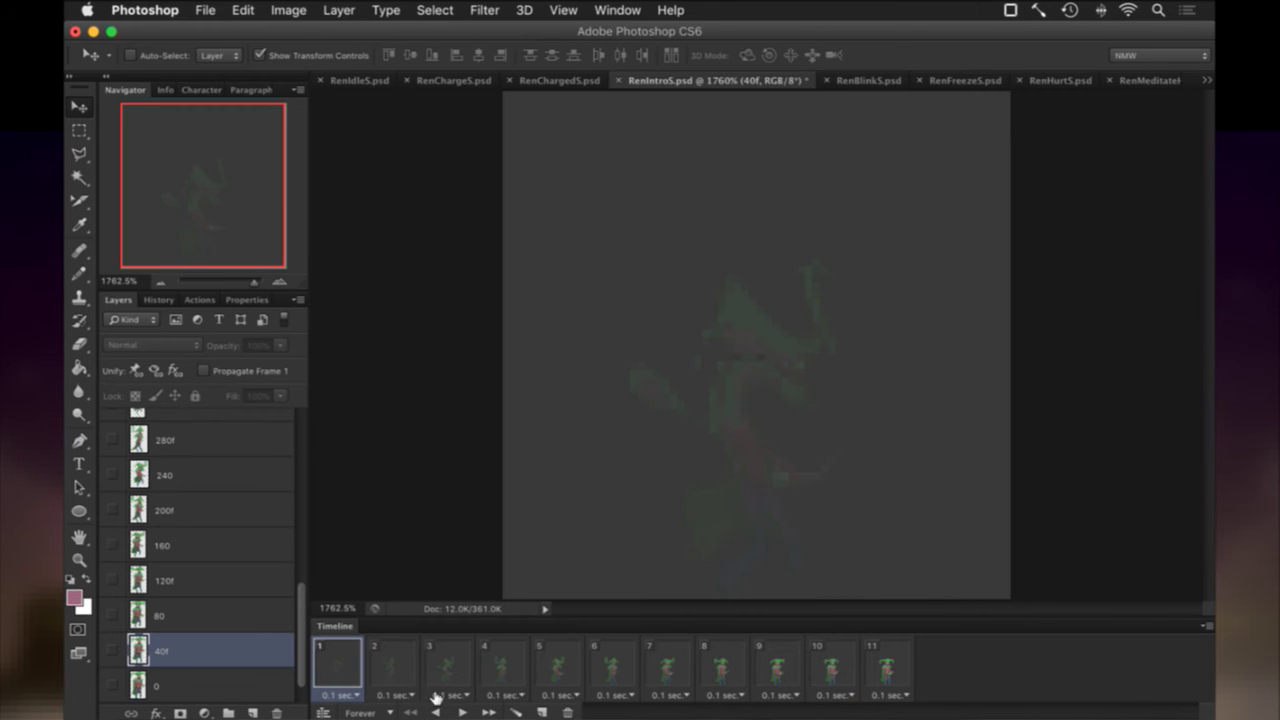
left_click(462, 712)
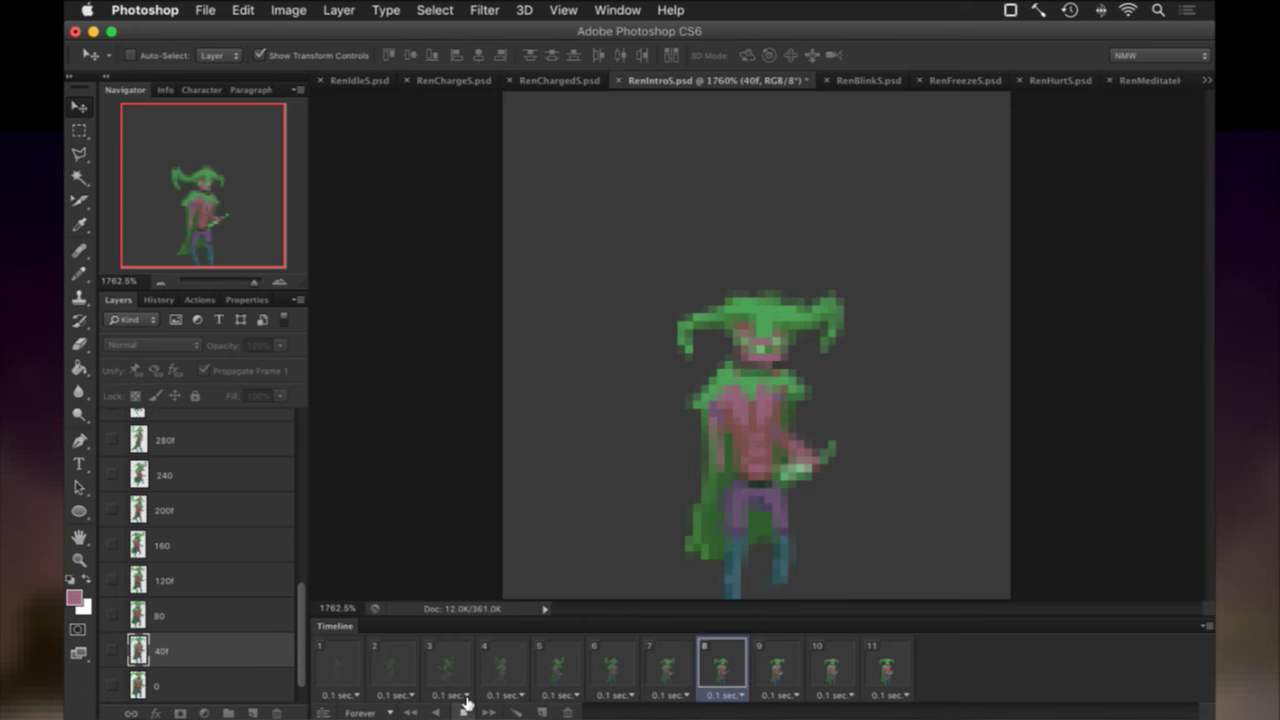
left_click(467, 709)
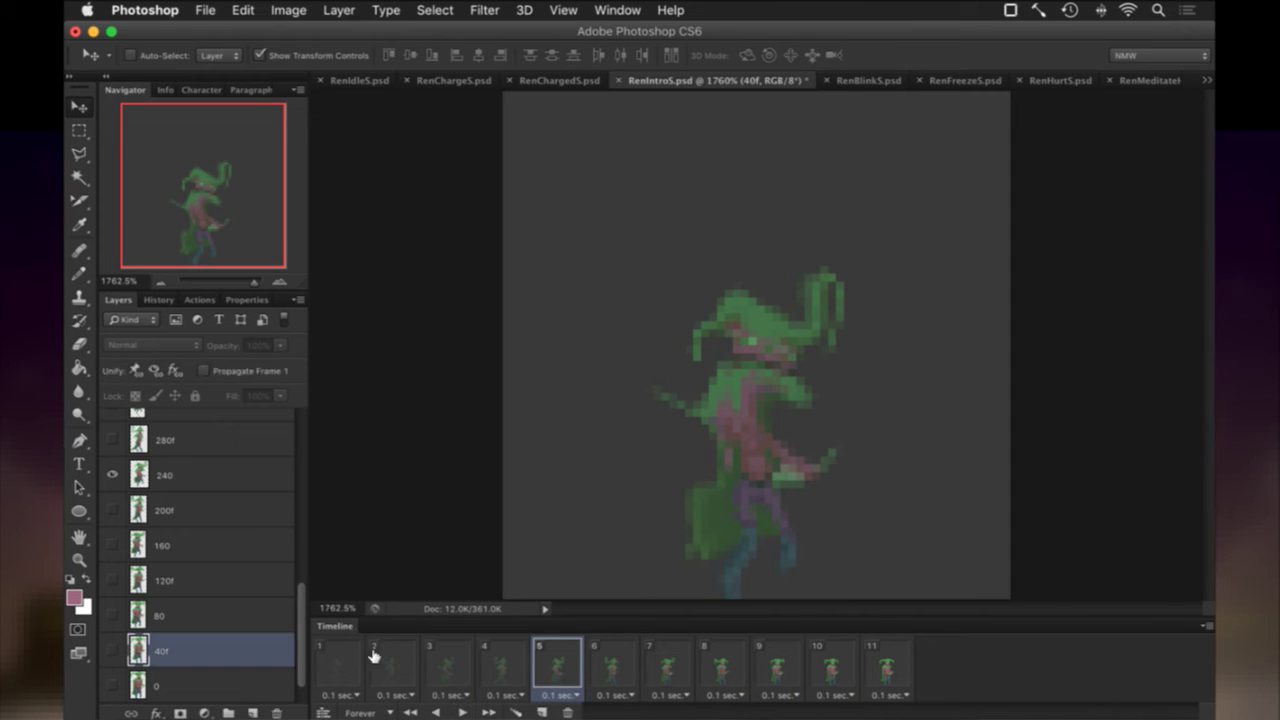
left_click(352, 657)
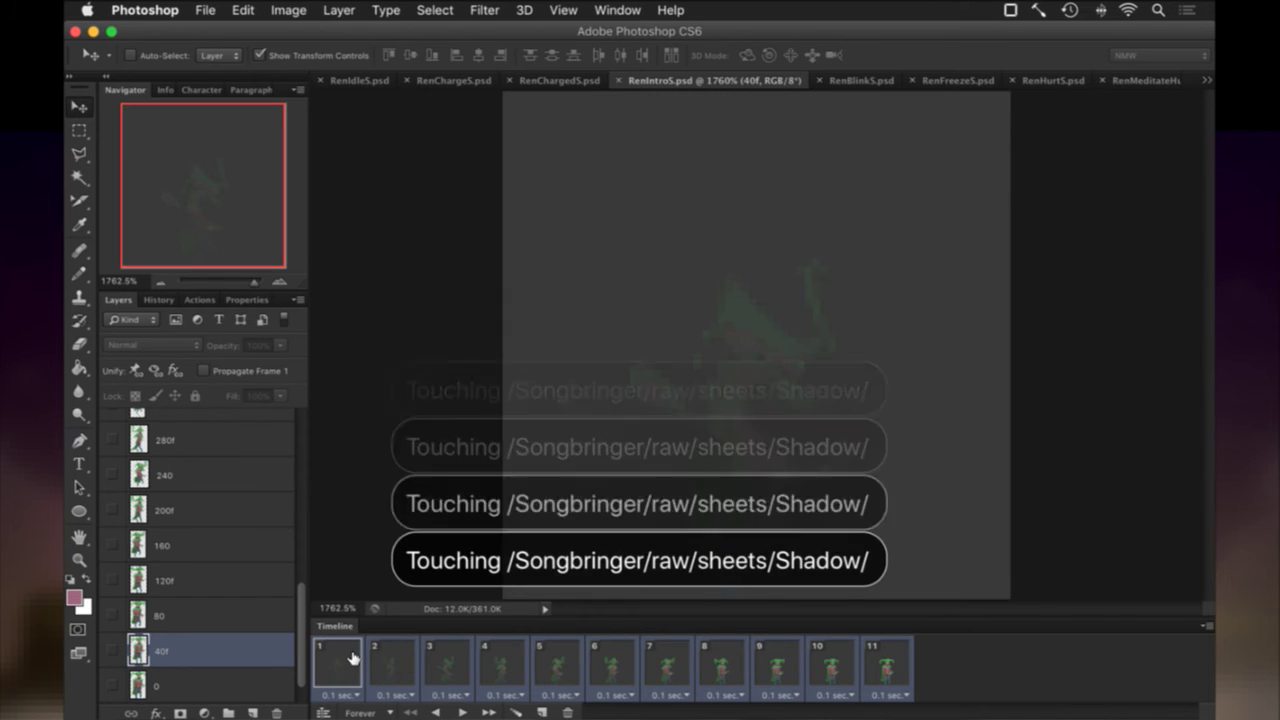
Switch to iTerm2, write Ren.txt with :up and rerun the game build in the other pane.
key("super+Tab")
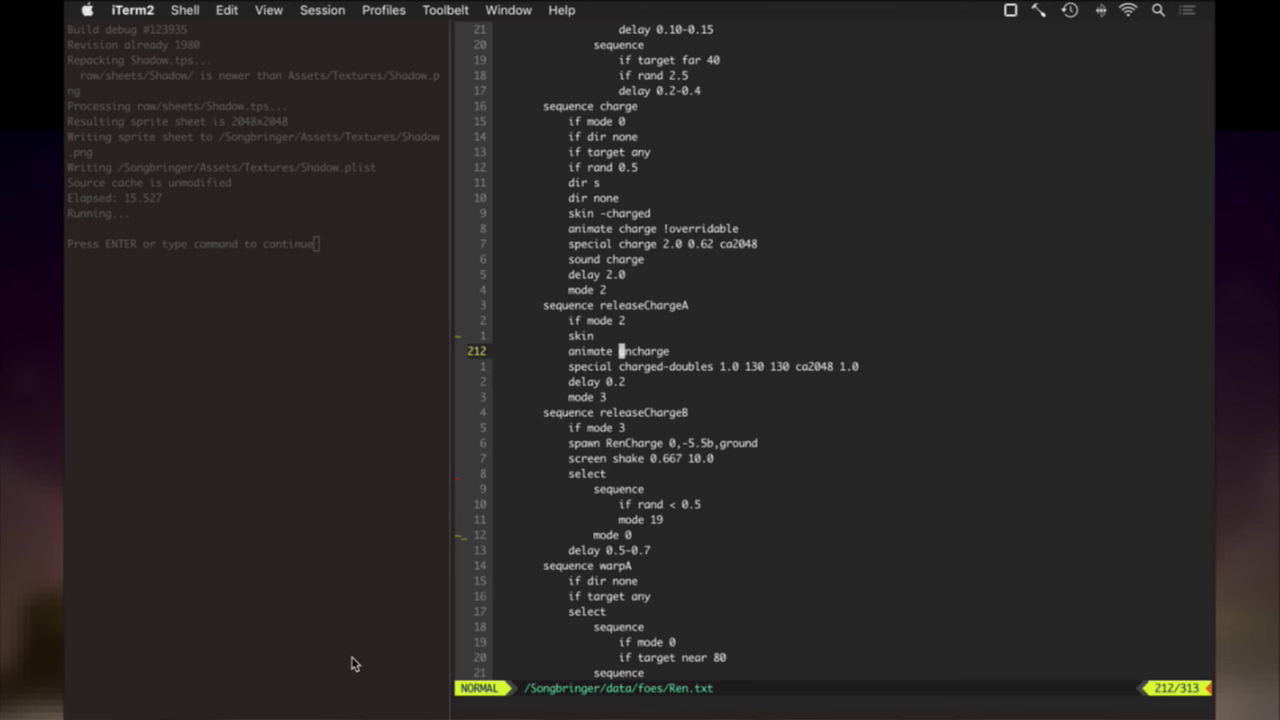
type(":up")
key("Return")
key("super+[")
key("Return")
key("super+]")
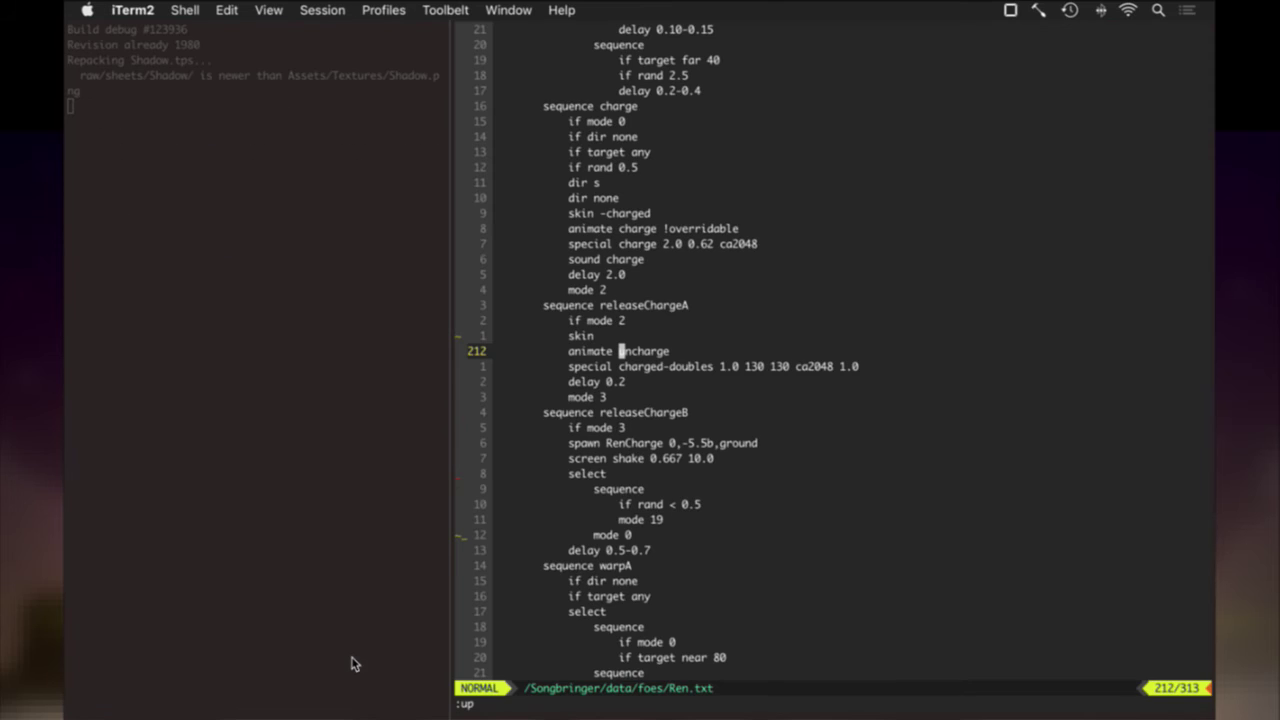
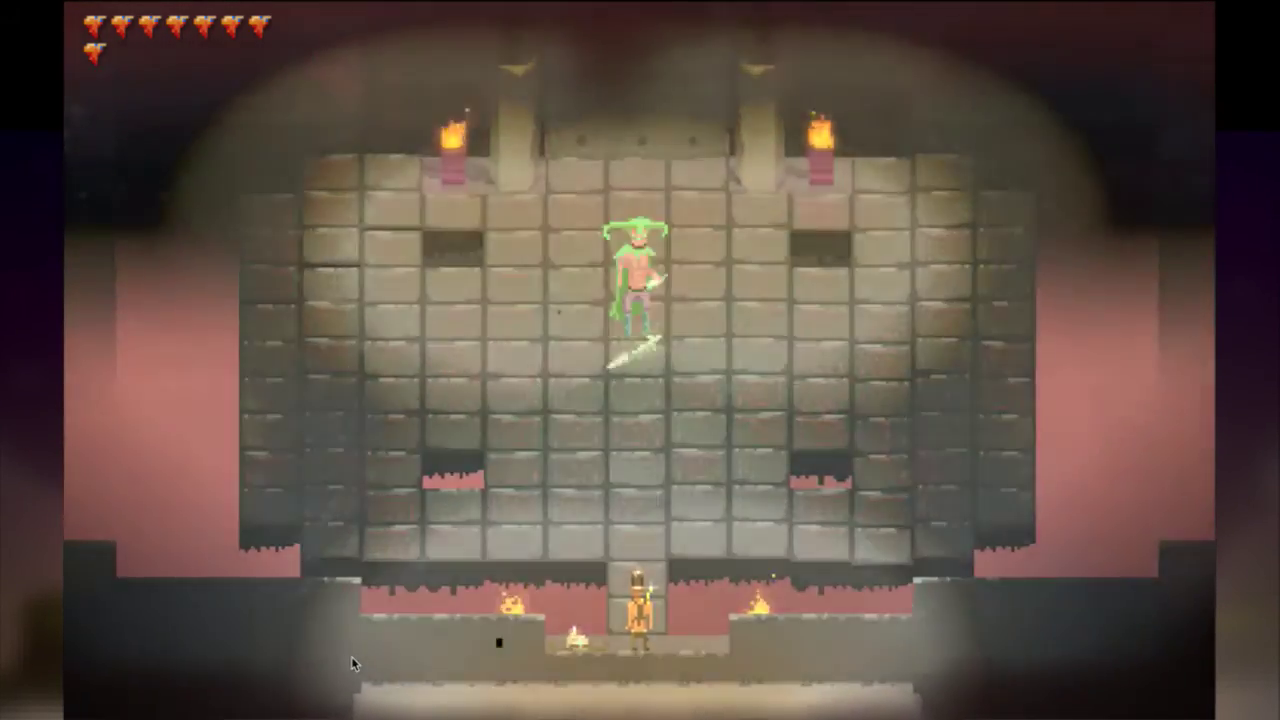
Check the boss character's animation in the running game, quit the game and switch back to Photoshop.
key("x")
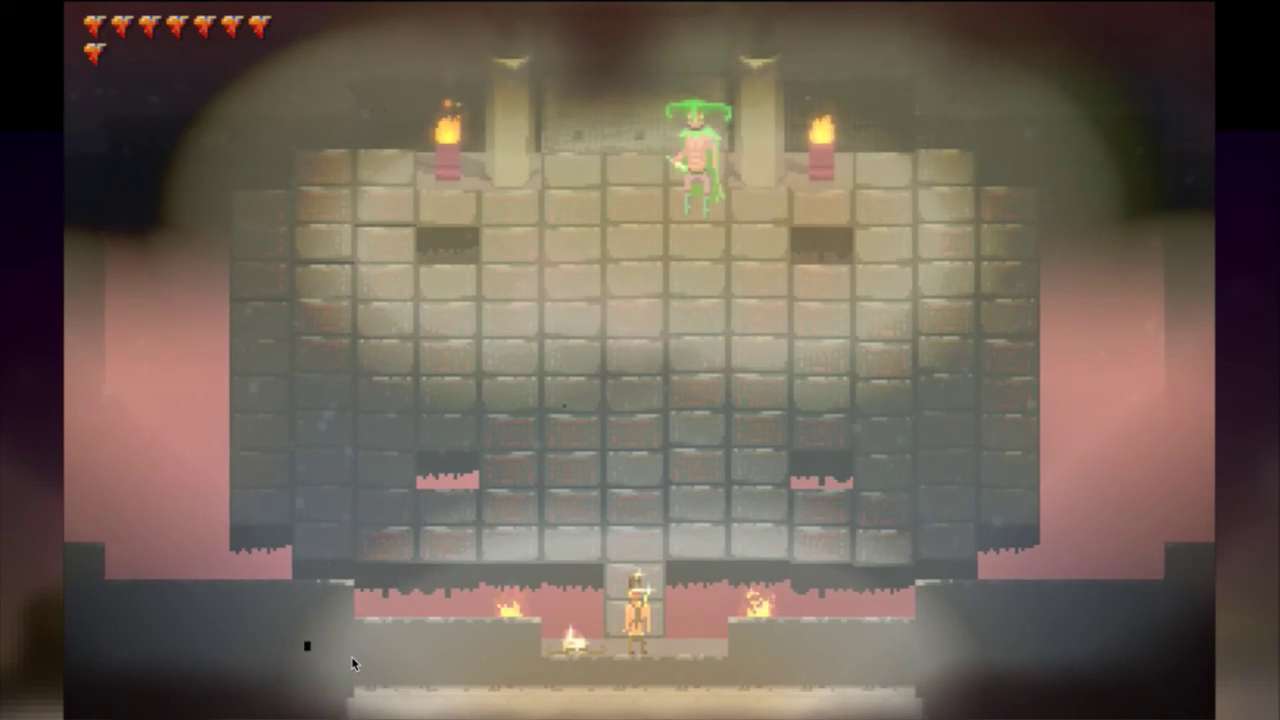
key("super+q")
key("super+Tab")
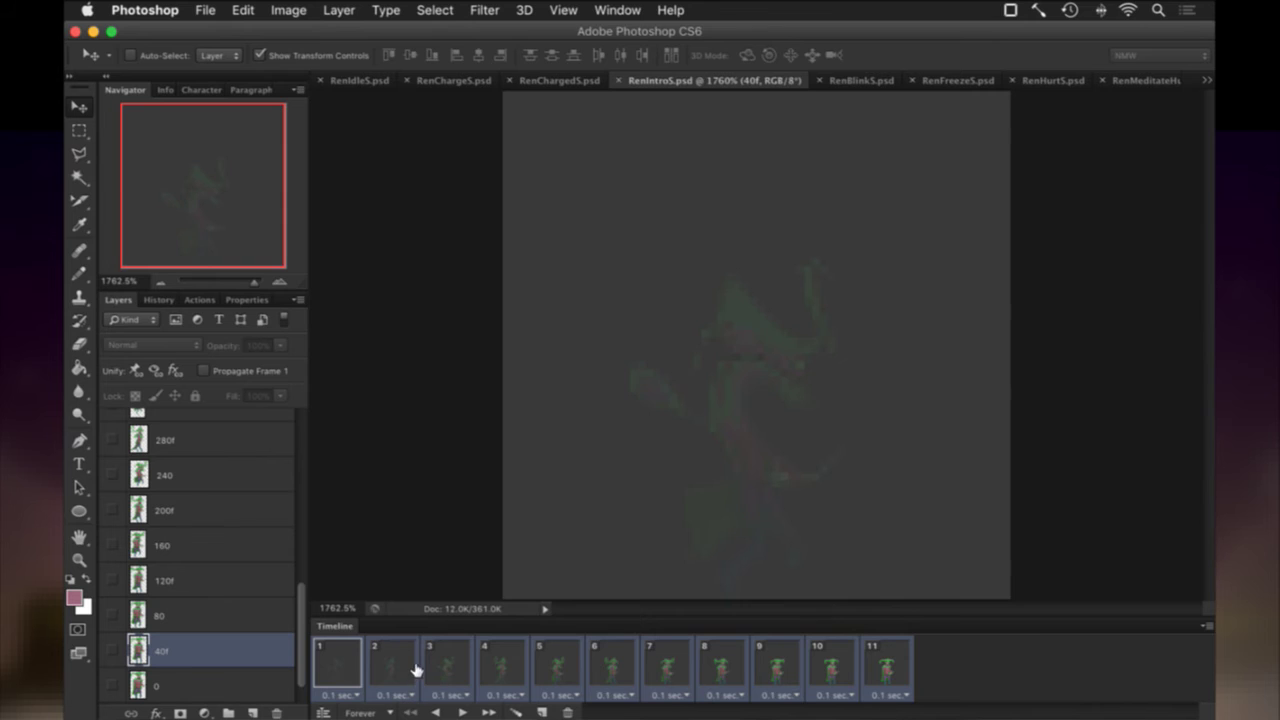
With frame 2 active, duplicate the original sprite layer 0 and move the copy directly below layer 360f.
left_click(392, 664)
left_click(357, 666)
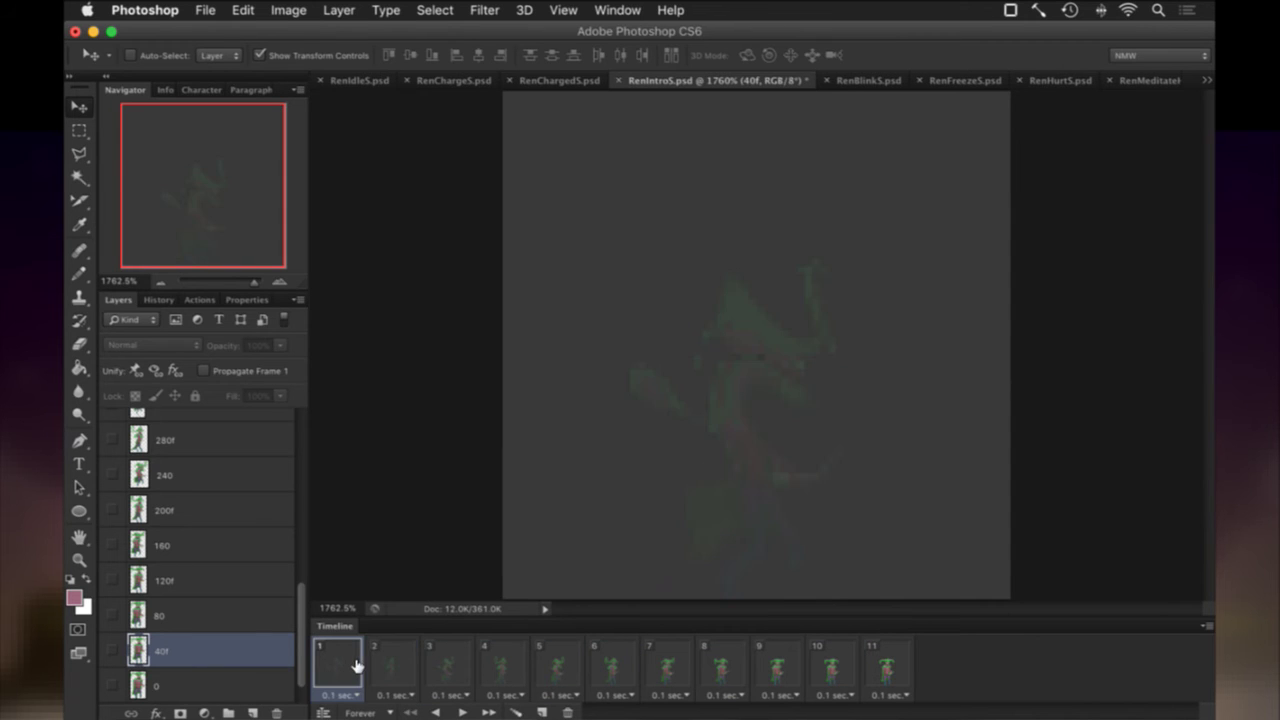
left_click(389, 667)
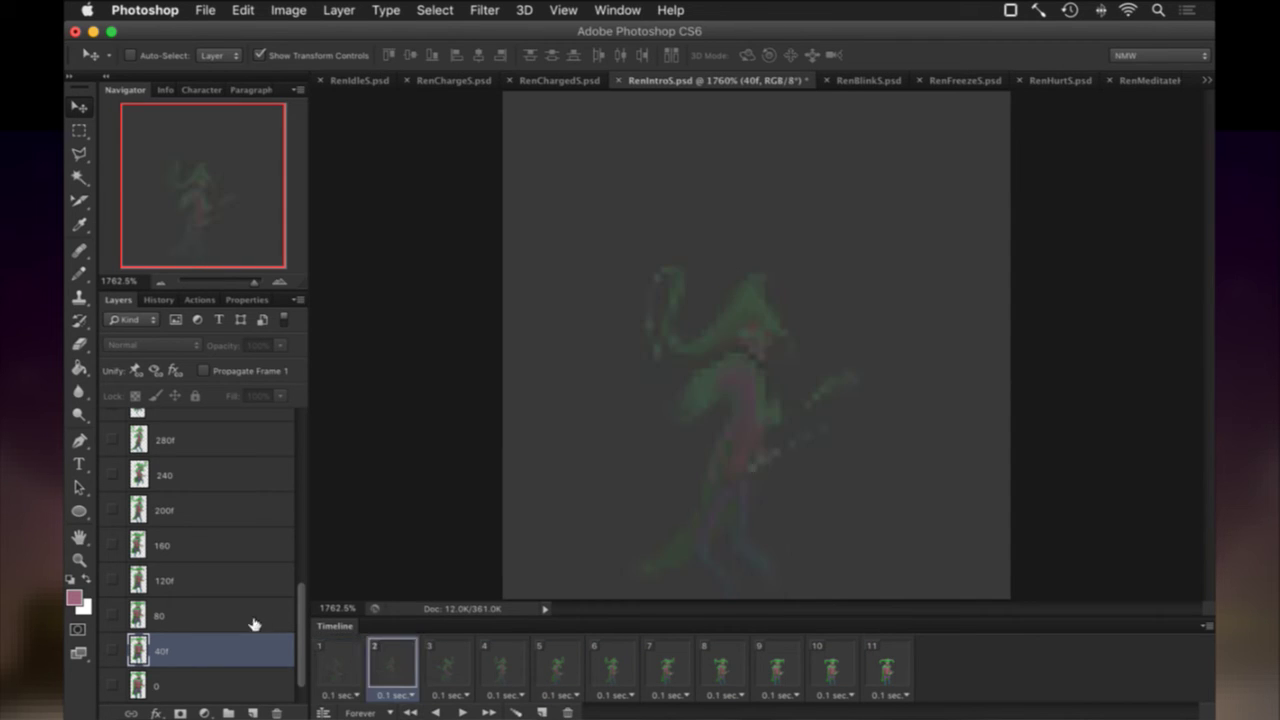
scroll(257, 632, "down", 2)
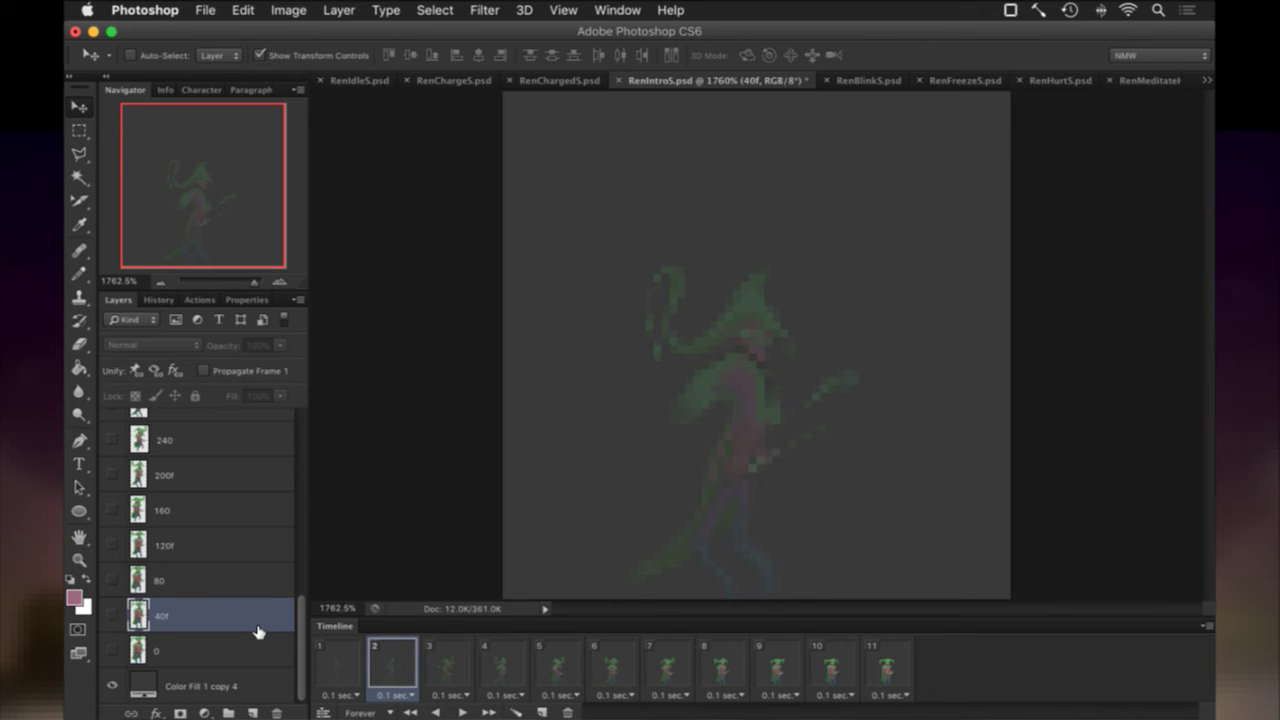
scroll(224, 657, "up", 8)
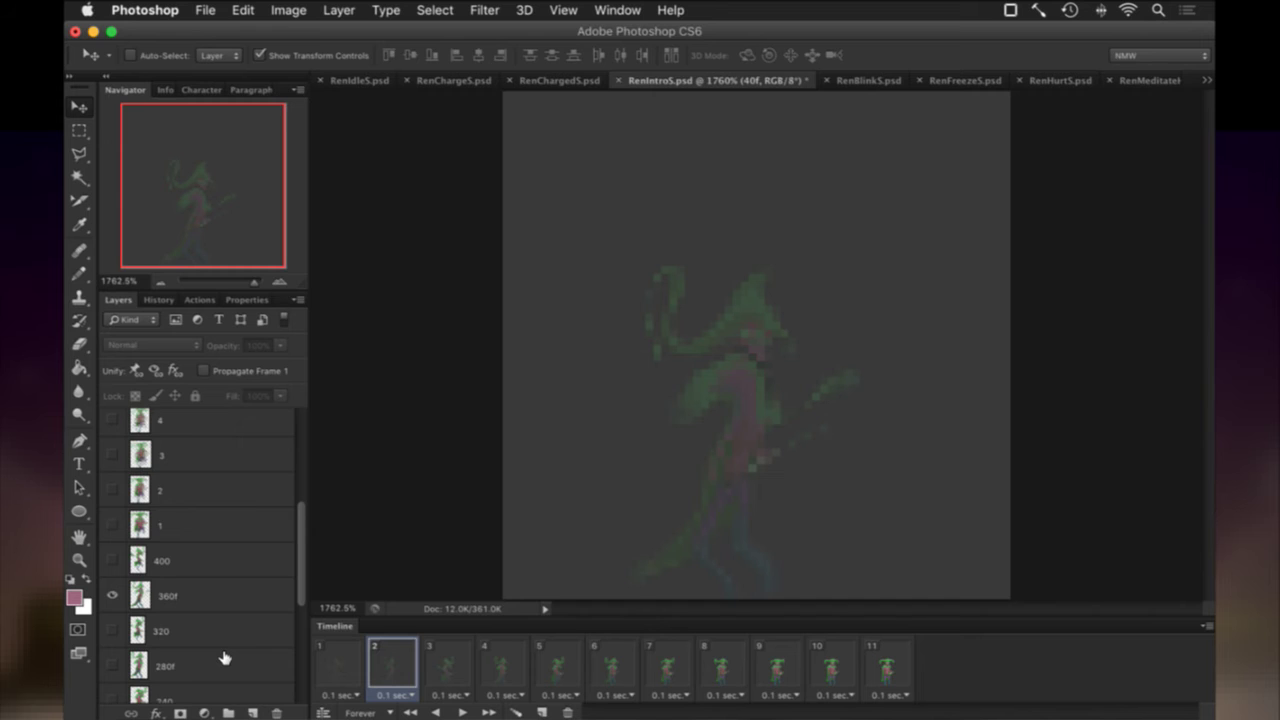
scroll(224, 657, "down", 5)
scroll(221, 639, "down", 3)
left_click(203, 651)
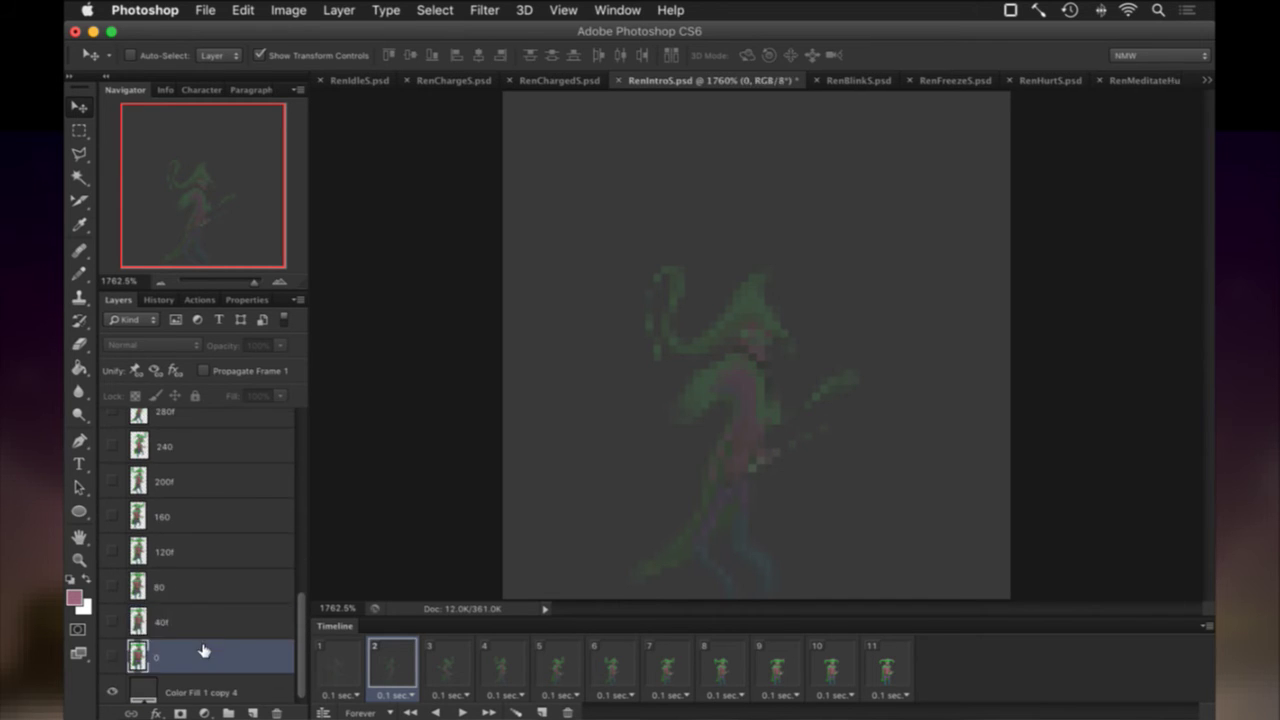
key("super+j")
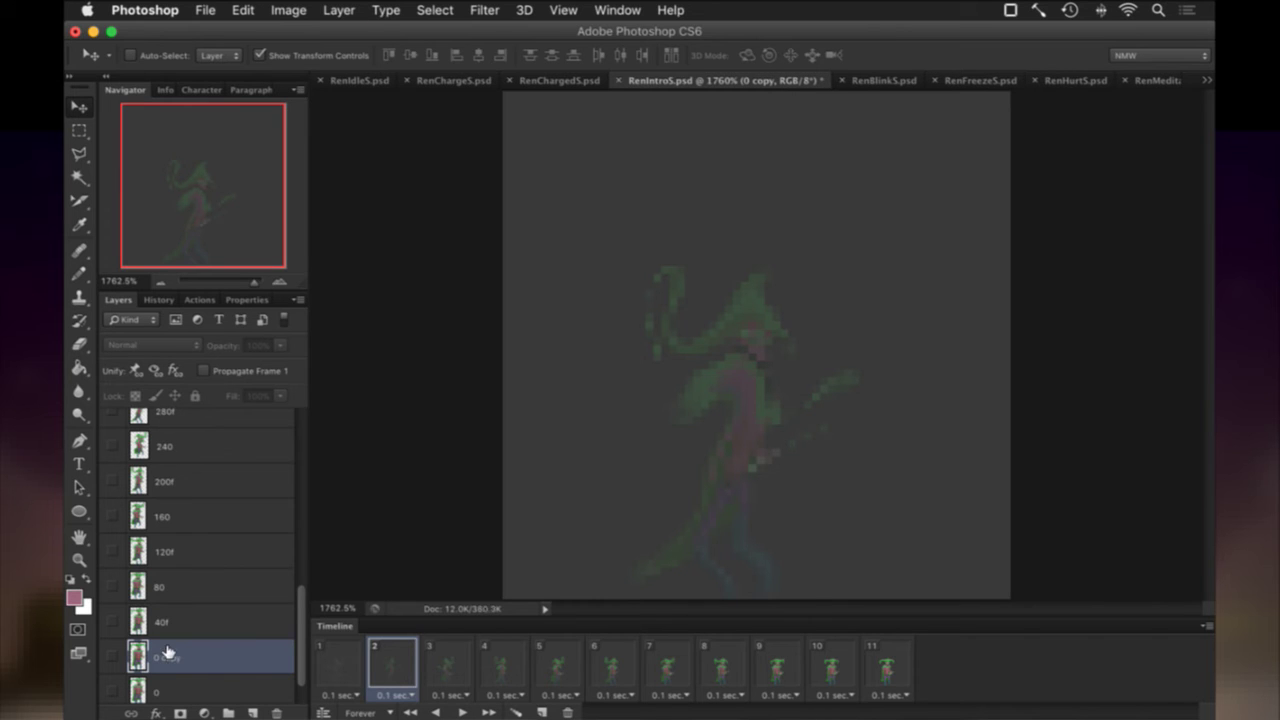
left_click_drag(167, 651, 196, 423)
scroll(179, 469, "up", 1)
left_click_drag(153, 591, 190, 511)
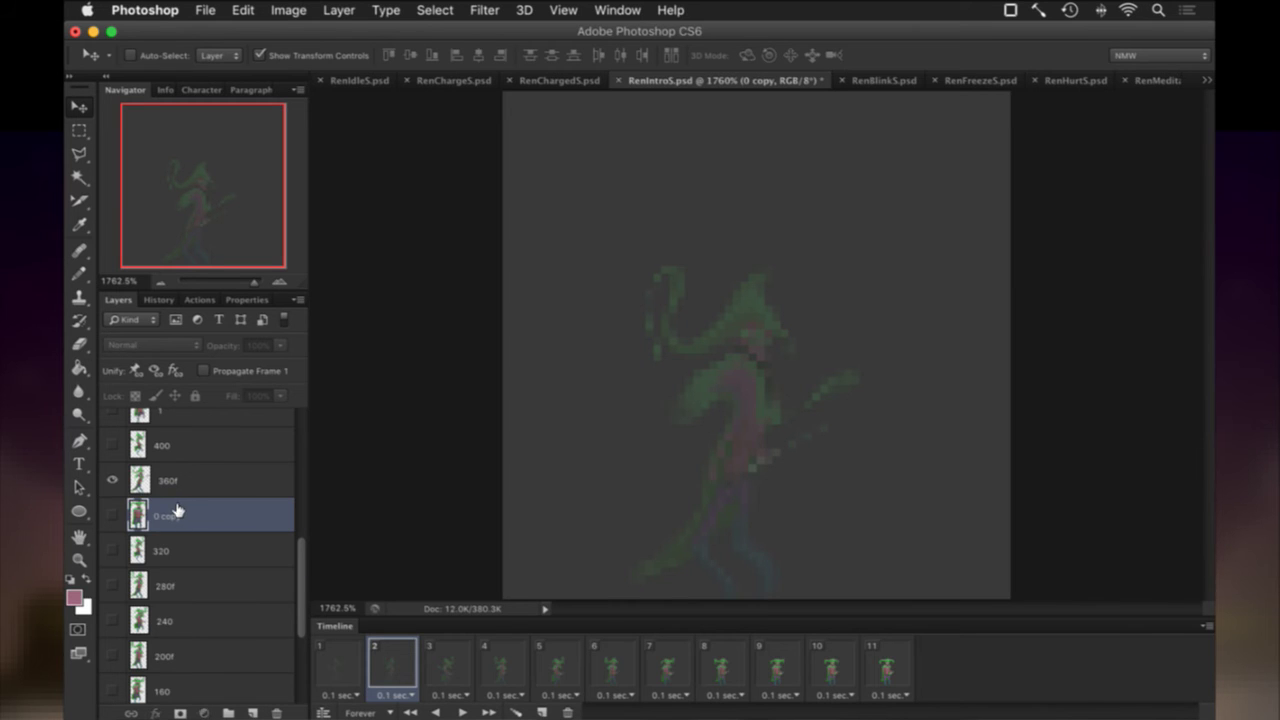
Rename the duplicated sprite layer as 360 and make it visible in frame 2.
double_click(168, 515)
type("360")
key("Return")
left_click(113, 514)
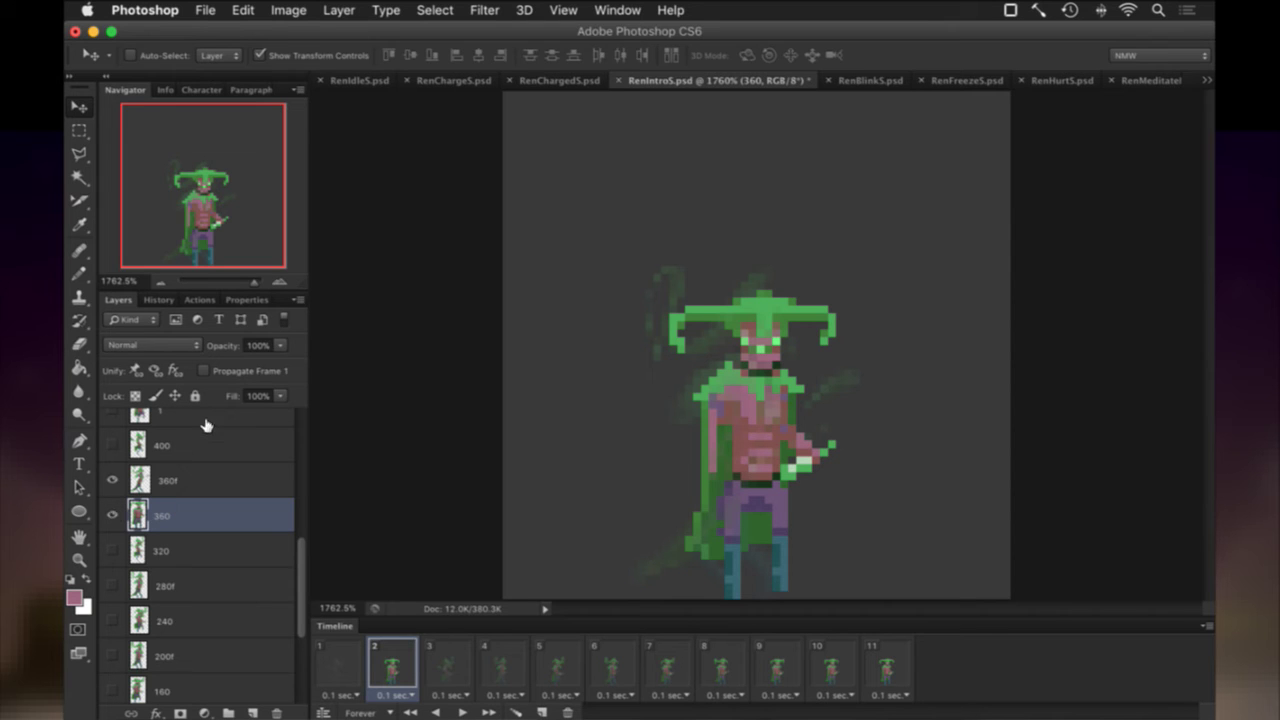
Apply a Ripple distortion of 360% at medium size to layer 360.
left_click(484, 11)
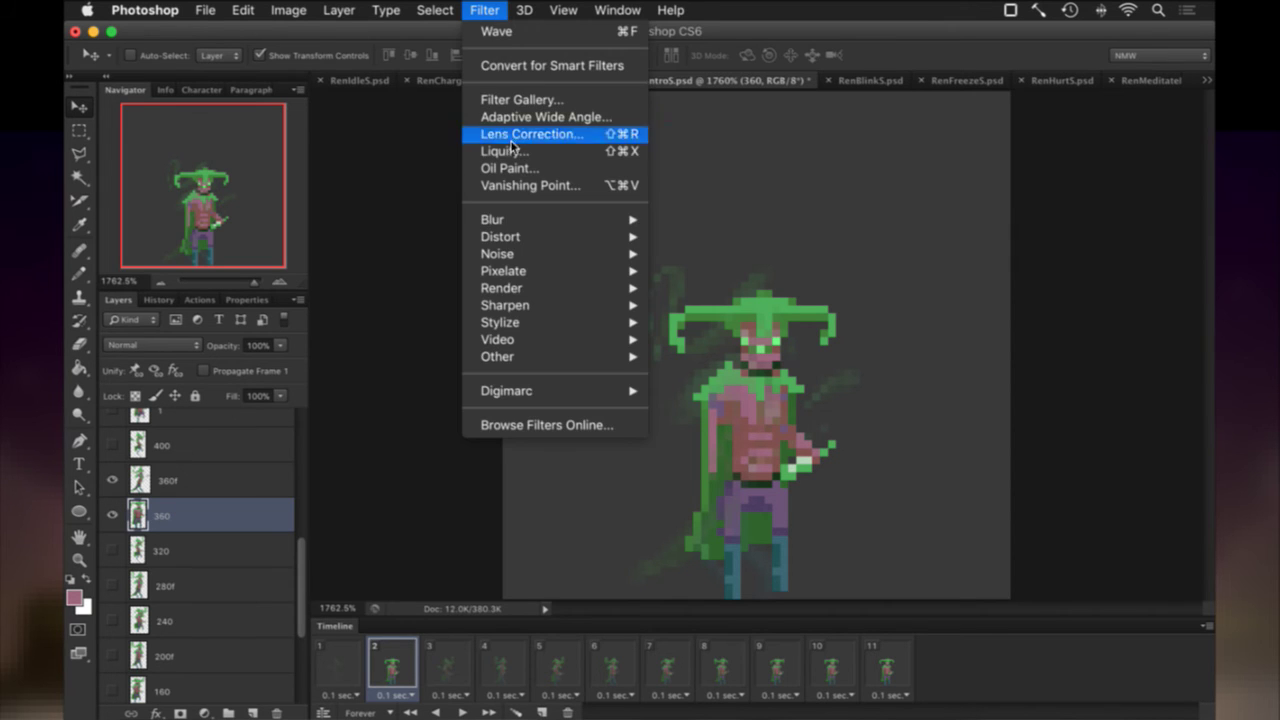
mouse_move(543, 237)
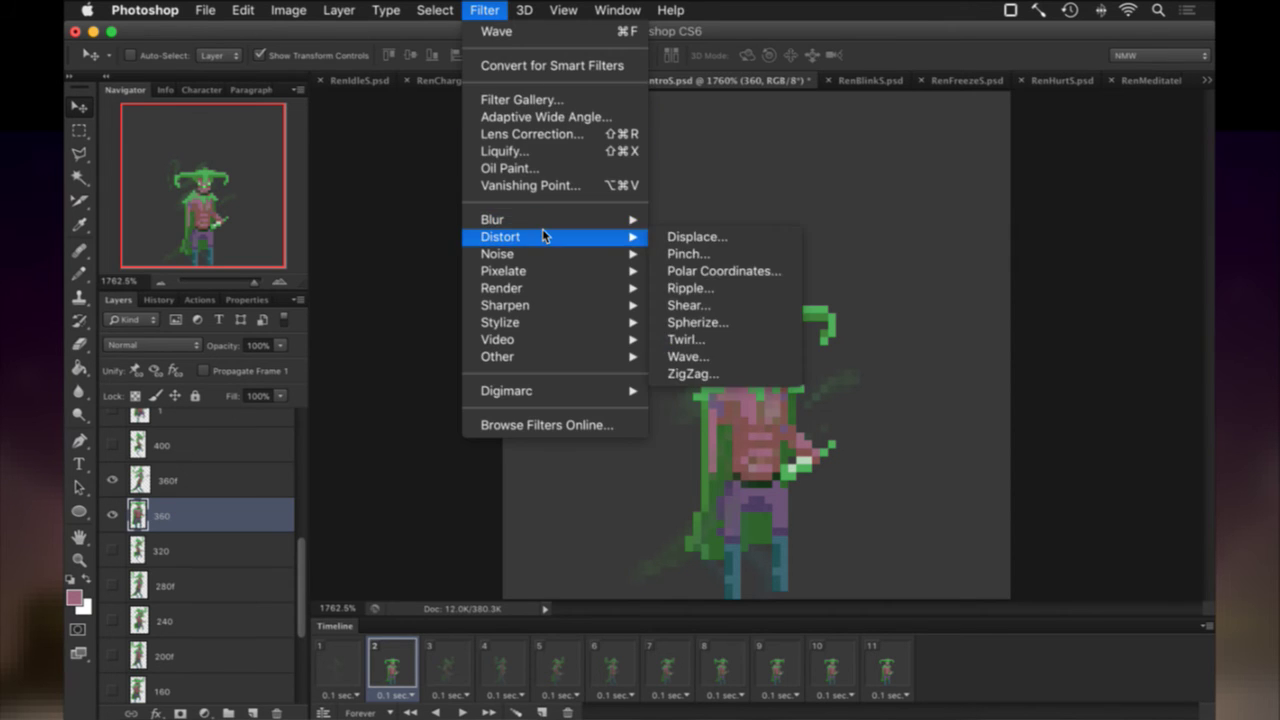
left_click(704, 289)
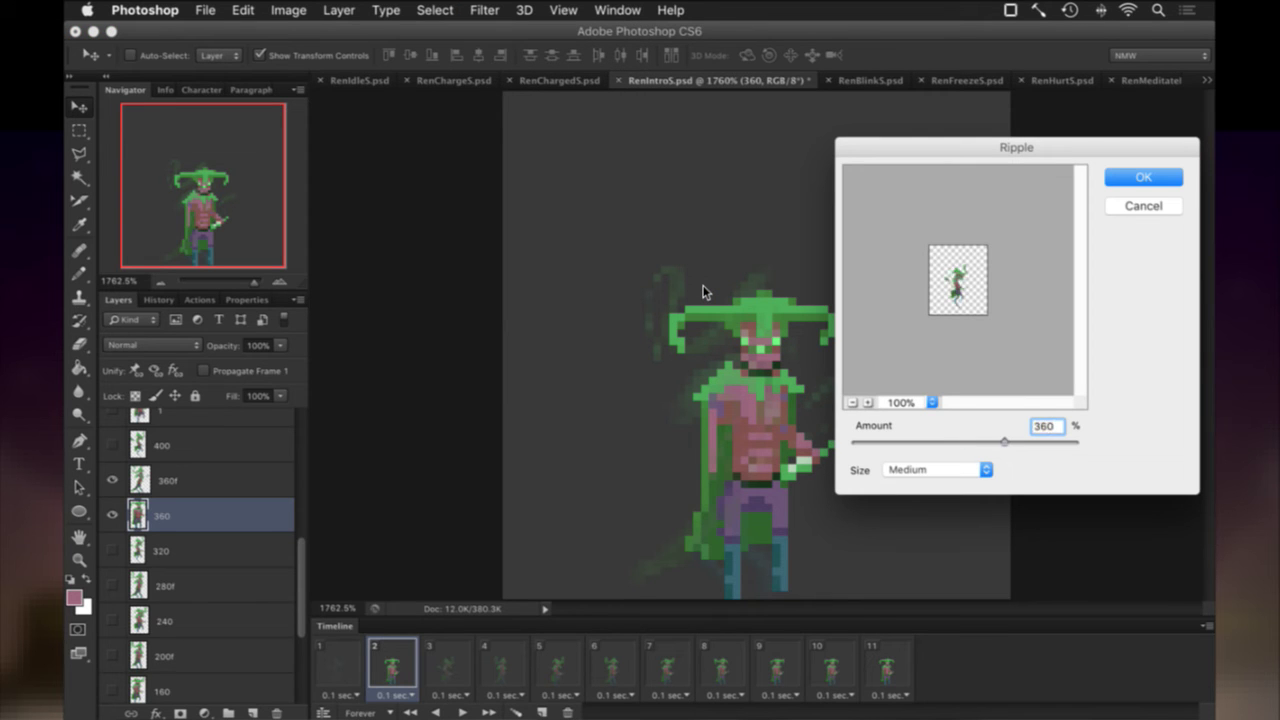
key("Return")
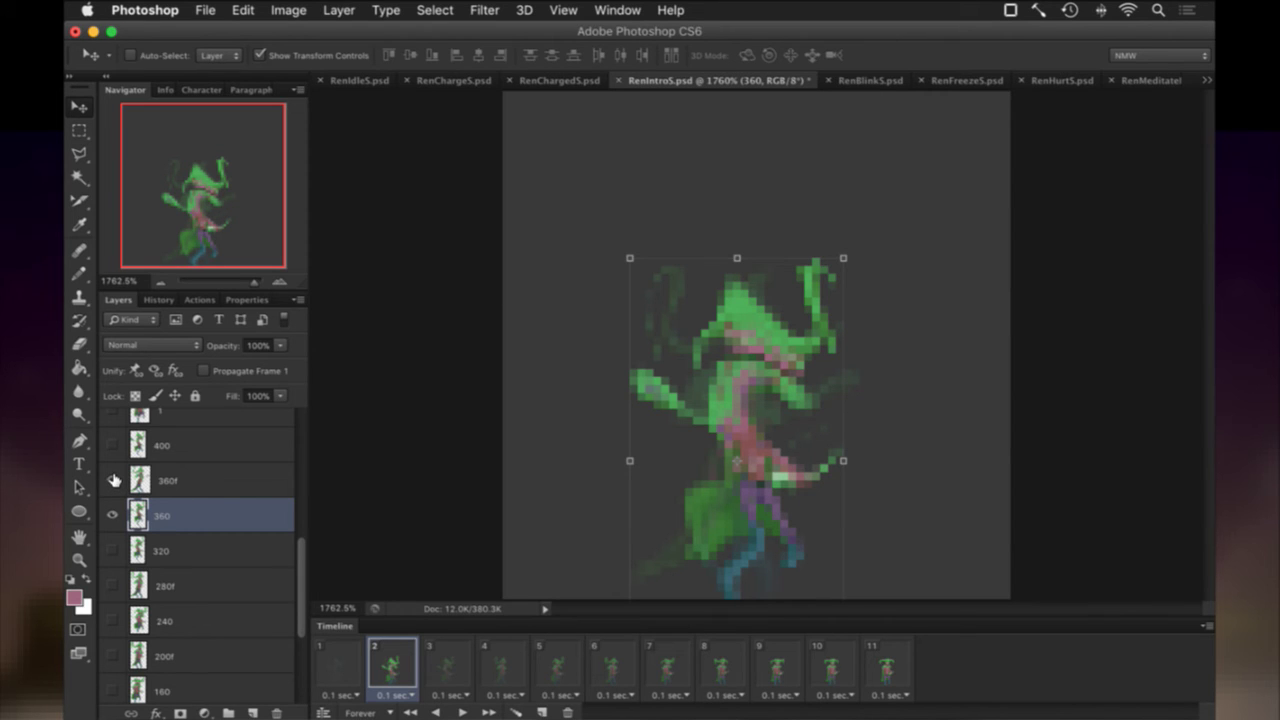
Replace layer 360f in frame 2 with layer 360 at 20% opacity, and compare frames 1 and 2.
key("2")
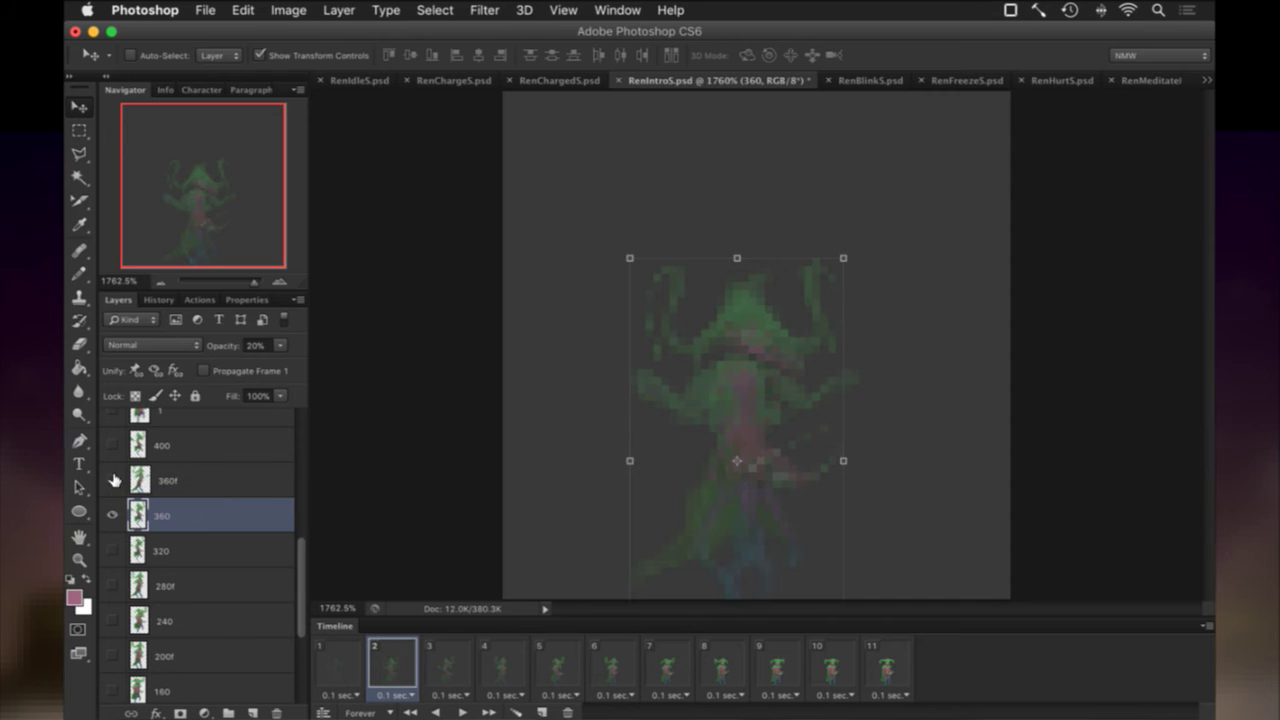
left_click(352, 666)
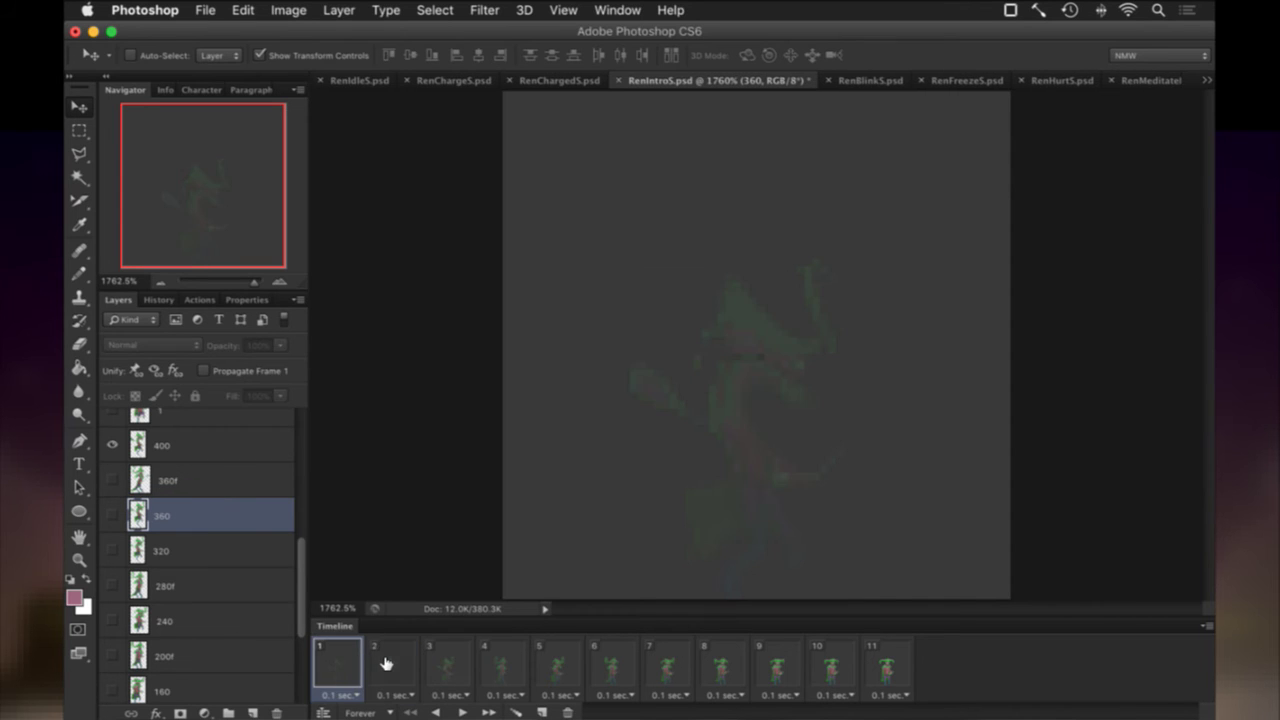
left_click(388, 663)
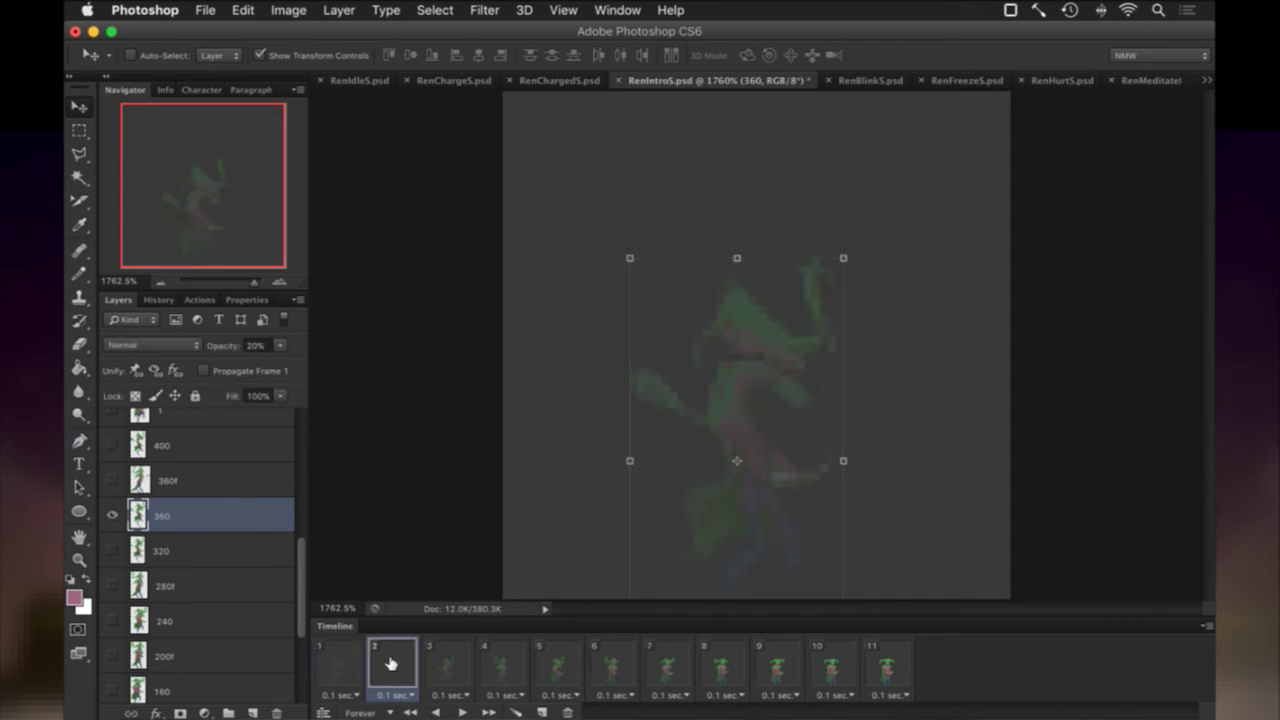
left_click(343, 662)
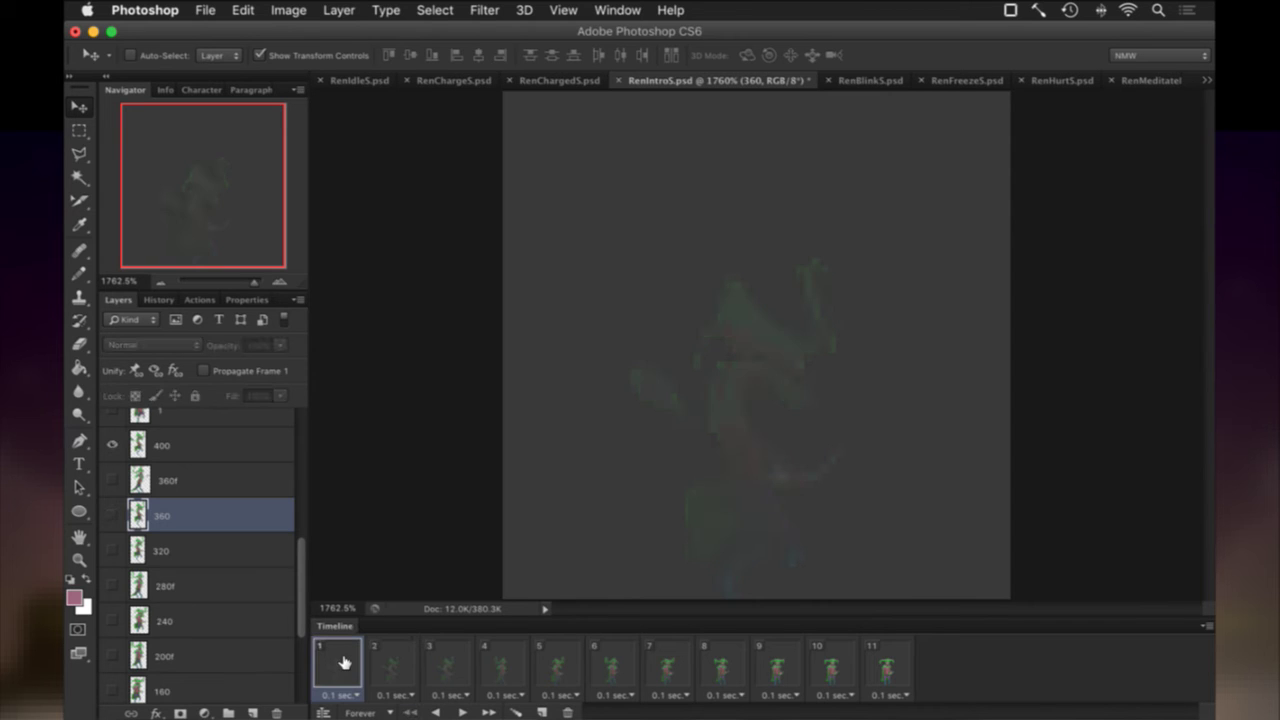
left_click(389, 655)
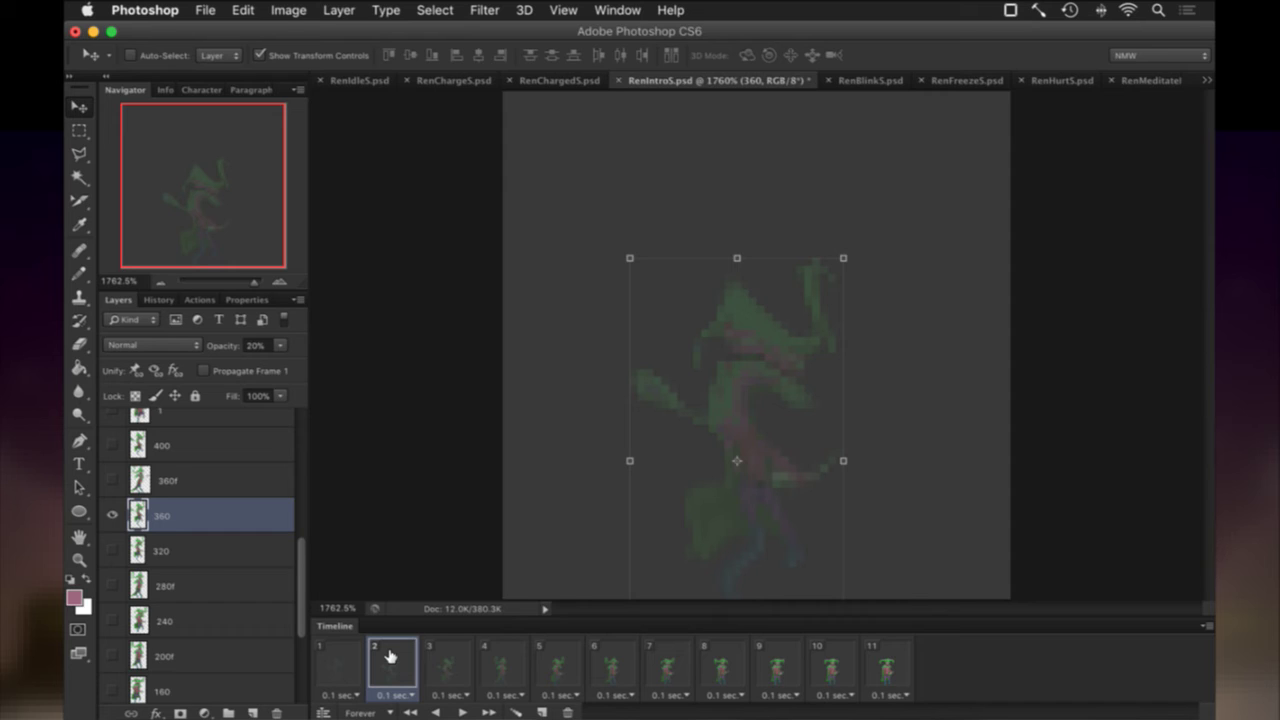
Compare the sprite poses in frames 1 to 5 of the animation.
left_click(357, 657)
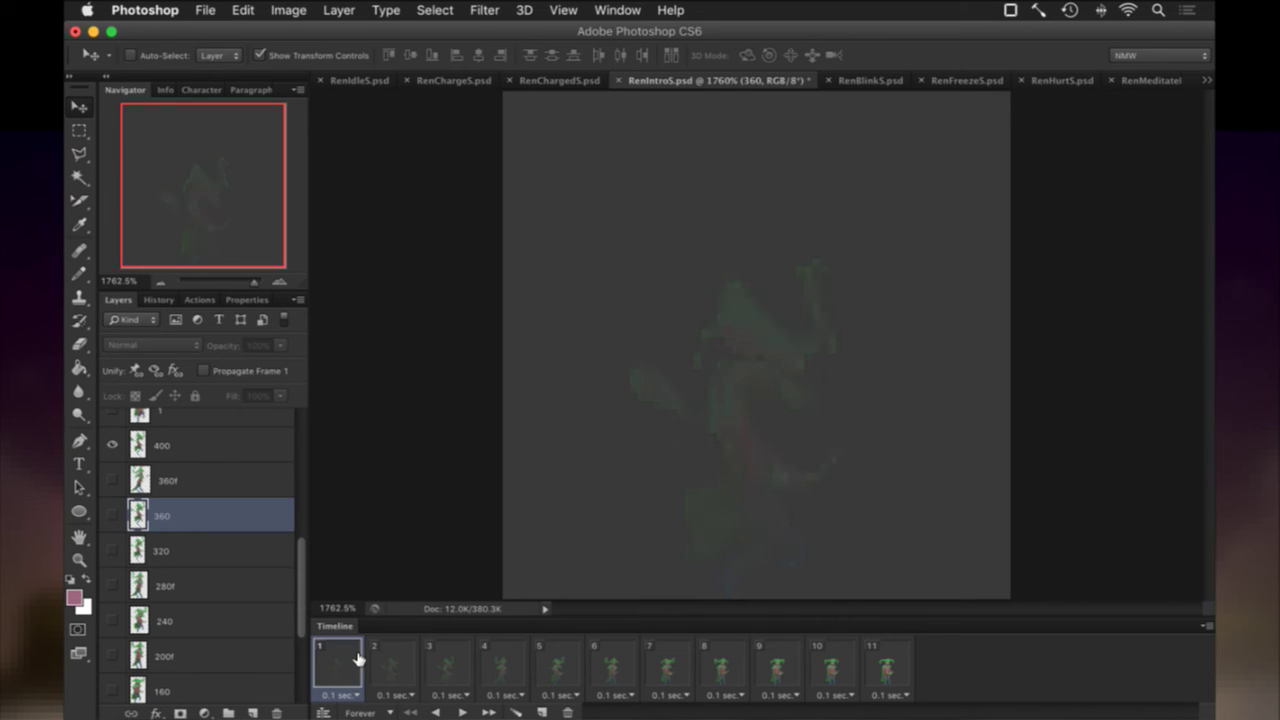
left_click(380, 656)
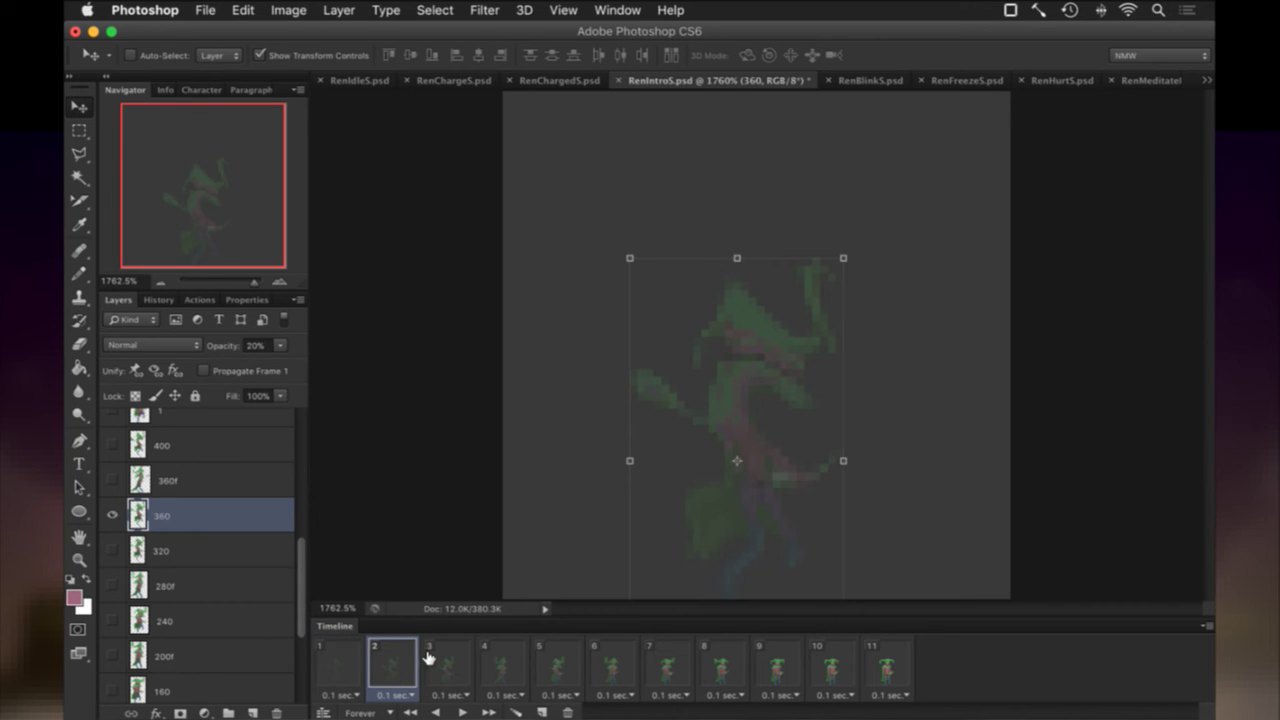
left_click(432, 665)
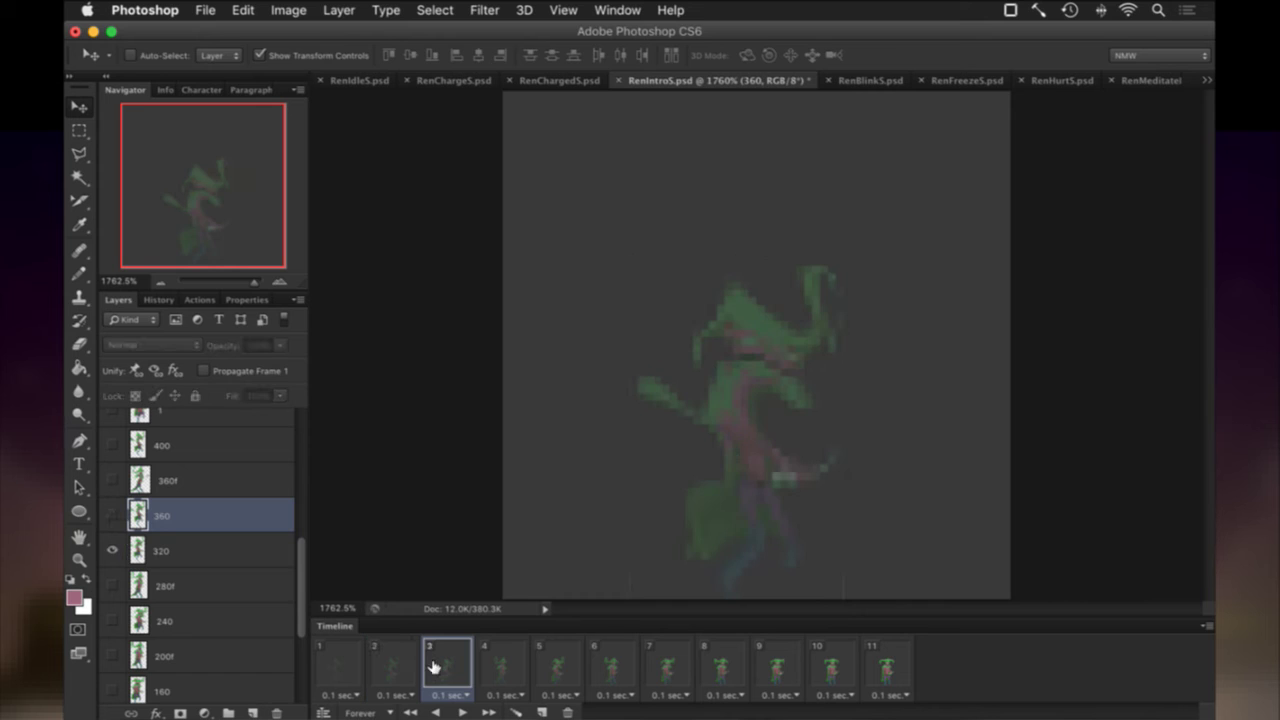
left_click(487, 667)
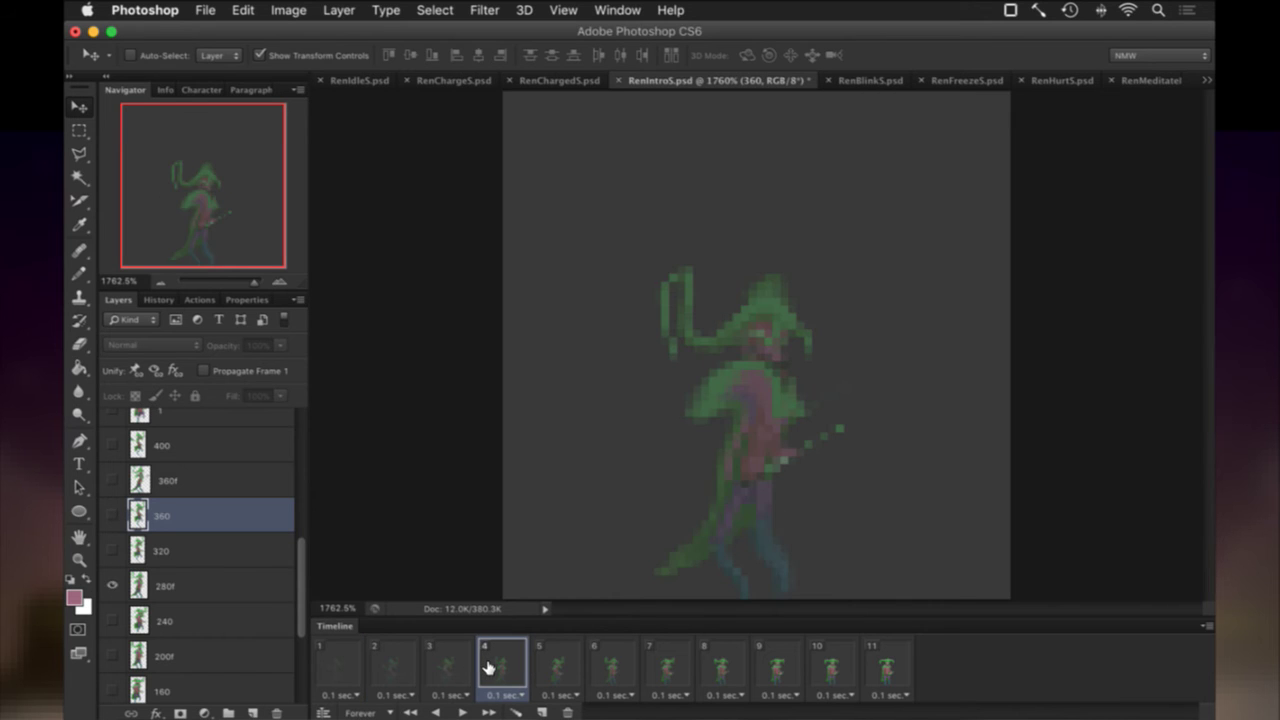
left_click(549, 658)
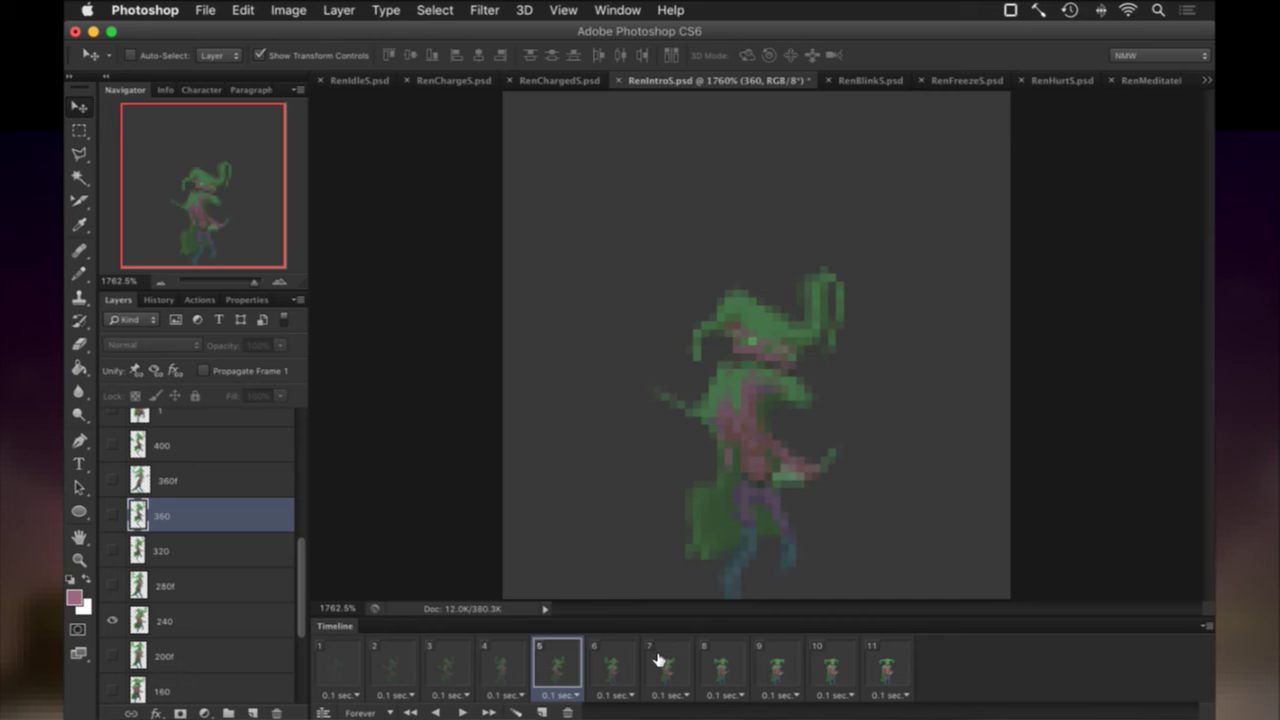
Undo the last ripple, visibility and opacity changes in frame 2, and compare it with frame 1.
left_click(416, 670)
key("super+z")
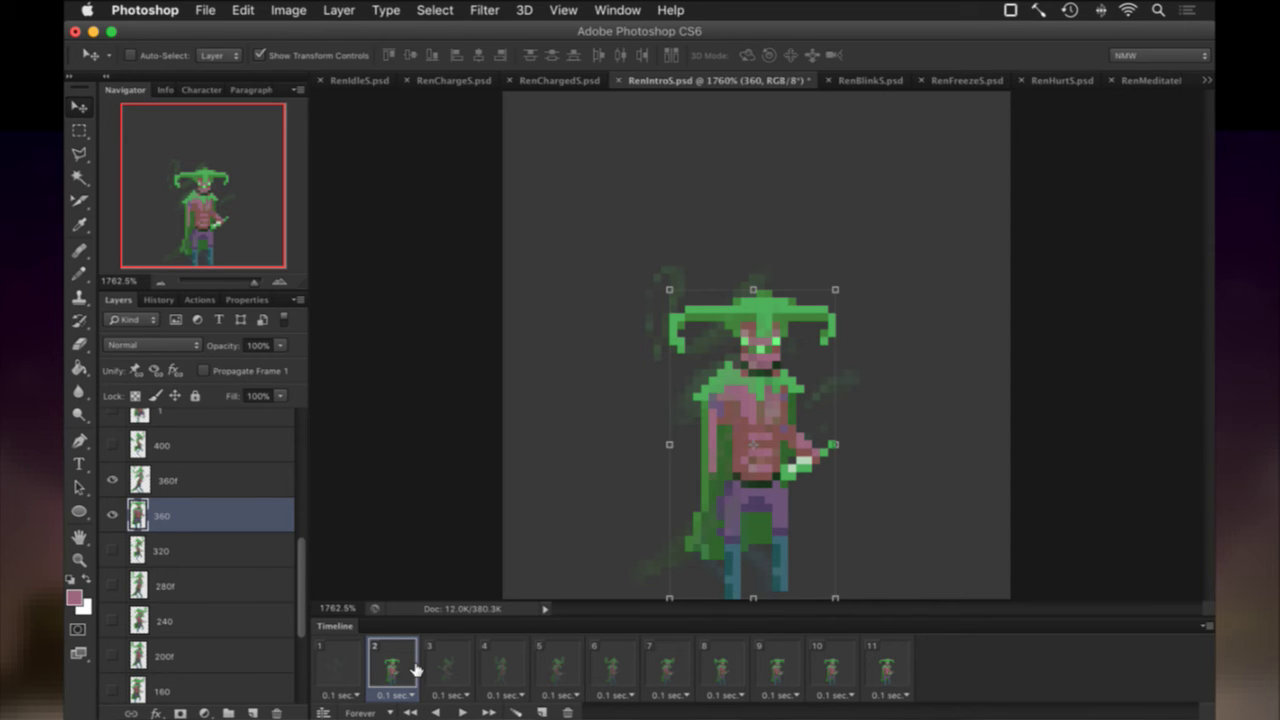
left_click(350, 660)
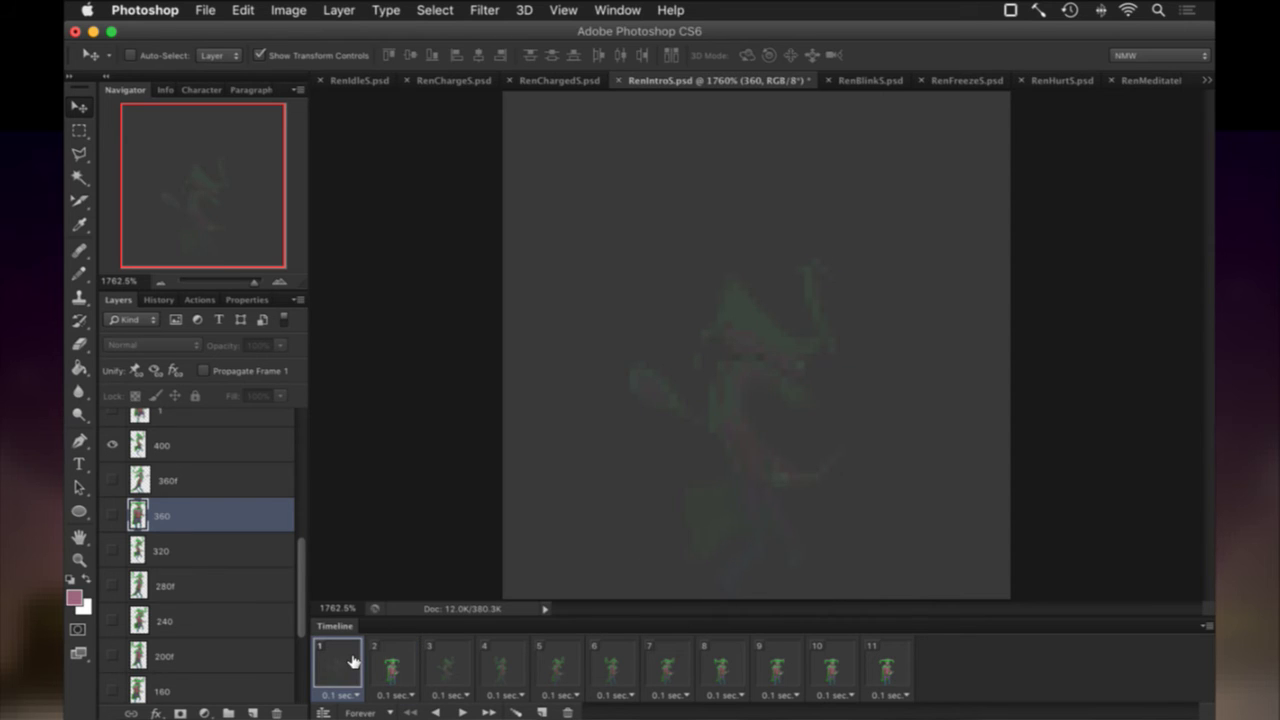
left_click(394, 660)
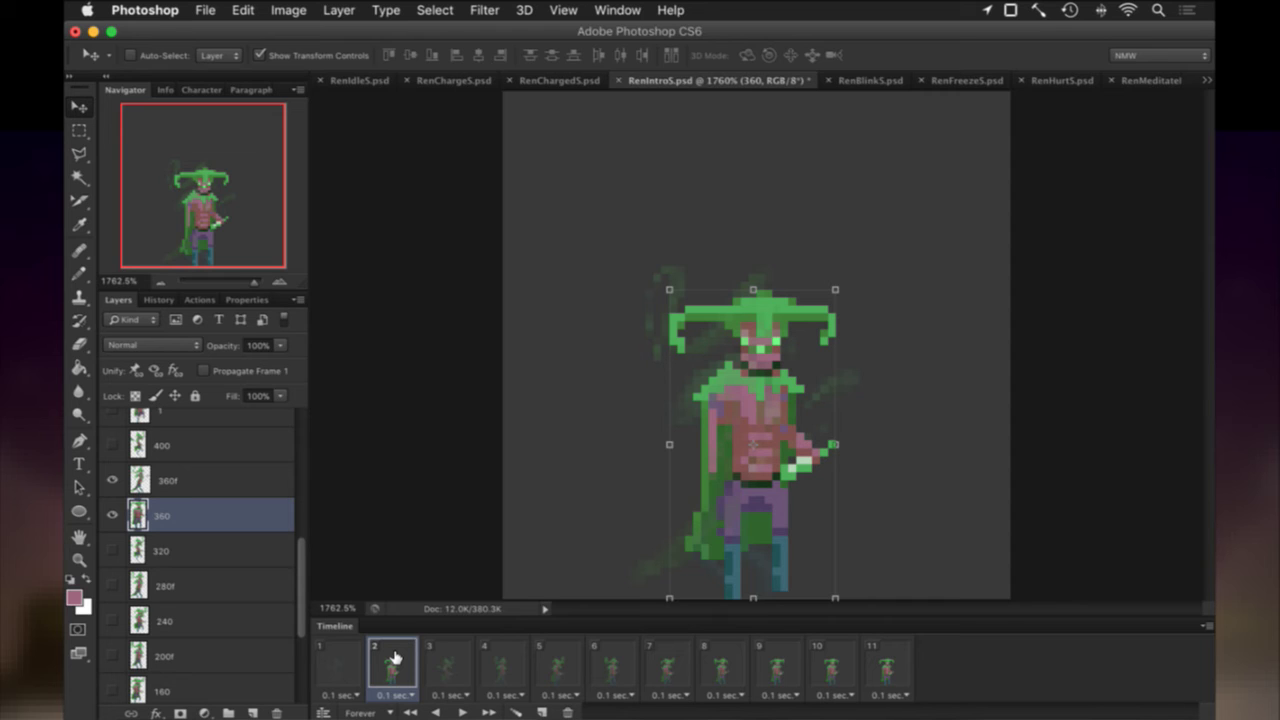
Try a Ripple distortion of 360% at medium size on layer 360 in frame 2, with layer 360f hidden.
left_click(499, 13)
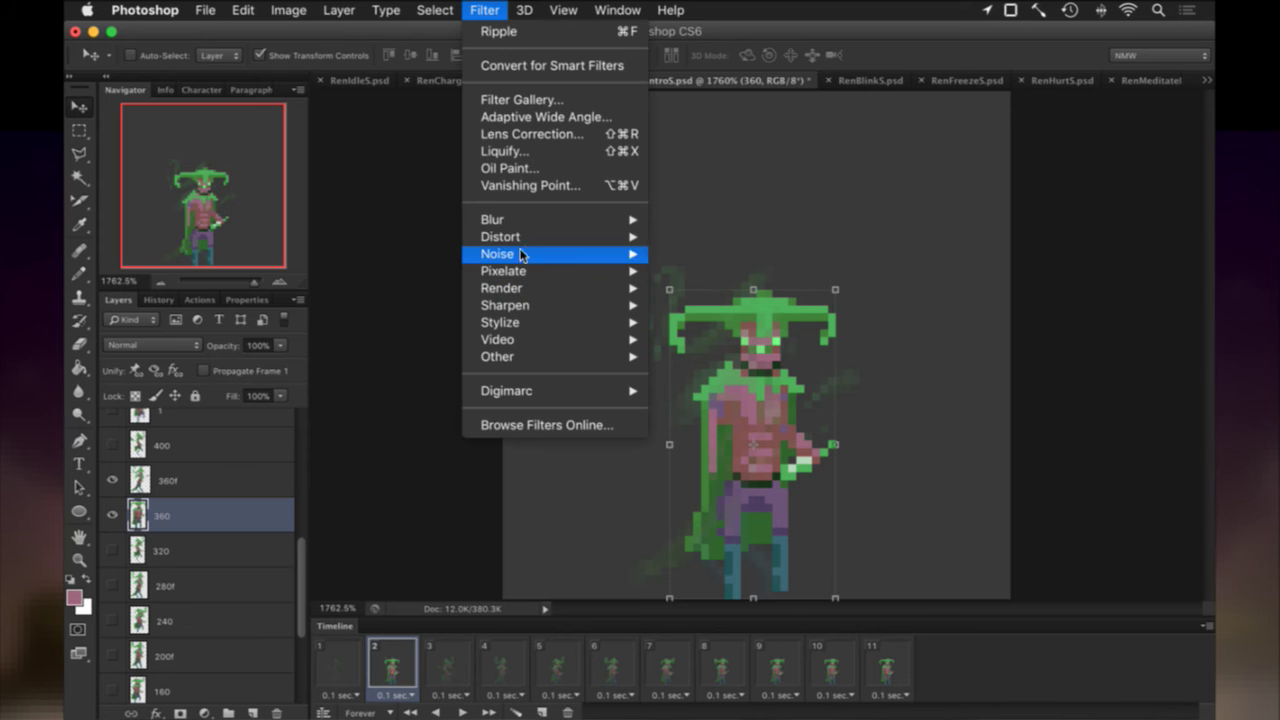
mouse_move(530, 238)
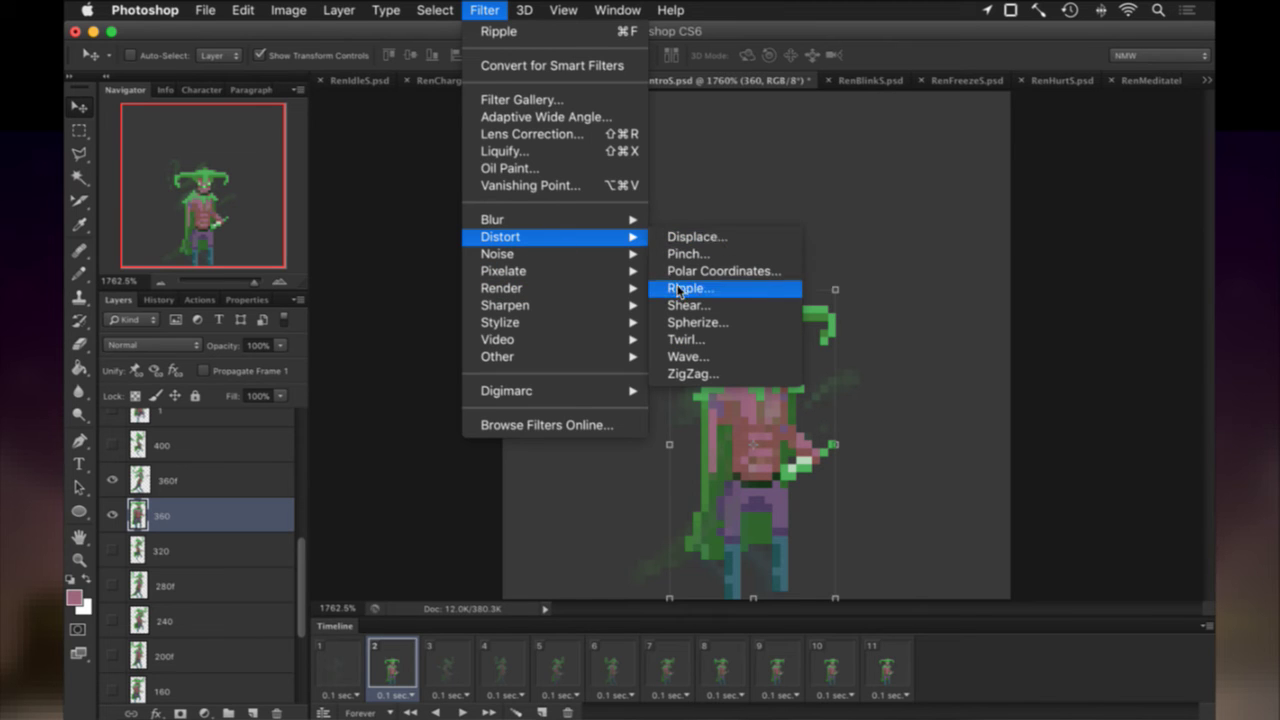
left_click(679, 291)
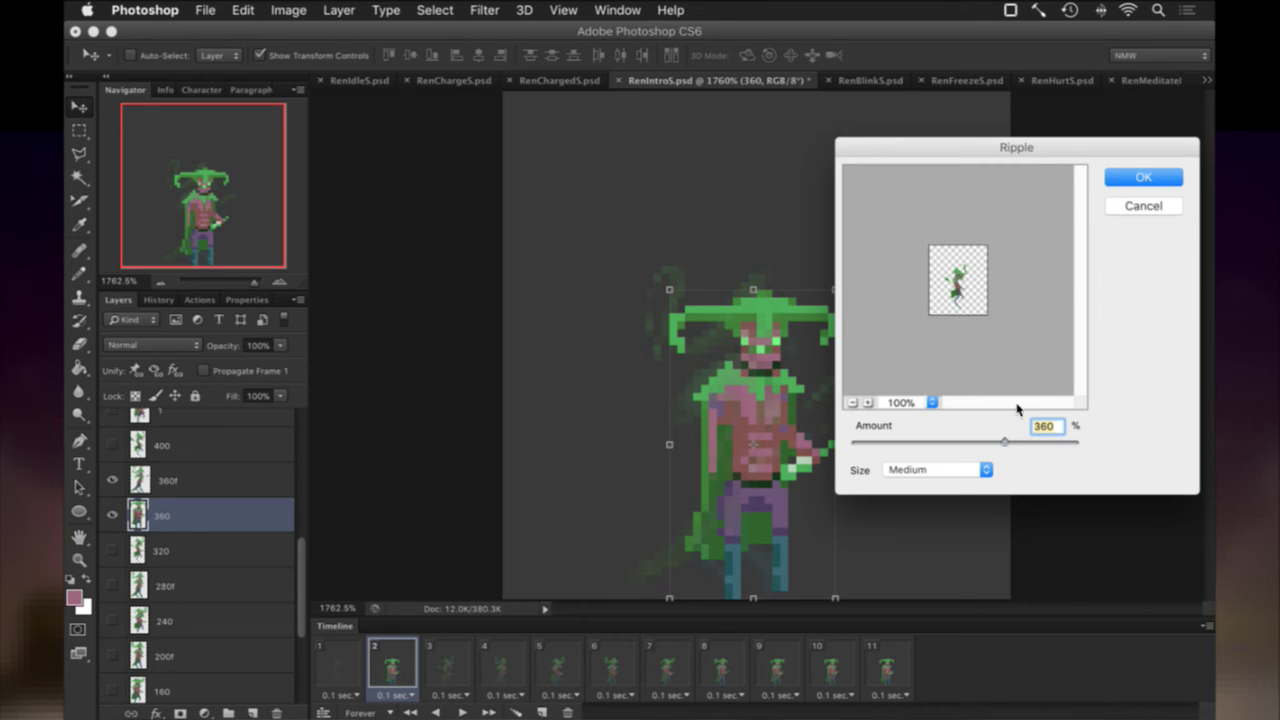
left_click(960, 477)
left_click(960, 470)
left_click(1143, 180)
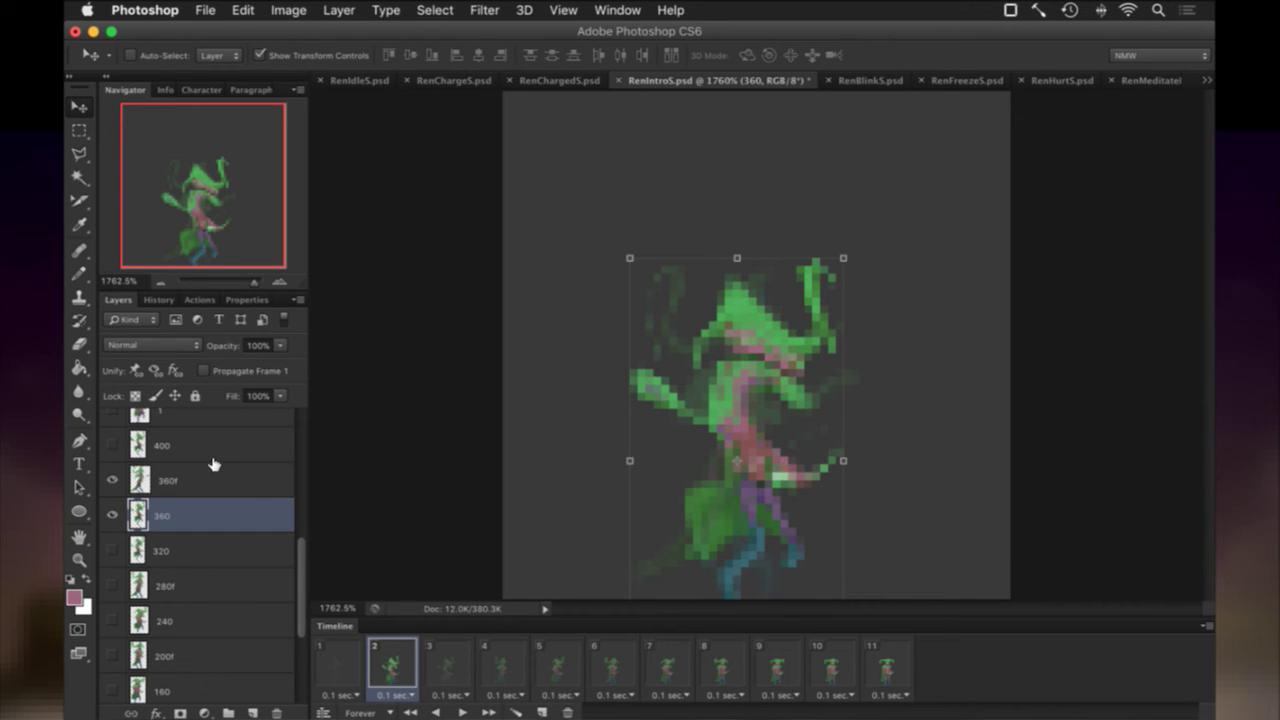
left_click(336, 658)
left_click(390, 662)
left_click(112, 480)
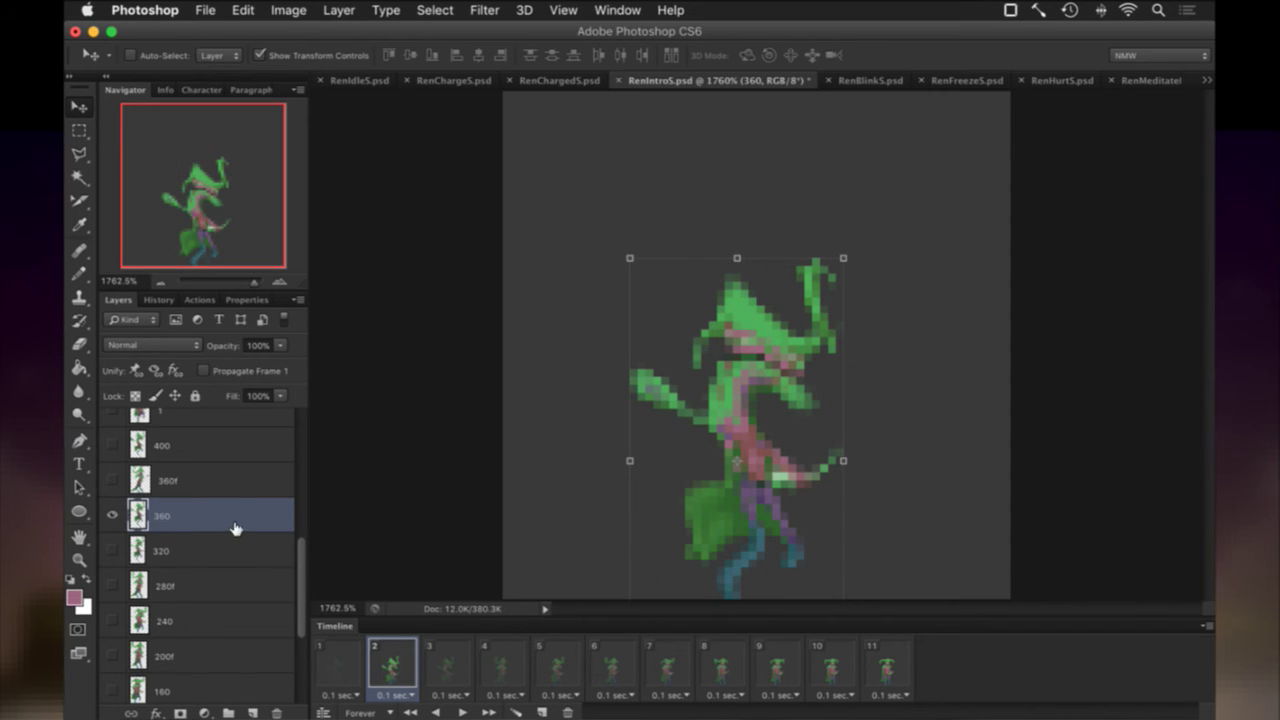
Undo the medium ripple on layer 360 and the hiding of layer 360f.
key("alt+super+z")
key("alt+super+z")
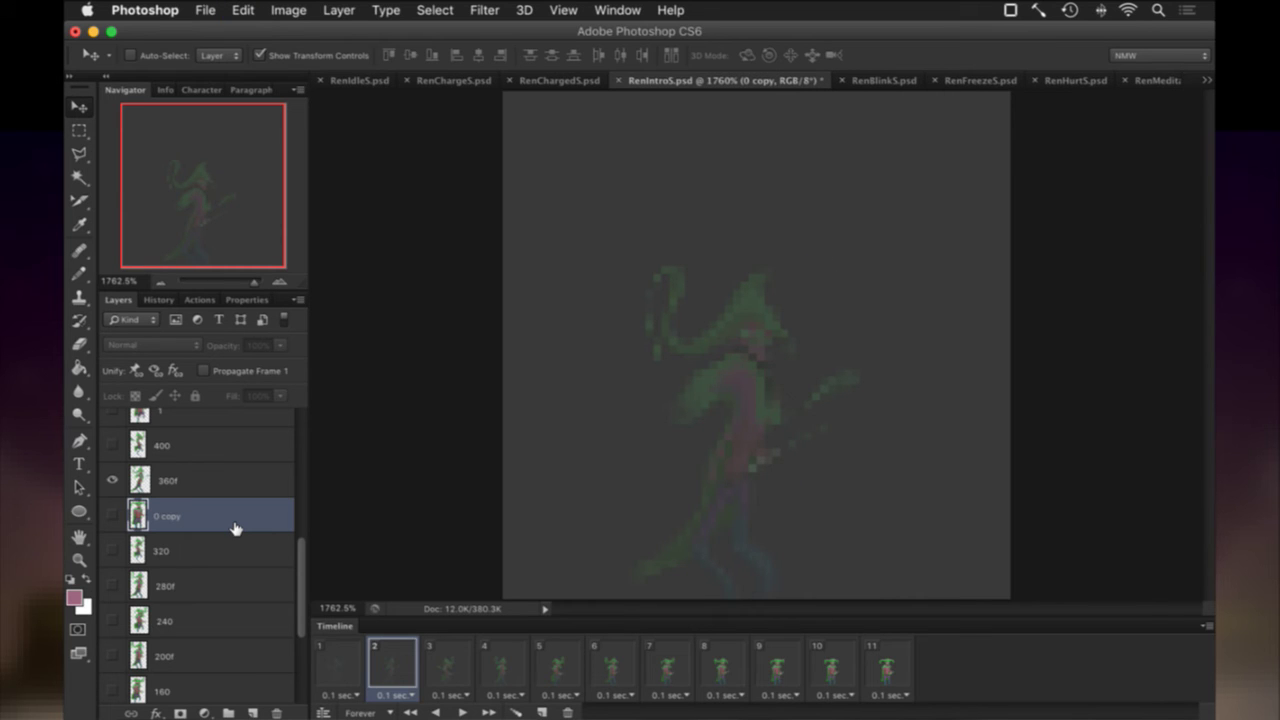
key("super+shift+z")
key("super+shift+z")
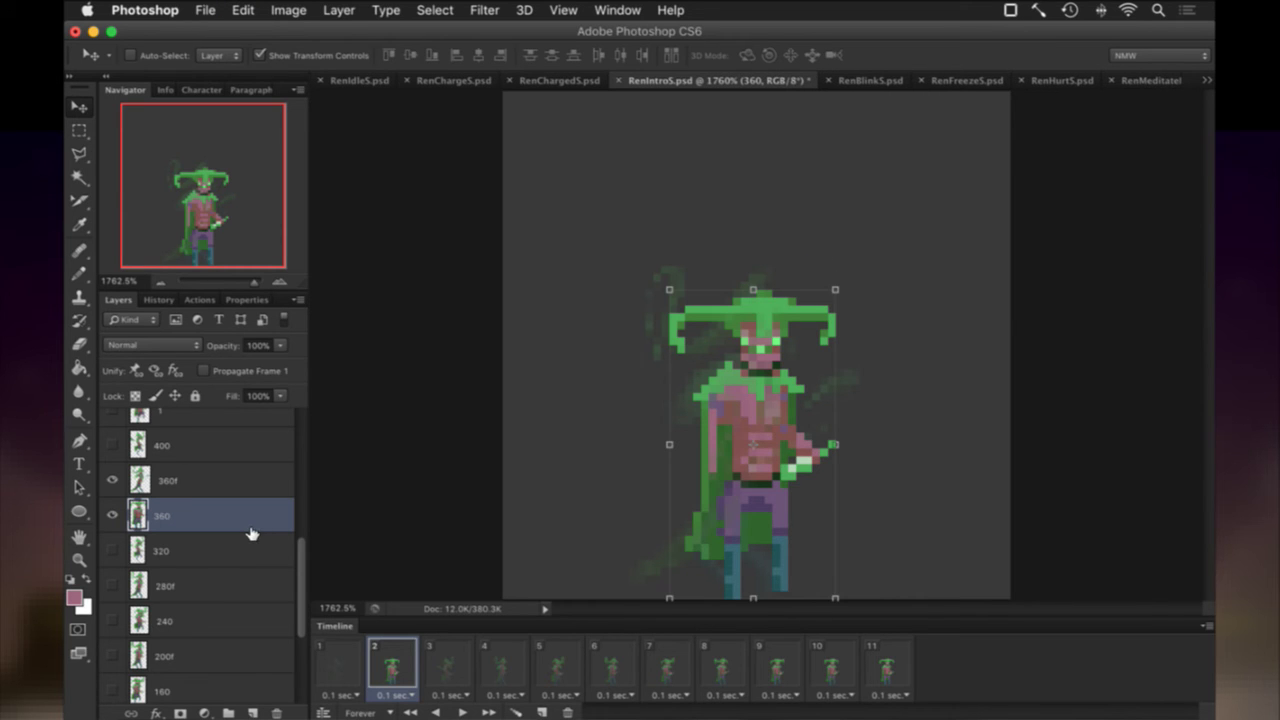
Hide layer 360f in frame 2 and save the document.
left_click(112, 480)
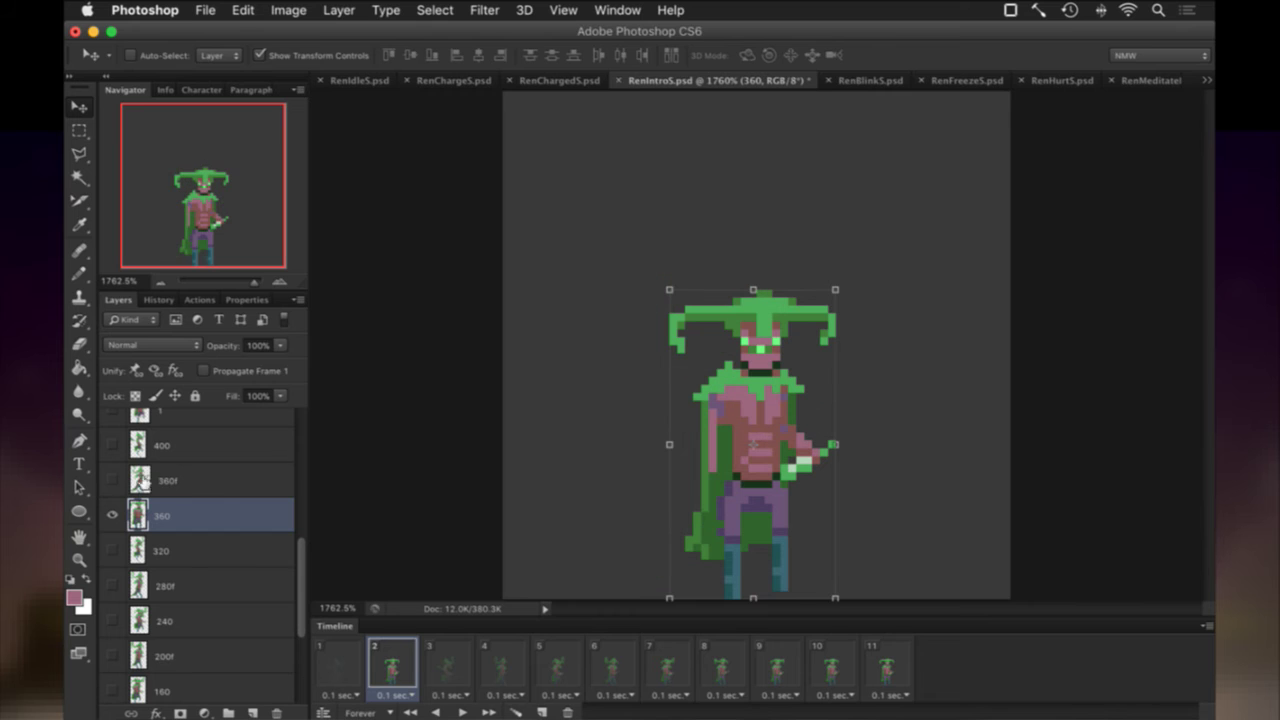
key("super+s")
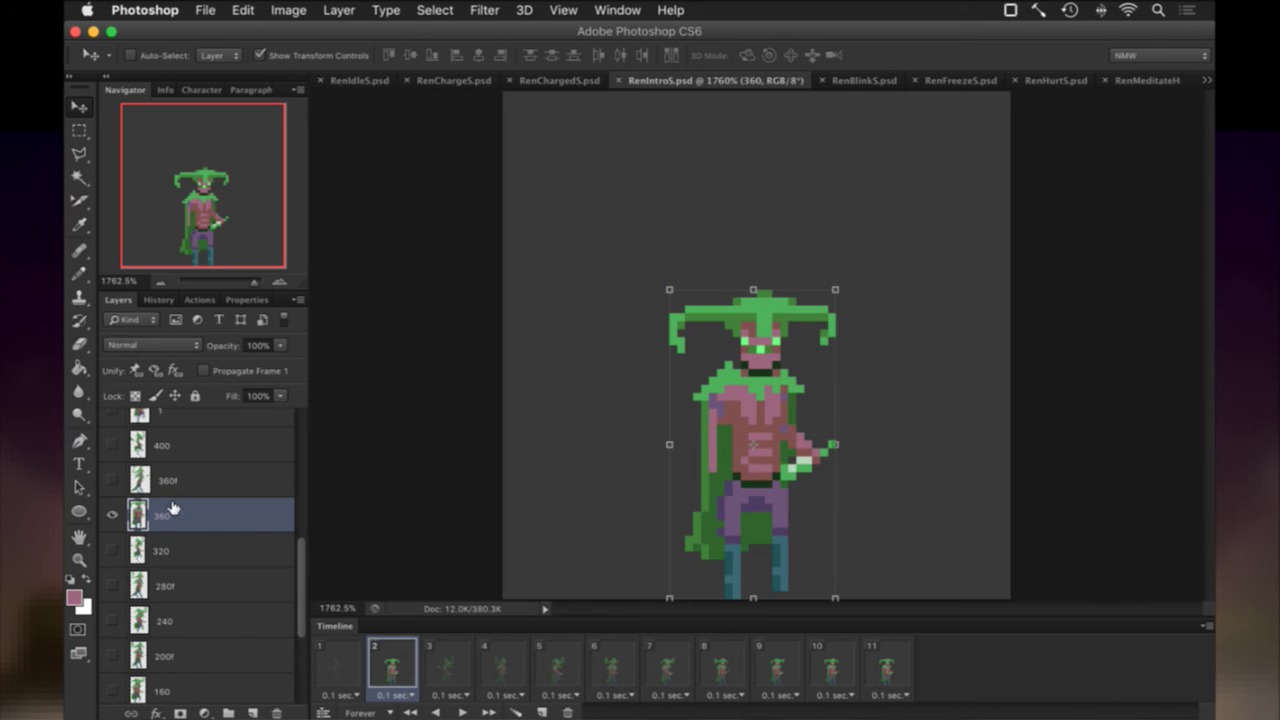
Apply a Ripple distortion of 360% at small size to layer 360.
left_click(485, 10)
mouse_move(500, 240)
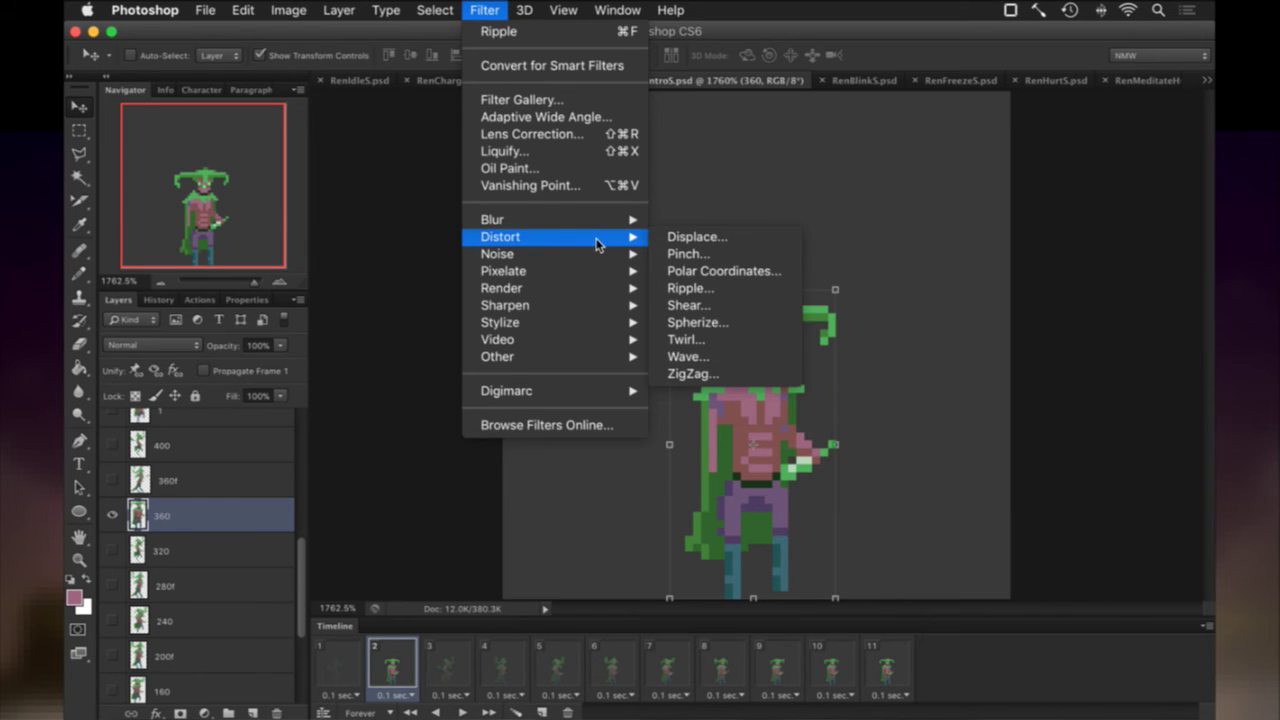
left_click(714, 289)
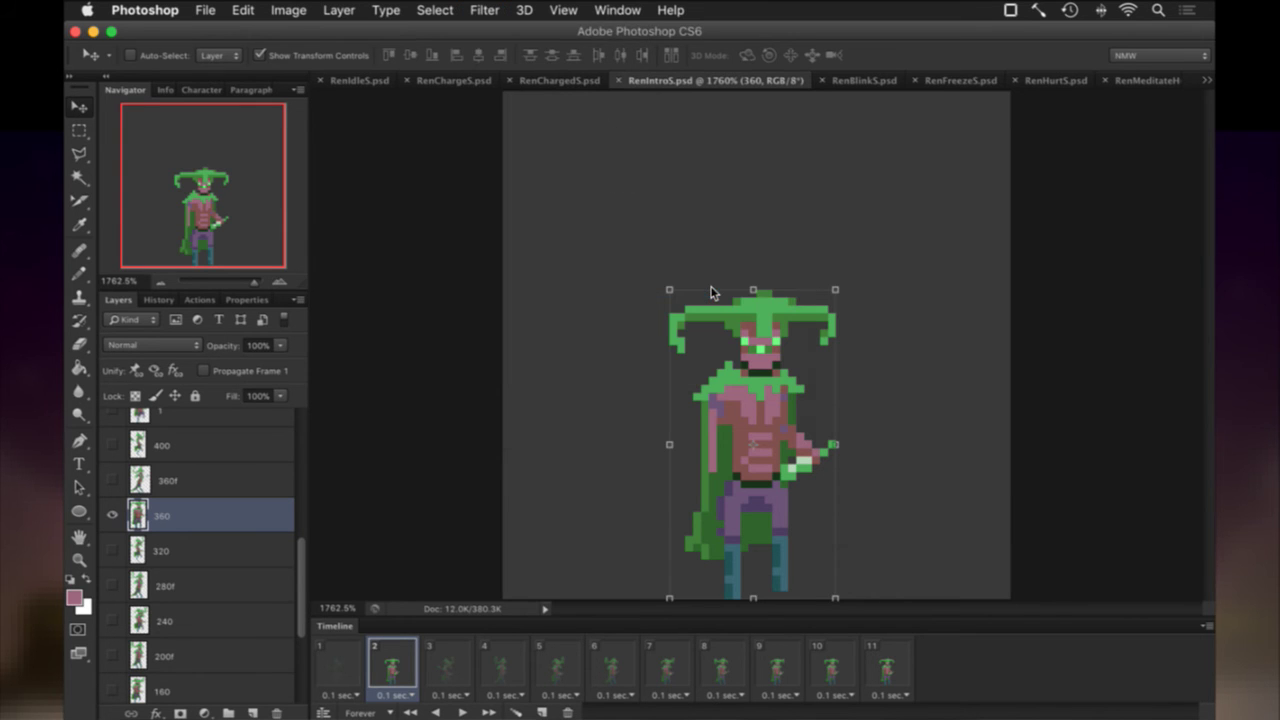
left_click(963, 470)
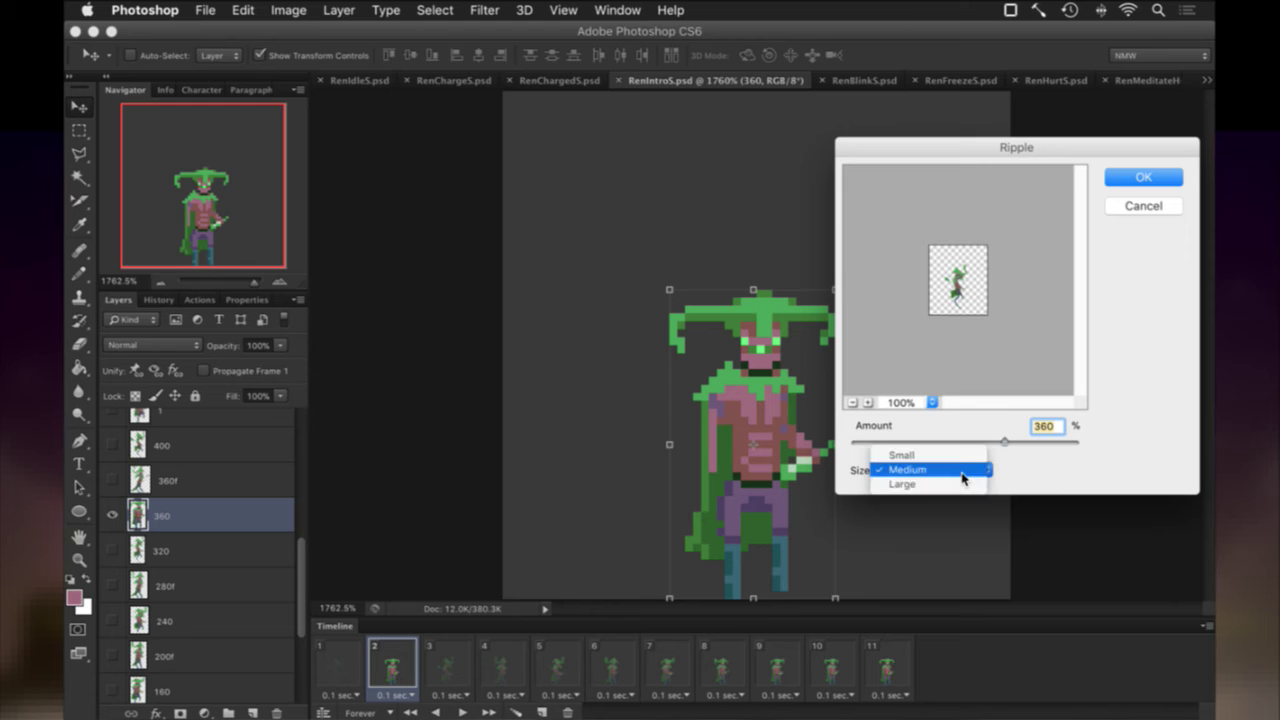
left_click(960, 458)
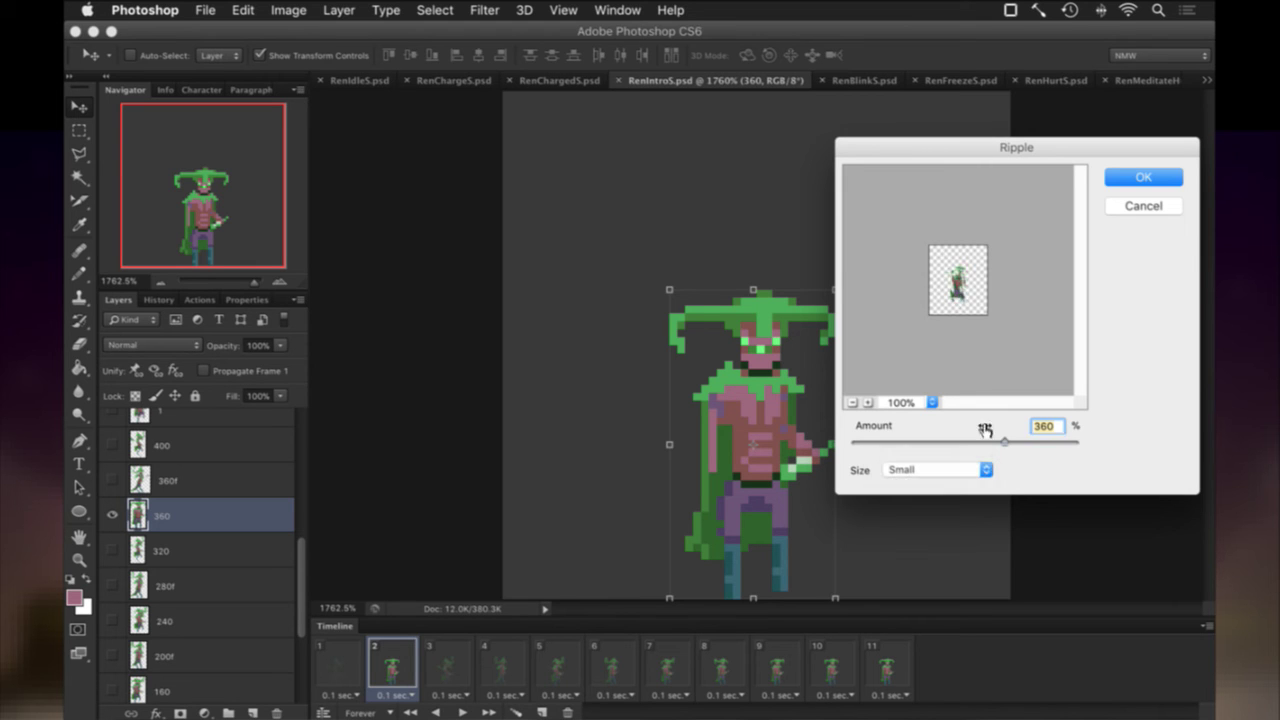
left_click(1121, 179)
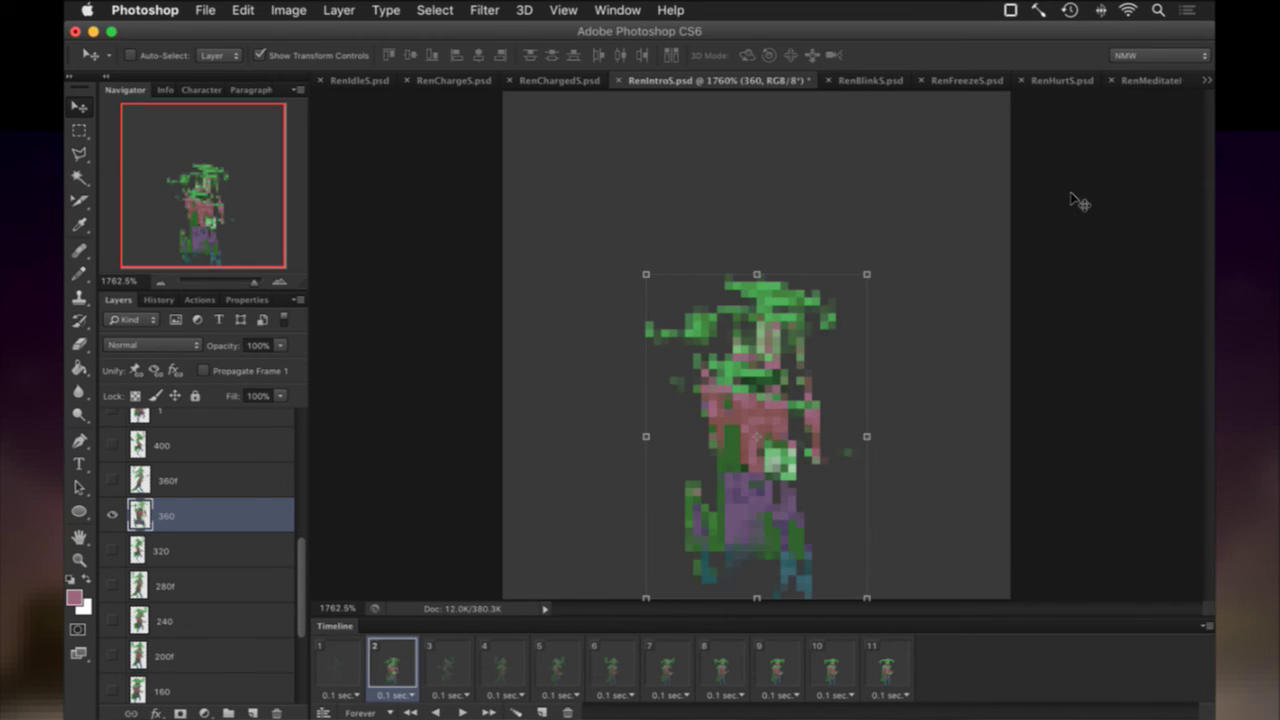
Set layer 360 to 20% opacity in frame 2, and compare frames 1 to 3.
left_click(366, 671)
left_click(383, 671)
key("2")
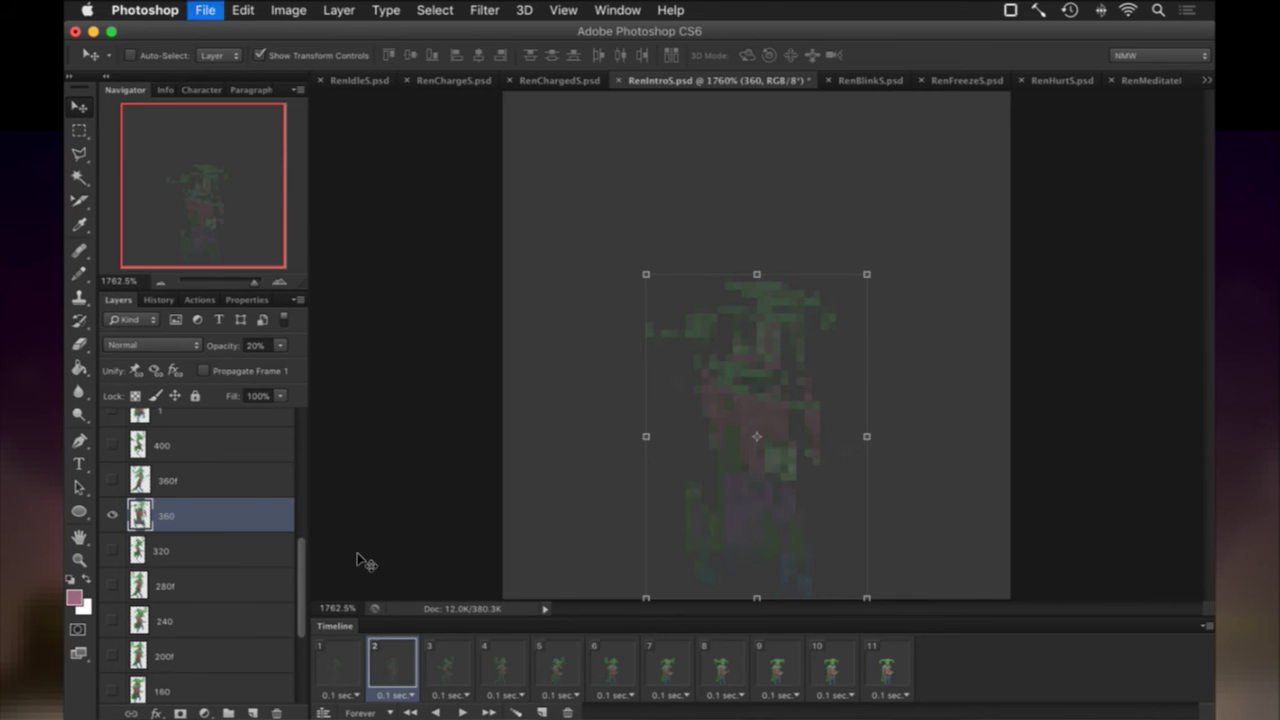
left_click(352, 663)
left_click(400, 665)
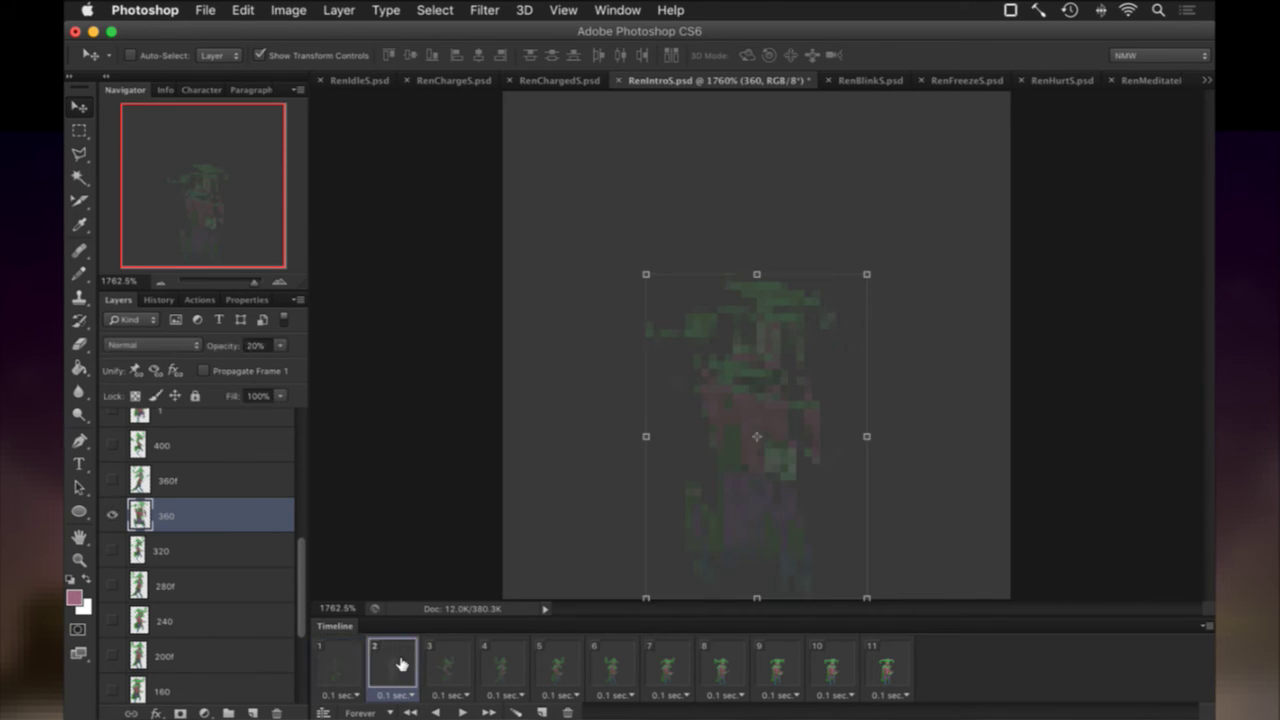
left_click(442, 667)
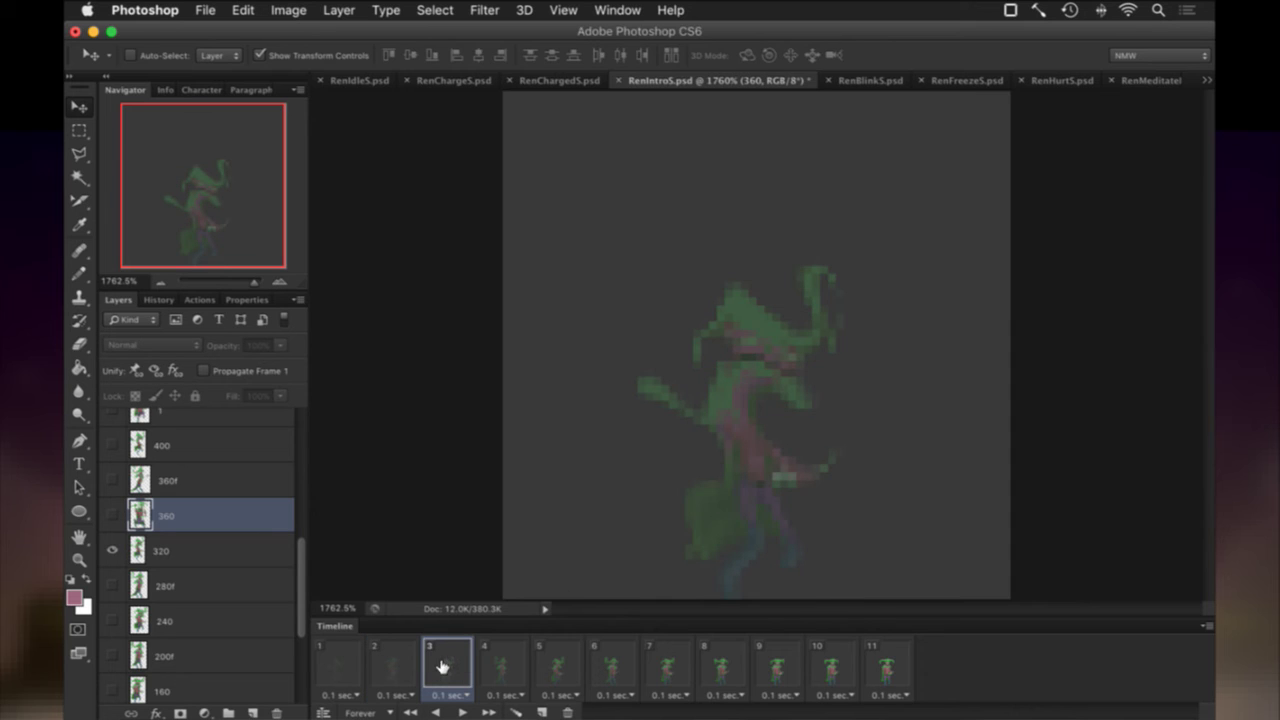
In frame 4, replace layer 280f with a duplicate of the original sprite layer 0 placed directly below it.
left_click(501, 665)
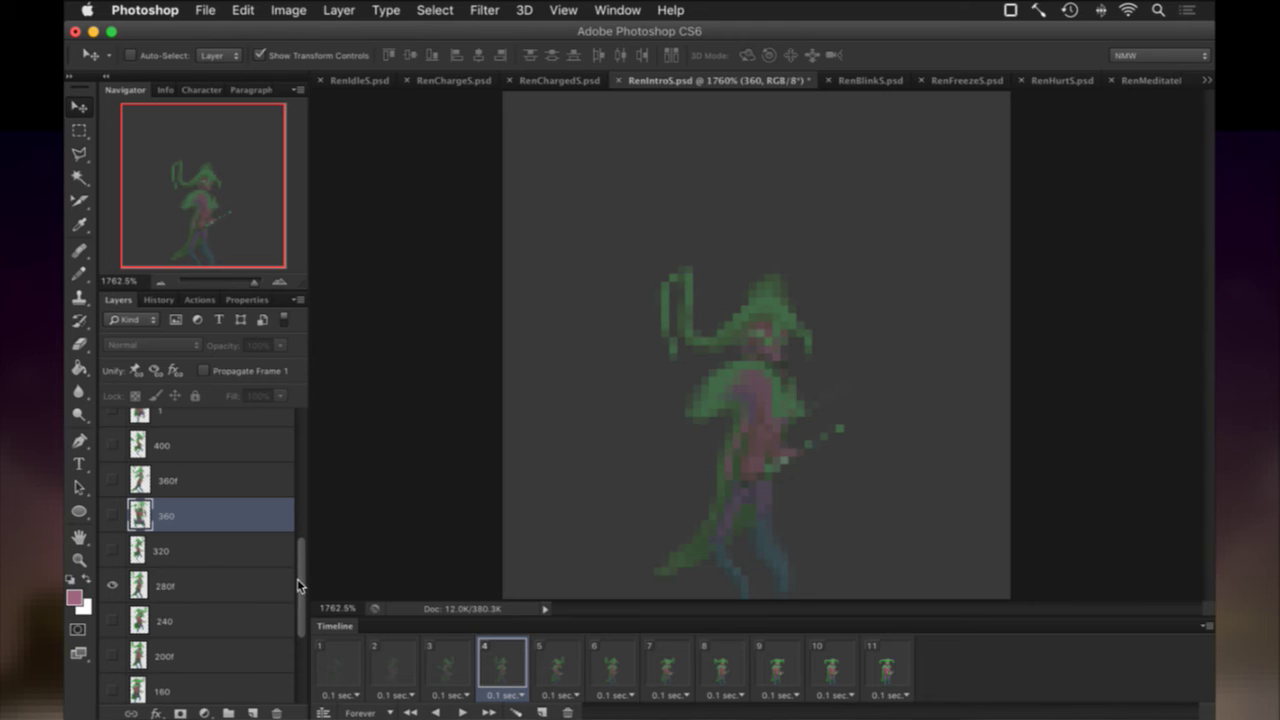
left_click_drag(302, 597, 298, 660)
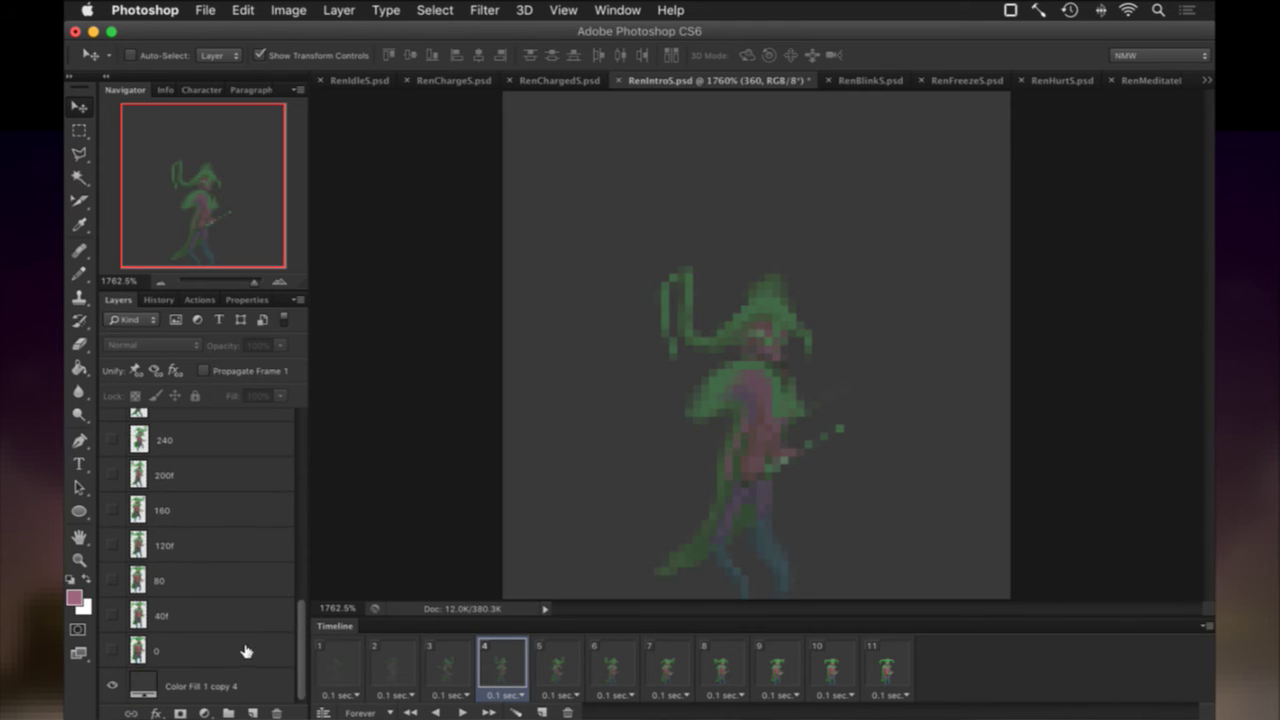
left_click(245, 651)
key("super+j")
left_click_drag(245, 651, 205, 487)
left_click(112, 496)
left_click(112, 461)
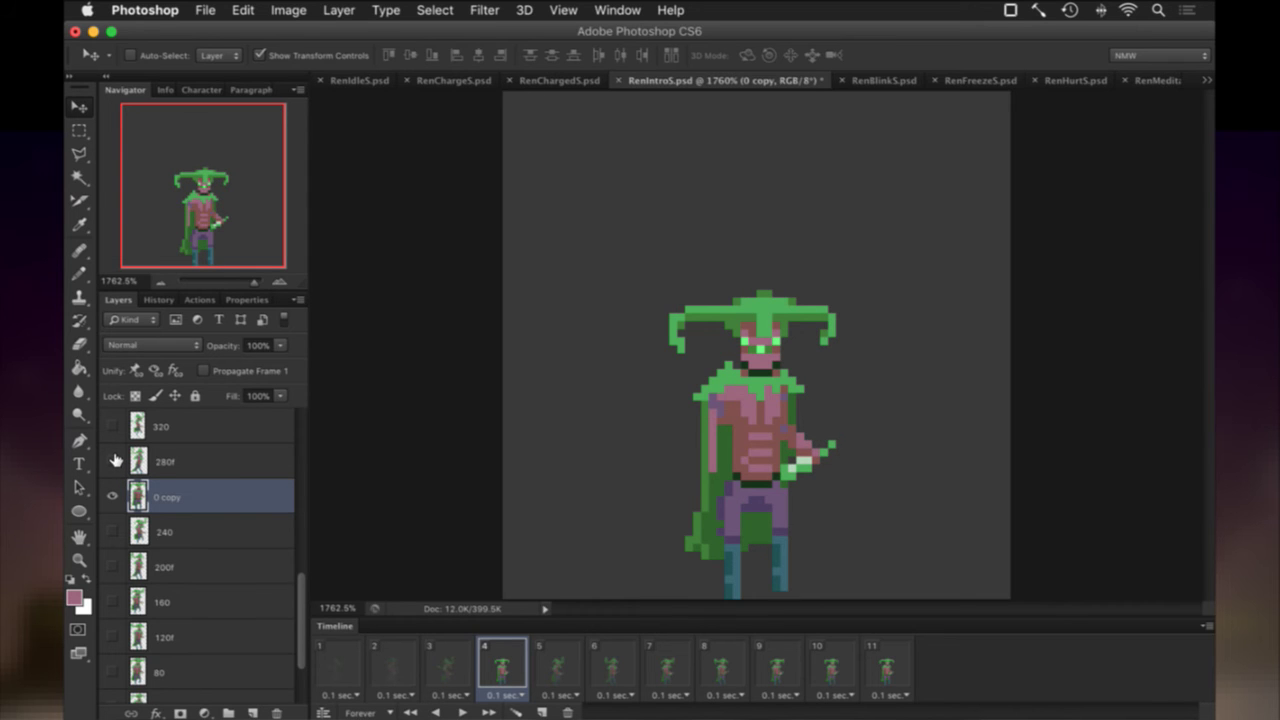
Set the duplicated sprite layer to 40% opacity in frame 4 and rename it as 280.
key("4")
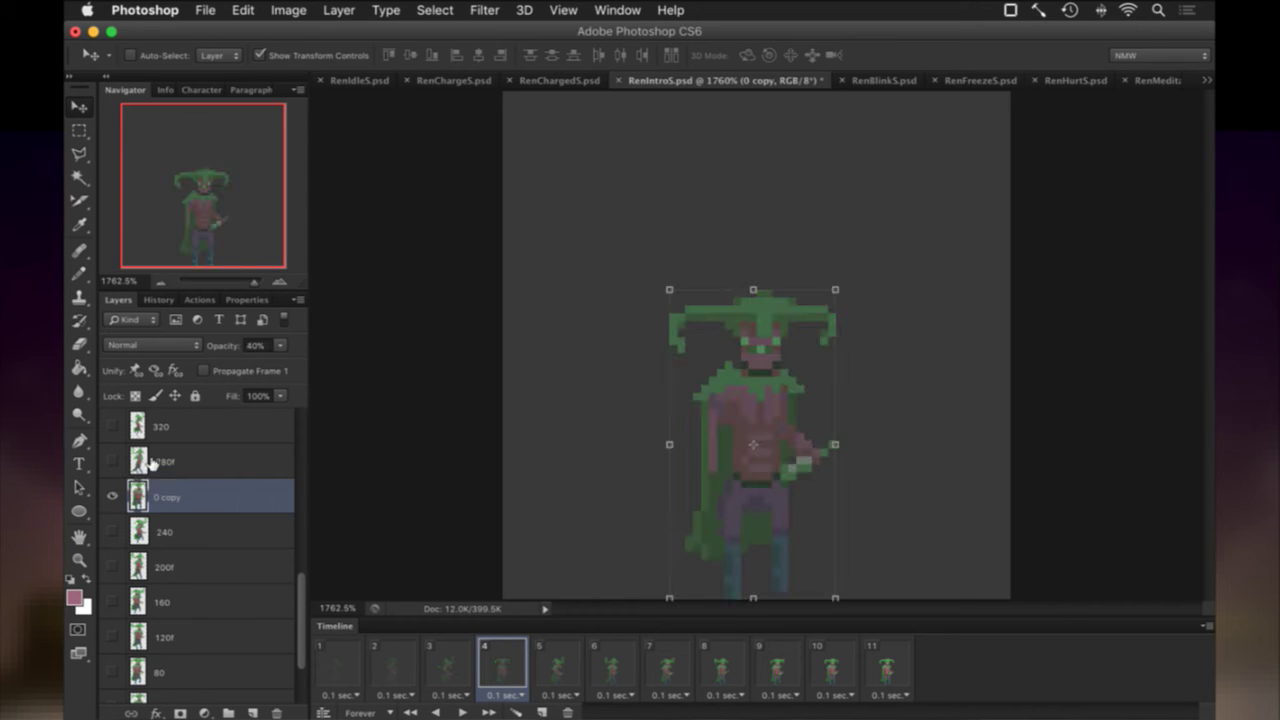
double_click(170, 497)
type("280")
key("Return")
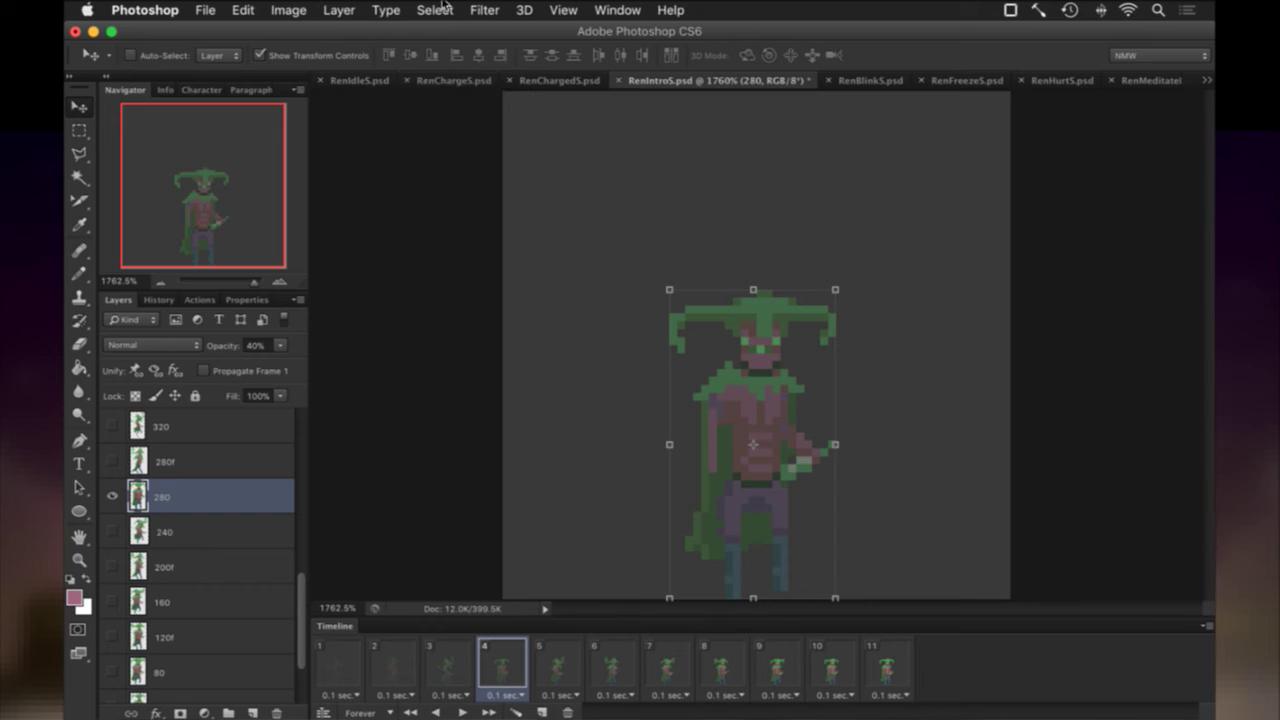
Rename layer 280 as 280s.
left_click(485, 10)
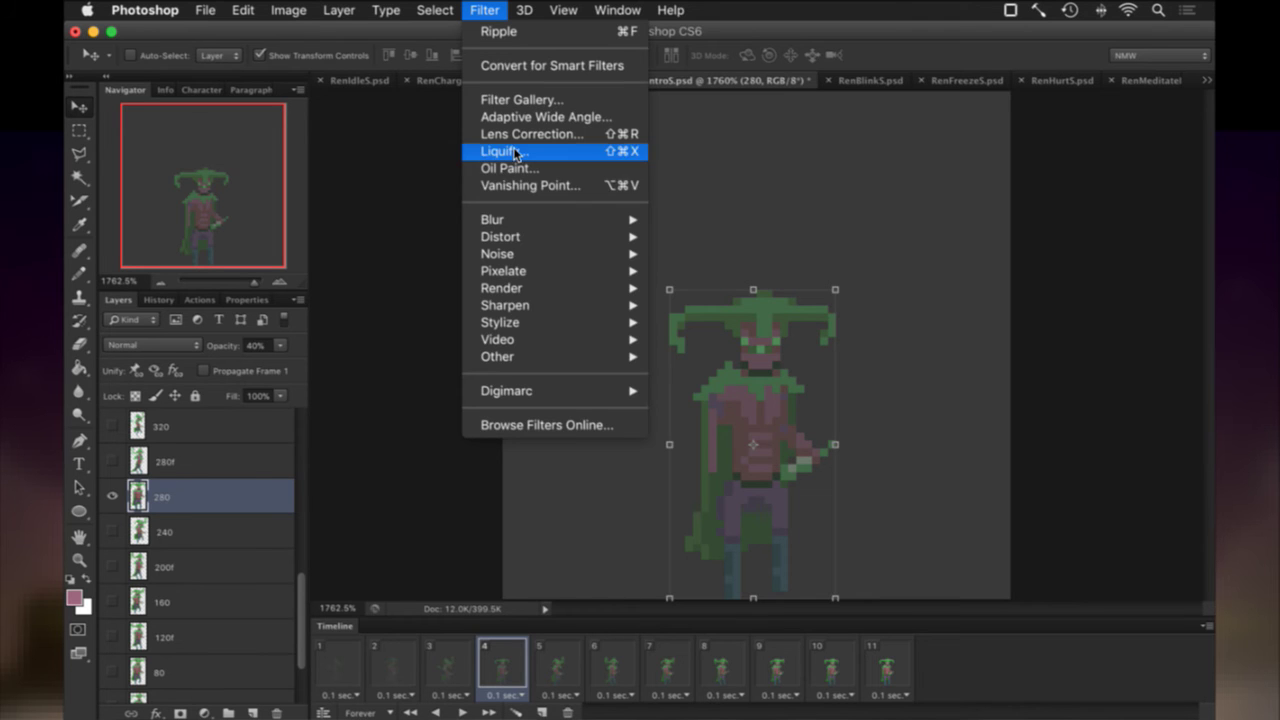
left_click(387, 262)
double_click(163, 498)
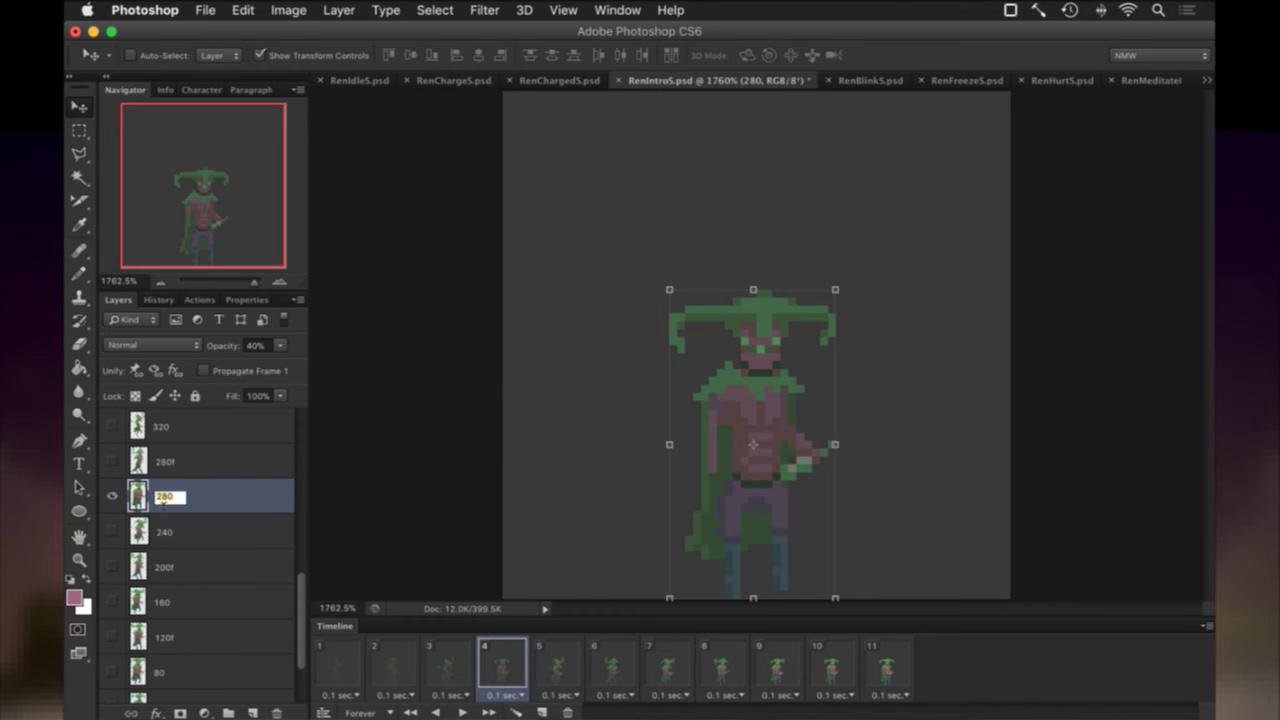
type("s")
key("Return")
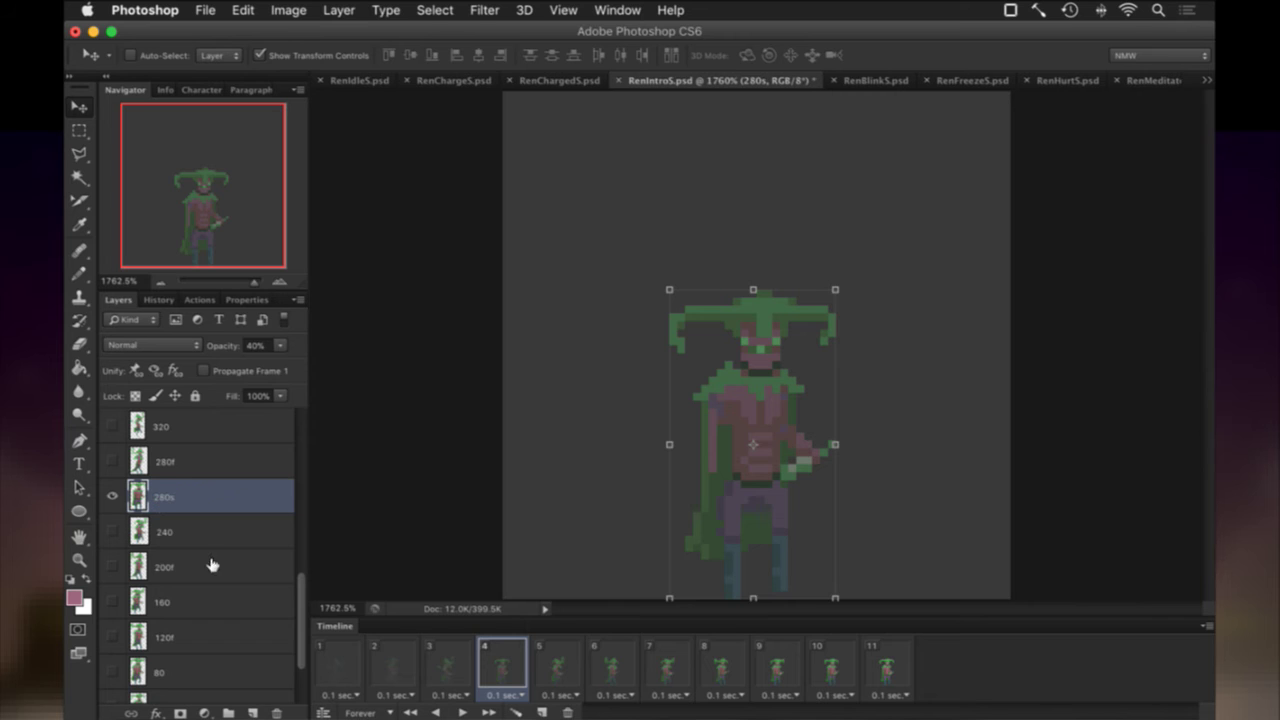
With frame 2 active, rename layer 360 as 360s, and compare frames 3 and 4.
left_click(410, 665)
scroll(230, 540, "up", 5)
left_click(172, 607)
double_click(170, 607)
type("s")
key("Return")
left_click(455, 665)
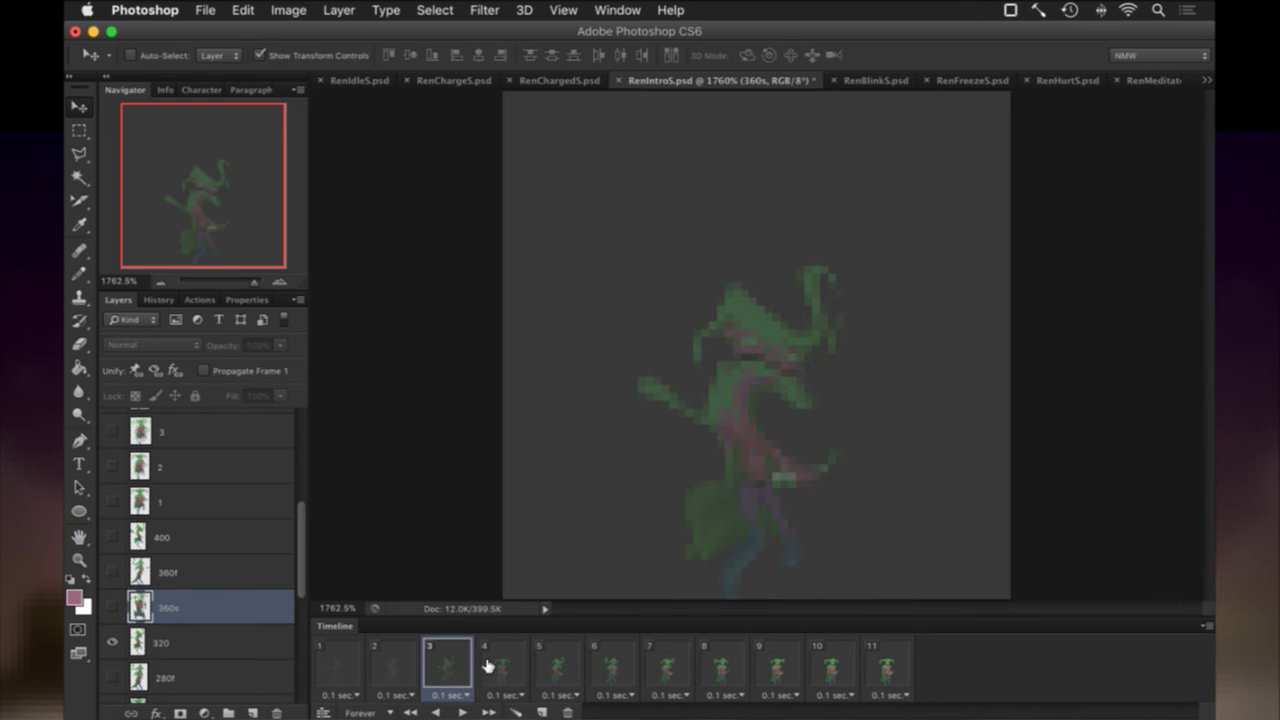
left_click(498, 666)
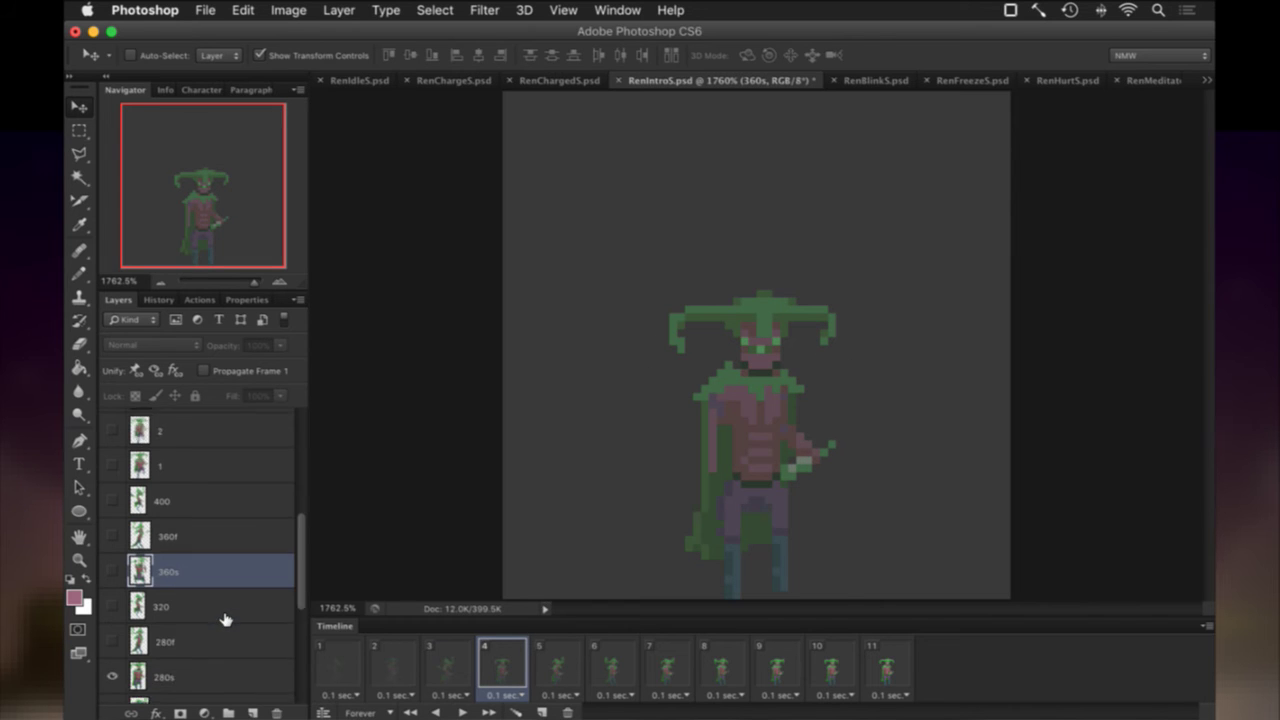
Apply the Ripple distortion filter with size Small to sprite layer 280s in frame 4.
scroll(214, 614, "down", 3)
left_click(210, 612)
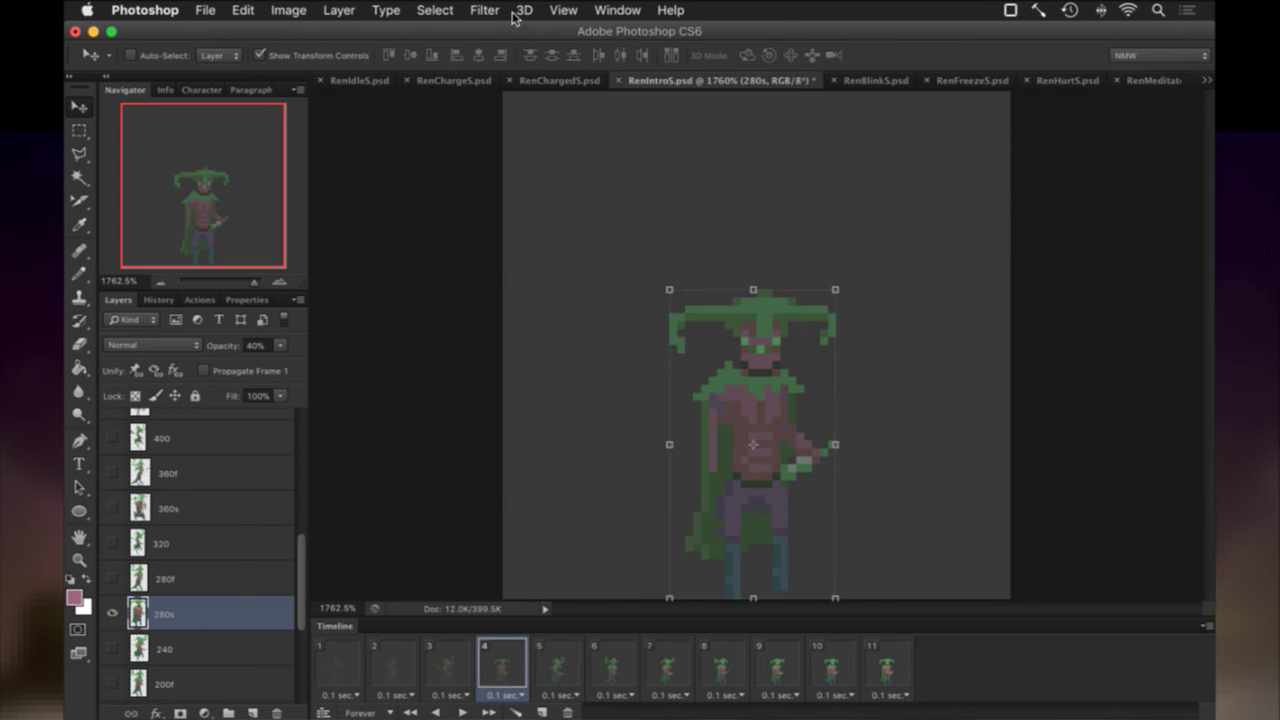
left_click(490, 12)
mouse_move(520, 254)
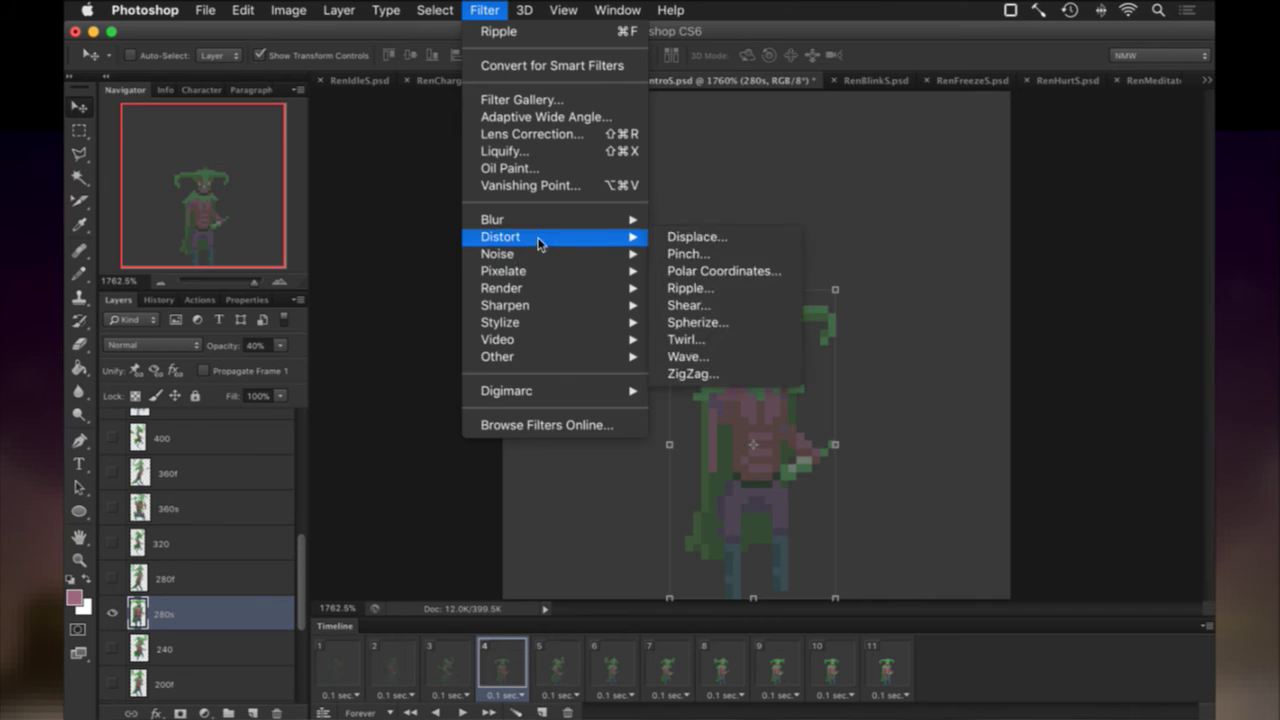
left_click(704, 289)
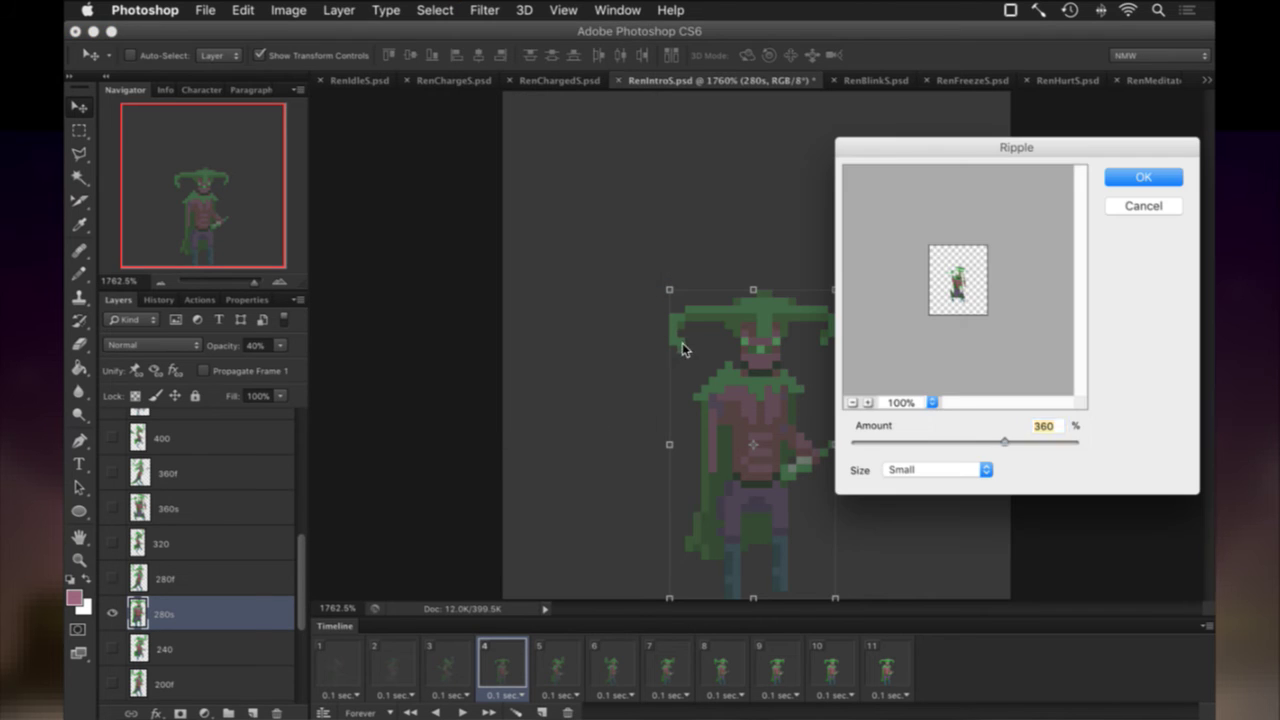
left_click_drag(939, 426, 935, 426)
key("Return")
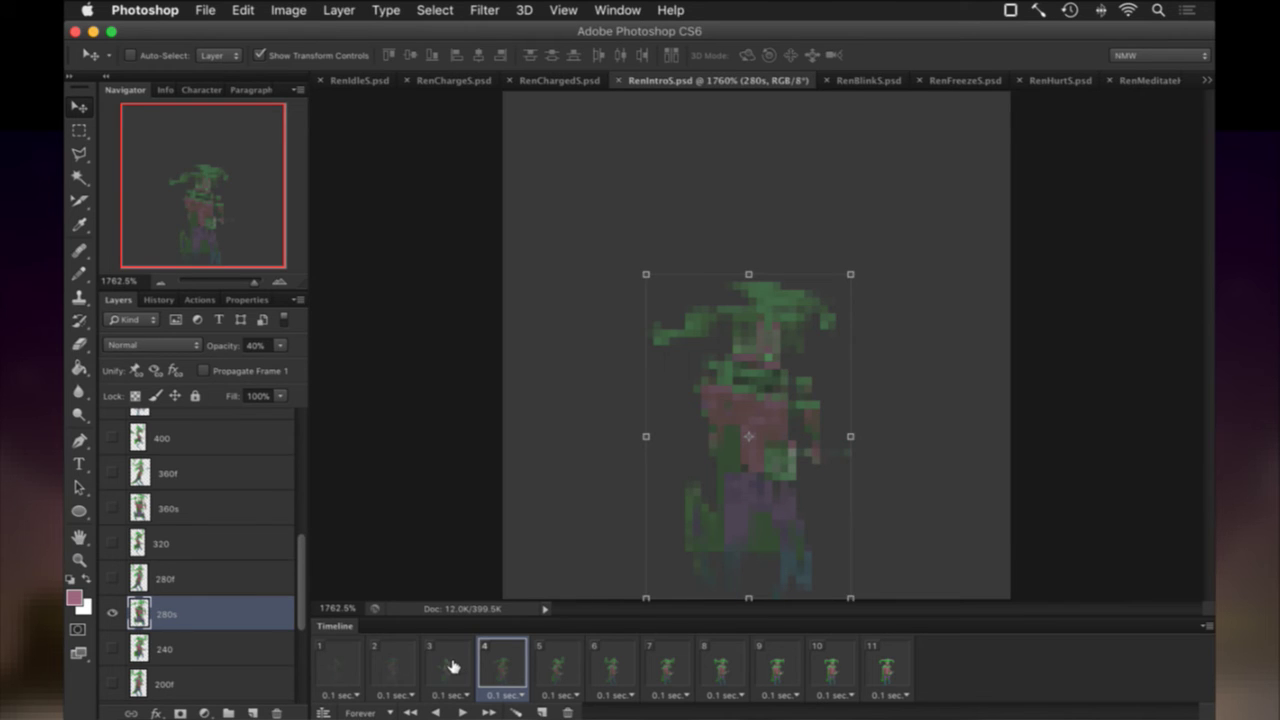
Compare frames 1 through 5 and play back the intro animation to check the fade-in.
left_click(449, 665)
left_click(488, 668)
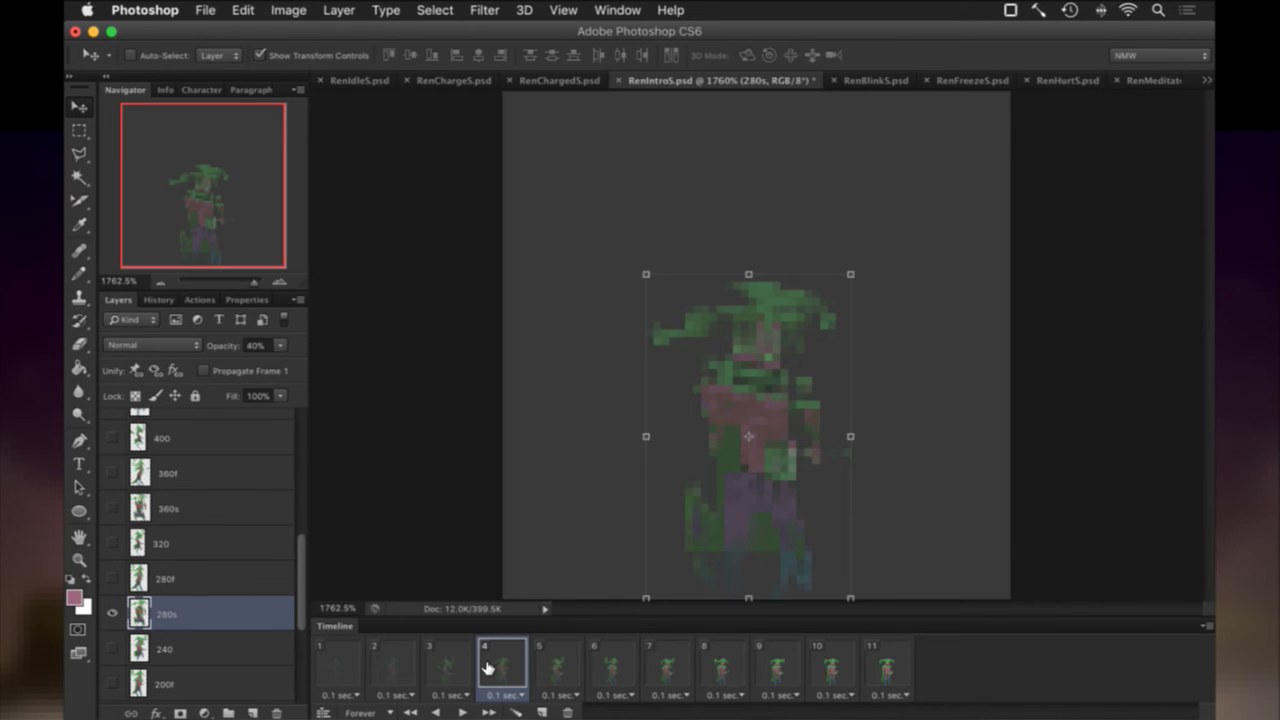
left_click(551, 665)
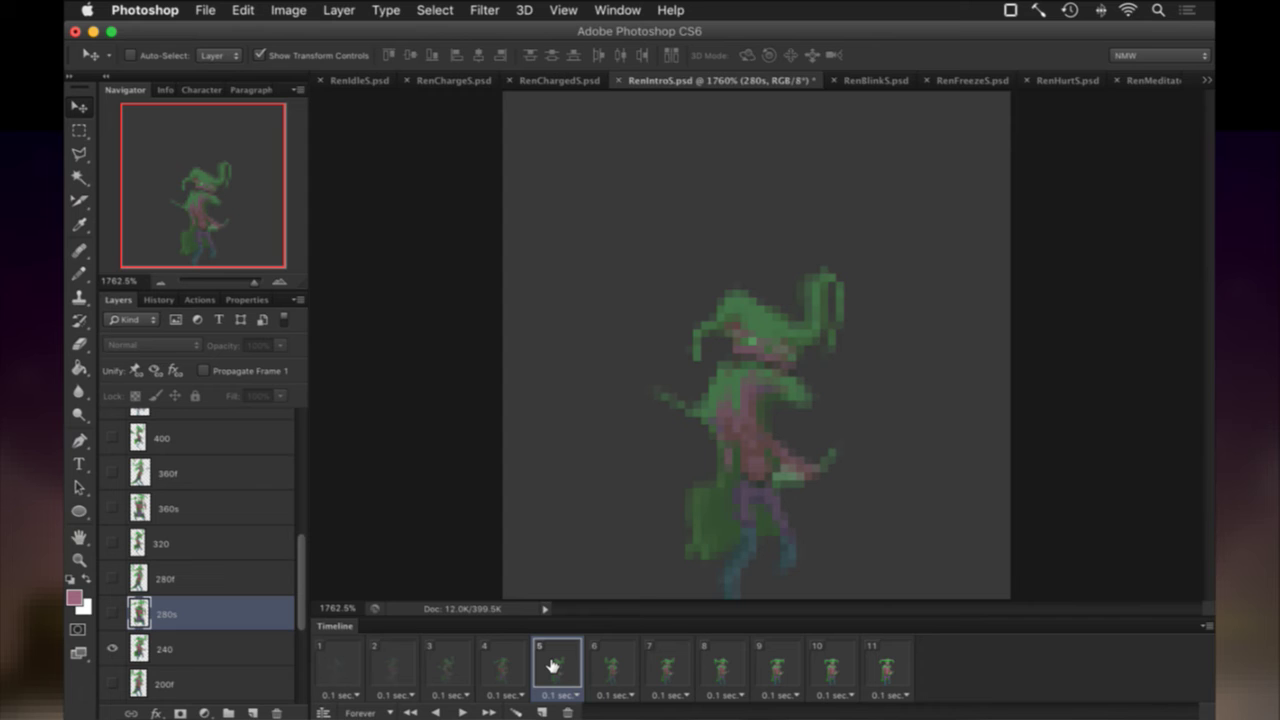
left_click(337, 658)
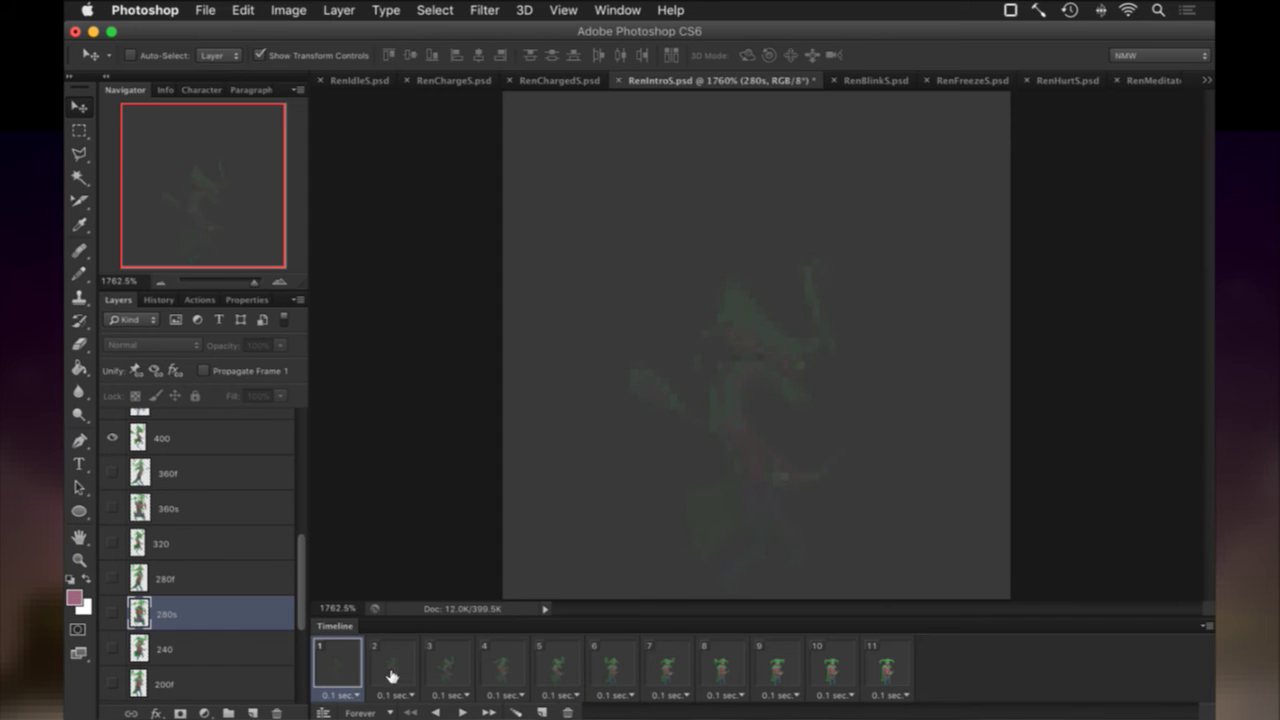
left_click(462, 712)
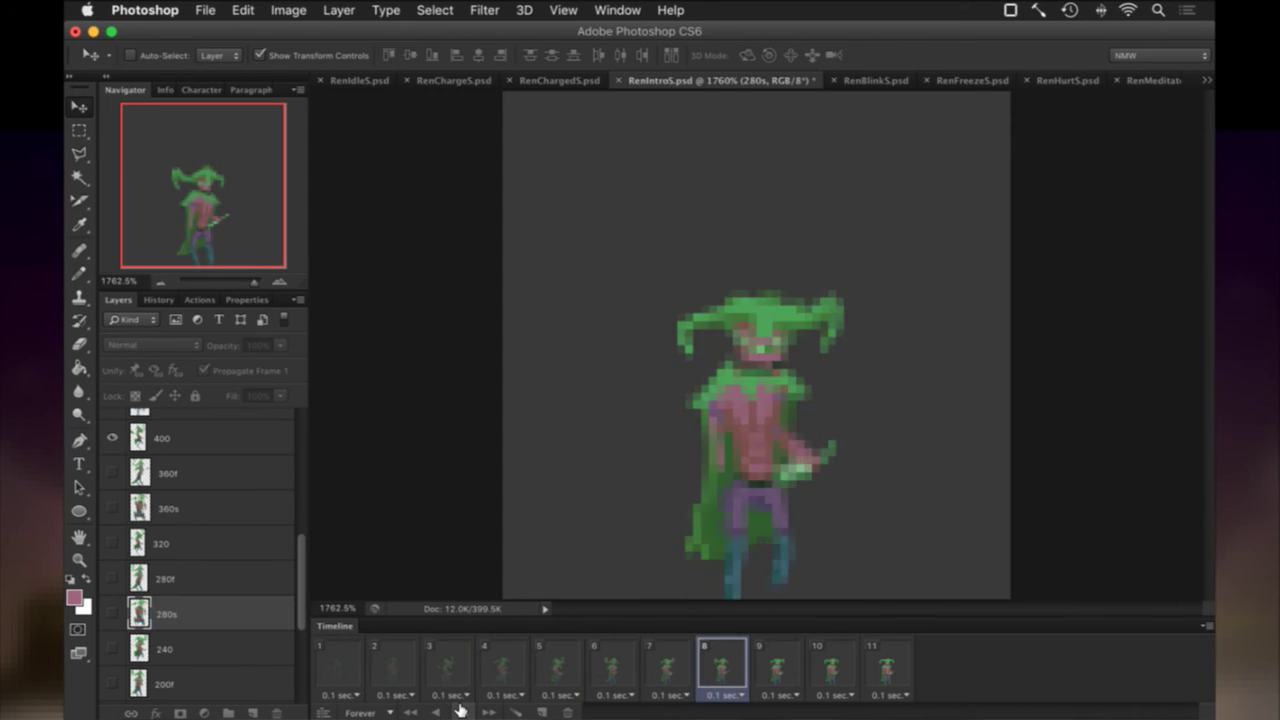
left_click(462, 708)
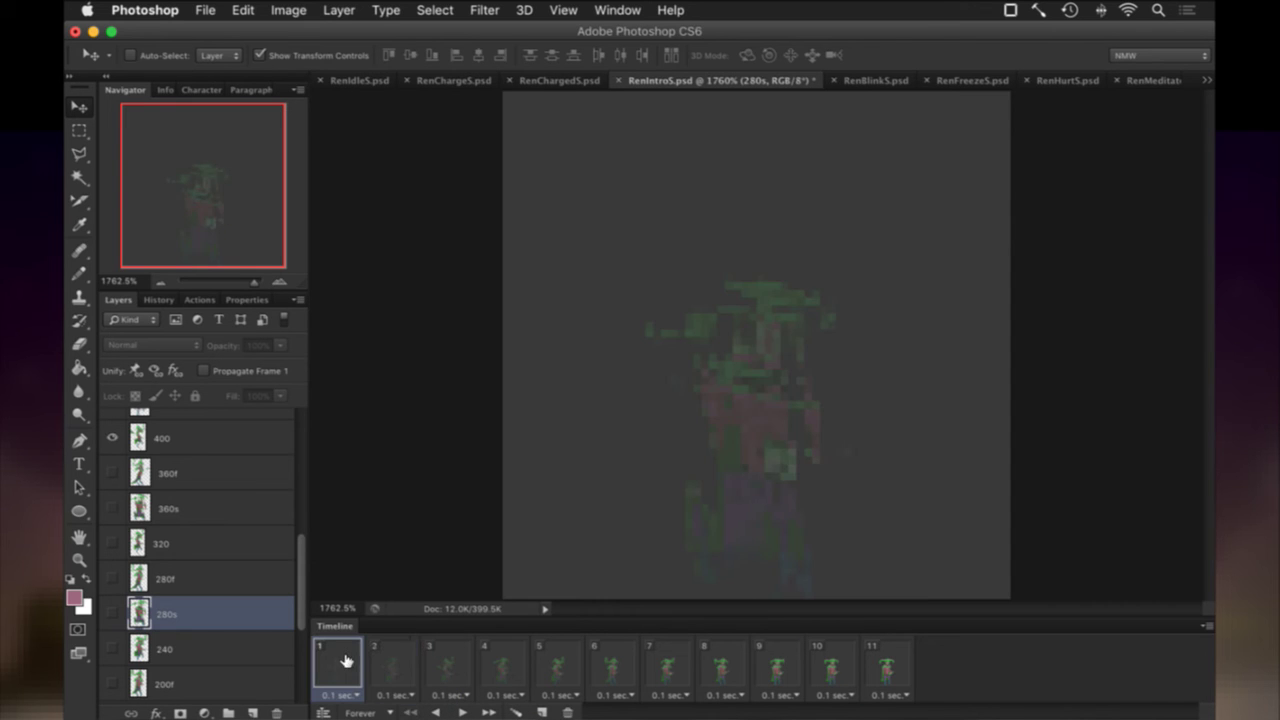
left_click(398, 659)
left_click(445, 658)
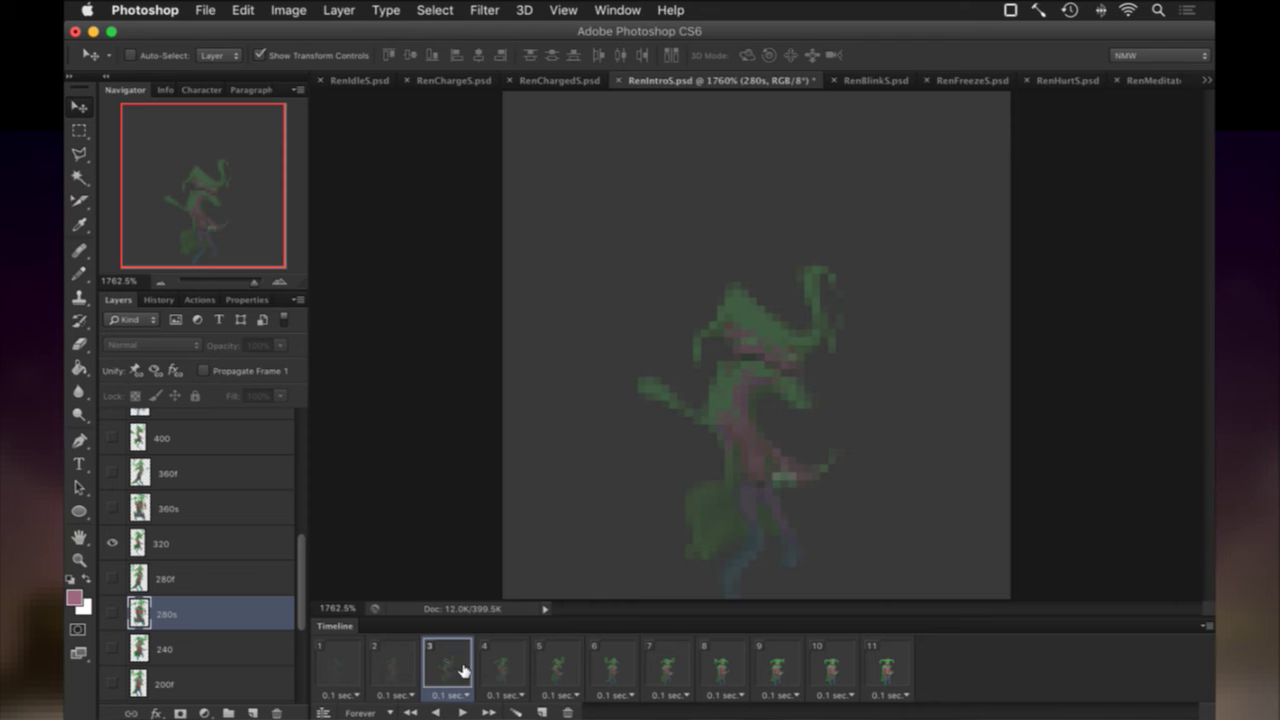
Delete layer 280s used in frame 4 and layer 360s used in frame 2.
left_click(497, 671)
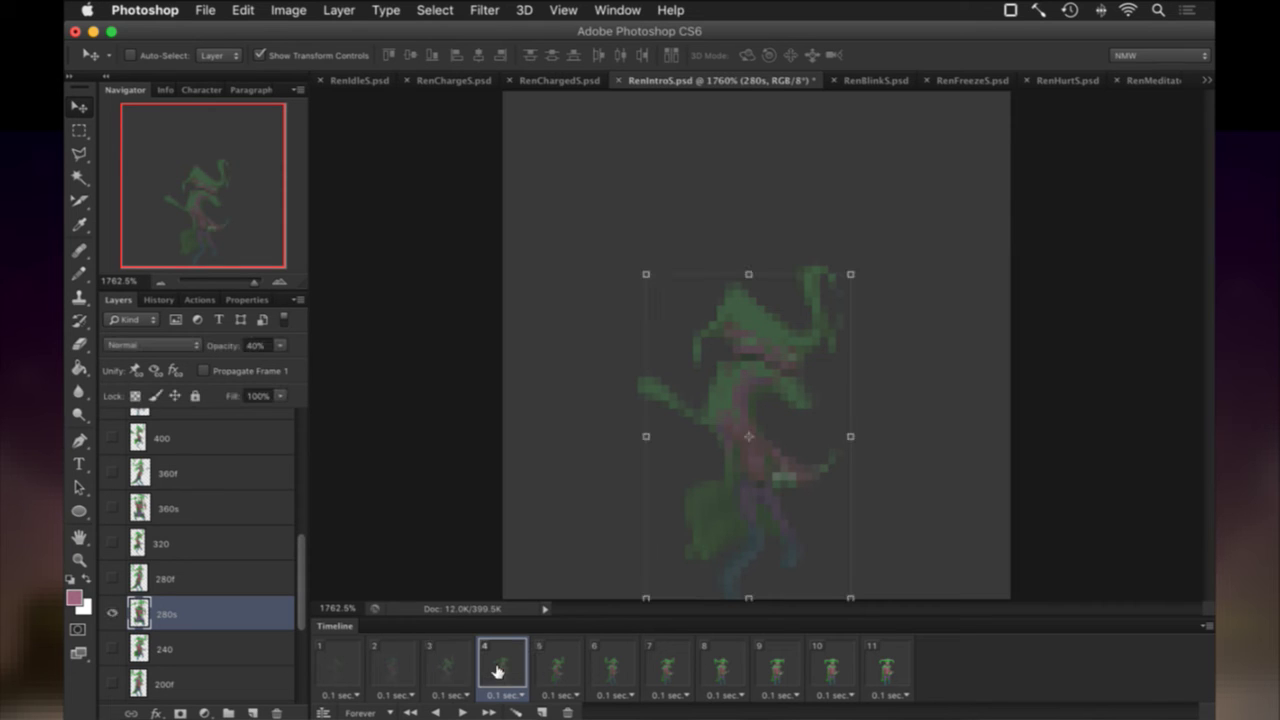
left_click(278, 711)
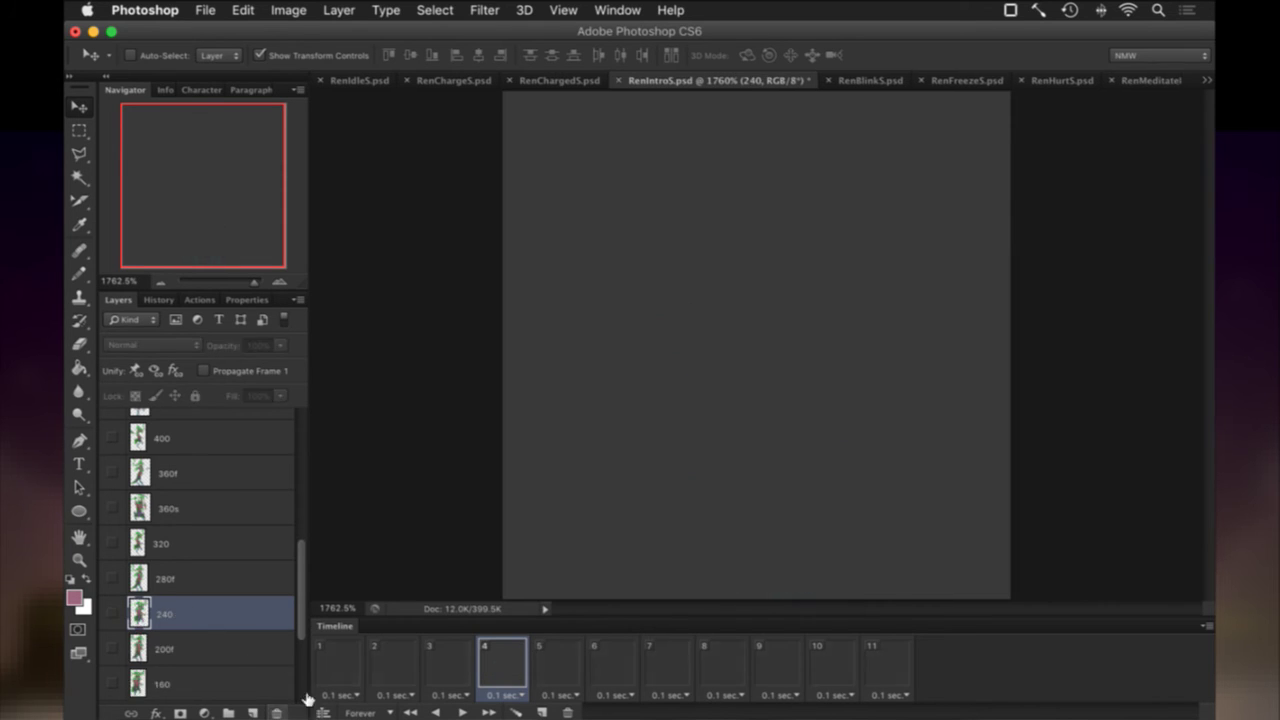
left_click(394, 662)
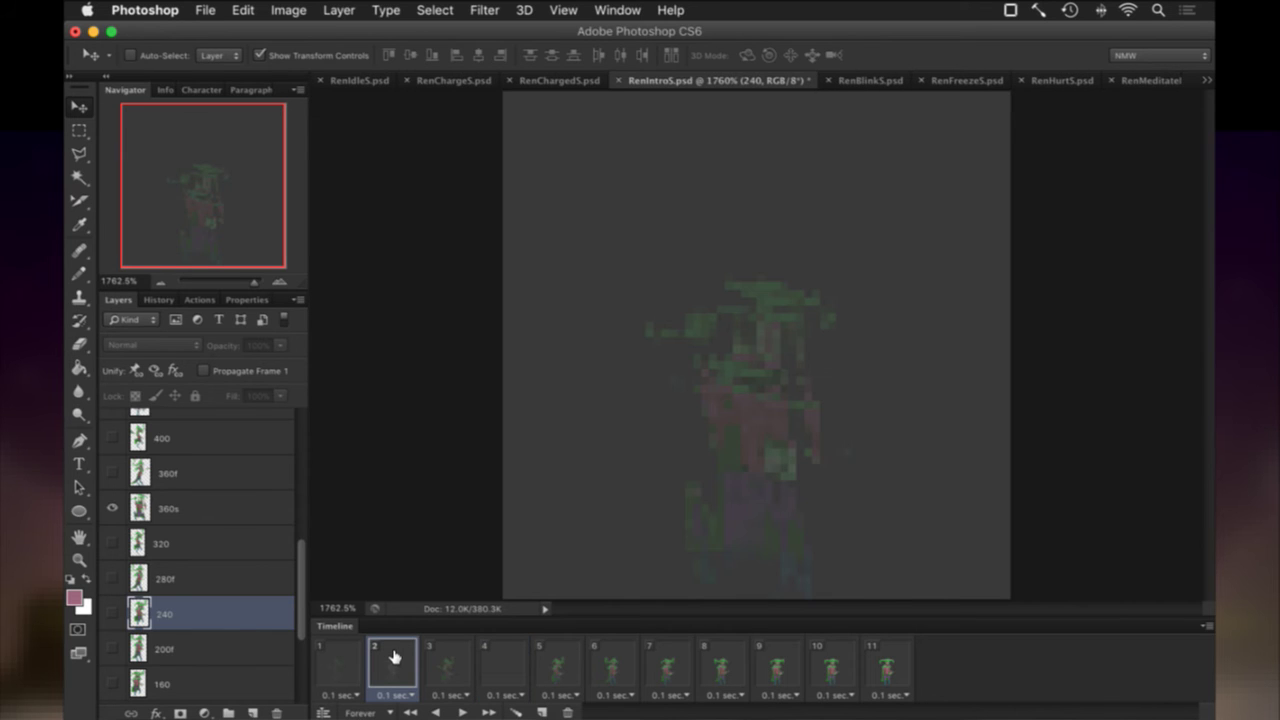
left_click(182, 508)
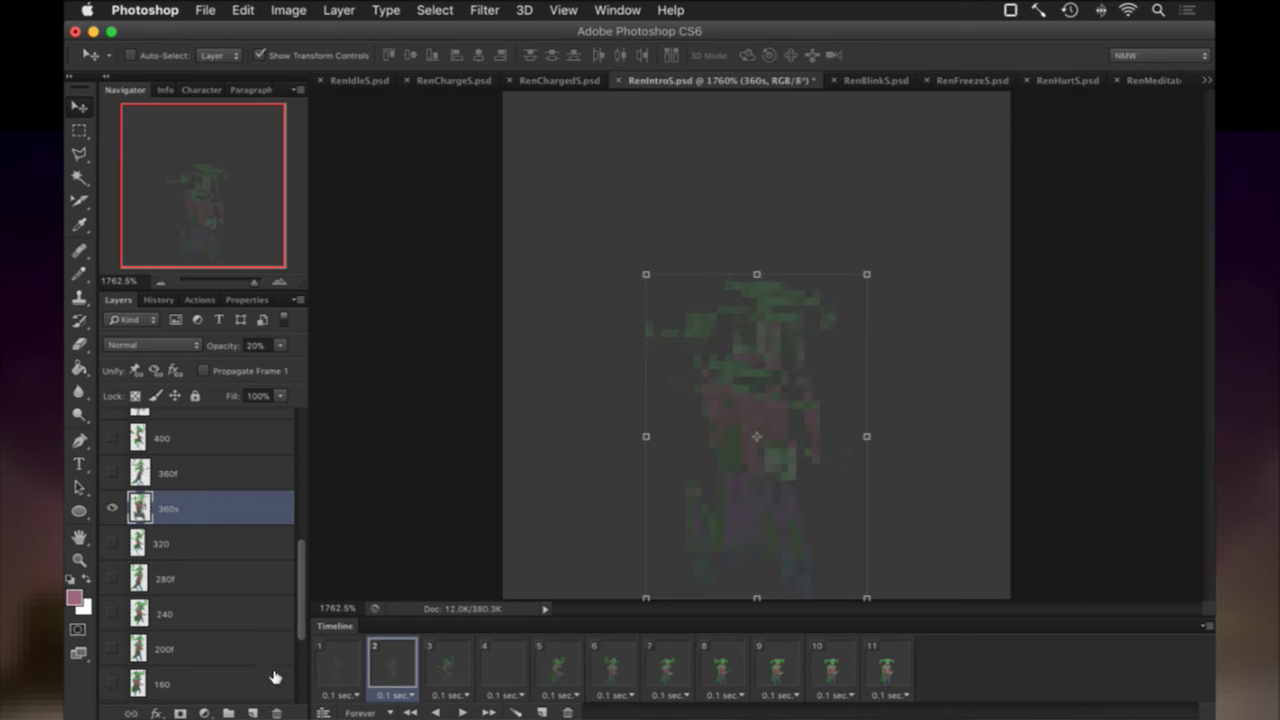
left_click(277, 711)
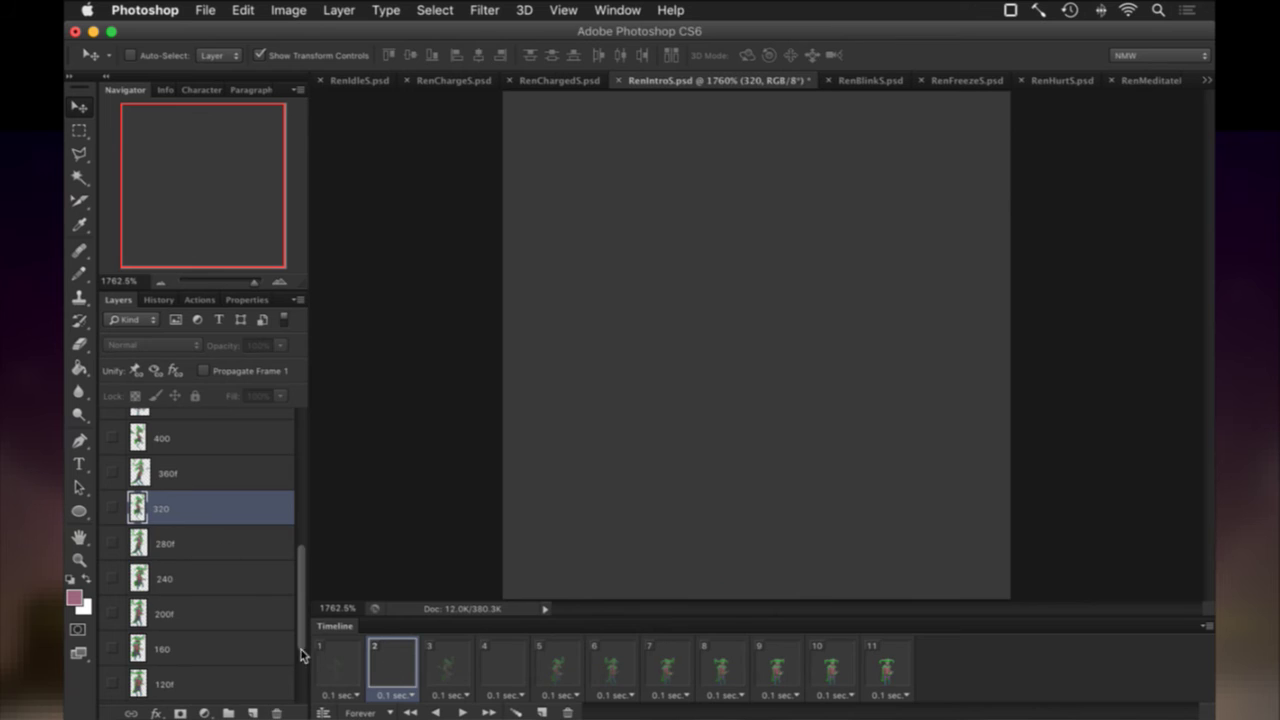
With frame 2 active, duplicate the original sprite layer 0 and try moving the copy up the layer stack.
left_click(350, 662)
left_click(394, 666)
scroll(218, 540, "down", 4)
left_click(200, 650)
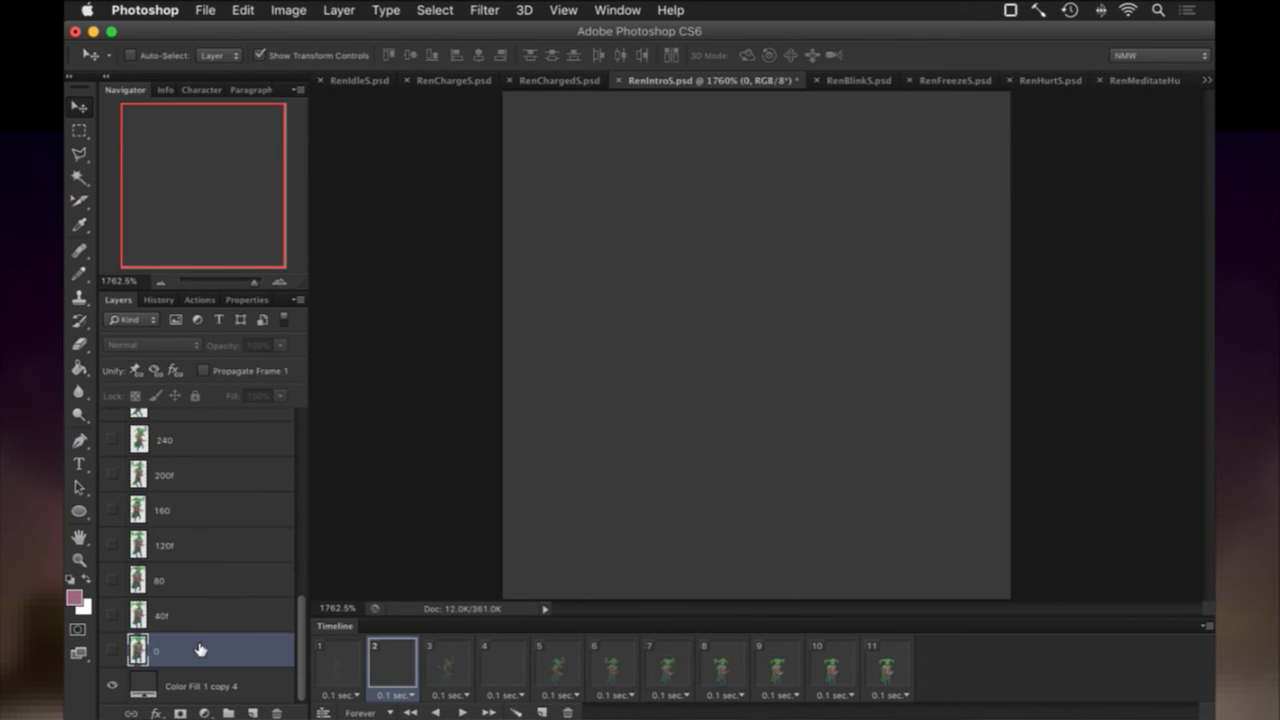
key("super+j")
left_click_drag(183, 651, 200, 543)
key("super+z")
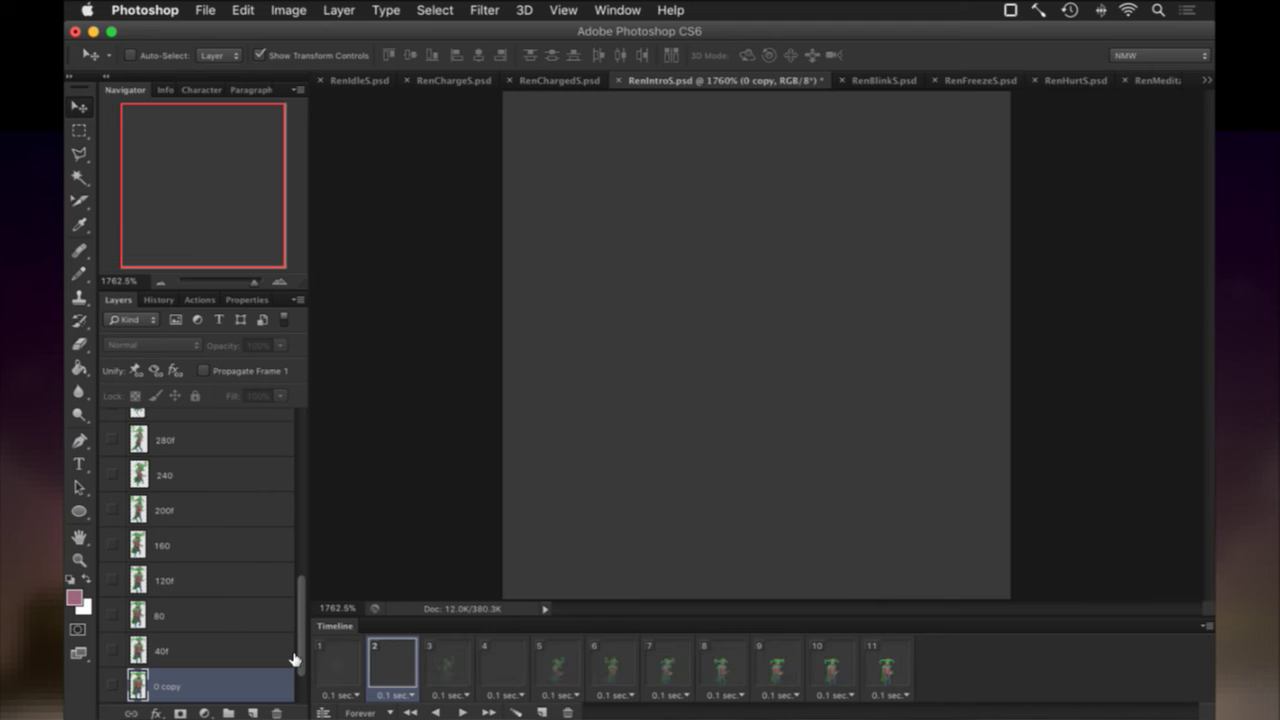
Examine frames 1, 2 and 3 and the sprite layers that frames 1 and 3 use.
left_click(353, 665)
left_click(381, 661)
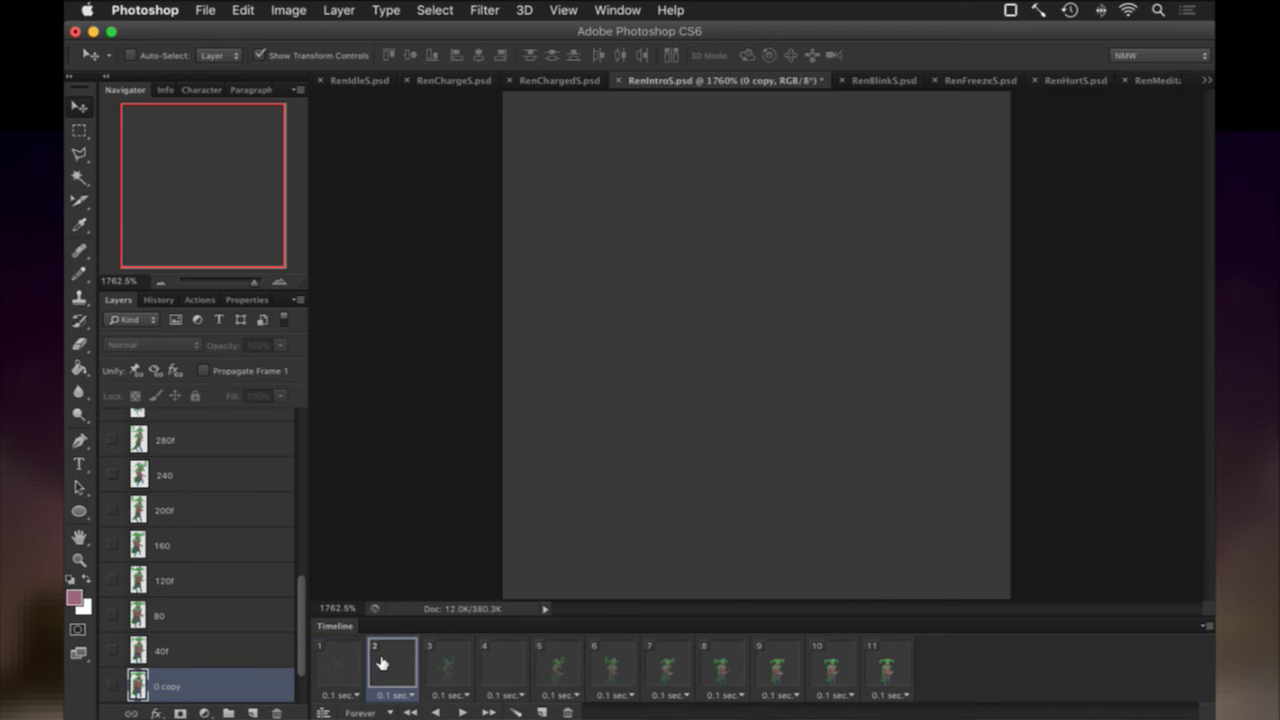
left_click(322, 665)
scroll(140, 595, "up", 5)
scroll(138, 588, "up", 1)
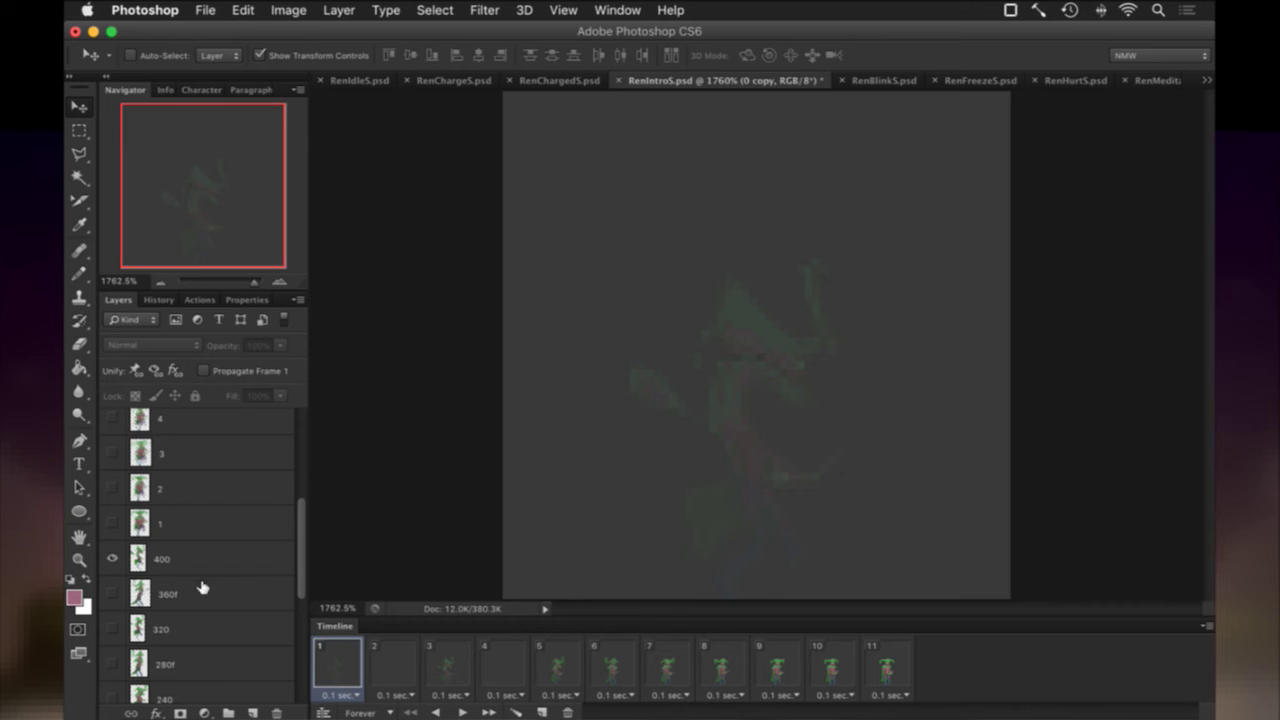
left_click(146, 628)
left_click(455, 661)
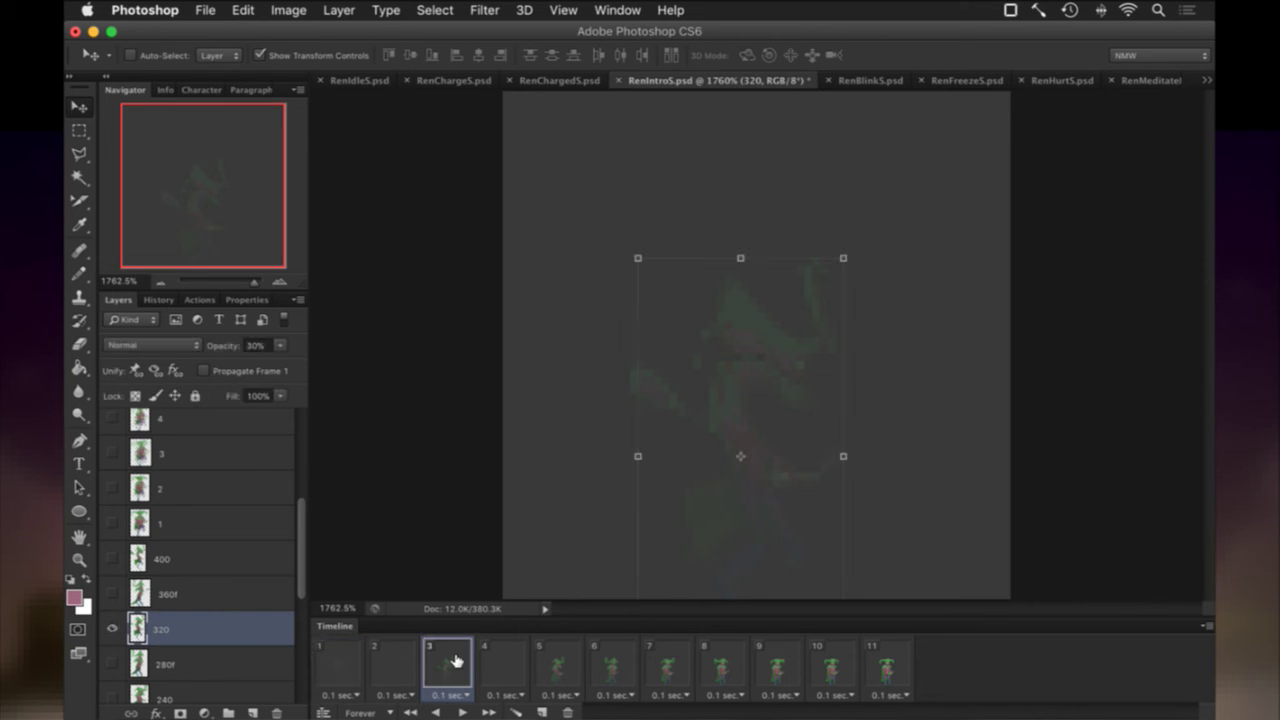
In frame 2, show layer 240 at 20% opacity and compare the frame with frames 1 and 3.
left_click(402, 670)
scroll(208, 635, "down", 1)
scroll(208, 635, "down", 1)
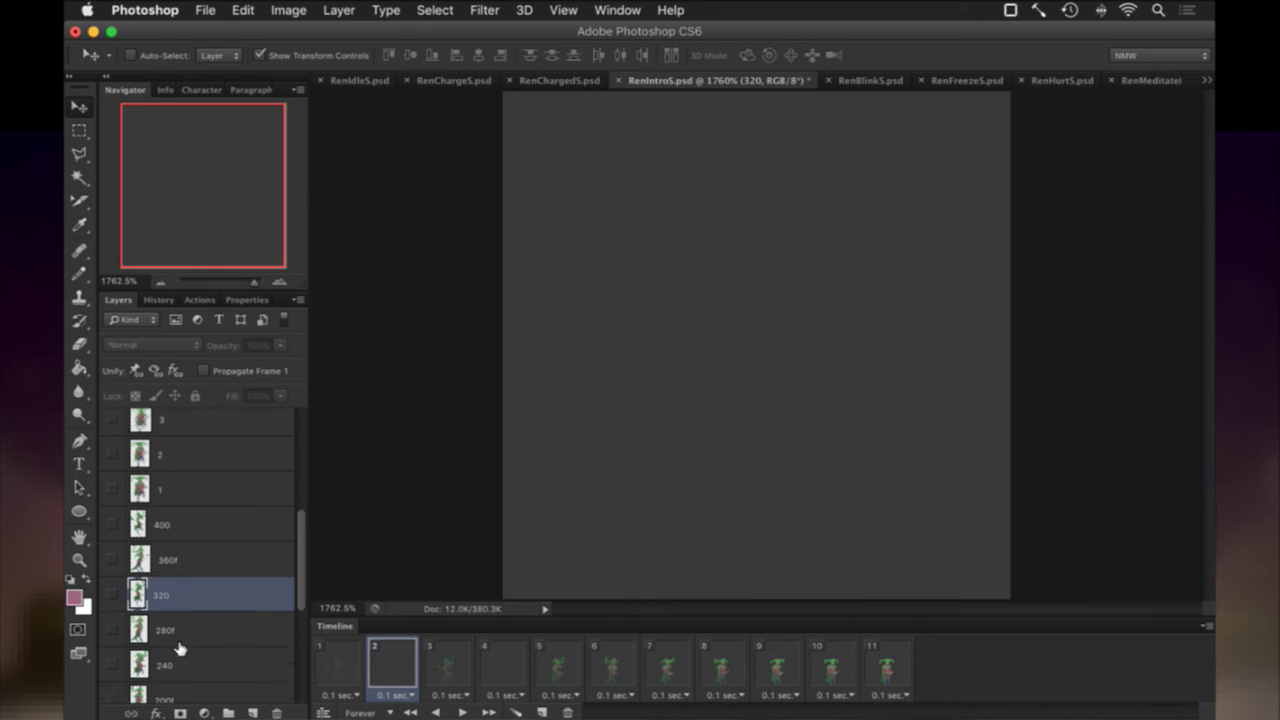
left_click(112, 664)
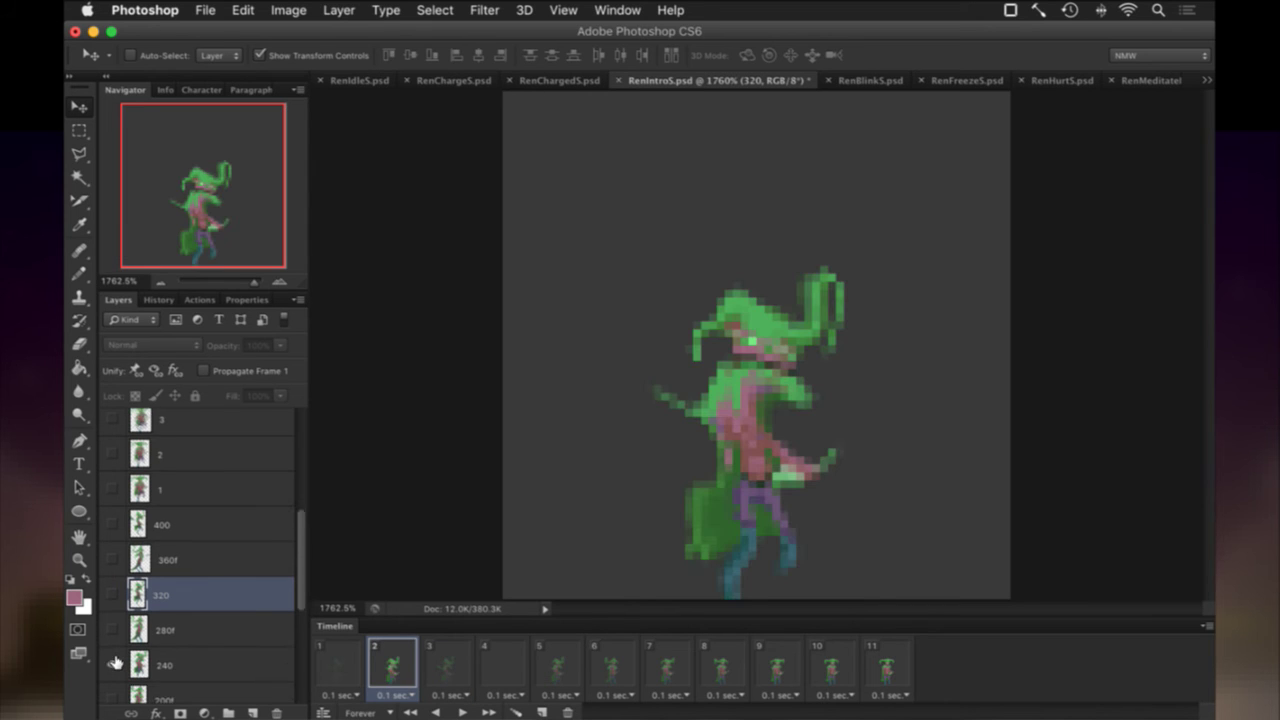
left_click(168, 667)
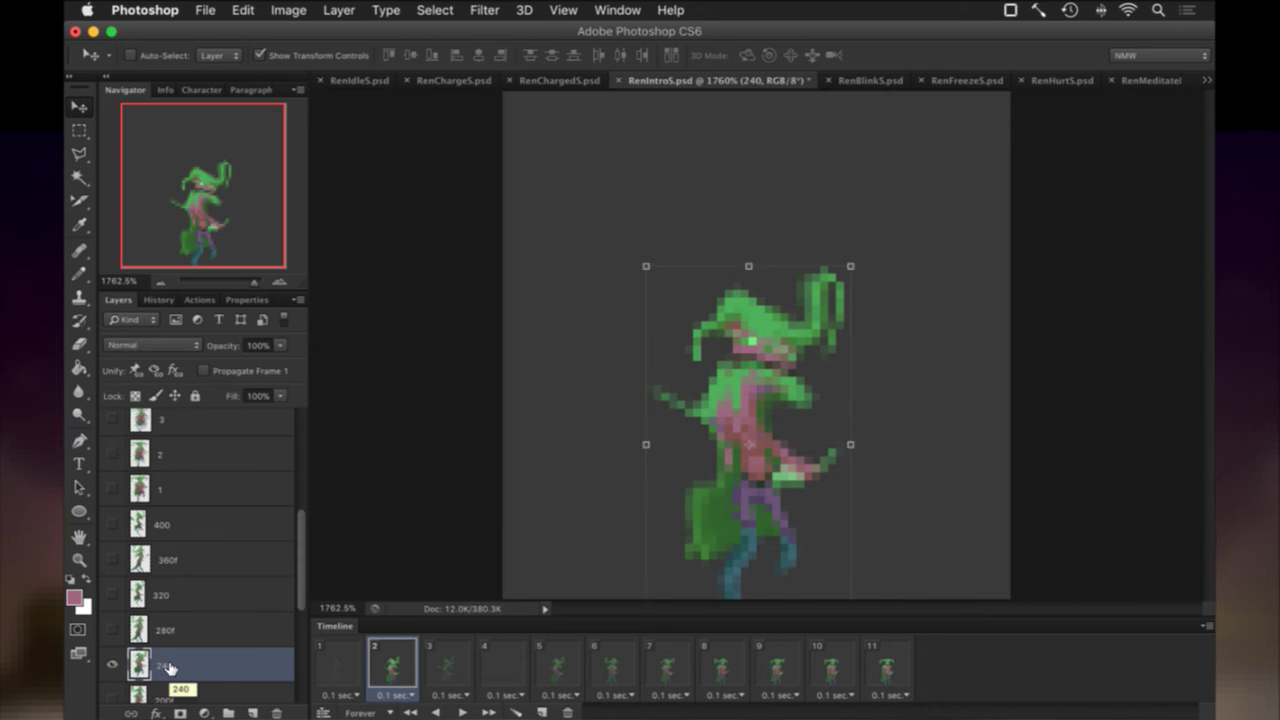
key("2")
left_click(351, 660)
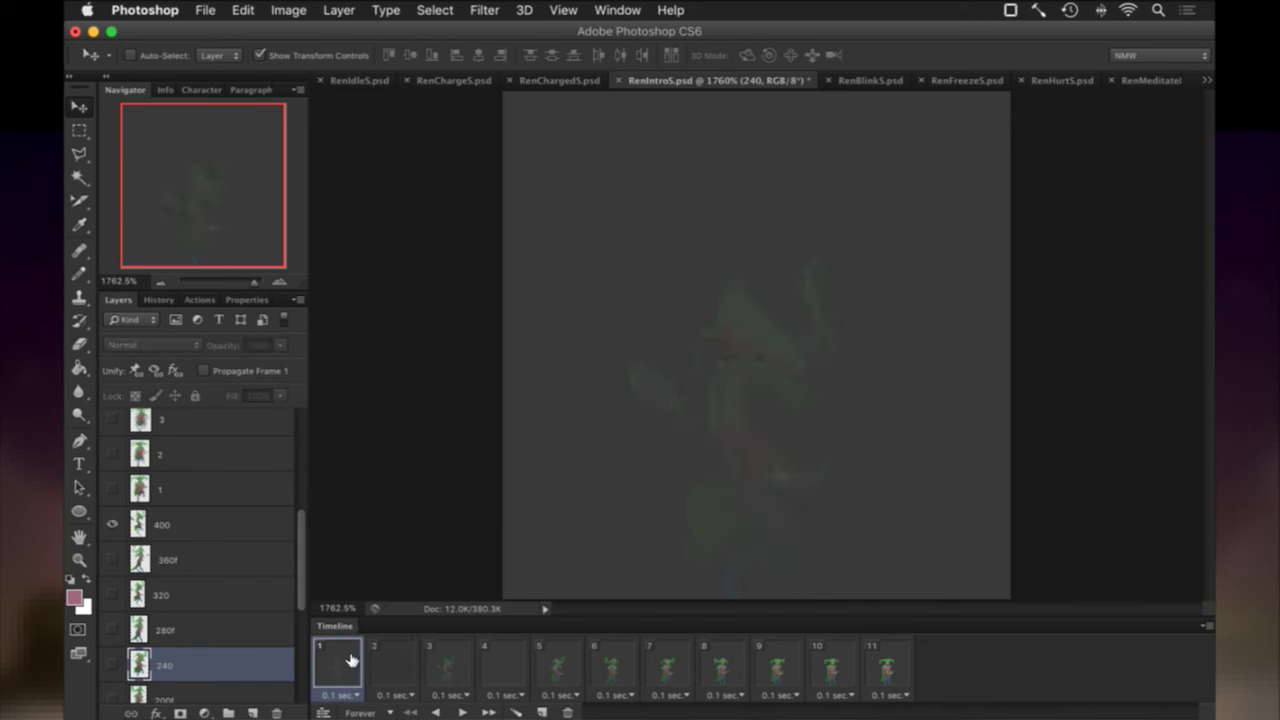
left_click(391, 662)
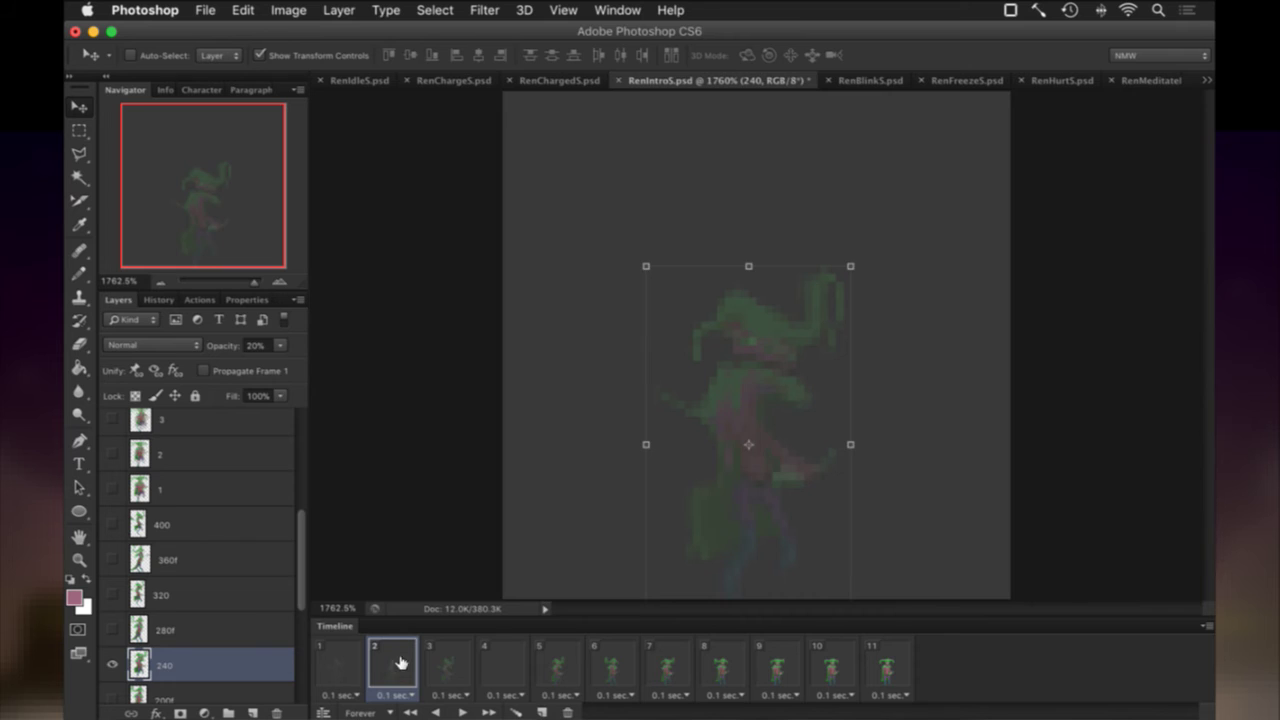
left_click(453, 661)
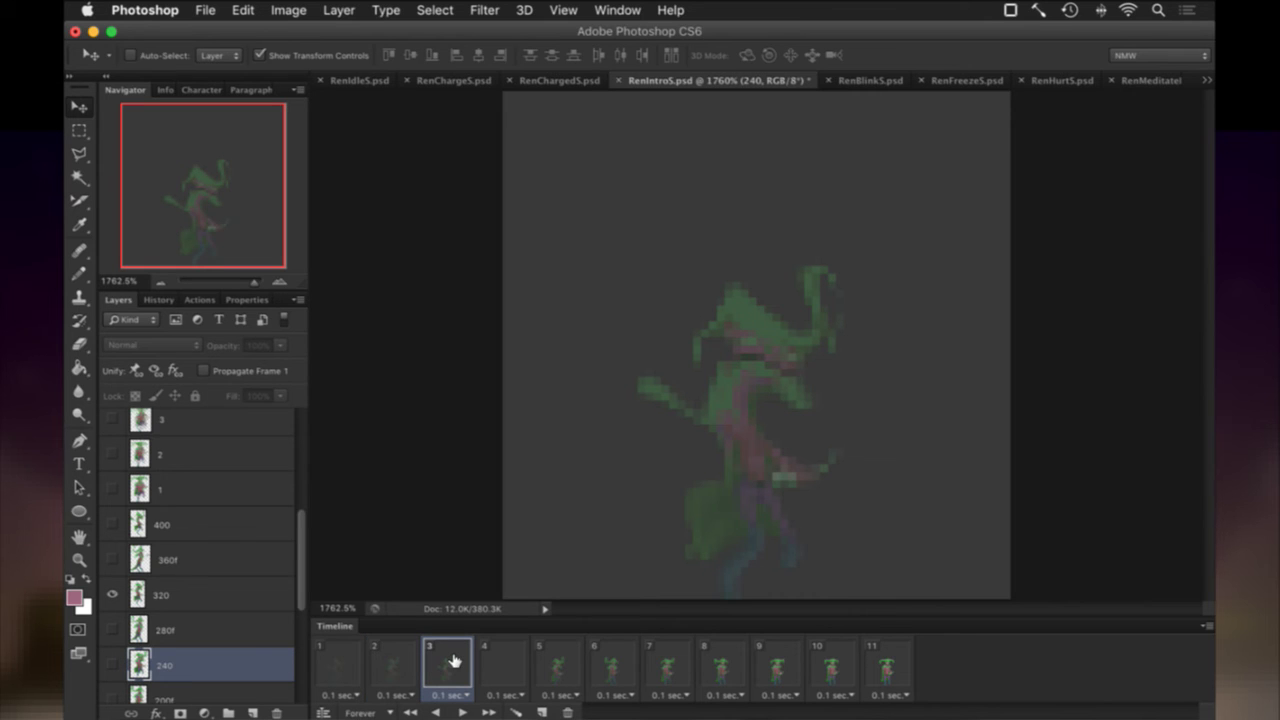
In frame 4, show layer 160 at 40% opacity and compare the frame with frame 3.
left_click(506, 665)
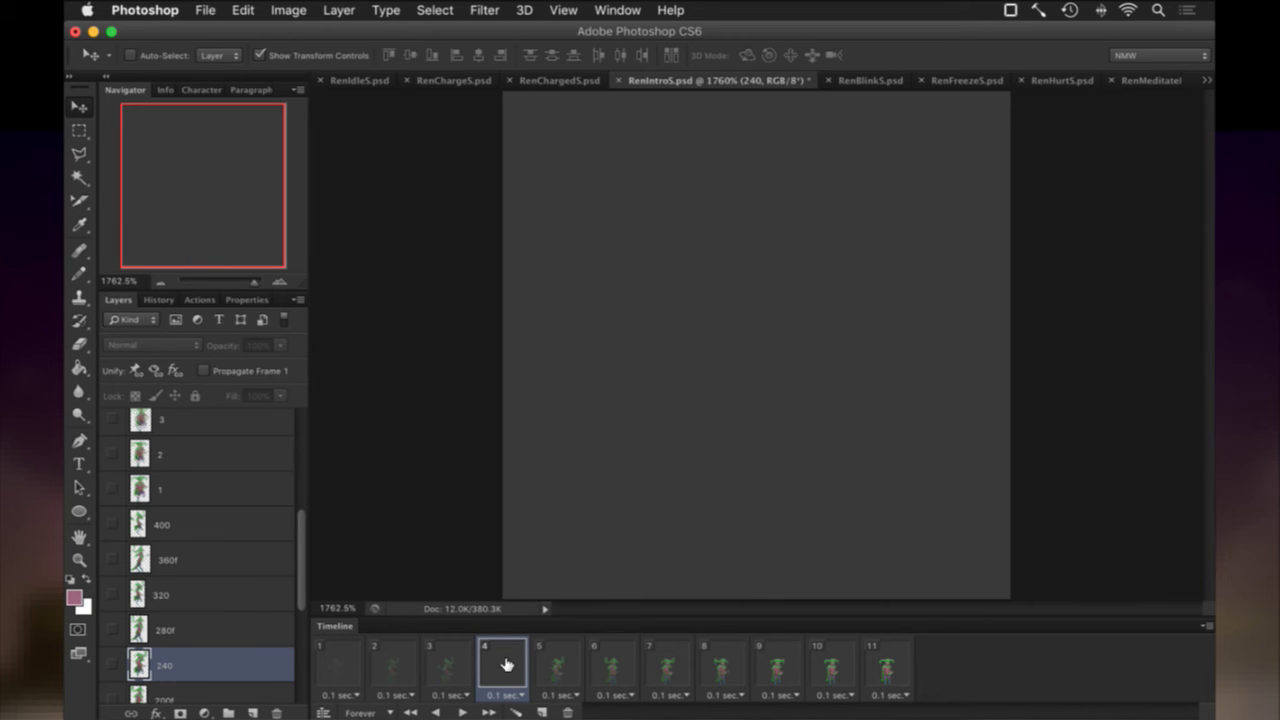
scroll(198, 598, "down", 4)
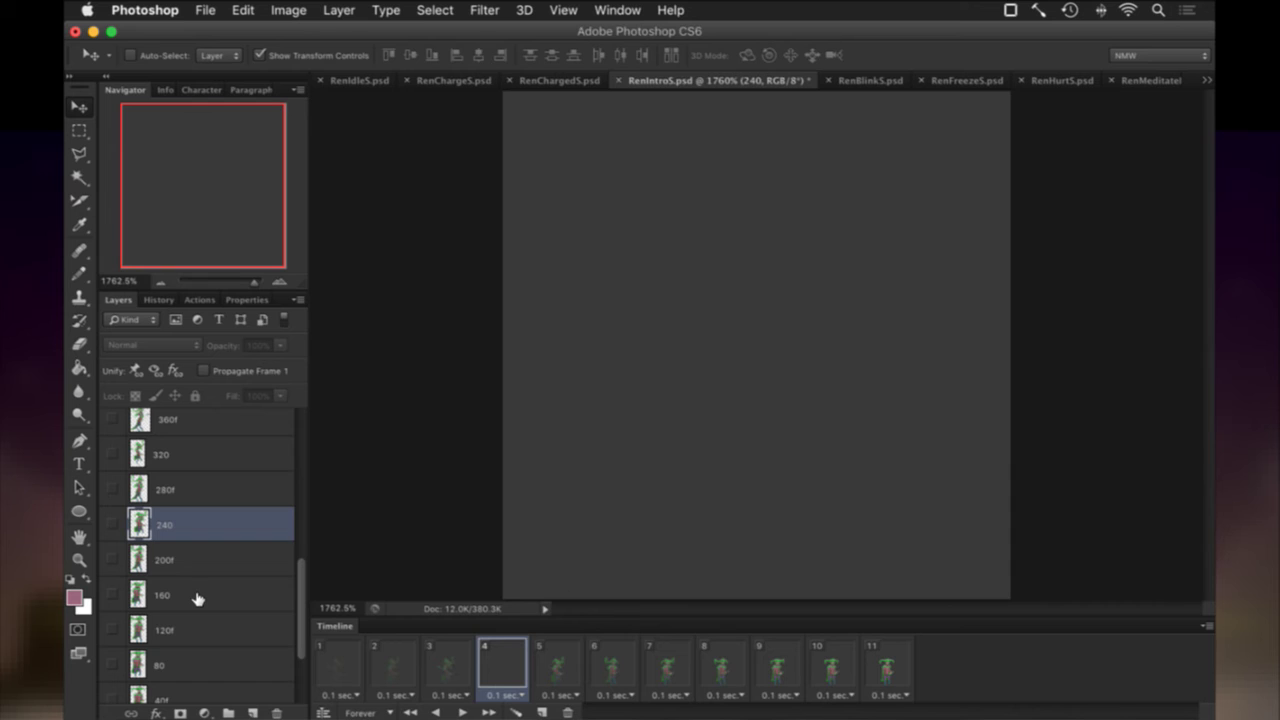
left_click(441, 667)
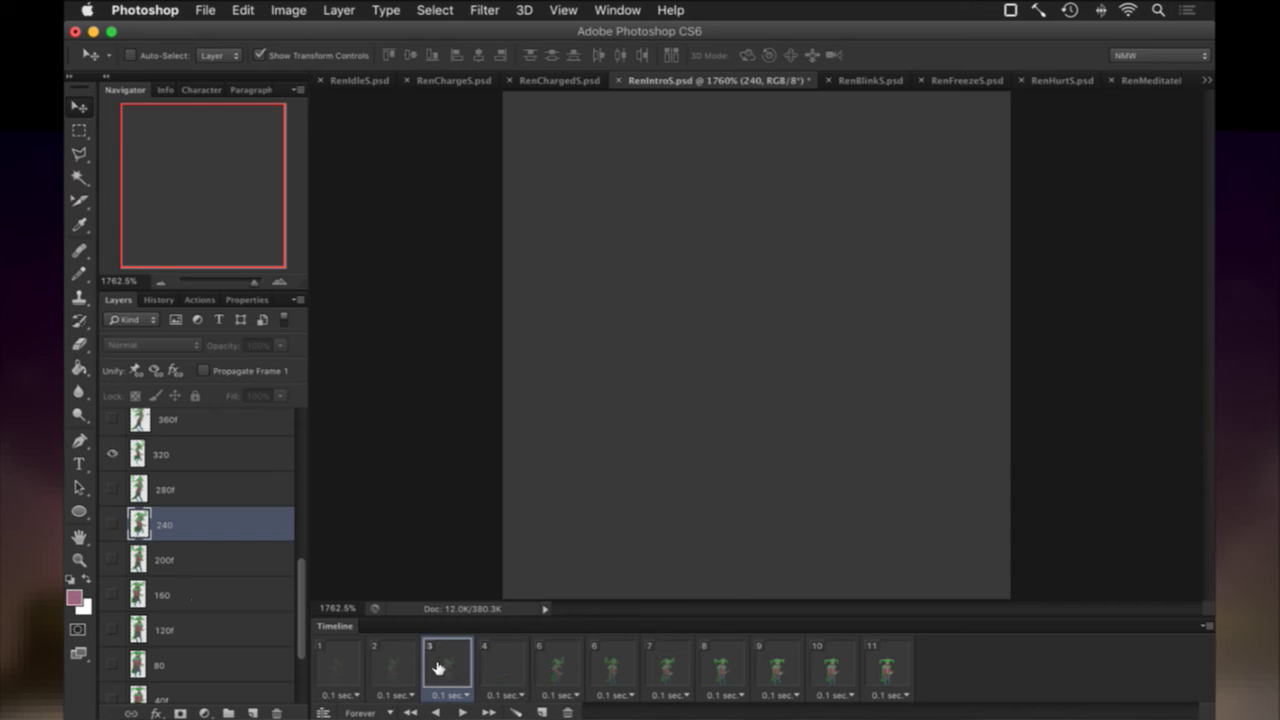
left_click(513, 667)
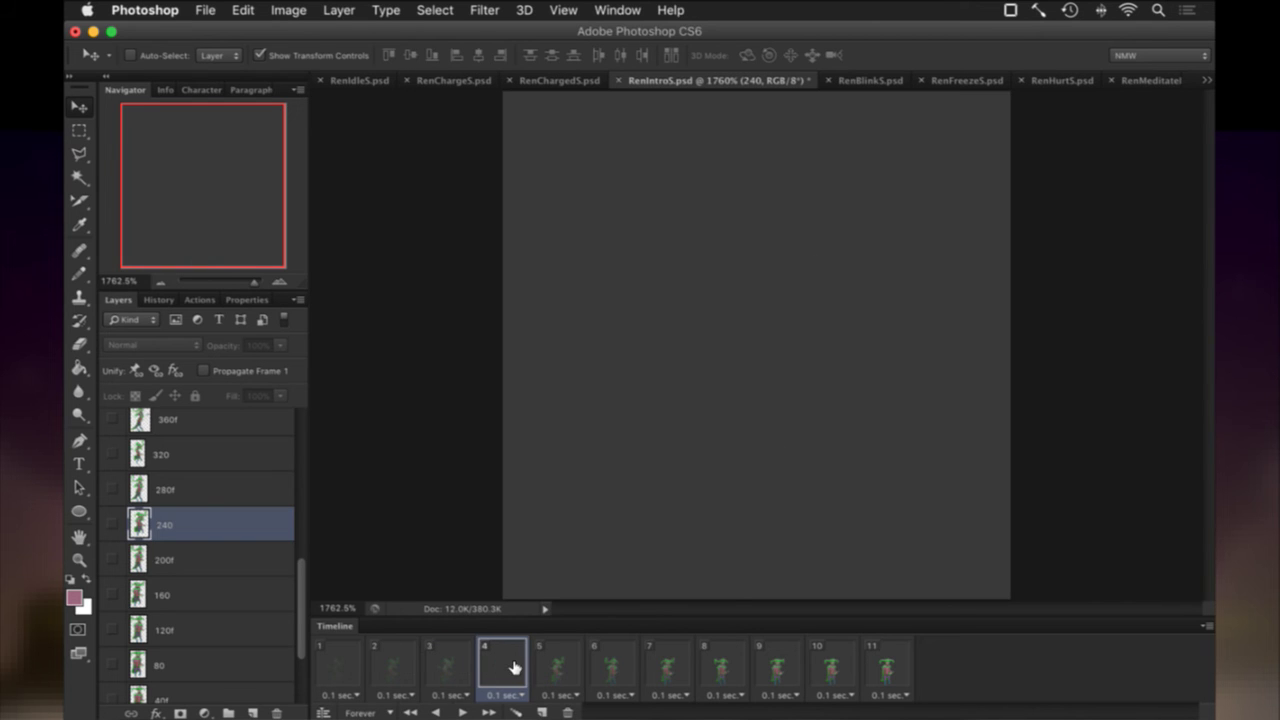
left_click(113, 594)
left_click(166, 594)
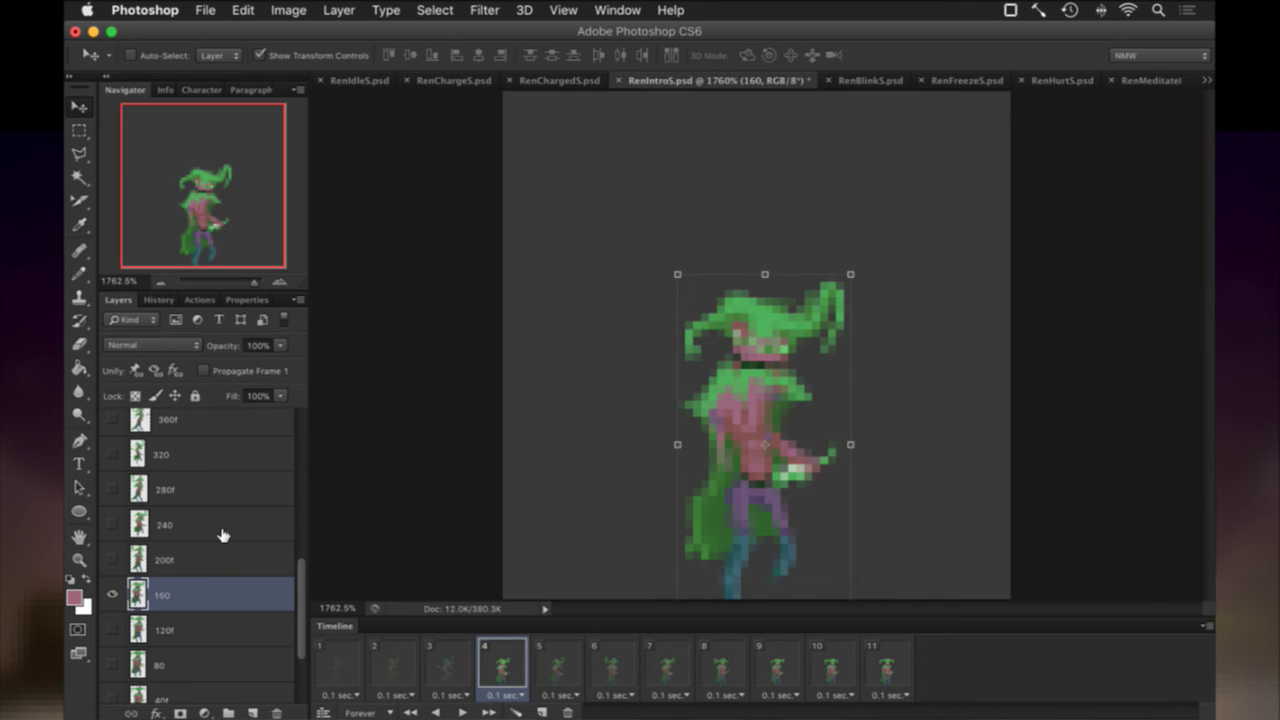
key("4")
left_click(460, 666)
left_click(496, 665)
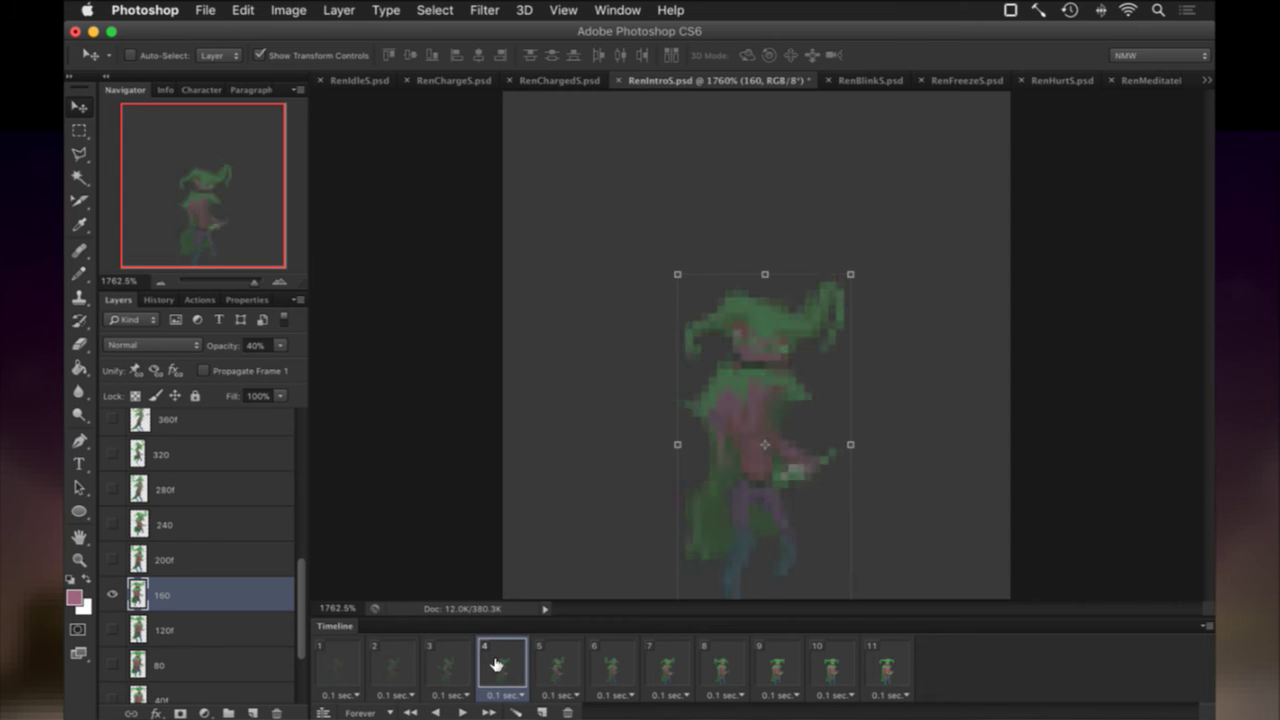
In frame 6, replace layer 200f with layer 80 at 60% opacity and compare the frame with frame 5.
left_click(556, 658)
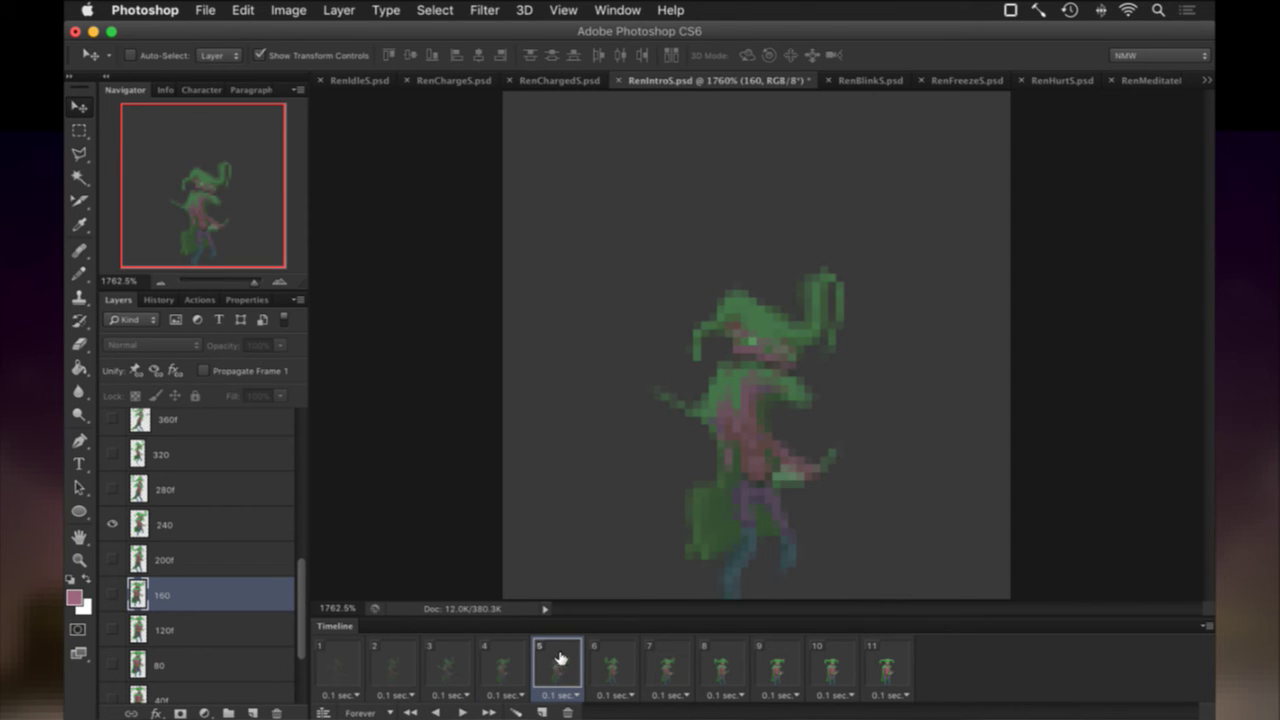
left_click(614, 666)
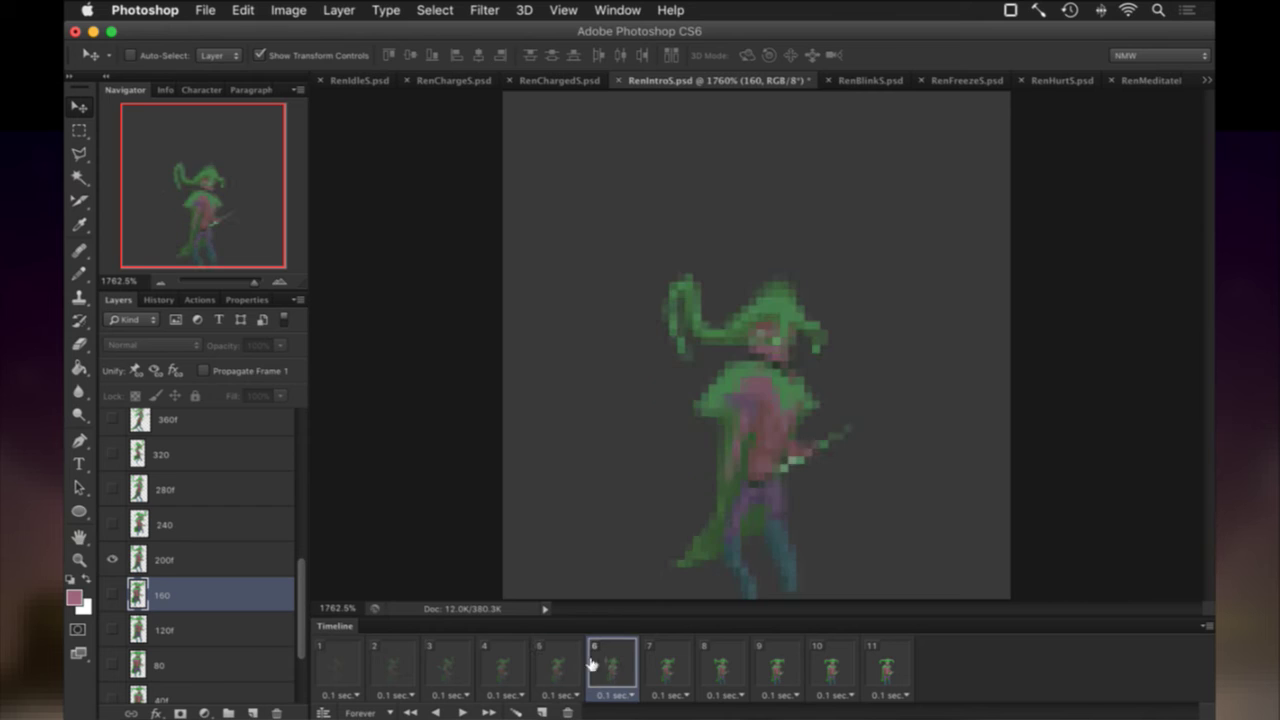
left_click(111, 558)
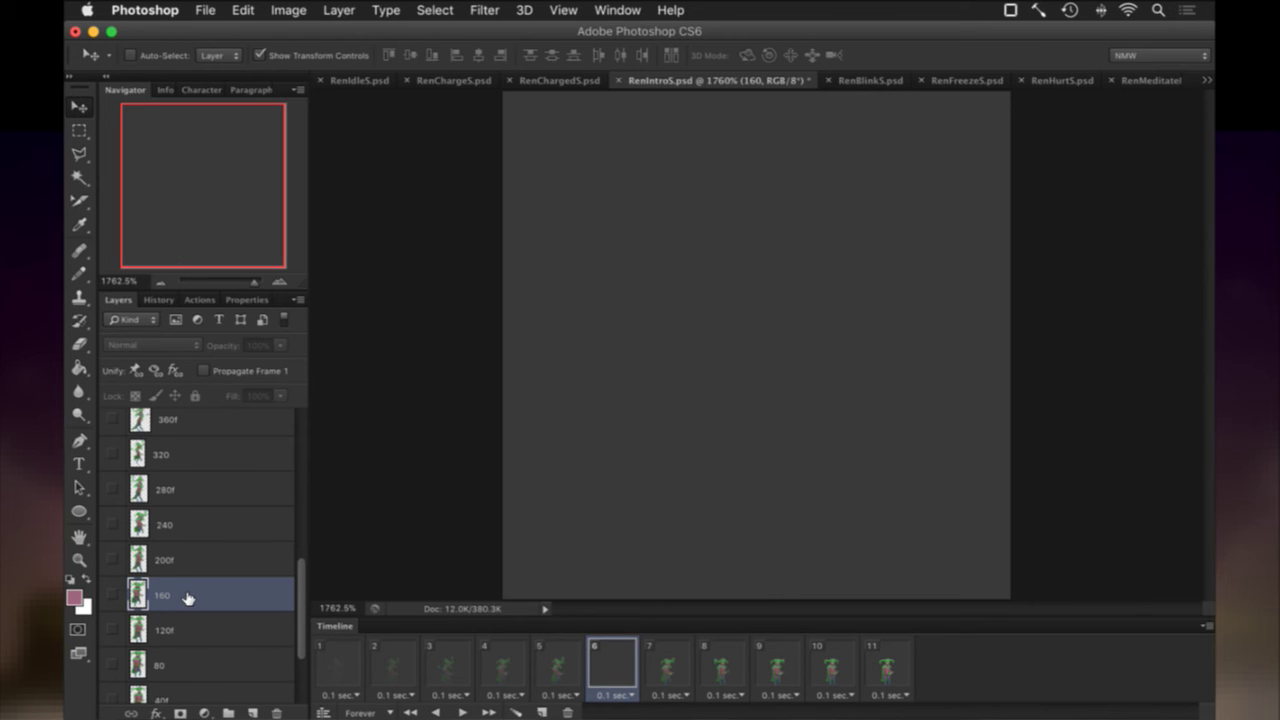
left_click(165, 654)
left_click(114, 665)
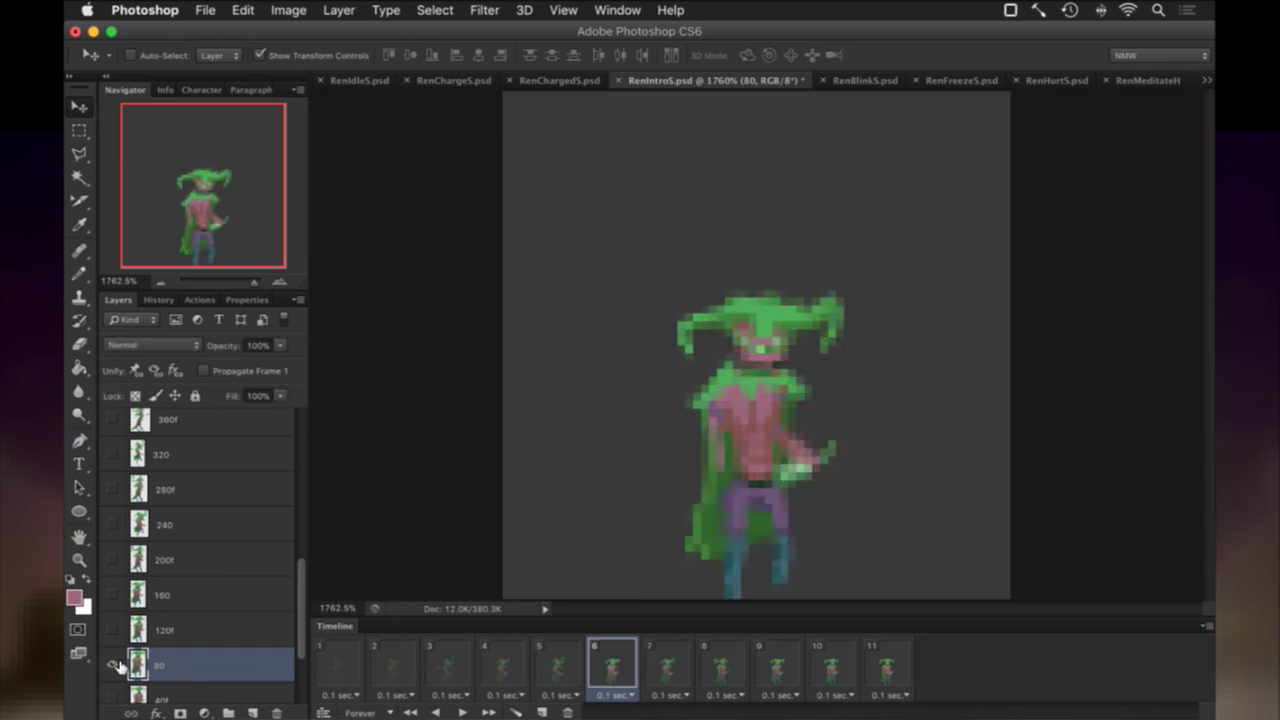
left_click(150, 665)
key("6")
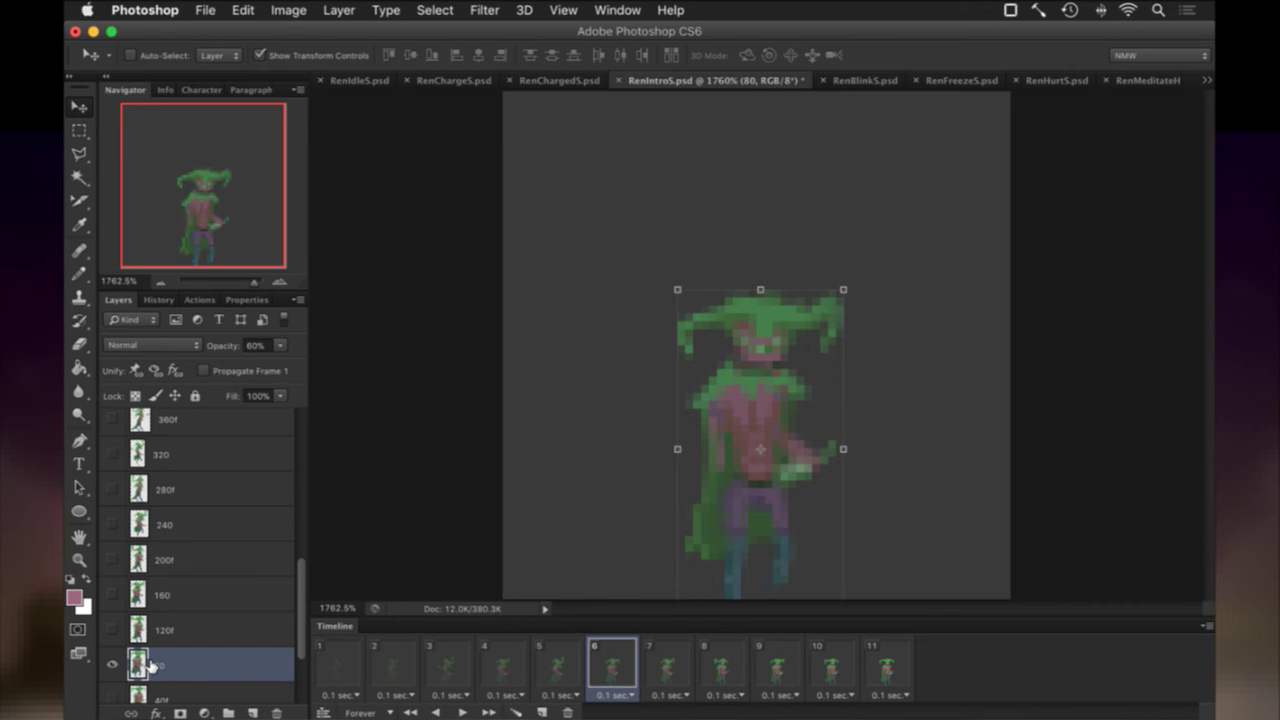
left_click(555, 660)
left_click(626, 663)
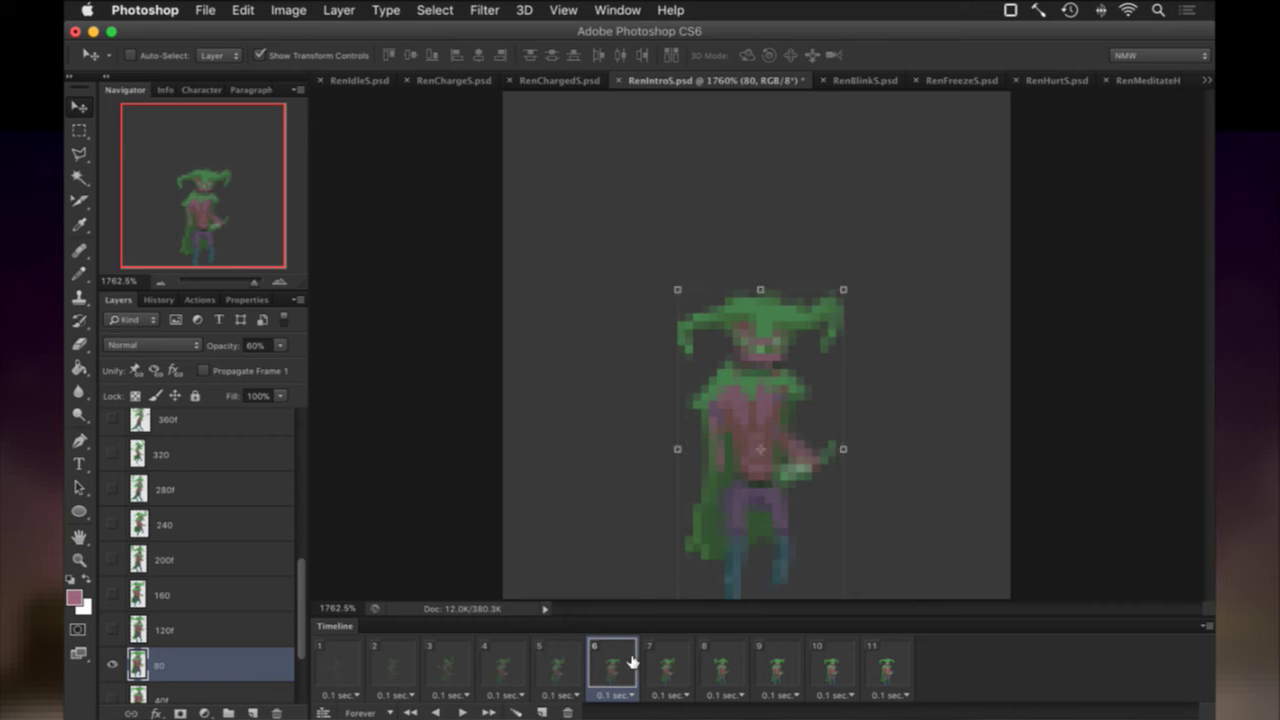
In frame 8, hide layer 120f and show layer 0 copy instead, checking frames 9 to 11 for reference.
left_click(688, 657)
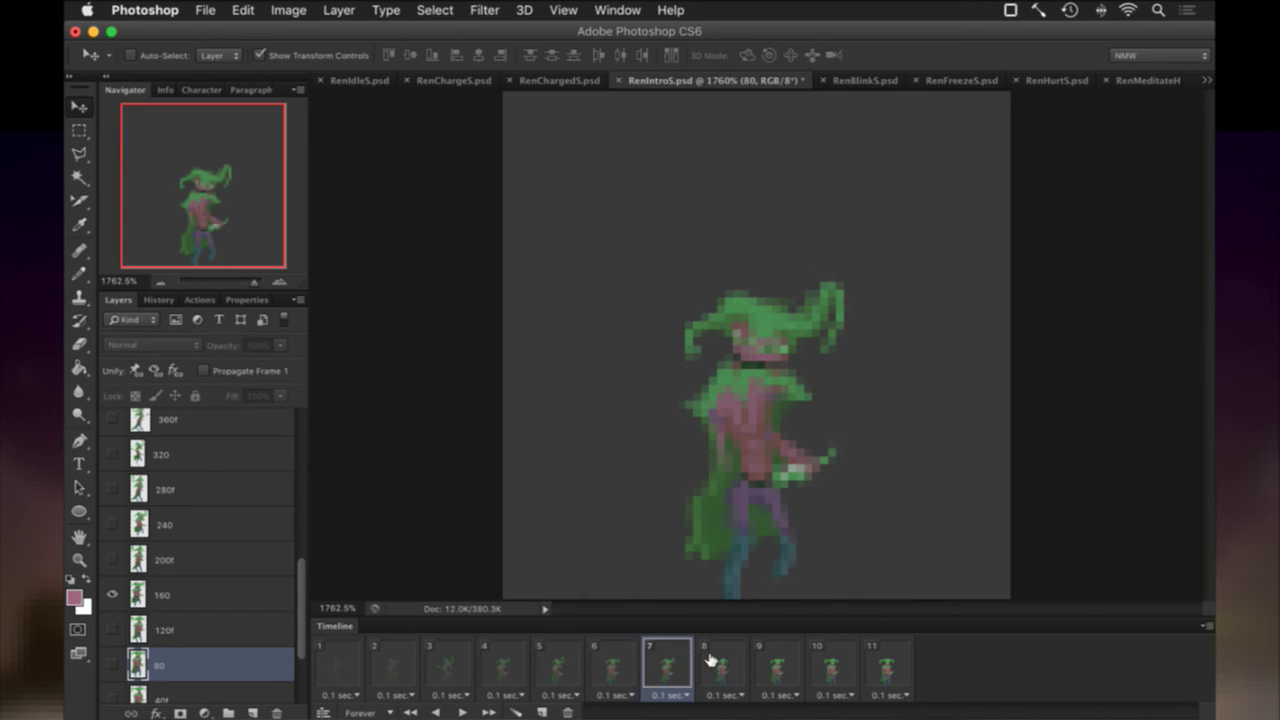
left_click(712, 660)
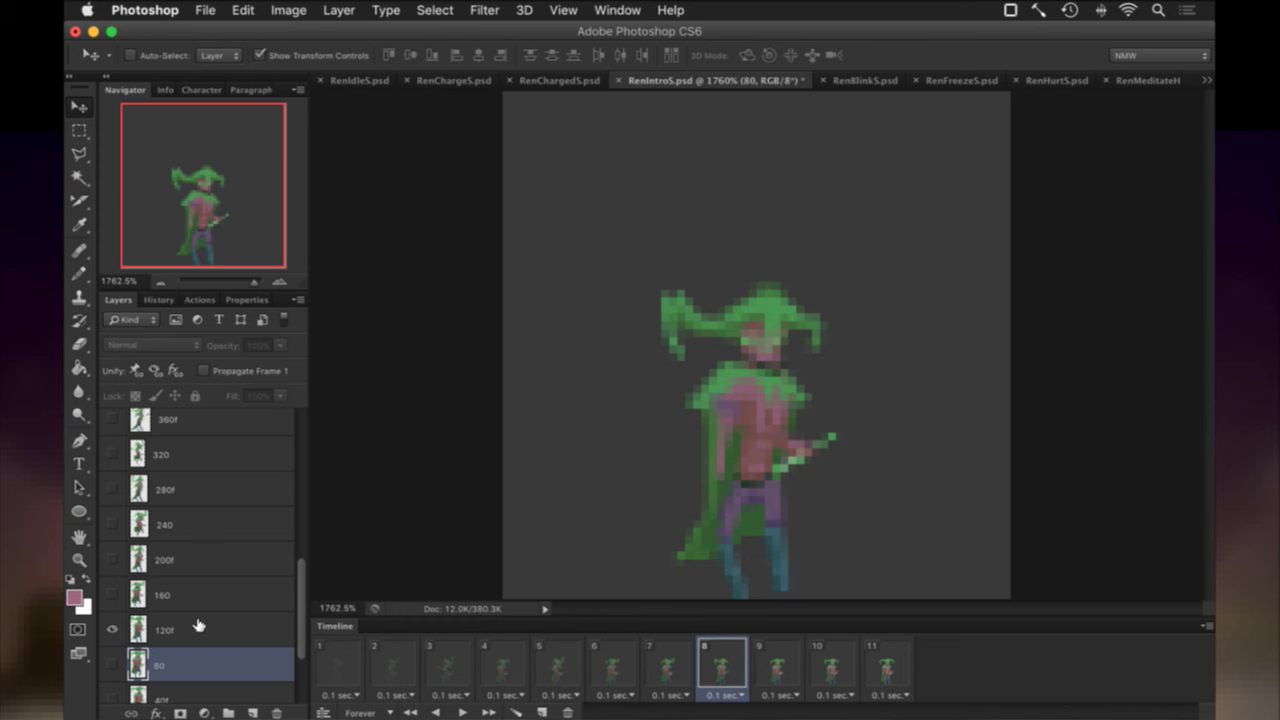
left_click(112, 629)
scroll(215, 629, "down", 3)
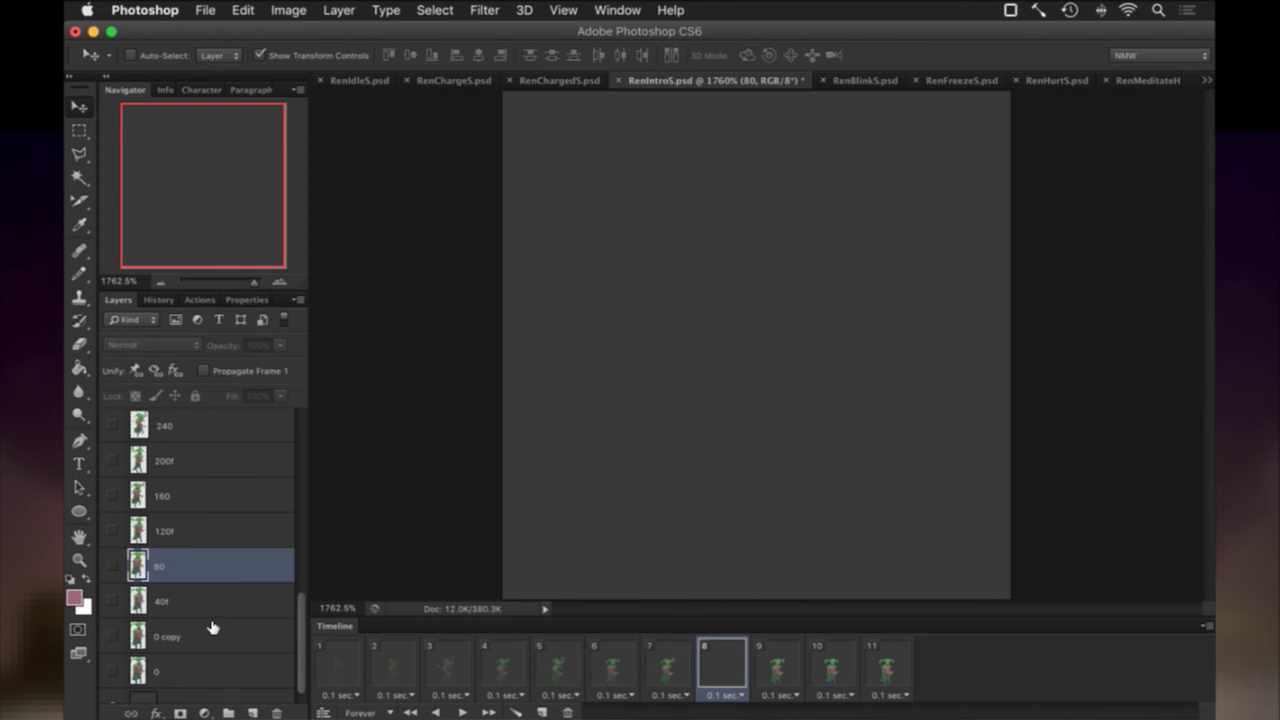
left_click(199, 636)
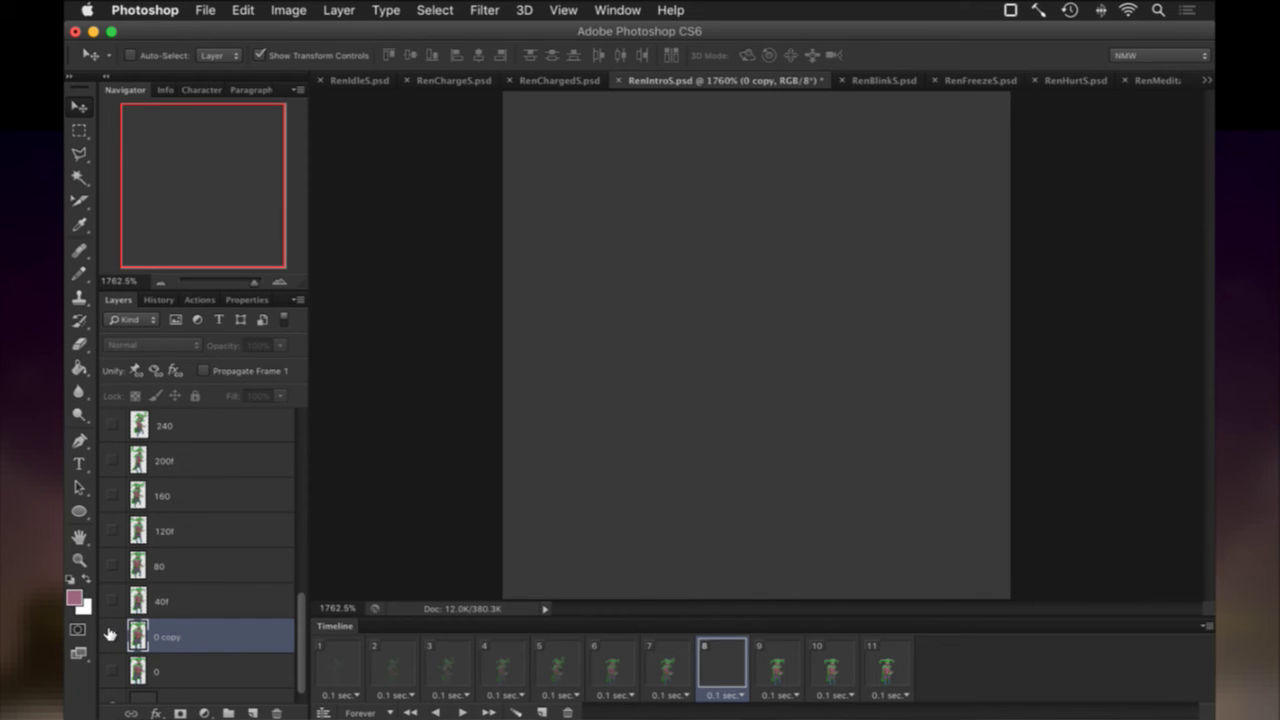
left_click(797, 668)
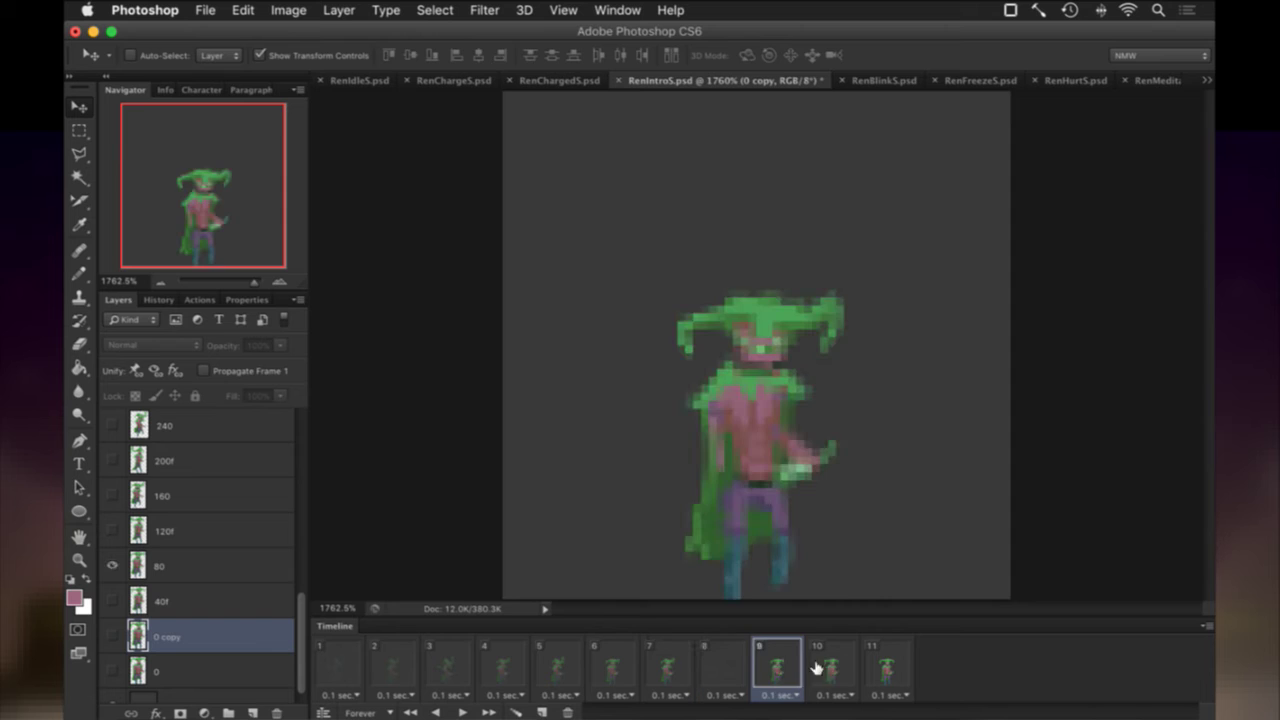
left_click(843, 668)
left_click(886, 662)
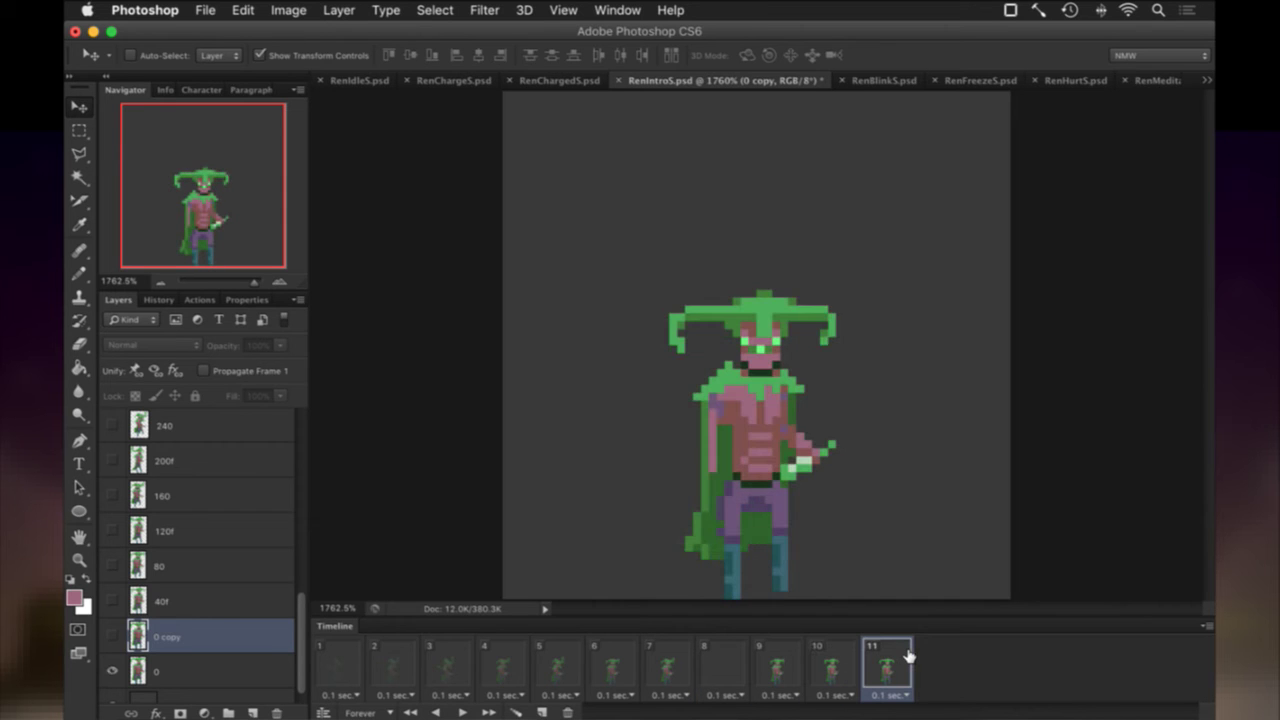
left_click(830, 660)
left_click(737, 655)
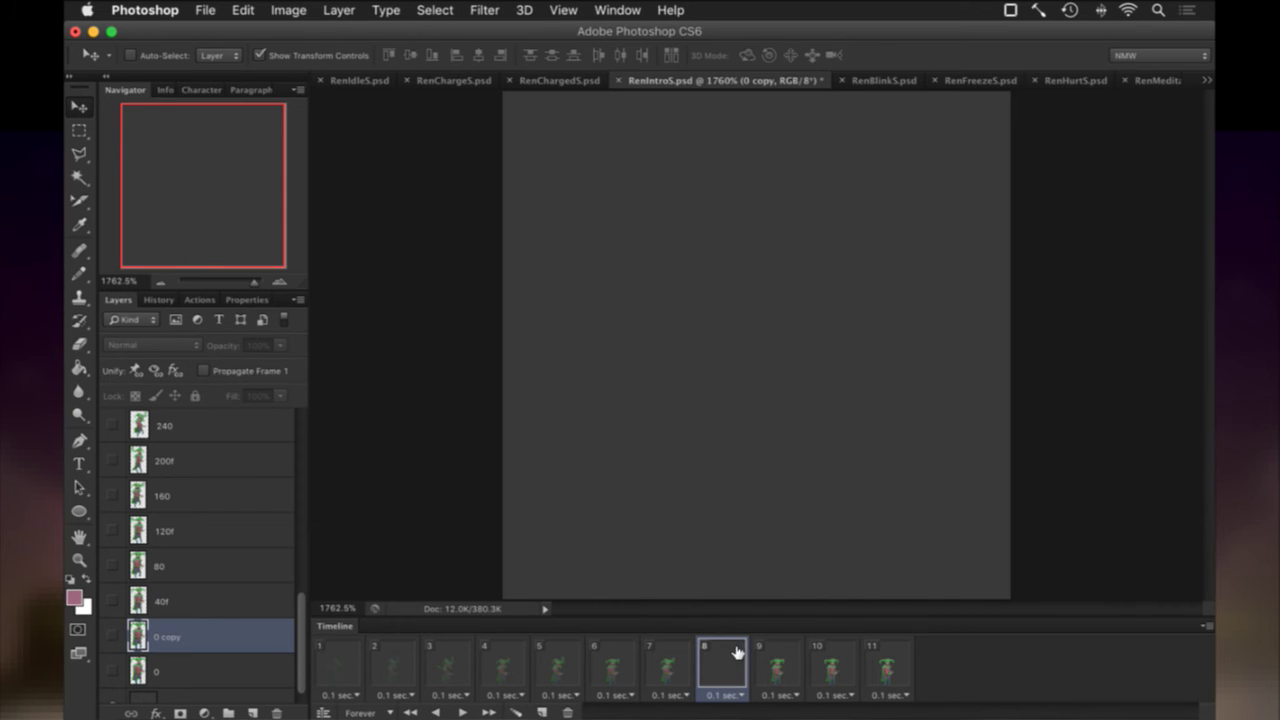
left_click(112, 636)
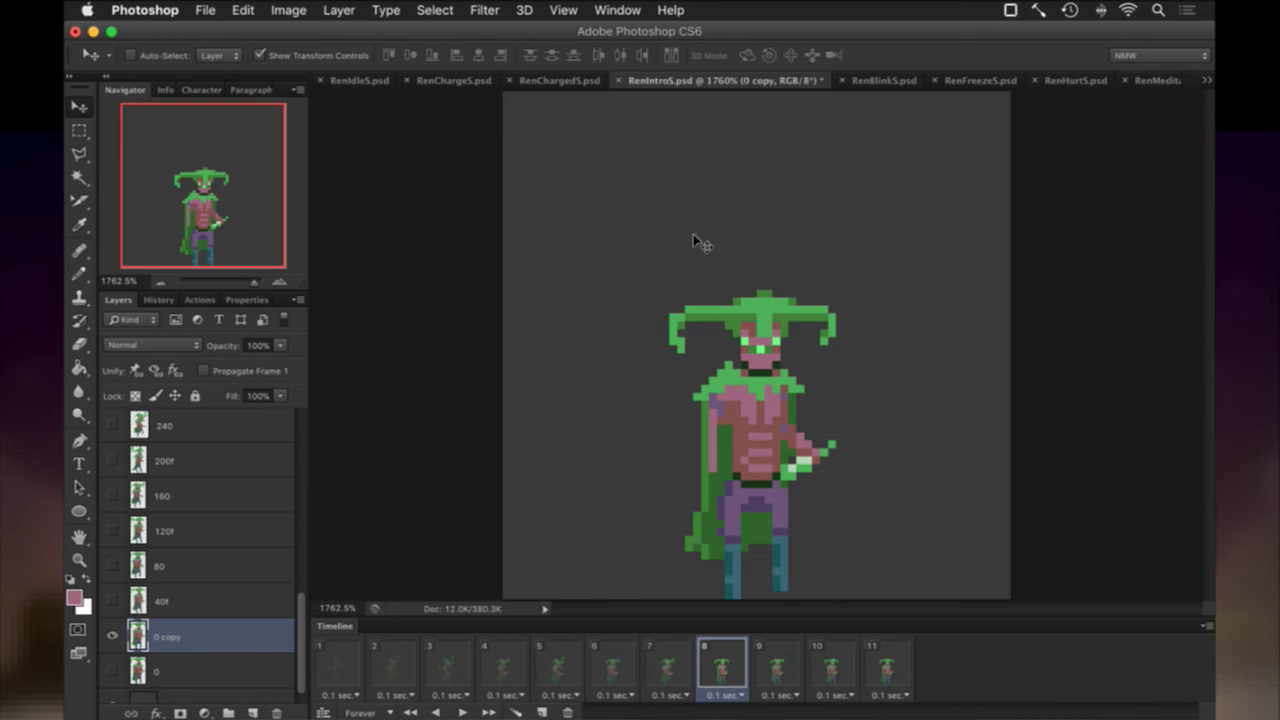
Open the Ripple distortion filter for layer 0 copy in frame 8.
left_click(492, 10)
mouse_move(572, 240)
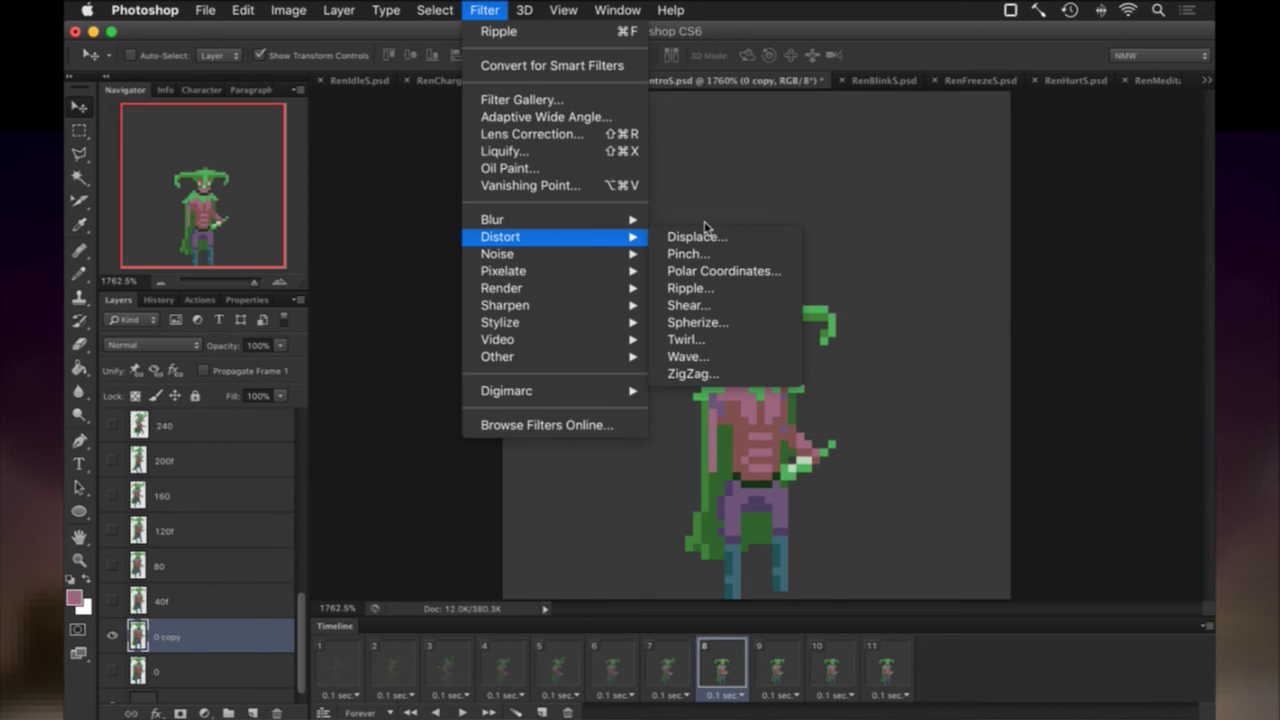
left_click(693, 289)
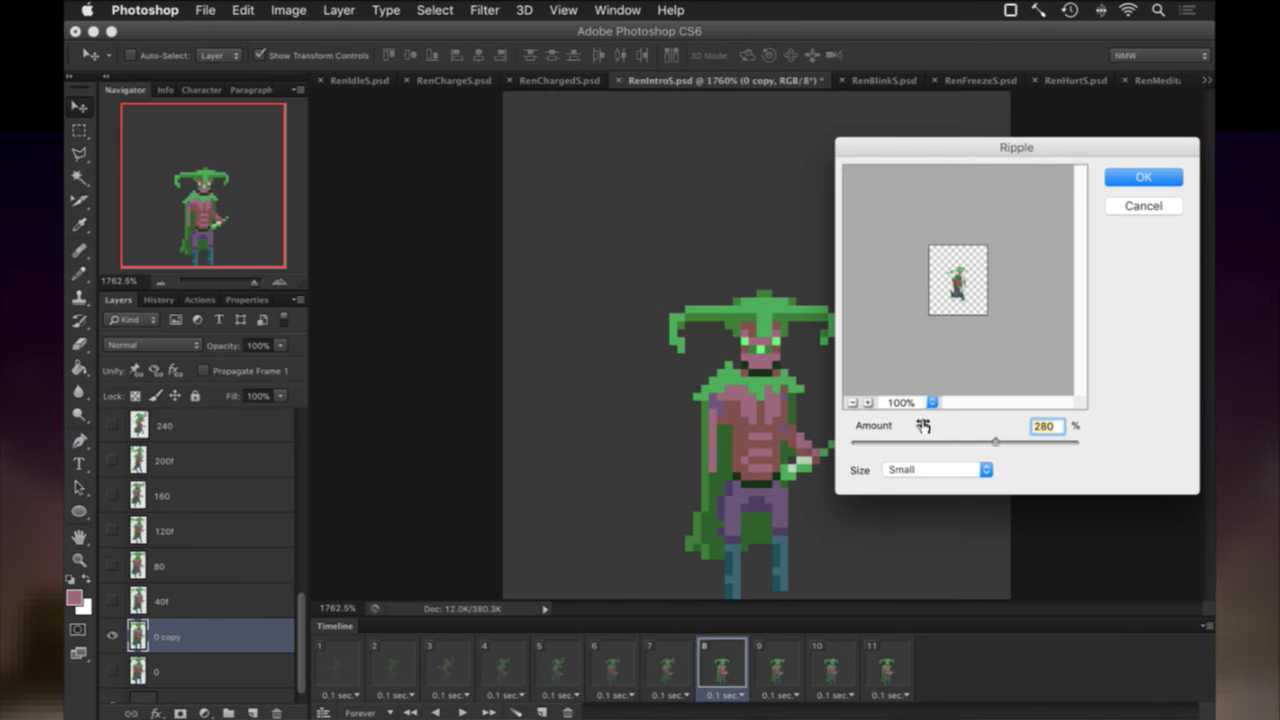
Apply the Ripple filter to the copy of layer 0 with an amount of 40% and Medium size.
type("40")
left_click(896, 466)
left_click(904, 483)
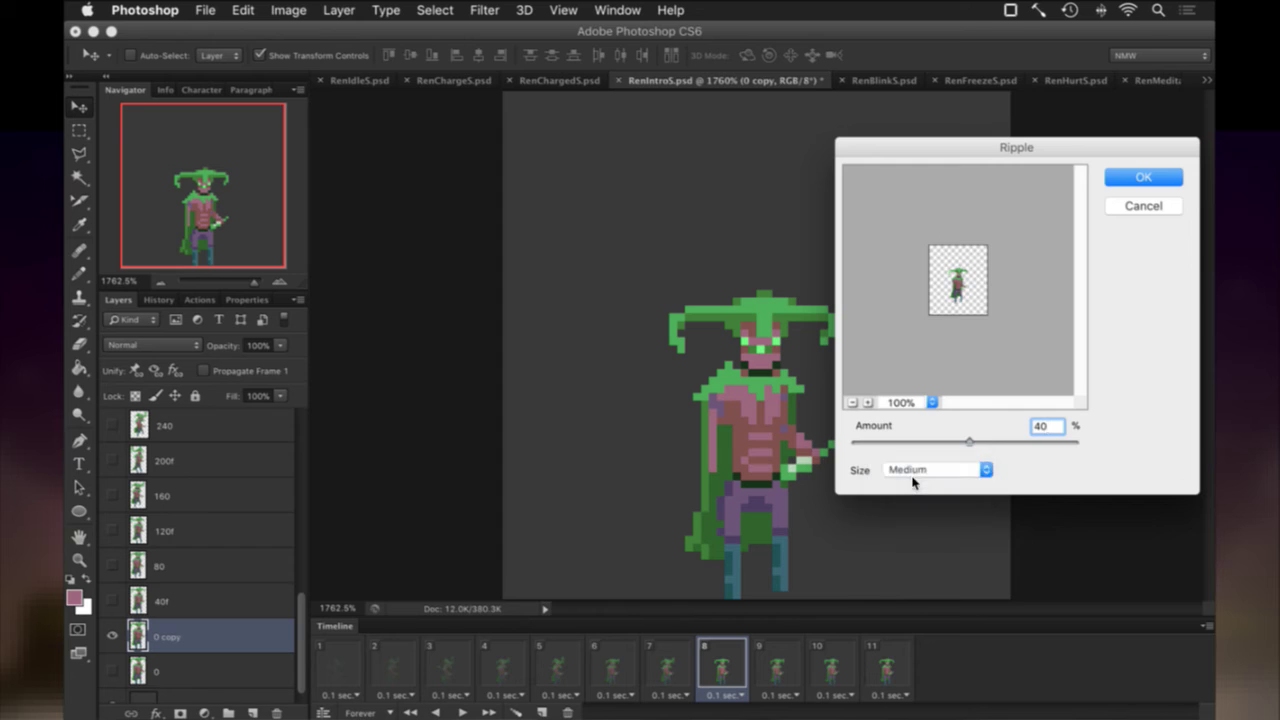
key("Return")
Rename the rippled layer copy as 40 and set its opacity to 80%.
double_click(170, 637)
type("40")
key("Return")
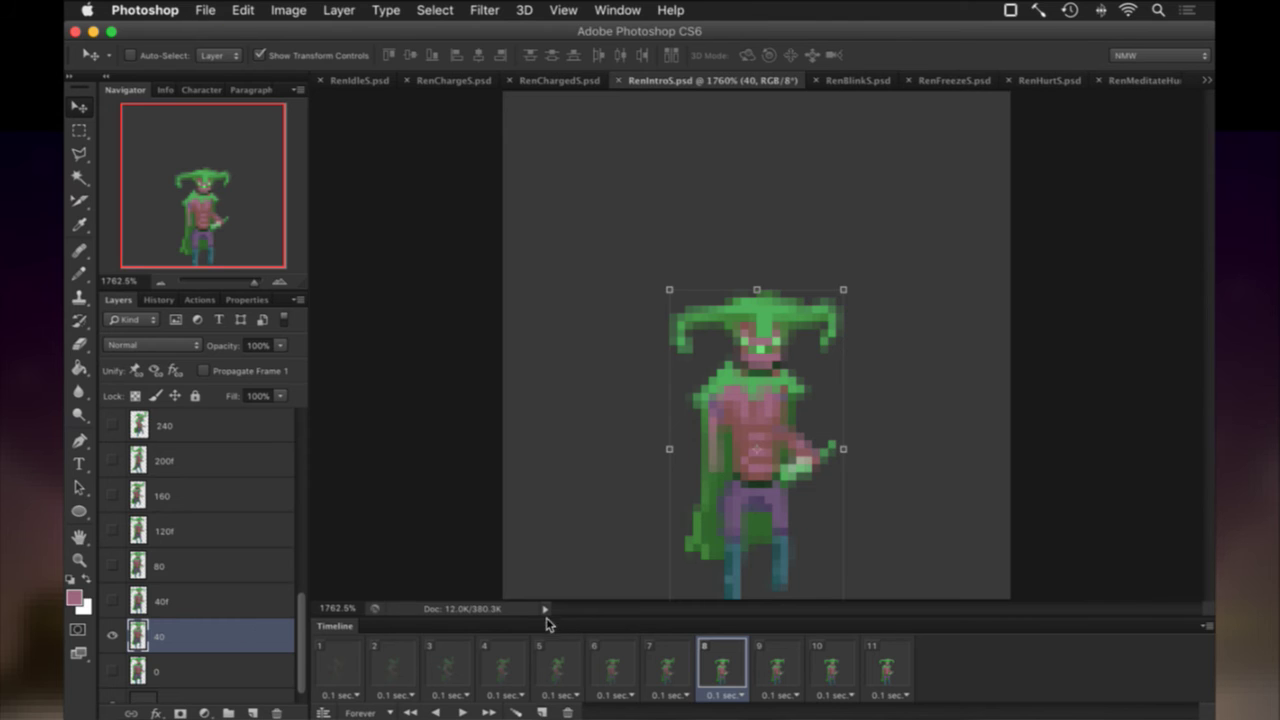
key("8")
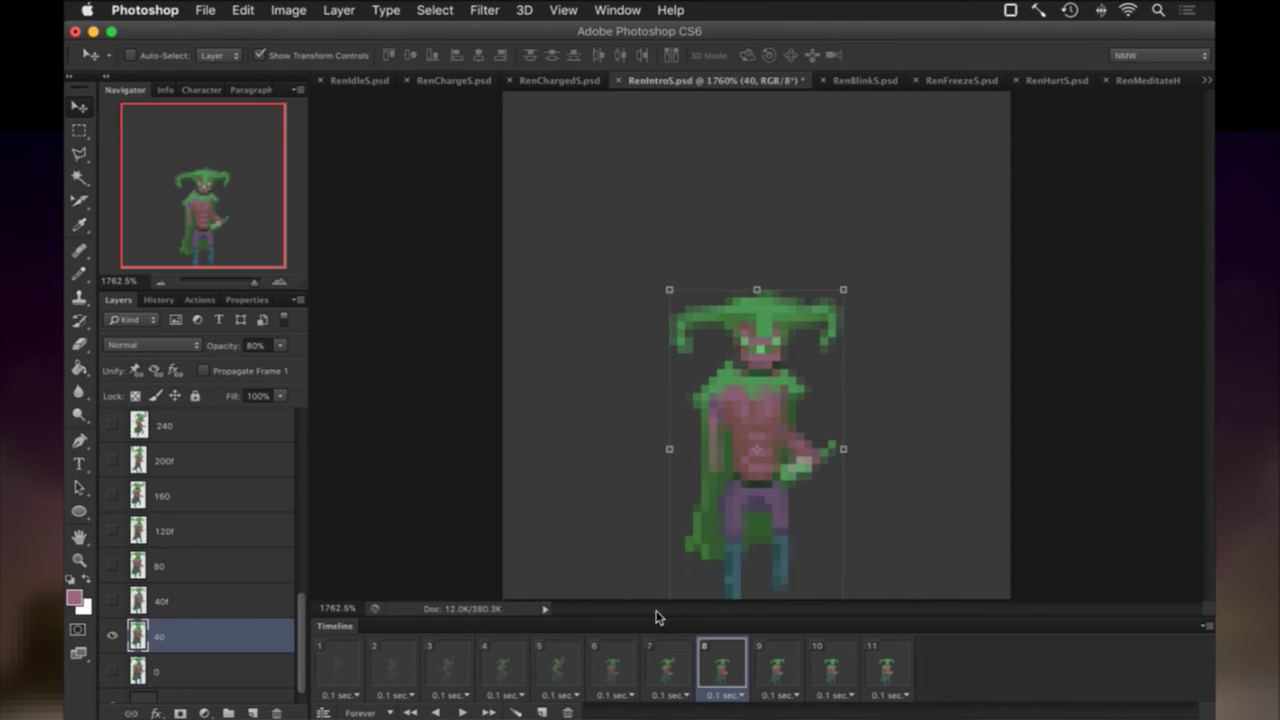
Step through animation frames 7 to 11 to review the transition of the figure.
left_click(672, 667)
left_click(727, 658)
left_click(772, 658)
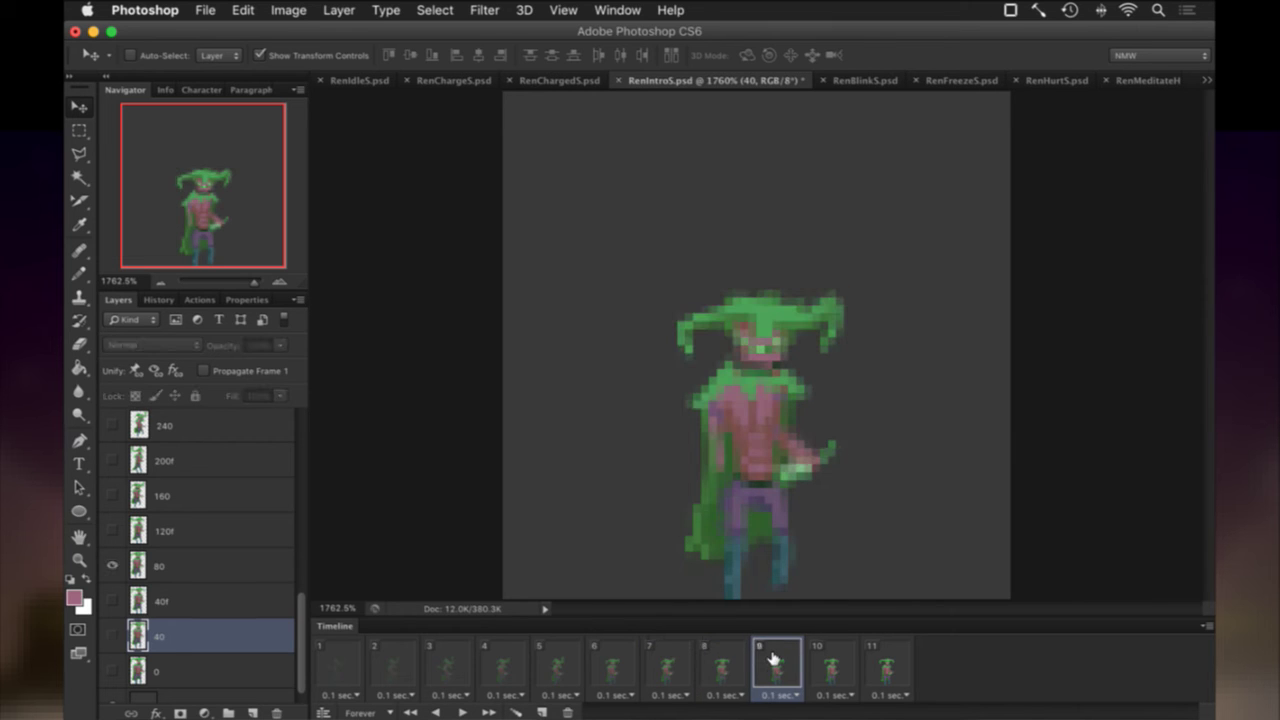
left_click(825, 657)
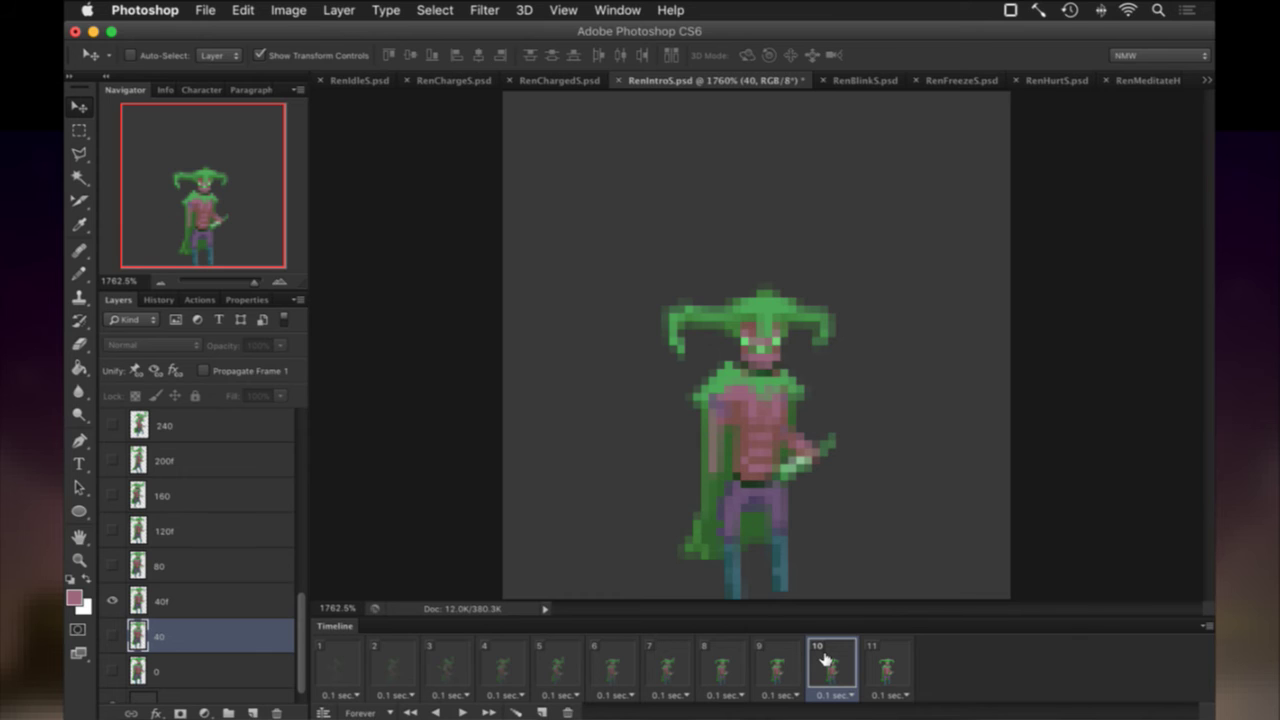
left_click(880, 660)
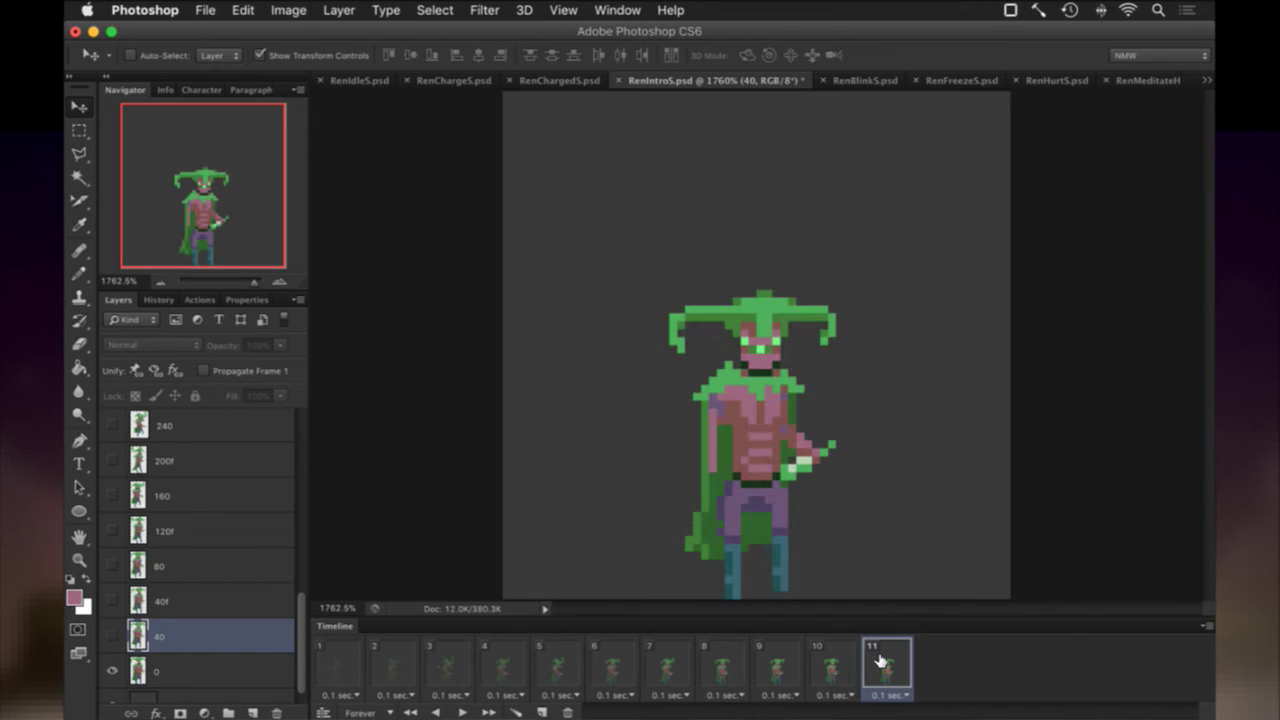
In frame 10, hide layer 40f, duplicate layer 0 and make the duplicate visible.
left_click(848, 664)
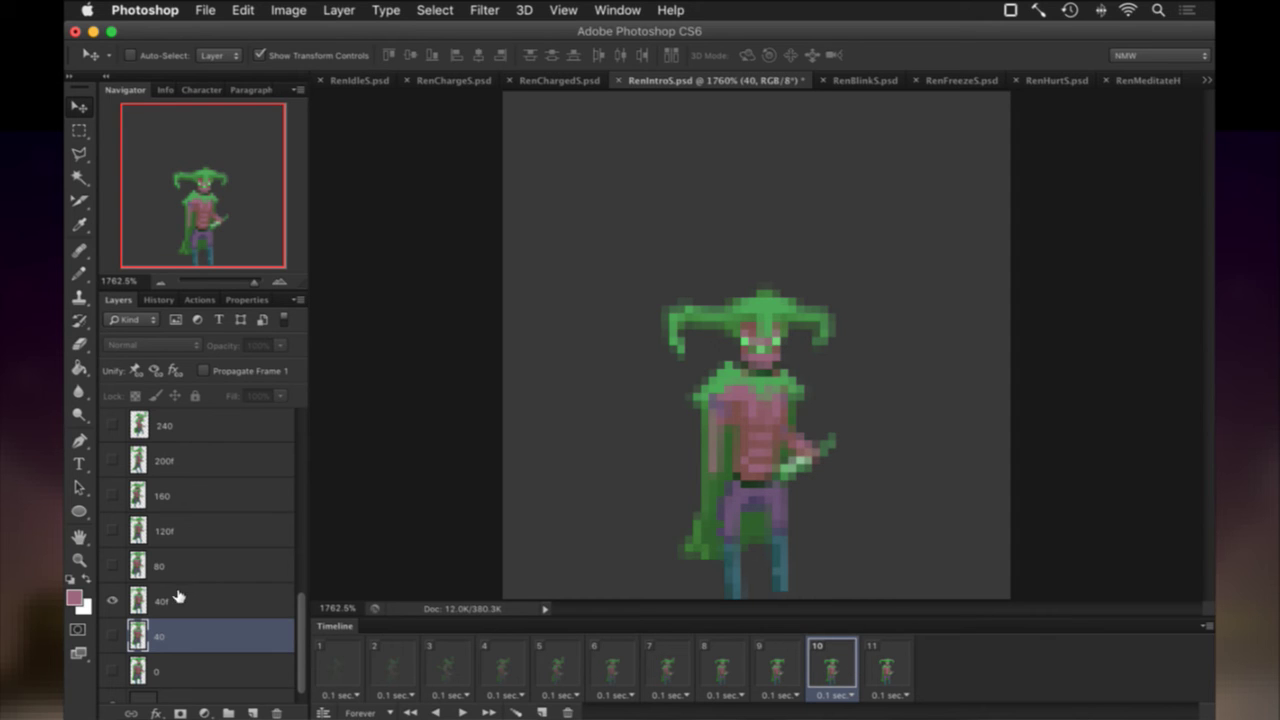
left_click(108, 601)
left_click(176, 673)
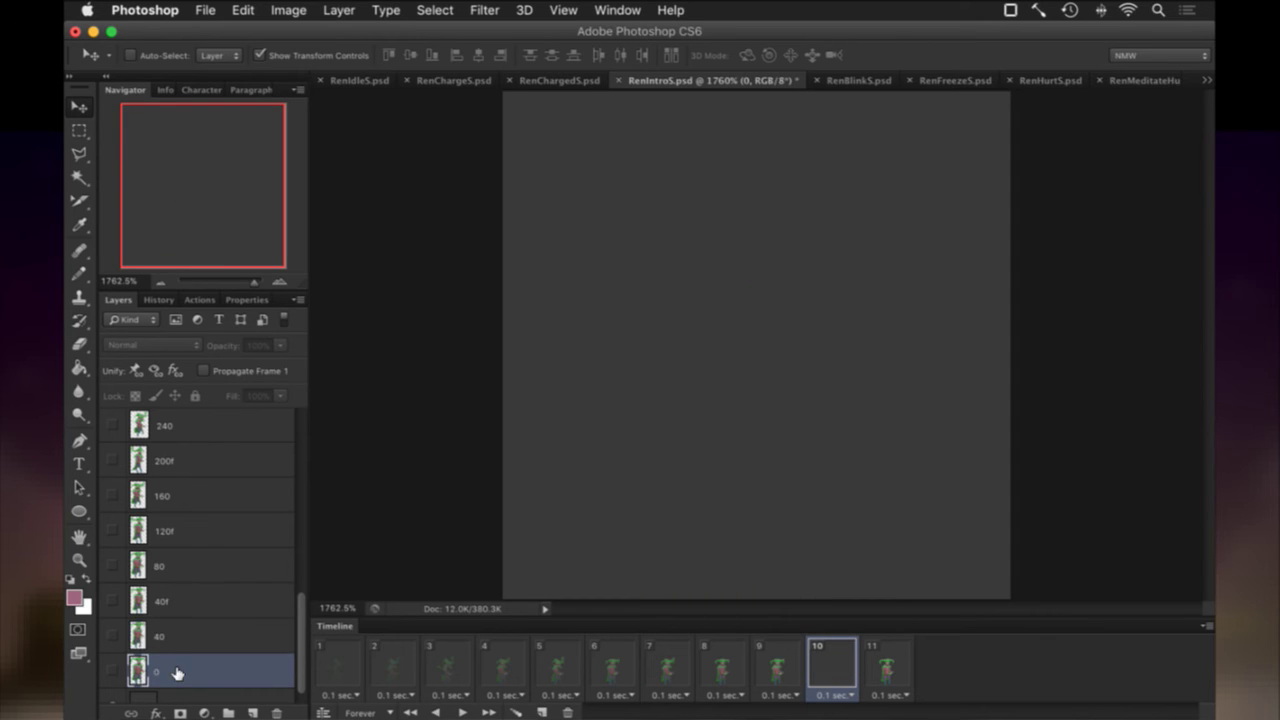
key("super+j")
left_click(112, 671)
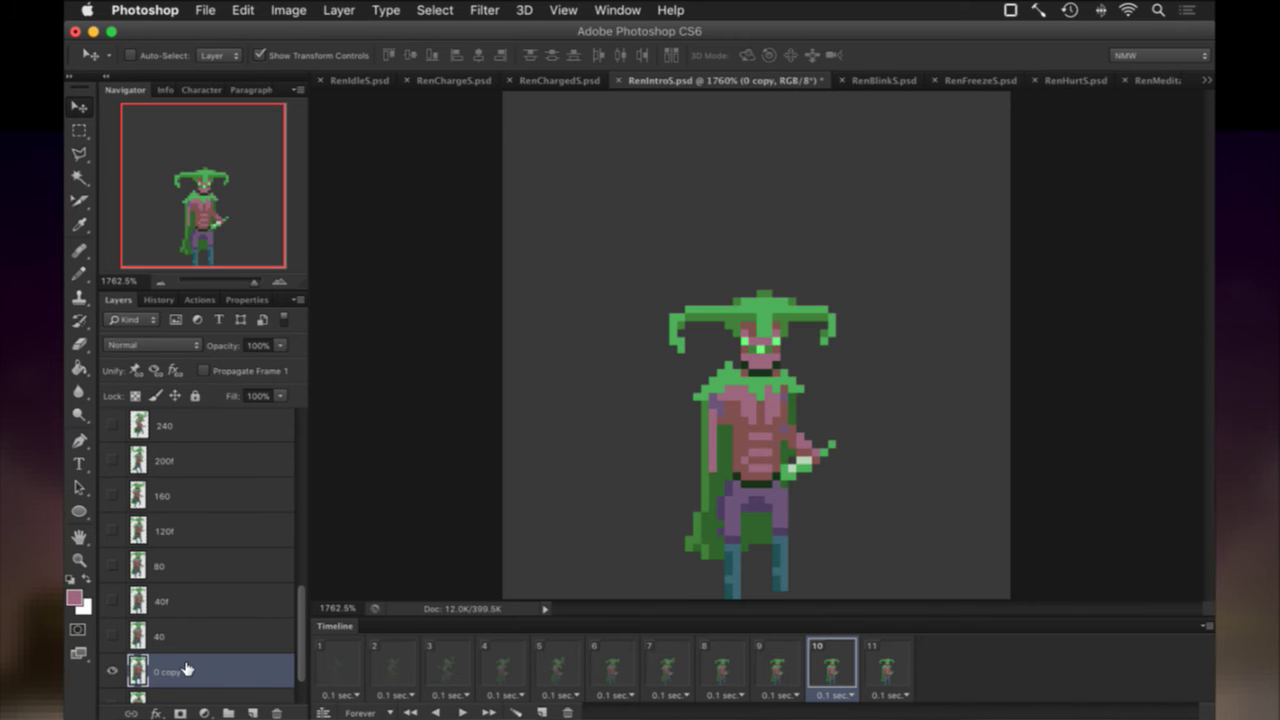
Rename the duplicated layer as 20 and set its opacity to 95%.
double_click(180, 670)
type("20")
key("Return")
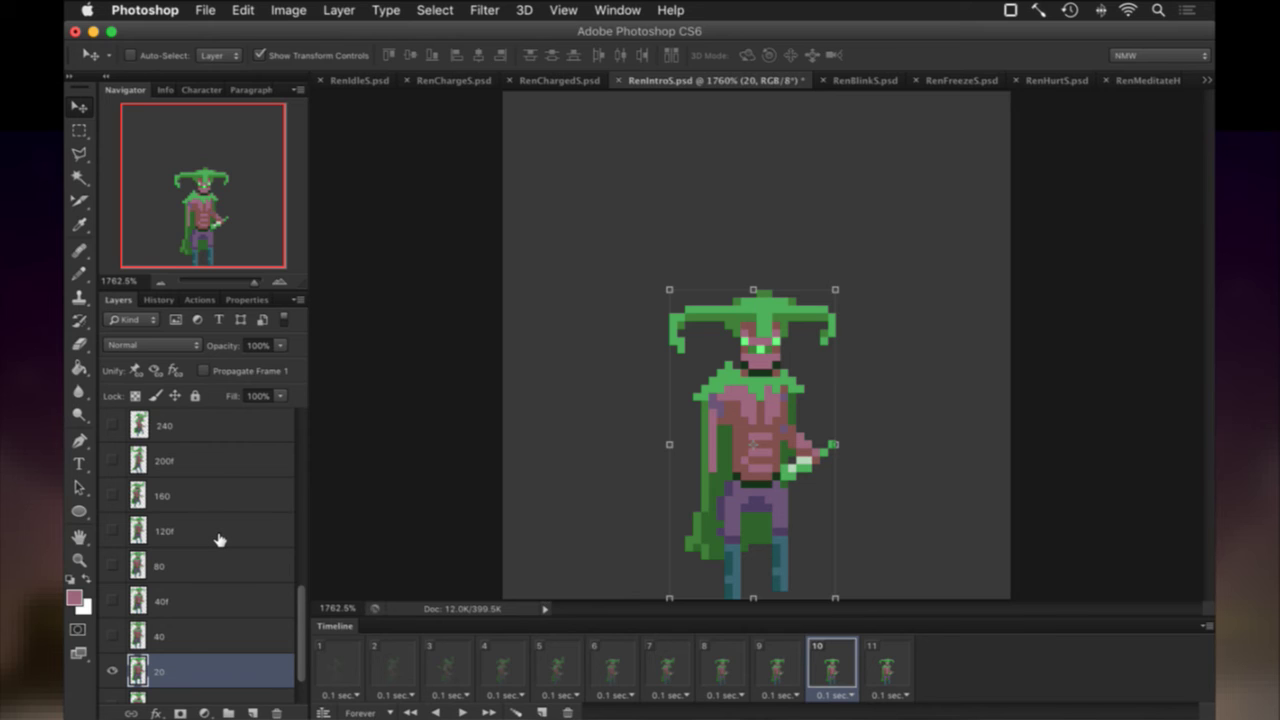
left_click(262, 345)
type("95")
Apply the Ripple filter to layer 20 with a 40% amount and Medium size, and save the document.
left_click(481, 8)
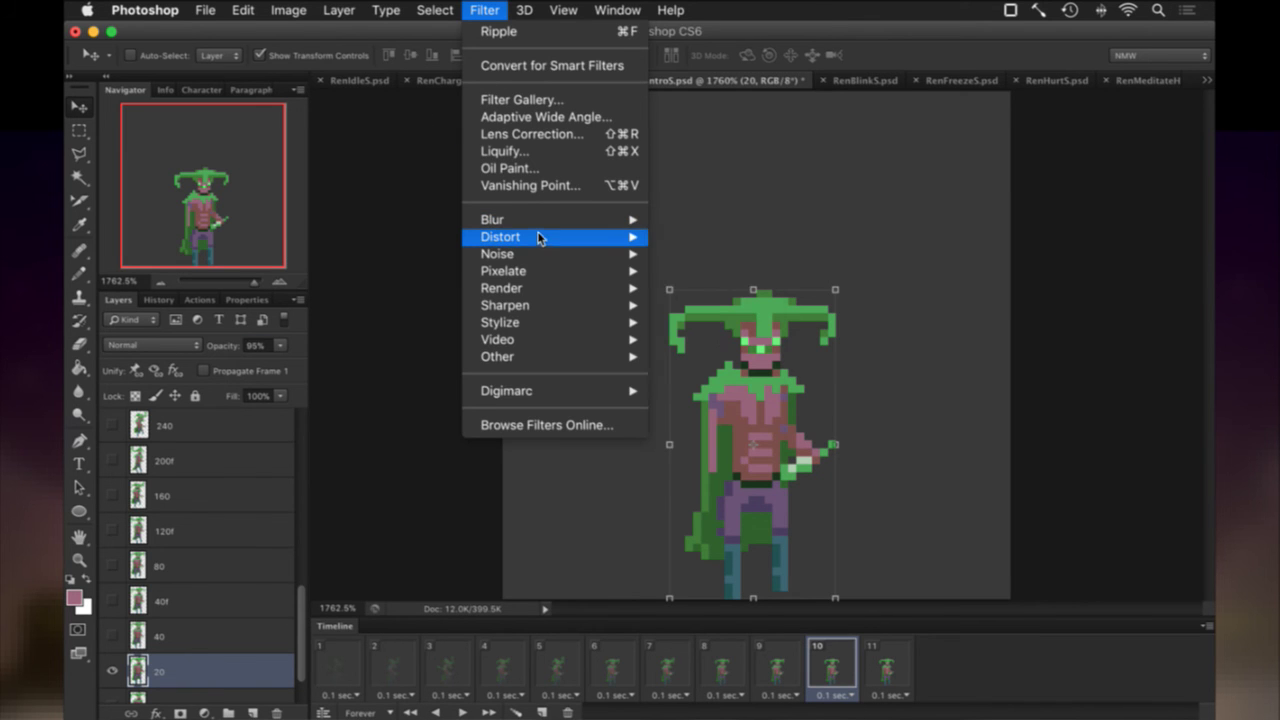
mouse_move(540, 237)
left_click(725, 298)
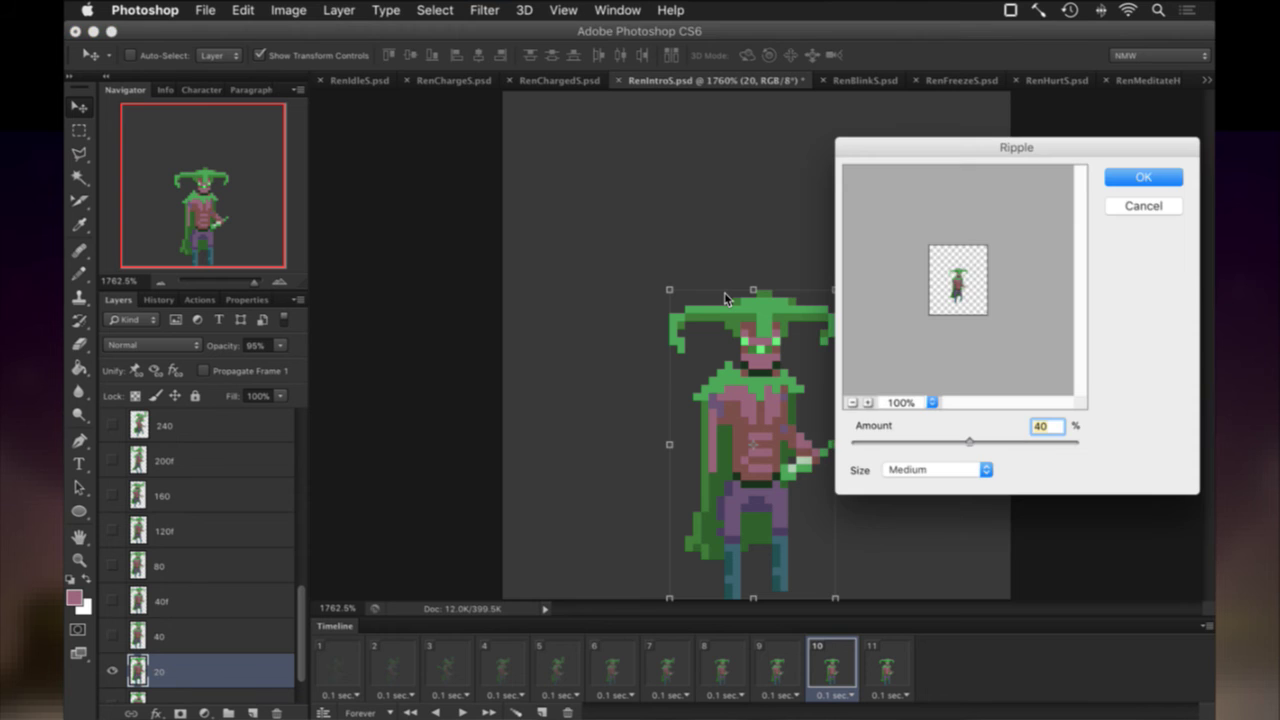
key("Return")
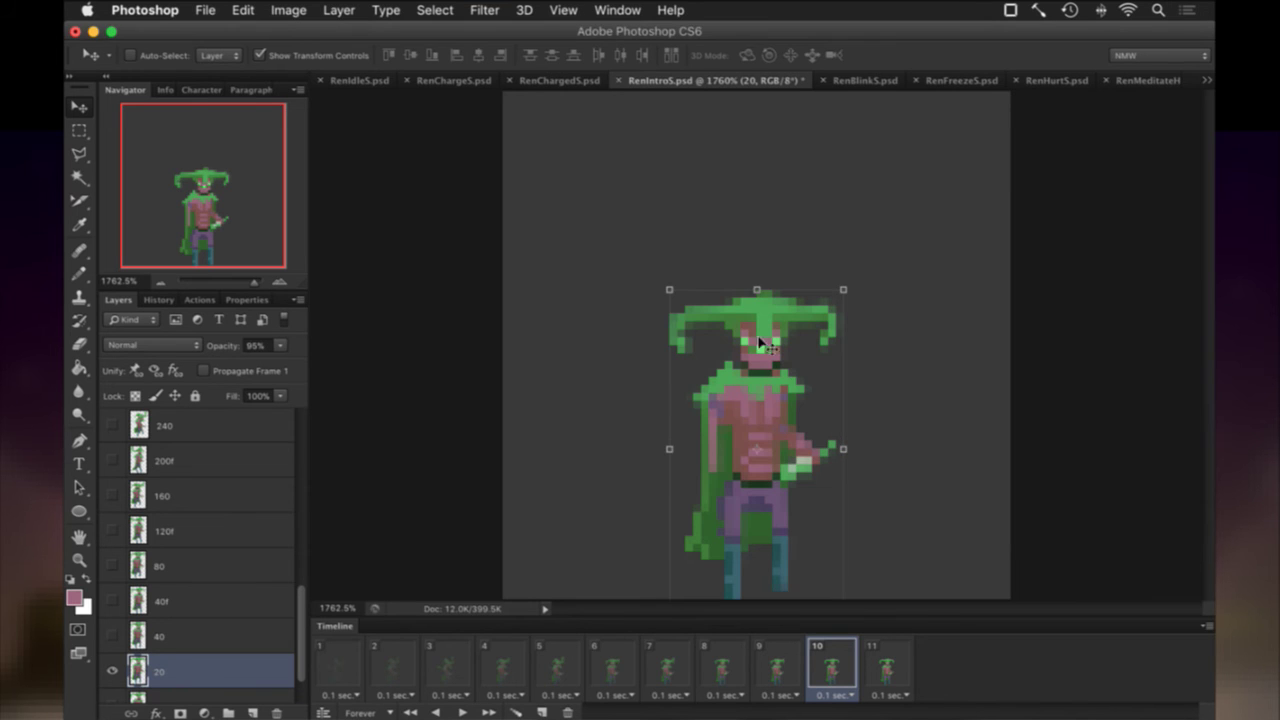
key("super+s")
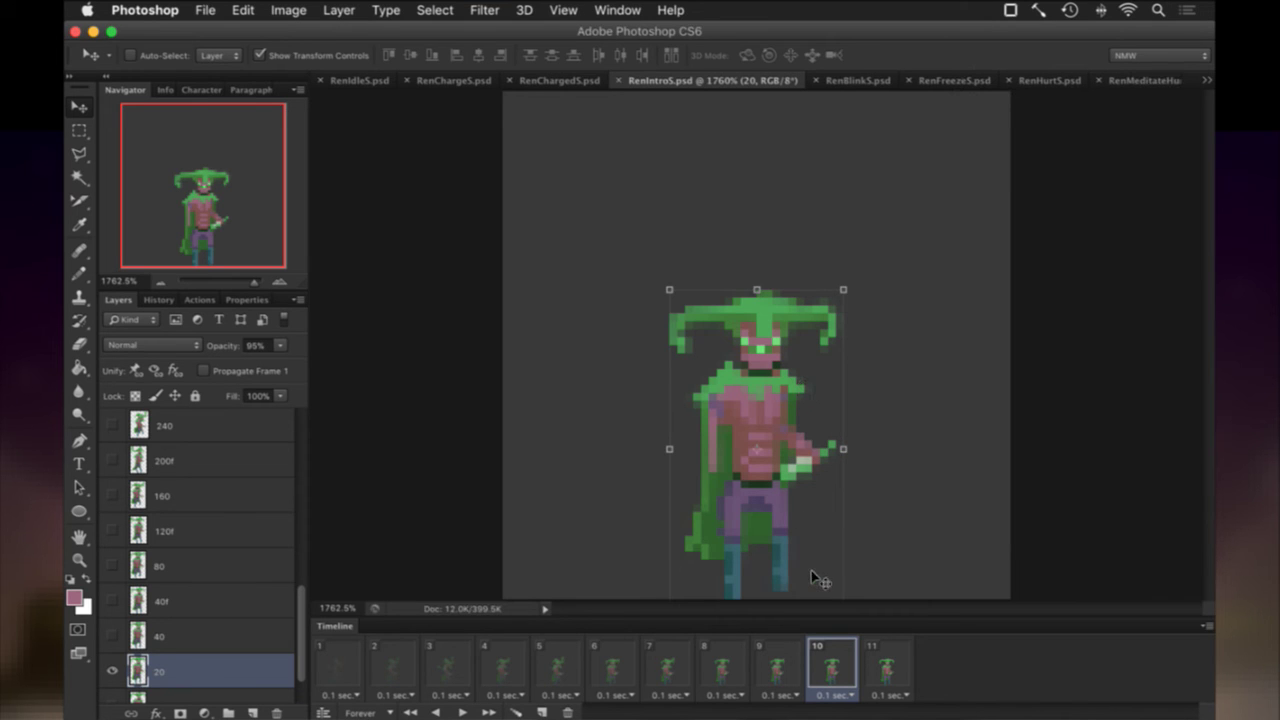
Compare frames 10 and 11, and play the intro animation from the first frame.
left_click(874, 660)
left_click(843, 664)
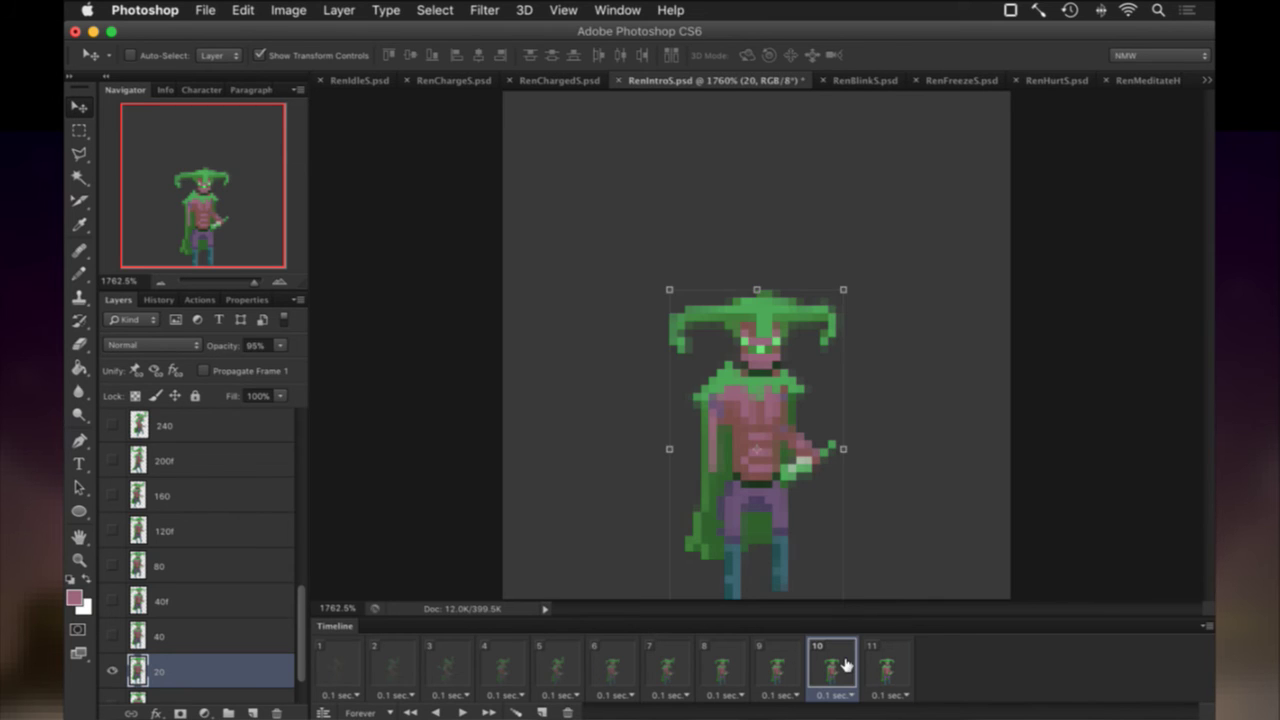
left_click(360, 660)
left_click(462, 712)
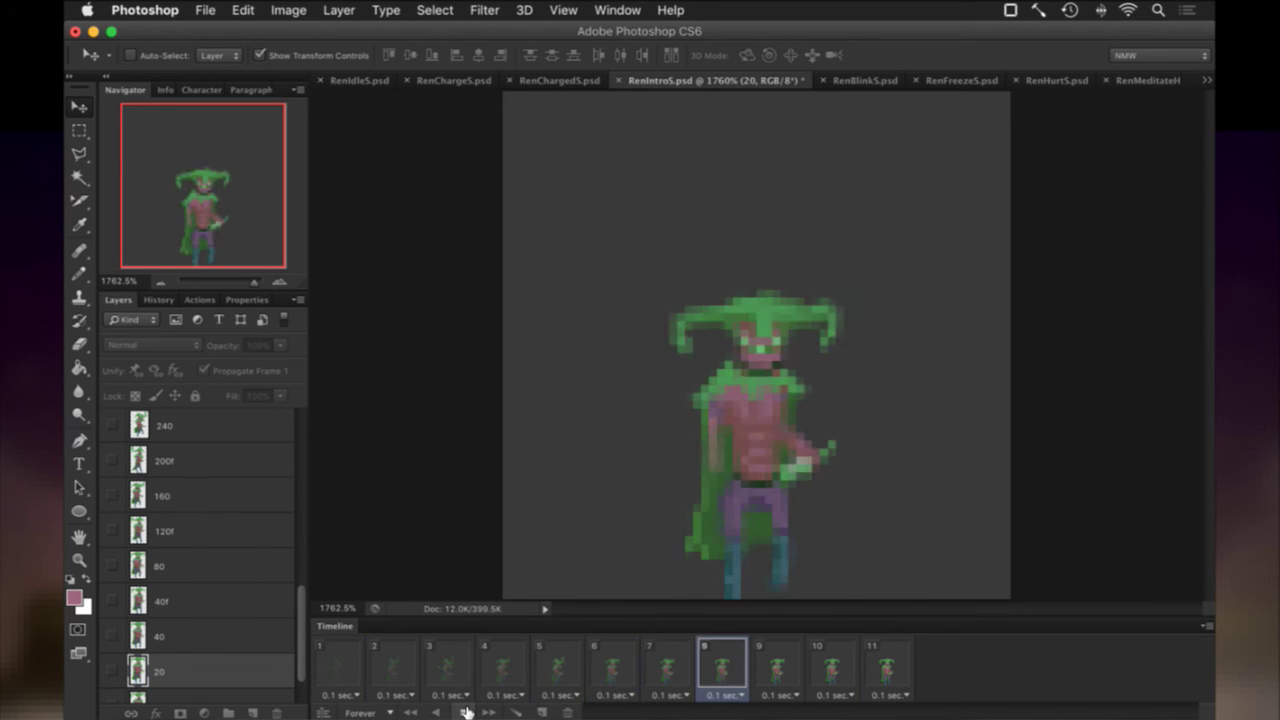
left_click(350, 667)
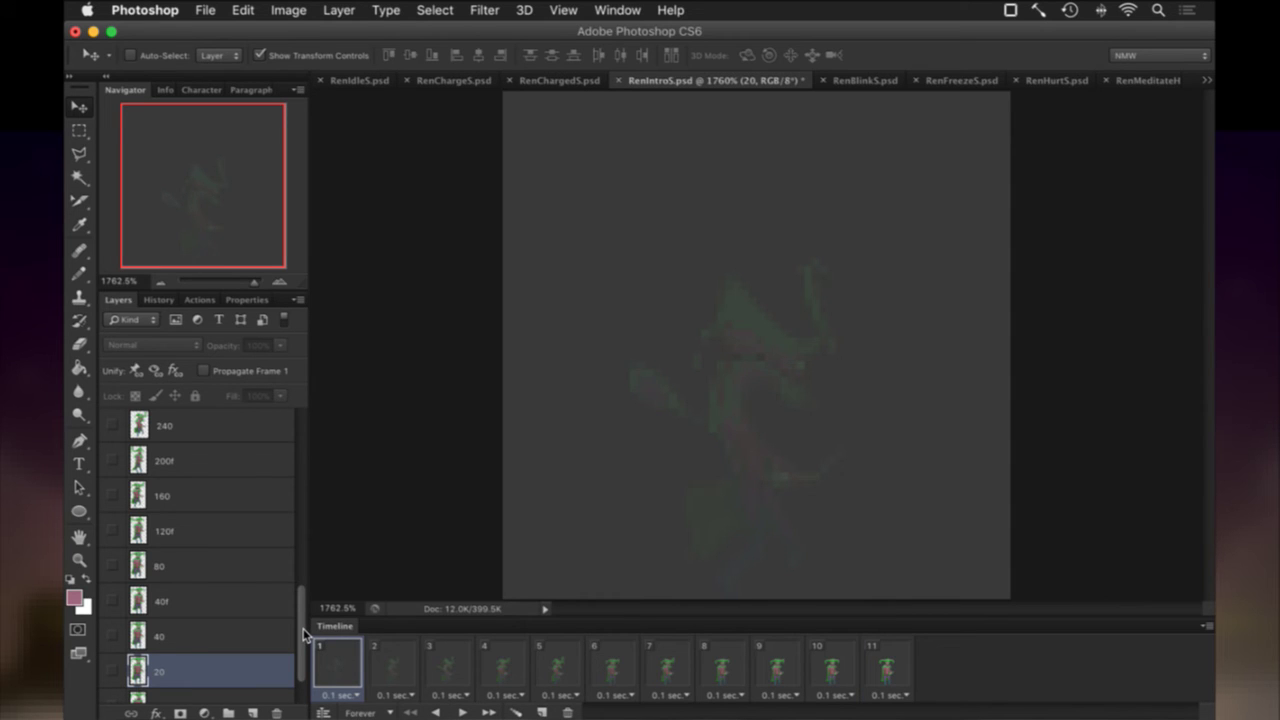
Render all frames as the PNG image sequence RenIntroS.png, and switch to iTerm2 to build and run the game.
key("F1")
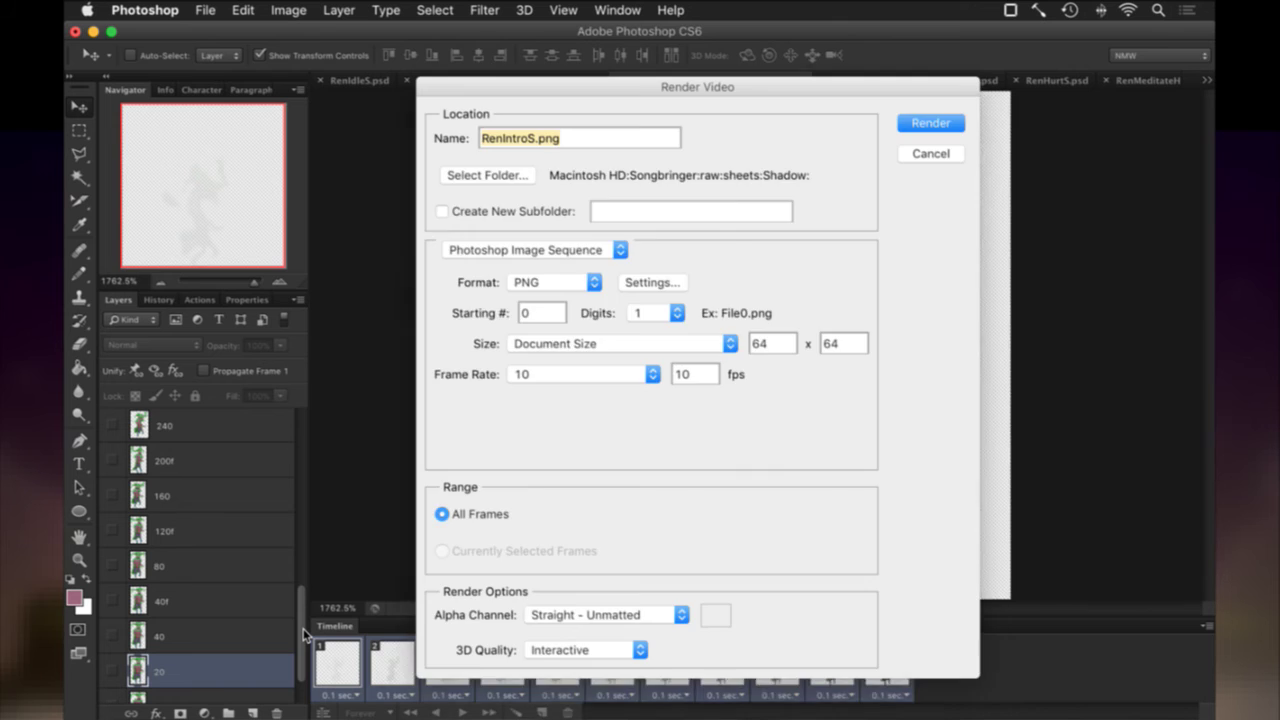
key("Return")
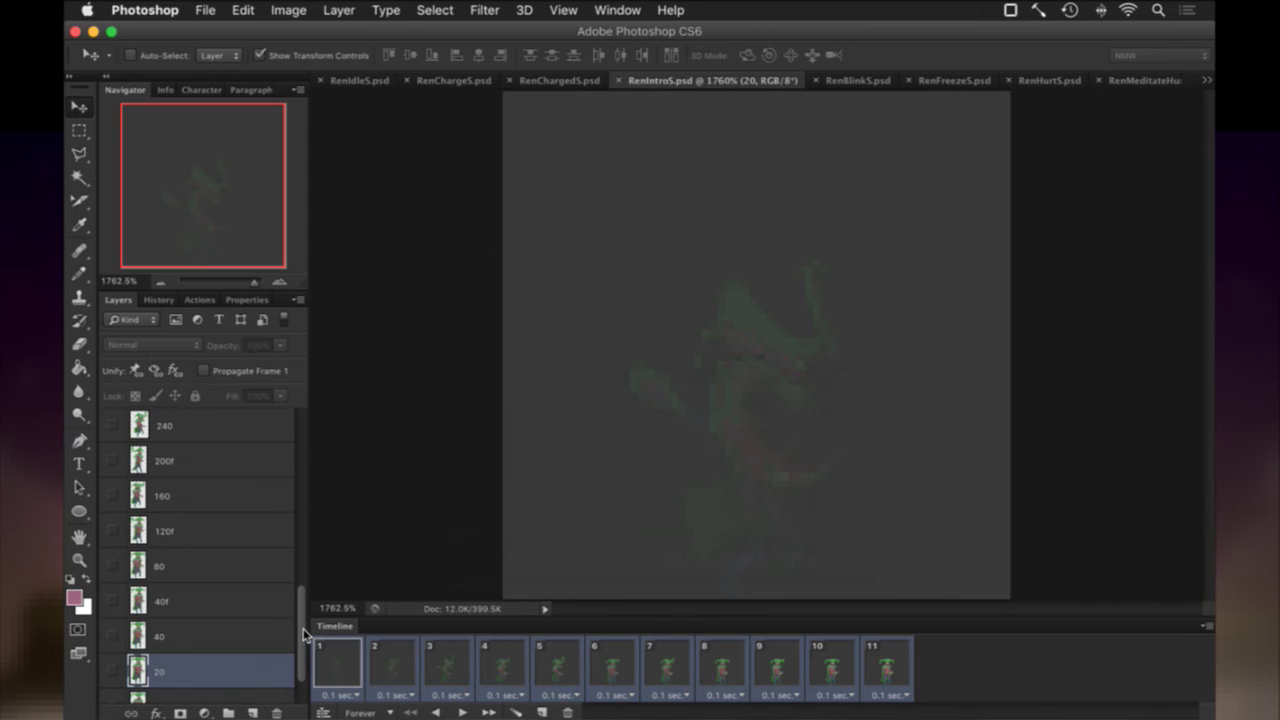
key("super+Tab")
key("Return")
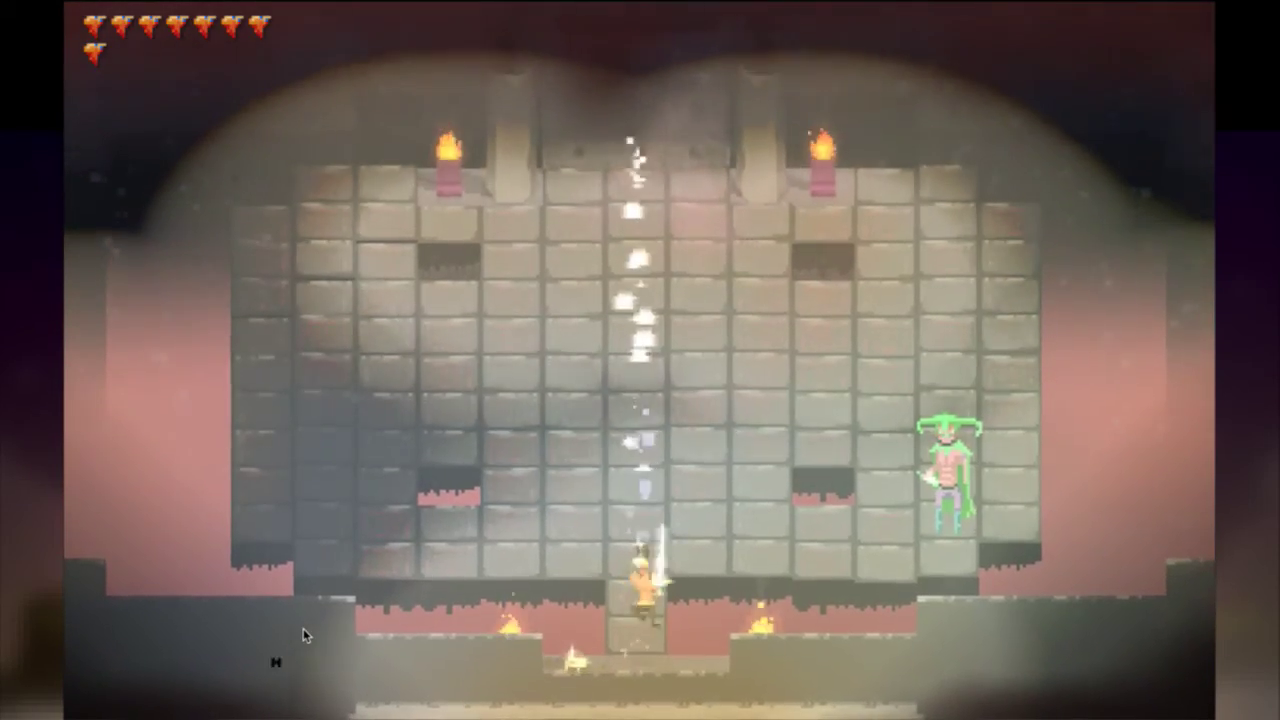
key("Up")
key("Right")
key("Left")
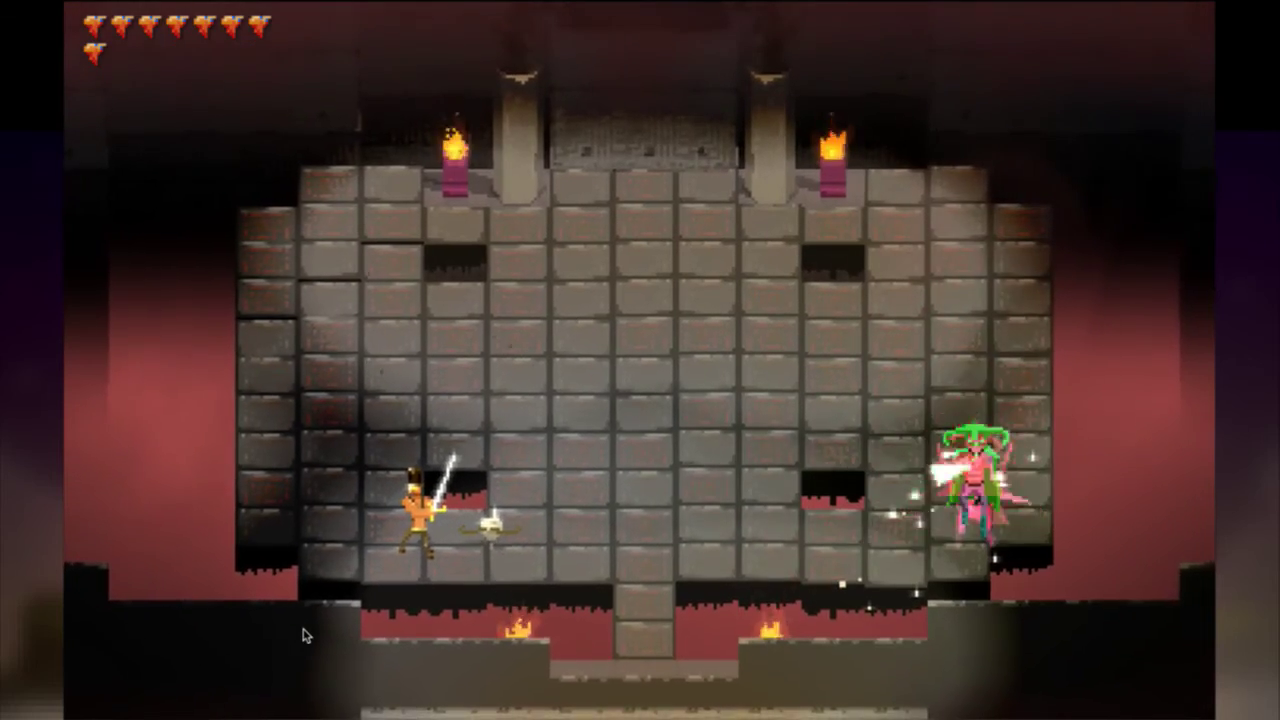
key("Up")
key("Right")
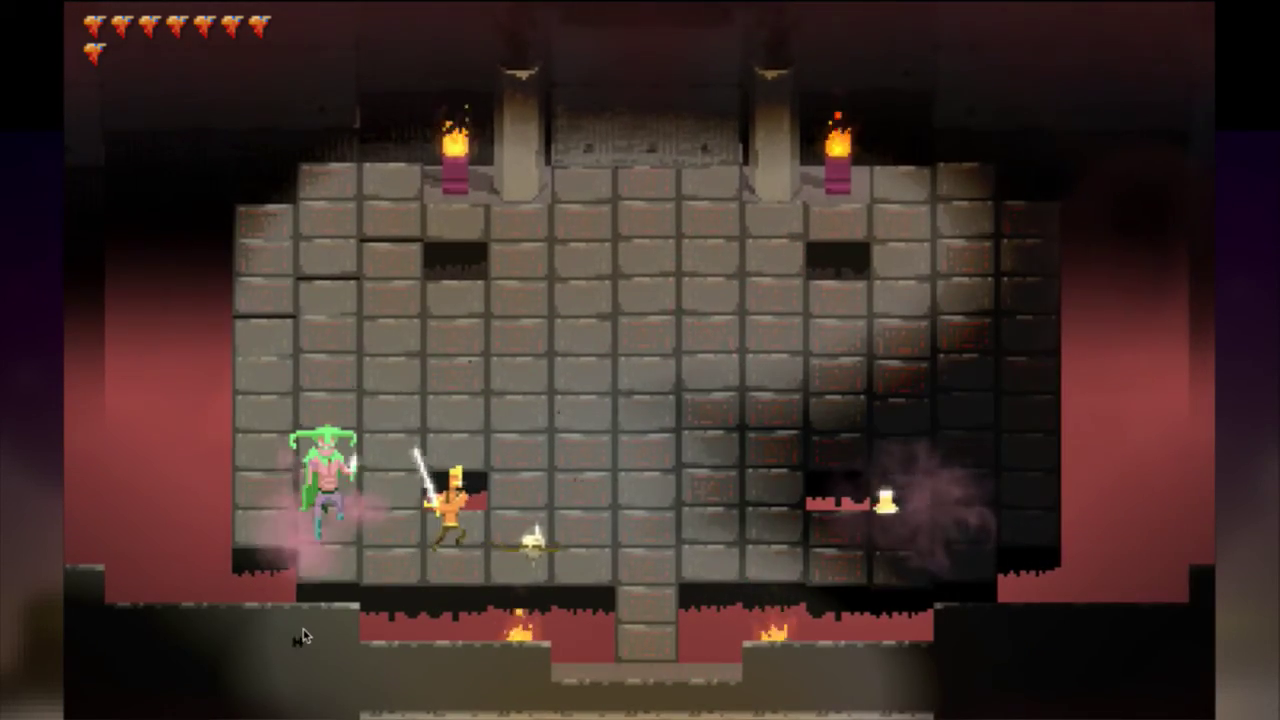
key("Up")
key("x")
key("Down")
key("Left")
key("Right")
key("x")
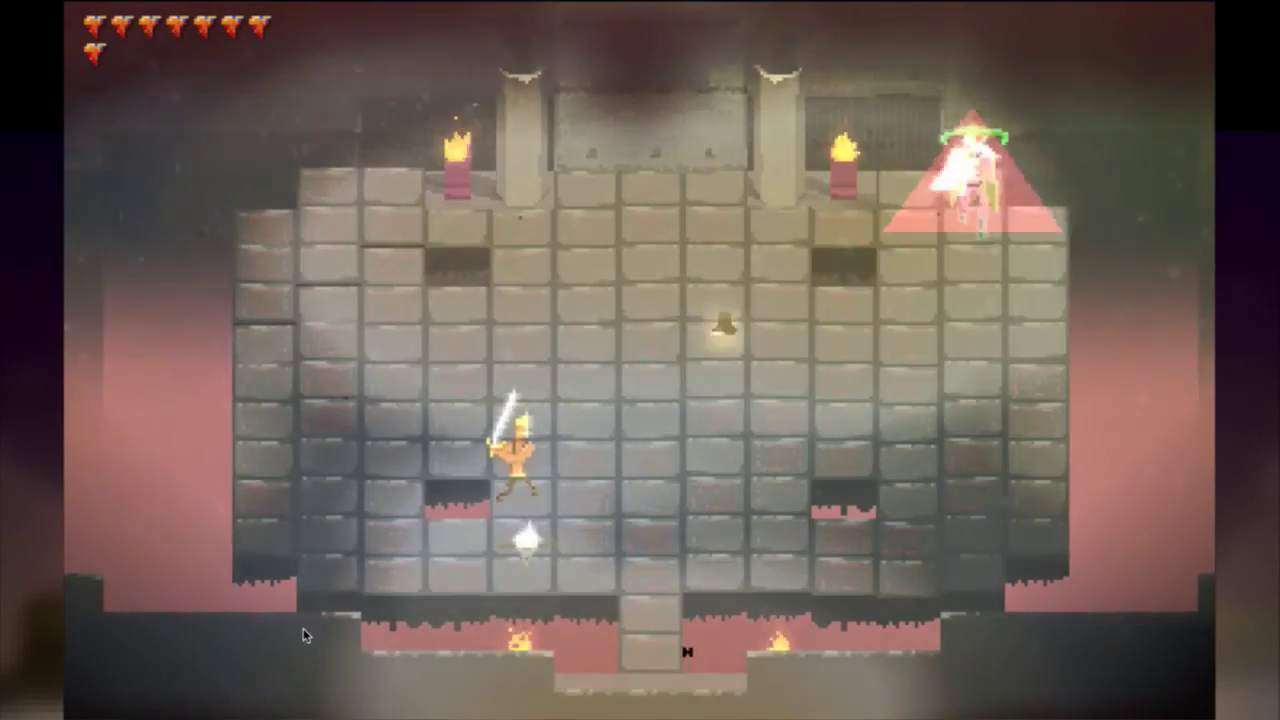
key("Right")
Quit the game, switch to Finder and preview RenBlinkSwordS.psd in the old-ren folder.
key("super+q")
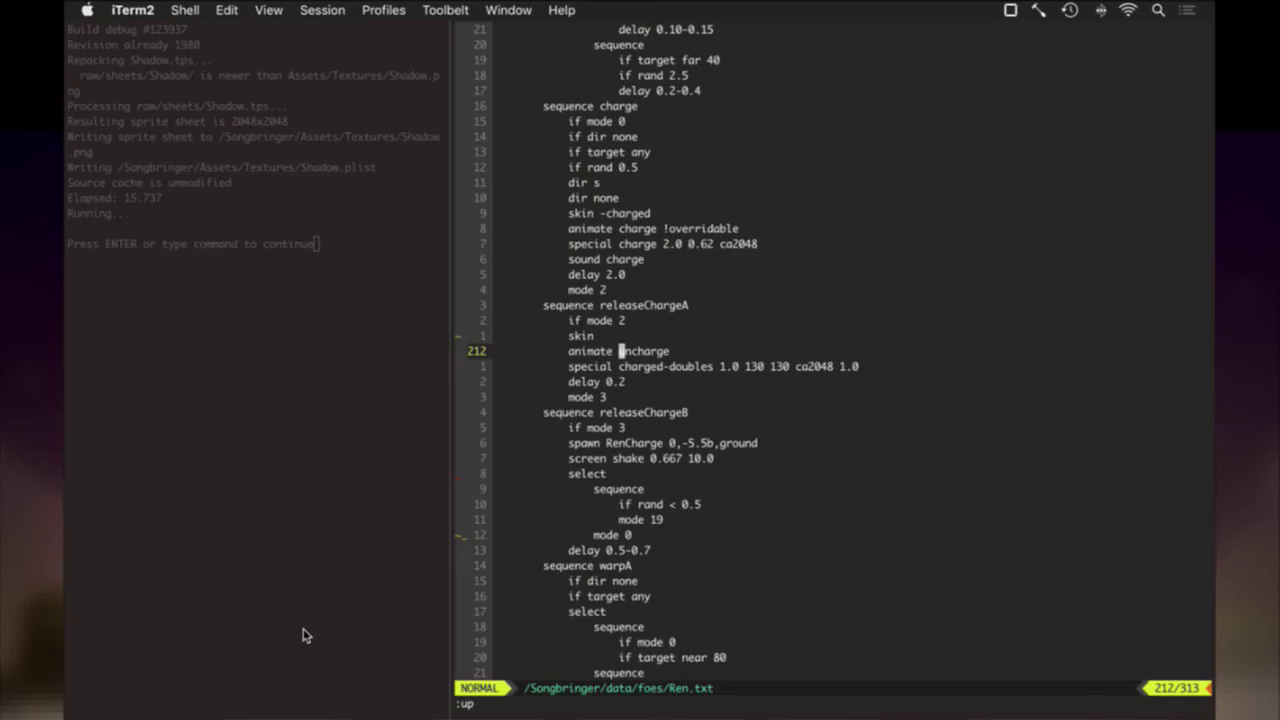
key("super+Tab")
left_click(676, 389)
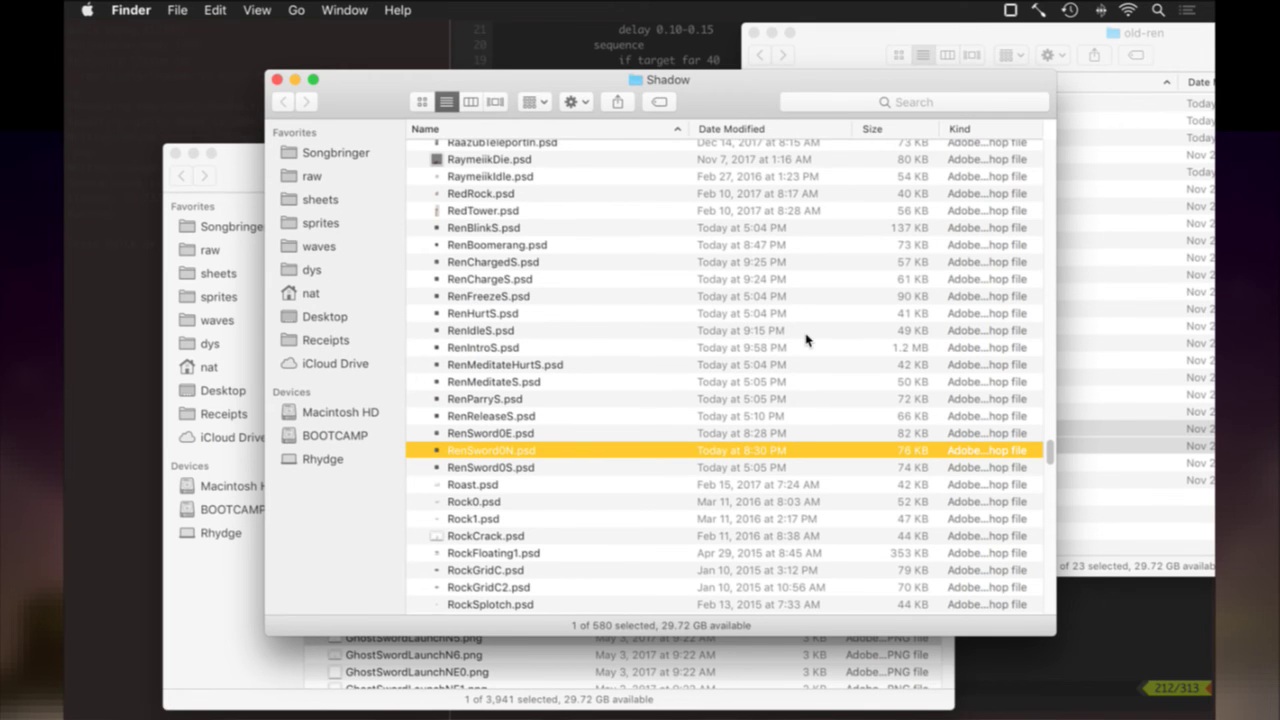
left_click(856, 64)
left_click_drag(862, 60, 828, 81)
left_click(907, 125)
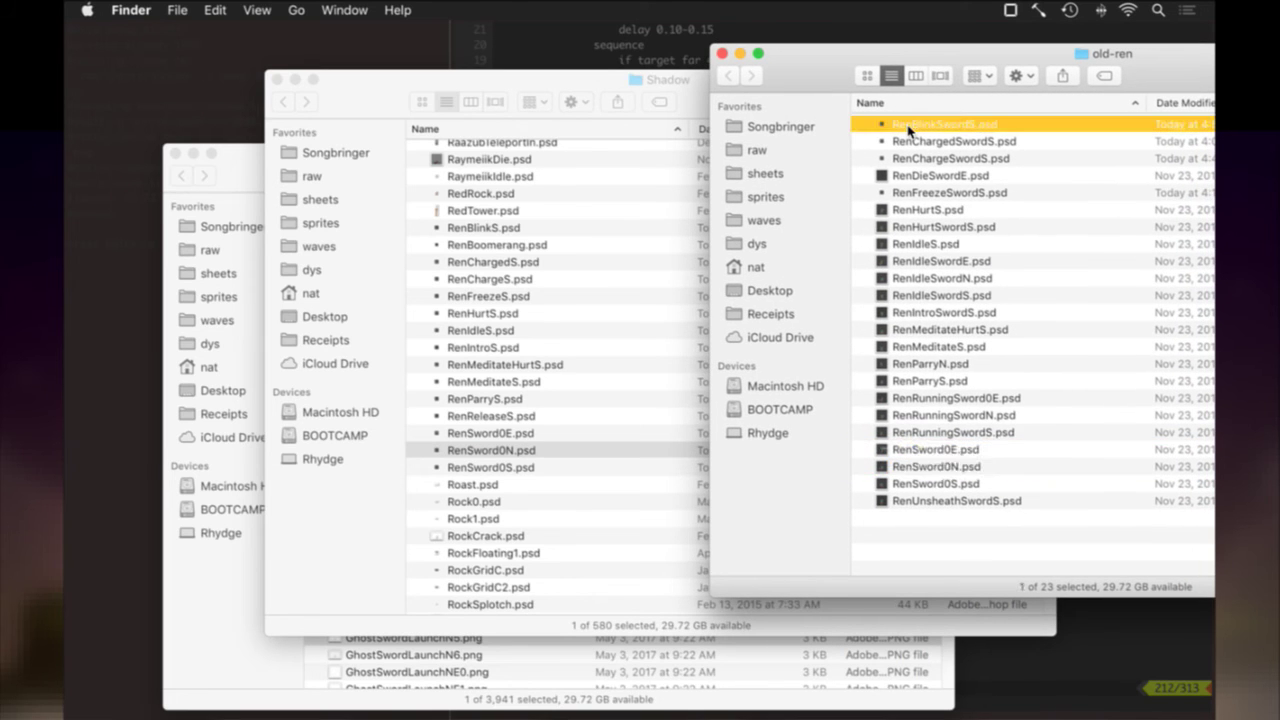
key("space")
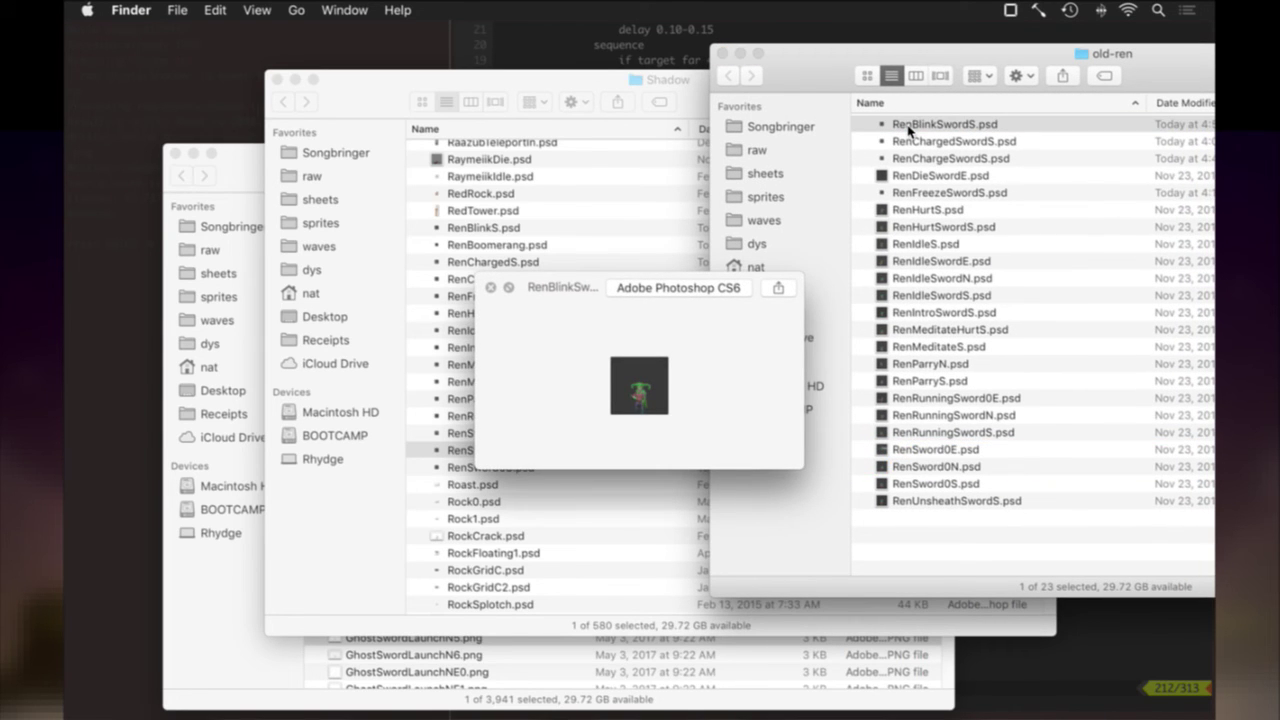
key("space")
Bring the Shadow folder window forward and select RenBlinkS.psd.
left_click_drag(697, 108, 679, 118)
scroll(684, 216, "up", 2)
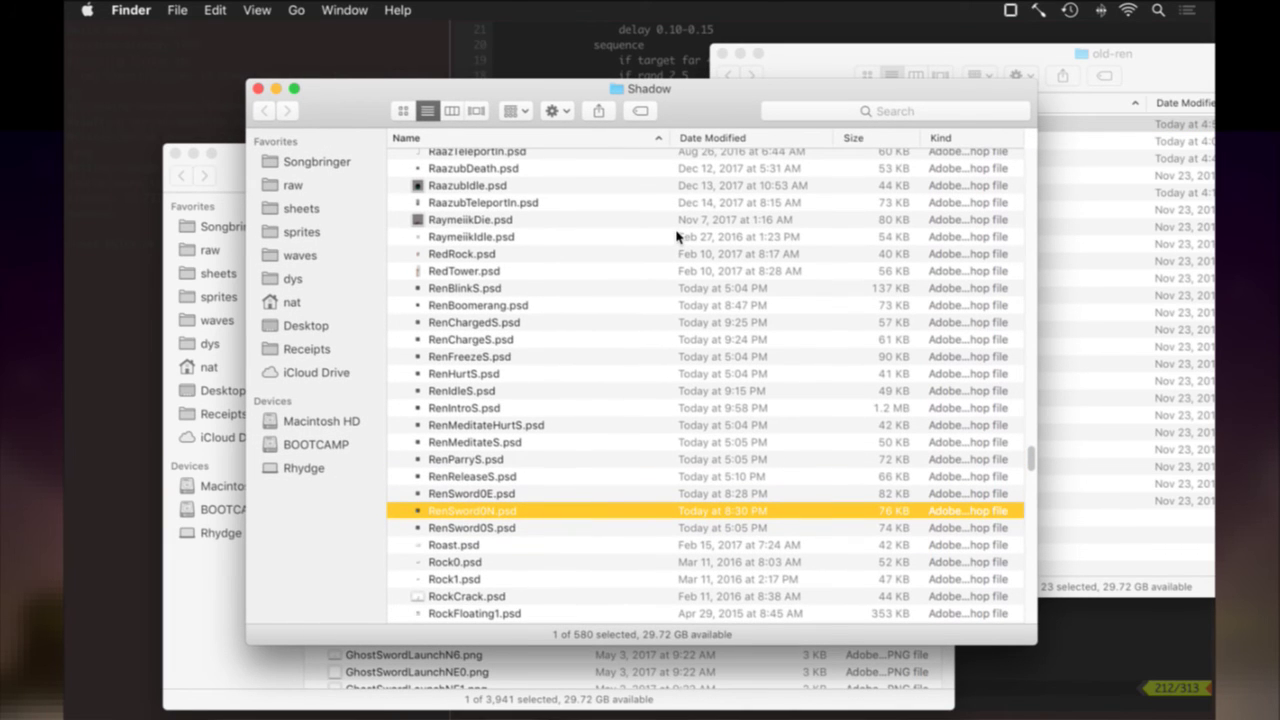
left_click(546, 289)
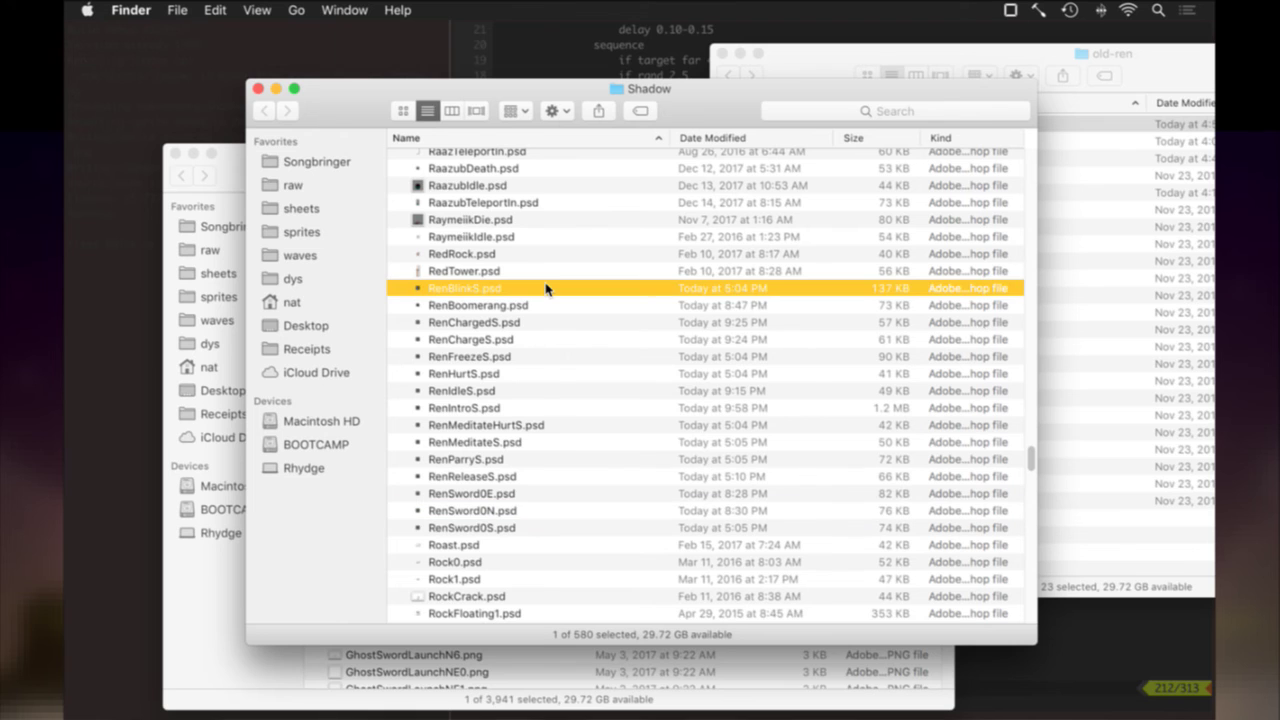
Switch to Photoshop and show the RenBlinkS.psd document.
key("super+Tab")
key("super+Tab")
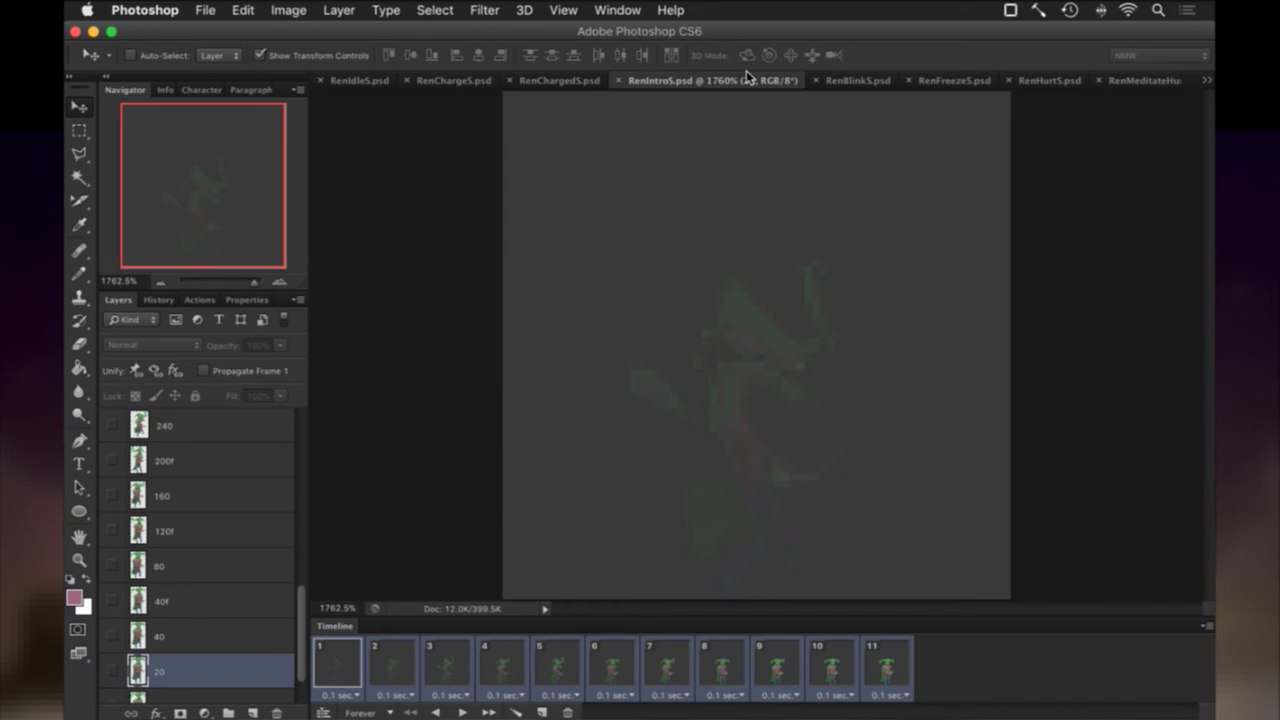
left_click(850, 81)
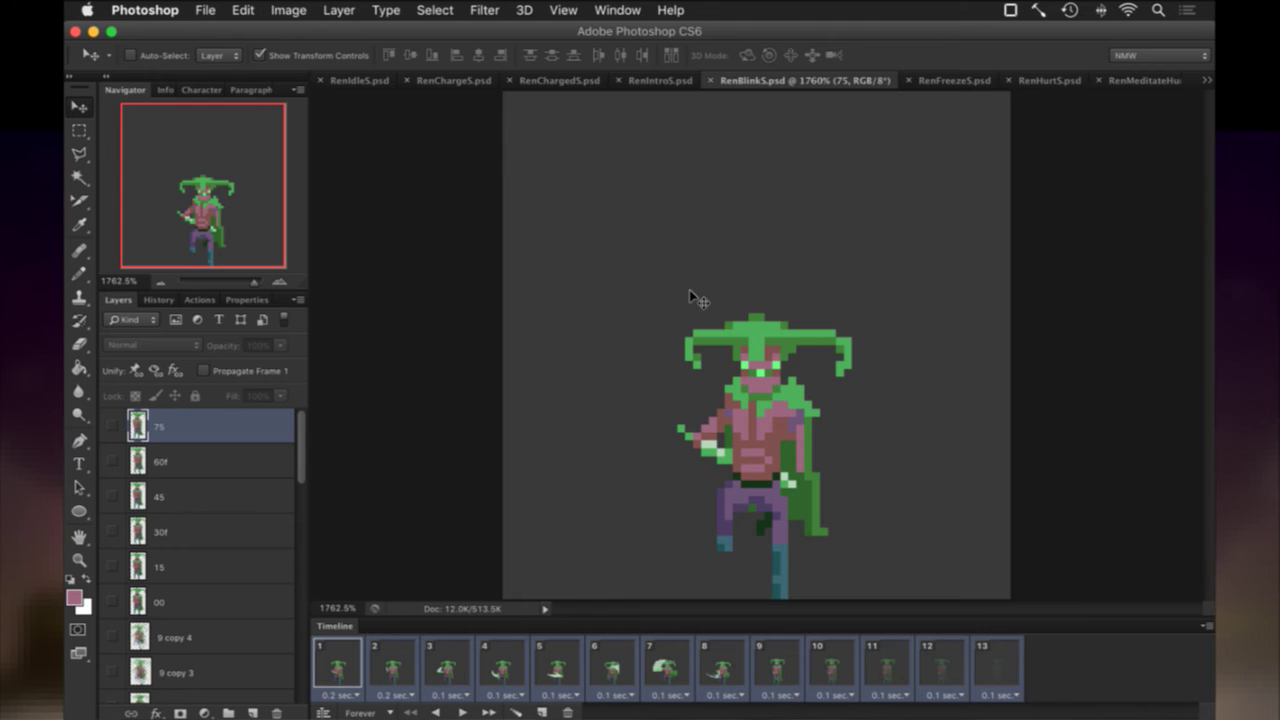
Switch to Finder and copy RenBlinkS.psd from the Shadow folder to the desktop.
key("super+Tab")
left_click_drag(494, 287, 988, 455)
key("F11")
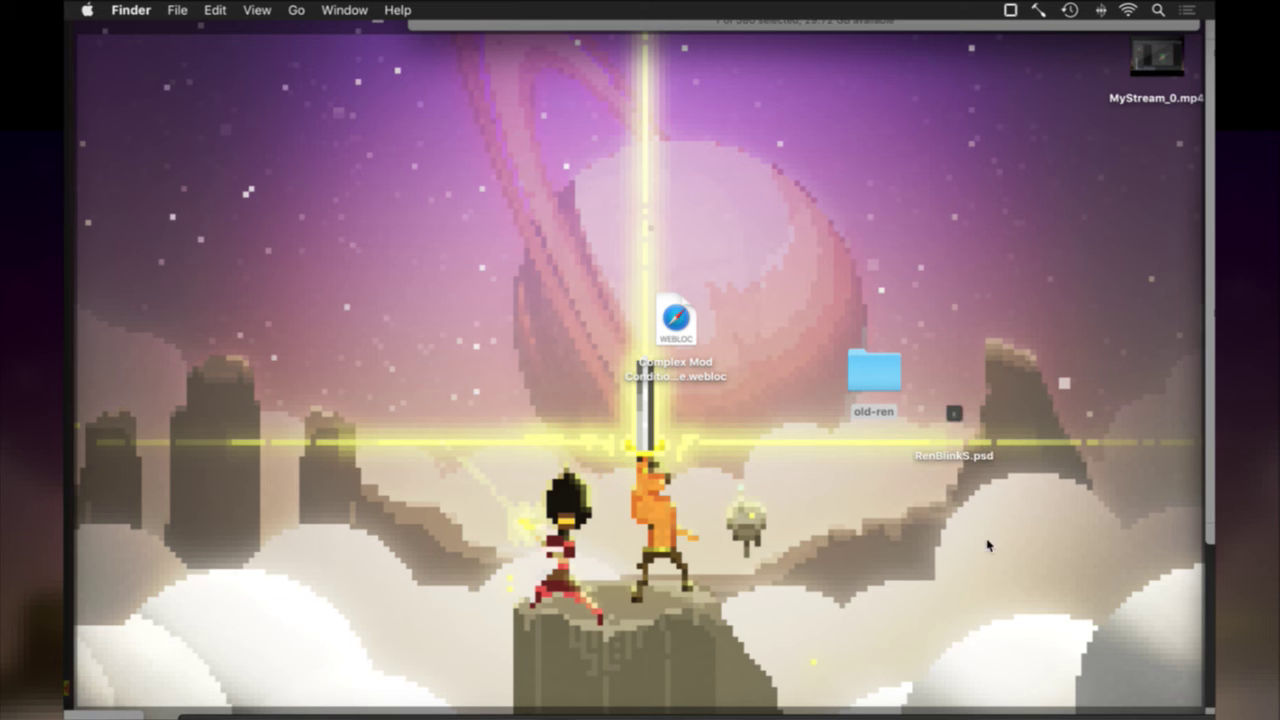
key("F11")
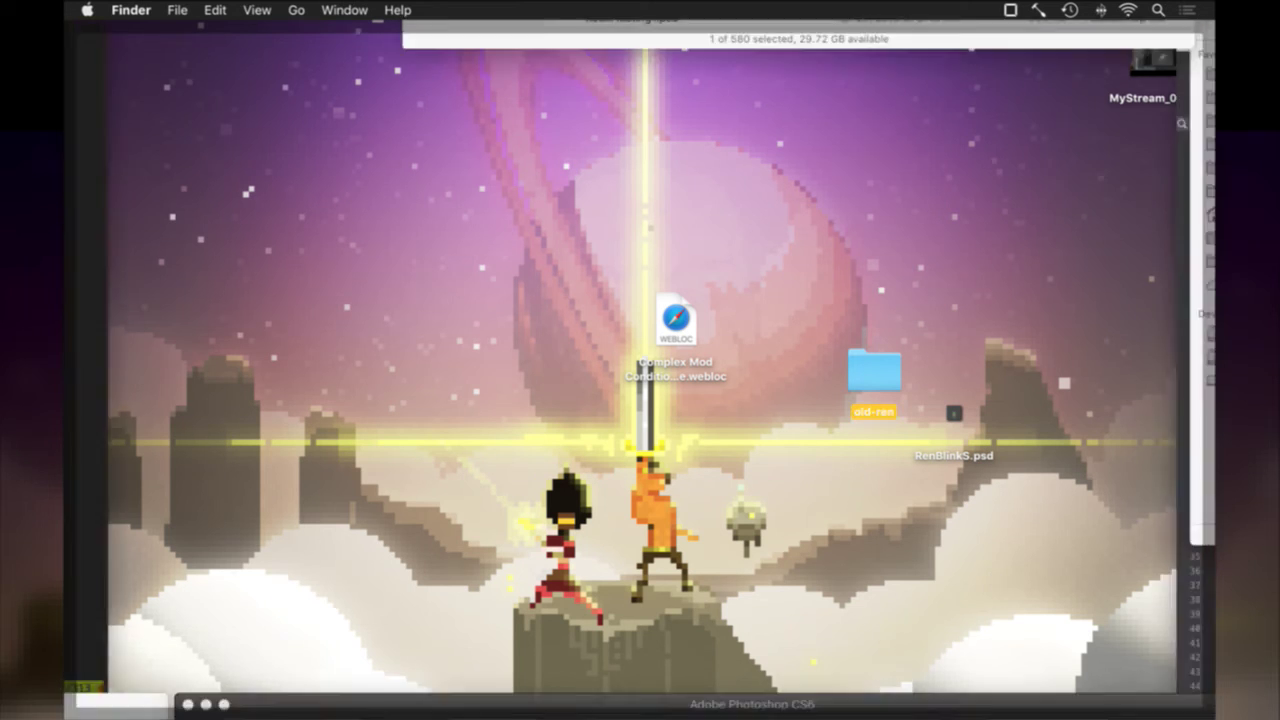
Copy RenBlinkSwordS.psd from the old-ren folder into the Shadow folder.
left_click(726, 114)
key("super+grave")
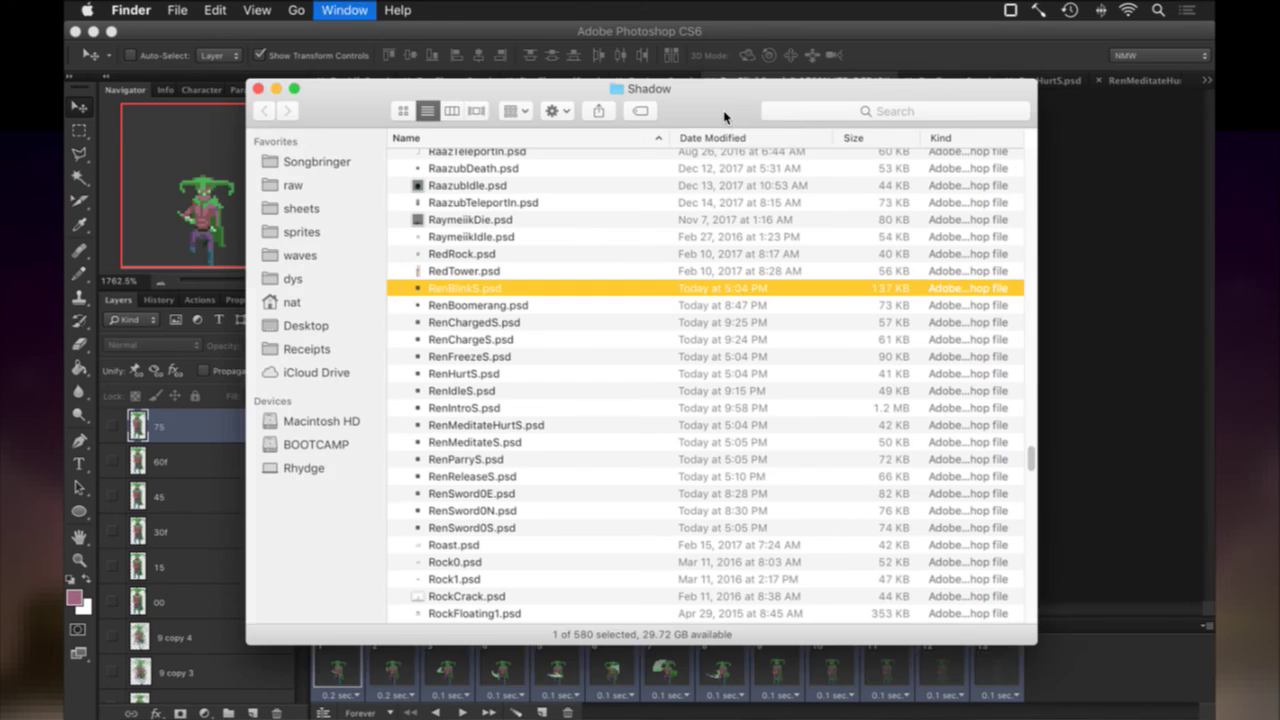
left_click_drag(953, 130, 600, 262)
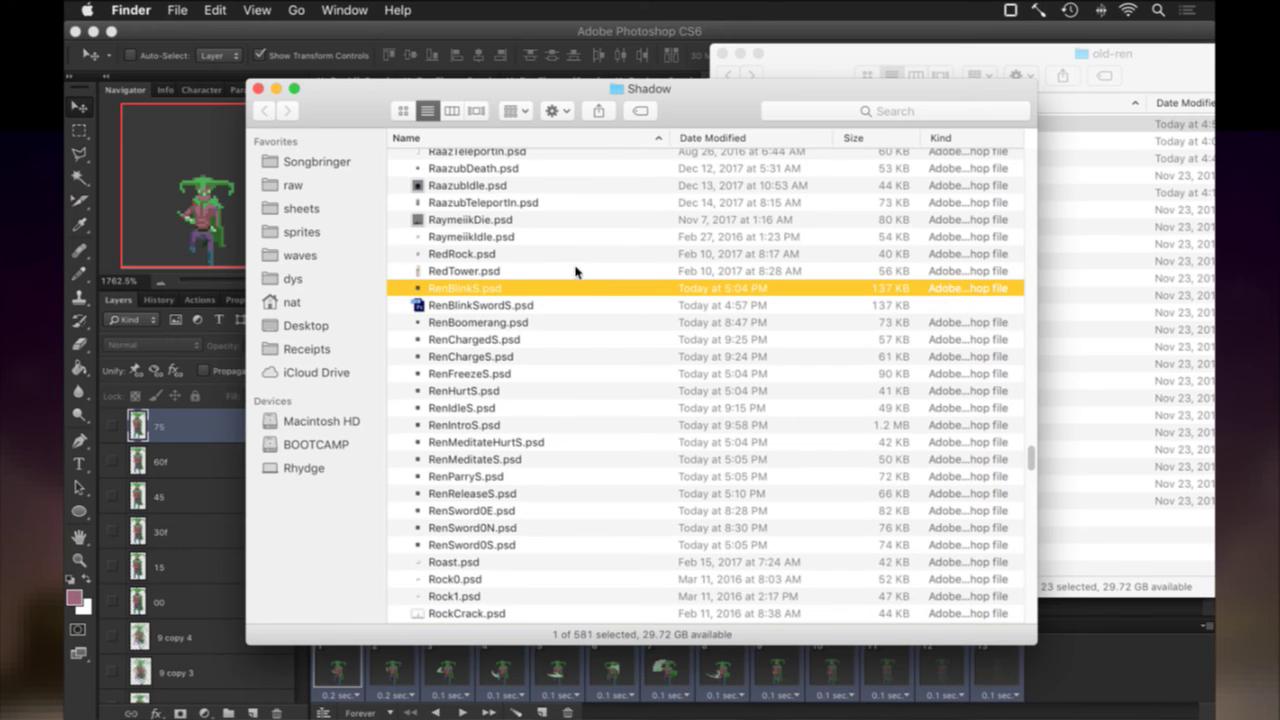
Switch to Photoshop, close the RenBlinkS.psd document, and return to the Shadow folder in Finder.
left_click(773, 36)
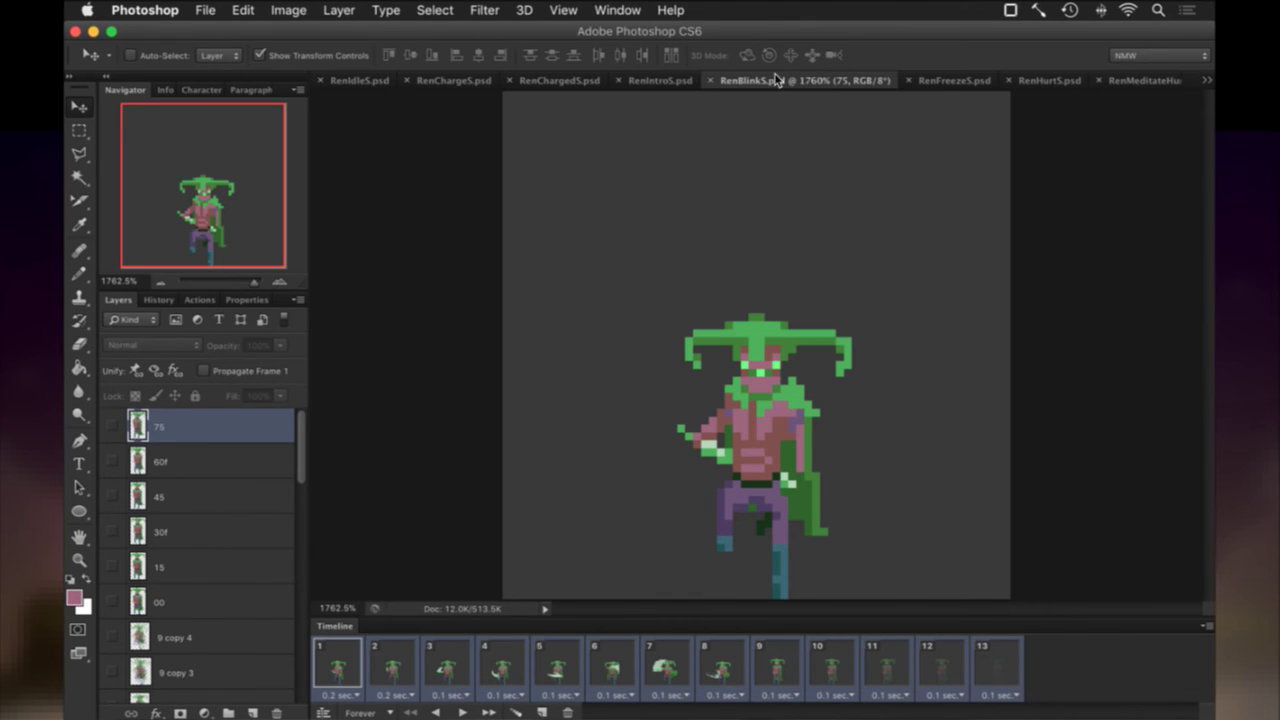
left_click(709, 79)
key("super+Tab")
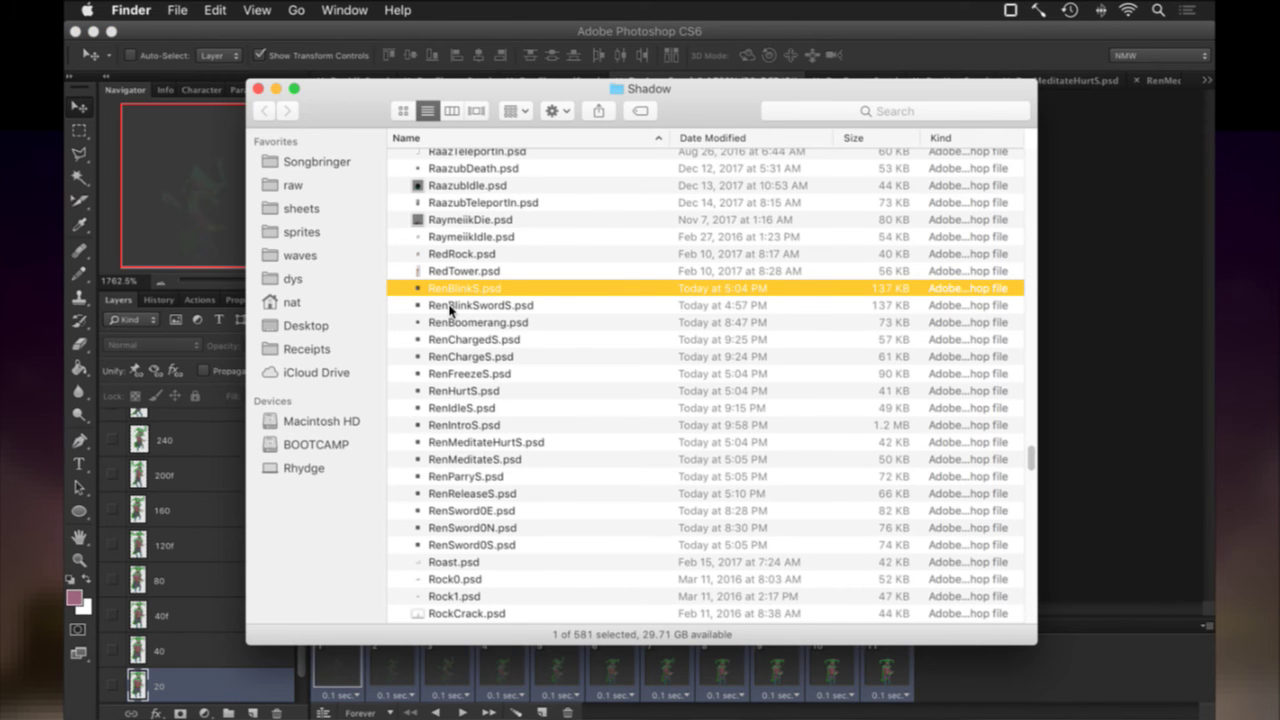
Delete RenBlinkS.psd from the Shadow folder and rename RenBlinkSwordS.psd as RenBlinkS.psd.
key("super+BackSpace")
key("Down")
key("Return")
key("Right")
key("Left")
key("BackSpace")
key("BackSpace")
key("BackSpace")
key("BackSpace")
key("BackSpace")
key("Return")
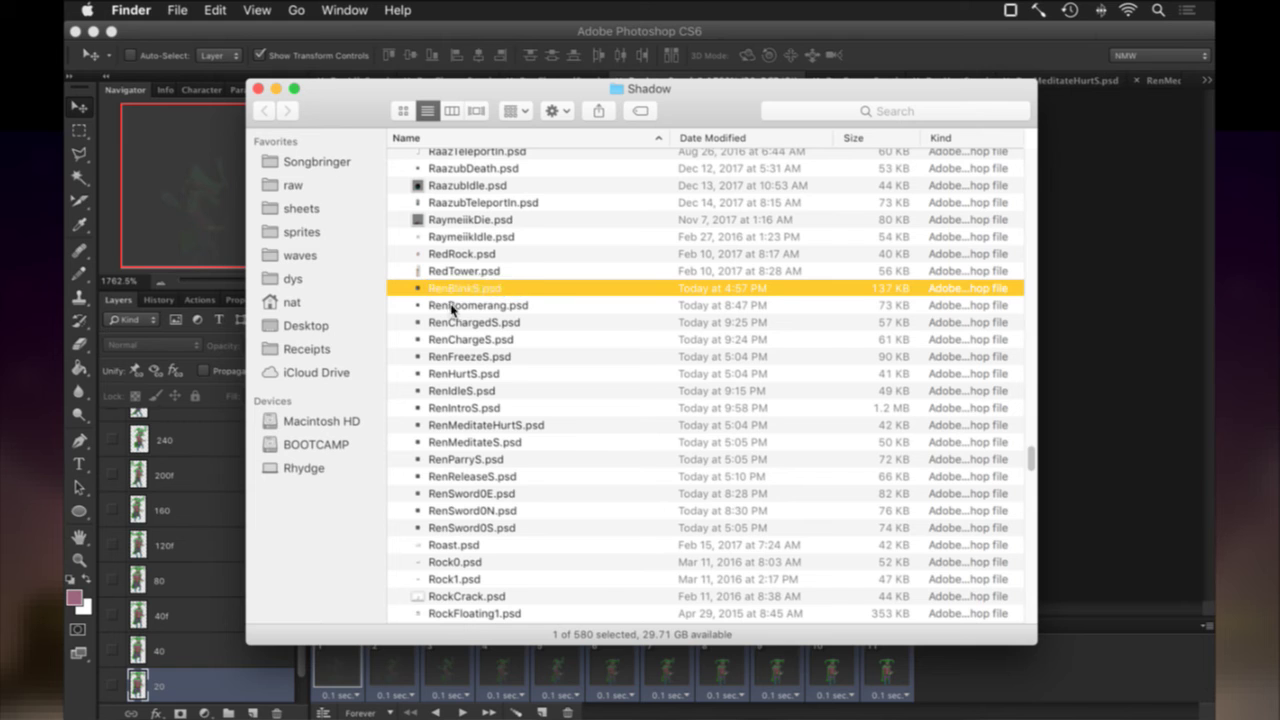
Open the renamed RenBlinkS.psd in Photoshop and examine its animation frames 2 to 6.
double_click(467, 289)
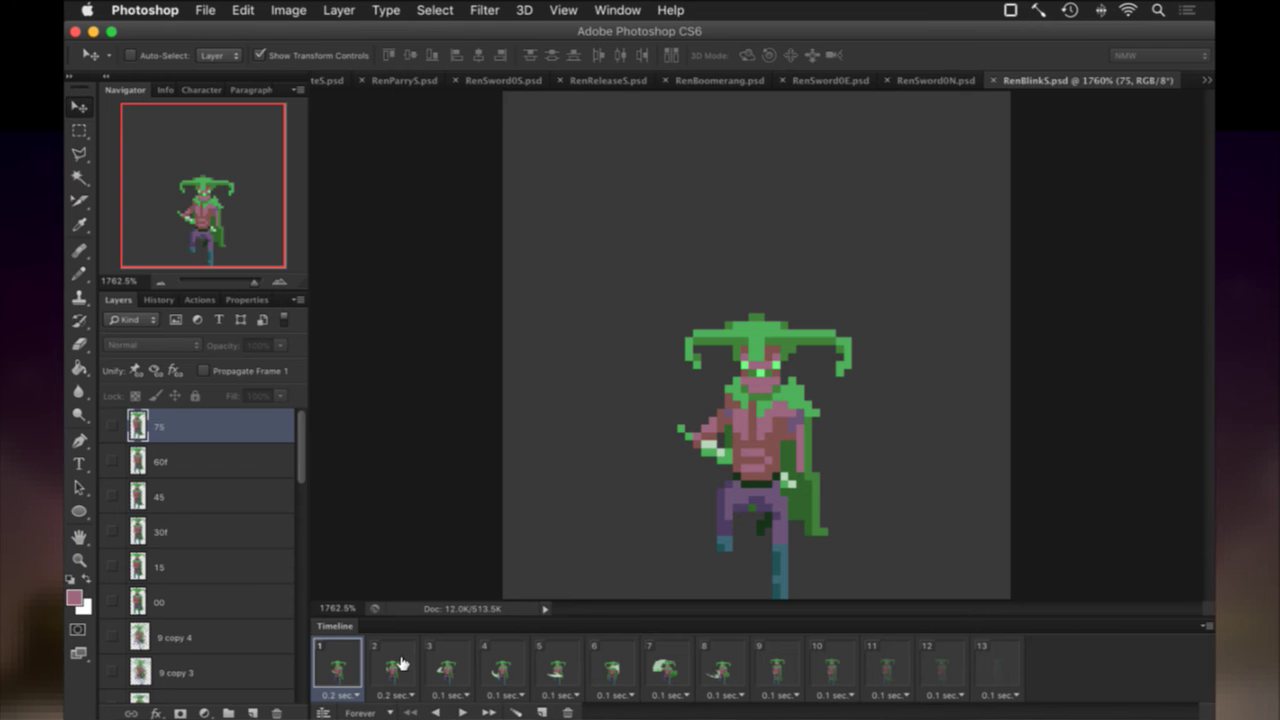
left_click(396, 666)
left_click(447, 666)
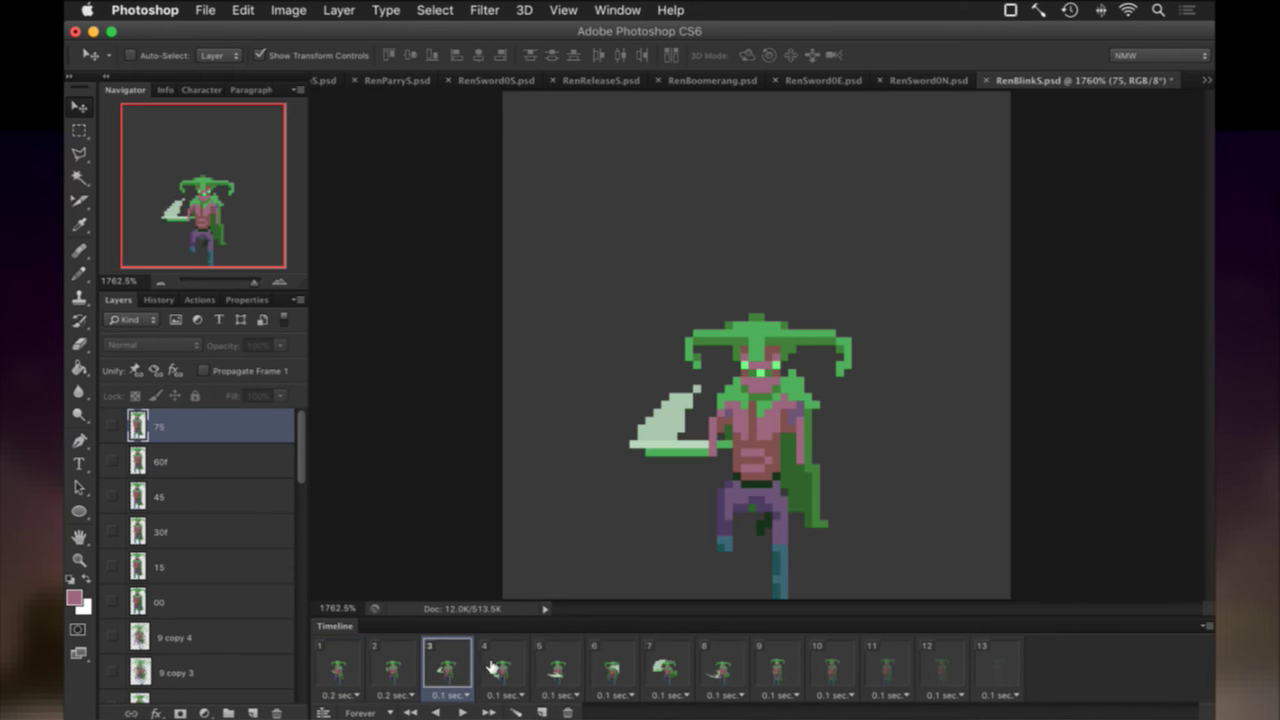
left_click(507, 667)
left_click(555, 667)
left_click(601, 666)
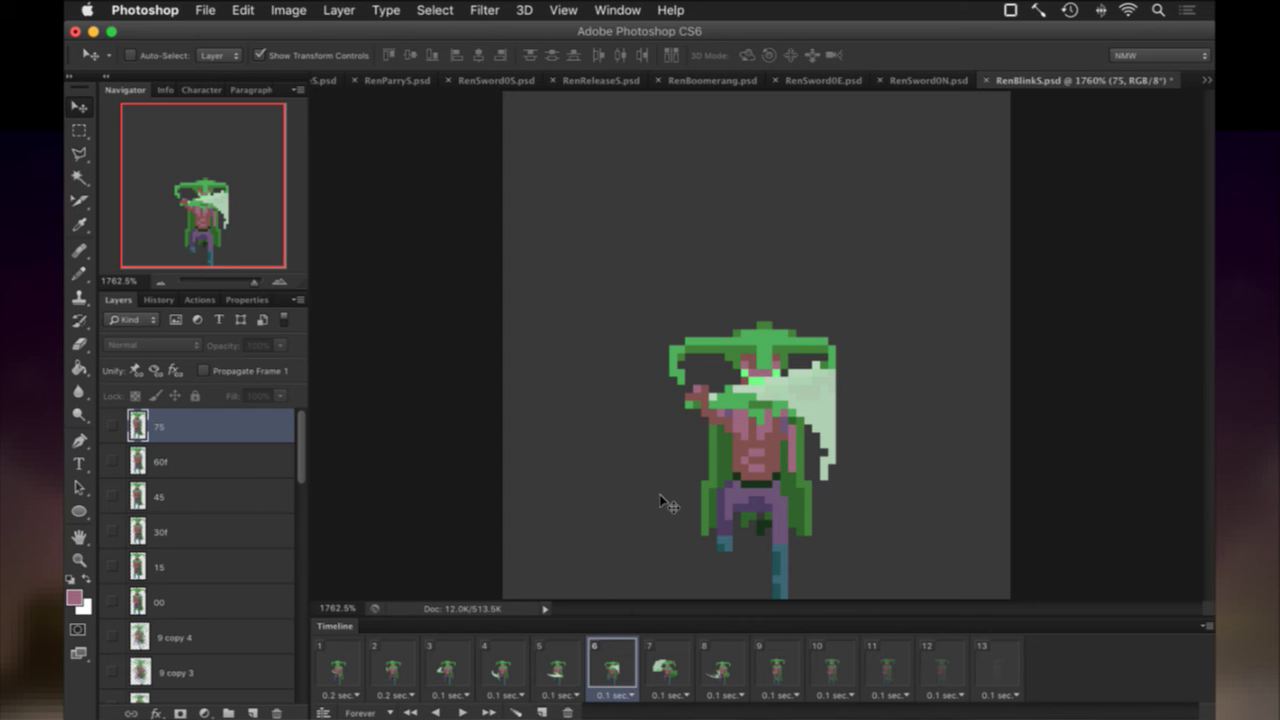
Switch to iTerm2 and restore the blink sword sprite from Vim with ":!git checkout raw/sprites/Shadow/RenBlinkSwordS.psd".
key("super+Tab")
key("super+Tab")
type(":!git checkout raw/sp")
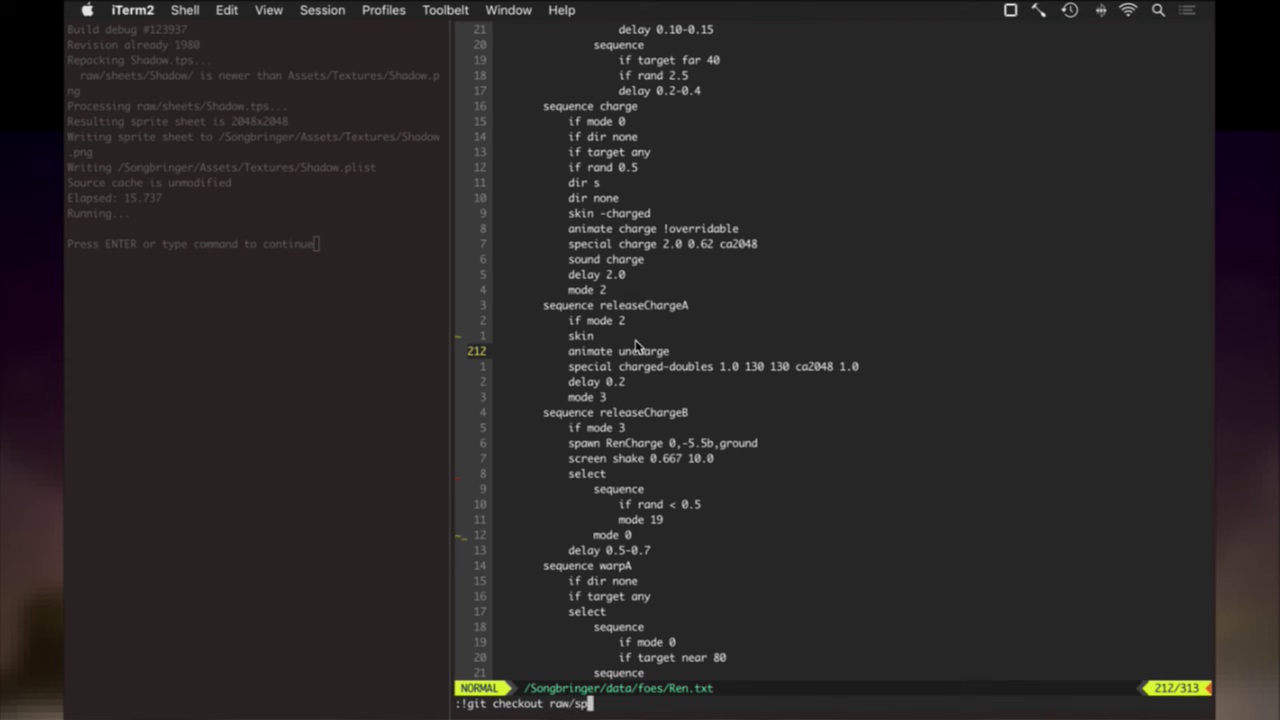
key("Tab")
type("Shadow/RenBlinkS.psd")
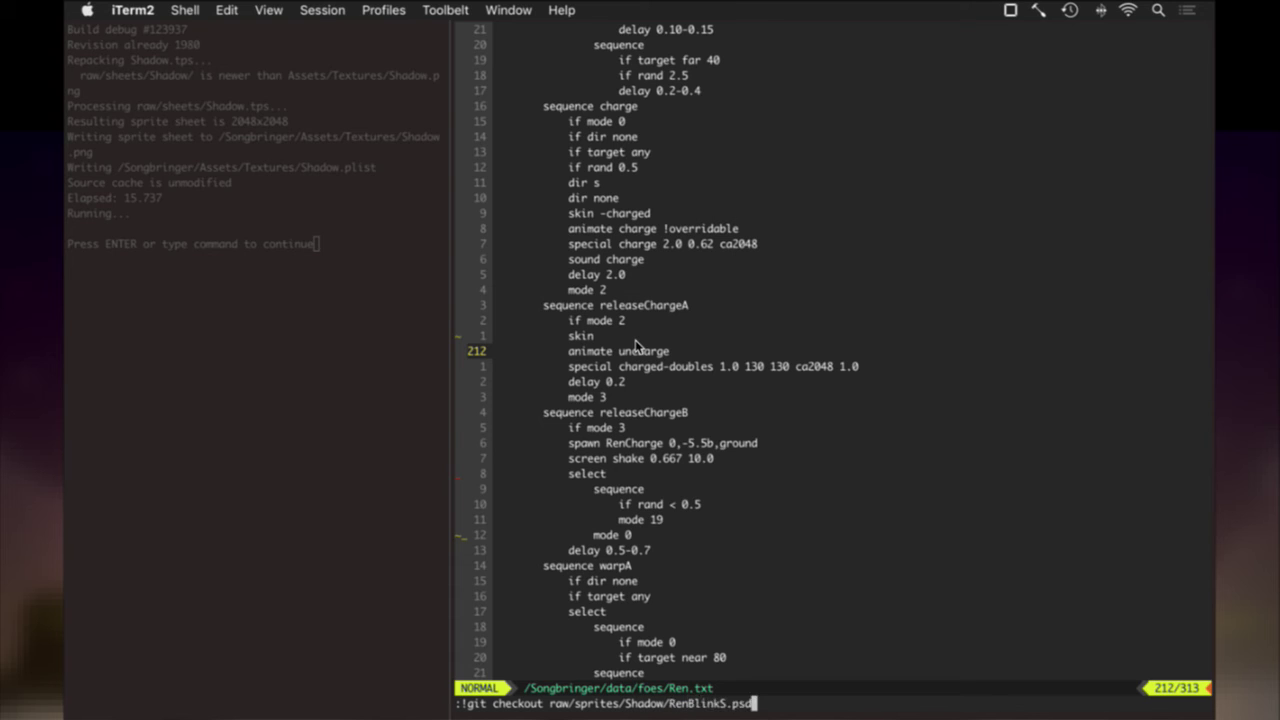
key("Left")
key("Left")
key("Left")
key("Left")
type("Sword")
key("Return")
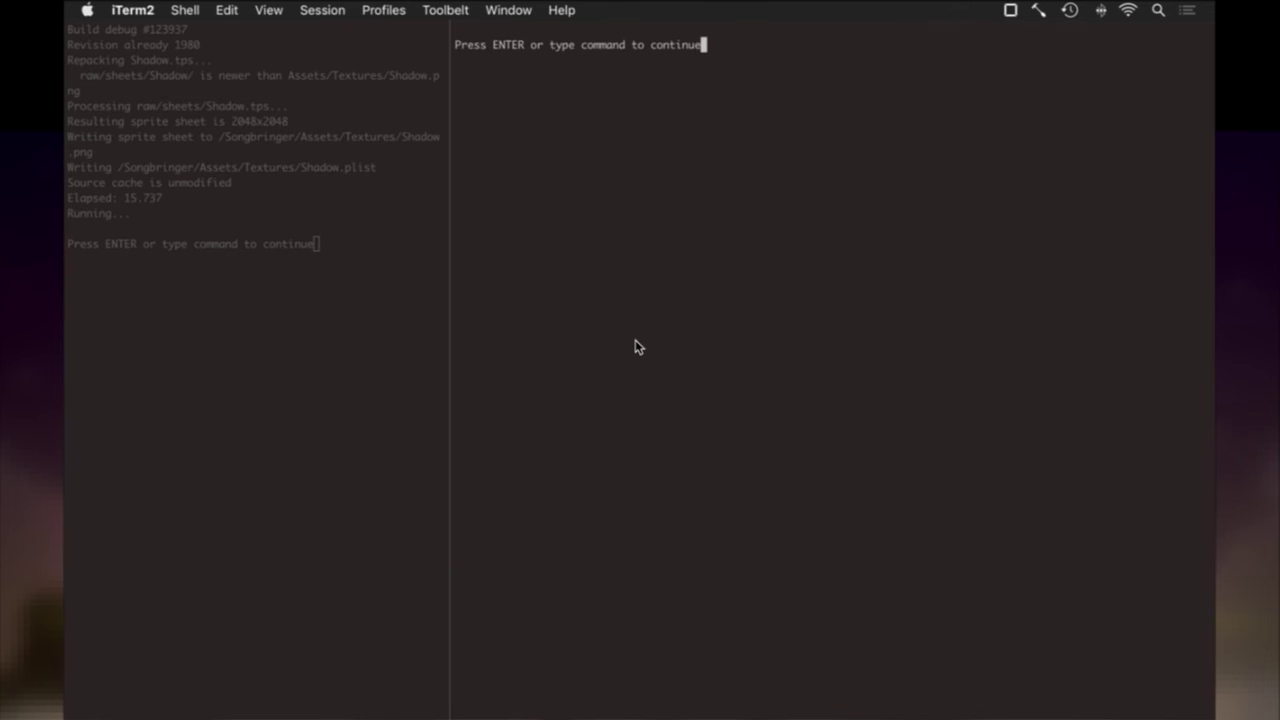
key("Return")
Switch to Photoshop and close RenBlinkS.psd without saving its changes.
key("super+Tab")
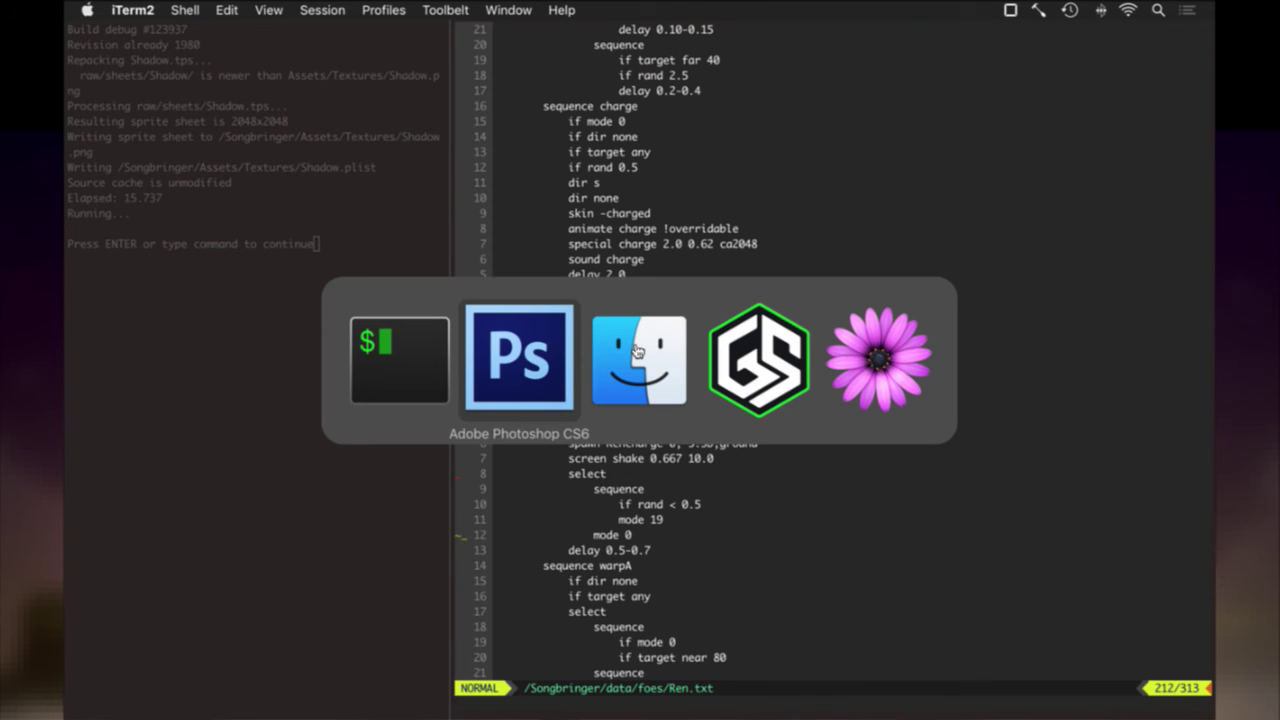
key("super+w")
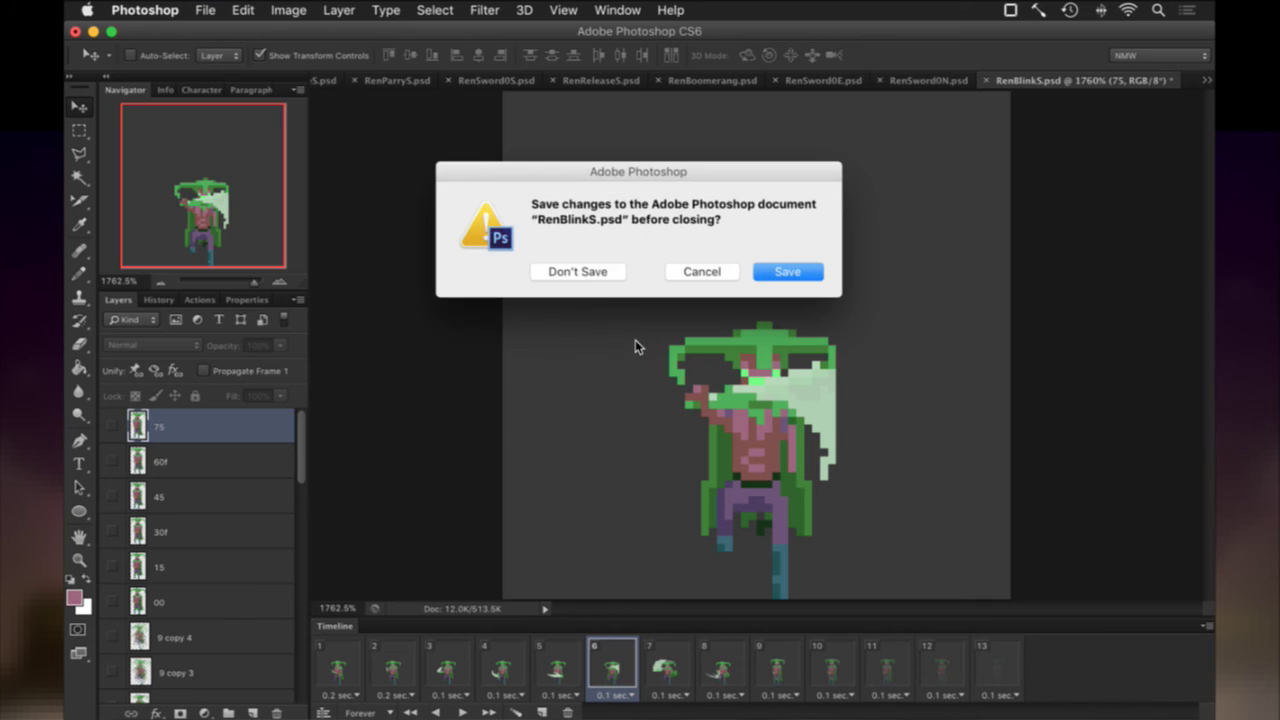
left_click(594, 274)
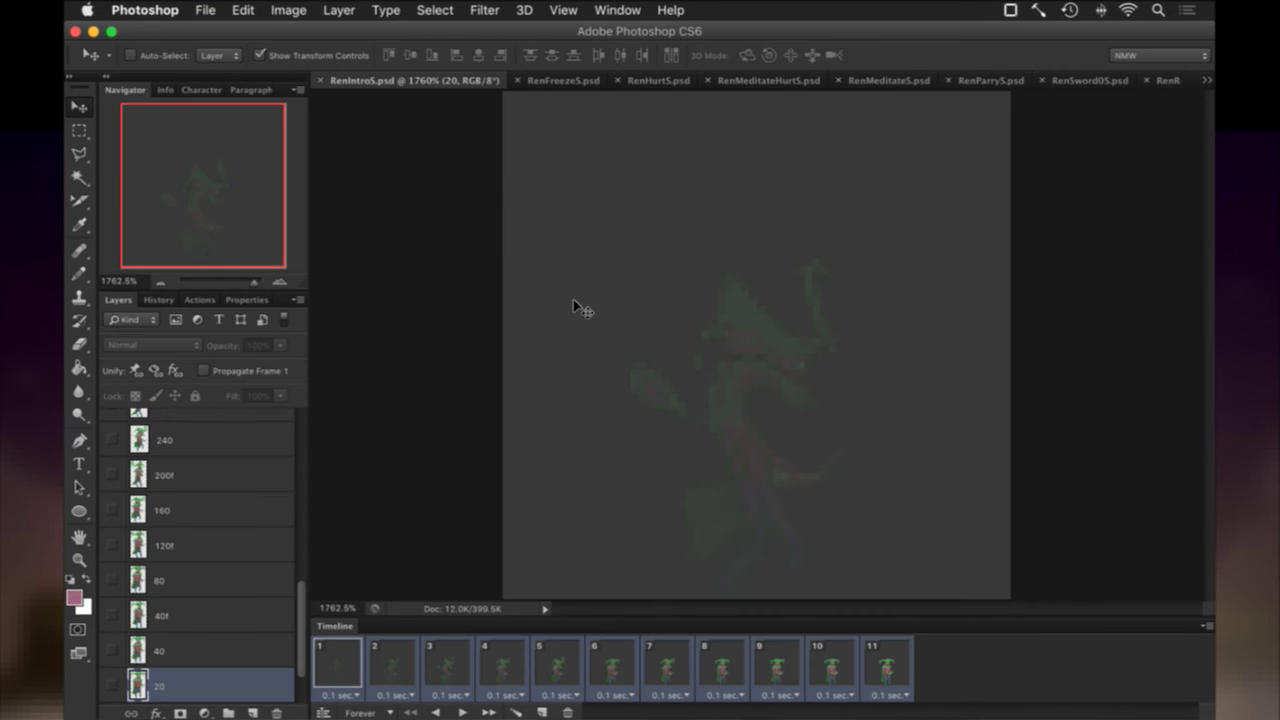
Switch to Finder, delete RenBlinkS.psd from the Shadow folder, and rename the restored RenBlinkSwordS.psd as RenBlinkS.psd.
key("super+Tab")
key("super+Tab")
key("super+Tab")
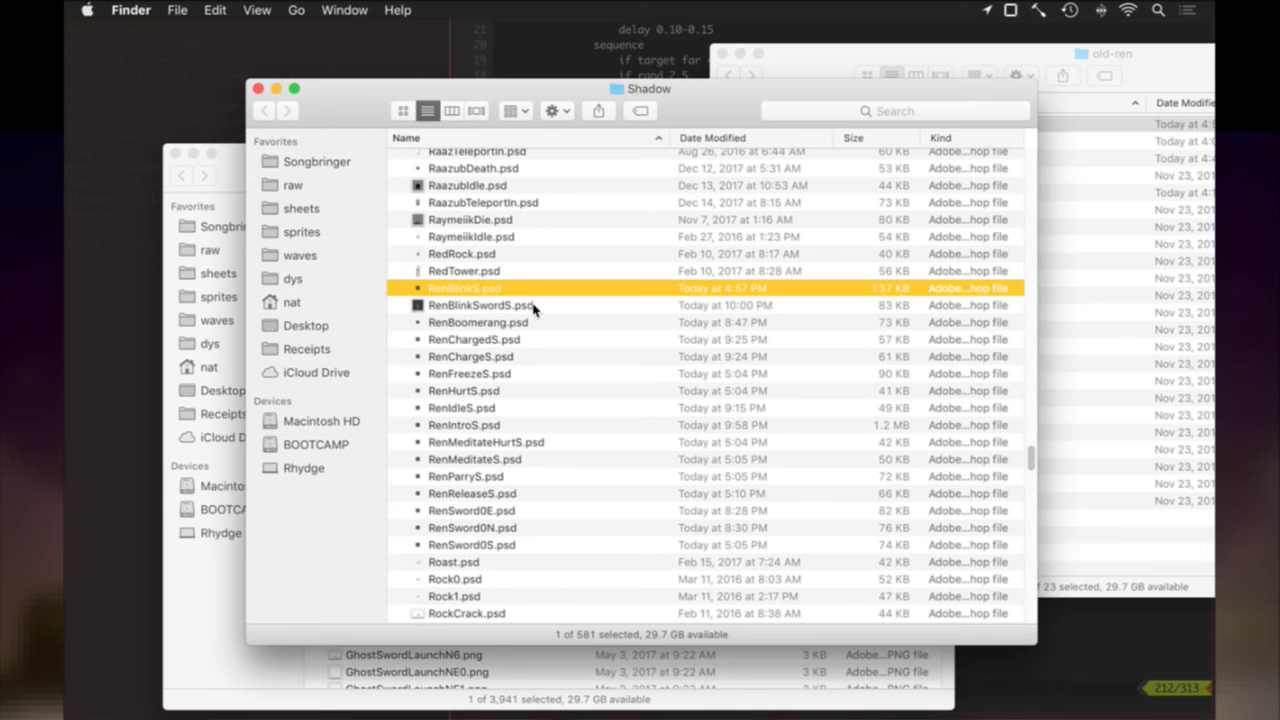
key("super+BackSpace")
key("Return")
key("Right")
key("Left")
key("BackSpace")
key("BackSpace")
key("BackSpace")
key("BackSpace")
key("BackSpace")
key("Return")
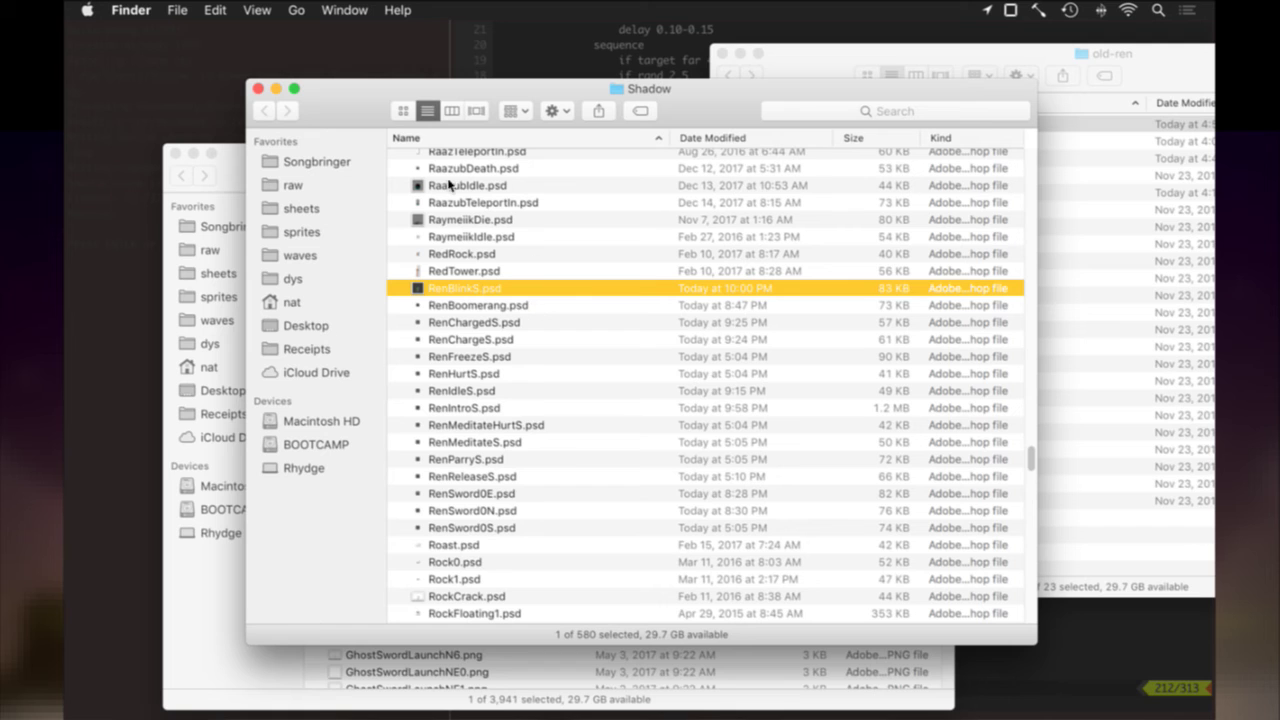
Open the restored RenBlinkS.psd in Photoshop and export its animation frames to the Shadow sprite sheet folder.
double_click(478, 288)
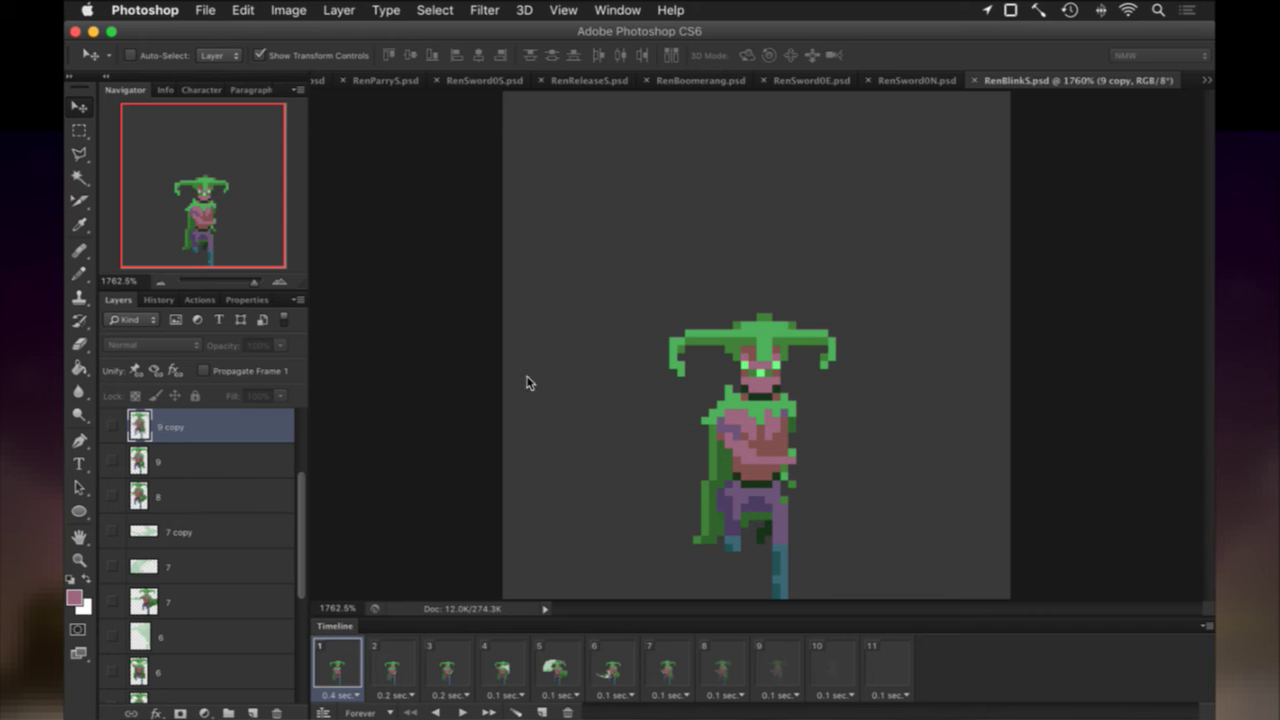
key("F2")
key("Return")
key("Return")
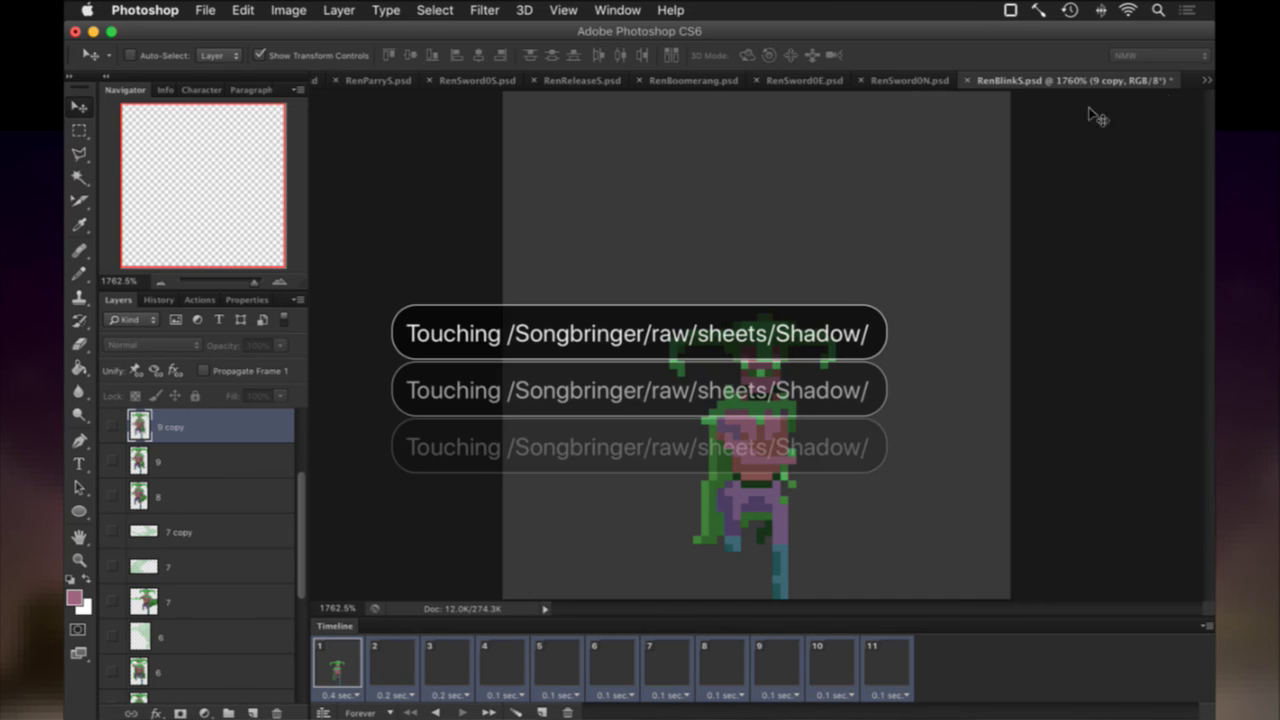
In RenIntroS.psd, show ripple layer 10 in frame 1, layer 9 in frame 2 and layer 8 in frame 3.
left_click(1206, 79)
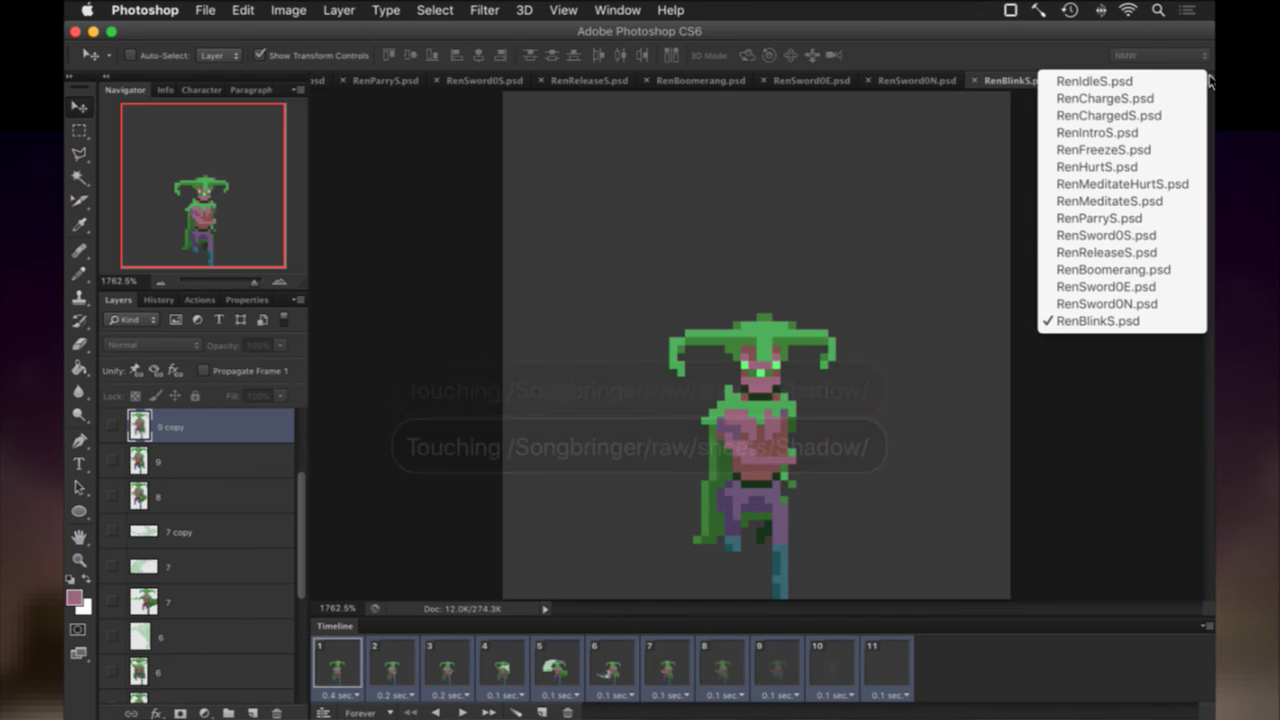
left_click(1098, 133)
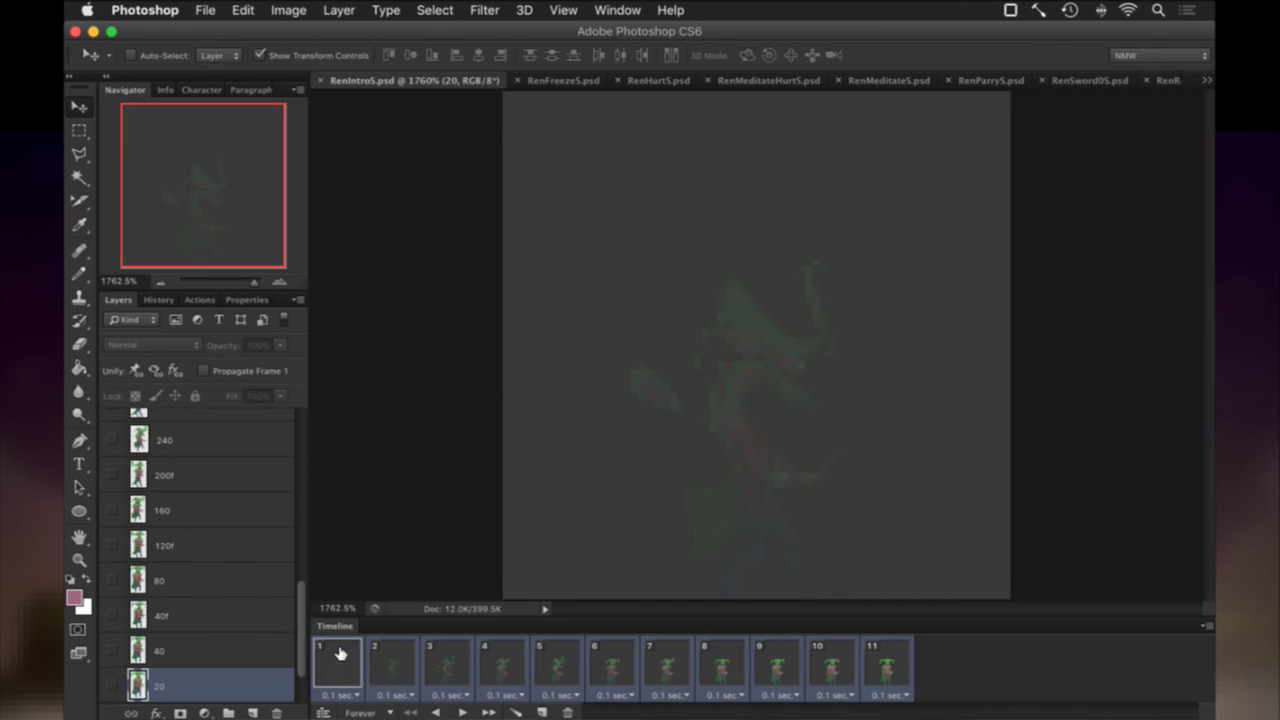
left_click_drag(301, 628, 298, 440)
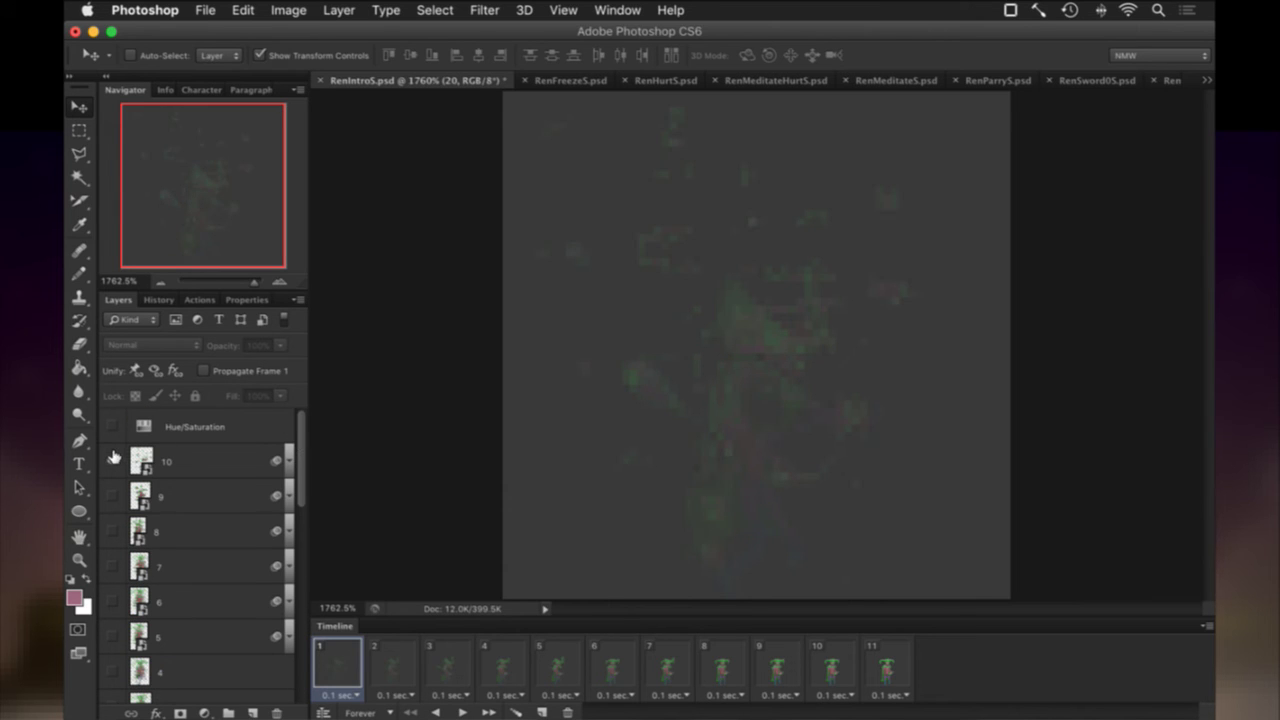
left_click(391, 668)
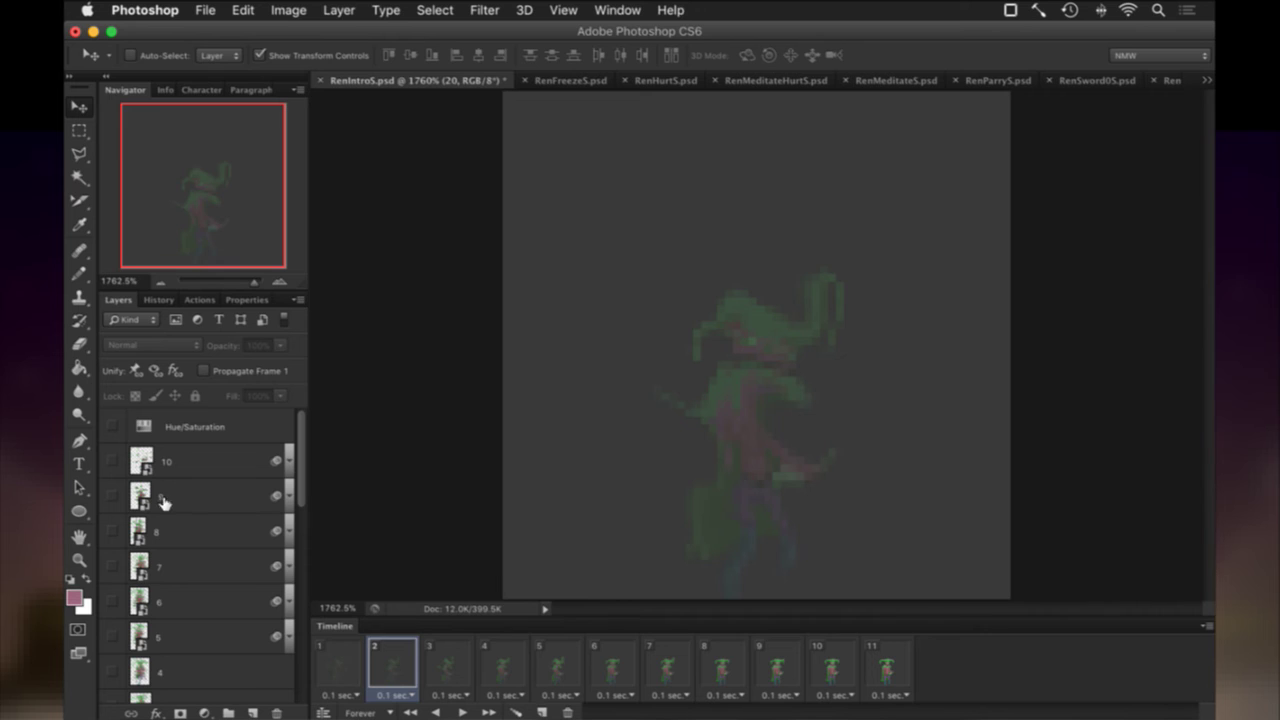
left_click(113, 494)
left_click(433, 668)
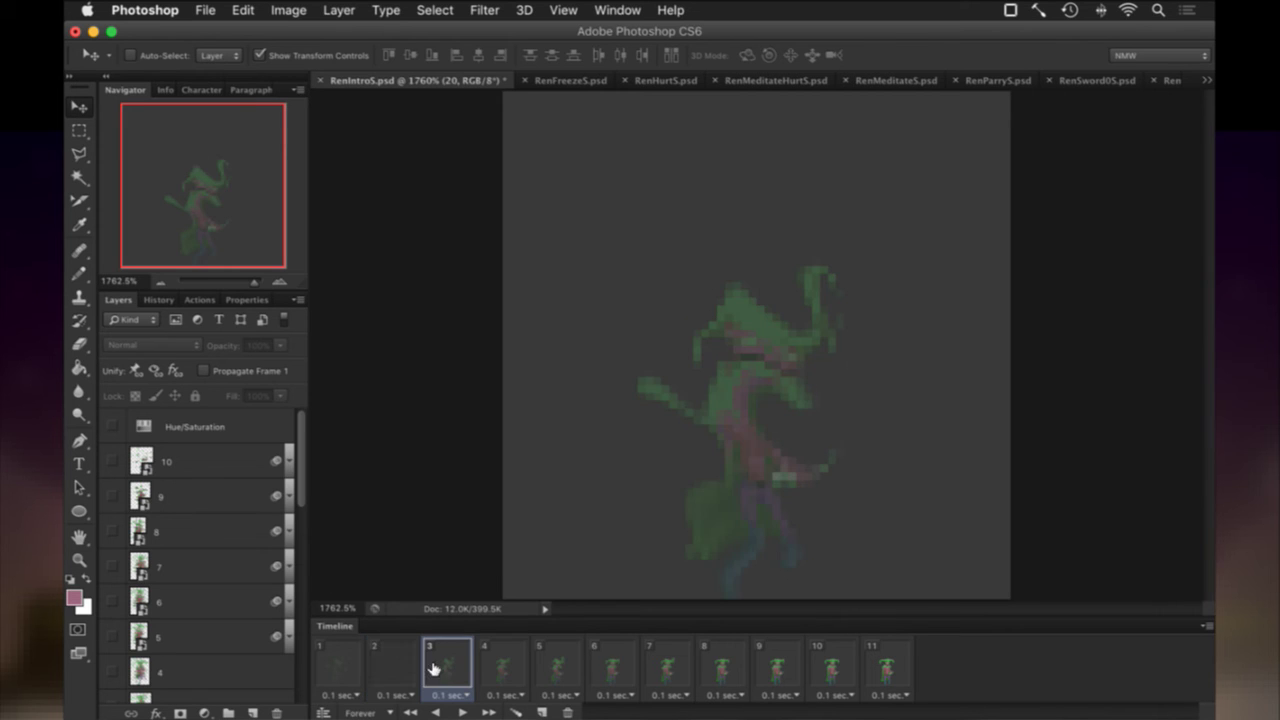
left_click(113, 531)
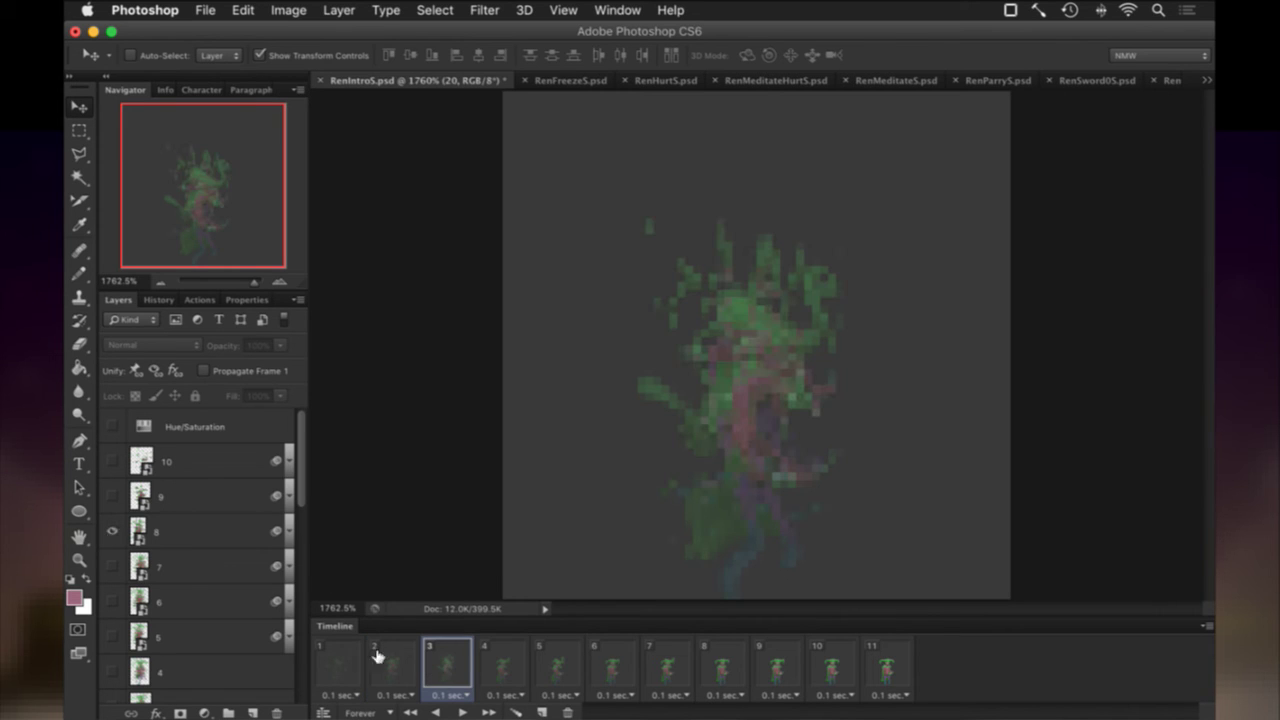
Show ripple layer 7 in frame 4, layer 6 in frames 5 and 6, and layer 5 in frame 7.
left_click(507, 655)
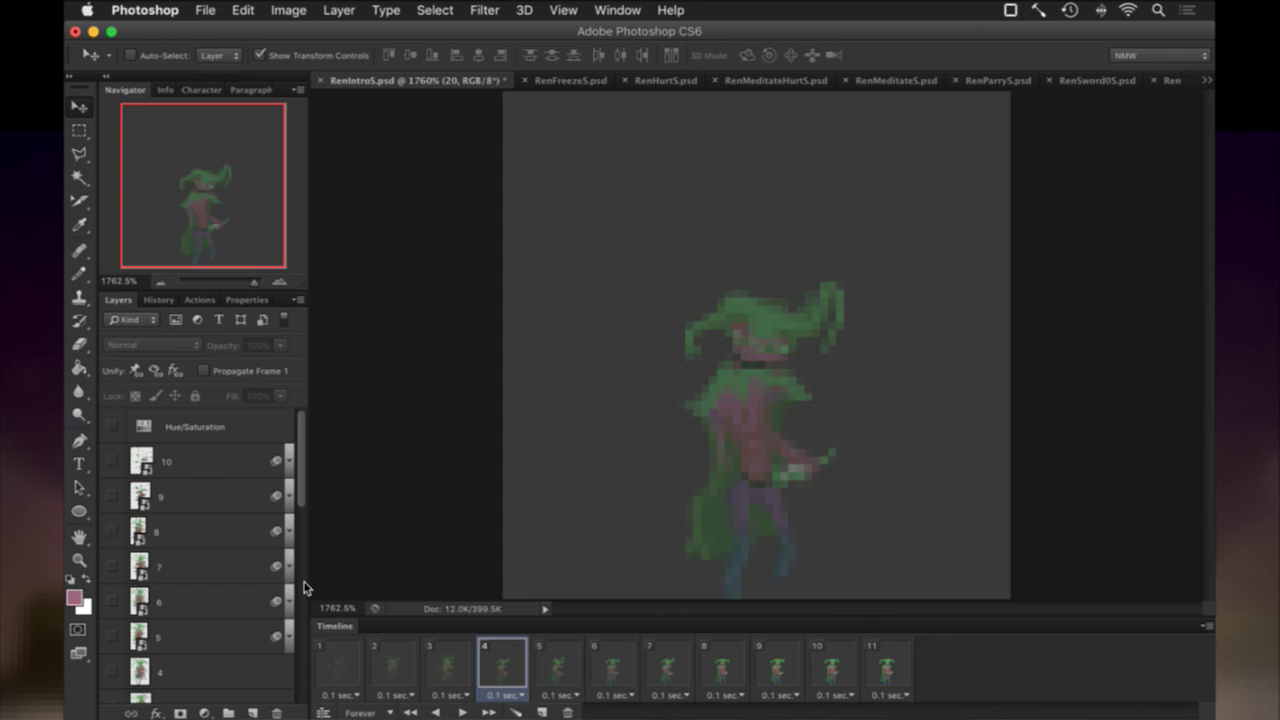
left_click(113, 566)
left_click(546, 668)
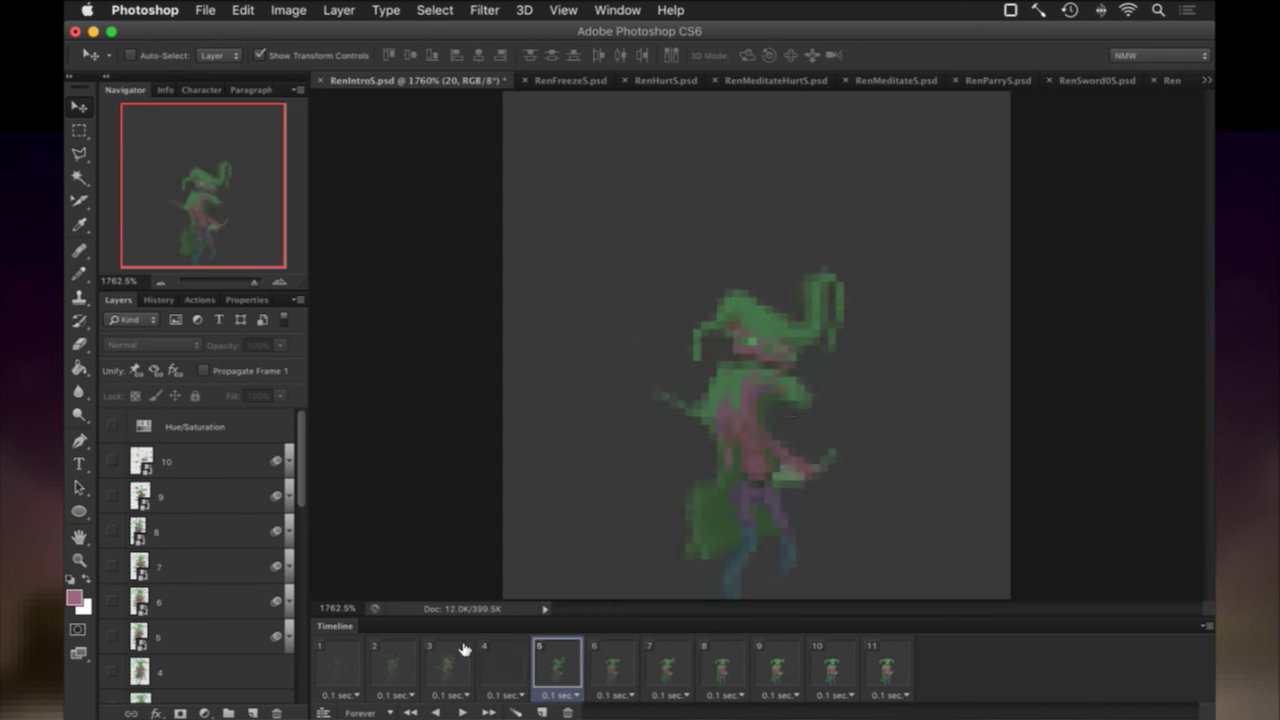
left_click(112, 601)
left_click(618, 668)
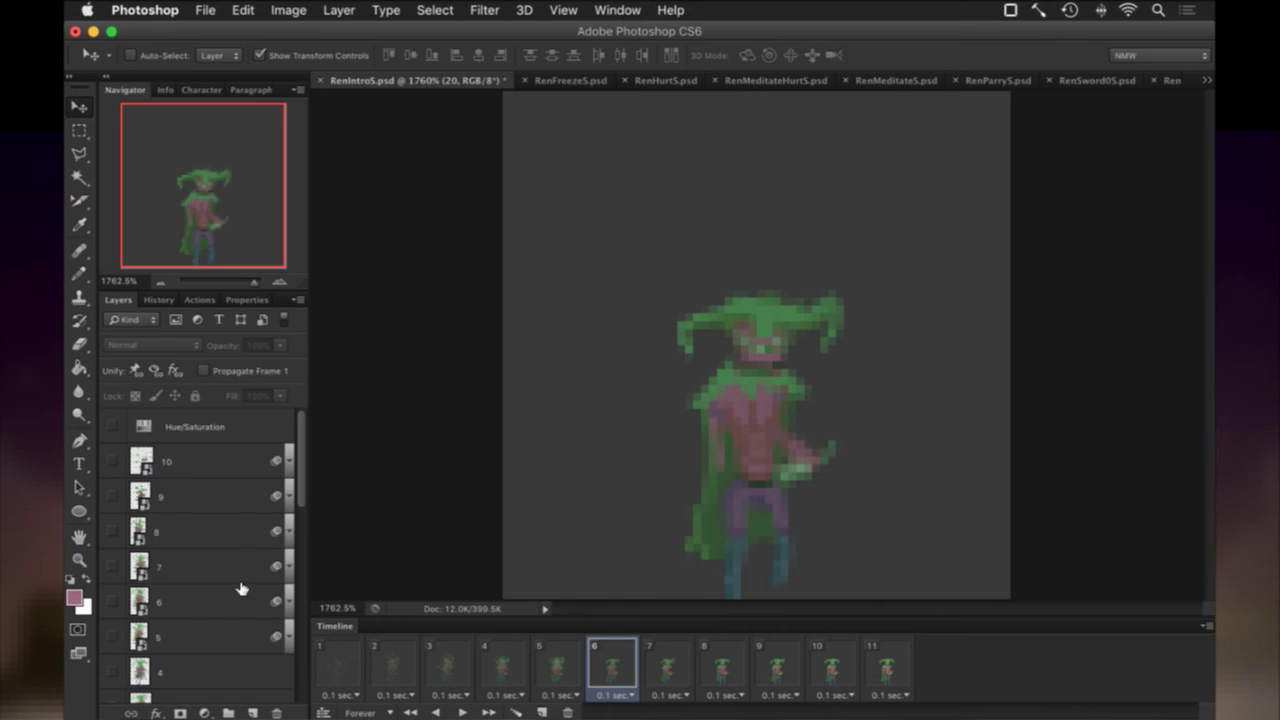
left_click(112, 601)
left_click(676, 659)
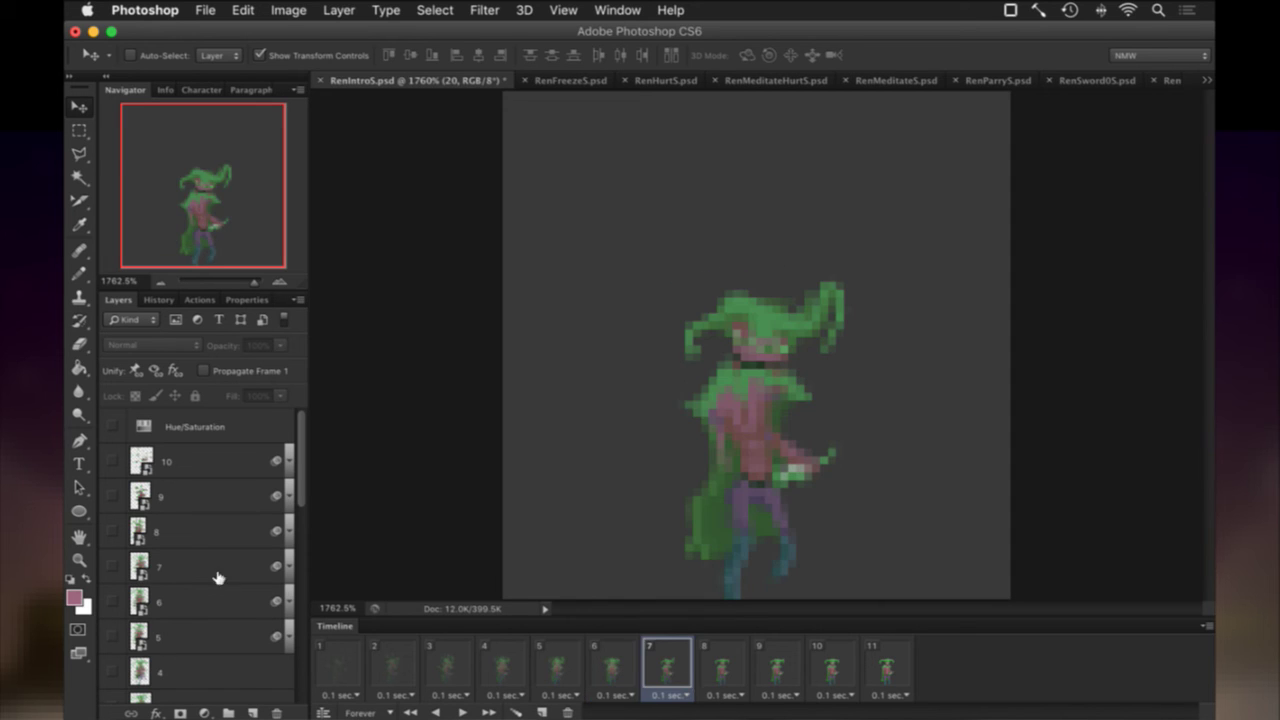
left_click(112, 636)
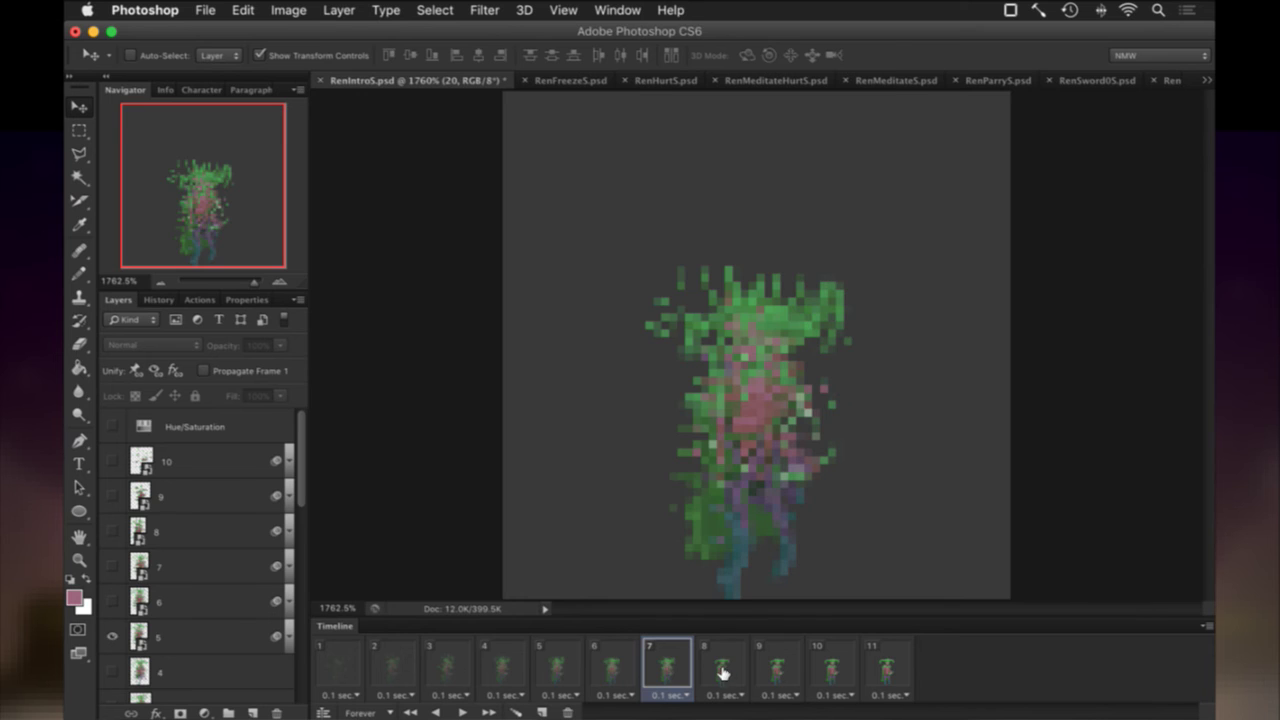
Show ripple layer 4 in frame 8, layer 3 in frame 9 and layer 2 in frame 10.
left_click(719, 675)
left_click(112, 671)
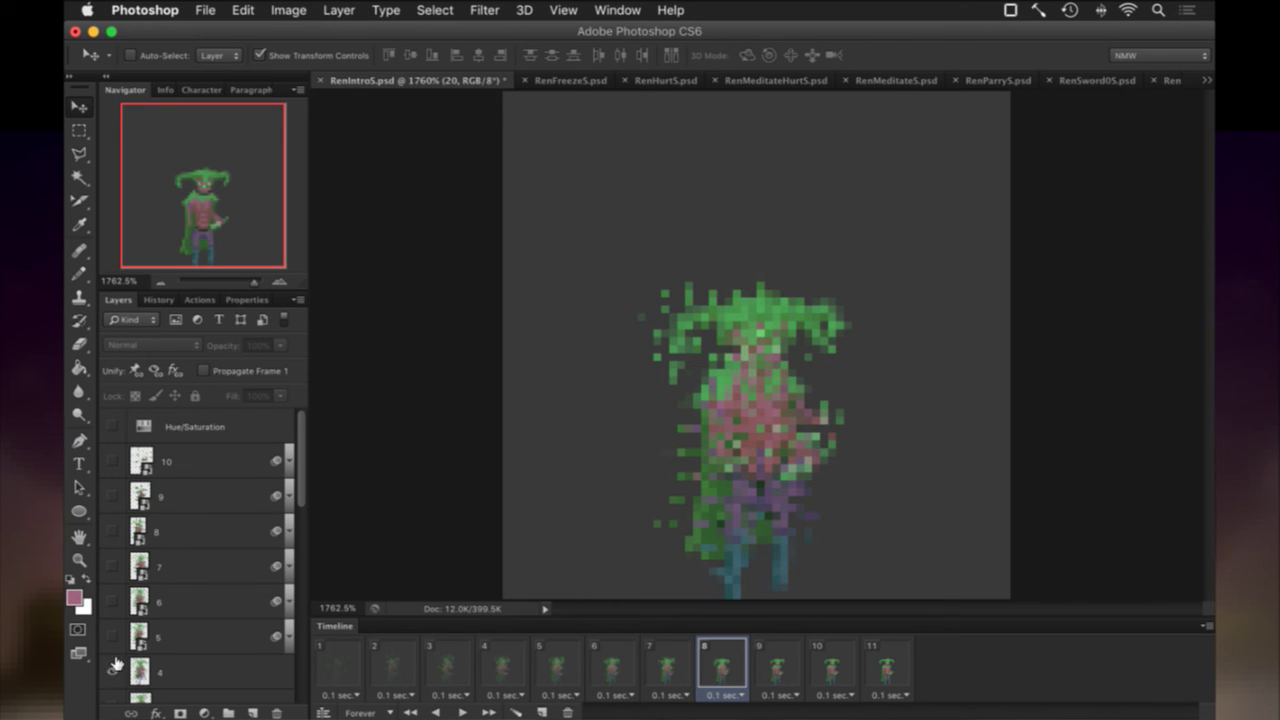
left_click(776, 662)
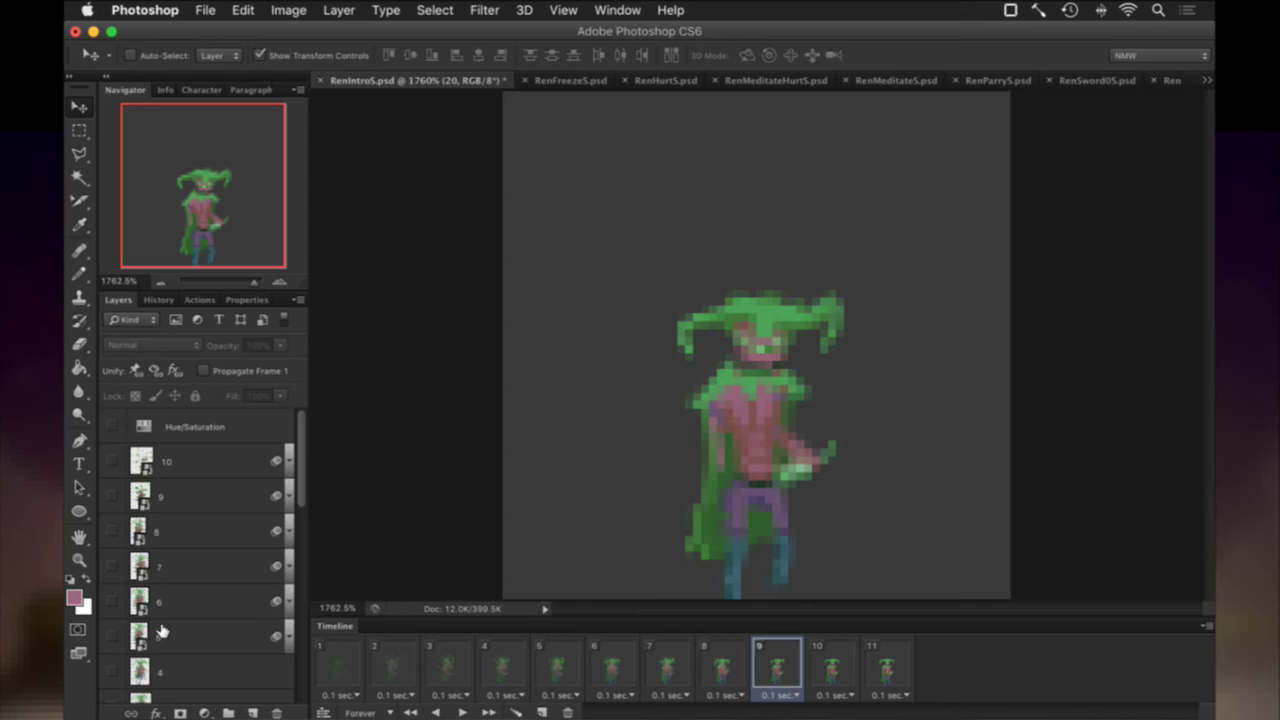
scroll(175, 548, "down", 3)
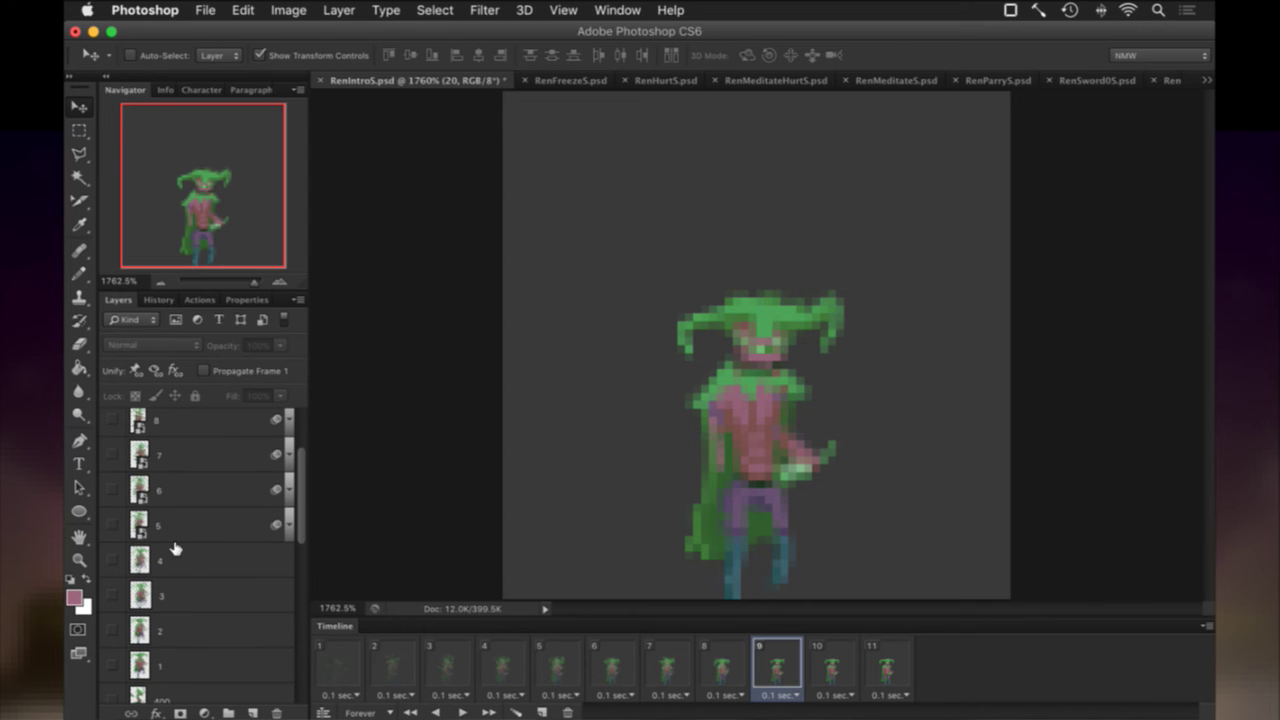
left_click(112, 595)
left_click(818, 664)
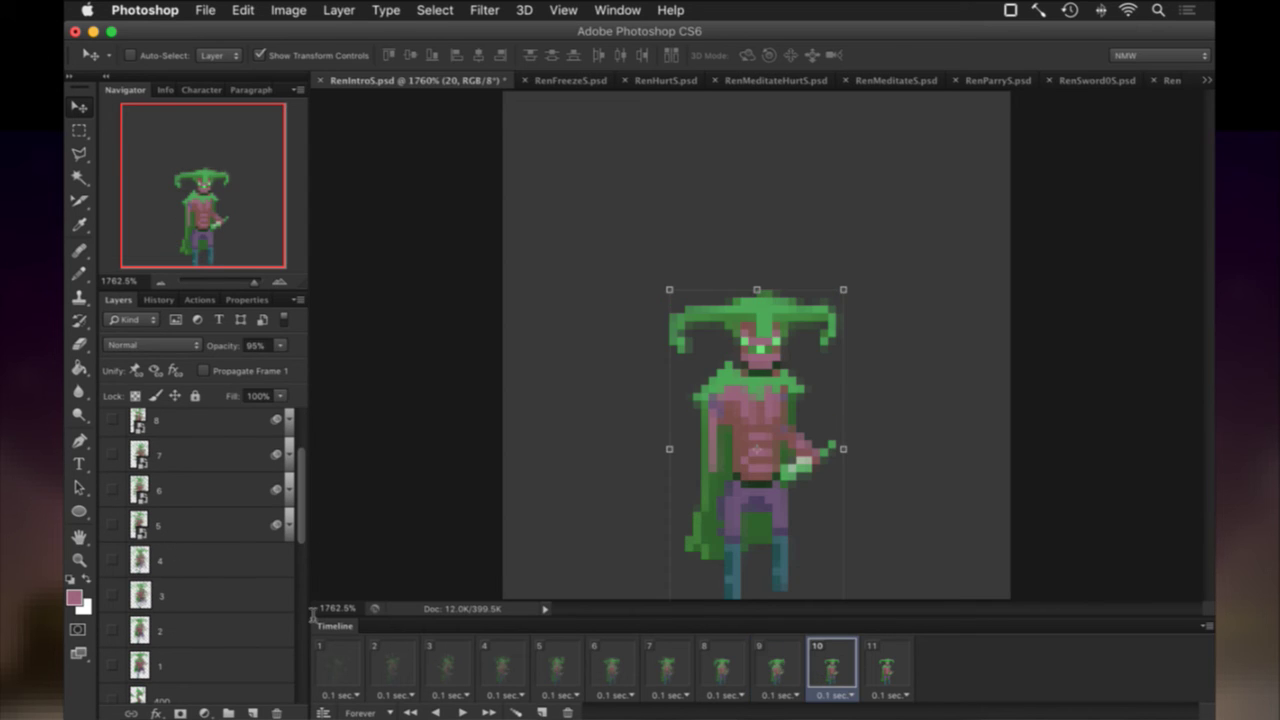
left_click(111, 630)
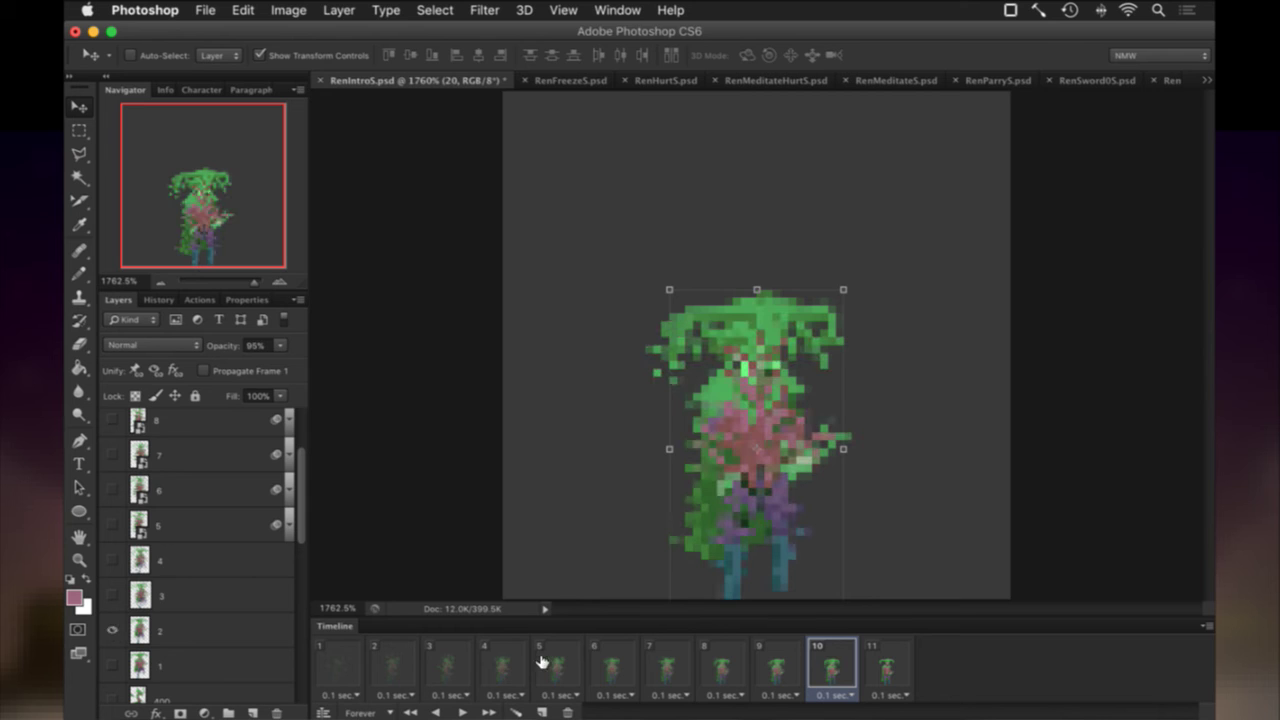
Show ripple layer 1 in frame 11 and make it the active layer.
left_click(878, 668)
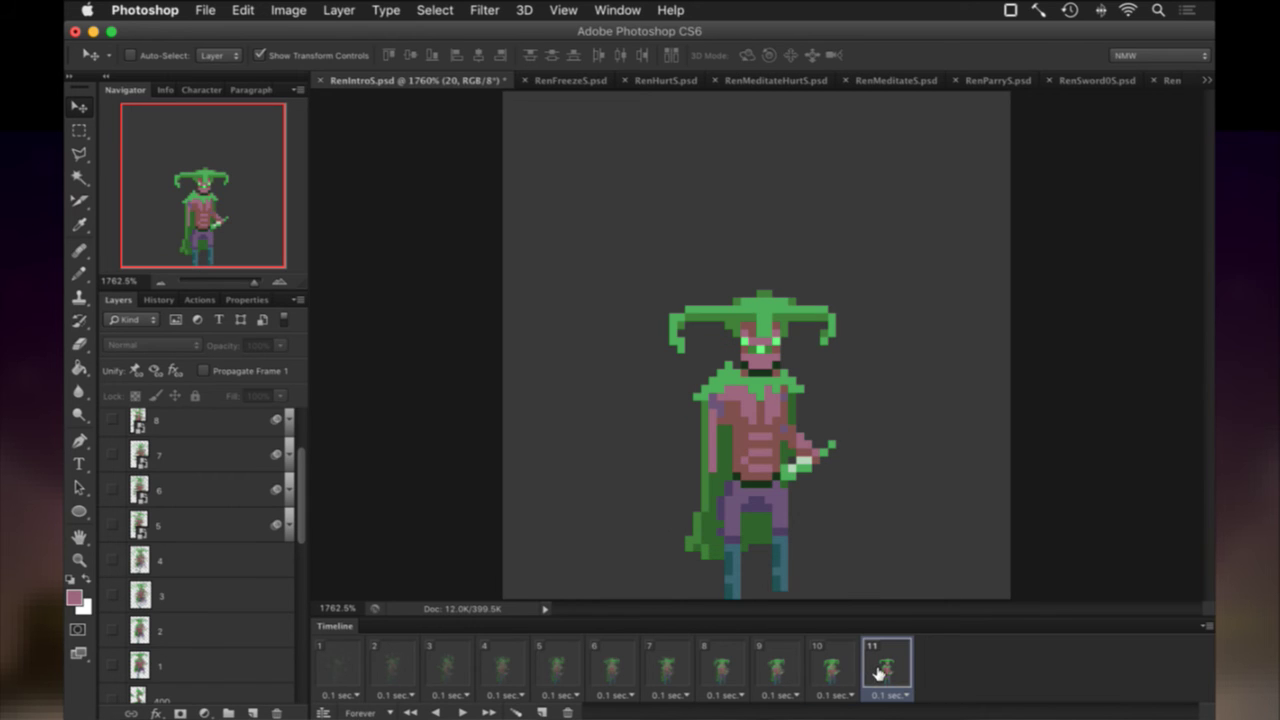
left_click(111, 665)
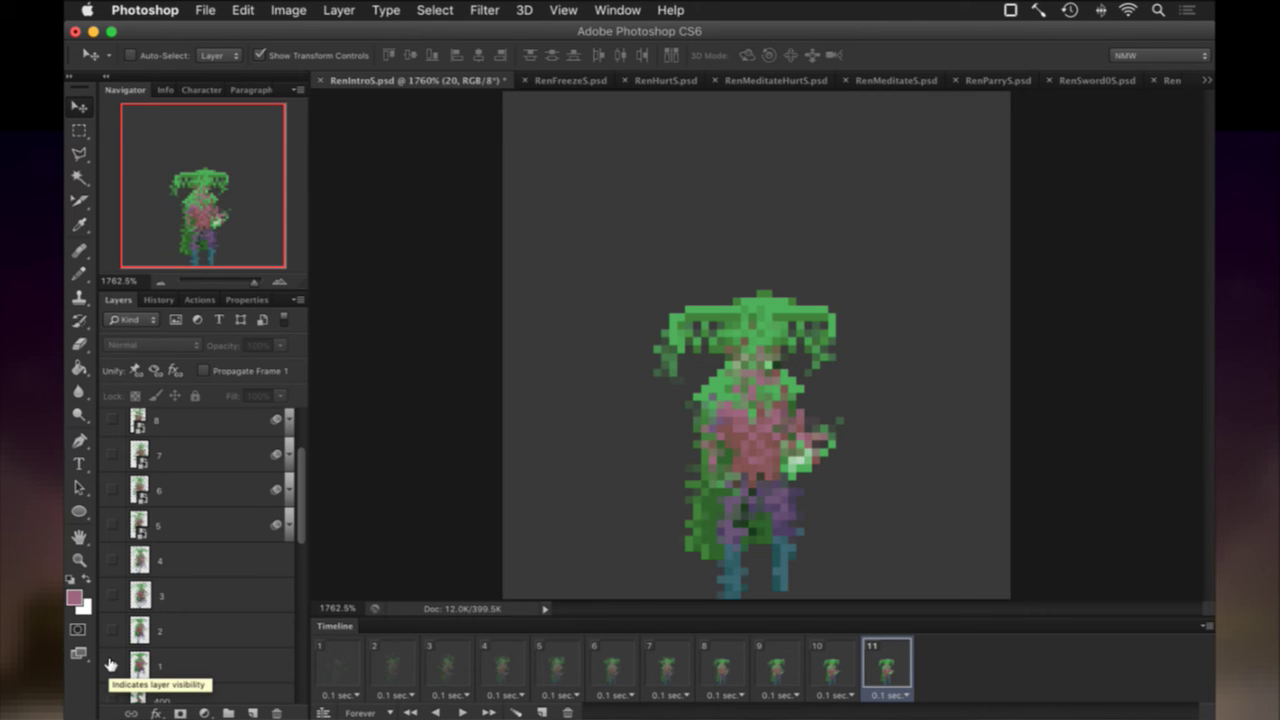
left_click(111, 665)
left_click(137, 668)
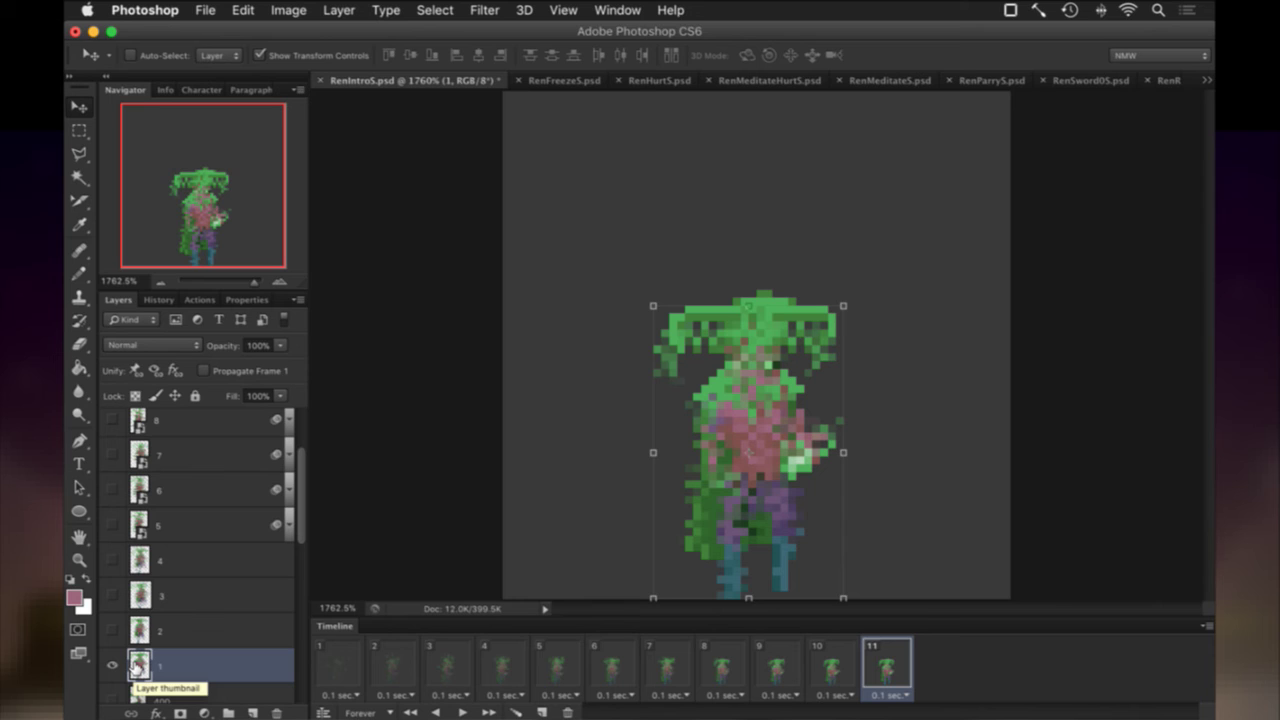
Set ripple layer 1's opacity to 50% in frame 11 and return to frame 1 of the timeline.
key("m")
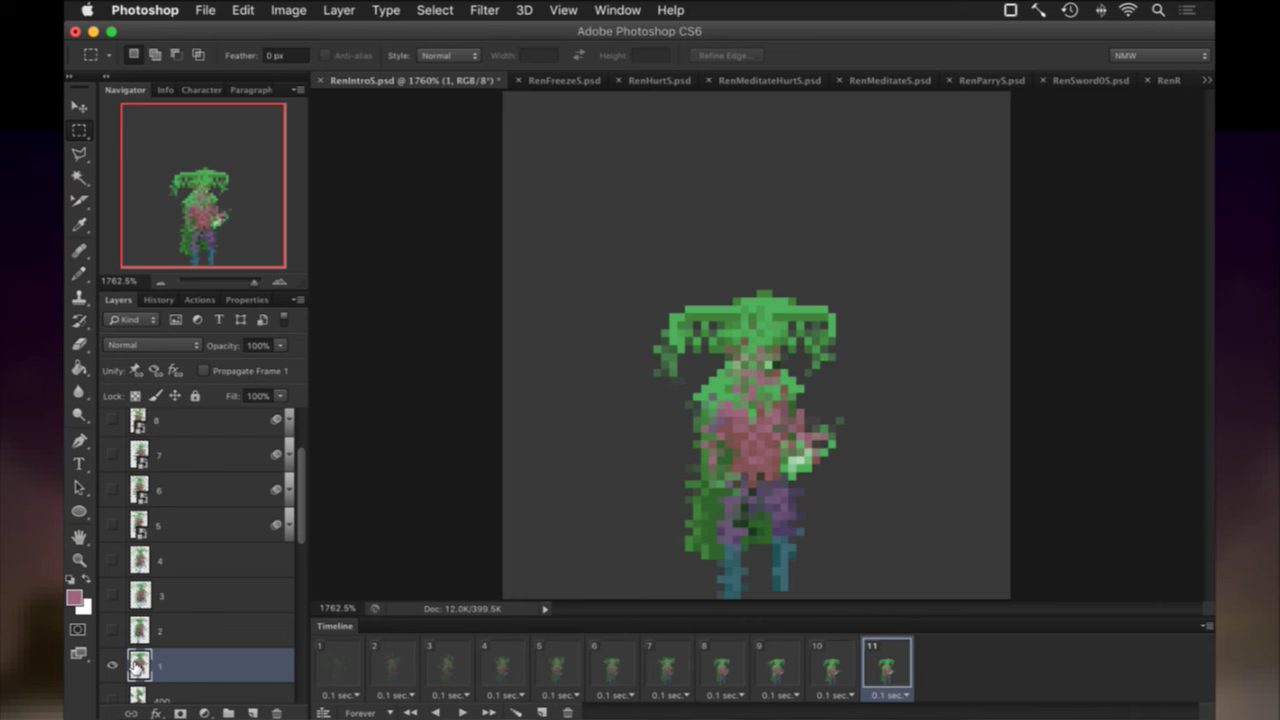
key("v")
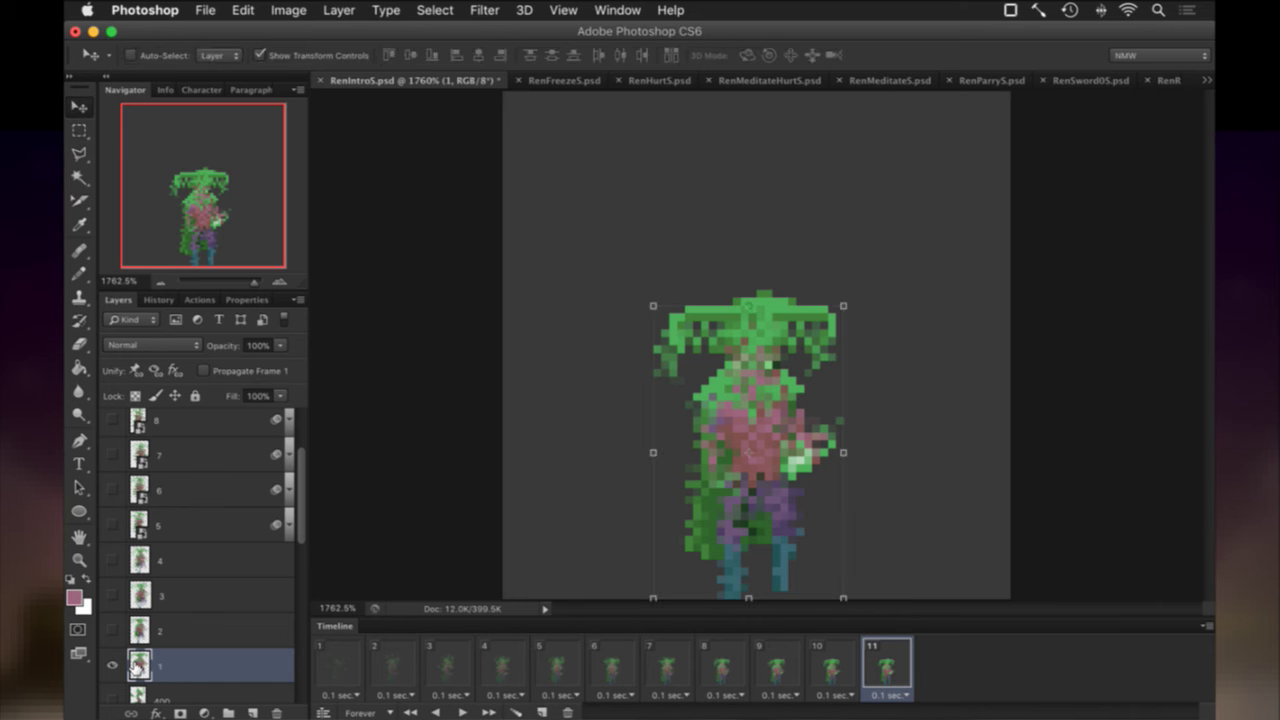
key("5")
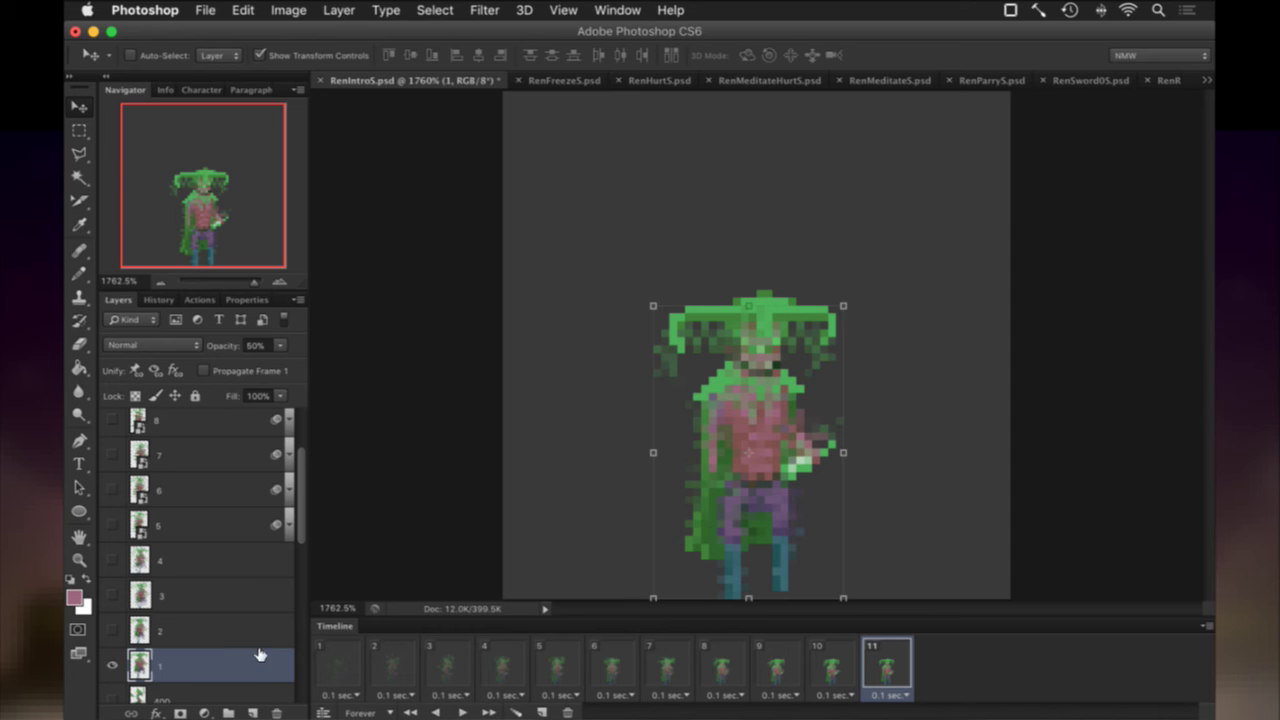
scroll(215, 639, "down", 3)
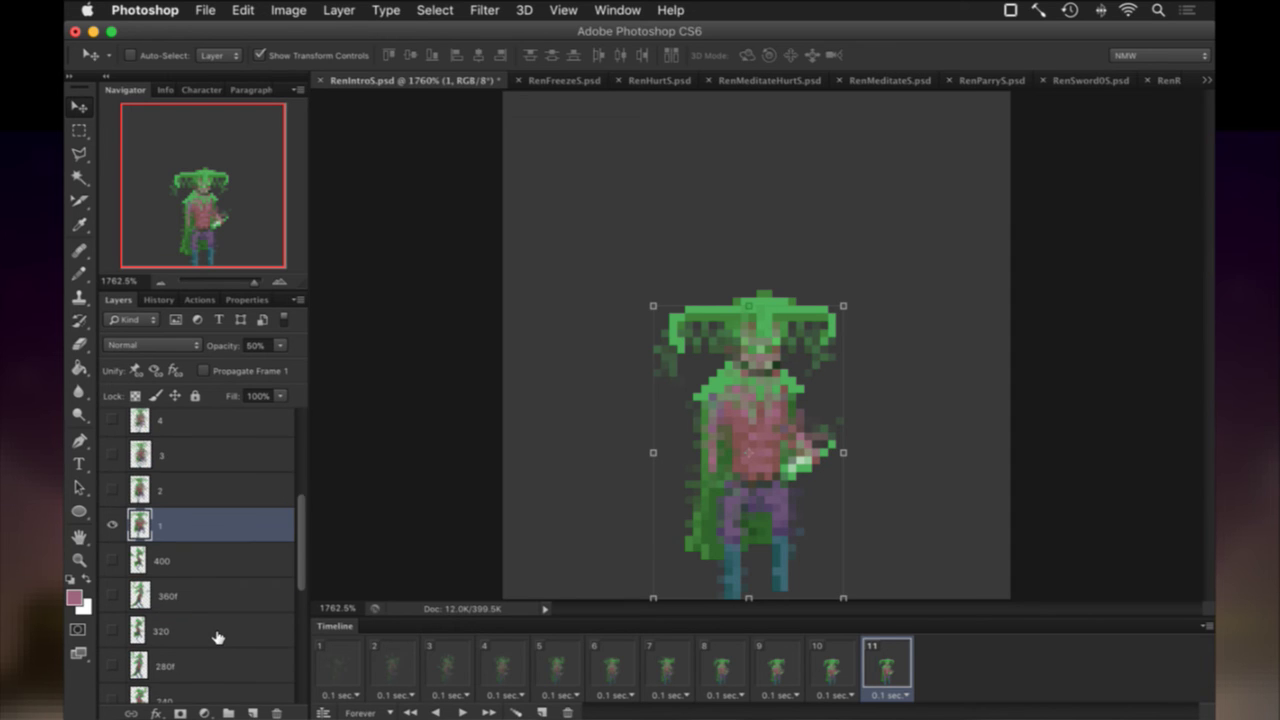
left_click(343, 662)
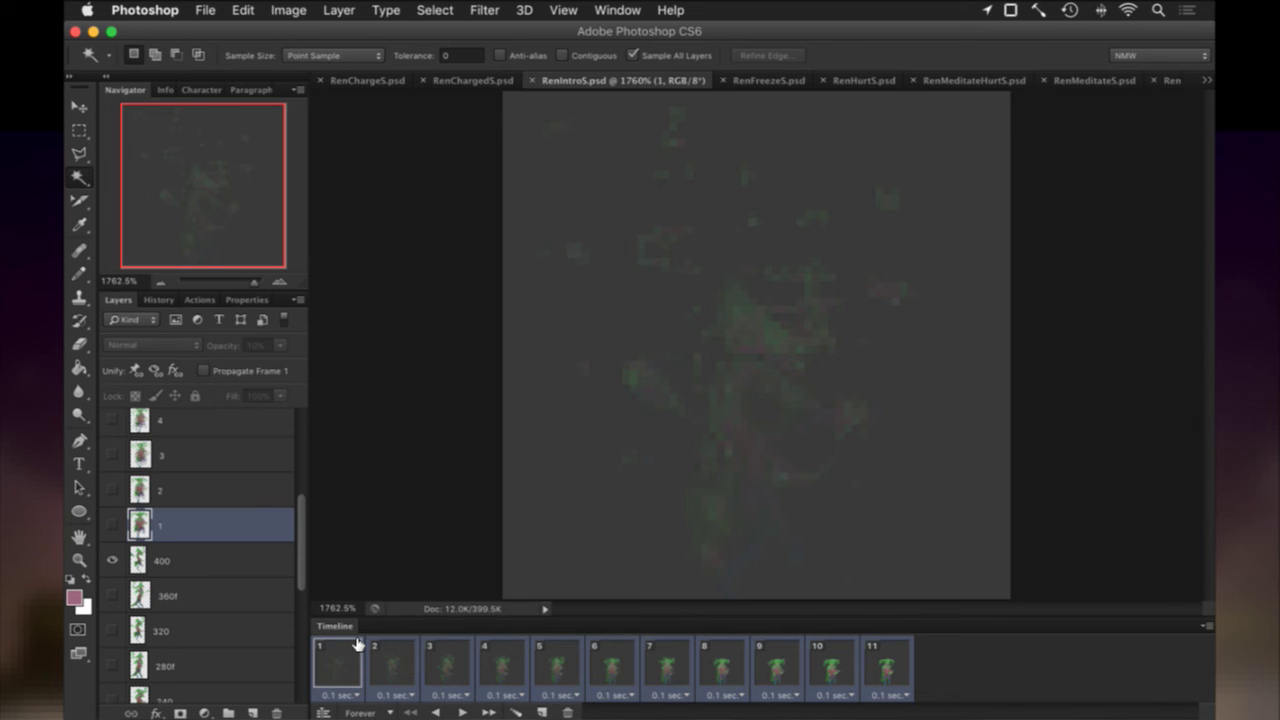
Switch to the Ren.txt editor in iTerm and run the :up command.
key("super+Tab")
type(":up")
key("Return")
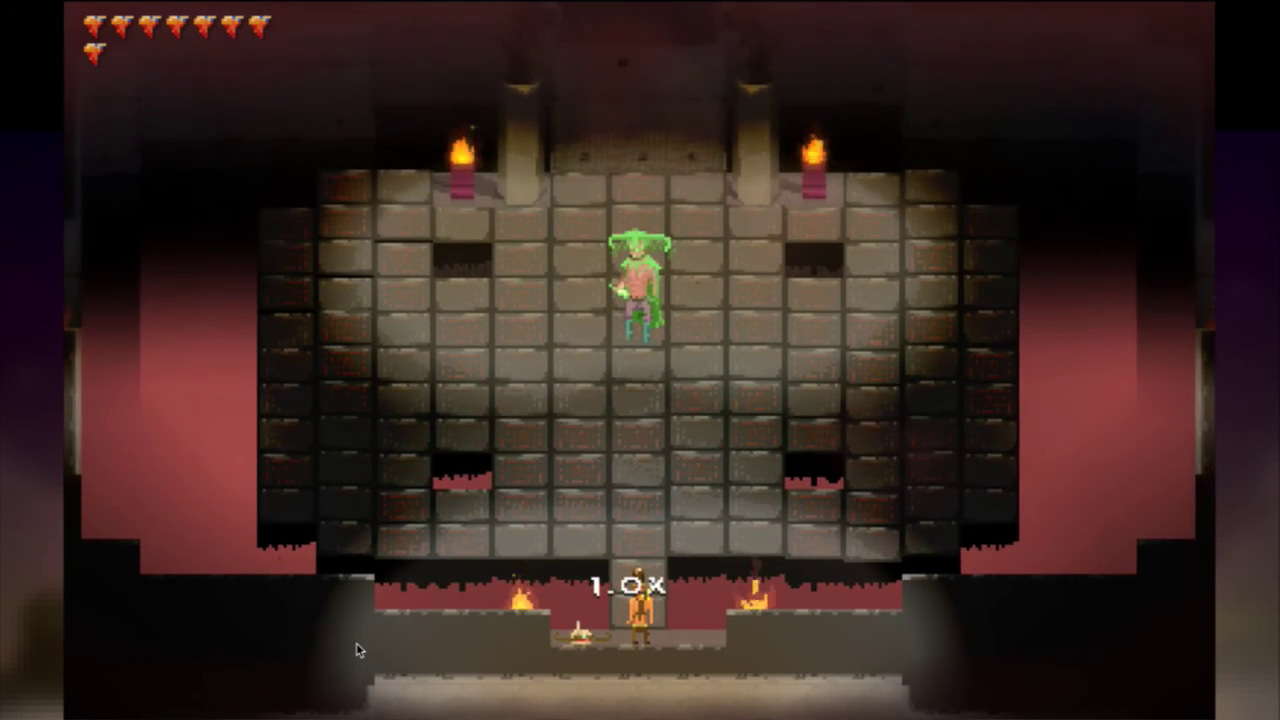
Play through Ren's boss appearance in the running game to check the intro animation, and return to iTerm.
key("x")
key("x")
key("x")
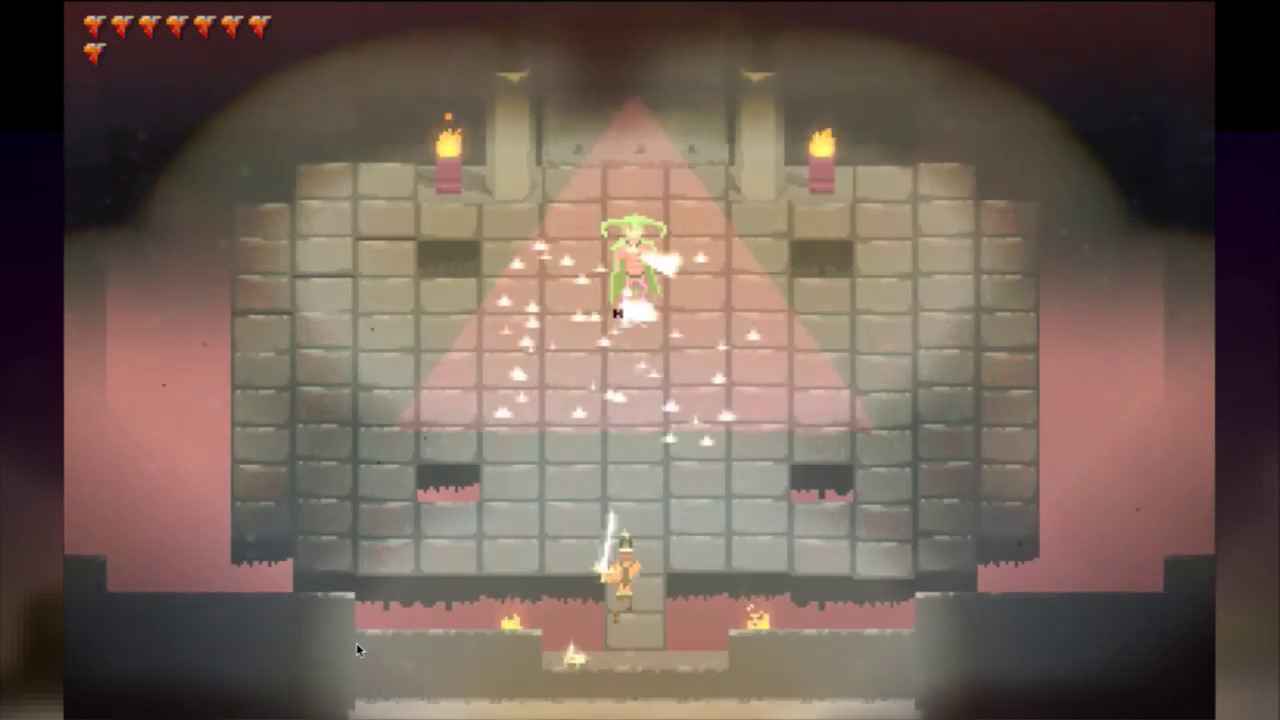
key("Left")
key("z")
key("super+Tab")
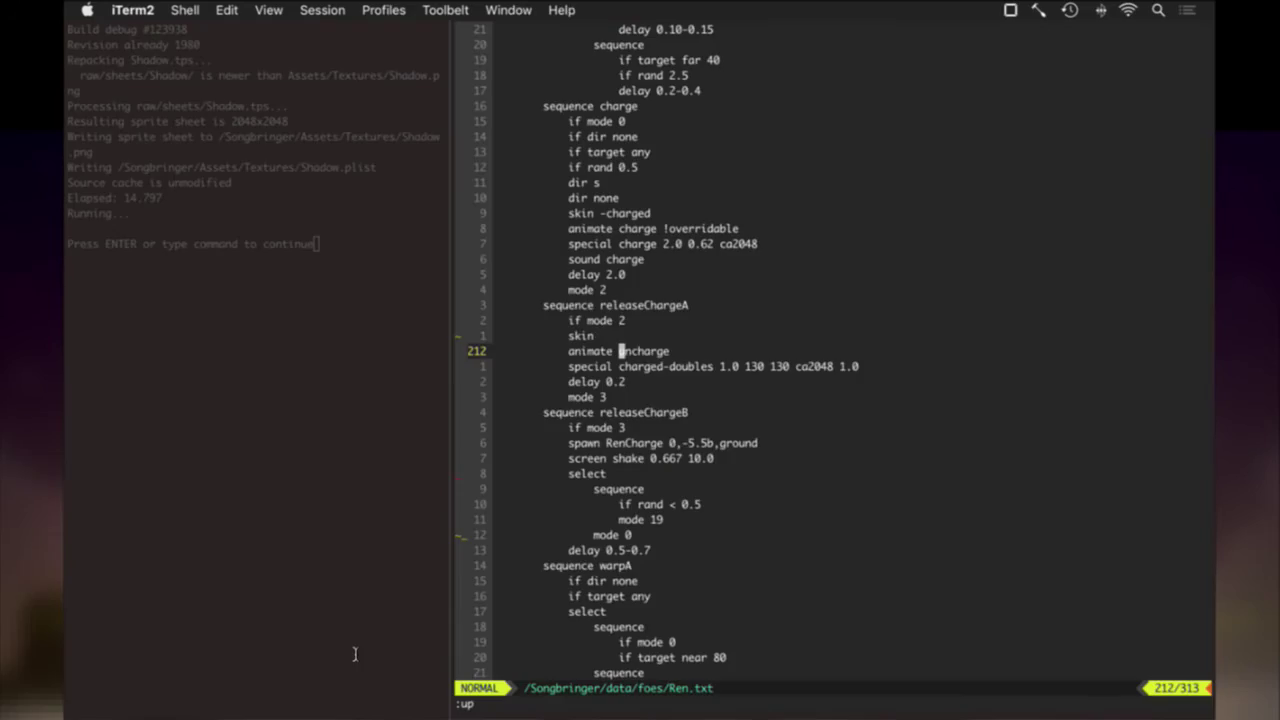
Switch back to Photoshop and hide ripple layer 1 in frame 11 of RenIntroS.psd.
key("super+Tab")
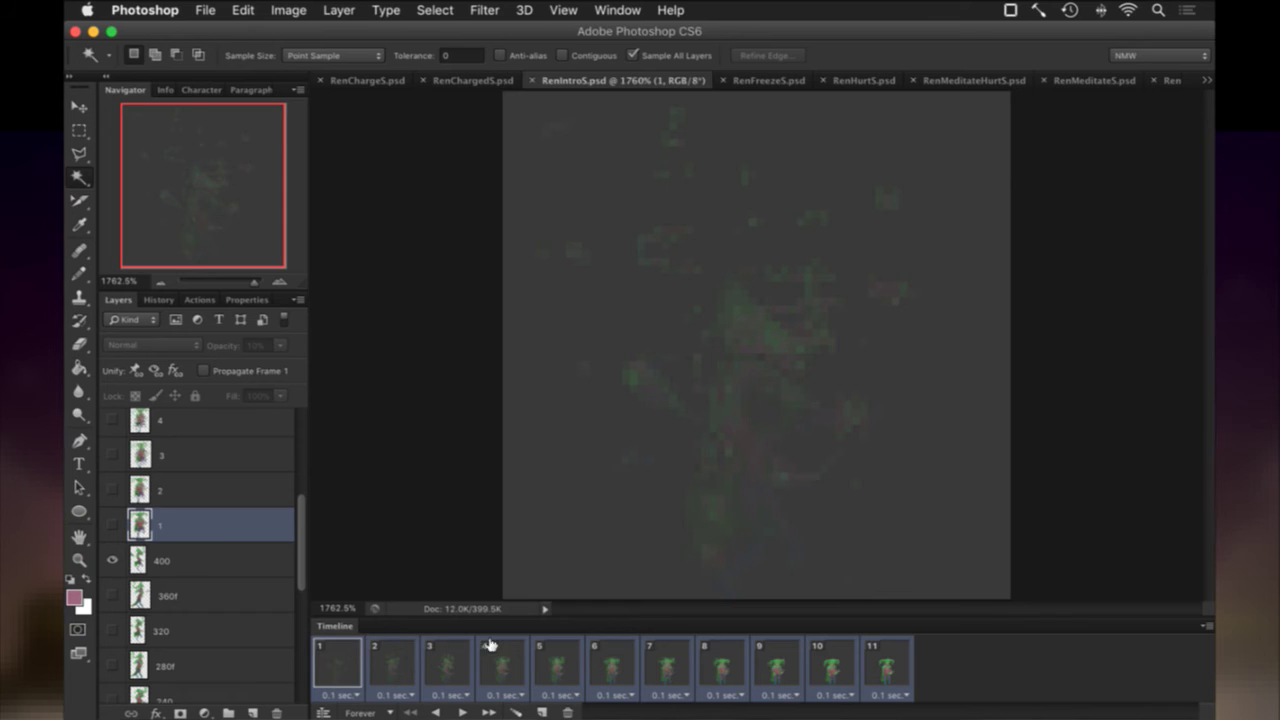
left_click(885, 662)
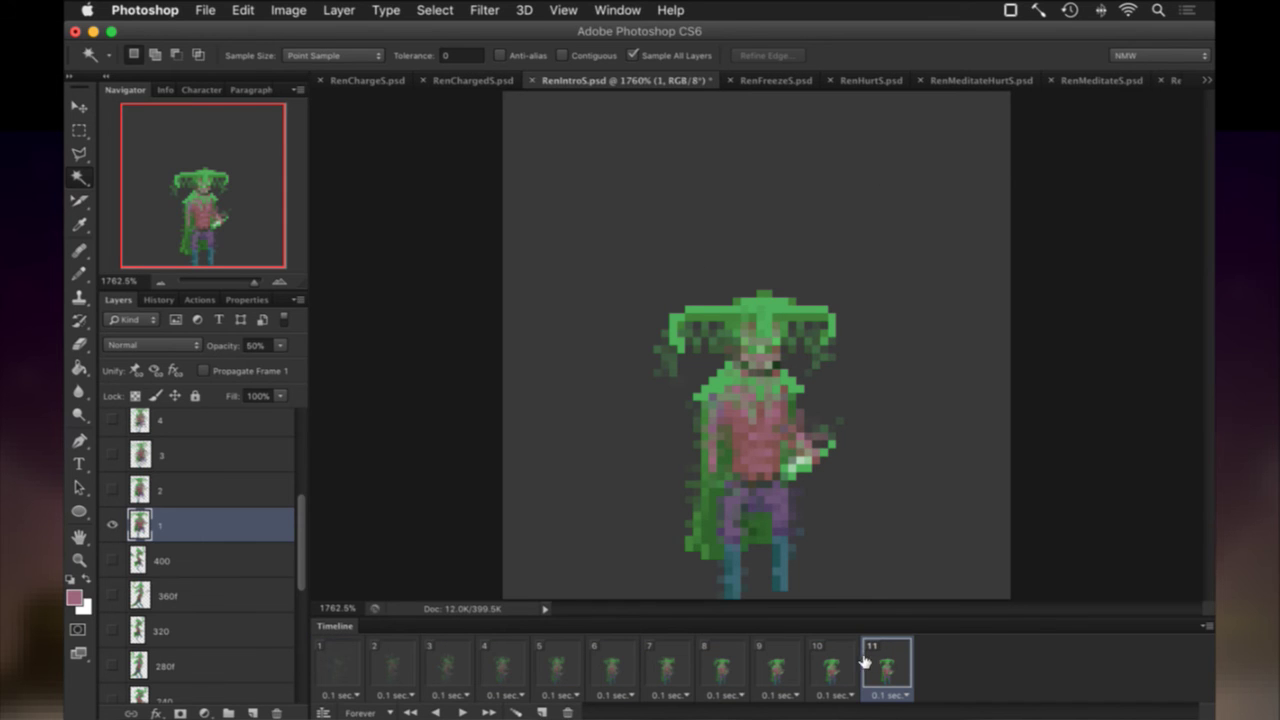
left_click(112, 524)
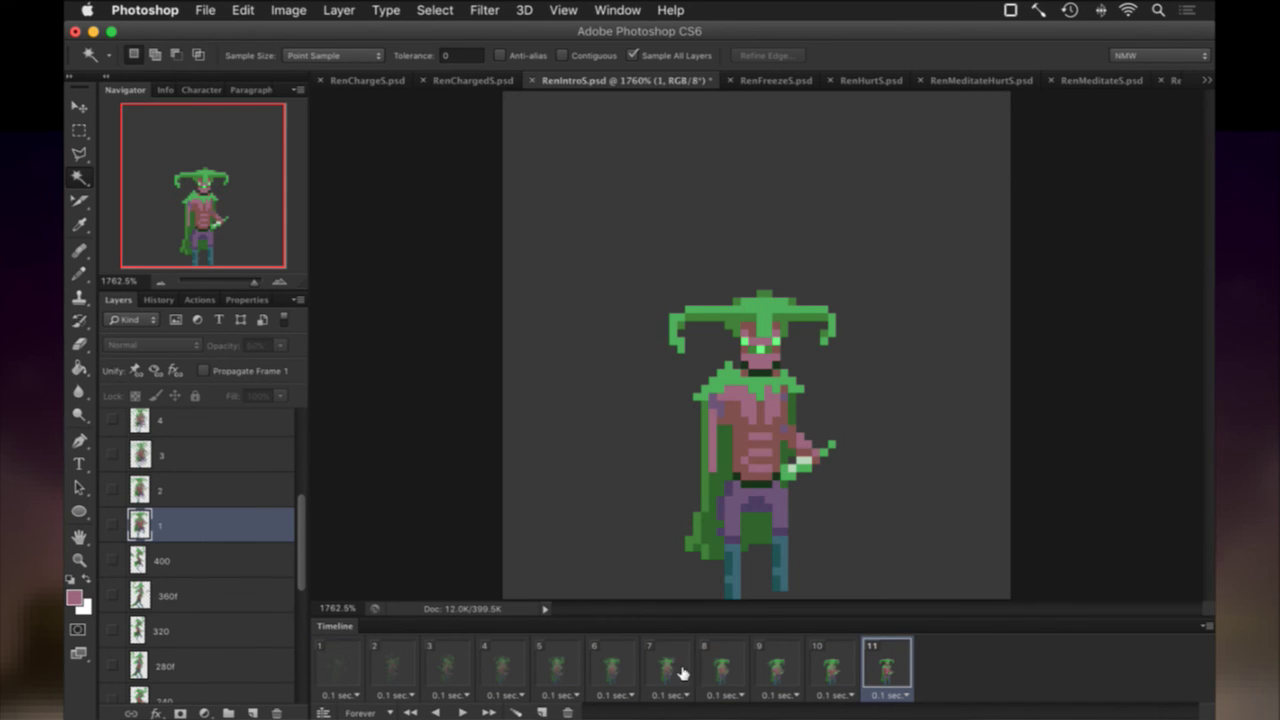
Set ripple layer 2's opacity to 20% in frame 10.
left_click(833, 664)
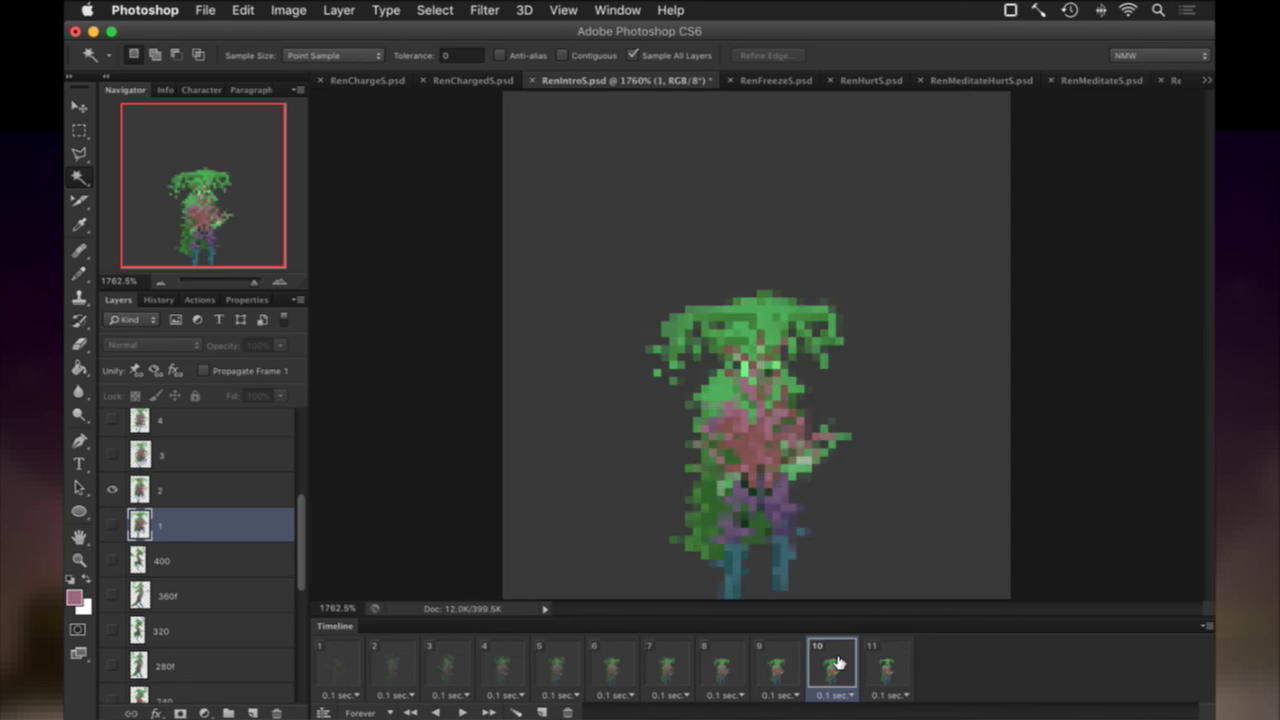
left_click(204, 497)
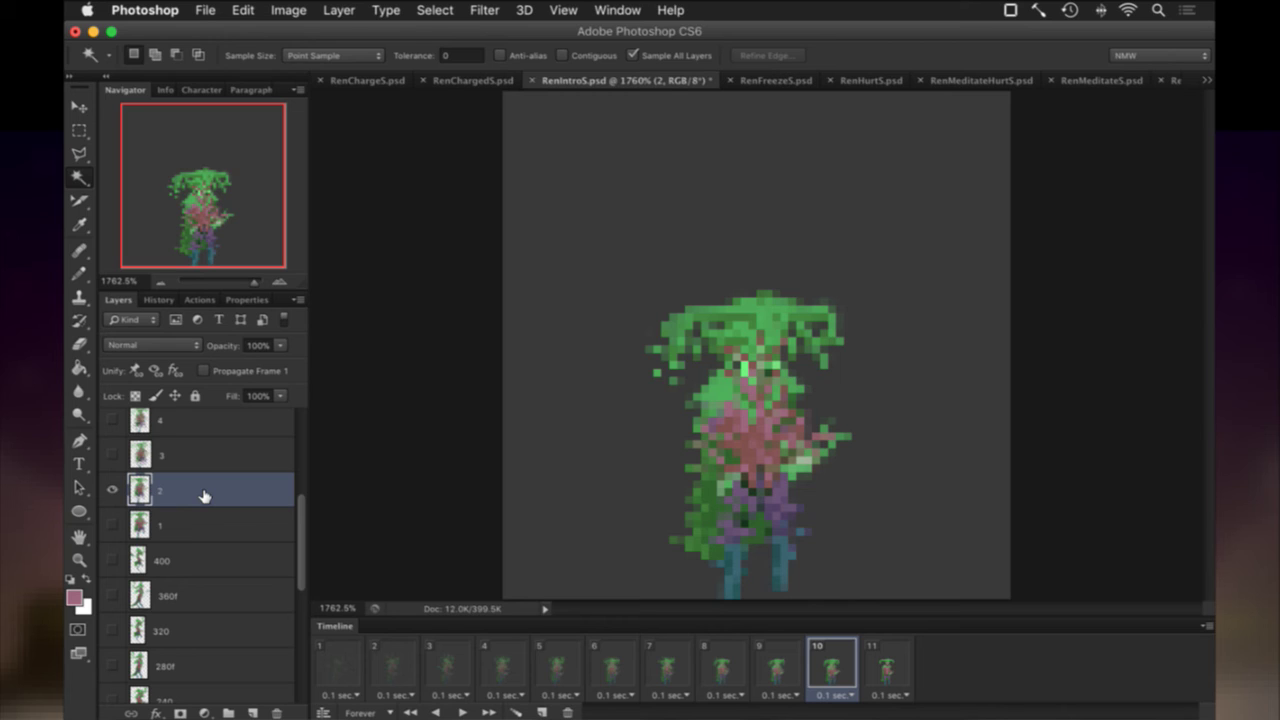
key("m")
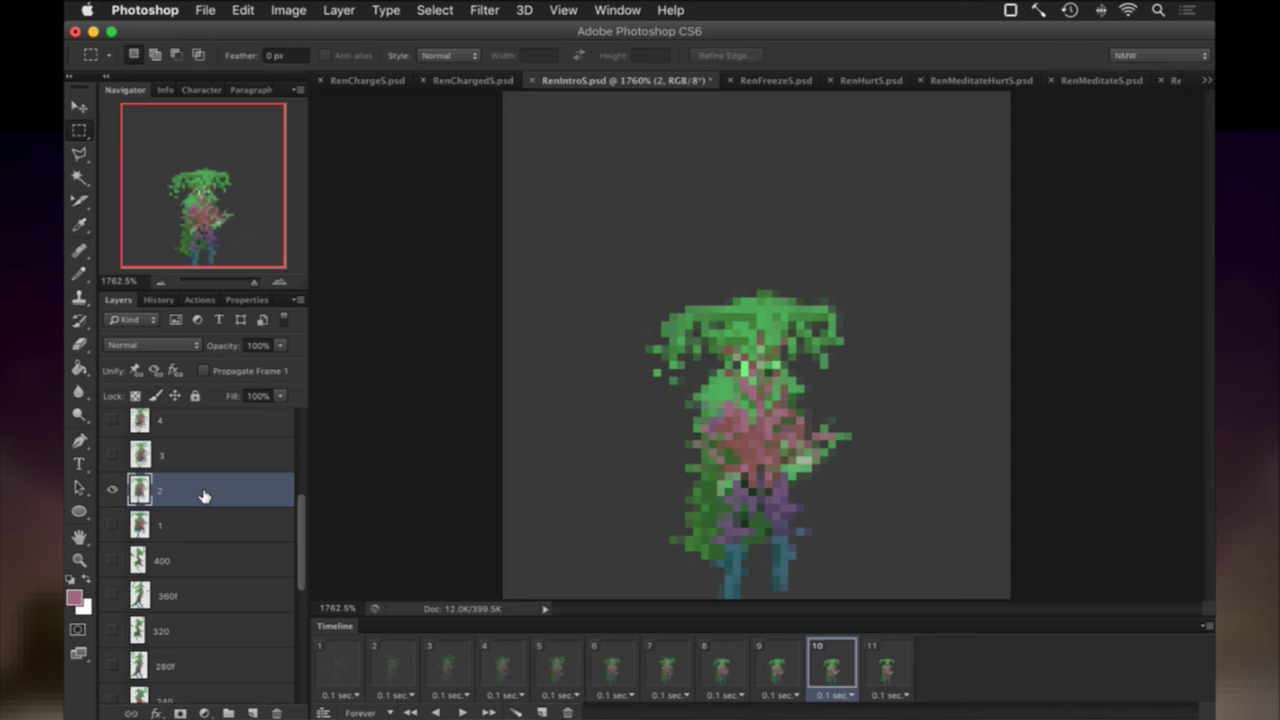
key("1")
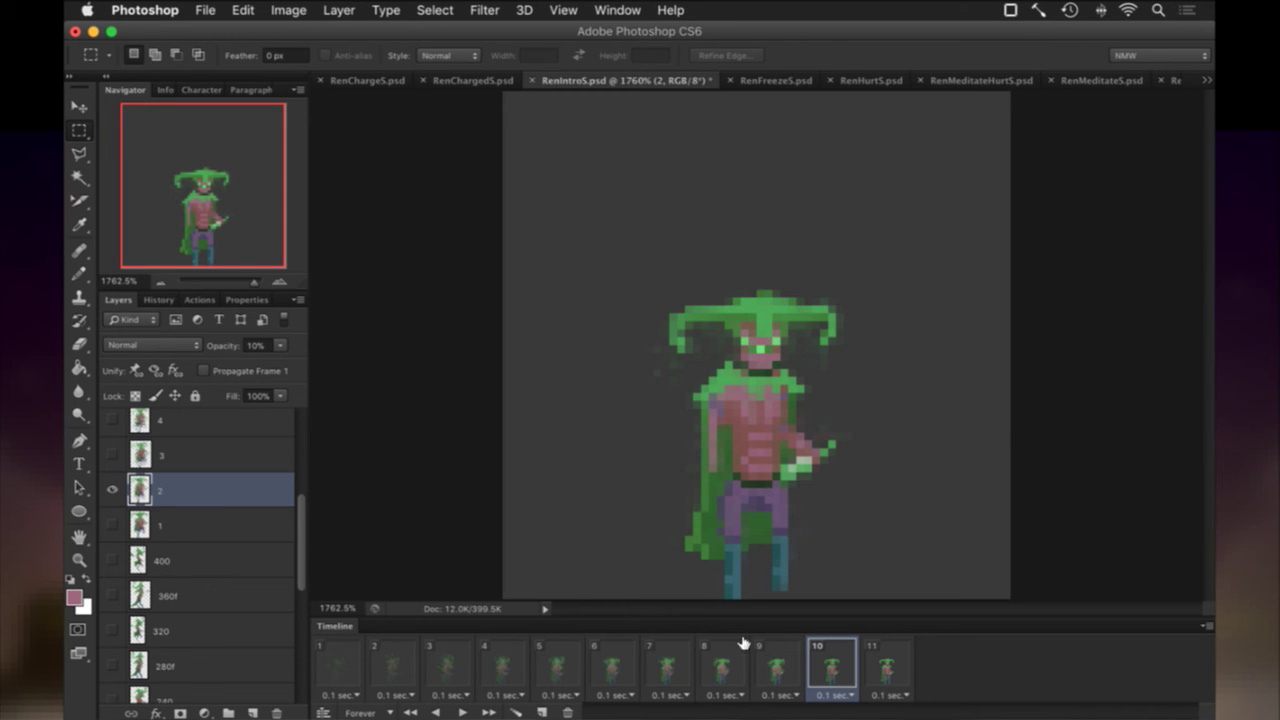
key("2")
Set ripple layer 3's opacity to 30% in frame 9 and layer 4's to 70% in frame 8.
left_click(787, 663)
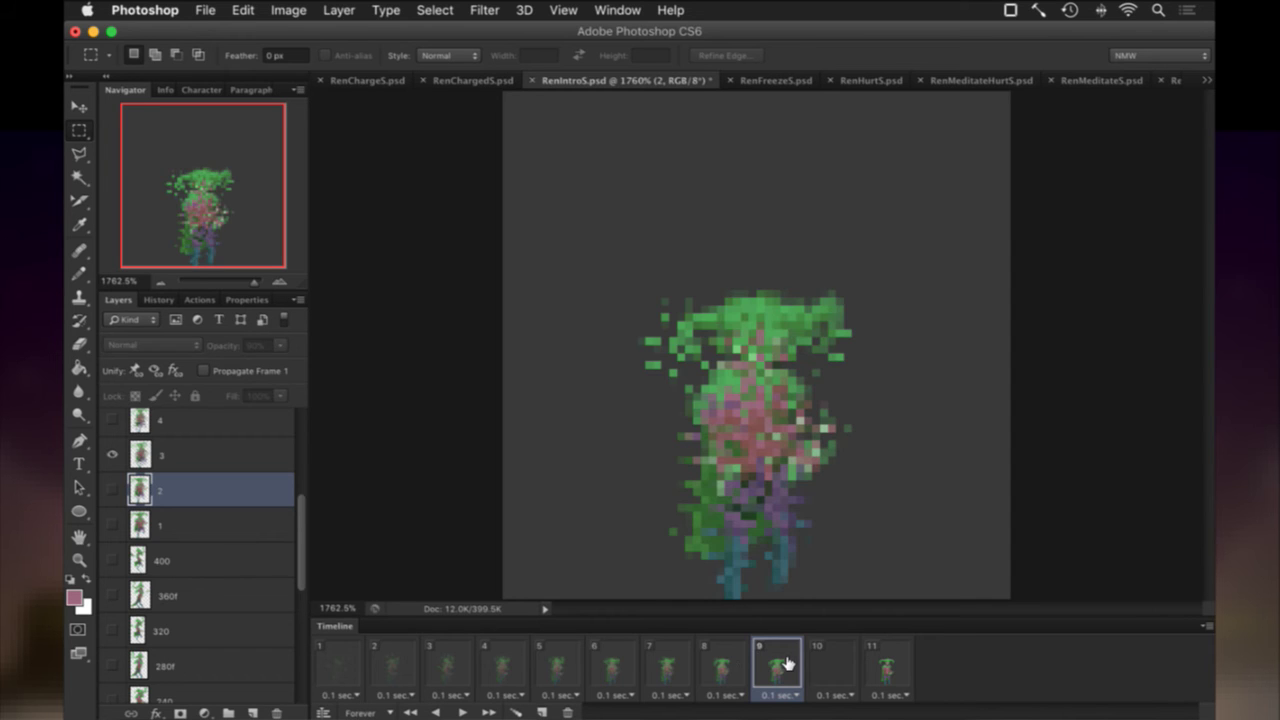
left_click(188, 464)
key("3")
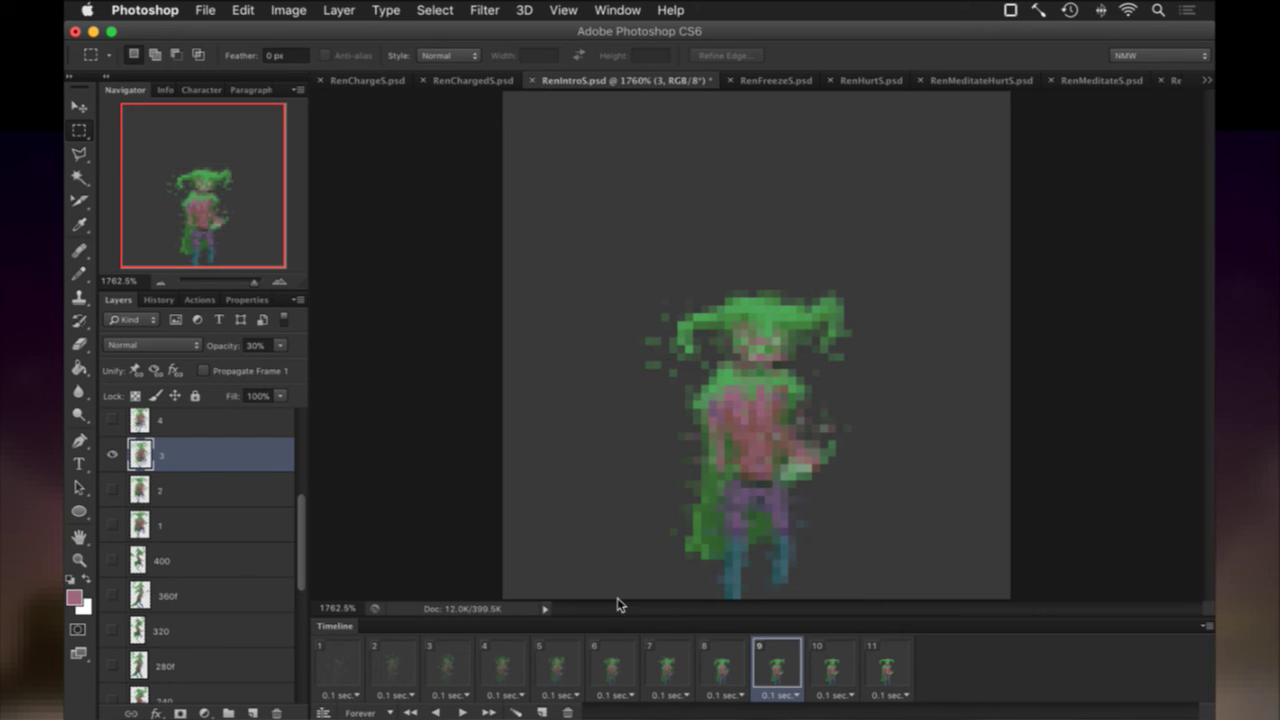
left_click(737, 664)
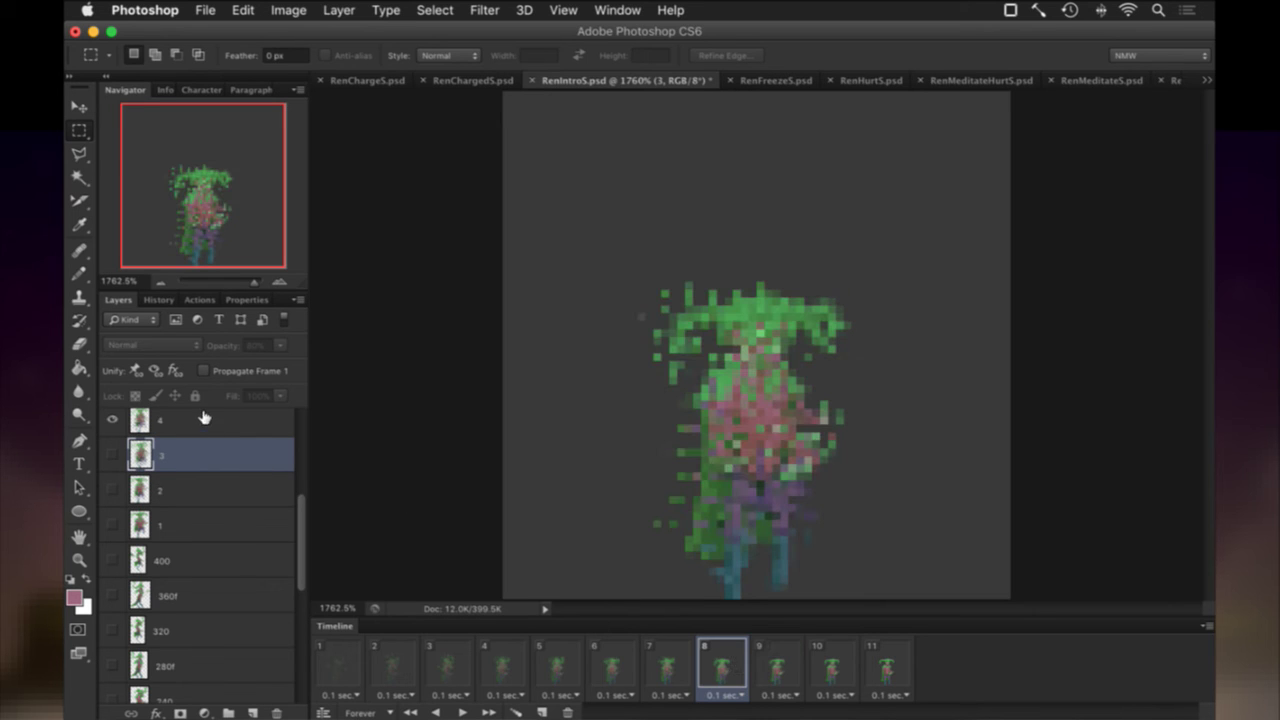
left_click(203, 418)
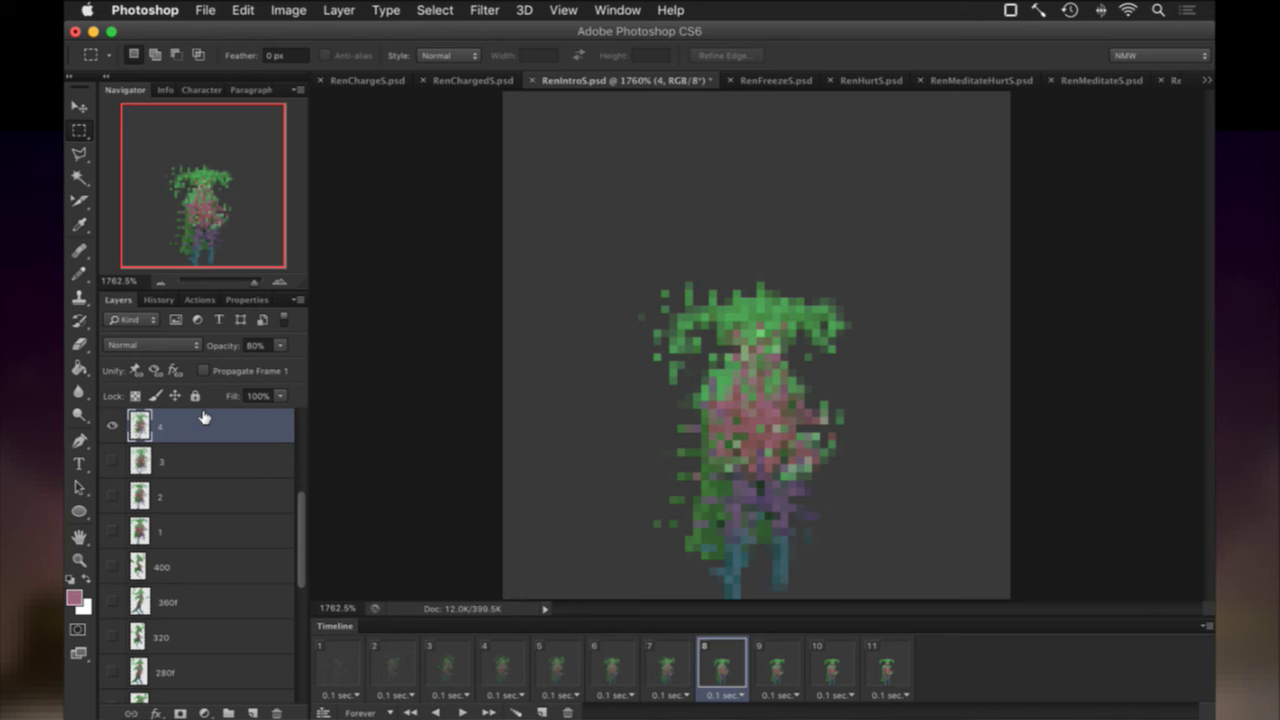
key("7")
Check the opacity of the ripple layers shown in frames 7, 6, 5 and 4.
left_click(667, 664)
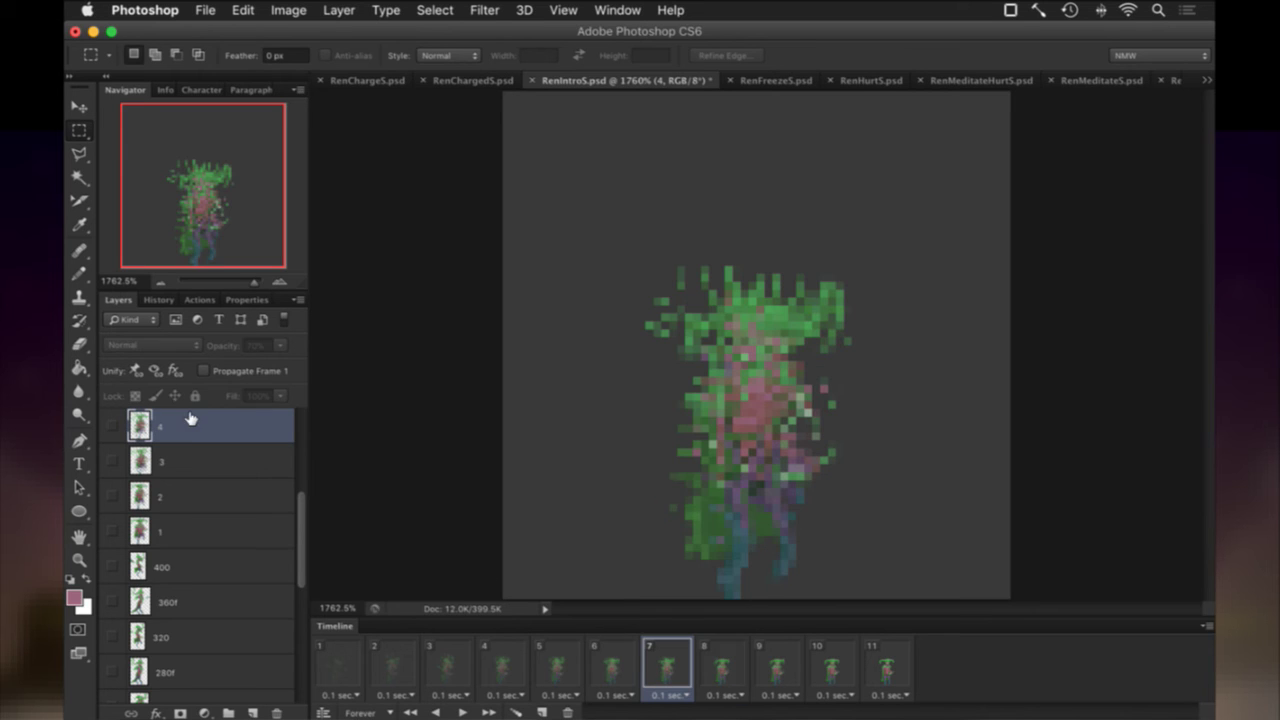
scroll(185, 440, "up", 3)
left_click(166, 482)
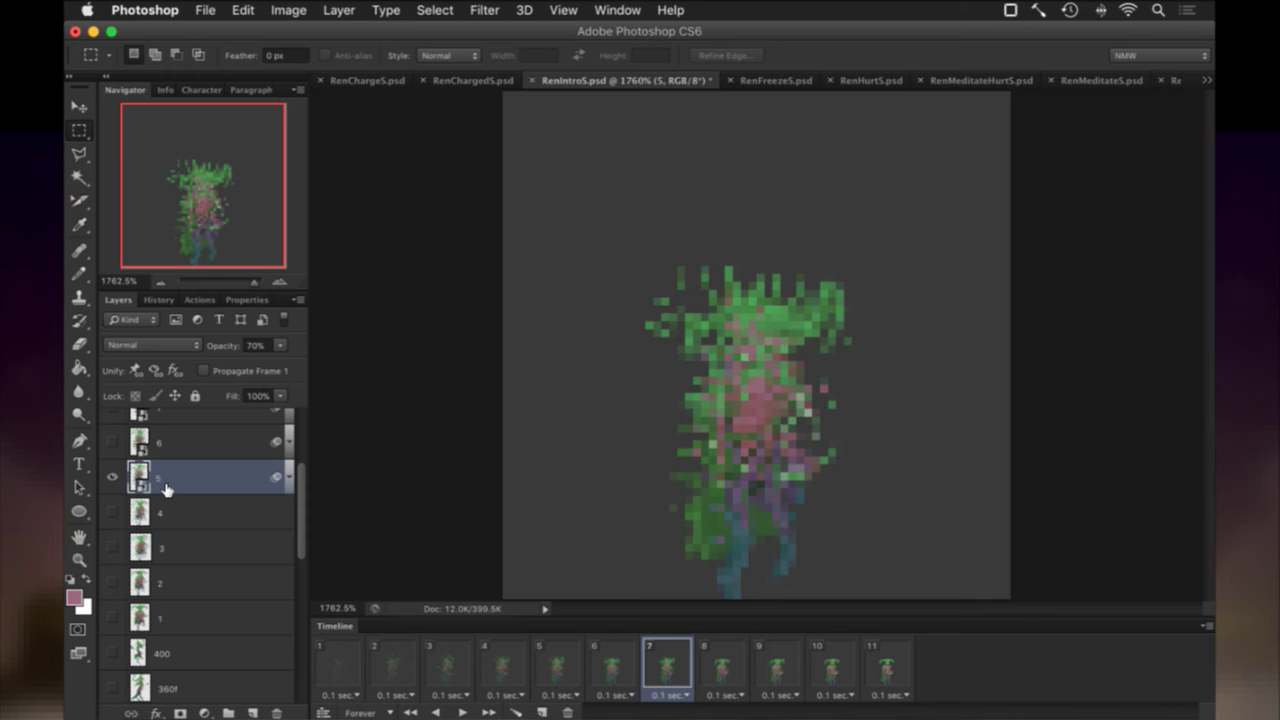
left_click(630, 667)
left_click(209, 449)
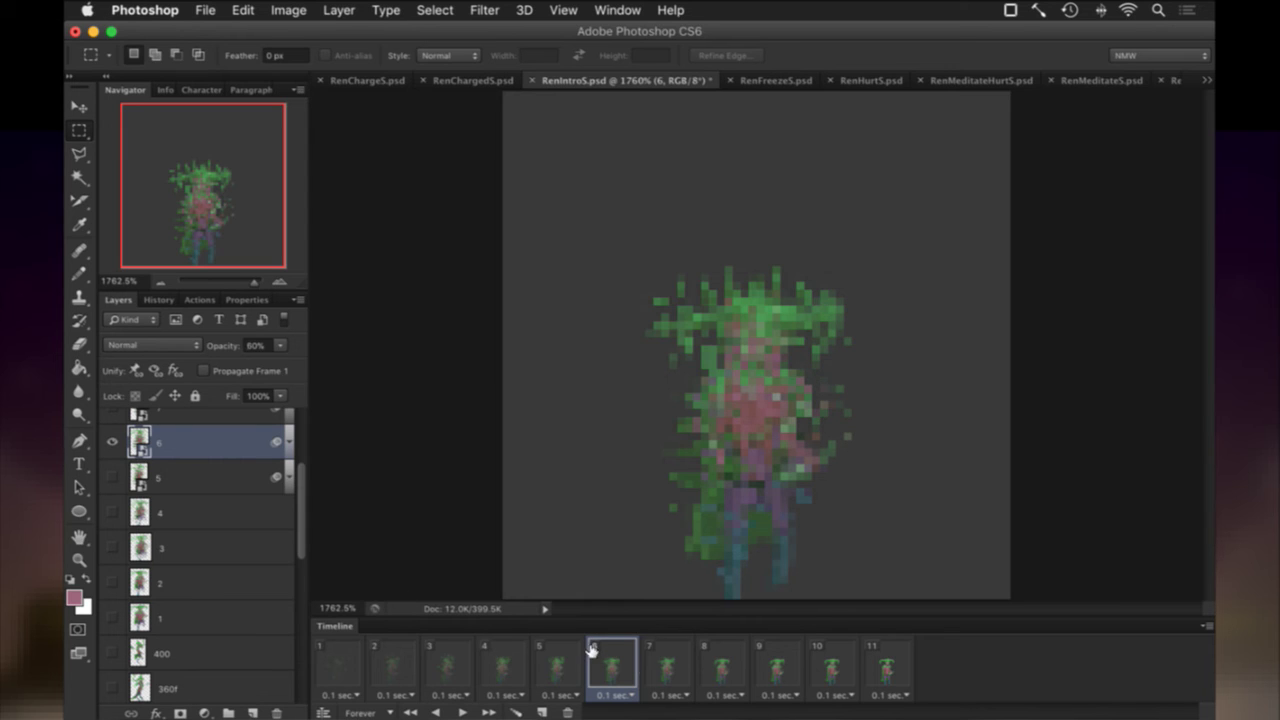
left_click(562, 657)
scroll(214, 488, "up", 3)
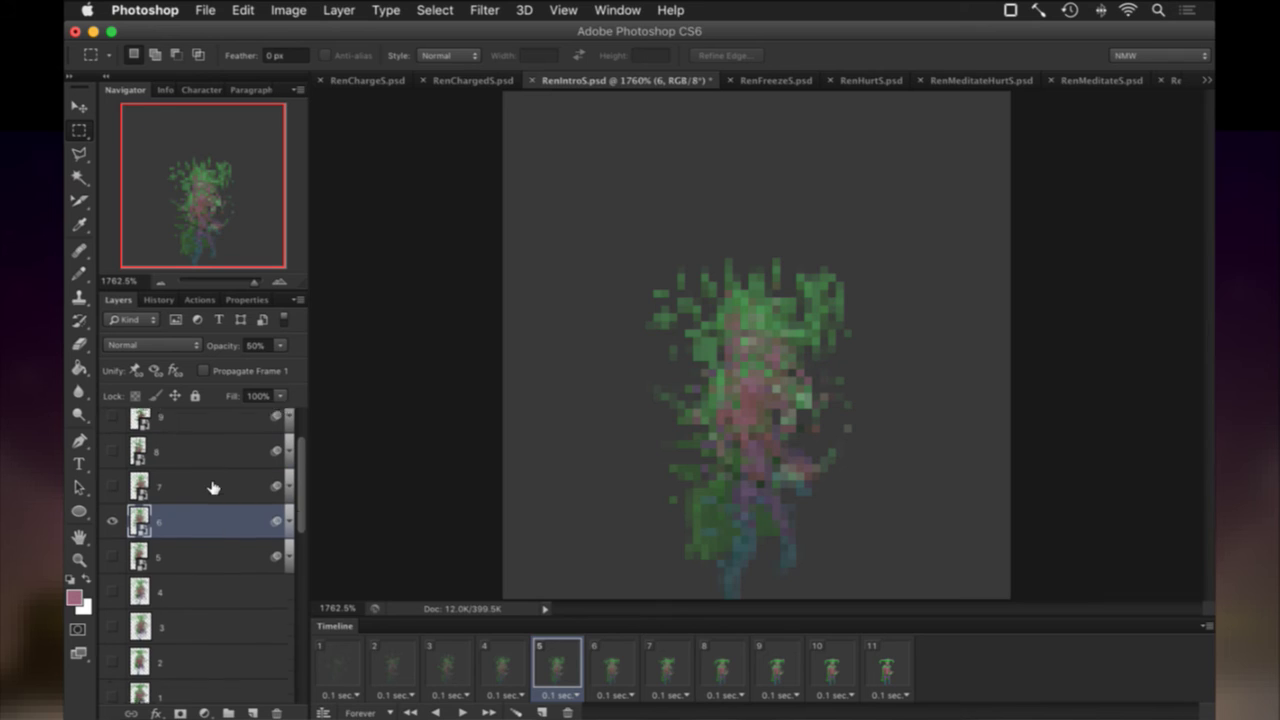
left_click(521, 673)
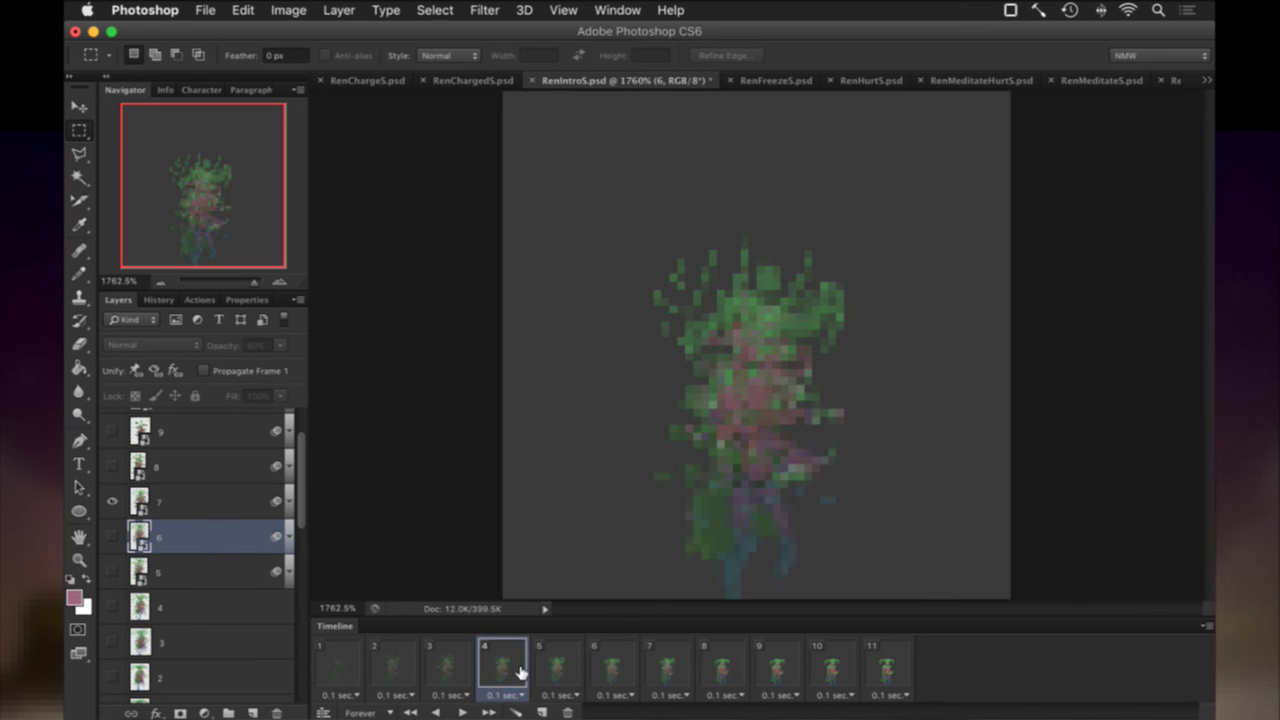
left_click(245, 503)
Play the intro animation from frame 1 to review the fade, and stop the playback.
left_click(349, 669)
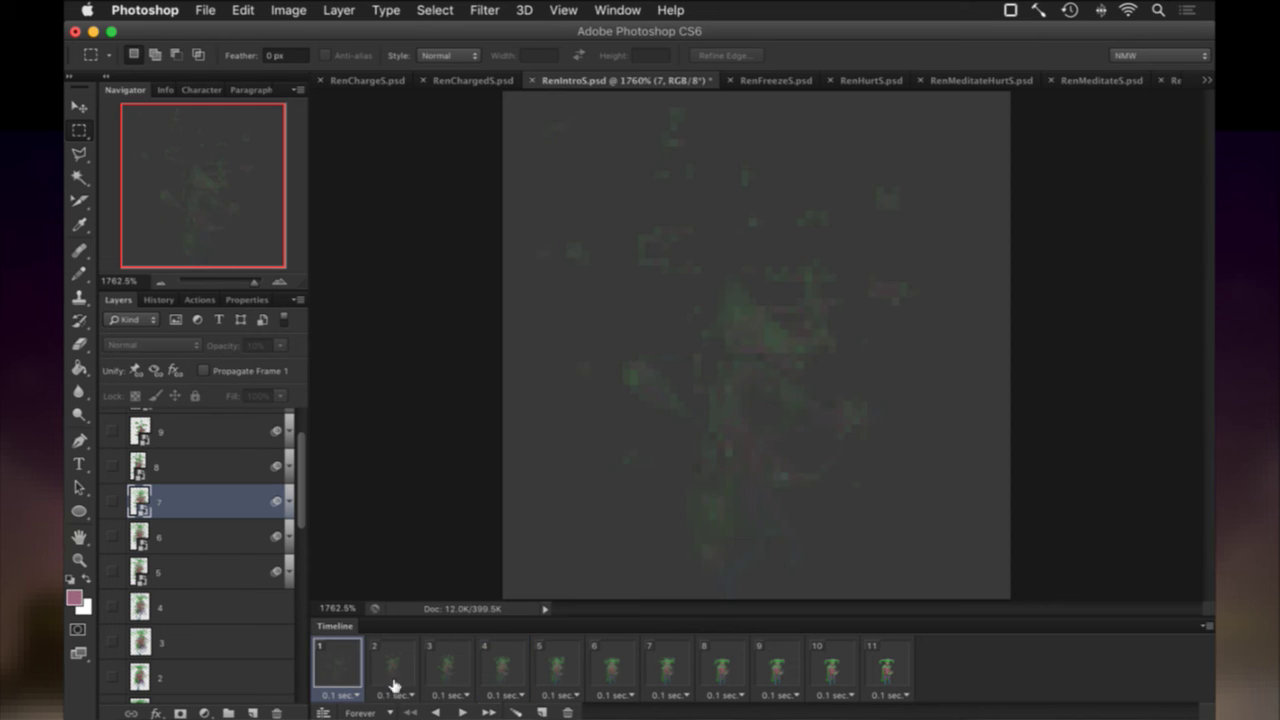
left_click(463, 712)
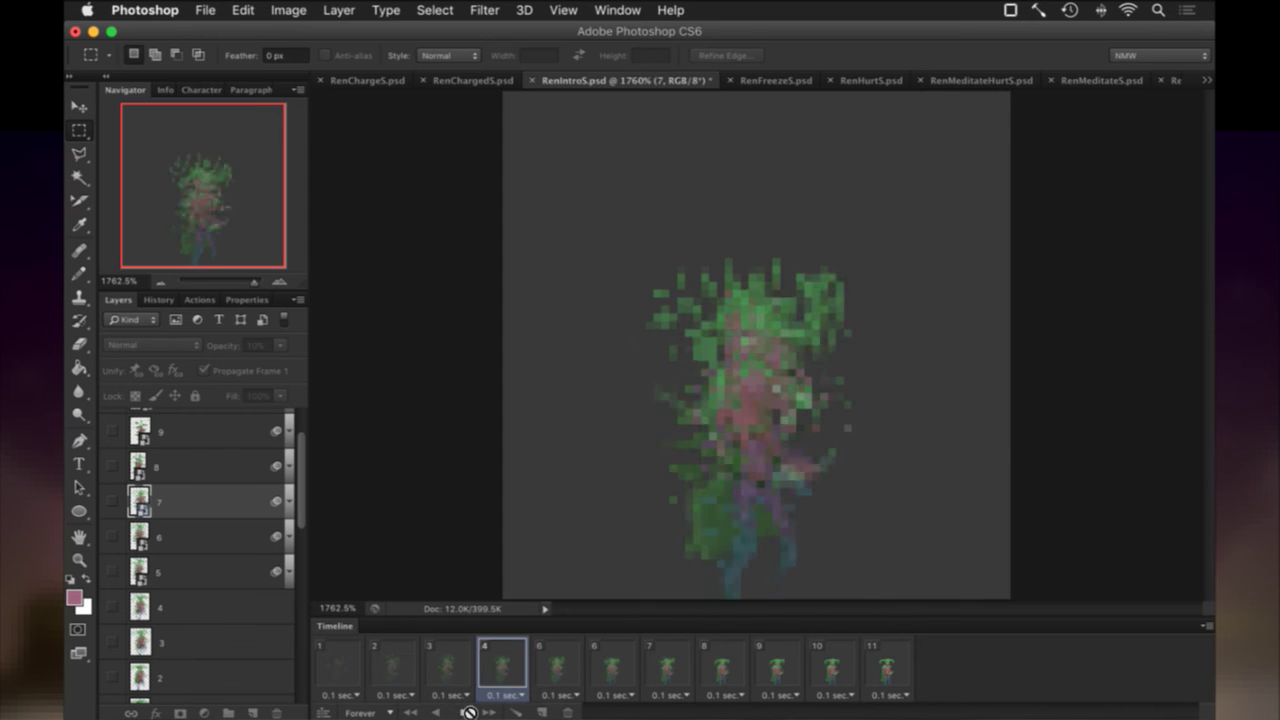
left_click(464, 712)
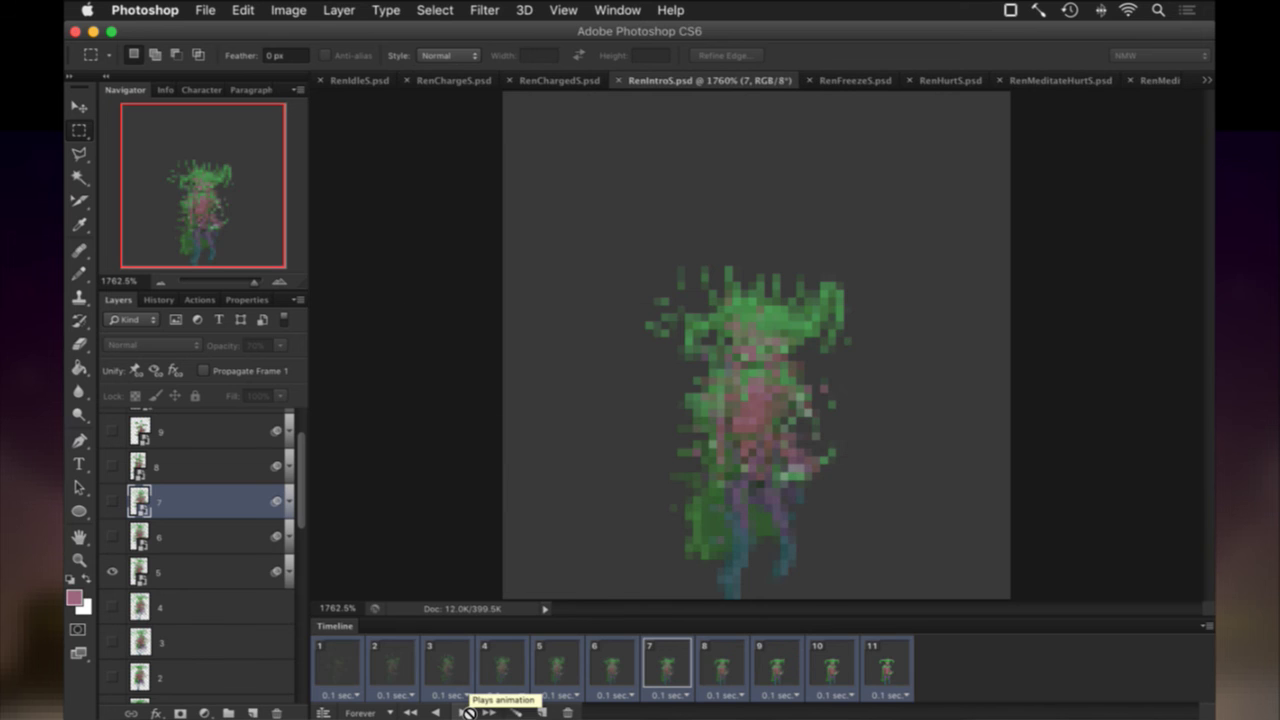
Switch to the iTerm editor and go to the beginning of Ren.txt.
key("super+Tab")
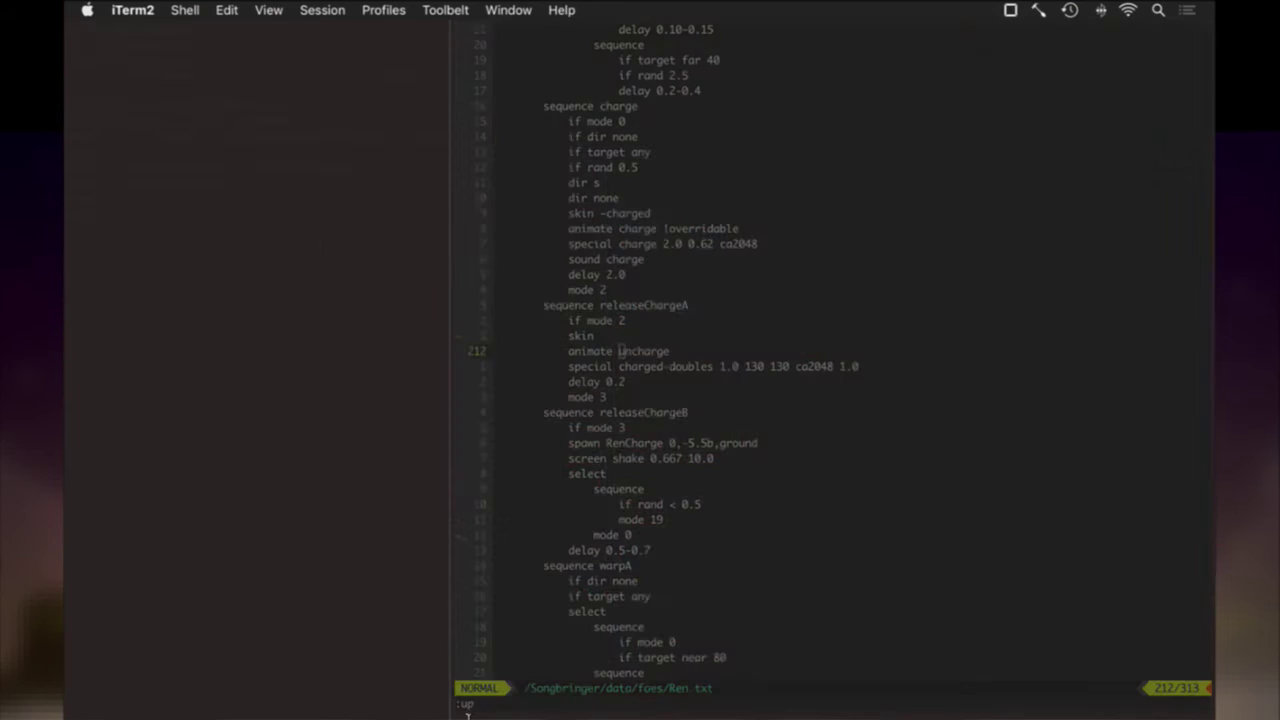
key("k")
key("k")
key("k")
key("k")
key("k")
key("k")
key("k")
key("k")
key("k")
key("k")
key("k")
key("k")
key("k")
key("k")
key("k")
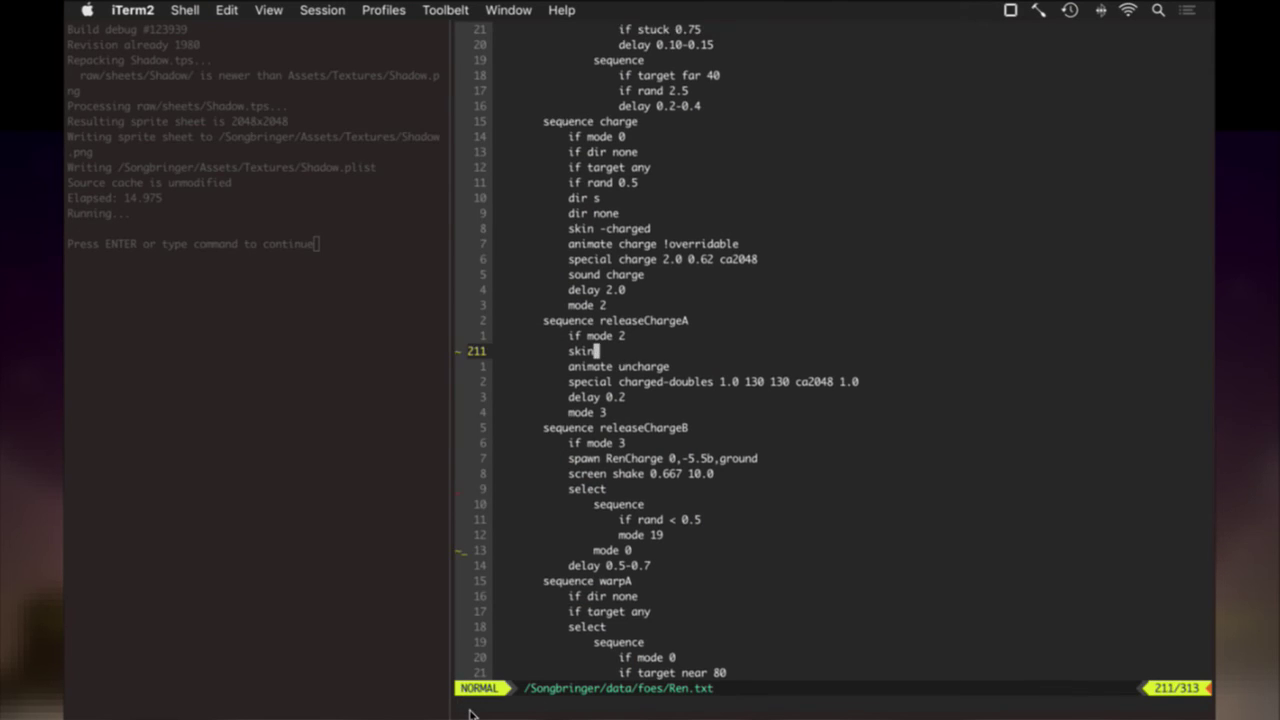
type("/")
key("Escape")
key("g")
key("g")
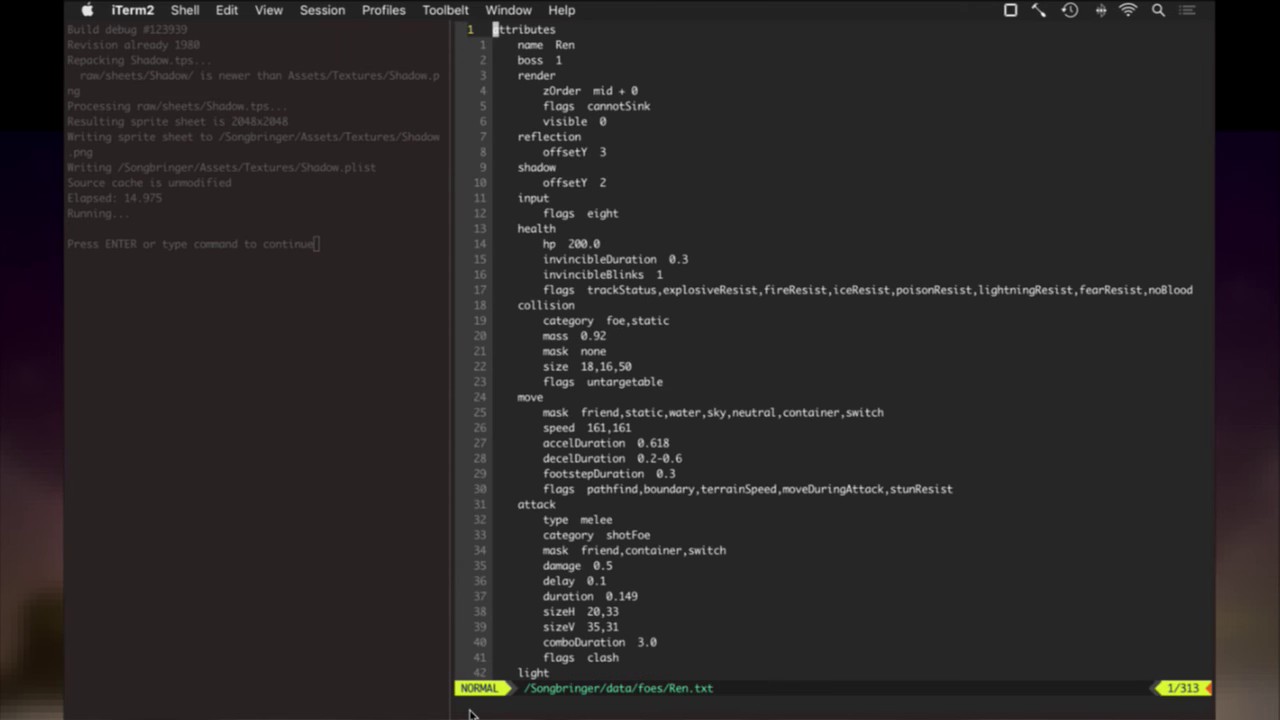
Read down through Ren.txt to the timer line of the initial sequence in the behavior section.
key("j")
key("j")
key("j")
key("j")
key("j")
key("j")
key("j")
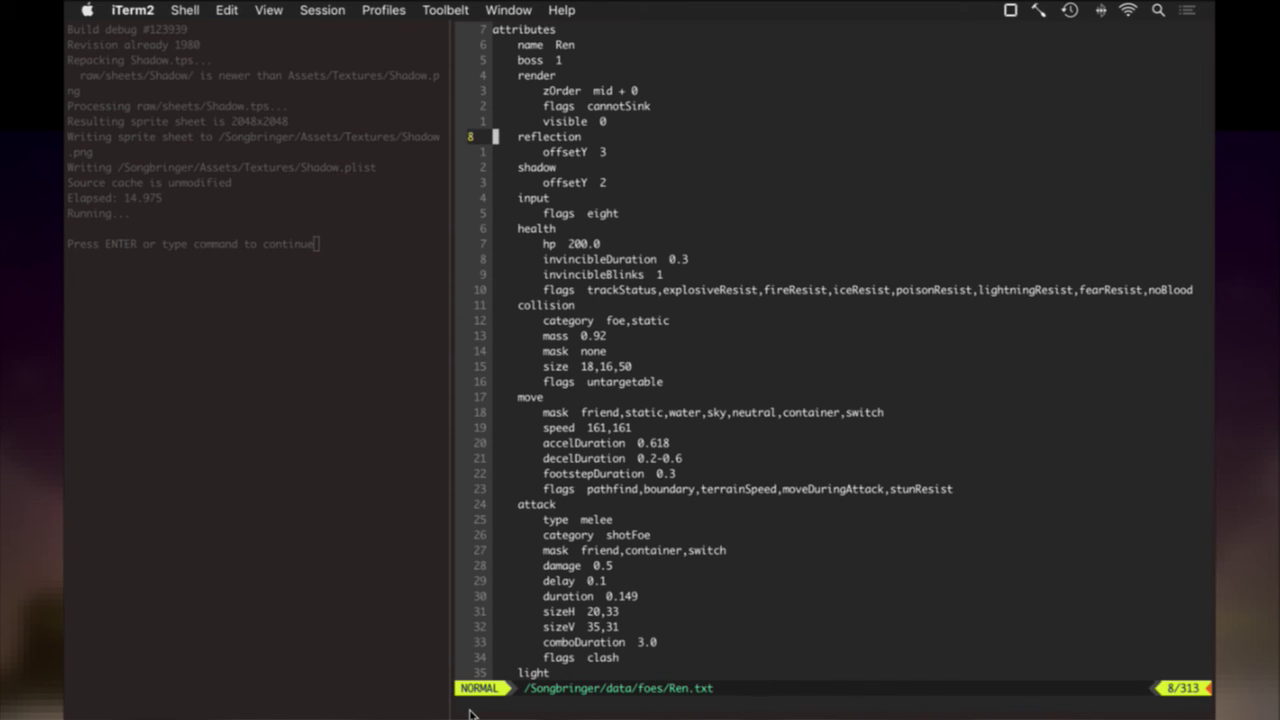
key("j")
key("j")
key("j")
key("j")
key("j")
key("j")
key("j")
key("j")
key("j")
key("j")
key("j")
key("j")
key("j")
key("j")
key("j")
key("j")
key("j")
key("j")
key("j")
key("j")
key("1")
key("0")
key("j")
key("1")
key("0")
key("j")
key("1")
key("0")
key("j")
key("1")
key("0")
key("j")
key("1")
key("0")
key("j")
key("1")
key("0")
key("j")
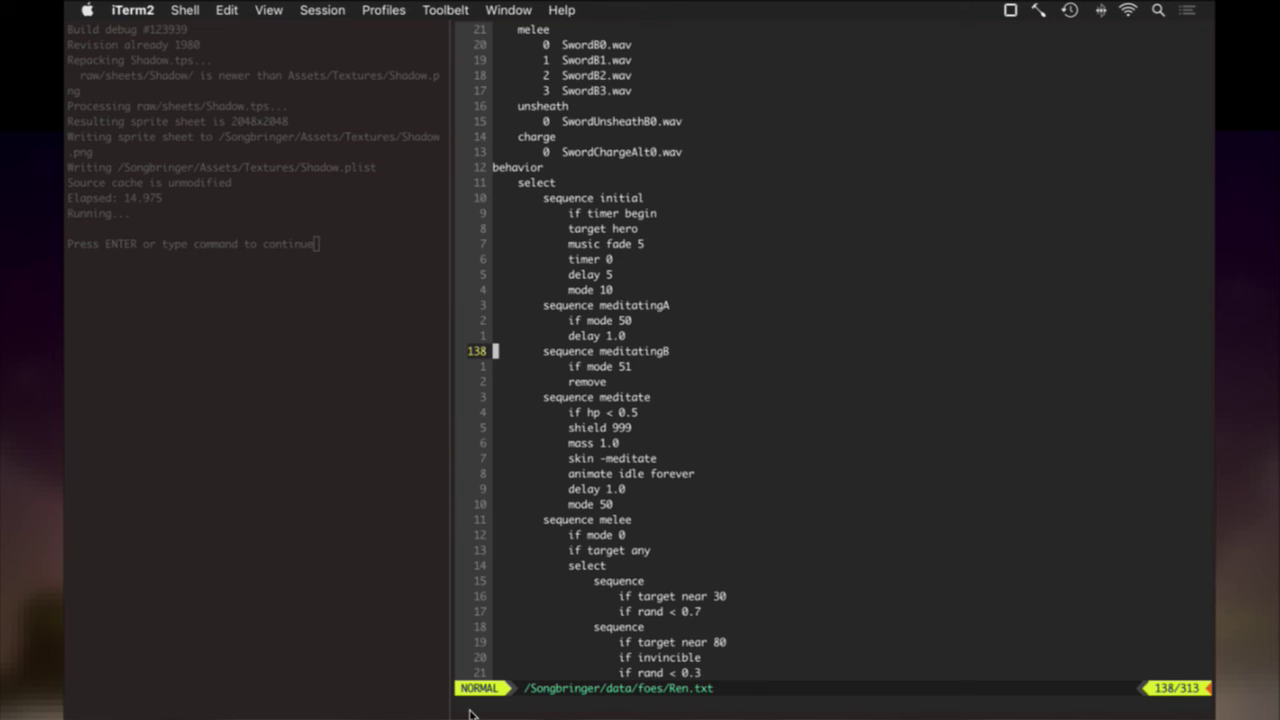
key("k")
key("k")
key("k")
key("k")
key("k")
key("k")
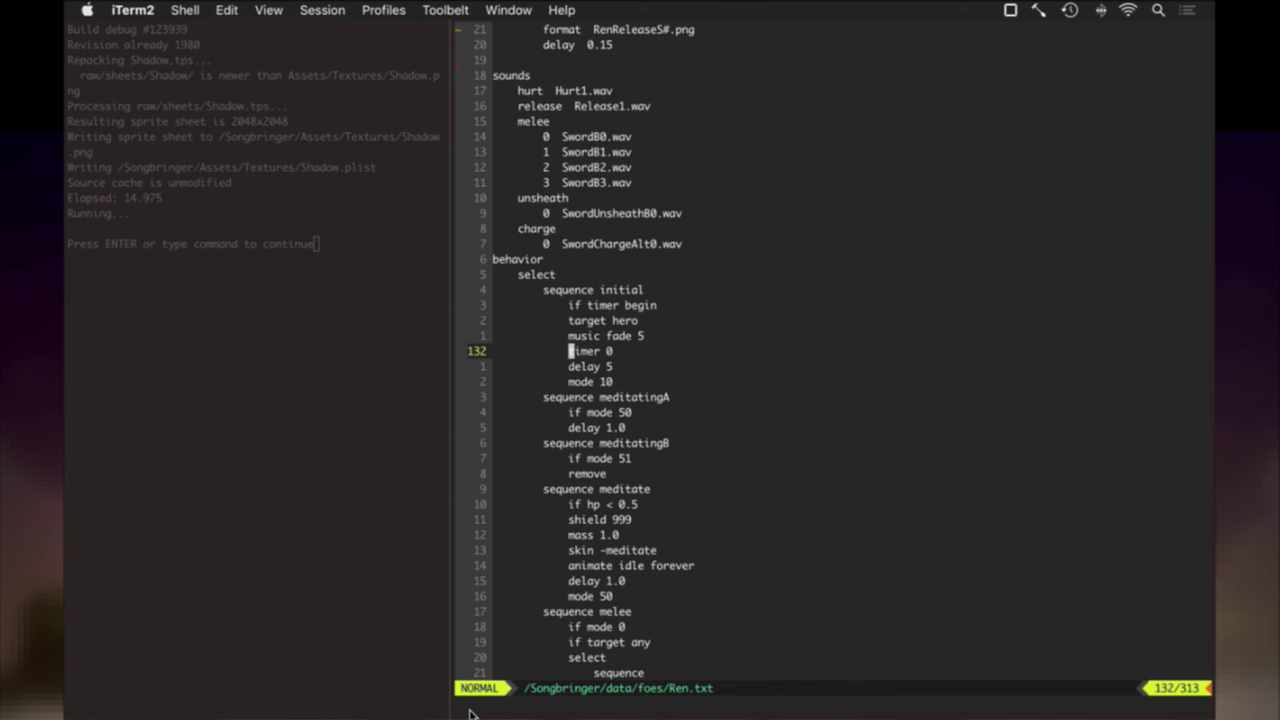
Search Ren.txt for "mode 10" and go to the timer condition in the unsheath sequence.
type(":")
type("mode 10")
key("Return")
key("n")
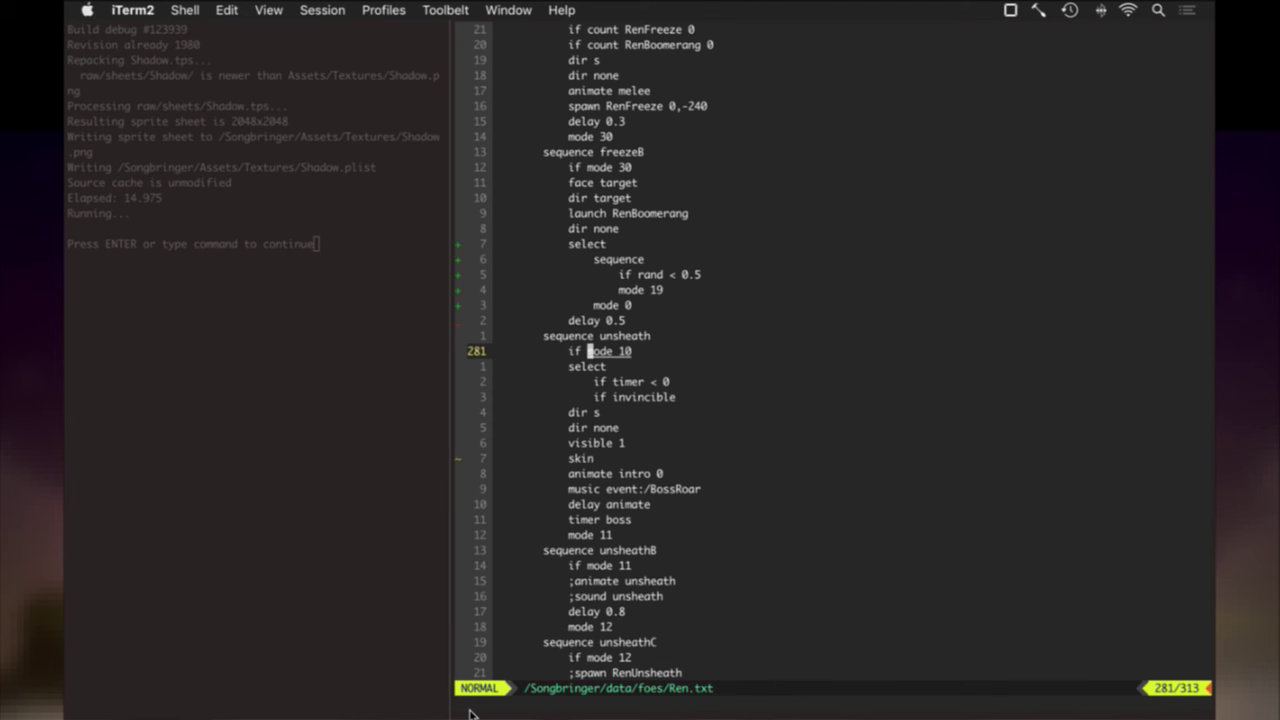
key("j")
key("j")
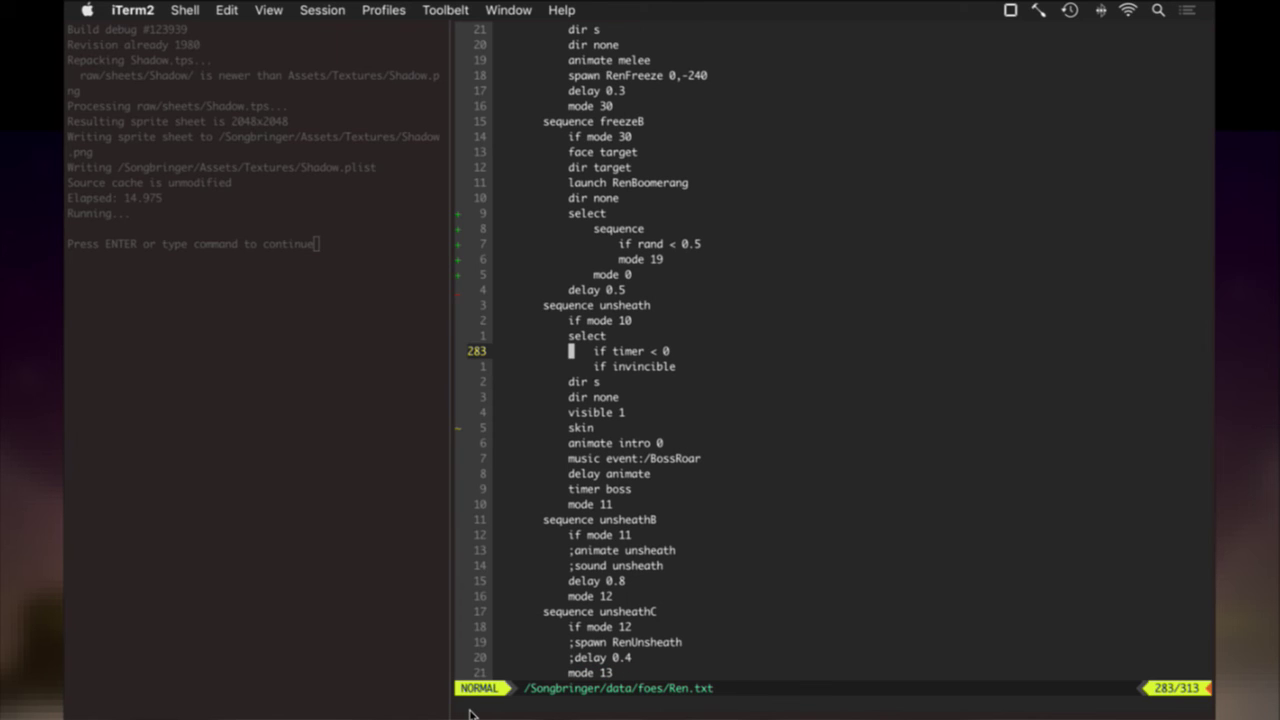
Add a "dir e" line above "dir s" in the unsheath sequence and save Ren.txt.
key("j")
key("j")
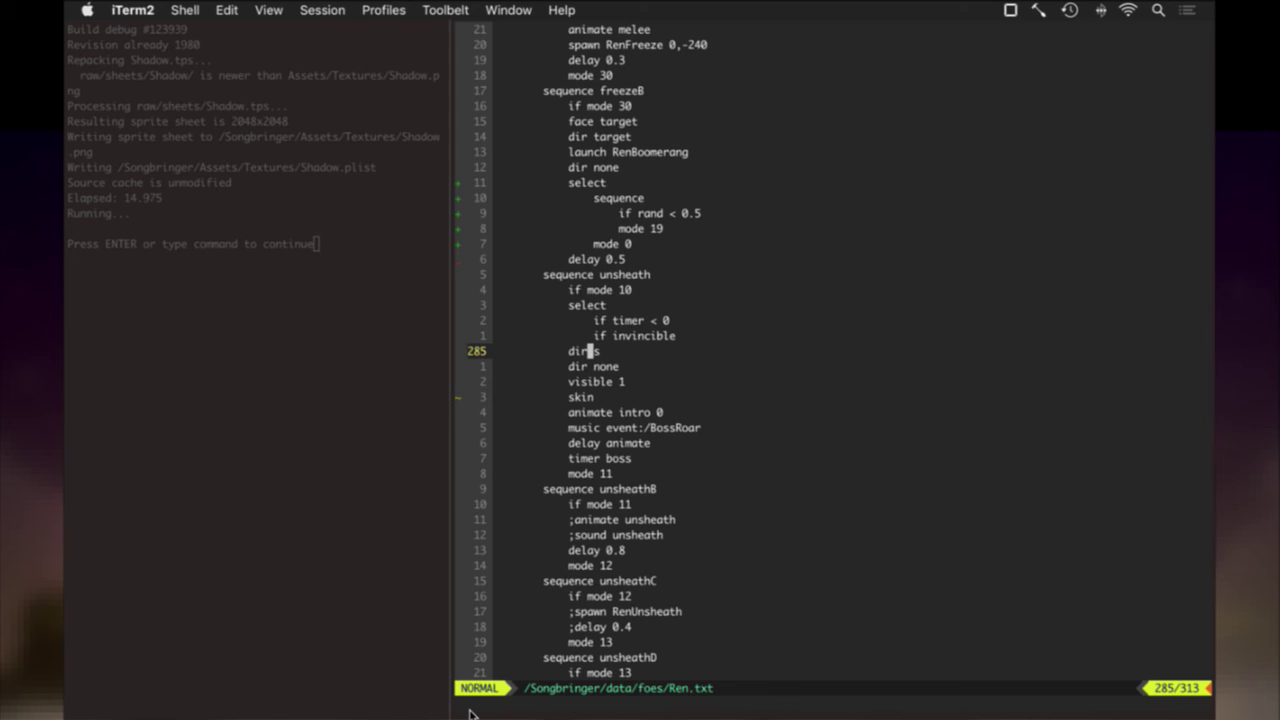
key("shift+o")
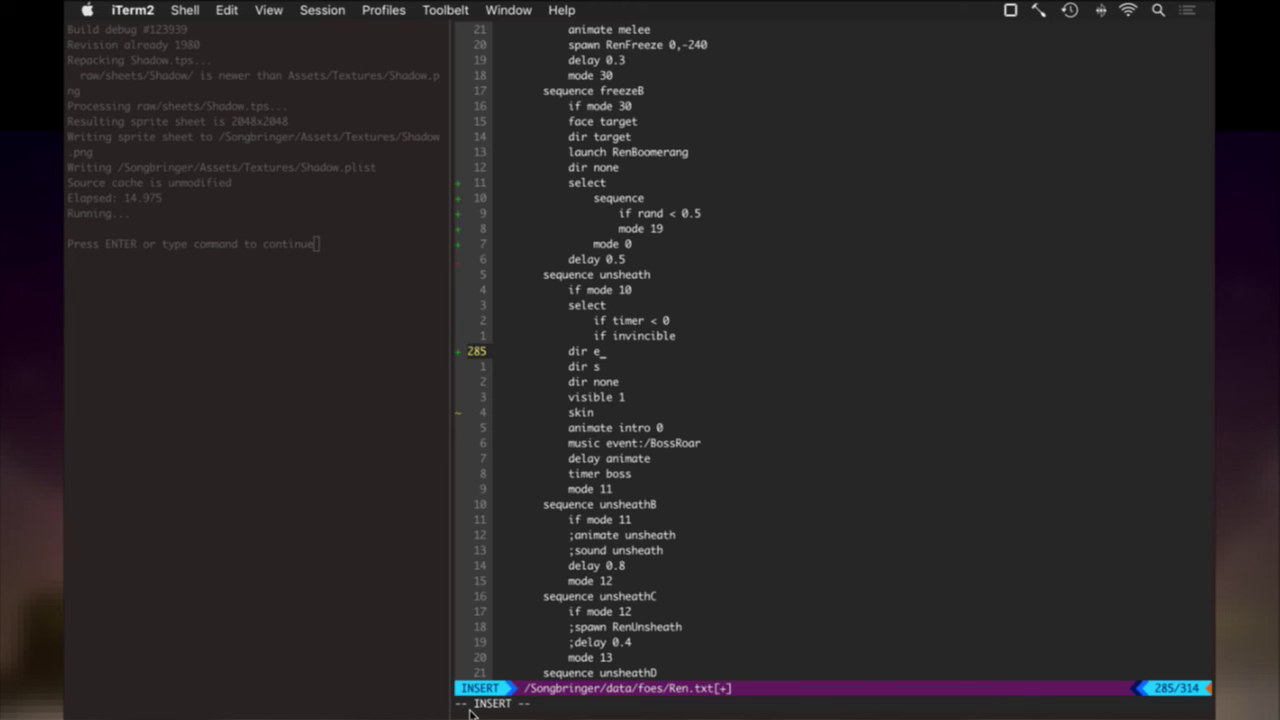
key("Escape")
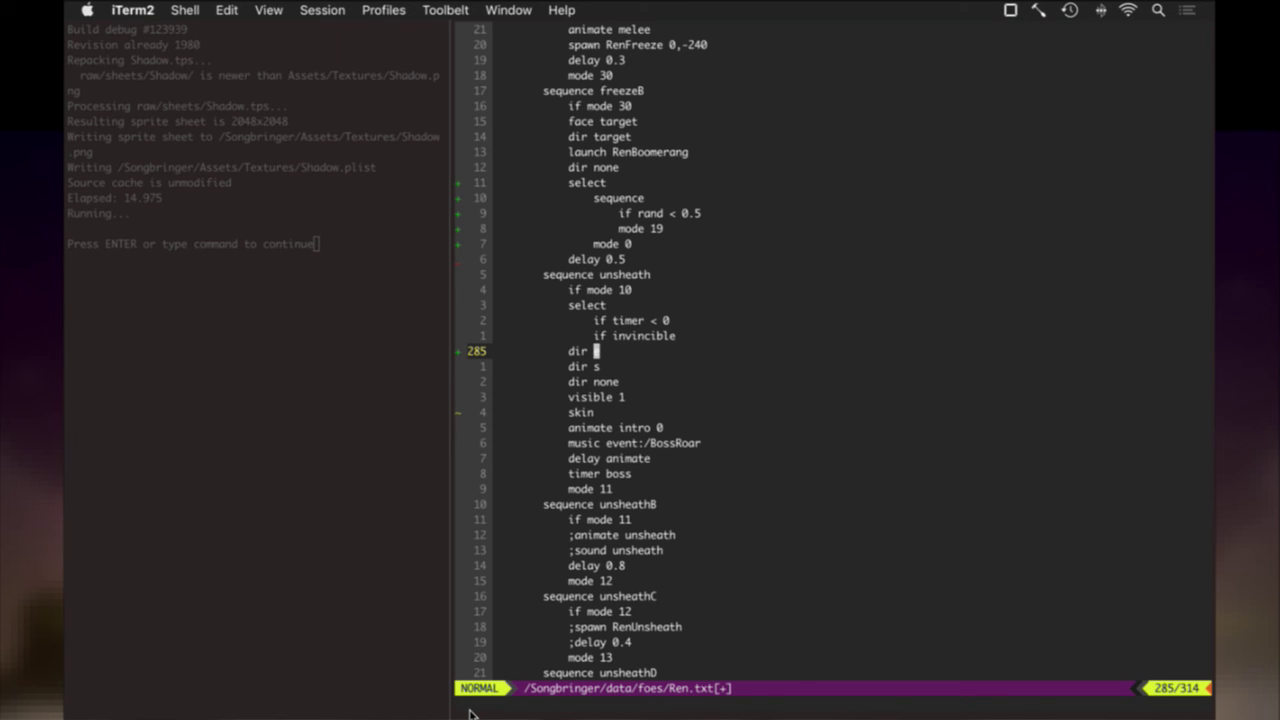
type(":w")
key("Return")
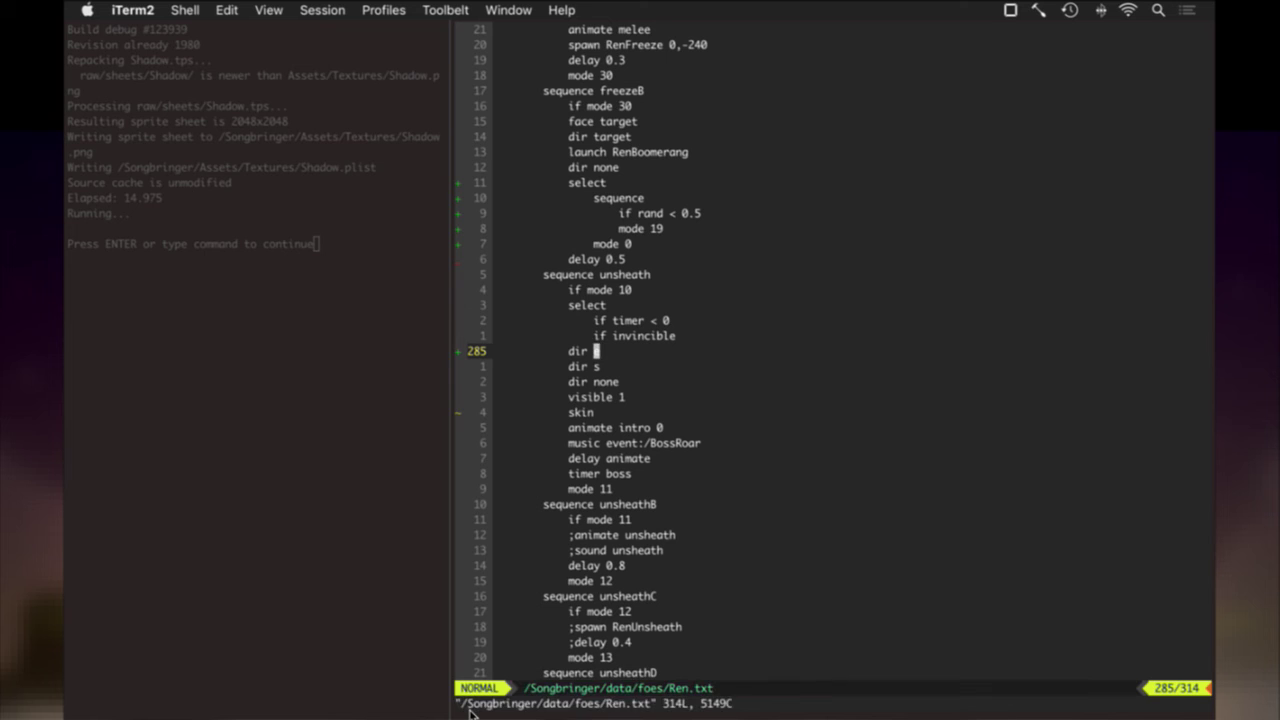
Change the final mode of the unsheathD sequence to 18 and save Ren.txt.
key("j")
key("j")
key("j")
key("j")
key("j")
key("j")
key("j")
key("j")
key("j")
key("j")
key("j")
key("j")
key("j")
key("j")
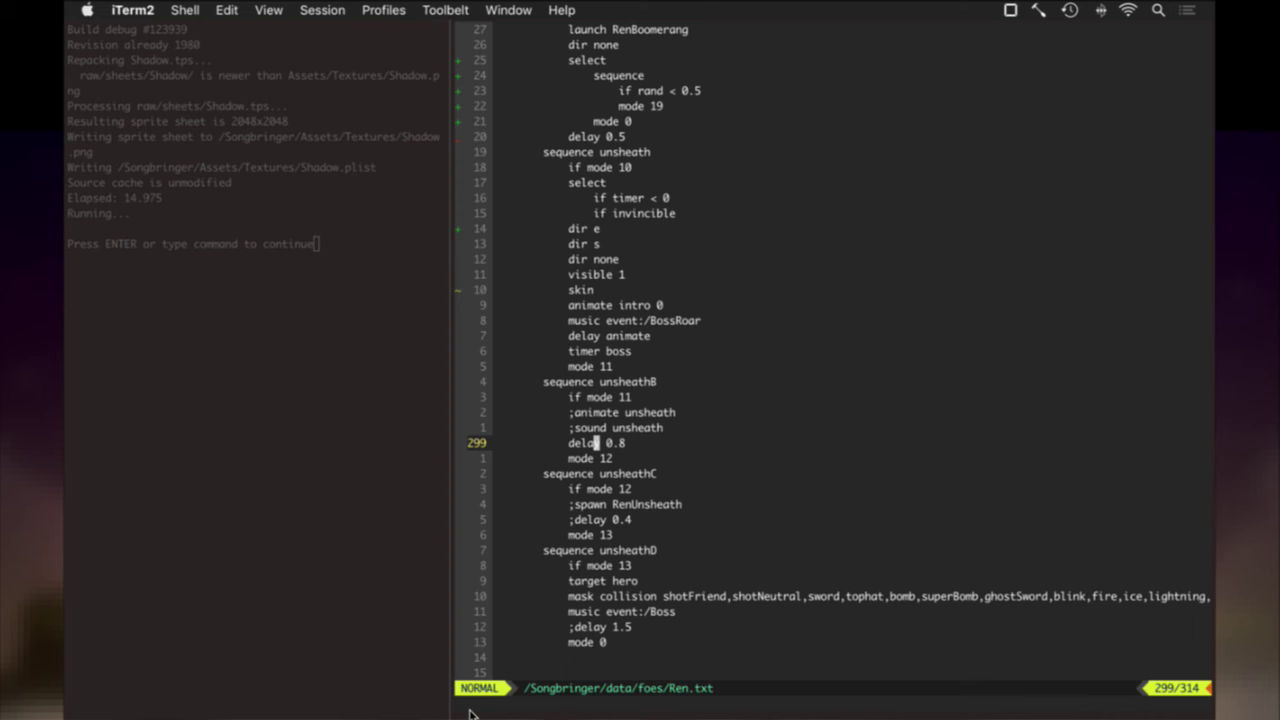
key("j")
key("j")
key("j")
key("j")
key("j")
key("j")
key("j")
key("j")
key("j")
key("j")
key("j")
key("j")
key("j")
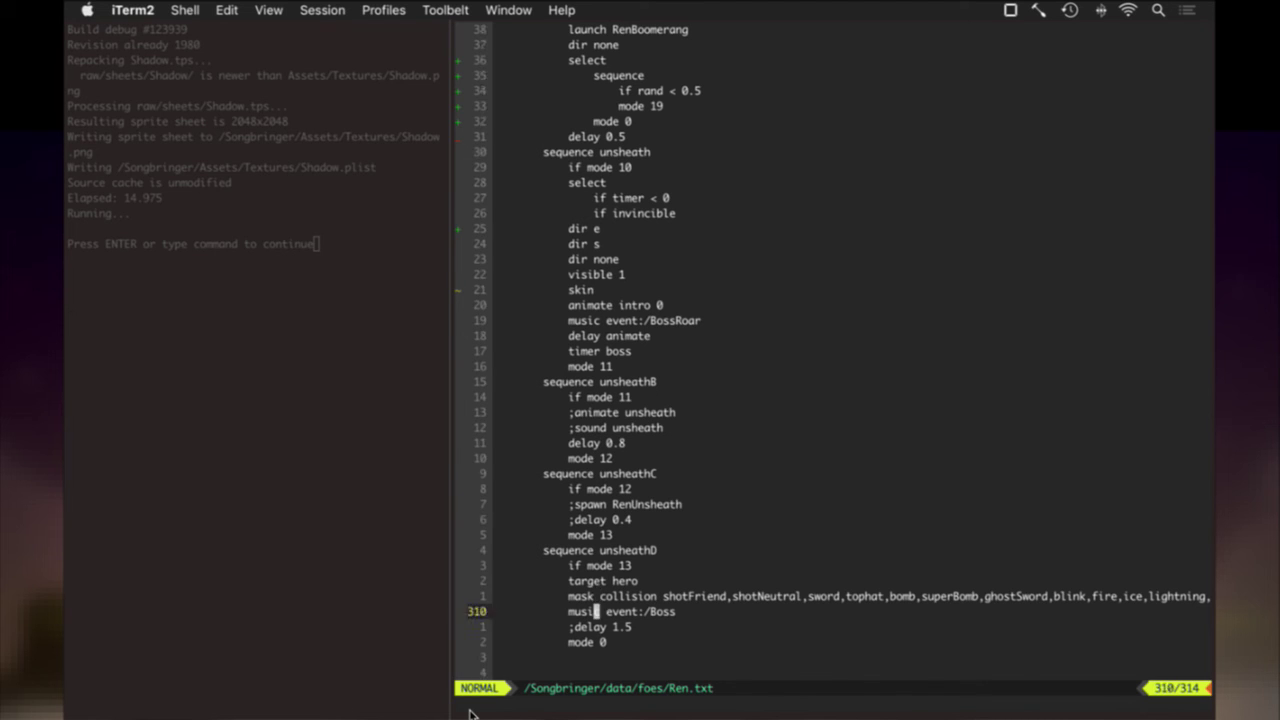
key("a")
key("BackSpace")
type("1")
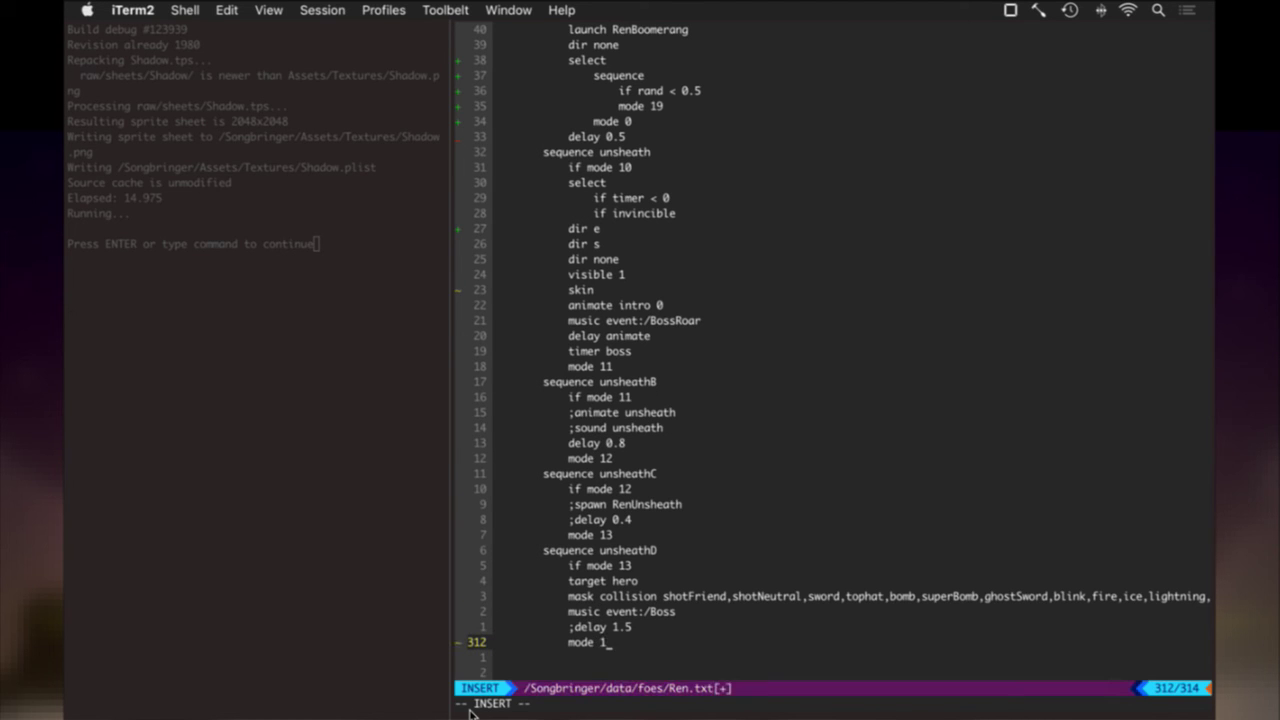
key("Escape")
type(":w")
key("Return")
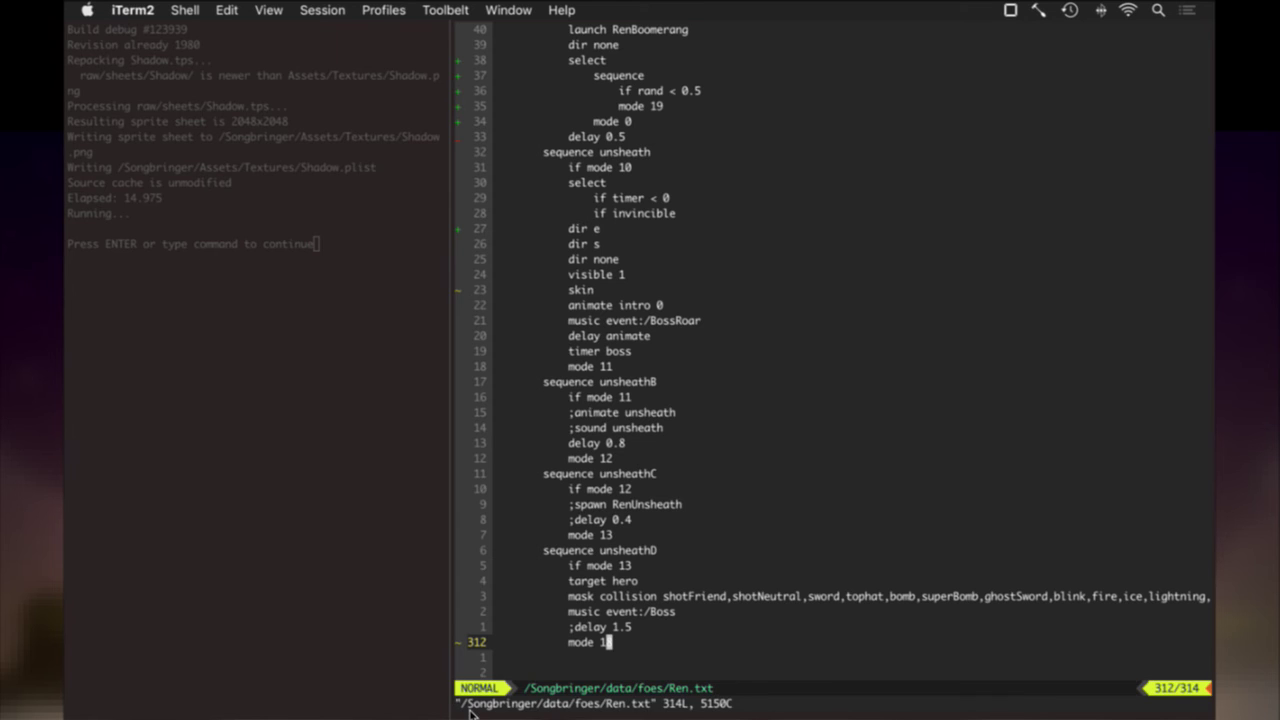
Search Ren.txt from its beginning for "mode 18".
key("g")
key("g")
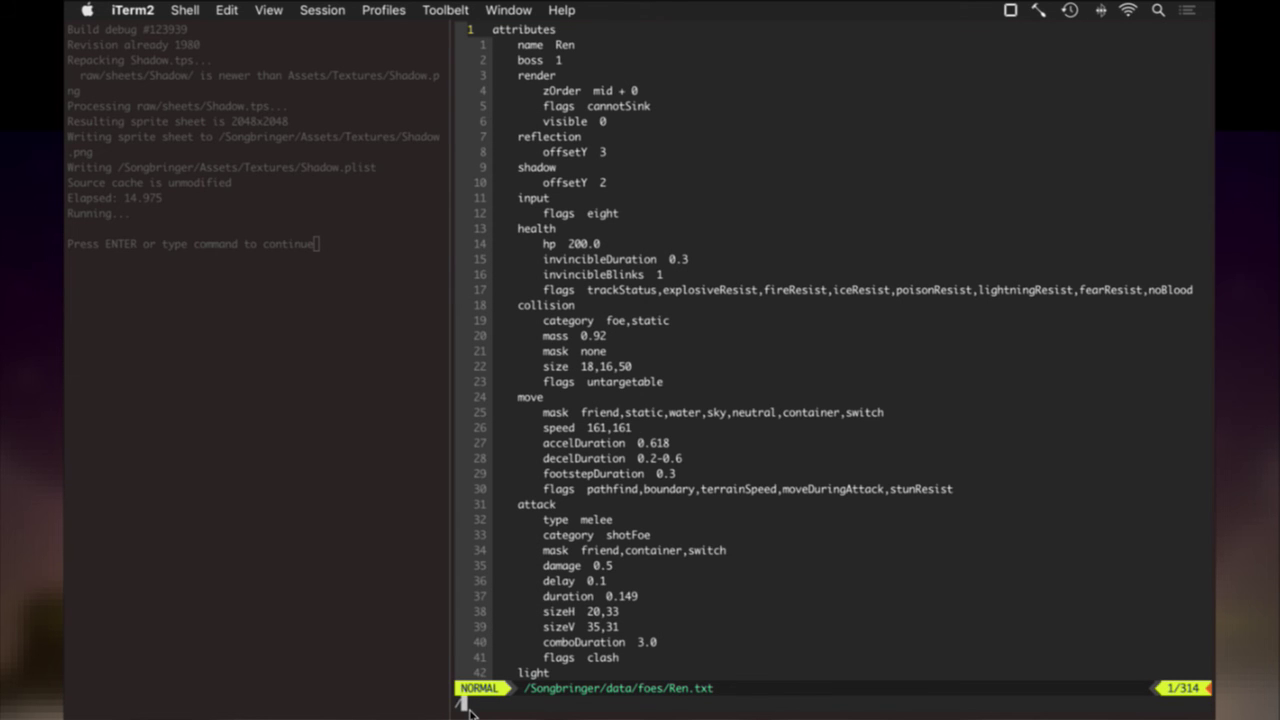
type("/mode 18")
key("Return")
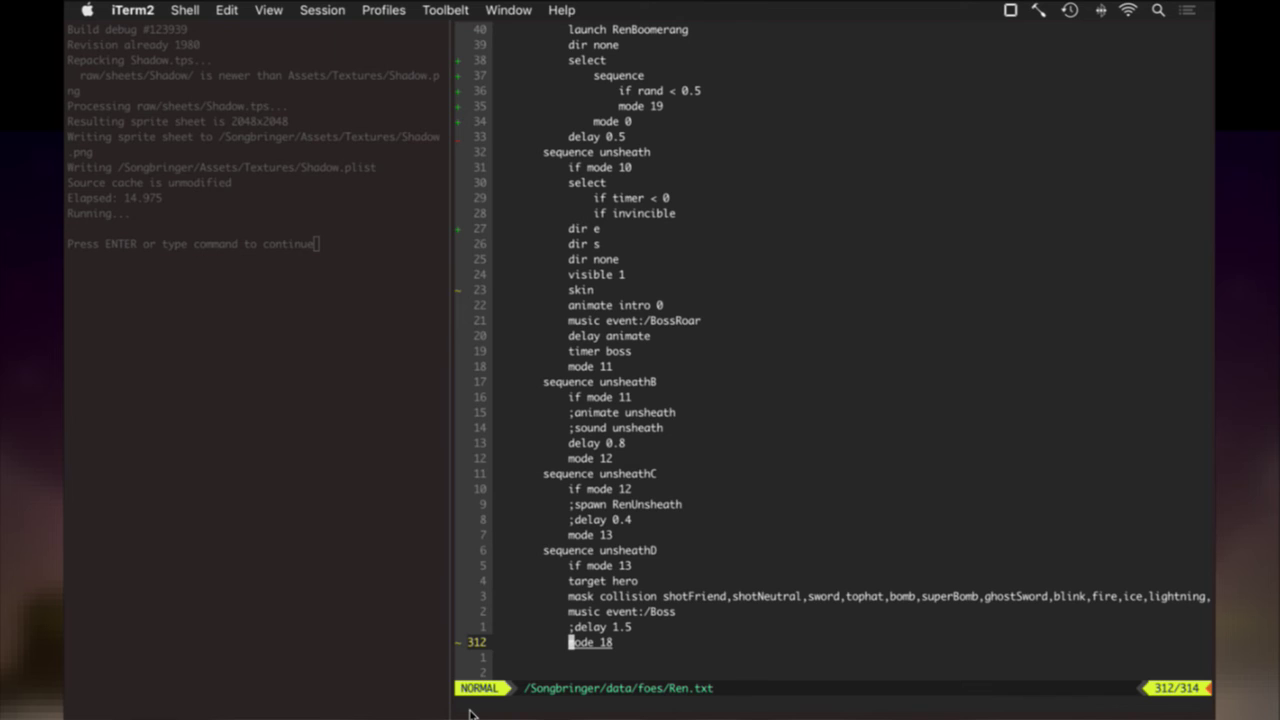
Put the charge sequence's "if mode 0" condition in a select block together with "if mode 18", and save Ren.txt.
key("k")
key("k")
key("k")
key("k")
key("k")
key("k")
key("k")
key("k")
key("k")
key("k")
key("k")
key("k")
key("k")
key("k")
key("k")
key("k")
key("k")
key("k")
key("k")
key("k")
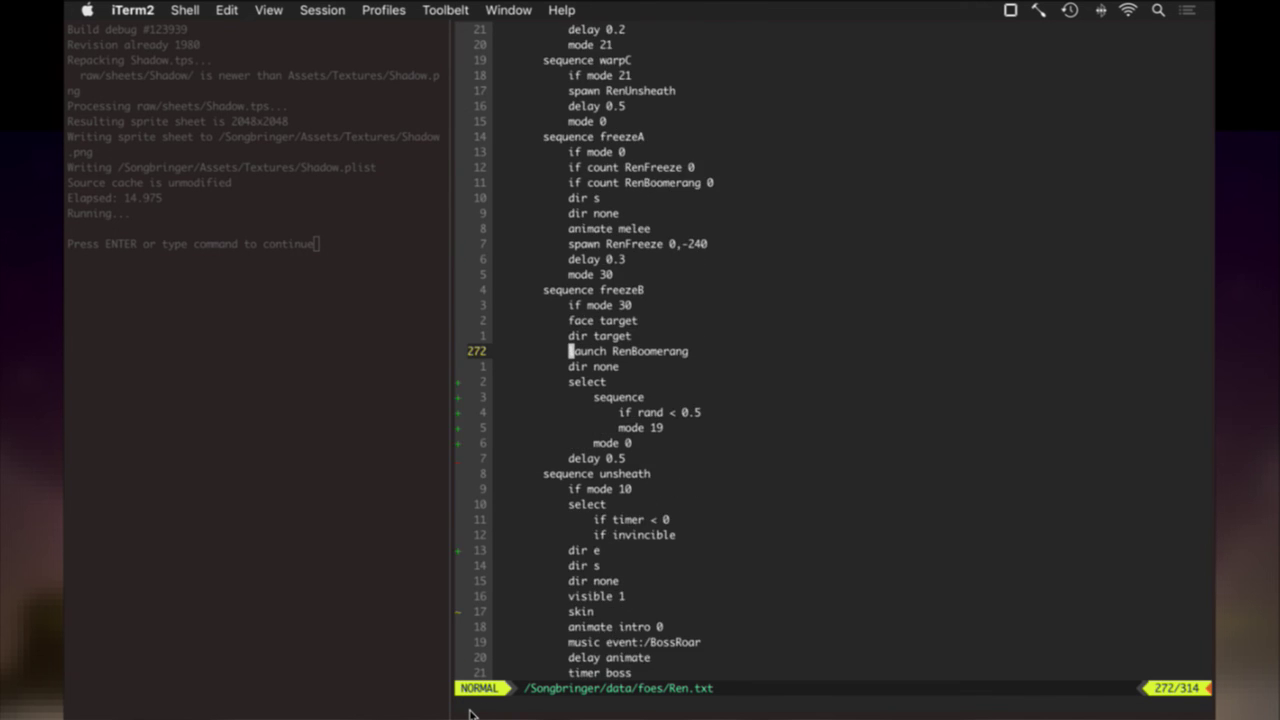
key("k")
key("k")
key("k")
key("k")
key("k")
key("k")
key("k")
key("k")
key("k")
key("k")
key("k")
key("k")
key("k")
key("k")
key("k")
key("k")
key("k")
key("k")
key("k")
key("k")
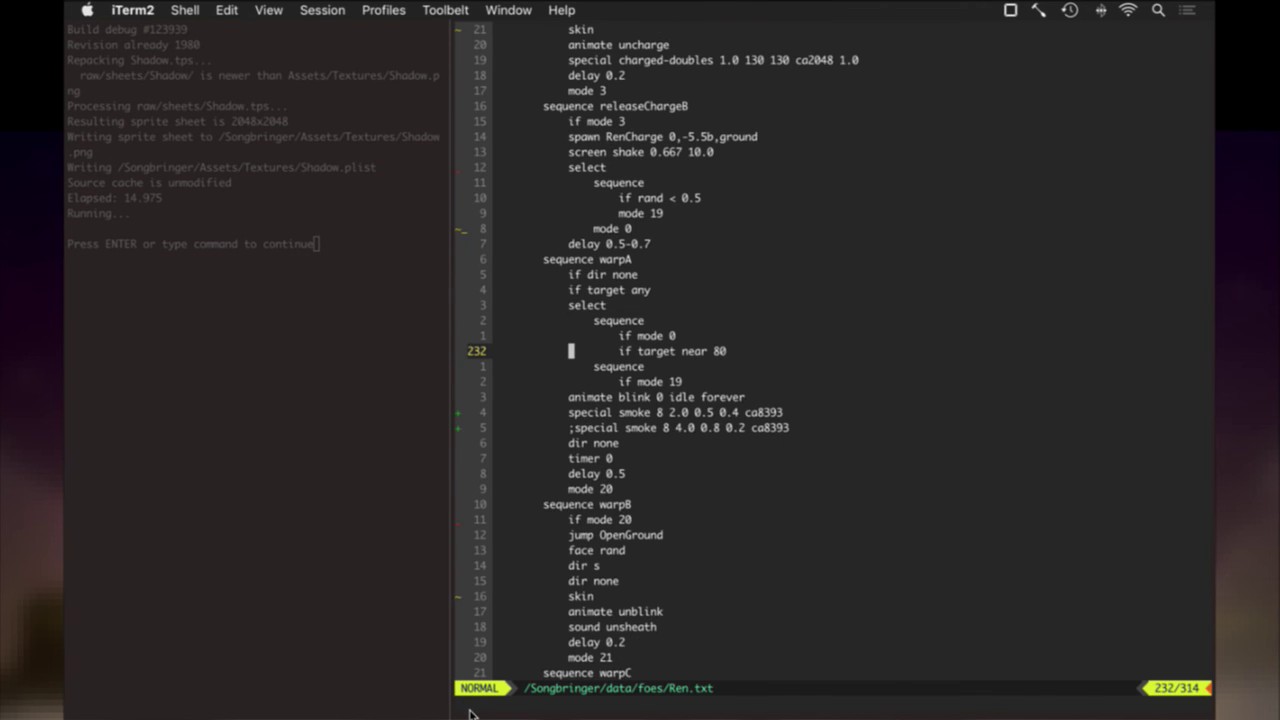
key("k")
key("k")
key("k")
key("k")
key("k")
key("k")
key("k")
key("k")
key("k")
key("k")
key("k")
key("k")
key("k")
key("k")
key("k")
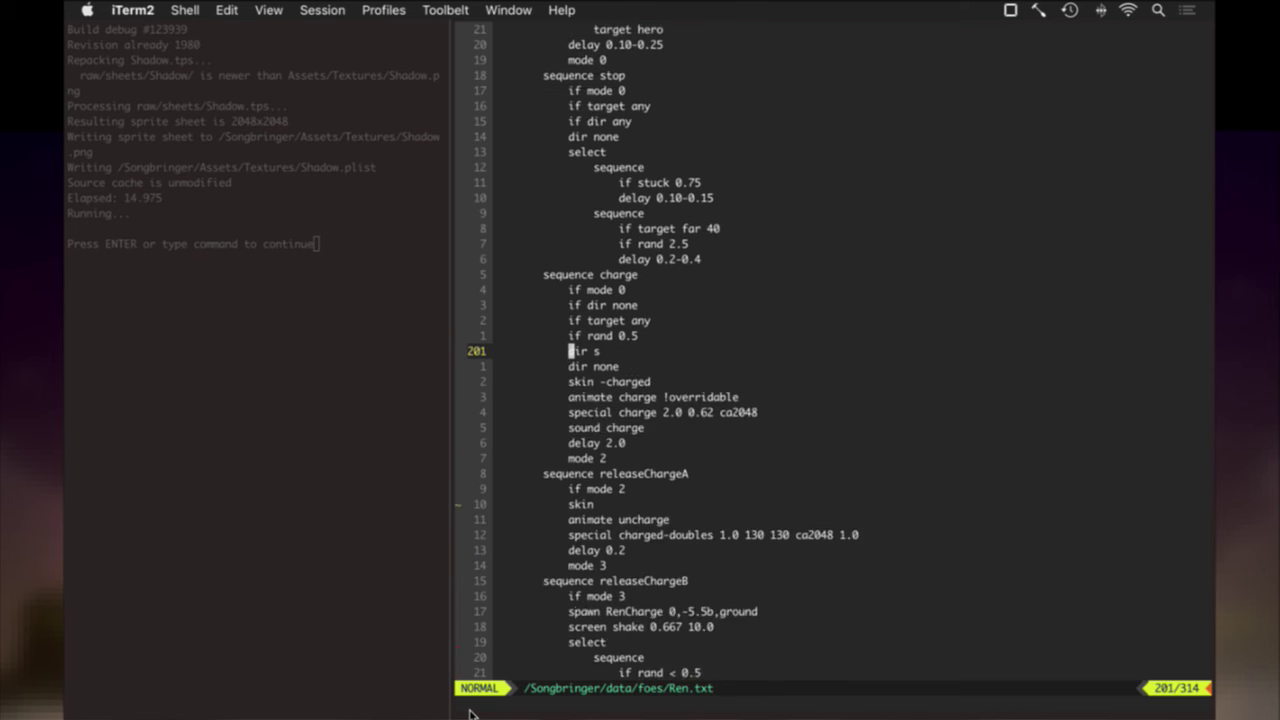
type("Oselec")
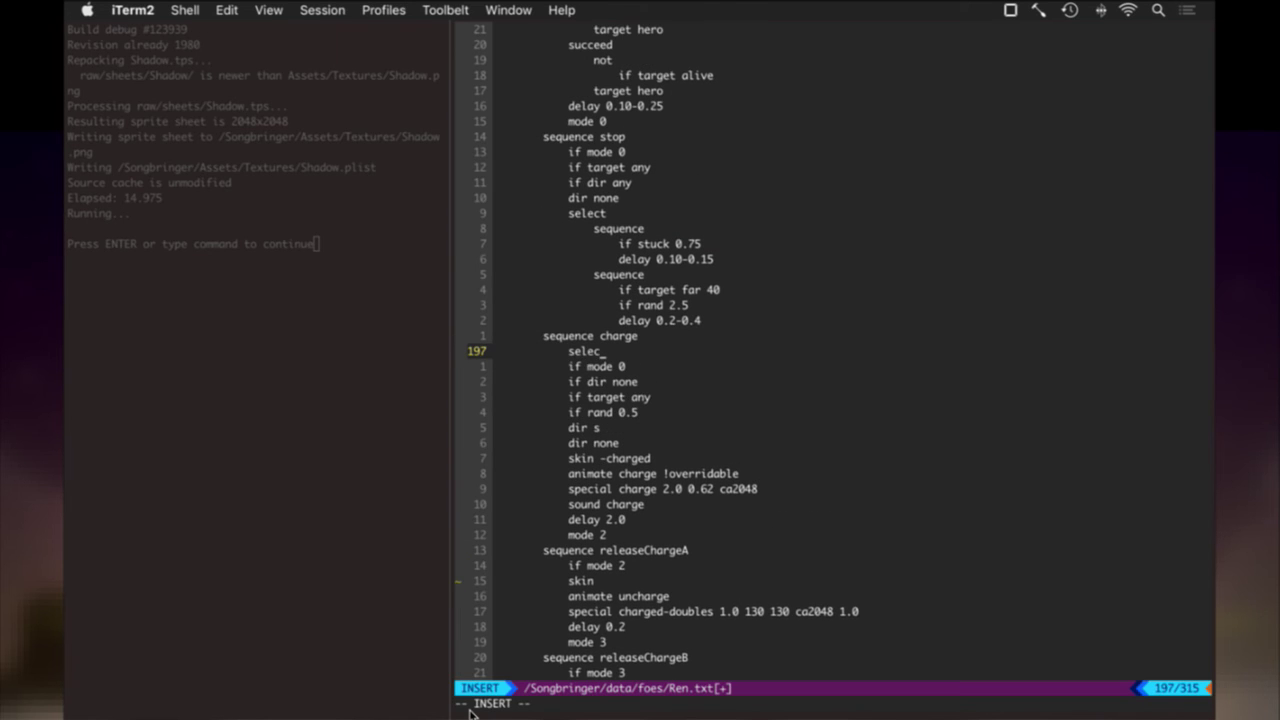
type("t")
key("Return")
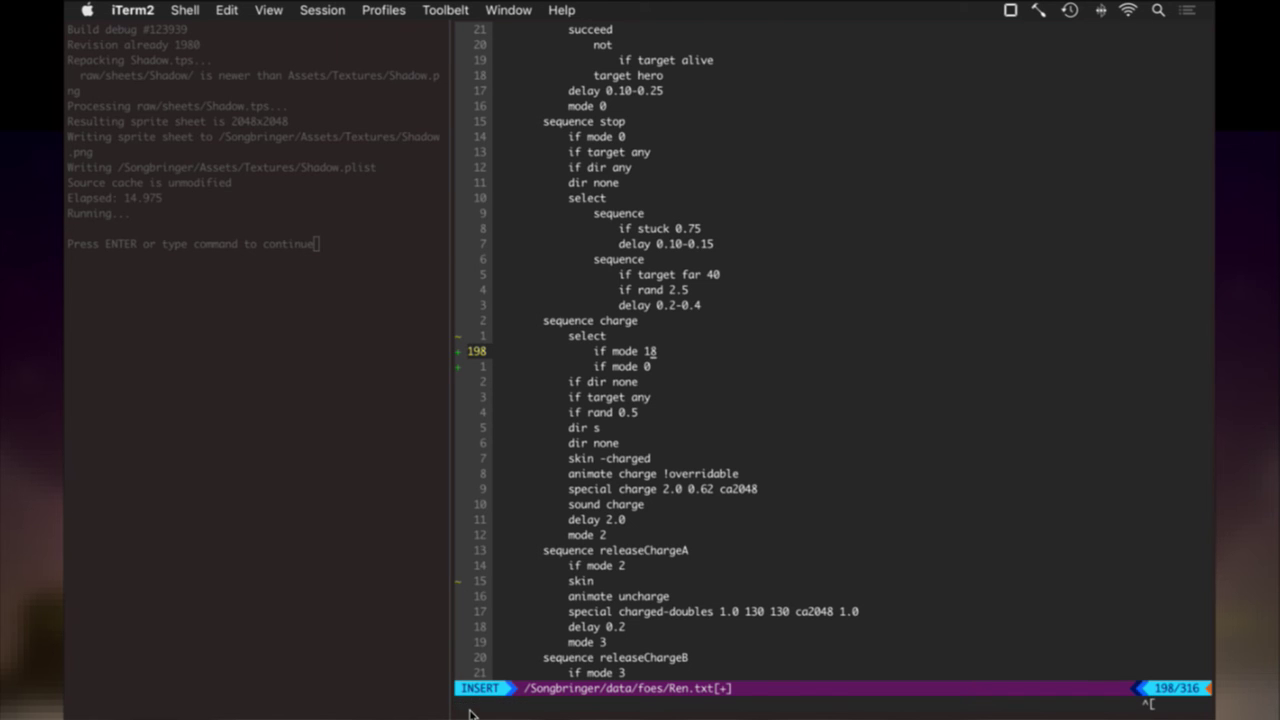
key("Escape")
type(":w")
key("Return")
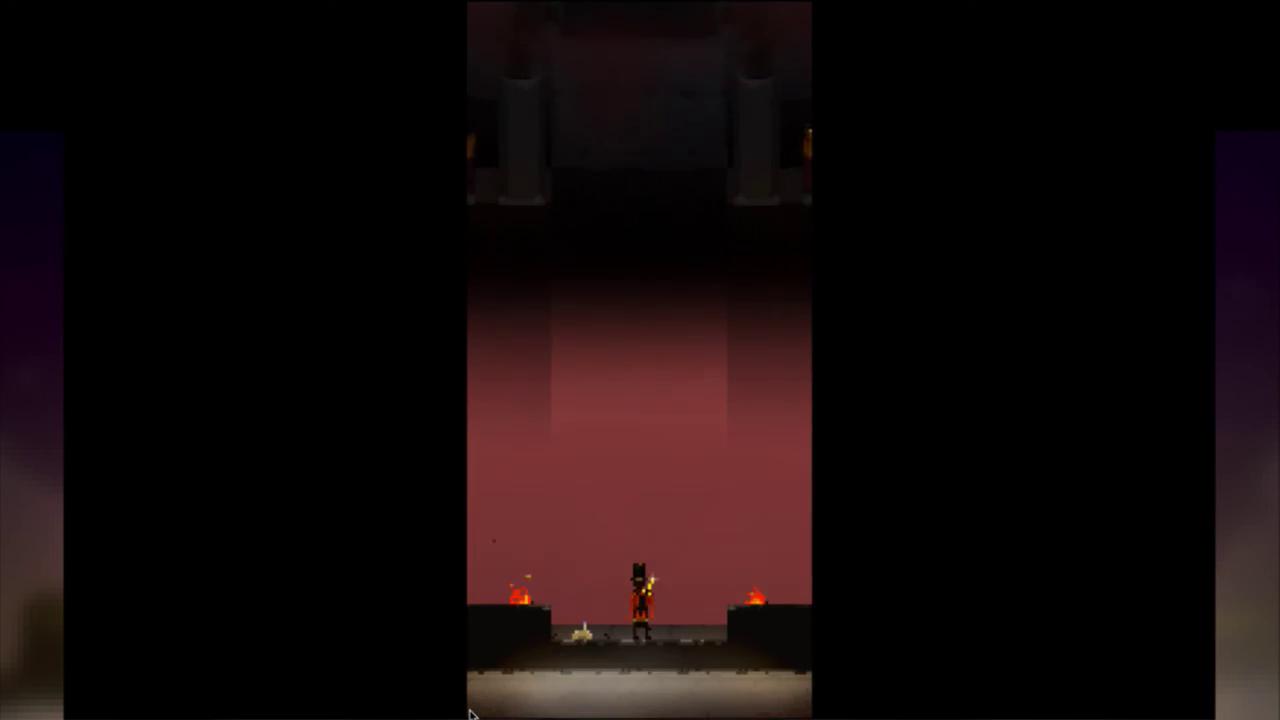
Switch back to the iTerm editor and nest "if mode 0" under a new sequence line inside the charge select block.
key("super+Tab")
key("j")
key("j")
key("j")
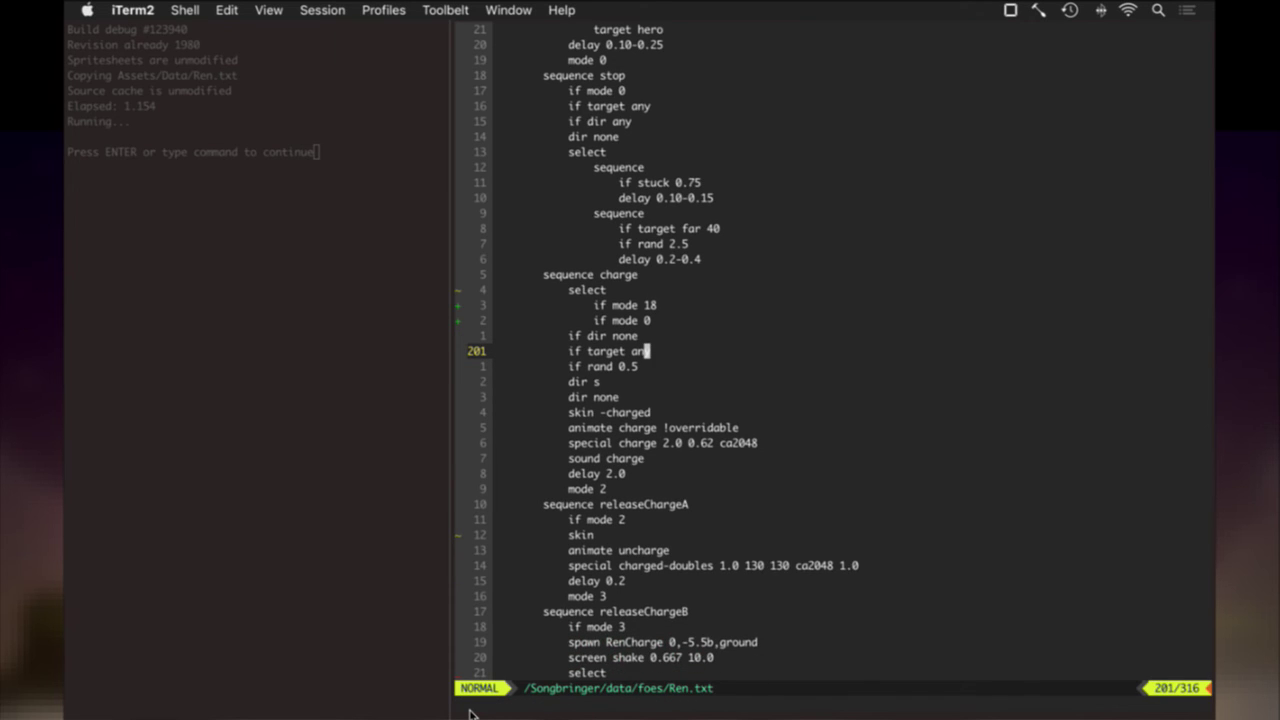
key("k")
key("k")
type("Os")
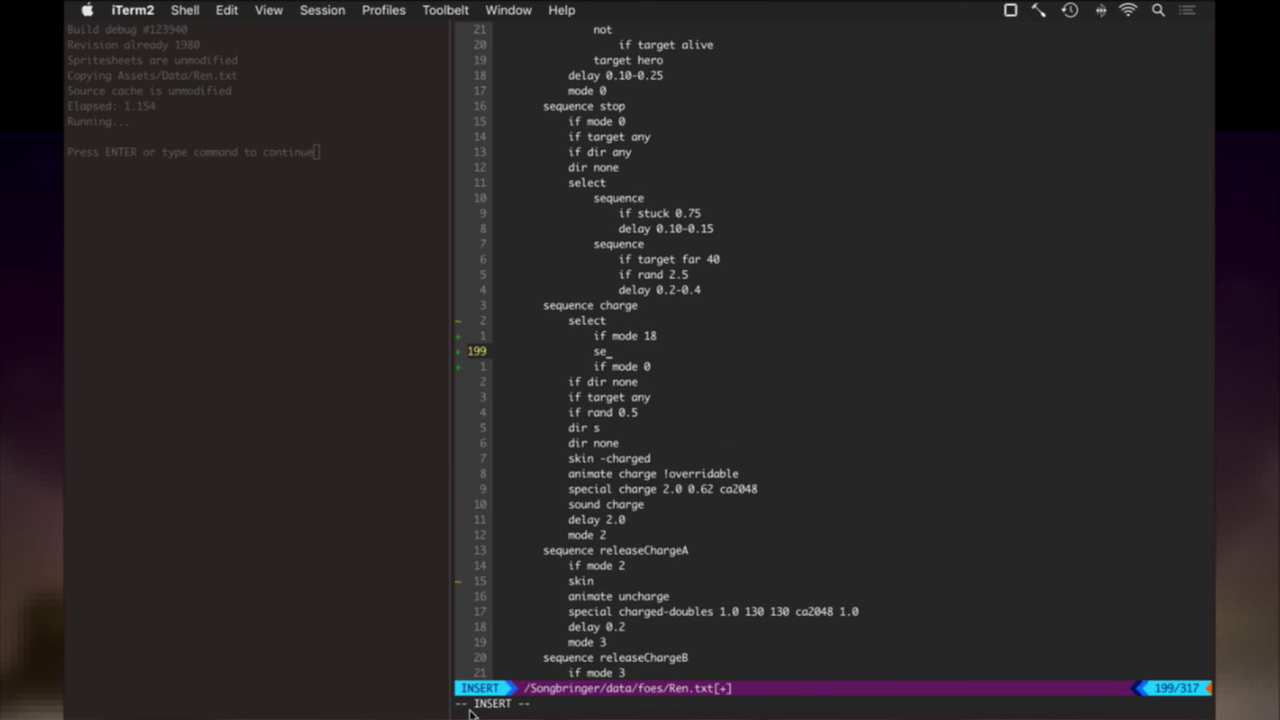
key("Escape")
key("j")
key("greater")
key("greater")
Move the "if rand 0.5" condition under "if mode 0" in the nested sequence, indented to match.
key("j")
key("j")
key("j")
key("d")
key("d")
key("k")
key("k")
key("k")
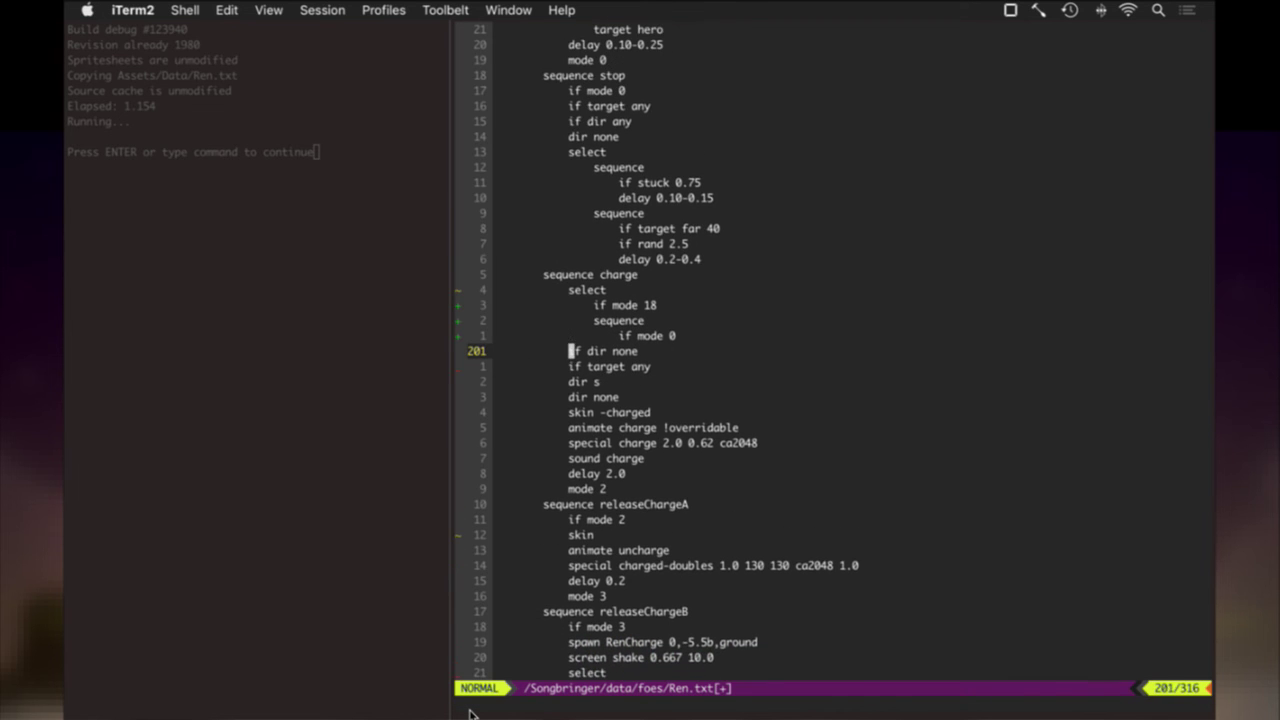
key("p")
key("greater")
key("greater")
Move "if mode 18" below the nested sequence in the charge select block and save Ren.txt.
key("k")
key("k")
key("k")
key("d")
key("d")
key("j")
key("j")
type("p")
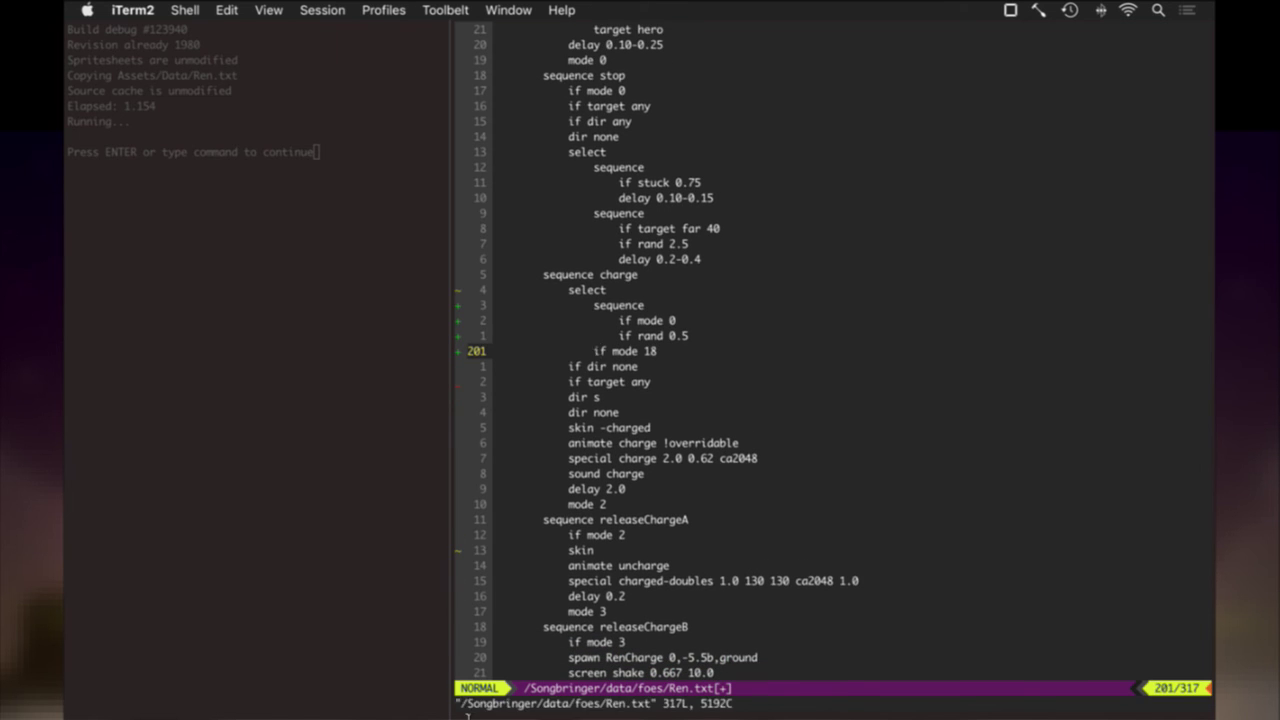
type(":w")
key("Return")
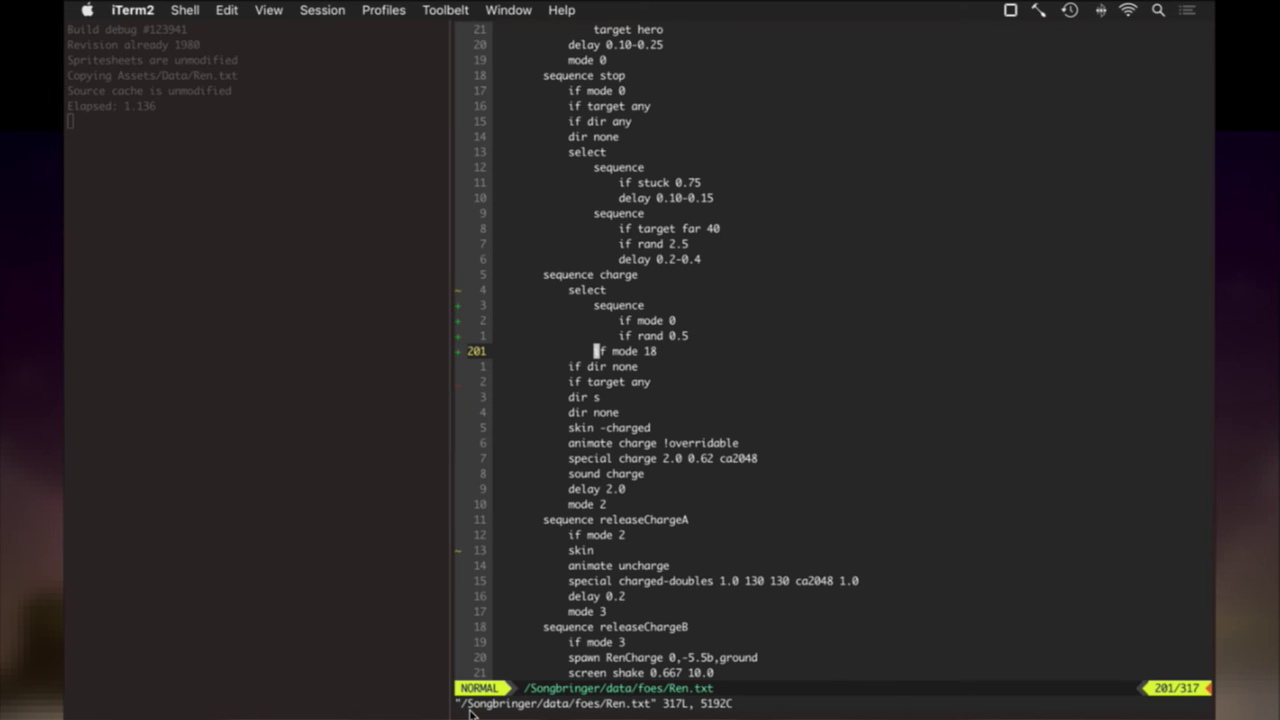
key("super+bracketleft")
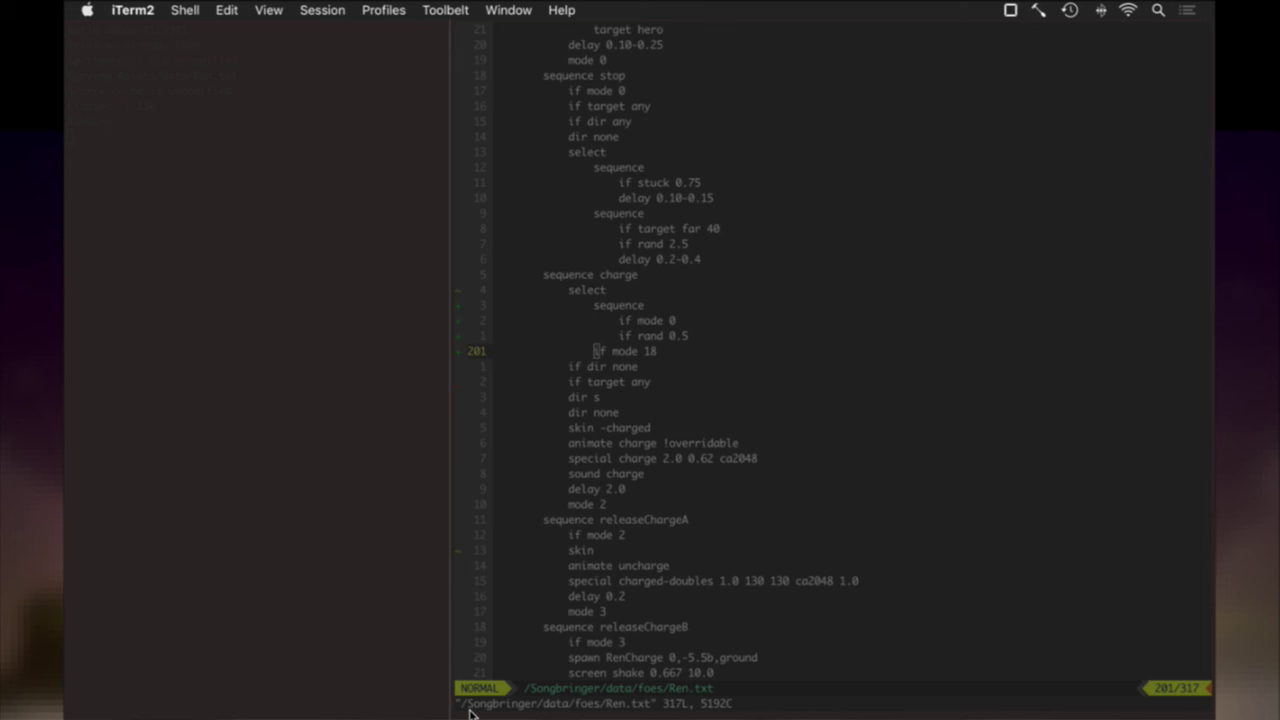
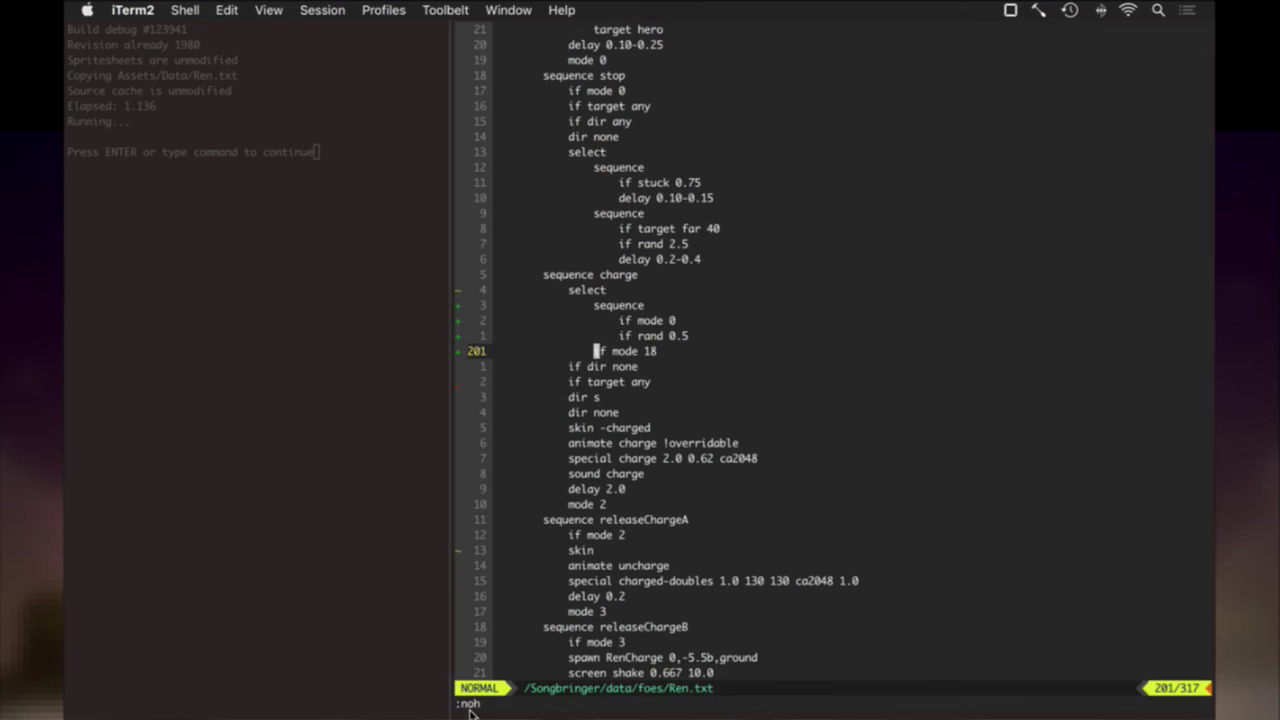
Copy the intro animation's "format RenIntroS#.png" line from the animations section of Ren.txt.
key("g")
key("g")
key("j")
key("j")
key("j")
key("j")
key("j")
key("j")
key("j")
key("j")
key("j")
key("j")
key("j")
key("j")
key("j")
key("j")
key("j")
key("j")
key("j")
key("j")
key("j")
key("j")
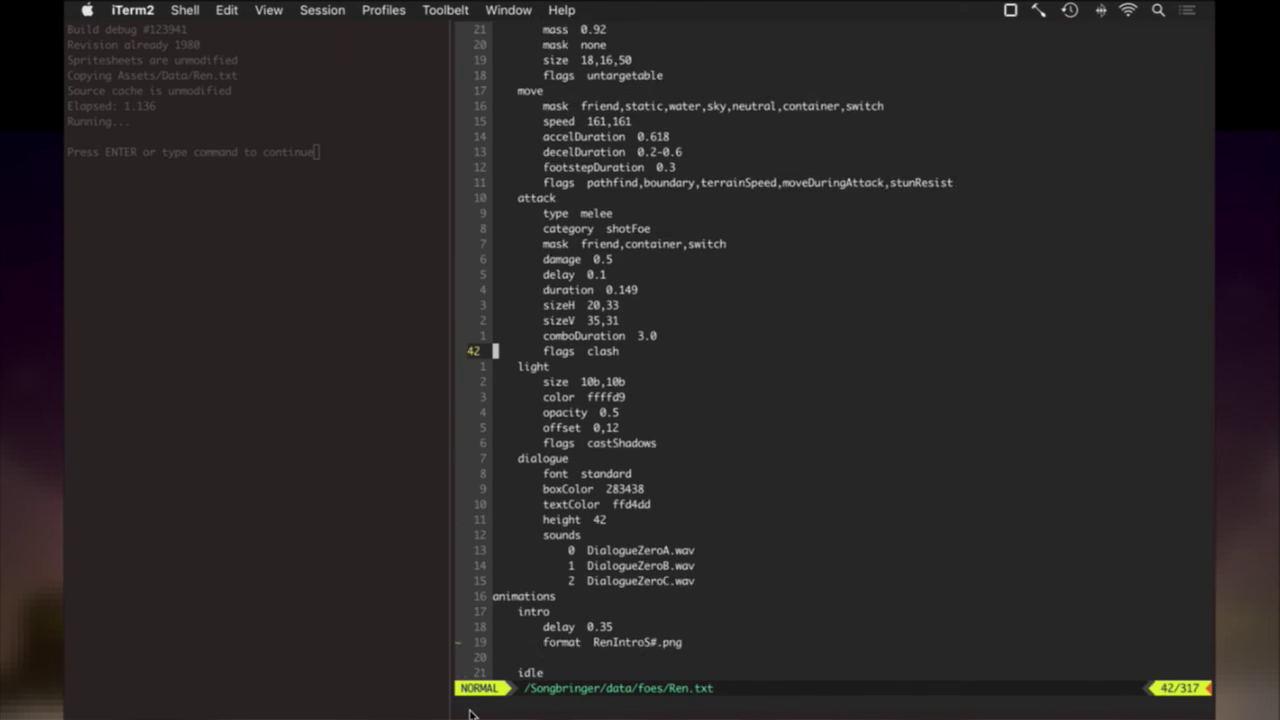
key("j")
key("j")
key("j")
key("j")
key("j")
key("j")
key("j")
key("j")
key("j")
key("j")
key("j")
key("j")
key("j")
key("j")
key("j")
key("j")
key("j")
key("j")
key("j")
key("j")
key("k")
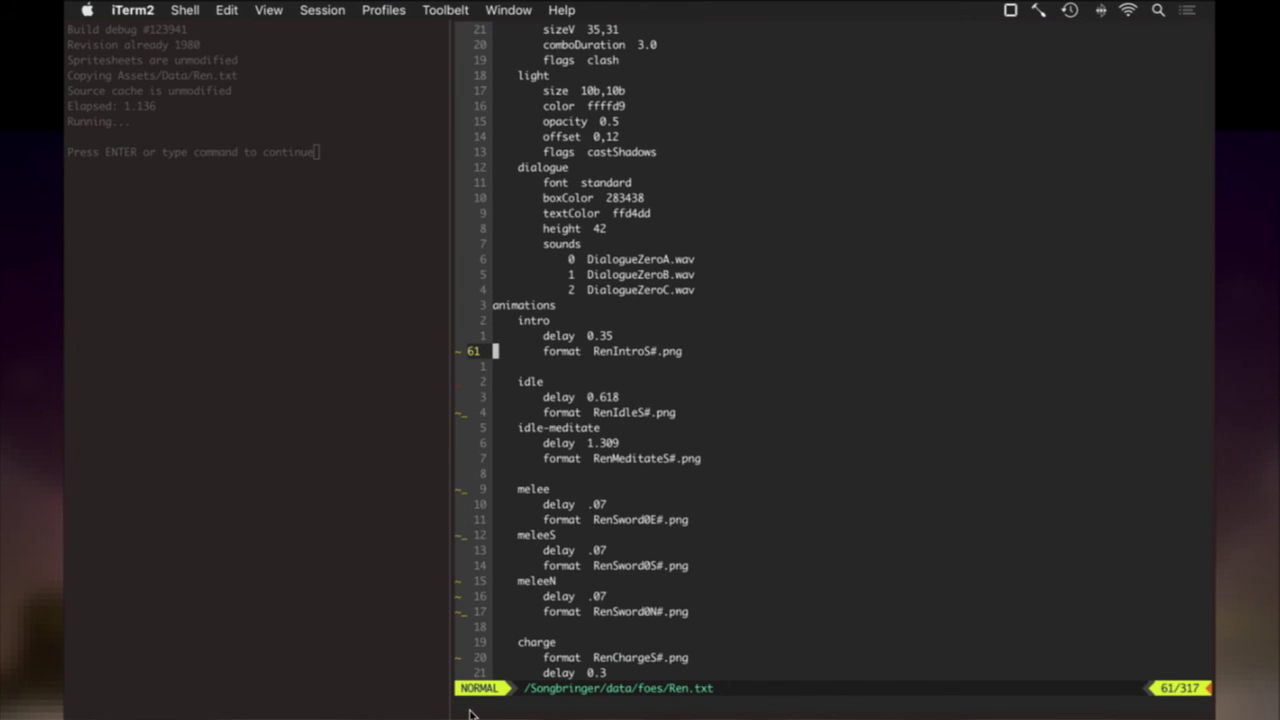
Paste "format RenIntroS#.png" into the blink animation and comment out its "format RenBlinkS#.png" line with a semicolon.
key("j")
key("j")
key("j")
key("j")
key("j")
key("j")
key("j")
key("j")
key("j")
key("j")
key("j")
key("j")
key("j")
key("j")
key("j")
key("j")
key("j")
key("j")
key("j")
key("j")
key("j")
key("j")
key("j")
key("j")
key("j")
key("j")
key("P")
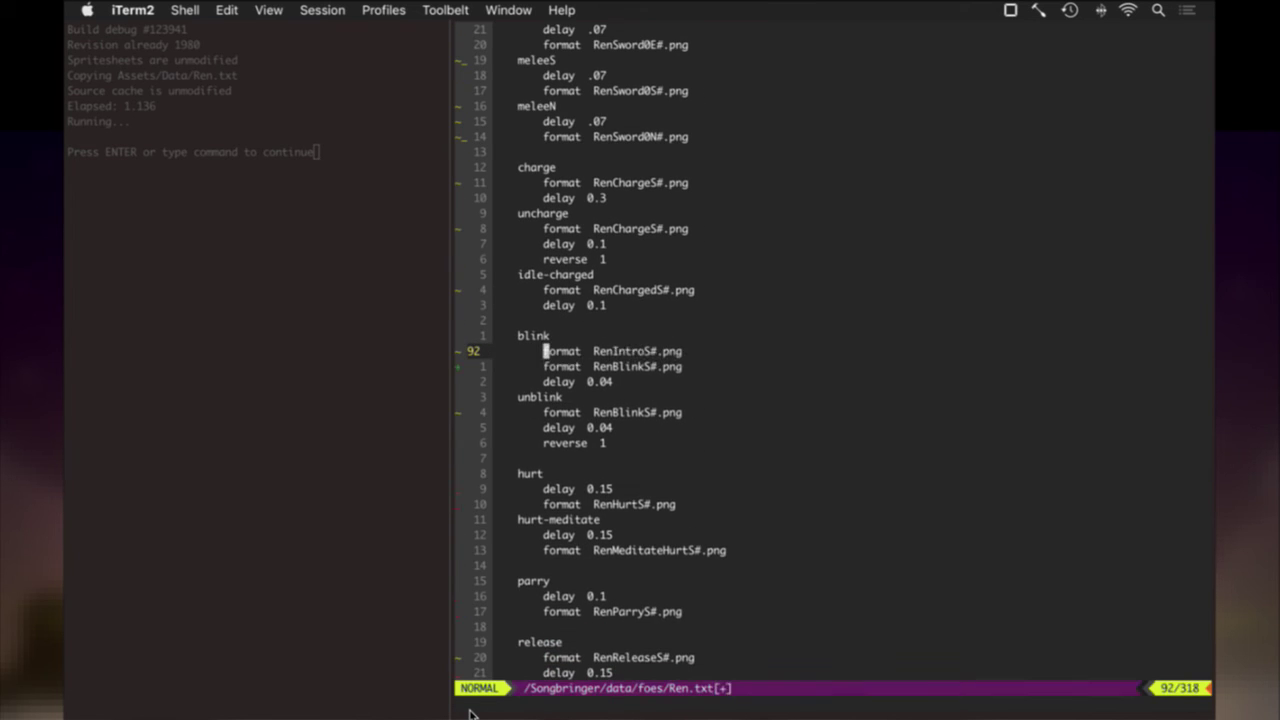
type("ji;")
key("Escape")
key("j")
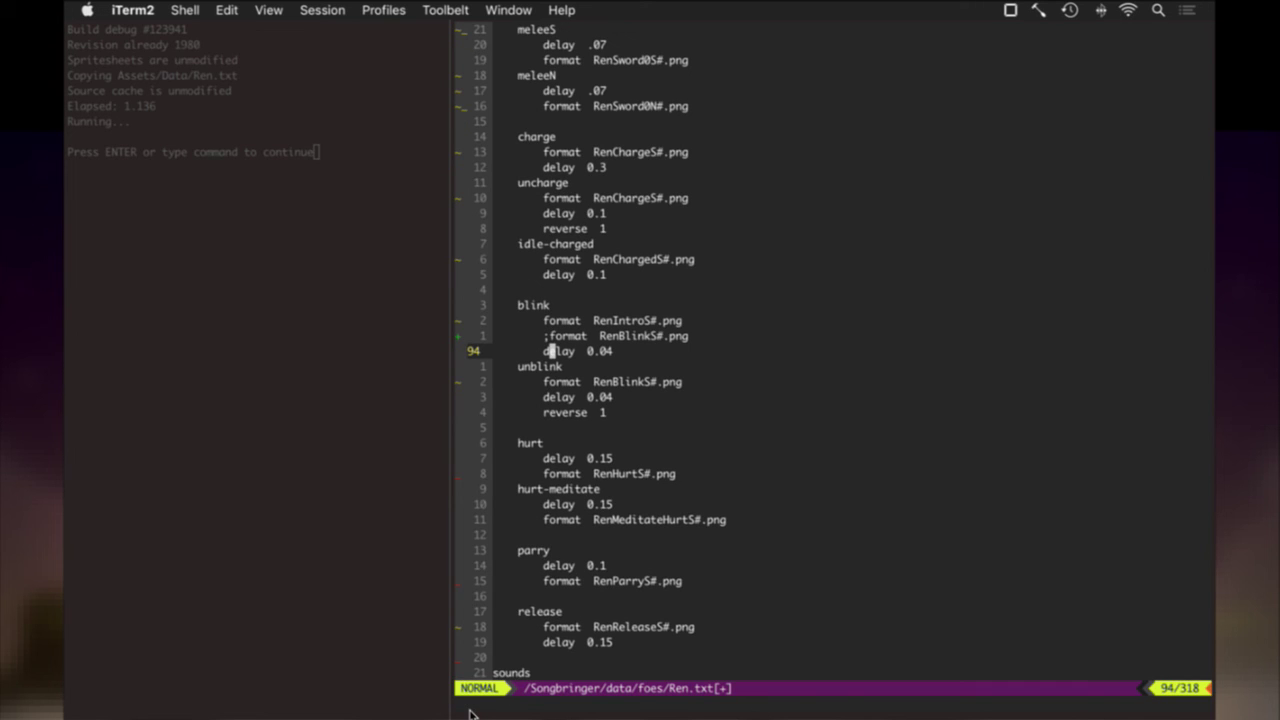
Use "format RenIntroS#.png" in the unblink animation too, comment out its RenBlinkS#.png line, and save Ren.txt.
key("k")
key("k")
key("j")
key("j")
key("j")
key("j")
type("Pji;")
key("Escape")
type(":w")
key("Return")
Build and run the game, fight Ren in the boss room to check the changed blink animations, and quit the game.
key("super+[")
key("Return")
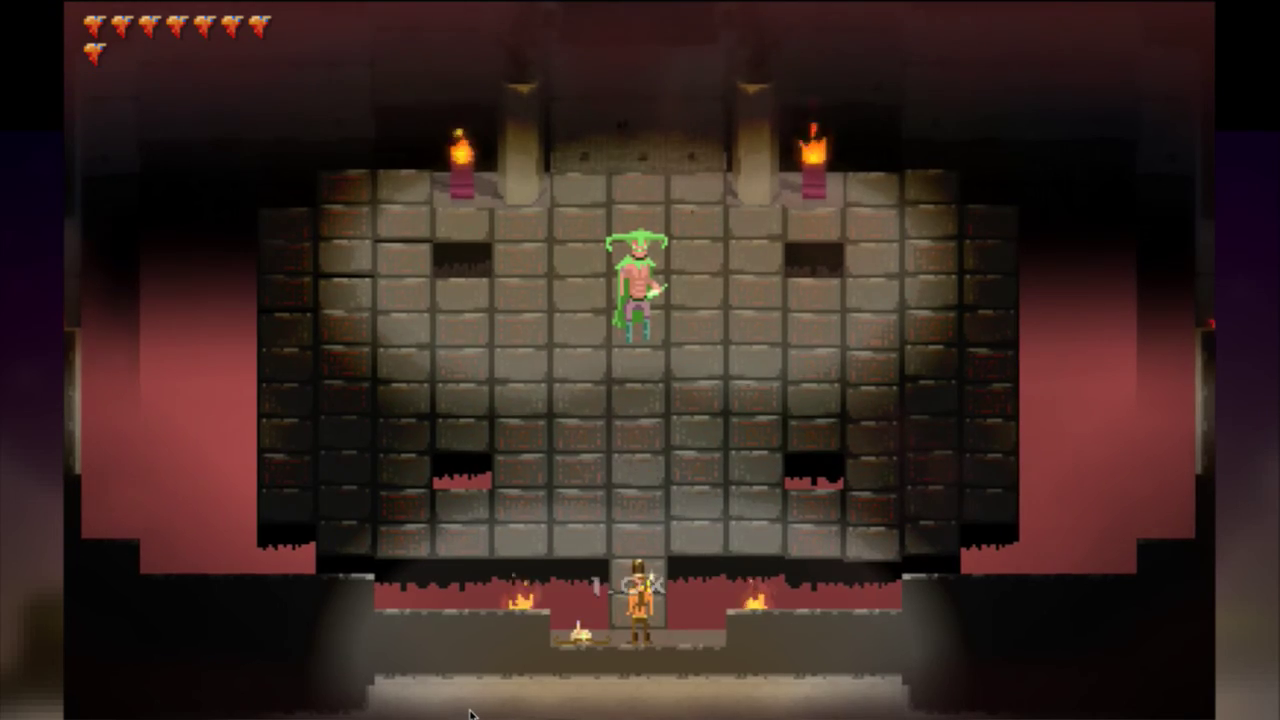
key("Up")
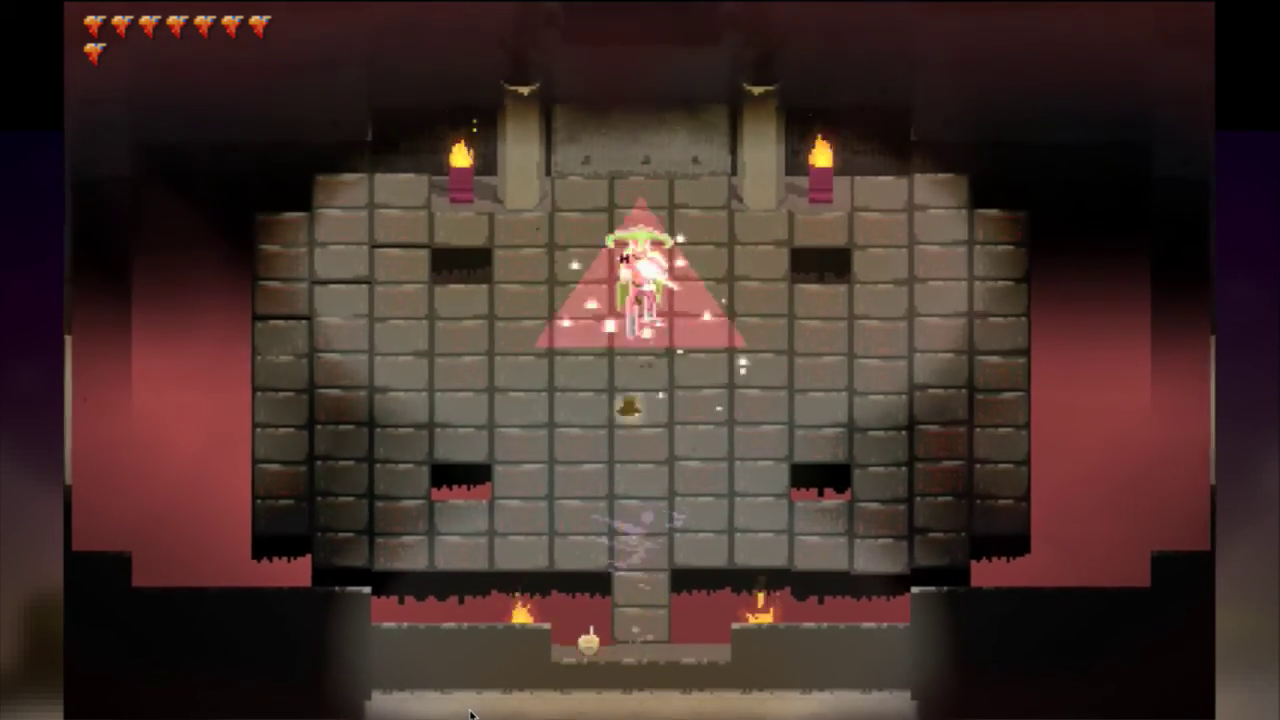
key("Left")
key("Left")
key("Up")
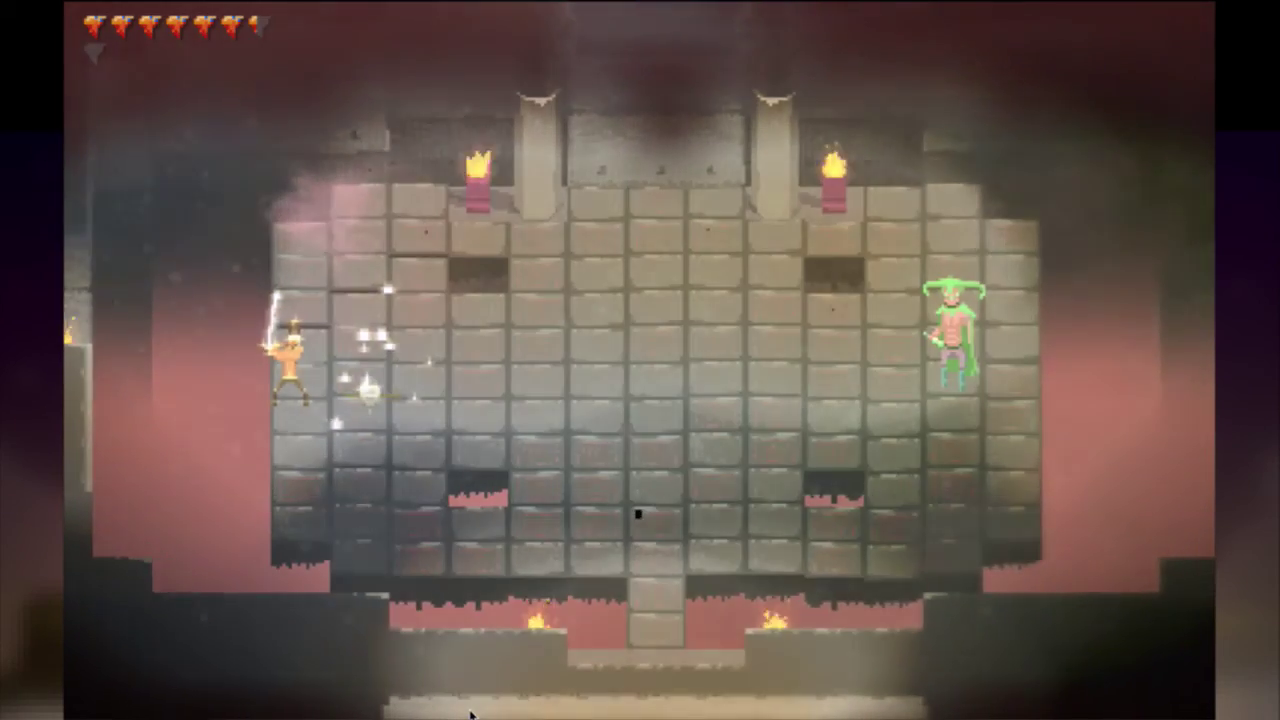
key("Right")
key("Down")
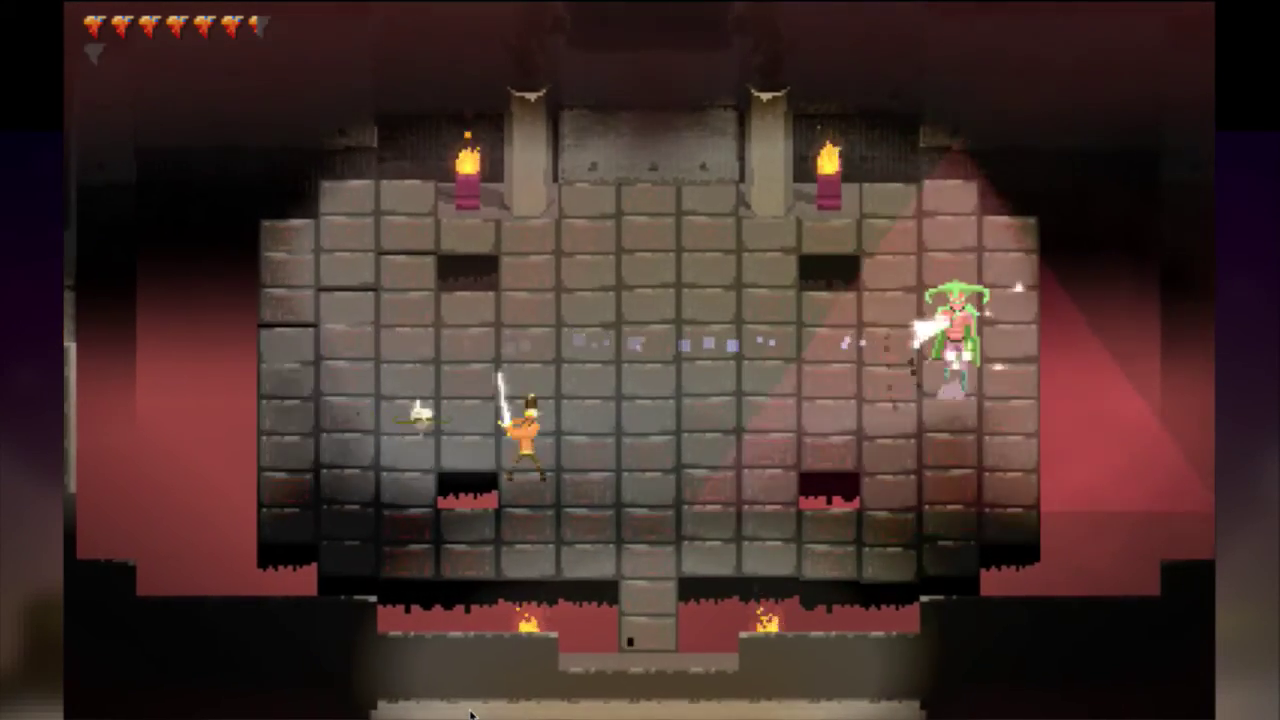
key("Up")
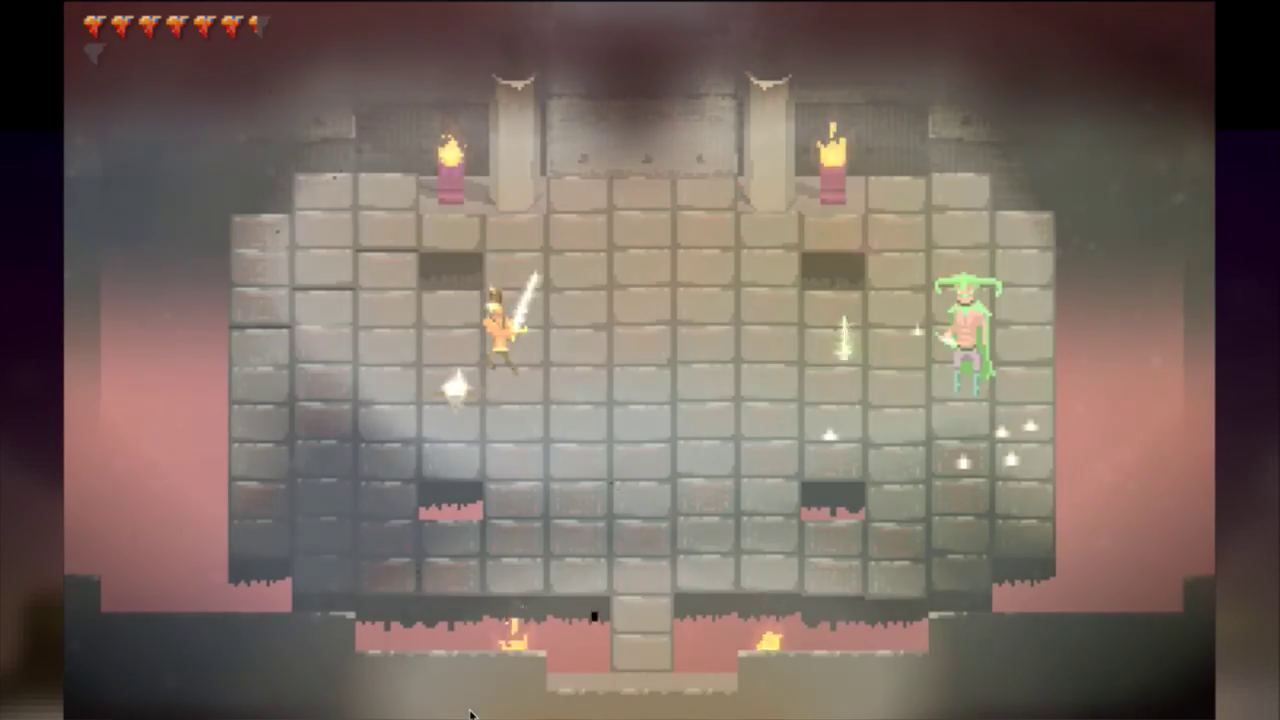
key("Left")
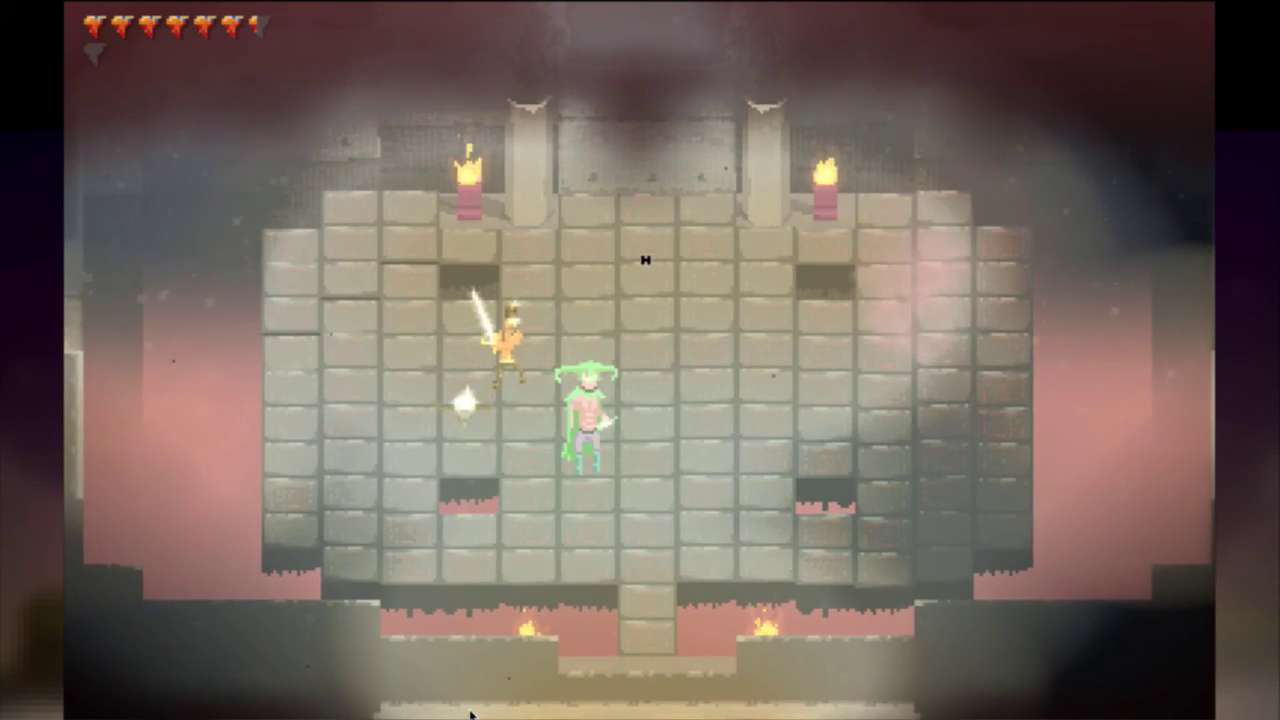
key("super+q")
Switch to Photoshop and compare the first frame of RenIntroS.psd with the last frame of RenBlinkS.psd.
key("super+Tab")
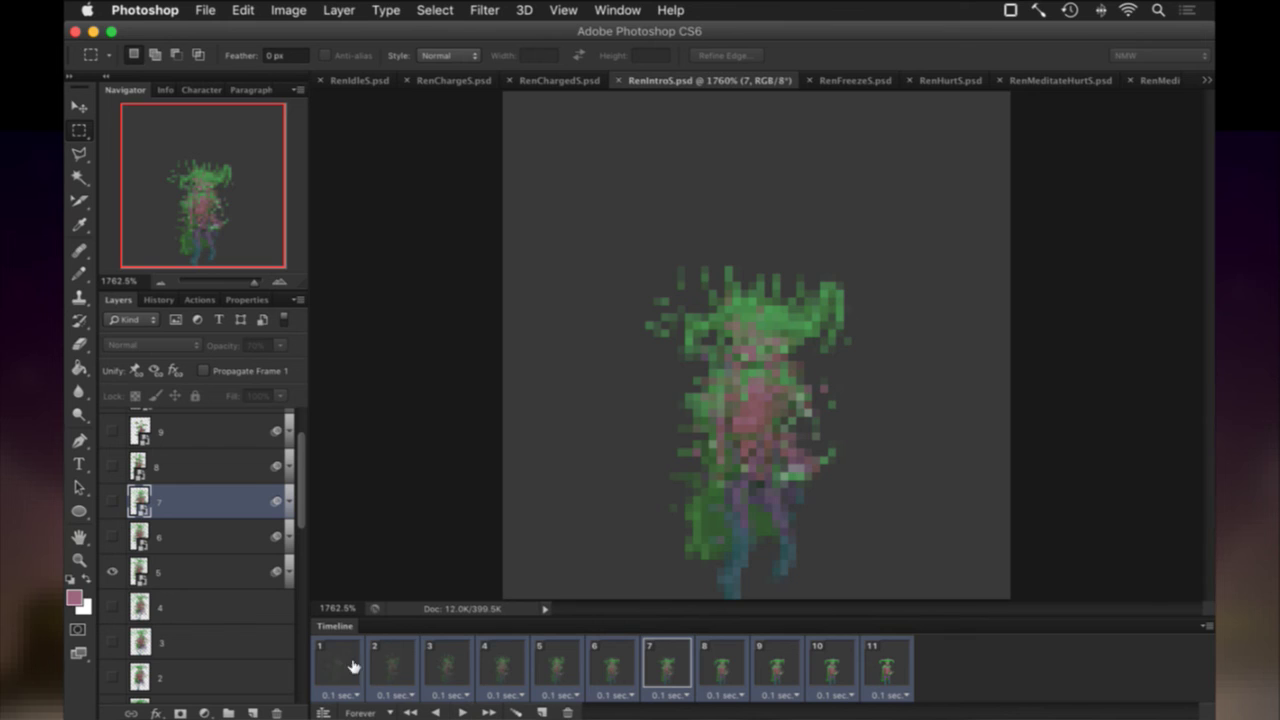
left_click(352, 688)
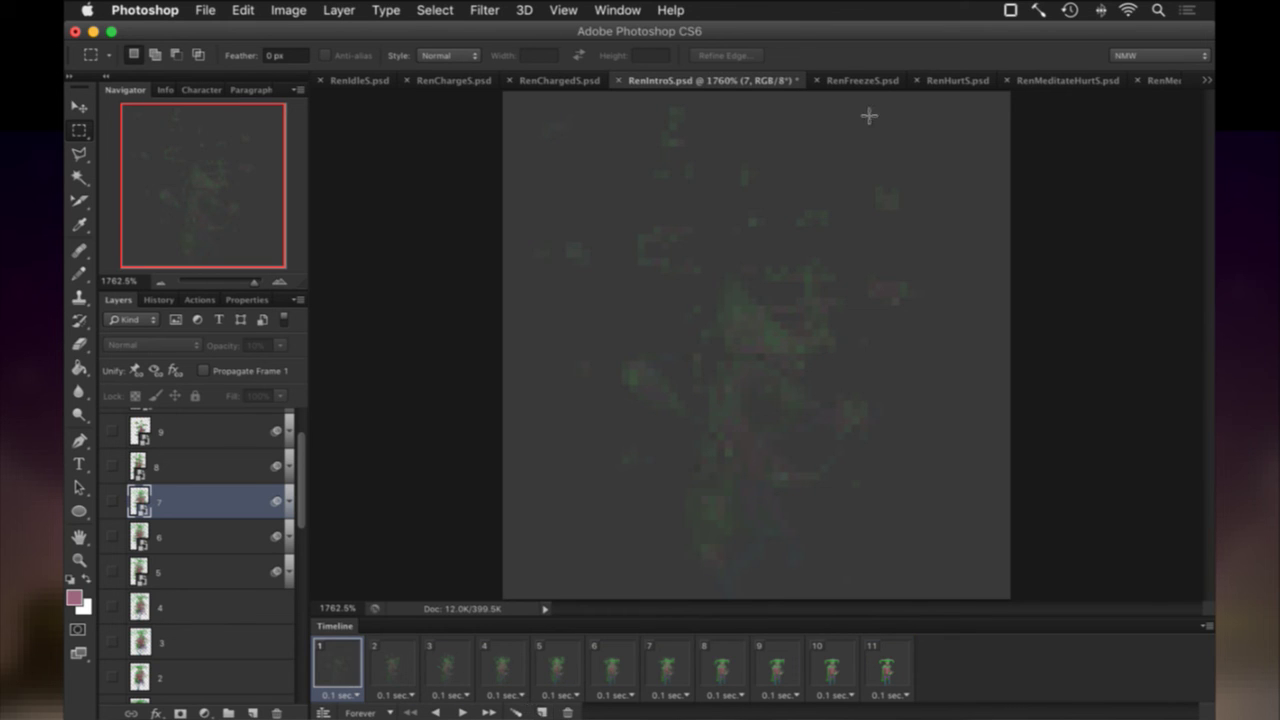
left_click(1207, 80)
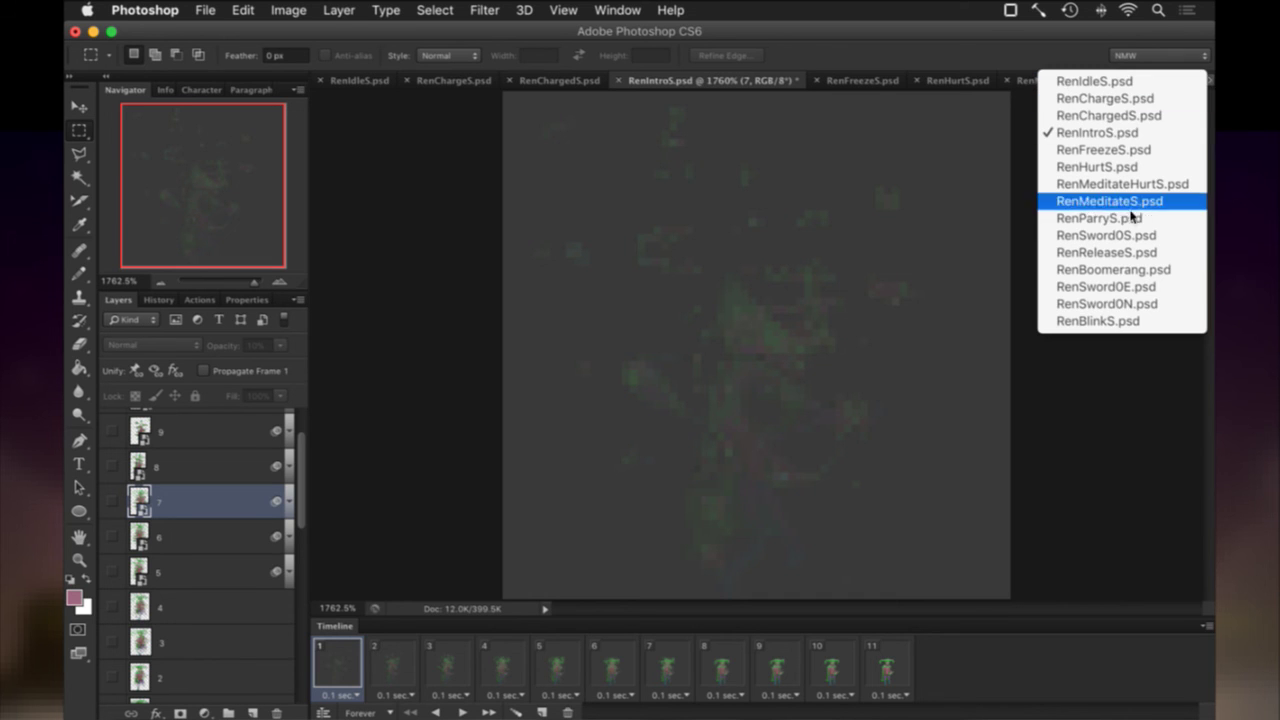
left_click(1097, 320)
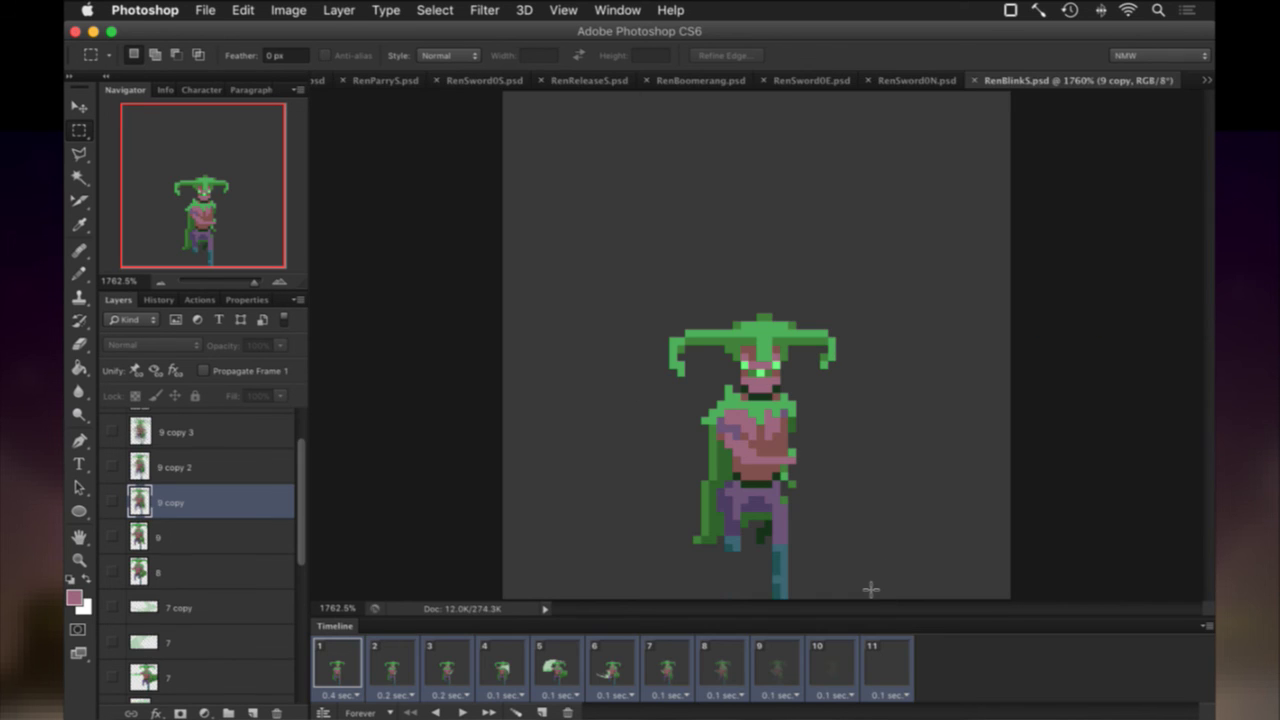
left_click(878, 655)
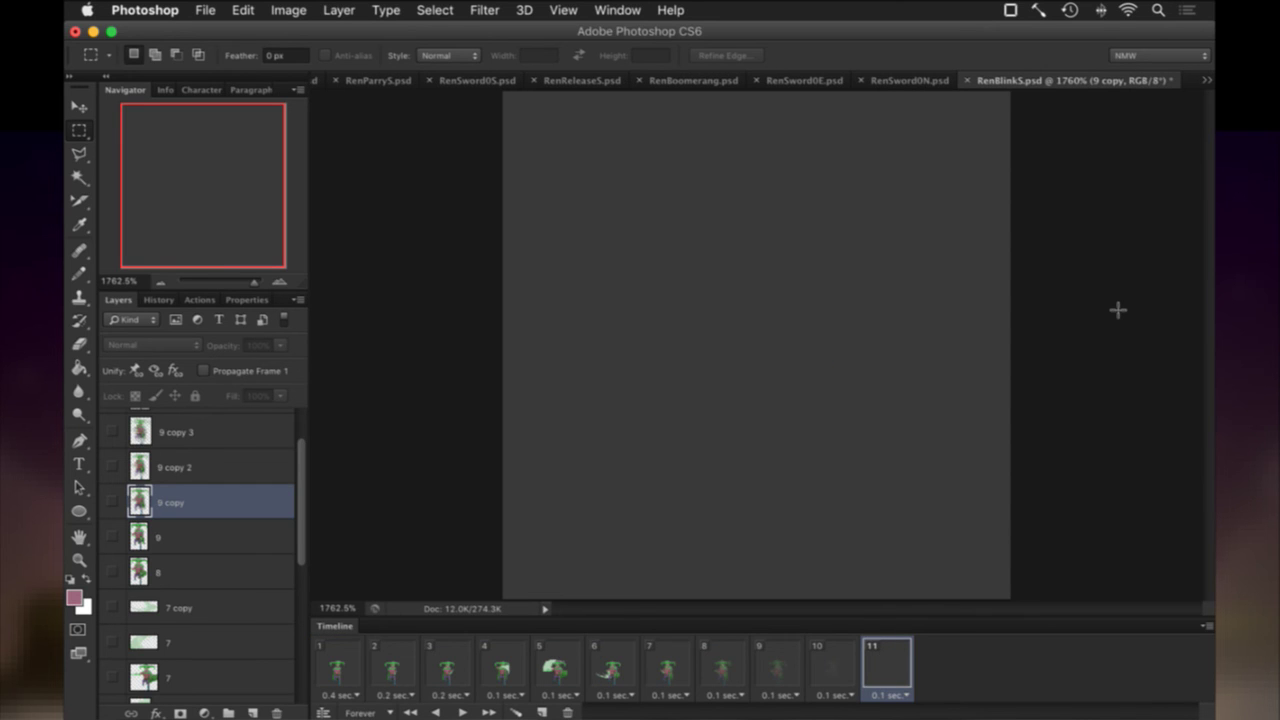
left_click(1206, 76)
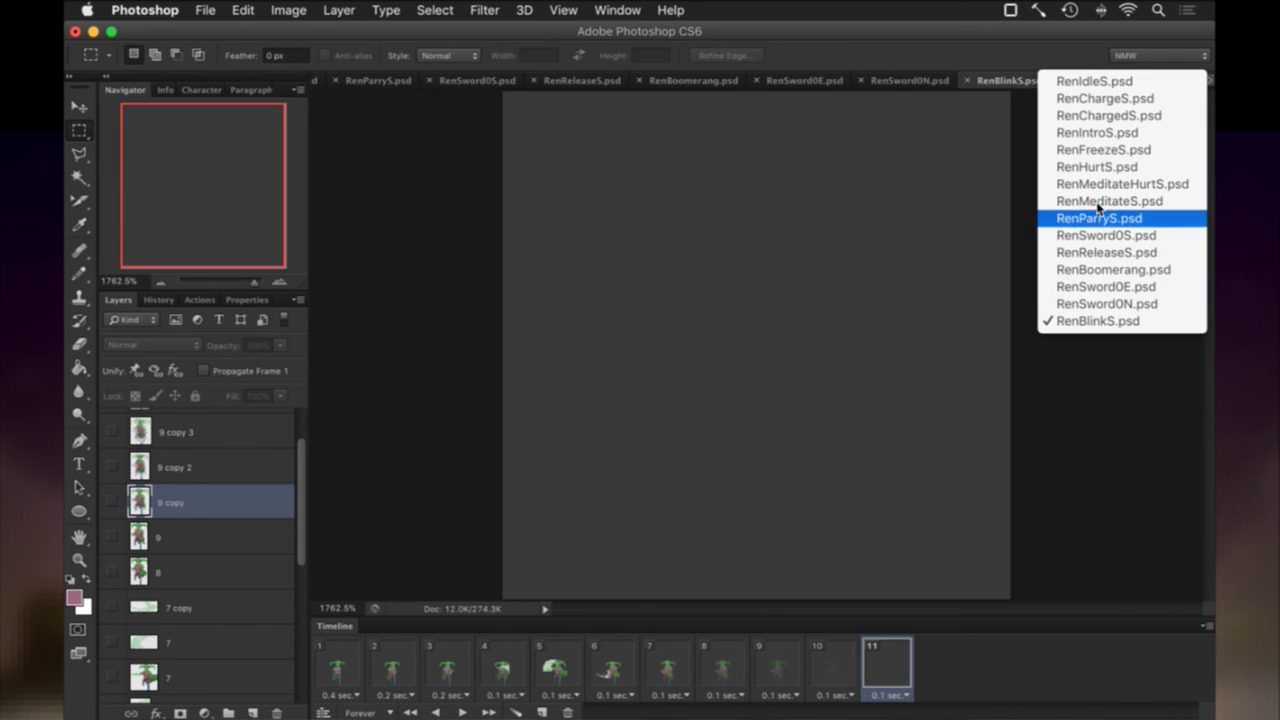
key("ctrl+Tab")
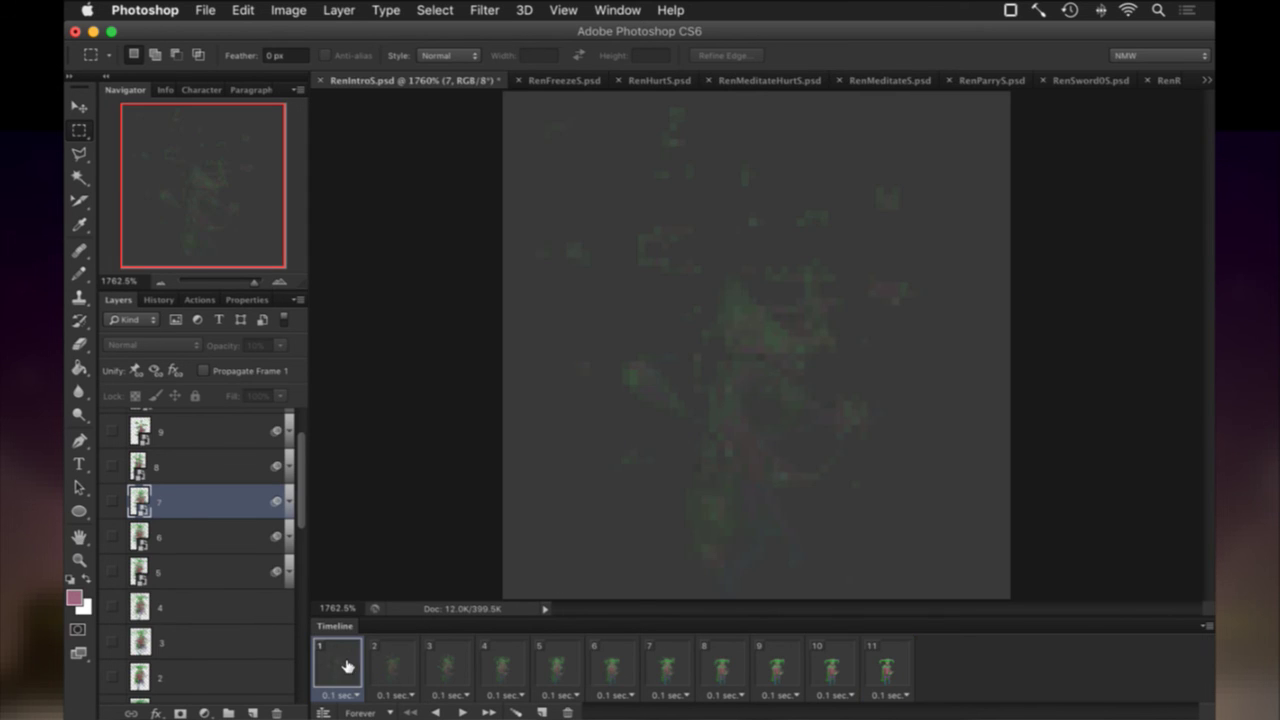
Duplicate the first frame of RenIntroS.psd and hide the visible layers in frame 1 to make it blank.
left_click(538, 712)
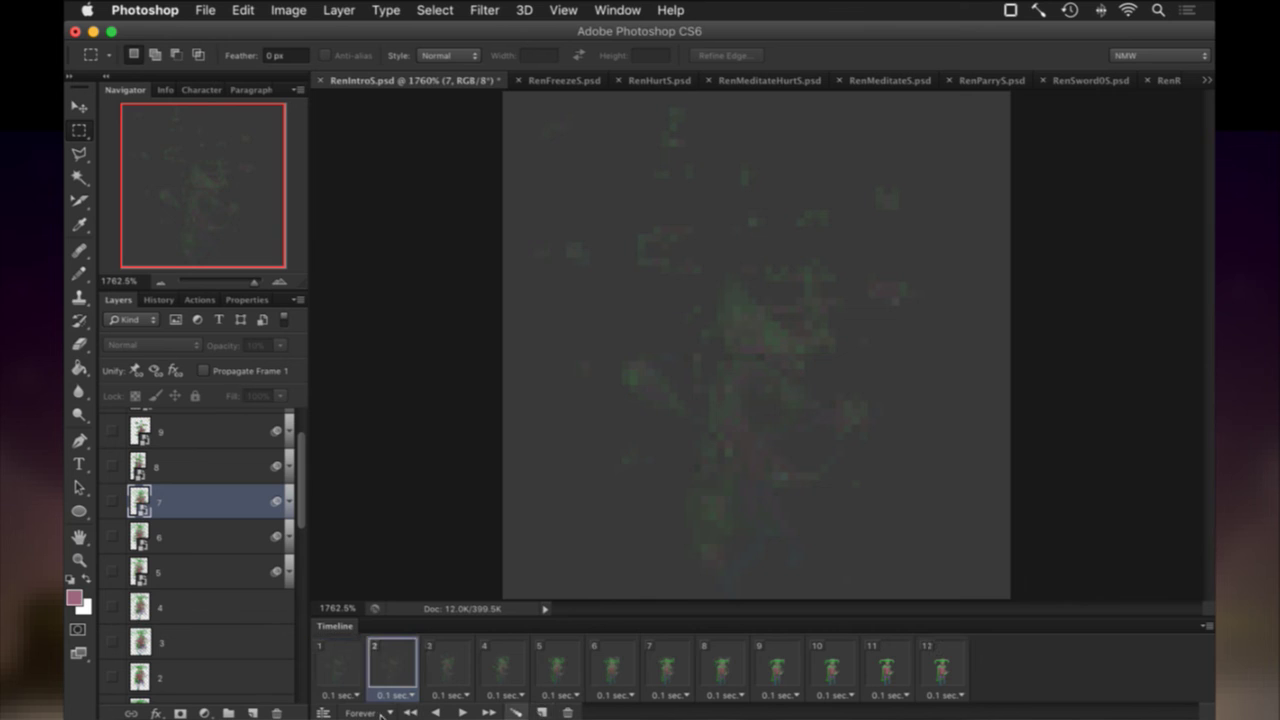
left_click(317, 660)
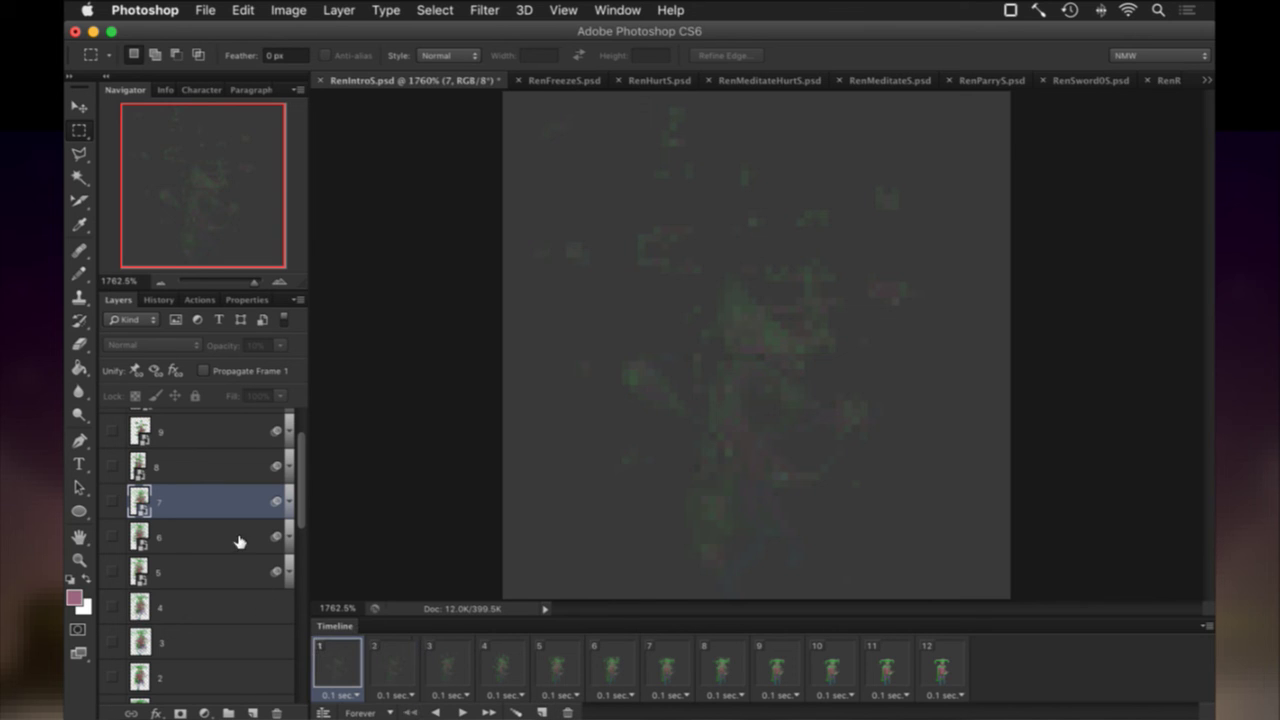
scroll(240, 537, "down", 10)
scroll(122, 627, "up", 10)
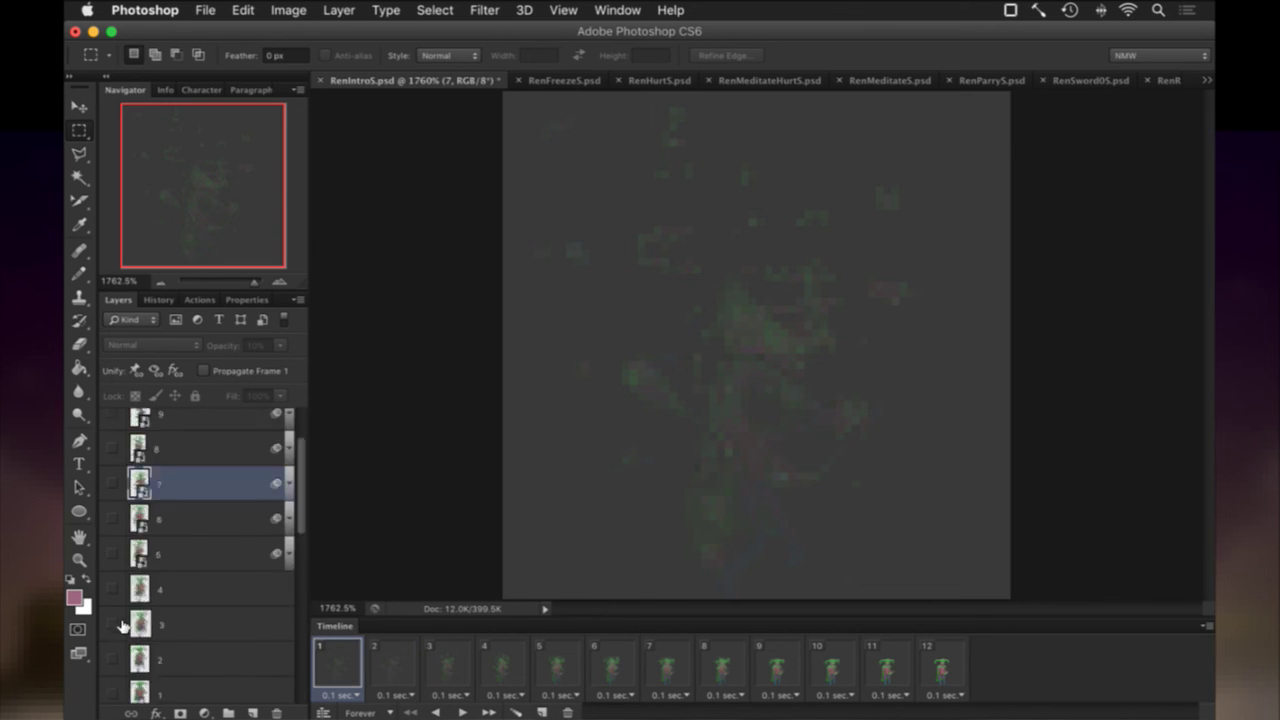
left_click(110, 465)
scroll(110, 467, "down", 5)
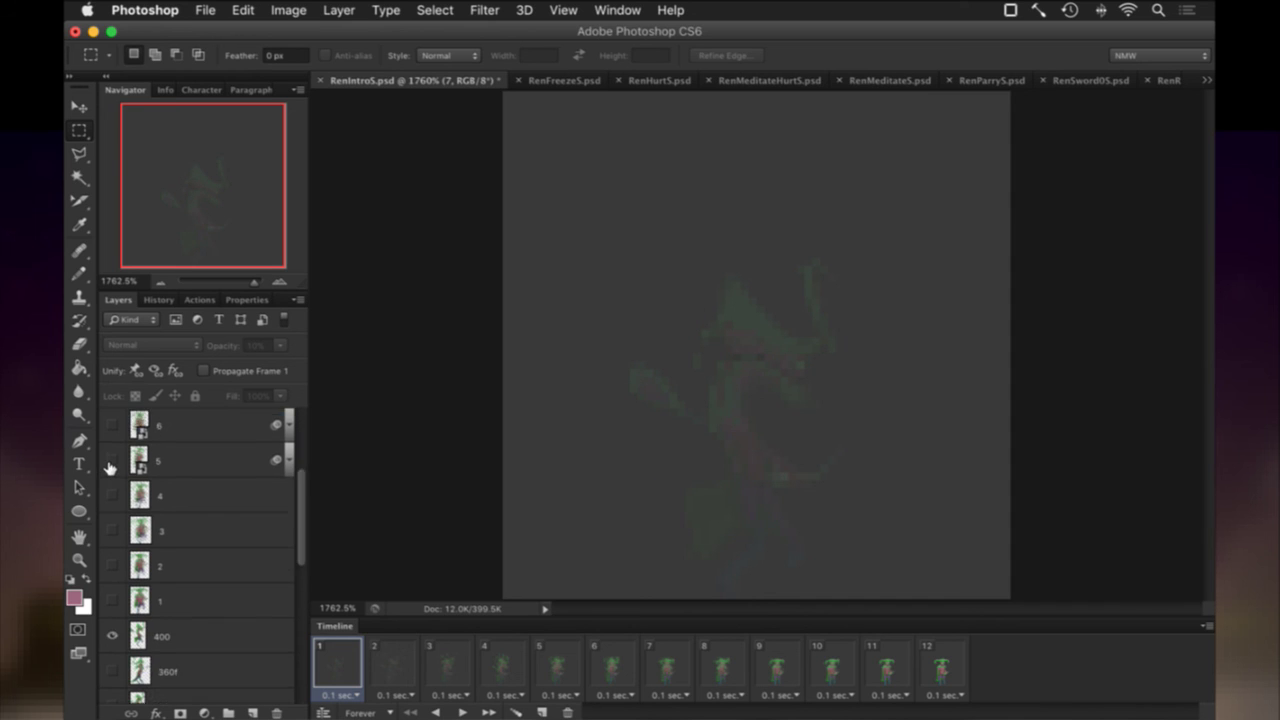
left_click(112, 591)
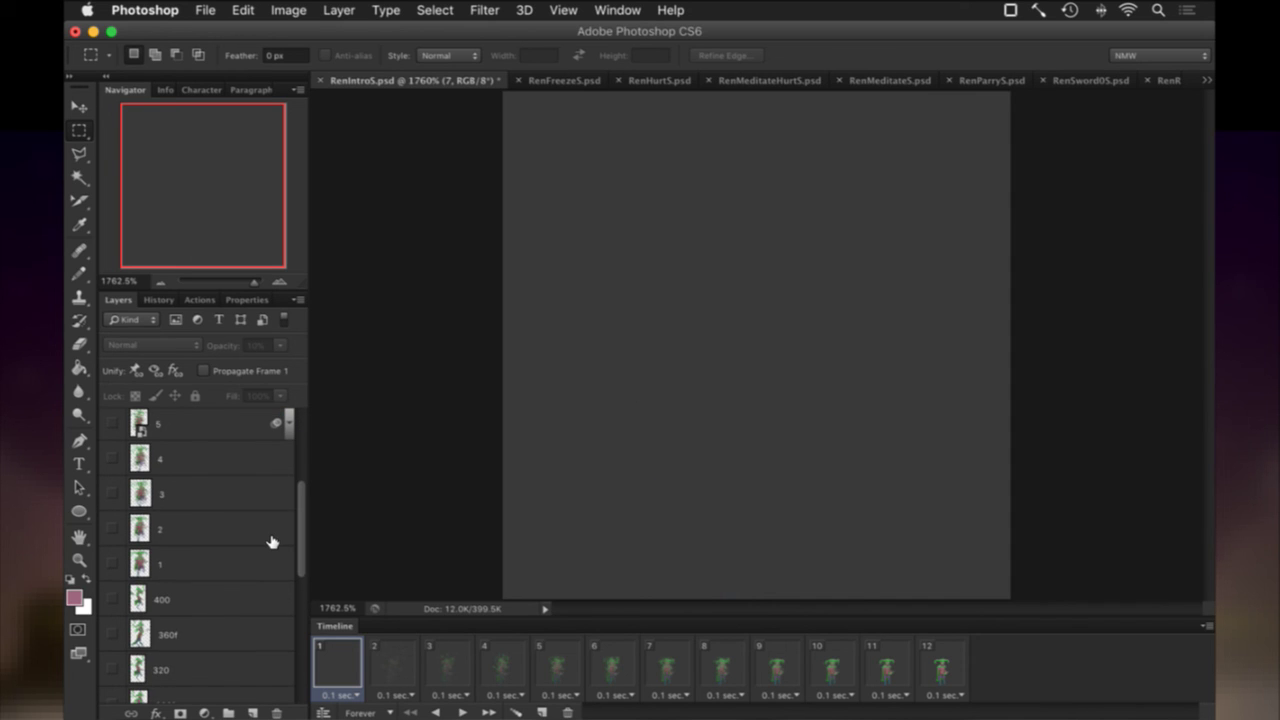
Save RenIntroS.psd and export its animation frames.
key("super+s")
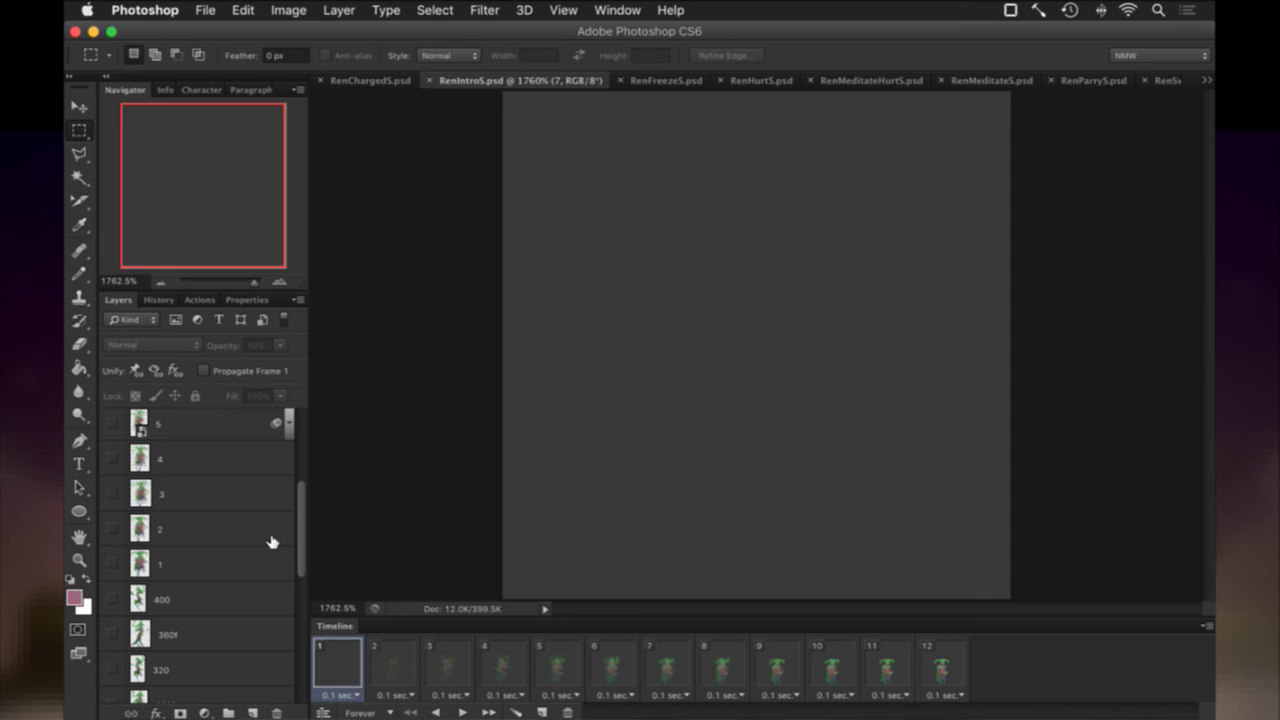
key("F2")
key("Return")
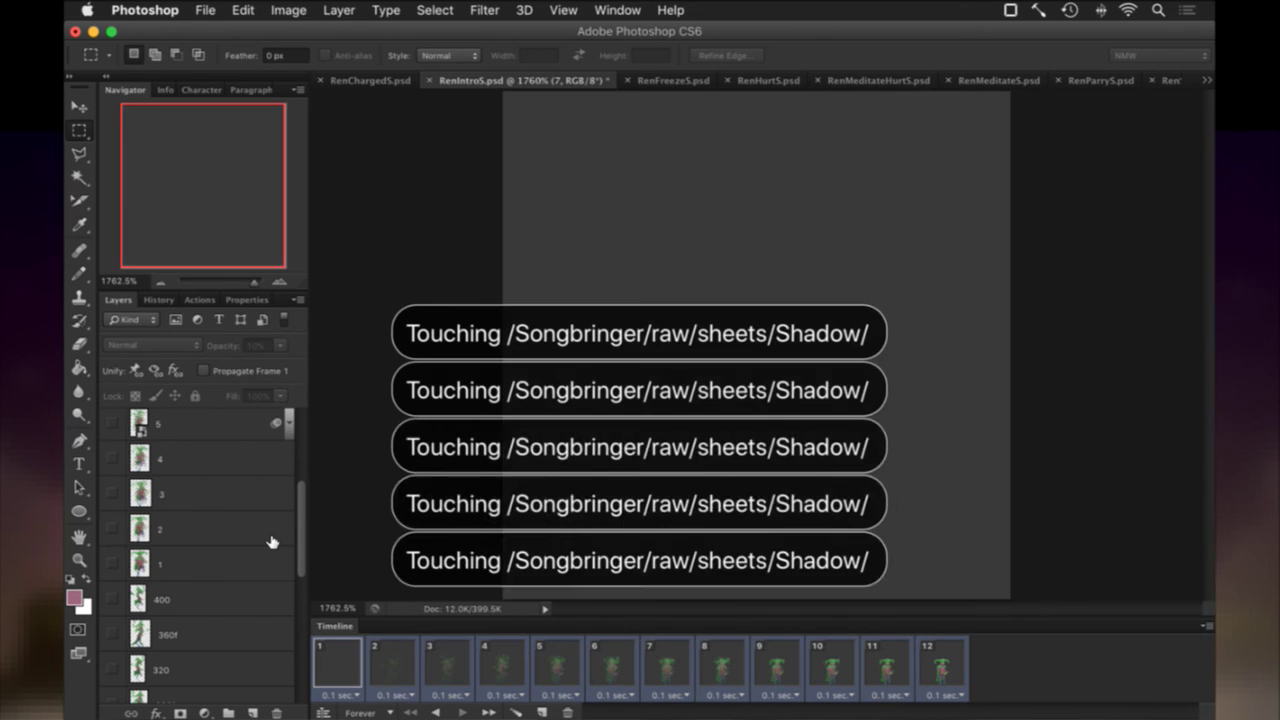
Switch to the iTerm editor, move the "reverse 1" line from the unblink animation to the end of blink, and save Ren.txt.
key("super+Tab")
key("j")
key("j")
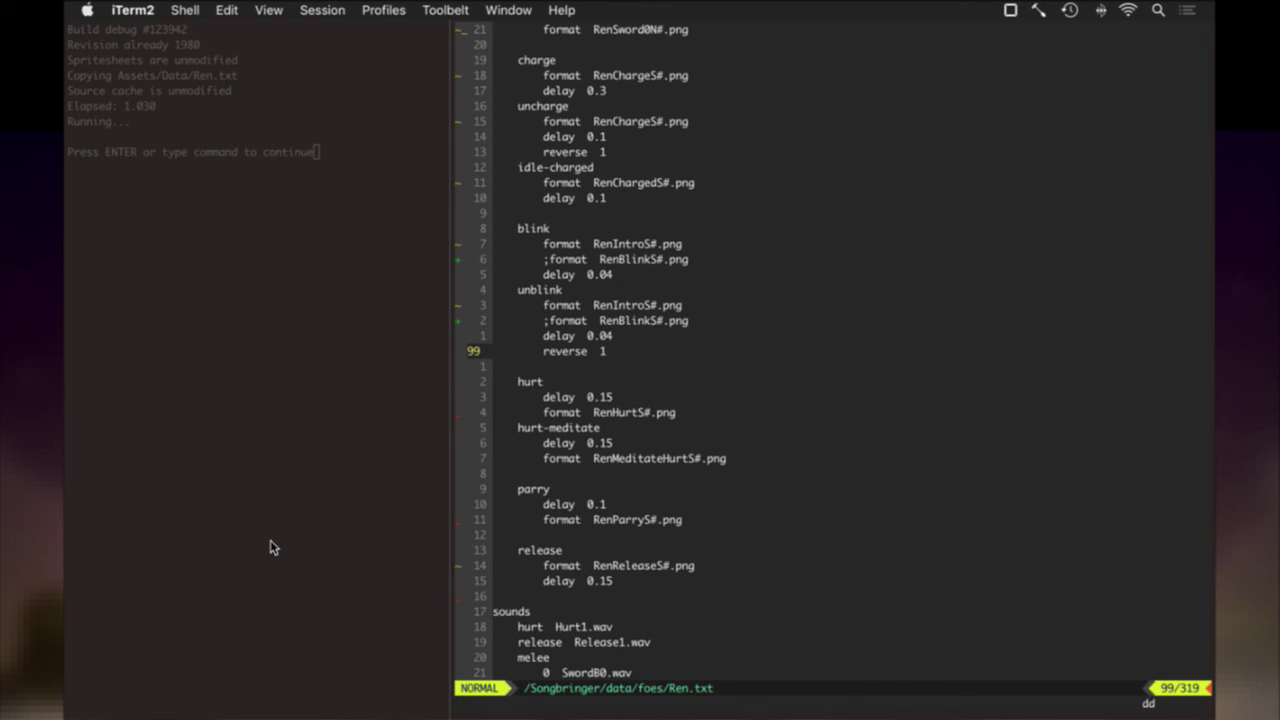
key("d")
key("d")
key("k")
key("k")
key("k")
key("k")
key("k")
type("p")
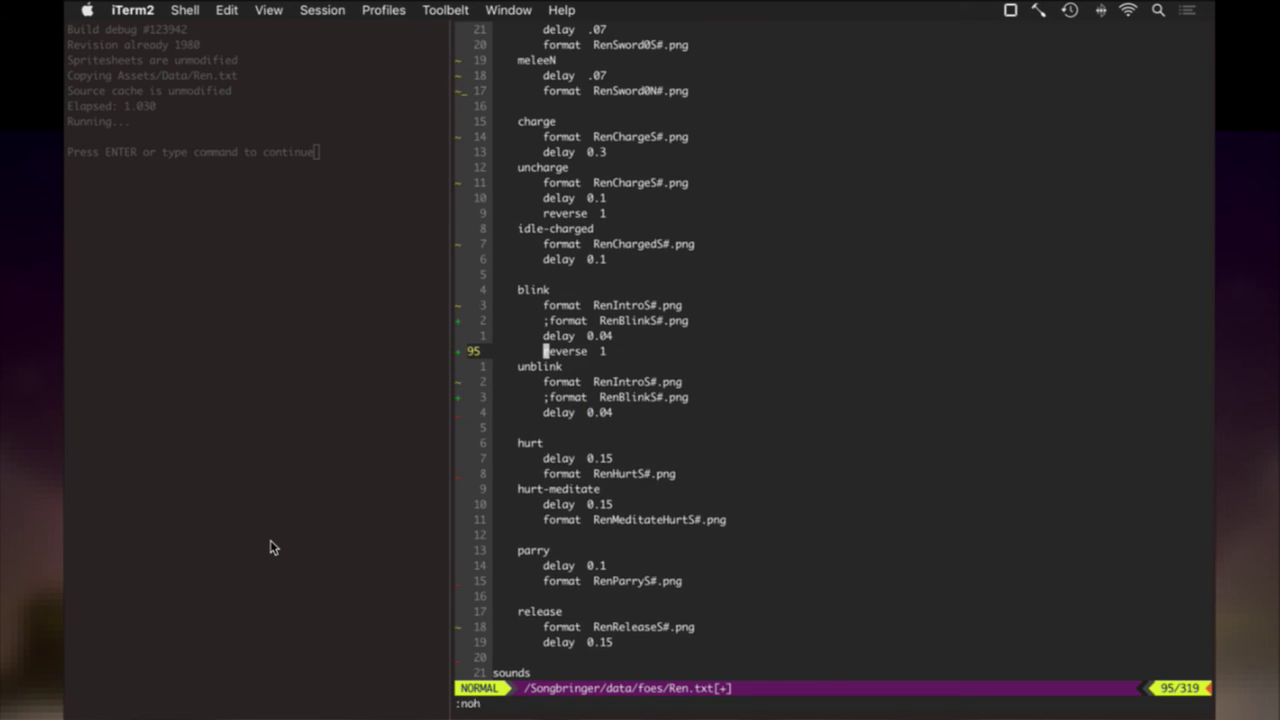
type(":w")
key("Return")
Switch to Finder and examine the RenBlinkS and RenBlinkSwordS frame files in the Shadow folder of PNG sprites.
key("super+Tab")
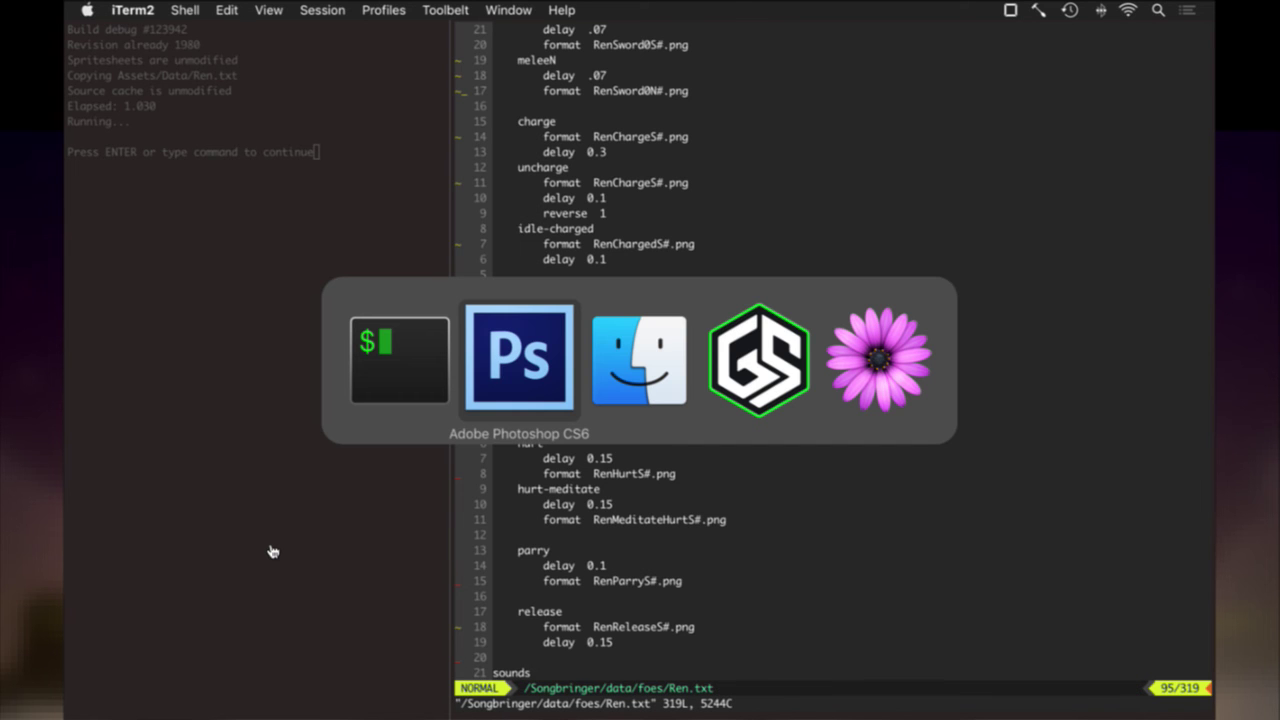
key("super+shift+Tab")
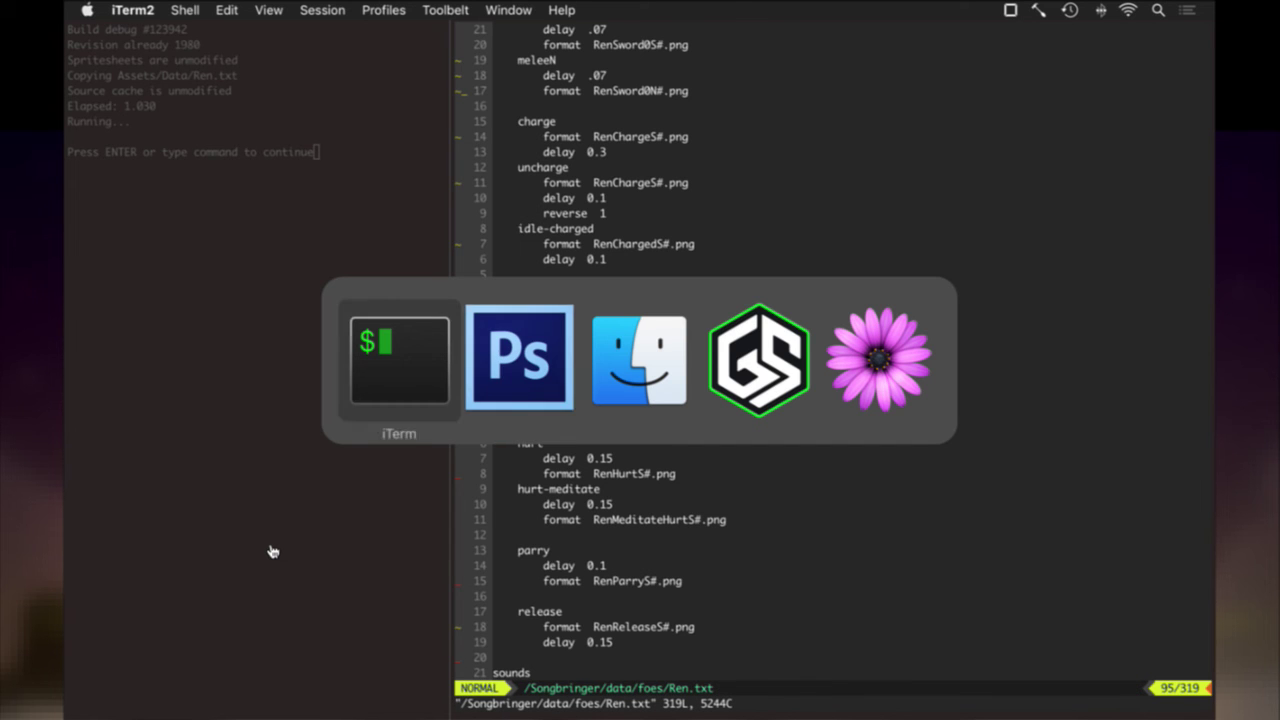
key("super+Tab")
key("super+Tab")
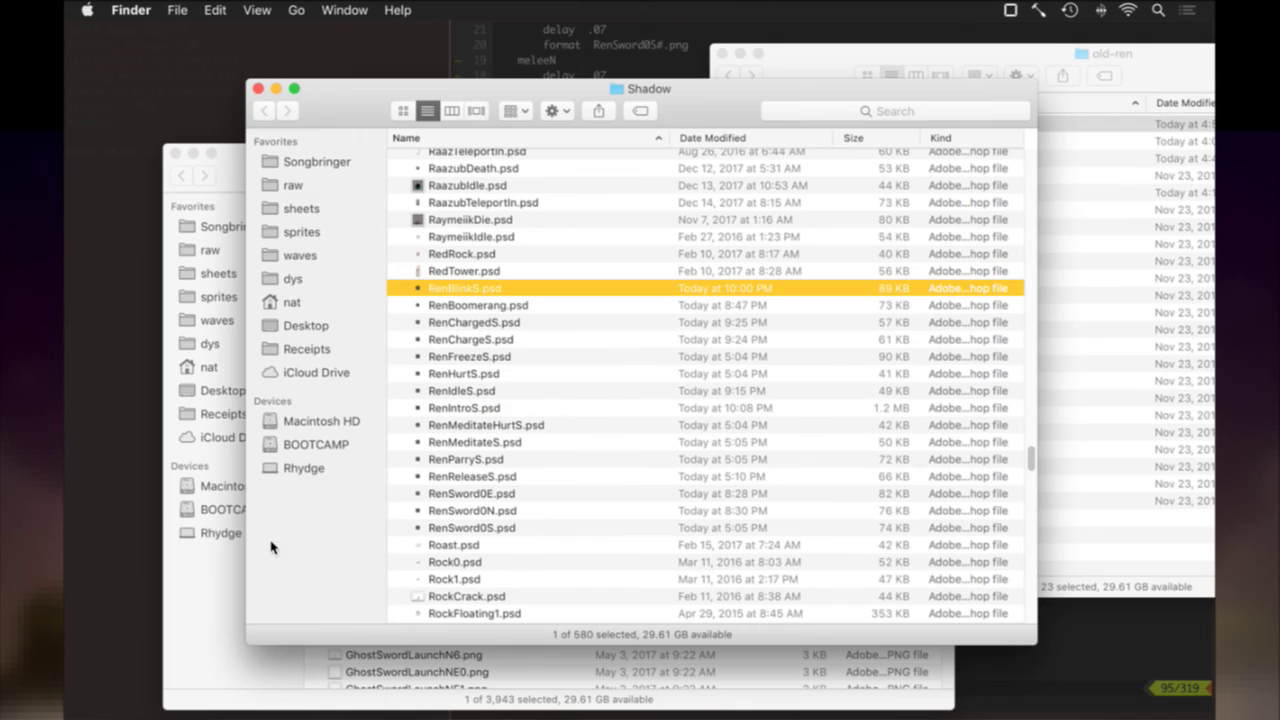
left_click(233, 190)
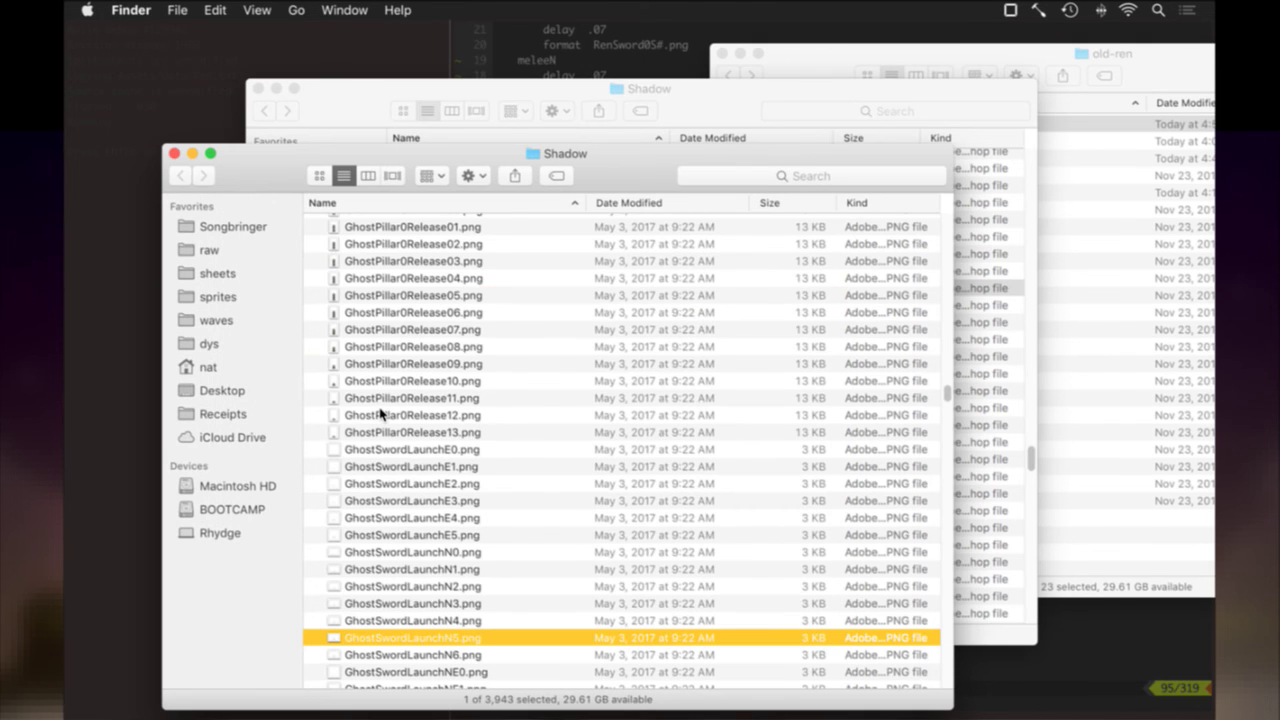
type("ren")
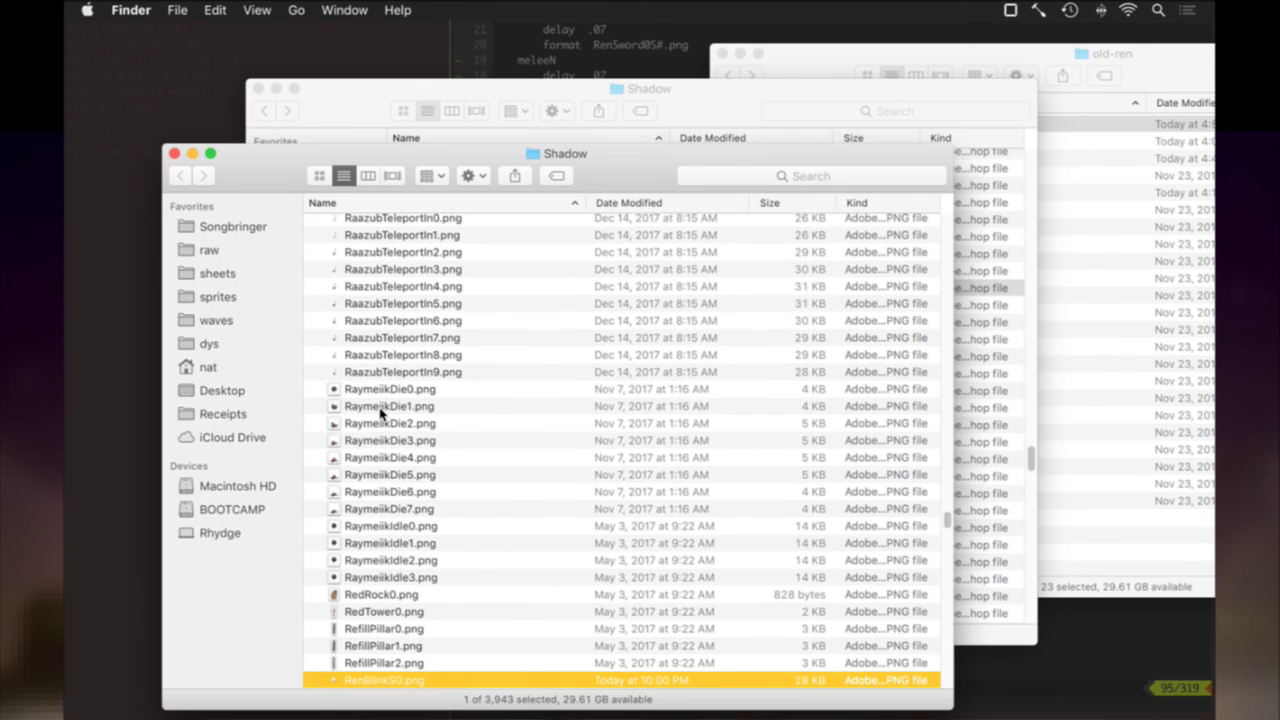
scroll(380, 410, "down", 10)
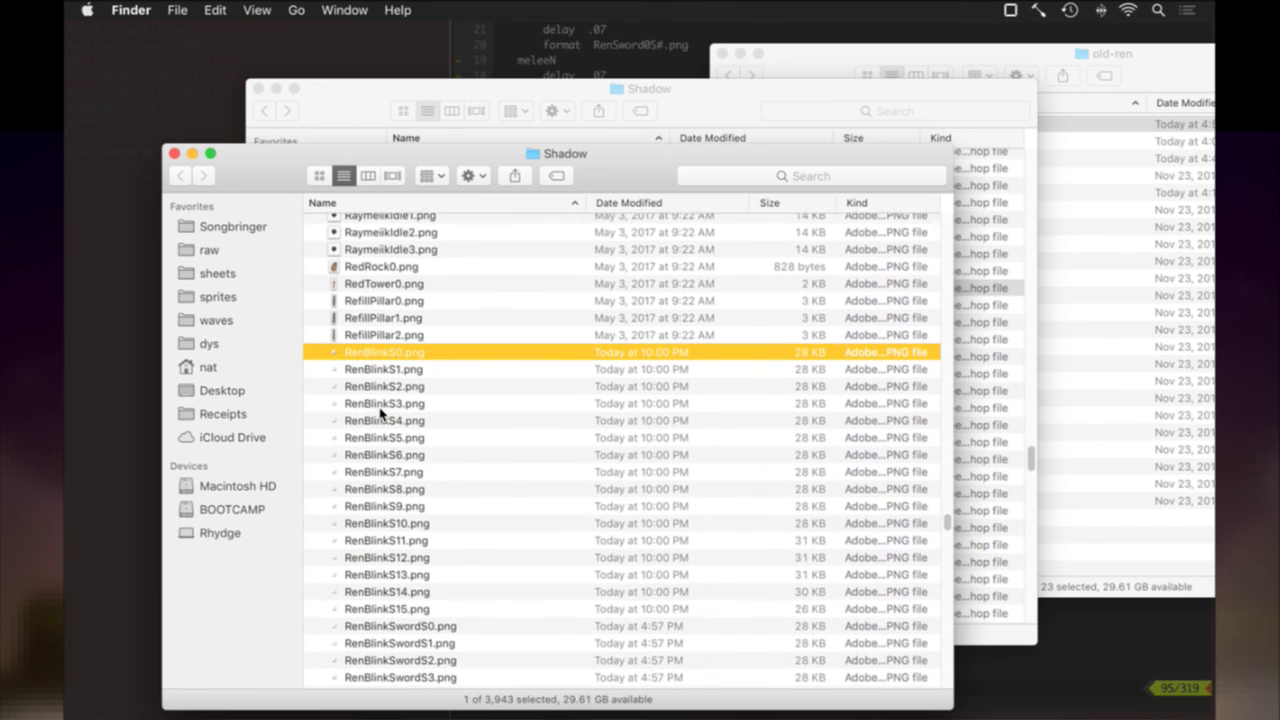
scroll(380, 413, "down", 2)
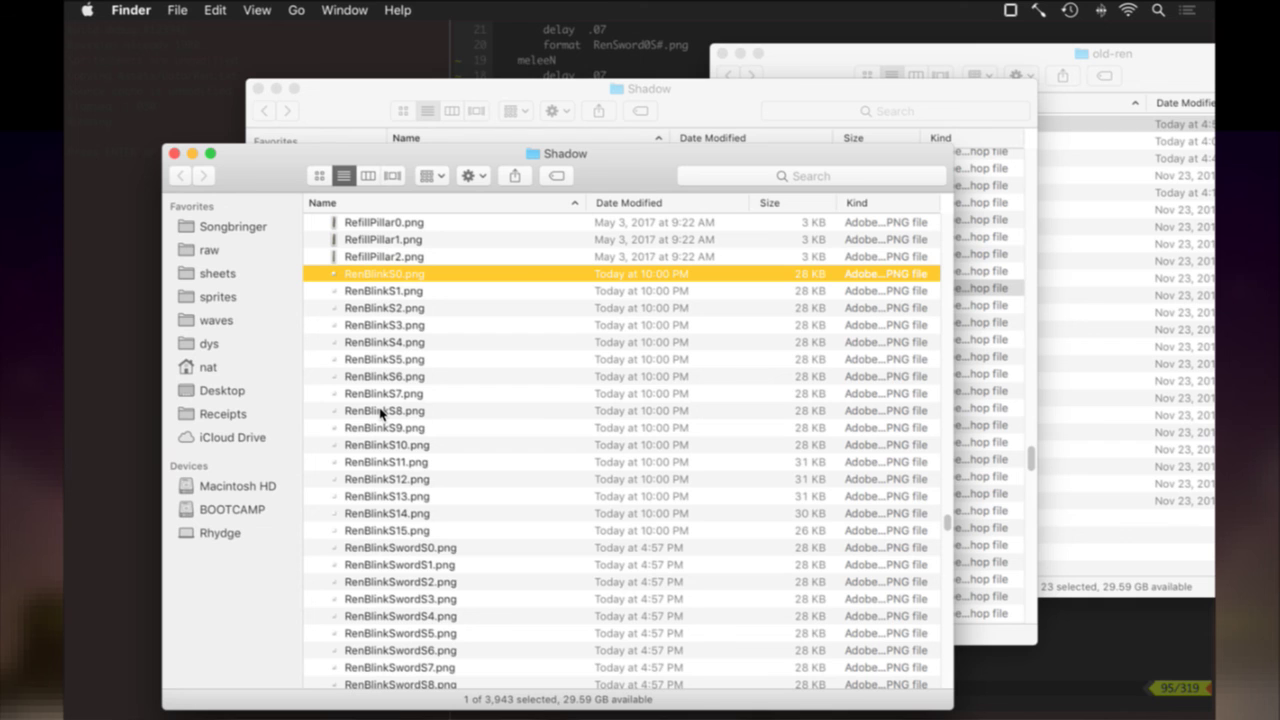
scroll(380, 413, "down", 5)
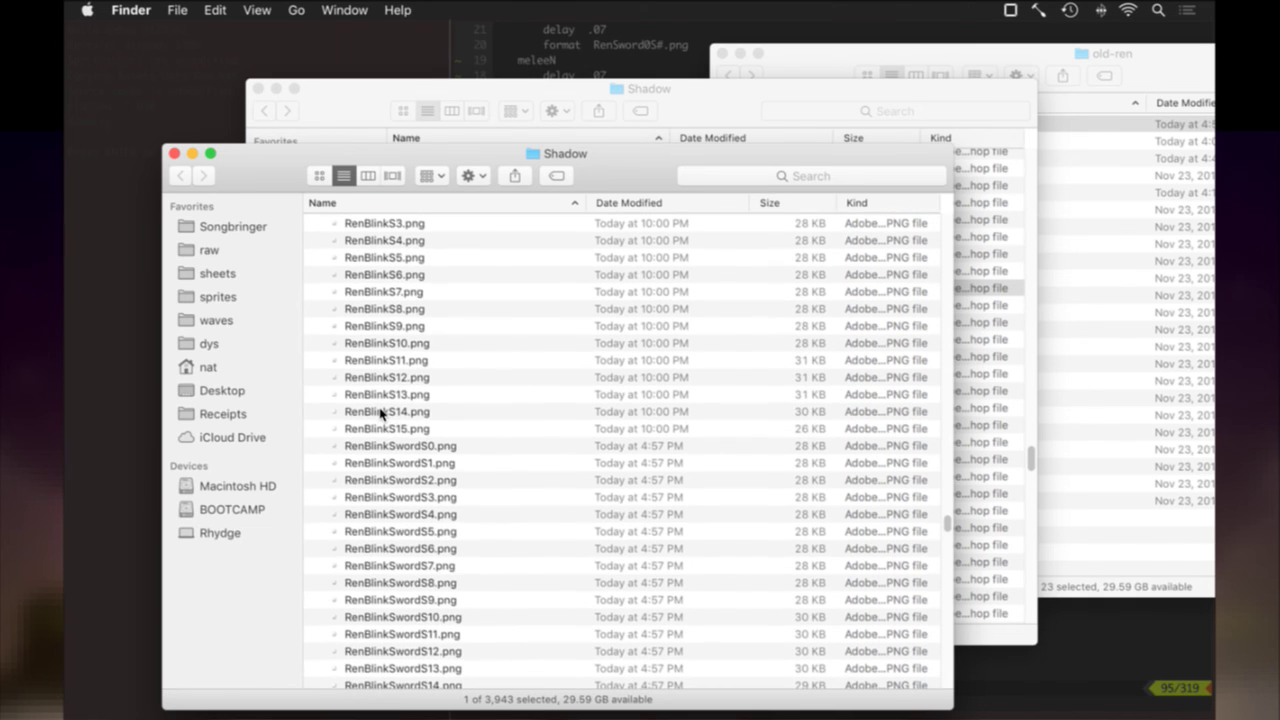
key("super+Tab")
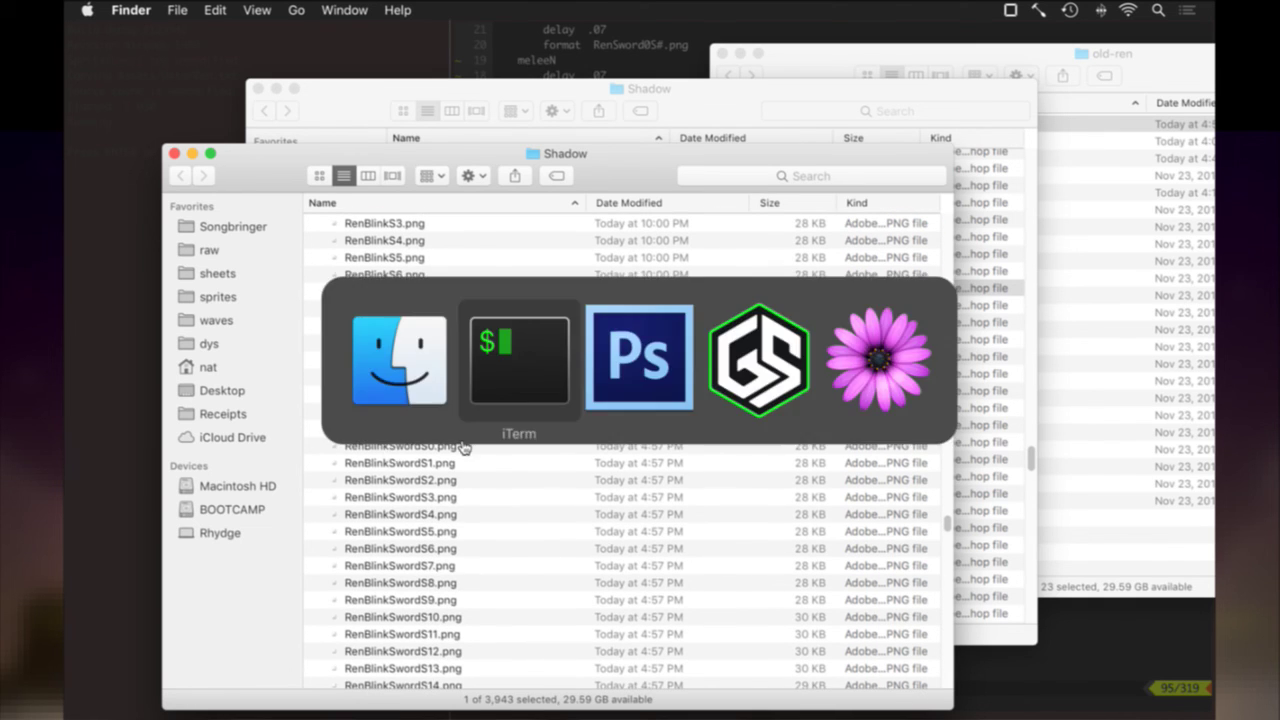
Check the open Photoshop documents, and delete RenBlinkSwordS0.png through RenBlinkSwordS14.png from the Shadow folder in Finder.
key("super+Tab")
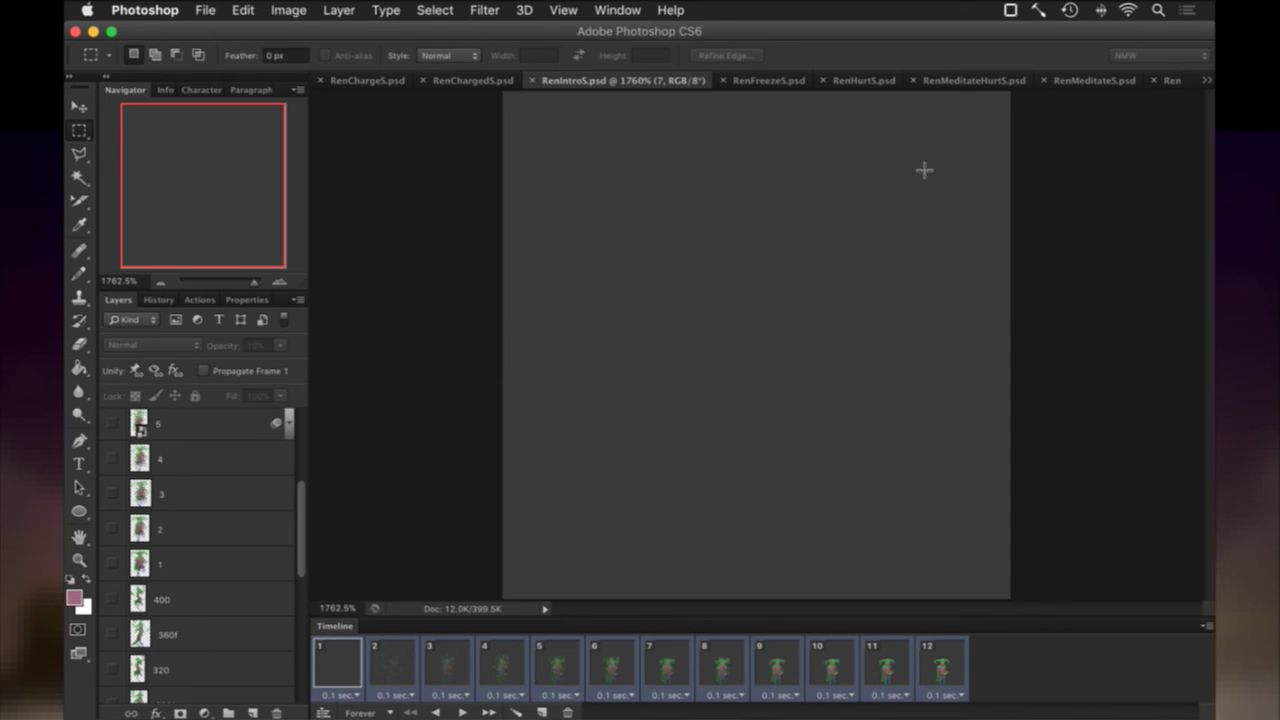
left_click(1207, 80)
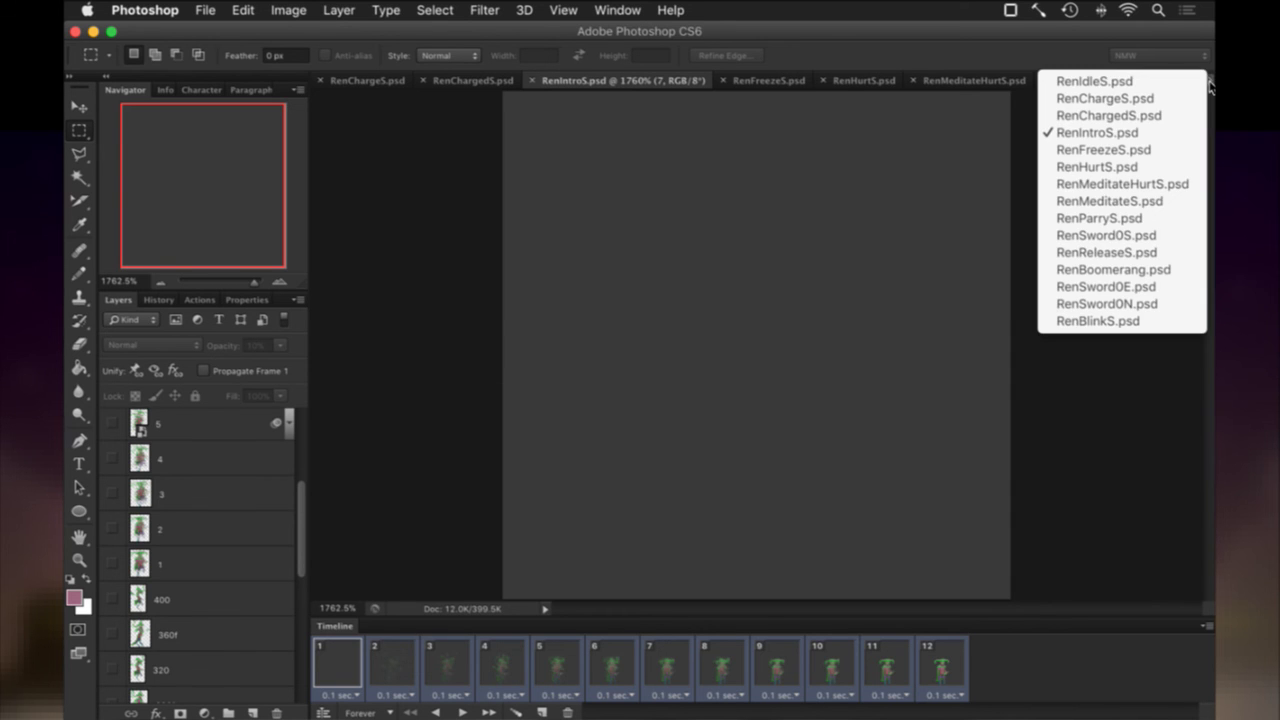
left_click(1069, 368)
key("super+Tab")
left_click(454, 446)
scroll(455, 452, "down", 4)
left_click(437, 516, "shift")
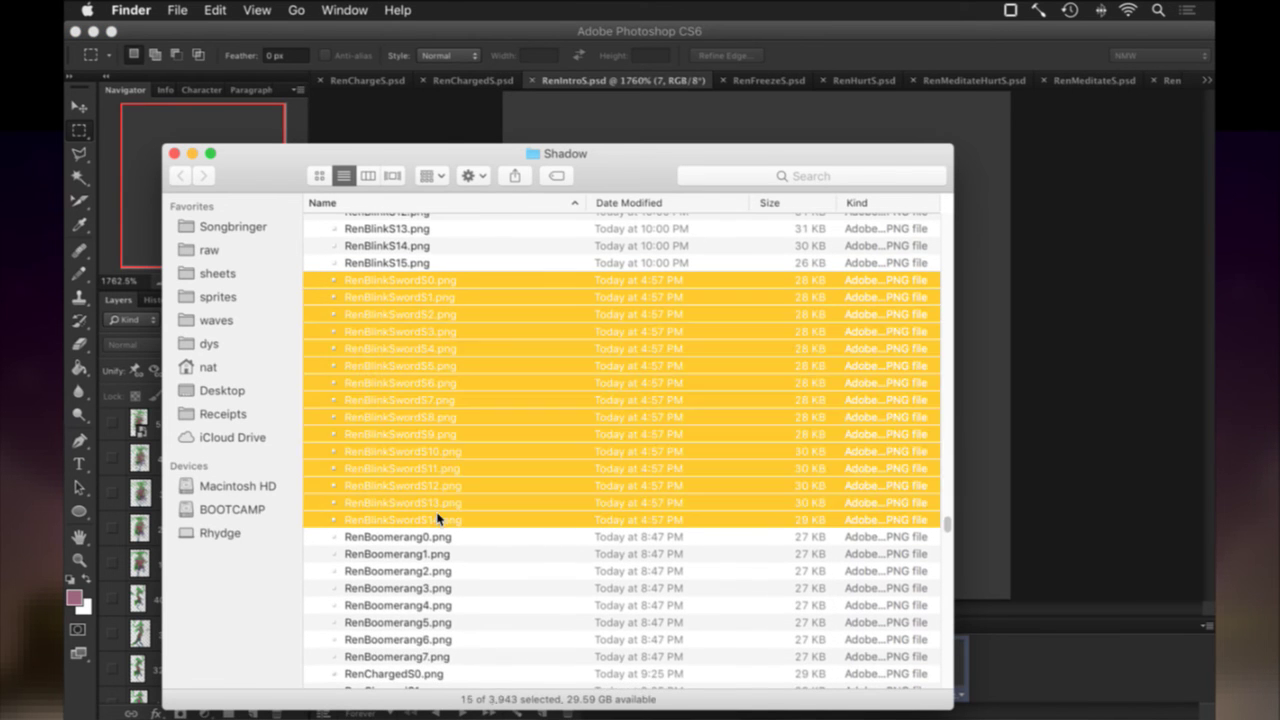
key("super+BackSpace")
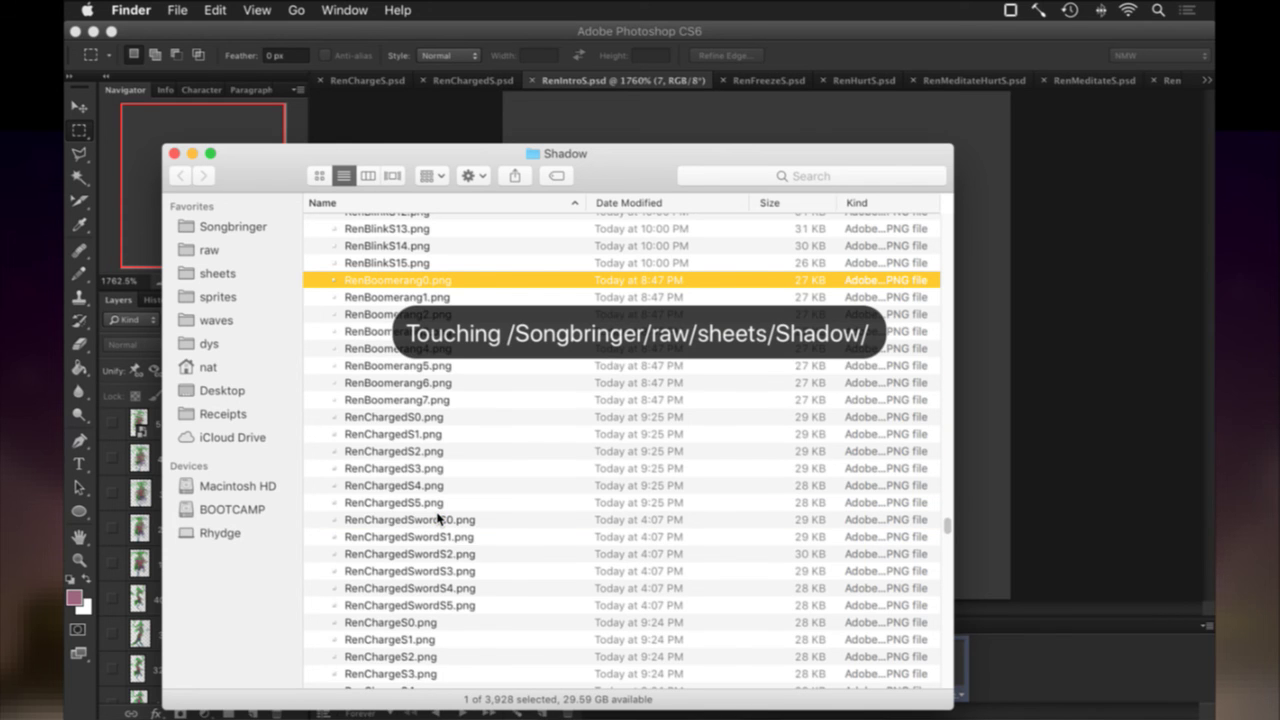
Look over the RenIntroS frame files in the Shadow folder and compute 15 ÷ 11 × 0.04 in Calculator.
scroll(437, 516, "down", 1)
left_click(437, 516)
scroll(437, 516, "down", 5)
scroll(437, 516, "down", 10)
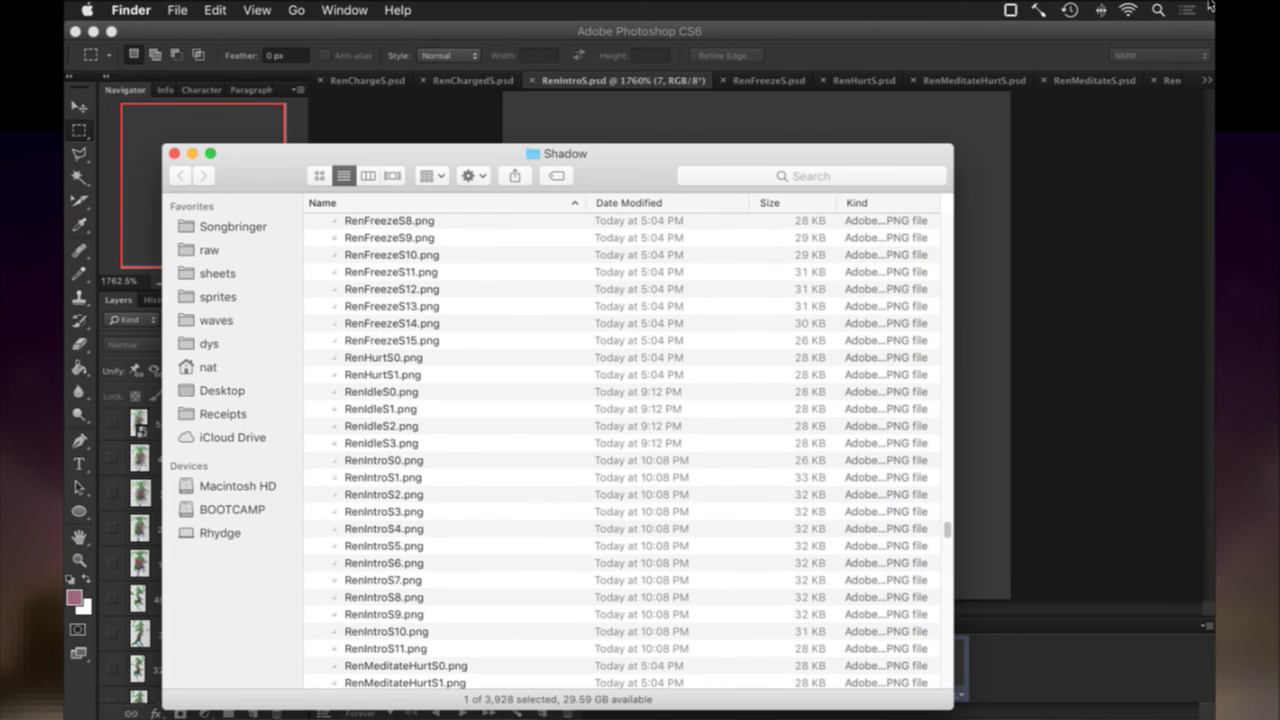
mouse_move(1213, 2)
left_click(1195, 220)
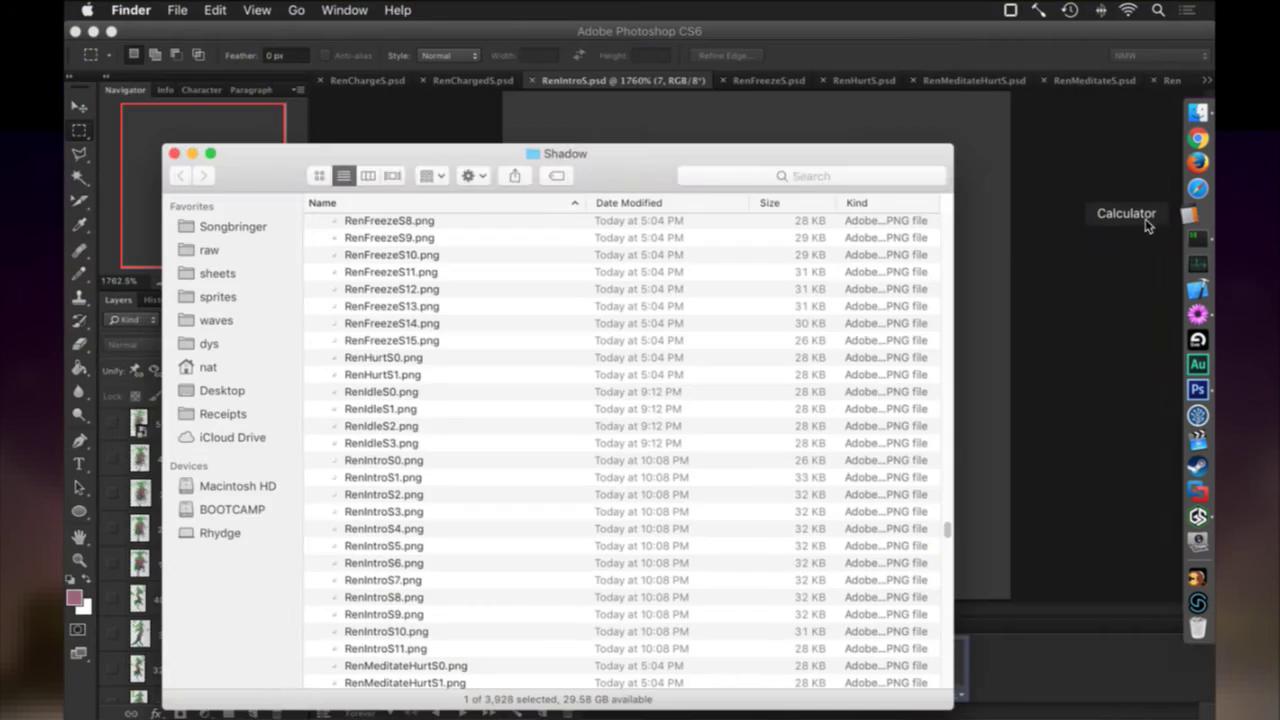
left_click(505, 516)
left_click(556, 473)
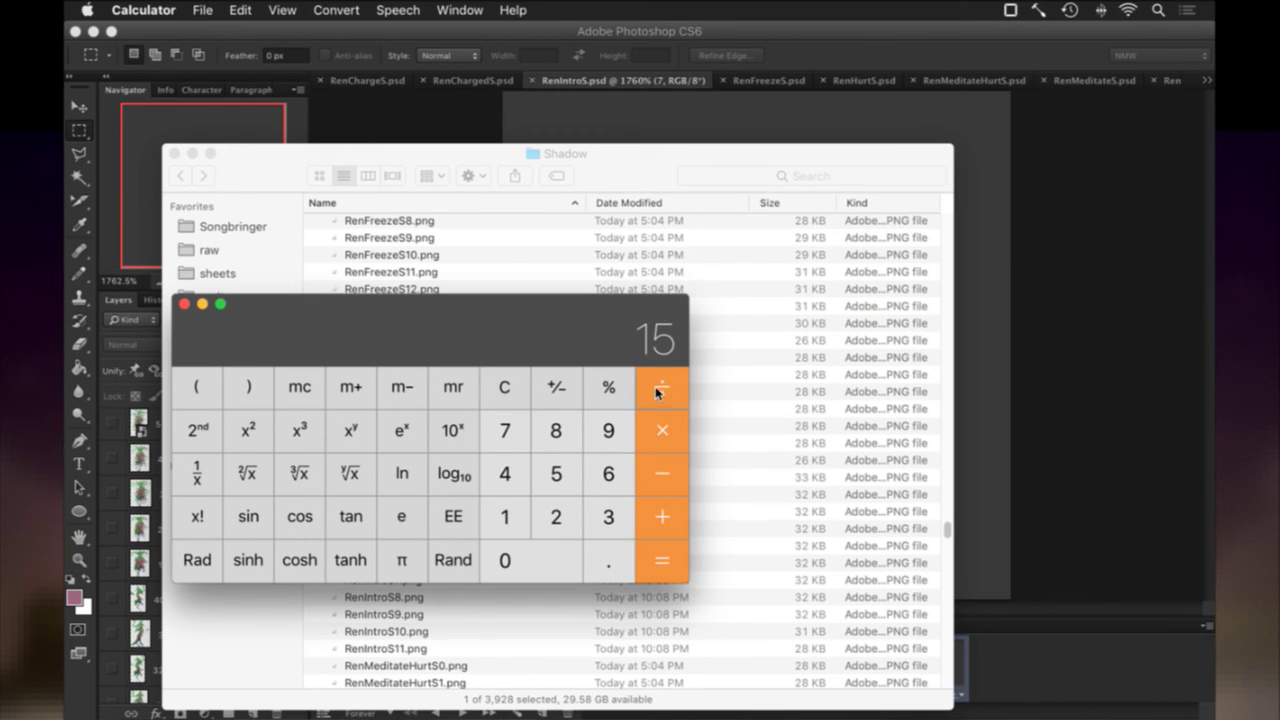
left_click(527, 511)
left_click(647, 550)
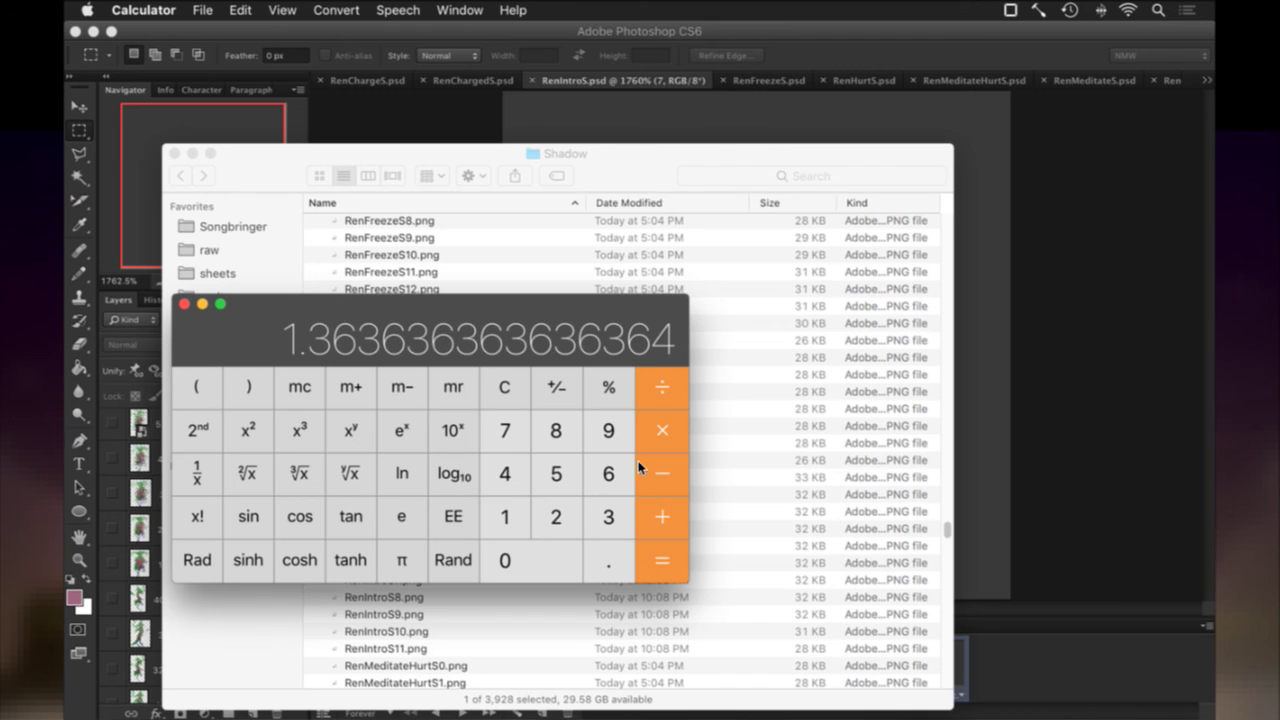
left_click(598, 565)
left_click(572, 560)
left_click(520, 484)
left_click(648, 574)
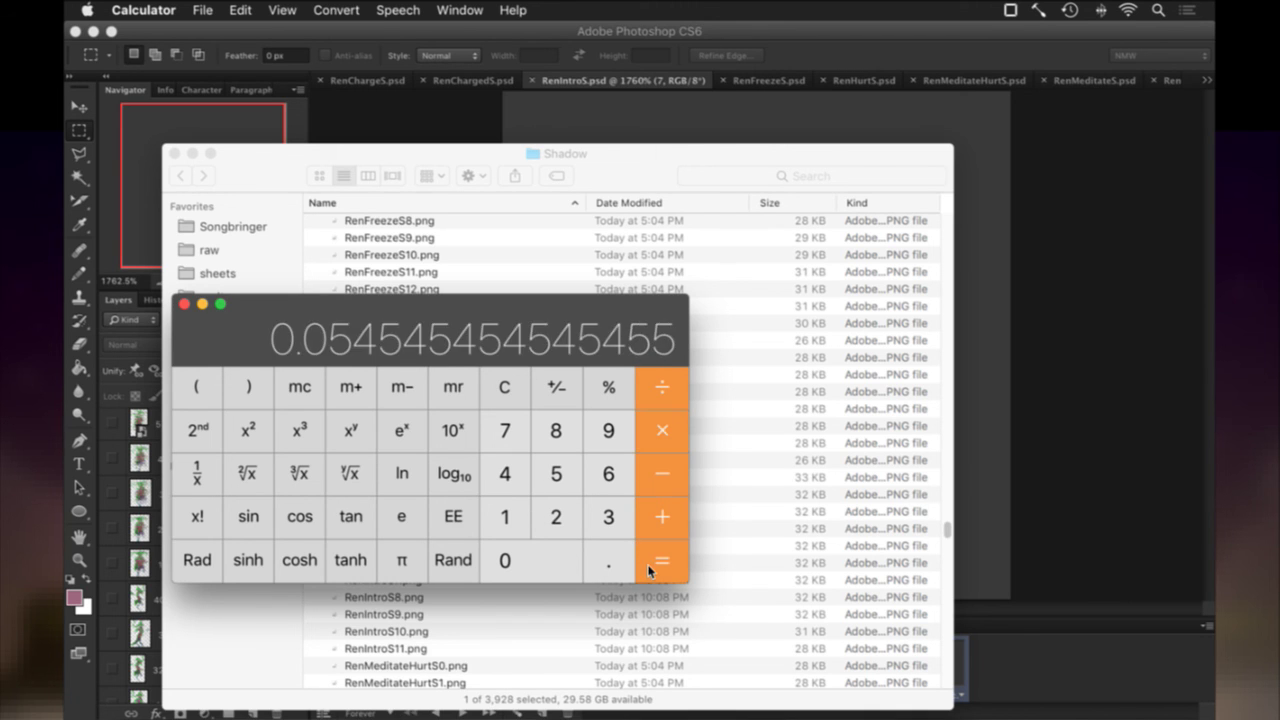
key("super+h")
Switch to iTerm, comment out "delay 0.04" in the blink animation of Ren.txt and add "delay 0.054" below its RenIntroS#.png format line.
key("super+Tab")
key("super+Tab")
key("super+Tab")
key("super+Tab")
key("super+Tab")
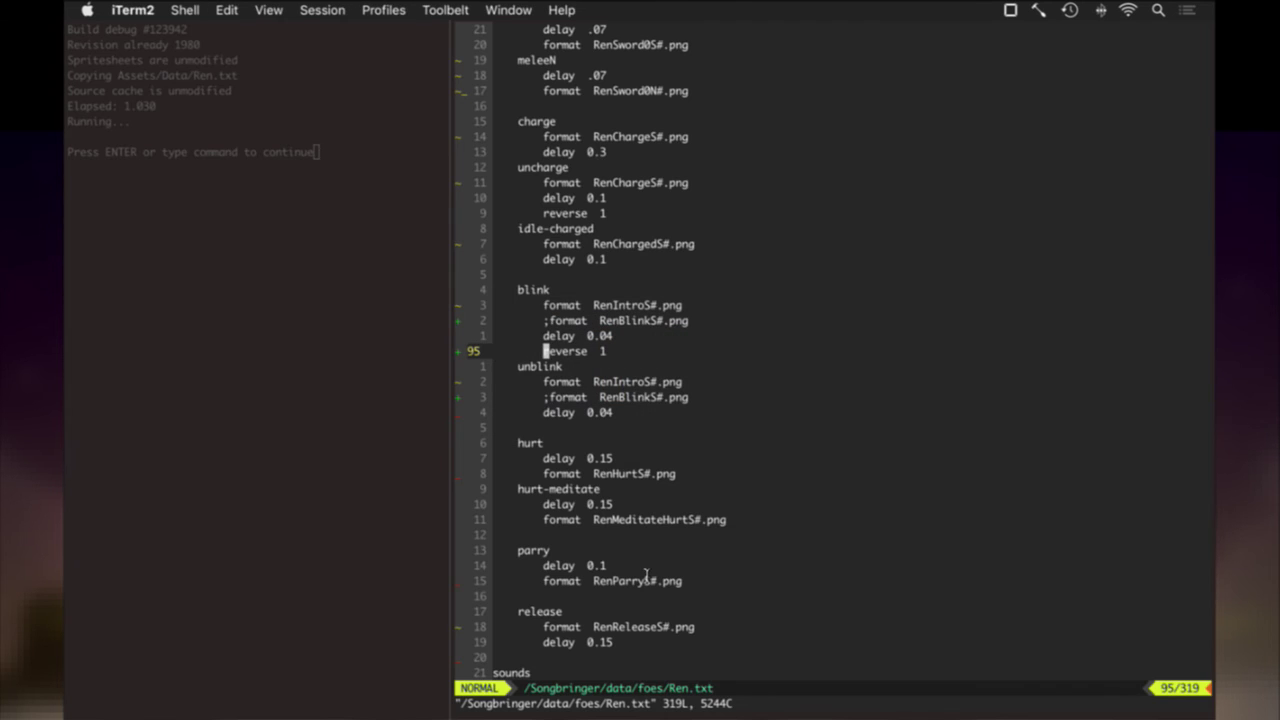
type("kI;")
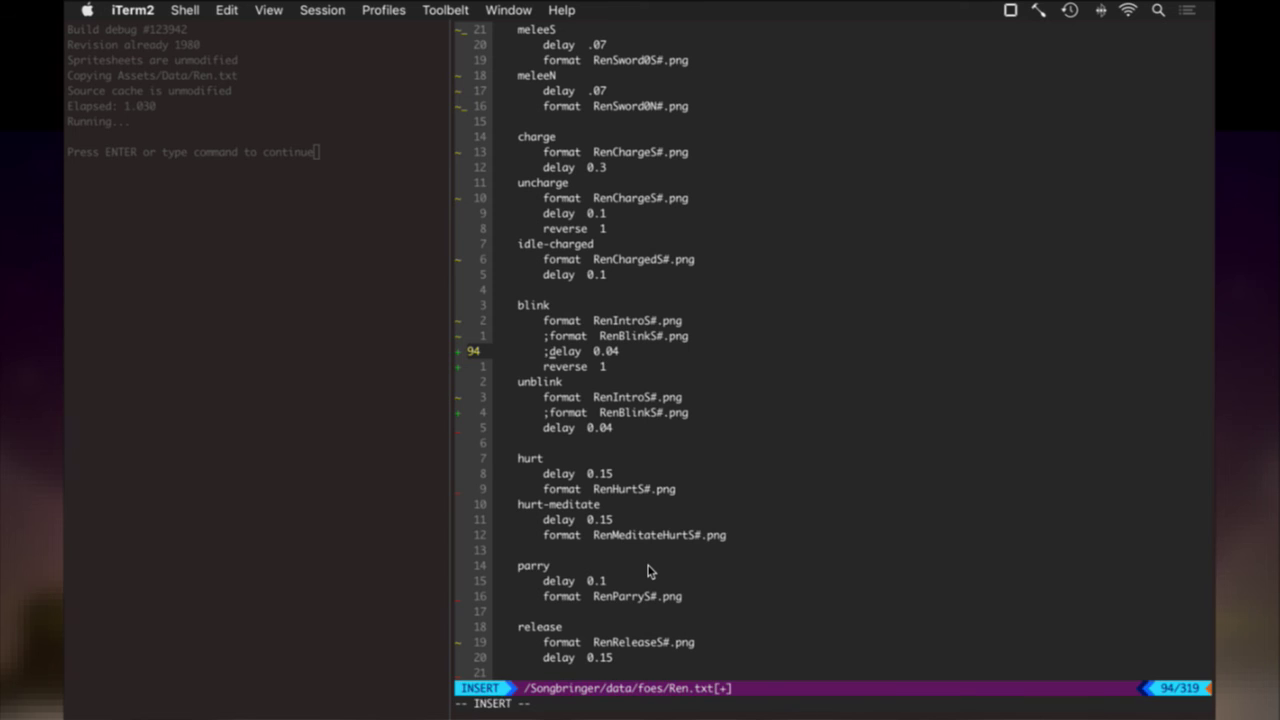
key("Escape")
key("j")
key("k")
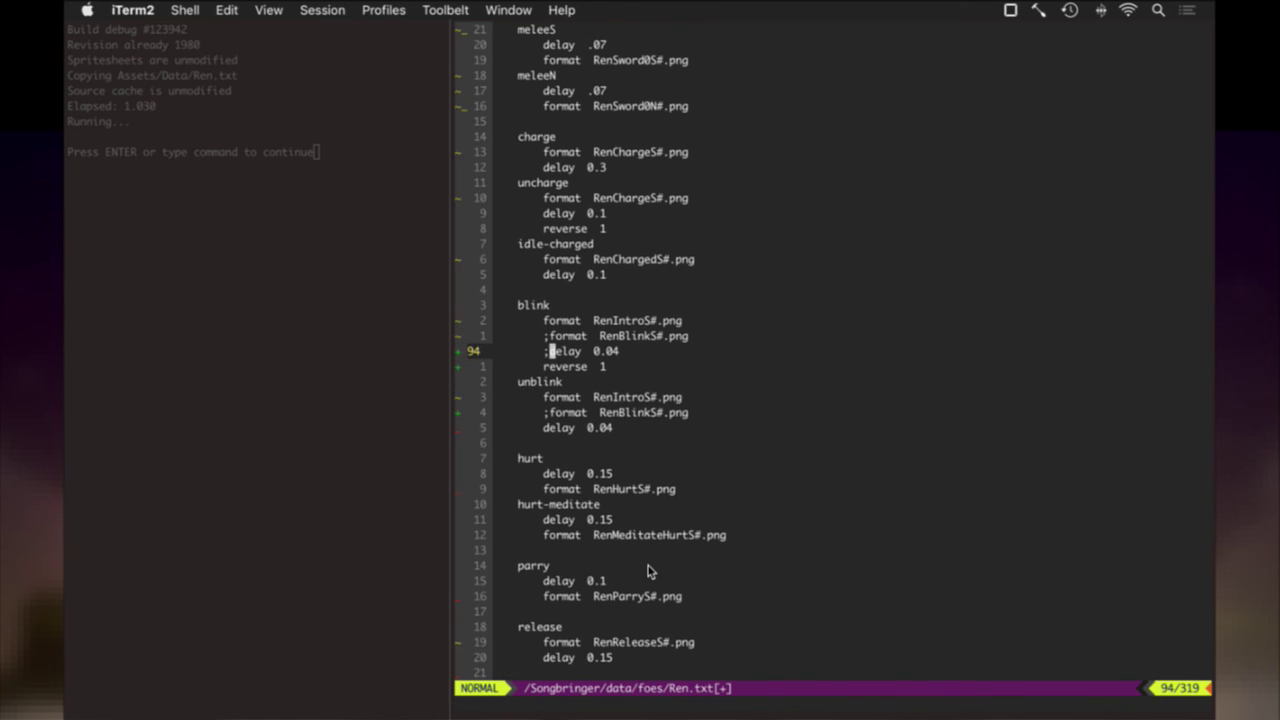
key("k")
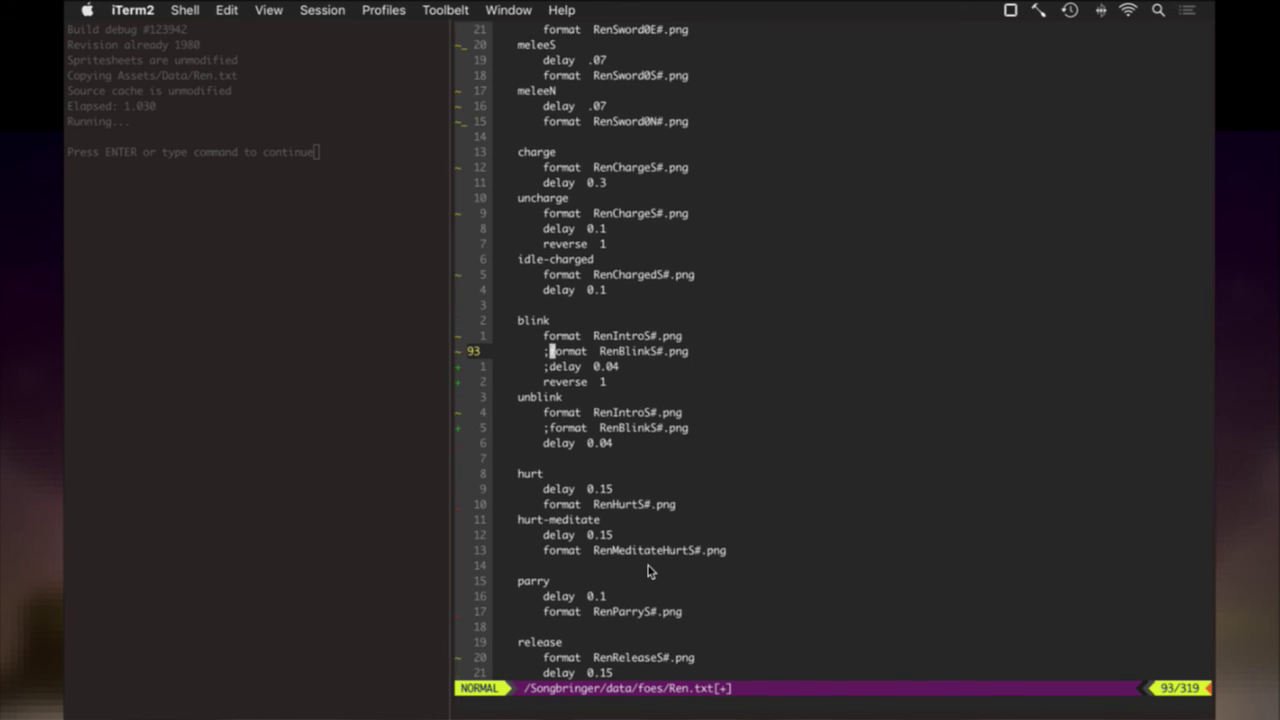
key("O")
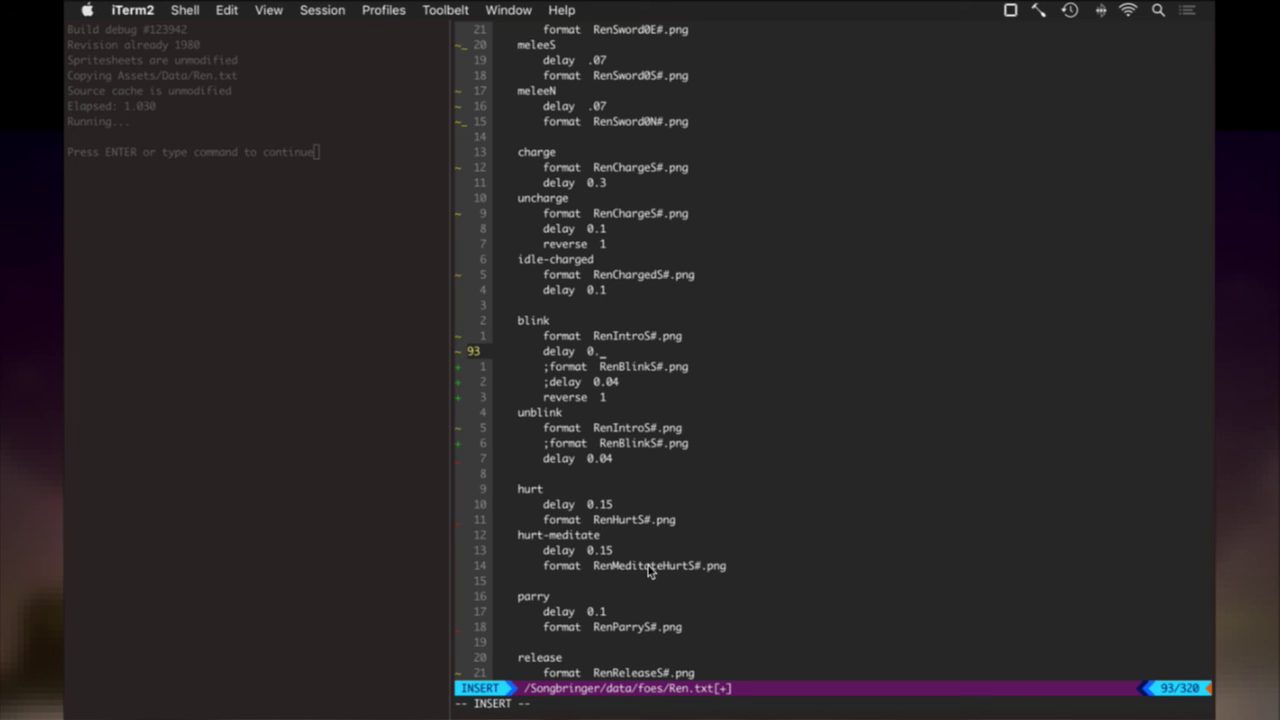
type("delay  0.054")
key("Escape")
Copy the "delay 0.054" line to below the RenIntroS#.png format in the unblink animation, removing the misplaced extra copy.
key("j")
key("j")
key("j")
key("j")
key("j")
key("j")
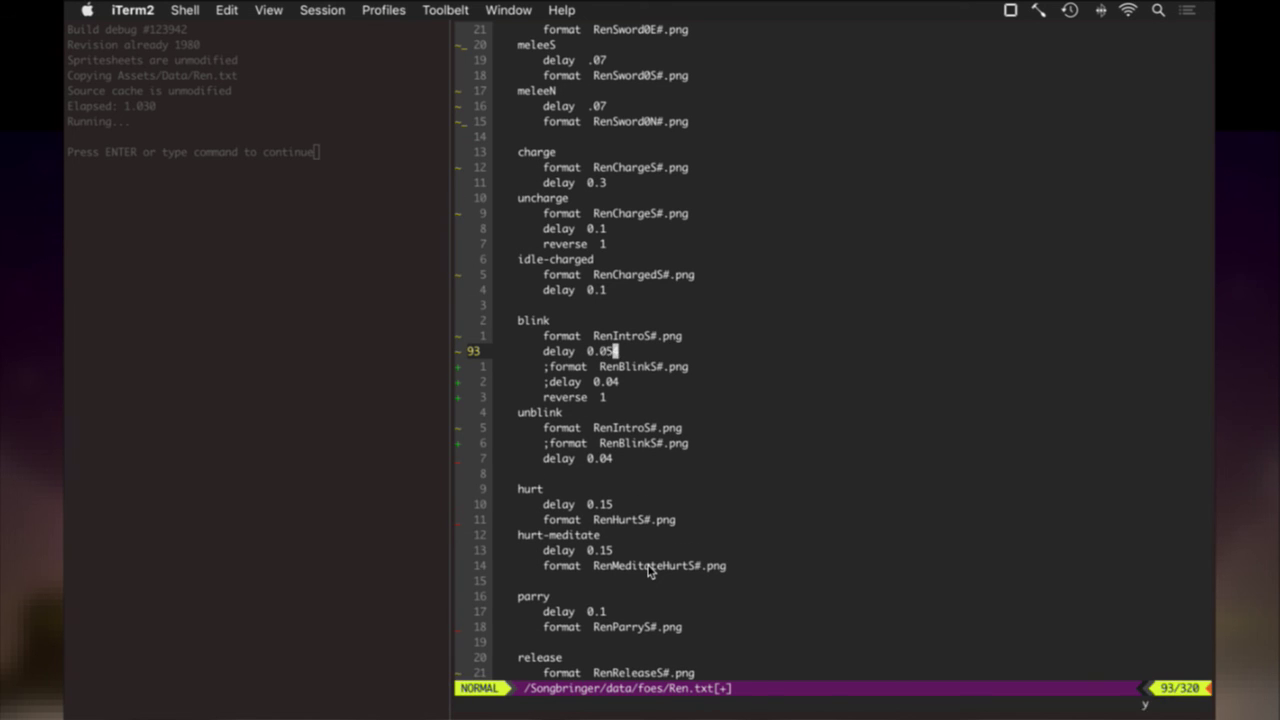
key("j")
key("p")
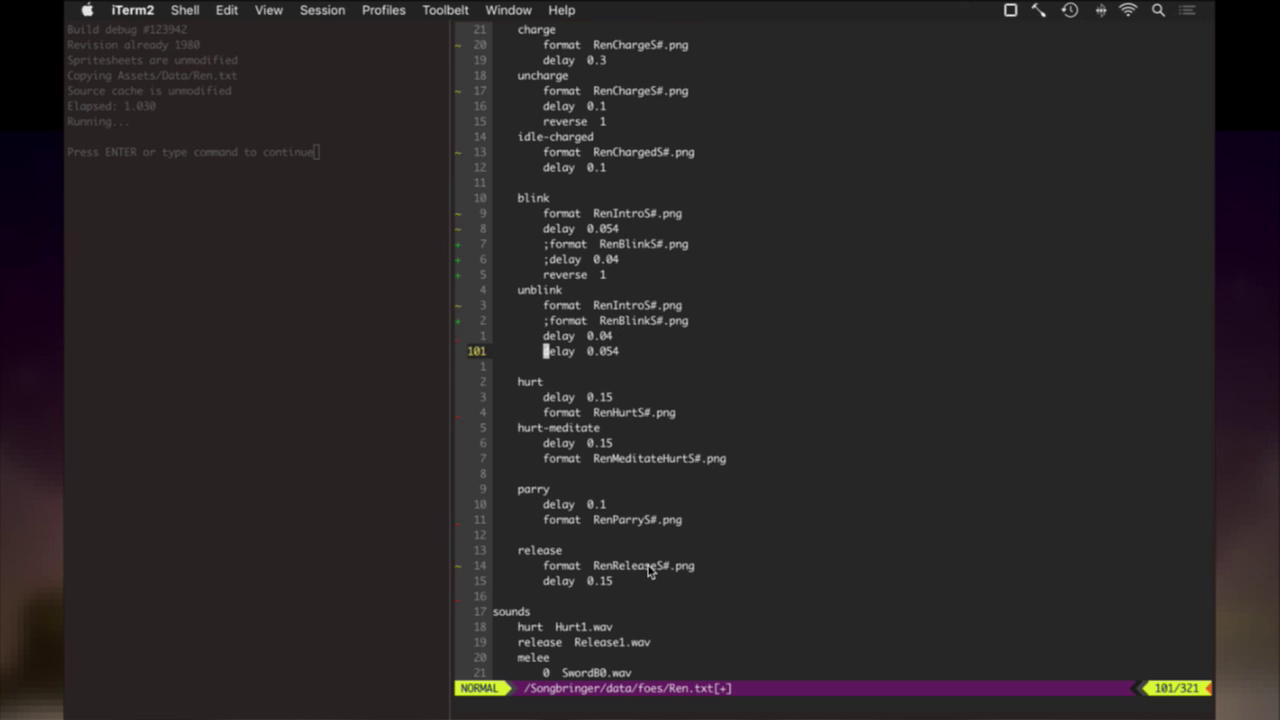
key("k")
key("k")
key("P")
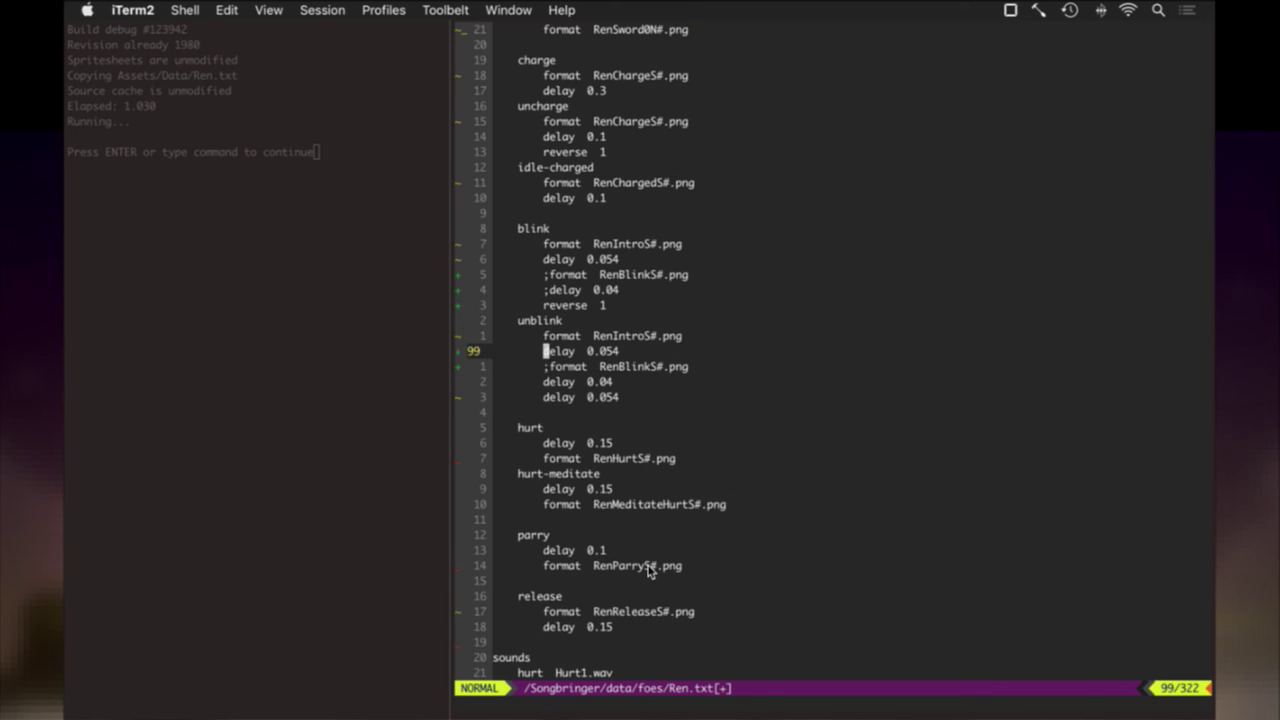
key("j")
key("j")
key("j")
key("d")
key("d")
Comment out the "delay 0.04" line in the unblink animation and save Ren.txt.
key("k")
key("a")
key("Escape")
type("i;")
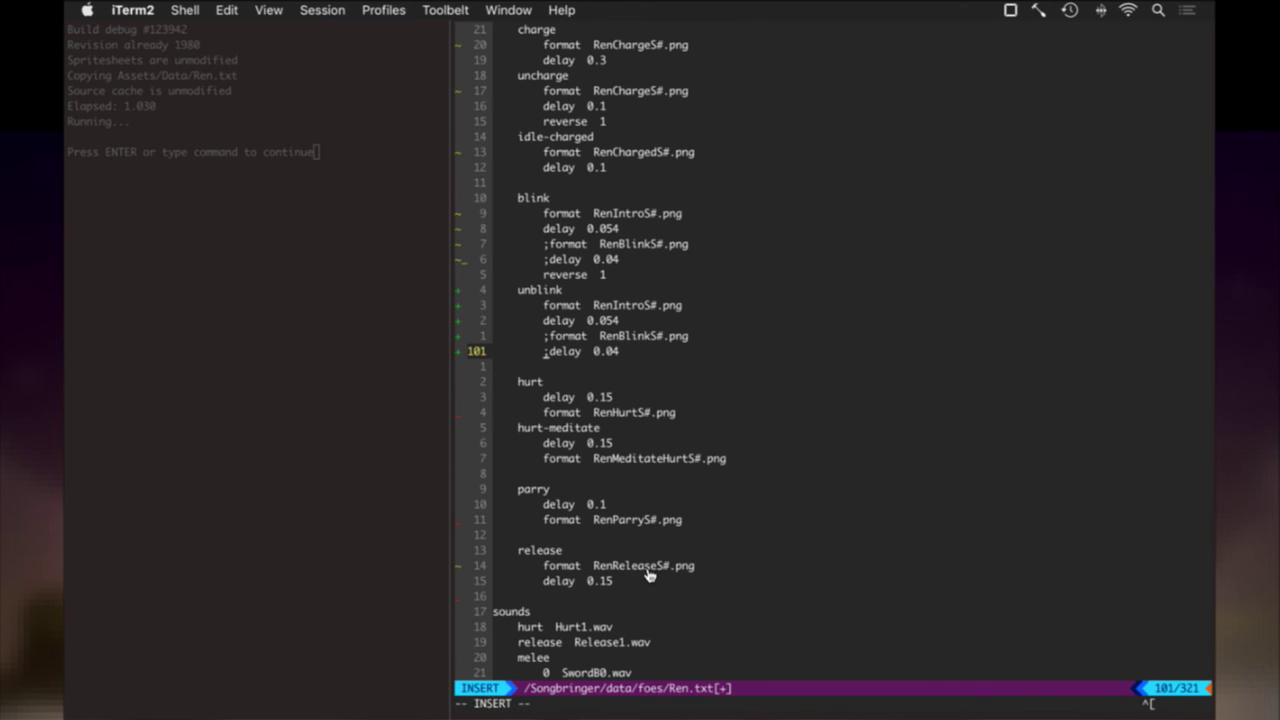
type(":w")
key("Return")
Build and run the game, and fight Ren in the boss arena to test the blink and unblink animations.
key("super+[")
key("Return")
key("super+]")
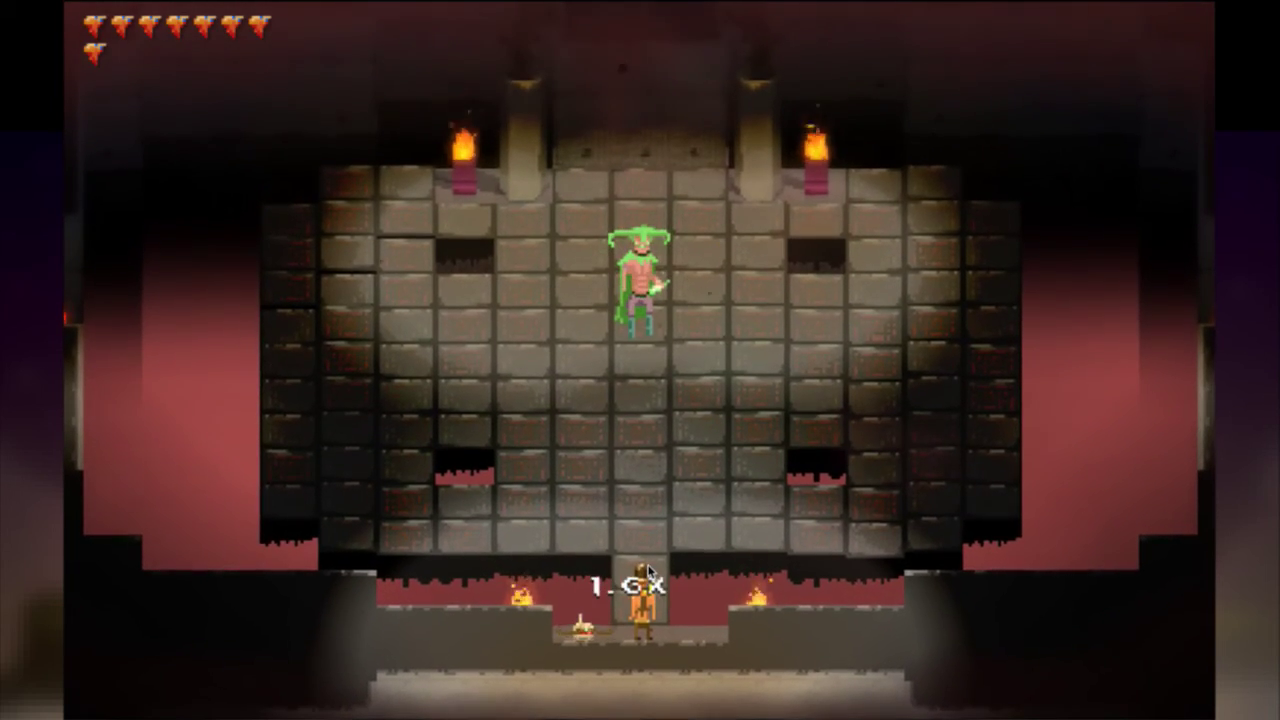
key("Up")
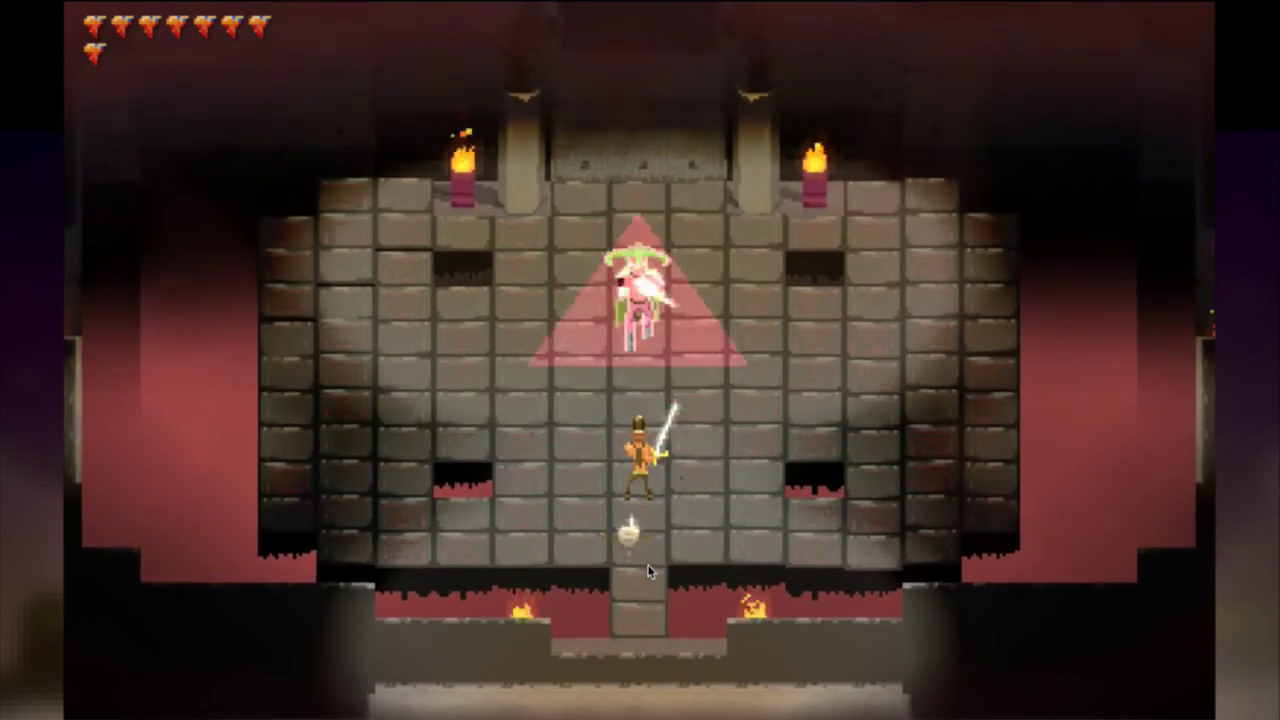
key("Left")
key("Right")
key("Down")
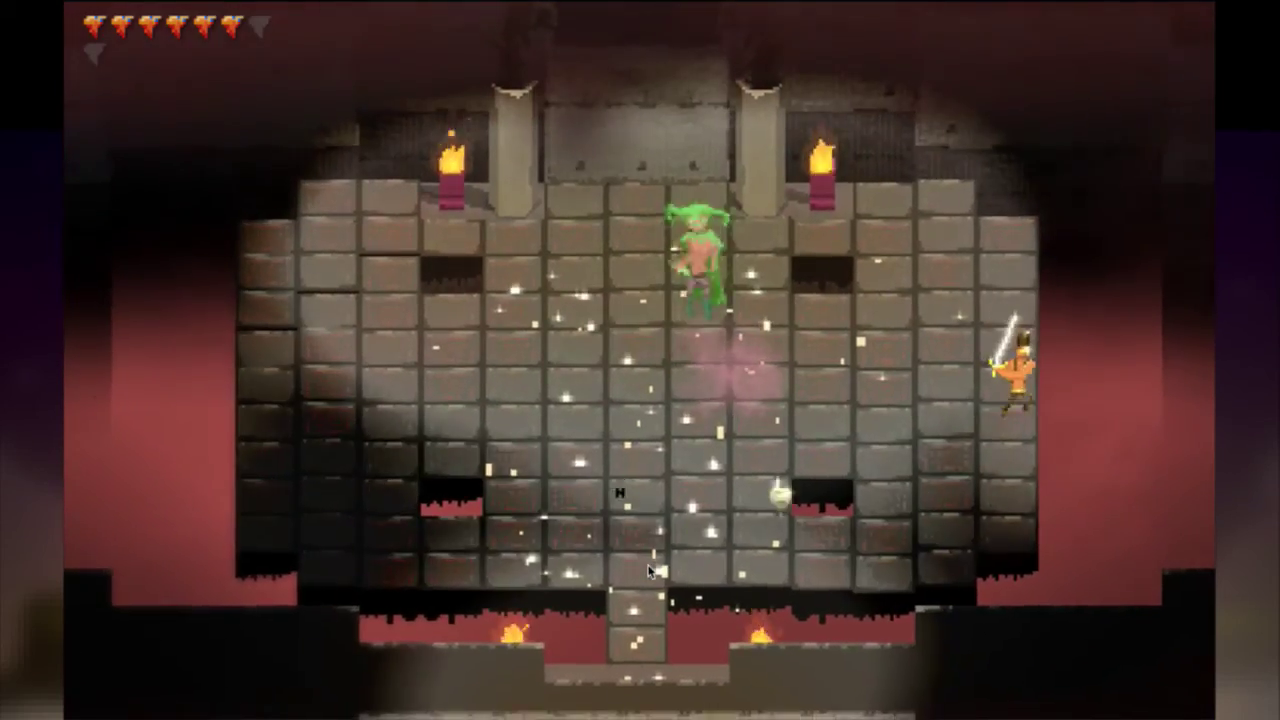
key("Left")
key("Down")
key("Right")
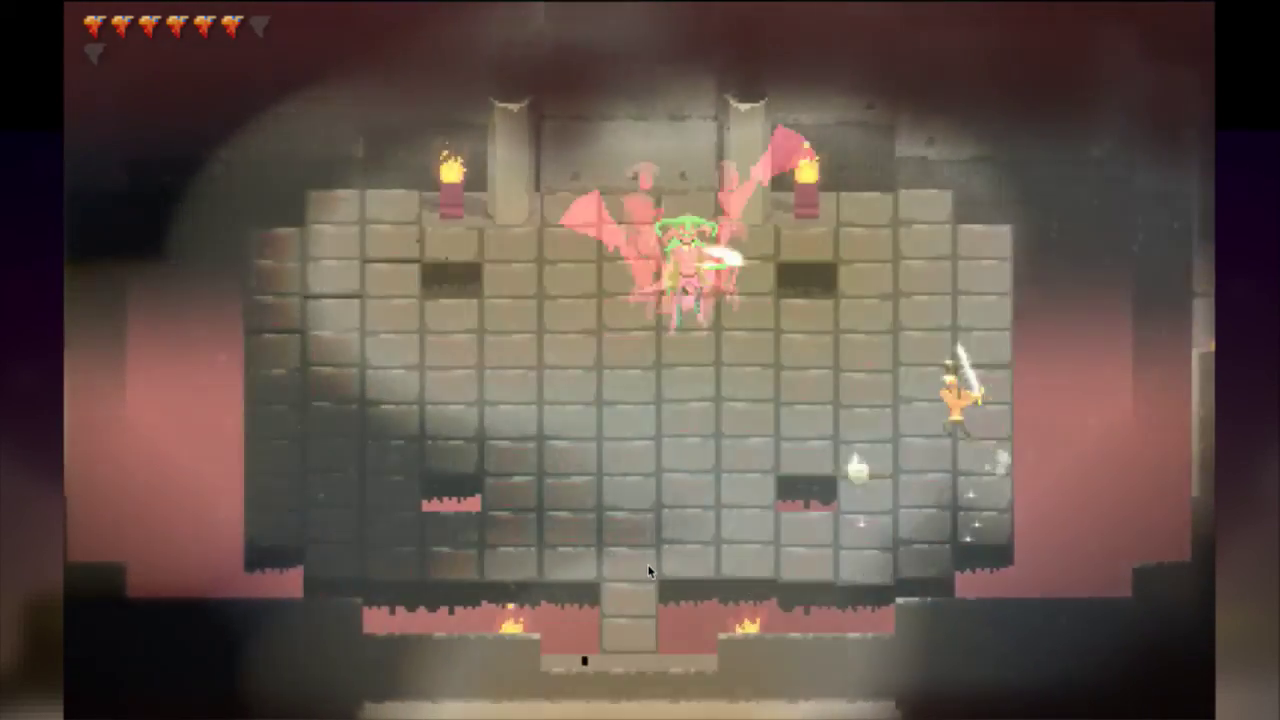
key("Left")
key("Down")
key("Left")
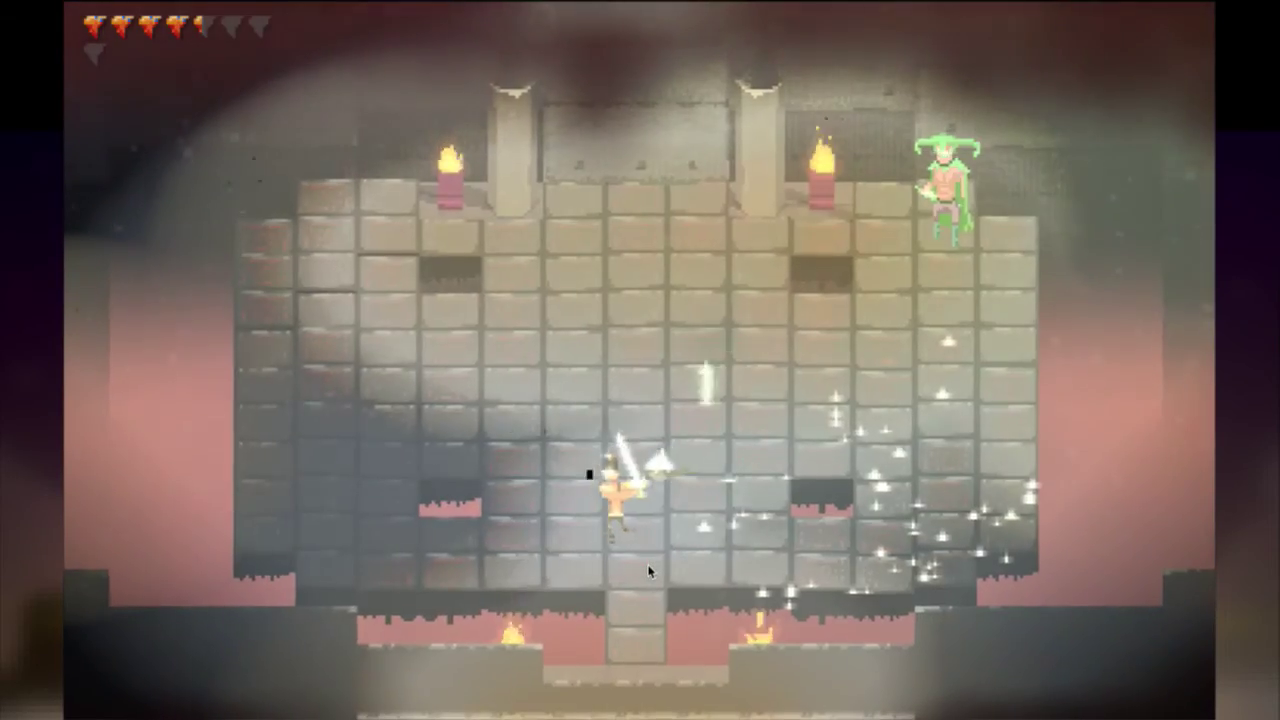
key("Left")
key("Up")
key("Right")
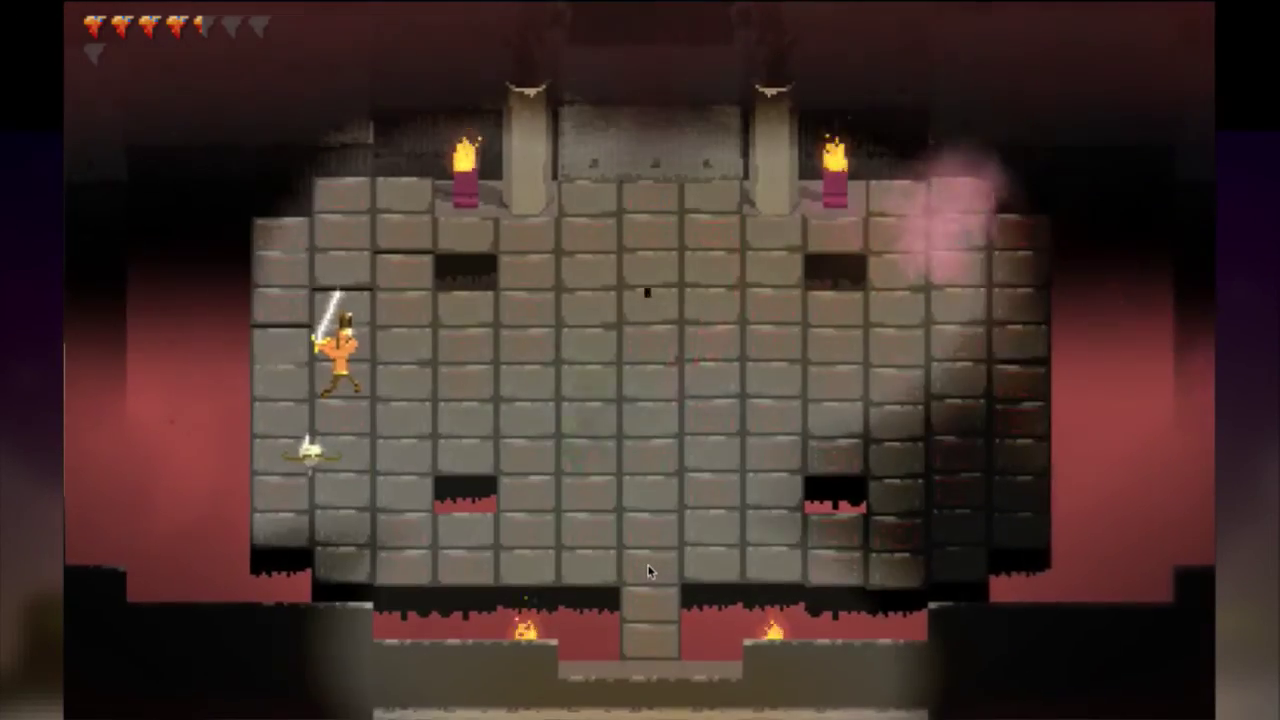
key("Right")
key("Down")
key("Up")
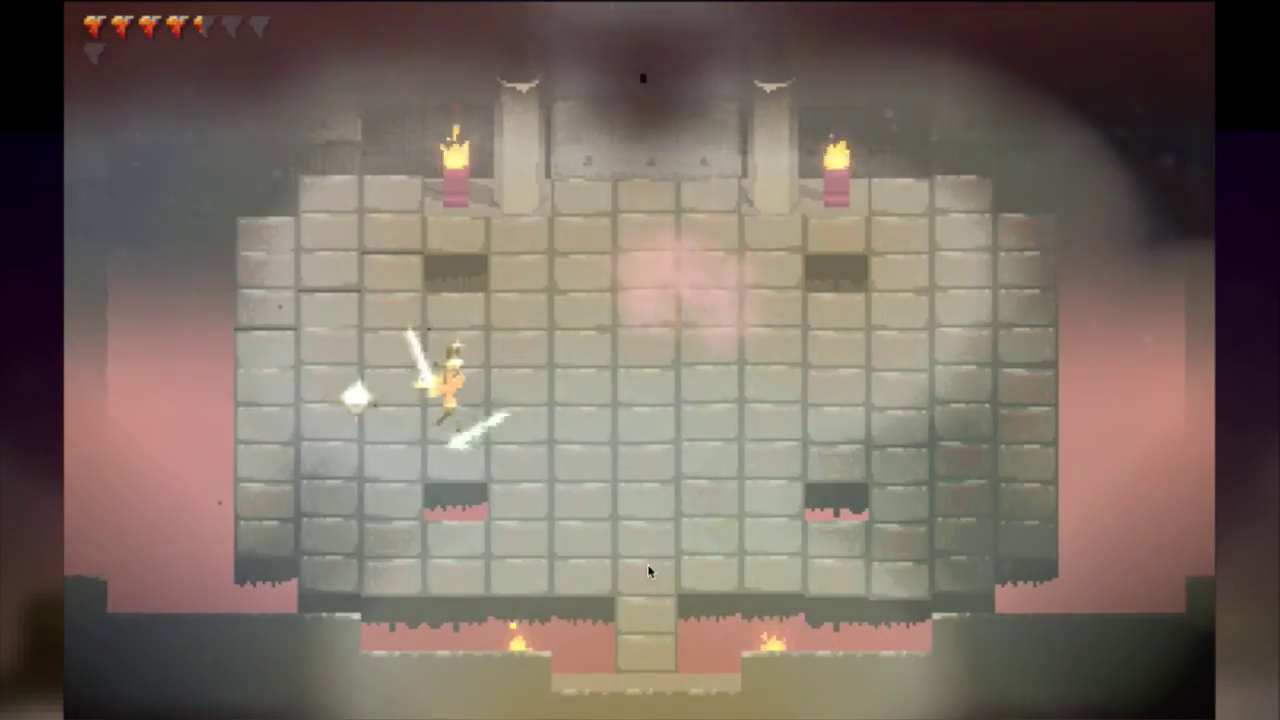
key("Right")
key("Down")
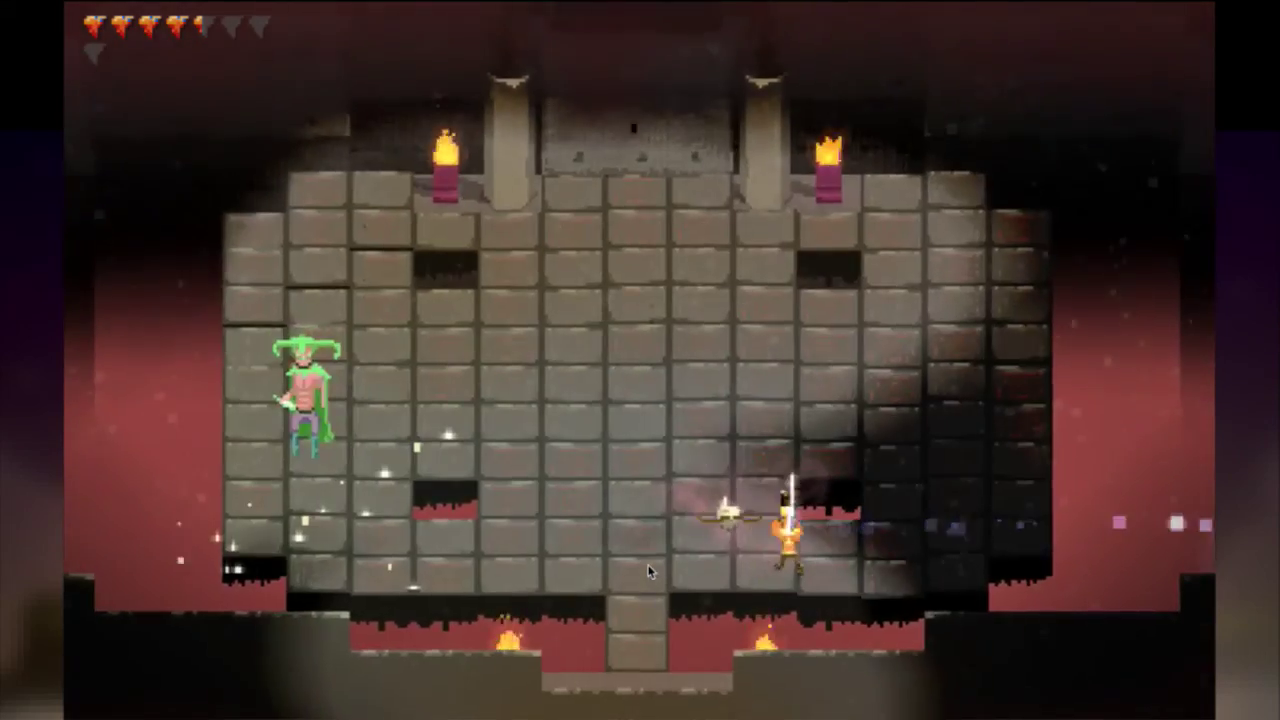
key("Up")
key("Left")
key("Up")
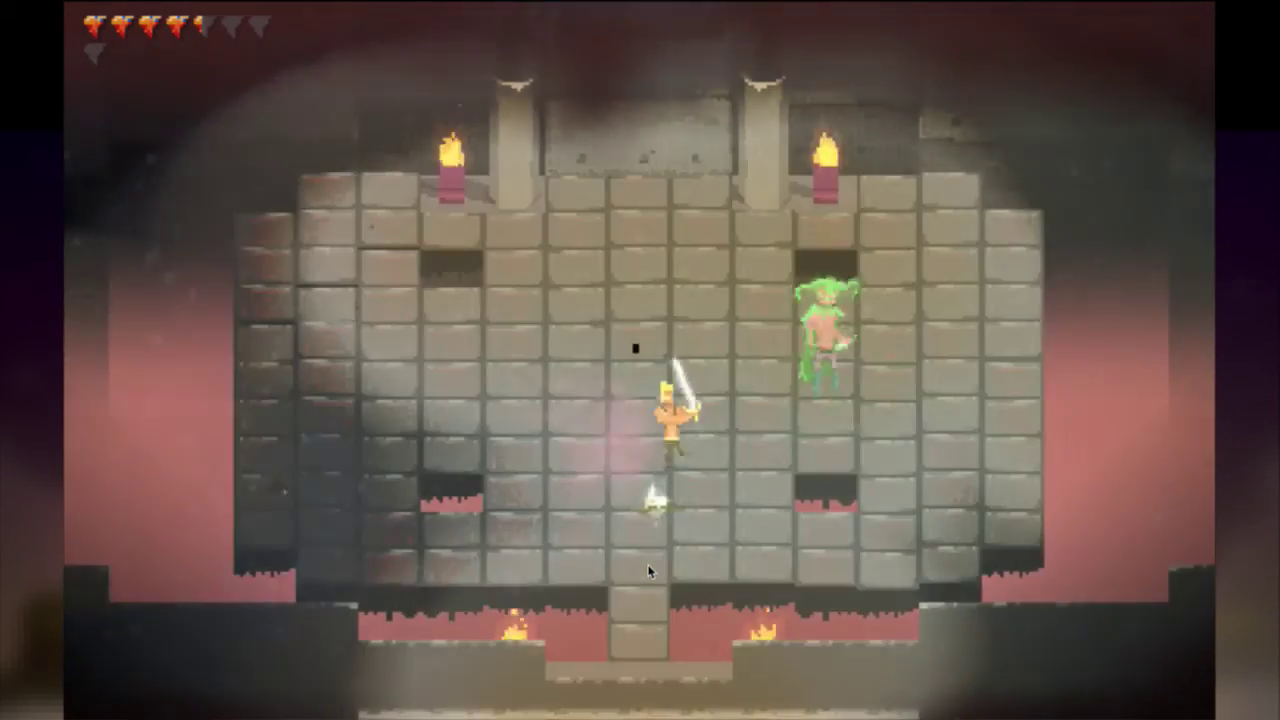
key("x")
key("Left")
key("Up")
key("Left")
key("Up")
key("Right")
key("x")
key("Down")
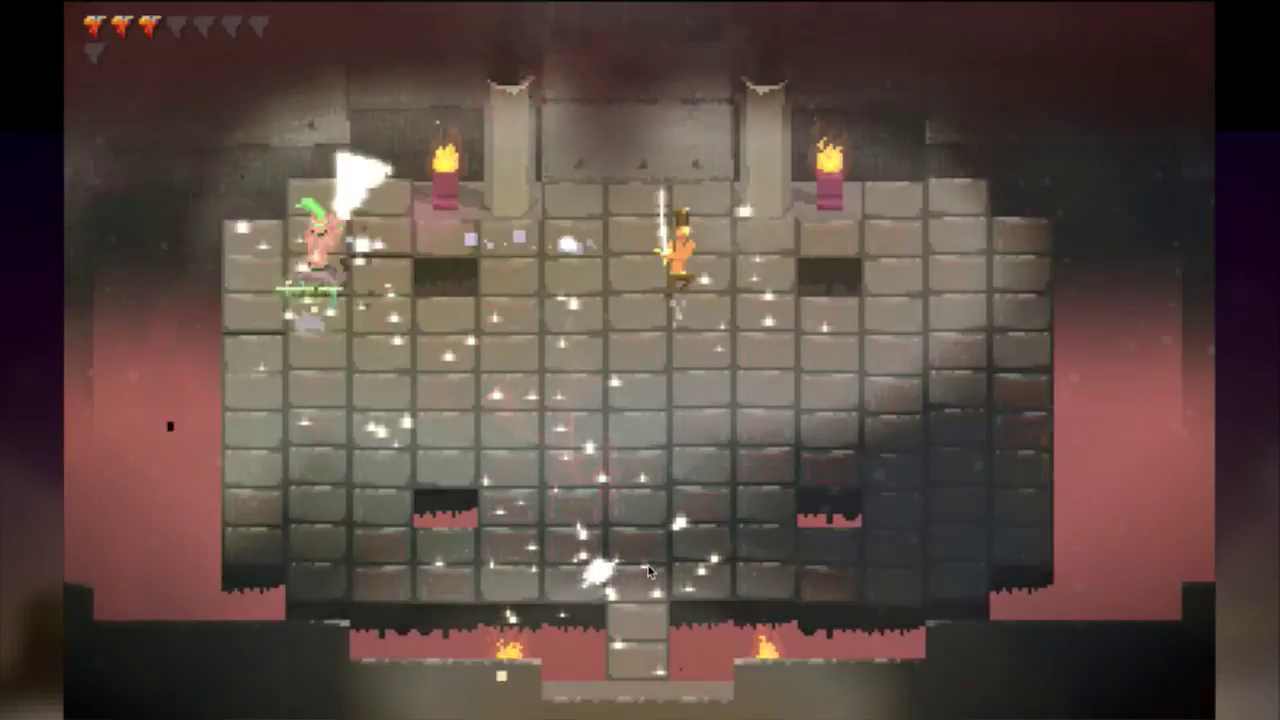
Switch back to iTerm and copy the complete blink and unblink animation blocks in Ren.txt.
key("super+Tab")
key("j")
key("k")
scroll(648, 571, "up", 10)
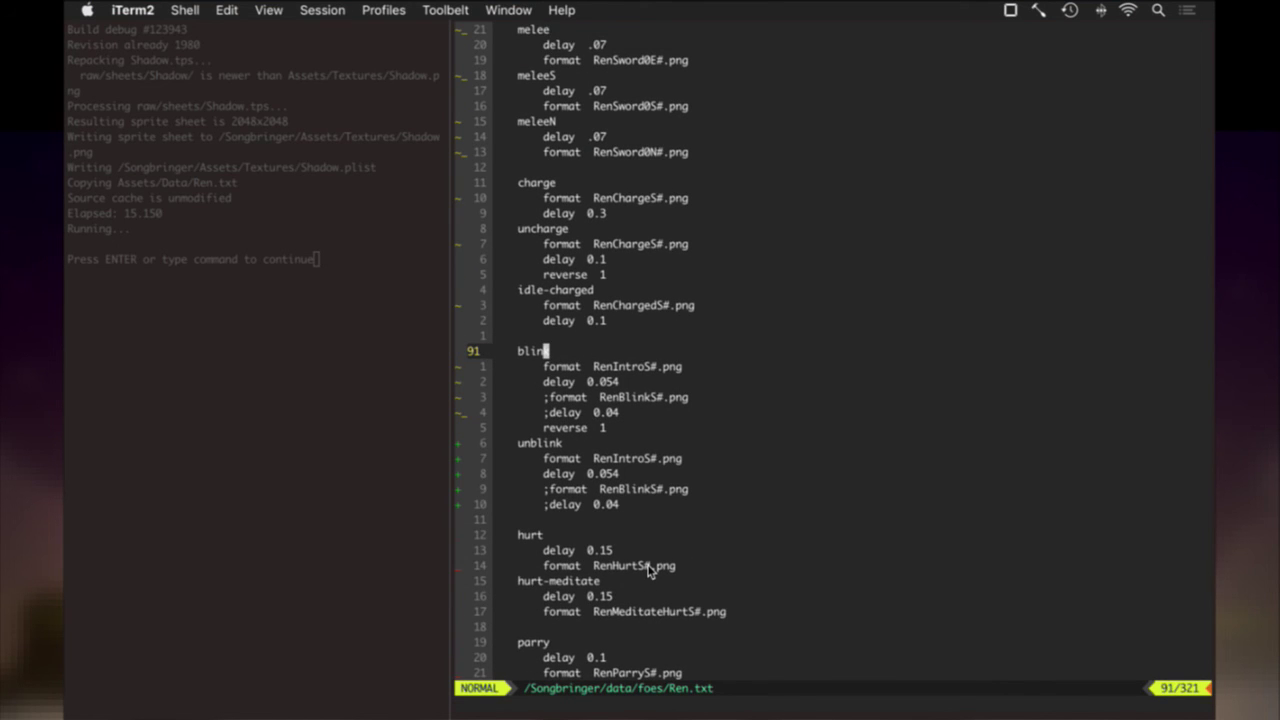
key("shift+v")
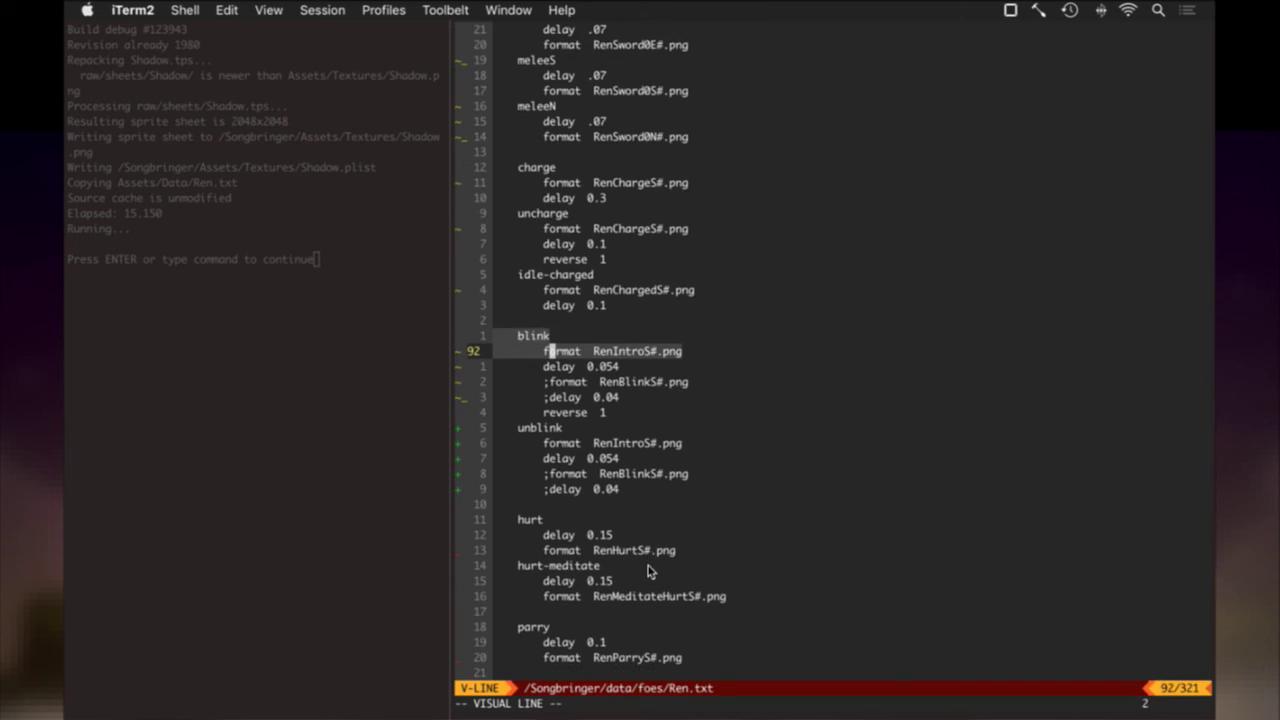
key("j")
key("j")
key("j")
key("j")
key("j")
key("j")
key("j")
key("j")
key("j")
key("j")
key("y")
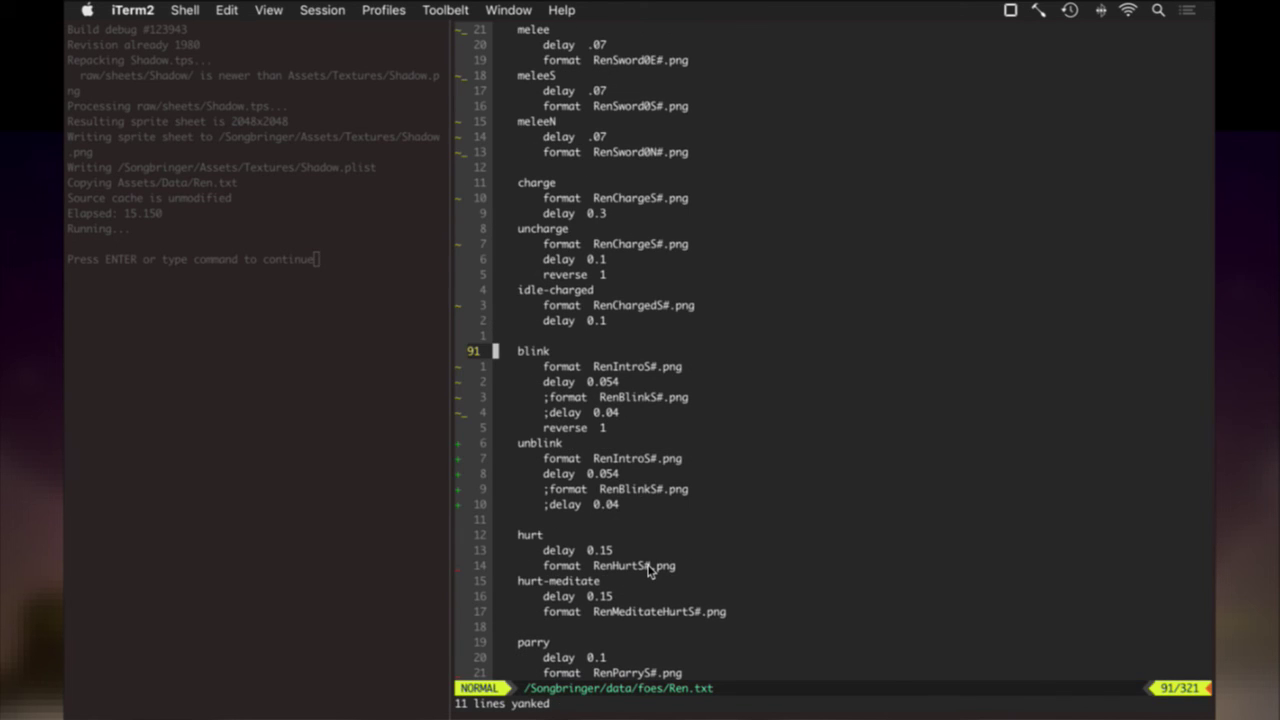
Undo the 0.054 delay edits and the move of the reverse line in the blink and unblink animations.
key("j")
key("j")
key("j")
key("j")
key("j")
key("j")
key("j")
key("j")
key("d")
key("d")
key("j")
key("x")
key("p")
key("k")
key("k")
key("j")
key("j")
key("d")
key("d")
key("k")
key("k")
key("k")
key("k")
key("k")
key("k")
key("k")
key("k")
key("d")
key("d")
key("j")
key("x")
key("j")
key("d")
key("d")
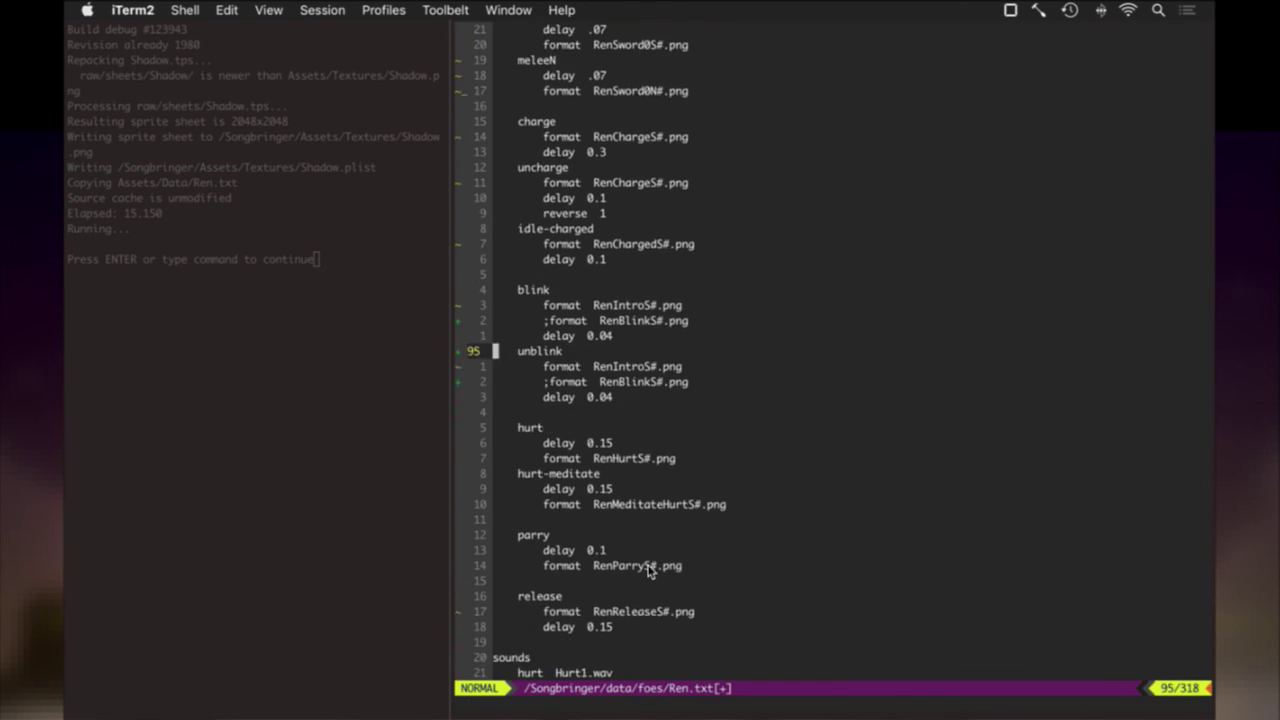
Undo the RenIntroS#.png format edits in blink and unblink, back to the versions using RenBlinkS#.png.
key("j")
key("j")
key("j")
key("p")
key("u")
key("u")
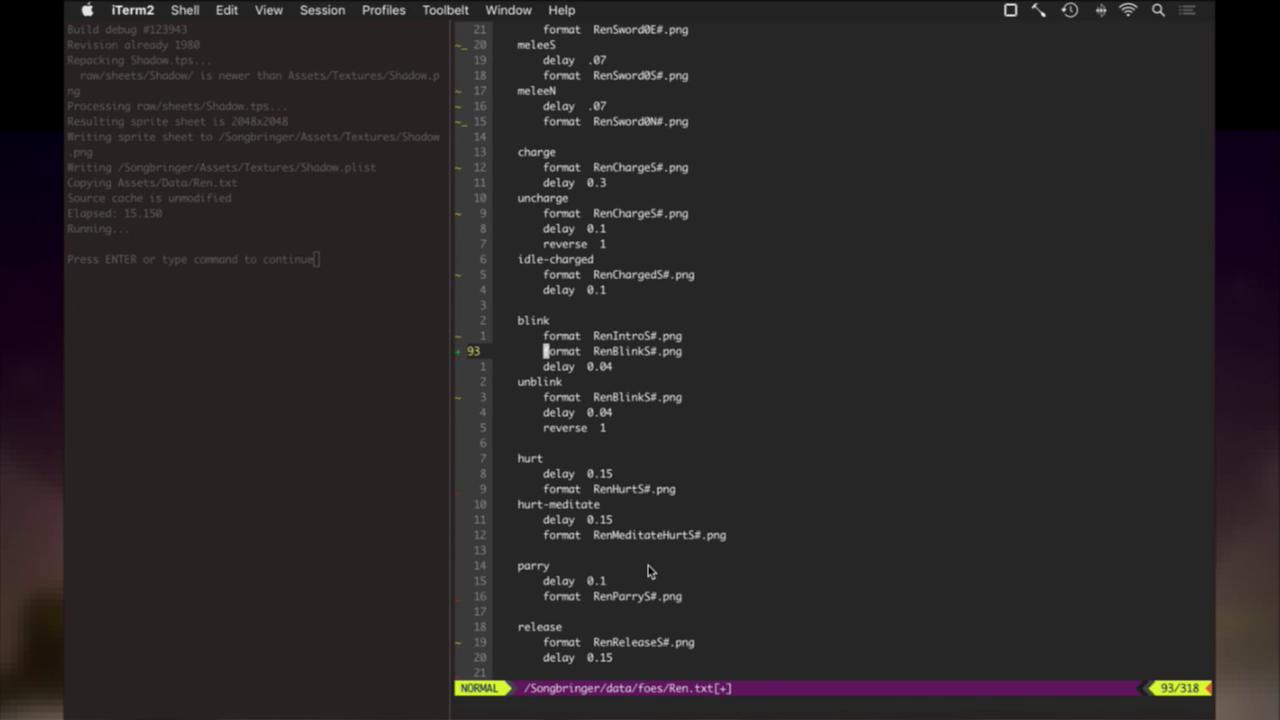
key("u")
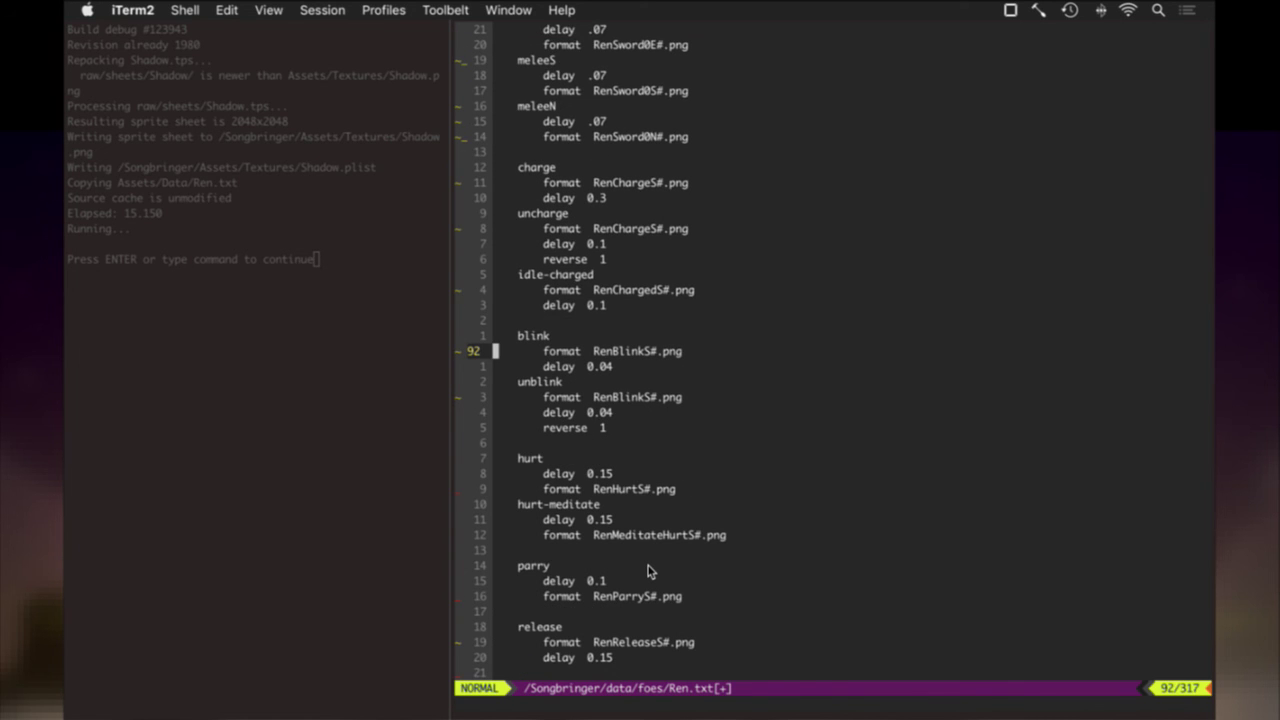
Paste the copied blink and unblink blocks using RenIntroS#.png above the existing RenBlinkS#.png versions.
key("j")
key("j")
key("j")
key("j")
key("j")
key("j")
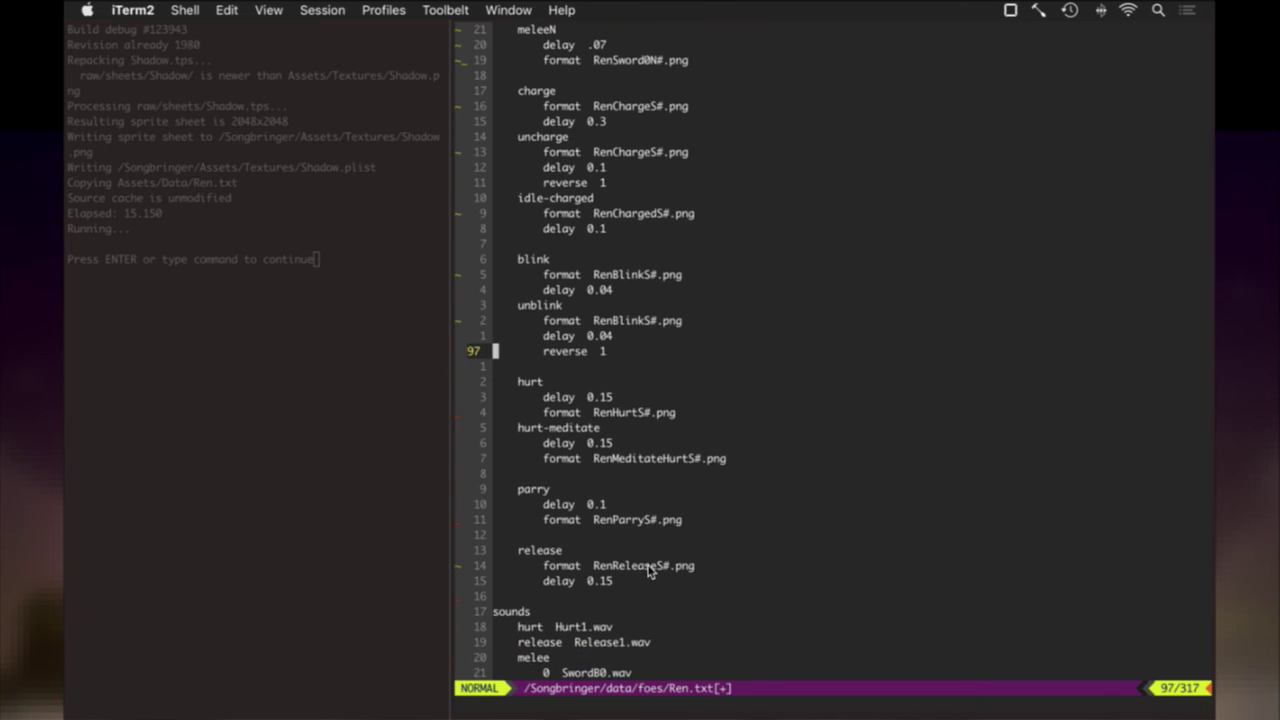
key("k")
key("k")
key("k")
key("k")
key("k")
key("k")
key("k")
key("P")
Indent the RenBlinkS#.png blink and unblink blocks one level and insert a blank line above them.
key("j")
key("j")
key("j")
key("j")
key("j")
key("j")
key("j")
key("j")
key("j")
key("j")
key("j")
key("V")
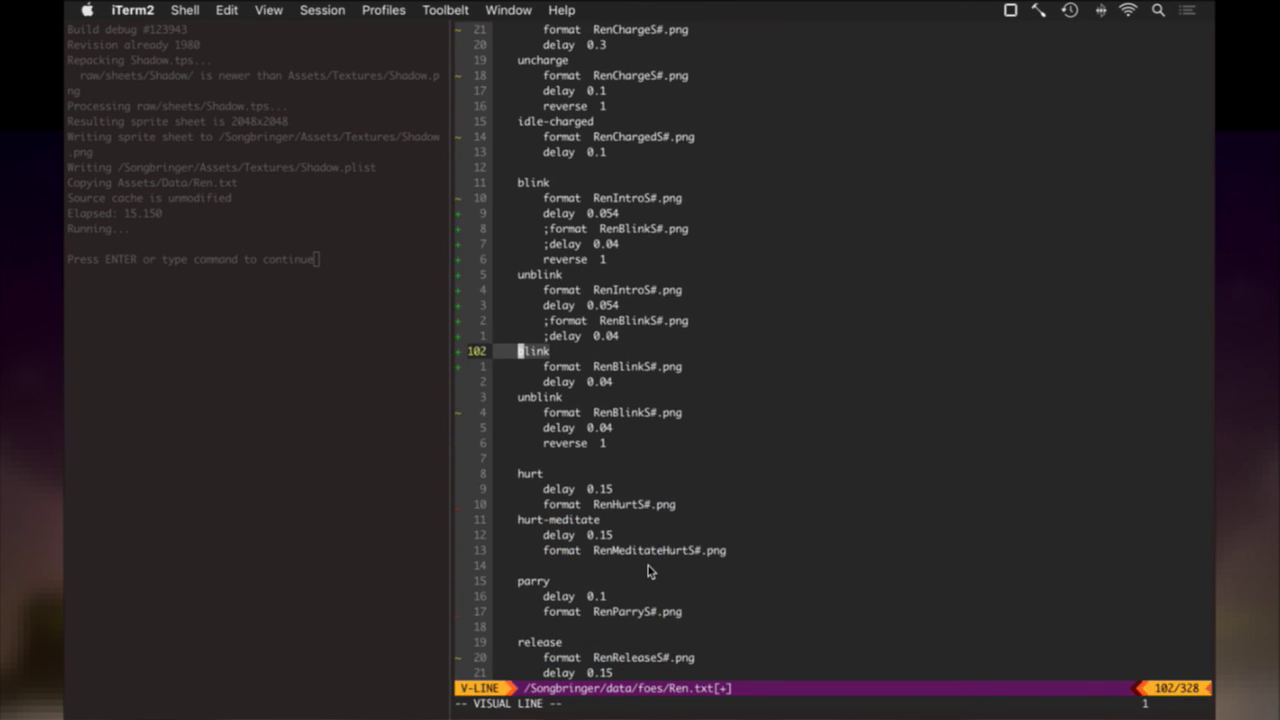
key("j")
key("j")
key("j")
key("j")
key("j")
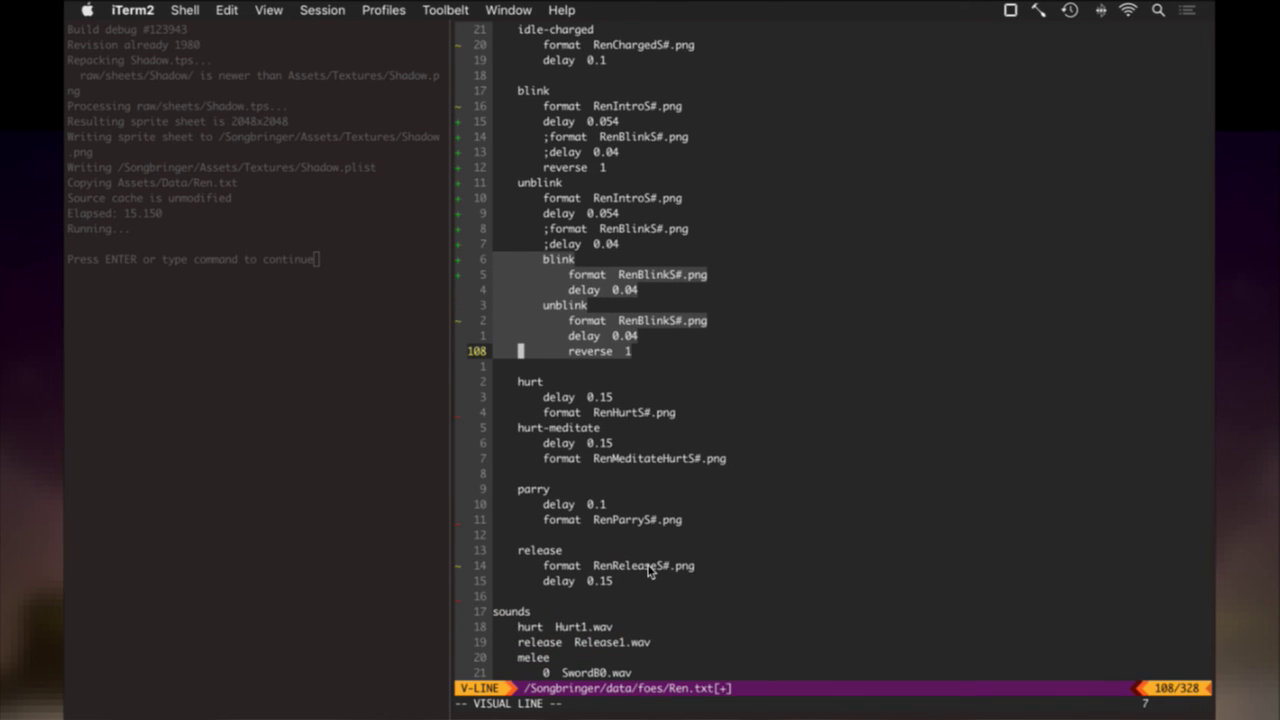
key("Escape")
key("k")
key("k")
key("k")
key("k")
key("k")
key("k")
key("k")
key("o")
key("Escape")
Delete the commented-out RenBlinkS#.png format and 0.04 delay lines from the blink animation.
key("k")
key("k")
key("k")
key("k")
key("k")
key("k")
key("k")
key("k")
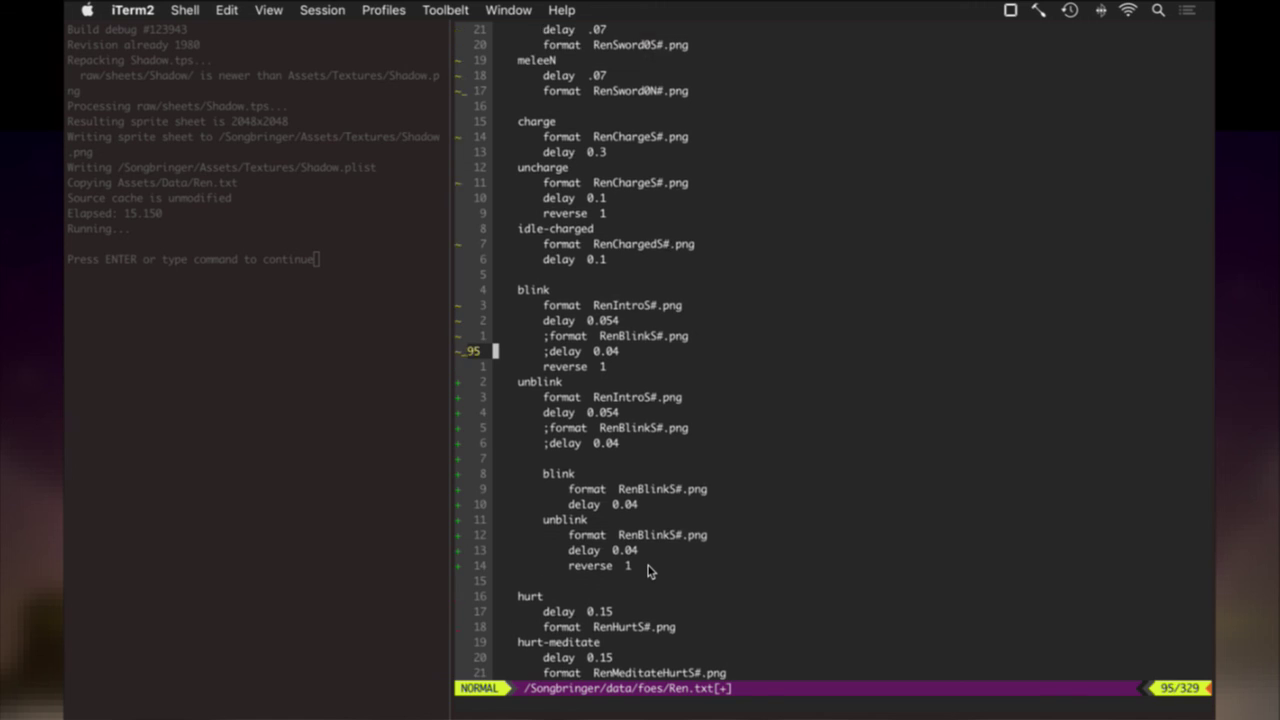
key("shift+v")
key("j")
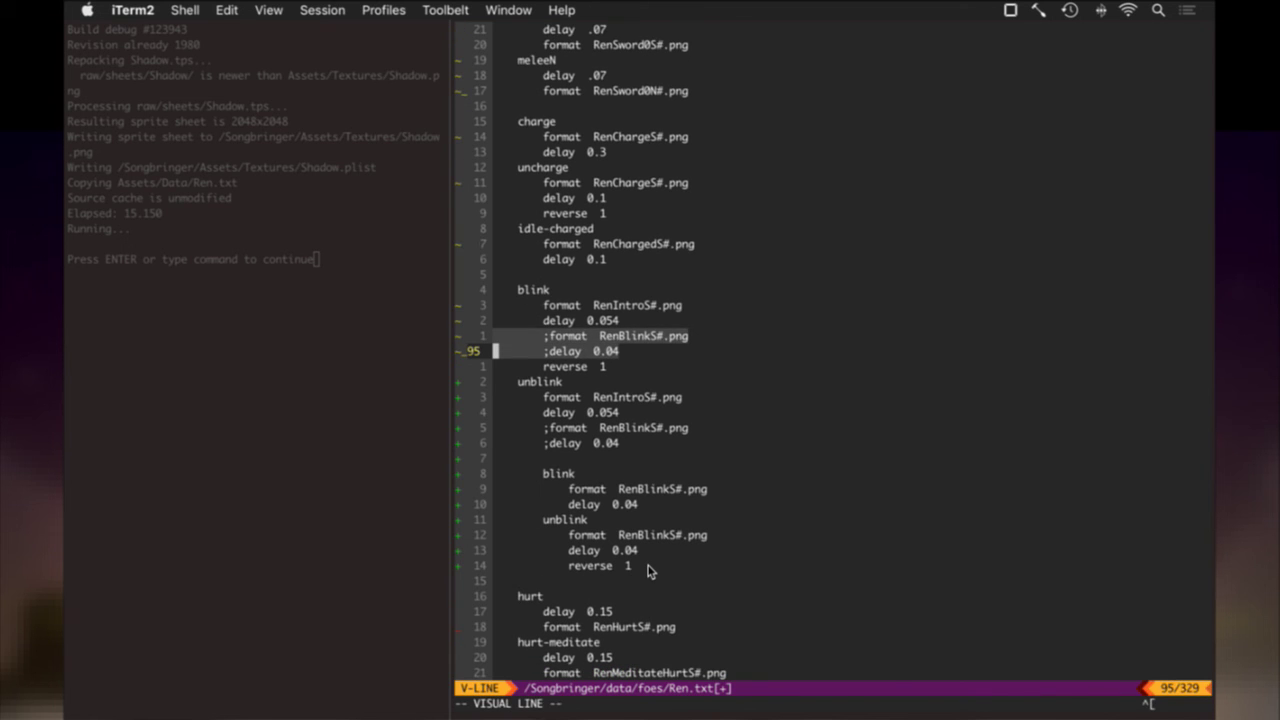
key("Escape")
key("d")
key("k")
Delete the commented-out format and delay lines from the unblink animation and save Ren.txt.
key("j")
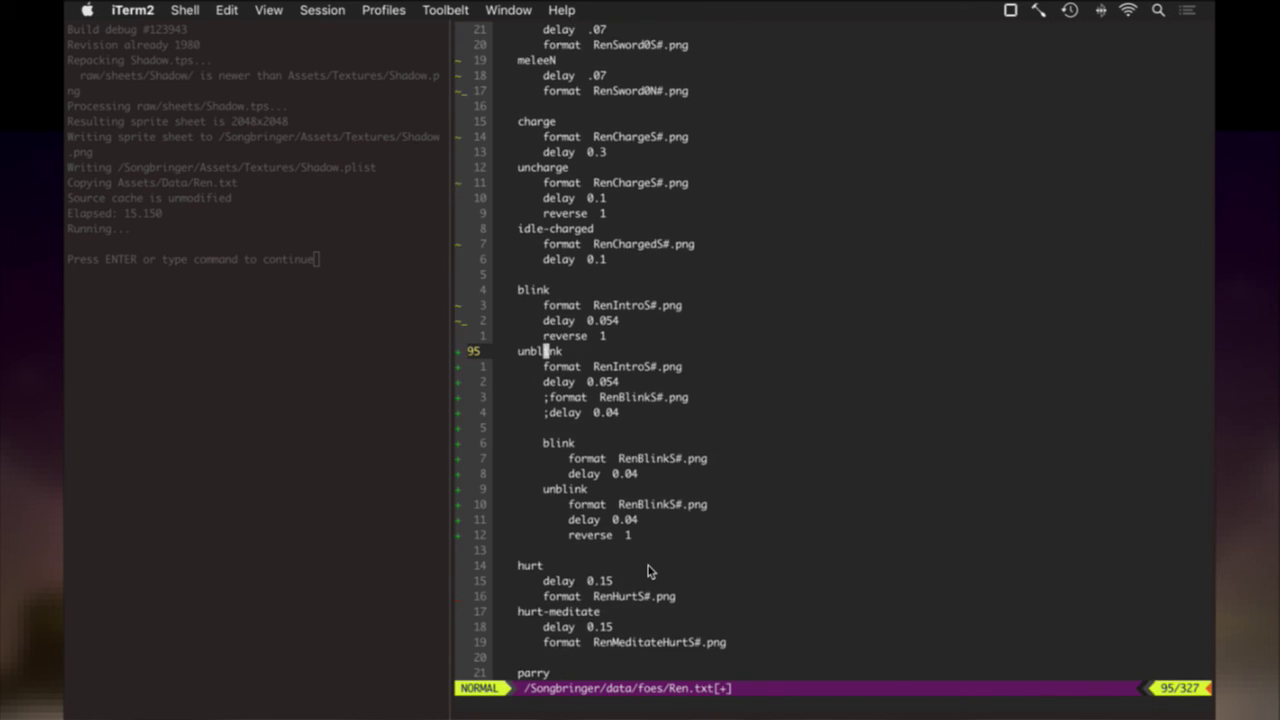
key("j")
key("j")
key("j")
key("d")
key("j")
type(":w")
key("Return")
Review the animation entries in Ren.txt, from the melee and charge blocks to the indented blink and unblink blocks.
key("j")
key("j")
key("j")
key("j")
key("j")
key("j")
key("j")
key("j")
key("j")
key("k")
key("k")
key("k")
key("k")
key("k")
key("k")
key("k")
key("k")
key("k")
key("k")
key("k")
key("k")
key("k")
key("k")
key("k")
key("k")
key("k")
key("k")
key("k")
key("k")
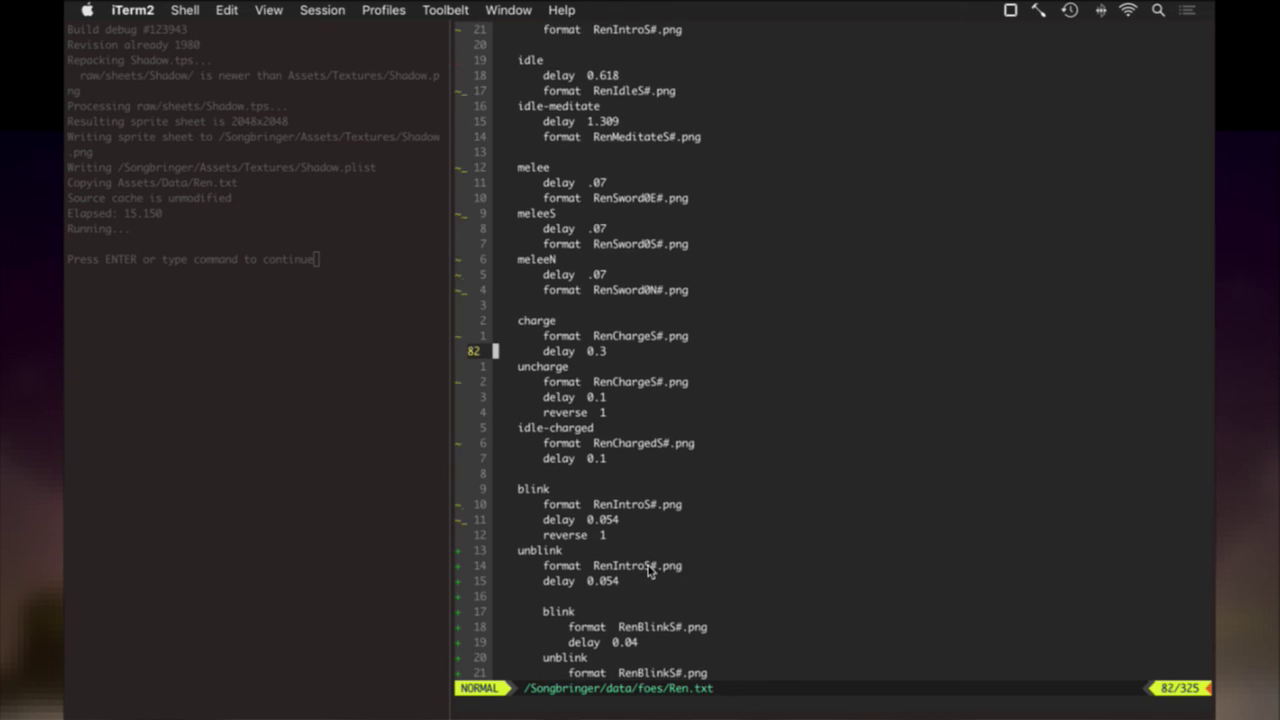
key("k")
key("k")
key("k")
key("k")
key("k")
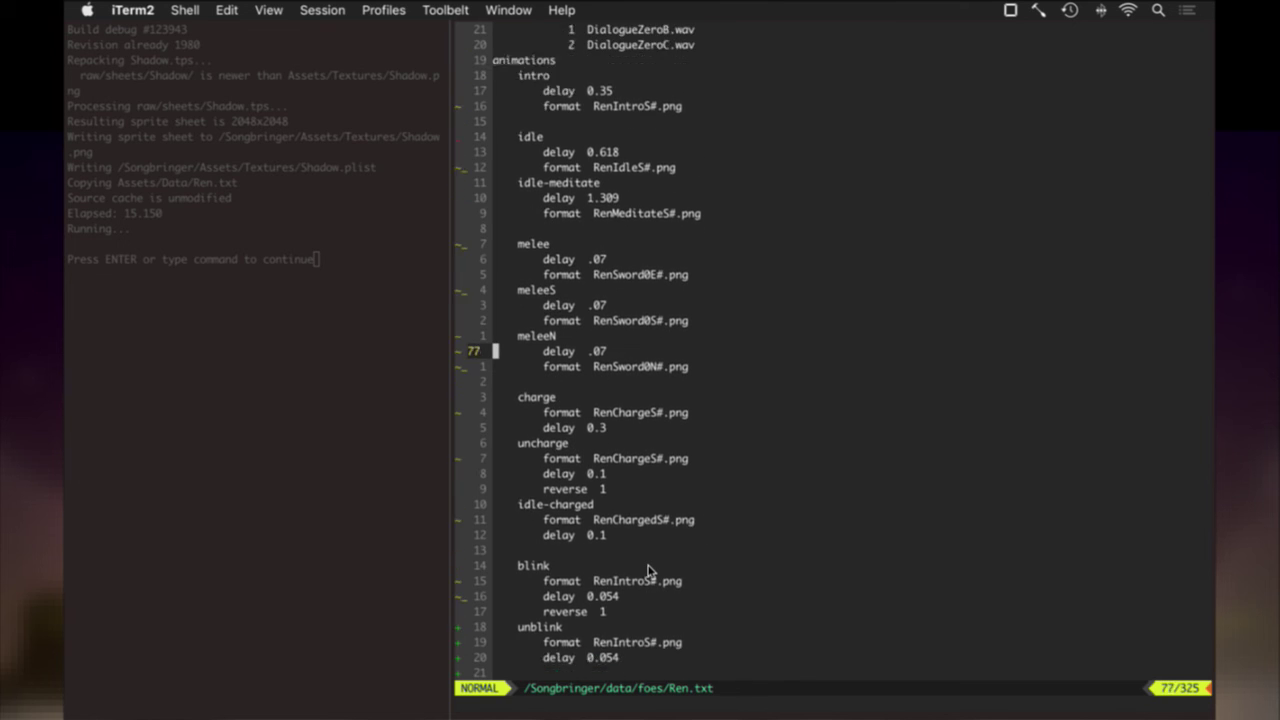
key("j")
key("j")
key("j")
key("j")
key("j")
key("j")
key("j")
key("j")
key("j")
key("j")
key("j")
key("j")
key("j")
key("j")
key("j")
key("j")
key("j")
key("j")
key("j")
key("j")
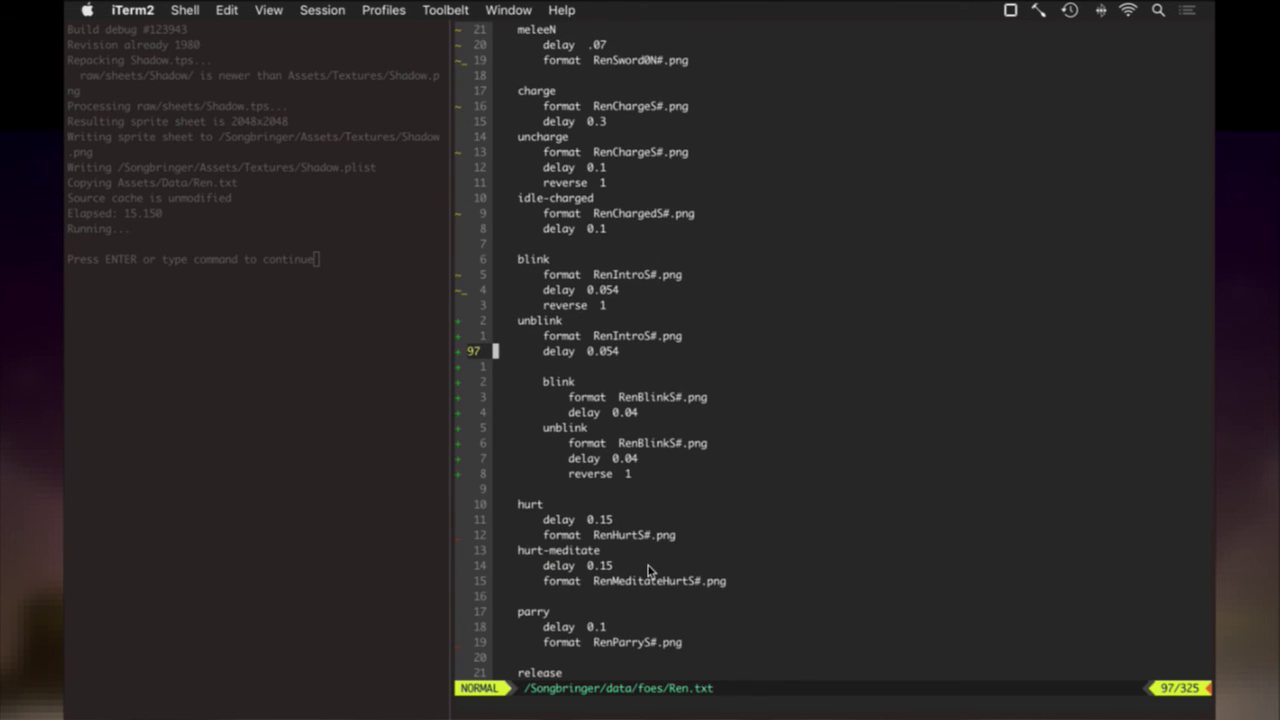
key("j")
key("j")
key("j")
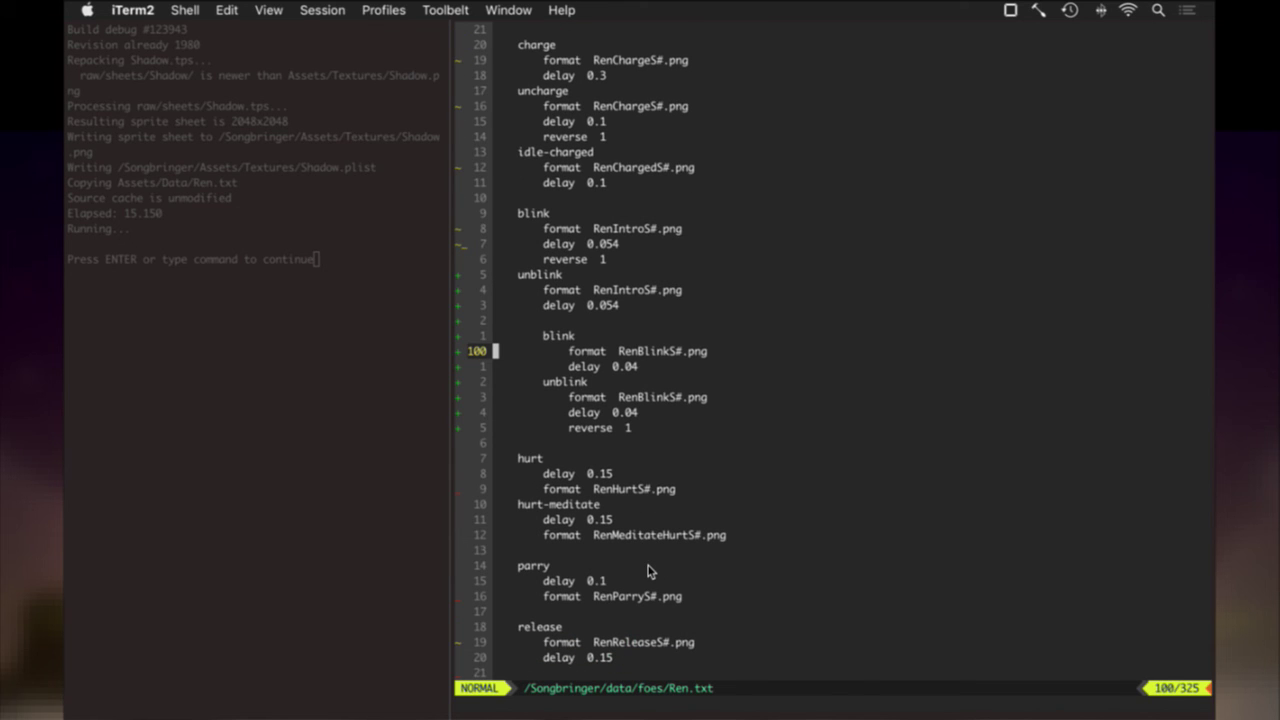
Duplicate the indented RenBlinkS#.png blink and unblink blocks directly above the hurt animation.
key("k")
key("shift+v")
key("j")
key("j")
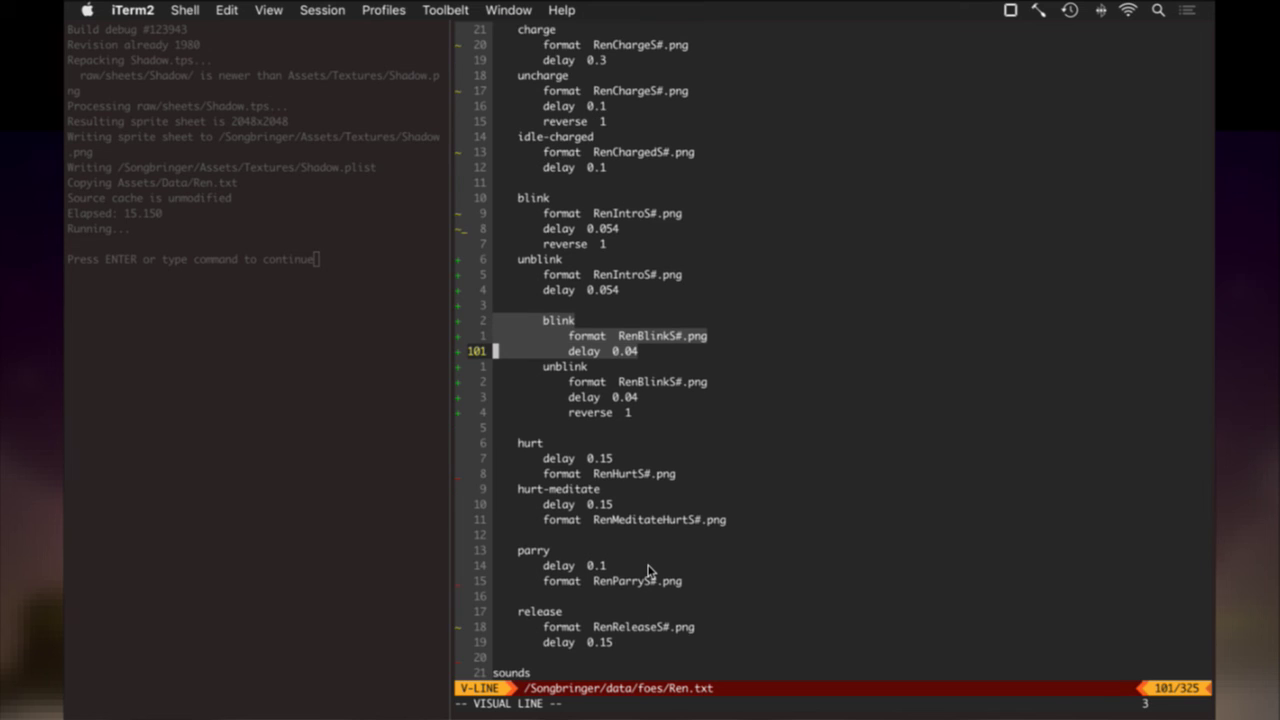
key("j")
key("j")
key("j")
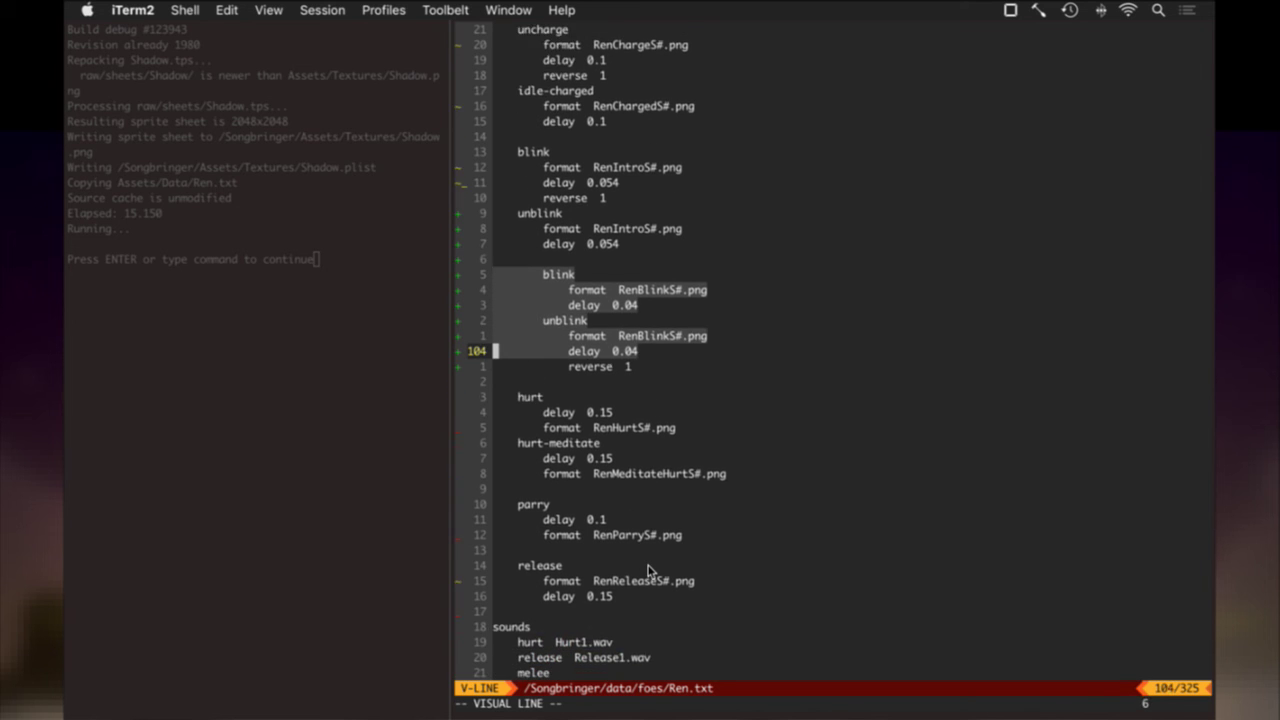
key("Escape")
key("j")
key("j")
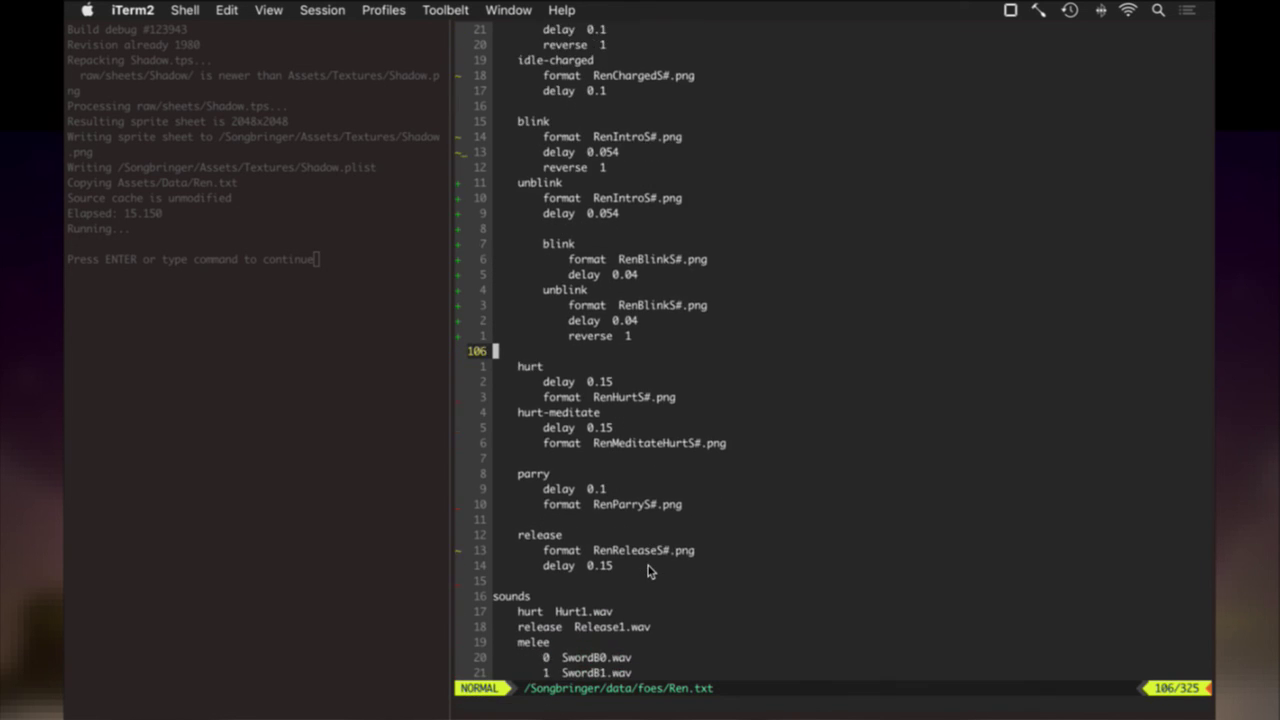
key("j")
key("shift+p")
Outdent the duplicated blink and unblink blocks one level and add a blank line before hurt.
key("shift+v")
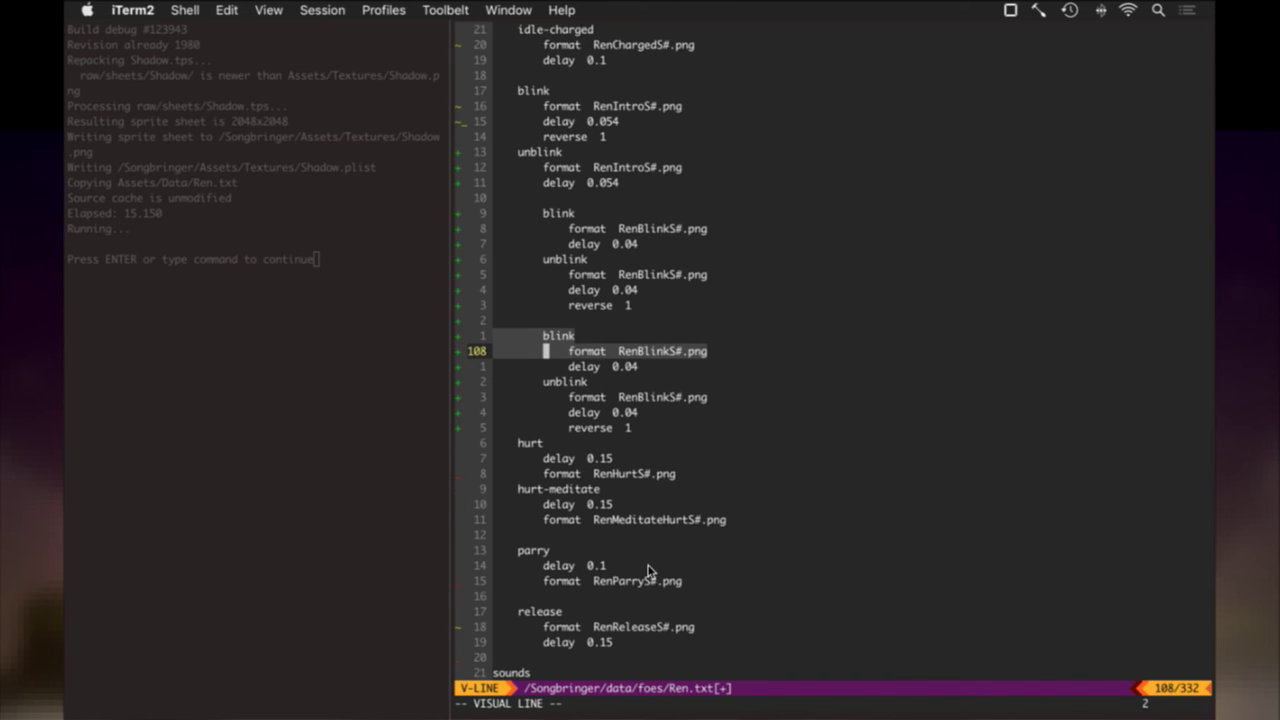
key("j")
key("j")
key("j")
key("j")
key("j")
key("j")
key("shift+comma")
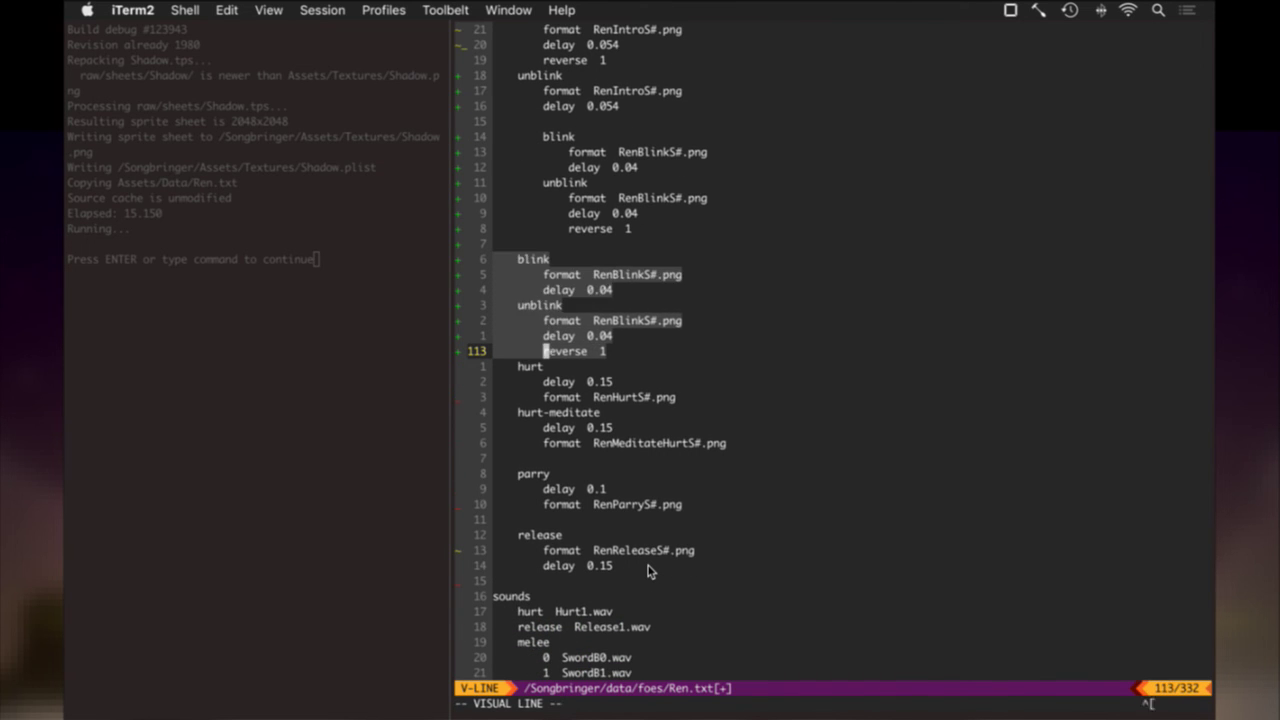
key("Escape")
key("o")
key("Escape")
Rename the duplicated blink animation to throw.
key("k")
key("k")
key("k")
key("k")
key("k")
key("k")
type("k")
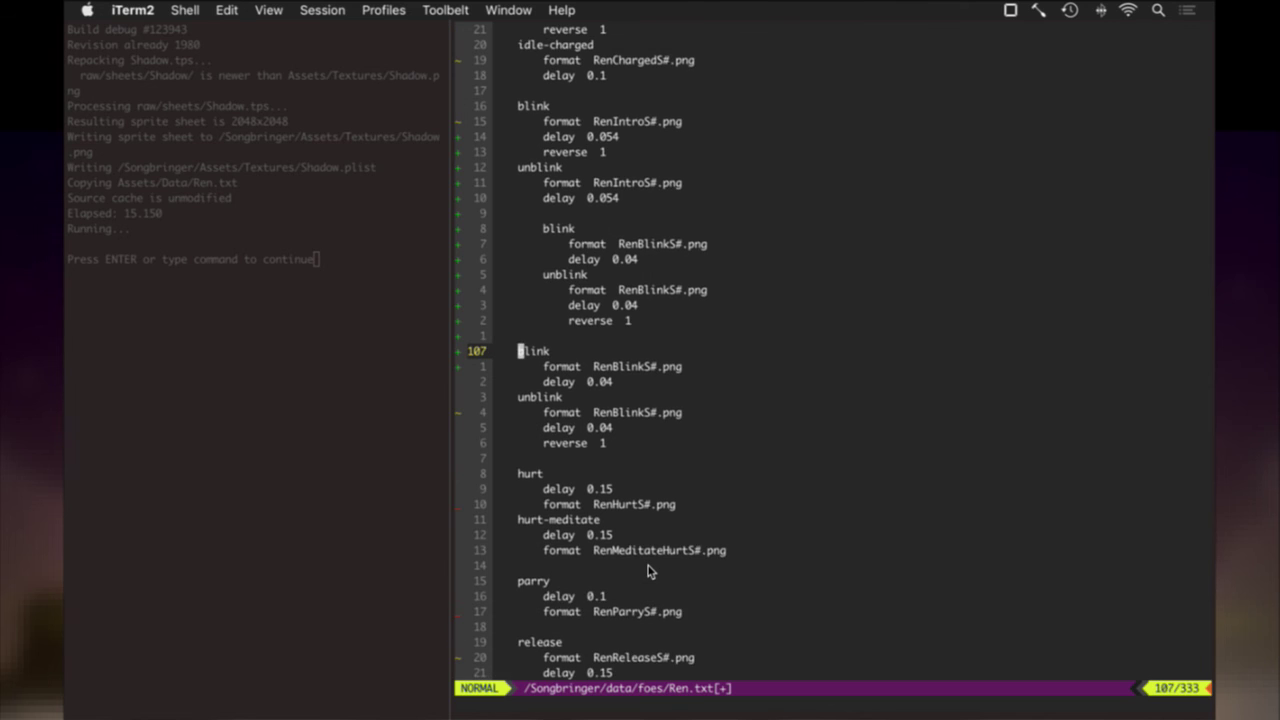
type("cwthrow")
key("Escape")
Rename the duplicated unblink animation to catch and save Ren.txt.
key("j")
key("j")
key("j")
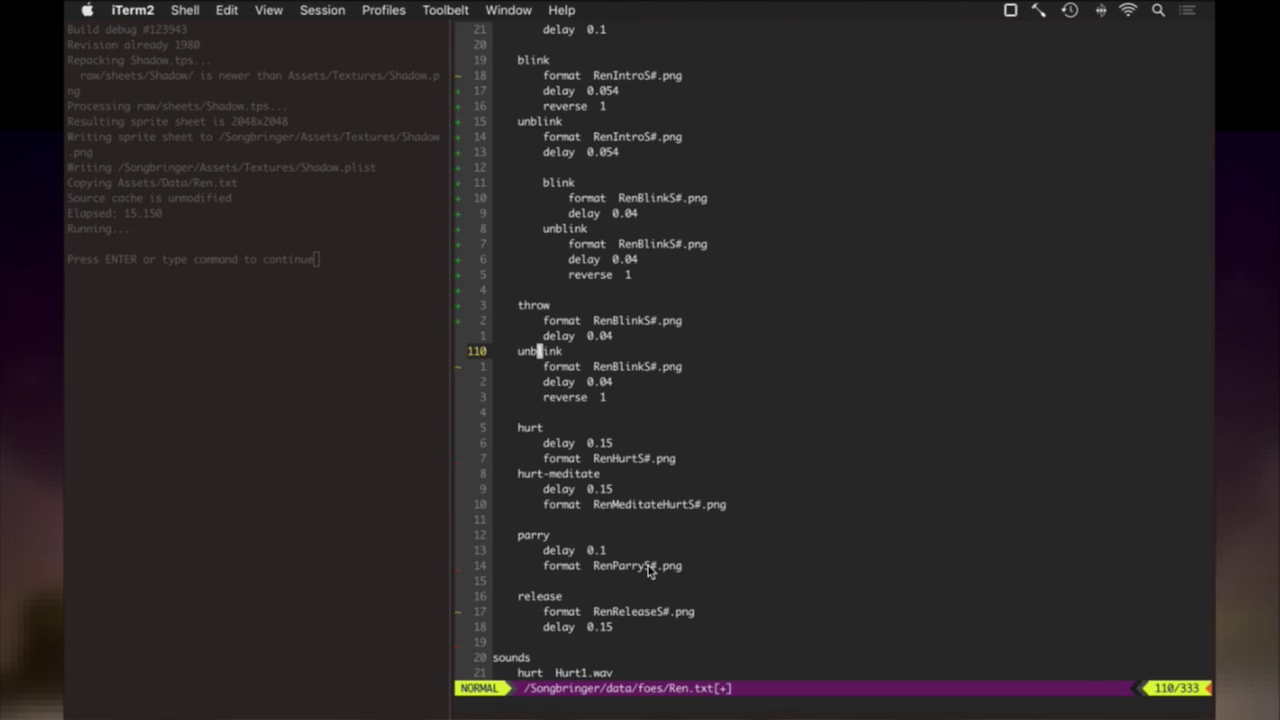
type("cwcatch")
key("Escape")
key("j")
key("k")
type("w")
key("Return")
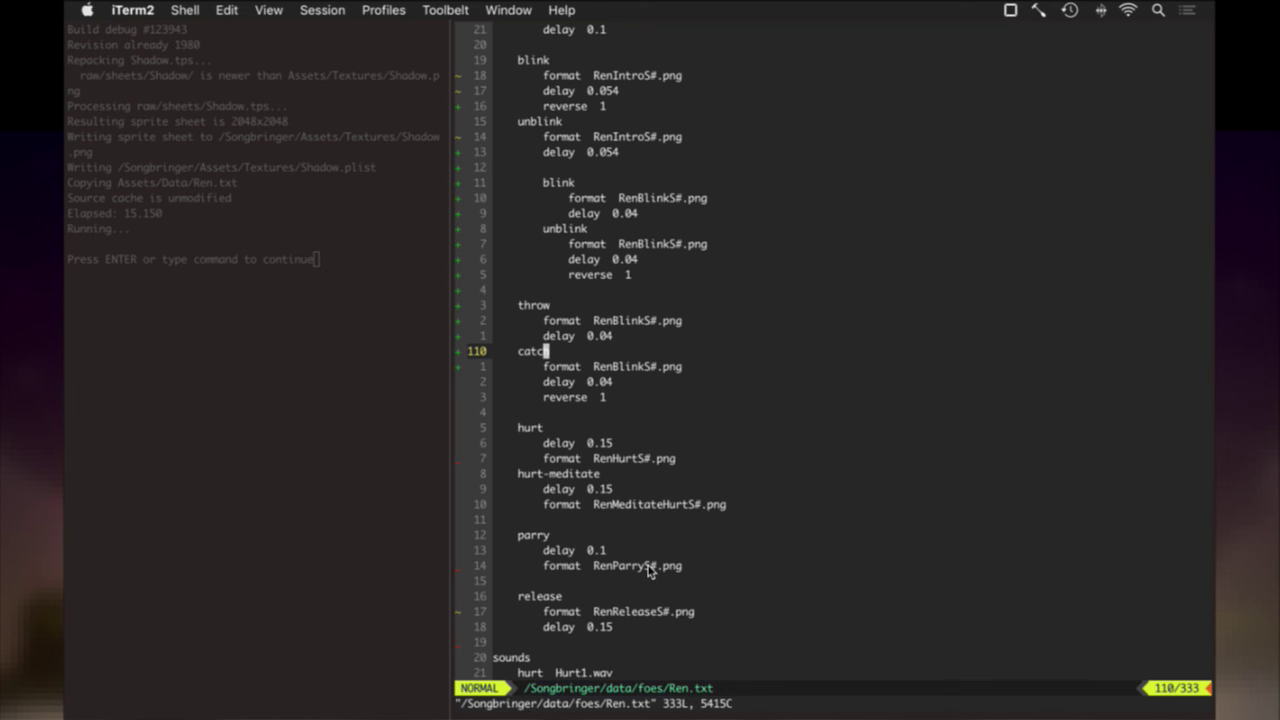
Change the animation in Ren's freezeA sequence to throw and save Ren.txt.
key("slash")
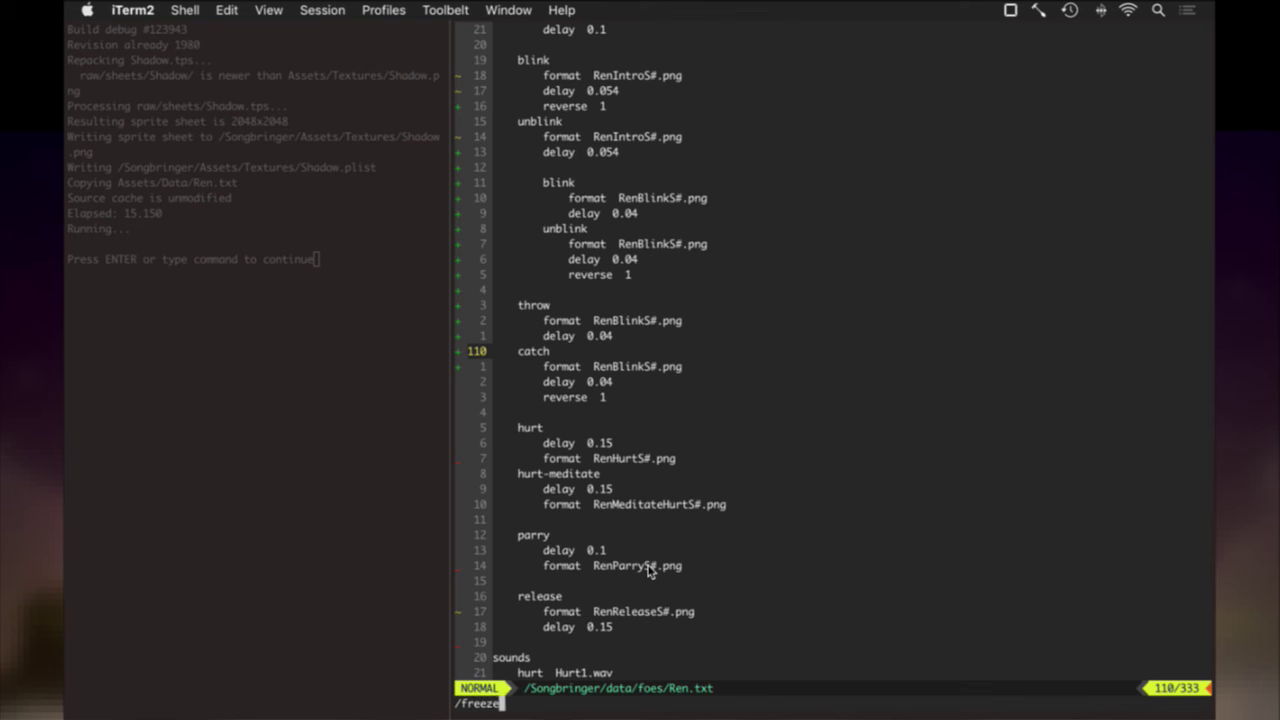
key("Return")
key("j")
key("j")
key("j")
key("j")
key("j")
key("j")
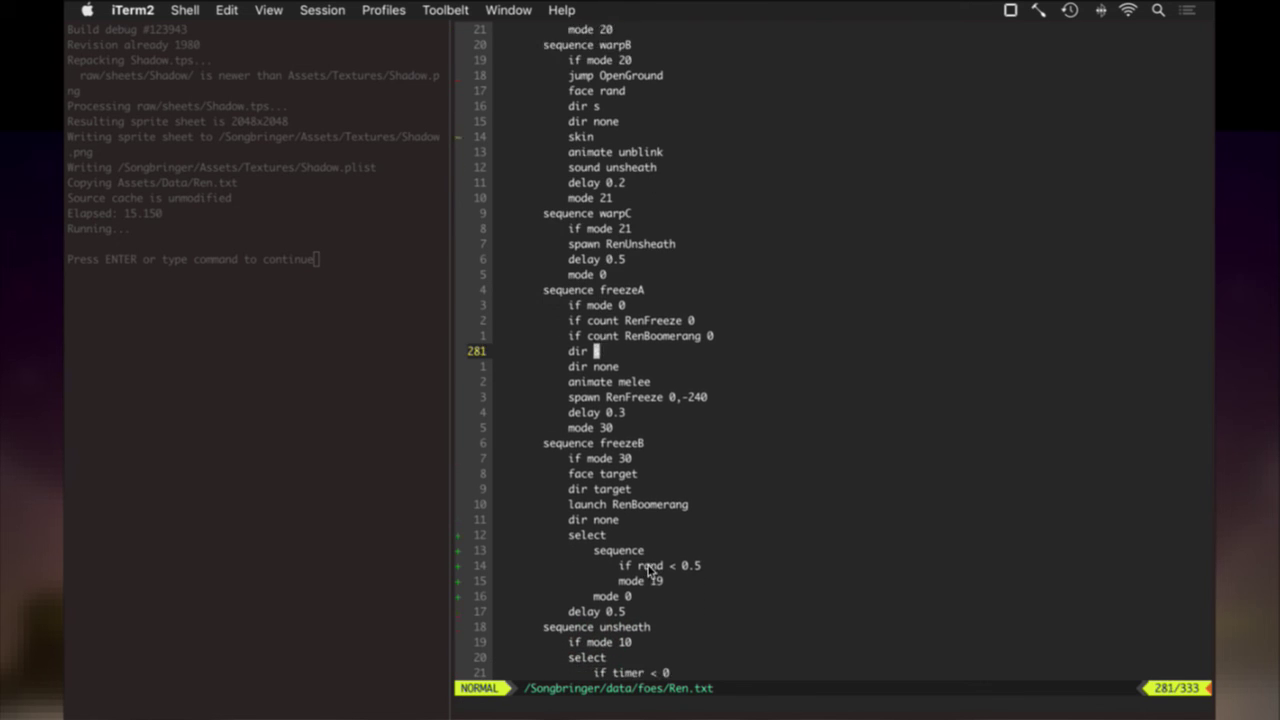
key("A")
key("BackSpace")
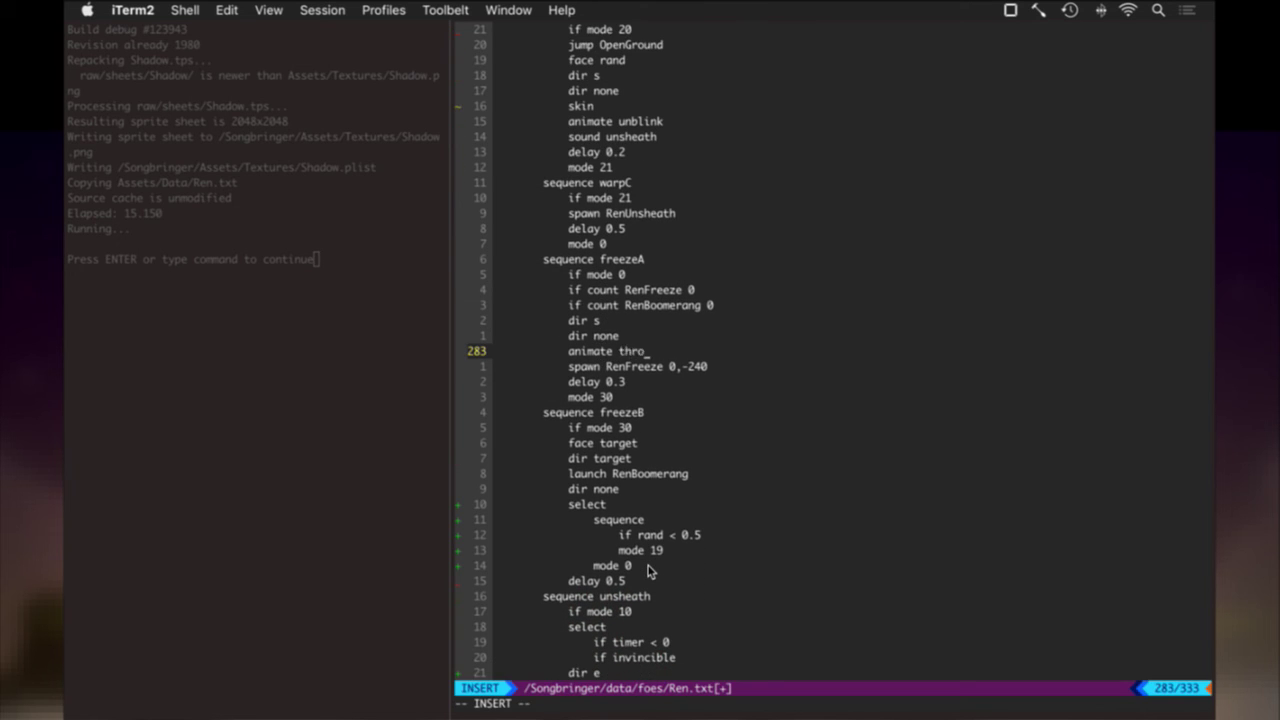
type("throw")
key("Escape")
type(":w")
key("Return")
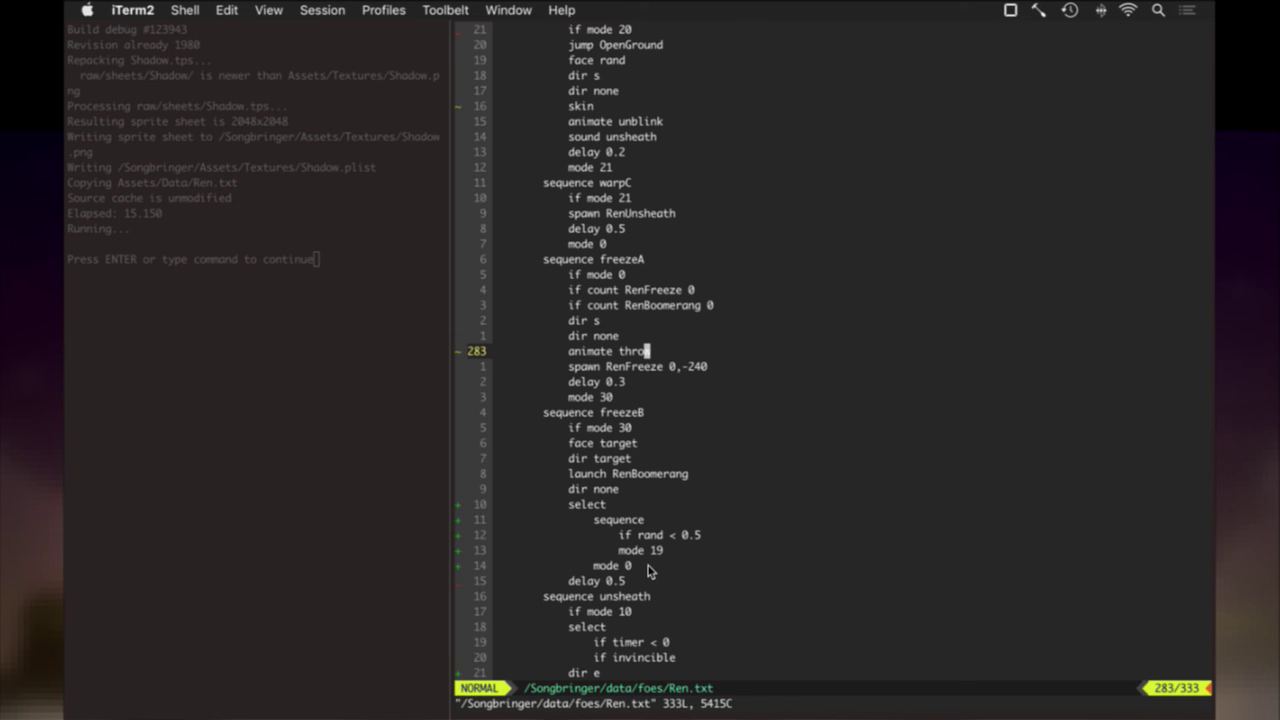
Build and run the game, then enter the arena and fight Ren to check the new throw animation.
key("super+r")
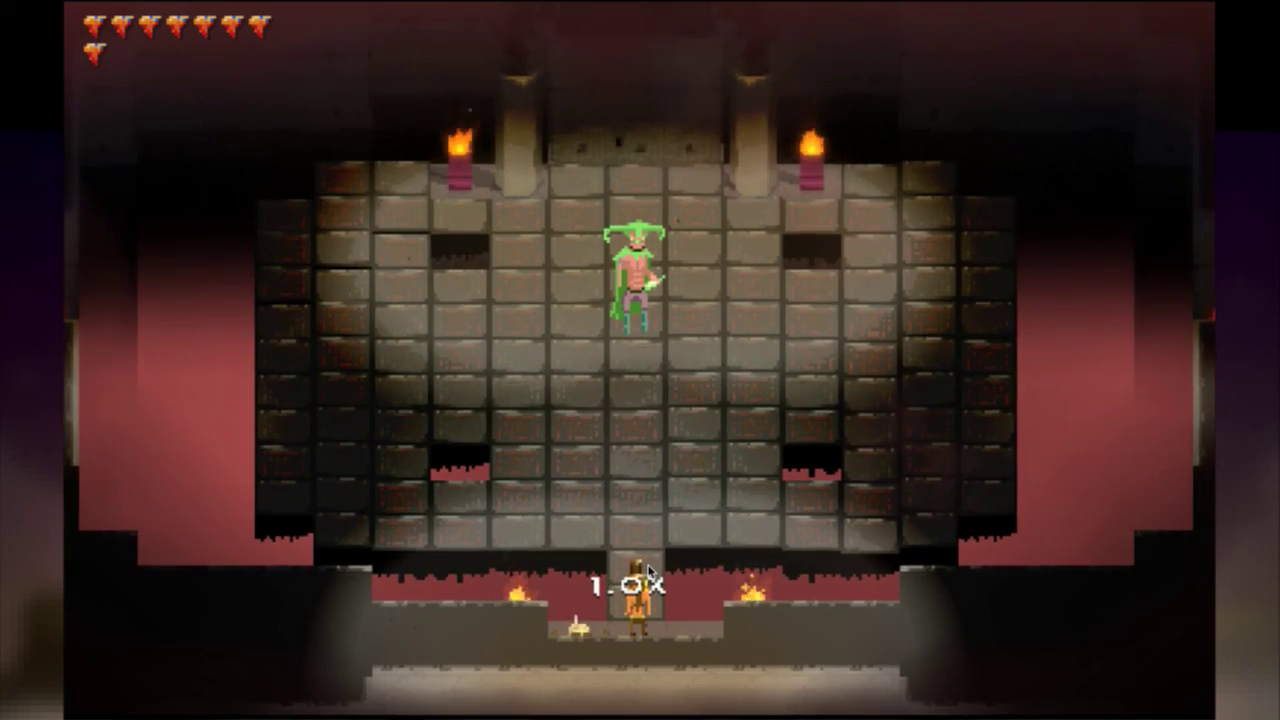
key("space")
key("Up")
key("Left")
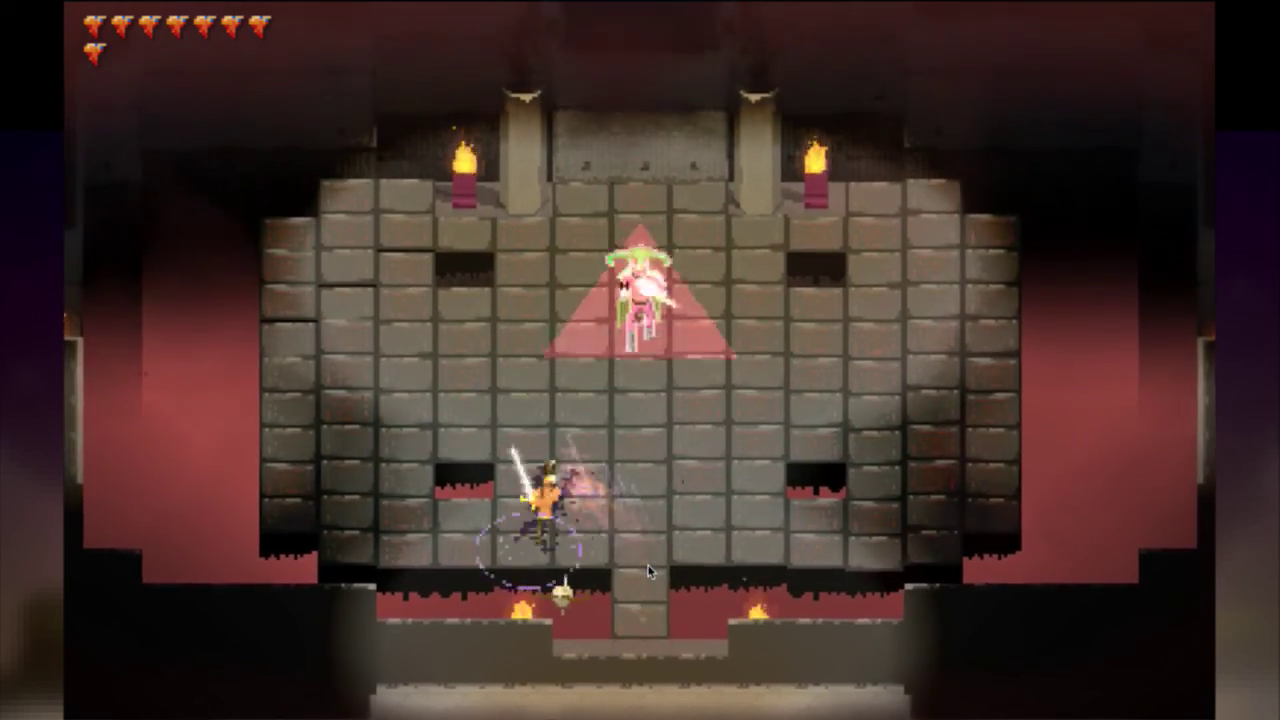
key("Right")
key("Up")
key("space")
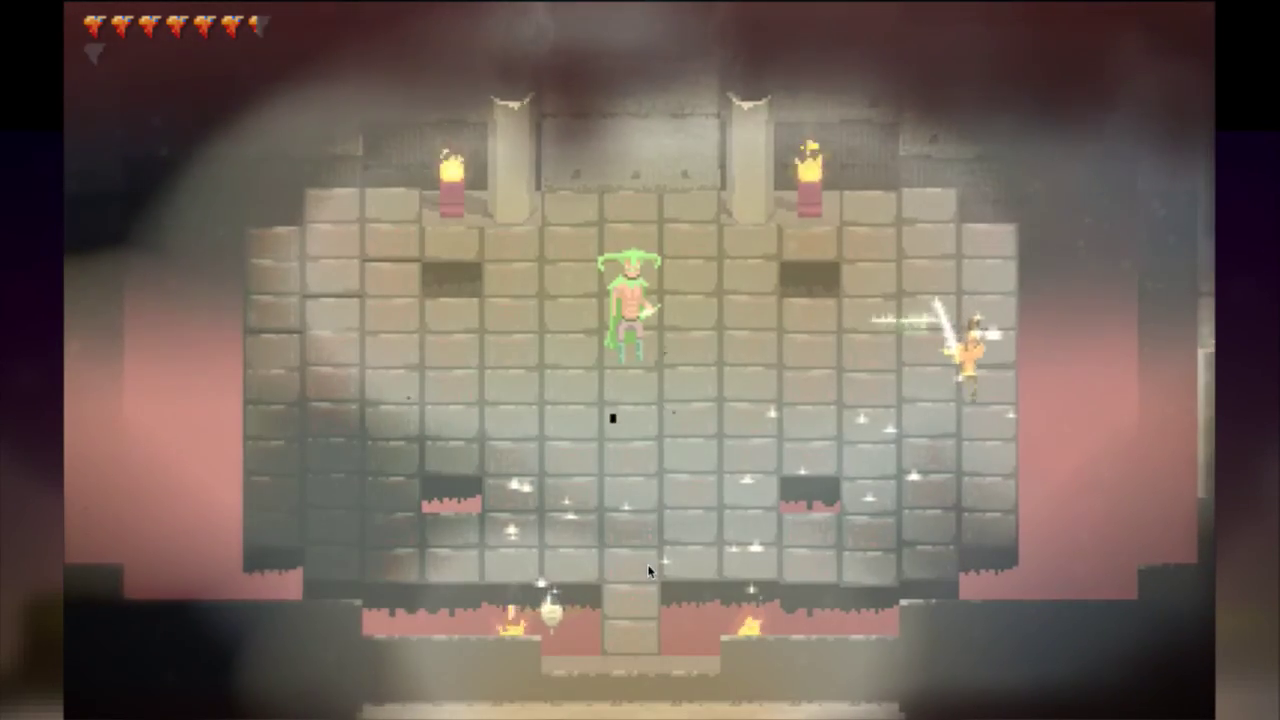
key("Down")
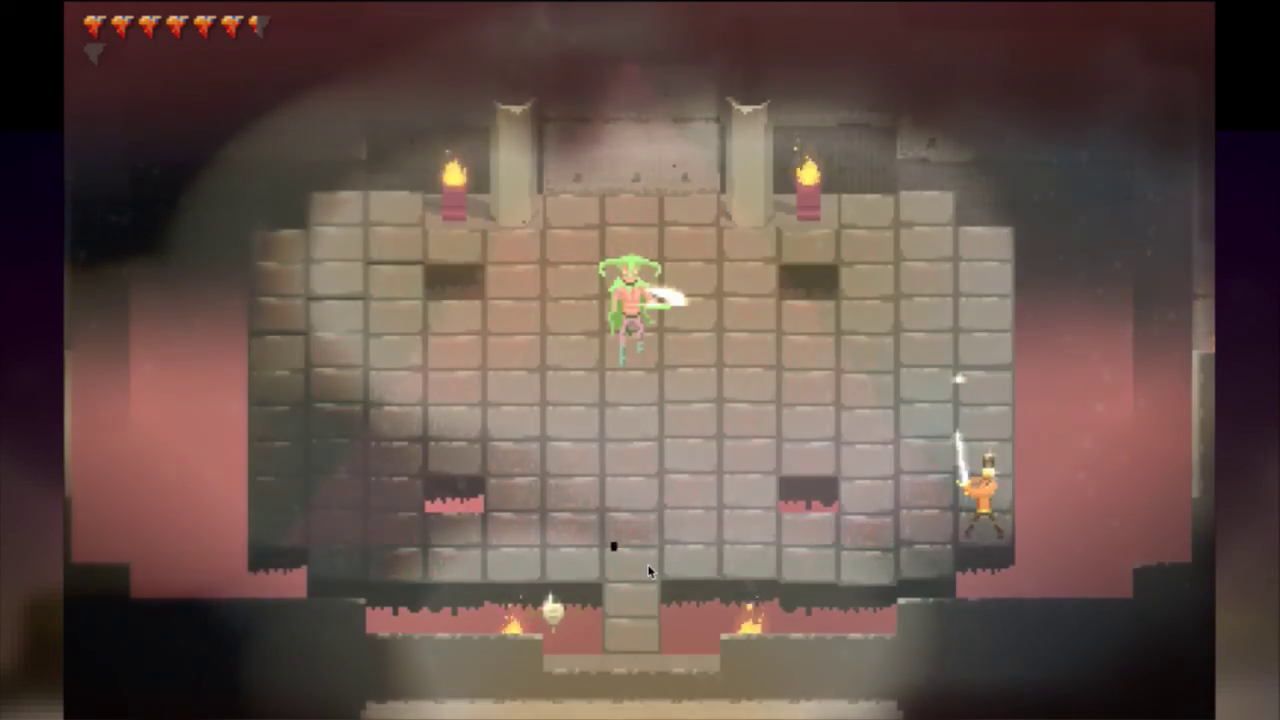
key("Left")
key("Right")
key("space")
key("a")
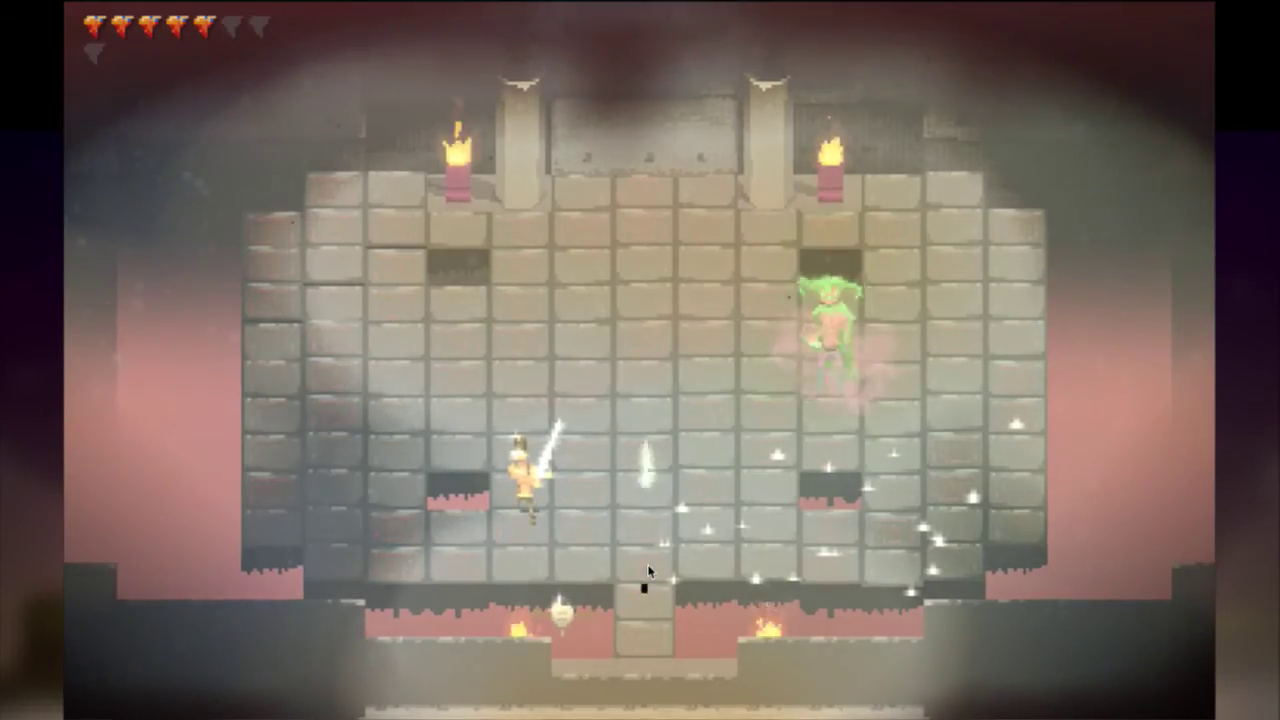
key("a")
key("a")
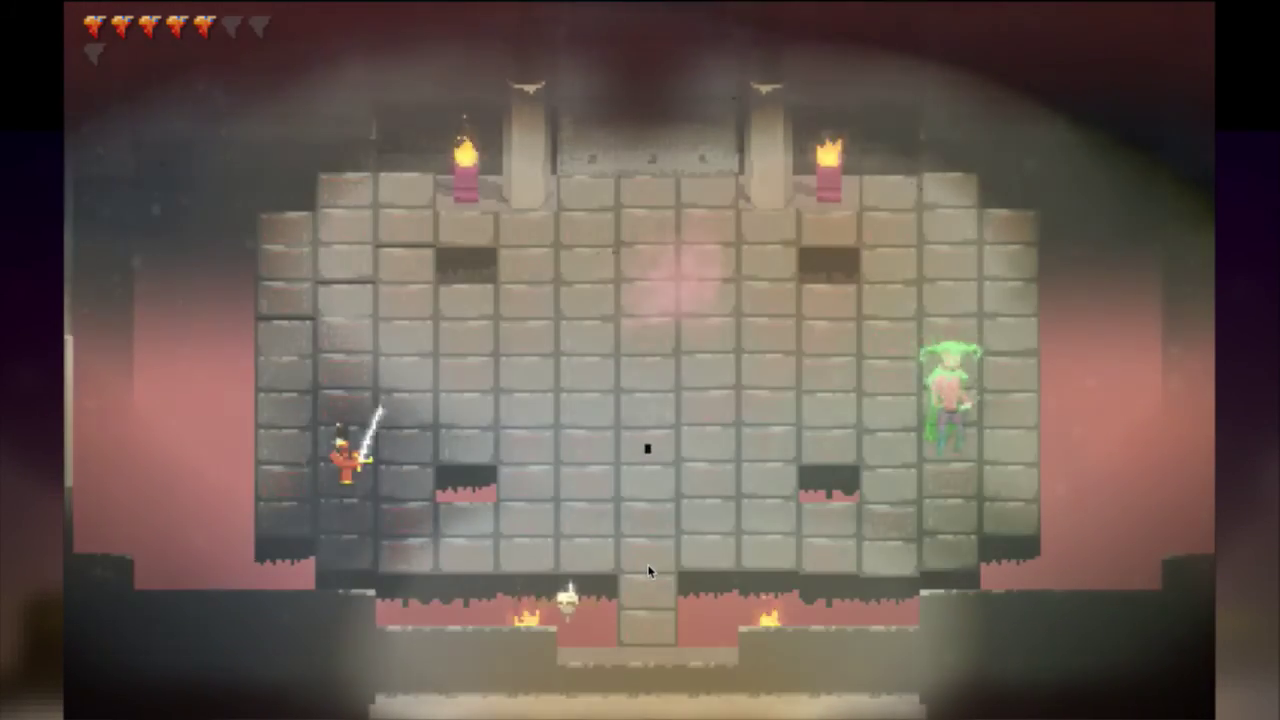
Move around the arena and attack Ren to observe his warps, freeze and boomerang throws.
key("w")
key("d")
key("s")
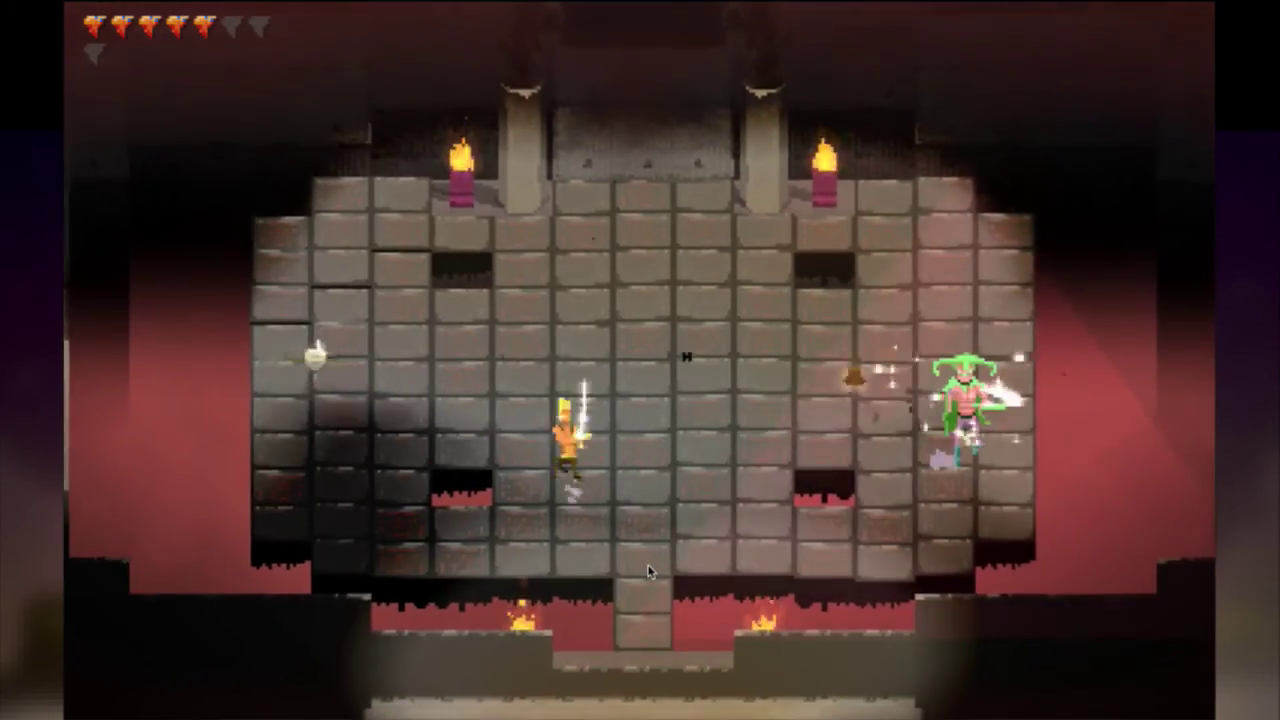
key("a")
key("w")
key("d")
key("d")
key("s")
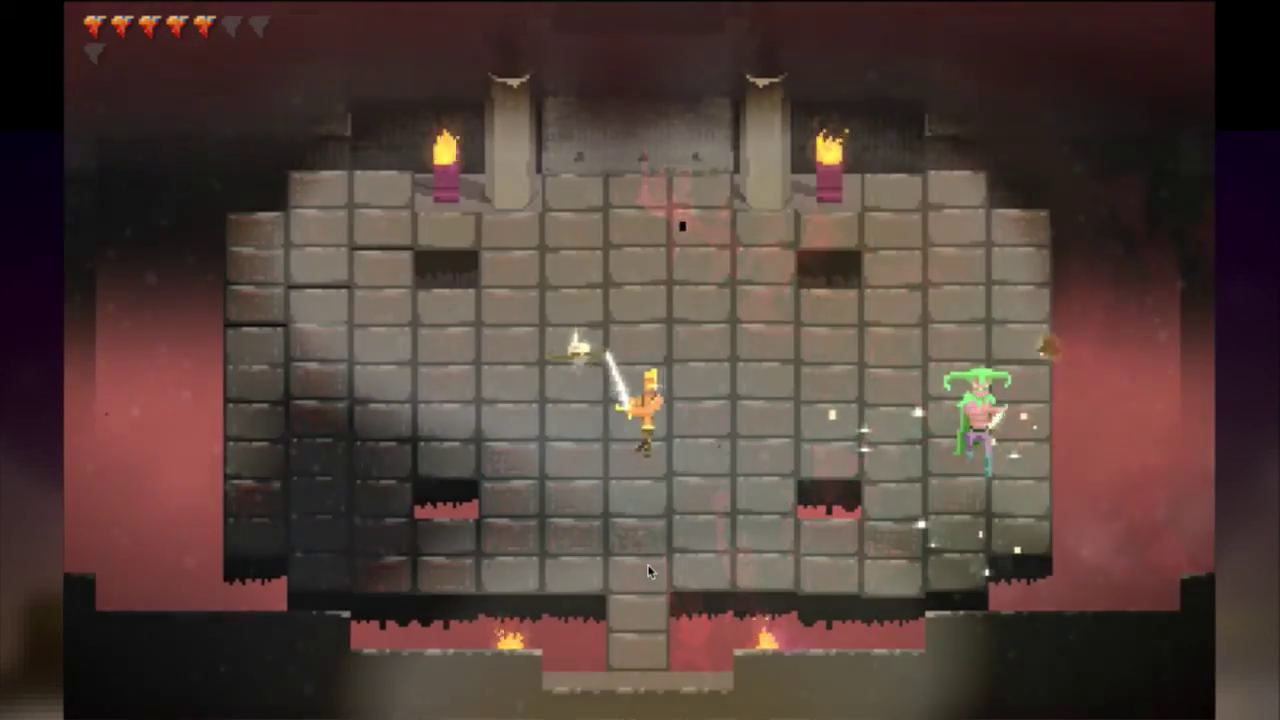
key("w")
key("a")
key("d")
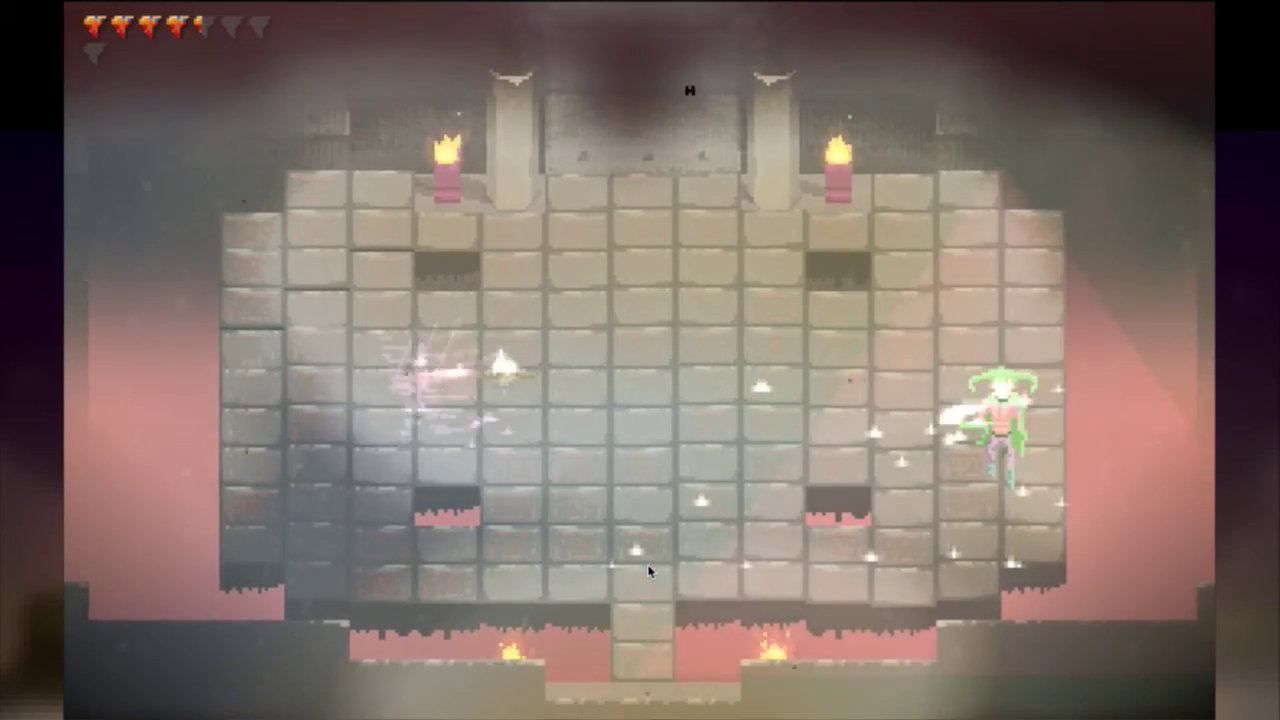
key("w")
key("a")
key("d")
key("s")
key("space")
key("space")
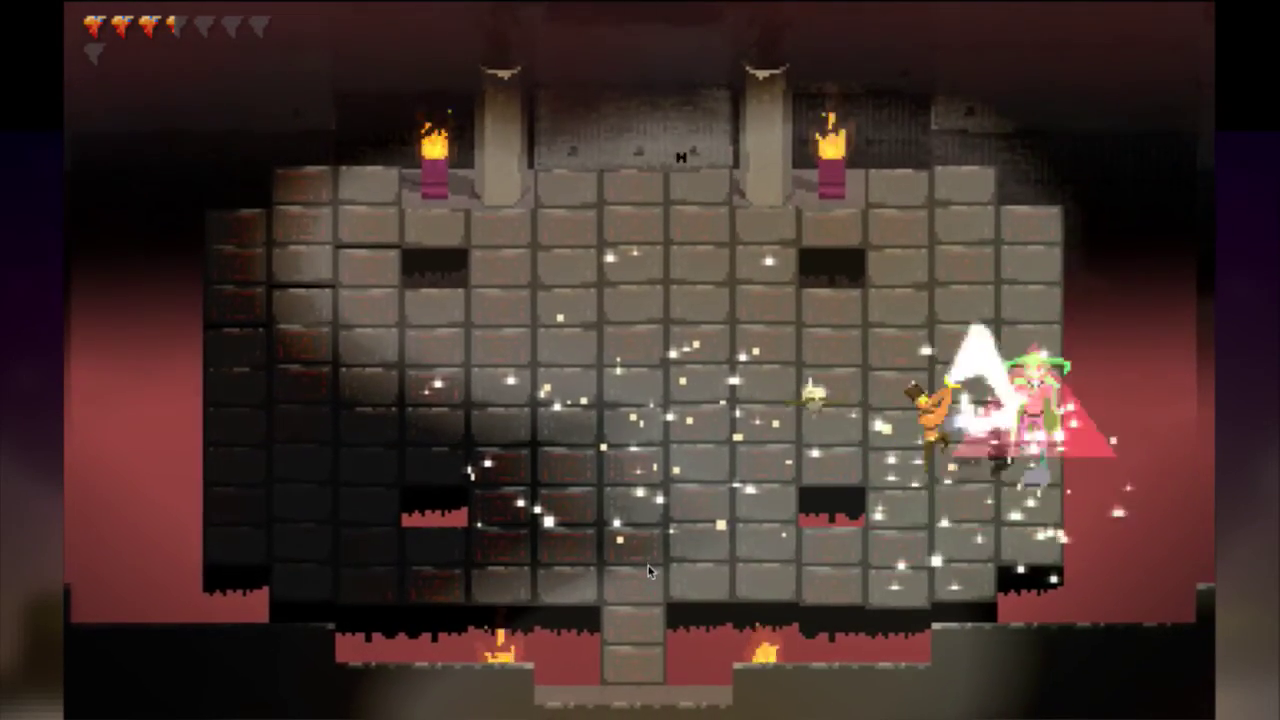
key("w")
key("a")
key("space")
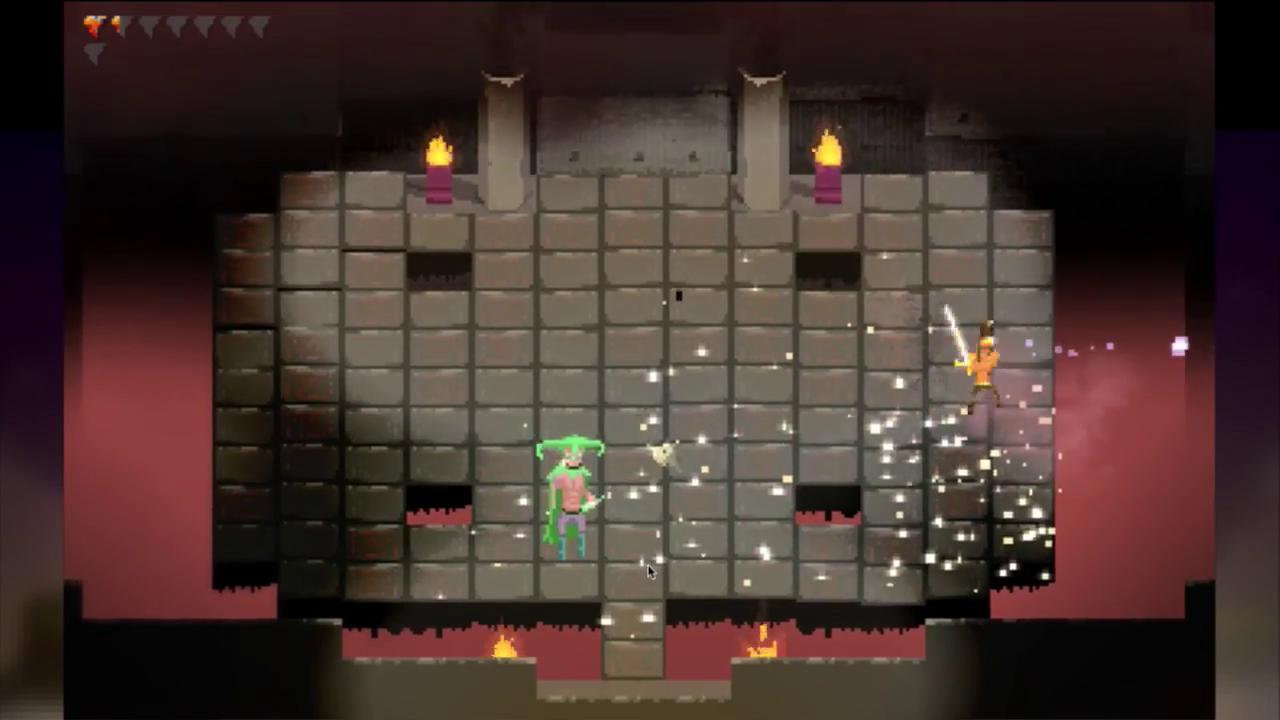
key("space")
key("d")
key("s")
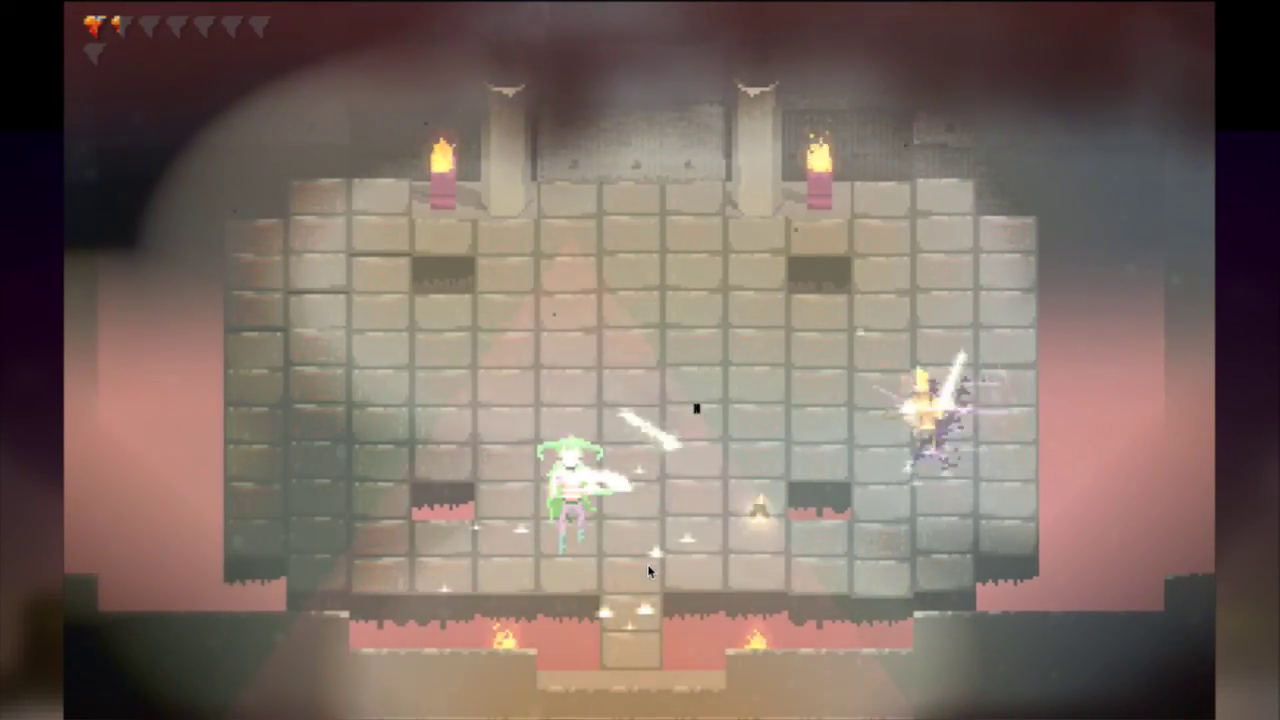
key("a")
key("space")
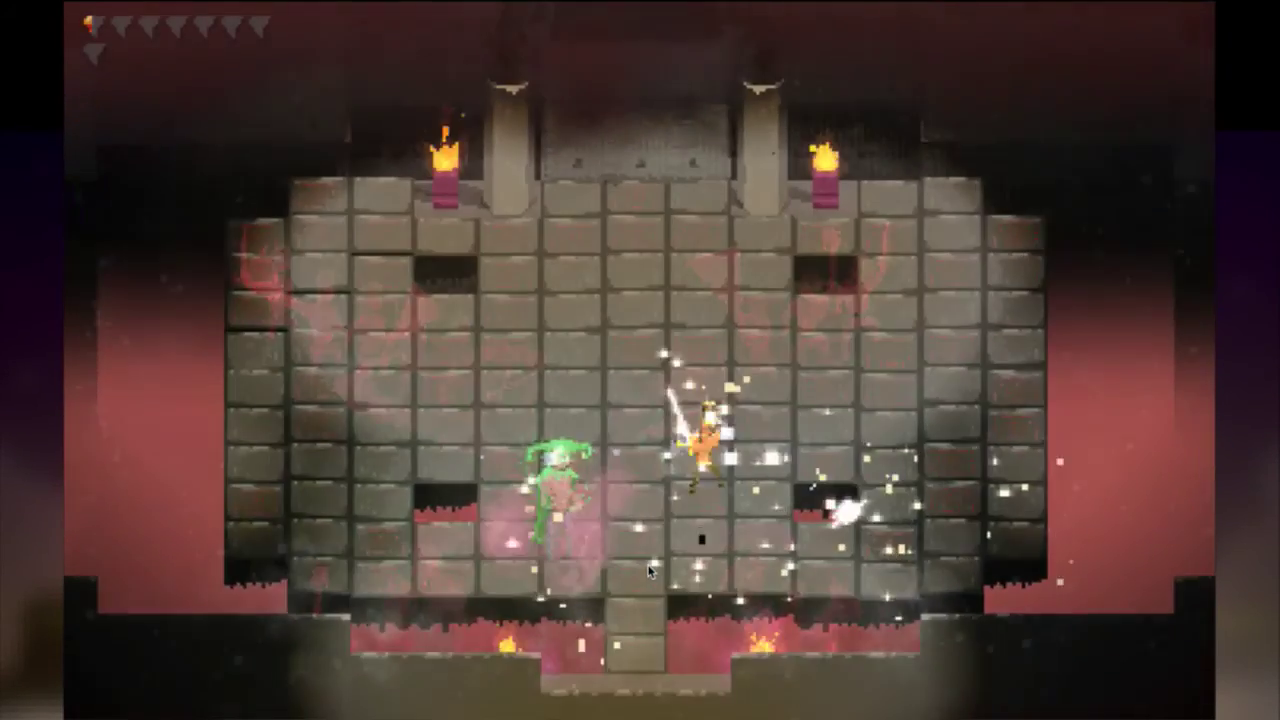
Finish the test fight against Ren and quit the game back to Ren.txt.
key("space")
key("i")
key("i")
key("space")
key("a")
key("w")
key("space")
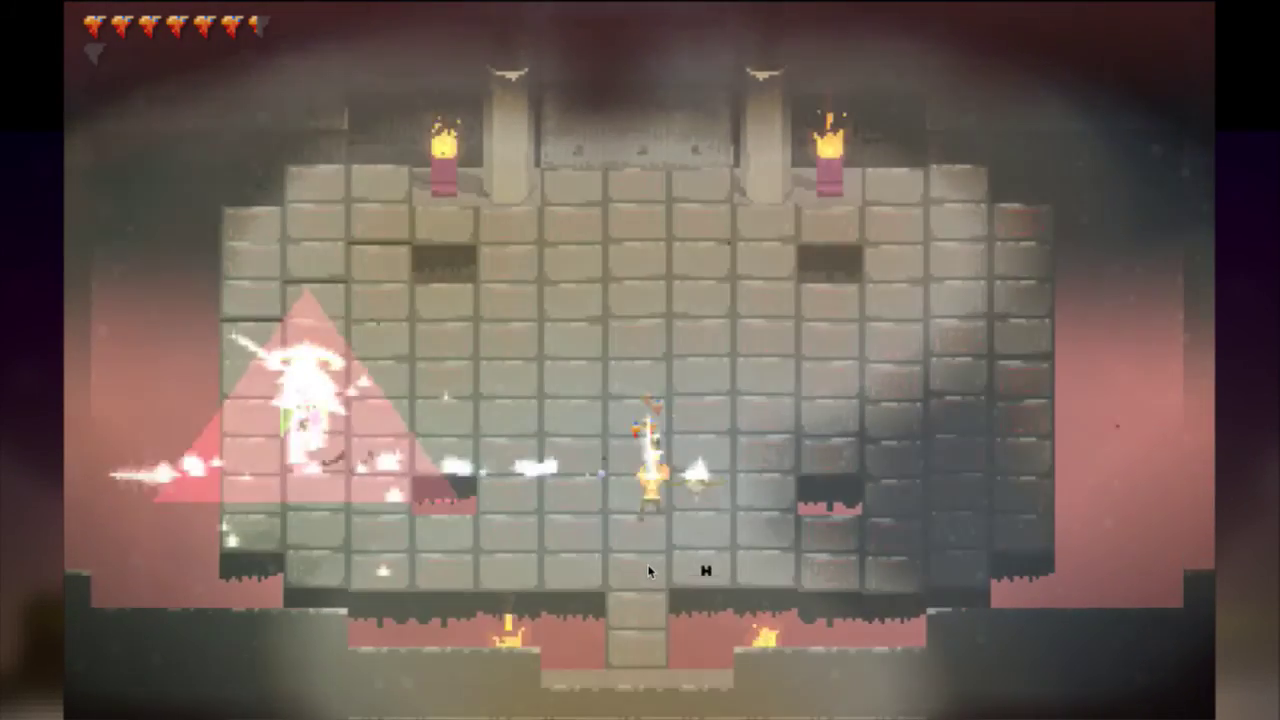
key("space")
key("d")
key("w")
key("a")
key("space")
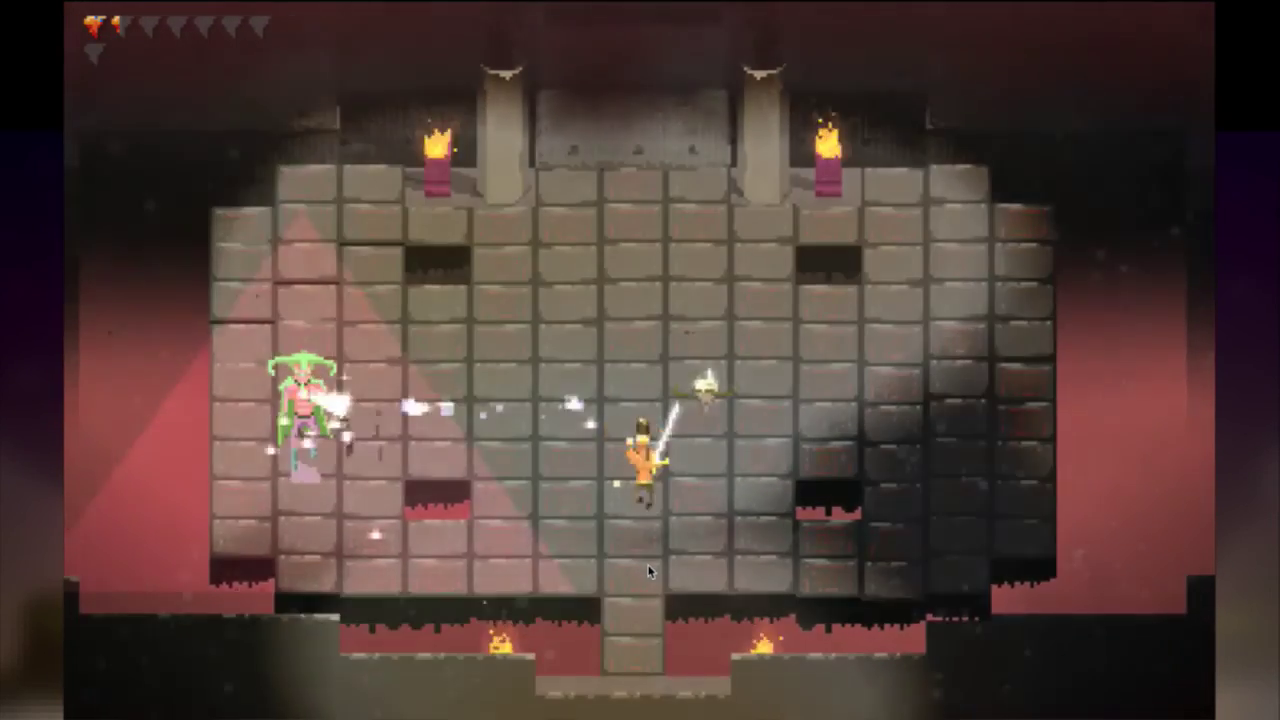
key("i")
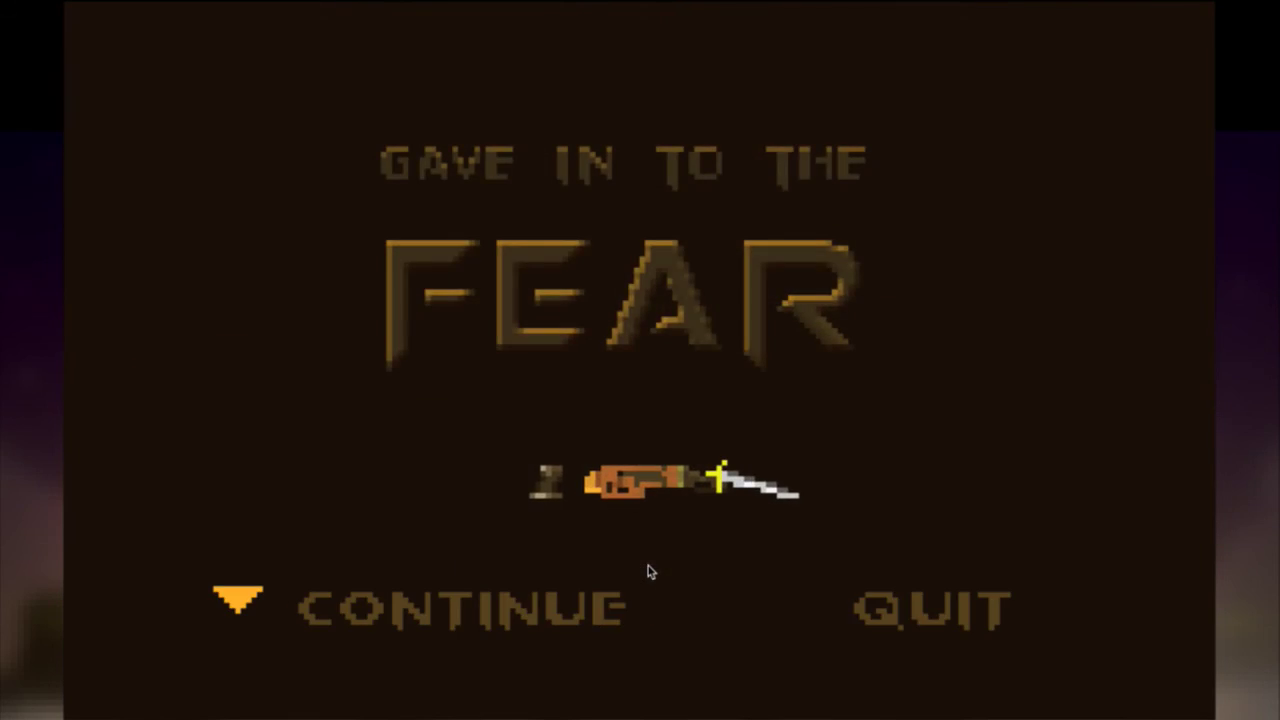
key("super+q")
key("j")
key("k")
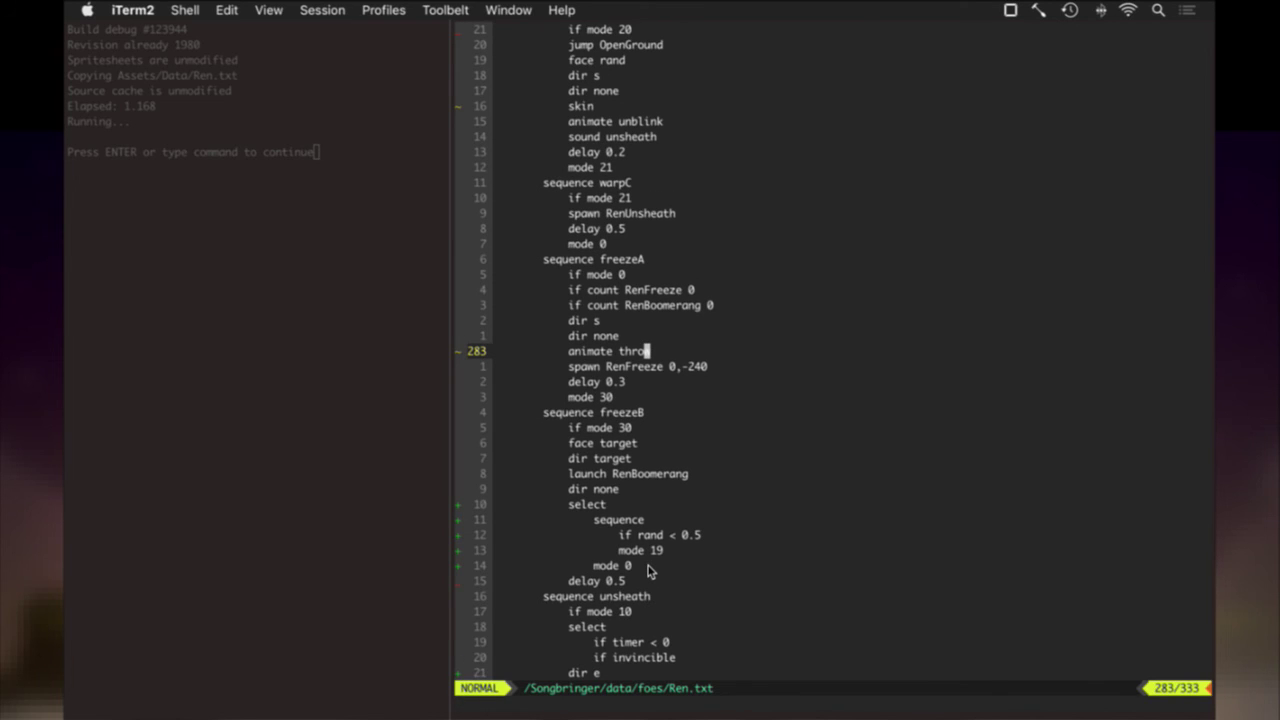
Switch to Finder and select RenFreezeS15.png in the Shadow sprite folder.
key("cmd+Tab")
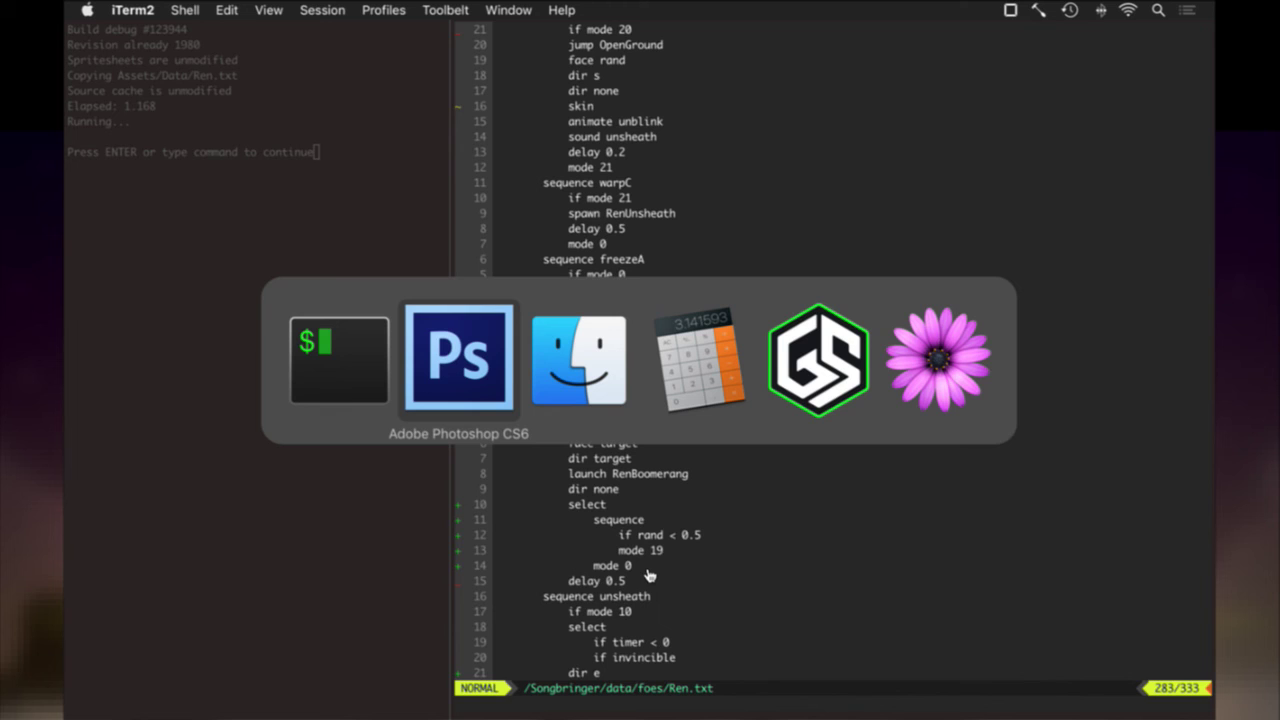
key("super+Tab")
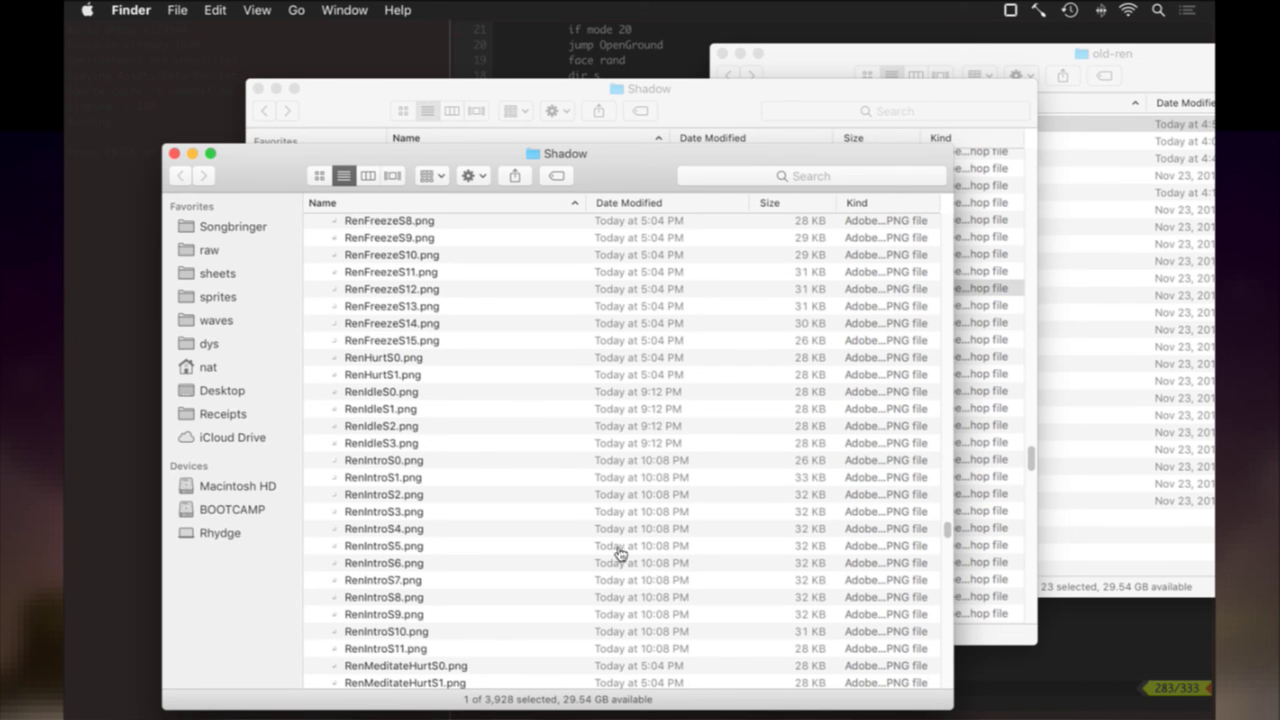
scroll(511, 441, "up", 5)
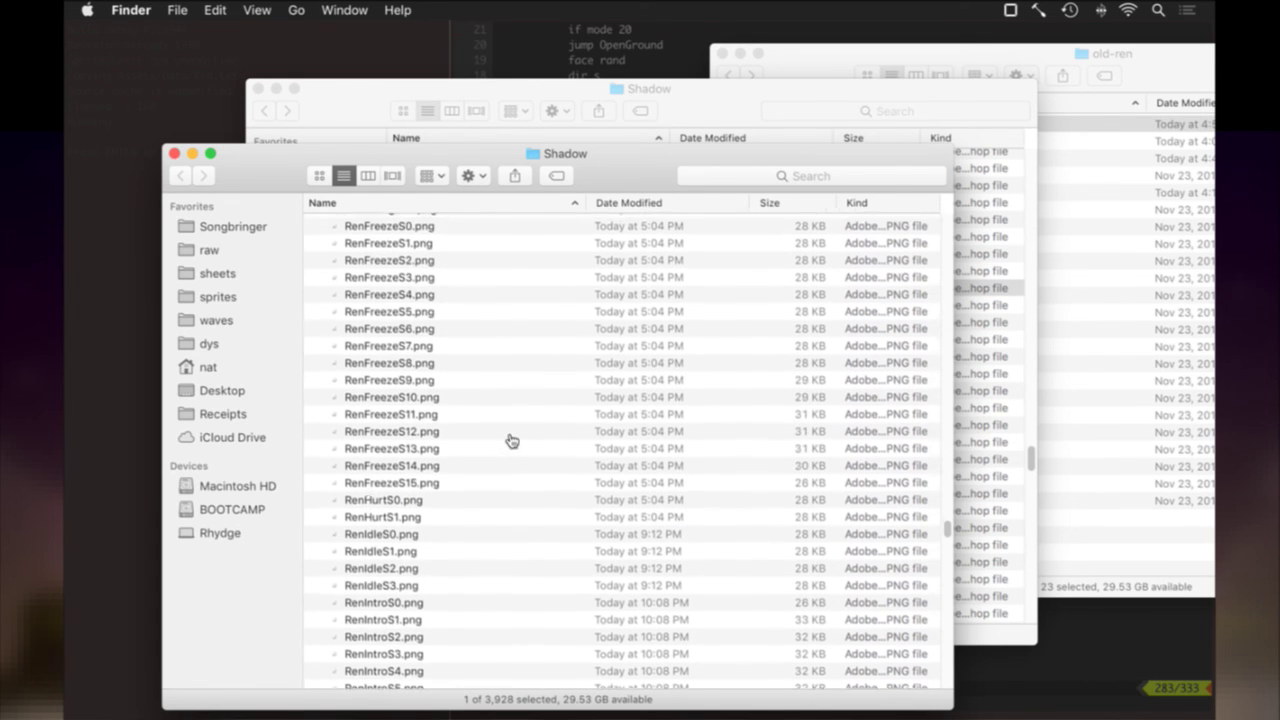
scroll(511, 441, "up", 1)
left_click(432, 557)
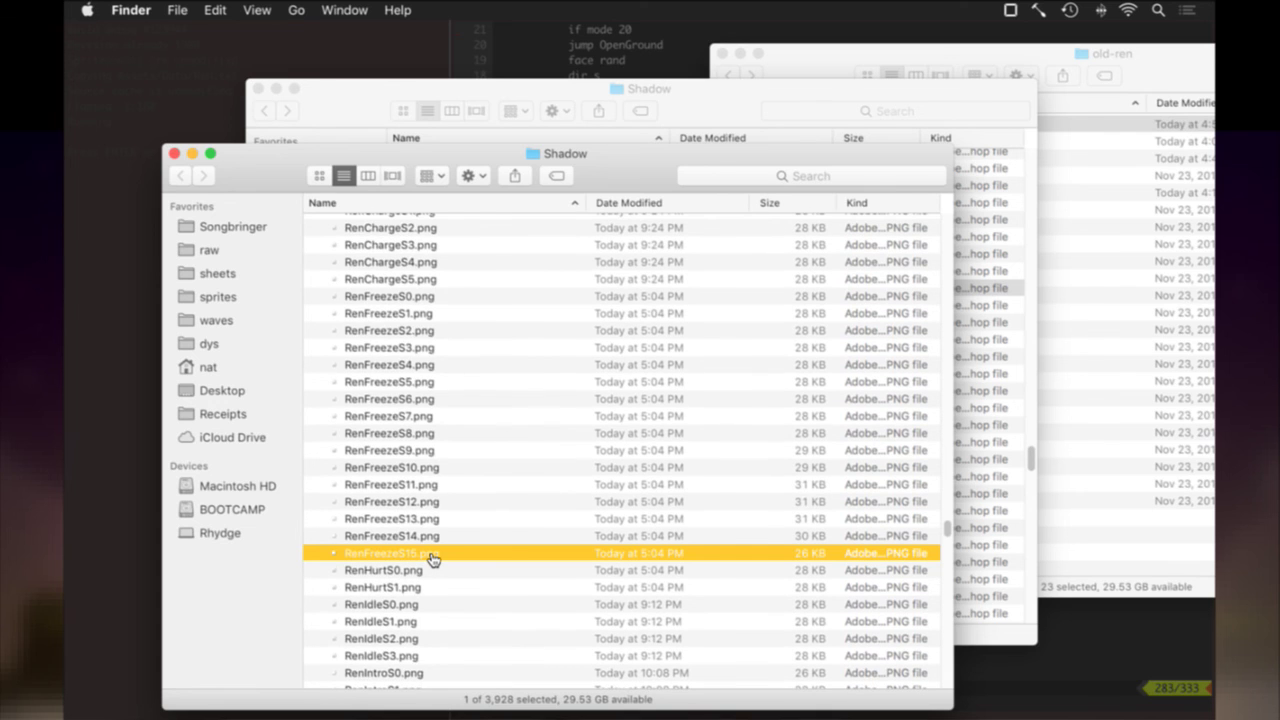
Switch back to iTerm2, search Ren.txt for renfree references from the top, and clear the search highlighting.
key("super+Tab")
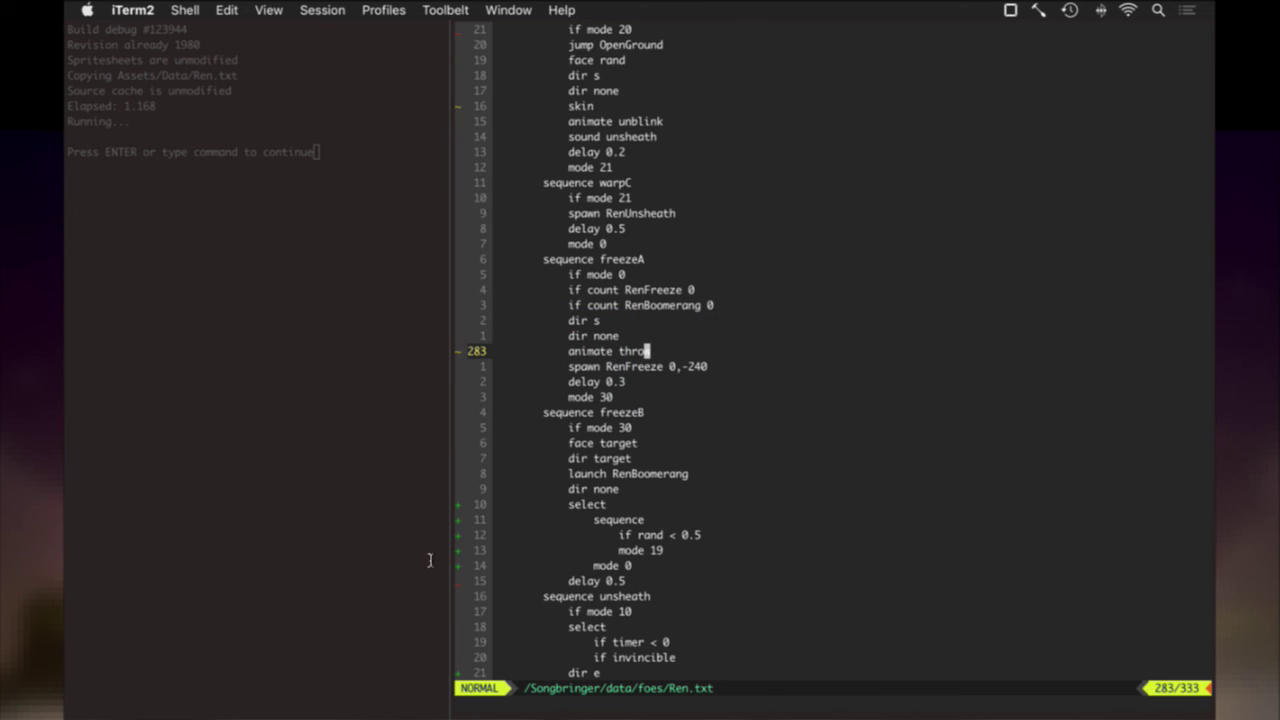
key("g")
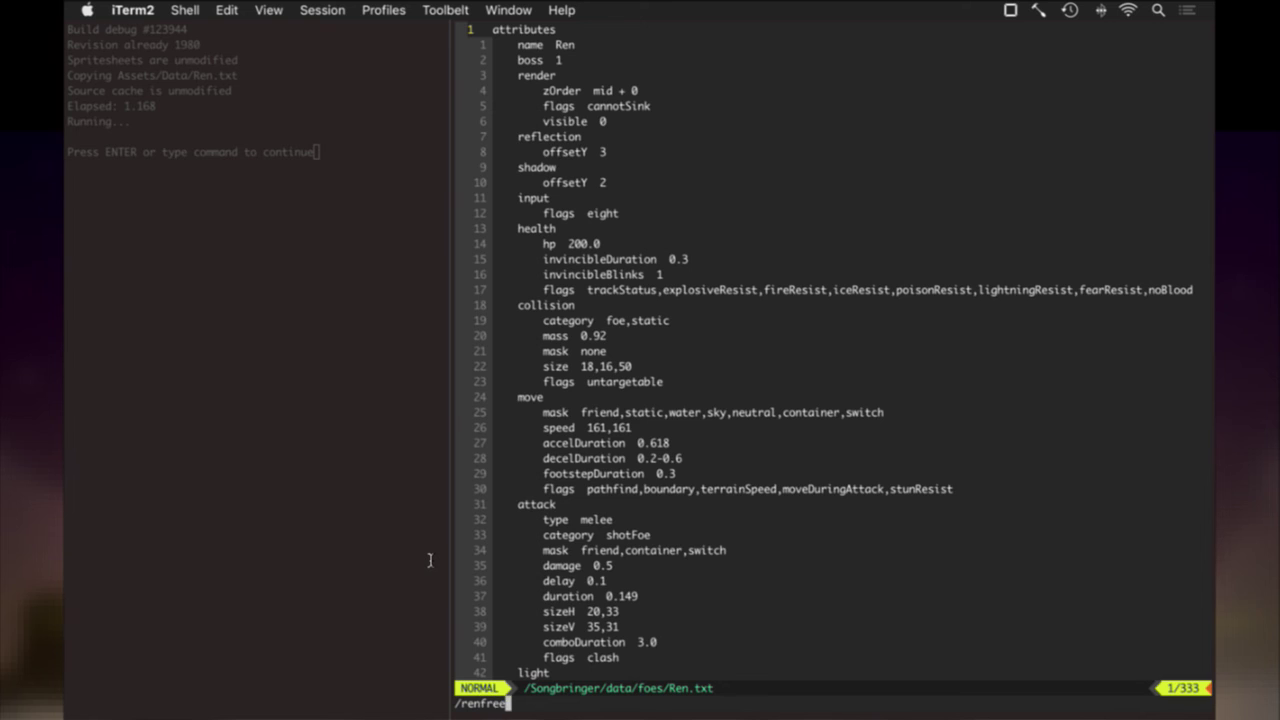
key("Return")
type("n")
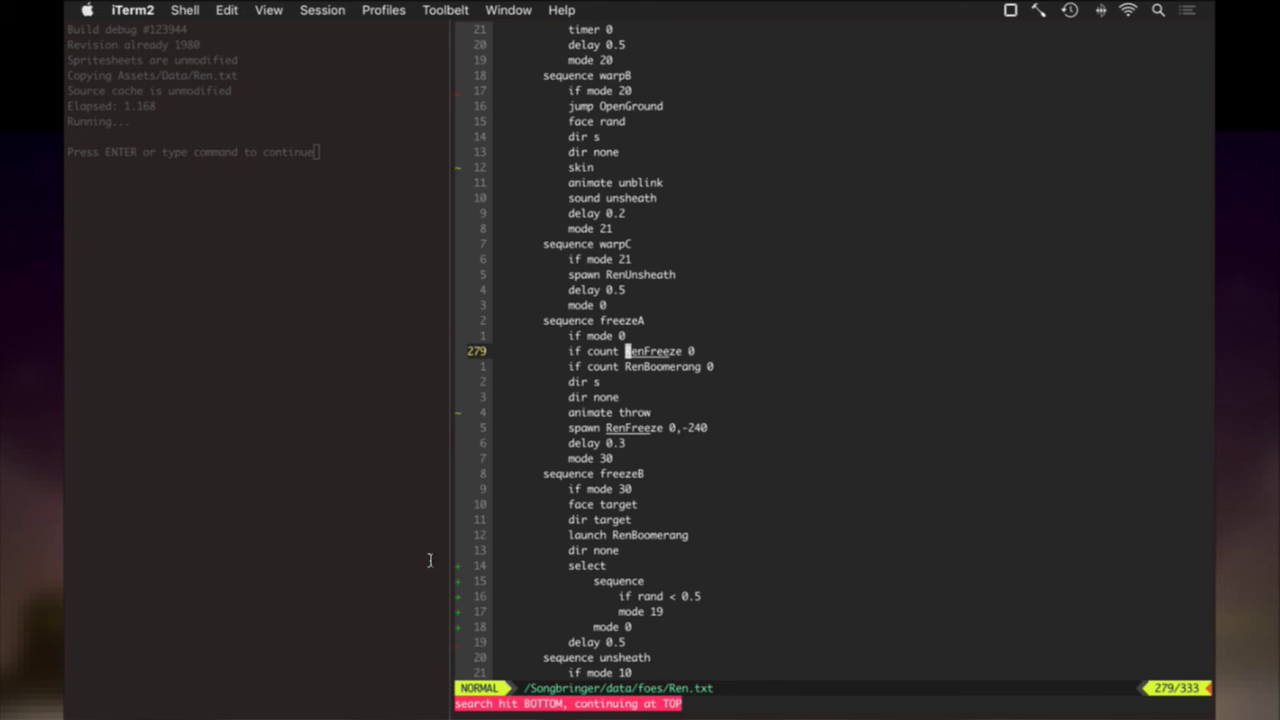
type(":noh")
key("Return")
Return to Finder and delete RenFreezeS0.png through RenFreezeS15.png from the Shadow folder.
key("super+Tab")
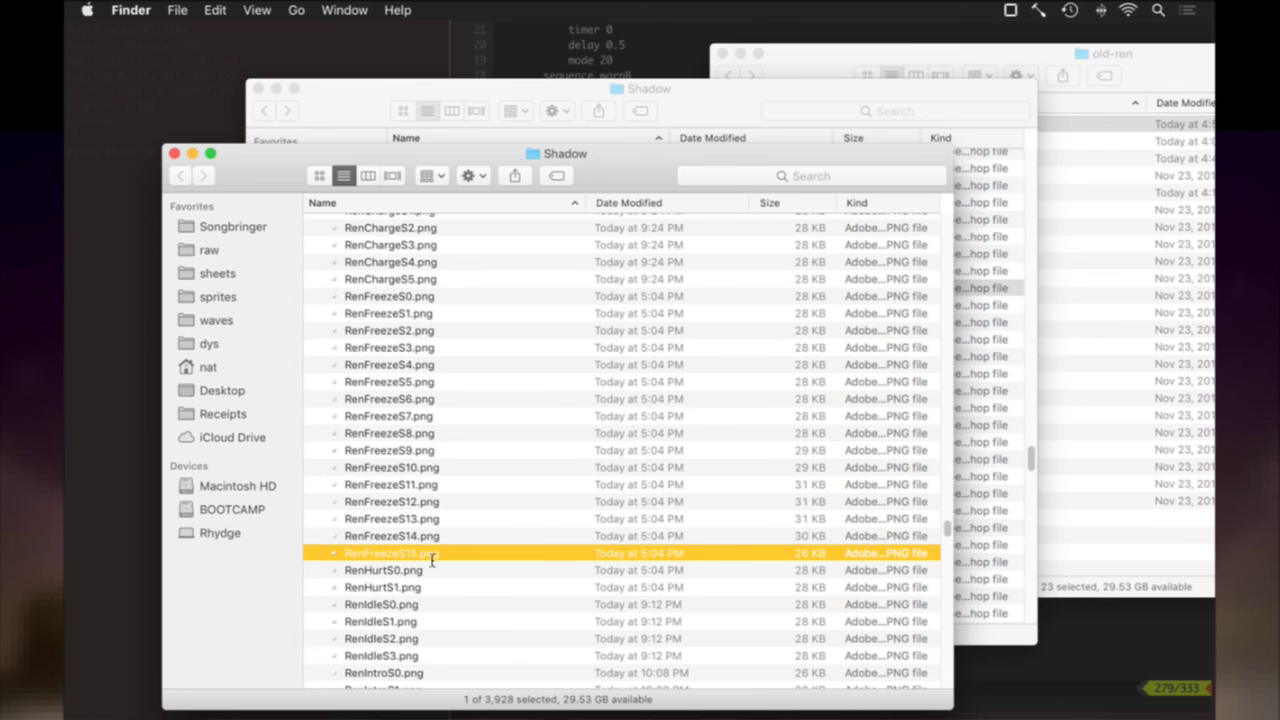
left_click(418, 297, "shift")
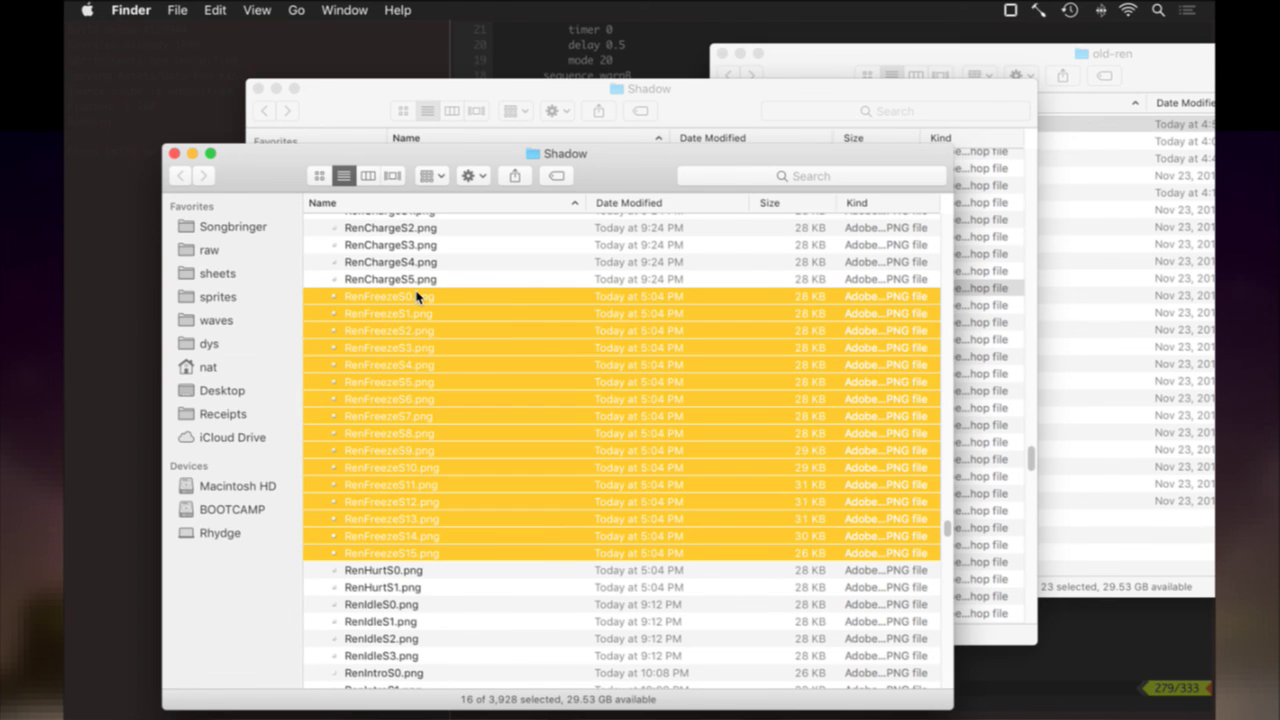
key("super+BackSpace")
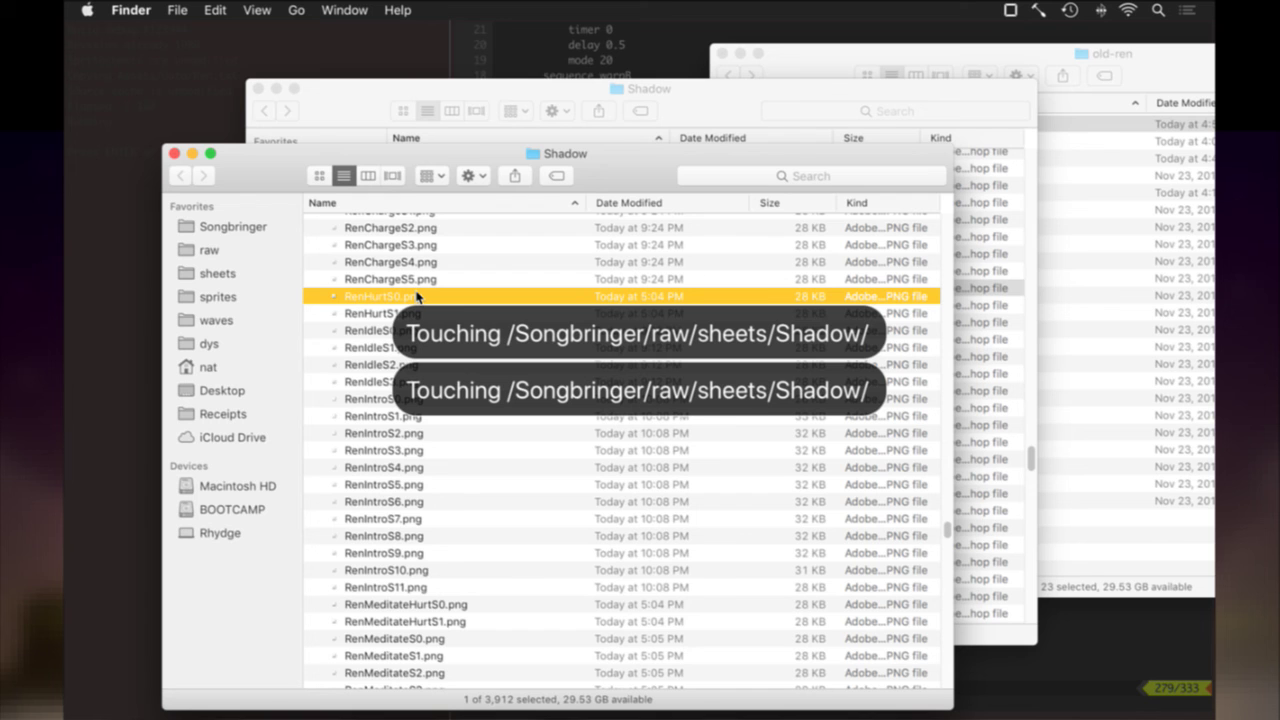
Look through the Ren sprites in the Shadow PNG folder and preview the RenBoomerang frames starting from RenBoomerang0.png.
scroll(418, 300, "down", 3)
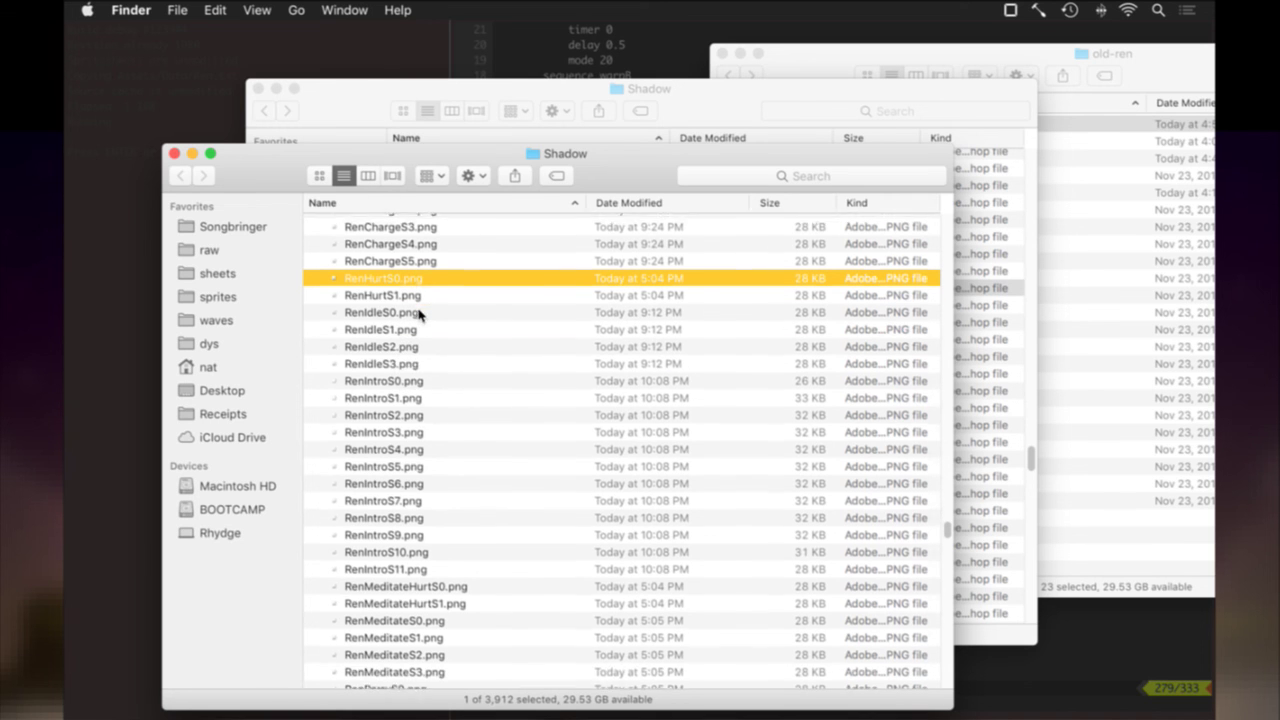
scroll(418, 314, "down", 10)
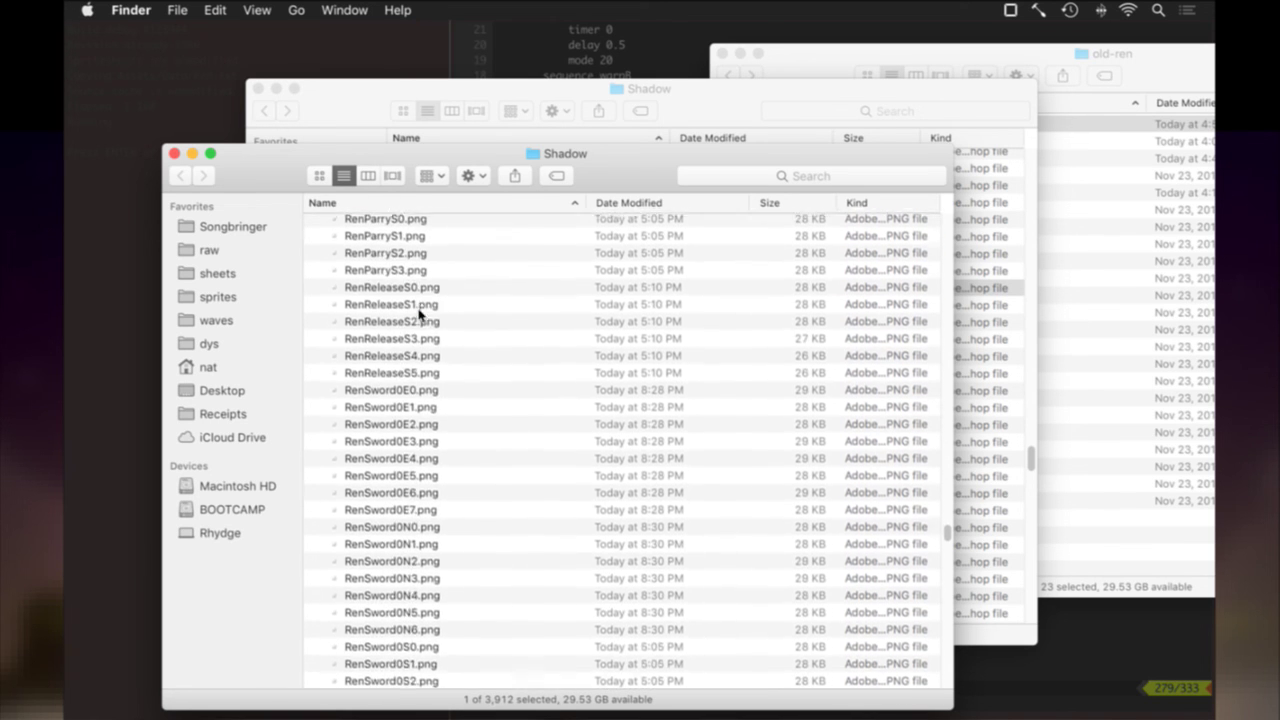
scroll(418, 314, "down", 1)
scroll(418, 314, "up", 10)
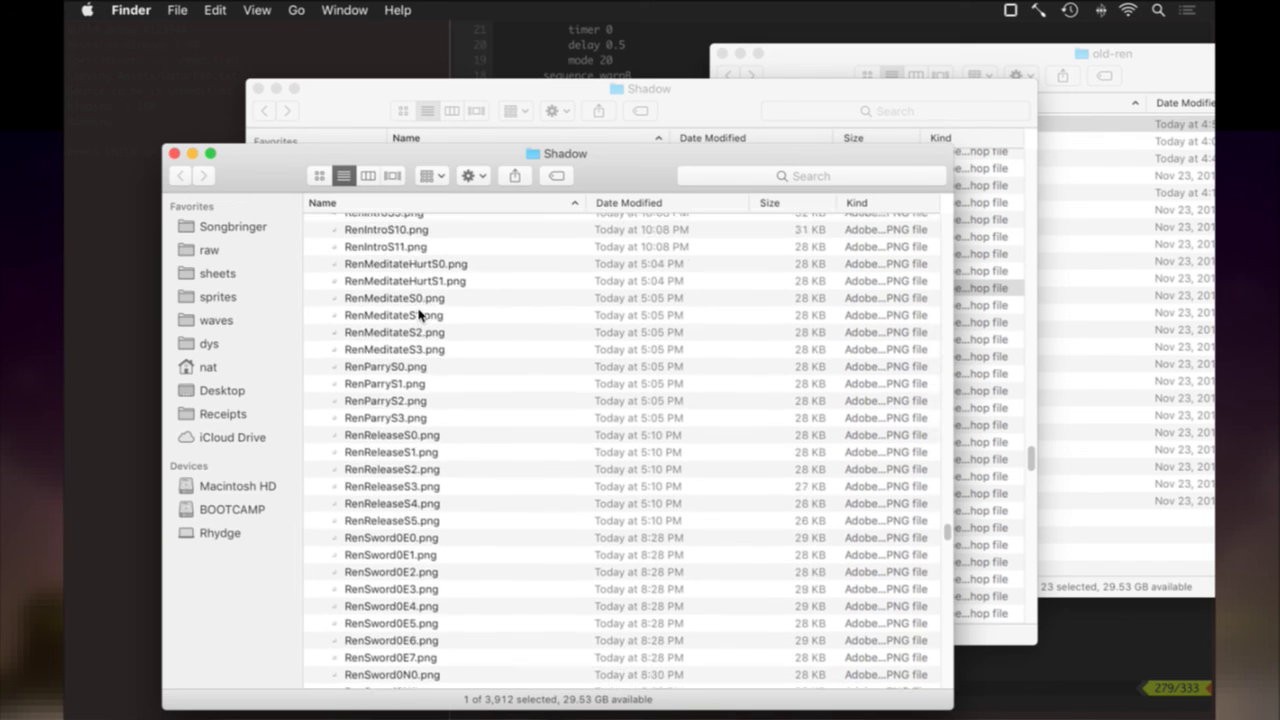
scroll(418, 314, "up", 5)
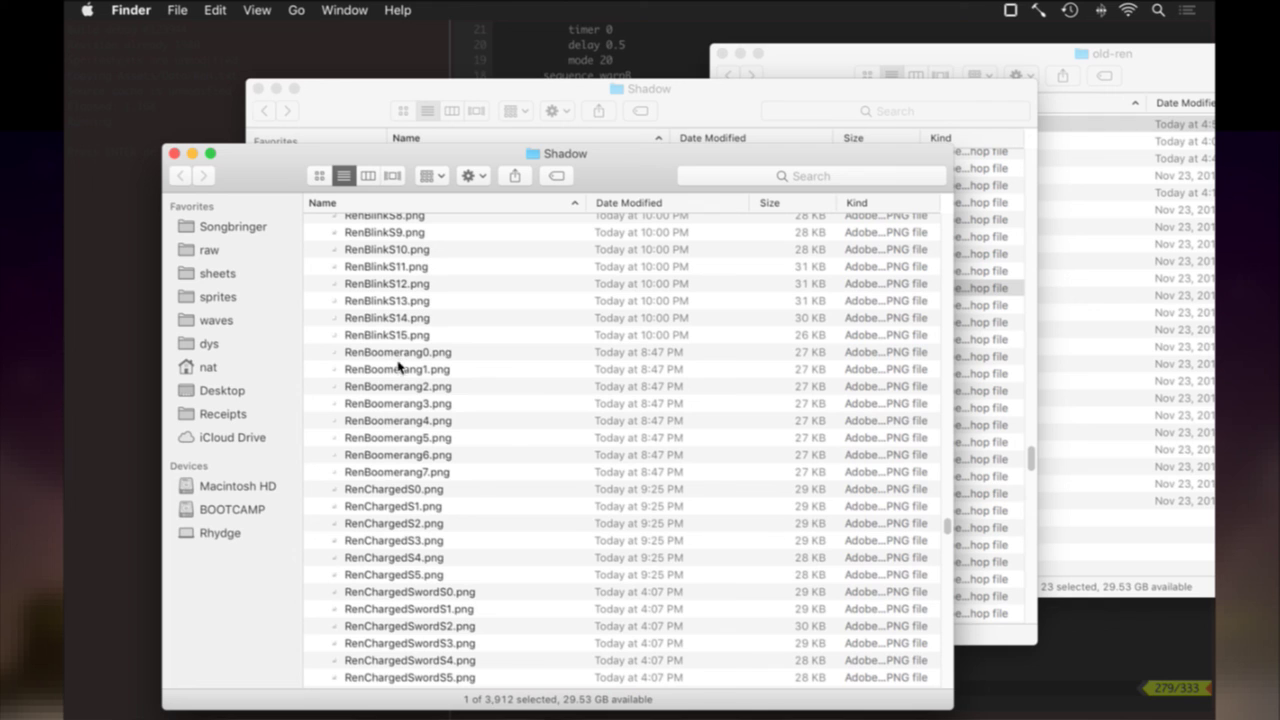
left_click(406, 354)
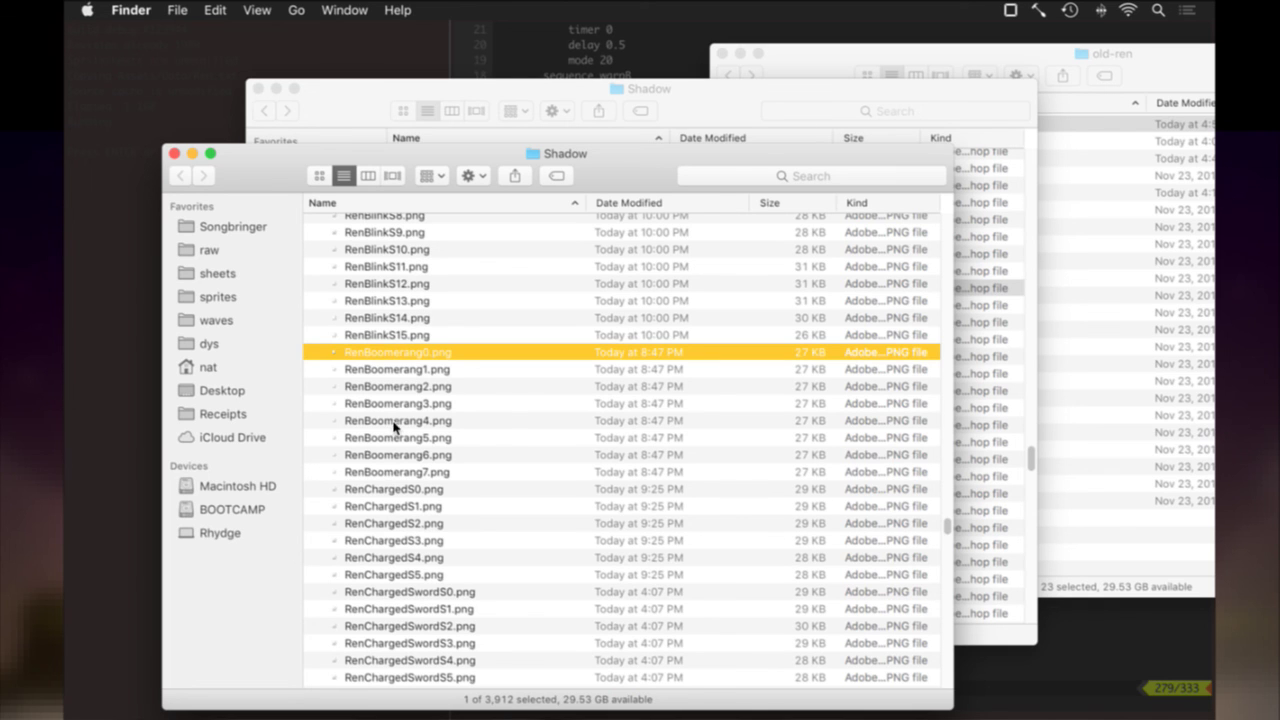
key("space")
key("Down")
key("Down")
key("Down")
key("Down")
key("Down")
key("Down")
key("space")
Preview the RenBlinkS frames in reverse order and look over the list of RenBlinkS PNG files.
scroll(393, 479, "up", 3)
scroll(393, 479, "up", 2)
left_click(393, 479)
key("space")
key("Up")
key("Up")
key("Up")
key("Up")
key("Up")
key("Up")
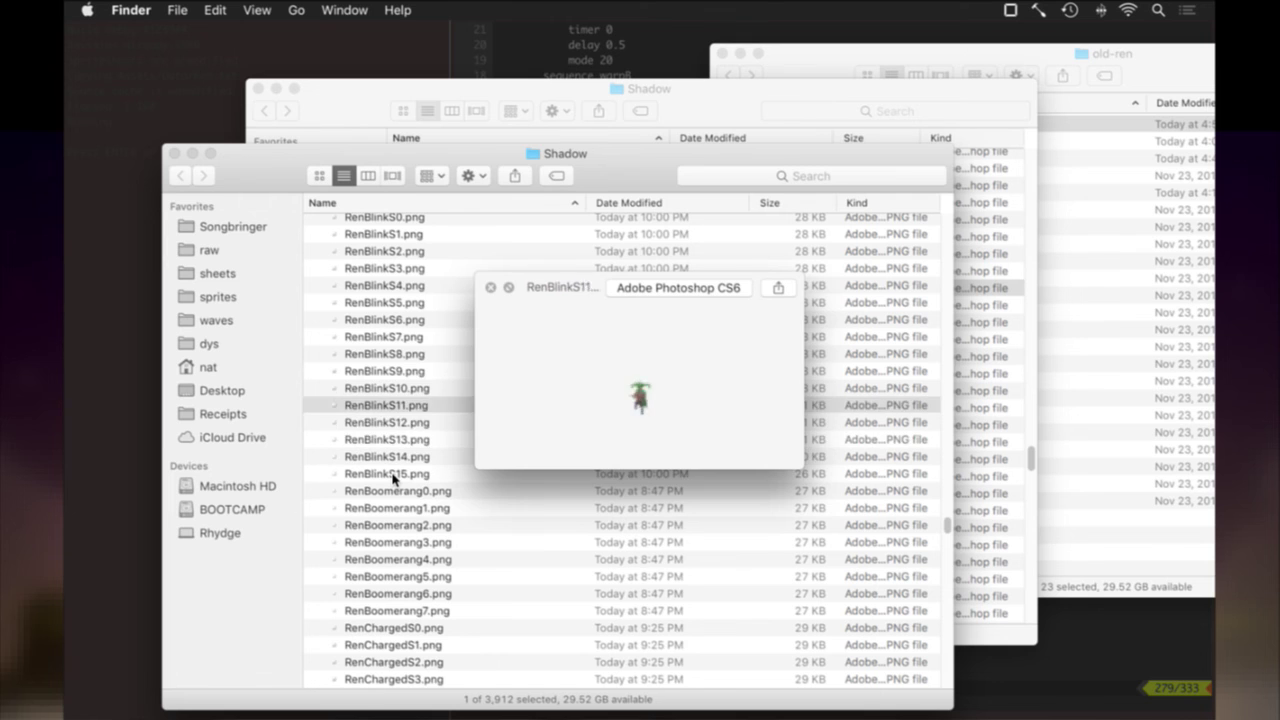
key("space")
scroll(393, 479, "up", 2)
scroll(393, 479, "up", 5)
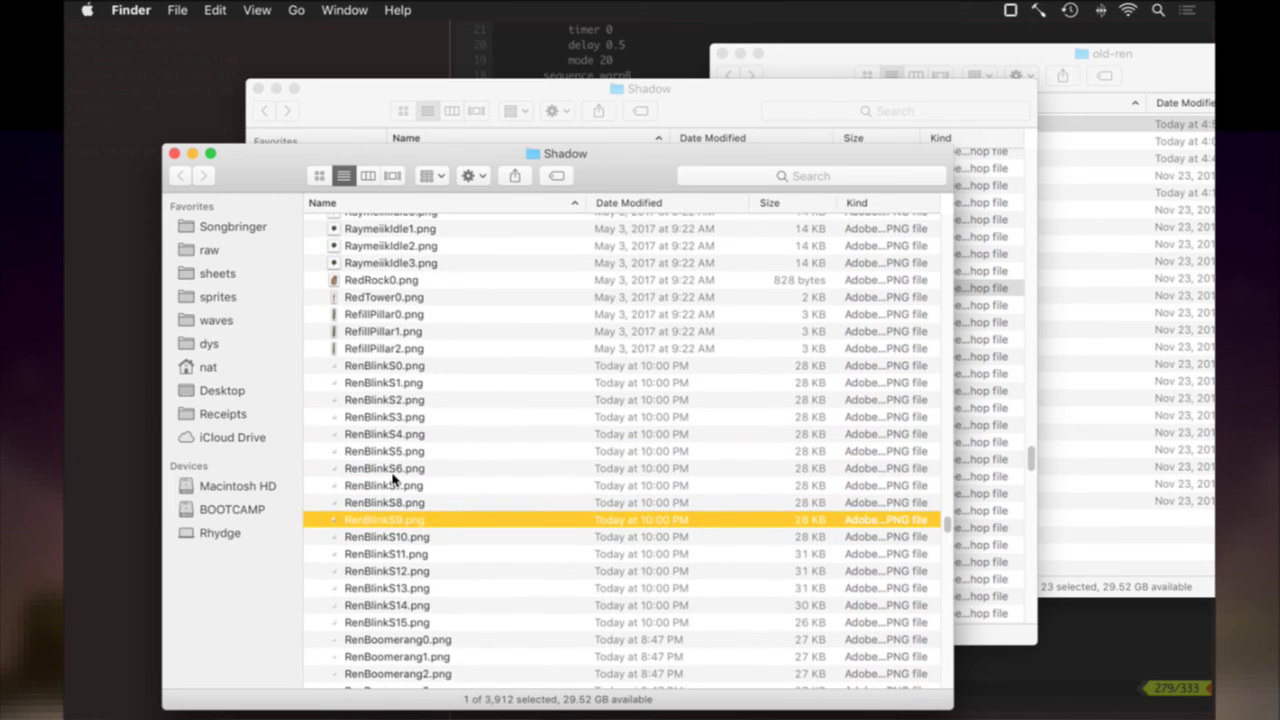
scroll(393, 479, "down", 3)
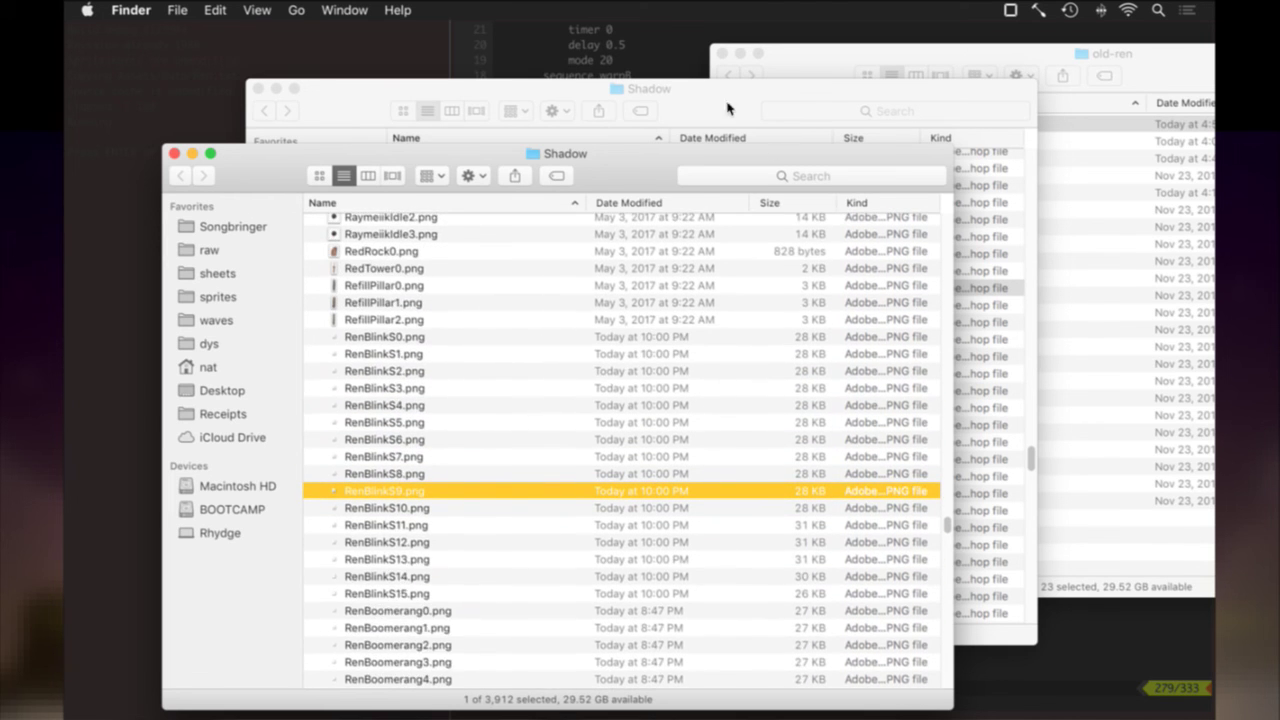
Inspect RenFreezeS.psd from the Shadow PSD folder in Photoshop and close its document.
left_click(727, 108)
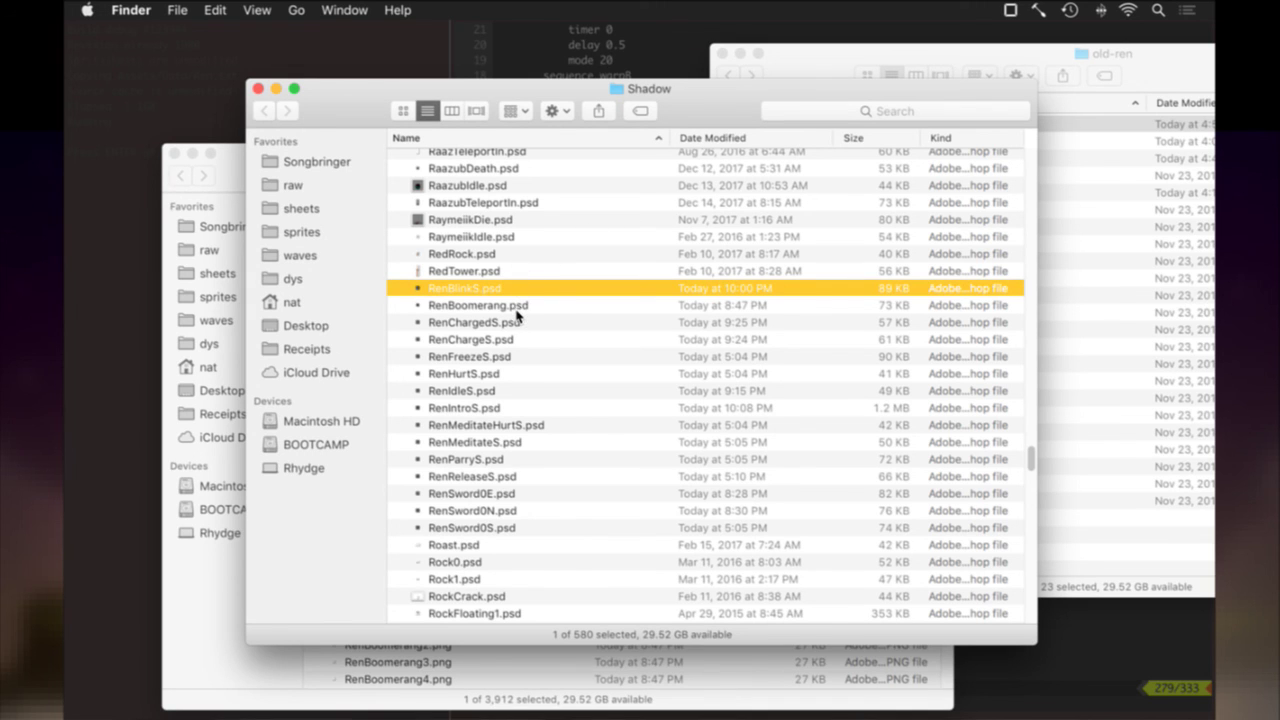
left_click(495, 357)
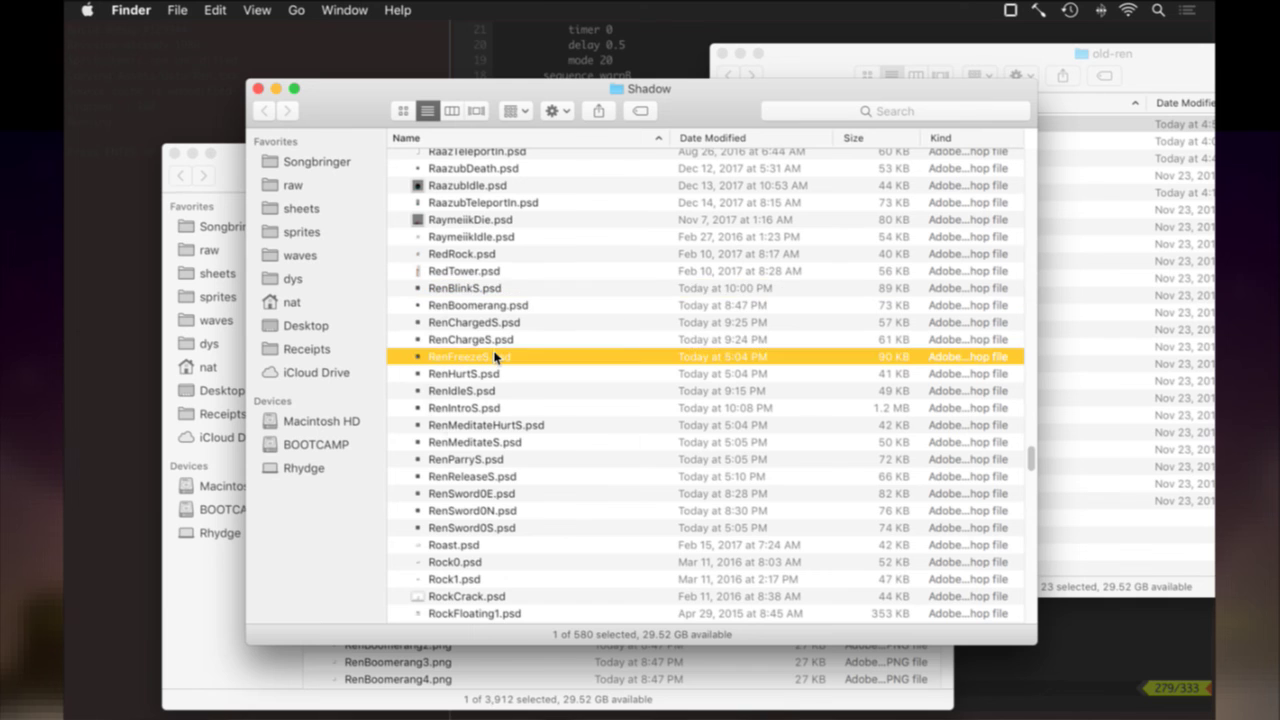
key("space")
key("space")
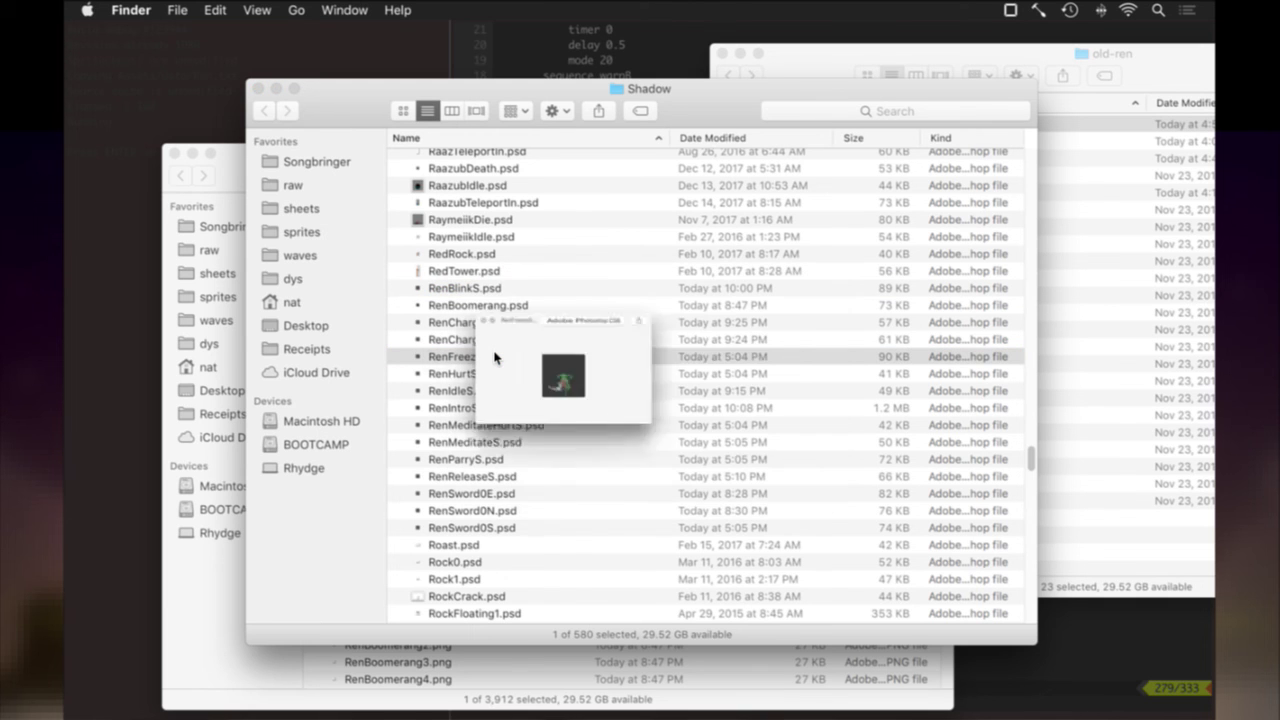
double_click(486, 357)
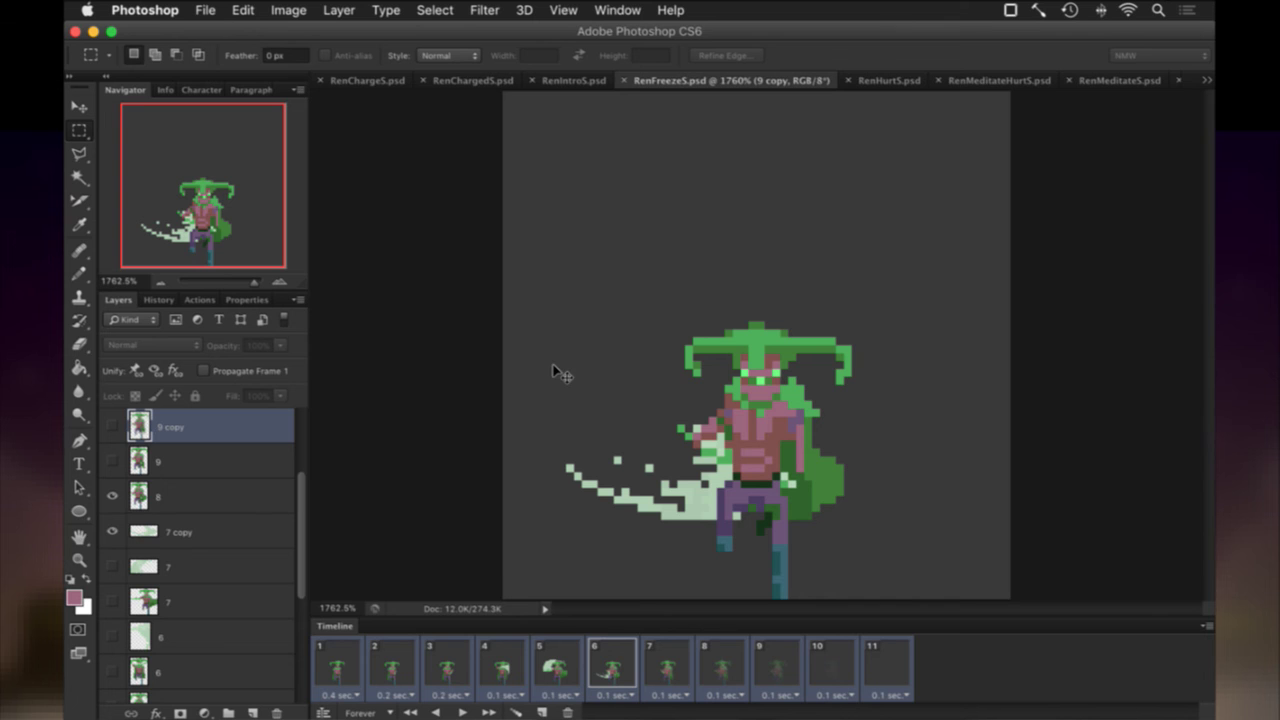
key("super+w")
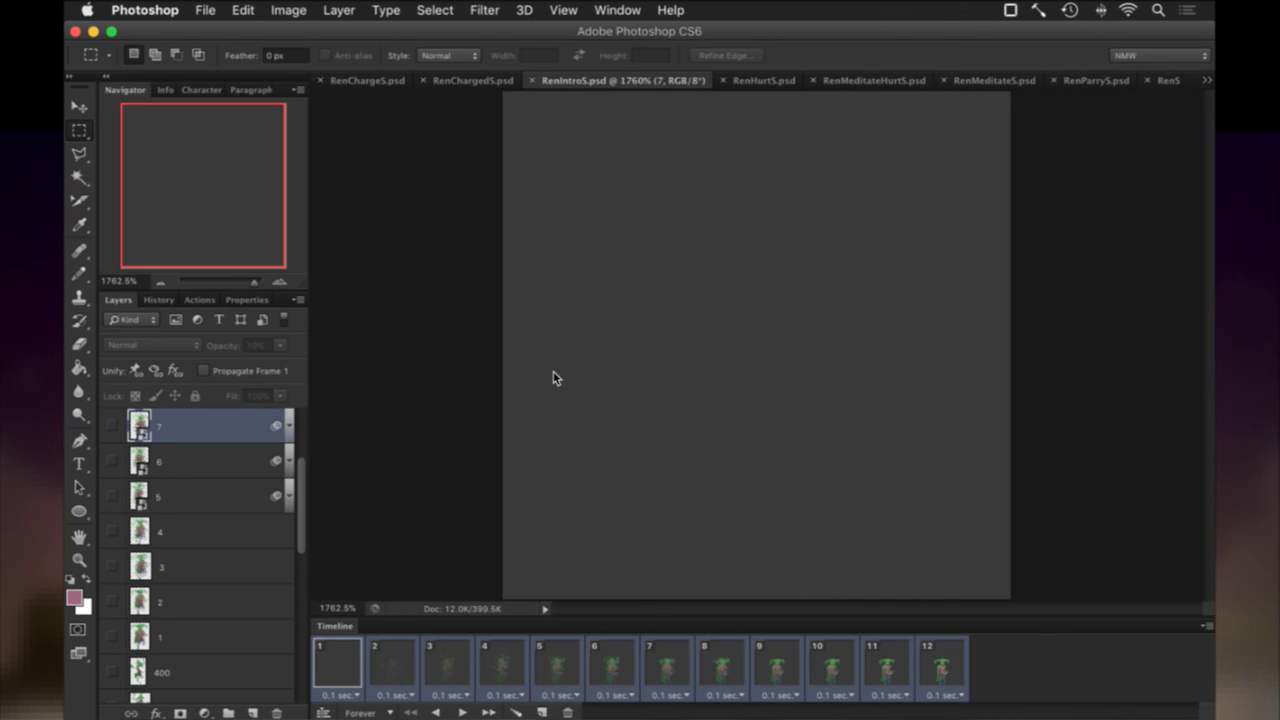
Switch to Finder, move RenFreezeS.psd out of the Shadow folder onto the desktop, and check the desktop.
key("super+Tab")
left_click_drag(471, 358, 1012, 486)
key("F11")
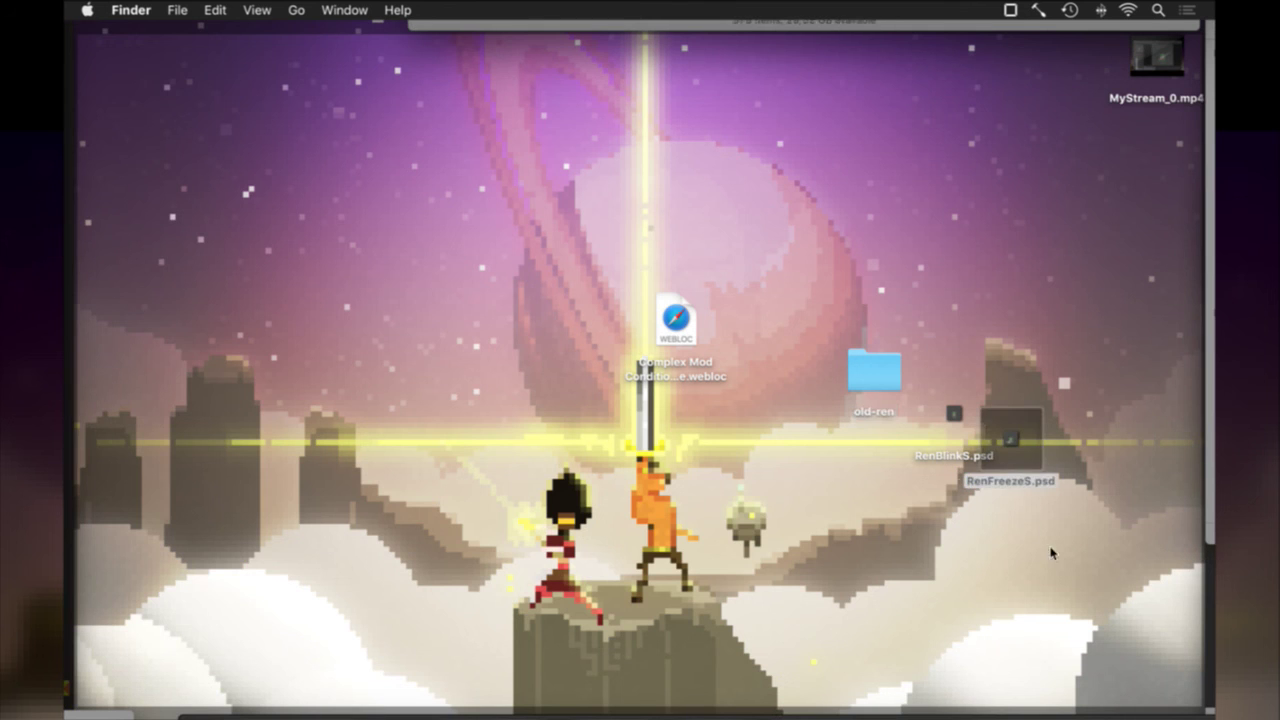
key("F11")
Go through the remaining Ren PSD files in the Shadow folder, ending on RenBlinkS.psd.
left_click(553, 371)
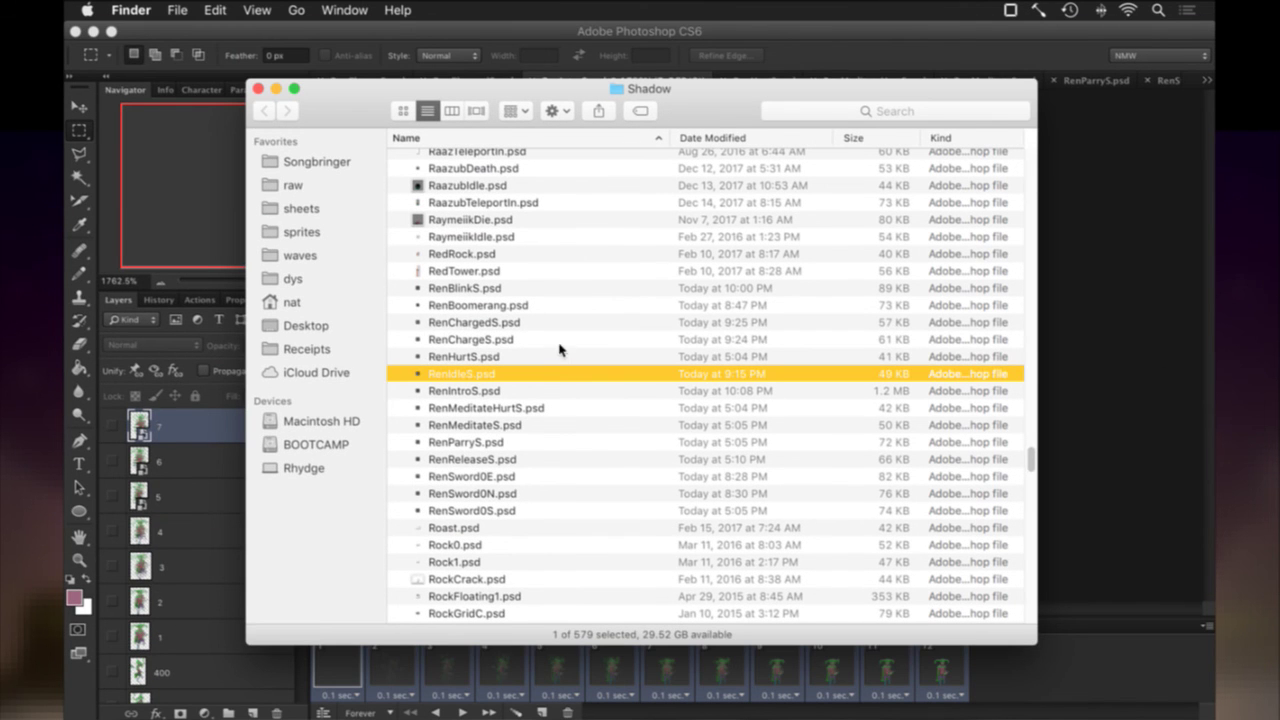
left_click(560, 341)
key("Down")
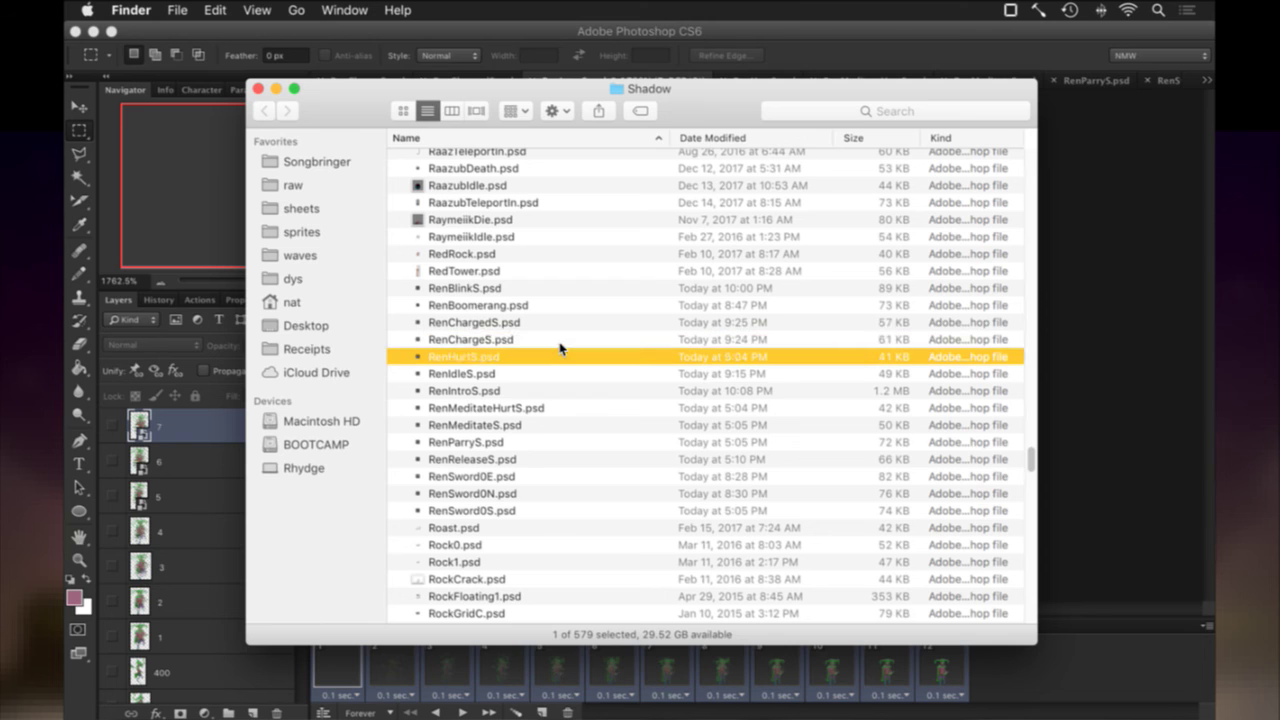
key("Down")
key("Down")
key("Down")
key("Down")
key("Down")
key("Down")
key("Down")
key("Down")
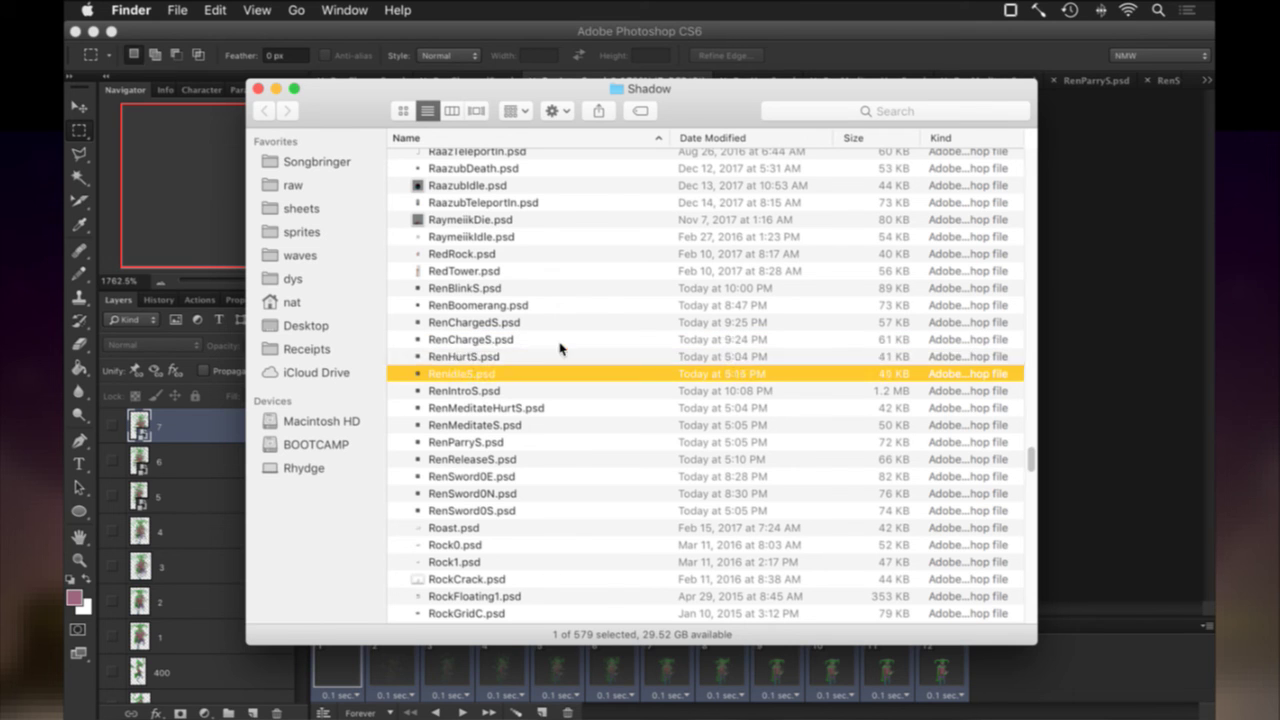
key("Down")
key("Up")
key("Up")
key("Up")
key("Up")
key("Up")
key("Up")
key("Up")
key("Up")
key("Up")
key("Up")
key("Up")
key("Up")
key("Up")
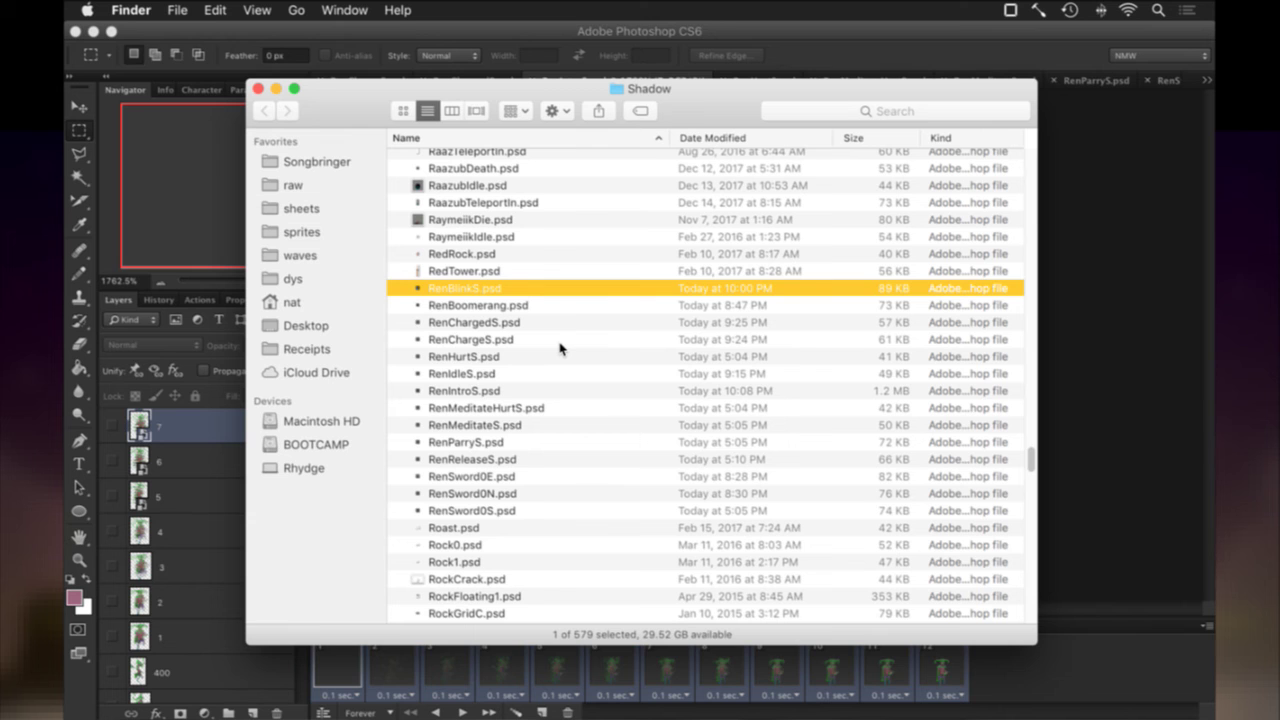
Switch to iTerm2 and rebuild the game so the Shadow sprite sheet is repacked.
key("super+Tab")
key("super+Tab")
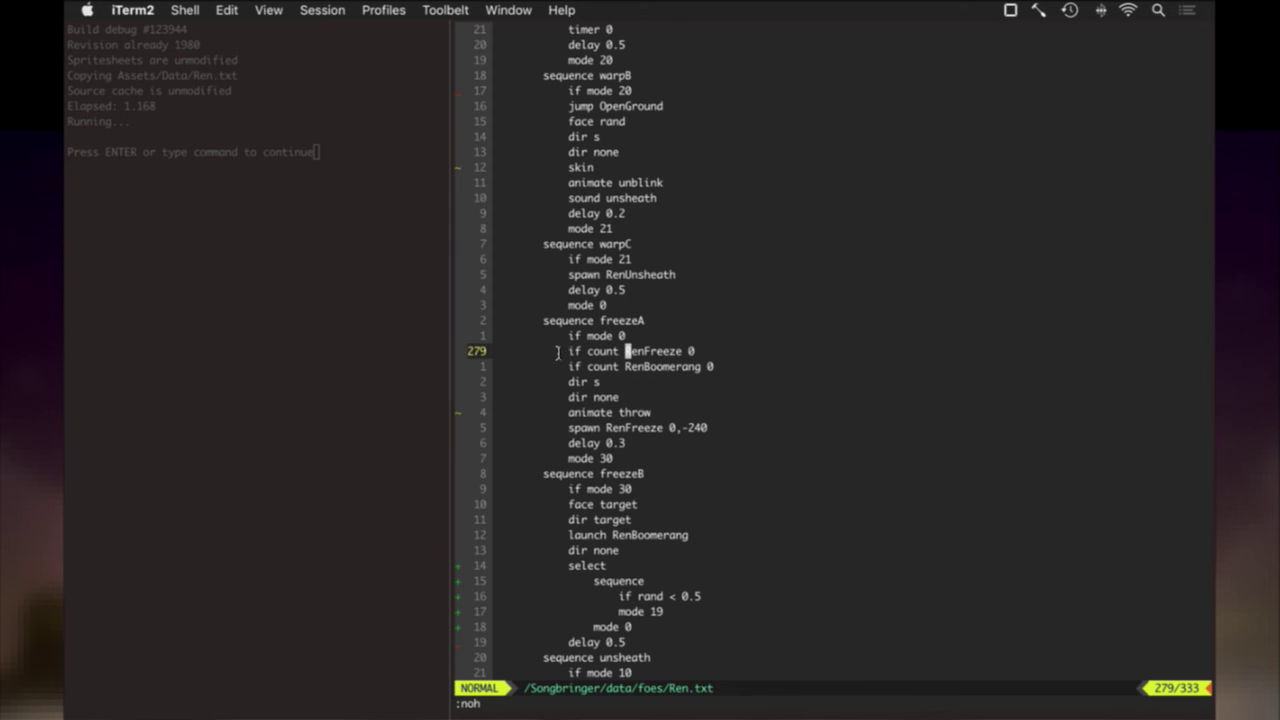
key("super+[")
key("Return")
key("super+]")
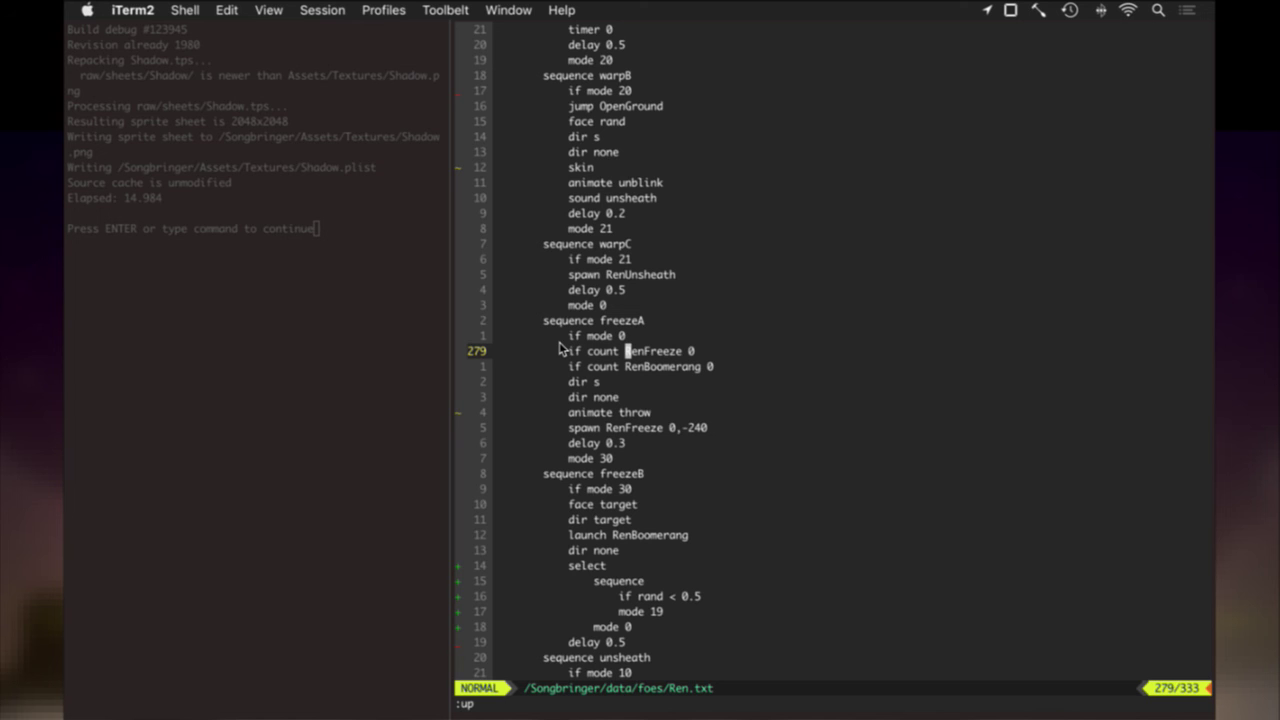
Run the build again from the build pane to launch the game.
key("super+[")
key("Return")
key("super+]")
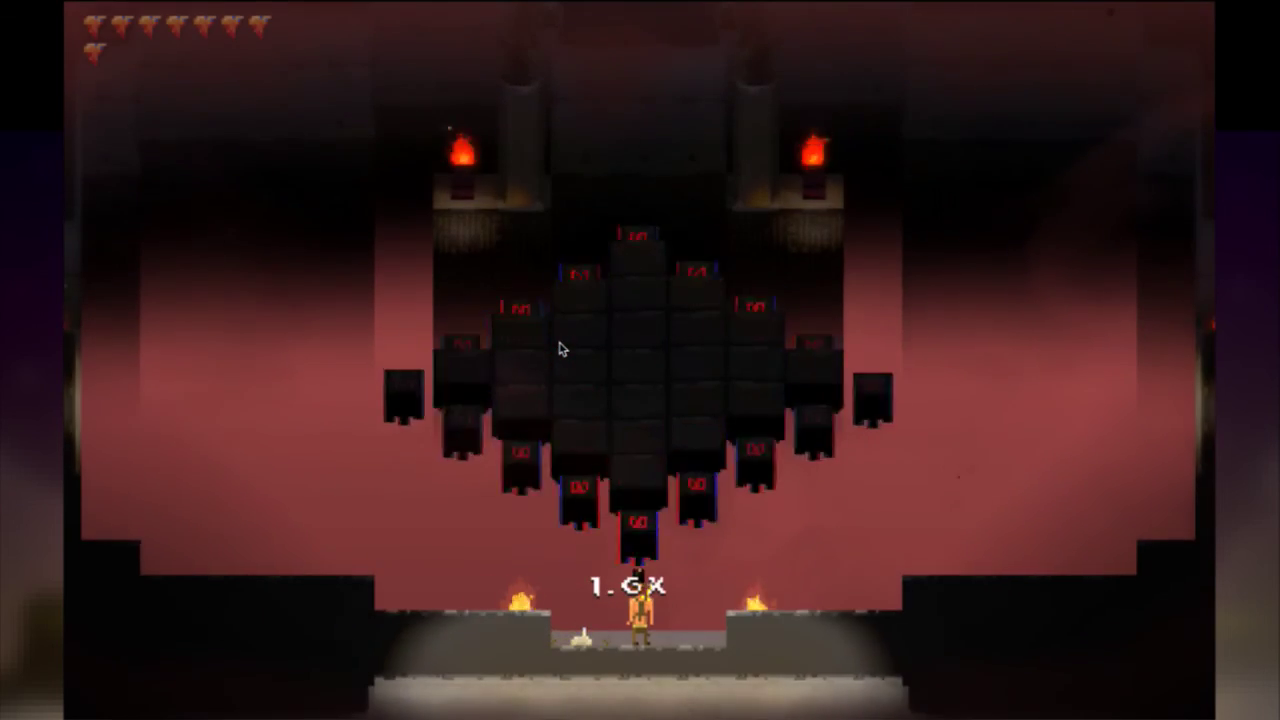
Enter the boss arena, swing the sword around the floor, and circle Ren during his intro animation.
key("Up")
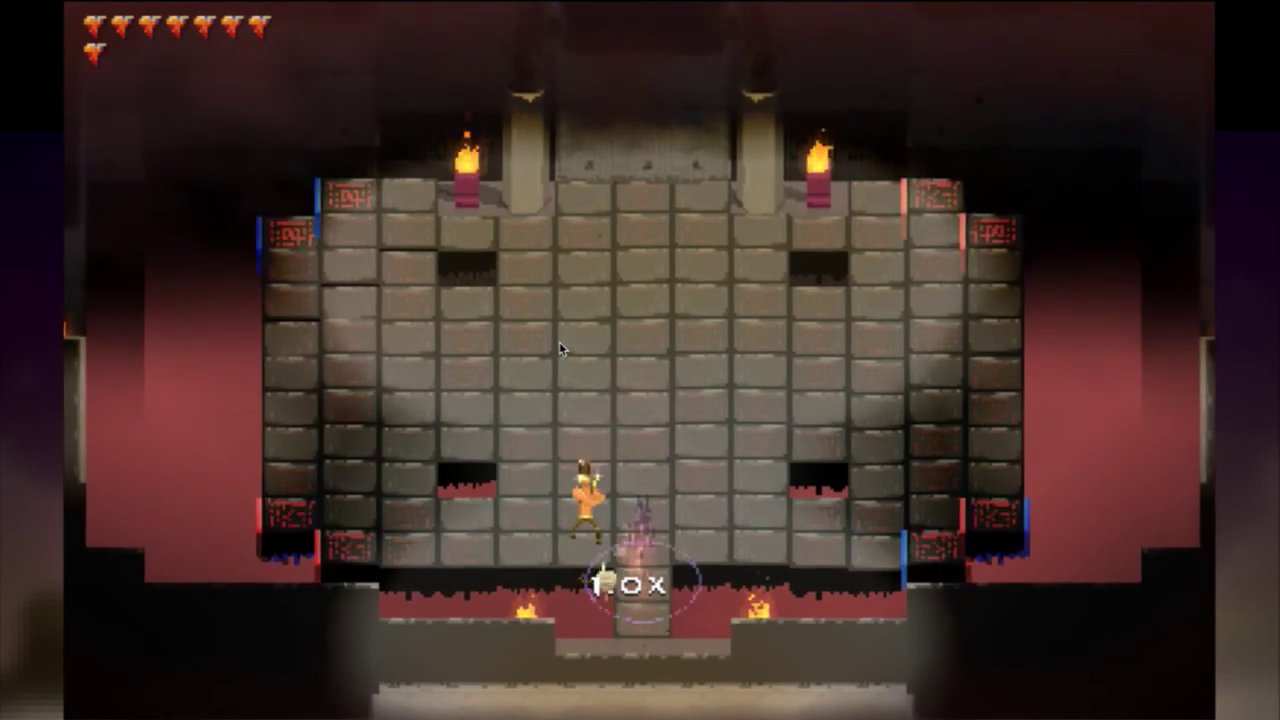
key("Left")
key("Up")
key("space")
key("Up")
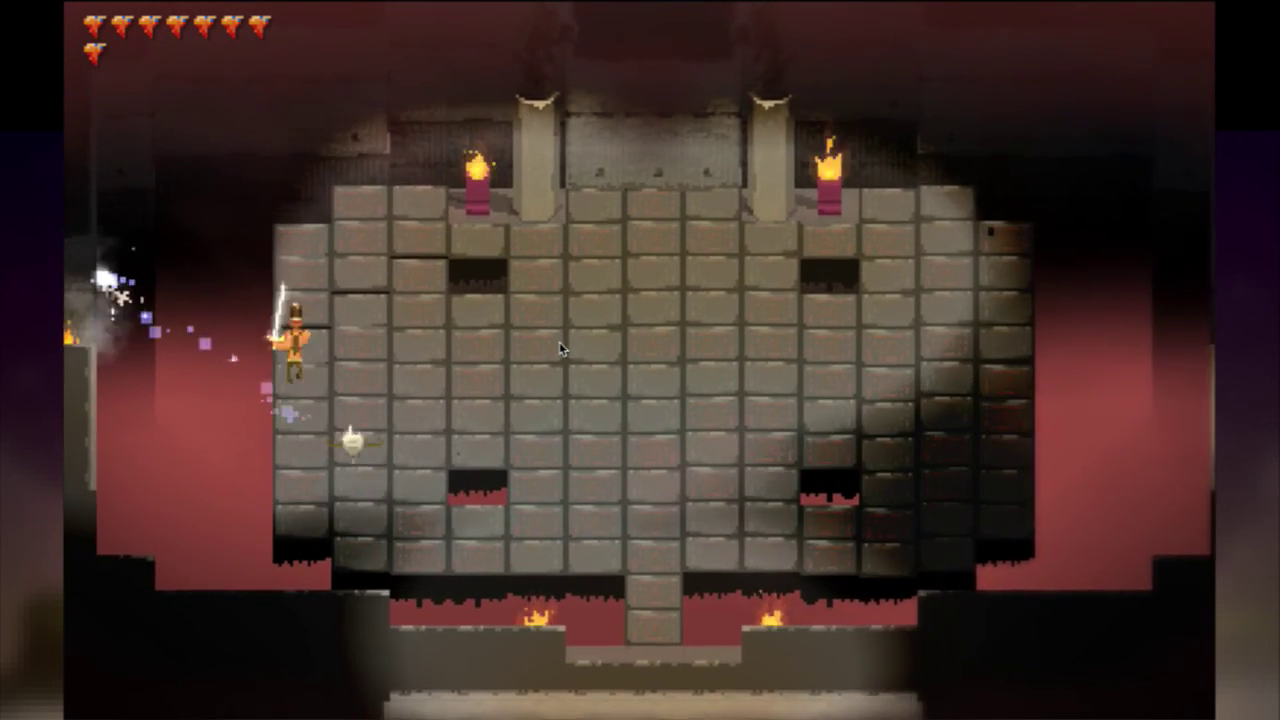
key("Right")
key("space")
key("space")
key("space")
key("Down")
key("space")
key("Right")
key("Up")
key("Left")
key("Left")
key("Down")
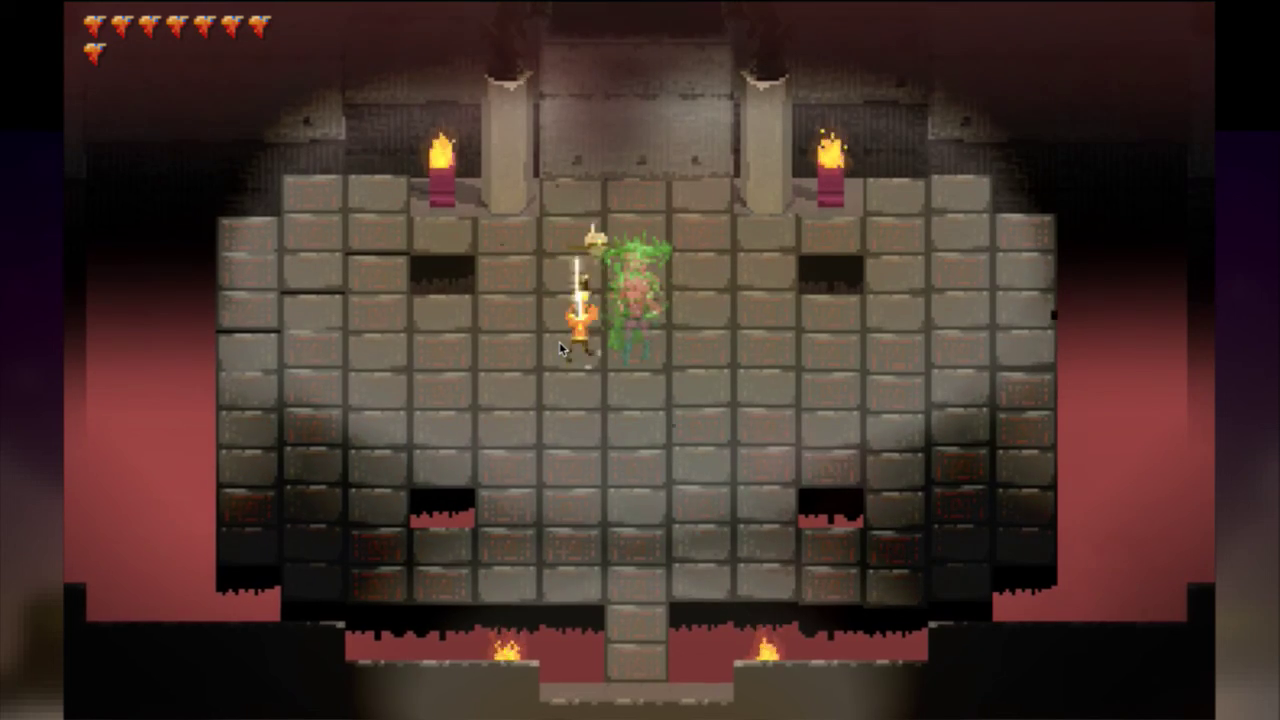
key("Right")
key("Up")
key("Left")
key("Down")
key("Right")
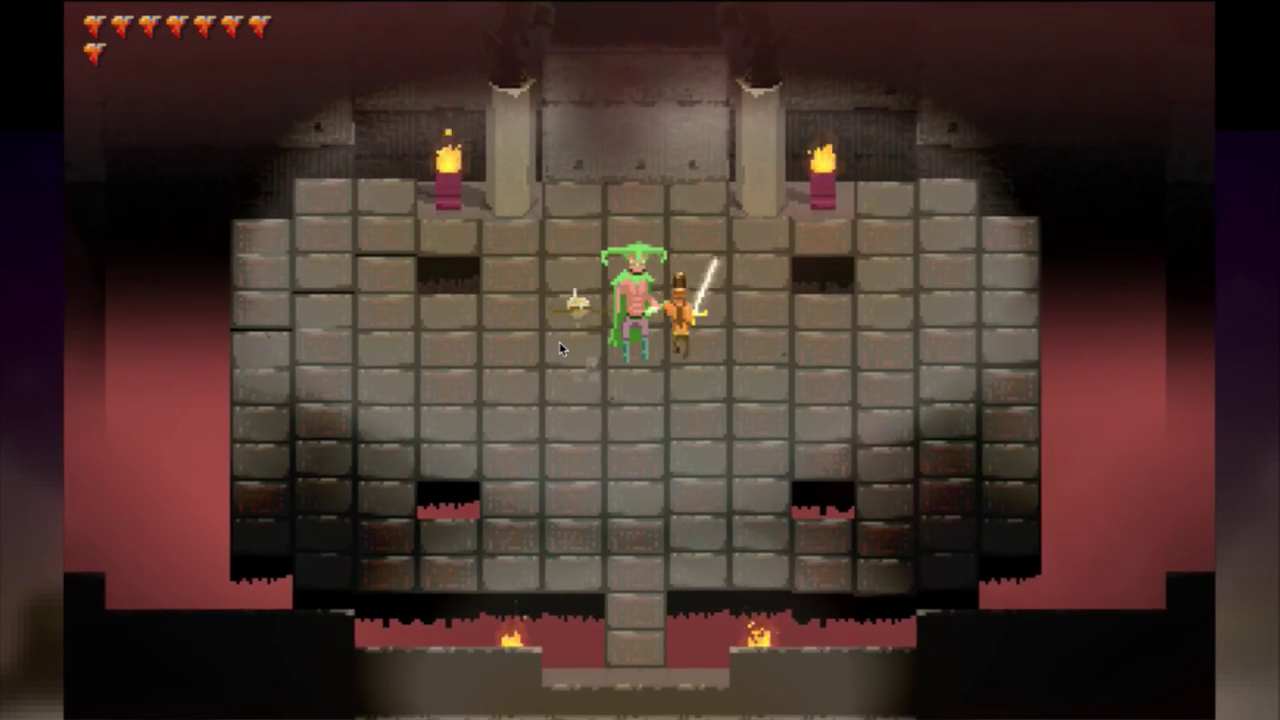
Fight Ren with sword attacks and dodges to check his throw and warp animations, and quit the game.
key("Up")
key("Left")
key("space")
key("Down")
key("Right")
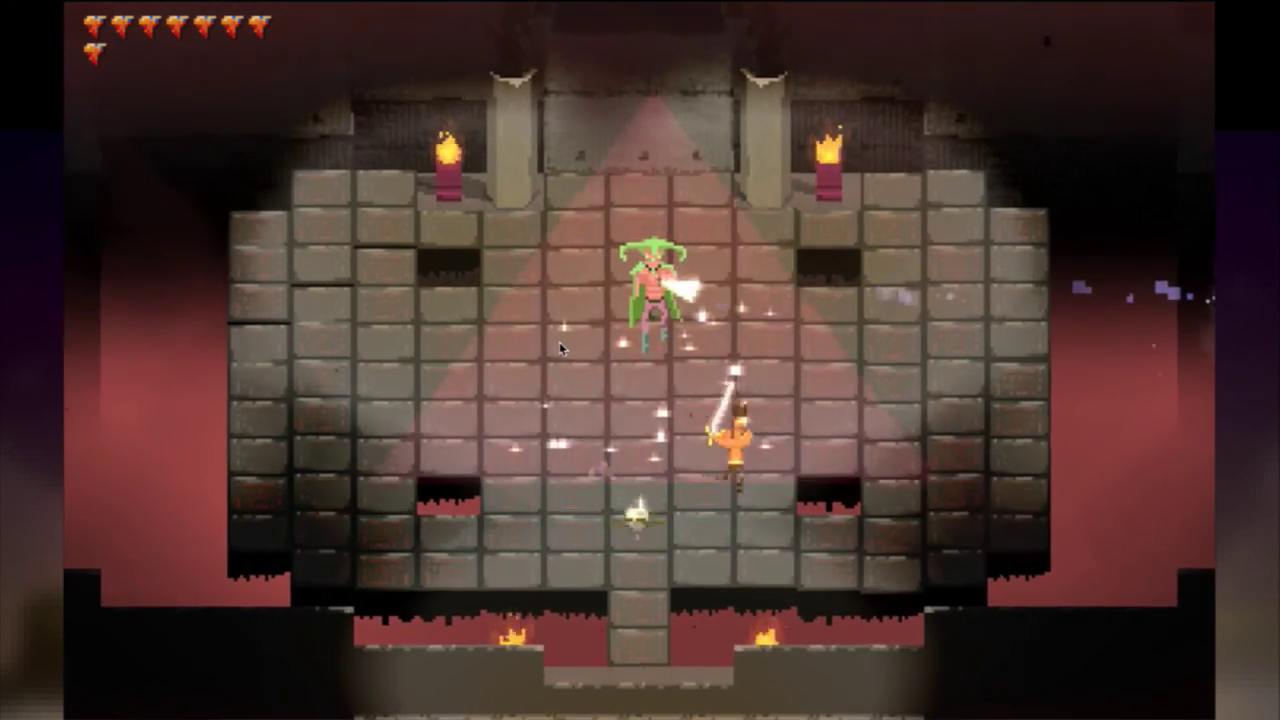
key("Up")
key("space")
key("Down")
key("Right")
key("Up")
key("Left")
key("Down")
key("Right")
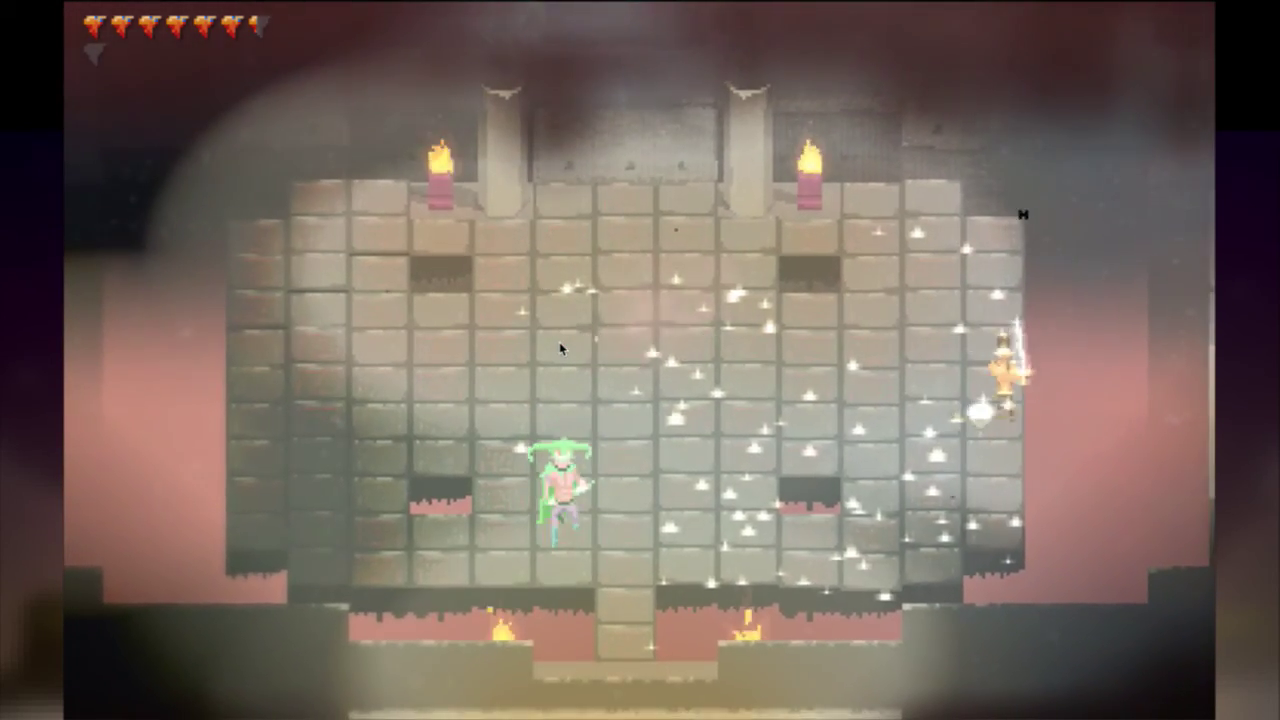
key("space")
key("Down")
key("Left")
key("space")
key("Right")
key("Up")
key("space")
key("Down")
key("Left")
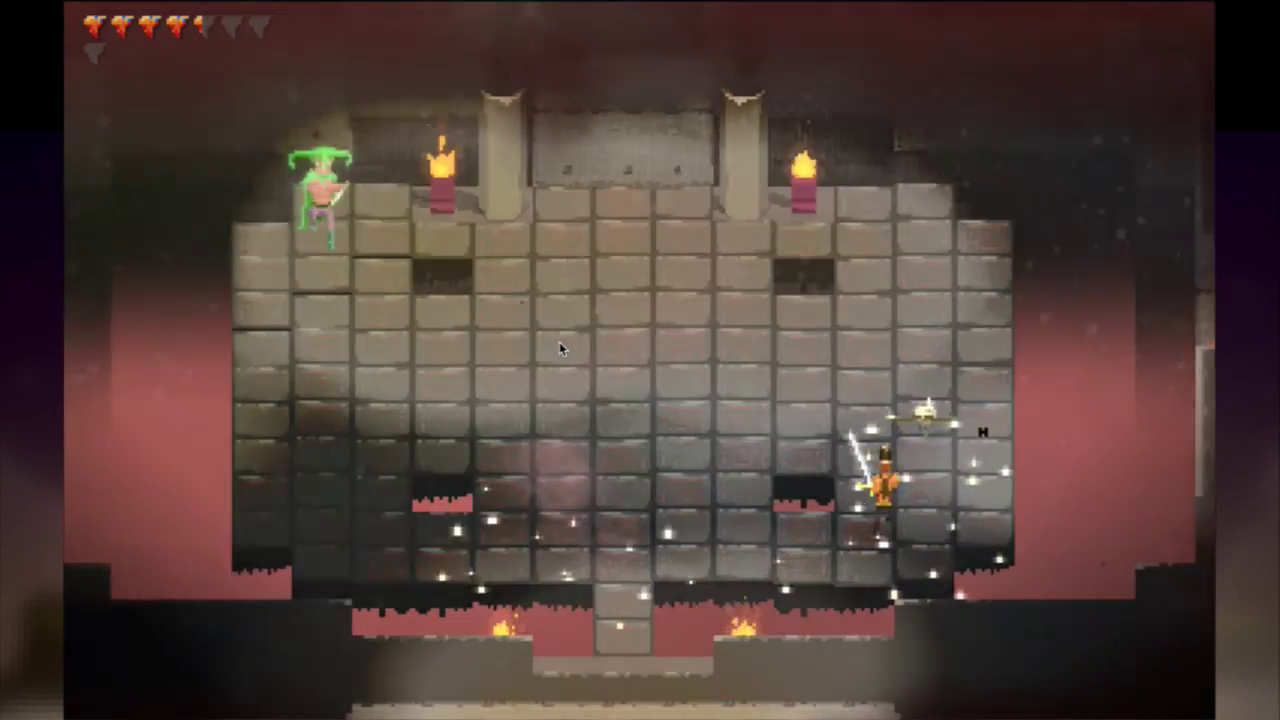
key("Up")
key("space")
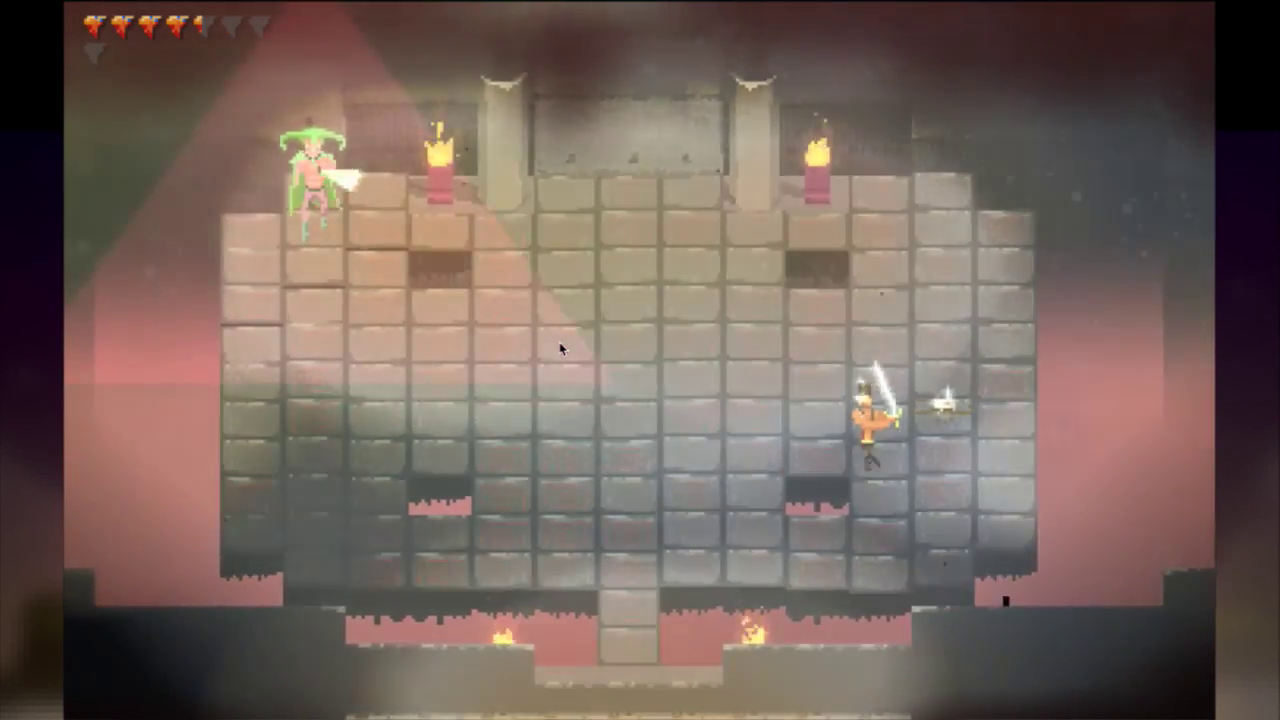
key("Left")
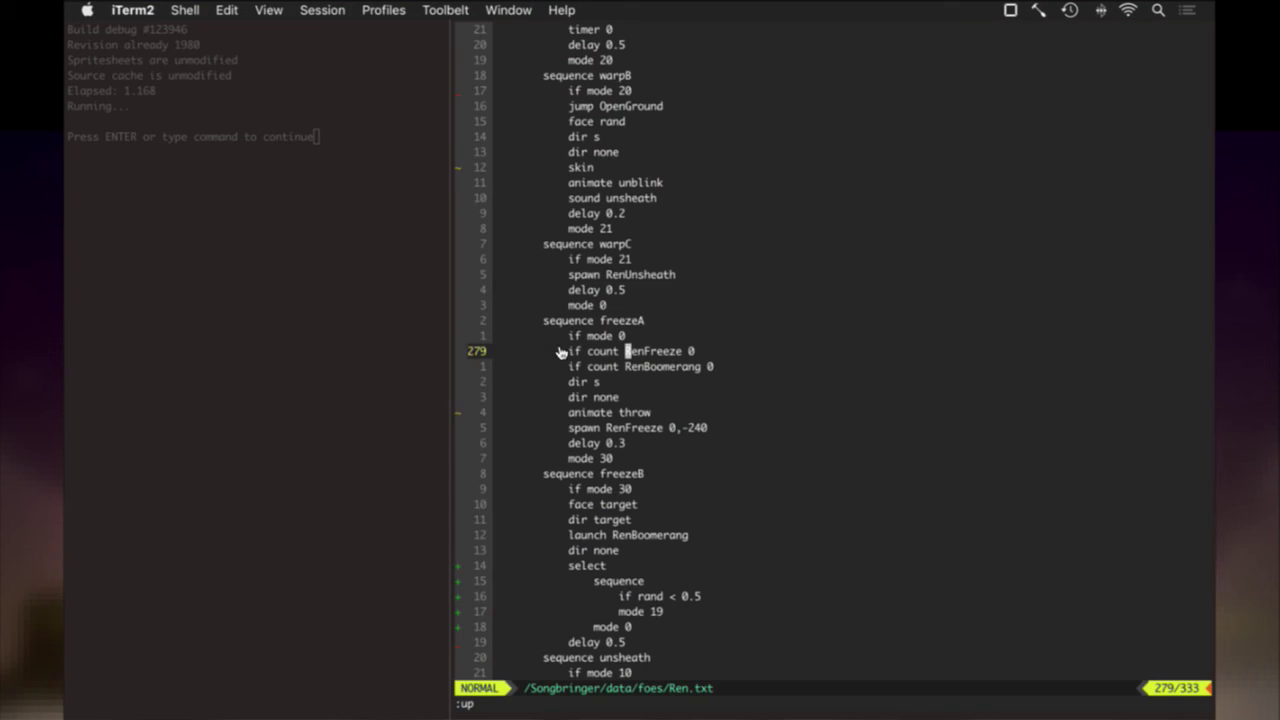
Switch to Finder's Shadow PNG folder and preview the RenBlinkS frames in order from RenBlinkS0.png.
key("super+Tab")
key("super+Tab")
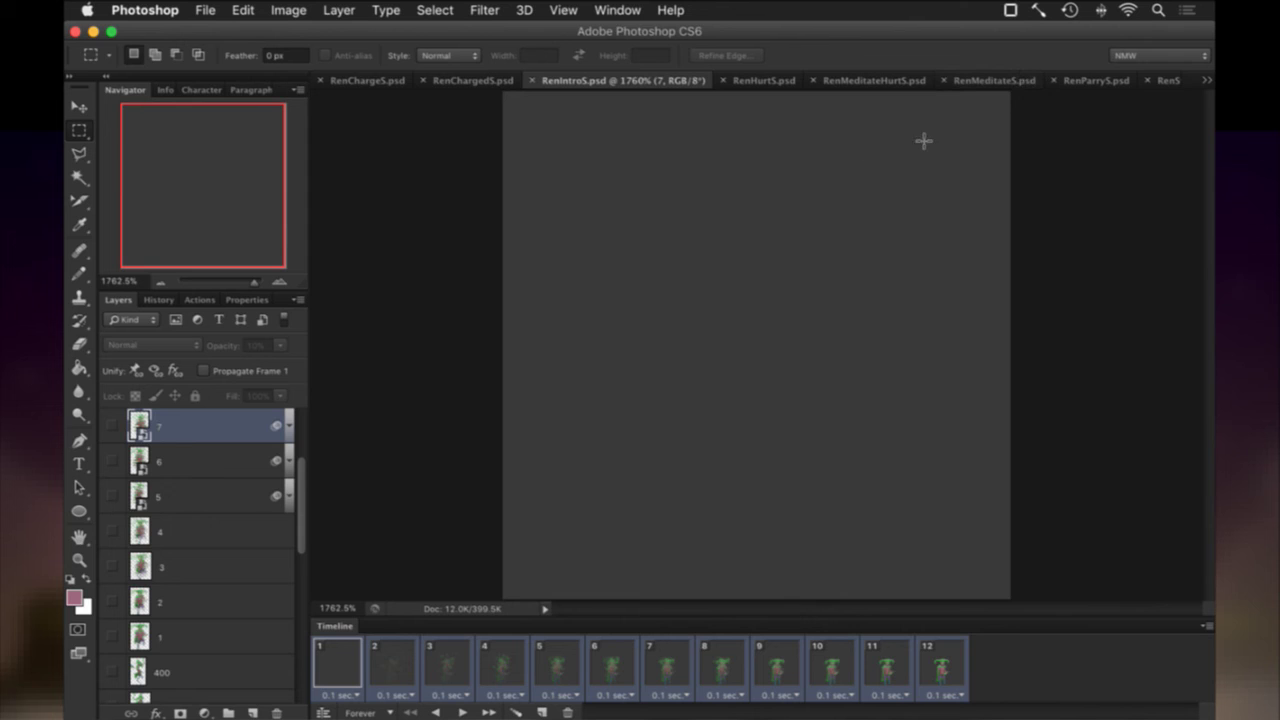
key("super+Tab")
left_click(558, 366)
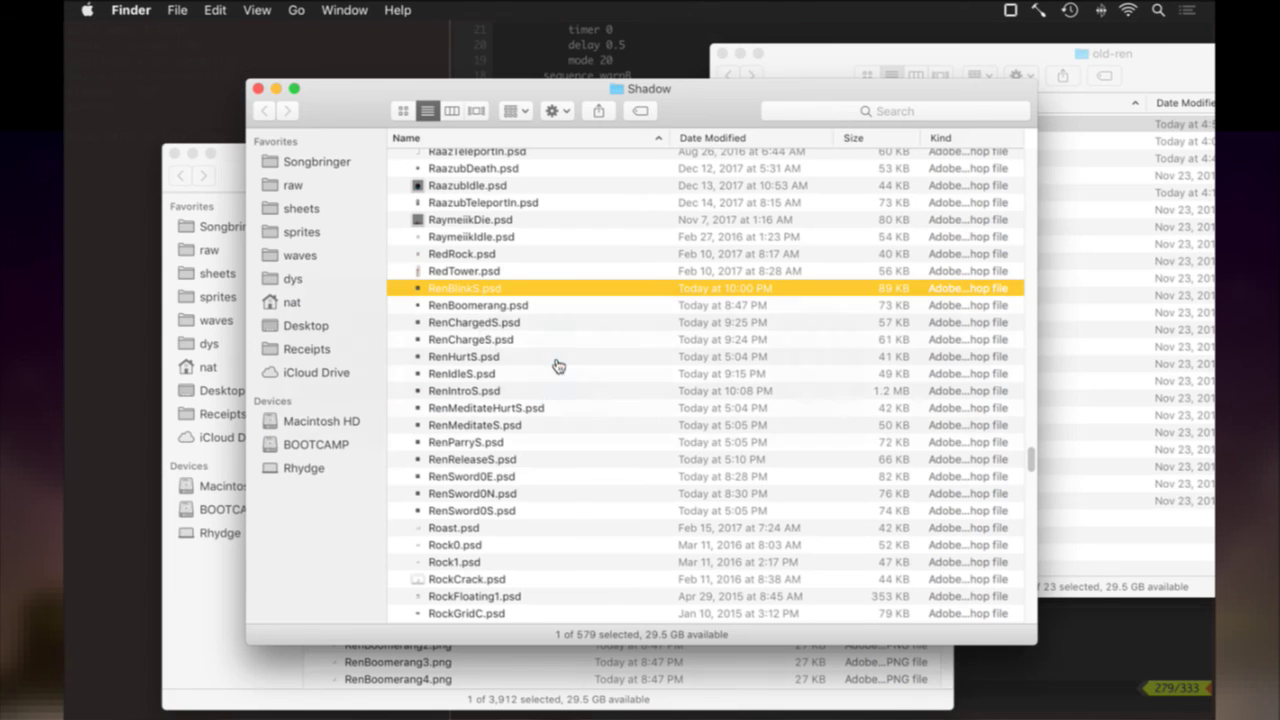
left_click(240, 187)
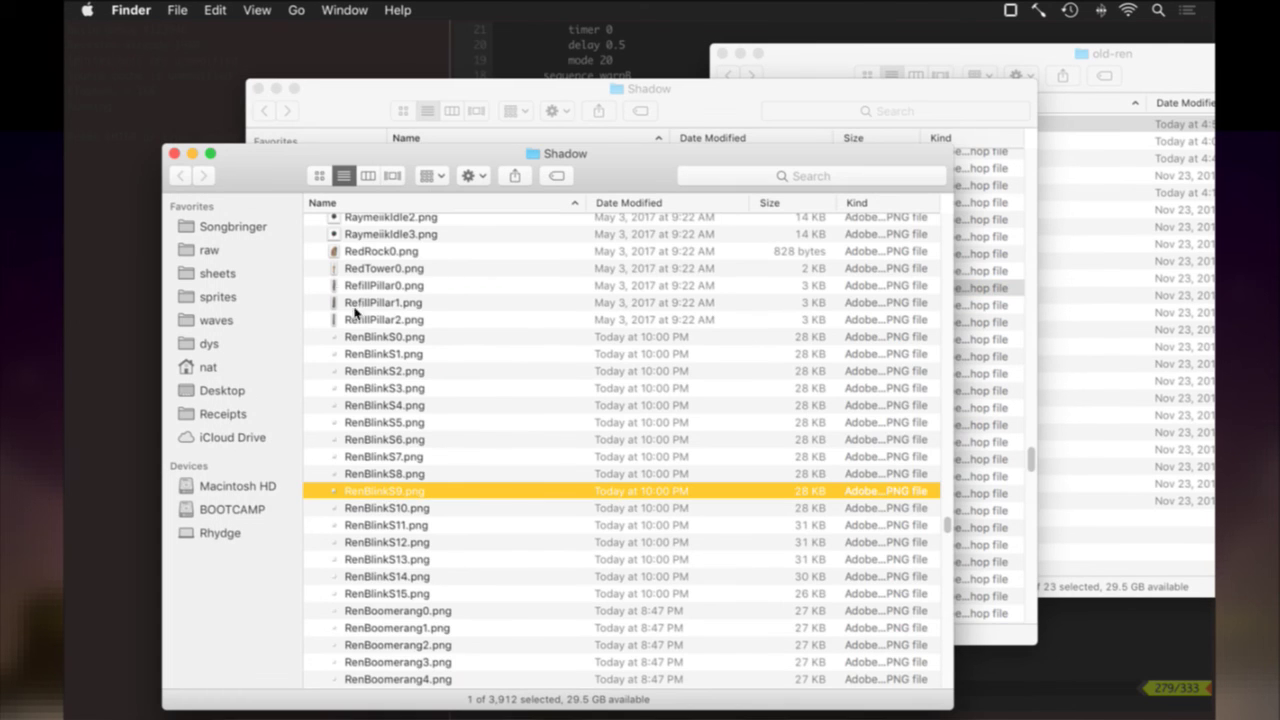
left_click(431, 340)
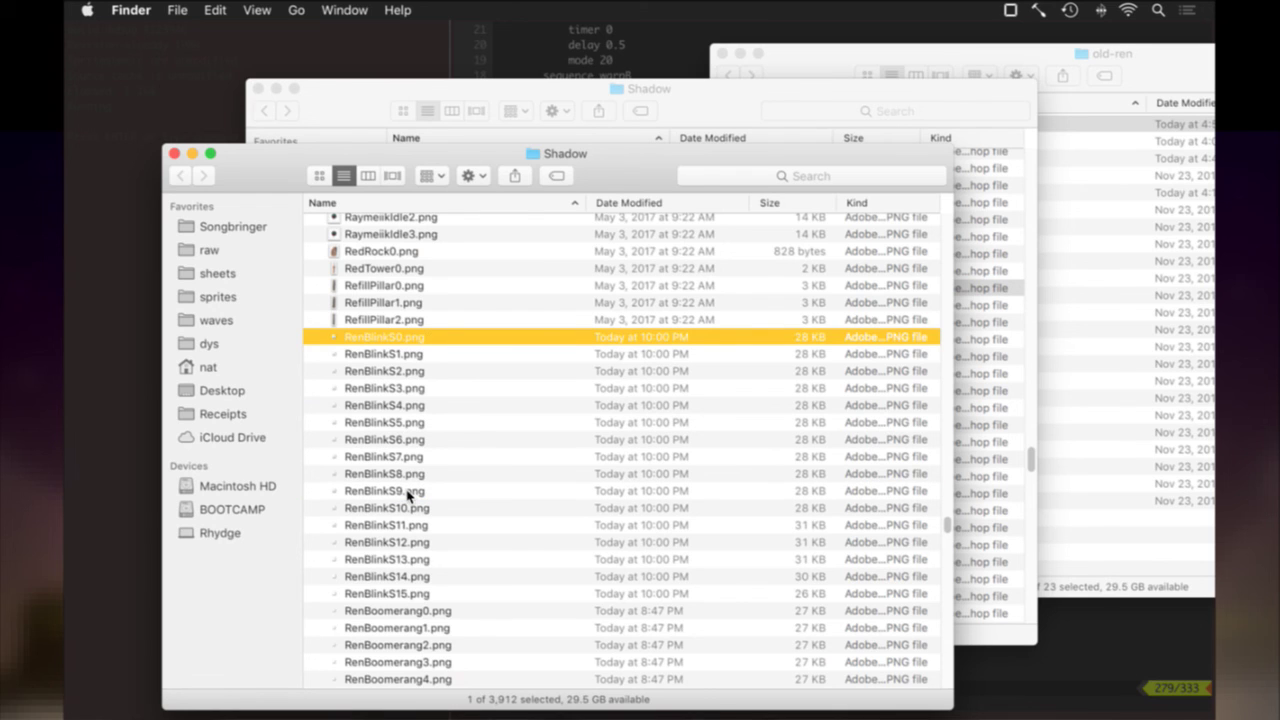
key("space")
key("Down")
key("Down")
key("Down")
key("Down")
key("Down")
key("Down")
key("Down")
key("Down")
key("Down")
key("Down")
key("Down")
key("Down")
key("Down")
key("space")
Delete the exported frames RenBlinkS0.png through RenBlinkS15.png from the Shadow PNG folder.
left_click(404, 338)
left_click(404, 594, "shift")
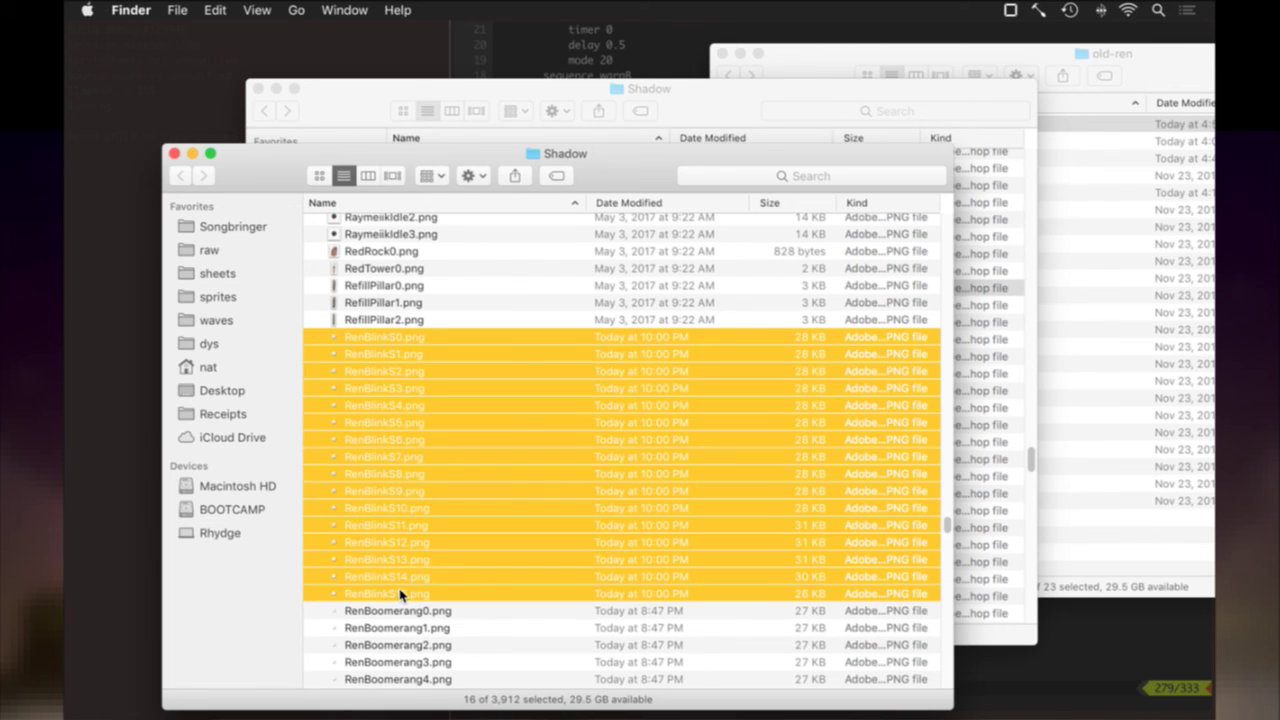
key("super+BackSpace")
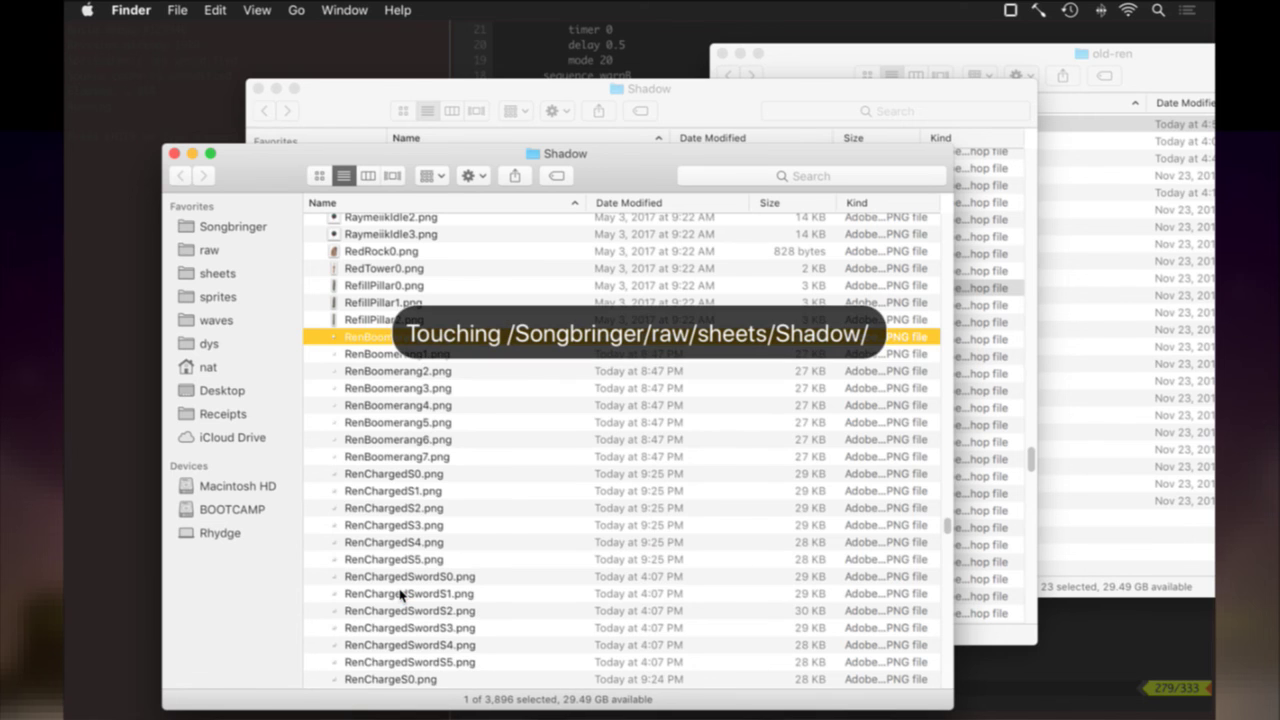
Select RenBlinkS.psd among the open Photoshop documents and close it, saving its changes.
left_click(702, 108)
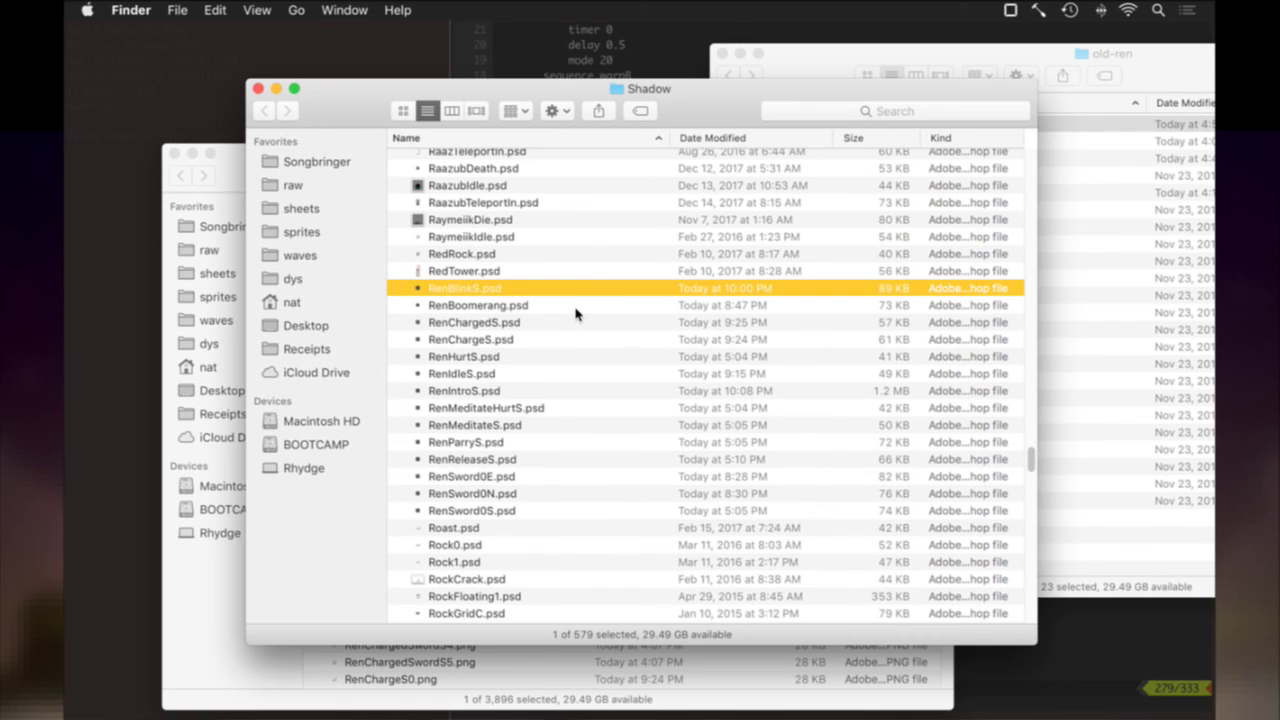
key("super+Tab")
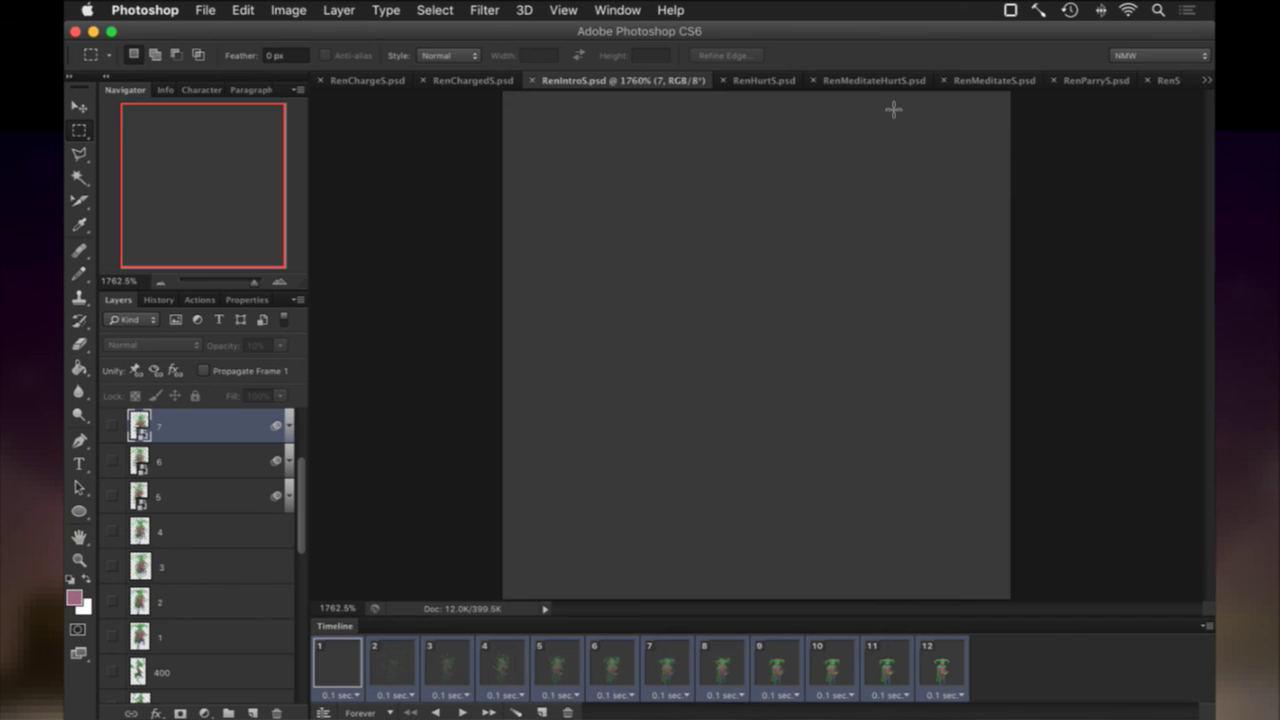
left_click(1206, 79)
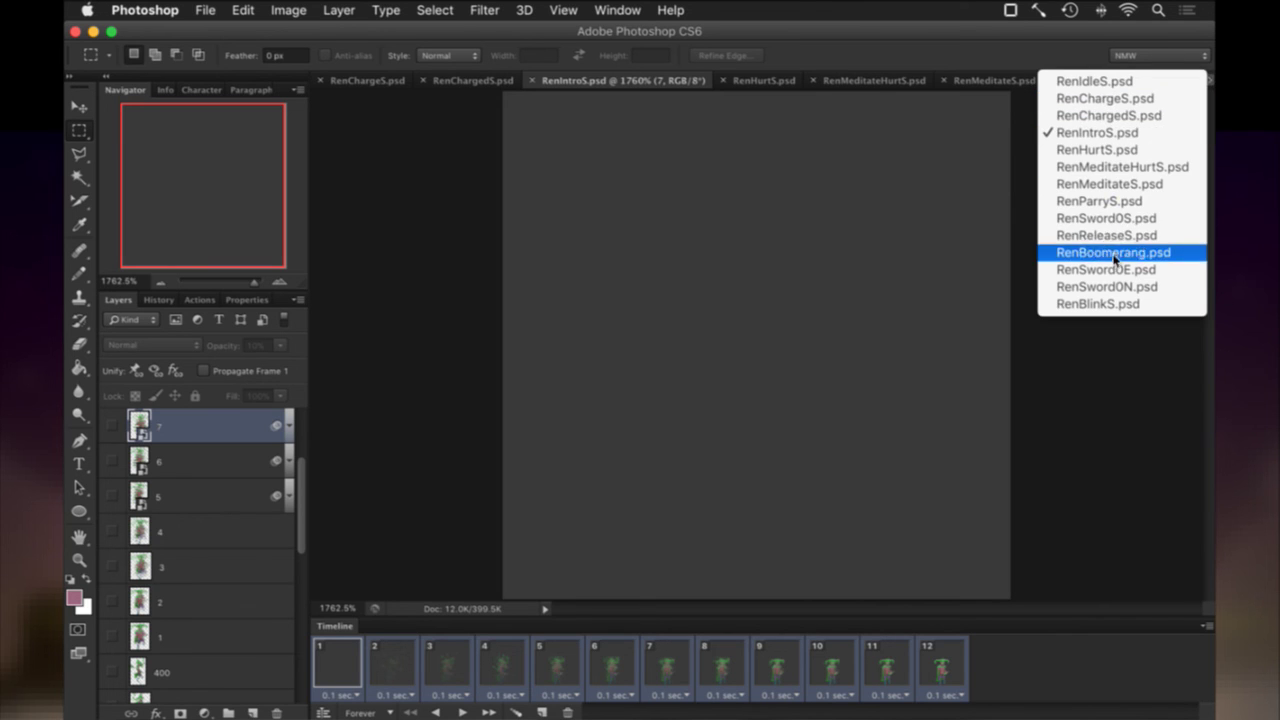
left_click(1108, 304)
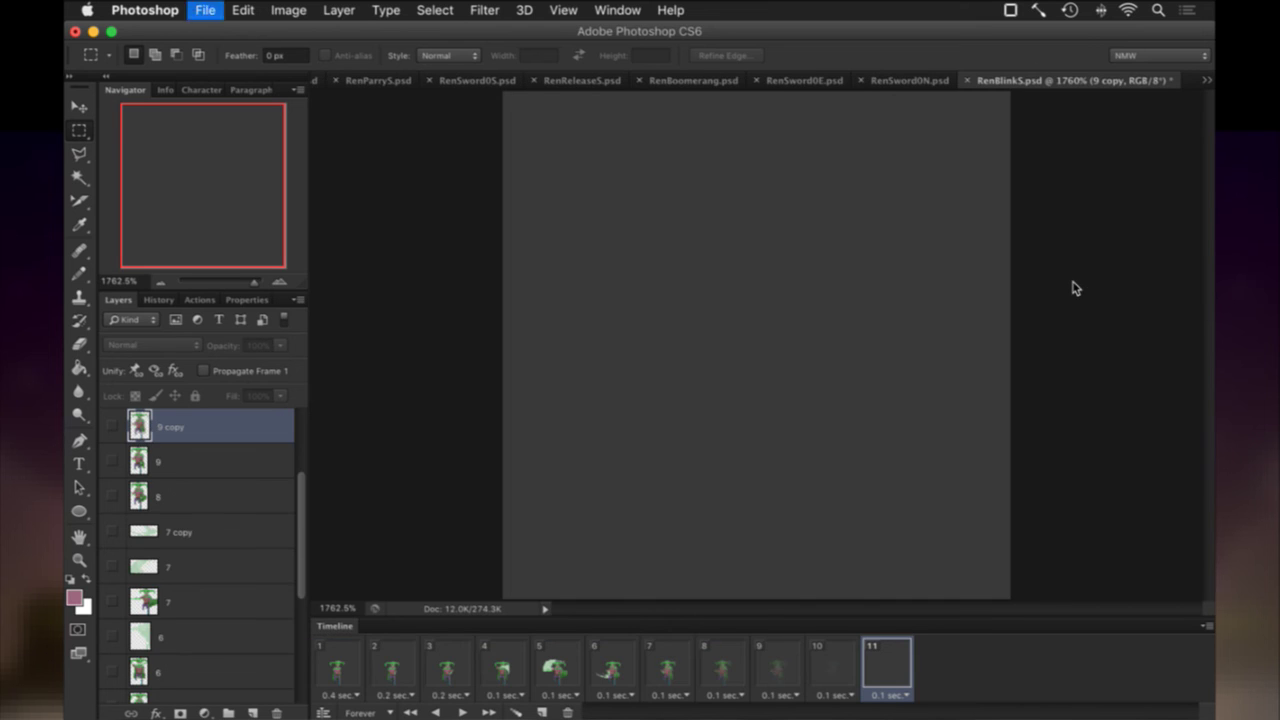
key("super+w")
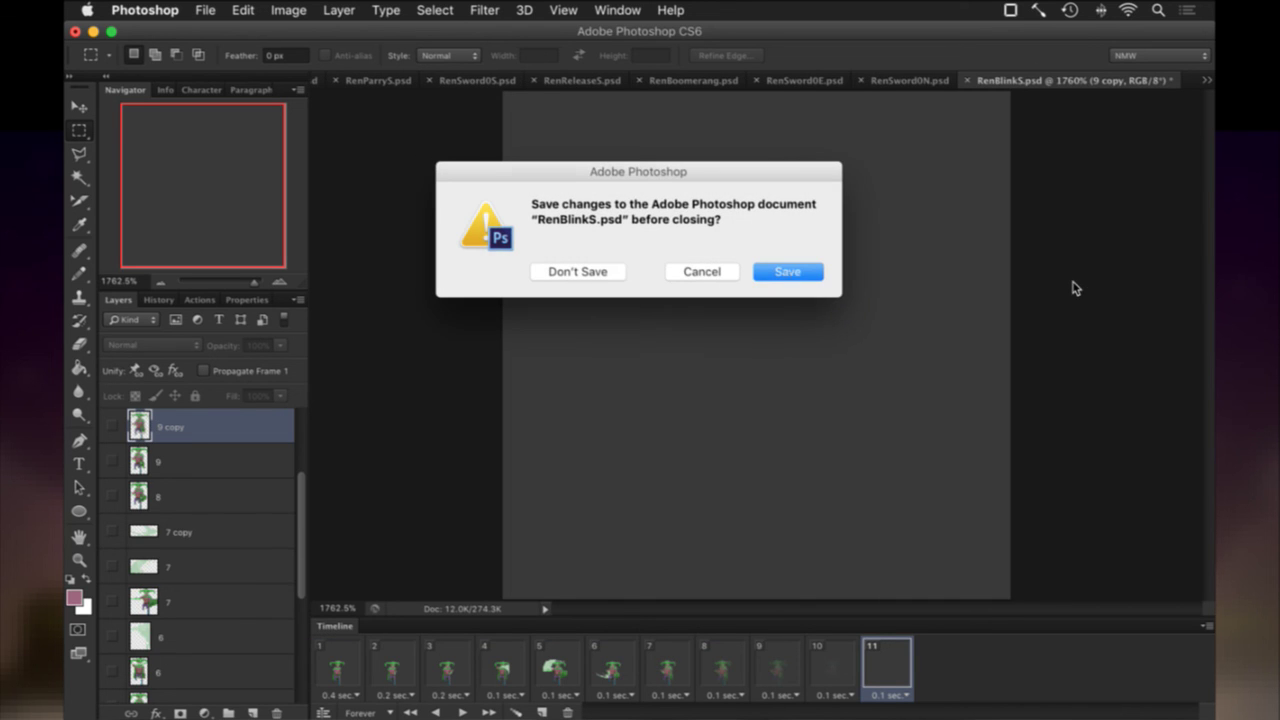
left_click(789, 272)
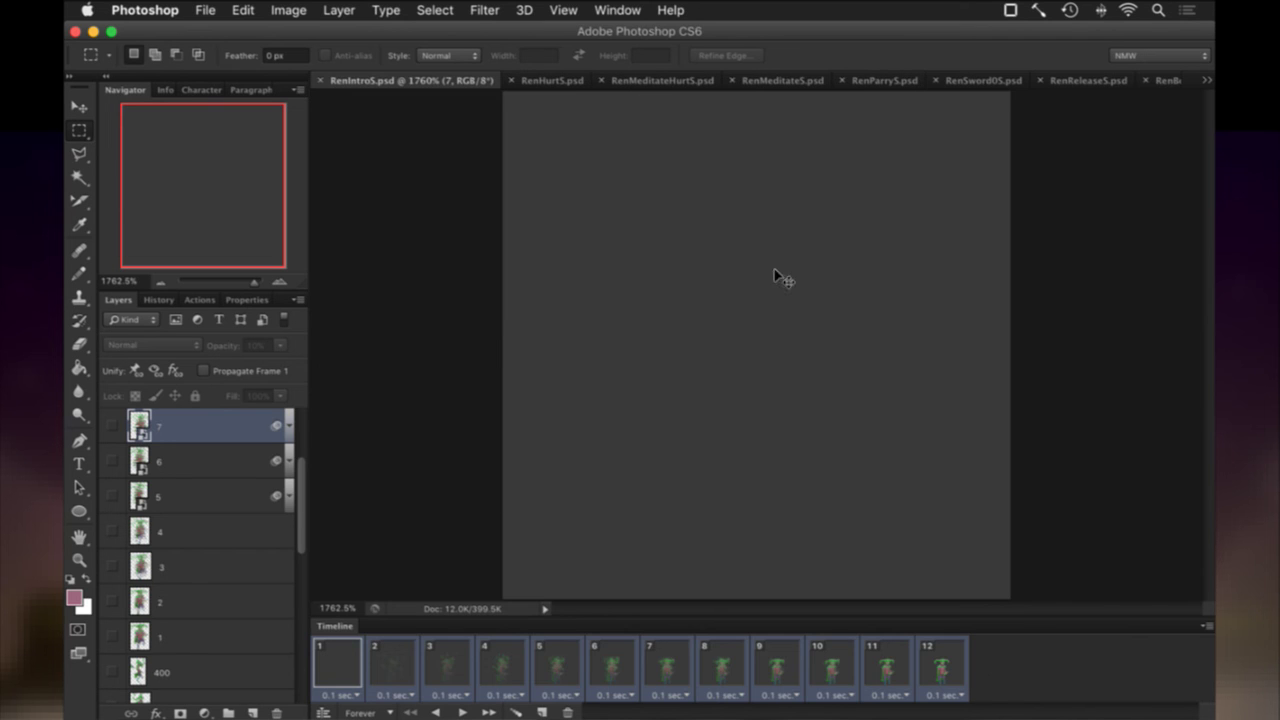
Switch to Finder and rename RenBlinkS.psd in the Shadow source folder as RenThrowS.psd.
key("super+Tab")
key("Return")
key("Right")
key("Left")
key("BackSpace")
key("BackSpace")
key("BackSpace")
key("BackSpace")
key("BackSpace")
type("Throw")
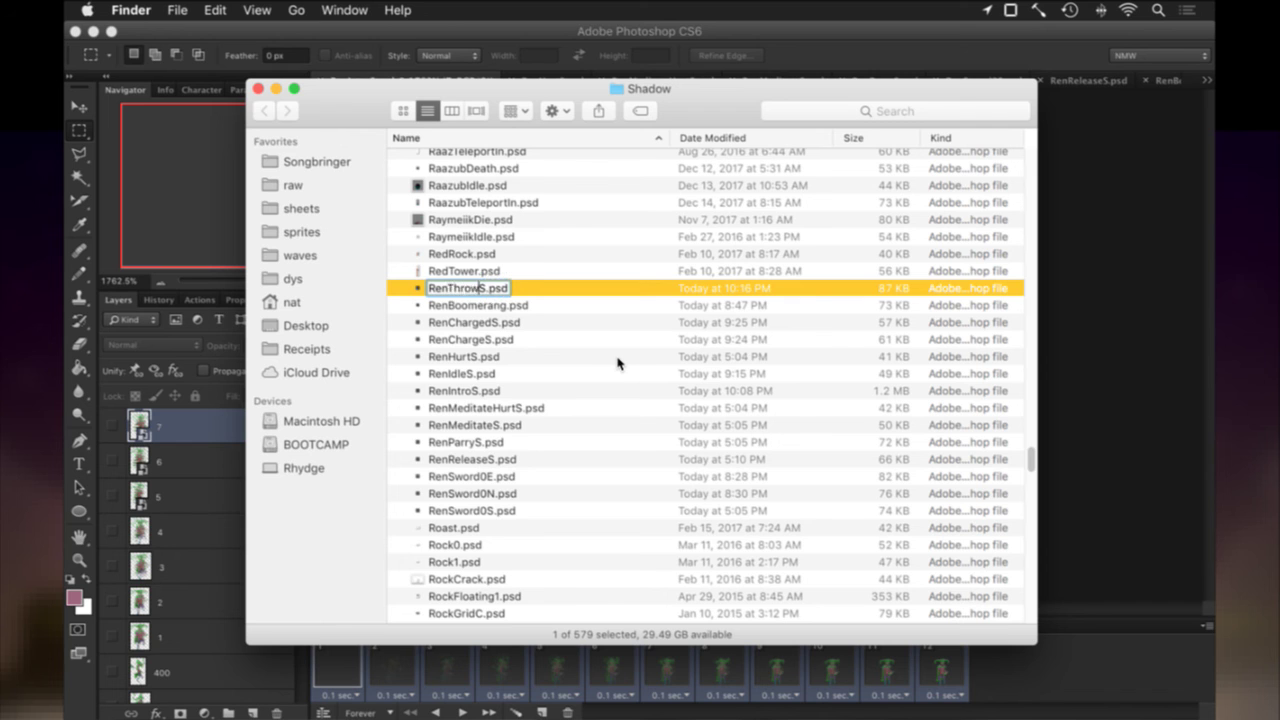
key("Return")
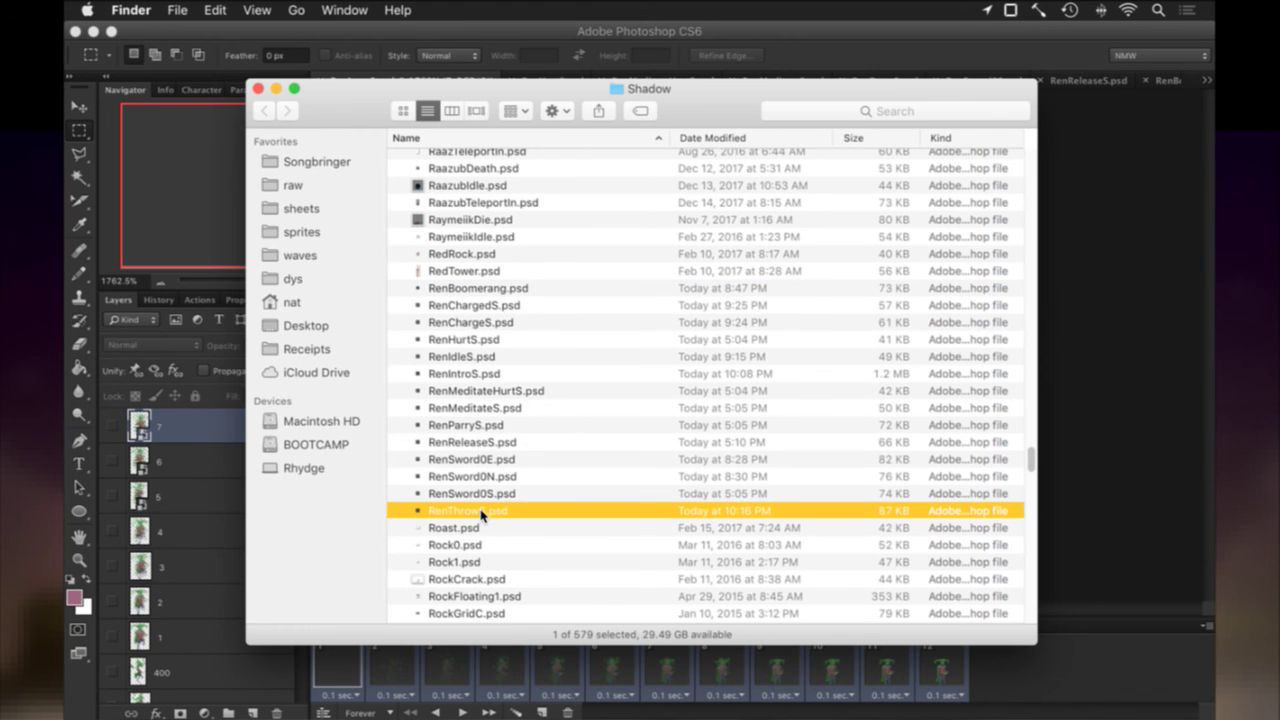
Open RenThrowS.psd in Photoshop and, in frame 7, show layer 9 instead of the dissolving 9 copy layer.
double_click(480, 511)
key("super+Tab")
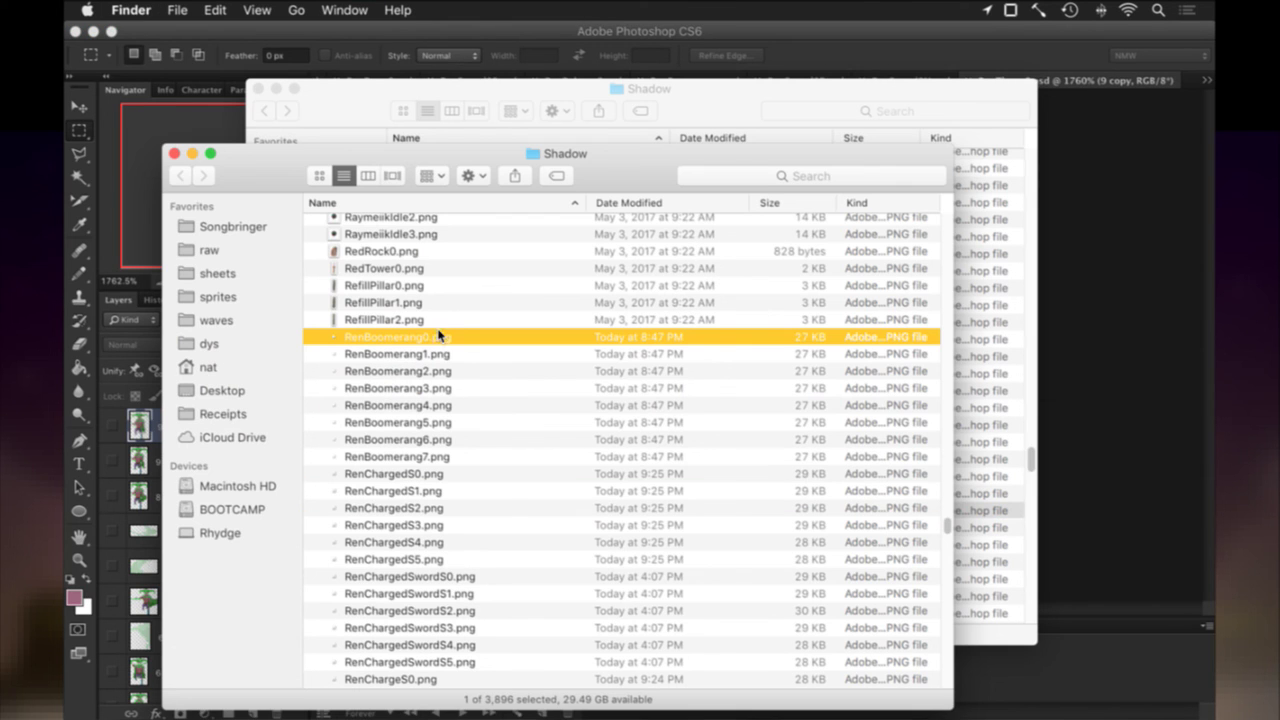
key("super+Tab")
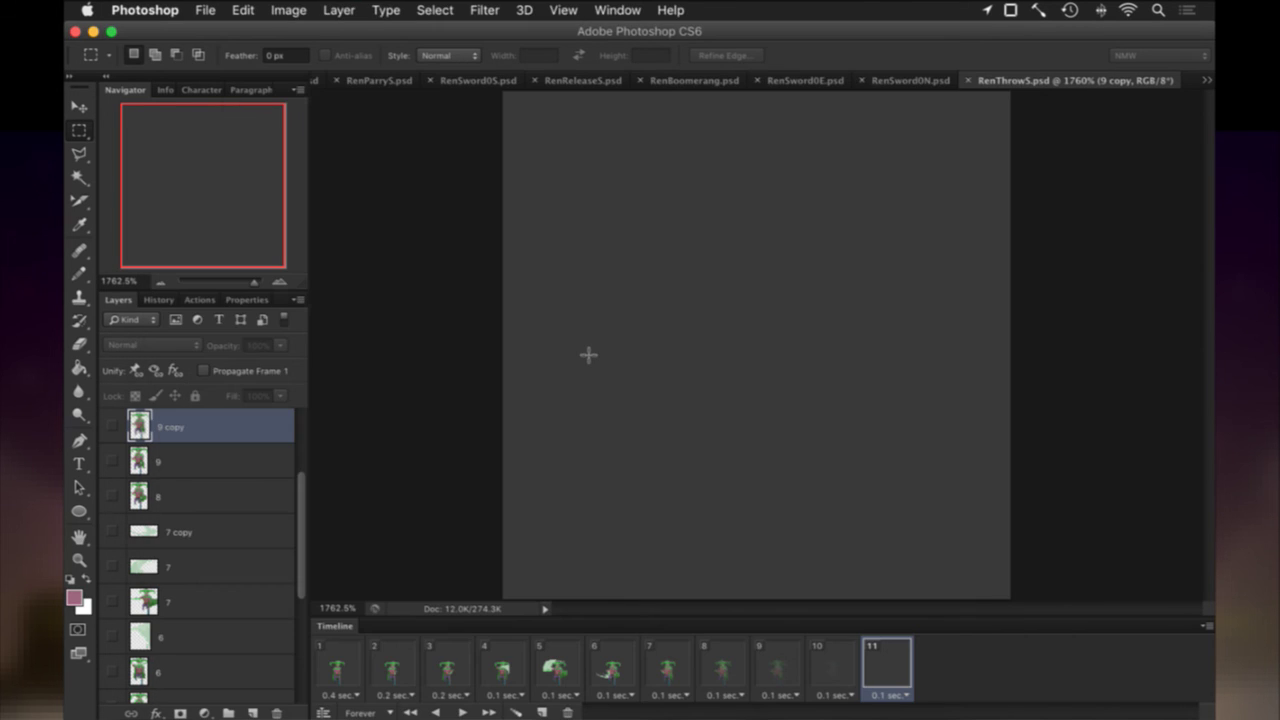
left_click(655, 665)
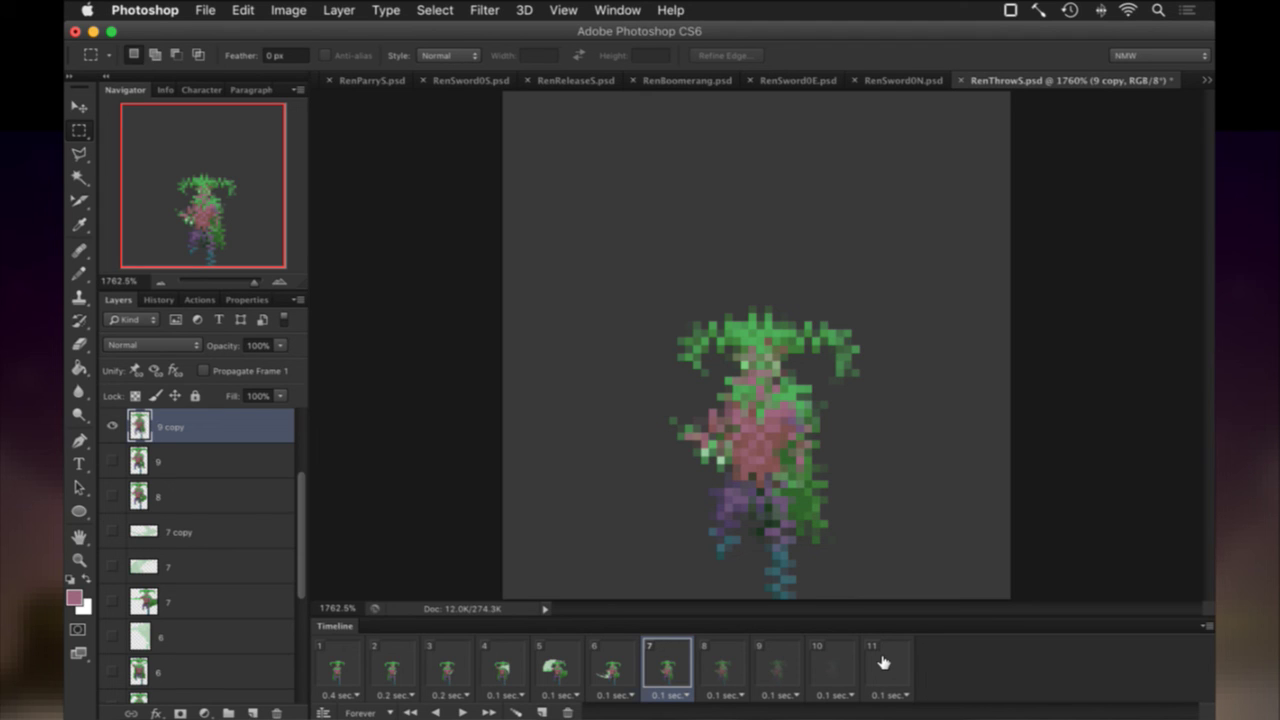
left_click(627, 660)
left_click(669, 662)
left_click(112, 461)
left_click(112, 426)
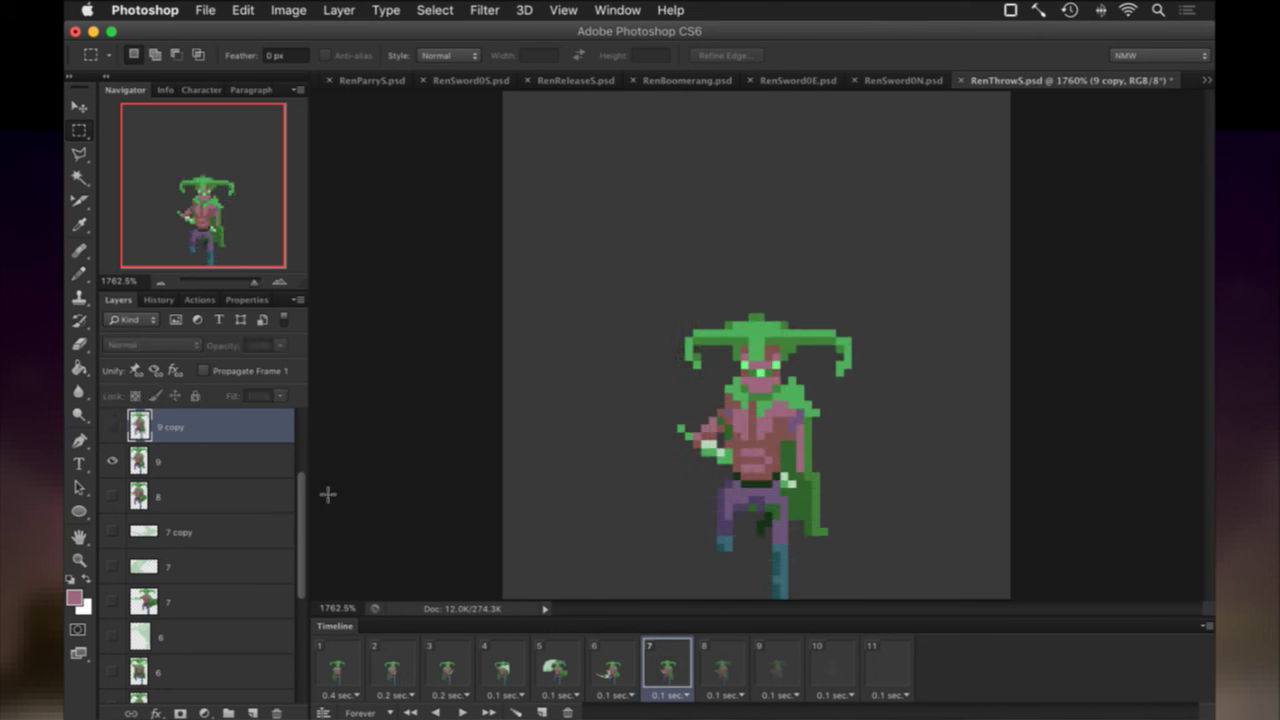
Delete frames 8 to 11 from the RenThrowS.psd timeline.
left_click(718, 666)
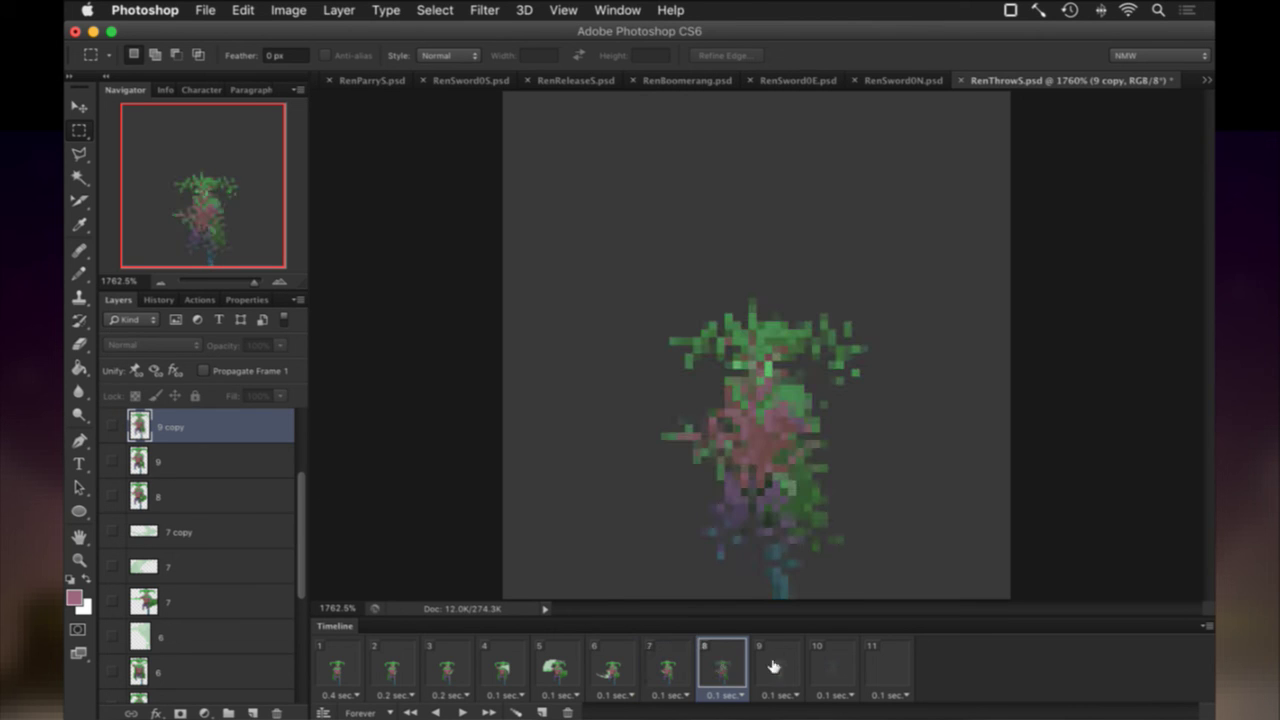
left_click(896, 661, "shift")
left_click(567, 712)
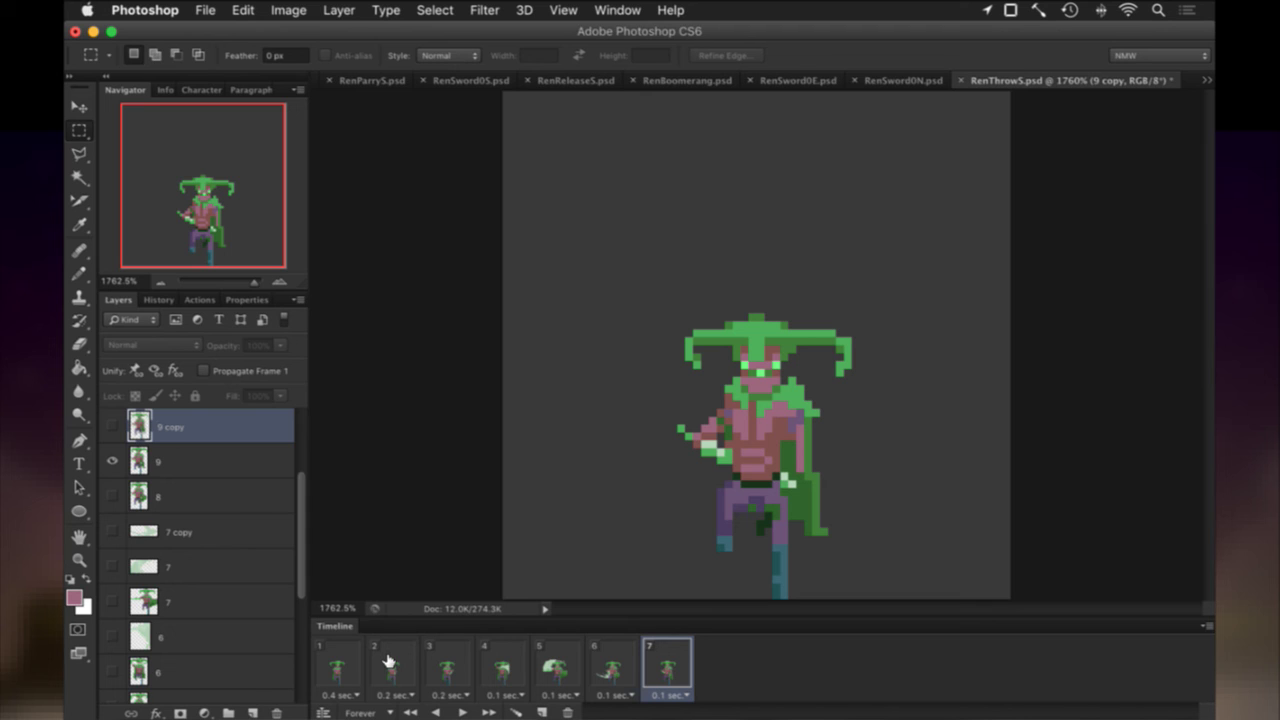
Step through frames 1 to 7 of the throw animation to check each pose.
left_click(349, 663)
left_click(391, 662)
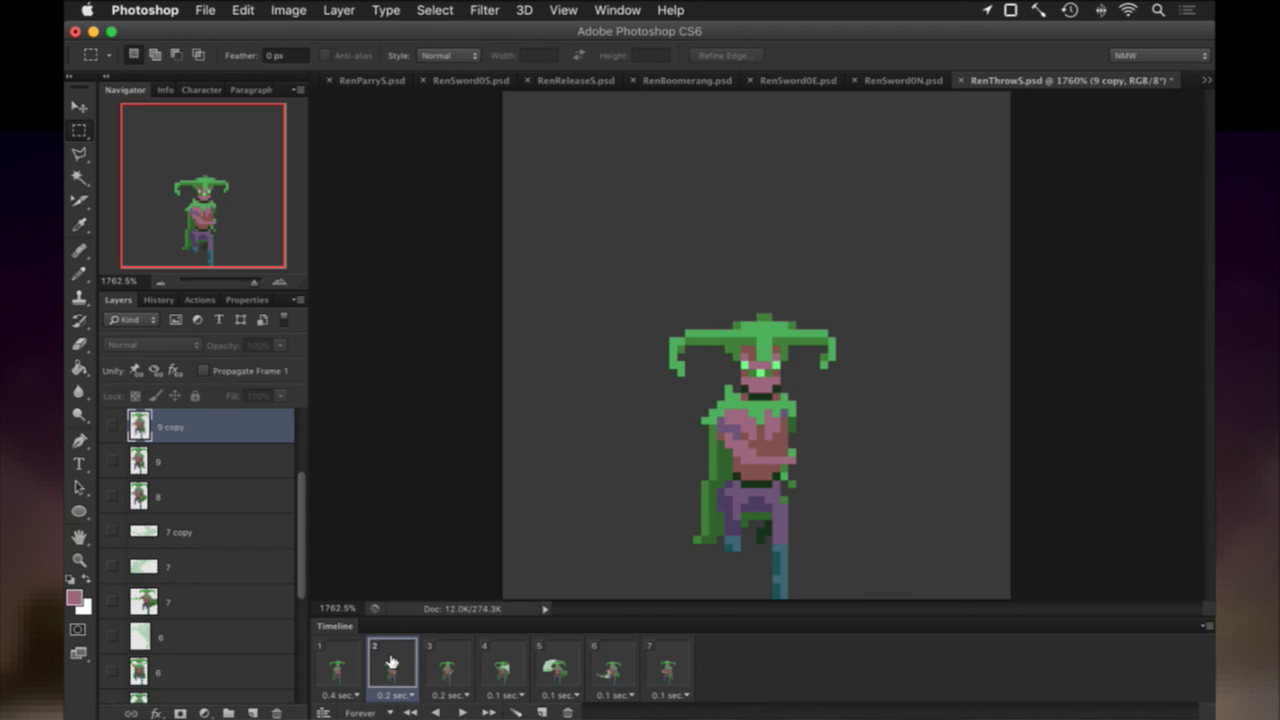
left_click(446, 663)
left_click(505, 663)
left_click(562, 664)
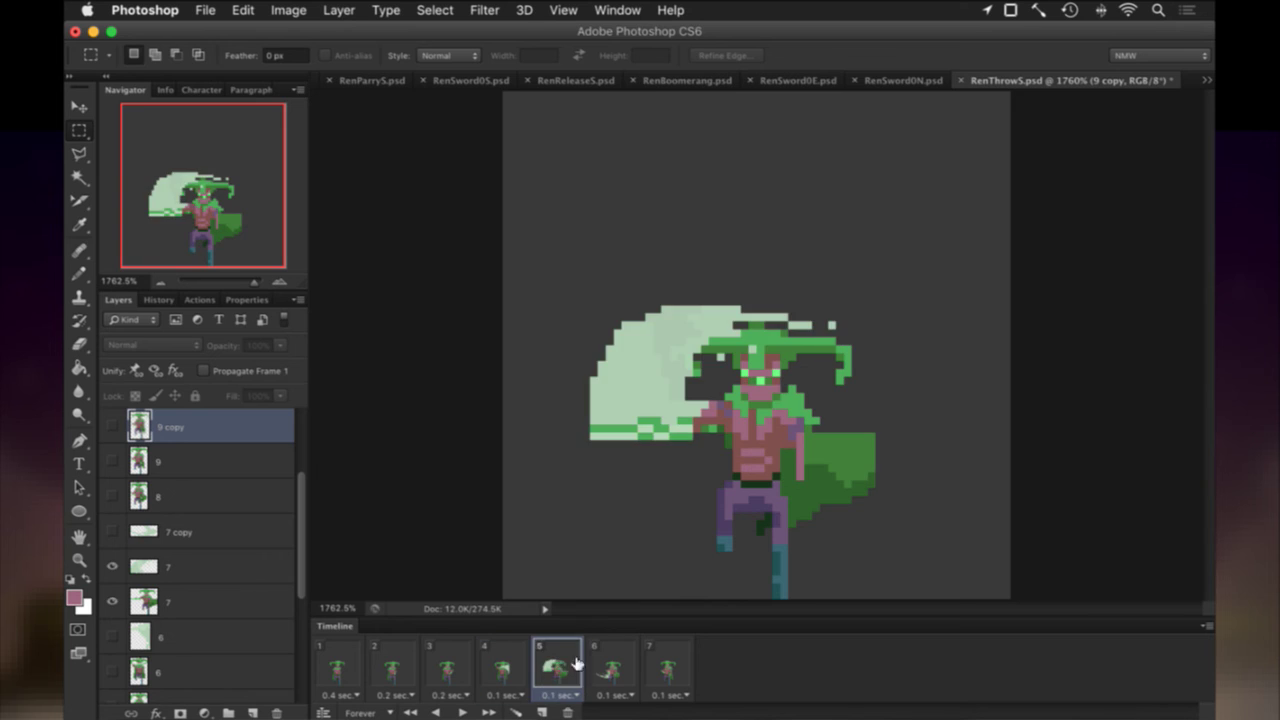
left_click(615, 664)
left_click(668, 664)
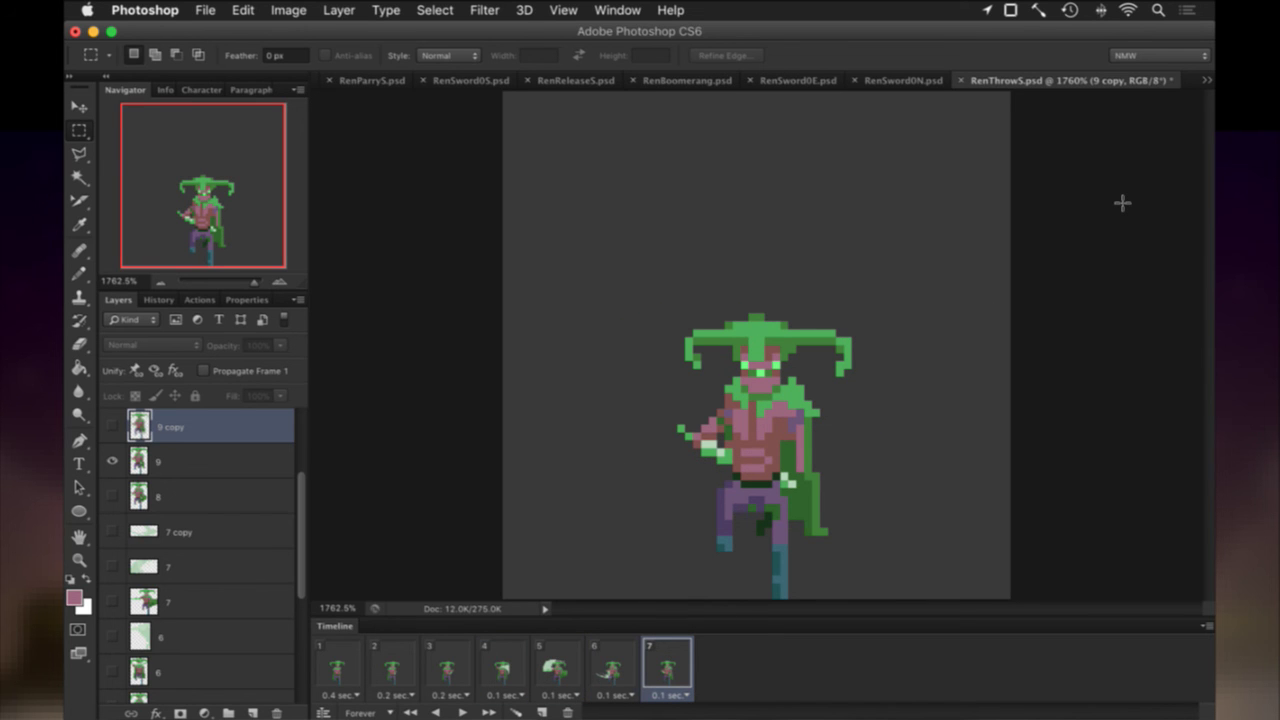
Save RenThrowS.psd and run the sprite export on its frames.
key("super+s")
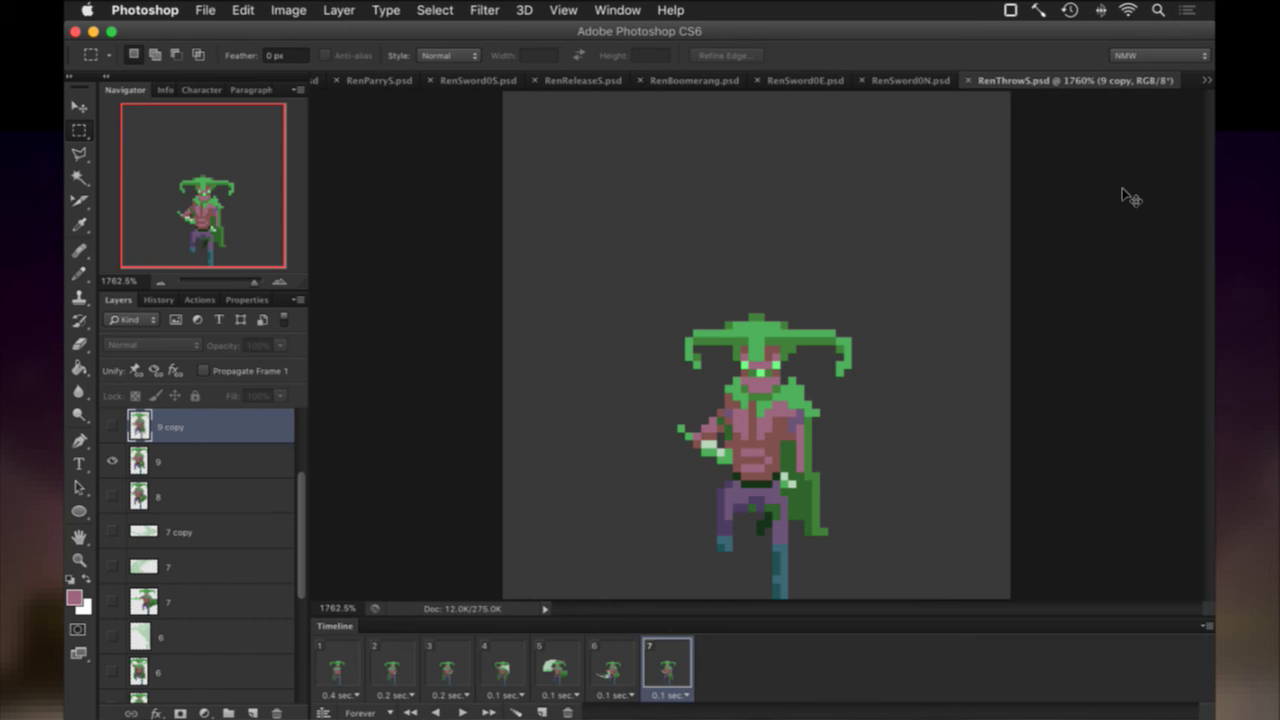
key("F2")
key("Return")
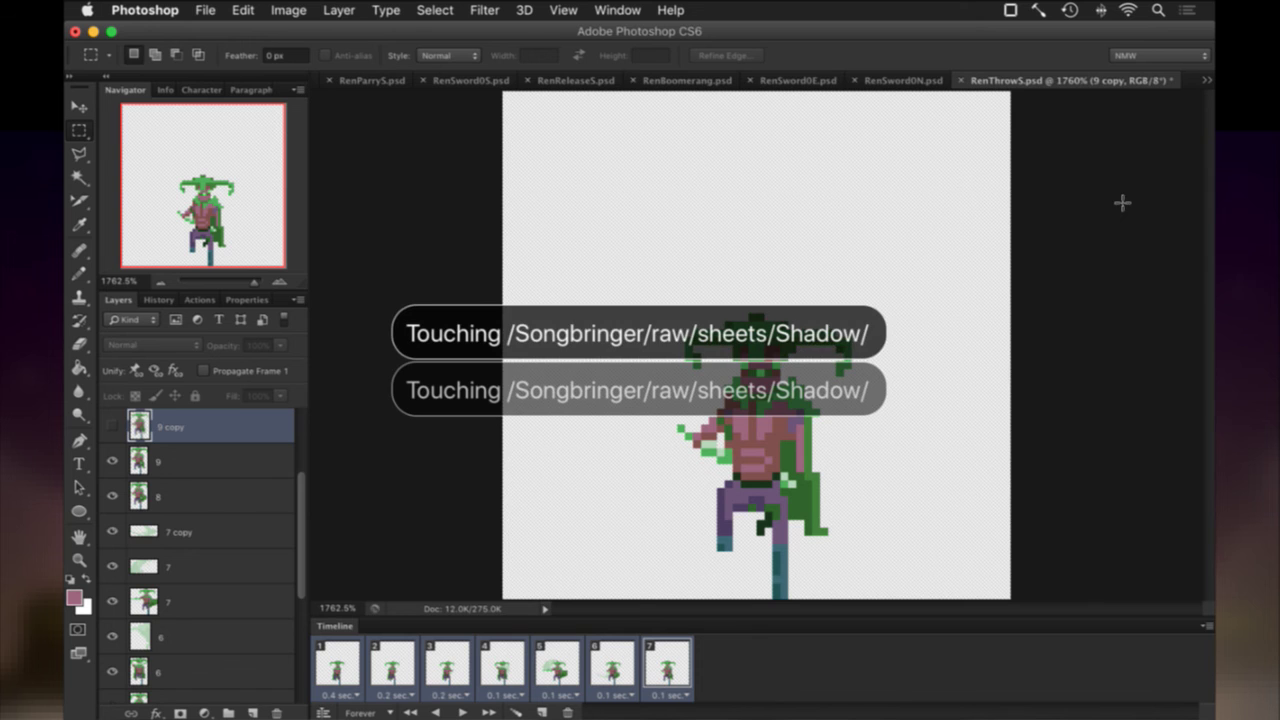
Open Calculator, clear it, and divide 11 by 7.
key("F4")
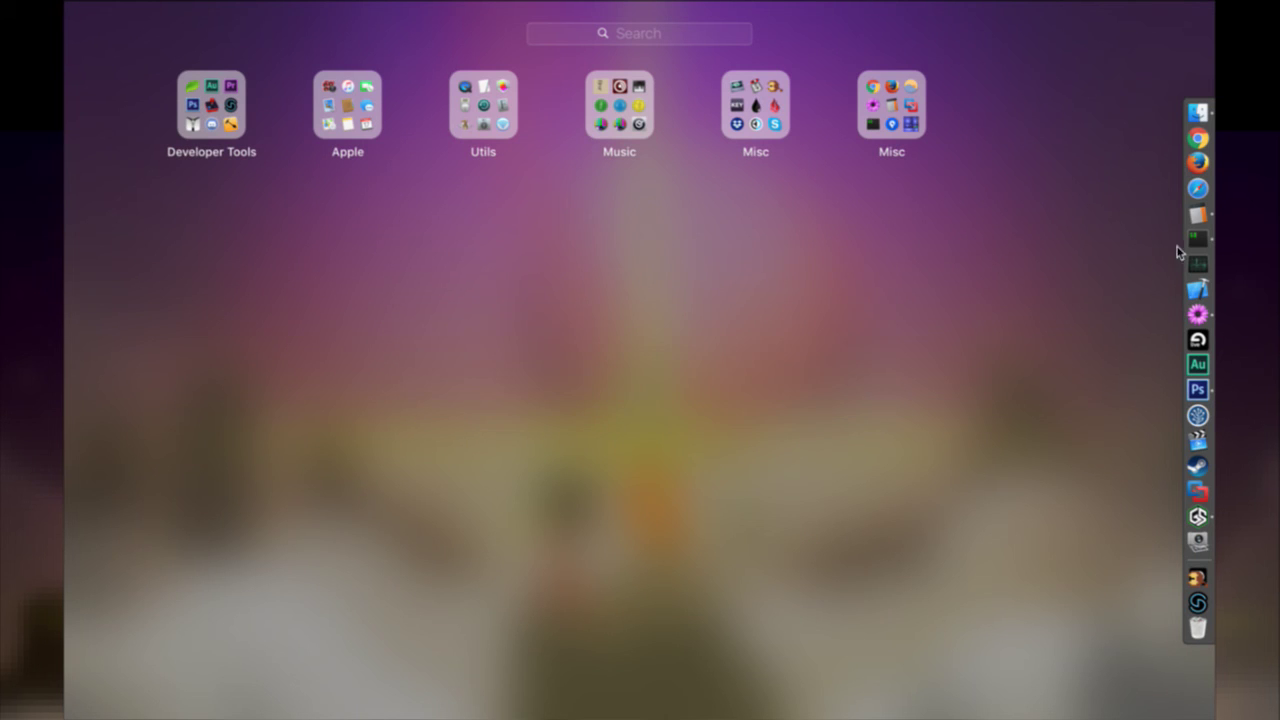
left_click(1198, 214)
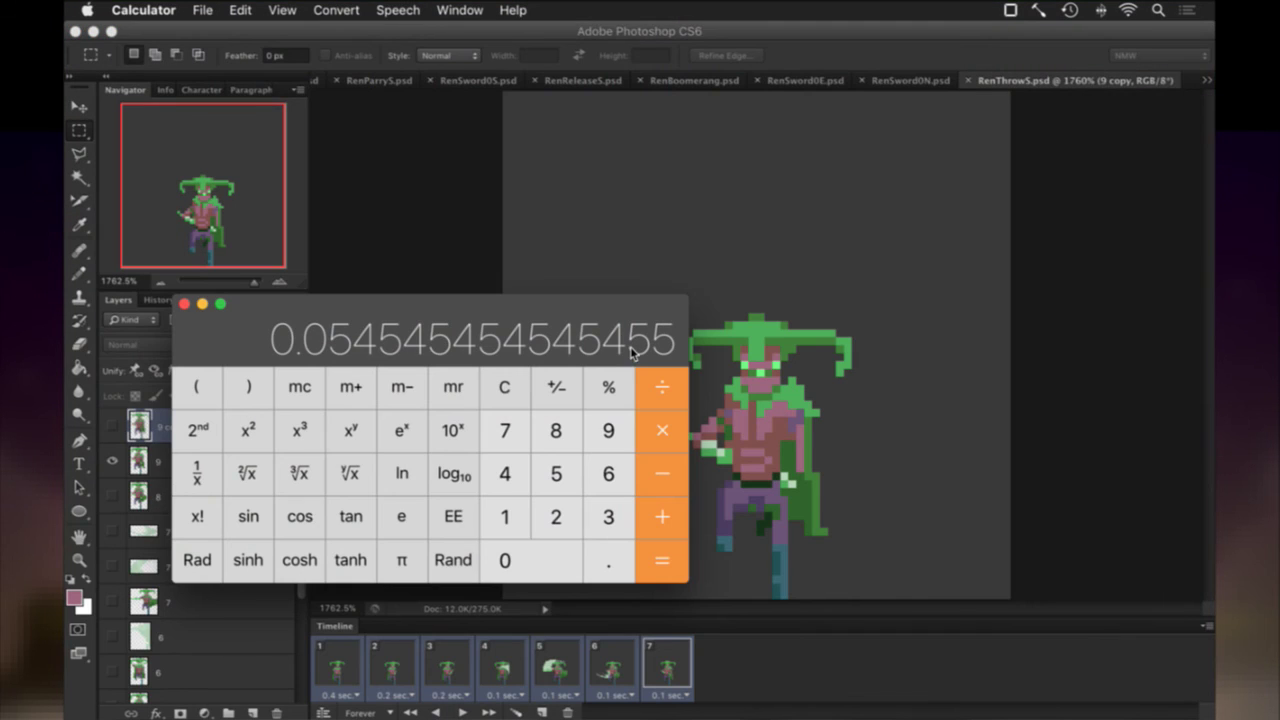
left_click(508, 387)
double_click(508, 536)
left_click(513, 441)
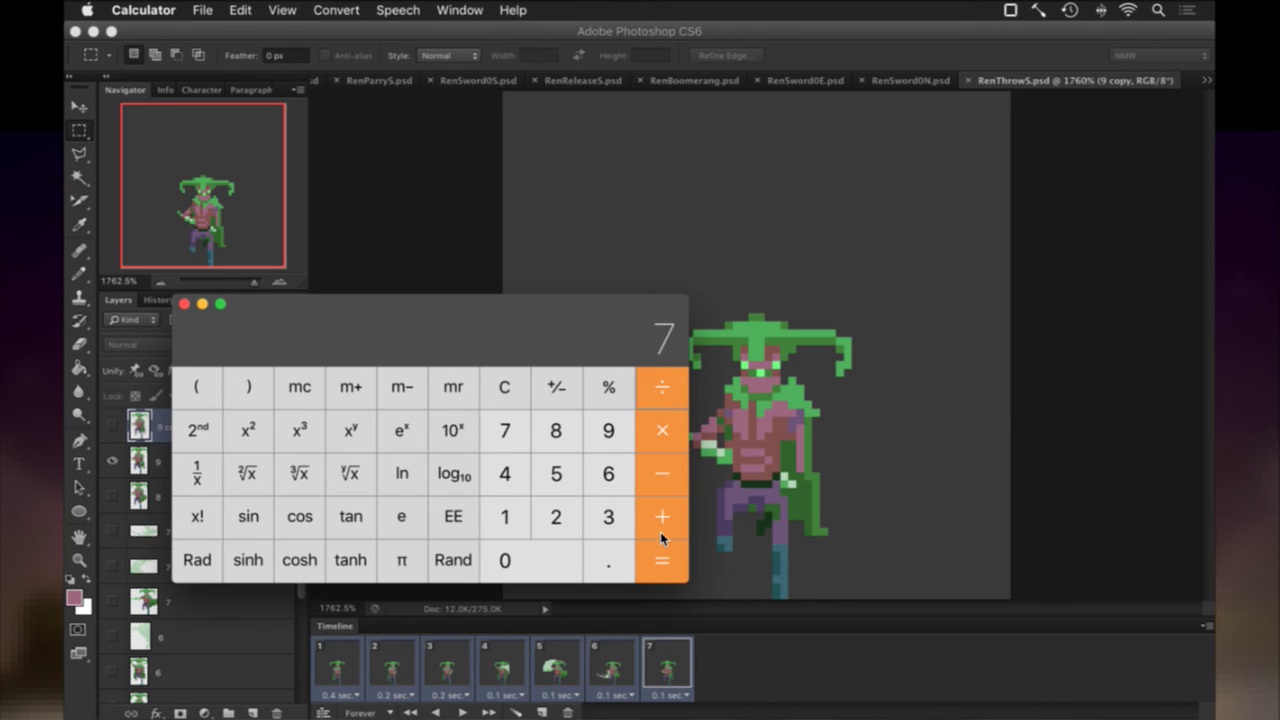
left_click(660, 551)
Switch to iTerm and search Ren.txt for "blink" from the start of the file.
key("super+Tab")
key("super+Tab")
key("super+Tab")
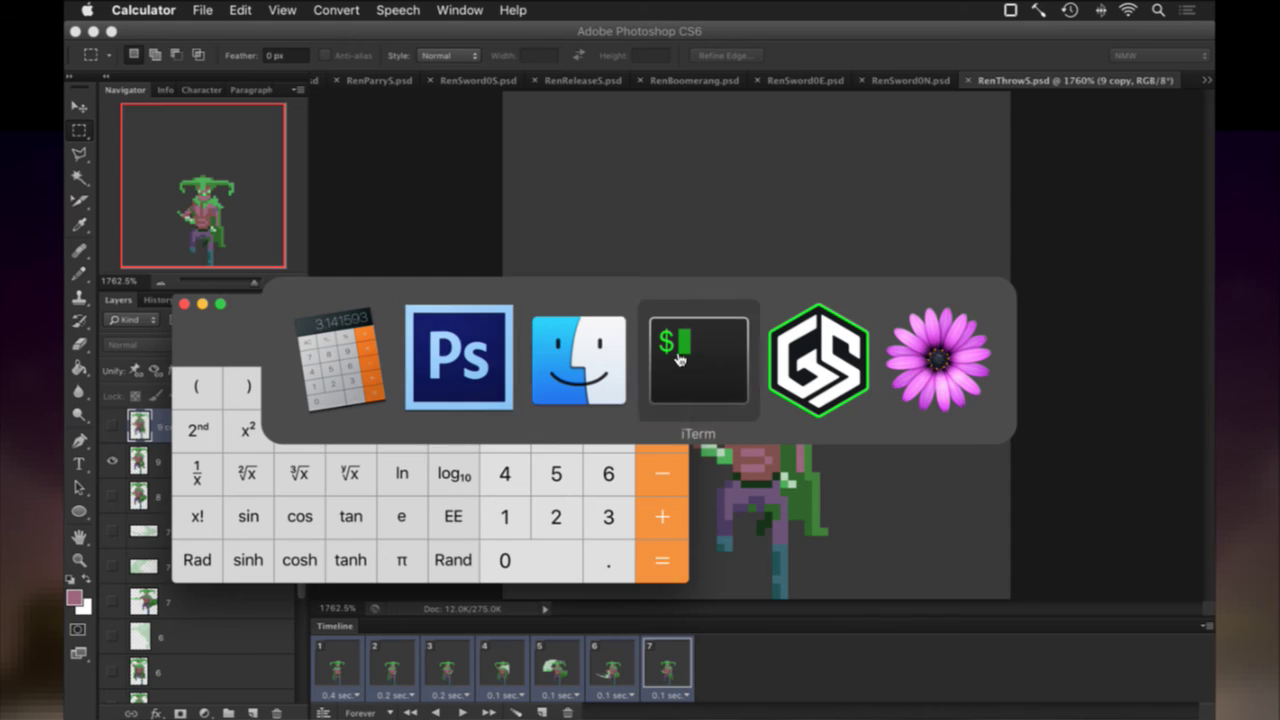
key("g")
key("g")
key("slash")
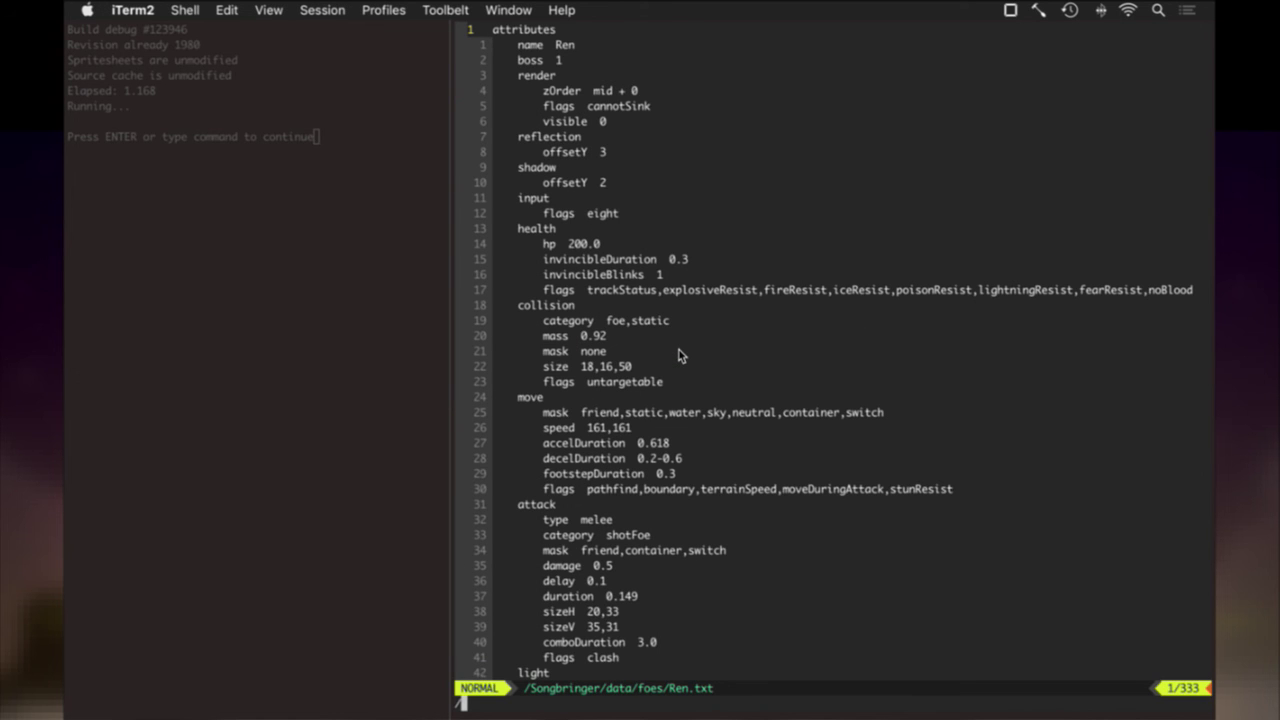
key("Escape")
key("slash")
type("blink")
key("Return")
key("Escape")
key("j")
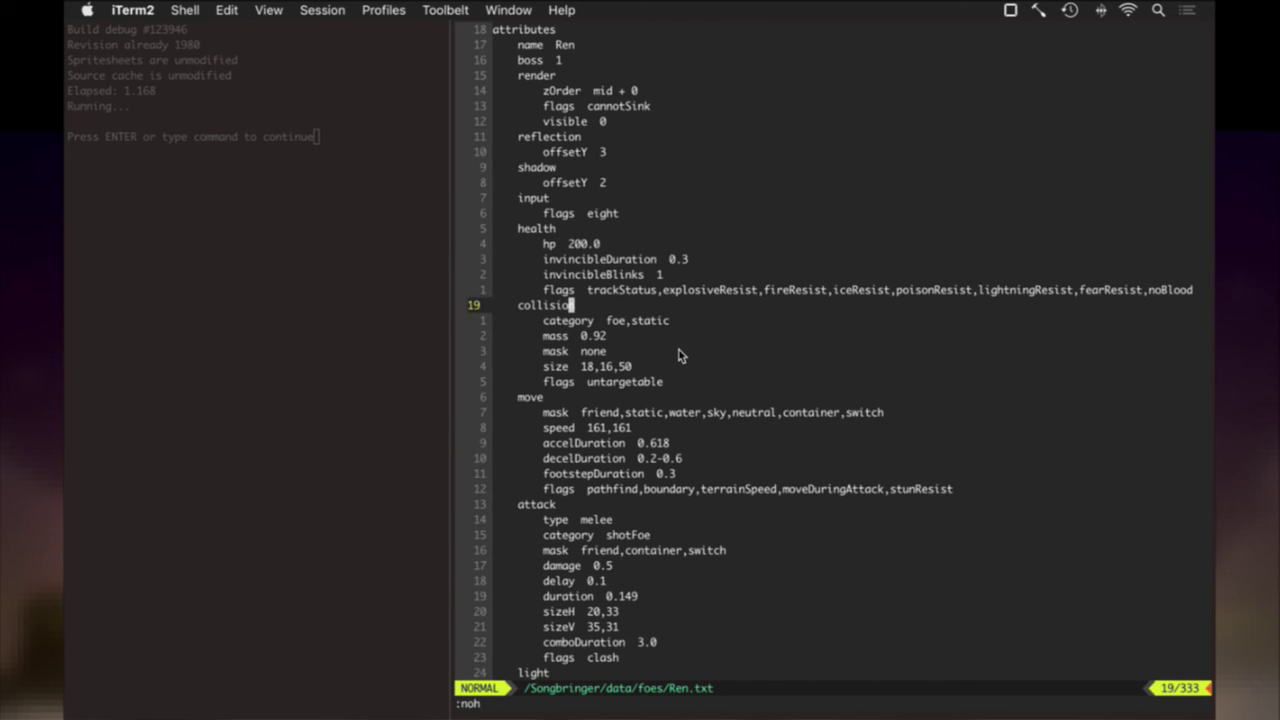
Go to the blink and unblink animation entries in Ren.txt and move down to the delay line under throw.
key("n")
key("j")
key("j")
key("j")
key("j")
key("j")
key("j")
key("k")
key("k")
key("k")
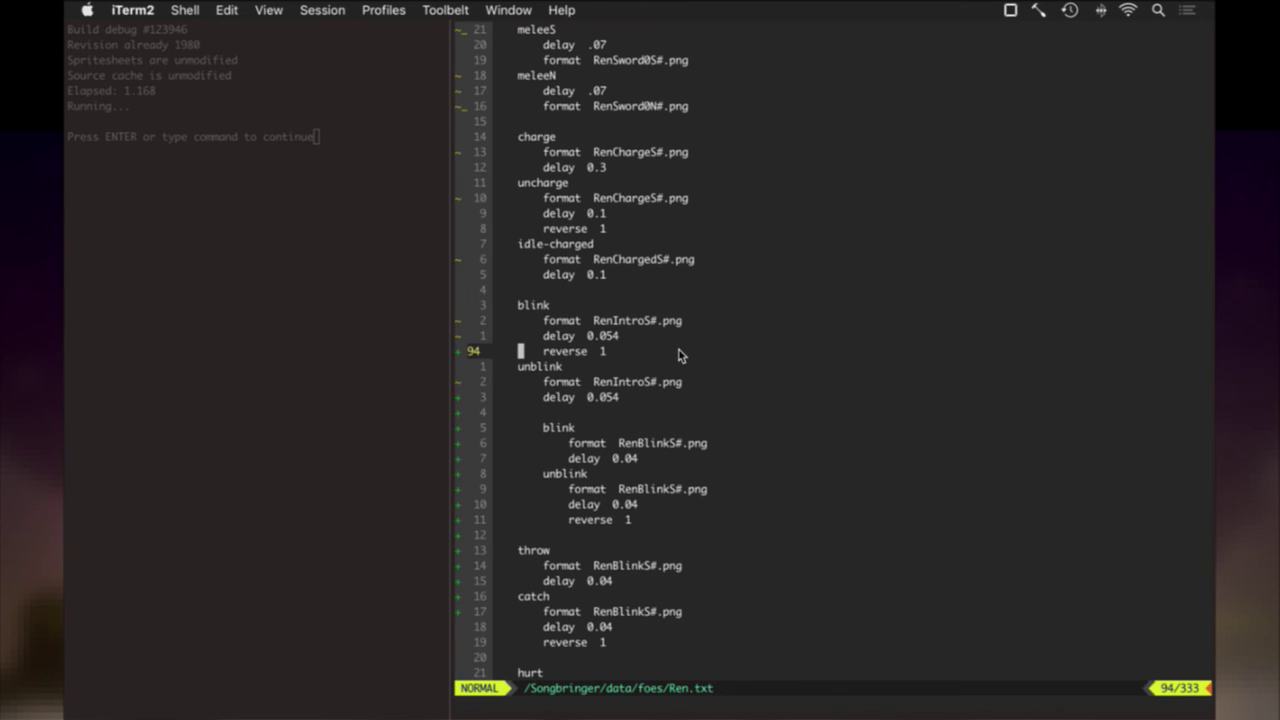
key("k")
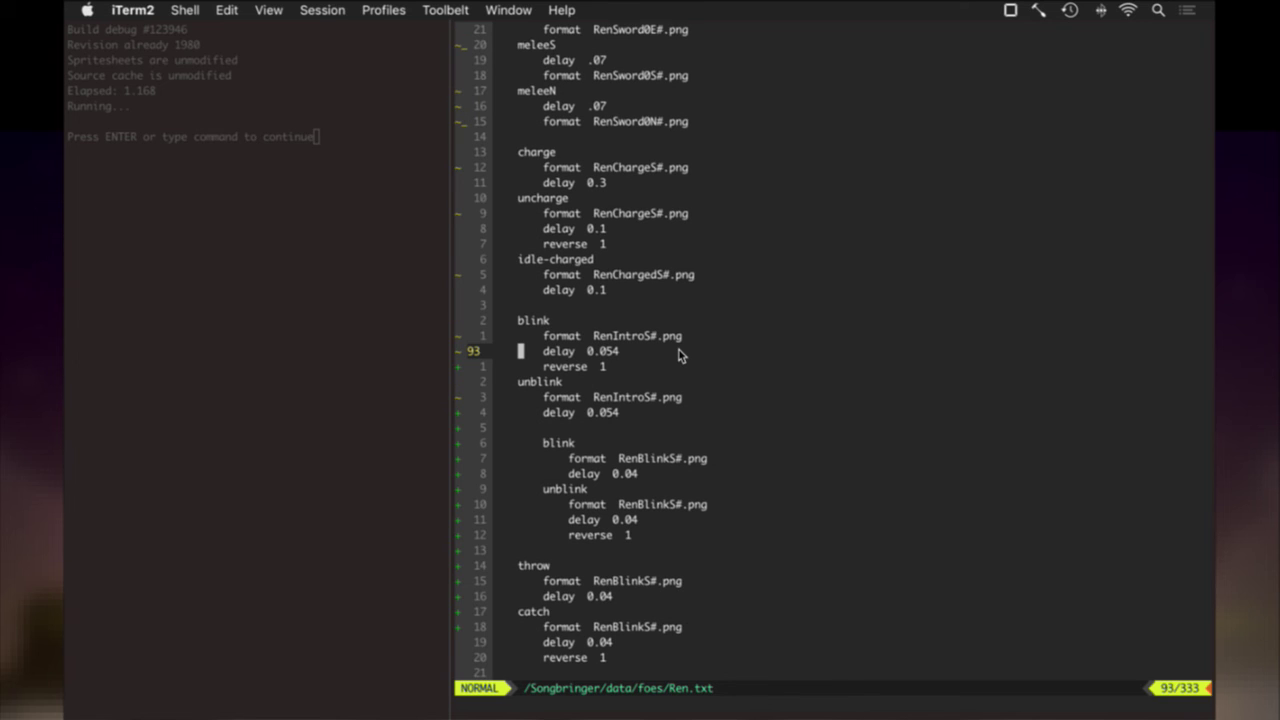
key("j")
key("j")
key("j")
key("j")
key("j")
key("j")
key("j")
key("j")
key("j")
key("j")
key("j")
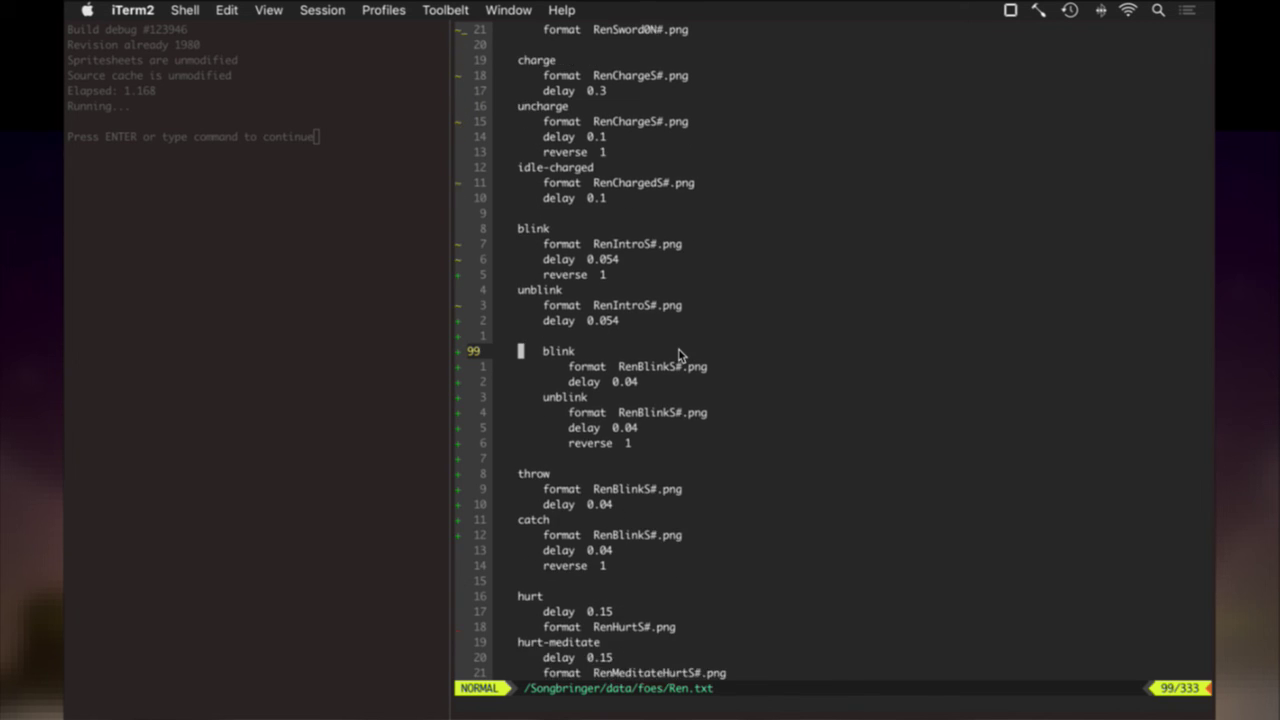
key("j")
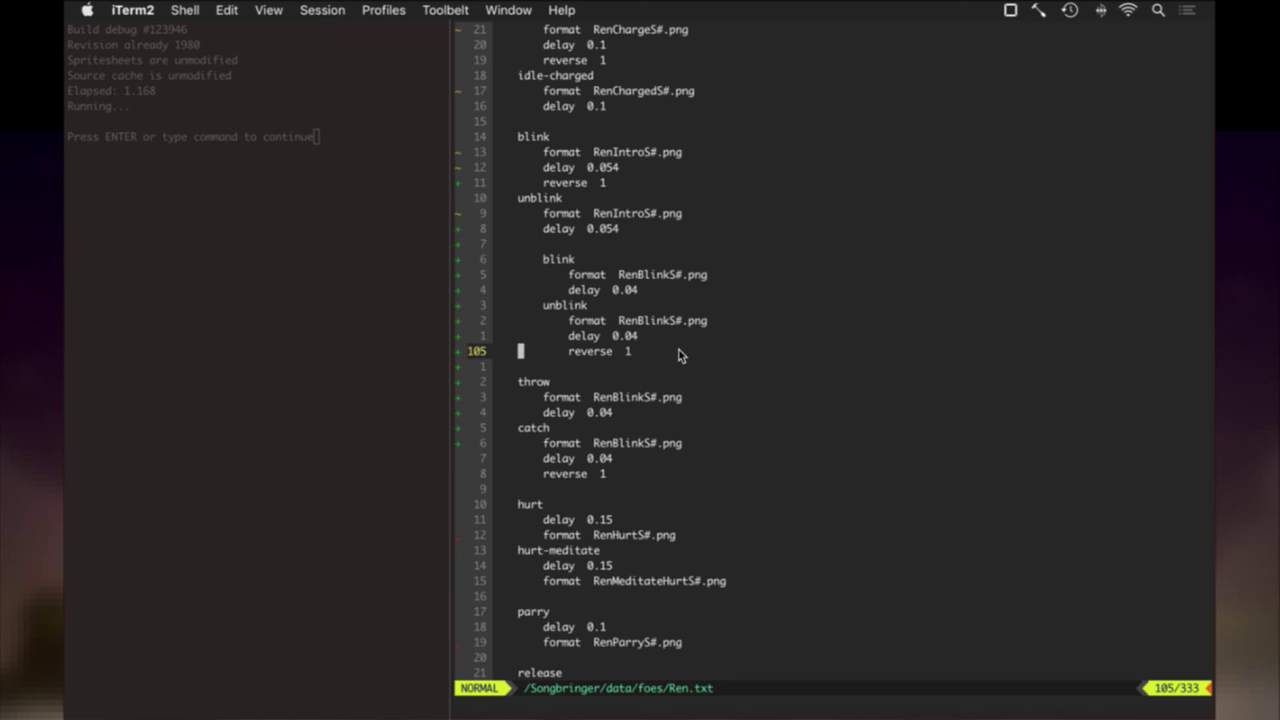
key("j")
key("j")
key("j")
key("j")
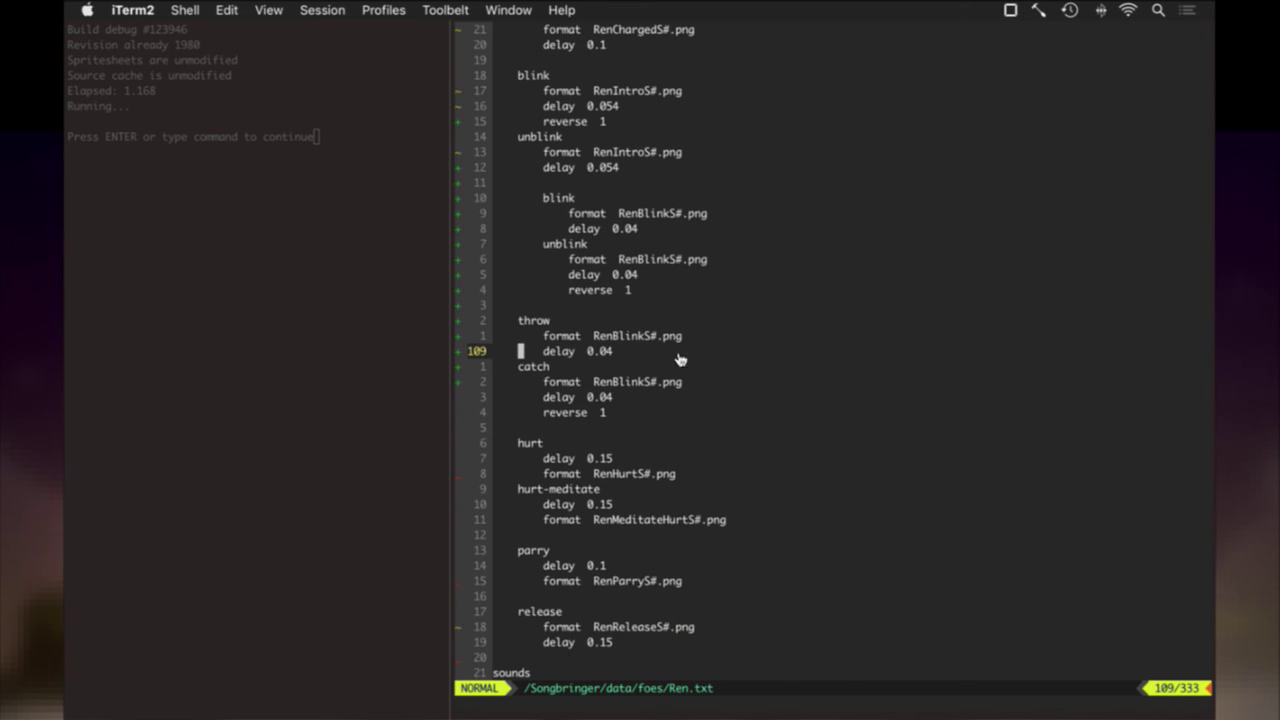
Multiply the 11 ÷ 7 result by 0.04 in Calculator and return to Ren.txt in iTerm.
key("super+Tab")
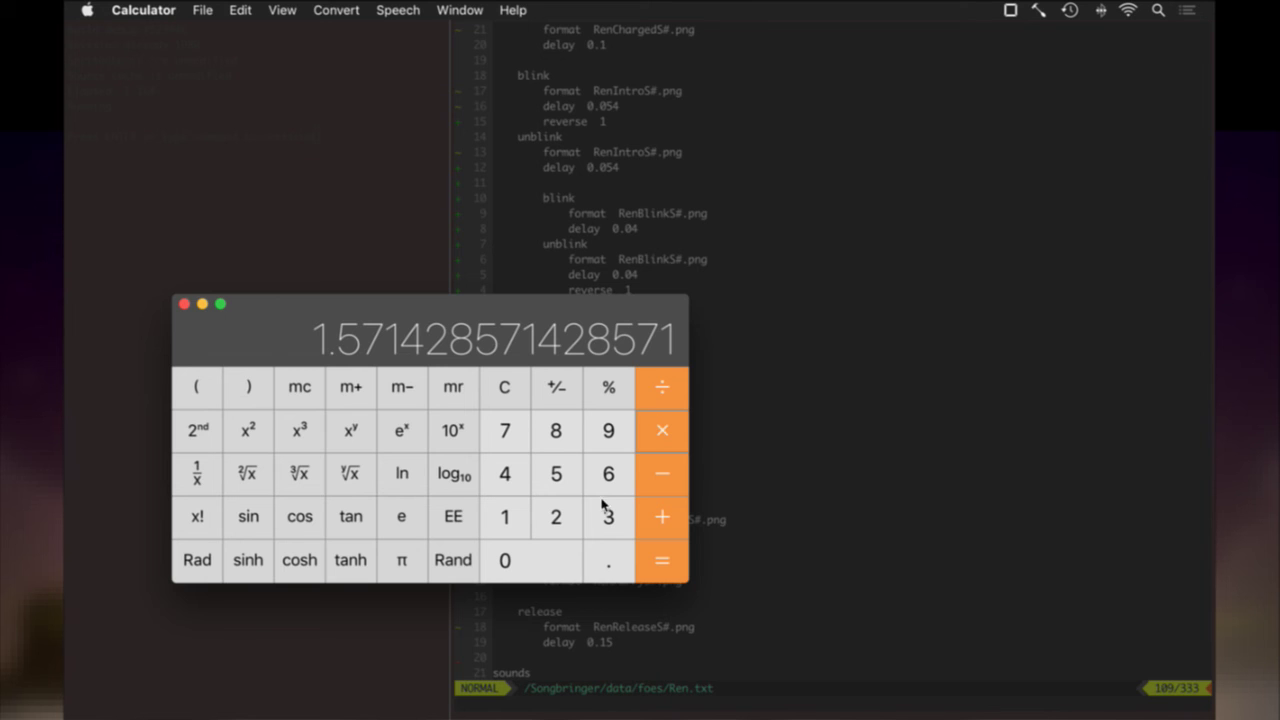
left_click(598, 561)
left_click(561, 563)
left_click(524, 477)
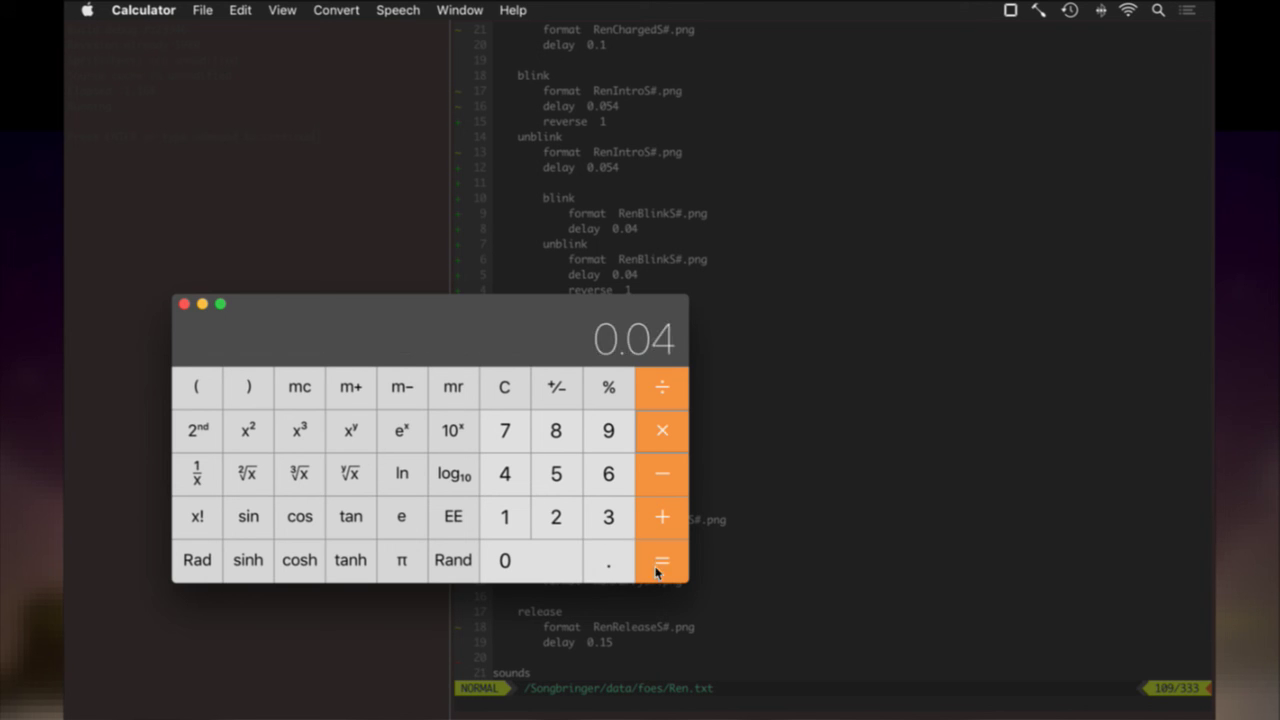
left_click(657, 566)
key("super+Tab")
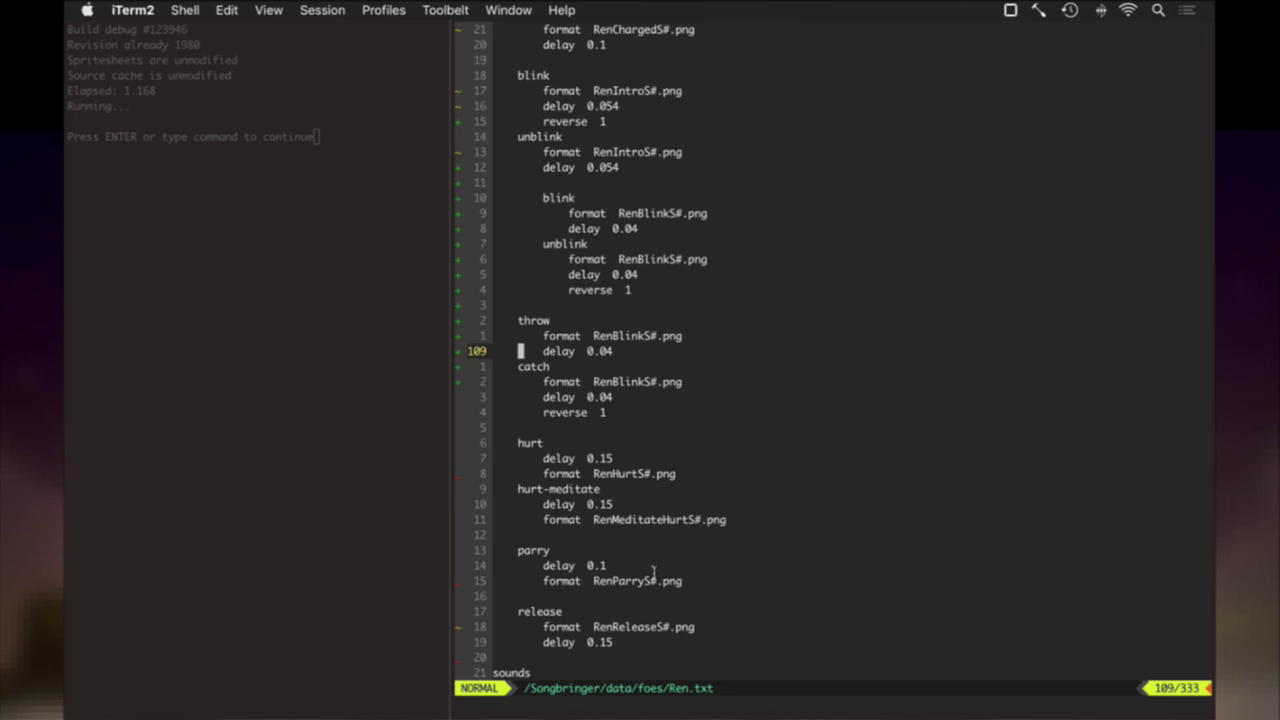
Check the result in Calculator, return to iTerm, and set the throw animation's delay to 0.0628 in Ren.txt.
key("shift+a")
key("super+Tab")
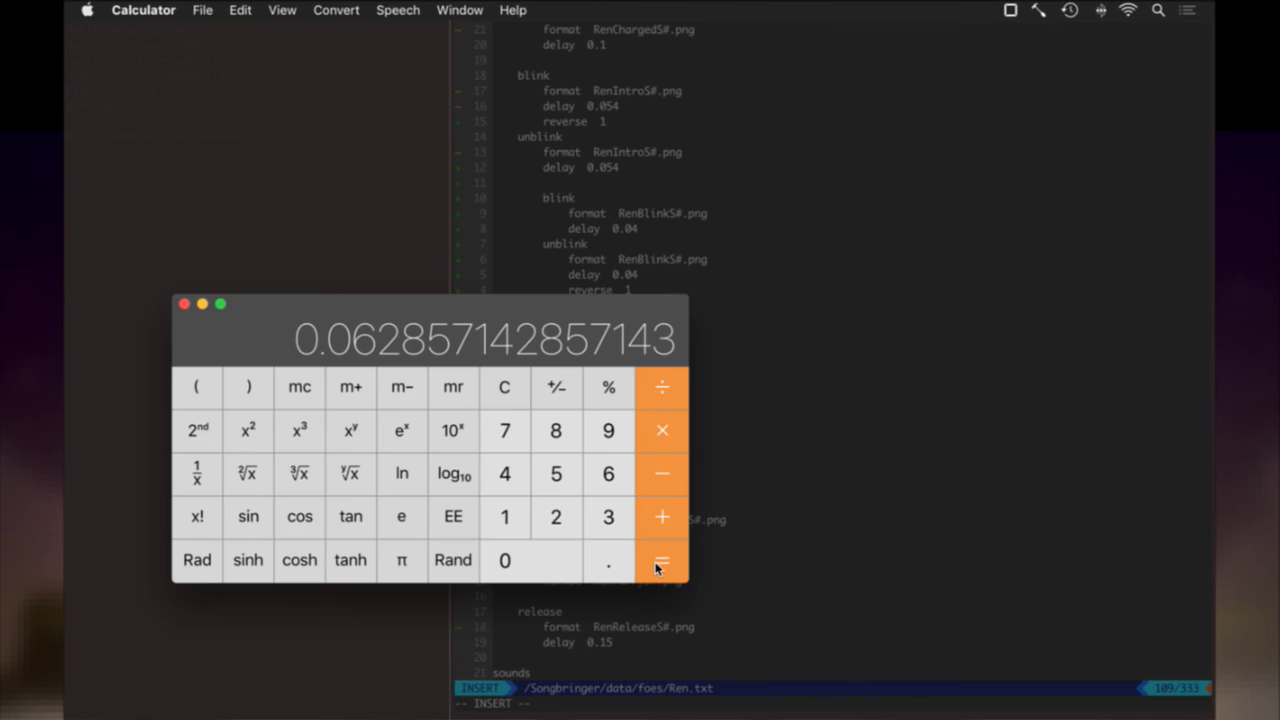
key("super+Tab")
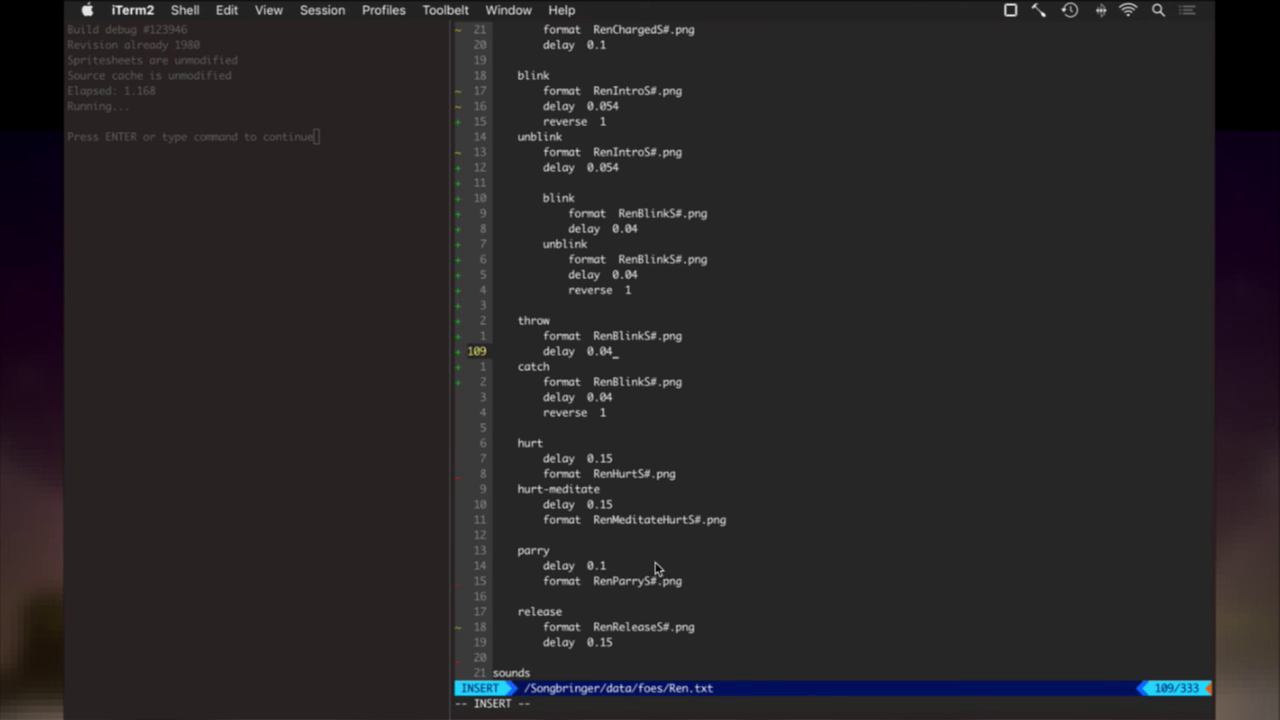
key("BackSpace")
type("628")
key("Escape")
Apply the same 0.0628 delay to the catch animation and save Ren.txt.
key("j")
key("j")
key("j")
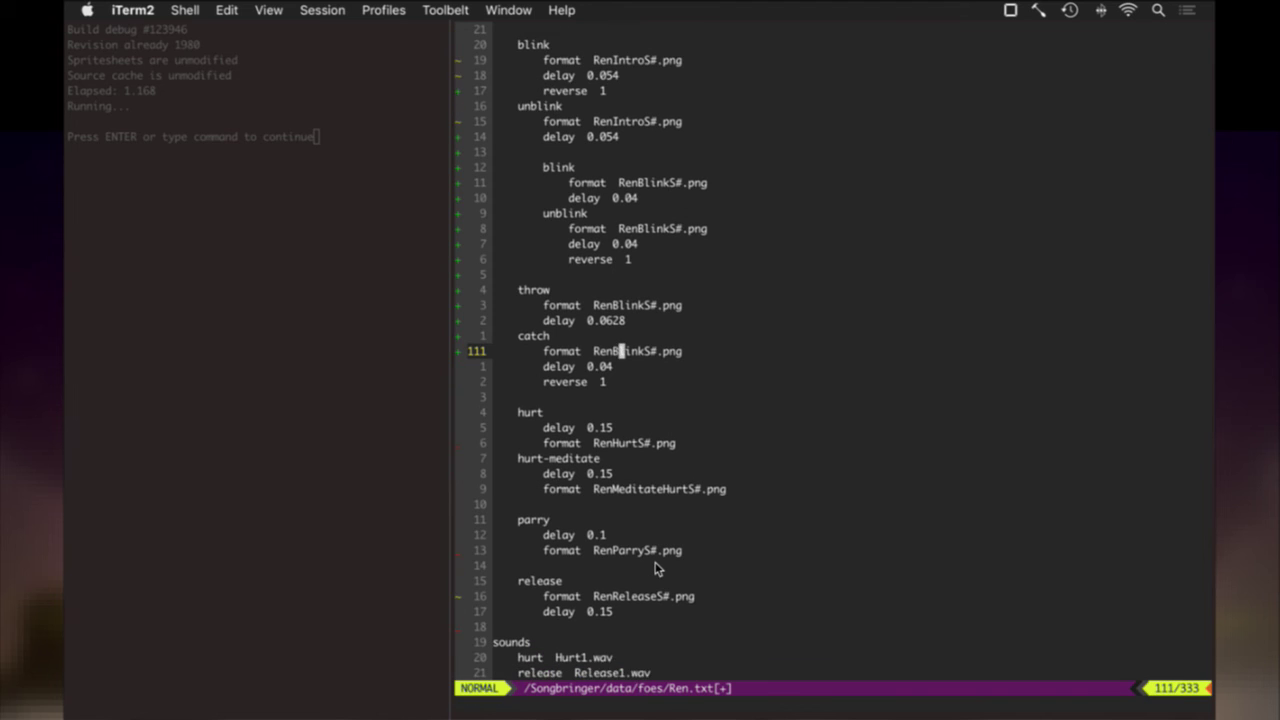
key("period")
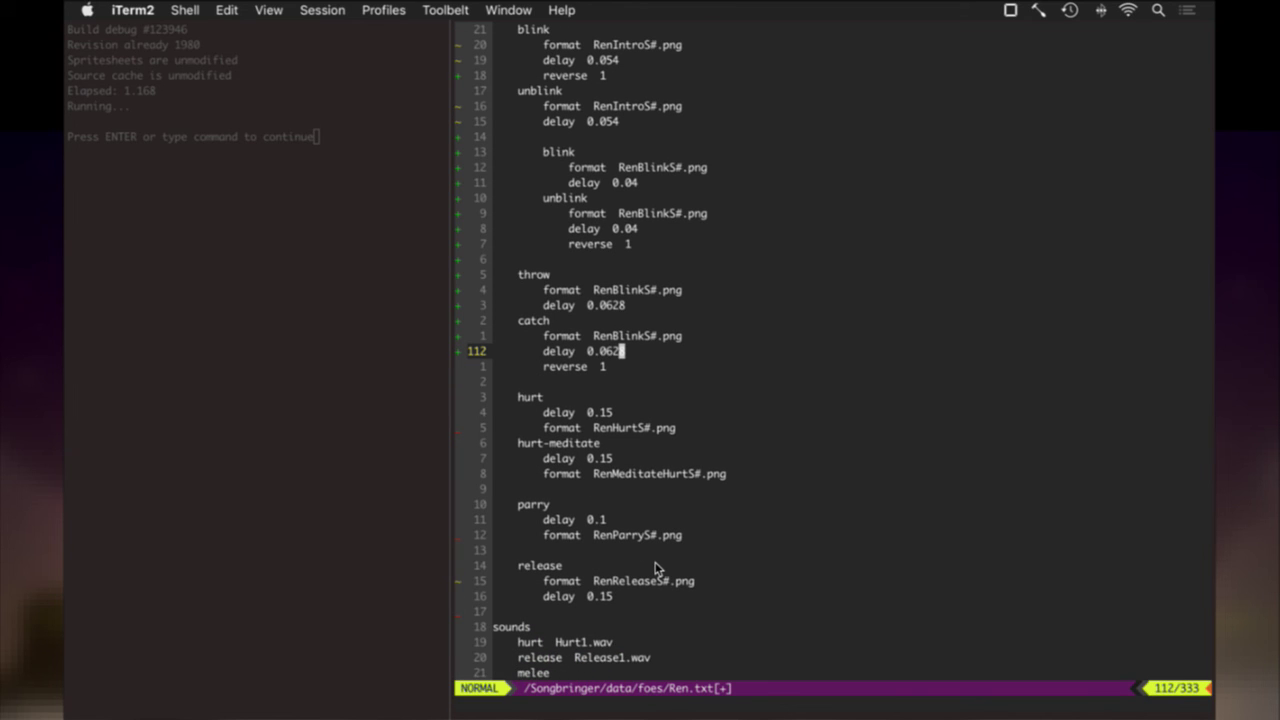
type(":w")
key("Return")
Search Ren.txt for "throw" to reach the animate line in the freezeA sequence, and clear the search highlighting.
type("/throw")
key("Return")
type(":noh")
key("Return")
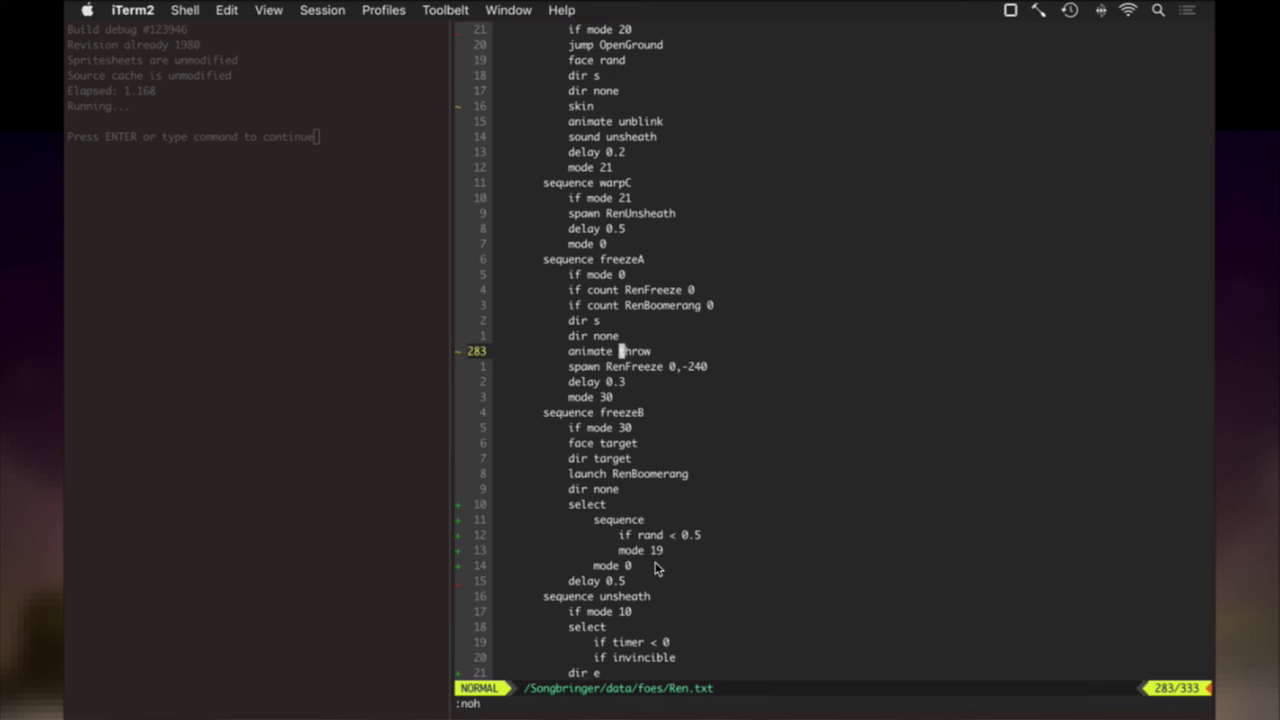
Update the saved Ren.txt file and run the game build again.
type(":up")
key("Return")
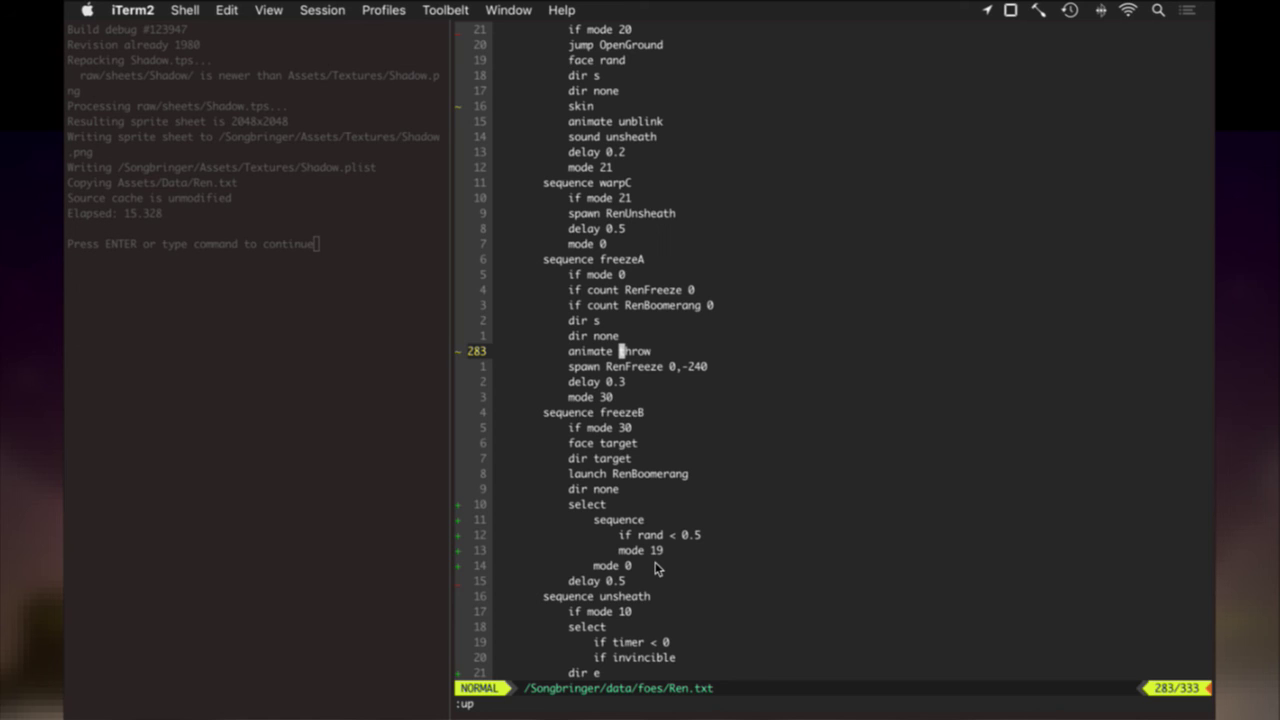
key("super+b")
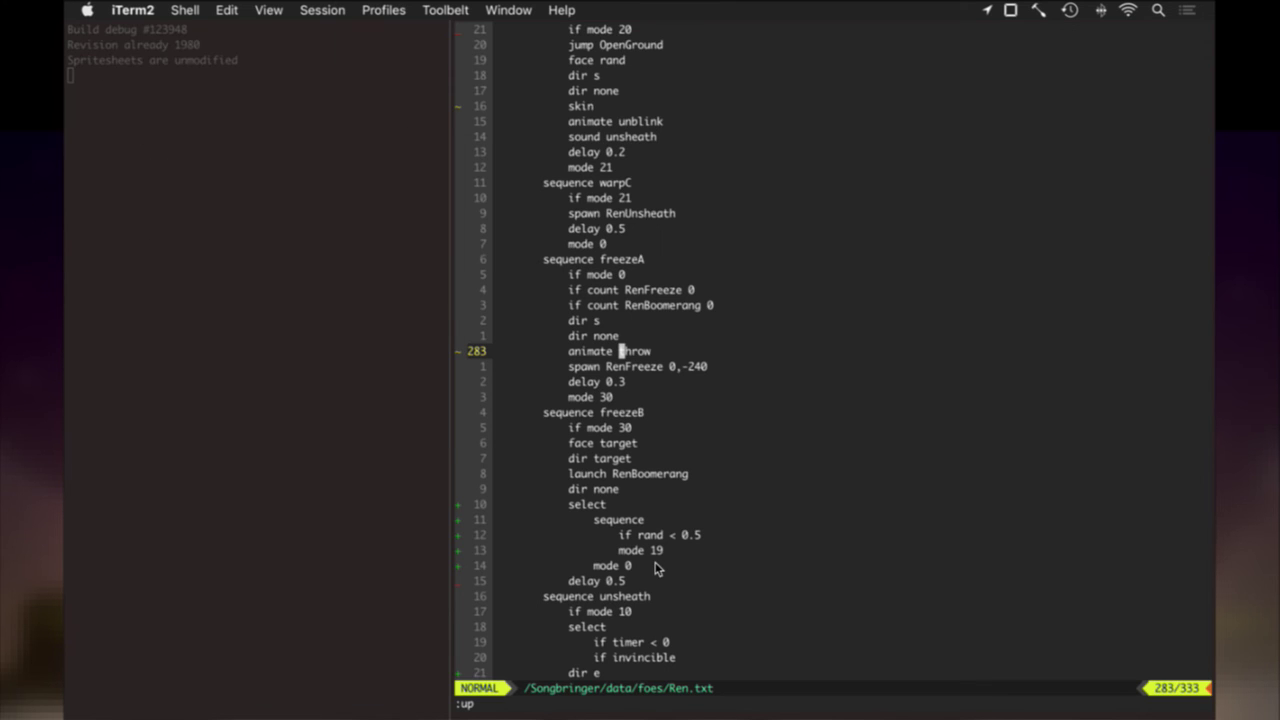